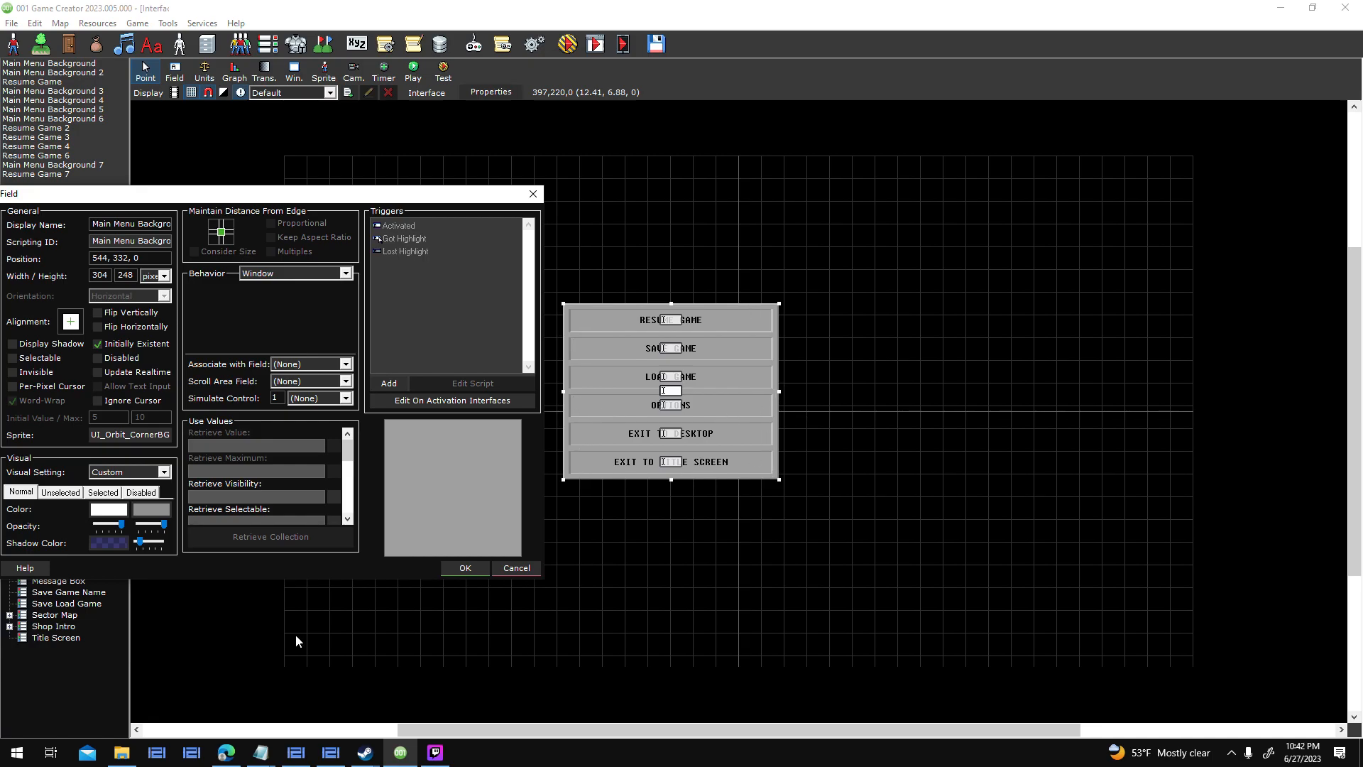
Compare the main menu background field's width and height in 001 Game Creator with the button size set in Button Maker.
{"action": "left_click_drag", "start_coordinate": [369, 188], "coordinate": [1110, 212]}
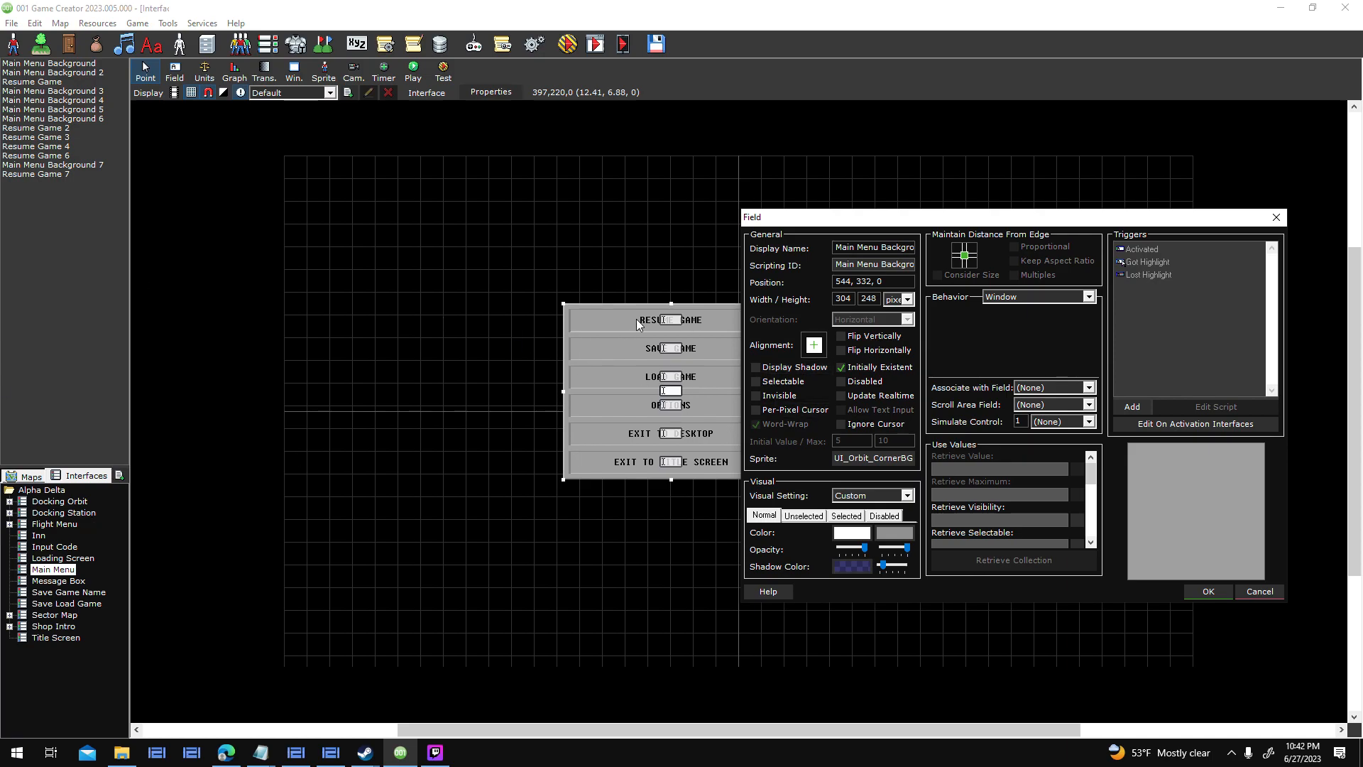
{"action": "left_click", "coordinate": [693, 253]}
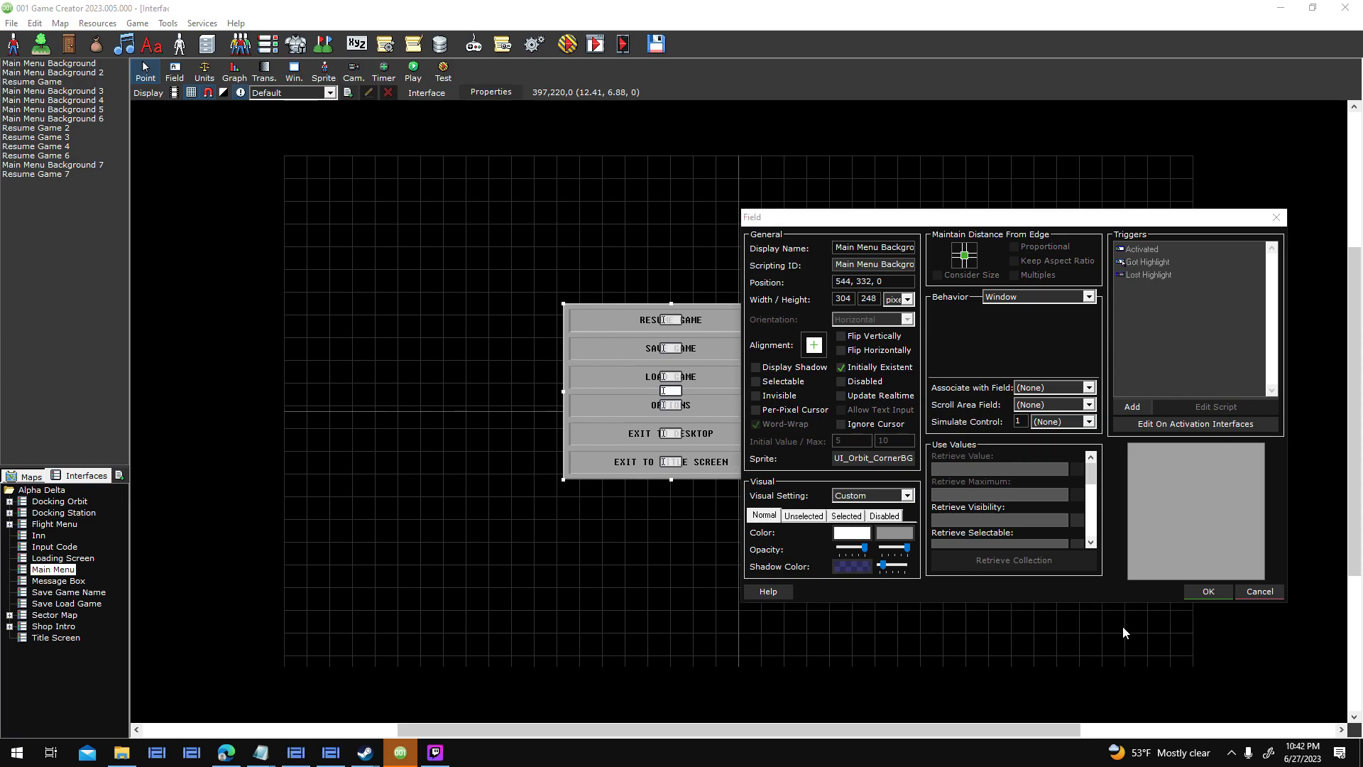
{"action": "left_click", "coordinate": [296, 752]}
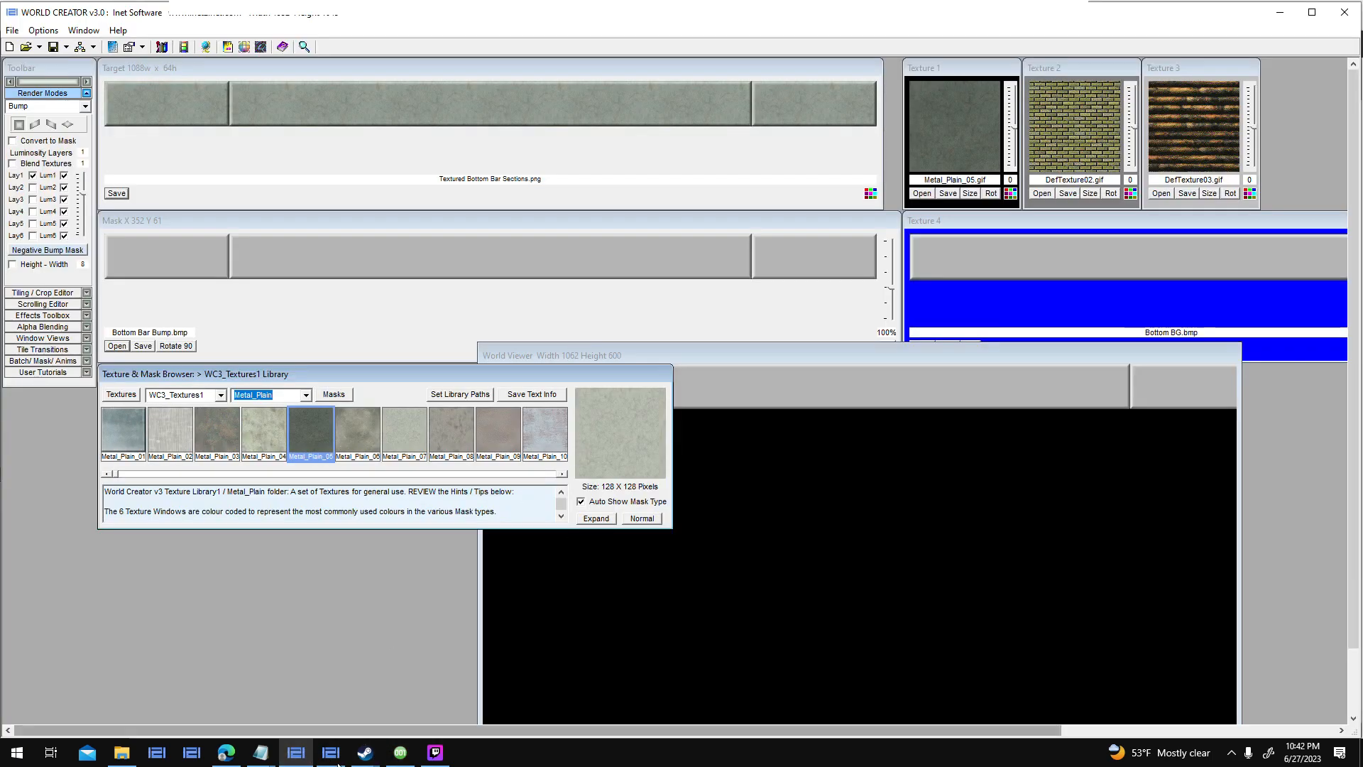
{"action": "left_click", "coordinate": [337, 759]}
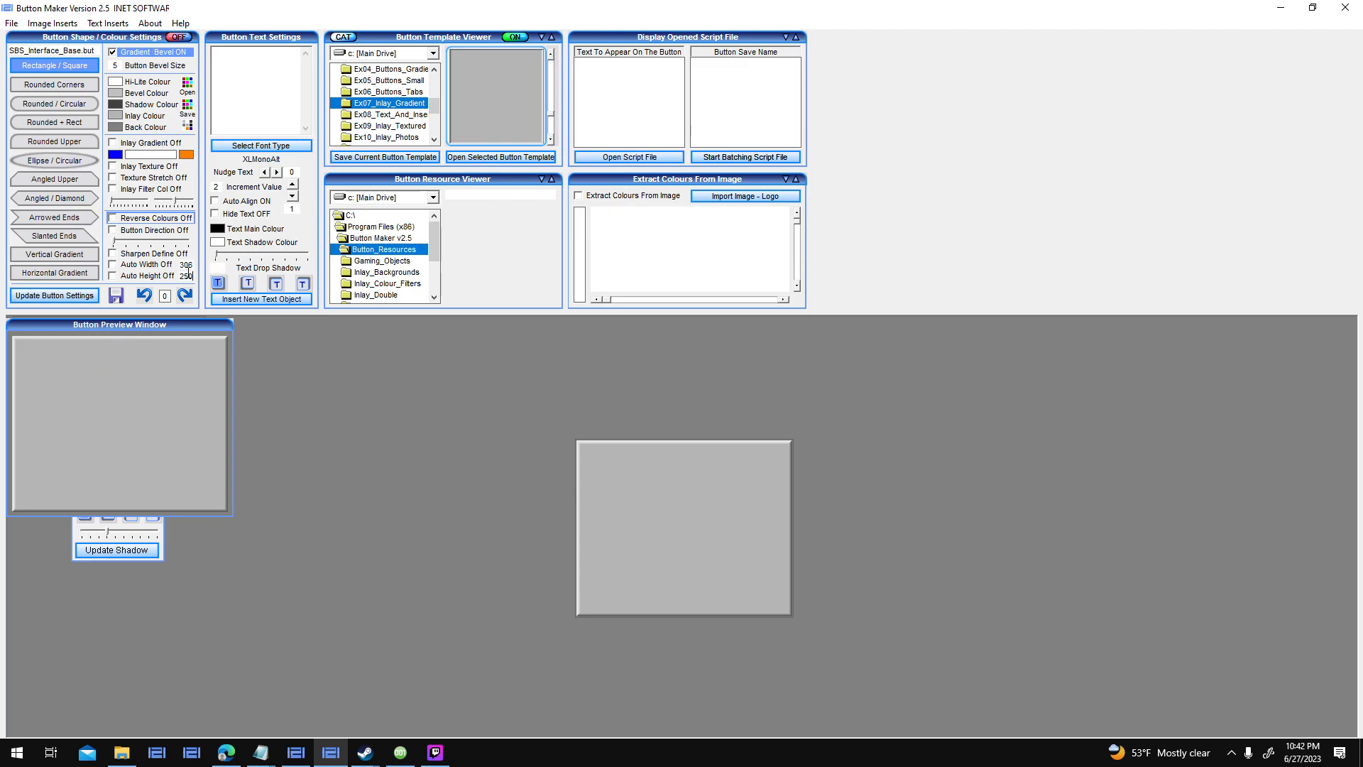
{"action": "left_click", "coordinate": [191, 264]}
{"action": "left_click", "coordinate": [447, 752]}
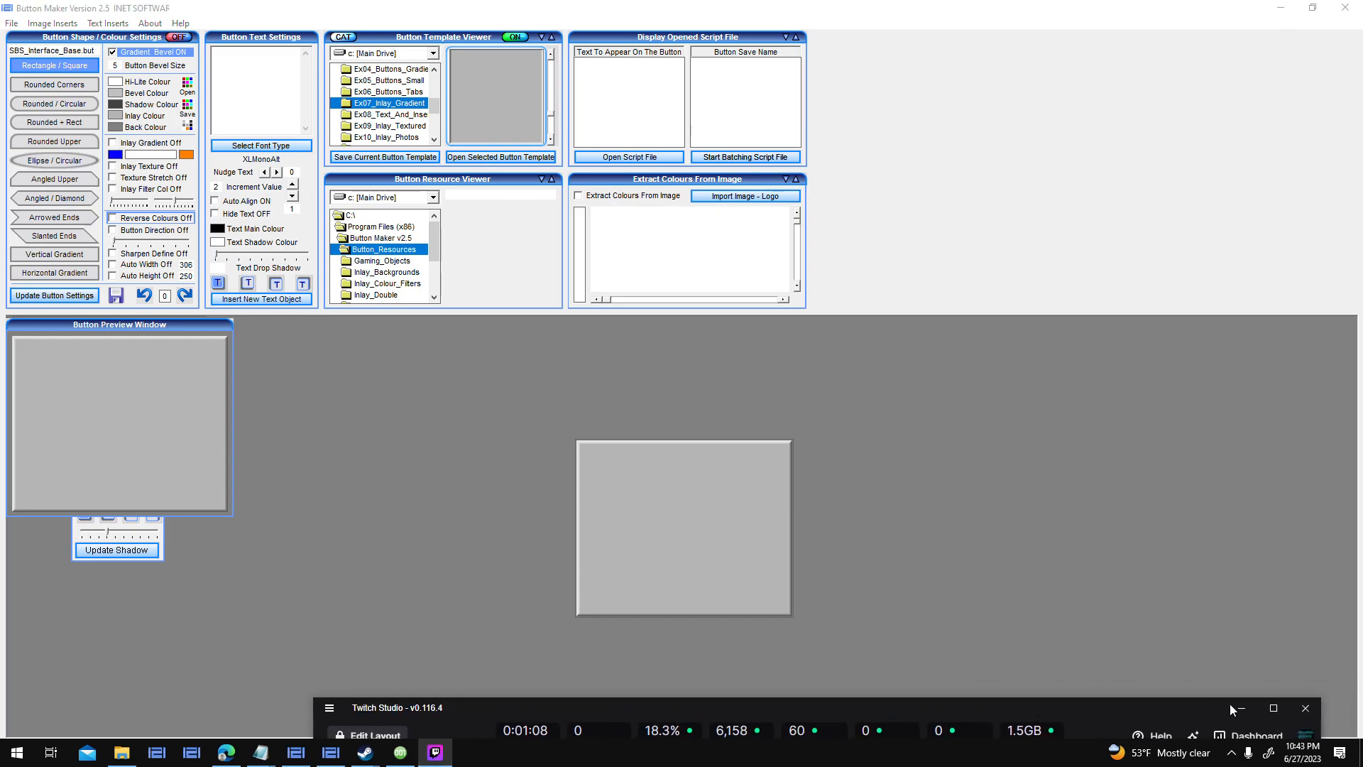
{"action": "left_click", "coordinate": [1237, 708]}
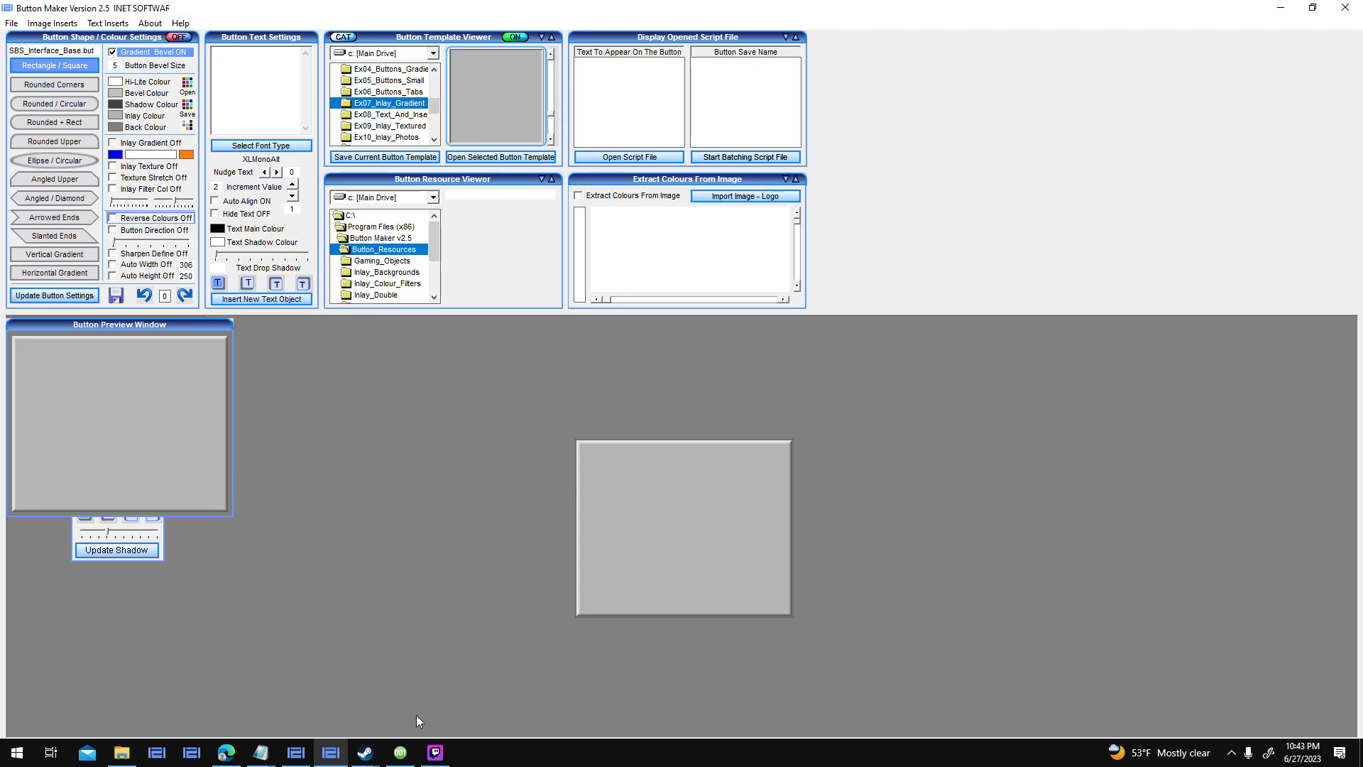
{"action": "left_click", "coordinate": [401, 751]}
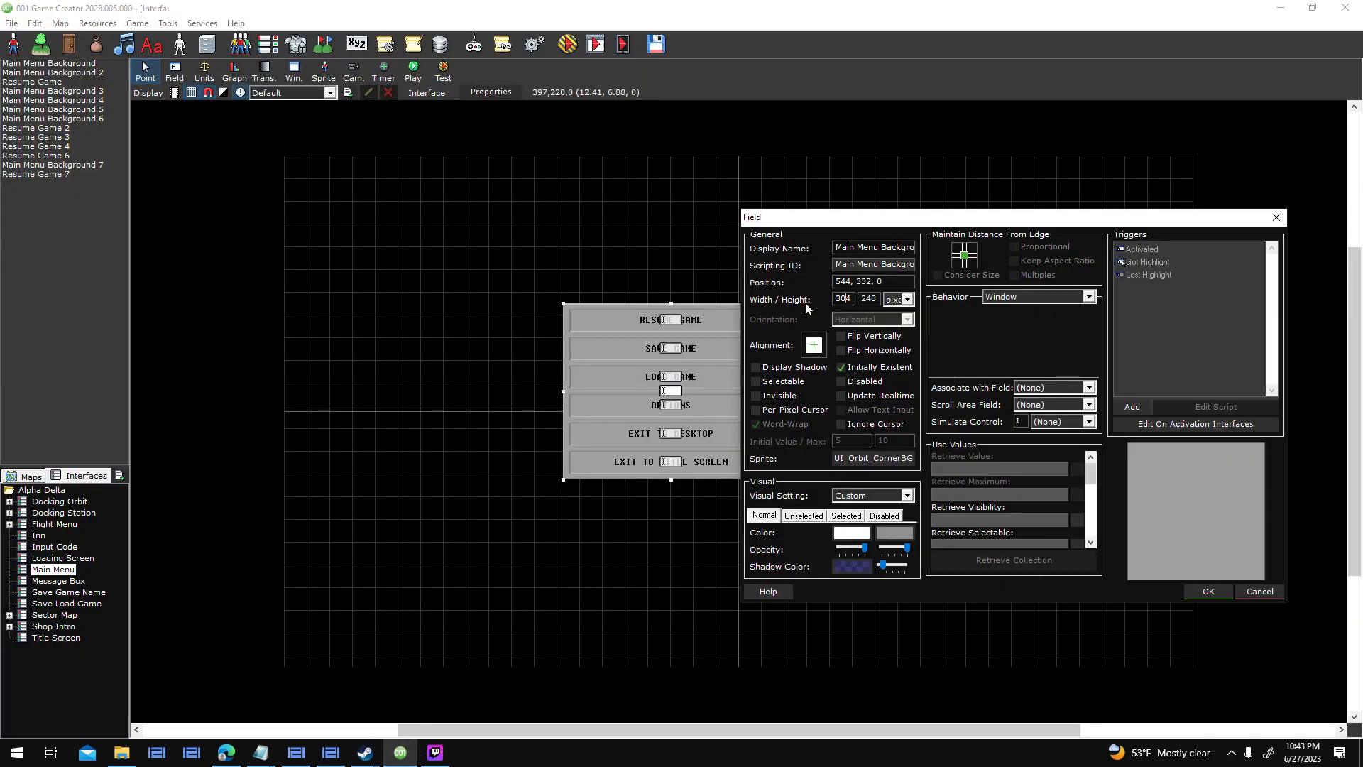
{"action": "key", "text": "Tab"}
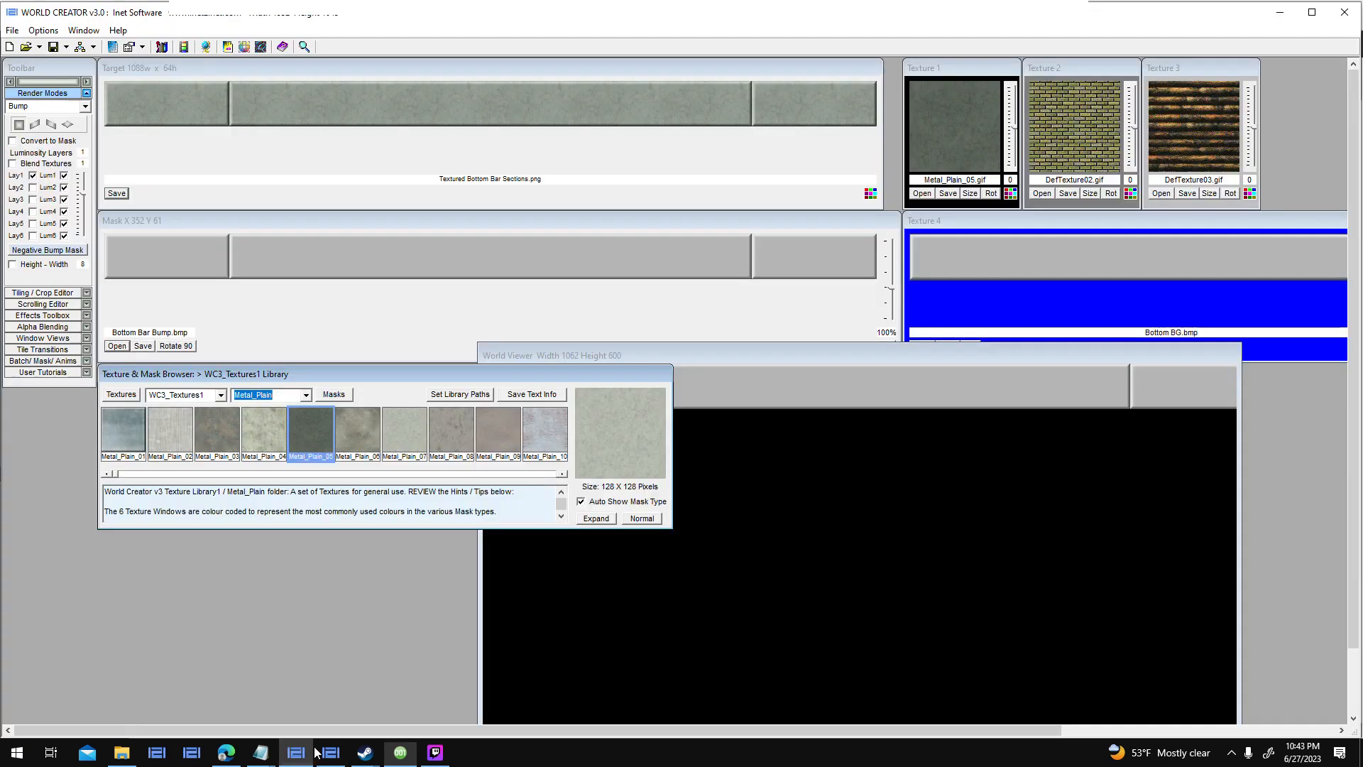
{"action": "left_click", "coordinate": [331, 753]}
{"action": "left_click", "coordinate": [341, 760]}
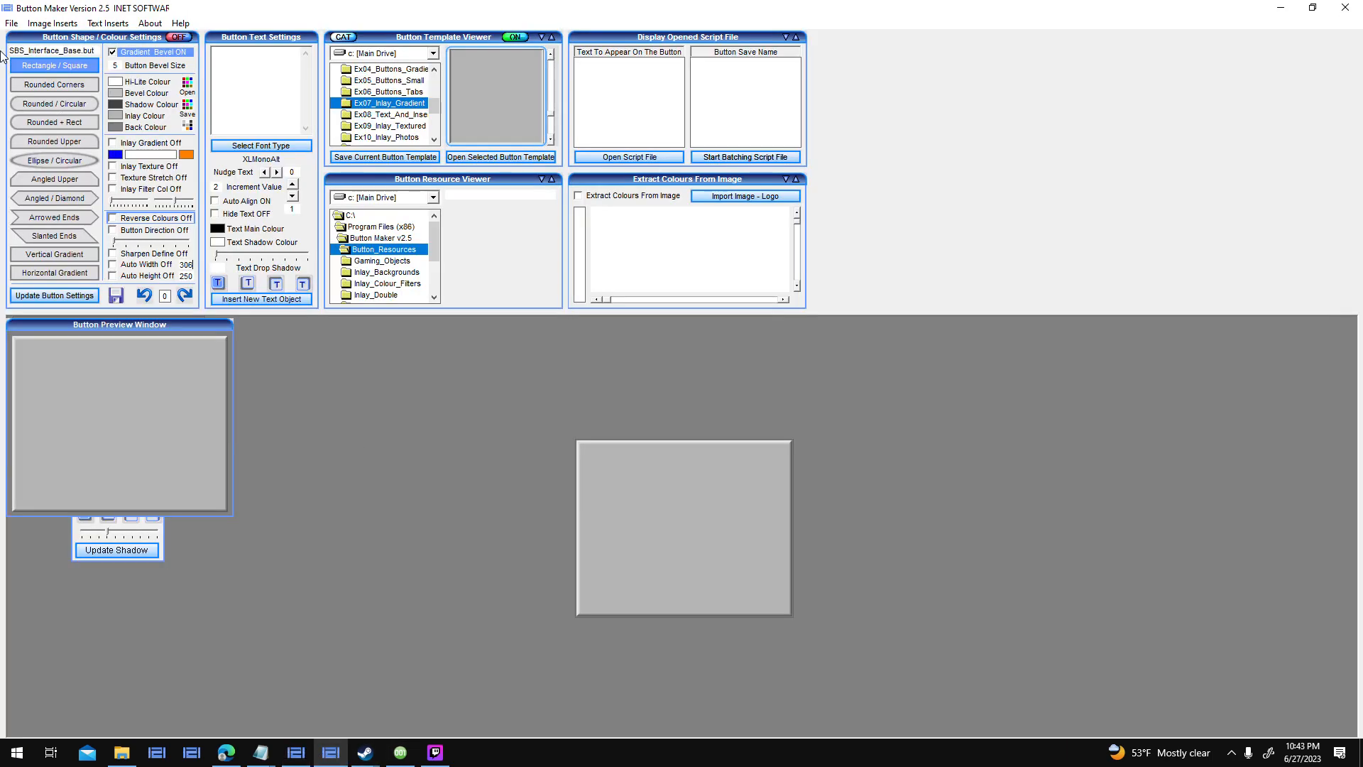
Save the button image as the bitmap "Main Menu Bg.bmp" in the Test Interface folder.
{"action": "left_click", "coordinate": [12, 23]}
{"action": "left_click", "coordinate": [129, 145]}
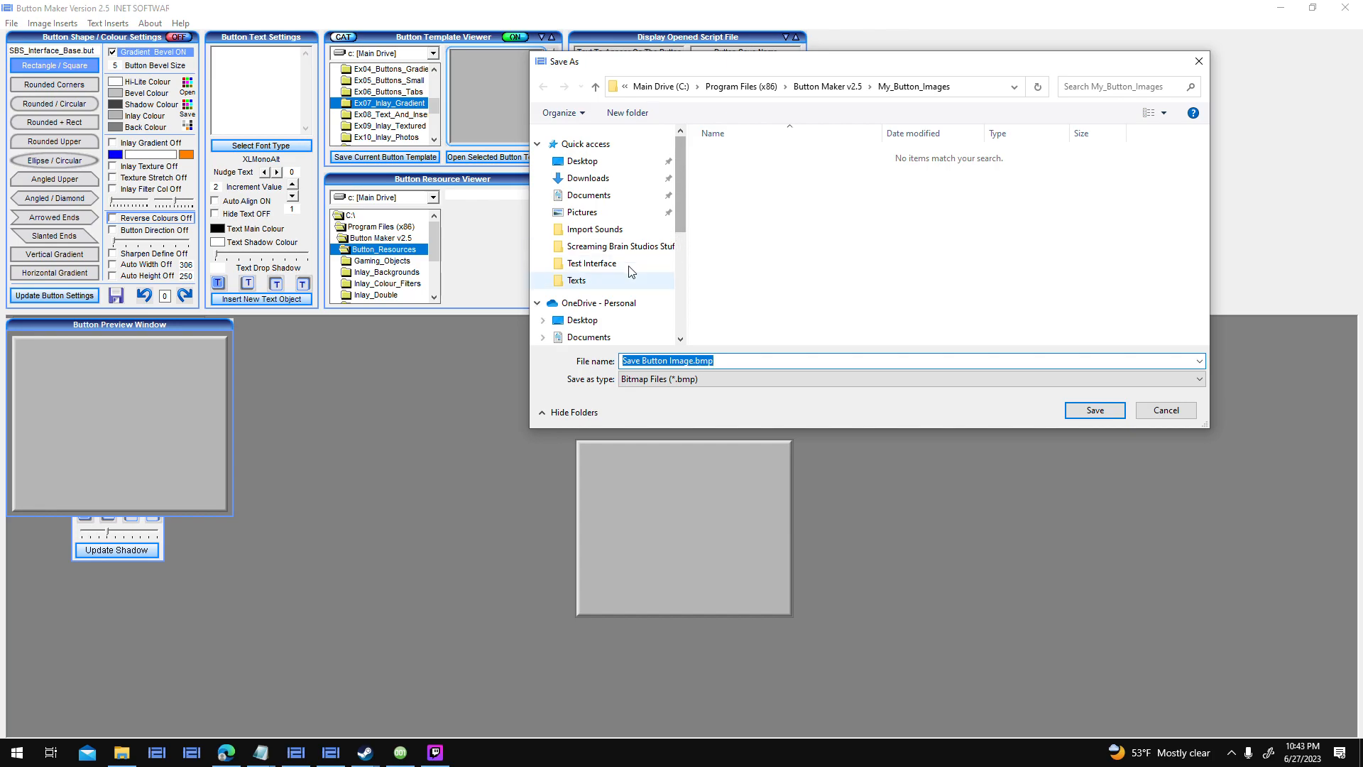
{"action": "left_click", "coordinate": [655, 262]}
{"action": "left_click_drag", "start_coordinate": [1203, 157], "coordinate": [1207, 259]}
{"action": "left_click", "coordinate": [850, 361]}
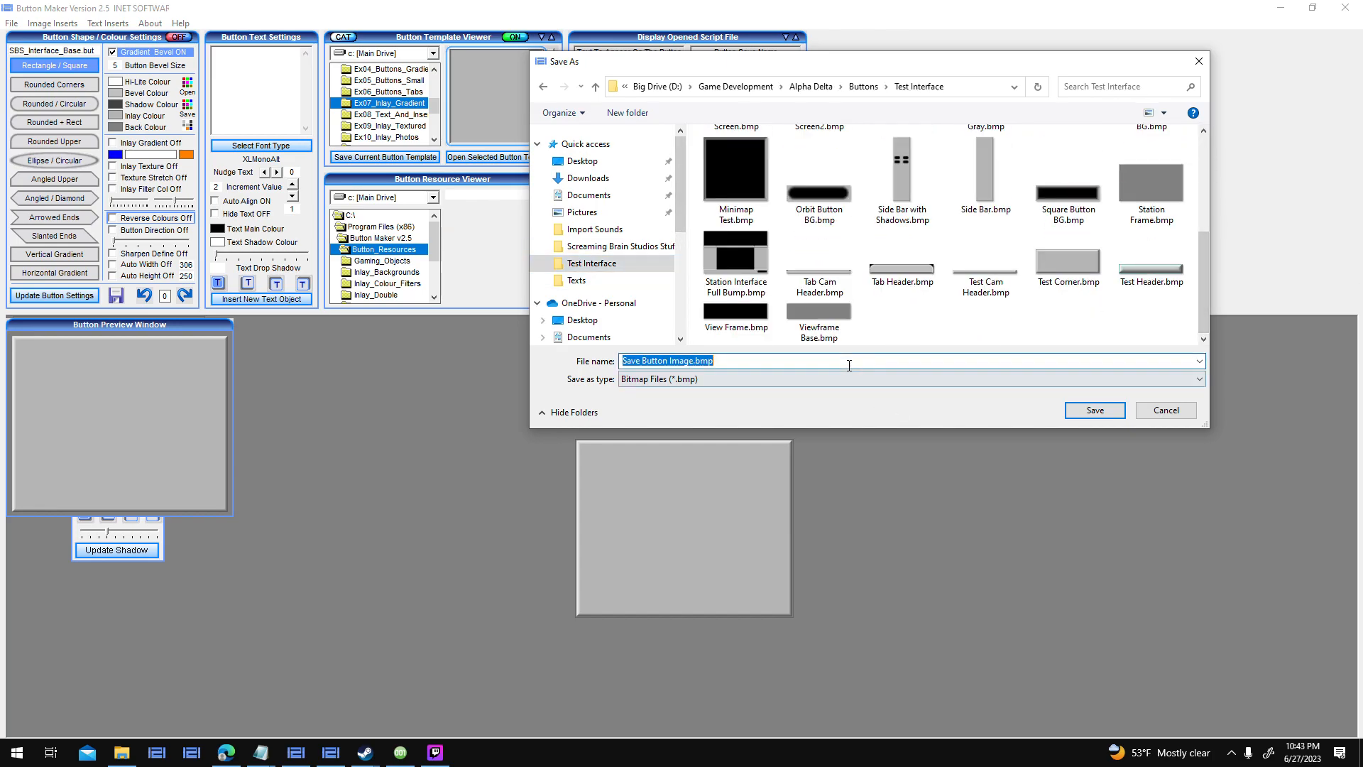
{"action": "type", "text": "Main Men"}
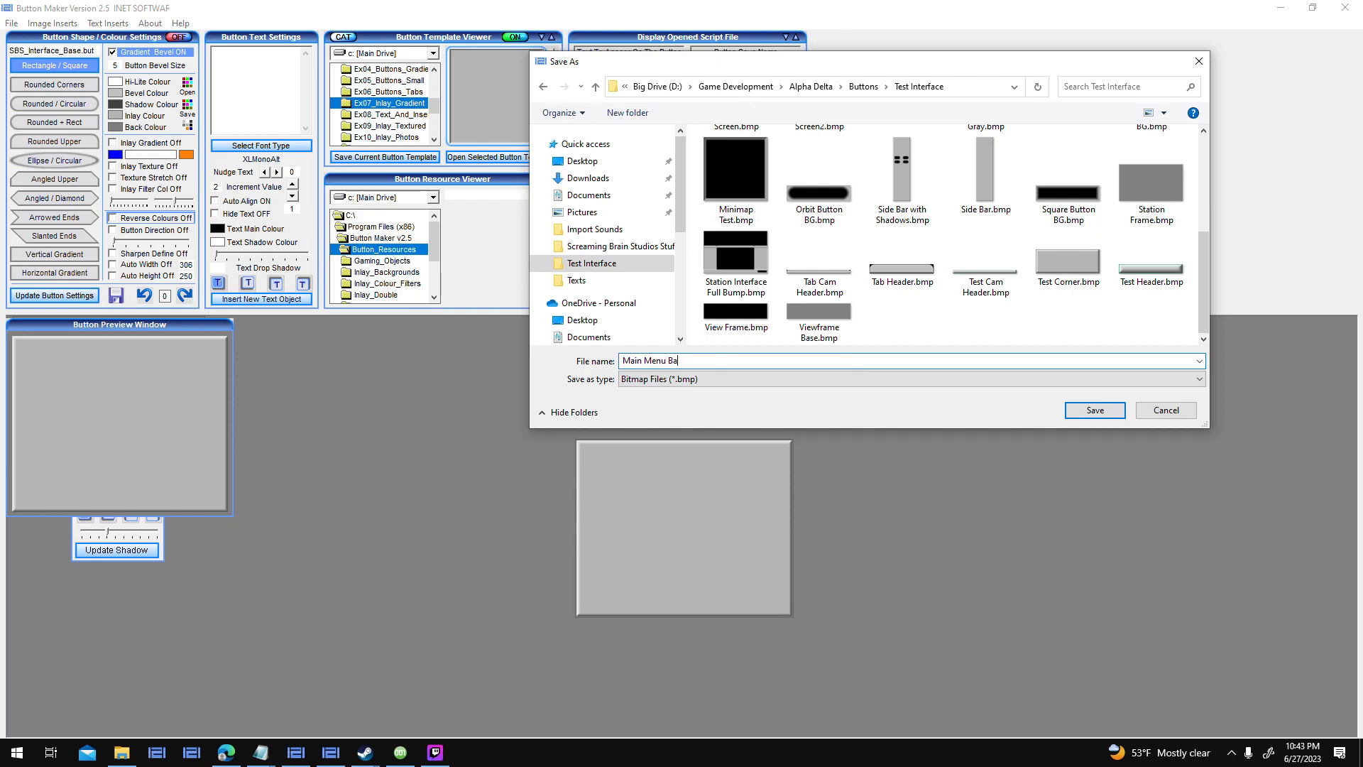
{"action": "type", "text": "u Ba"}
{"action": "key", "text": "Return"}
Switch to World Creator and open "Main Menu Bg.bmp" as the mask, listing all recognised image formats.
{"action": "left_click", "coordinate": [311, 757]}
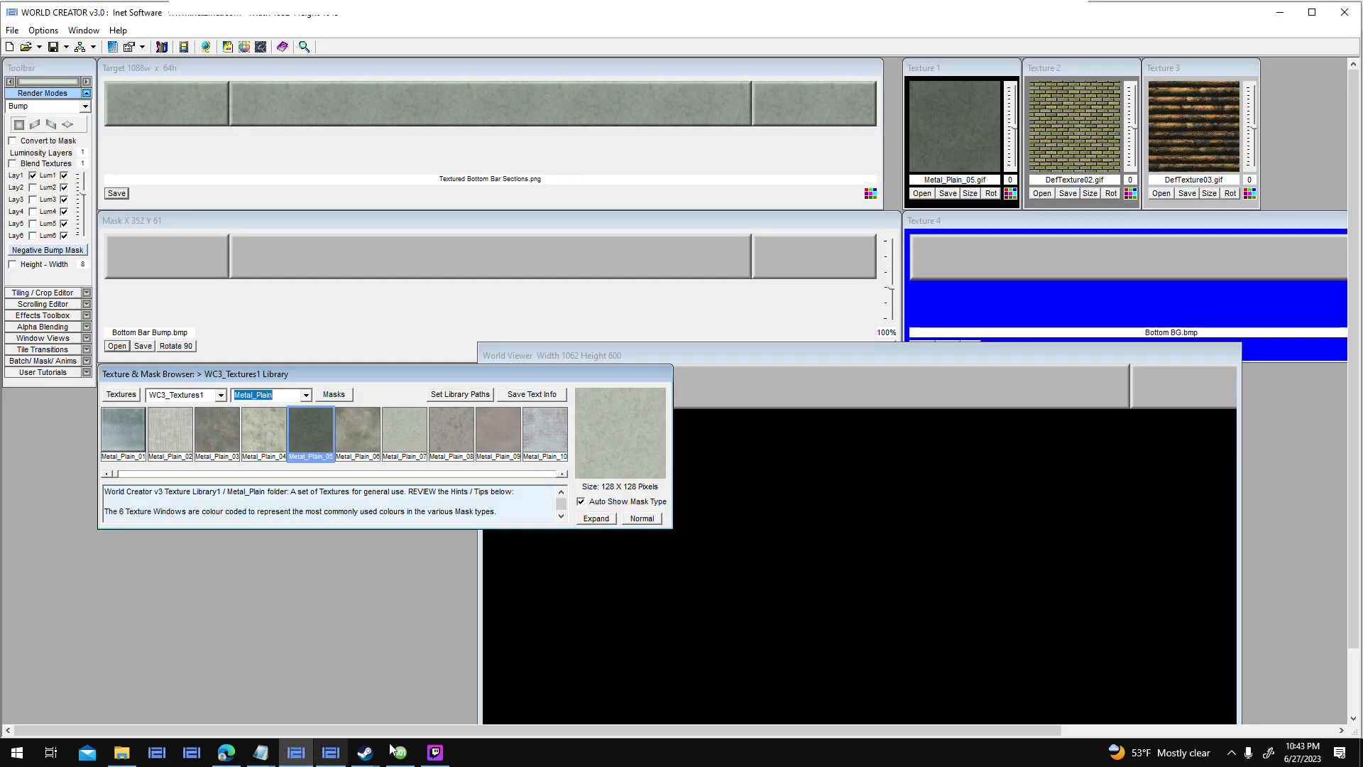
{"action": "left_click", "coordinate": [118, 347]}
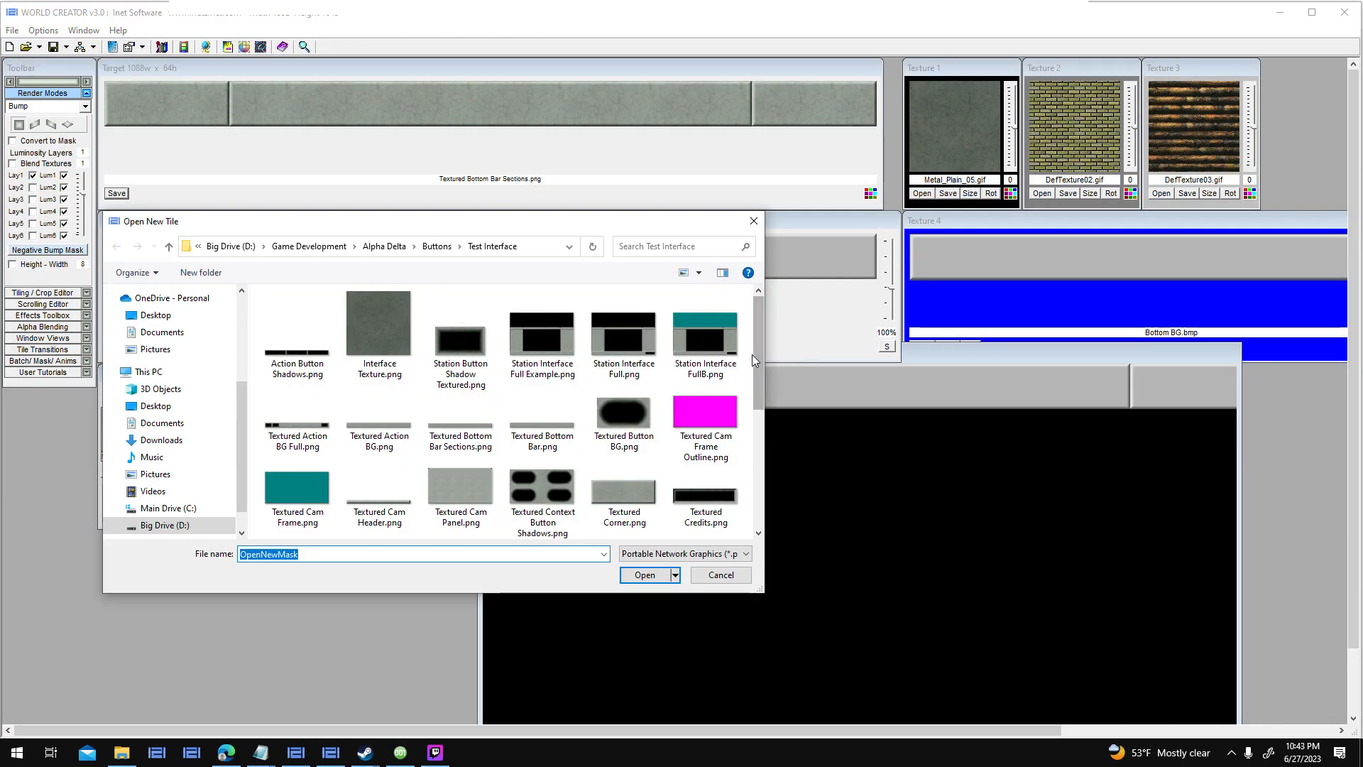
{"action": "scroll", "coordinate": [738, 398], "scroll_direction": "down", "scroll_amount": 3}
{"action": "left_click", "coordinate": [682, 554]}
{"action": "left_click", "coordinate": [679, 536]}
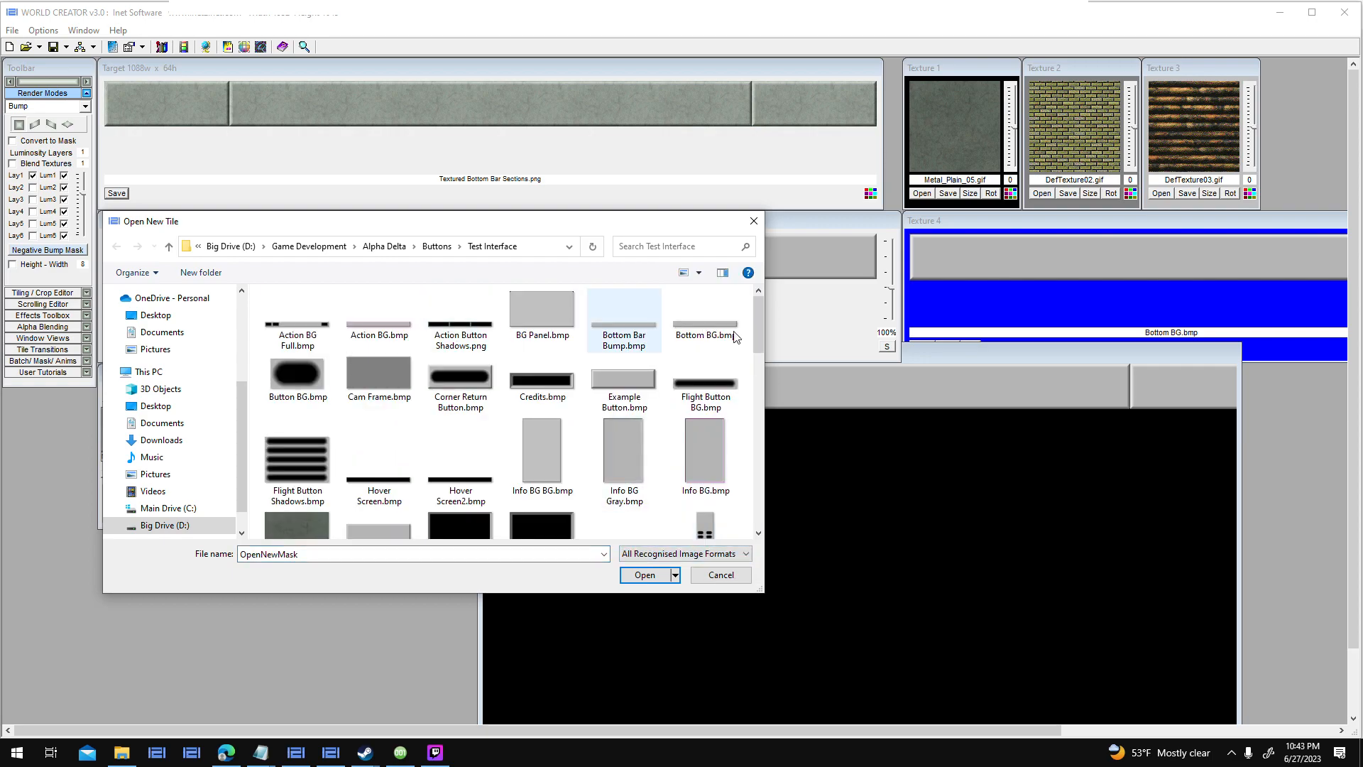
{"action": "scroll", "coordinate": [762, 375], "scroll_direction": "down", "scroll_amount": 5}
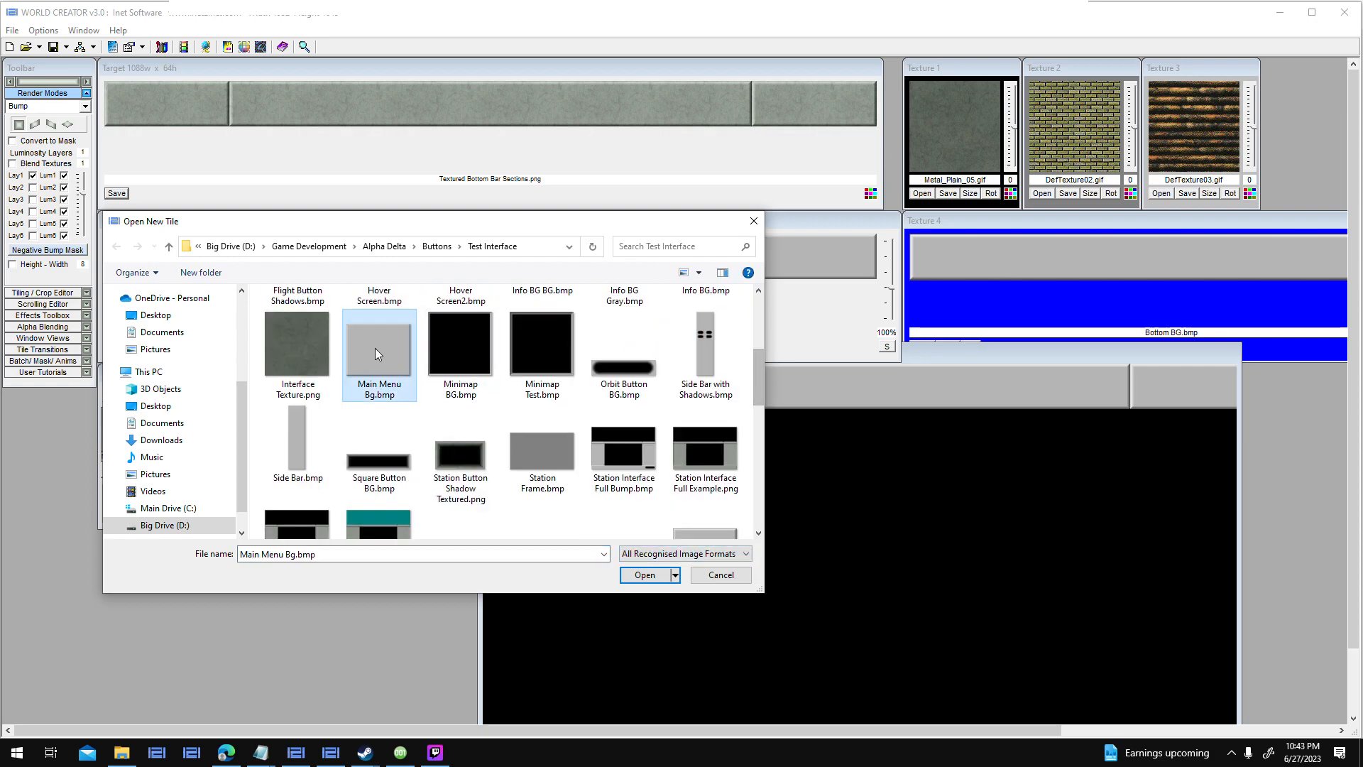
{"action": "double_click", "coordinate": [376, 348]}
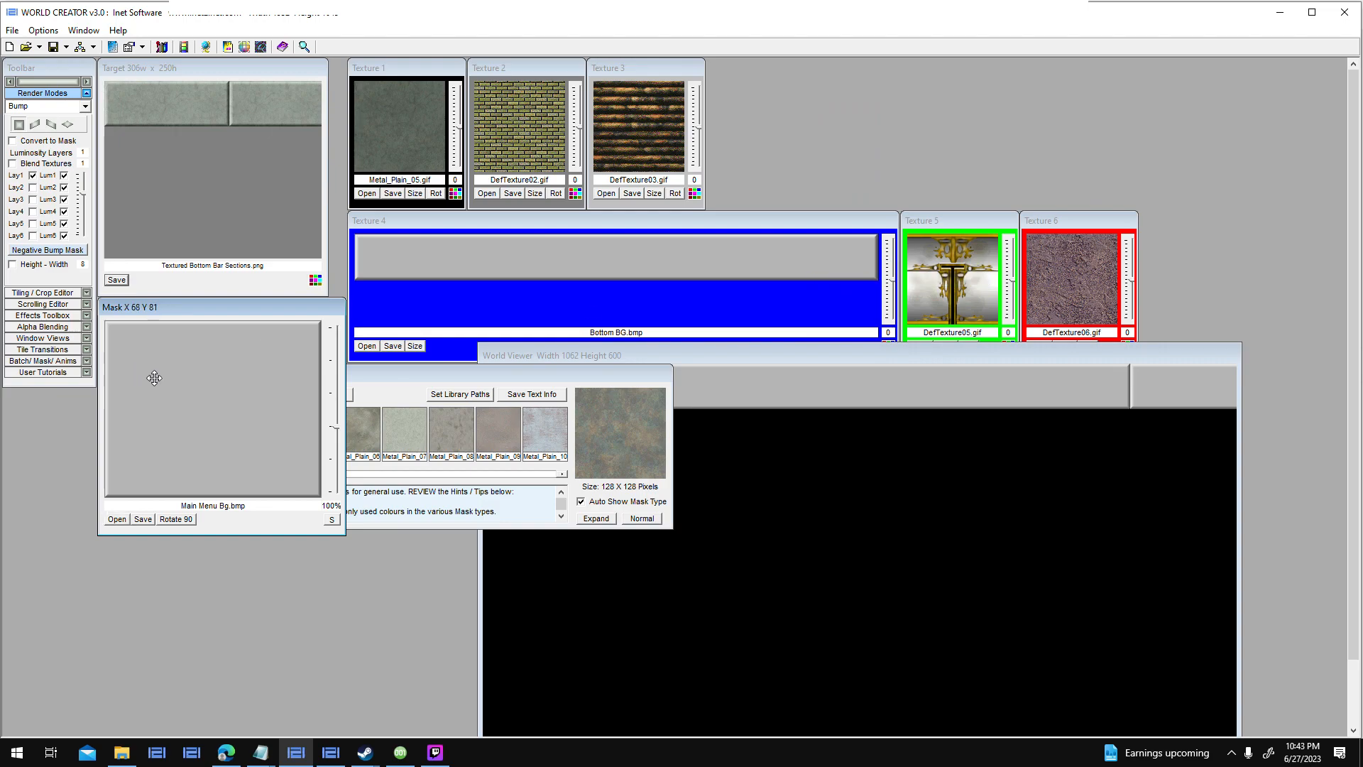
Place the mask in the World Viewer as a 304 × 248 tile and load that tile back as the mask.
{"action": "left_click_drag", "start_coordinate": [164, 377], "coordinate": [824, 560]}
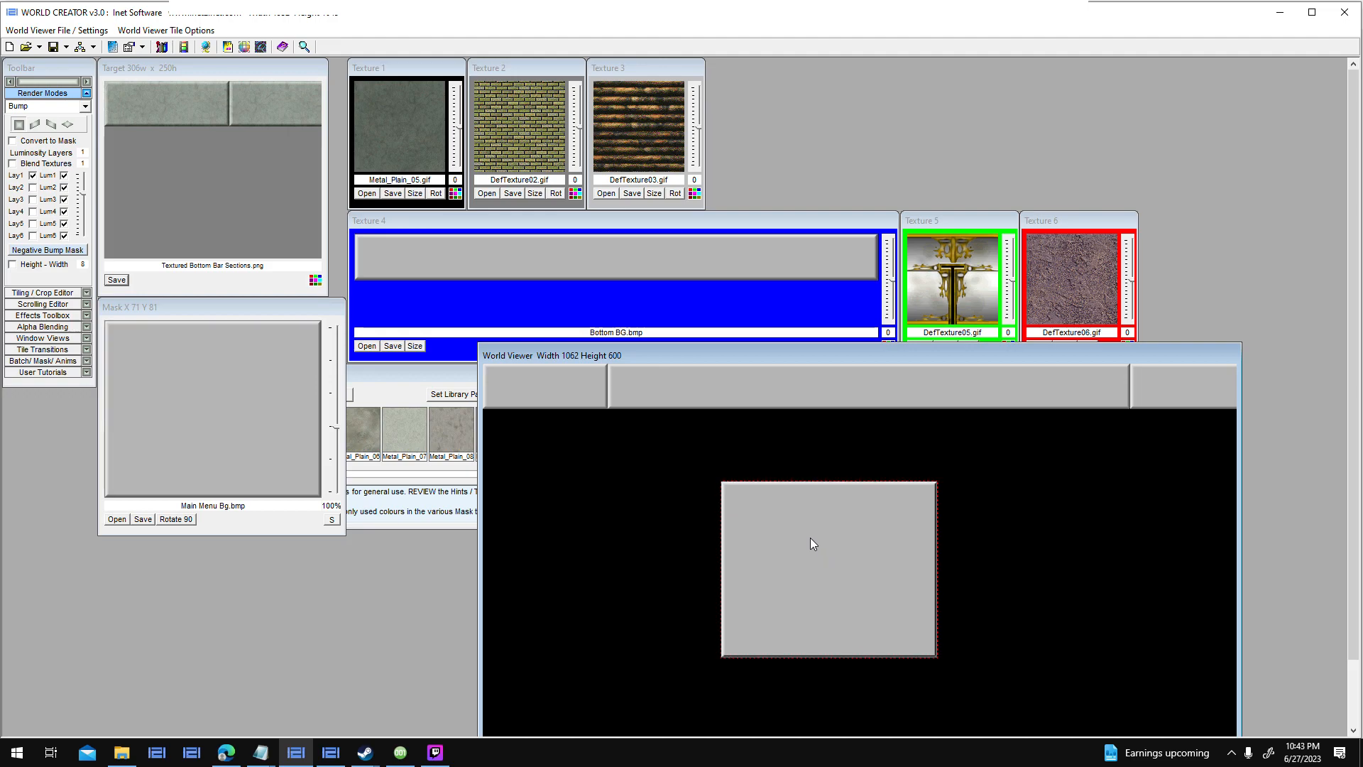
{"action": "right_click", "coordinate": [612, 477]}
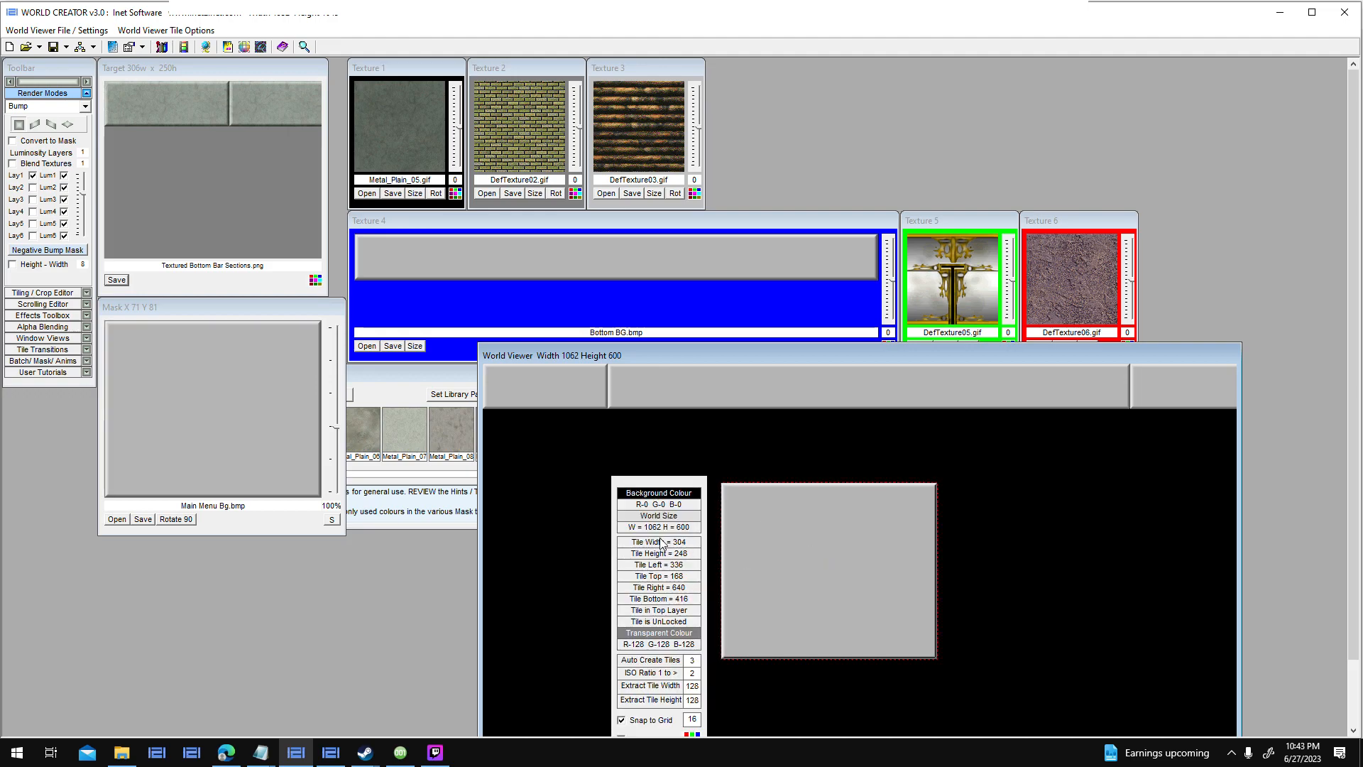
{"action": "left_click_drag", "start_coordinate": [787, 544], "coordinate": [206, 399]}
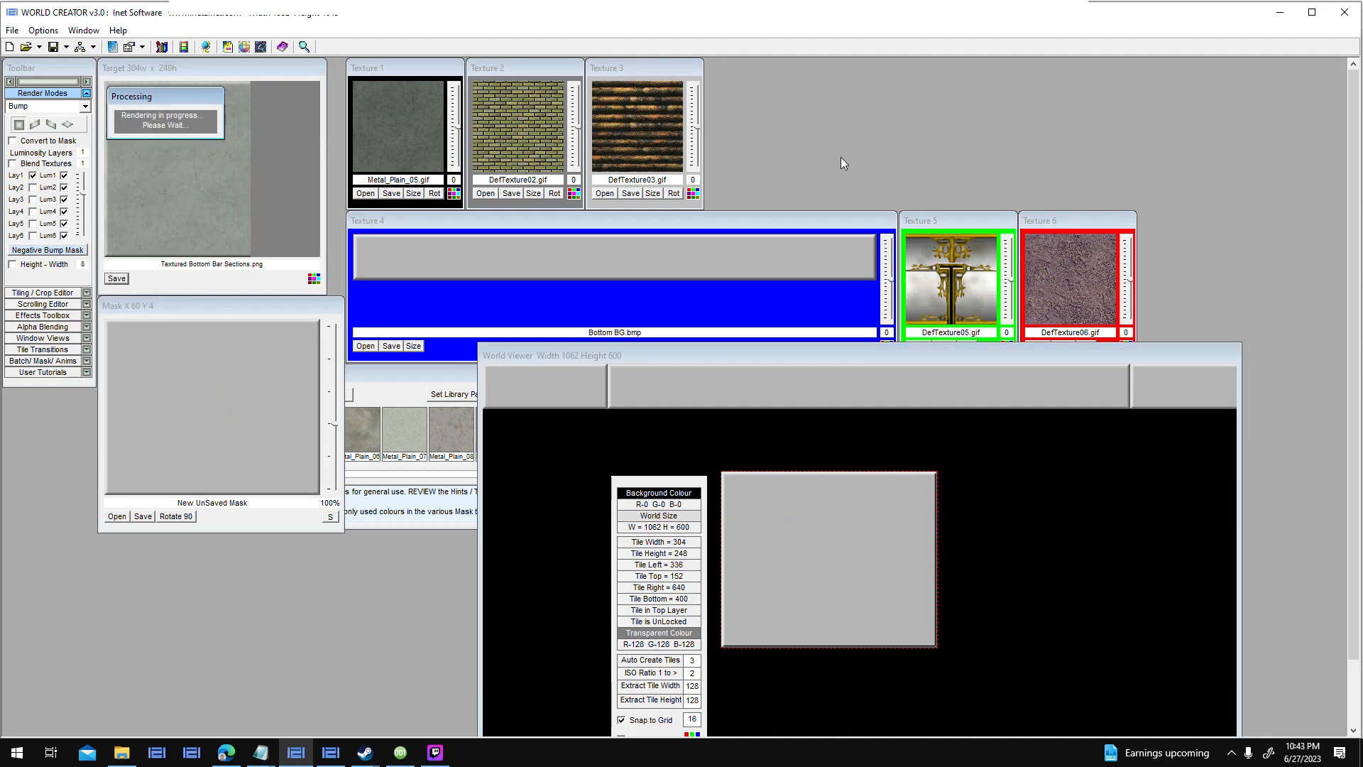
Place the bump-rendered target beside the plain tile in the World Viewer and set the target's transparent colour to teal (R 0, G 128, B 128).
{"action": "left_click_drag", "start_coordinate": [232, 130], "coordinate": [1114, 566]}
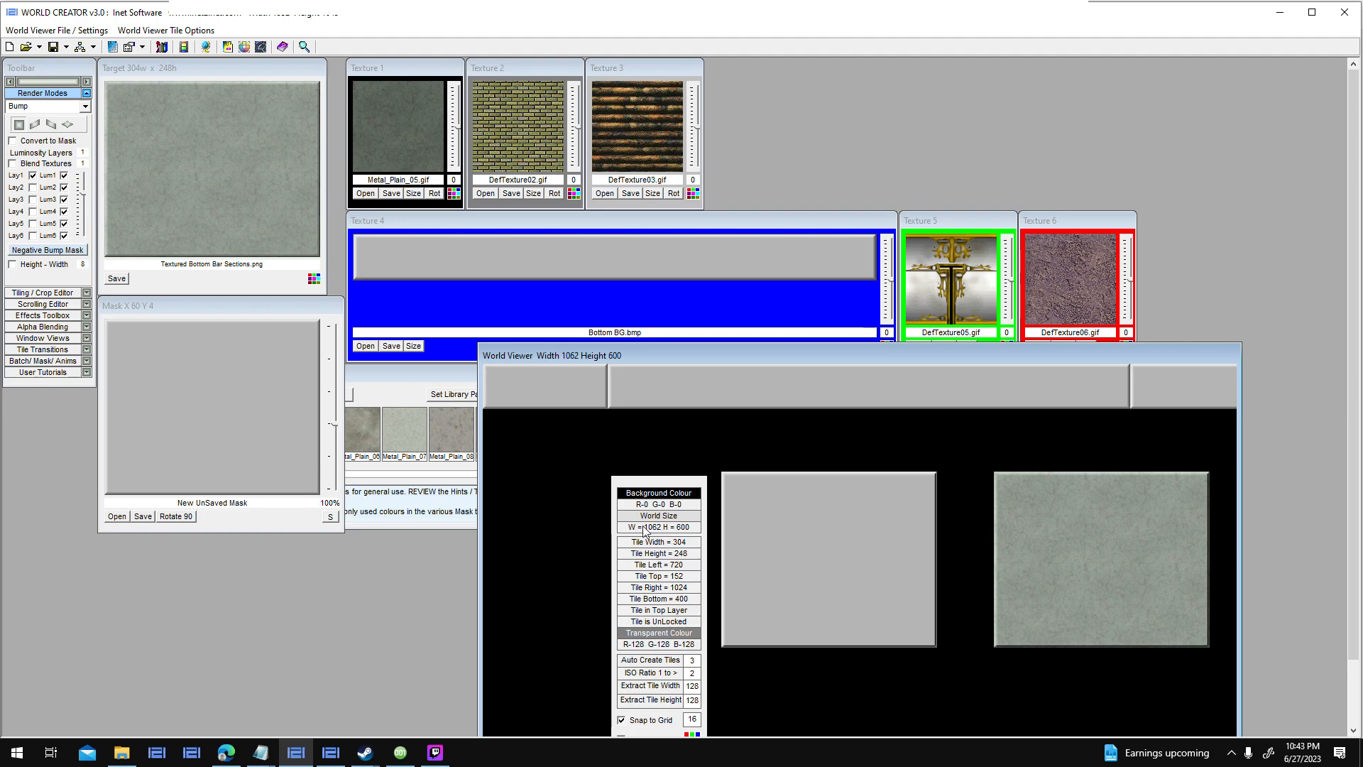
{"action": "left_click", "coordinate": [18, 124]}
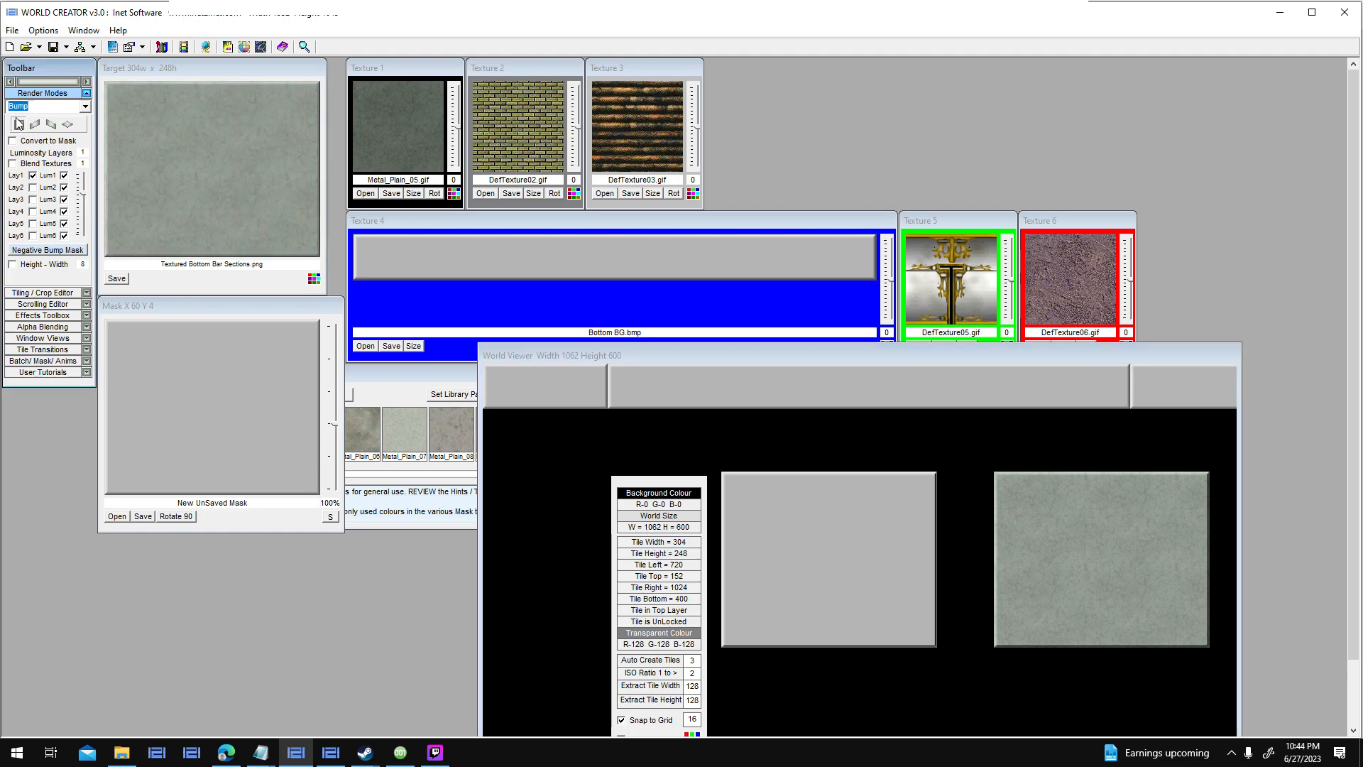
{"action": "left_click", "coordinate": [314, 279]}
{"action": "left_click", "coordinate": [171, 130]}
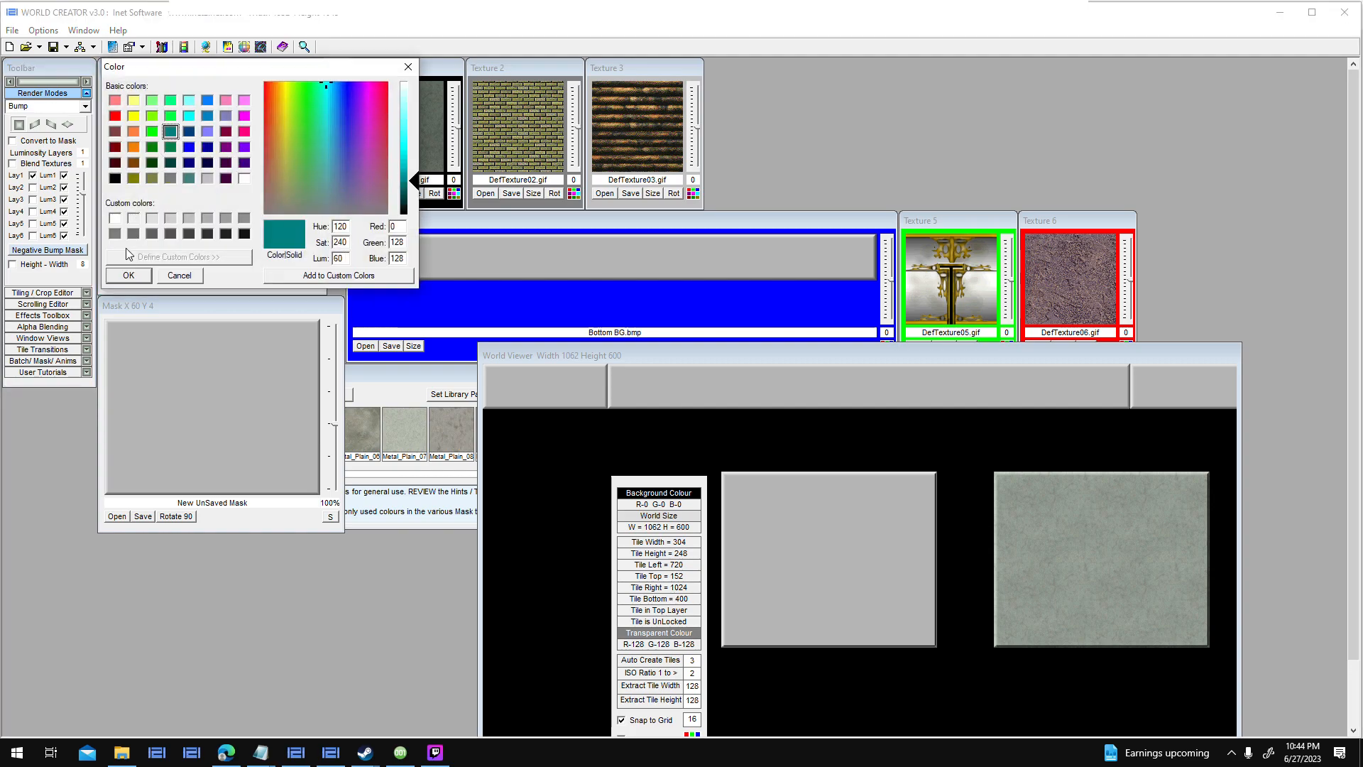
{"action": "left_click", "coordinate": [128, 275]}
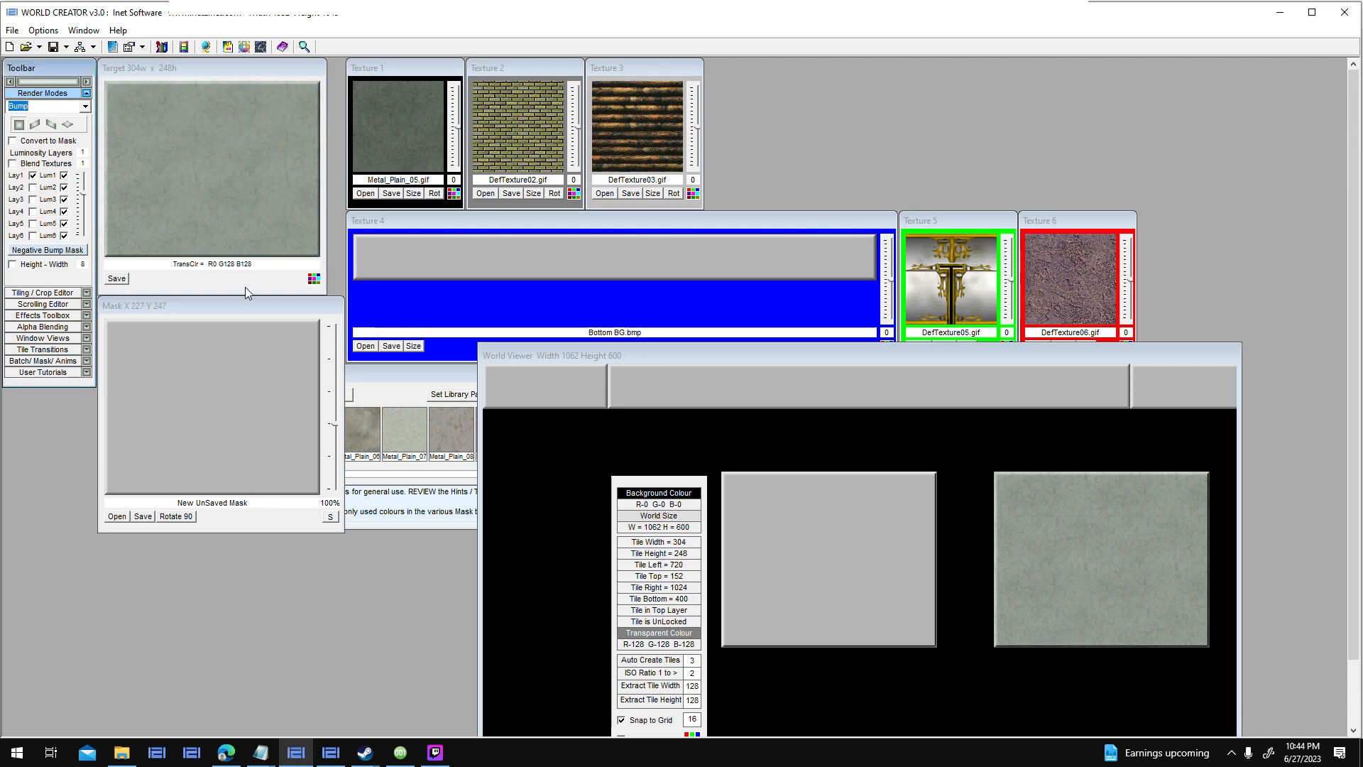
Delete the textured tile from the World Viewer and place the newly rendered target there instead.
{"action": "left_click", "coordinate": [1028, 537]}
{"action": "key", "text": "Delete"}
{"action": "left_click_drag", "start_coordinate": [264, 226], "coordinate": [1126, 596]}
Copy the textured tile into the Texture 5 window, saving it as "Main Menu Bg Textured.png".
{"action": "right_click_drag", "start_coordinate": [1126, 597], "coordinate": [1014, 229]}
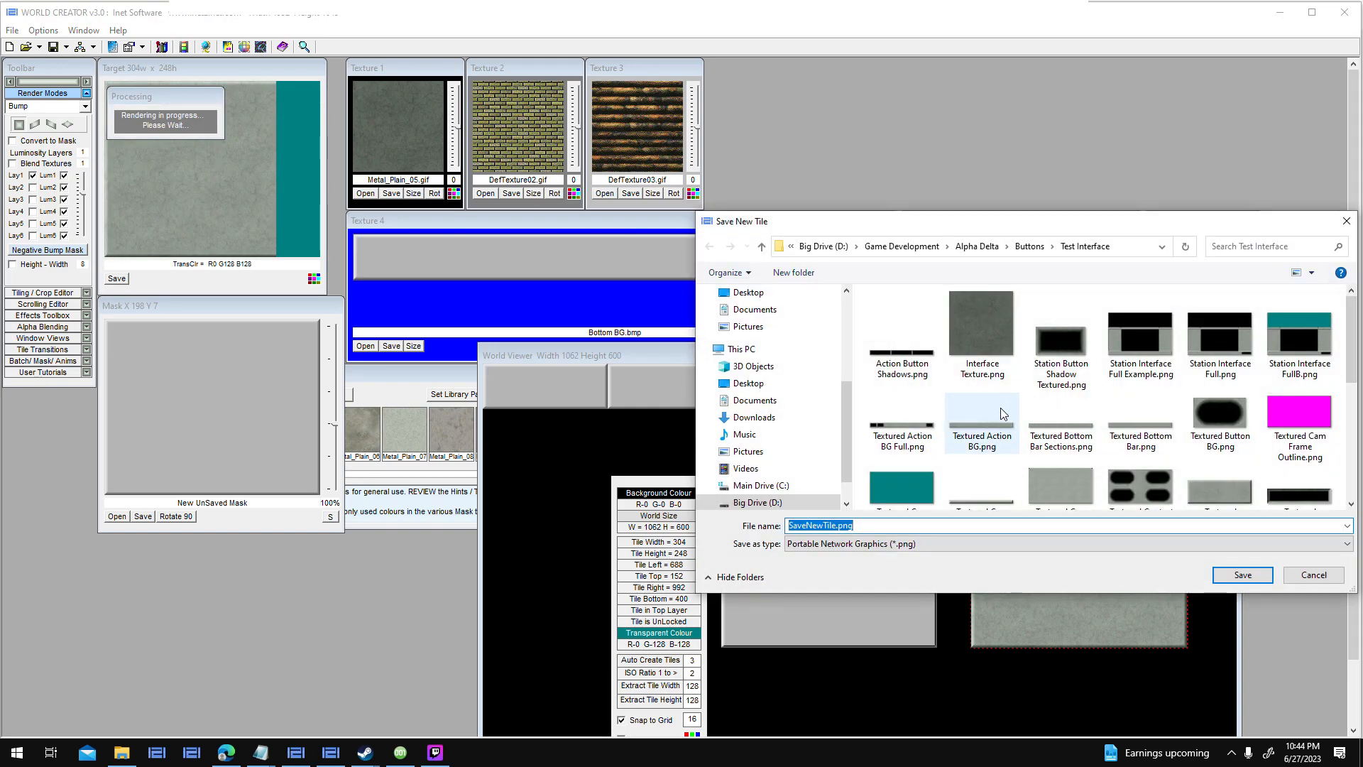
{"action": "type", "text": "Main Menu B"}
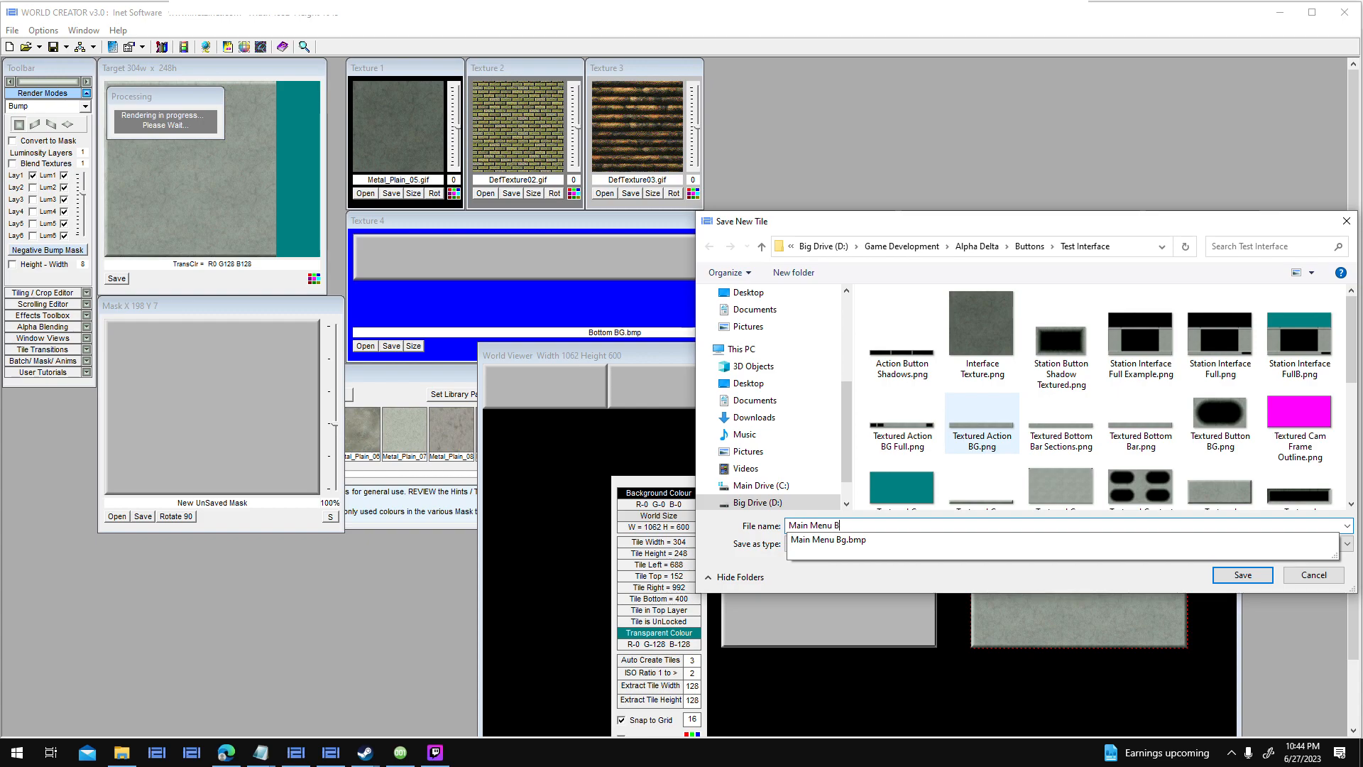
{"action": "type", "text": "g Textured"}
{"action": "key", "text": "Return"}
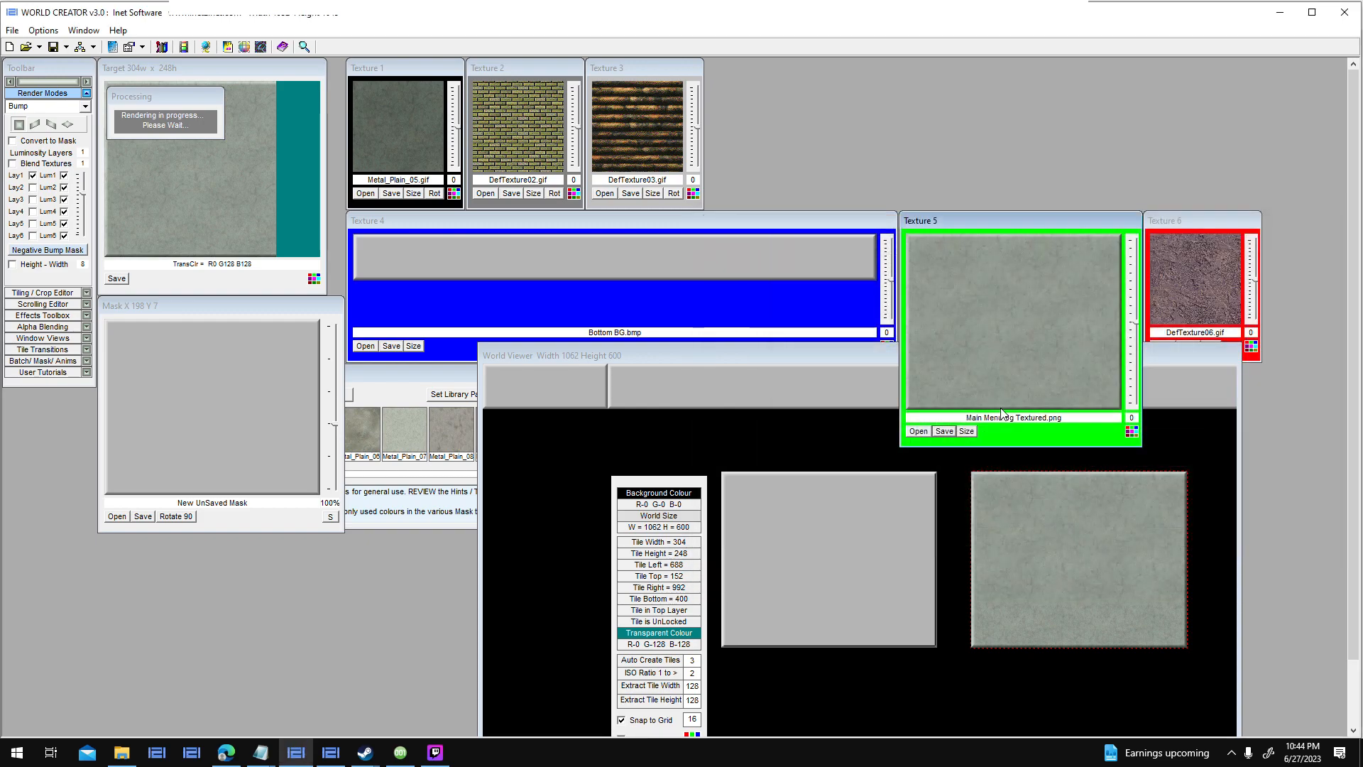
Switch to 001 Game Creator and accept the main menu background field's settings.
{"action": "left_click", "coordinate": [400, 752]}
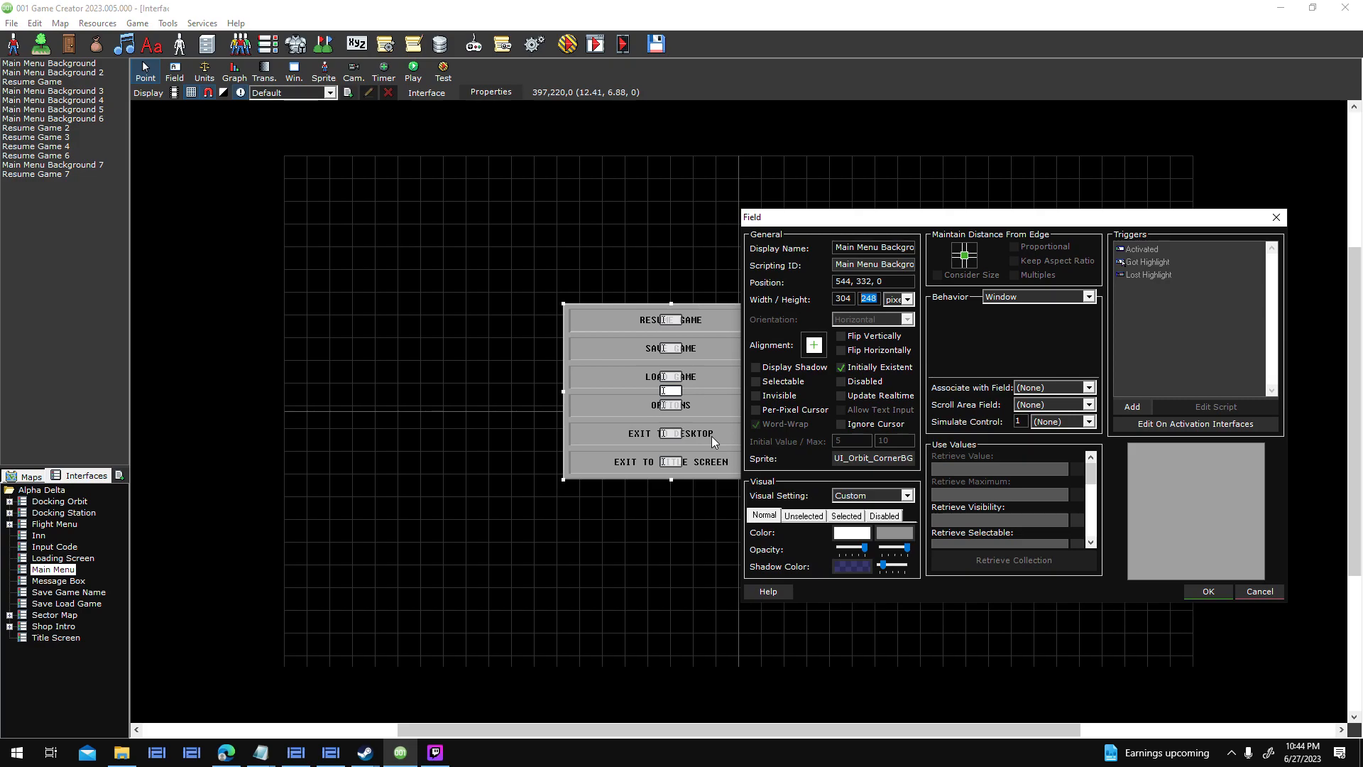
{"action": "left_click", "coordinate": [1217, 599]}
{"action": "key", "text": "Return"}
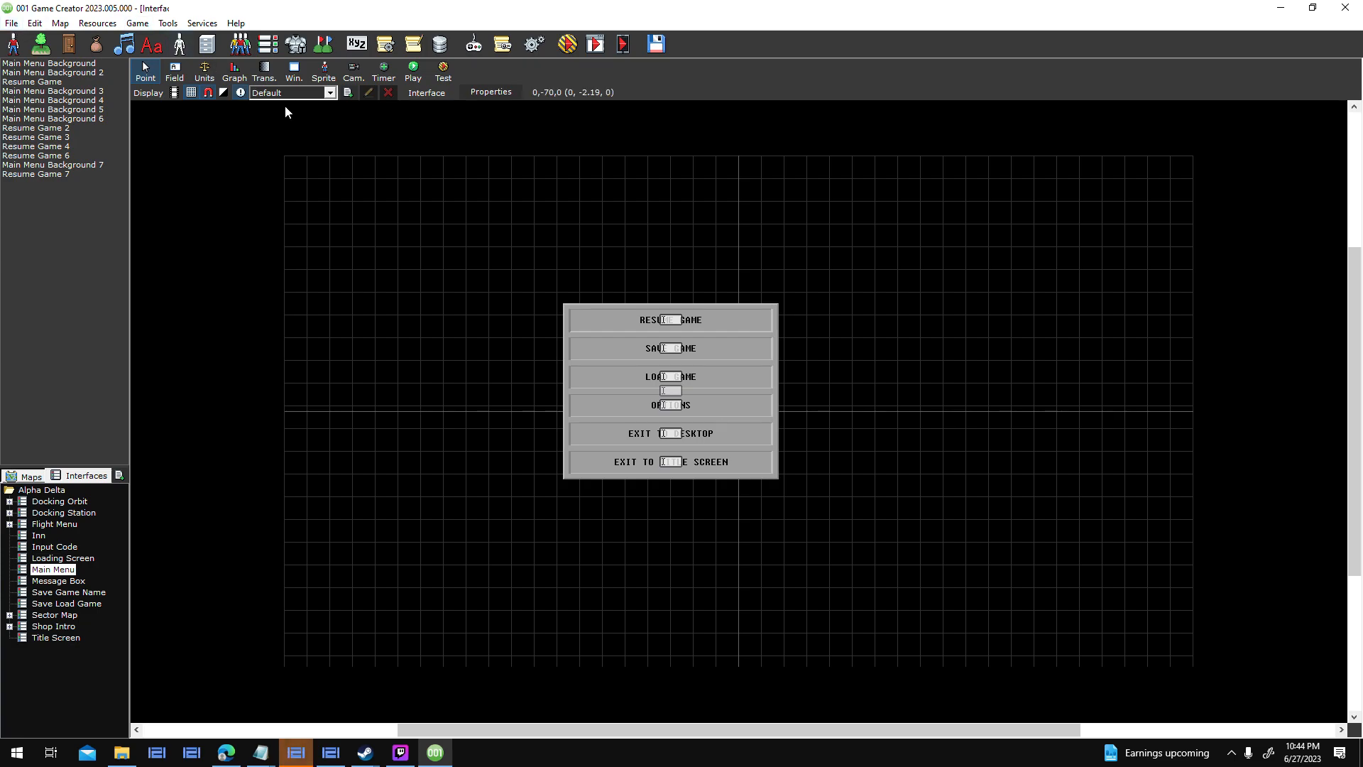
Assign the UI_Orbit_Button_Highlight sprite to the background field behind Resume Game, adjust its rotation and accept the settings.
{"action": "left_click", "coordinate": [763, 316]}
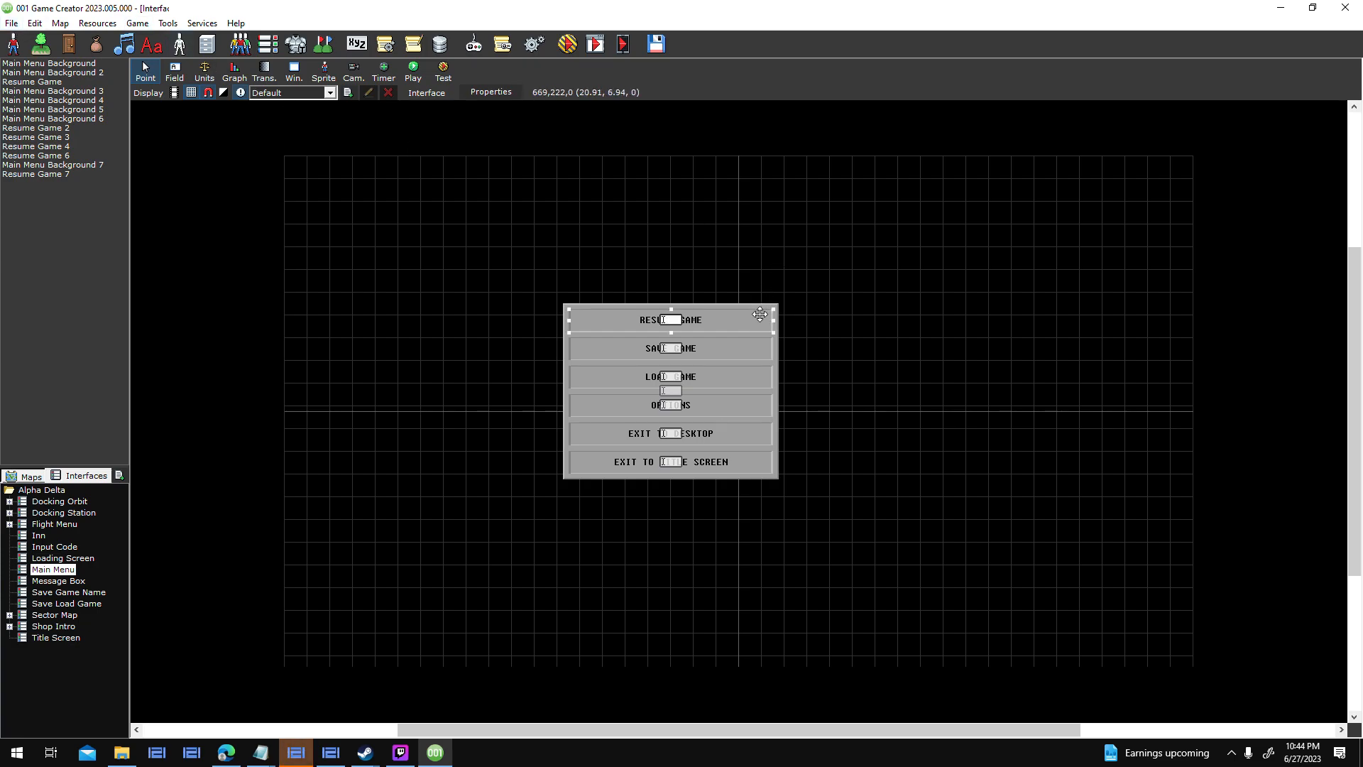
{"action": "double_click", "coordinate": [786, 321]}
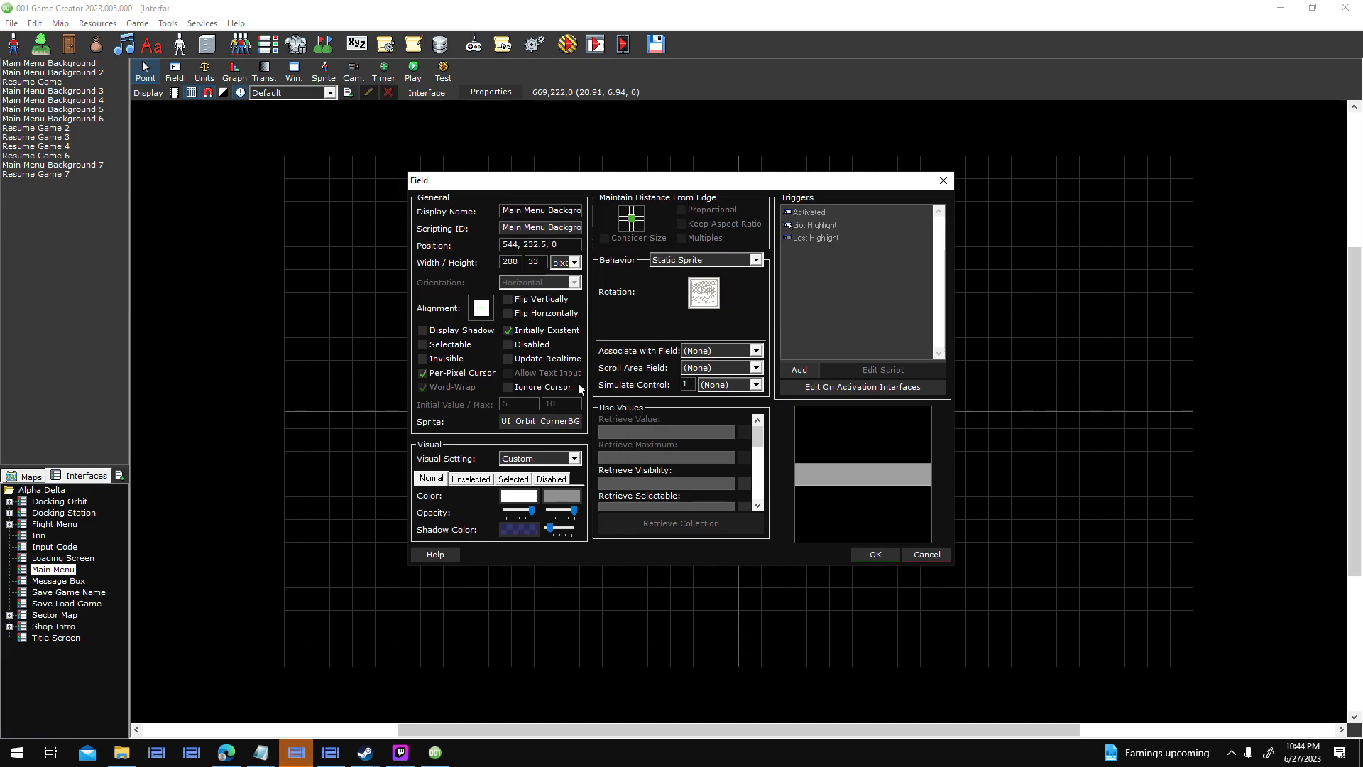
{"action": "left_click", "coordinate": [559, 423]}
{"action": "left_click", "coordinate": [799, 308]}
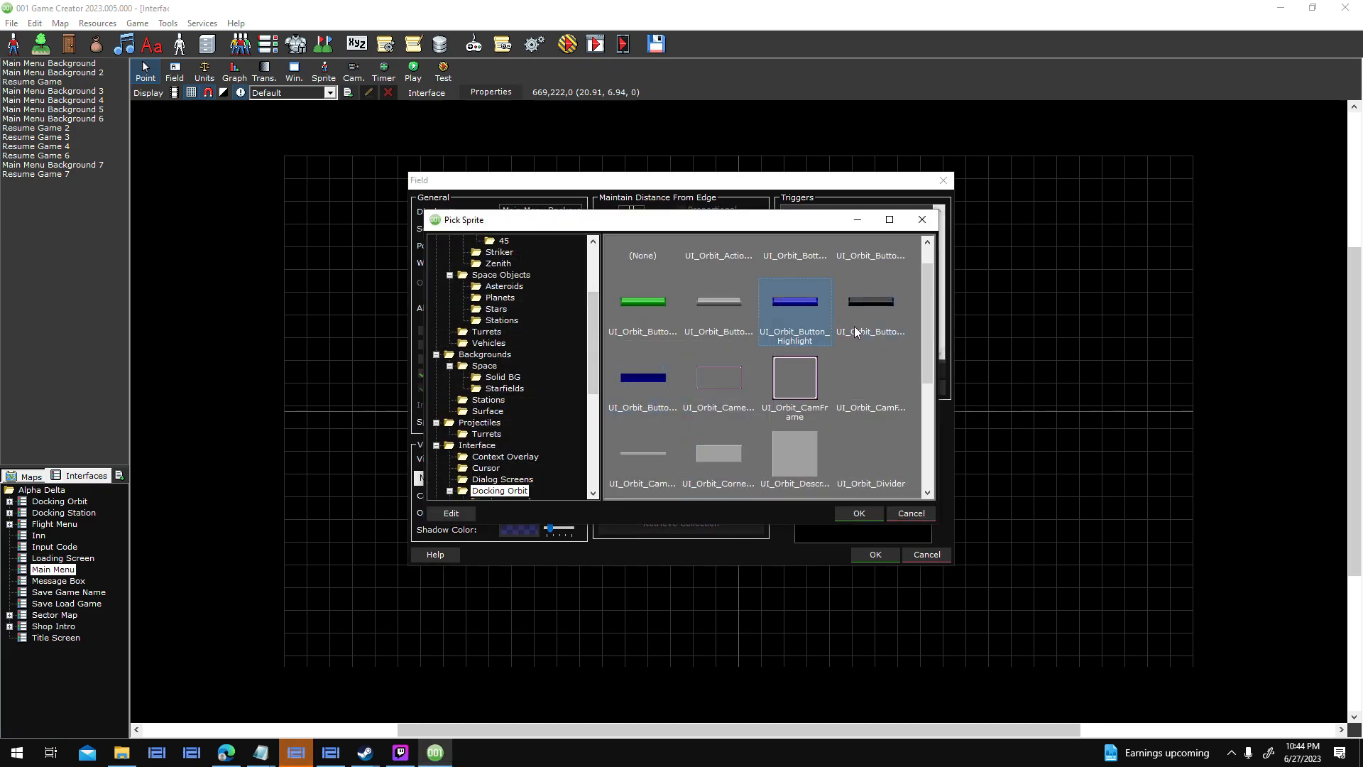
{"action": "scroll", "coordinate": [854, 326], "scroll_direction": "up", "scroll_amount": 1}
{"action": "left_click", "coordinate": [871, 512]}
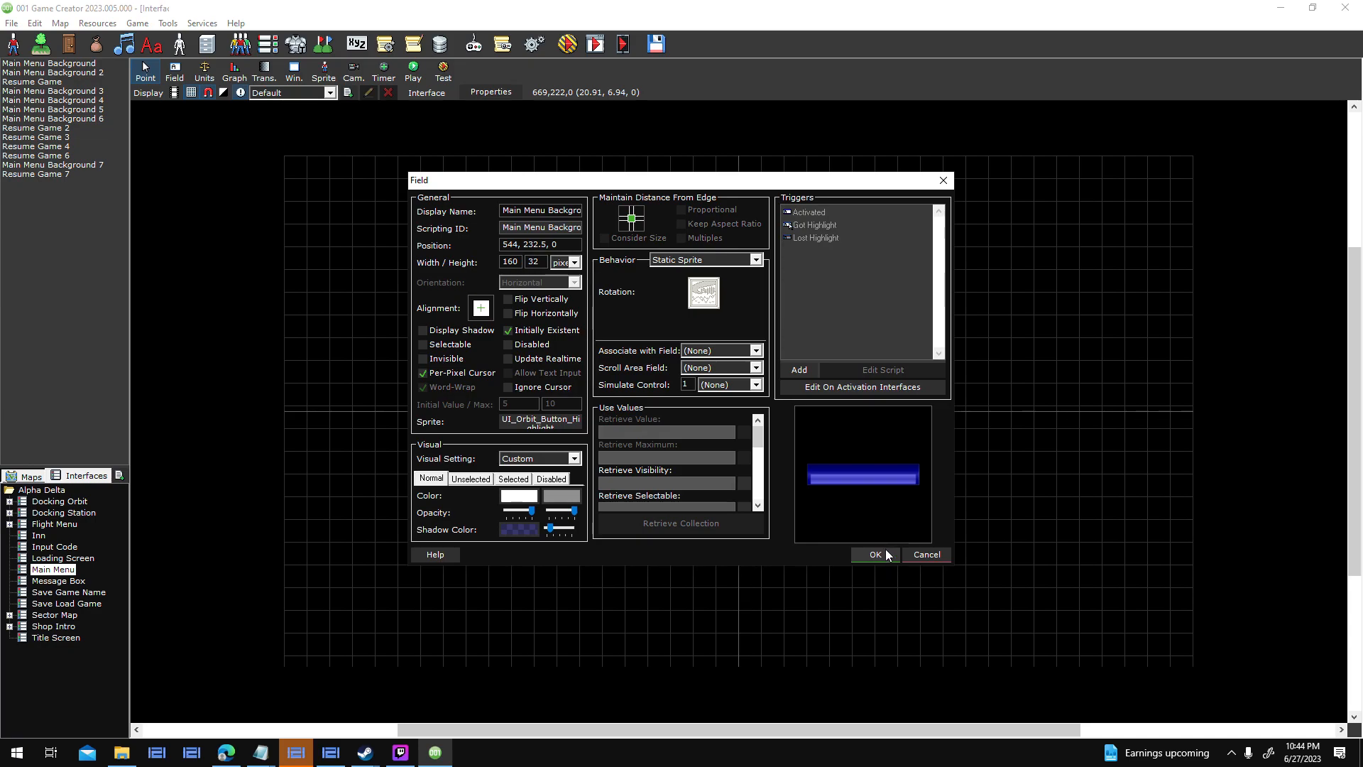
{"action": "left_click_drag", "start_coordinate": [723, 312], "coordinate": [766, 294]}
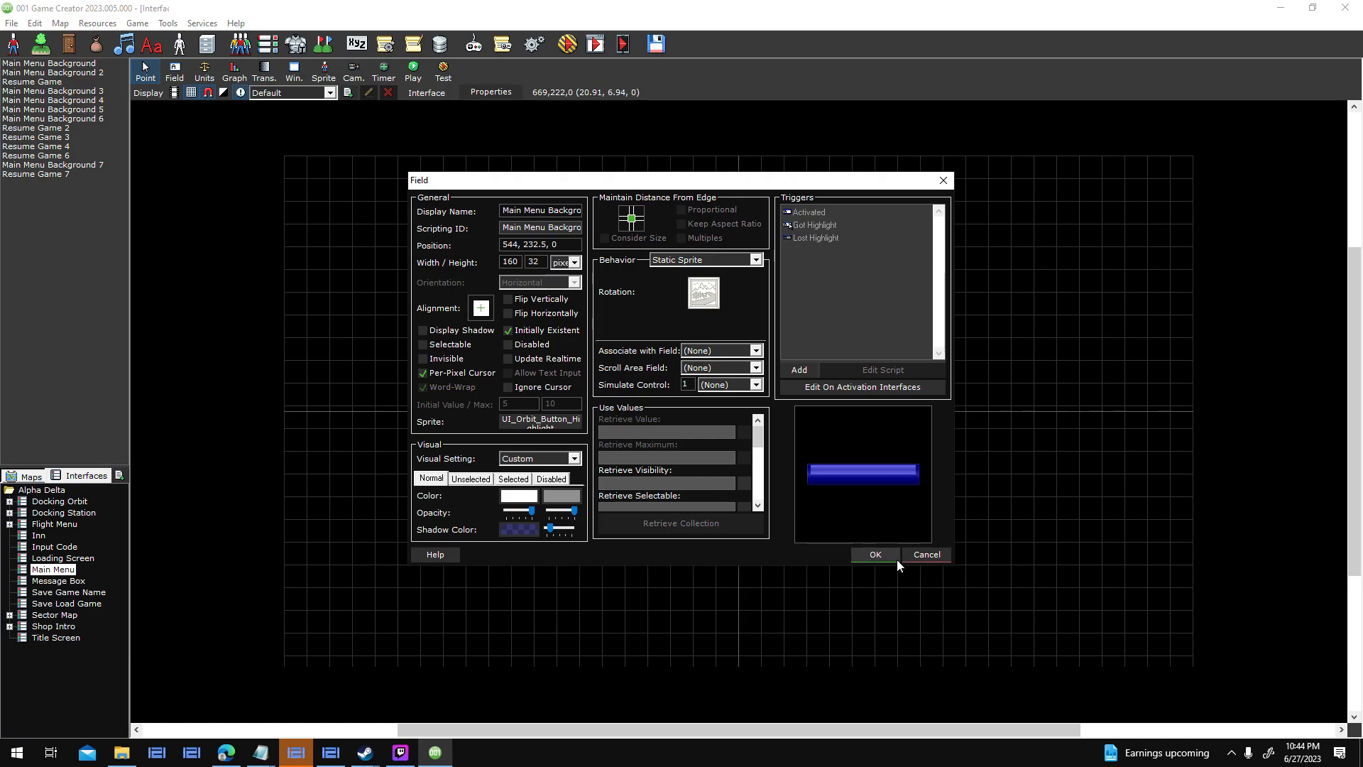
{"action": "left_click", "coordinate": [891, 556]}
Check the width and height settings of the background fields behind Resume Game and Save Game.
{"action": "left_click", "coordinate": [720, 320]}
{"action": "double_click", "coordinate": [766, 322]}
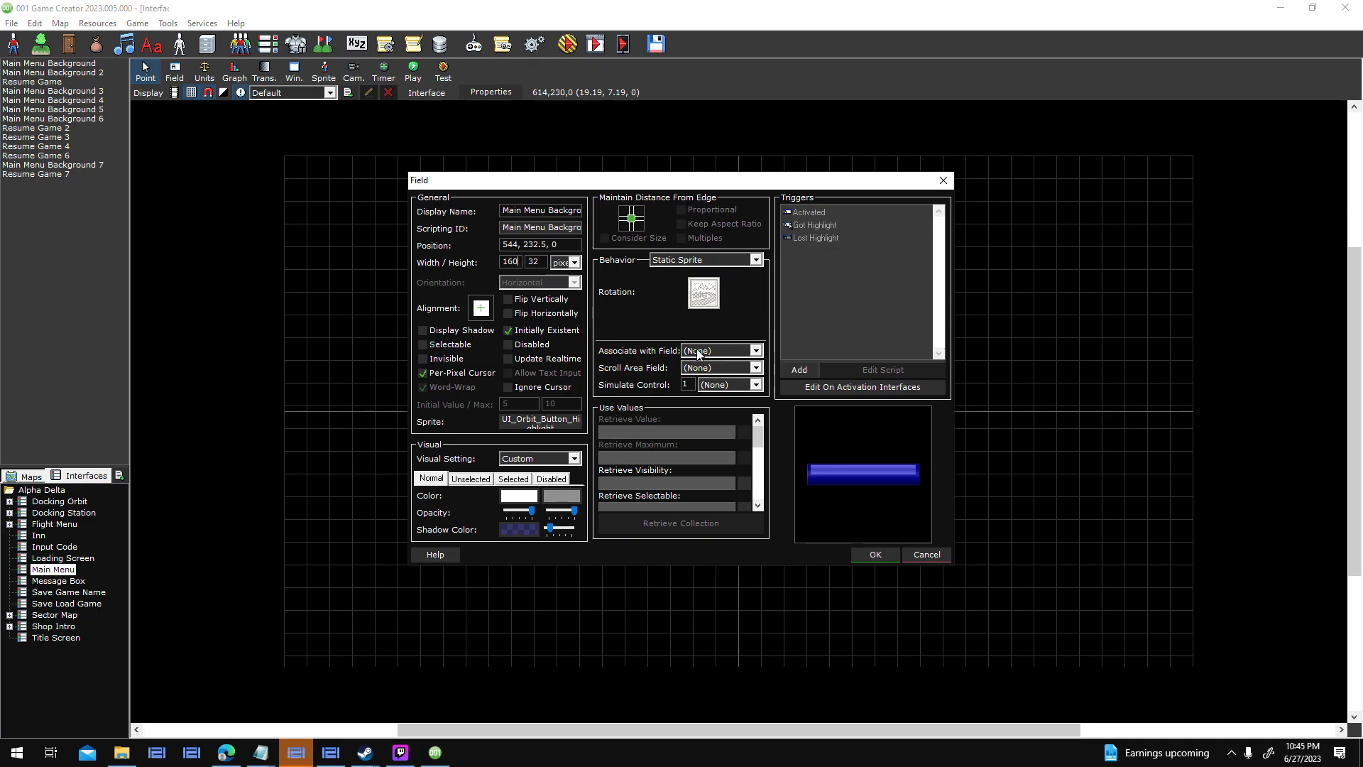
{"action": "left_click", "coordinate": [876, 554]}
{"action": "right_click", "coordinate": [740, 342]}
{"action": "left_click", "coordinate": [730, 355]}
{"action": "right_click", "coordinate": [730, 355]}
{"action": "left_click", "coordinate": [799, 383]}
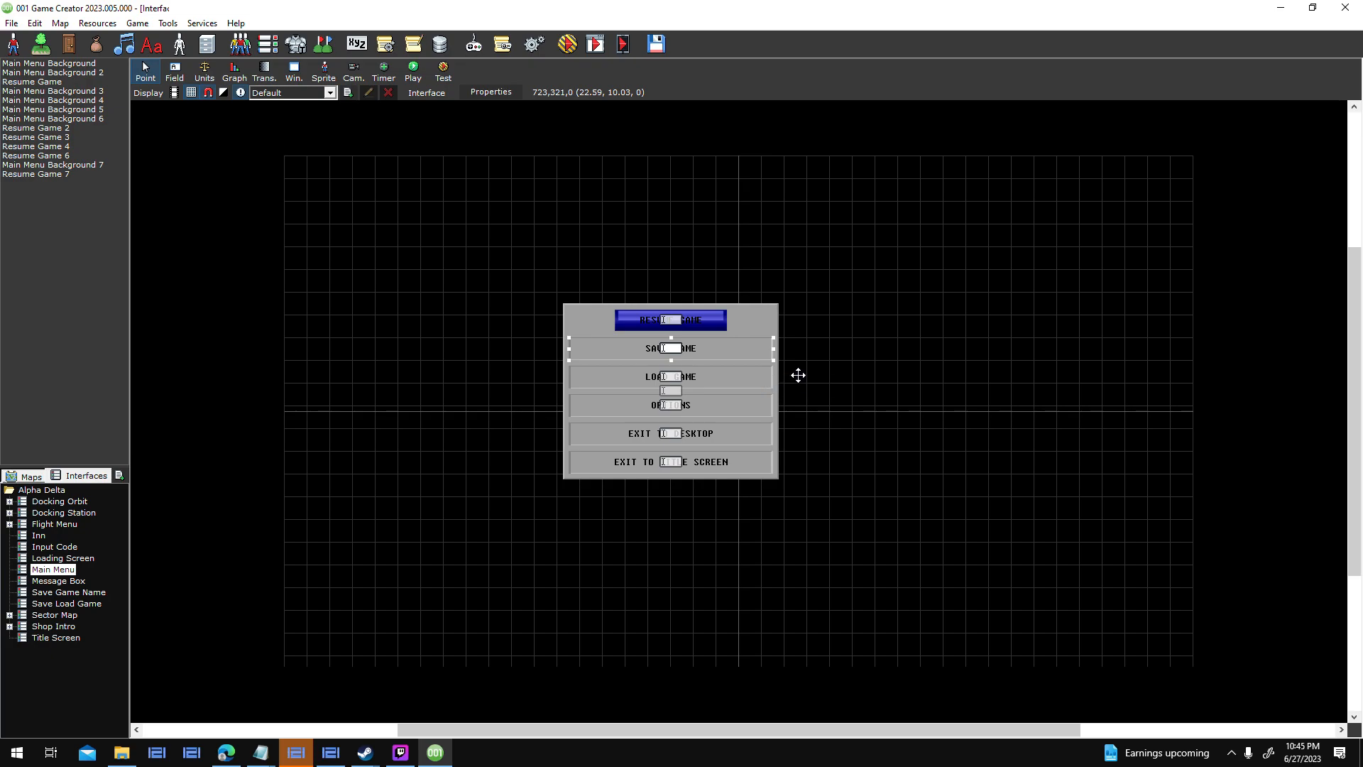
{"action": "left_click", "coordinate": [925, 554]}
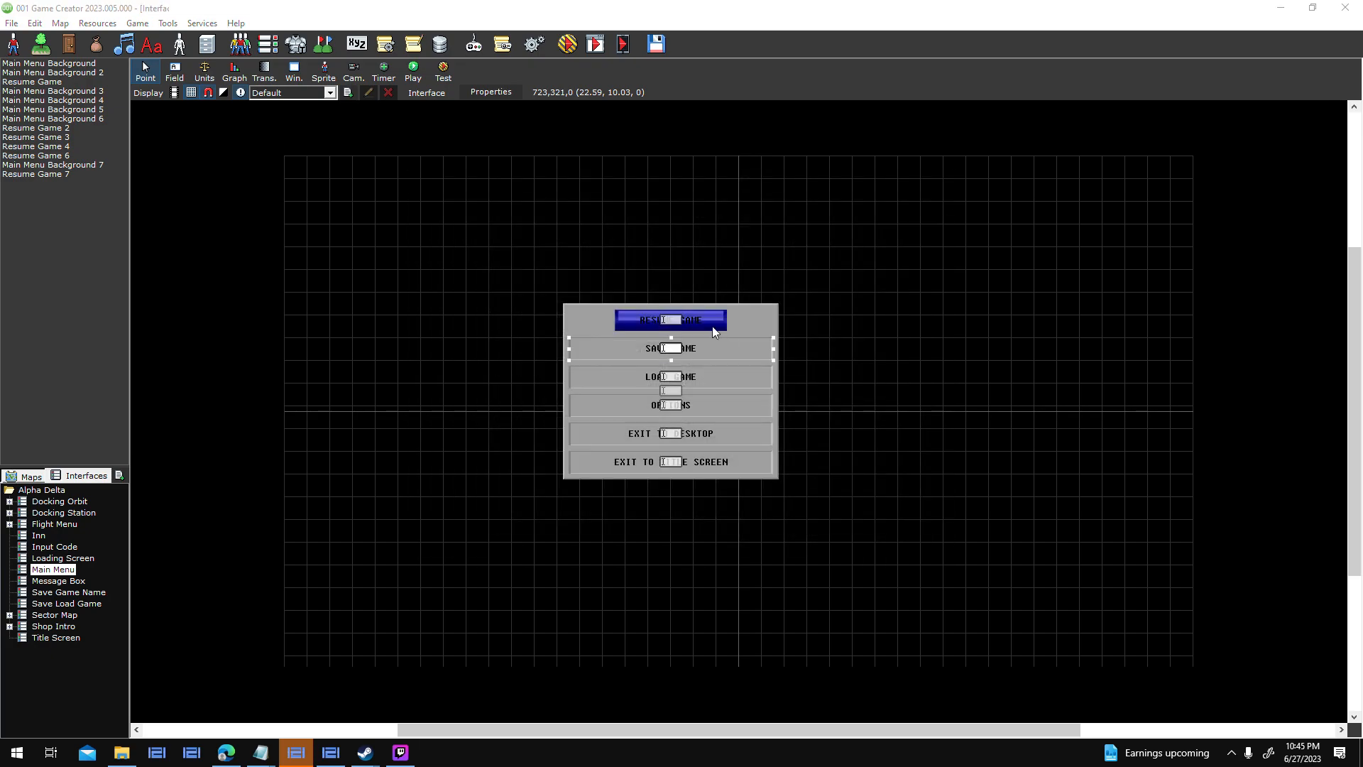
Set the width of the background field behind Resume Game to 288 pixels.
{"action": "right_click", "coordinate": [715, 320]}
{"action": "left_click", "coordinate": [714, 314]}
{"action": "right_click", "coordinate": [716, 316]}
{"action": "left_click", "coordinate": [749, 347]}
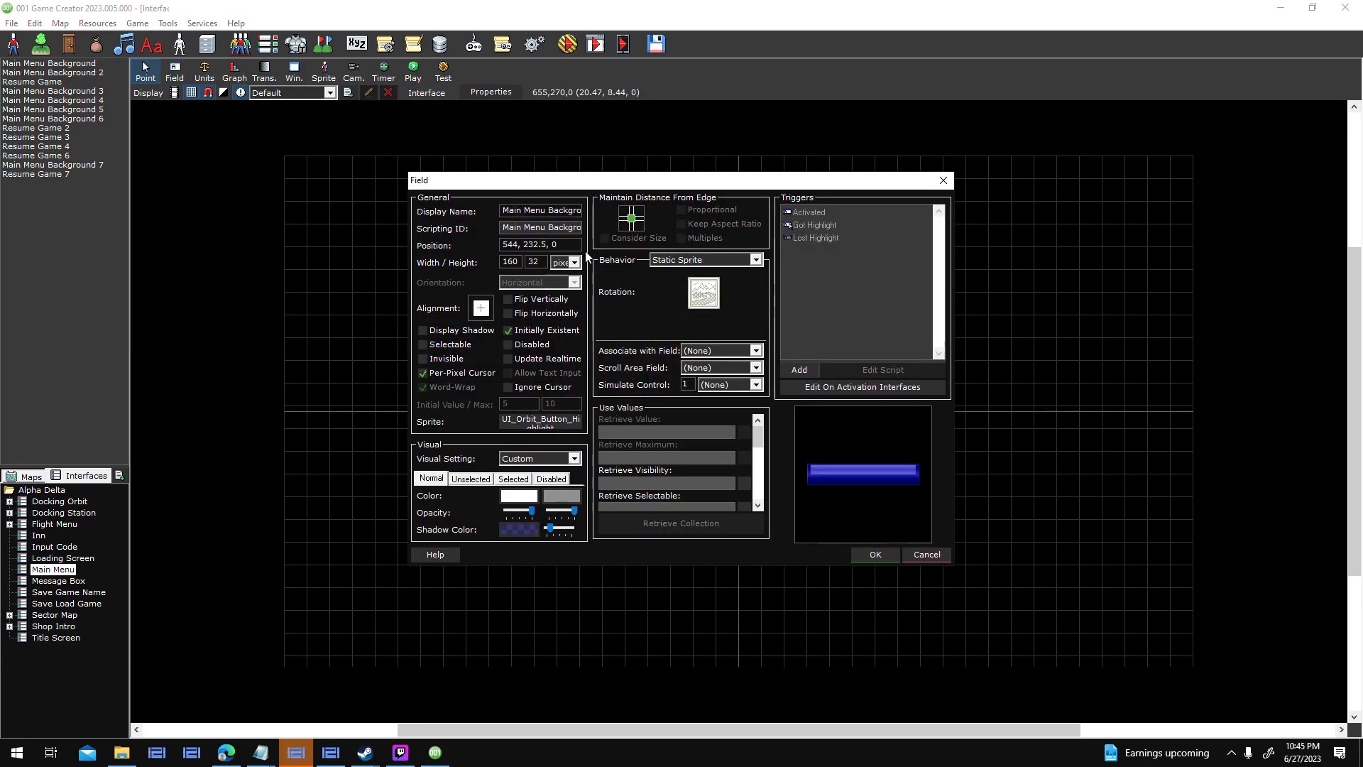
{"action": "double_click", "coordinate": [510, 261]}
{"action": "type", "text": "2"}
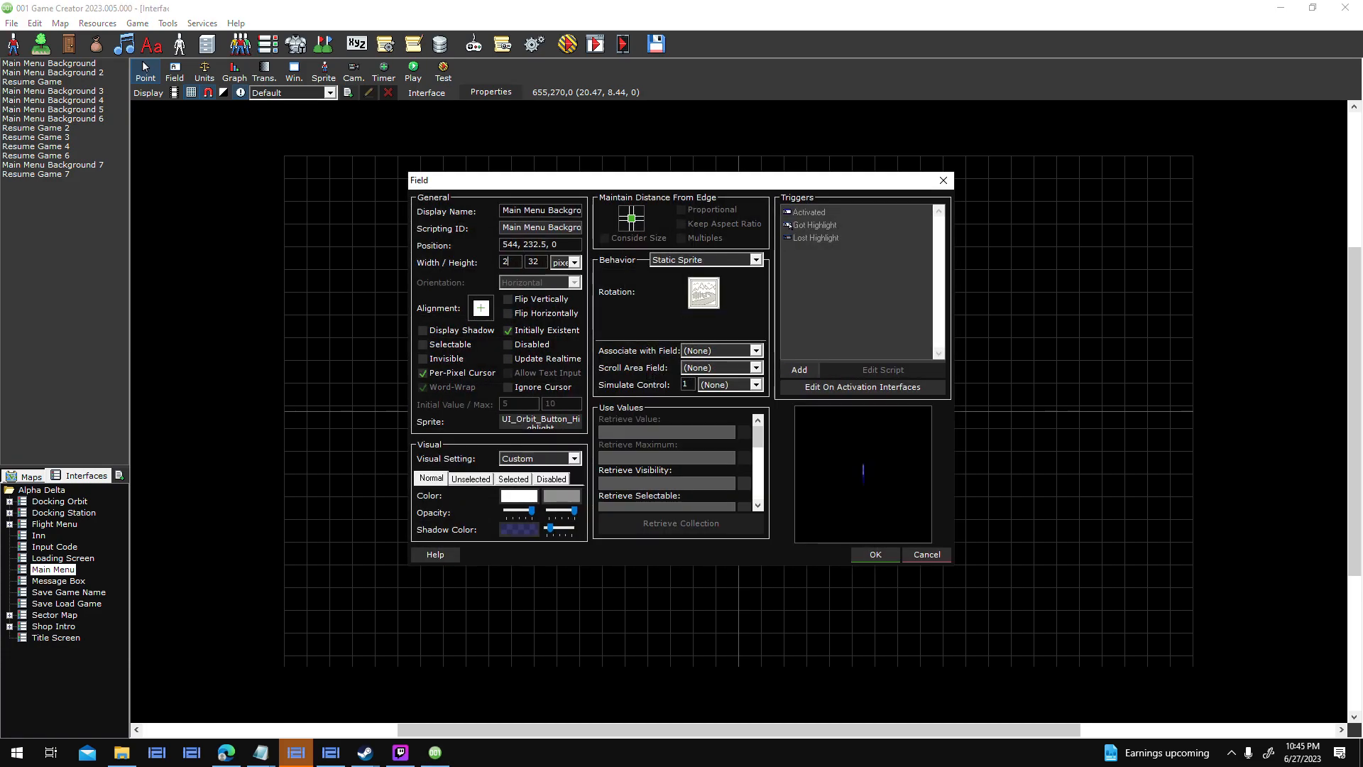
{"action": "type", "text": "88"}
Change the Resume Game background field's behavior to Window, re-enter a width of 288 pixels and accept the settings.
{"action": "left_click", "coordinate": [756, 260]}
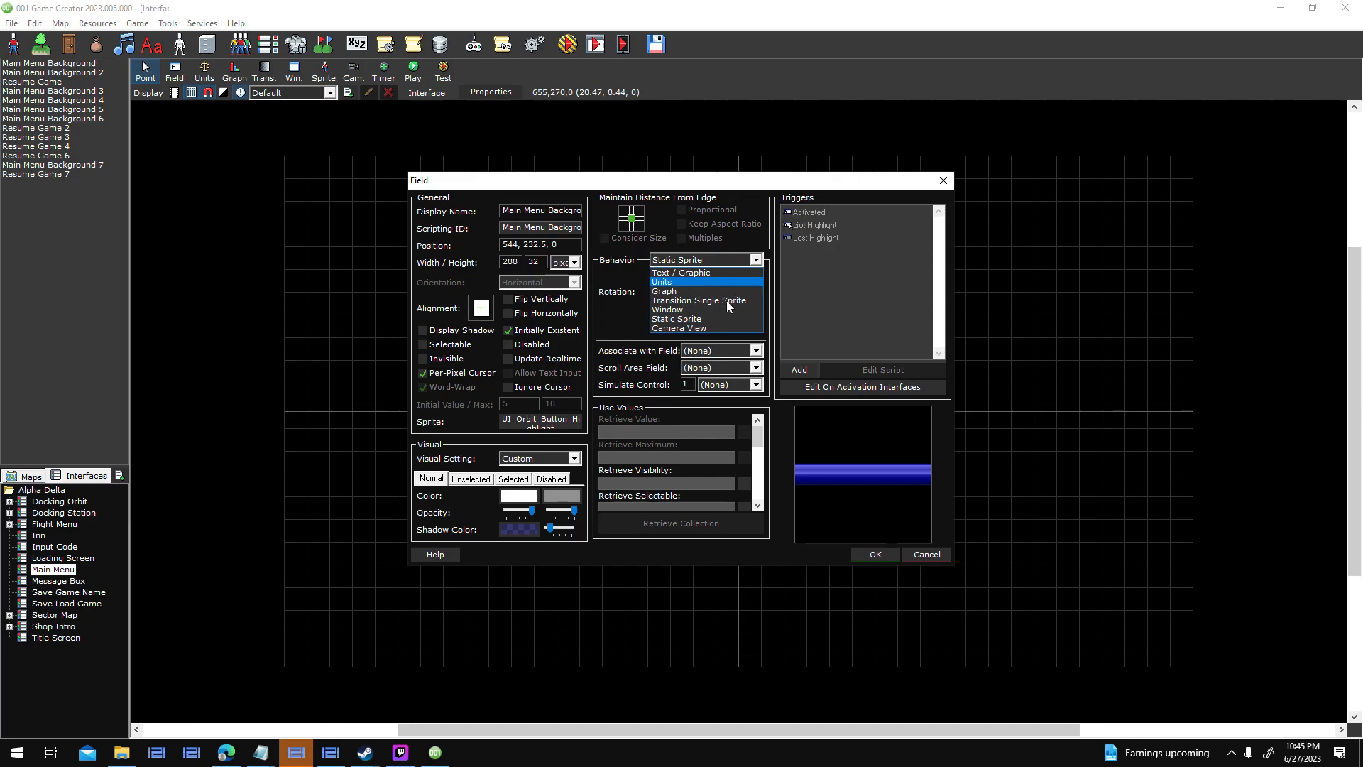
{"action": "left_click", "coordinate": [723, 309]}
{"action": "left_click", "coordinate": [535, 261]}
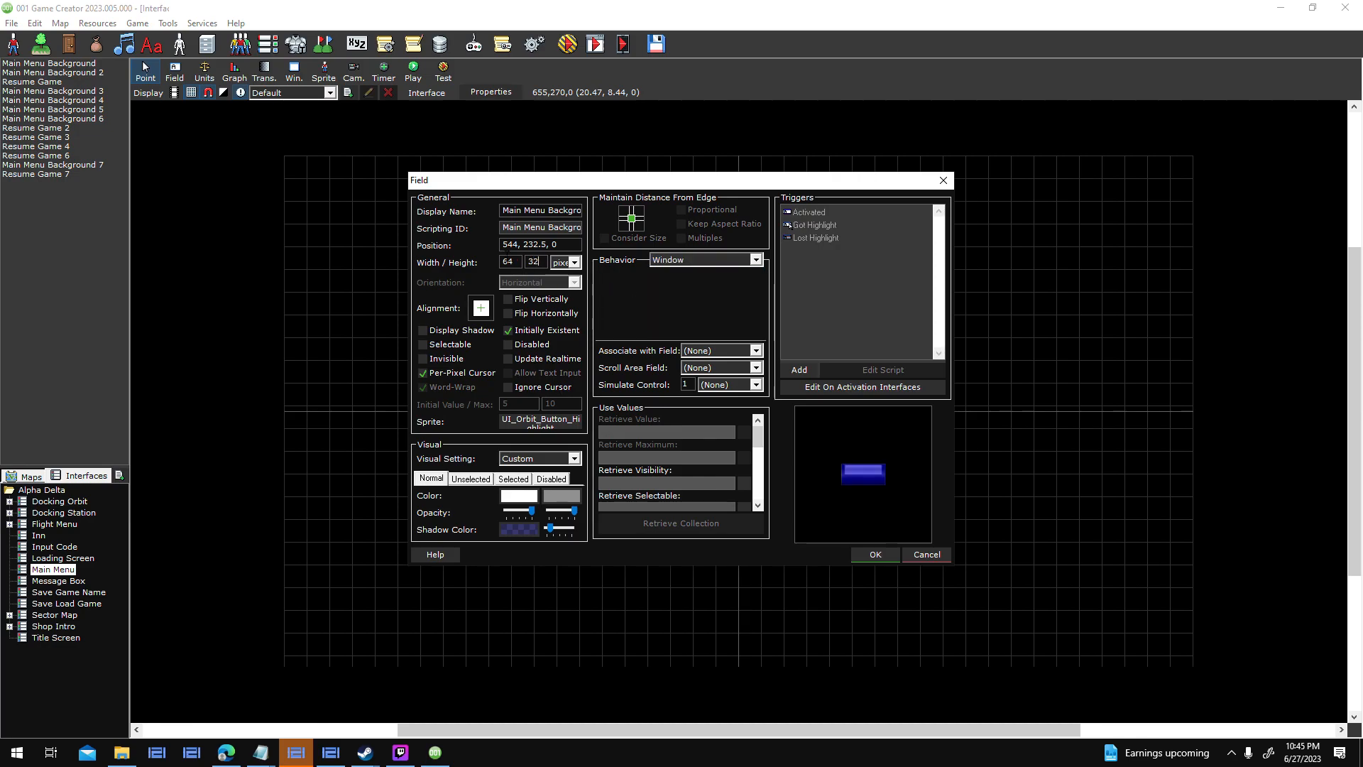
{"action": "double_click", "coordinate": [509, 262]}
{"action": "type", "text": "288"}
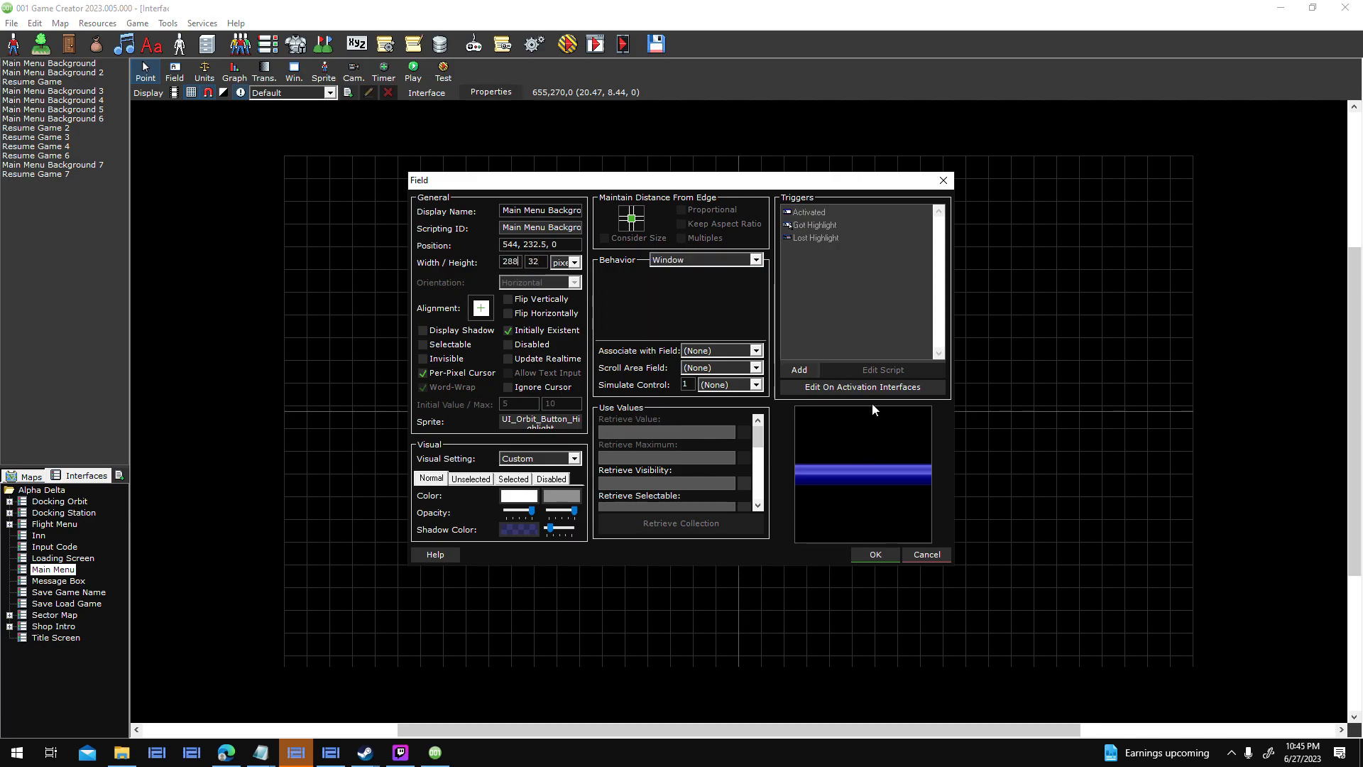
{"action": "left_click", "coordinate": [875, 555]}
{"action": "left_click", "coordinate": [618, 416]}
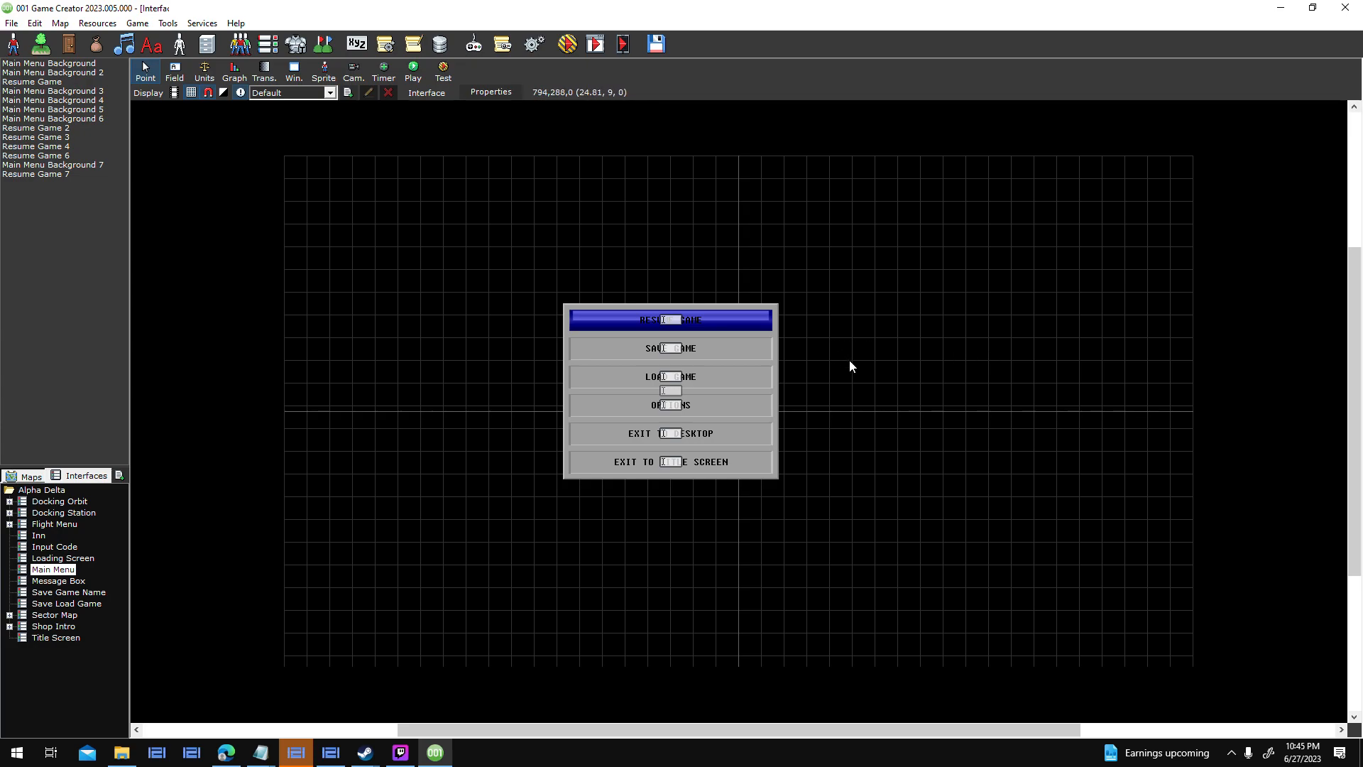
Replace the sprite of the background field behind Resume Game with the dark grey button sprite and accept the settings.
{"action": "right_click", "coordinate": [770, 343]}
{"action": "left_click", "coordinate": [763, 323]}
{"action": "right_click", "coordinate": [760, 327]}
{"action": "double_click", "coordinate": [588, 420]}
{"action": "left_click", "coordinate": [557, 423]}
{"action": "left_click", "coordinate": [874, 345]}
{"action": "left_click", "coordinate": [856, 511]}
{"action": "left_click", "coordinate": [876, 554]}
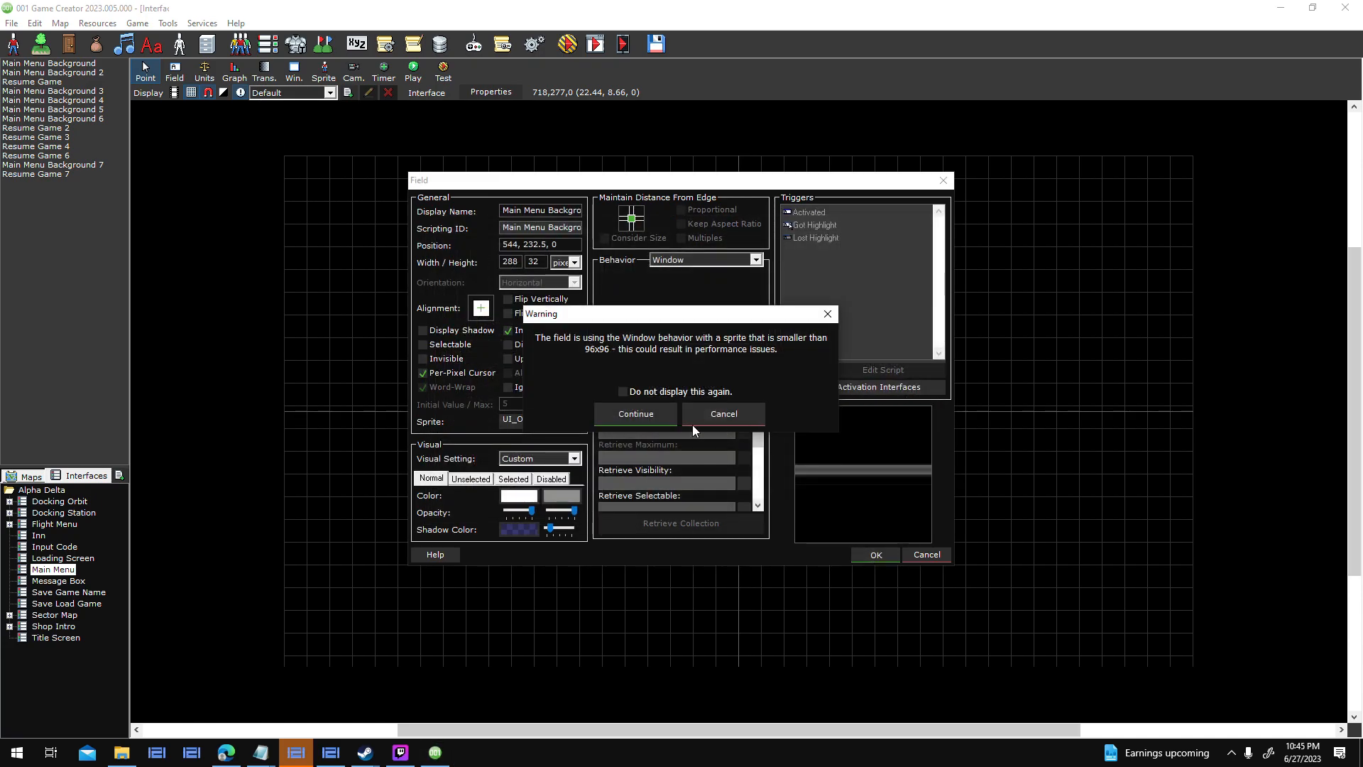
{"action": "key", "text": "Return"}
Set both normal colors of the Resume Game text to light grey (192, 192, 192) and accept the settings.
{"action": "double_click", "coordinate": [692, 319]}
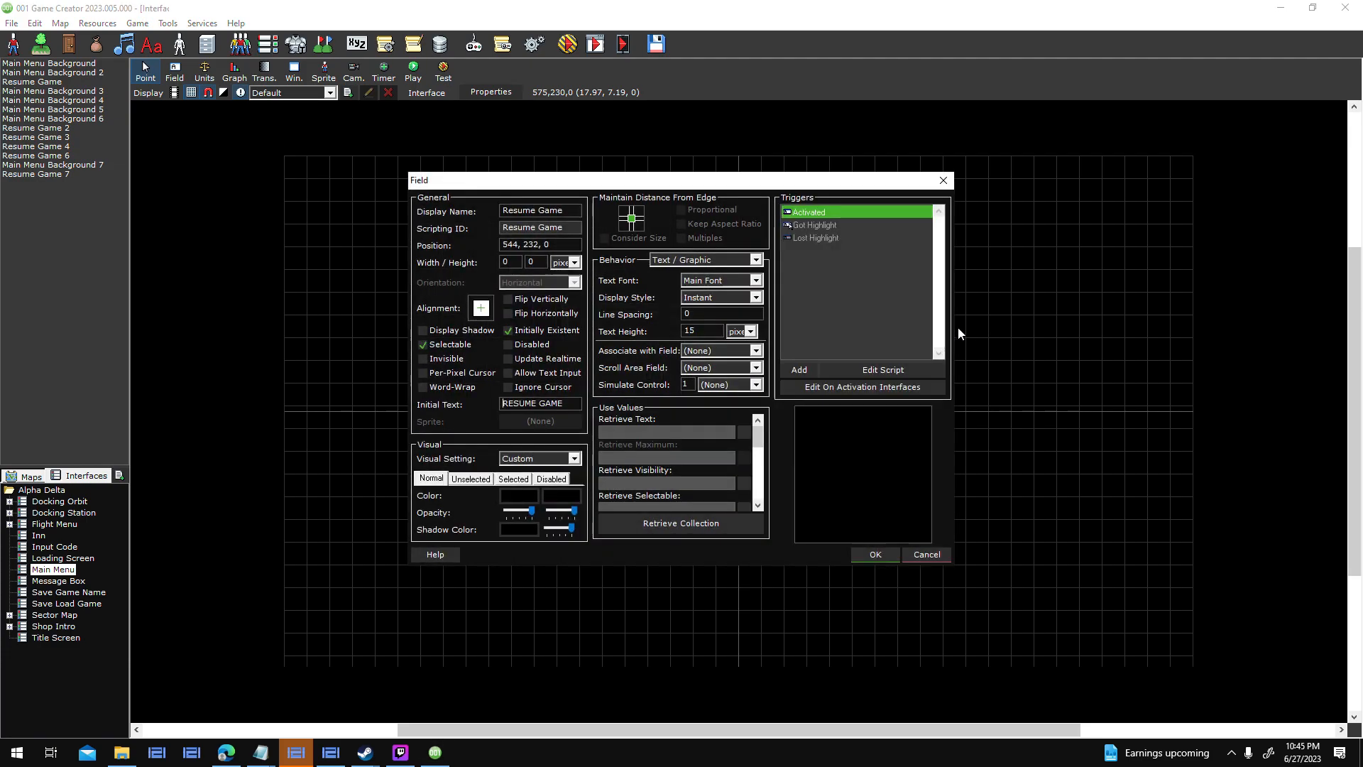
{"action": "left_click", "coordinate": [534, 497]}
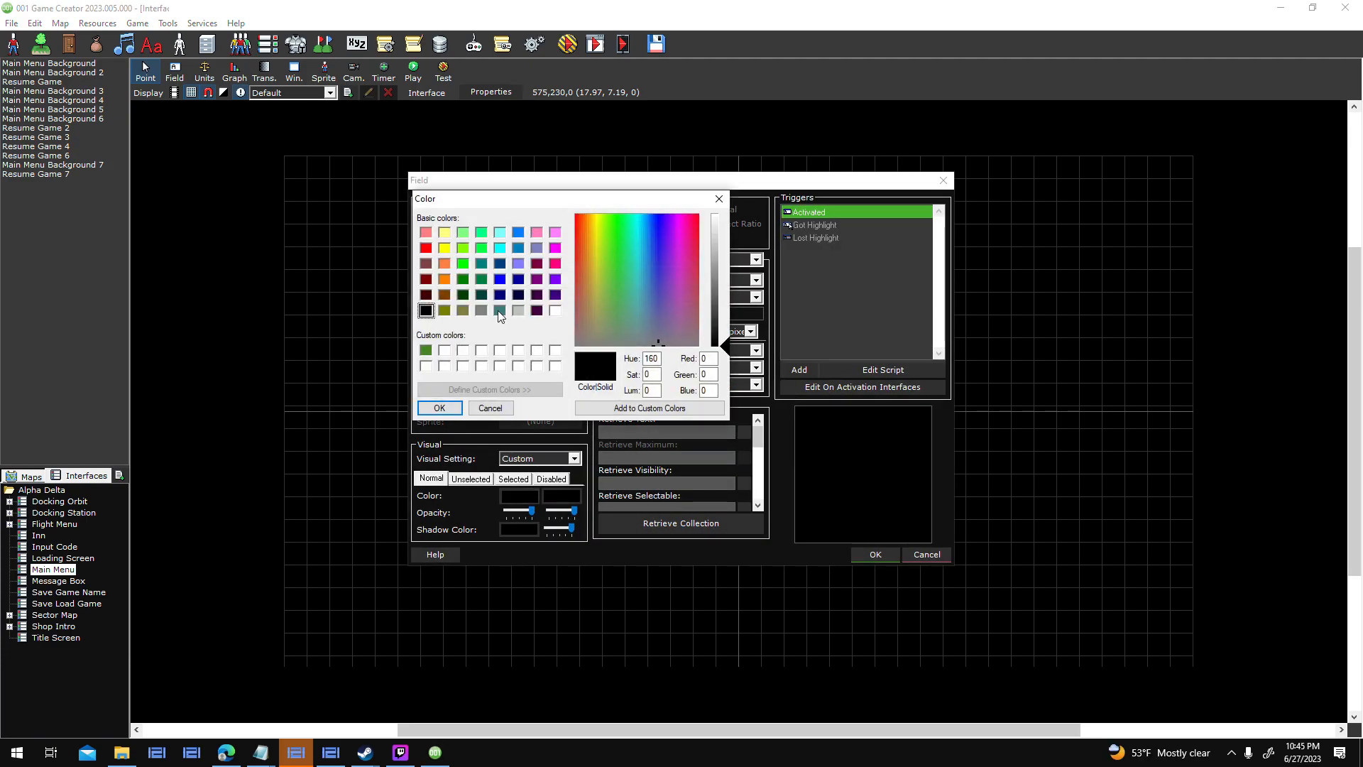
{"action": "left_click", "coordinate": [482, 310]}
{"action": "left_click", "coordinate": [518, 310]}
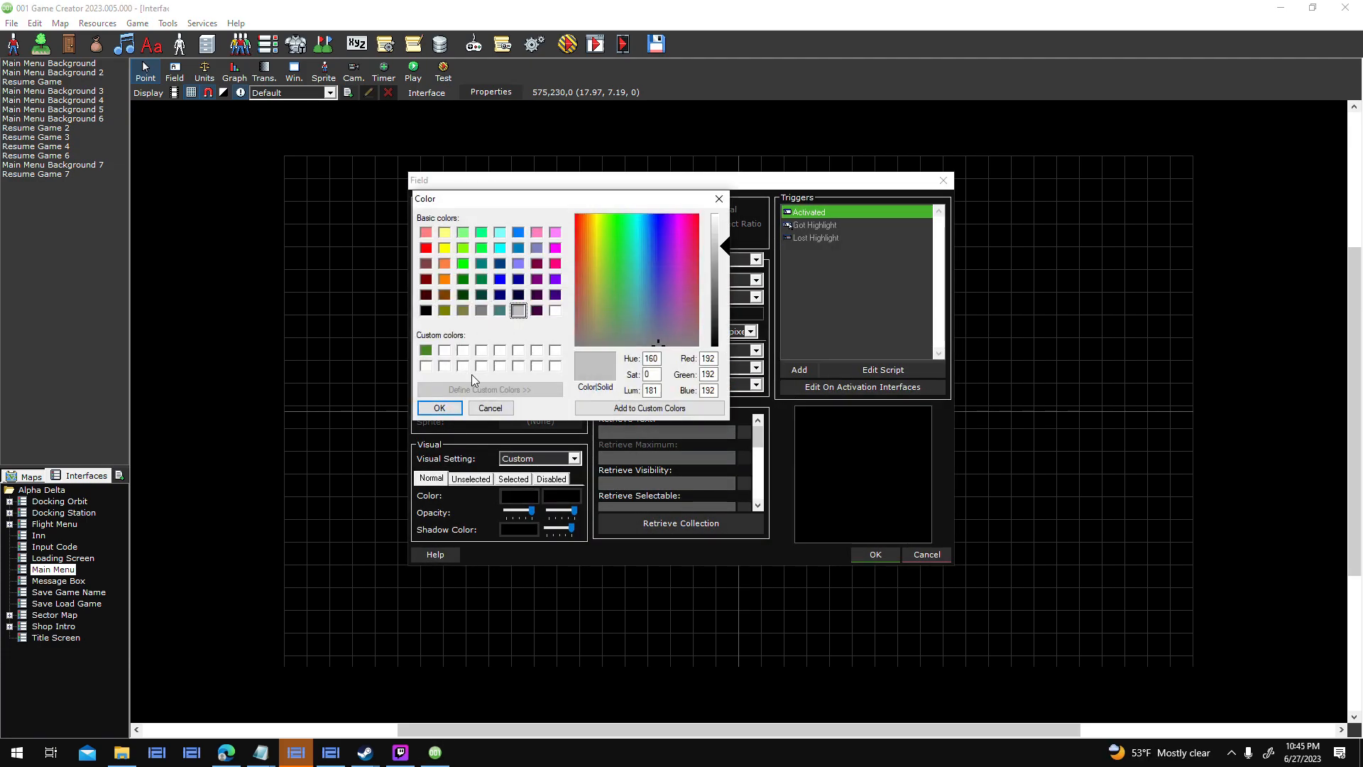
{"action": "left_click", "coordinate": [440, 407]}
{"action": "left_click", "coordinate": [549, 495]}
{"action": "left_click", "coordinate": [518, 310]}
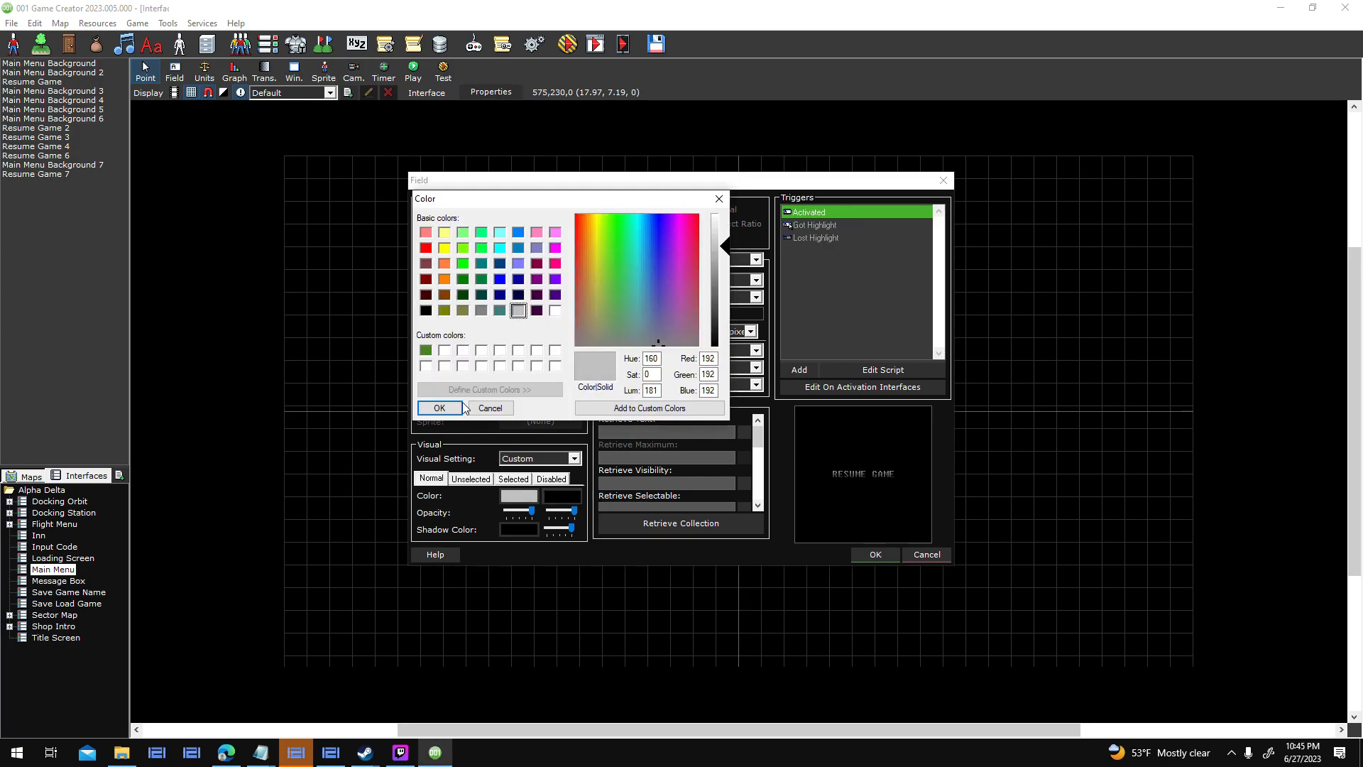
{"action": "left_click", "coordinate": [447, 408]}
{"action": "left_click", "coordinate": [877, 554]}
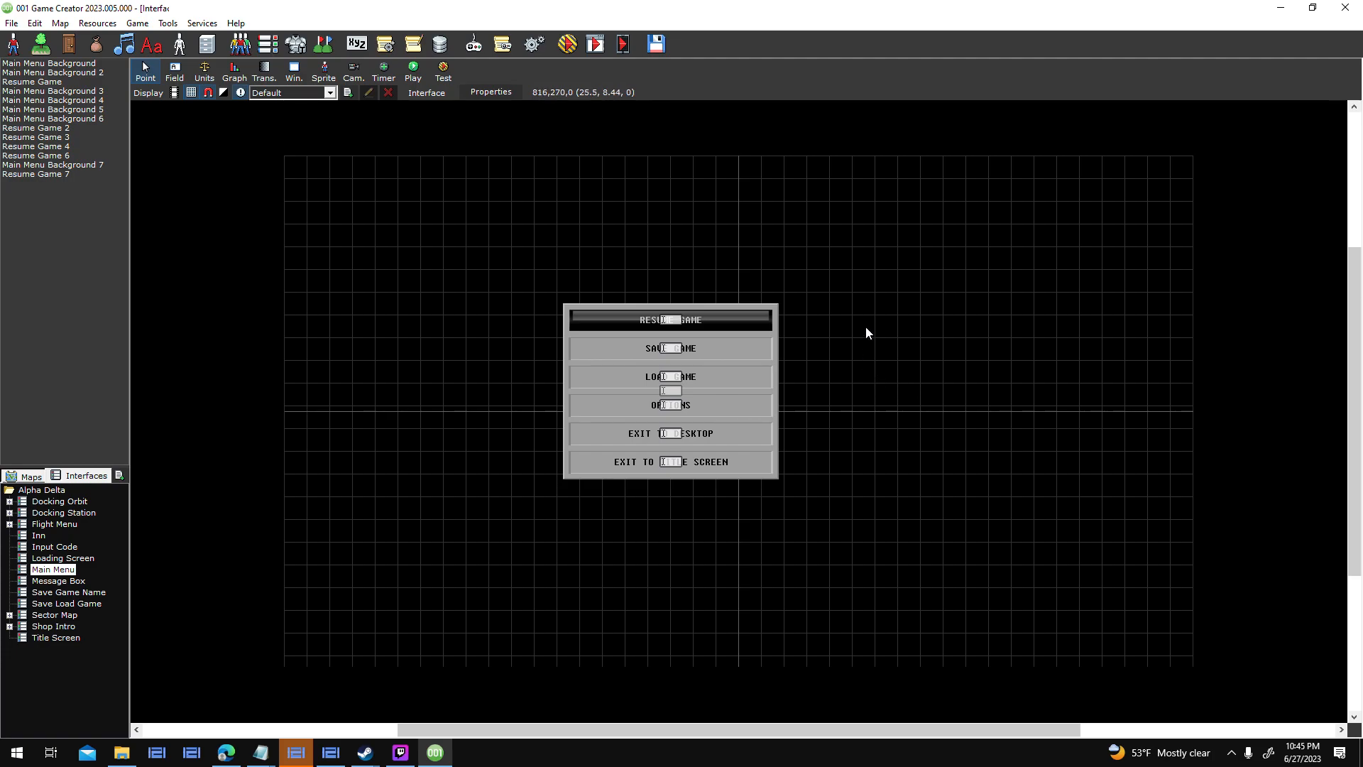
Create a sprite without a template in the Storage Interface folder and name it "Test Main Menu".
{"action": "left_click", "coordinate": [612, 323]}
{"action": "left_click", "coordinate": [1014, 325]}
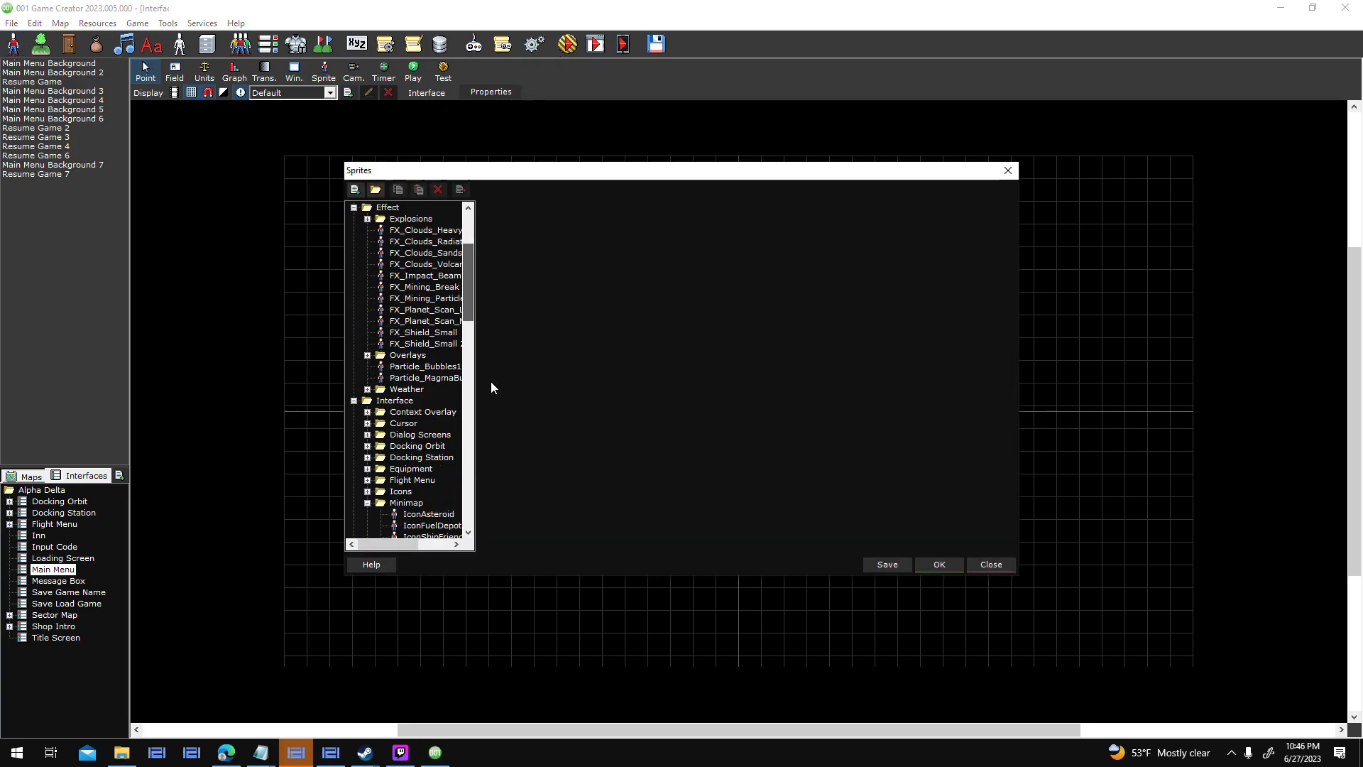
{"action": "scroll", "coordinate": [489, 426], "scroll_direction": "down", "scroll_amount": 15}
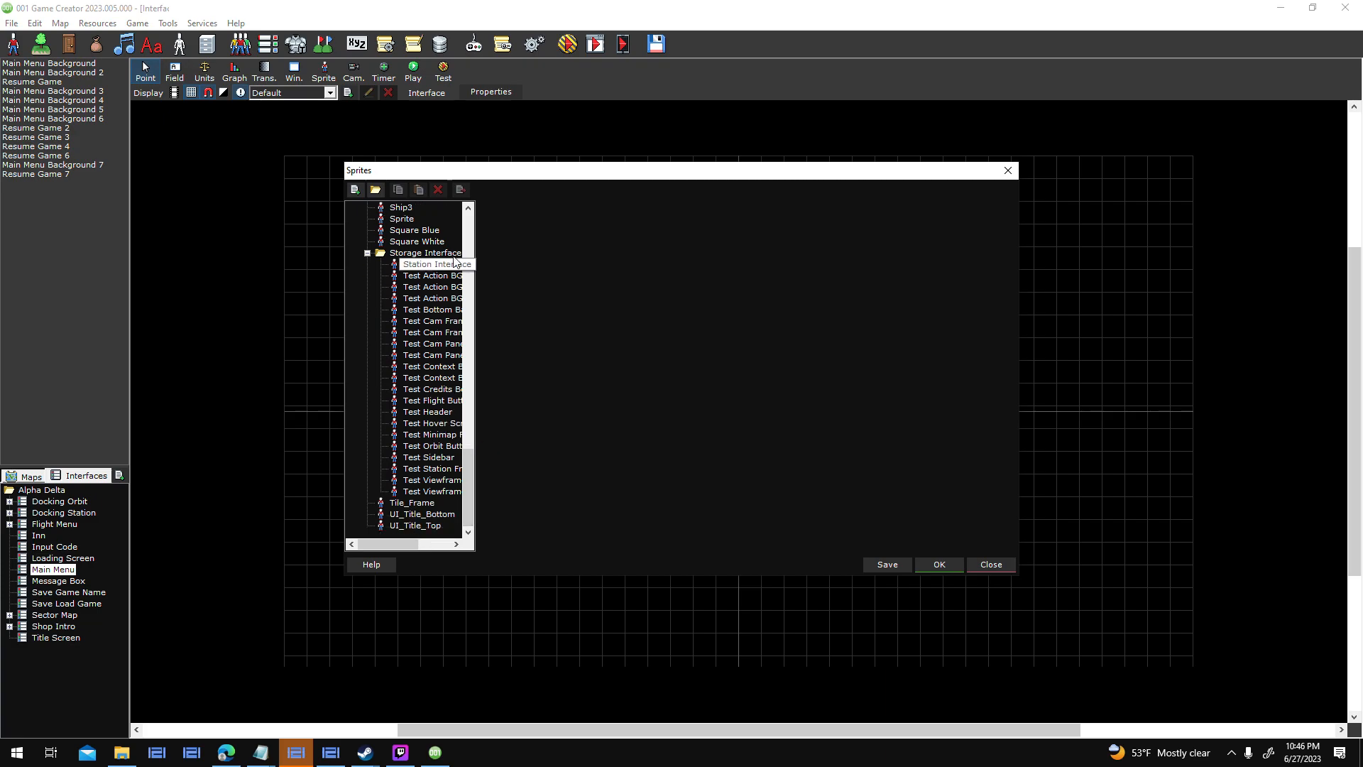
{"action": "left_click", "coordinate": [424, 253]}
{"action": "left_click", "coordinate": [355, 191]}
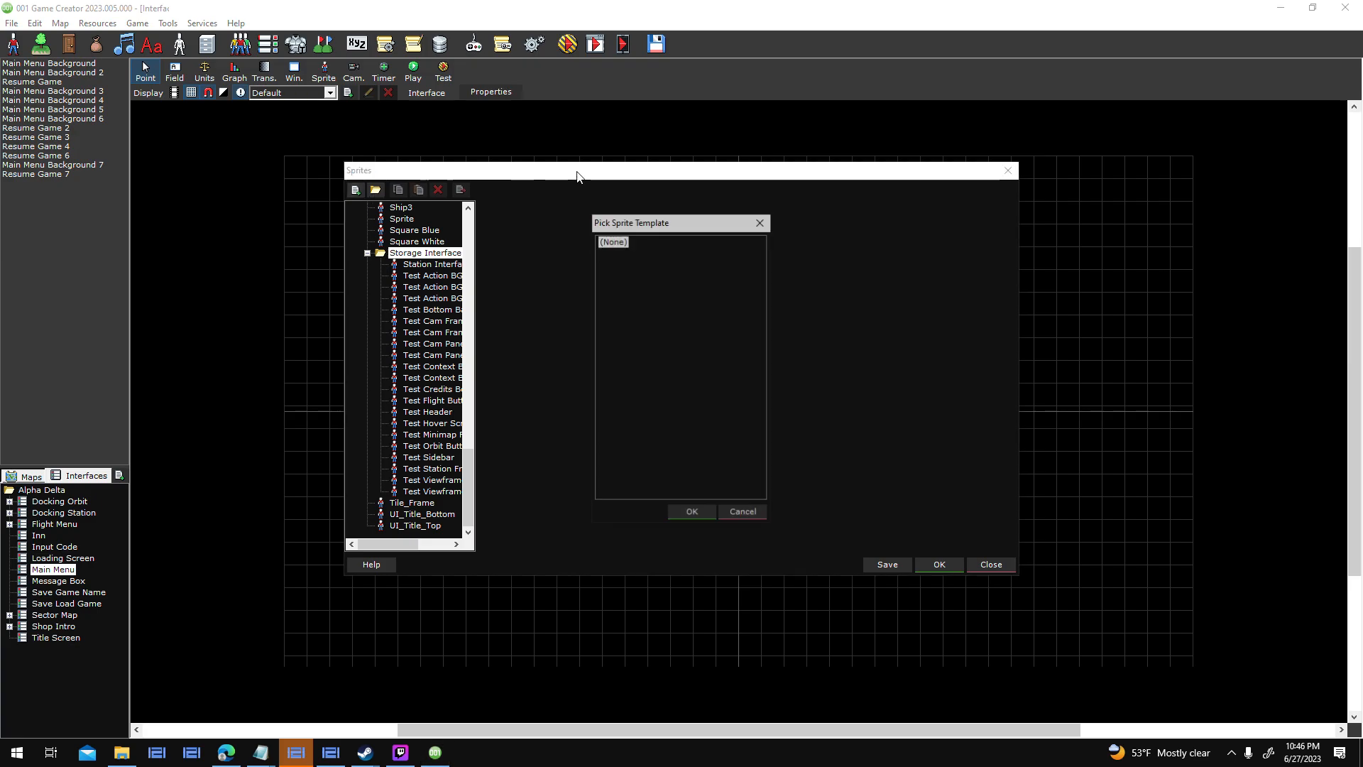
{"action": "left_click", "coordinate": [688, 513]}
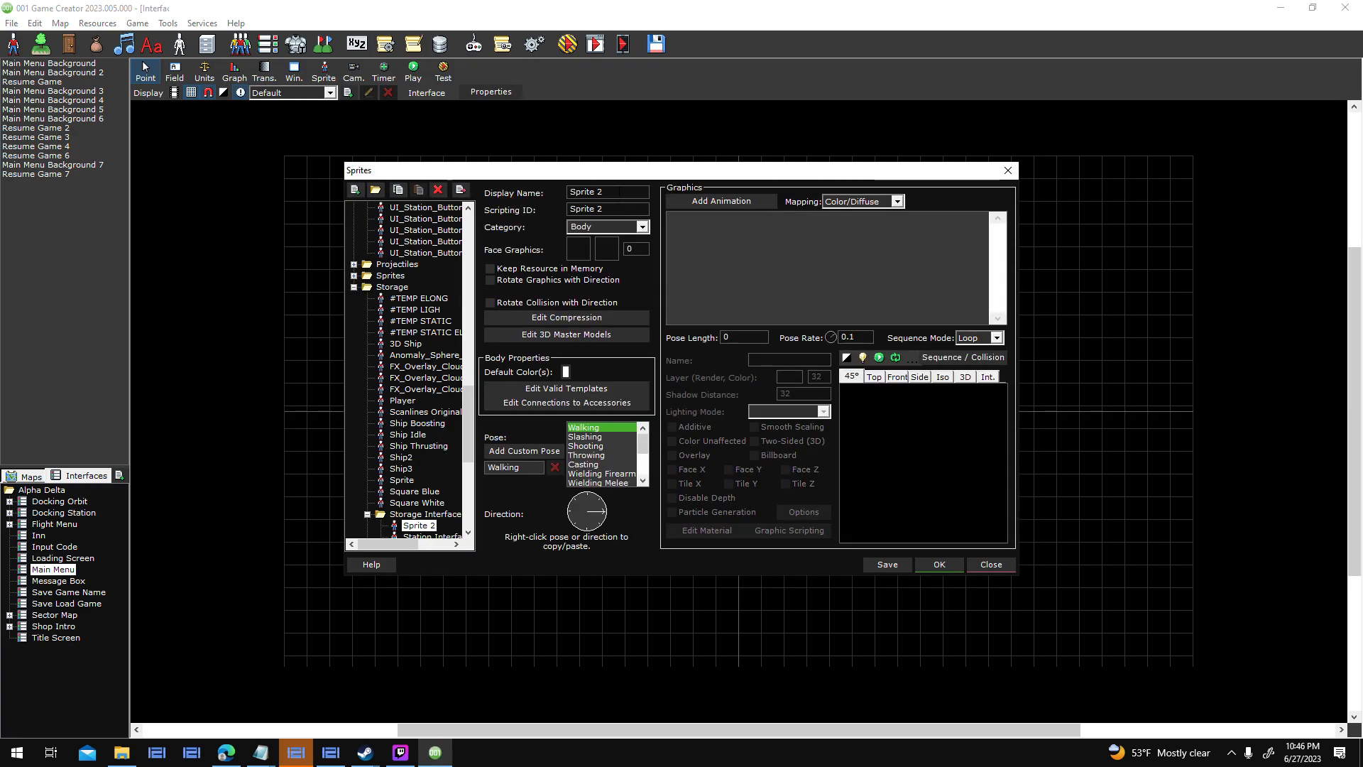
{"action": "type", "text": "Test Main Menu"}
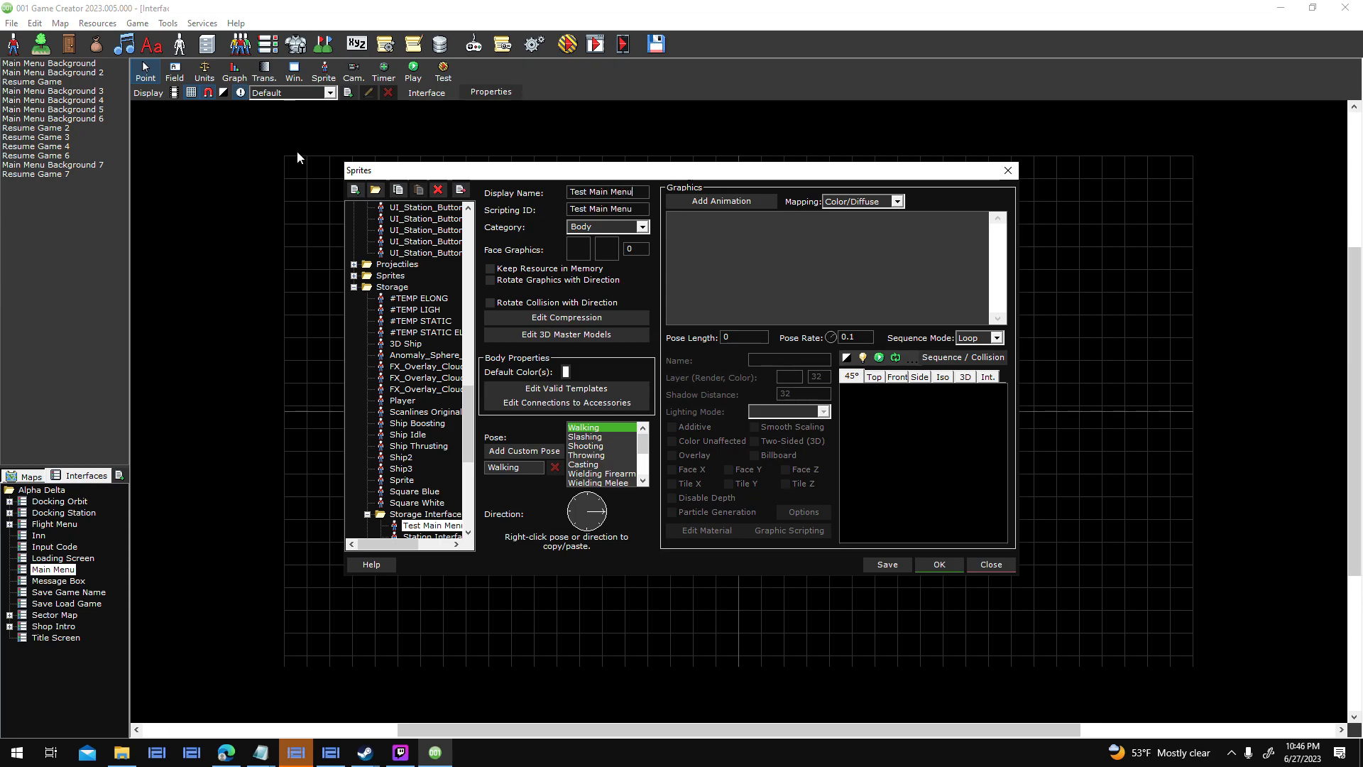
Add an animation to the Test Main Menu sprite using "Main Menu Bg Textured.png" from the Test Interface folder.
{"action": "left_click", "coordinate": [737, 201]}
{"action": "left_click", "coordinate": [684, 237]}
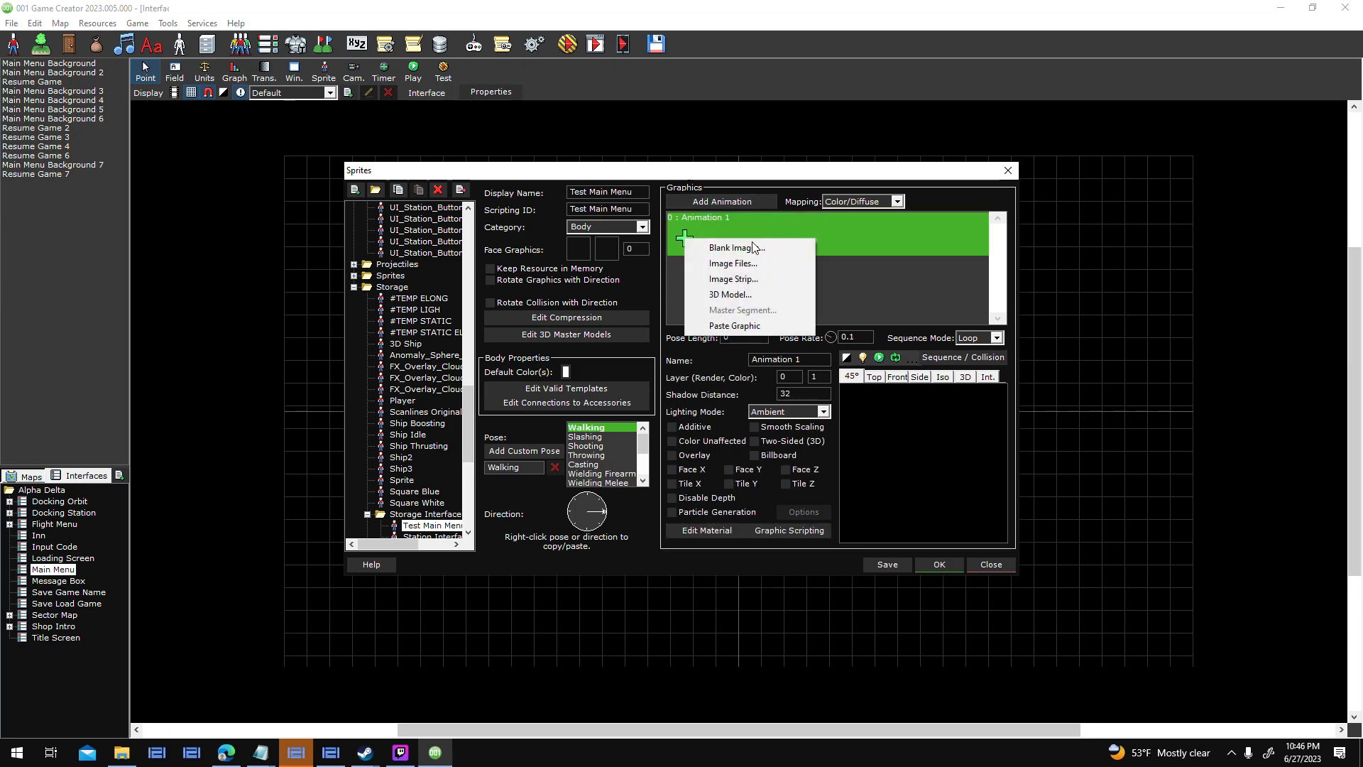
{"action": "left_click", "coordinate": [755, 268]}
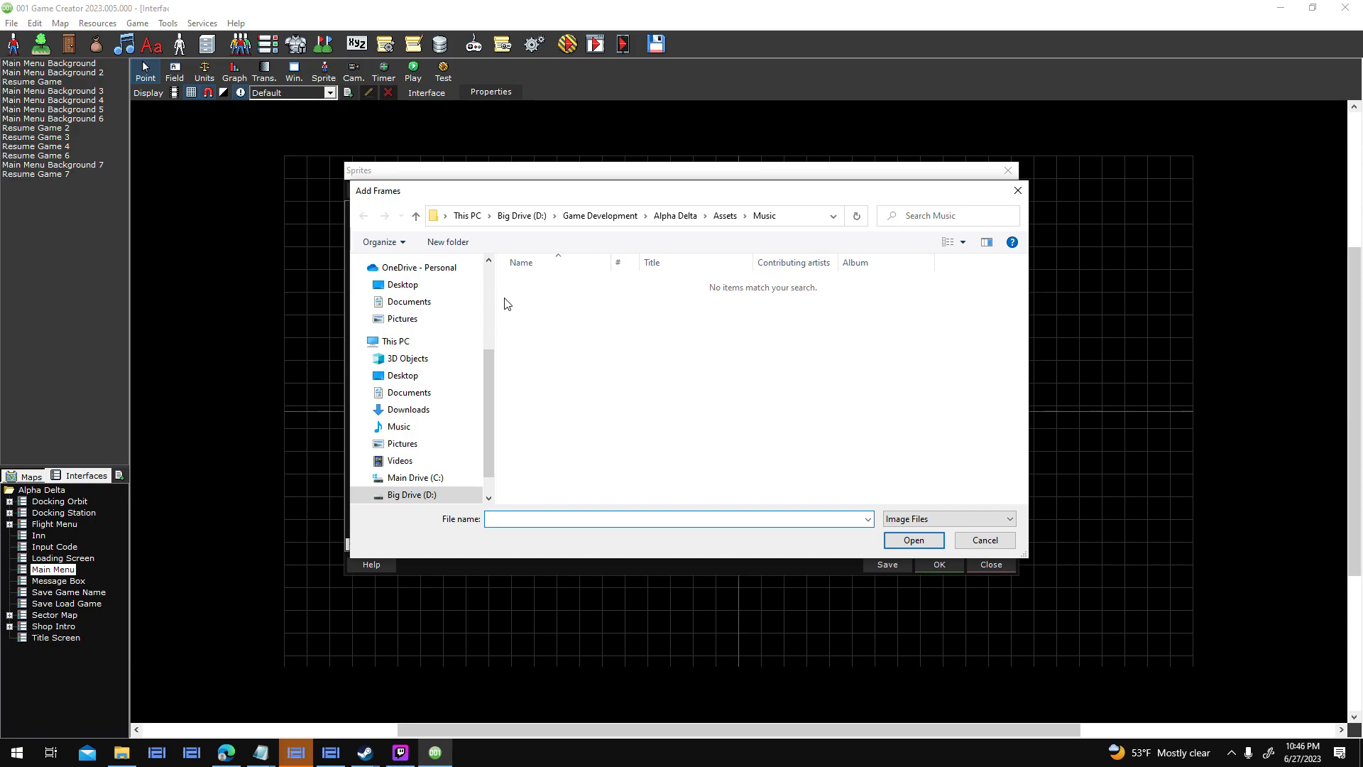
{"action": "left_click", "coordinate": [446, 394]}
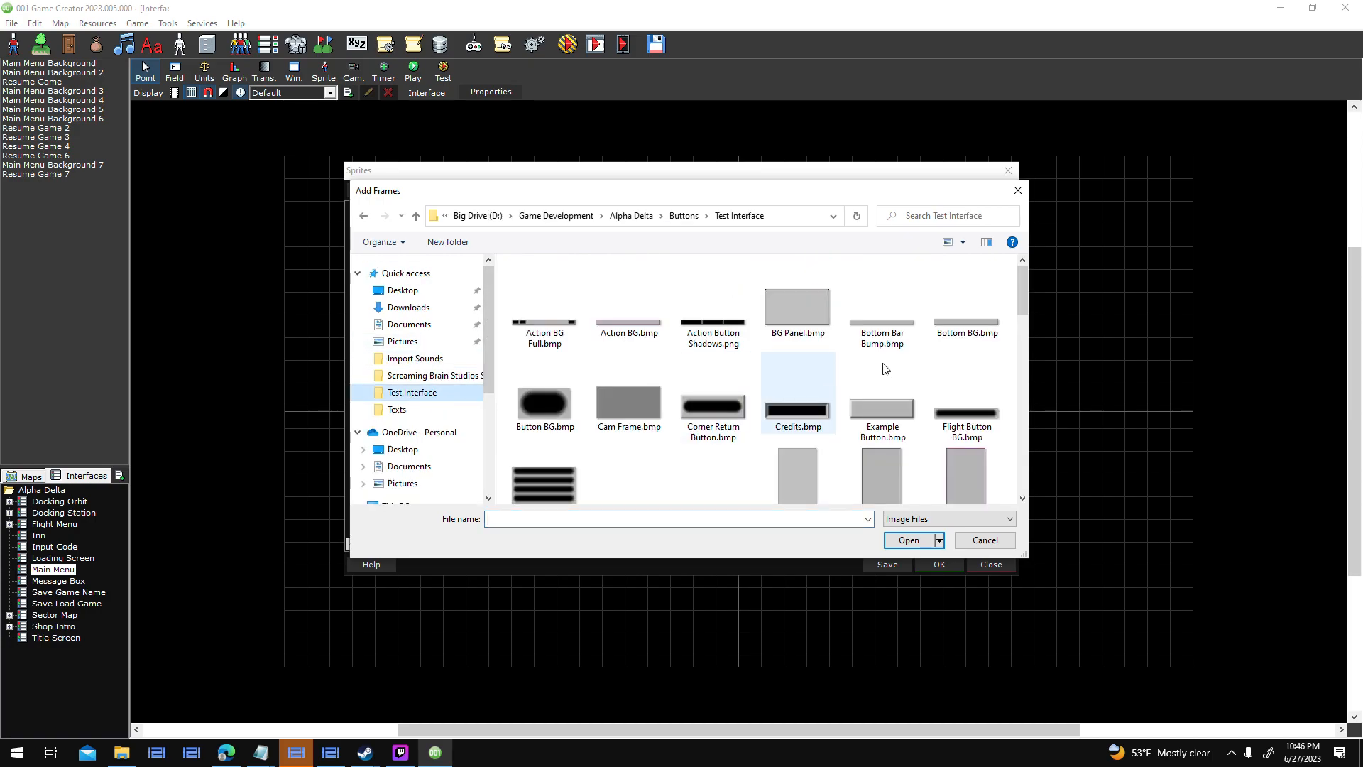
{"action": "scroll", "coordinate": [962, 500], "scroll_direction": "down", "scroll_amount": 5}
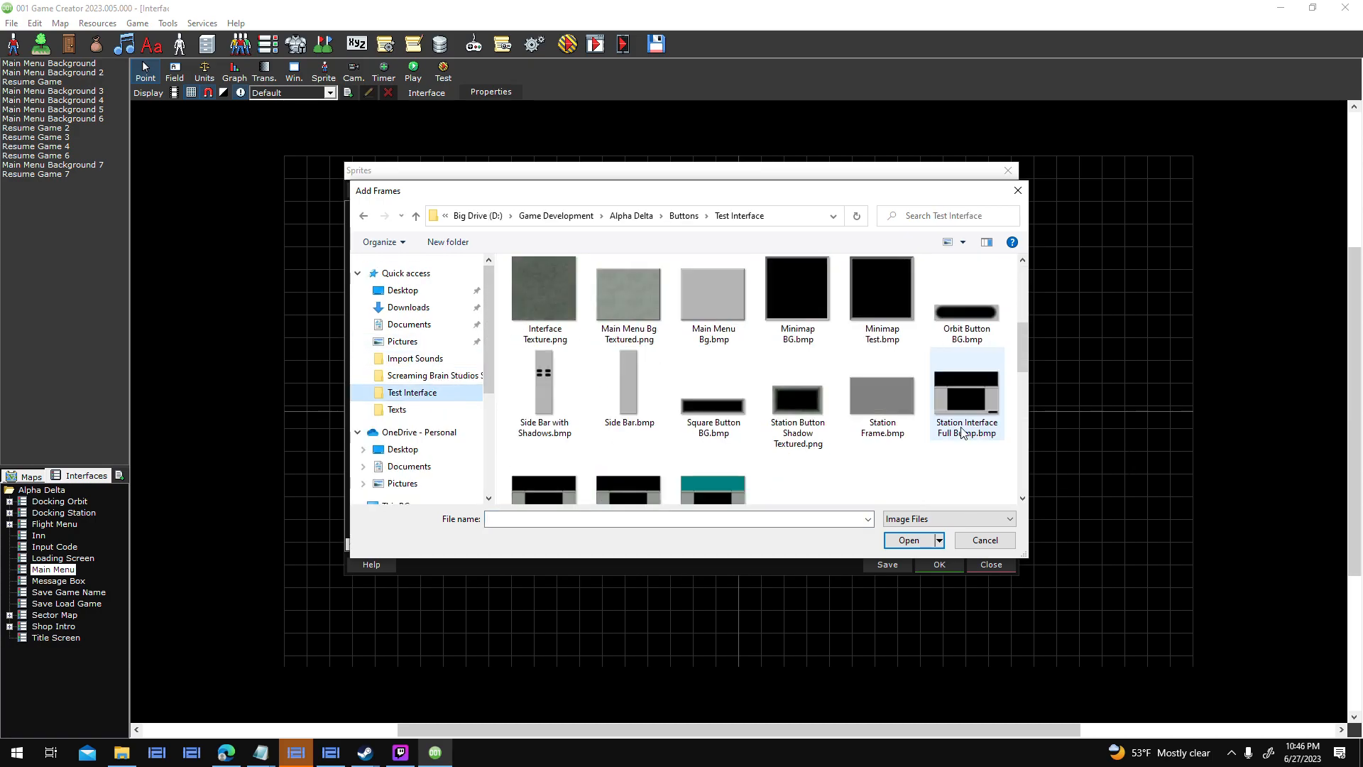
{"action": "double_click", "coordinate": [602, 286]}
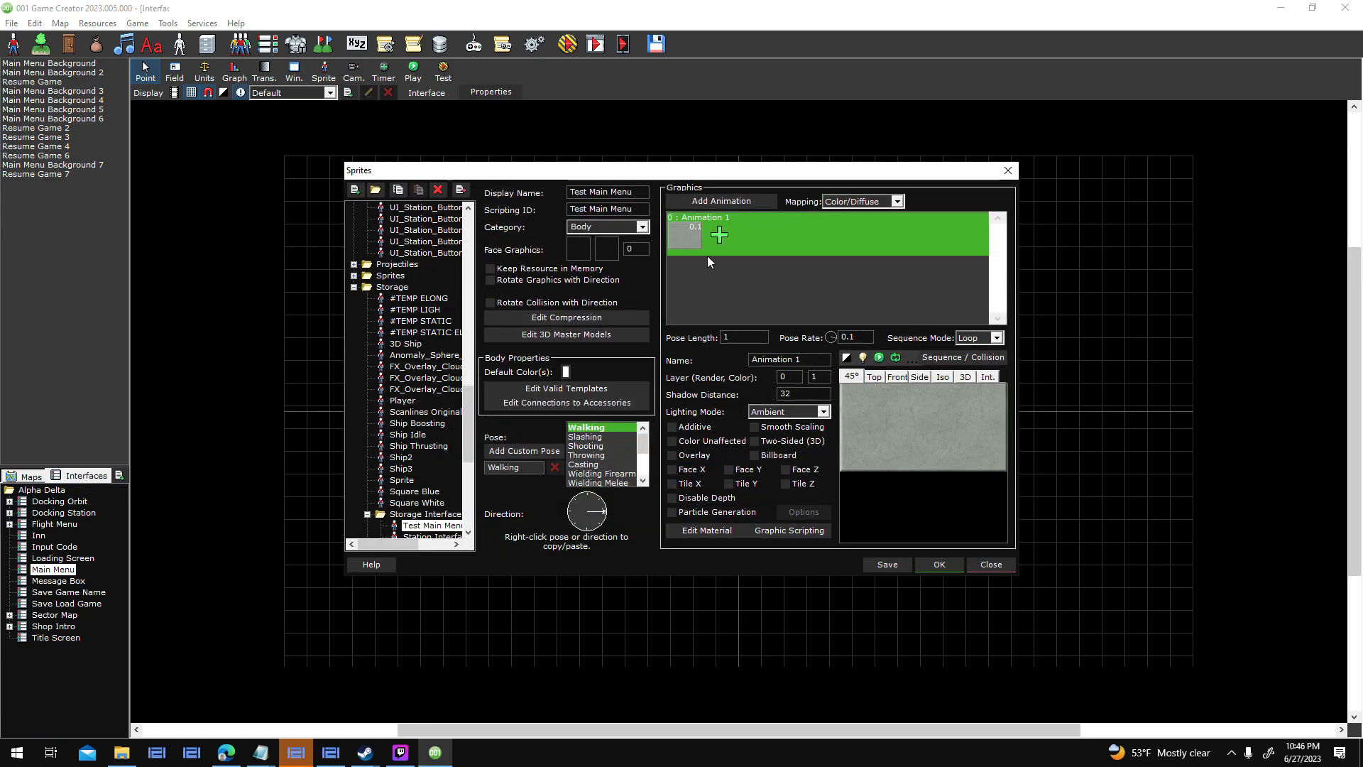
Set the animation's node position to 0, 0, 0 in the Sequence Editor.
{"action": "left_click", "coordinate": [876, 455]}
{"action": "left_click", "coordinate": [726, 306]}
{"action": "right_click", "coordinate": [748, 345]}
{"action": "left_click", "coordinate": [801, 387]}
{"action": "left_click", "coordinate": [776, 296]}
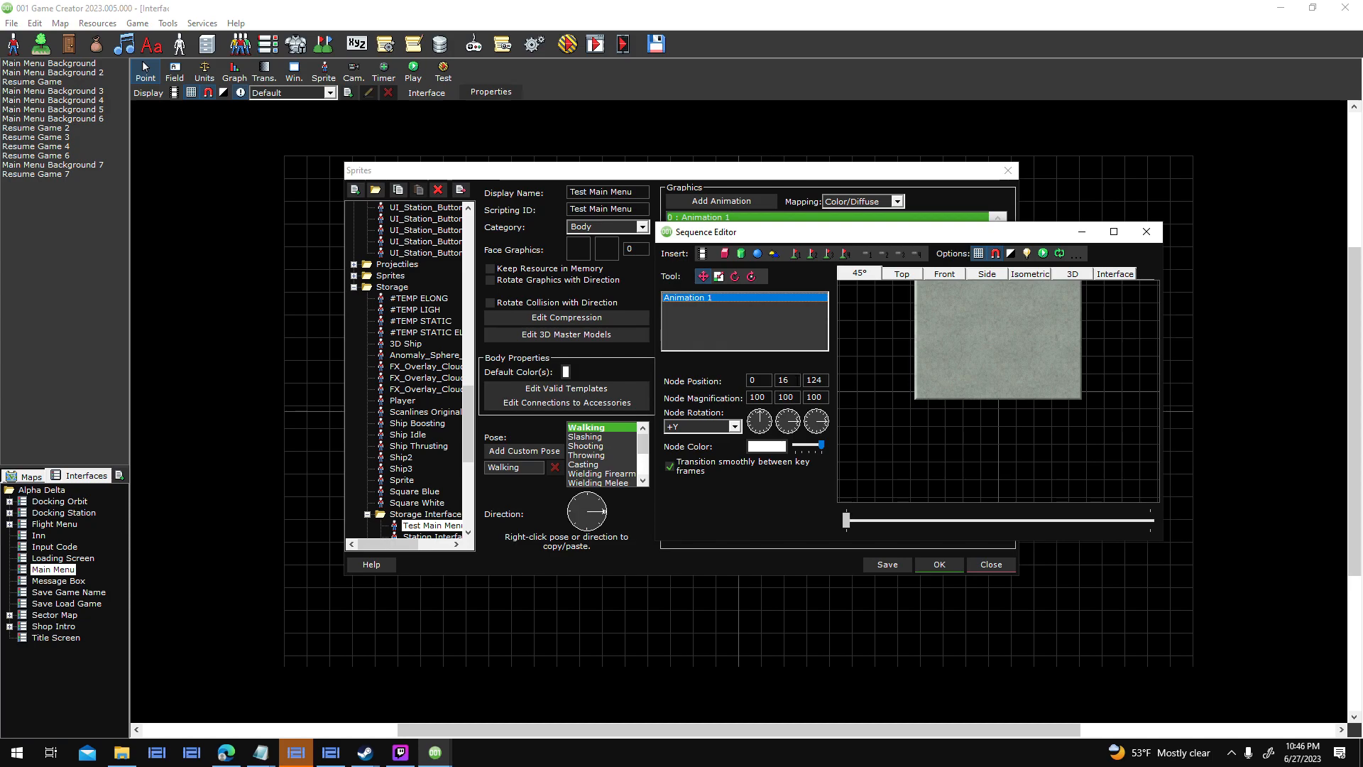
{"action": "type", "text": "0"}
{"action": "key", "text": "Tab"}
{"action": "type", "text": "0"}
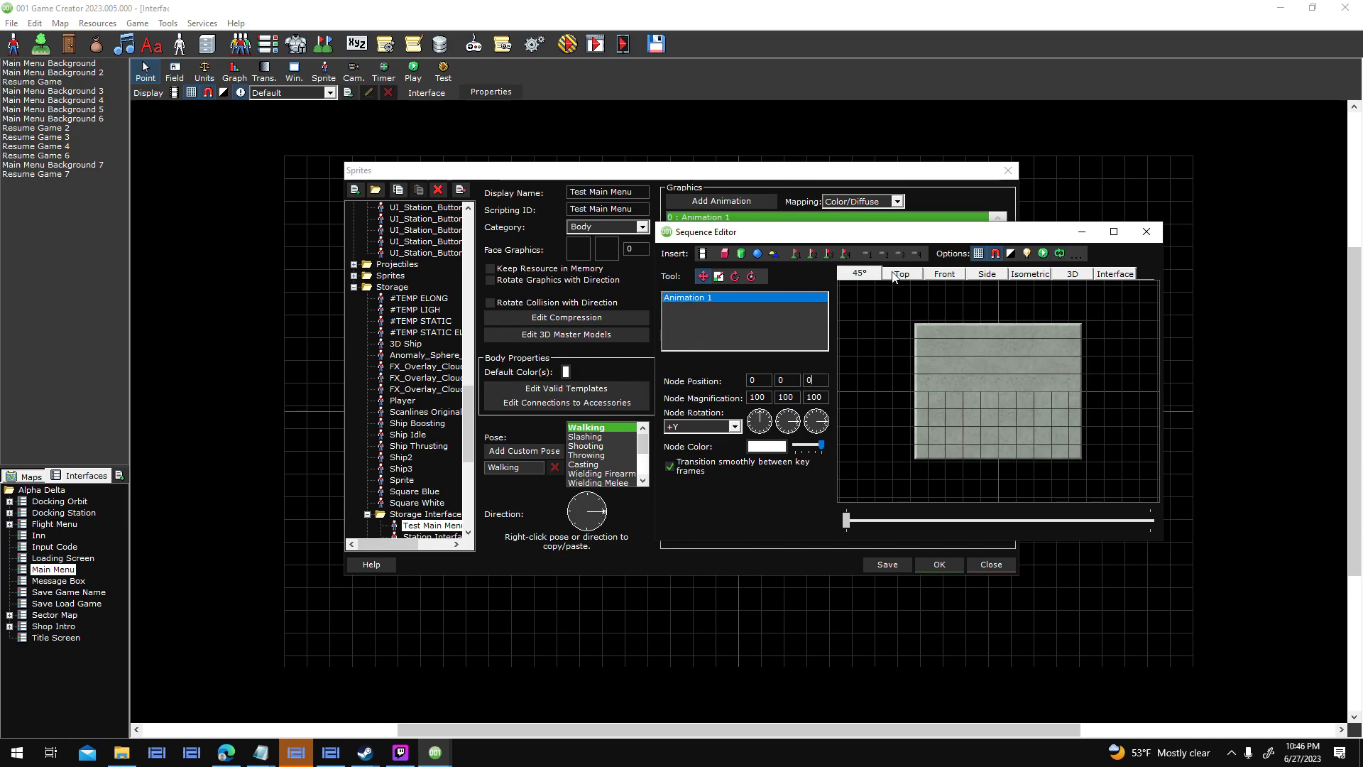
Enable Overlay for the animation, close the Sequence Editor and set the lighting mode to Disabled.
{"action": "left_click_drag", "start_coordinate": [911, 235], "coordinate": [375, 187]}
{"action": "left_click", "coordinate": [365, 226]}
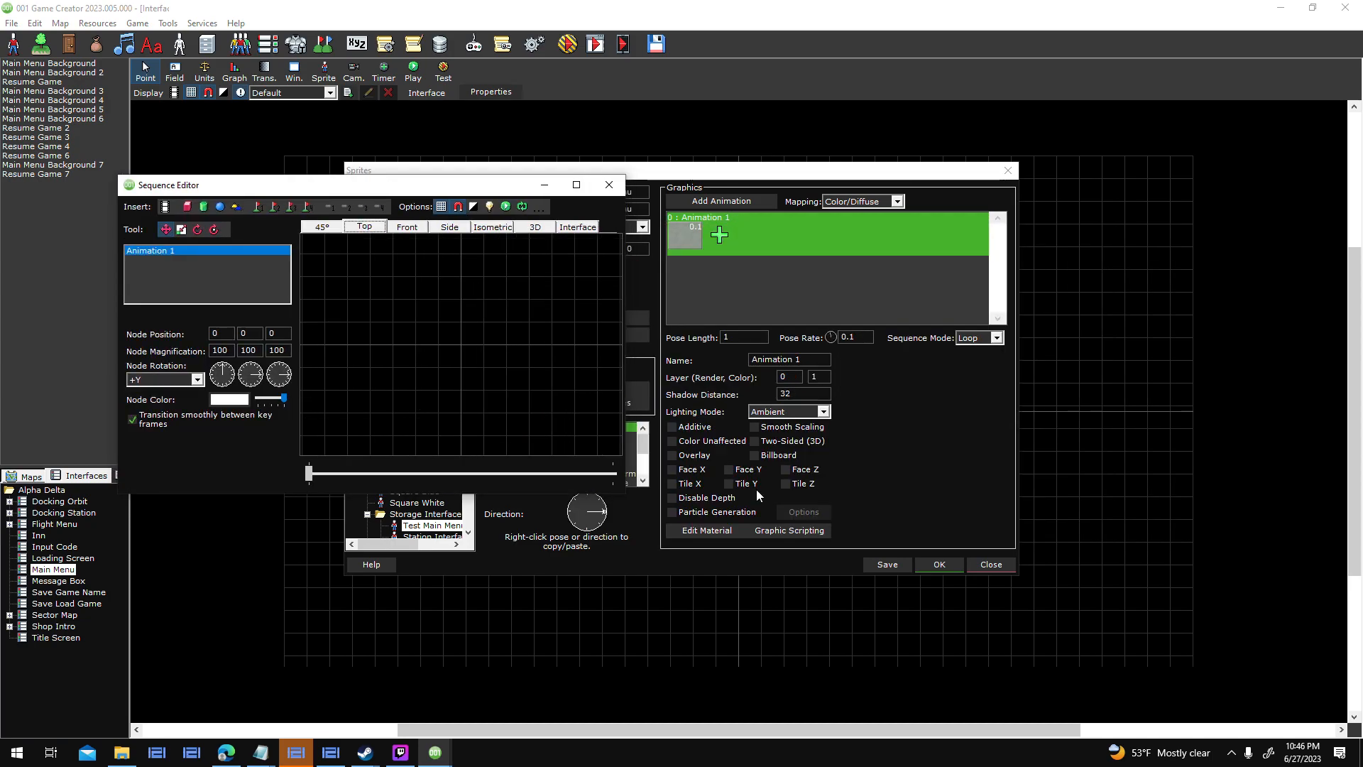
{"action": "left_click", "coordinate": [694, 457]}
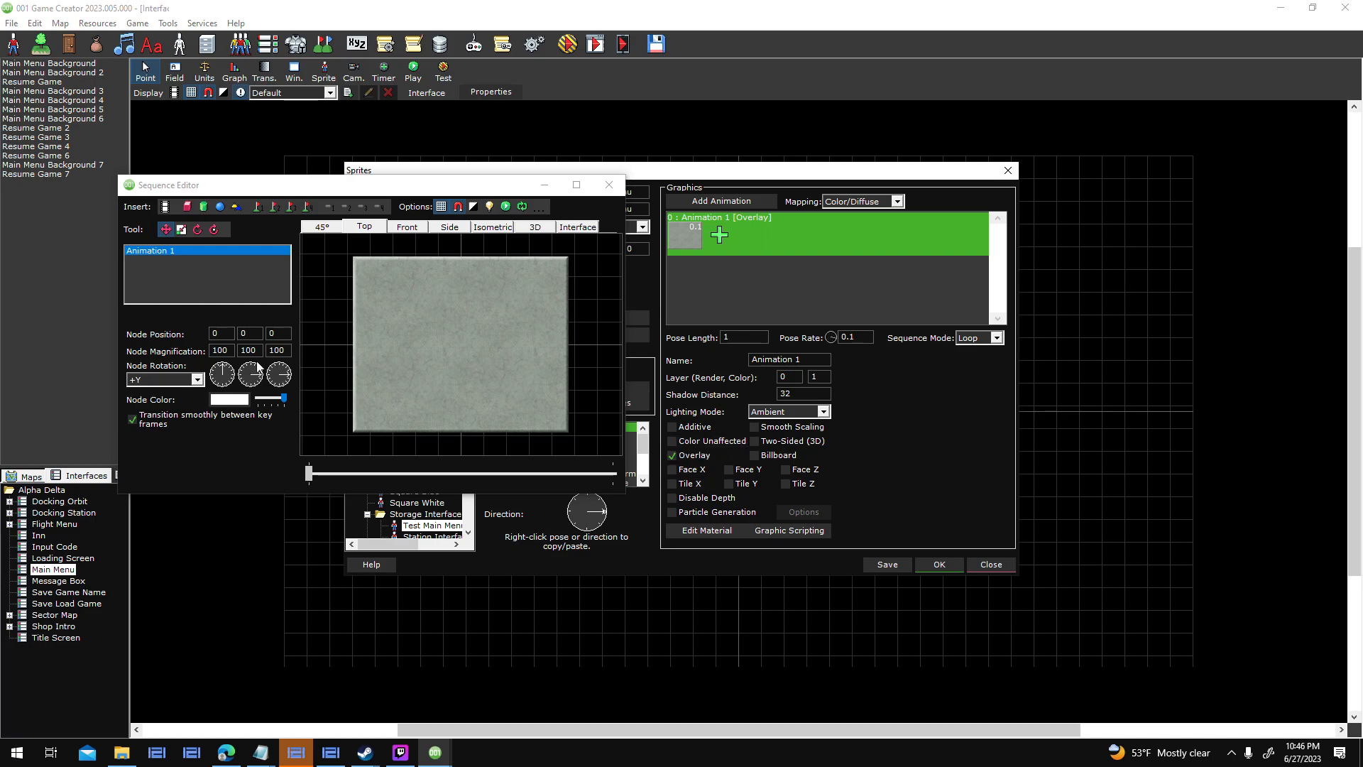
{"action": "left_click", "coordinate": [602, 190]}
{"action": "left_click", "coordinate": [823, 412]}
{"action": "left_click", "coordinate": [815, 425]}
Move the Test Main Menu sprite's graphics from the Walking pose to the Idle pose.
{"action": "right_click", "coordinate": [591, 427]}
{"action": "left_click", "coordinate": [631, 524]}
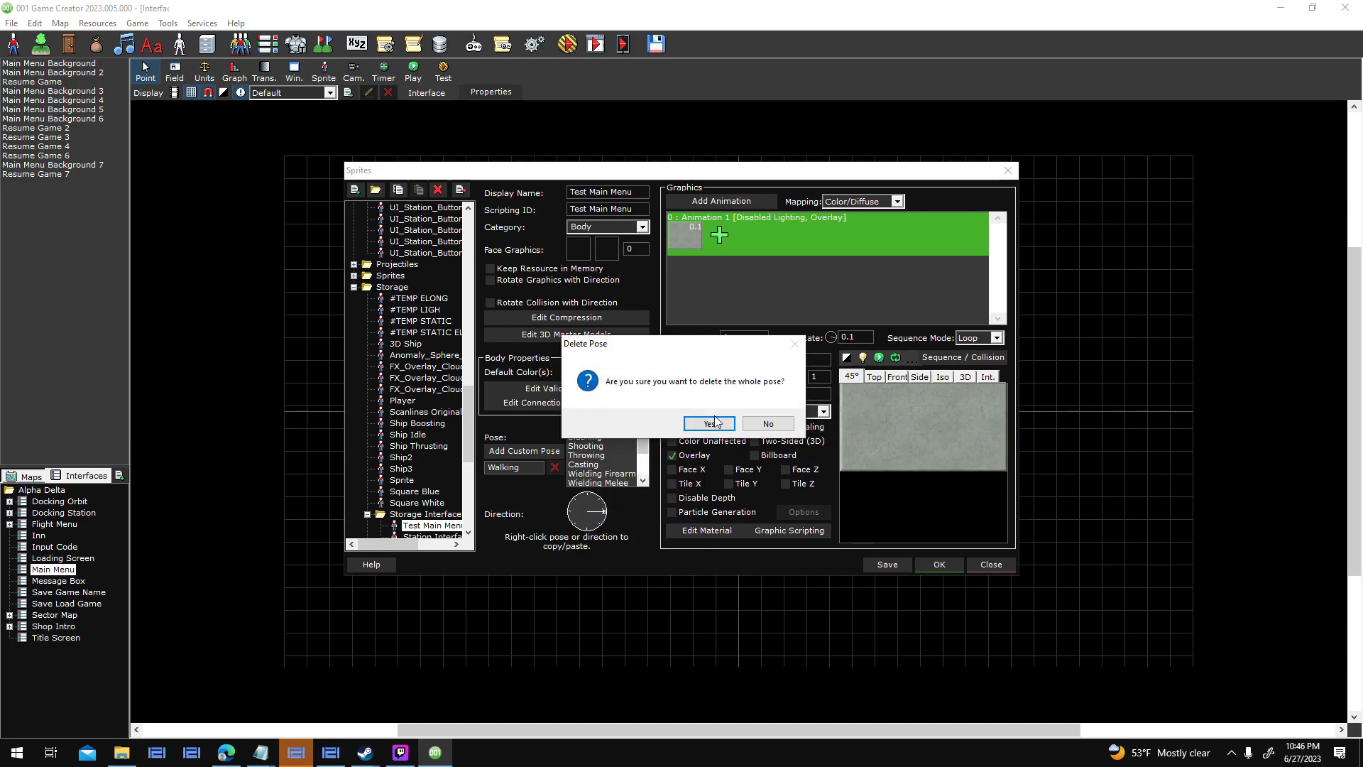
{"action": "left_click", "coordinate": [703, 421]}
{"action": "scroll", "coordinate": [612, 451], "scroll_direction": "down", "scroll_amount": 2}
{"action": "left_click", "coordinate": [612, 458]}
{"action": "right_click", "coordinate": [612, 458]}
{"action": "left_click", "coordinate": [634, 534]}
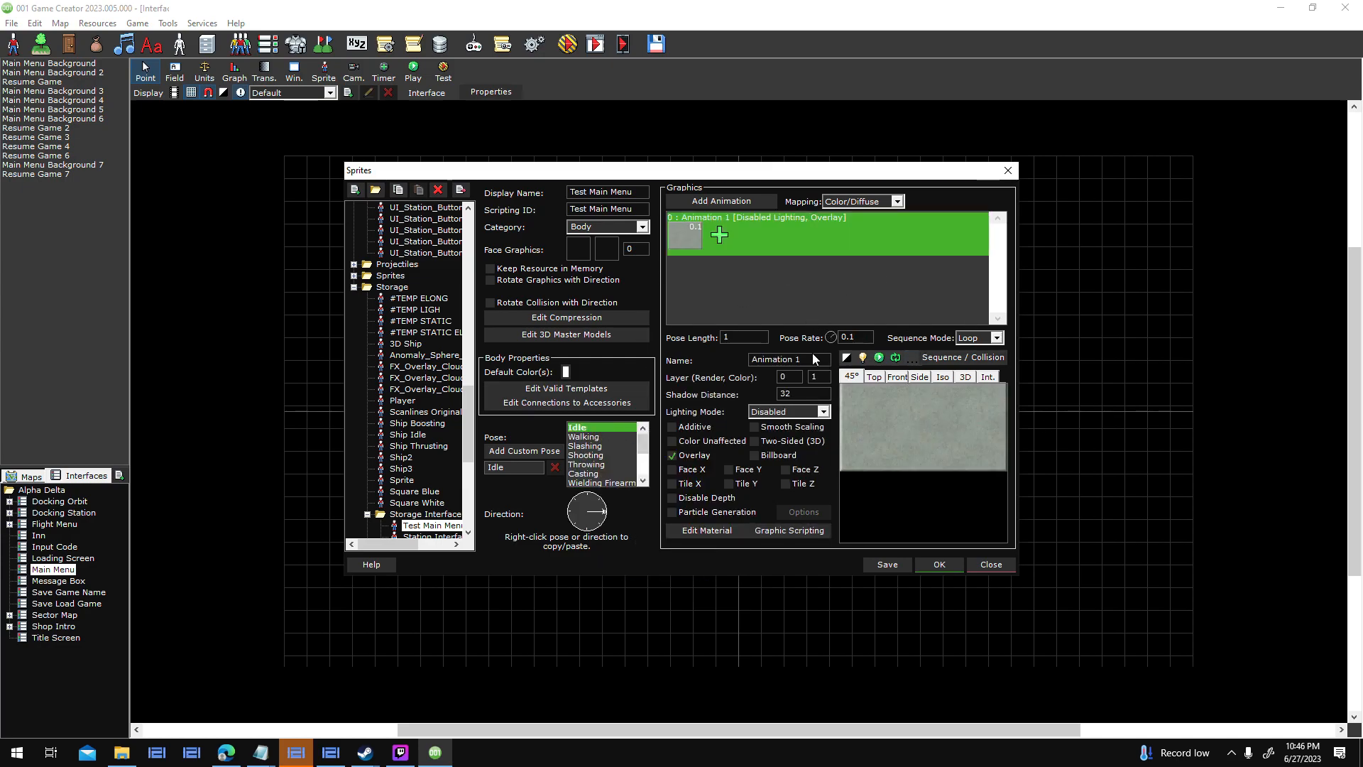
Rename the animation "UI Element", save the sprite and close the sprite editor.
{"action": "left_click", "coordinate": [926, 254]}
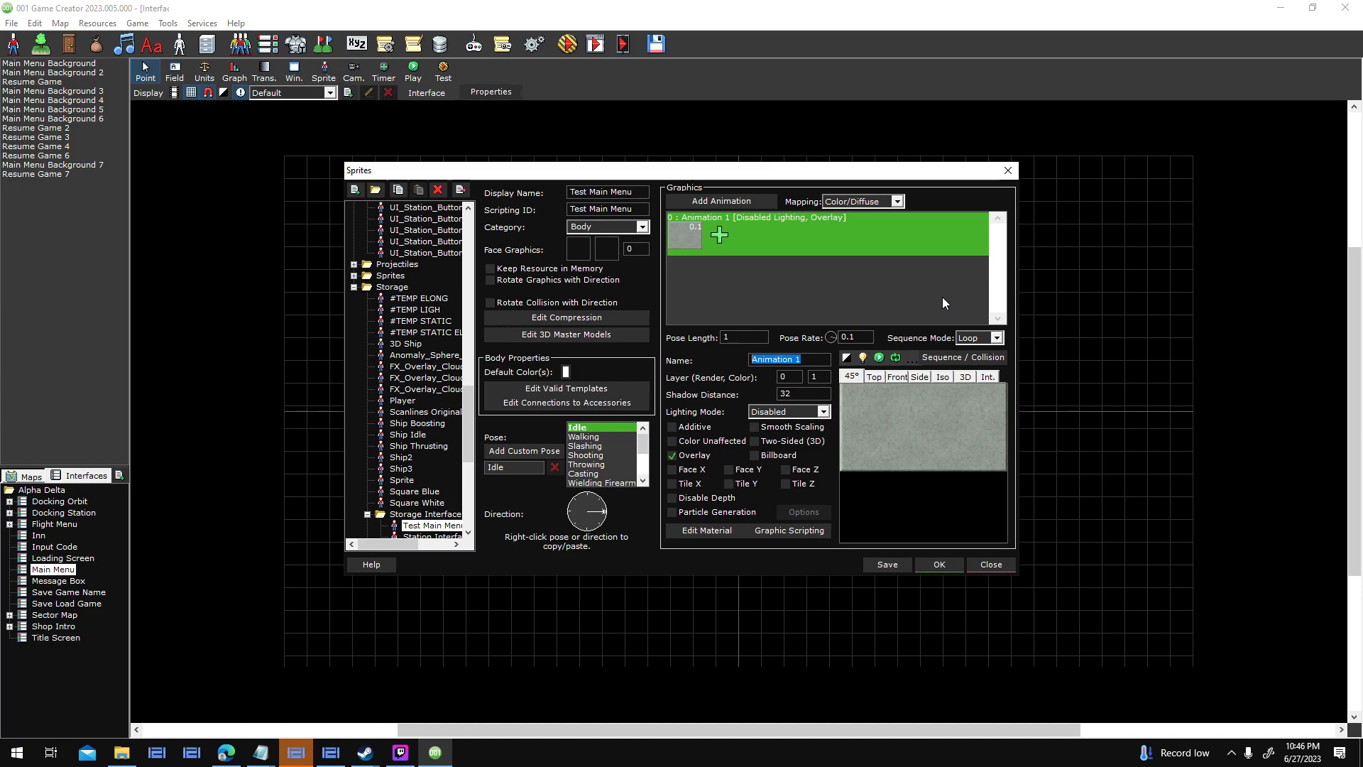
{"action": "key", "text": "BackSpace"}
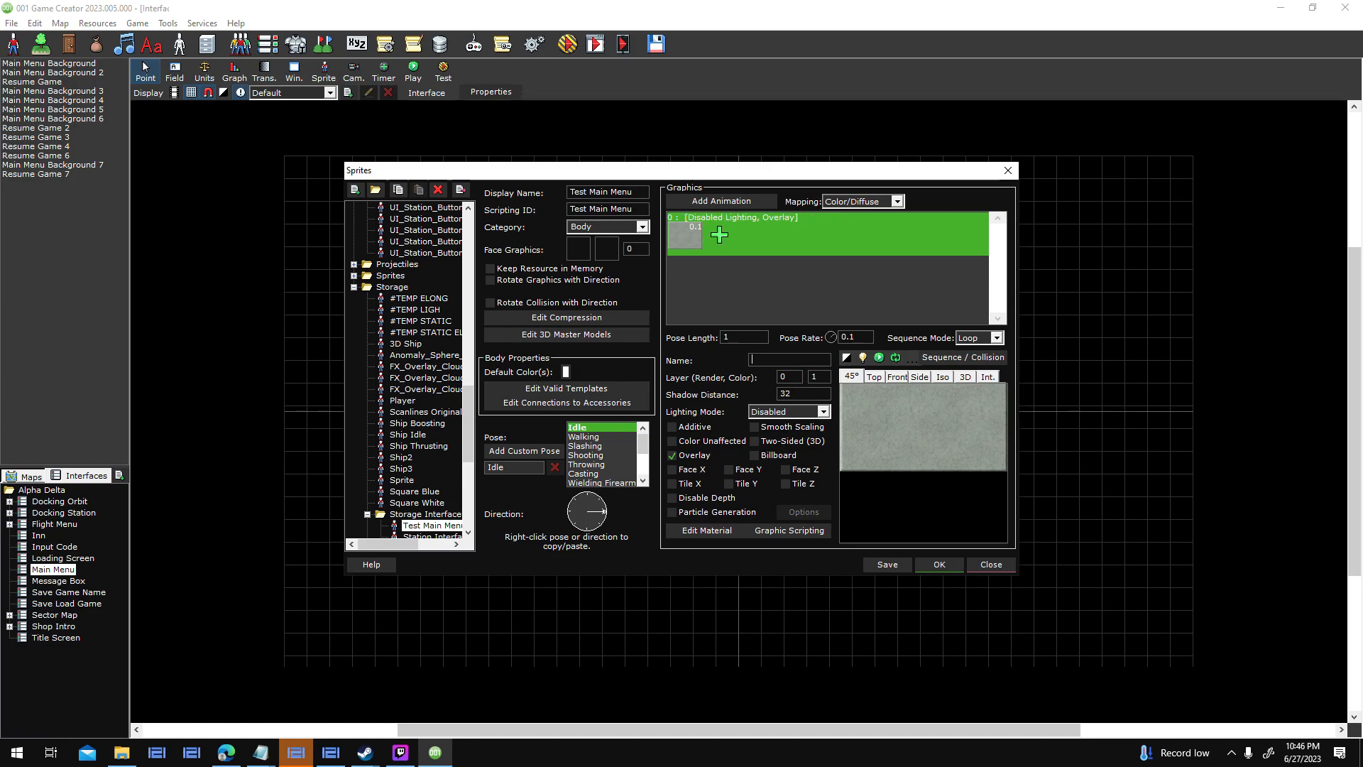
{"action": "type", "text": "UI Element"}
{"action": "left_click", "coordinate": [888, 565]}
{"action": "key", "text": "Return"}
{"action": "left_click", "coordinate": [926, 561]}
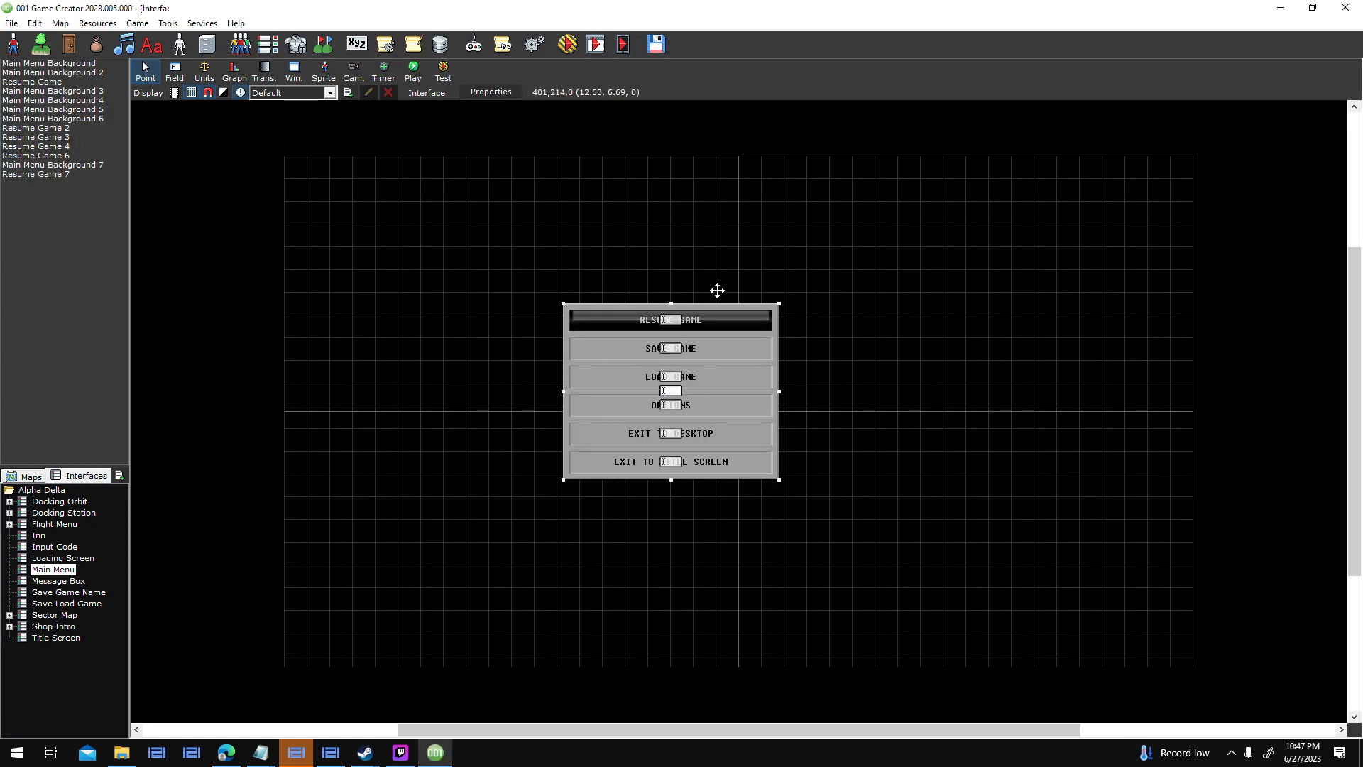
Change the large menu background field's sprite to Test Main Menu from the Storage Interface folder and apply the field settings.
{"action": "double_click", "coordinate": [955, 268]}
{"action": "left_click", "coordinate": [542, 426]}
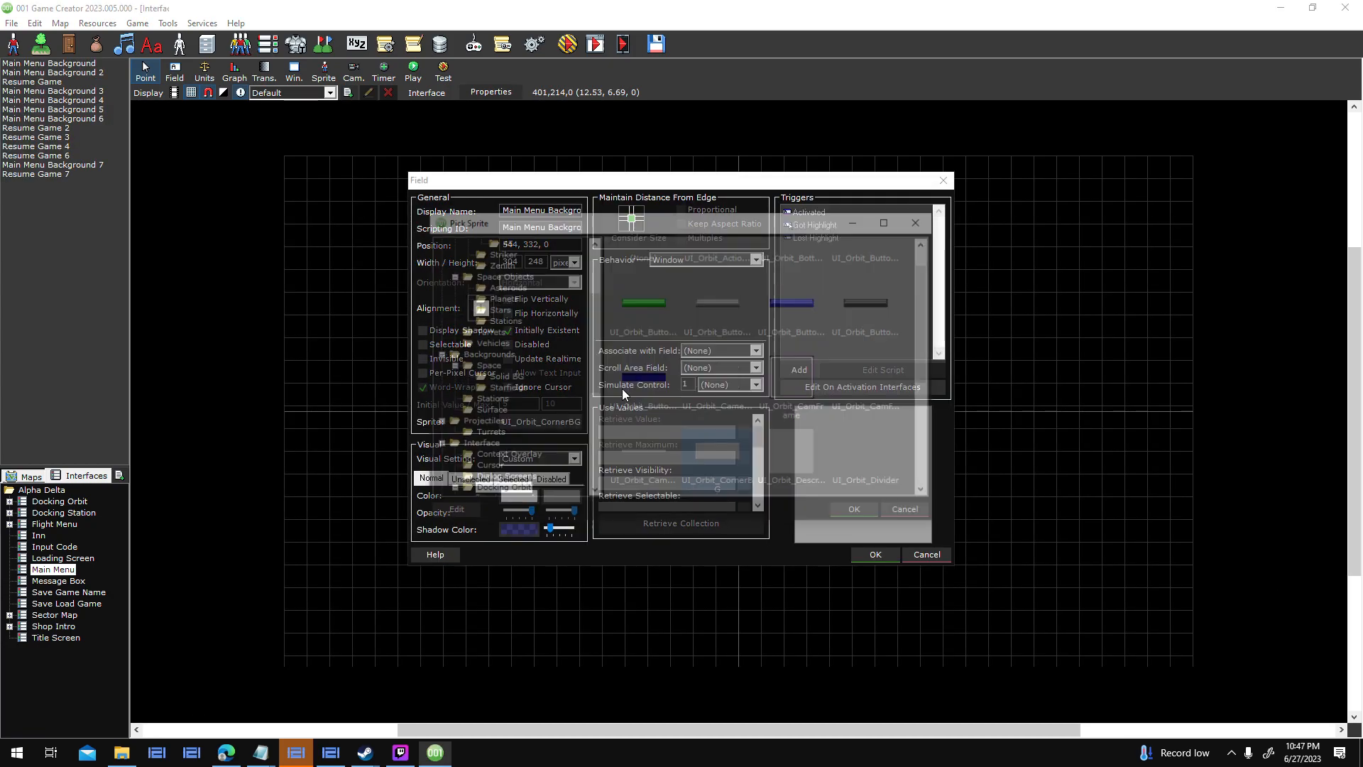
{"action": "scroll", "coordinate": [837, 412], "scroll_direction": "down", "scroll_amount": 3}
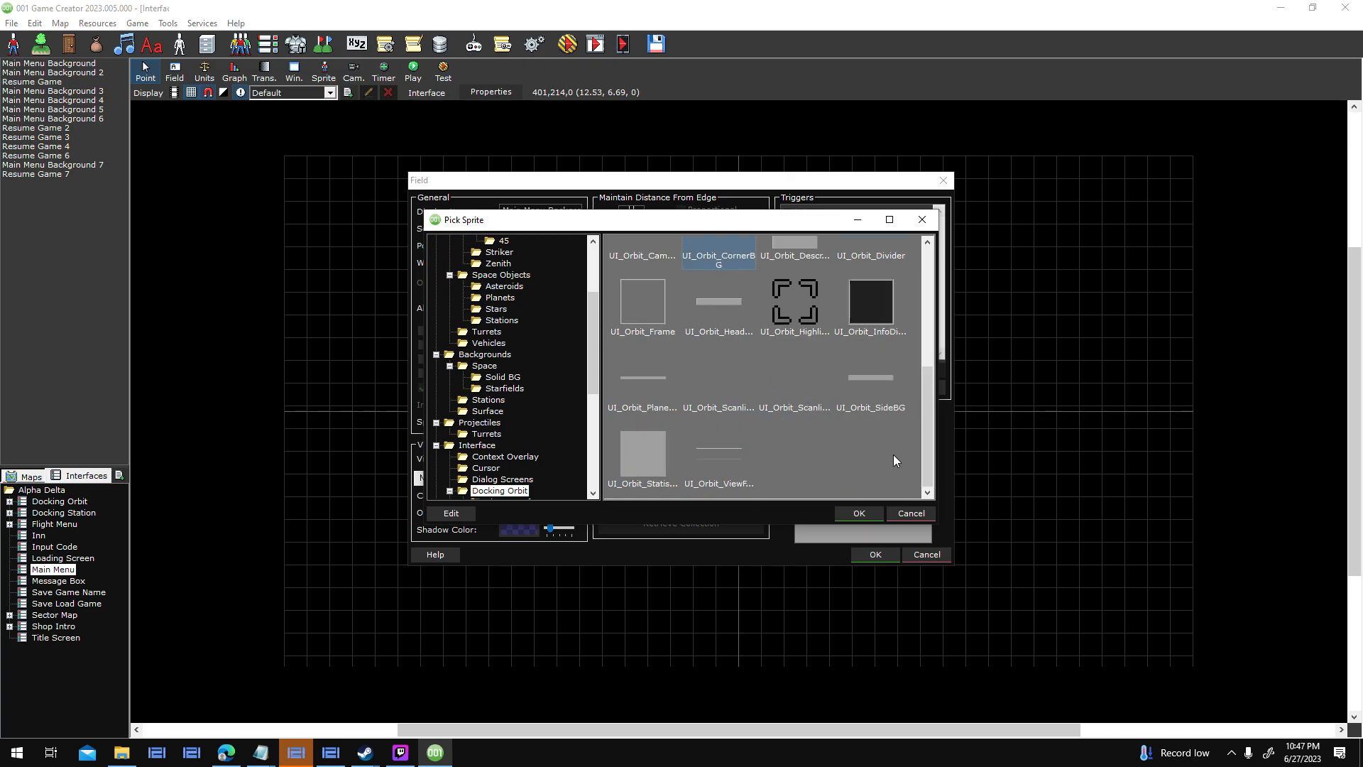
{"action": "scroll", "coordinate": [893, 455], "scroll_direction": "up", "scroll_amount": 3}
{"action": "scroll", "coordinate": [557, 360], "scroll_direction": "up", "scroll_amount": 3}
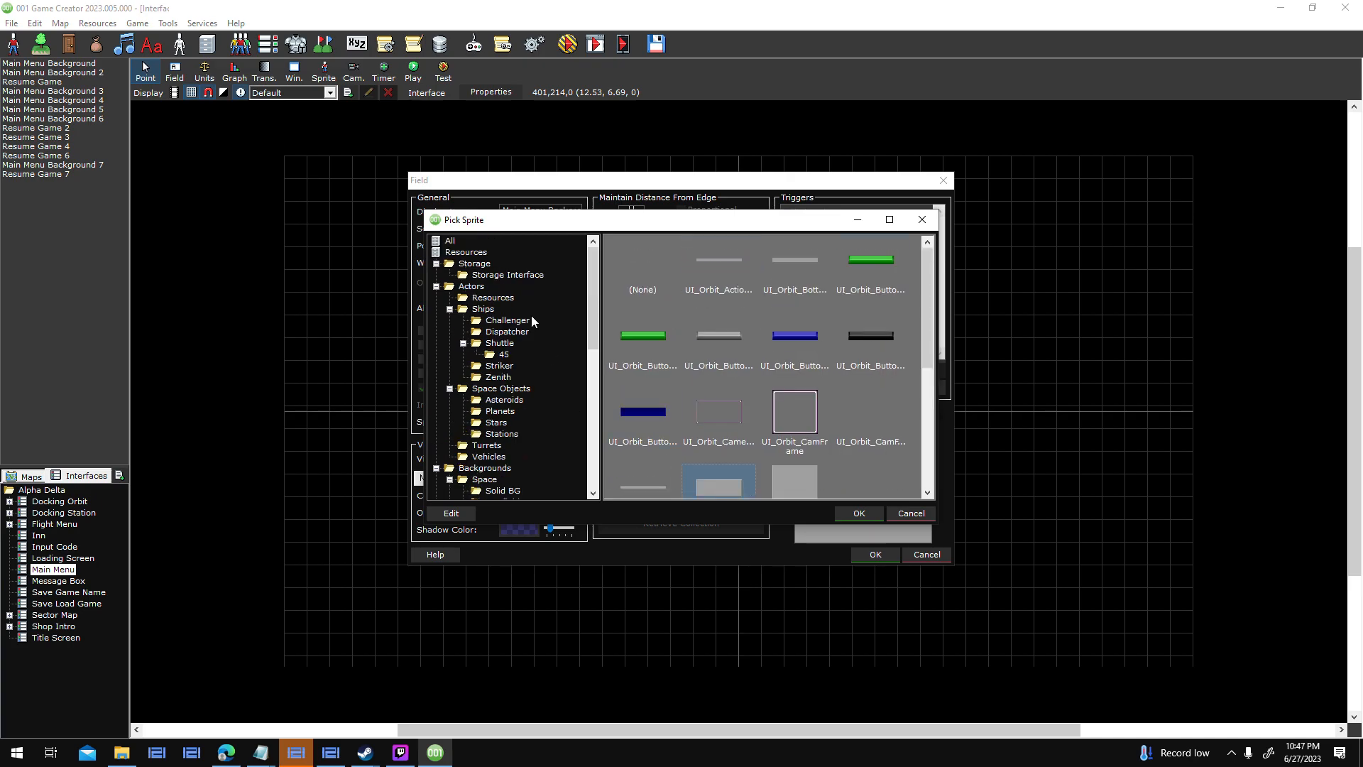
{"action": "left_click", "coordinate": [518, 277]}
{"action": "scroll", "coordinate": [860, 370], "scroll_direction": "down", "scroll_amount": 3}
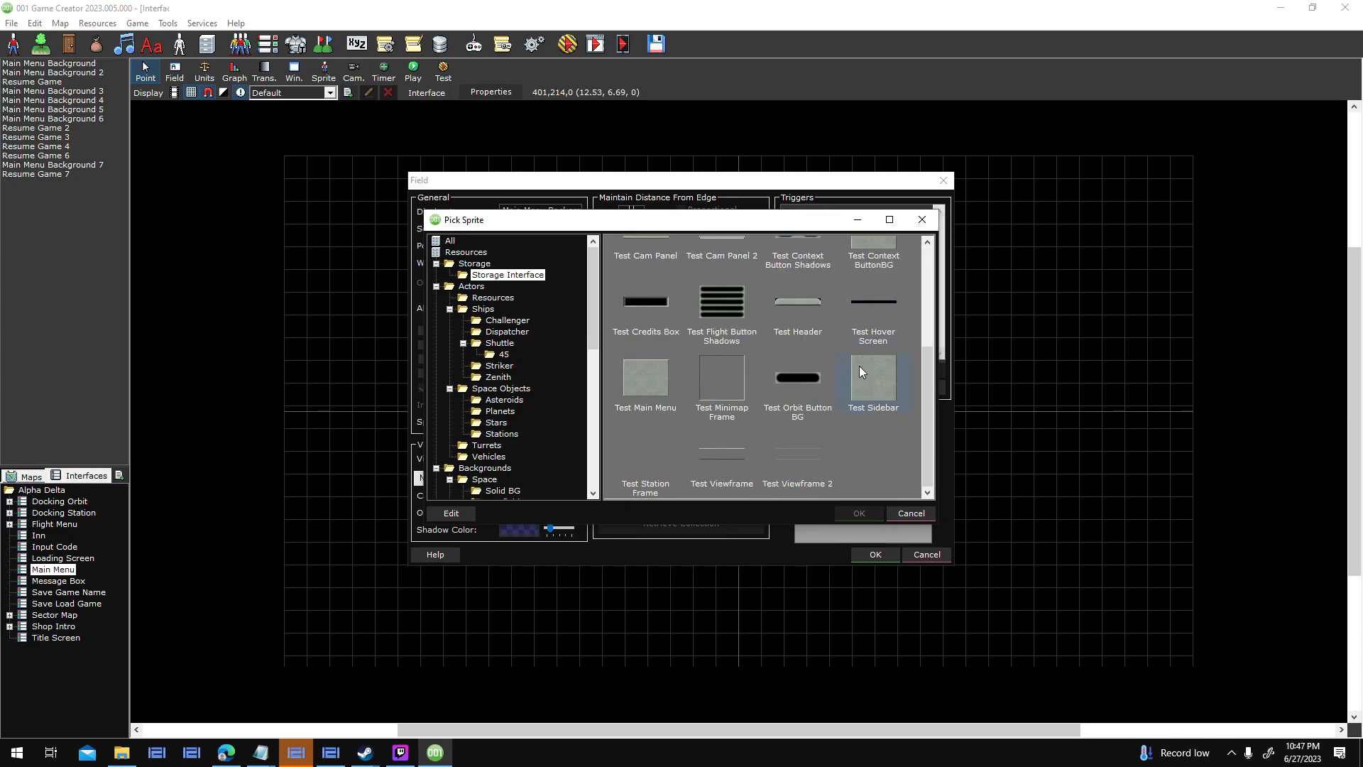
{"action": "left_click", "coordinate": [668, 390]}
{"action": "left_click", "coordinate": [859, 513]}
{"action": "left_click", "coordinate": [876, 555]}
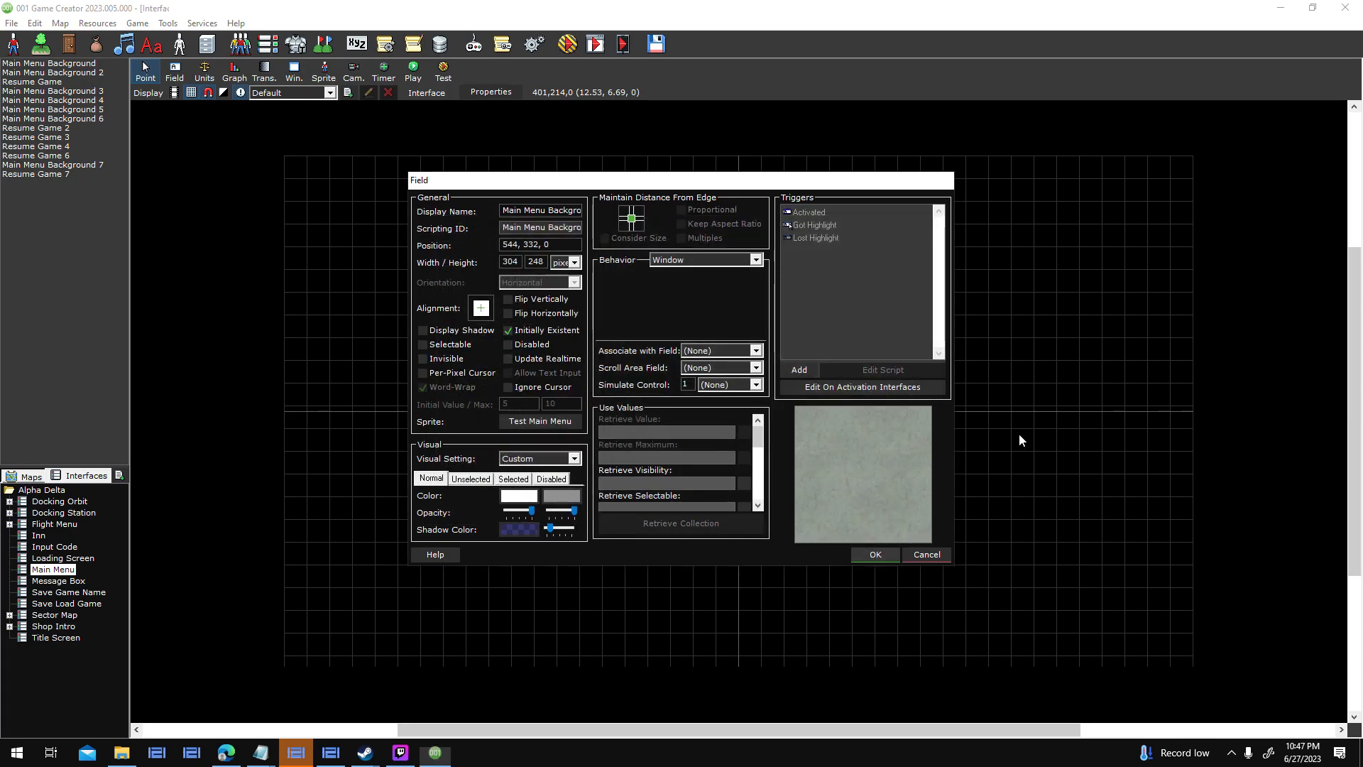
{"action": "left_click", "coordinate": [1154, 277]}
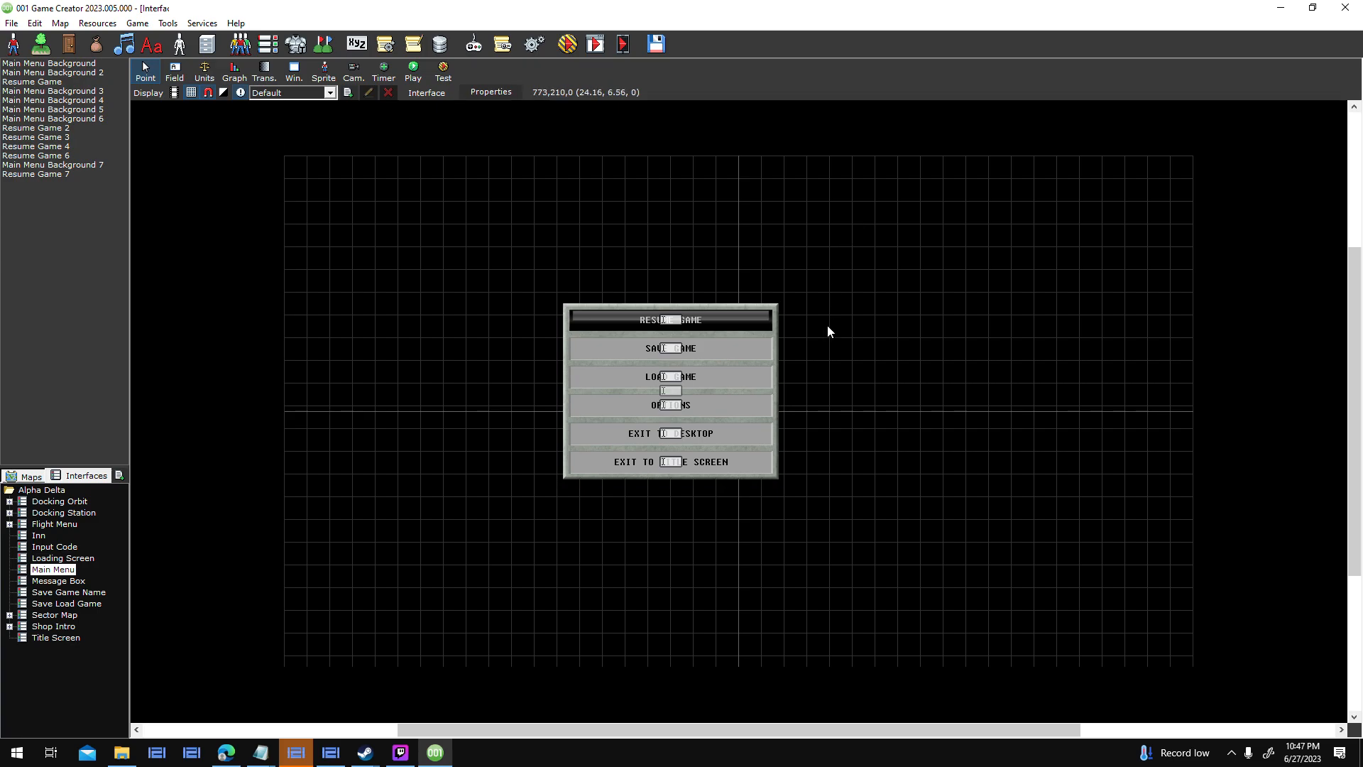
Change the sprite of the background field behind SAVE GAME to UI_Orbit_Button_Normal.
{"action": "right_click", "coordinate": [761, 354]}
{"action": "left_click", "coordinate": [832, 384]}
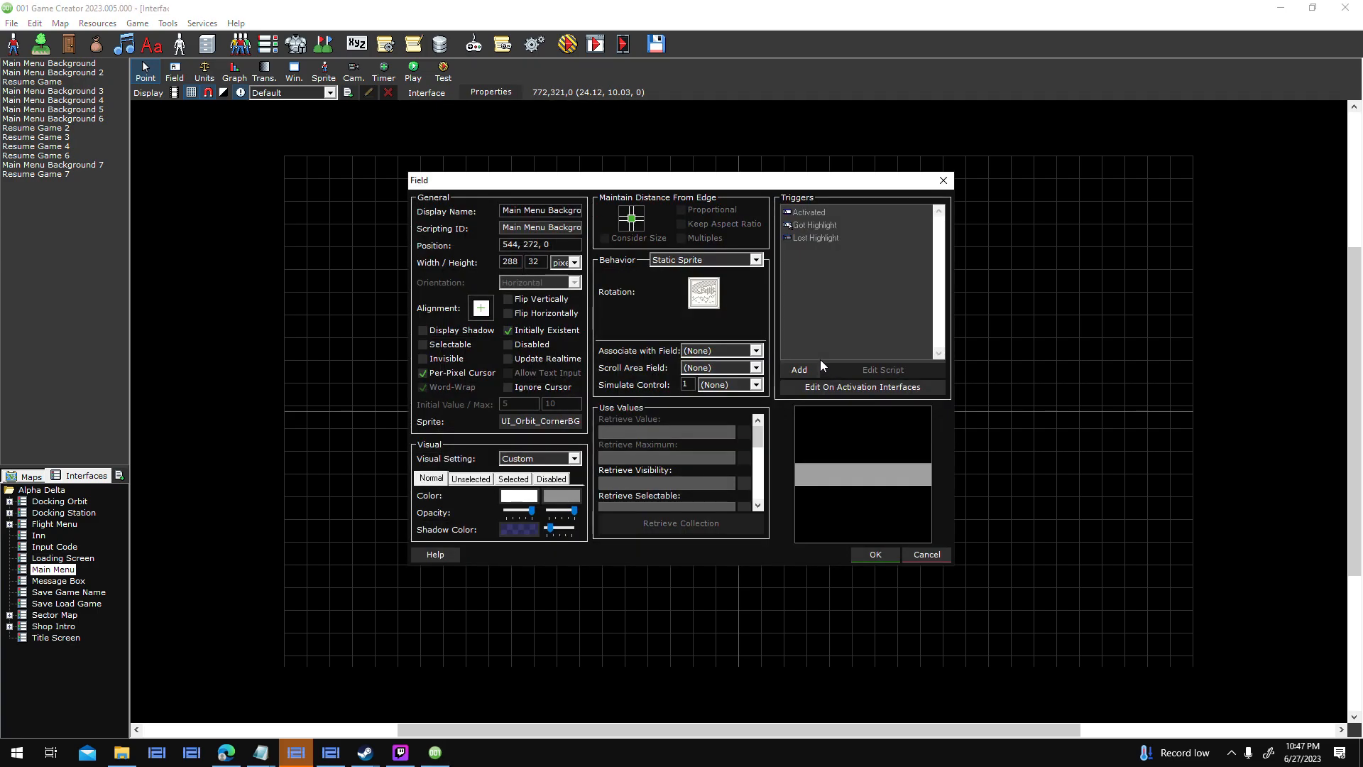
{"action": "left_click", "coordinate": [558, 424]}
{"action": "double_click", "coordinate": [856, 303]}
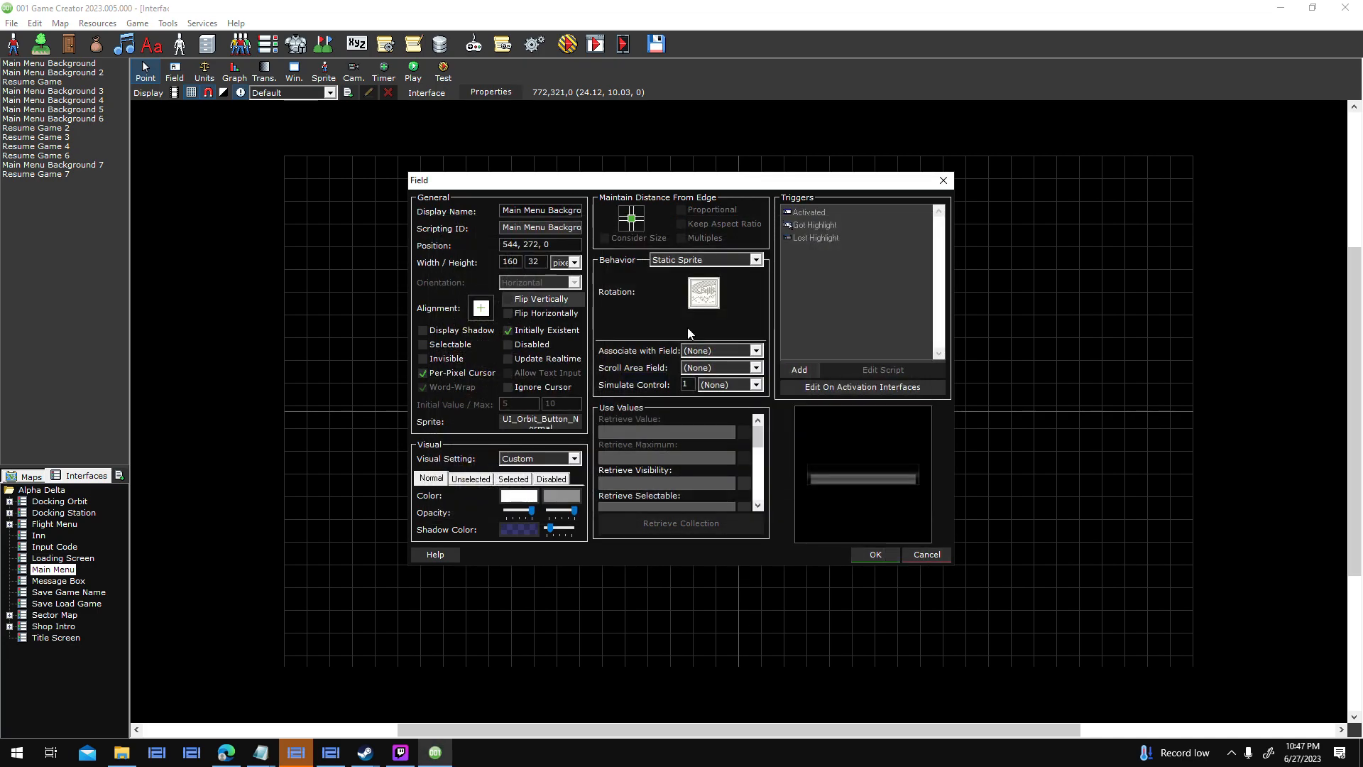
Set the SAVE GAME background field's behavior to Window and its size to 288 by 32 pixels, accepting the small-sprite warning.
{"action": "left_click_drag", "start_coordinate": [696, 305], "coordinate": [770, 297]}
{"action": "double_click", "coordinate": [513, 262]}
{"action": "type", "text": "288"}
{"action": "left_click", "coordinate": [671, 257]}
{"action": "left_click", "coordinate": [687, 313]}
{"action": "double_click", "coordinate": [536, 261]}
{"action": "type", "text": "32"}
{"action": "key", "text": "shift+Tab"}
{"action": "type", "text": "288"}
{"action": "left_click", "coordinate": [874, 555]}
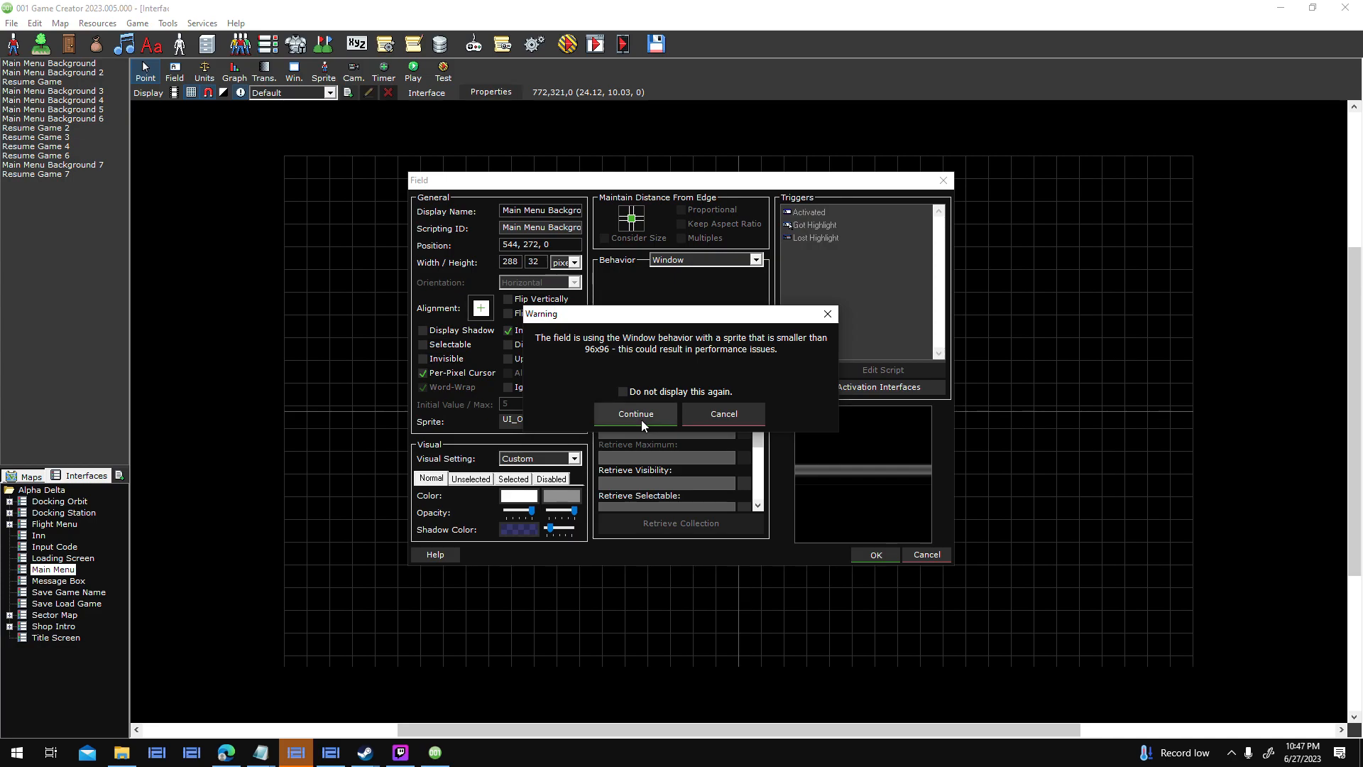
{"action": "left_click", "coordinate": [646, 419]}
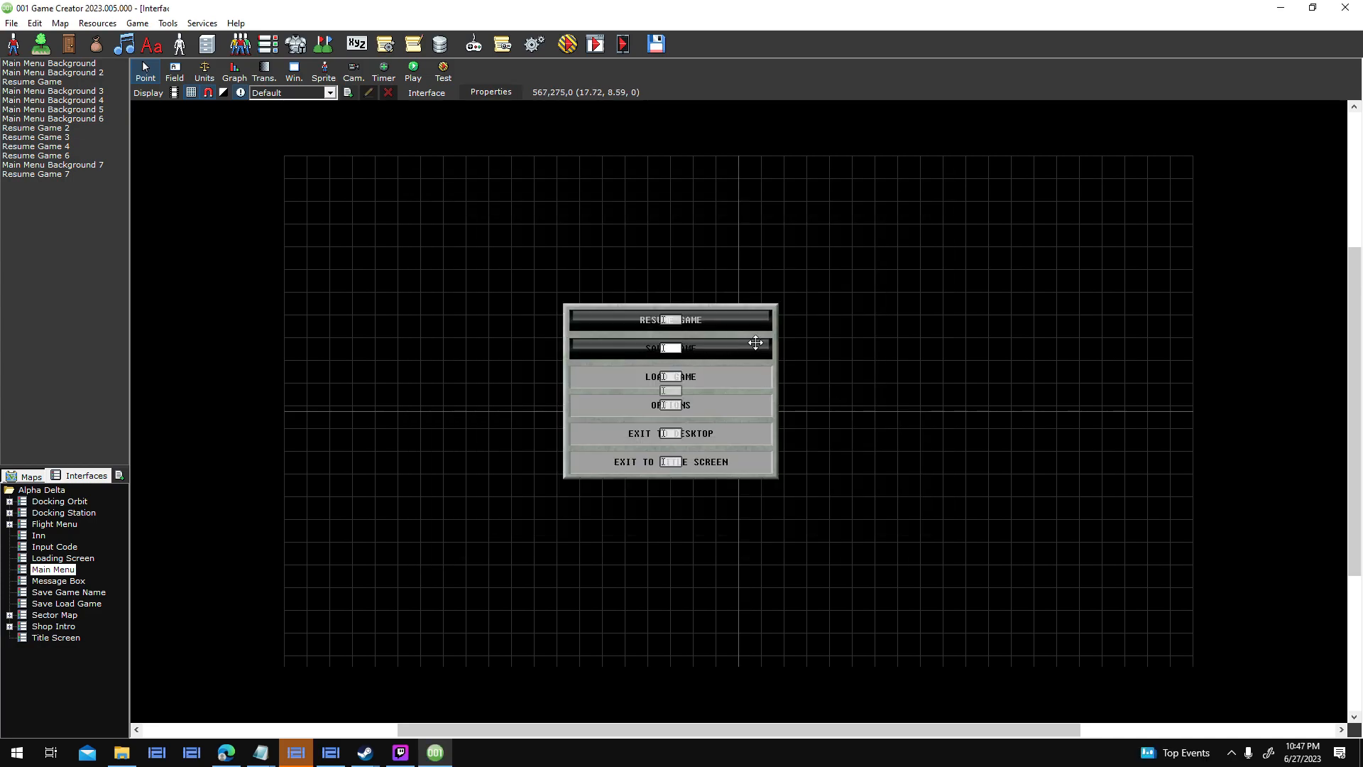
Set both Normal colors of the SAVE GAME text field to light gray (192, 192, 192).
{"action": "double_click", "coordinate": [547, 478]}
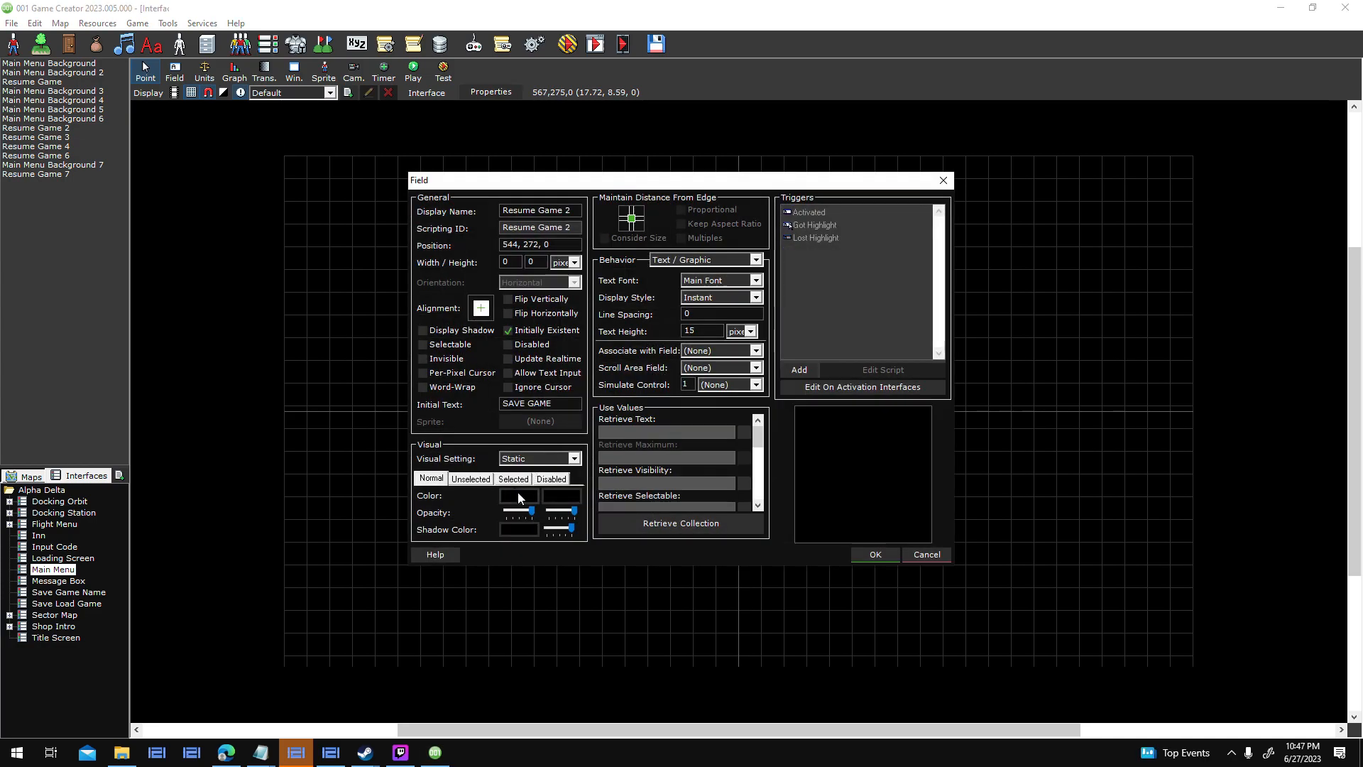
{"action": "left_click", "coordinate": [520, 496]}
{"action": "left_click", "coordinate": [441, 408]}
{"action": "left_click", "coordinate": [570, 497]}
{"action": "left_click", "coordinate": [439, 408]}
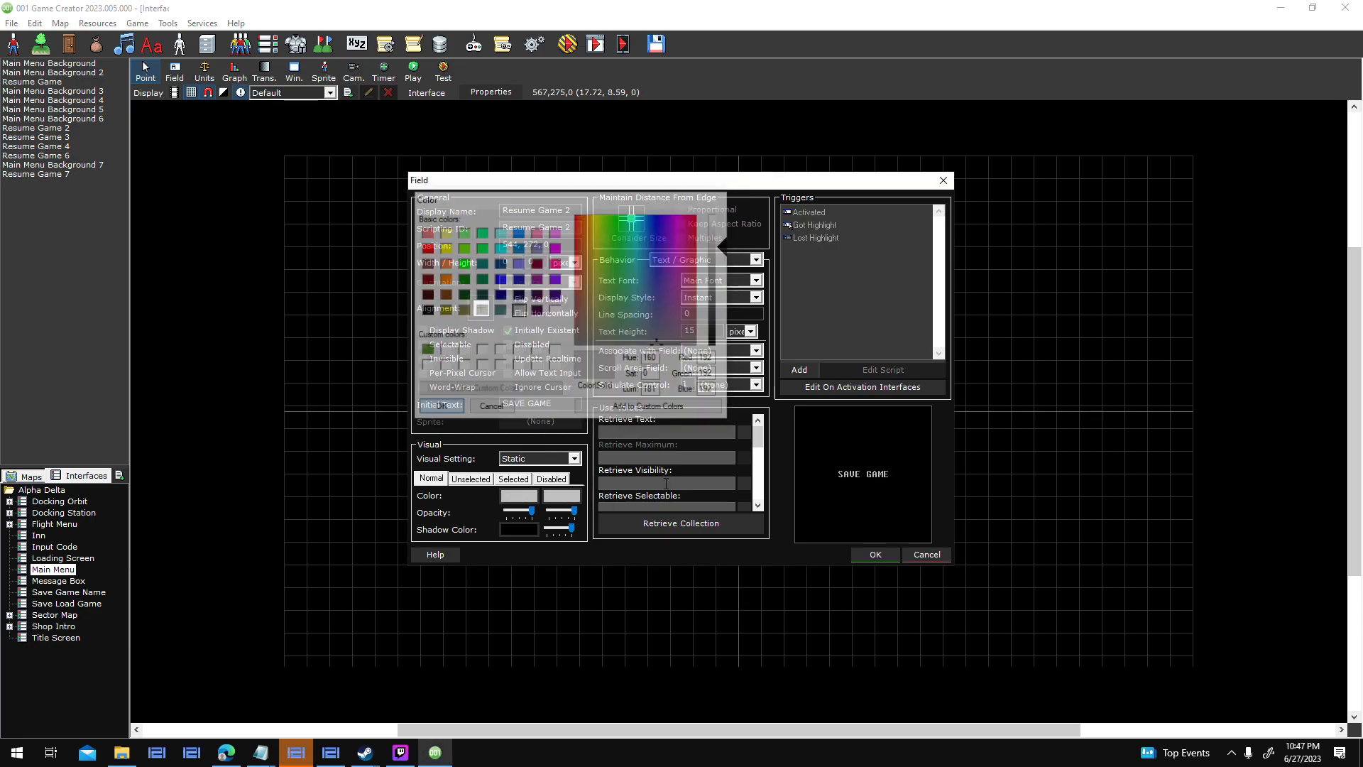
{"action": "left_click", "coordinate": [876, 554]}
Change the sprite of the background field behind LOAD GAME to UI_Orbit_Button_Normal.
{"action": "right_click", "coordinate": [737, 383]}
{"action": "left_click", "coordinate": [786, 412]}
{"action": "double_click", "coordinate": [778, 416]}
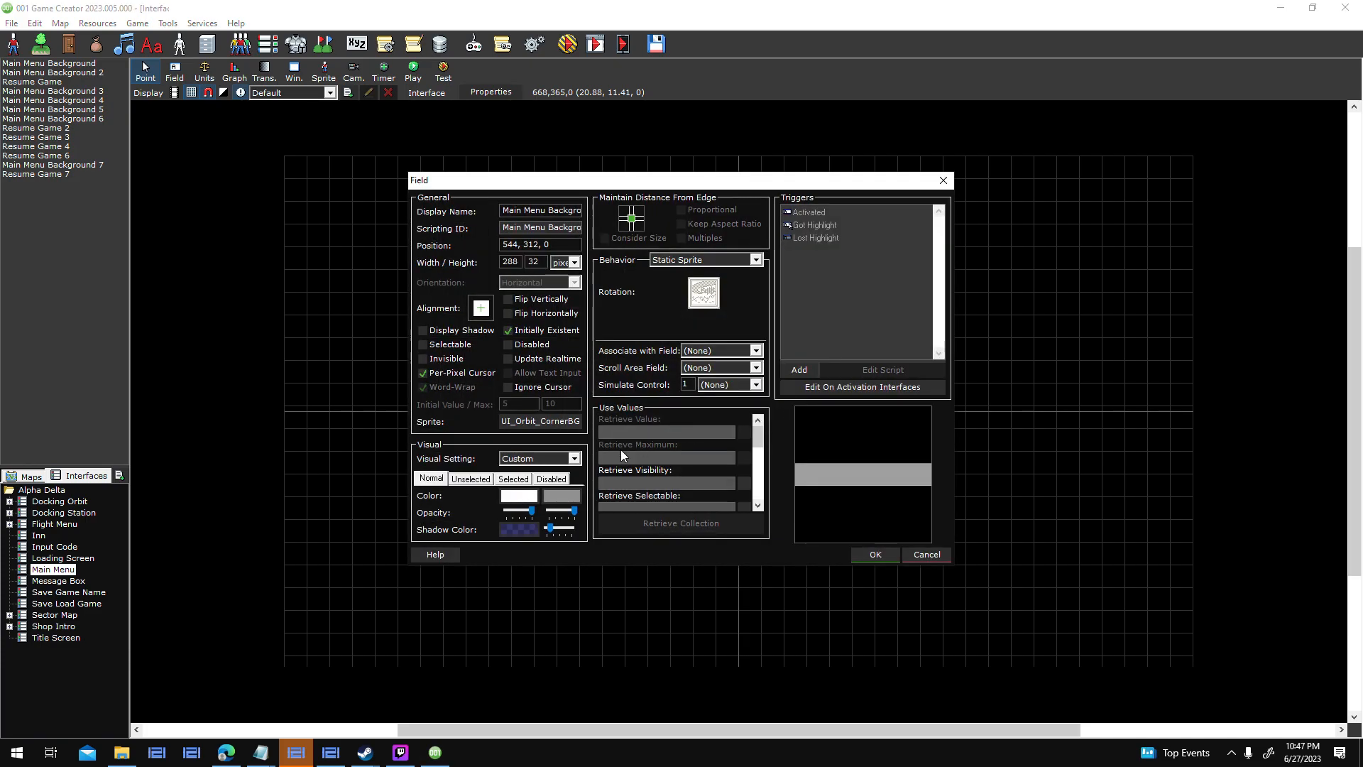
{"action": "left_click", "coordinate": [566, 424]}
{"action": "double_click", "coordinate": [885, 305]}
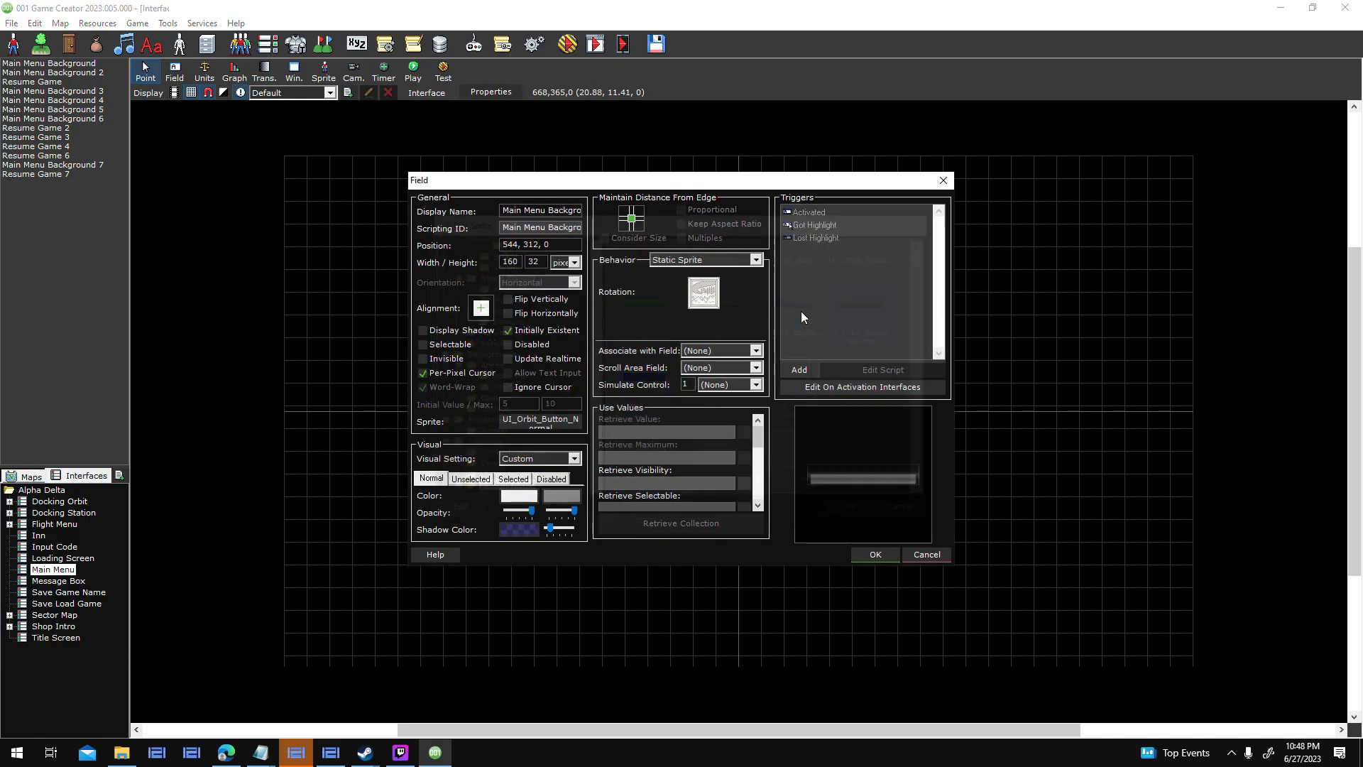
Set the LOAD GAME background field's behavior to Window and its size to 288 by 32 pixels, accepting the small-sprite warning.
{"action": "left_click", "coordinate": [755, 260]}
{"action": "left_click", "coordinate": [699, 305]}
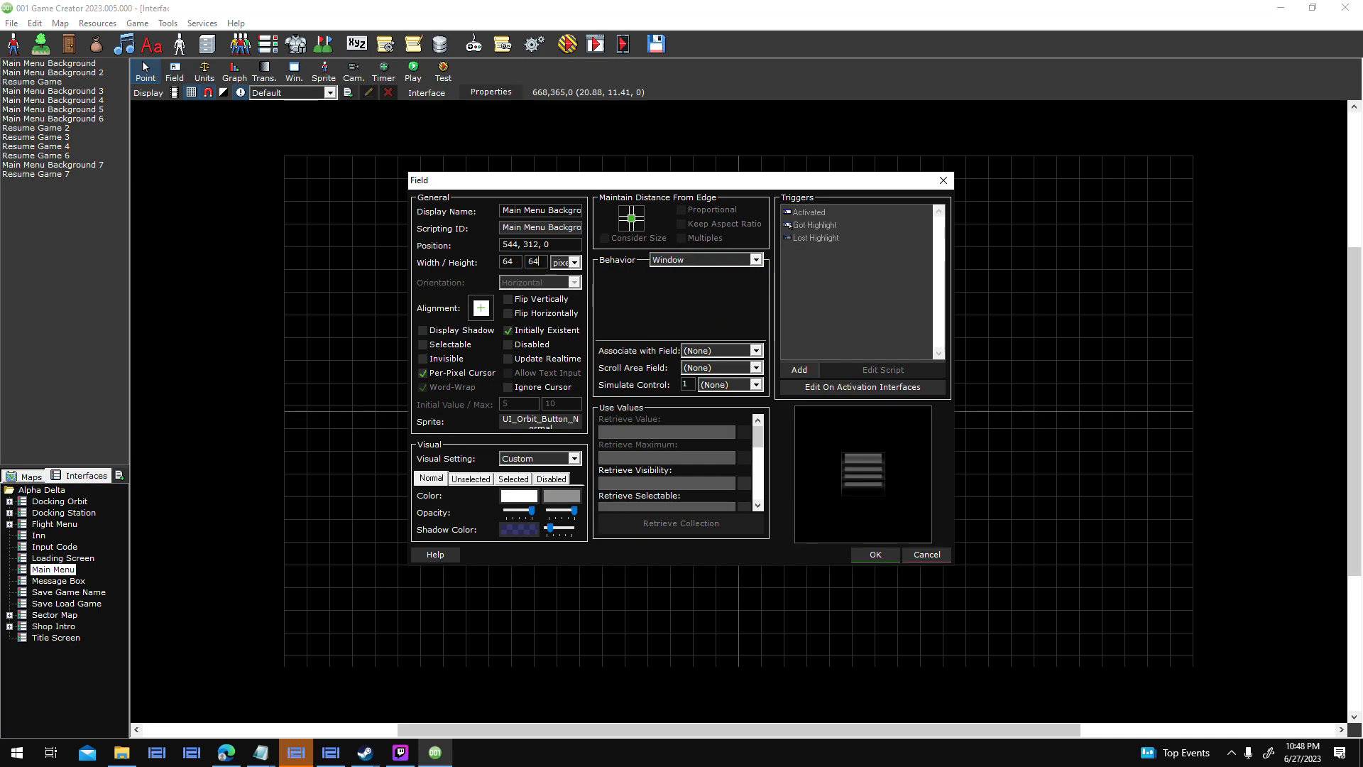
{"action": "type", "text": "288"}
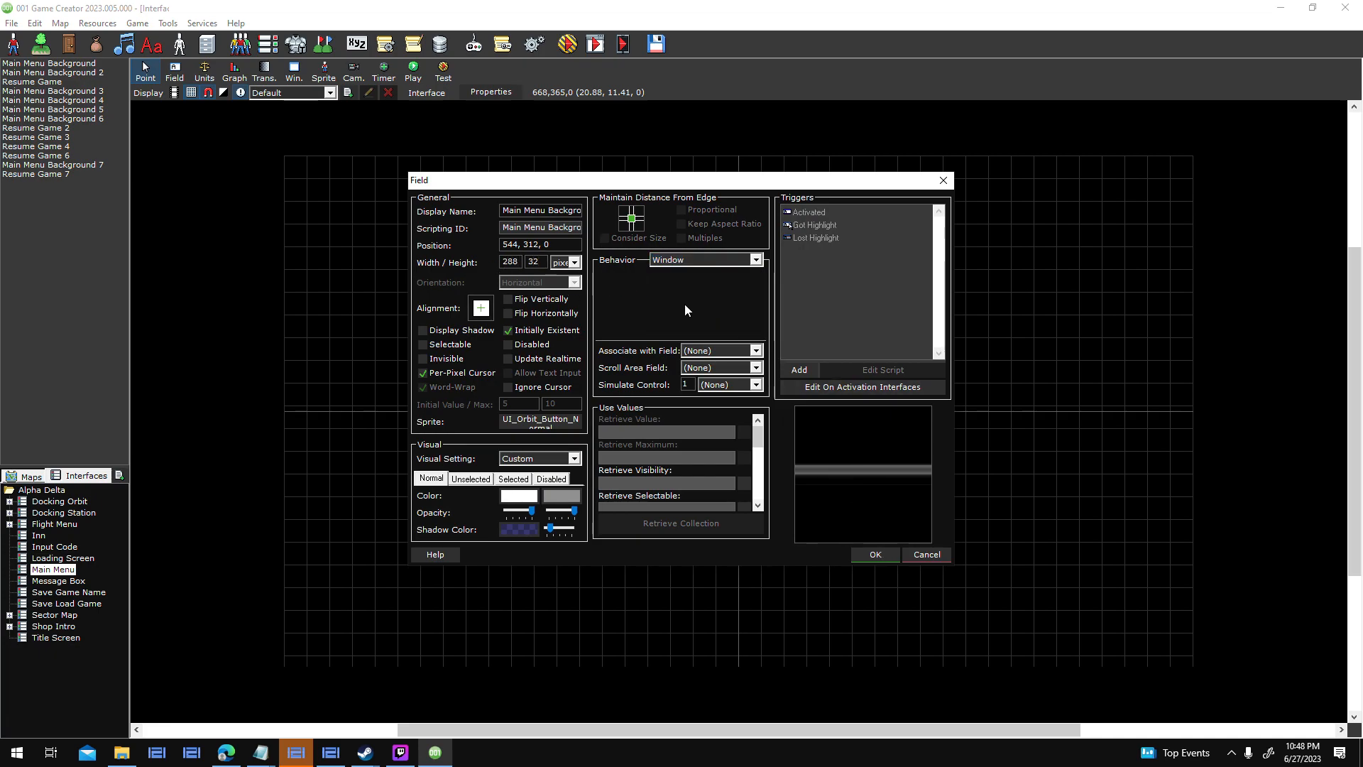
{"action": "left_click", "coordinate": [867, 555]}
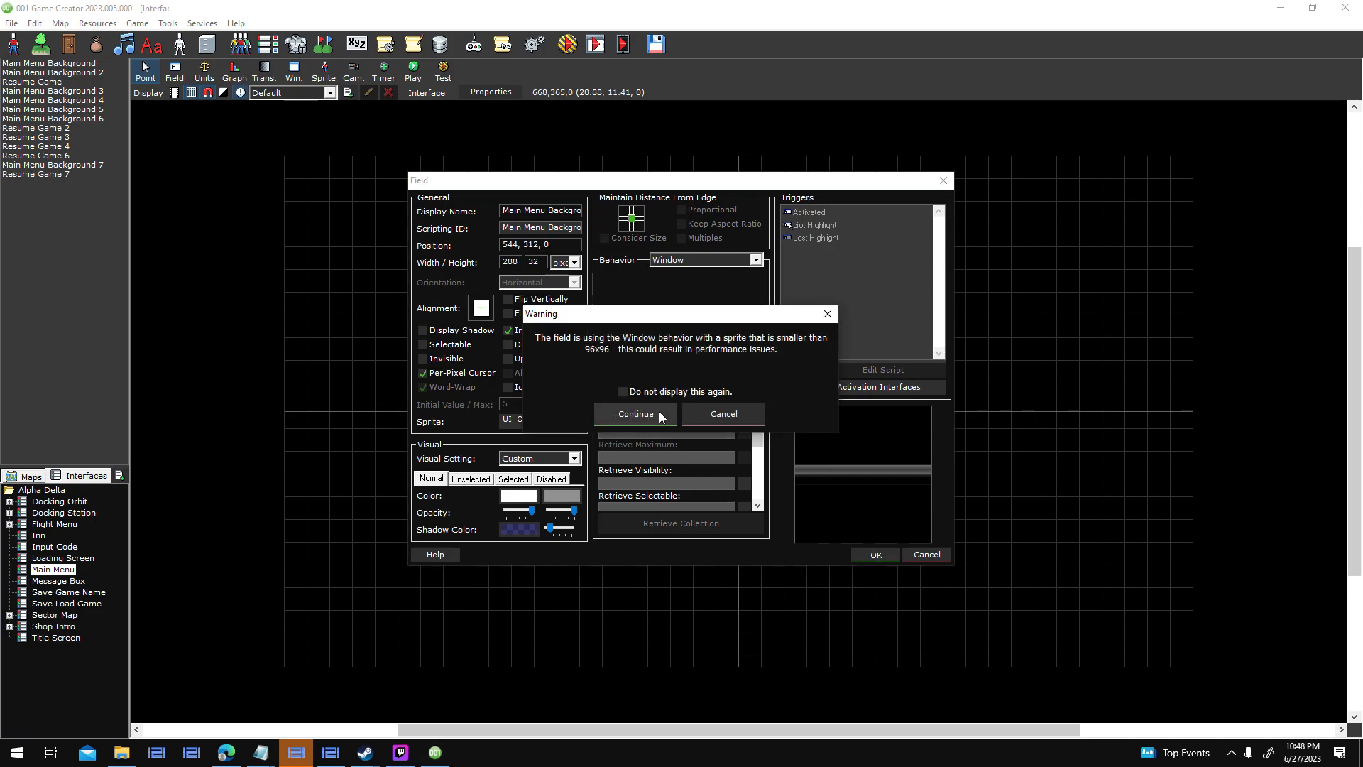
{"action": "left_click", "coordinate": [636, 414]}
Set both Normal colors of the LOAD GAME text field to light gray (192, 192, 192).
{"action": "double_click", "coordinate": [692, 377]}
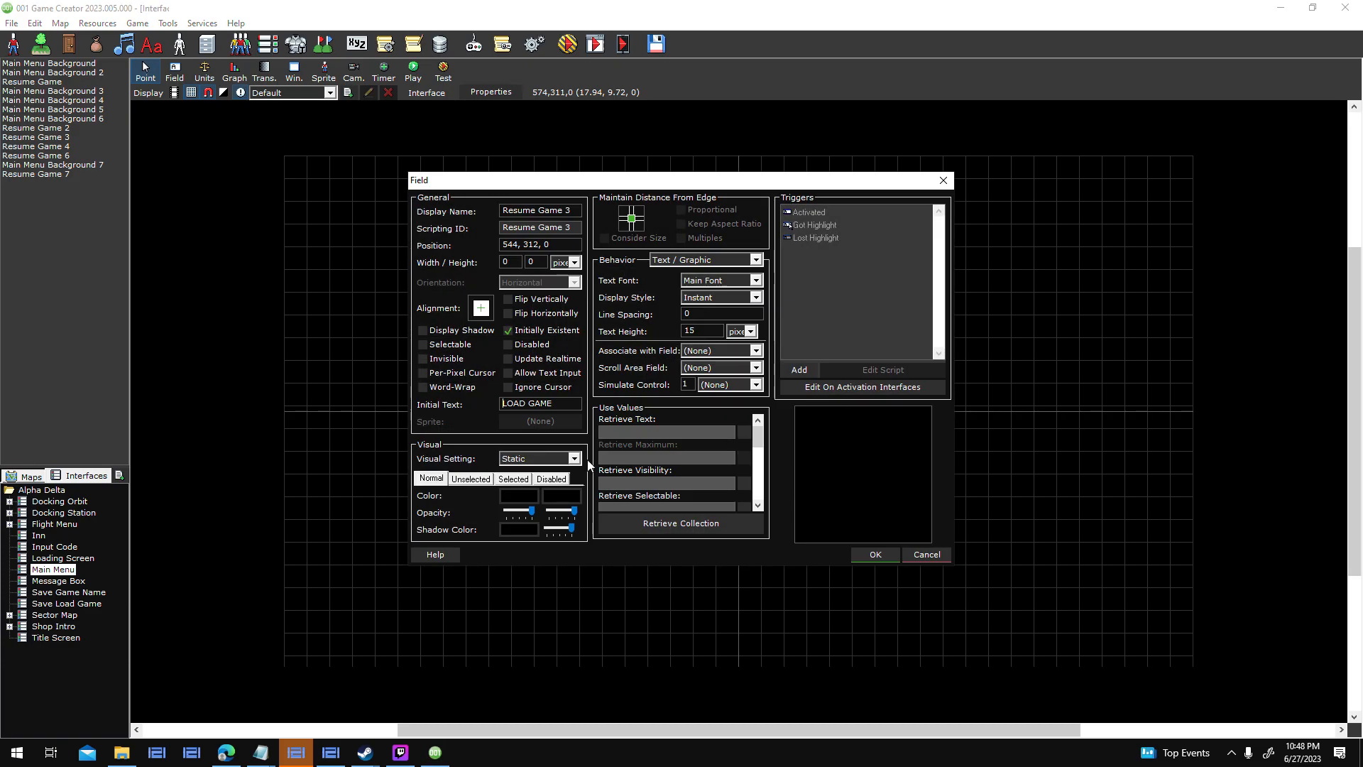
{"action": "left_click", "coordinate": [531, 494]}
{"action": "left_click", "coordinate": [517, 309]}
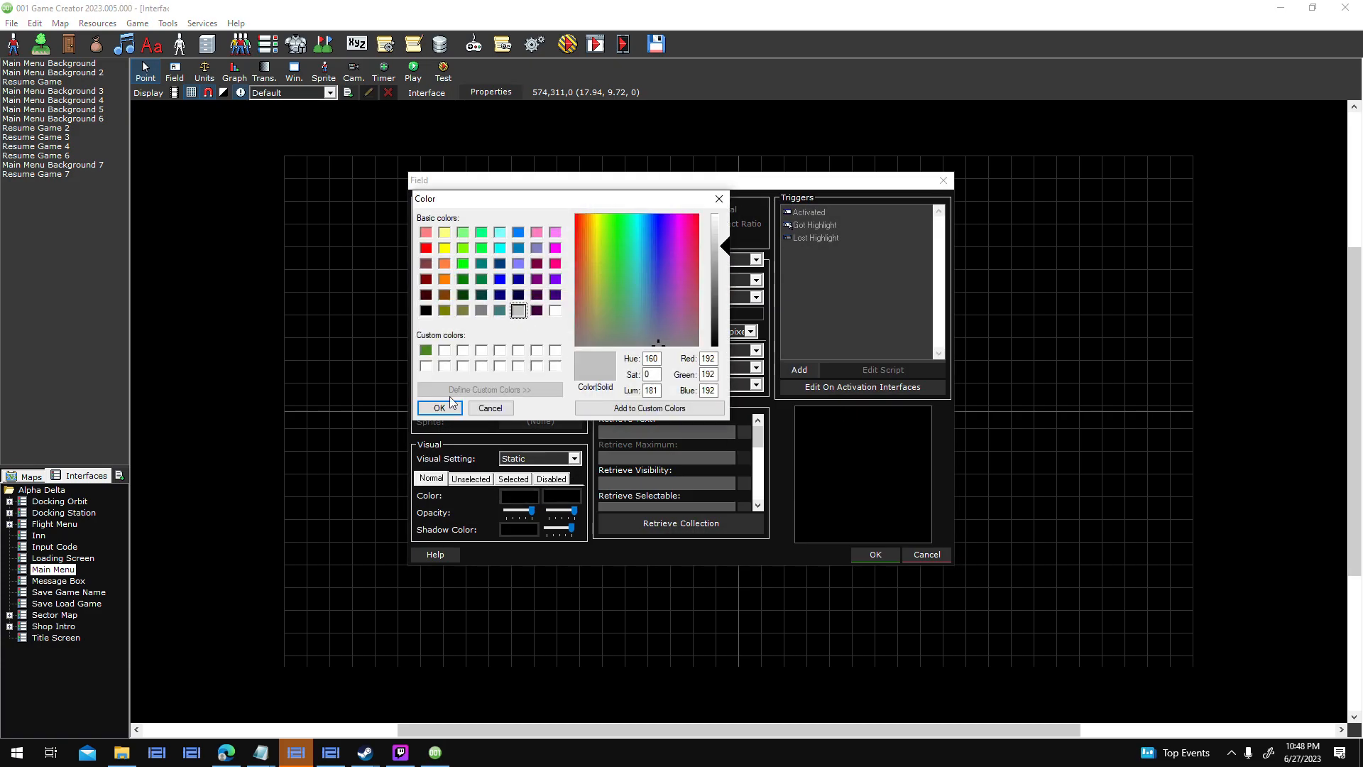
{"action": "left_click", "coordinate": [439, 407]}
{"action": "left_click", "coordinate": [562, 496]}
{"action": "left_click", "coordinate": [517, 310]}
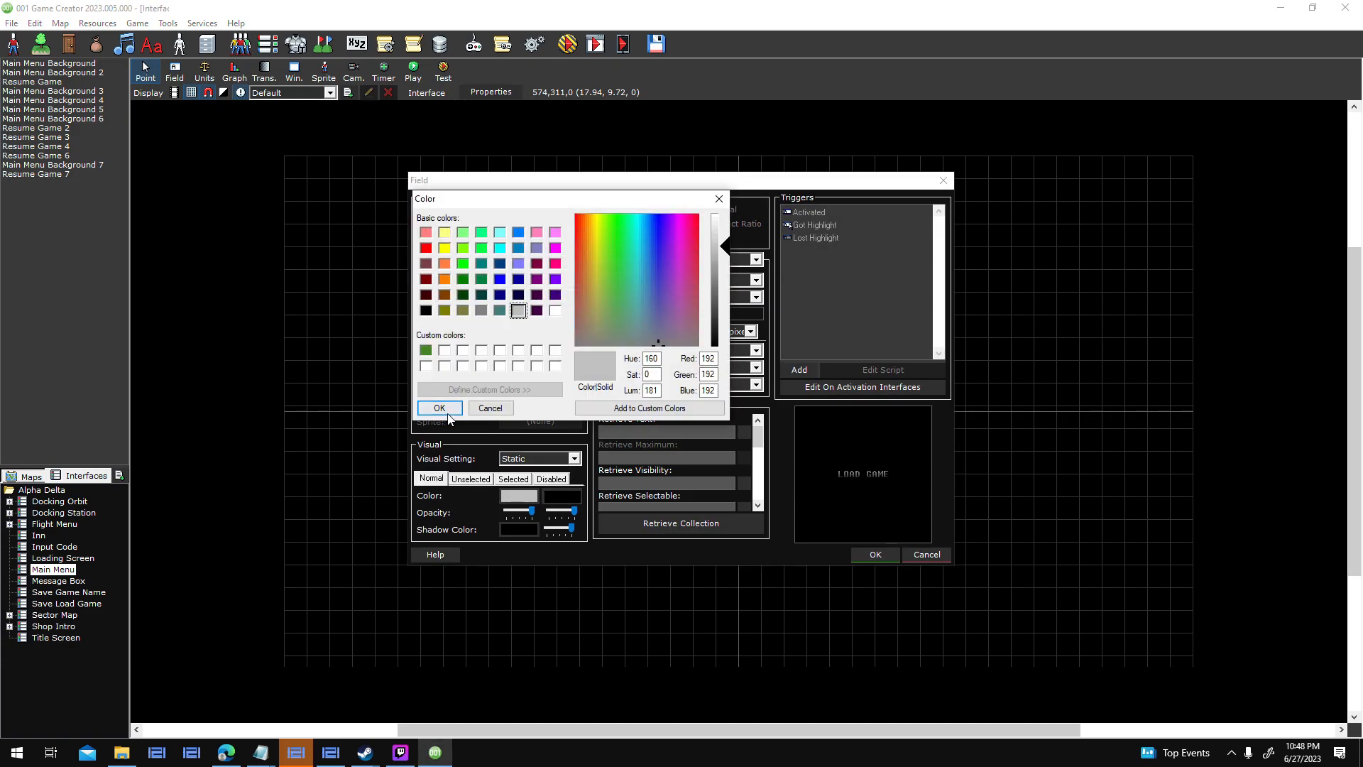
{"action": "left_click", "coordinate": [446, 411]}
{"action": "left_click", "coordinate": [880, 556]}
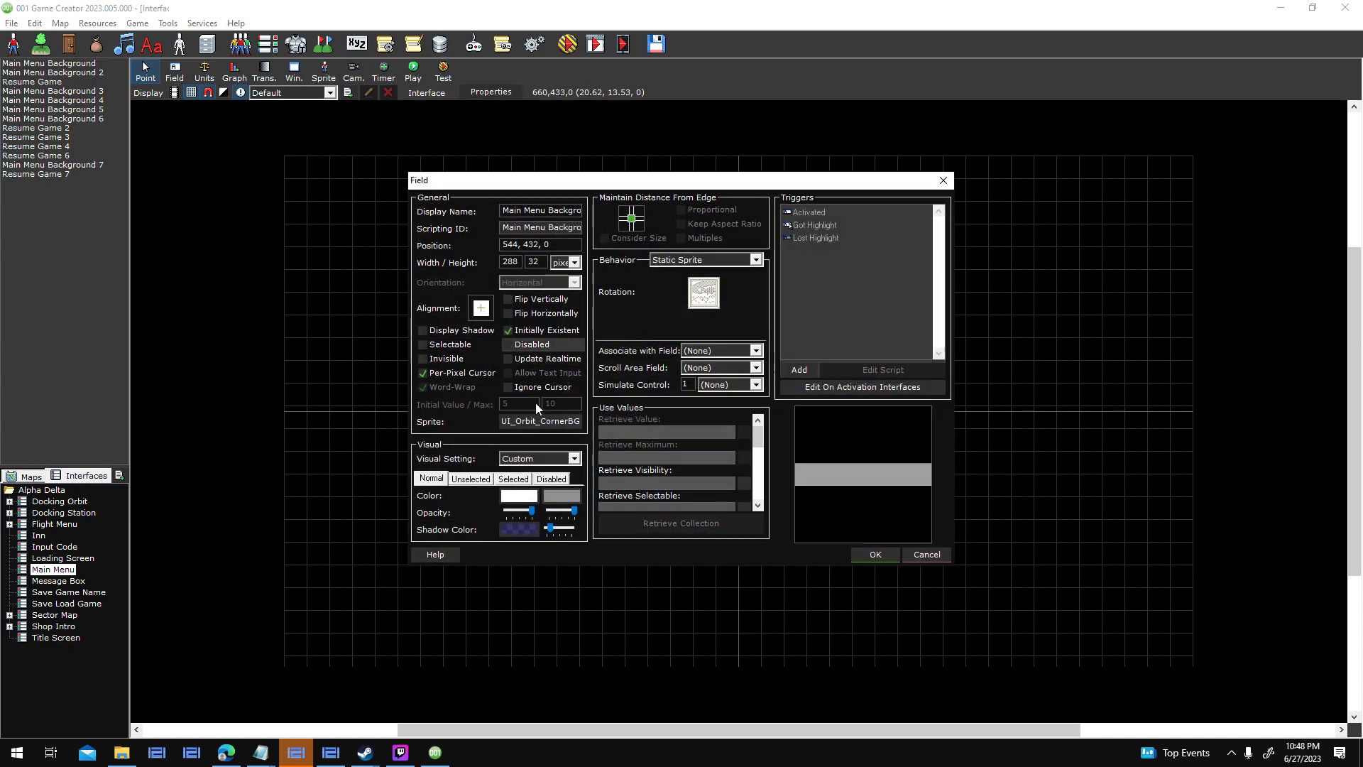
Give the background field behind EXIT TO TITLE SCREEN the UI_Orbit_Button_Normal sprite and the Window behavior.
{"action": "left_click", "coordinate": [545, 426]}
{"action": "double_click", "coordinate": [872, 302]}
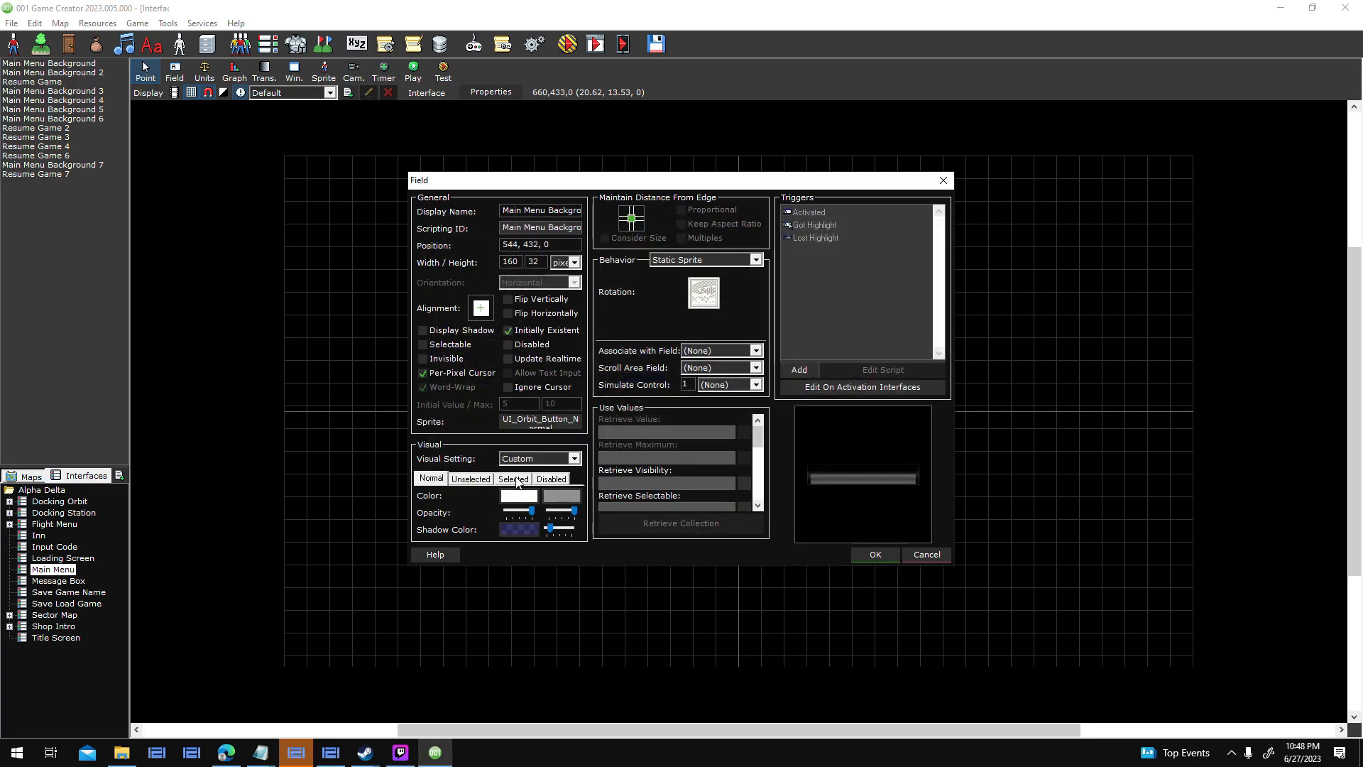
{"action": "left_click", "coordinate": [727, 265]}
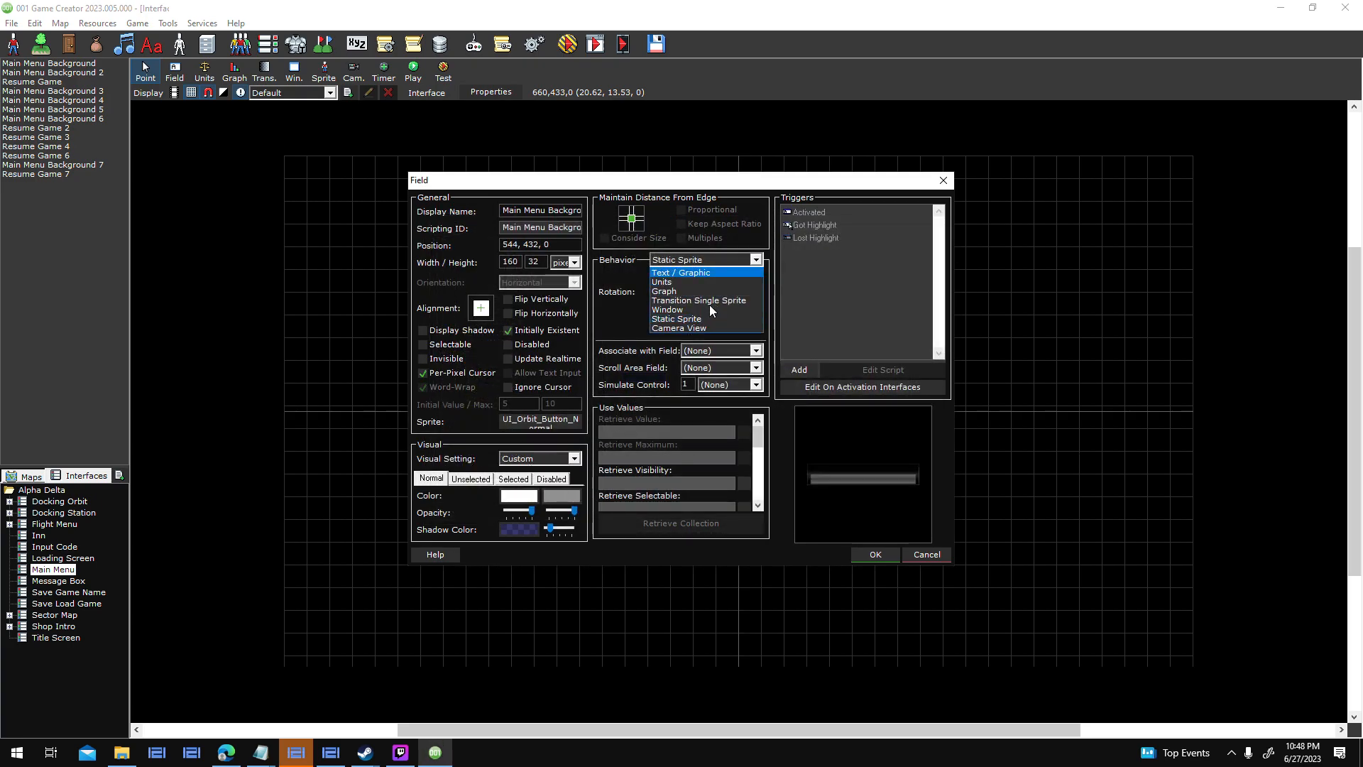
{"action": "left_click", "coordinate": [703, 308]}
Set the EXIT TO TITLE SCREEN background field's size to 288 by 32 pixels and apply it.
{"action": "double_click", "coordinate": [508, 261]}
{"action": "type", "text": "288"}
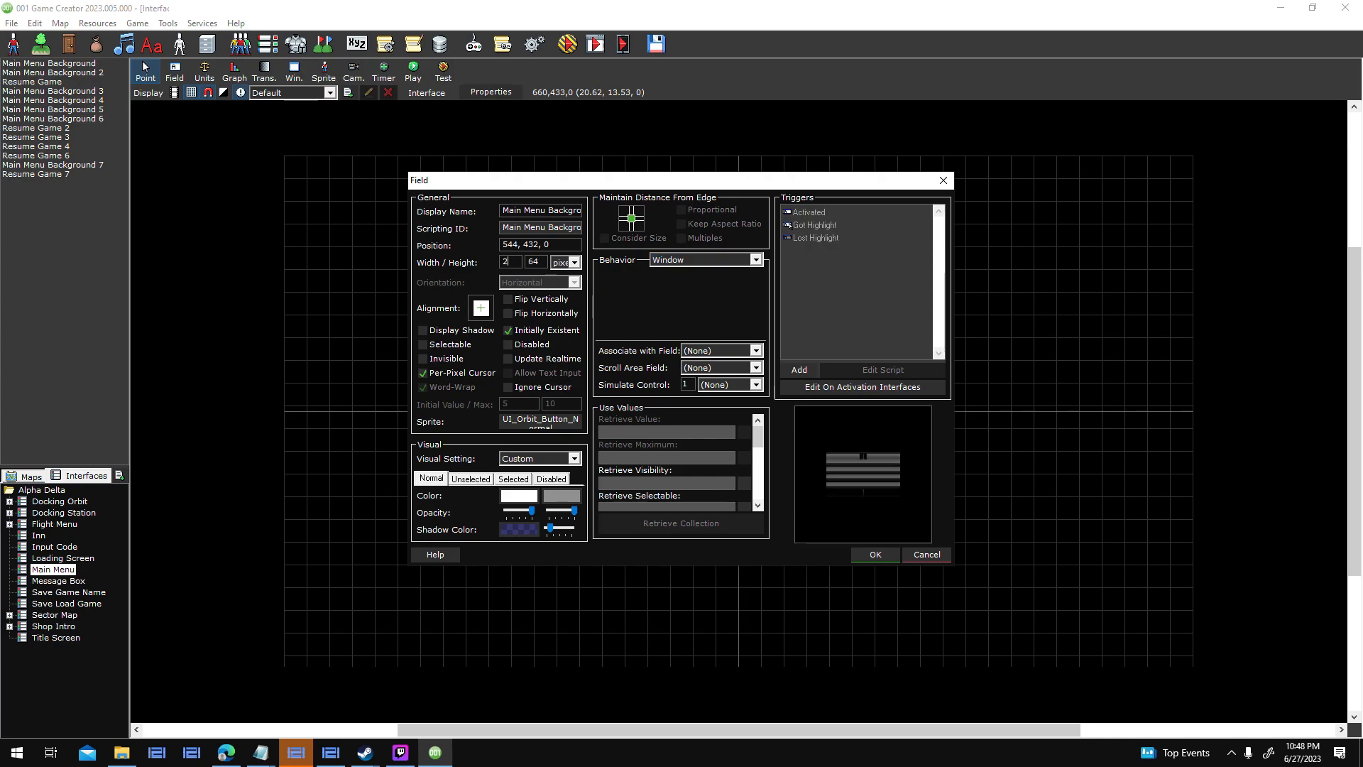
{"action": "type", "text": "32"}
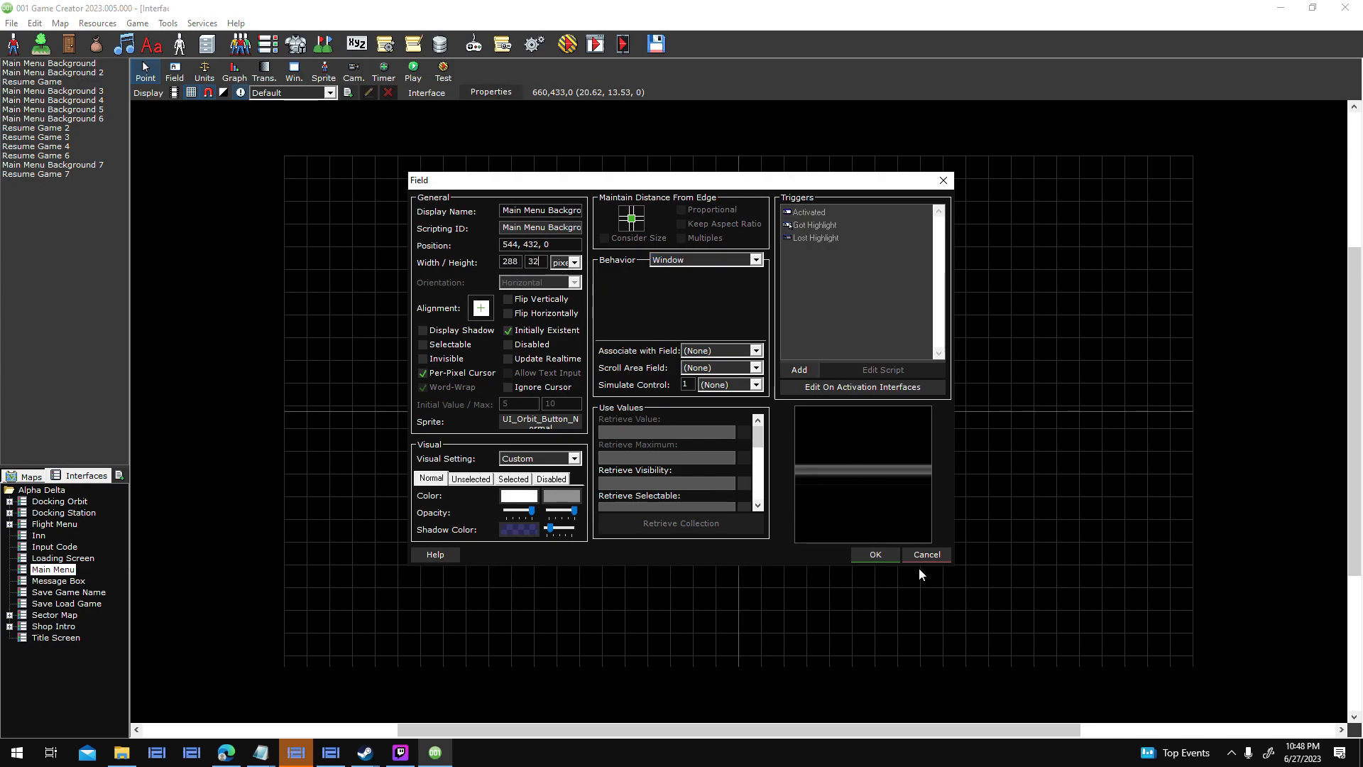
{"action": "left_click", "coordinate": [876, 555]}
{"action": "left_click", "coordinate": [697, 420]}
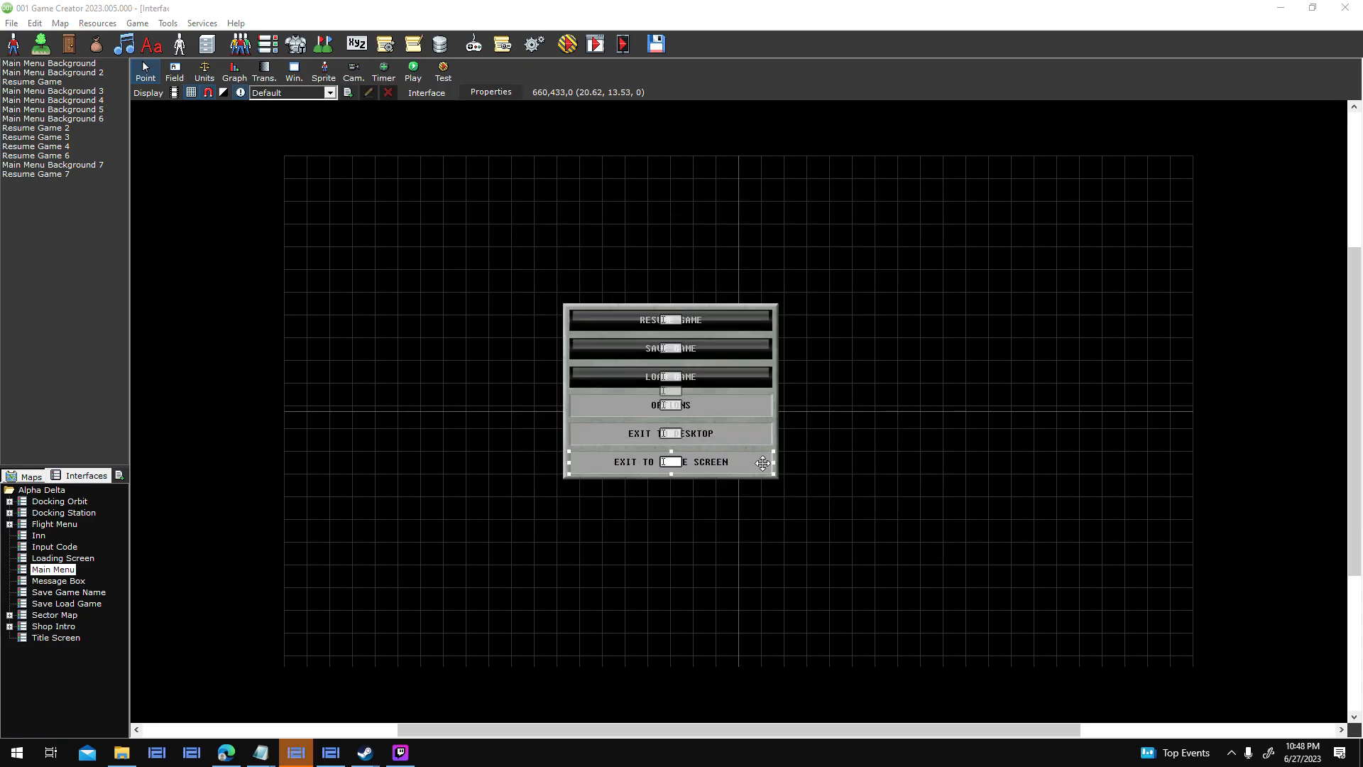
{"action": "left_click", "coordinate": [776, 437]}
Set both Normal colors of the EXIT TO TITLE SCREEN text field to light gray.
{"action": "double_click", "coordinate": [723, 461]}
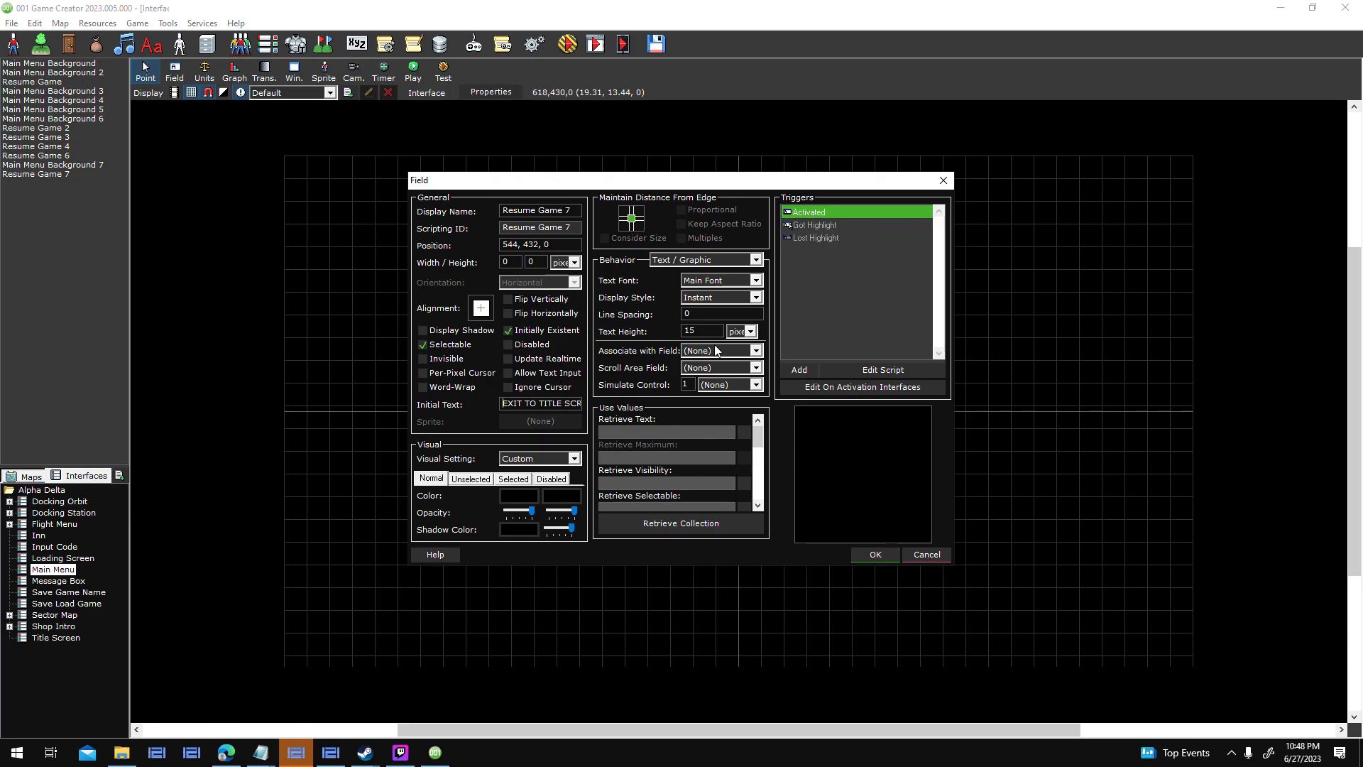
{"action": "left_click", "coordinate": [521, 498]}
{"action": "left_click", "coordinate": [518, 310]}
{"action": "left_click", "coordinate": [439, 407]}
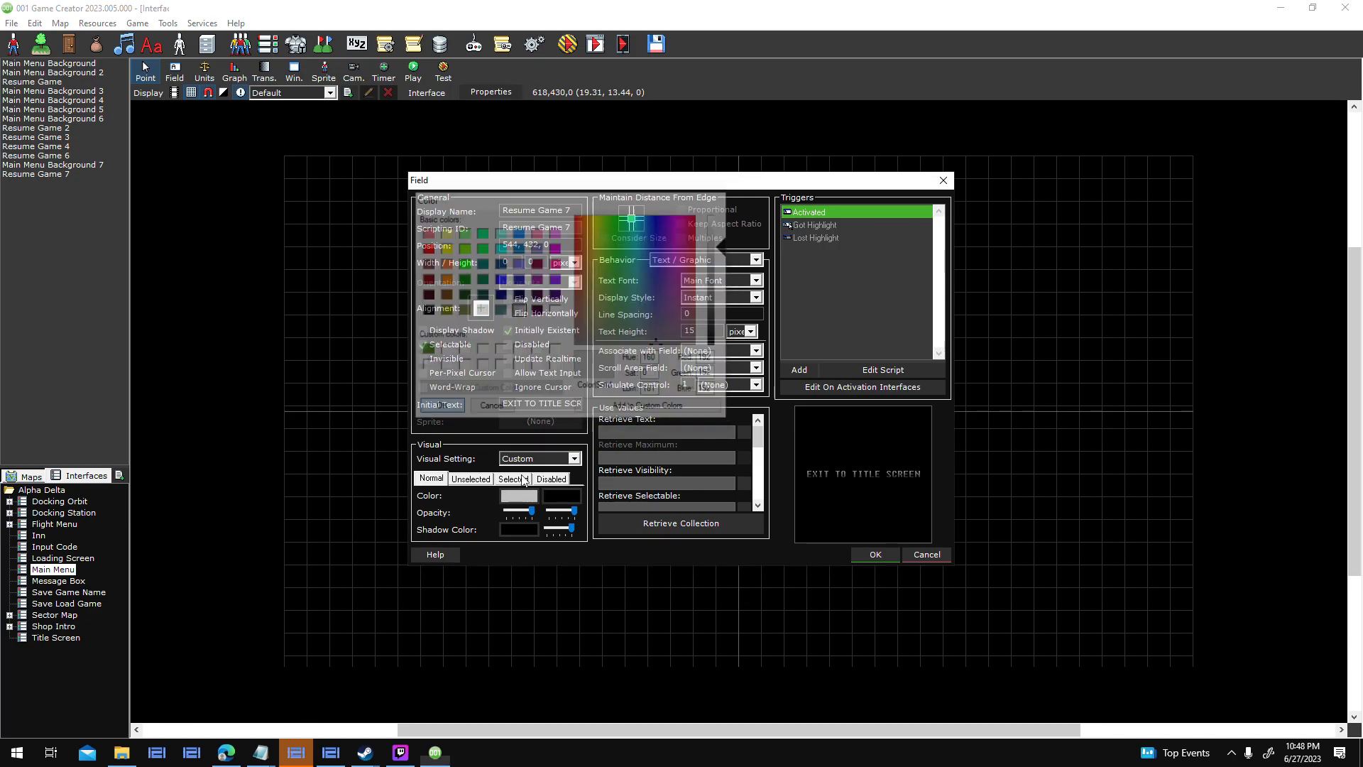
{"action": "left_click", "coordinate": [561, 496]}
{"action": "left_click", "coordinate": [518, 310]}
{"action": "left_click", "coordinate": [439, 407]}
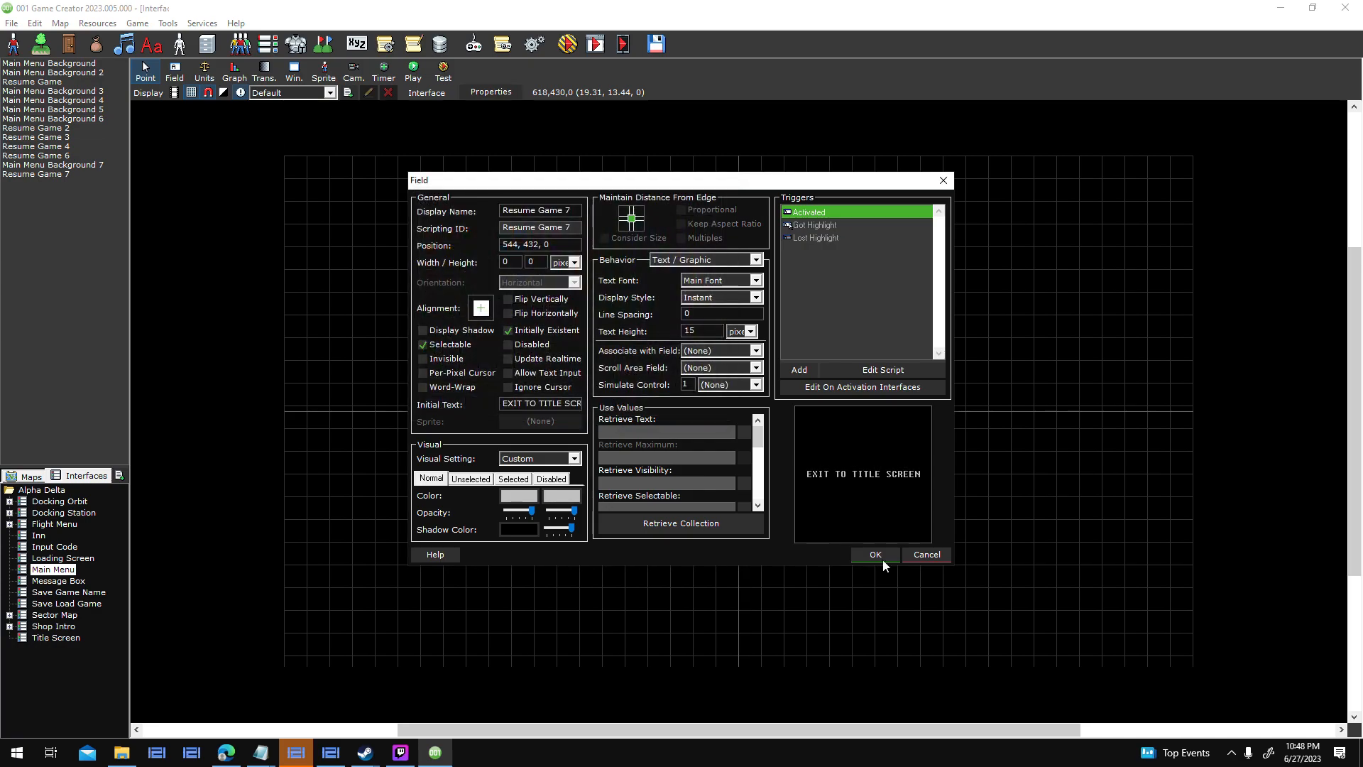
{"action": "left_click", "coordinate": [869, 552]}
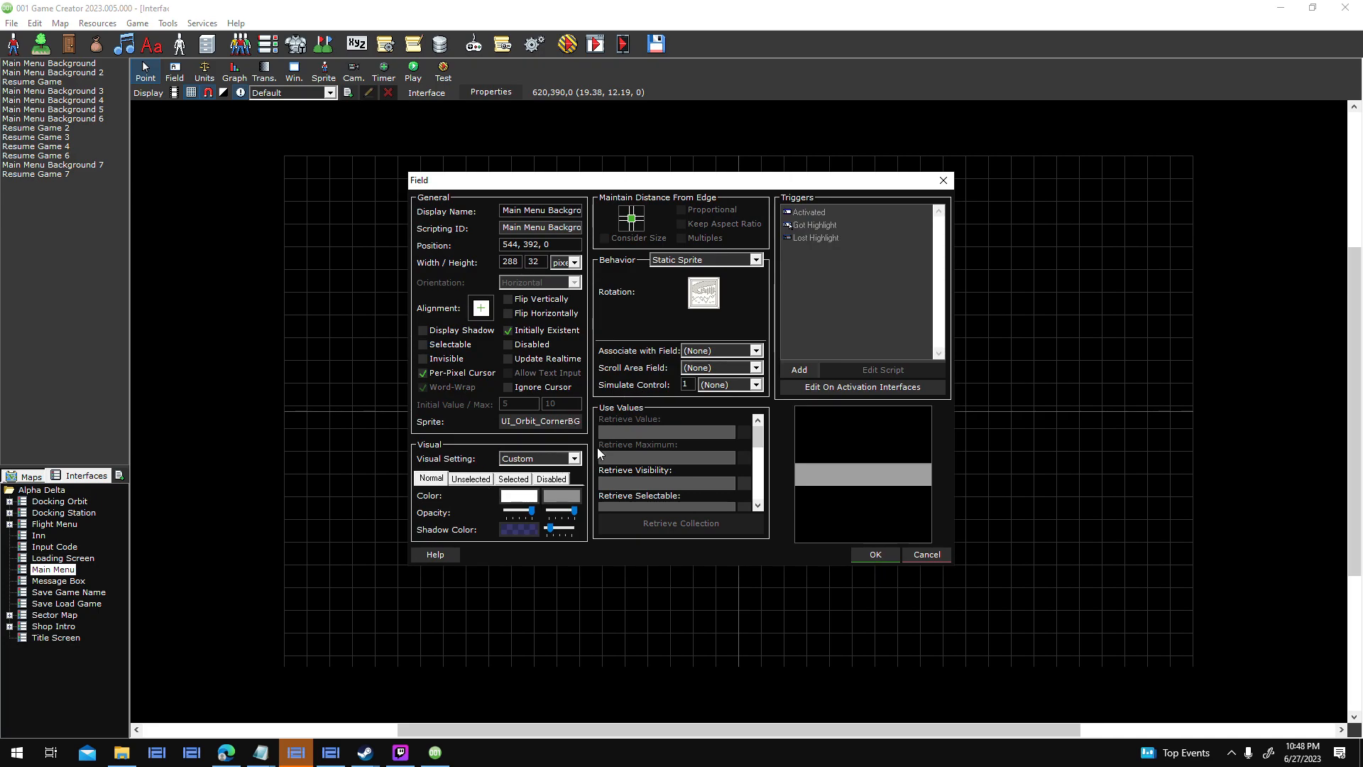
Give the EXIT TO DESKTOP background field the UI_Orbit_Button_Normal sprite and Window behavior at 288 by 32 pixels.
{"action": "left_click", "coordinate": [561, 422]}
{"action": "left_click", "coordinate": [664, 261]}
{"action": "left_click", "coordinate": [676, 312]}
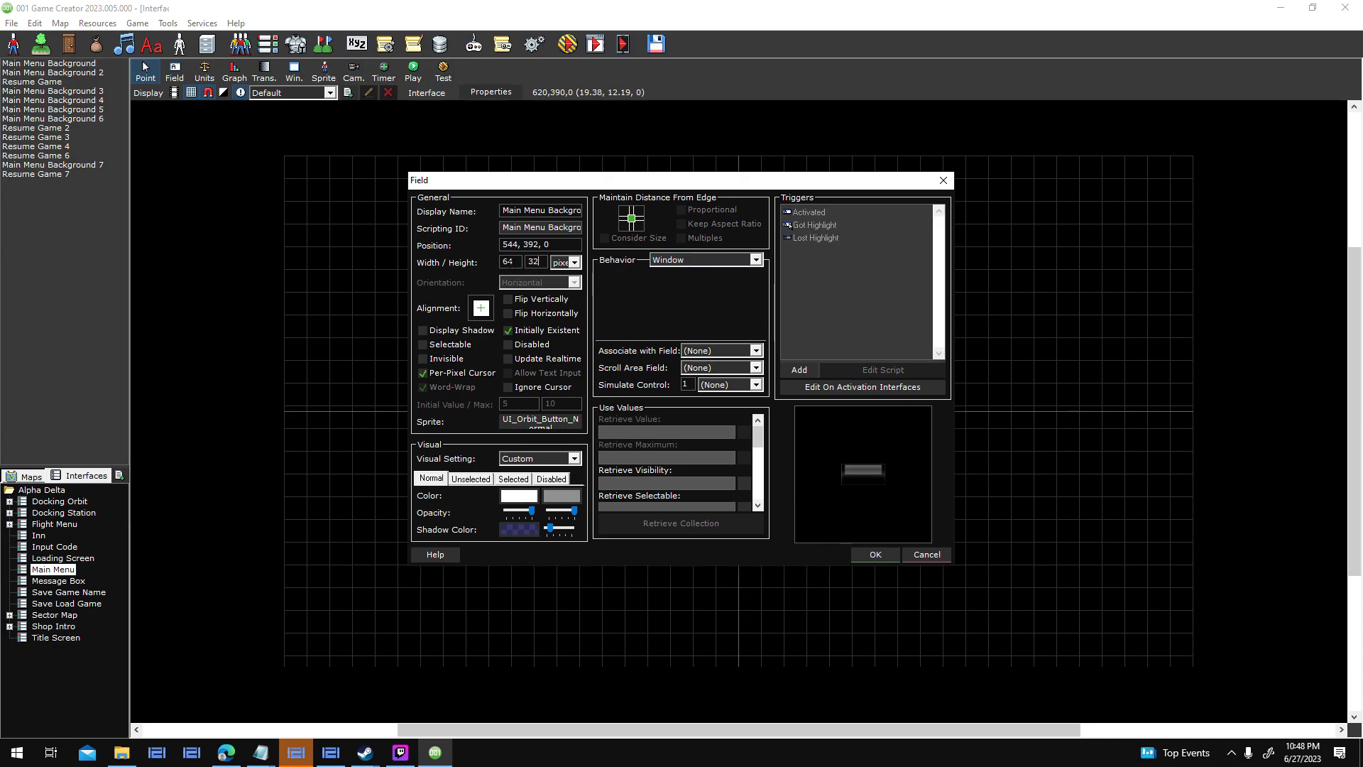
{"action": "left_click", "coordinate": [864, 555]}
{"action": "left_click", "coordinate": [722, 417]}
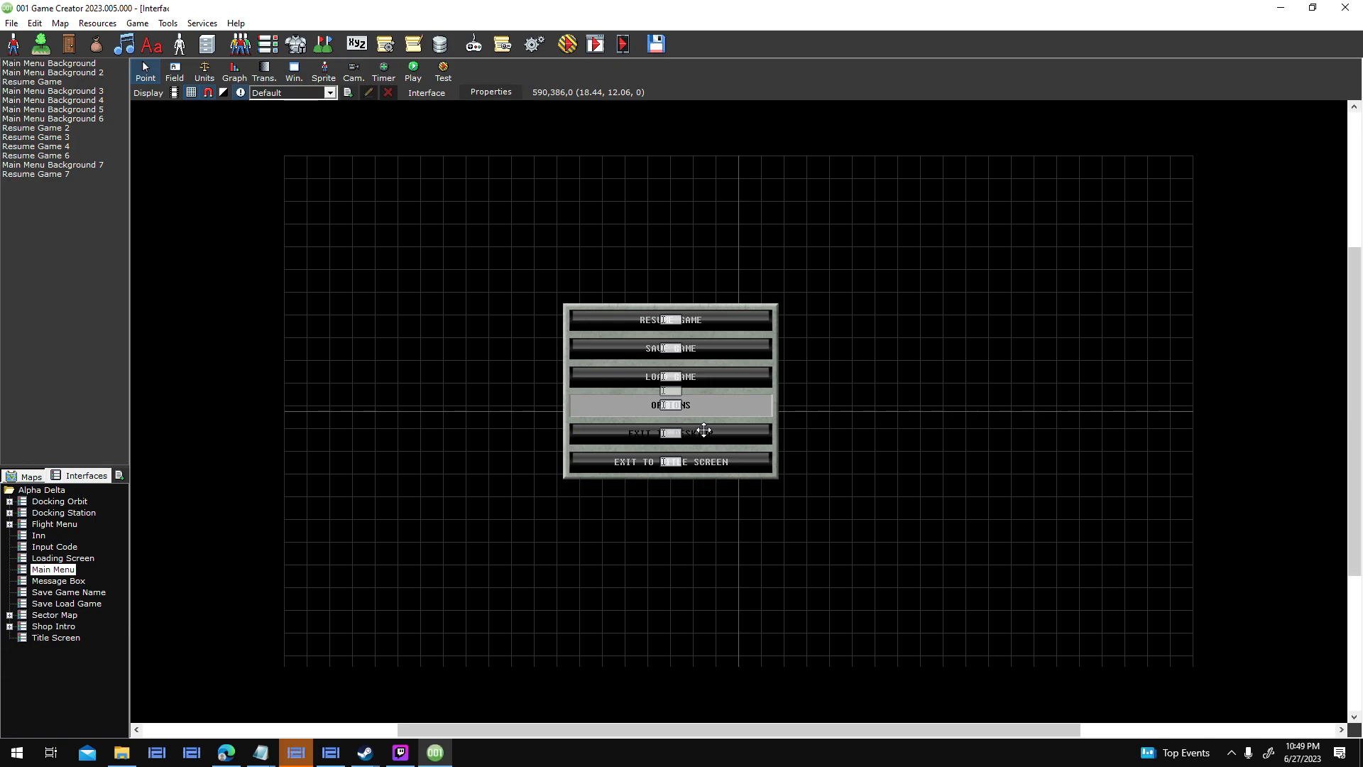
Set both Normal colors of the EXIT TO DESKTOP text field to light gray.
{"action": "double_click", "coordinate": [670, 433]}
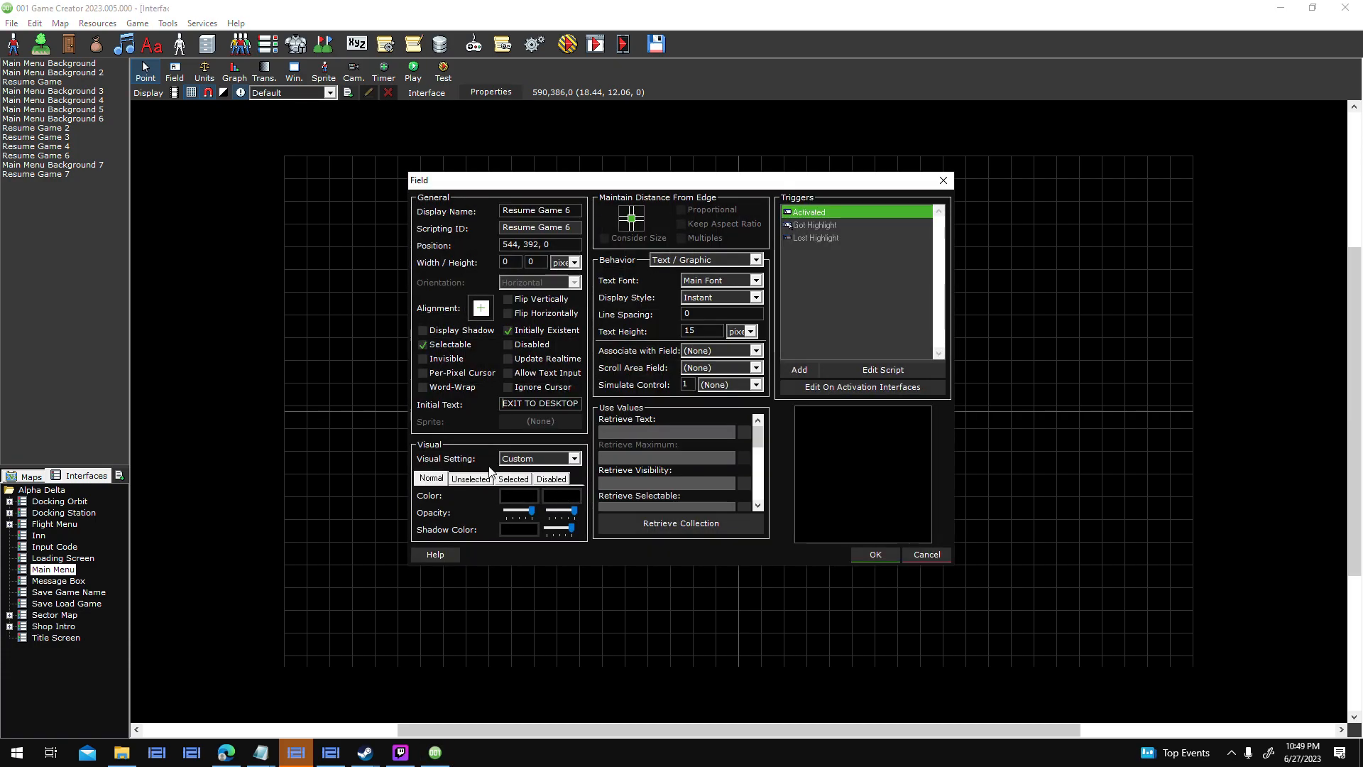
{"action": "left_click", "coordinate": [529, 494]}
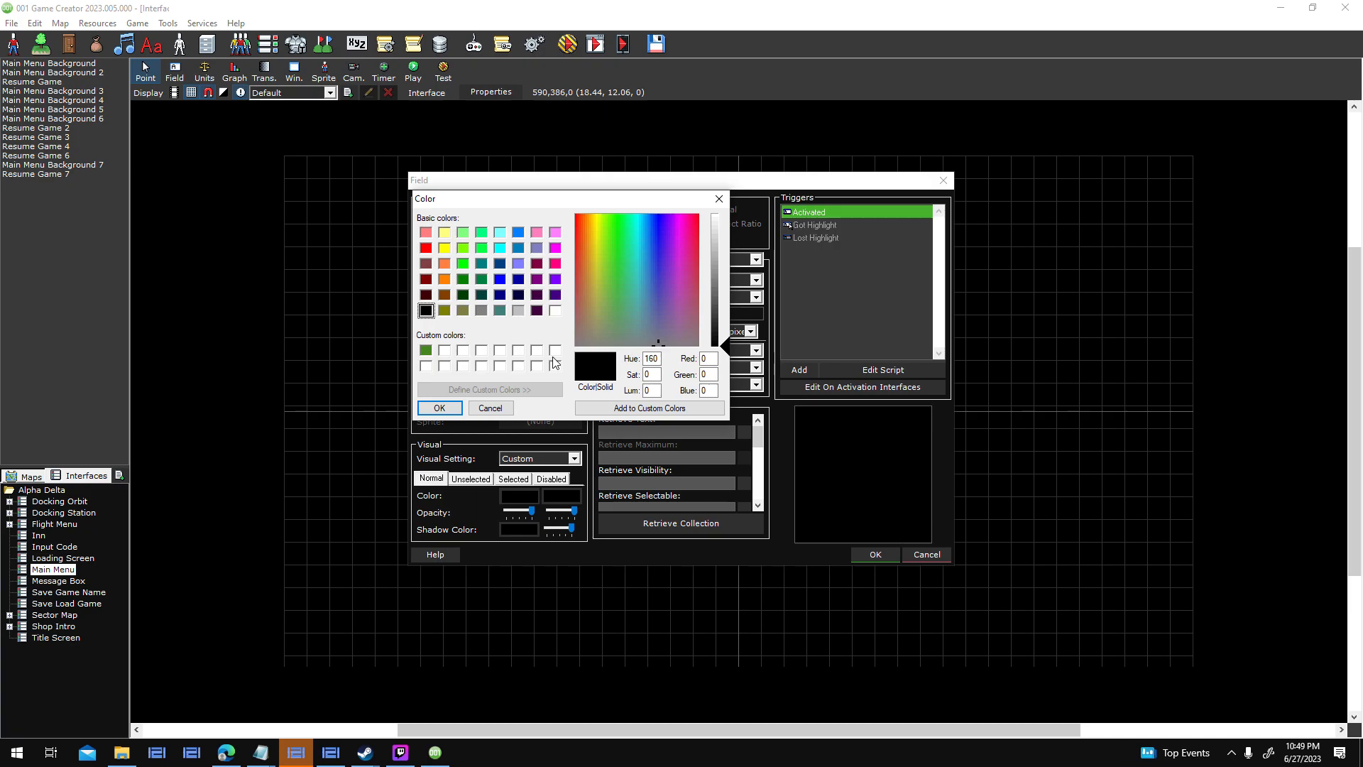
{"action": "left_click", "coordinate": [518, 311]}
{"action": "left_click", "coordinate": [439, 408]}
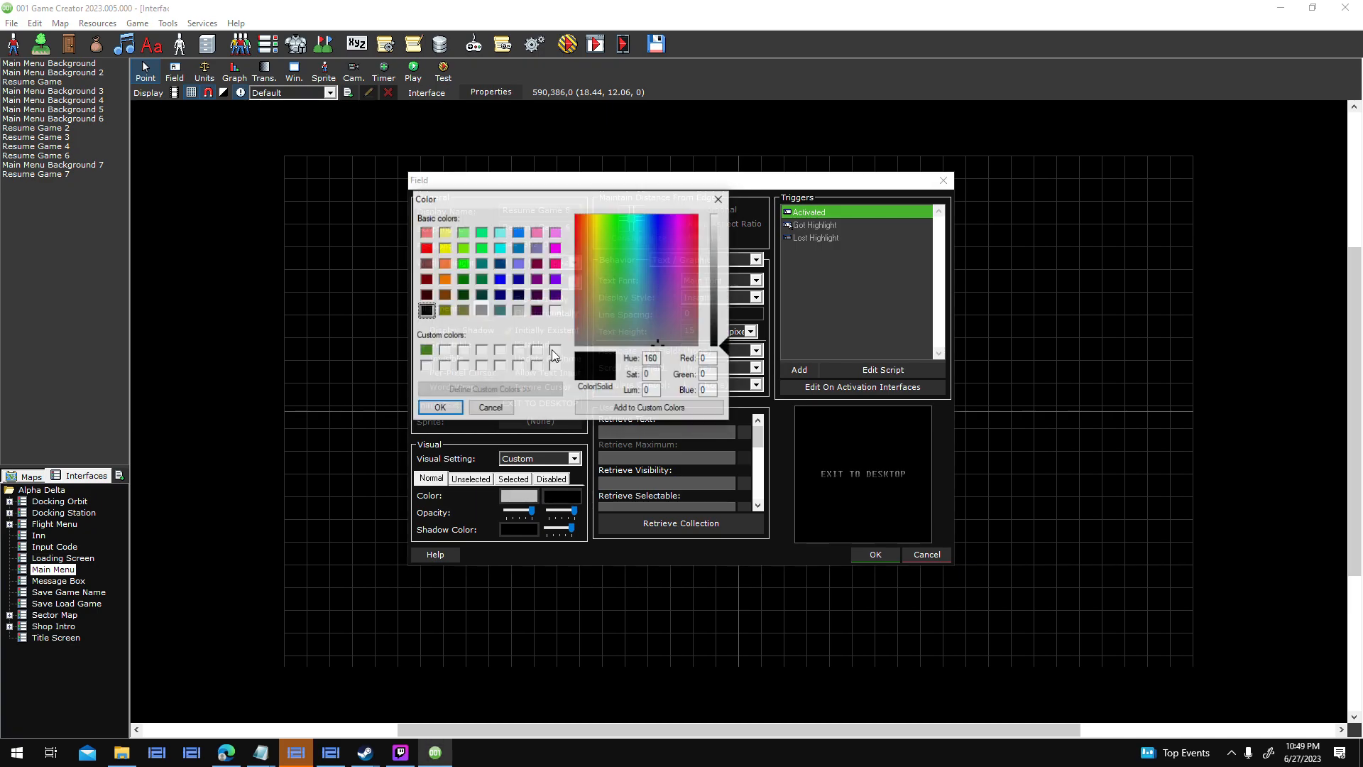
{"action": "left_click", "coordinate": [426, 311]}
{"action": "left_click", "coordinate": [440, 407]}
Set both Unselected colors of the EXIT TO DESKTOP text field to light gray and apply the field changes.
{"action": "left_click", "coordinate": [471, 478]}
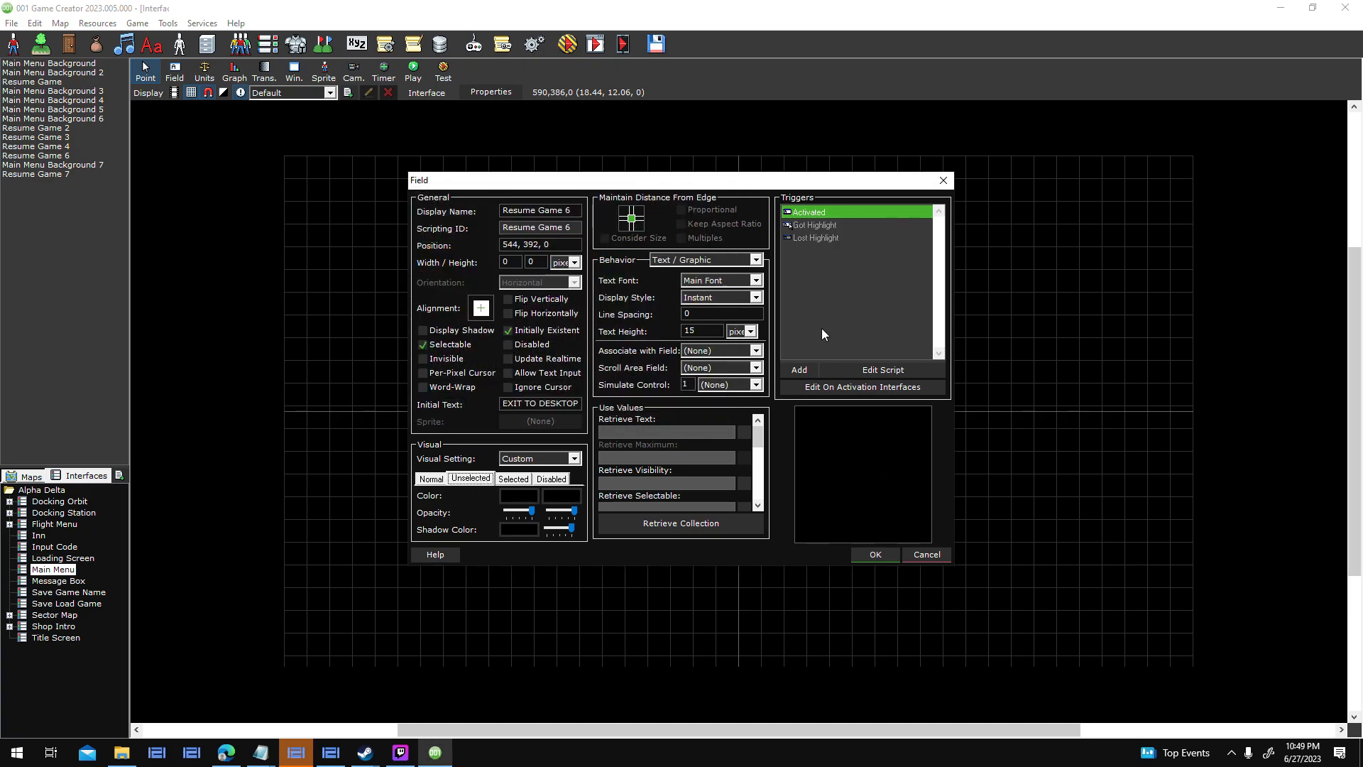
{"action": "left_click", "coordinate": [519, 495]}
{"action": "left_click", "coordinate": [518, 310]}
{"action": "left_click", "coordinate": [440, 408]}
{"action": "left_click", "coordinate": [550, 494]}
{"action": "left_click", "coordinate": [518, 311]}
{"action": "left_click", "coordinate": [440, 408]}
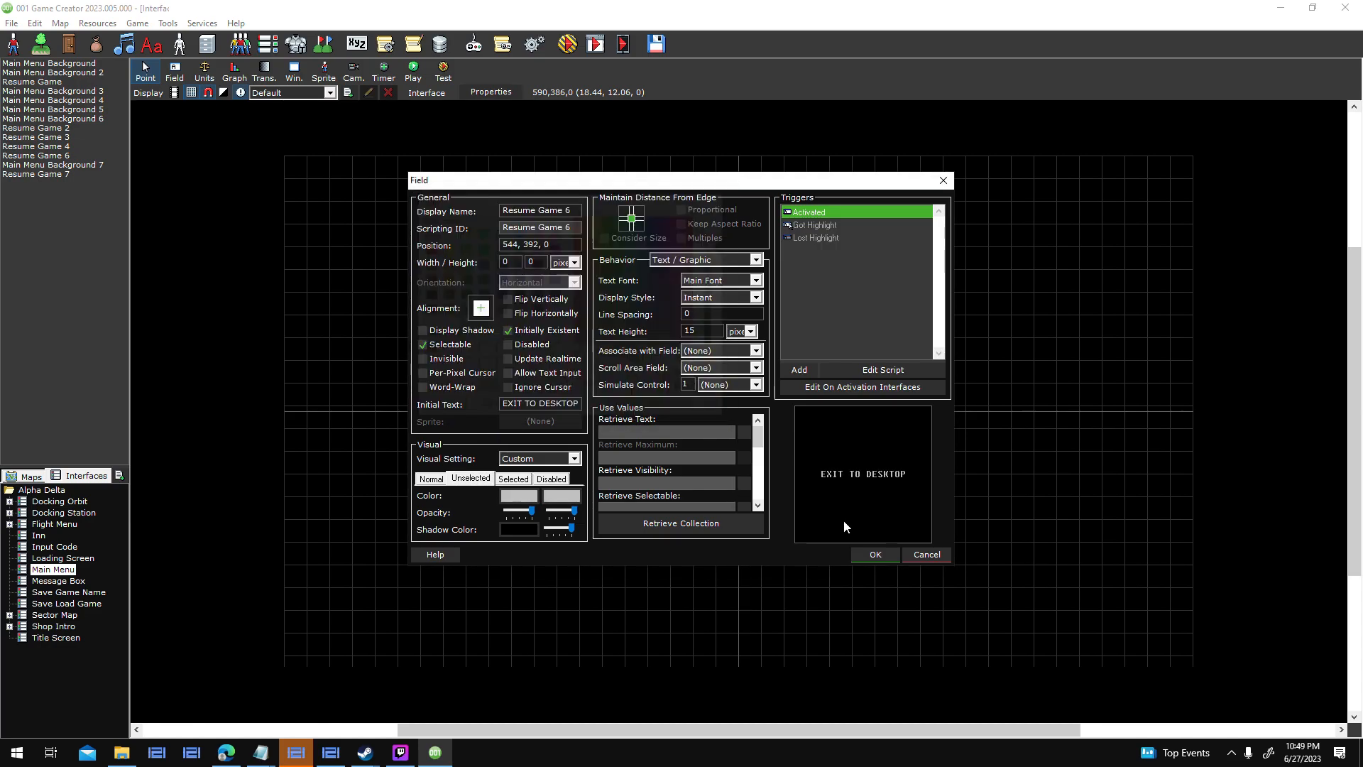
{"action": "left_click", "coordinate": [868, 551]}
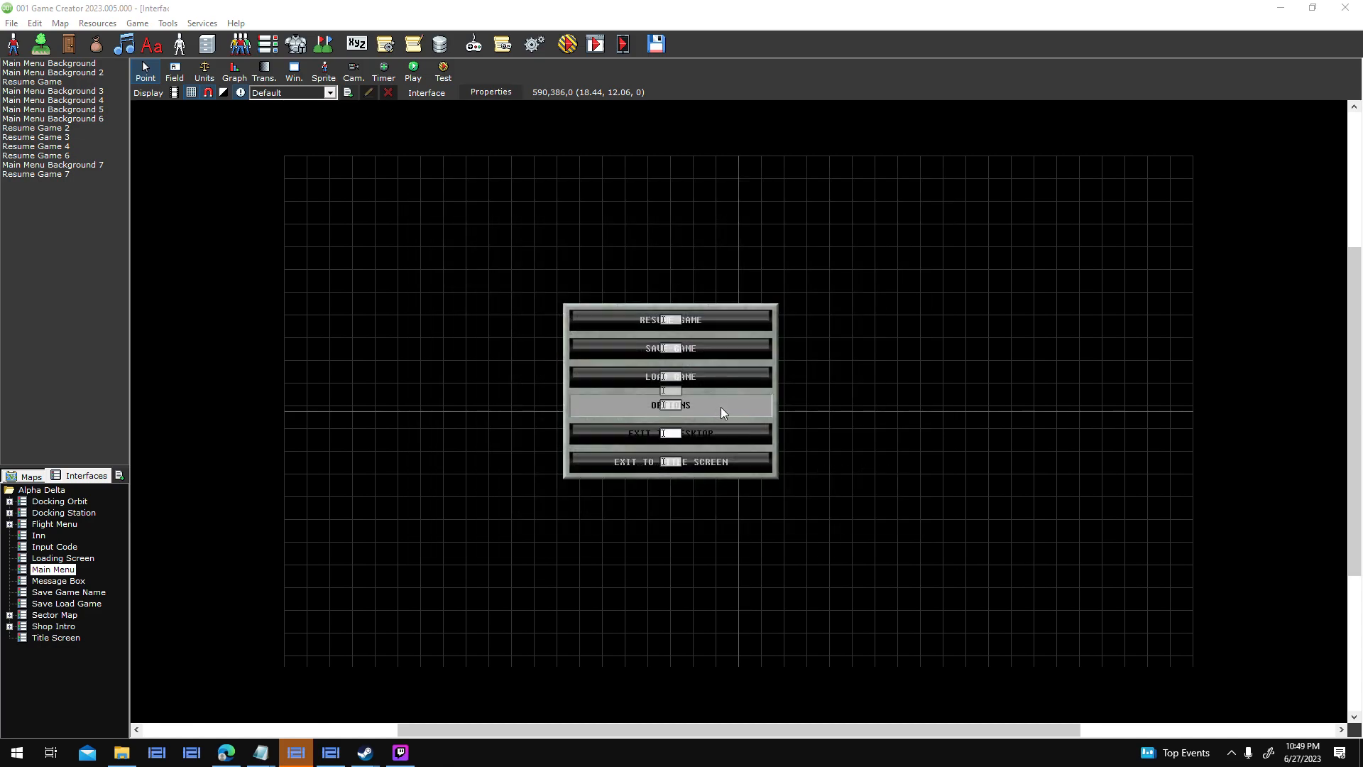
Set both Unselected colors of the EXIT TO TITLE SCREEN text field to light gray and apply them.
{"action": "double_click", "coordinate": [717, 461]}
{"action": "left_click", "coordinate": [471, 478]}
{"action": "left_click", "coordinate": [556, 497]}
{"action": "left_click", "coordinate": [519, 311]}
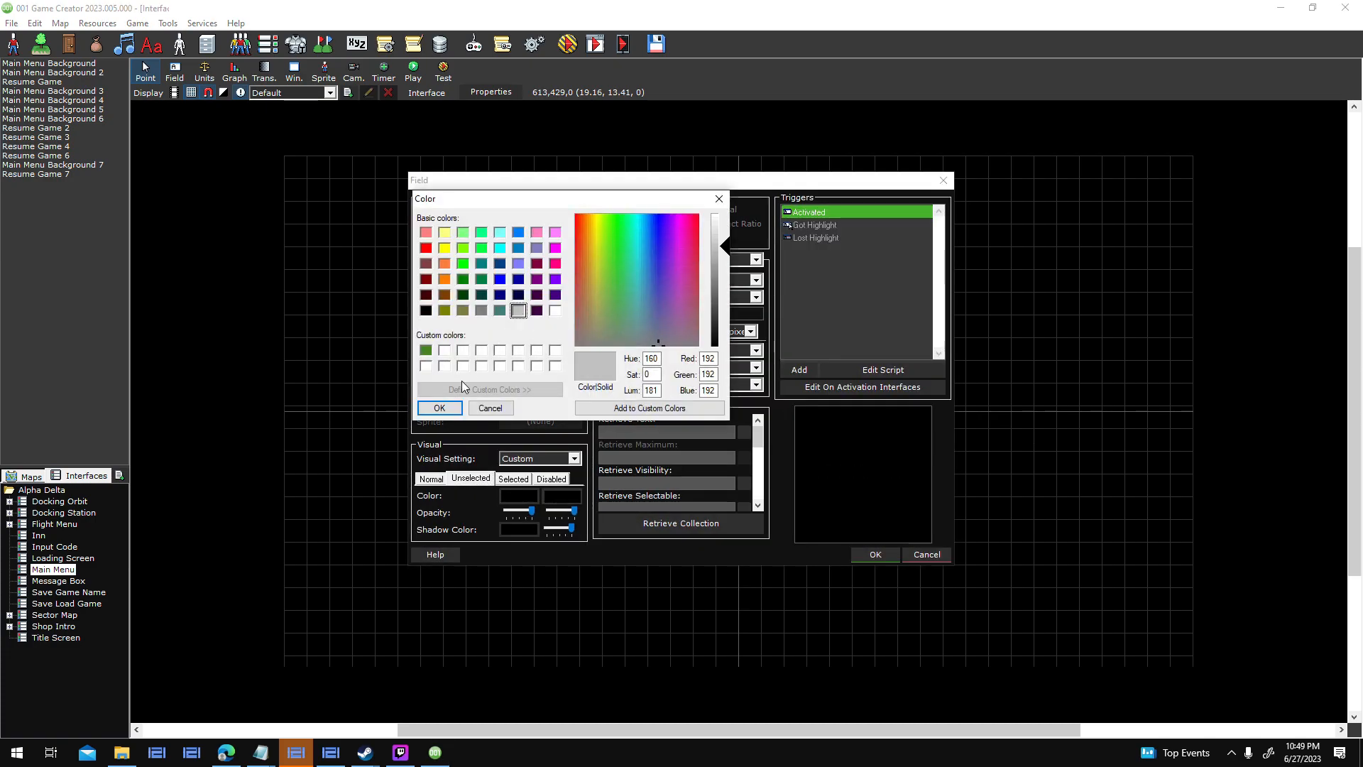
{"action": "left_click", "coordinate": [444, 403]}
{"action": "left_click", "coordinate": [519, 496]}
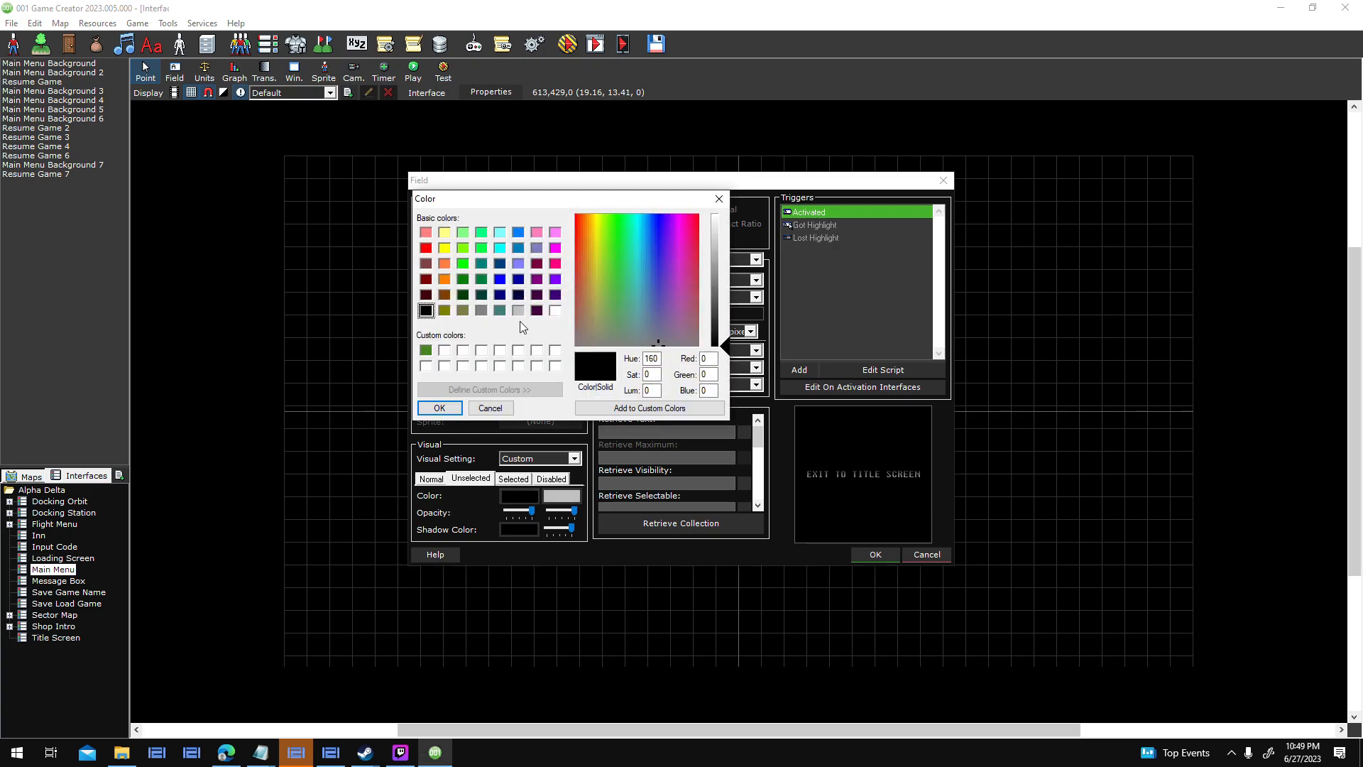
{"action": "left_click", "coordinate": [518, 311]}
{"action": "left_click", "coordinate": [439, 408]}
{"action": "left_click", "coordinate": [863, 554]}
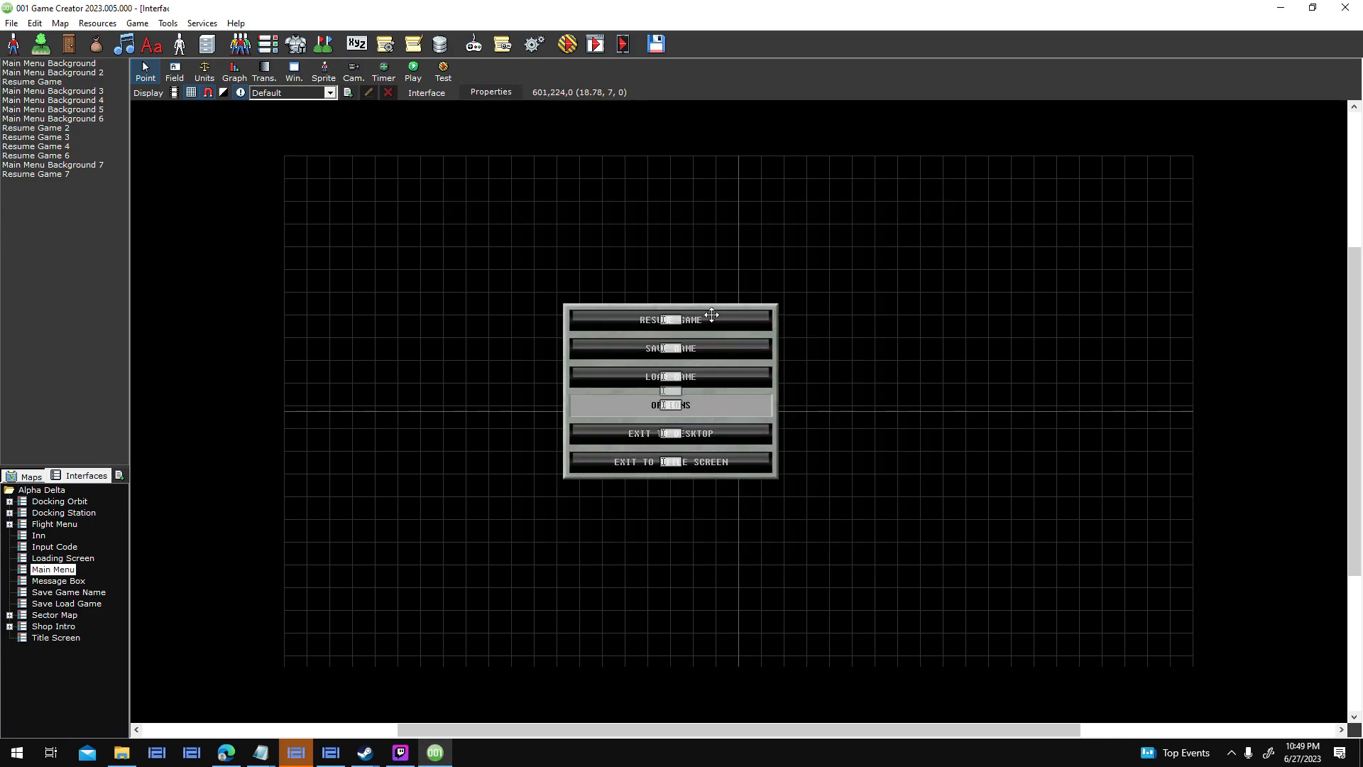
Set both Unselected colors of the RESUME GAME text field to light gray and apply them.
{"action": "double_click", "coordinate": [721, 314]}
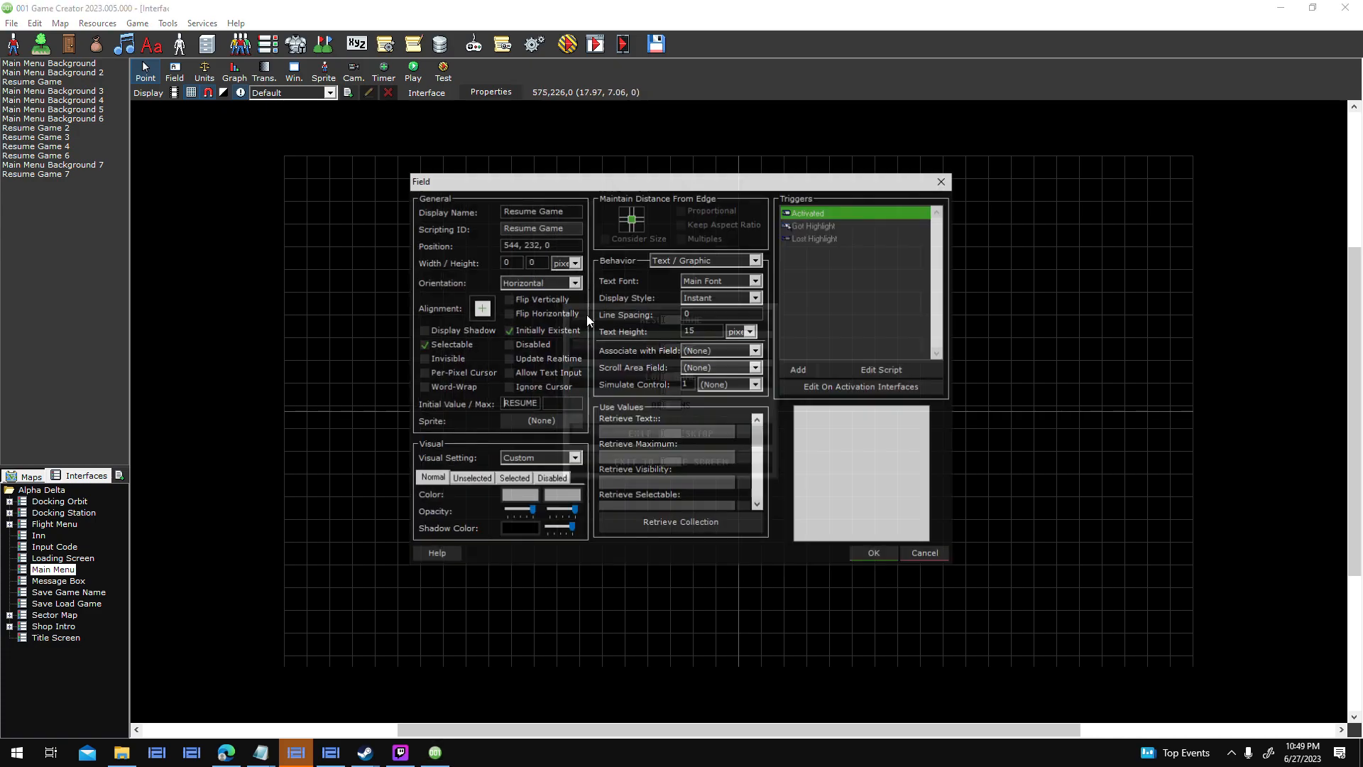
{"action": "left_click", "coordinate": [471, 478]}
{"action": "left_click", "coordinate": [529, 495]}
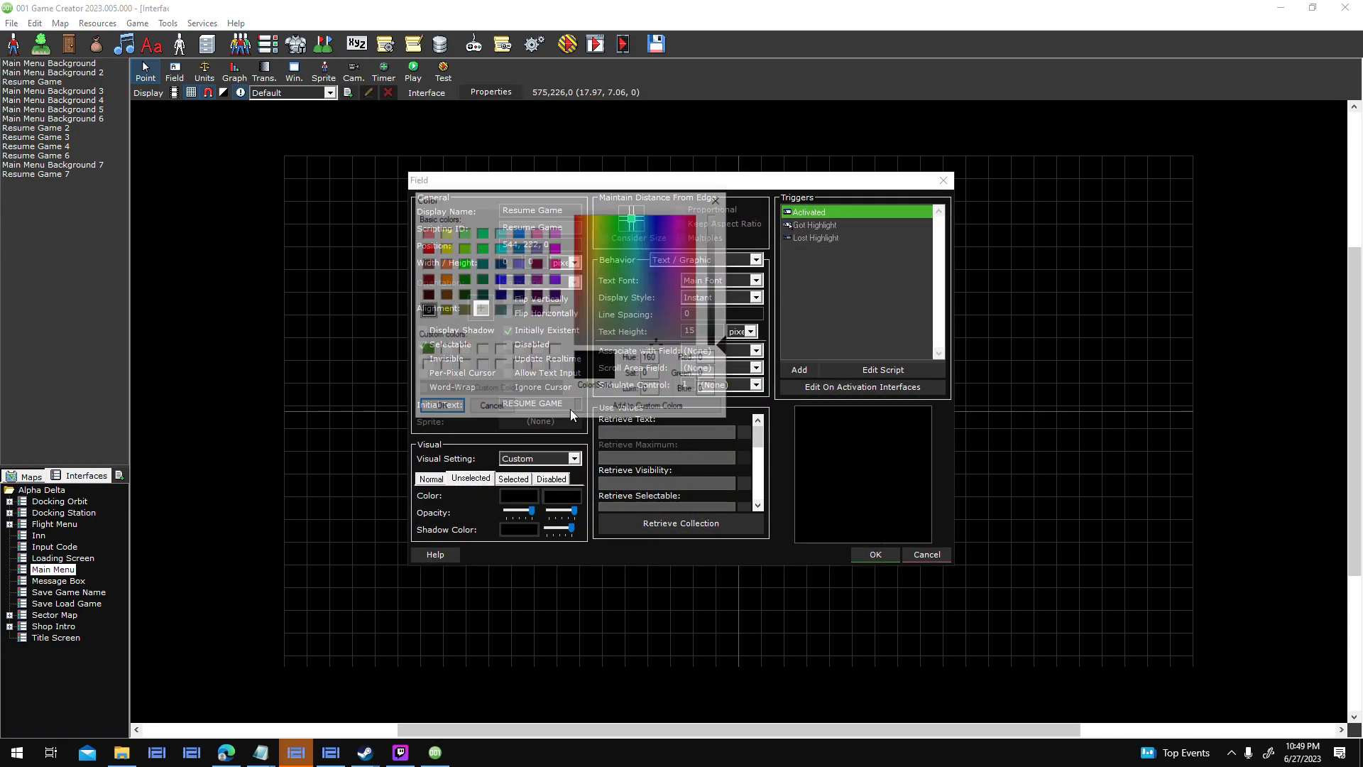
{"action": "left_click", "coordinate": [519, 311]}
{"action": "left_click", "coordinate": [460, 408]}
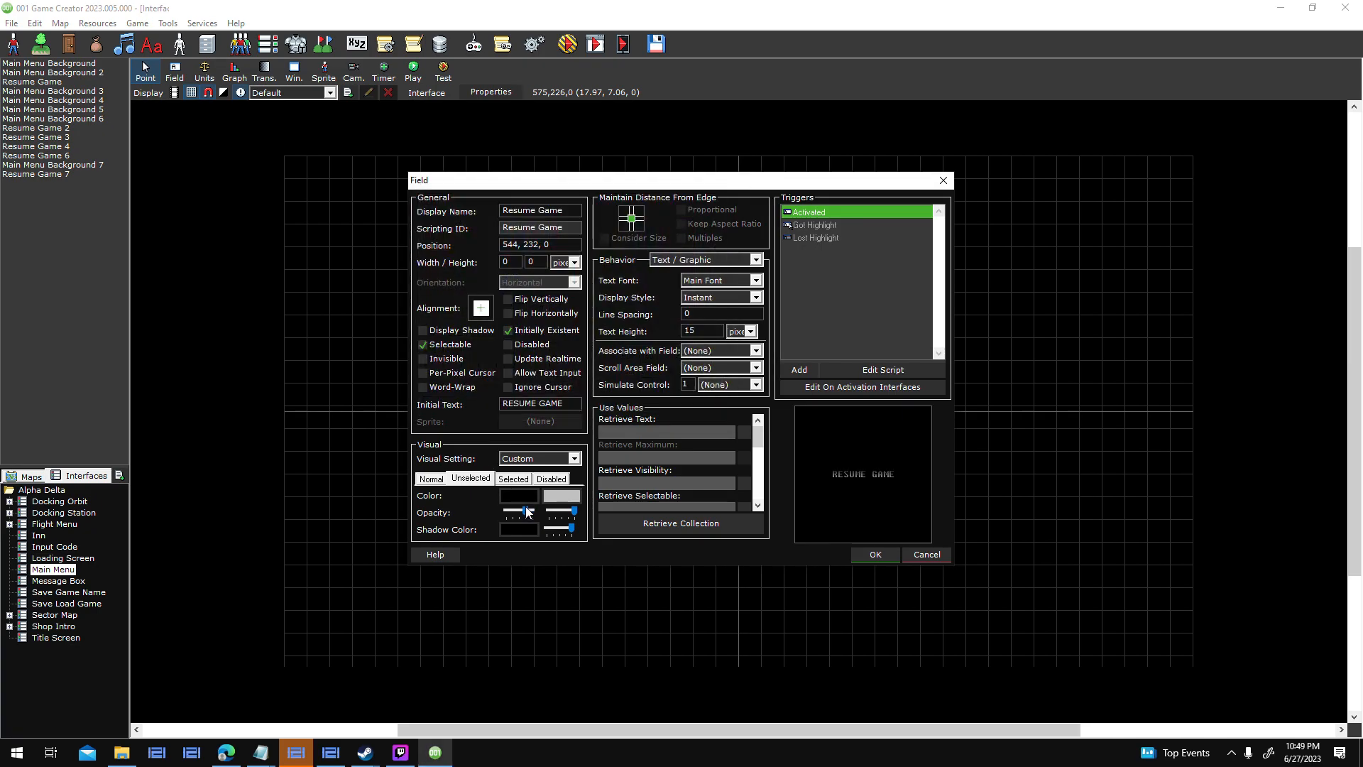
{"action": "left_click", "coordinate": [519, 496]}
{"action": "left_click", "coordinate": [518, 311]}
{"action": "left_click", "coordinate": [440, 408]}
{"action": "left_click", "coordinate": [876, 555]}
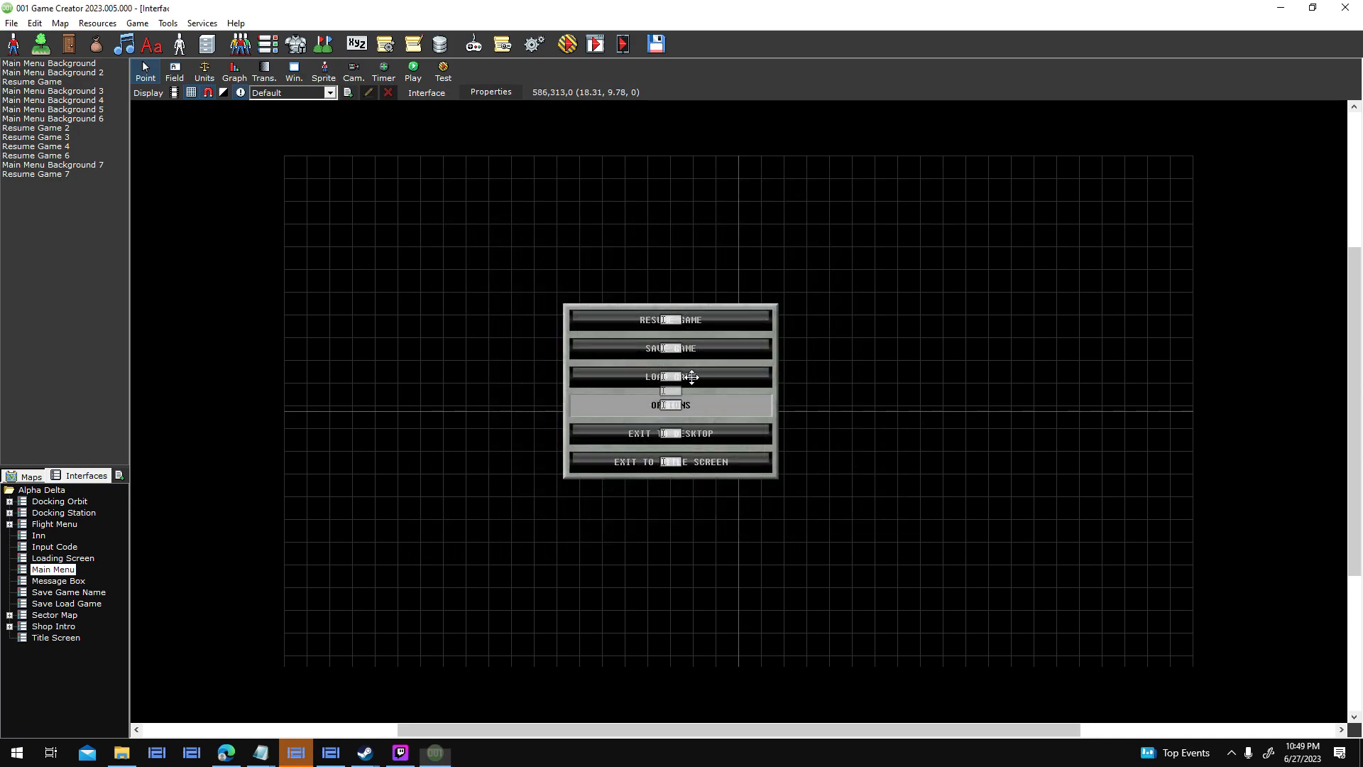
Switch the LOAD GAME text field's visual setting to Custom, recolor its Unselected state and apply the changes.
{"action": "double_click", "coordinate": [690, 377]}
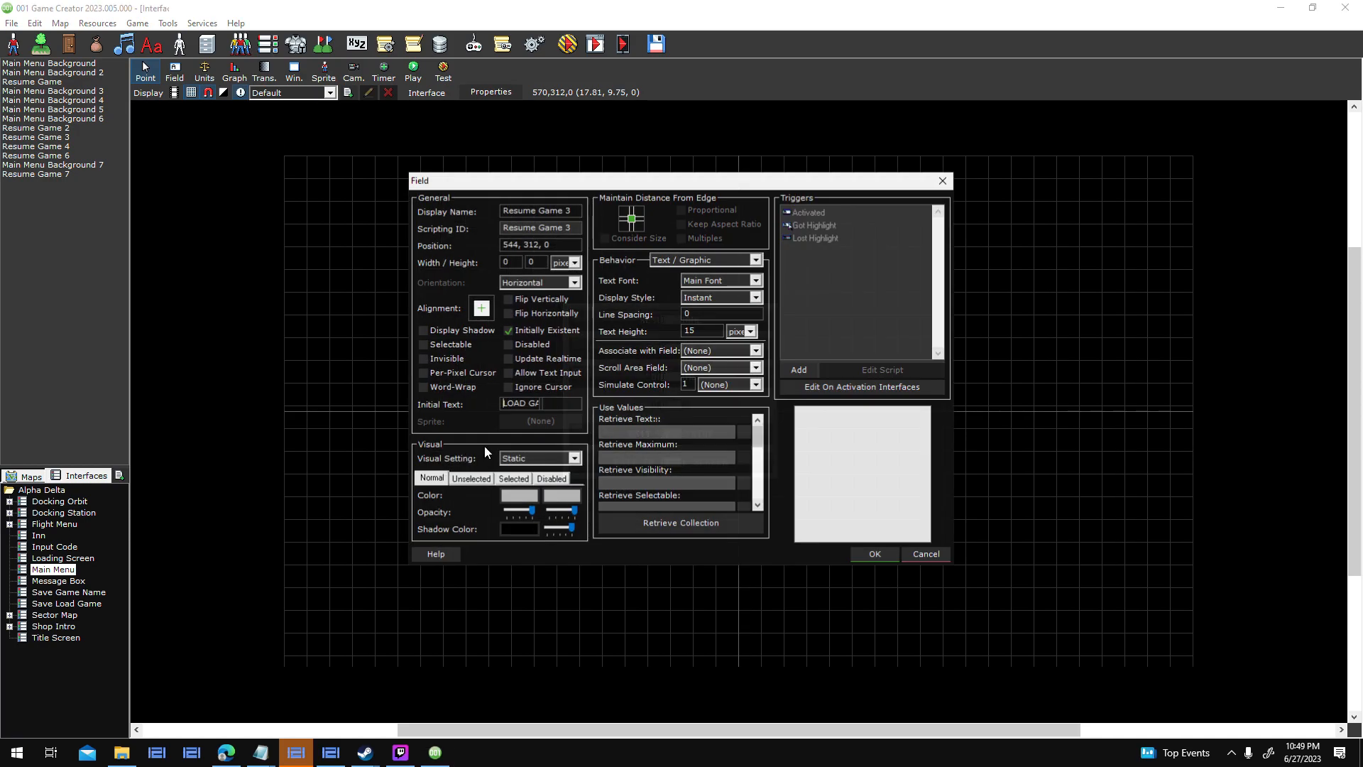
{"action": "left_click", "coordinate": [467, 483]}
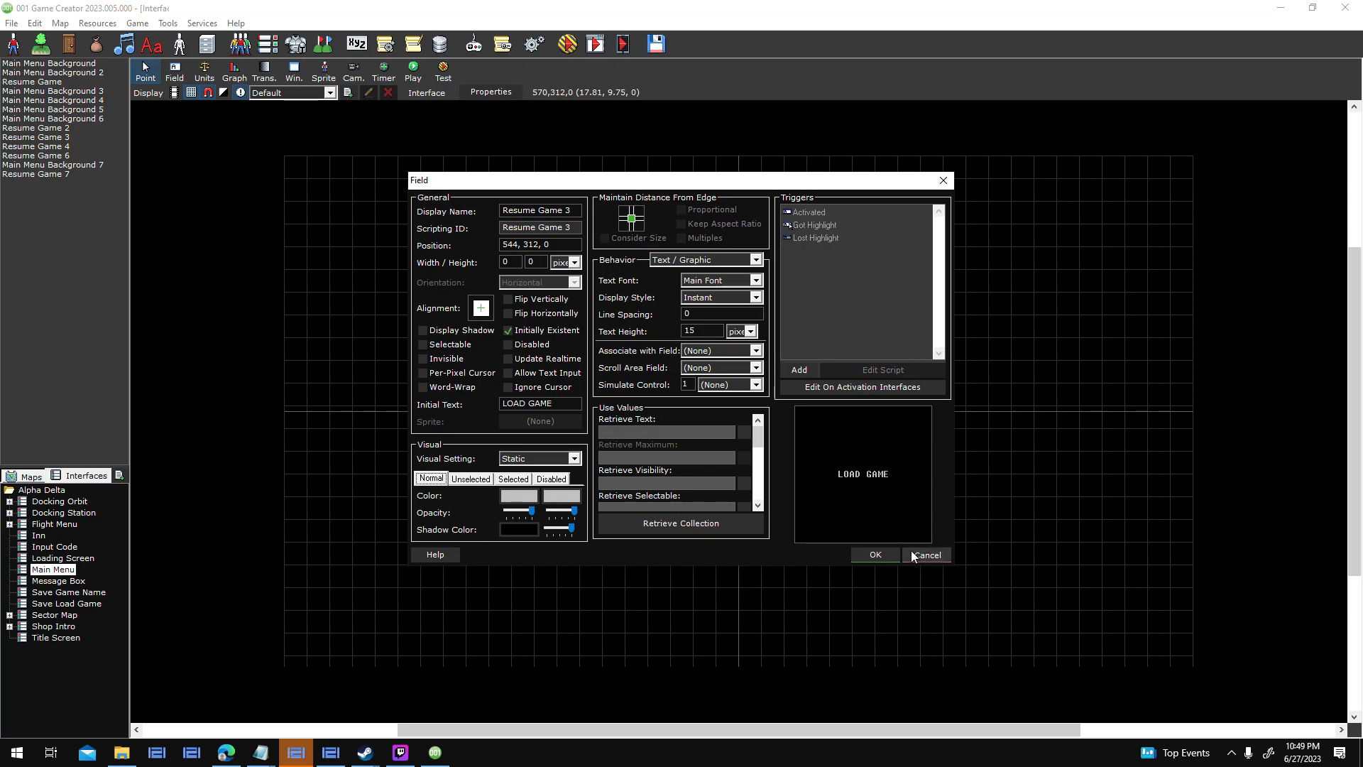
{"action": "left_click", "coordinate": [540, 459]}
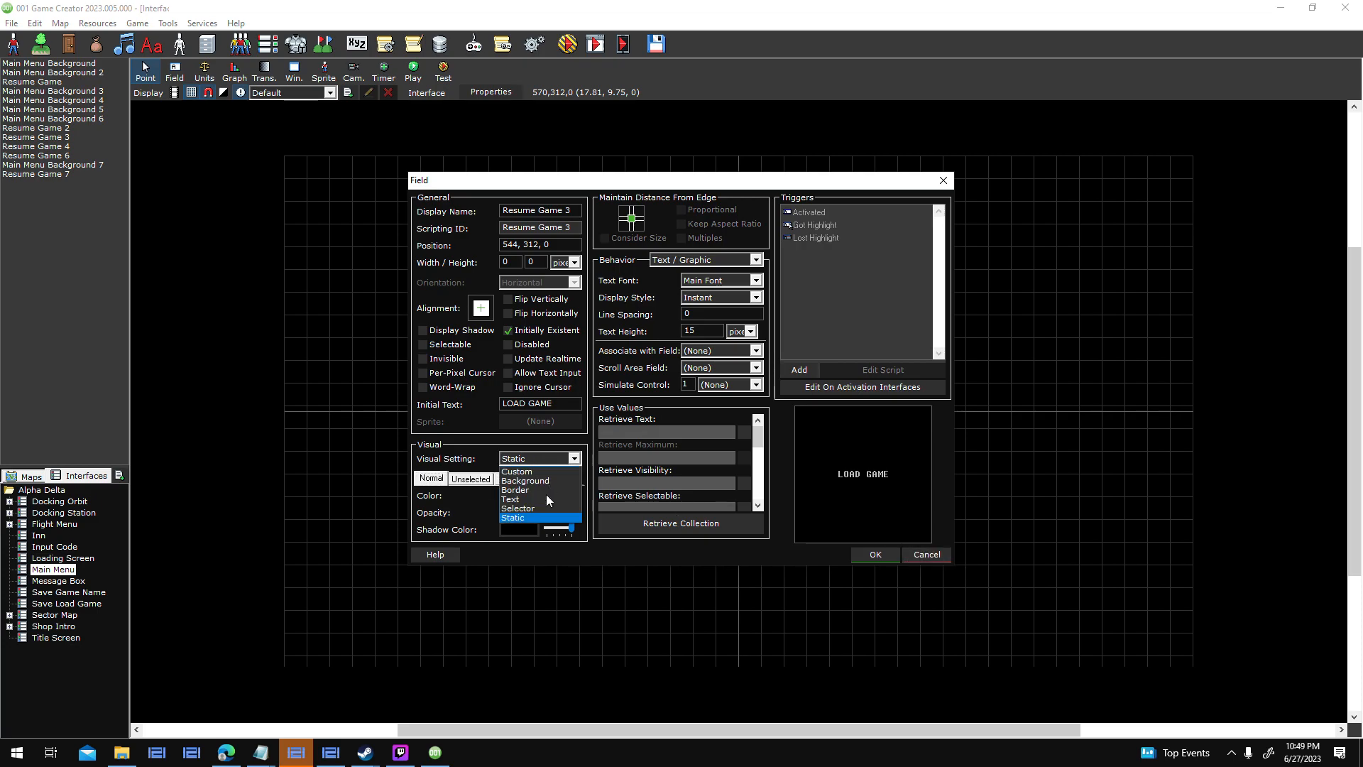
{"action": "left_click", "coordinate": [518, 471]}
{"action": "left_click", "coordinate": [470, 478]}
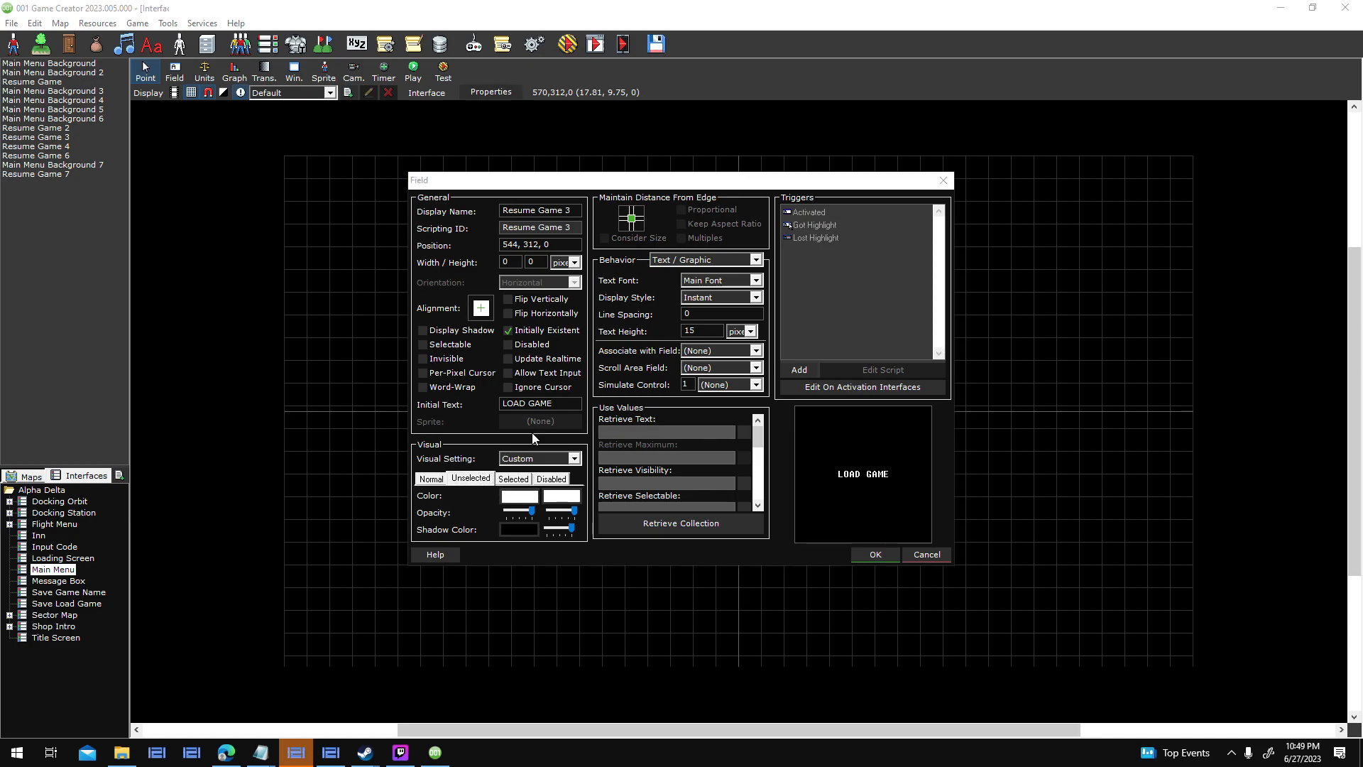
{"action": "left_click", "coordinate": [518, 496]}
{"action": "left_click", "coordinate": [439, 408]}
{"action": "left_click", "coordinate": [519, 496]}
{"action": "left_click", "coordinate": [443, 407]}
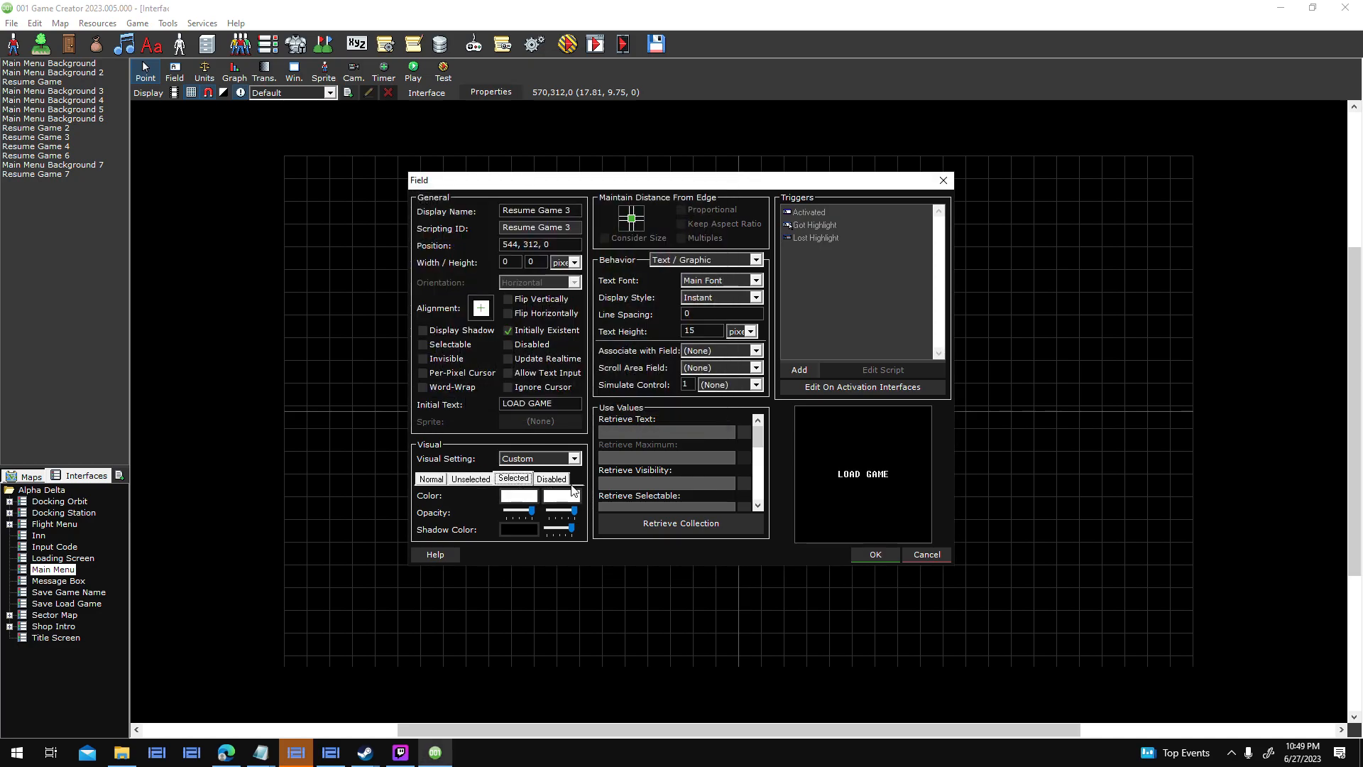
{"action": "left_click", "coordinate": [550, 480]}
{"action": "left_click", "coordinate": [880, 554]}
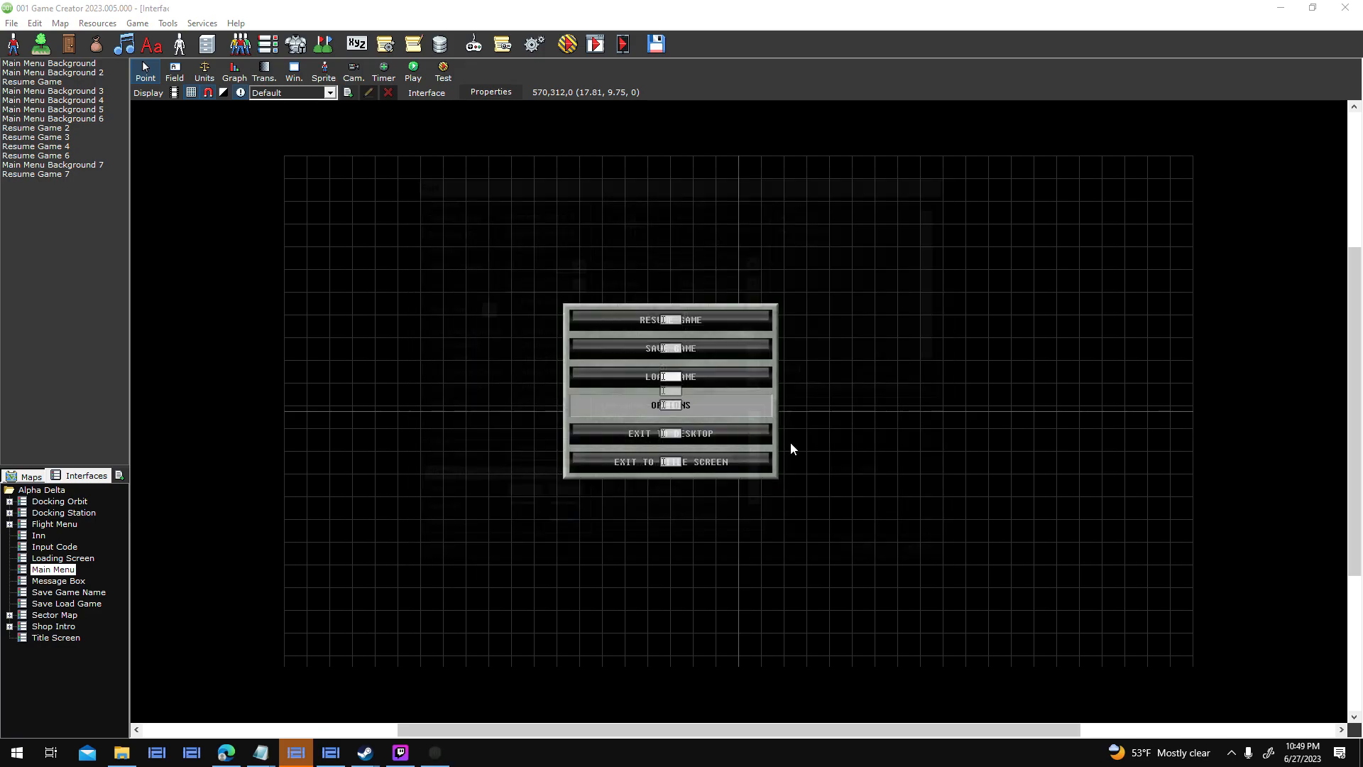
Give the background field behind OPTIONS the UI_Orbit_Button_Normal sprite and the Window behavior.
{"action": "left_click", "coordinate": [710, 405]}
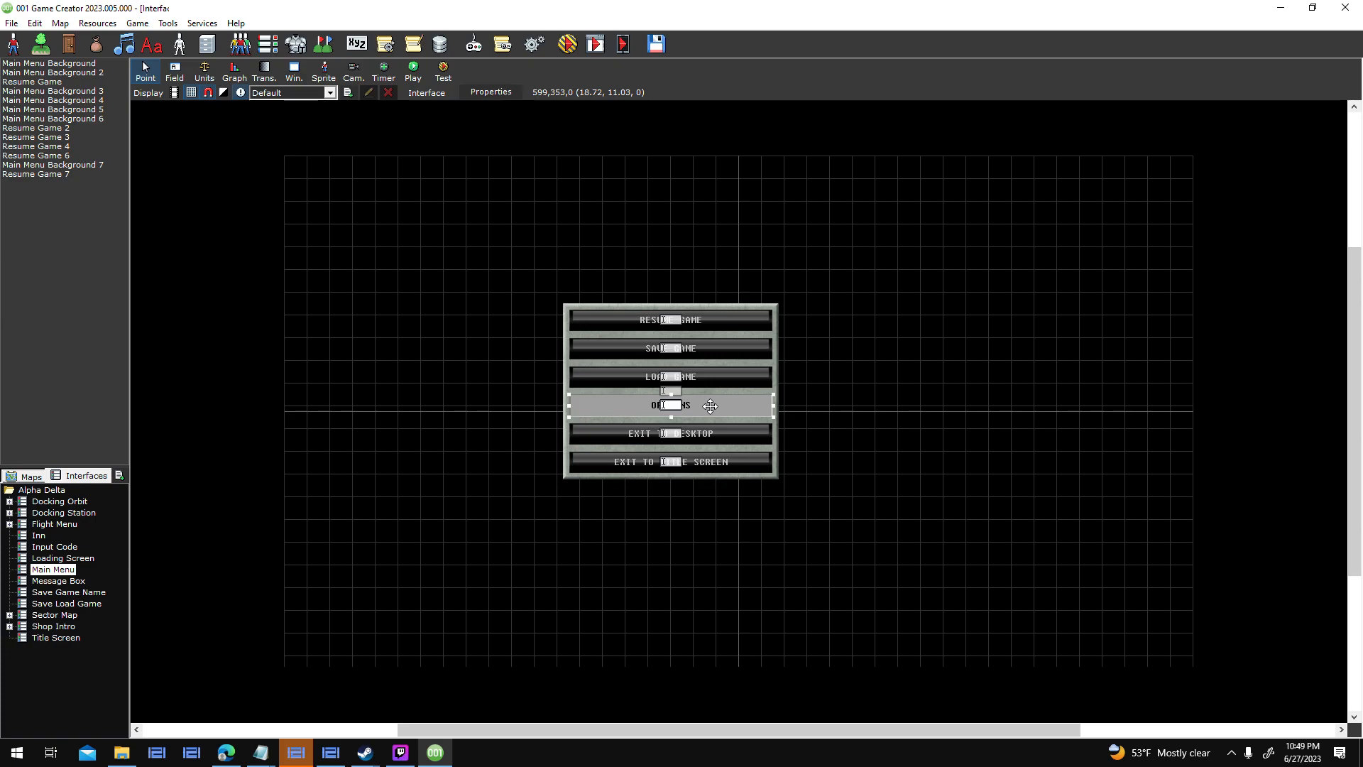
{"action": "double_click", "coordinate": [710, 405]}
{"action": "left_click", "coordinate": [539, 420]}
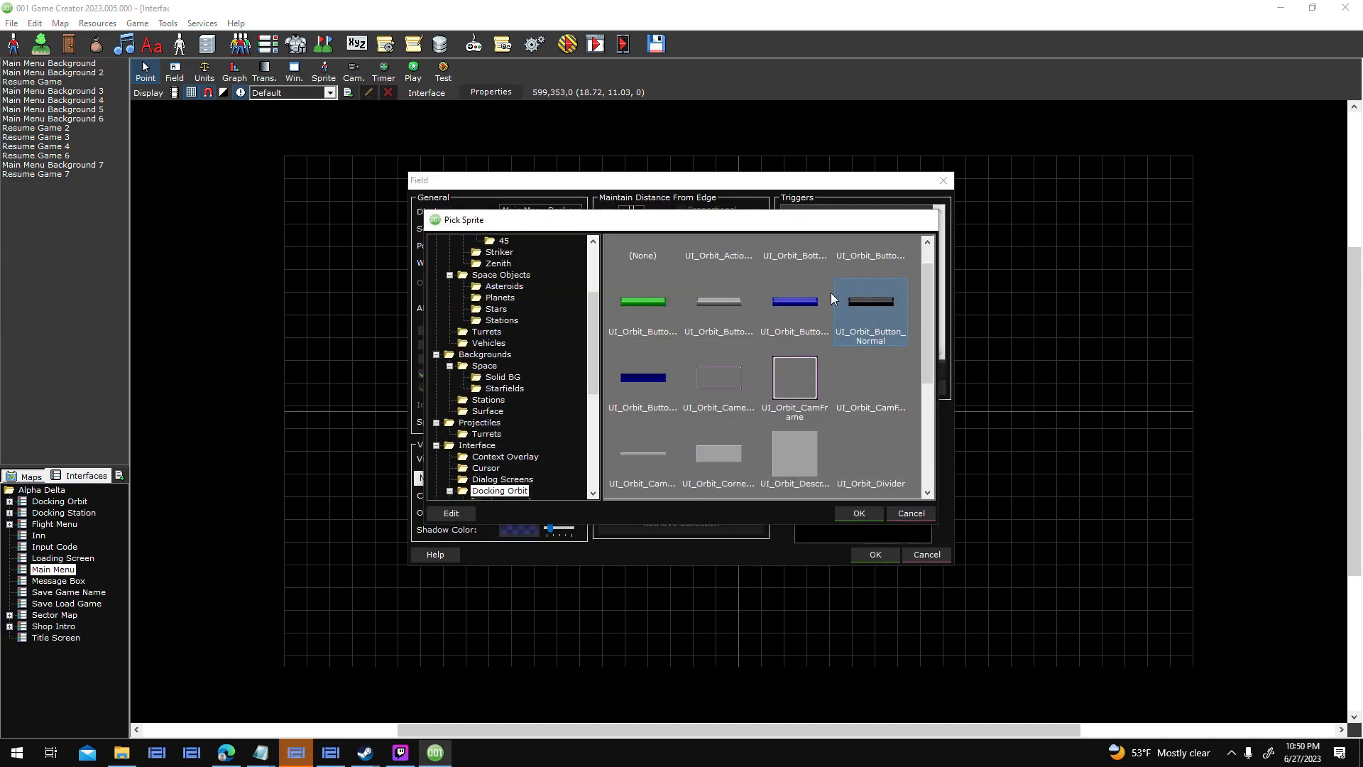
{"action": "double_click", "coordinate": [832, 296]}
{"action": "left_click", "coordinate": [684, 260]}
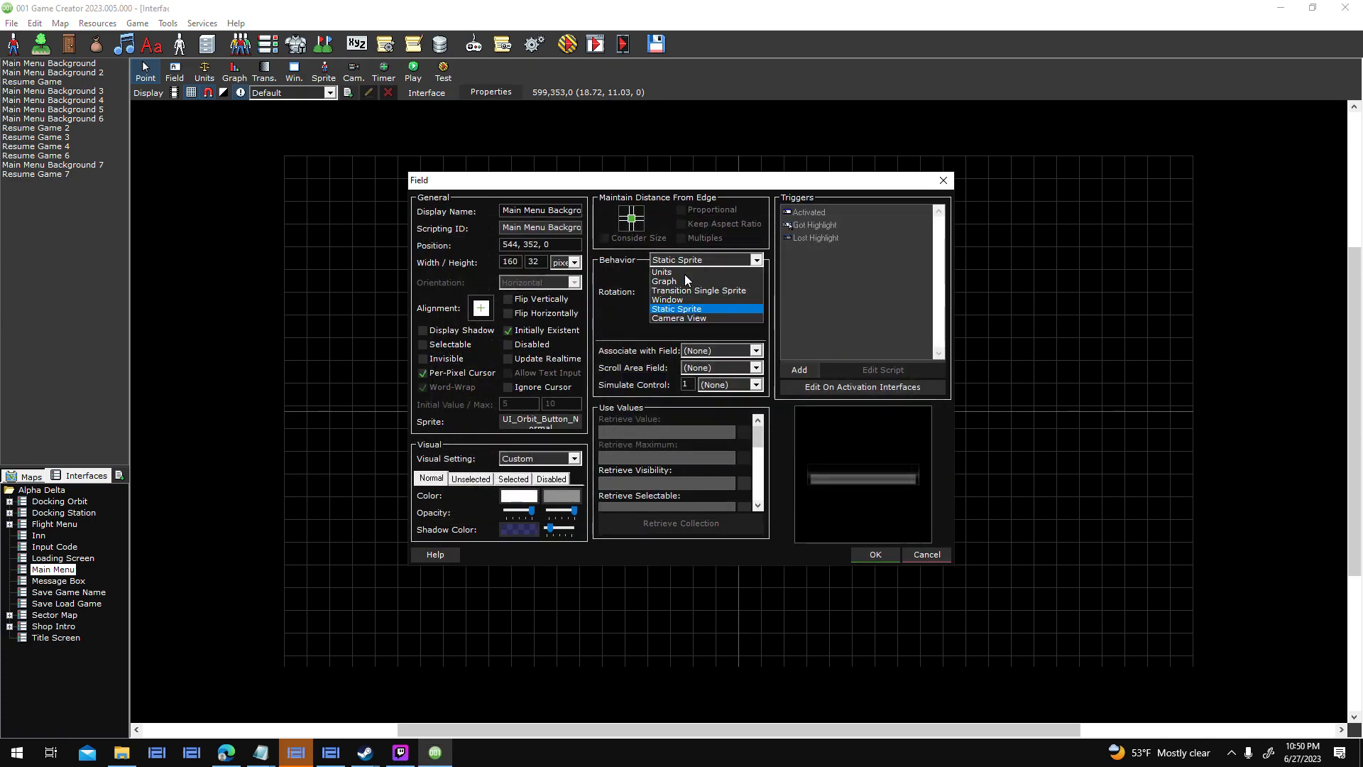
{"action": "left_click", "coordinate": [692, 305]}
Set the OPTIONS background field's size to 288 by 32 pixels and apply it despite the small sprite.
{"action": "double_click", "coordinate": [534, 261]}
{"action": "type", "text": "32"}
{"action": "type", "text": "288"}
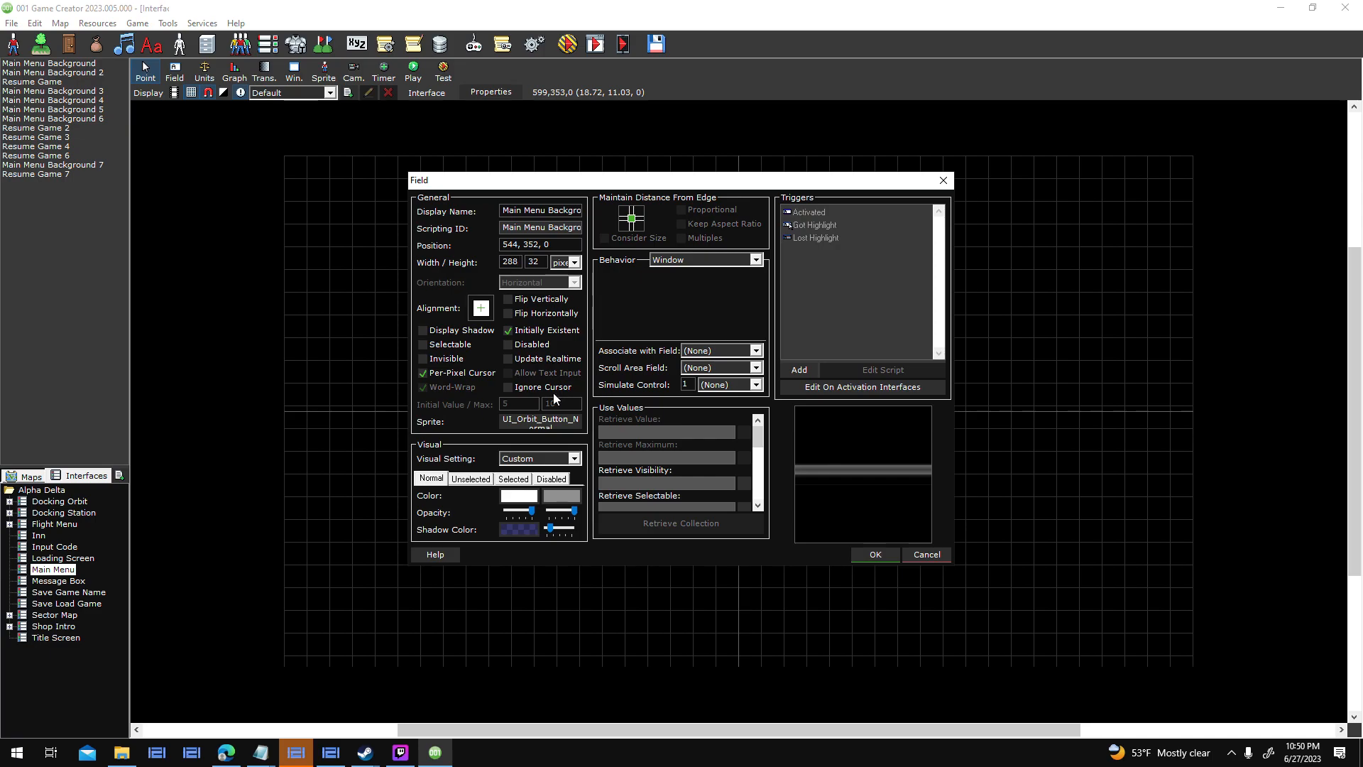
{"action": "left_click_drag", "start_coordinate": [696, 185], "coordinate": [485, 165]}
{"action": "left_click", "coordinate": [653, 533]}
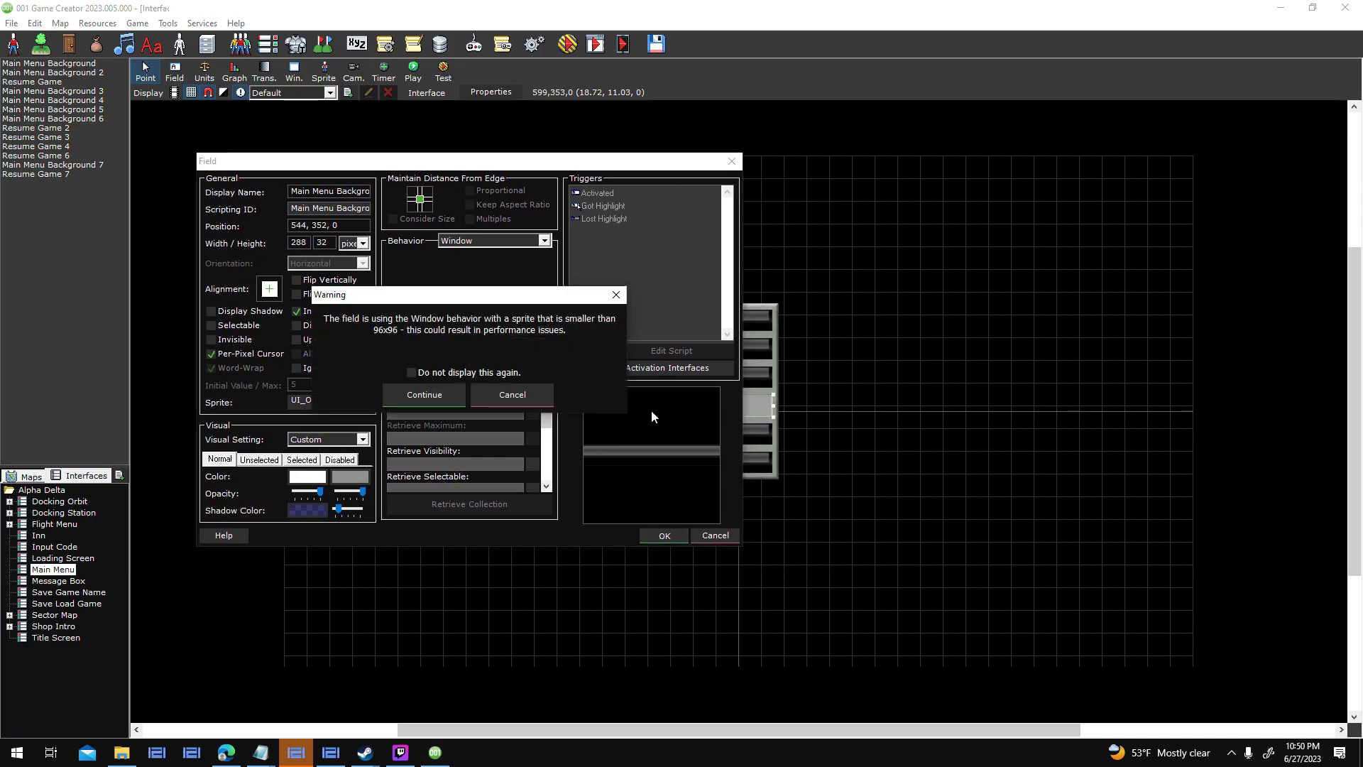
{"action": "left_click", "coordinate": [425, 395]}
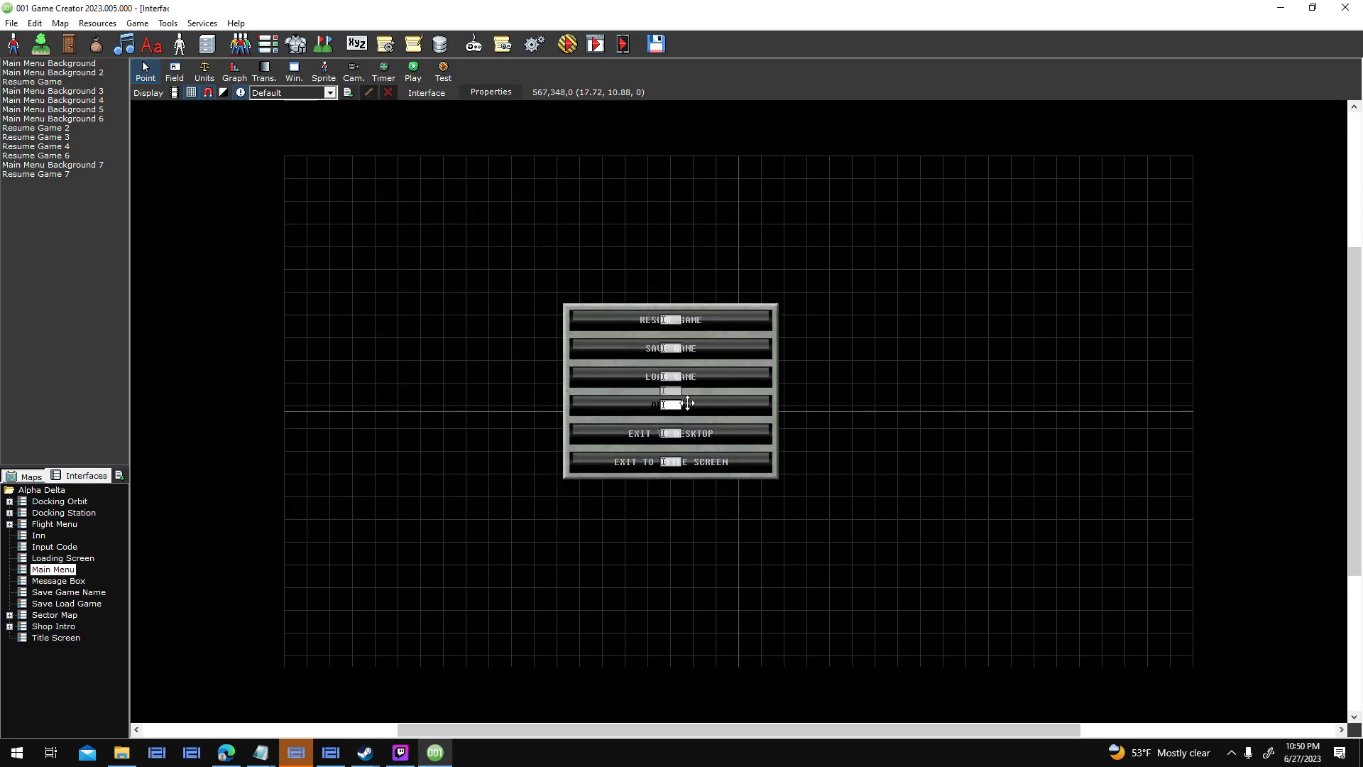
Set both Normal colors of the OPTIONS text field to light gray.
{"action": "double_click", "coordinate": [596, 417]}
{"action": "left_click", "coordinate": [539, 459]}
{"action": "left_click", "coordinate": [539, 458]}
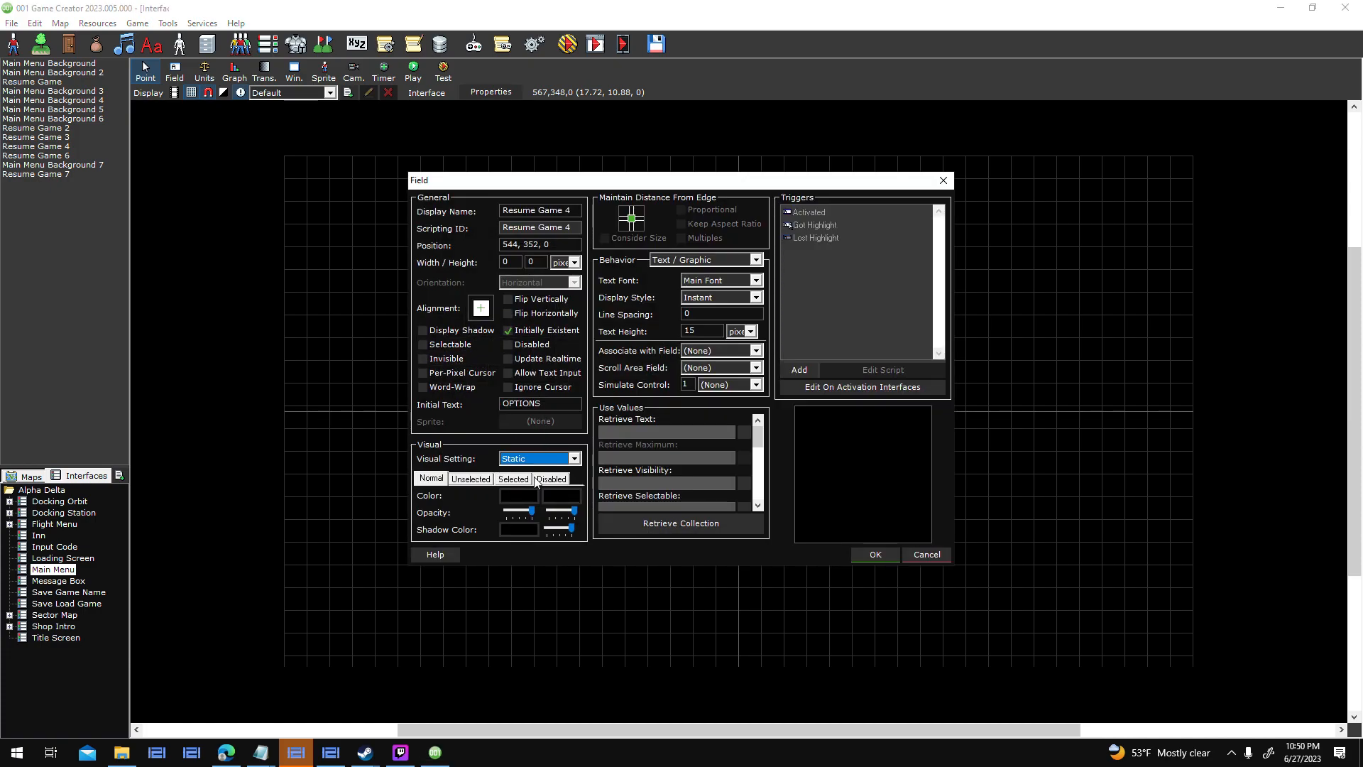
{"action": "left_click", "coordinate": [518, 496]}
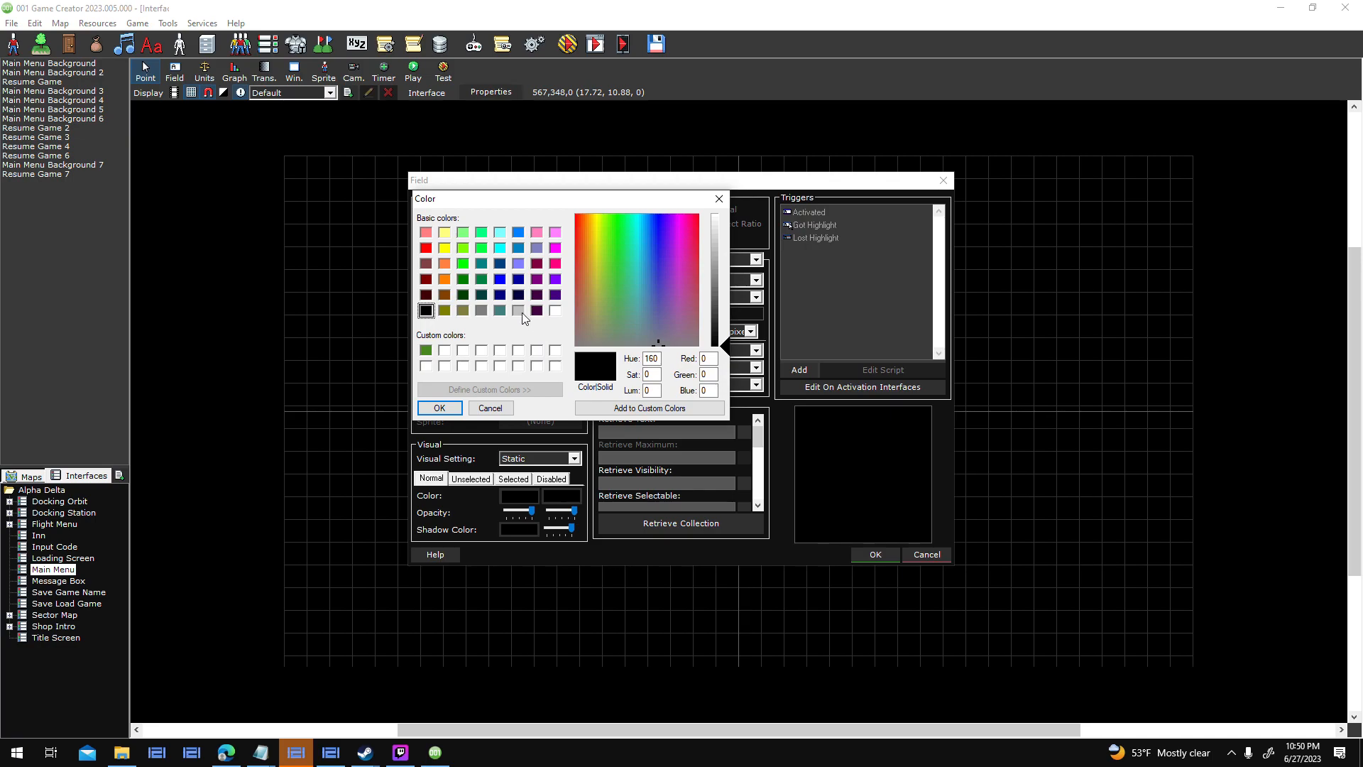
{"action": "left_click", "coordinate": [518, 310]}
{"action": "left_click", "coordinate": [440, 408]}
{"action": "left_click", "coordinate": [562, 496]}
{"action": "left_click", "coordinate": [518, 310]}
{"action": "left_click", "coordinate": [447, 411]}
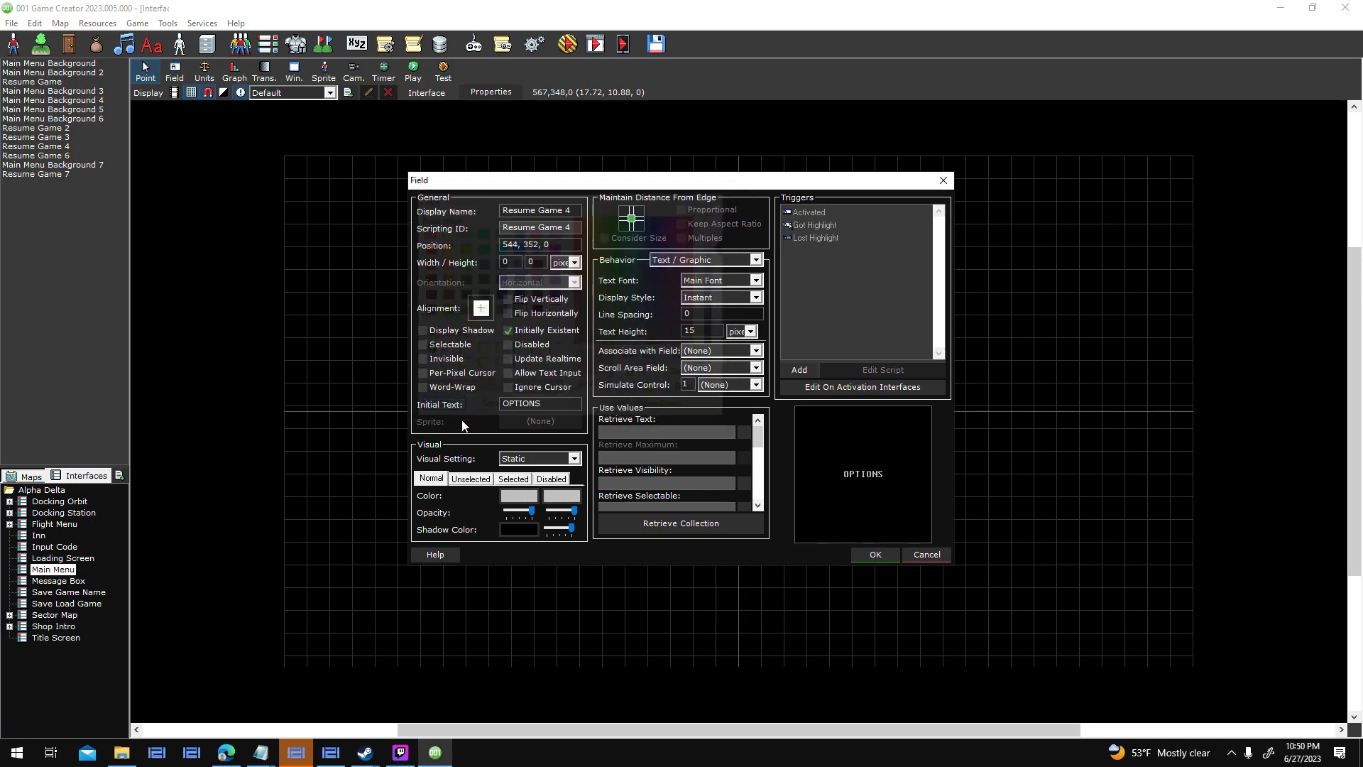
Switch the OPTIONS text field's visual setting to Custom, set both Unselected colors to light gray and apply them.
{"action": "left_click", "coordinate": [535, 461]}
{"action": "left_click", "coordinate": [526, 481]}
{"action": "left_click", "coordinate": [470, 479]}
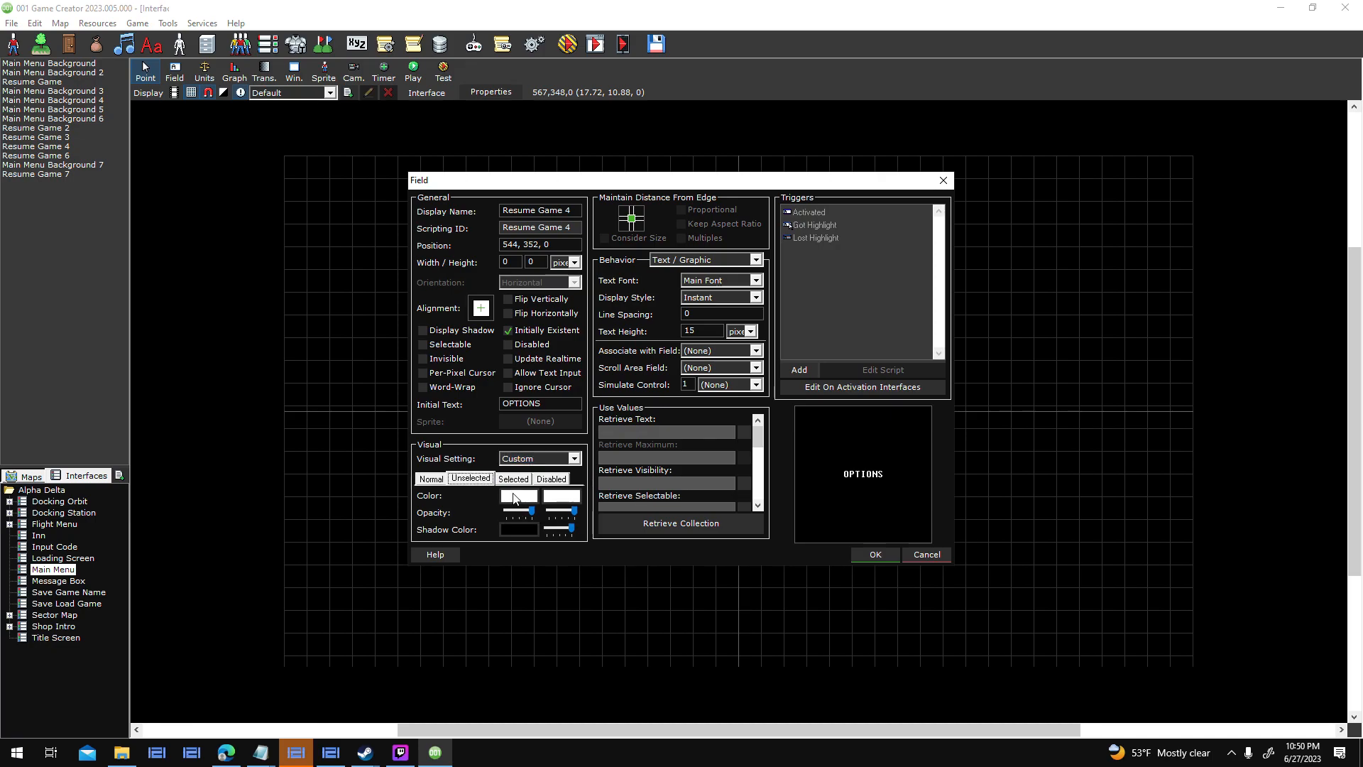
{"action": "left_click", "coordinate": [516, 497]}
{"action": "left_click", "coordinate": [519, 309]}
{"action": "left_click", "coordinate": [440, 408]}
{"action": "left_click", "coordinate": [562, 495]}
{"action": "left_click", "coordinate": [519, 309]}
{"action": "left_click", "coordinate": [440, 407]}
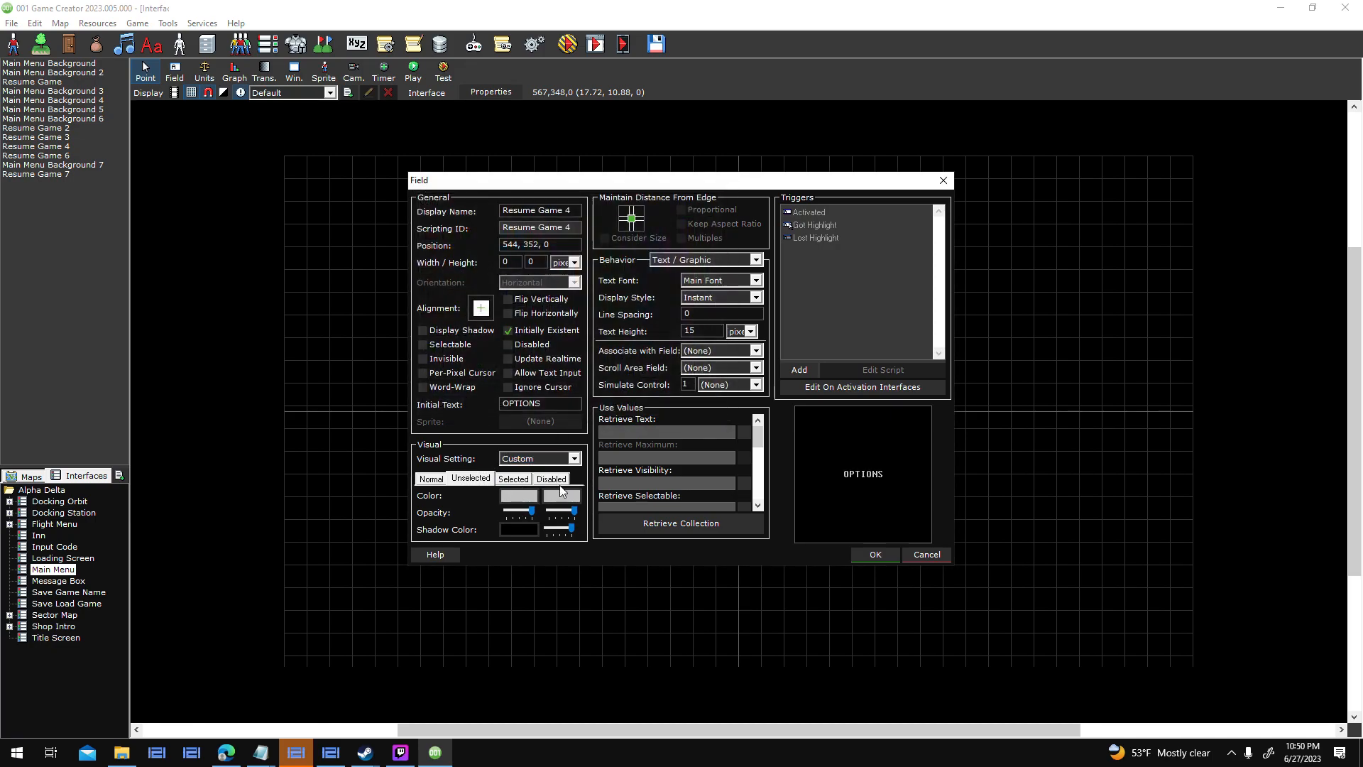
{"action": "left_click", "coordinate": [876, 555]}
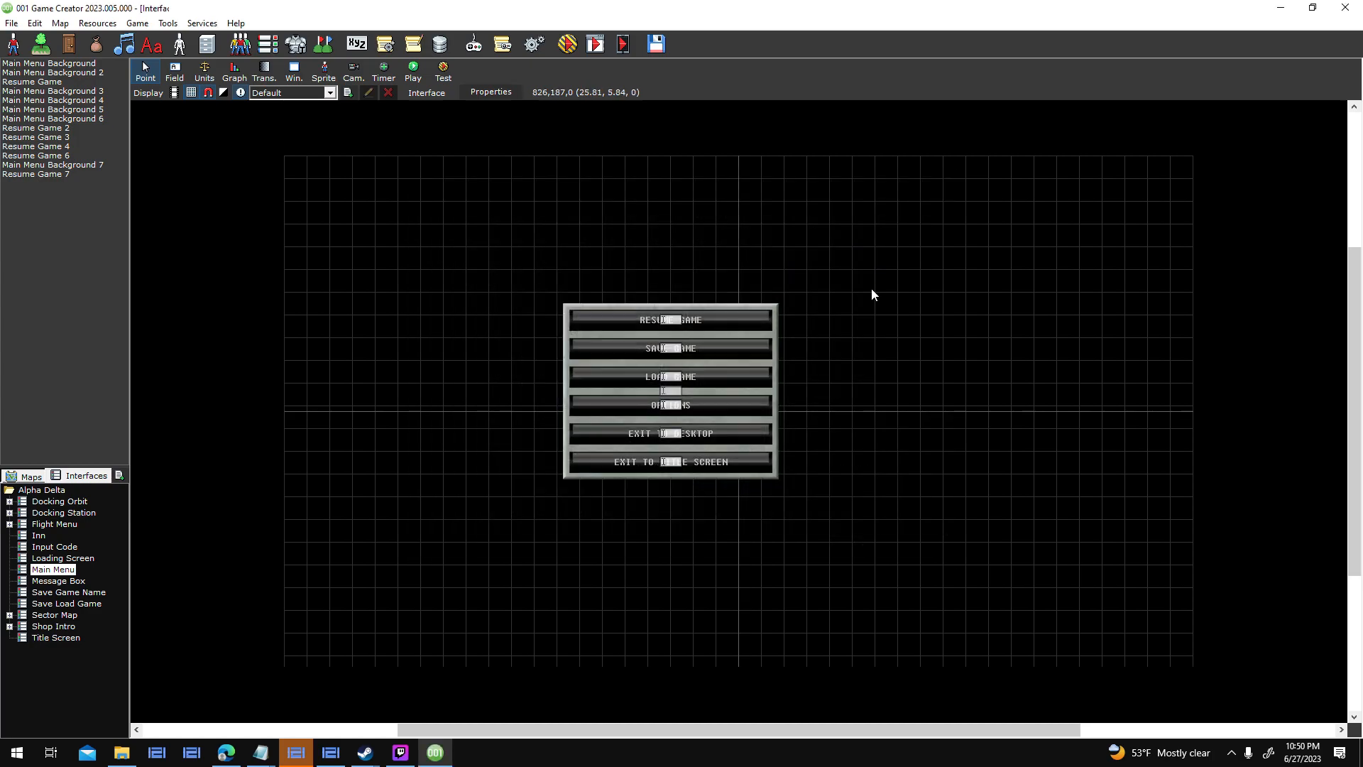
Test-run the game and start a new game from the title screen, lowering the system volume.
{"action": "left_click", "coordinate": [568, 44]}
{"action": "key", "text": "Return"}
{"action": "key", "text": "Return"}
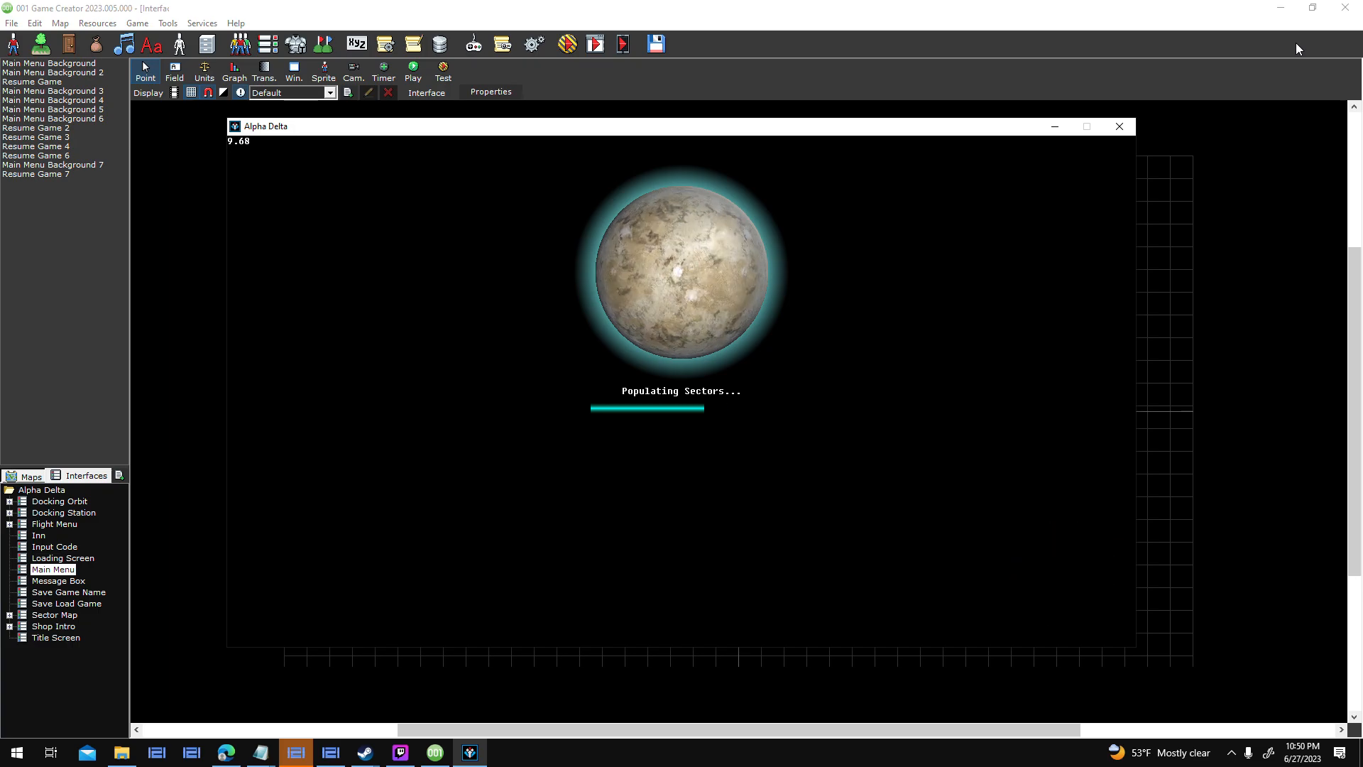
{"action": "key", "text": "XF86AudioLowerVolume"}
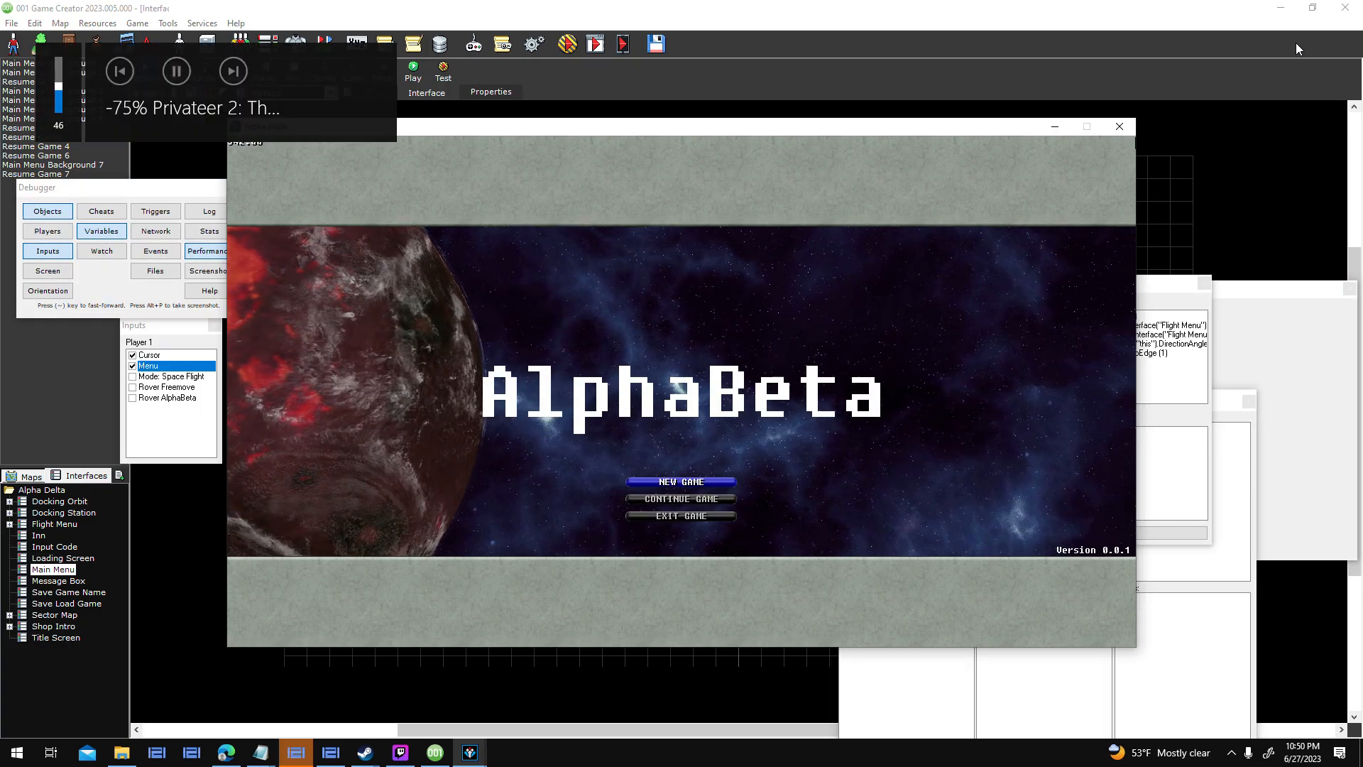
{"action": "key", "text": "Return"}
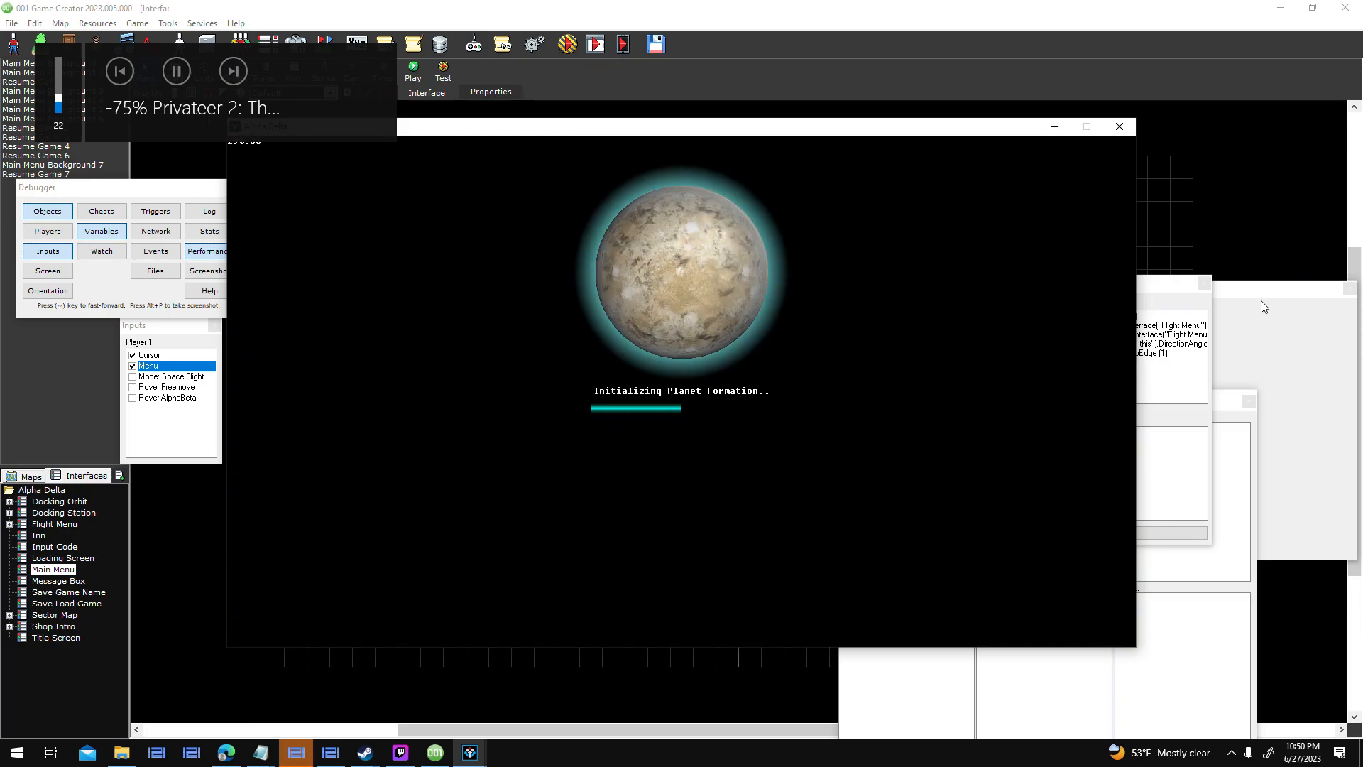
{"action": "key", "text": "XF86AudioLowerVolume"}
{"action": "key", "text": "XF86AudioLowerVolume"}
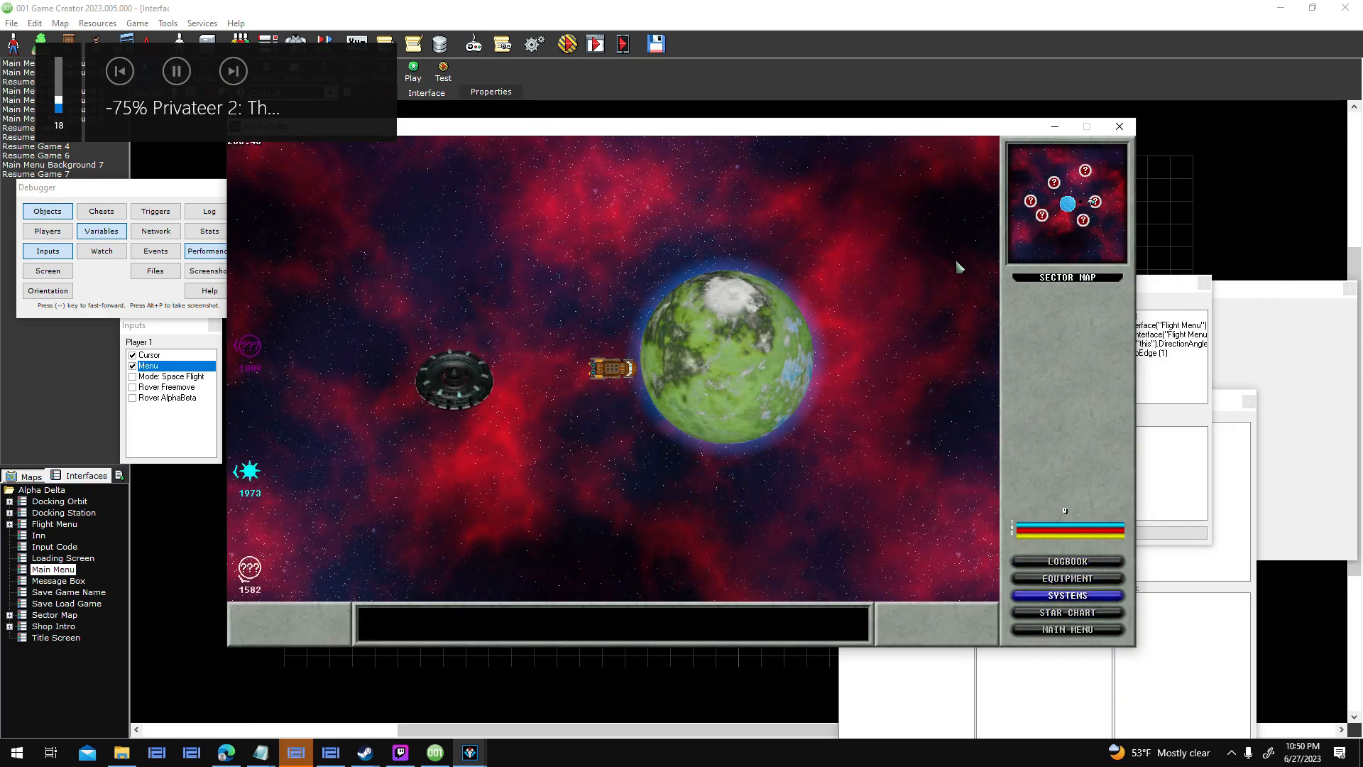
Fly toward the planet, bring up the restyled Main Menu in game to check it, and close the test run.
{"action": "left_click", "coordinate": [805, 357]}
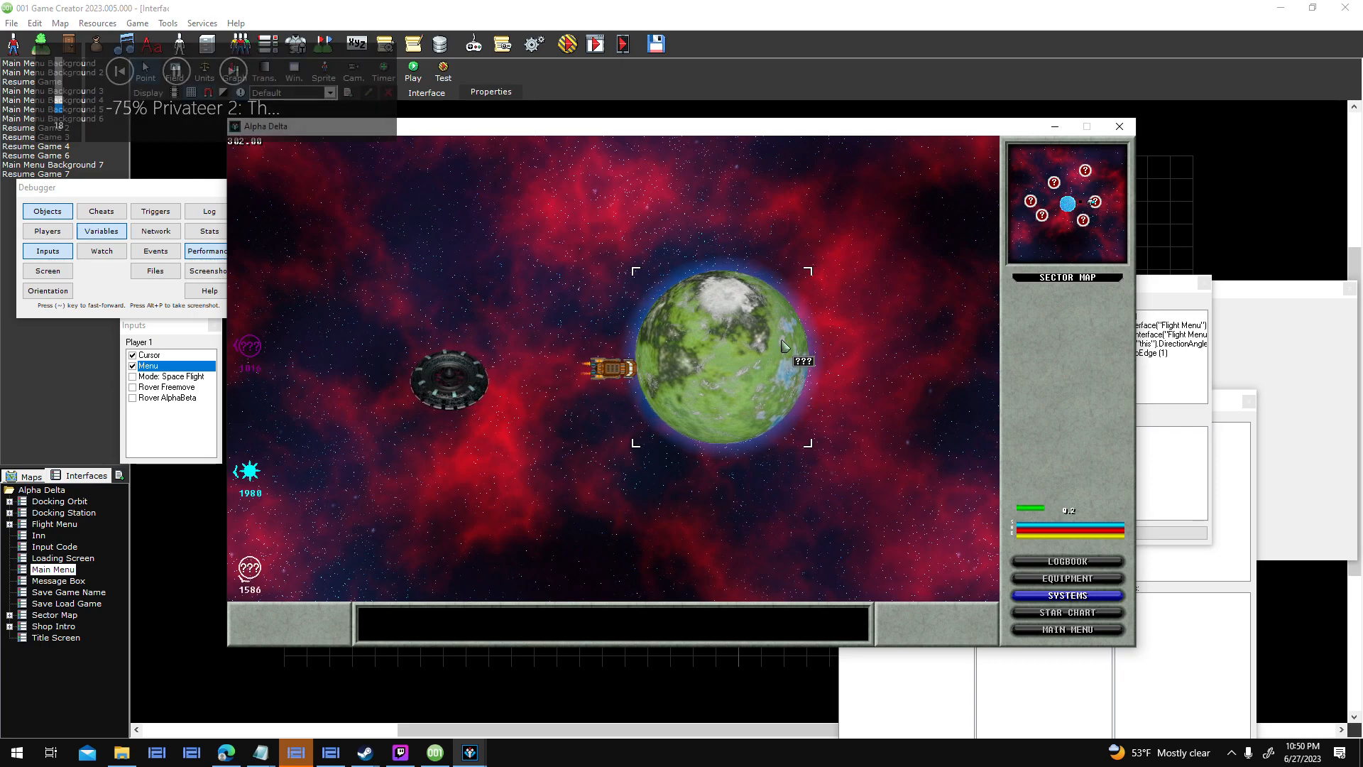
{"action": "left_click", "coordinate": [922, 245]}
{"action": "key", "text": "Escape"}
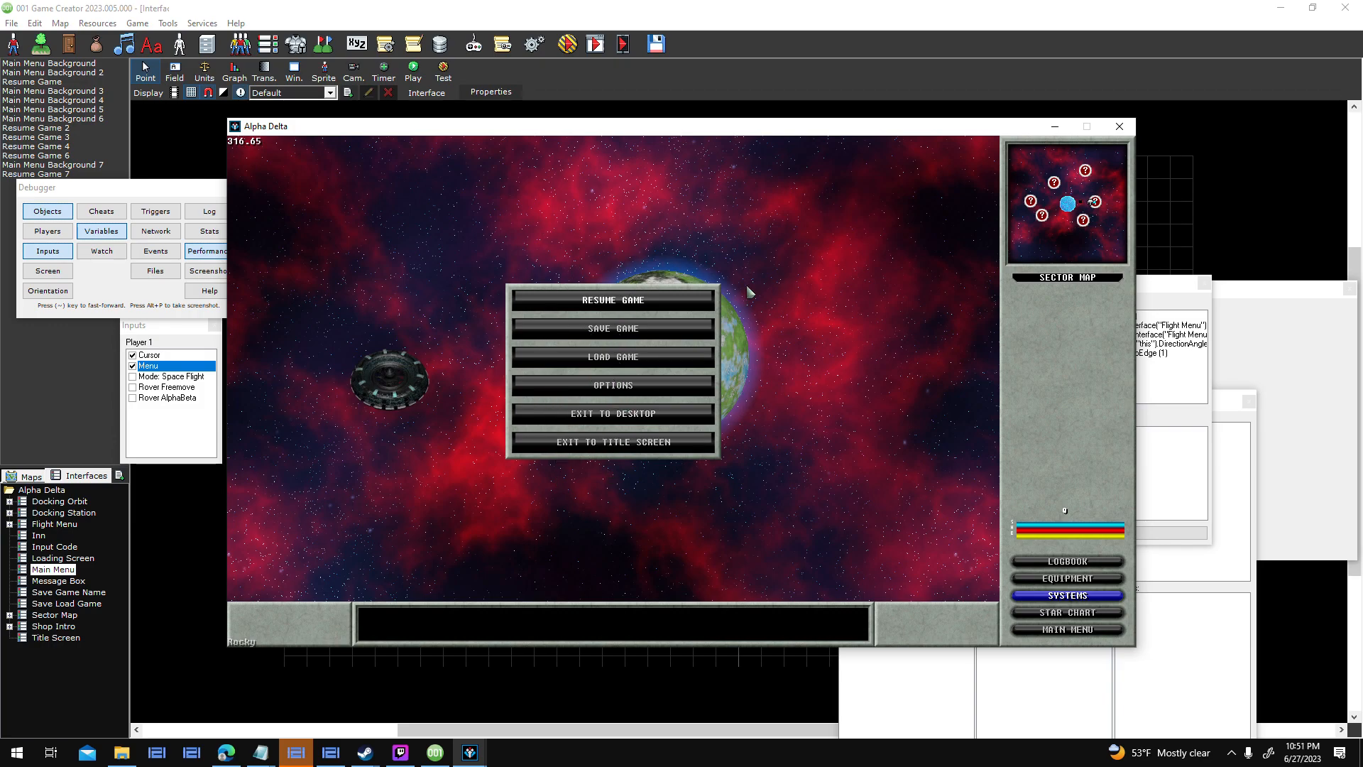
{"action": "left_click", "coordinate": [1119, 126]}
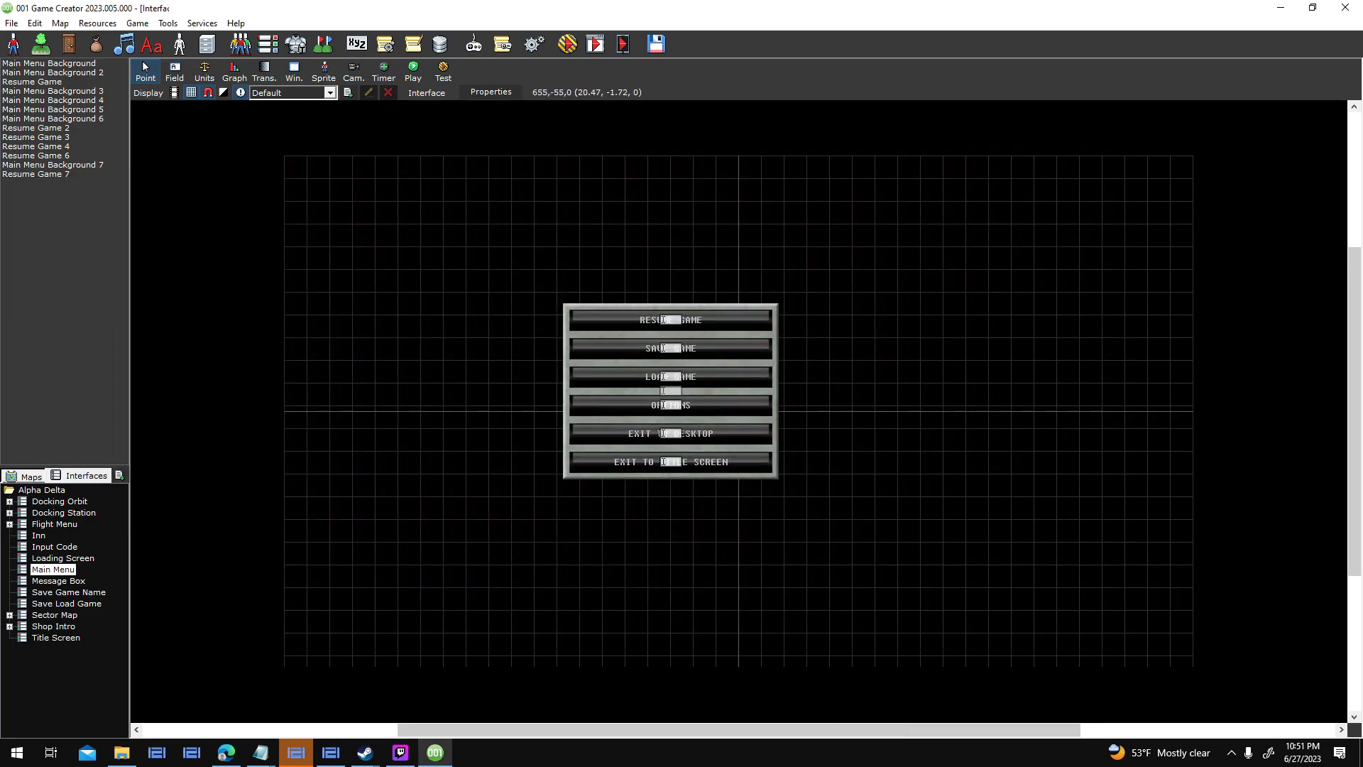
Open the script of the Esc control combination in the Mode: Space Flight input set.
{"action": "left_click", "coordinate": [502, 44]}
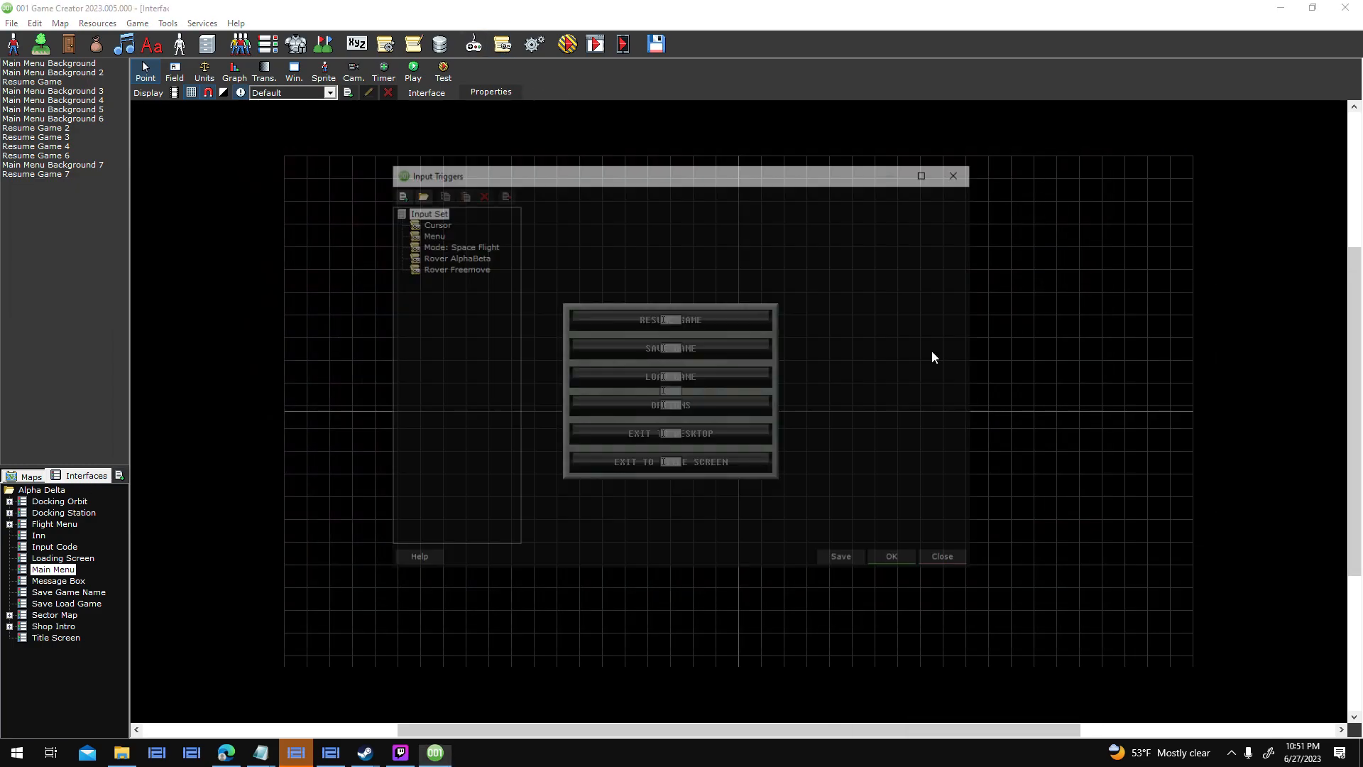
{"action": "left_click", "coordinate": [465, 245]}
{"action": "double_click", "coordinate": [587, 403]}
{"action": "left_click", "coordinate": [721, 446]}
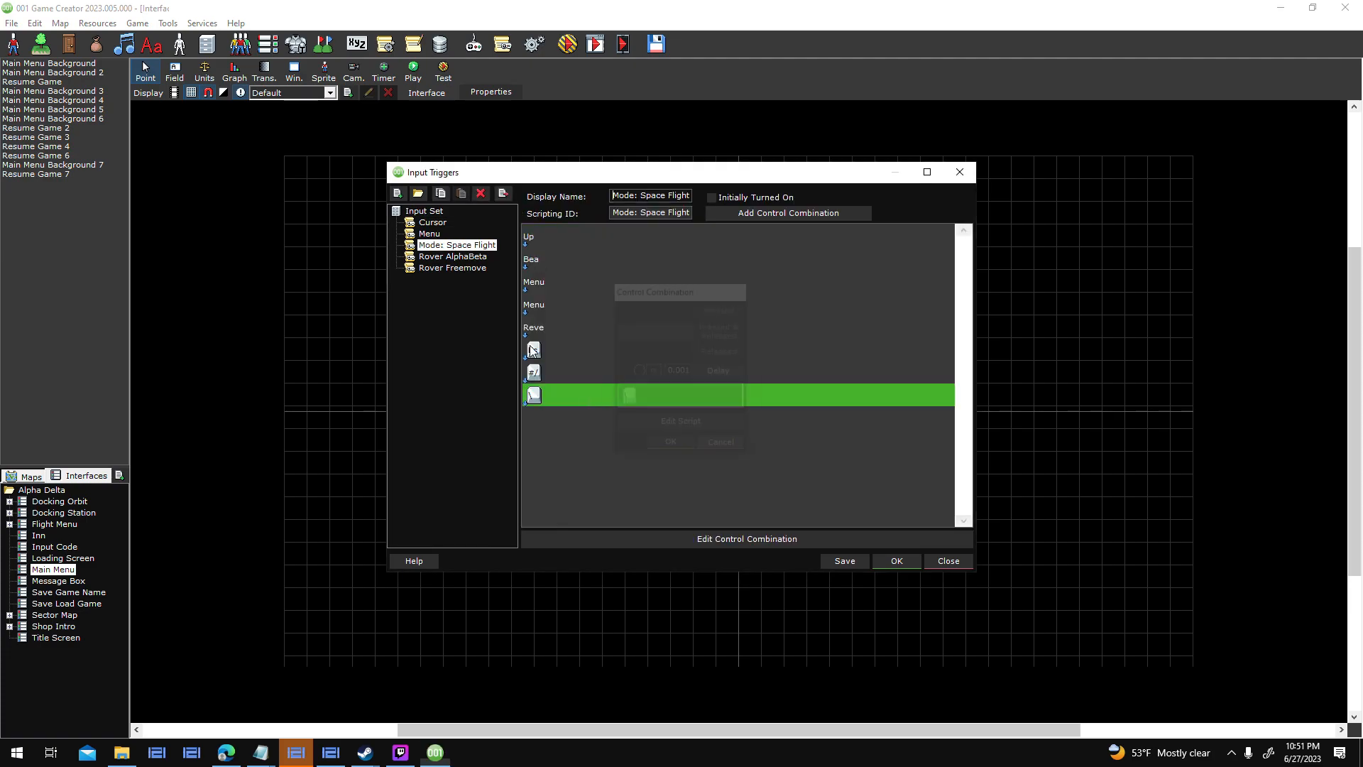
{"action": "double_click", "coordinate": [559, 355]}
{"action": "left_click", "coordinate": [697, 424]}
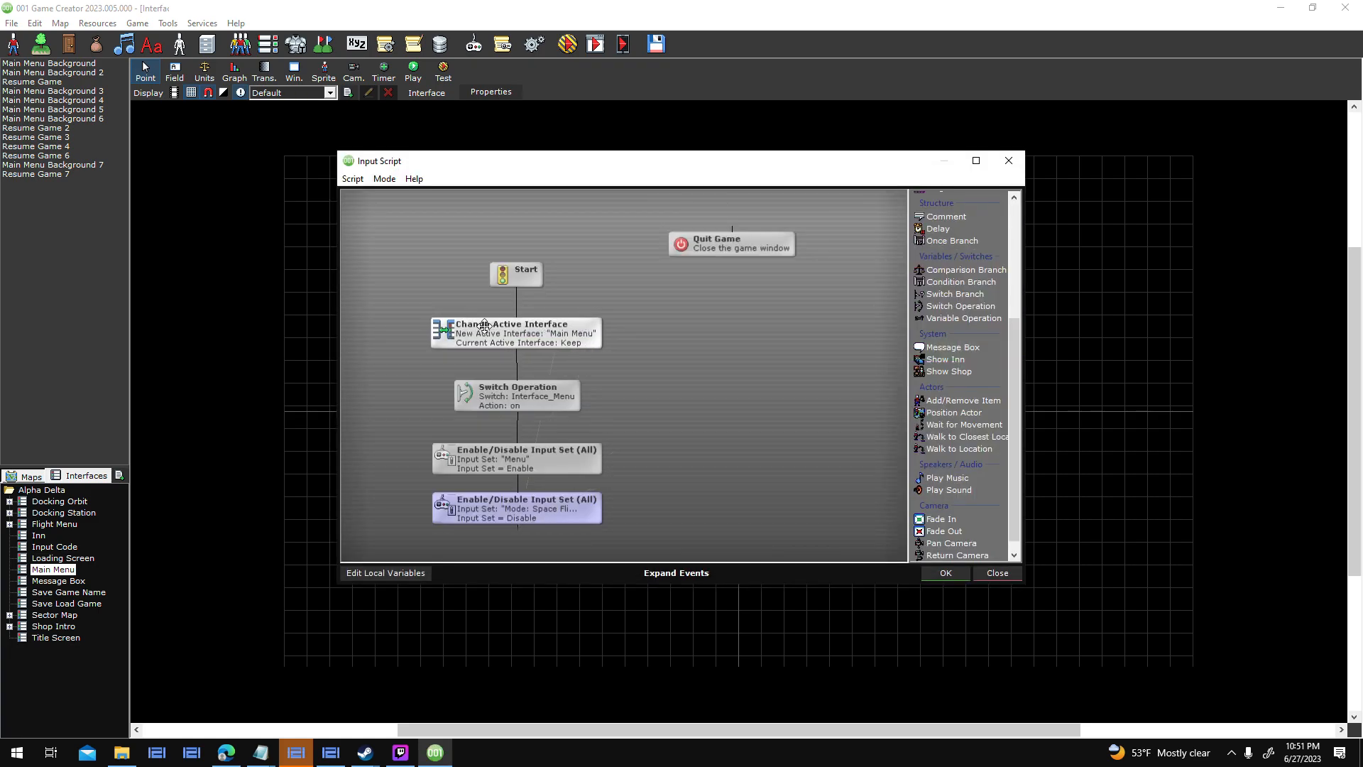
Shift the Switch Operation and both input set events down, detaching them from the Change Active Interface event to leave a gap.
{"action": "left_click_drag", "start_coordinate": [656, 385], "coordinate": [465, 515]}
{"action": "left_click_drag", "start_coordinate": [465, 514], "coordinate": [482, 545]}
{"action": "right_click", "coordinate": [523, 373]}
{"action": "right_click", "coordinate": [517, 375]}
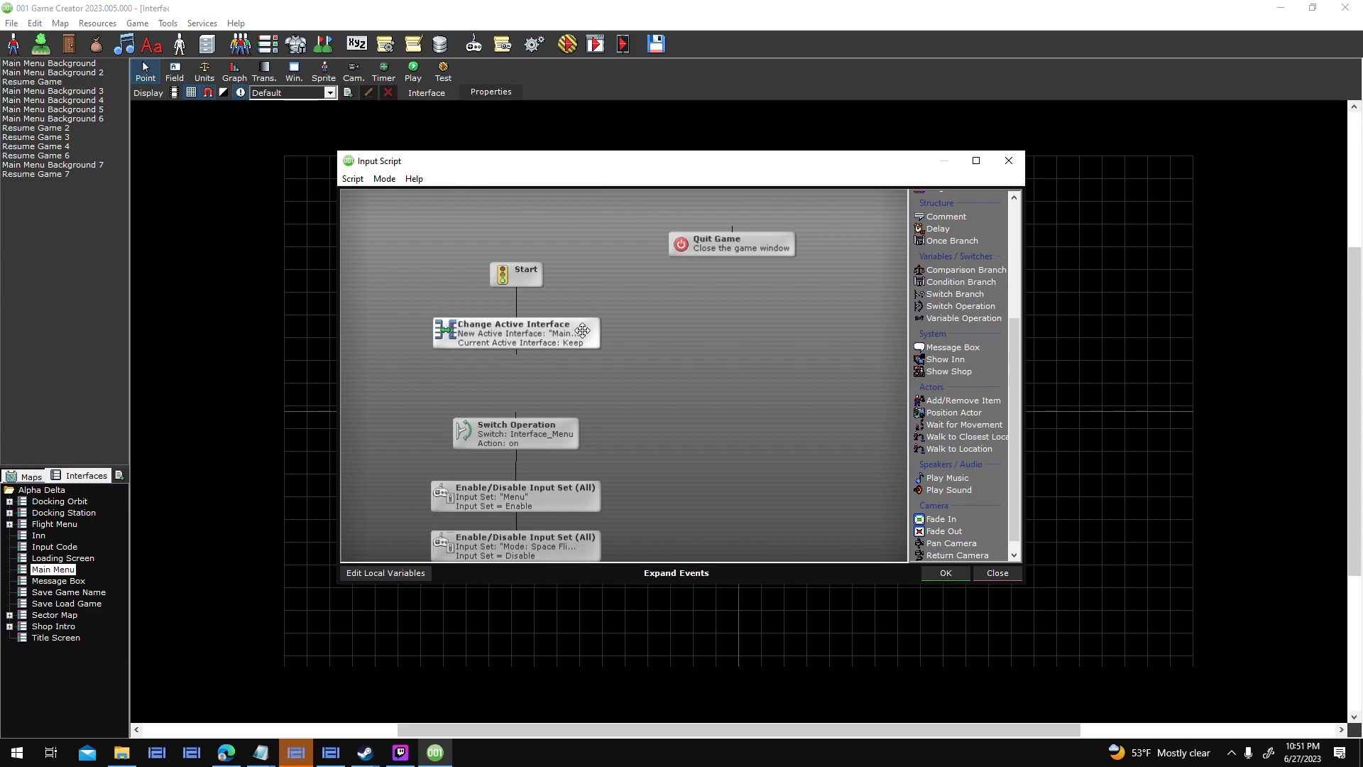
Look up the Show/Hide Interface and Change Active Interface events and examine their options without adding them.
{"action": "type", "text": "show"}
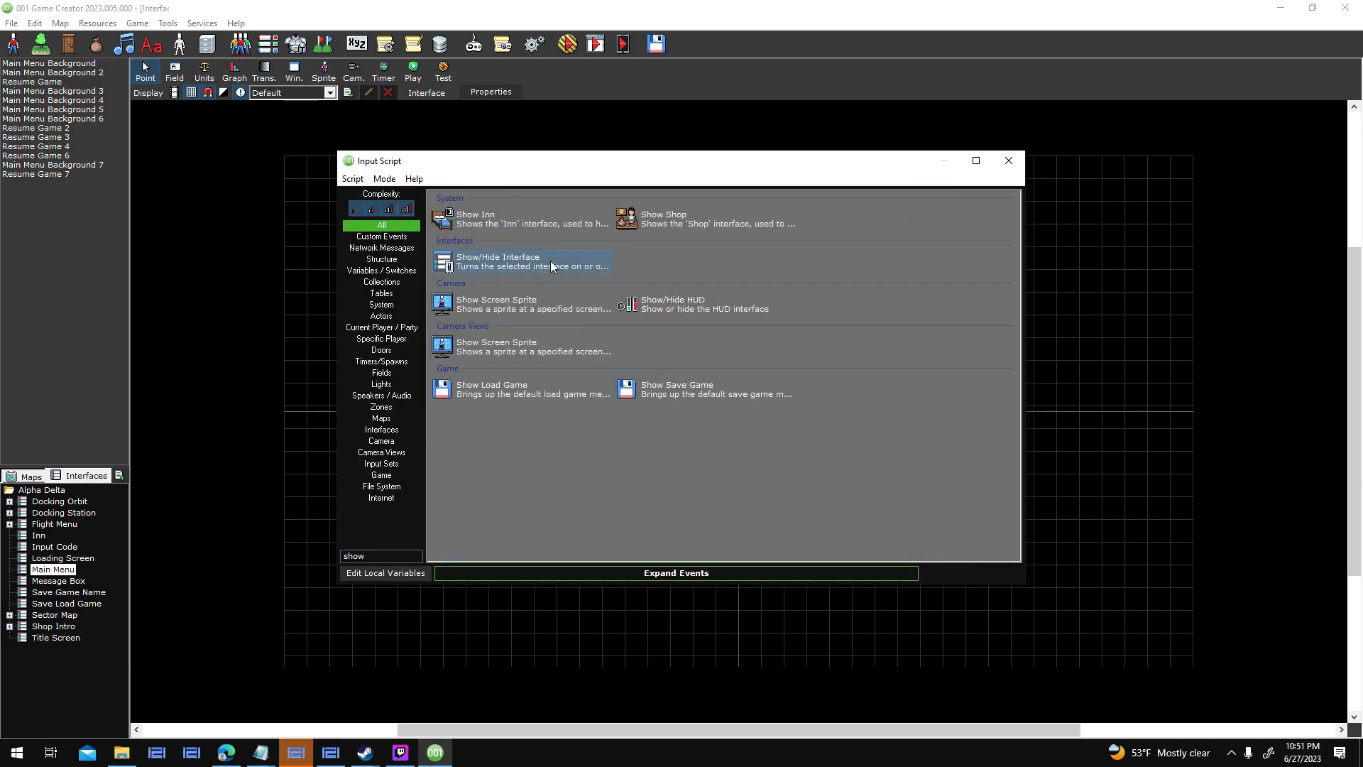
{"action": "double_click", "coordinate": [551, 263]}
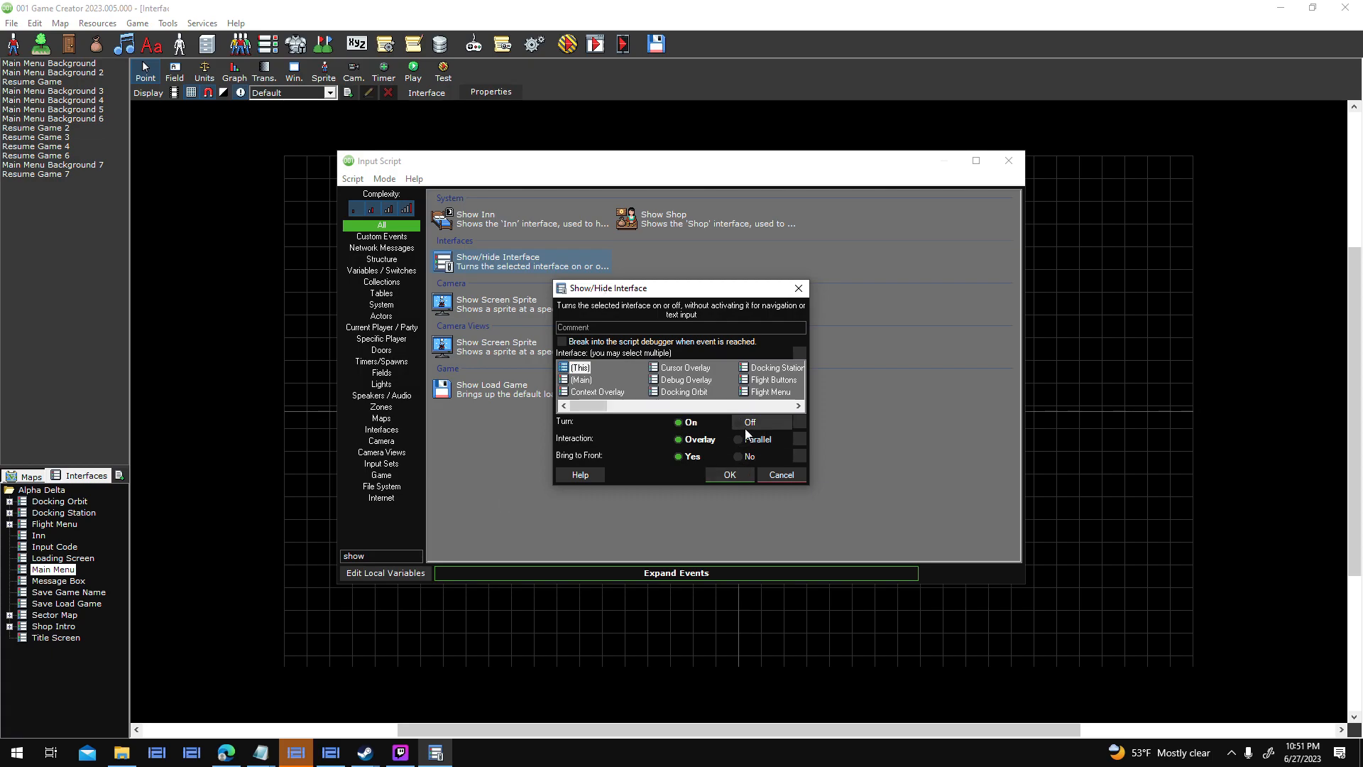
{"action": "left_click_drag", "start_coordinate": [734, 289], "coordinate": [1001, 278]}
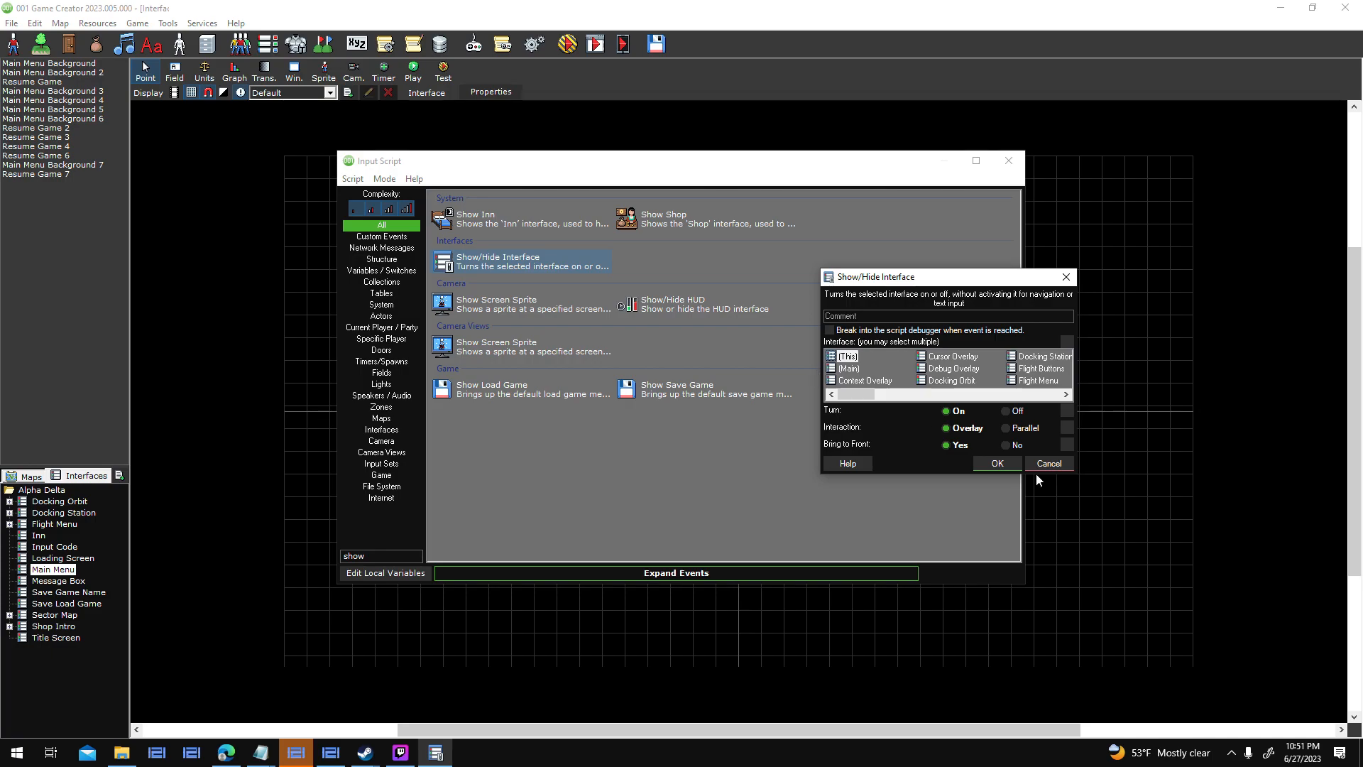
{"action": "left_click", "coordinate": [1065, 462]}
{"action": "left_click_drag", "start_coordinate": [723, 170], "coordinate": [851, 183]}
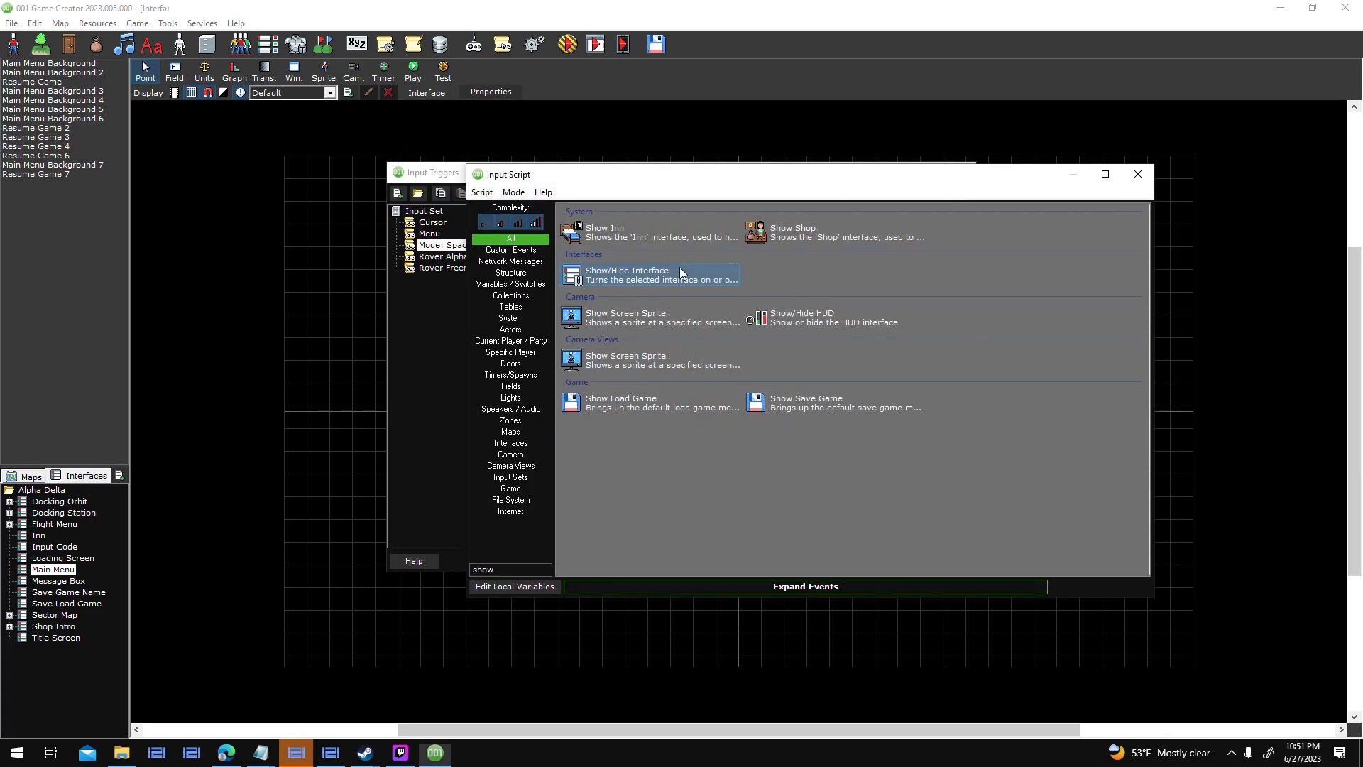
{"action": "double_click", "coordinate": [681, 269]}
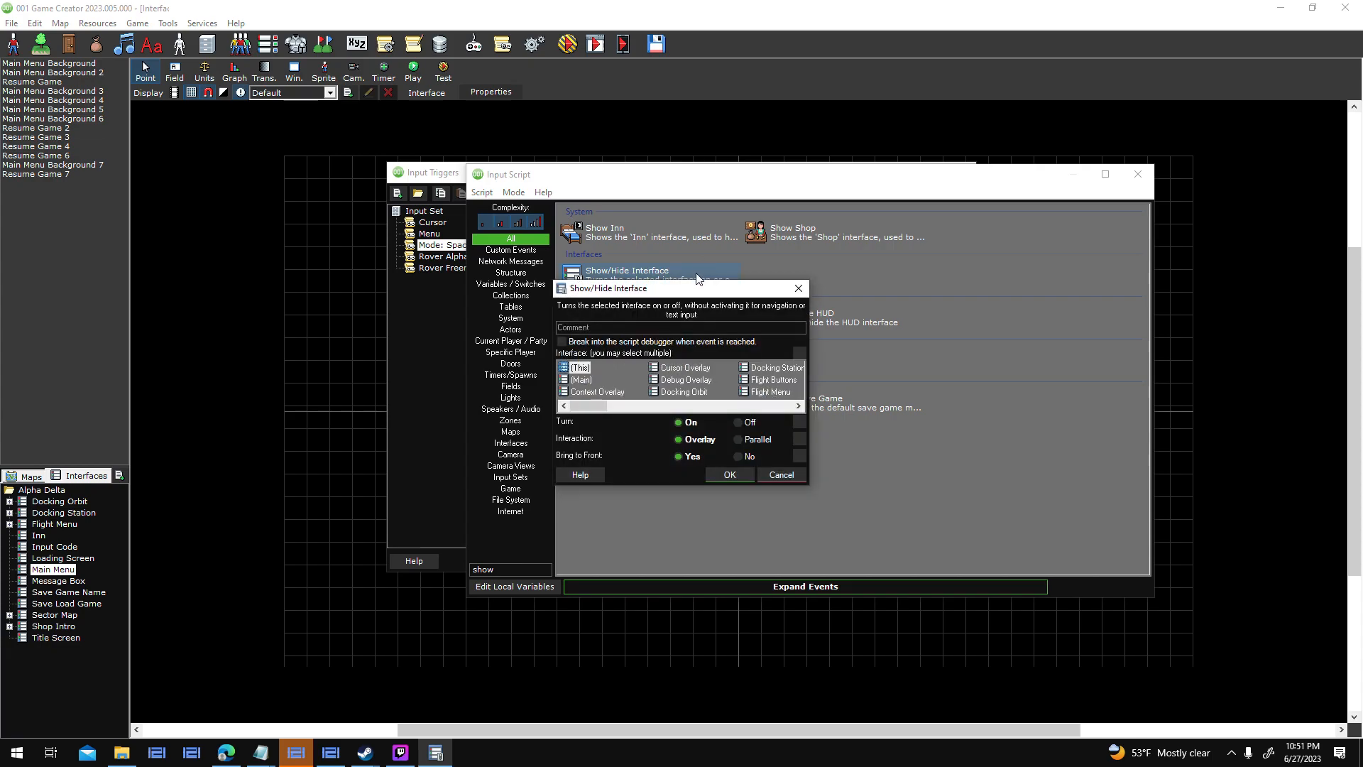
{"action": "left_click_drag", "start_coordinate": [685, 293], "coordinate": [1035, 311]}
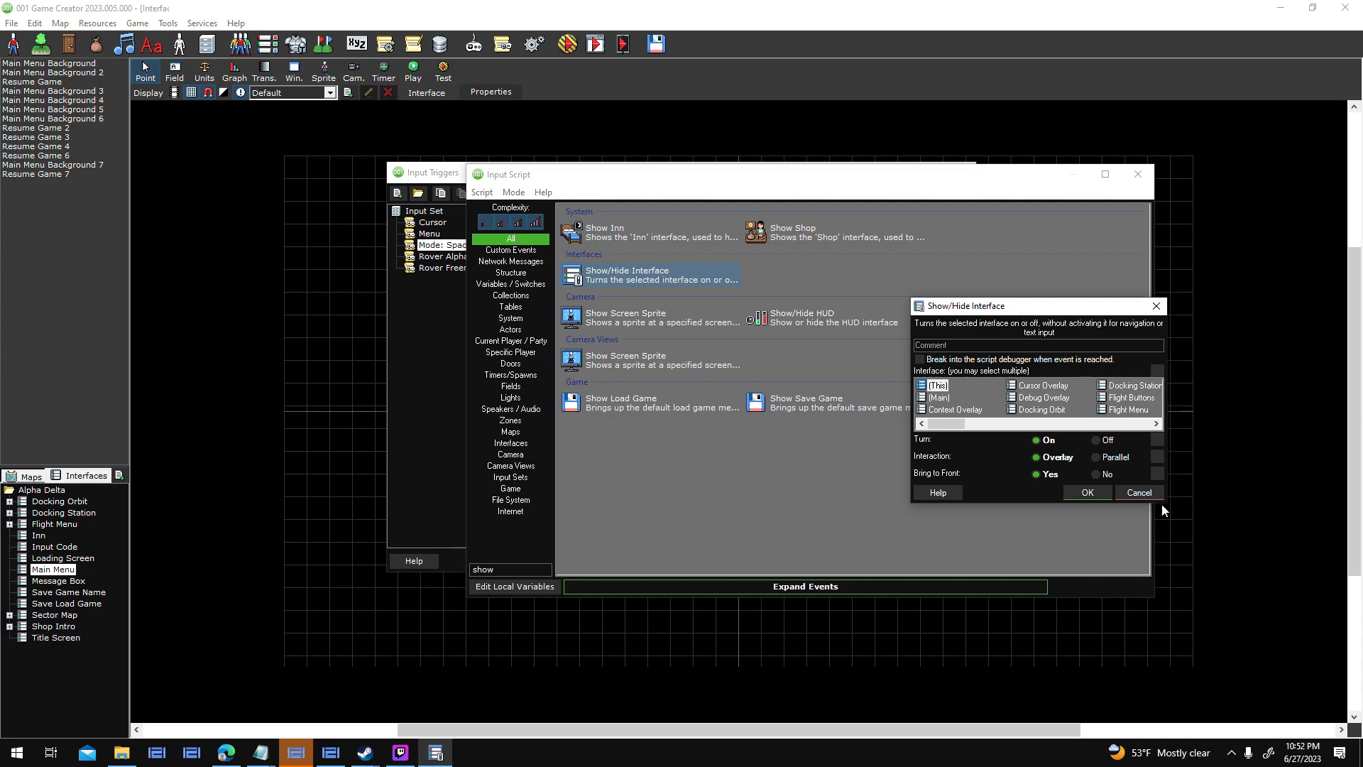
{"action": "left_click", "coordinate": [1139, 493]}
{"action": "type", "text": "ac"}
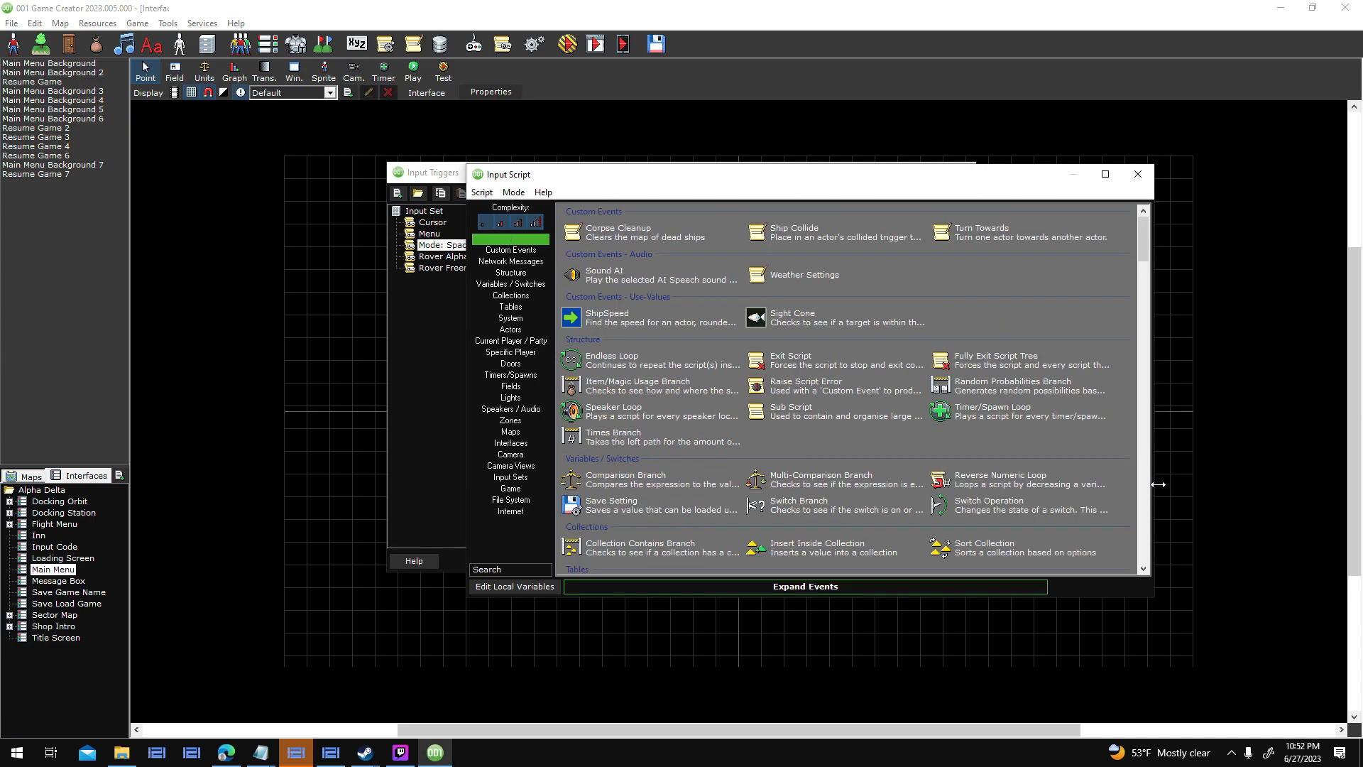
{"action": "type", "text": "ti"}
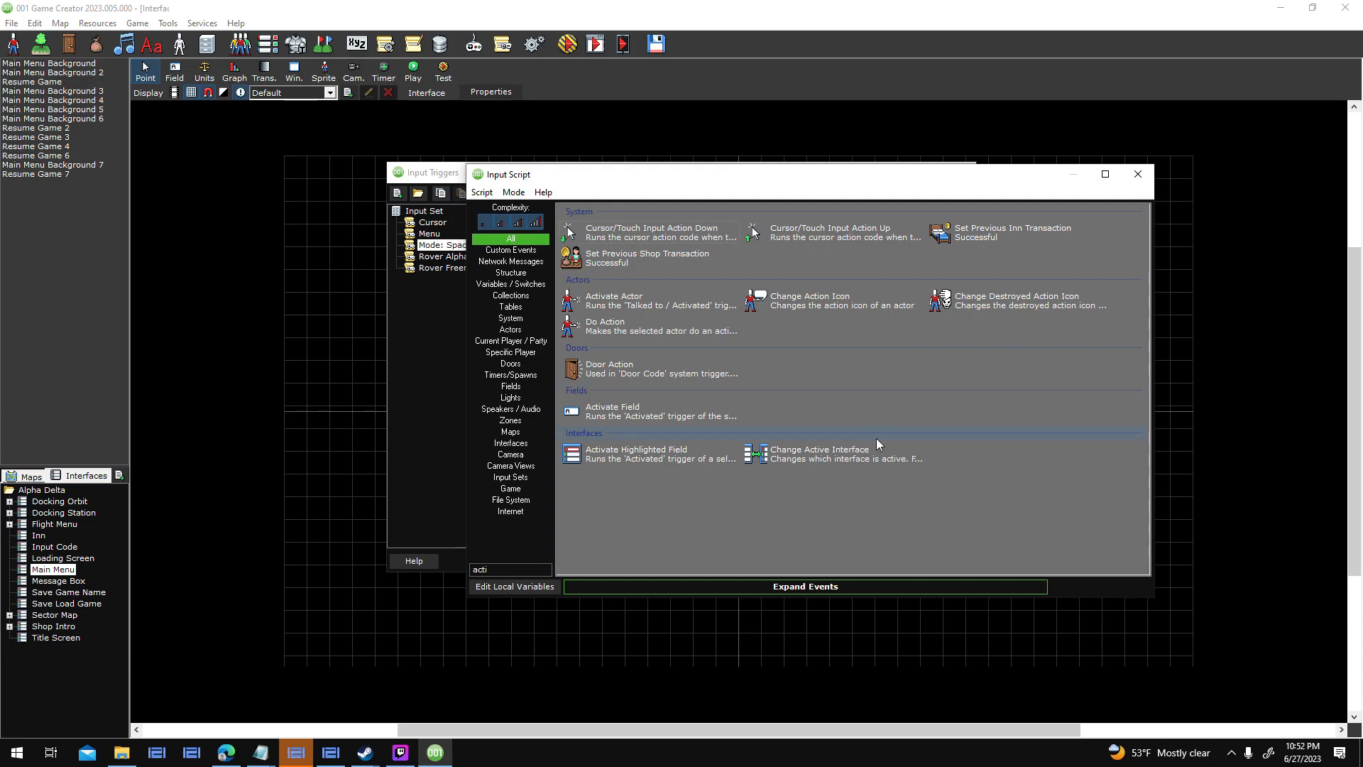
{"action": "double_click", "coordinate": [821, 462]}
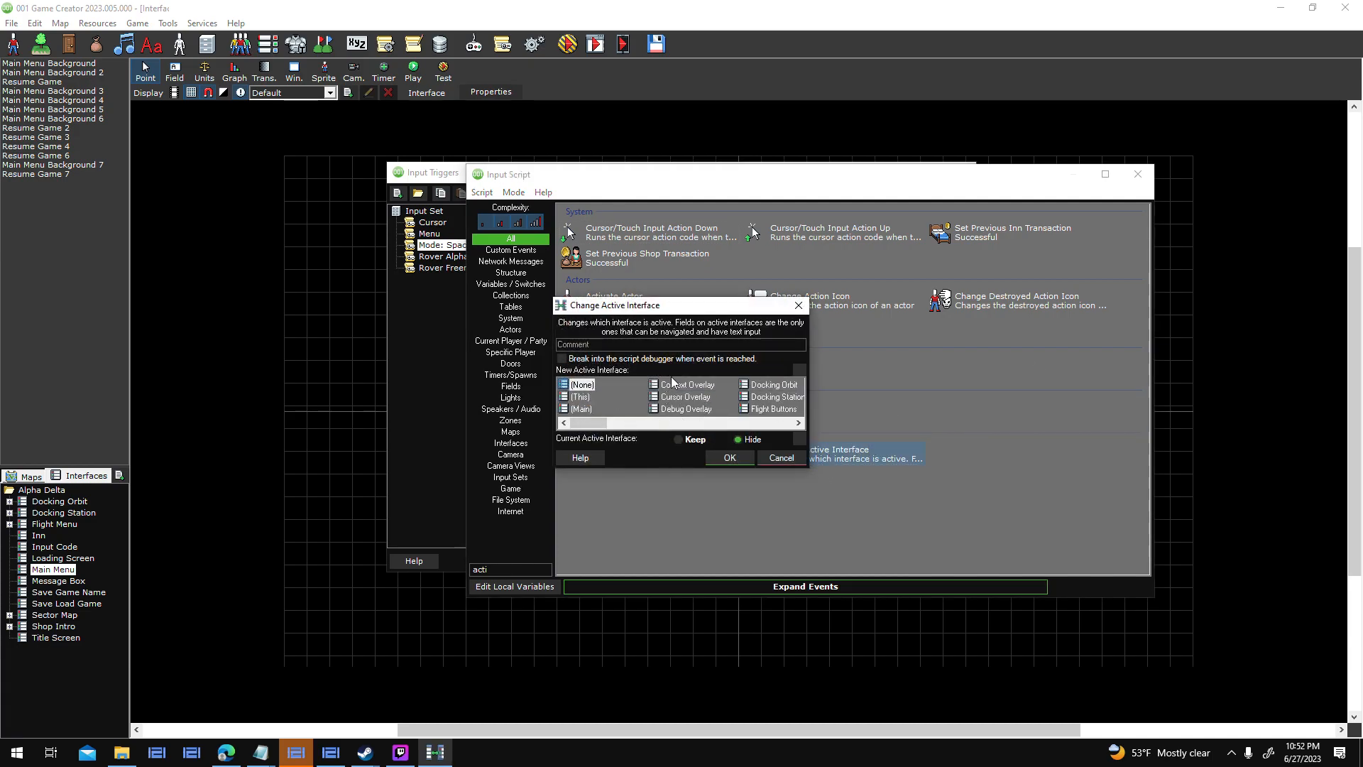
{"action": "left_click", "coordinate": [780, 458]}
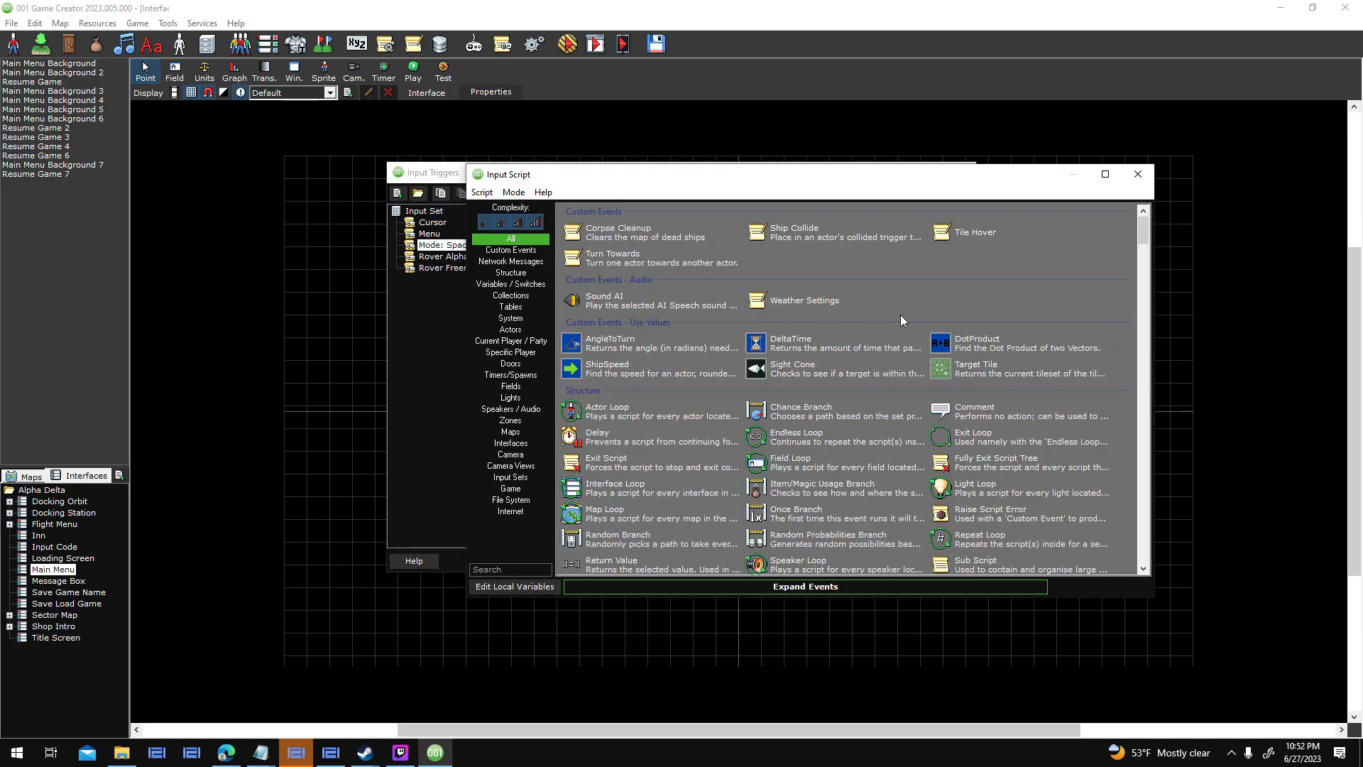
Add a Show/Hide Interface event for (This) below Change Active Interface, with Turn On, Interaction Overlay and Bring to Front Yes.
{"action": "type", "text": "show"}
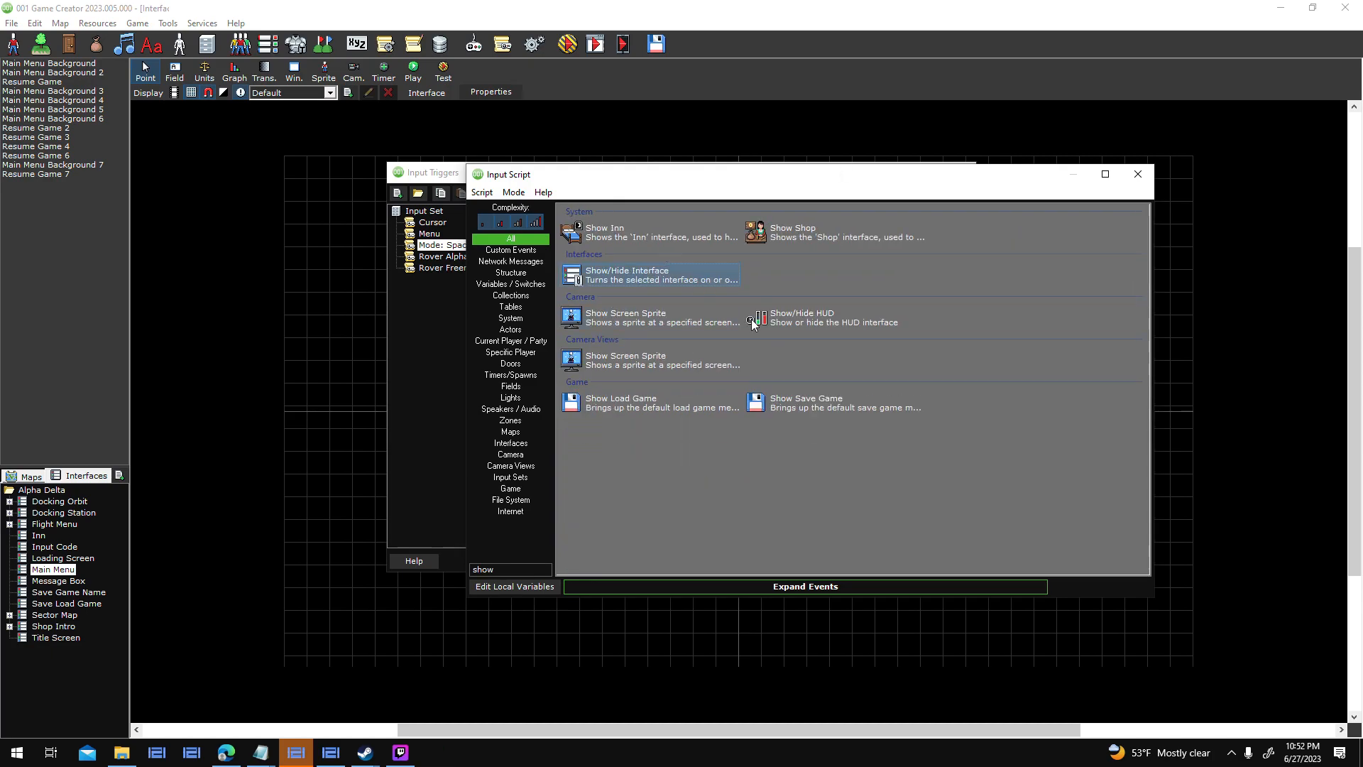
{"action": "left_click", "coordinate": [752, 423]}
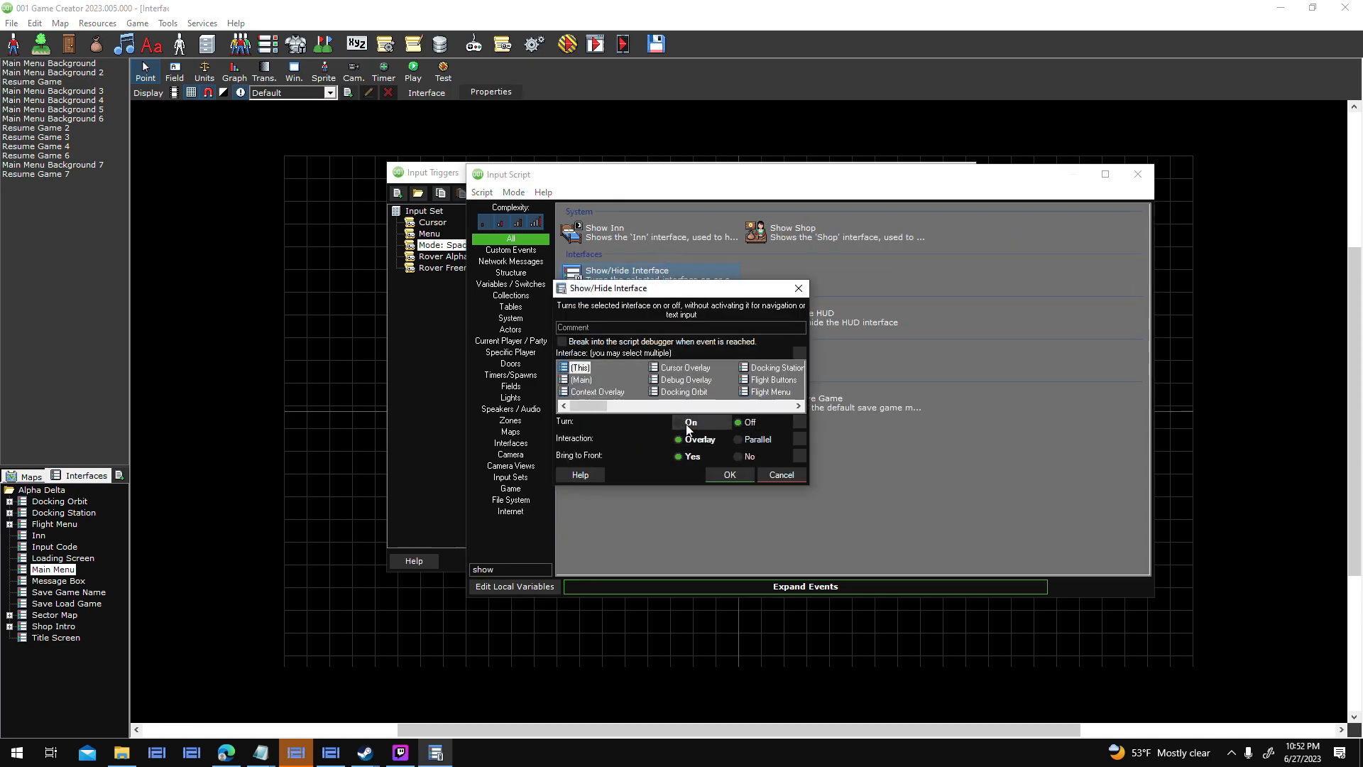
{"action": "left_click", "coordinate": [728, 424]}
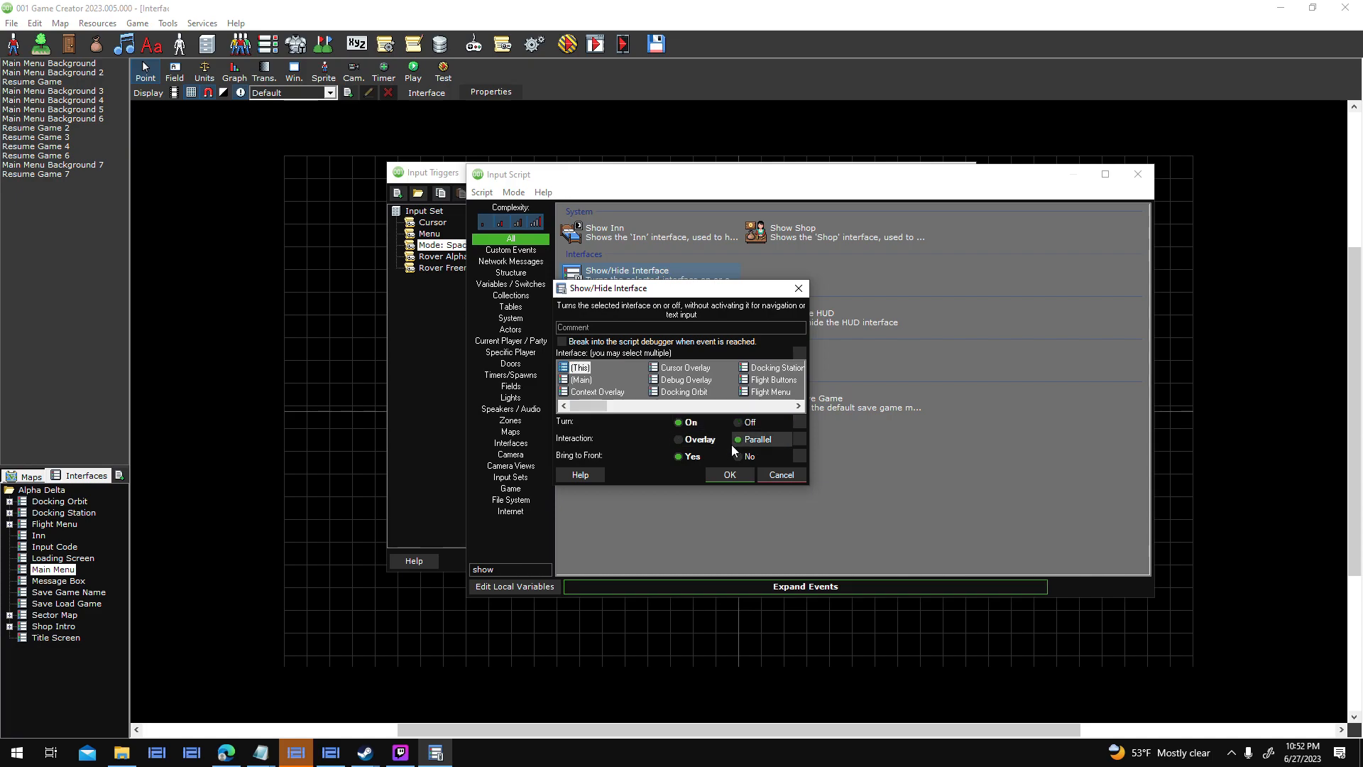
{"action": "left_click", "coordinate": [738, 458]}
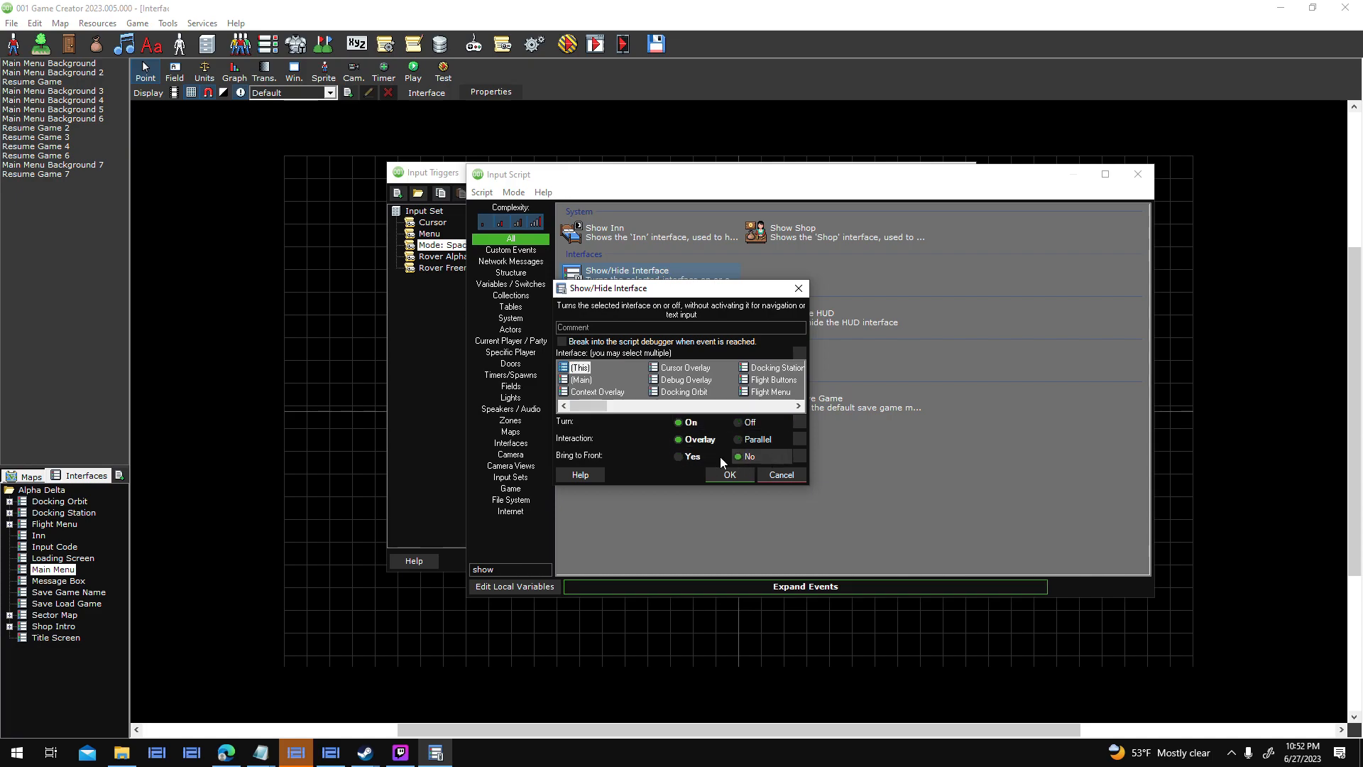
{"action": "left_click", "coordinate": [708, 455]}
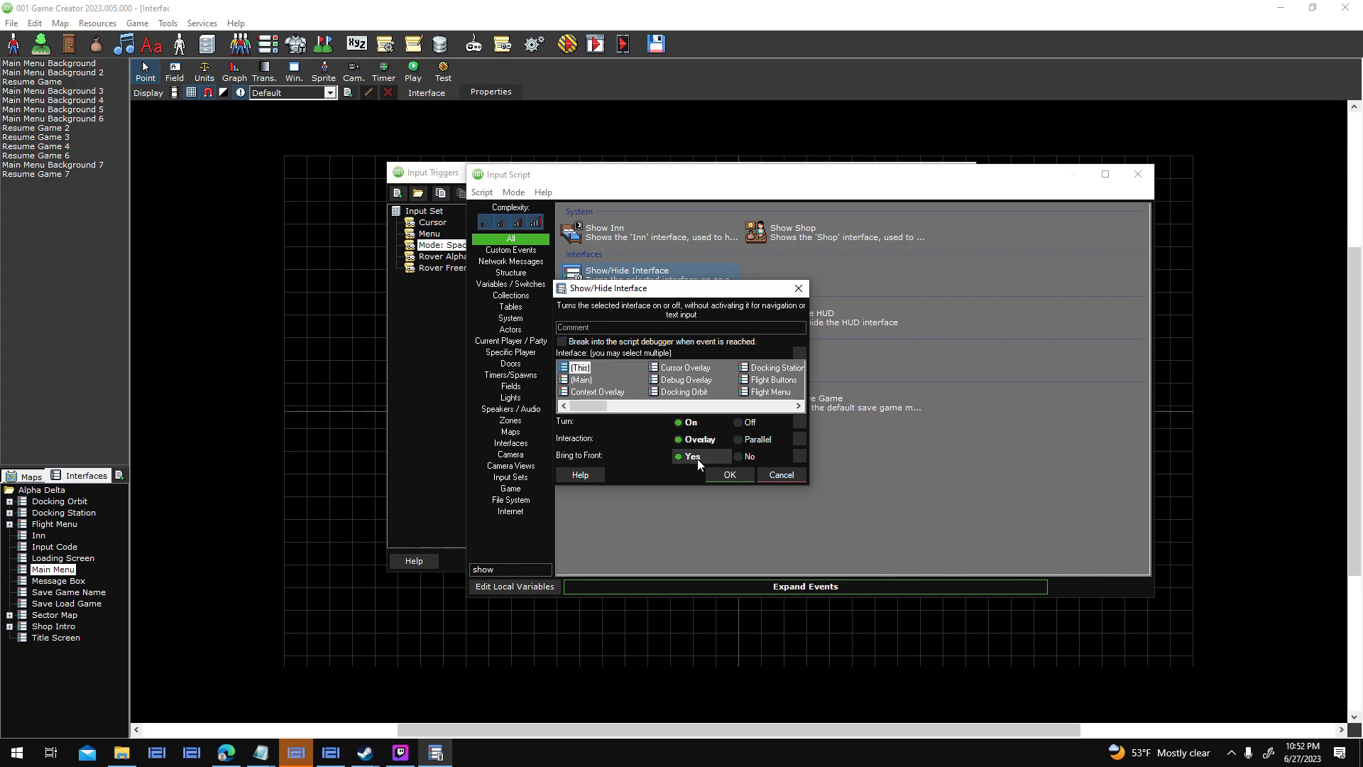
{"action": "left_click", "coordinate": [731, 474]}
Try Bring to Front as No in the new Show/Hide Interface event and switch it back to Yes.
{"action": "double_click", "coordinate": [690, 420]}
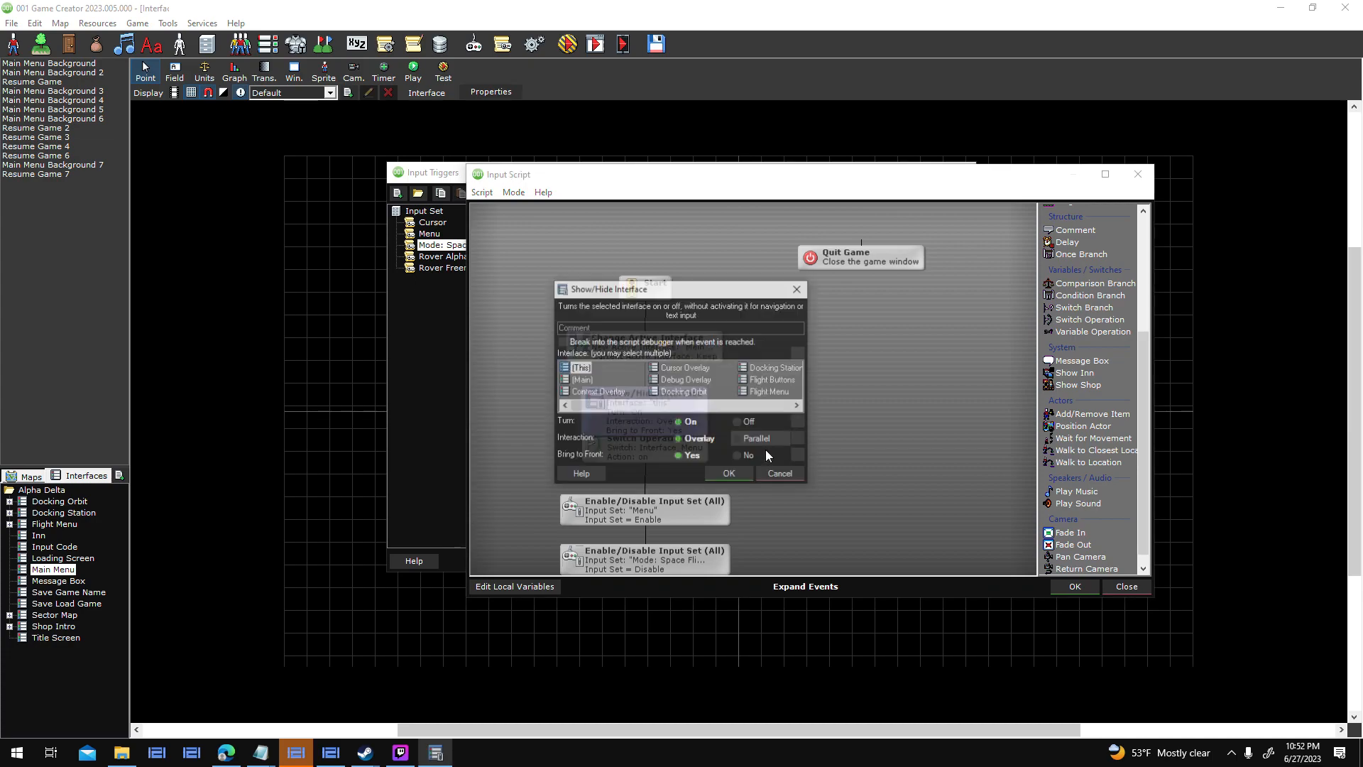
{"action": "left_click", "coordinate": [754, 454]}
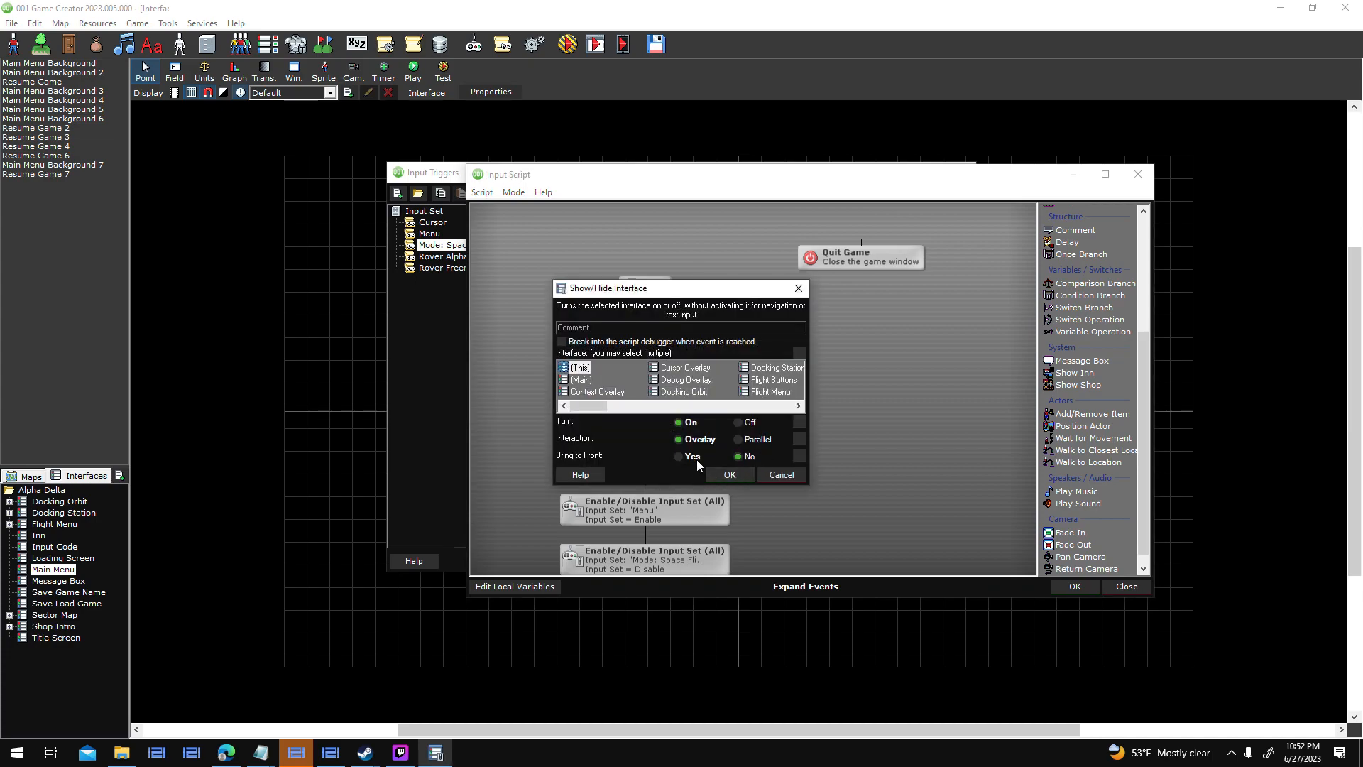
{"action": "left_click", "coordinate": [693, 457]}
{"action": "left_click", "coordinate": [731, 475]}
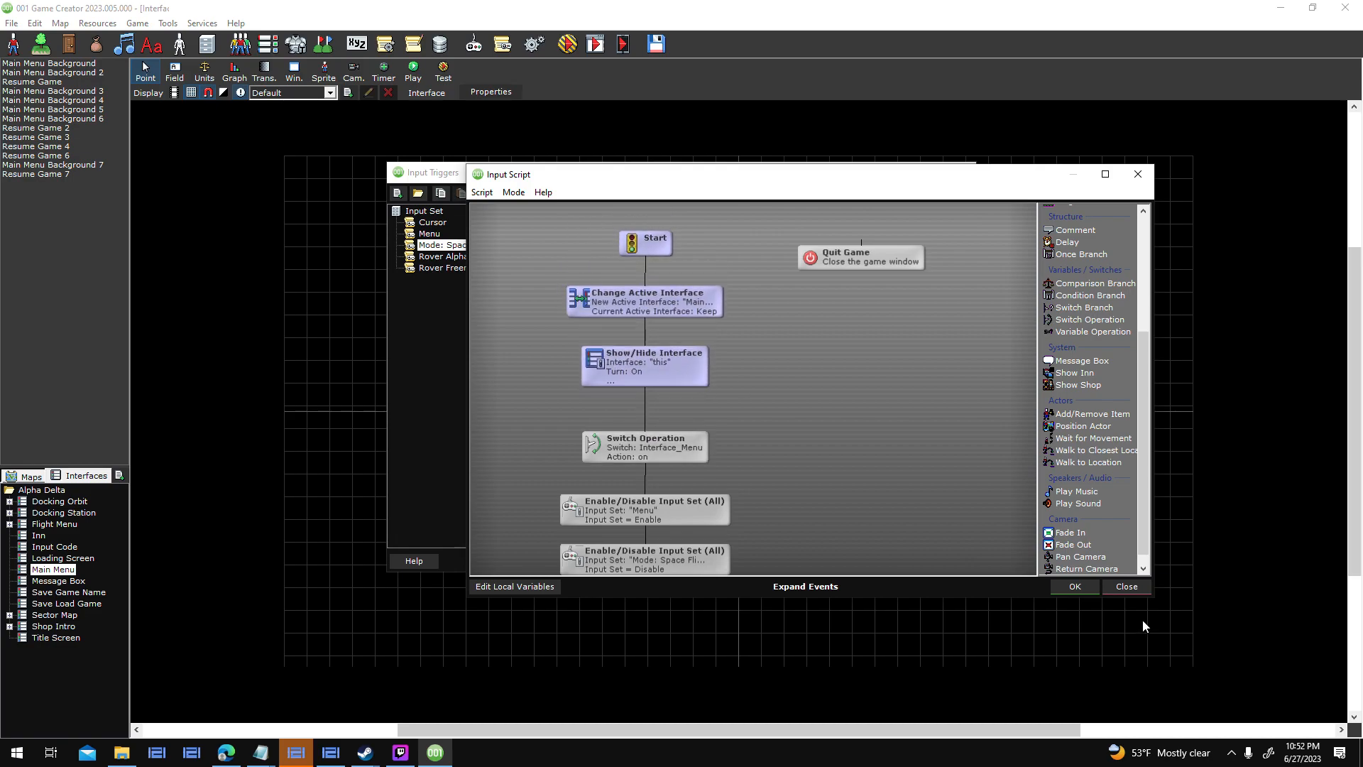
Accept the edited Esc script along with its control combination and the input trigger changes.
{"action": "left_click", "coordinate": [1074, 587]}
{"action": "left_click", "coordinate": [660, 444]}
{"action": "left_click", "coordinate": [884, 559]}
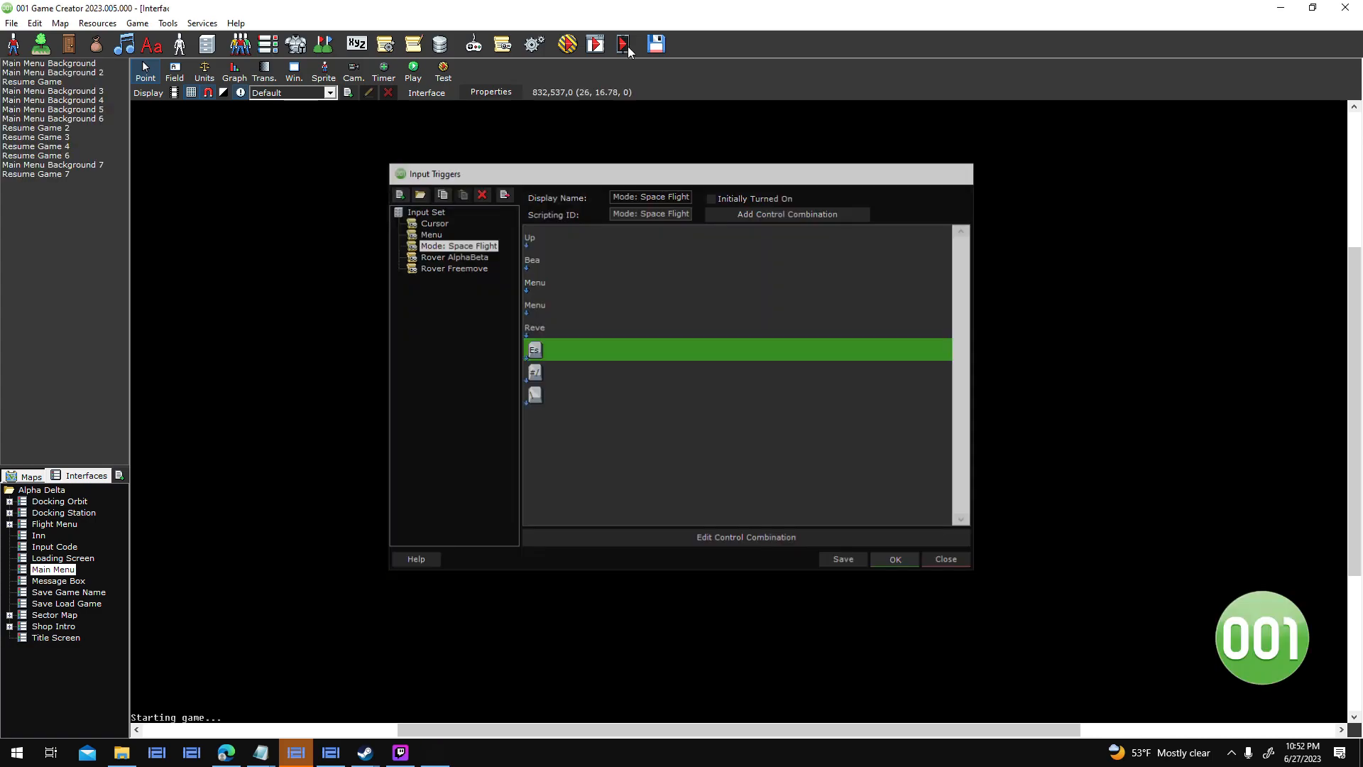
Test-run the game, start a new game, bring up the Main Menu in flight, and quit from the script debugger.
{"action": "left_click", "coordinate": [568, 44]}
{"action": "key", "text": "Return"}
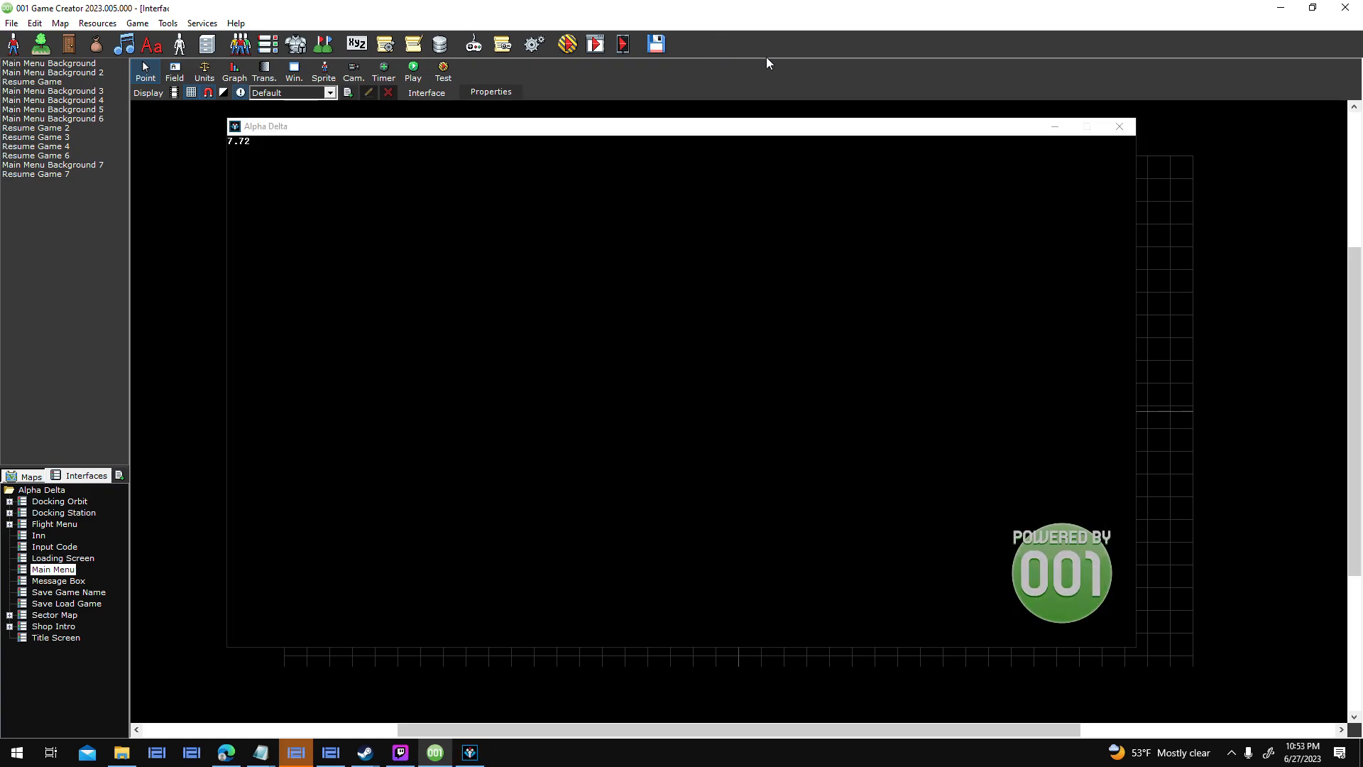
{"action": "left_click", "coordinate": [1005, 152]}
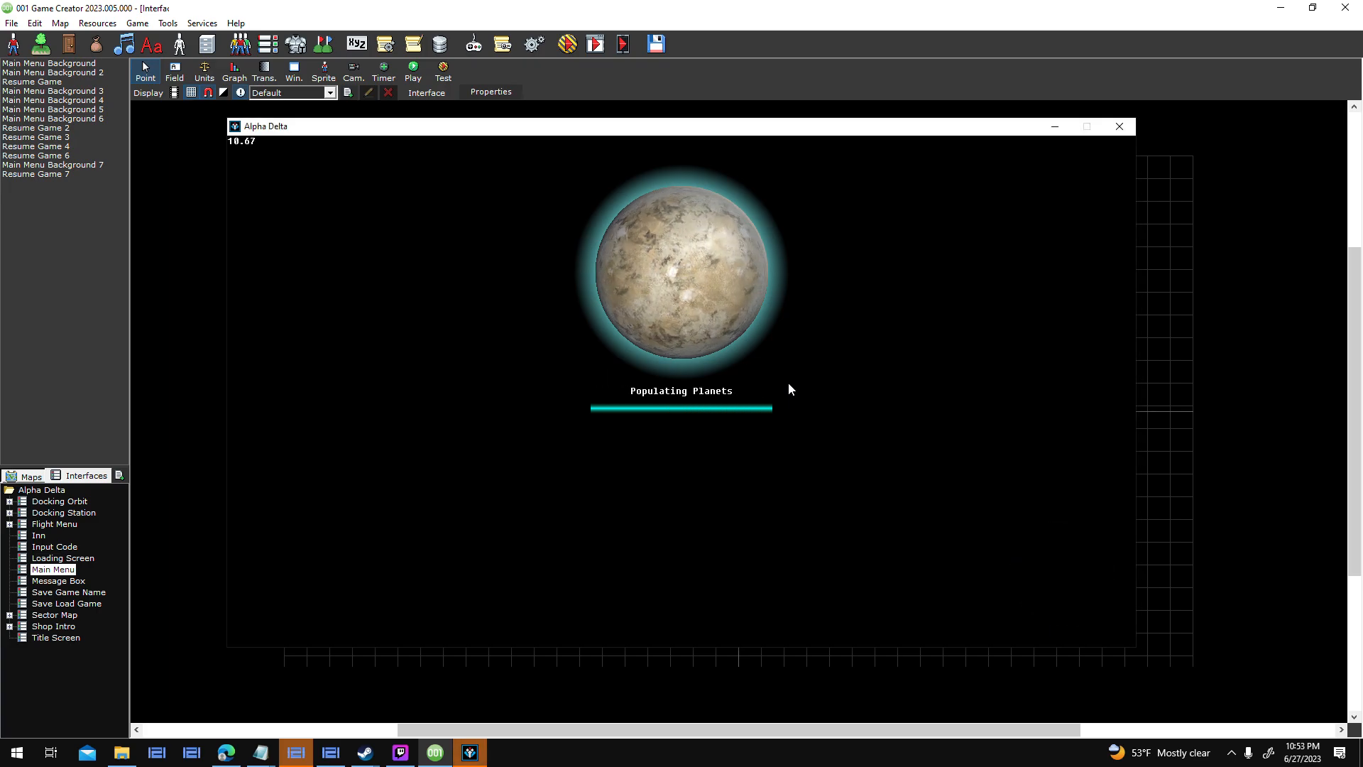
{"action": "key", "text": "Return"}
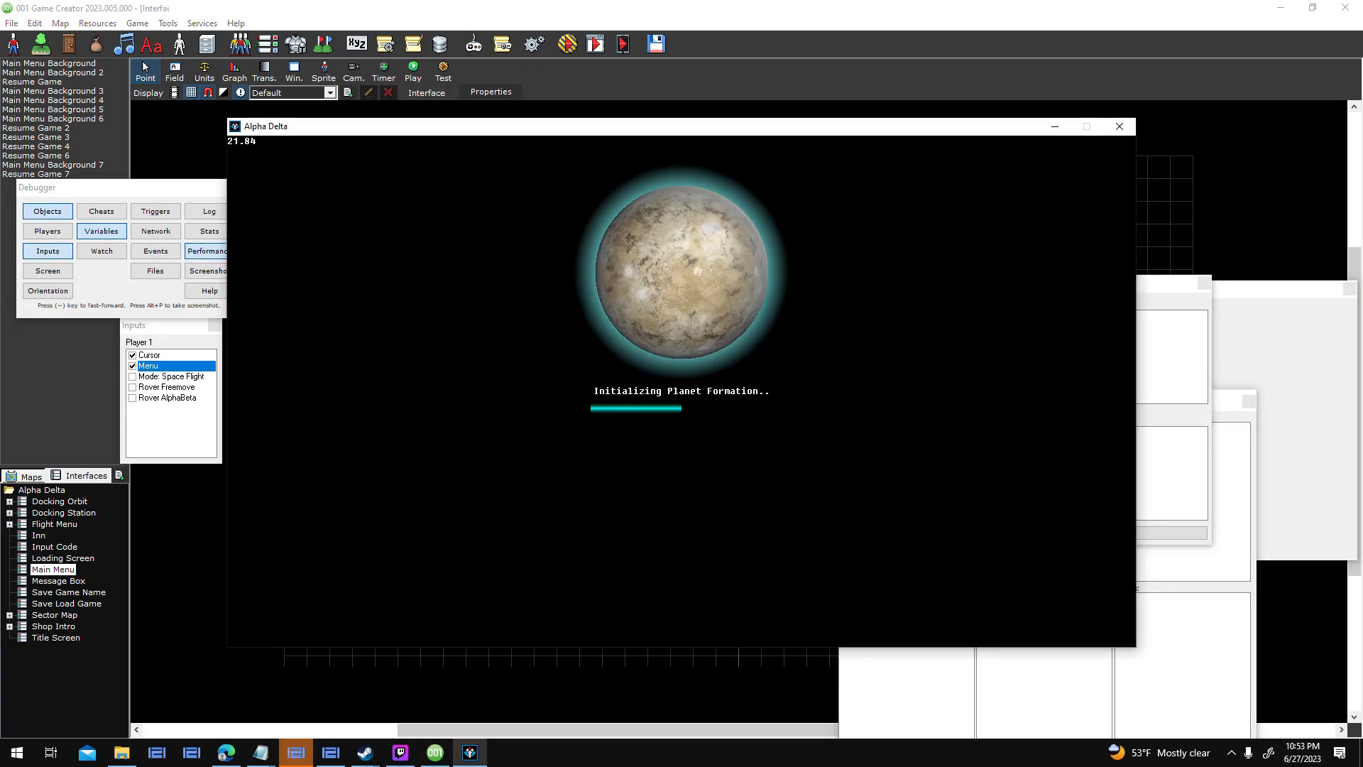
{"action": "key", "text": "Escape"}
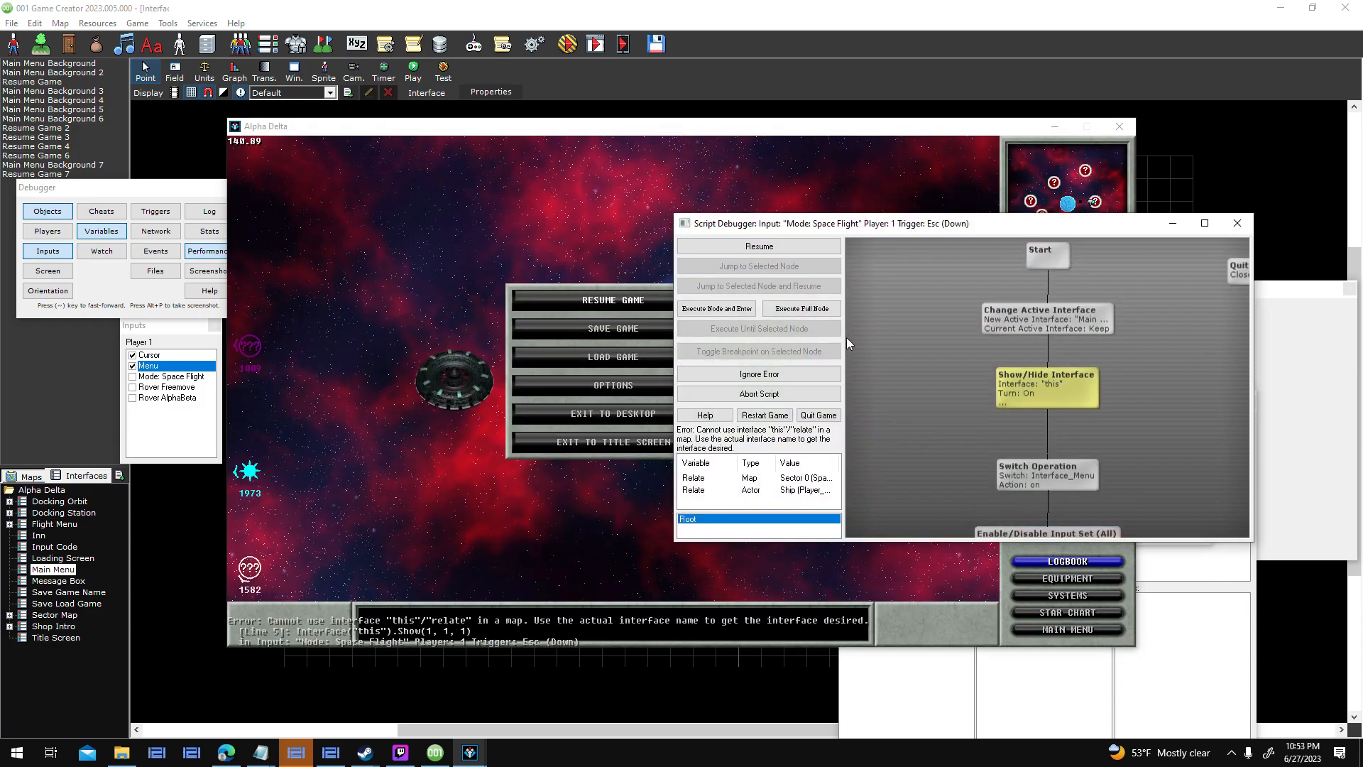
{"action": "left_click", "coordinate": [817, 415]}
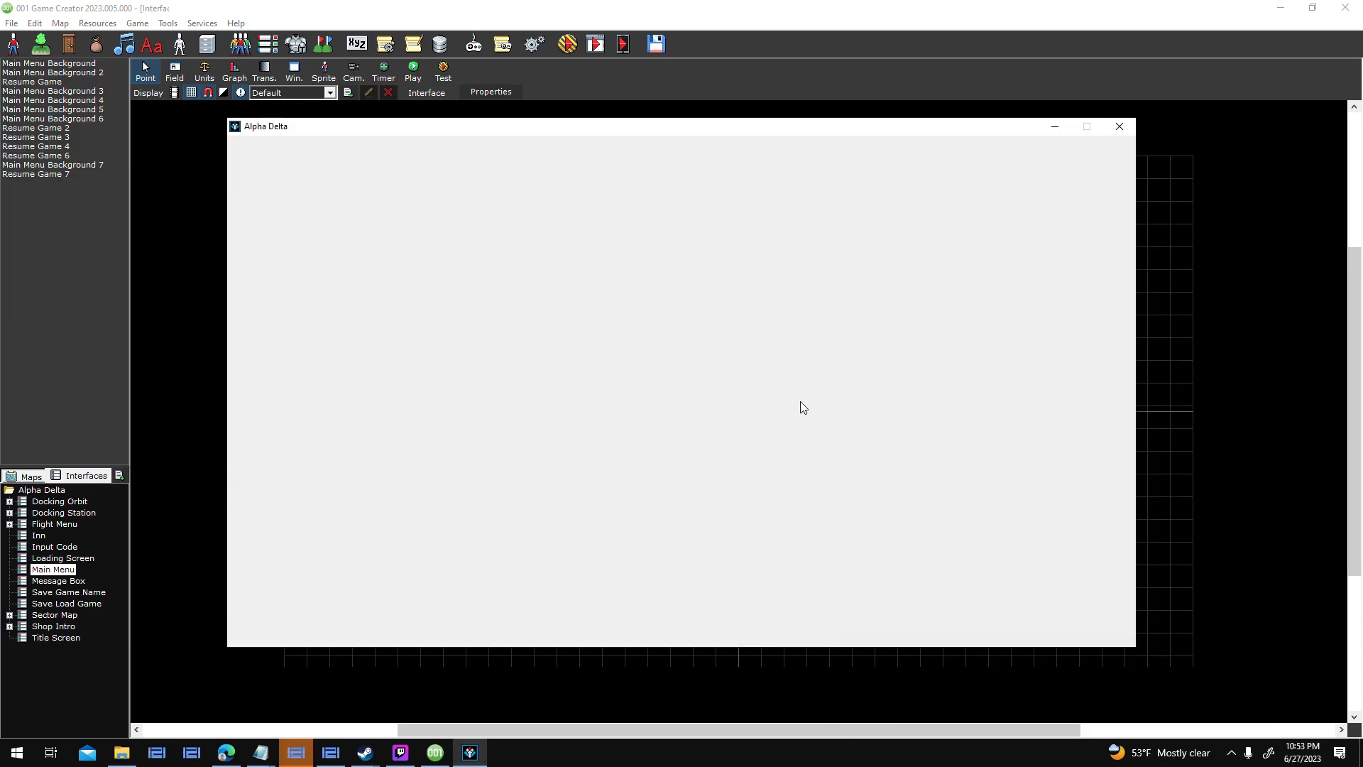
Open the script of the Esc control combination in the Mode: Space Flight input set.
{"action": "left_click", "coordinate": [499, 50]}
{"action": "left_click", "coordinate": [438, 245]}
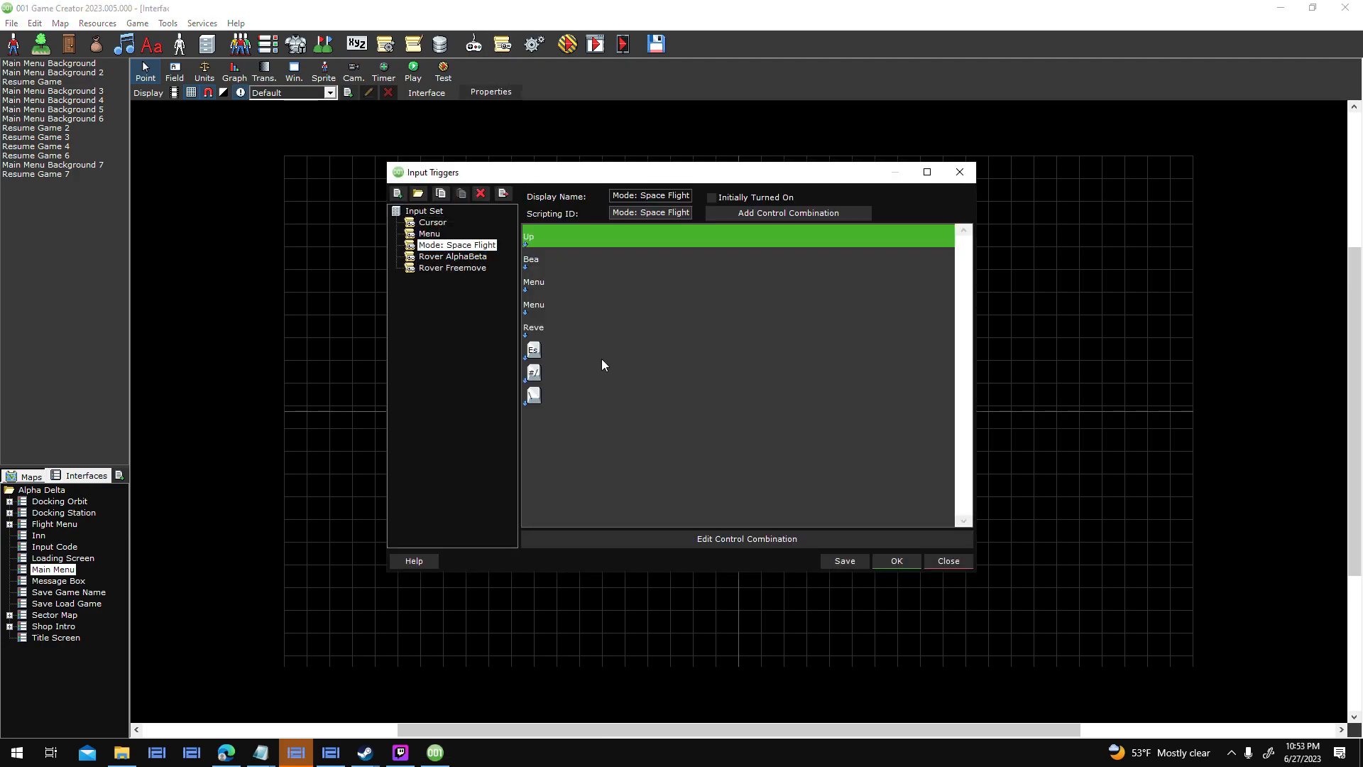
{"action": "double_click", "coordinate": [599, 403]}
{"action": "left_click", "coordinate": [718, 443]}
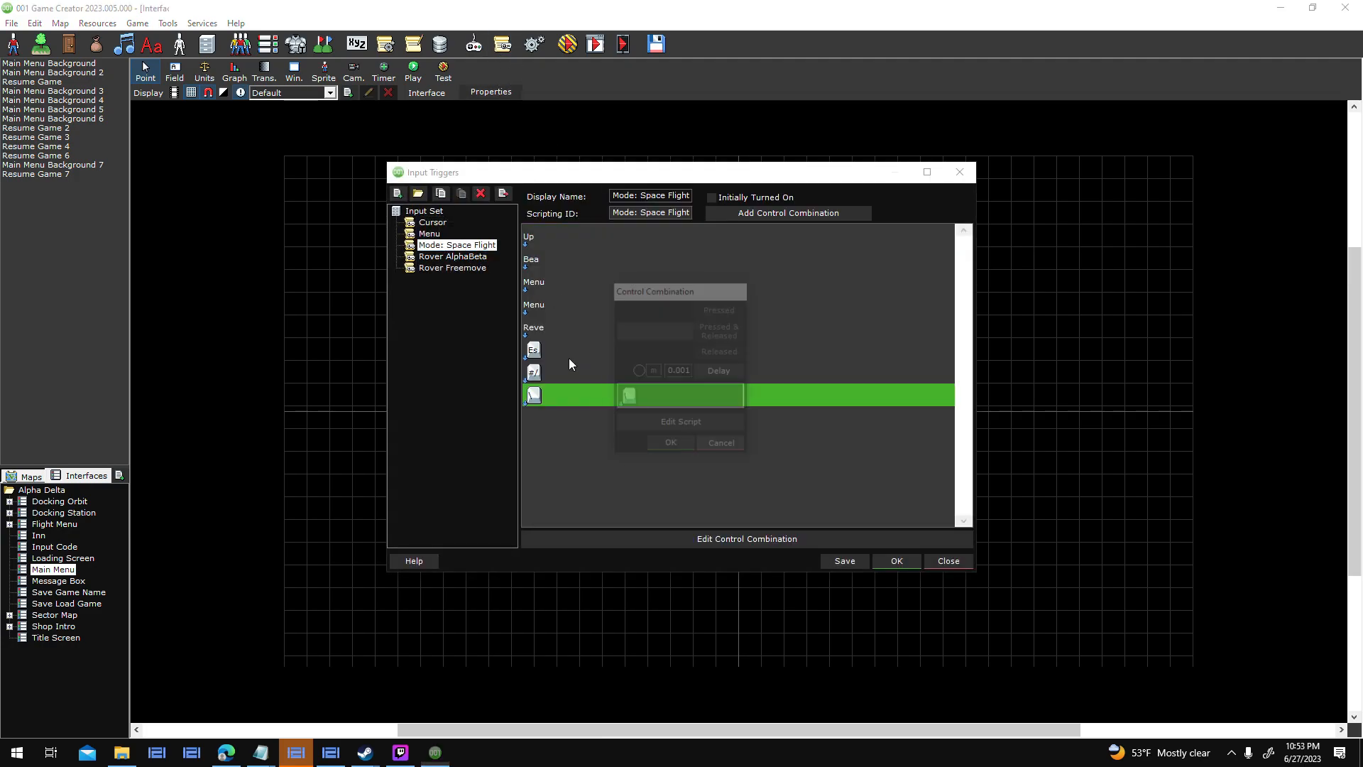
{"action": "double_click", "coordinate": [597, 355]}
{"action": "left_click", "coordinate": [682, 424]}
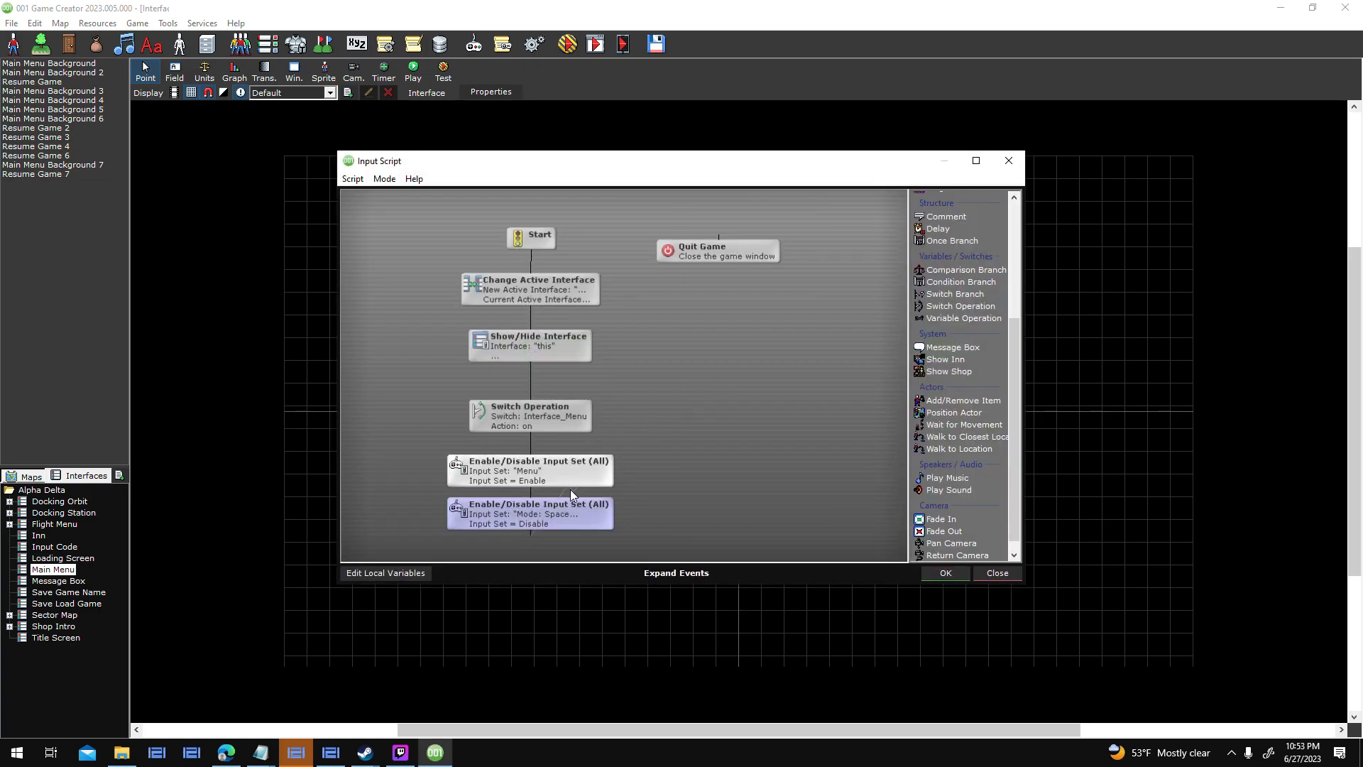
Set the Show/Hide Interface event's interface to Main Menu and accept the script and input trigger changes.
{"action": "left_click", "coordinate": [572, 349]}
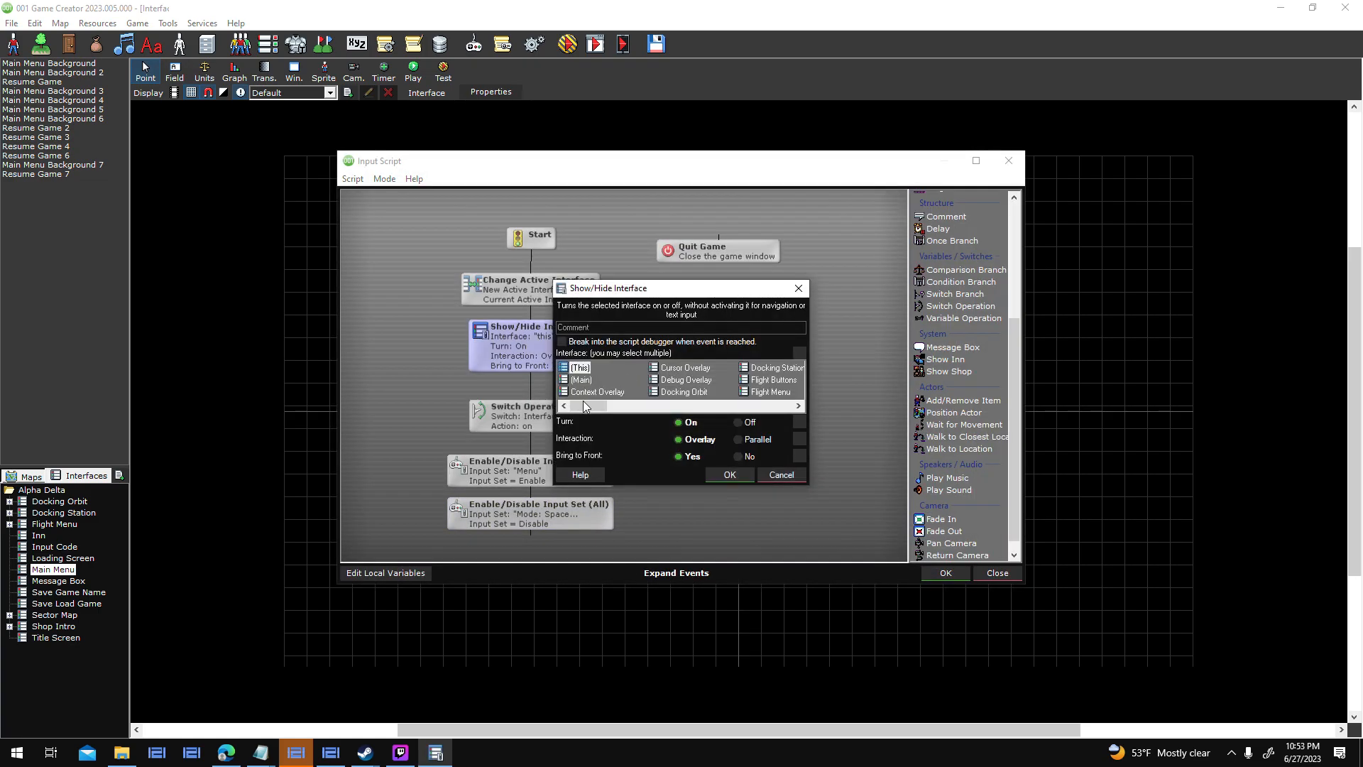
{"action": "left_click_drag", "start_coordinate": [601, 406], "coordinate": [645, 406]}
{"action": "left_click", "coordinate": [679, 392]}
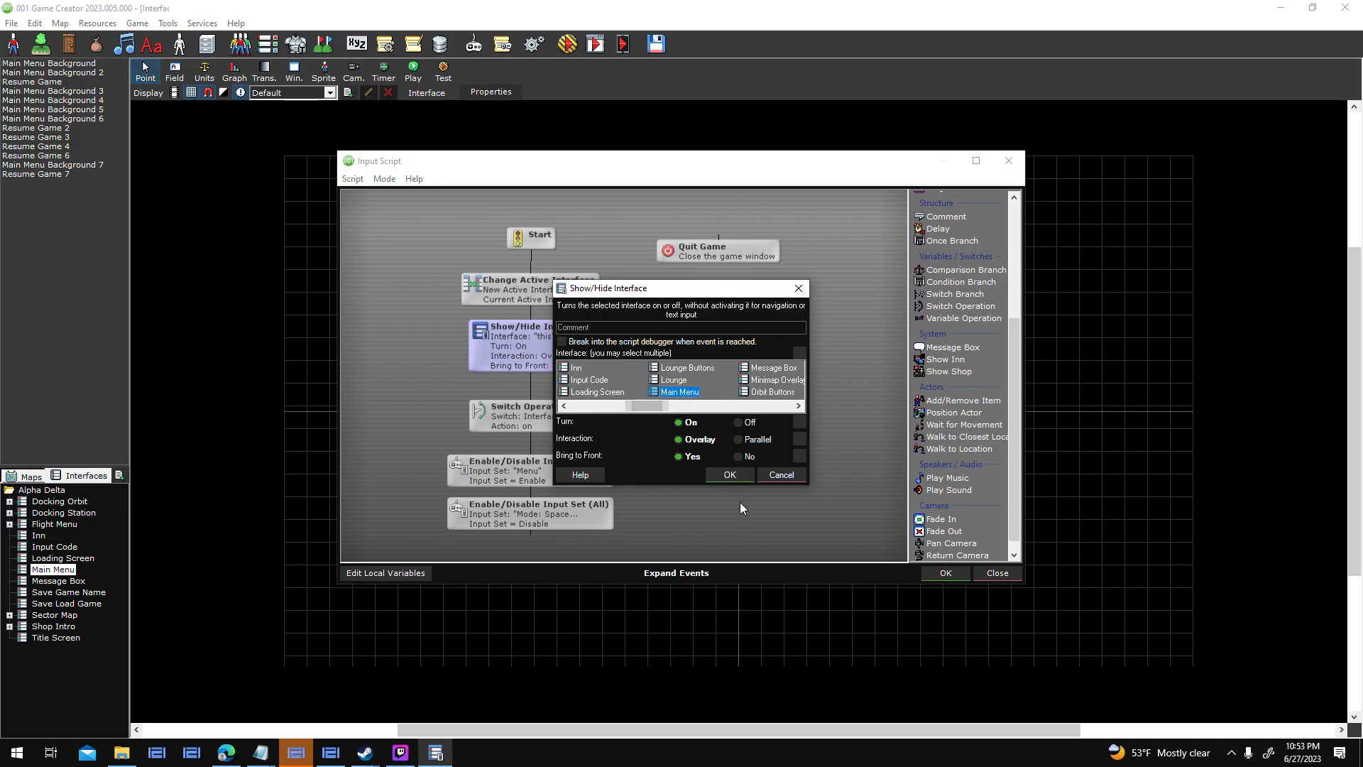
{"action": "left_click", "coordinate": [743, 476]}
{"action": "left_click", "coordinate": [950, 573]}
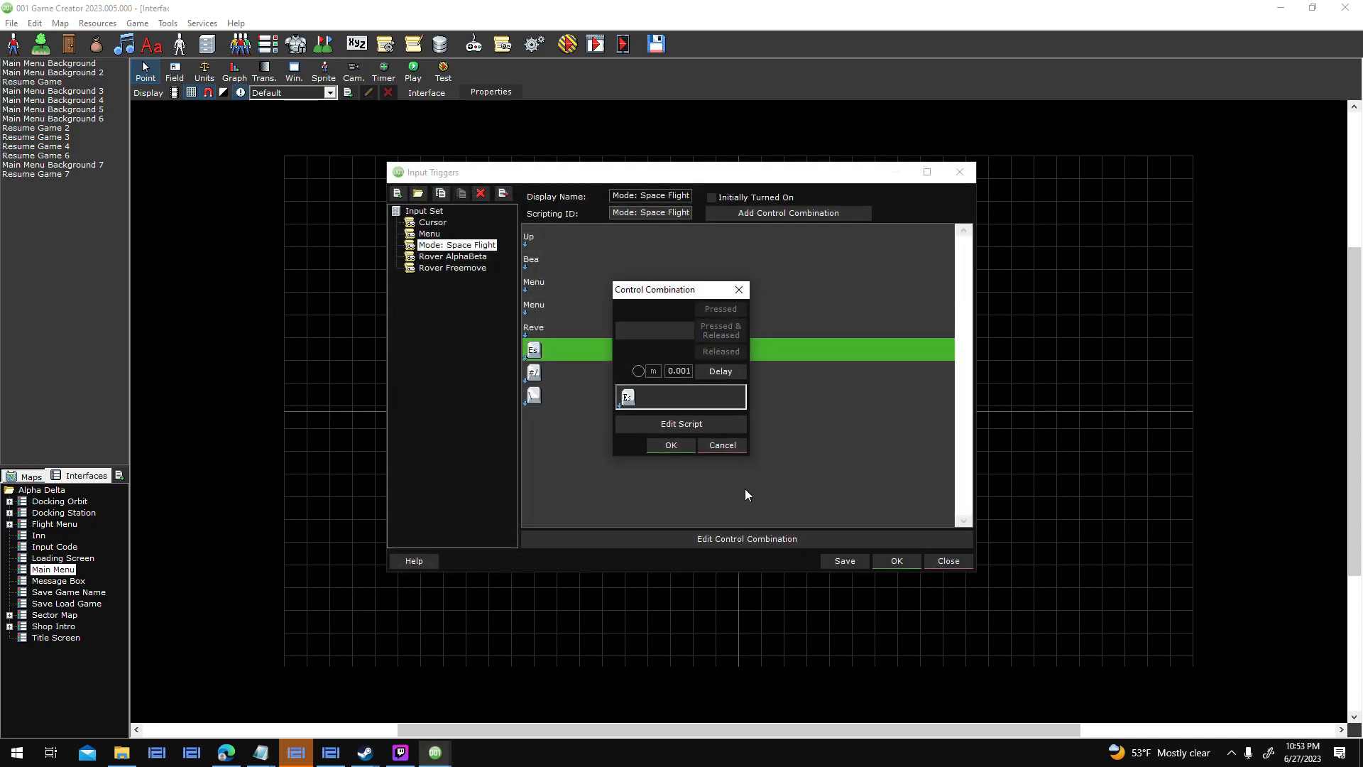
{"action": "left_click", "coordinate": [897, 561]}
Test-run the game, bring up the Main Menu in flight, move through its entries and dismiss it.
{"action": "left_click", "coordinate": [568, 45]}
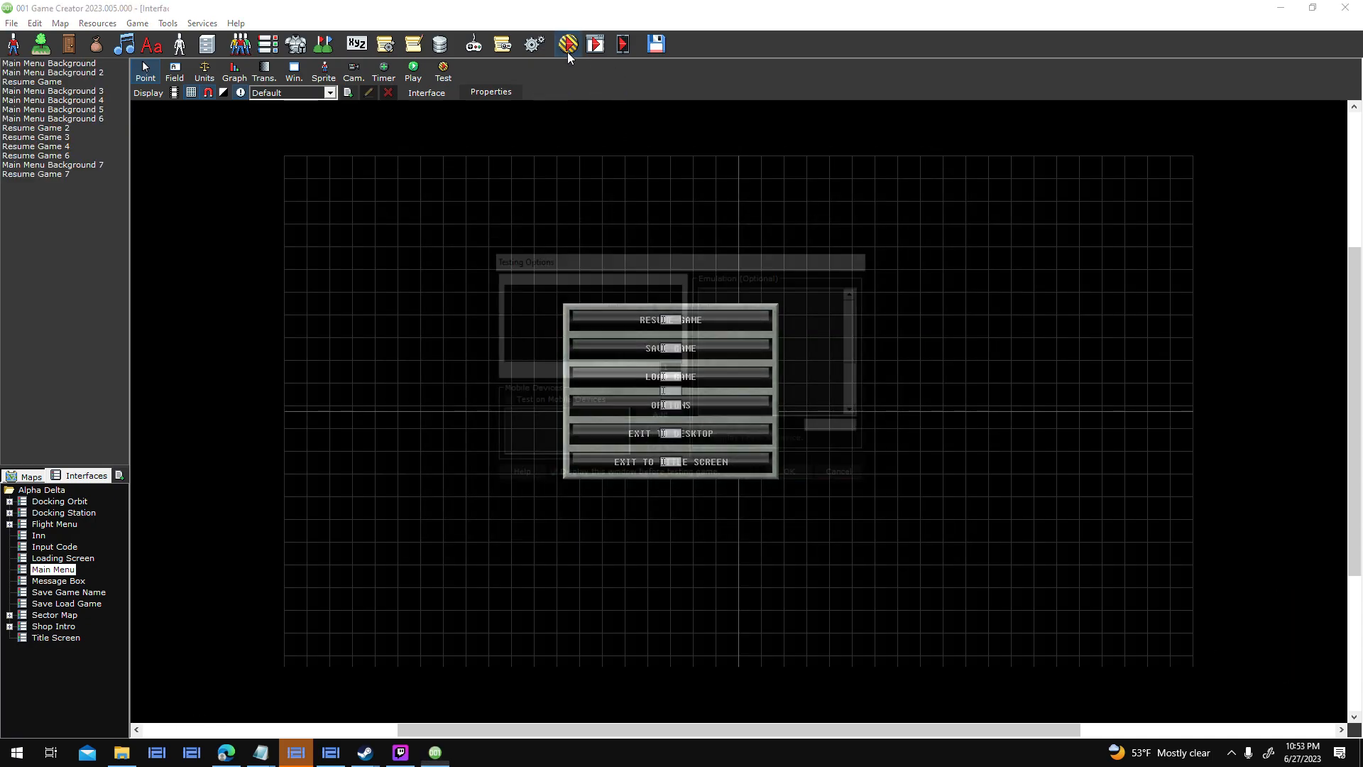
{"action": "key", "text": "Return"}
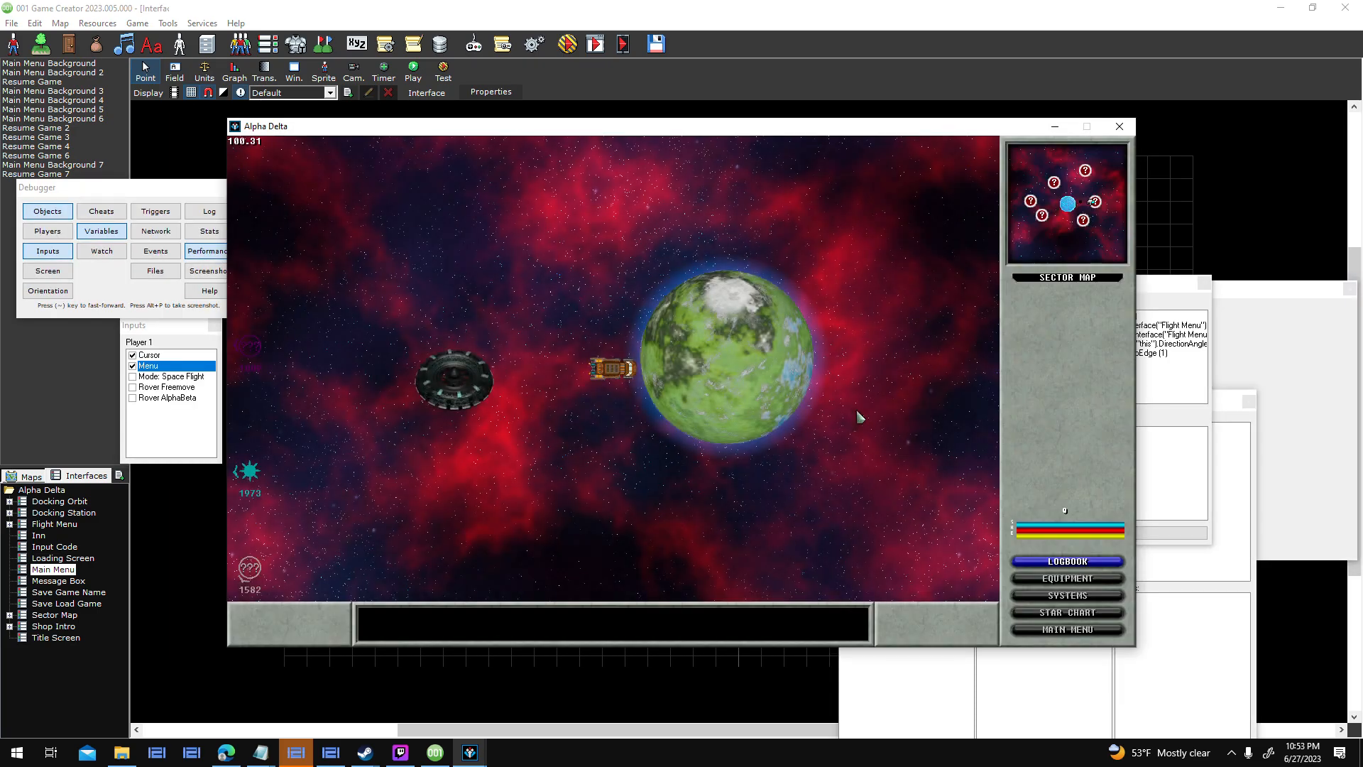
{"action": "key", "text": "Escape"}
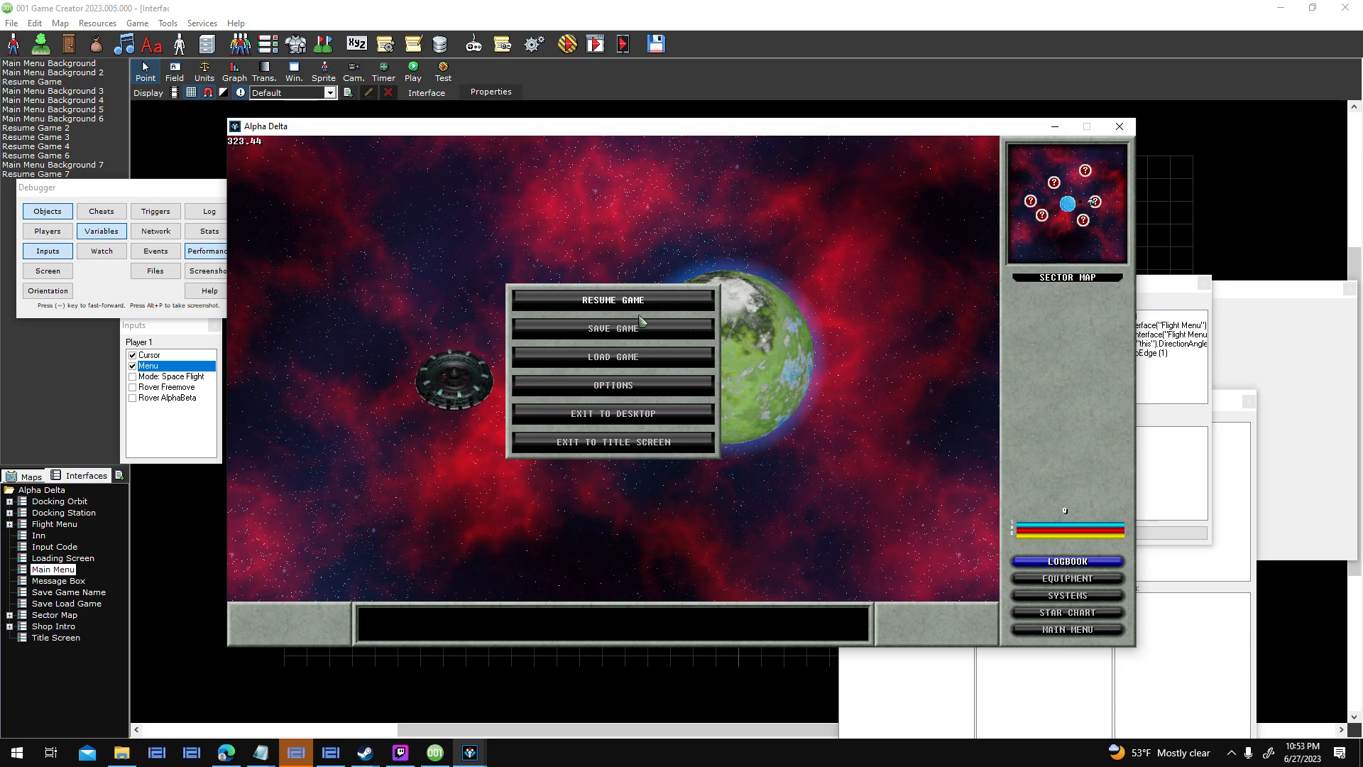
{"action": "key", "text": "Up"}
{"action": "key", "text": "Up"}
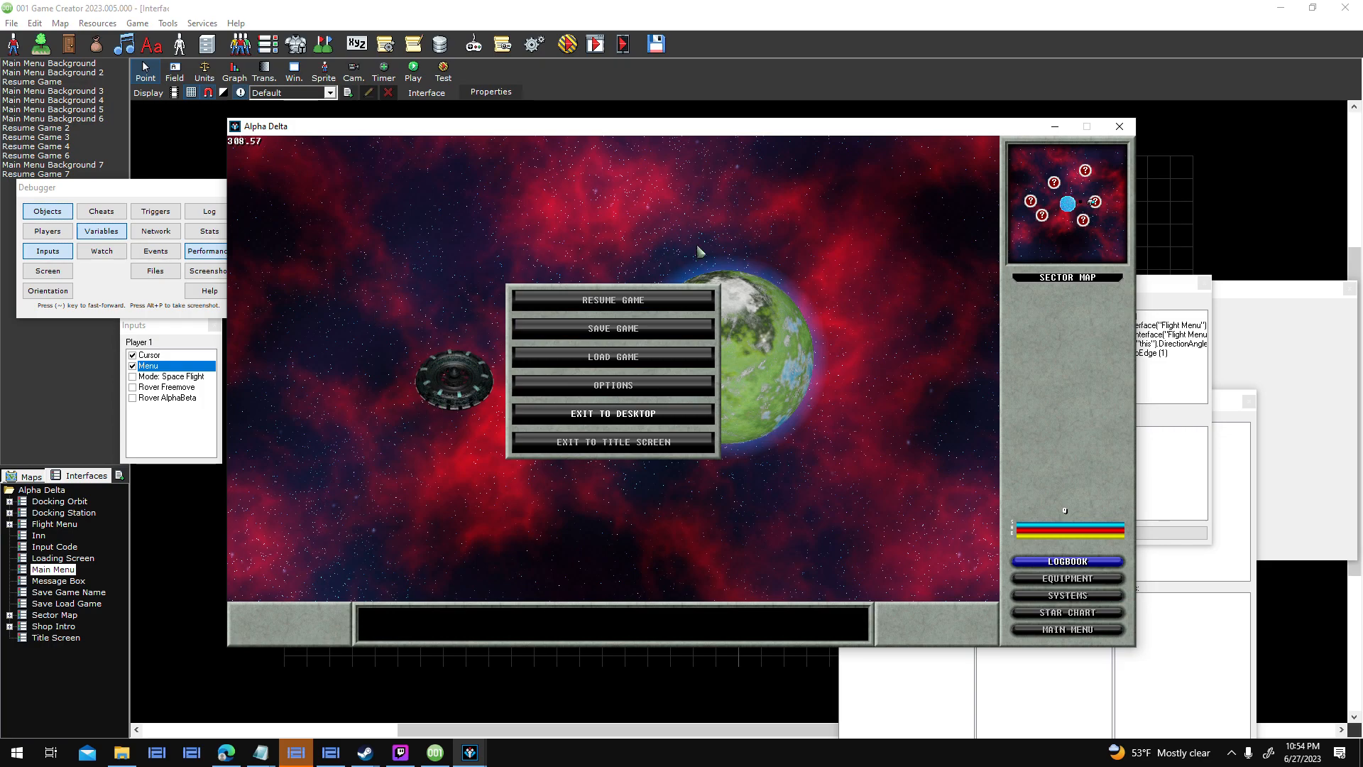
{"action": "key", "text": "Escape"}
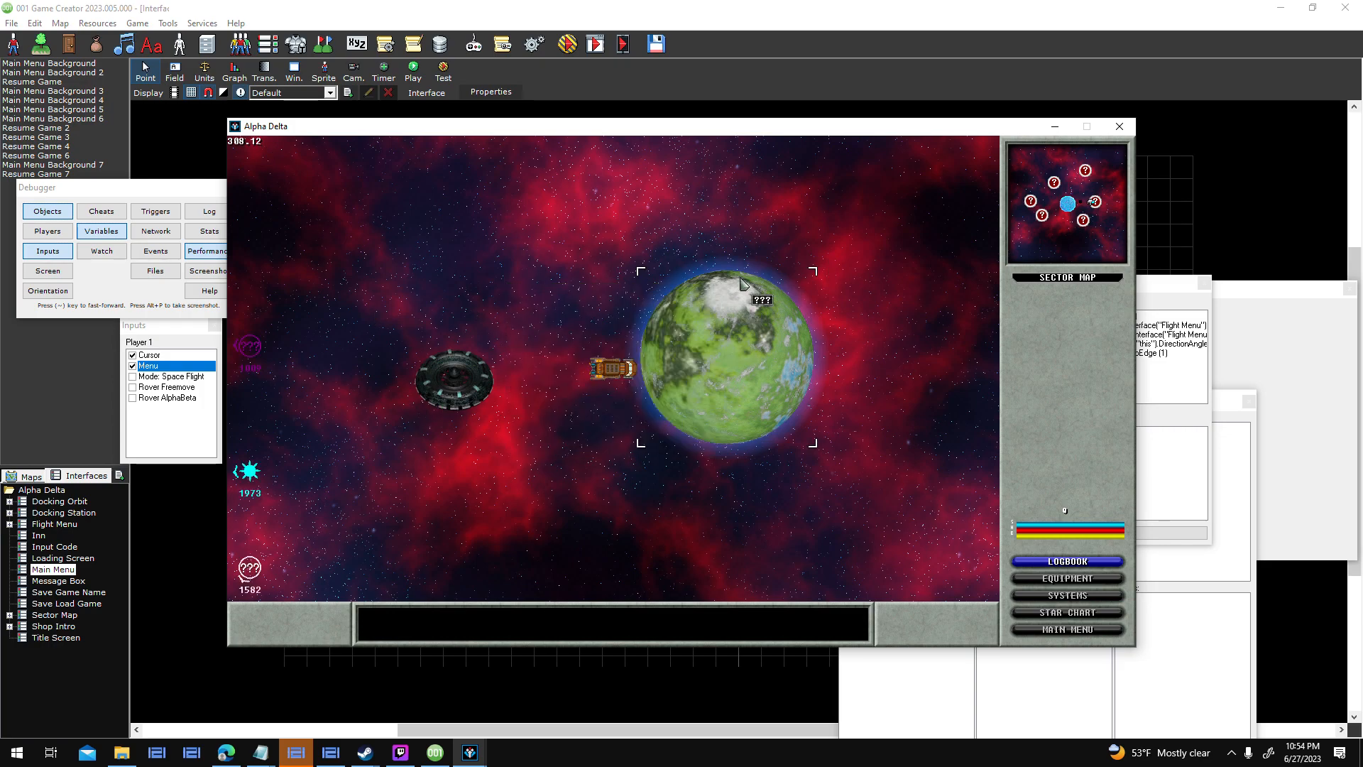
Test toggling the Main Menu with the green planet targeted, ending with Exit to Title Screen and closing the game.
{"action": "left_click", "coordinate": [500, 376]}
{"action": "left_click", "coordinate": [708, 357]}
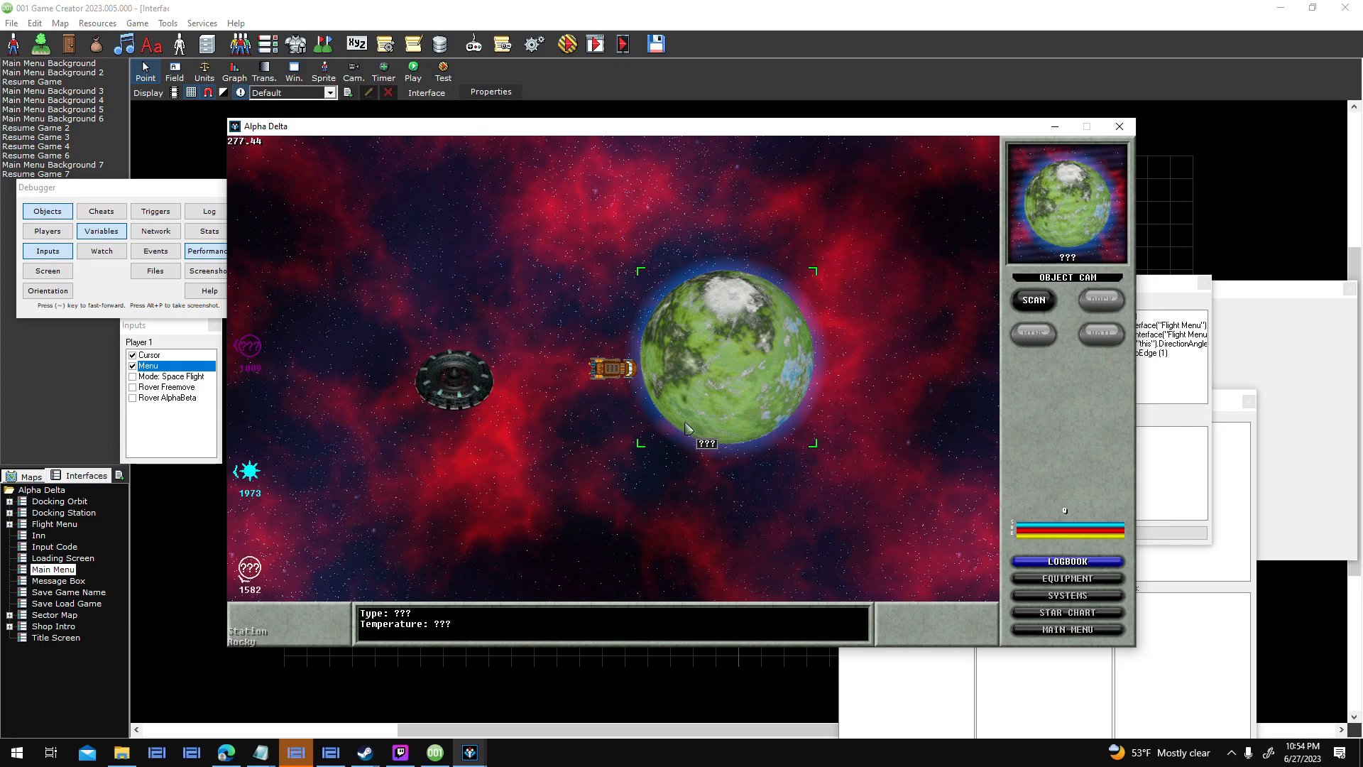
{"action": "key", "text": "Escape"}
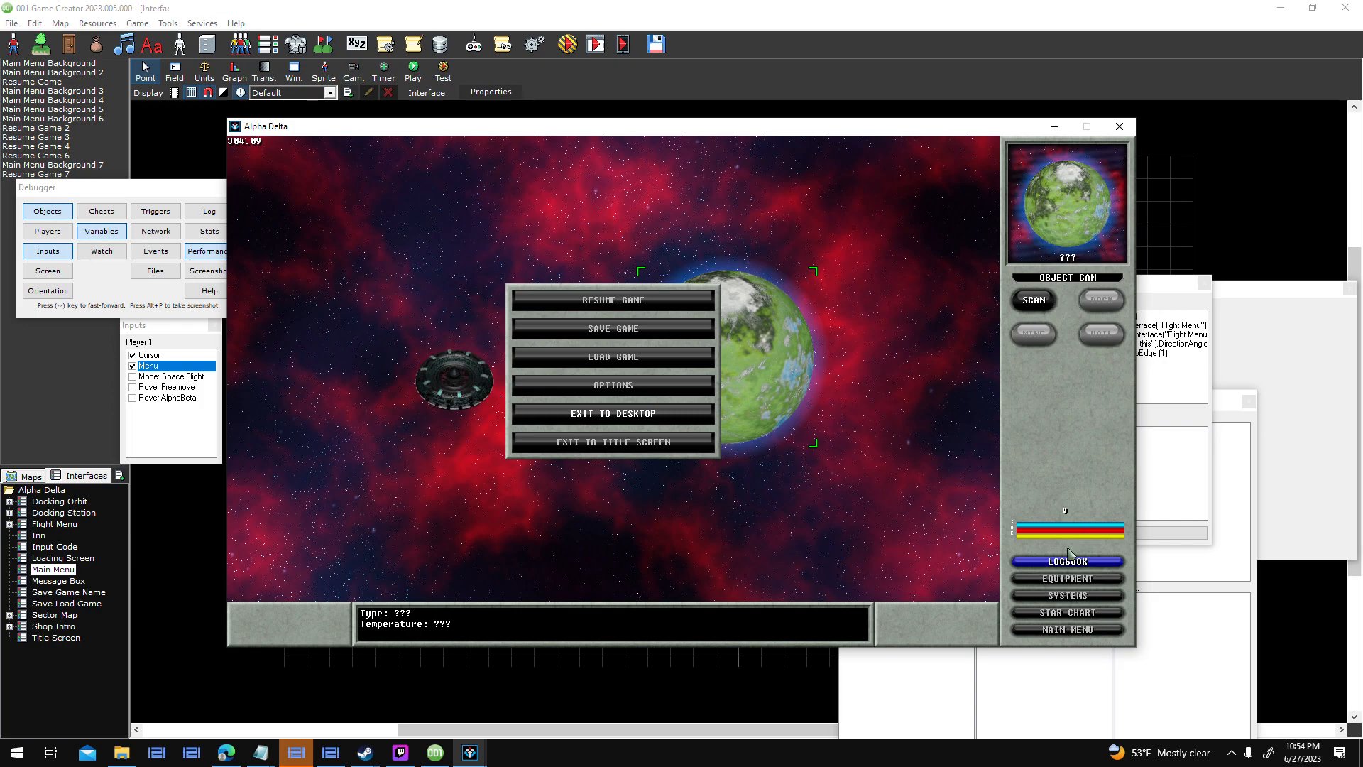
{"action": "key", "text": "Escape"}
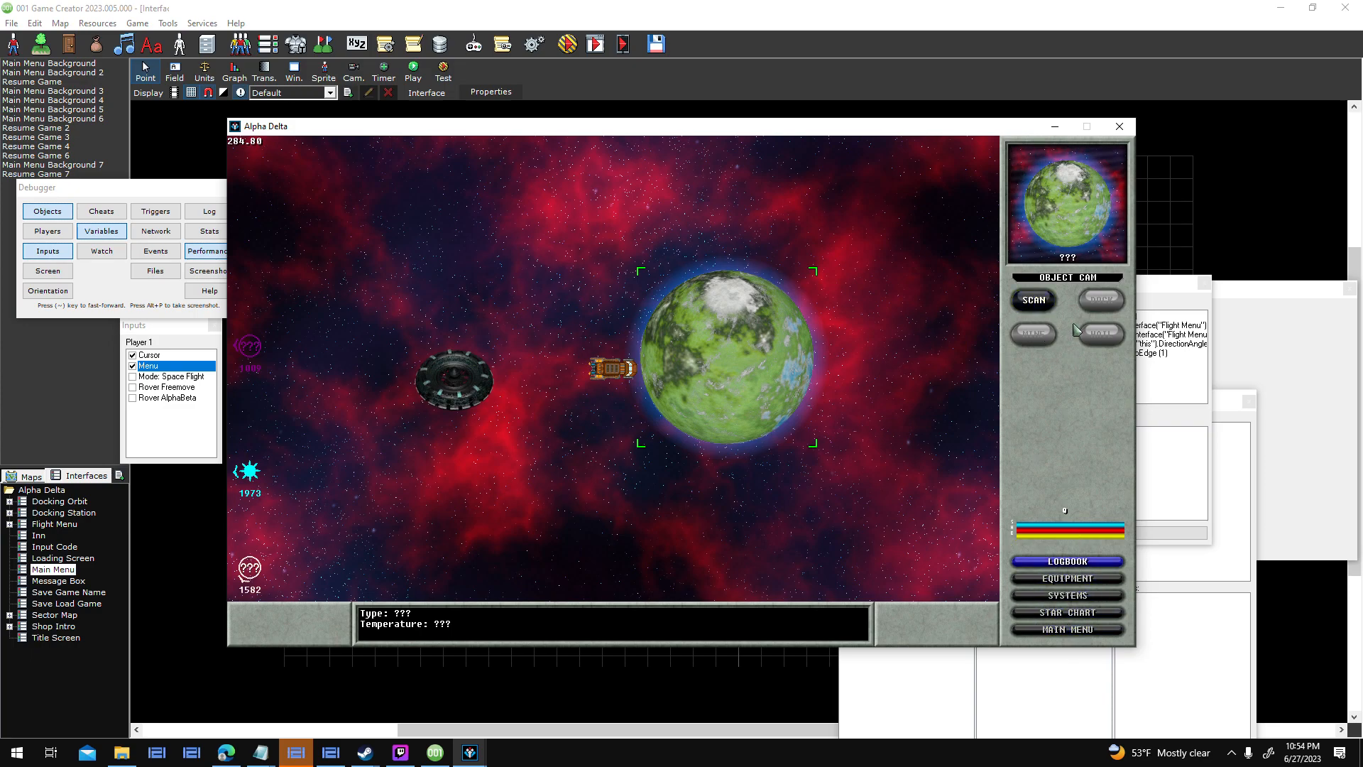
{"action": "key", "text": "Escape"}
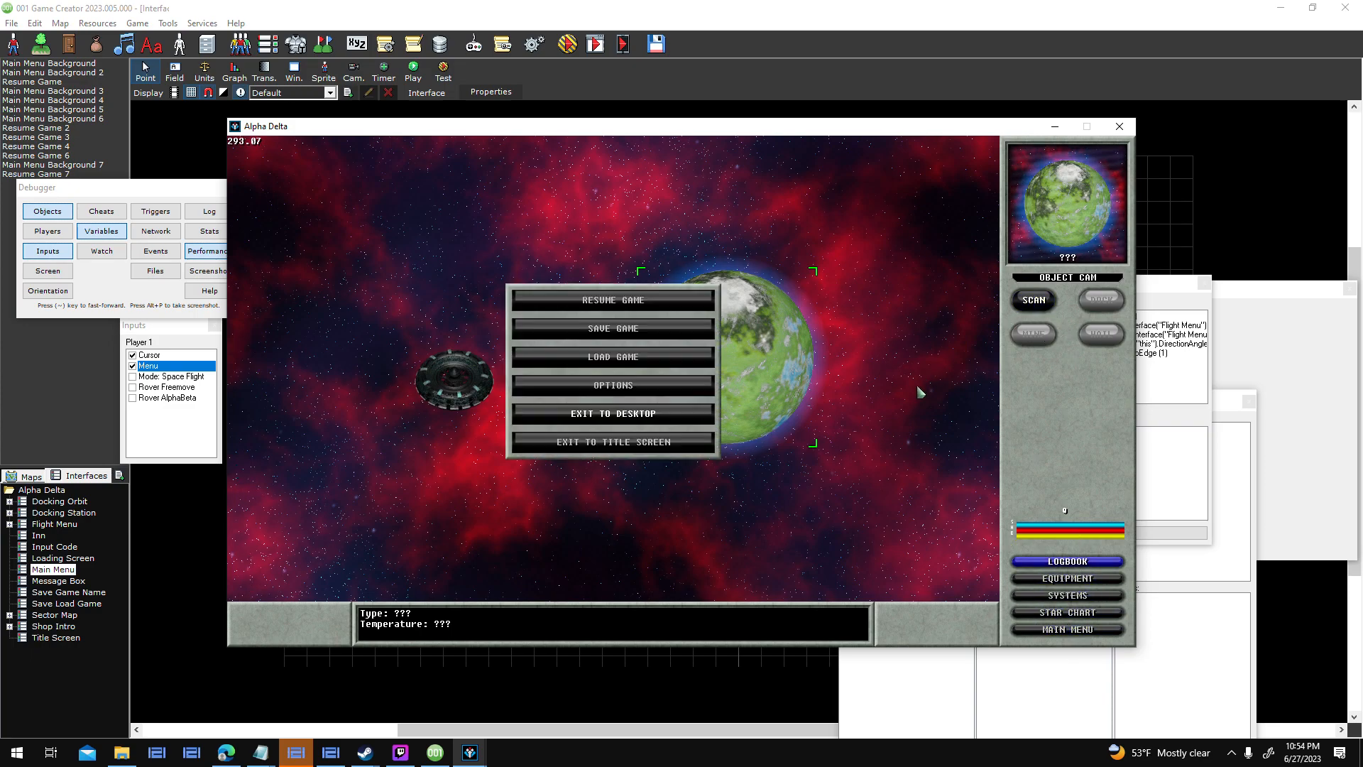
{"action": "left_click", "coordinate": [639, 440]}
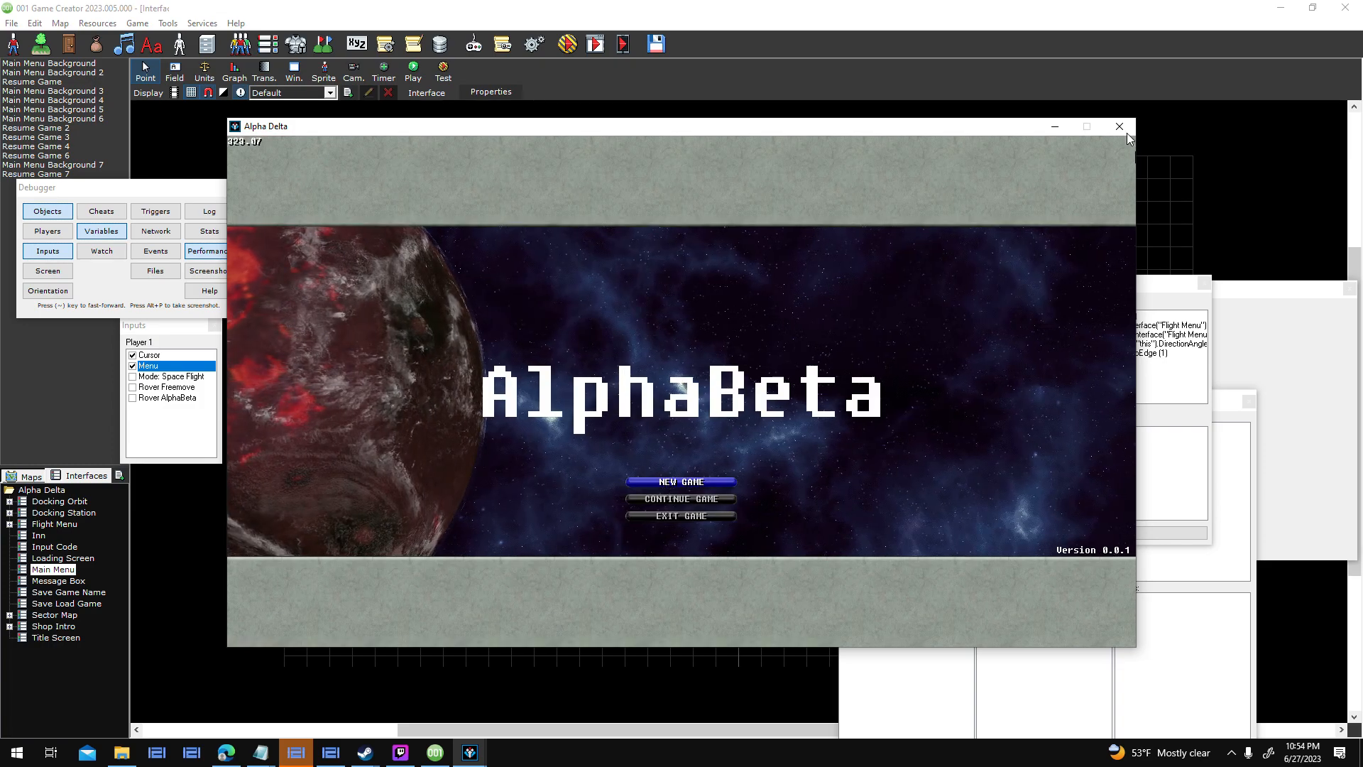
{"action": "left_click", "coordinate": [1120, 126]}
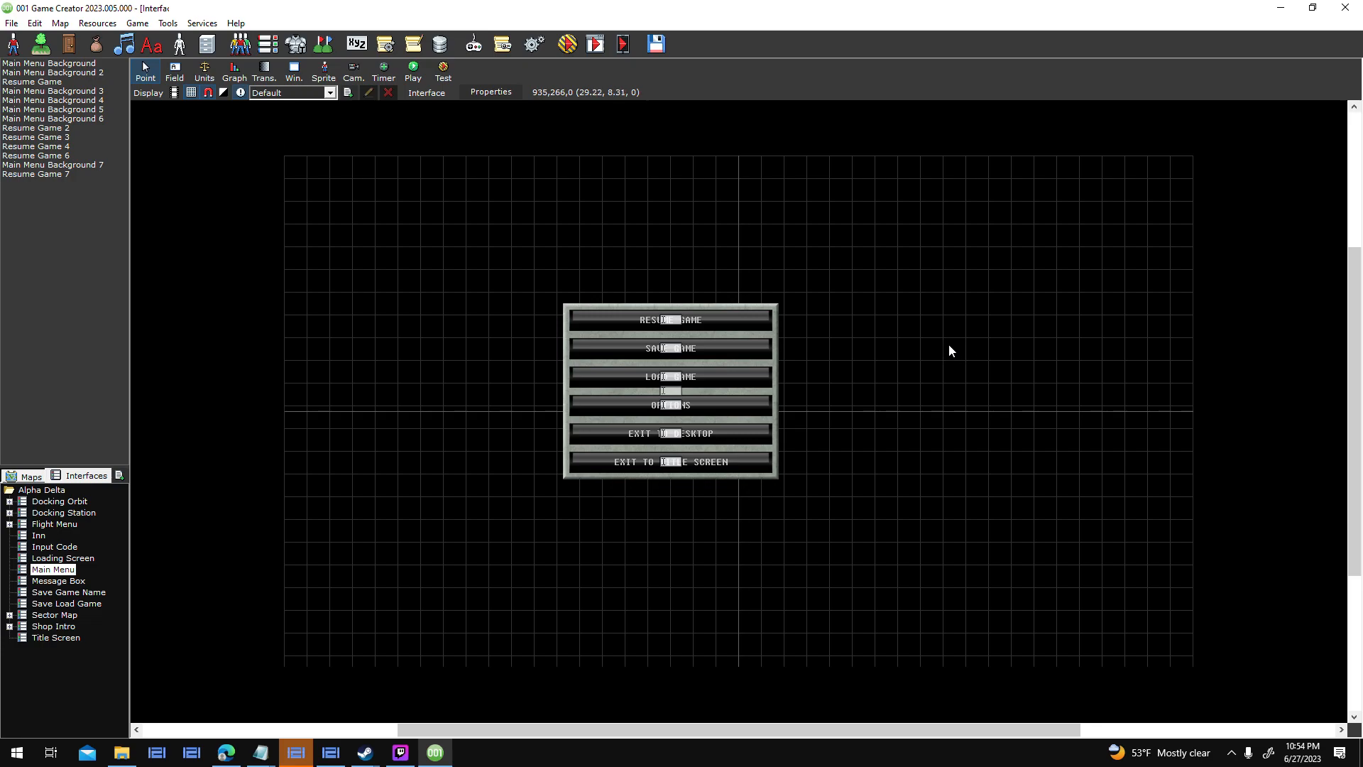
Review the field properties of the OPTIONS, LOAD GAME and SAVE GAME texts in the Main Menu interface.
{"action": "double_click", "coordinate": [686, 406]}
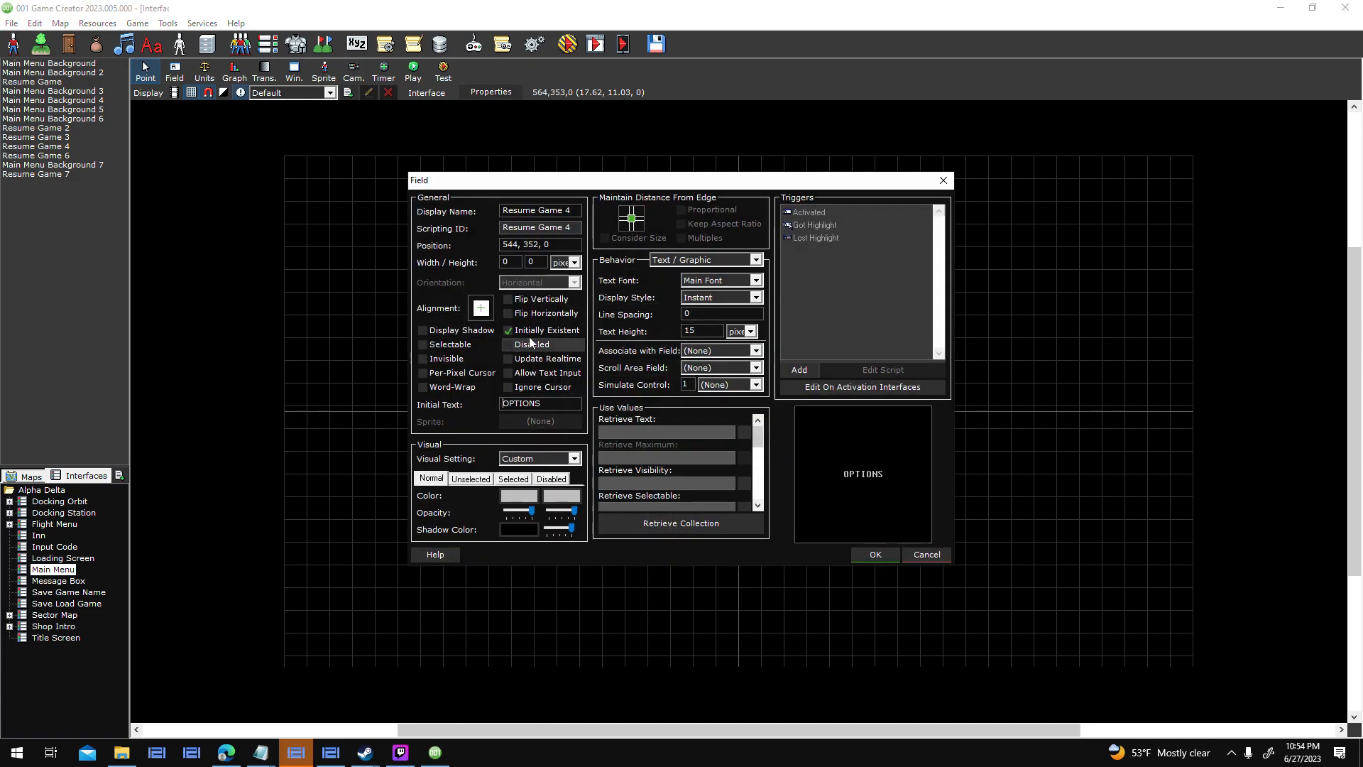
{"action": "left_click", "coordinate": [870, 553]}
{"action": "double_click", "coordinate": [688, 377]}
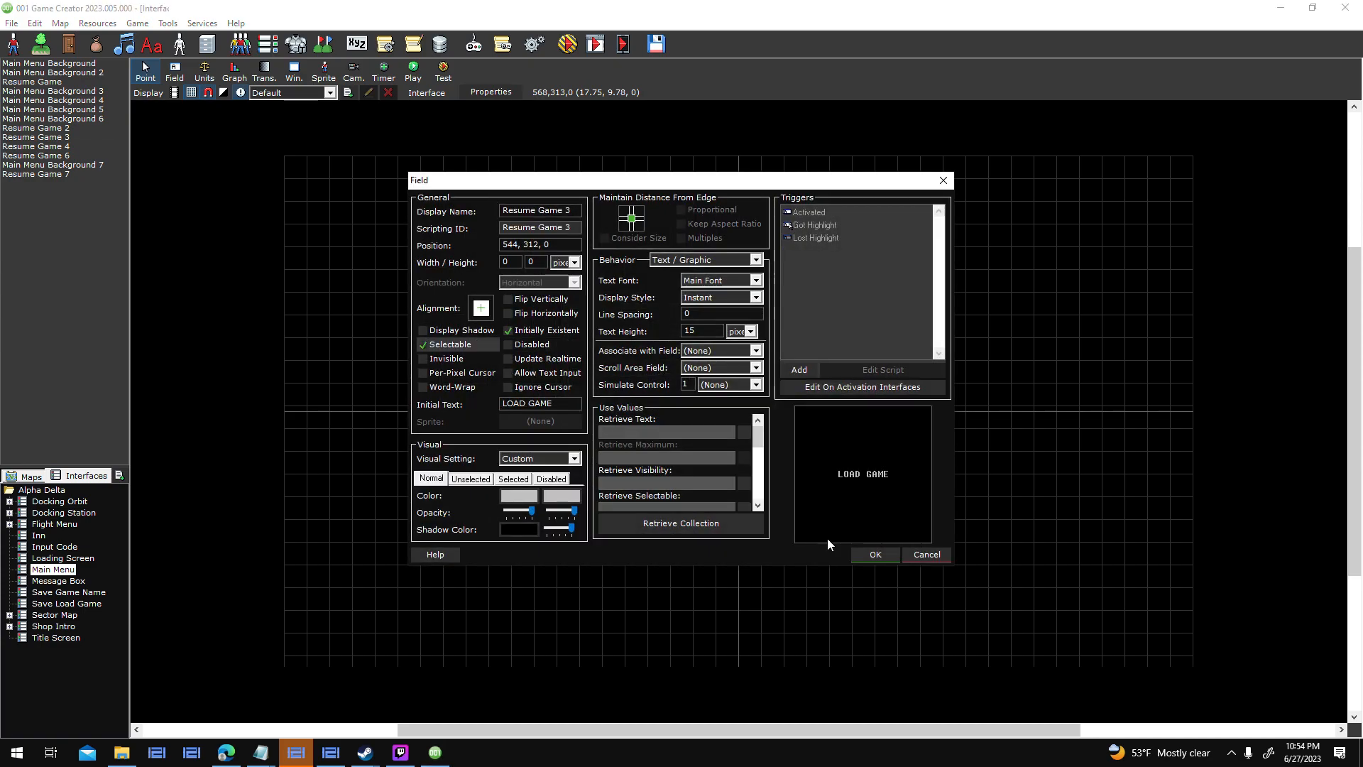
{"action": "left_click", "coordinate": [875, 554]}
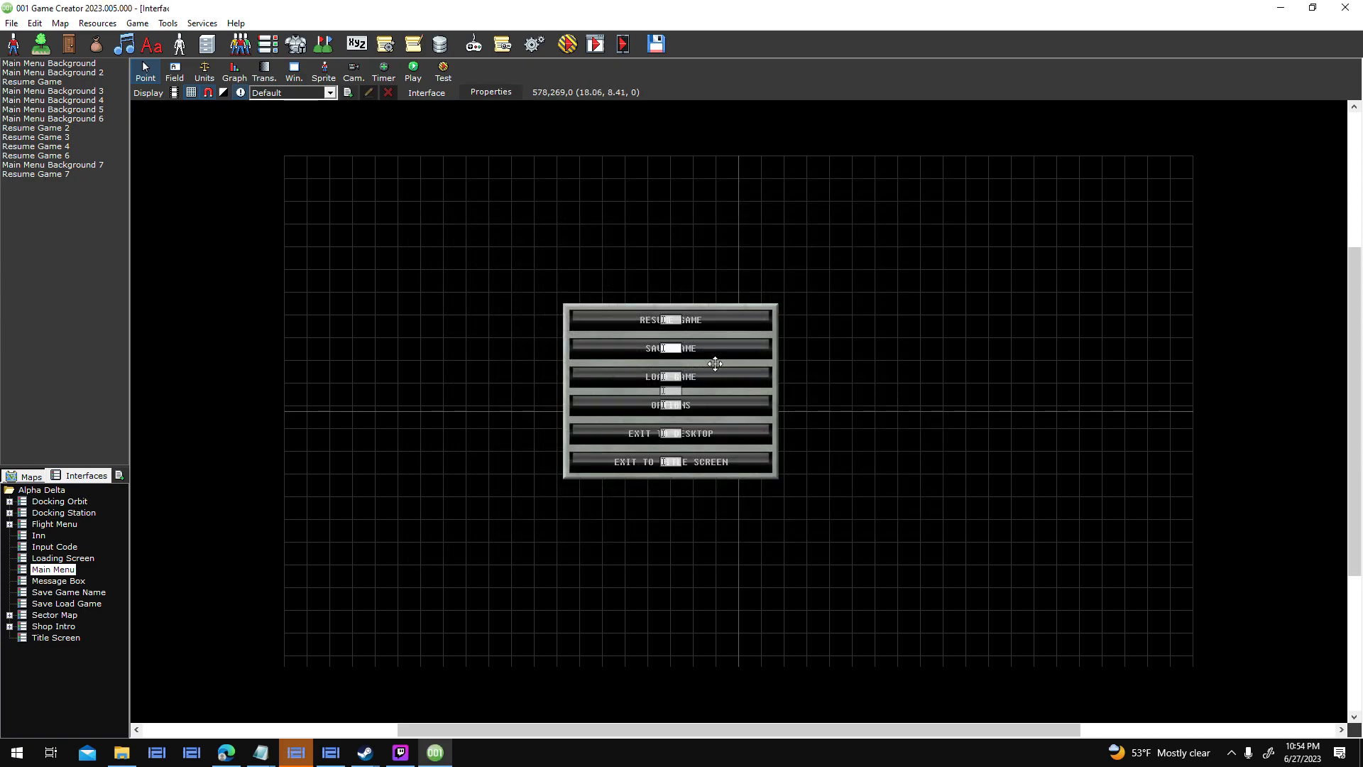
{"action": "double_click", "coordinate": [688, 349]}
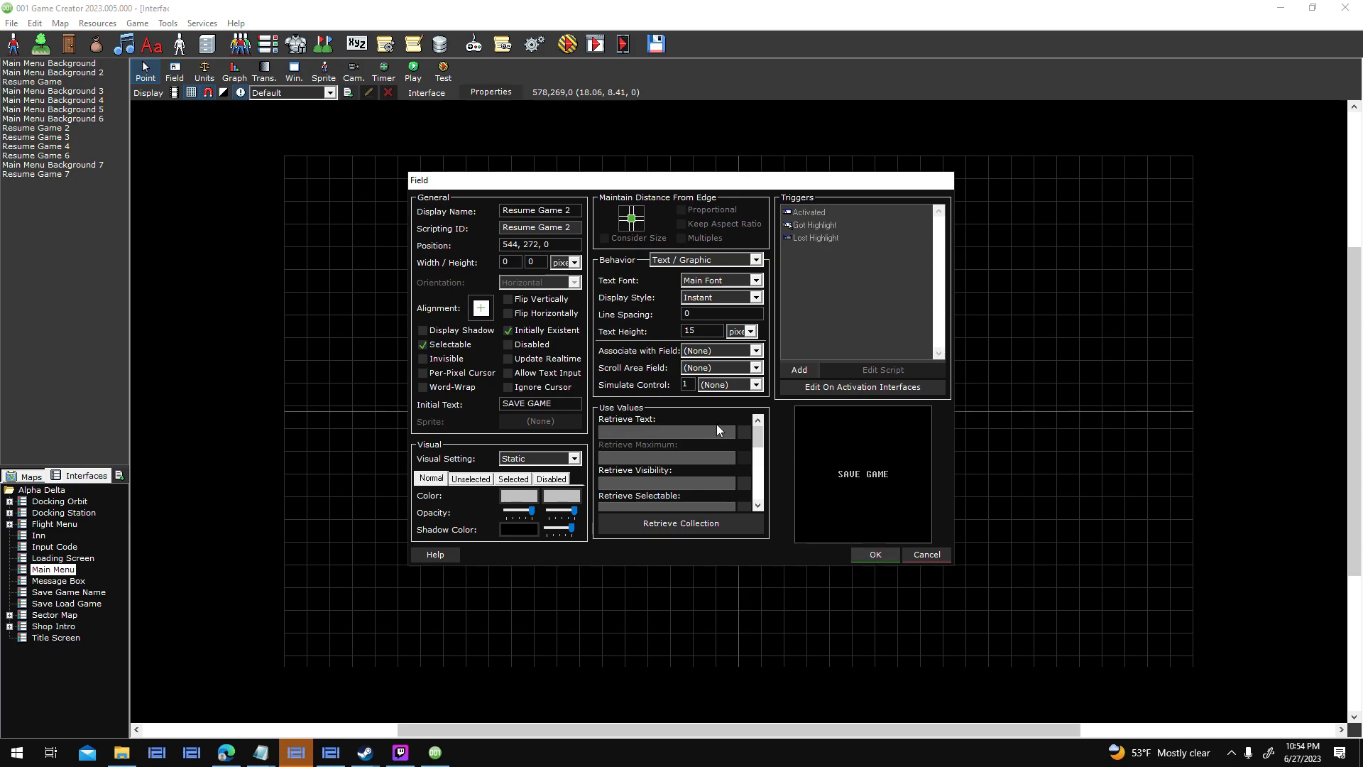
{"action": "key", "text": "Escape"}
Rename the Main Menu Background 2 field as Resume Game Button, accepting the small-sprite warning.
{"action": "left_click", "coordinate": [104, 64]}
{"action": "left_click", "coordinate": [116, 74]}
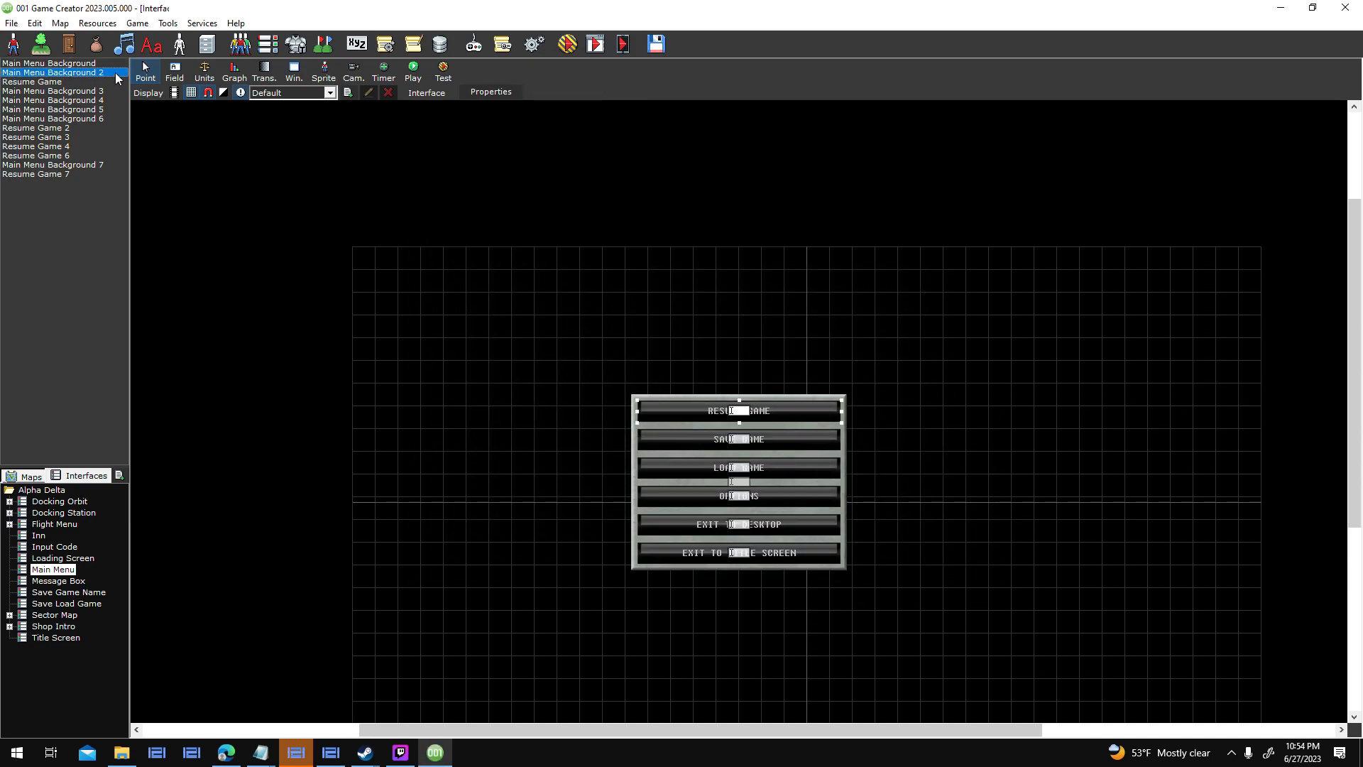
{"action": "double_click", "coordinate": [116, 73]}
{"action": "triple_click", "coordinate": [567, 209]}
{"action": "type", "text": "Resume Game But"}
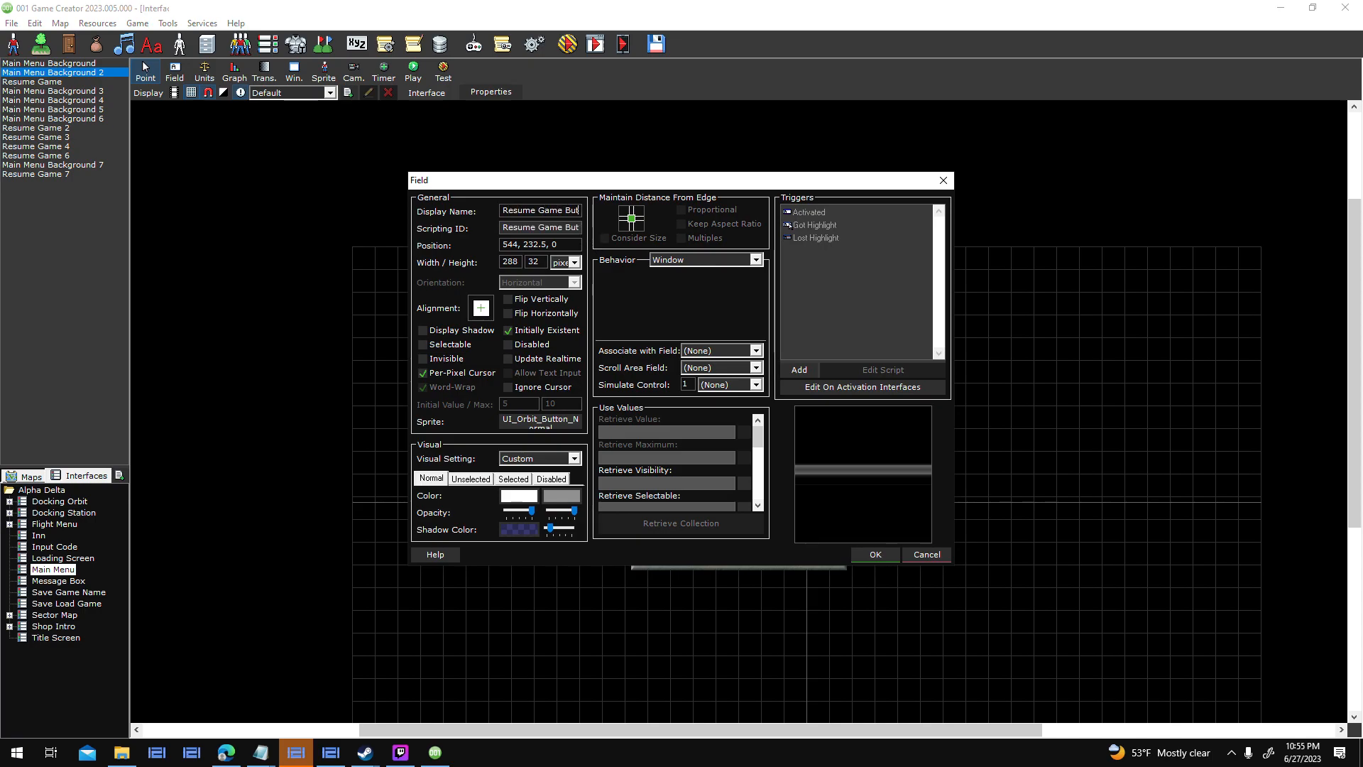
{"action": "type", "text": "ton"}
{"action": "left_click", "coordinate": [876, 554]}
{"action": "left_click", "coordinate": [831, 600]}
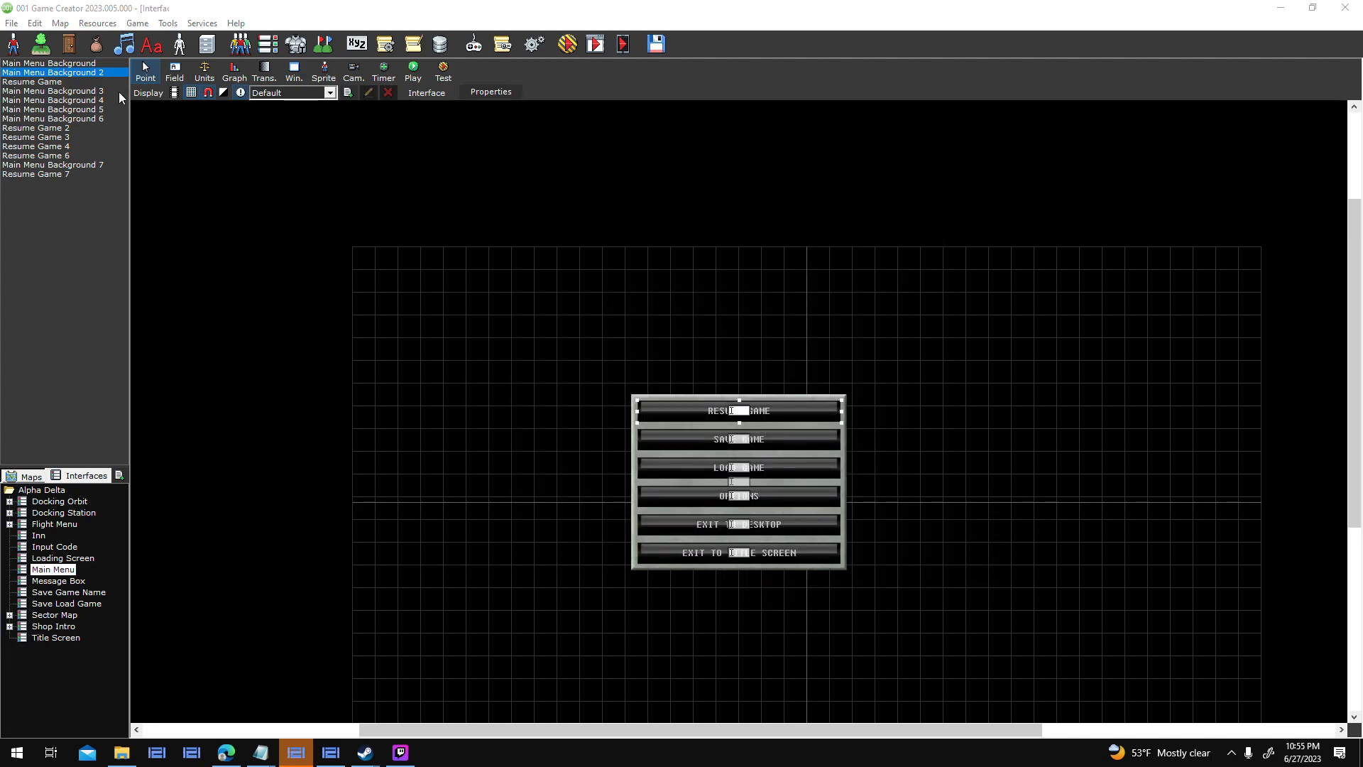
Try to rename the Resume Game text field as Resume Game Label.
{"action": "left_click", "coordinate": [74, 82]}
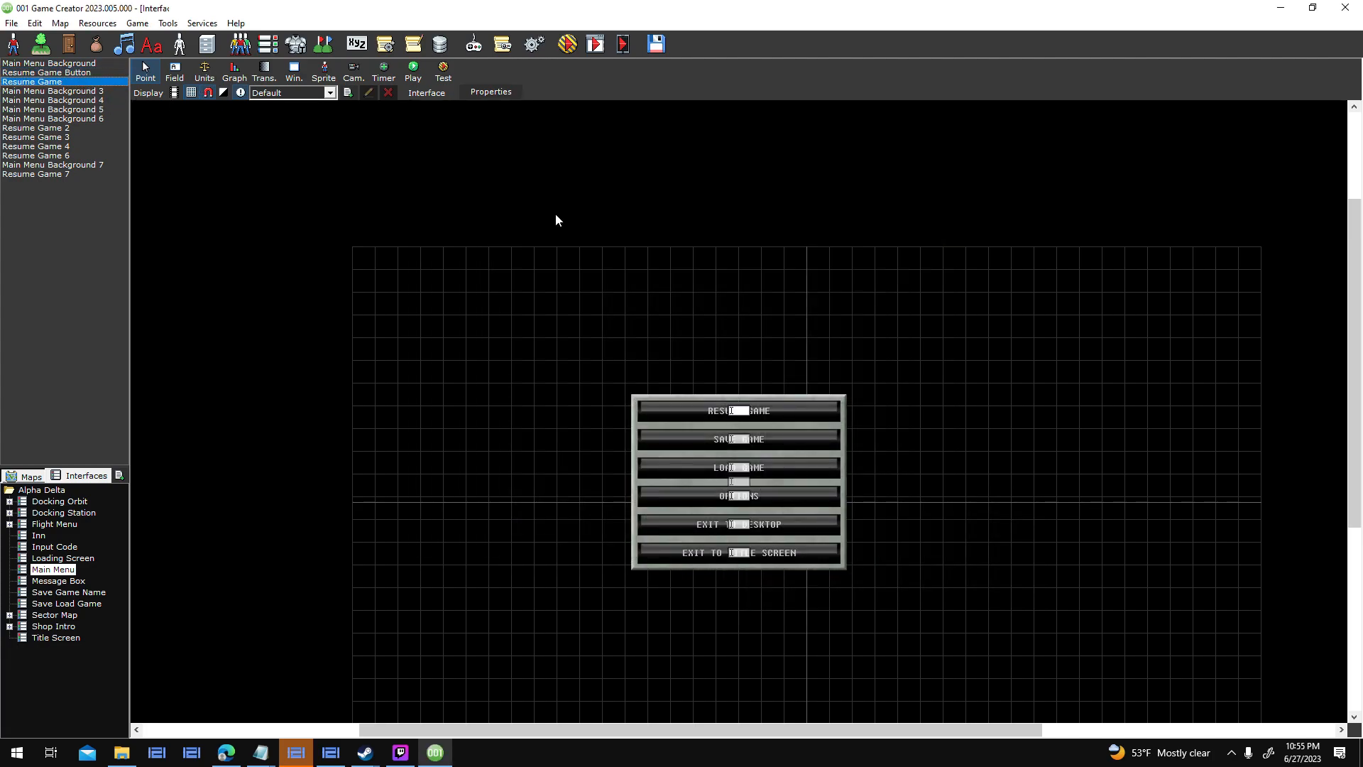
{"action": "key", "text": "Return"}
{"action": "type", "text": "abel"}
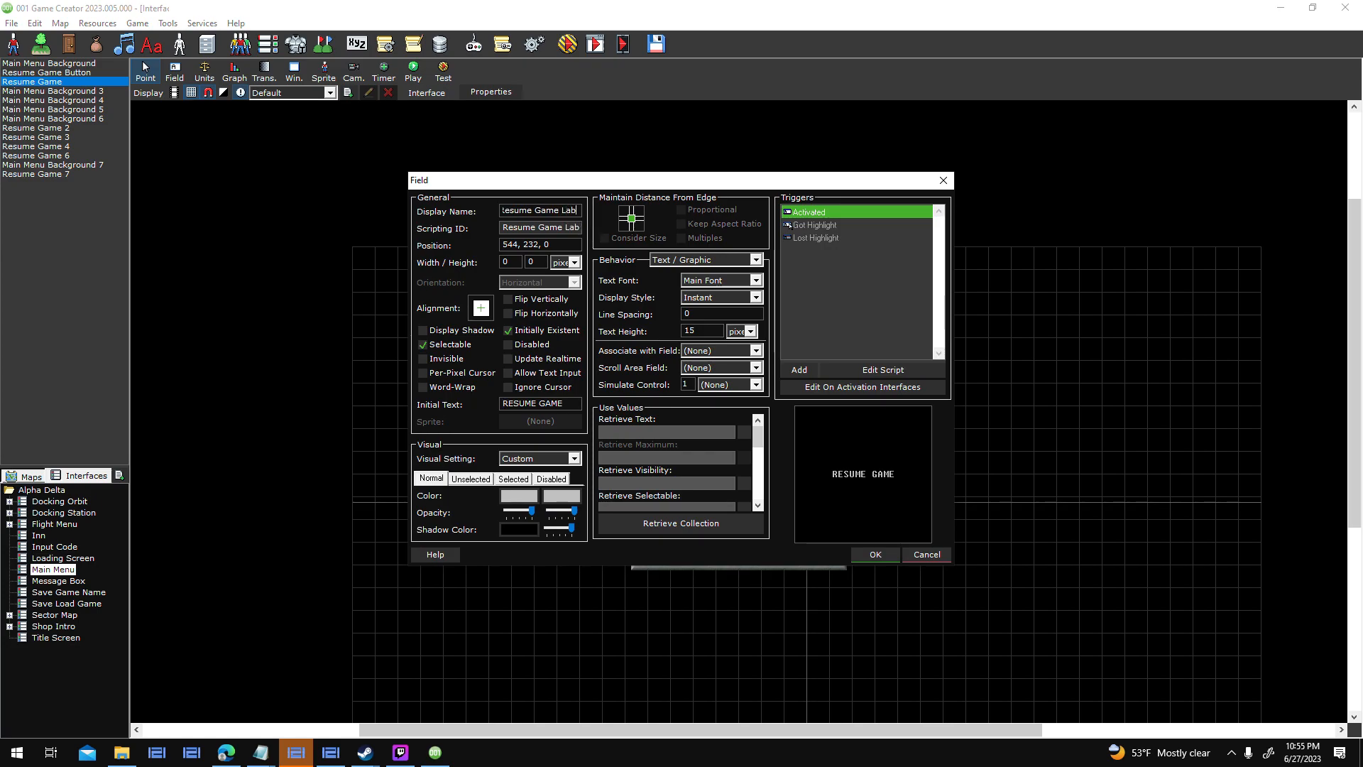
{"action": "key", "text": "Return"}
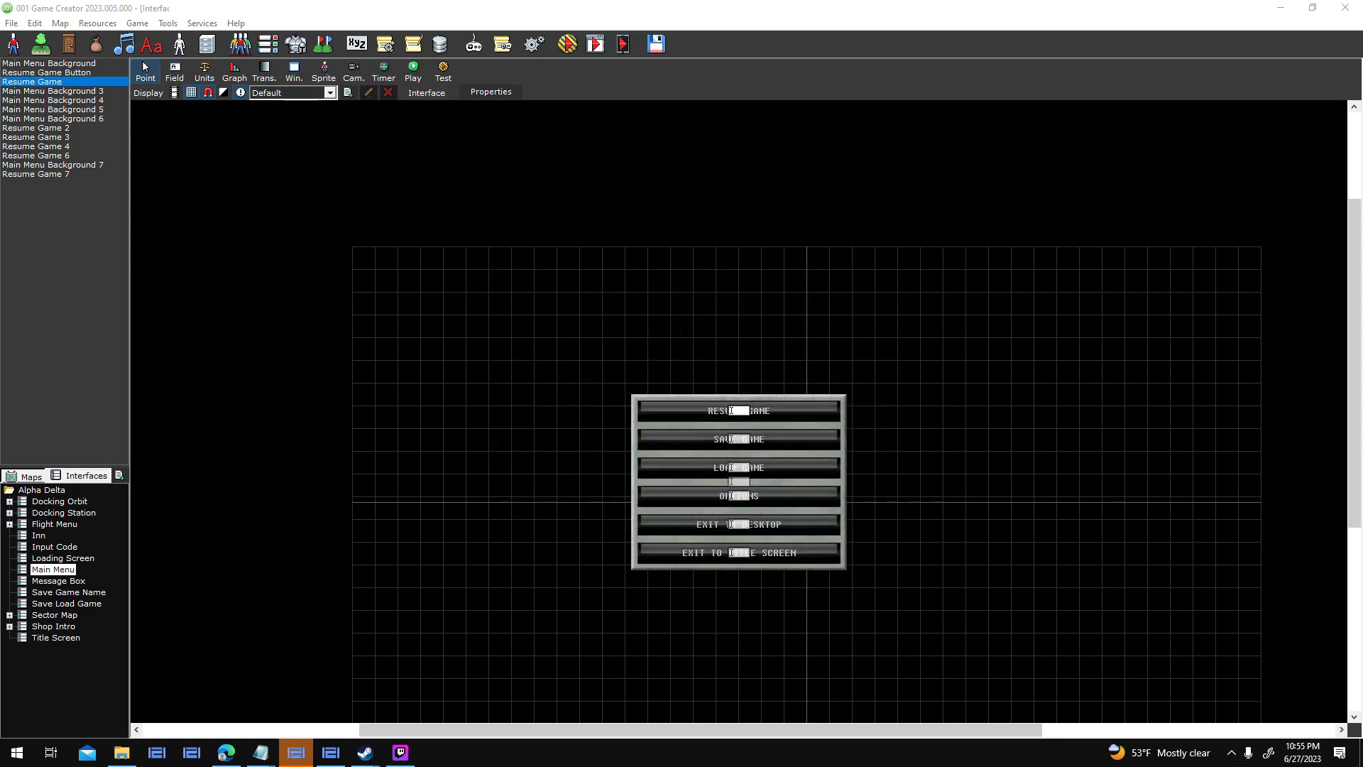
Rename the Main Menu Background 3 field as Save Game Button, accepting the small-sprite warning.
{"action": "double_click", "coordinate": [80, 92]}
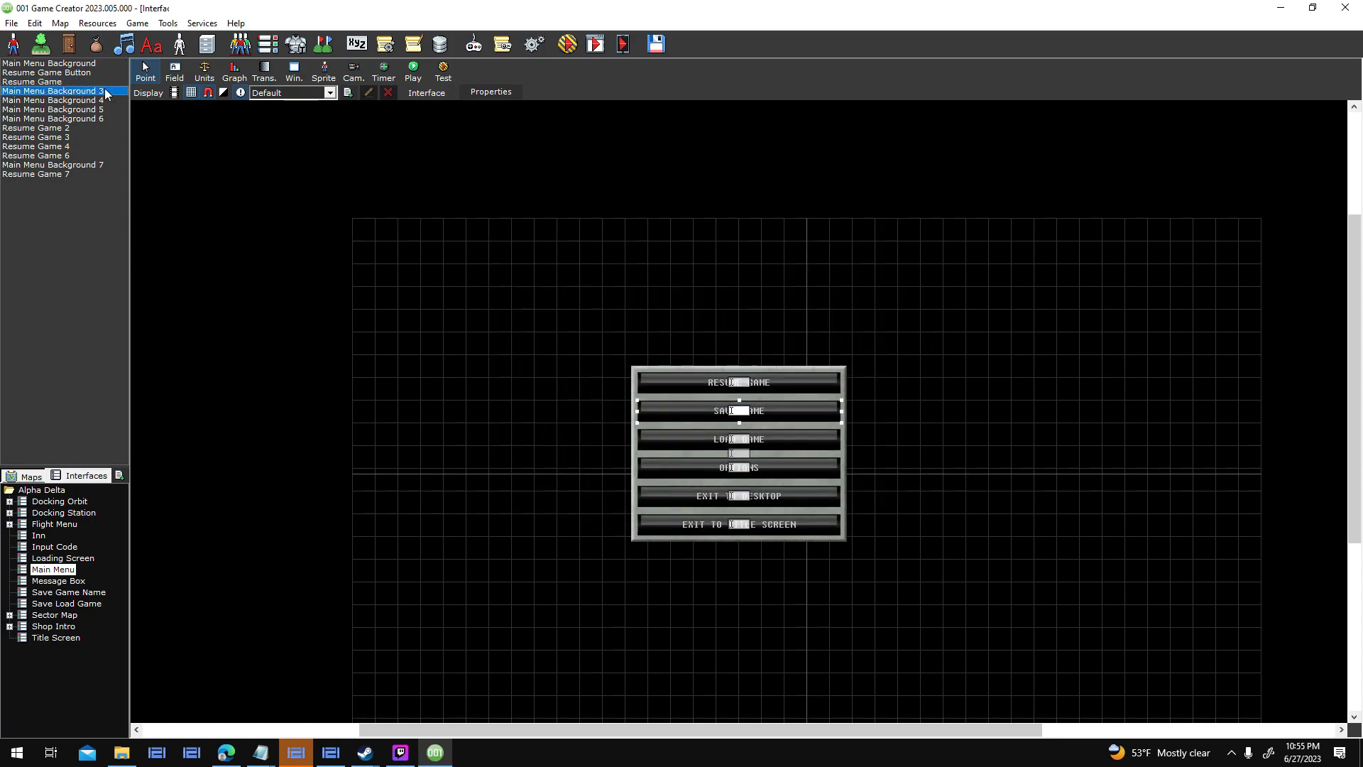
{"action": "key", "text": "ctrl+a"}
{"action": "type", "text": "Save Game Button"}
{"action": "key", "text": "Return"}
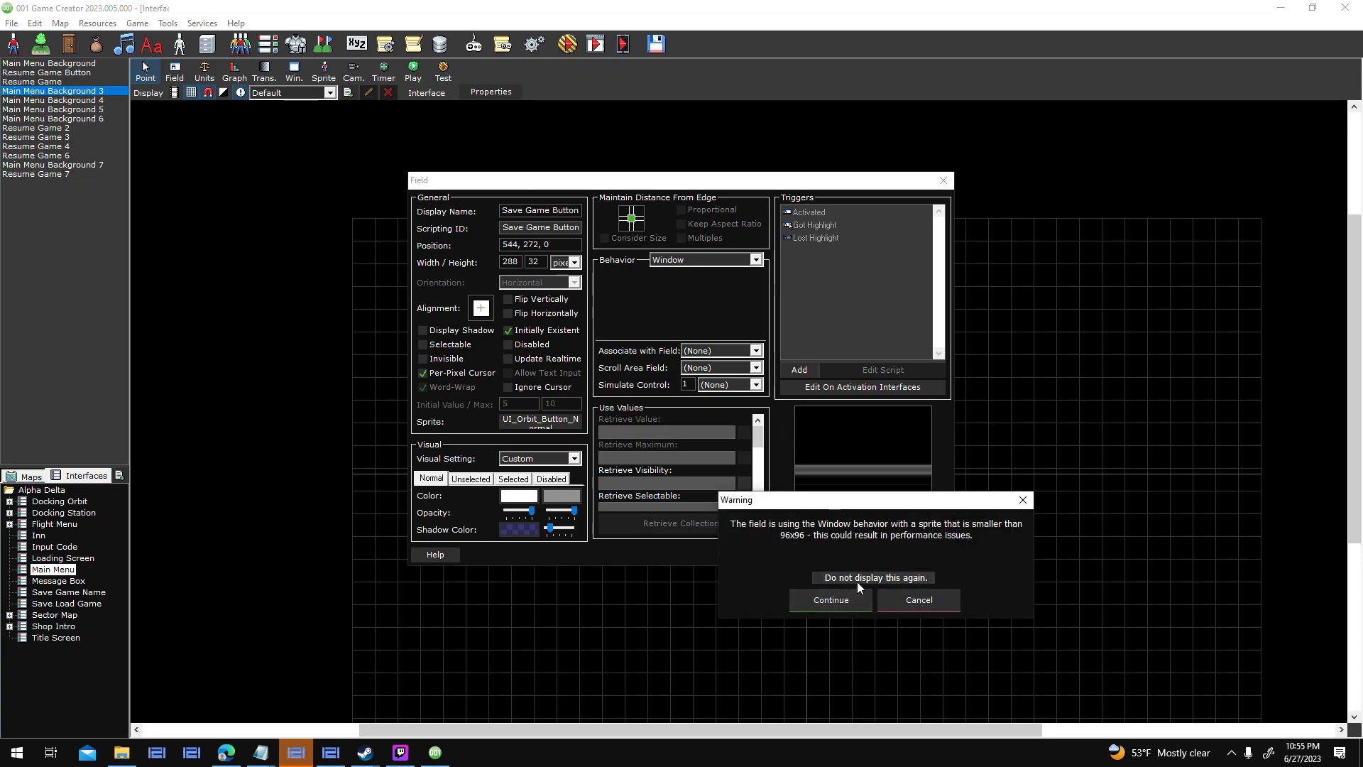
{"action": "left_click", "coordinate": [842, 601]}
Rename the Main Menu Background 4 field as Save Game, correcting the mistyped capital and accepting the small-sprite warning.
{"action": "double_click", "coordinate": [104, 101]}
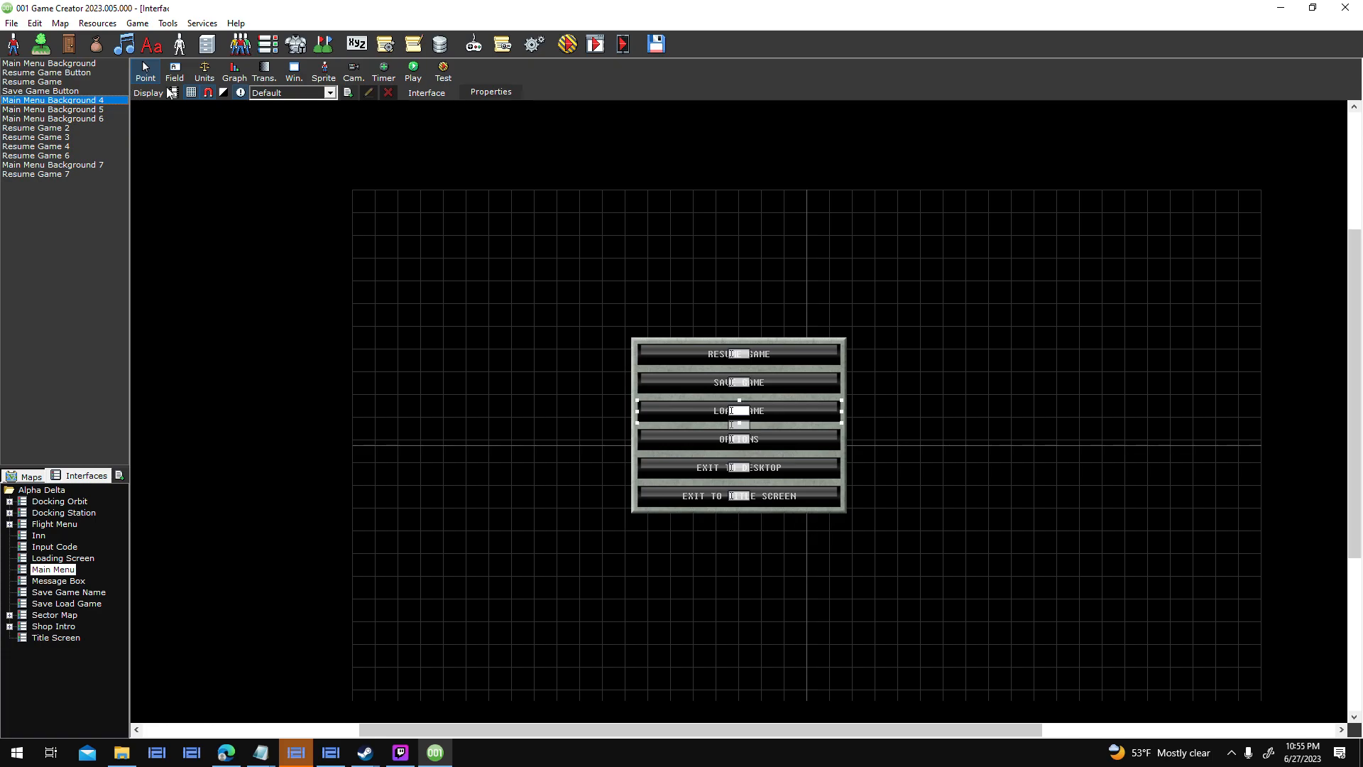
{"action": "left_click", "coordinate": [573, 227]}
{"action": "key", "text": "BackSpace"}
{"action": "left_click", "coordinate": [574, 211]}
{"action": "type", "text": "Save GAme"}
{"action": "key", "text": "Return"}
{"action": "left_click", "coordinate": [881, 593]}
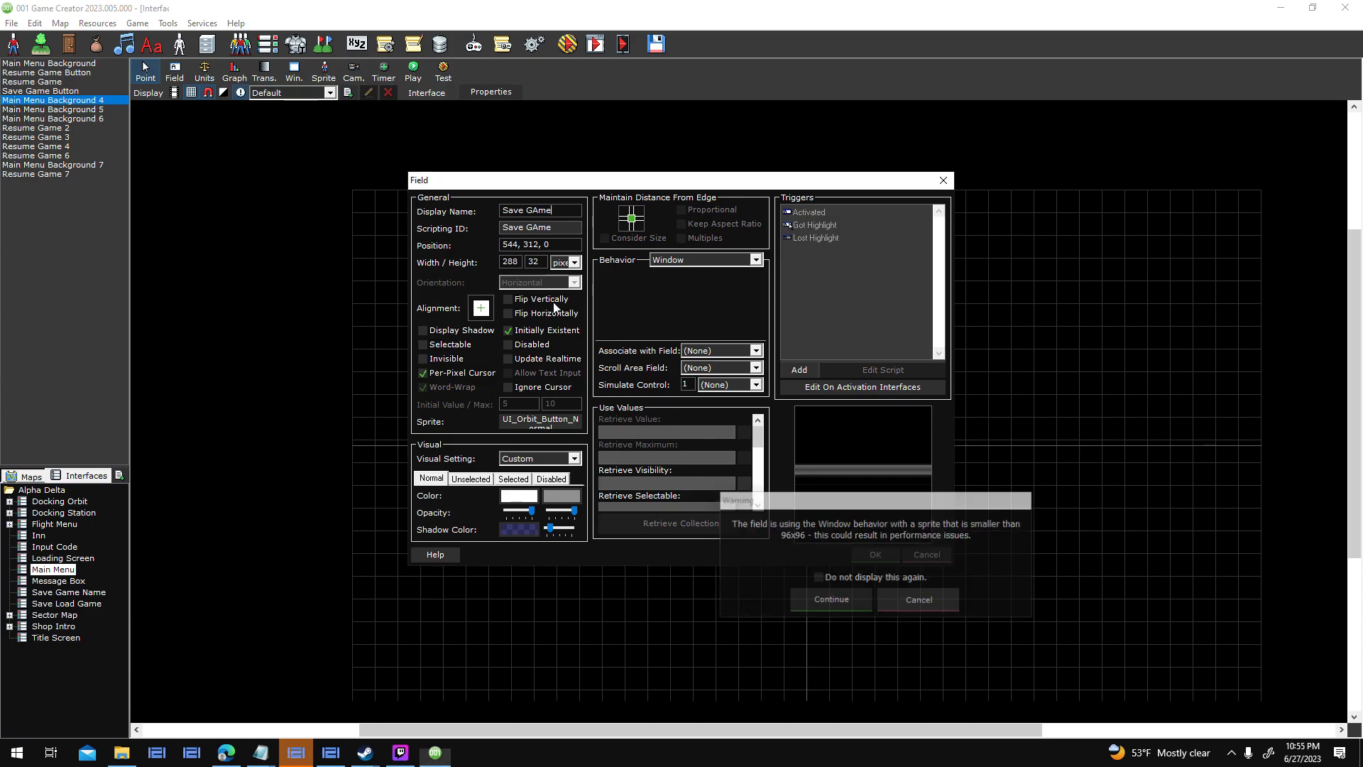
{"action": "key", "text": "BackSpace"}
{"action": "key", "text": "BackSpace"}
{"action": "key", "text": "BackSpace"}
{"action": "type", "text": "ame"}
{"action": "key", "text": "Return"}
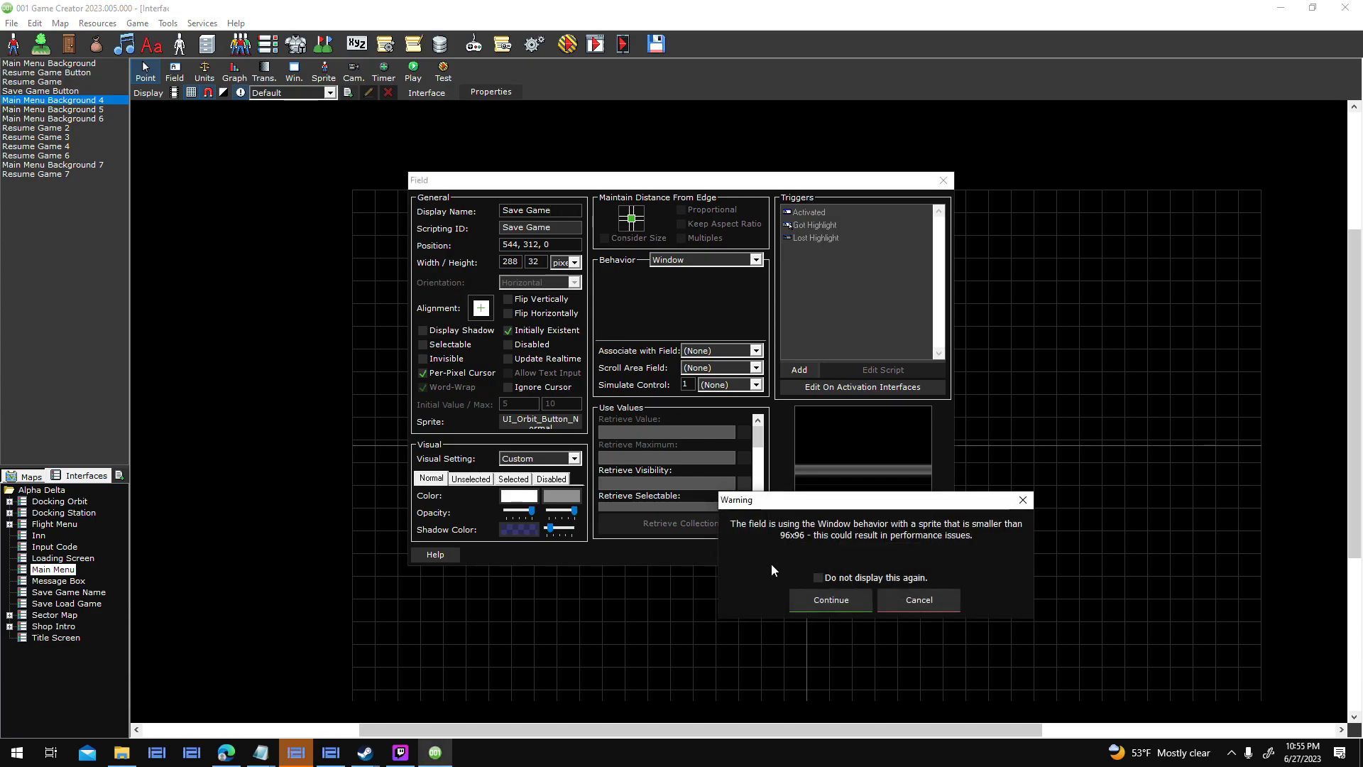
{"action": "left_click", "coordinate": [791, 600]}
Rename the Main Menu Background 5 field as Options Button.
{"action": "left_click", "coordinate": [96, 110]}
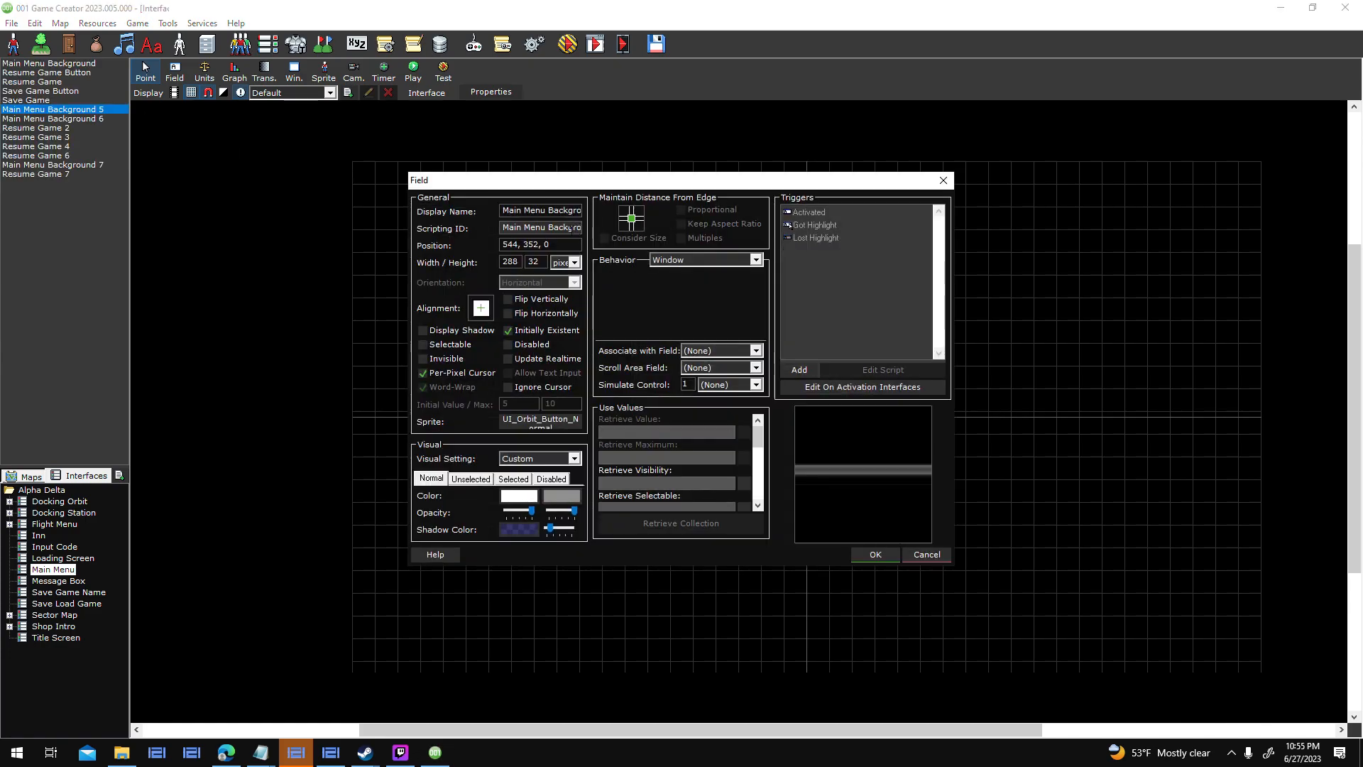
{"action": "triple_click", "coordinate": [568, 210]}
{"action": "type", "text": "Options Button"}
{"action": "key", "text": "Return"}
{"action": "left_click", "coordinate": [840, 578]}
{"action": "key", "text": "Return"}
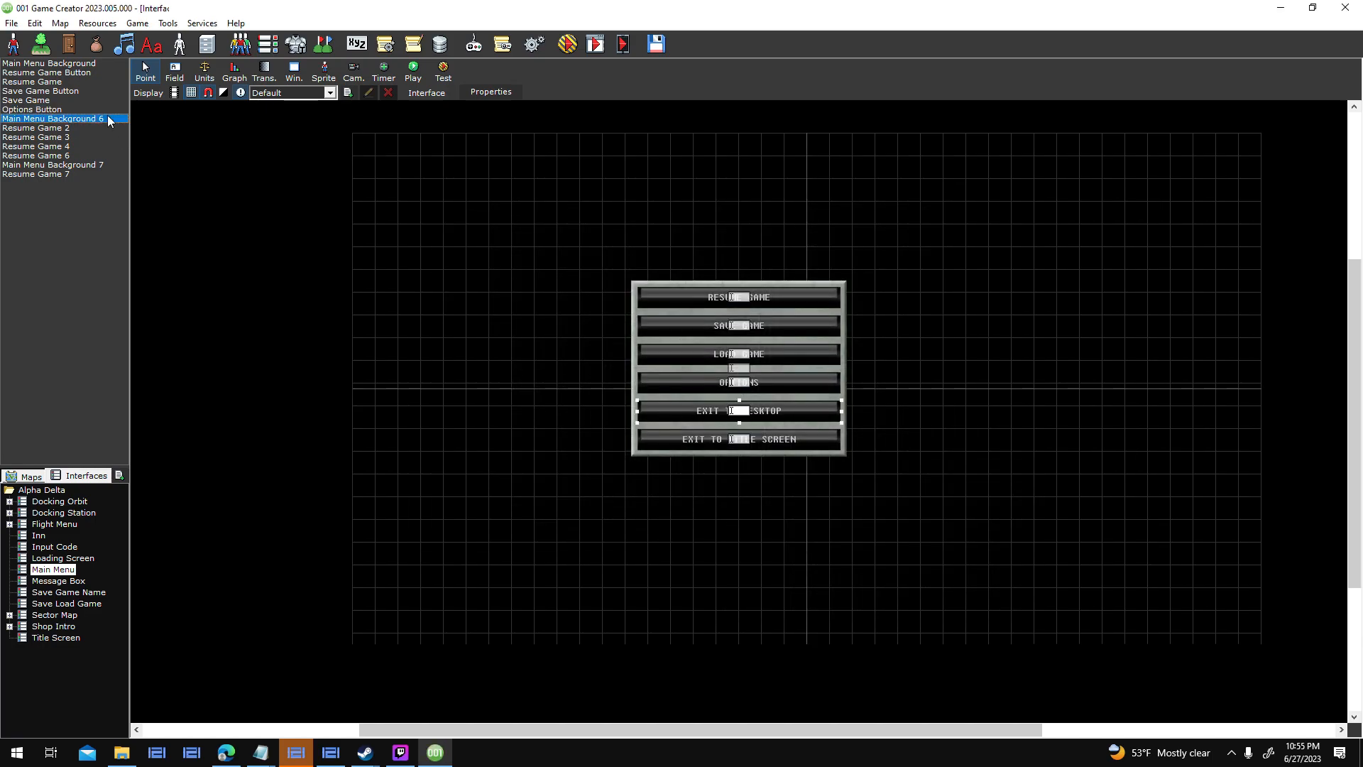
Rename the Main Menu Background 6 field as Exit Game Button.
{"action": "key", "text": "Return"}
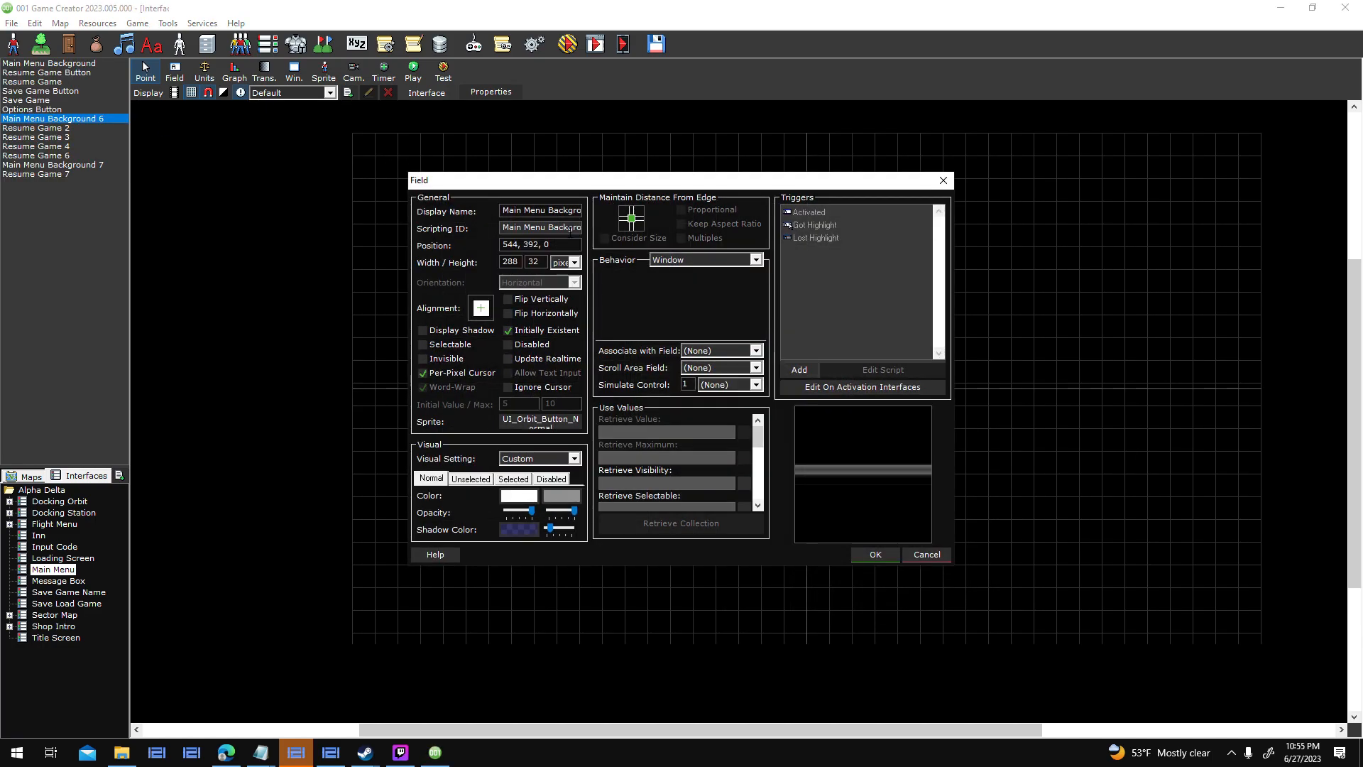
{"action": "key", "text": "ctrl+a"}
{"action": "type", "text": "Exit Game Button"}
{"action": "key", "text": "Return"}
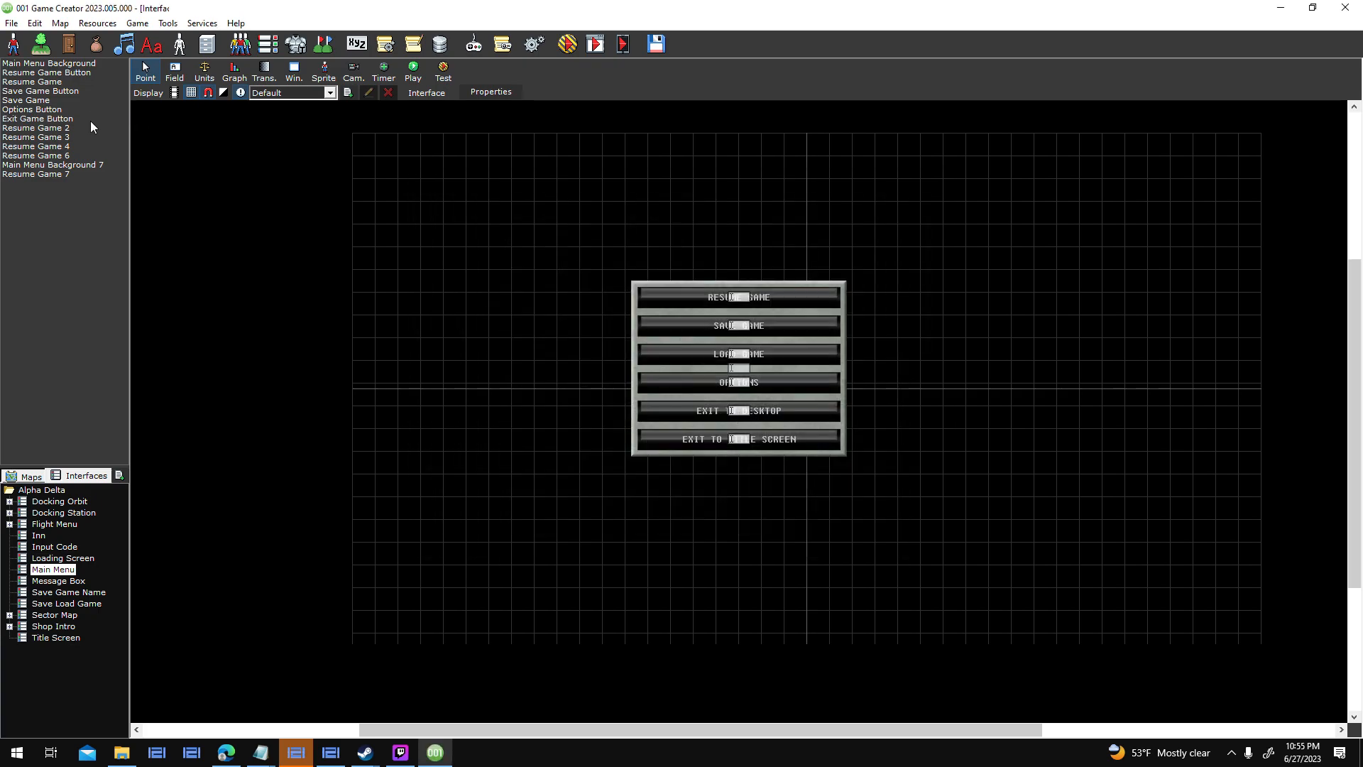
Try to rename the Resume Game 2 text field to match its SAVE GAME text.
{"action": "left_click", "coordinate": [91, 127]}
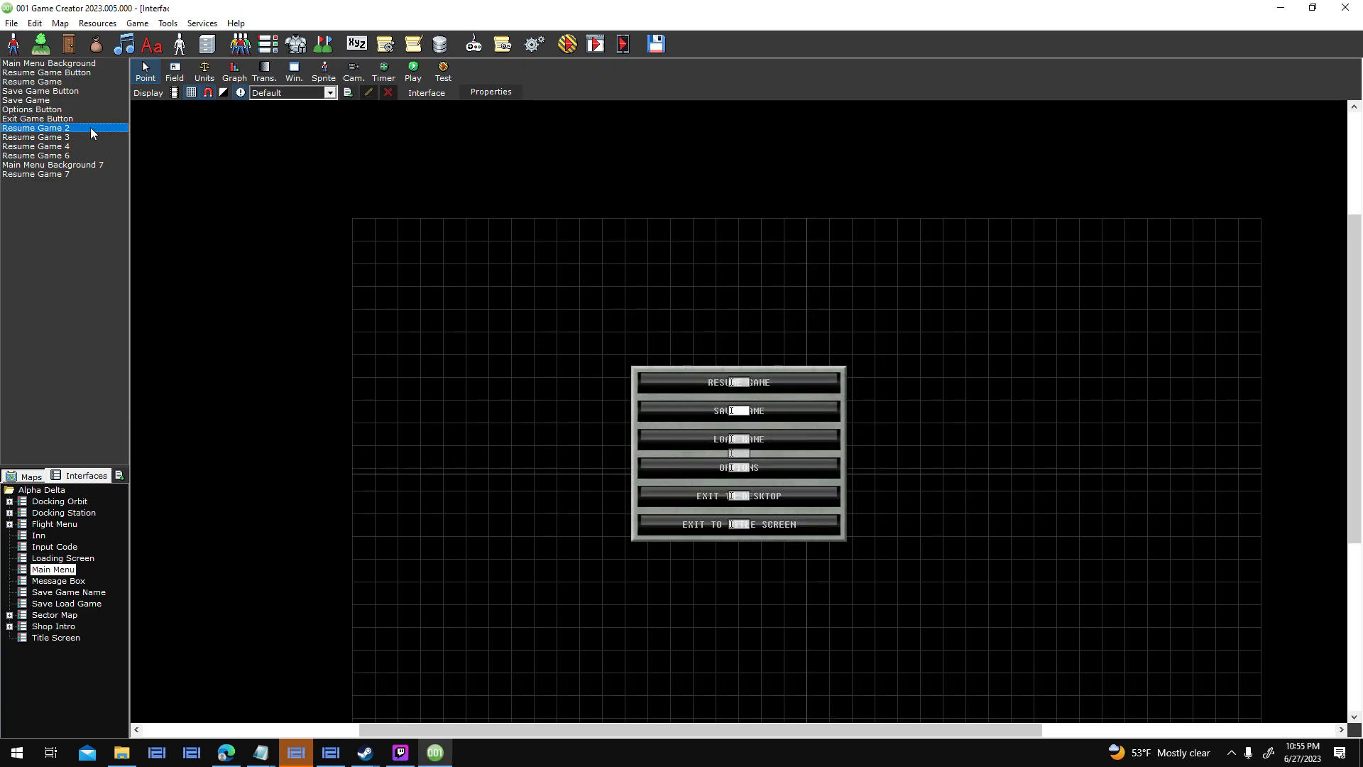
{"action": "double_click", "coordinate": [91, 126]}
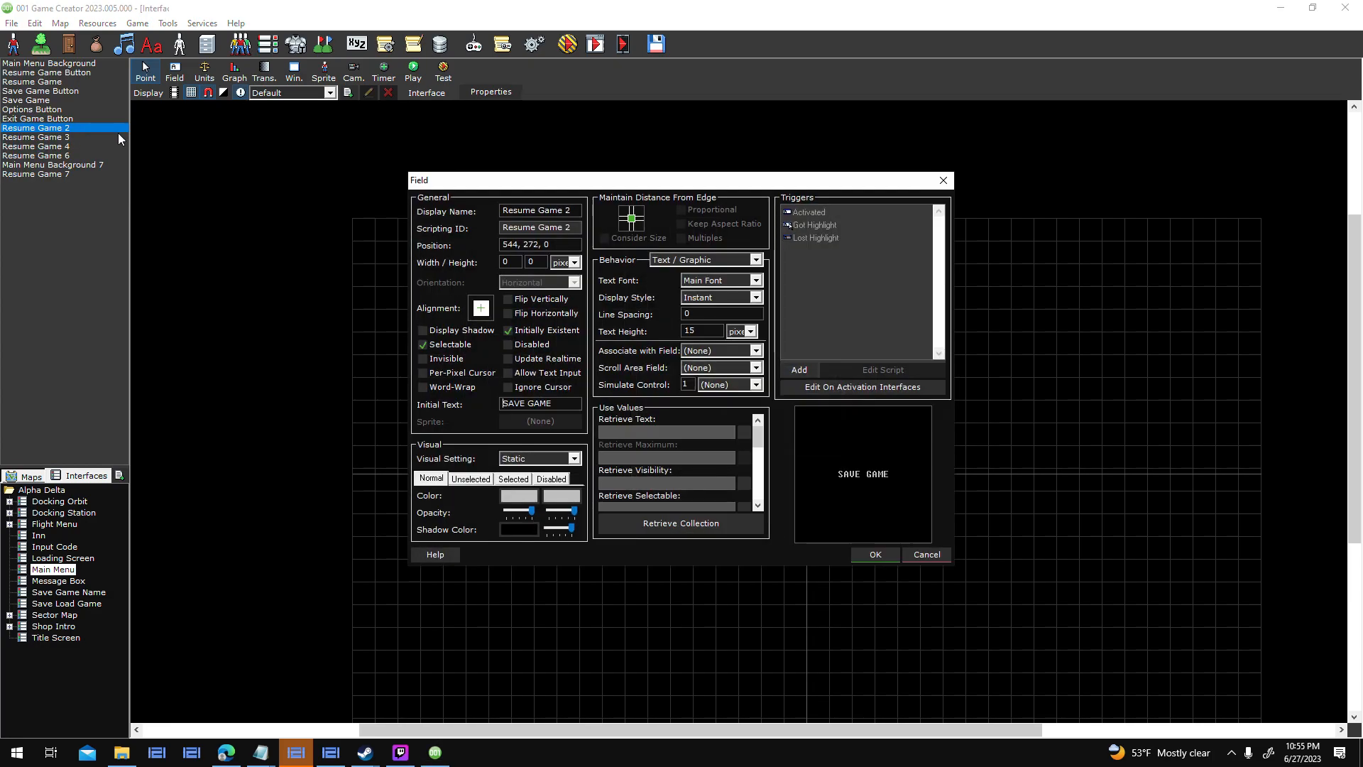
{"action": "key", "text": "shift+Tab"}
{"action": "key", "text": "Home"}
{"action": "type", "text": "save"}
{"action": "key", "text": "Return"}
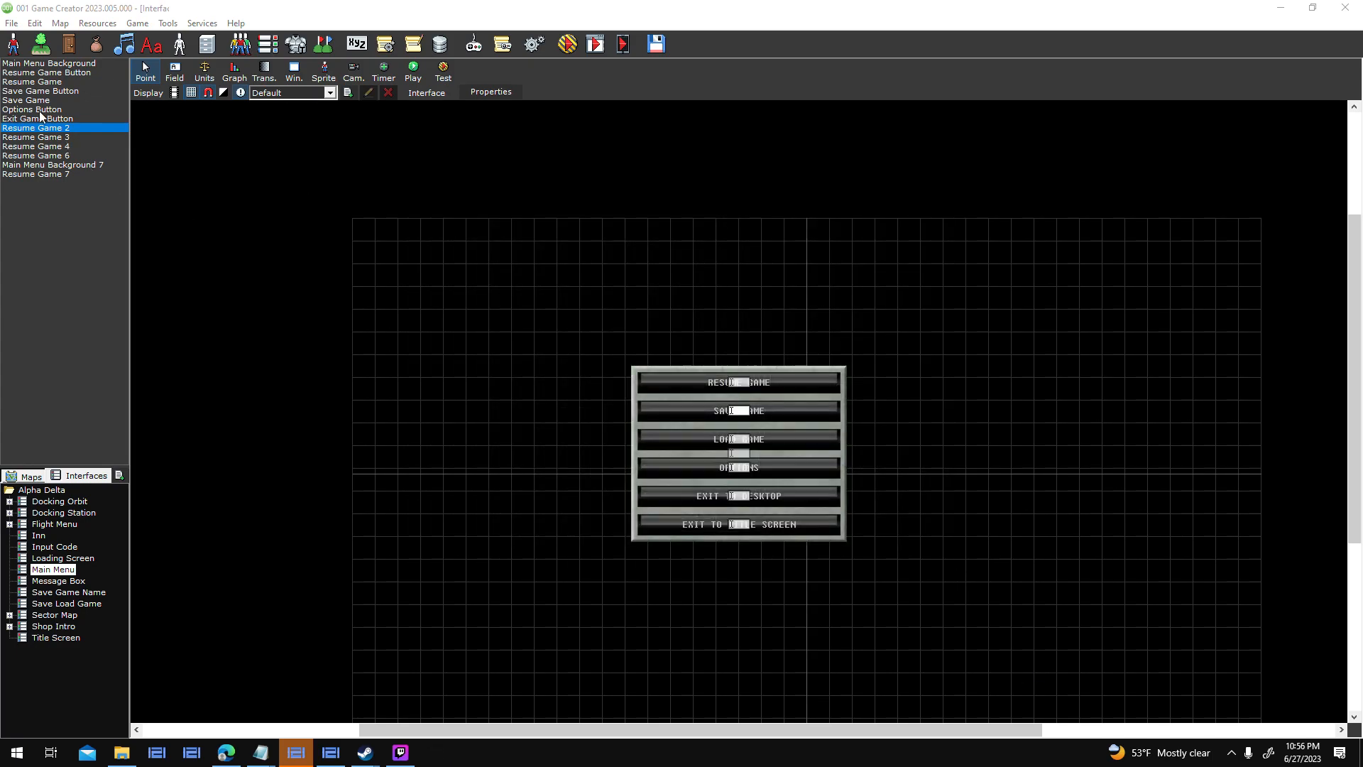
Rename the window field named Save Game as Load Game Button.
{"action": "left_click", "coordinate": [32, 100]}
{"action": "key", "text": "Return"}
{"action": "key", "text": "shift+Tab"}
{"action": "type", "text": "Load Game Button"}
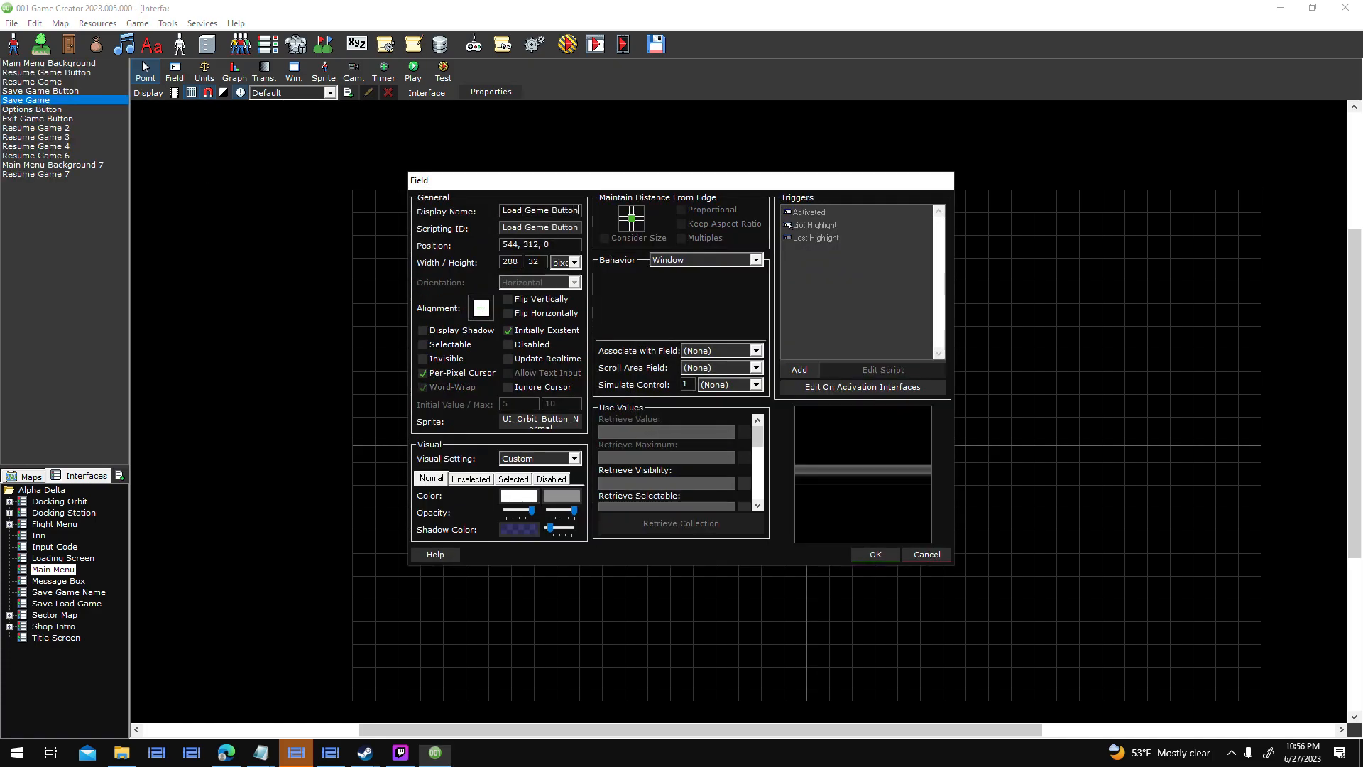
{"action": "key", "text": "Return"}
Rename the Resume Game 2 text field as Save Game.
{"action": "left_click", "coordinate": [101, 109]}
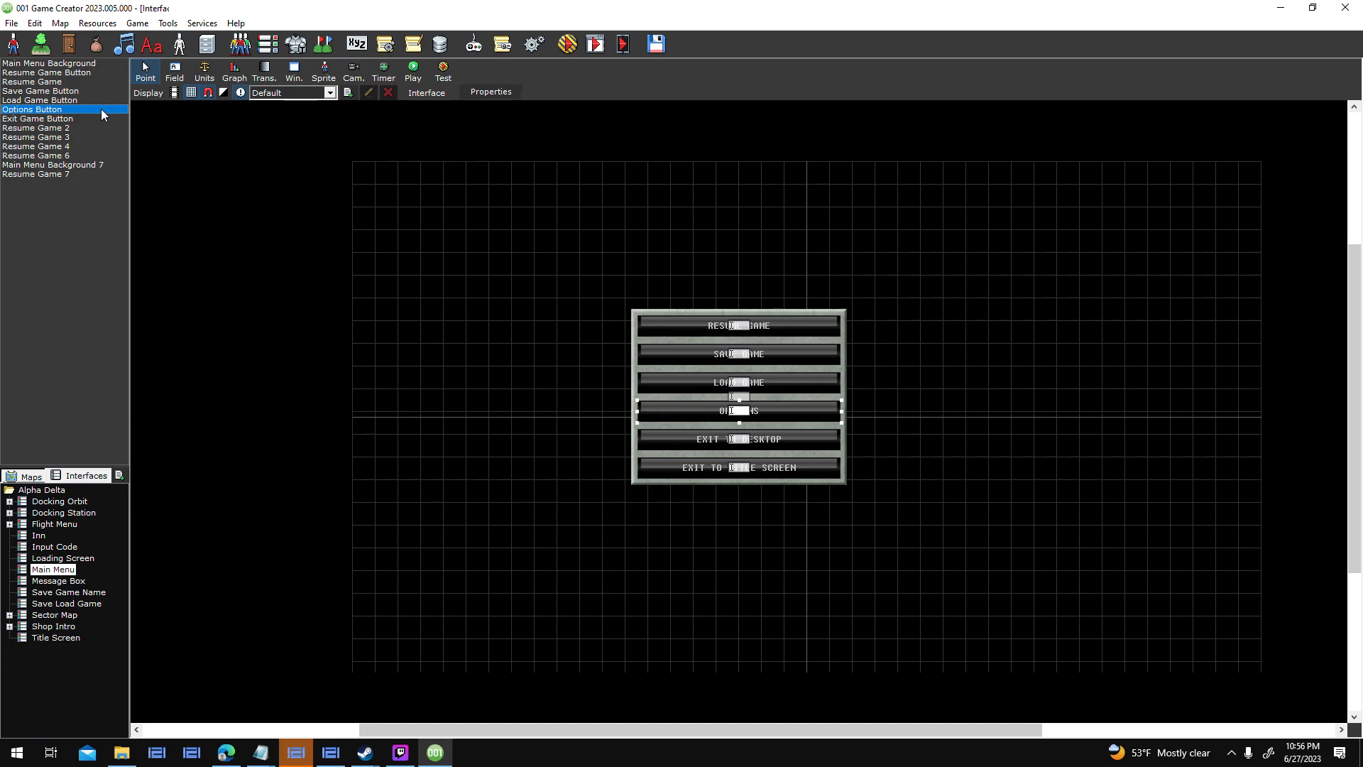
{"action": "left_click", "coordinate": [100, 127]}
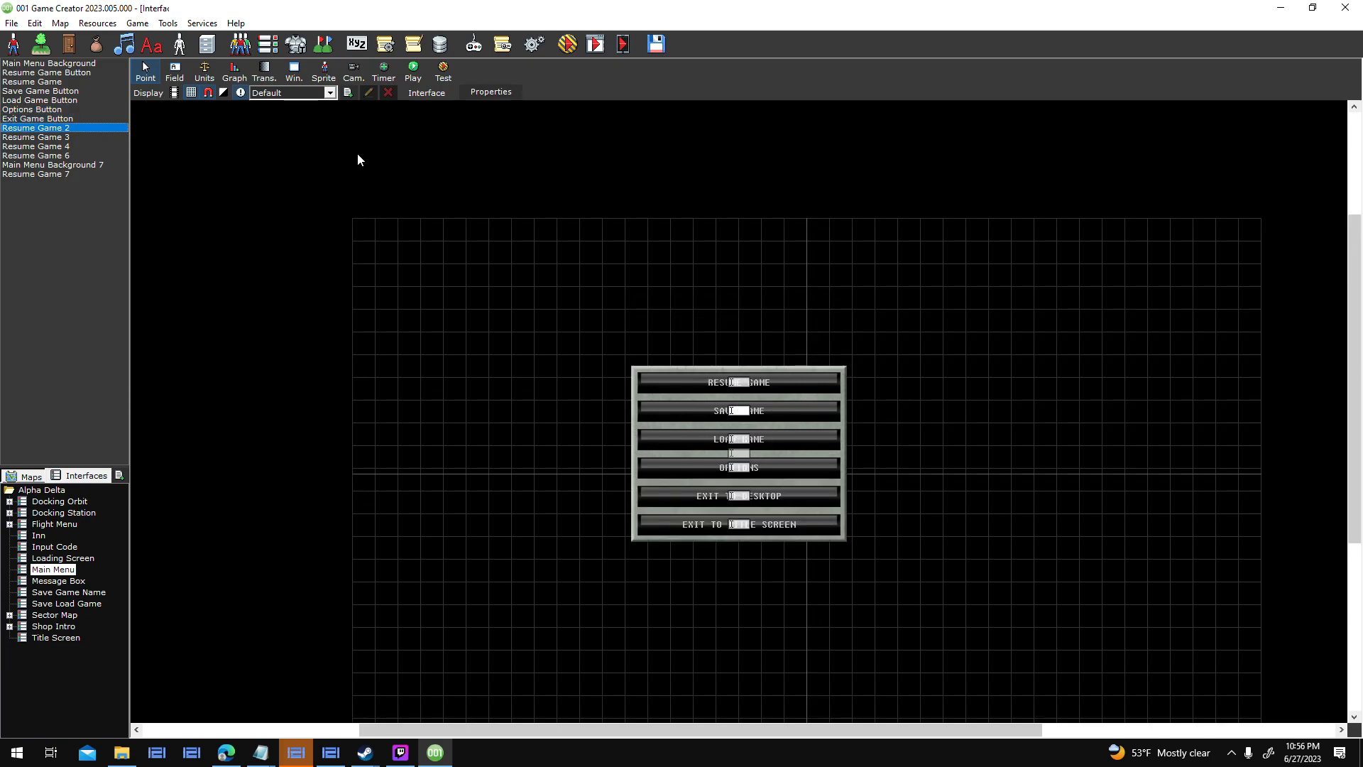
{"action": "key", "text": "Return"}
{"action": "triple_click", "coordinate": [540, 210]}
{"action": "type", "text": "Save Game"}
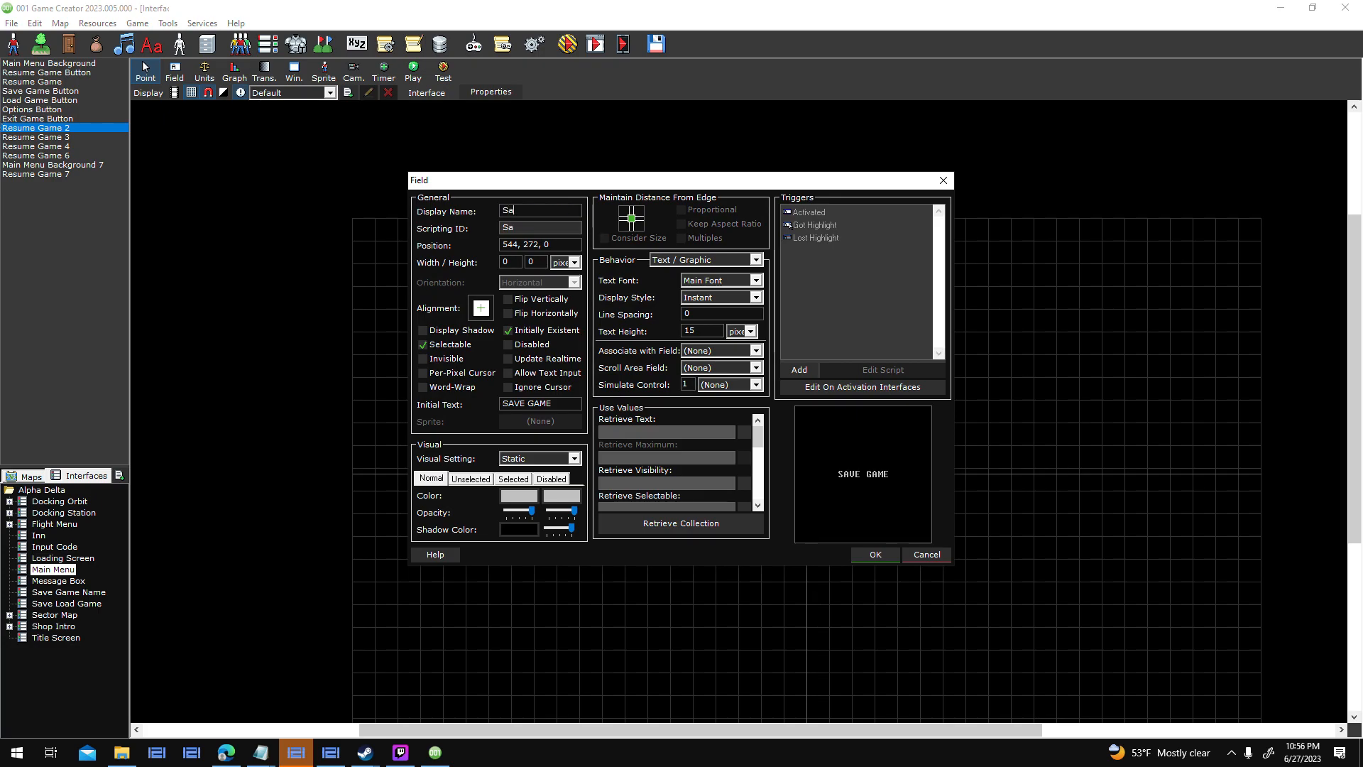
{"action": "key", "text": "Return"}
{"action": "right_click", "coordinate": [87, 129]}
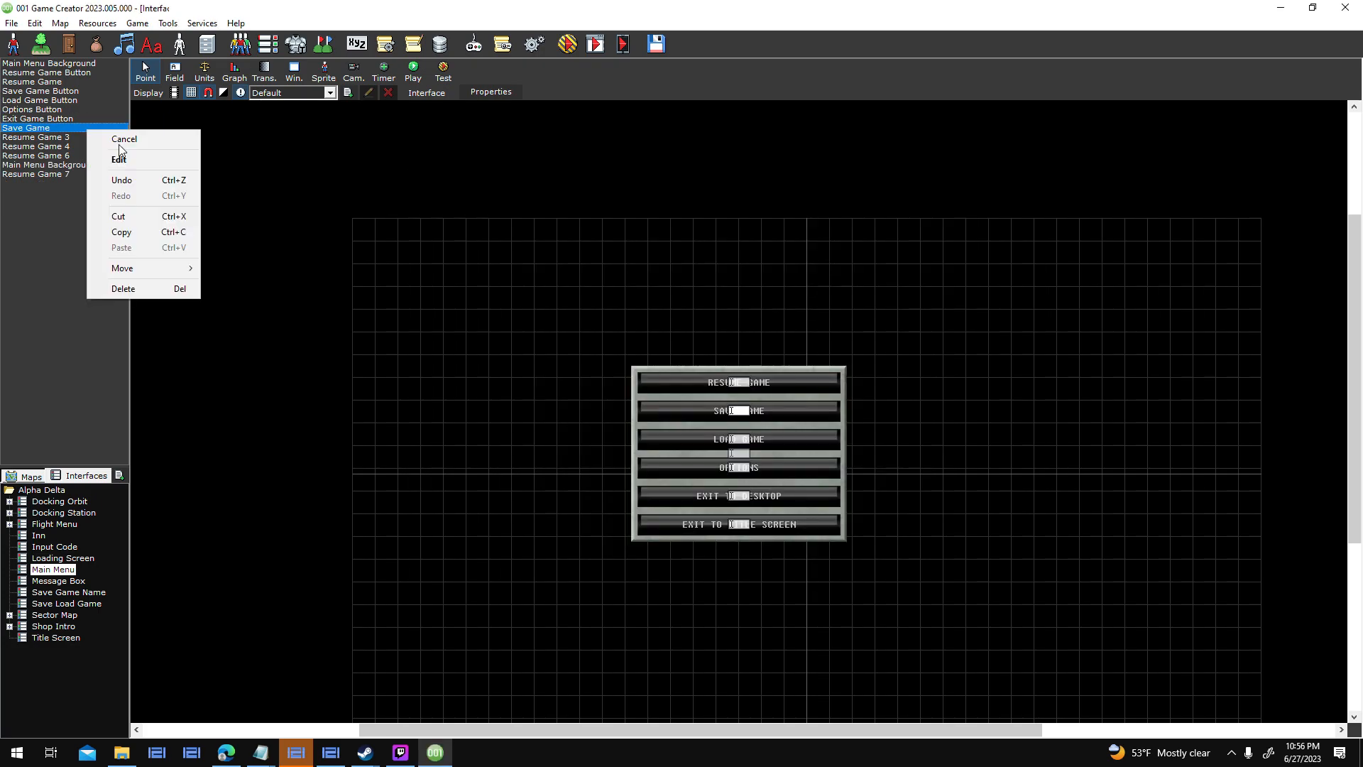
{"action": "mouse_move", "coordinate": [183, 268]}
{"action": "left_click", "coordinate": [274, 299]}
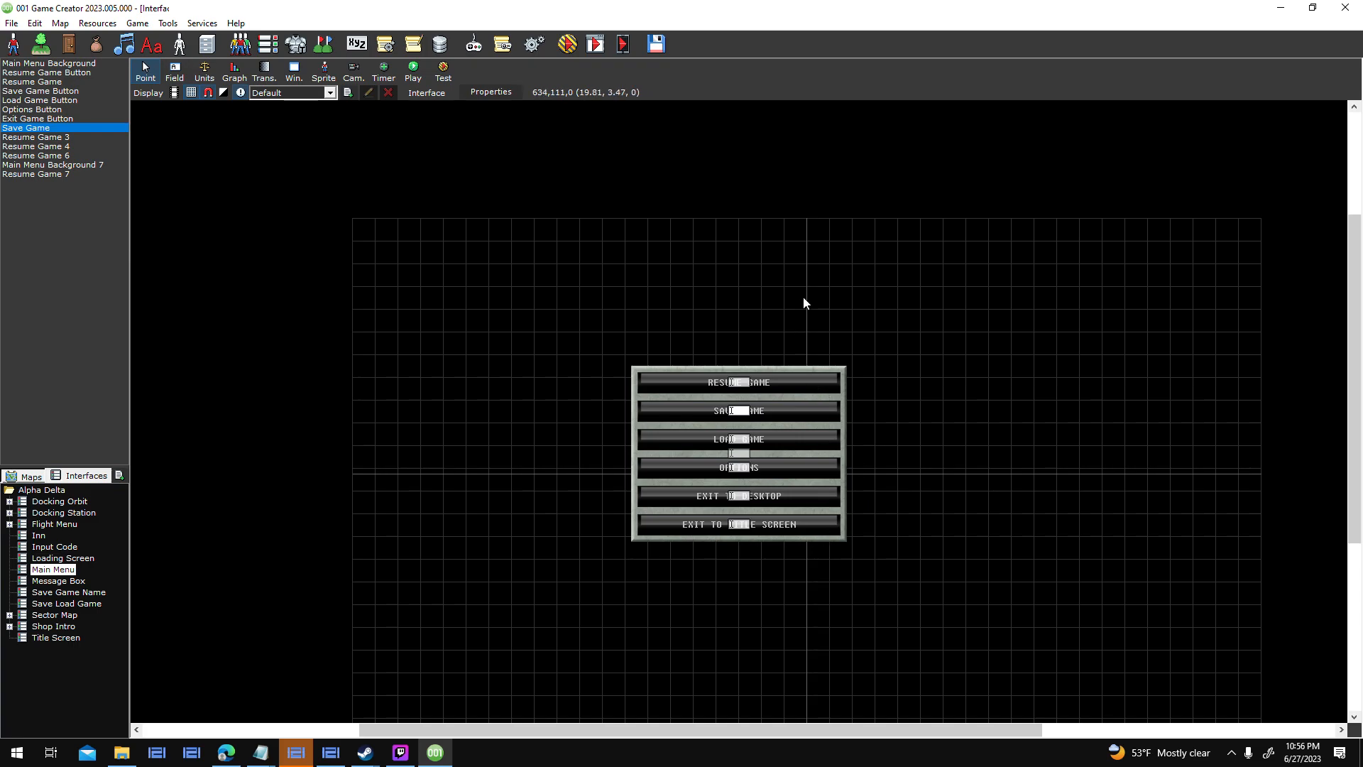
Rename the Resume Game 3 text field as Load Game.
{"action": "left_click", "coordinate": [100, 137]}
{"action": "double_click", "coordinate": [100, 139]}
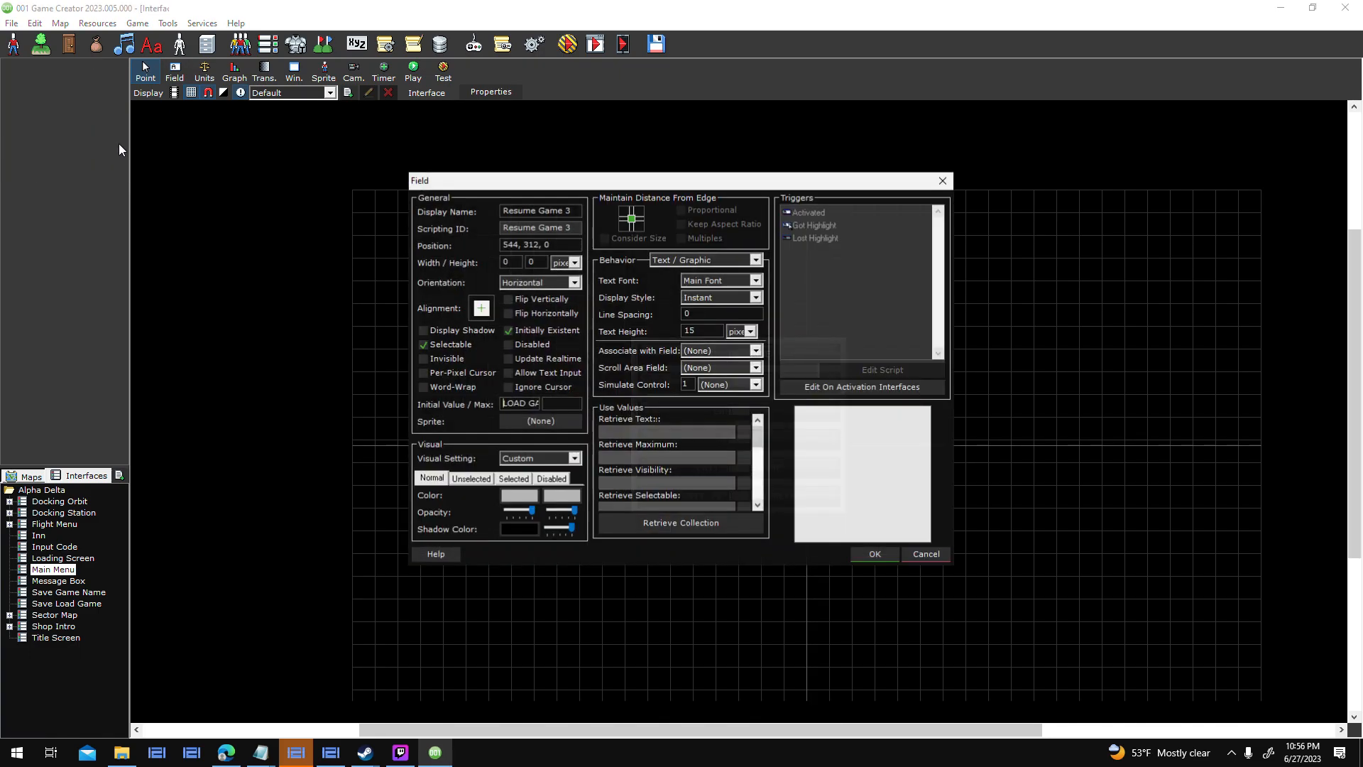
{"action": "left_click_drag", "start_coordinate": [571, 210], "coordinate": [277, 210]}
{"action": "type", "text": "Load Game"}
{"action": "key", "text": "Return"}
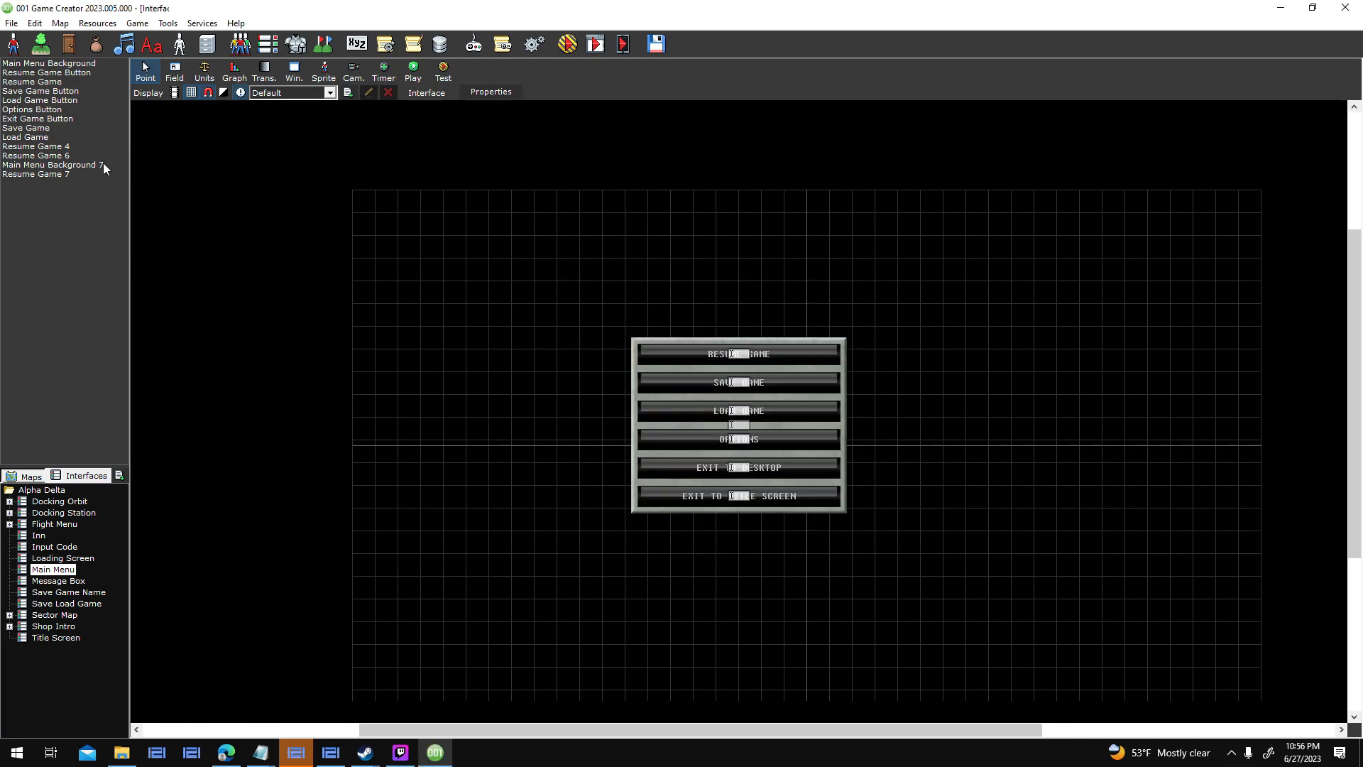
Rename the Resume Game 4 text field as Options.
{"action": "left_click", "coordinate": [104, 144]}
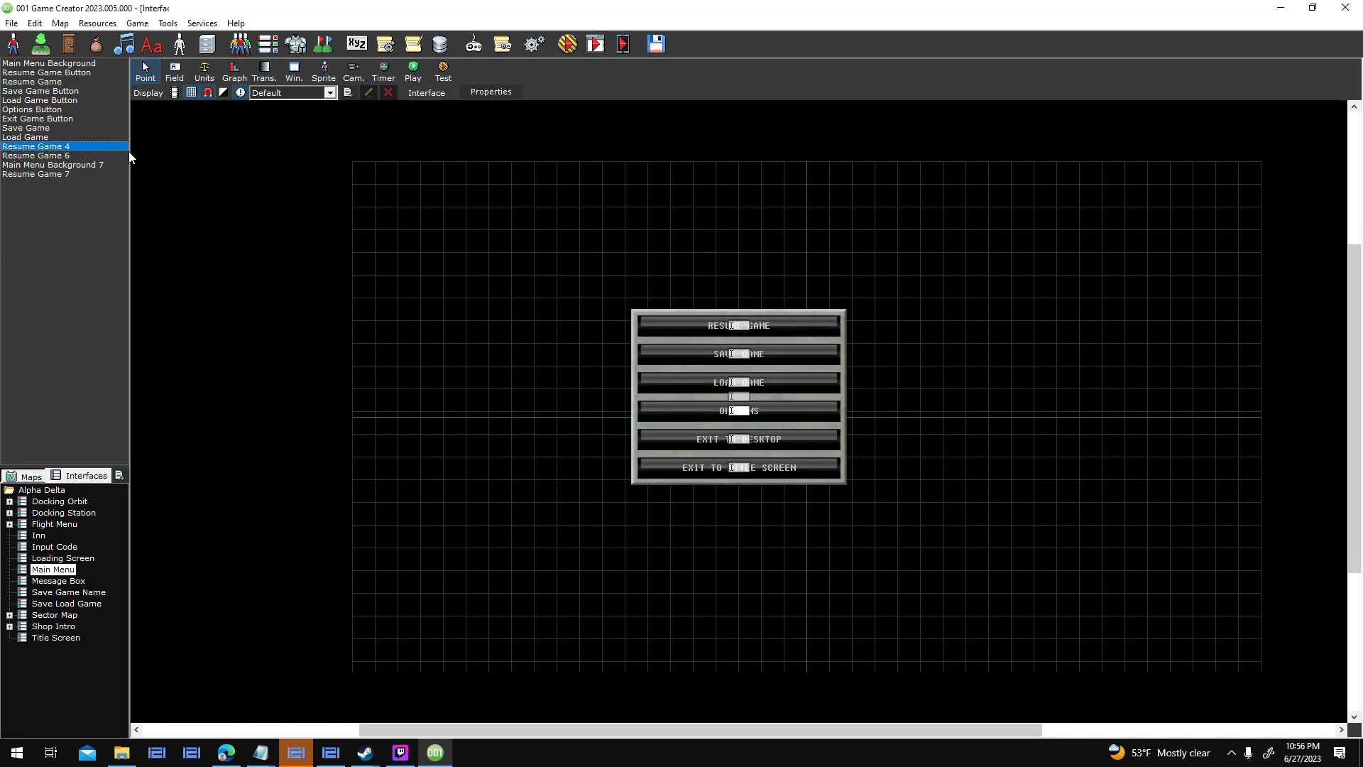
{"action": "key", "text": "Return"}
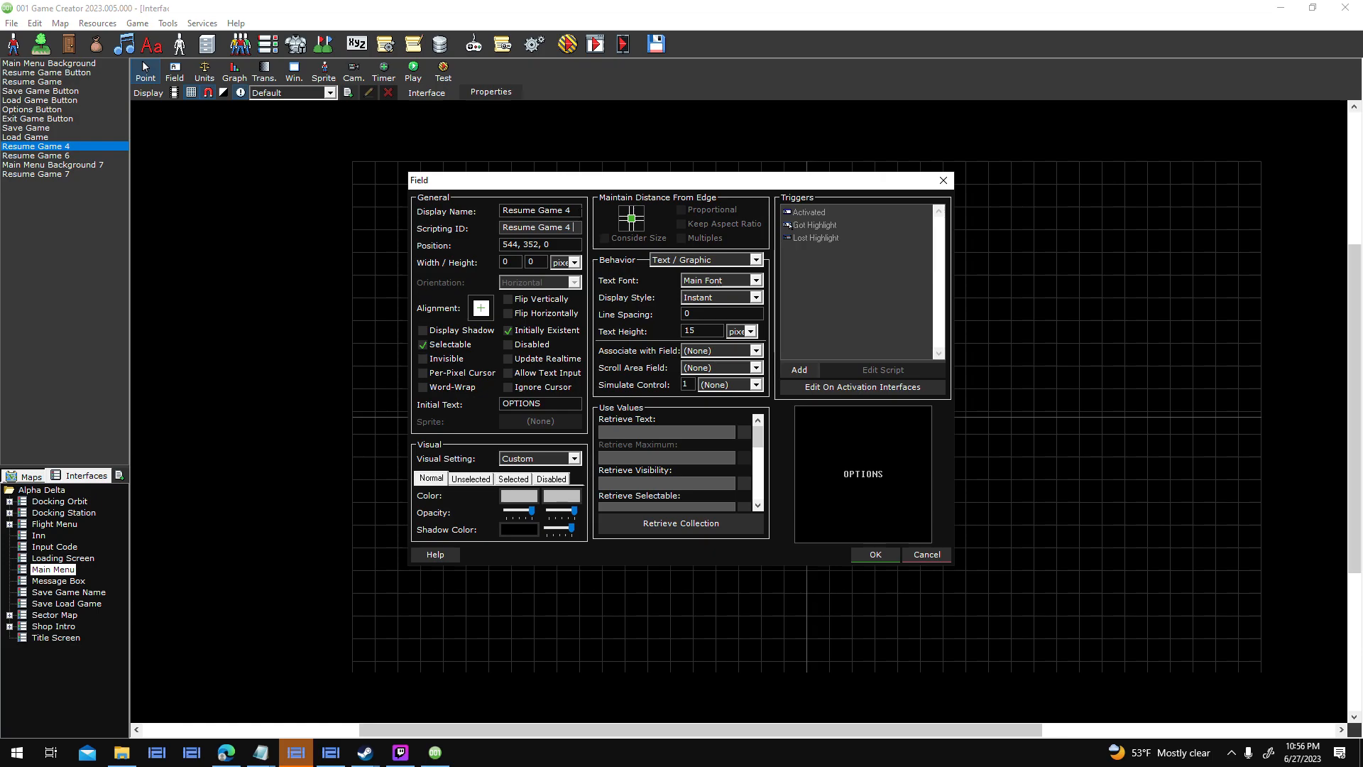
{"action": "type", "text": "Options"}
{"action": "key", "text": "Return"}
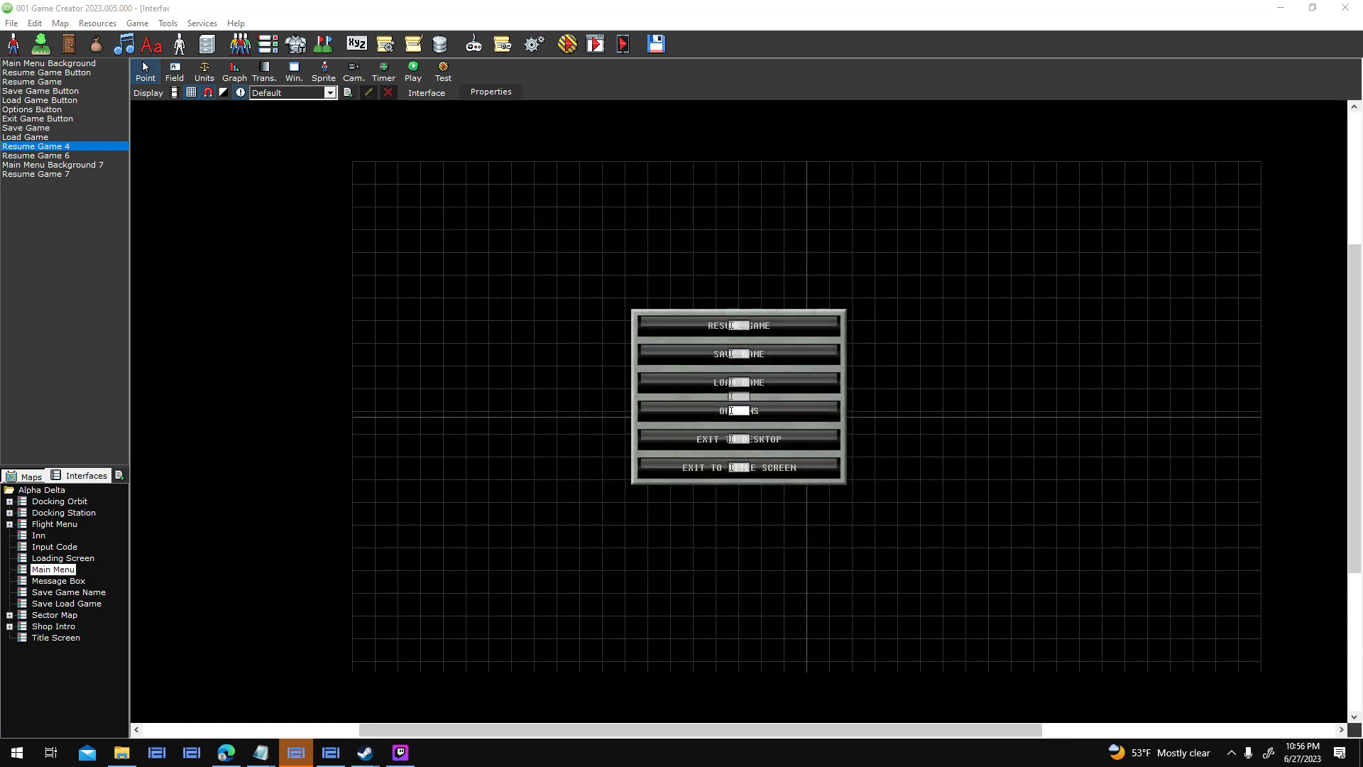
Rename the Resume Game 6 text field as Exit to Desktop.
{"action": "left_click", "coordinate": [87, 156]}
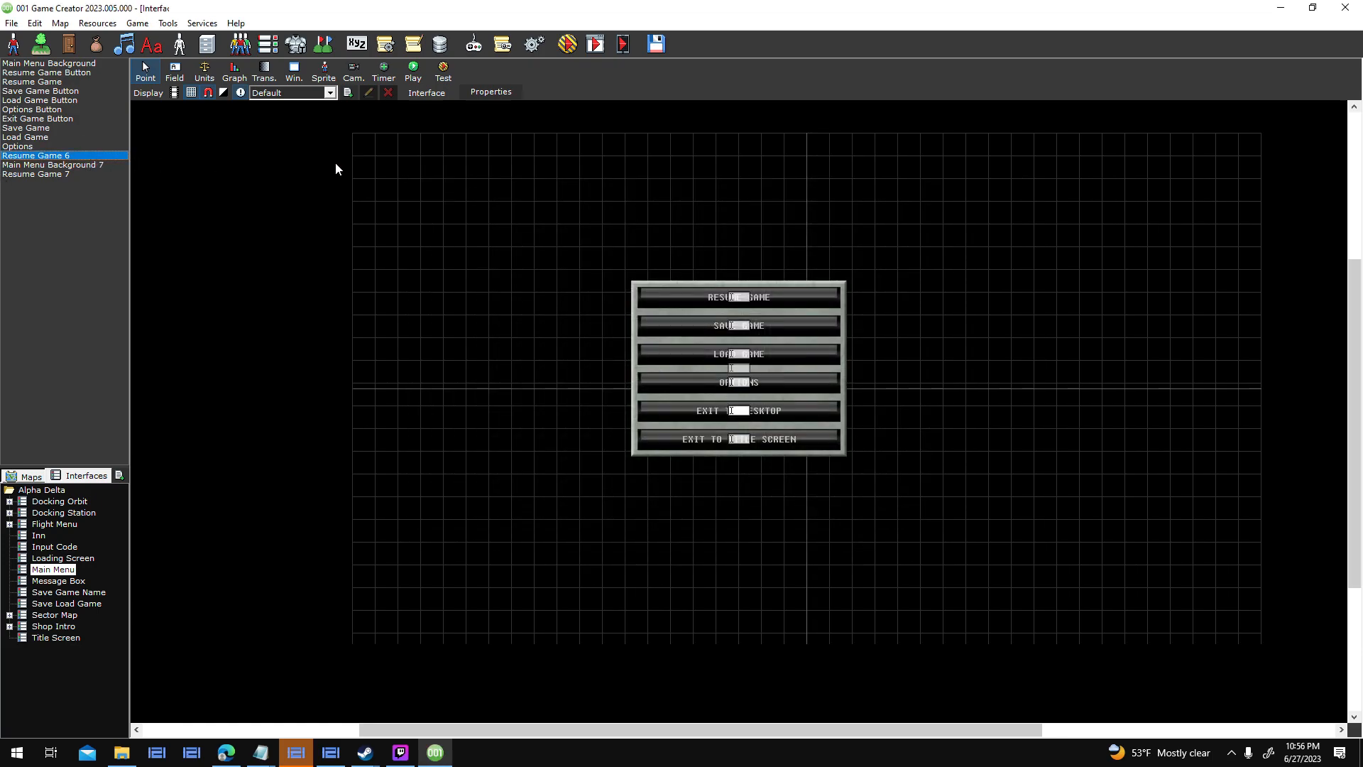
{"action": "key", "text": "Return"}
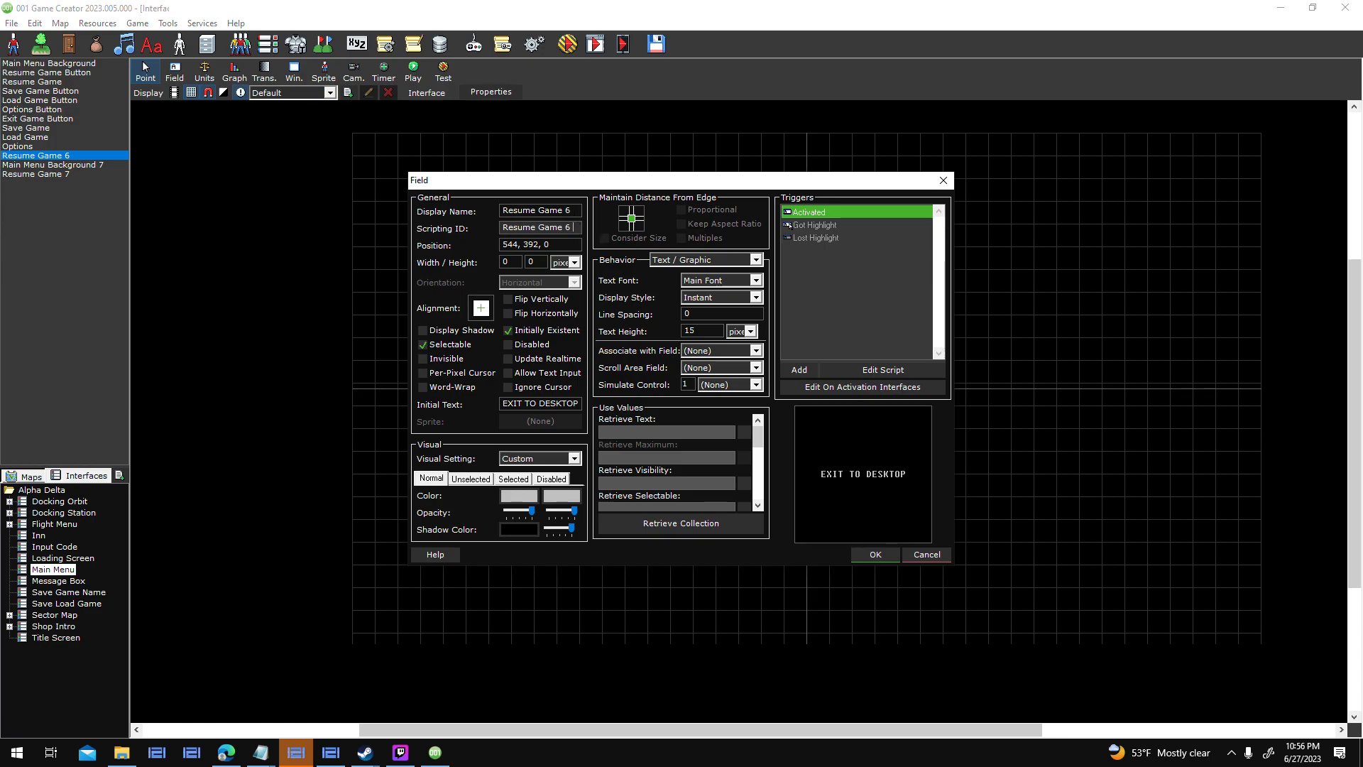
{"action": "type", "text": "Exit to Desktop"}
{"action": "key", "text": "Return"}
Rename the Main Menu Background 7 field as Exit to Title Button.
{"action": "left_click", "coordinate": [86, 165]}
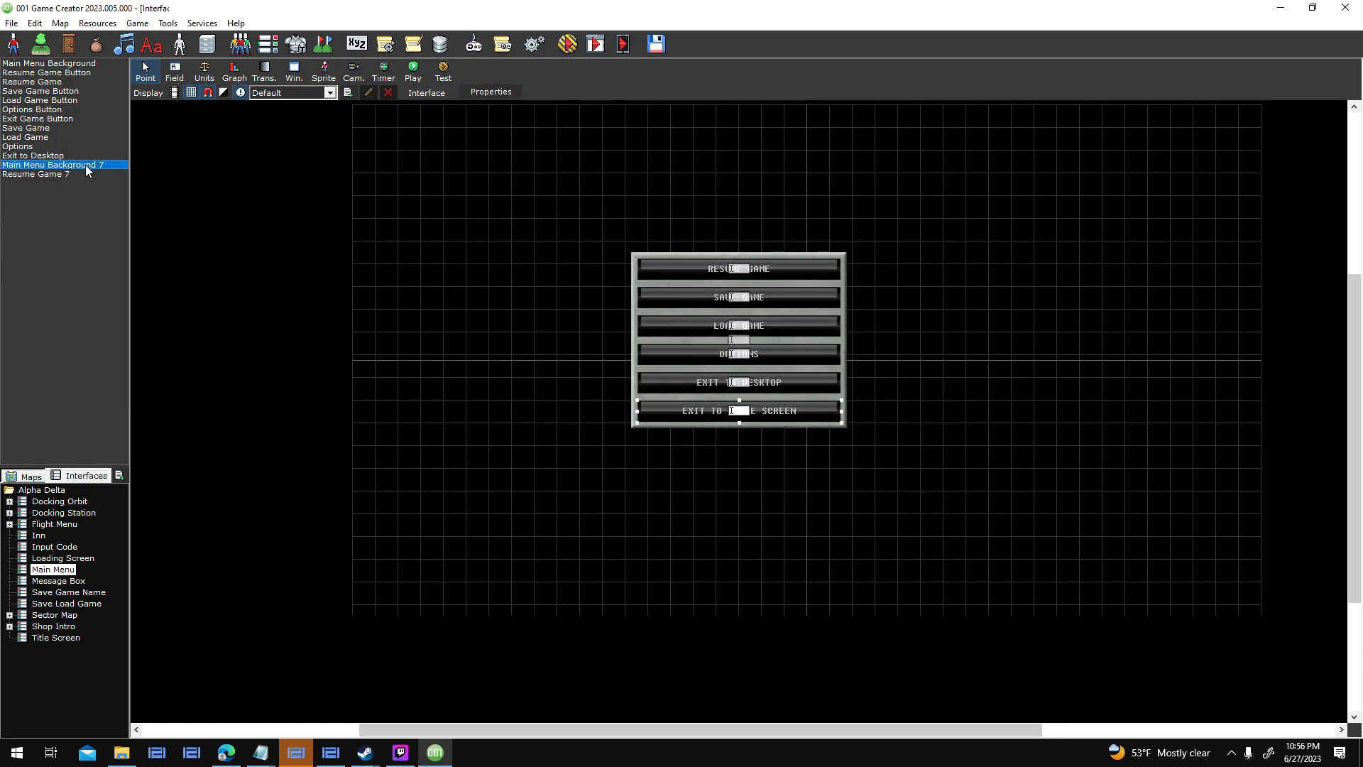
{"action": "key", "text": "Return"}
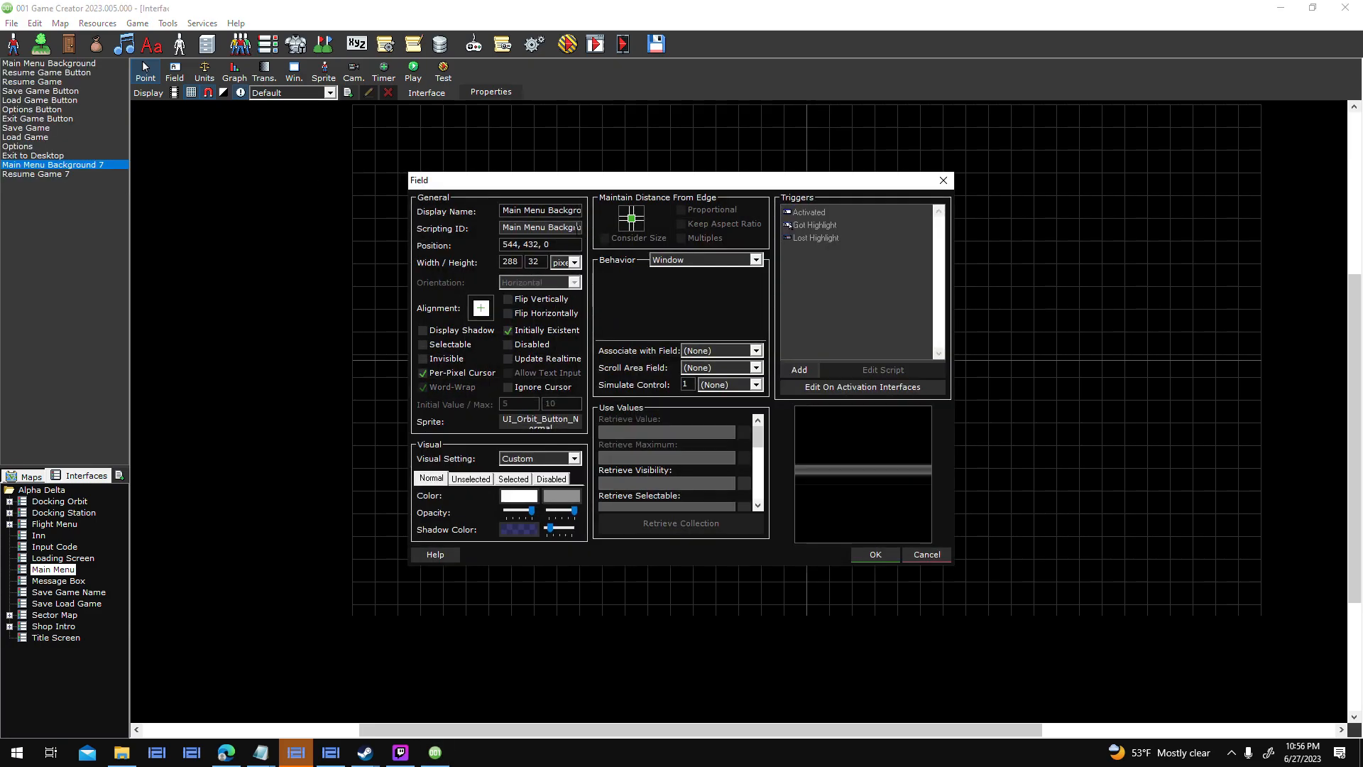
{"action": "key", "text": "BackSpace"}
{"action": "type", "text": "MExit to T"}
{"action": "key", "text": "Return"}
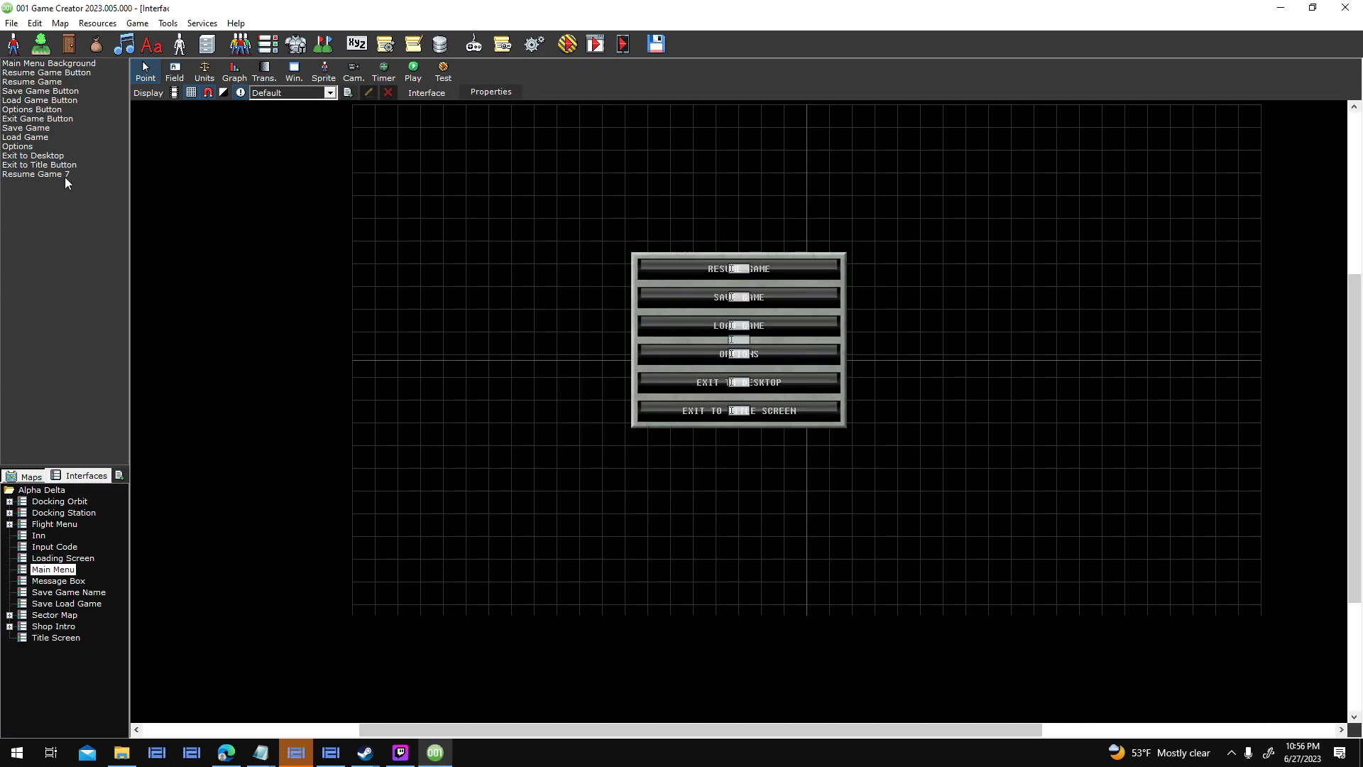
Rename the Resume Game 7 text field as Exit to Title Screen.
{"action": "left_click", "coordinate": [66, 175]}
{"action": "double_click", "coordinate": [88, 174]}
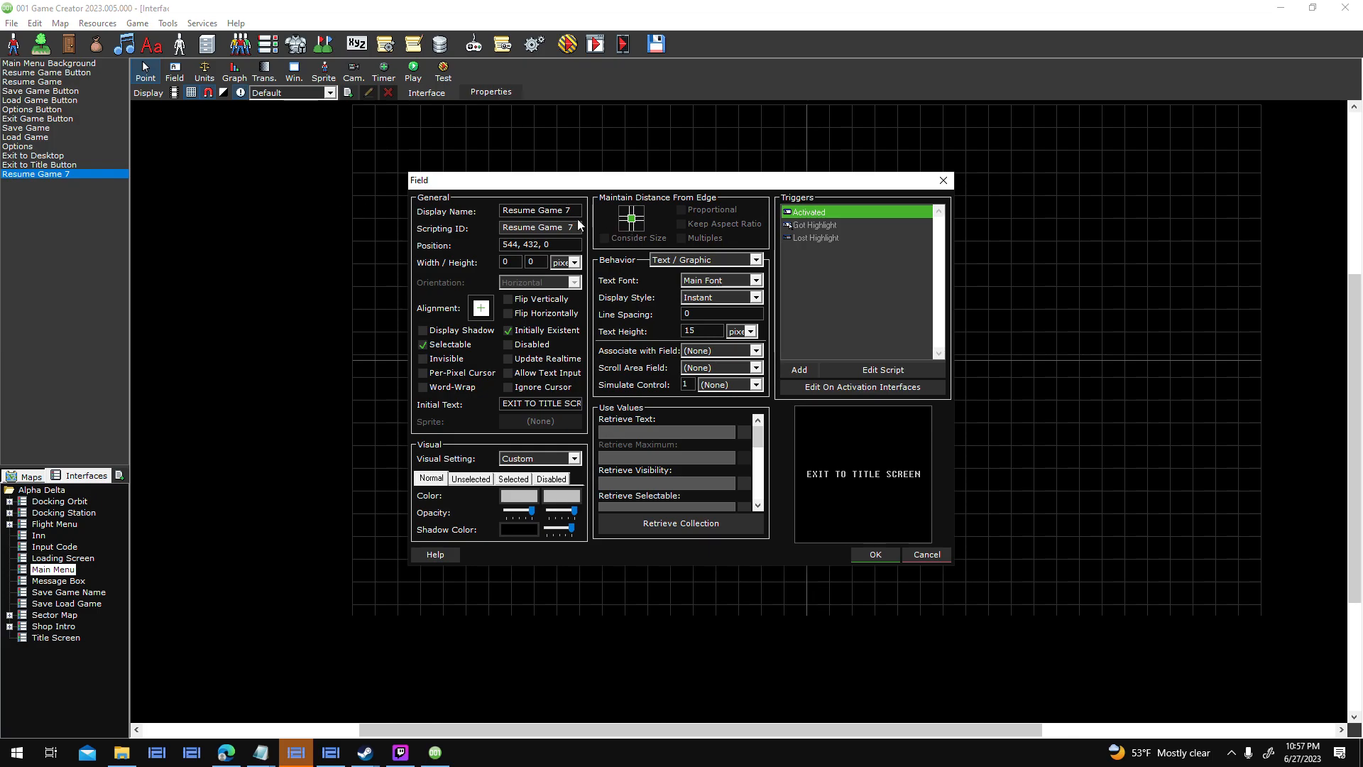
{"action": "type", "text": "Exit to Title Screen"}
{"action": "key", "text": "Return"}
Add Screen to the Exit to Title Button field's name so it reads Exit to Title Screen Button.
{"action": "left_click", "coordinate": [81, 167]}
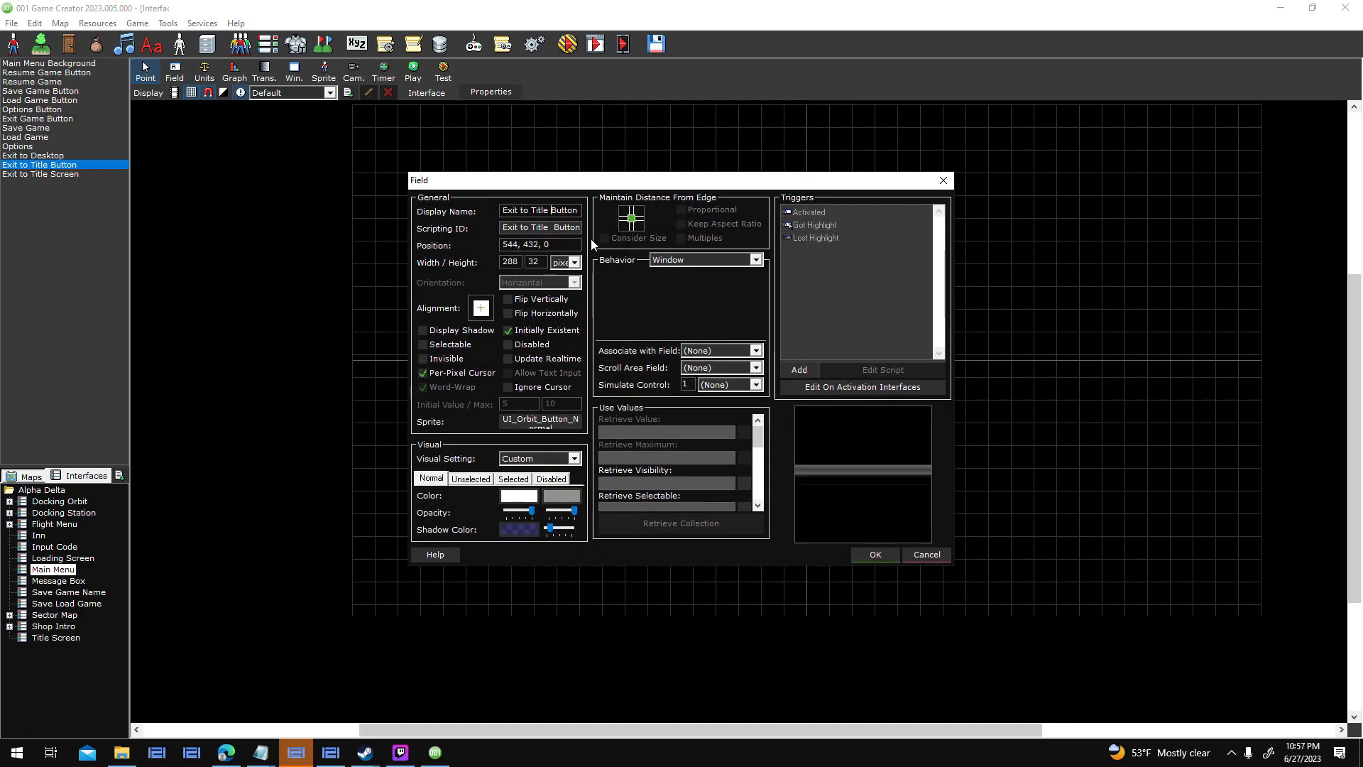
{"action": "type", "text": "Screen"}
{"action": "key", "text": "Return"}
Rename the Exit Game Button field as Exit to Desktop Button.
{"action": "left_click", "coordinate": [64, 155]}
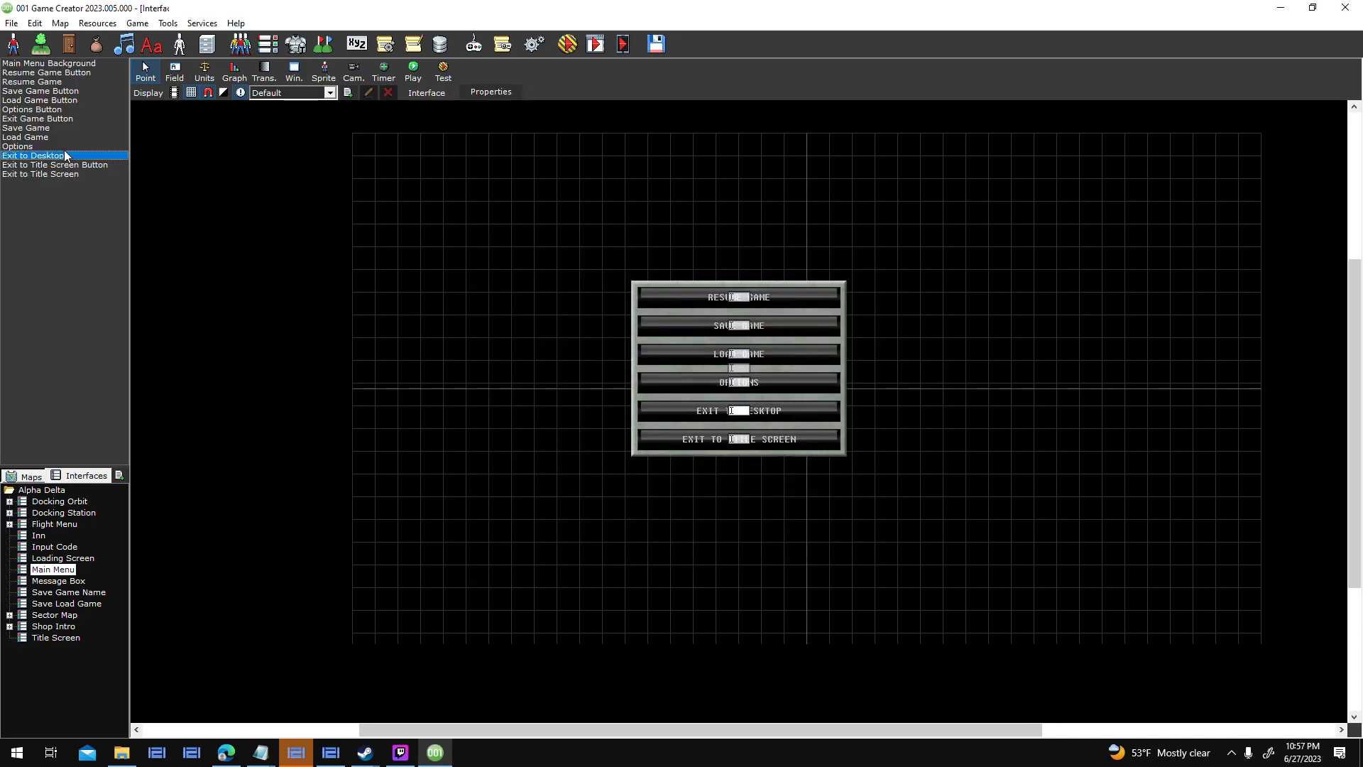
{"action": "left_click", "coordinate": [71, 119]}
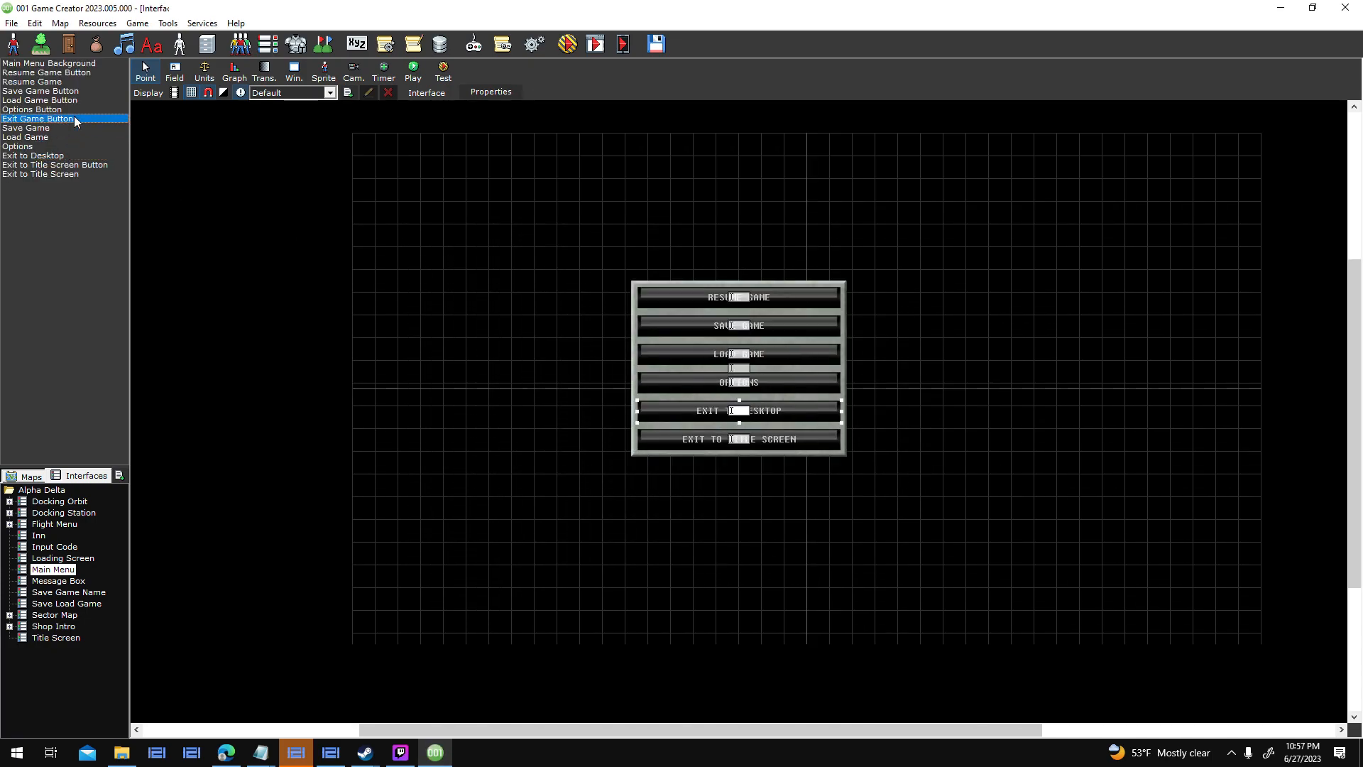
{"action": "right_click", "coordinate": [75, 119]}
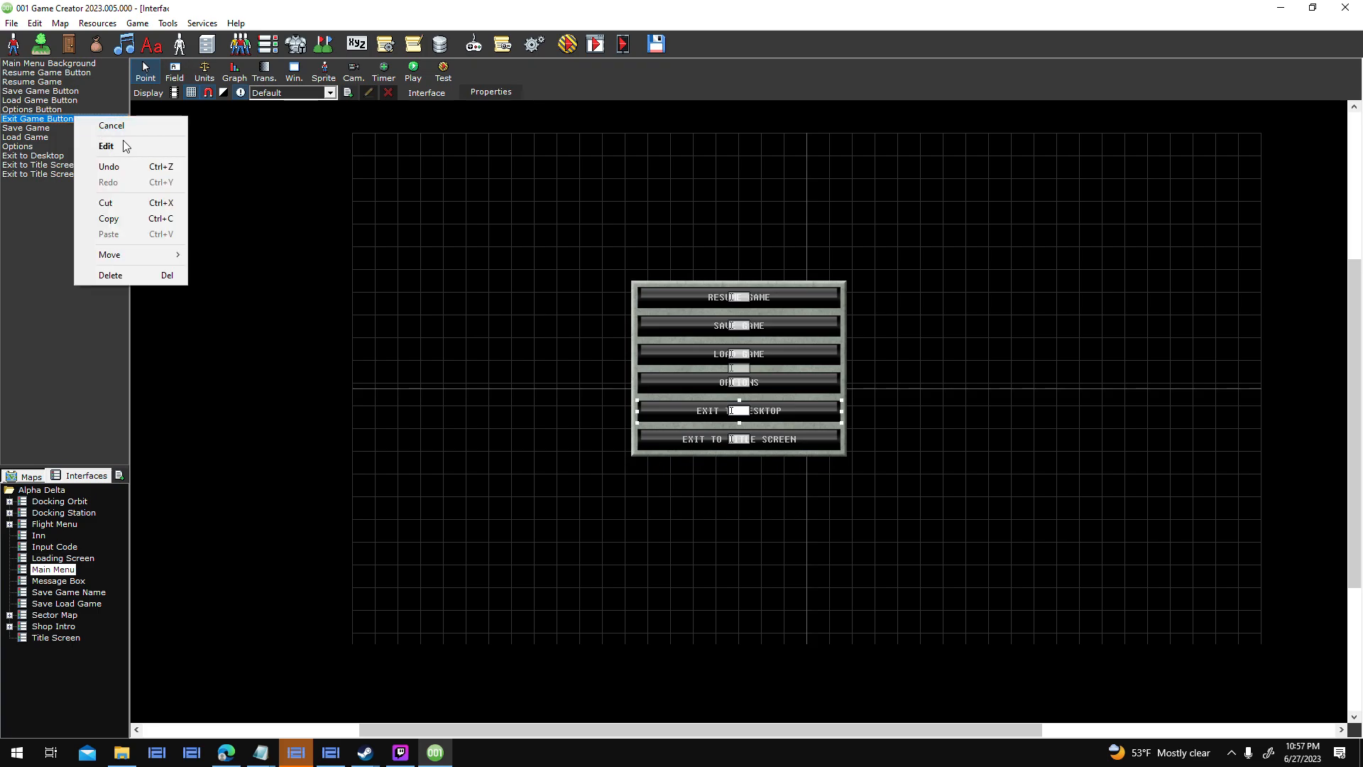
{"action": "left_click", "coordinate": [124, 145]}
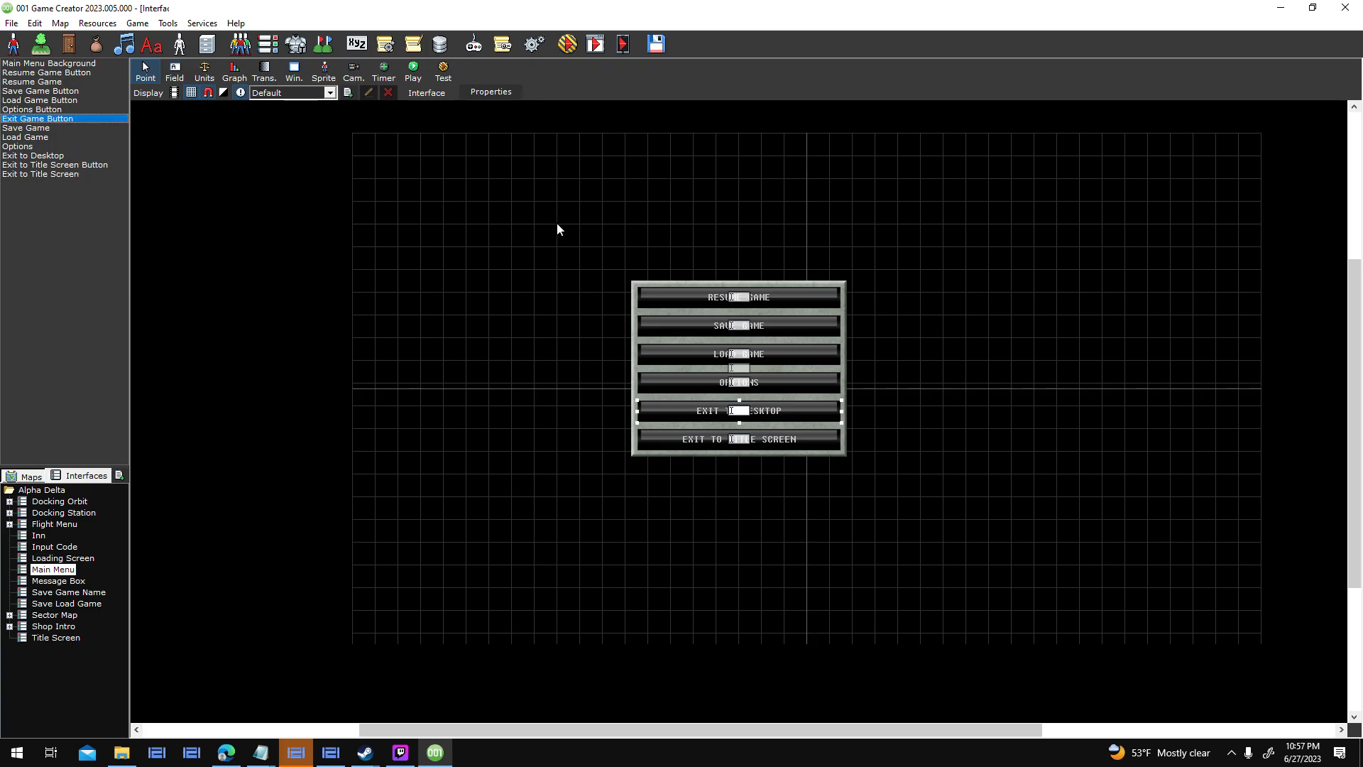
{"action": "left_click_drag", "start_coordinate": [545, 210], "coordinate": [526, 210]}
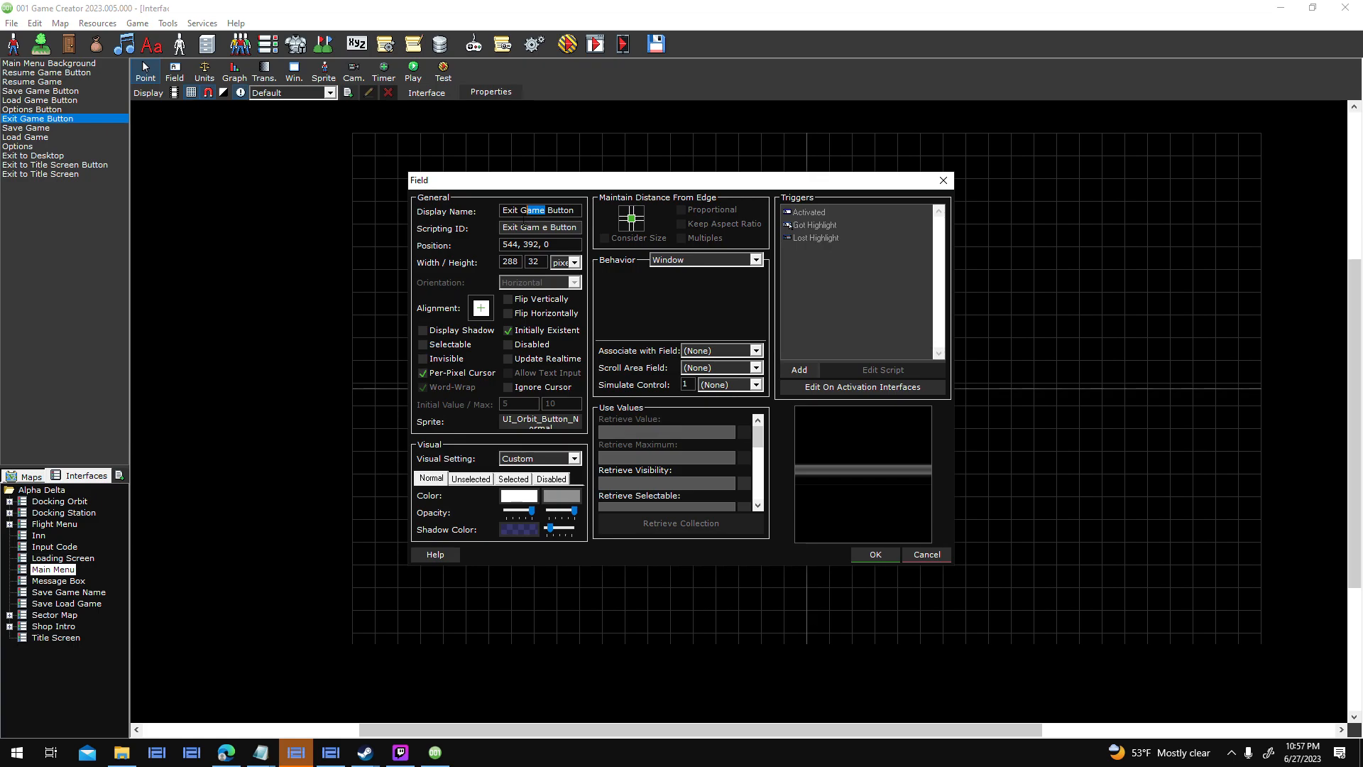
{"action": "type", "text": "to Desktop"}
{"action": "key", "text": "Return"}
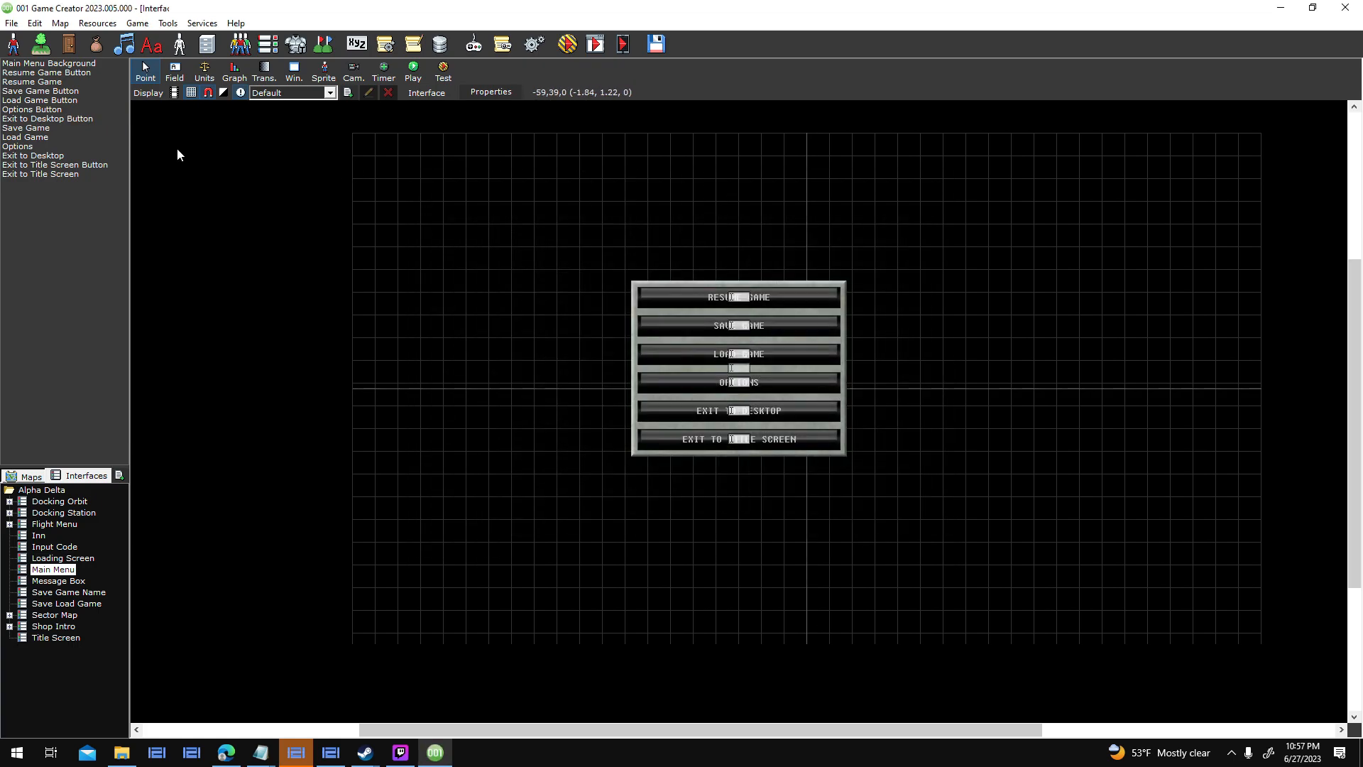
Move the Resume Game, Save Game and Load Game text fields to the front, in that order.
{"action": "right_click", "coordinate": [70, 83]}
{"action": "mouse_move", "coordinate": [152, 219]}
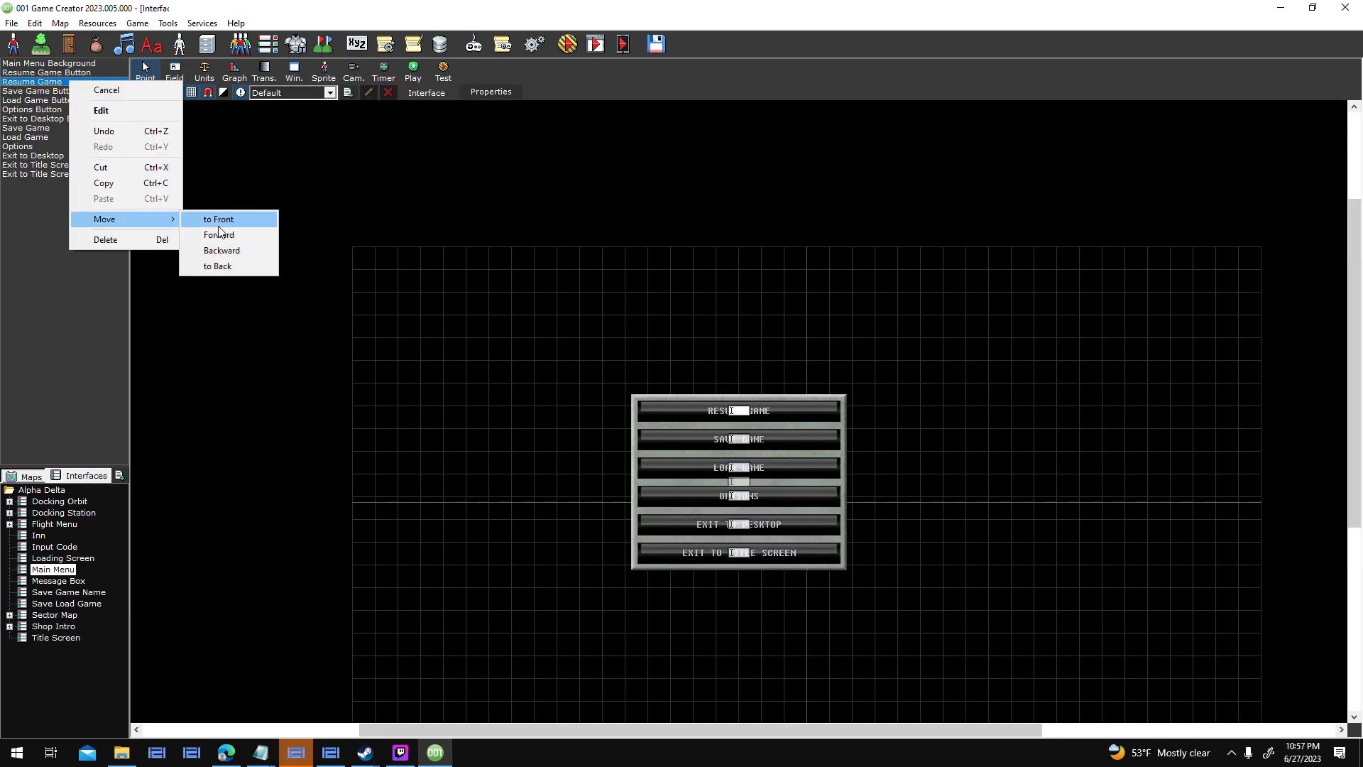
{"action": "left_click", "coordinate": [247, 234]}
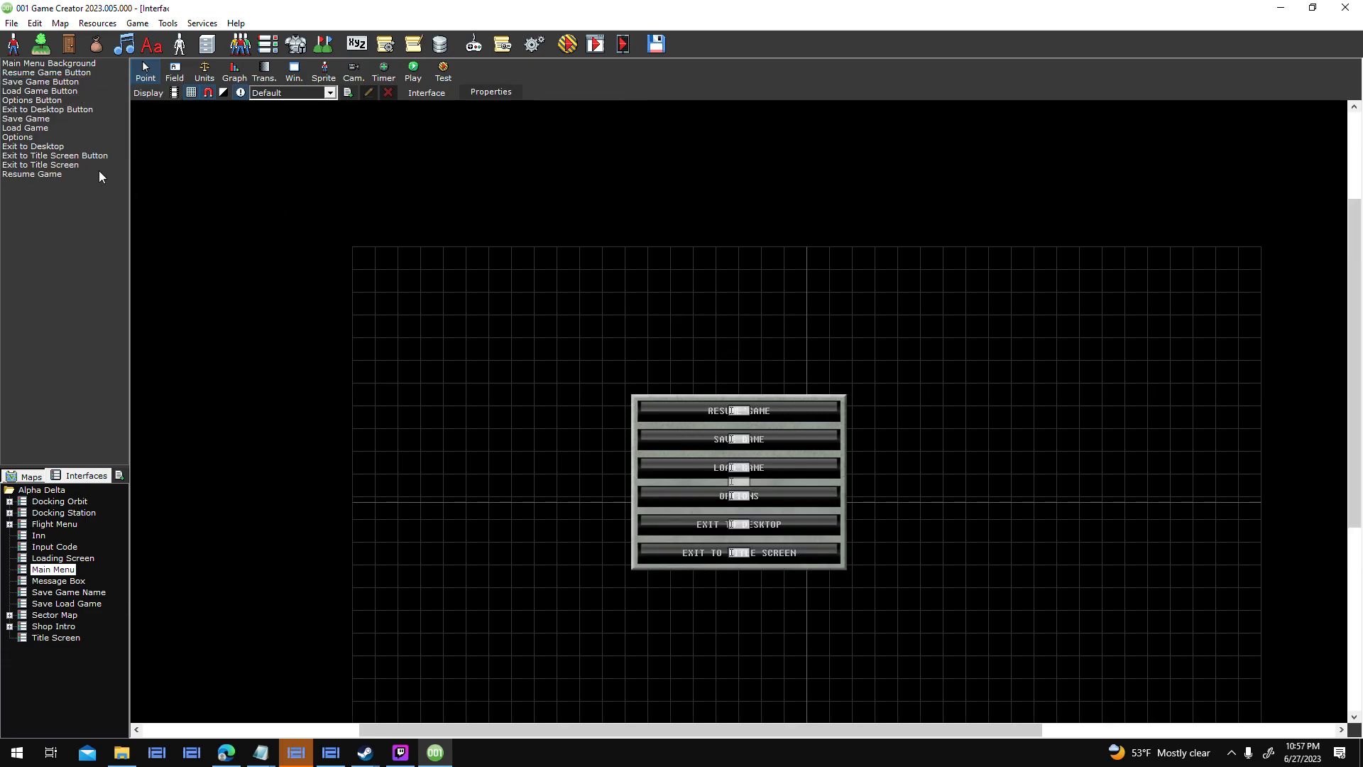
{"action": "right_click", "coordinate": [50, 120]}
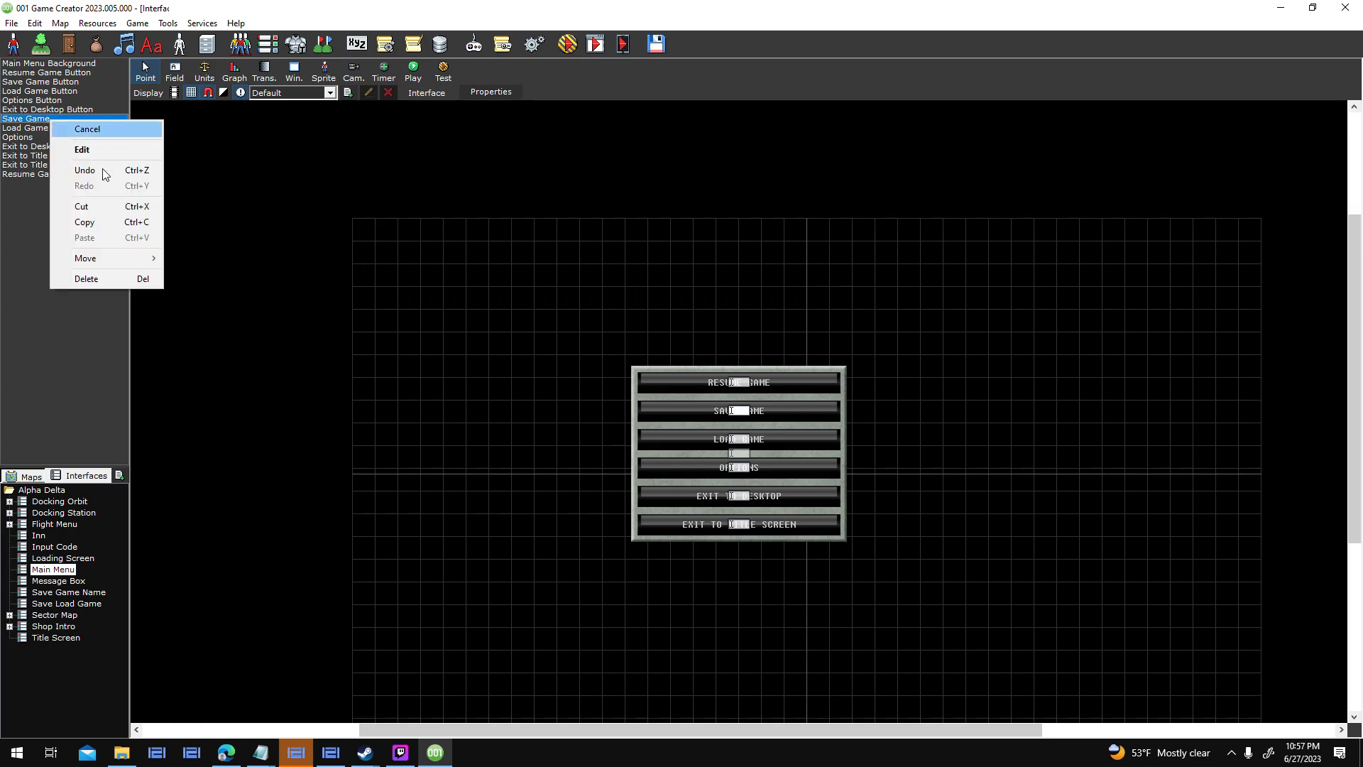
{"action": "mouse_move", "coordinate": [127, 256]}
{"action": "left_click", "coordinate": [200, 260]}
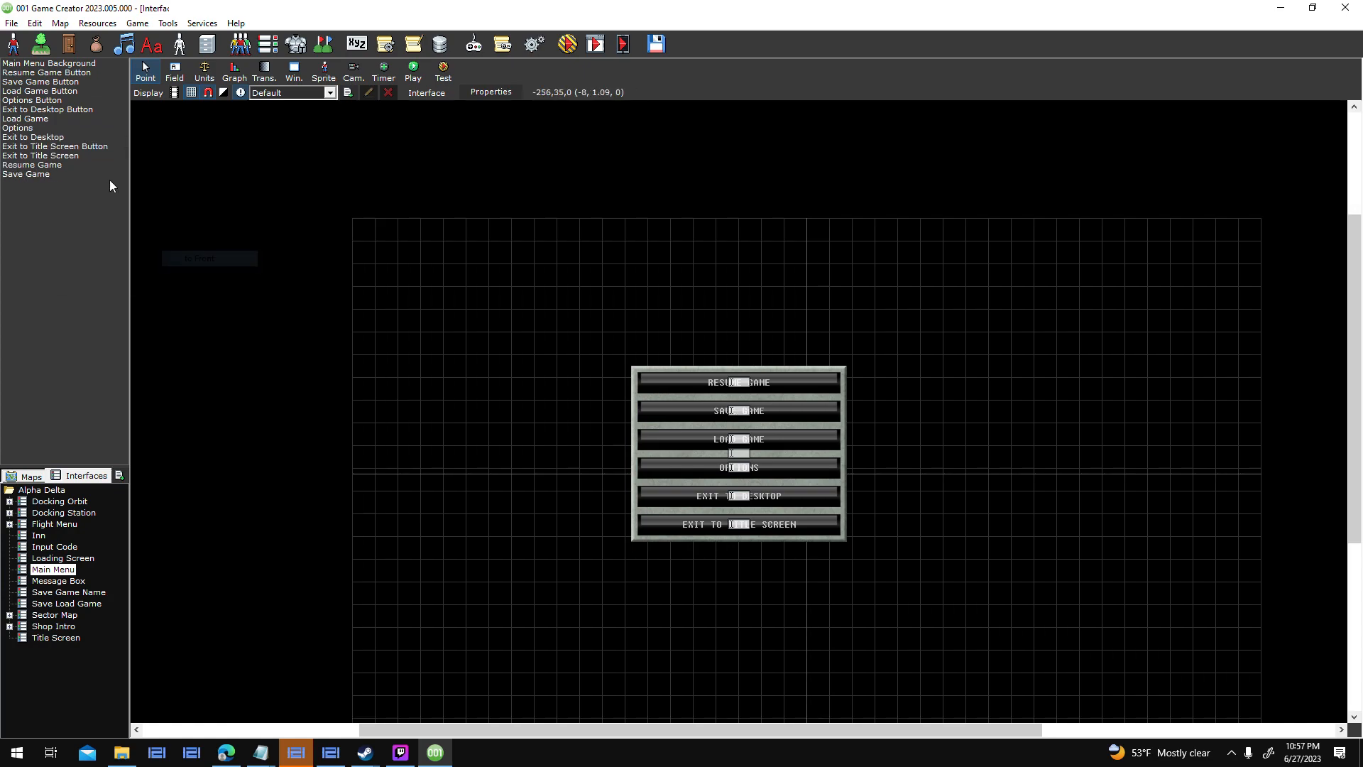
{"action": "right_click", "coordinate": [63, 120]}
{"action": "mouse_move", "coordinate": [140, 257]}
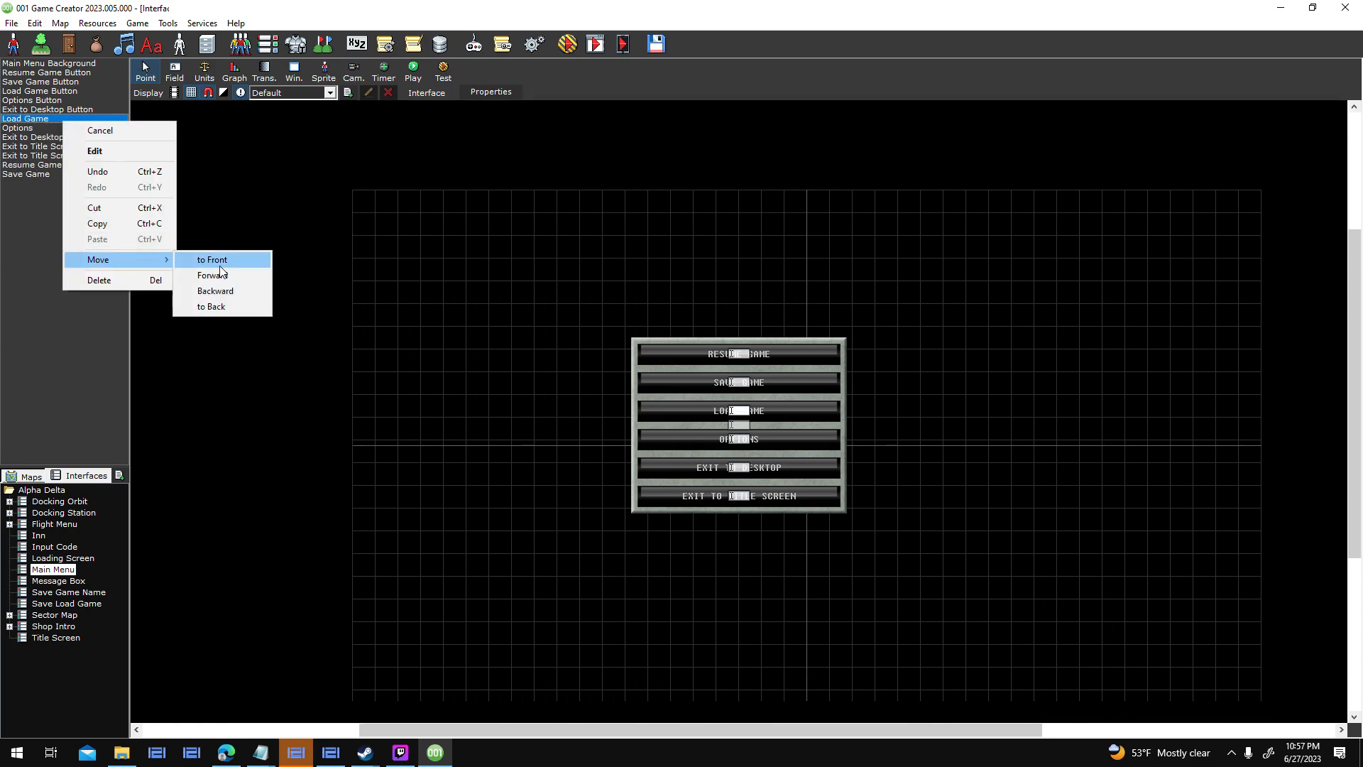
{"action": "left_click", "coordinate": [227, 259]}
{"action": "left_click", "coordinate": [54, 176]}
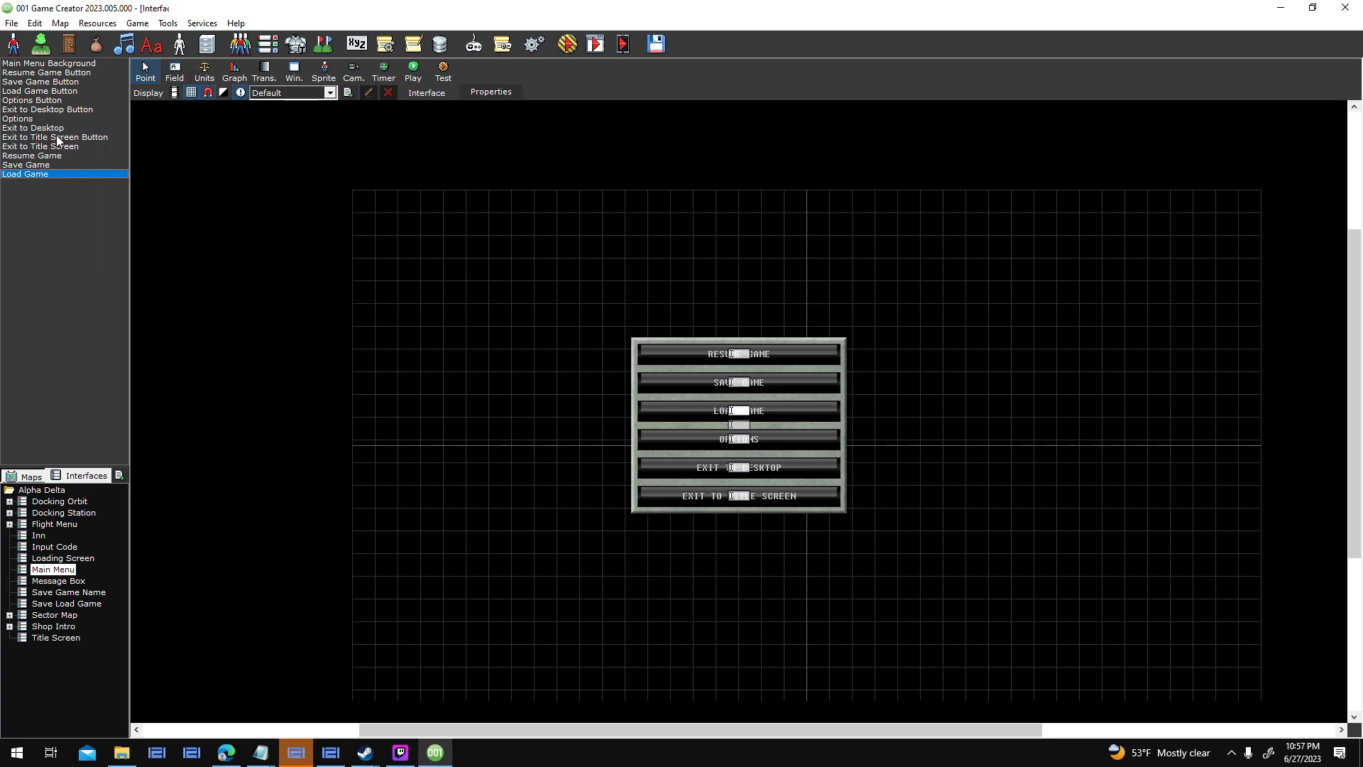
Move the Options, Exit to Desktop and Exit to Title Screen text fields to the front, in that order.
{"action": "right_click", "coordinate": [70, 118]}
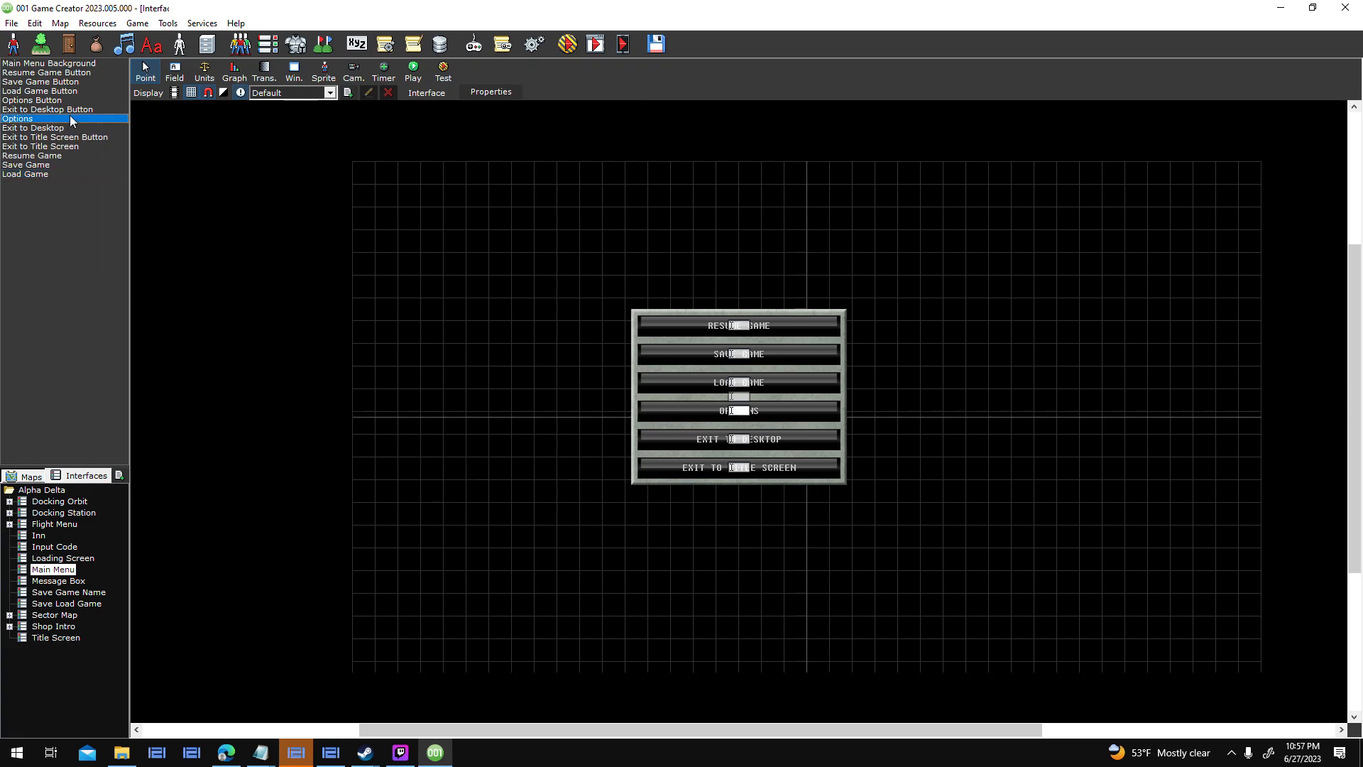
{"action": "mouse_move", "coordinate": [142, 254]}
{"action": "left_click", "coordinate": [219, 255]}
{"action": "left_click", "coordinate": [75, 121]}
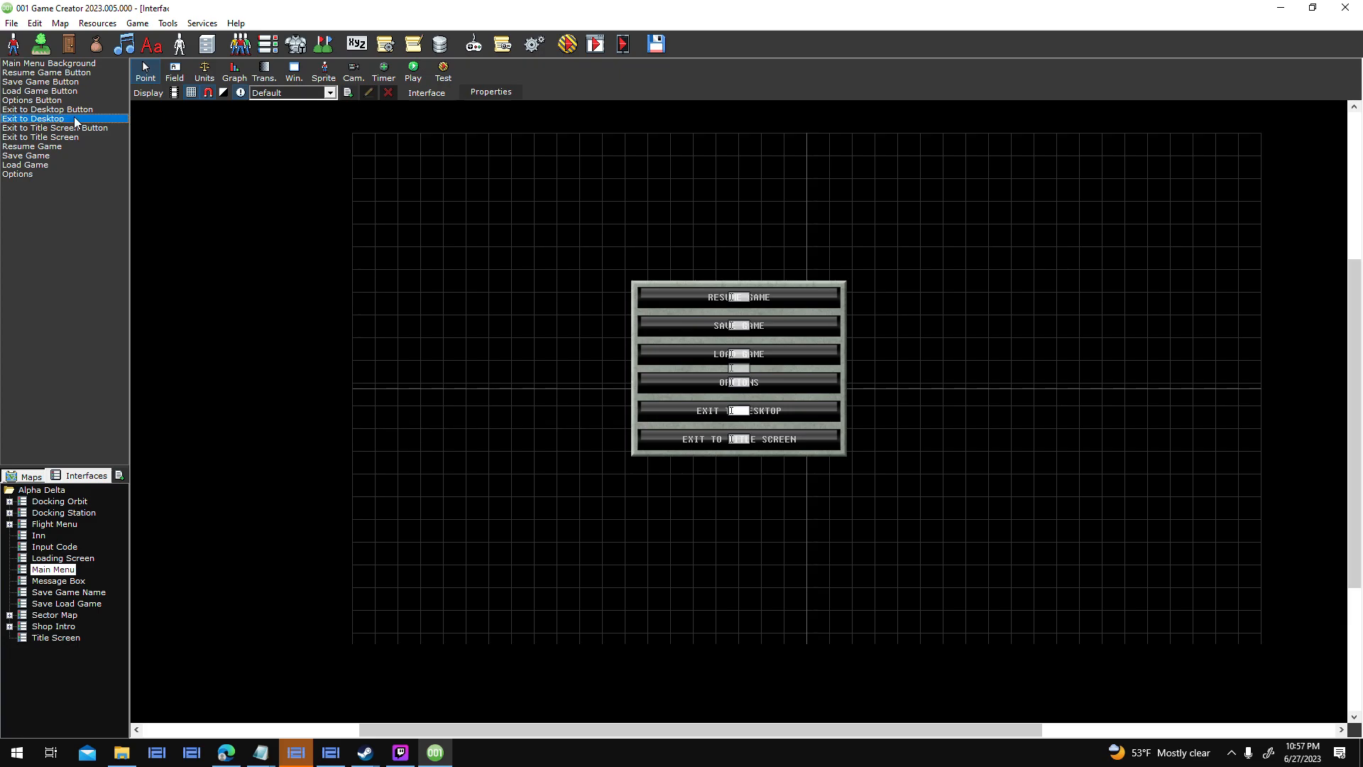
{"action": "right_click", "coordinate": [75, 119]}
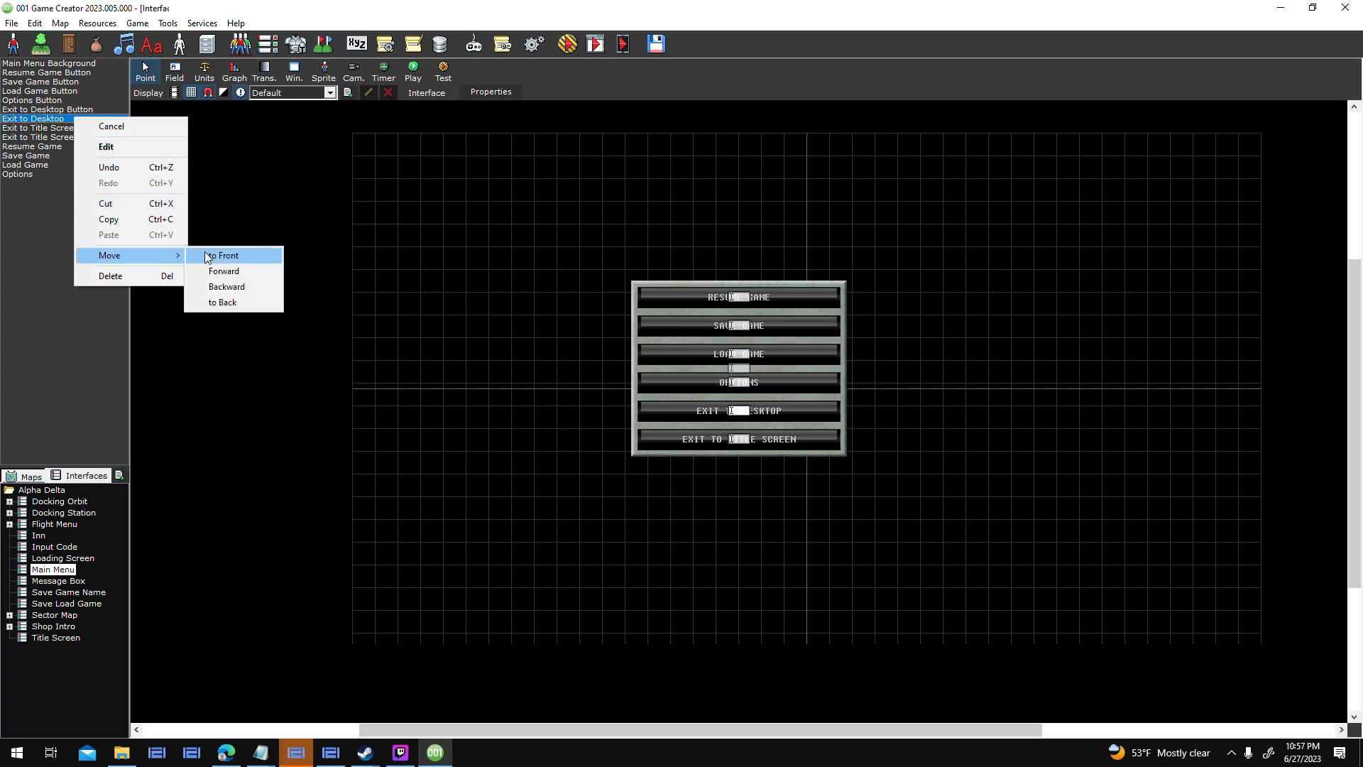
{"action": "left_click", "coordinate": [207, 255]}
{"action": "left_click", "coordinate": [84, 130]}
{"action": "right_click", "coordinate": [87, 125]}
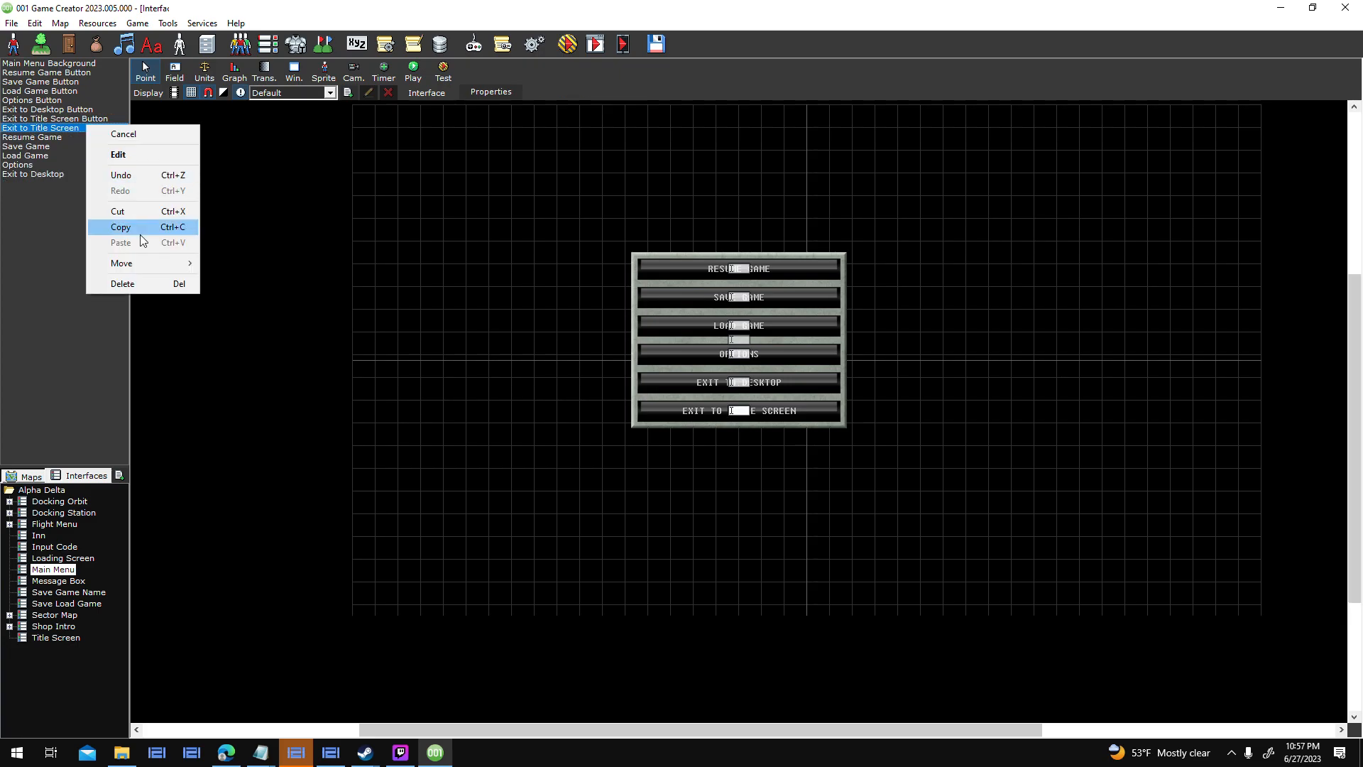
{"action": "left_click", "coordinate": [234, 264]}
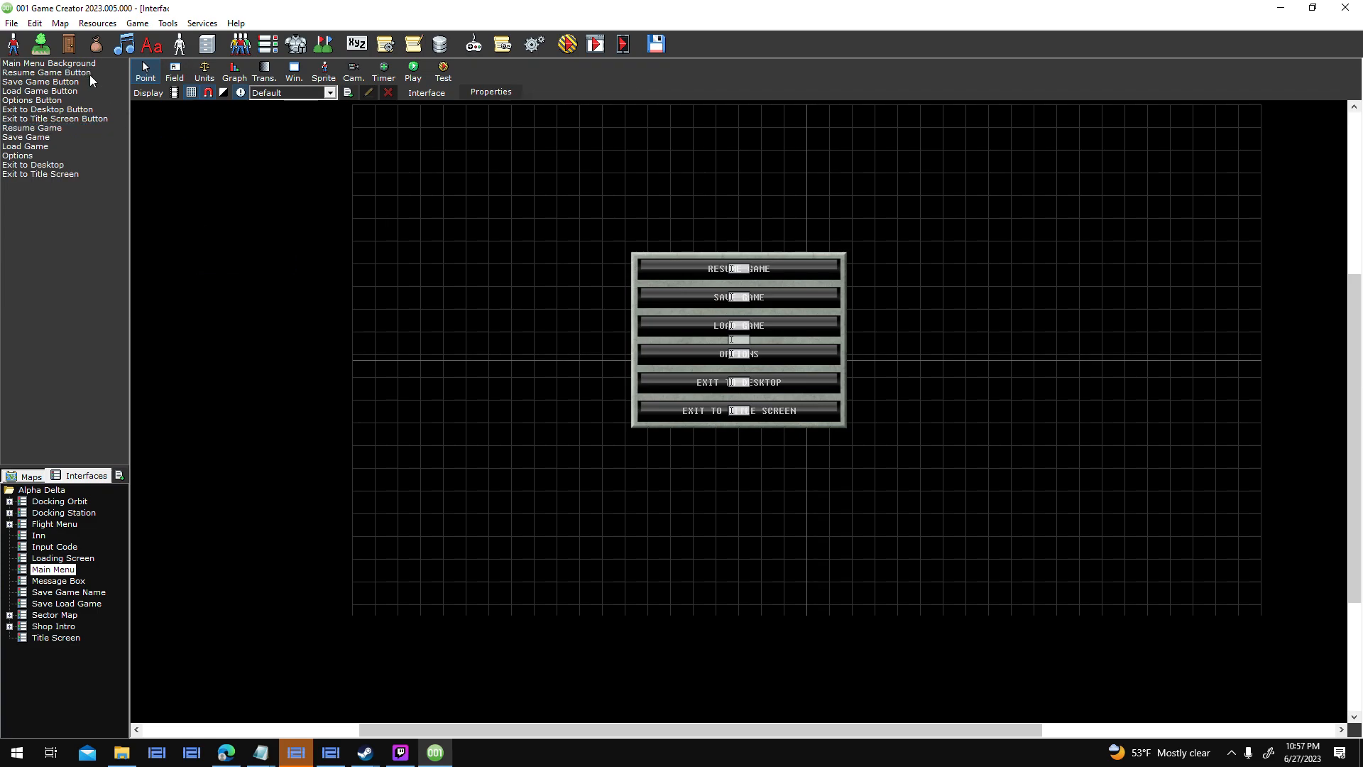
Duplicate the Exit to Title Screen Button field below the menu and name the copy Main Menu Selector.
{"action": "left_click", "coordinate": [87, 82]}
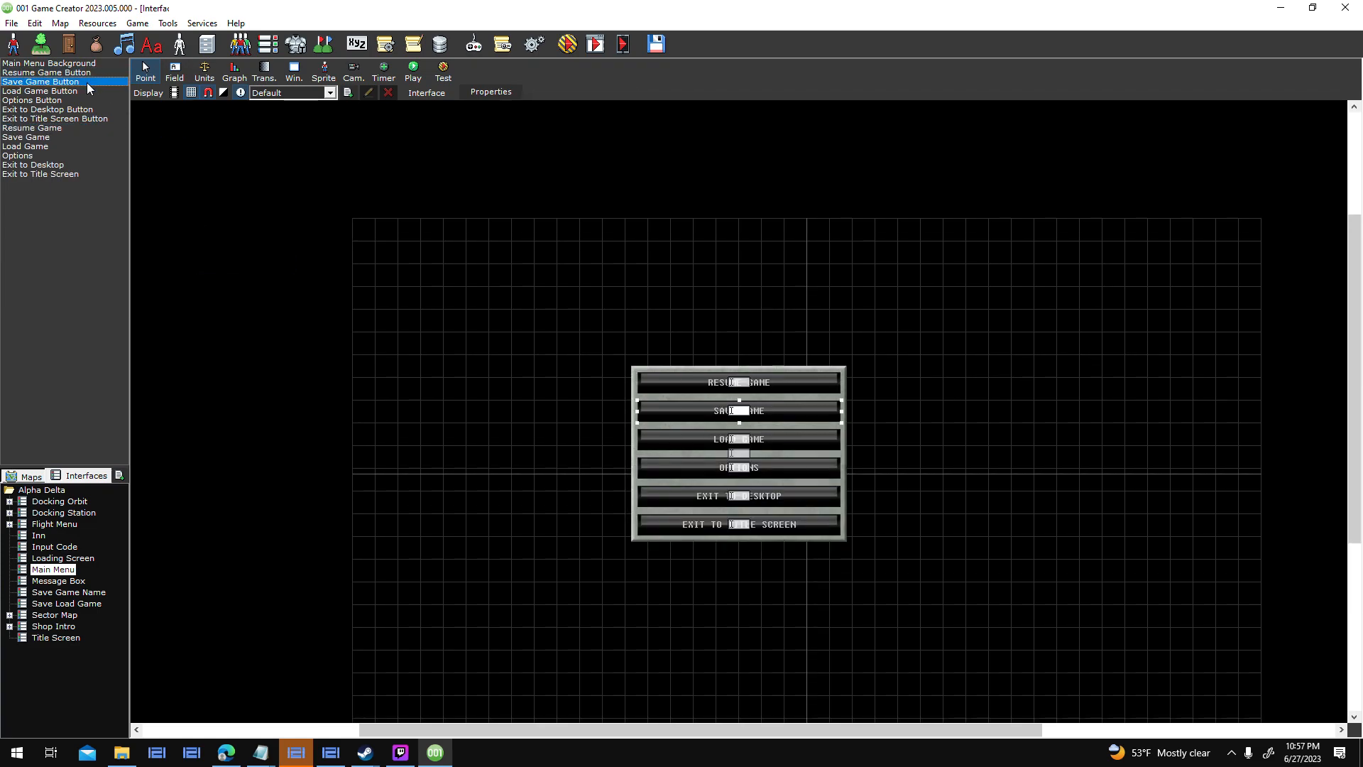
{"action": "left_click", "coordinate": [89, 91]}
{"action": "left_click", "coordinate": [87, 100]}
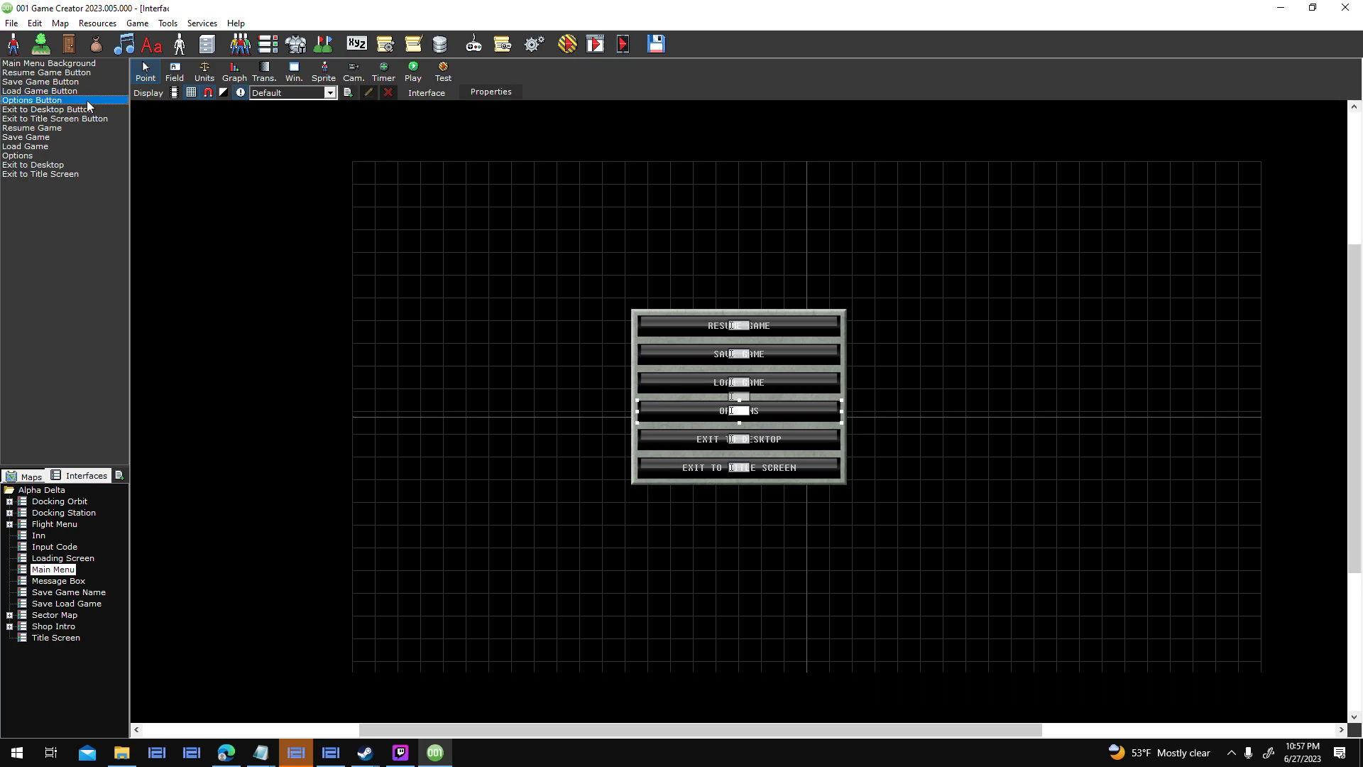
{"action": "left_click", "coordinate": [88, 110]}
{"action": "left_click", "coordinate": [88, 118]}
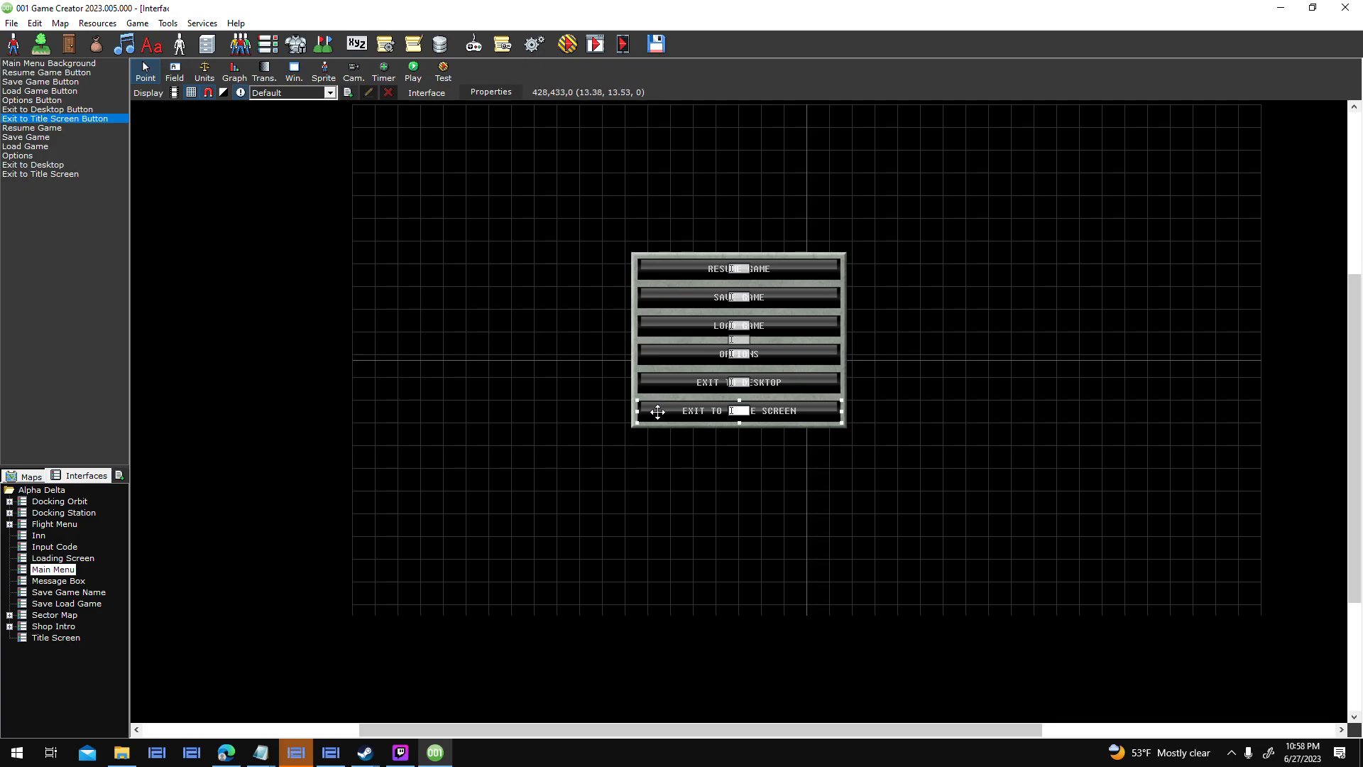
{"action": "key", "text": "ctrl+v"}
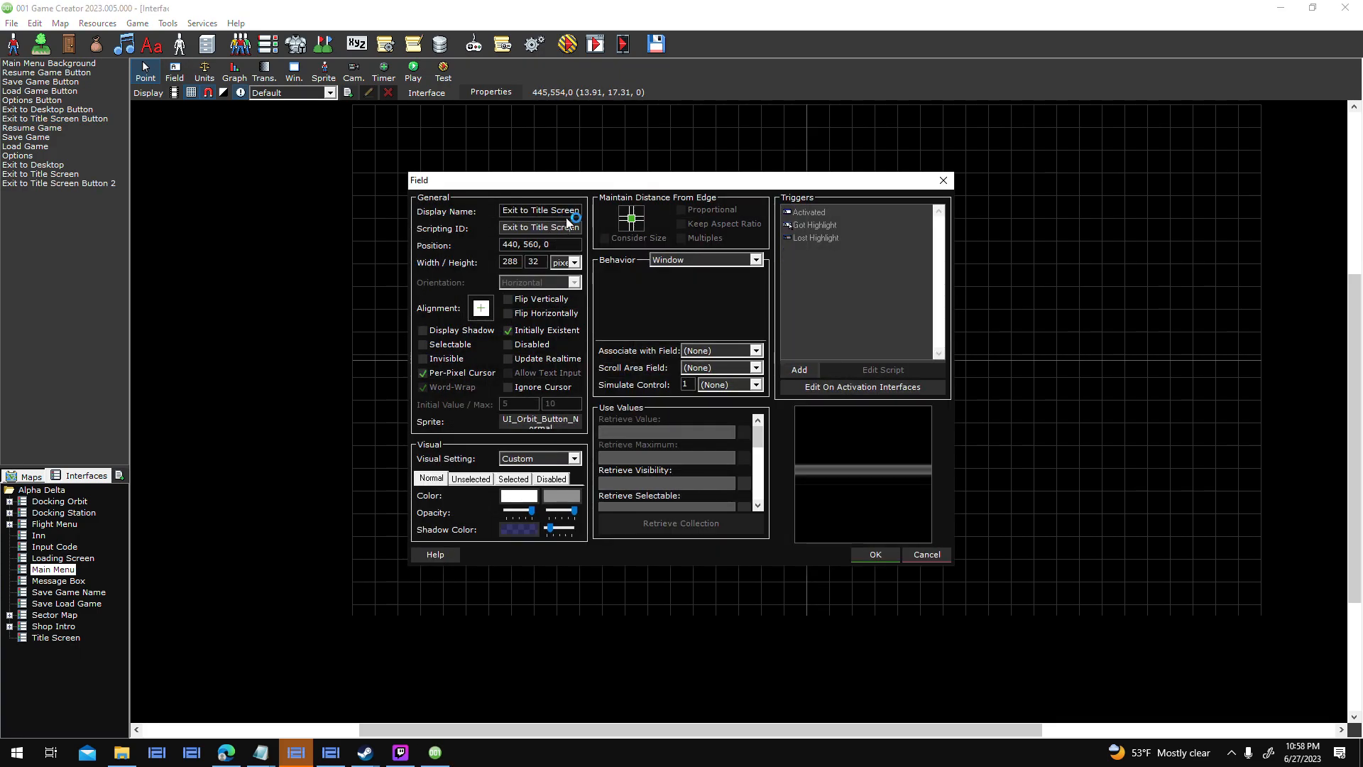
{"action": "key", "text": "Tab"}
{"action": "key", "text": "End"}
{"action": "key", "text": "shift+End"}
{"action": "type", "text": "Main Menu Selector"}
{"action": "key", "text": "Return"}
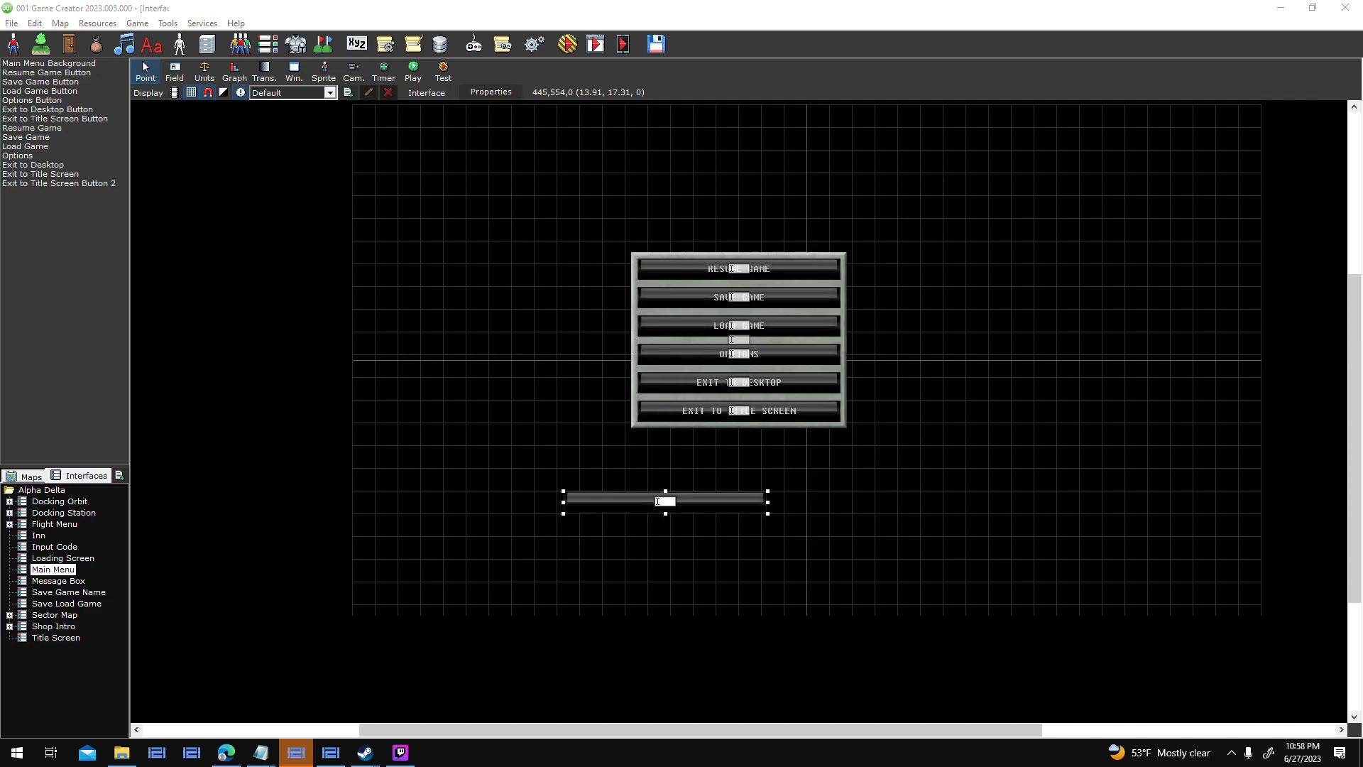
Give the Main Menu Selector the blue Docking Orbit button sprite and place it at the lower edge of the menu.
{"action": "double_click", "coordinate": [683, 510]}
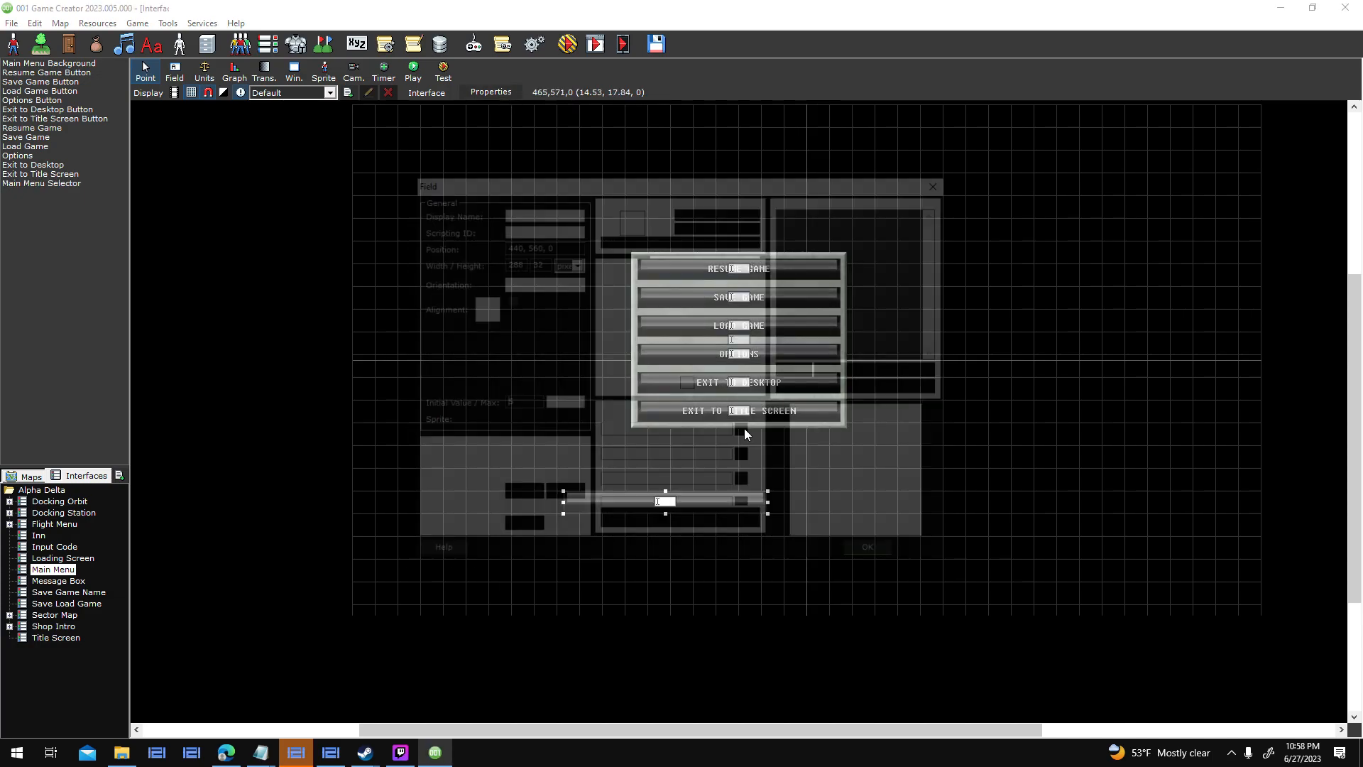
{"action": "left_click", "coordinate": [565, 423]}
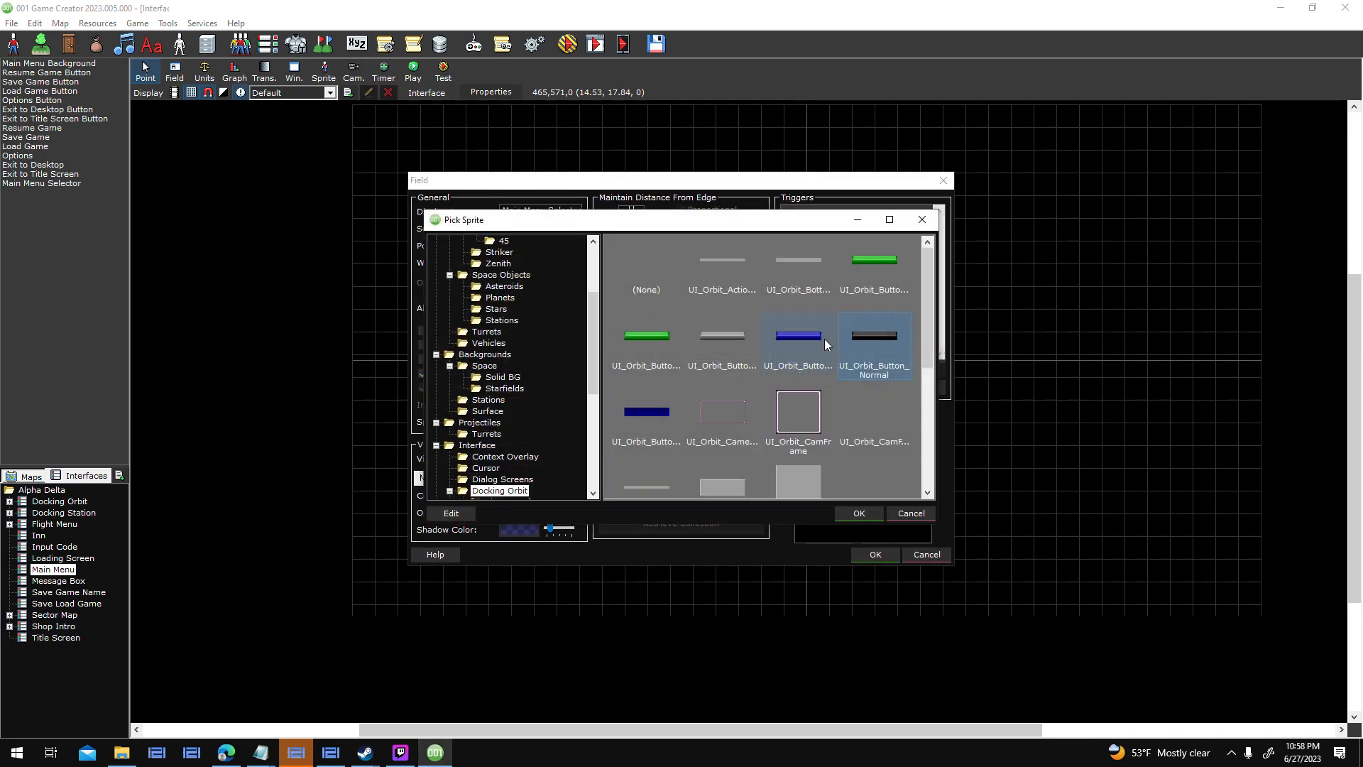
{"action": "double_click", "coordinate": [825, 338]}
{"action": "left_click", "coordinate": [869, 555]}
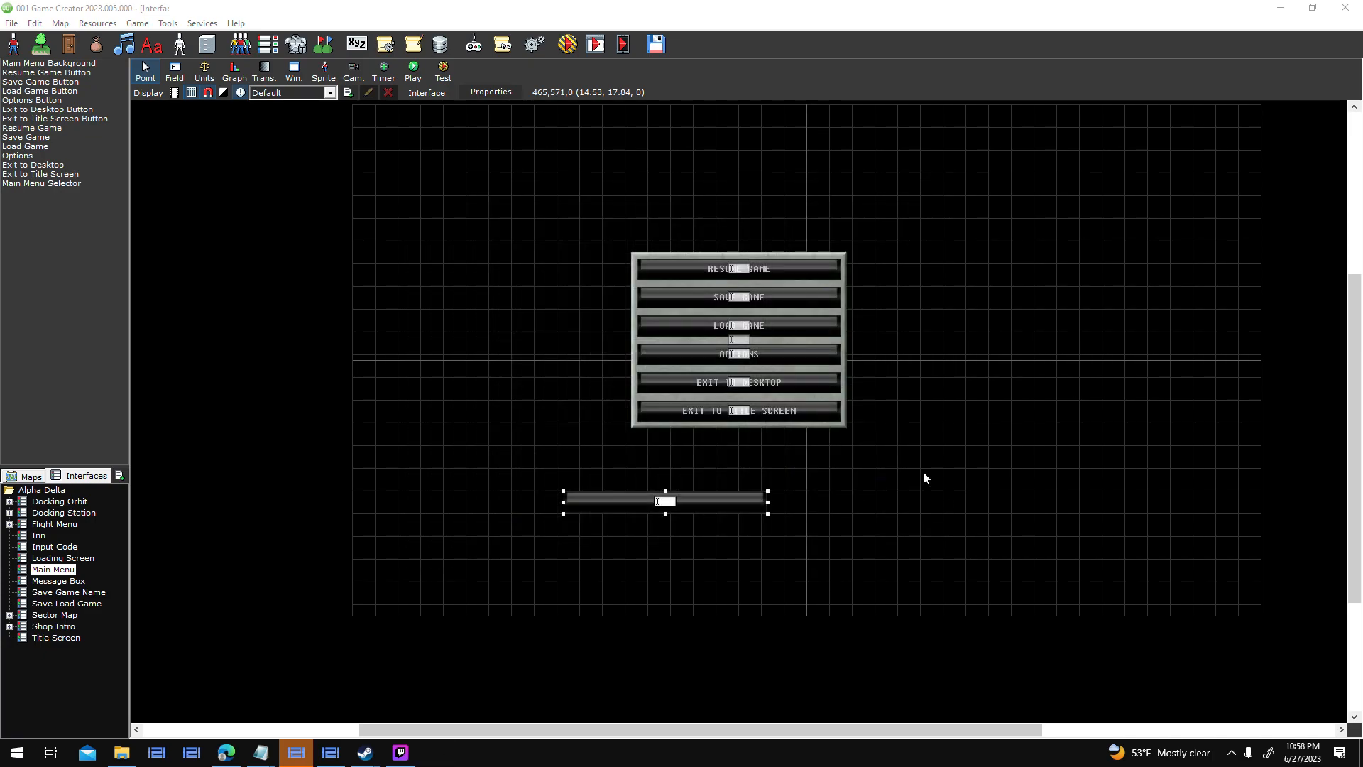
{"action": "left_click_drag", "start_coordinate": [698, 501], "coordinate": [766, 428]}
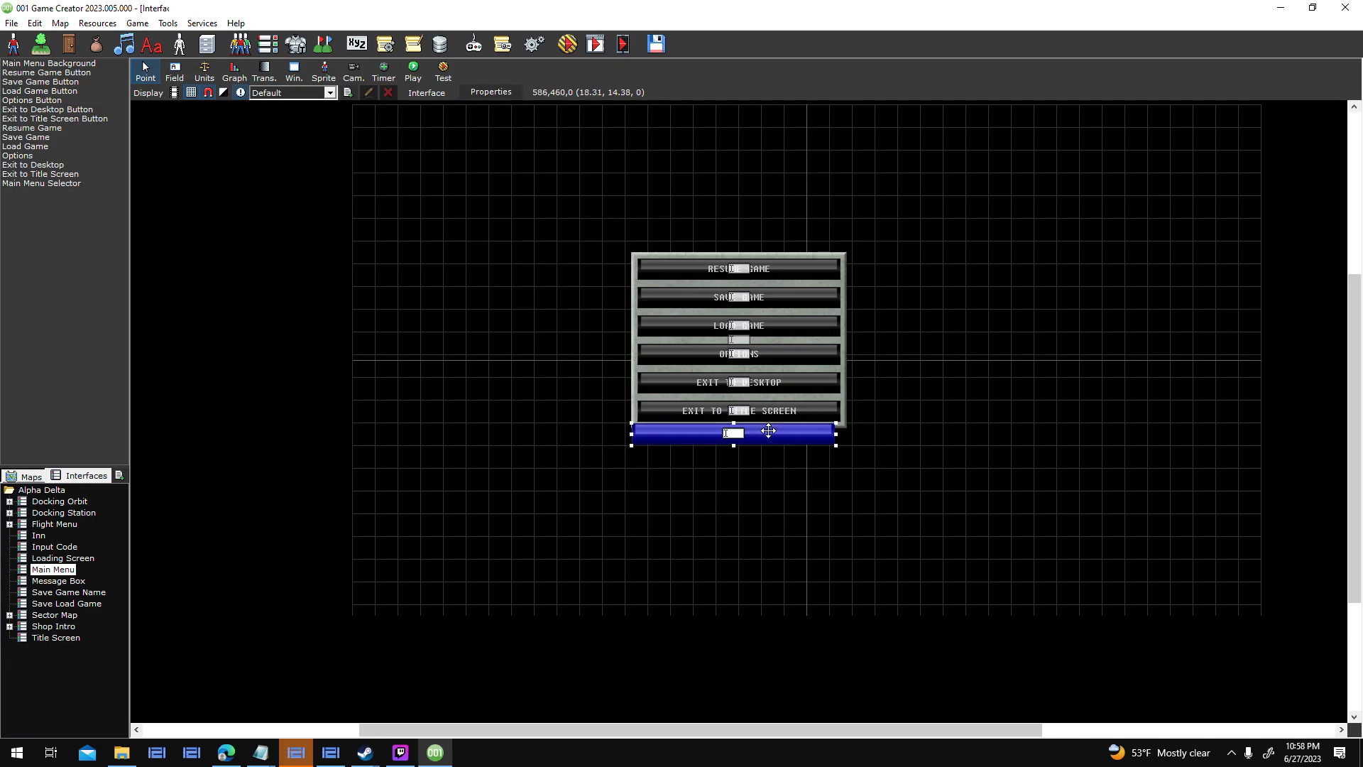
Move the Main Menu Selector backward in the field order until it sits between Exit to Title Screen Button and Resume Game.
{"action": "right_click", "coordinate": [42, 184]}
{"action": "mouse_move", "coordinate": [149, 328]}
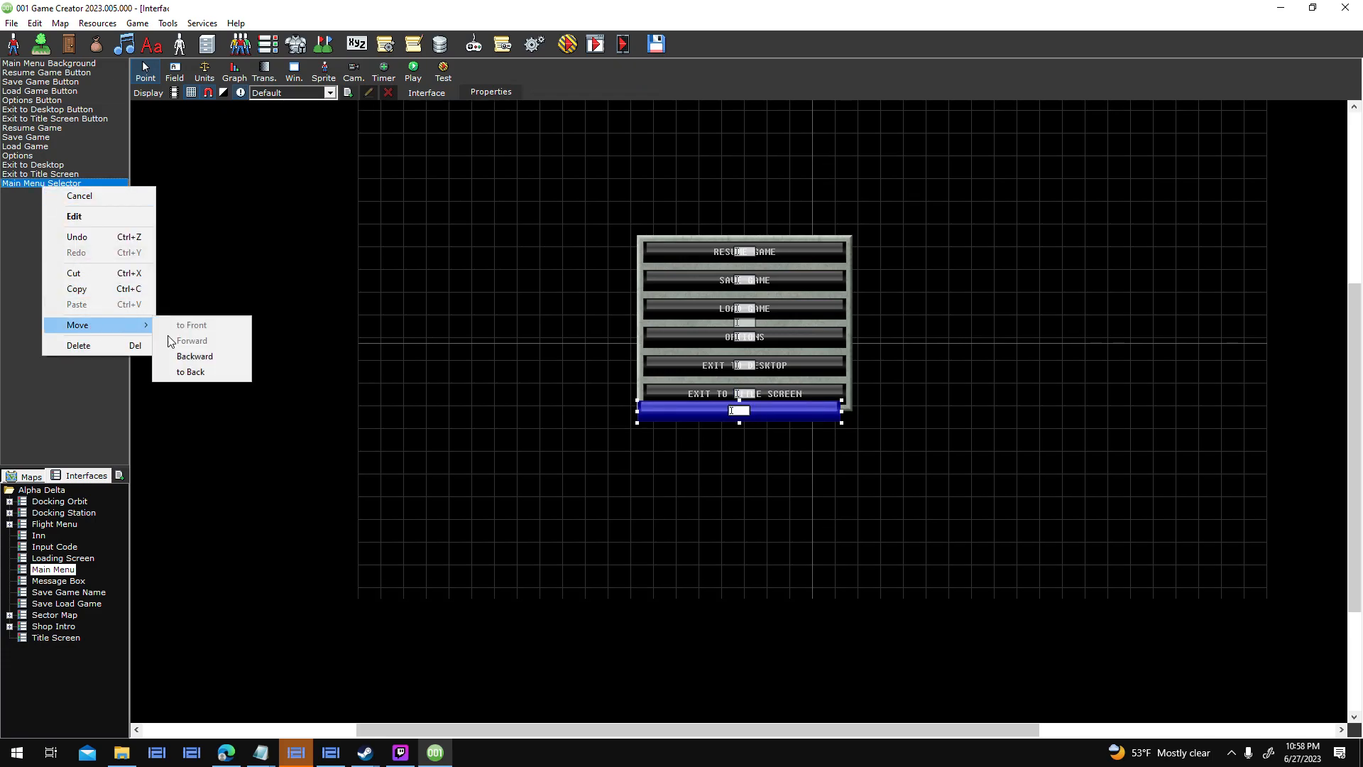
{"action": "left_click", "coordinate": [194, 357]}
{"action": "right_click", "coordinate": [44, 174]}
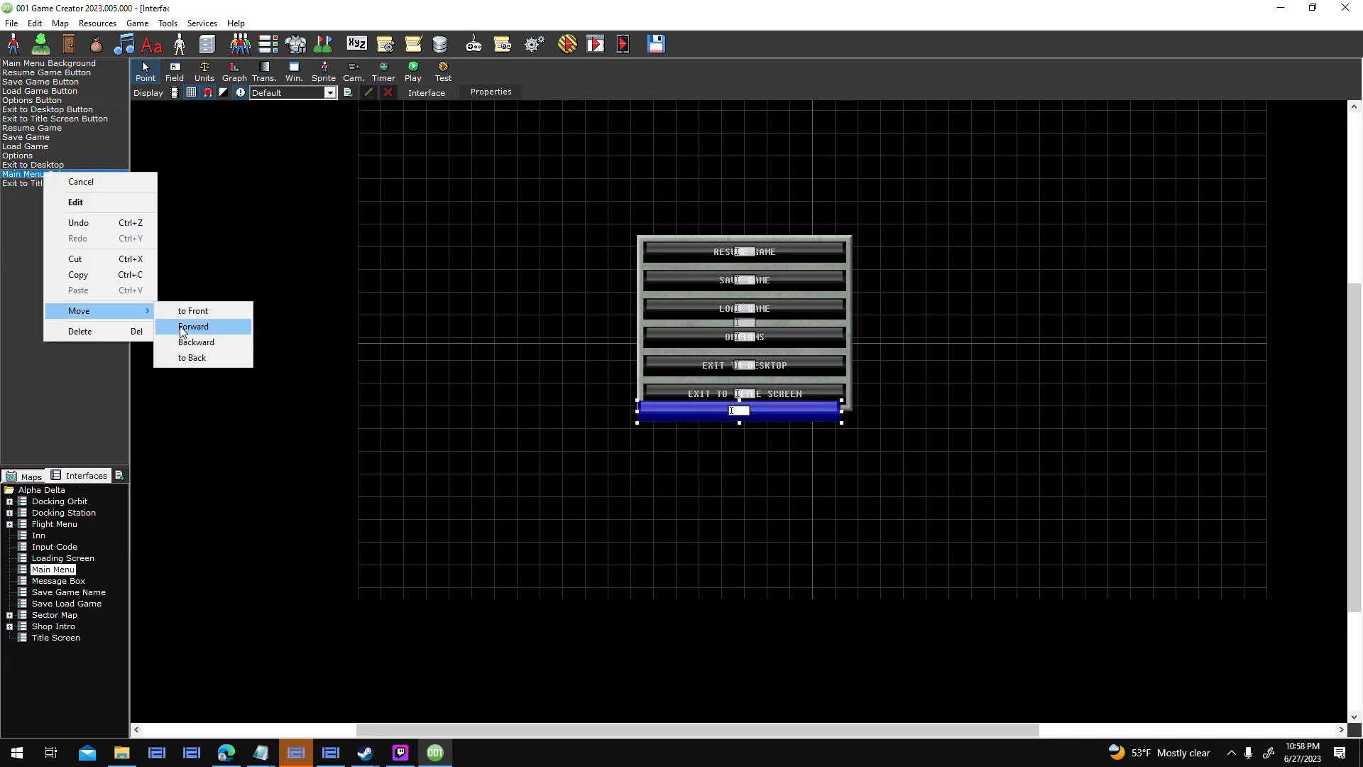
{"action": "left_click", "coordinate": [203, 342]}
{"action": "right_click", "coordinate": [68, 167]}
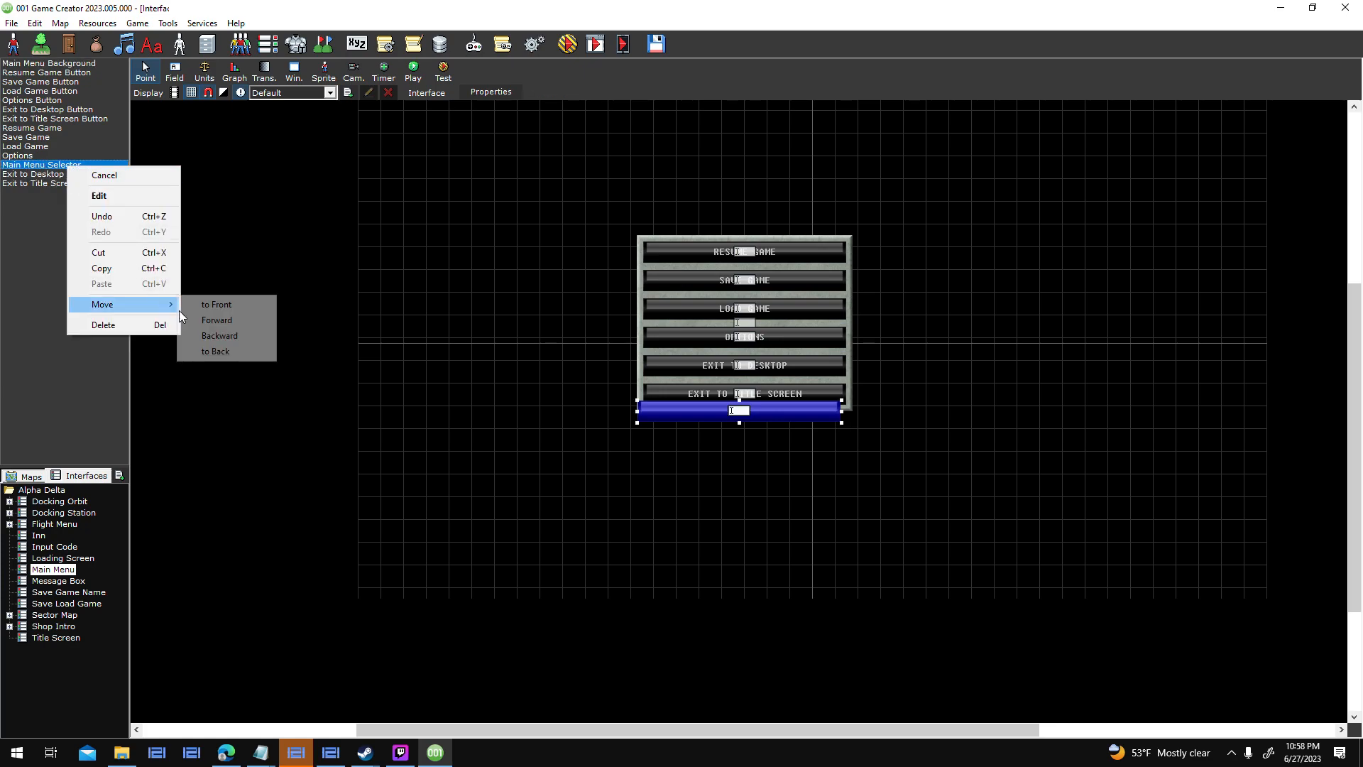
{"action": "left_click", "coordinate": [209, 336]}
{"action": "right_click", "coordinate": [68, 157]}
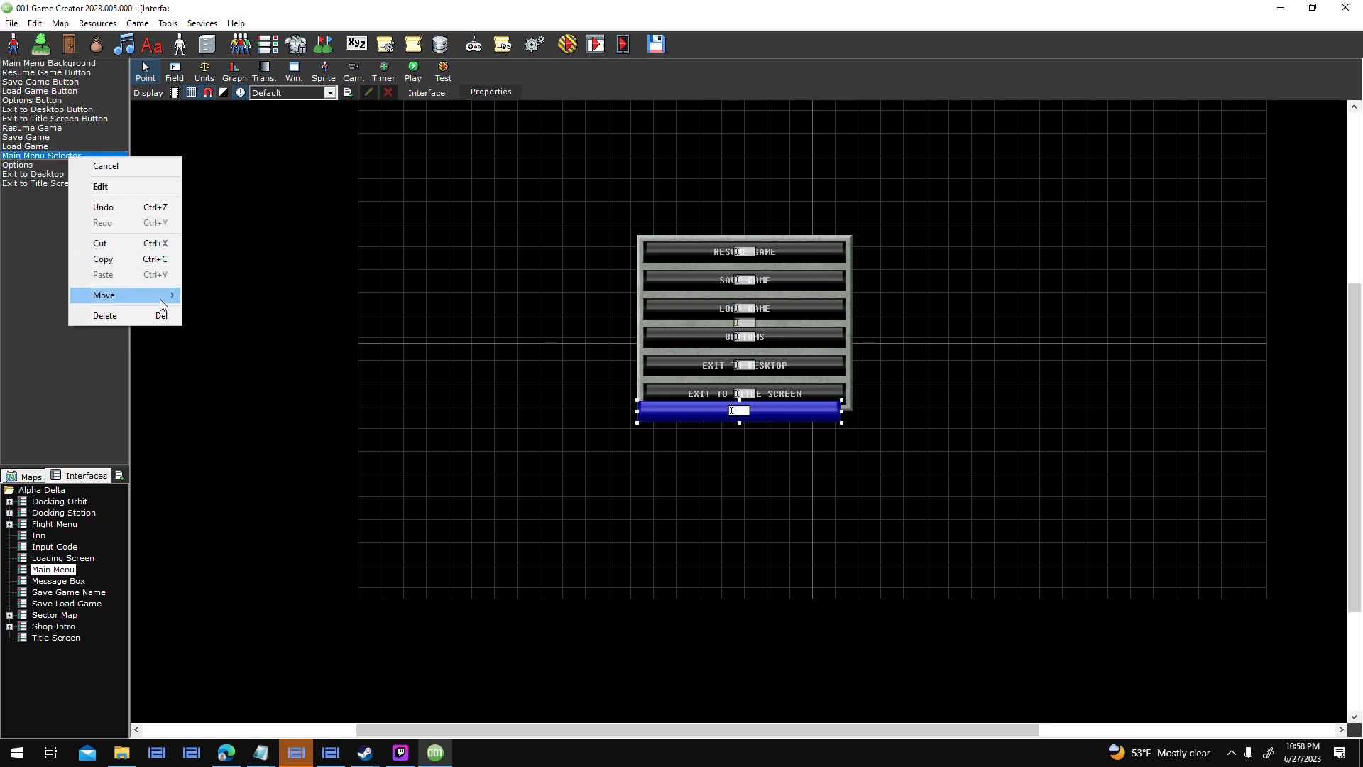
{"action": "left_click", "coordinate": [213, 323]}
{"action": "right_click", "coordinate": [77, 147]}
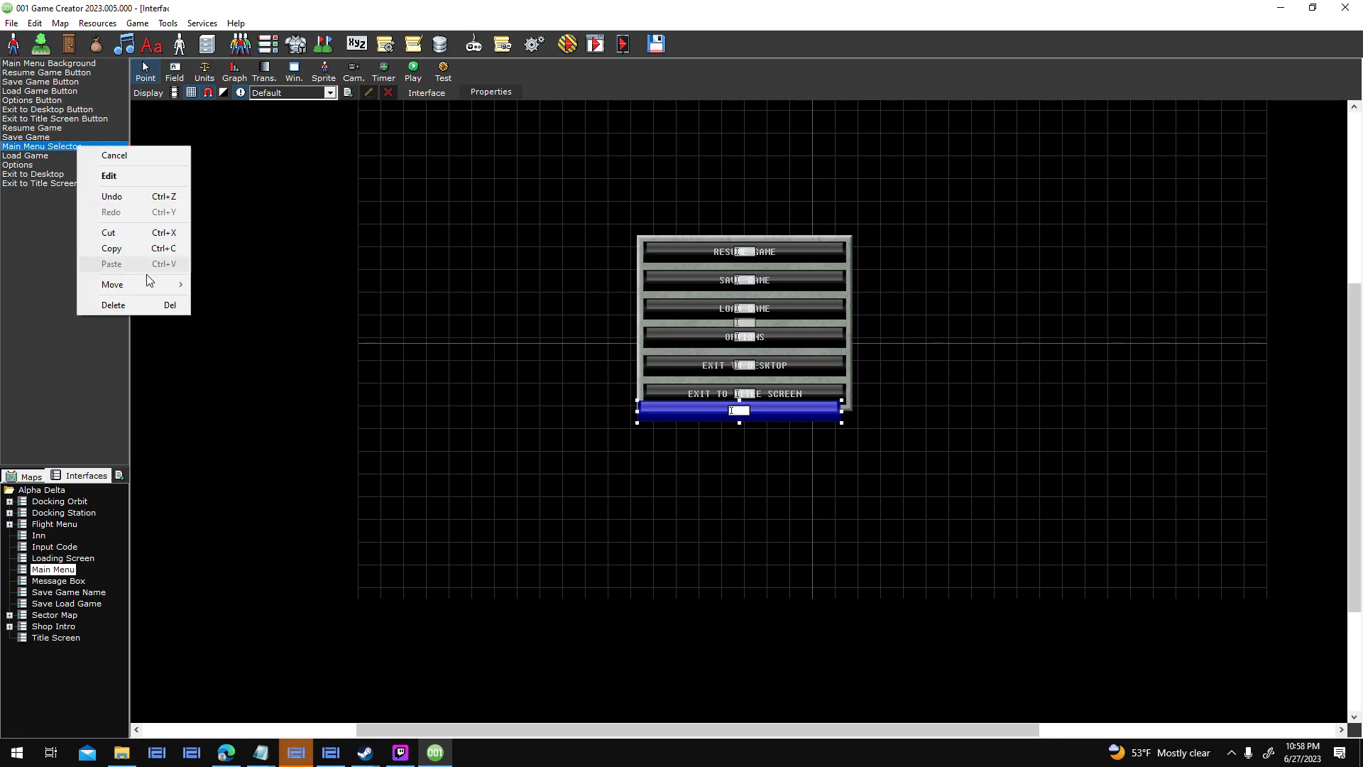
{"action": "left_click", "coordinate": [212, 301]}
{"action": "right_click", "coordinate": [41, 154]}
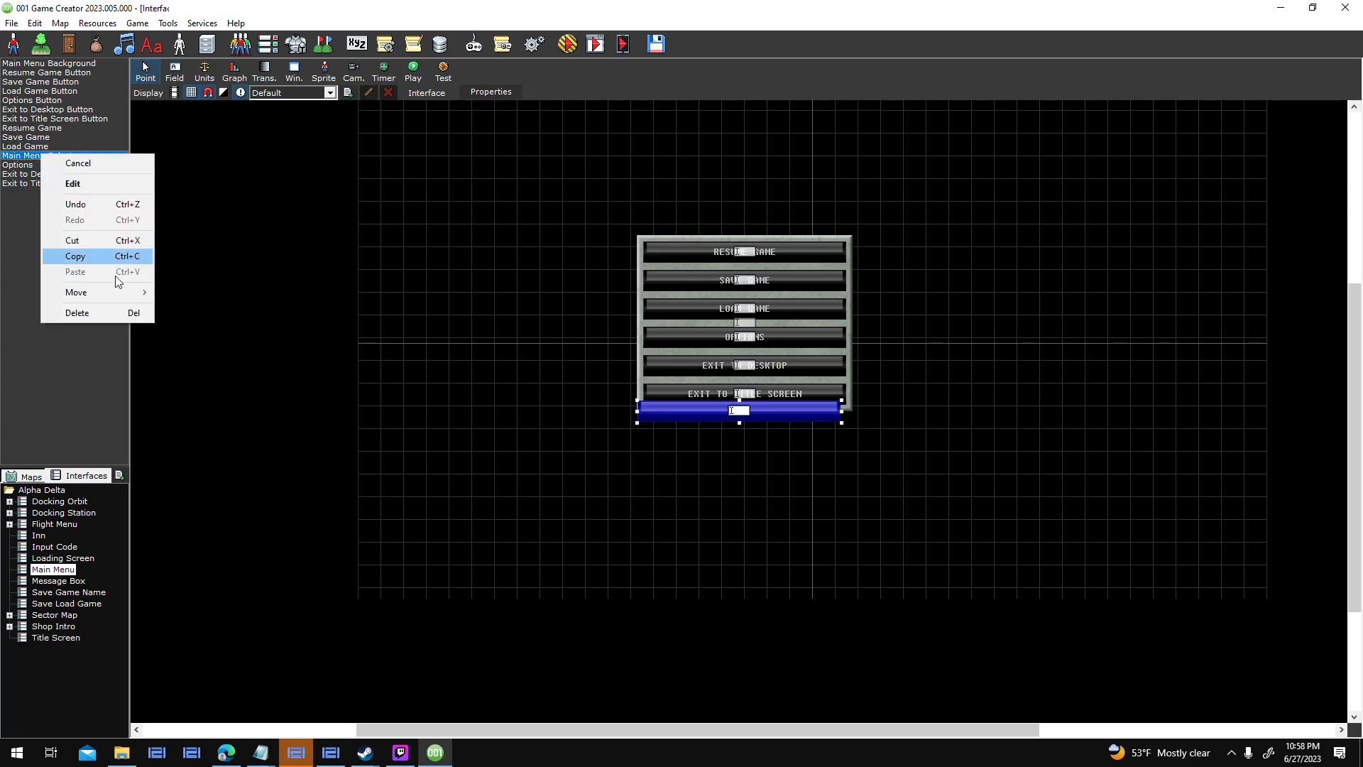
{"action": "left_click", "coordinate": [193, 323]}
{"action": "right_click", "coordinate": [71, 148]}
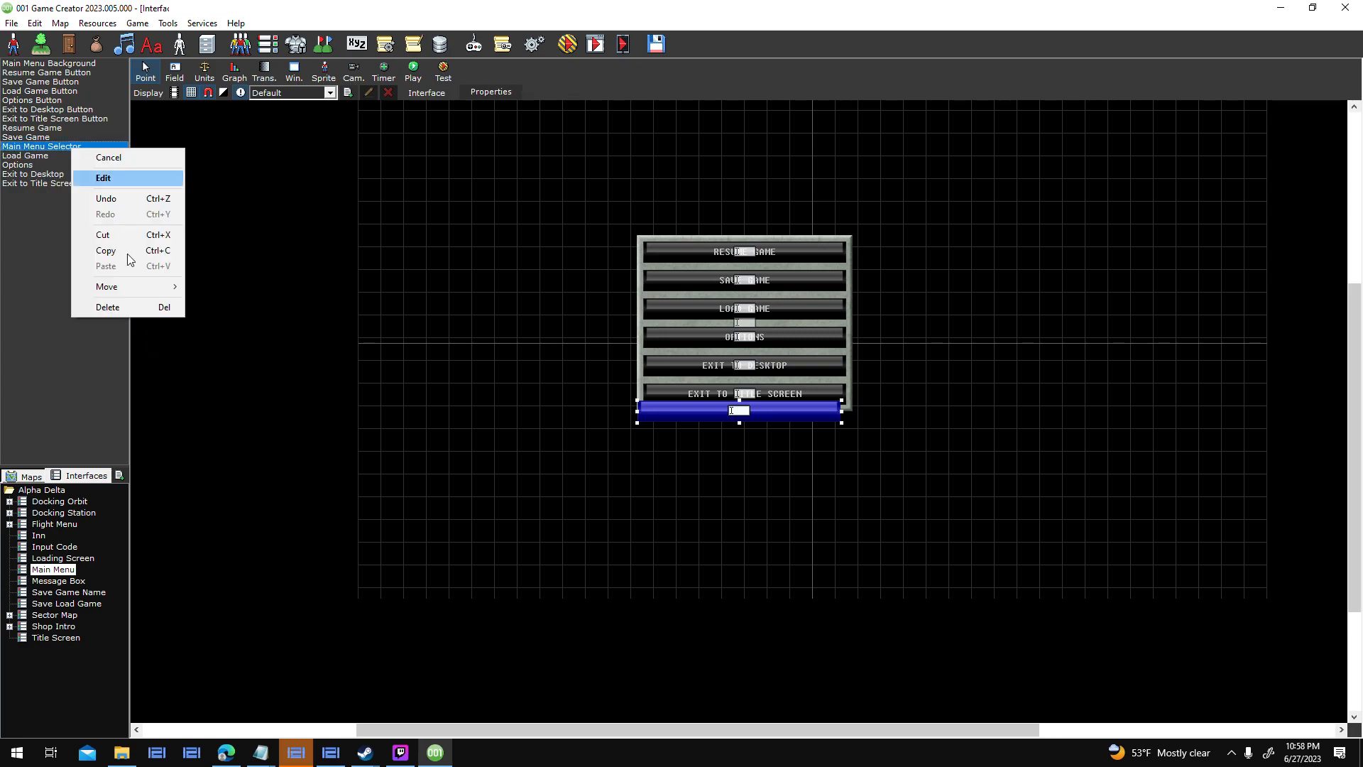
{"action": "left_click", "coordinate": [217, 317]}
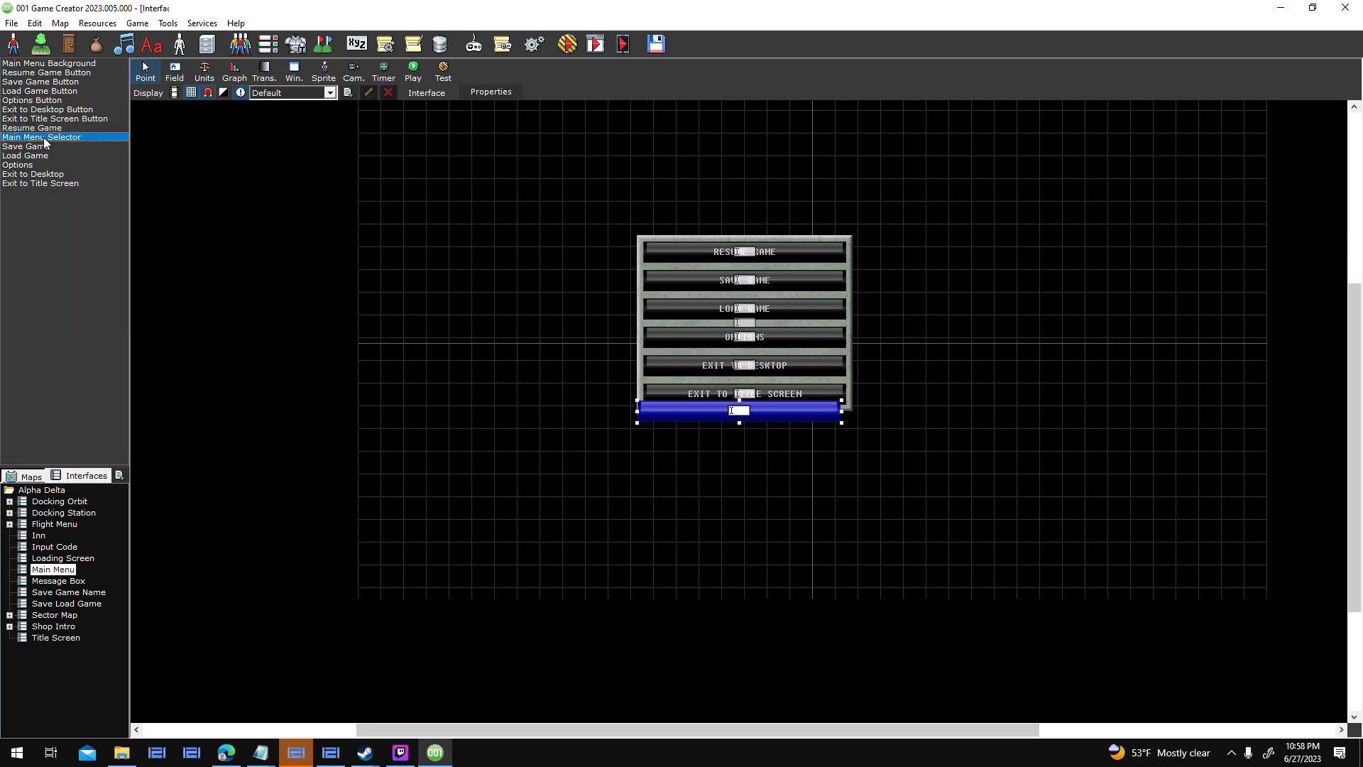
{"action": "right_click", "coordinate": [45, 138]}
{"action": "left_click", "coordinate": [206, 306]}
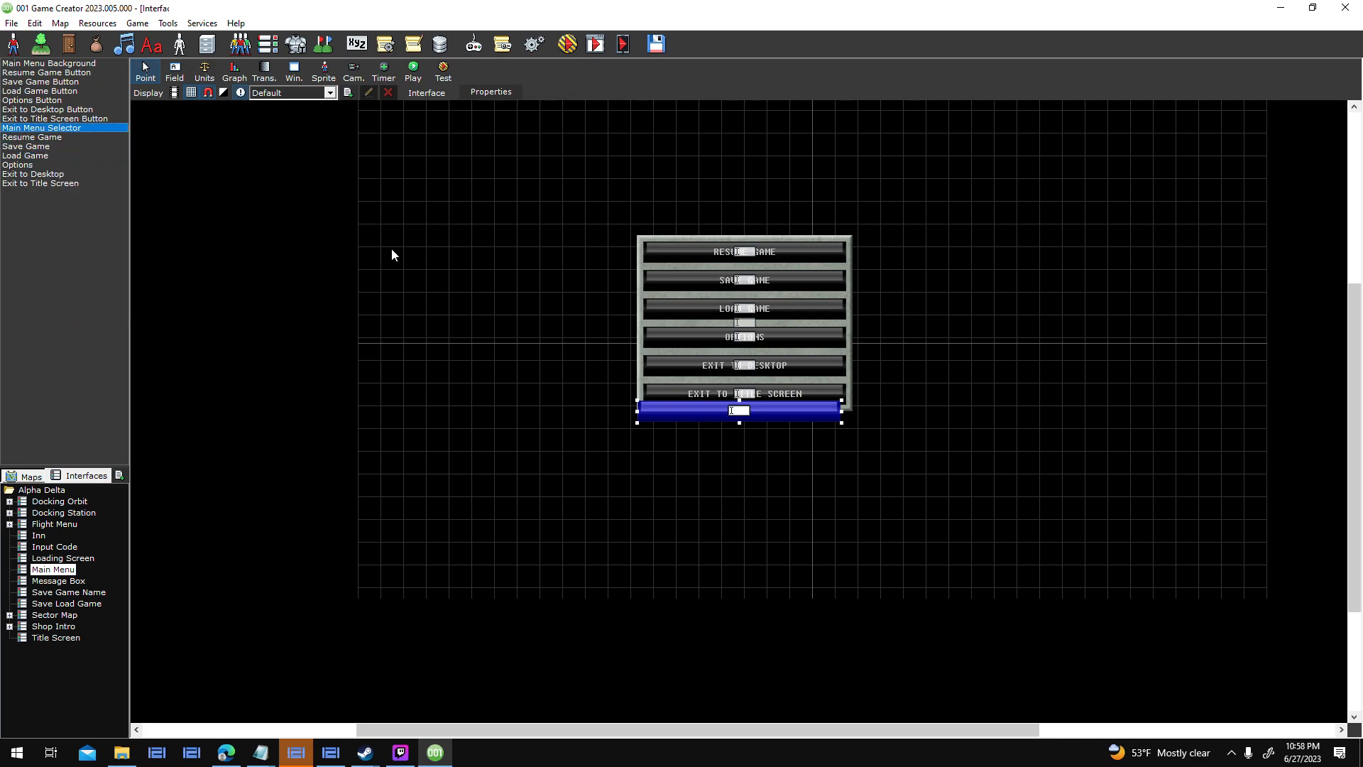
Place the Main Menu Selector over the Resume Game button and set it as the Main Menu interface's selector field.
{"action": "left_click_drag", "start_coordinate": [739, 410], "coordinate": [763, 234]}
{"action": "left_click", "coordinate": [951, 277]}
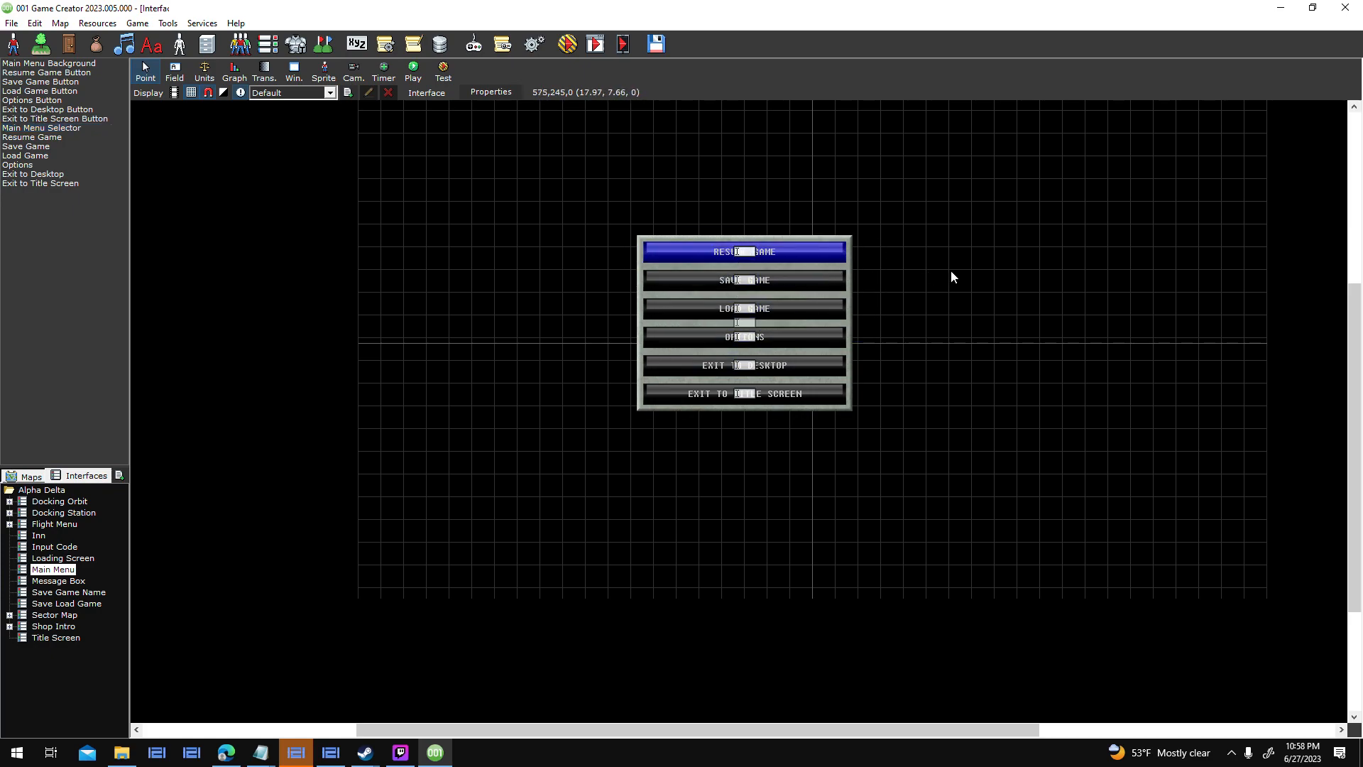
{"action": "left_click", "coordinate": [501, 91]}
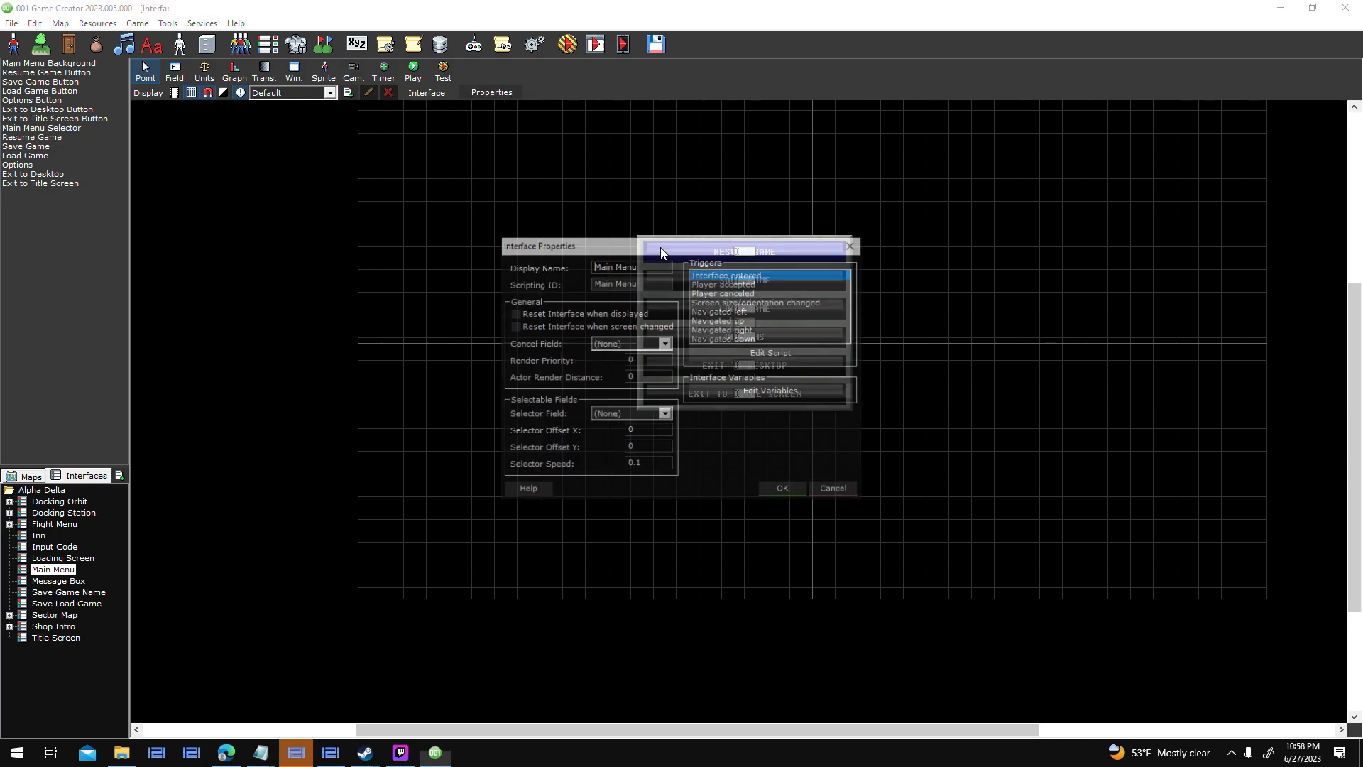
{"action": "left_click", "coordinate": [633, 416]}
{"action": "scroll", "coordinate": [639, 461], "scroll_direction": "down", "scroll_amount": 3}
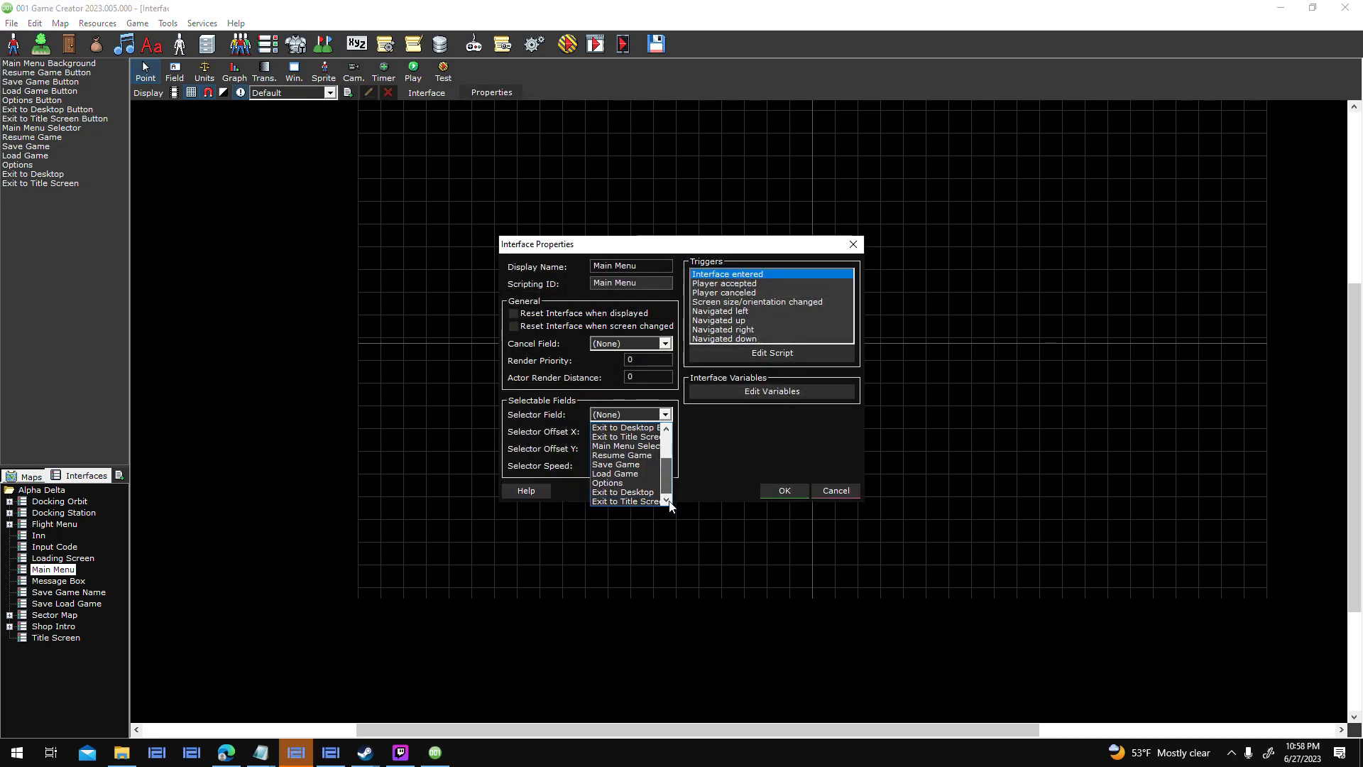
{"action": "scroll", "coordinate": [668, 460], "scroll_direction": "up", "scroll_amount": 2}
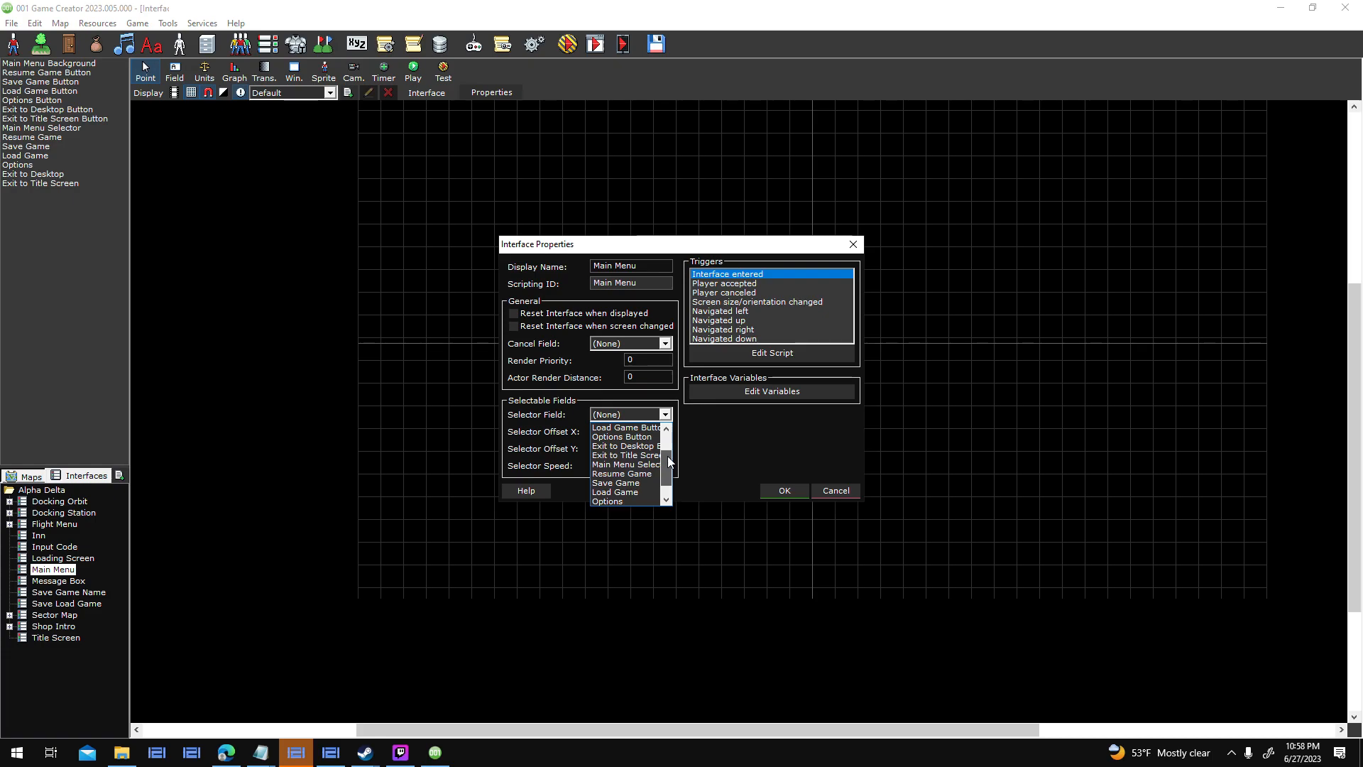
{"action": "left_click", "coordinate": [657, 464]}
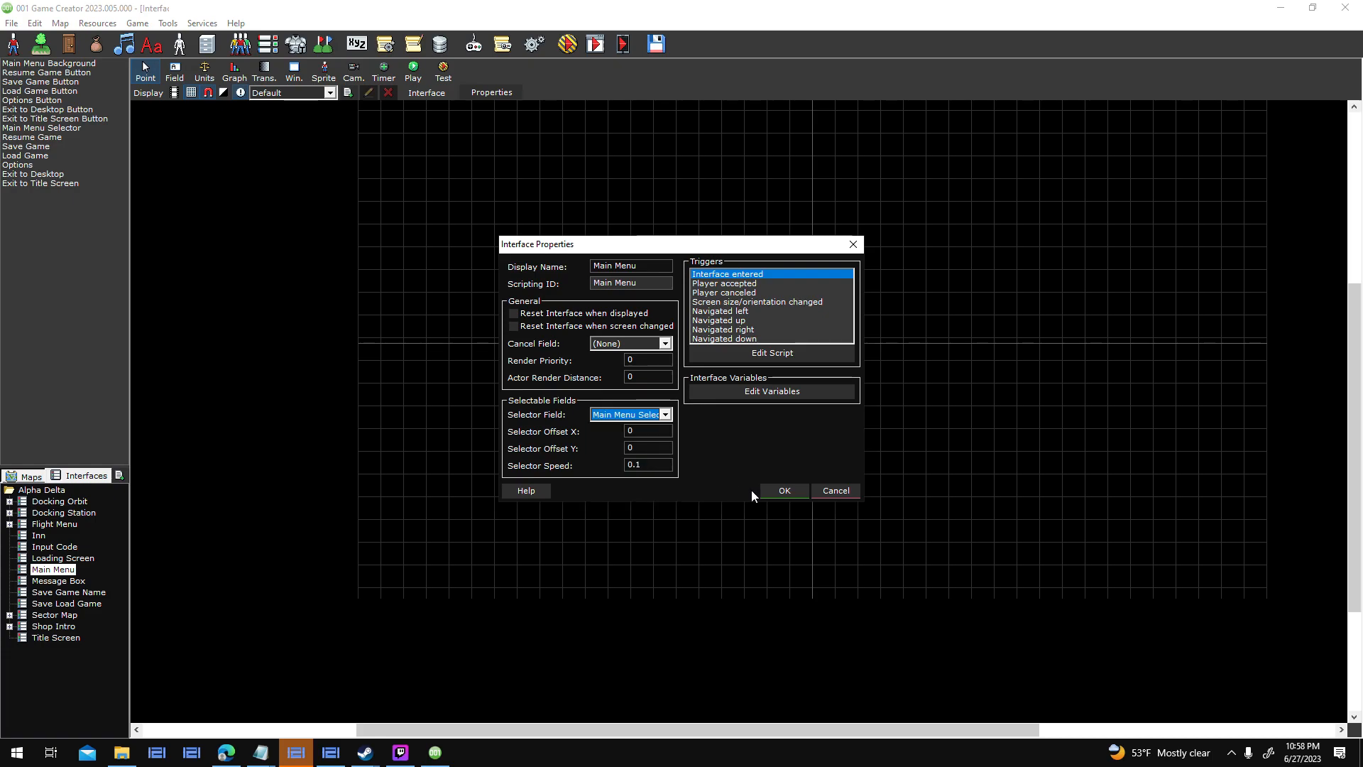
{"action": "left_click", "coordinate": [783, 491]}
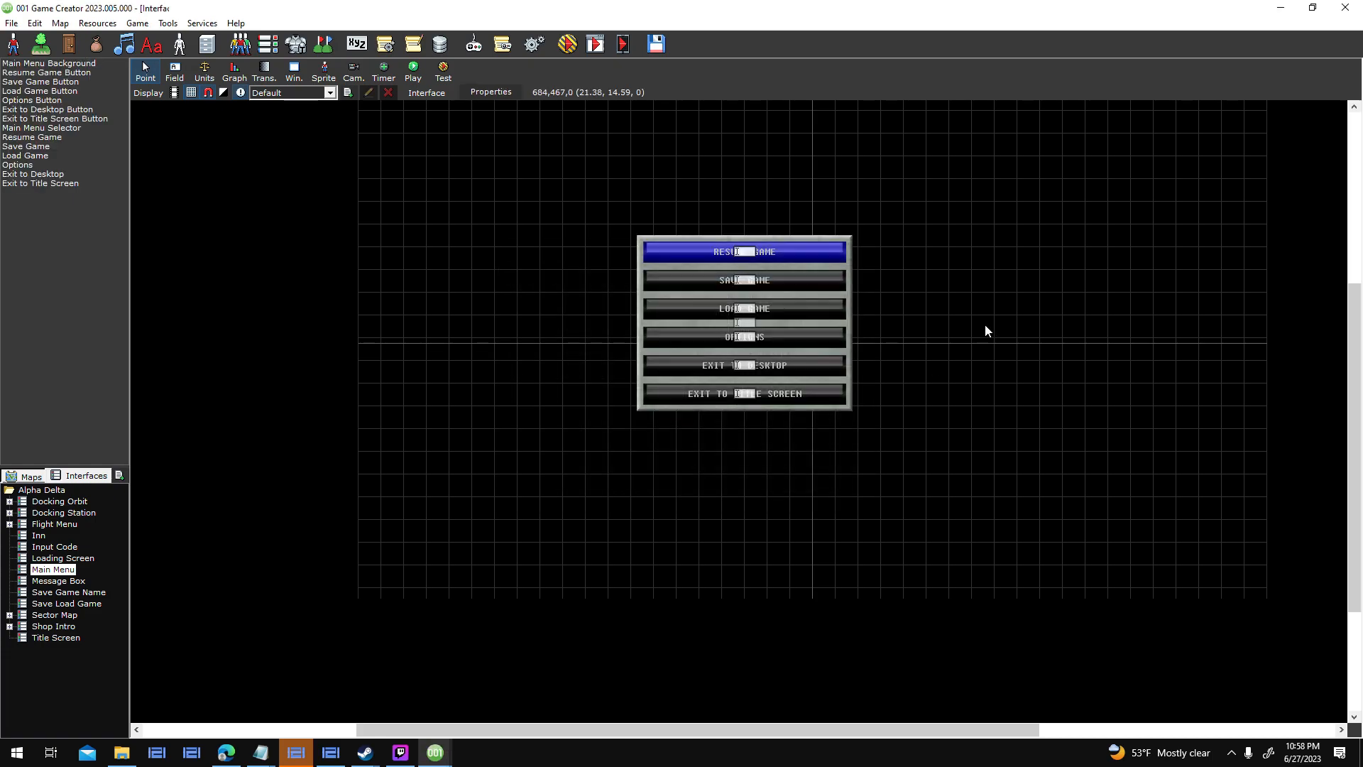
Test-run the game, continue the saved game, bring up the Main Menu with the Esc input, and close the test.
{"action": "left_click", "coordinate": [567, 44]}
{"action": "left_click", "coordinate": [646, 422]}
{"action": "left_click", "coordinate": [785, 476]}
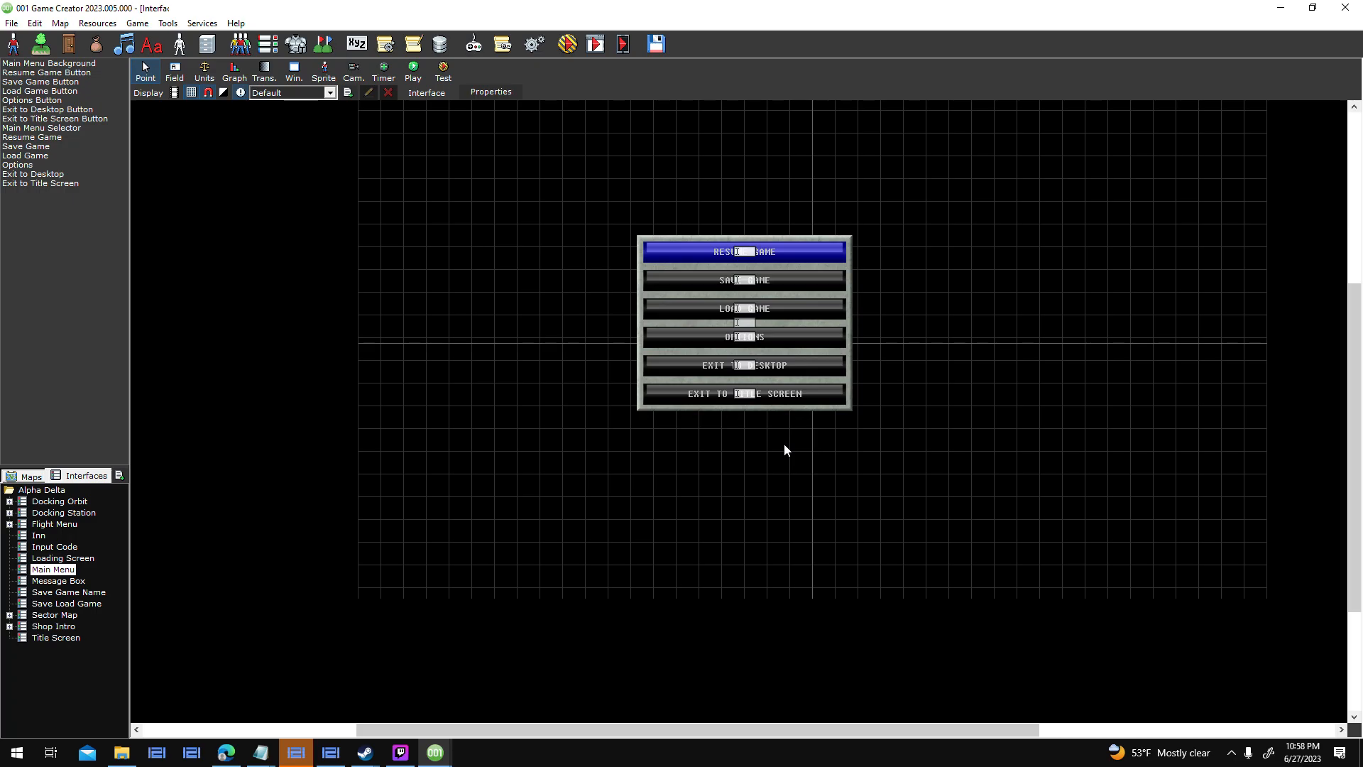
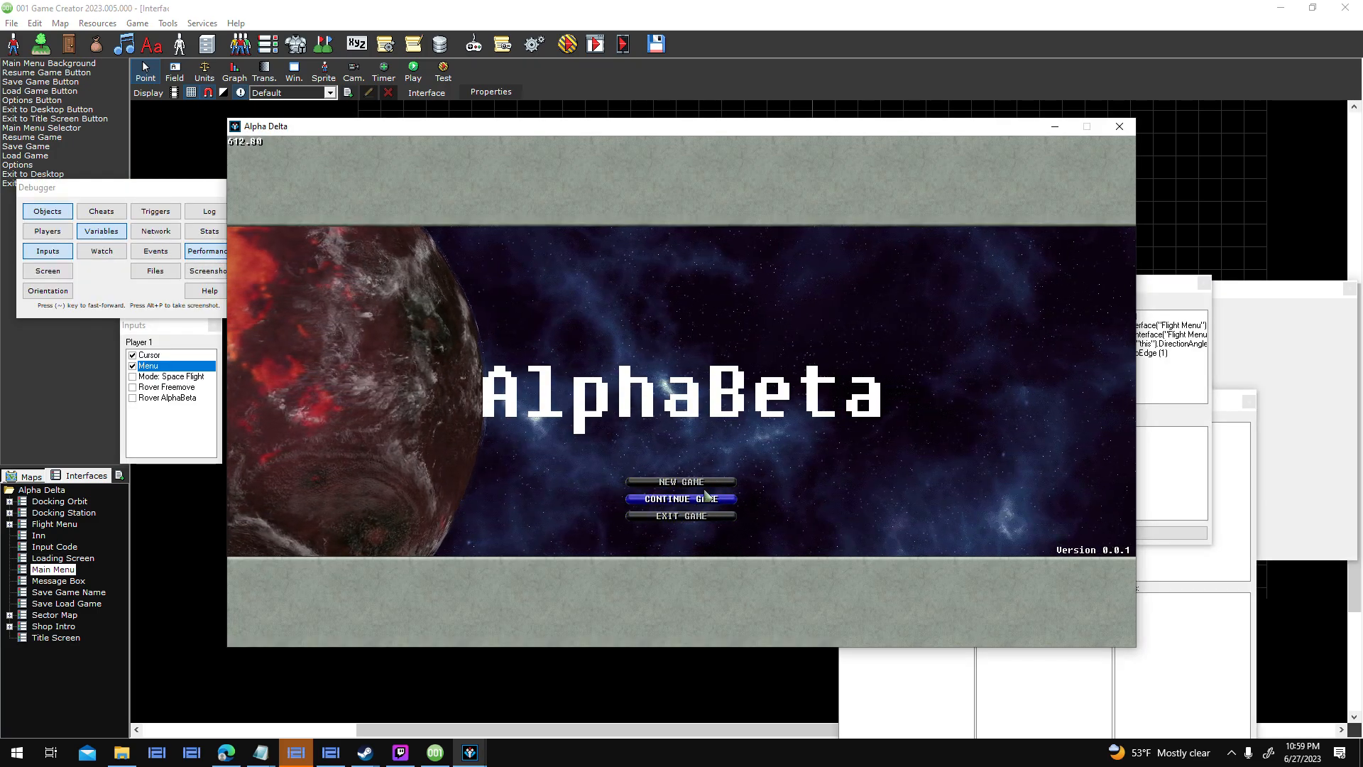
{"action": "left_click", "coordinate": [699, 501]}
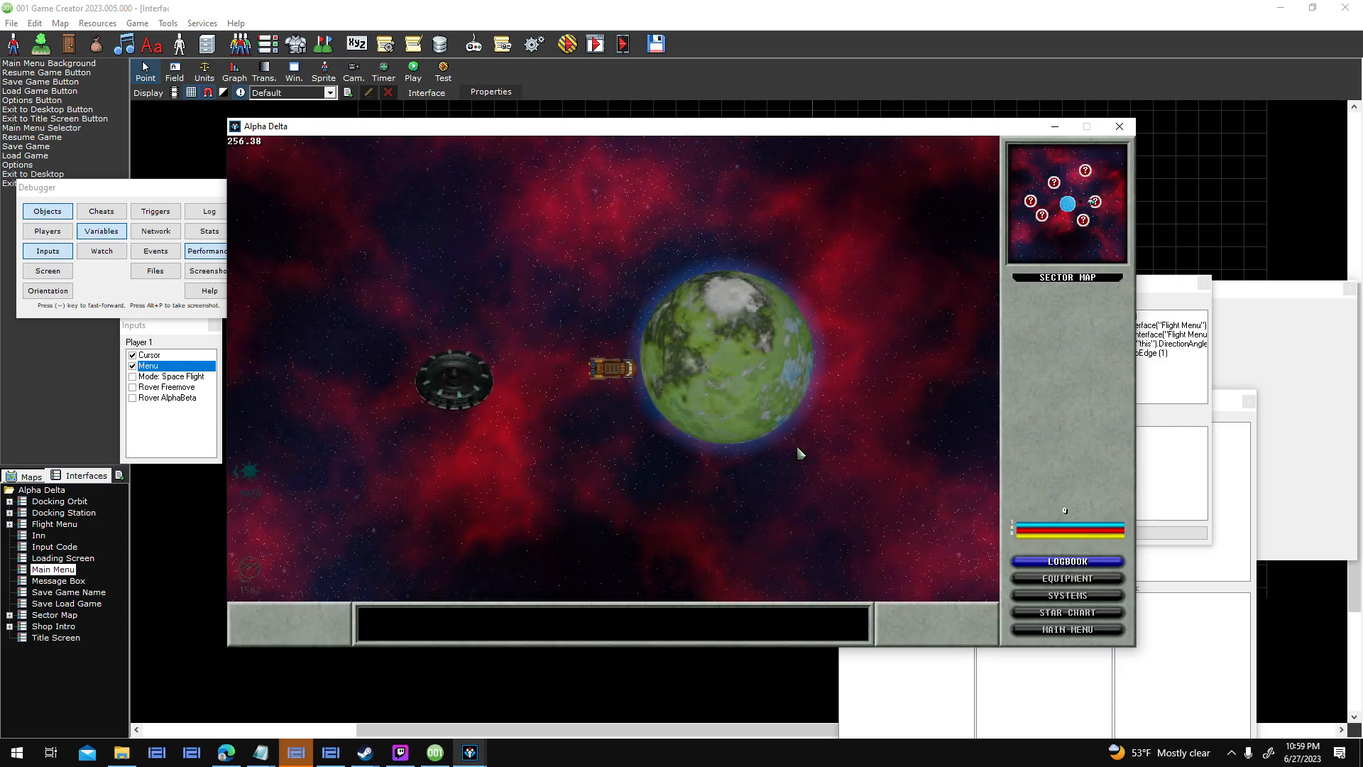
{"action": "key", "text": "Escape"}
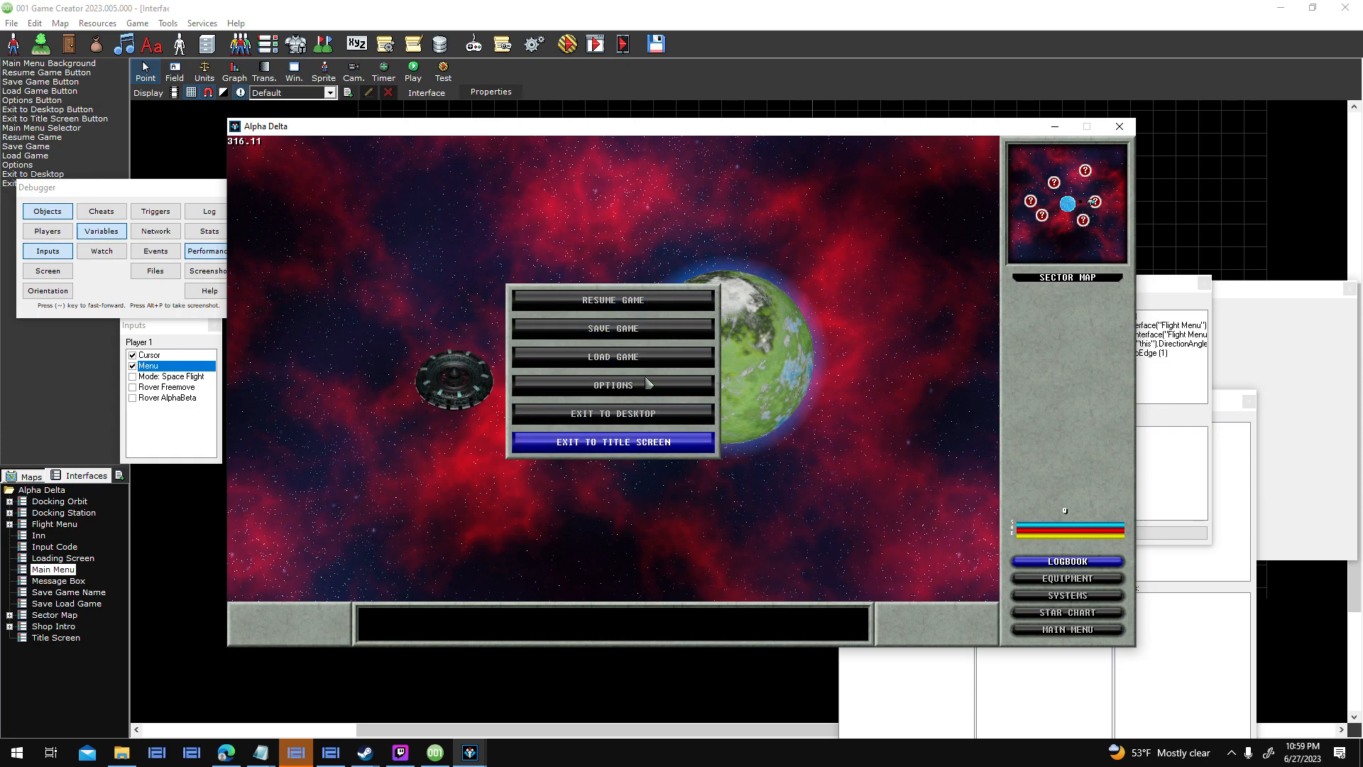
{"action": "left_click", "coordinate": [1120, 126]}
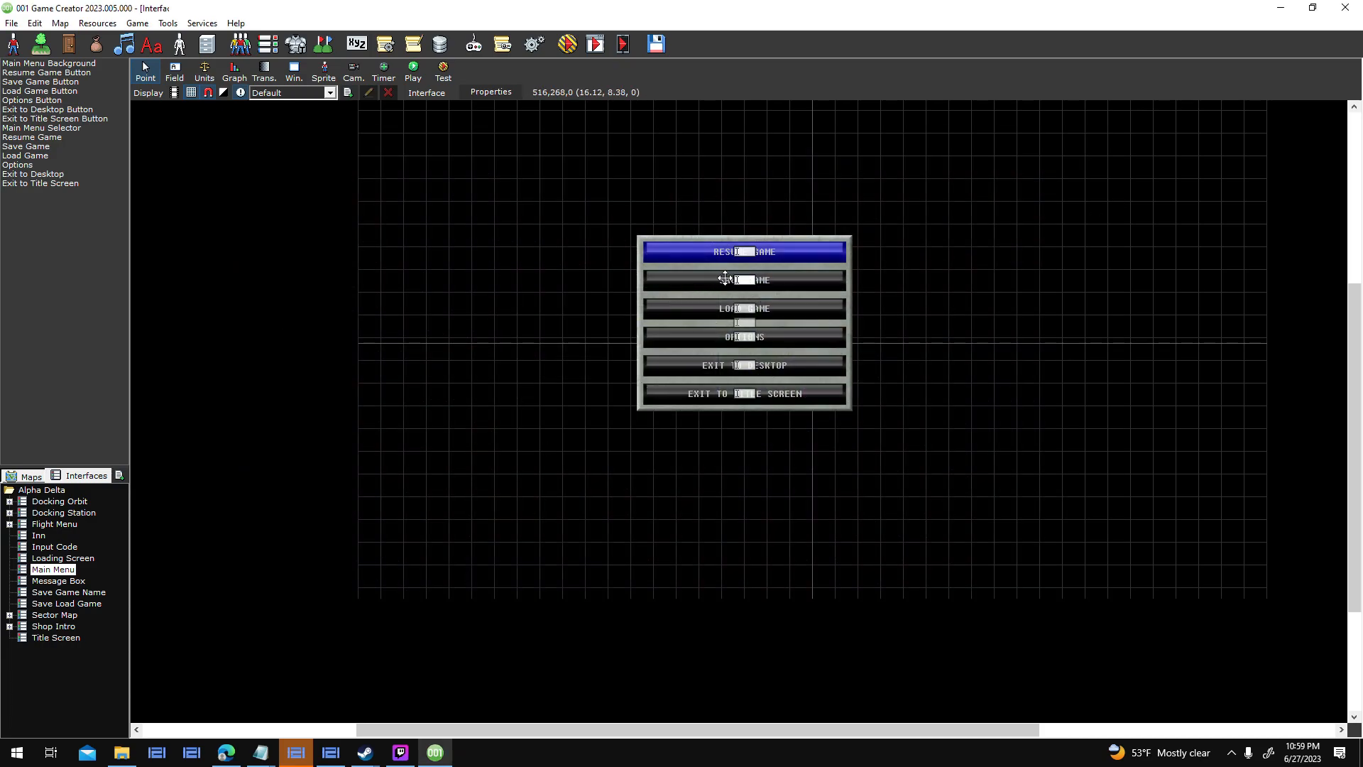
Switch the Save Game text field's Visual Setting to Custom and choose its own normal colors.
{"action": "double_click", "coordinate": [447, 479]}
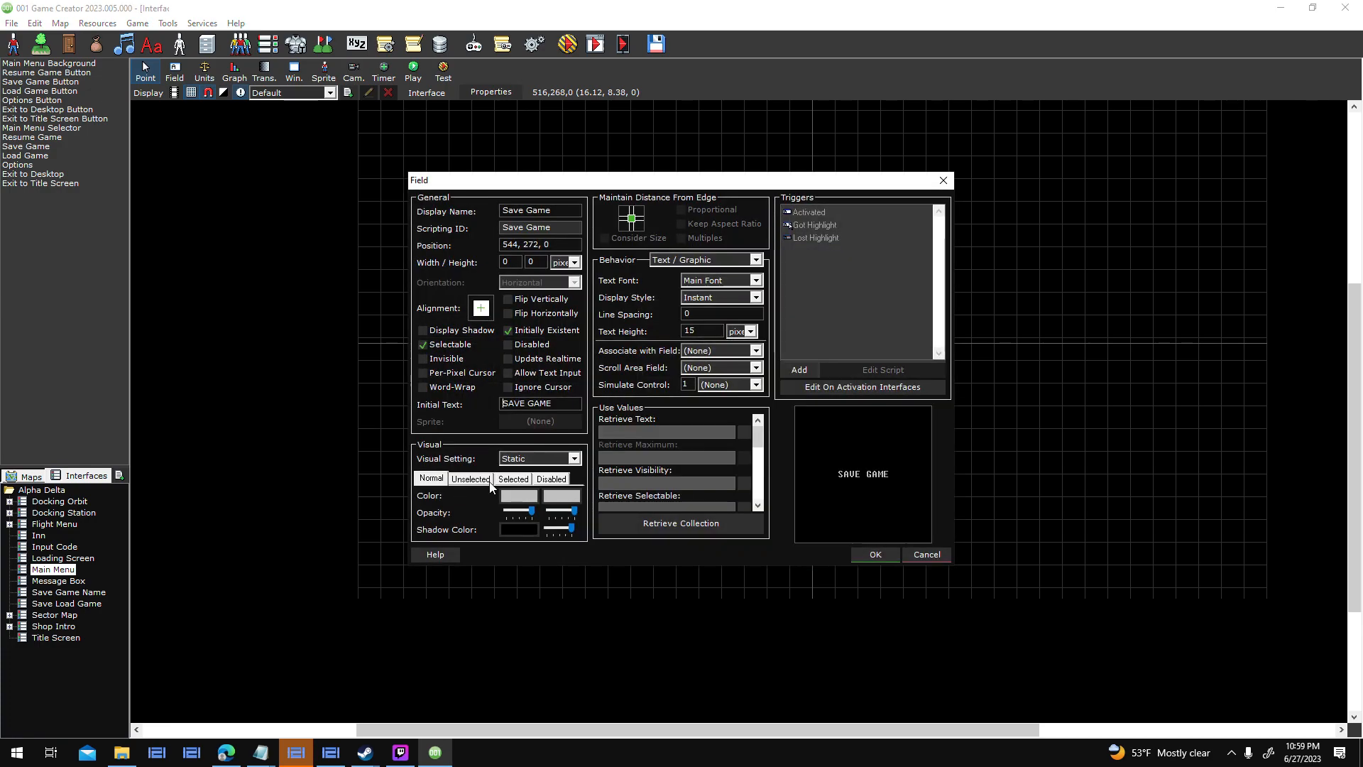
{"action": "left_click", "coordinate": [548, 457]}
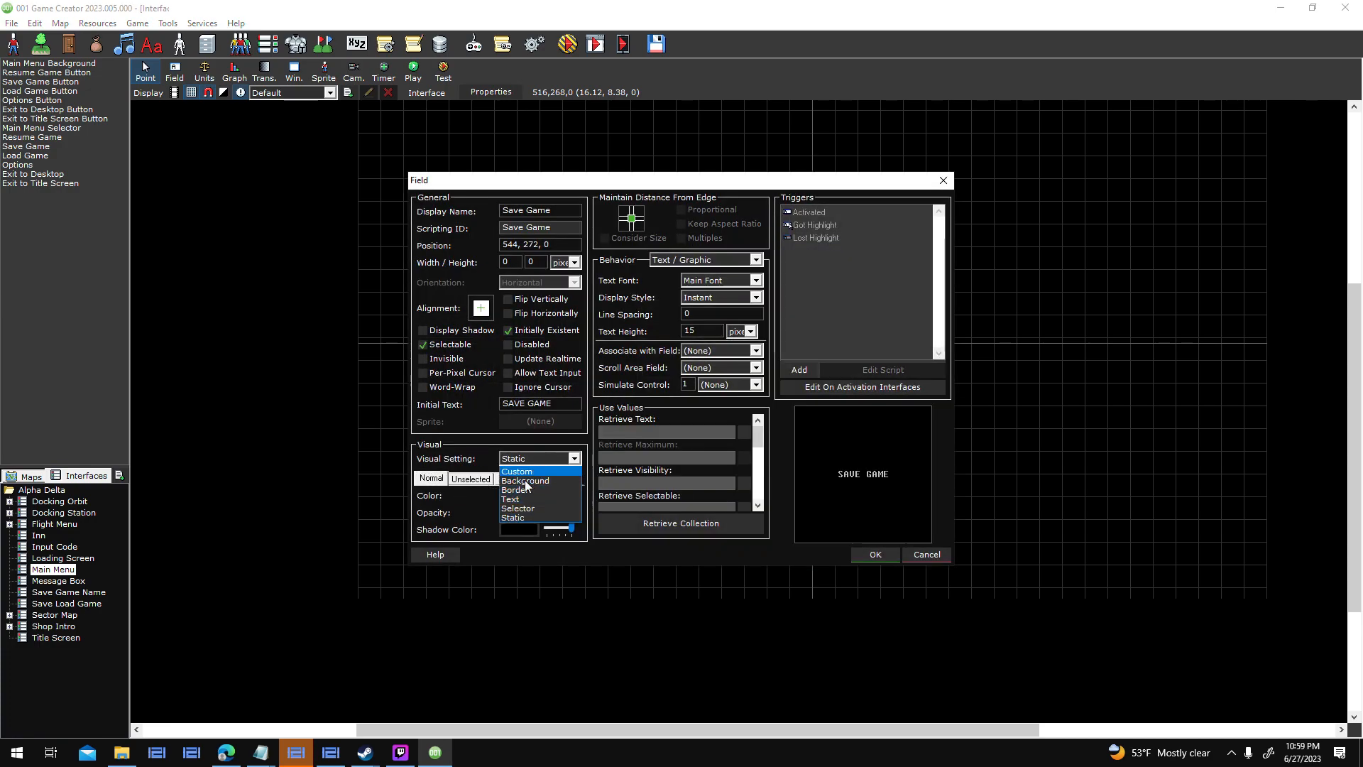
{"action": "left_click", "coordinate": [530, 472]}
{"action": "left_click", "coordinate": [529, 496]}
{"action": "left_click", "coordinate": [518, 310]}
{"action": "left_click", "coordinate": [440, 407]}
{"action": "left_click", "coordinate": [557, 495]}
{"action": "left_click", "coordinate": [518, 310]}
{"action": "left_click", "coordinate": [440, 408]}
{"action": "left_click", "coordinate": [551, 478]}
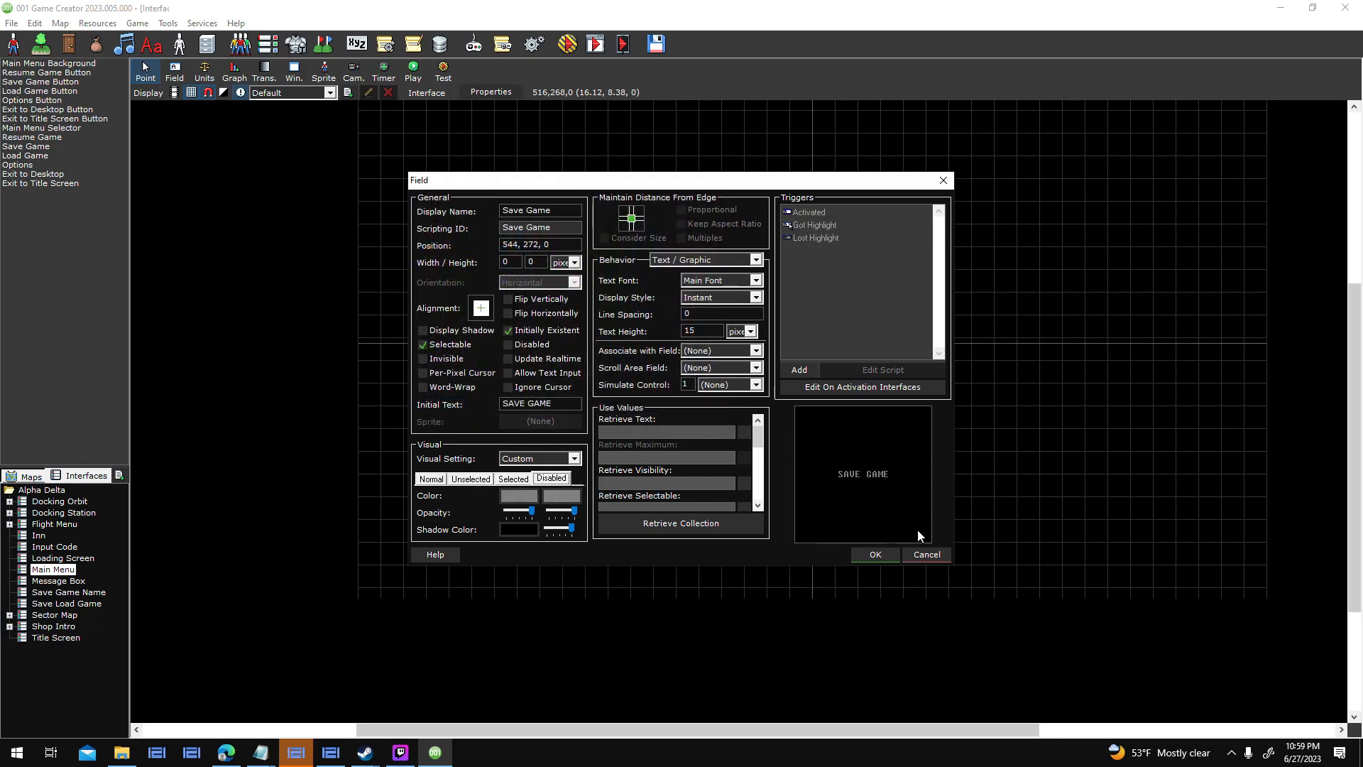
{"action": "left_click", "coordinate": [873, 554]}
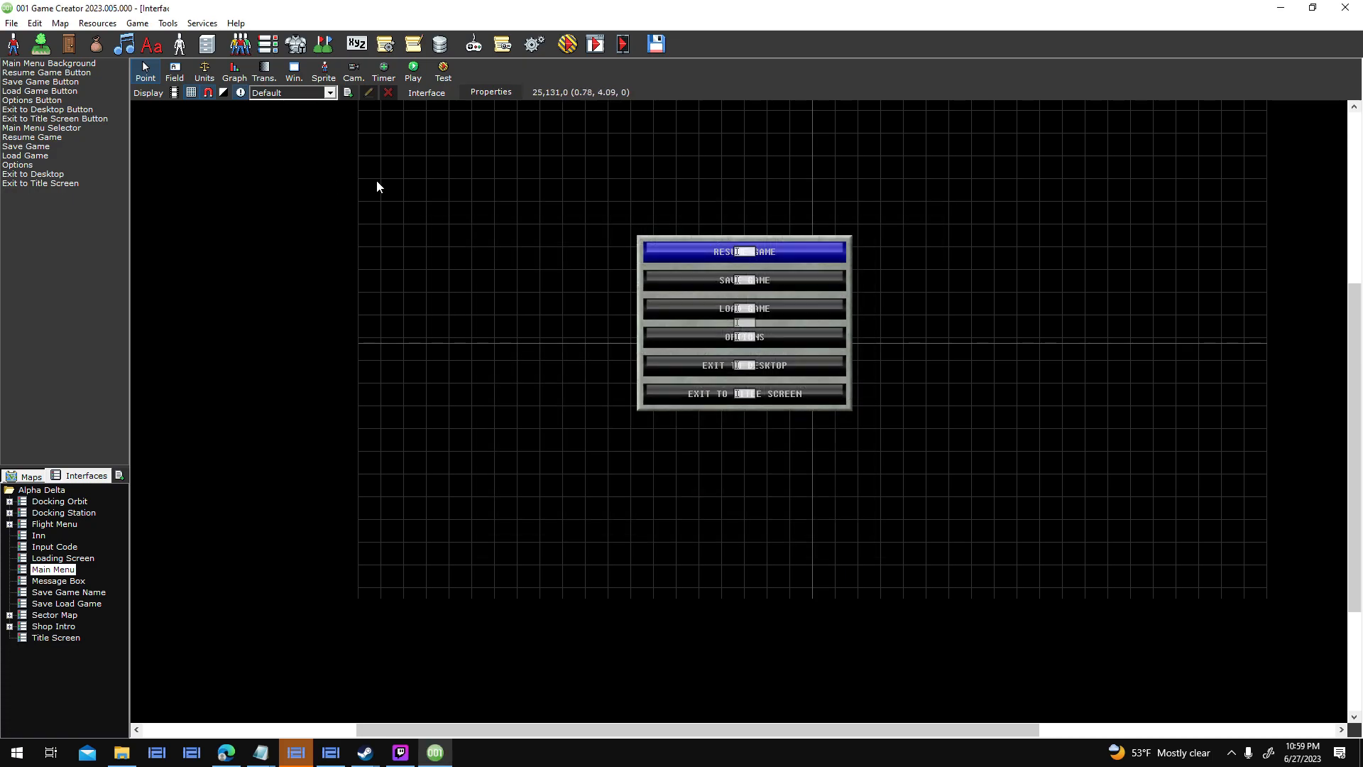
Associate the Resume Game Button field with the Resume Game text field.
{"action": "left_click", "coordinate": [82, 64]}
{"action": "double_click", "coordinate": [84, 66]}
{"action": "key", "text": "Escape"}
{"action": "left_click", "coordinate": [85, 73]}
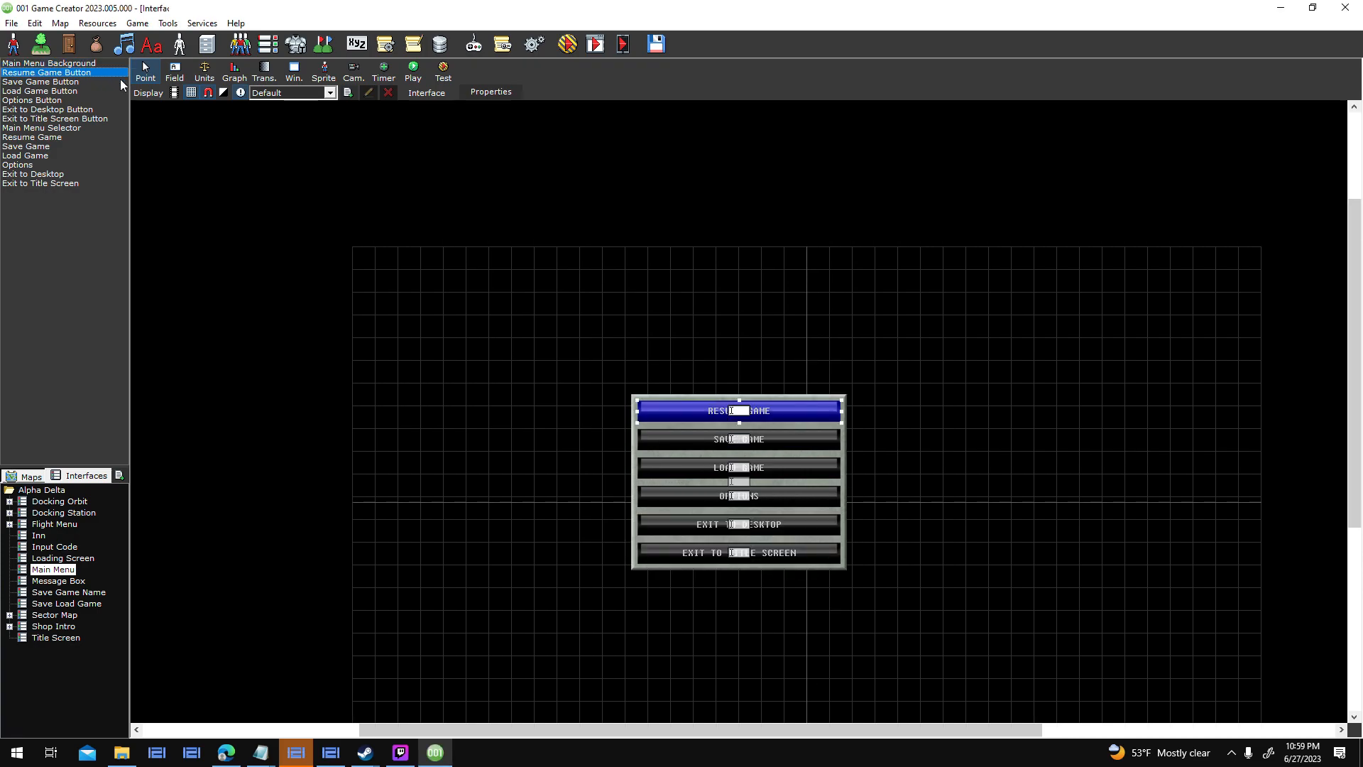
{"action": "double_click", "coordinate": [85, 73]}
{"action": "left_click", "coordinate": [710, 351]}
{"action": "scroll", "coordinate": [732, 398], "scroll_direction": "down", "scroll_amount": 3}
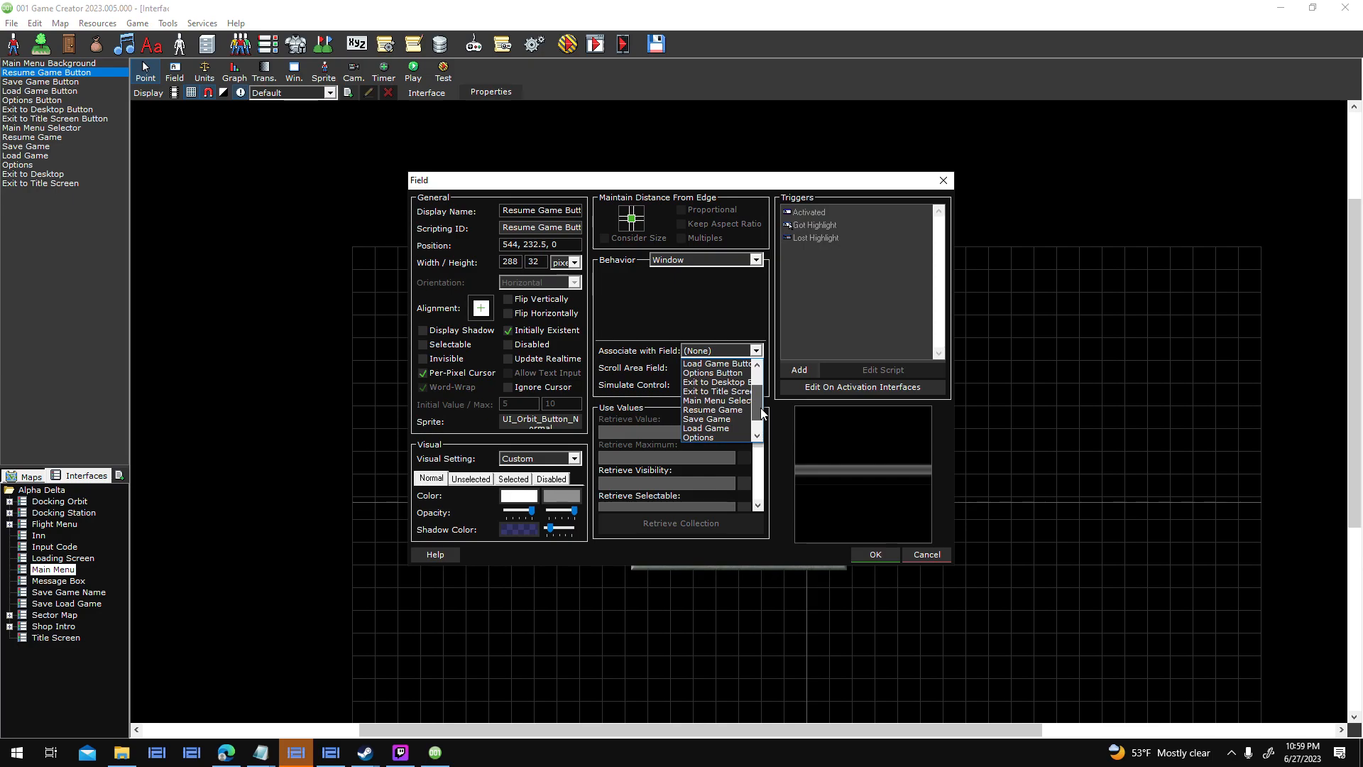
{"action": "left_click", "coordinate": [713, 409]}
{"action": "left_click", "coordinate": [868, 558]}
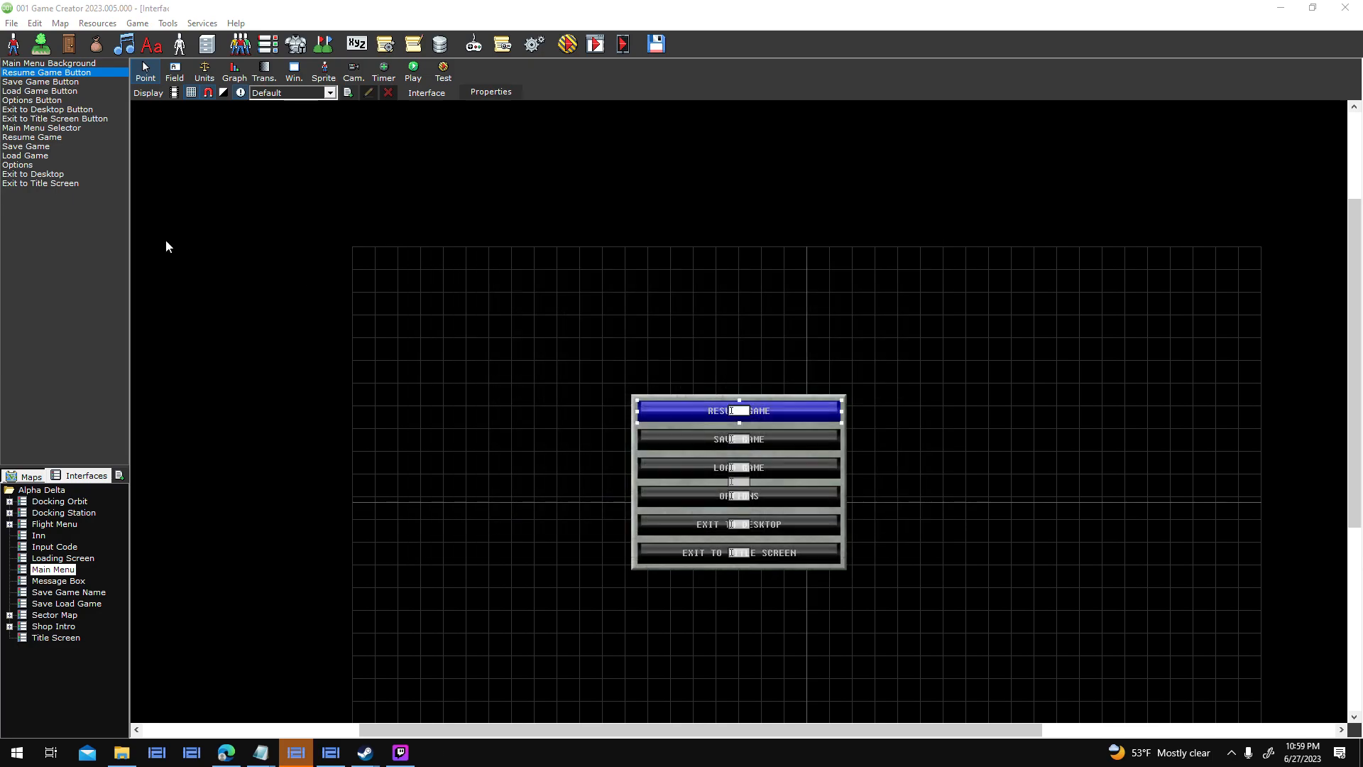
Associate the Save Game Button field with the Save Game text field.
{"action": "left_click", "coordinate": [78, 83]}
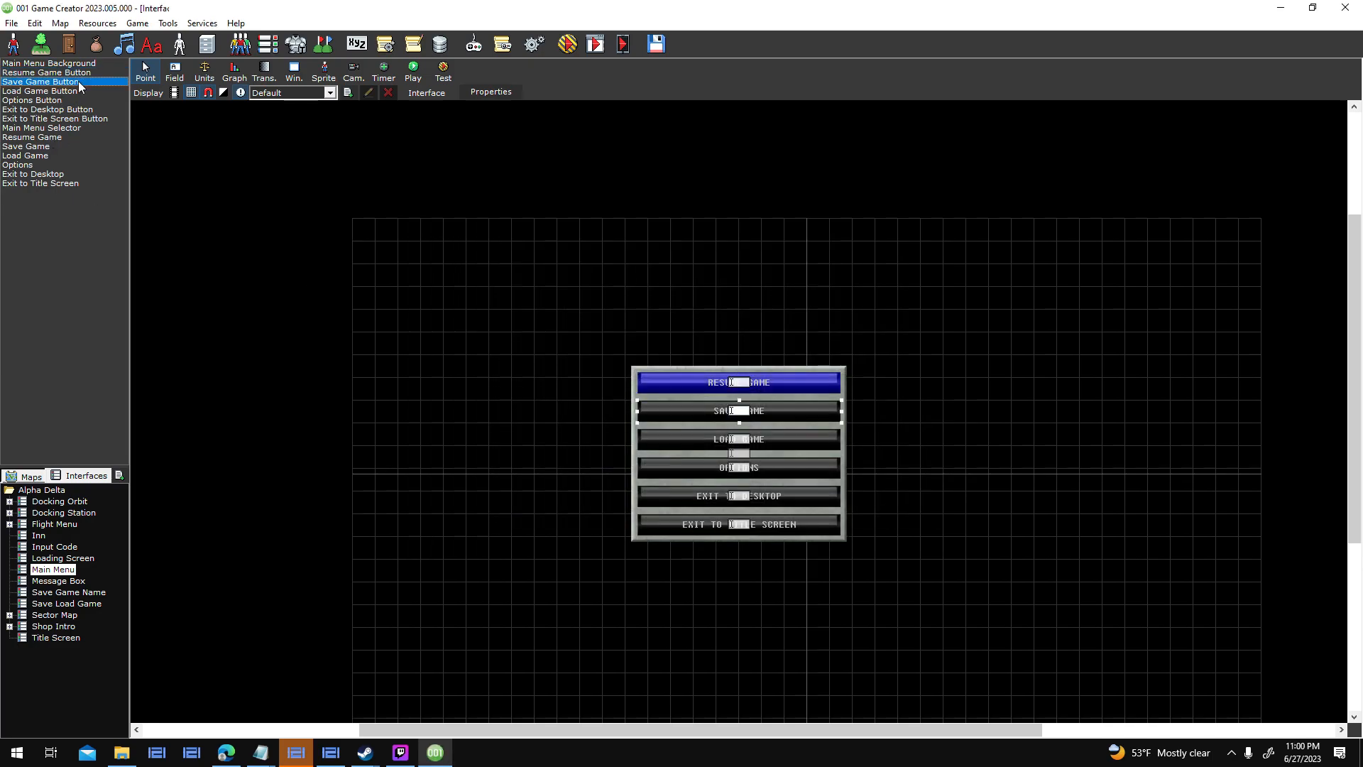
{"action": "left_click", "coordinate": [490, 92]}
{"action": "left_click", "coordinate": [756, 350]}
{"action": "scroll", "coordinate": [751, 390], "scroll_direction": "down", "scroll_amount": 2}
{"action": "left_click", "coordinate": [731, 411]}
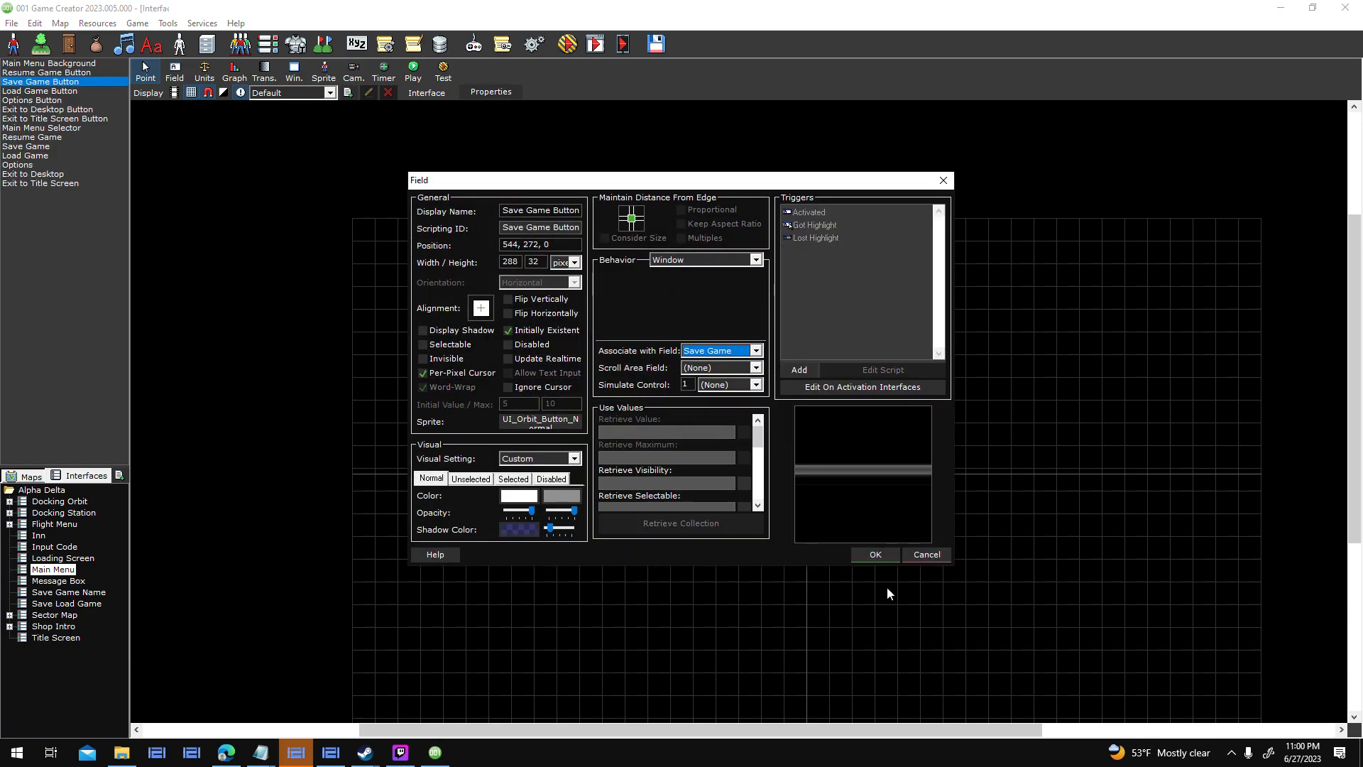
{"action": "left_click", "coordinate": [877, 553]}
Associate the Load Game Button field with the Load Game text field.
{"action": "left_click", "coordinate": [75, 91]}
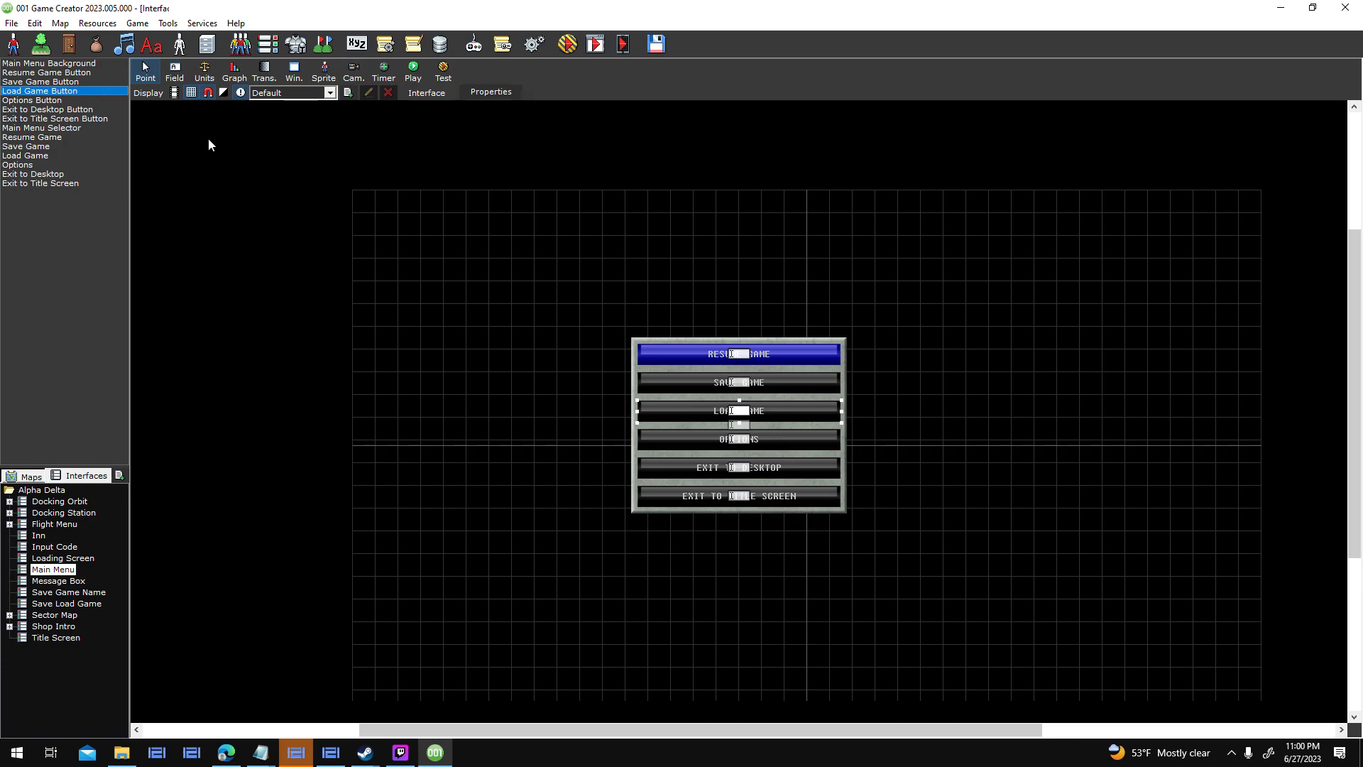
{"action": "left_click", "coordinate": [756, 350]}
{"action": "scroll", "coordinate": [757, 397], "scroll_direction": "down", "scroll_amount": 2}
{"action": "scroll", "coordinate": [757, 397], "scroll_direction": "down", "scroll_amount": 1}
{"action": "left_click", "coordinate": [744, 407]}
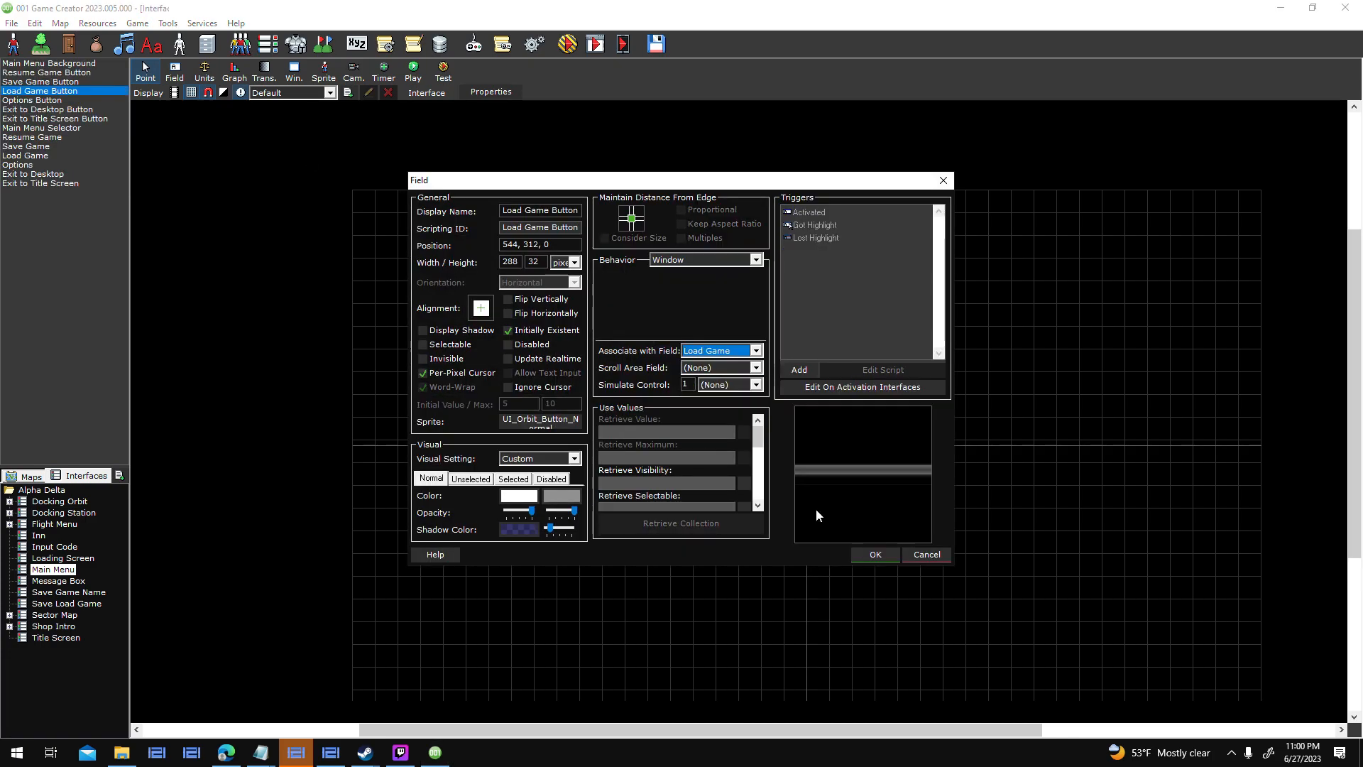
{"action": "left_click", "coordinate": [876, 554]}
{"action": "double_click", "coordinate": [50, 92]}
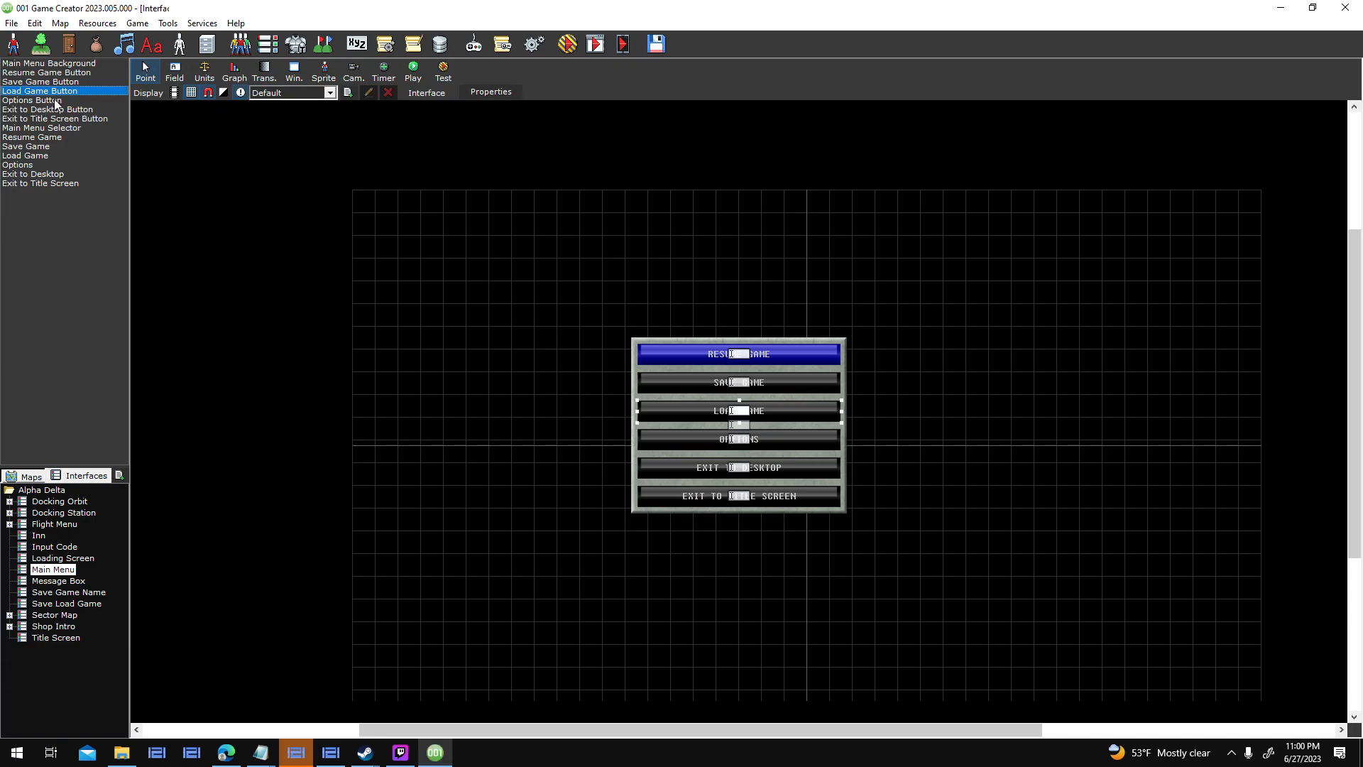
Associate the Options Button field with the Options text field.
{"action": "left_click", "coordinate": [79, 101]}
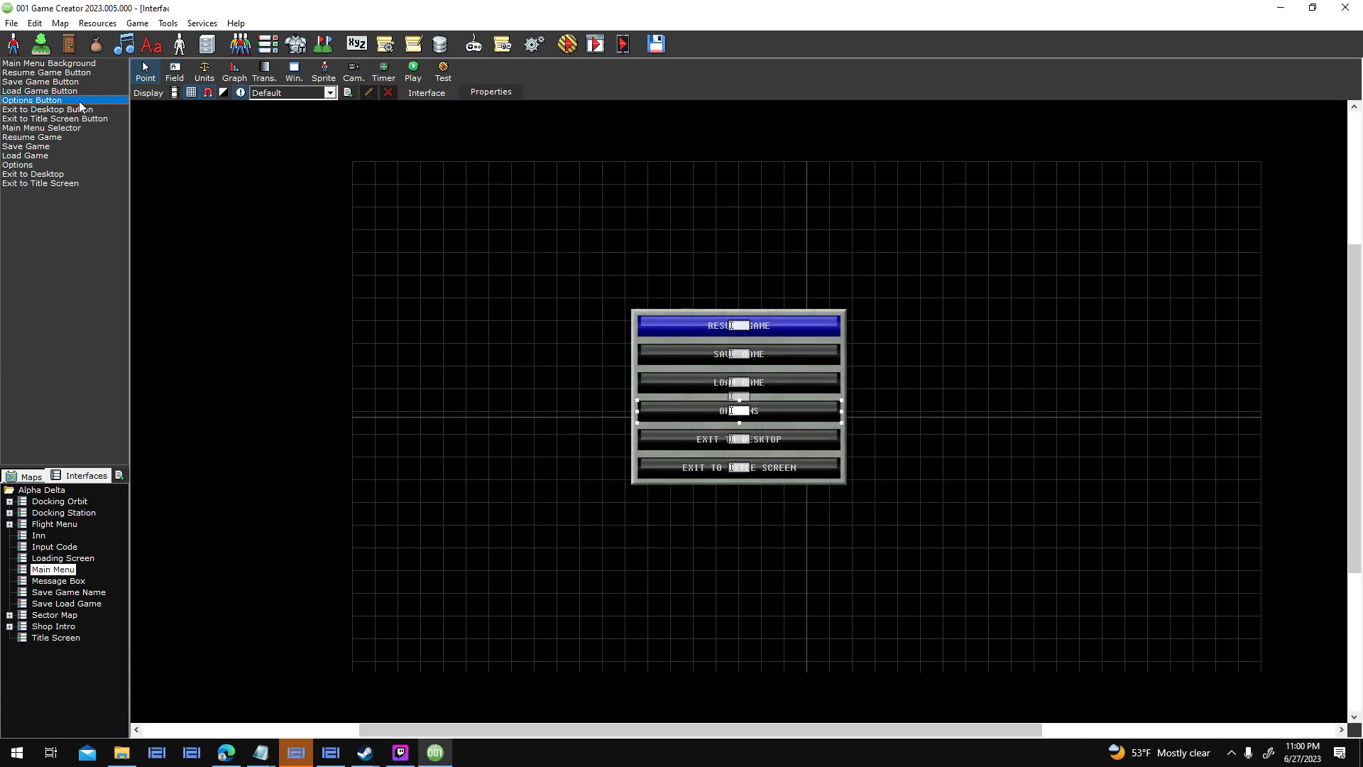
{"action": "double_click", "coordinate": [643, 412]}
{"action": "left_click", "coordinate": [755, 350]}
{"action": "scroll", "coordinate": [757, 412], "scroll_direction": "down", "scroll_amount": 1}
{"action": "scroll", "coordinate": [765, 426], "scroll_direction": "down", "scroll_amount": 1}
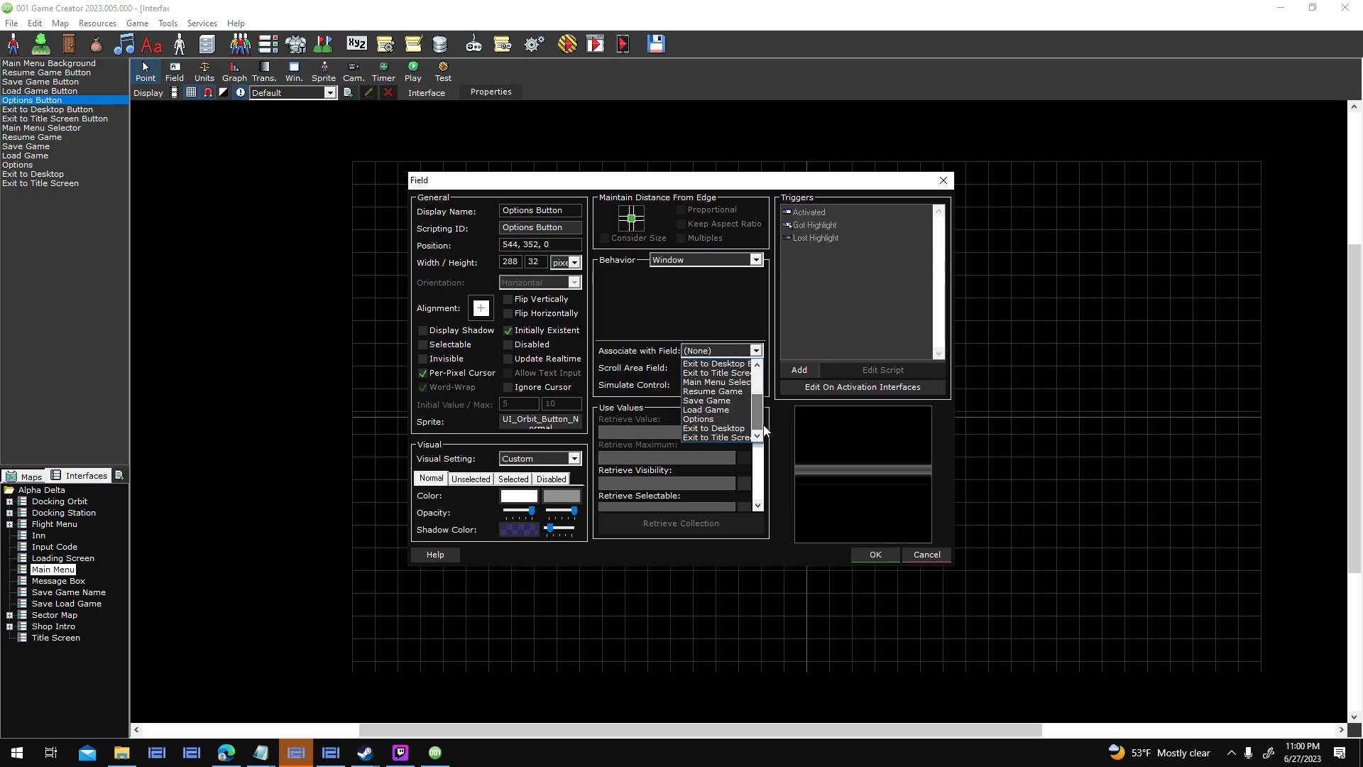
{"action": "left_click", "coordinate": [742, 419]}
{"action": "left_click", "coordinate": [875, 554]}
Associate the Exit to Desktop Button field with the Exit to Desktop text field.
{"action": "left_click", "coordinate": [72, 111]}
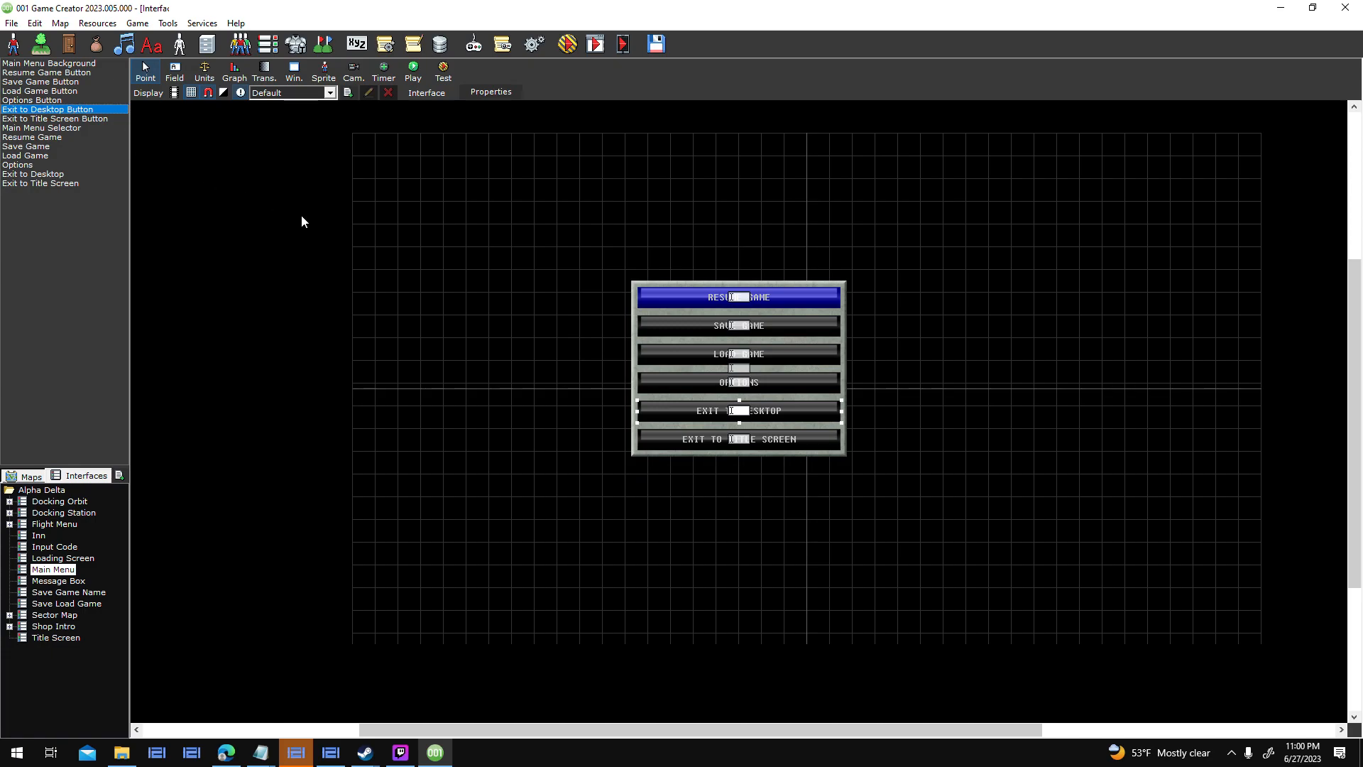
{"action": "left_click", "coordinate": [756, 350]}
{"action": "scroll", "coordinate": [753, 393], "scroll_direction": "down", "scroll_amount": 2}
{"action": "scroll", "coordinate": [759, 408], "scroll_direction": "down", "scroll_amount": 2}
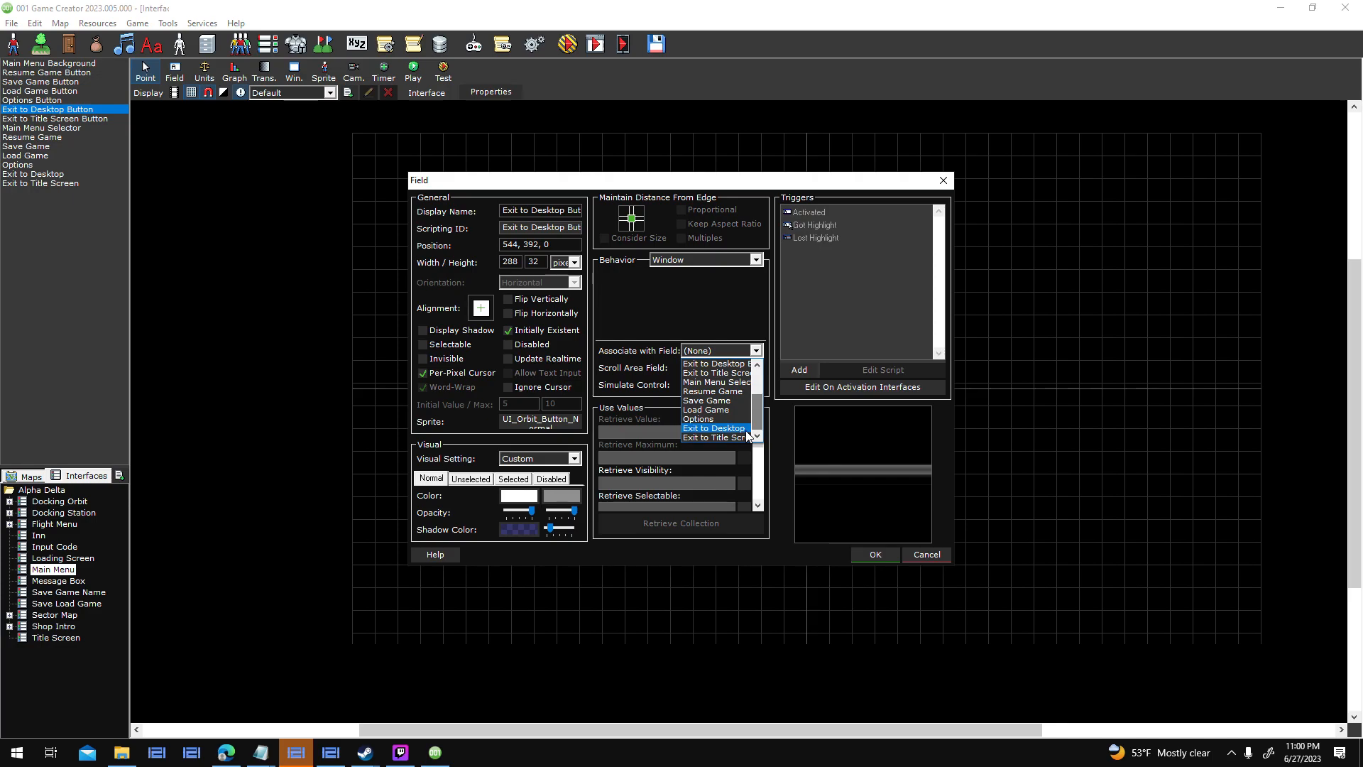
{"action": "left_click", "coordinate": [746, 430]}
{"action": "left_click", "coordinate": [876, 555]}
Associate the Exit to Title Screen Button with the Exit to Title Screen field and turn off its Per-Pixel Cursor option.
{"action": "left_click", "coordinate": [104, 121]}
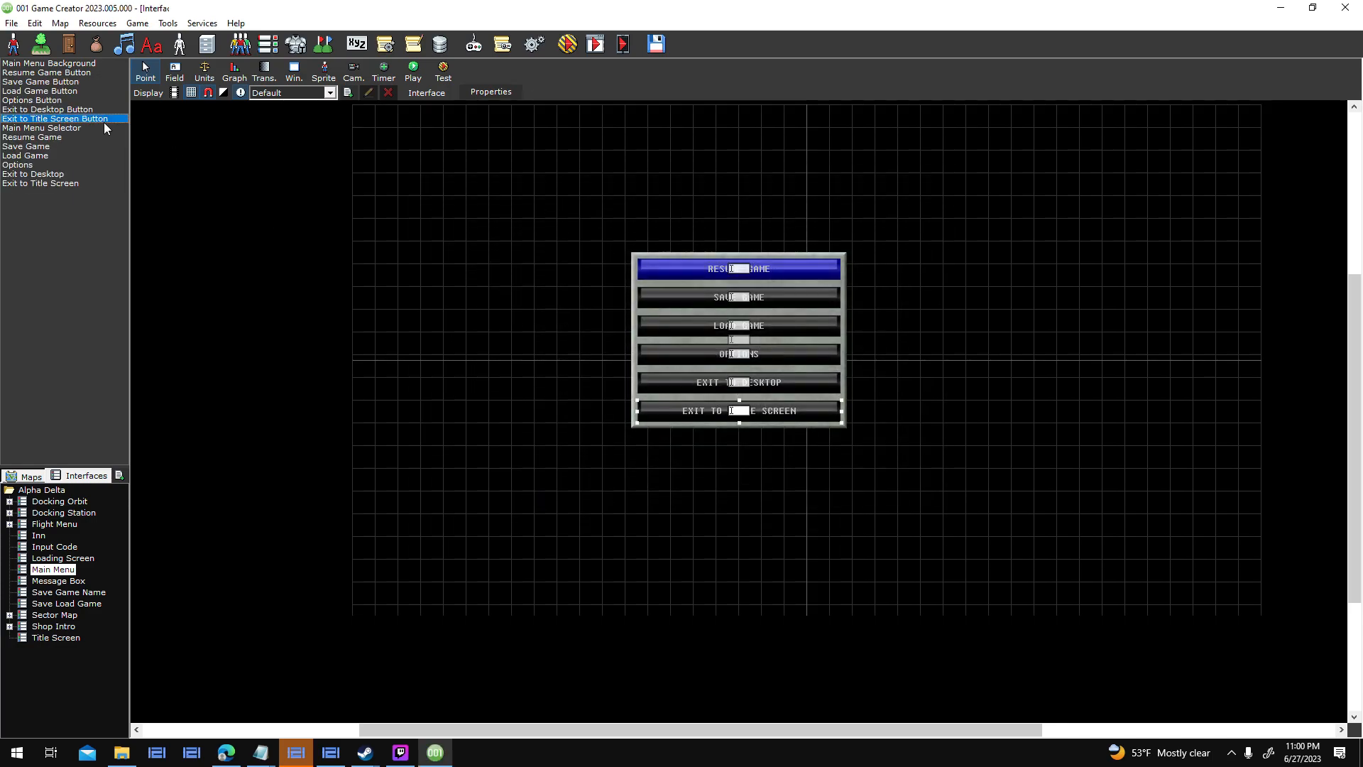
{"action": "double_click", "coordinate": [109, 125]}
{"action": "left_click", "coordinate": [756, 350]}
{"action": "scroll", "coordinate": [759, 419], "scroll_direction": "down", "scroll_amount": 2}
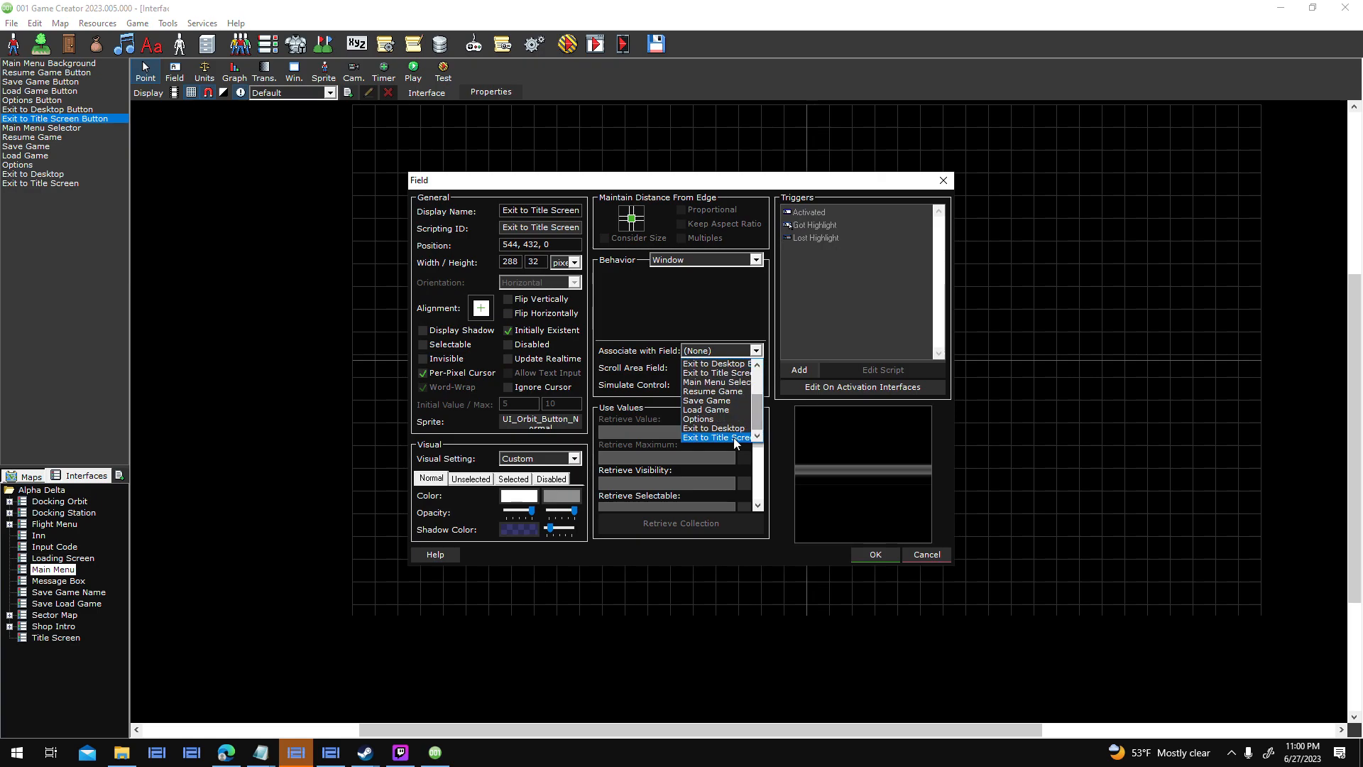
{"action": "left_click", "coordinate": [734, 437]}
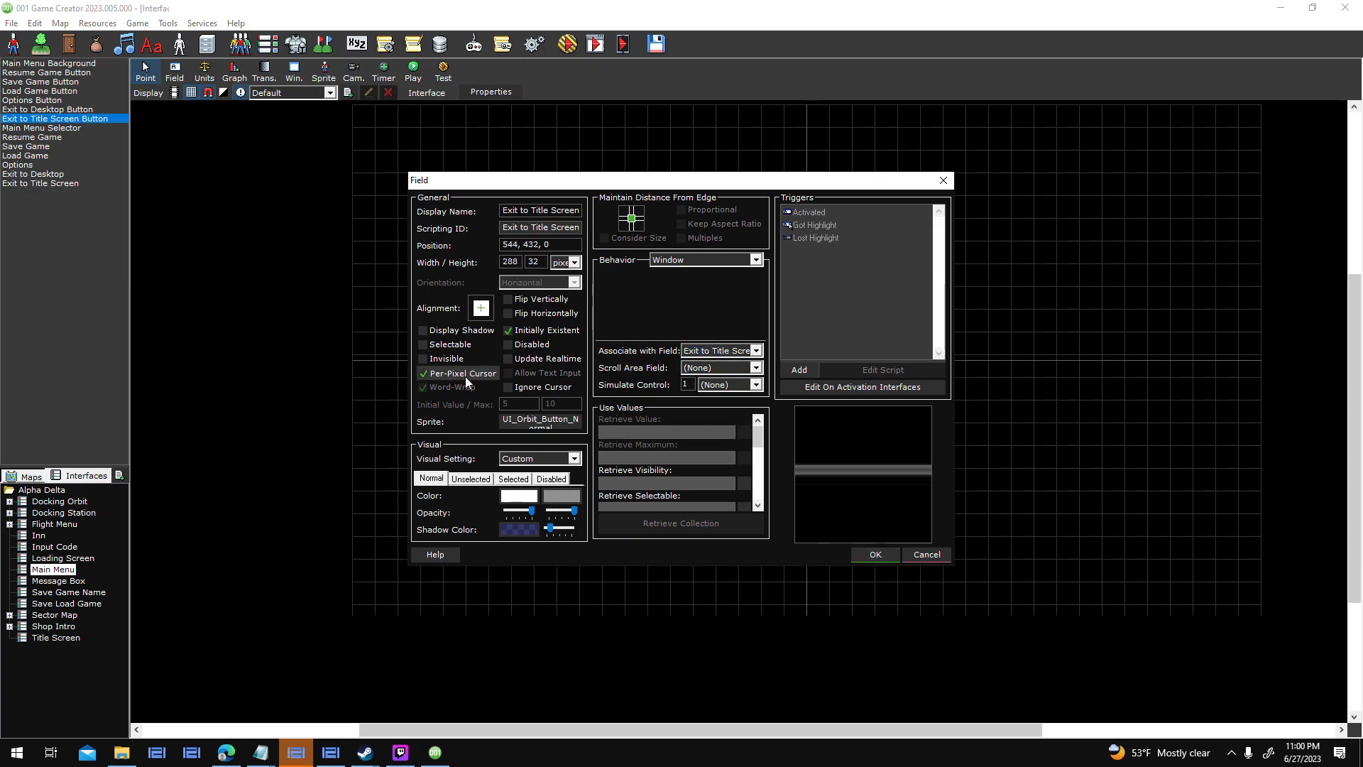
{"action": "left_click", "coordinate": [866, 552]}
Turn off the Per-Pixel Cursor option for the Exit to Desktop, Options and Load Game buttons.
{"action": "left_click", "coordinate": [125, 112]}
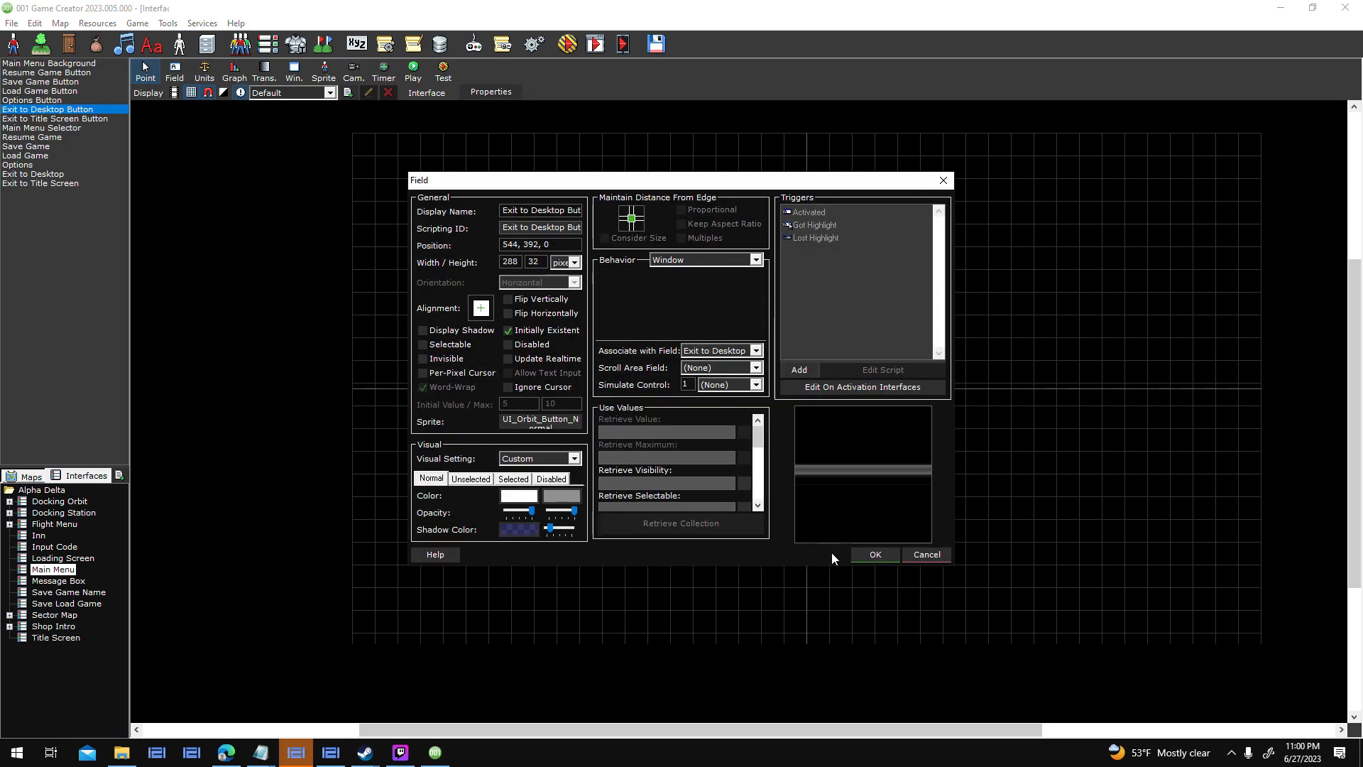
{"action": "key", "text": "Return"}
{"action": "left_click", "coordinate": [107, 100]}
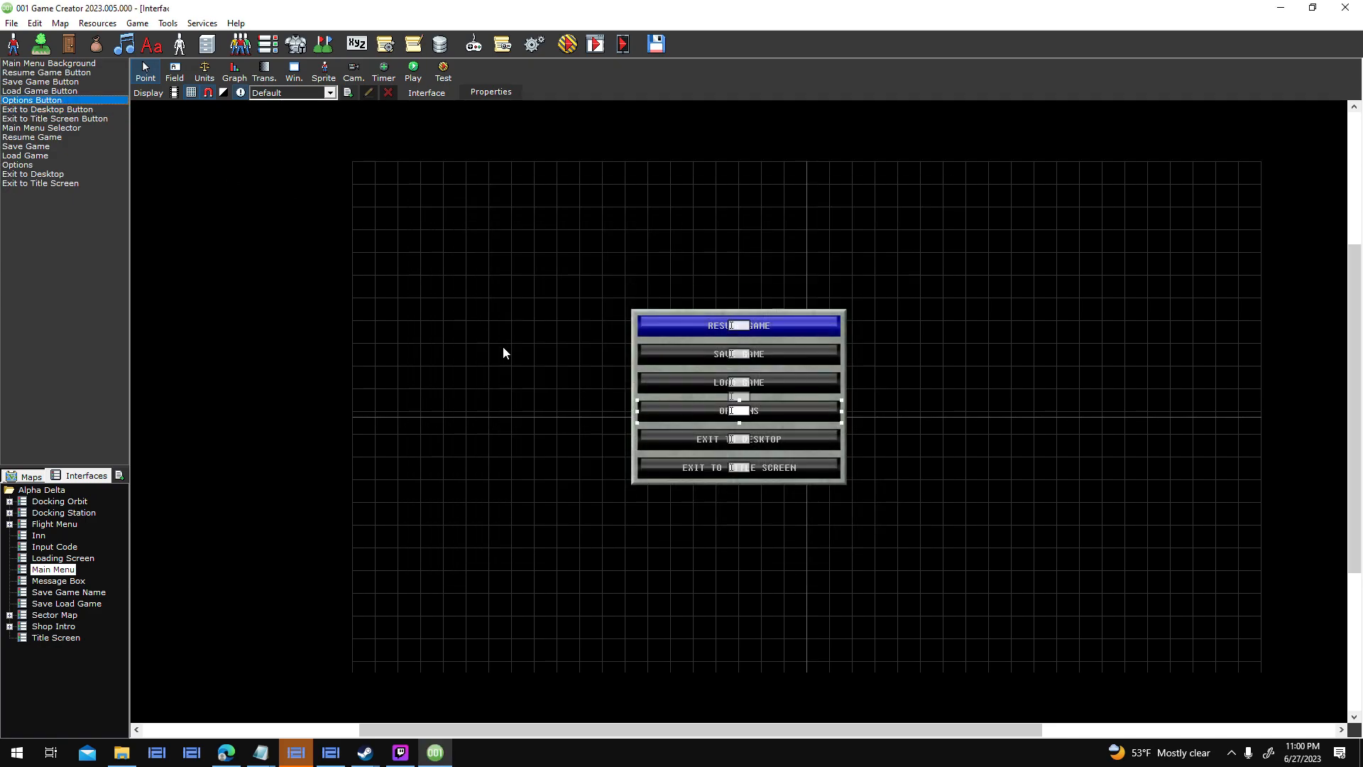
{"action": "double_click", "coordinate": [538, 387]}
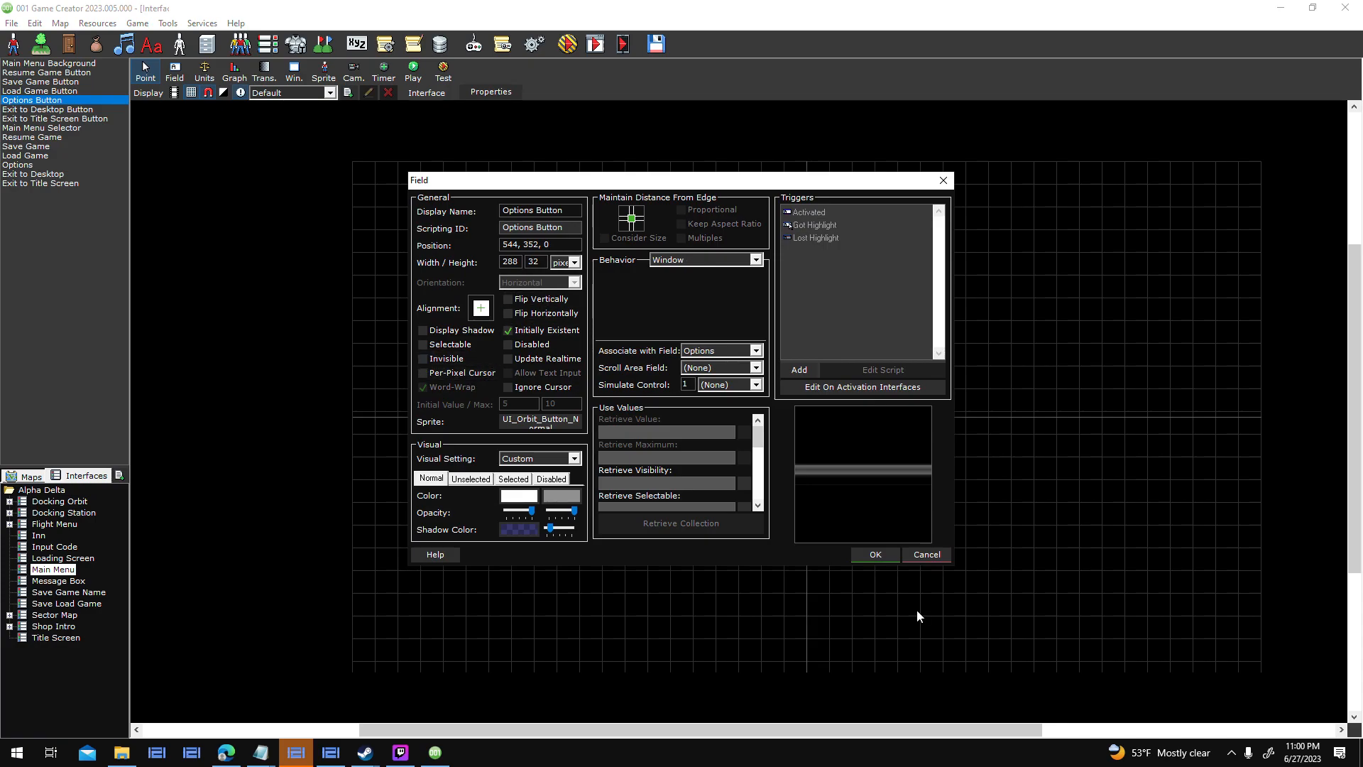
{"action": "left_click", "coordinate": [874, 560]}
{"action": "left_click", "coordinate": [75, 91]}
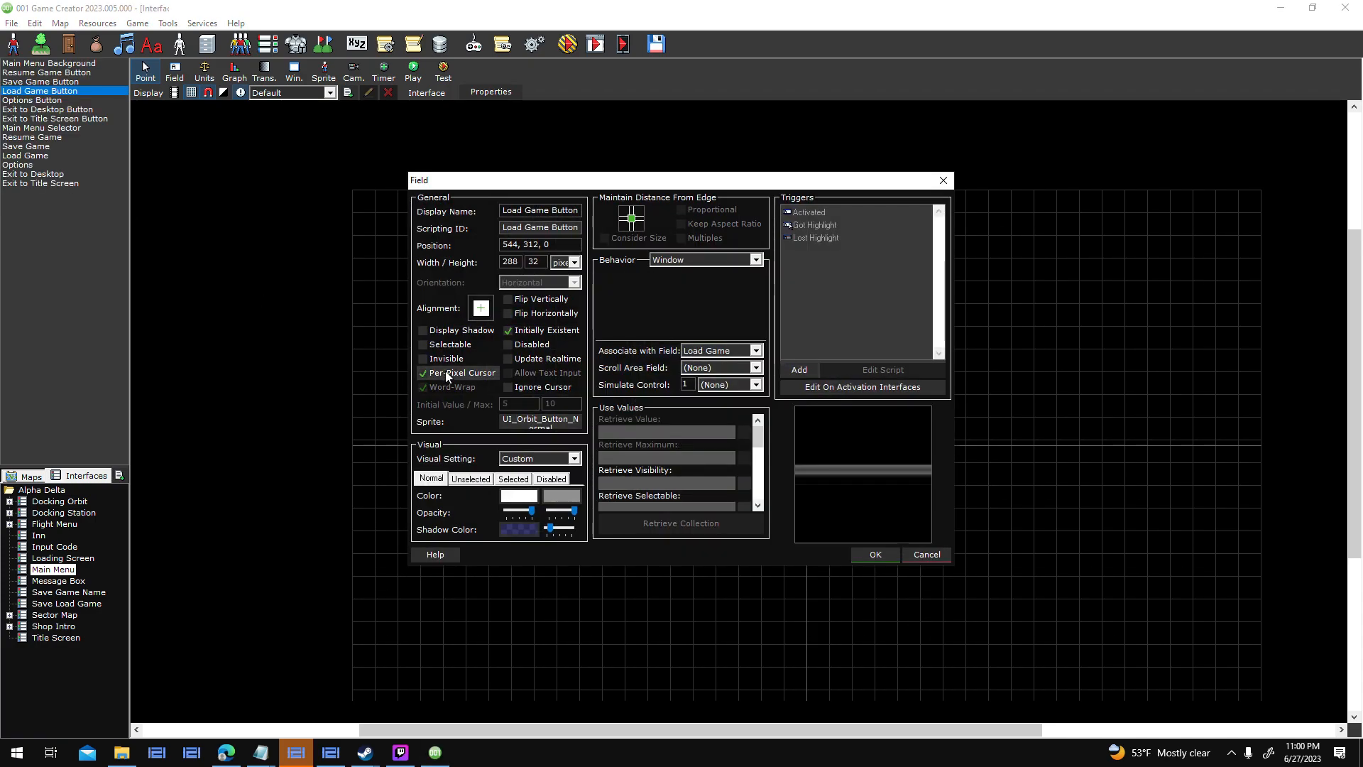
{"action": "left_click", "coordinate": [868, 554]}
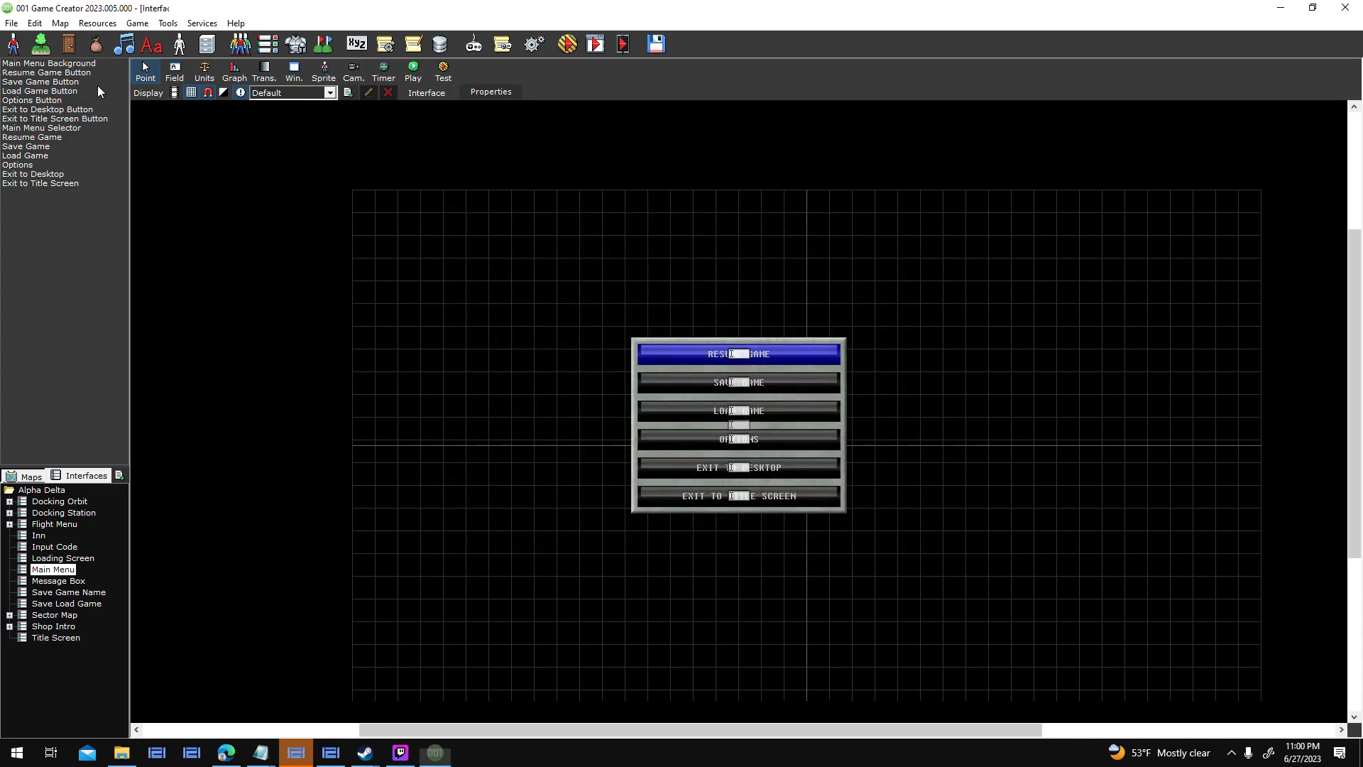
Turn off Per-Pixel Cursor for the Save Game and Resume Game buttons and check that option on the Main Menu Background.
{"action": "left_click", "coordinate": [97, 83]}
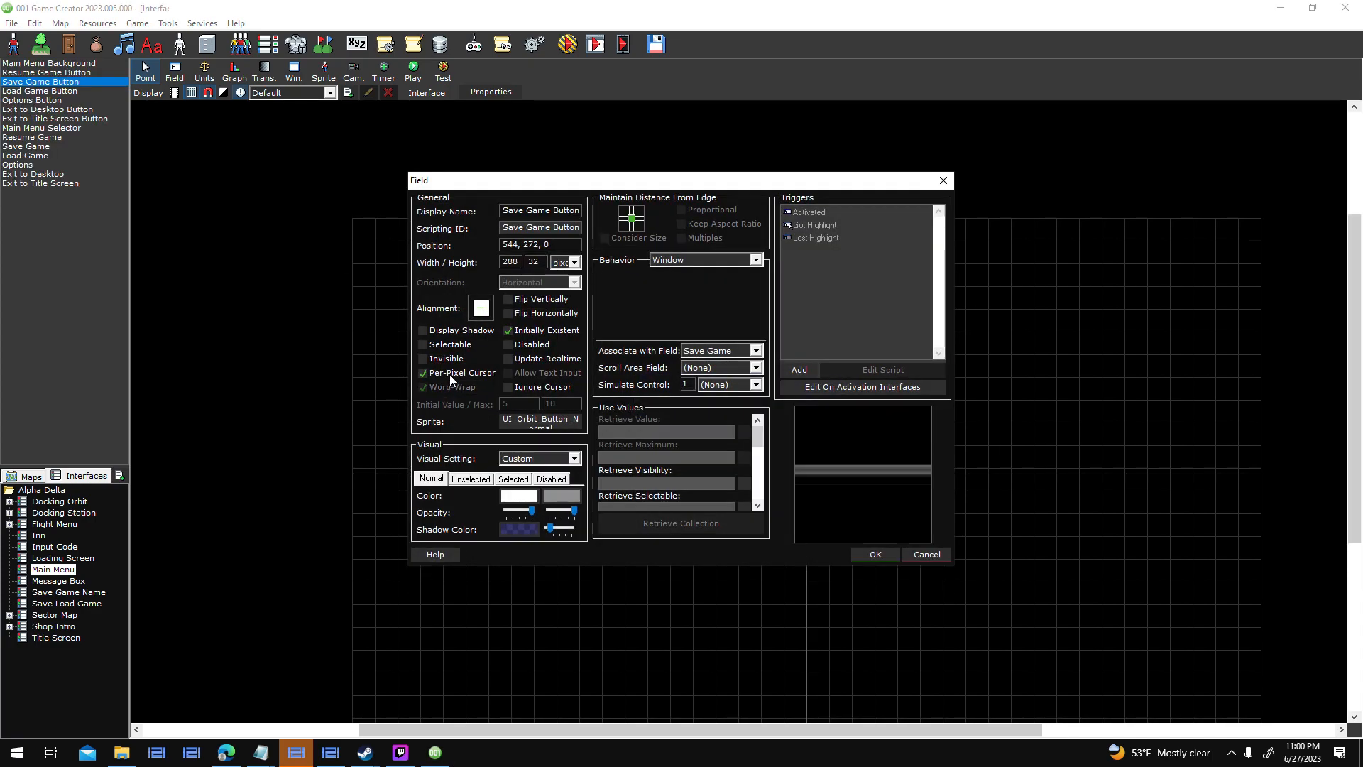
{"action": "left_click", "coordinate": [861, 556]}
{"action": "double_click", "coordinate": [78, 72]}
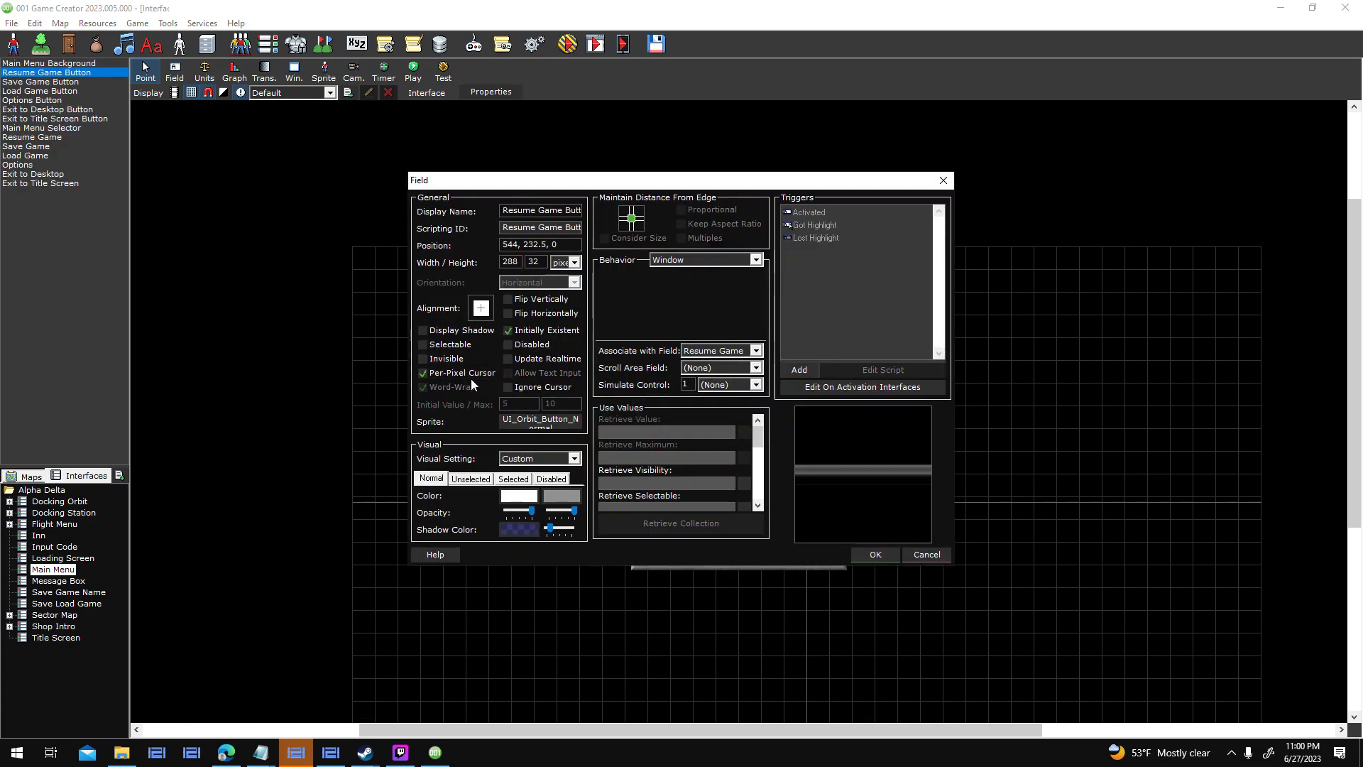
{"action": "left_click", "coordinate": [896, 556]}
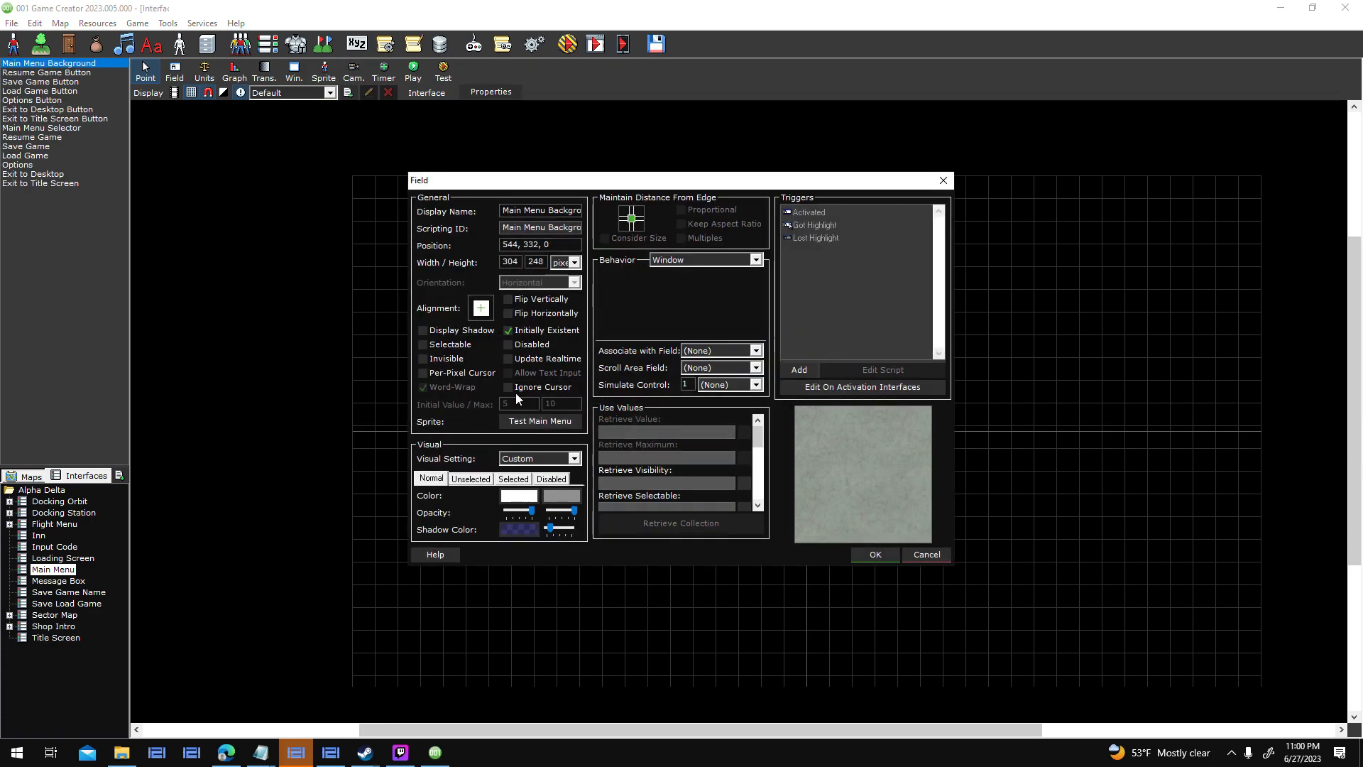
{"action": "left_click", "coordinate": [885, 559]}
Test-run the game with the default testing options, start a new game, and bring up the Main Menu with the Esc input.
{"action": "left_click", "coordinate": [566, 47]}
{"action": "key", "text": "Return"}
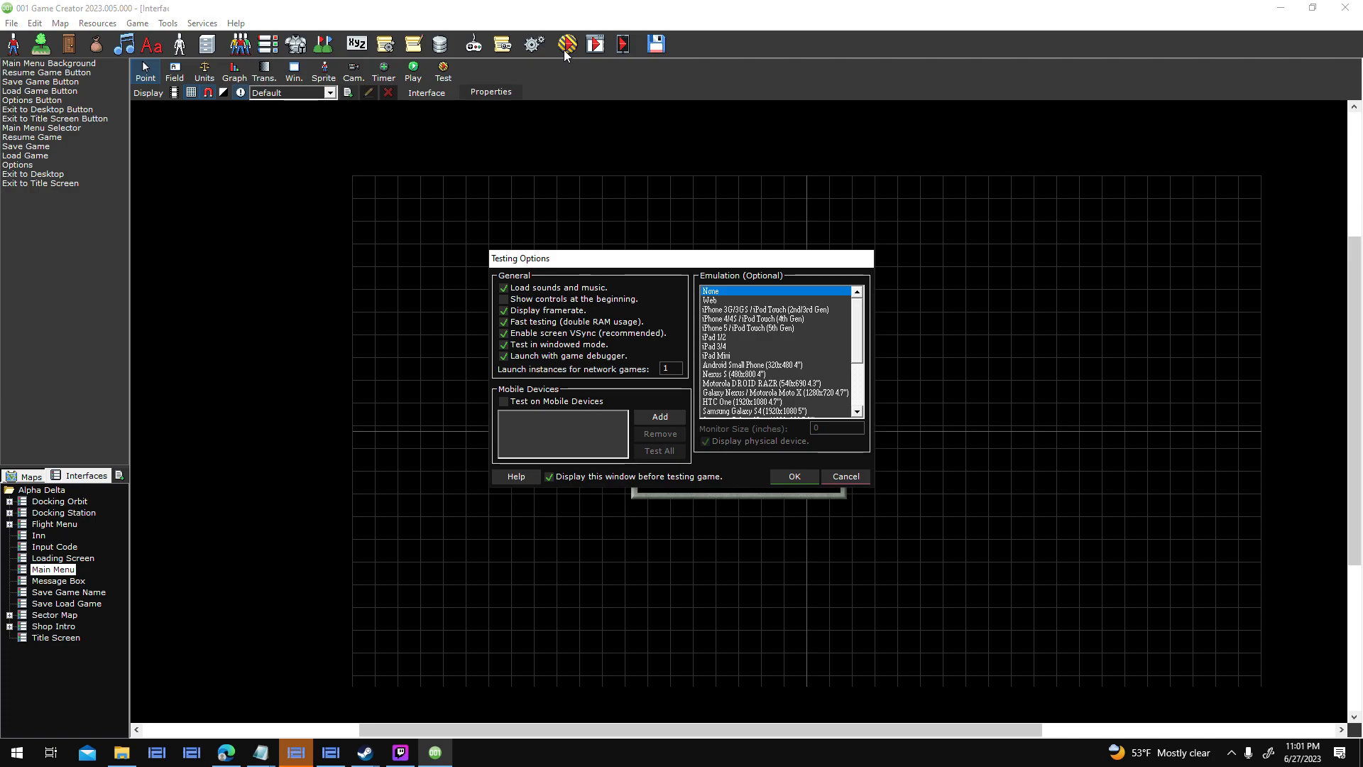
{"action": "key", "text": "Return"}
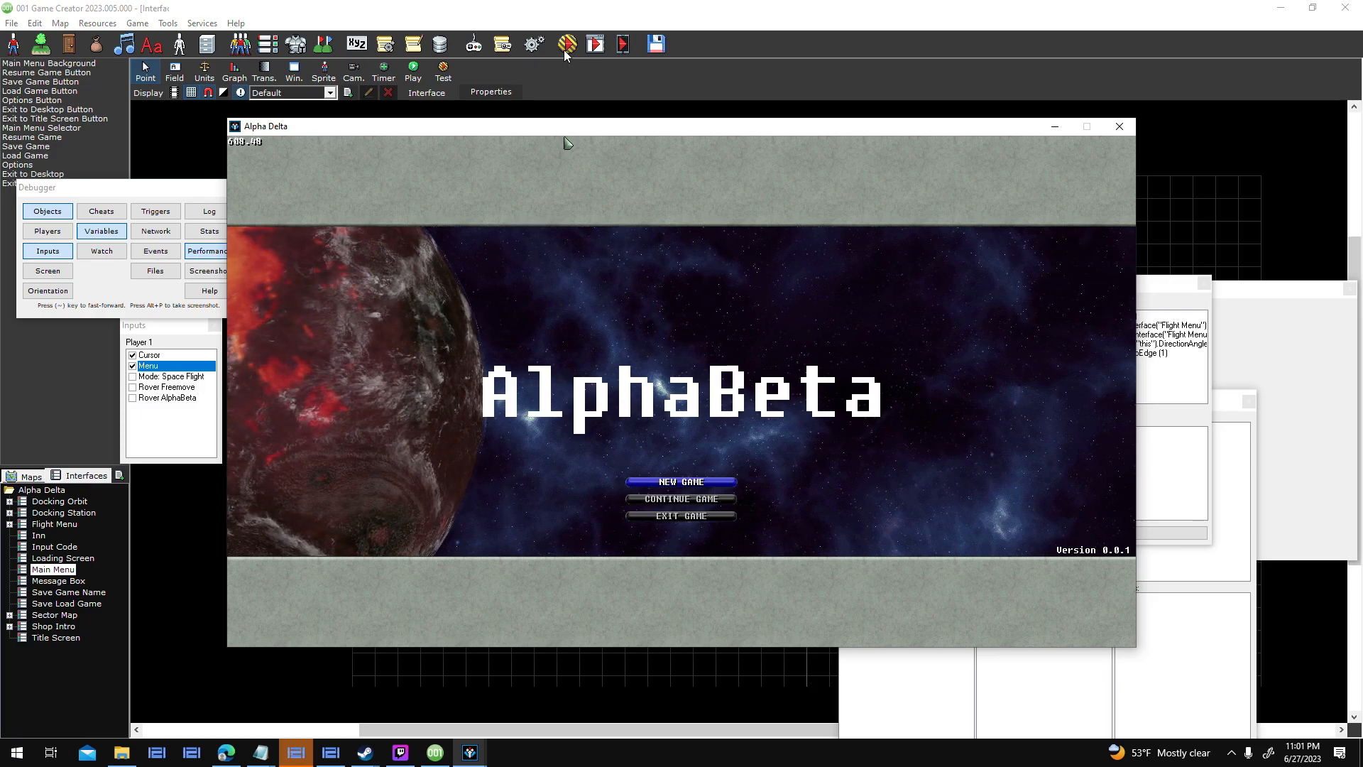
{"action": "key", "text": "Return"}
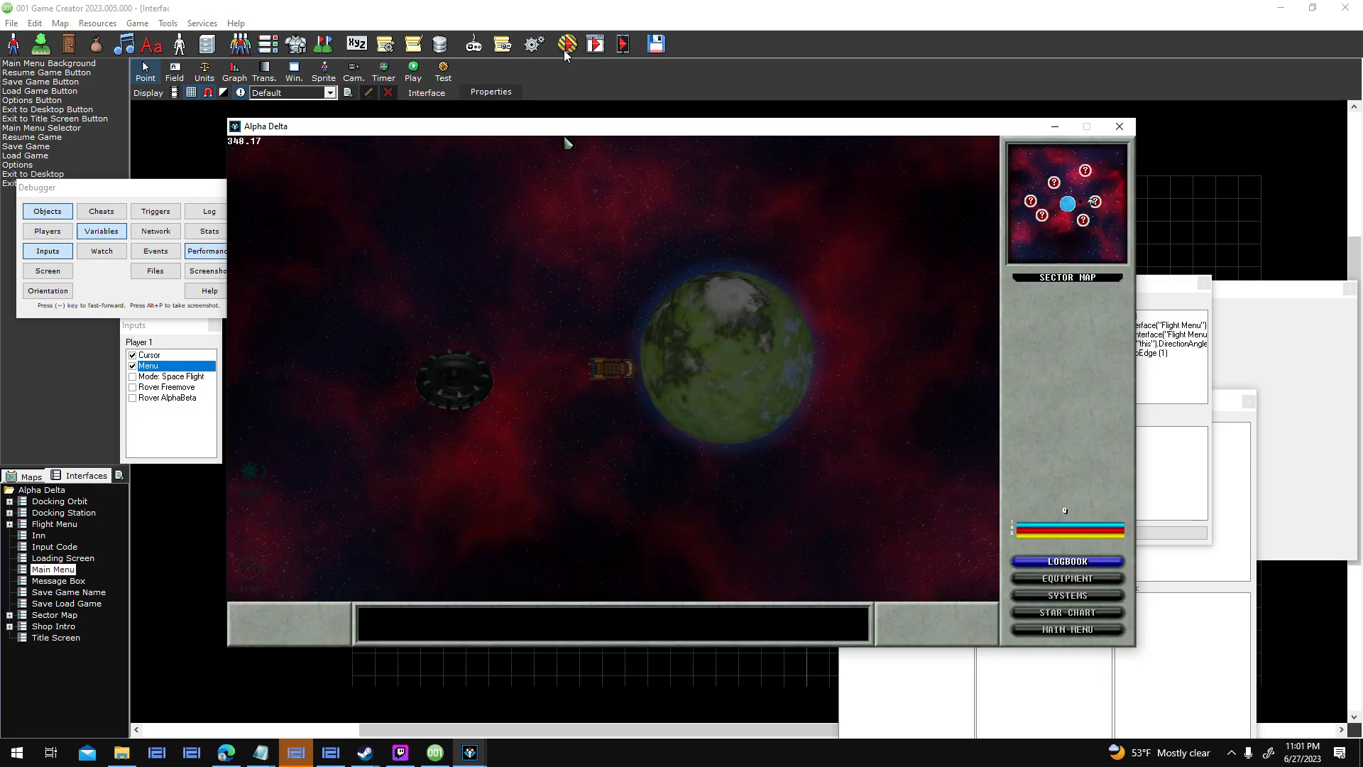
{"action": "key", "text": "Escape"}
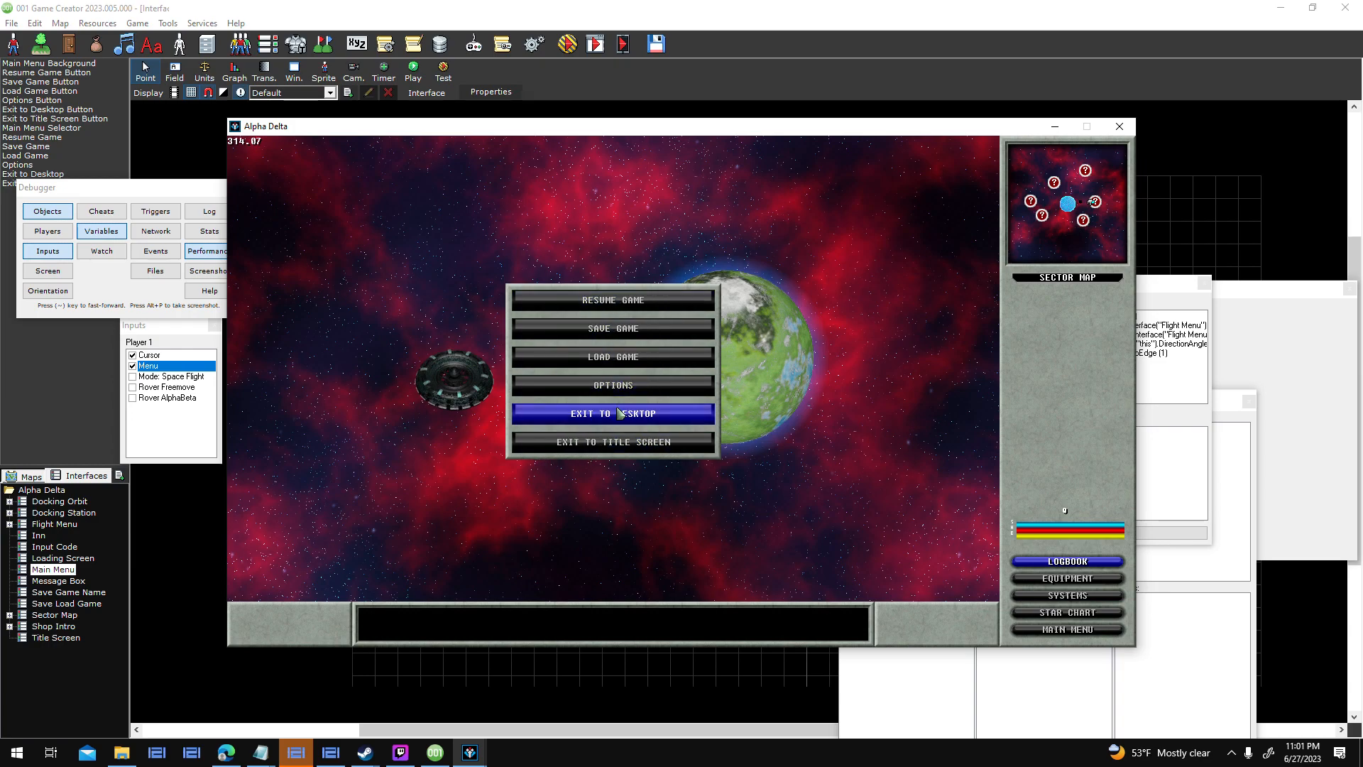
Test Resume Game in the running Main Menu, then reopen the menu and test Exit to Title Screen.
{"action": "left_click", "coordinate": [533, 307]}
{"action": "key", "text": "Escape"}
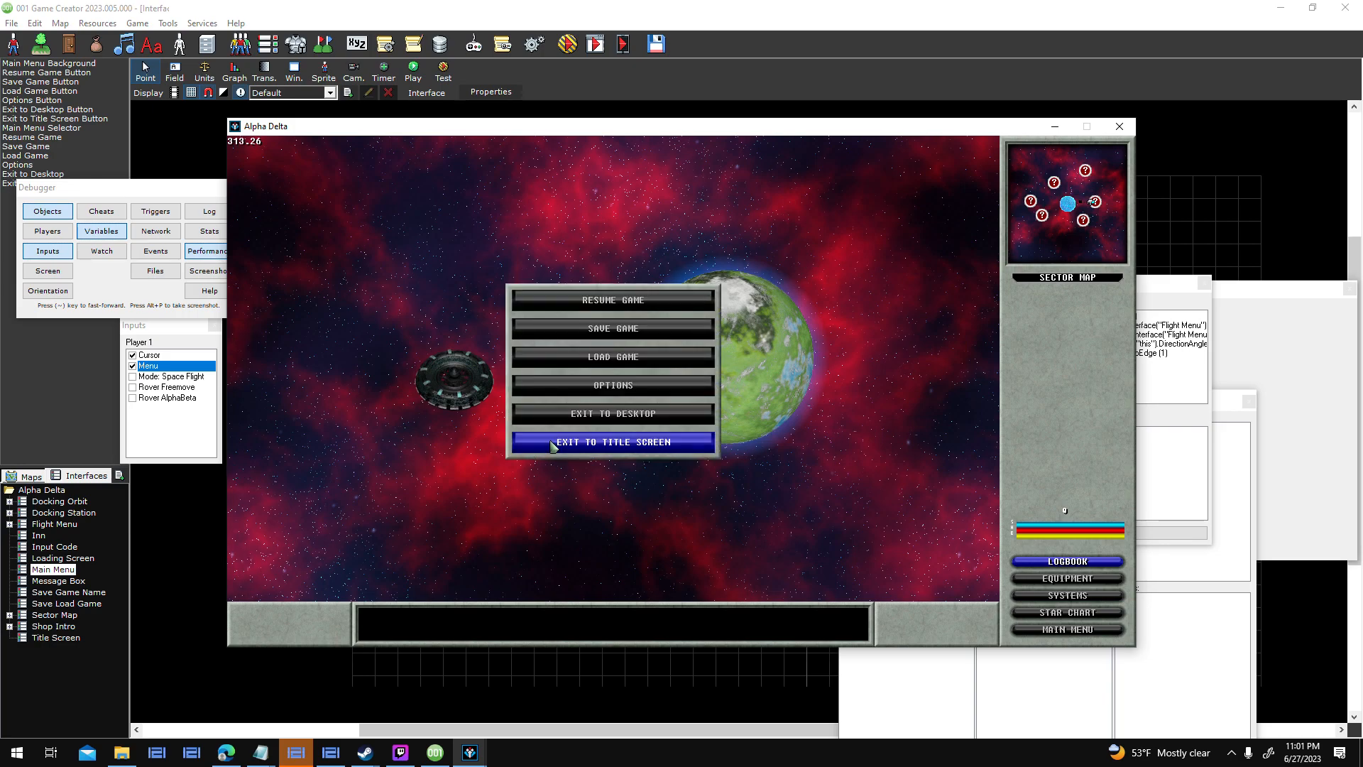
{"action": "left_click", "coordinate": [563, 446]}
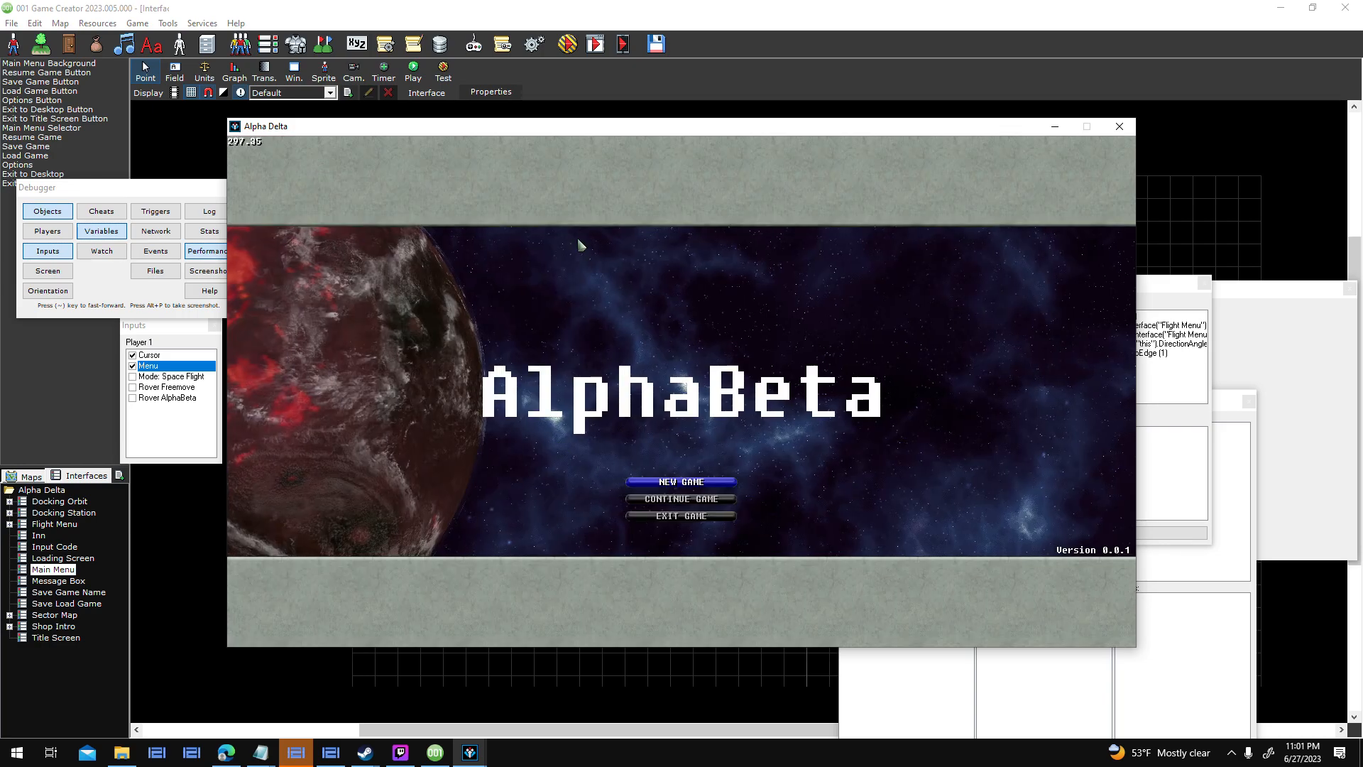
Start another new game from the title screen and end the test through the Main Menu's Exit to Desktop entry.
{"action": "left_click", "coordinate": [651, 484]}
{"action": "key", "text": "Escape"}
{"action": "left_click", "coordinate": [586, 421]}
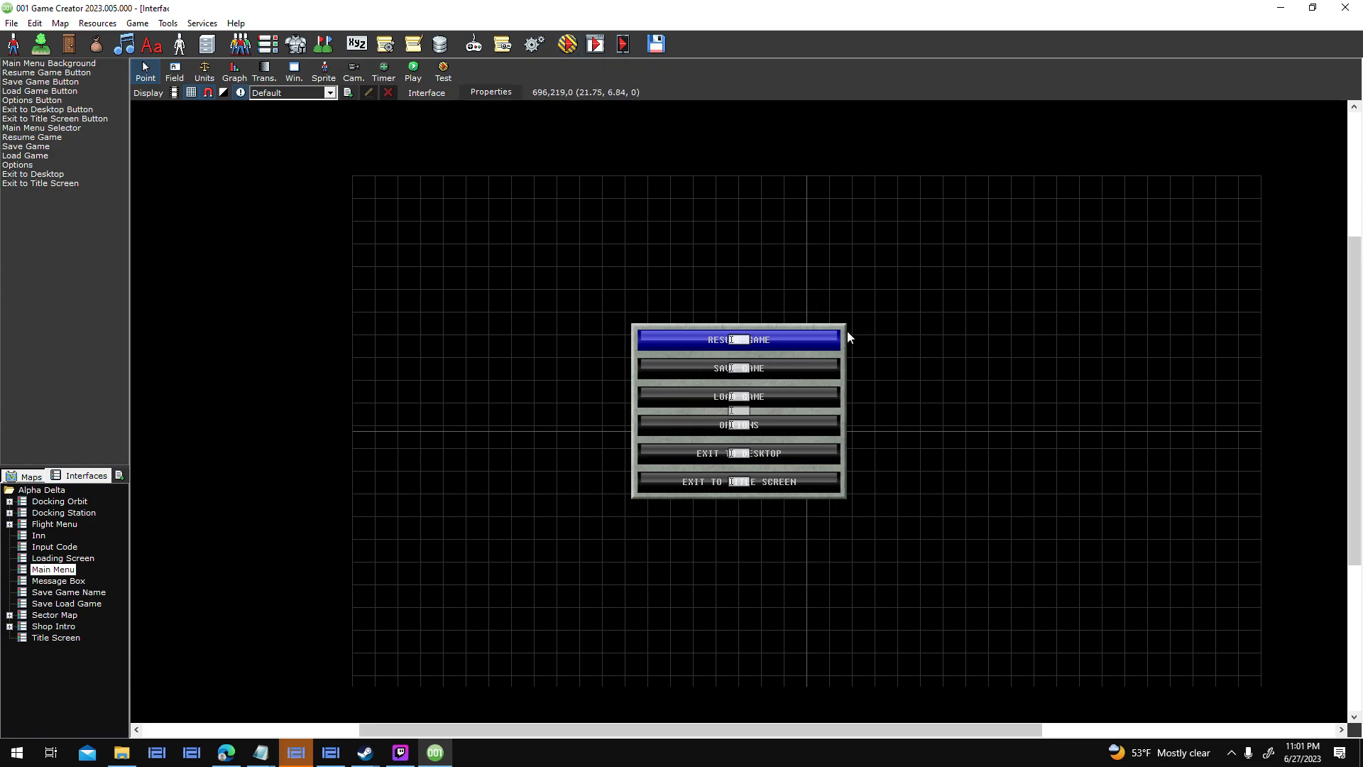
Inspect the New Game field on the Title Screen interface, checking its trigger list and Lost Highlight script.
{"action": "left_click", "coordinate": [62, 640]}
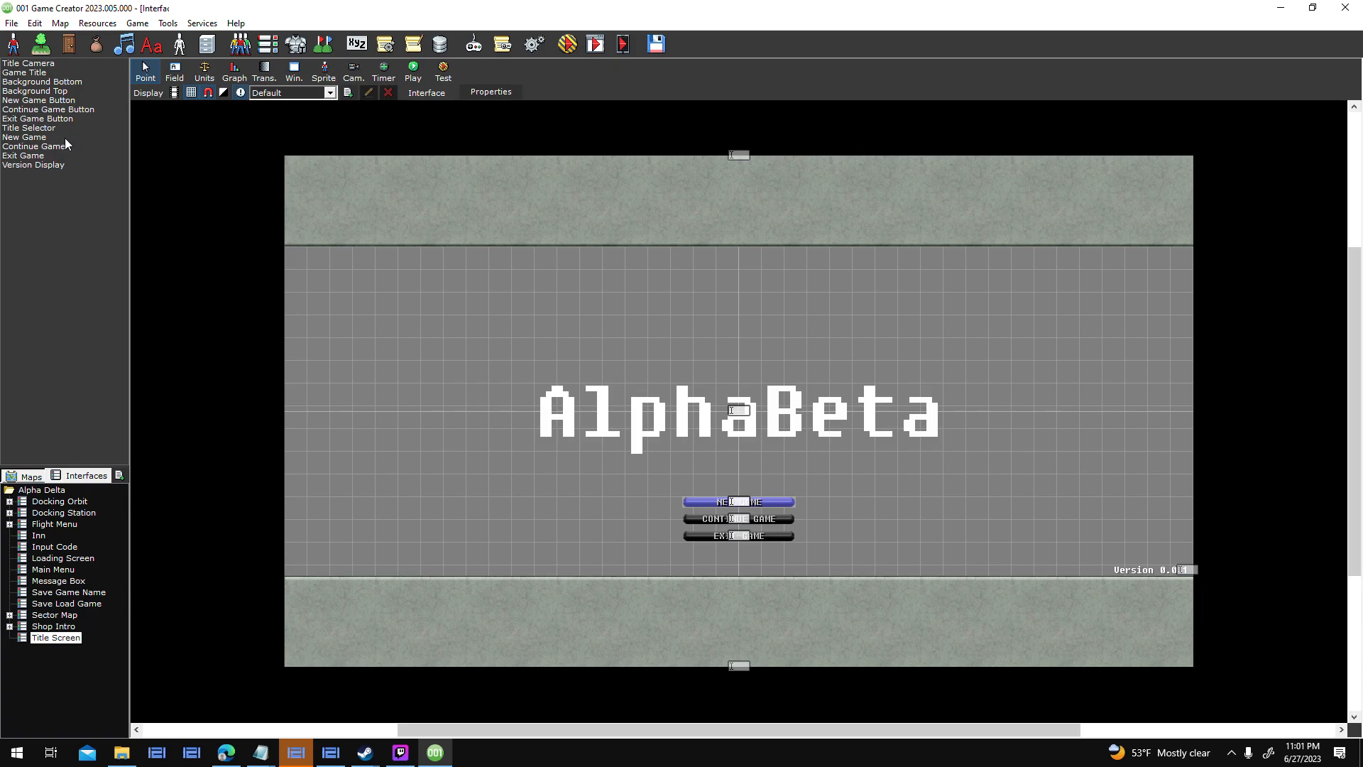
{"action": "left_click", "coordinate": [29, 137]}
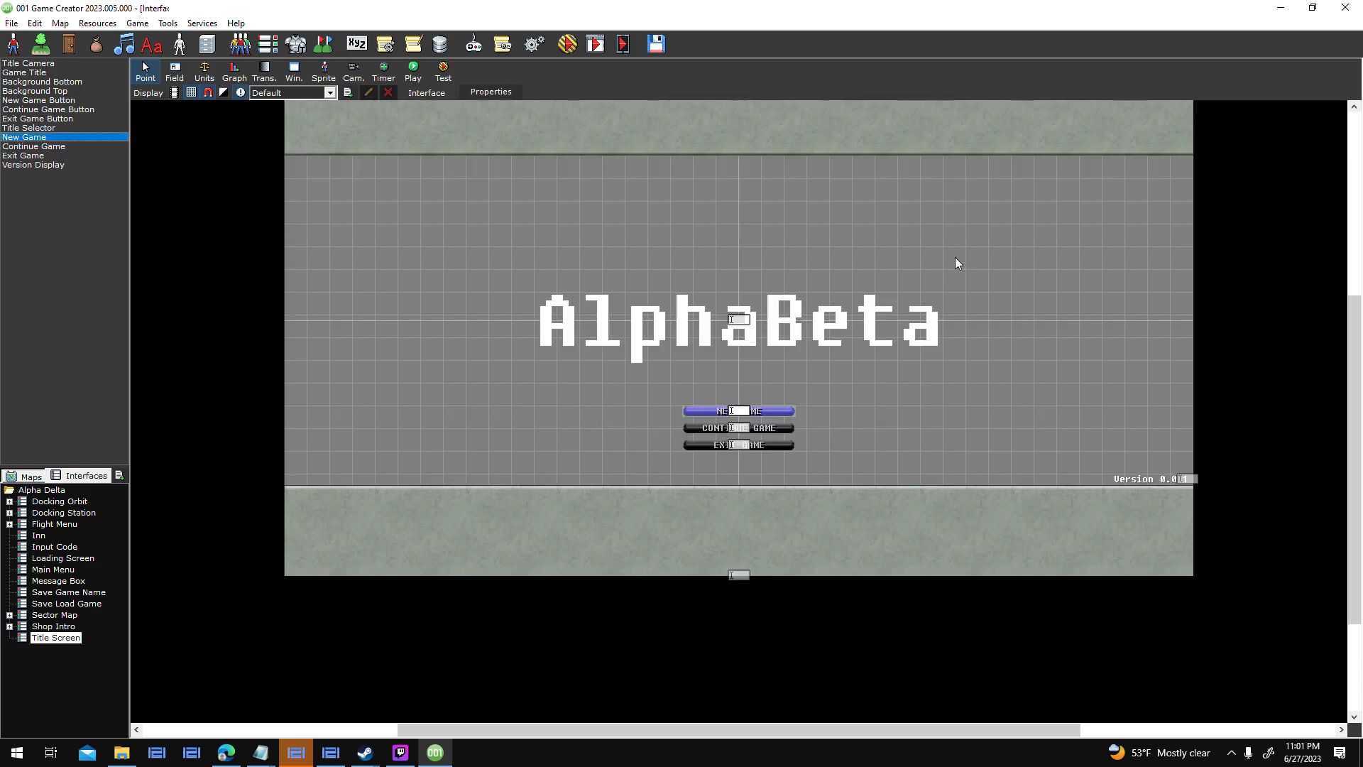
{"action": "double_click", "coordinate": [874, 242]}
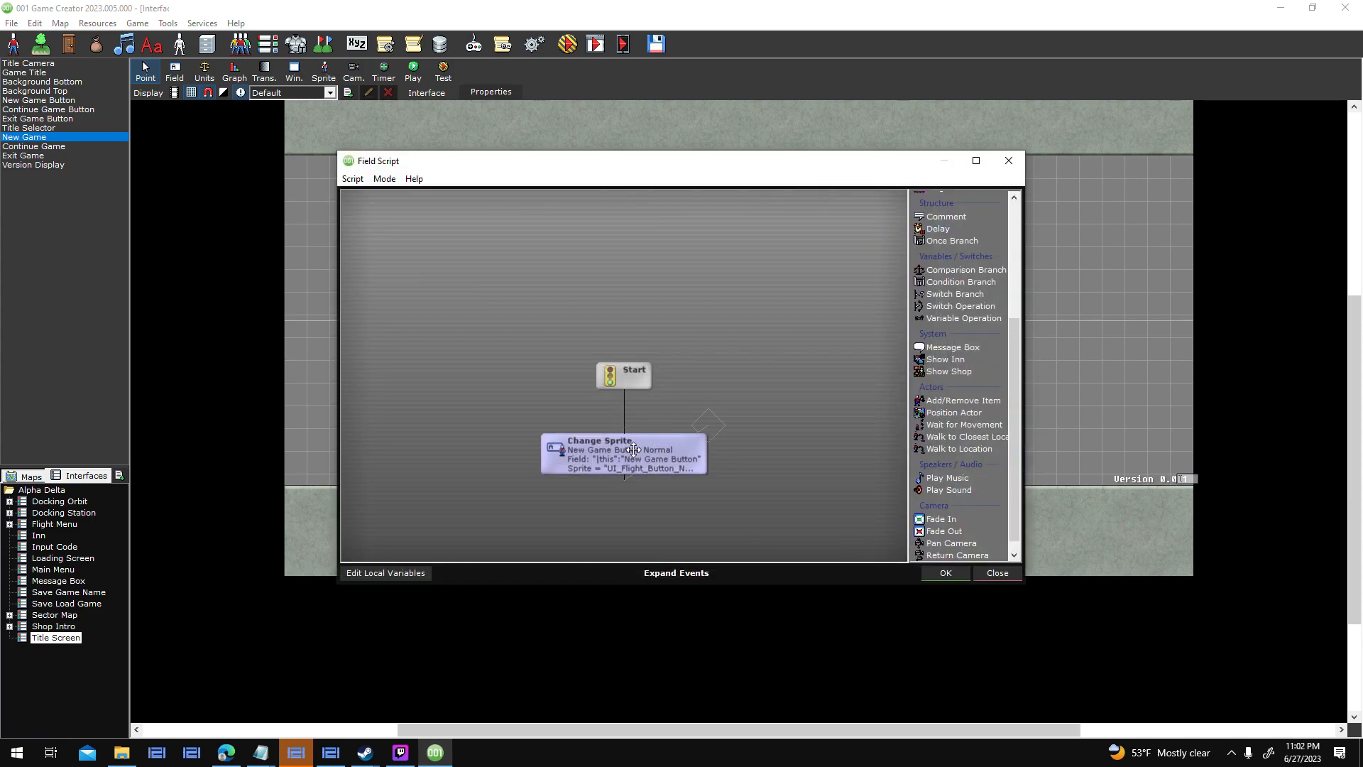
{"action": "left_click", "coordinate": [994, 573]}
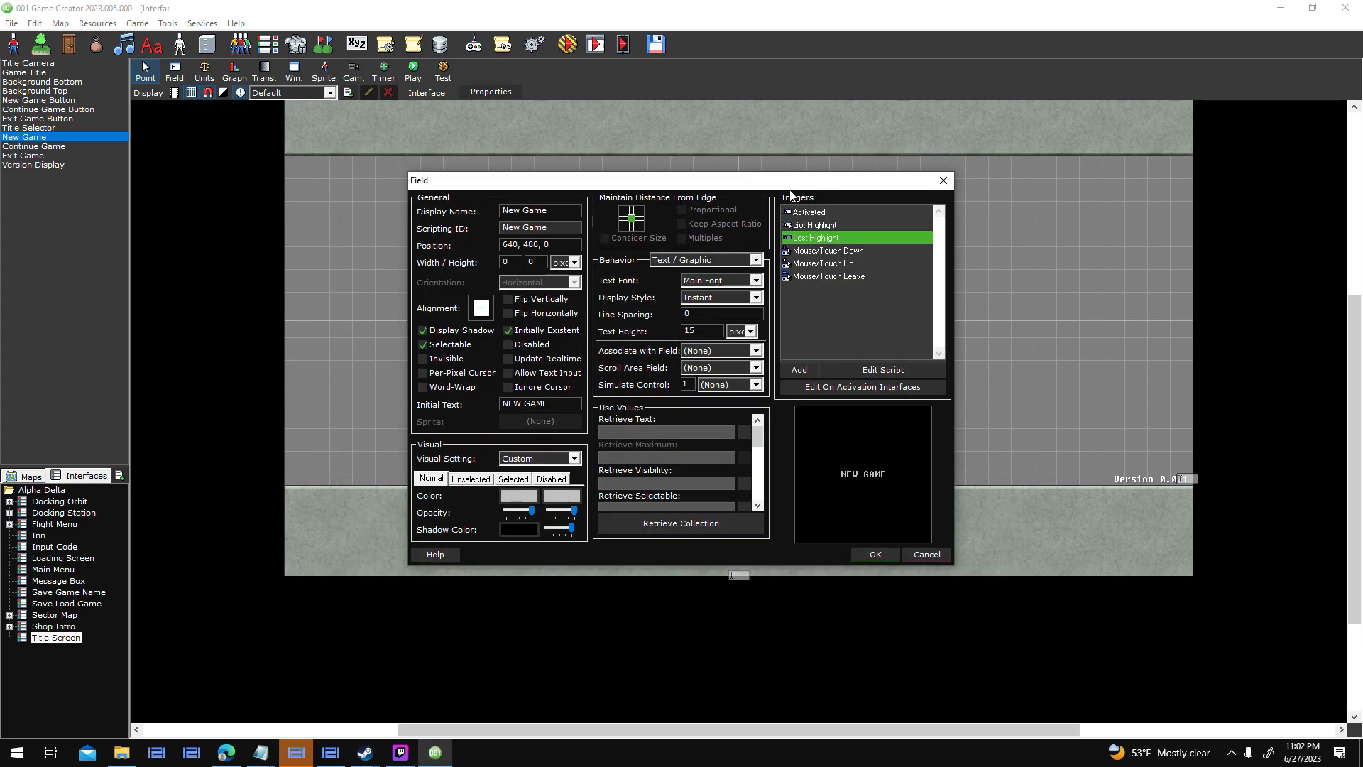
{"action": "left_click_drag", "start_coordinate": [549, 182], "coordinate": [402, 164]}
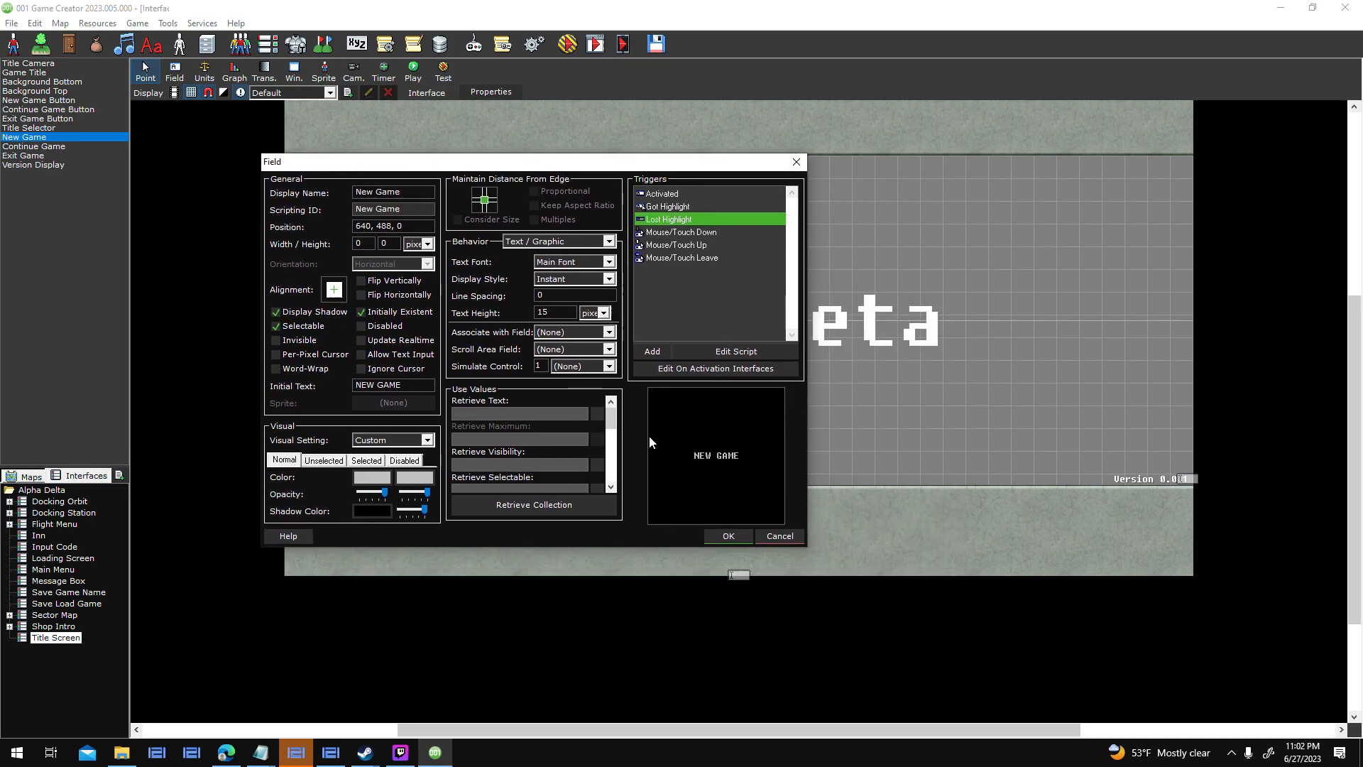
{"action": "left_click", "coordinate": [780, 535]}
Check the Title Selector field's settings on the Title Screen interface.
{"action": "left_click", "coordinate": [57, 129]}
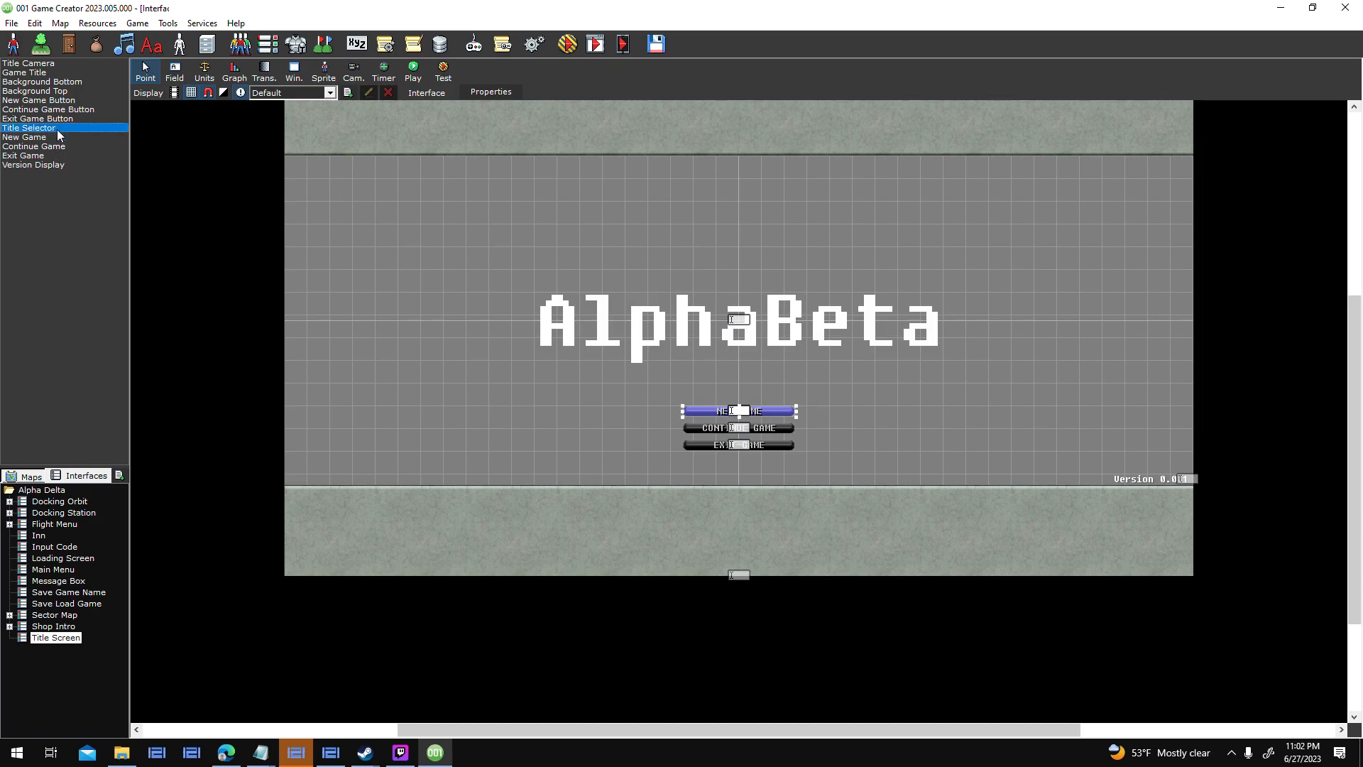
{"action": "double_click", "coordinate": [59, 130]}
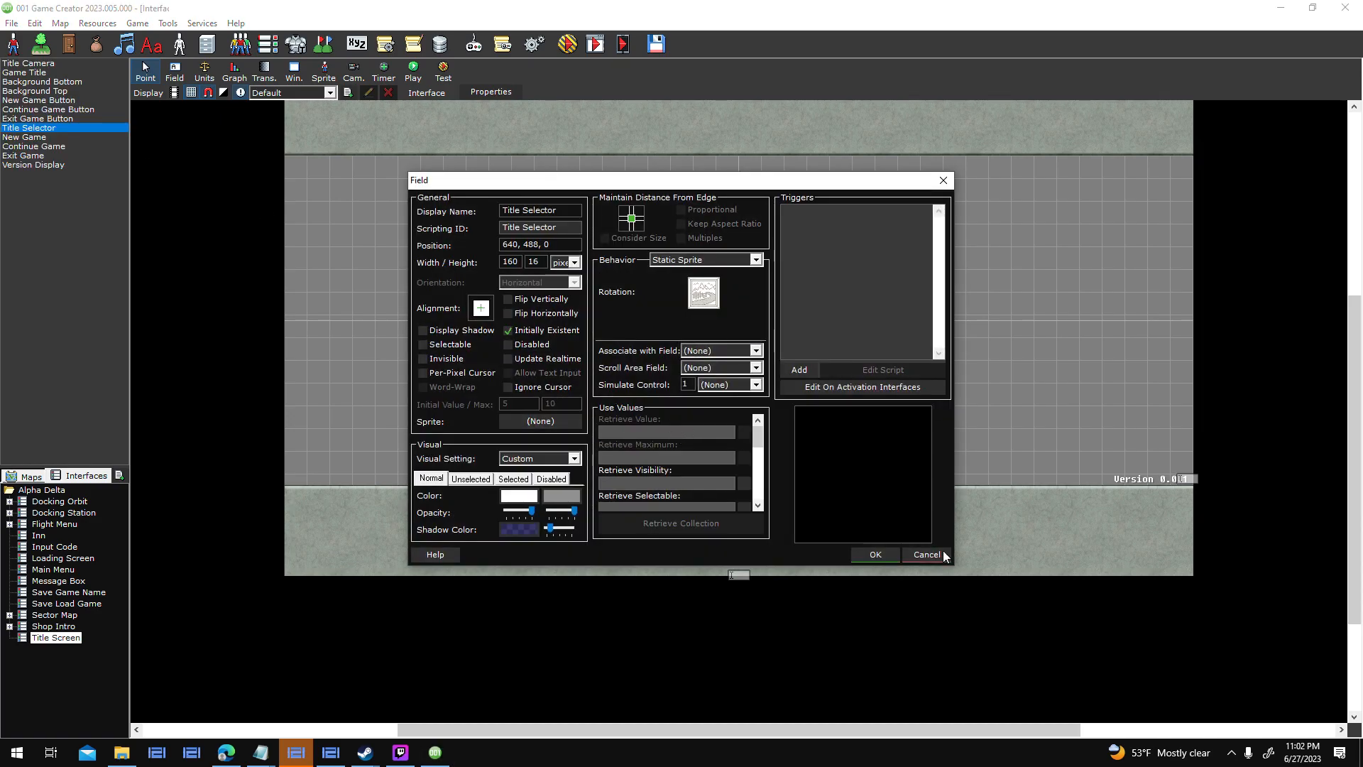
{"action": "left_click", "coordinate": [944, 180]}
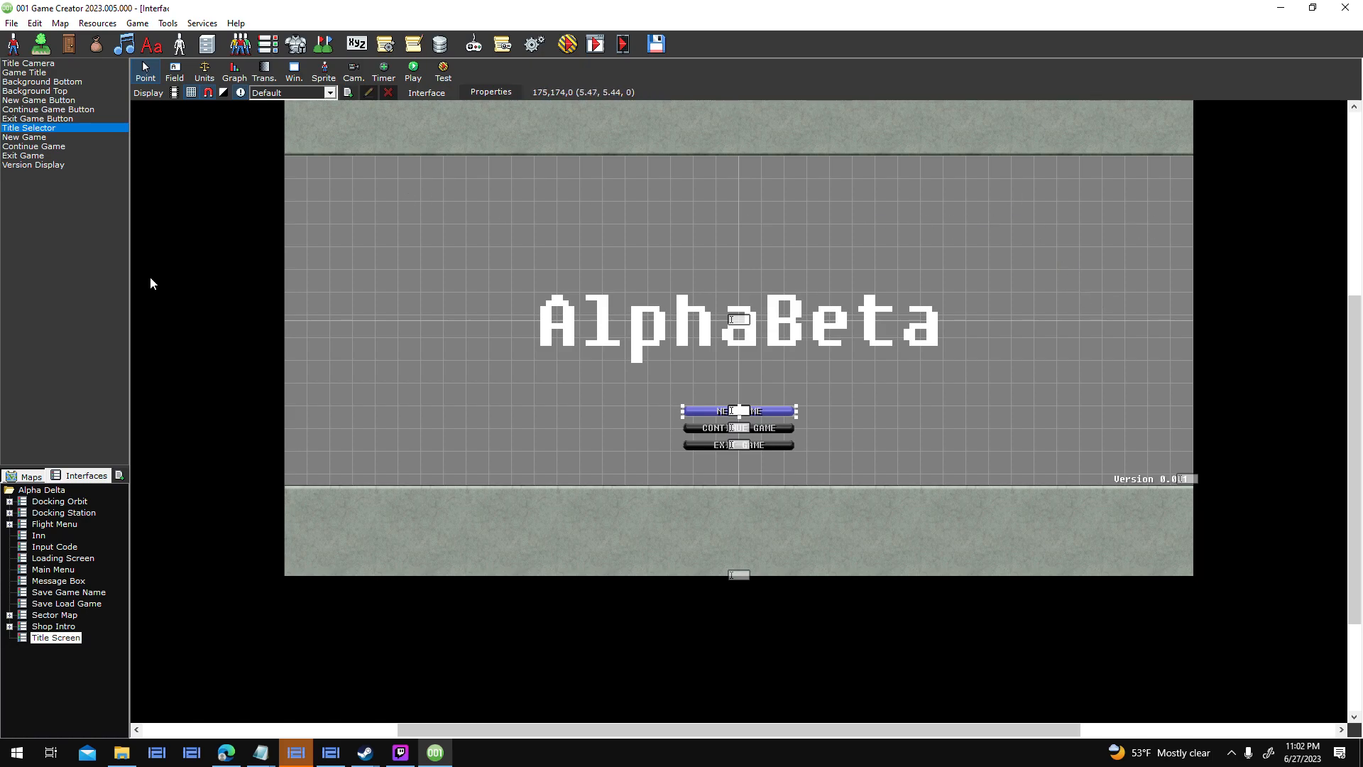
Look through the Docking Orbit interface, its Orbit Buttons sub-interface and the Sector Map interface.
{"action": "double_click", "coordinate": [42, 502]}
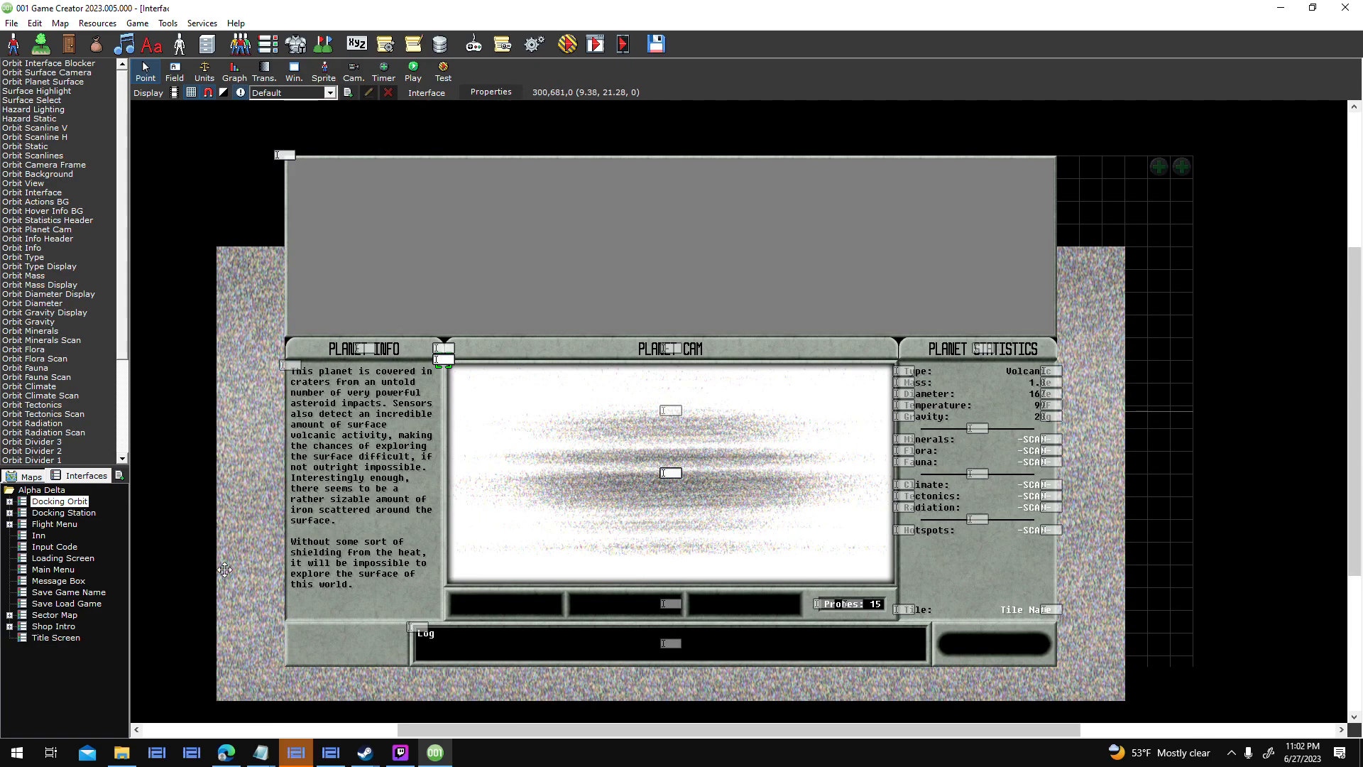
{"action": "left_click", "coordinate": [9, 502]}
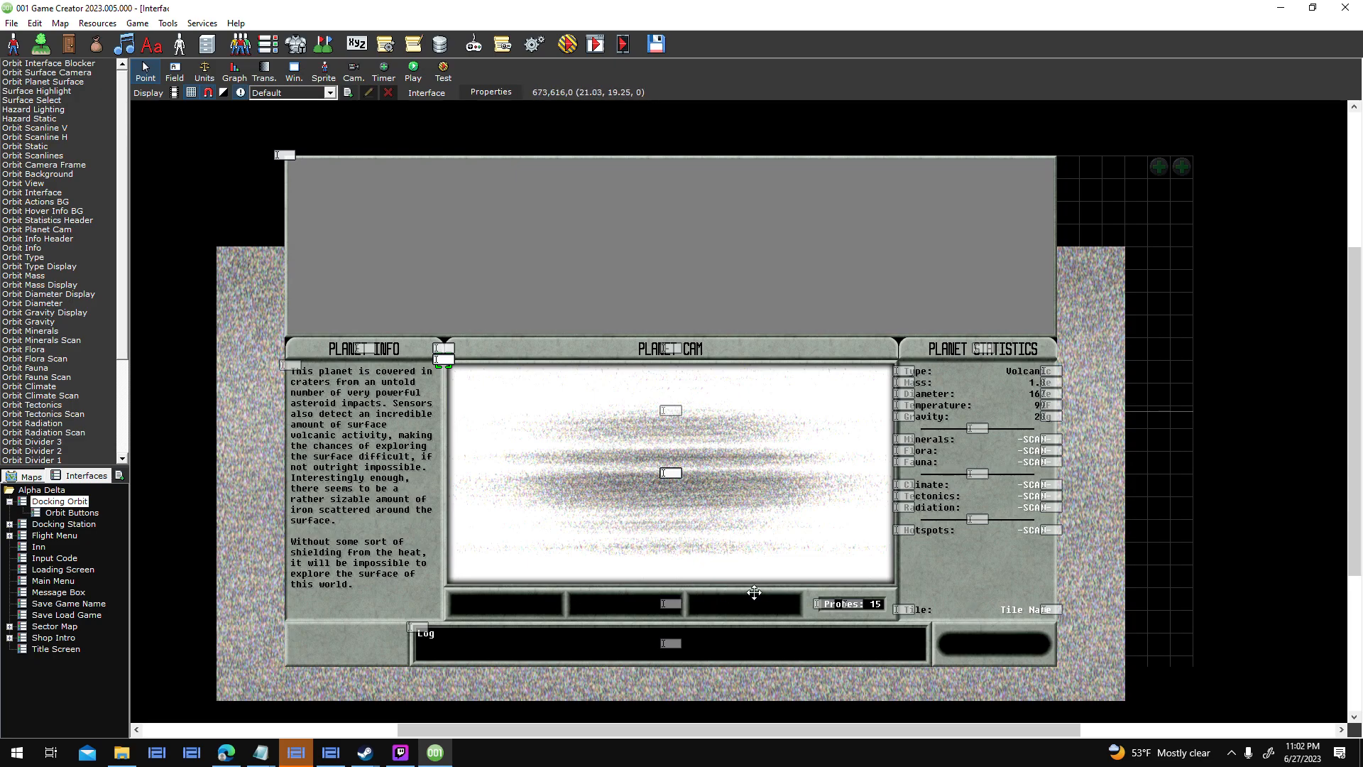
{"action": "left_click", "coordinate": [65, 512]}
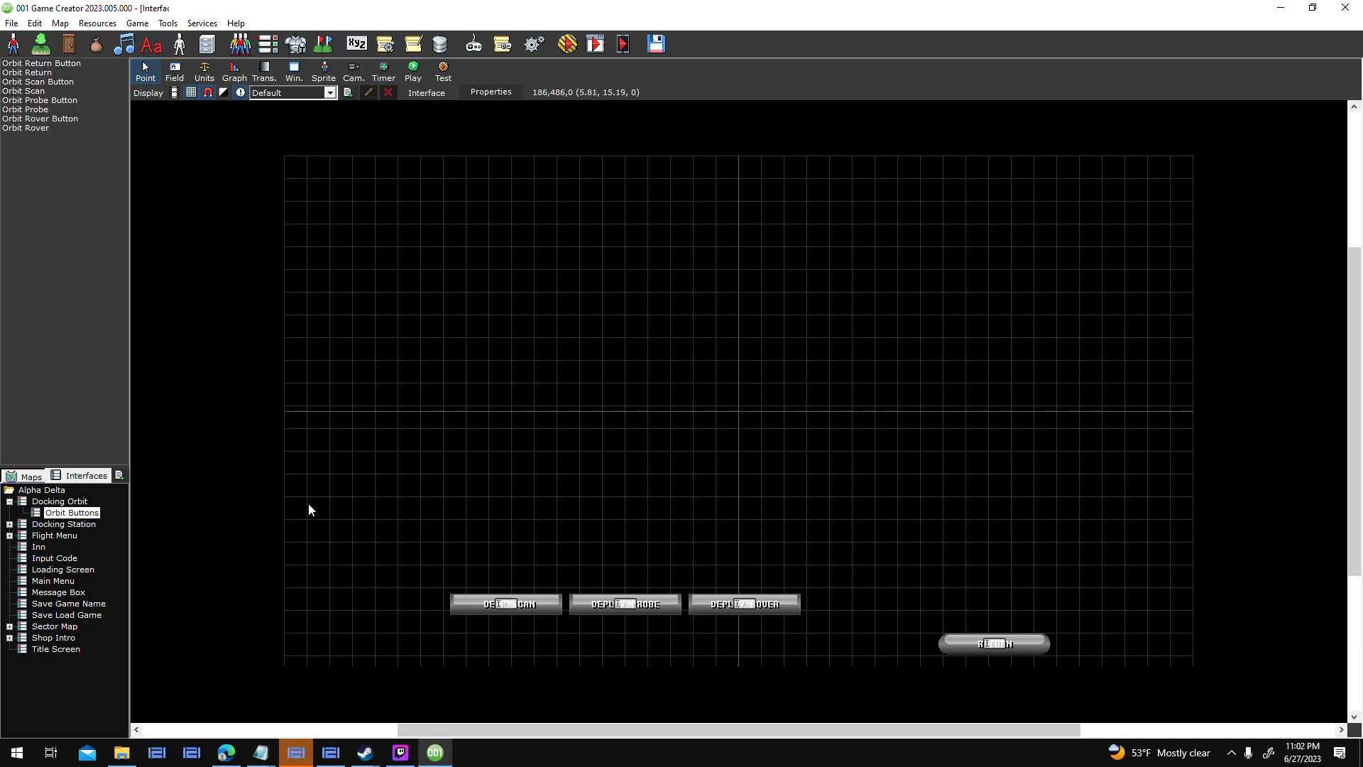
{"action": "left_click", "coordinate": [71, 627]}
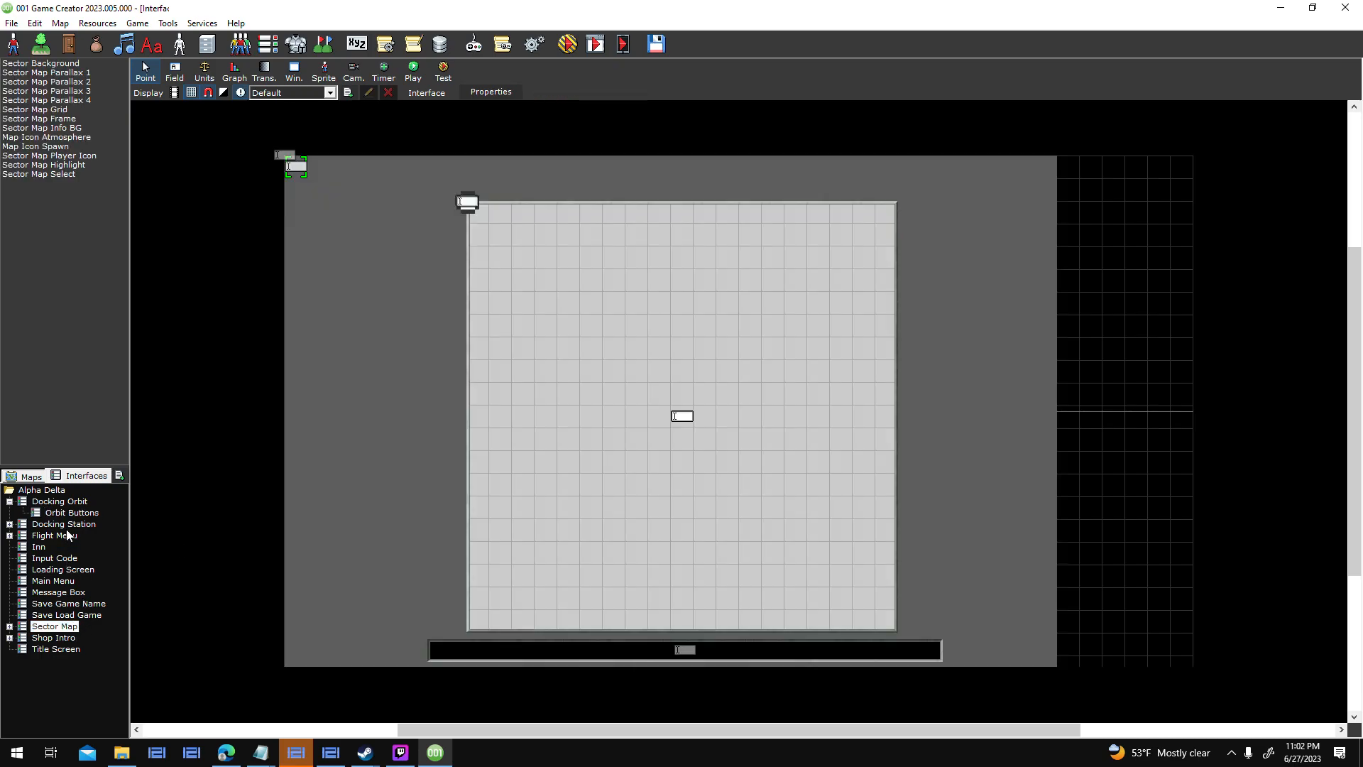
{"action": "left_click", "coordinate": [60, 593]}
Return to the Main Menu interface and review the Activated script of the Resume Game text field.
{"action": "left_click", "coordinate": [53, 581]}
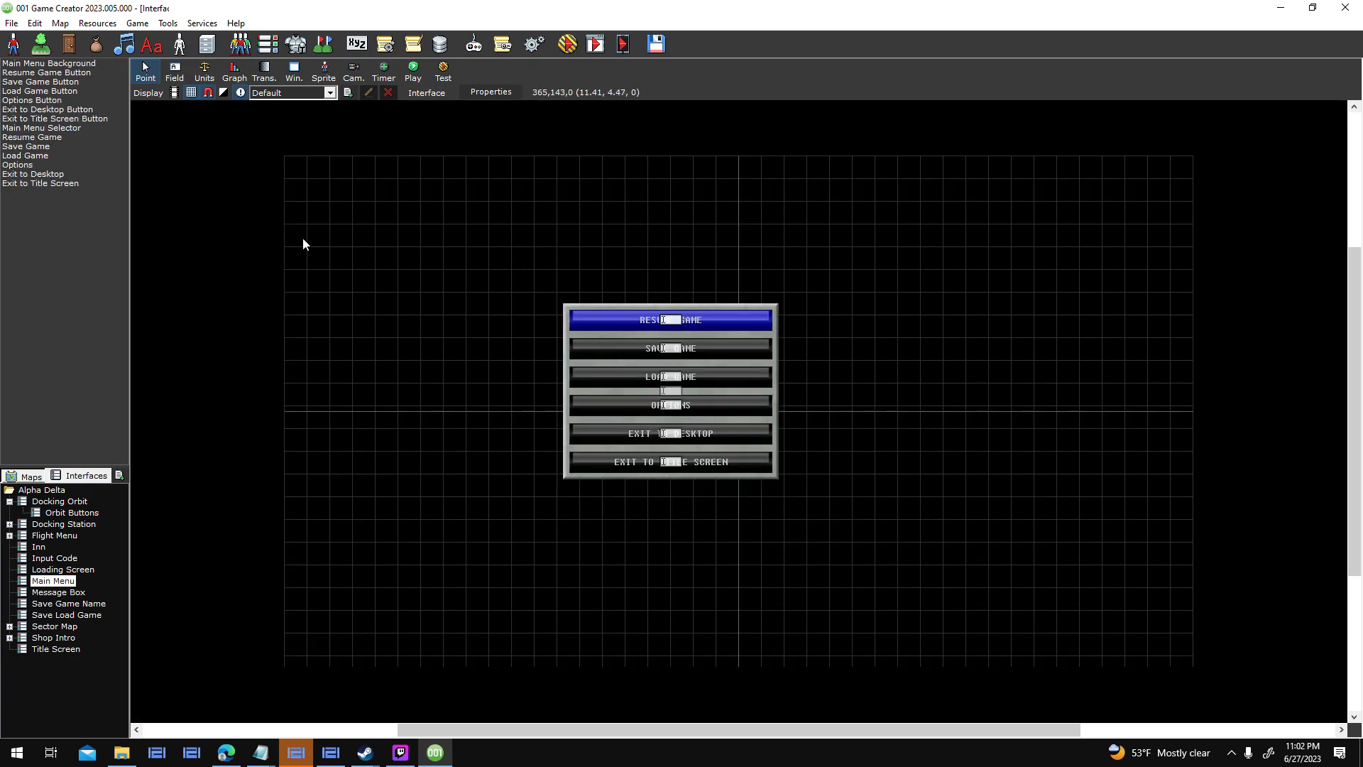
{"action": "left_click", "coordinate": [62, 137]}
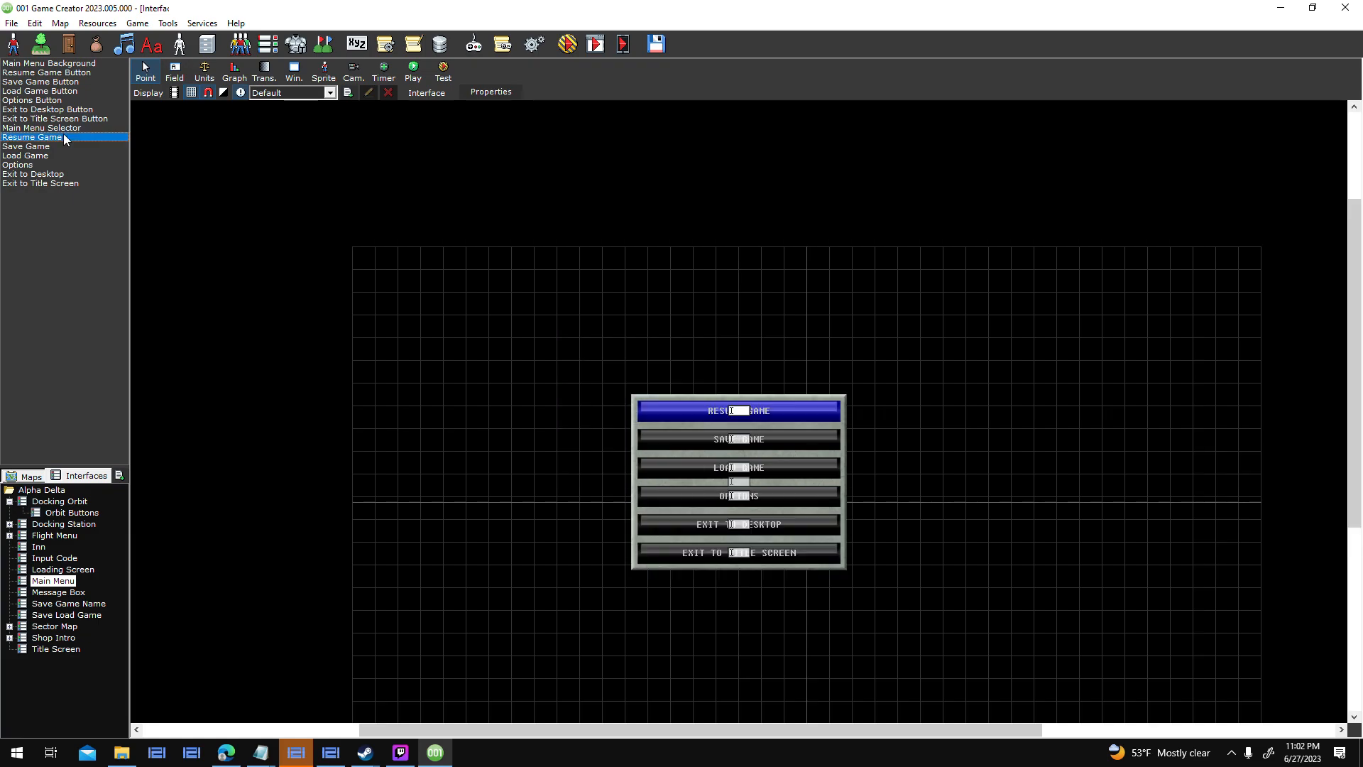
{"action": "key", "text": "Return"}
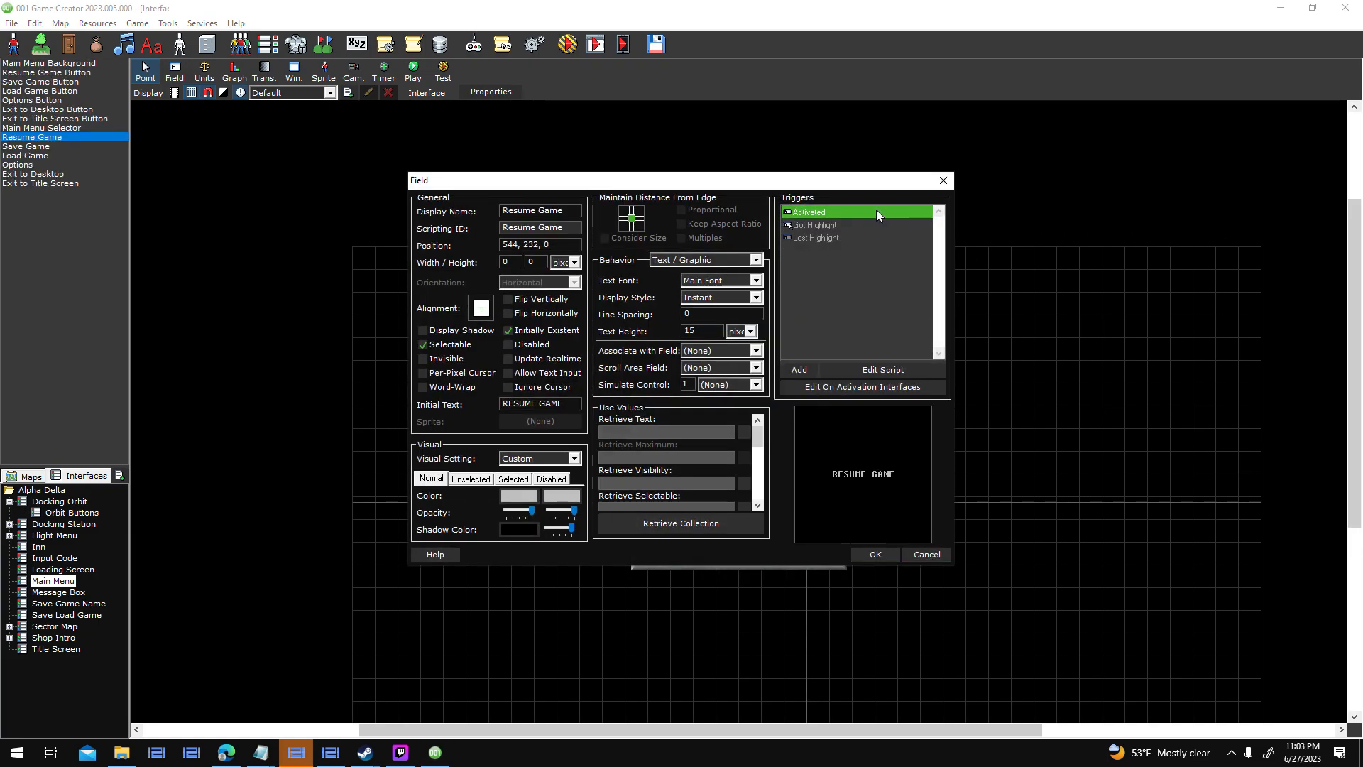
{"action": "double_click", "coordinate": [876, 211]}
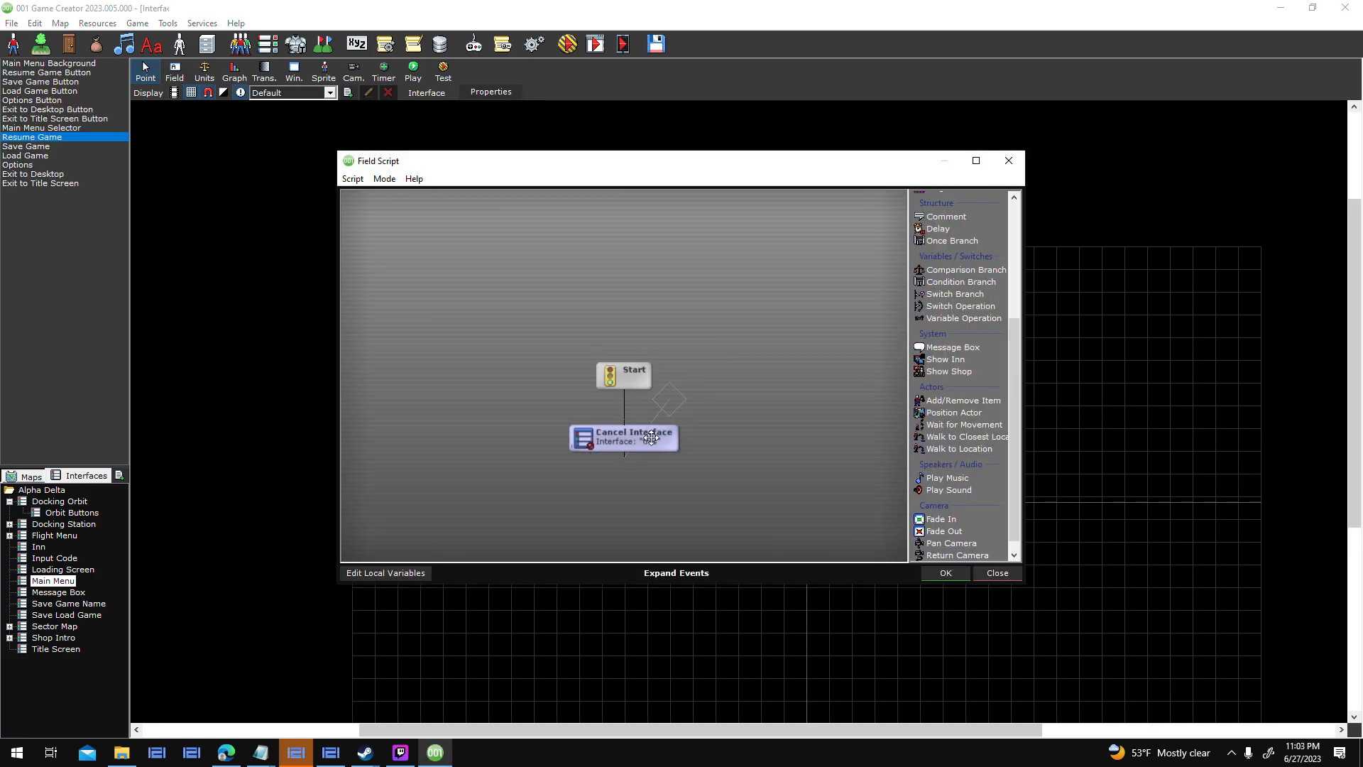
{"action": "left_click_drag", "start_coordinate": [722, 158], "coordinate": [536, 141]}
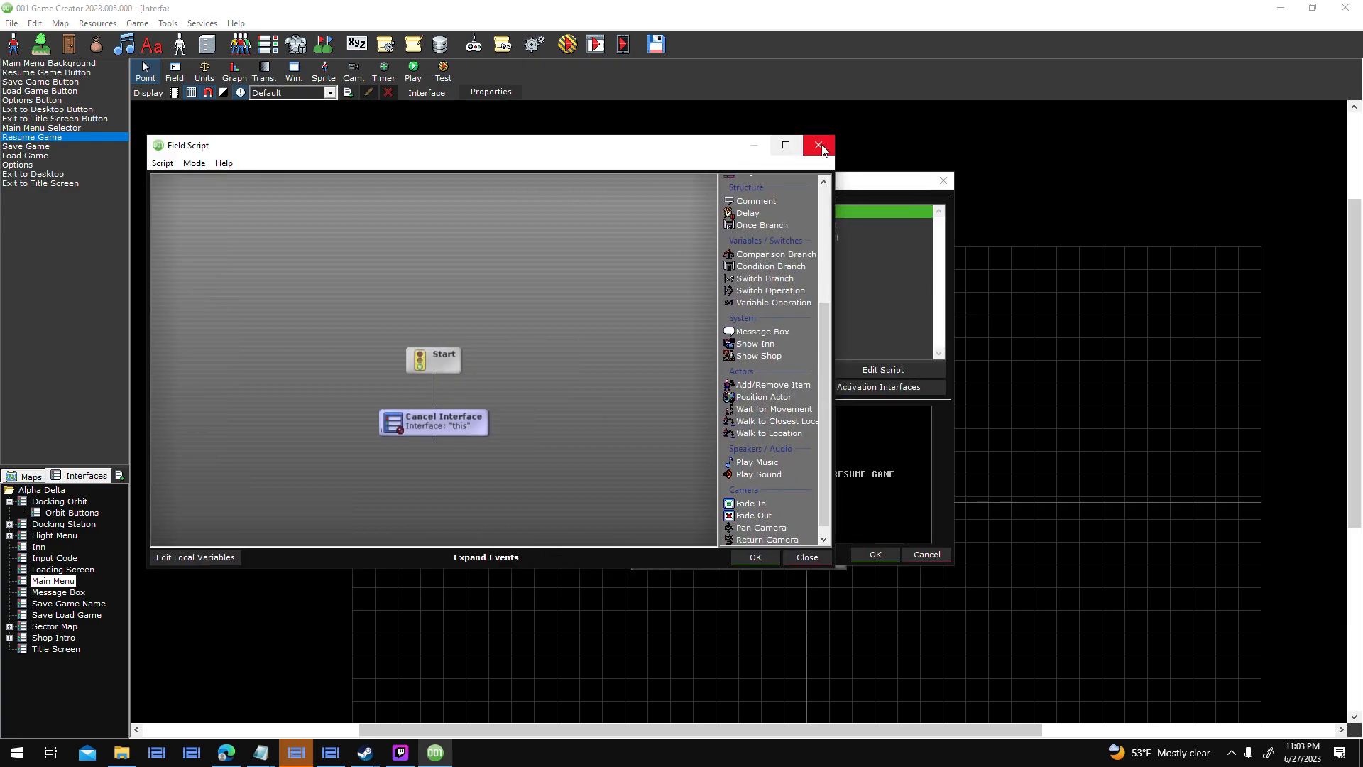
{"action": "left_click", "coordinate": [821, 143]}
Remove the Got Highlight and Lost Highlight triggers from the Resume Game field and add a Mouse/Touch Down trigger with default options.
{"action": "left_click", "coordinate": [843, 226]}
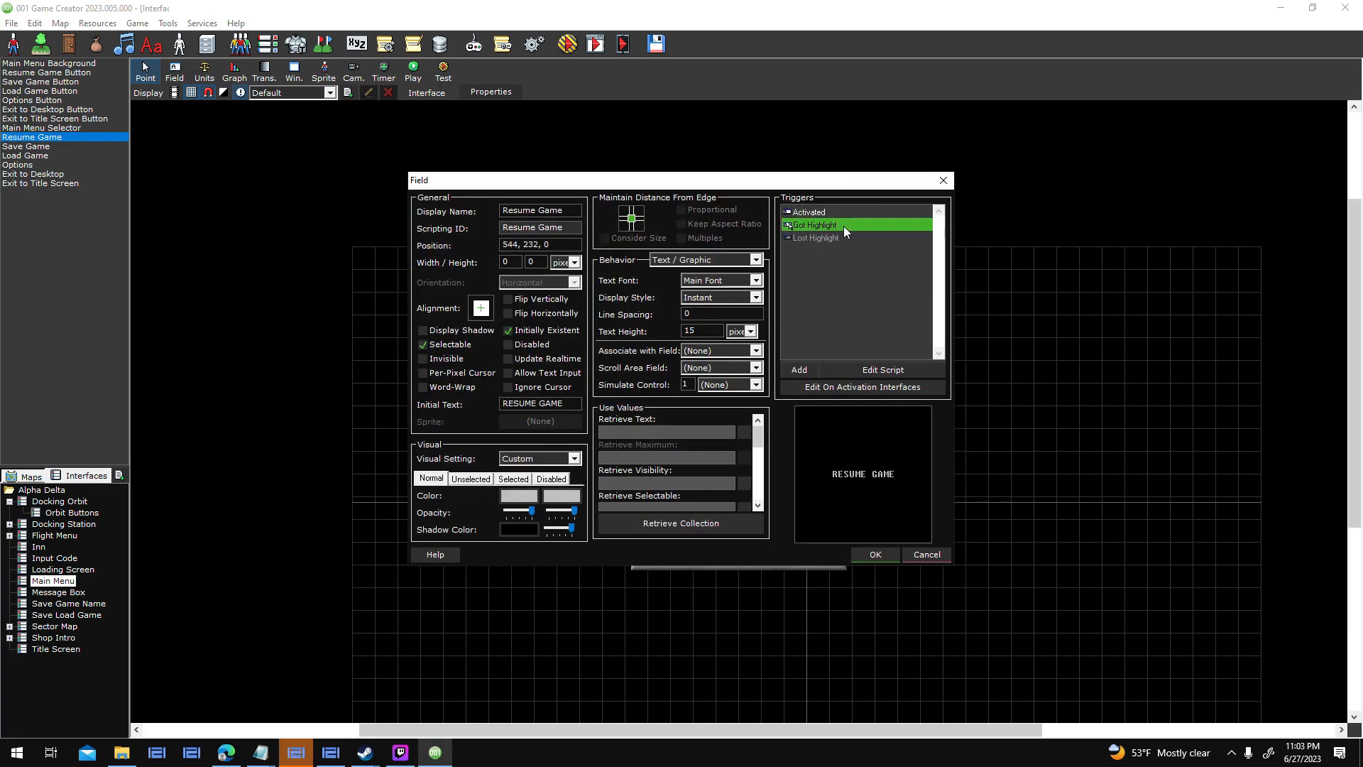
{"action": "left_click", "coordinate": [810, 367]}
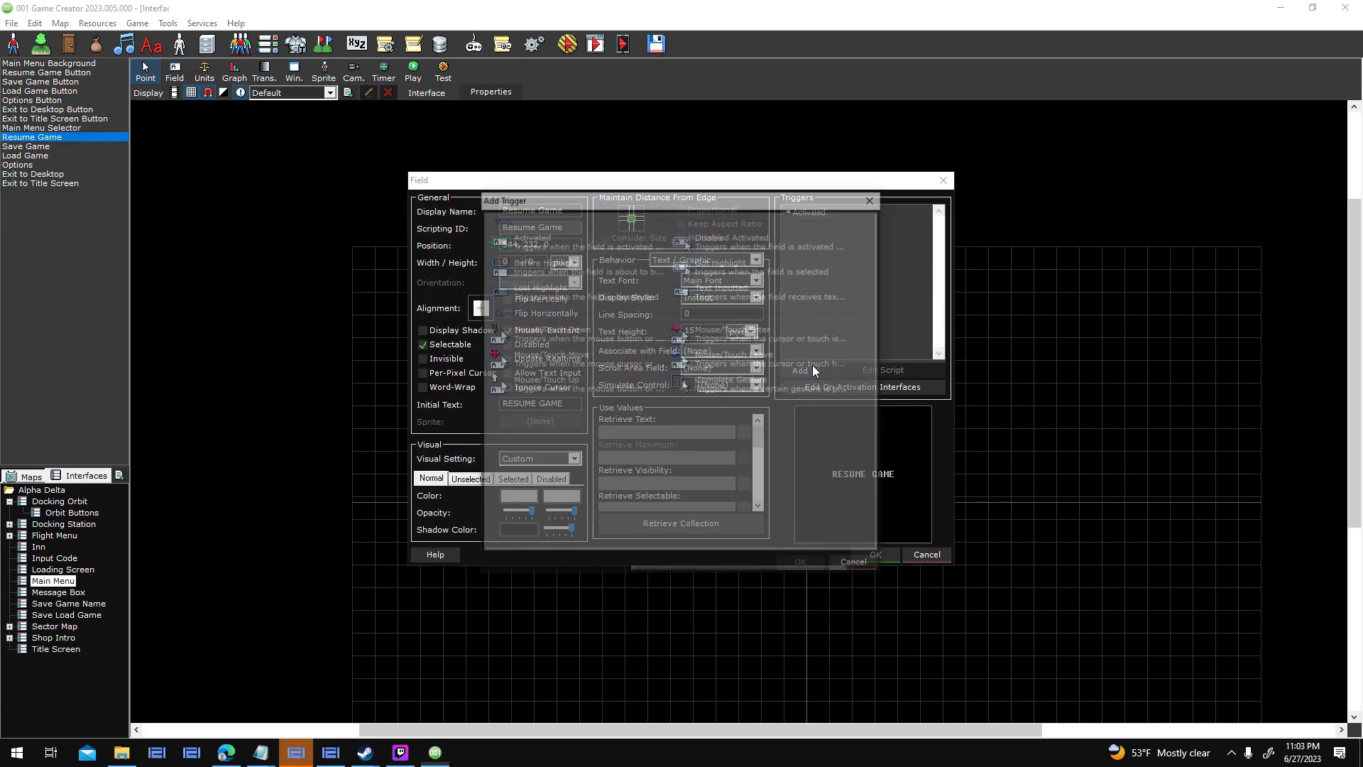
{"action": "left_click_drag", "start_coordinate": [768, 205], "coordinate": [826, 183]}
{"action": "double_click", "coordinate": [697, 314]}
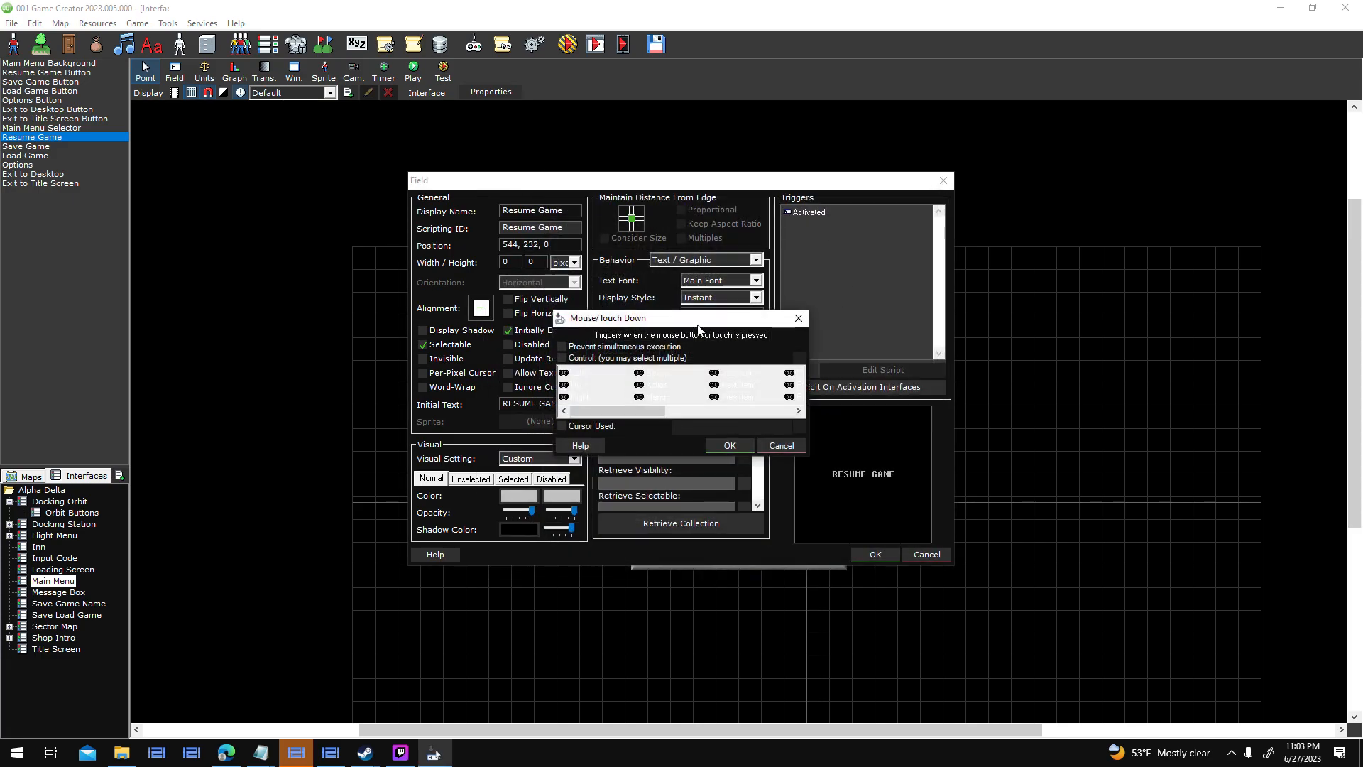
{"action": "left_click_drag", "start_coordinate": [896, 275], "coordinate": [283, 237]}
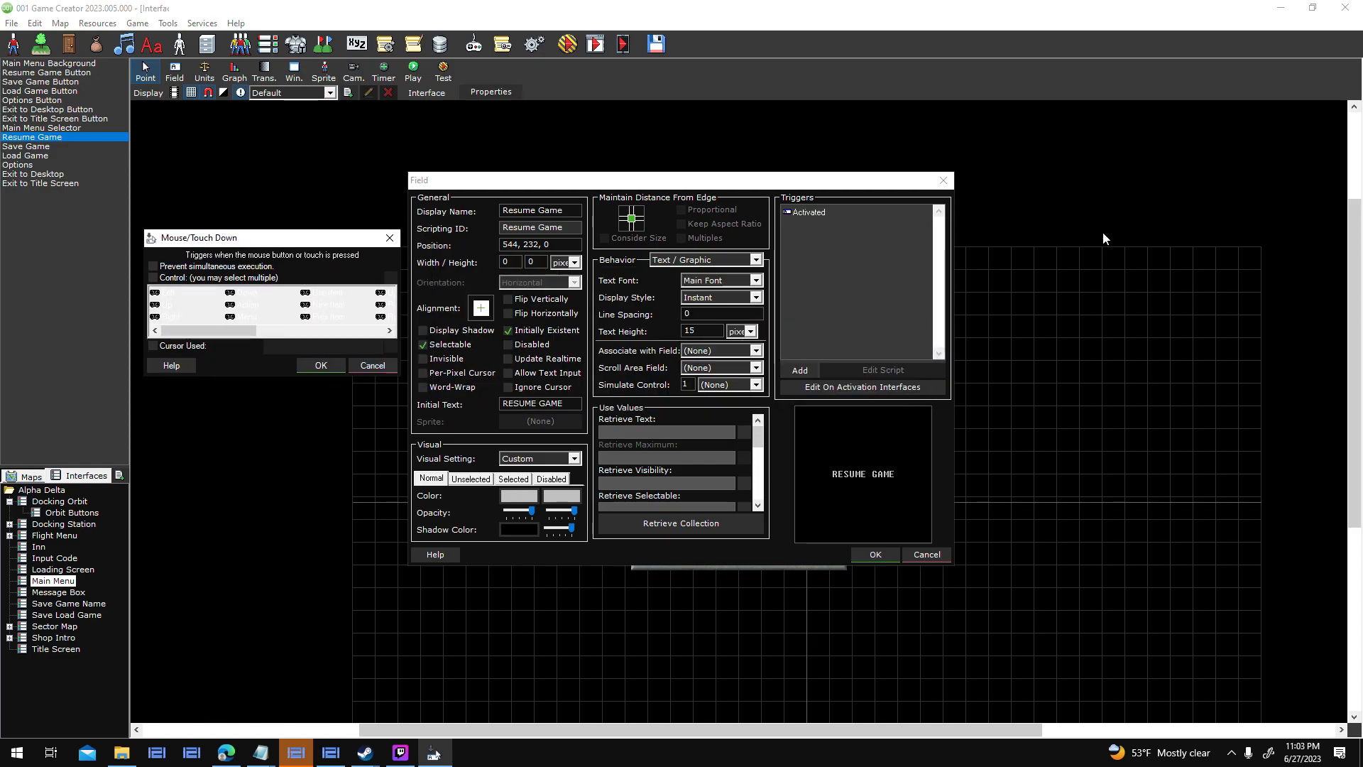
{"action": "left_click", "coordinate": [319, 366]}
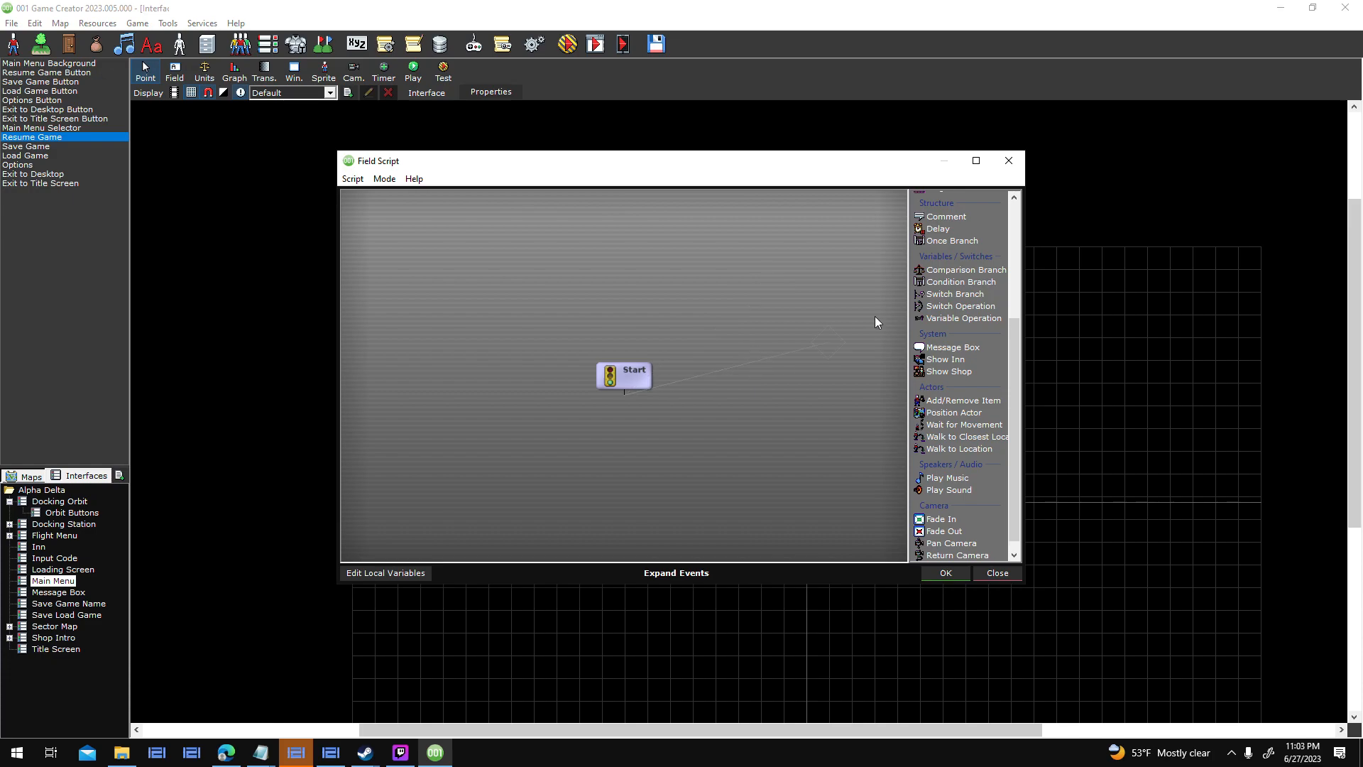
Add a Change Sprite field event to the Mouse/Touch Down script, targeting the Main Menu Selector.
{"action": "double_click", "coordinate": [812, 338]}
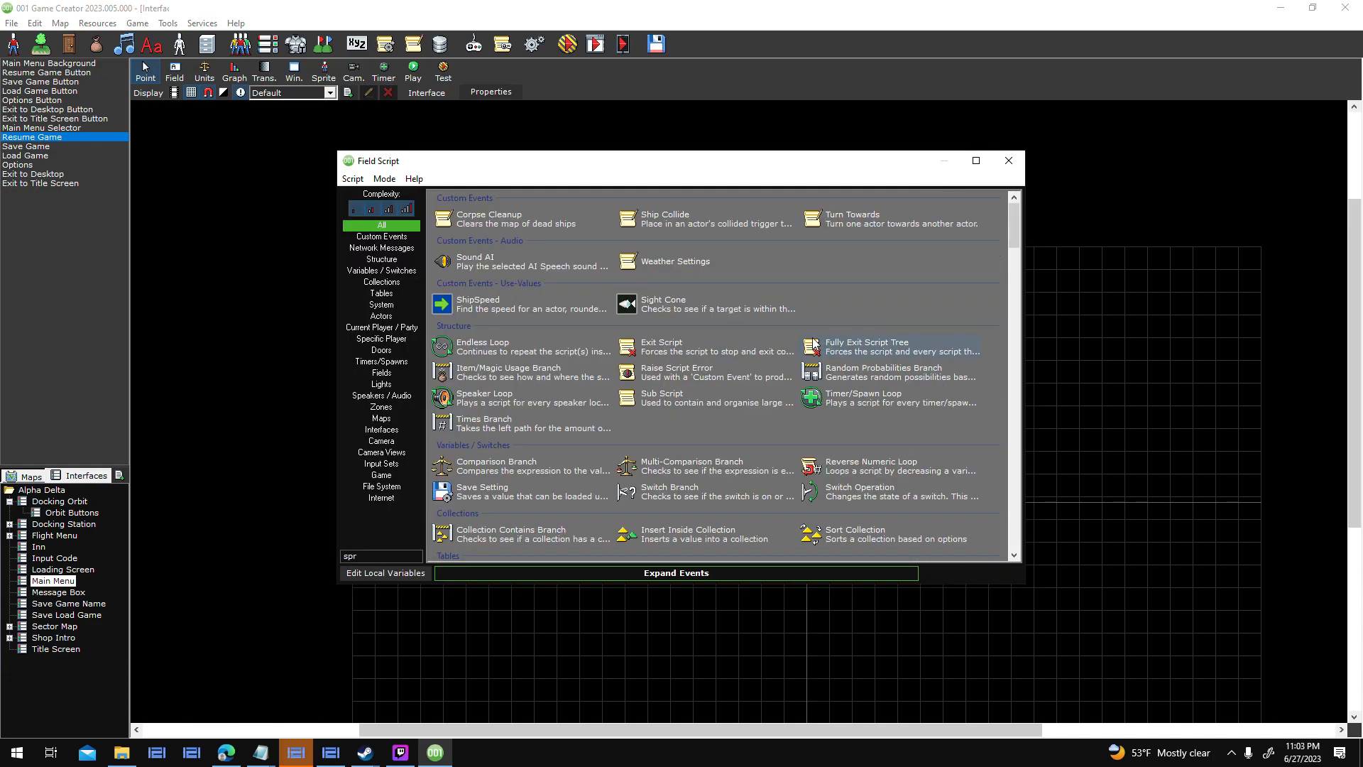
{"action": "double_click", "coordinate": [594, 309]}
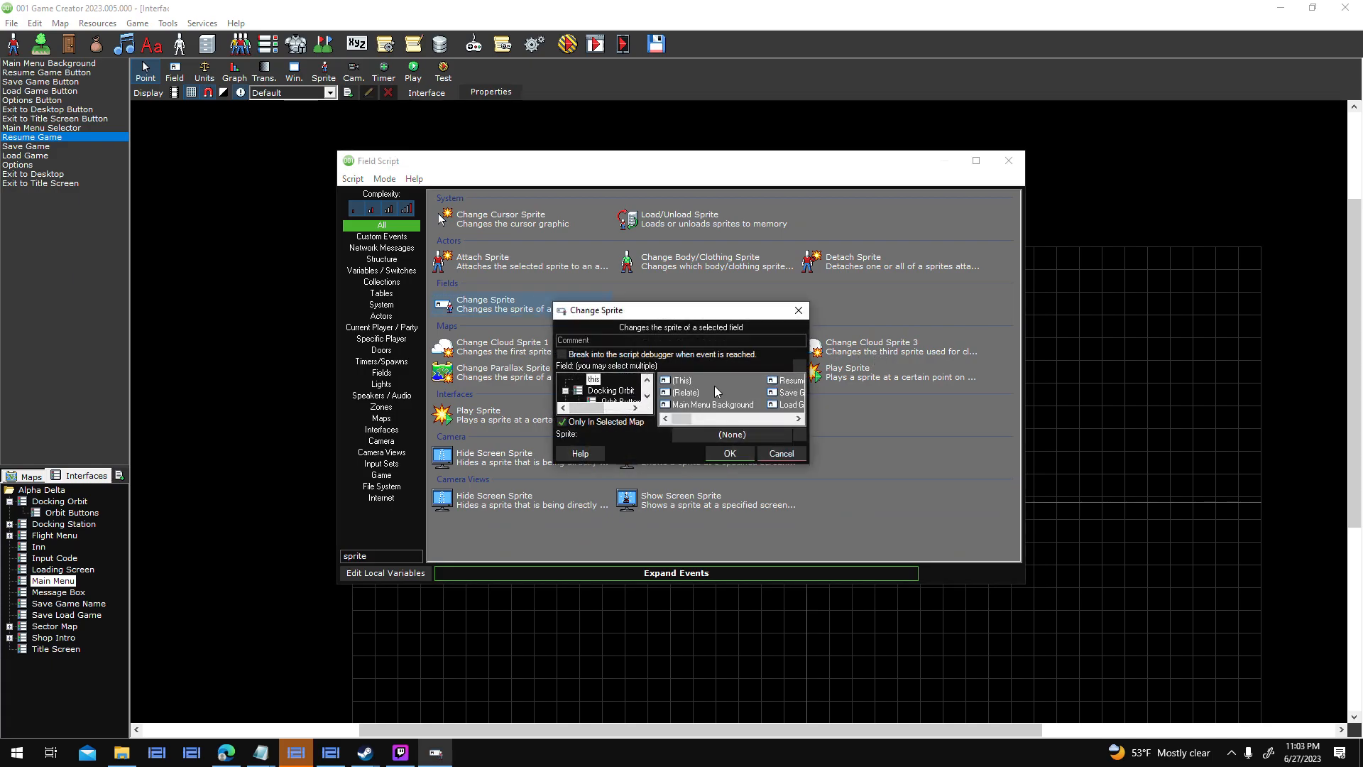
{"action": "left_click_drag", "start_coordinate": [680, 424], "coordinate": [746, 424]}
{"action": "scroll", "coordinate": [731, 394], "scroll_direction": "up", "scroll_amount": 5}
Give the Change Sprite event the flat dark blue orbit button sprite from the Docking Orbit interface folder.
{"action": "left_click", "coordinate": [792, 433]}
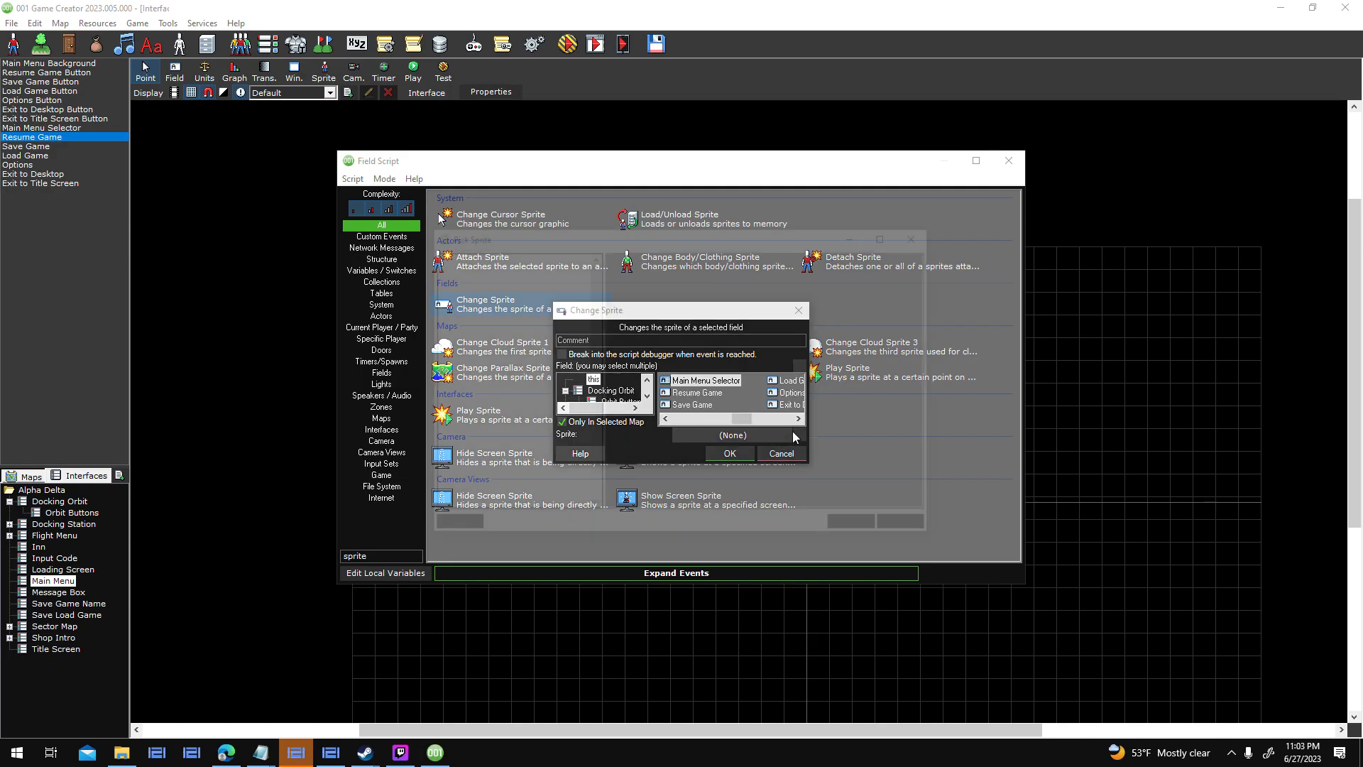
{"action": "scroll", "coordinate": [790, 389], "scroll_direction": "down", "scroll_amount": 3}
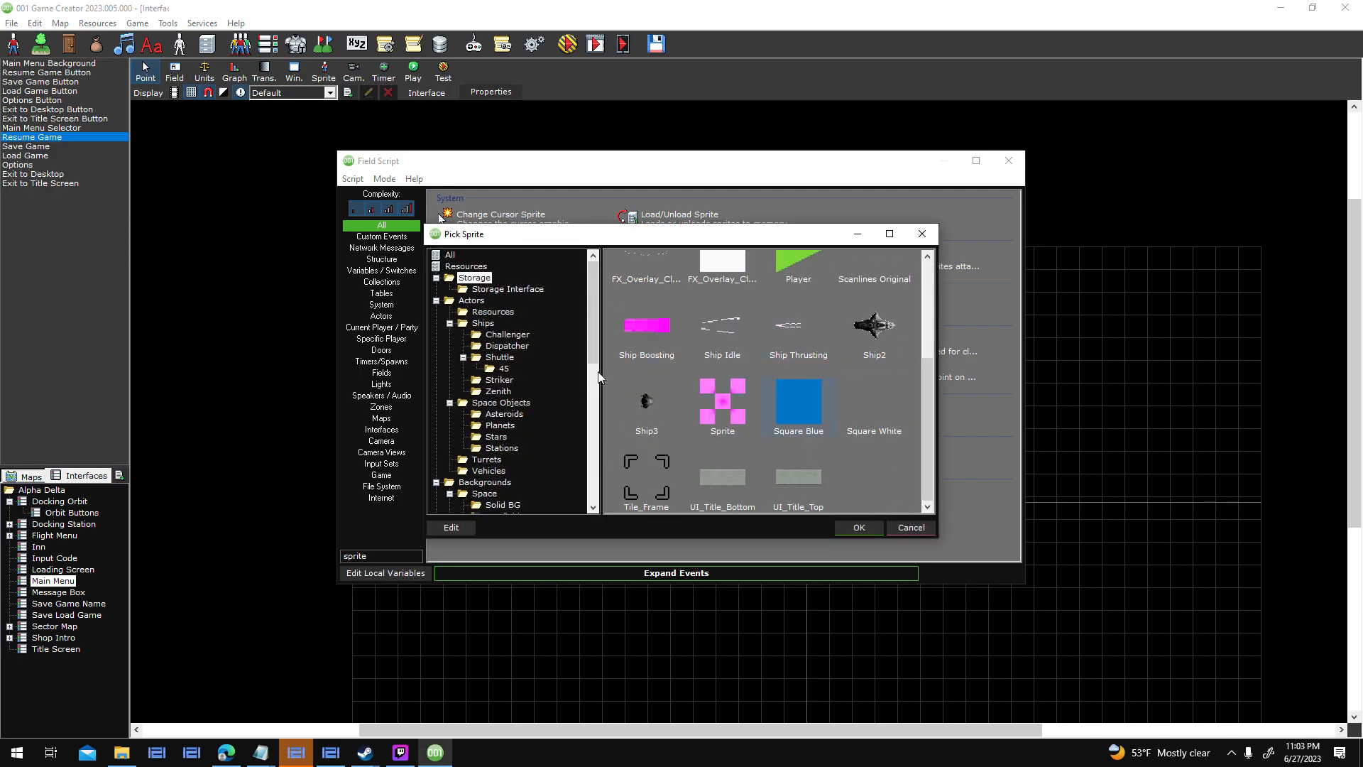
{"action": "scroll", "coordinate": [560, 348], "scroll_direction": "down", "scroll_amount": 10}
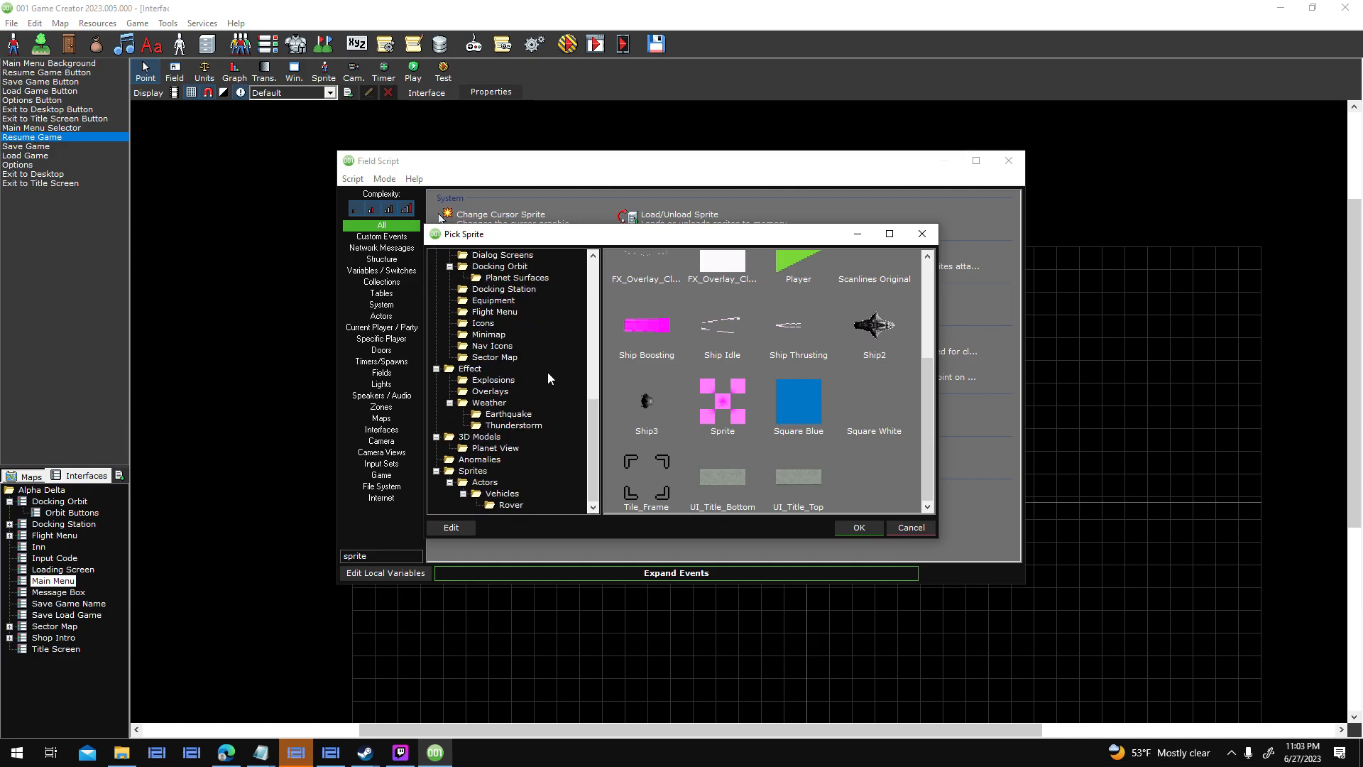
{"action": "scroll", "coordinate": [544, 362], "scroll_direction": "up", "scroll_amount": 1}
{"action": "left_click", "coordinate": [512, 301]}
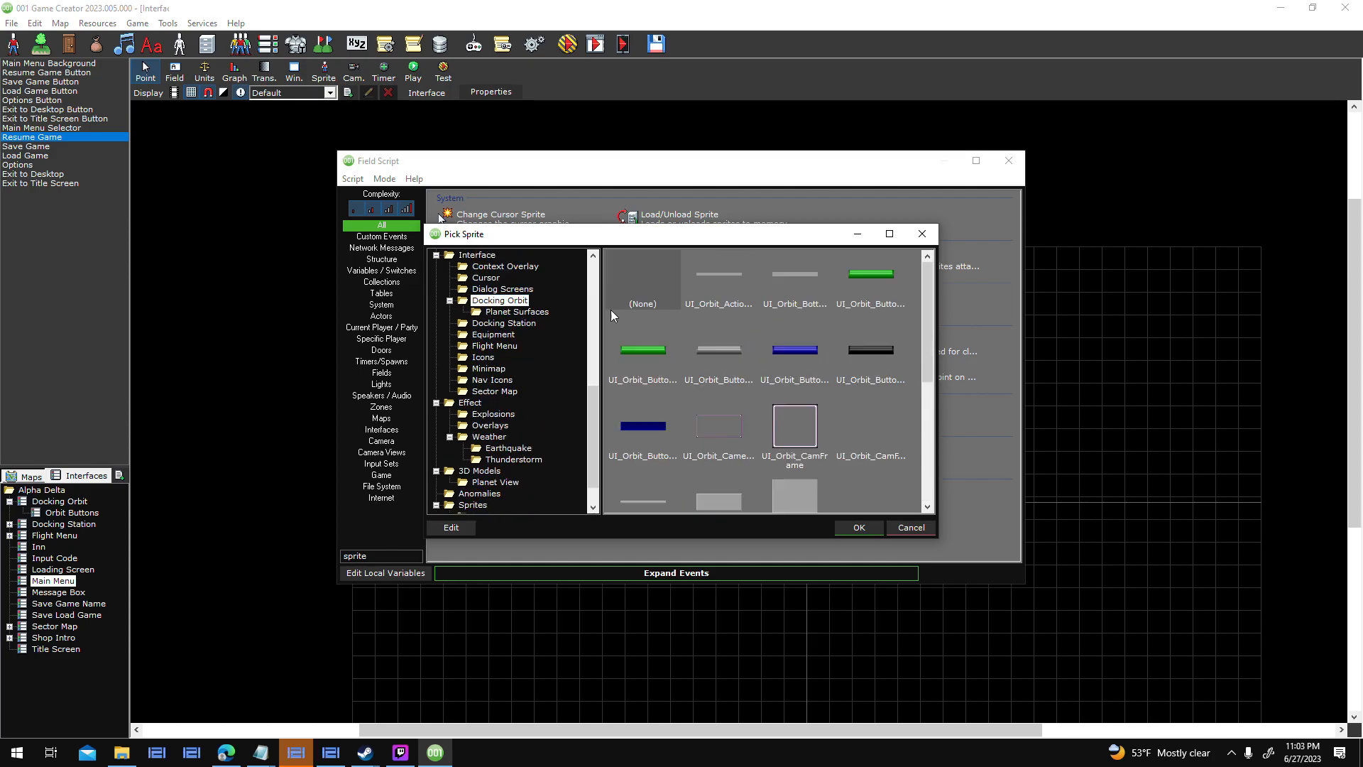
{"action": "left_click", "coordinate": [652, 412]}
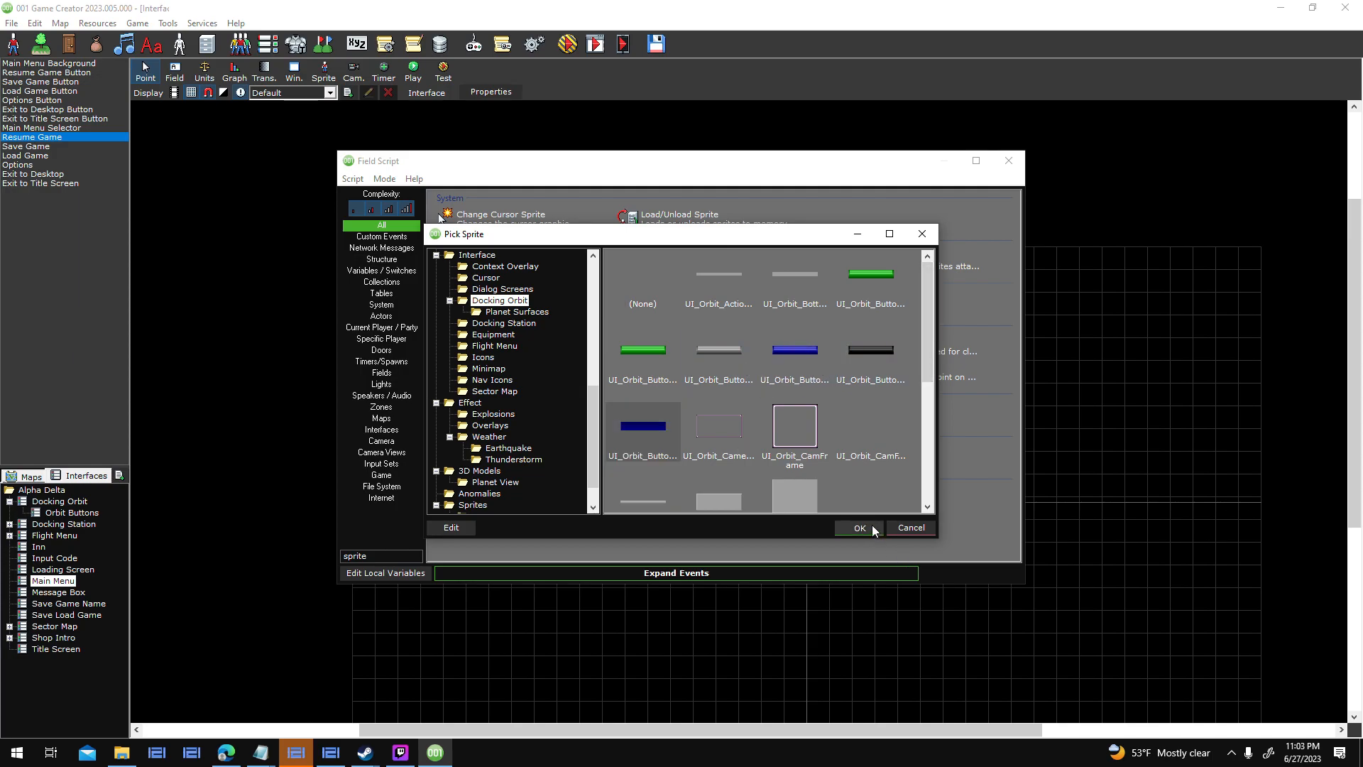
{"action": "left_click", "coordinate": [872, 527]}
{"action": "left_click", "coordinate": [729, 455]}
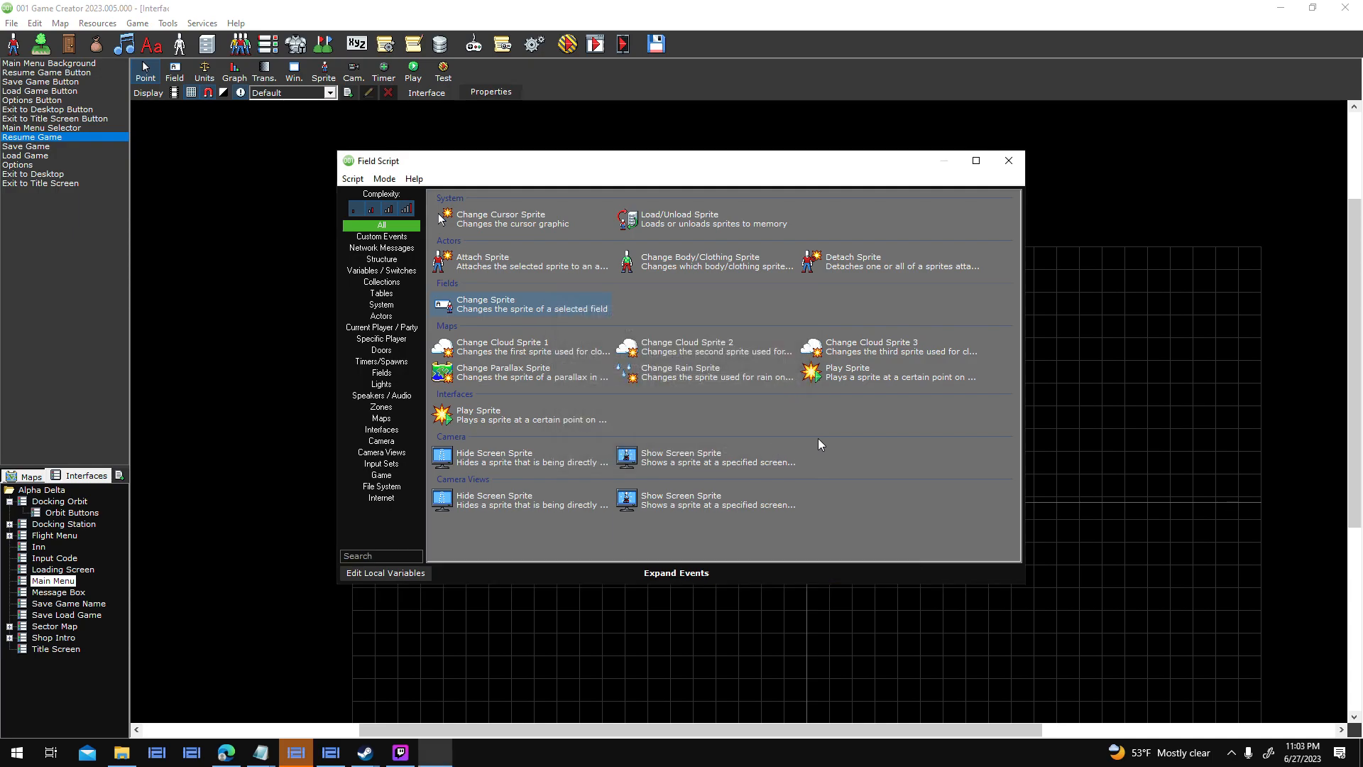
Copy the Change Sprite event for the Main Menu Selector and save the Mouse/Touch Down script.
{"action": "right_click", "coordinate": [664, 430]}
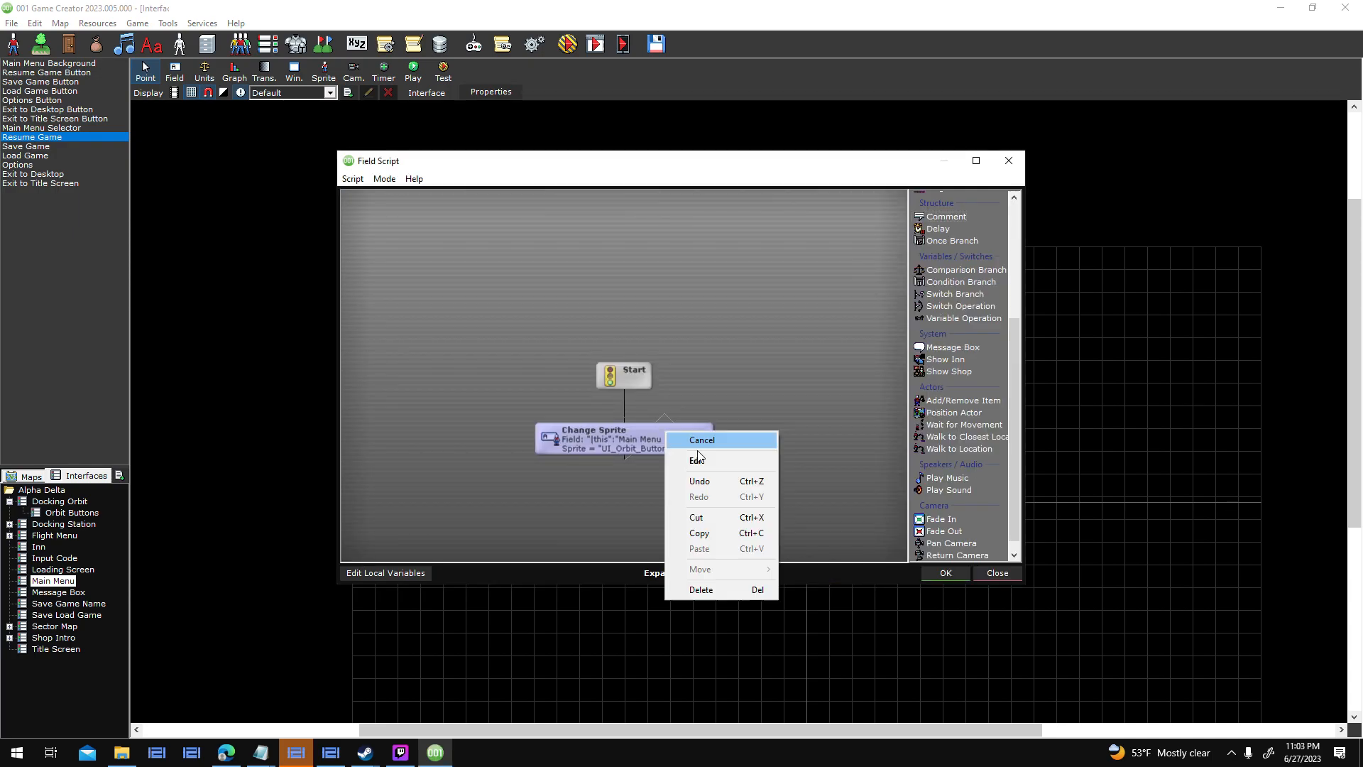
{"action": "left_click", "coordinate": [703, 521]}
{"action": "left_click", "coordinate": [944, 573]}
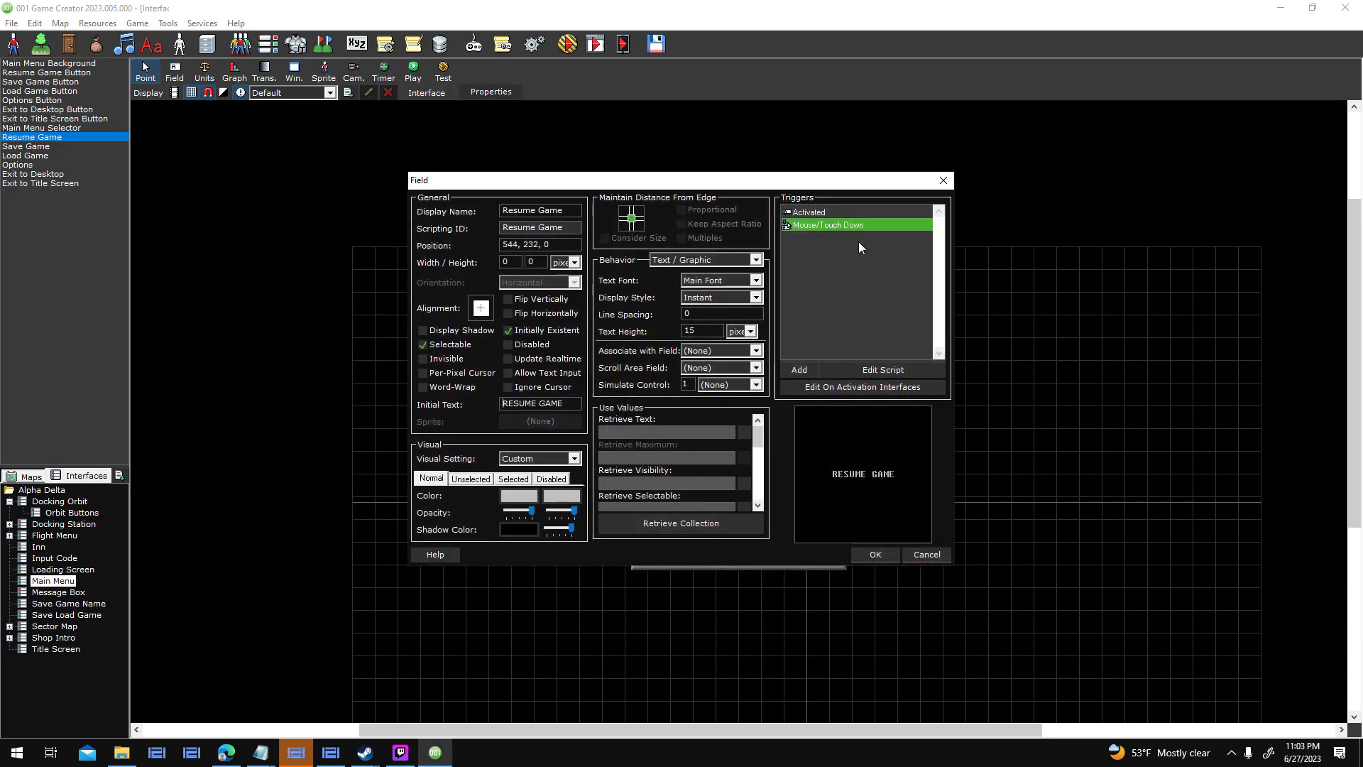
Add a Mouse/Touch Up trigger with default options to the Resume Game field.
{"action": "left_click", "coordinate": [801, 370]}
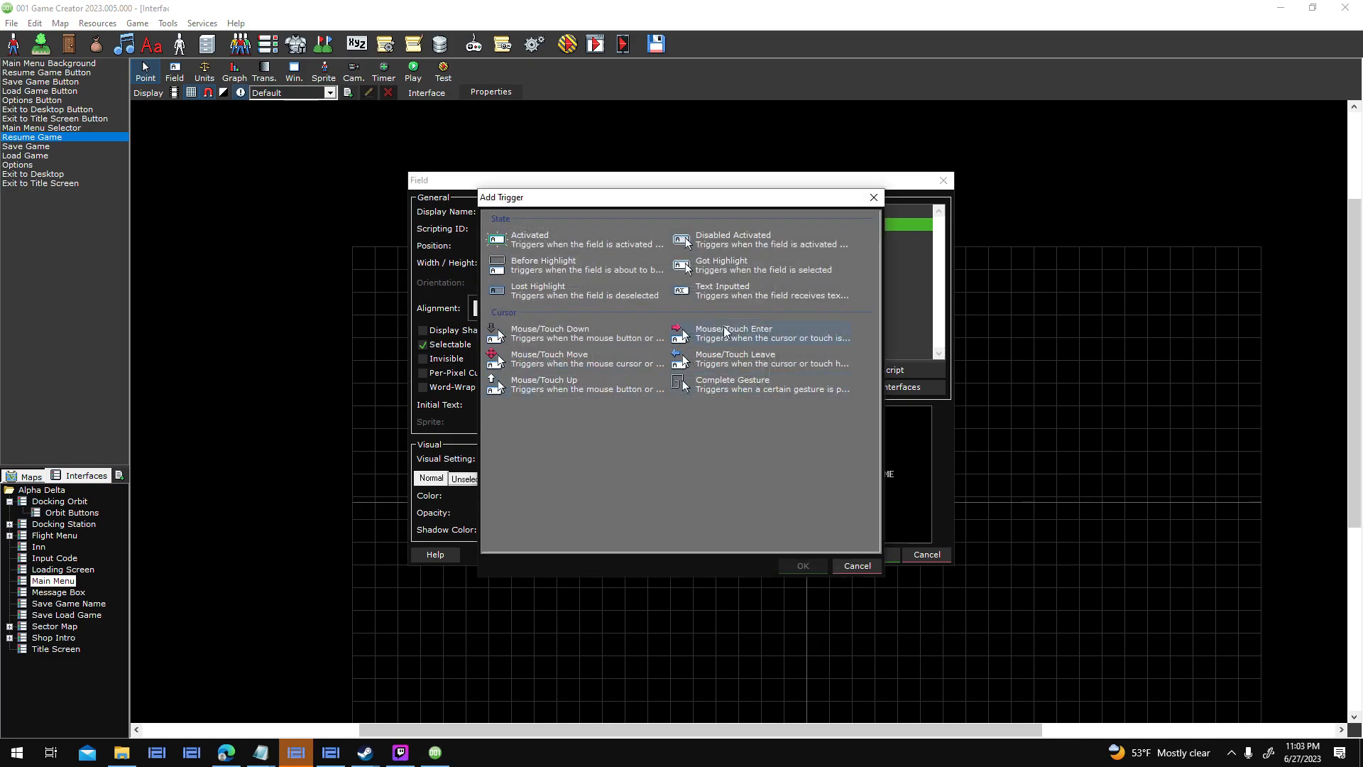
{"action": "double_click", "coordinate": [615, 389]}
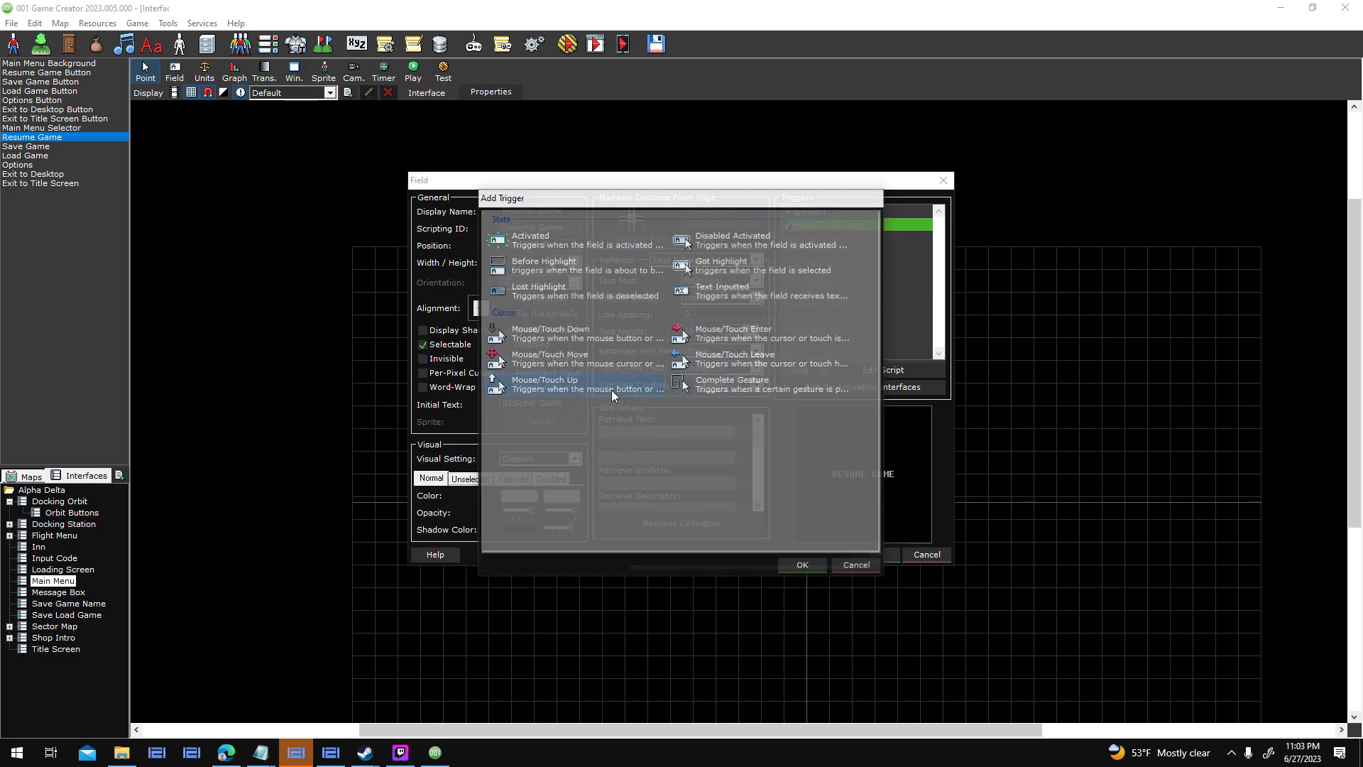
{"action": "left_click", "coordinate": [722, 449]}
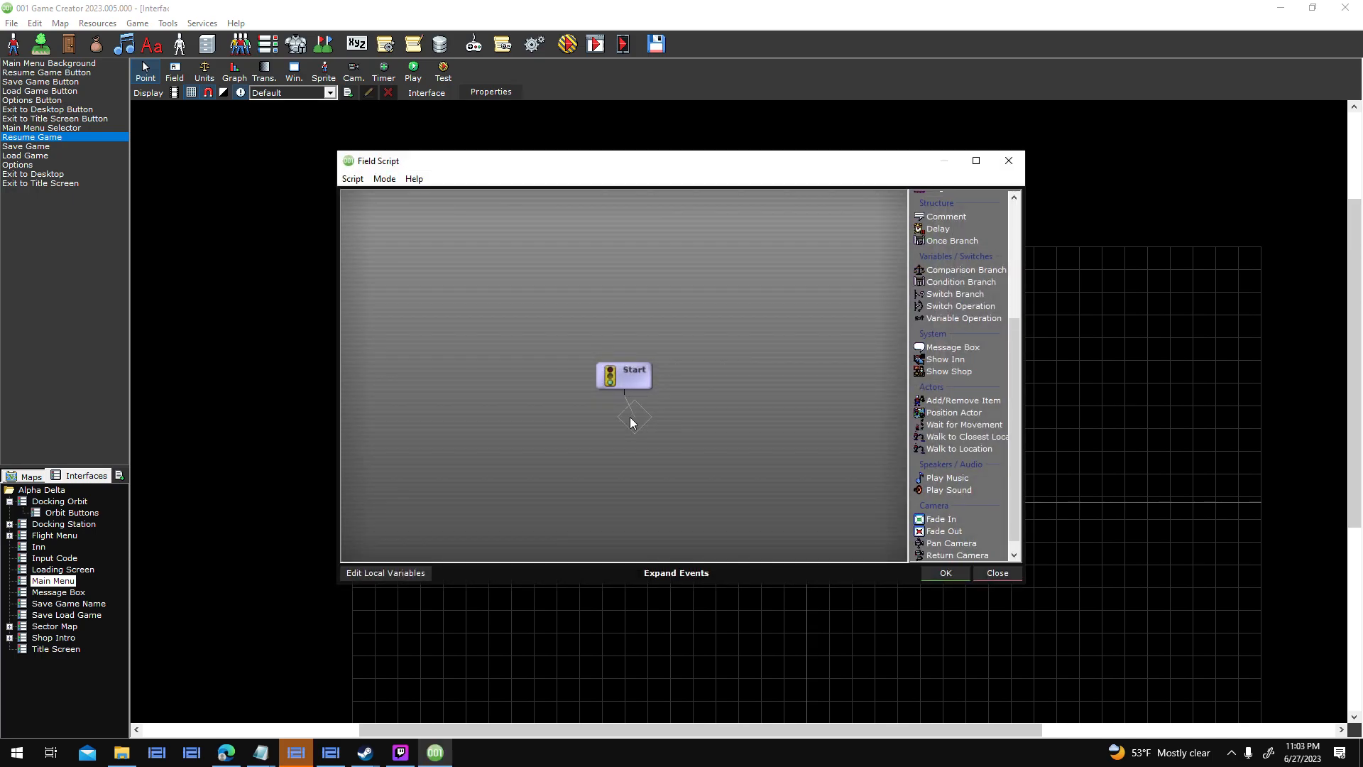
Paste the Change Sprite event into Resume Game's Mouse/Touch Up script with sprite UI_Orbit_Button_Highlight, link it under Start, and save the field.
{"action": "key", "text": "ctrl+v"}
{"action": "double_click", "coordinate": [678, 411]}
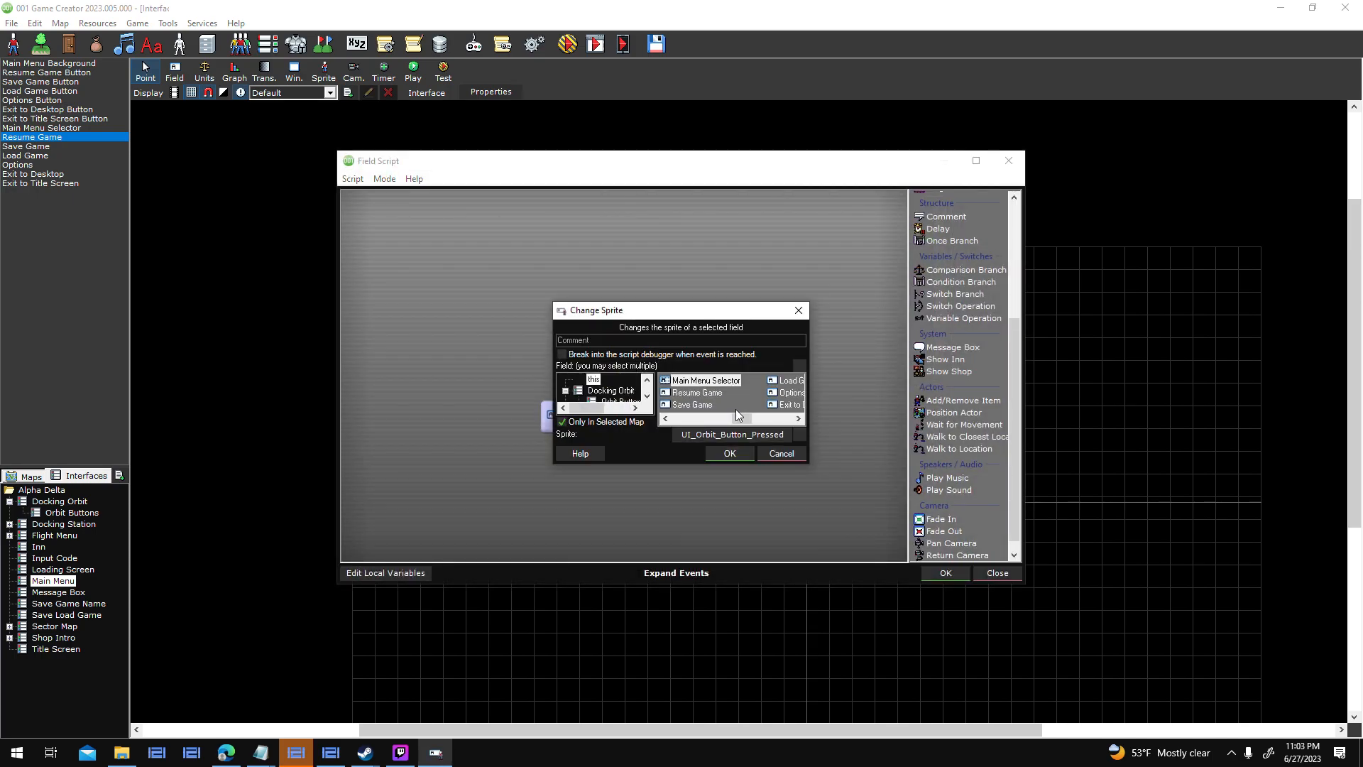
{"action": "left_click", "coordinate": [744, 436]}
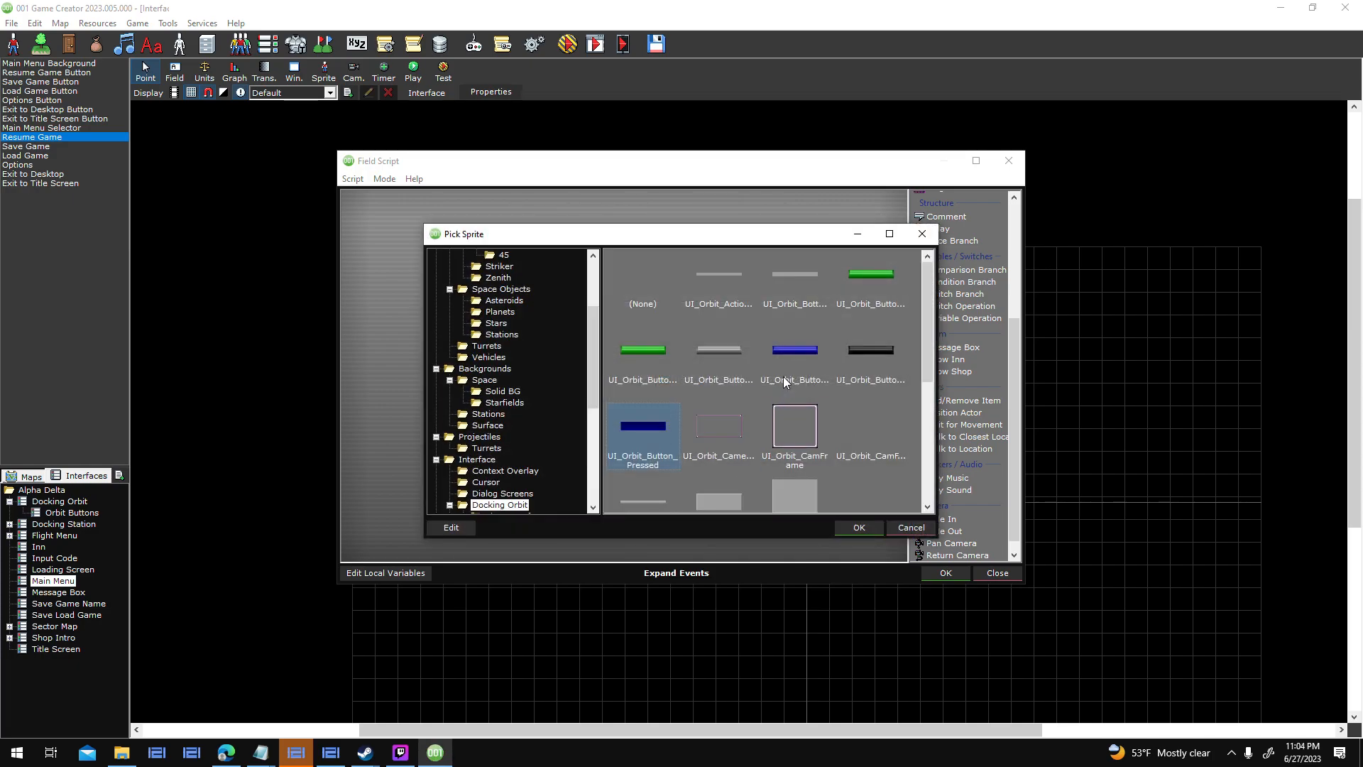
{"action": "double_click", "coordinate": [794, 353]}
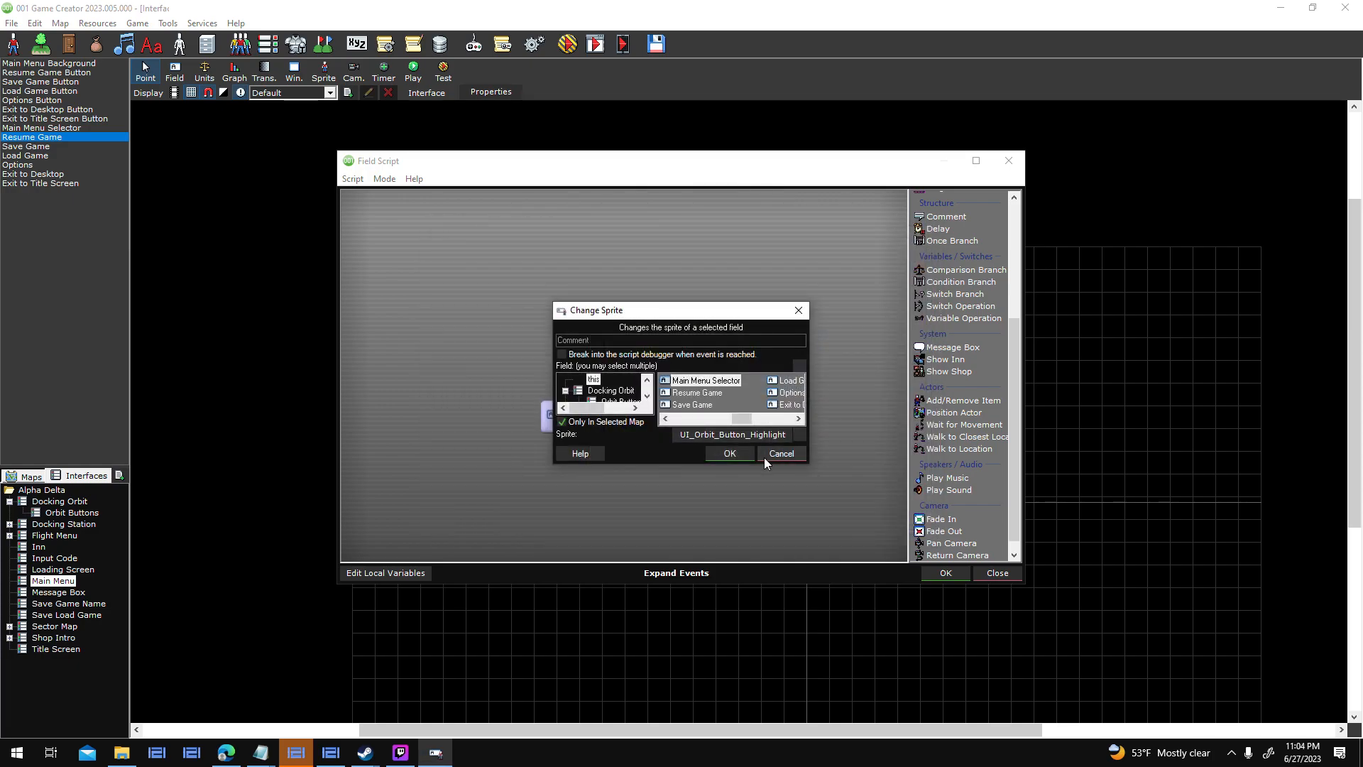
{"action": "left_click", "coordinate": [744, 457]}
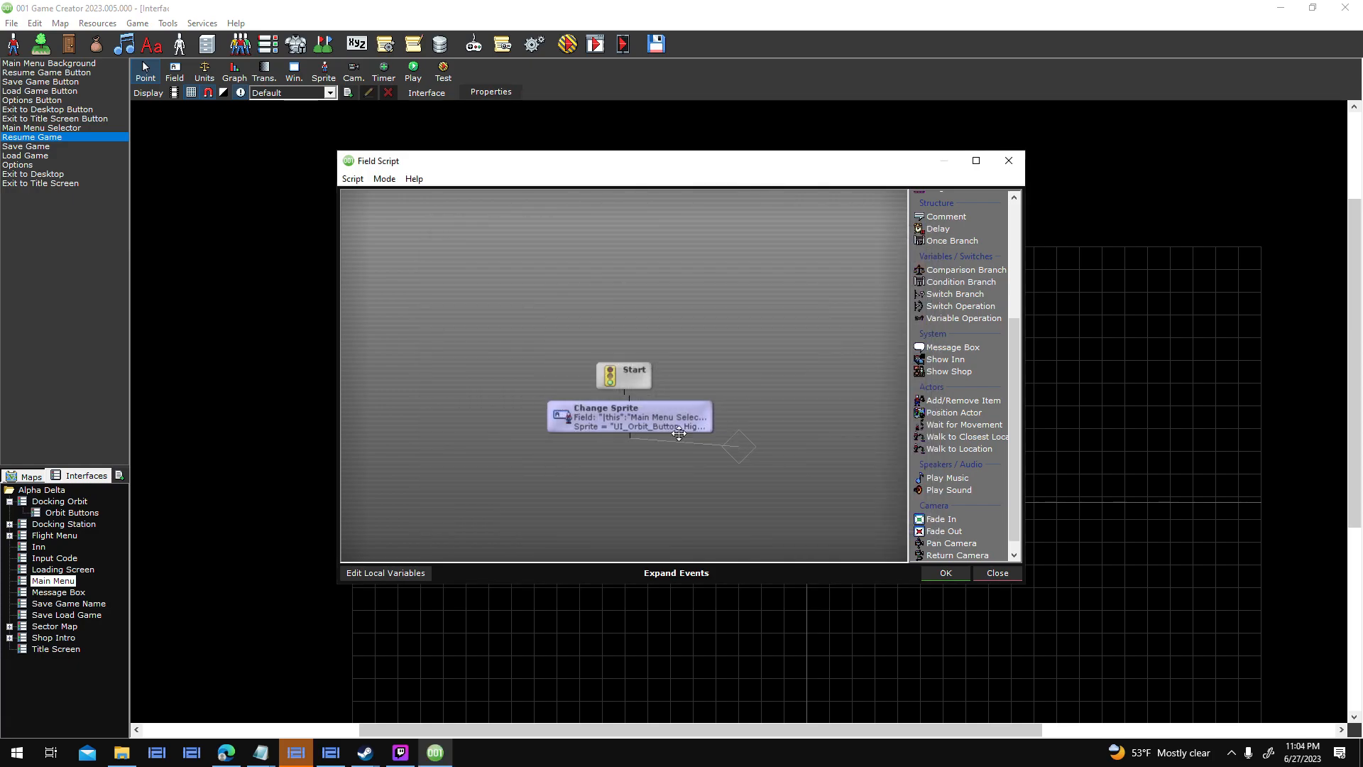
{"action": "left_click", "coordinate": [626, 398]}
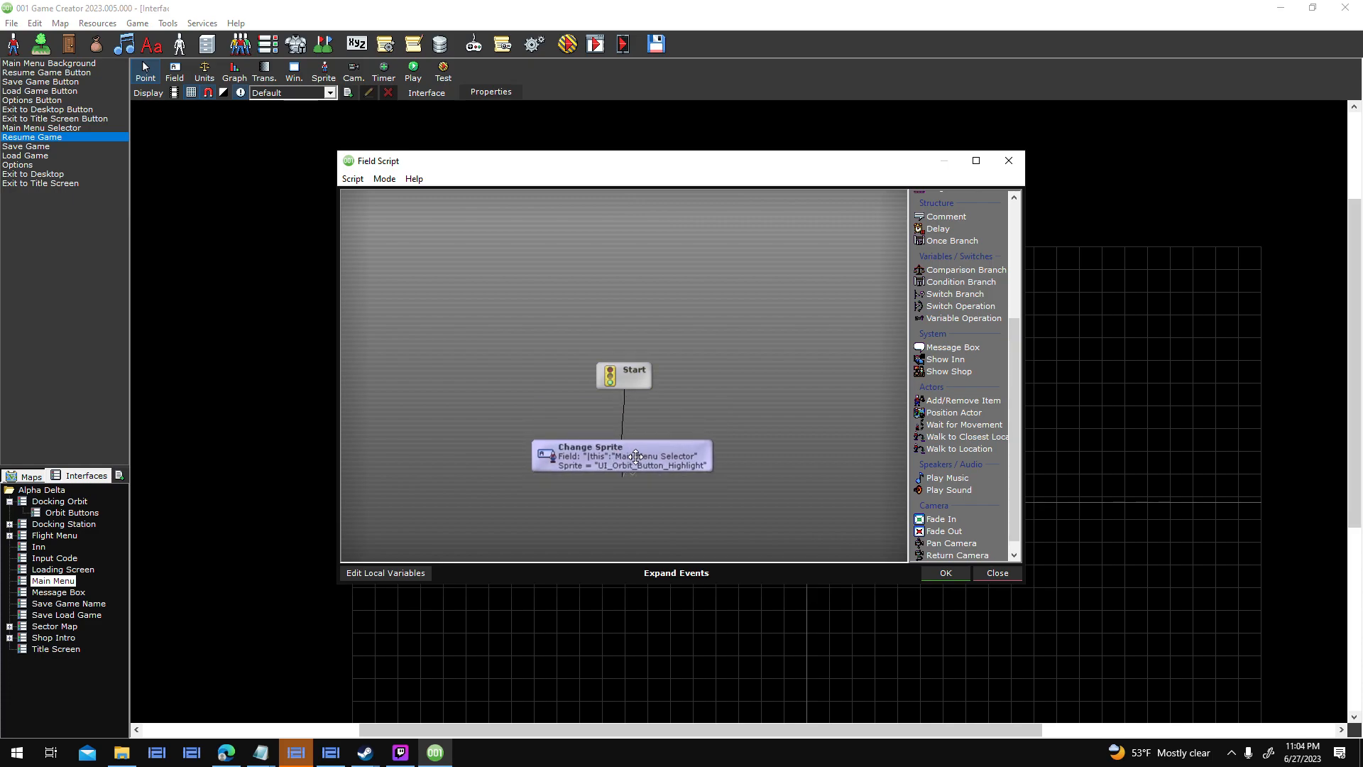
{"action": "left_click", "coordinate": [961, 577]}
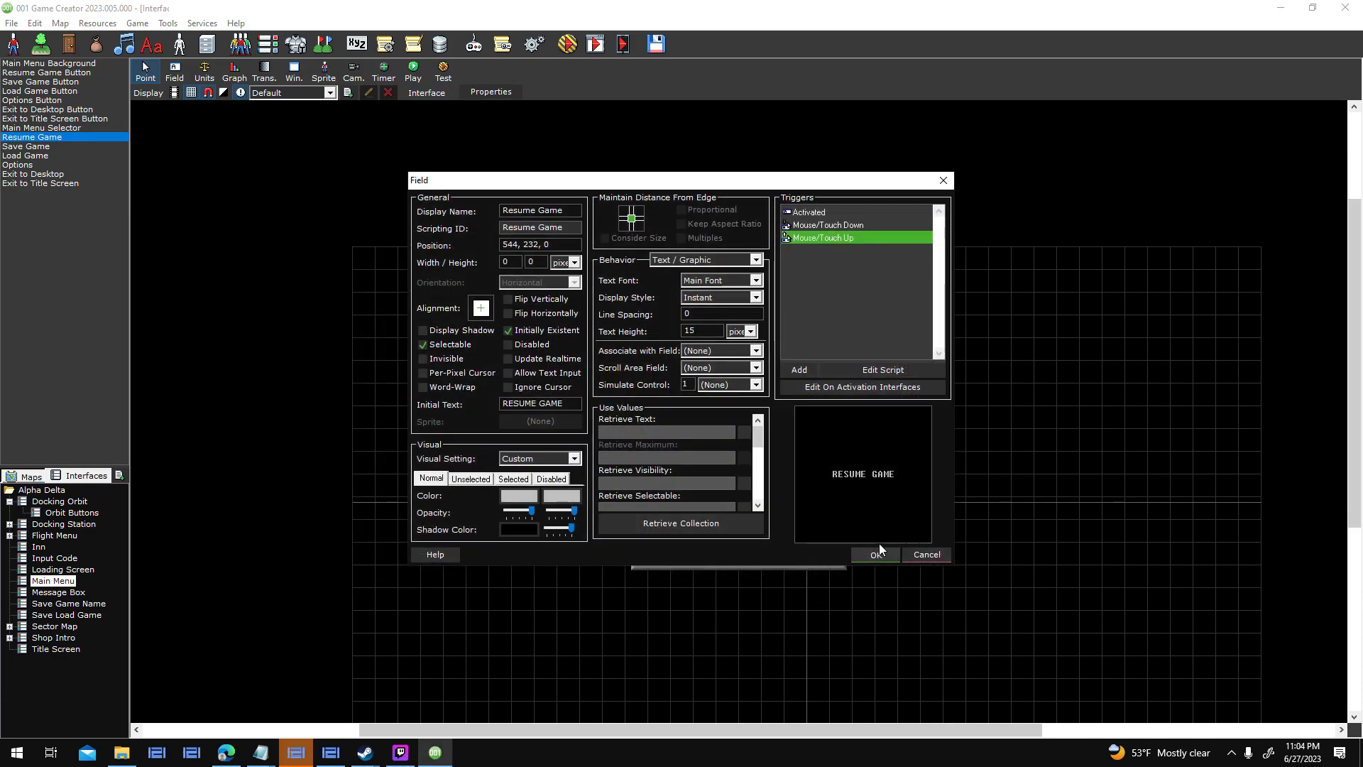
{"action": "left_click", "coordinate": [878, 552]}
Save the interface and test the game, opening the in-game main menu and choosing Resume Game repeatedly to check the selector sprite.
{"action": "left_click", "coordinate": [583, 52]}
{"action": "key", "text": "Return"}
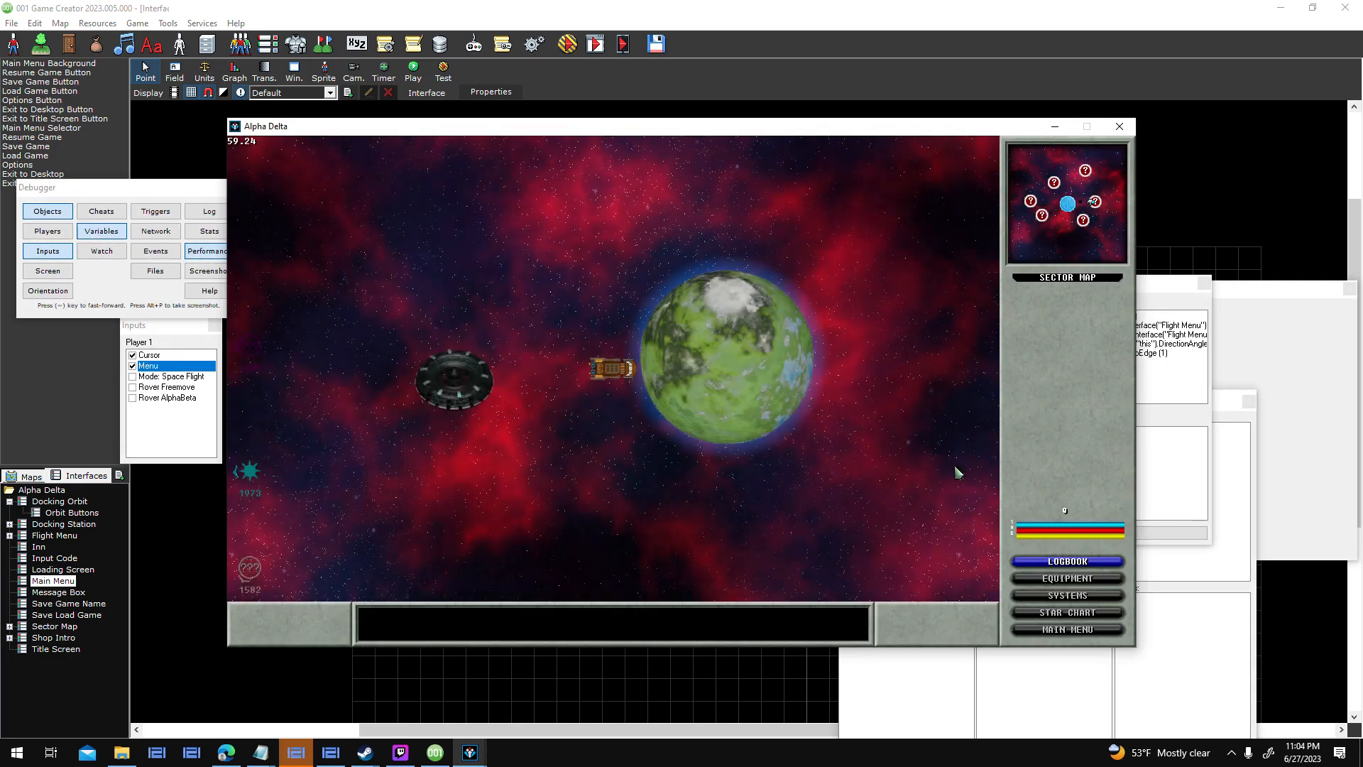
{"action": "key", "text": "Escape"}
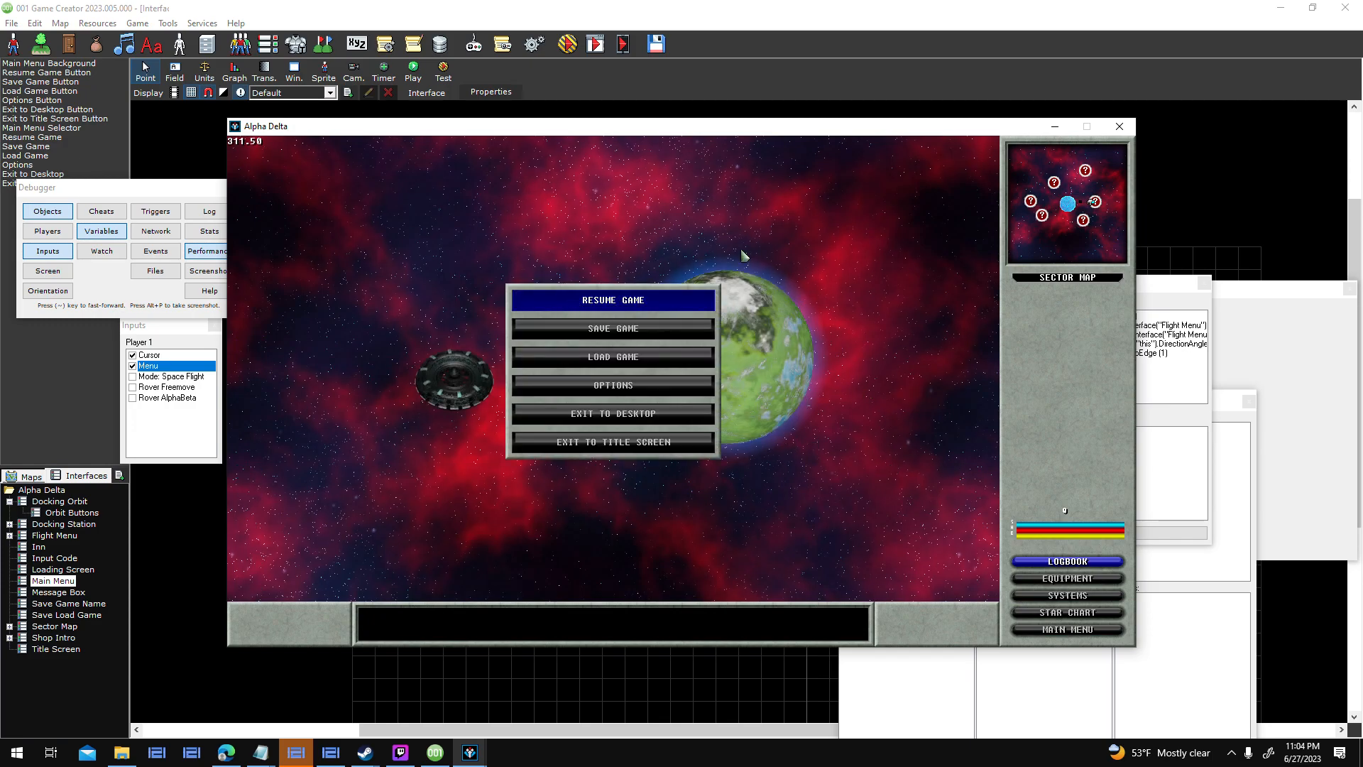
{"action": "left_click", "coordinate": [680, 301]}
{"action": "key", "text": "Escape"}
{"action": "left_click", "coordinate": [678, 304]}
{"action": "key", "text": "Escape"}
{"action": "left_click", "coordinate": [651, 306]}
{"action": "key", "text": "Escape"}
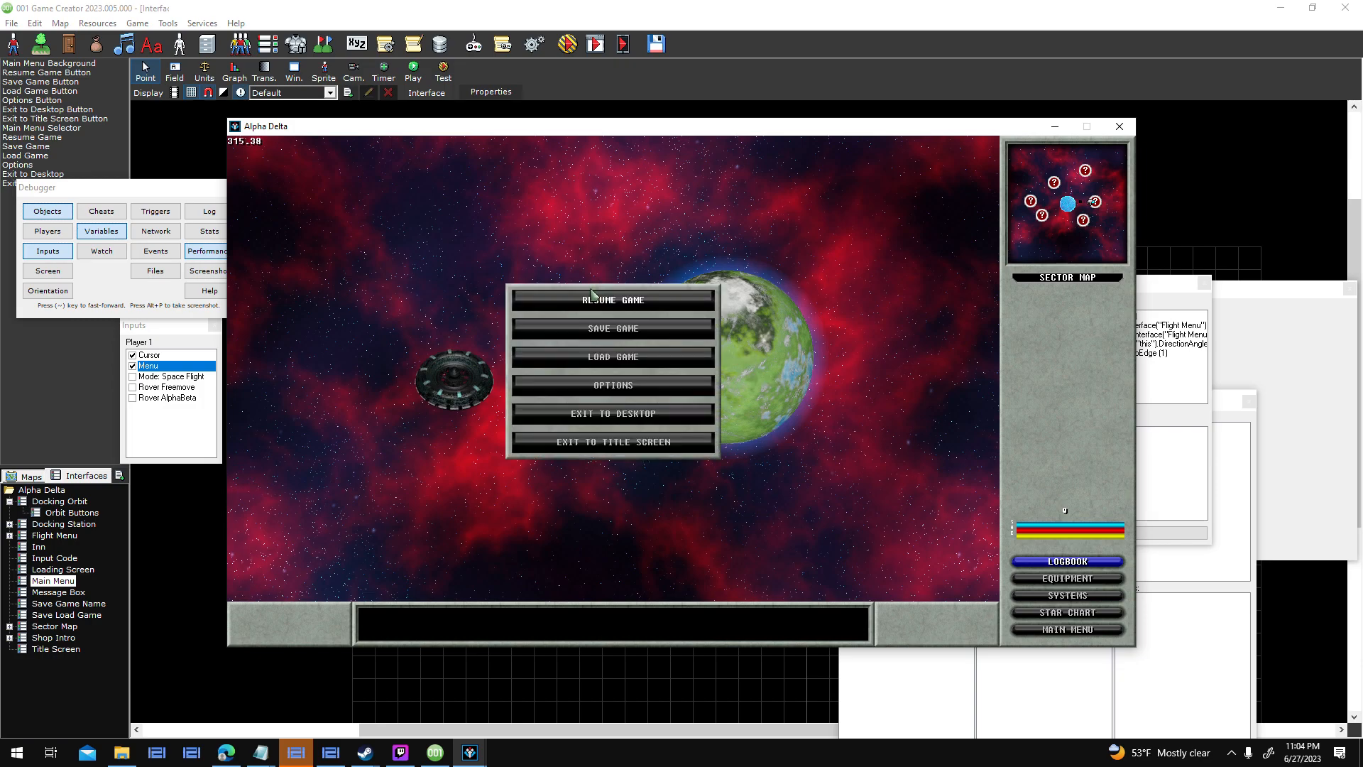
{"action": "left_click", "coordinate": [1129, 129]}
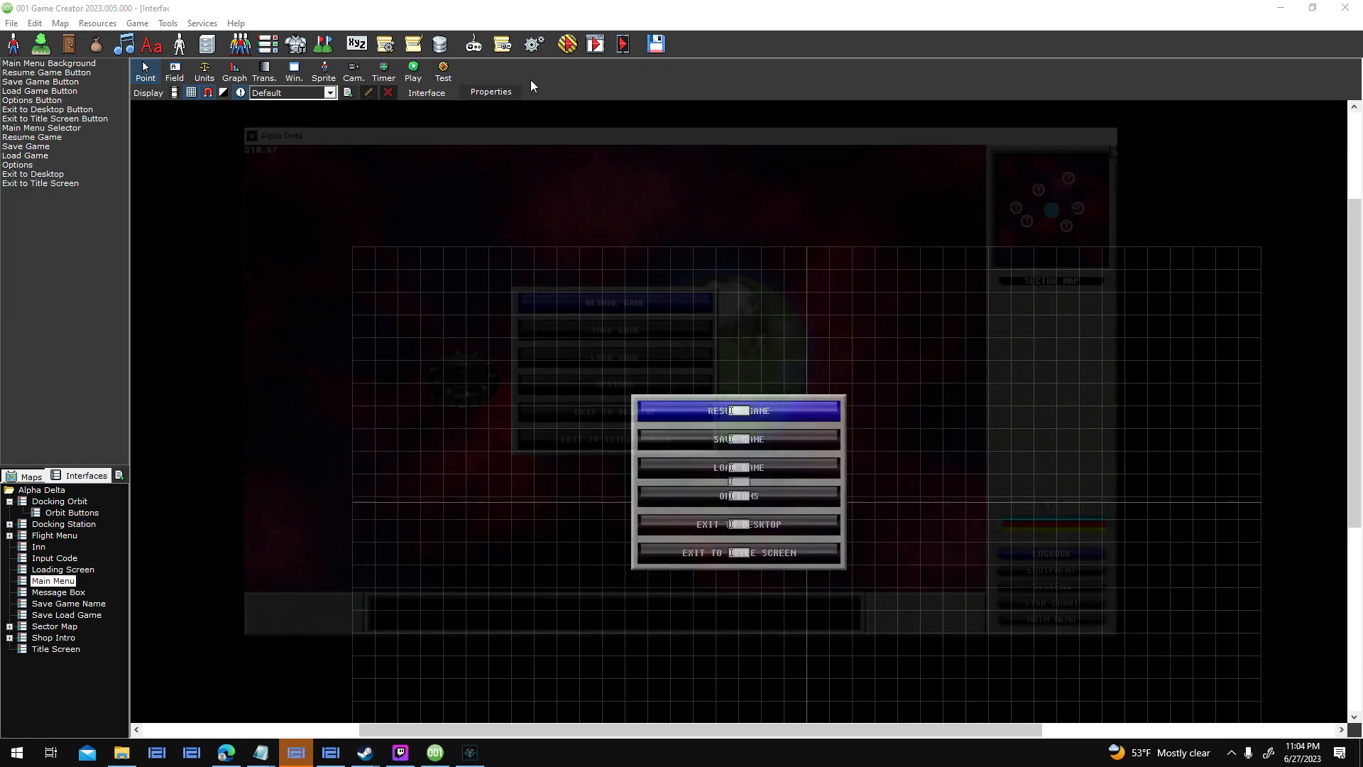
Review the Main Menu interface properties, save the interface, and start a new game in another test run.
{"action": "left_click", "coordinate": [508, 90]}
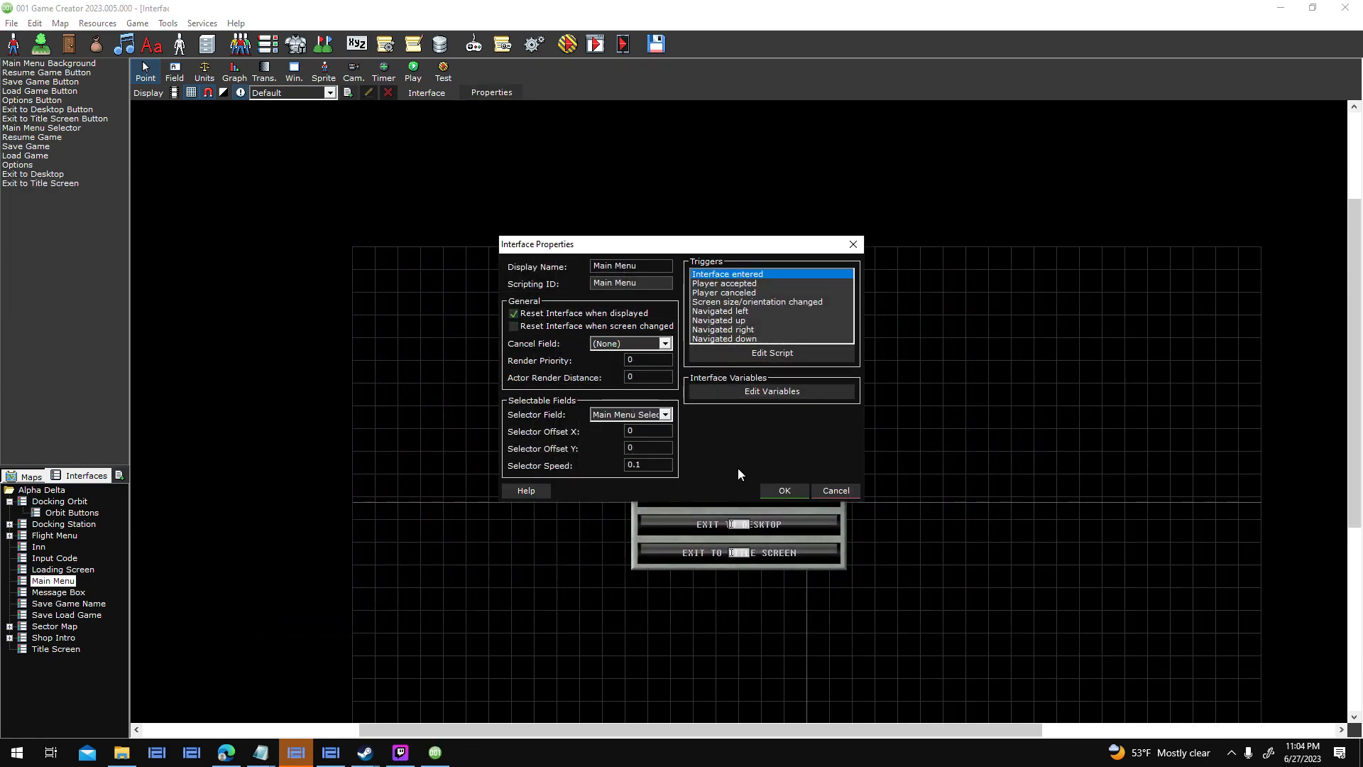
{"action": "left_click", "coordinate": [780, 490]}
{"action": "left_click", "coordinate": [563, 47]}
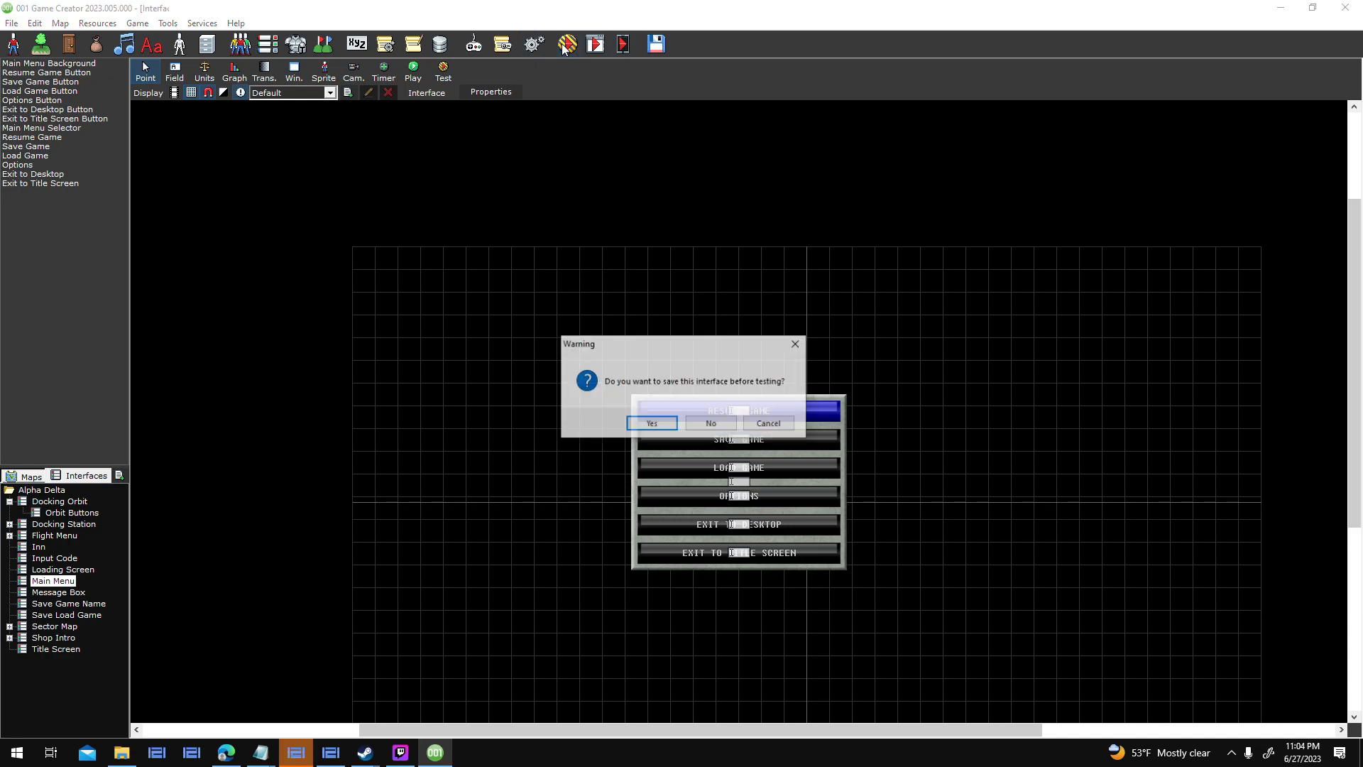
{"action": "key", "text": "Return"}
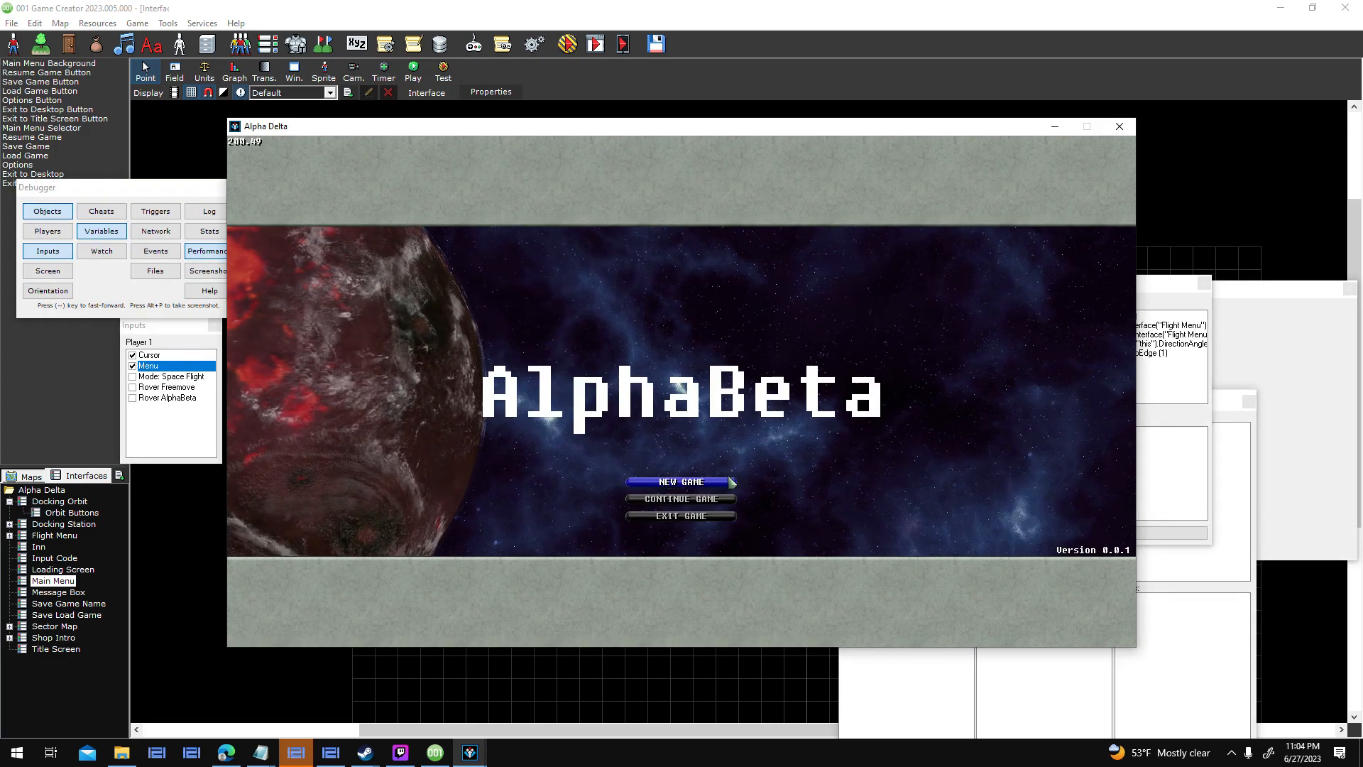
{"action": "left_click", "coordinate": [728, 477]}
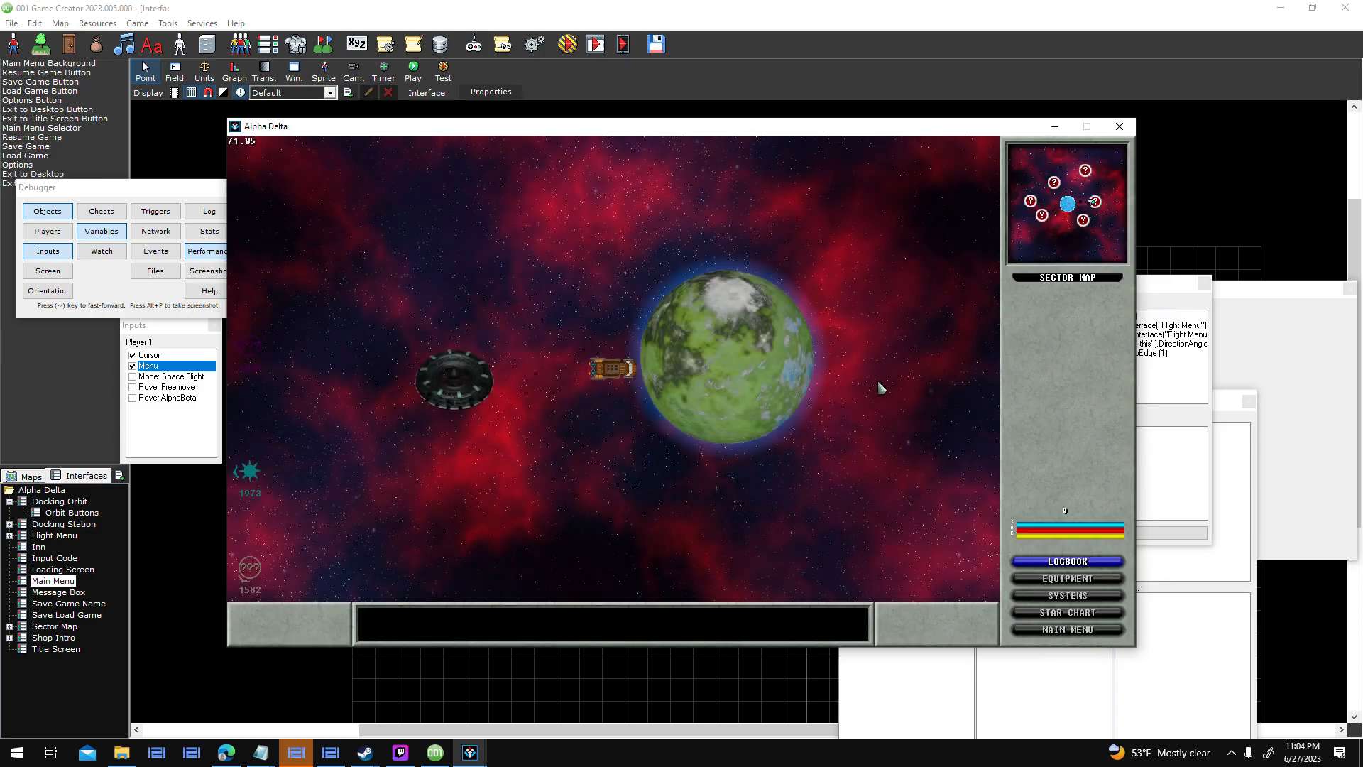
Test Resume Game repeatedly from the in-game menu, exit to the title screen, and close the test game.
{"action": "key", "text": "Escape"}
{"action": "left_click", "coordinate": [700, 303]}
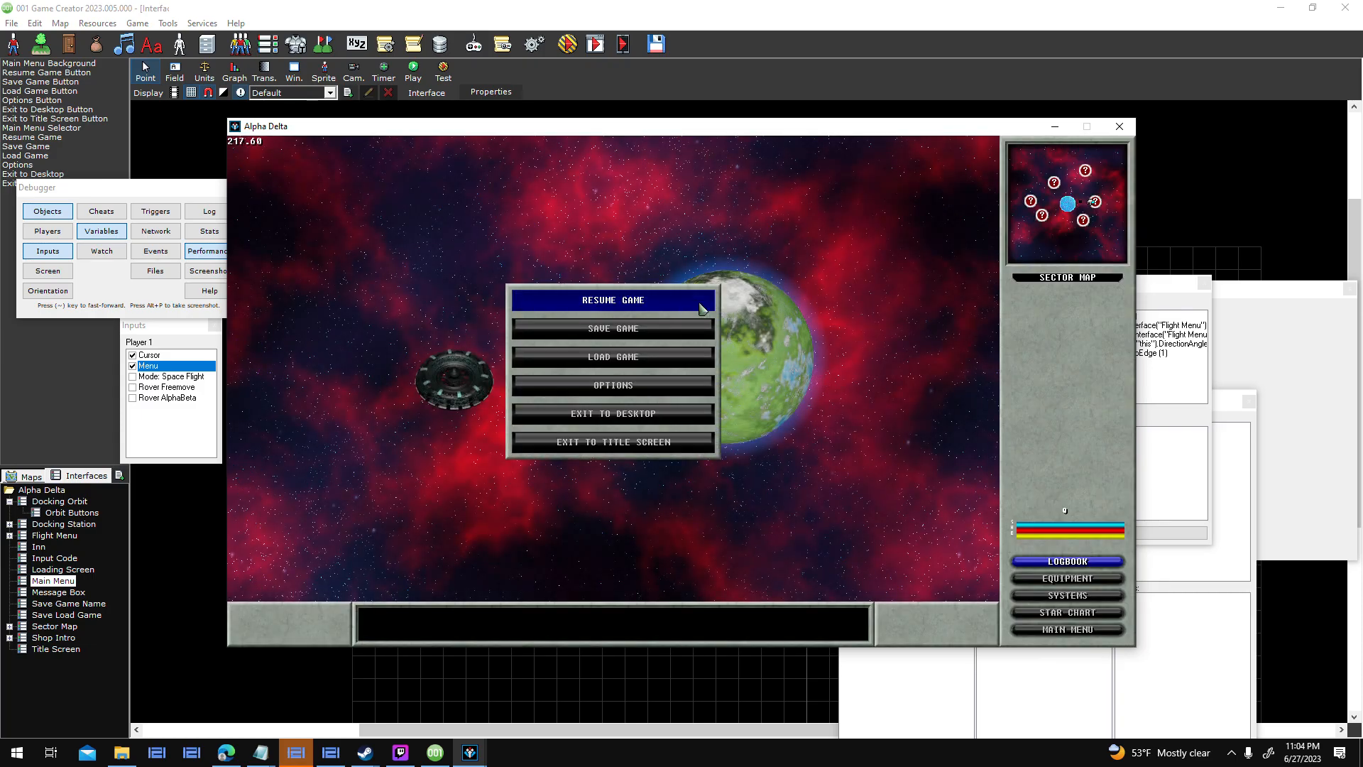
{"action": "left_click", "coordinate": [554, 306]}
{"action": "key", "text": "Escape"}
{"action": "left_click", "coordinate": [554, 307]}
{"action": "key", "text": "Escape"}
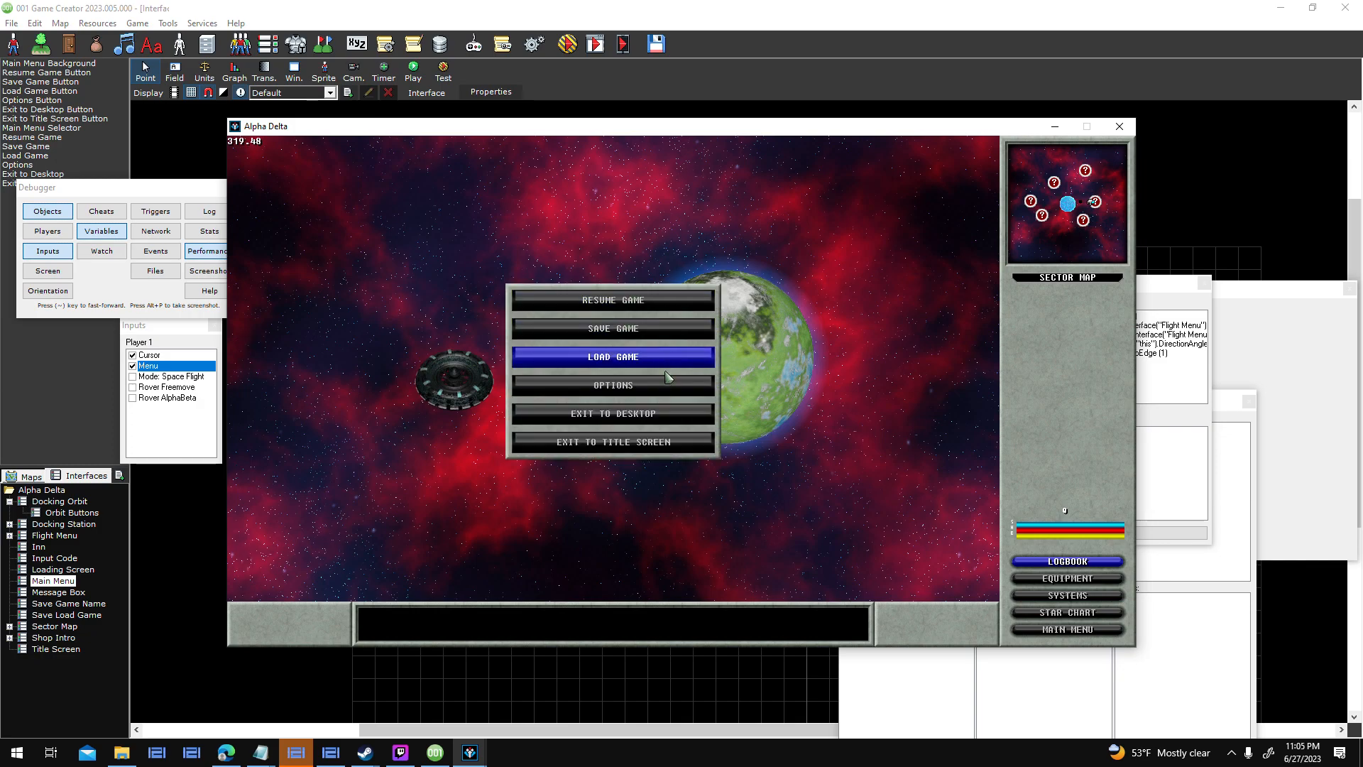
{"action": "left_click", "coordinate": [649, 443]}
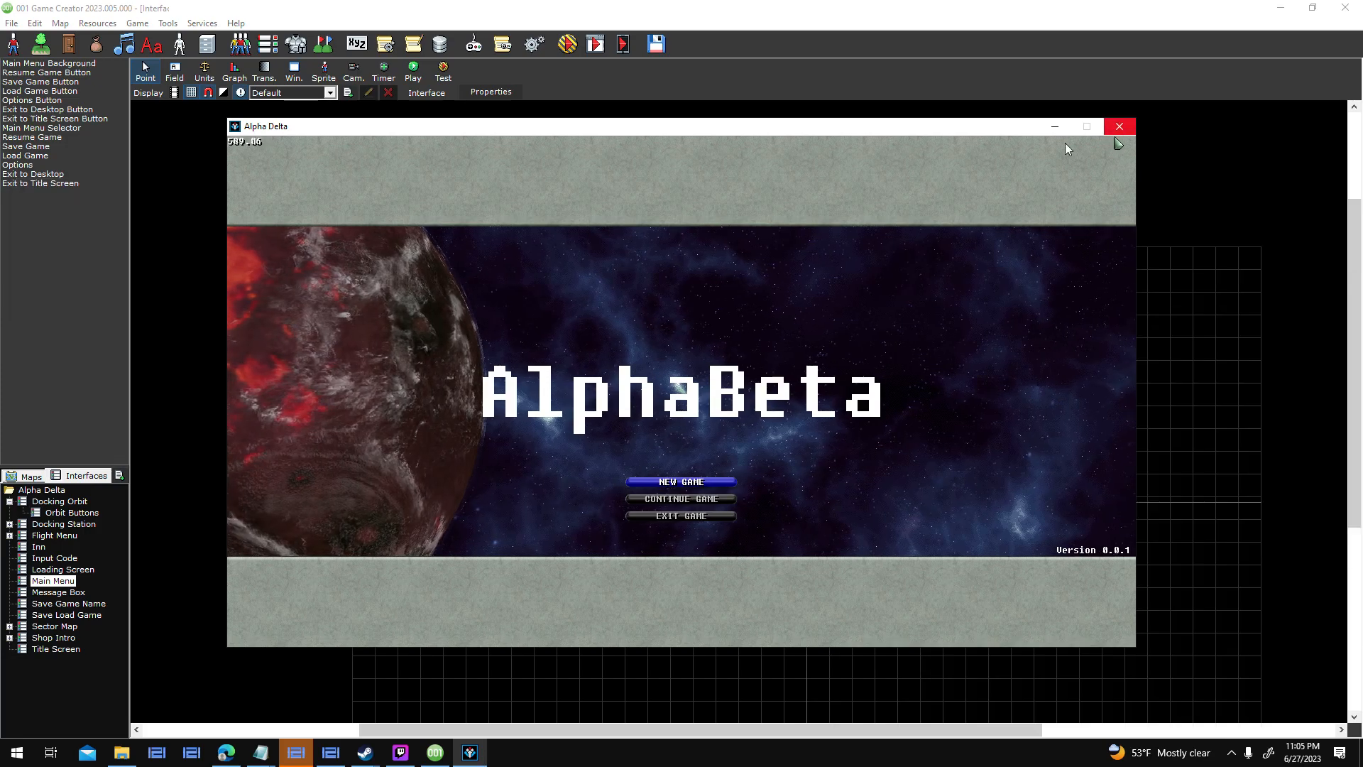
{"action": "left_click", "coordinate": [1119, 127]}
Copy the Mouse/Touch Down trigger from the Resume Game field.
{"action": "double_click", "coordinate": [801, 418]}
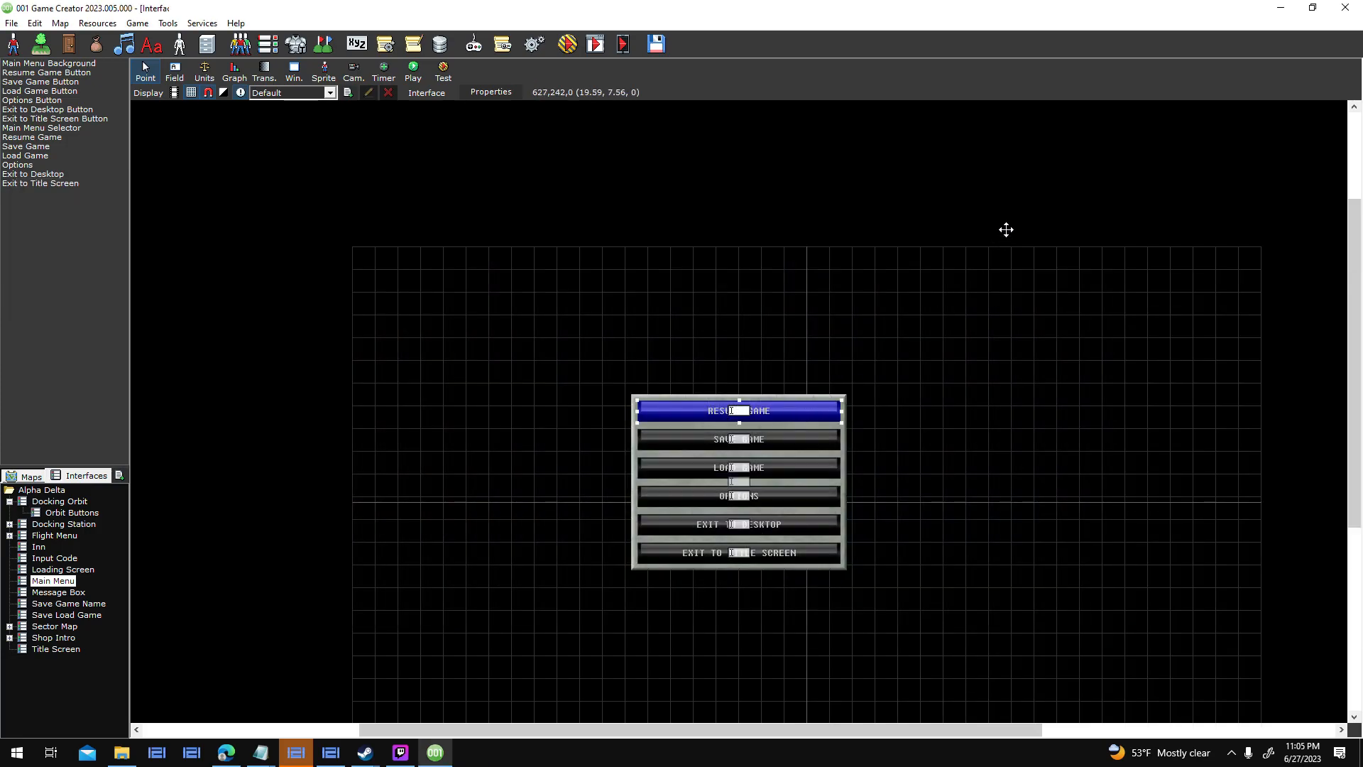
{"action": "key", "text": "Escape"}
{"action": "double_click", "coordinate": [756, 408]}
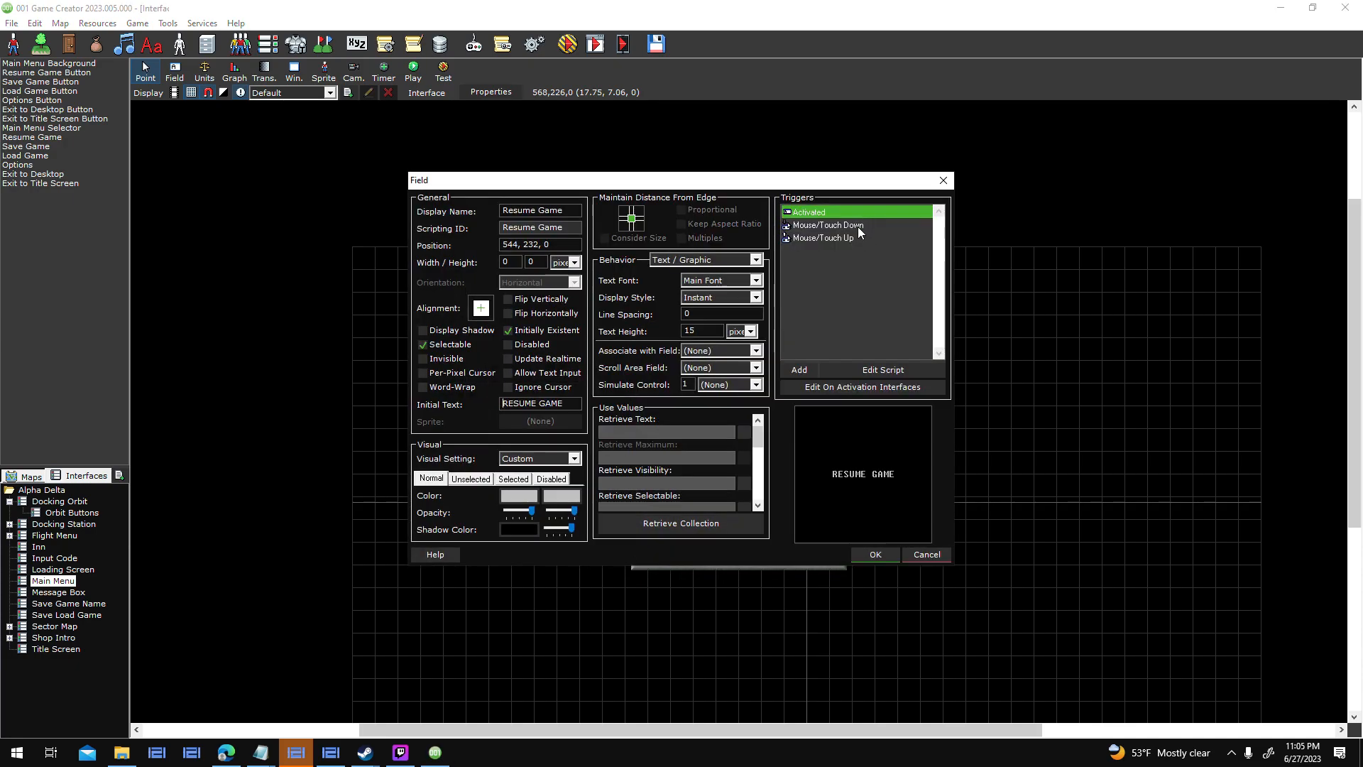
{"action": "left_click", "coordinate": [858, 226]}
{"action": "right_click", "coordinate": [858, 227]}
{"action": "left_click", "coordinate": [889, 329]}
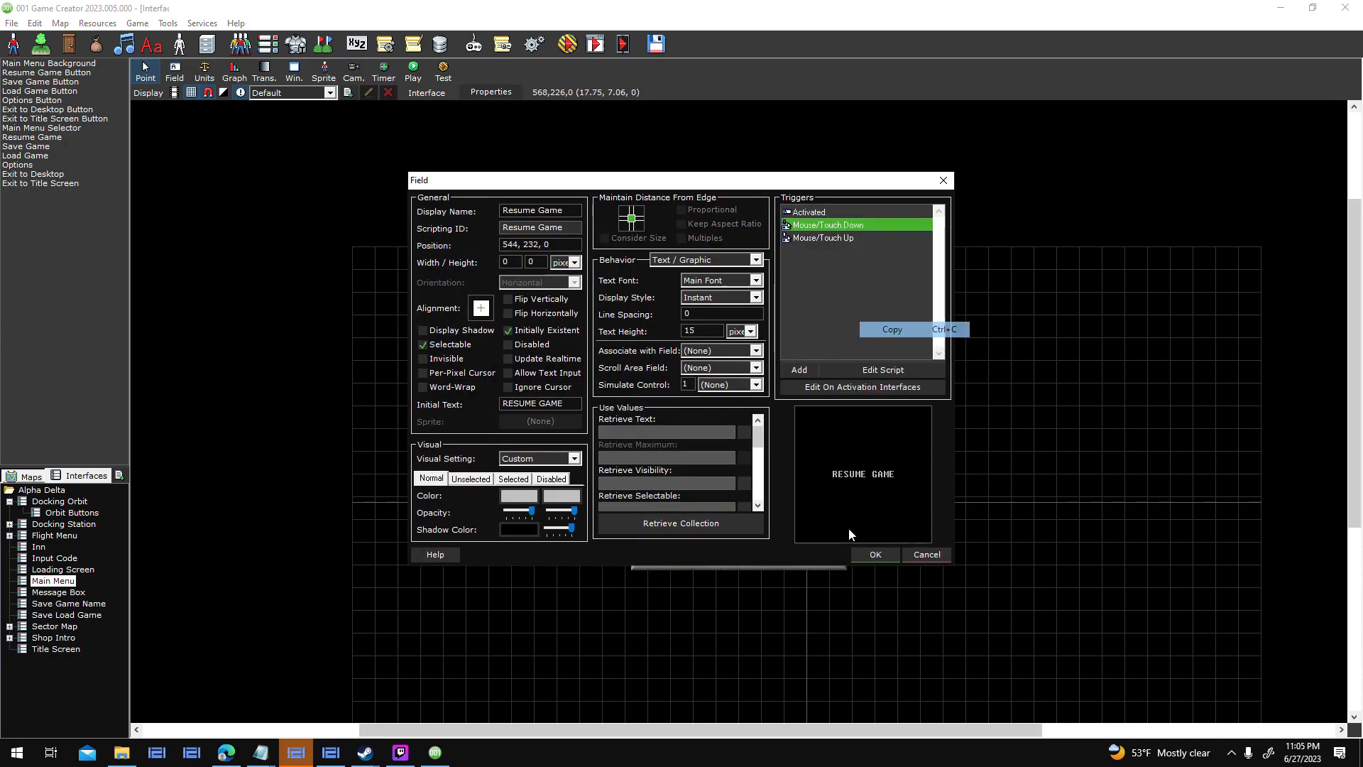
{"action": "left_click", "coordinate": [875, 555]}
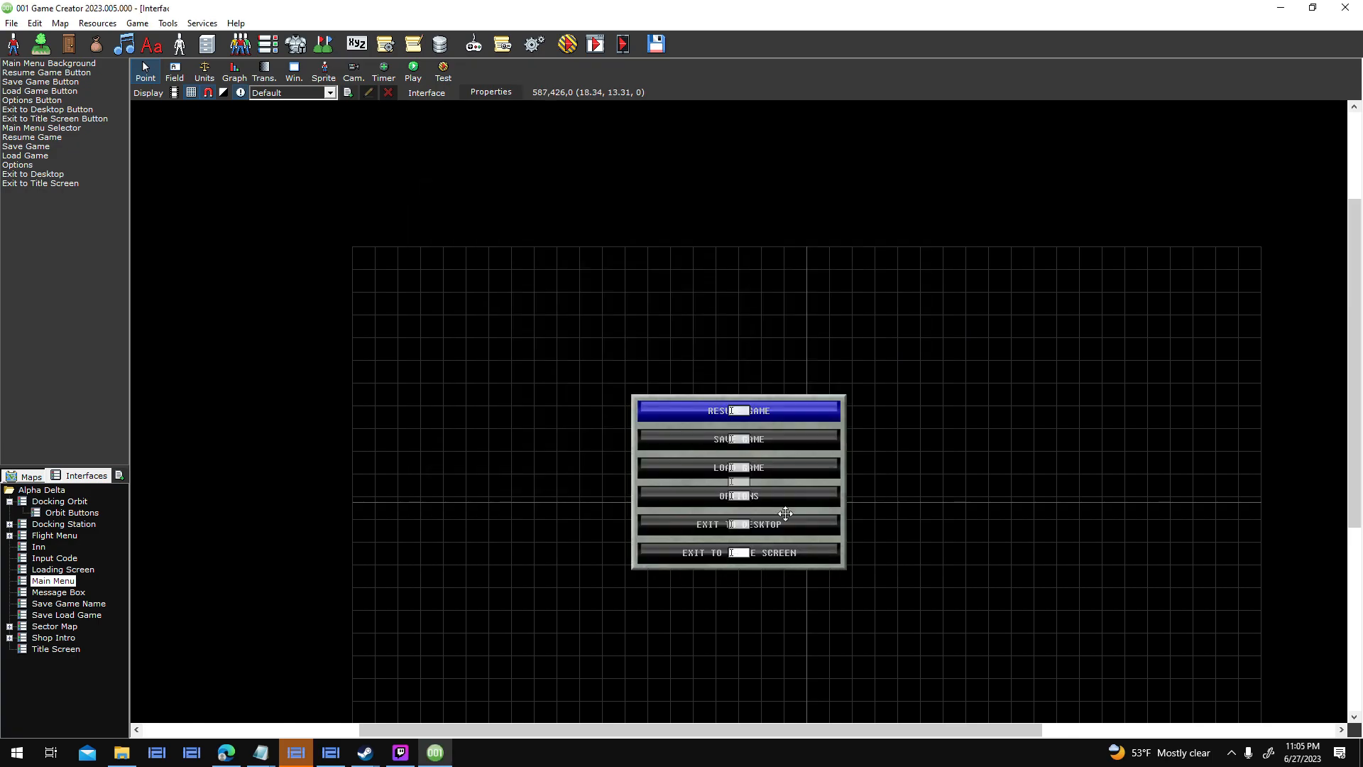
Replace the Exit to Title Screen field's Got Highlight and Lost Highlight triggers with the copied Mouse/Touch Down trigger.
{"action": "double_click", "coordinate": [824, 261]}
{"action": "right_click", "coordinate": [825, 250]}
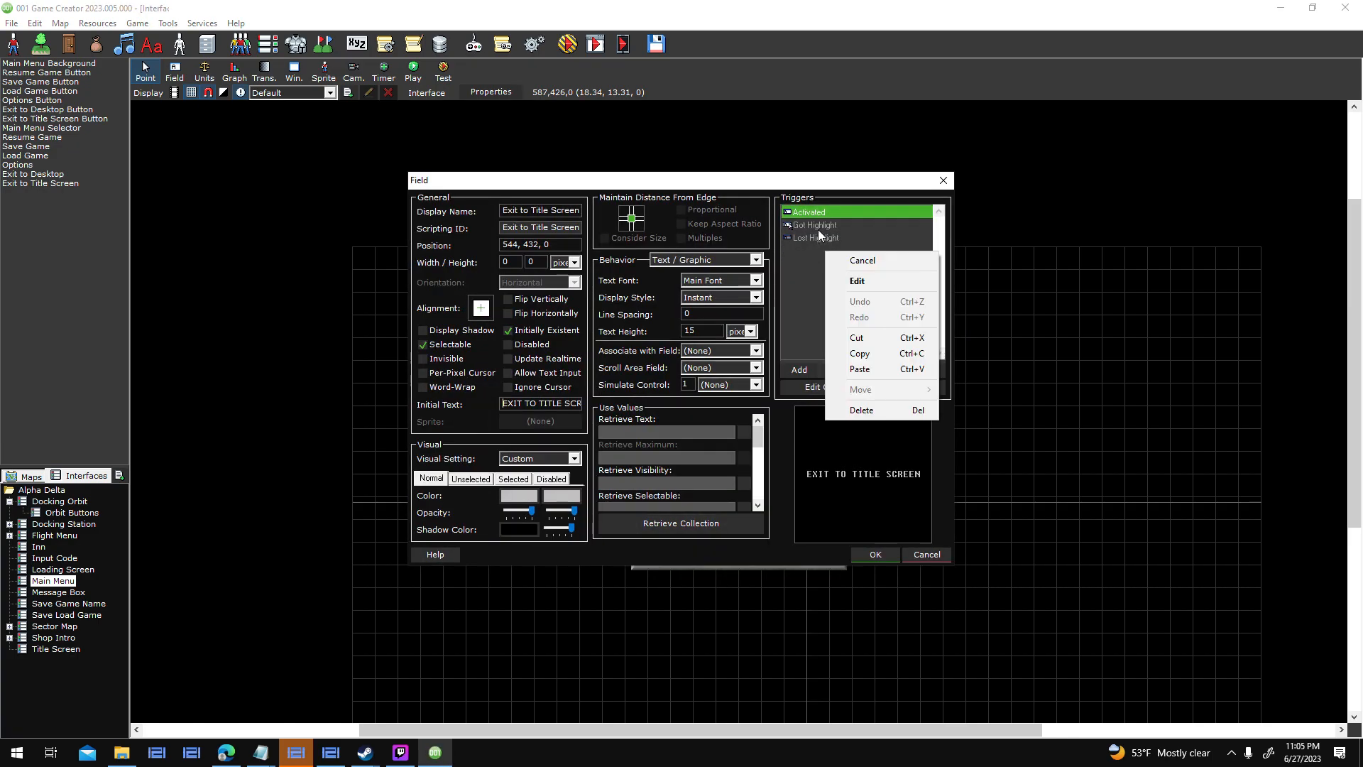
{"action": "left_click", "coordinate": [817, 227]}
{"action": "right_click", "coordinate": [819, 228]}
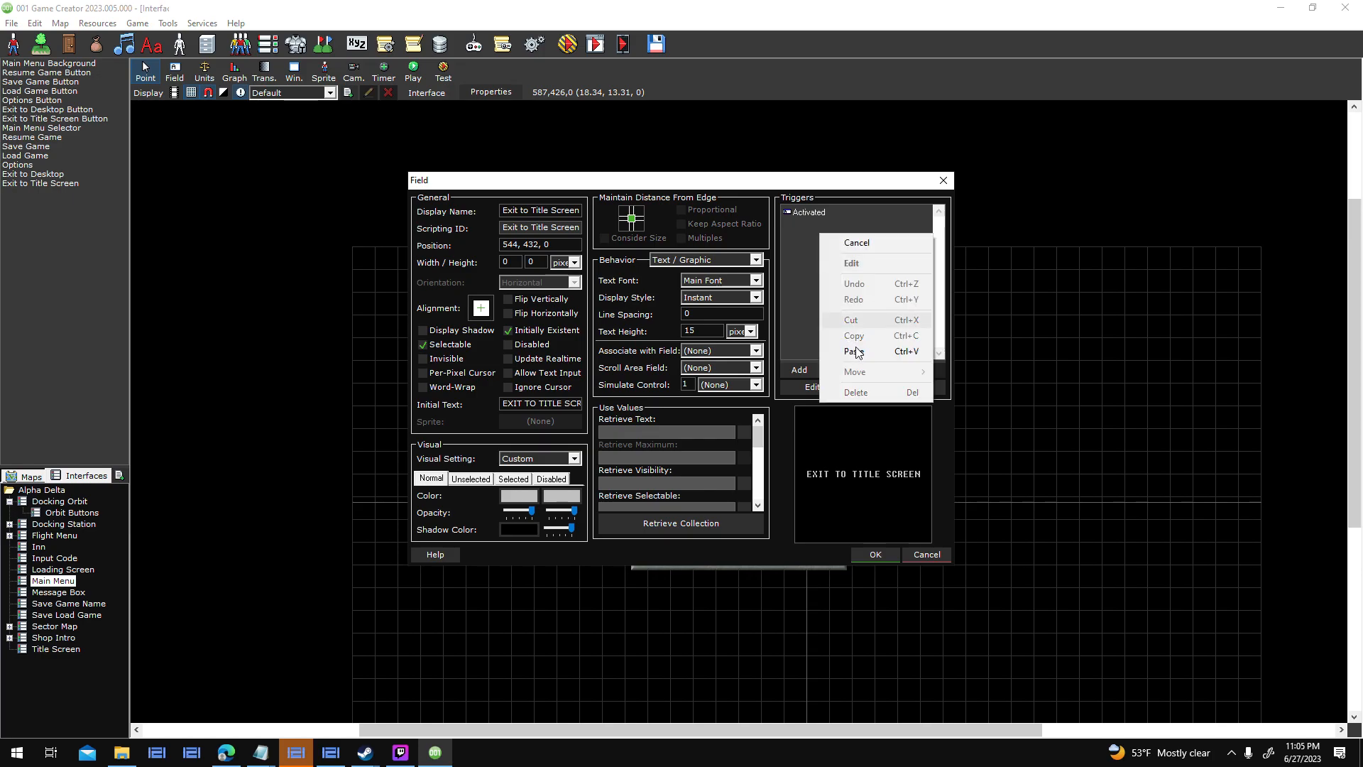
{"action": "left_click", "coordinate": [855, 351]}
{"action": "left_click", "coordinate": [876, 554]}
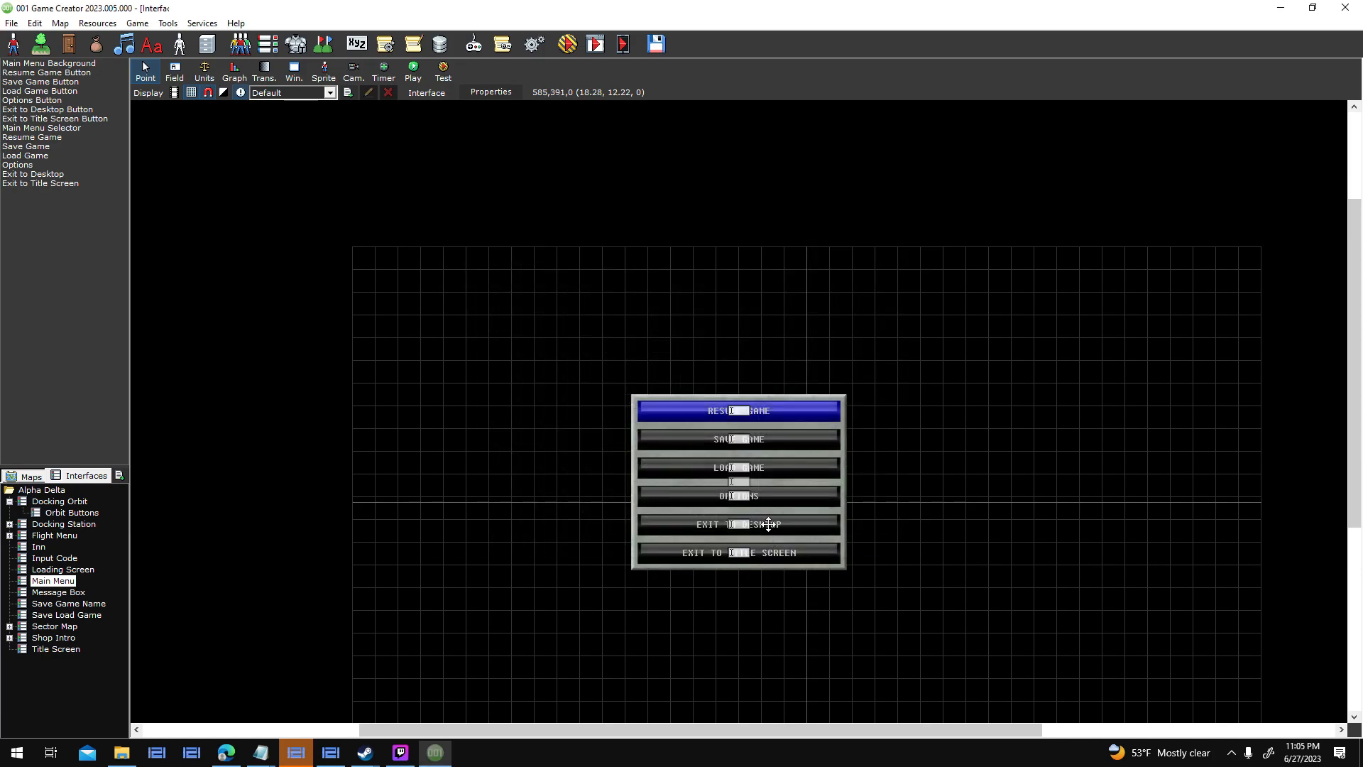
Remove the Exit to Desktop field's two highlight triggers and paste the copied Mouse/Touch Down trigger in their place.
{"action": "double_click", "coordinate": [768, 524]}
{"action": "right_click", "coordinate": [834, 239]}
{"action": "left_click", "coordinate": [824, 224]}
{"action": "key", "text": "Delete"}
{"action": "left_click", "coordinate": [829, 224]}
{"action": "key", "text": "Delete"}
{"action": "right_click", "coordinate": [818, 257]}
{"action": "left_click", "coordinate": [848, 374]}
{"action": "left_click", "coordinate": [877, 555]}
Replace the Options field's highlight triggers with the copied Mouse/Touch Down trigger.
{"action": "left_click", "coordinate": [834, 229]}
{"action": "key", "text": "Delete"}
{"action": "left_click", "coordinate": [832, 229]}
{"action": "left_click", "coordinate": [857, 366]}
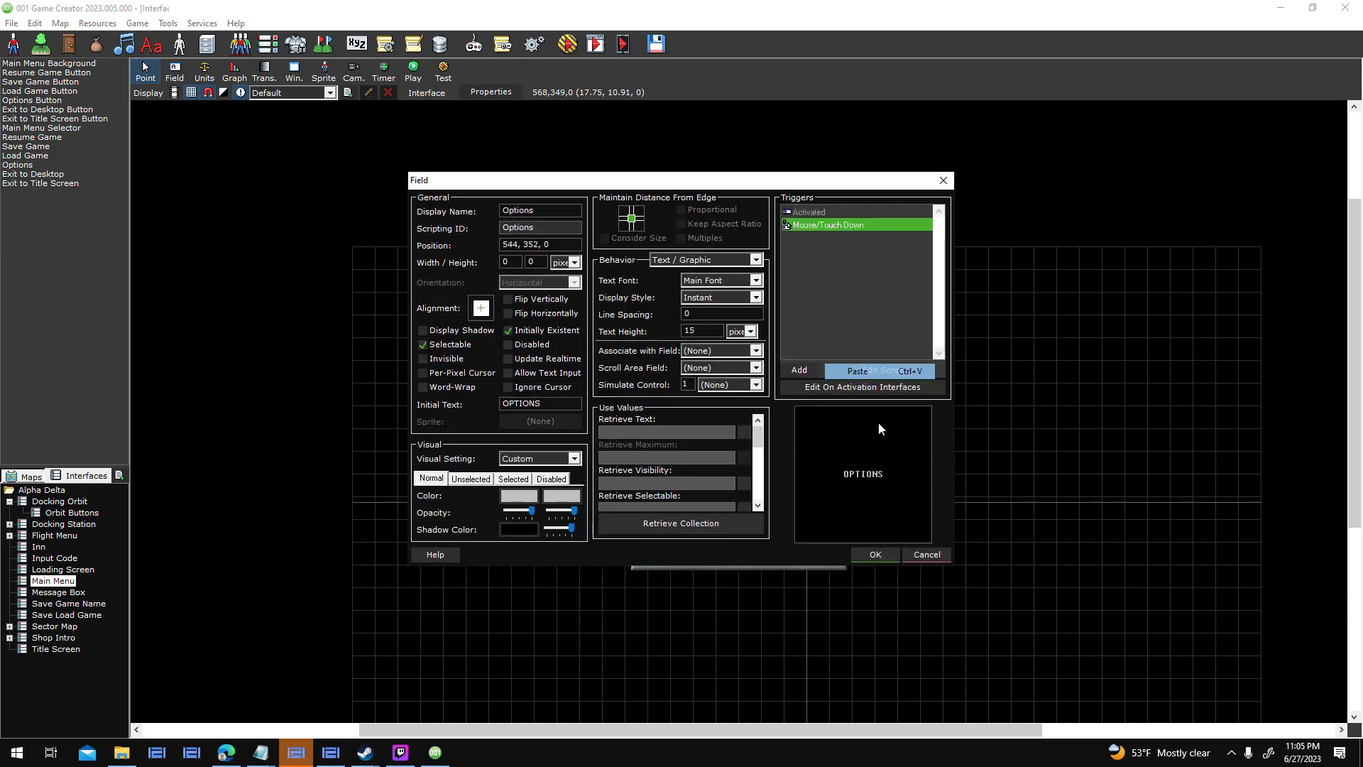
{"action": "left_click", "coordinate": [877, 554]}
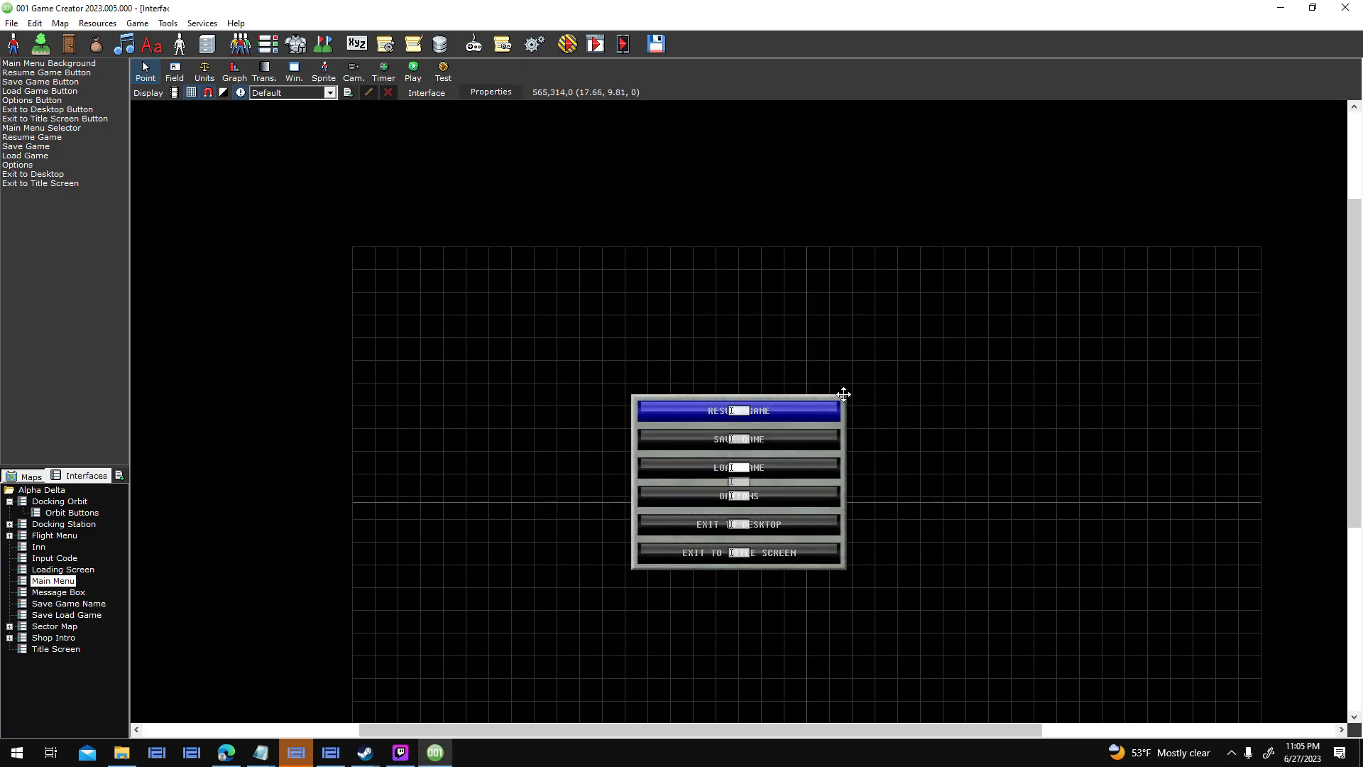
Delete the Load Game field's highlight triggers and paste in the copied Mouse/Touch Down trigger.
{"action": "left_click", "coordinate": [831, 234]}
{"action": "left_click", "coordinate": [833, 227]}
{"action": "key", "text": "Delete"}
{"action": "left_click", "coordinate": [834, 227]}
{"action": "key", "text": "Delete"}
{"action": "right_click", "coordinate": [834, 246]}
{"action": "left_click", "coordinate": [880, 360]}
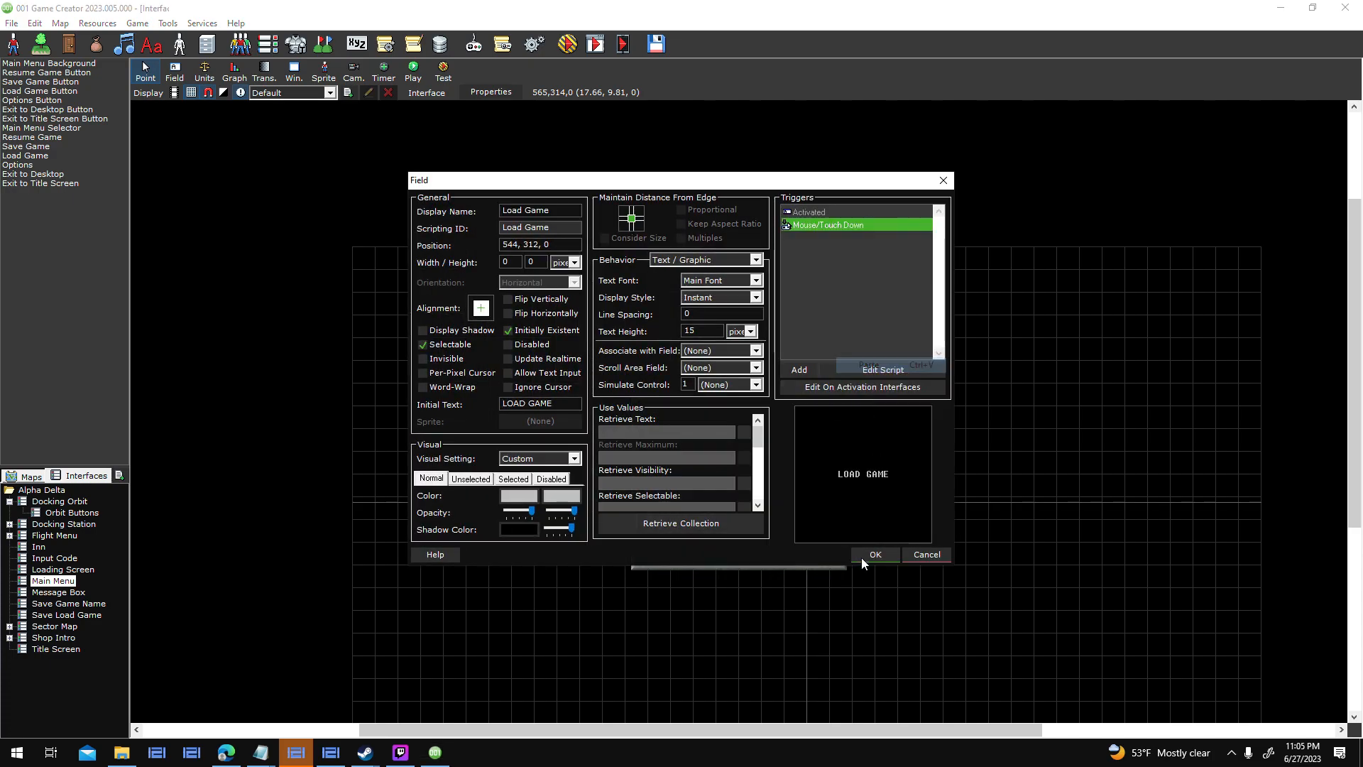
{"action": "left_click", "coordinate": [862, 555]}
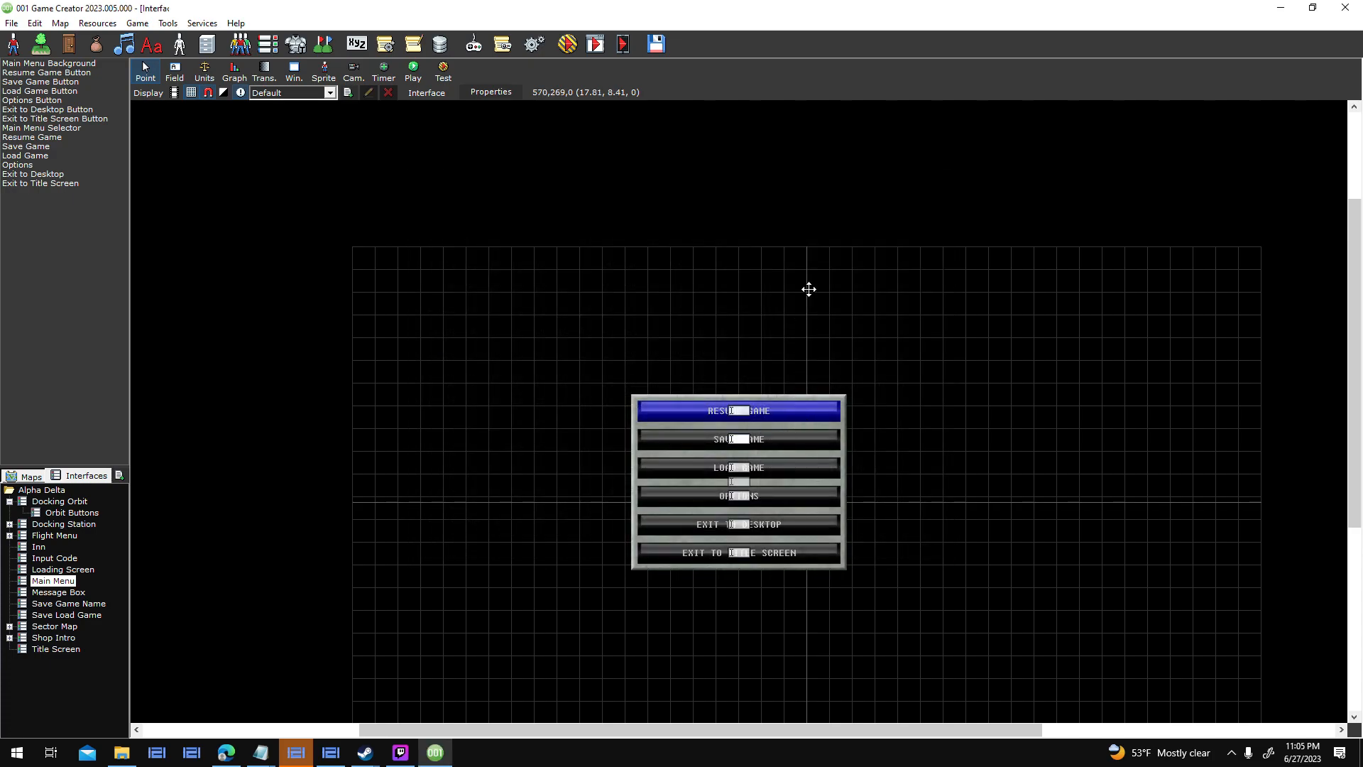
Swap the Save Game field's highlight triggers for the copied Mouse/Touch Down trigger.
{"action": "double_click", "coordinate": [821, 223]}
{"action": "left_click", "coordinate": [842, 224]}
{"action": "key", "text": "Delete"}
{"action": "left_click", "coordinate": [842, 224]}
{"action": "key", "text": "Delete"}
{"action": "right_click", "coordinate": [834, 235]}
{"action": "left_click", "coordinate": [884, 359]}
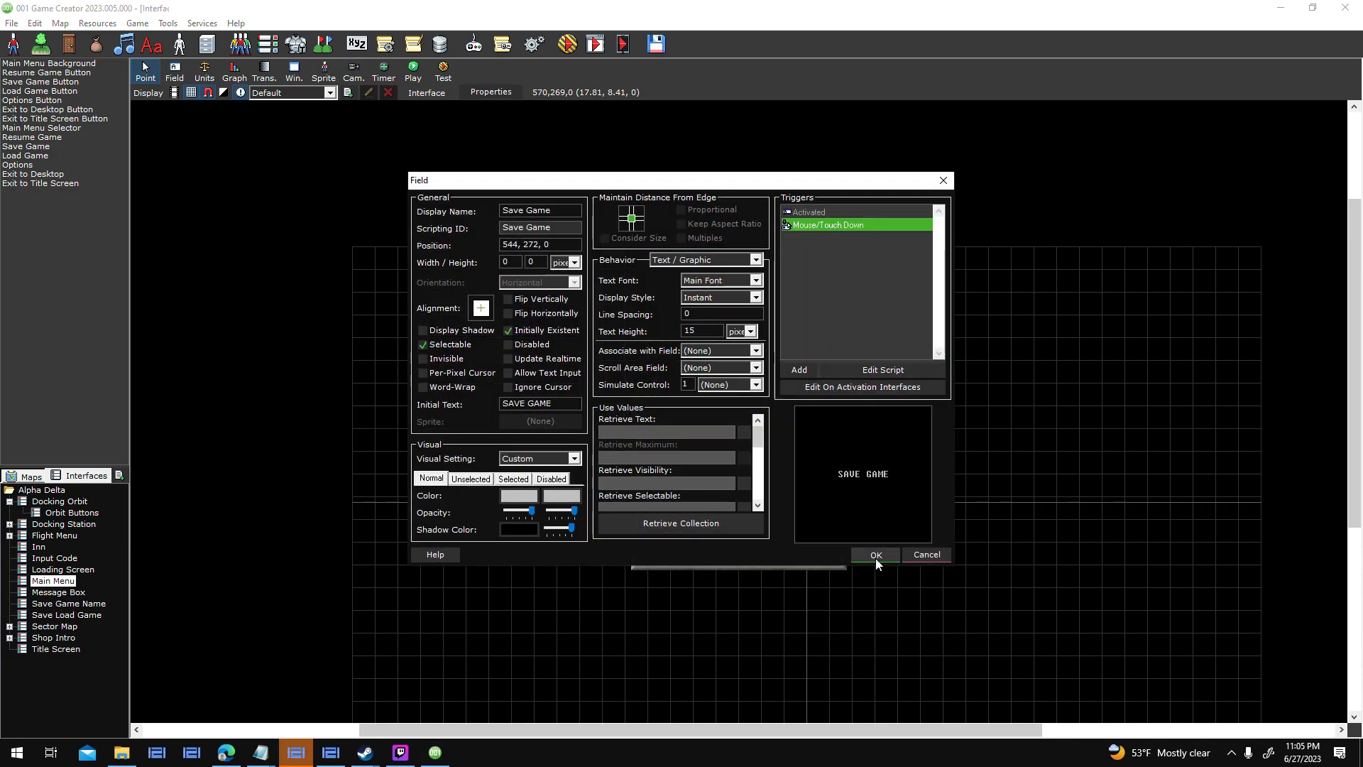
{"action": "left_click", "coordinate": [875, 555]}
Save the interface, test the main menu buttons' pressed and highlight sprites in the running game, and close the test.
{"action": "left_click", "coordinate": [581, 43]}
{"action": "key", "text": "Return"}
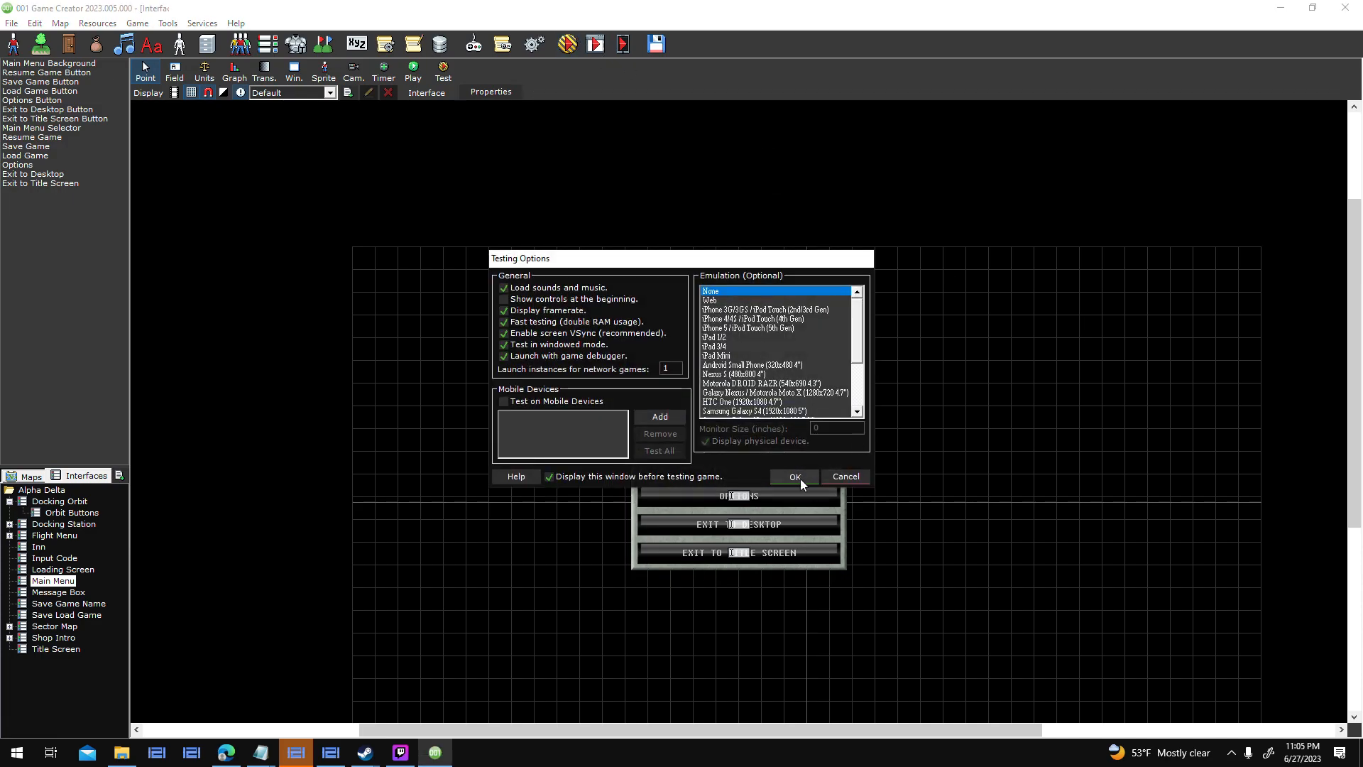
{"action": "left_click", "coordinate": [799, 478]}
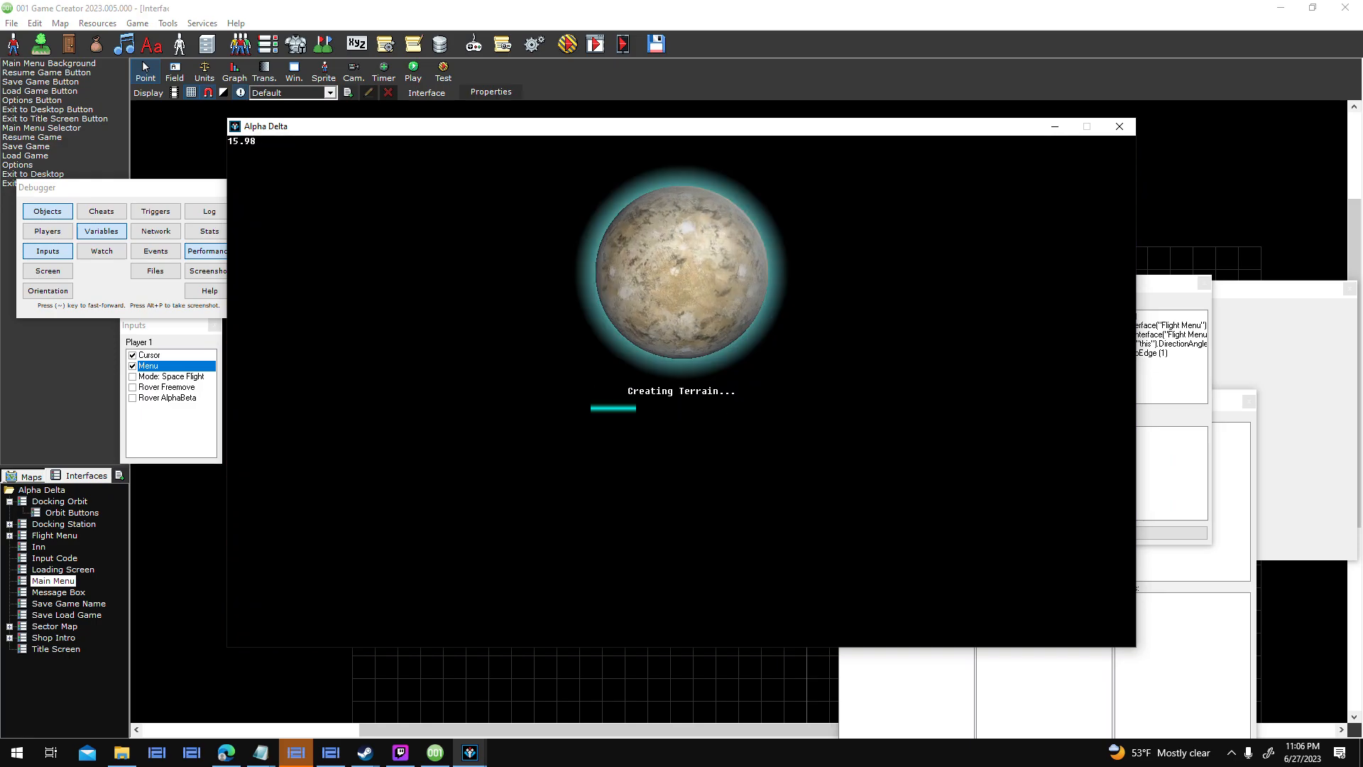
{"action": "key", "text": "Escape"}
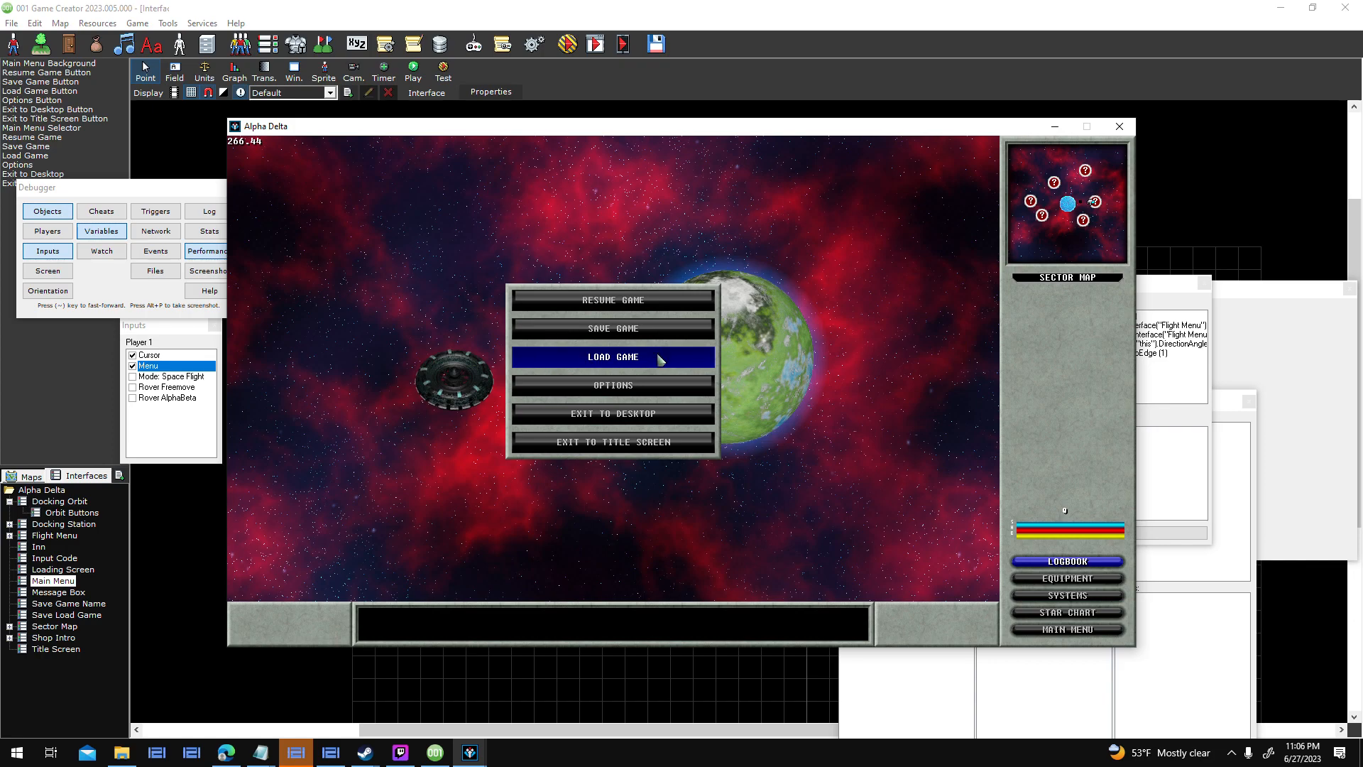
{"action": "left_click", "coordinate": [681, 306]}
{"action": "key", "text": "Escape"}
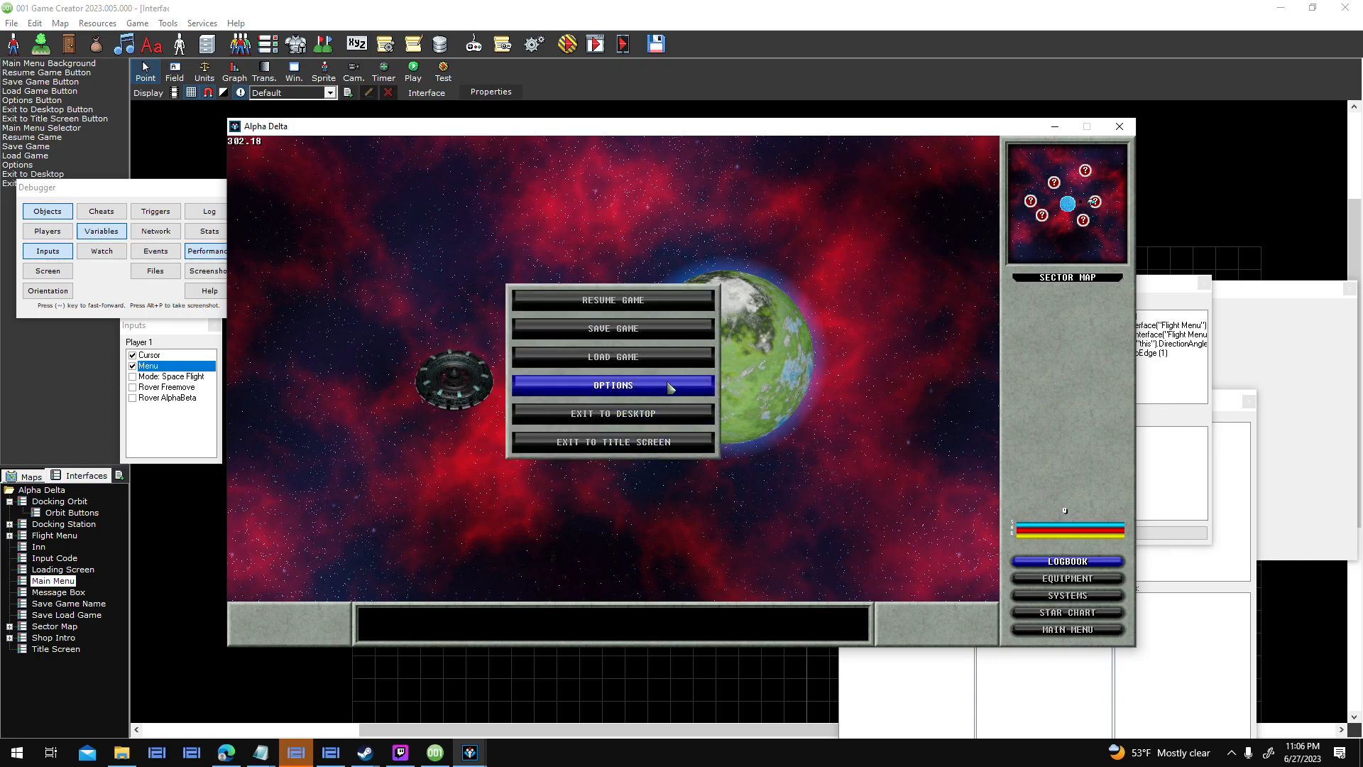
{"action": "left_click", "coordinate": [1120, 126]}
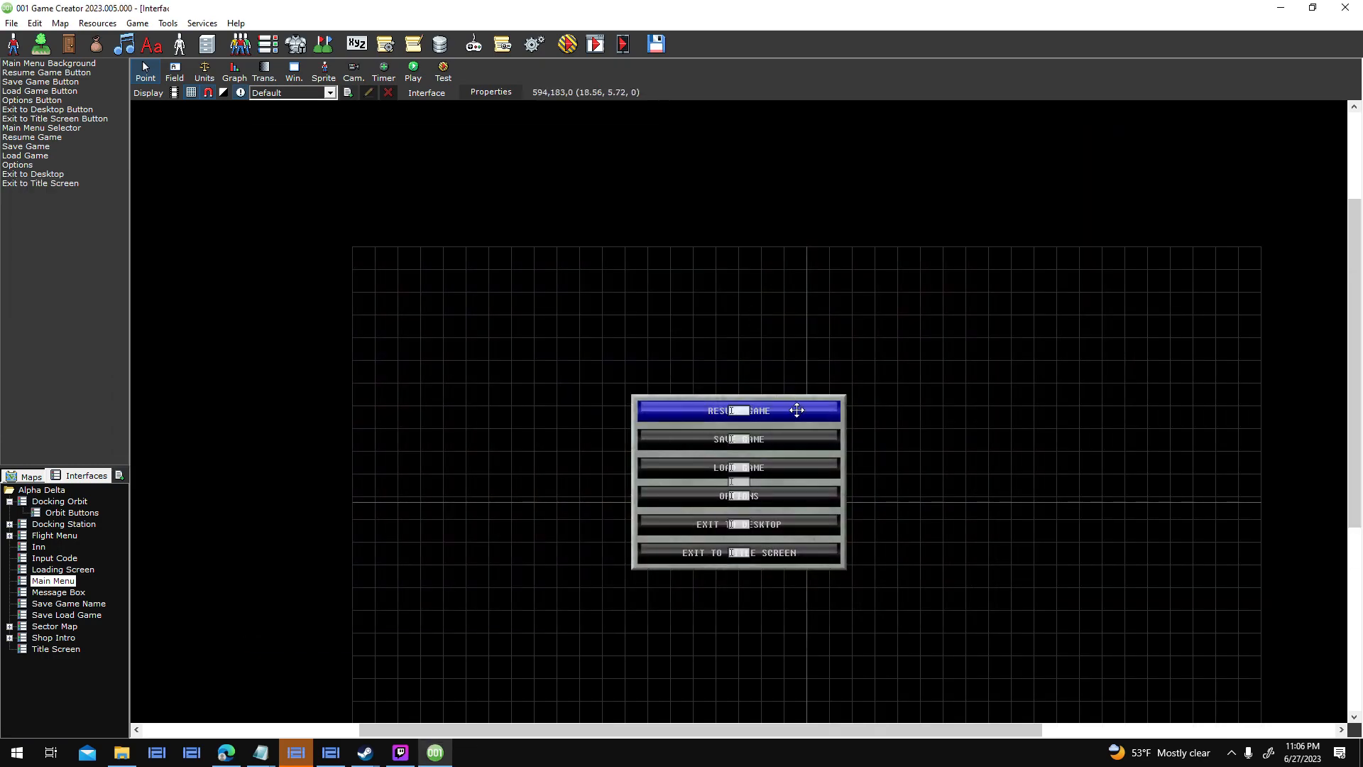
Copy the Mouse/Touch Up trigger from the Resume Game field.
{"action": "double_click", "coordinate": [829, 284]}
{"action": "right_click", "coordinate": [826, 240]}
{"action": "key", "text": "Escape"}
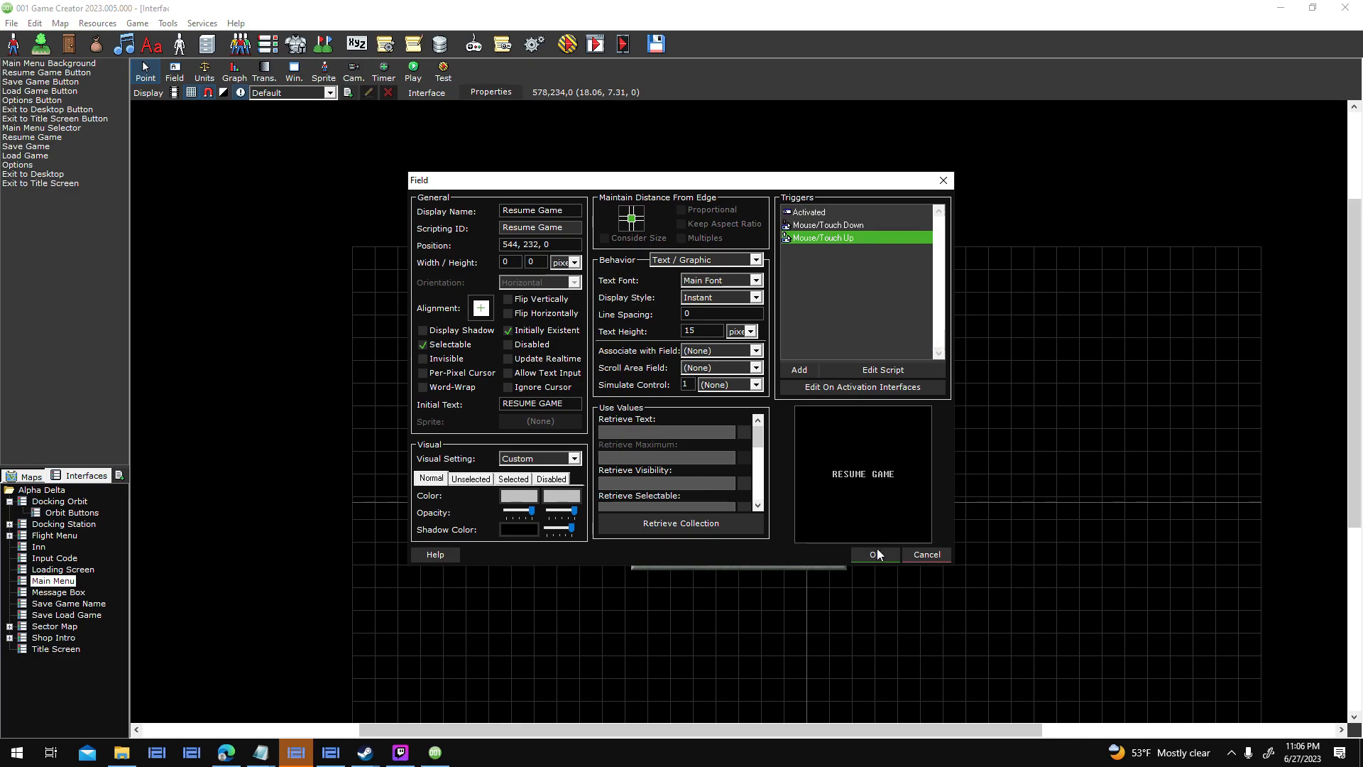
{"action": "left_click", "coordinate": [877, 554]}
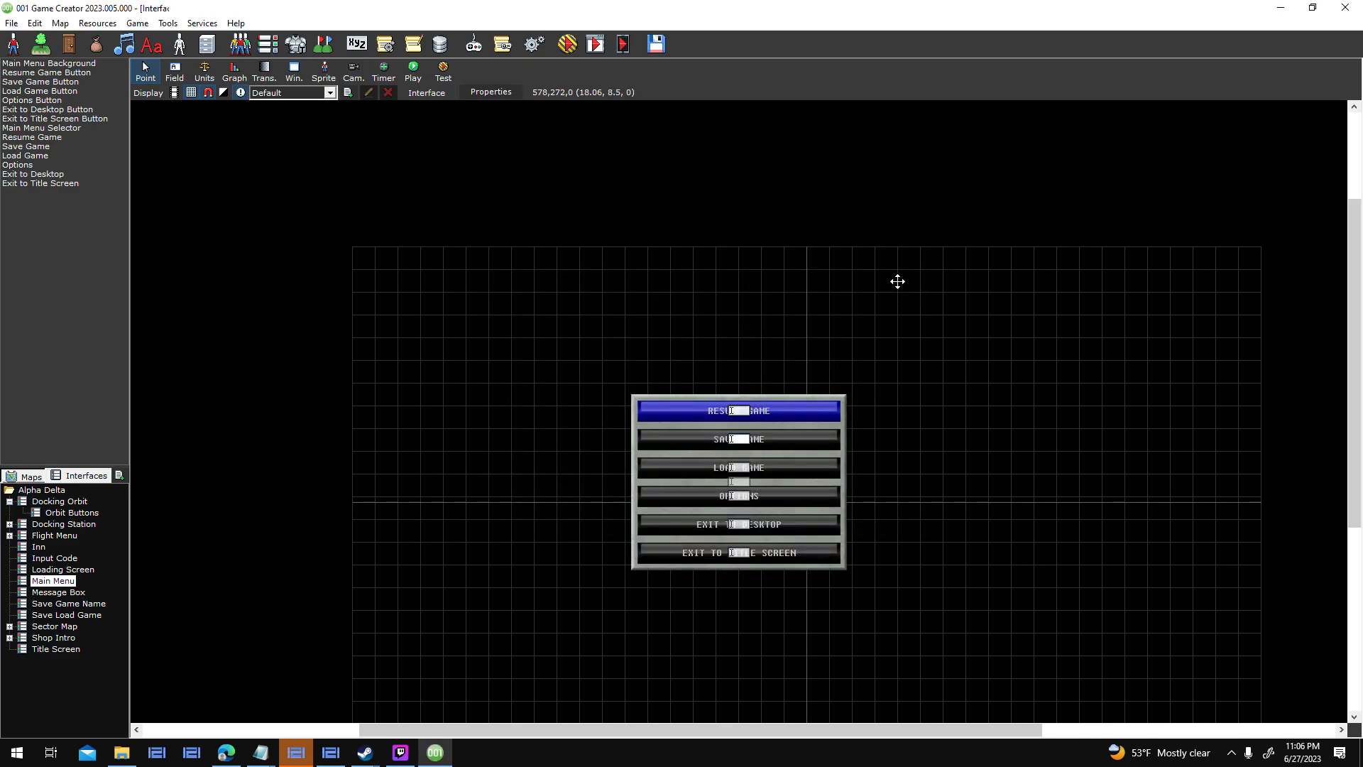
Paste the copied Mouse/Touch Up trigger into the Save Game field.
{"action": "double_click", "coordinate": [878, 313]}
{"action": "right_click", "coordinate": [860, 297]}
{"action": "left_click", "coordinate": [885, 412]}
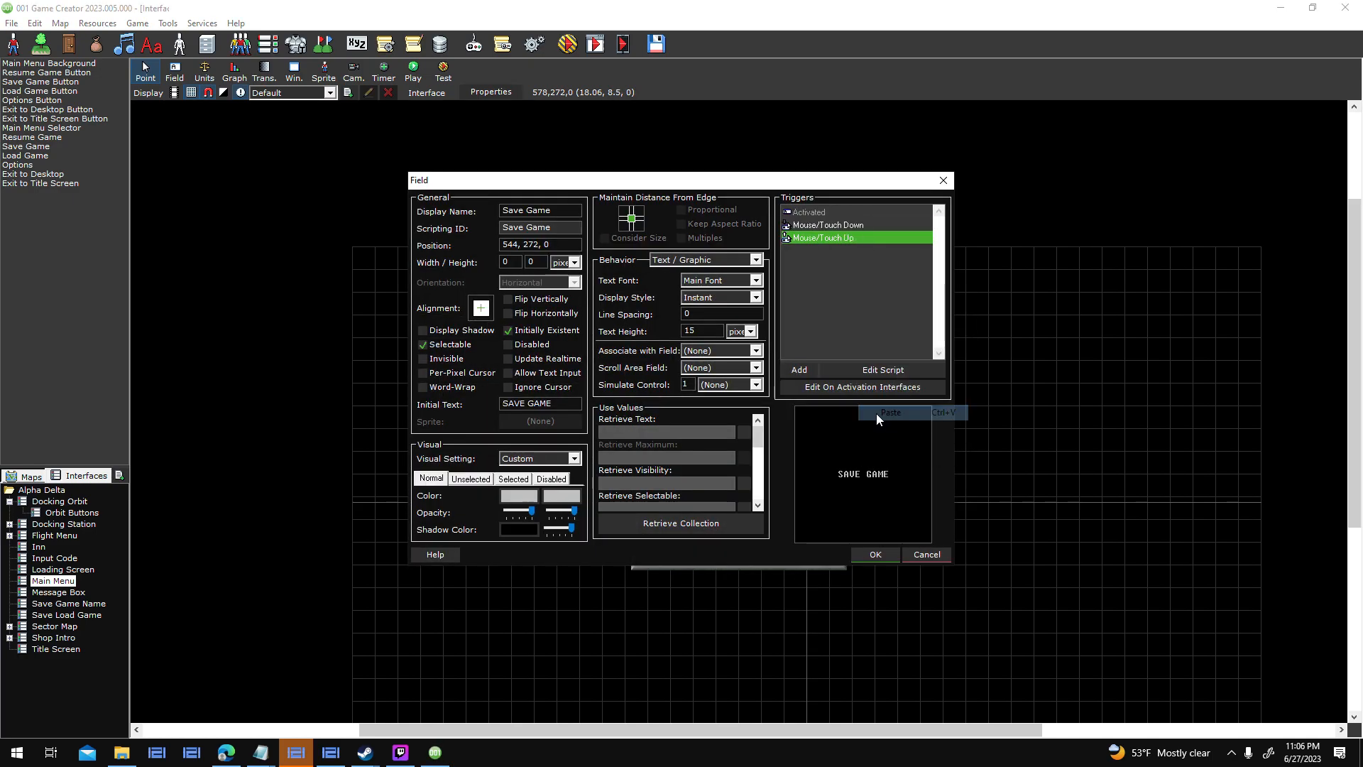
{"action": "key", "text": "Return"}
Paste the copied Mouse/Touch Up trigger into the Load Game field.
{"action": "left_click", "coordinate": [761, 464]}
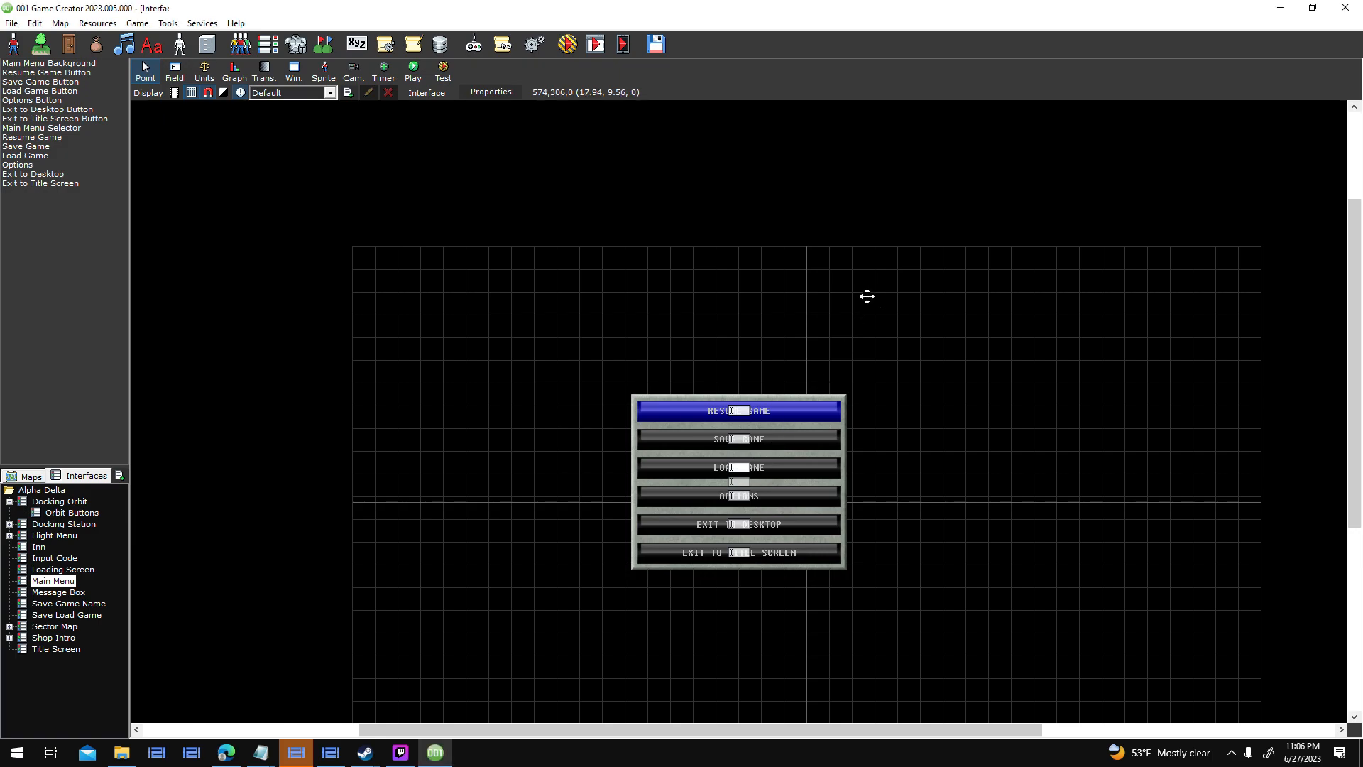
{"action": "double_click", "coordinate": [836, 315]}
{"action": "right_click", "coordinate": [835, 315]}
{"action": "left_click", "coordinate": [891, 433]}
{"action": "key", "text": "Return"}
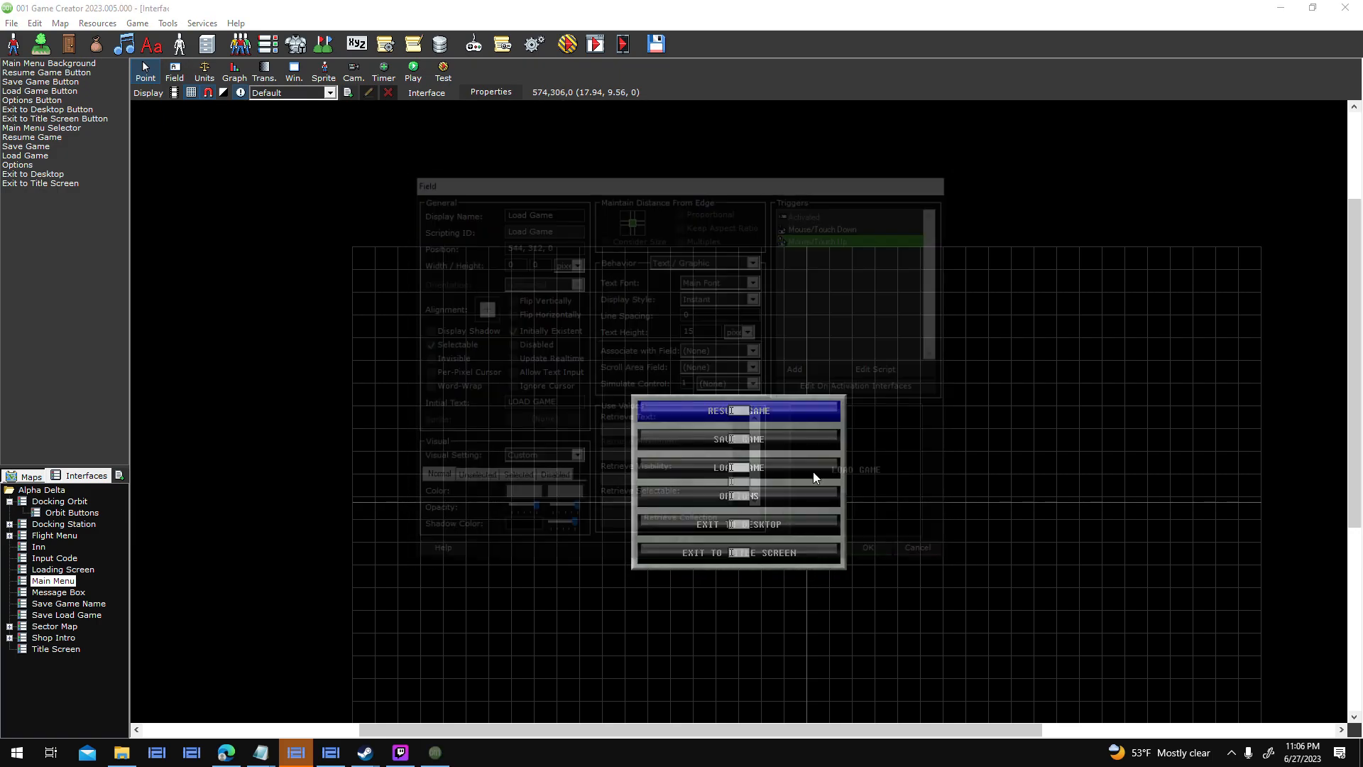
Add the copied Mouse/Touch Up trigger to the Options field.
{"action": "left_click", "coordinate": [758, 502]}
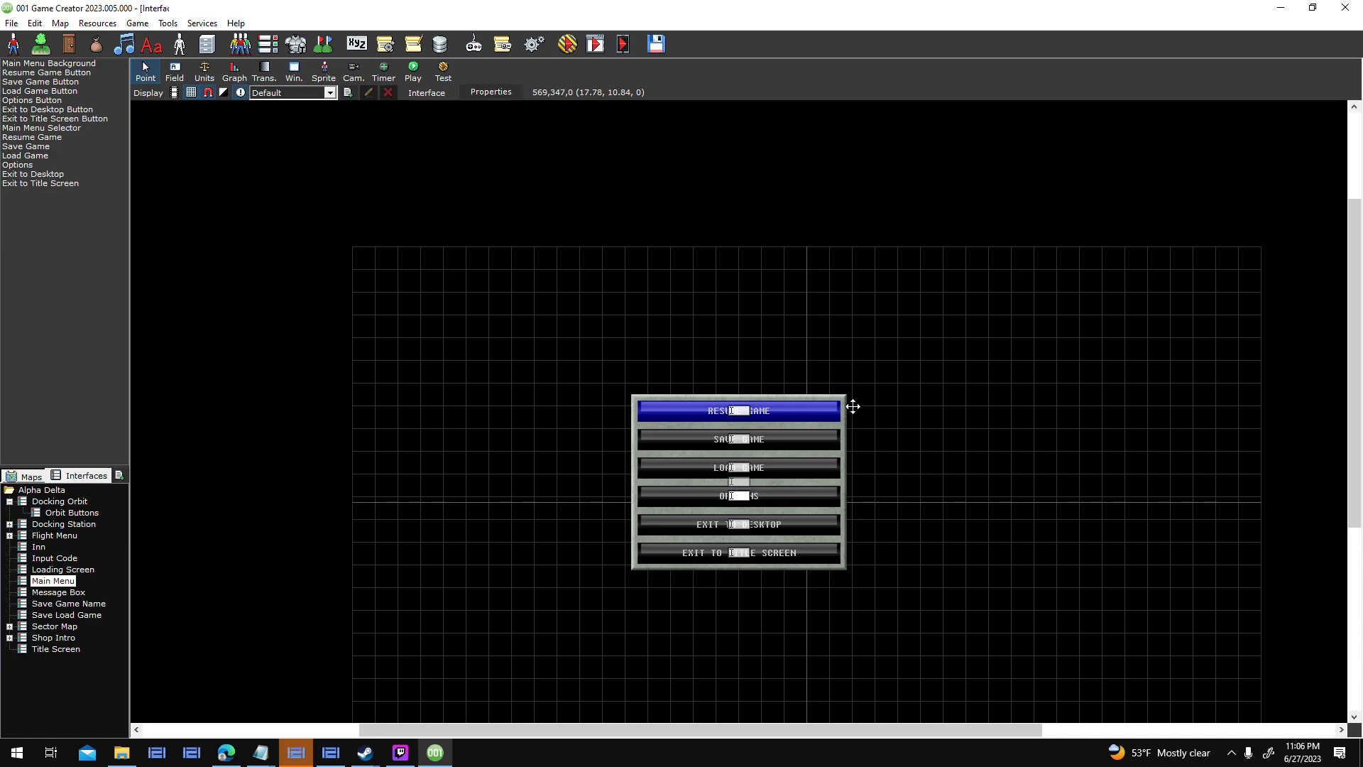
{"action": "double_click", "coordinate": [830, 288]}
{"action": "right_click", "coordinate": [830, 289]}
{"action": "left_click", "coordinate": [895, 406]}
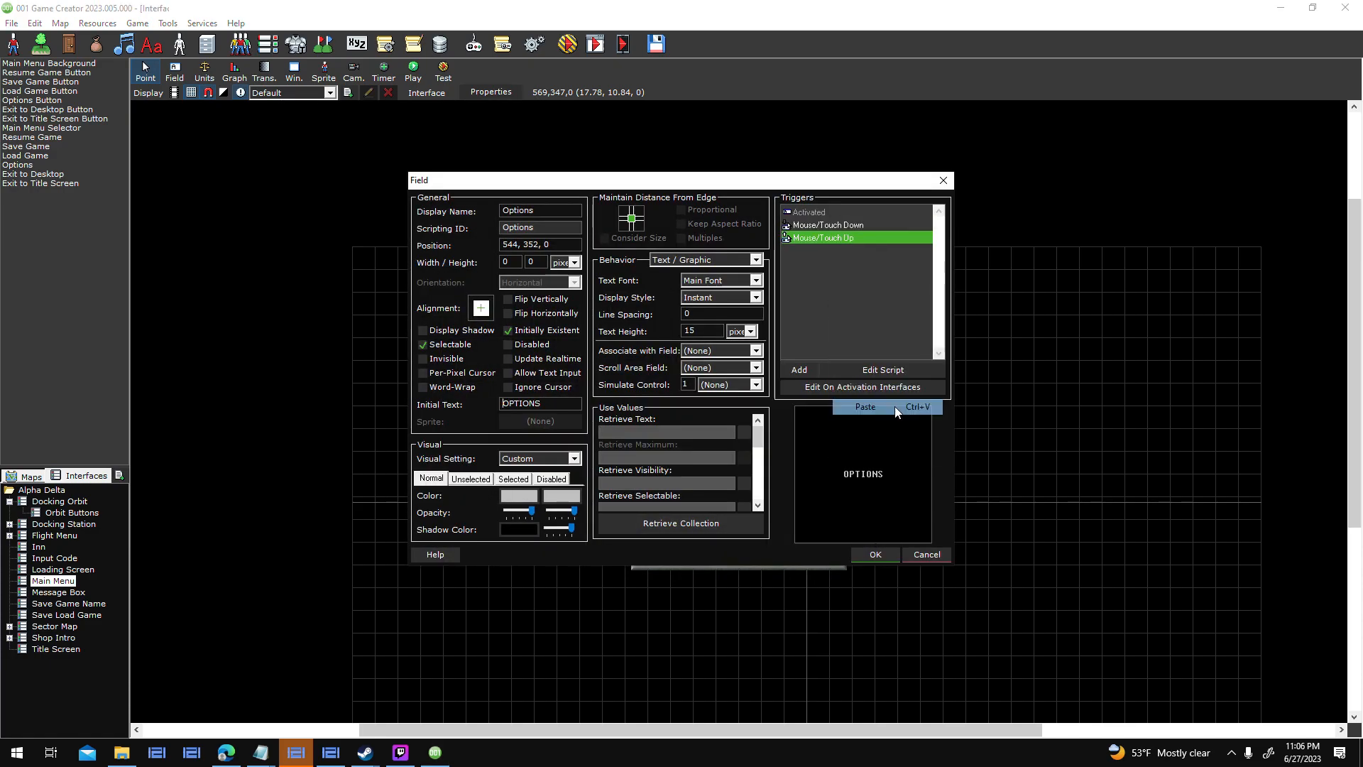
{"action": "key", "text": "Return"}
Add the copied Mouse/Touch Up trigger to the Exit to Desktop field.
{"action": "left_click", "coordinate": [762, 524]}
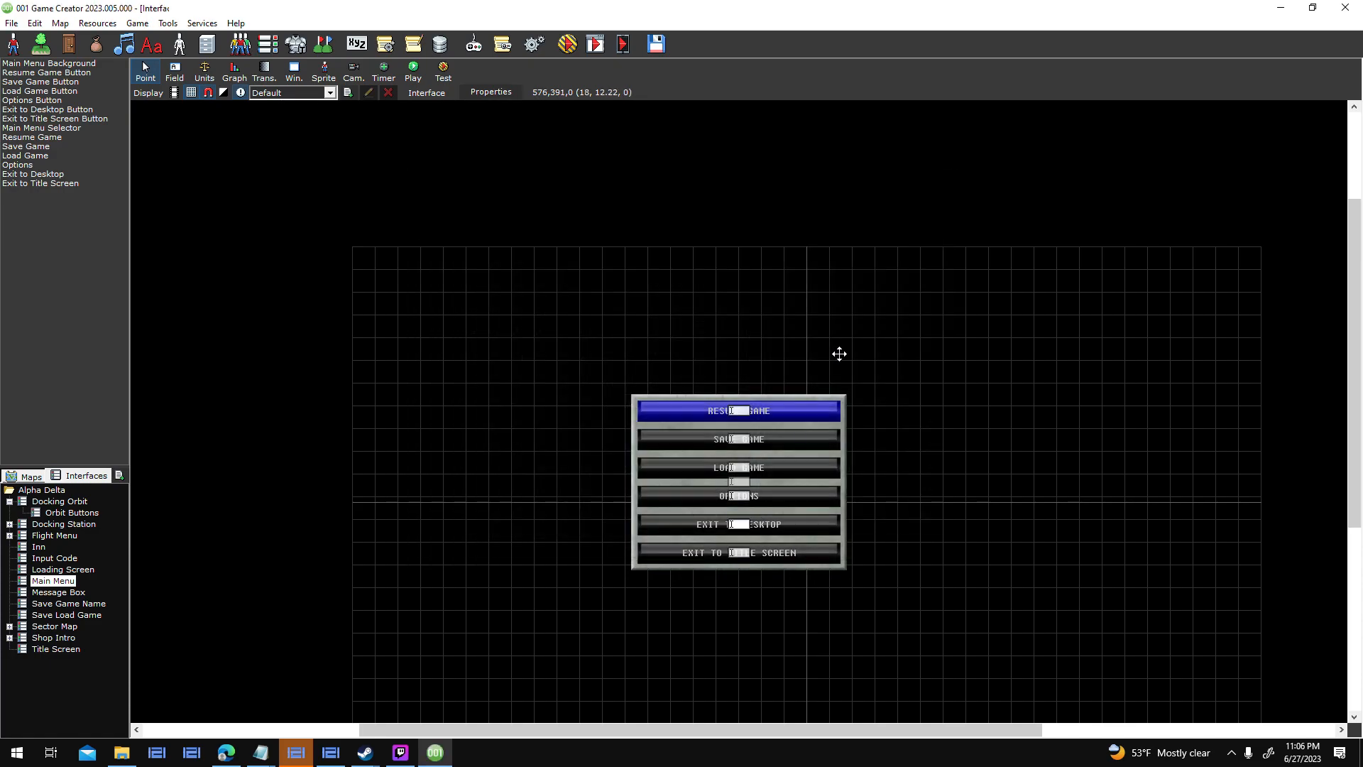
{"action": "double_click", "coordinate": [832, 304]}
{"action": "right_click", "coordinate": [830, 305]}
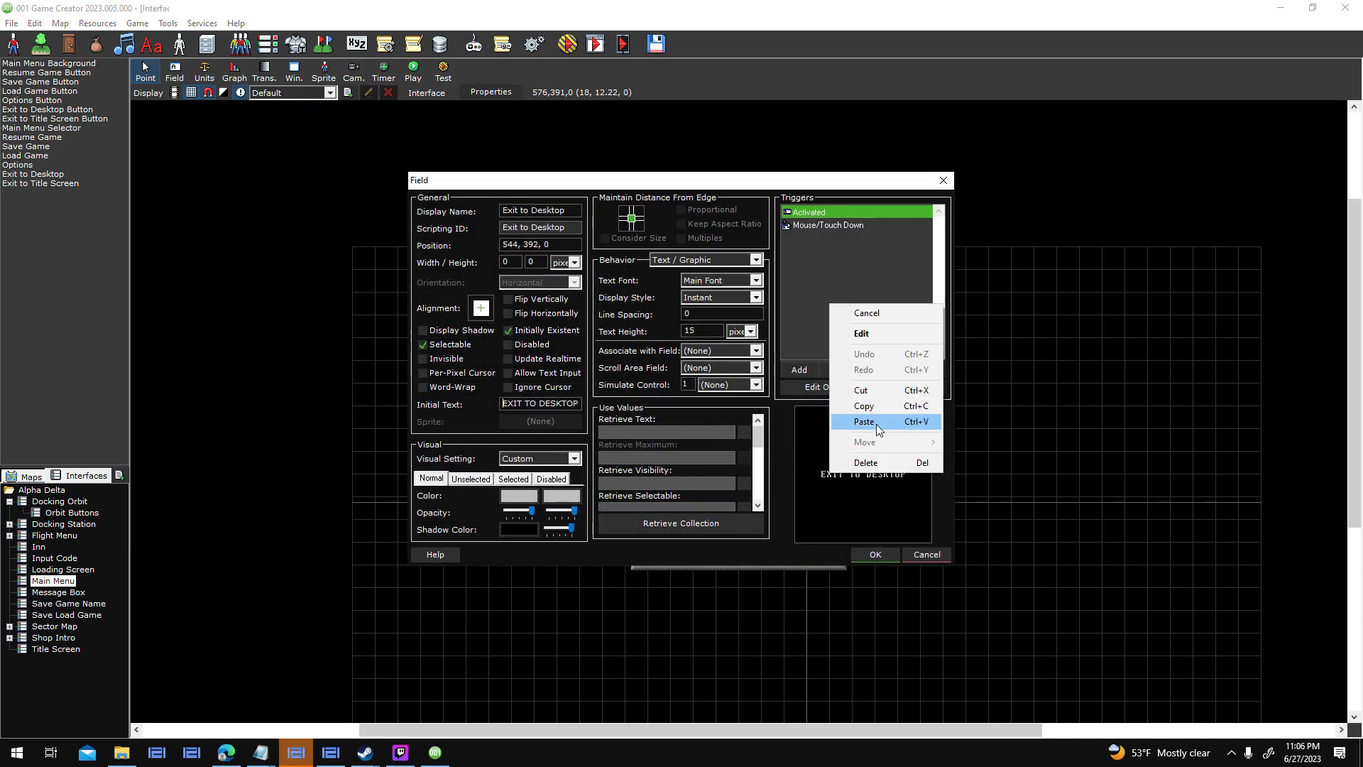
{"action": "left_click", "coordinate": [880, 426]}
{"action": "key", "text": "Return"}
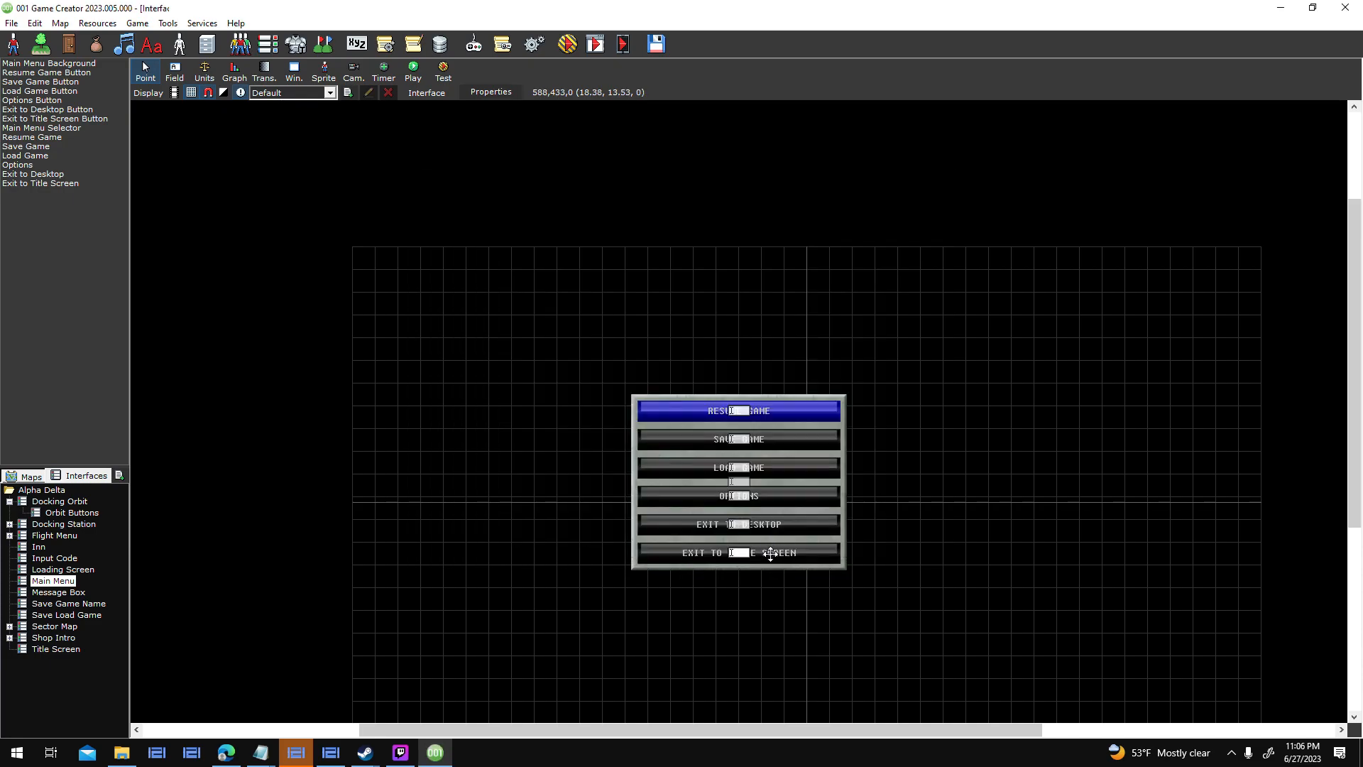
Paste the copied Mouse/Touch Up trigger into the Exit to Title Screen field.
{"action": "double_click", "coordinate": [803, 432]}
{"action": "right_click", "coordinate": [821, 263]}
{"action": "left_click", "coordinate": [862, 385]}
{"action": "key", "text": "Return"}
Test the game, checking how the main menu selector's sprite responds to selecting and pressing options, and close the test.
{"action": "left_click", "coordinate": [595, 44]}
{"action": "left_click", "coordinate": [728, 420]}
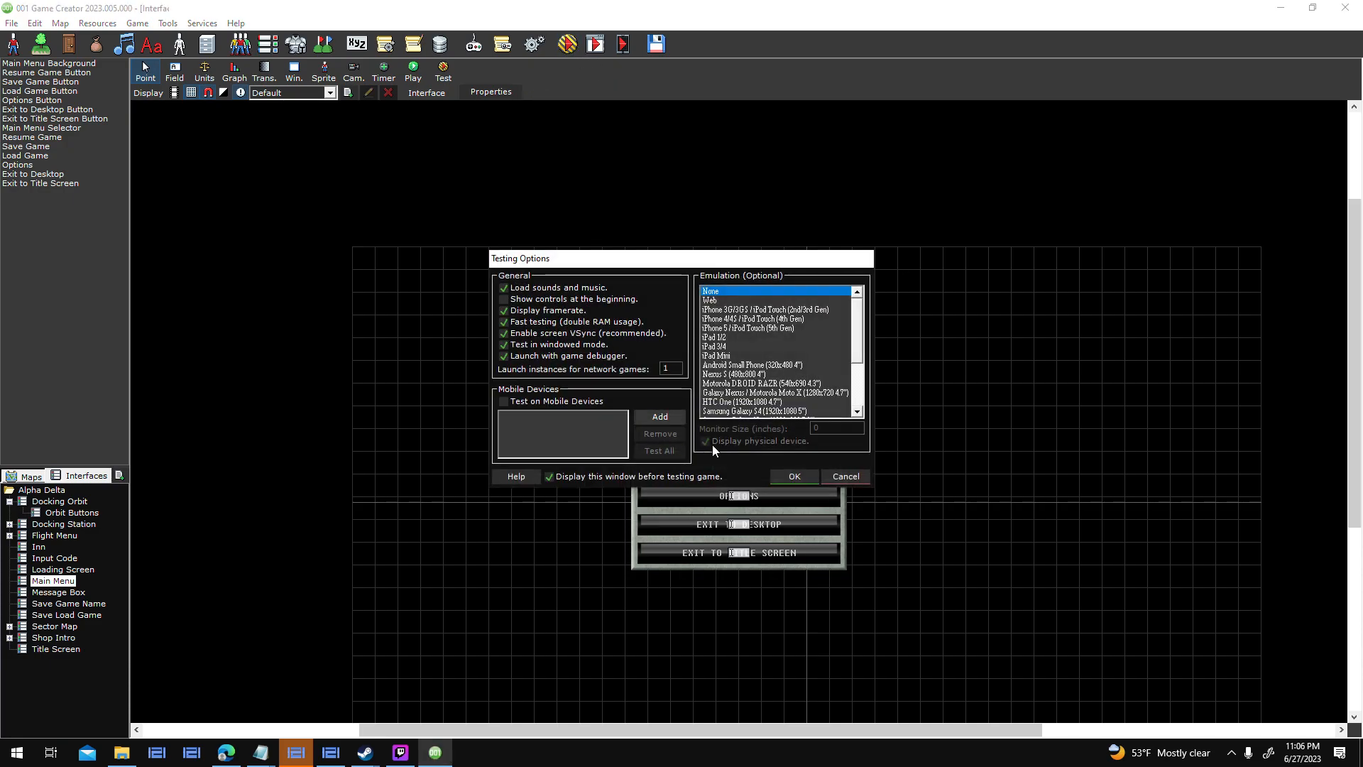
{"action": "left_click", "coordinate": [779, 478]}
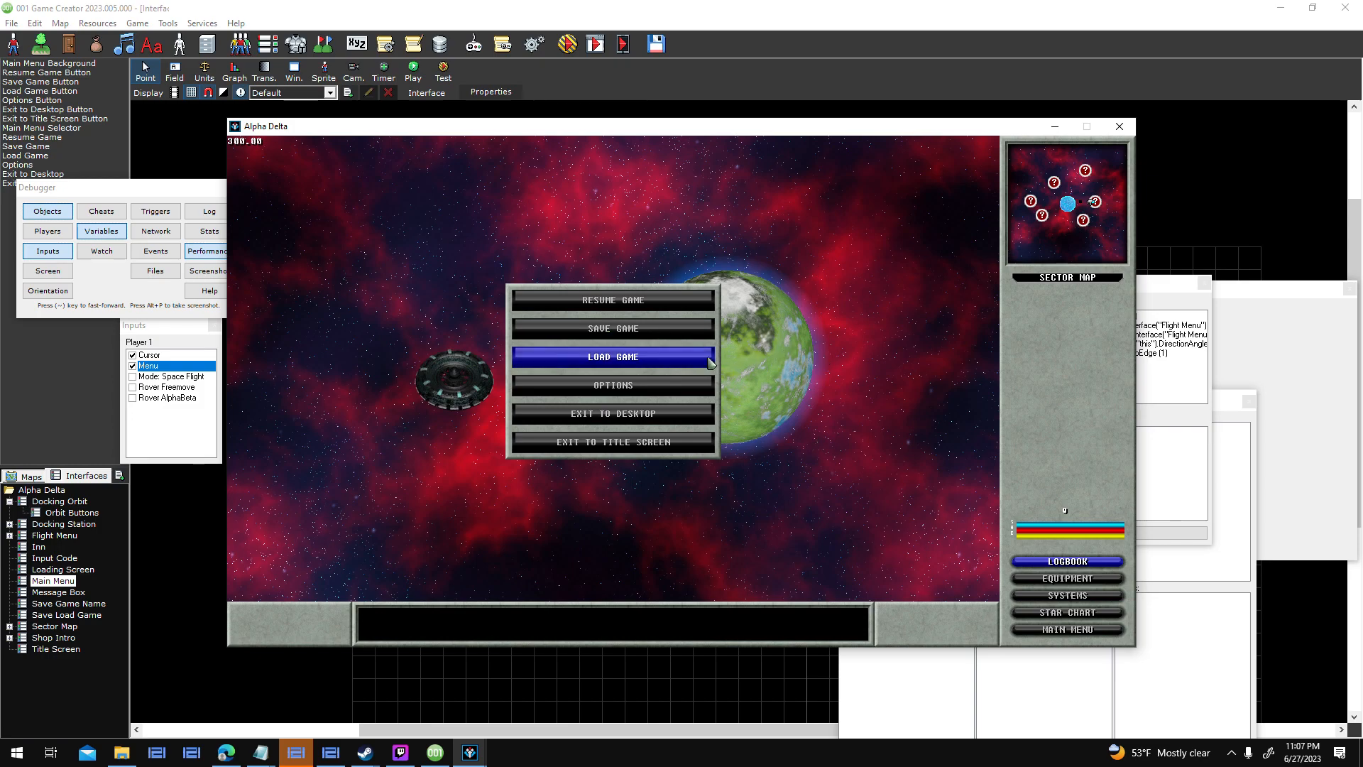
{"action": "key", "text": "Down"}
{"action": "key", "text": "Up"}
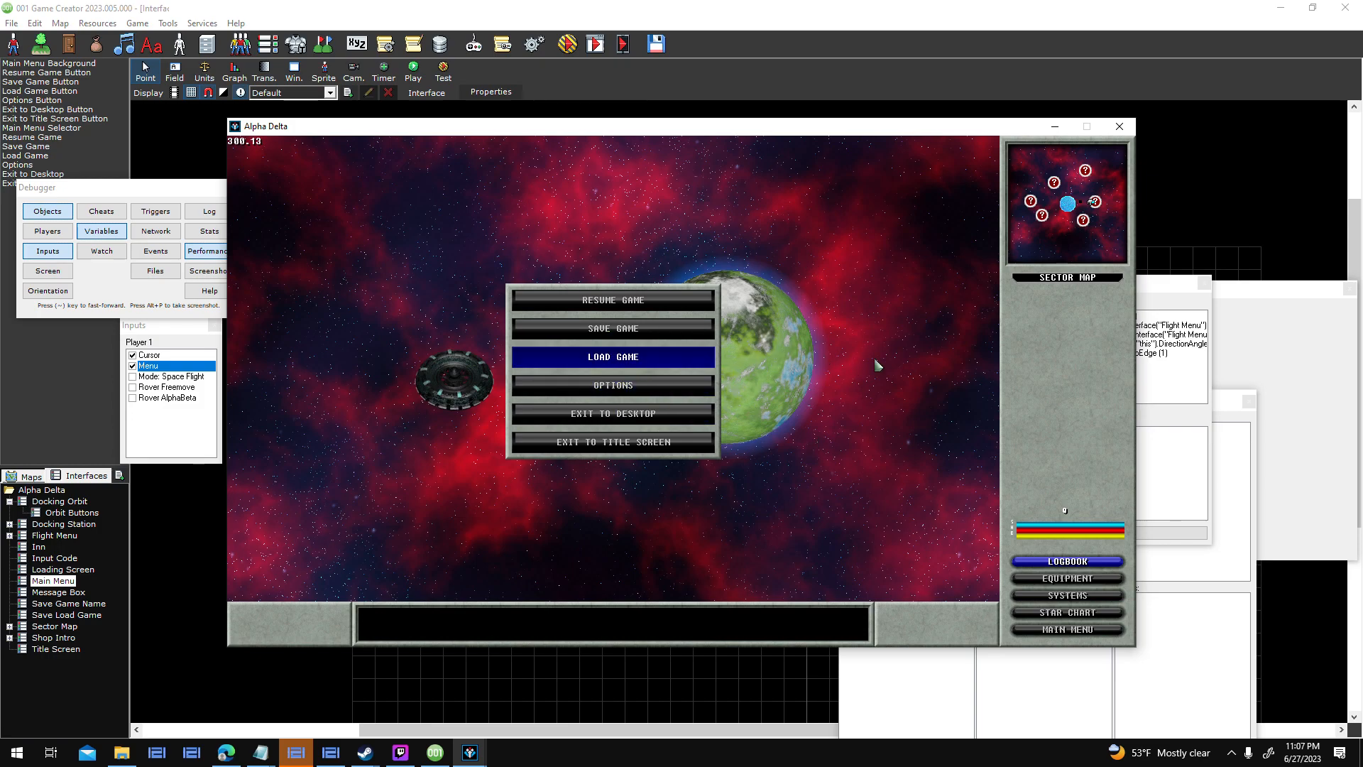
{"action": "key", "text": "Down"}
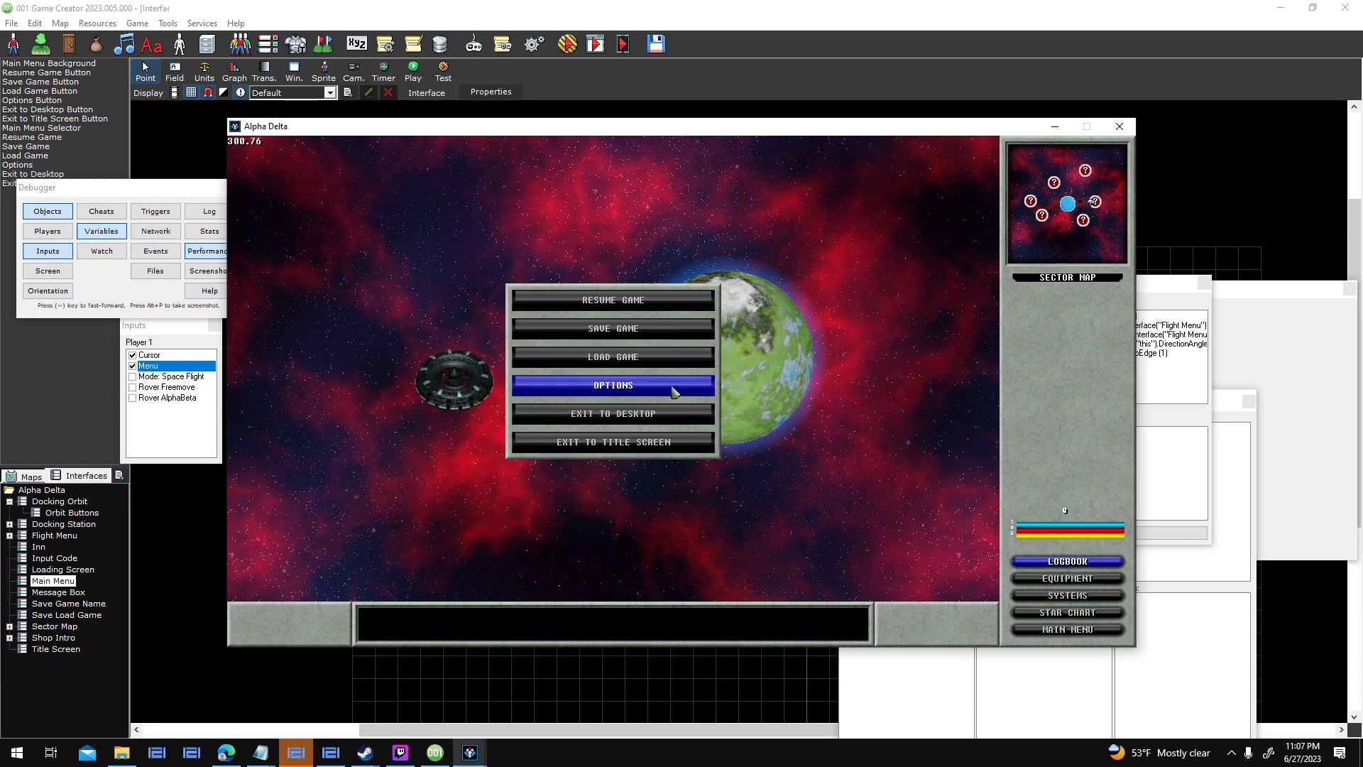
{"action": "left_click", "coordinate": [703, 393]}
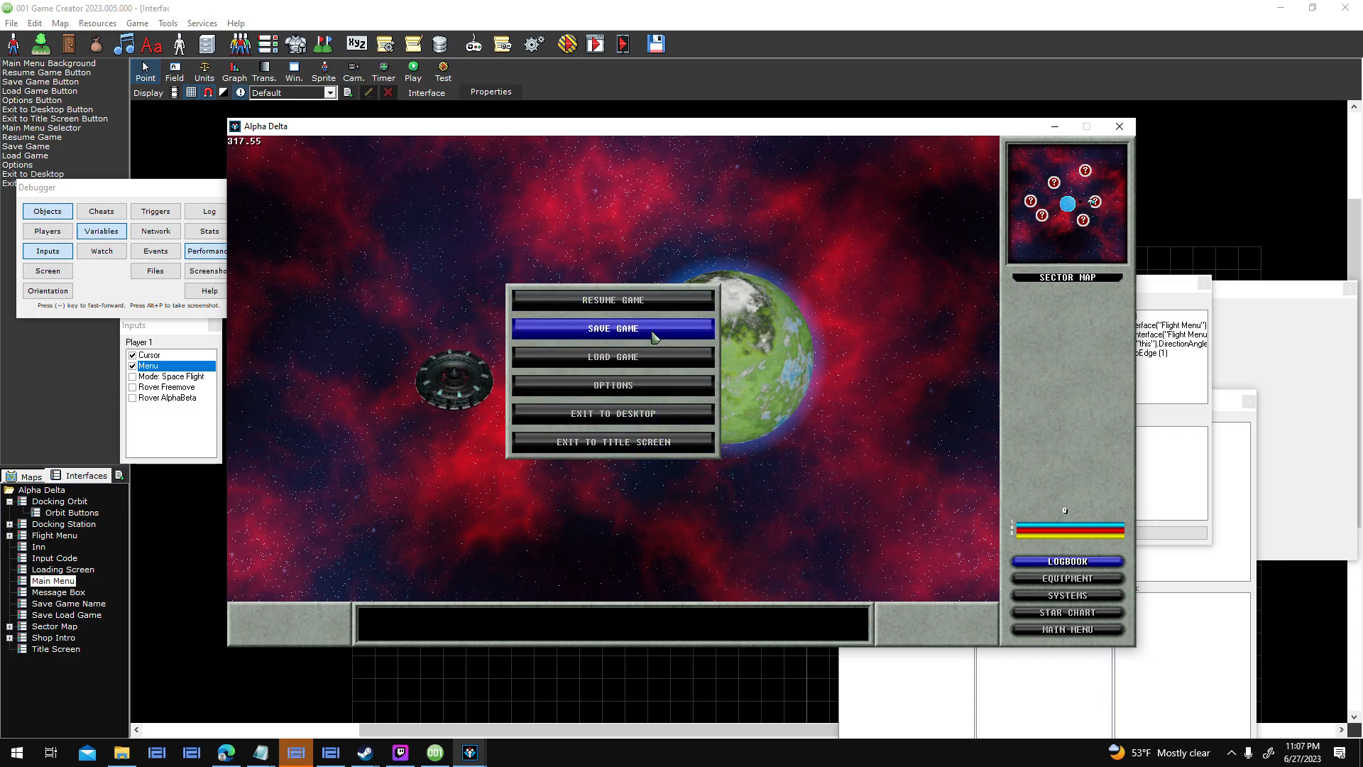
{"action": "left_click", "coordinate": [1119, 128]}
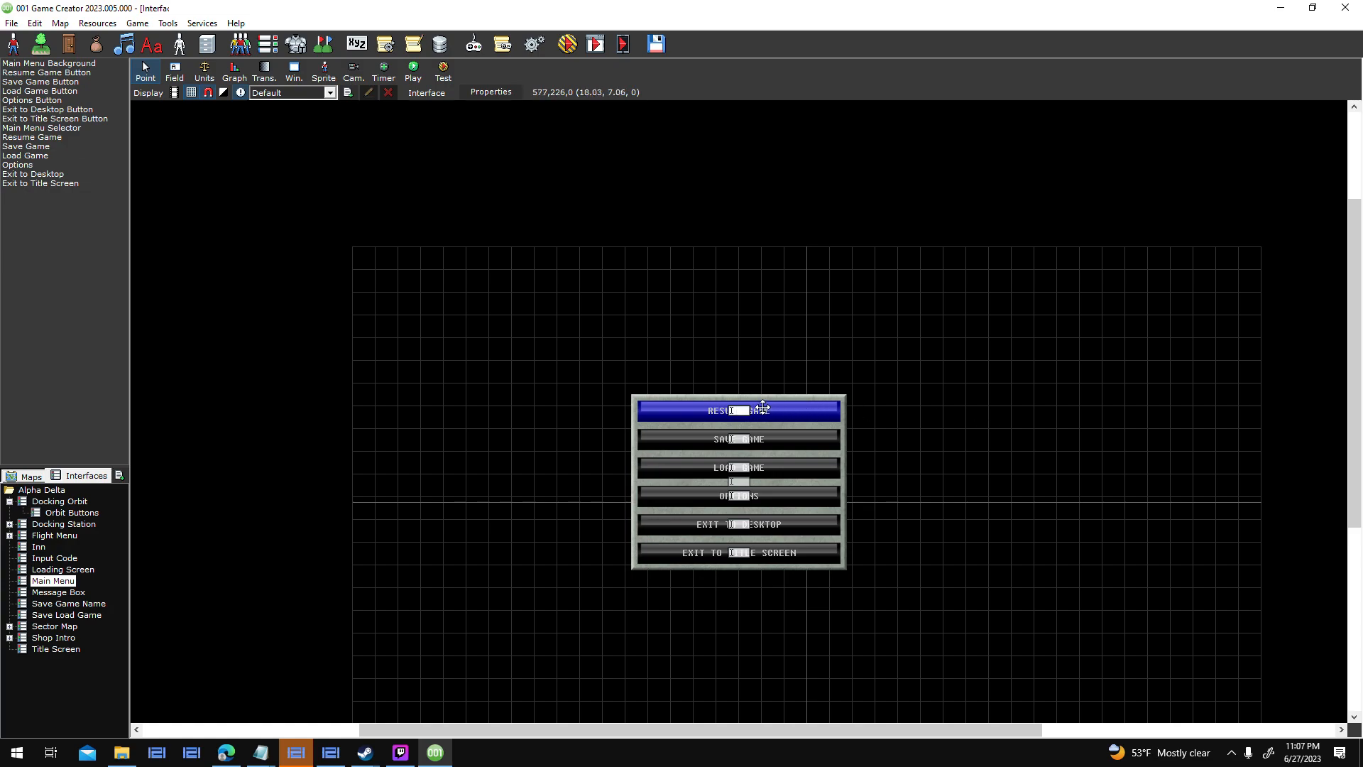
Add a Mouse/Touch Leave trigger to the Resume Game field that changes the Main Menu Selector's sprite to UI_Orbit_Button_Highlight.
{"action": "left_click", "coordinate": [812, 368]}
{"action": "double_click", "coordinate": [771, 367]}
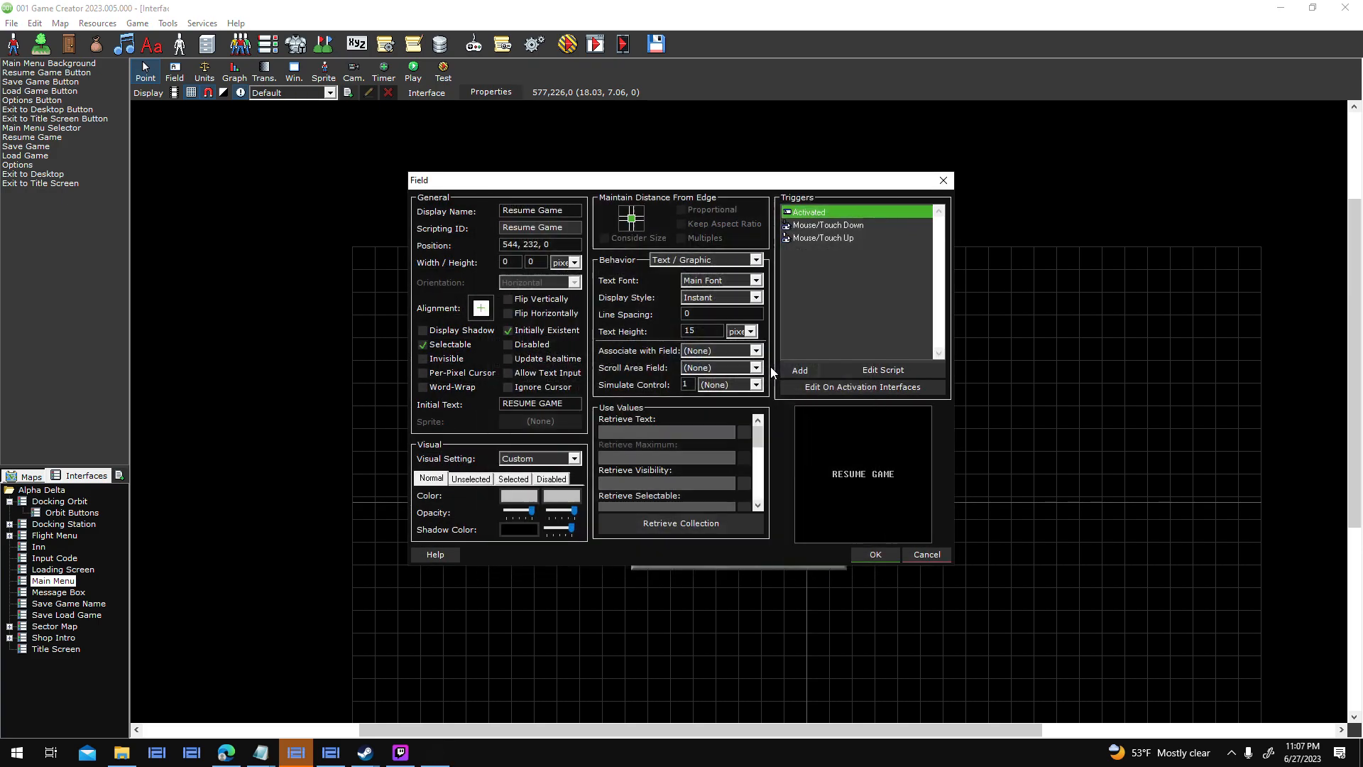
{"action": "left_click", "coordinate": [718, 446]}
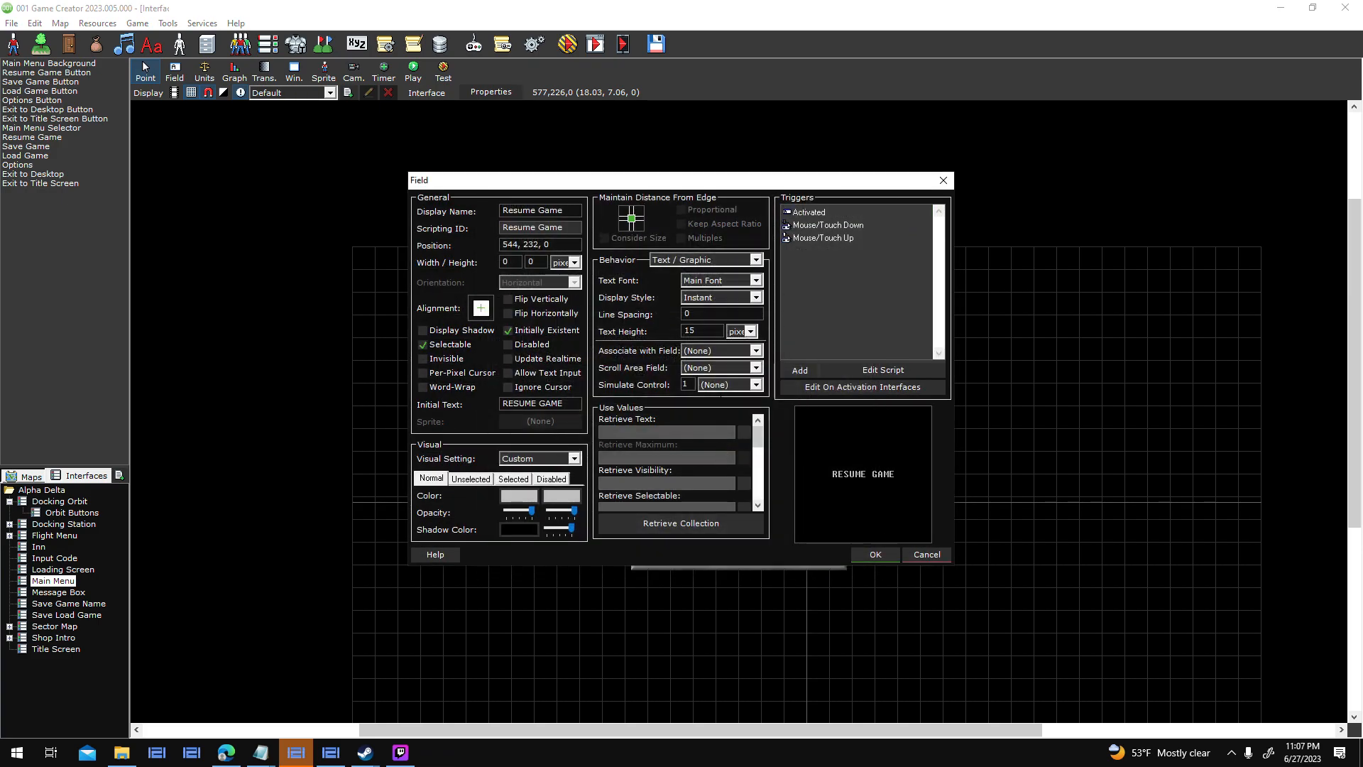
{"action": "right_click", "coordinate": [654, 445]}
{"action": "left_click", "coordinate": [708, 563]}
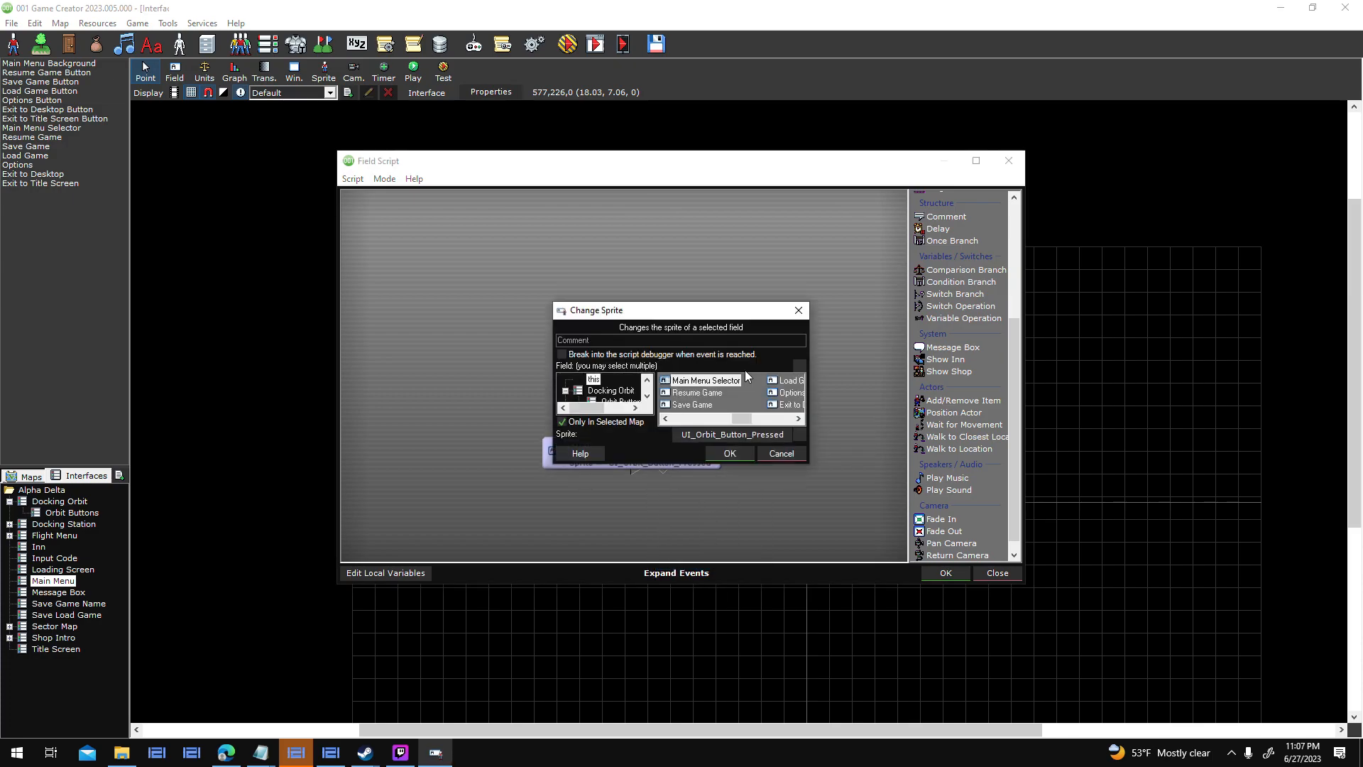
{"action": "left_click", "coordinate": [740, 431]}
{"action": "double_click", "coordinate": [777, 375]}
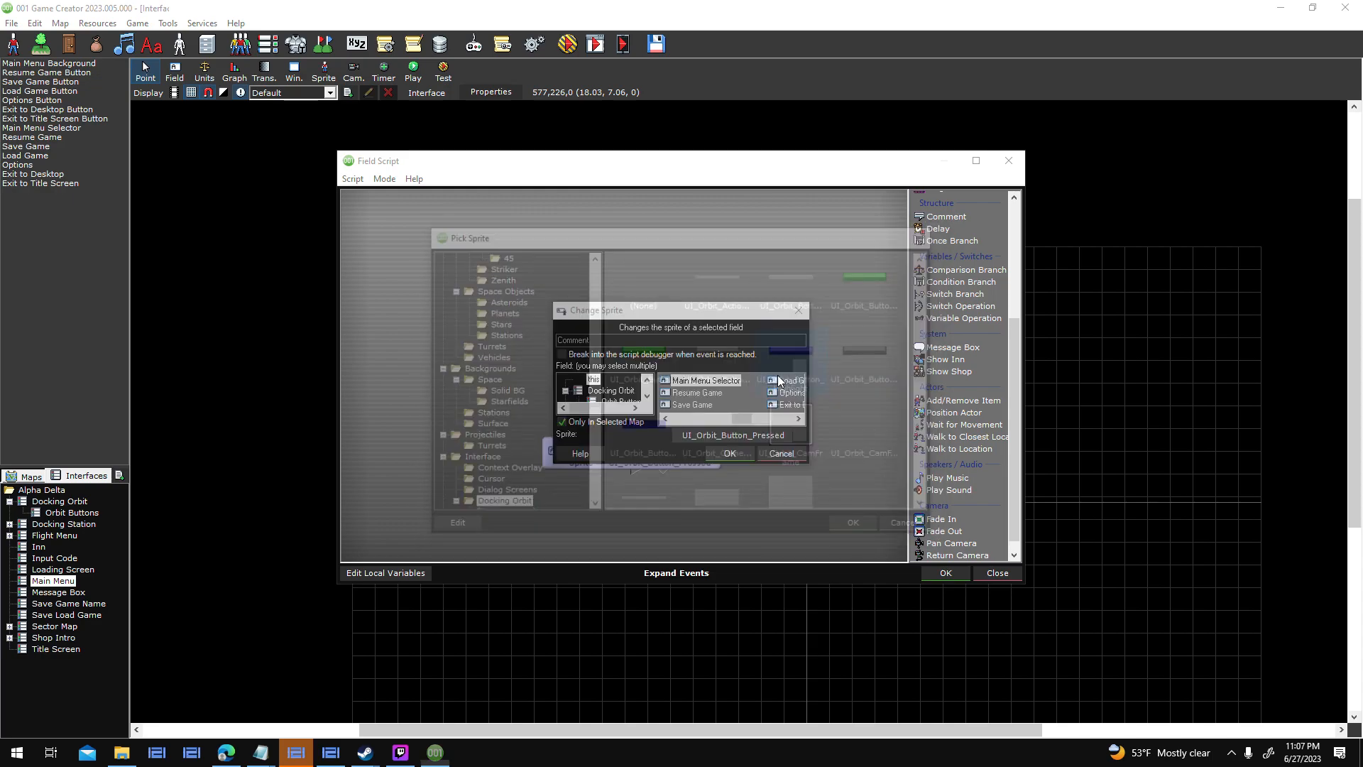
{"action": "left_click", "coordinate": [730, 453]}
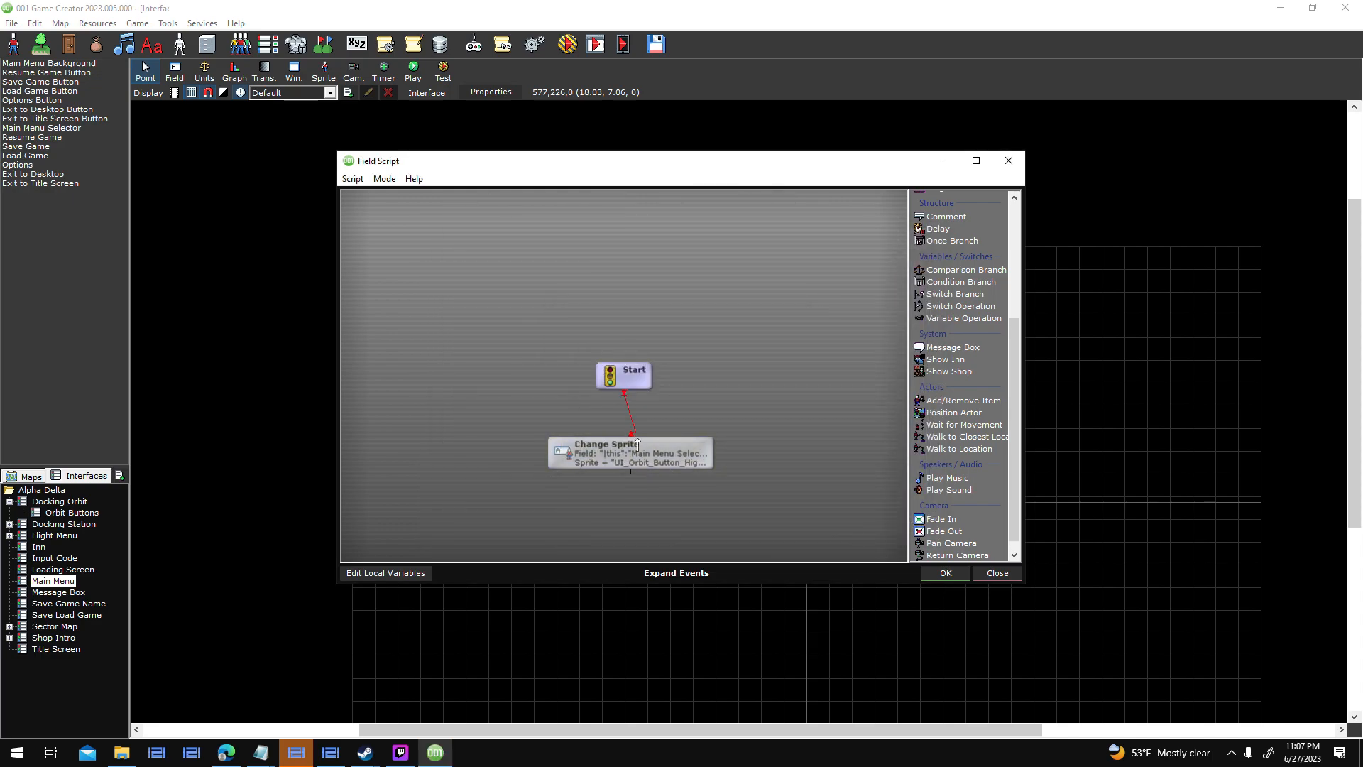
{"action": "left_click_drag", "start_coordinate": [640, 425], "coordinate": [635, 426]}
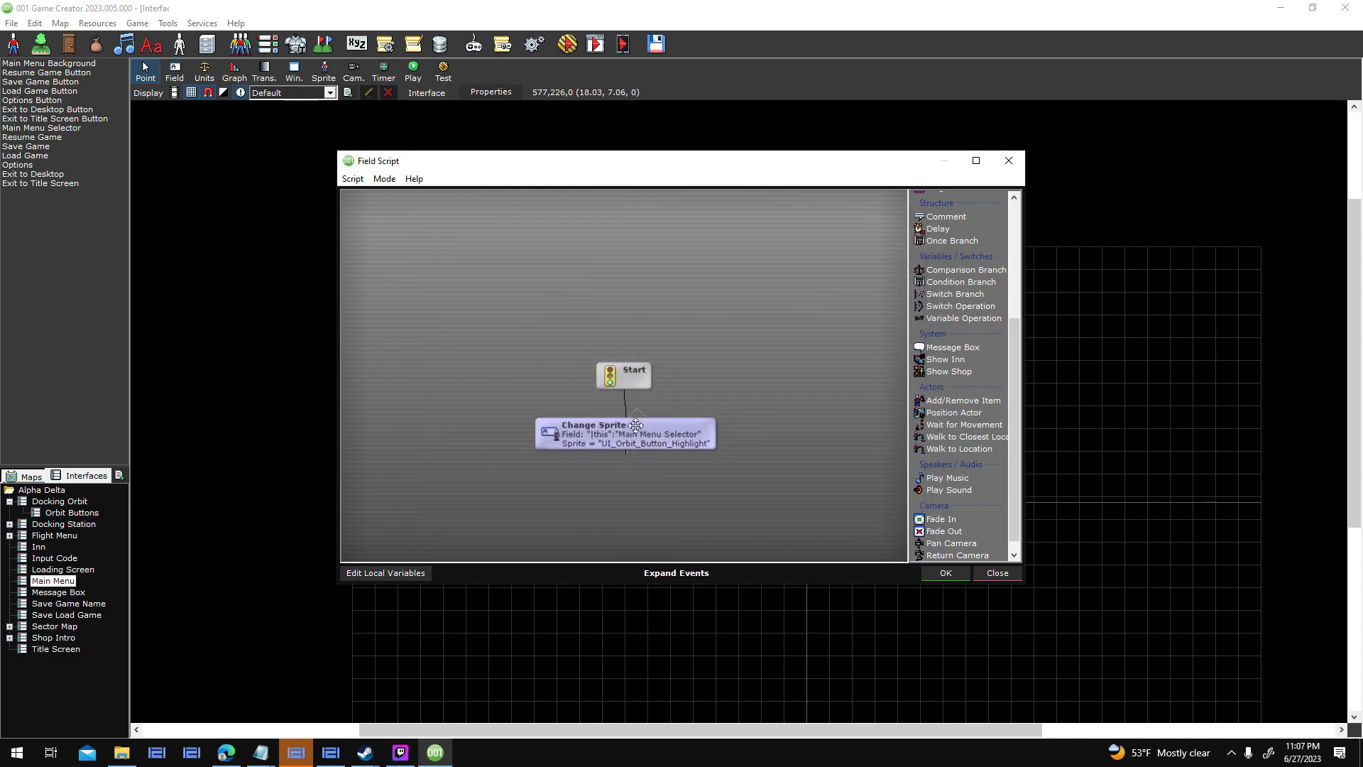
{"action": "left_click", "coordinate": [946, 572]}
{"action": "left_click", "coordinate": [875, 555]}
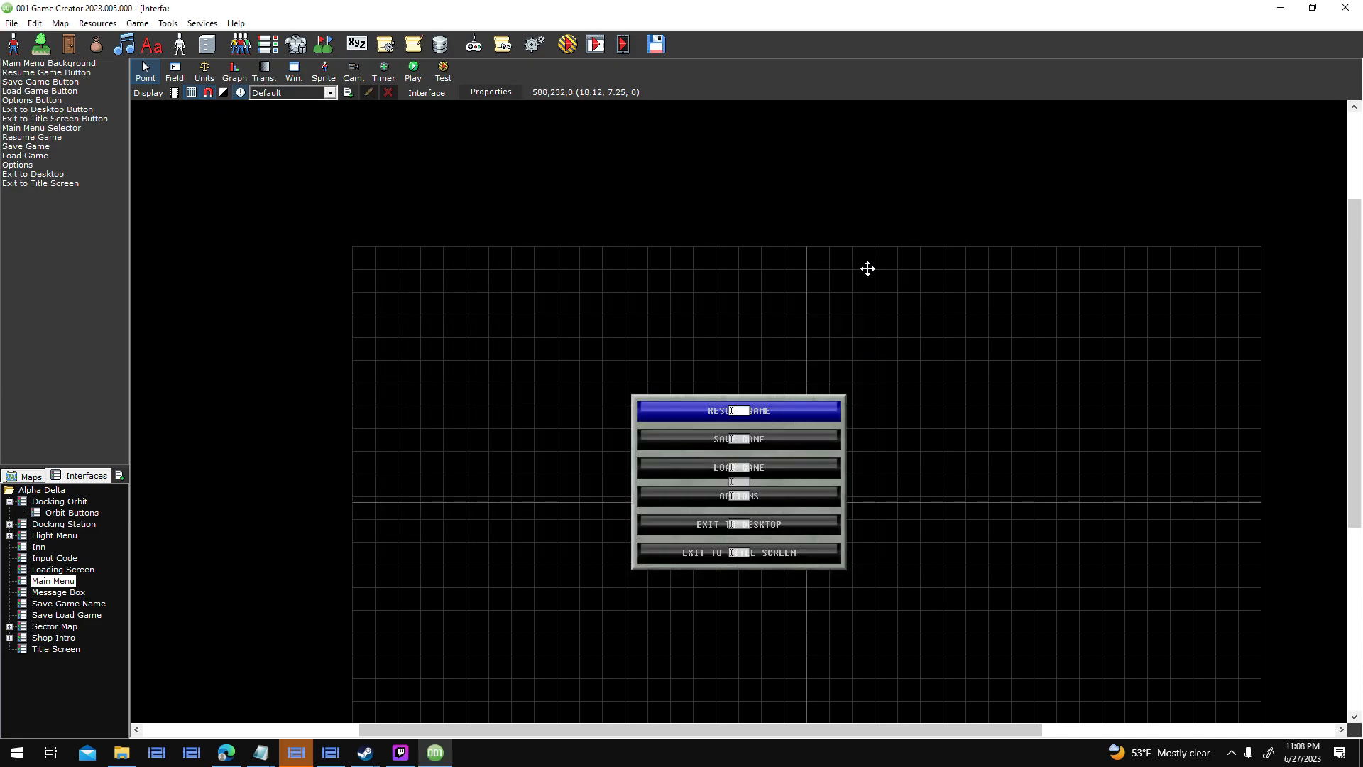
Copy the Resume Game field's Mouse/Touch Leave trigger and paste it into the Save Game field.
{"action": "right_click", "coordinate": [815, 252]}
{"action": "left_click", "coordinate": [859, 354]}
{"action": "left_click", "coordinate": [875, 554]}
{"action": "right_click", "coordinate": [854, 302]}
{"action": "left_click", "coordinate": [874, 422]}
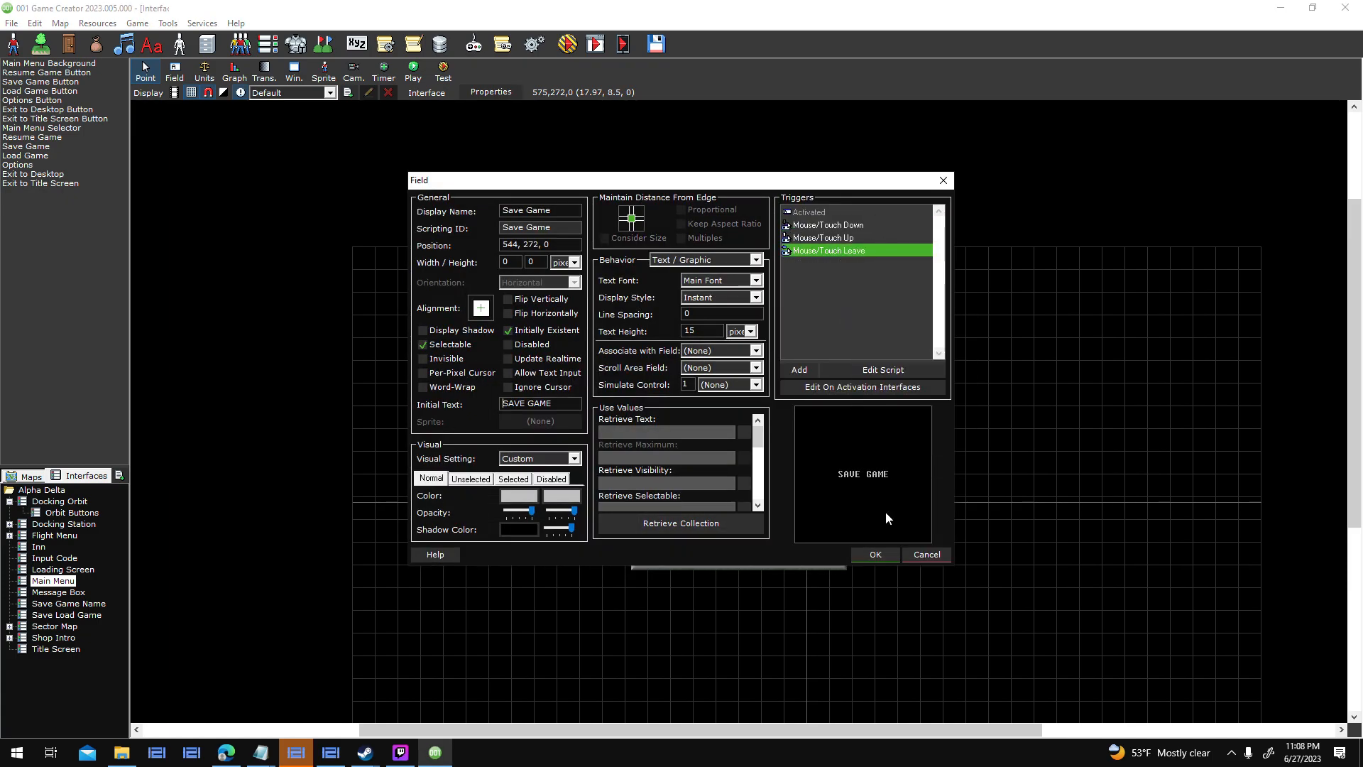
{"action": "left_click", "coordinate": [888, 557]}
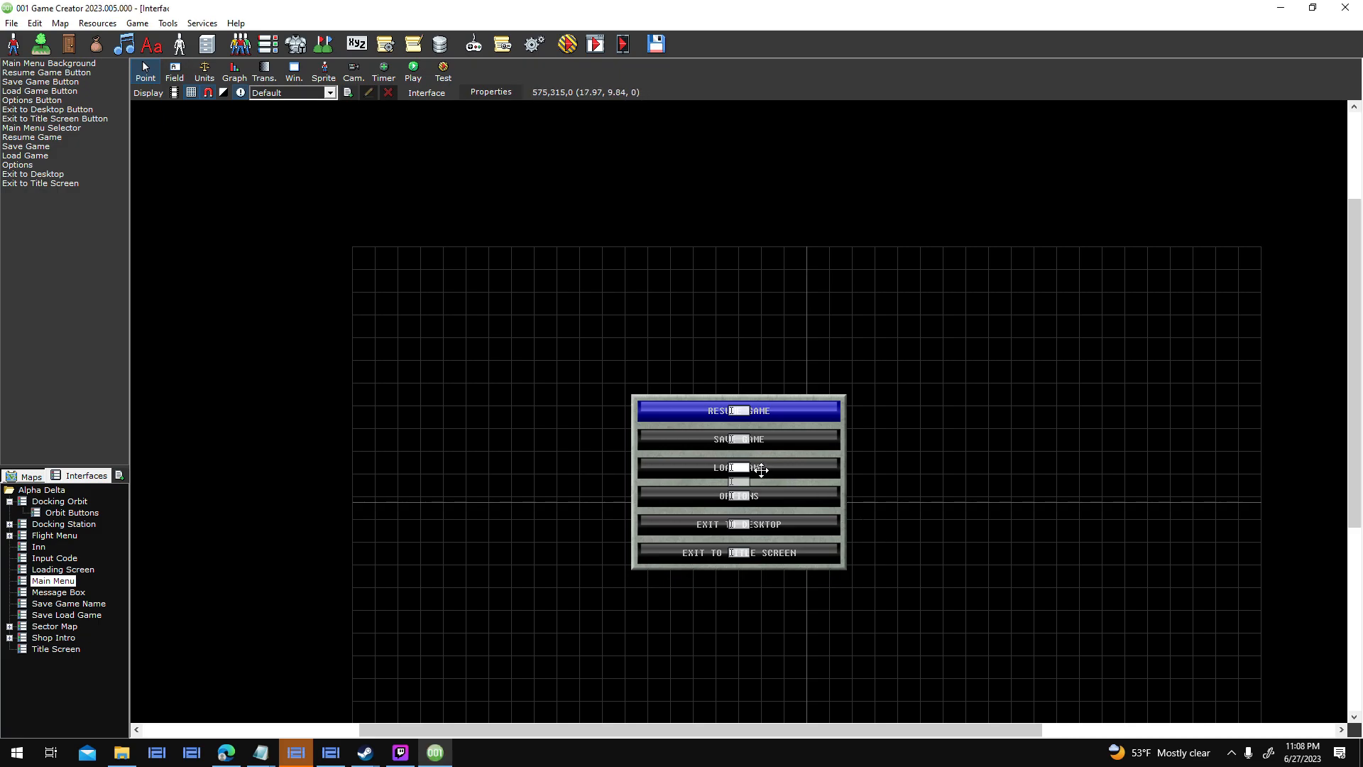
Paste the copied Mouse/Touch Leave trigger into the Load Game and Options fields.
{"action": "key", "text": "ctrl+v"}
{"action": "key", "text": "Return"}
{"action": "right_click", "coordinate": [854, 324]}
{"action": "left_click", "coordinate": [877, 429]}
{"action": "key", "text": "Return"}
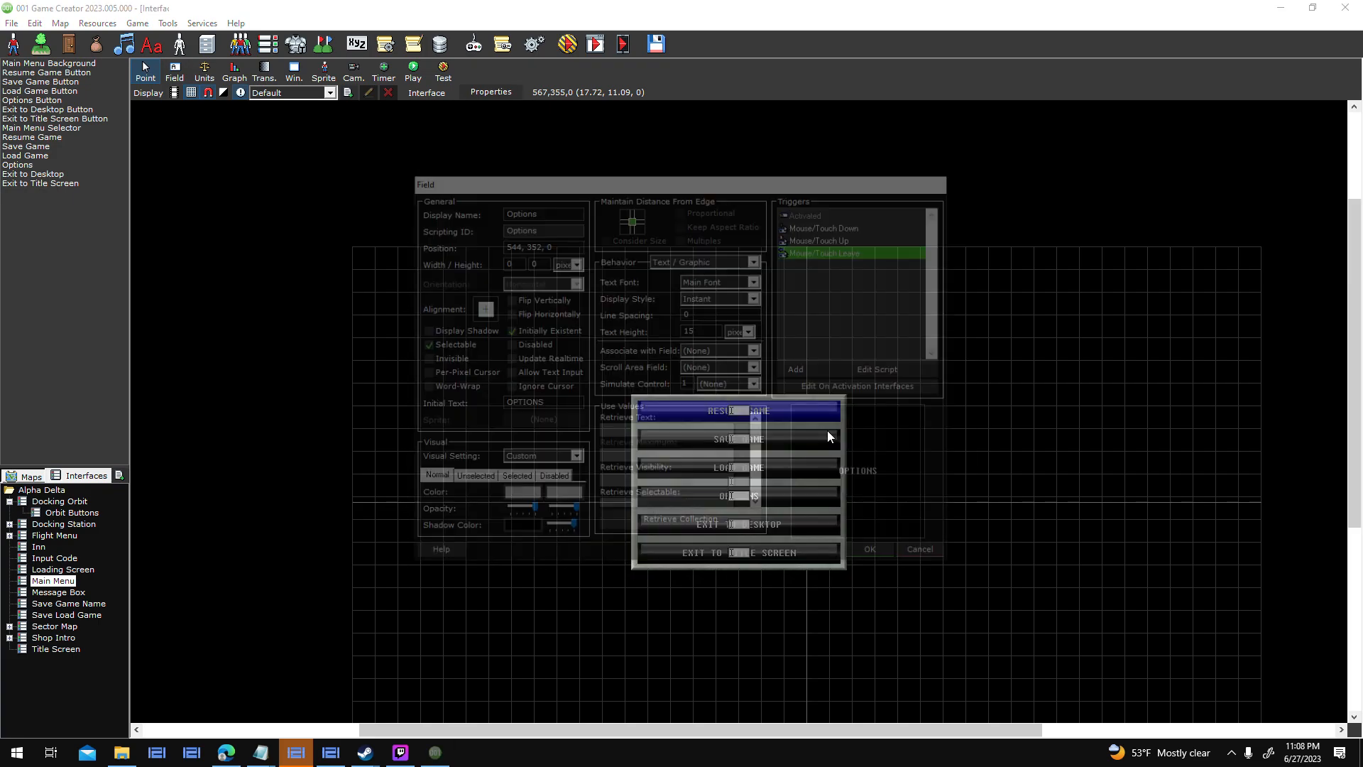
Paste the copied Mouse/Touch Leave trigger into the Exit to Desktop field.
{"action": "double_click", "coordinate": [766, 528]}
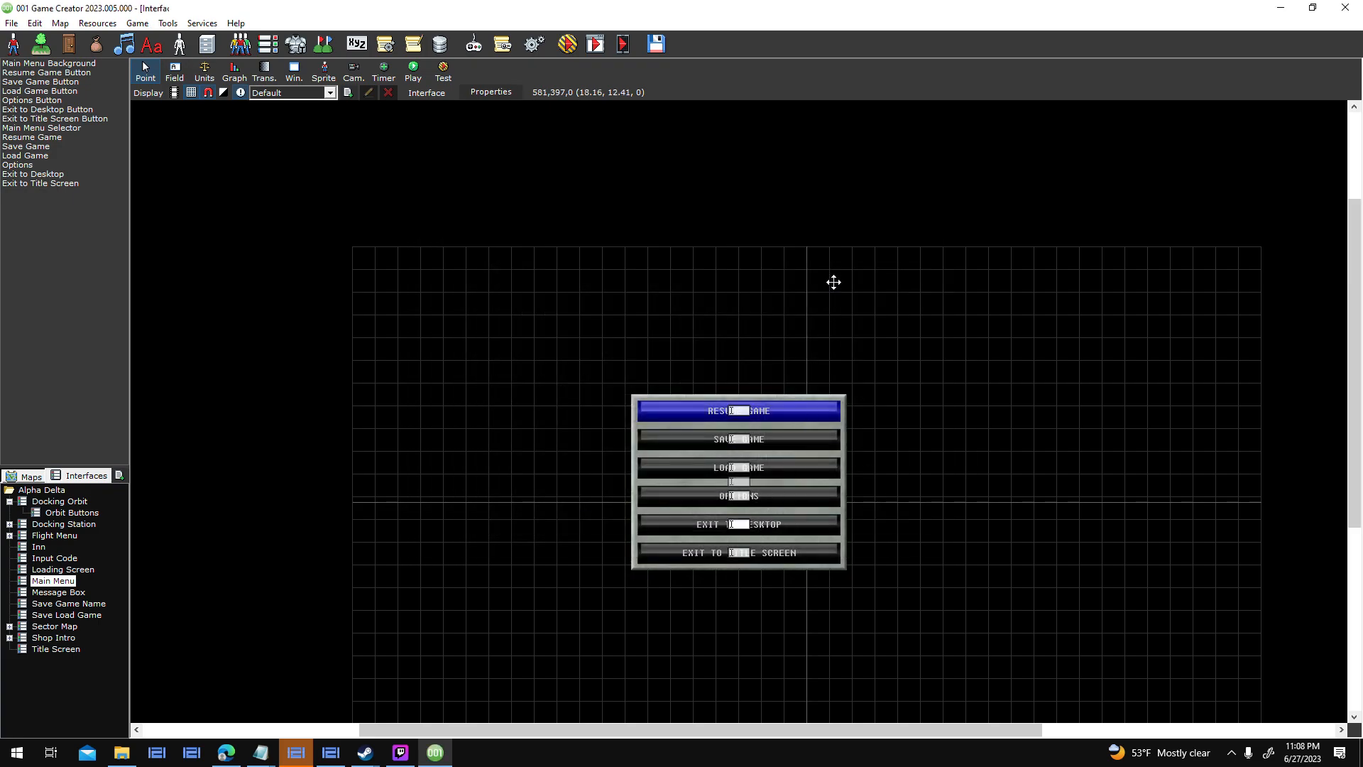
{"action": "right_click", "coordinate": [833, 282]}
{"action": "left_click", "coordinate": [833, 301]}
{"action": "key", "text": "Return"}
Add the copied Mouse/Touch Leave trigger to the Exit to Title Screen field.
{"action": "double_click", "coordinate": [764, 558]}
{"action": "key", "text": "Return"}
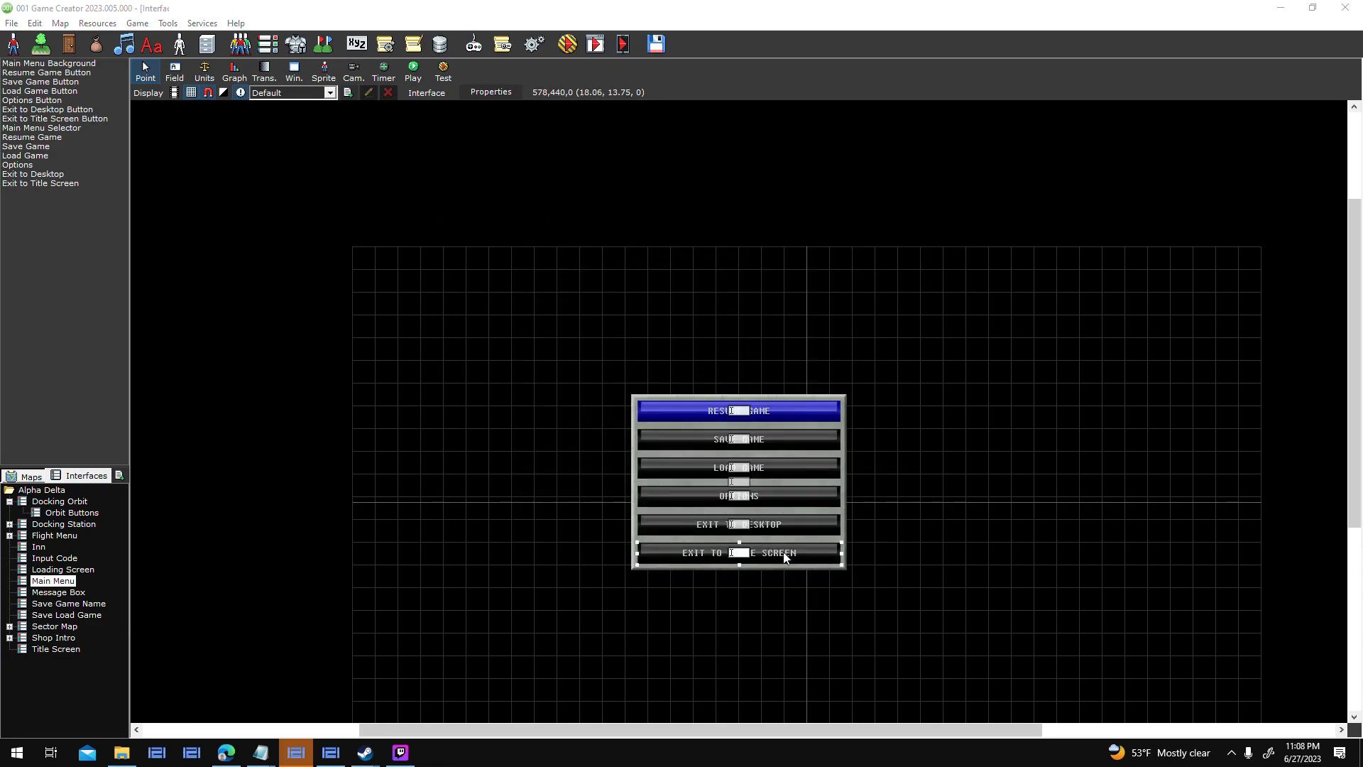
{"action": "double_click", "coordinate": [769, 555]}
{"action": "key", "text": "ctrl+v"}
{"action": "key", "text": "Return"}
Launch a test of the game, open the main menu and try its Resume Game option.
{"action": "left_click", "coordinate": [572, 44]}
{"action": "key", "text": "Return"}
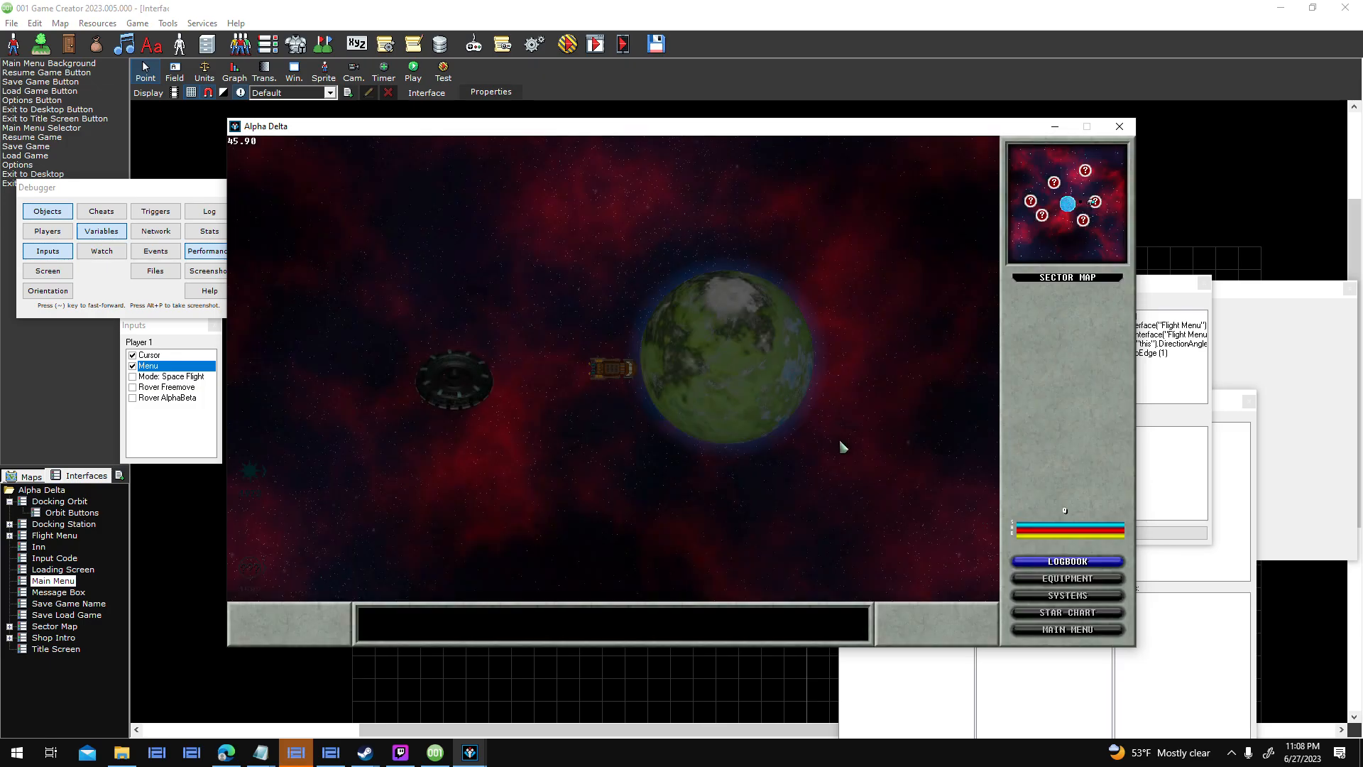
{"action": "key", "text": "Escape"}
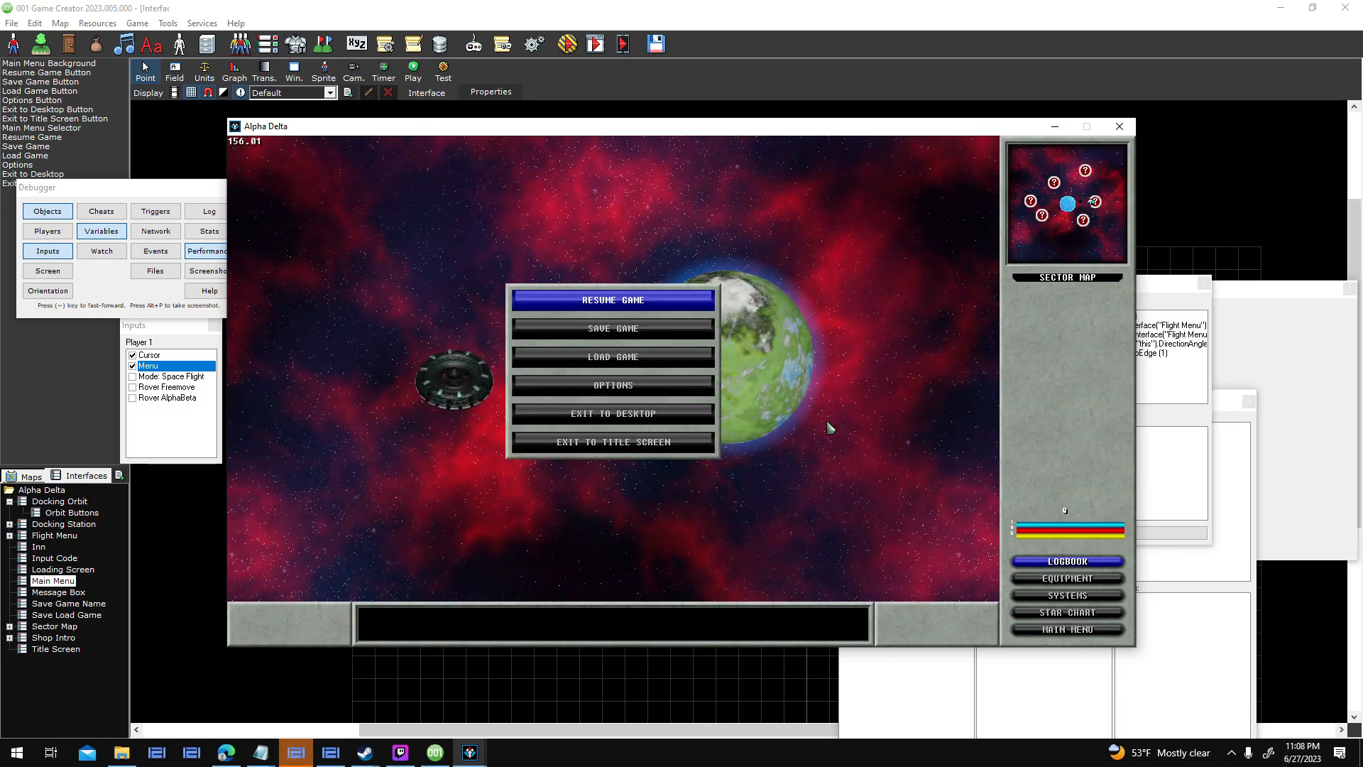
{"action": "left_click", "coordinate": [681, 300]}
{"action": "key", "text": "Escape"}
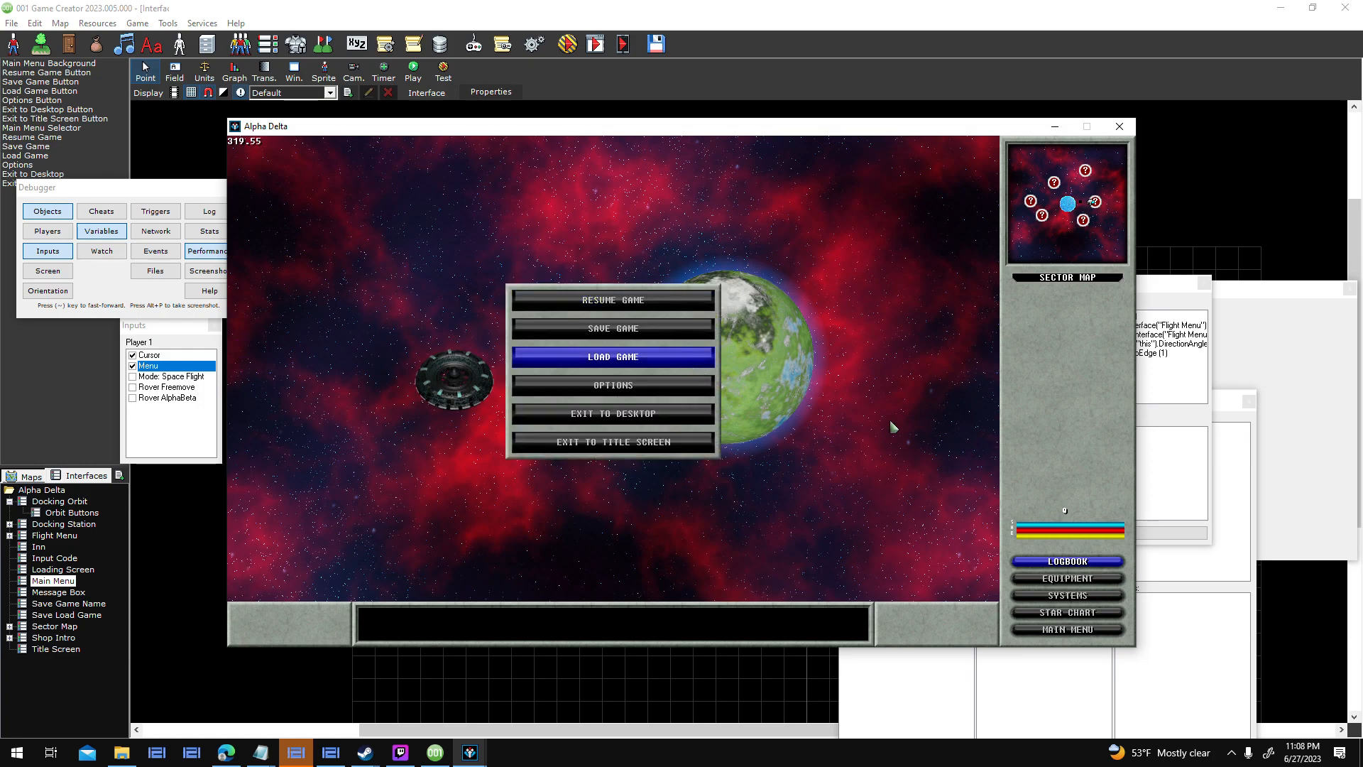
Open and close the in-game main menu repeatedly, try Resume Game again, and close the test.
{"action": "key", "text": "Escape"}
{"action": "key", "text": "Escape"}
{"action": "key", "text": "Escape"}
{"action": "key", "text": "Escape"}
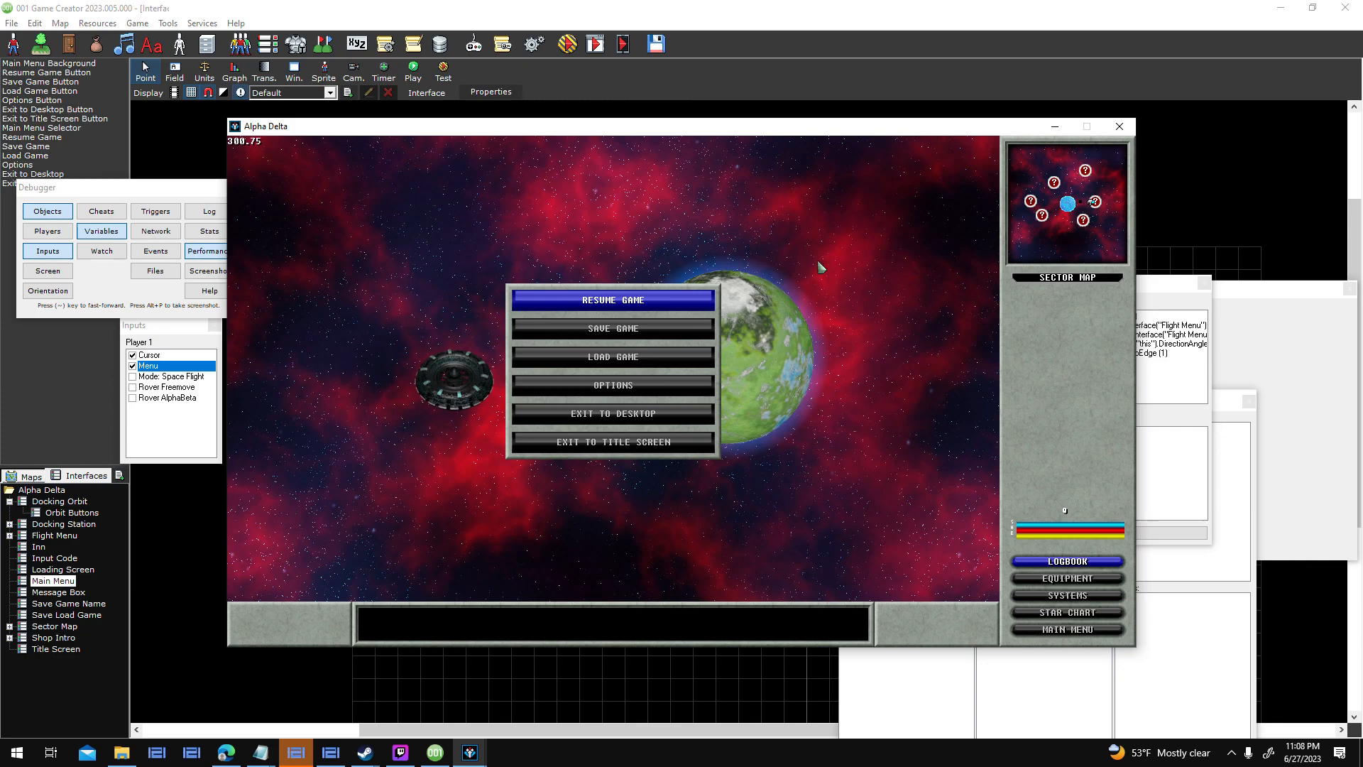
{"action": "key", "text": "Escape"}
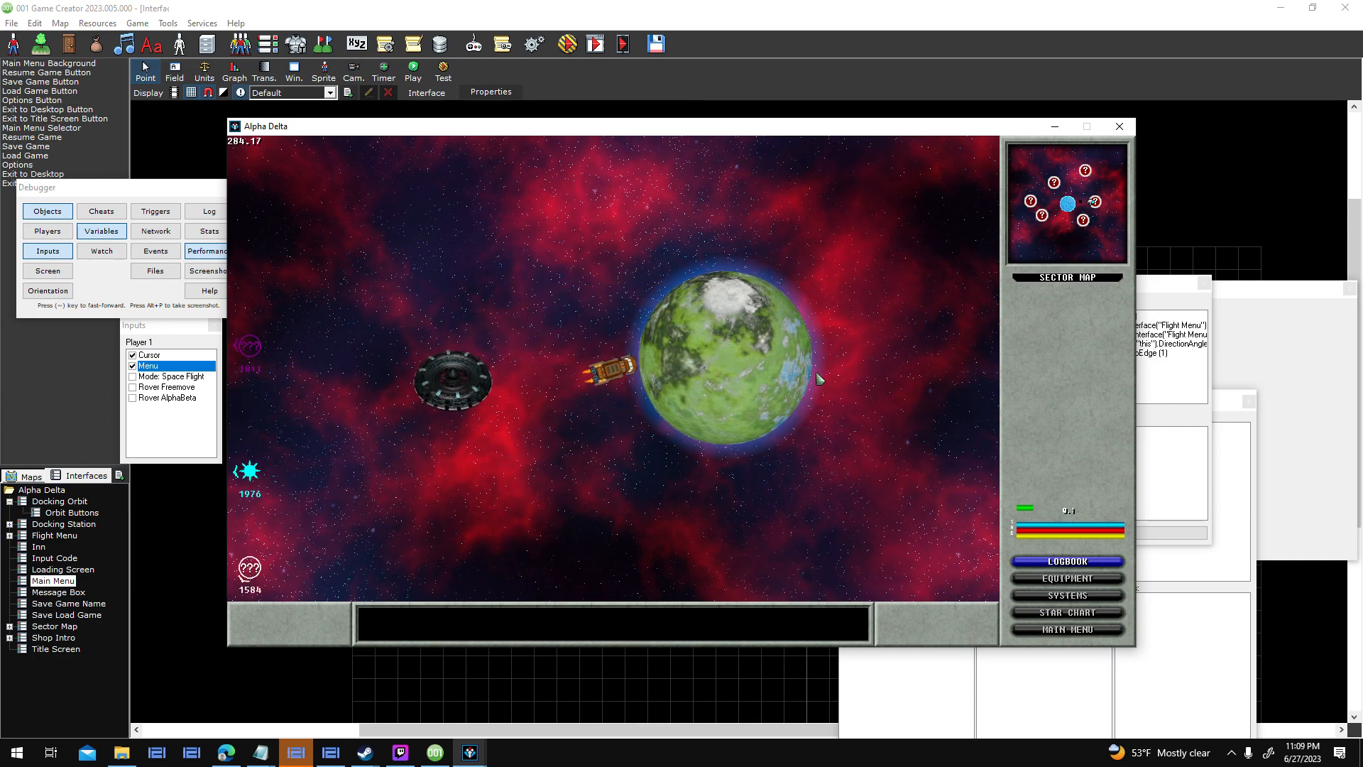
{"action": "key", "text": "Escape"}
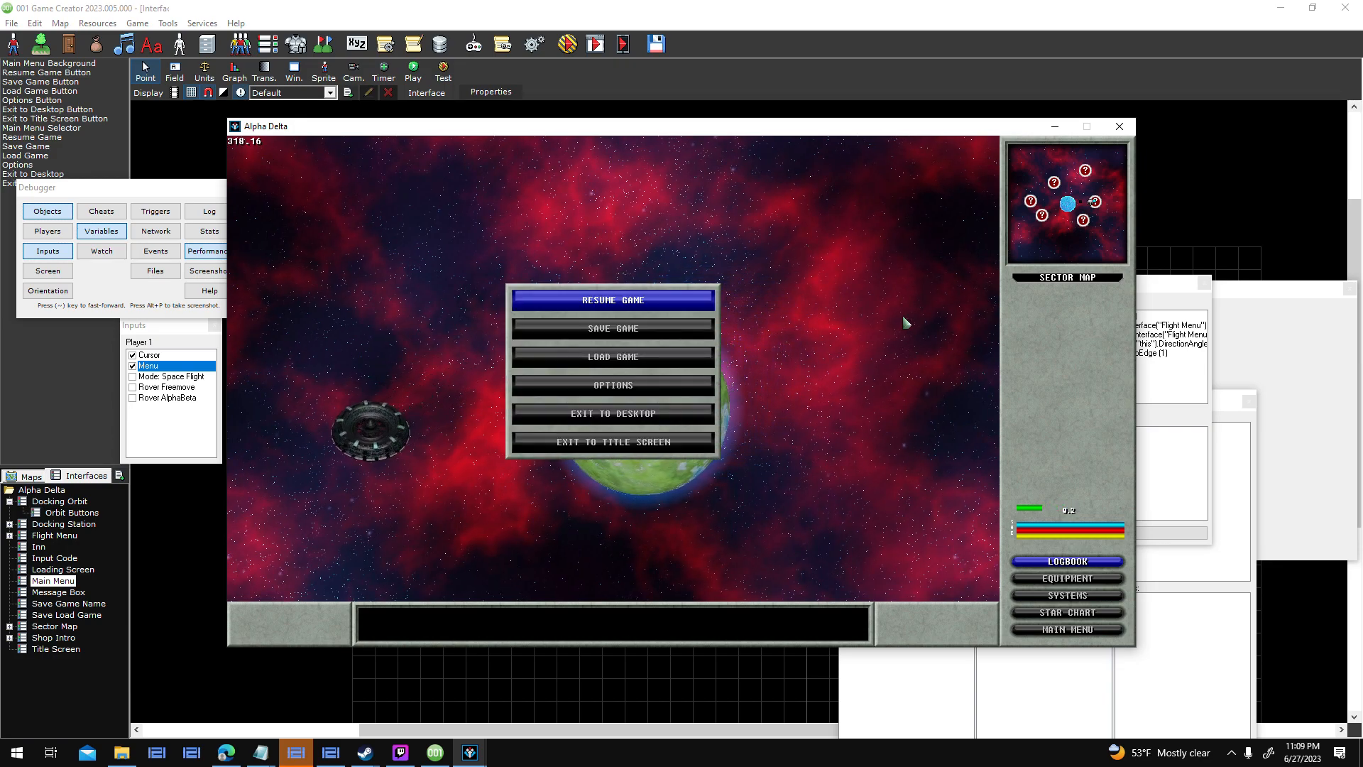
{"action": "left_click", "coordinate": [658, 297]}
{"action": "left_click", "coordinate": [1120, 127]}
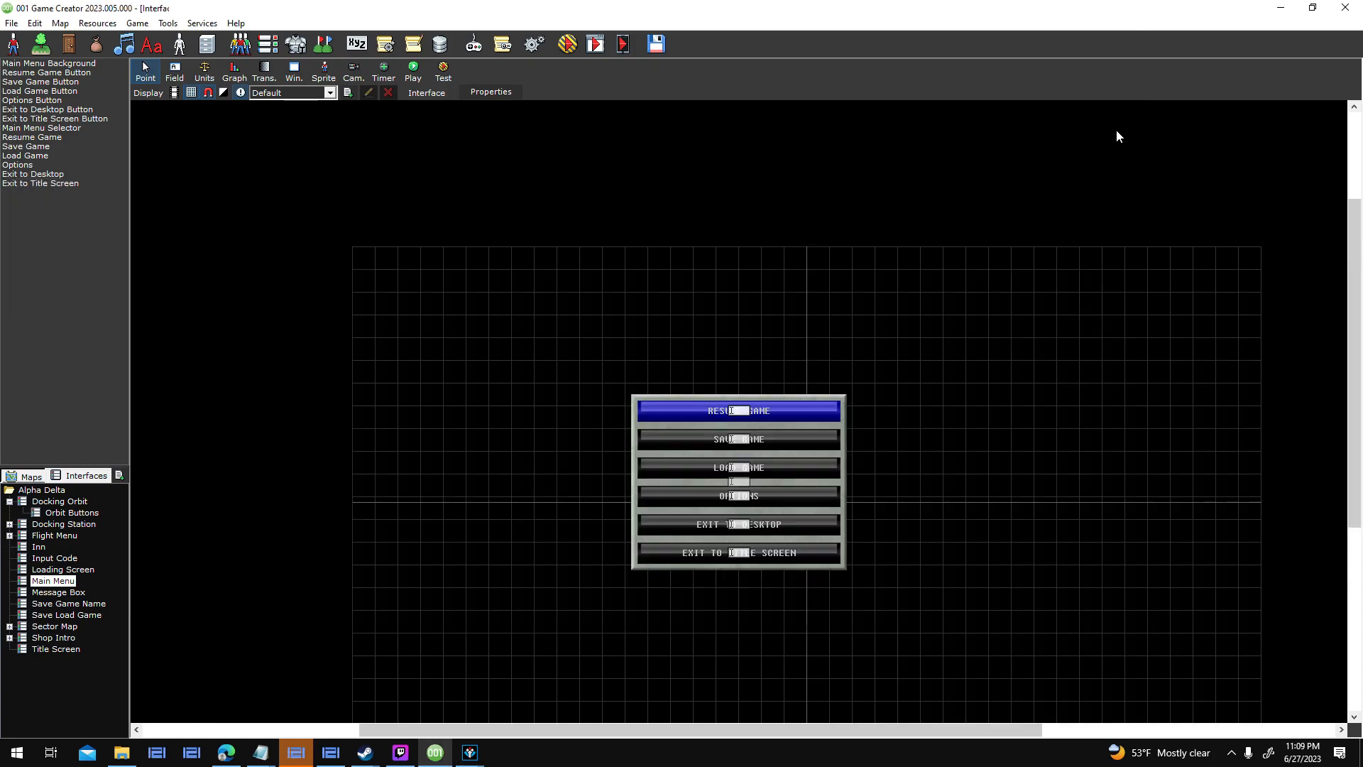
Open the script of the Escape control combination in the Mode: Space Flight input set and maximize its editor.
{"action": "mouse_move", "coordinate": [470, 753]}
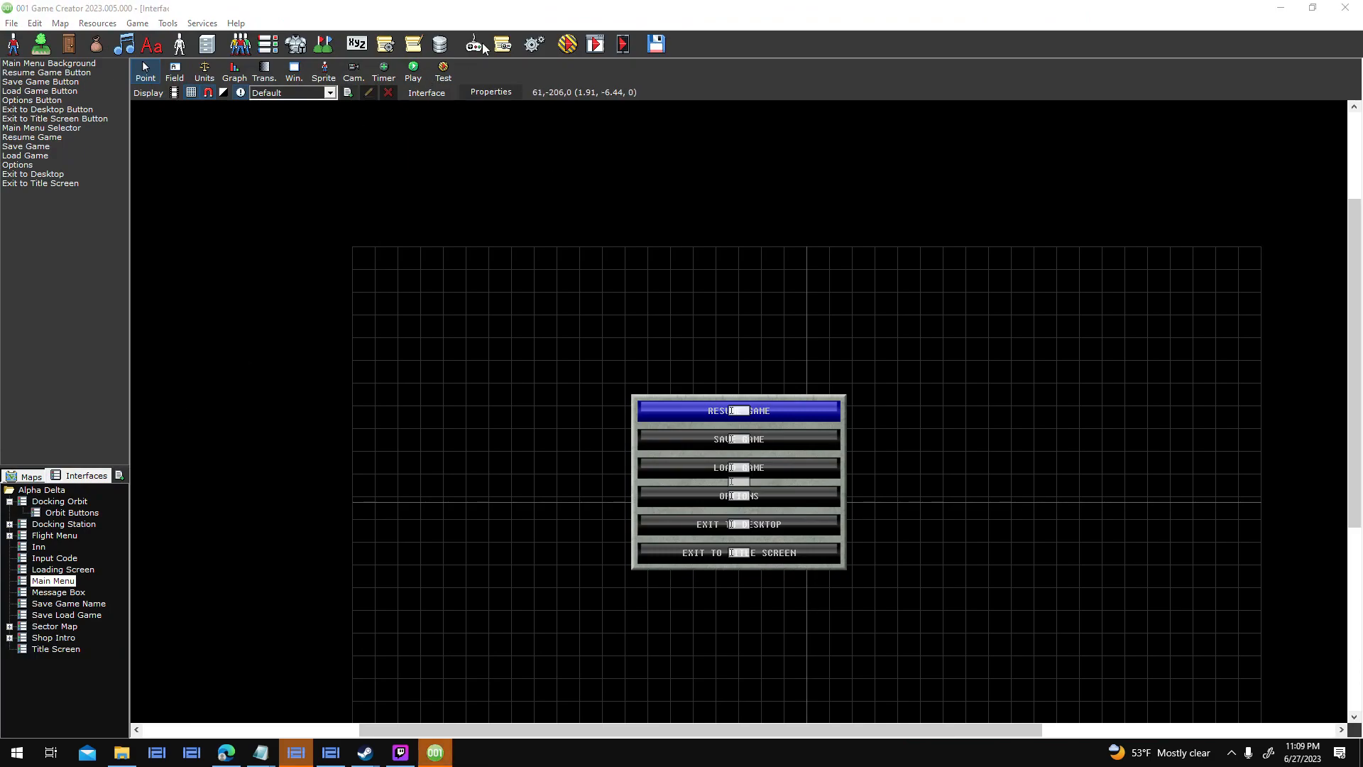
{"action": "left_click", "coordinate": [509, 46]}
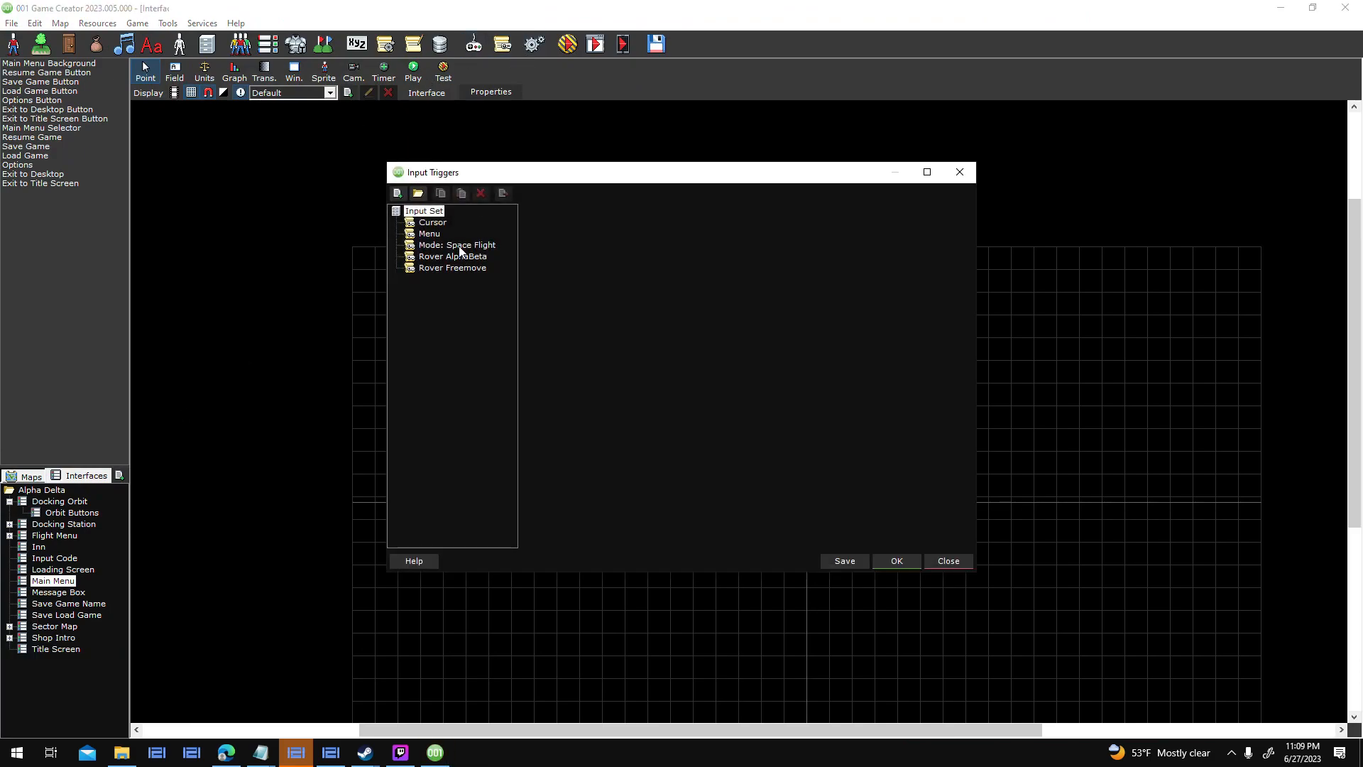
{"action": "left_click", "coordinate": [460, 246]}
{"action": "double_click", "coordinate": [581, 348]}
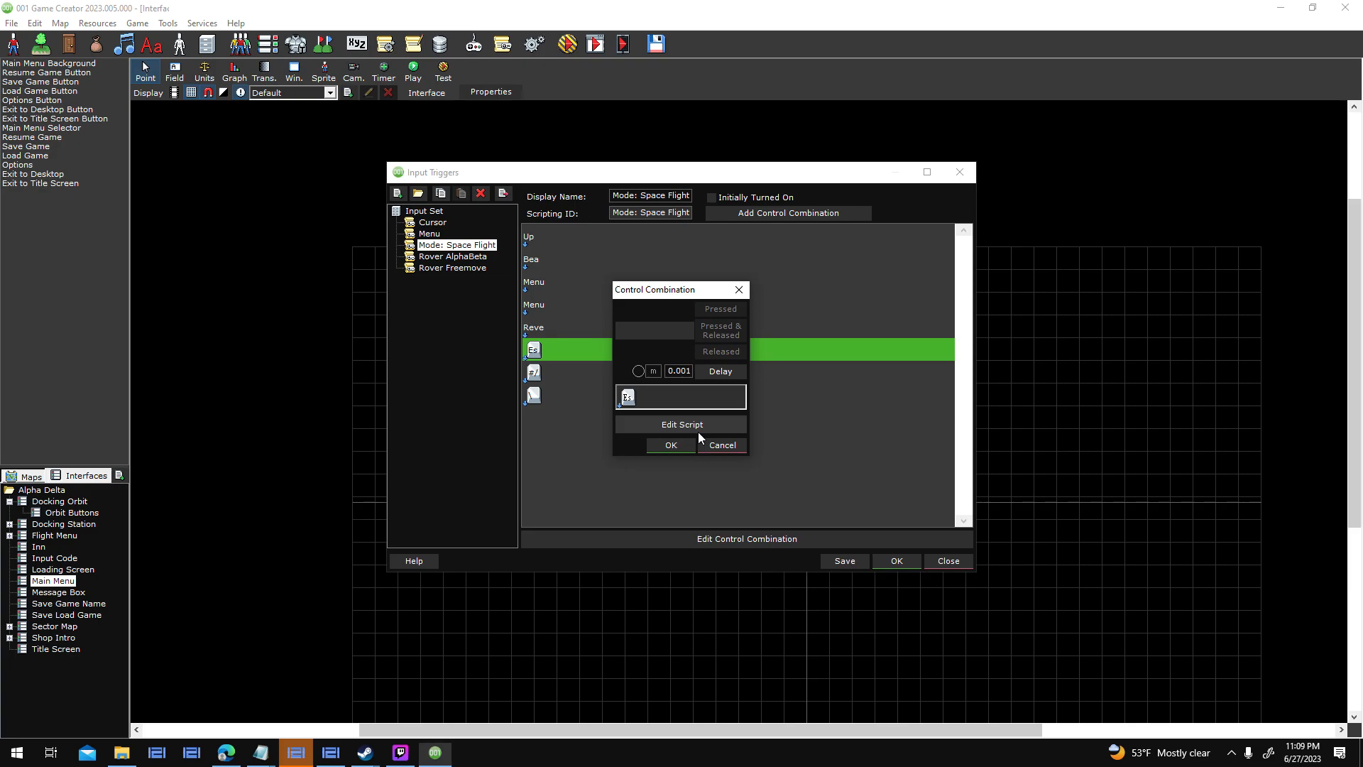
{"action": "left_click", "coordinate": [697, 432]}
{"action": "left_click", "coordinate": [976, 160]}
Insert a Pause/Resume Game event with state Pause between Start and Change Active Interface, and save the input triggers.
{"action": "left_click_drag", "start_coordinate": [540, 215], "coordinate": [510, 93]}
{"action": "left_click", "coordinate": [508, 132]}
{"action": "type", "text": "pause"}
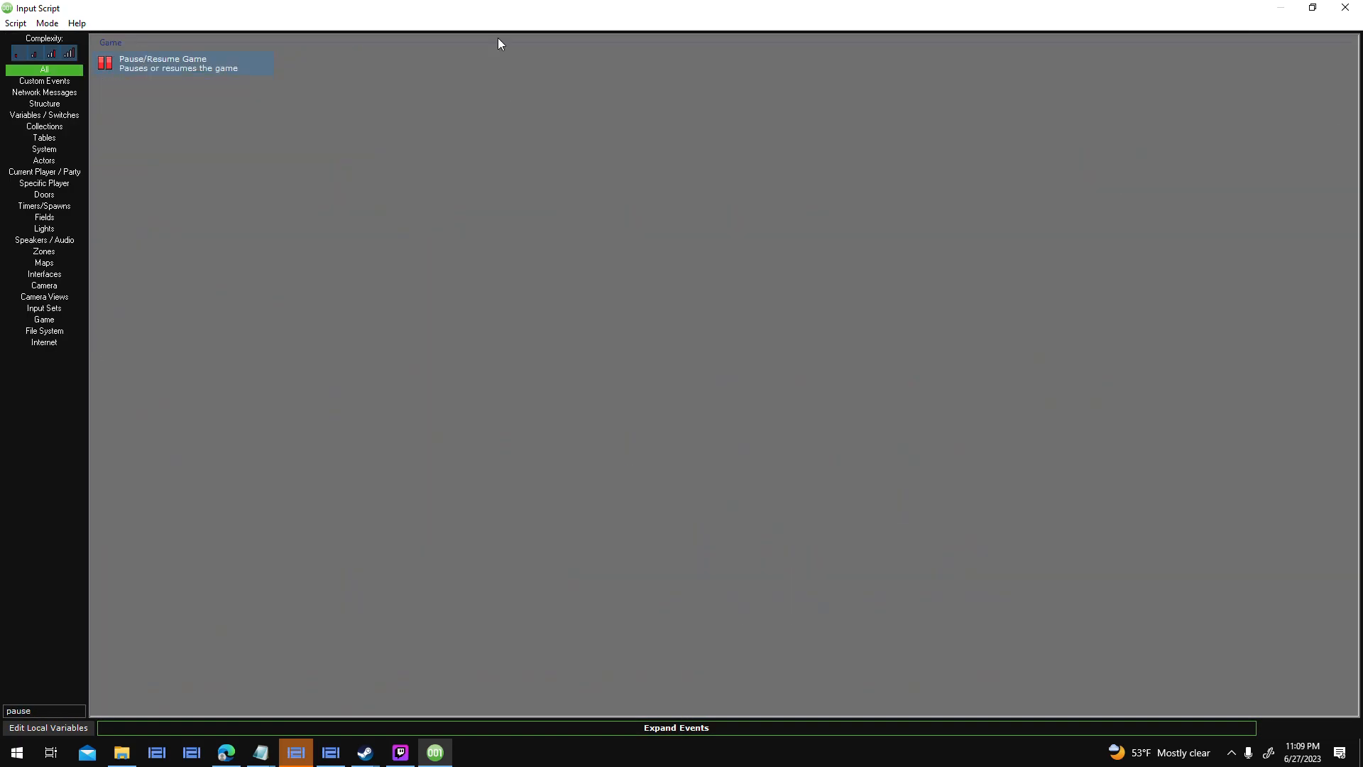
{"action": "double_click", "coordinate": [208, 62]}
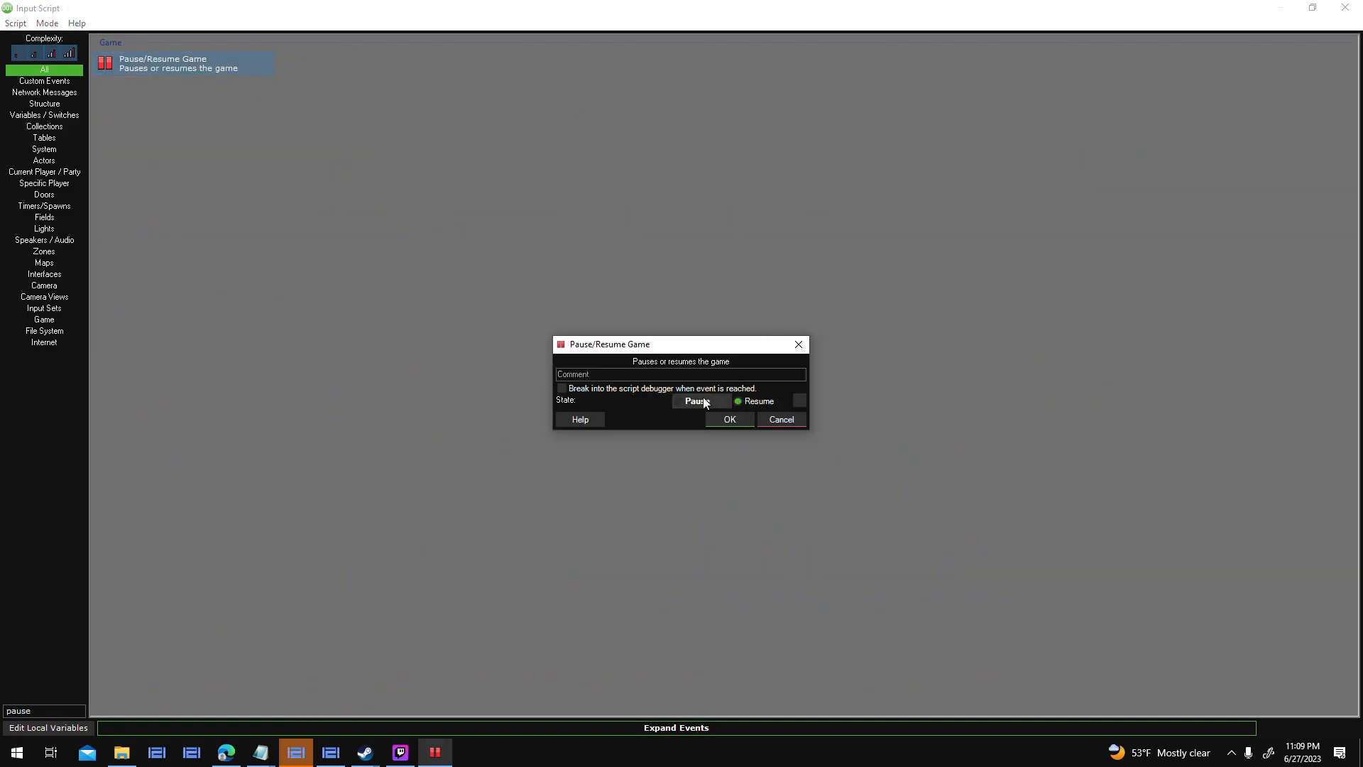
{"action": "left_click", "coordinate": [727, 420]}
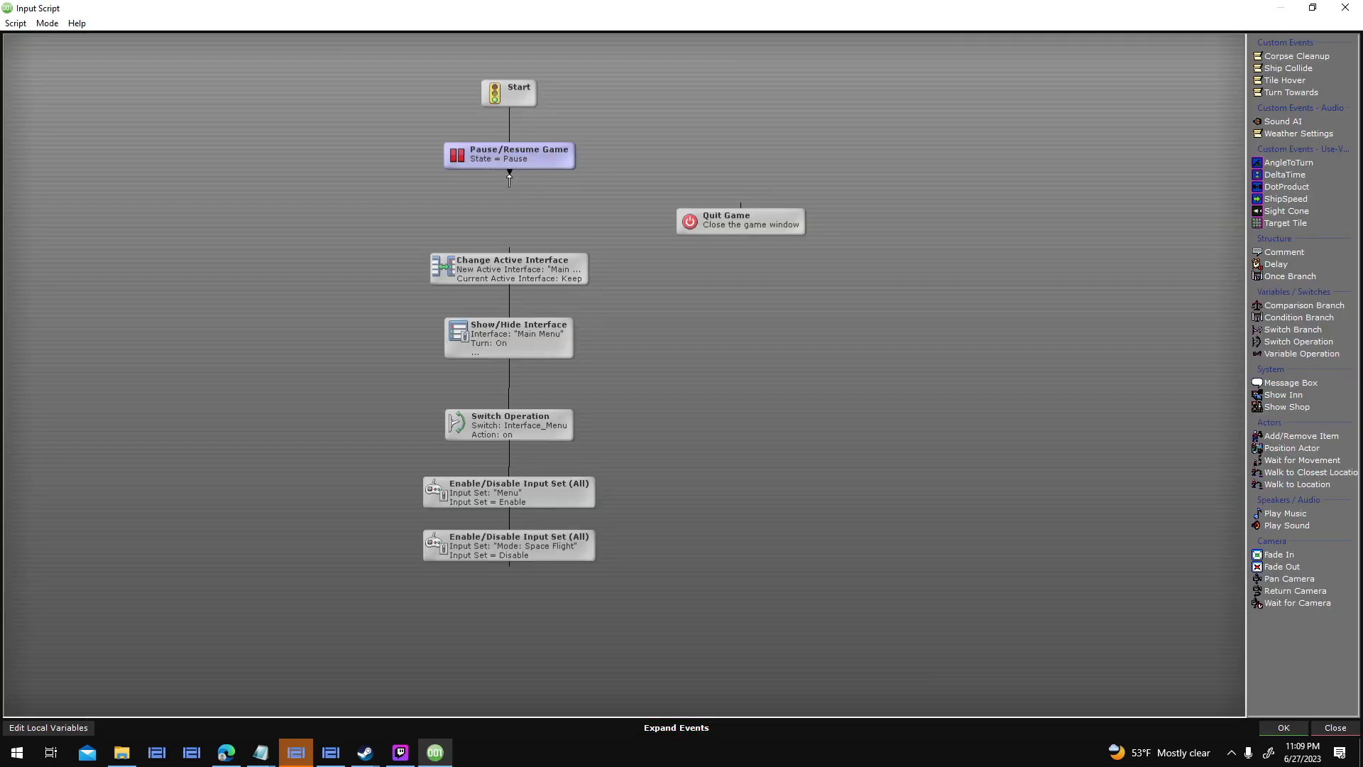
{"action": "left_click_drag", "start_coordinate": [519, 268], "coordinate": [519, 270]}
{"action": "left_click", "coordinate": [1284, 727]}
{"action": "left_click", "coordinate": [681, 444]}
{"action": "left_click", "coordinate": [897, 561]}
Paste the Pause/Resume Game event after Switch Operation in the Main Menu interface's Player canceled script, set its state to Resume, and save.
{"action": "left_click", "coordinate": [491, 92]}
{"action": "double_click", "coordinate": [767, 292]}
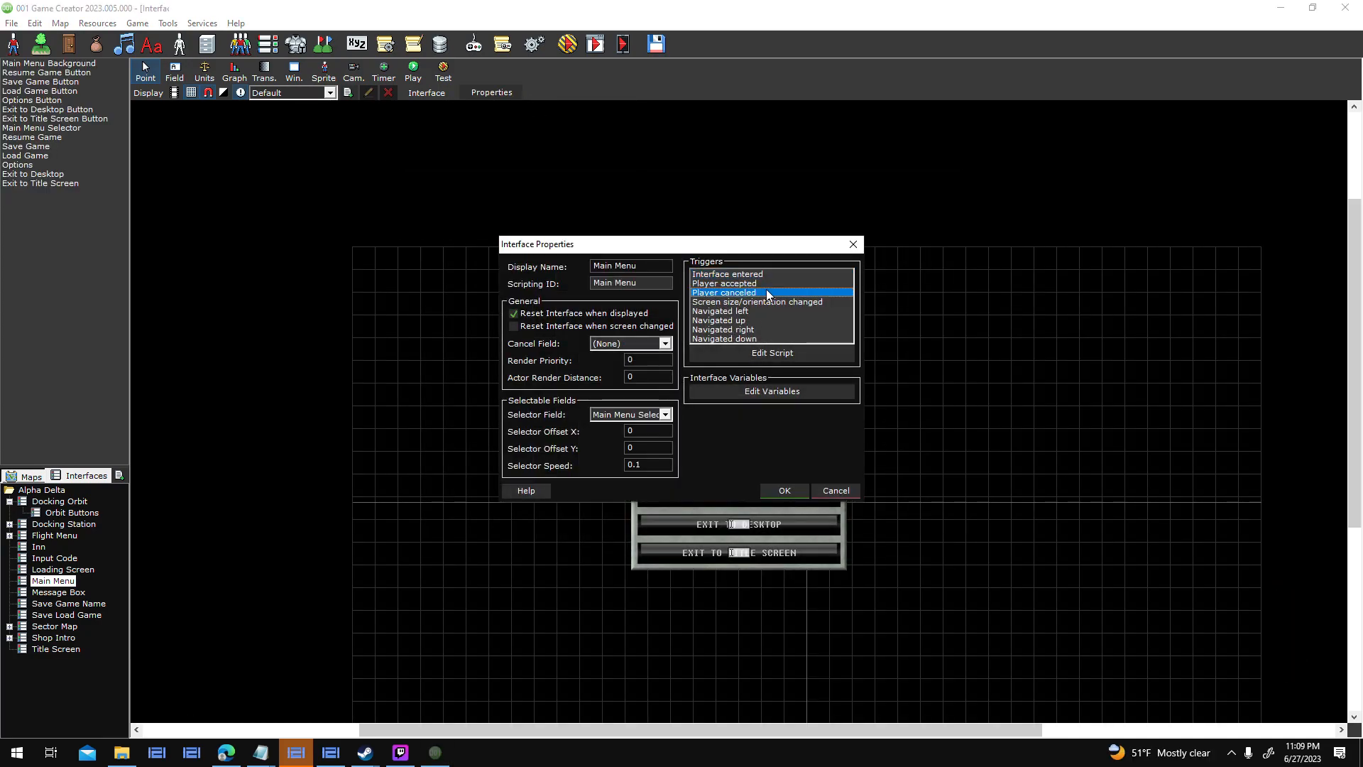
{"action": "left_click_drag", "start_coordinate": [751, 476], "coordinate": [717, 379]}
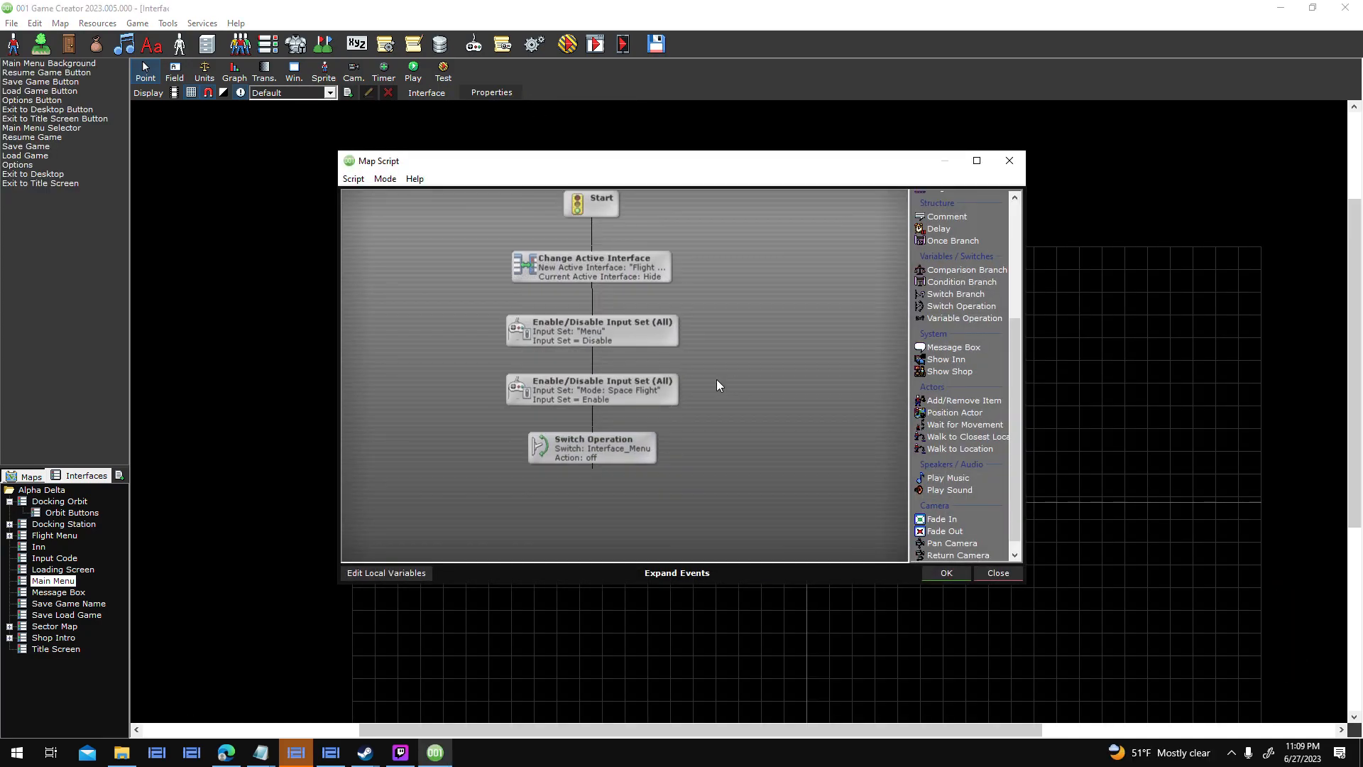
{"action": "key", "text": "ctrl+v"}
{"action": "double_click", "coordinate": [609, 489]}
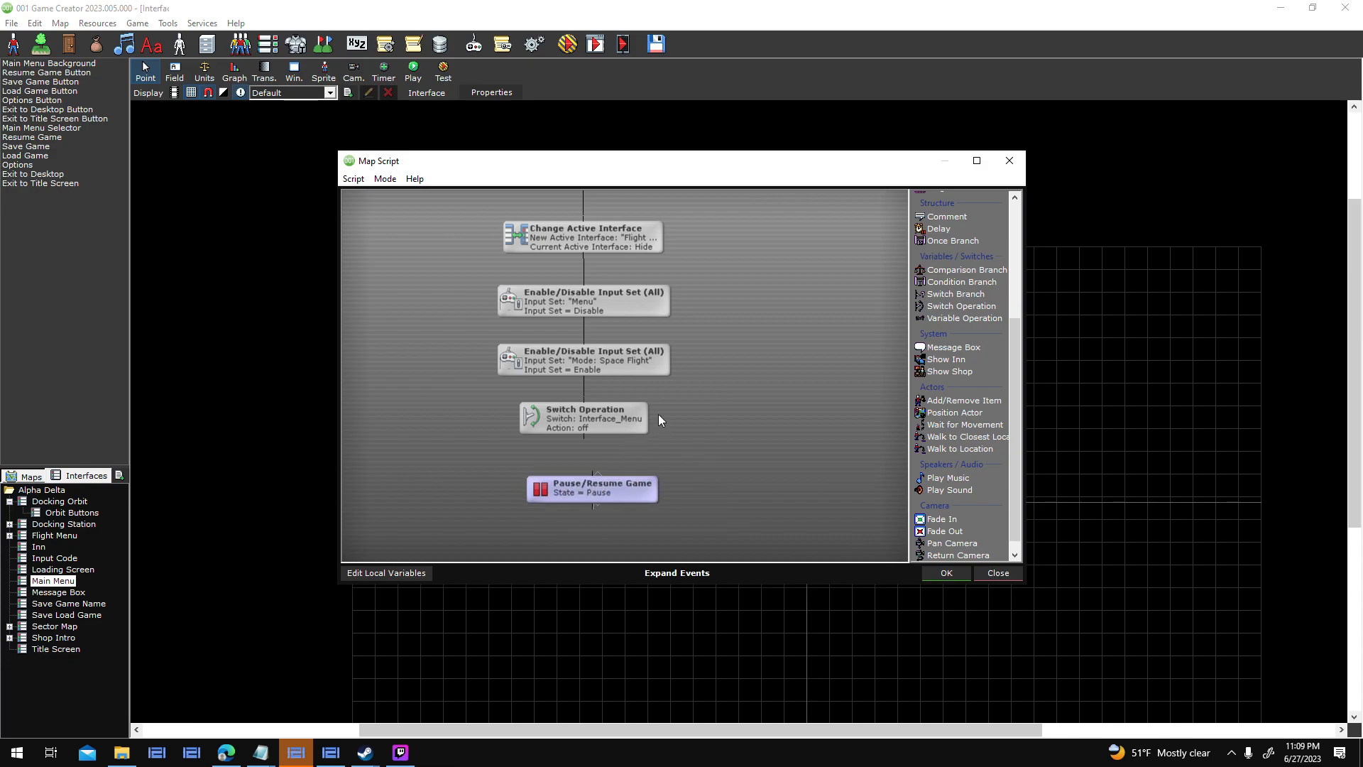
{"action": "left_click", "coordinate": [736, 398]}
{"action": "left_click", "coordinate": [734, 424]}
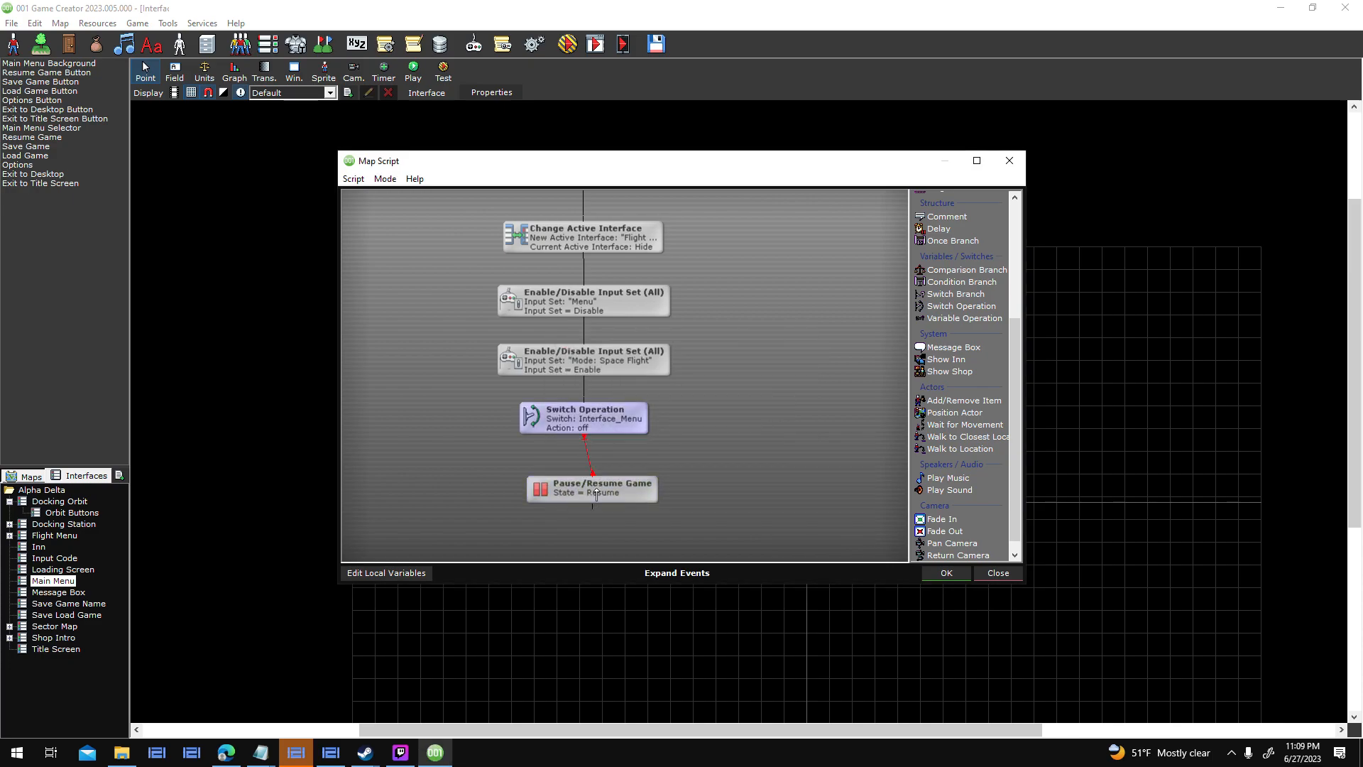
{"action": "left_click", "coordinate": [946, 573]}
{"action": "left_click", "coordinate": [785, 490]}
Launch a test of the game and toggle the in-game main menu during flight to check pausing and resuming.
{"action": "left_click", "coordinate": [573, 49]}
{"action": "key", "text": "Return"}
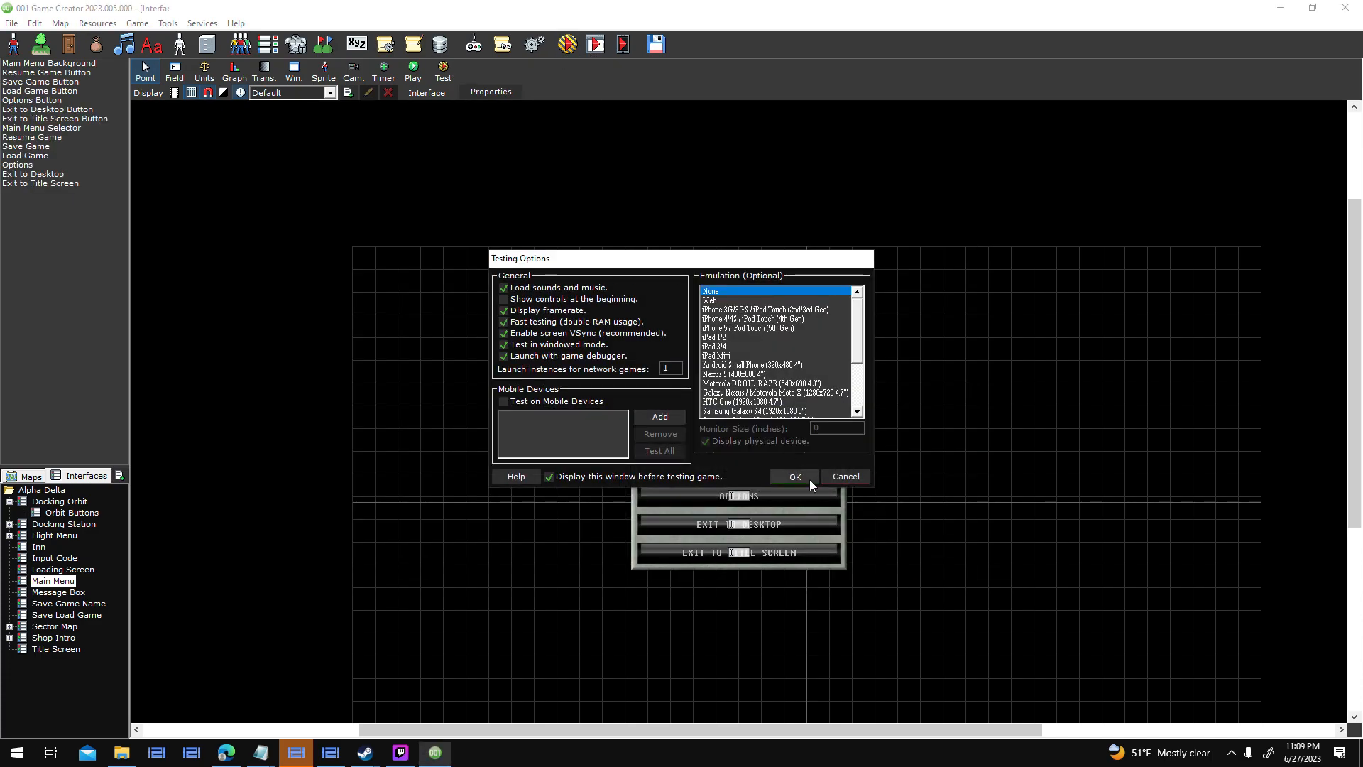
{"action": "left_click", "coordinate": [809, 479]}
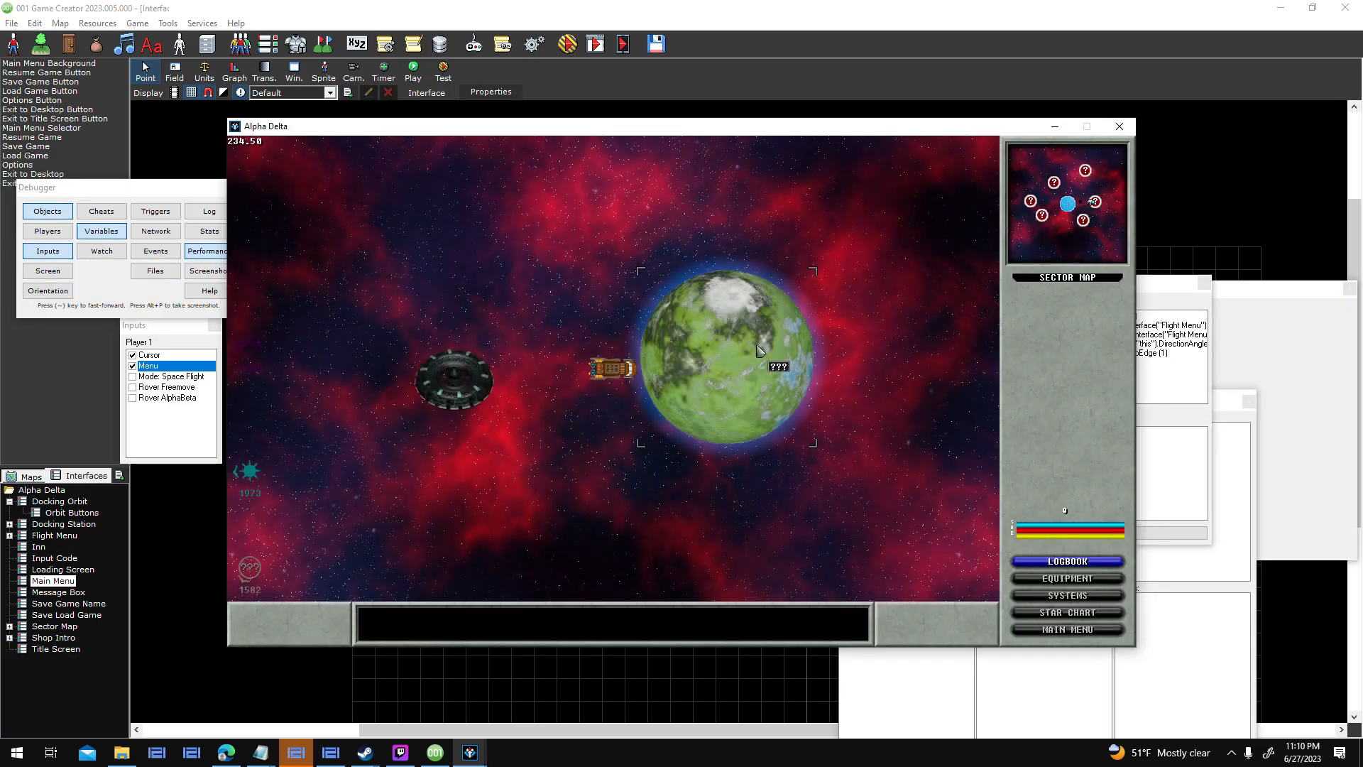
{"action": "key", "text": "Escape"}
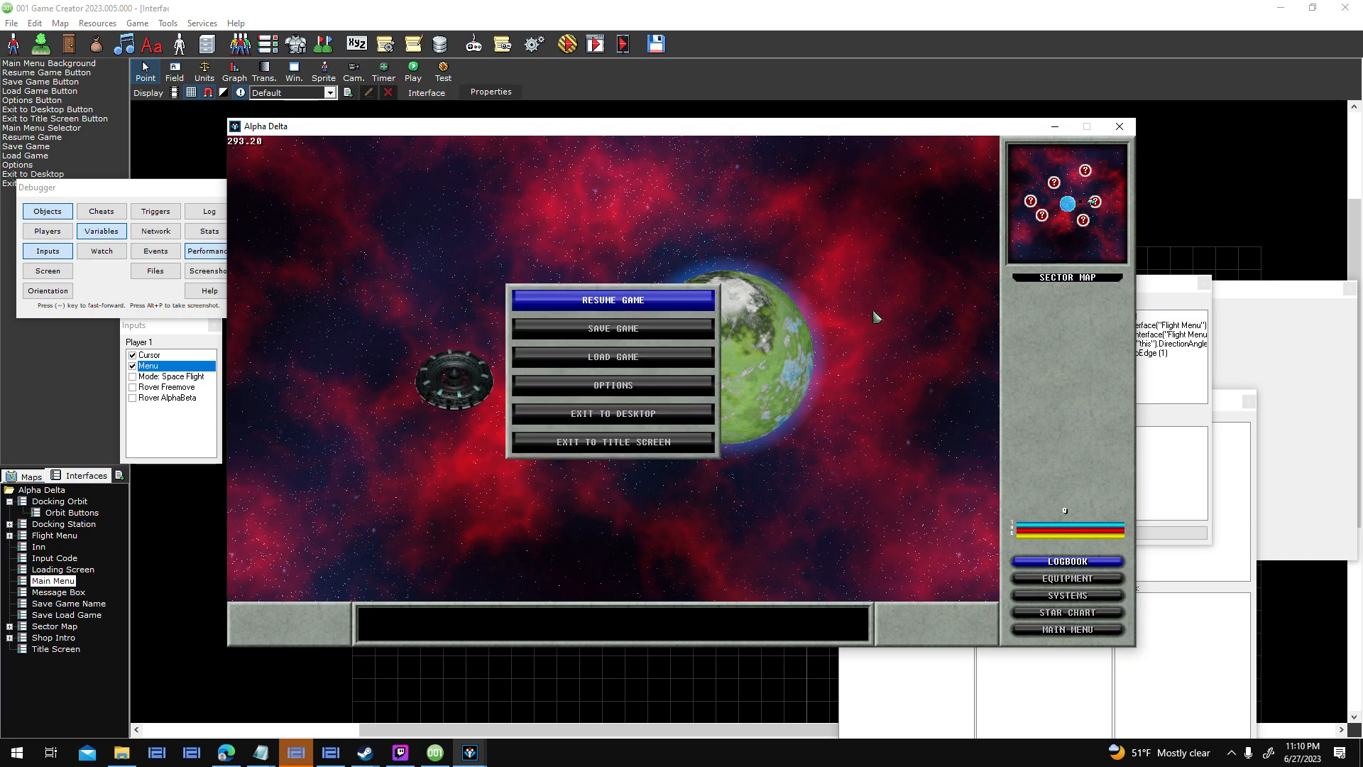
{"action": "key", "text": "Escape"}
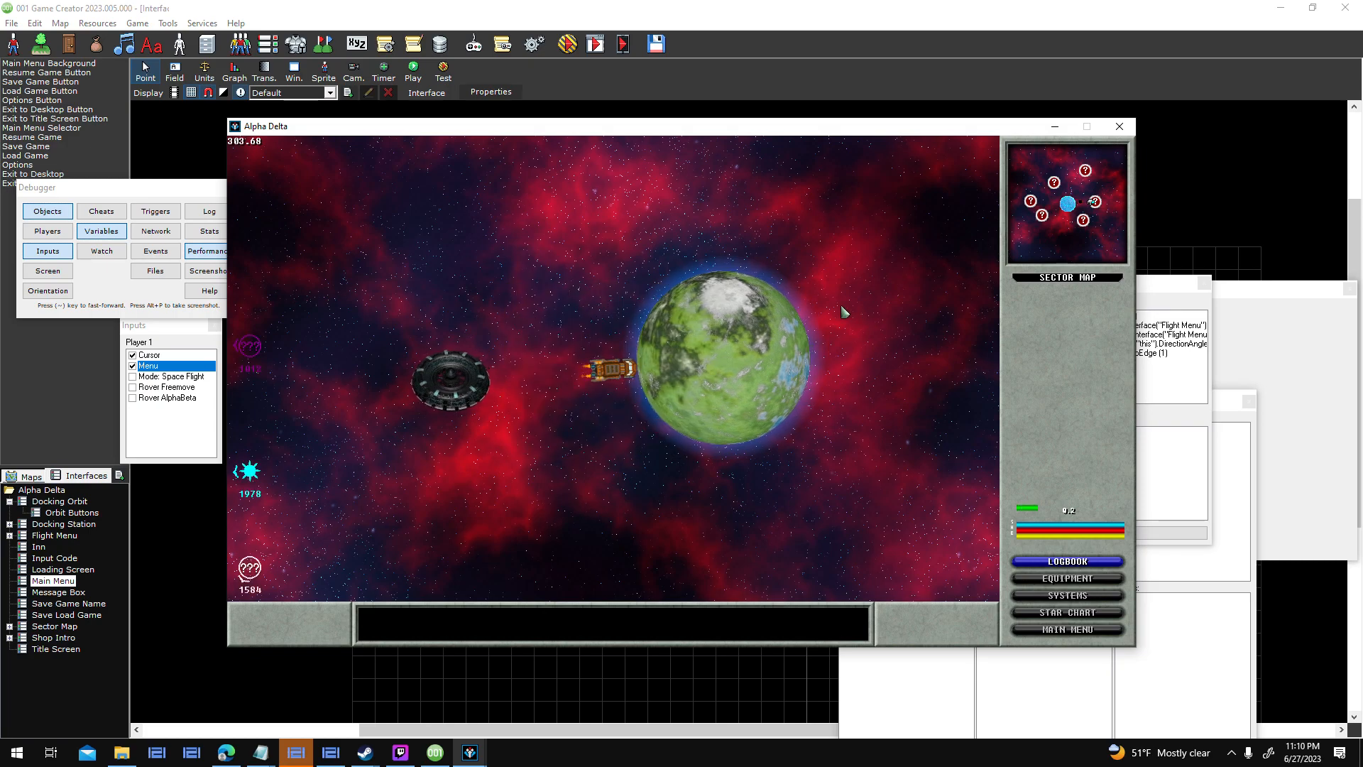
{"action": "key", "text": "Escape"}
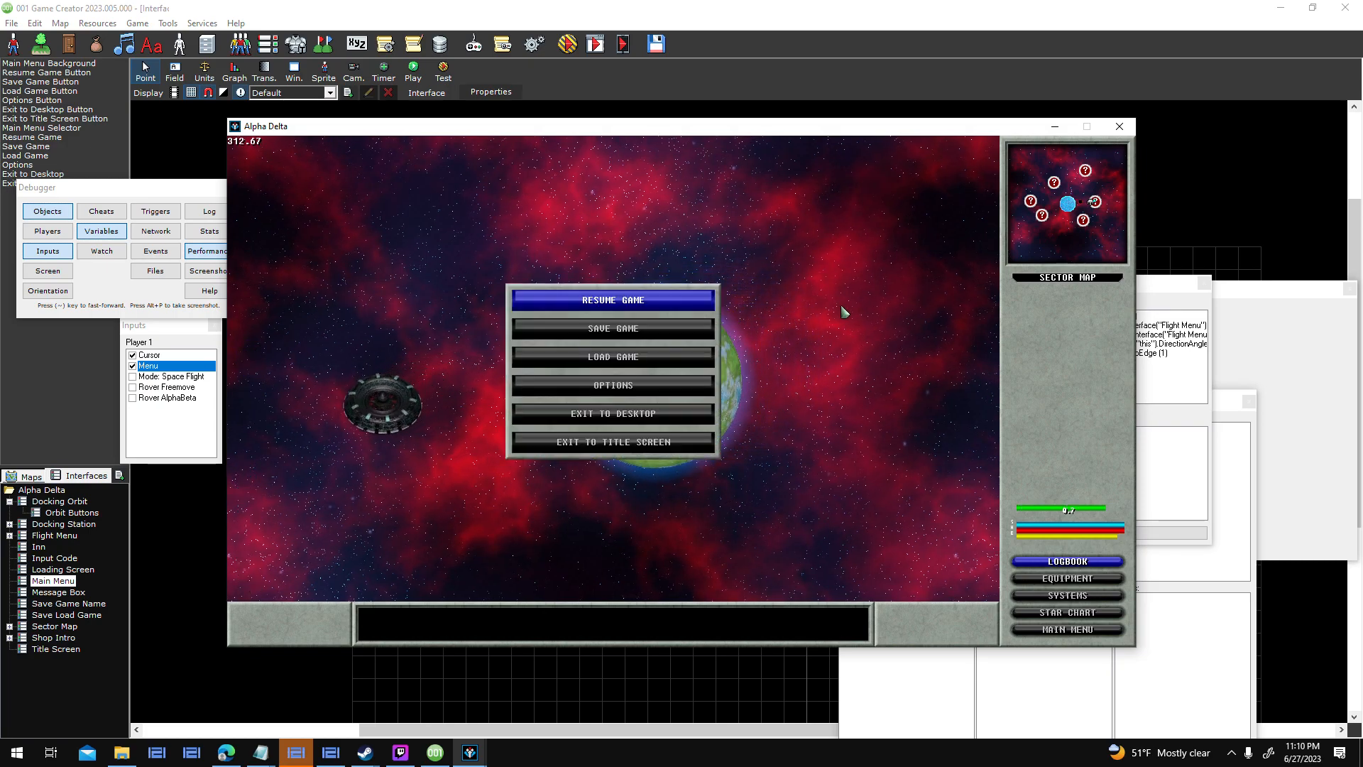
Move the in-game menu selection down to Exit to Desktop, then try Resume Game and repeat it from a reopened menu.
{"action": "key", "text": "Down"}
{"action": "key", "text": "Down"}
{"action": "key", "text": "Down"}
{"action": "key", "text": "Down"}
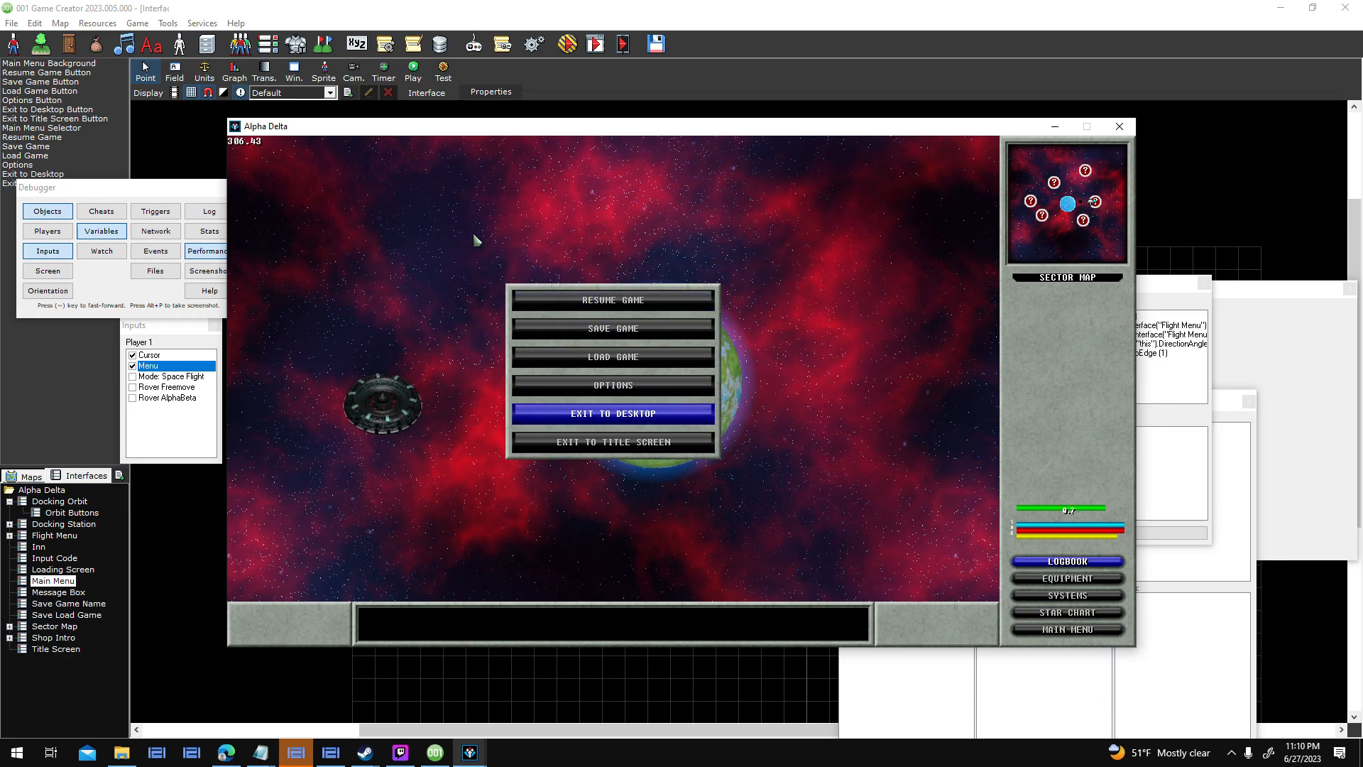
{"action": "left_click", "coordinate": [645, 299]}
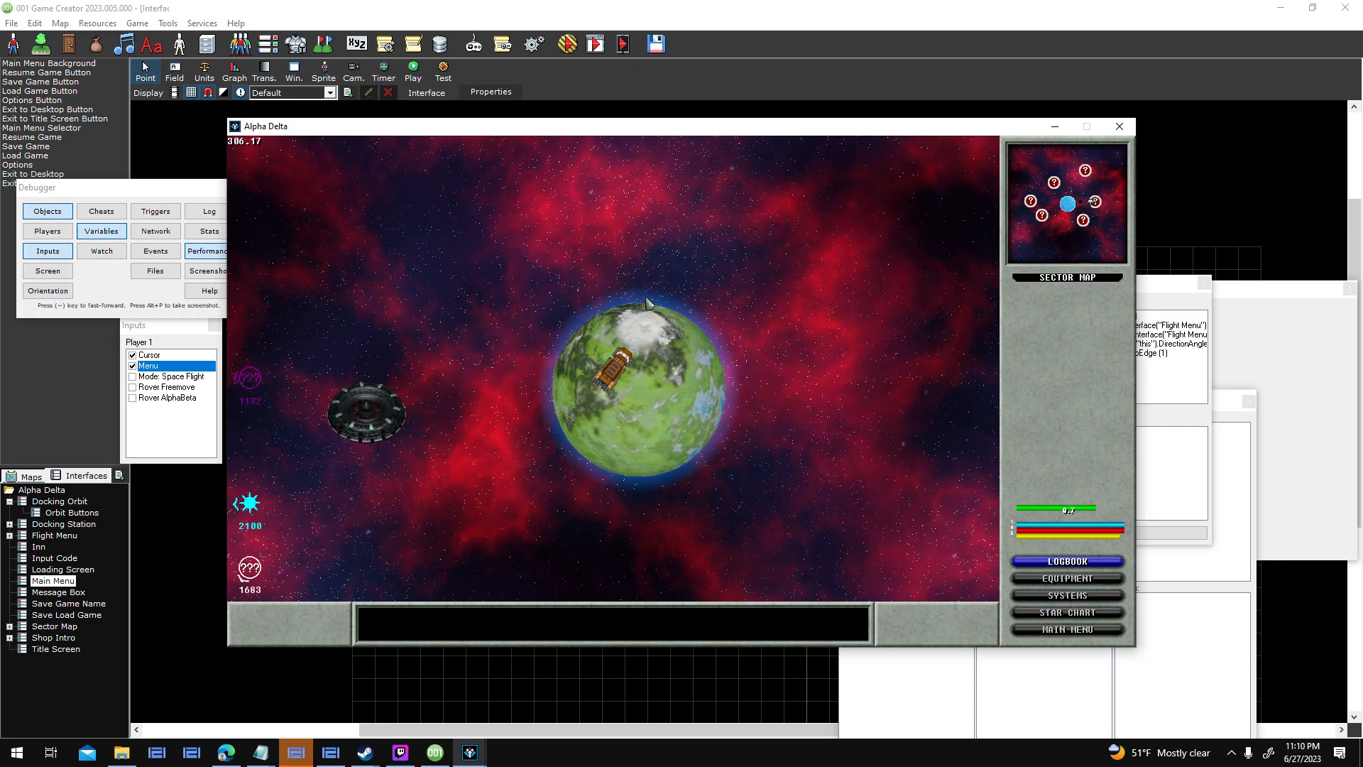
{"action": "key", "text": "Escape"}
{"action": "left_click", "coordinate": [646, 299]}
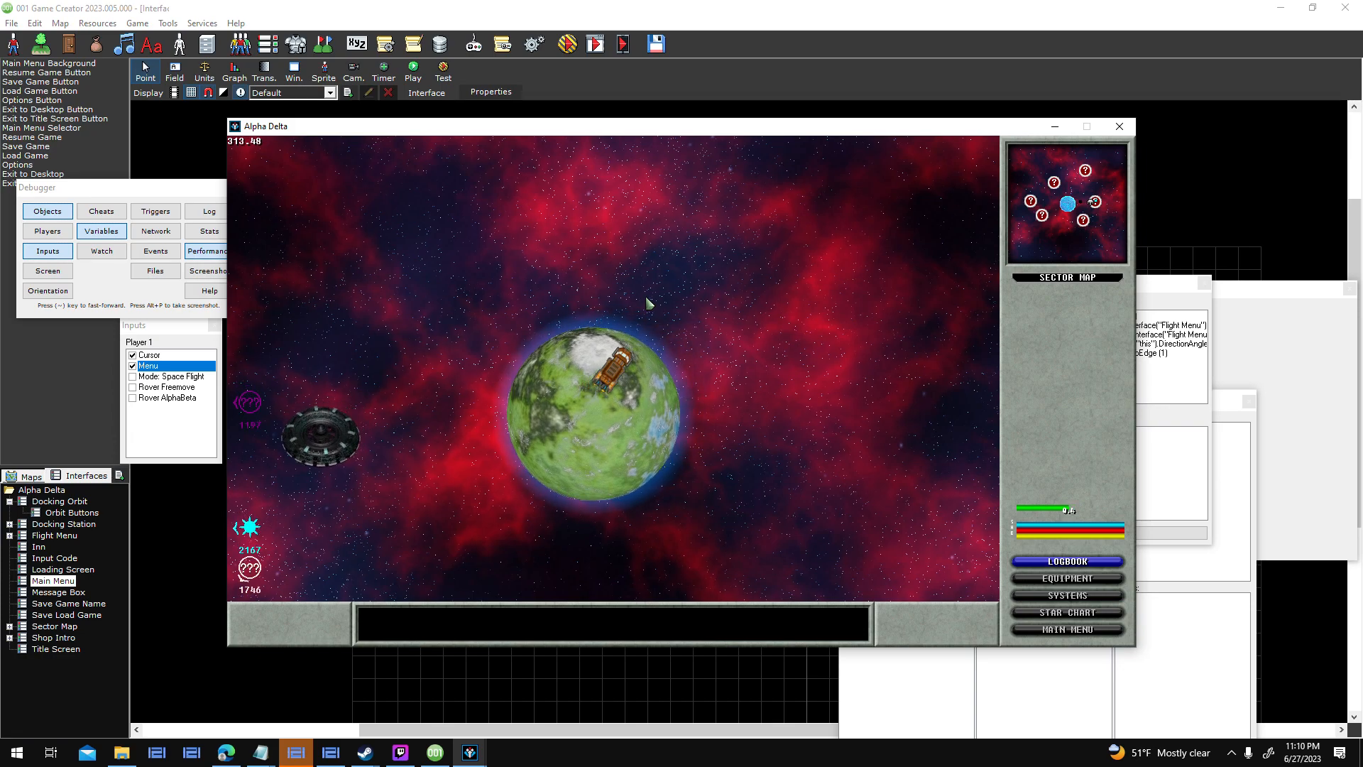
Keep reopening the in-game main menu and choosing Resume Game to check the pause behaviour, and close the test.
{"action": "key", "text": "Escape"}
{"action": "left_click", "coordinate": [675, 304]}
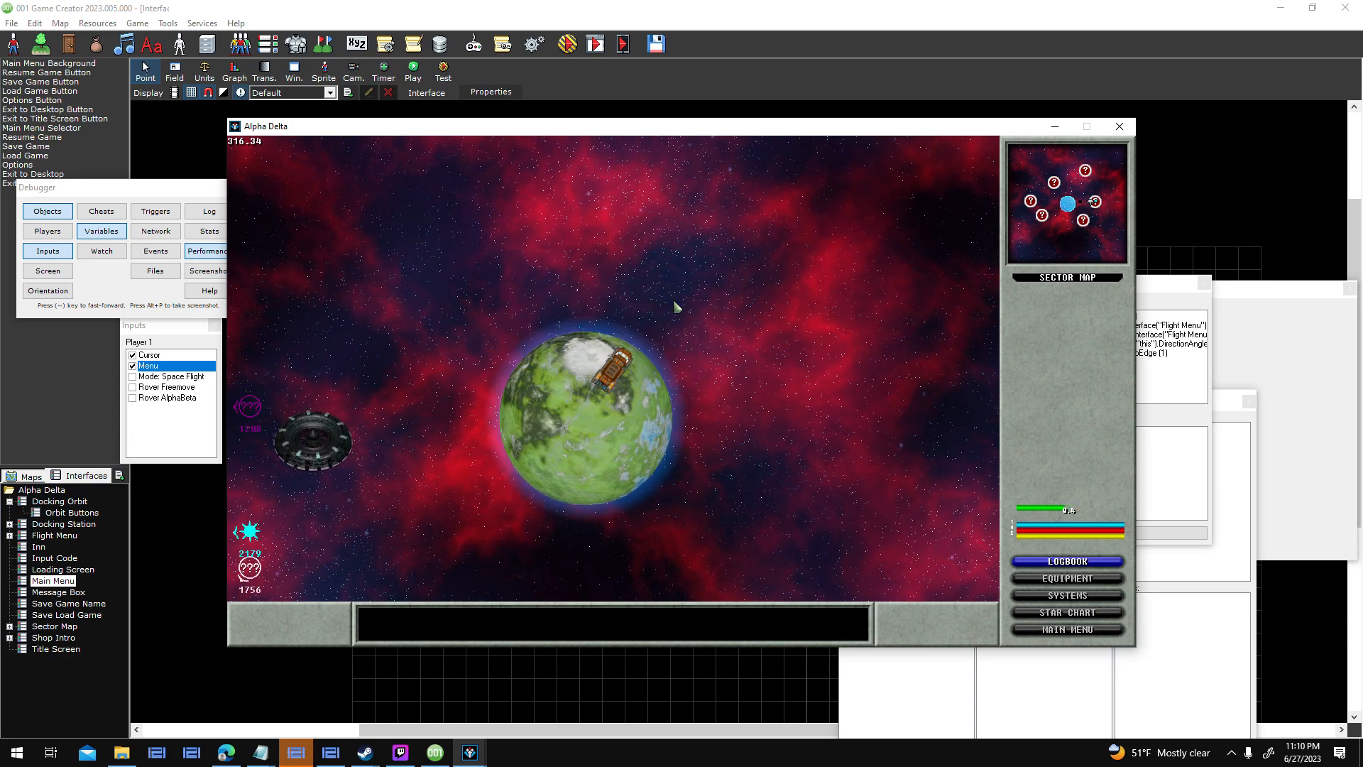
{"action": "key", "text": "Escape"}
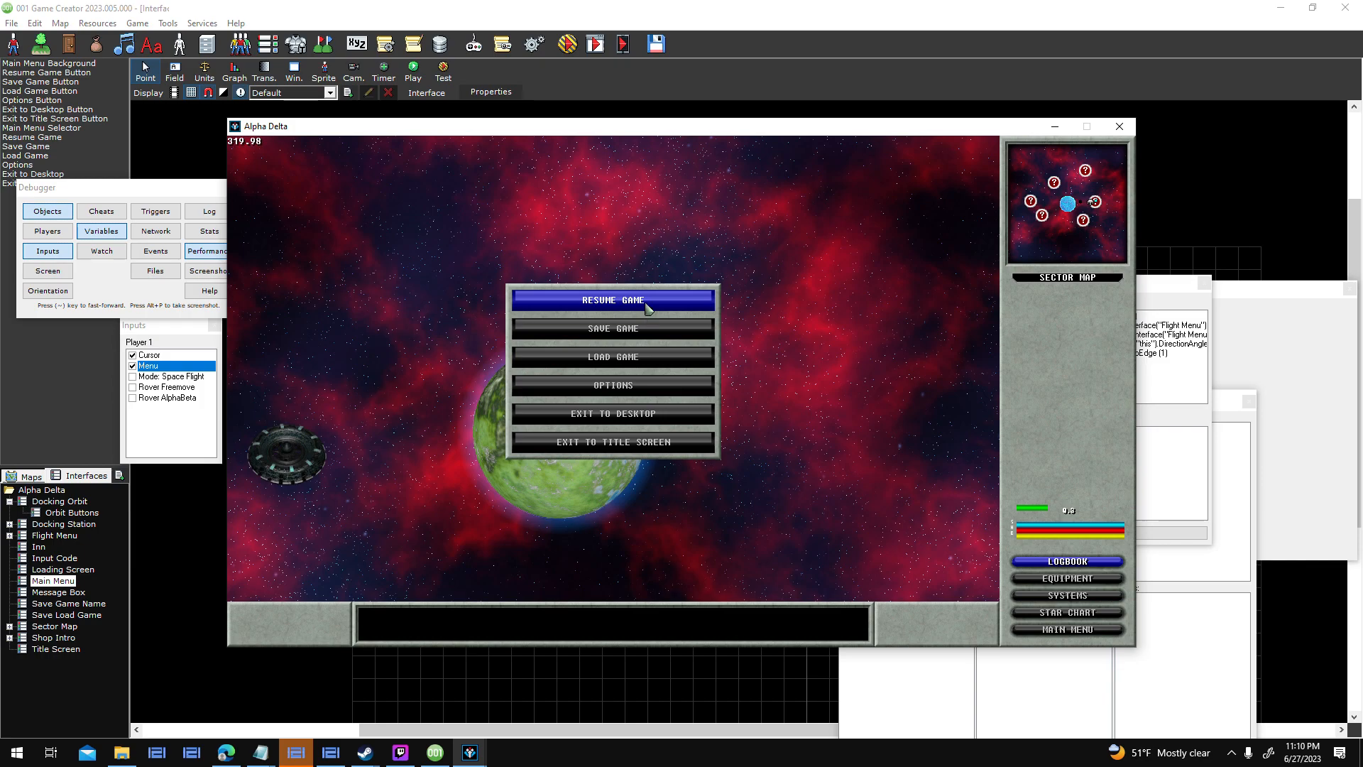
{"action": "left_click", "coordinate": [645, 303]}
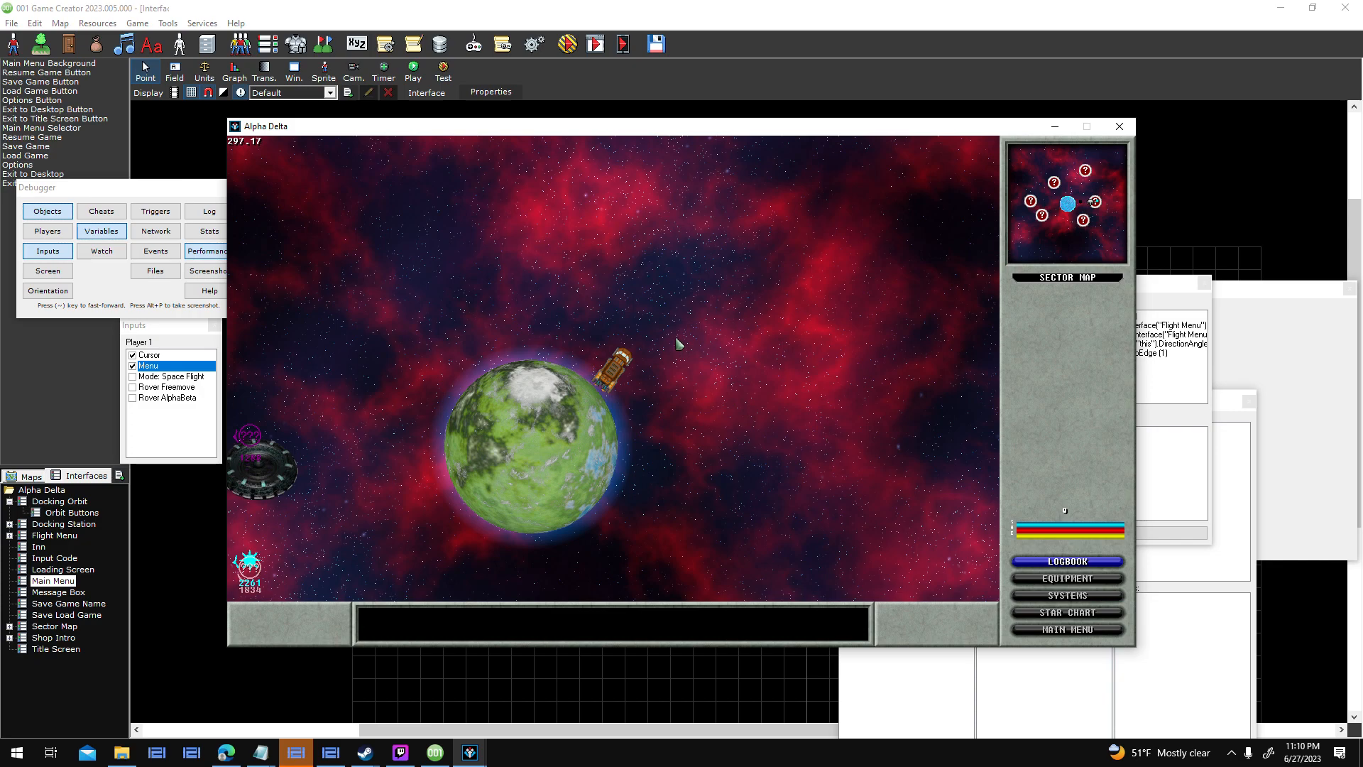
{"action": "key", "text": "Escape"}
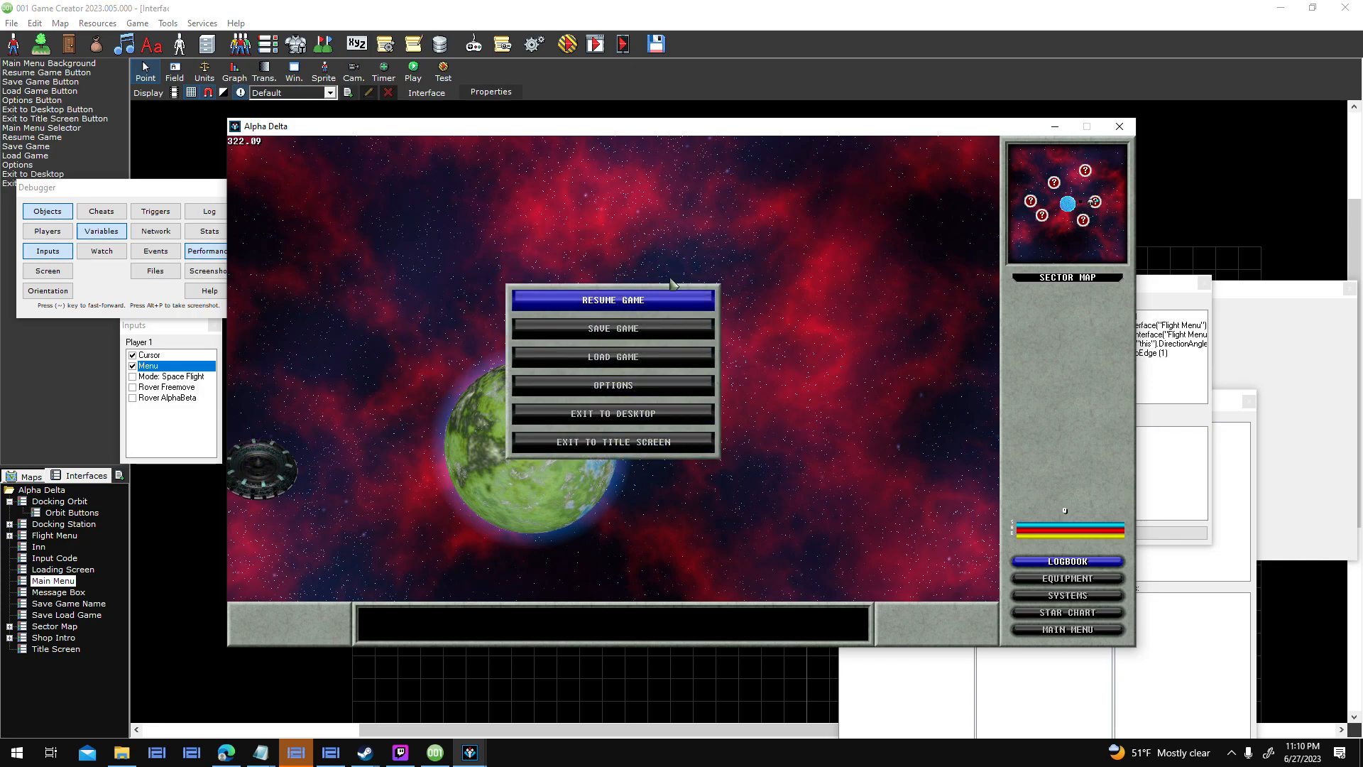
{"action": "left_click", "coordinate": [683, 301]}
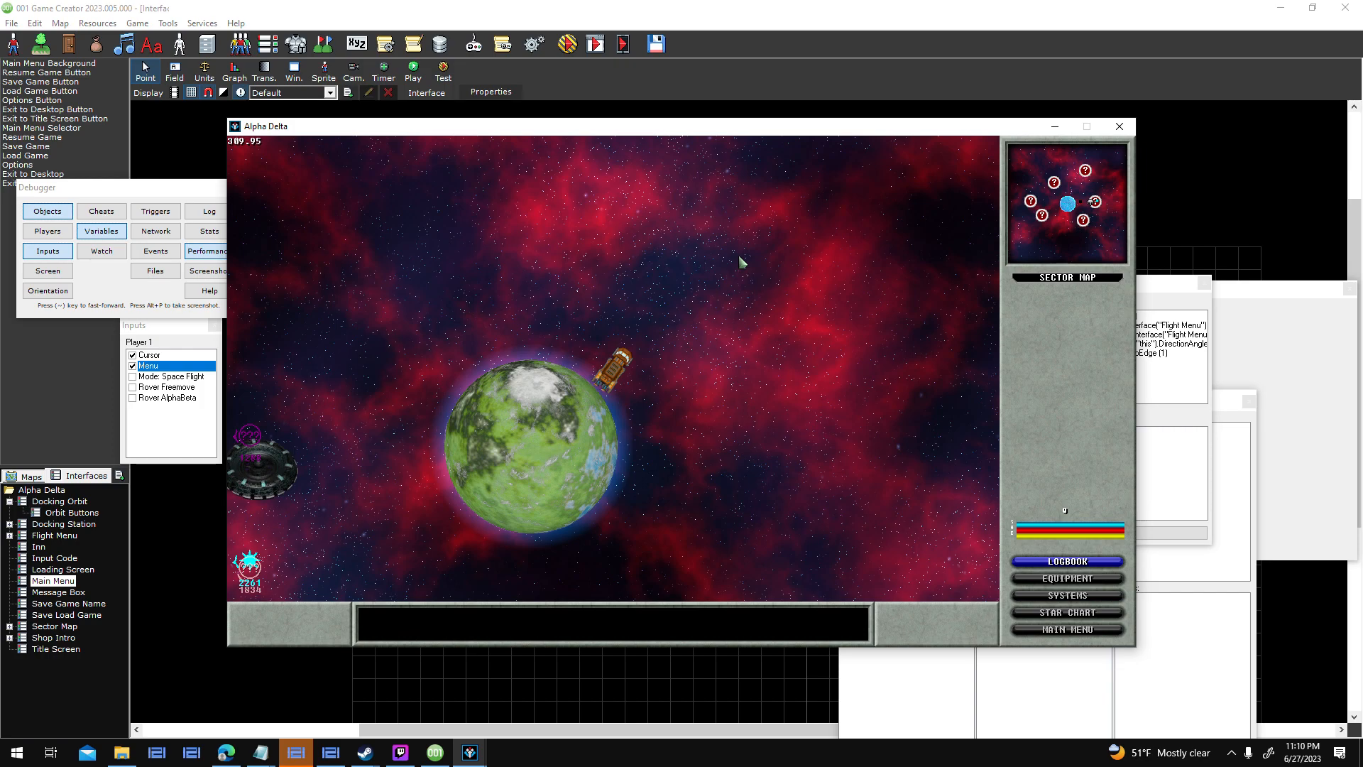
{"action": "key", "text": "Escape"}
{"action": "left_click", "coordinate": [633, 299]}
{"action": "key", "text": "Escape"}
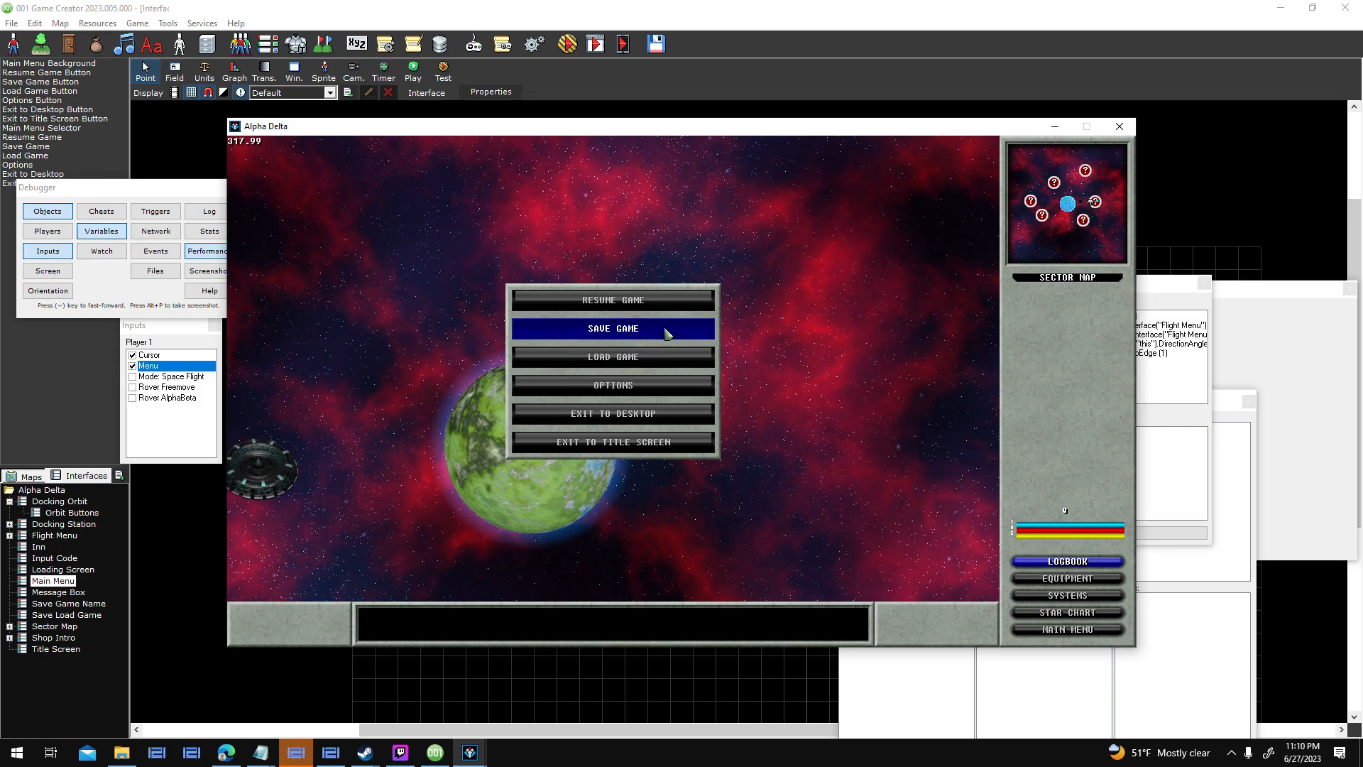
{"action": "left_click", "coordinate": [660, 300]}
{"action": "left_click", "coordinate": [1129, 130]}
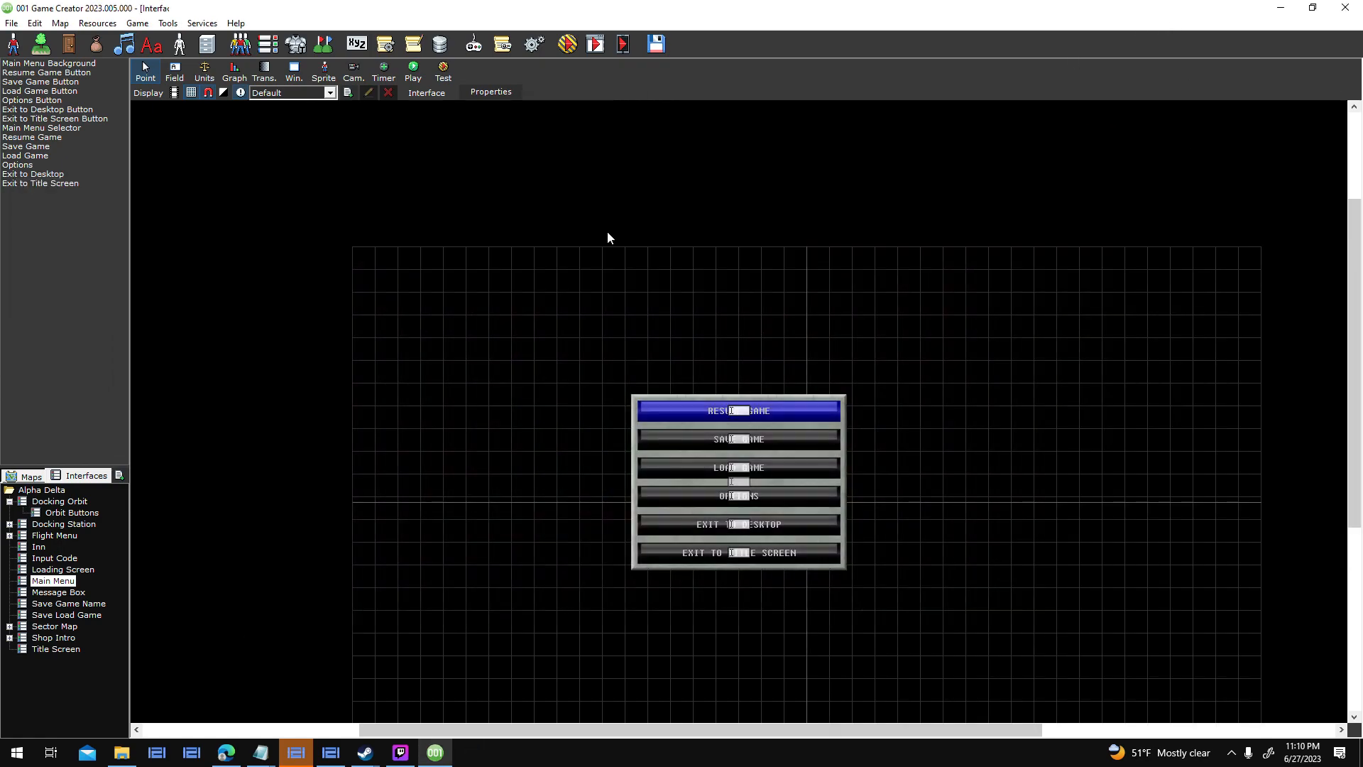
View the Save Load Game interface, then open the AlphaBeta project in place of the current game.
{"action": "left_click", "coordinate": [88, 616]}
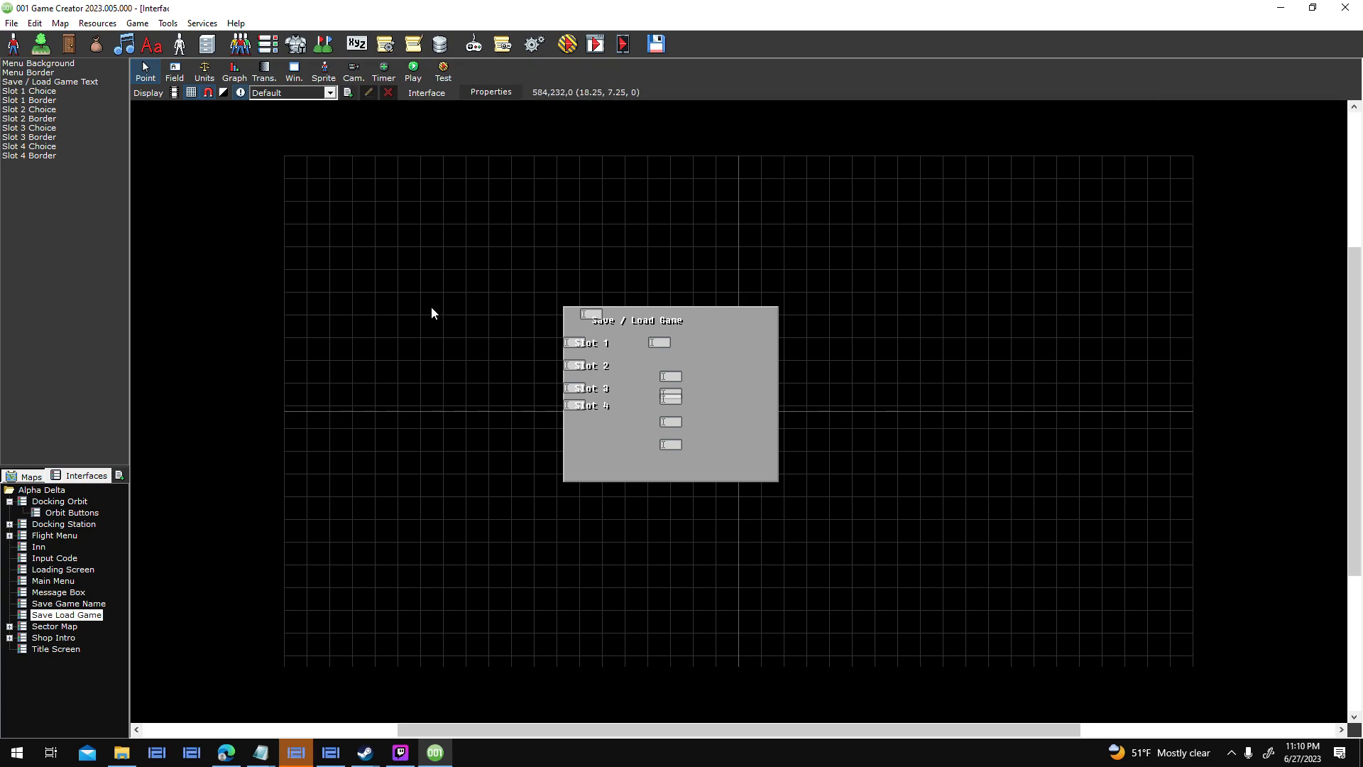
{"action": "left_click", "coordinate": [15, 27]}
{"action": "left_click", "coordinate": [43, 58]}
{"action": "left_click", "coordinate": [648, 420]}
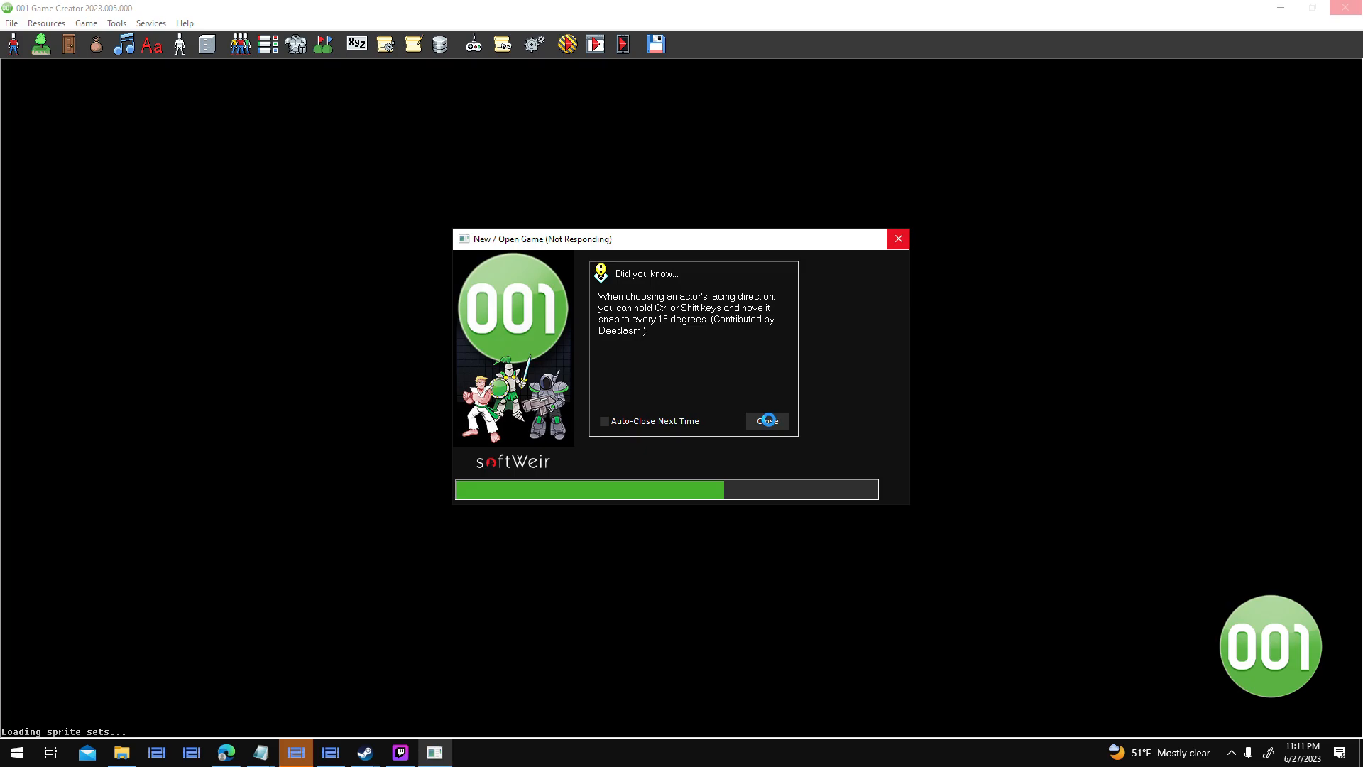
{"action": "left_click", "coordinate": [767, 421]}
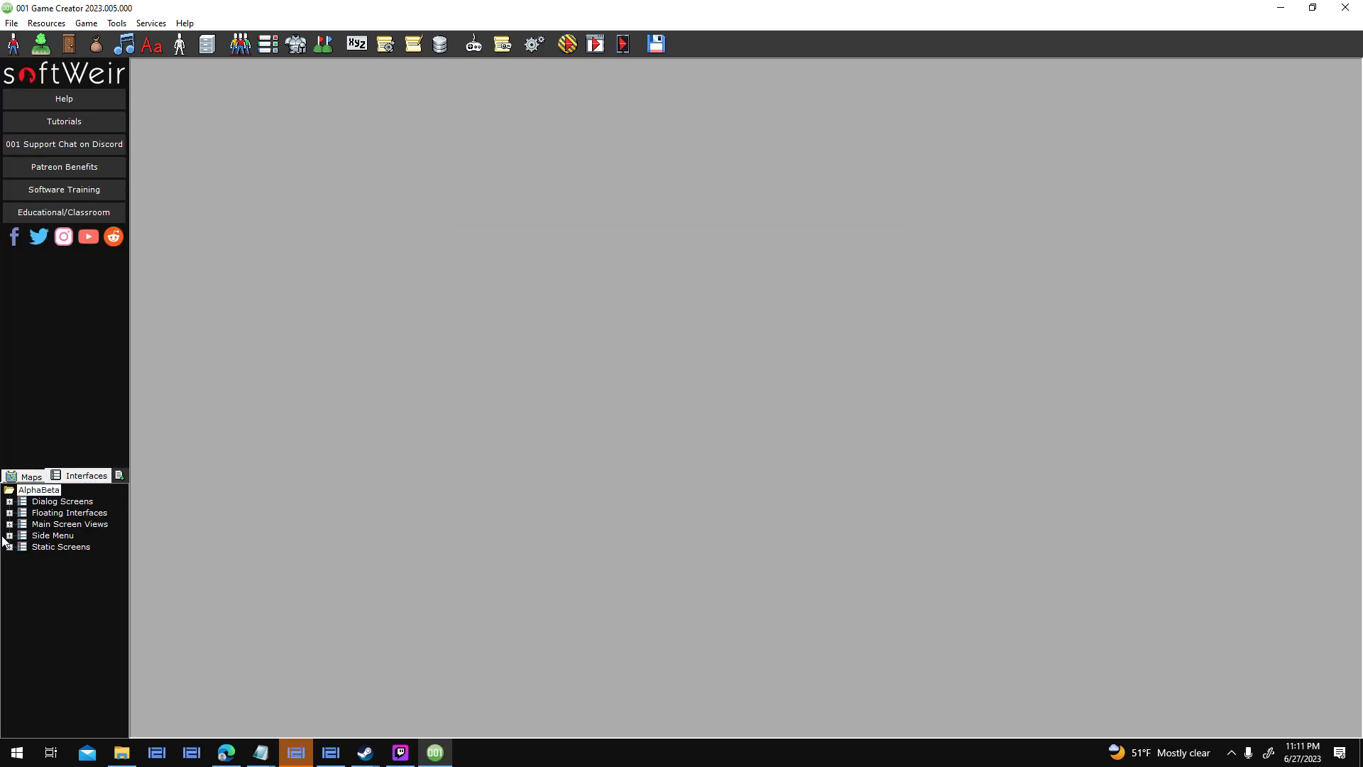
Examine the Save Game field's script in the MainMenu interface under Side Menu, and close it without saving.
{"action": "left_click", "coordinate": [9, 536]}
{"action": "double_click", "coordinate": [65, 570]}
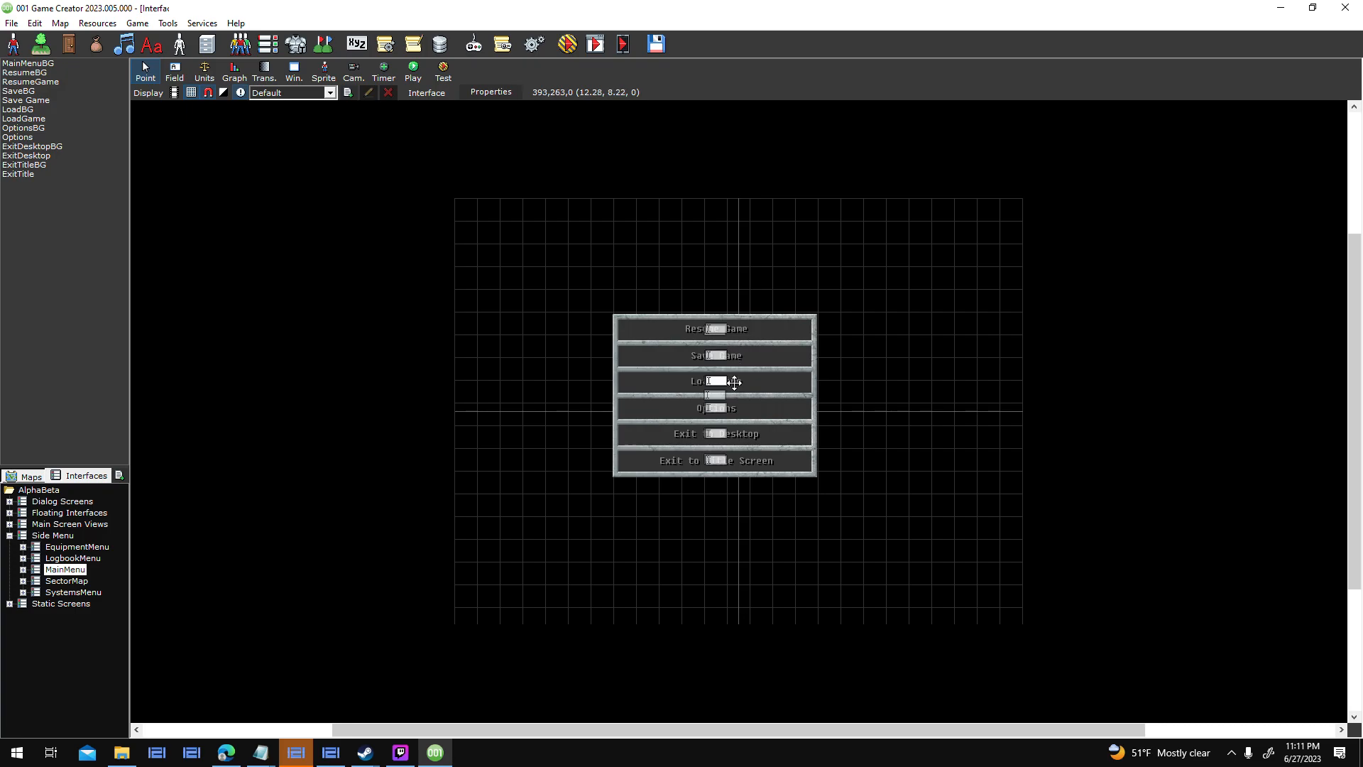
{"action": "left_click", "coordinate": [738, 355]}
{"action": "double_click", "coordinate": [831, 212]}
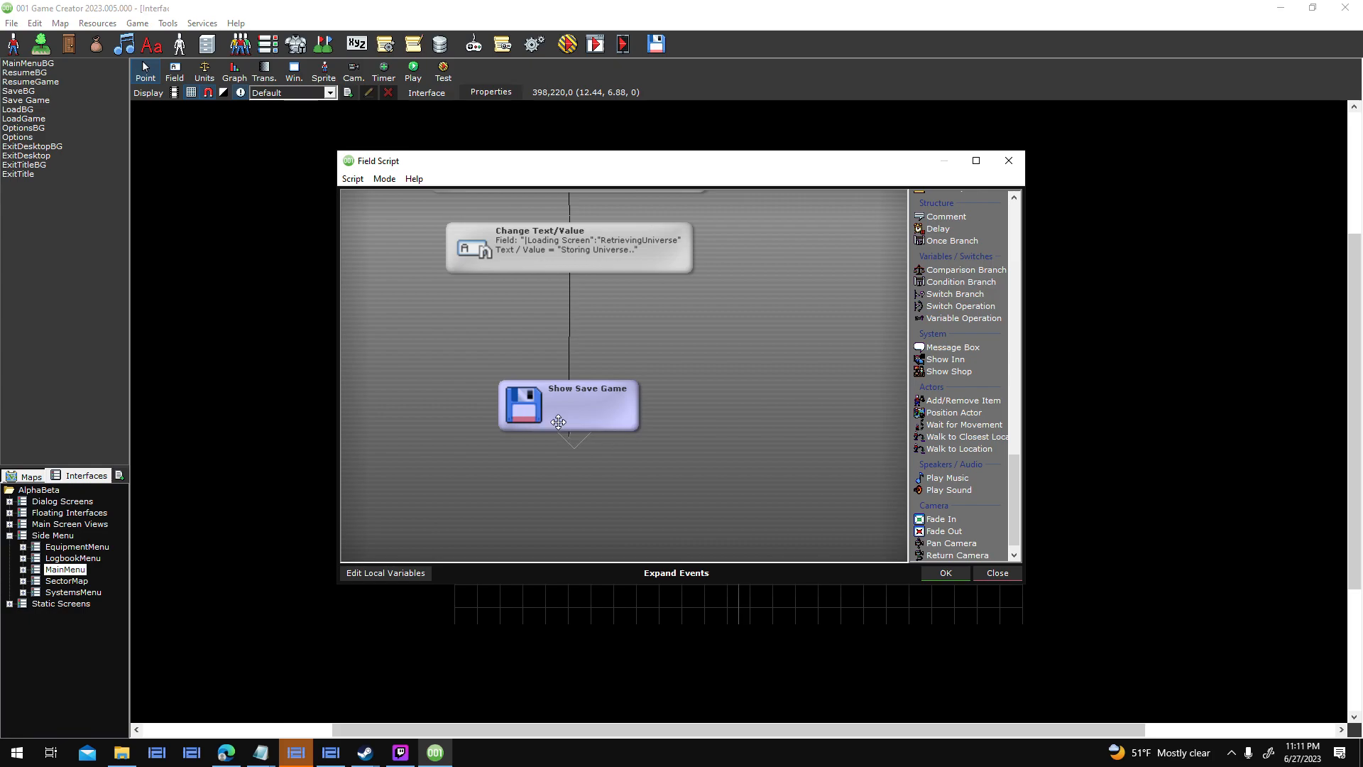
{"action": "scroll", "coordinate": [1012, 384], "scroll_direction": "down", "scroll_amount": 1}
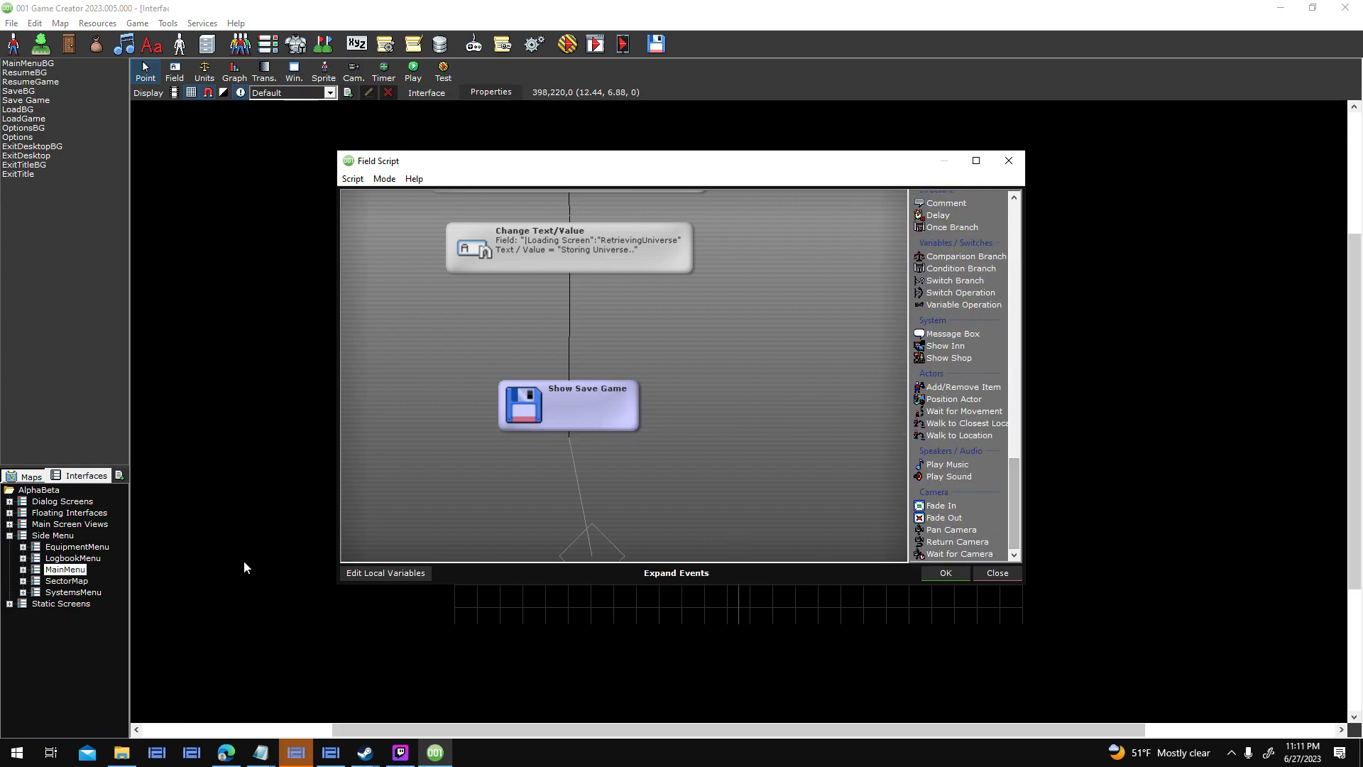
{"action": "mouse_move", "coordinate": [539, 417]}
{"action": "left_mouse_down"}
{"action": "mouse_move", "coordinate": [481, 437]}
{"action": "mouse_move", "coordinate": [534, 423]}
{"action": "left_mouse_up"}
{"action": "left_click", "coordinate": [997, 572]}
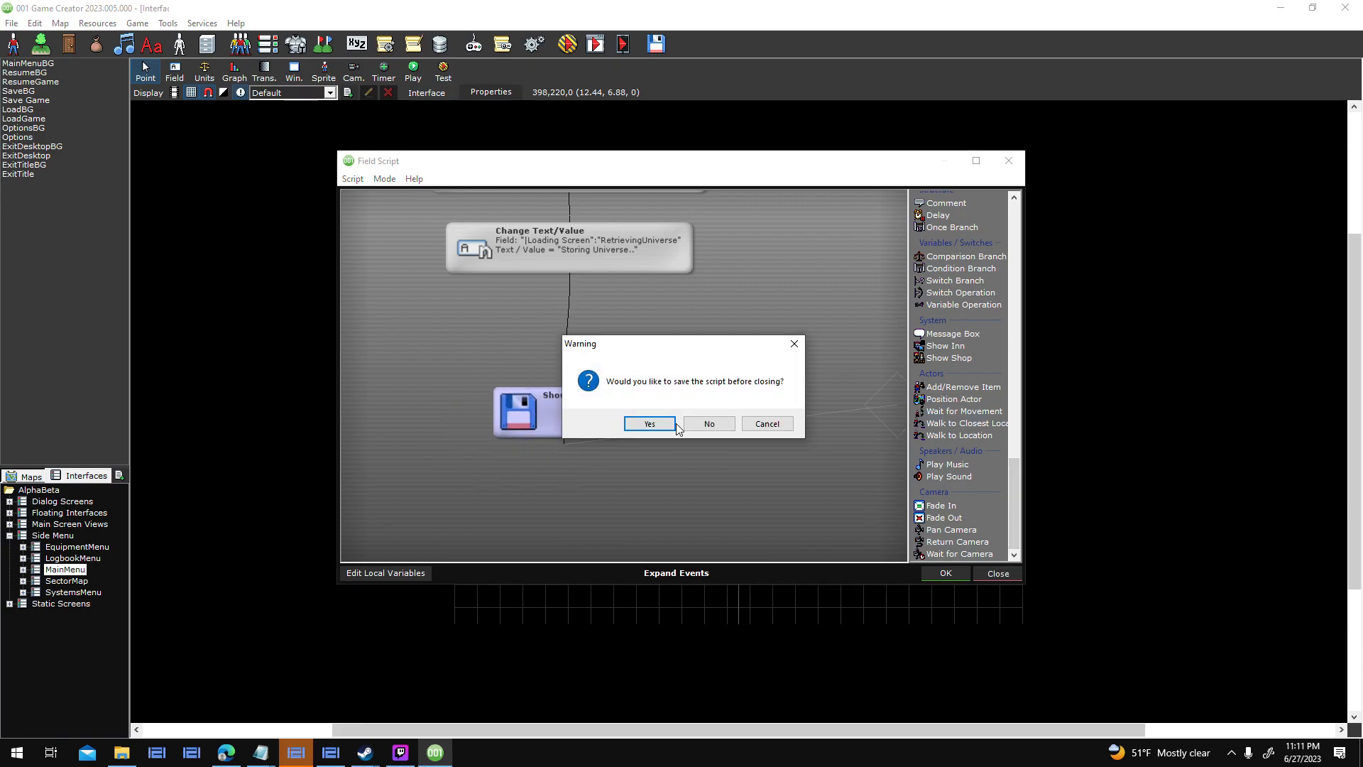
{"action": "left_click", "coordinate": [708, 424]}
{"action": "left_click", "coordinate": [922, 554]}
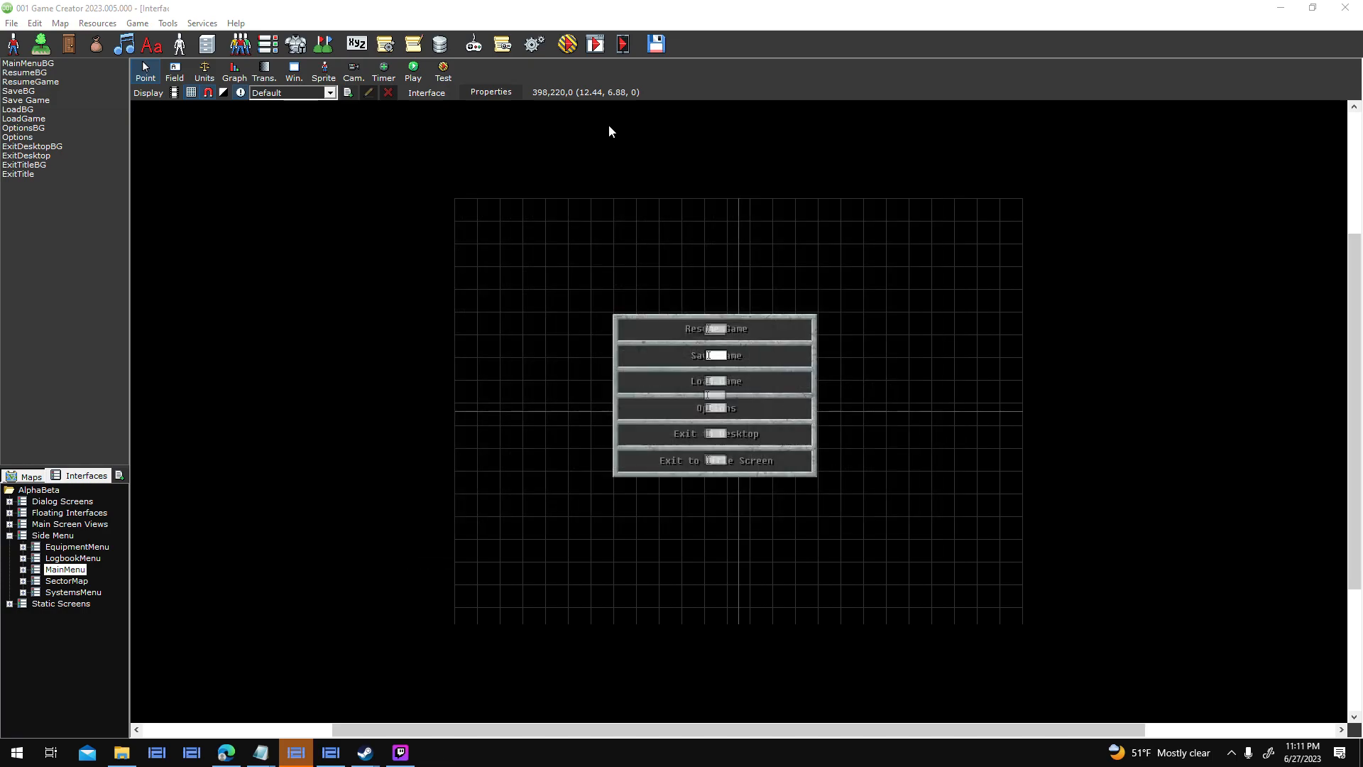
Check the interfaces assigned to Save Game and Load Game in the game settings, and close the settings without changes.
{"action": "left_click", "coordinate": [536, 47]}
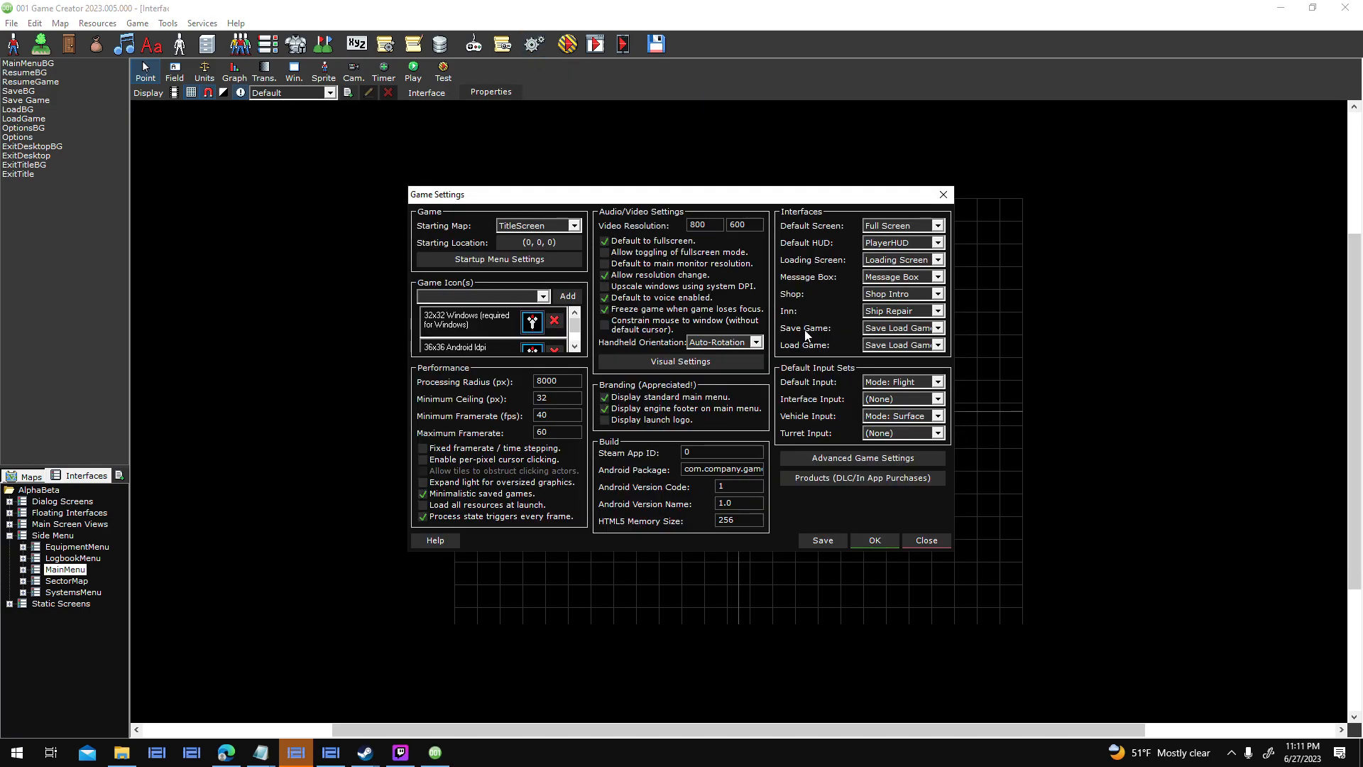
{"action": "left_click", "coordinate": [936, 329]}
{"action": "left_click", "coordinate": [935, 329]}
{"action": "left_click", "coordinate": [937, 345]}
{"action": "left_click", "coordinate": [937, 345]}
{"action": "left_click", "coordinate": [927, 542]}
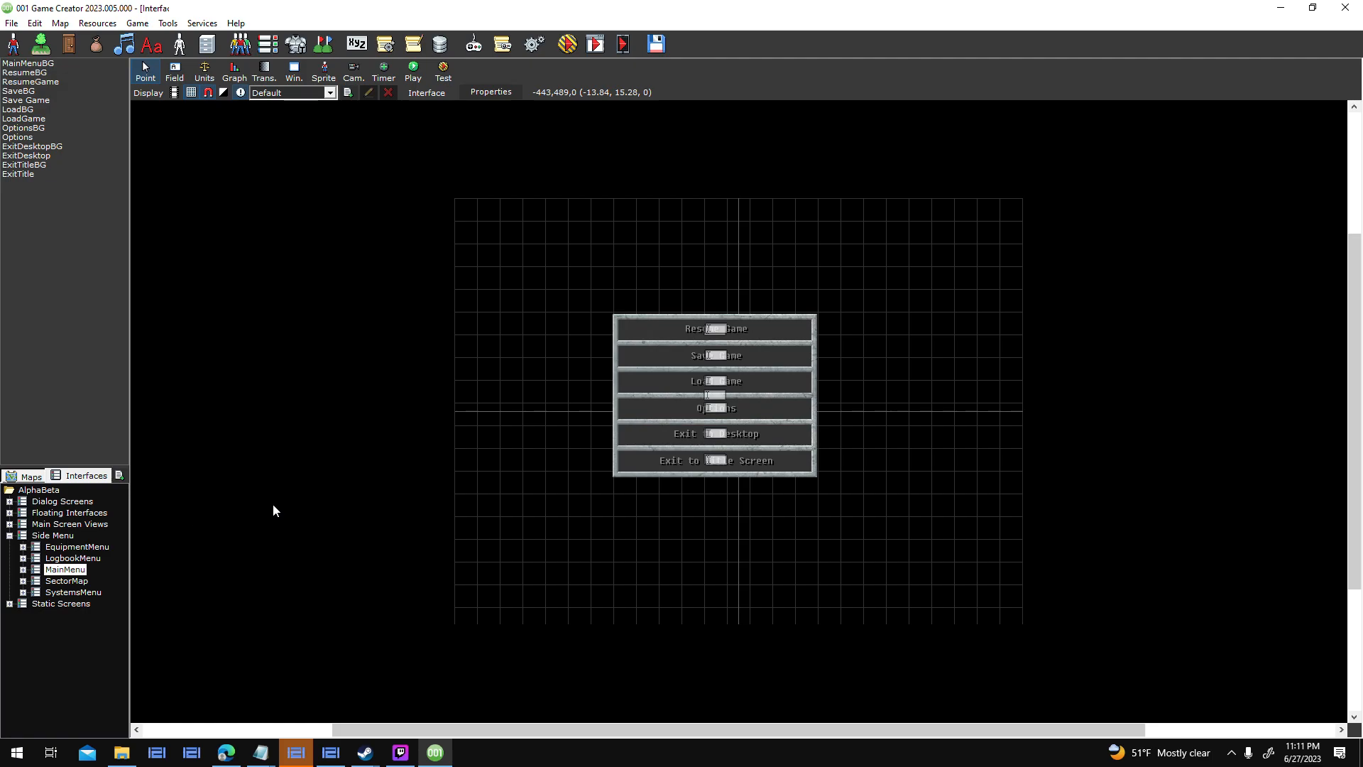
Examine the script run on entering the Save Load Game interface under MainMenu, and close its properties without changes.
{"action": "left_click", "coordinate": [23, 570]}
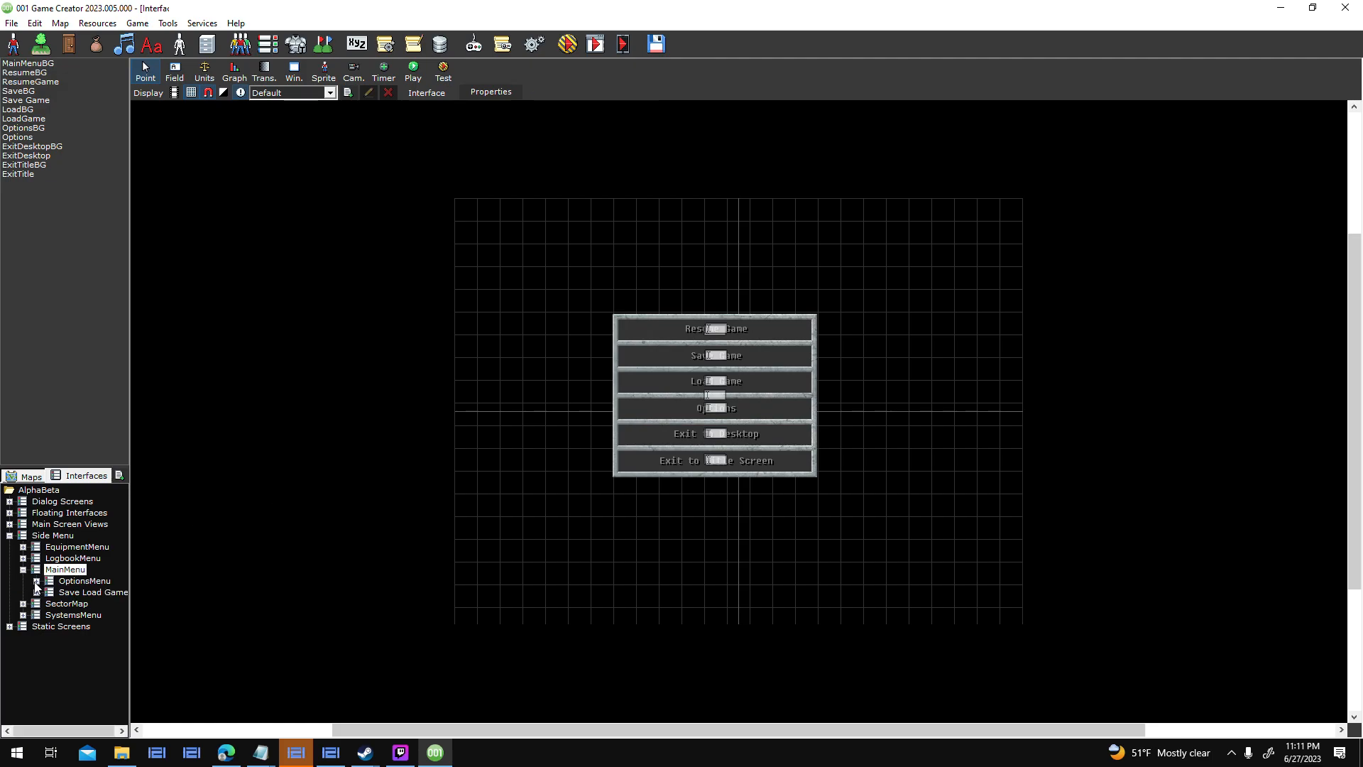
{"action": "left_click", "coordinate": [57, 594]}
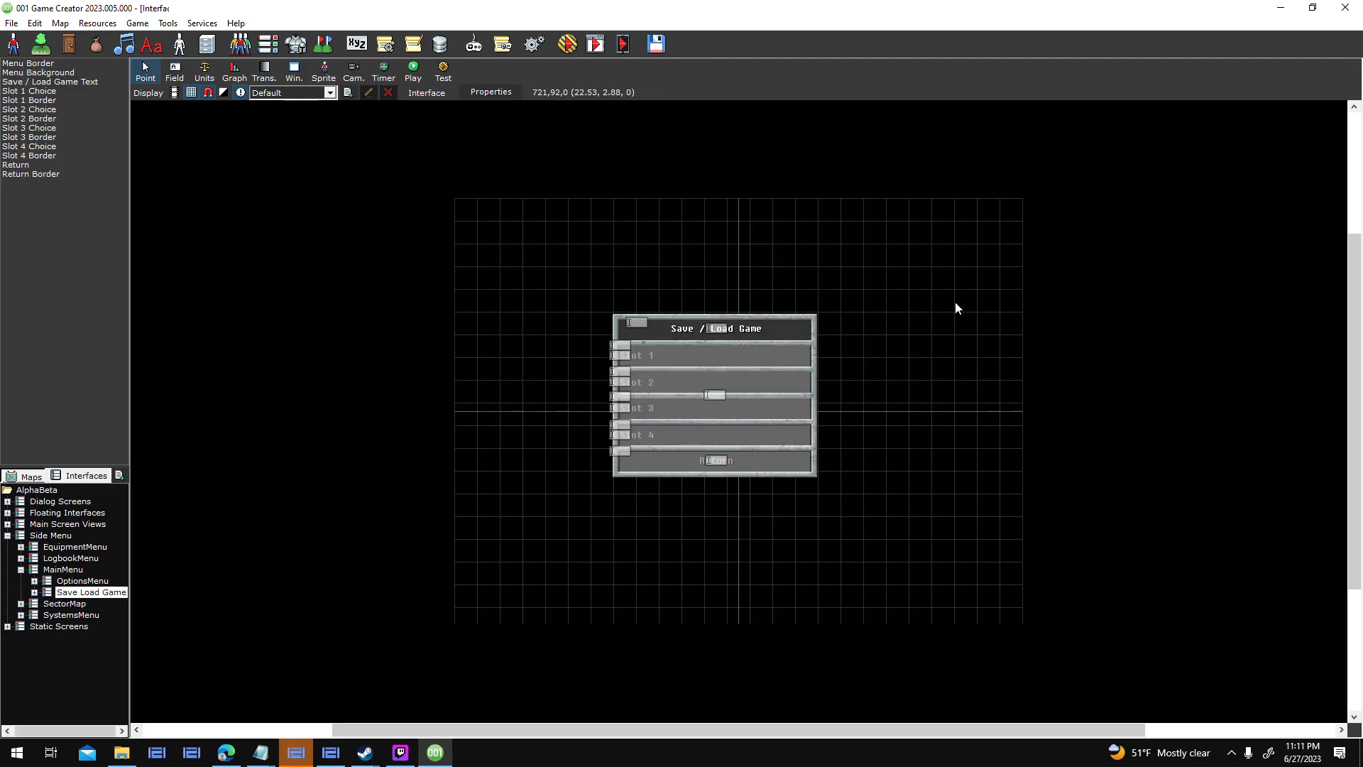
{"action": "left_click", "coordinate": [491, 93]}
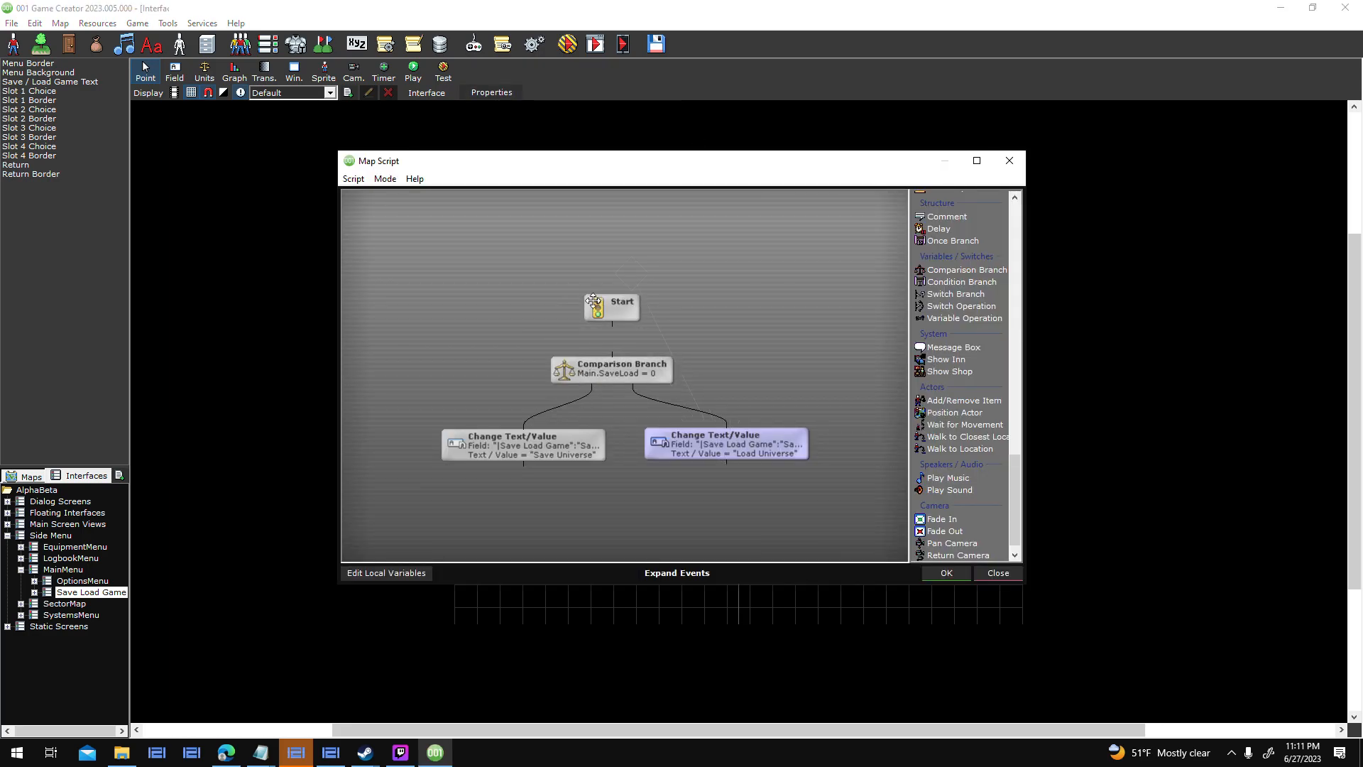
{"action": "left_click_drag", "start_coordinate": [644, 161], "coordinate": [1111, 151]}
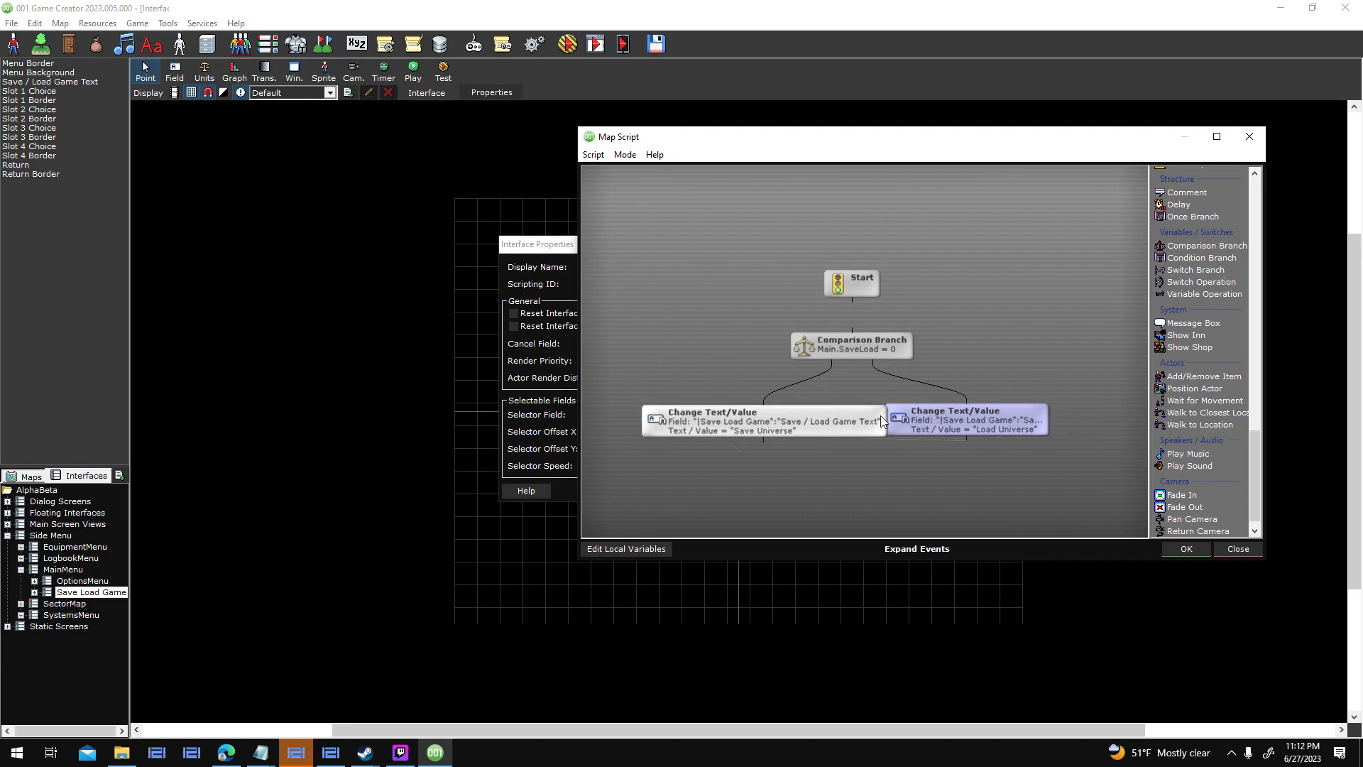
{"action": "left_click", "coordinate": [1238, 548]}
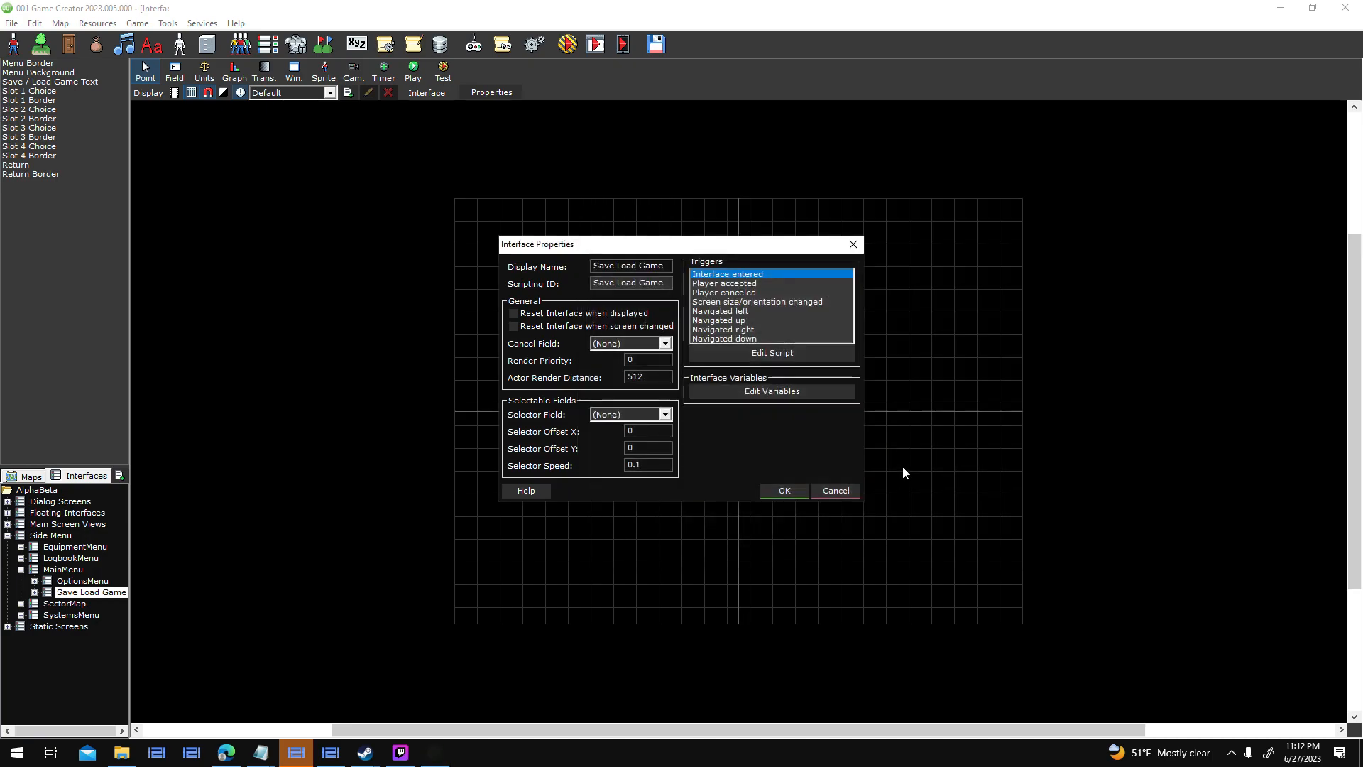
{"action": "left_click", "coordinate": [835, 488]}
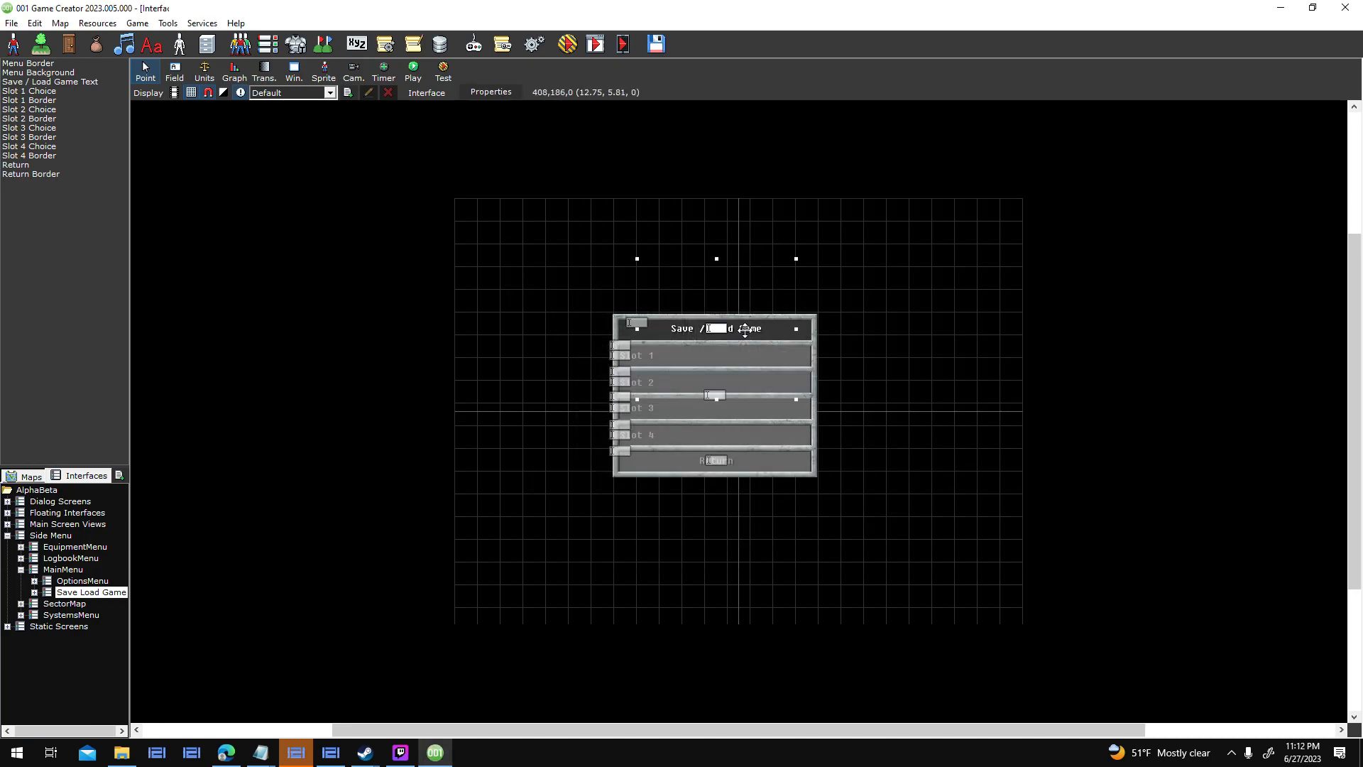
Check the settings and triggers of the Save / Load Game title field, and close it without changes.
{"action": "double_click", "coordinate": [744, 329]}
{"action": "left_click_drag", "start_coordinate": [757, 421], "coordinate": [761, 395]}
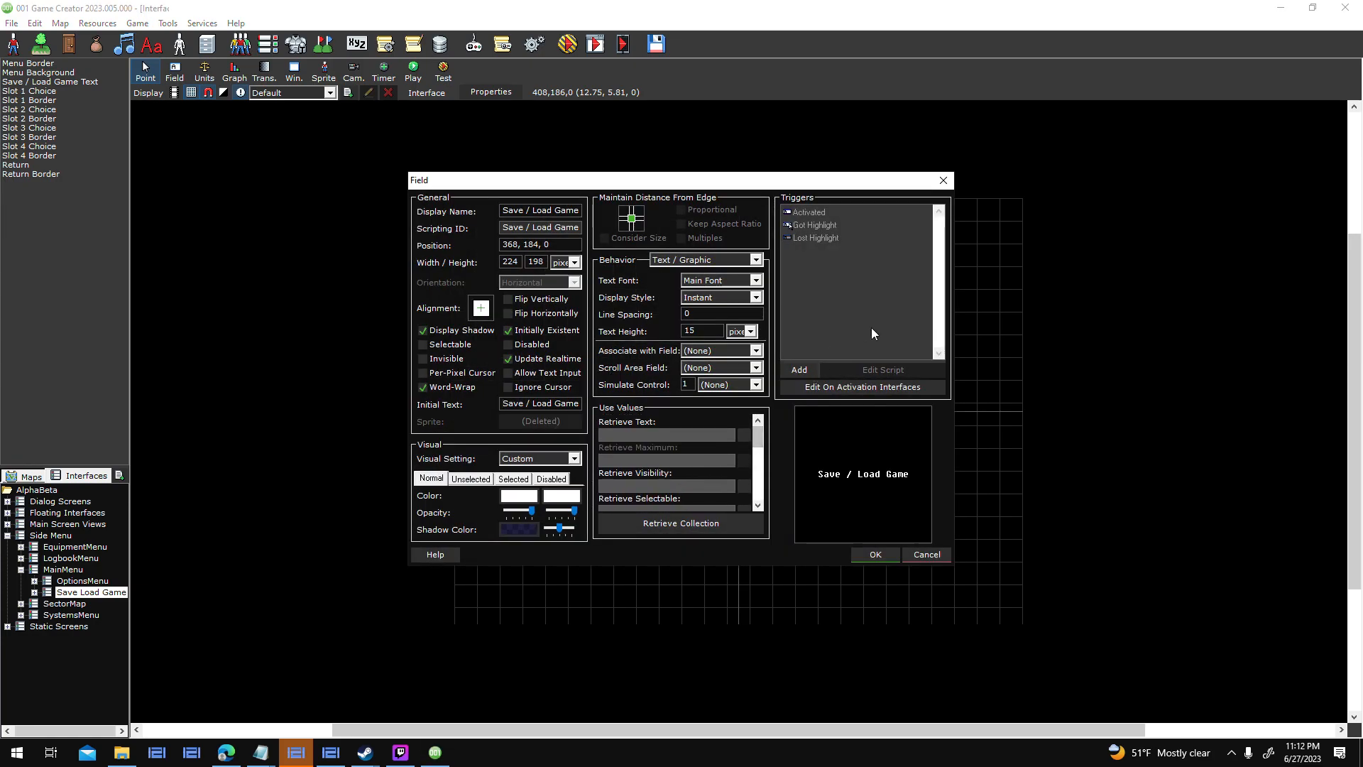
{"action": "left_click", "coordinate": [936, 554]}
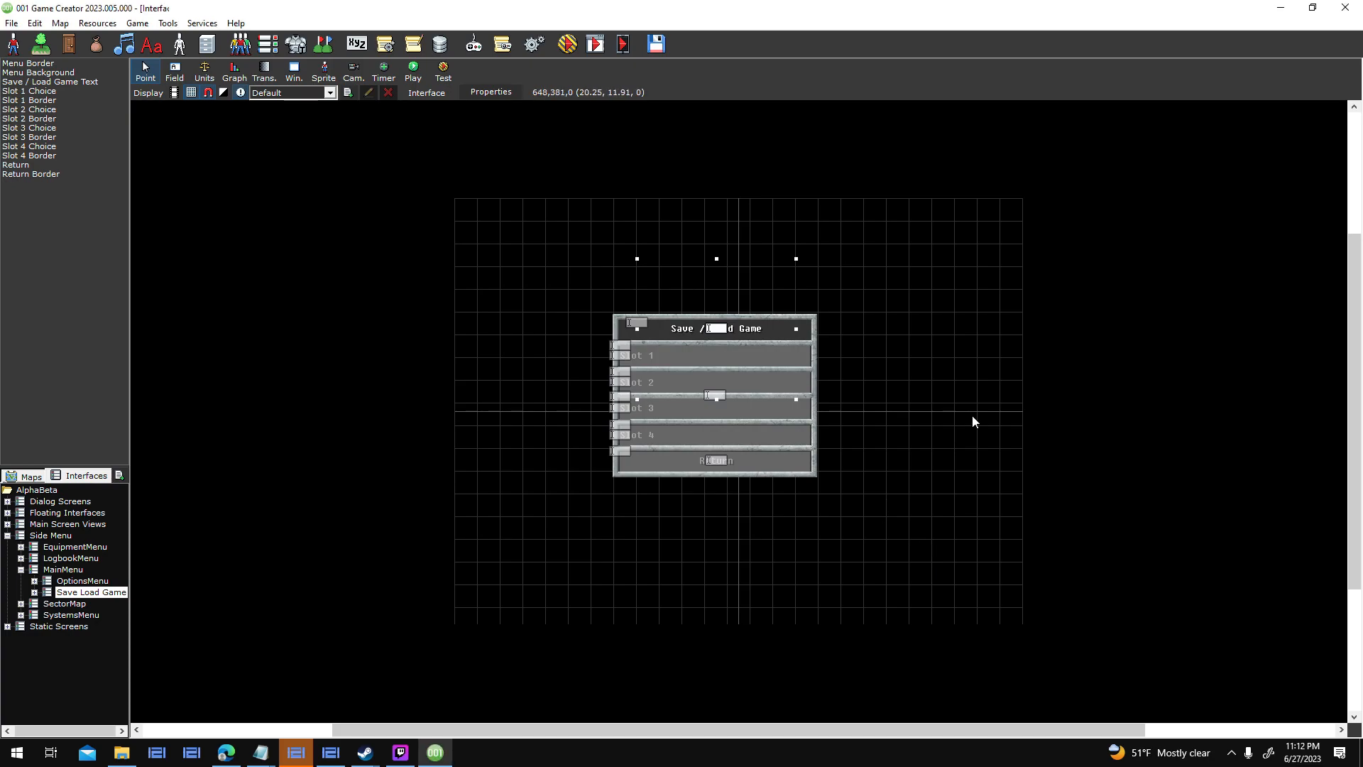
Examine the Activated script of the Slot 1 Choice field, covering its save and load branches, and close it without saving.
{"action": "left_click", "coordinate": [625, 354]}
{"action": "double_click", "coordinate": [830, 318]}
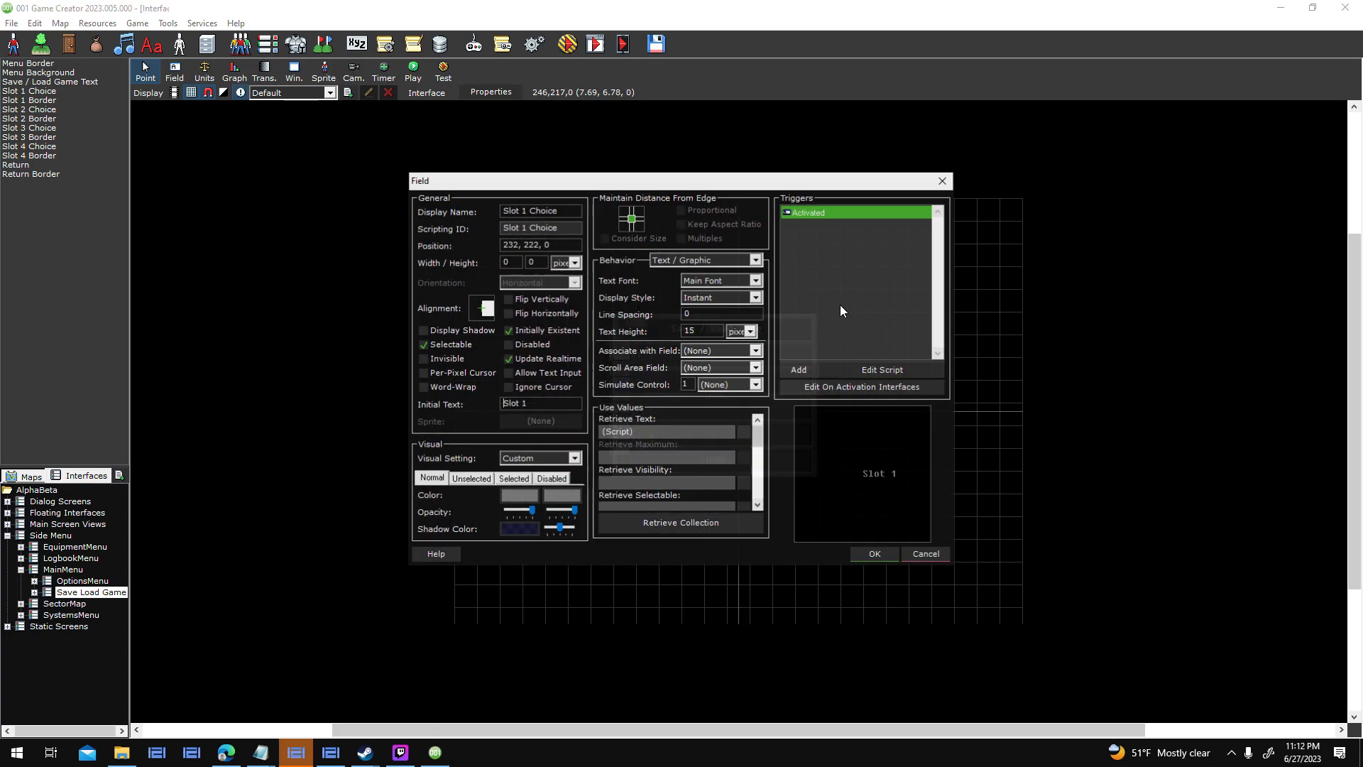
{"action": "double_click", "coordinate": [838, 213]}
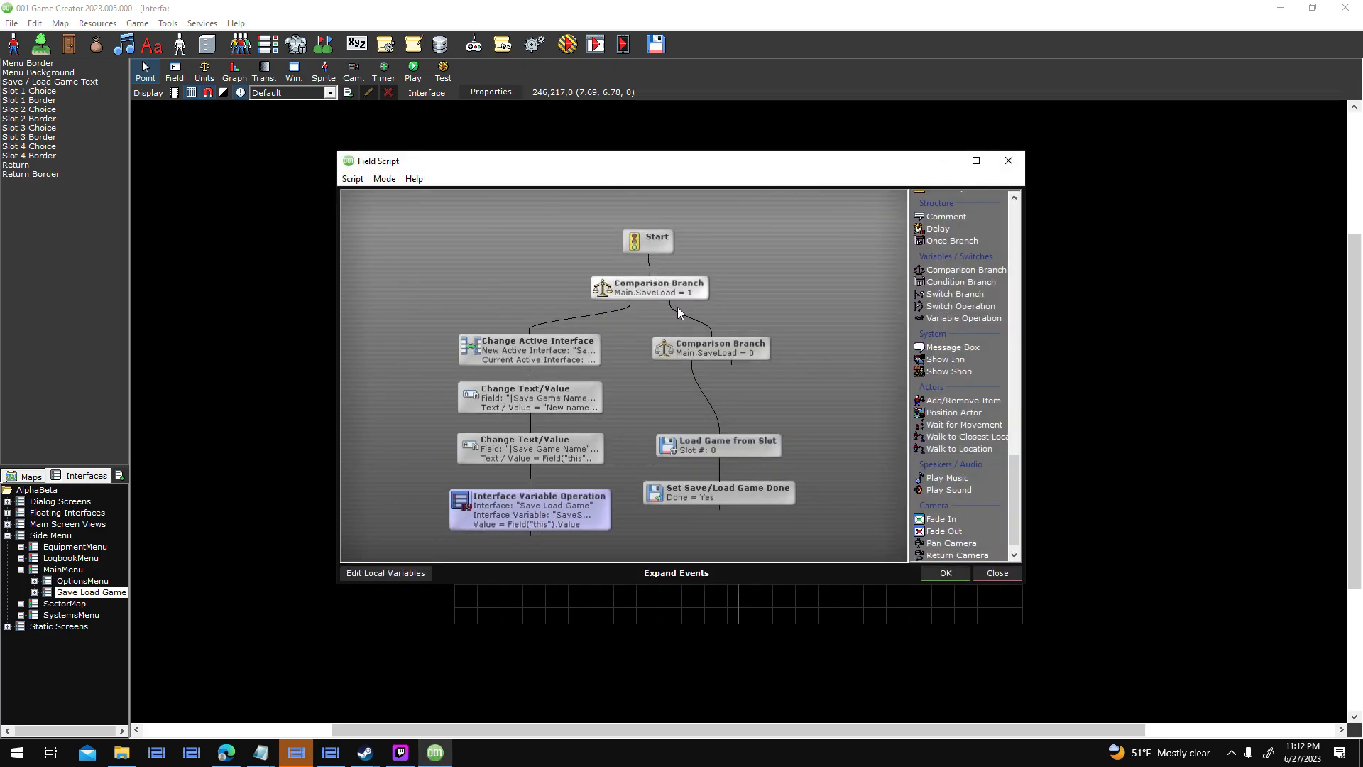
{"action": "left_click_drag", "start_coordinate": [770, 543], "coordinate": [673, 312]}
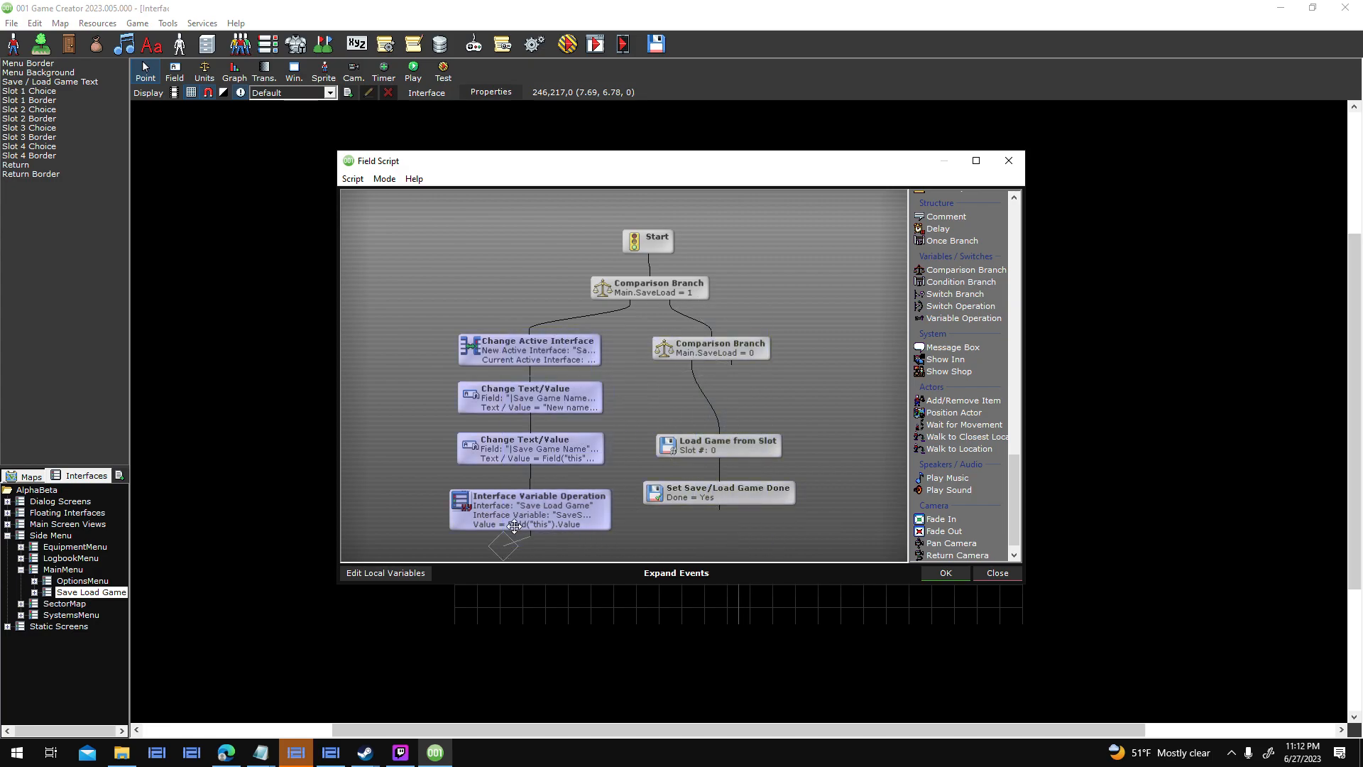
{"action": "left_click", "coordinate": [997, 572]}
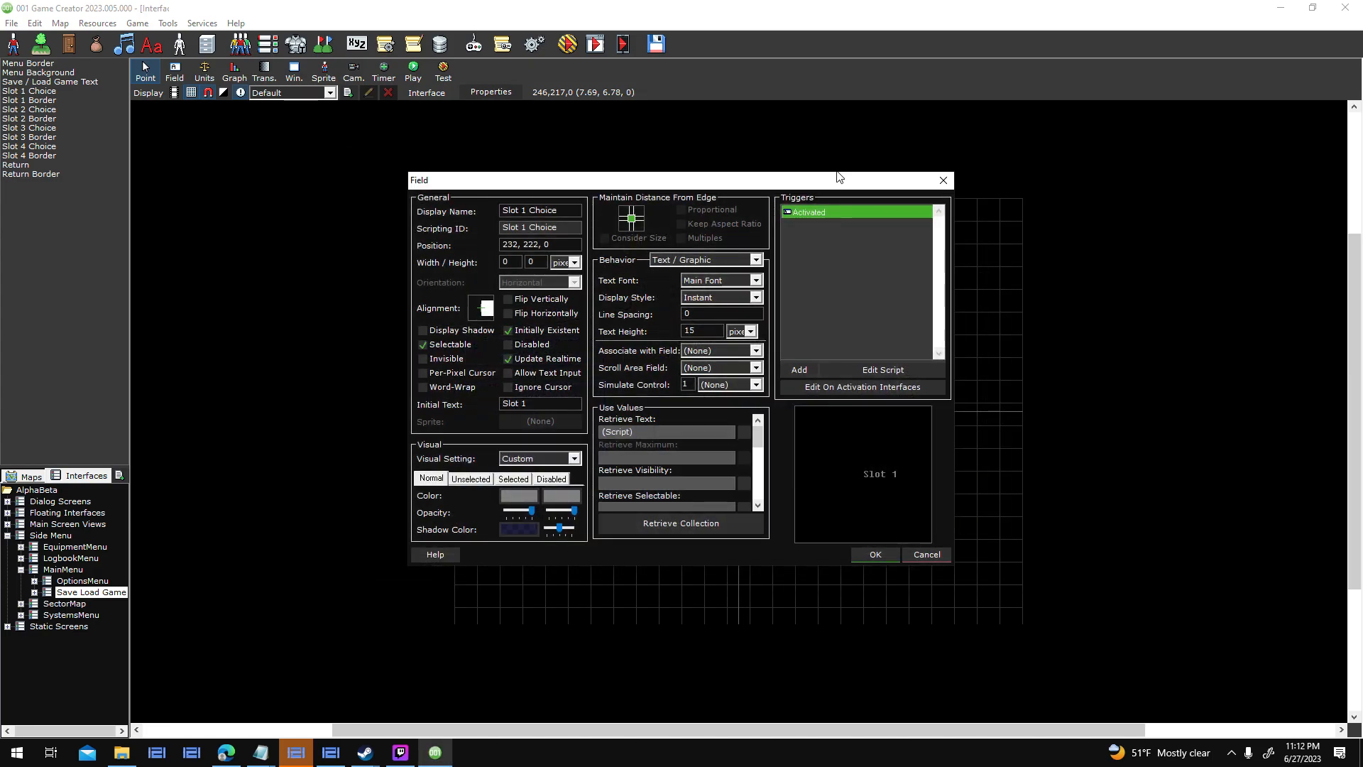
{"action": "double_click", "coordinate": [822, 212]}
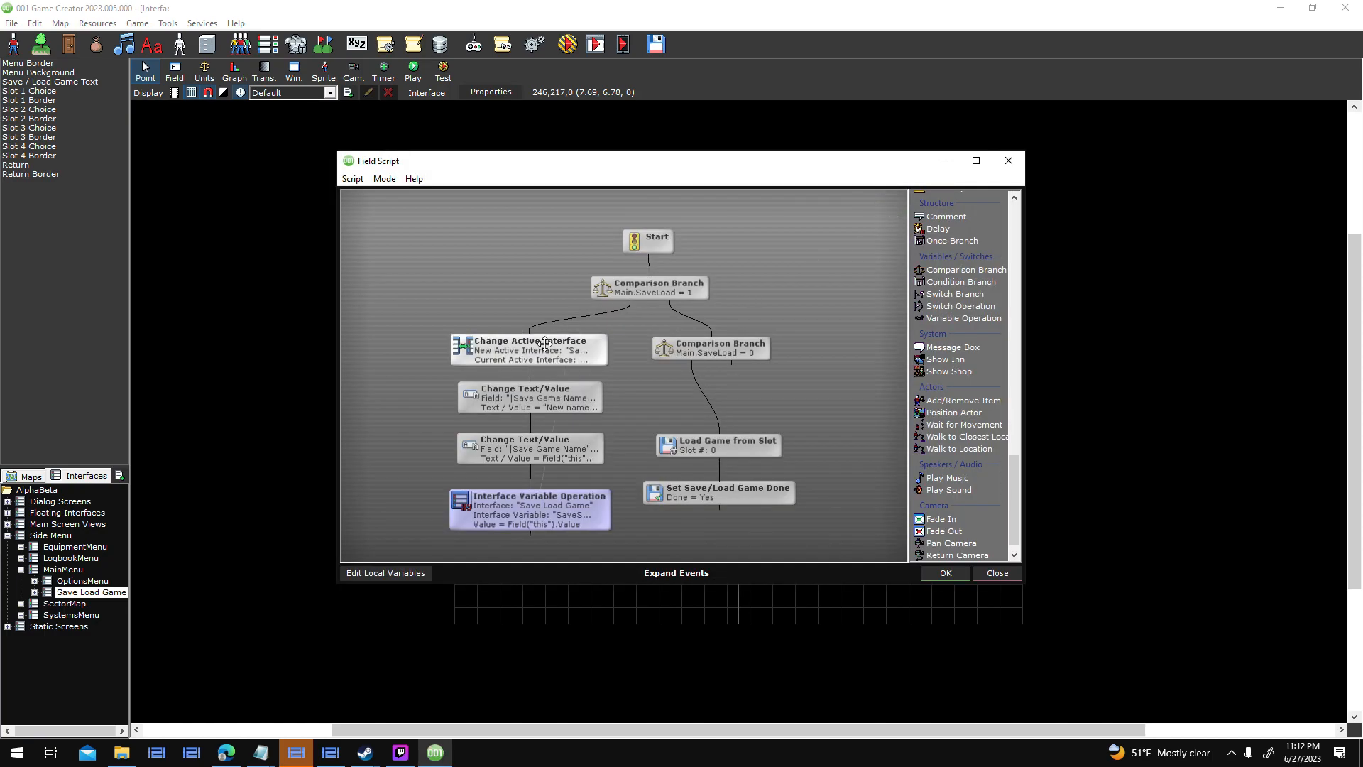
{"action": "left_click", "coordinate": [998, 572]}
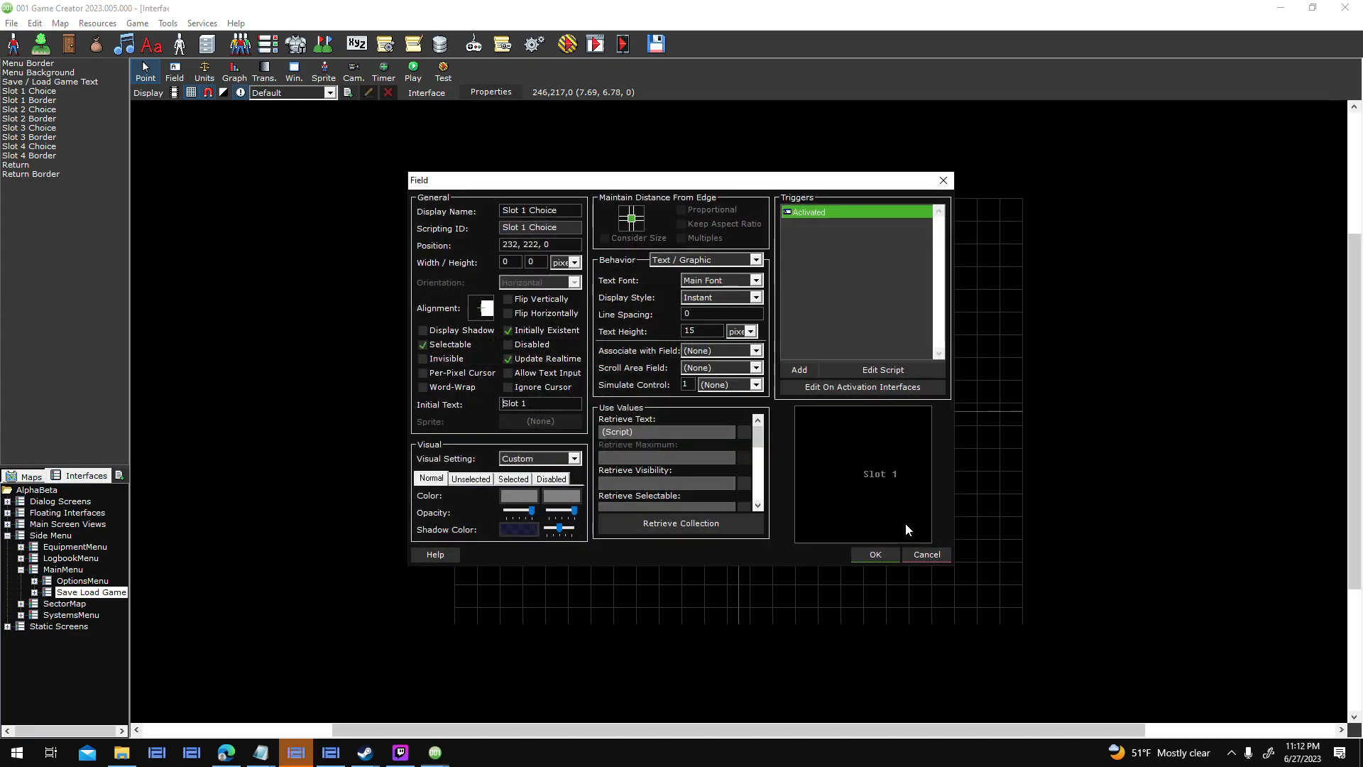
{"action": "left_click", "coordinate": [937, 556]}
View the Save Game Name interface and examine the RenameConfirm field's Activated script, closing it without saving.
{"action": "left_click", "coordinate": [34, 592]}
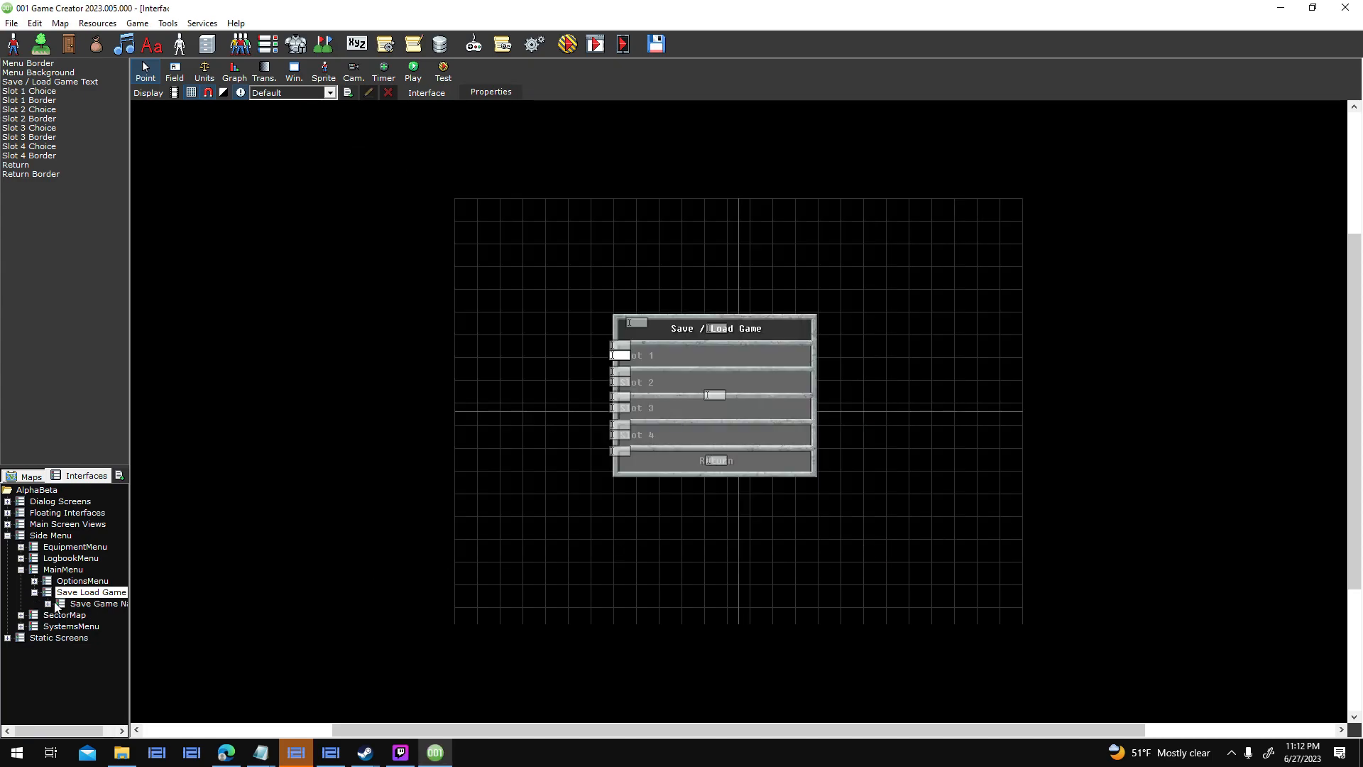
{"action": "left_click", "coordinate": [78, 604]}
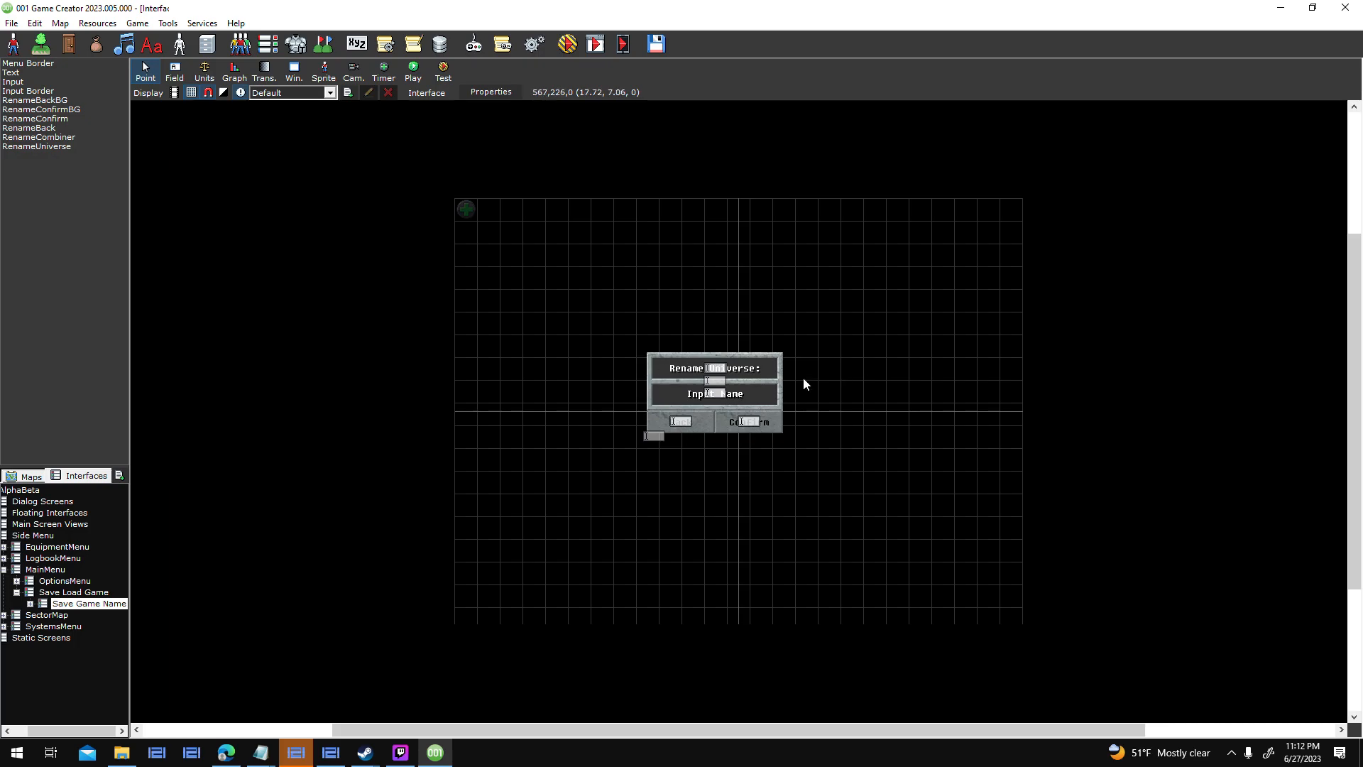
{"action": "double_click", "coordinate": [764, 421]}
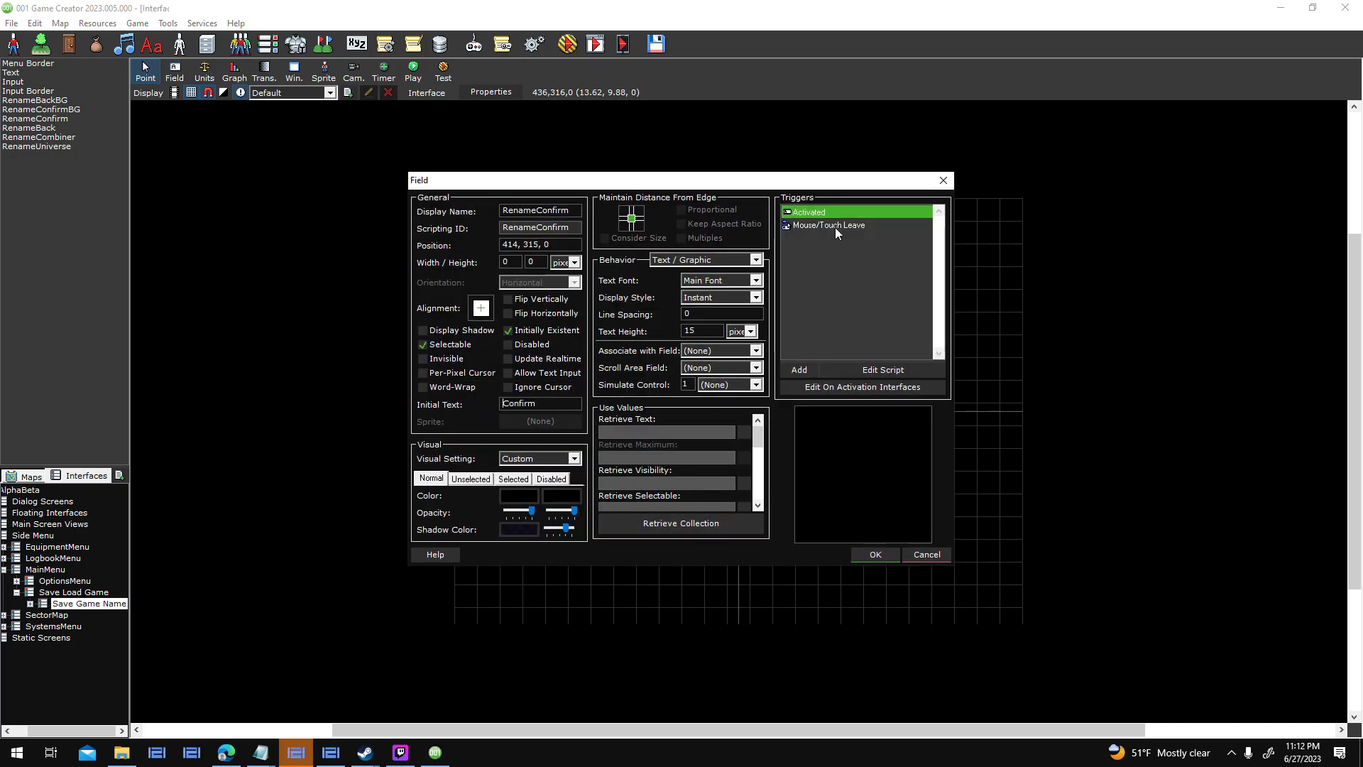
{"action": "double_click", "coordinate": [836, 215]}
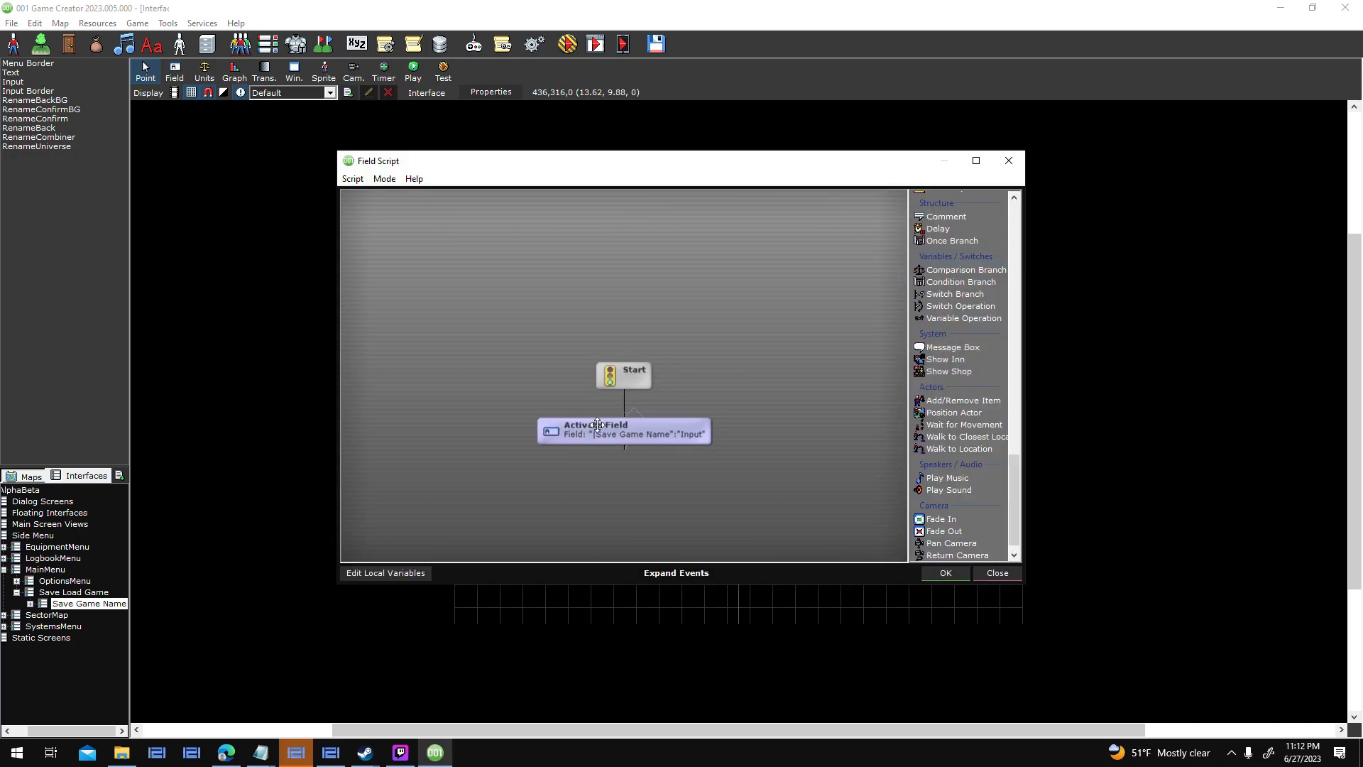
{"action": "left_click", "coordinate": [1016, 576]}
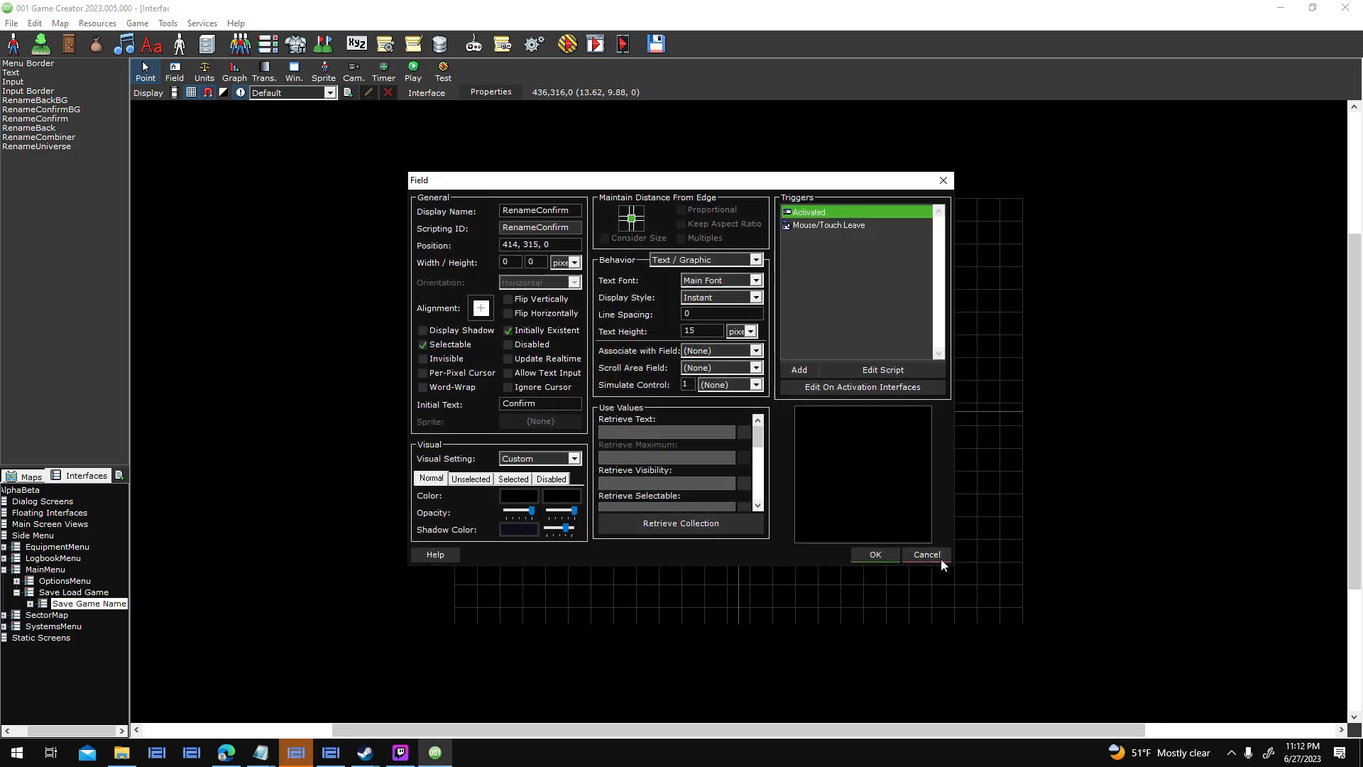
{"action": "left_click", "coordinate": [936, 557]}
View the SaveGameConfirm interface and examine the SaveConfirmYes field's full script, closing it without saving.
{"action": "left_click", "coordinate": [30, 604]}
{"action": "left_click", "coordinate": [82, 615]}
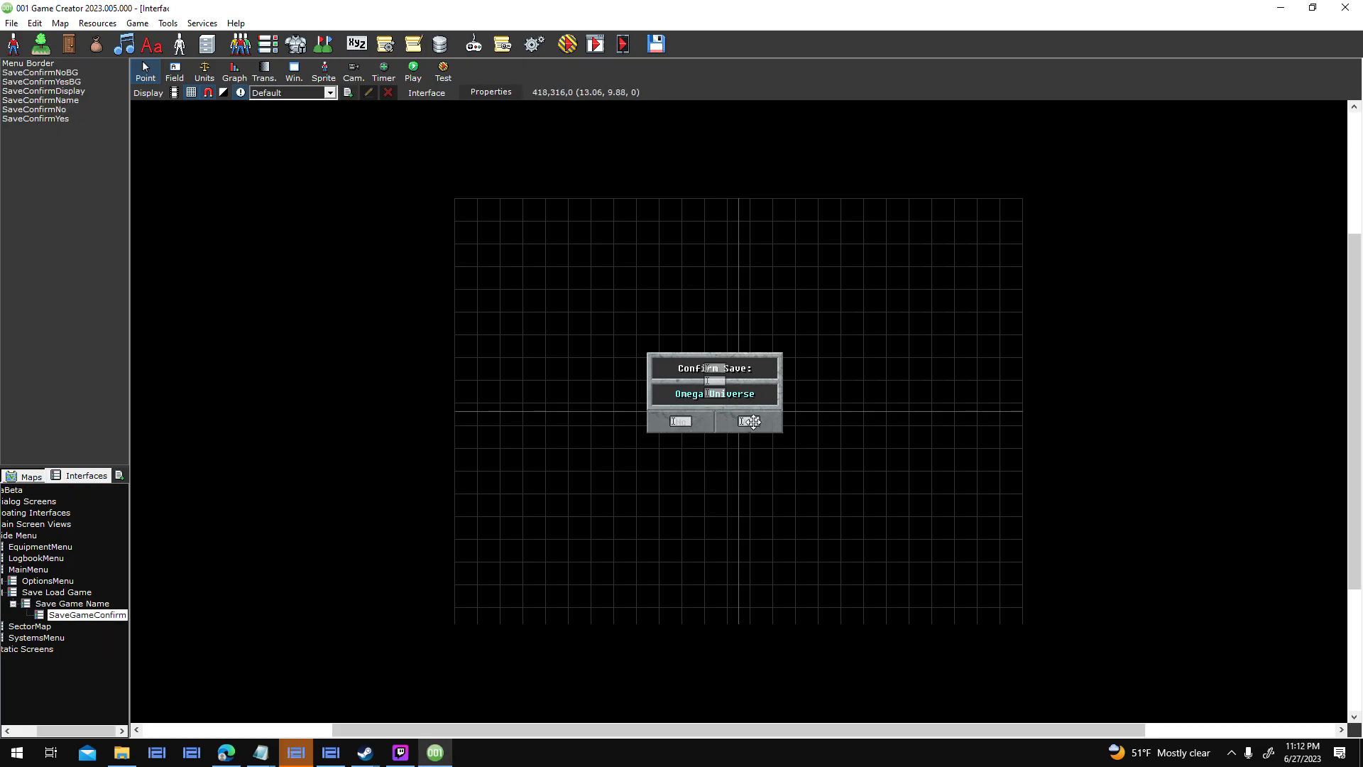
{"action": "double_click", "coordinate": [755, 419]}
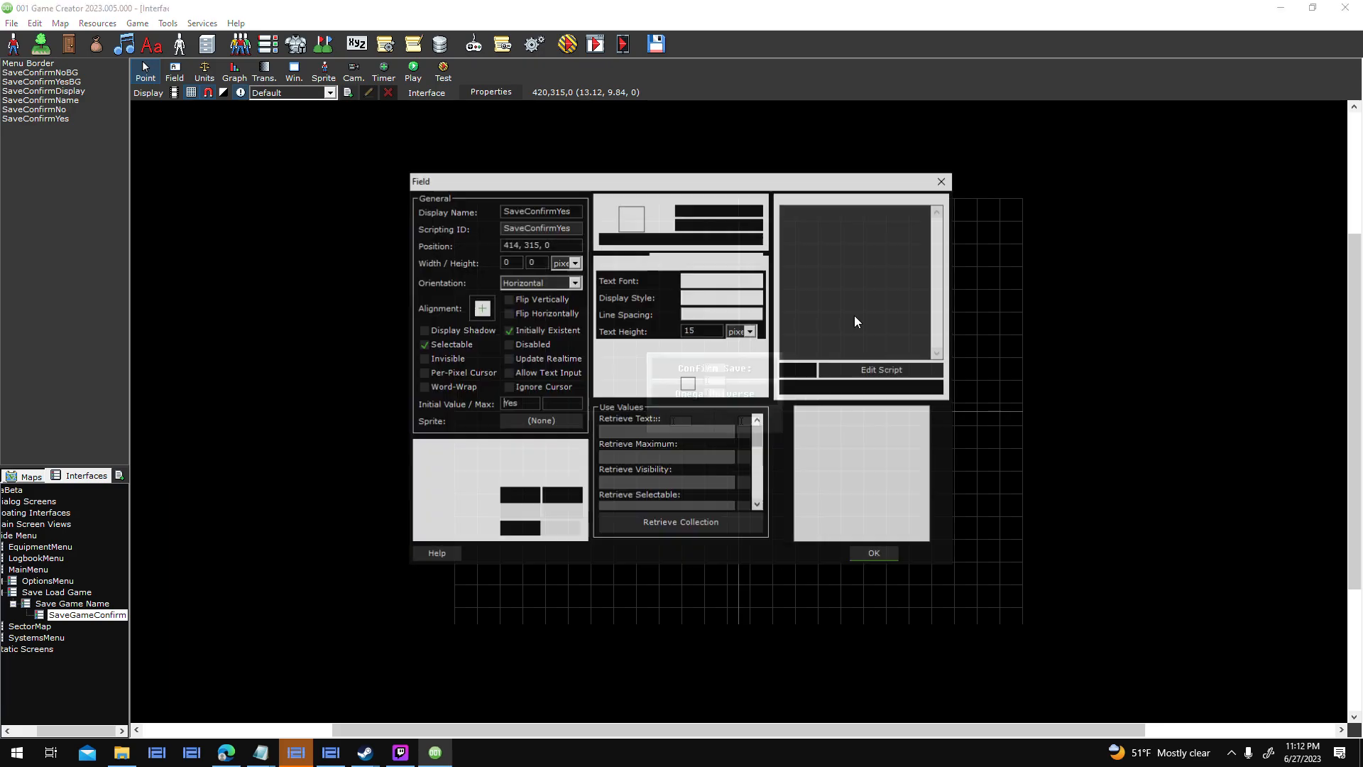
{"action": "double_click", "coordinate": [816, 212]}
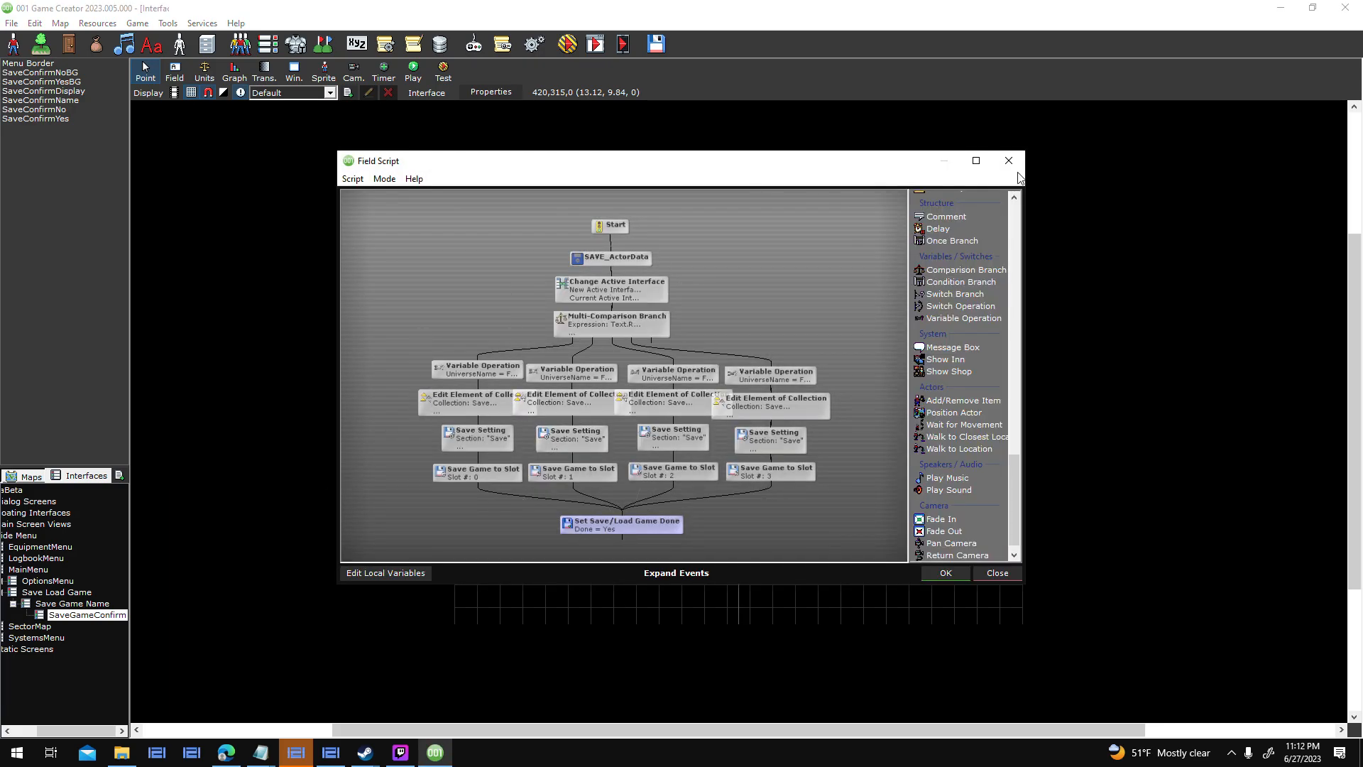
{"action": "left_click", "coordinate": [977, 160]}
{"action": "left_click_drag", "start_coordinate": [600, 157], "coordinate": [599, 162]}
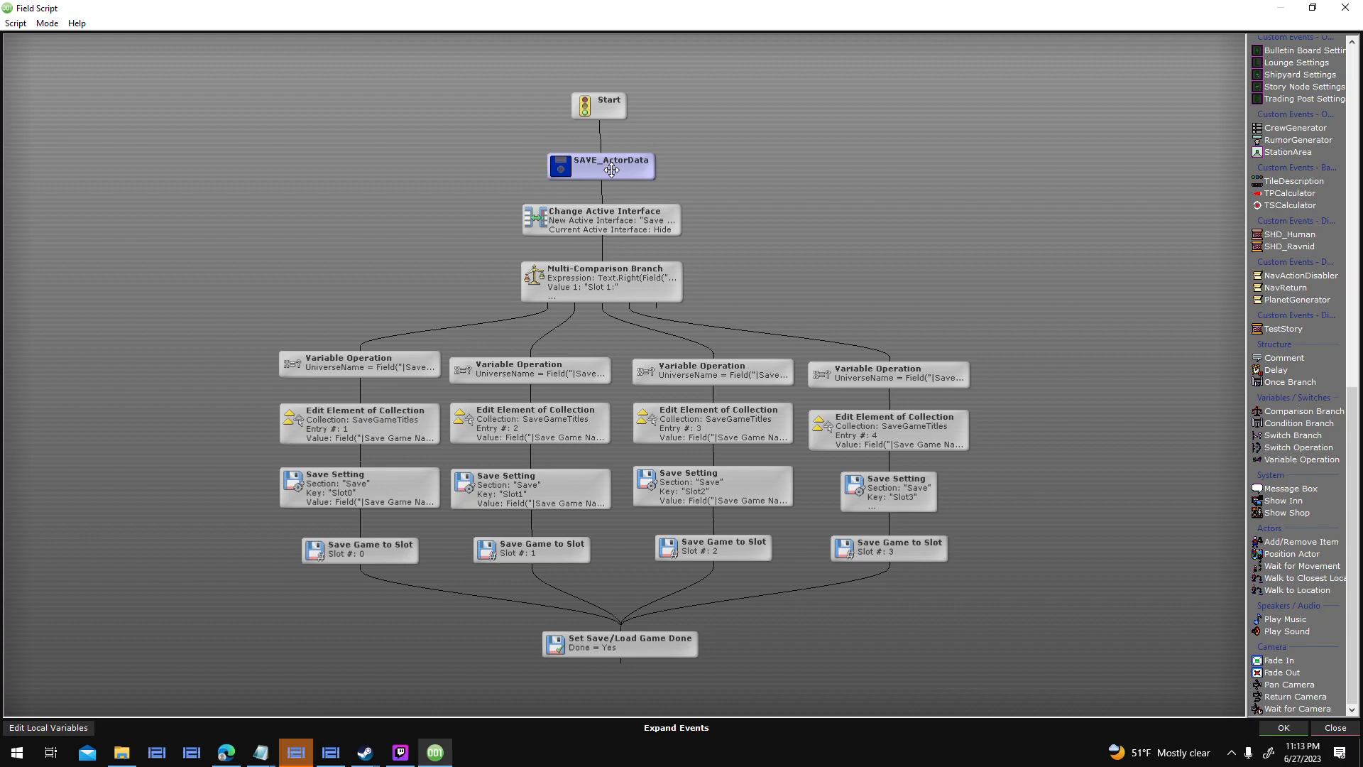
{"action": "left_click", "coordinate": [1335, 728]}
{"action": "left_click", "coordinate": [708, 423]}
{"action": "left_click", "coordinate": [926, 561]}
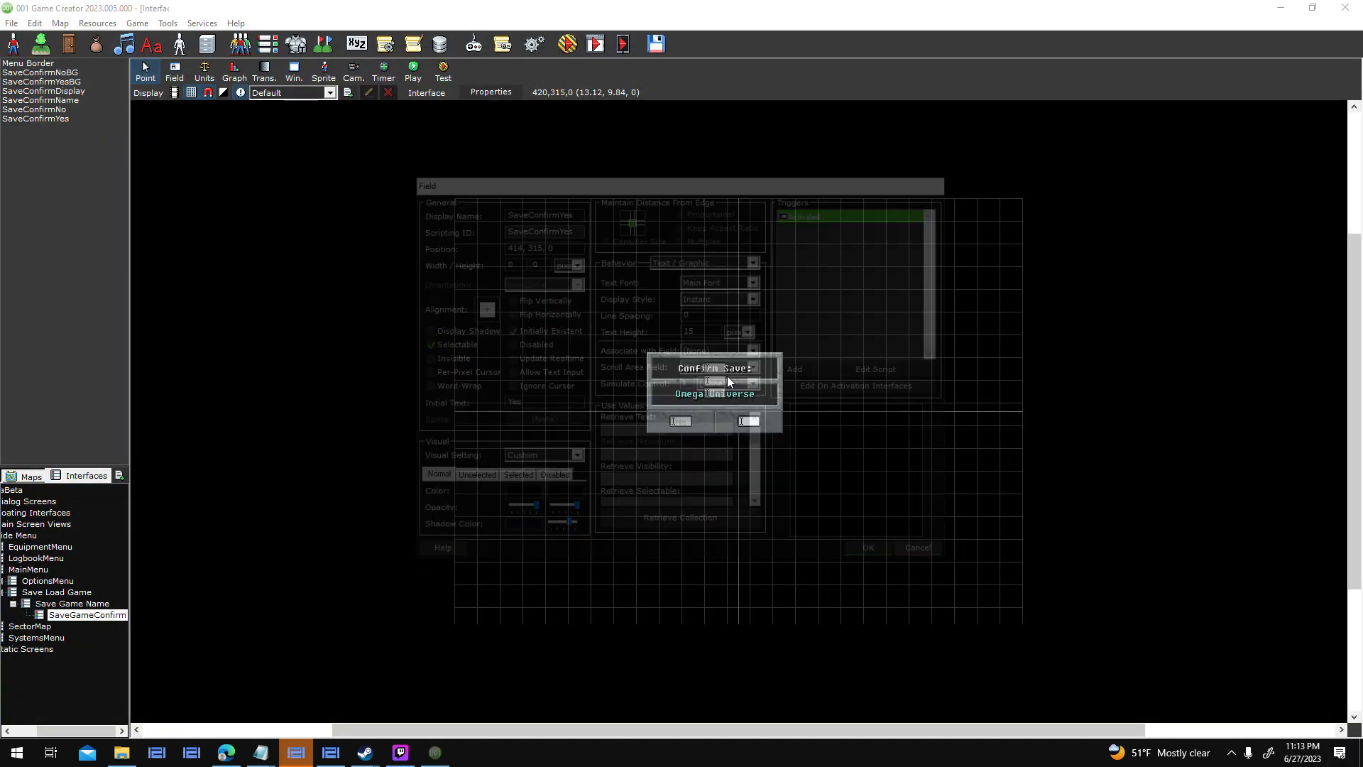
Examine the SAVE_ActorData custom event's script, including its corpse-clearing Actor Loop and the sub script initializing the save tables and variables.
{"action": "left_click", "coordinate": [416, 44]}
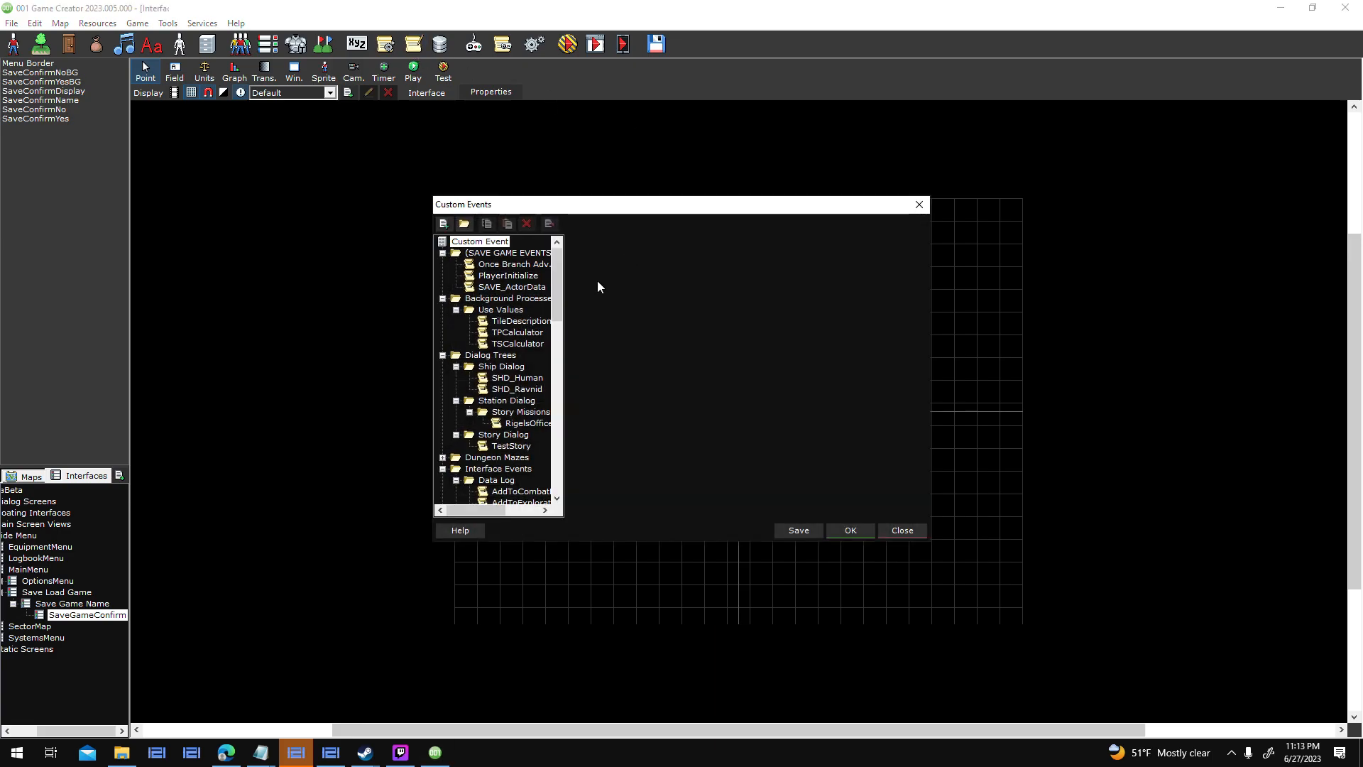
{"action": "left_click", "coordinate": [512, 287]}
{"action": "left_click", "coordinate": [715, 406]}
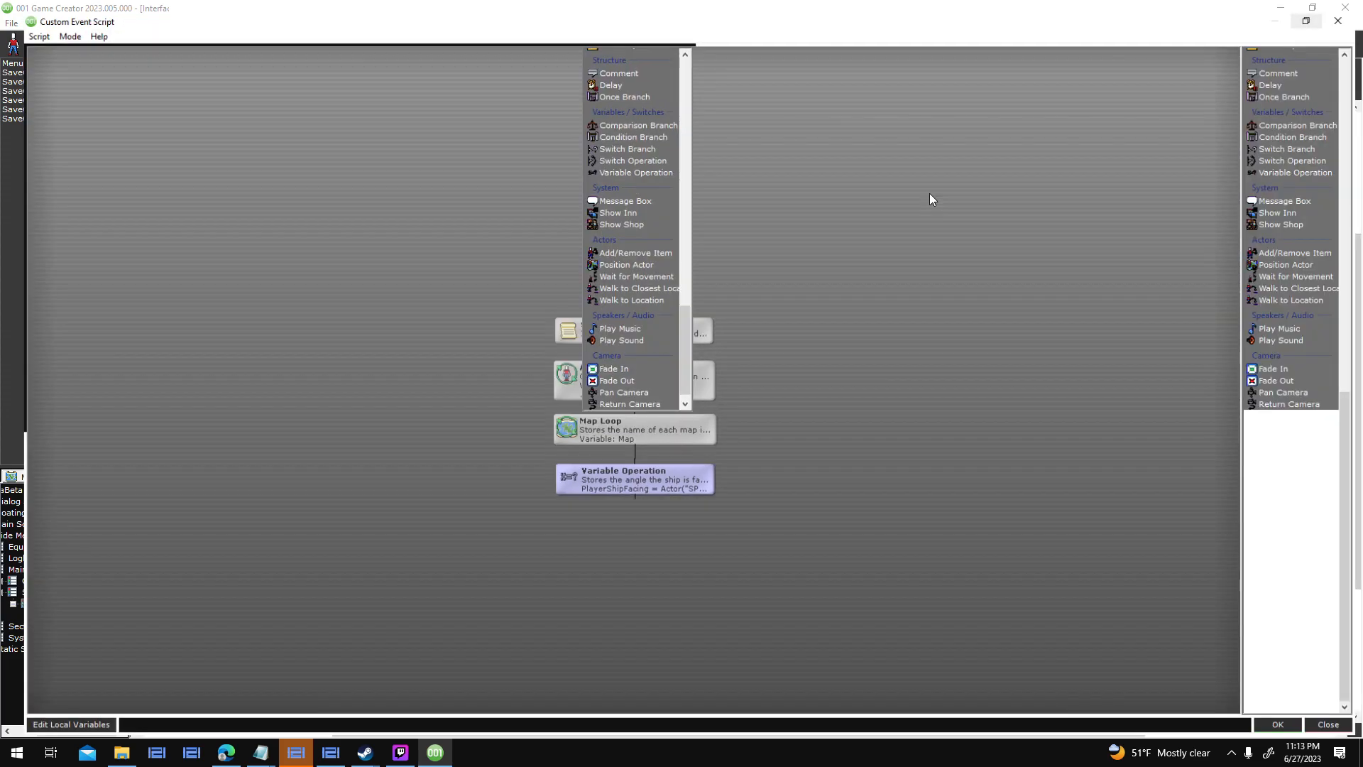
{"action": "double_click", "coordinate": [669, 377]}
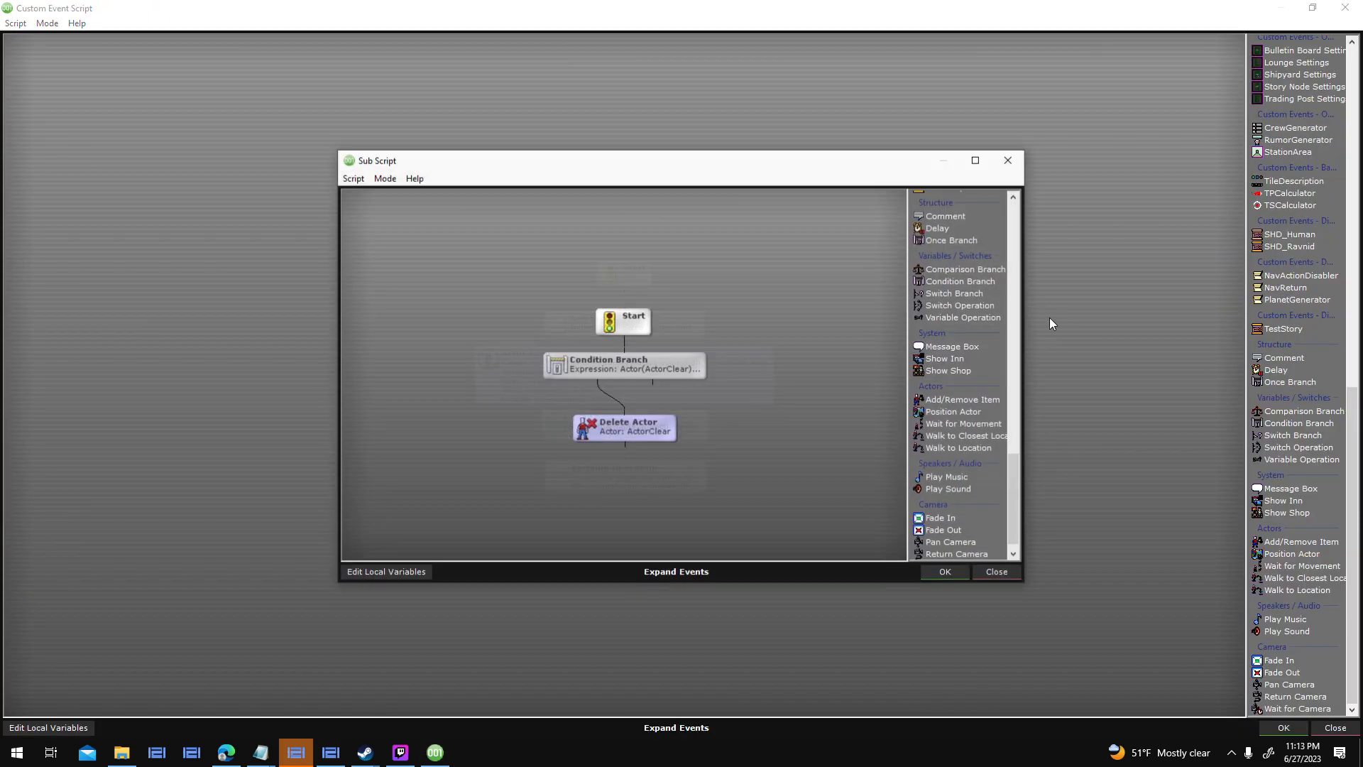
{"action": "left_click", "coordinate": [998, 572]}
{"action": "double_click", "coordinate": [625, 324]}
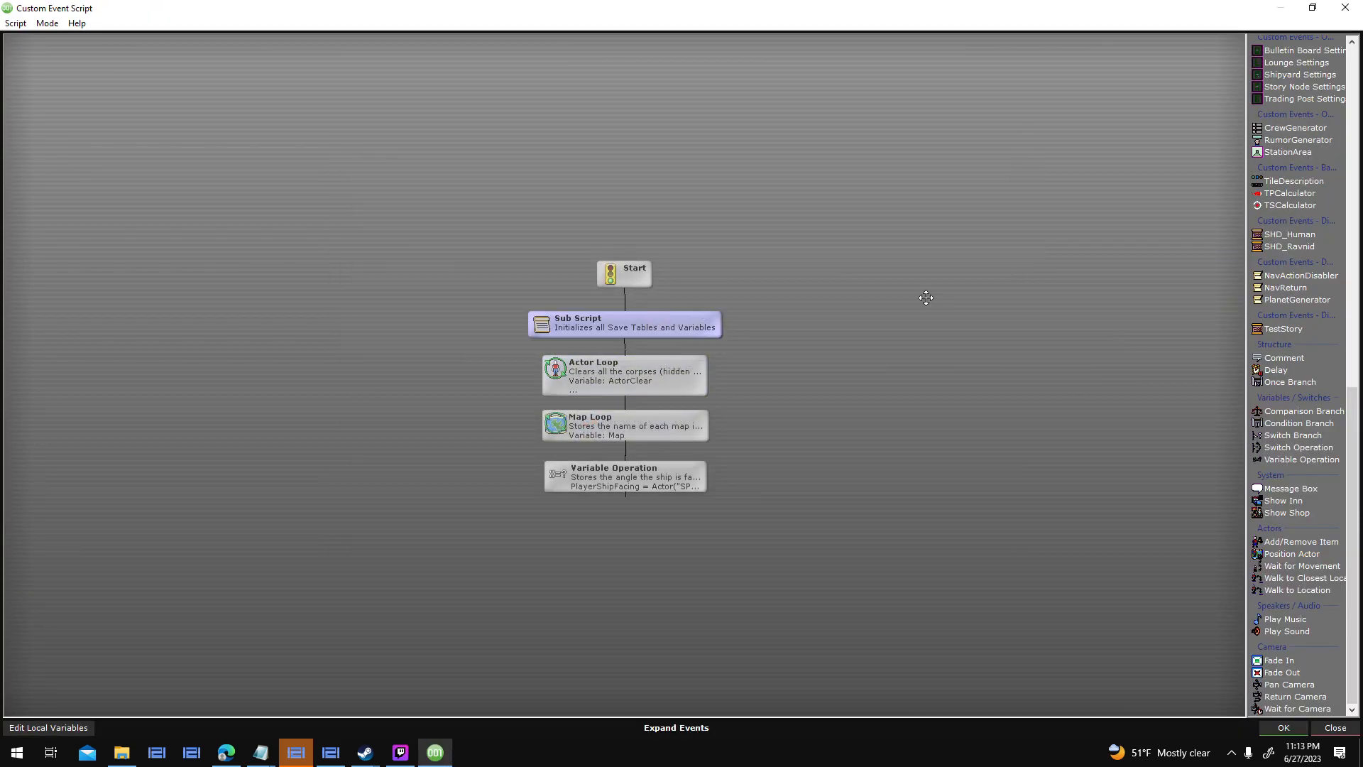
{"action": "left_click", "coordinate": [971, 163]}
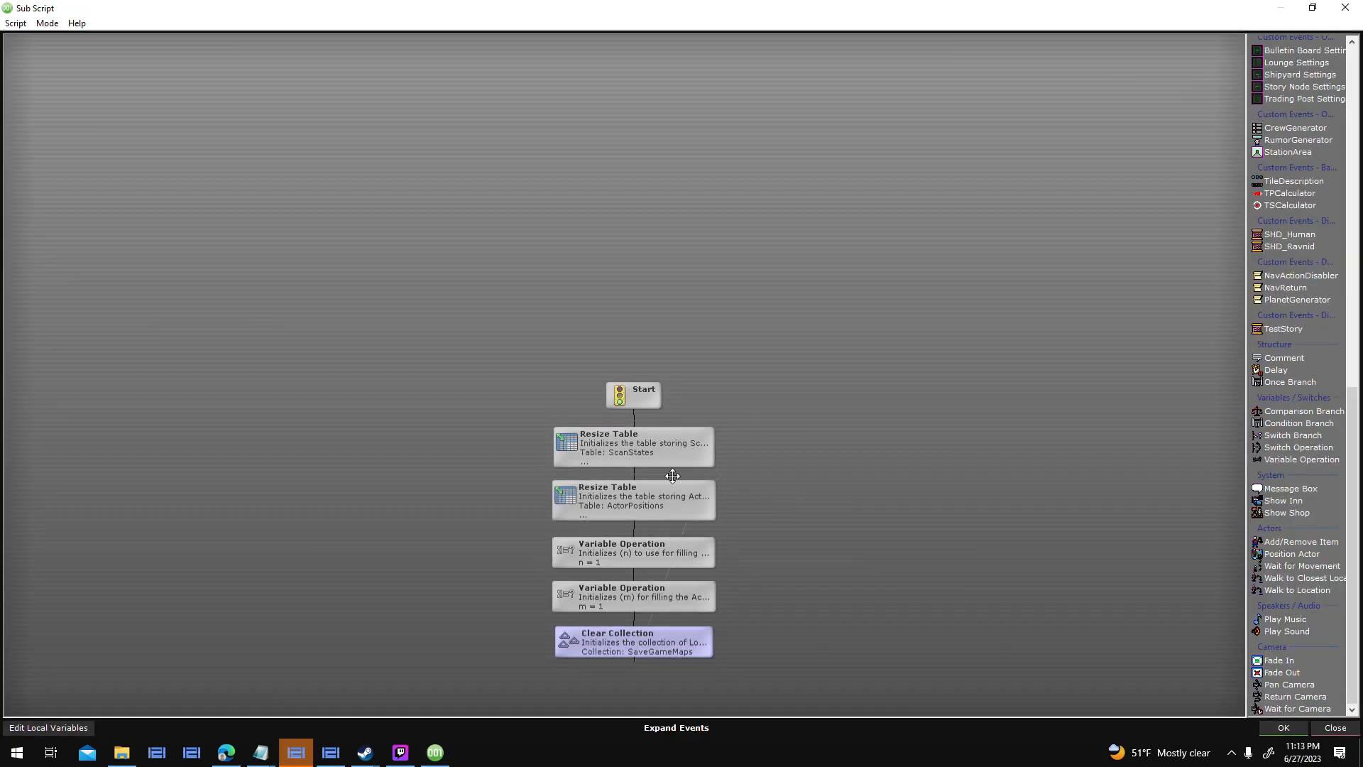
{"action": "left_click", "coordinate": [1336, 728]}
Examine the Map Loop and its nested Actor Loop for how ScanStates and ActorPositions are stored, and close all scripts without saving.
{"action": "left_click", "coordinate": [657, 380]}
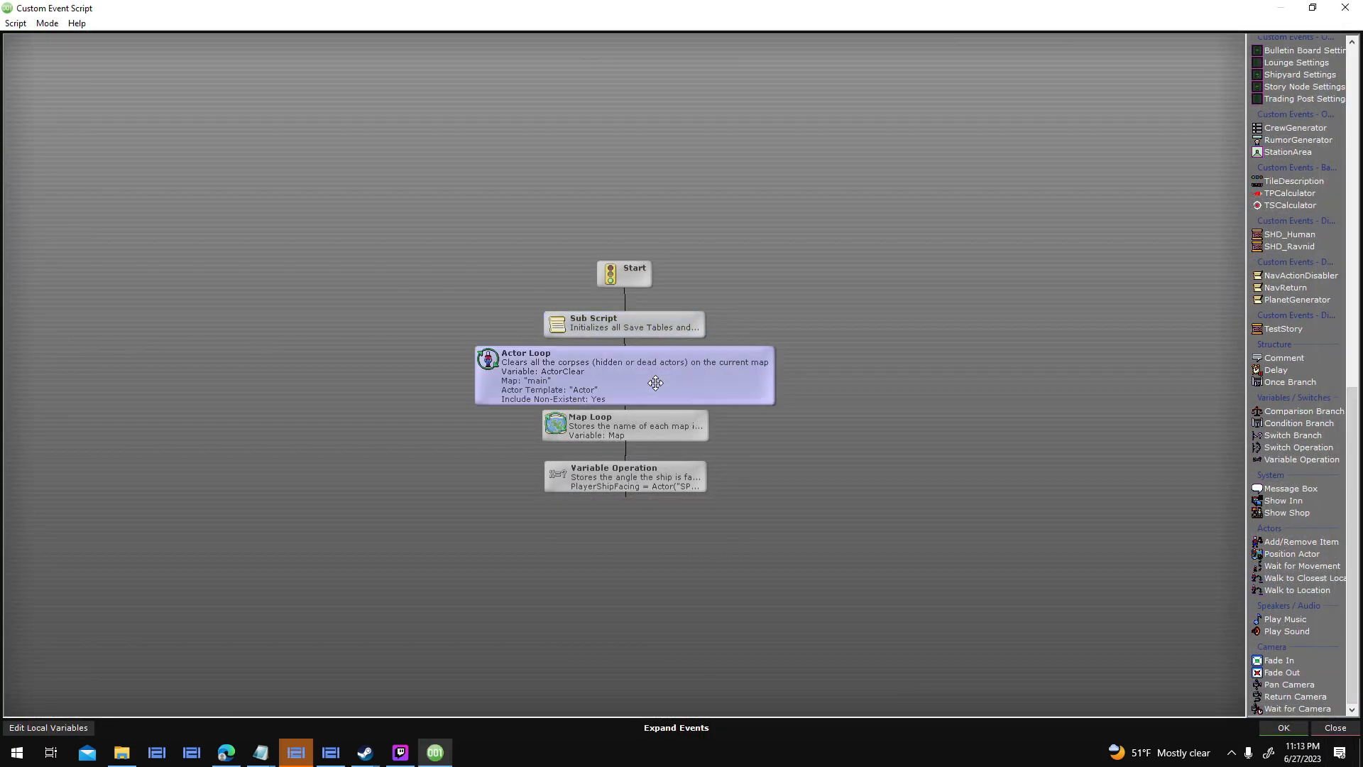
{"action": "double_click", "coordinate": [651, 419]}
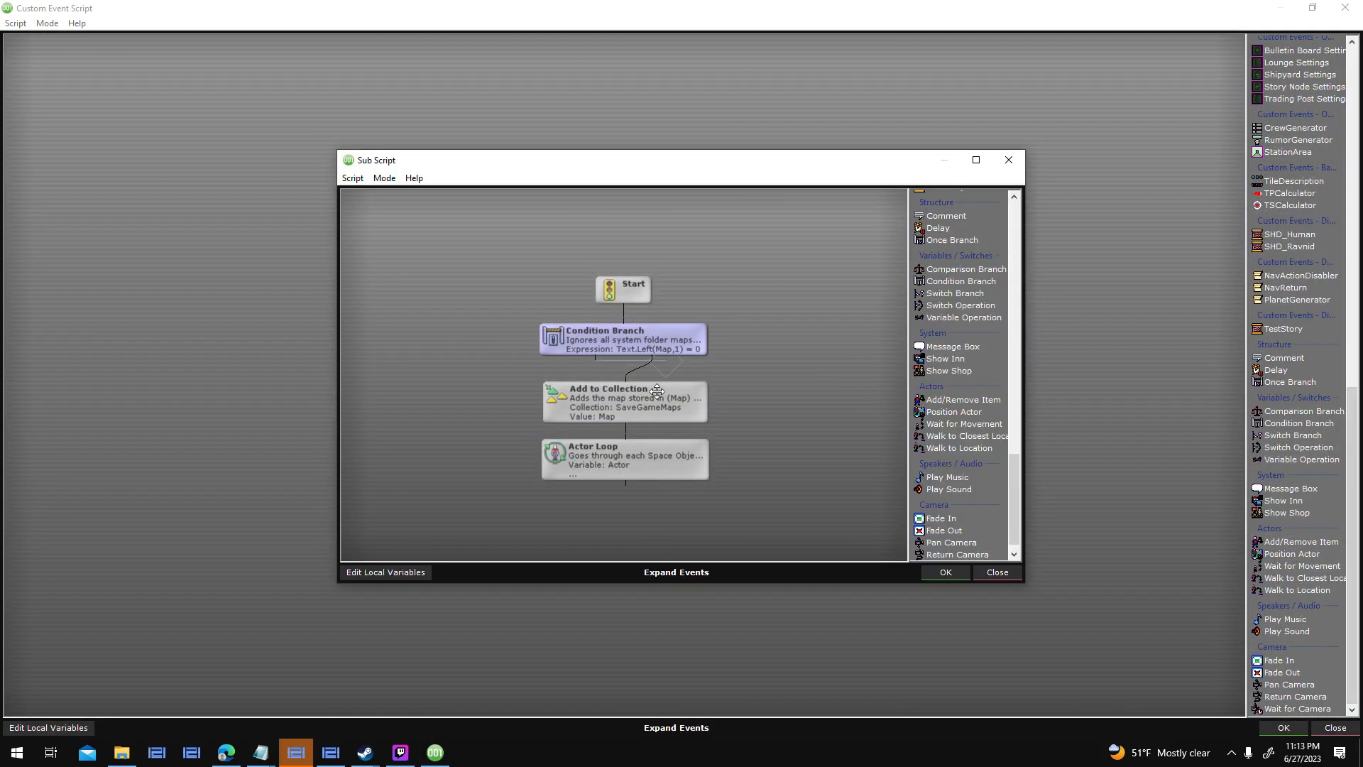
{"action": "left_click", "coordinate": [663, 465]}
{"action": "left_click", "coordinate": [976, 160]}
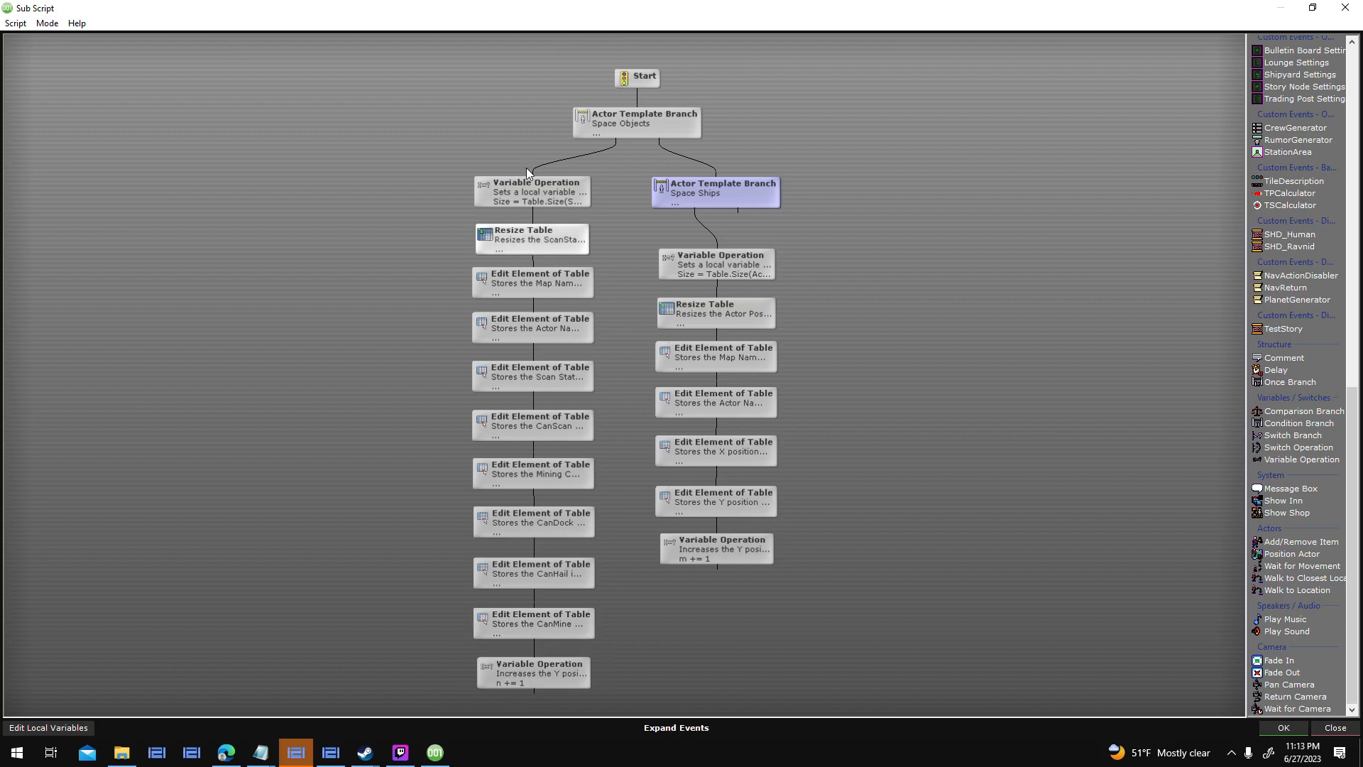
{"action": "scroll", "coordinate": [593, 365], "scroll_direction": "up", "scroll_amount": 3}
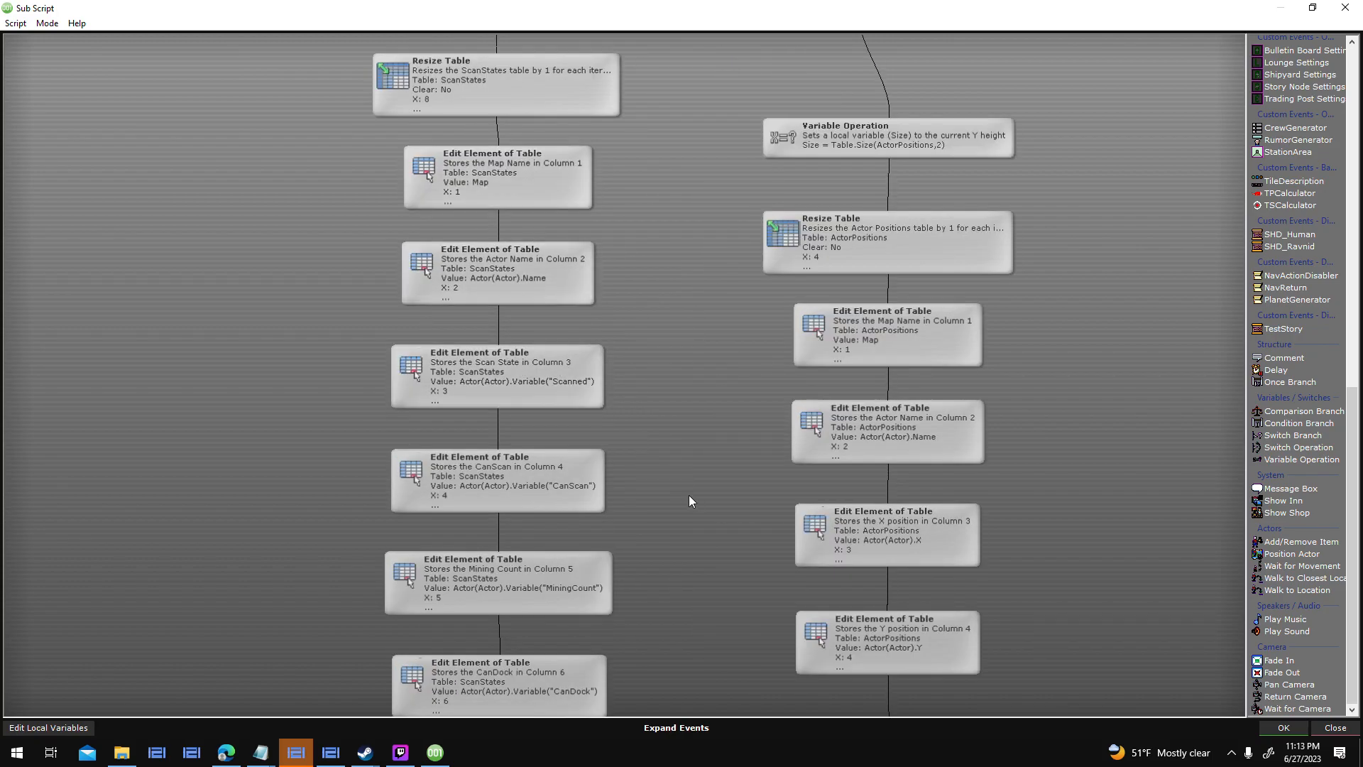
{"action": "left_click_drag", "start_coordinate": [689, 496], "coordinate": [644, 157]}
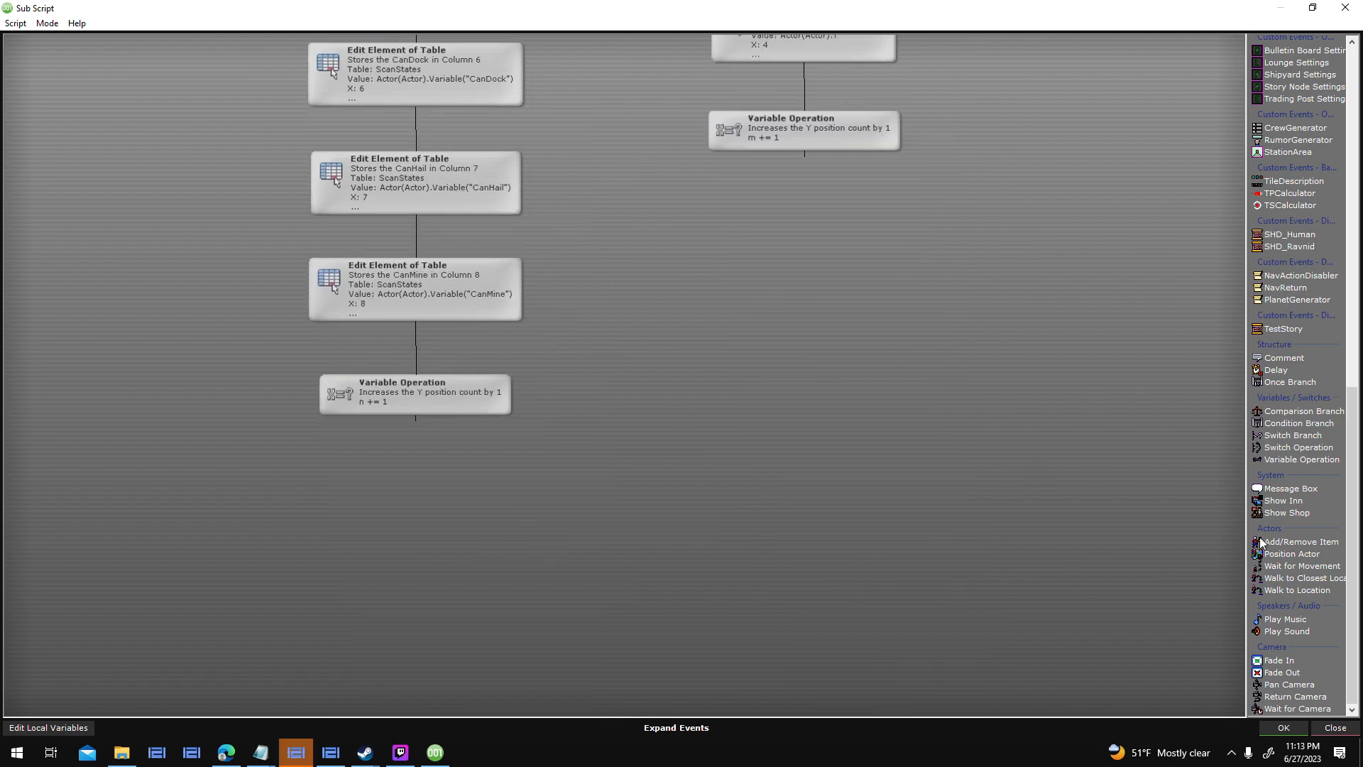
{"action": "left_click", "coordinate": [1336, 727]}
{"action": "left_click", "coordinate": [998, 572]}
{"action": "left_click", "coordinate": [1336, 728]}
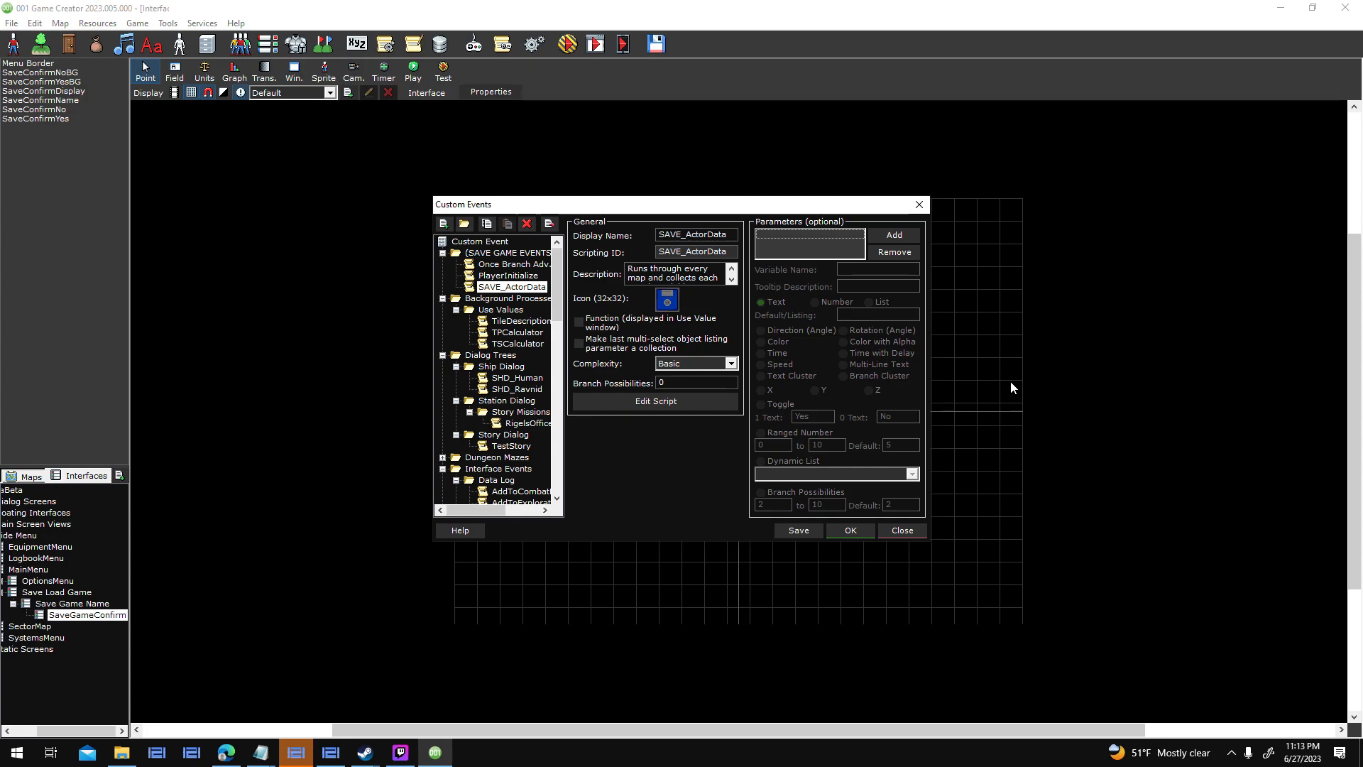
Close the custom events list and open the Alpha Delta game for editing, dismissing the startup tip.
{"action": "left_click", "coordinate": [868, 532]}
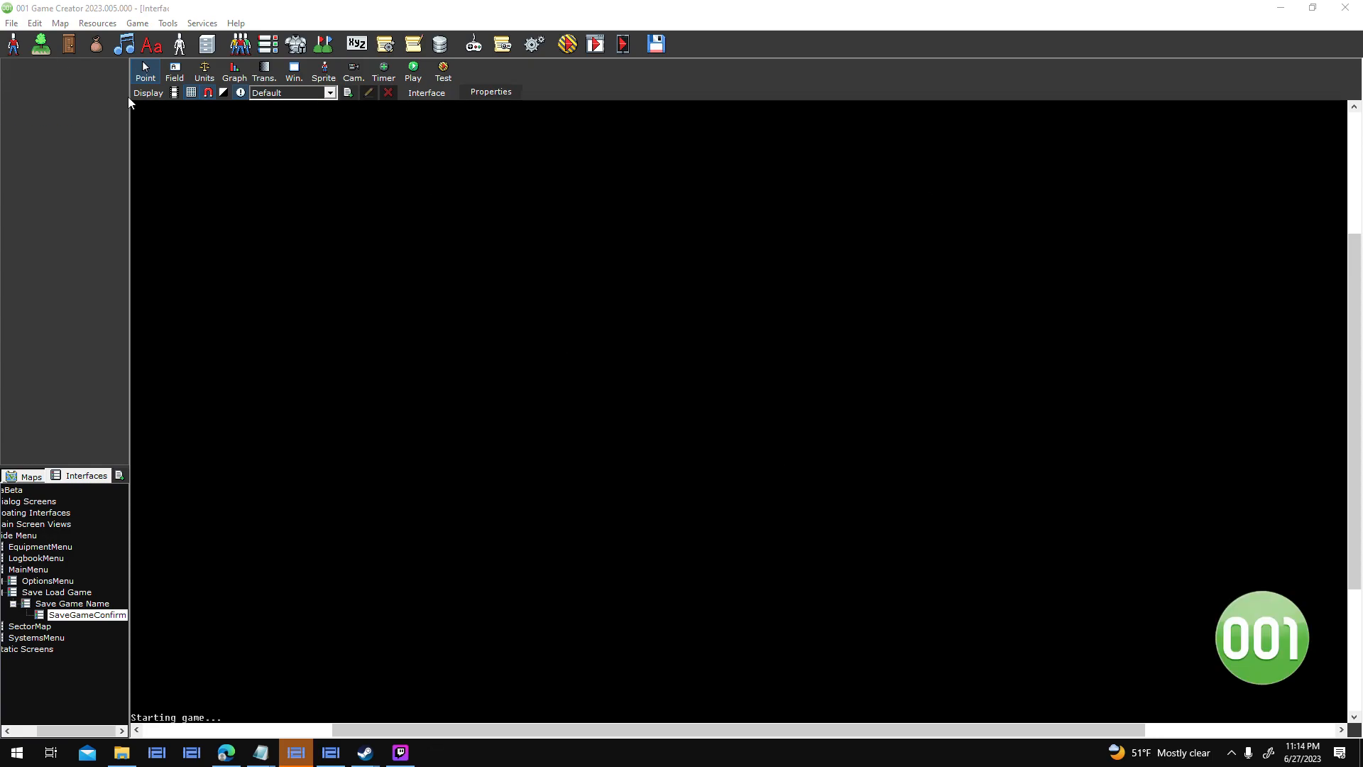
{"action": "left_click", "coordinate": [8, 25]}
{"action": "left_click", "coordinate": [25, 60]}
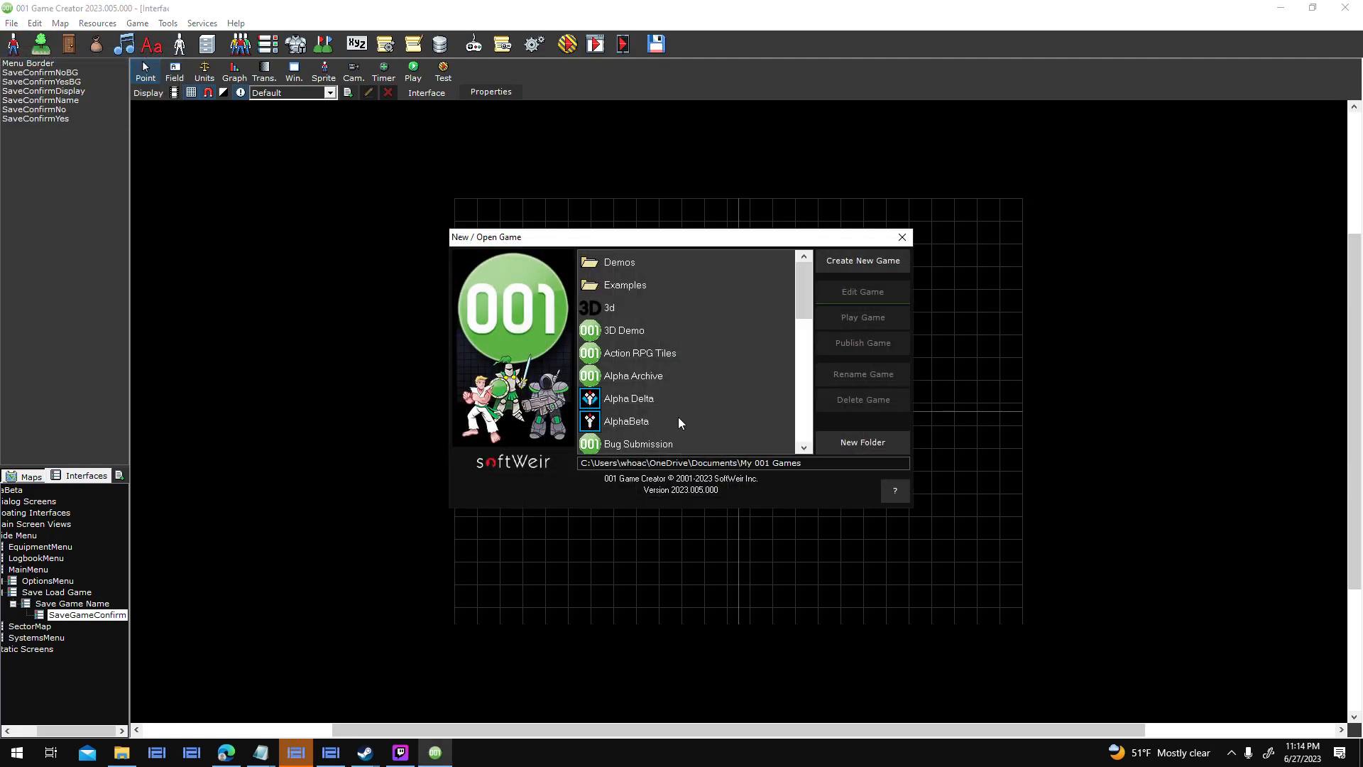
{"action": "left_click", "coordinate": [679, 419]}
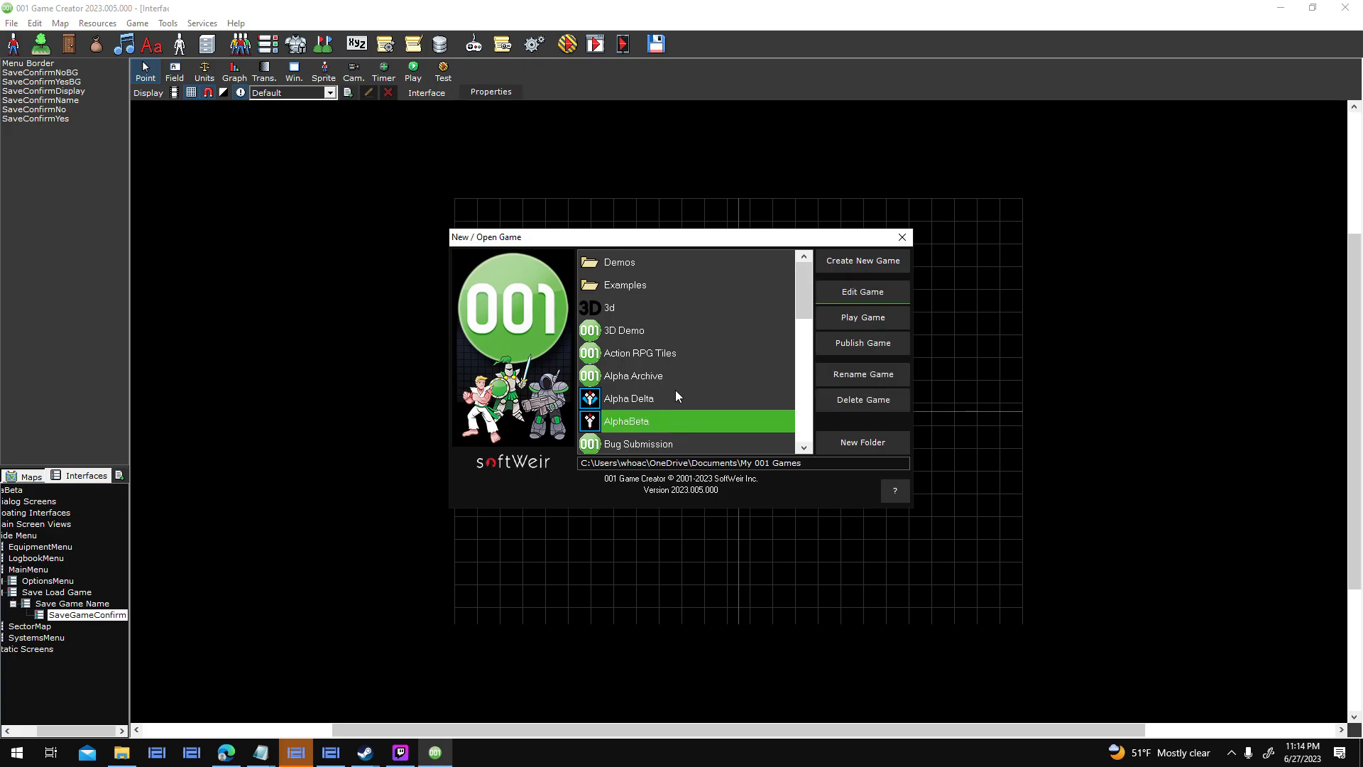
{"action": "double_click", "coordinate": [676, 391]}
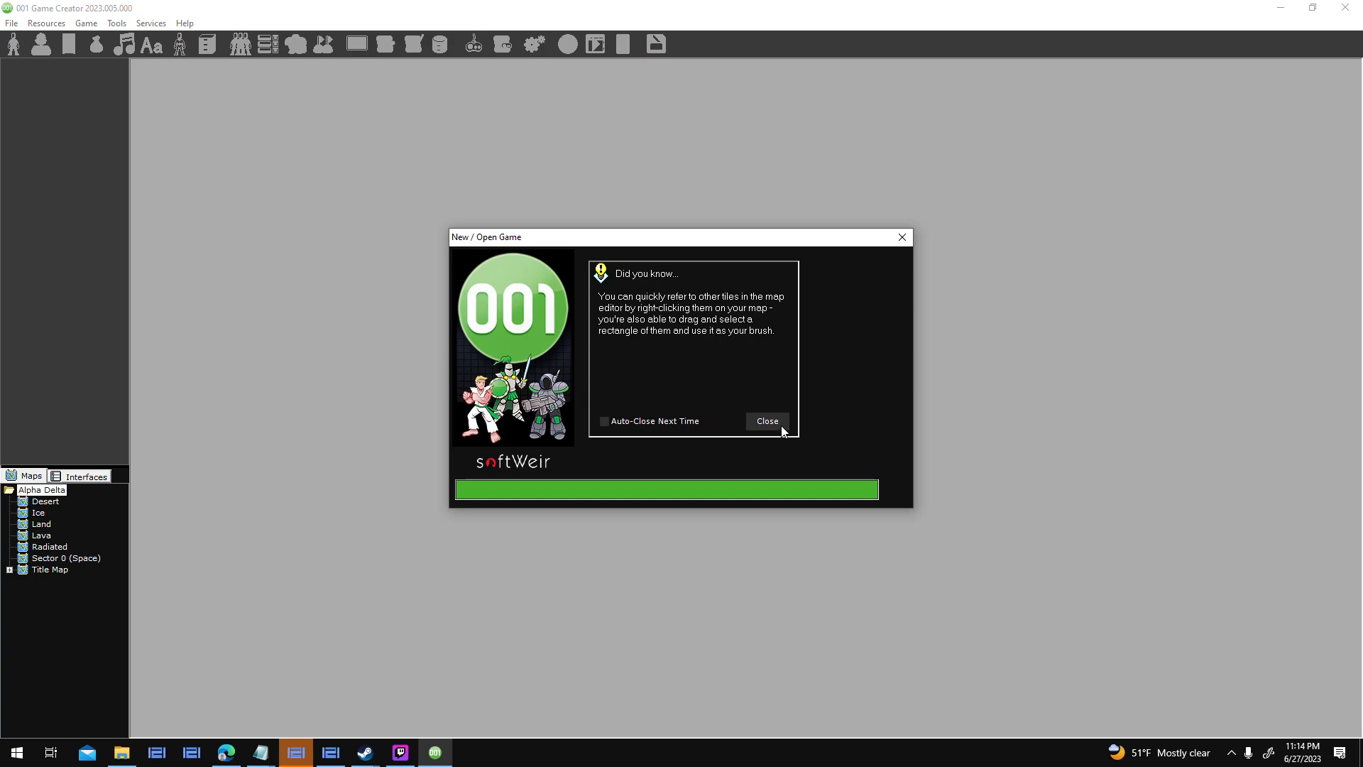
{"action": "left_click", "coordinate": [781, 423]}
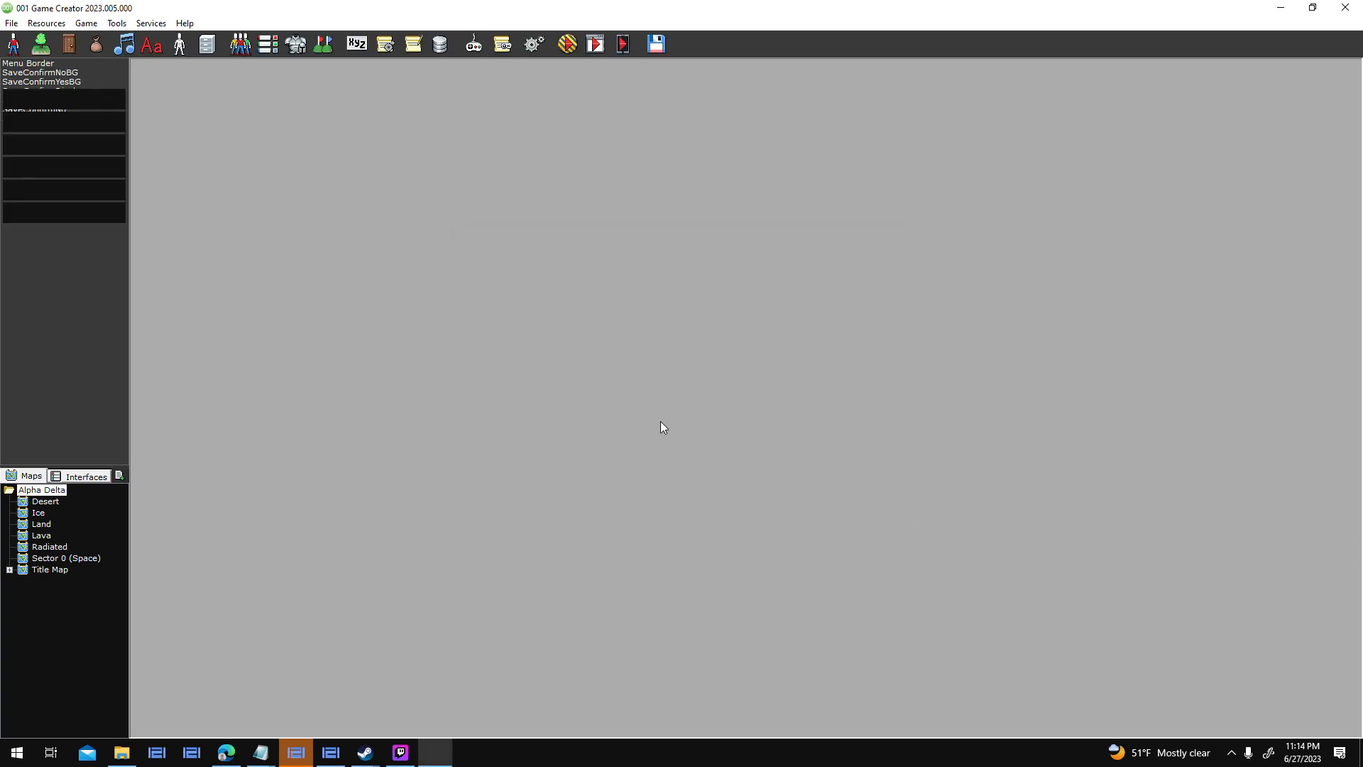
View Alpha Delta's Save Game Name interface and open its Save Load Game interface.
{"action": "left_click", "coordinate": [87, 479]}
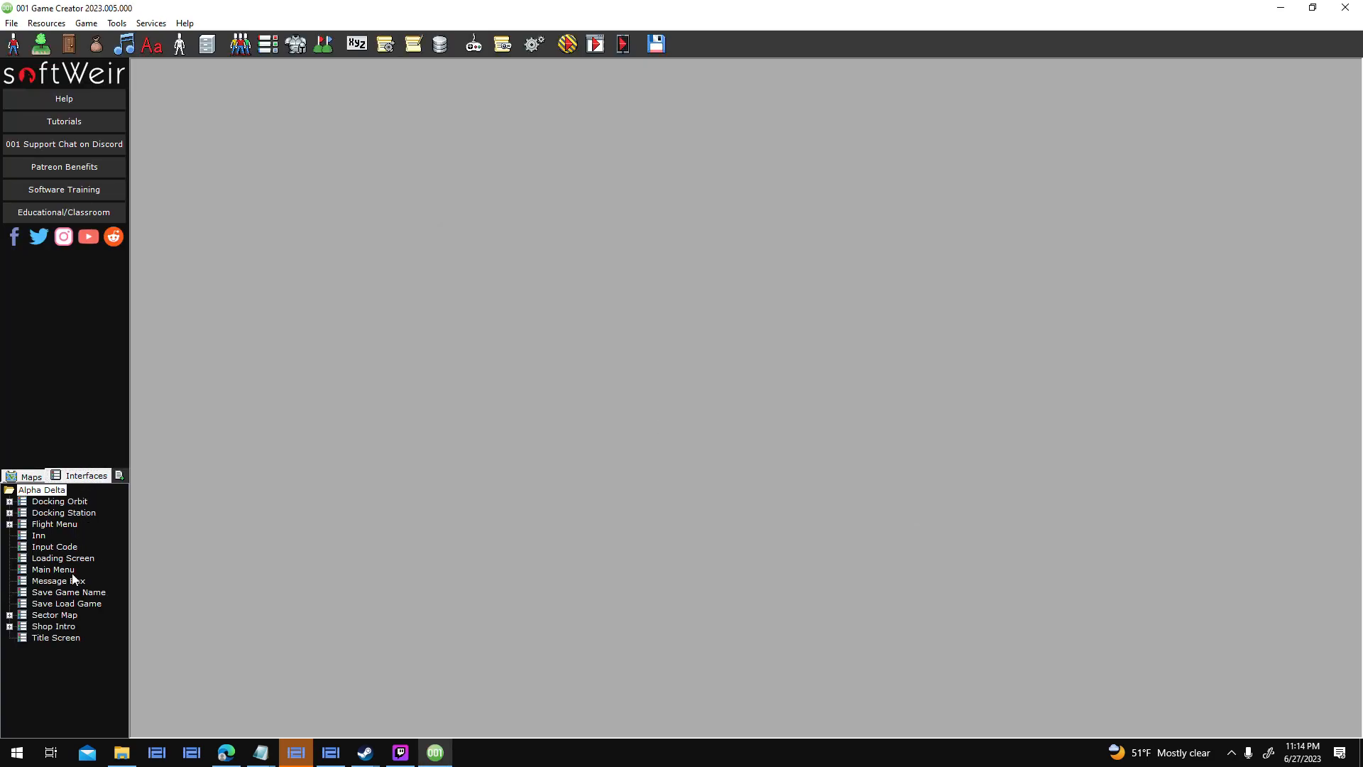
{"action": "double_click", "coordinate": [86, 593]}
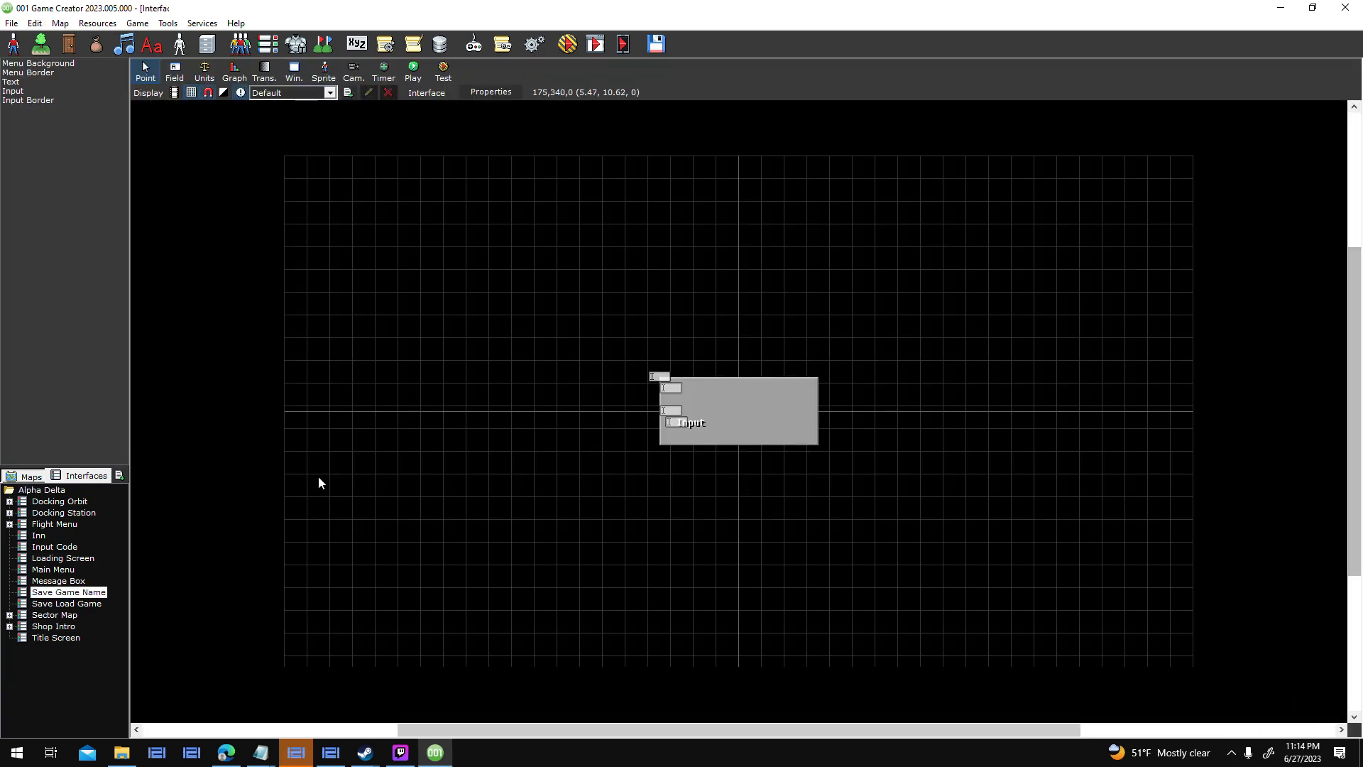
{"action": "double_click", "coordinate": [92, 604]}
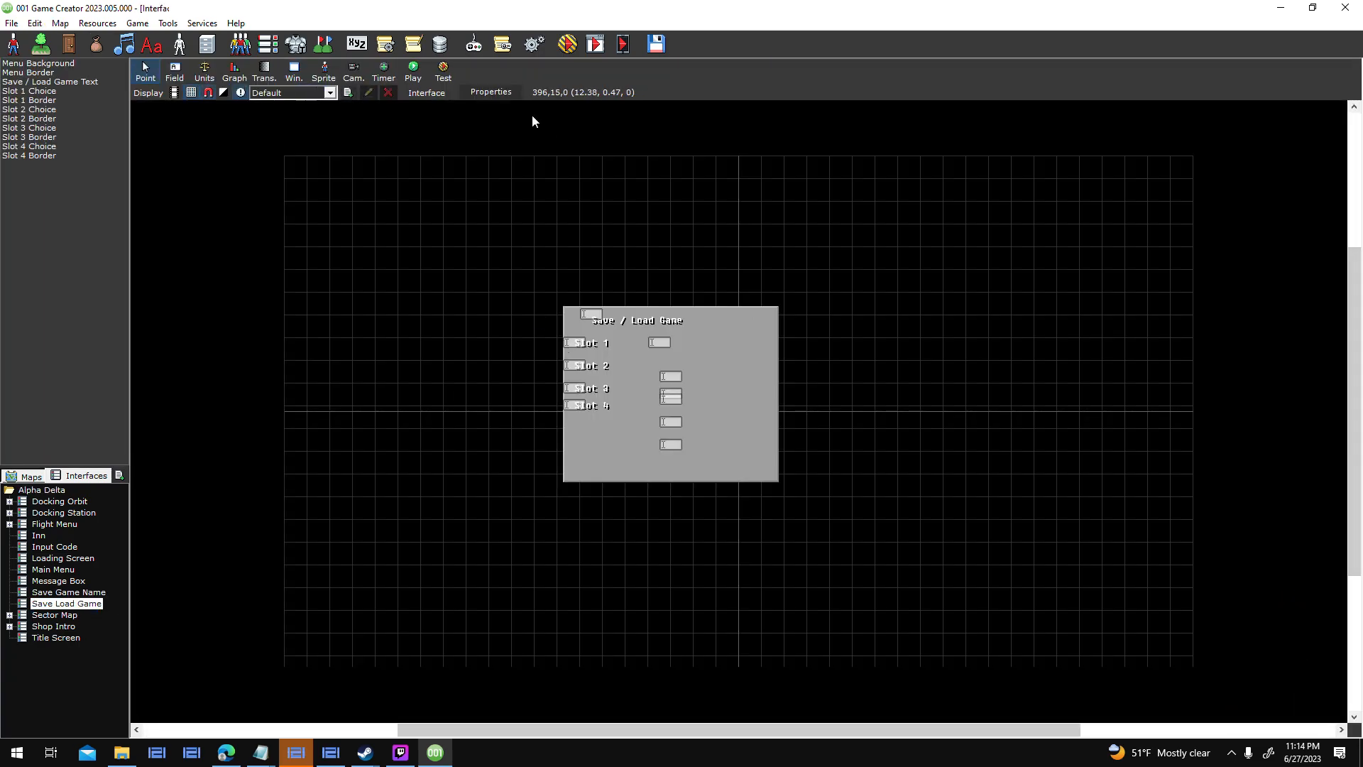
Examine the Save Load Game interface's Interface entered script, with its SaveLoad comparison and Change Text/Value events, and close it.
{"action": "left_click", "coordinate": [508, 100]}
{"action": "double_click", "coordinate": [772, 272]}
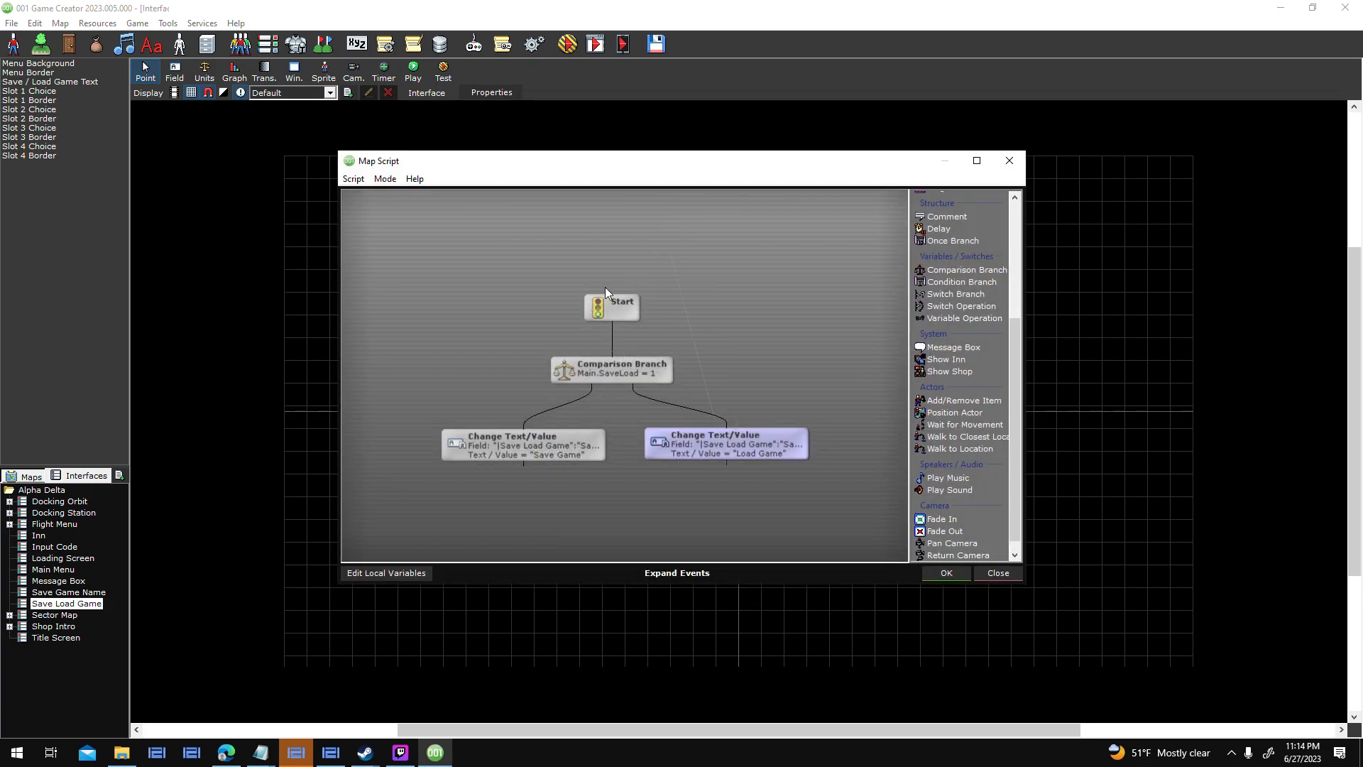
{"action": "left_click_drag", "start_coordinate": [748, 169], "coordinate": [942, 153]}
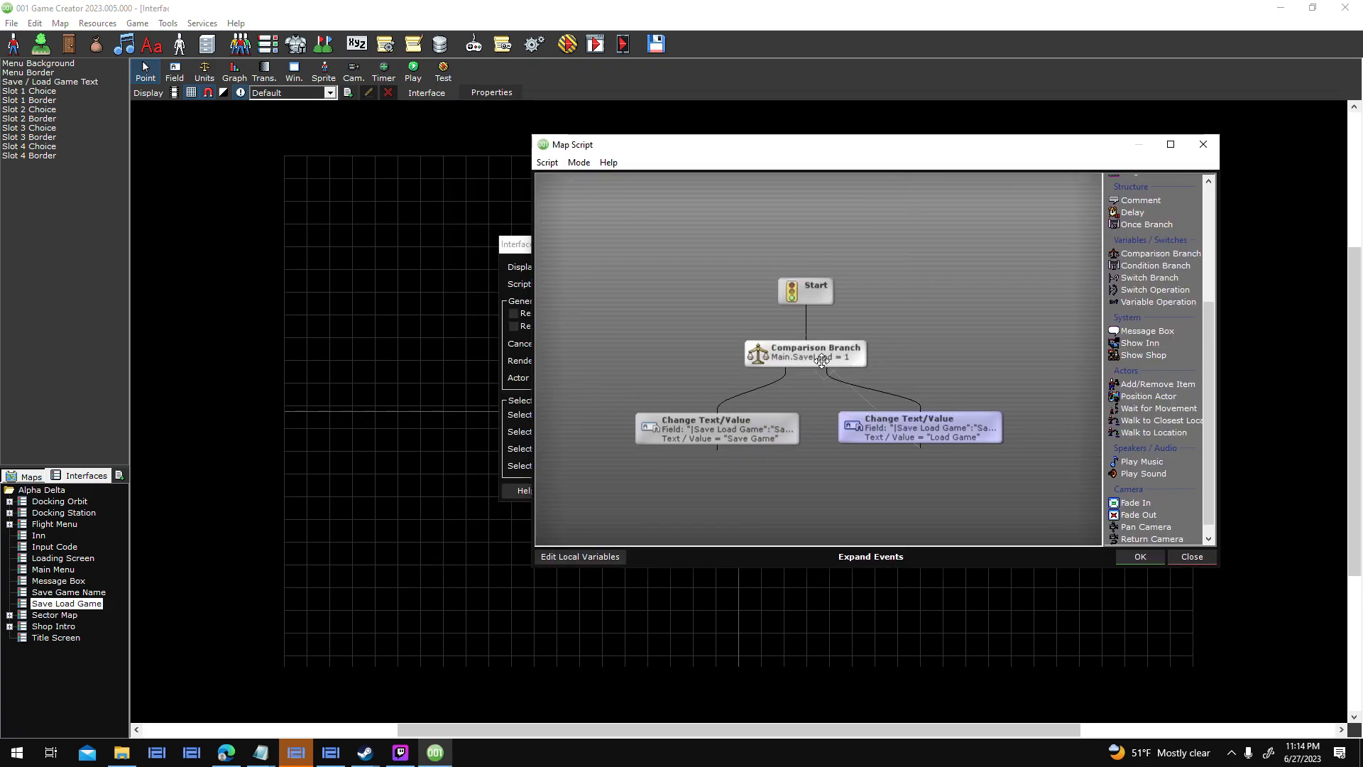
{"action": "left_click_drag", "start_coordinate": [771, 153], "coordinate": [381, 277]}
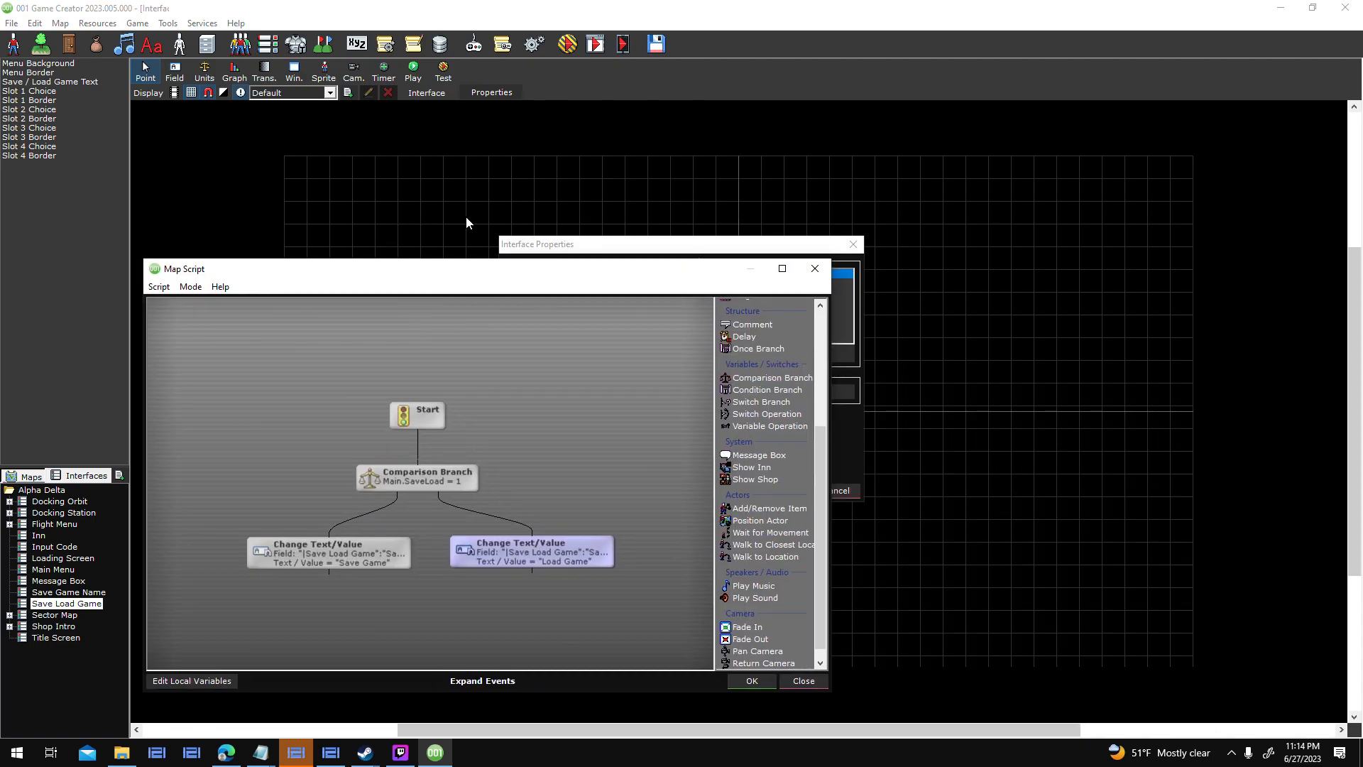
{"action": "left_click_drag", "start_coordinate": [531, 572], "coordinate": [702, 632]}
{"action": "left_click", "coordinate": [414, 477]}
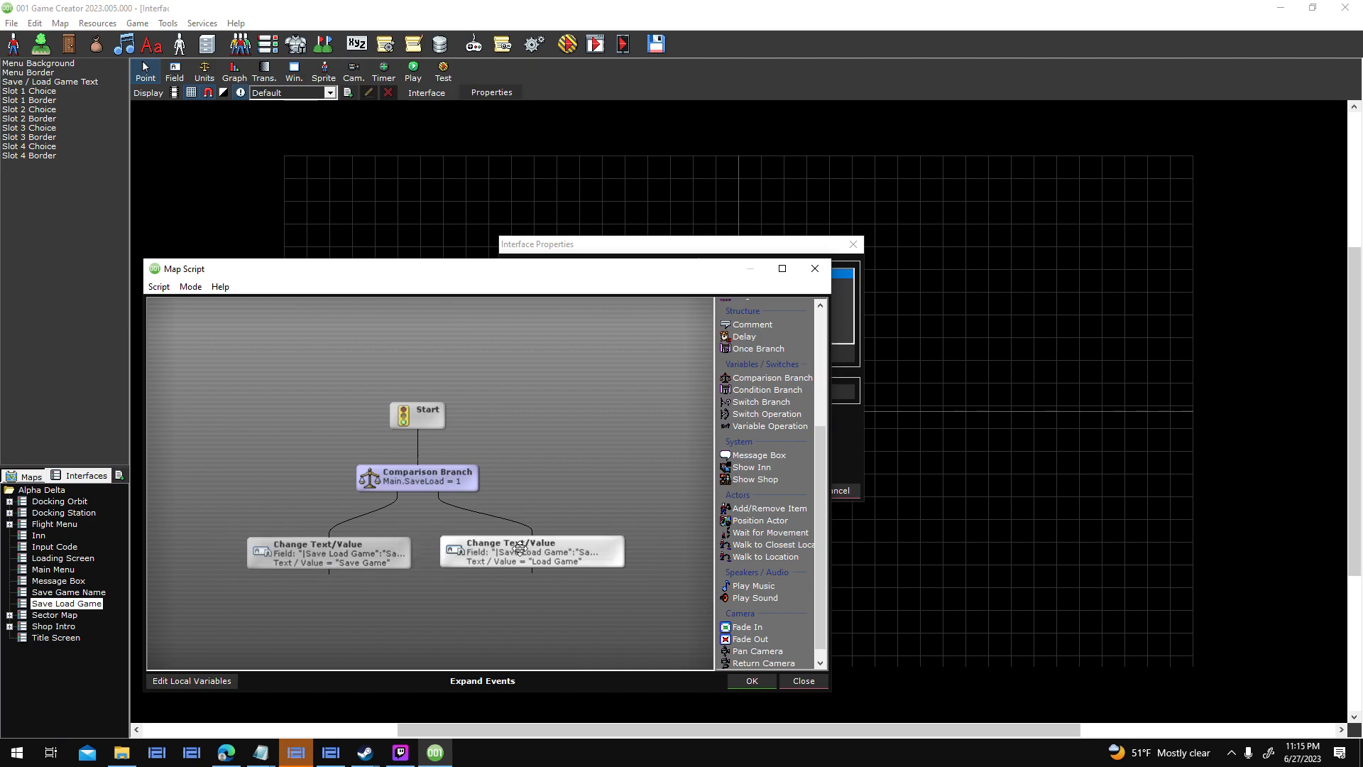
{"action": "left_click", "coordinate": [745, 683]}
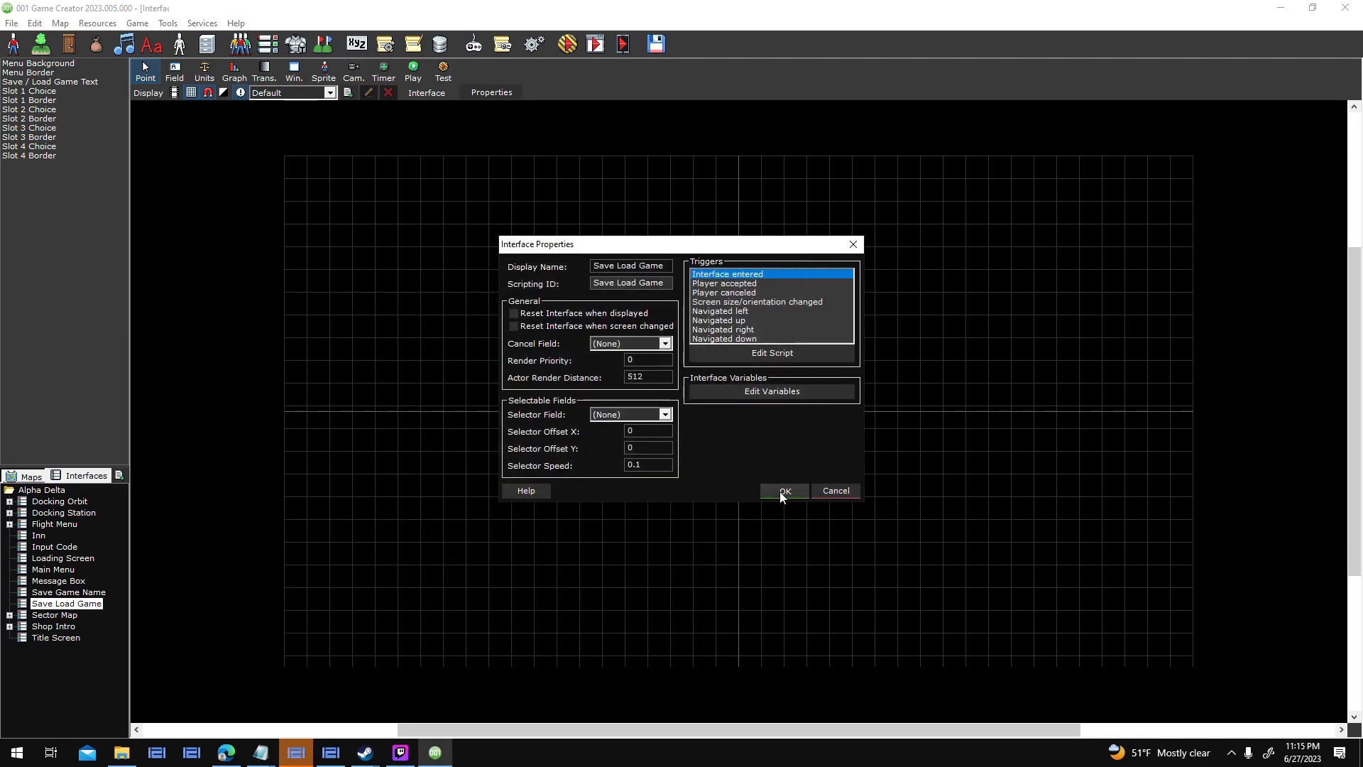
{"action": "left_click", "coordinate": [783, 490]}
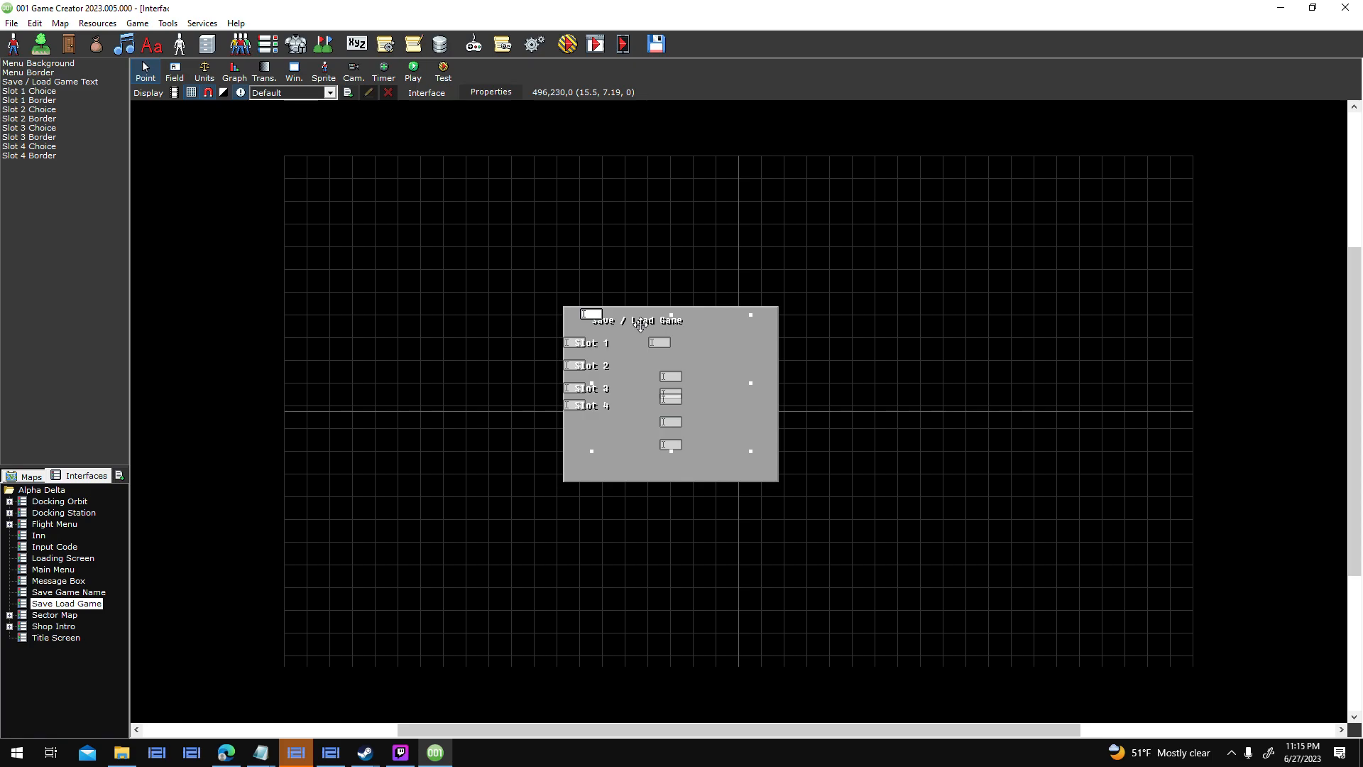
{"action": "left_click_drag", "start_coordinate": [671, 451], "coordinate": [717, 325]}
{"action": "double_click", "coordinate": [764, 319]}
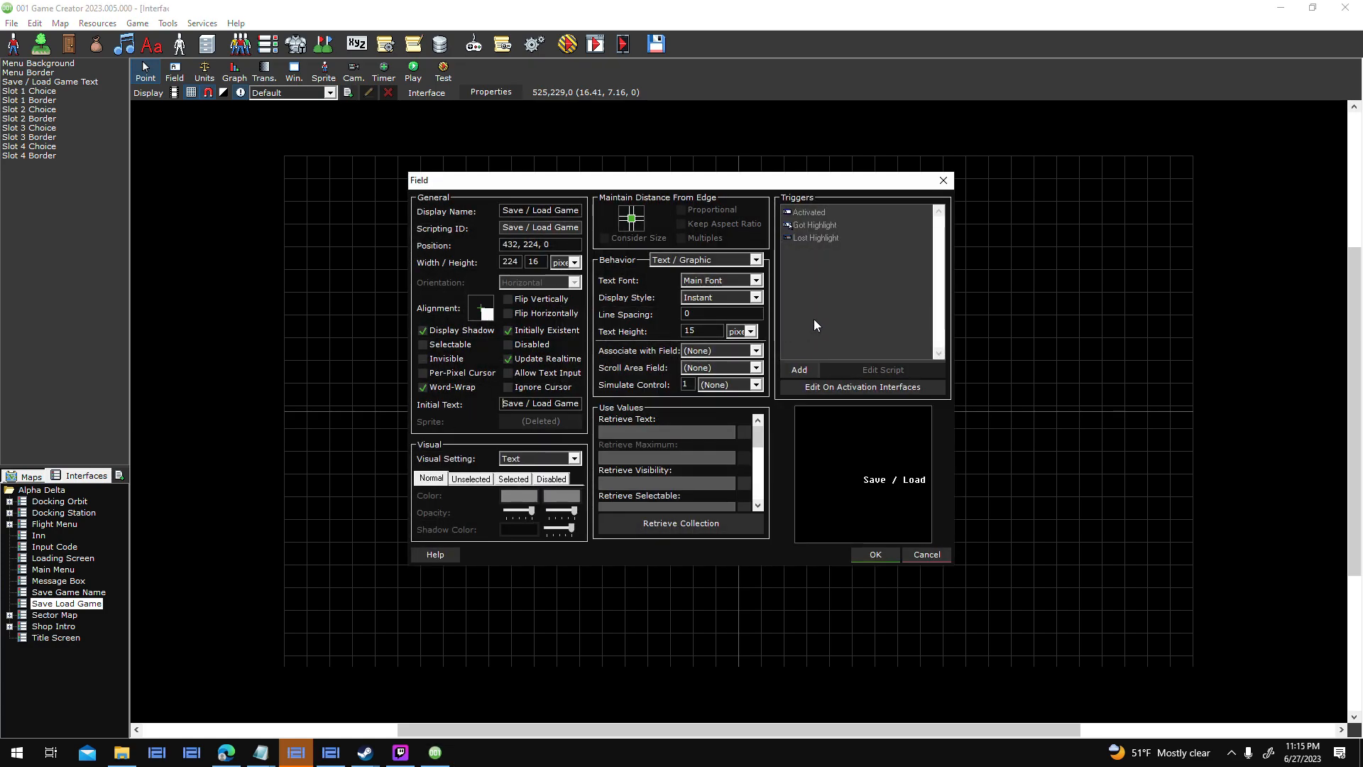
{"action": "key", "text": "Escape"}
Set the Menu Background field's sprite to Test Main Menu from the Storage Interface folder.
{"action": "right_click", "coordinate": [773, 314]}
{"action": "left_click", "coordinate": [816, 346]}
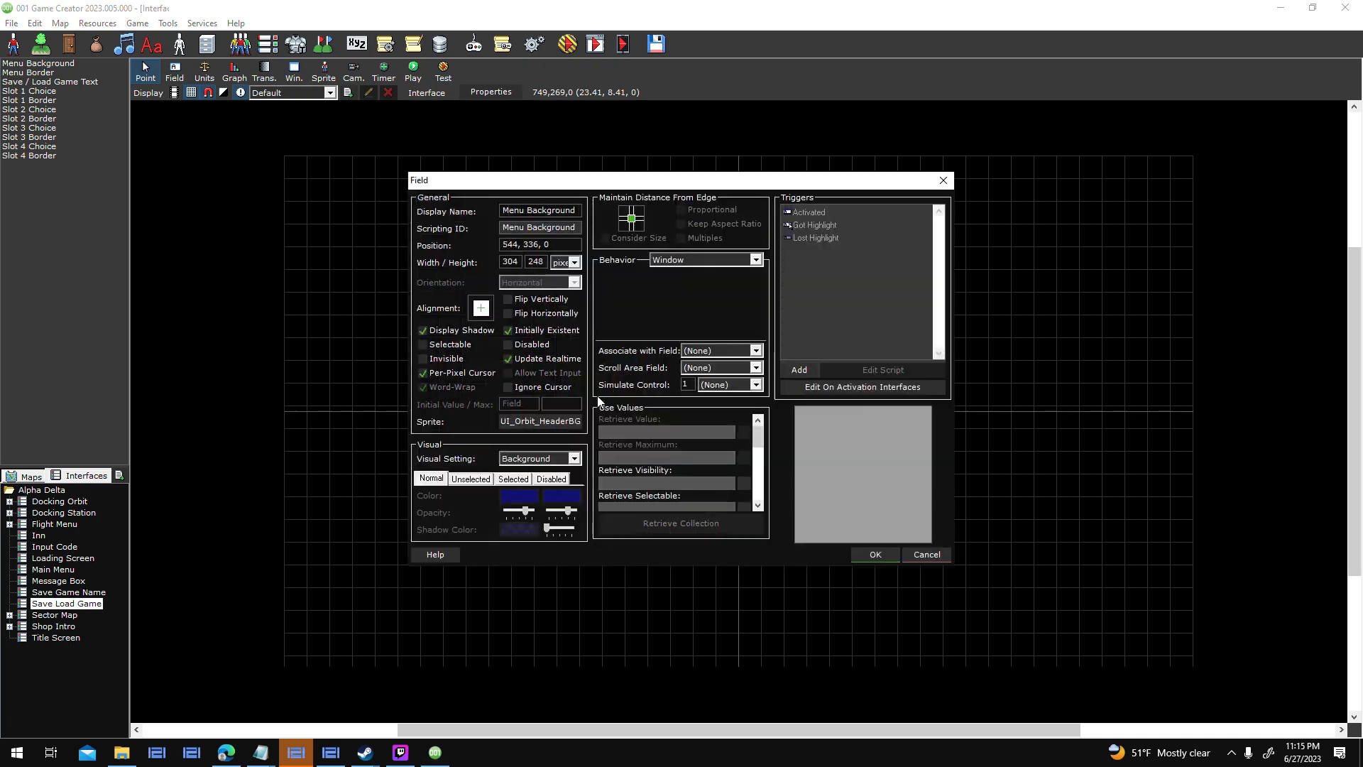
{"action": "double_click", "coordinate": [578, 422]}
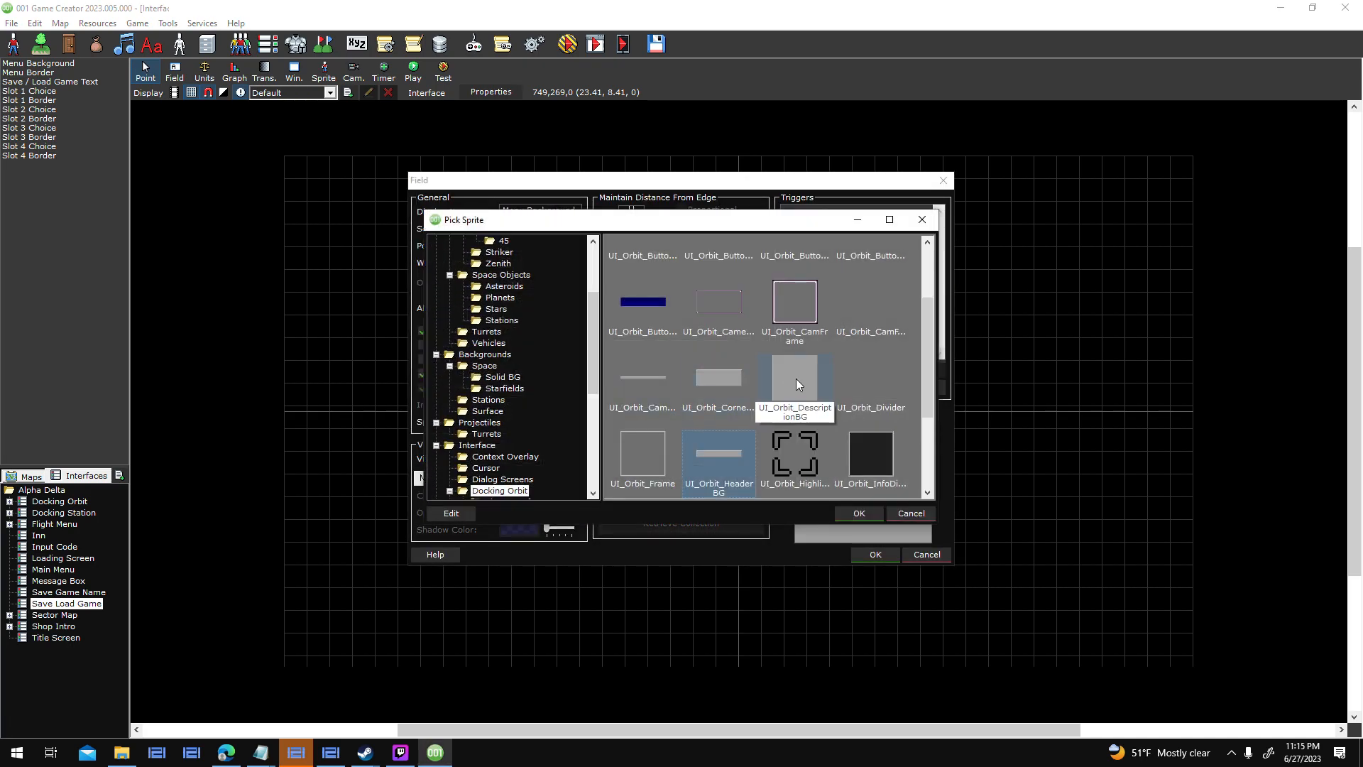
{"action": "scroll", "coordinate": [795, 378], "scroll_direction": "down", "scroll_amount": 1}
{"action": "scroll", "coordinate": [795, 378], "scroll_direction": "up", "scroll_amount": 4}
{"action": "scroll", "coordinate": [547, 391], "scroll_direction": "up", "scroll_amount": 3}
{"action": "scroll", "coordinate": [547, 390], "scroll_direction": "up", "scroll_amount": 1}
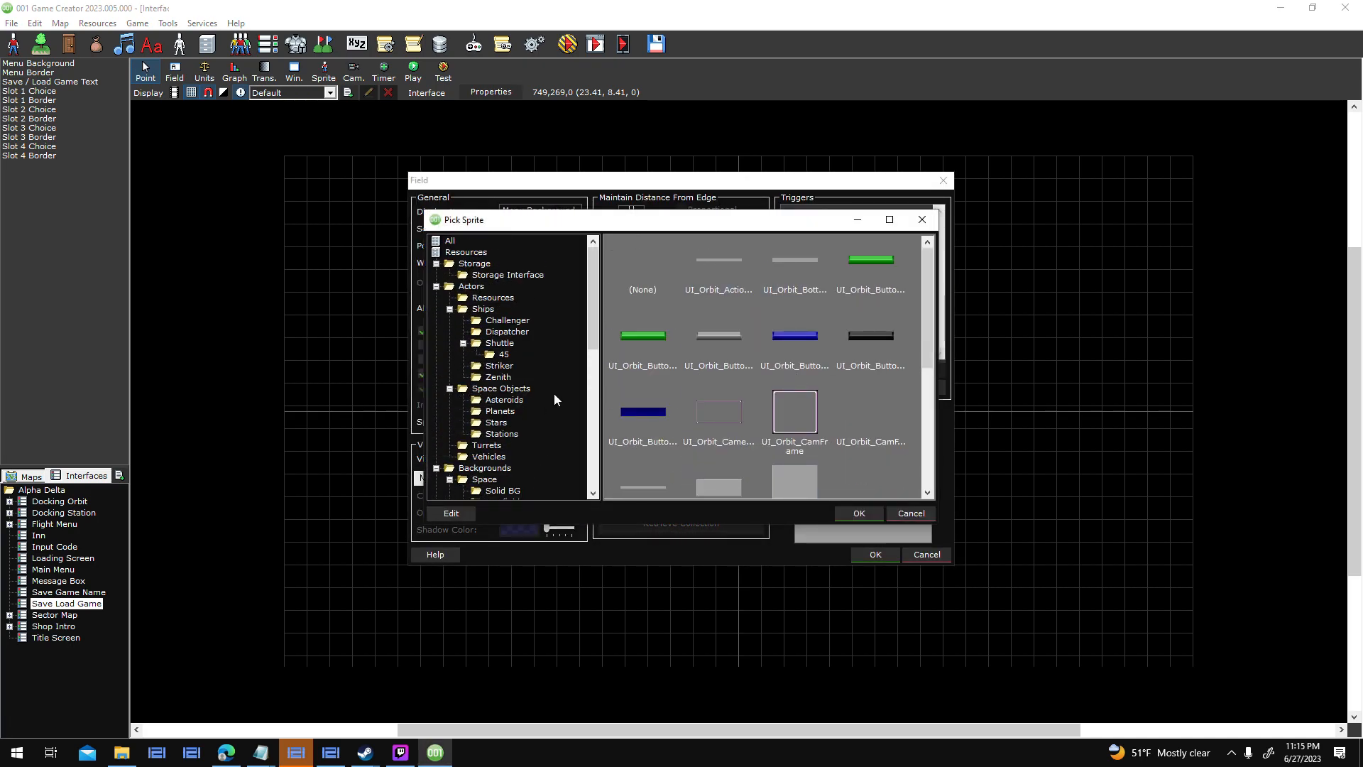
{"action": "left_click", "coordinate": [521, 274]}
{"action": "scroll", "coordinate": [794, 394], "scroll_direction": "down", "scroll_amount": 3}
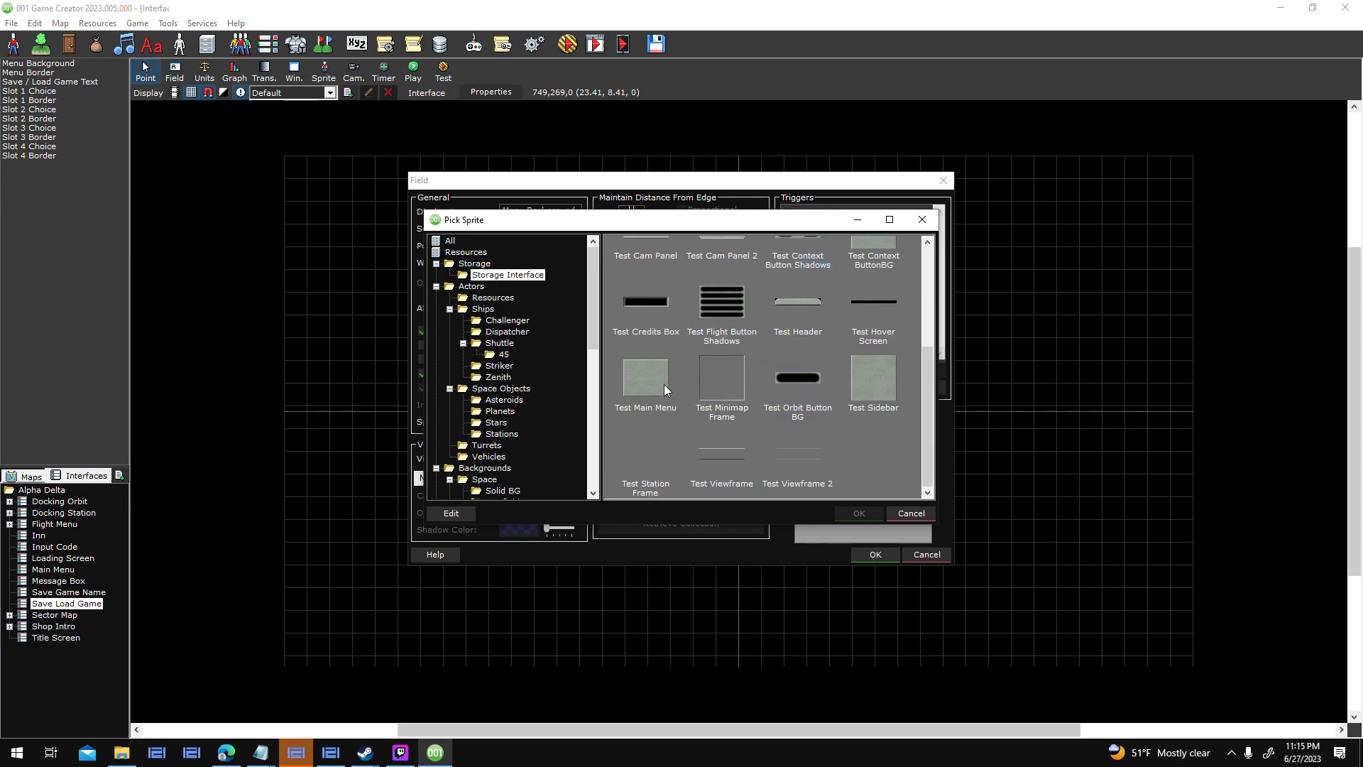
{"action": "double_click", "coordinate": [646, 378]}
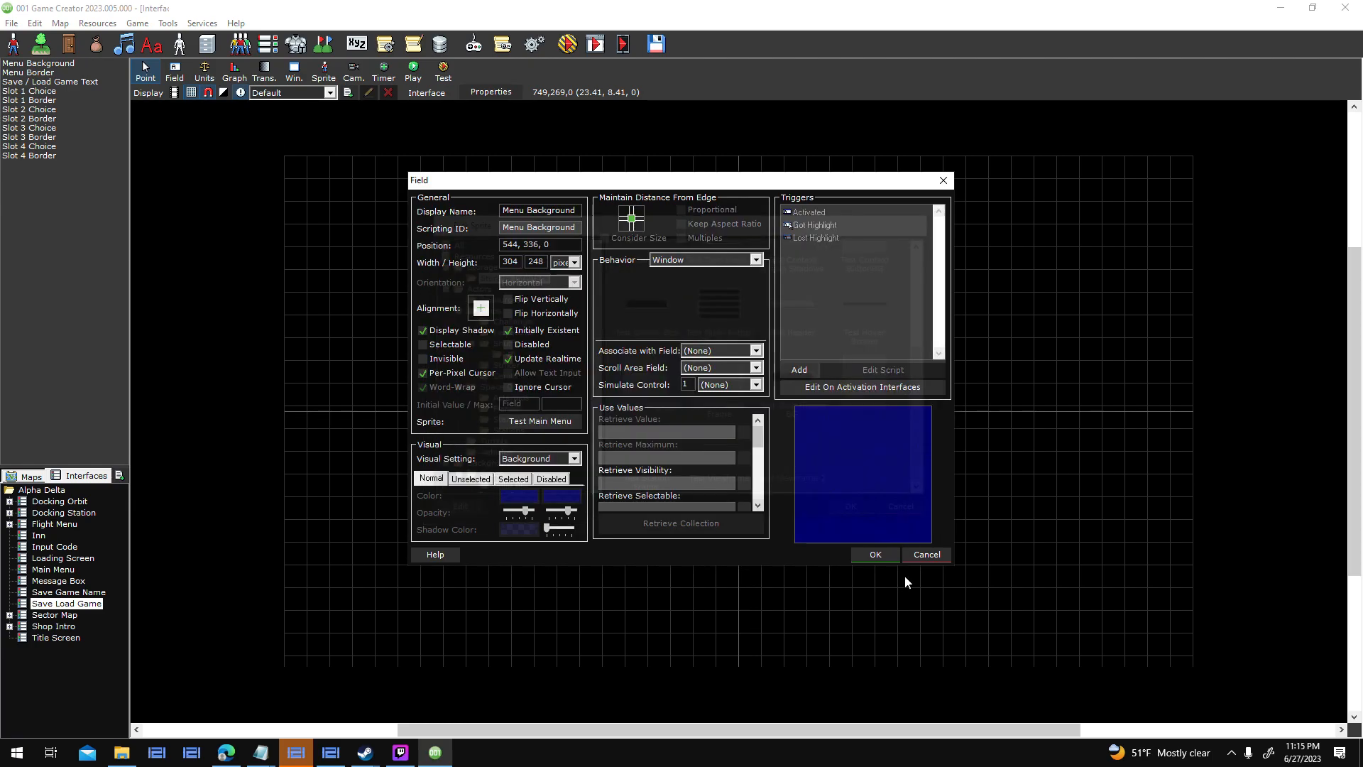
Try a Custom visual setting with white colors on the Menu Background field.
{"action": "left_click", "coordinate": [531, 463]}
{"action": "left_click", "coordinate": [524, 501]}
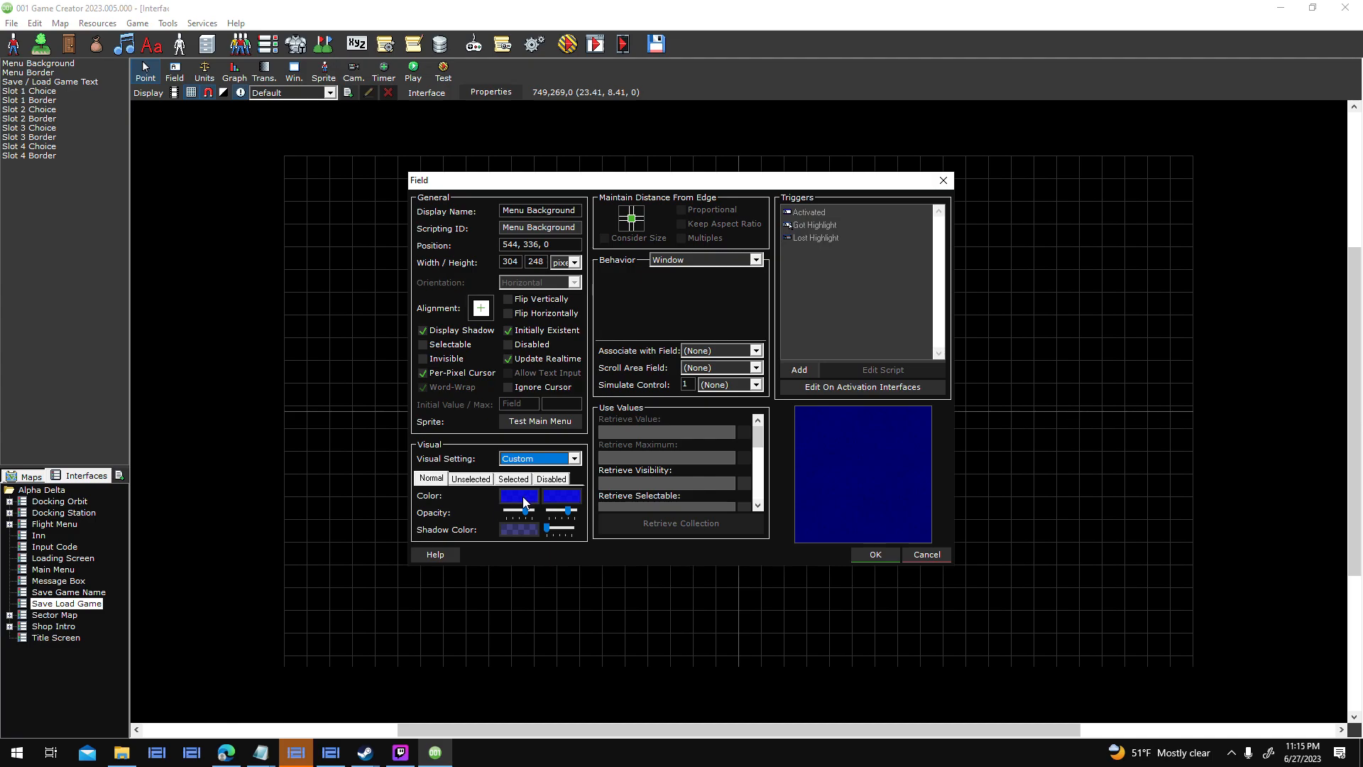
{"action": "left_click", "coordinate": [524, 501]}
{"action": "left_click", "coordinate": [554, 311]}
{"action": "left_click", "coordinate": [440, 410]}
{"action": "left_click", "coordinate": [559, 497]}
{"action": "left_click", "coordinate": [555, 311]}
{"action": "key", "text": "Return"}
{"action": "left_click", "coordinate": [519, 495]}
{"action": "left_click", "coordinate": [439, 408]}
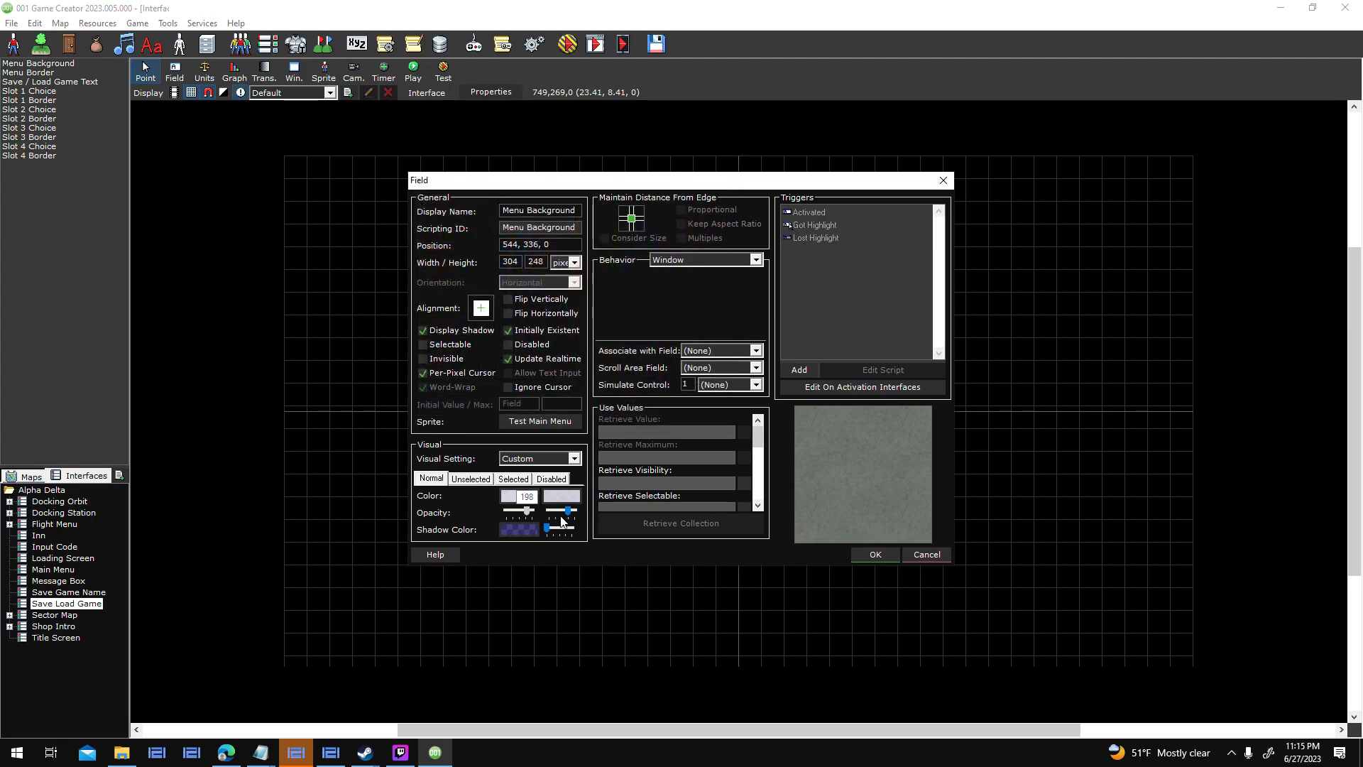
Set the Menu Background field's visual setting to Static and save the field.
{"action": "left_click", "coordinate": [577, 463]}
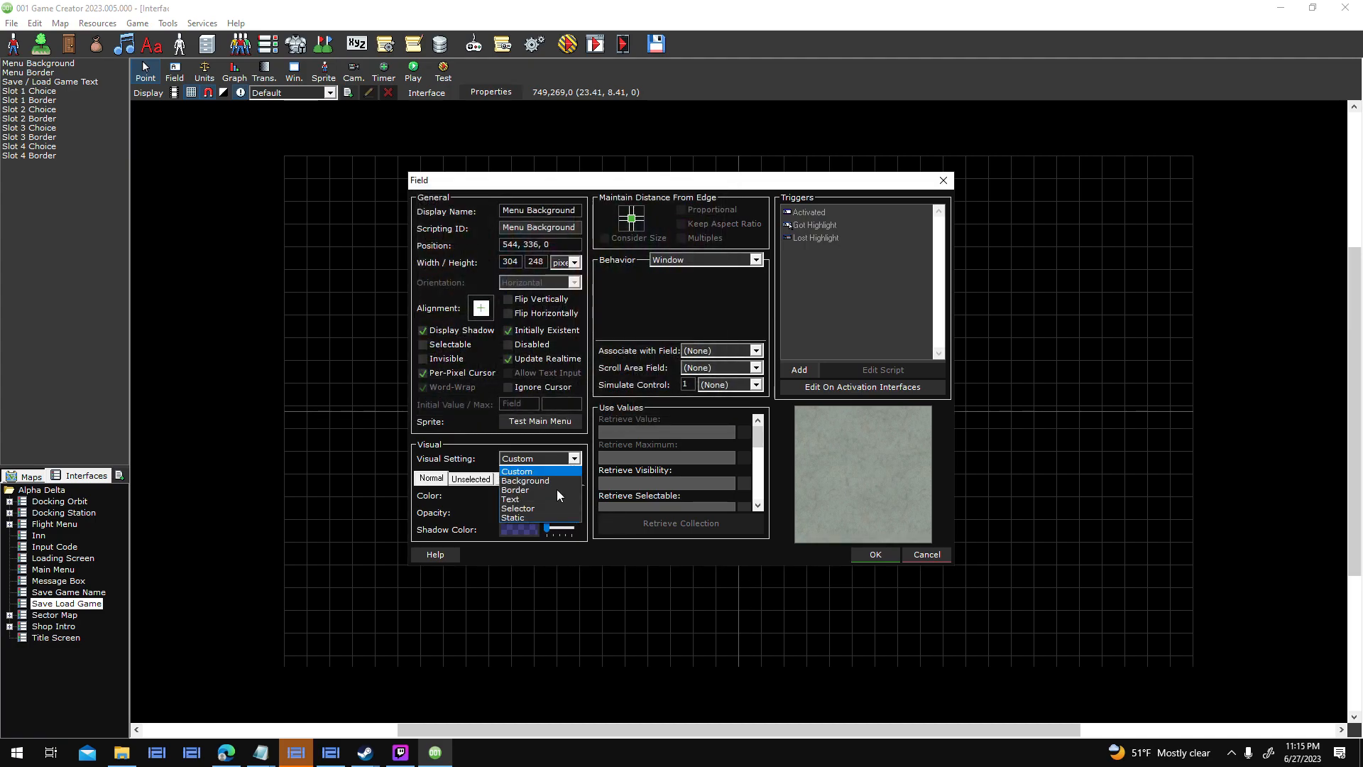
{"action": "left_click", "coordinate": [554, 520]}
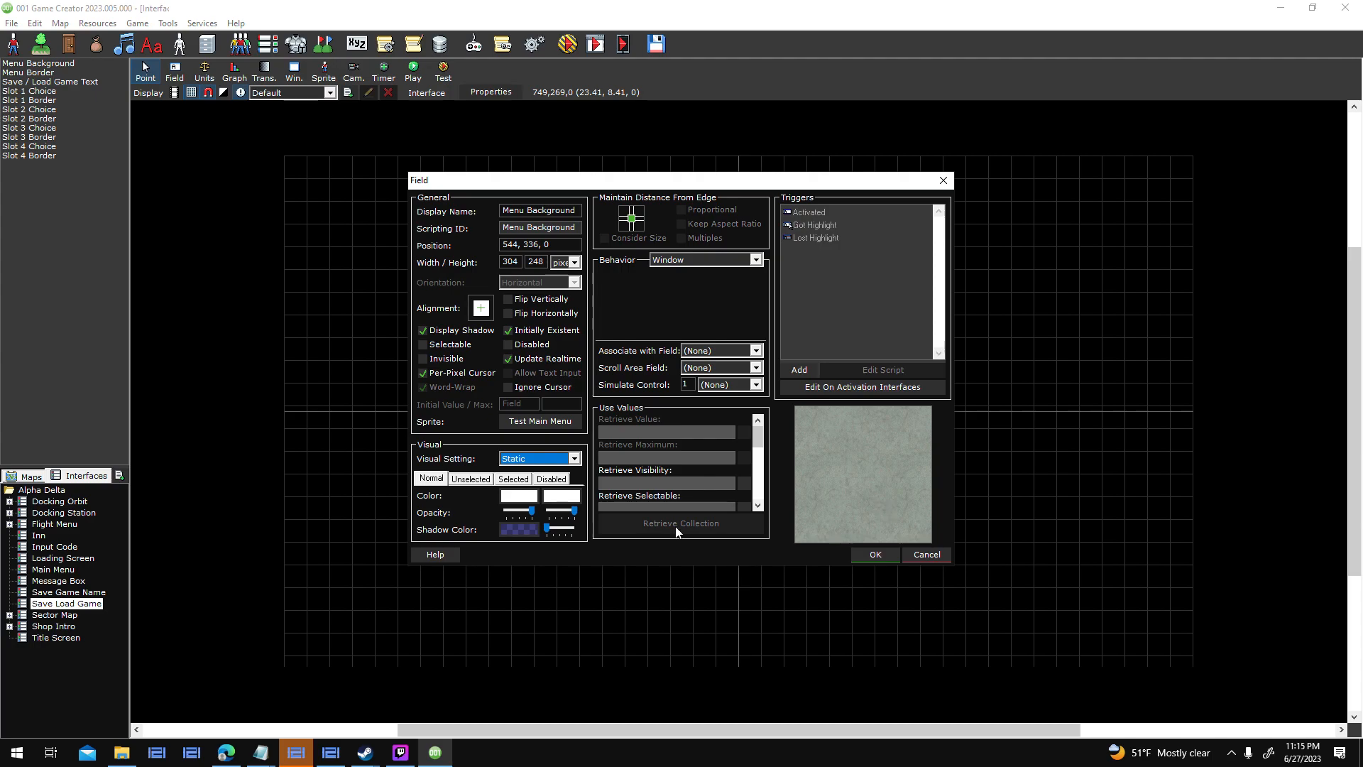
{"action": "left_click", "coordinate": [891, 553]}
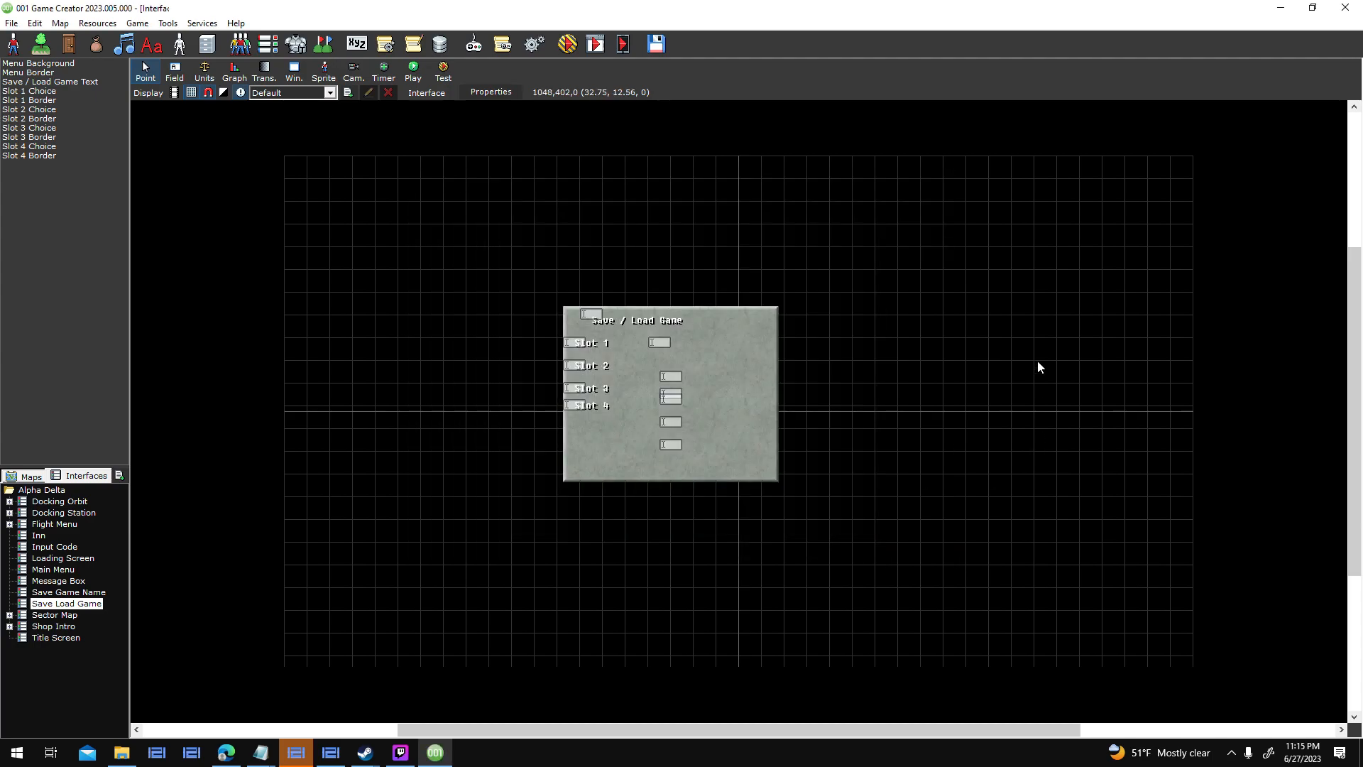
Set the initial text of the Save / Load Game Text field to "Save / Load Universe".
{"action": "left_click", "coordinate": [661, 317]}
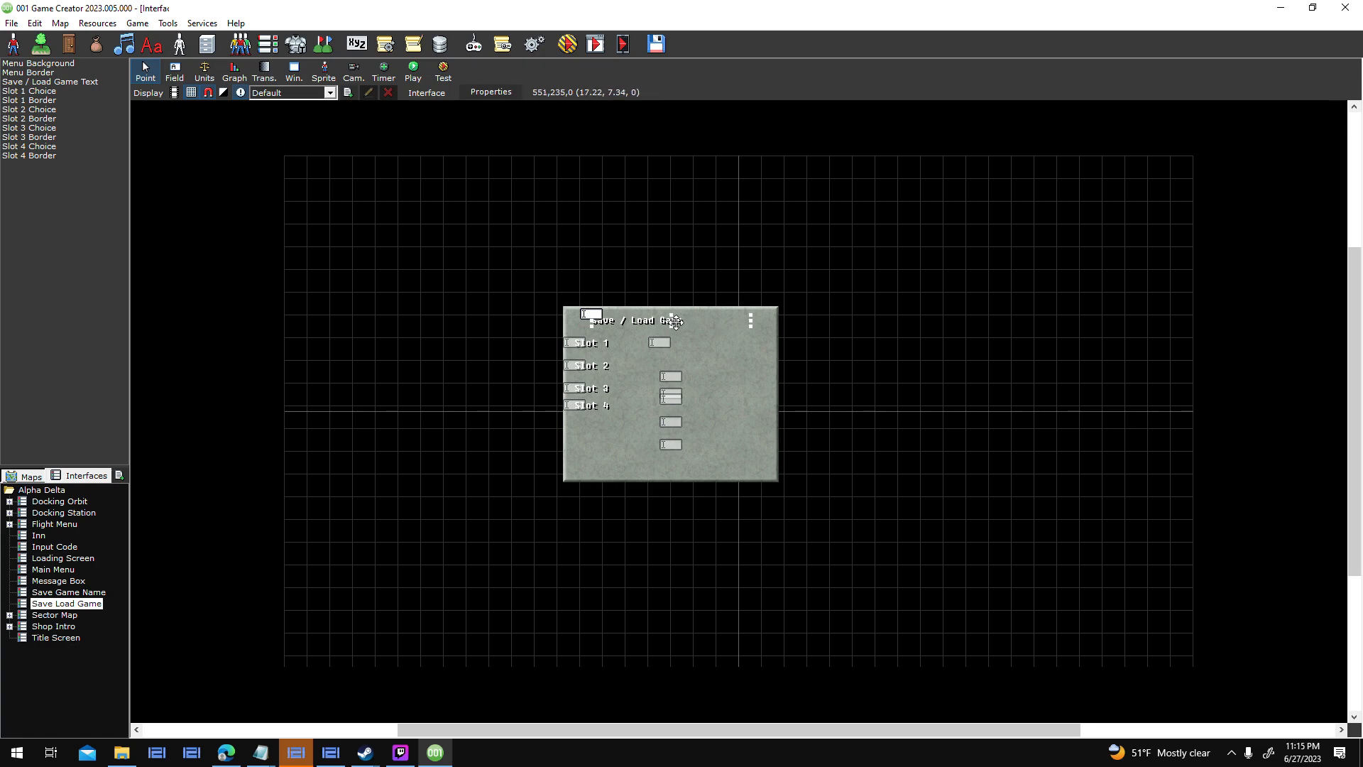
{"action": "key", "text": "Return"}
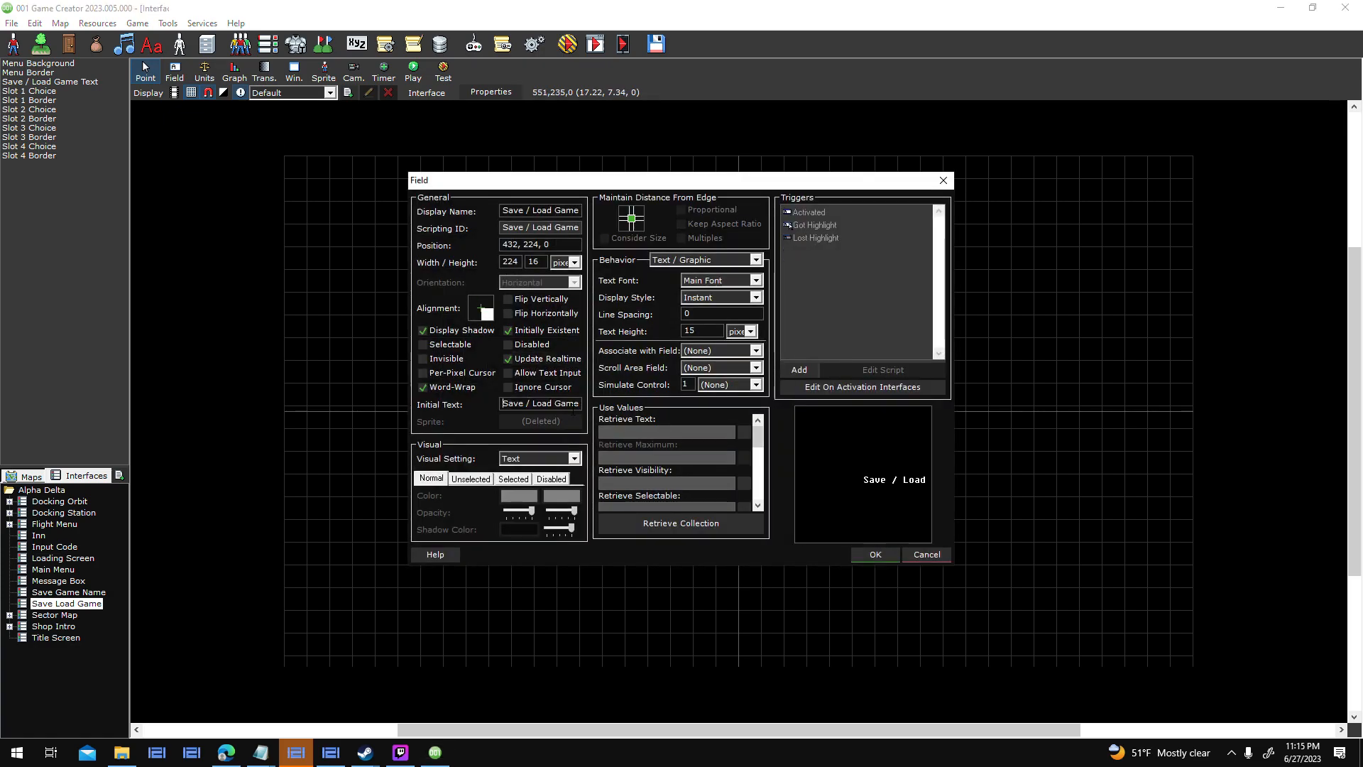
{"action": "key", "text": "ctrl+a"}
{"action": "type", "text": "SAve / Load Universe"}
{"action": "key", "text": "Return"}
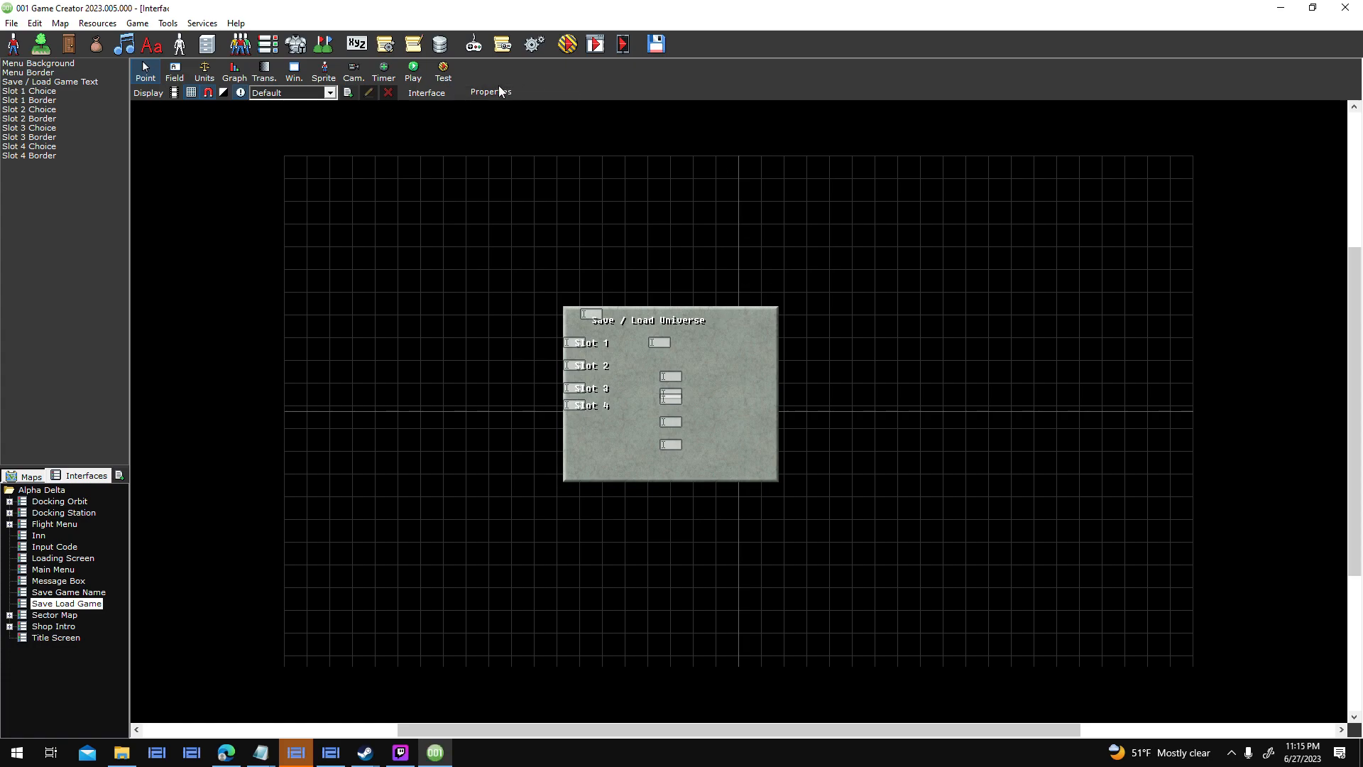
In the Interface entered script, set the "Save Game" Change Text/Value event's text to "Save Universe".
{"action": "left_click", "coordinate": [499, 91]}
{"action": "double_click", "coordinate": [732, 276]}
{"action": "left_click", "coordinate": [518, 451]}
{"action": "double_click", "coordinate": [608, 437]}
{"action": "double_click", "coordinate": [694, 426]}
{"action": "type", "text": "Universe"}
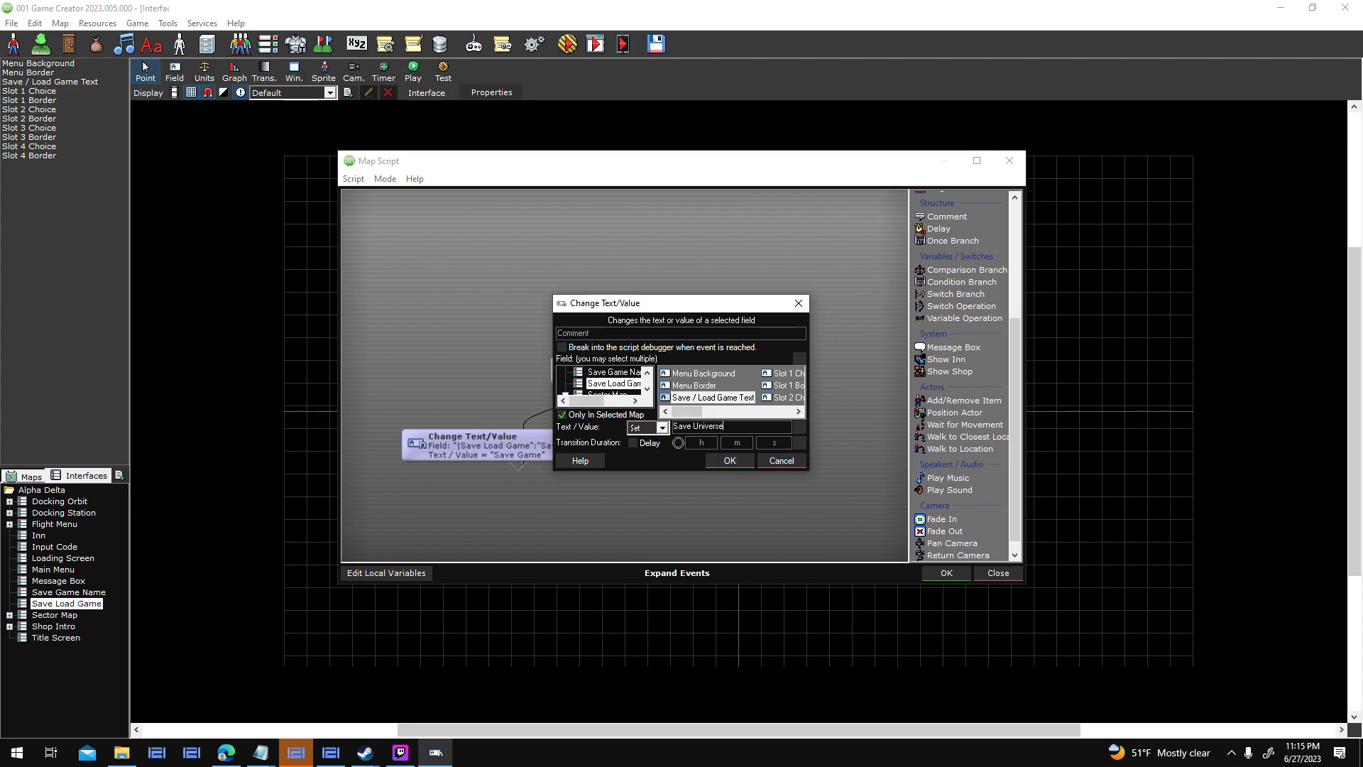
{"action": "key", "text": "Return"}
Set the "Load Game" Change Text/Value event's text to "Load Universe" and save the script and interface properties.
{"action": "left_click", "coordinate": [718, 442]}
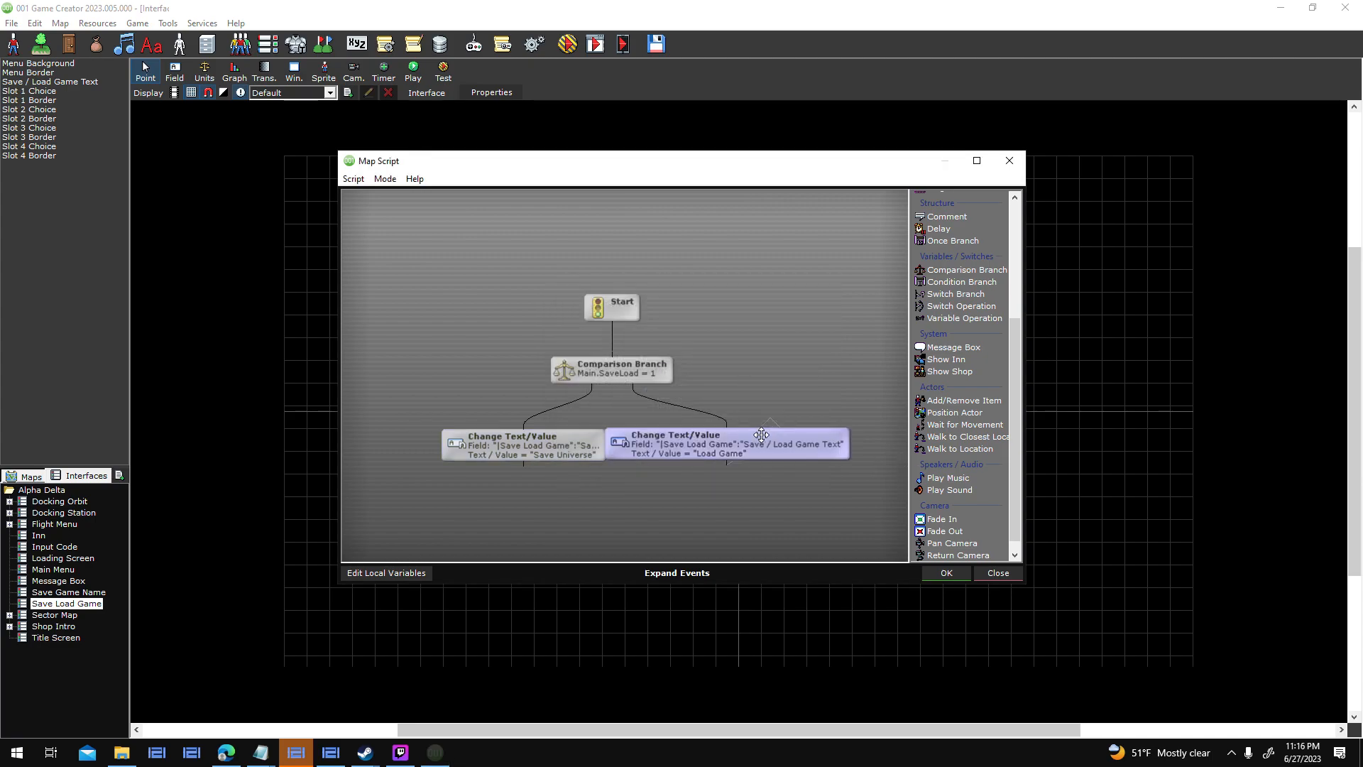
{"action": "double_click", "coordinate": [712, 434]}
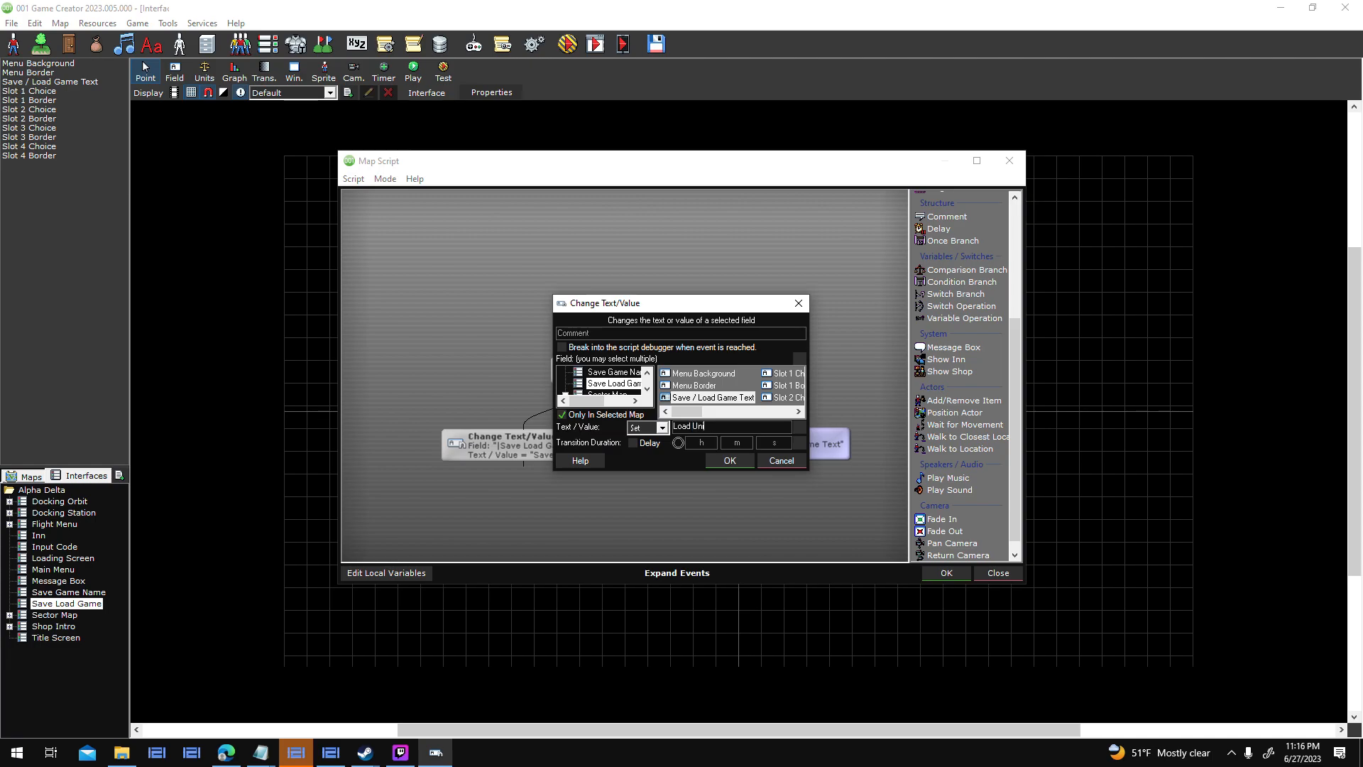
{"action": "key", "text": "Return"}
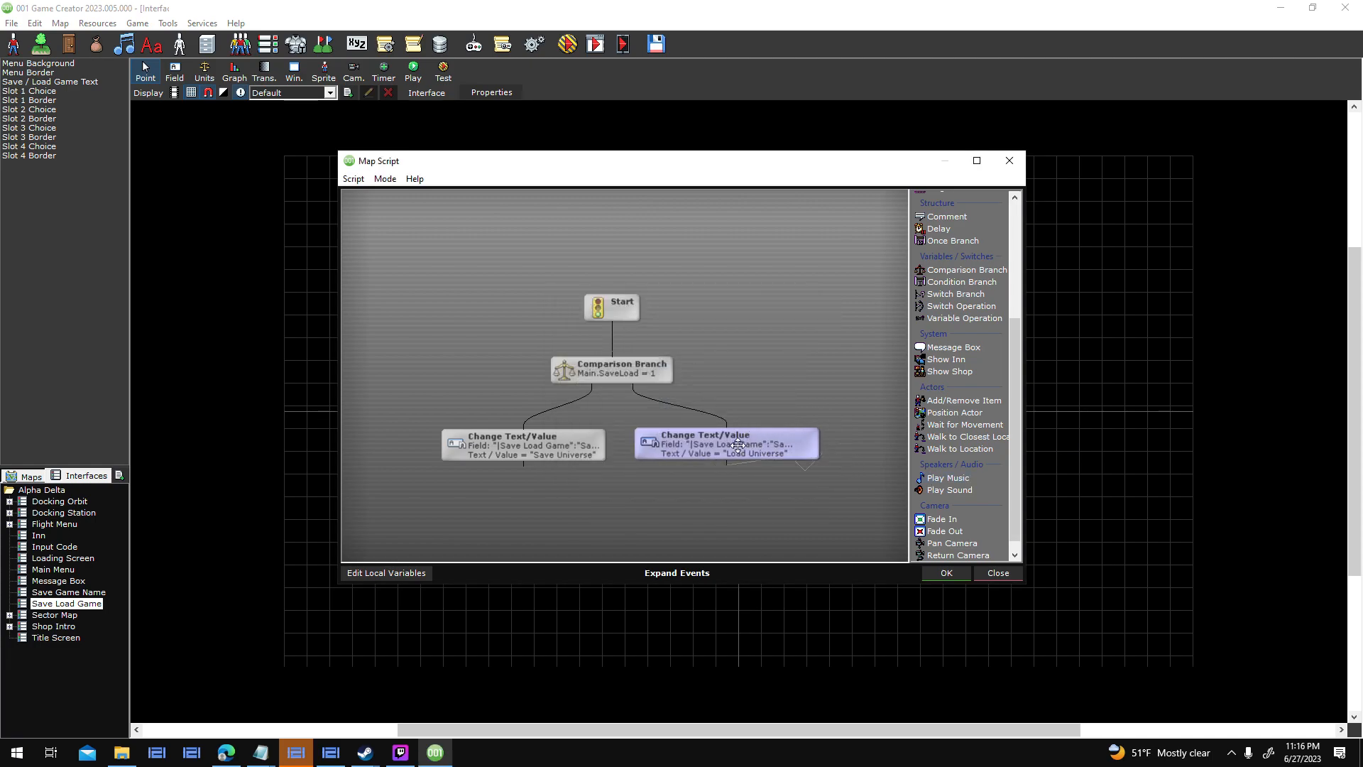
{"action": "left_click", "coordinate": [945, 574]}
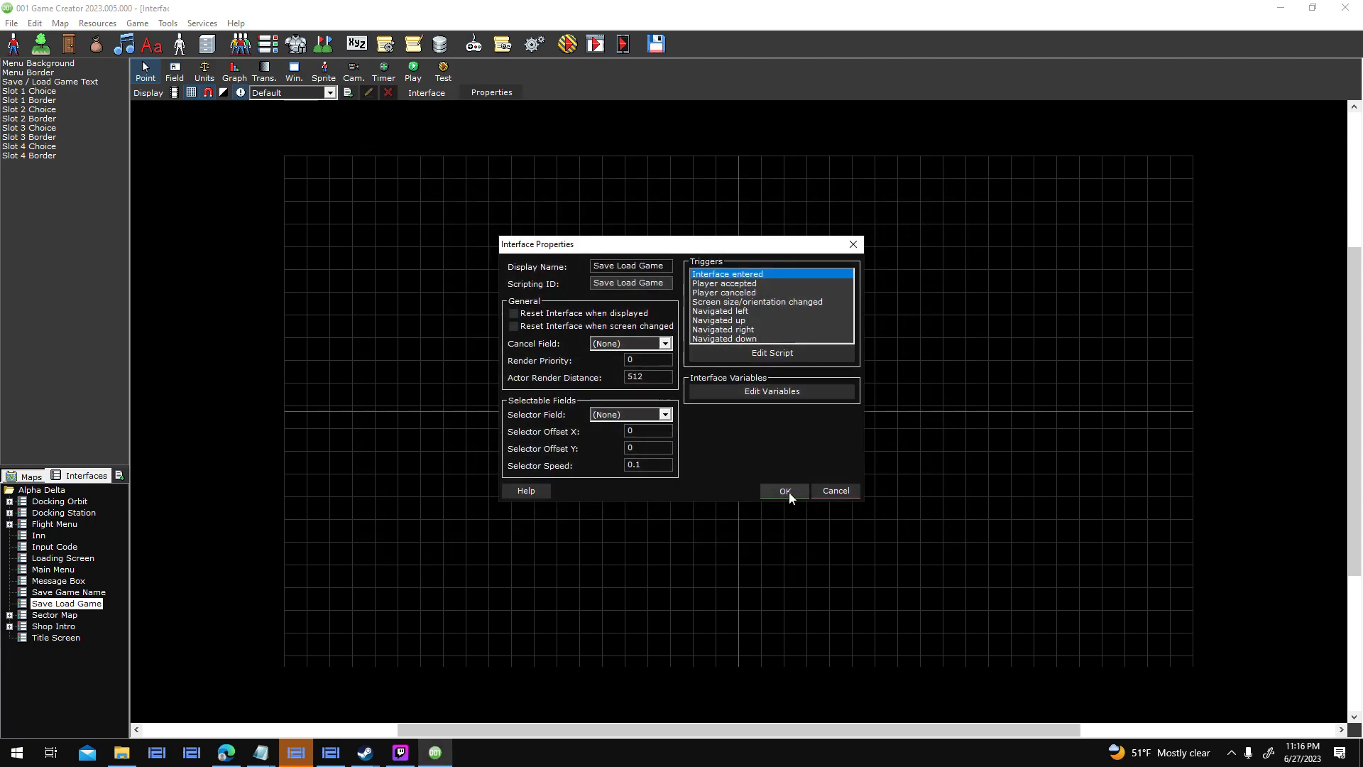
{"action": "left_click", "coordinate": [790, 492]}
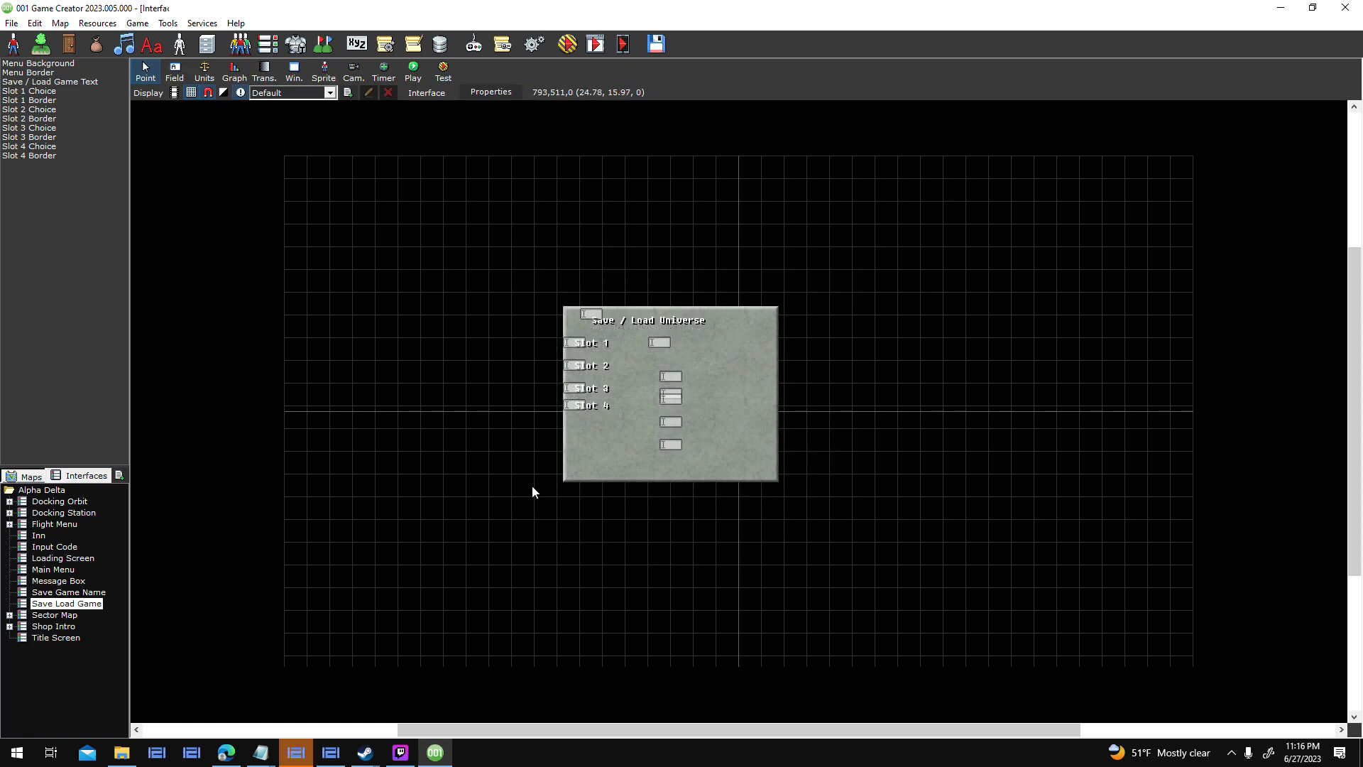
Centre the alignment of the Save / Load Game Text field and save the field.
{"action": "left_click", "coordinate": [671, 322]}
{"action": "double_click", "coordinate": [668, 328]}
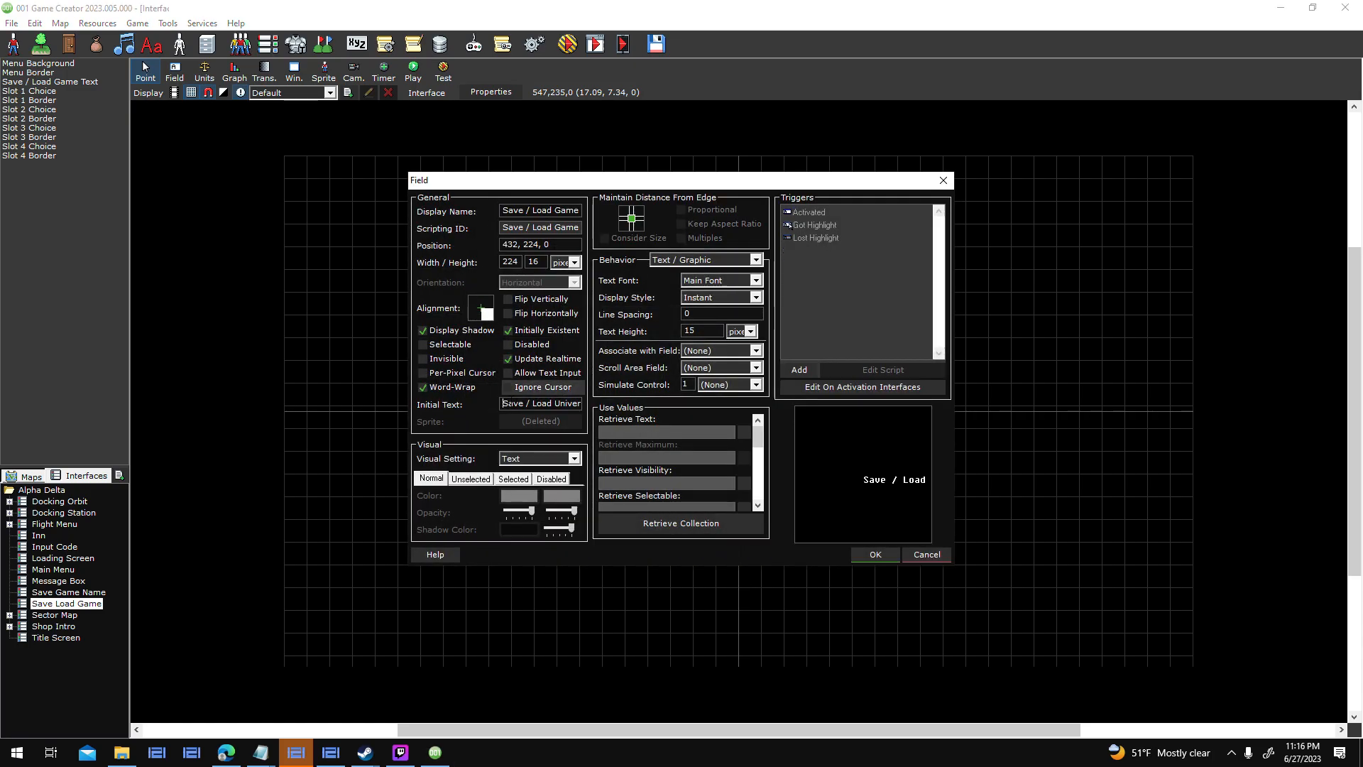
{"action": "left_click", "coordinate": [480, 308]}
{"action": "left_click", "coordinate": [875, 555]}
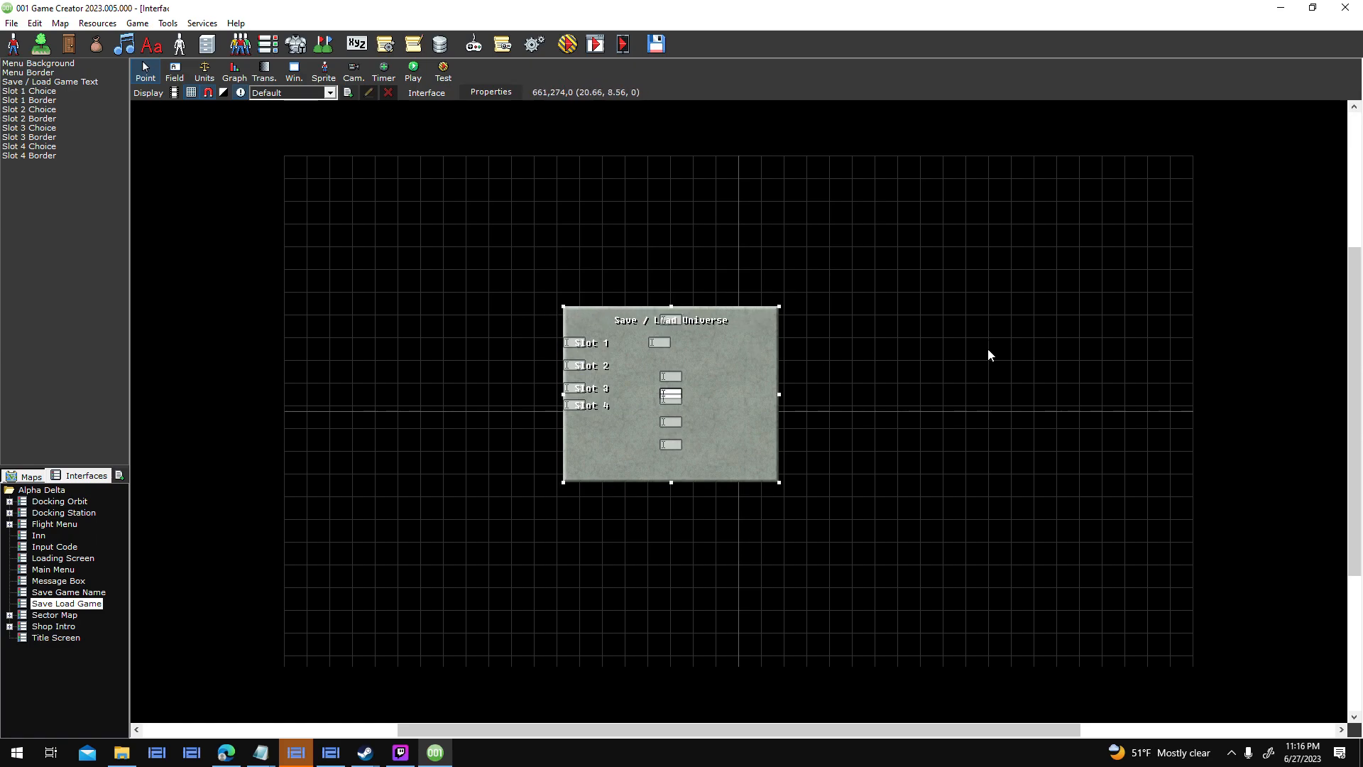
Move the four Slot Choice fields lower in the menu panel and space them evenly down to its lower edge.
{"action": "left_click", "coordinate": [578, 343]}
{"action": "left_click_drag", "start_coordinate": [577, 405], "coordinate": [581, 471]}
{"action": "left_click_drag", "start_coordinate": [575, 390], "coordinate": [574, 441]}
{"action": "left_click_drag", "start_coordinate": [575, 365], "coordinate": [576, 412]}
{"action": "left_click_drag", "start_coordinate": [580, 339], "coordinate": [579, 382]}
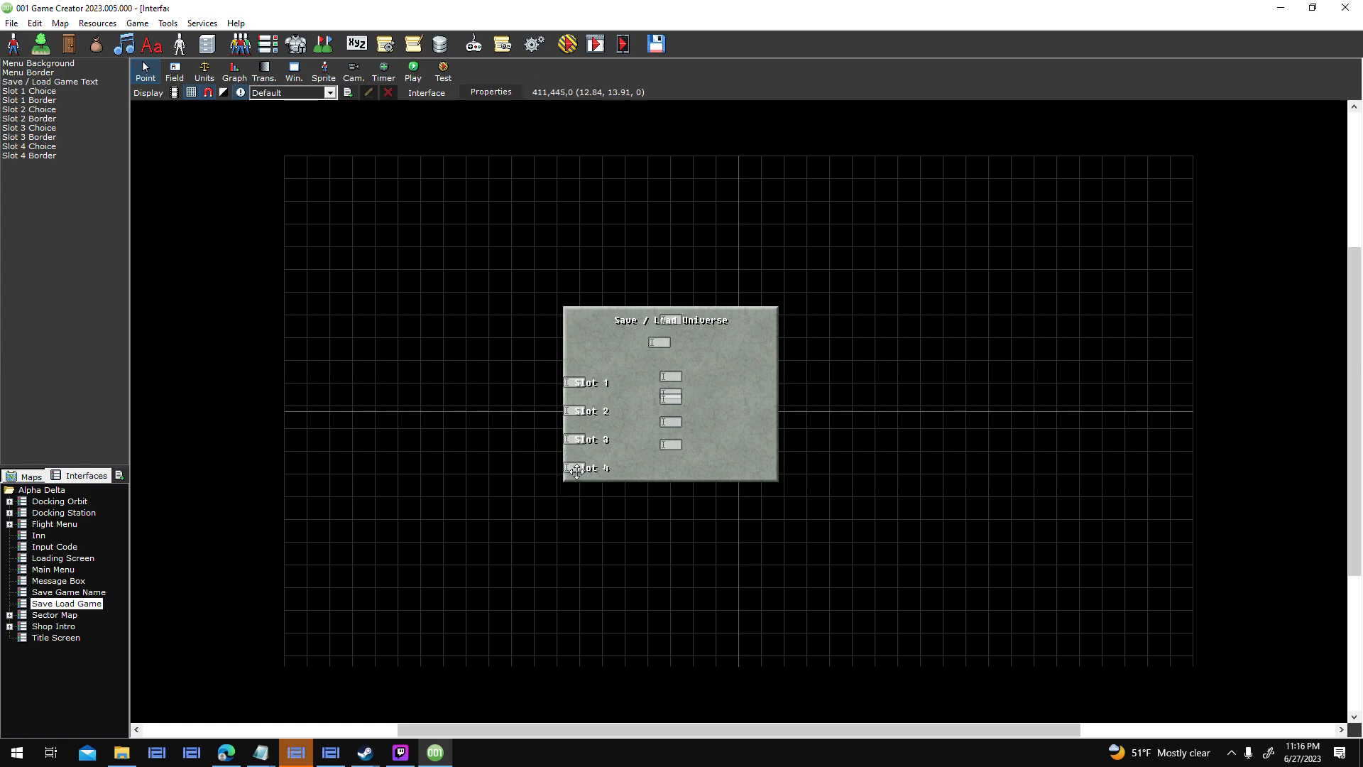
{"action": "left_click_drag", "start_coordinate": [576, 468], "coordinate": [576, 377]}
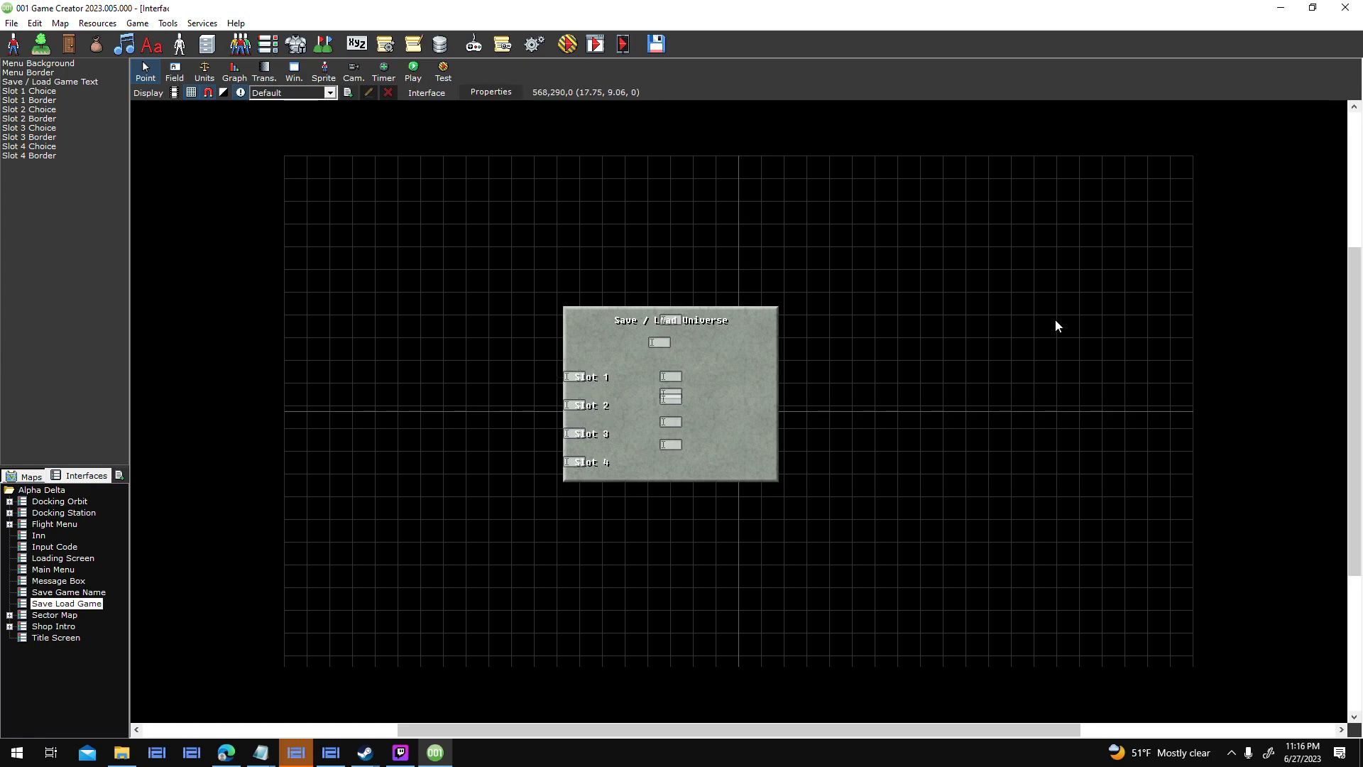
Move the Menu Border field so its frame lines up with the menu background panel.
{"action": "double_click", "coordinate": [655, 340]}
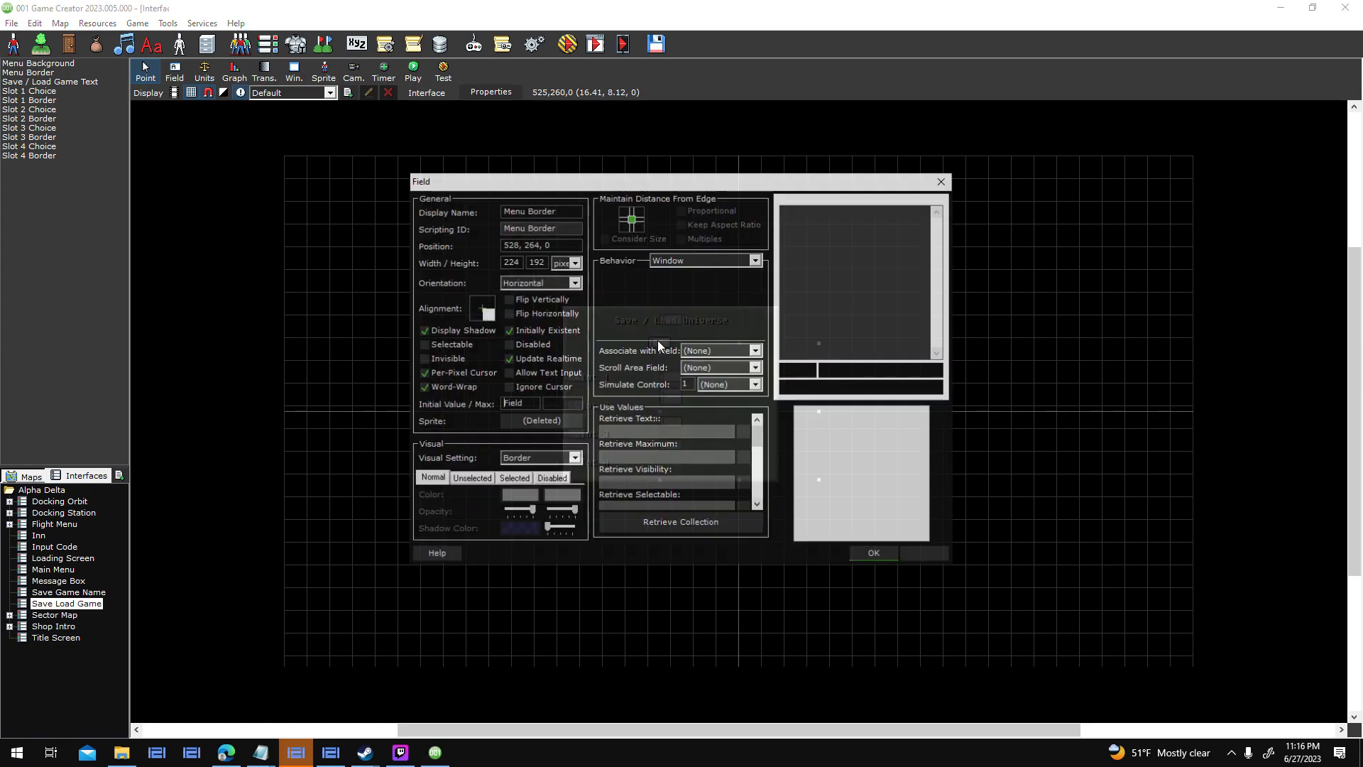
{"action": "left_click", "coordinate": [925, 559]}
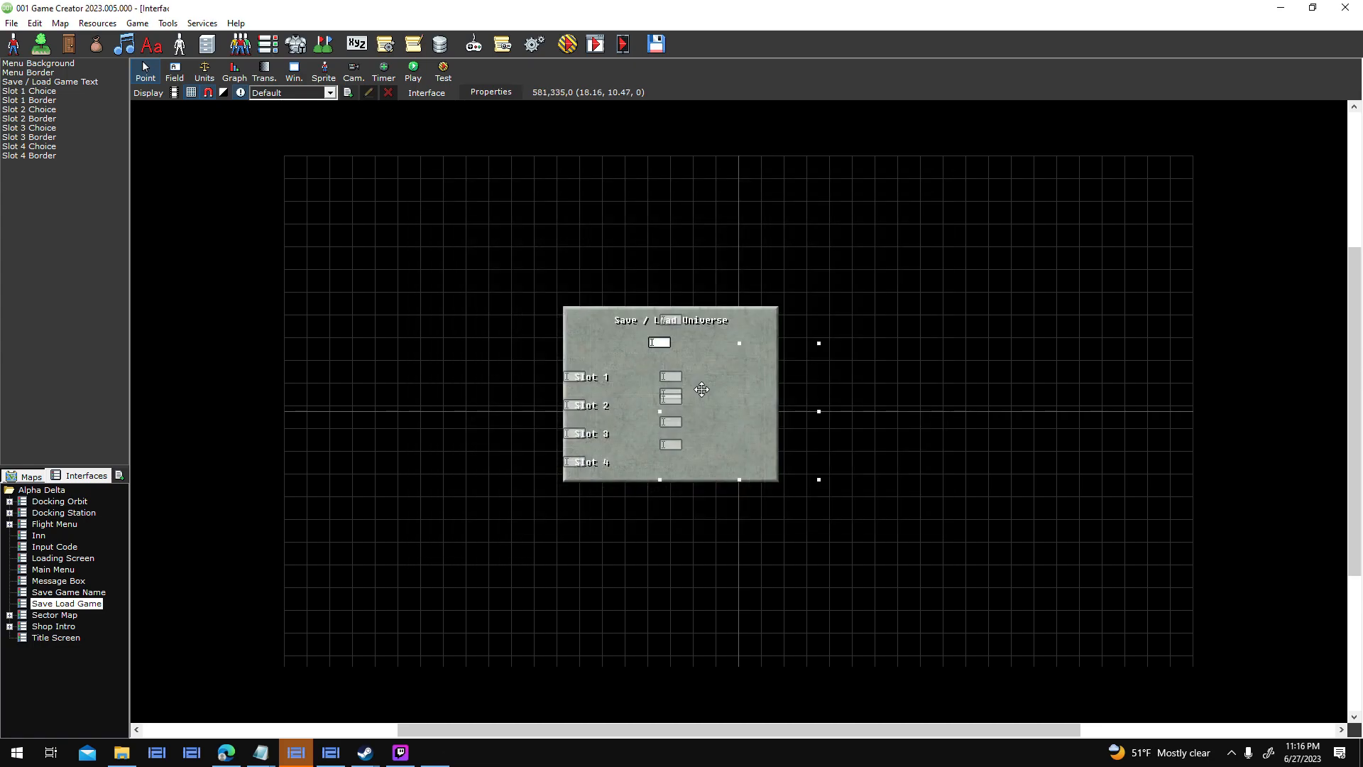
{"action": "left_click_drag", "start_coordinate": [653, 343], "coordinate": [570, 311]}
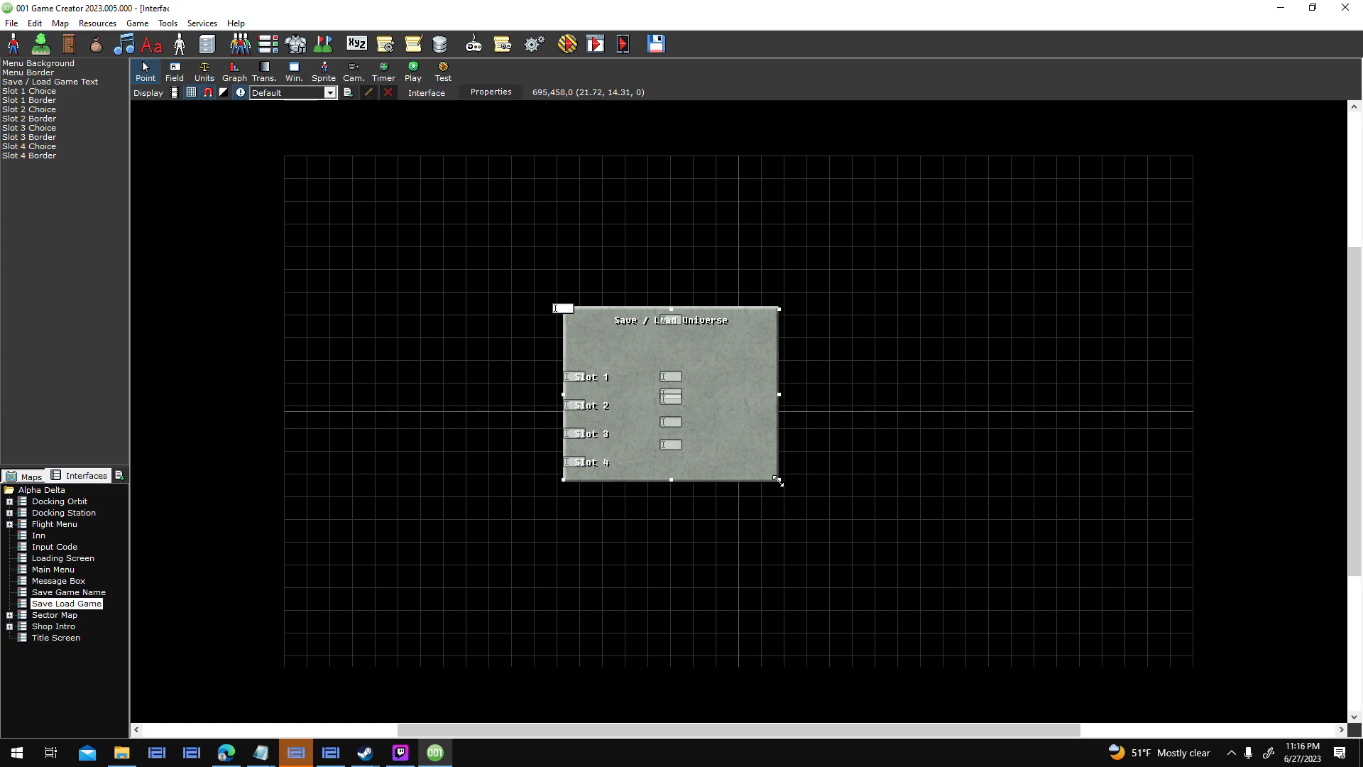
{"action": "left_click", "coordinate": [547, 372]}
{"action": "left_click", "coordinate": [493, 89]}
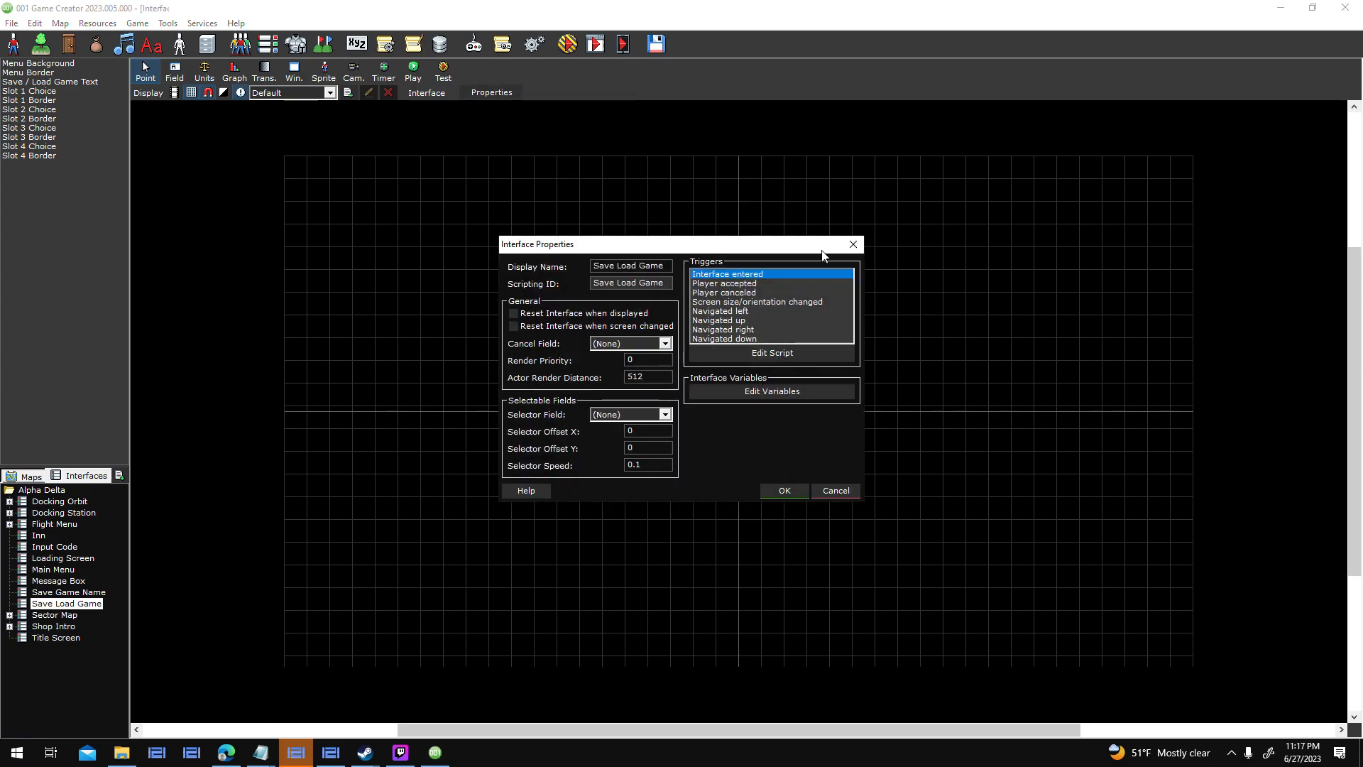
{"action": "left_click", "coordinate": [854, 243]}
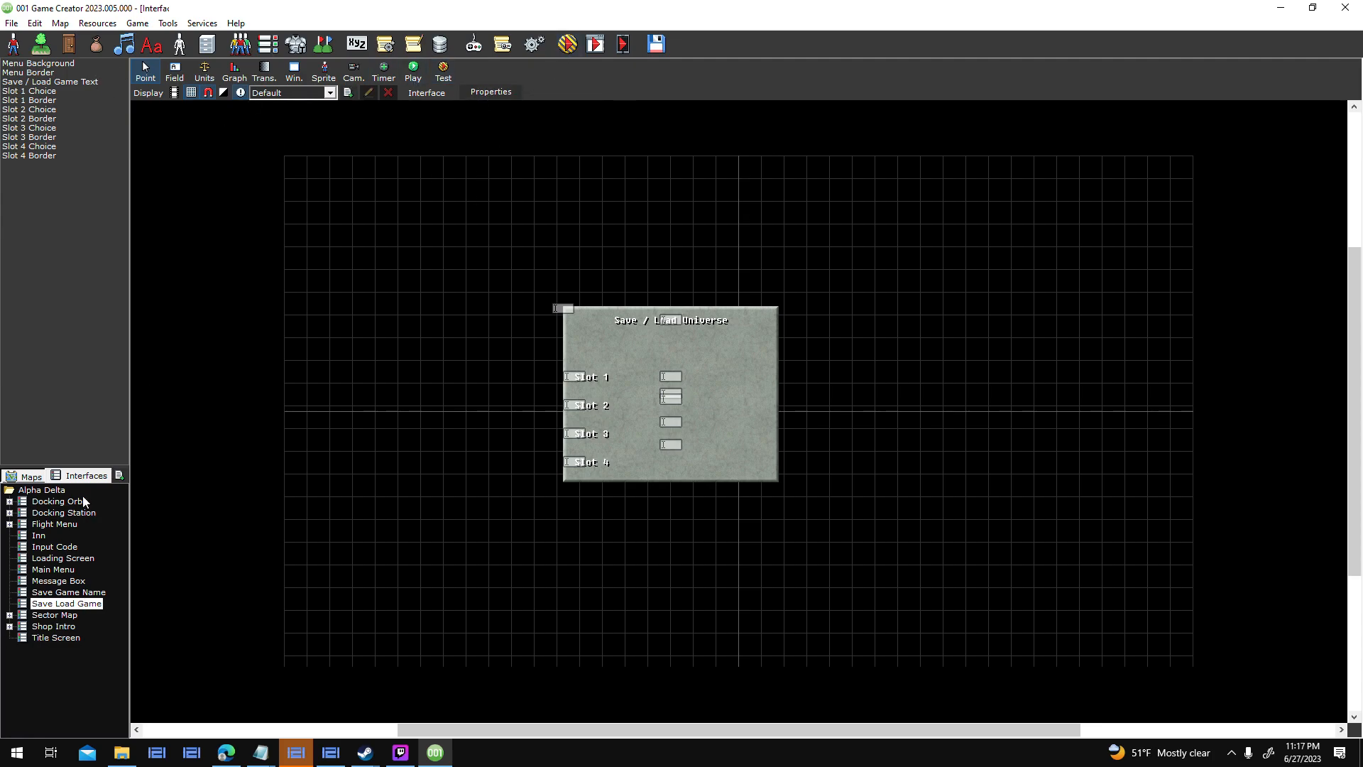
Save the interface, open Main Menu, and add a Show Save Game event to the Save Game field's Activated script.
{"action": "double_click", "coordinate": [53, 570]}
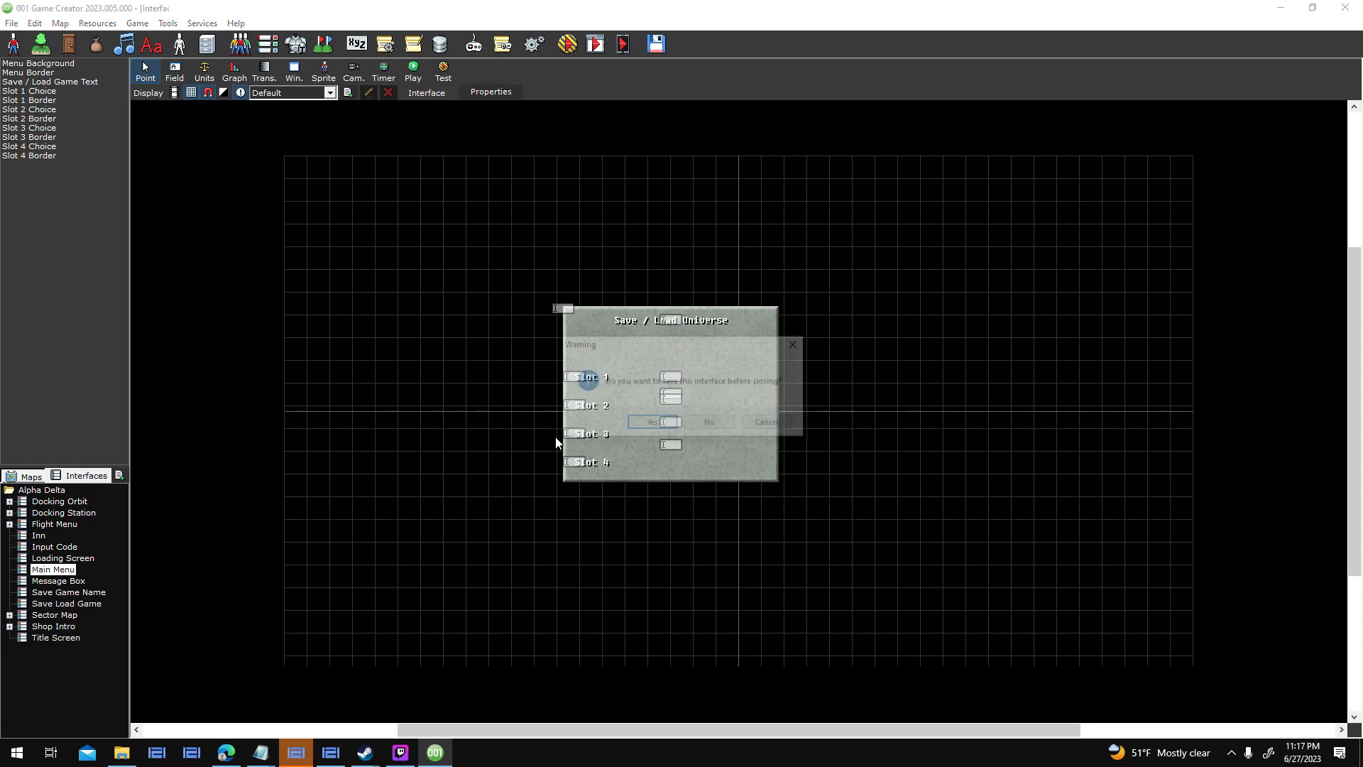
{"action": "left_click", "coordinate": [639, 424]}
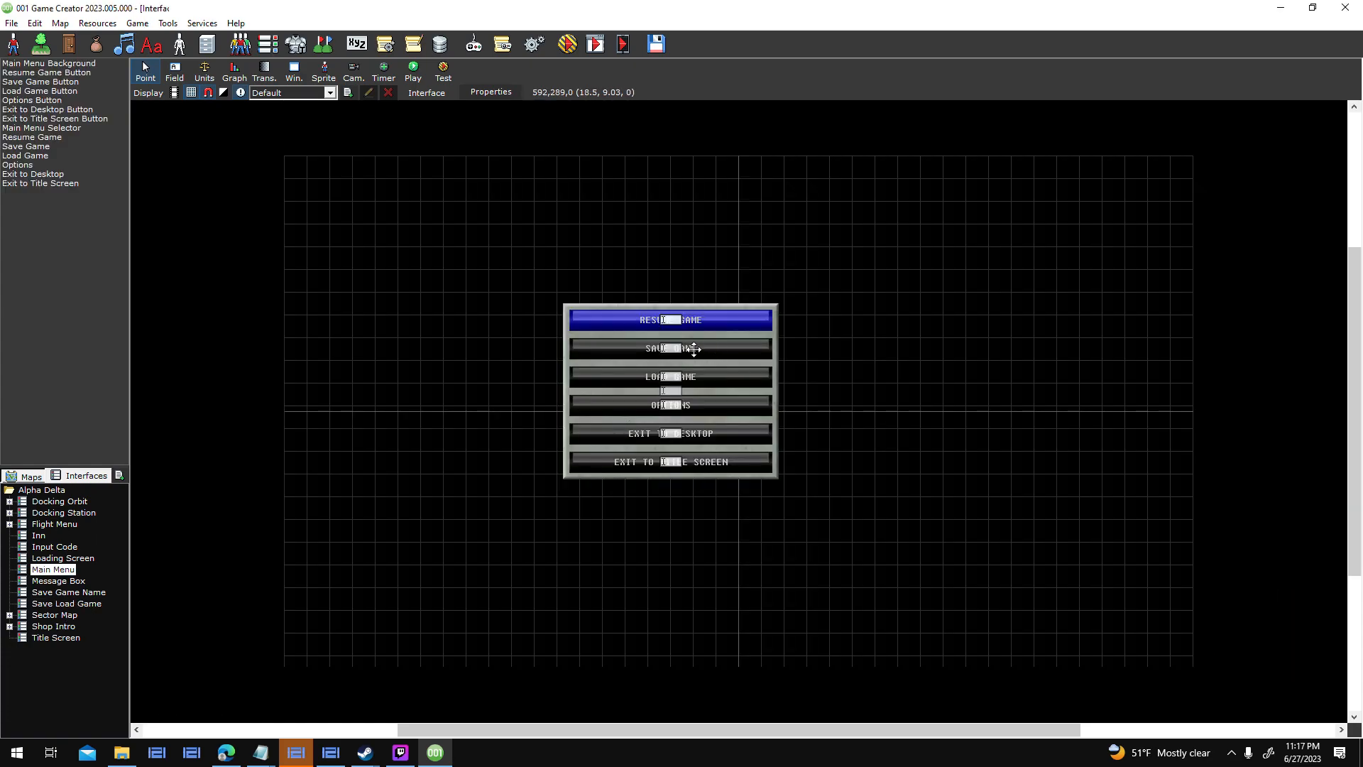
{"action": "double_click", "coordinate": [893, 231]}
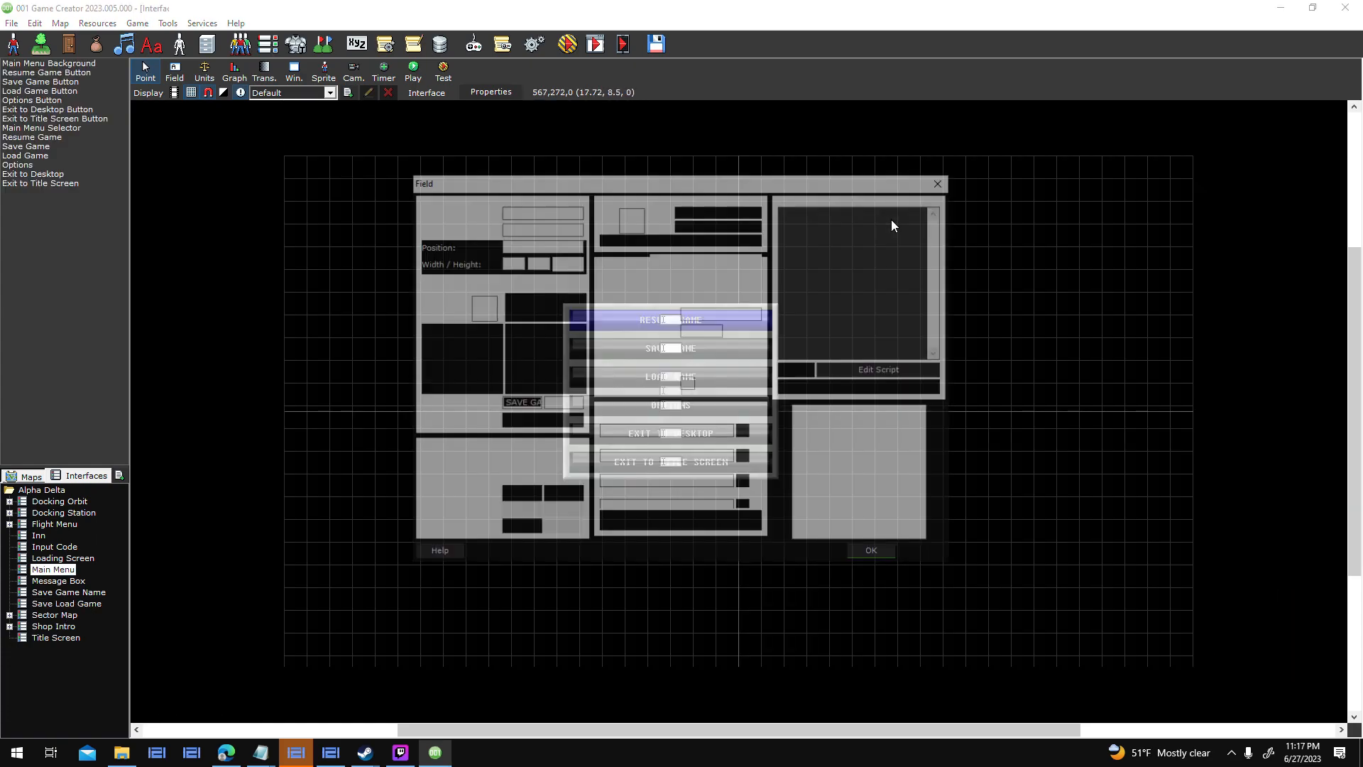
{"action": "double_click", "coordinate": [859, 209]}
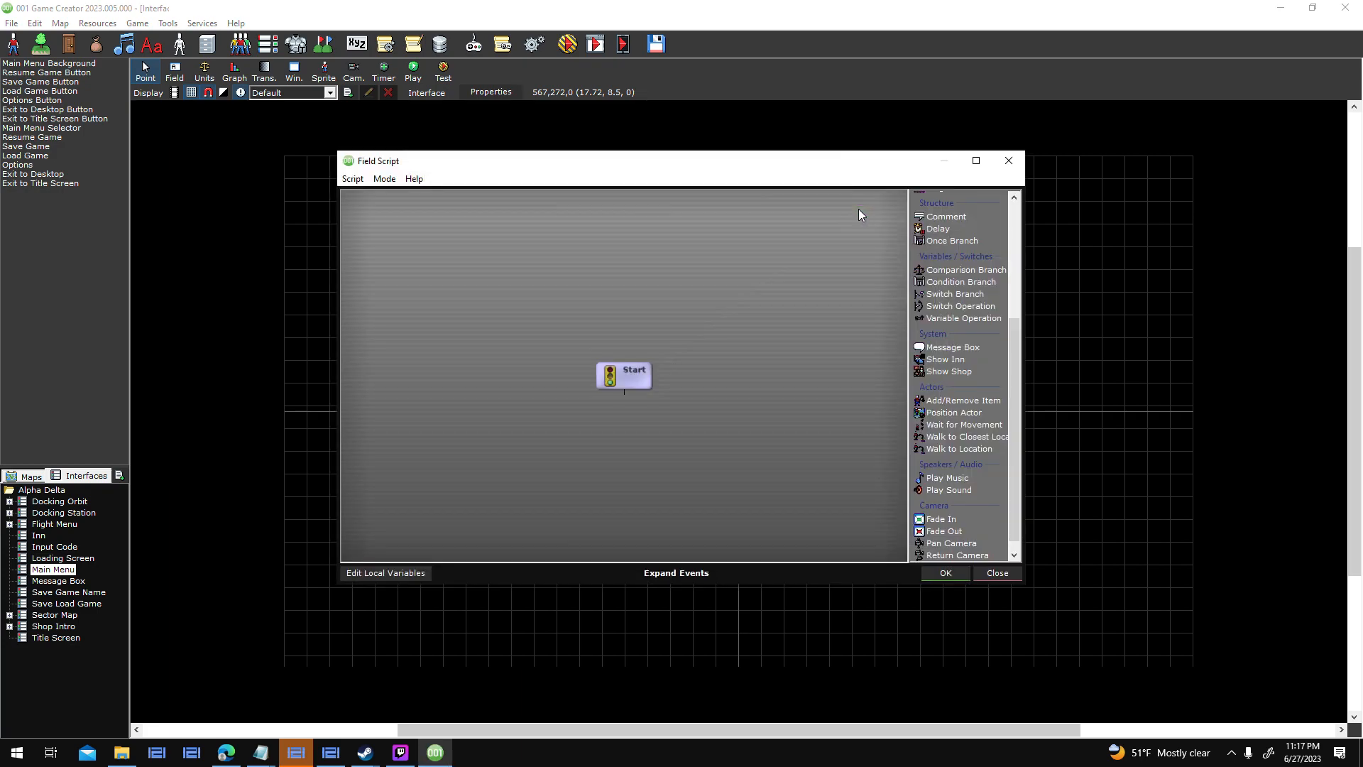
{"action": "type", "text": "save"}
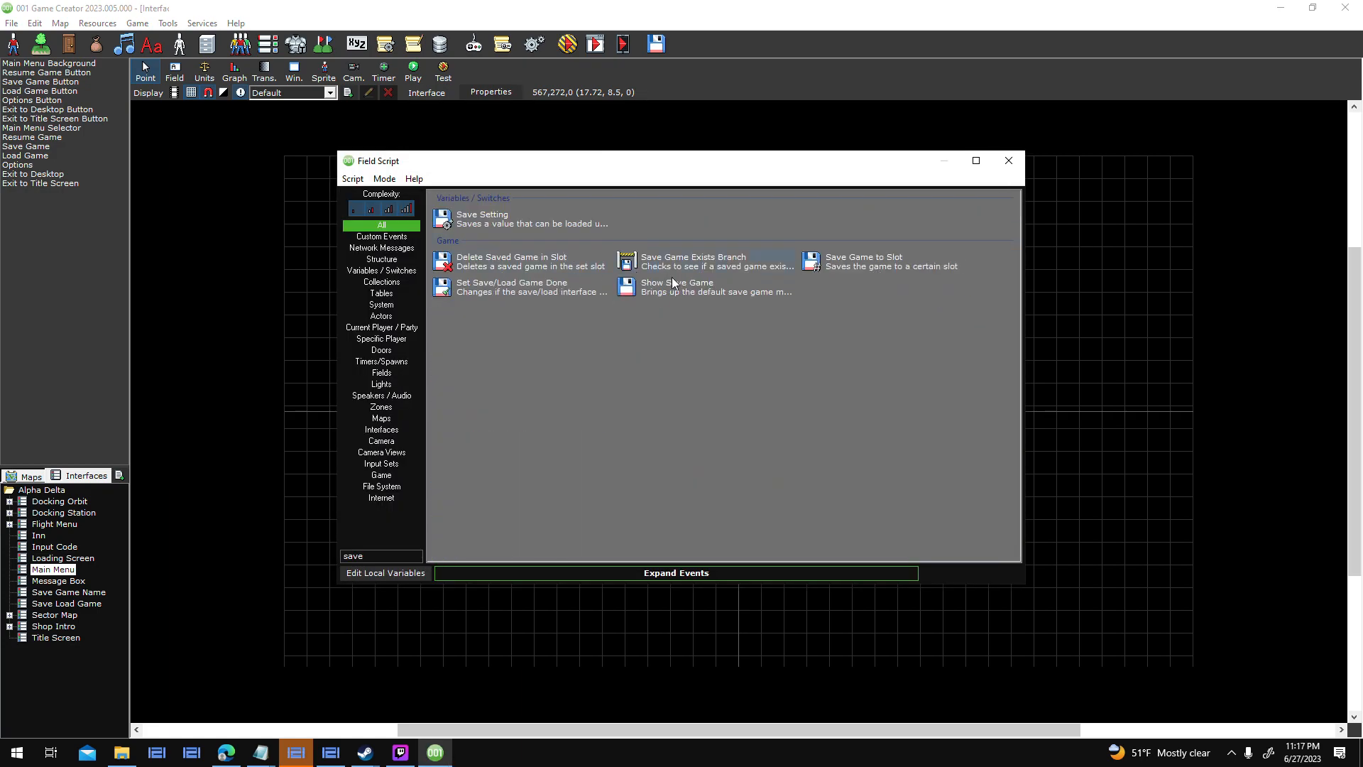
{"action": "double_click", "coordinate": [740, 291]}
{"action": "left_click", "coordinate": [940, 577]}
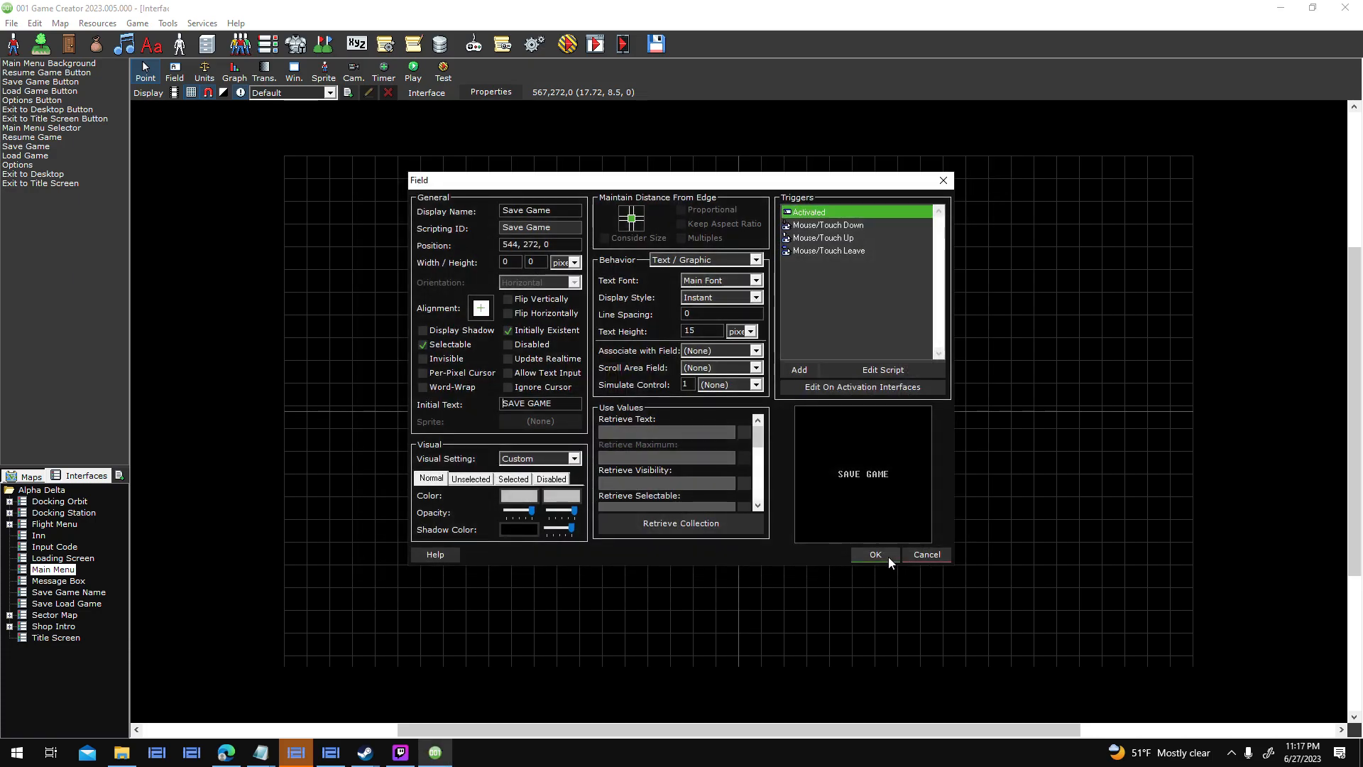
{"action": "left_click", "coordinate": [872, 555]}
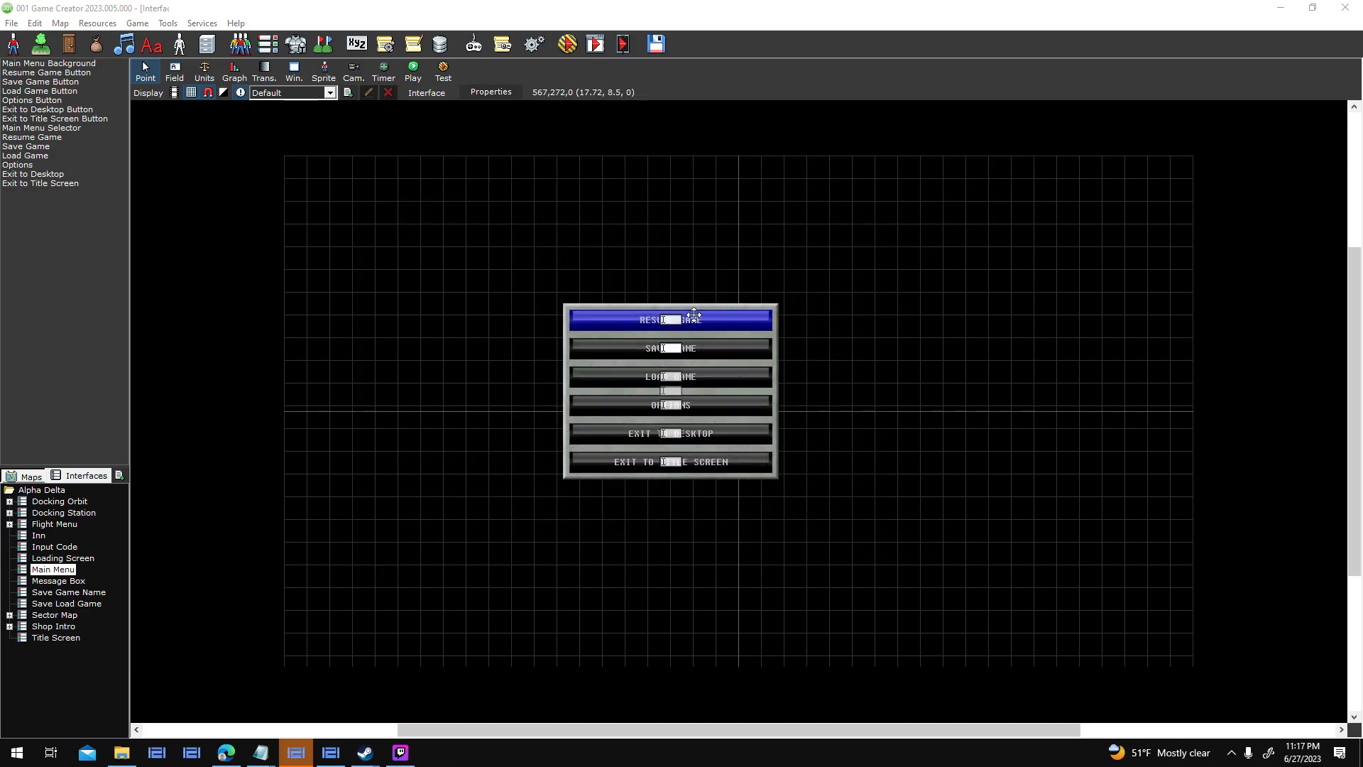
Save the changes and launch a test of the game with the existing testing options.
{"action": "left_click", "coordinate": [568, 44]}
{"action": "left_click", "coordinate": [650, 424]}
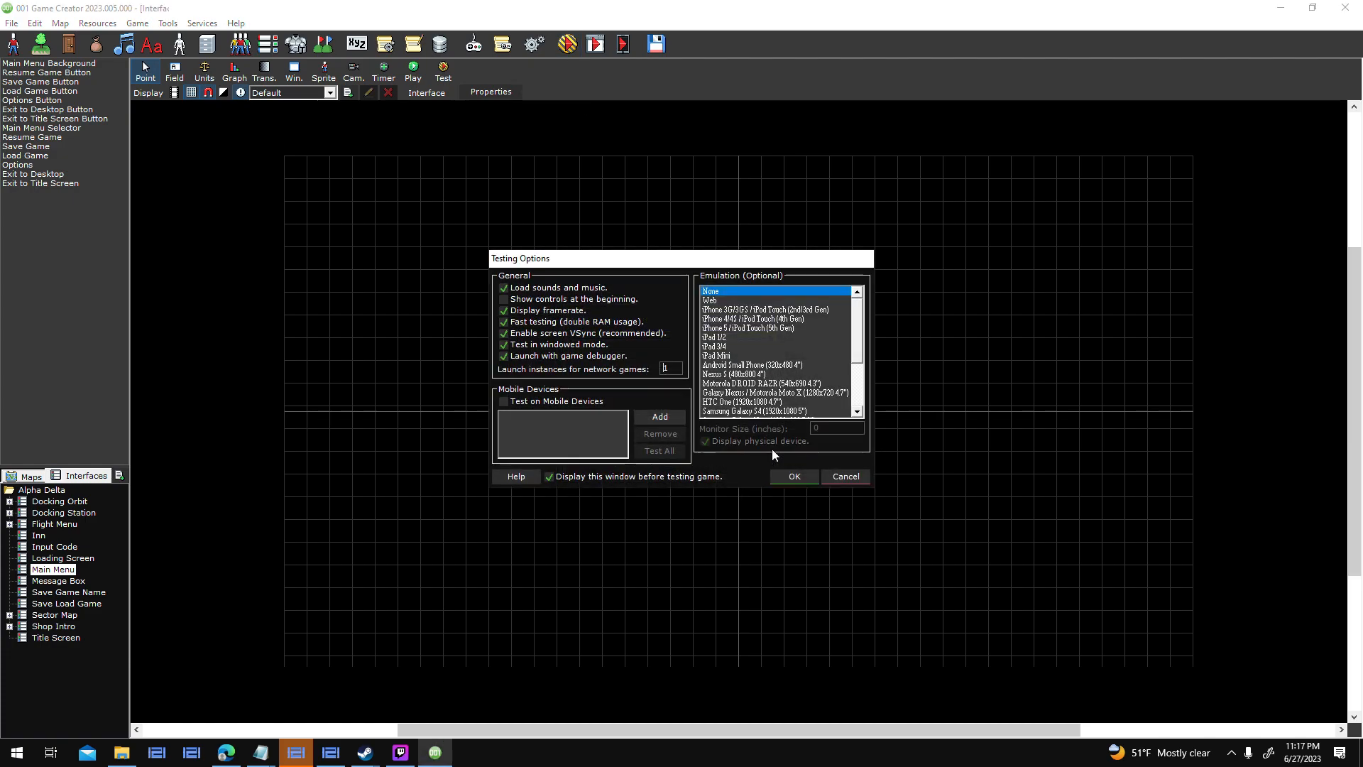
{"action": "left_click", "coordinate": [796, 474]}
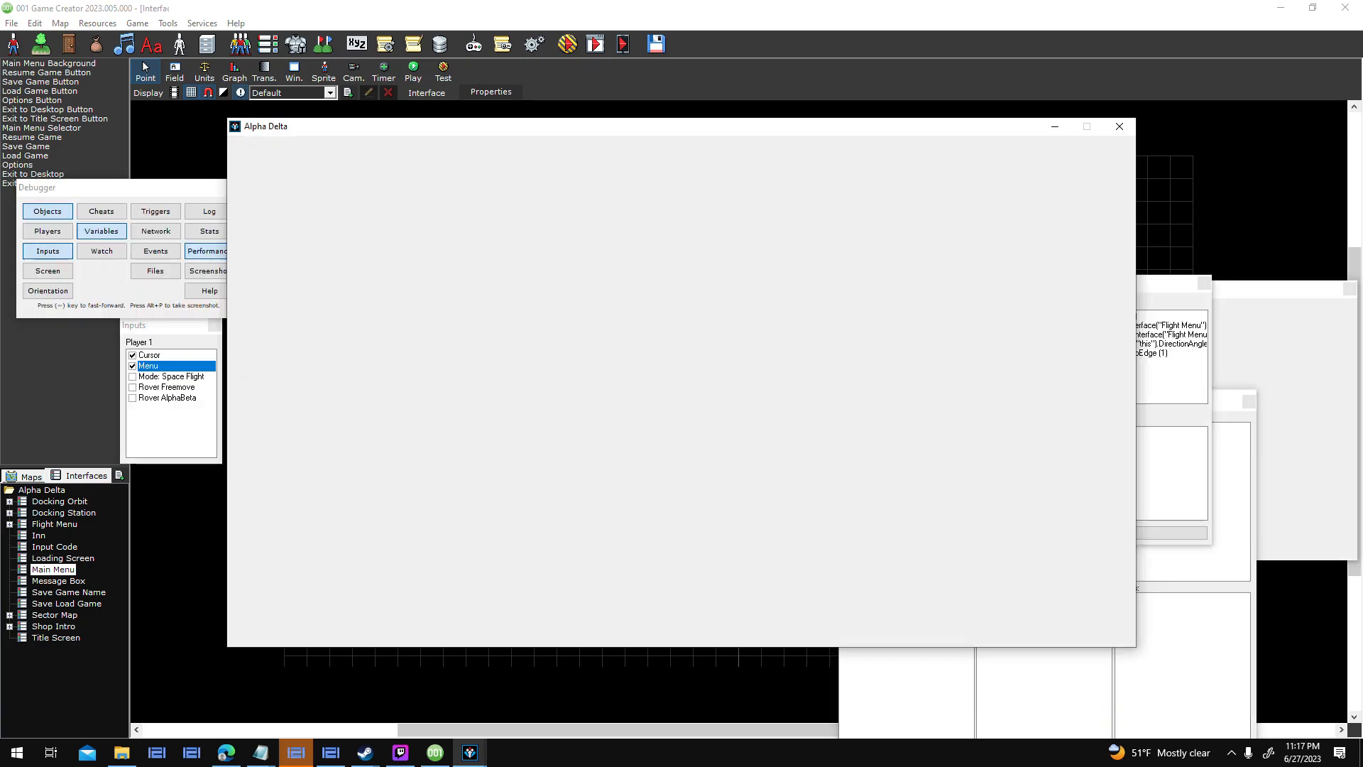
{"action": "left_click", "coordinate": [680, 485]}
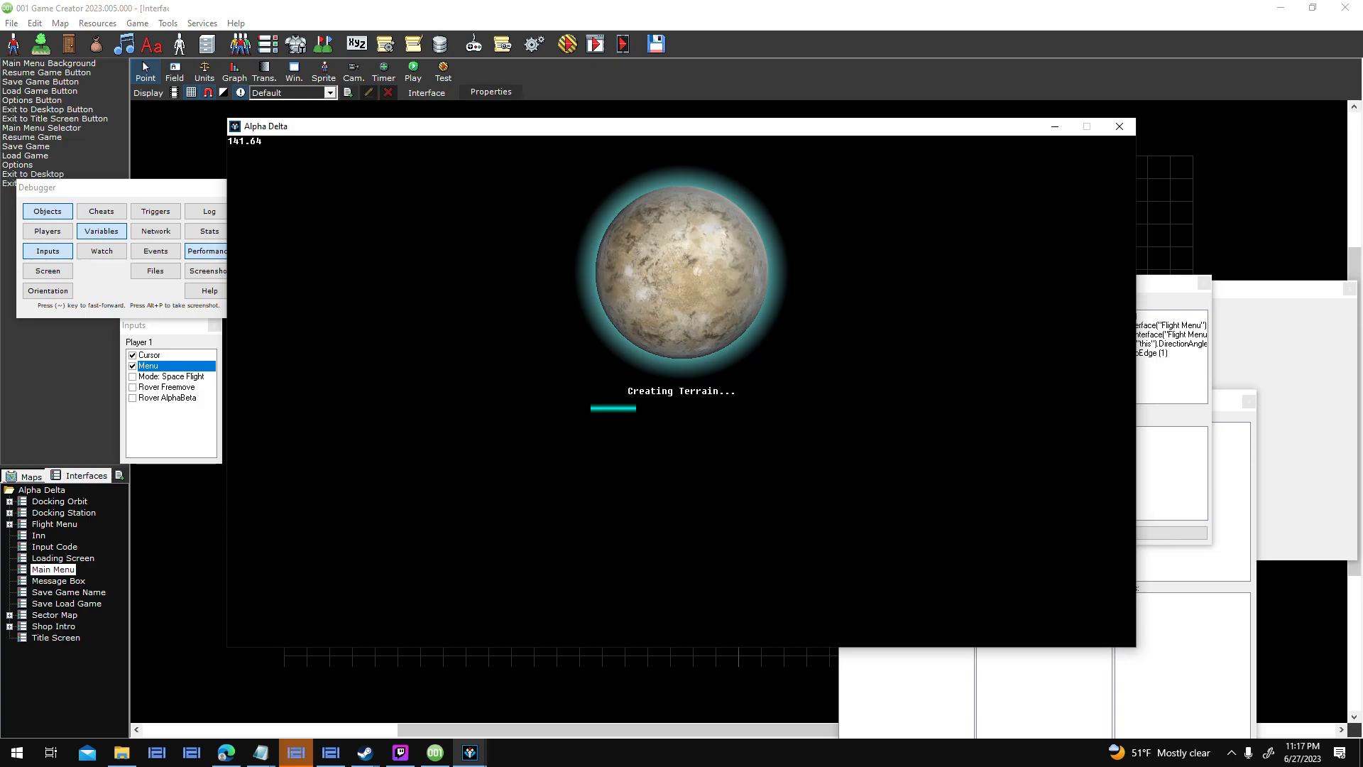
Switch repeatedly between the in-game main menu and the Save Universe screen to compare their positions, and close the test.
{"action": "key", "text": "Escape"}
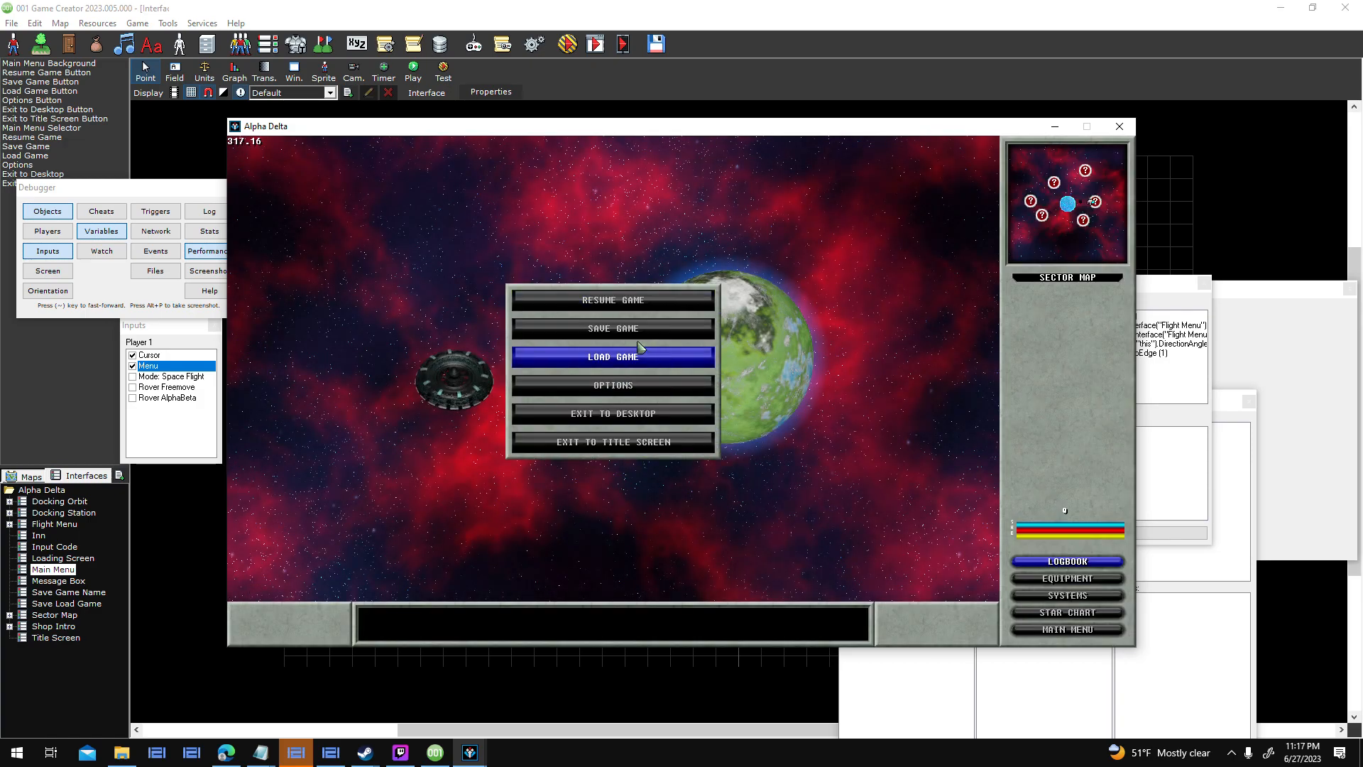
{"action": "left_click", "coordinate": [652, 326]}
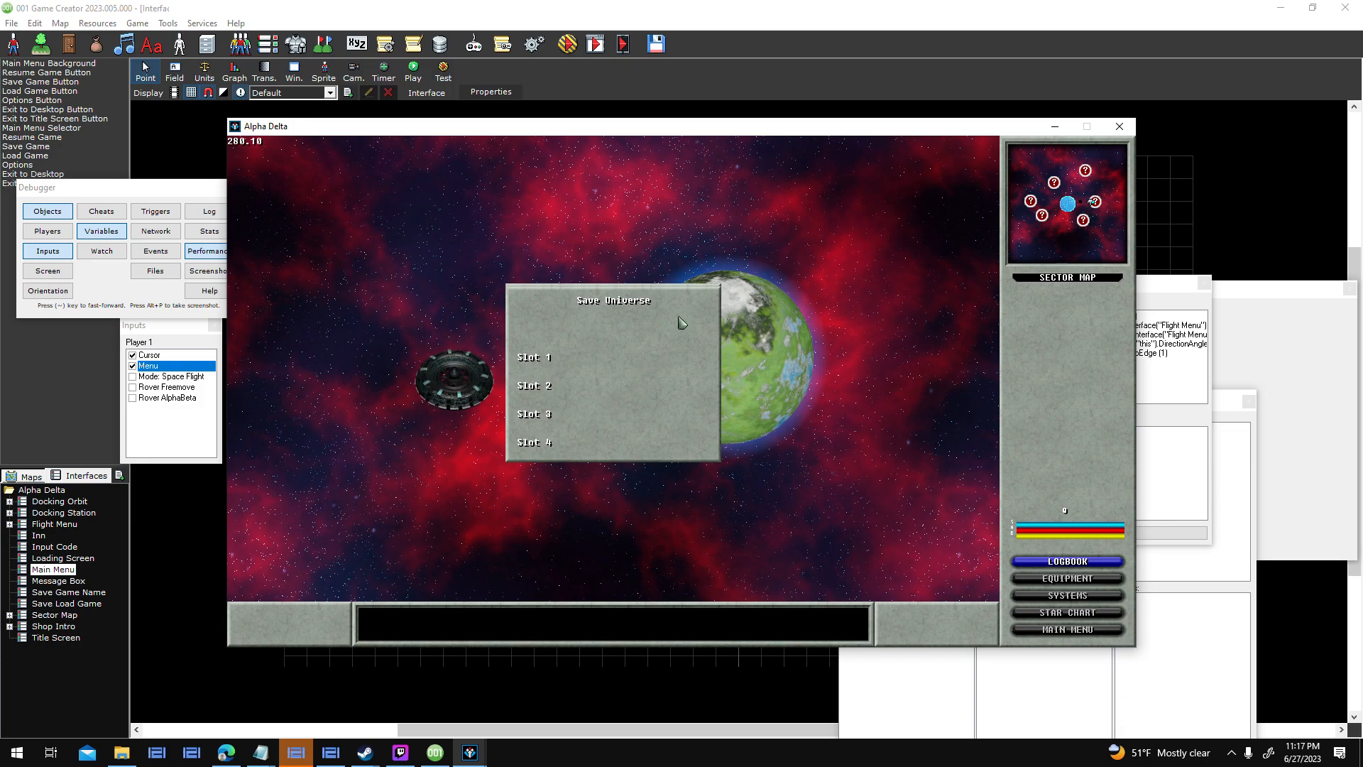
{"action": "key", "text": "Escape"}
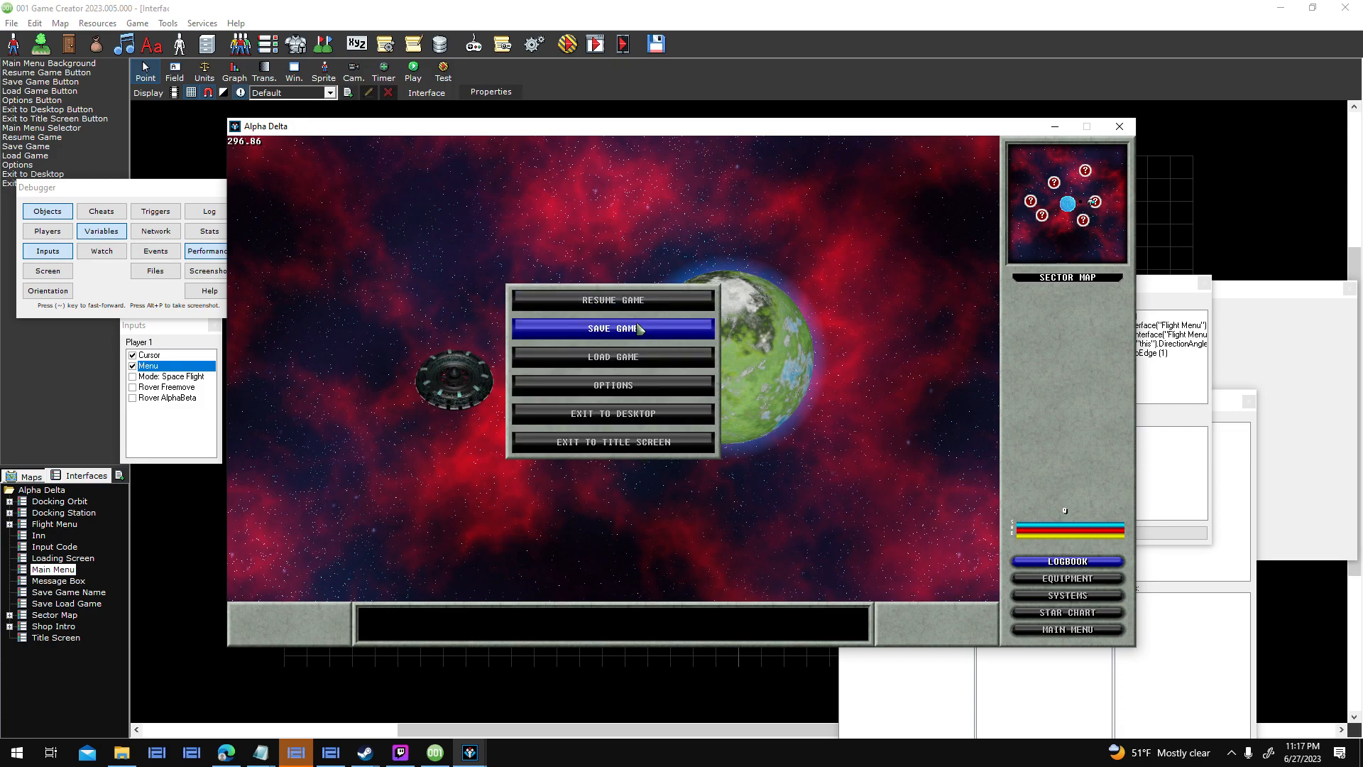
{"action": "left_click", "coordinate": [692, 333]}
{"action": "key", "text": "Escape"}
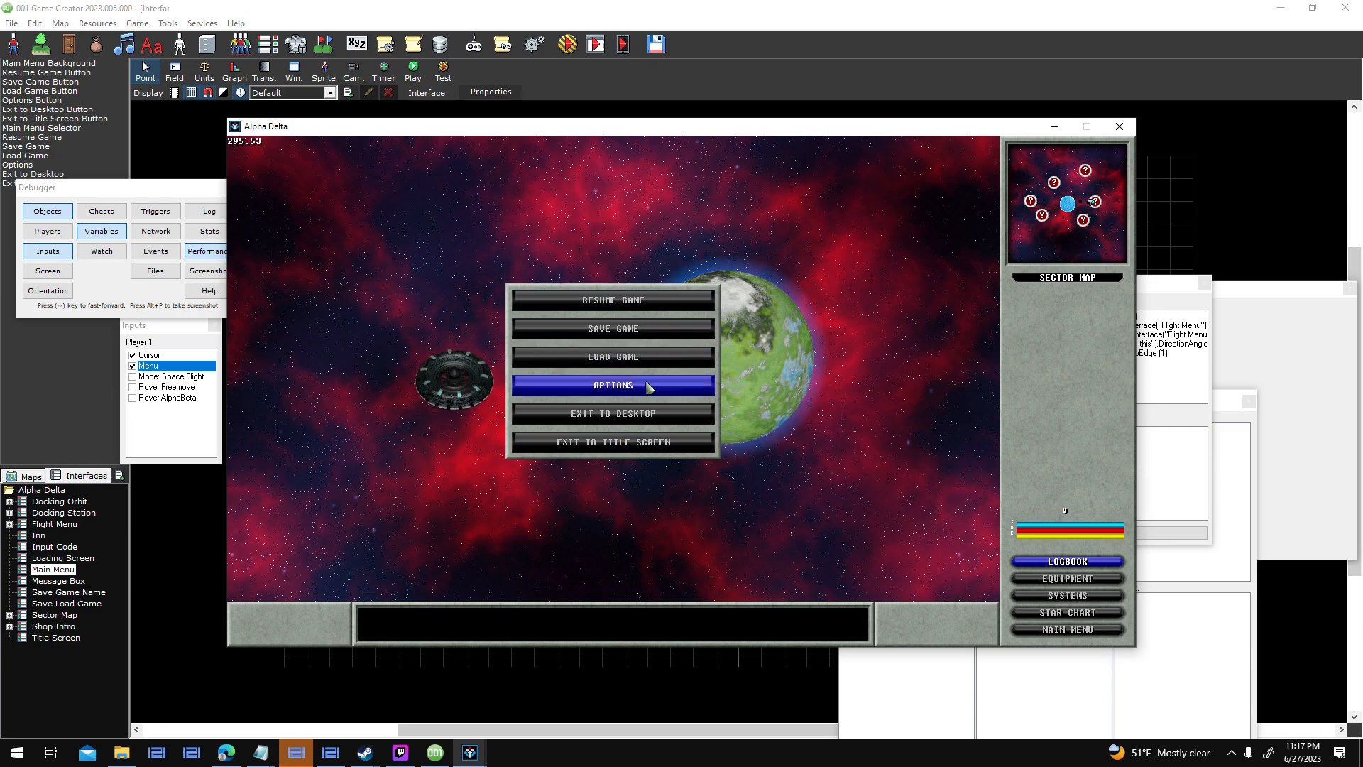
{"action": "left_click", "coordinate": [648, 330]}
{"action": "key", "text": "Escape"}
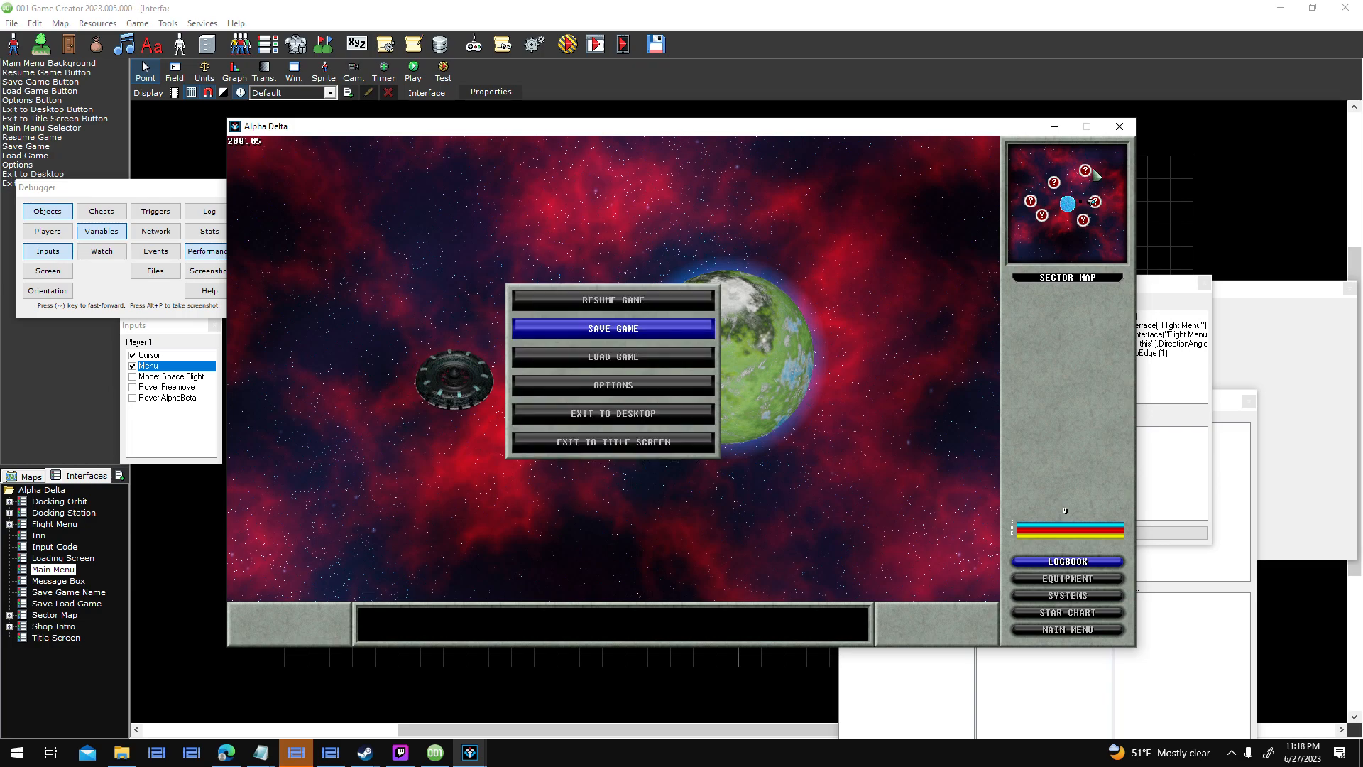
{"action": "left_click", "coordinate": [1120, 126]}
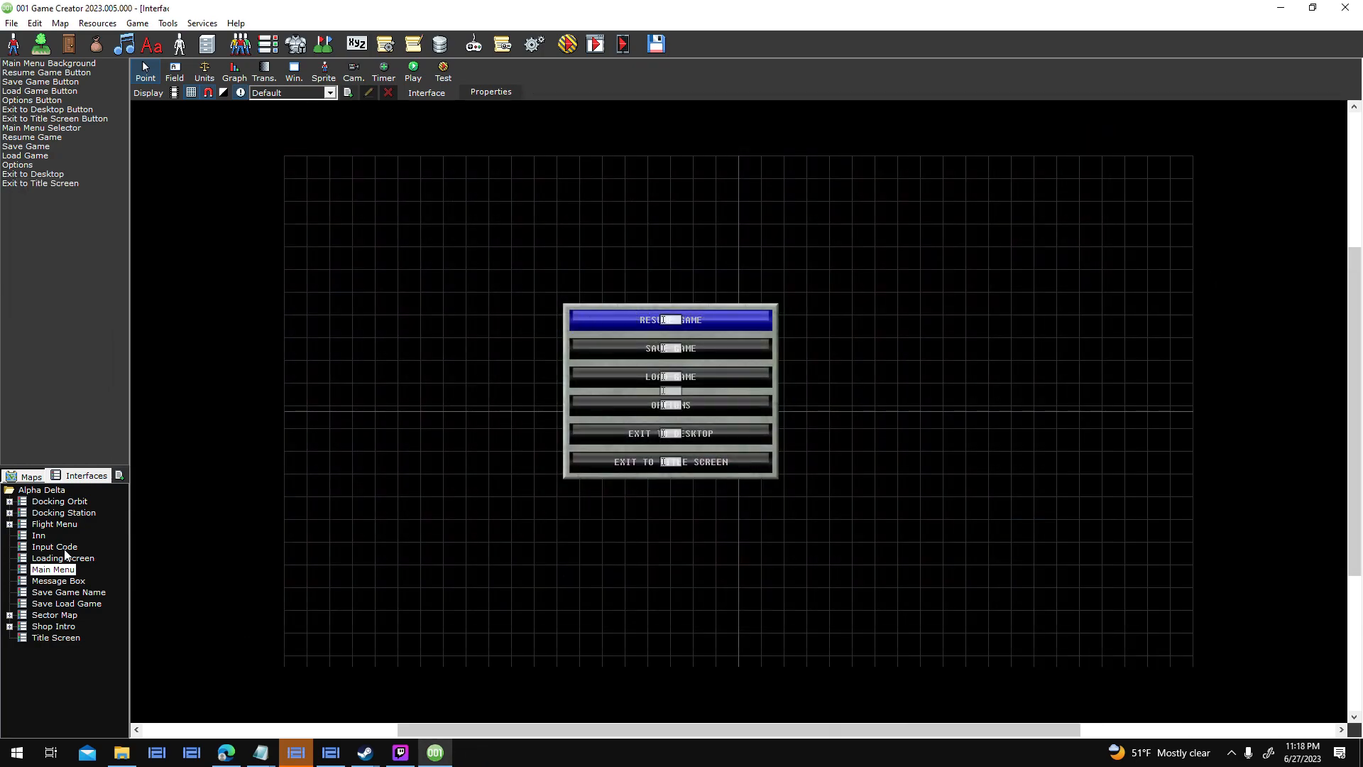
Copy the position value of the Main Menu Background field and reopen the Save Load Game interface.
{"action": "right_click", "coordinate": [566, 305]}
{"action": "left_click", "coordinate": [612, 341]}
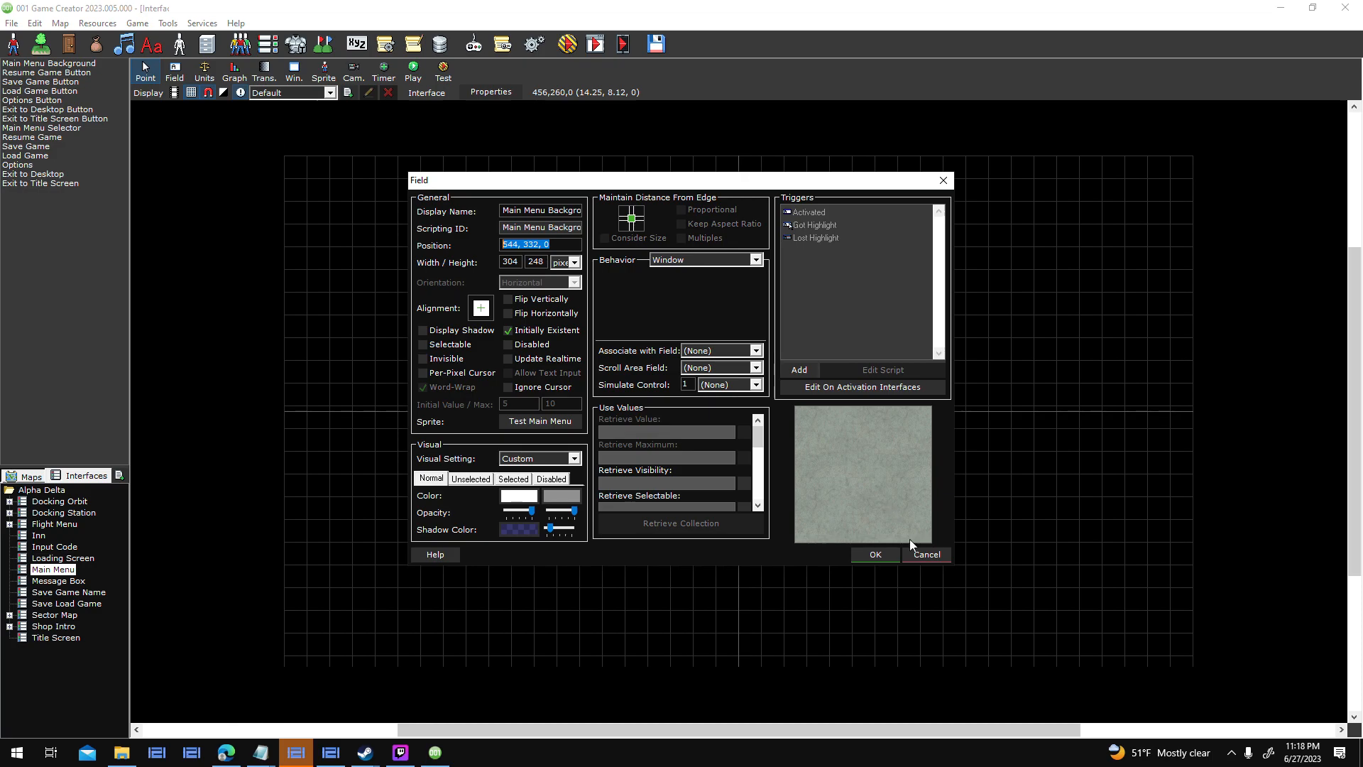
{"action": "key", "text": "Escape"}
{"action": "left_click", "coordinate": [58, 580]}
{"action": "left_click", "coordinate": [71, 604]}
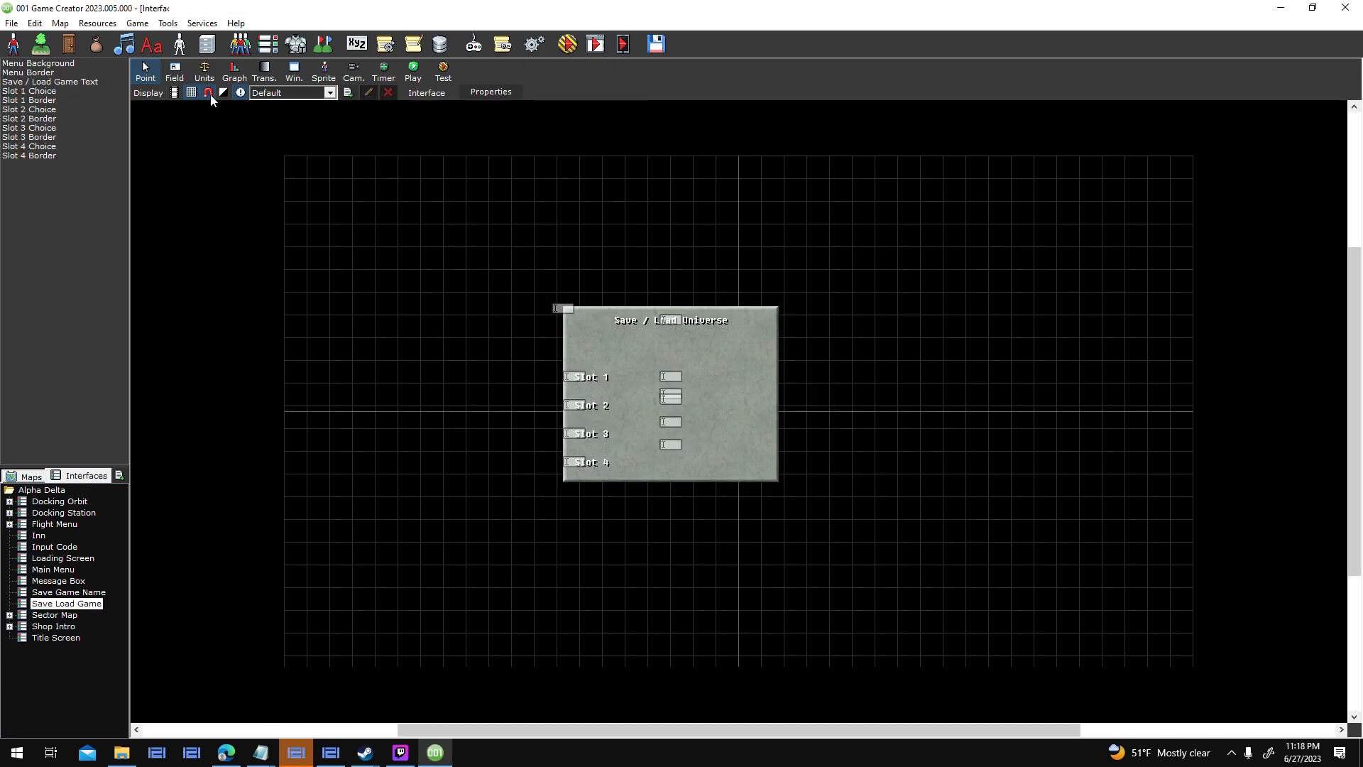
Set the Menu Background field's position to 544, 332, 0 and nudge the title text and Menu Border up to match.
{"action": "left_click", "coordinate": [584, 308]}
{"action": "right_click", "coordinate": [583, 308]}
{"action": "left_click", "coordinate": [672, 336]}
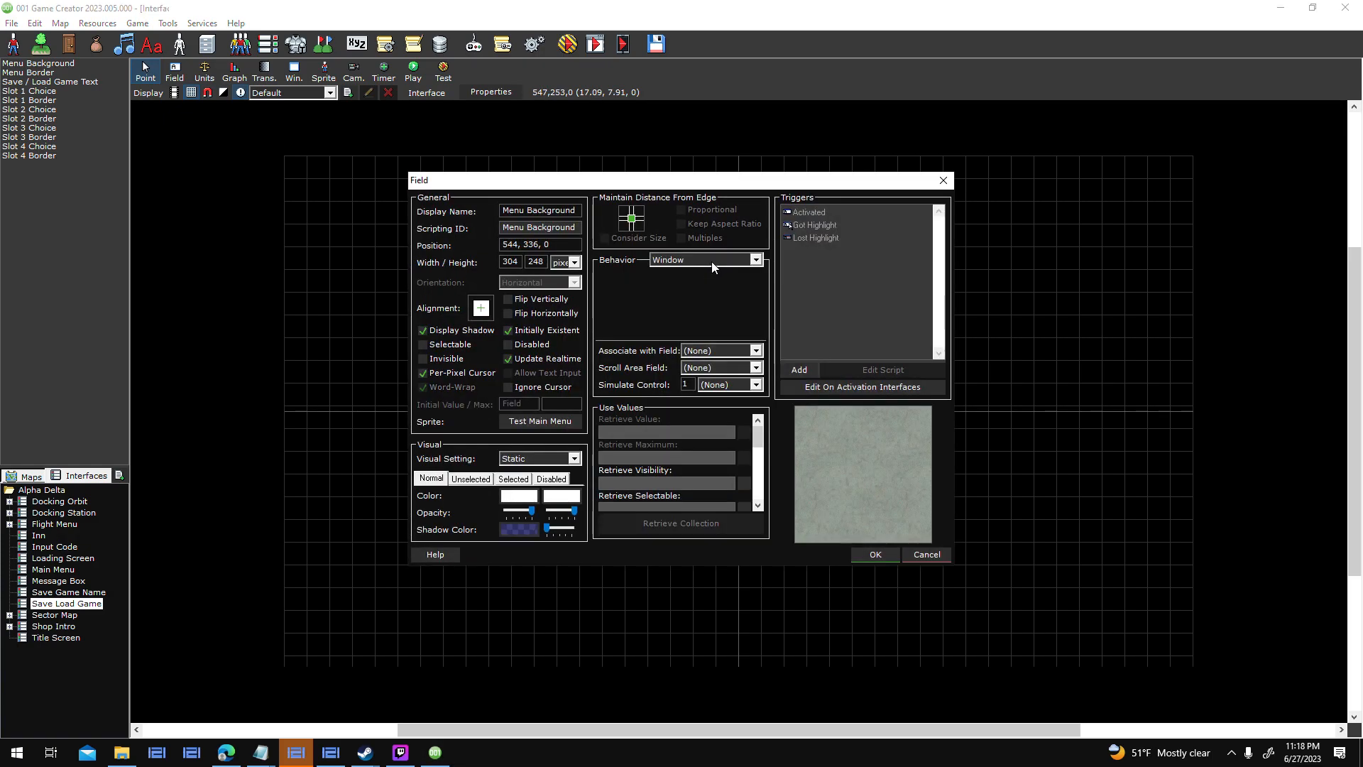
{"action": "left_click_drag", "start_coordinate": [558, 246], "coordinate": [319, 234]}
{"action": "type", "text": "544, 332, 0"}
{"action": "left_click", "coordinate": [873, 555]}
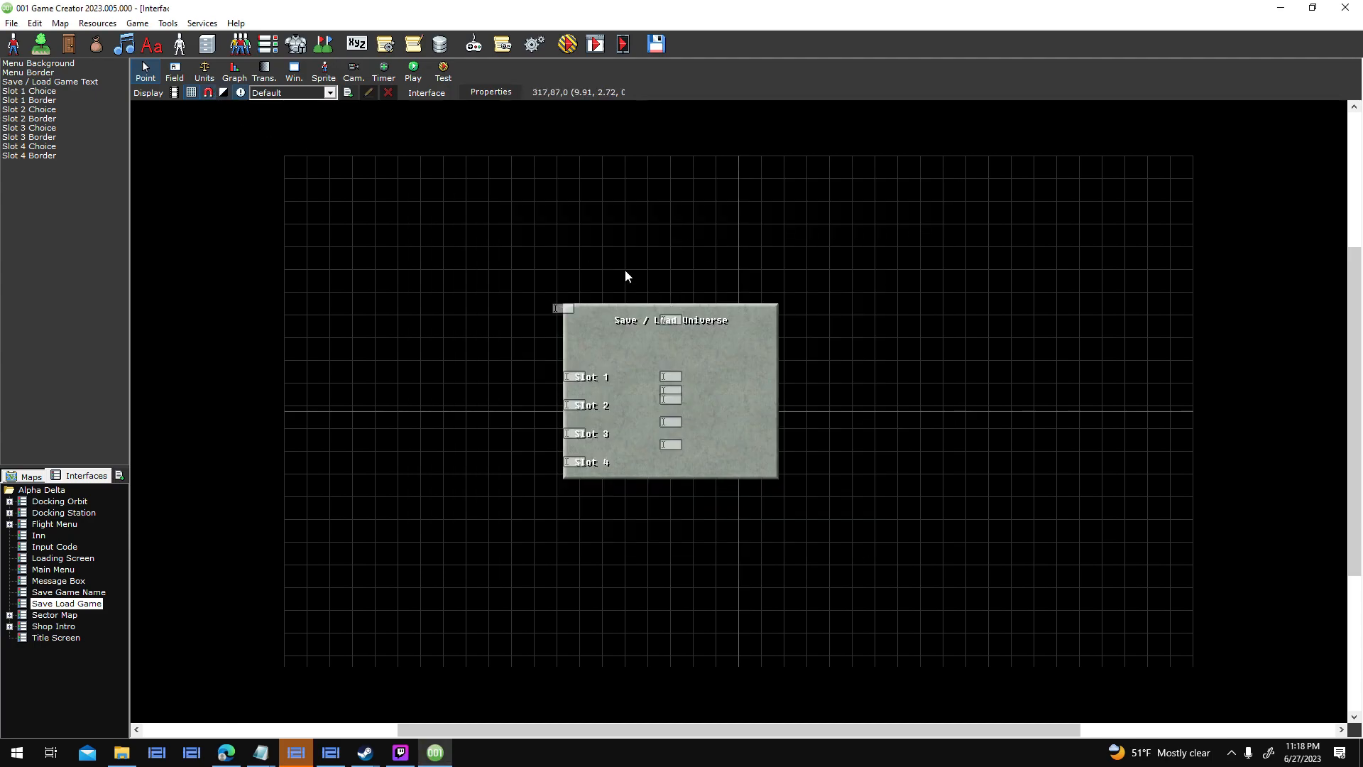
{"action": "left_click_drag", "start_coordinate": [669, 313], "coordinate": [669, 307]}
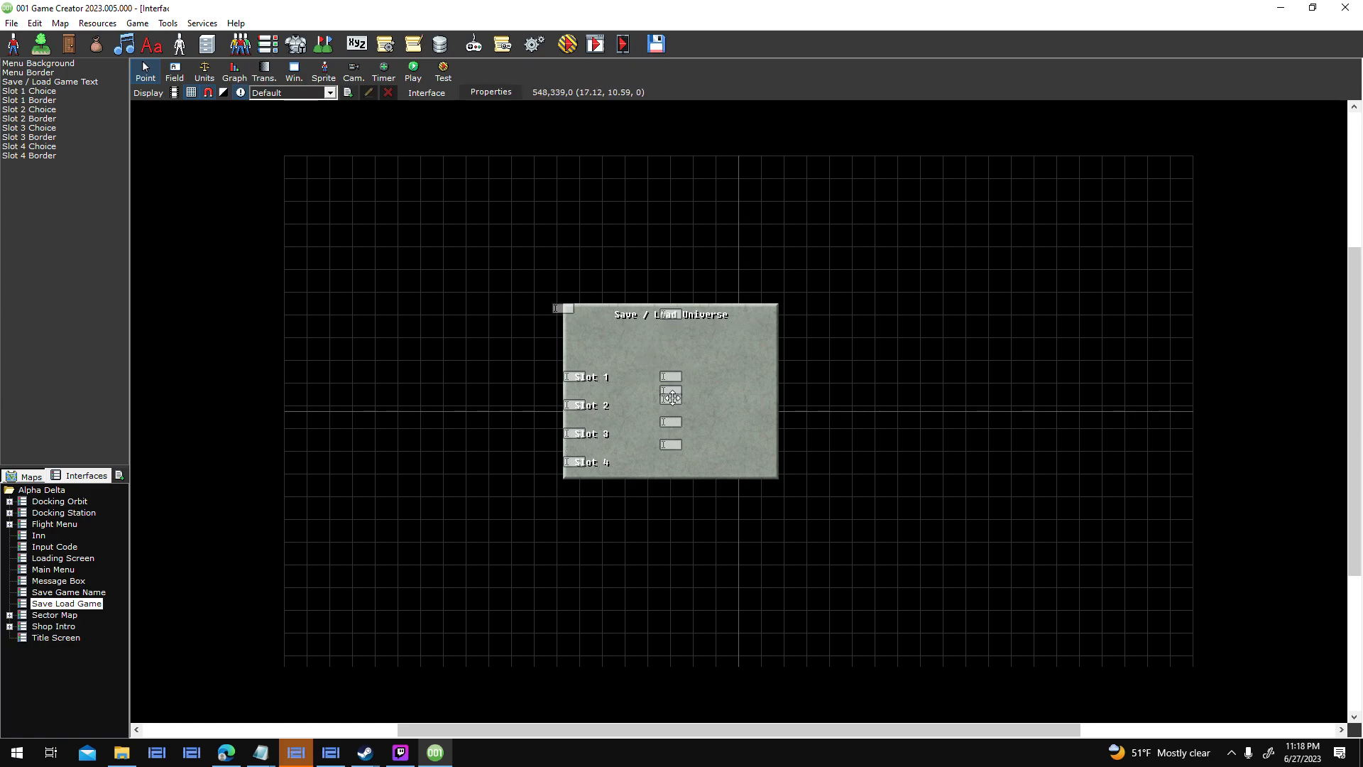
{"action": "left_click_drag", "start_coordinate": [560, 305], "coordinate": [561, 301]}
Copy the Save Game Button from the Main Menu into the Save Load Game interface and place it centred beneath the title.
{"action": "double_click", "coordinate": [53, 569]}
{"action": "left_click", "coordinate": [661, 426]}
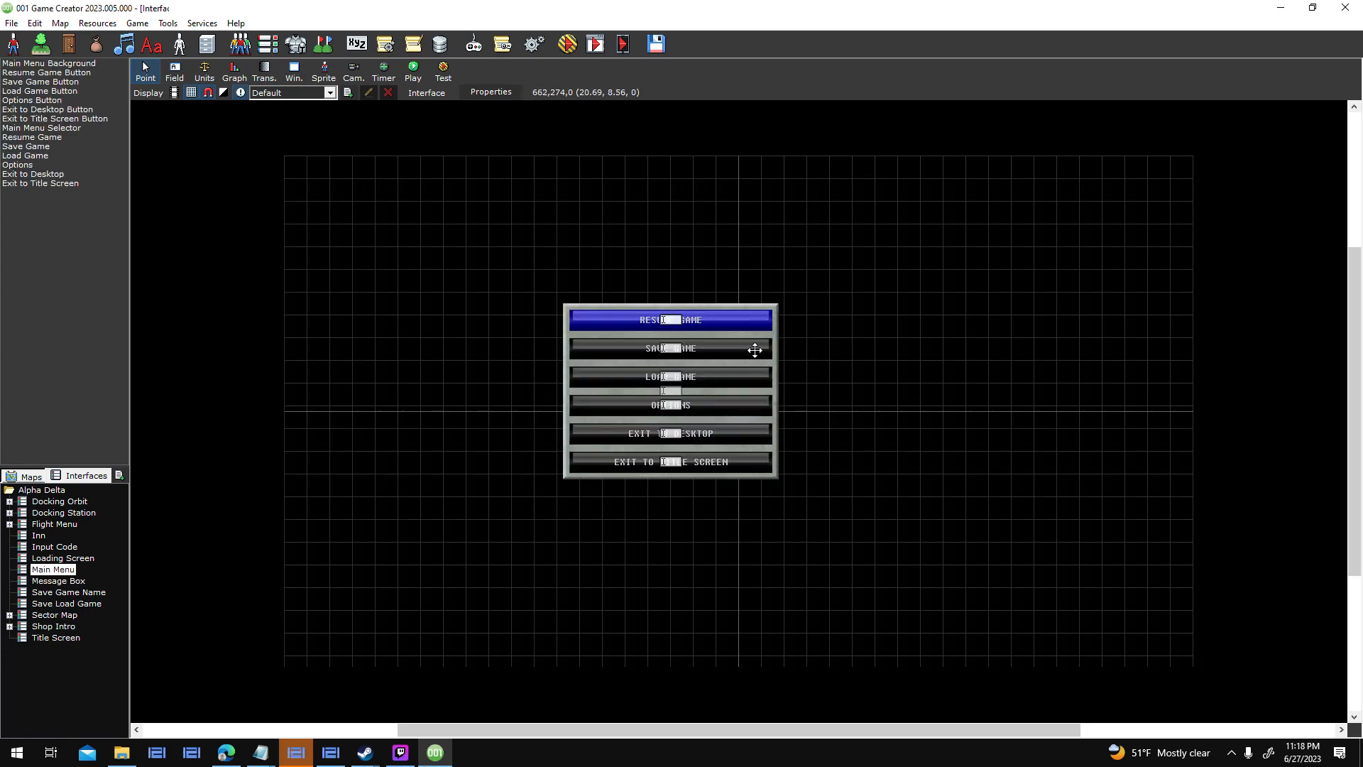
{"action": "double_click", "coordinate": [52, 605]}
{"action": "key", "text": "ctrl+v"}
{"action": "left_click_drag", "start_coordinate": [646, 341], "coordinate": [674, 348]}
{"action": "right_click", "coordinate": [584, 379]}
{"action": "left_click", "coordinate": [181, 237]}
Delete the Slot 1, Slot 2, Slot 3 and Slot 4 Border fields from the Save Load Game interface.
{"action": "left_click", "coordinate": [57, 99]}
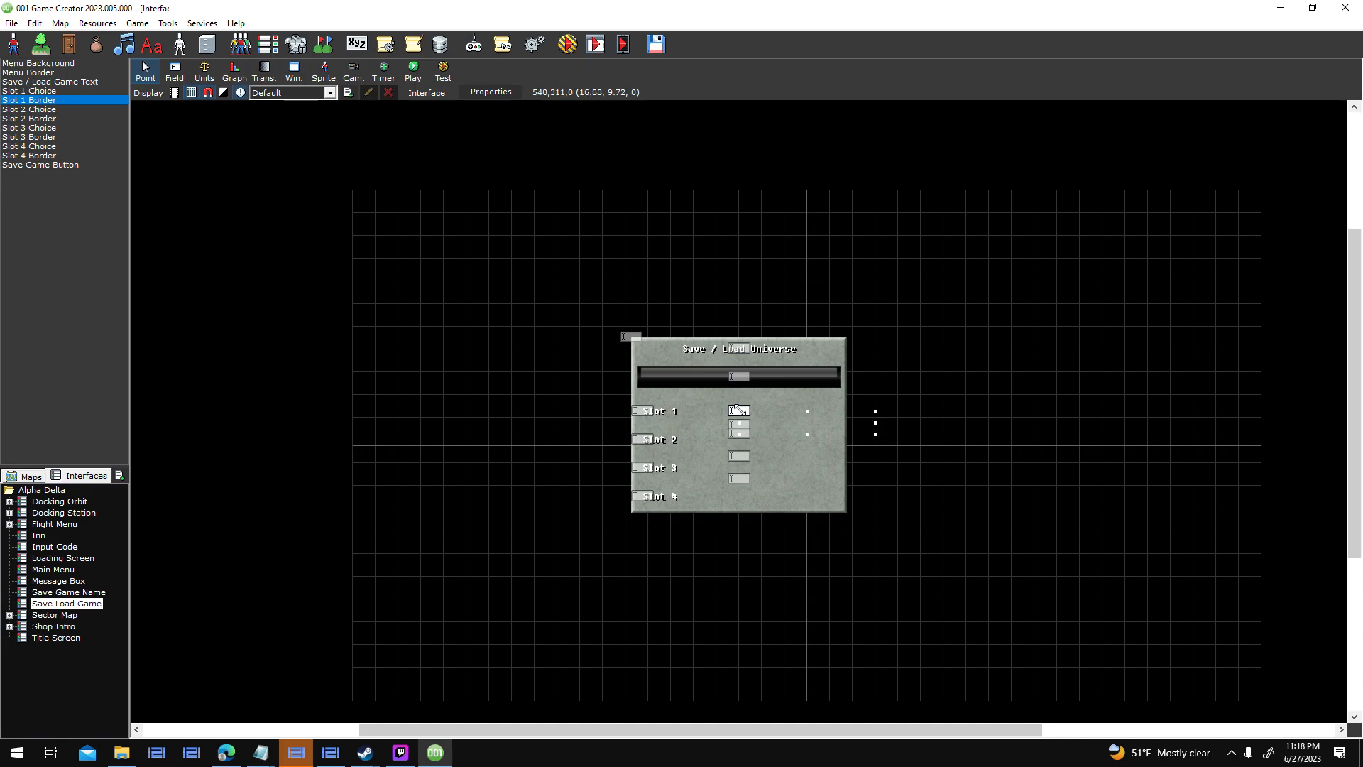
{"action": "left_click_drag", "start_coordinate": [741, 411], "coordinate": [921, 388]}
{"action": "left_click", "coordinate": [779, 377]}
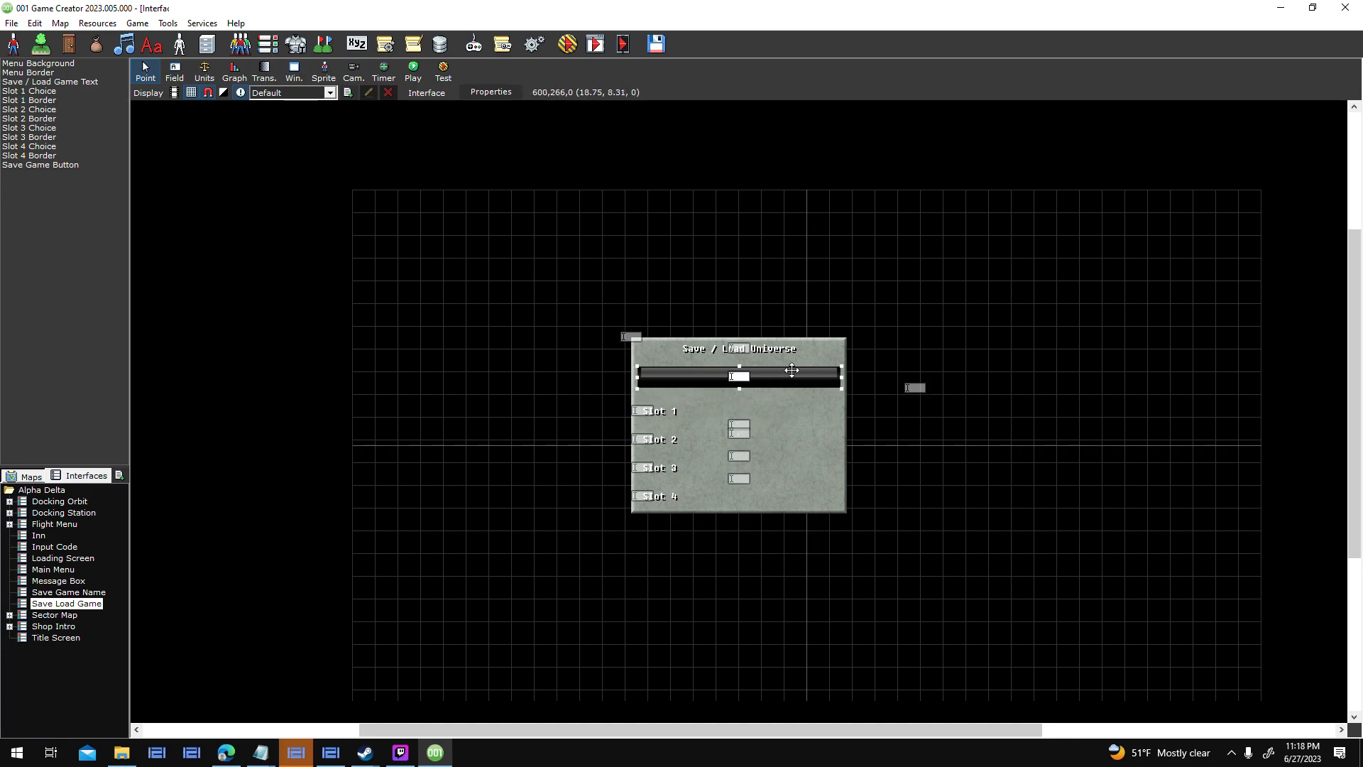
{"action": "left_click", "coordinate": [915, 388]}
{"action": "key", "text": "Delete"}
{"action": "left_click", "coordinate": [61, 109]}
{"action": "key", "text": "Delete"}
{"action": "left_click", "coordinate": [62, 118]}
{"action": "key", "text": "Delete"}
{"action": "left_click", "coordinate": [69, 126]}
{"action": "key", "text": "Delete"}
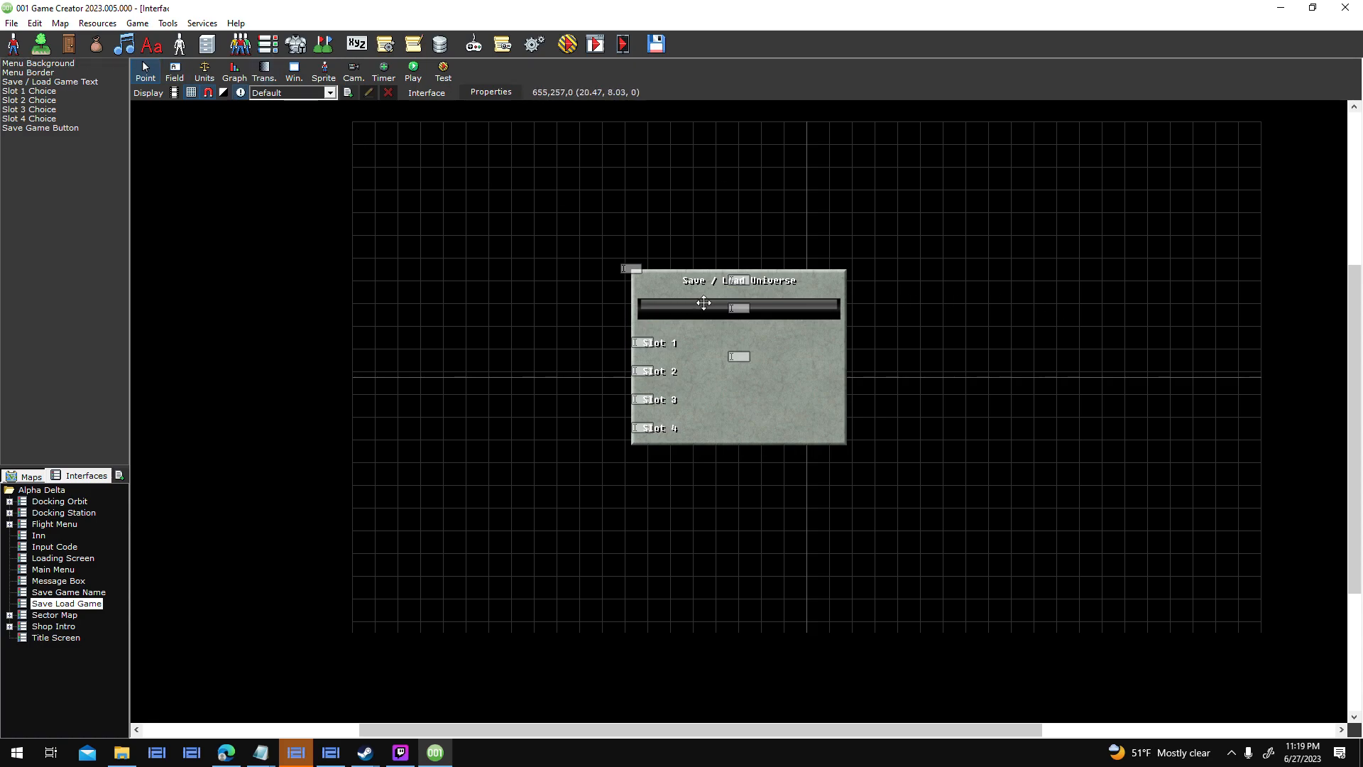
Bring the Slot 1 Choice field to the front of the Save Load Game interface's stacking order.
{"action": "right_click", "coordinate": [79, 128]}
{"action": "left_click", "coordinate": [49, 91]}
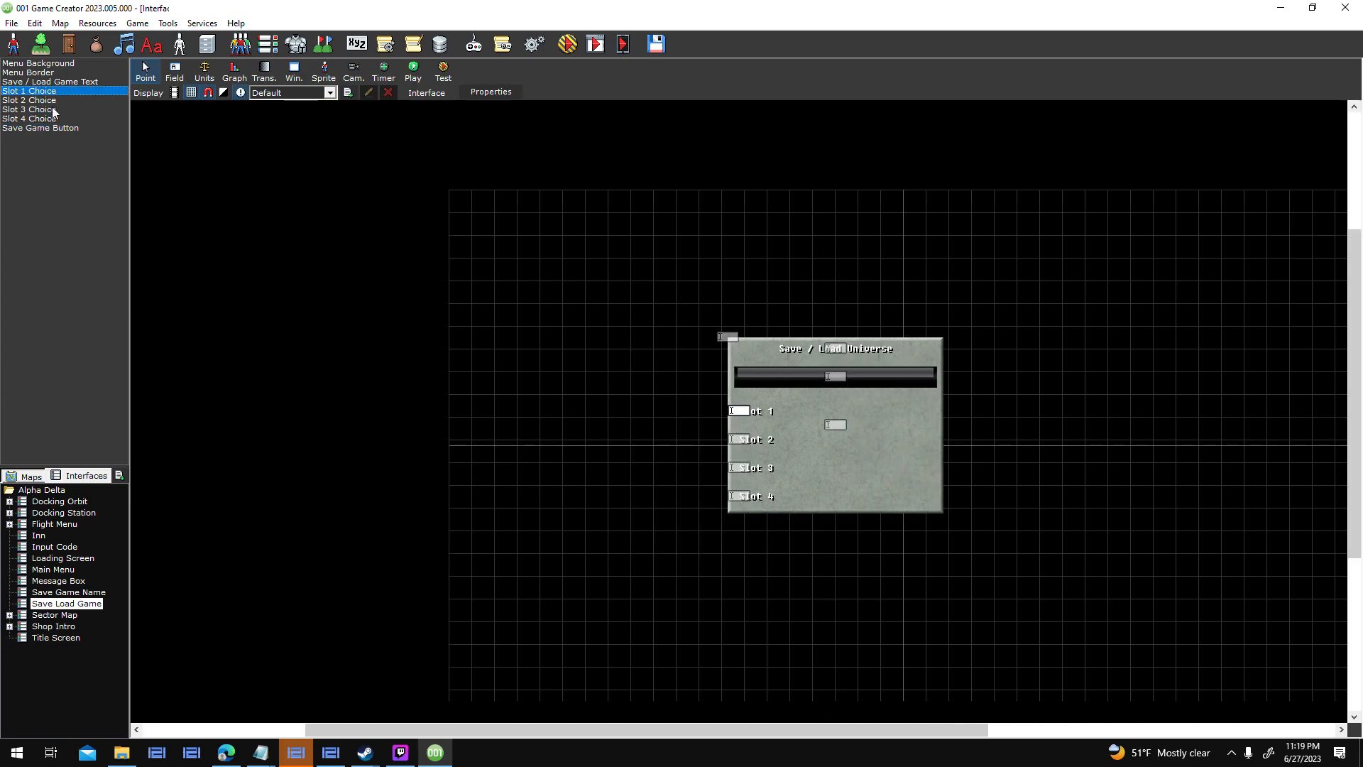
{"action": "right_click", "coordinate": [42, 93]}
{"action": "mouse_move", "coordinate": [121, 234]}
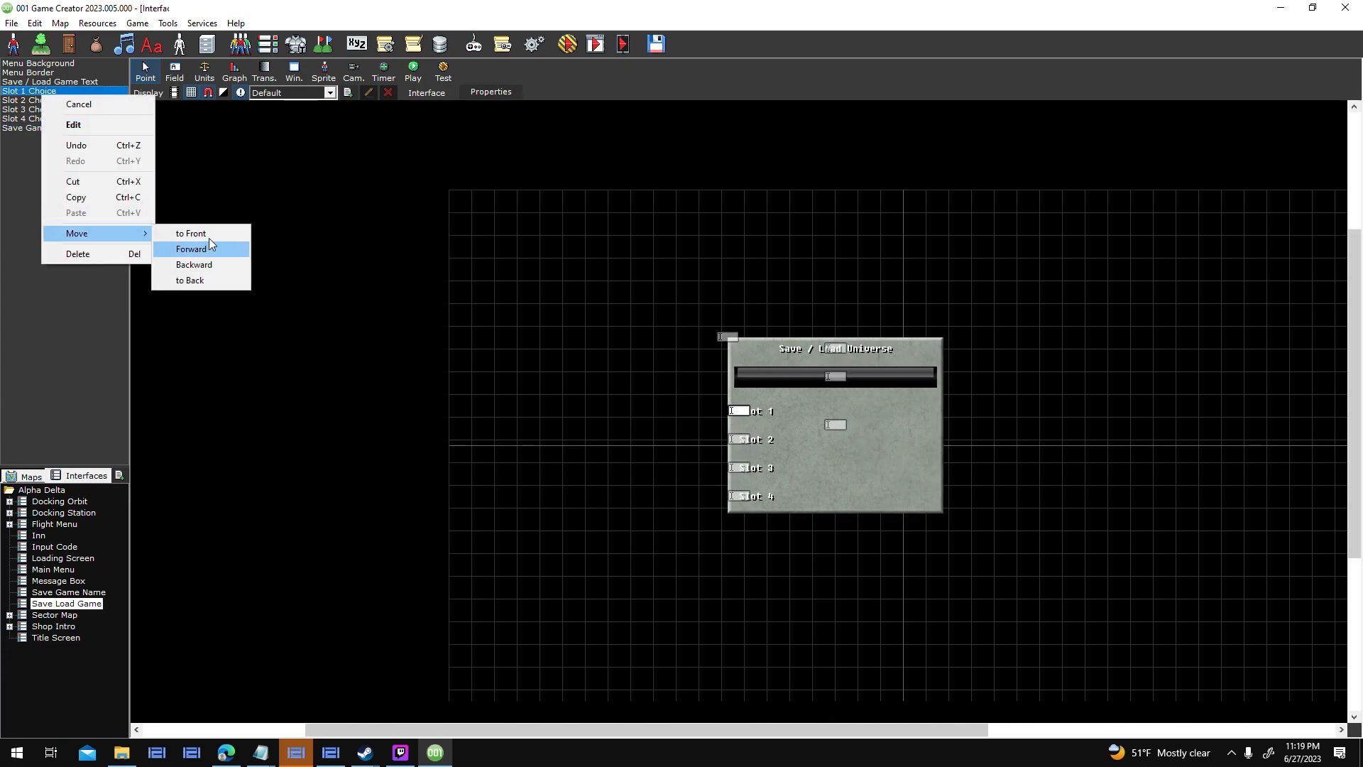
{"action": "left_click", "coordinate": [209, 242]}
{"action": "left_click", "coordinate": [69, 120]}
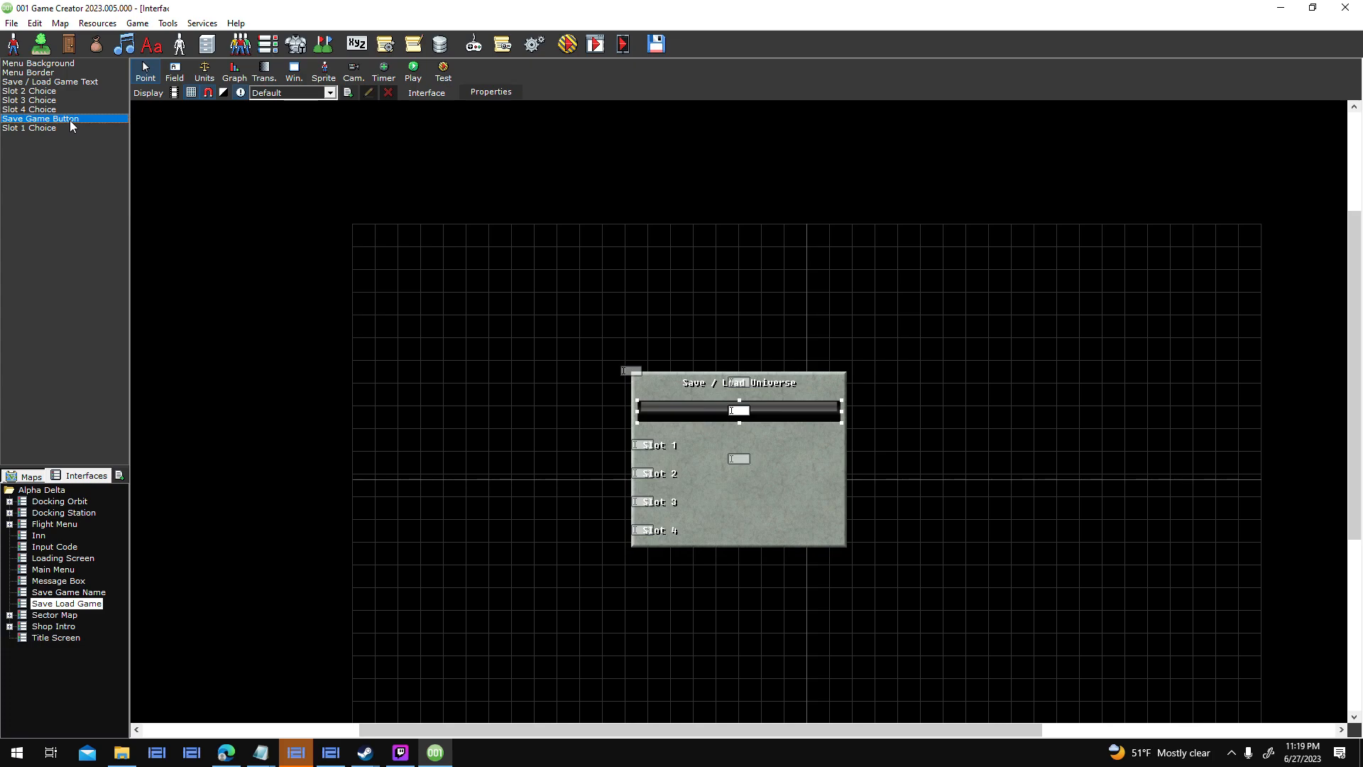
Move the Slot 1 Choice text onto the Save Game Button, near its left end, and undo the button's accidental nudge.
{"action": "left_click_drag", "start_coordinate": [651, 441], "coordinate": [657, 407]}
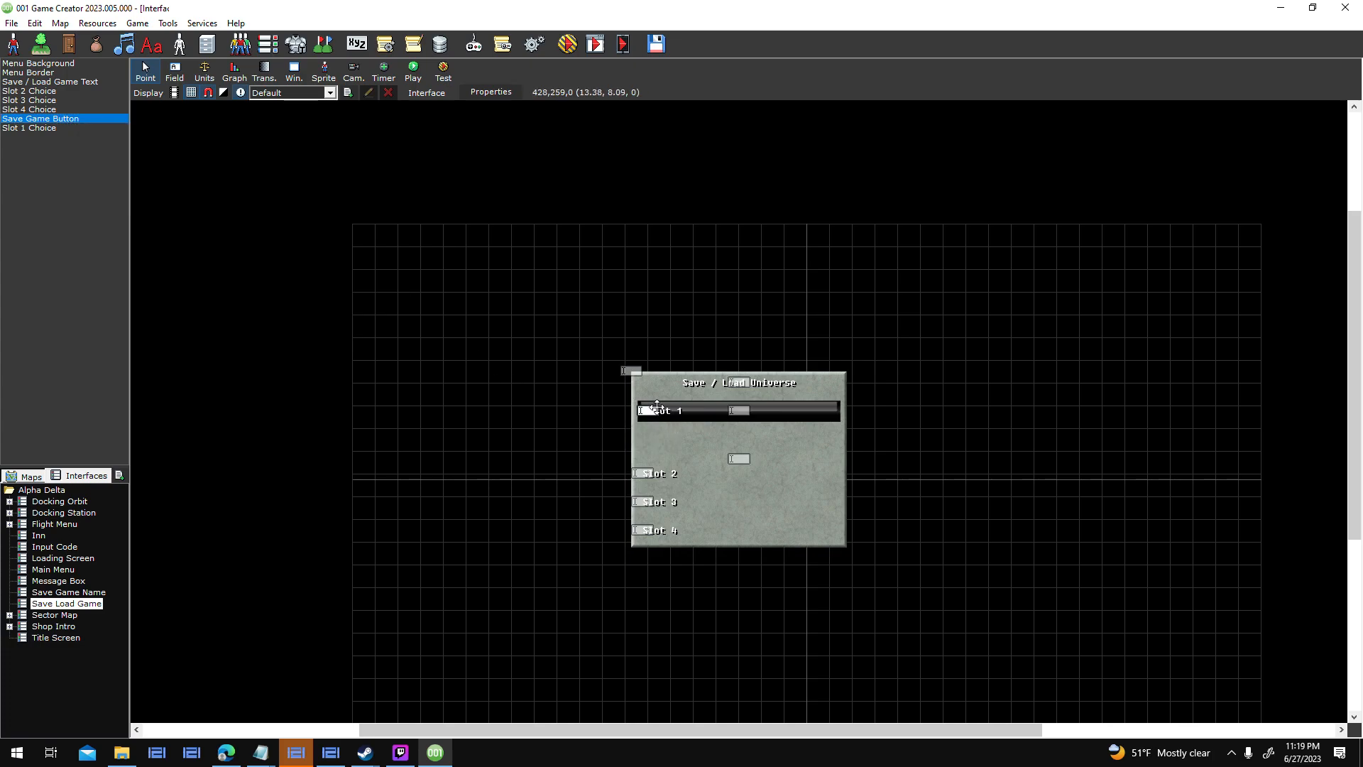
{"action": "left_click_drag", "start_coordinate": [753, 413], "coordinate": [753, 406]}
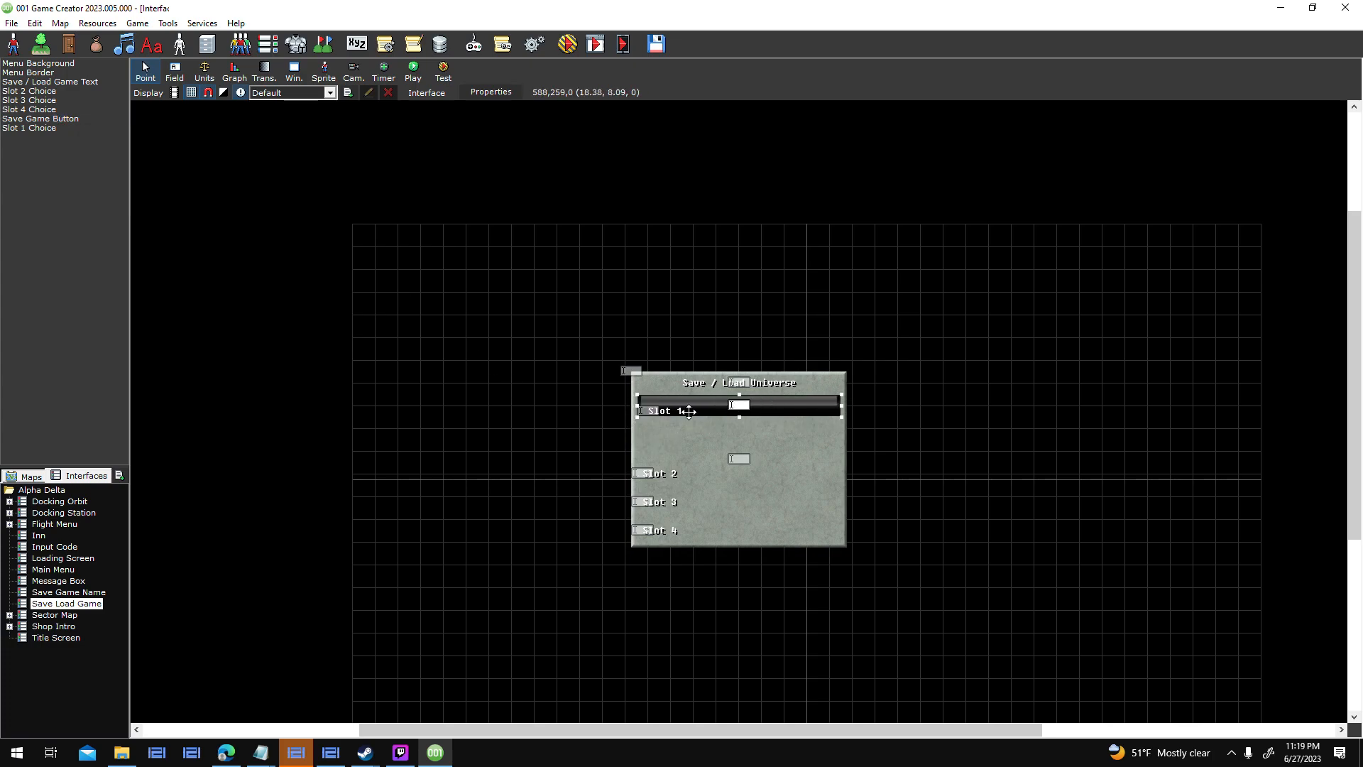
{"action": "key", "text": "ctrl+z"}
{"action": "left_click_drag", "start_coordinate": [655, 411], "coordinate": [649, 410]}
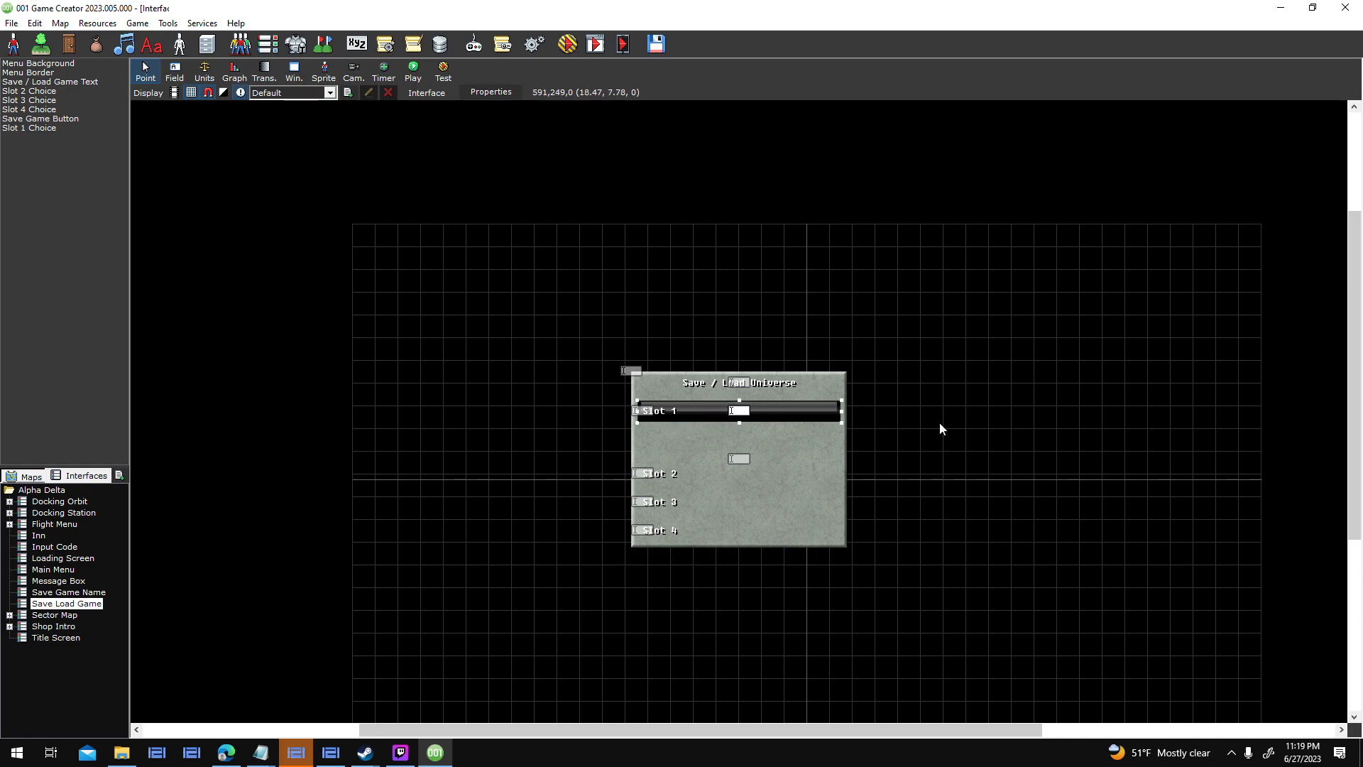
Duplicate the Save Game Button three times in an evenly spaced column and move the Slot 2, 3 and 4 Choice fields onto the copies.
{"action": "left_click_drag", "start_coordinate": [739, 410], "coordinate": [738, 495], "text": "ctrl"}
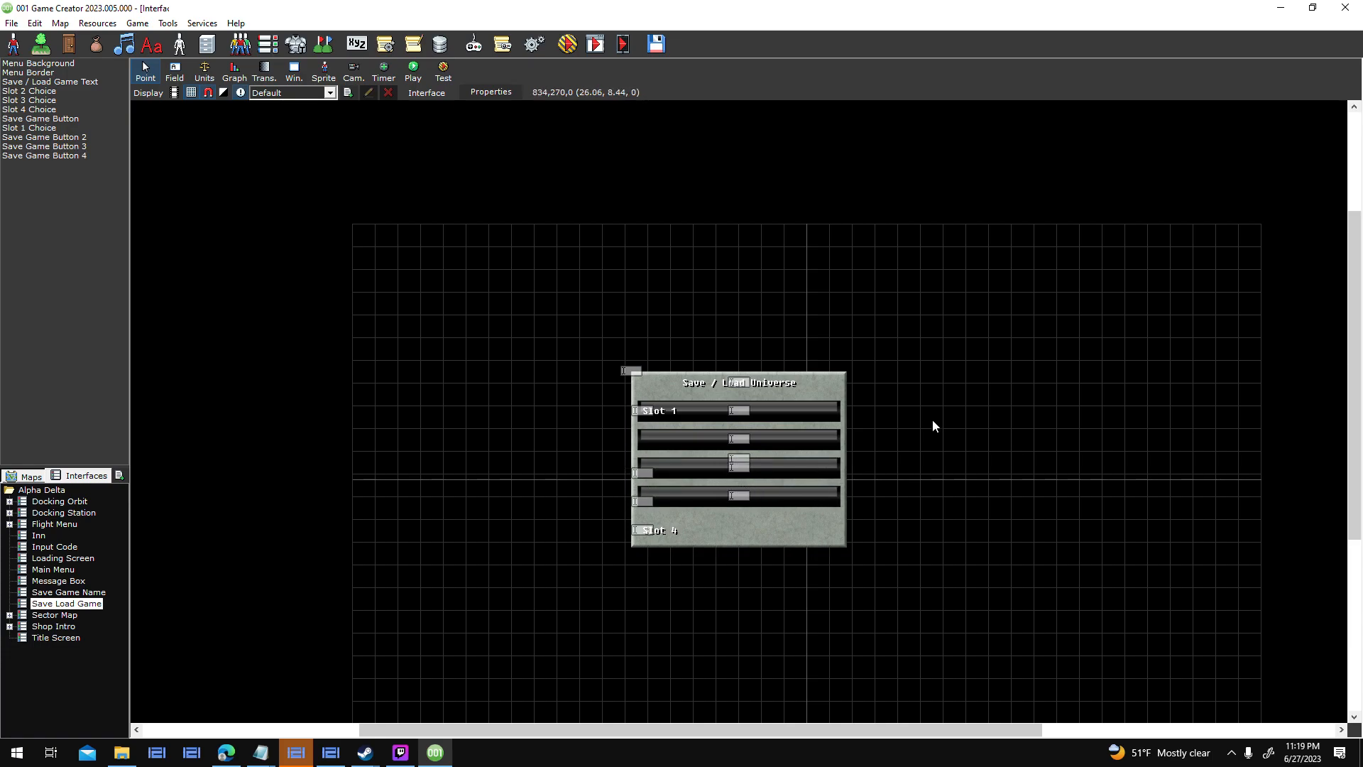
{"action": "left_click_drag", "start_coordinate": [641, 477], "coordinate": [636, 438]}
{"action": "left_click_drag", "start_coordinate": [639, 501], "coordinate": [639, 466]}
{"action": "left_click_drag", "start_coordinate": [641, 526], "coordinate": [641, 495]}
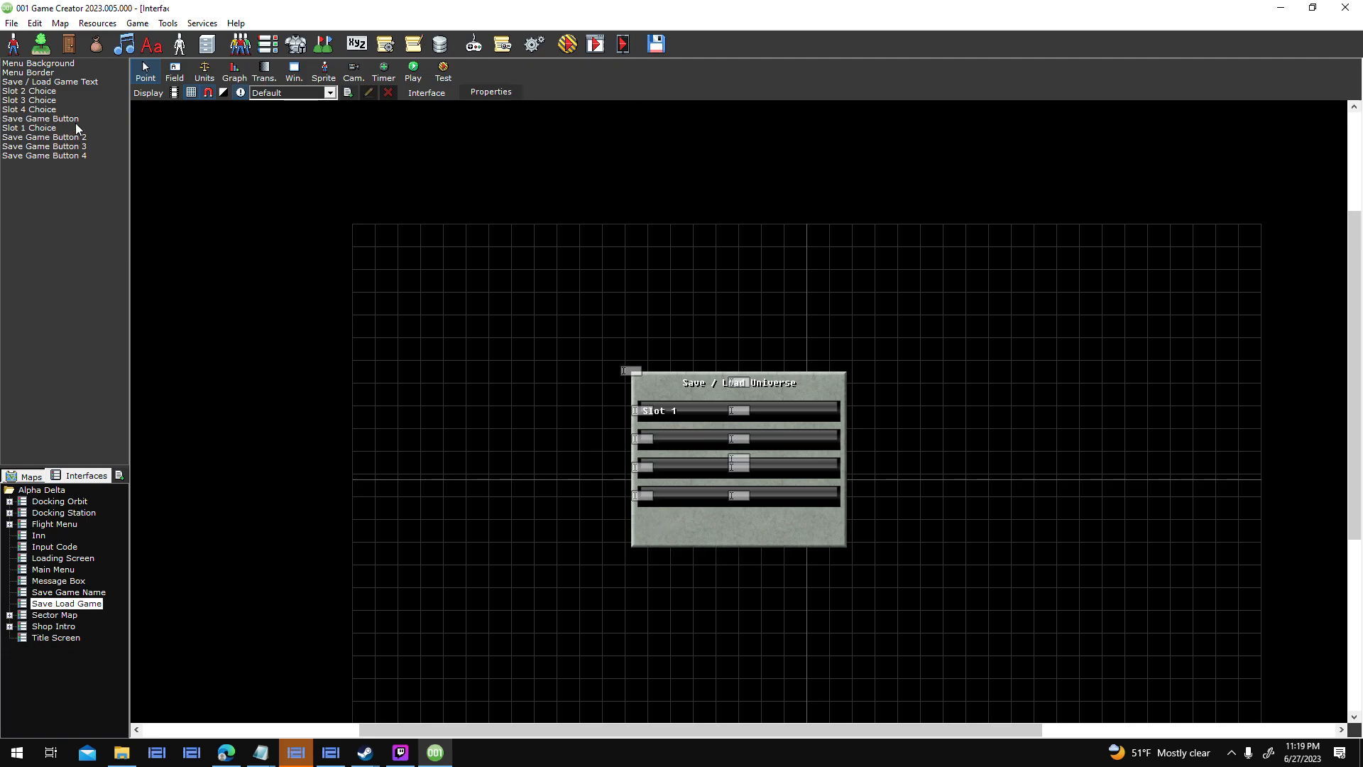
Move Save Game Button 2 backward in the stacking order and bring Slot 1 Choice to the front.
{"action": "right_click", "coordinate": [82, 139]}
{"action": "mouse_move", "coordinate": [165, 278]}
{"action": "left_click", "coordinate": [259, 308]}
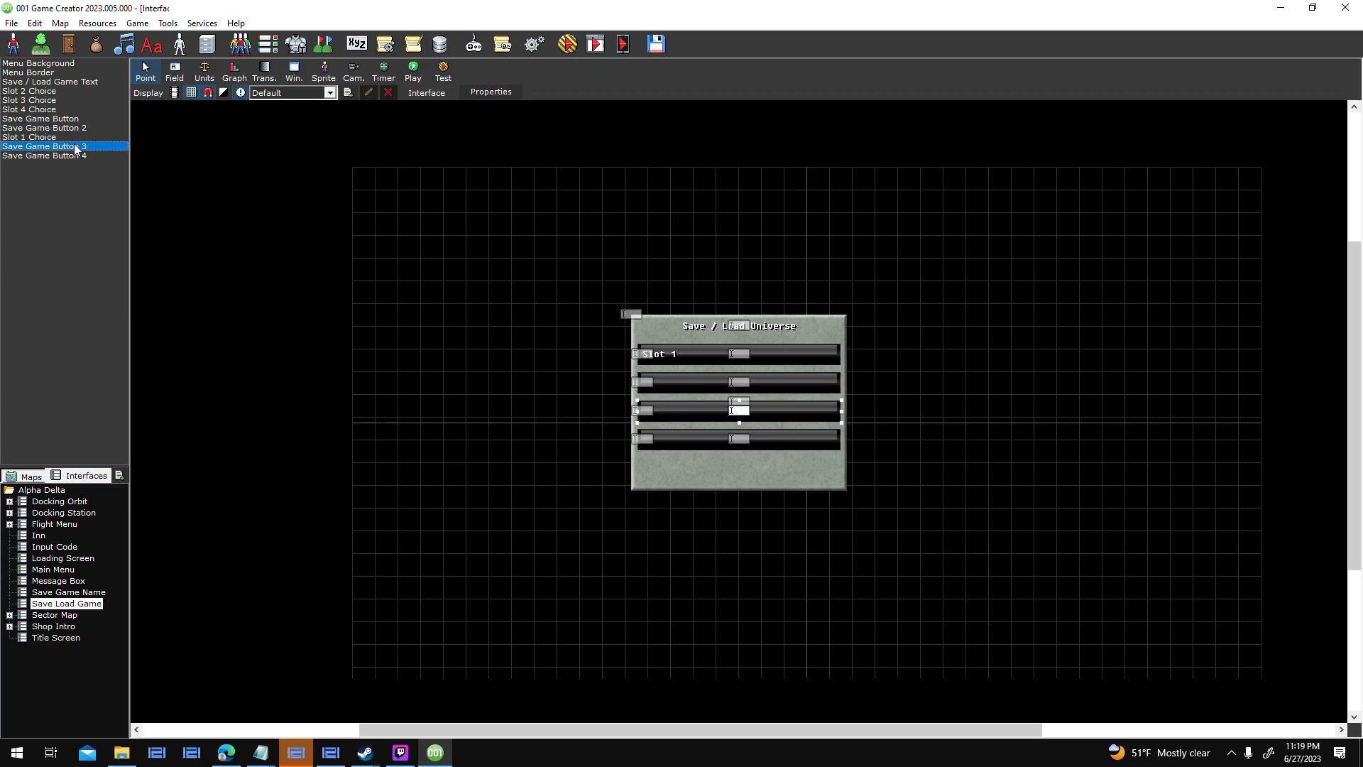
{"action": "left_click", "coordinate": [72, 130]}
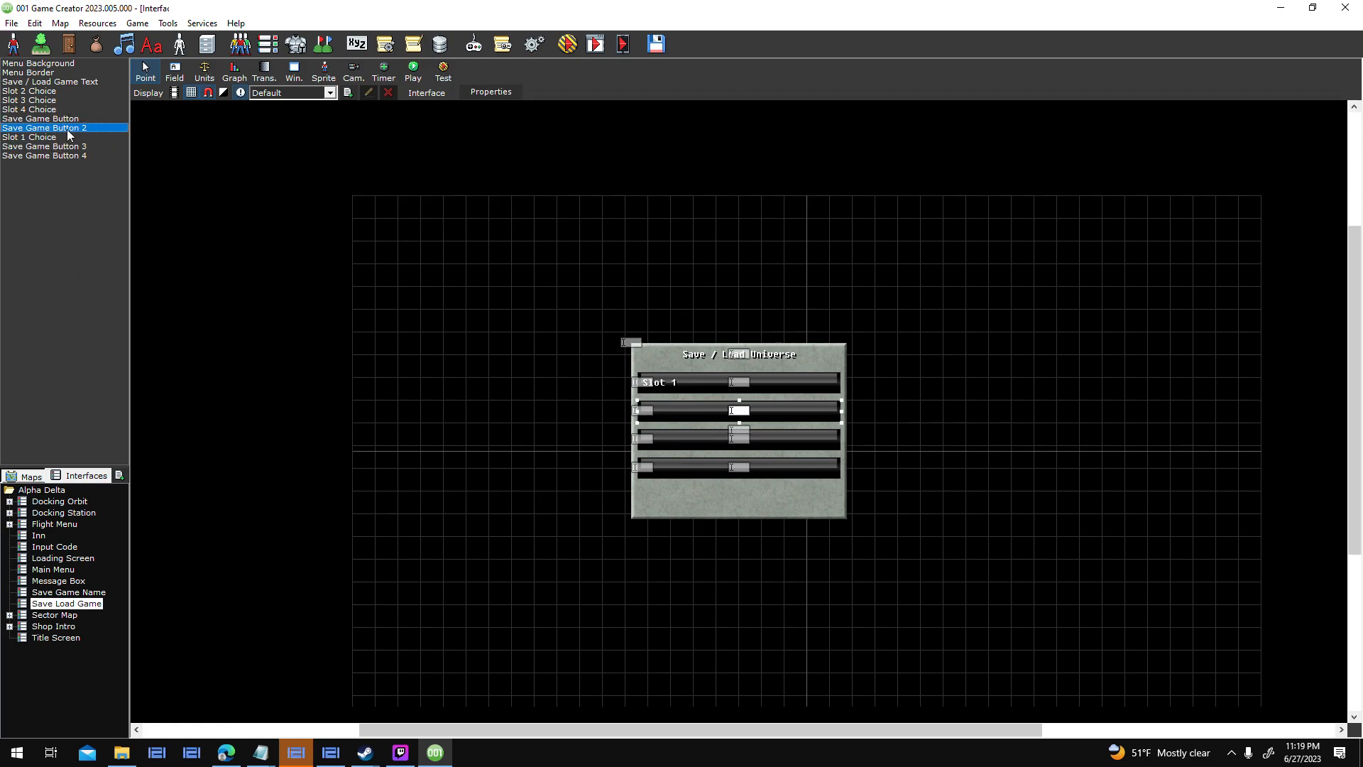
{"action": "left_click", "coordinate": [49, 140]}
{"action": "right_click", "coordinate": [50, 139]}
{"action": "mouse_move", "coordinate": [153, 276]}
{"action": "left_click", "coordinate": [199, 275]}
Bring the Slot 2, Slot 3 and Slot 4 Choice fields to the front, in that order.
{"action": "right_click", "coordinate": [52, 91]}
{"action": "mouse_move", "coordinate": [107, 230]}
{"action": "left_click", "coordinate": [206, 230]}
{"action": "left_click", "coordinate": [59, 91]}
{"action": "right_click", "coordinate": [59, 90]}
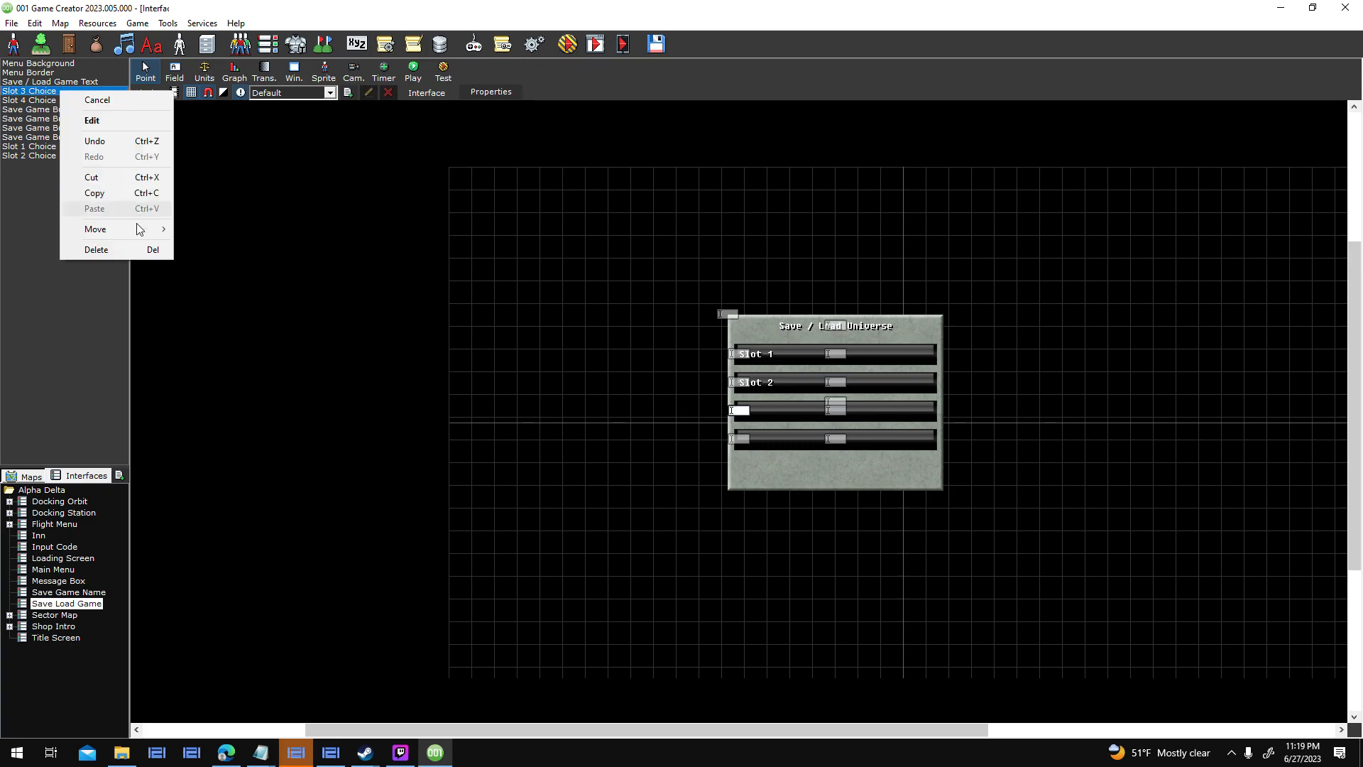
{"action": "left_click", "coordinate": [213, 228]}
{"action": "left_click", "coordinate": [78, 91]}
{"action": "right_click", "coordinate": [78, 91]}
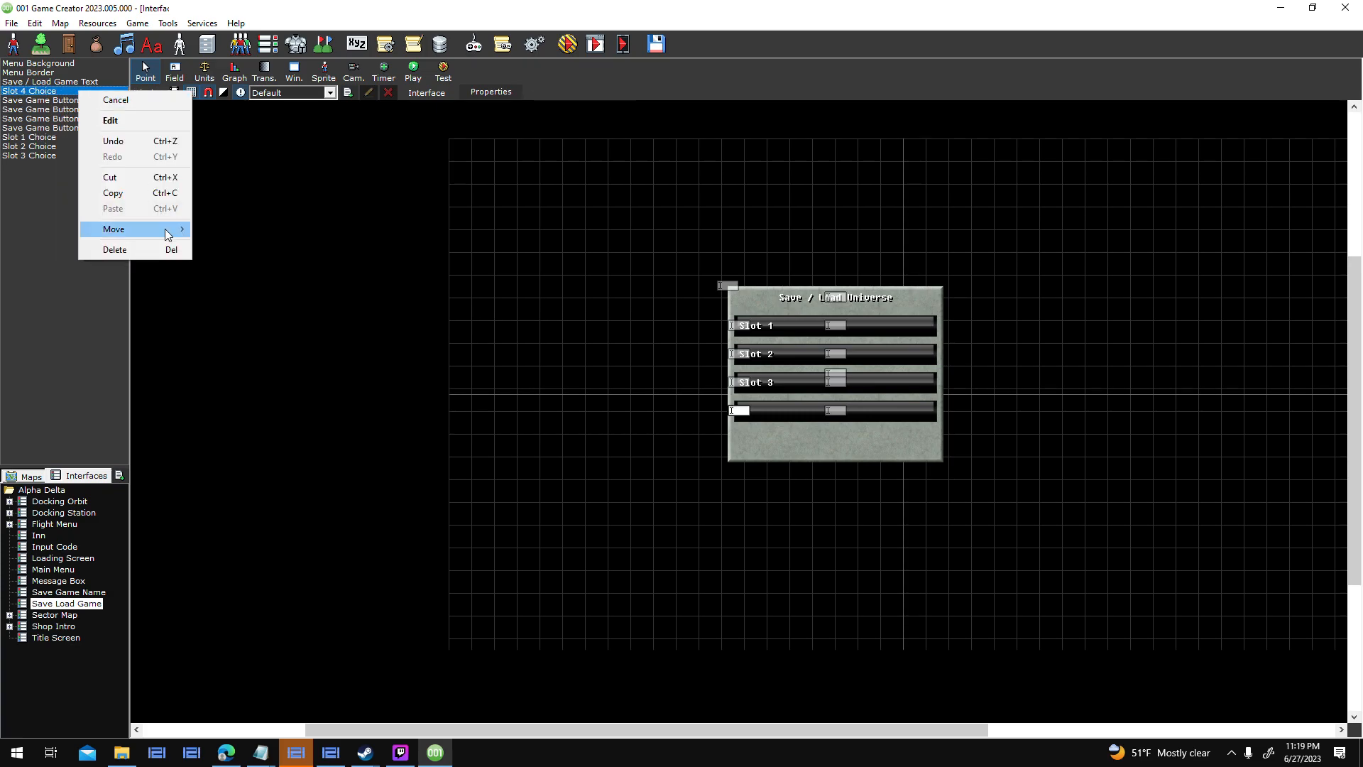
{"action": "left_click", "coordinate": [213, 228]}
Associate the first Save Game Button with the Slot 1 Choice field.
{"action": "left_click", "coordinate": [748, 351]}
{"action": "double_click", "coordinate": [757, 337]}
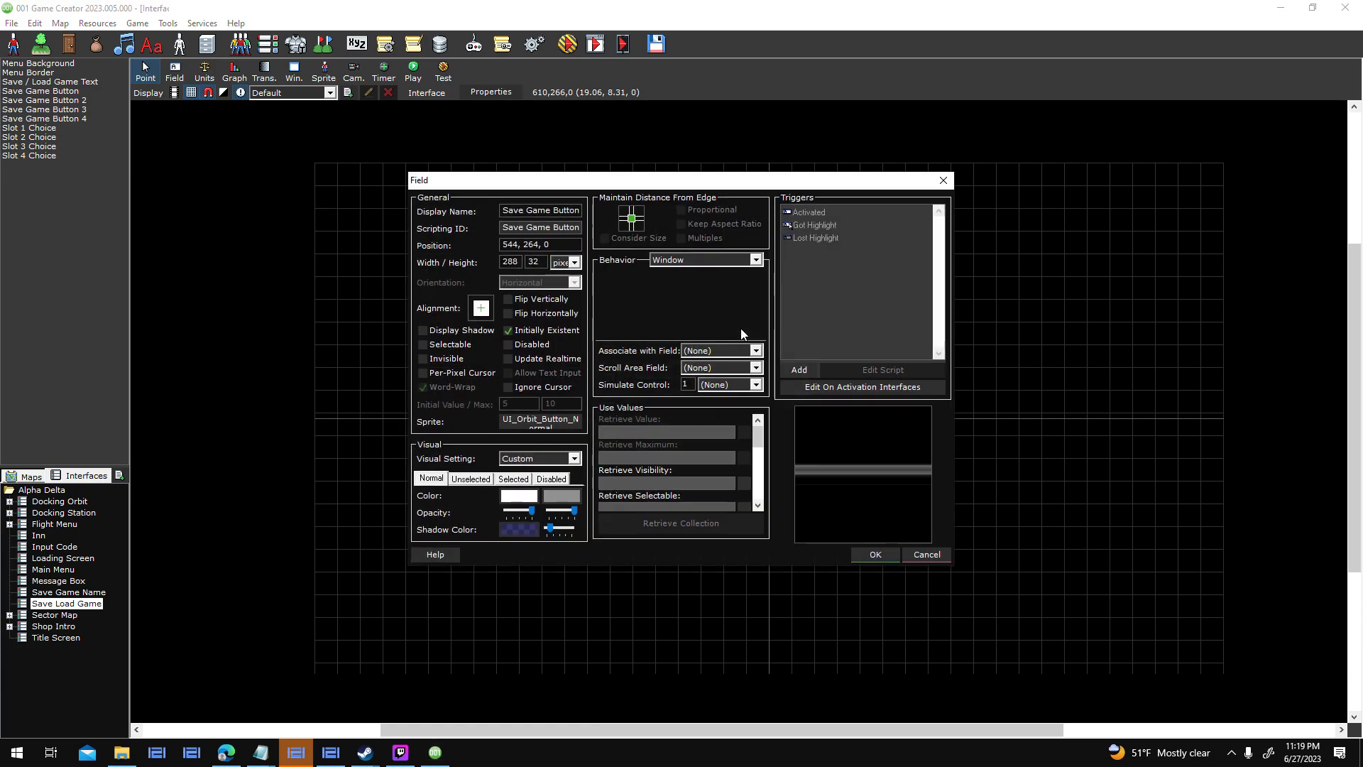
{"action": "left_click", "coordinate": [756, 350]}
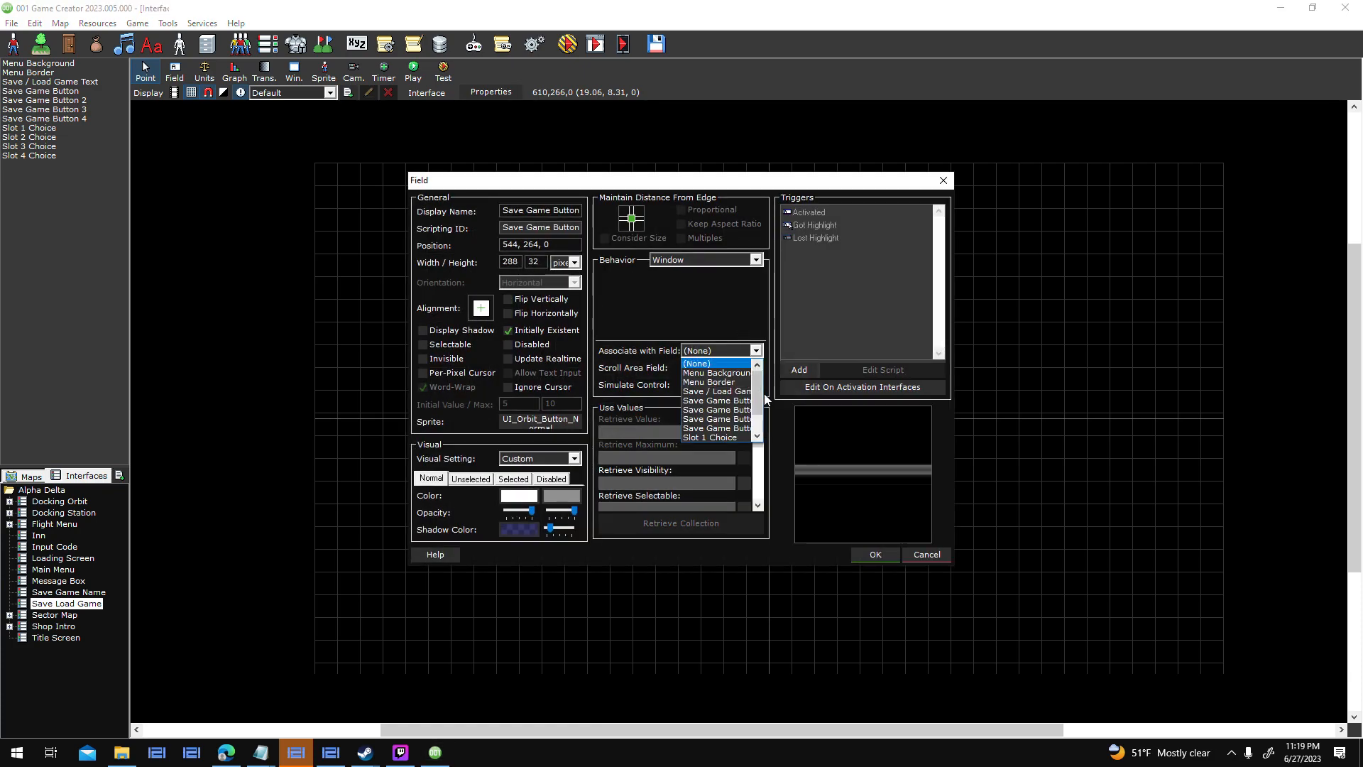
{"action": "left_click", "coordinate": [740, 435]}
{"action": "left_click", "coordinate": [875, 554]}
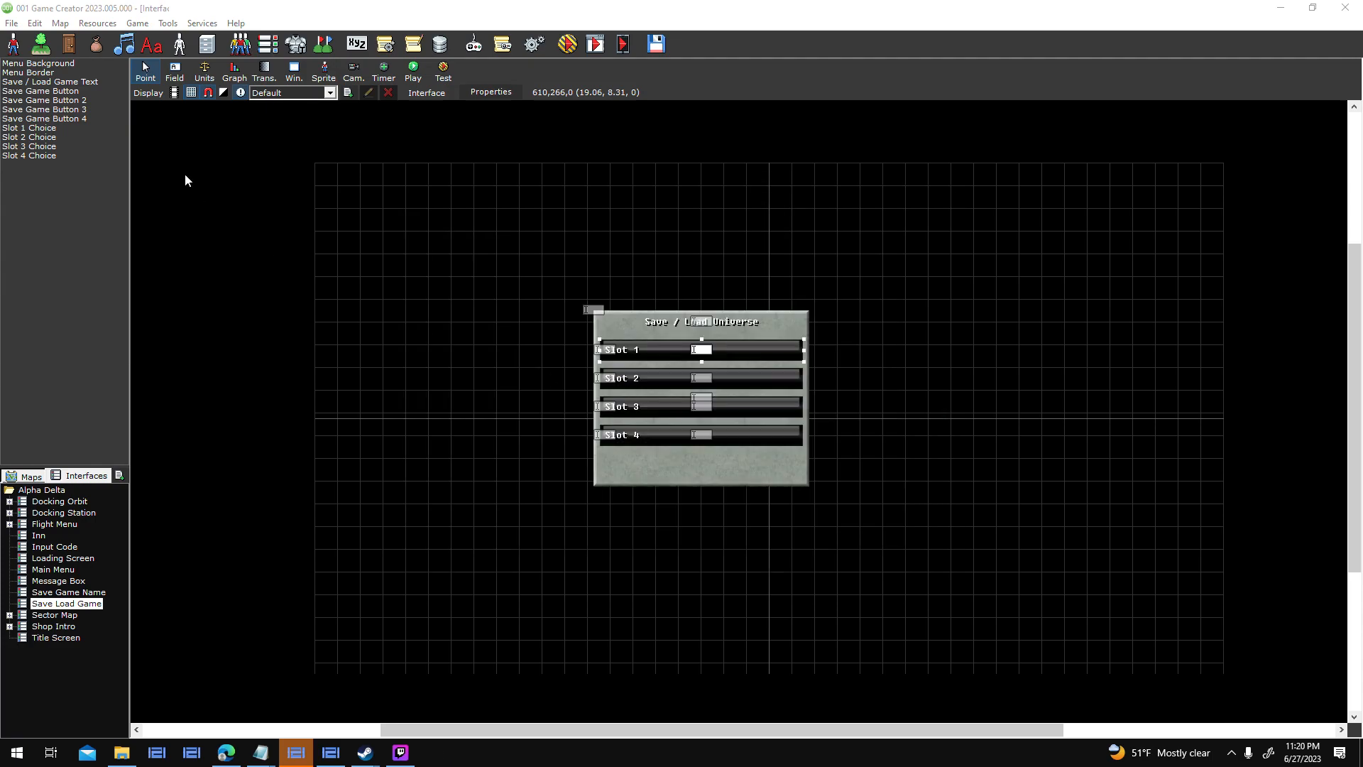
Associate Save Game Button 2 with the Slot 2 Choice field.
{"action": "left_click", "coordinate": [89, 104]}
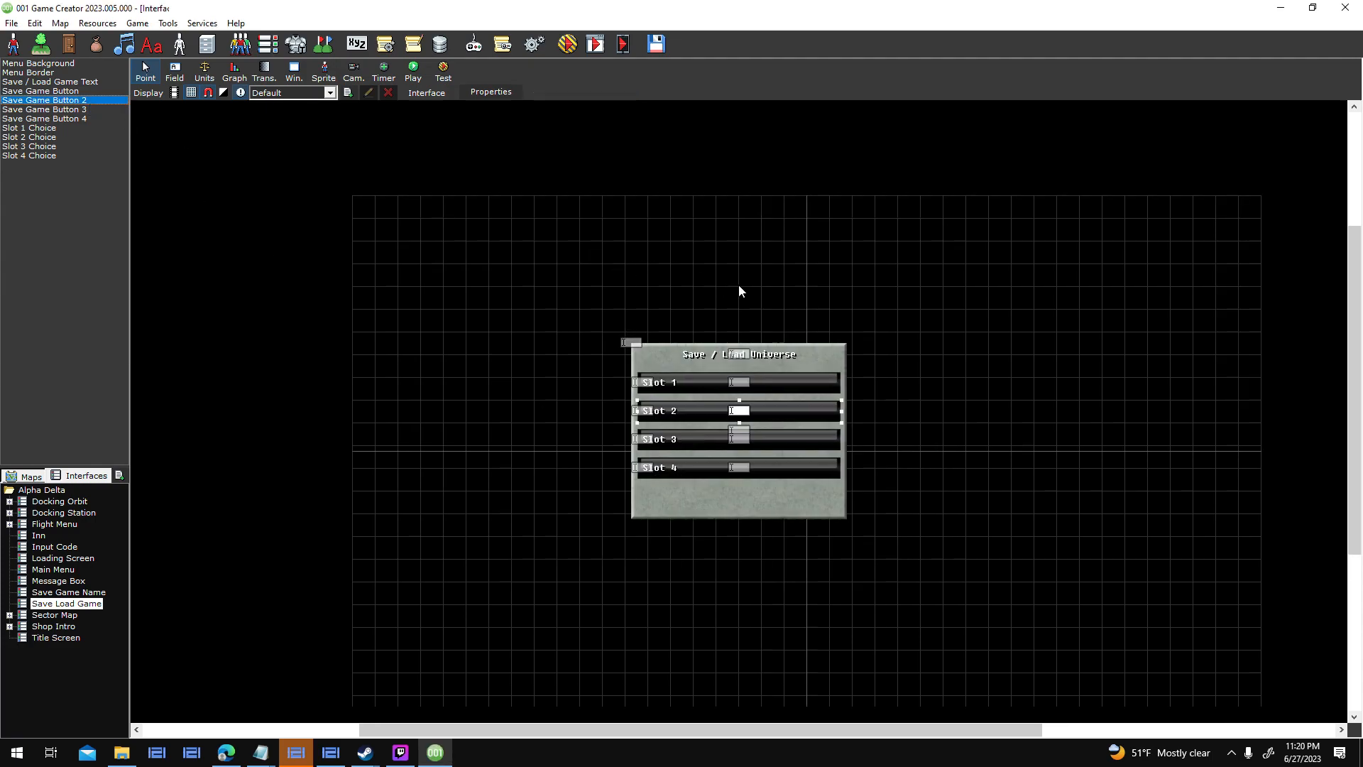
{"action": "double_click", "coordinate": [753, 410]}
{"action": "left_click", "coordinate": [756, 350]}
{"action": "scroll", "coordinate": [773, 402], "scroll_direction": "down", "scroll_amount": 1}
{"action": "left_click", "coordinate": [746, 437]}
{"action": "left_click", "coordinate": [875, 555]}
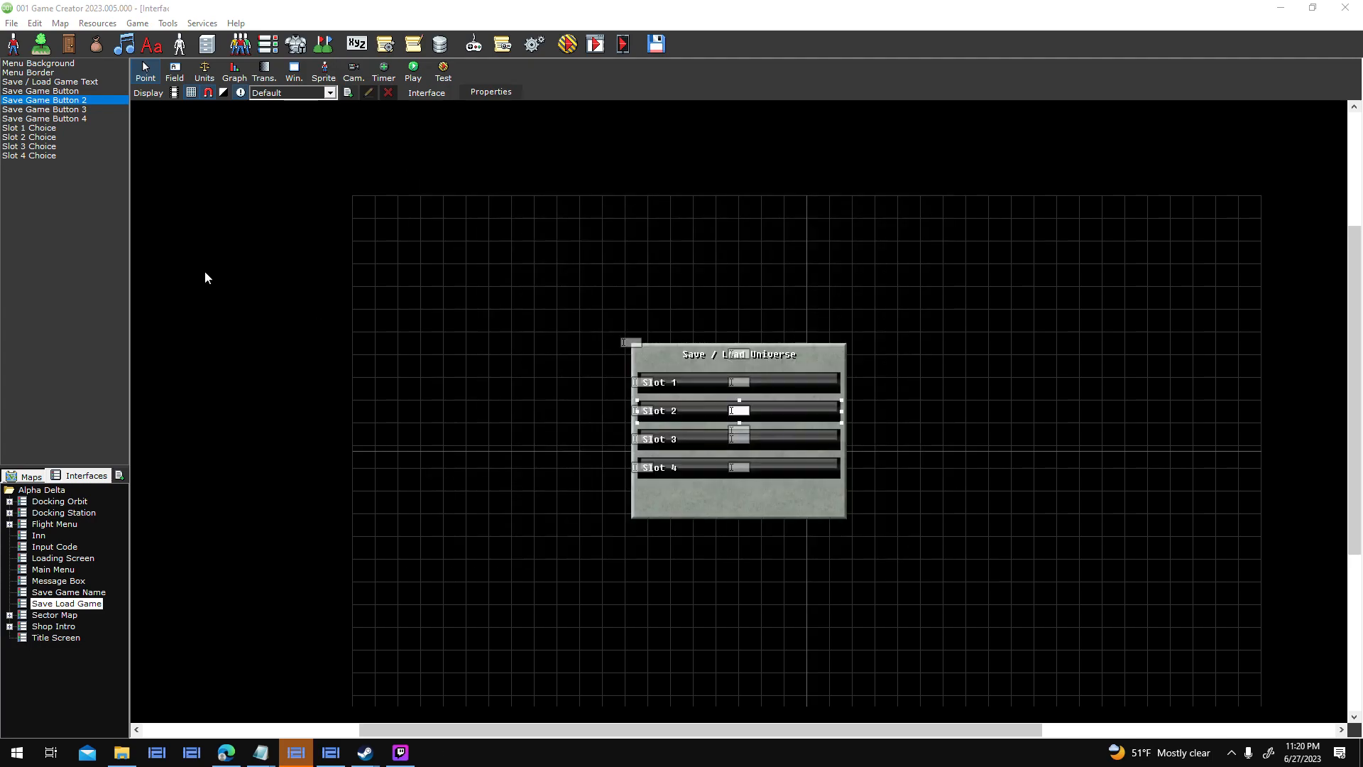
{"action": "left_click", "coordinate": [245, 291]}
Associate Save Game Button 3 with the Slot 3 Choice field.
{"action": "left_click", "coordinate": [83, 110]}
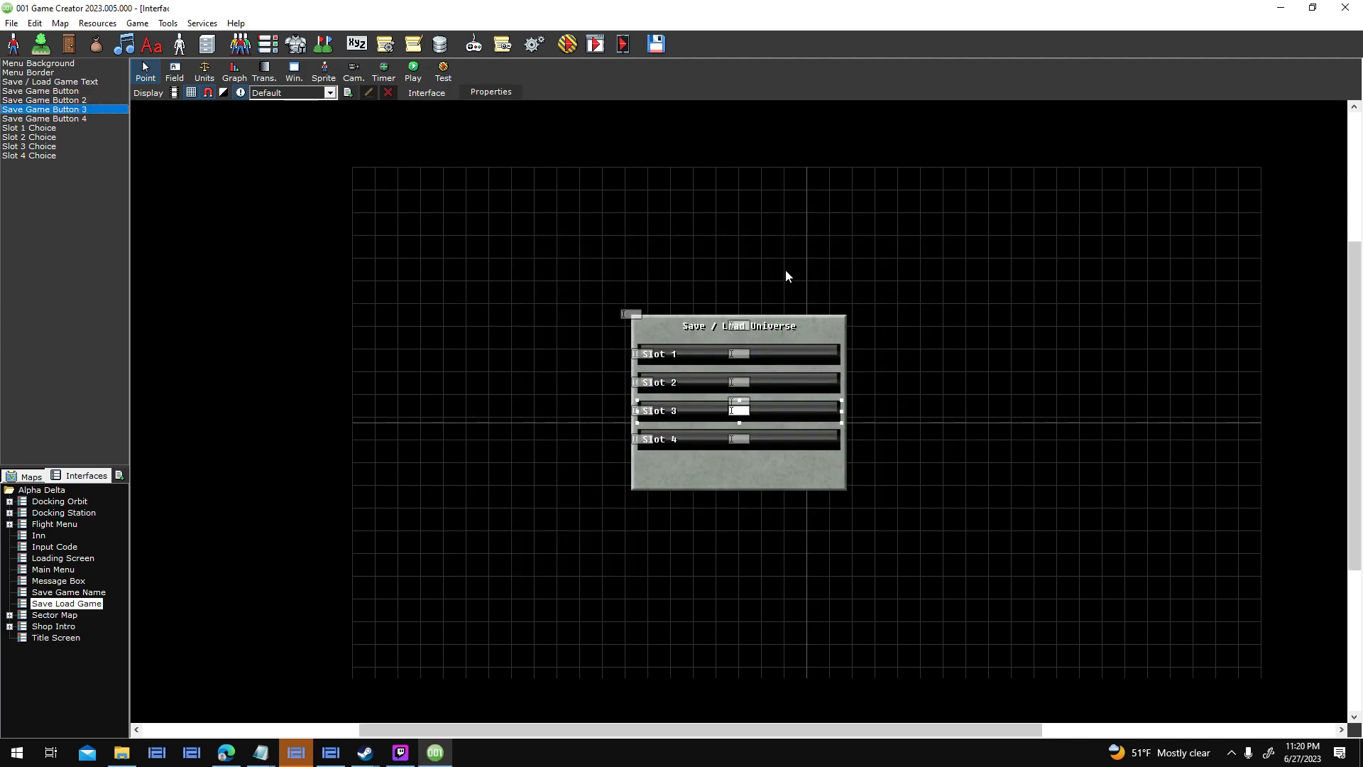
{"action": "double_click", "coordinate": [738, 411]}
{"action": "left_click", "coordinate": [756, 351]}
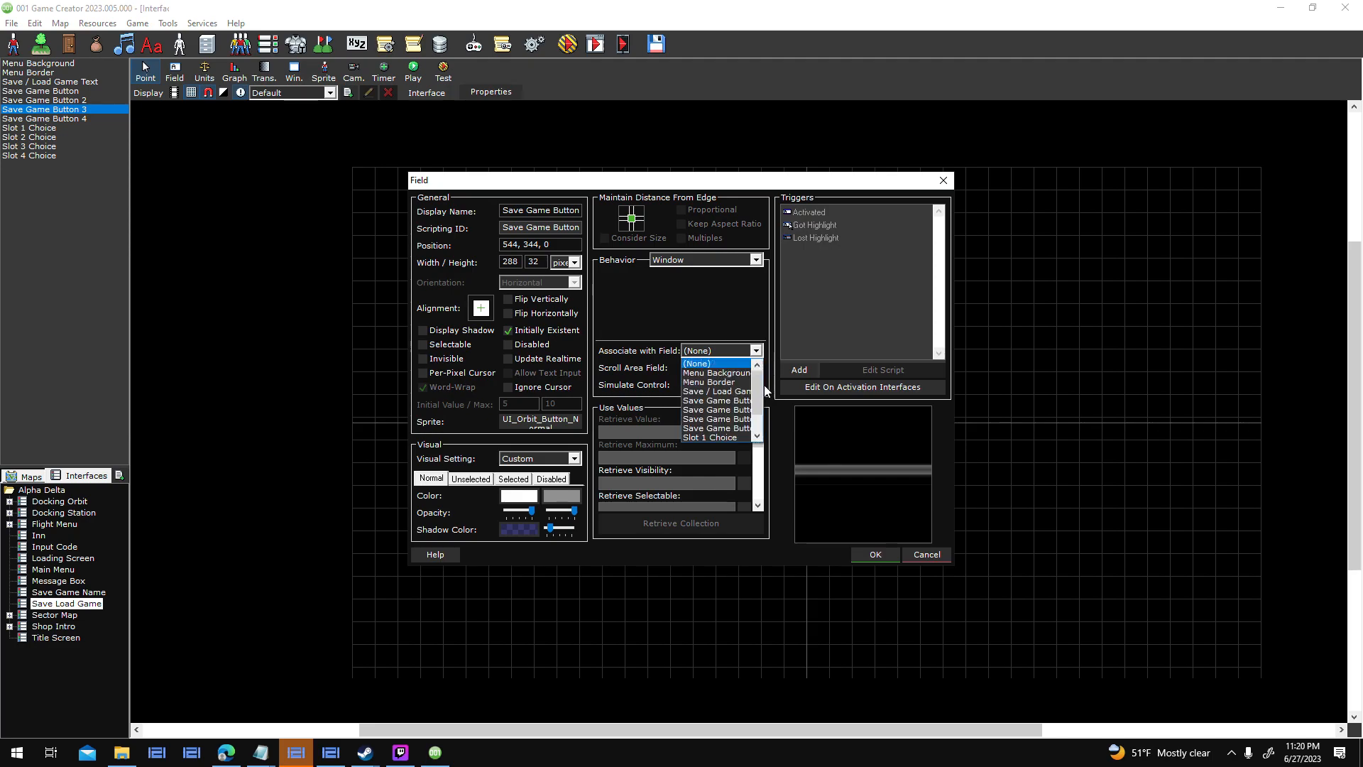
{"action": "scroll", "coordinate": [724, 436], "scroll_direction": "down", "scroll_amount": 1}
{"action": "left_click", "coordinate": [710, 437]}
{"action": "left_click", "coordinate": [756, 351]}
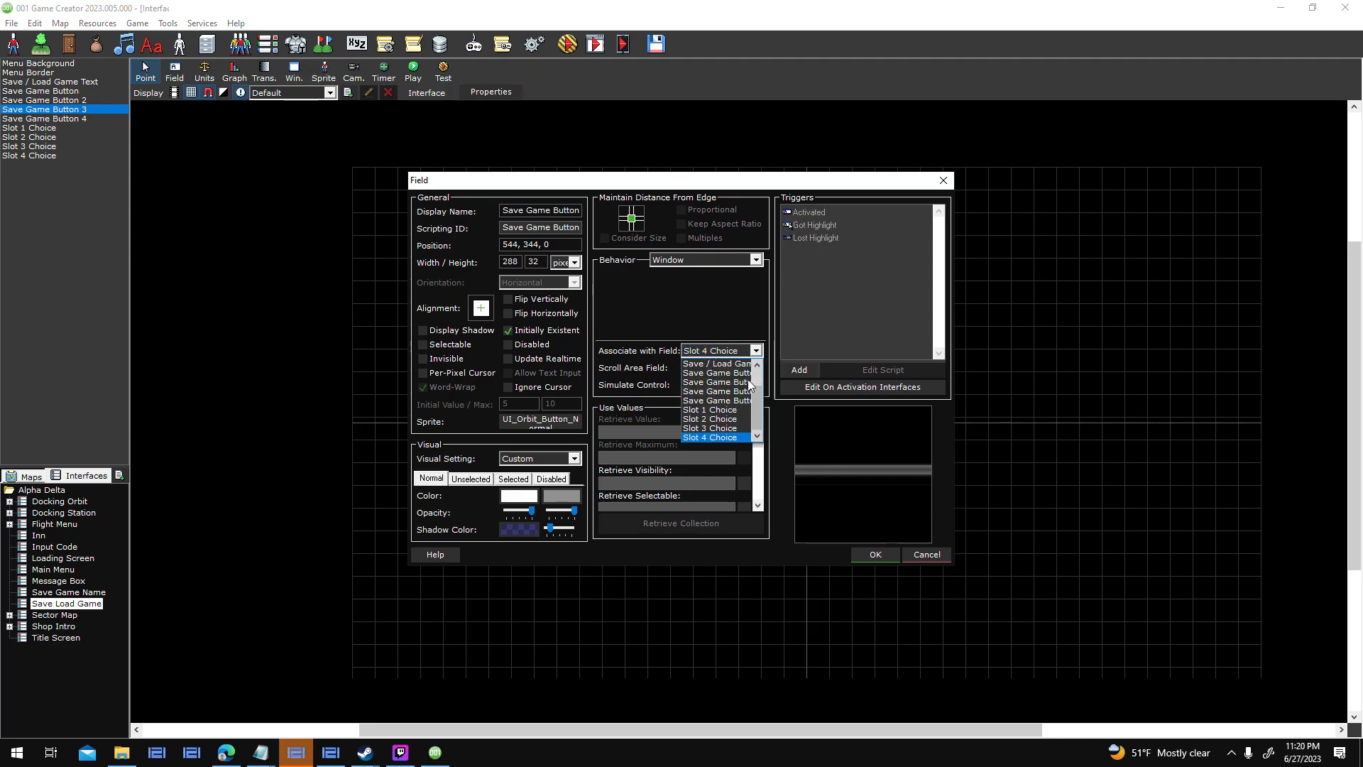
{"action": "left_click", "coordinate": [710, 428]}
{"action": "left_click", "coordinate": [874, 554]}
Associate Save Game Button 4 with the Slot 4 Choice field.
{"action": "left_click", "coordinate": [91, 119]}
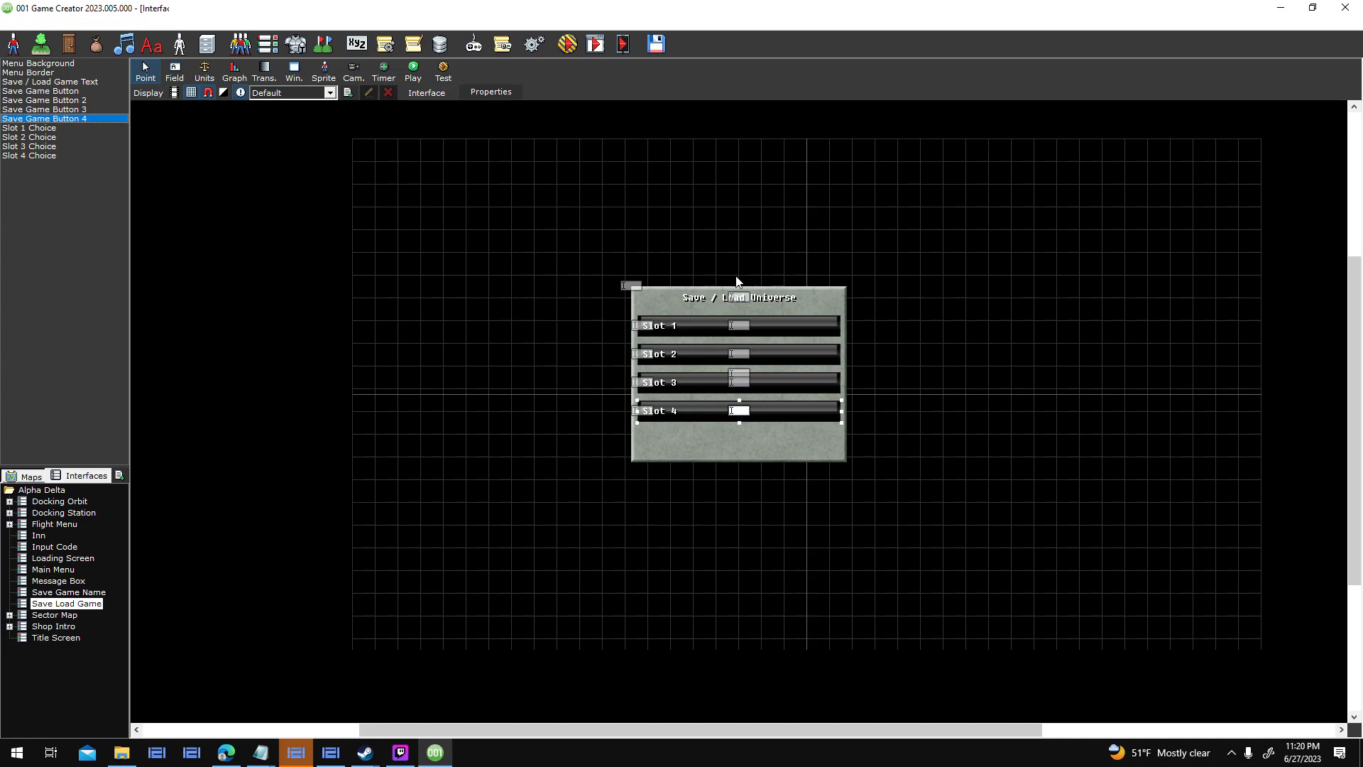
{"action": "double_click", "coordinate": [710, 412]}
{"action": "left_click", "coordinate": [756, 351]}
{"action": "left_click", "coordinate": [710, 437]}
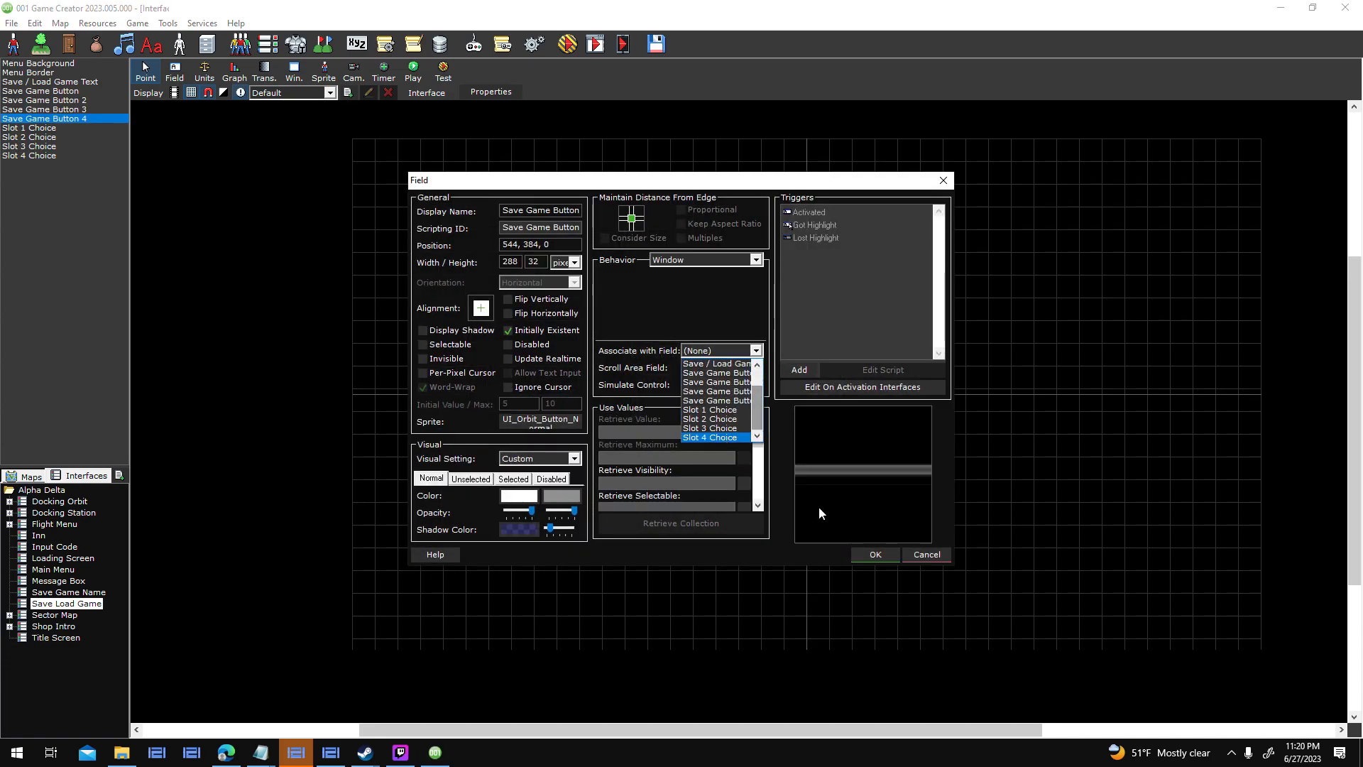
{"action": "left_click", "coordinate": [874, 554]}
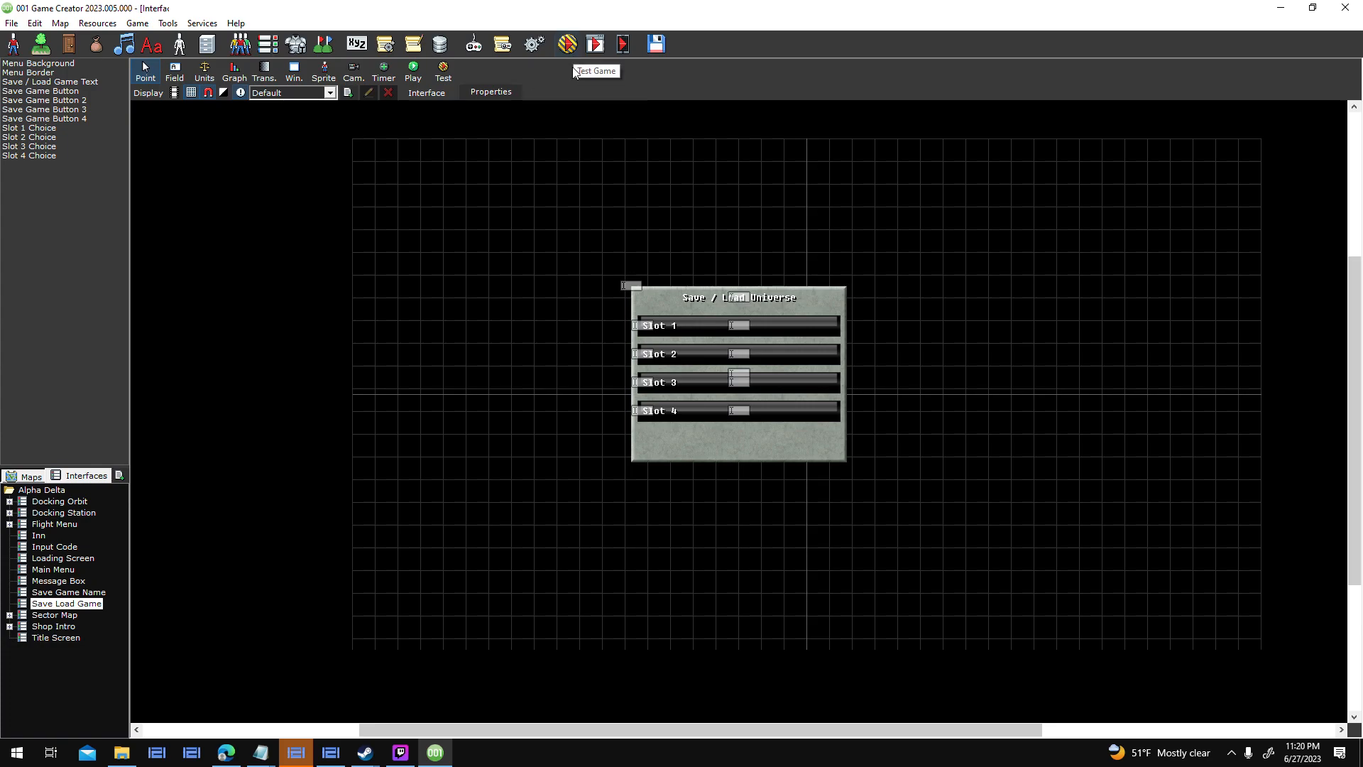
Readjust the title text, save the interface while launching a test of the game, and start a new game.
{"action": "left_click", "coordinate": [735, 298]}
{"action": "left_click_drag", "start_coordinate": [735, 299], "coordinate": [735, 297]}
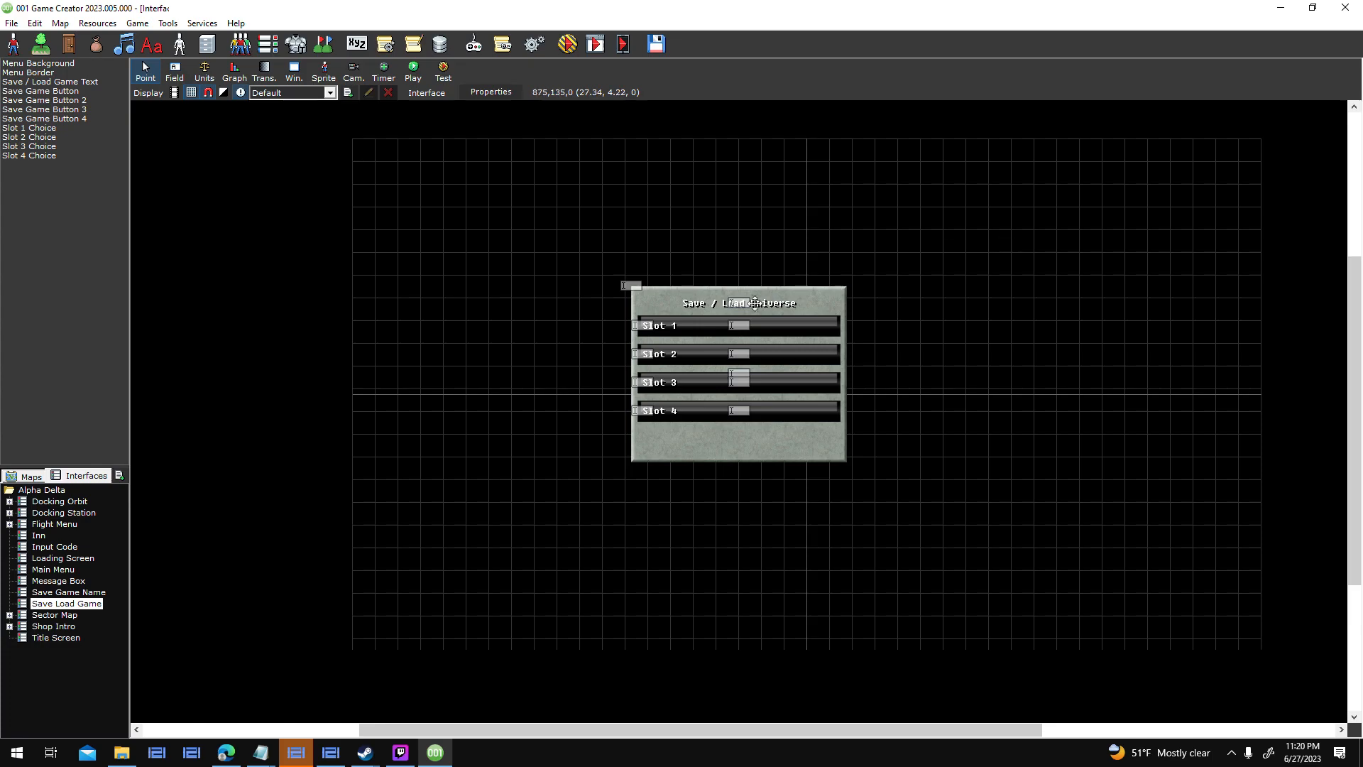
{"action": "left_click", "coordinate": [541, 44]}
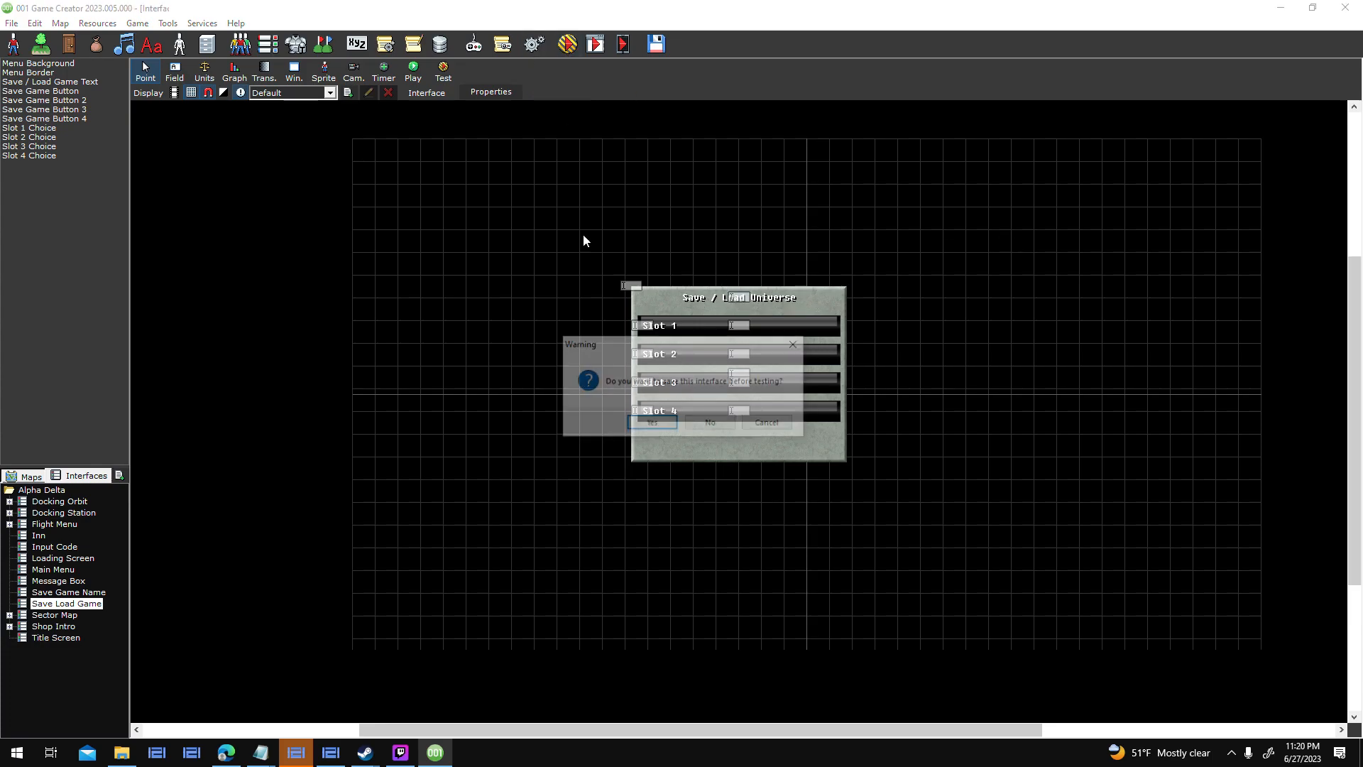
{"action": "left_click", "coordinate": [645, 425]}
{"action": "left_click", "coordinate": [793, 476]}
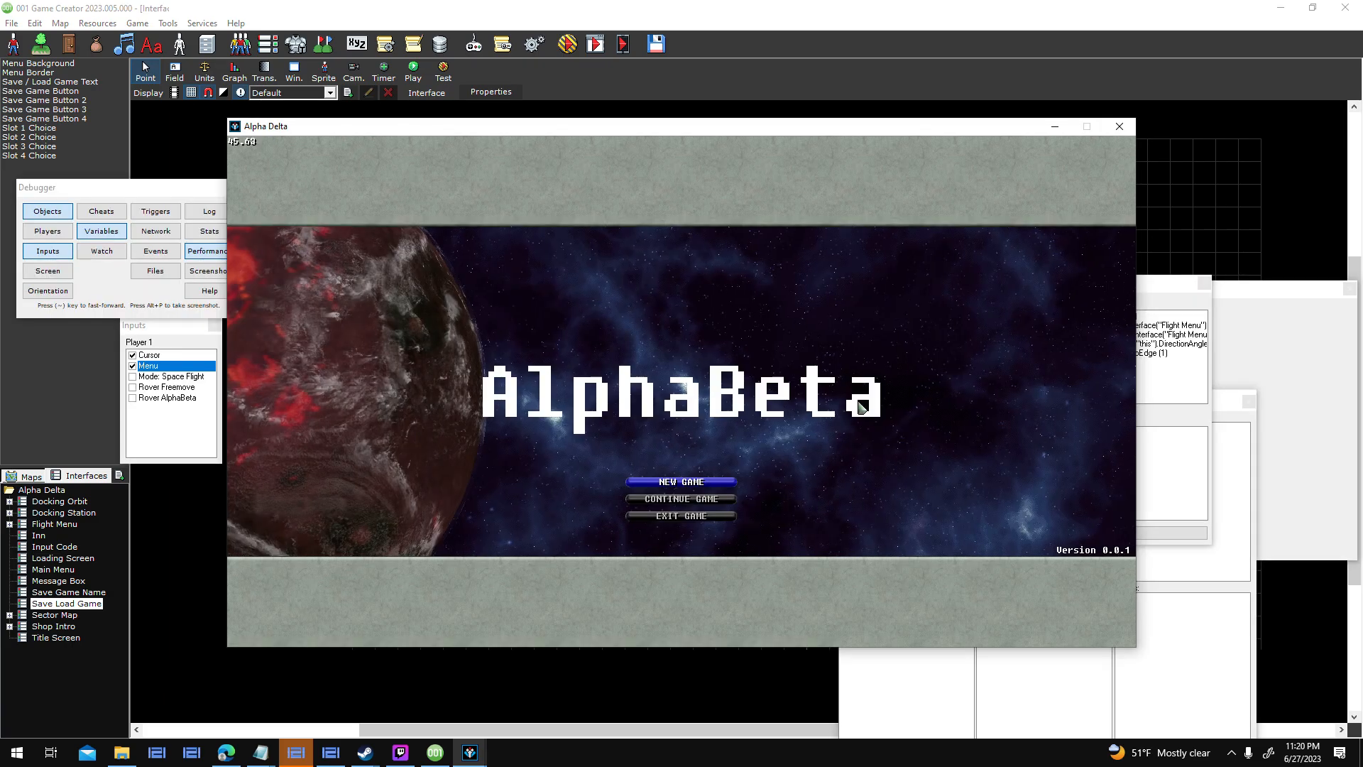
{"action": "left_click", "coordinate": [713, 482]}
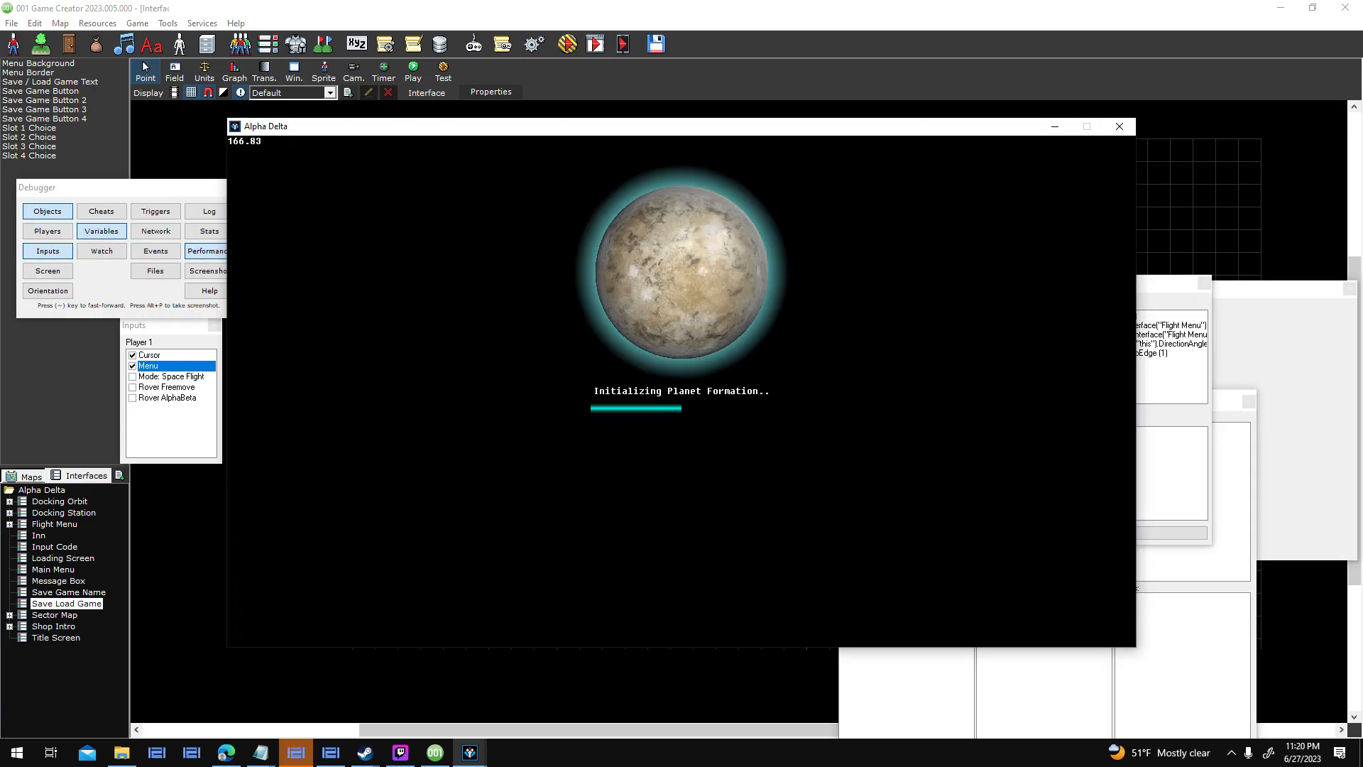
Open the in-game main menu and switch repeatedly between it and the Save Game screen to compare their alignment.
{"action": "key", "text": "Escape"}
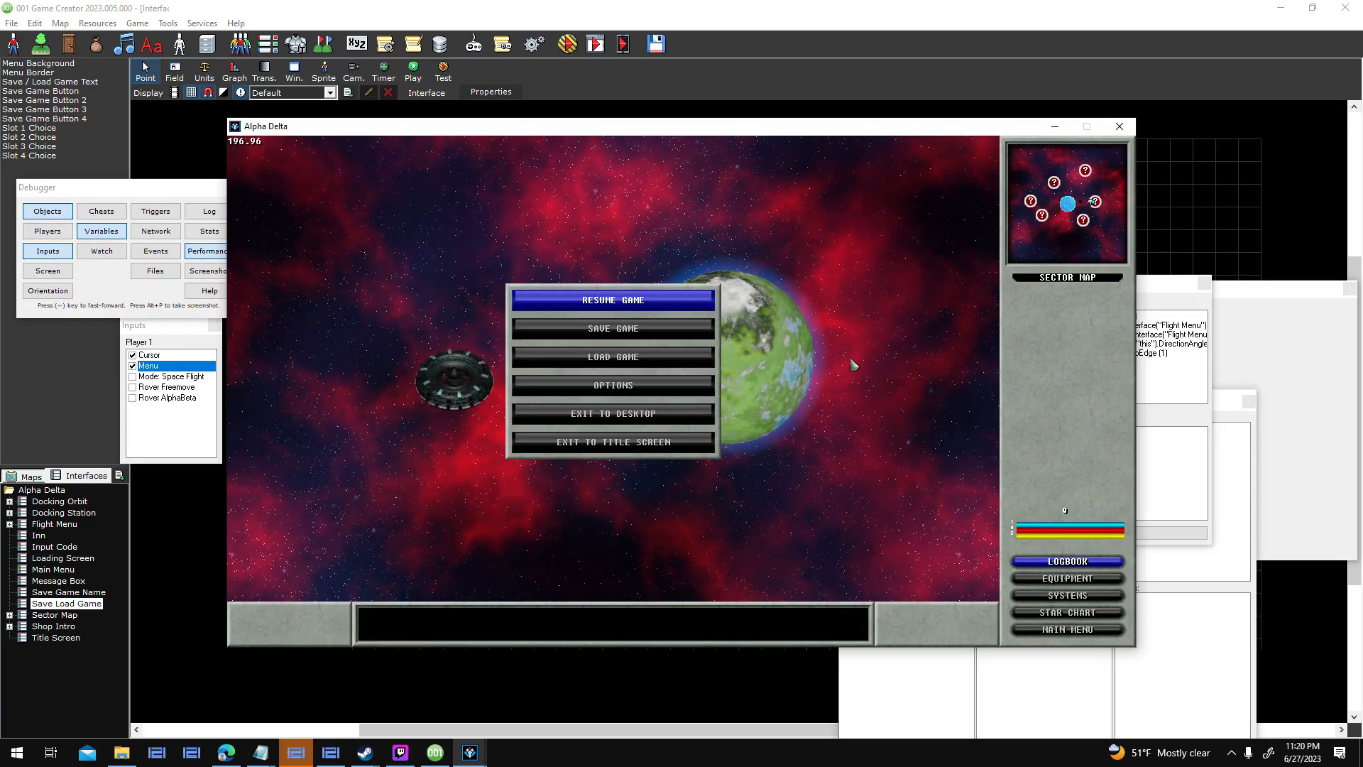
{"action": "left_click", "coordinate": [696, 328]}
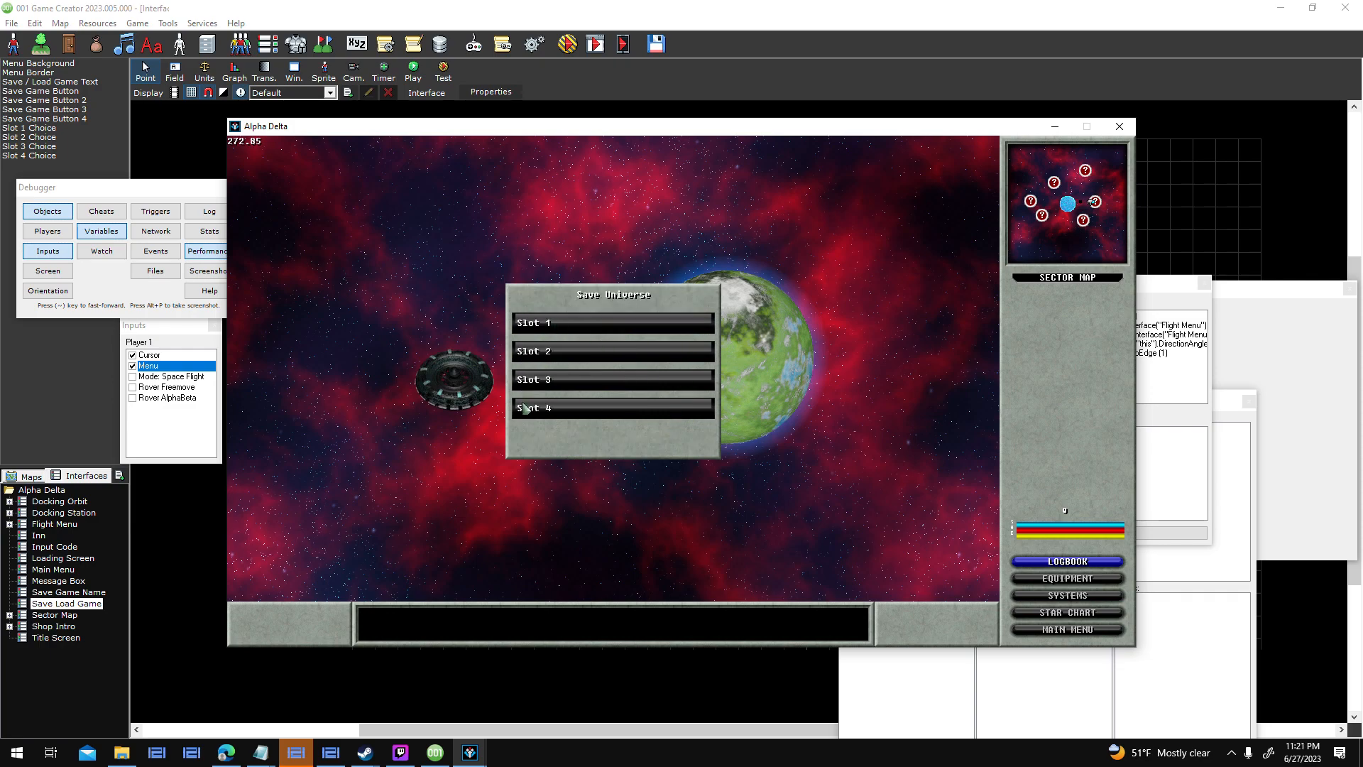
{"action": "left_click", "coordinate": [570, 324]}
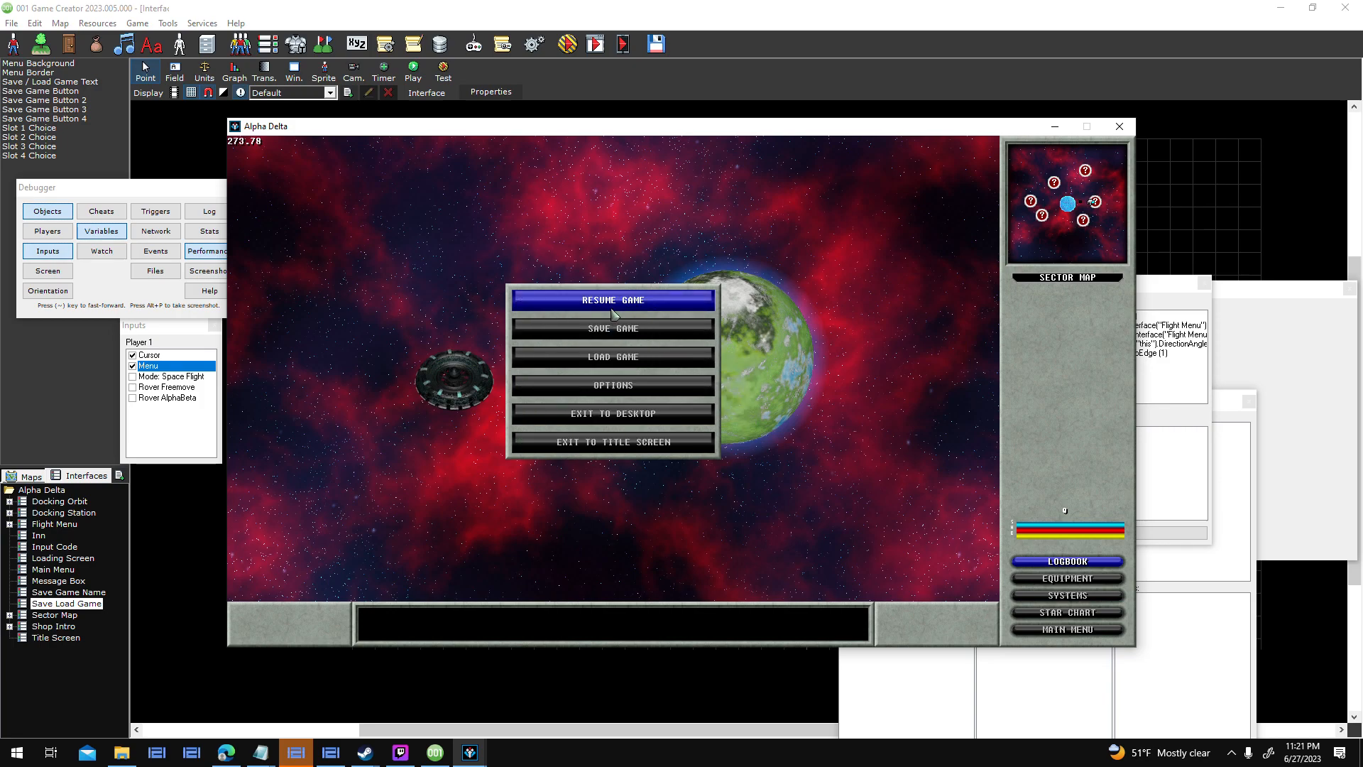
{"action": "left_click", "coordinate": [608, 334]}
{"action": "key", "text": "Escape"}
{"action": "left_click", "coordinate": [608, 333]}
{"action": "key", "text": "Escape"}
{"action": "left_click", "coordinate": [610, 332]}
Test the Save Universe screen by saving to the first slot under the name "Slot 1asdfasdf".
{"action": "left_click", "coordinate": [553, 323]}
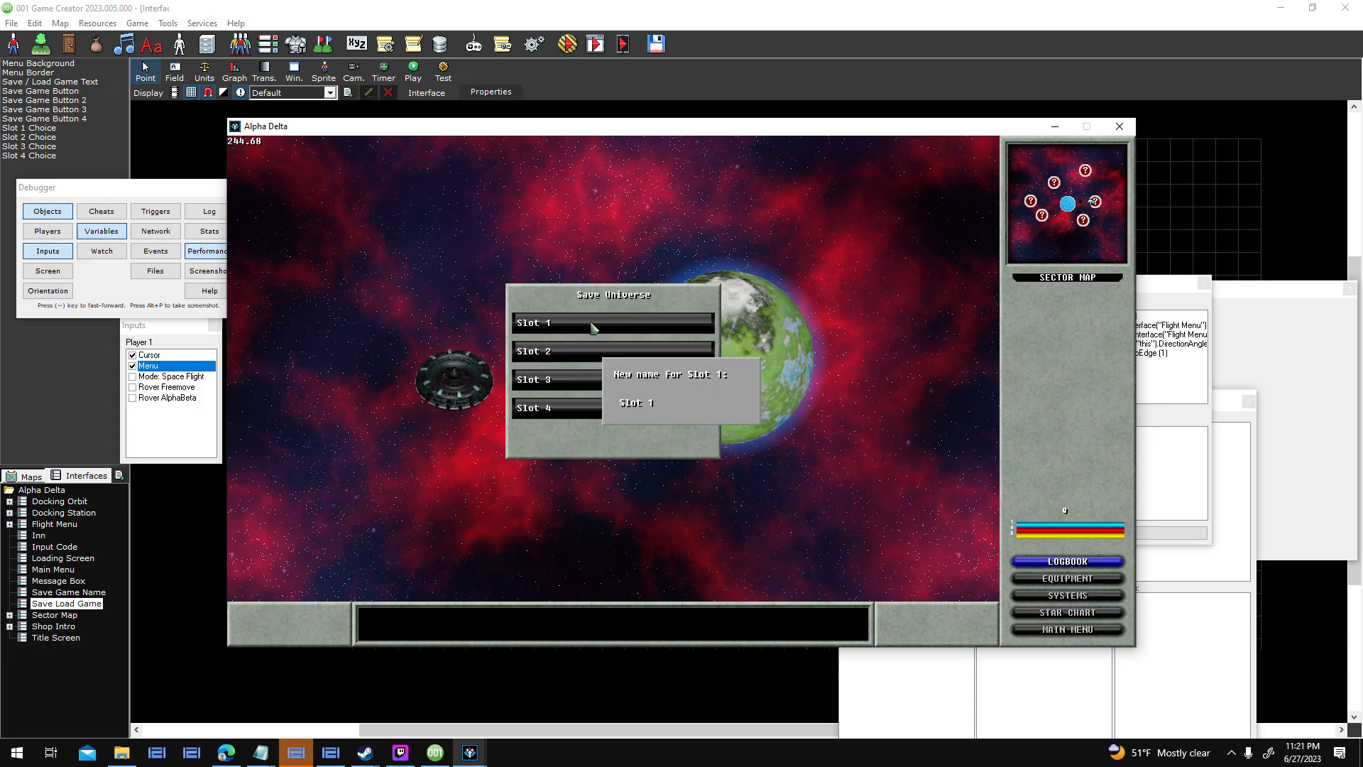
{"action": "key", "text": "Escape"}
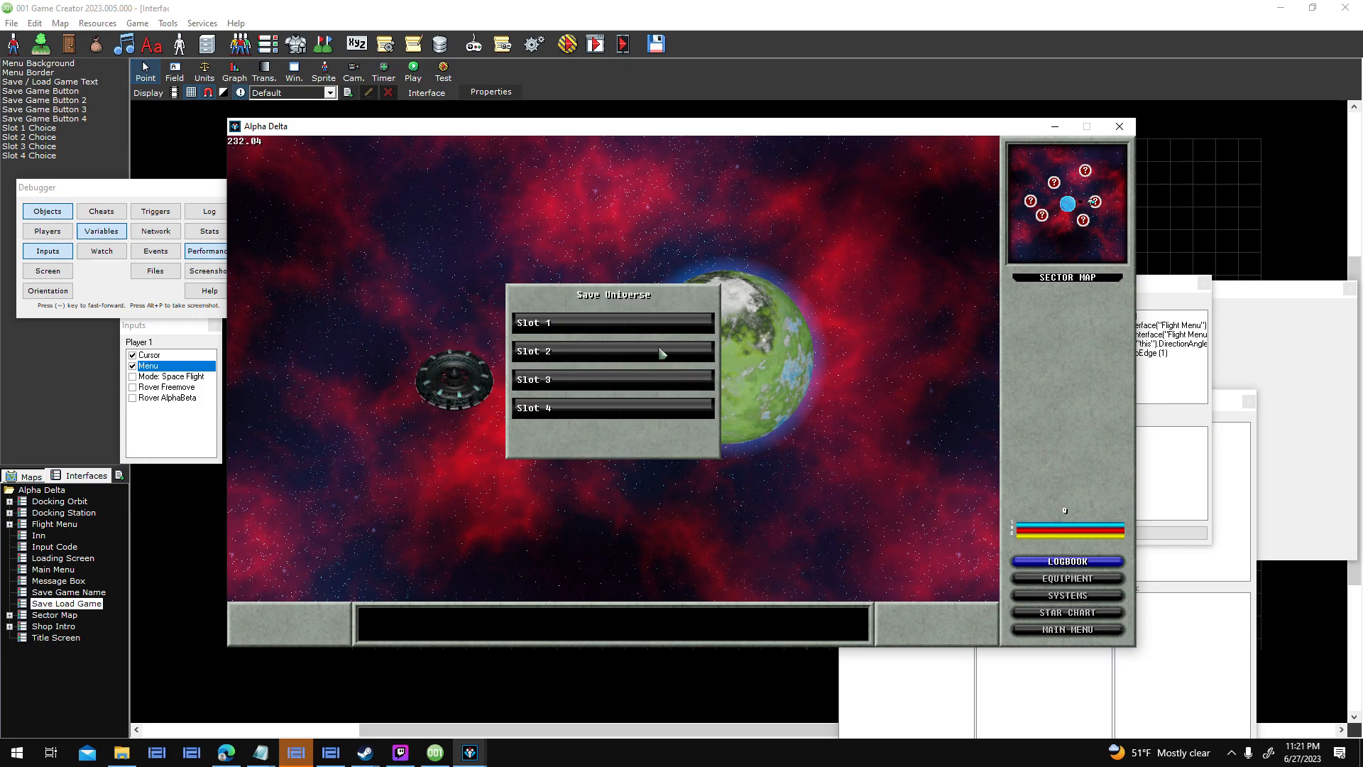
{"action": "left_click", "coordinate": [551, 327]}
{"action": "type", "text": "asdfasdf"}
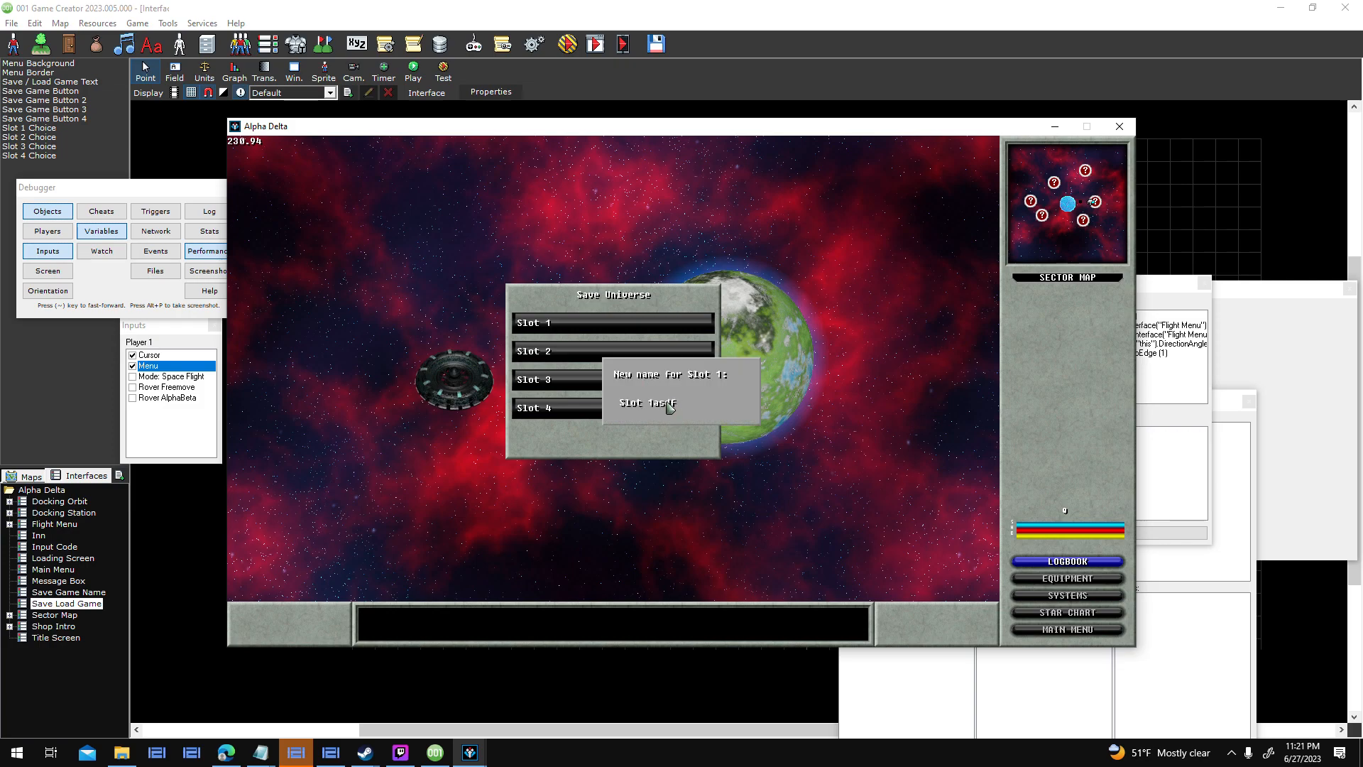
{"action": "key", "text": "Return"}
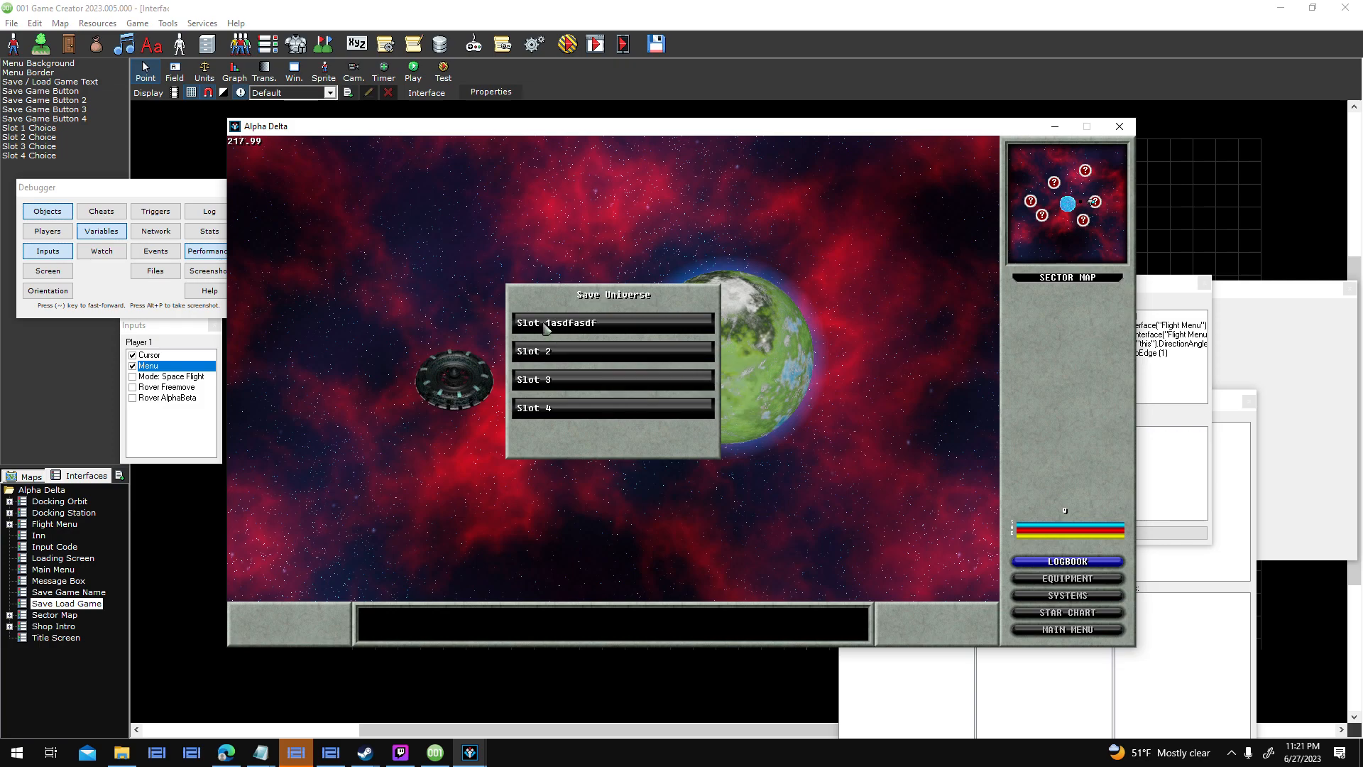
Save to the first slot again with the added letters erased from its name, then return to the main menu and close the game test.
{"action": "left_click", "coordinate": [547, 325]}
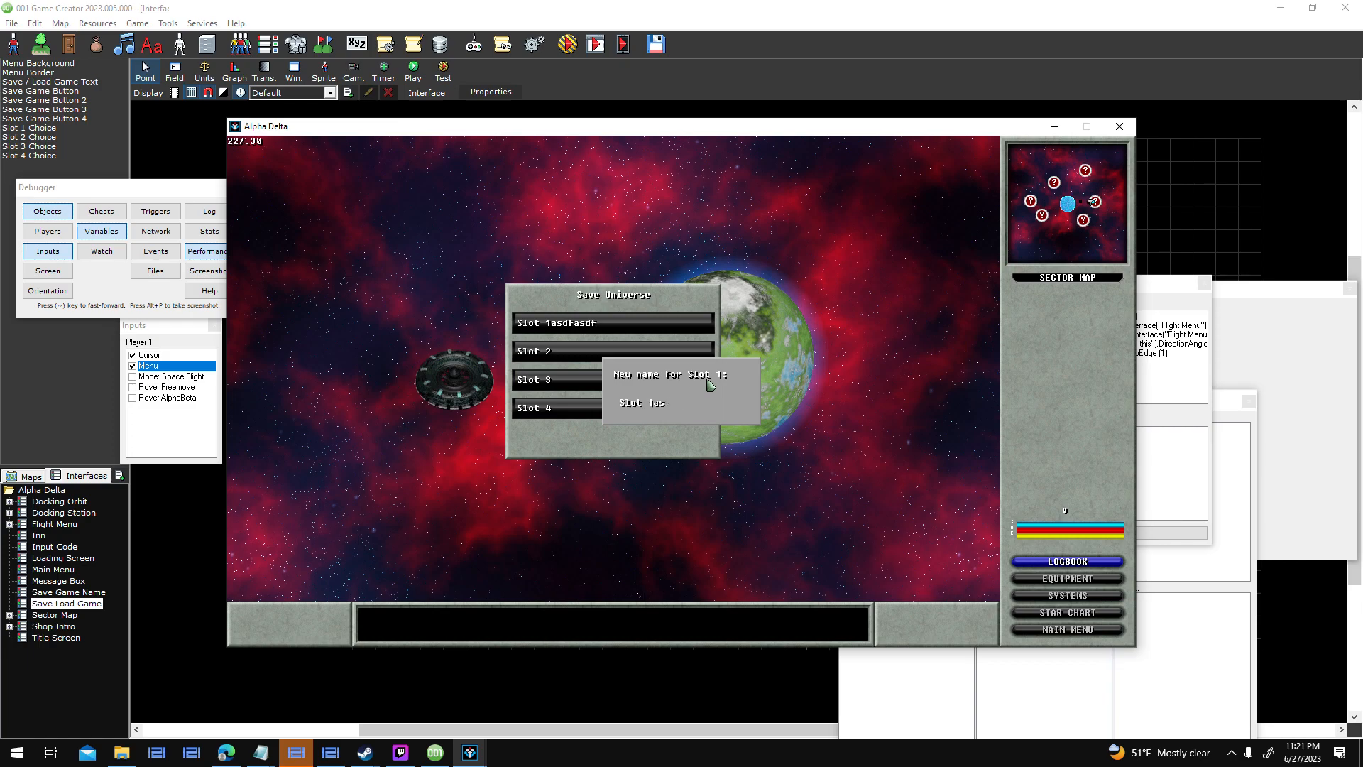
{"action": "key", "text": "BackSpace"}
{"action": "key", "text": "BackSpace"}
{"action": "key", "text": "Return"}
{"action": "key", "text": "Escape"}
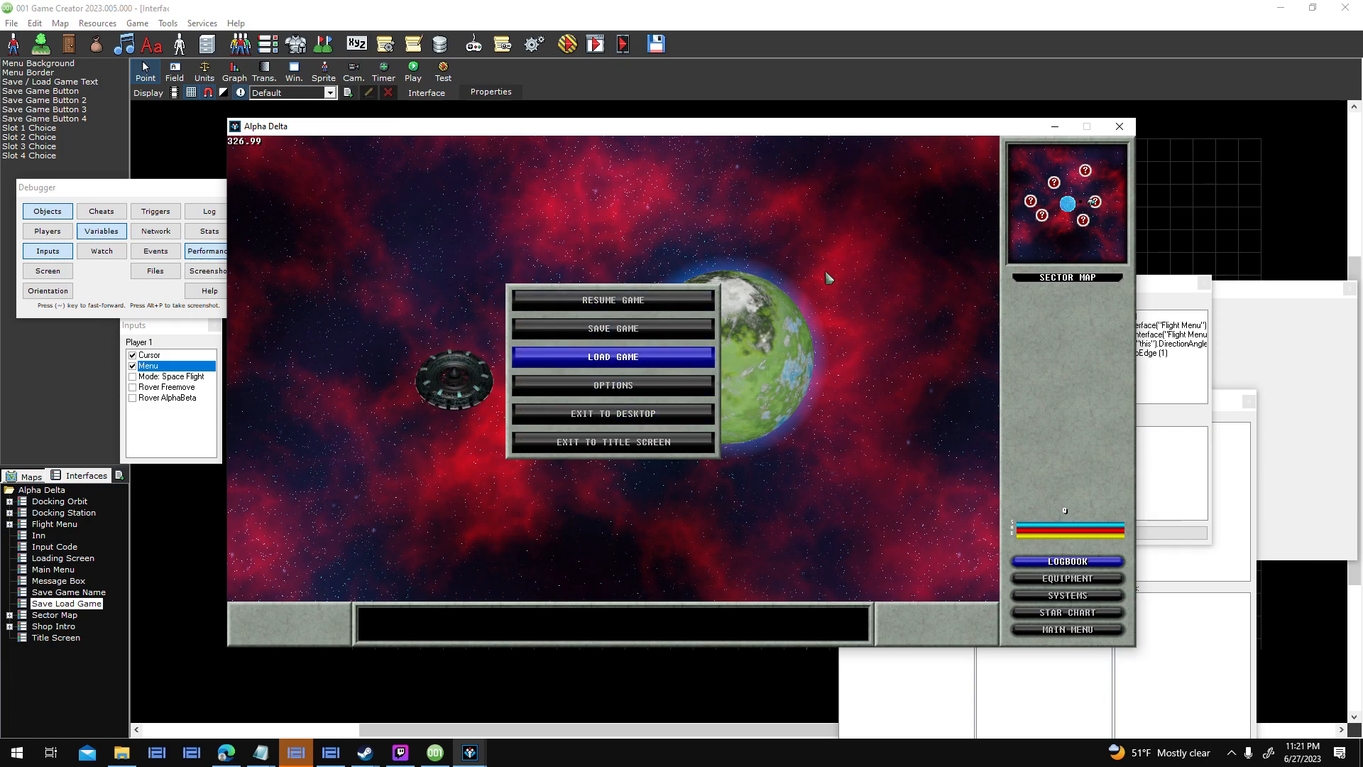
{"action": "left_click", "coordinate": [1120, 125]}
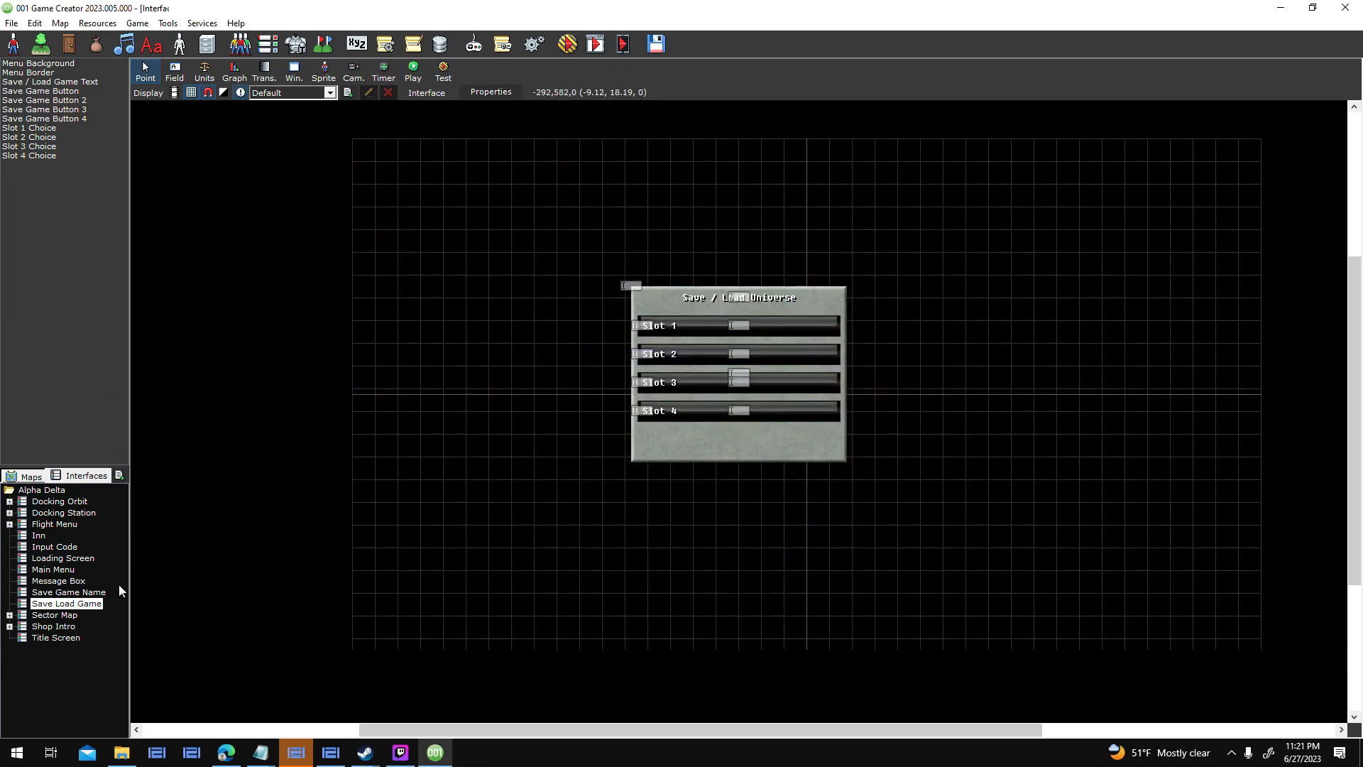
Add a Show Load Game event to the Load Game field's Activated trigger in the Main Menu interface, and save it while opening Save Load Game.
{"action": "left_click", "coordinate": [68, 592]}
{"action": "left_click", "coordinate": [53, 569]}
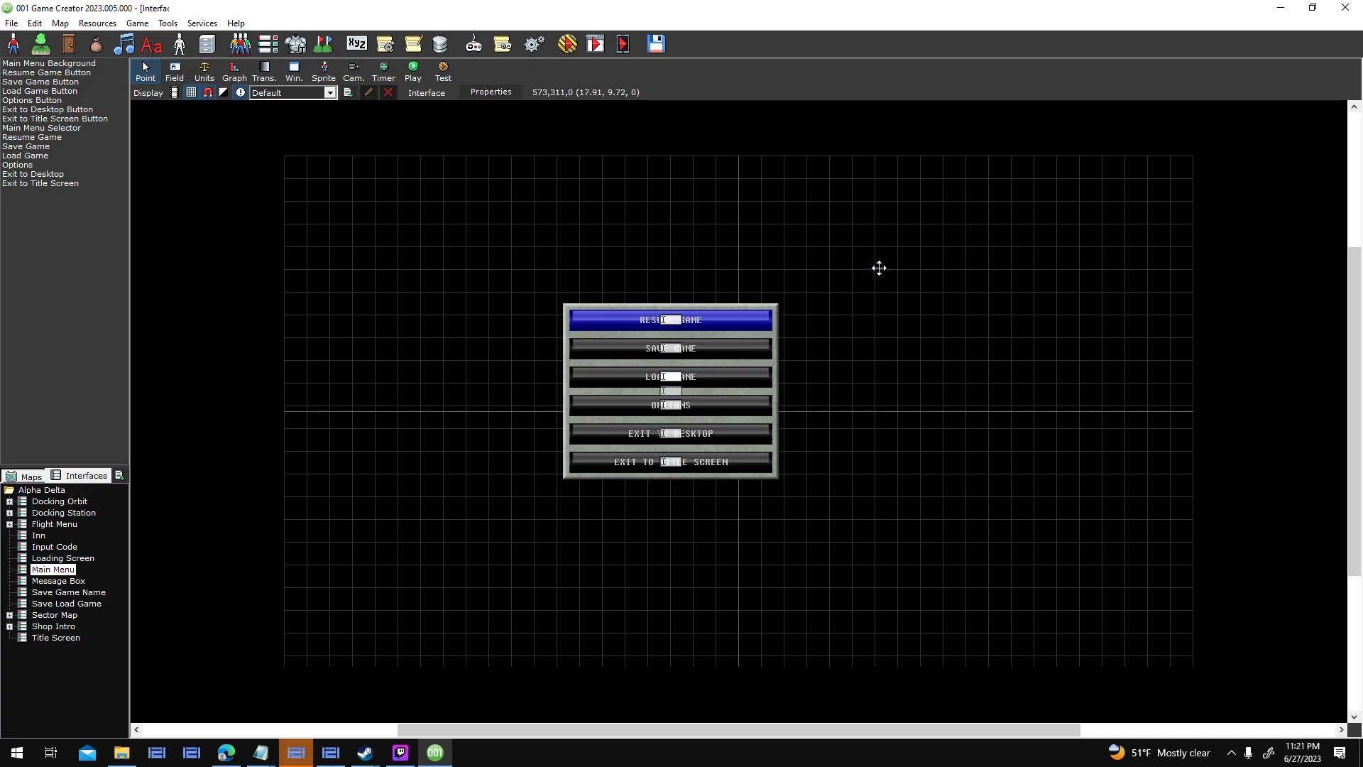
{"action": "double_click", "coordinate": [844, 212]}
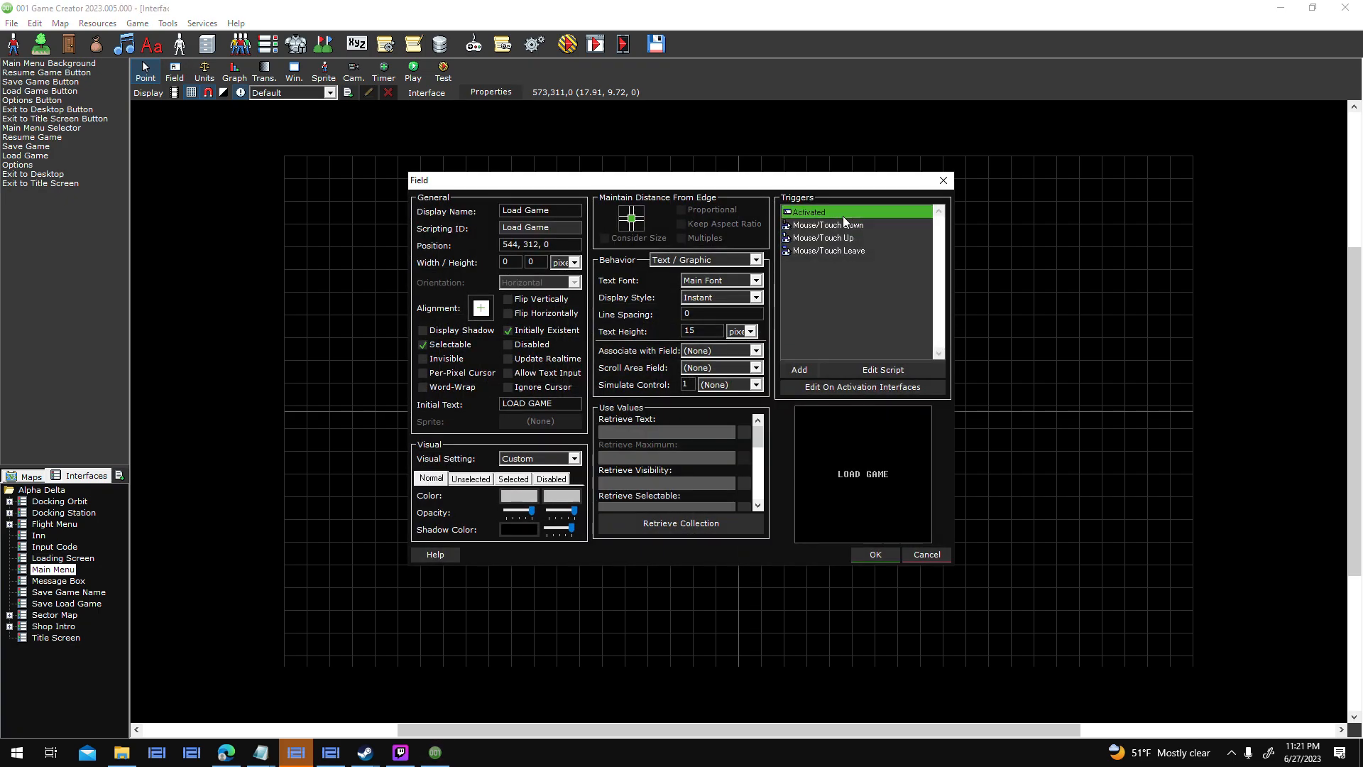
{"action": "type", "text": "load"}
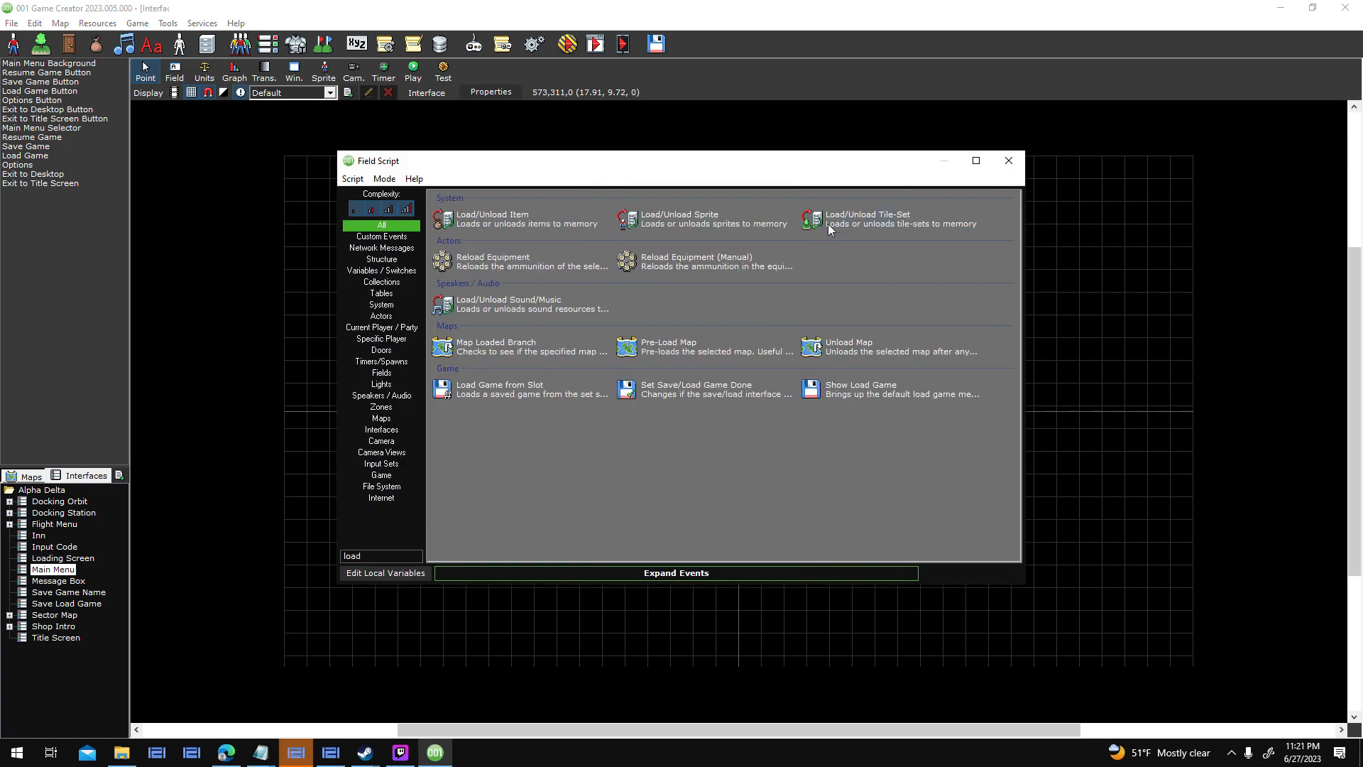
{"action": "double_click", "coordinate": [824, 394]}
{"action": "left_click", "coordinate": [946, 573]}
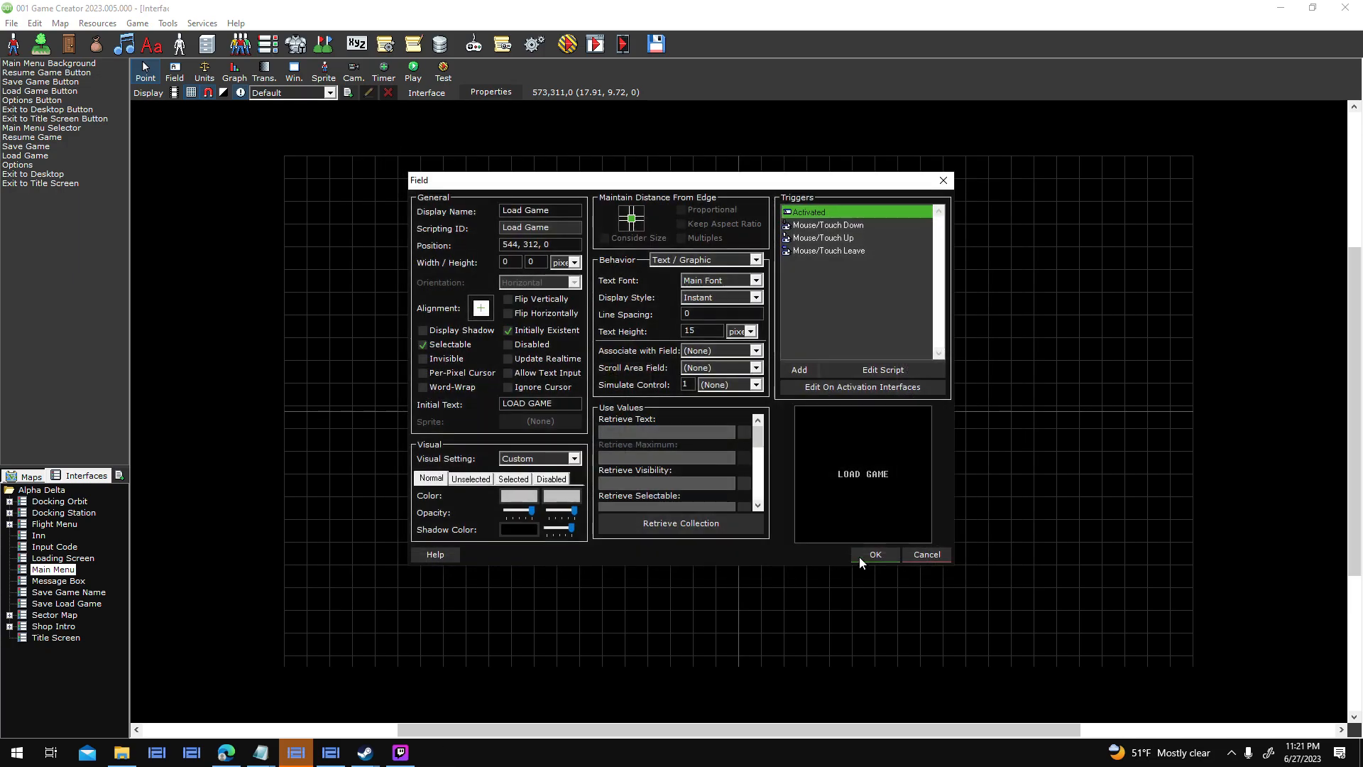
{"action": "left_click", "coordinate": [873, 555]}
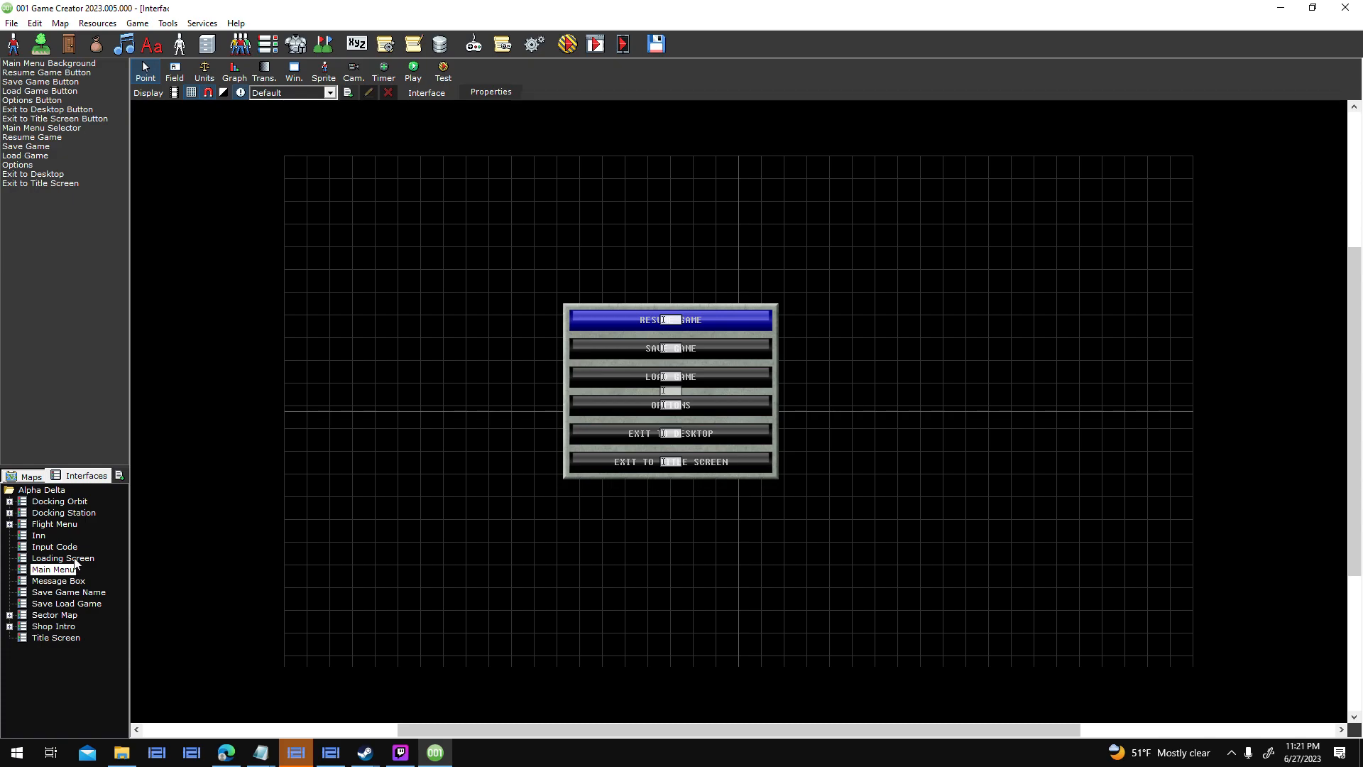
{"action": "double_click", "coordinate": [93, 606]}
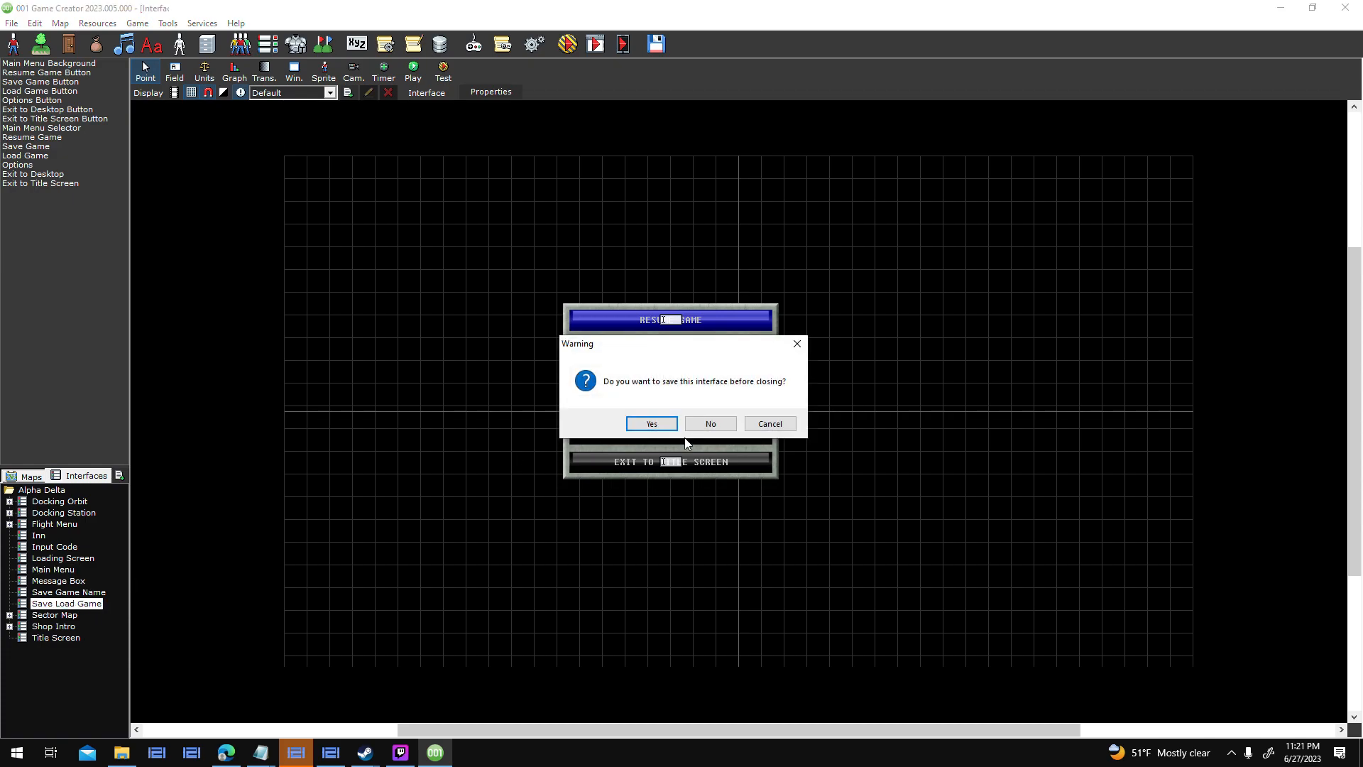
{"action": "key", "text": "Return"}
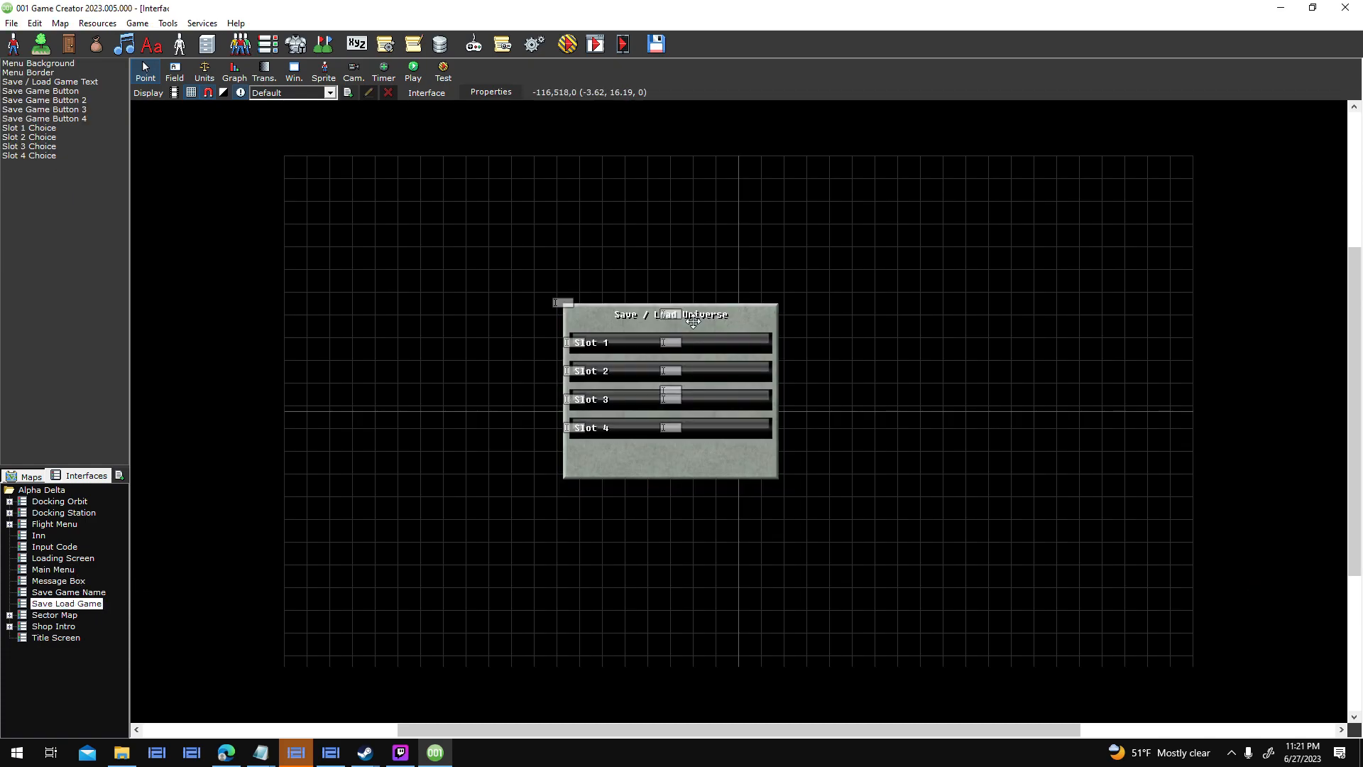
Inspect the Main.SaveLoad comparison branch in the Save Load Game interface's Interface entered script, and close it without changes.
{"action": "left_click", "coordinate": [491, 92]}
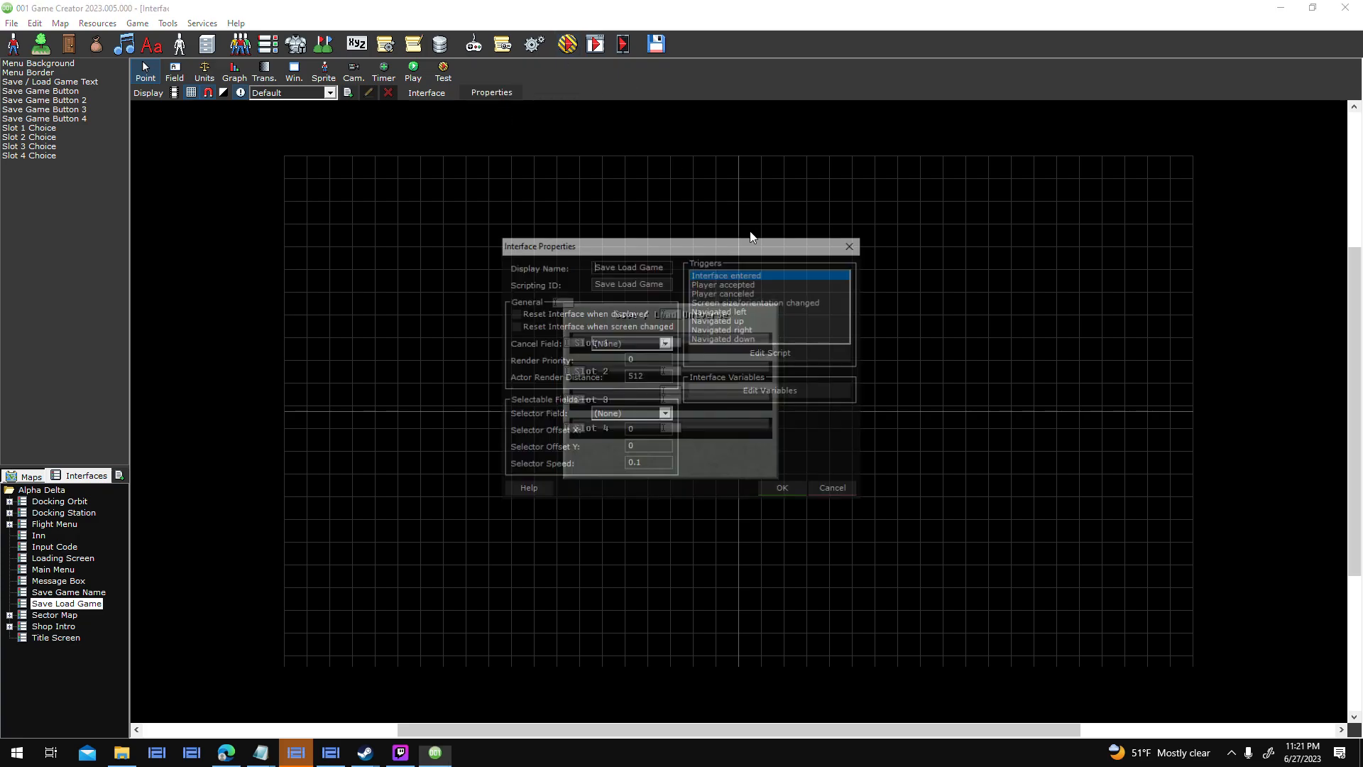
{"action": "double_click", "coordinate": [772, 275]}
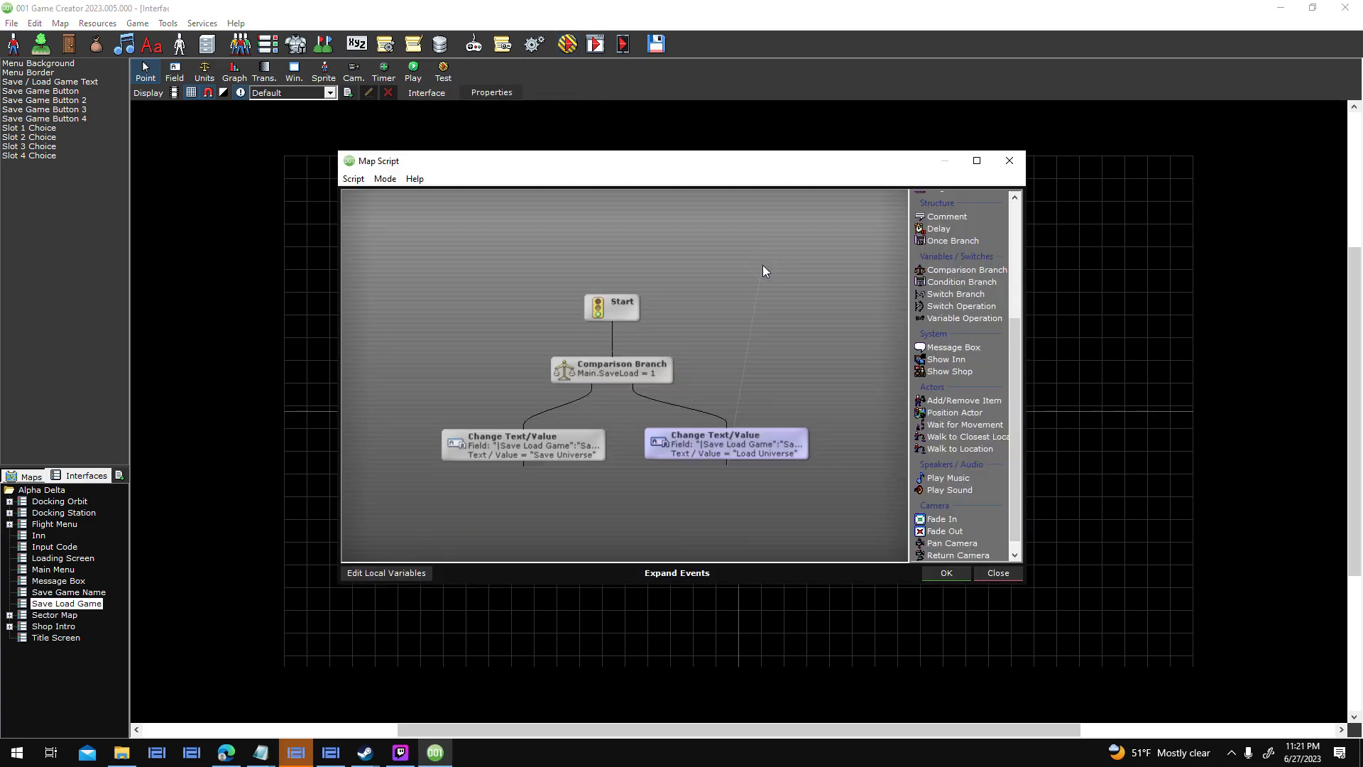
{"action": "double_click", "coordinate": [610, 363]}
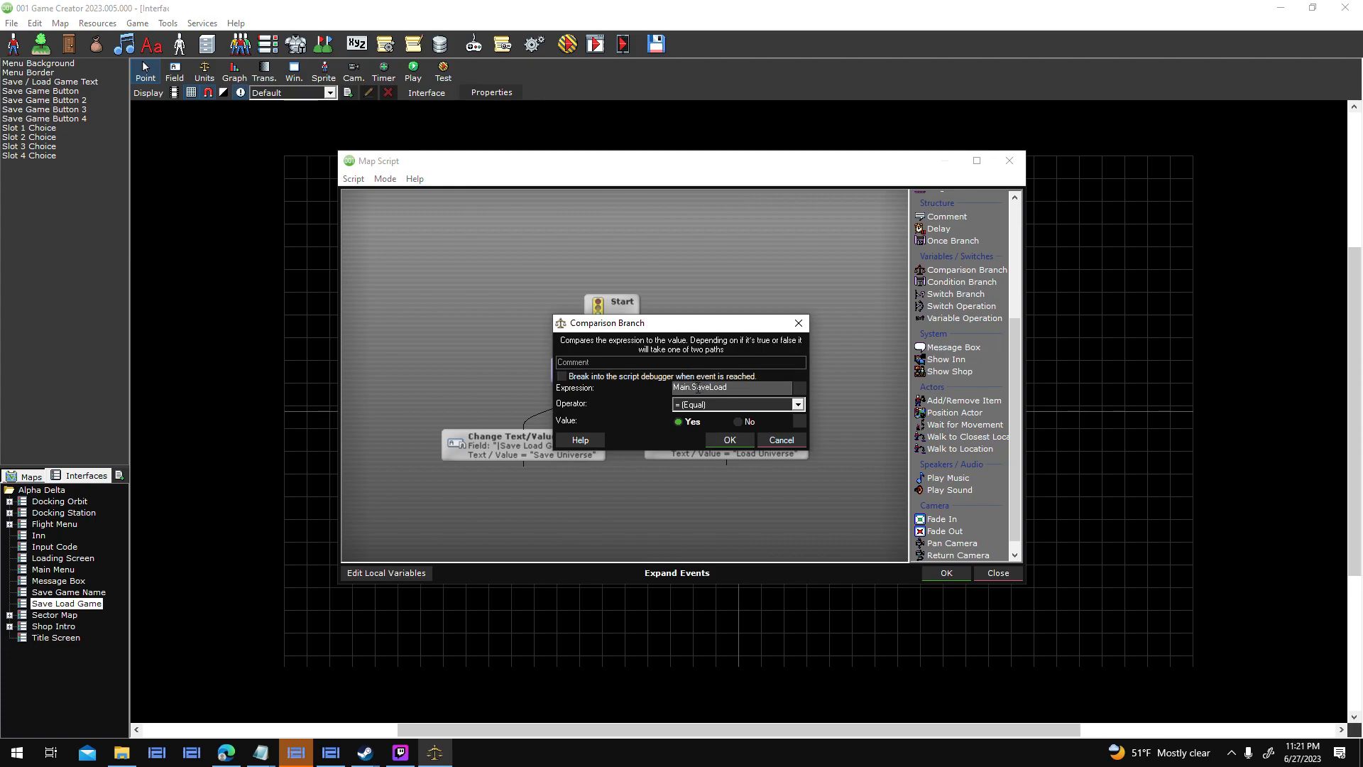
{"action": "left_click", "coordinate": [768, 441]}
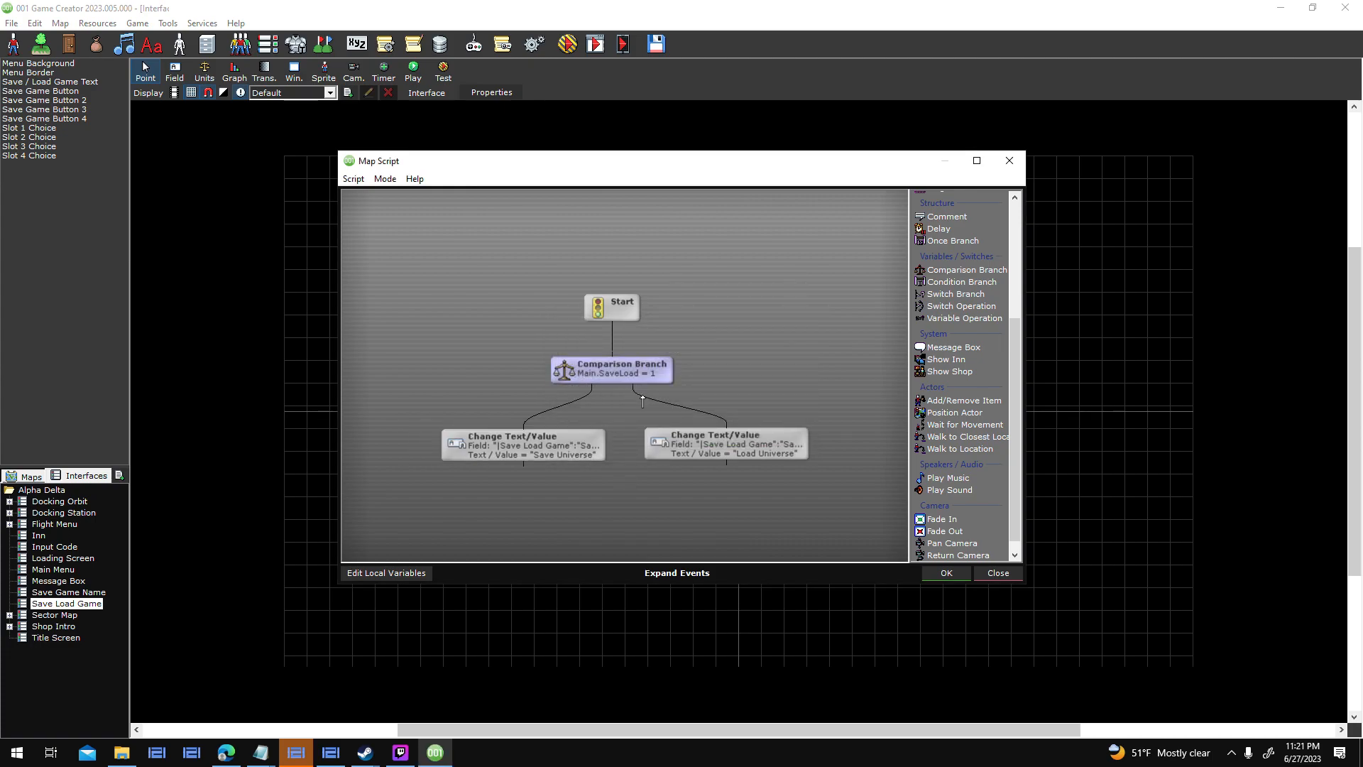
{"action": "left_click", "coordinate": [991, 574]}
{"action": "left_click", "coordinate": [831, 491]}
Launch a windowed game test and check the Load Game and Save Game screens from the in-game main menu.
{"action": "left_click", "coordinate": [573, 46]}
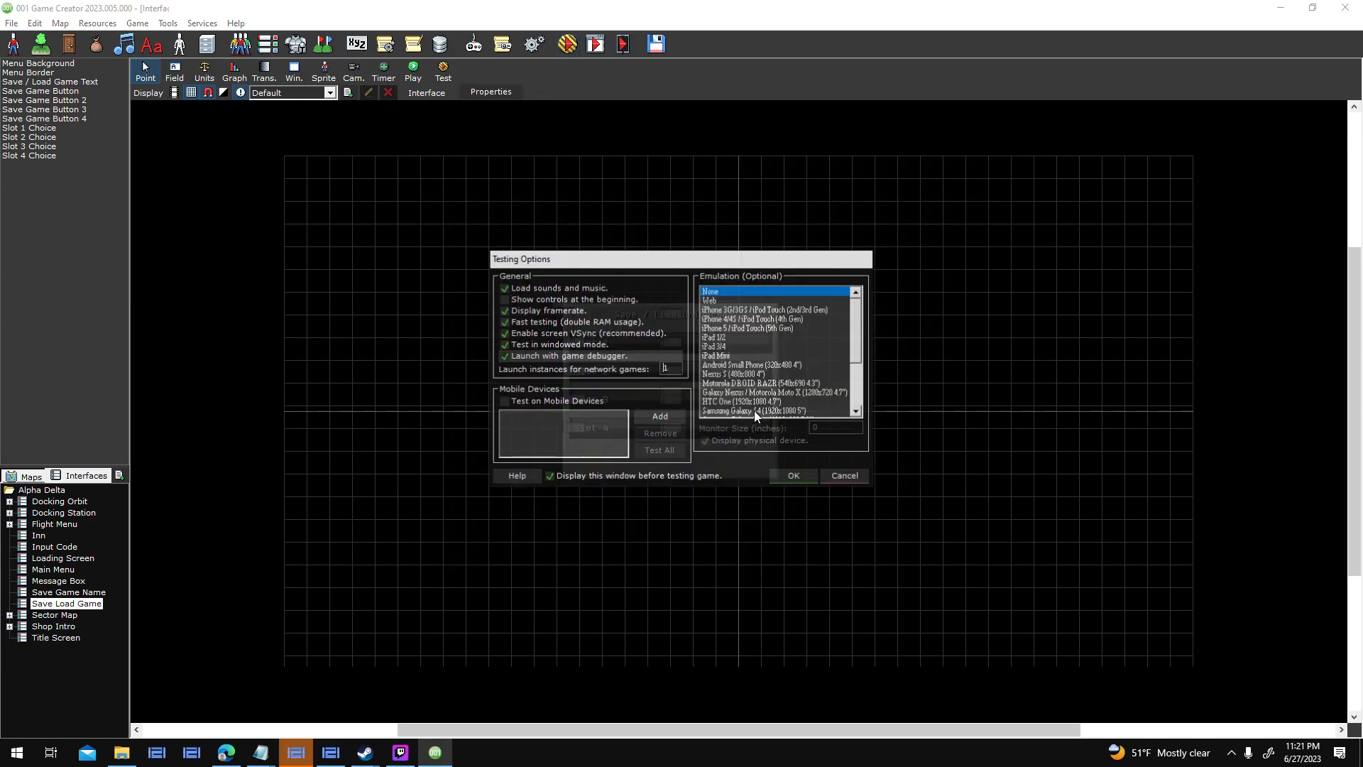
{"action": "left_click", "coordinate": [786, 479]}
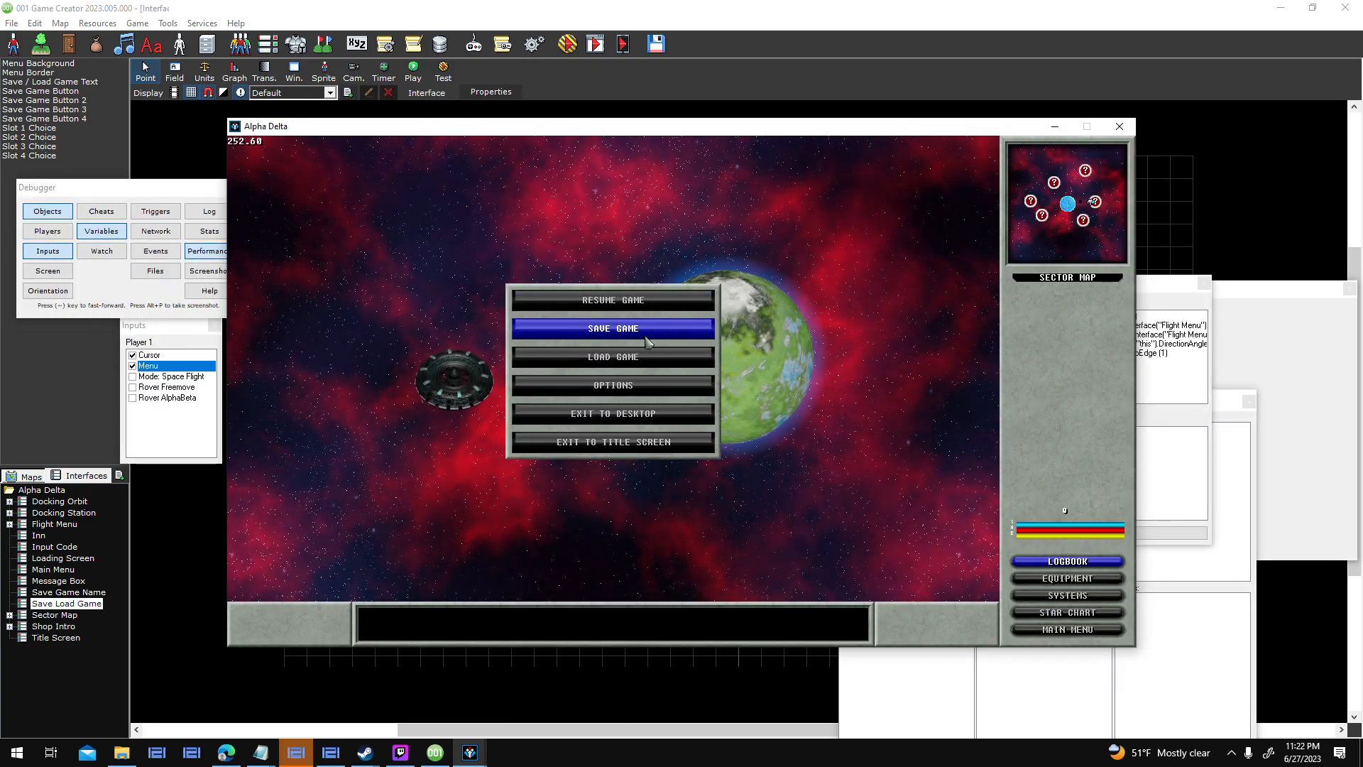
{"action": "left_click", "coordinate": [636, 357]}
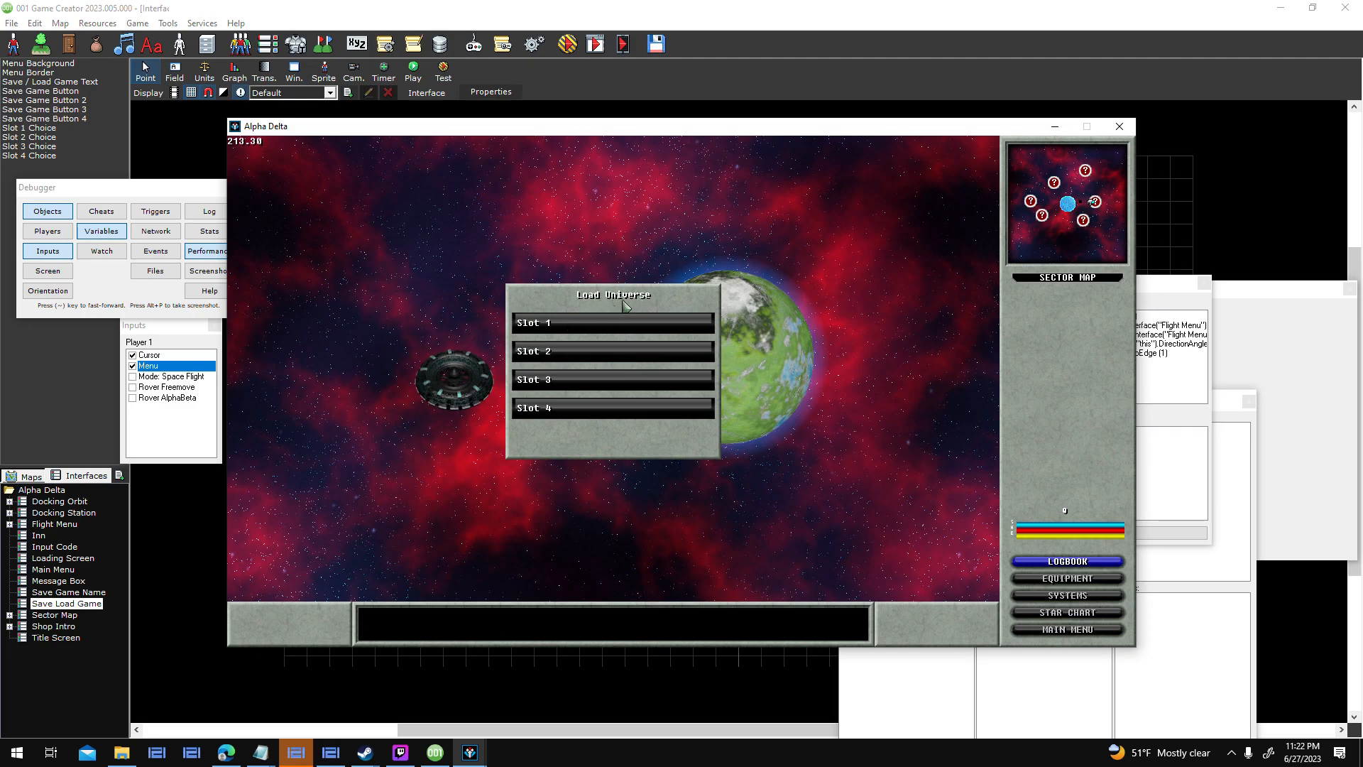
{"action": "key", "text": "Escape"}
{"action": "left_click", "coordinate": [600, 328]}
{"action": "key", "text": "Escape"}
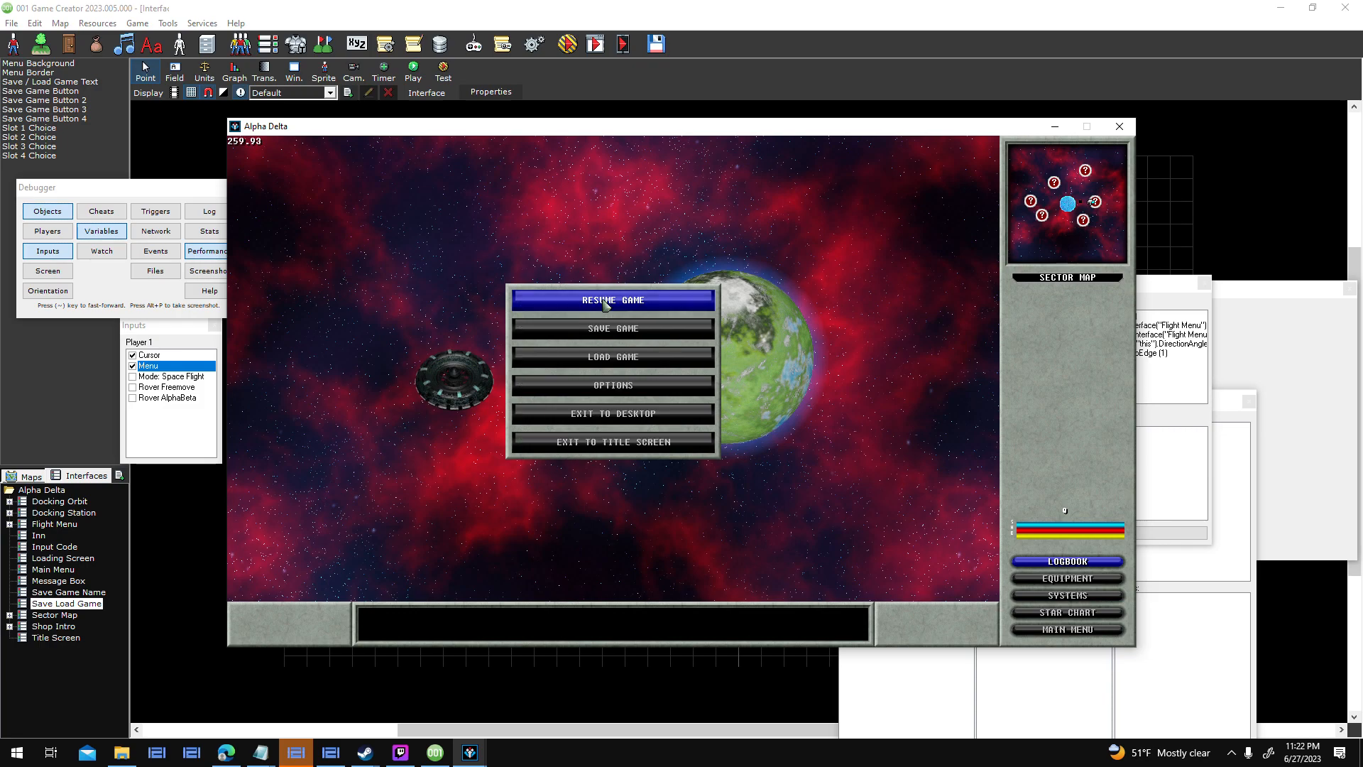
Repeatedly enter and cancel the Load Game and Save Game screens to check their titles and the return to the main menu.
{"action": "left_click", "coordinate": [625, 355]}
{"action": "key", "text": "Escape"}
{"action": "left_click", "coordinate": [625, 357]}
{"action": "key", "text": "Escape"}
{"action": "left_click", "coordinate": [627, 356]}
{"action": "key", "text": "Escape"}
{"action": "left_click", "coordinate": [622, 331]}
{"action": "key", "text": "Escape"}
{"action": "left_click", "coordinate": [637, 330]}
{"action": "key", "text": "Escape"}
{"action": "left_click", "coordinate": [639, 354]}
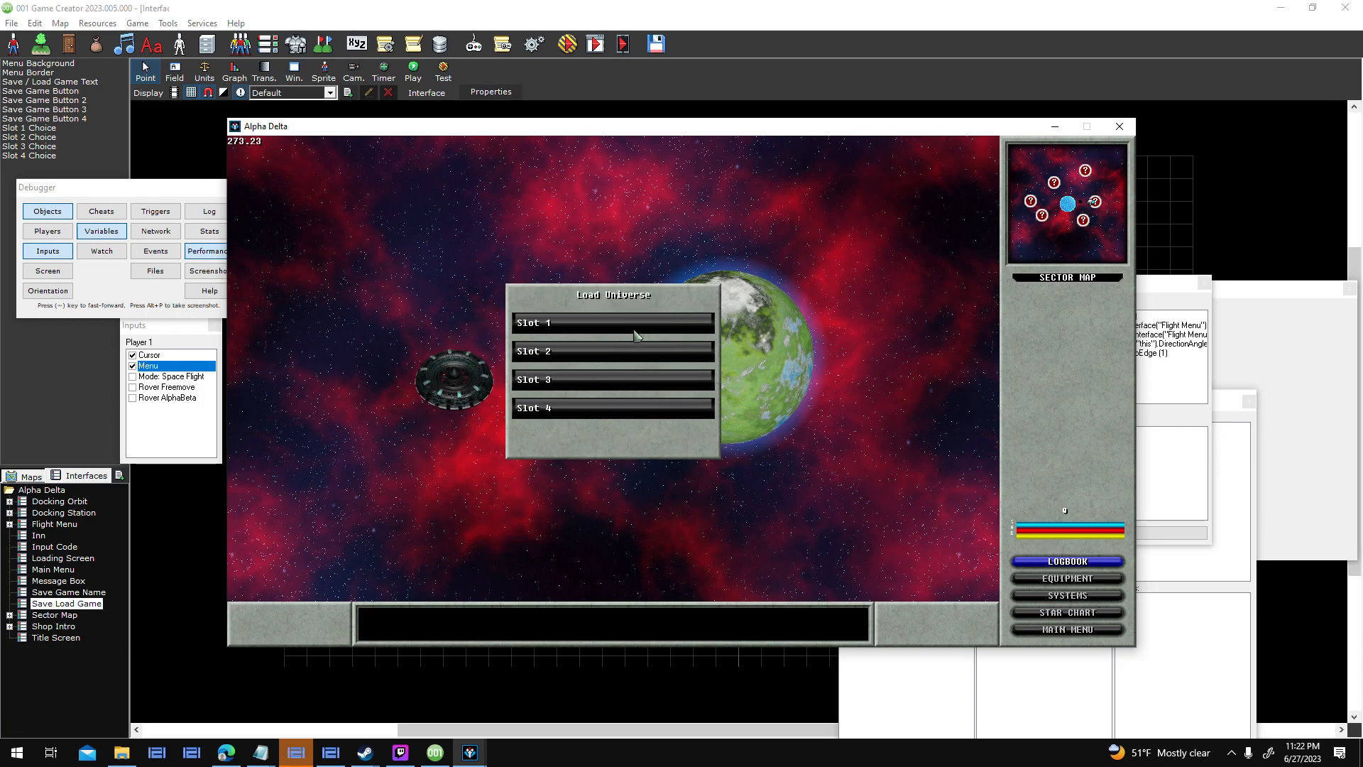
{"action": "key", "text": "Escape"}
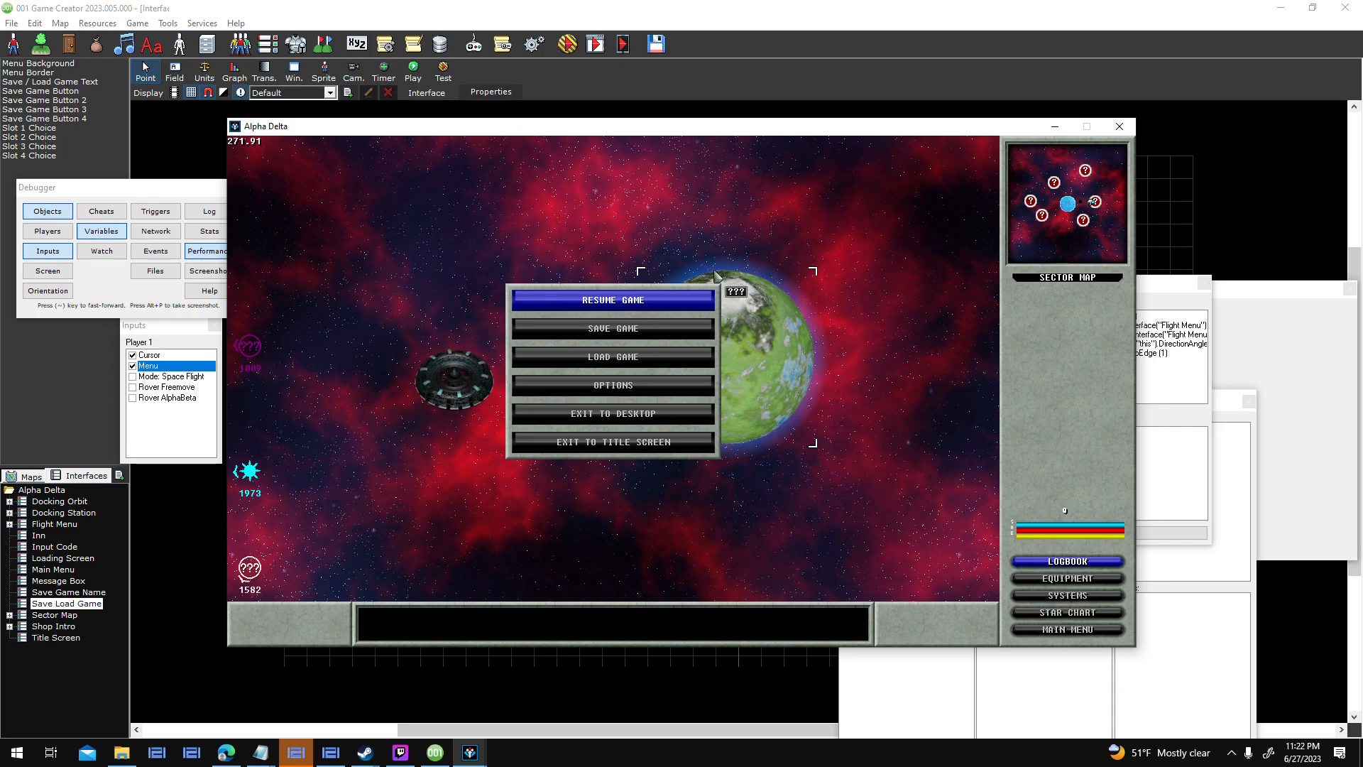
Resume the game, reopen the main menu to retest cancelling out of the Save Game screen, and close the game test.
{"action": "left_click", "coordinate": [689, 304]}
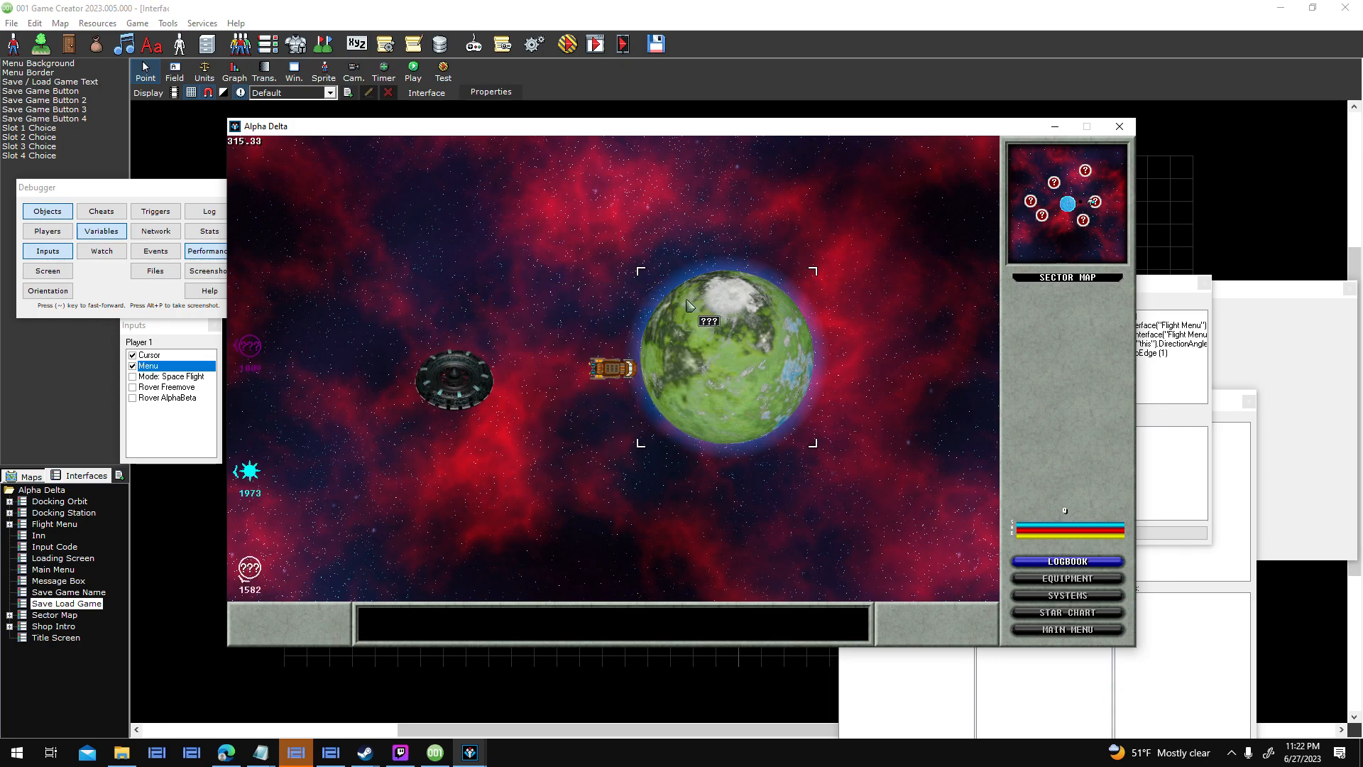
{"action": "key", "text": "Escape"}
{"action": "key", "text": "Escape"}
{"action": "key", "text": "Escape"}
{"action": "left_click", "coordinate": [618, 340]}
{"action": "key", "text": "Escape"}
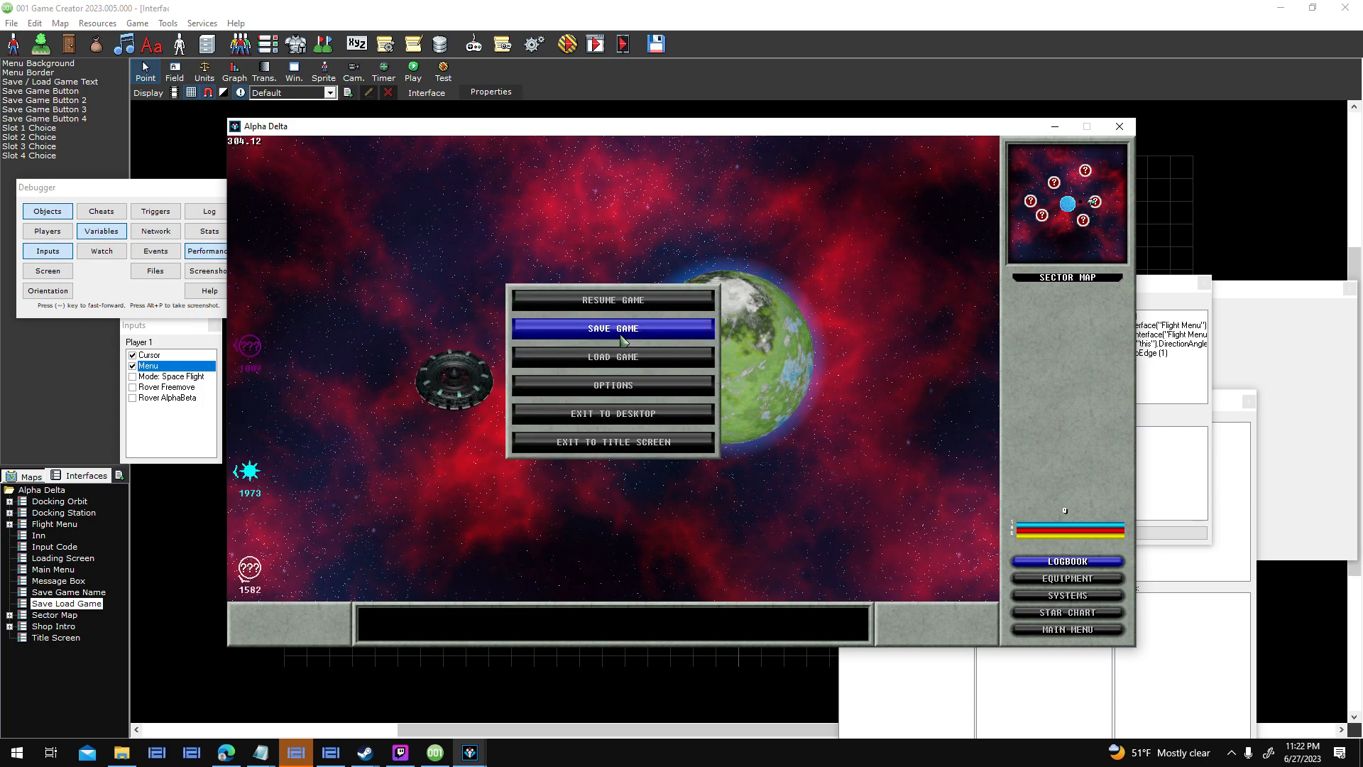
{"action": "left_click", "coordinate": [619, 342]}
{"action": "key", "text": "Escape"}
{"action": "key", "text": "Escape"}
{"action": "left_click", "coordinate": [1111, 127]}
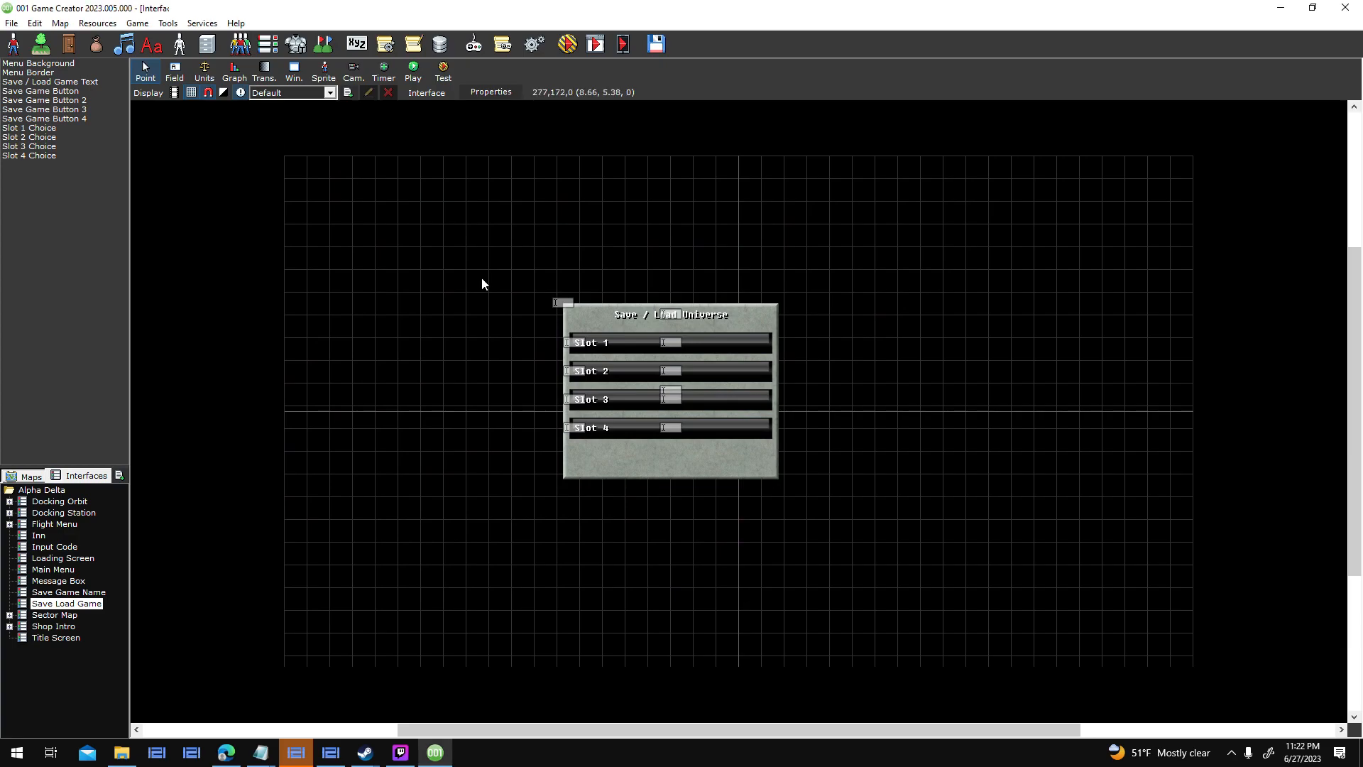
Open the Player canceled trigger script of the Save Load Game interface.
{"action": "left_click", "coordinate": [75, 595]}
{"action": "left_click", "coordinate": [90, 605]}
{"action": "left_click", "coordinate": [491, 91]}
{"action": "double_click", "coordinate": [764, 290]}
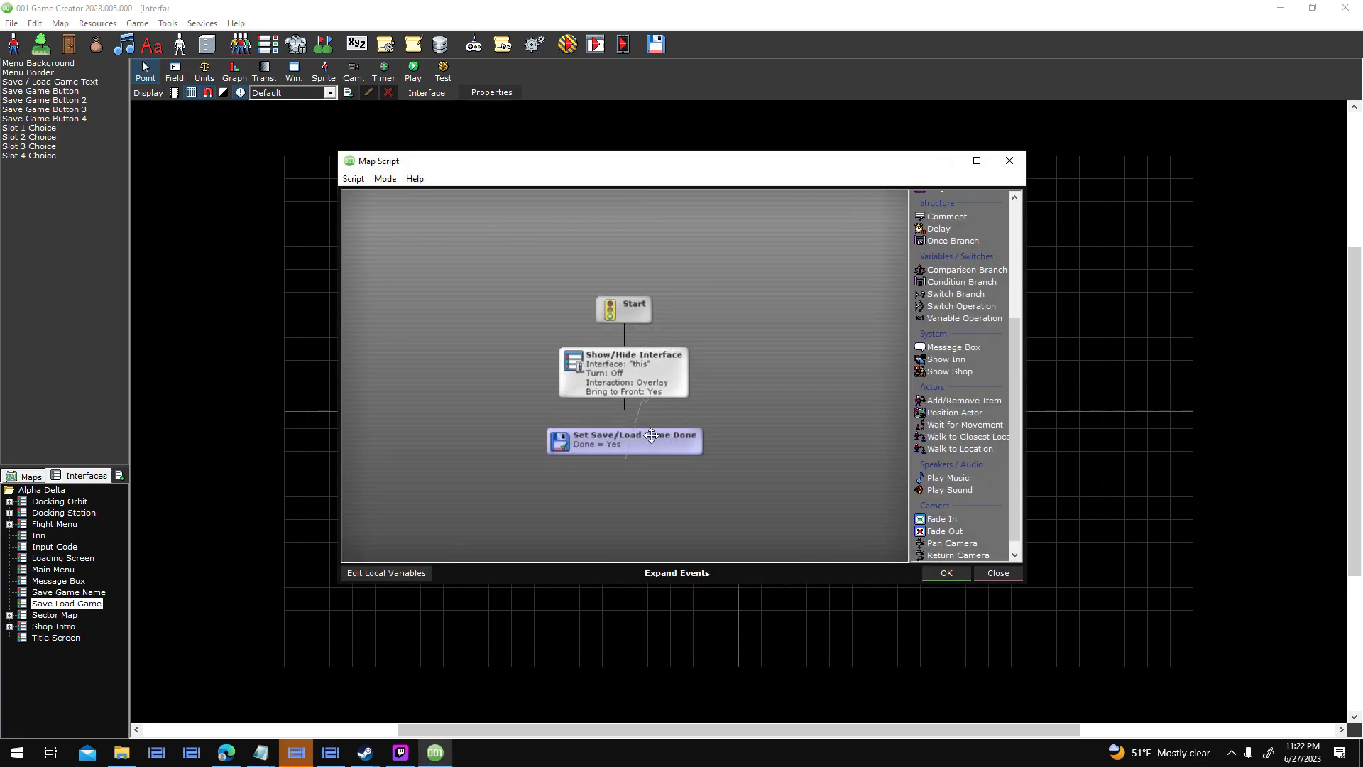
{"action": "left_click_drag", "start_coordinate": [651, 434], "coordinate": [650, 432]}
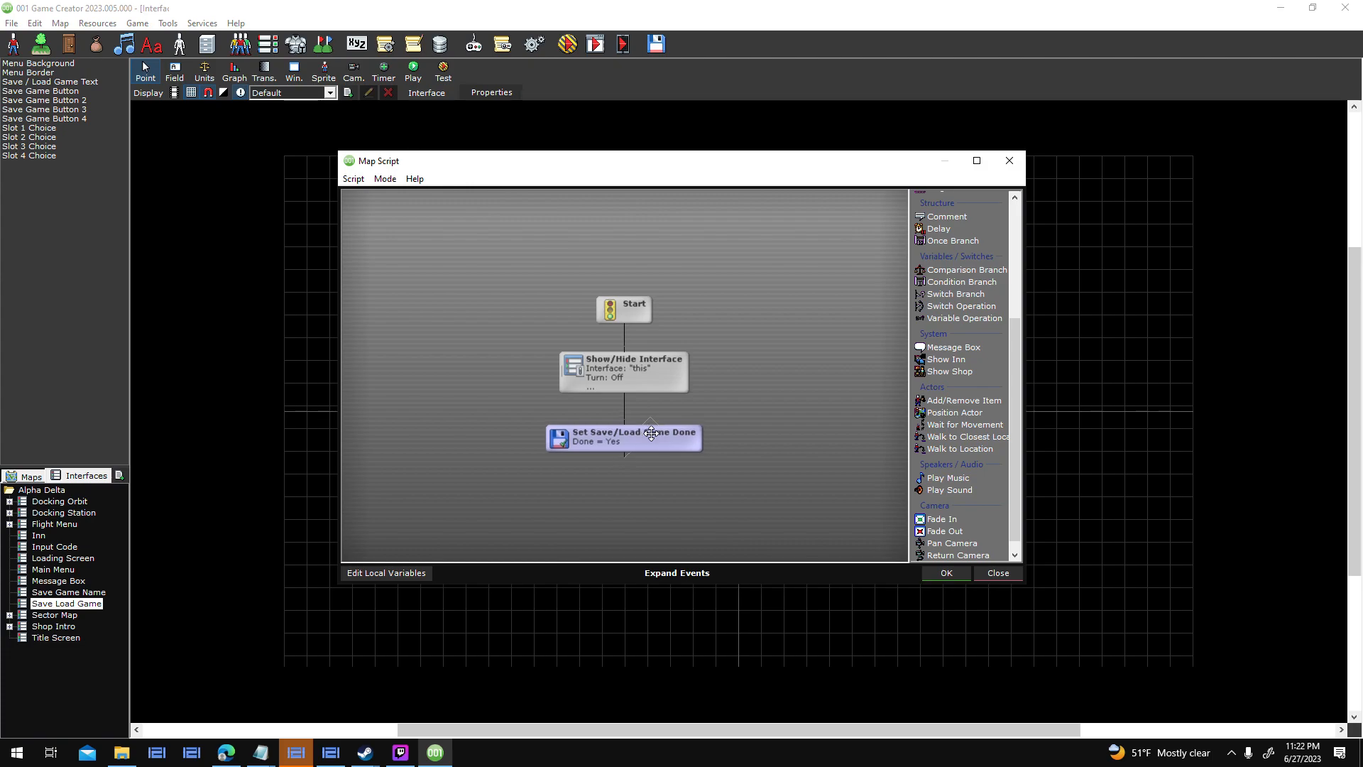
Add a Change Active Interface event after Set Save/Load Game Done that activates Main Menu and hides the current interface, and confirm the interface properties.
{"action": "double_click", "coordinate": [852, 412]}
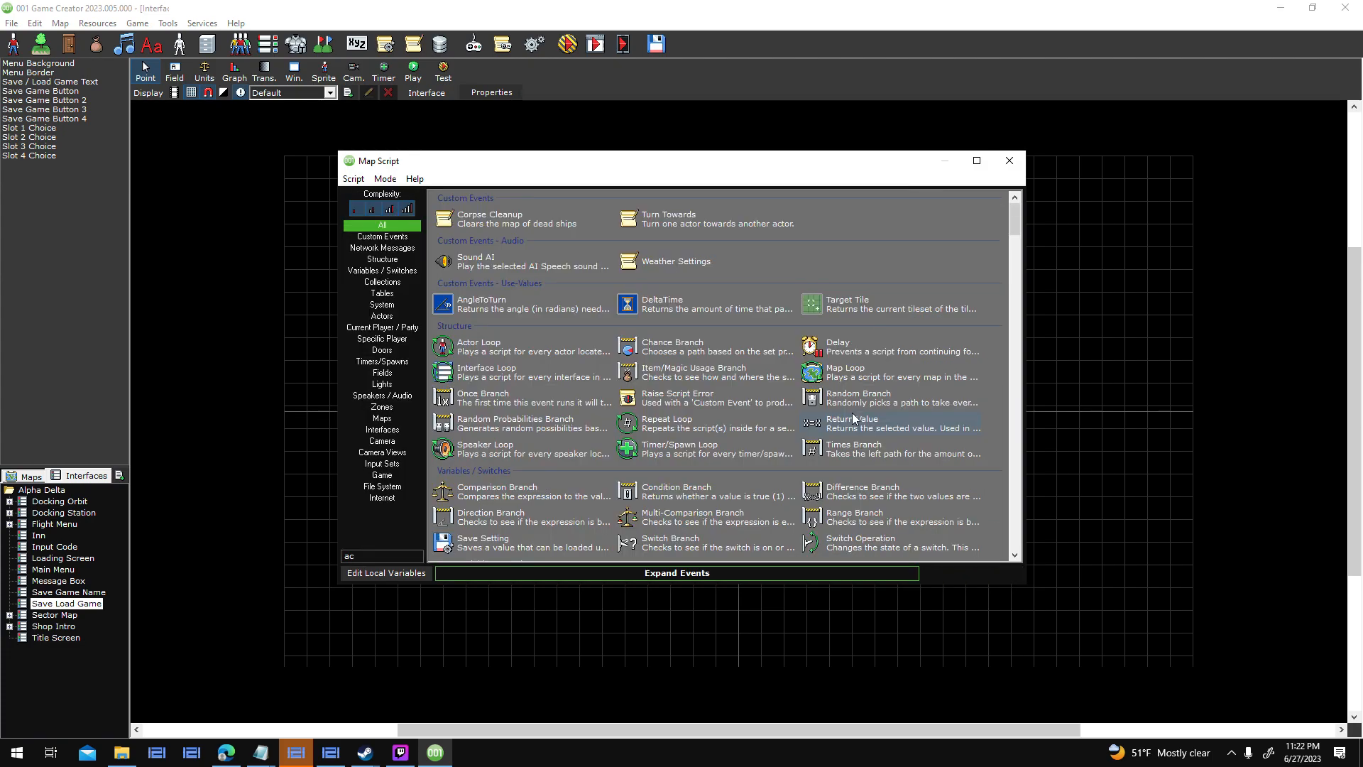
{"action": "type", "text": "active"}
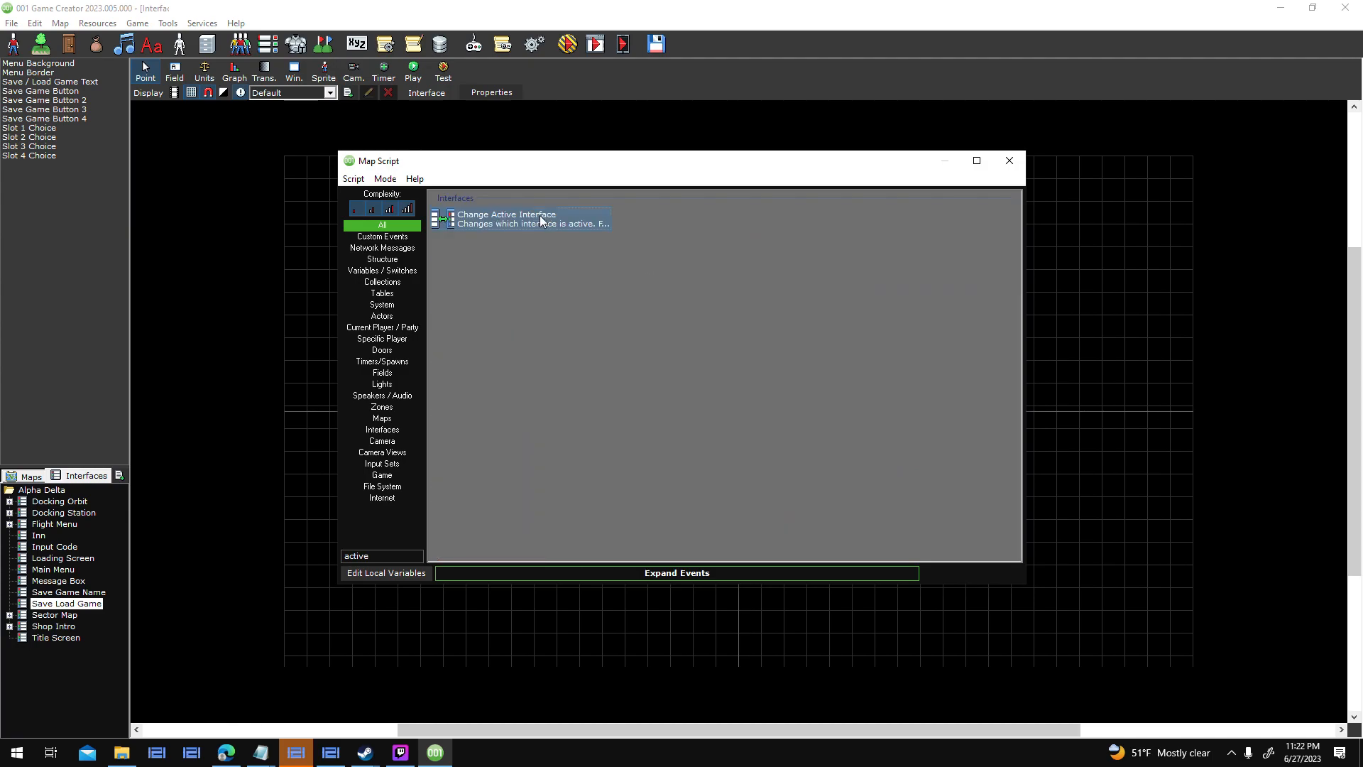
{"action": "double_click", "coordinate": [544, 221]}
{"action": "left_click_drag", "start_coordinate": [570, 424], "coordinate": [678, 421]}
{"action": "left_click", "coordinate": [673, 387]}
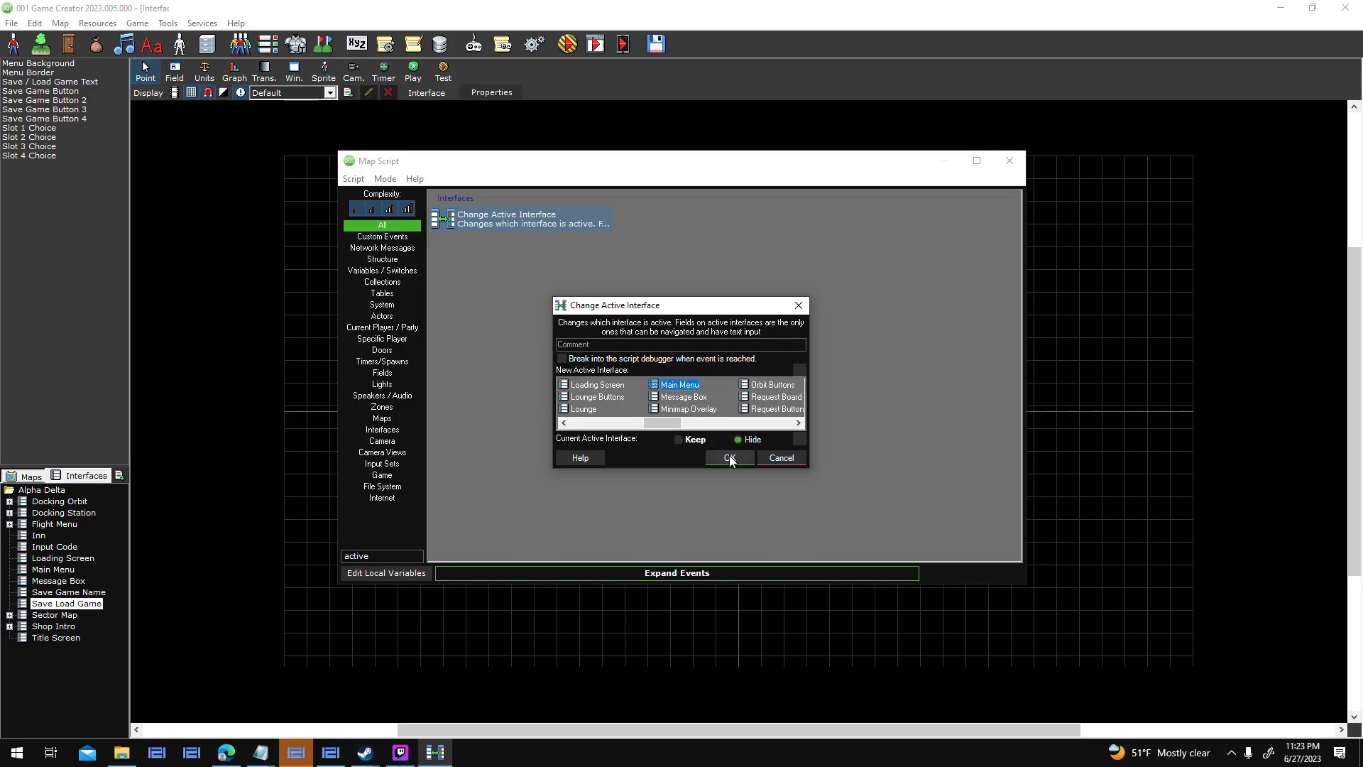
{"action": "left_click", "coordinate": [730, 458]}
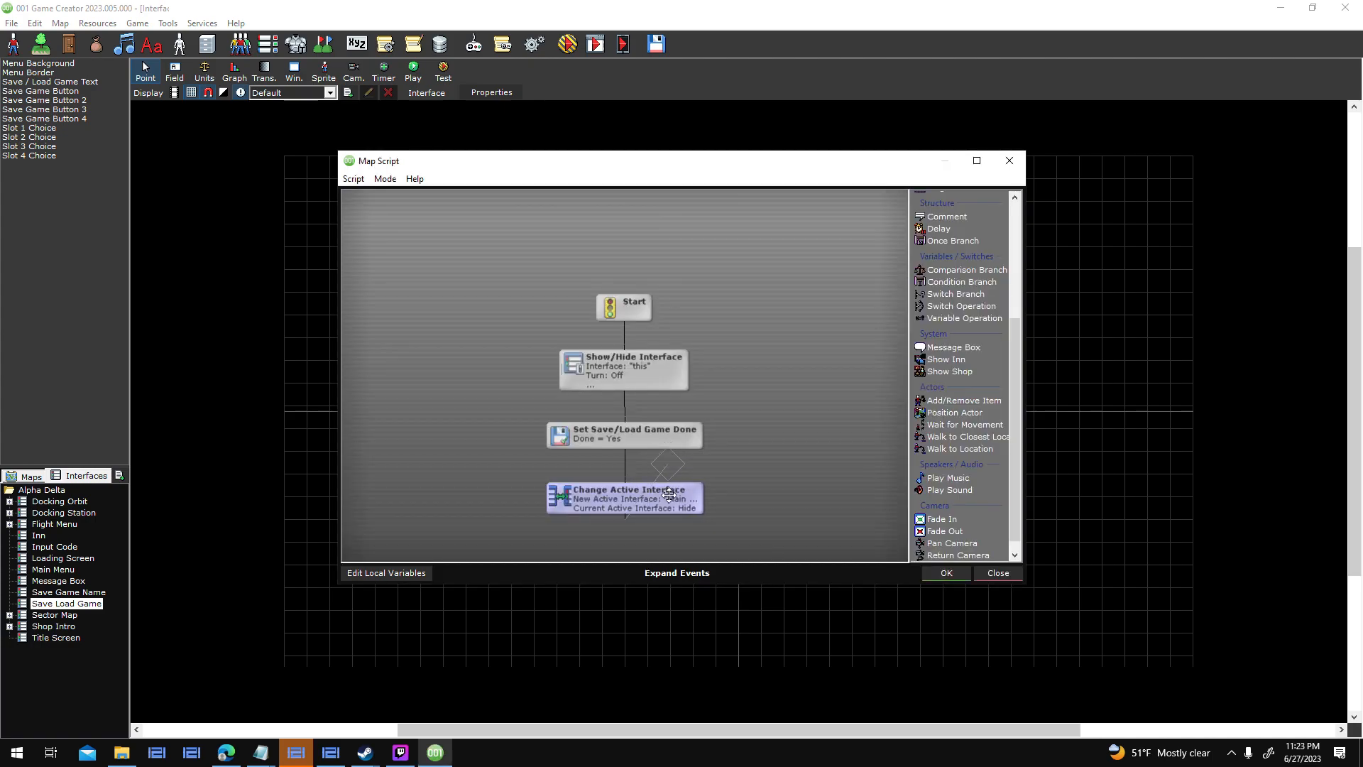
{"action": "left_click", "coordinate": [960, 573]}
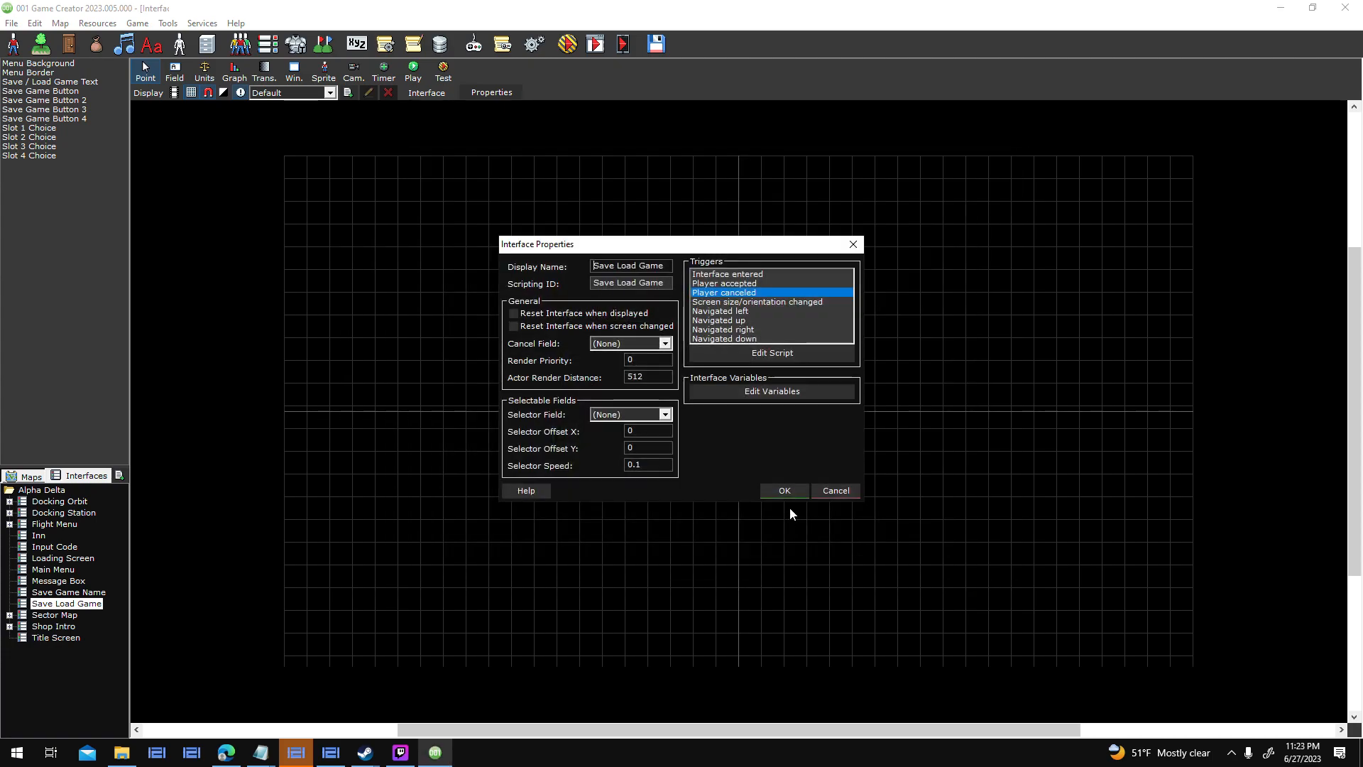
{"action": "left_click", "coordinate": [785, 490]}
Save the Save Load Game interface, launch a game test and start a new game.
{"action": "left_click", "coordinate": [568, 55]}
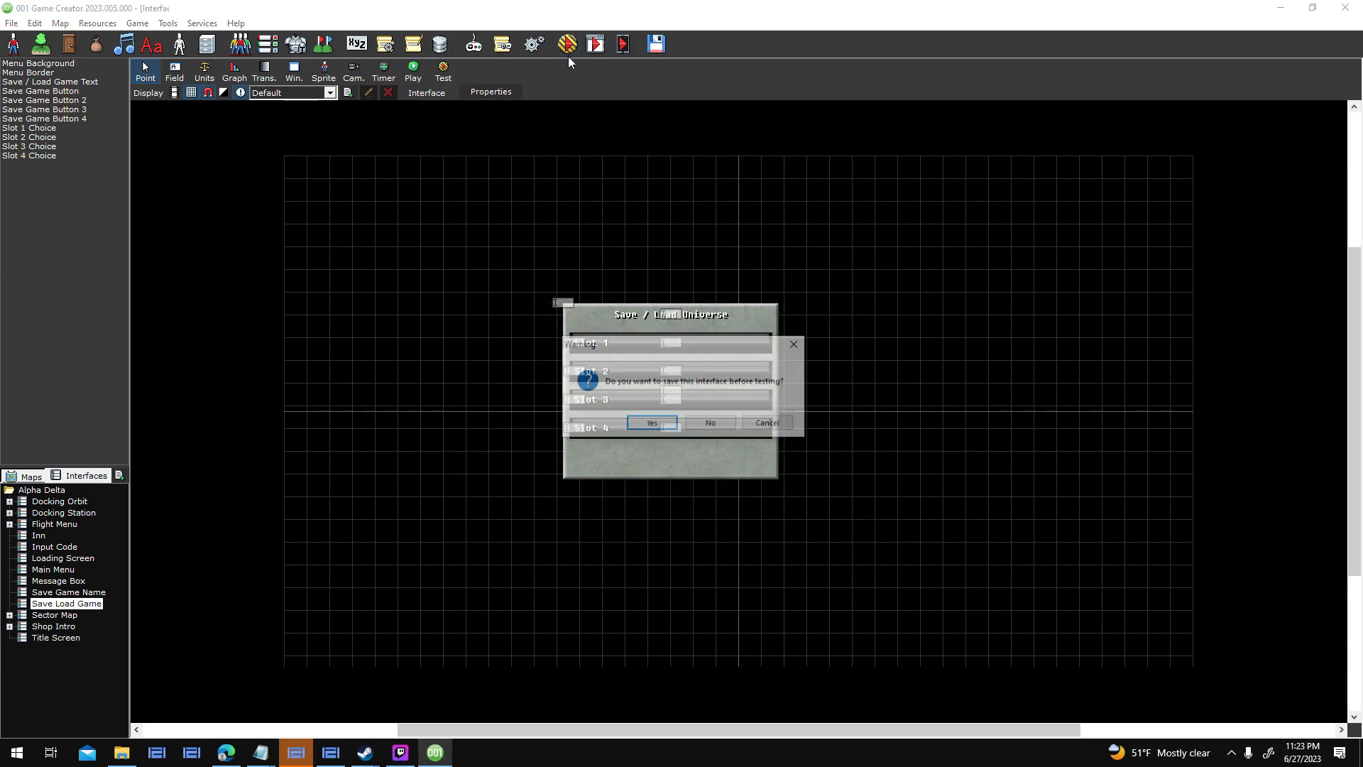
{"action": "key", "text": "Return"}
{"action": "left_click", "coordinate": [786, 468]}
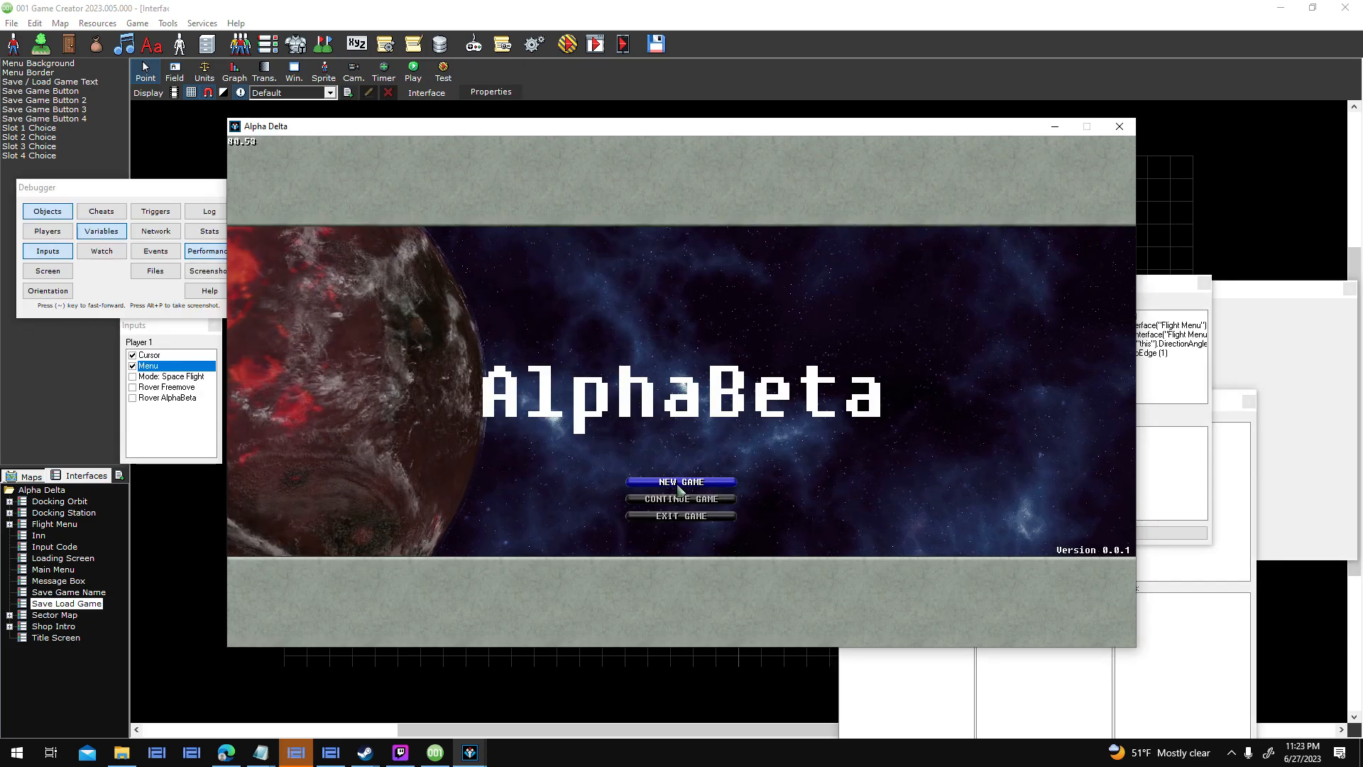
{"action": "key", "text": "Return"}
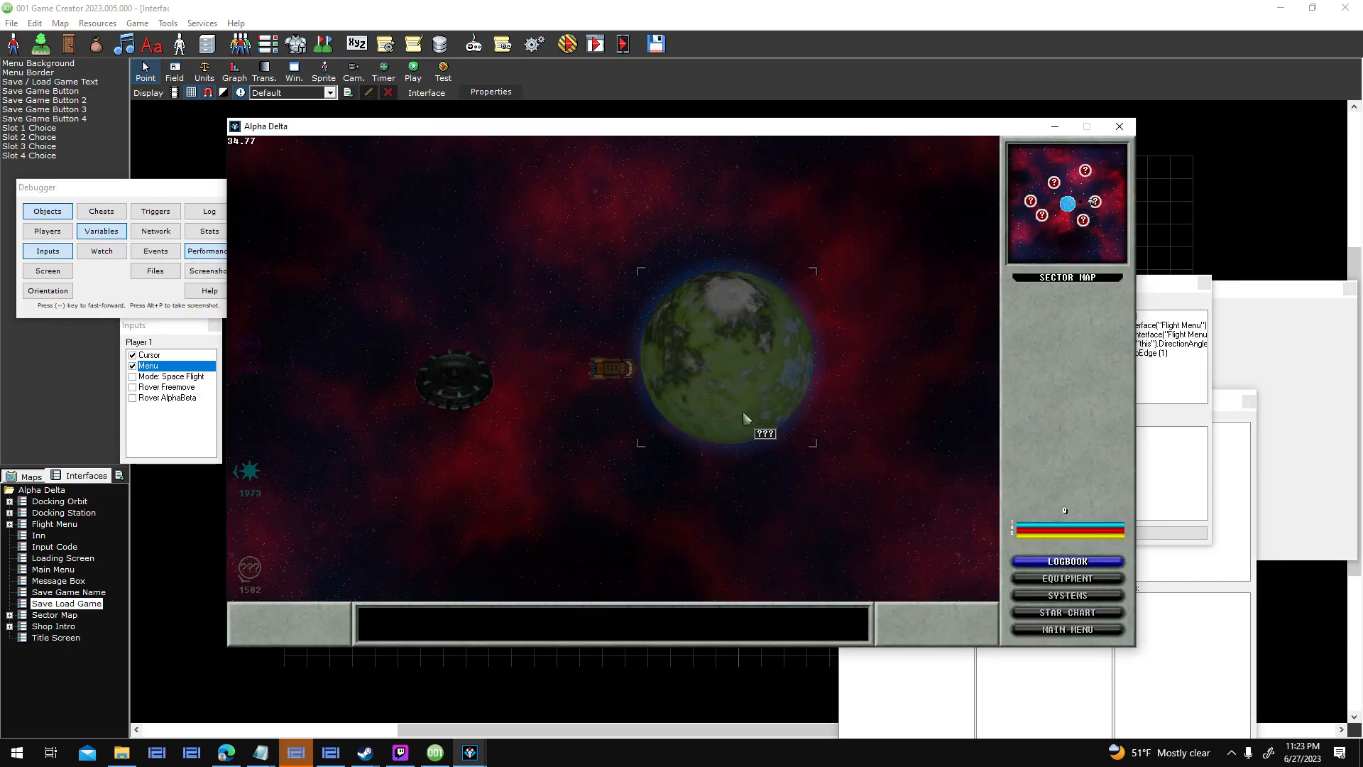
Cancel out of the Save Game and Load Game screens from the in-game main menu to test the return, and close the game test.
{"action": "key", "text": "Escape"}
{"action": "left_click", "coordinate": [648, 335]}
{"action": "key", "text": "Escape"}
{"action": "key", "text": "Escape"}
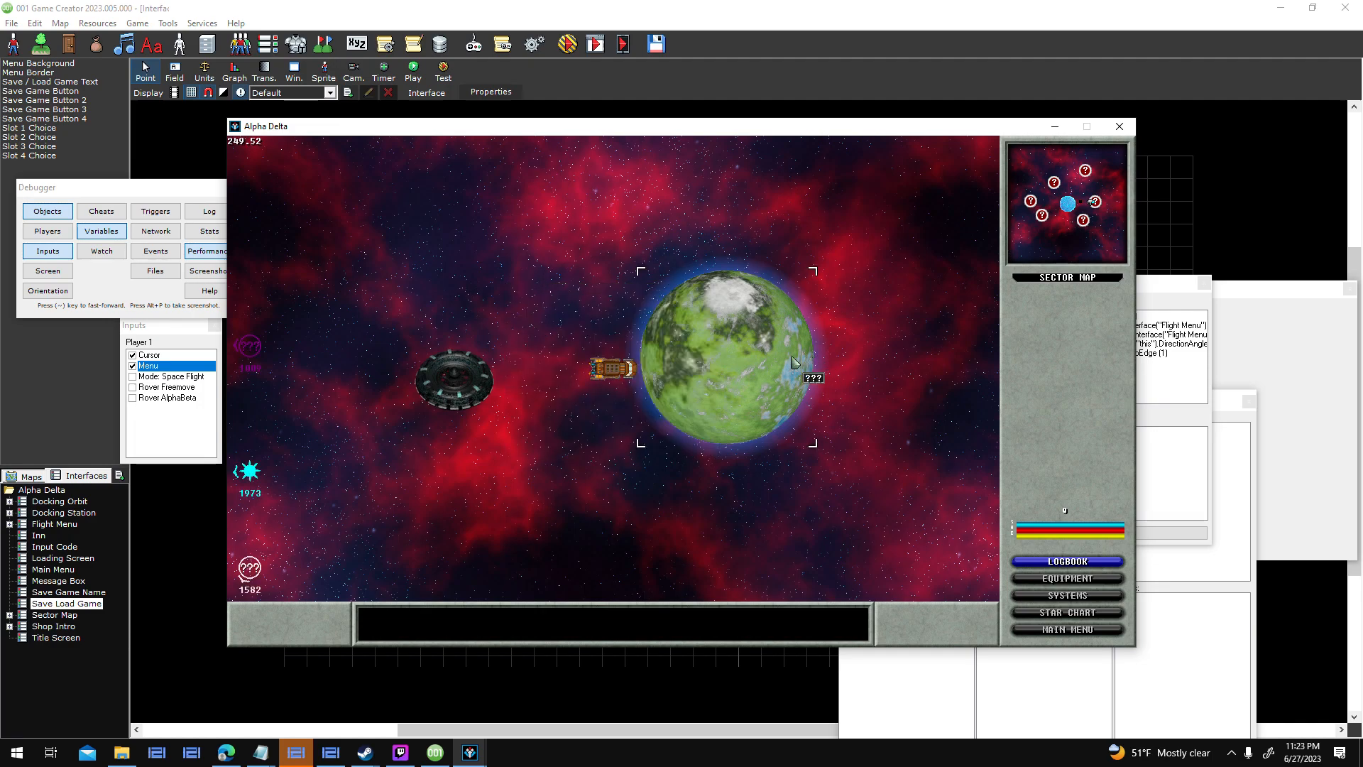
{"action": "key", "text": "Escape"}
{"action": "left_click", "coordinate": [647, 338]}
{"action": "key", "text": "Escape"}
{"action": "key", "text": "Escape"}
{"action": "key", "text": "Escape"}
{"action": "left_click", "coordinate": [628, 357]}
{"action": "key", "text": "Escape"}
{"action": "key", "text": "Escape"}
{"action": "left_click", "coordinate": [1127, 127]}
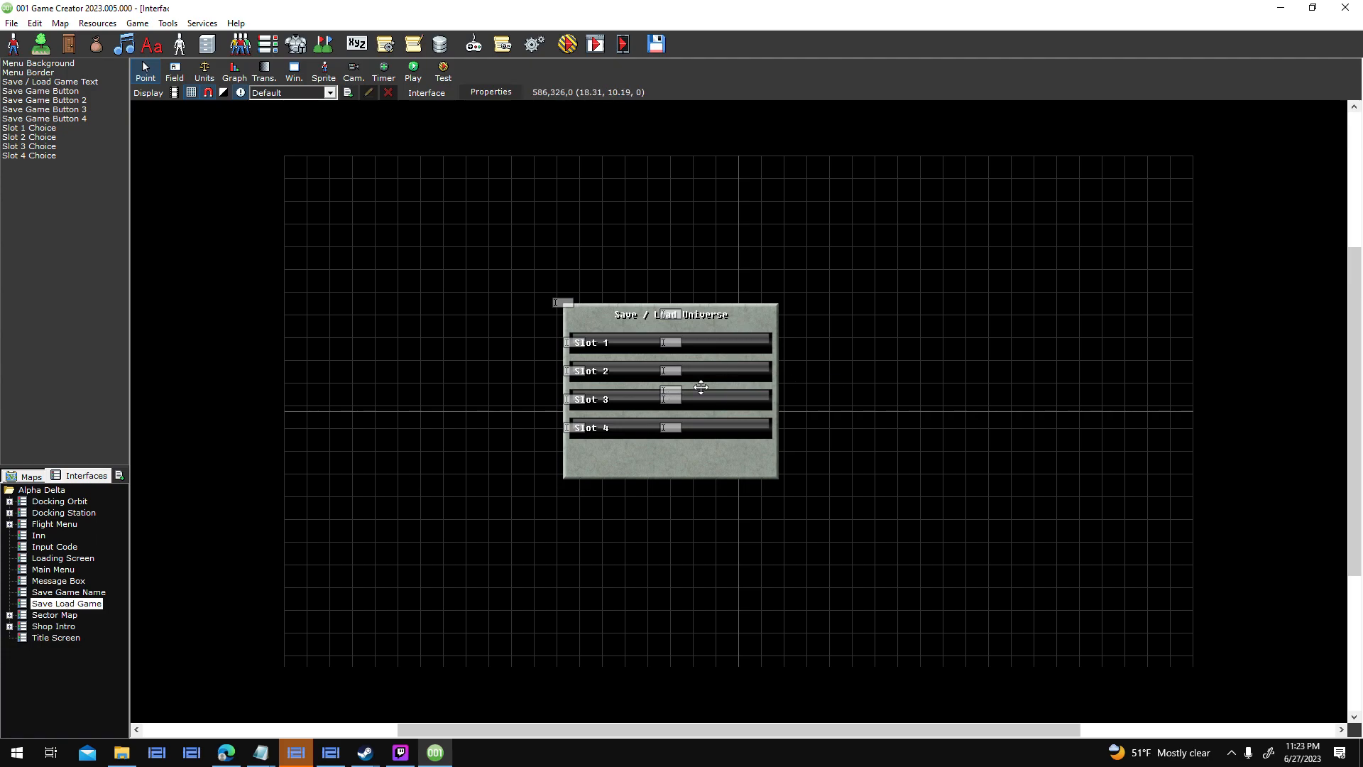
Review the Player canceled script of the Save Load Game interface and confirm both dialogs.
{"action": "left_click", "coordinate": [491, 92]}
{"action": "double_click", "coordinate": [745, 294]}
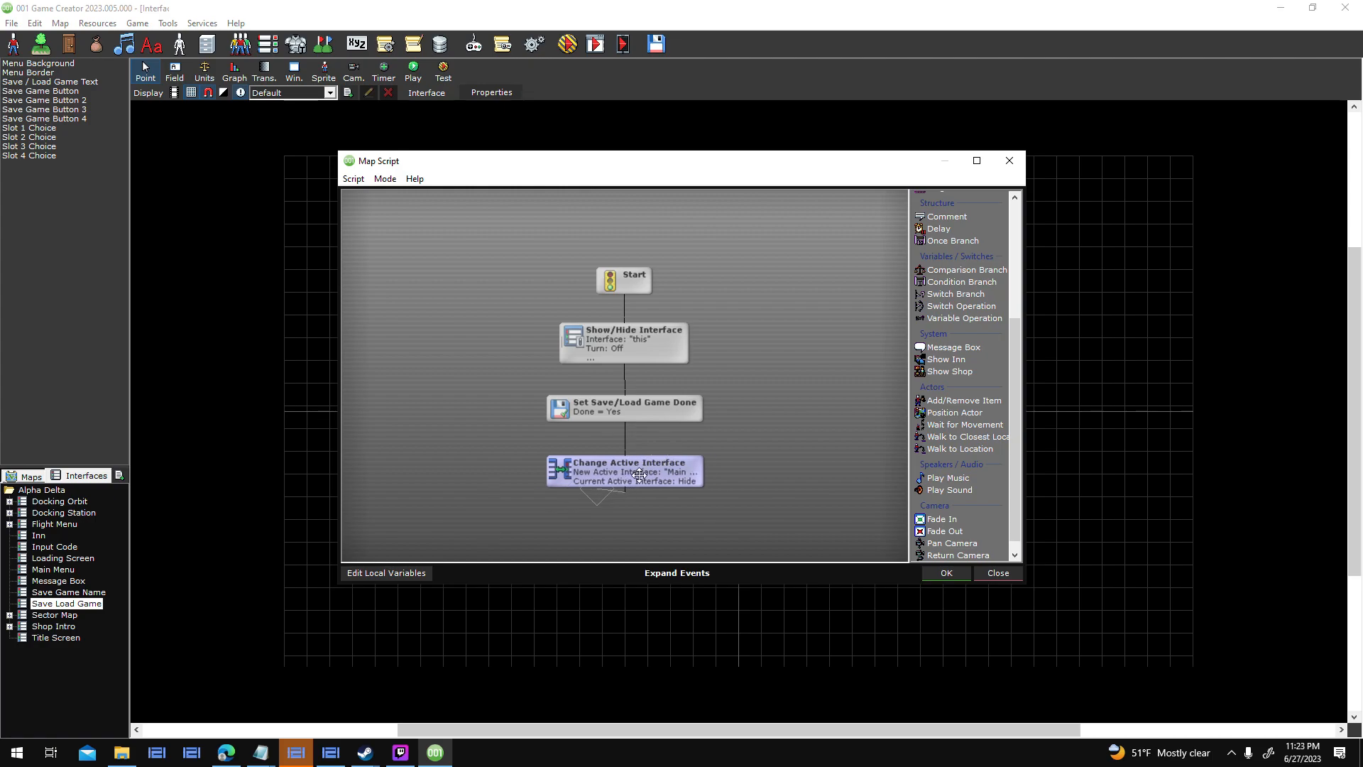
{"action": "left_click", "coordinate": [947, 573]}
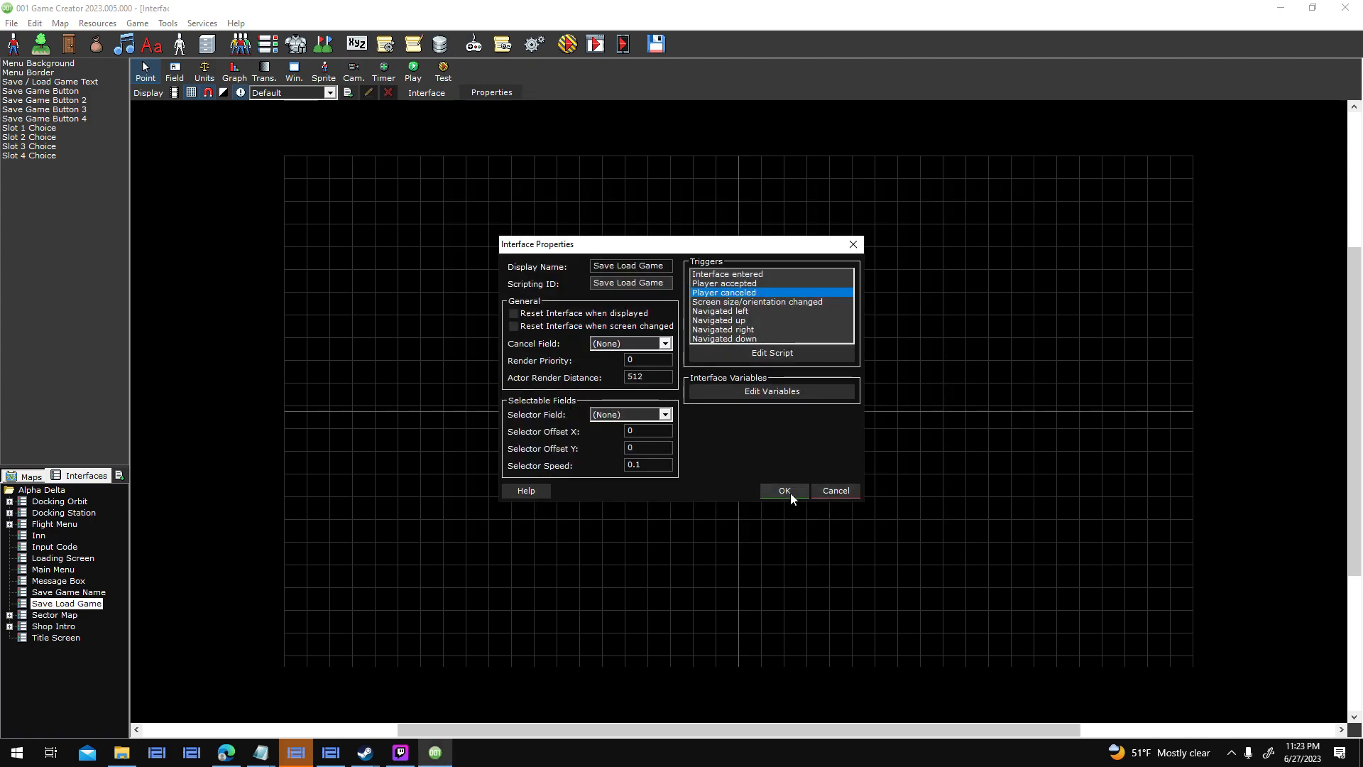
{"action": "left_click", "coordinate": [789, 492]}
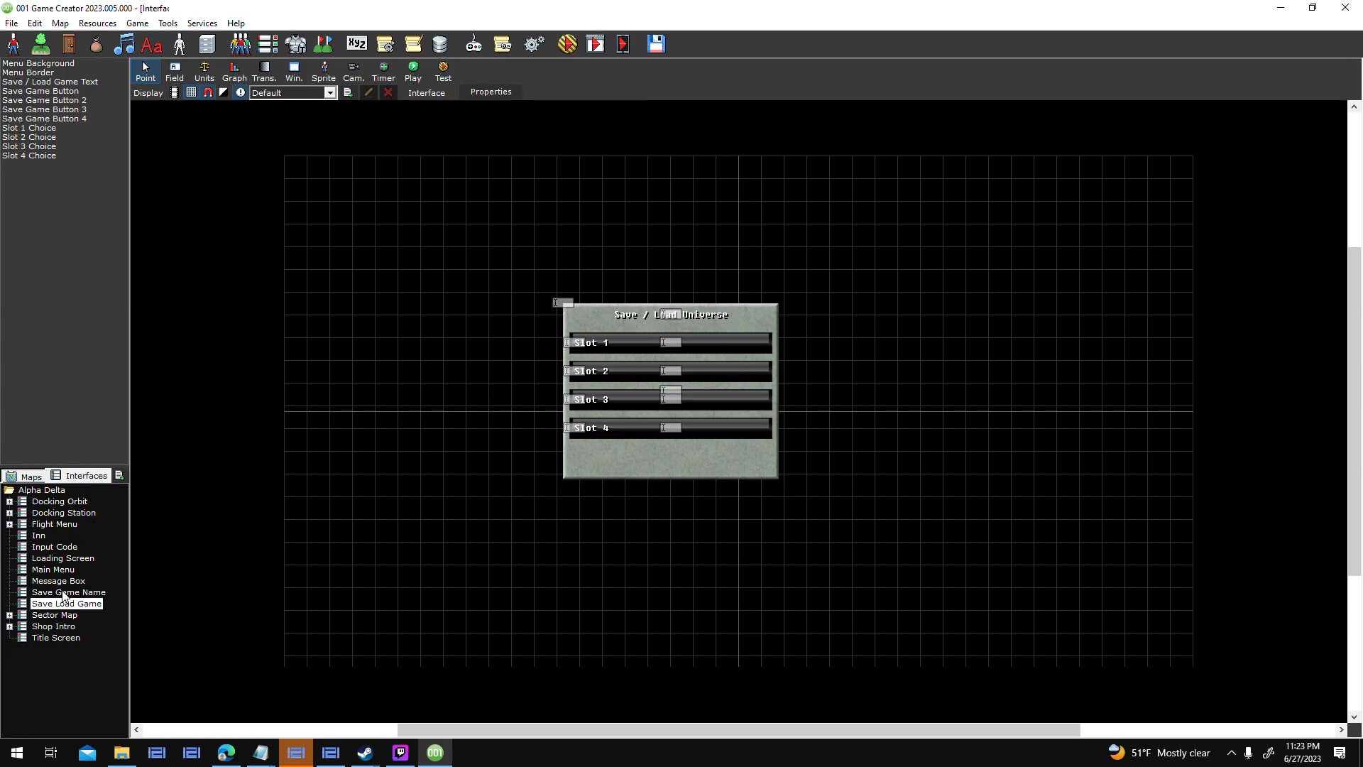
Save the interface, switch to Main Menu and check the position of its Save Game Button field.
{"action": "left_click", "coordinate": [64, 570]}
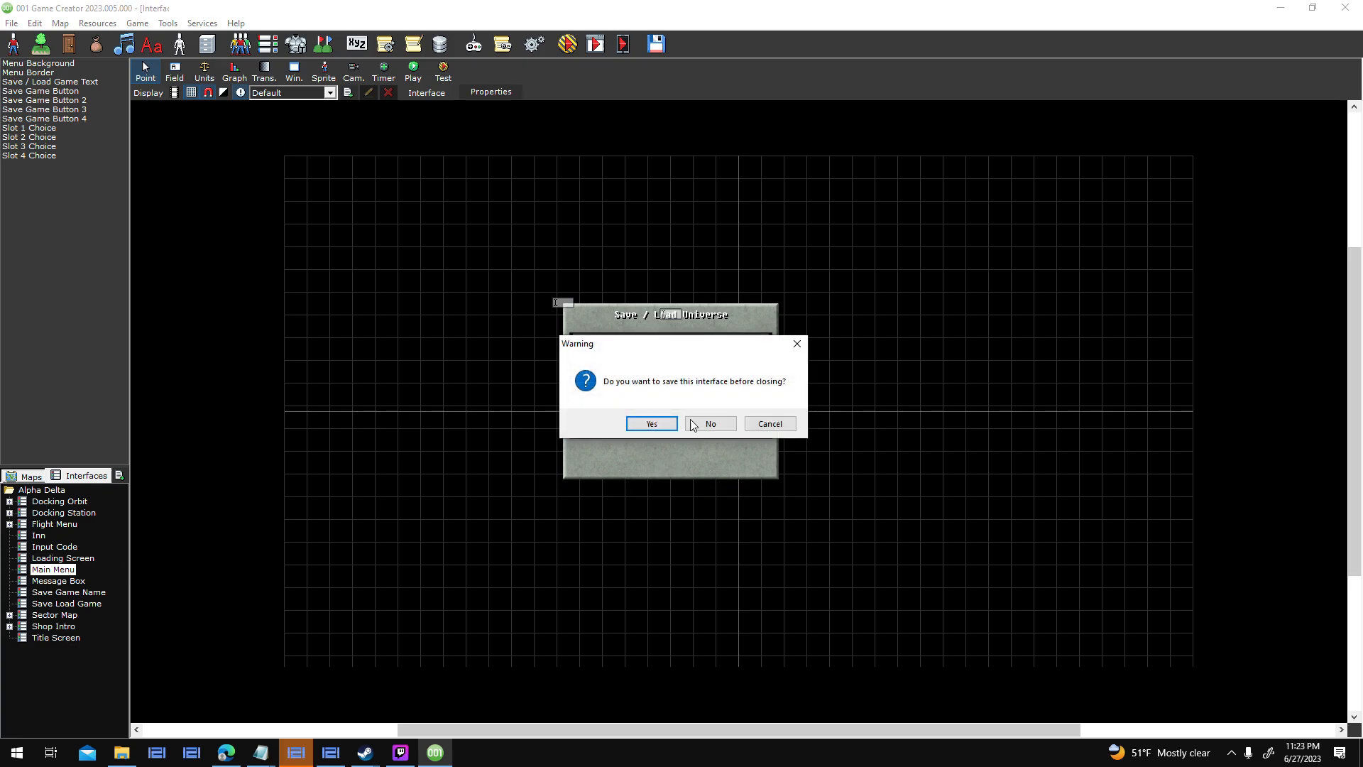
{"action": "left_click", "coordinate": [643, 424]}
{"action": "left_click", "coordinate": [593, 346]}
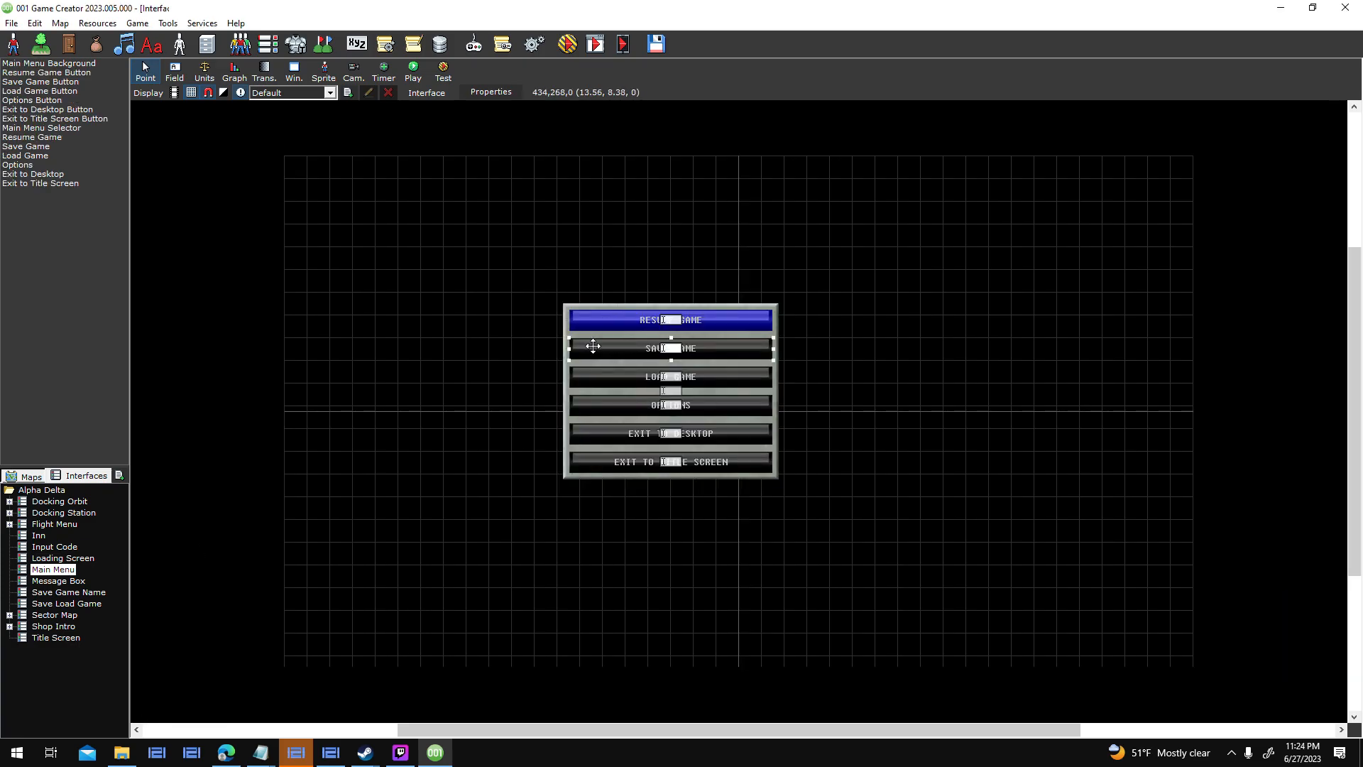
{"action": "left_click", "coordinate": [491, 91]}
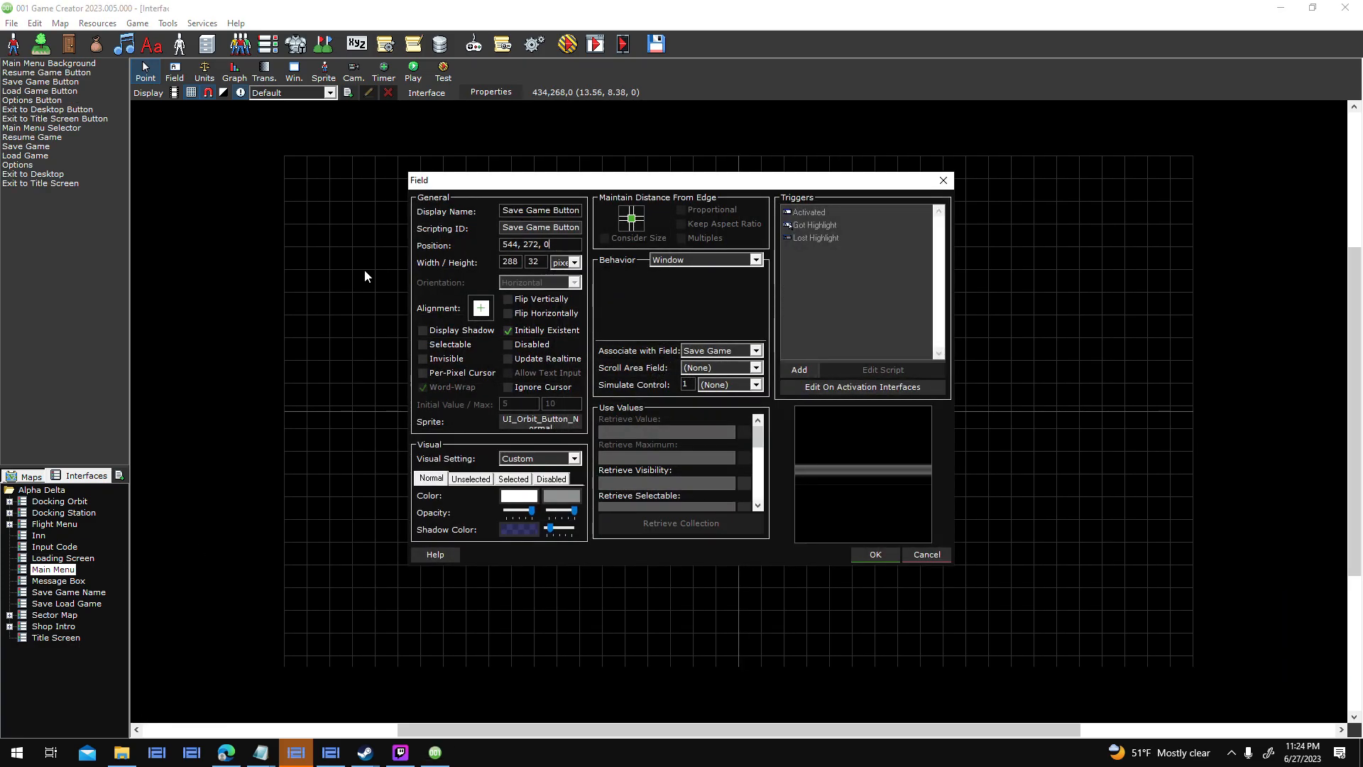
{"action": "left_click", "coordinate": [927, 555]}
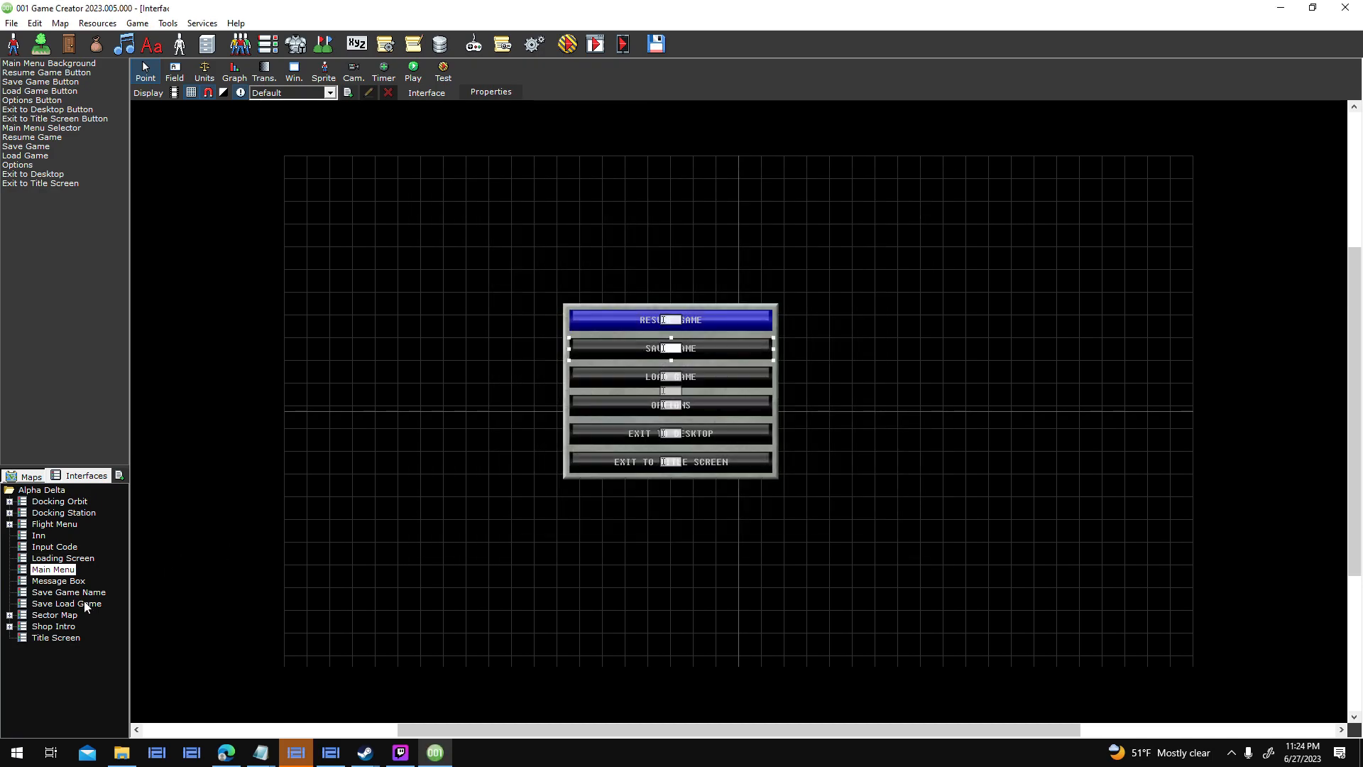
In Save Load Game, lower the four slot buttons and their labels so the rows line up with the Main Menu buttons.
{"action": "left_click", "coordinate": [84, 603]}
{"action": "left_click", "coordinate": [637, 342]}
{"action": "left_click", "coordinate": [491, 91]}
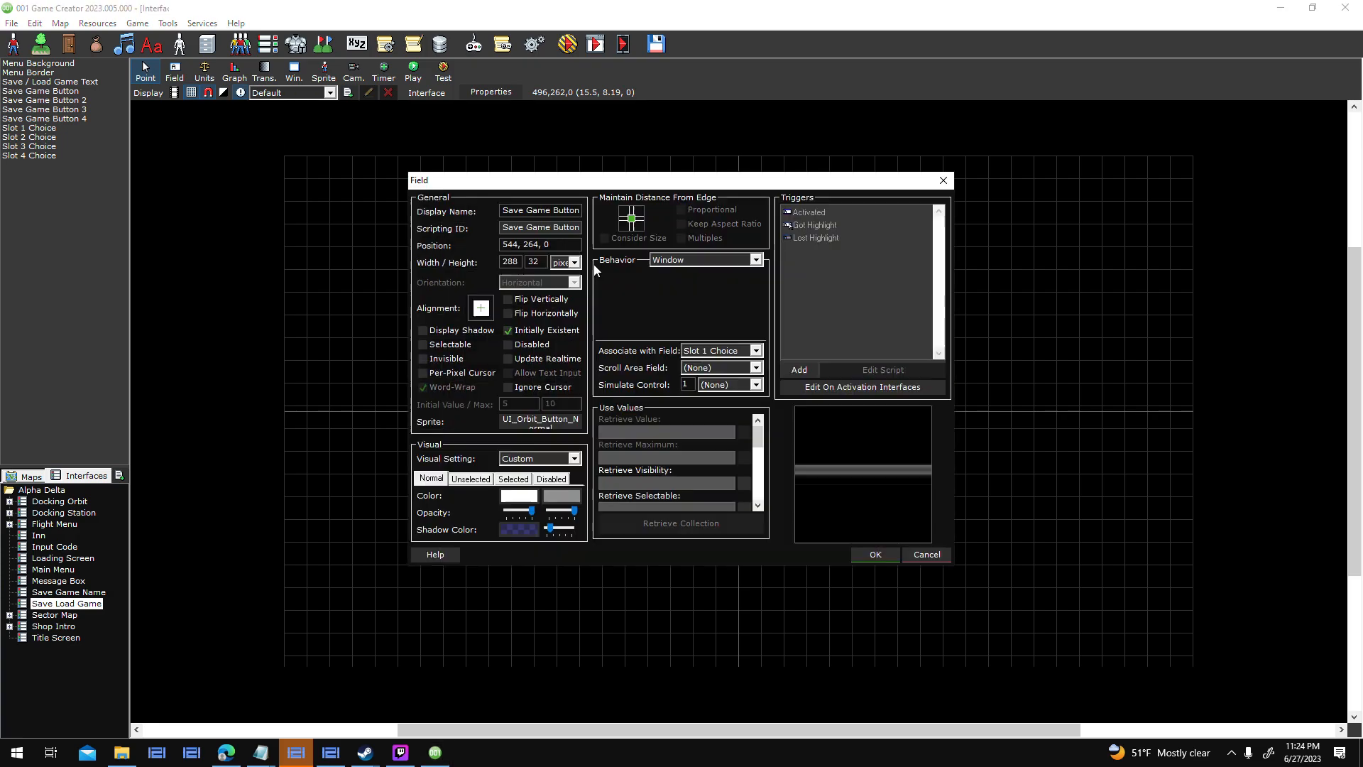
{"action": "left_click", "coordinate": [876, 553]}
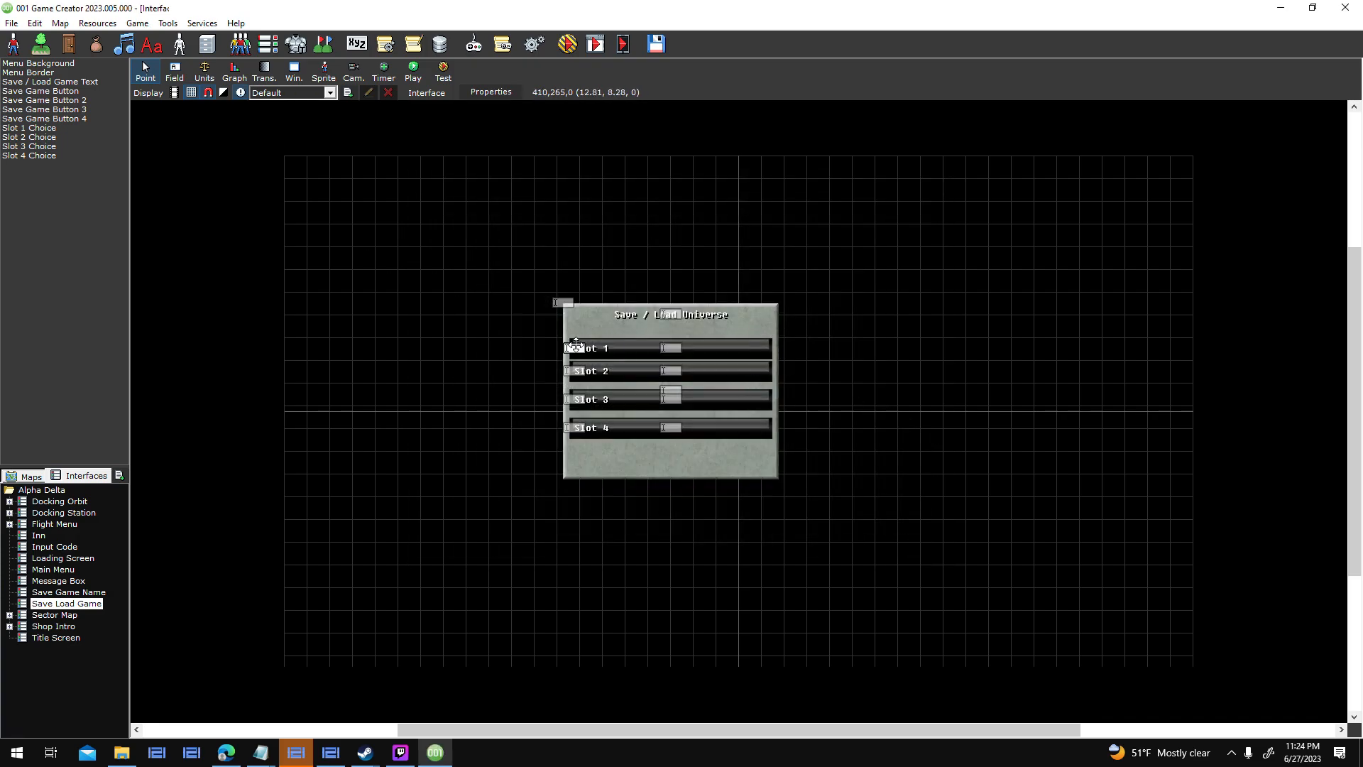
{"action": "left_click", "coordinate": [636, 376]}
{"action": "left_click_drag", "start_coordinate": [583, 372], "coordinate": [604, 434]}
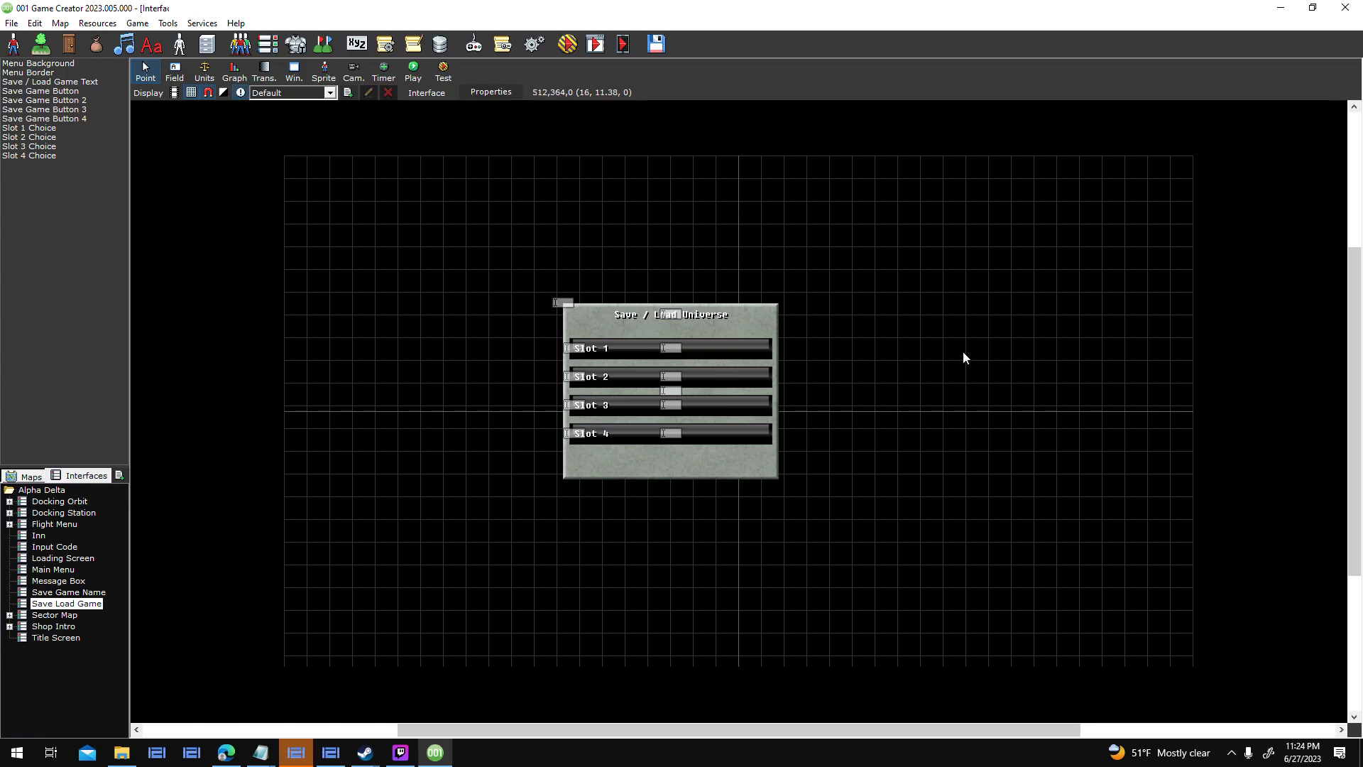
Shift the Save / Load Universe title slightly lower on the panel and deselect it.
{"action": "left_click", "coordinate": [671, 314]}
{"action": "left_click_drag", "start_coordinate": [672, 314], "coordinate": [672, 320]}
{"action": "left_click", "coordinate": [973, 288]}
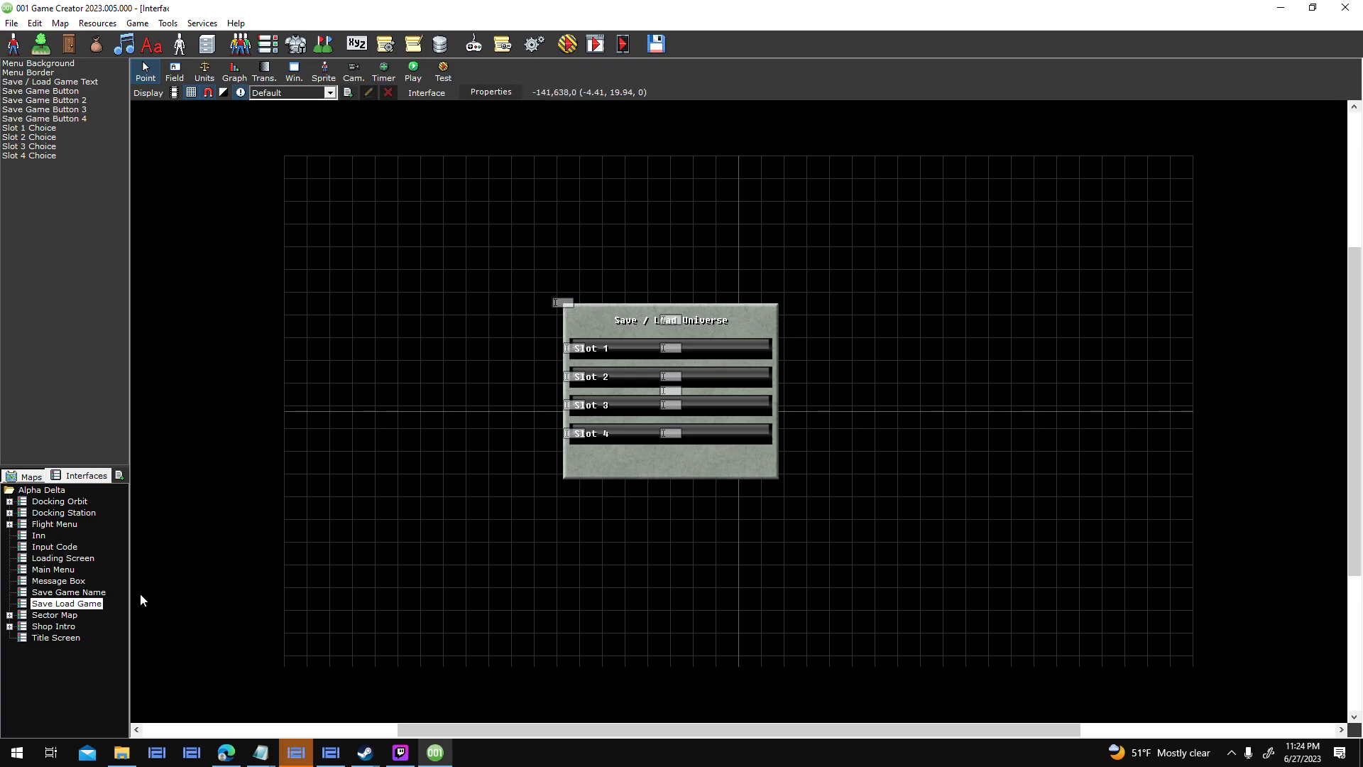
Save the interface and open the field properties of Menu Background in the Save Game Name interface.
{"action": "left_click", "coordinate": [105, 593]}
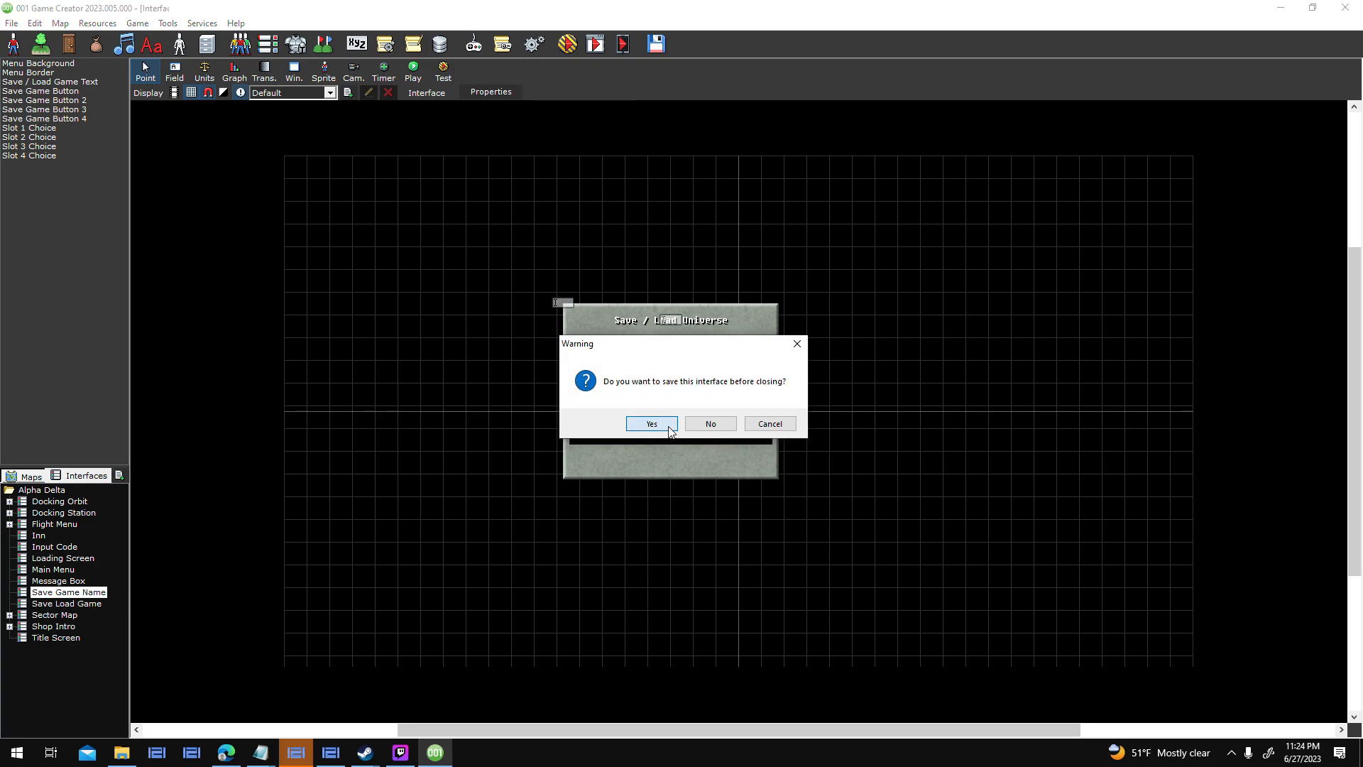
{"action": "left_click", "coordinate": [648, 423]}
{"action": "left_click", "coordinate": [804, 395]}
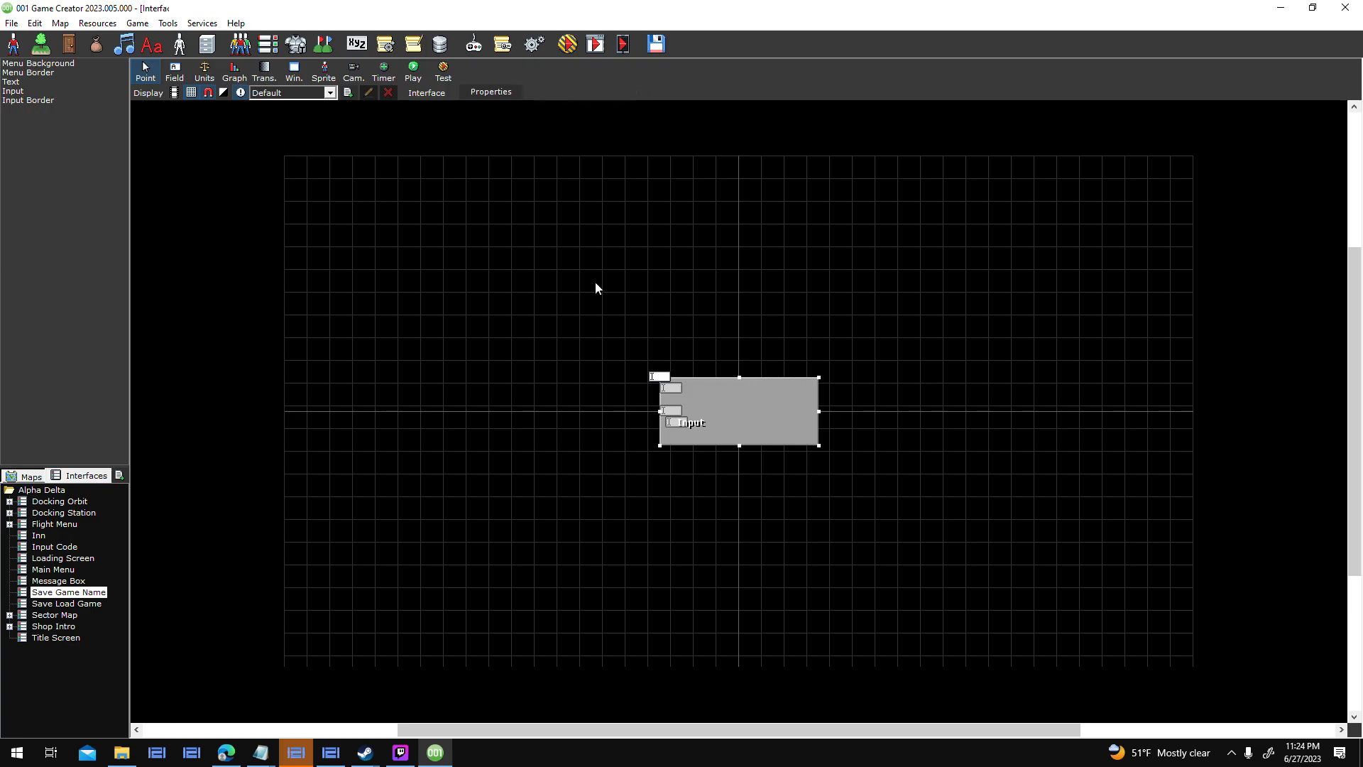
{"action": "right_click", "coordinate": [768, 381]}
{"action": "left_click", "coordinate": [795, 406]}
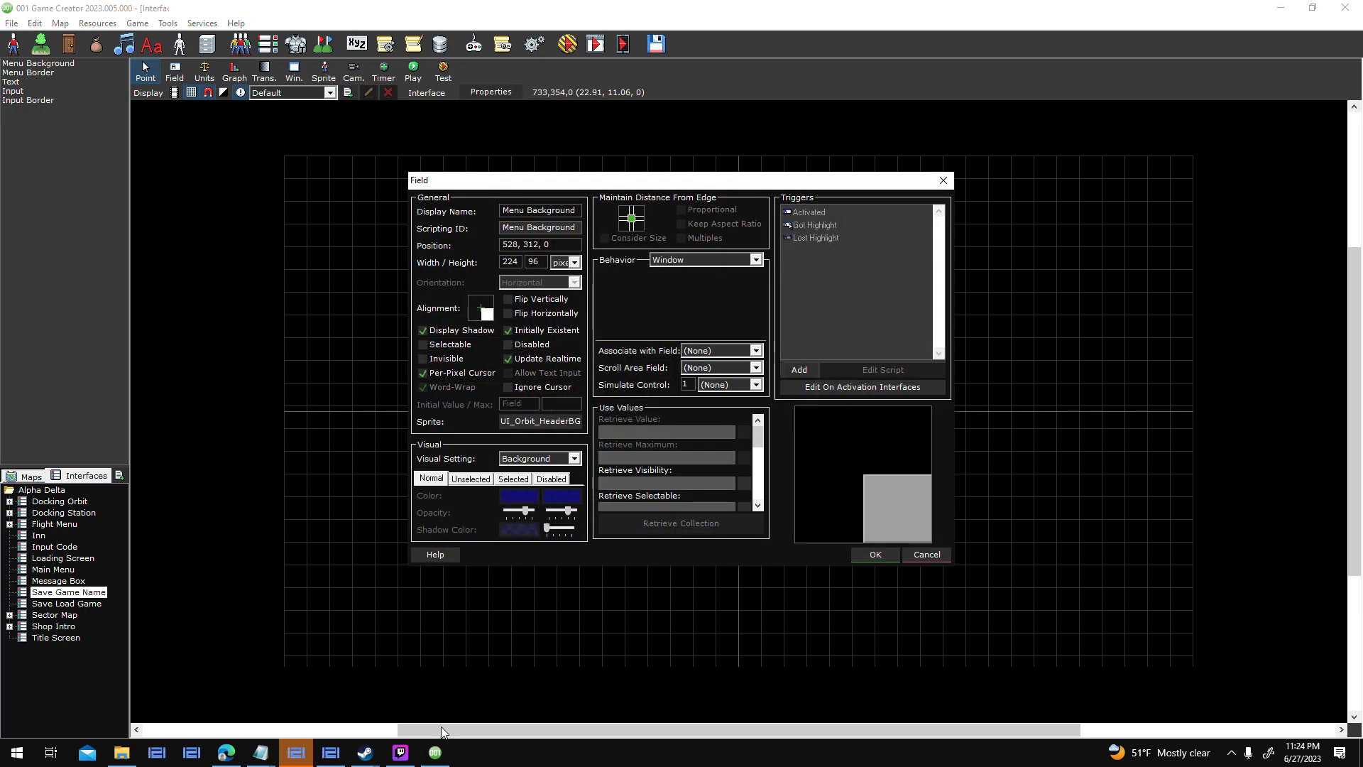
Switch to Button Maker and resize the gray panel to 226 wide by 98 high.
{"action": "mouse_move", "coordinate": [331, 752]}
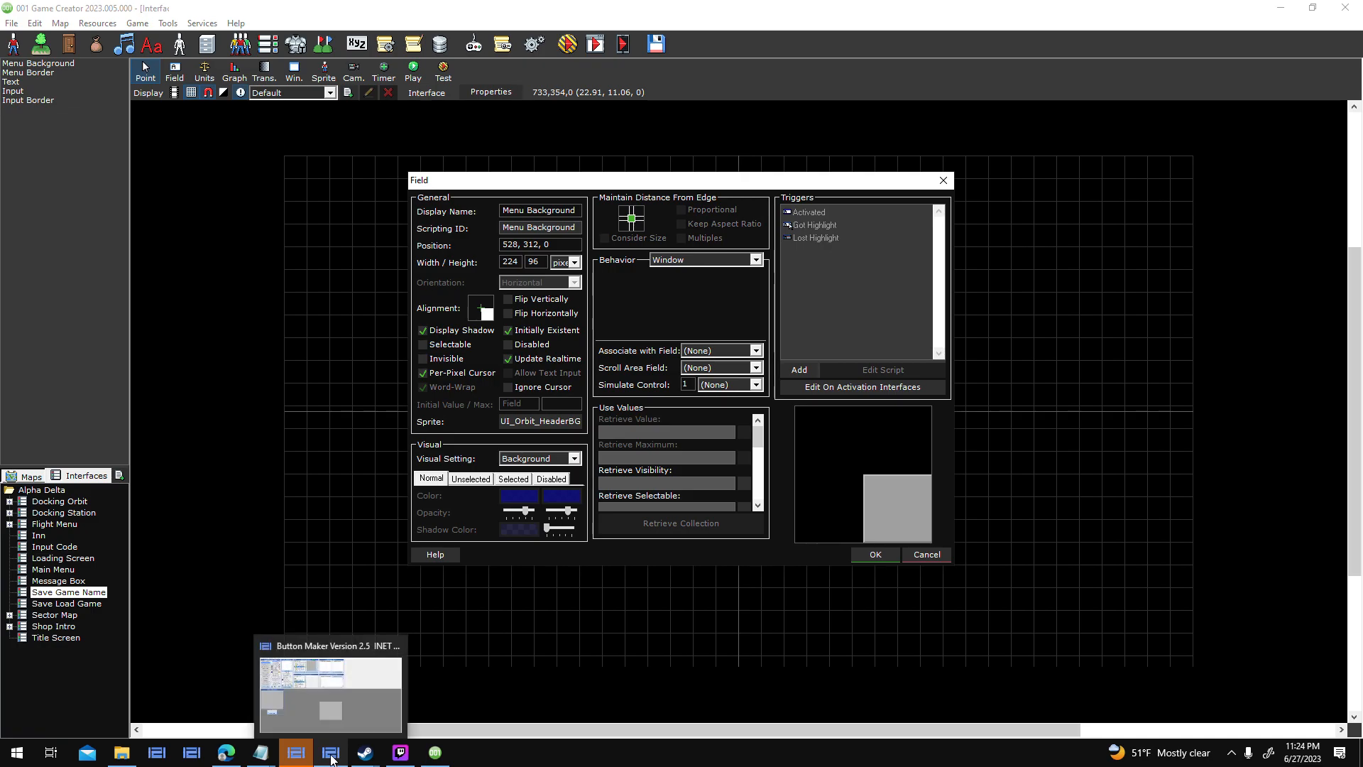
{"action": "left_click", "coordinate": [343, 670]}
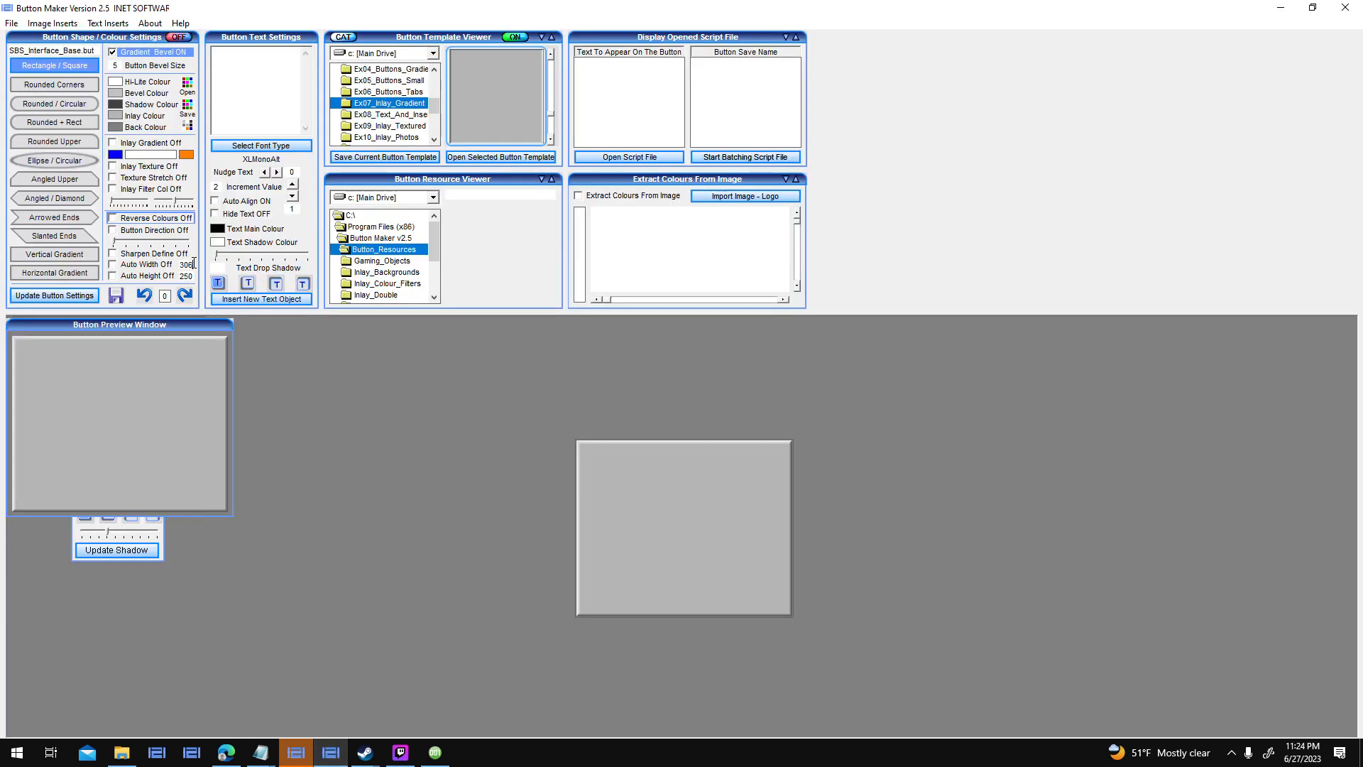
{"action": "type", "text": "226"}
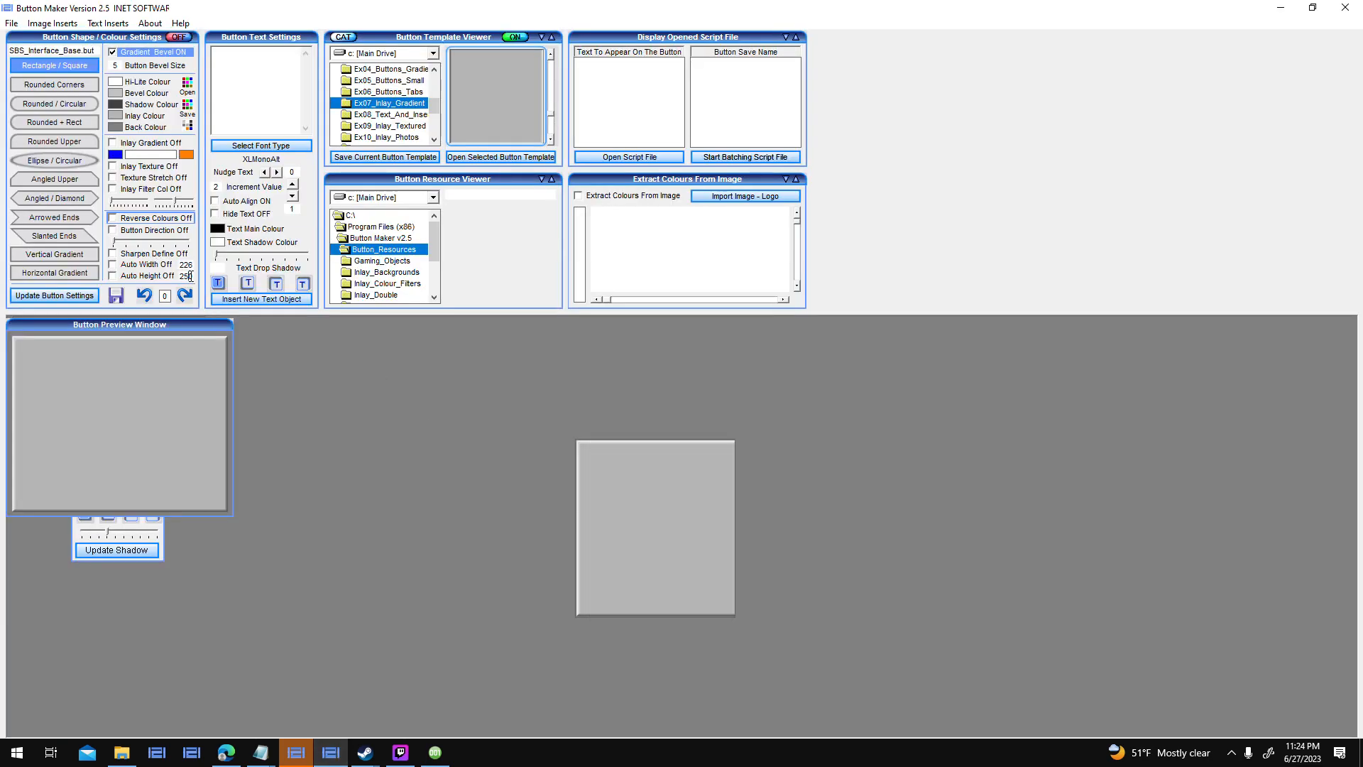
{"action": "type", "text": "98"}
{"action": "left_click", "coordinate": [54, 295]}
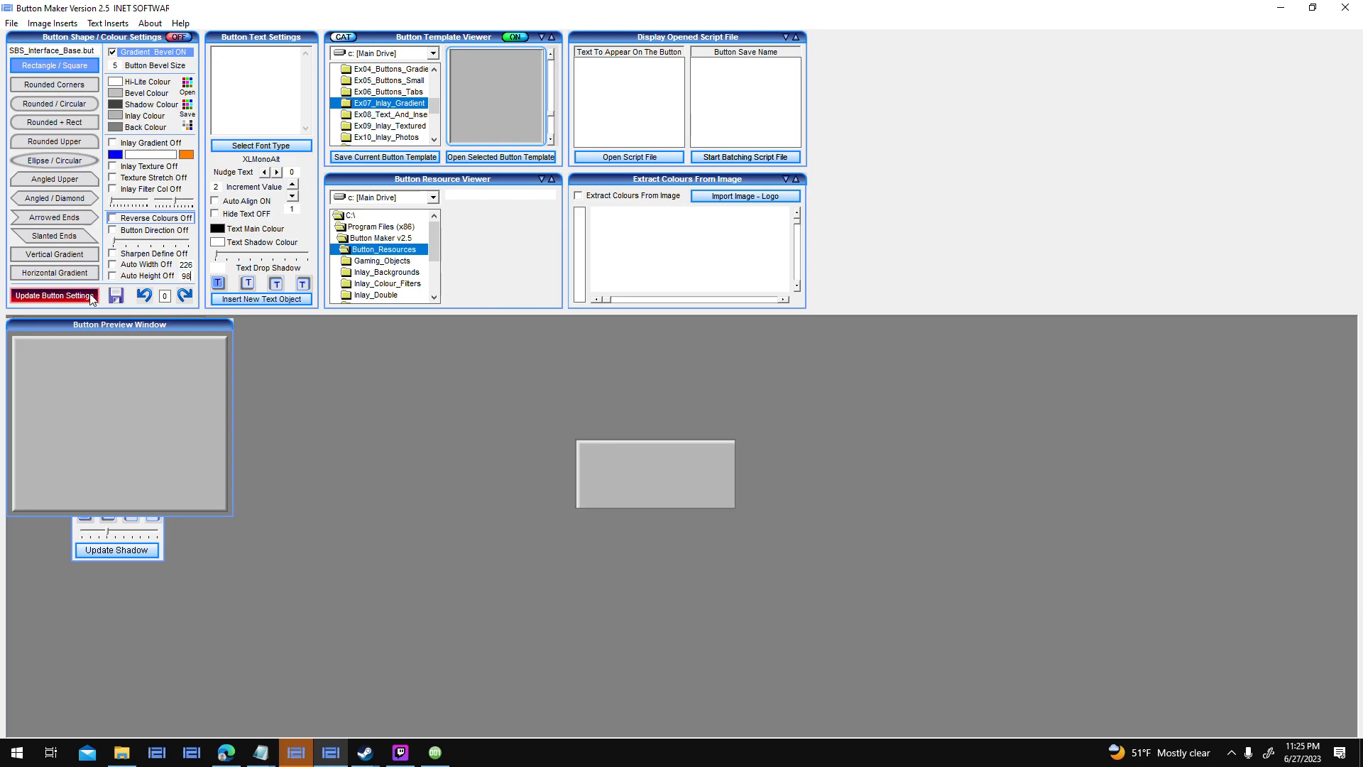
Save the button as the image Rename Menu BG.bmp in the Test Interface folder.
{"action": "left_click", "coordinate": [12, 23]}
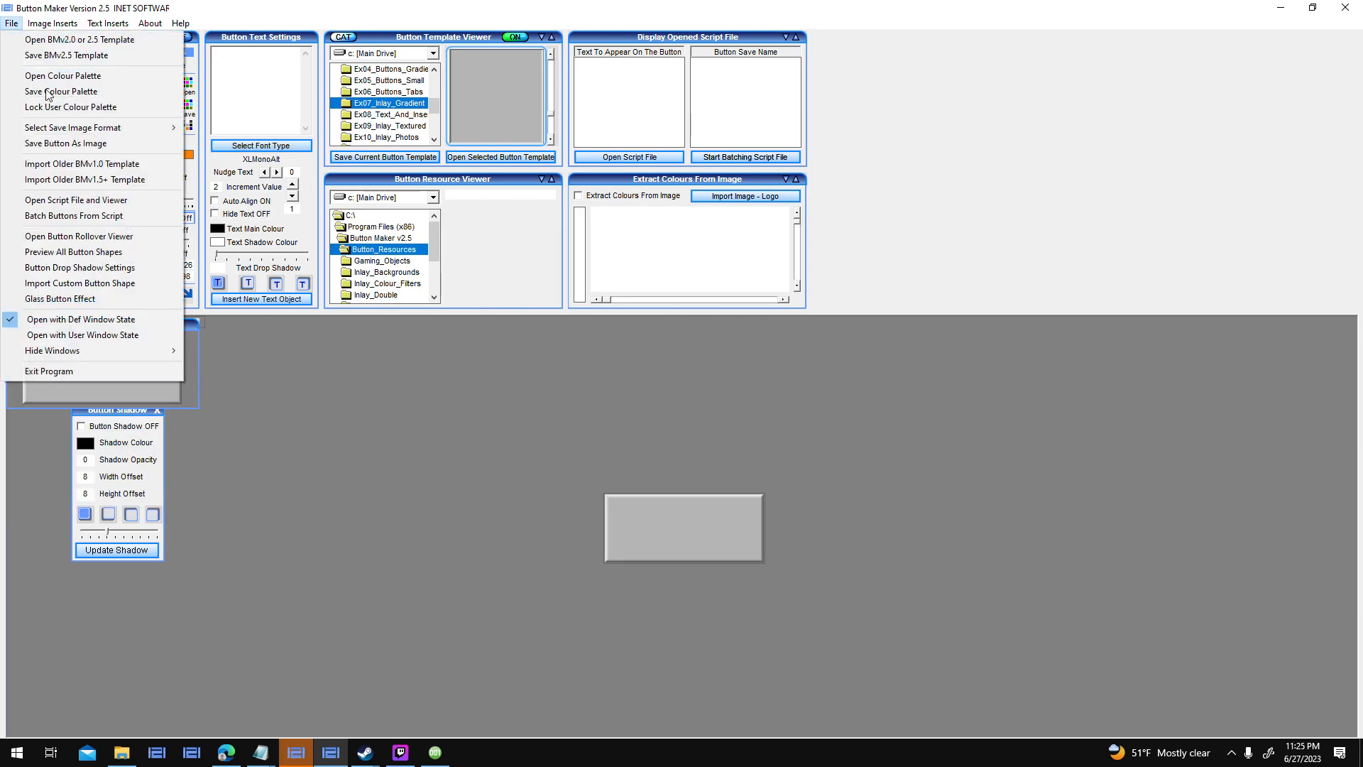
{"action": "left_click", "coordinate": [127, 142]}
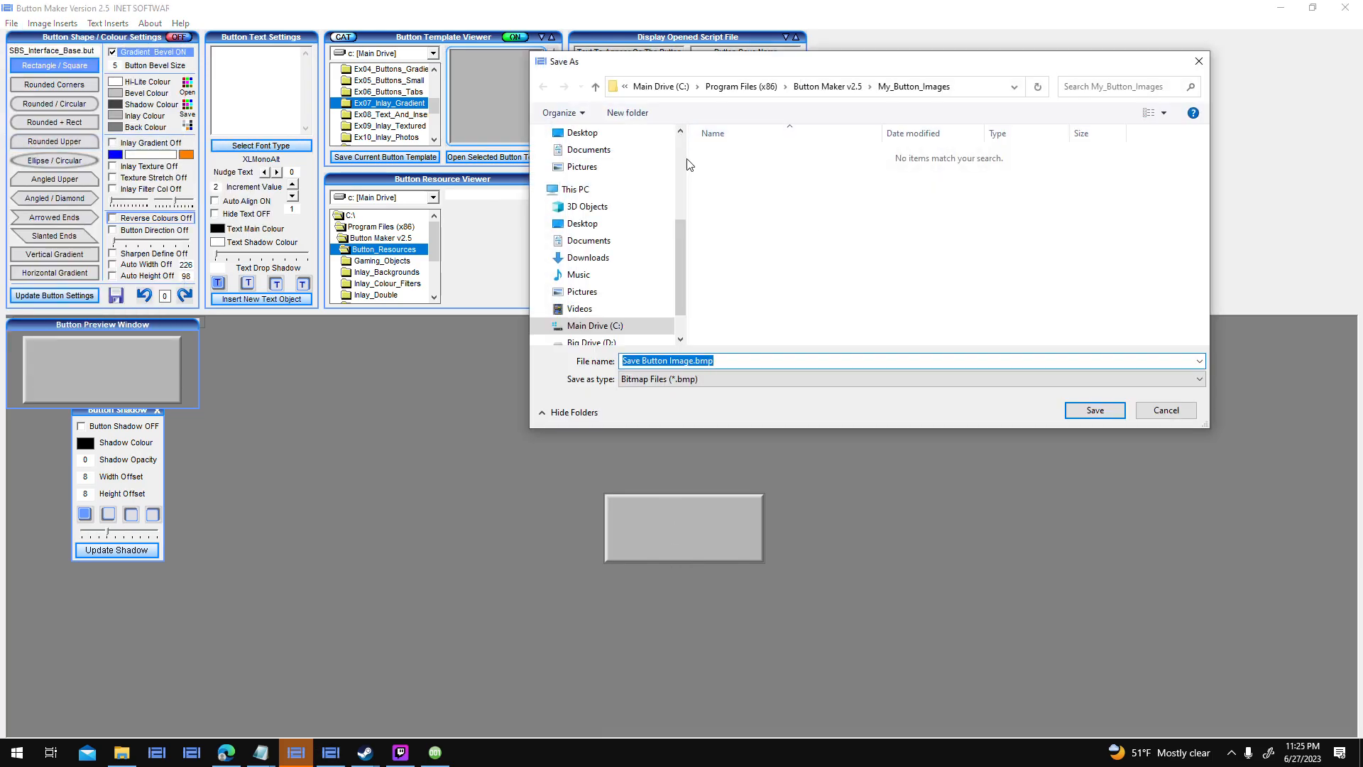
{"action": "scroll", "coordinate": [683, 160], "scroll_direction": "up", "scroll_amount": 3}
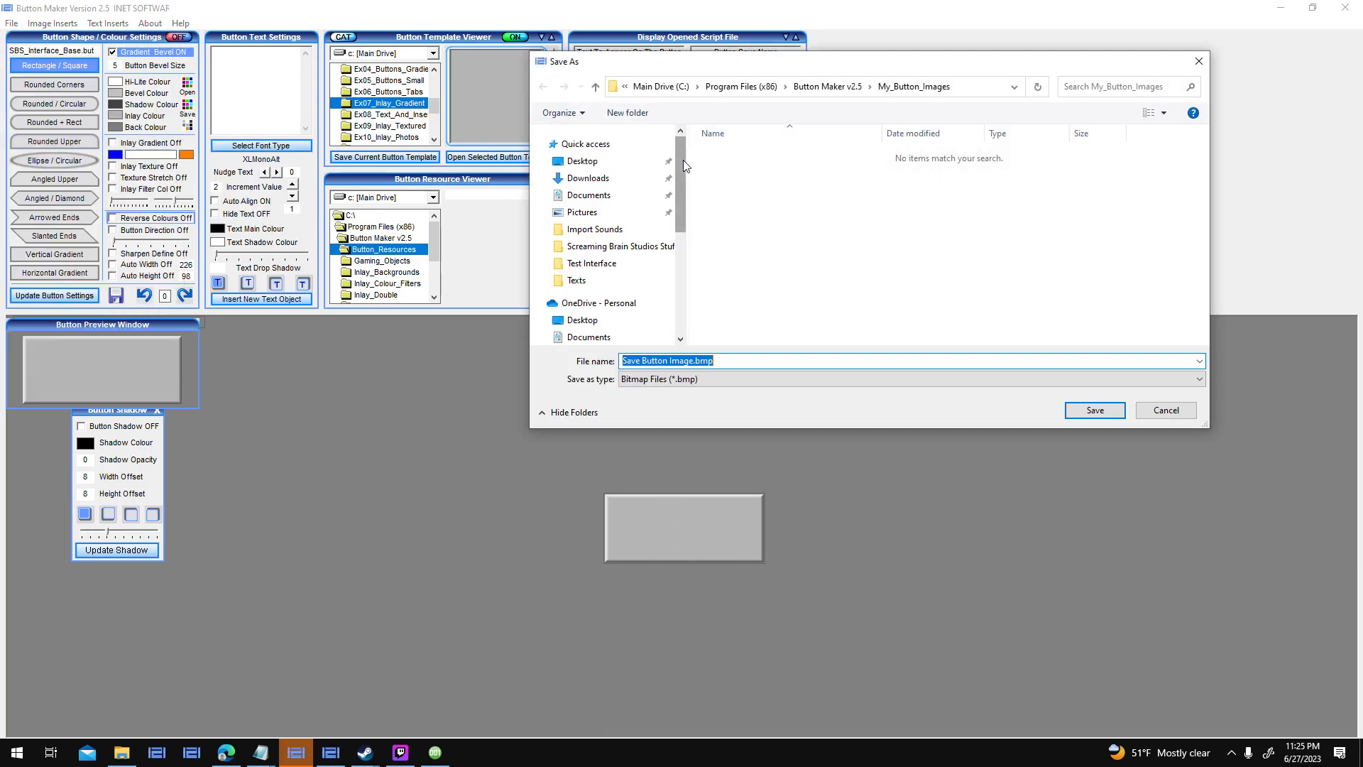
{"action": "left_click", "coordinate": [588, 265]}
{"action": "type", "text": "Re"}
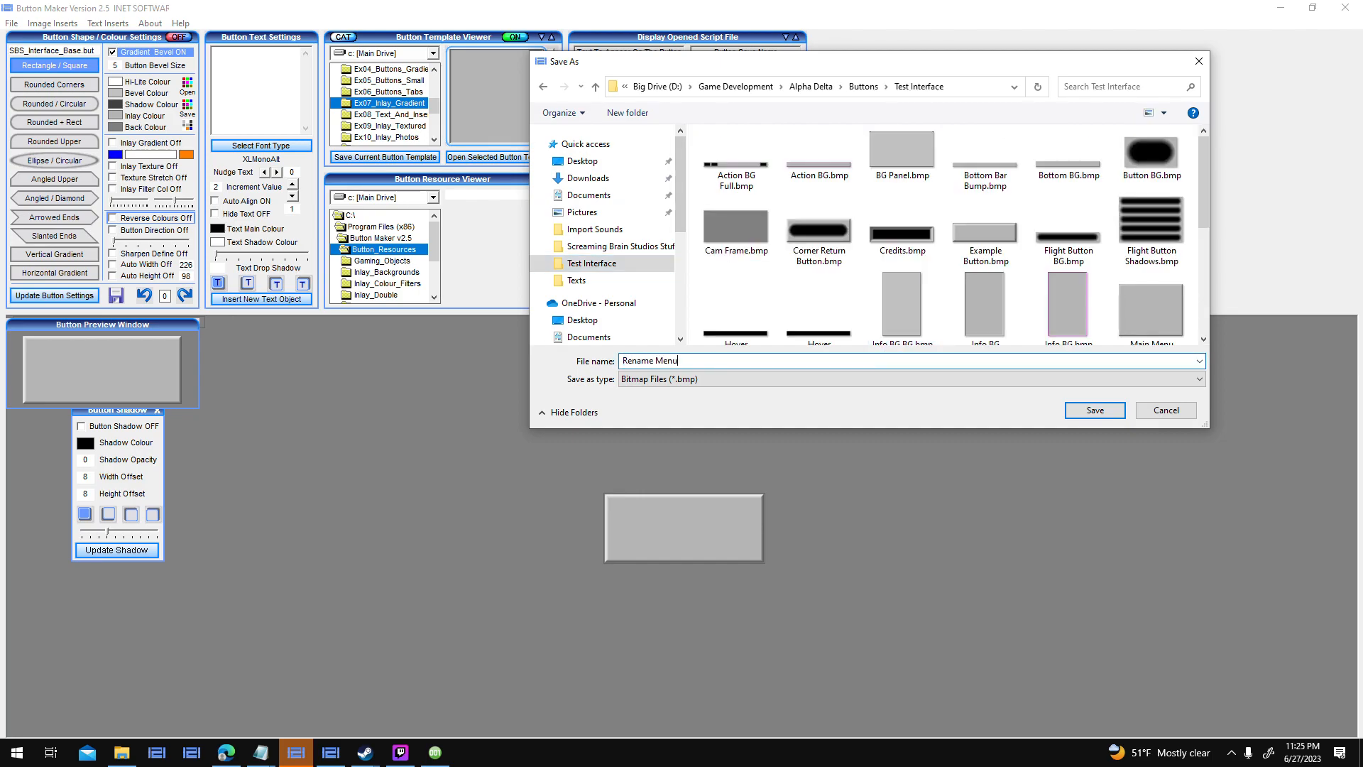
{"action": "type", "text": "name Menu"}
{"action": "key", "text": "Return"}
Switch to World Creator and open Rename Menu BG.bmp as the mask, listing all recognised image formats.
{"action": "left_click", "coordinate": [331, 752]}
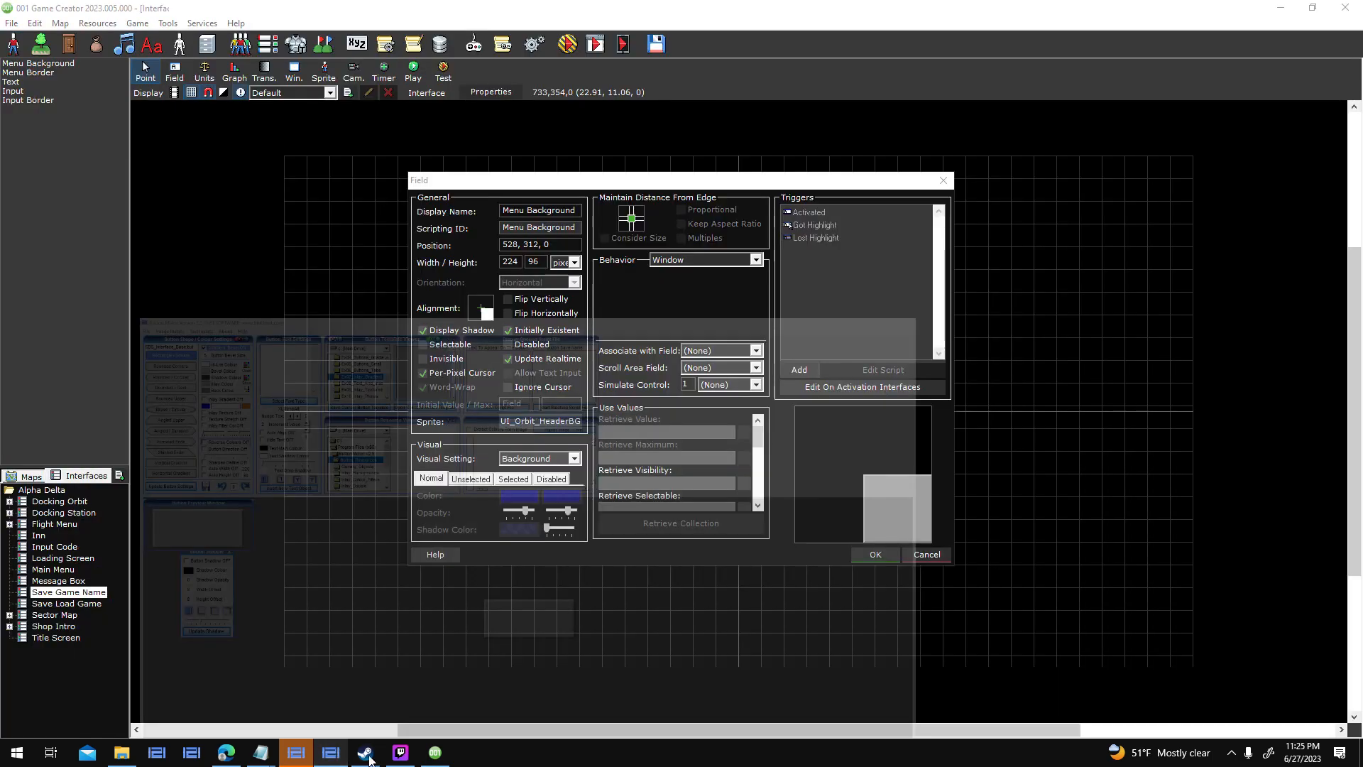
{"action": "left_click", "coordinate": [309, 759]}
{"action": "left_click", "coordinate": [309, 759]}
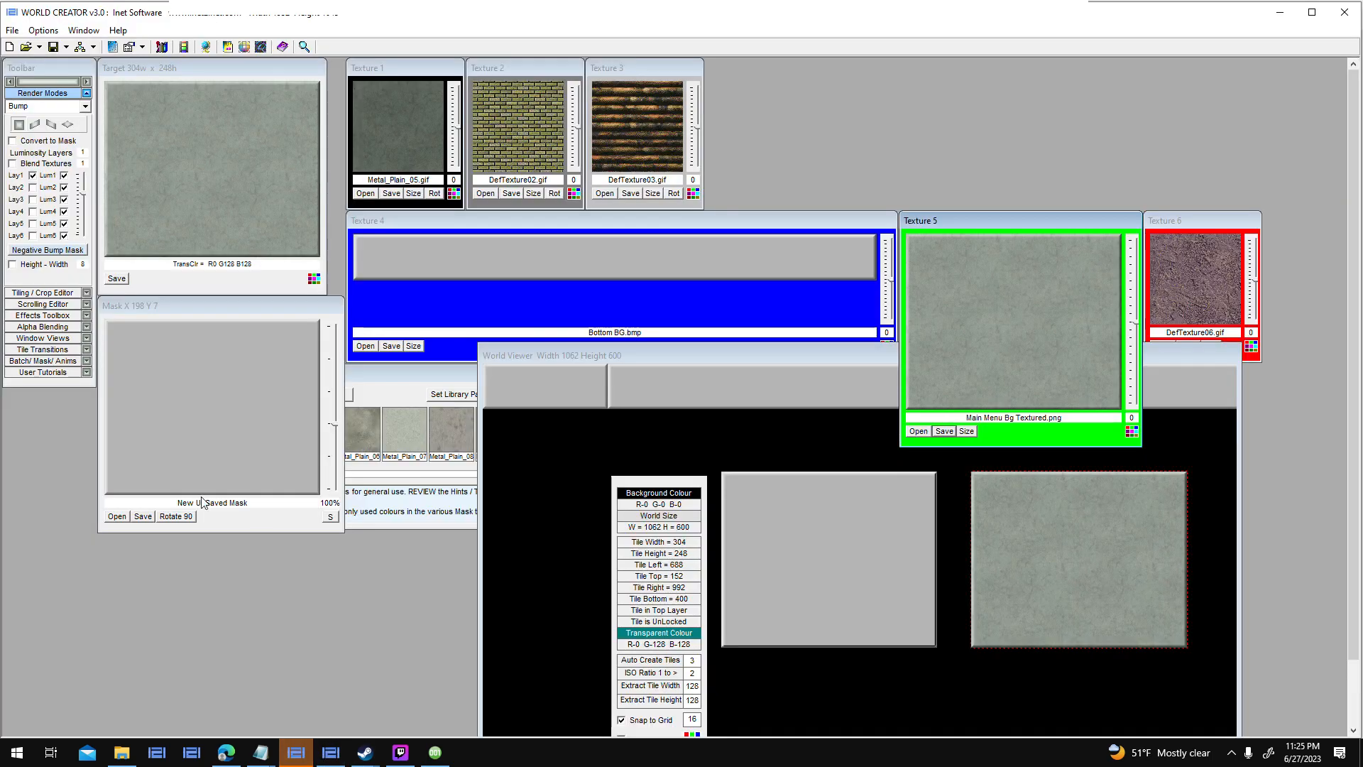
{"action": "left_click", "coordinate": [117, 516]}
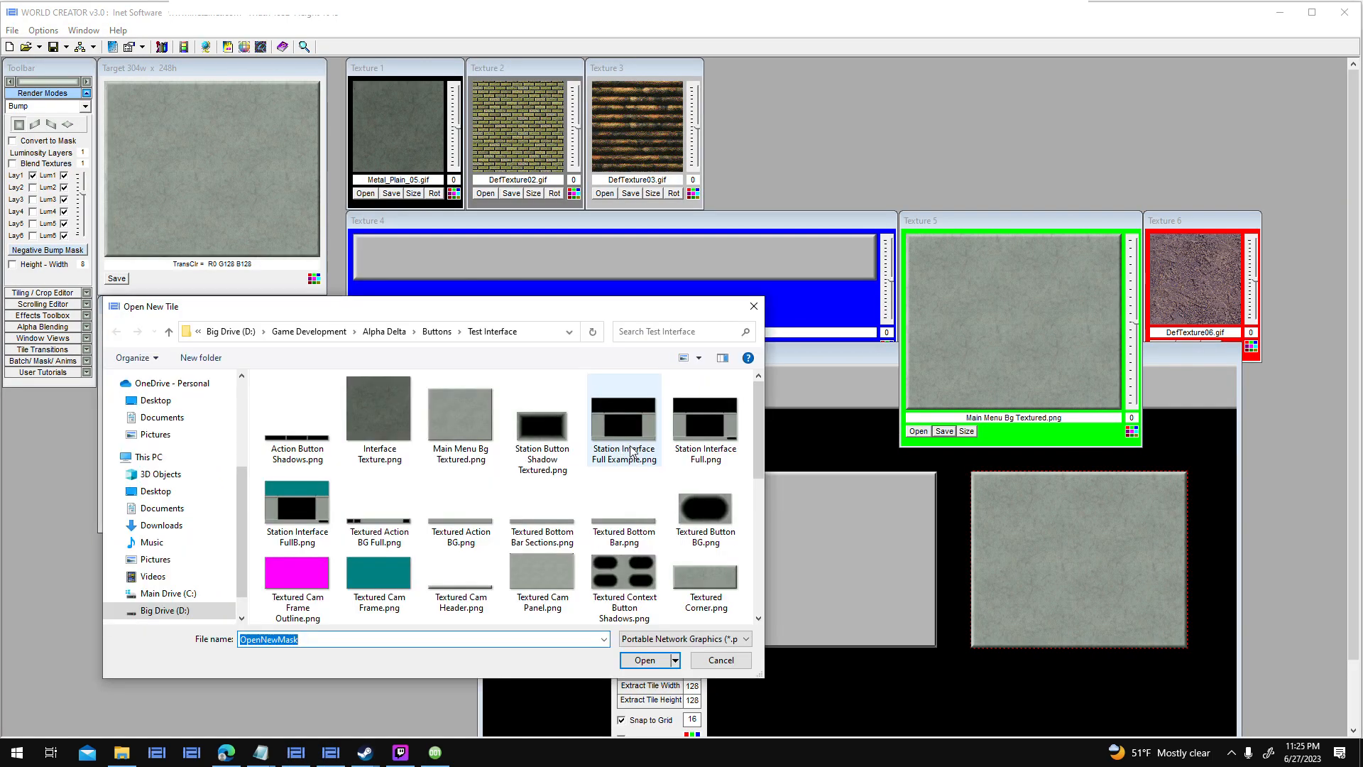
{"action": "scroll", "coordinate": [676, 461], "scroll_direction": "down", "scroll_amount": 5}
{"action": "left_click", "coordinate": [682, 638]}
{"action": "left_click", "coordinate": [672, 625]}
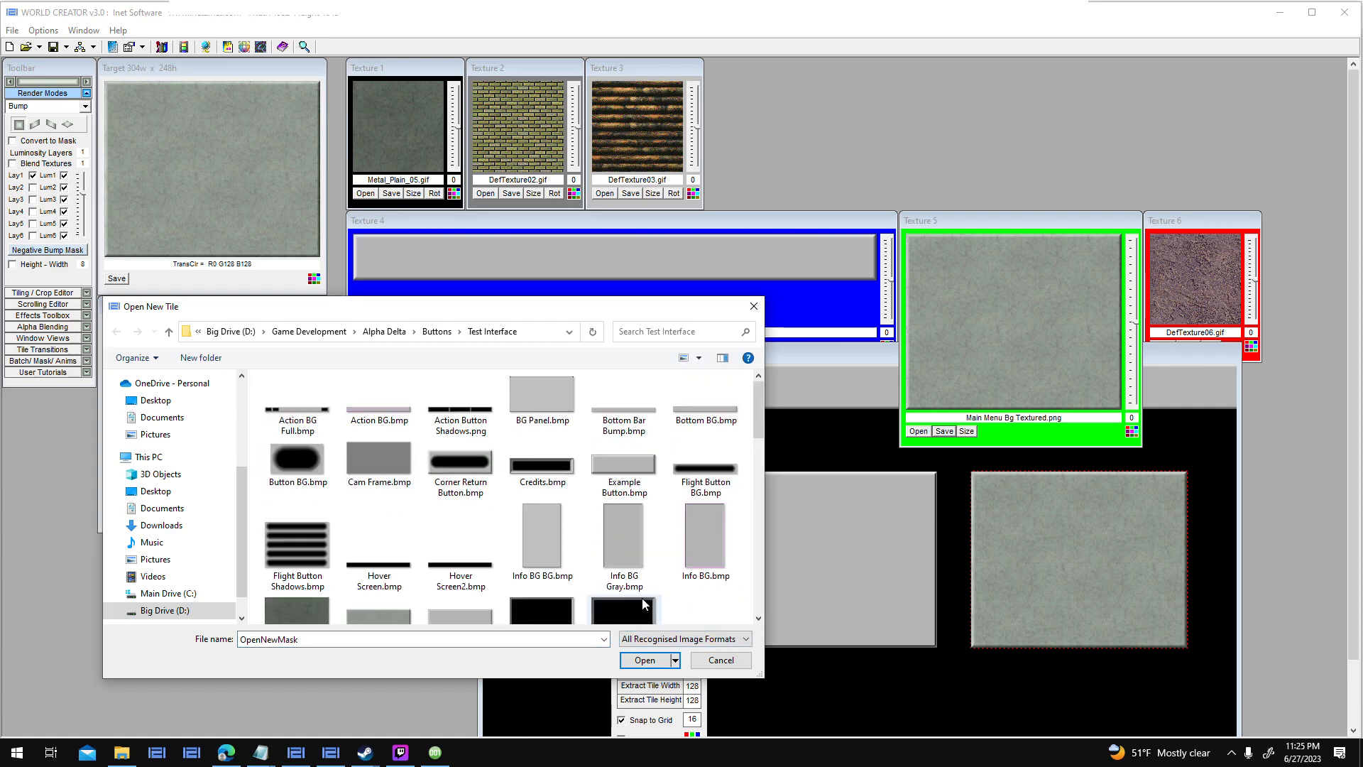
{"action": "left_click", "coordinate": [311, 421]}
{"action": "double_click", "coordinate": [310, 419]}
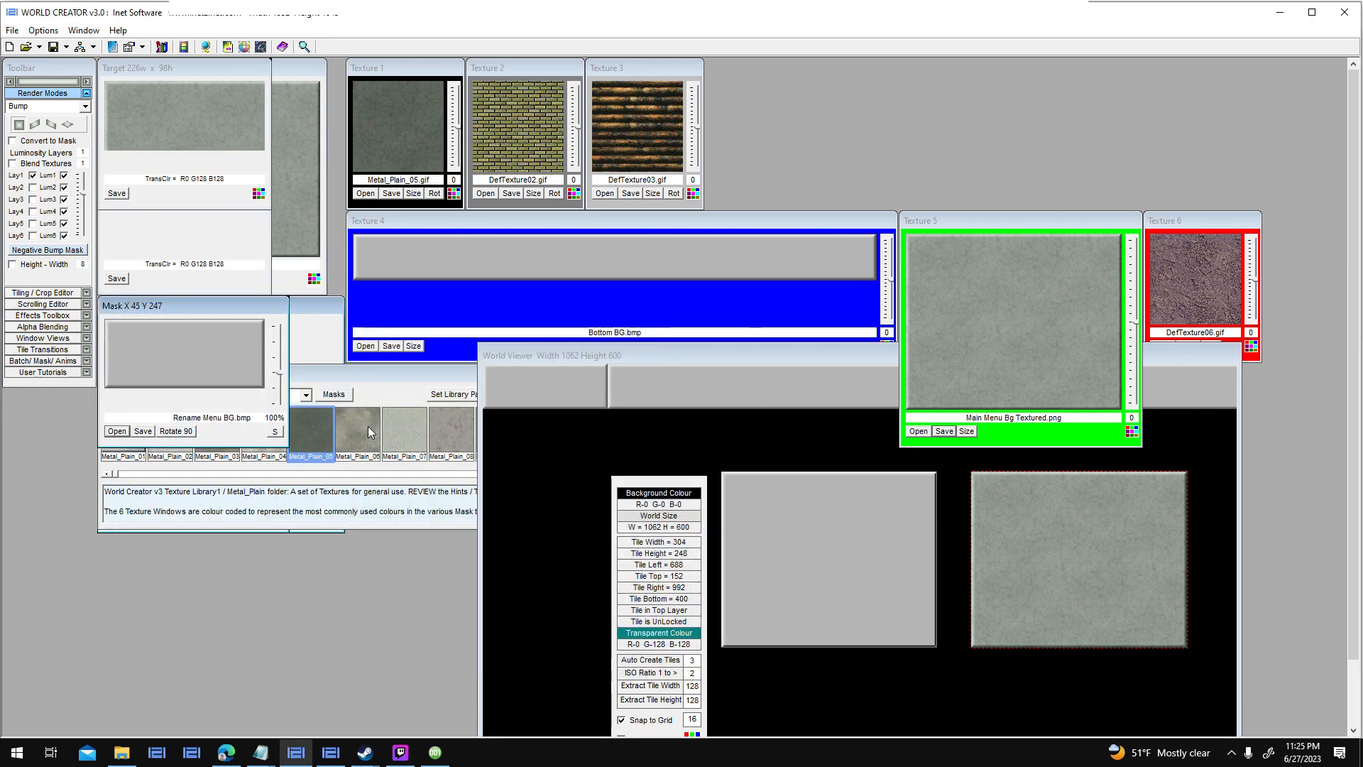
Place the Rename Menu BG panel as a tile in the World Viewer and restore the transparent colour around its edge.
{"action": "left_click", "coordinate": [573, 475]}
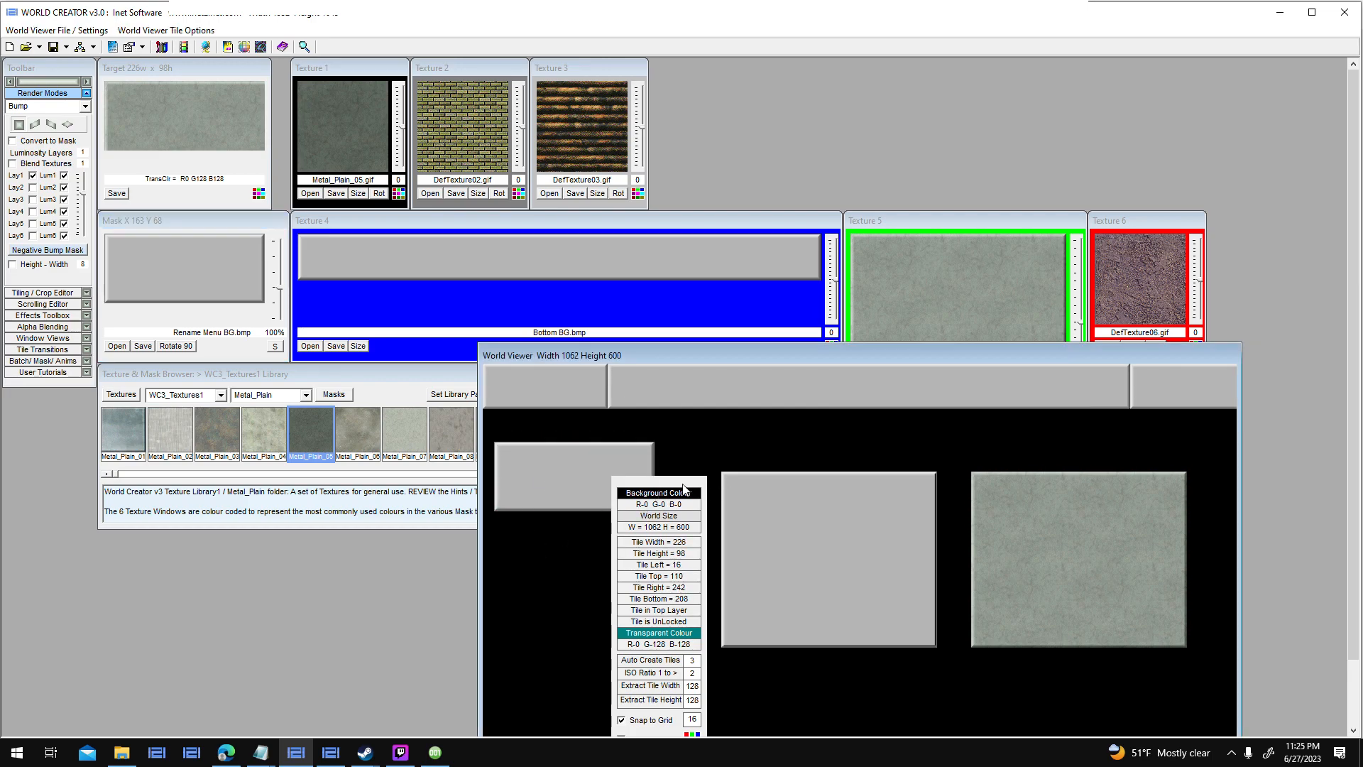
{"action": "right_click", "coordinate": [654, 464]}
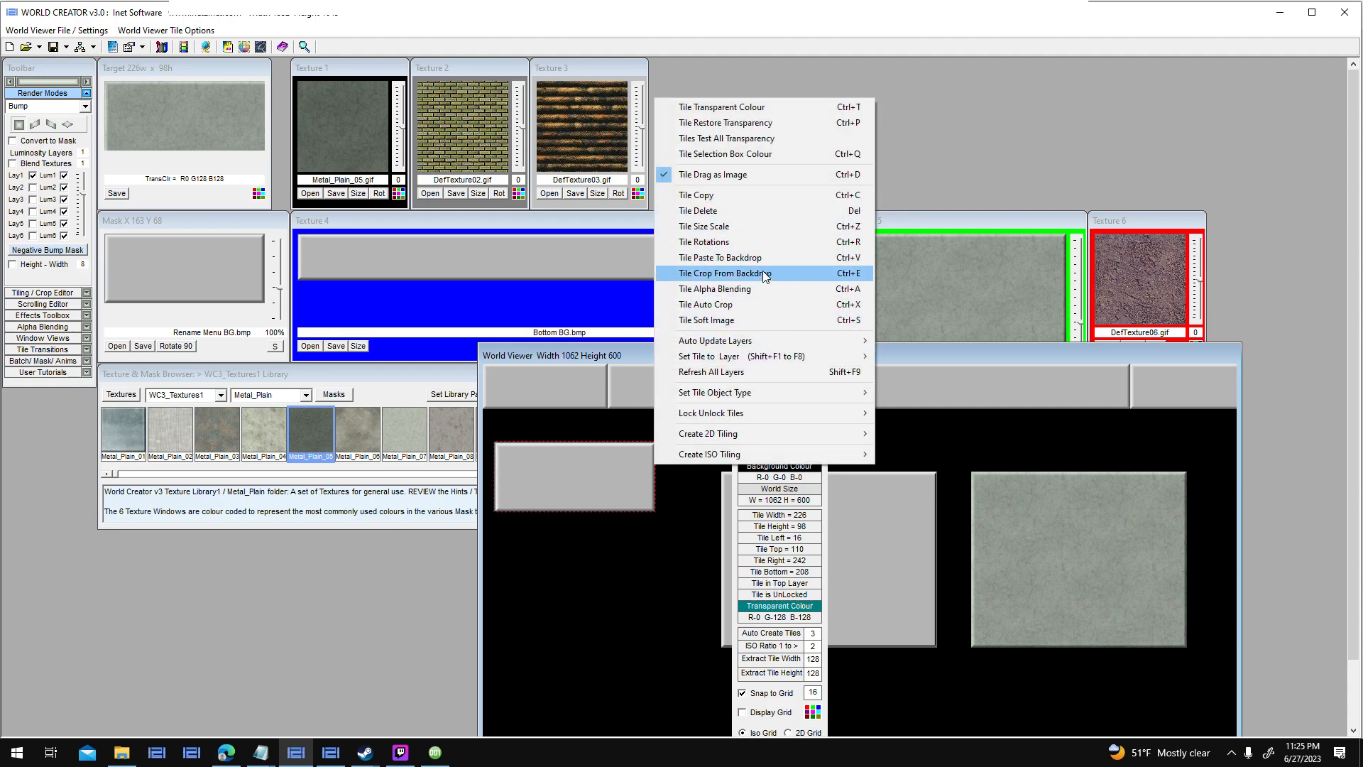
{"action": "left_click", "coordinate": [724, 122]}
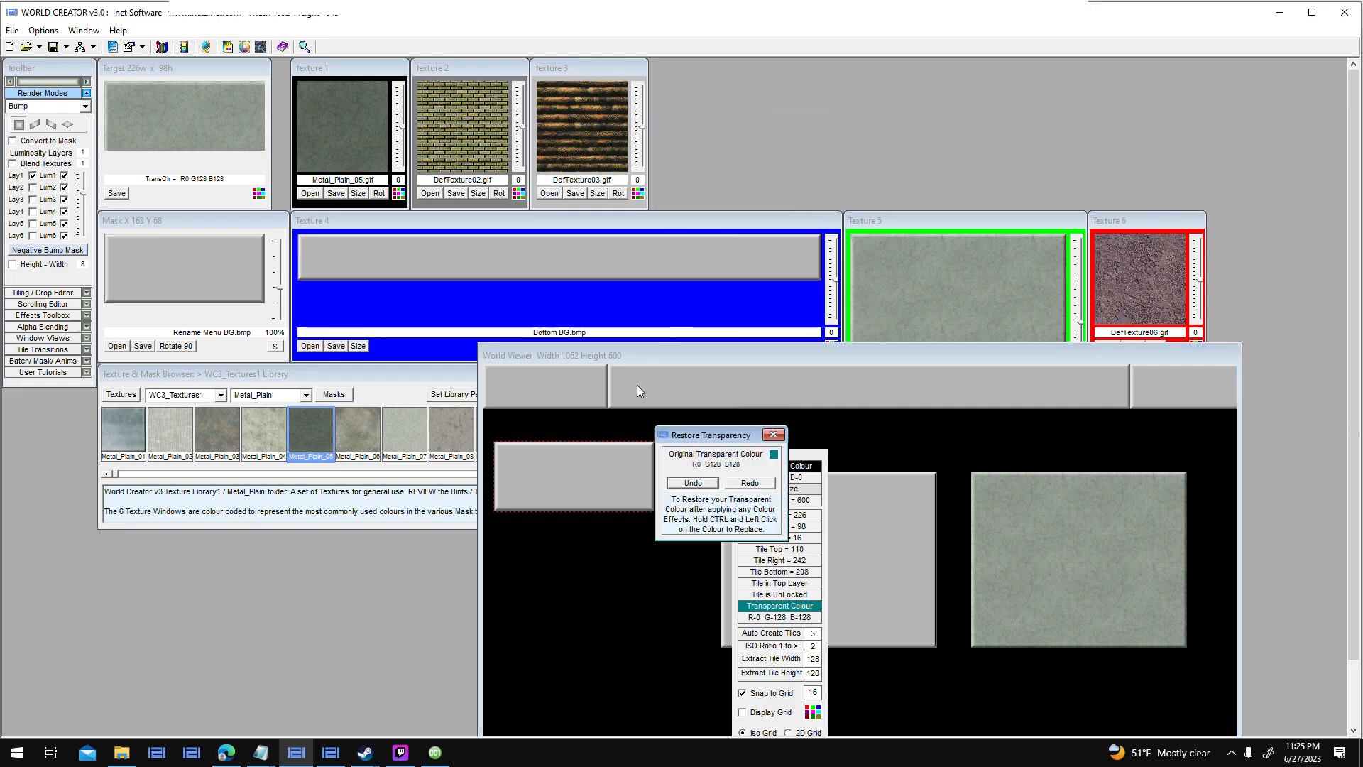
{"action": "left_click", "coordinate": [492, 511], "text": "ctrl"}
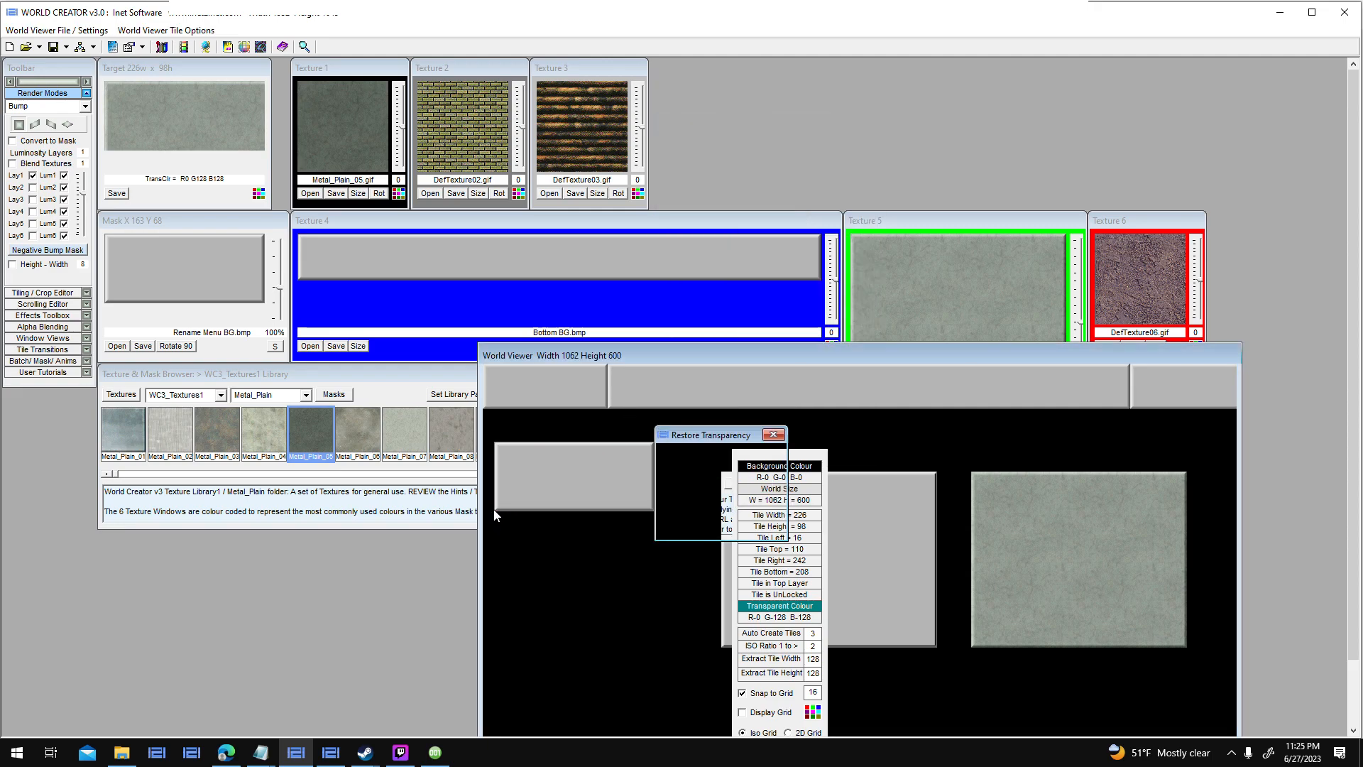
{"action": "left_click", "coordinate": [496, 514], "text": "ctrl"}
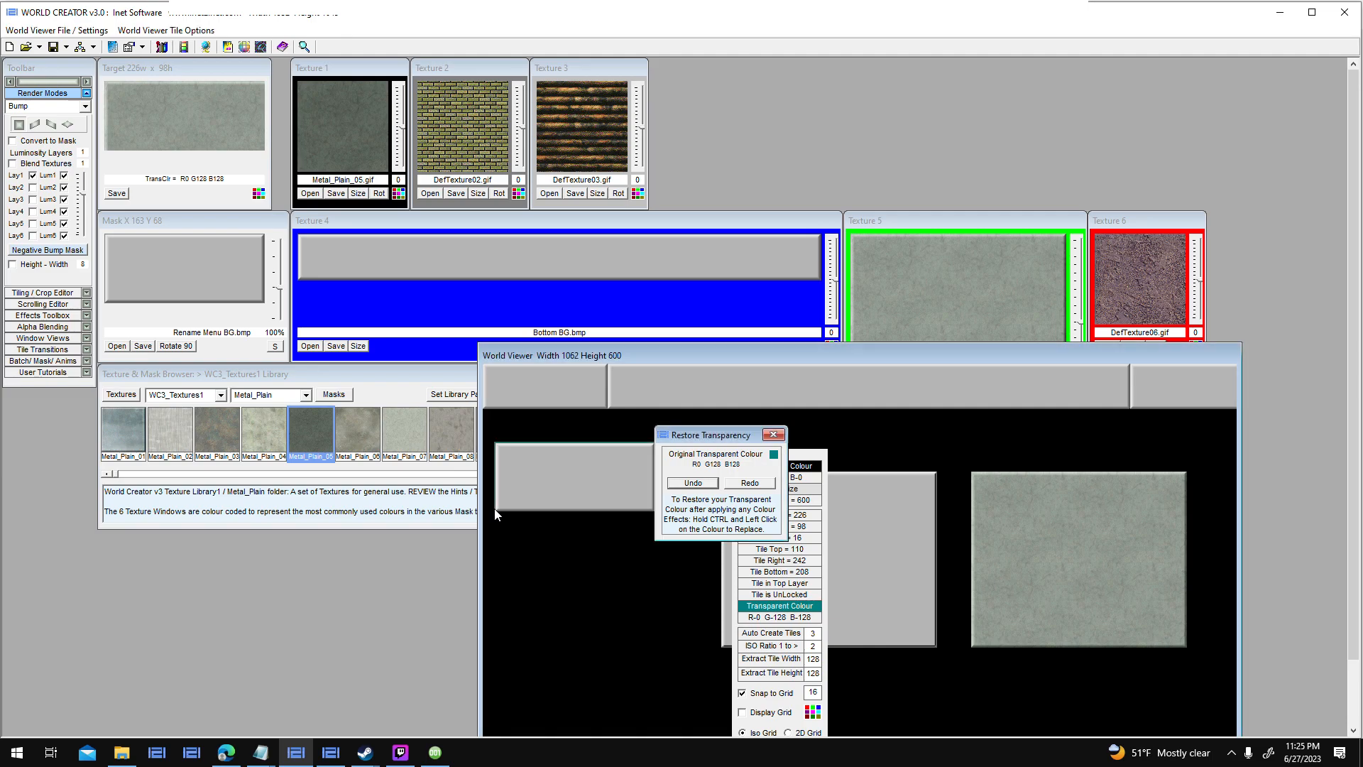
{"action": "left_click", "coordinate": [774, 454]}
{"action": "left_click", "coordinate": [773, 434]}
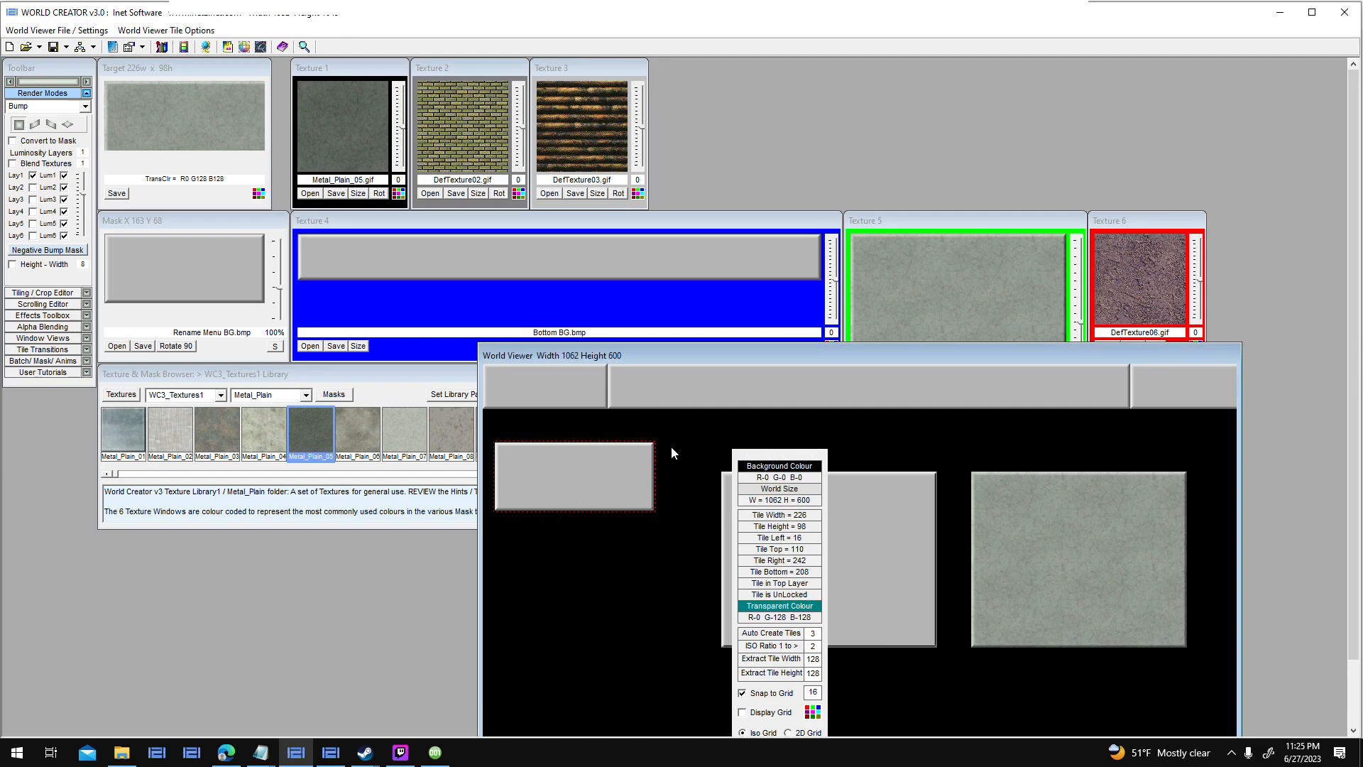
Crop the gray panel tile to 224 wide by 96 high and load it as the new mask.
{"action": "left_click", "coordinate": [636, 461]}
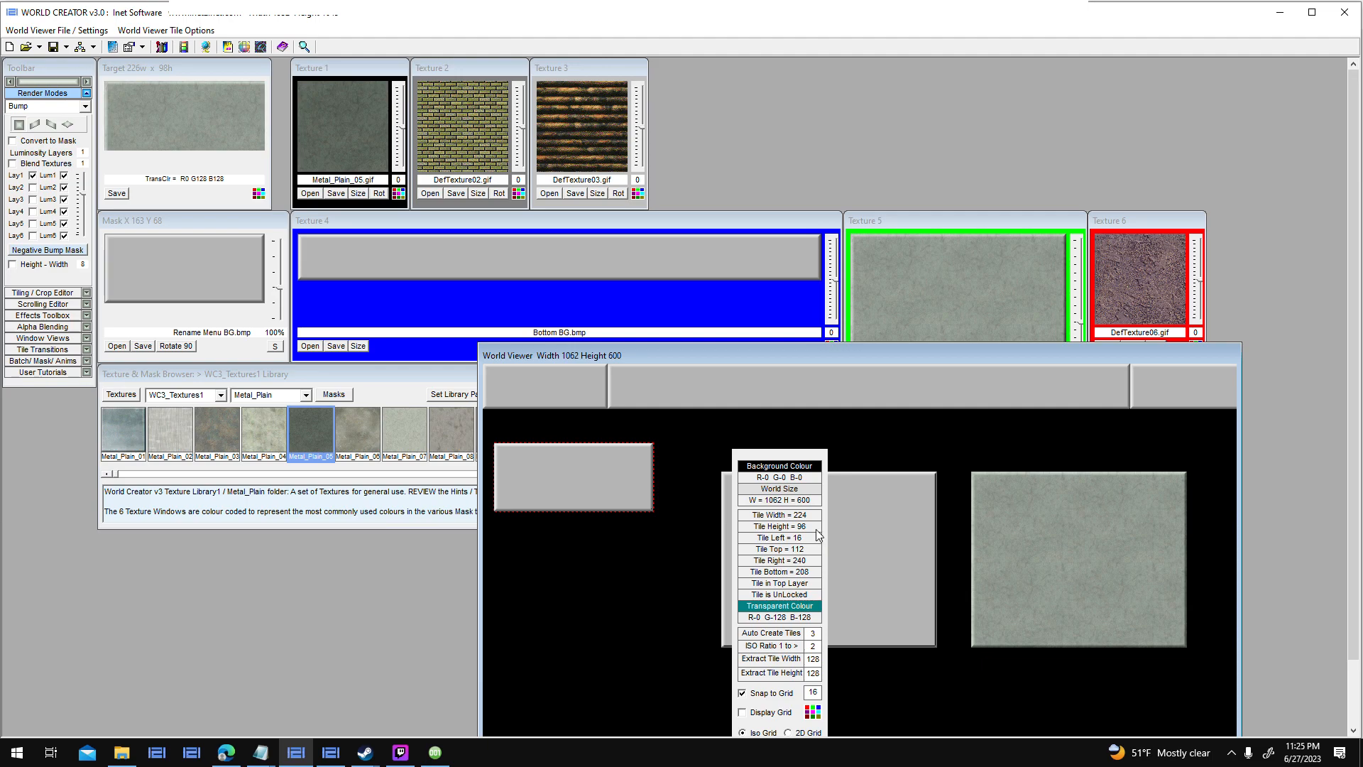
{"action": "right_click_drag", "start_coordinate": [637, 489], "coordinate": [214, 270]}
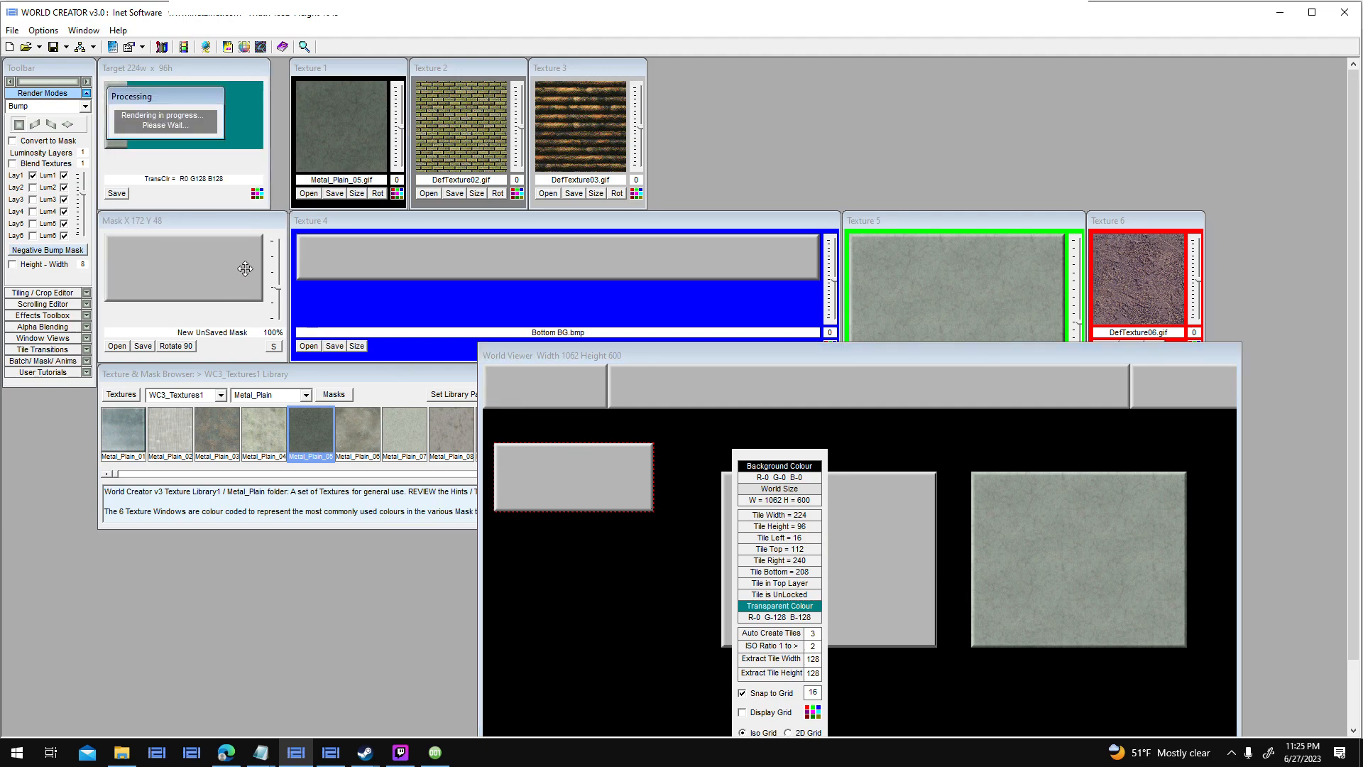
Save the rendered target tile as the PNG image Rename Menu BG Textured in the Test Interface folder.
{"action": "left_click", "coordinate": [116, 193]}
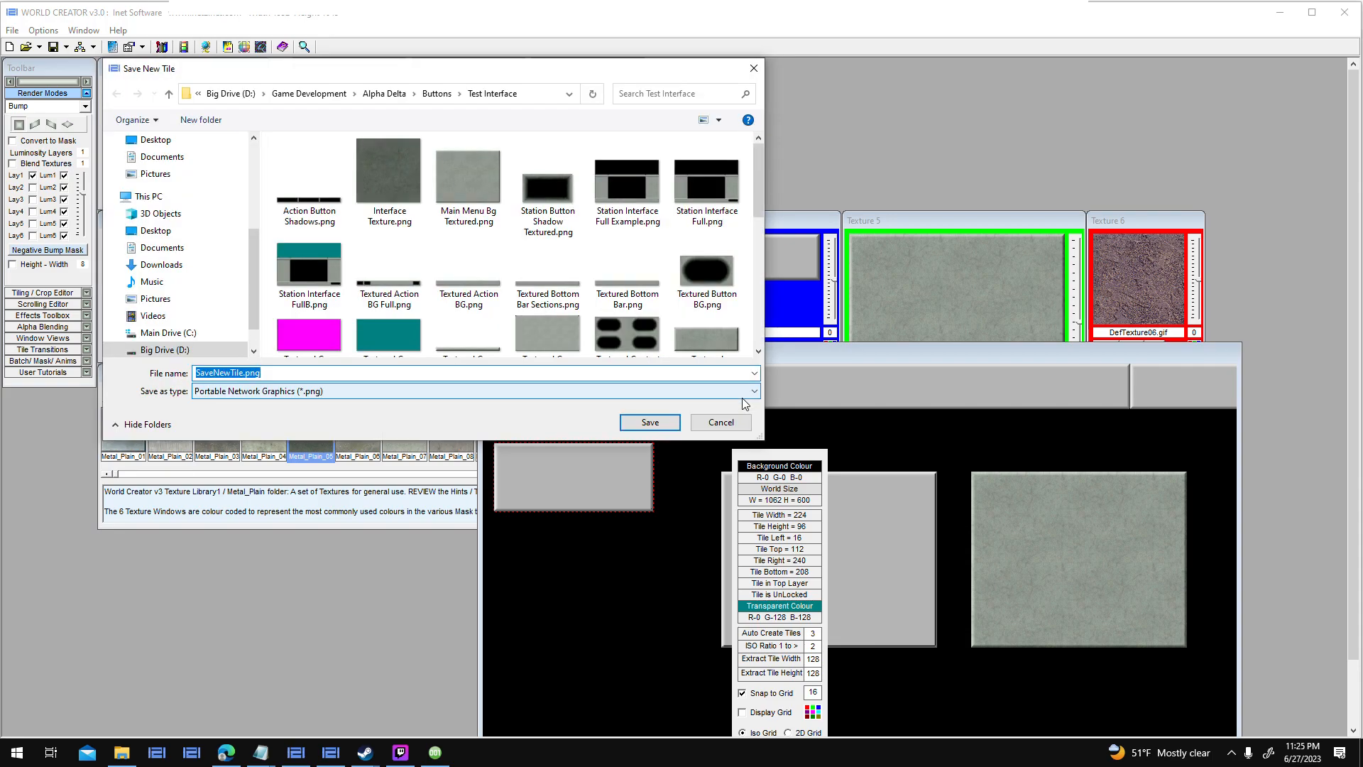
{"action": "type", "text": "Rename Men"}
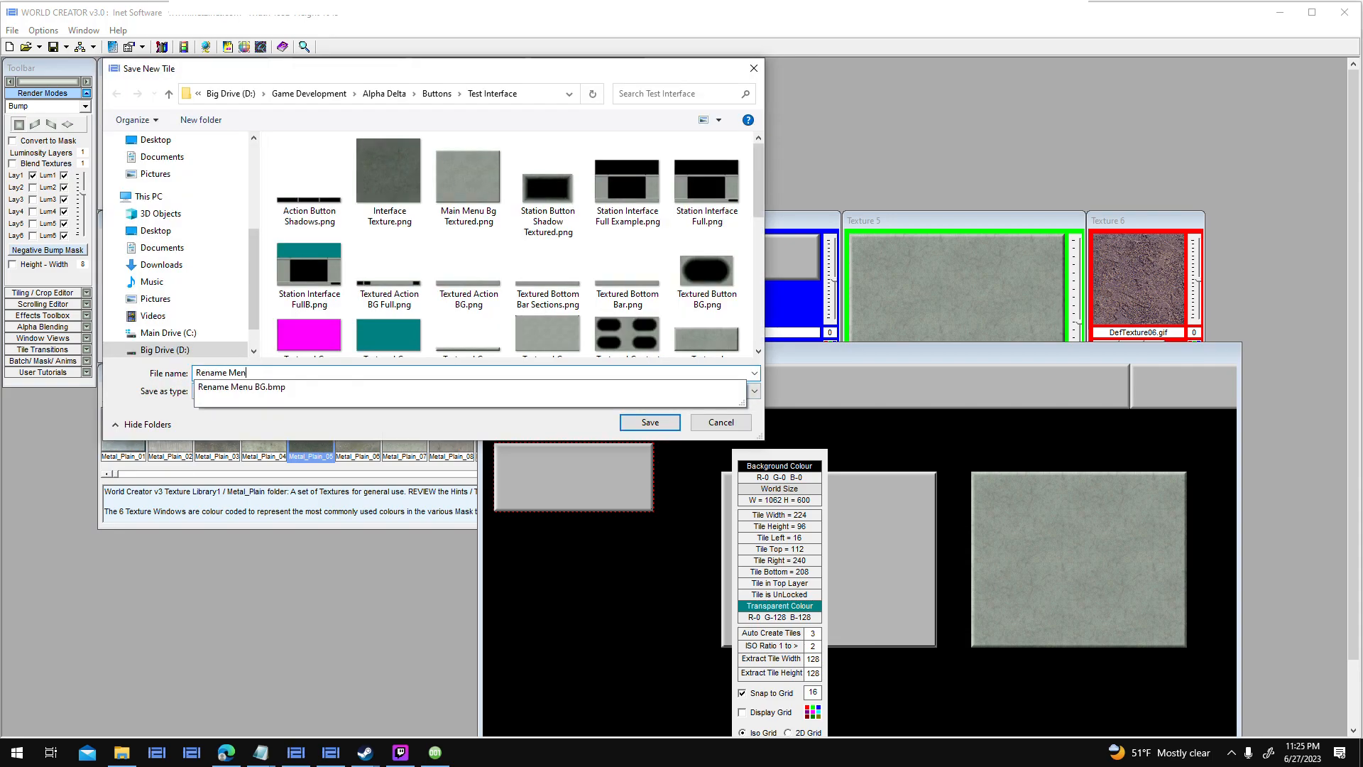
{"action": "type", "text": "u BG Textured"}
{"action": "key", "text": "Return"}
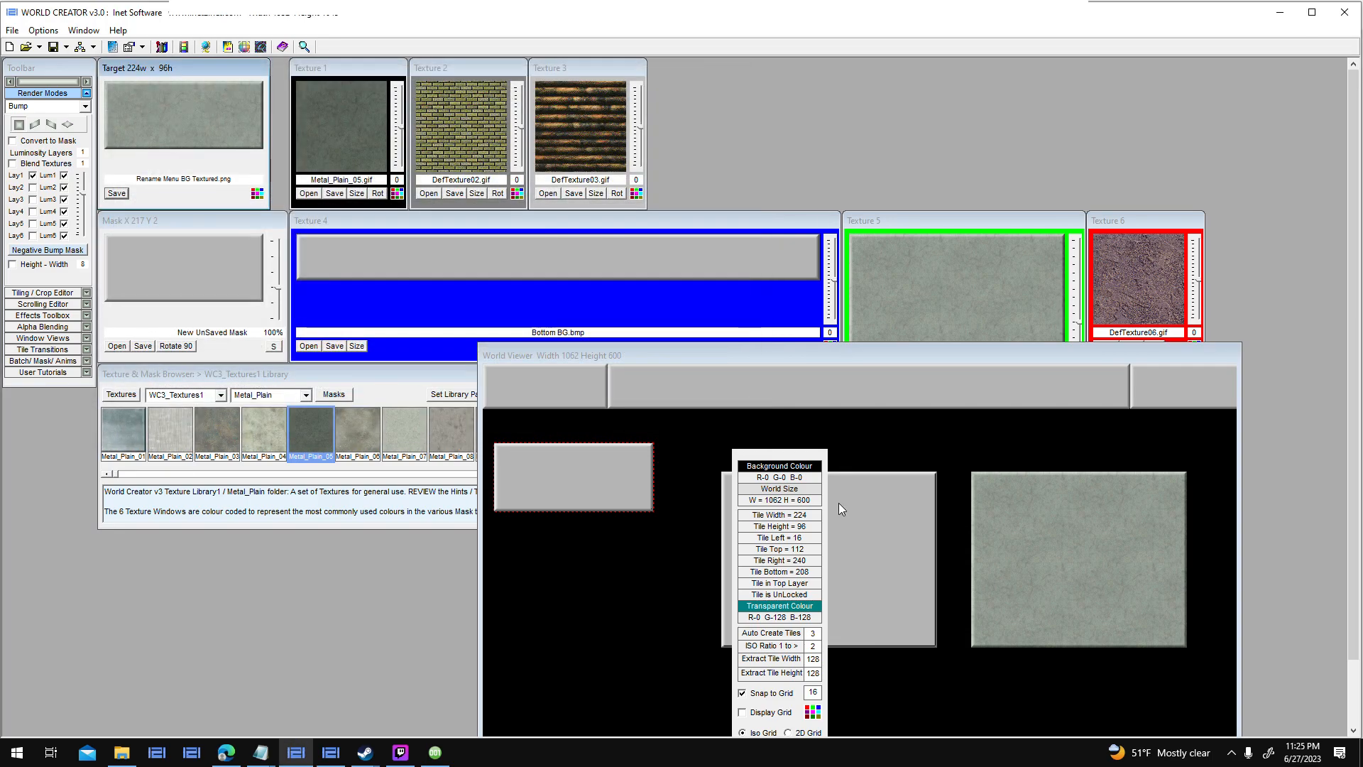
Switch to 001 Game Creator, accept the Menu Background field properties and open the sprite resources.
{"action": "left_click", "coordinate": [447, 755]}
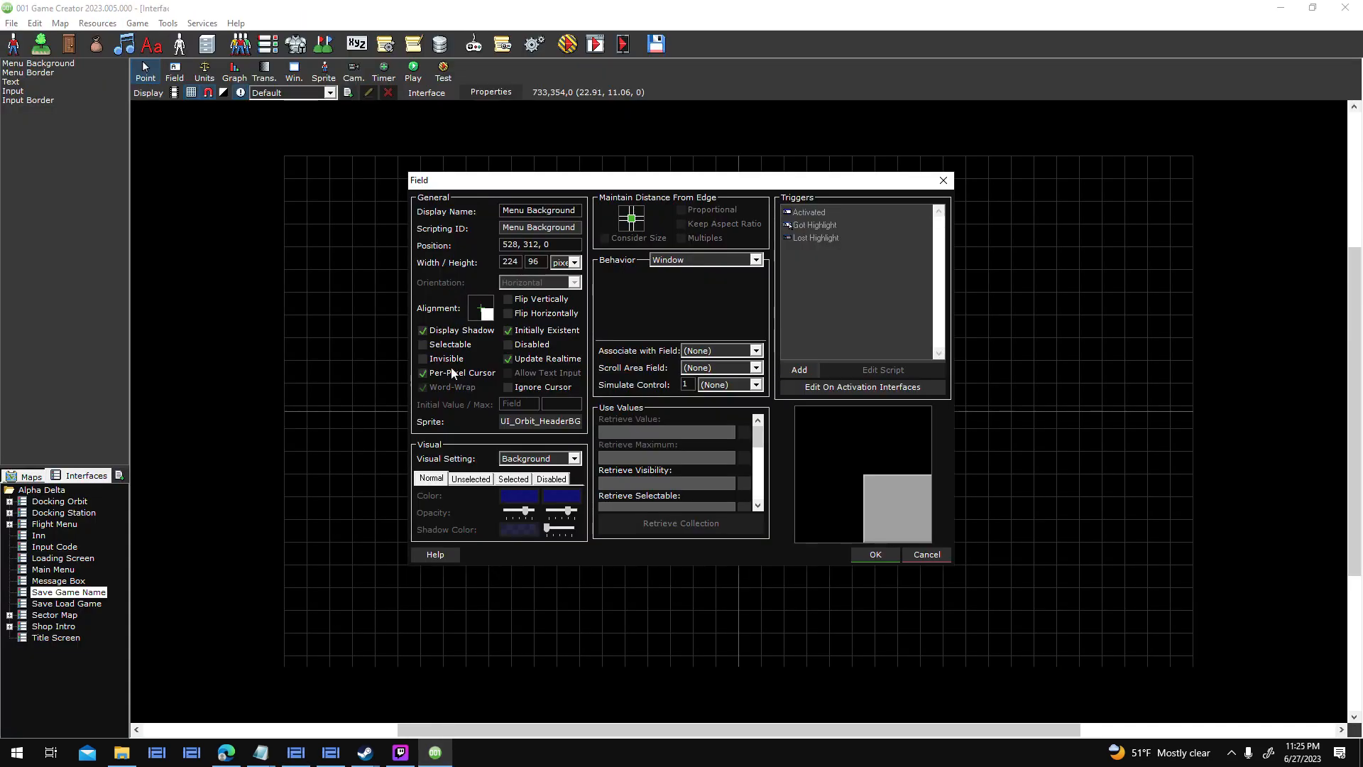
{"action": "left_click", "coordinate": [876, 555]}
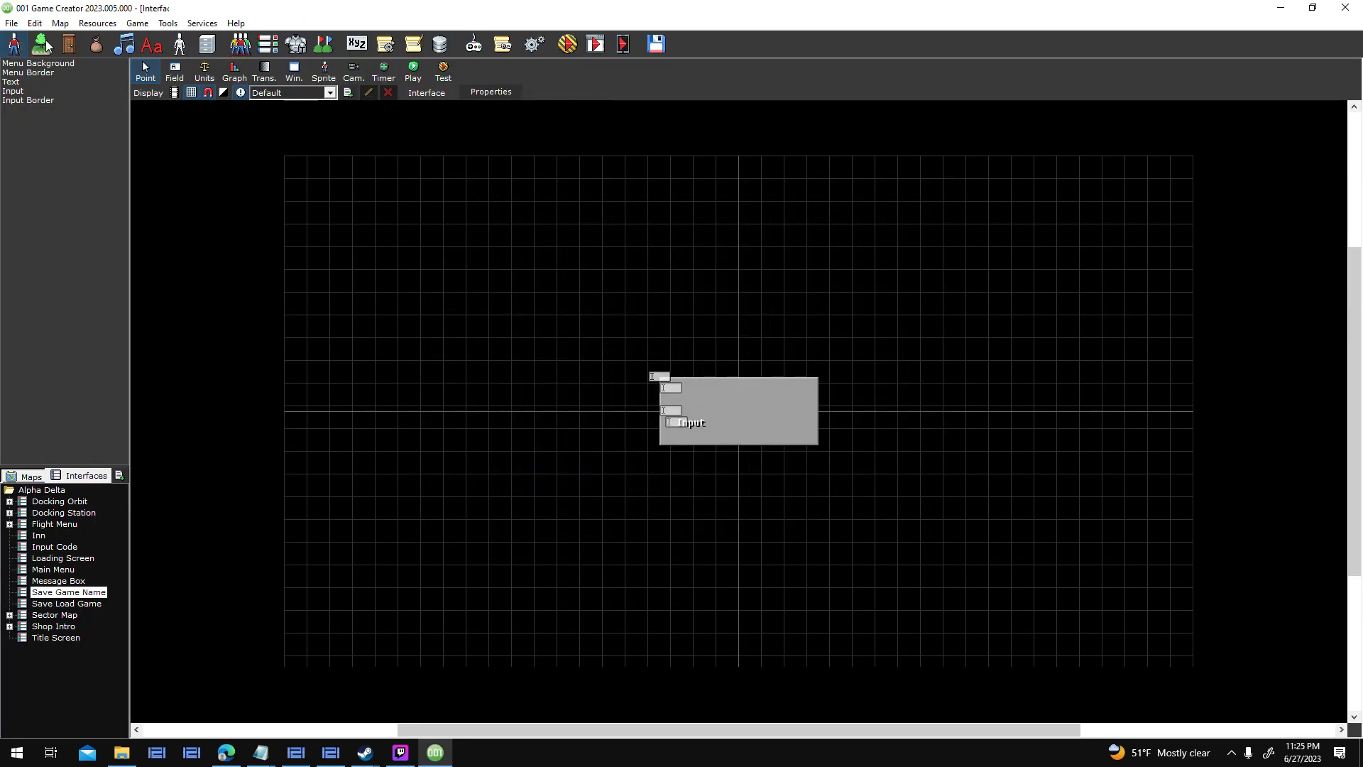
{"action": "left_click", "coordinate": [264, 80]}
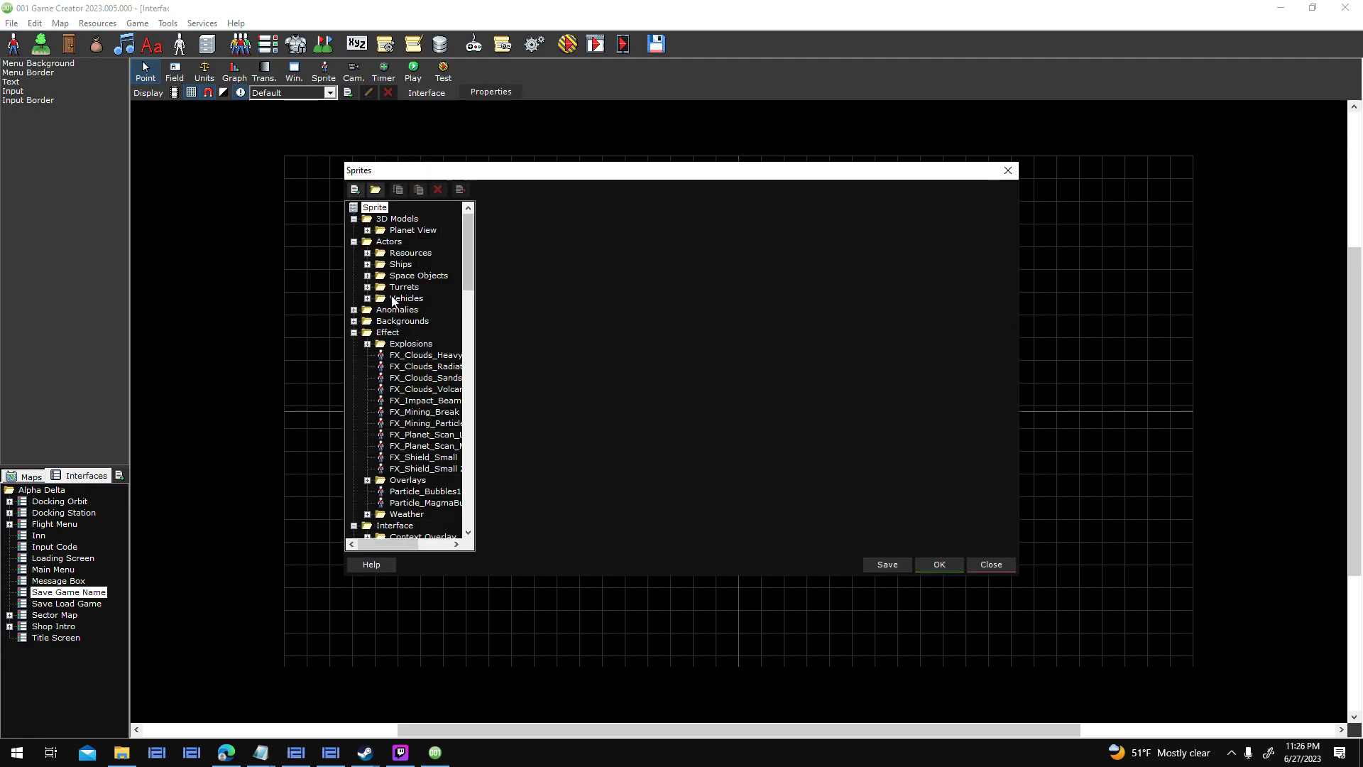
Create a new sprite without a template in the Storage Interface folder.
{"action": "left_click", "coordinate": [354, 321]}
{"action": "left_click", "coordinate": [354, 320]}
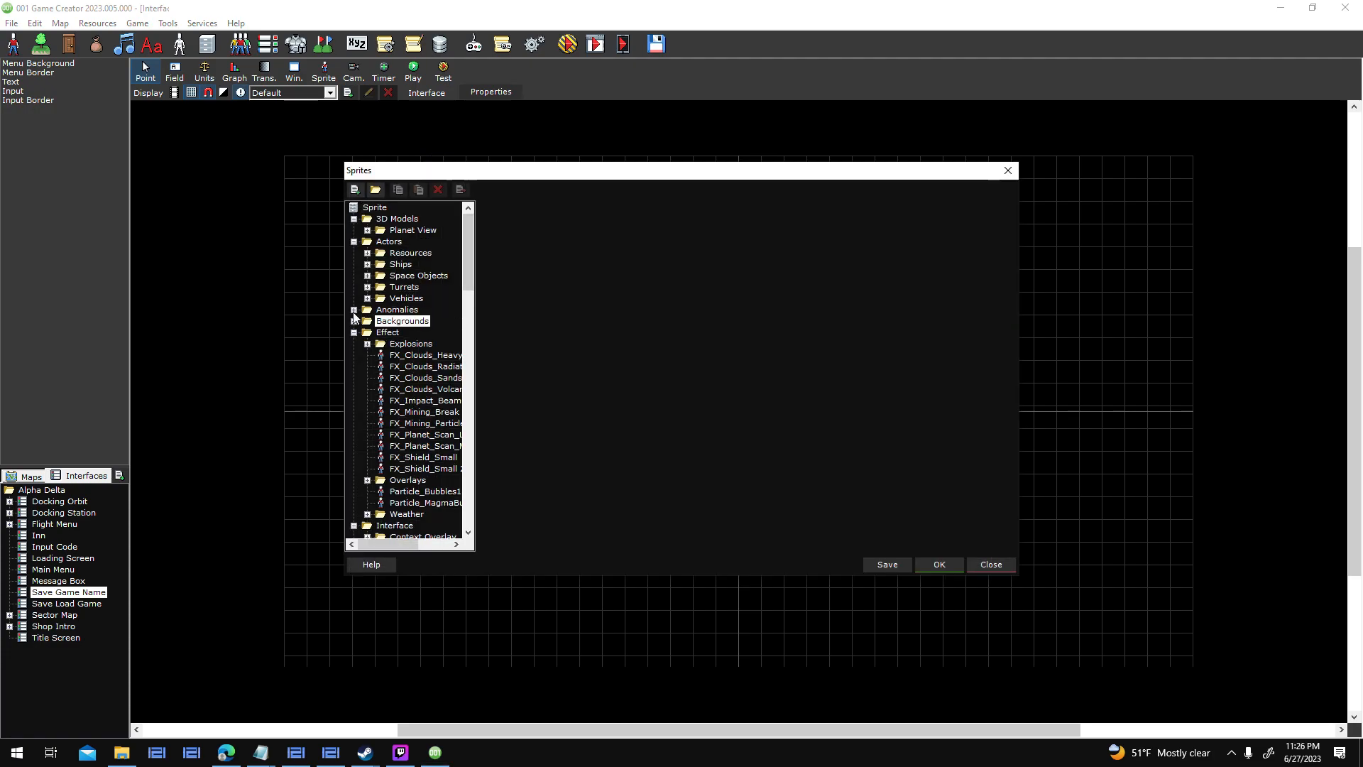
{"action": "left_click", "coordinate": [354, 242]}
{"action": "left_click", "coordinate": [353, 265]}
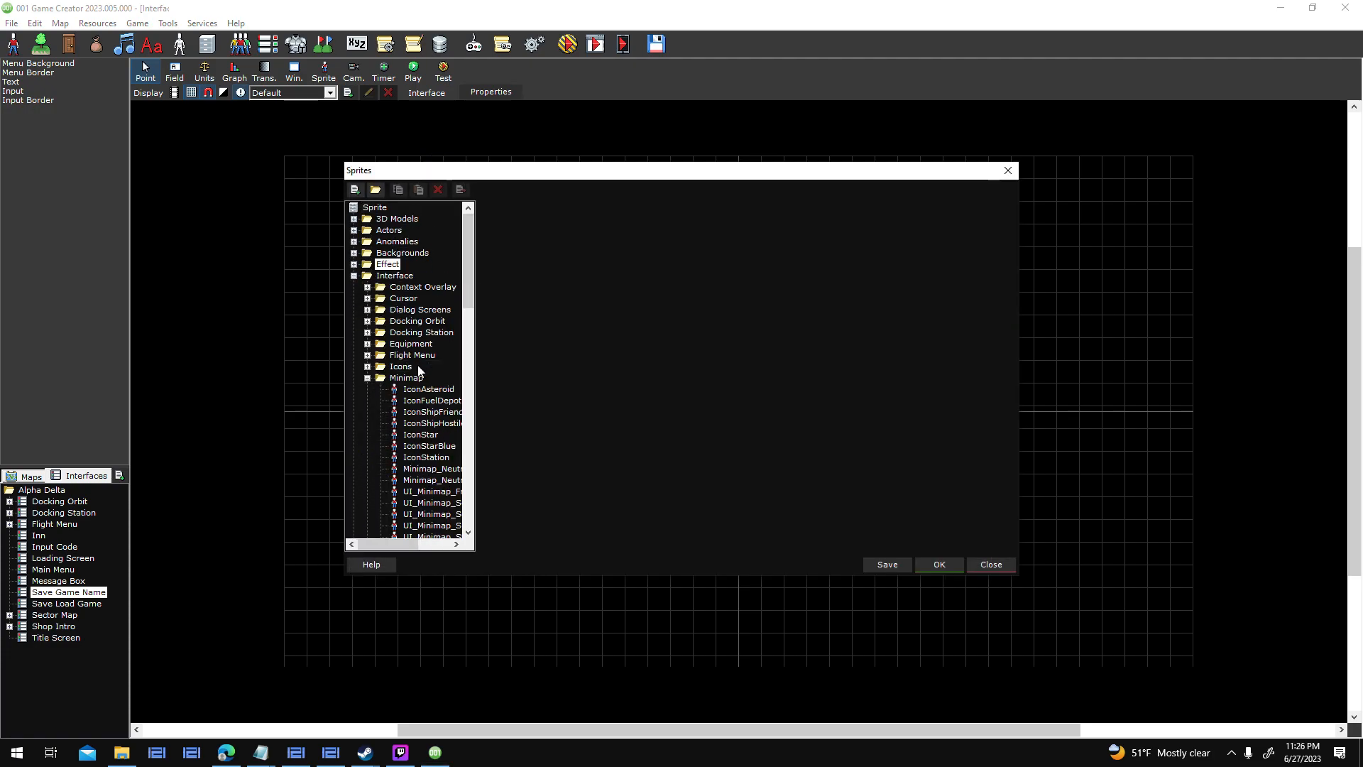
{"action": "left_click", "coordinate": [354, 276]}
{"action": "scroll", "coordinate": [408, 323], "scroll_direction": "down", "scroll_amount": 6}
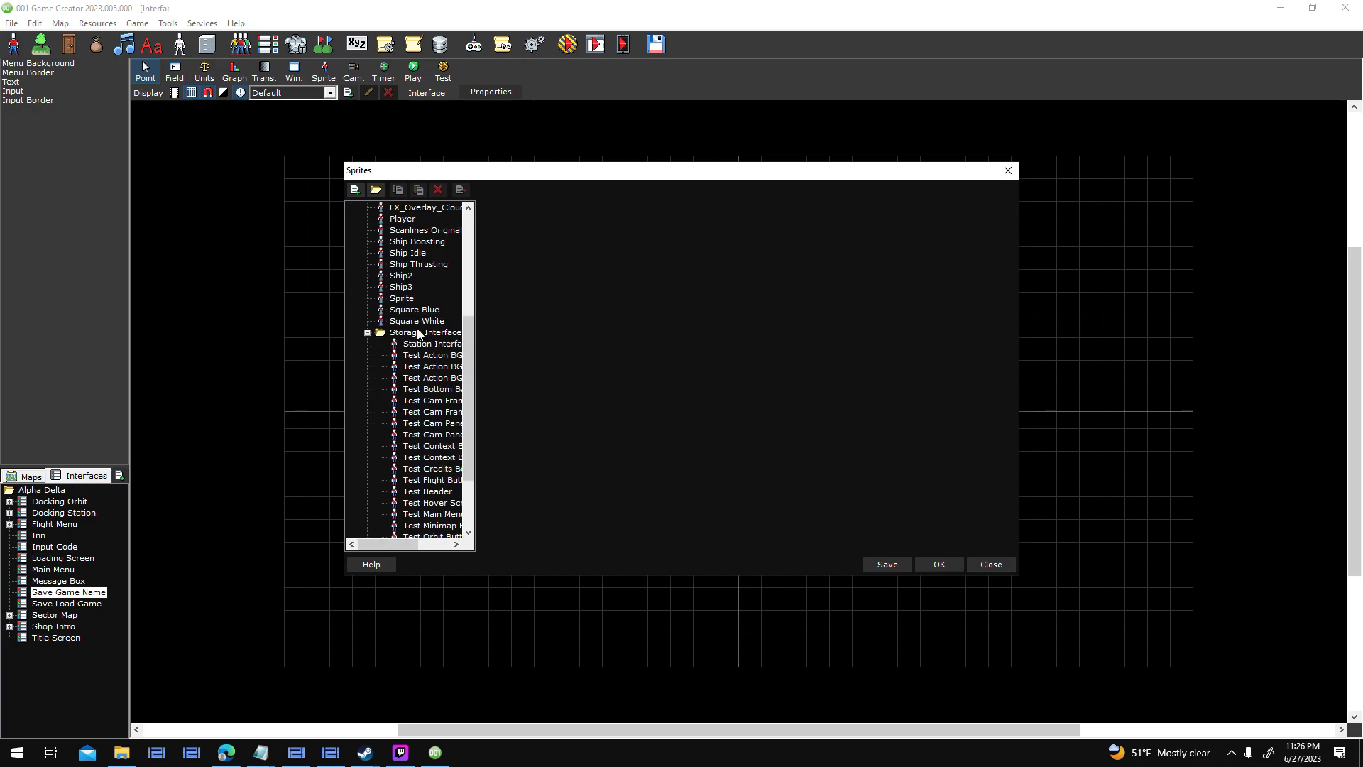
{"action": "left_click", "coordinate": [419, 334]}
{"action": "left_click", "coordinate": [355, 190]}
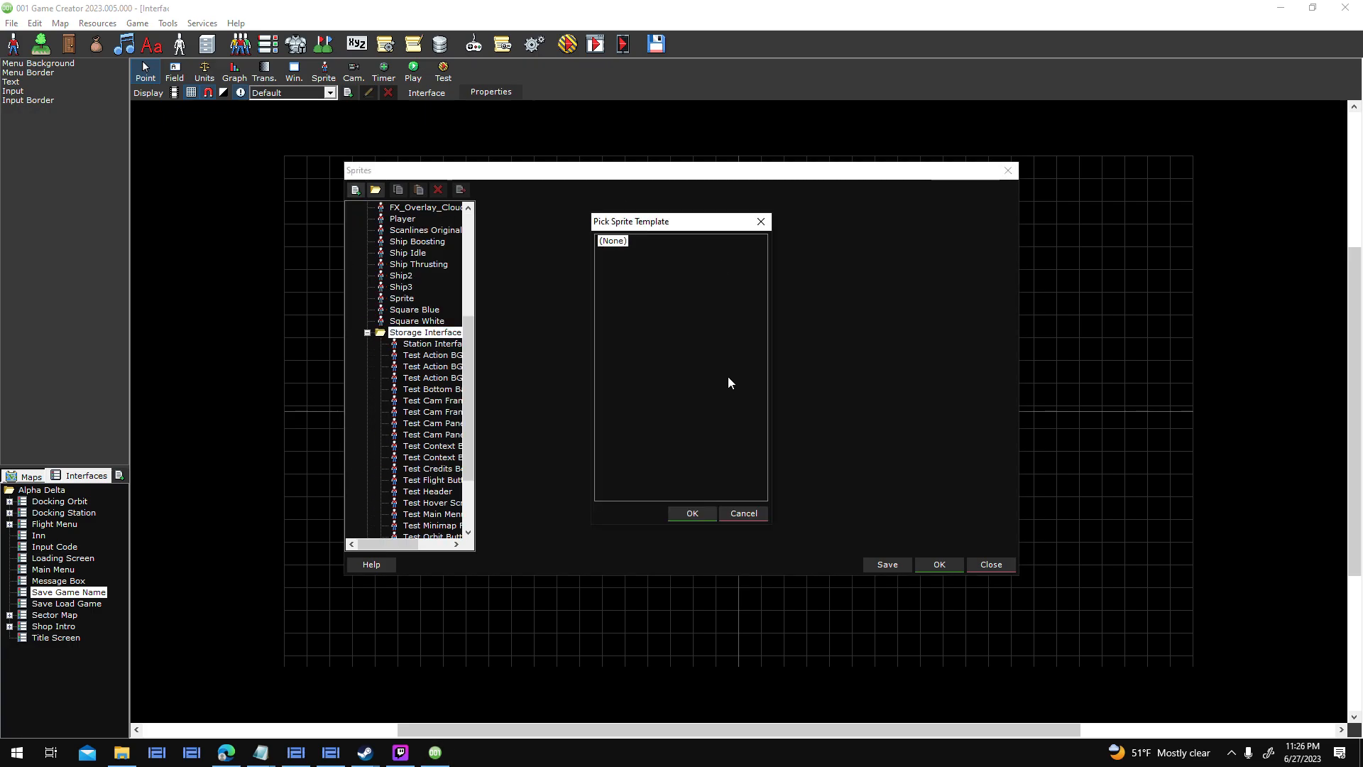
{"action": "left_click", "coordinate": [683, 511]}
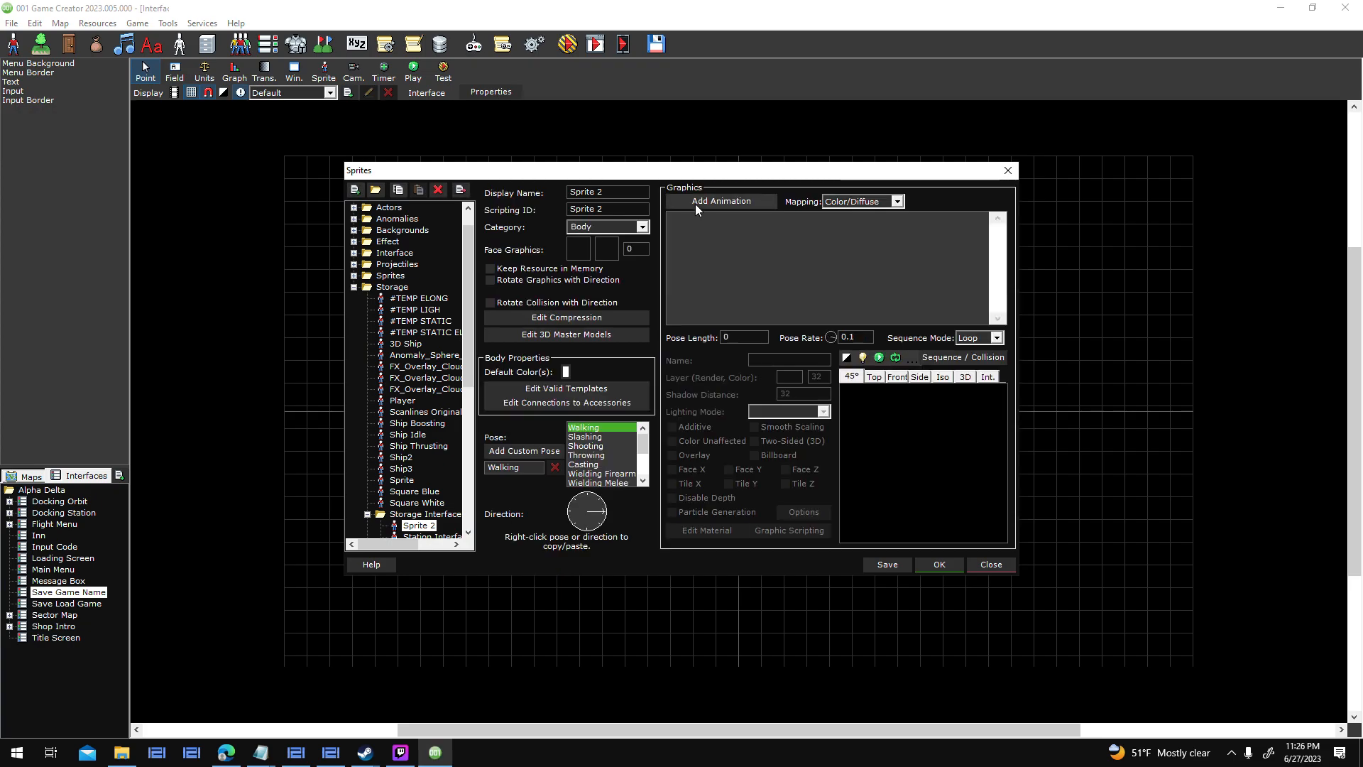
Add an animation to the new sprite using the frame image Rename Menu BG Textured.png.
{"action": "left_click", "coordinate": [695, 202]}
{"action": "left_click", "coordinate": [684, 236]}
{"action": "left_click", "coordinate": [781, 265]}
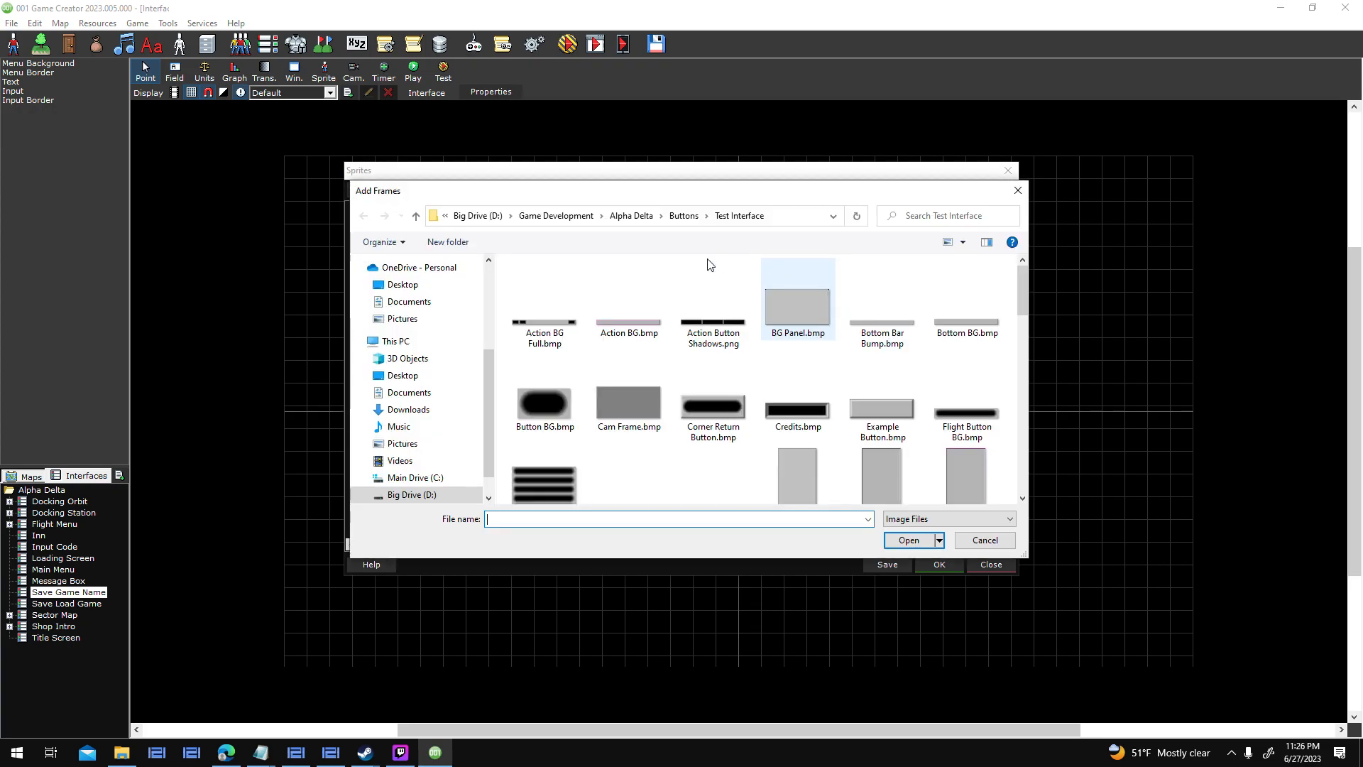
{"action": "left_click", "coordinate": [918, 521]}
{"action": "left_click", "coordinate": [917, 534]}
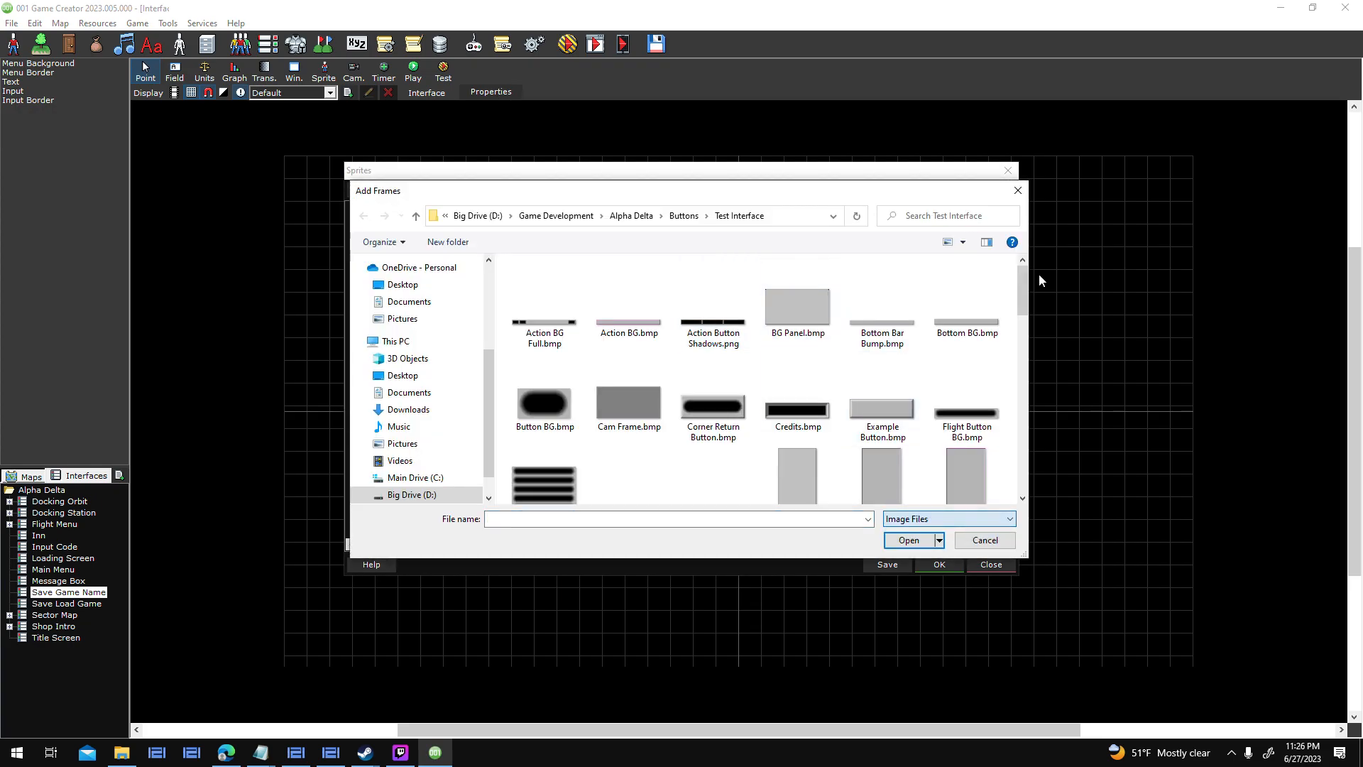
{"action": "left_click_drag", "start_coordinate": [1027, 293], "coordinate": [1029, 366]}
{"action": "double_click", "coordinate": [555, 378]}
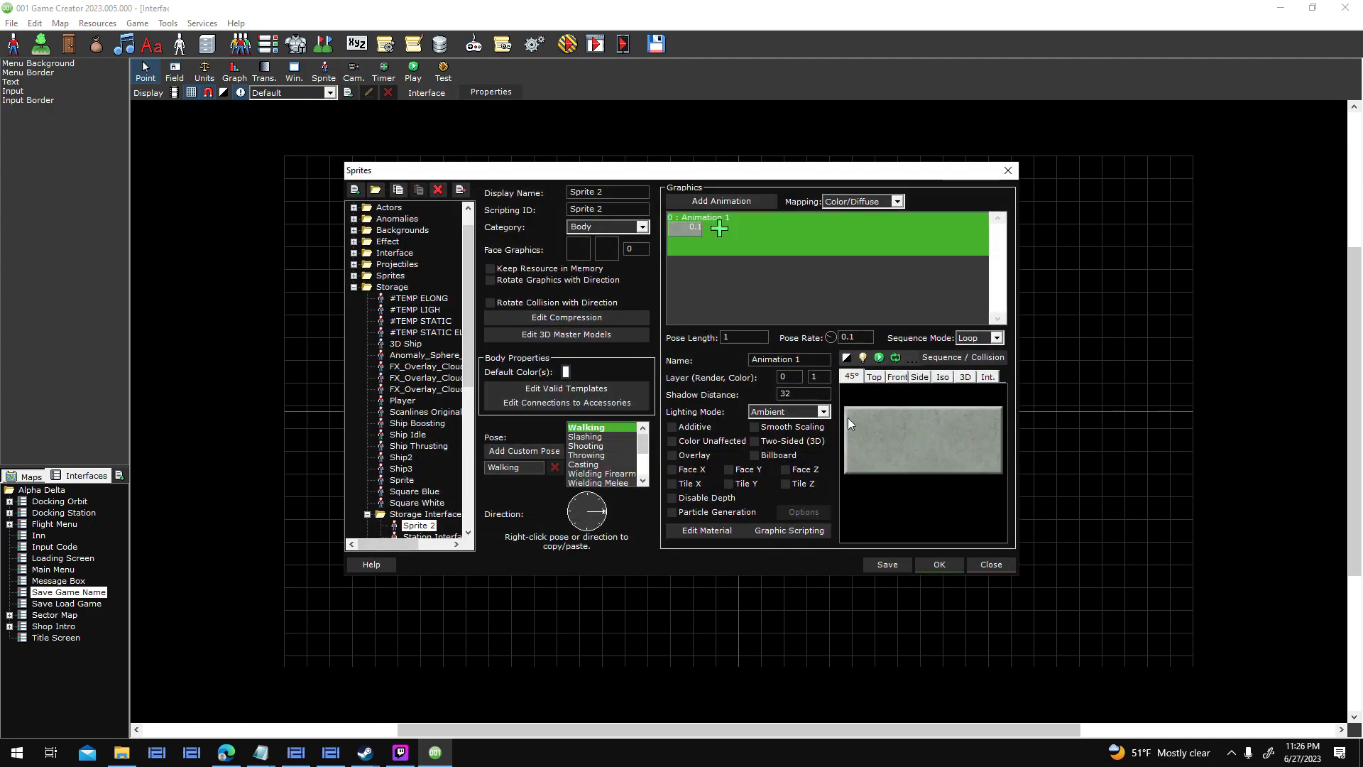
Set the third node position value of Animation 1 to 0 in the Sequence Editor and show the top view.
{"action": "double_click", "coordinate": [848, 418]}
{"action": "left_click", "coordinate": [700, 306]}
{"action": "right_click", "coordinate": [700, 308]}
{"action": "left_click", "coordinate": [753, 383]}
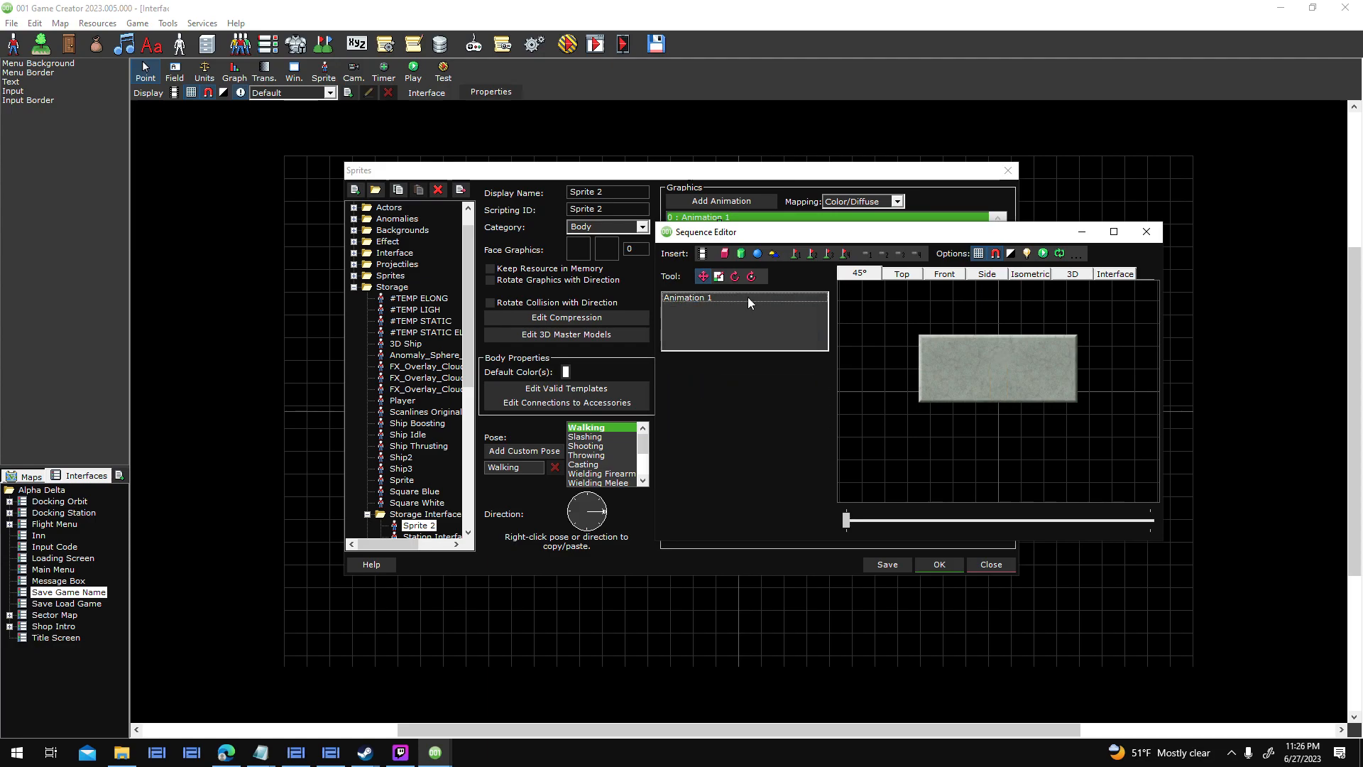
{"action": "left_click", "coordinate": [748, 298]}
{"action": "type", "text": "0"}
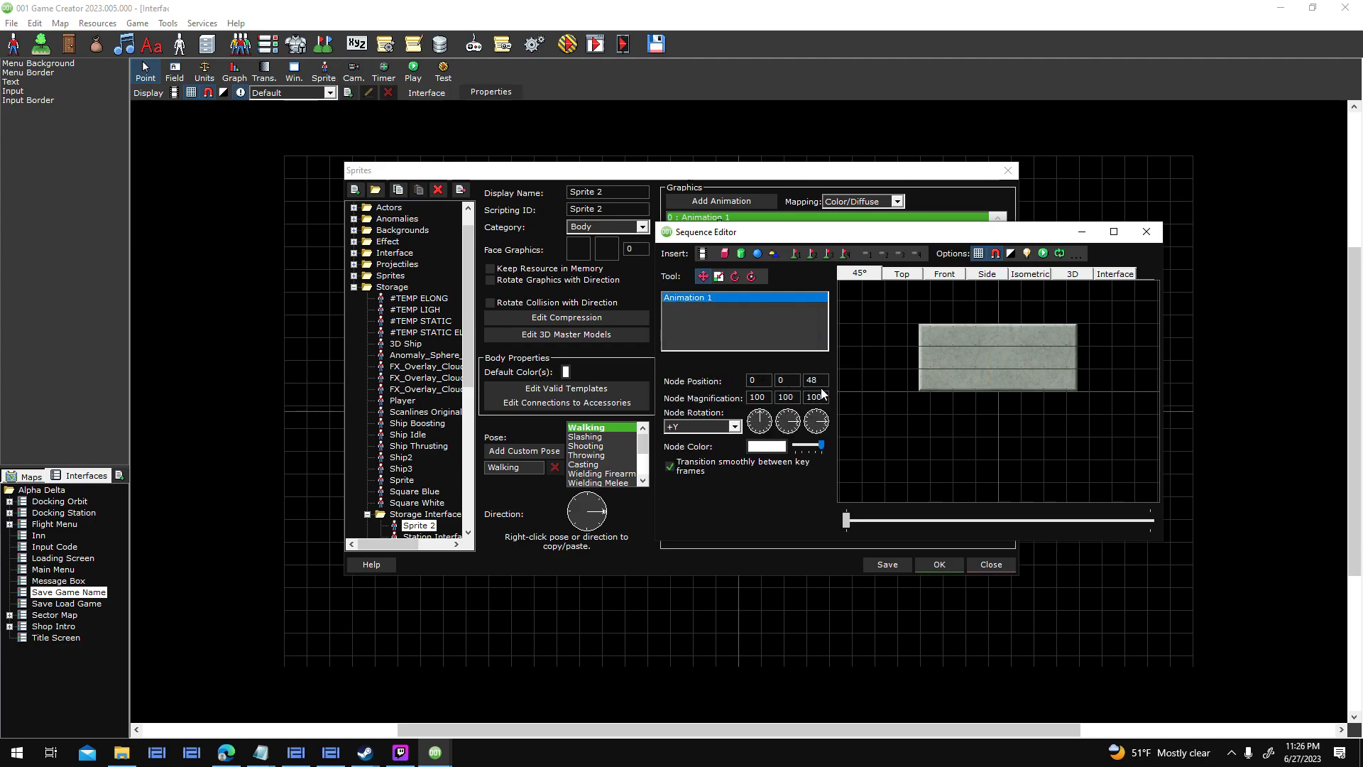
{"action": "left_click", "coordinate": [902, 274]}
{"action": "left_click_drag", "start_coordinate": [888, 231], "coordinate": [248, 220]}
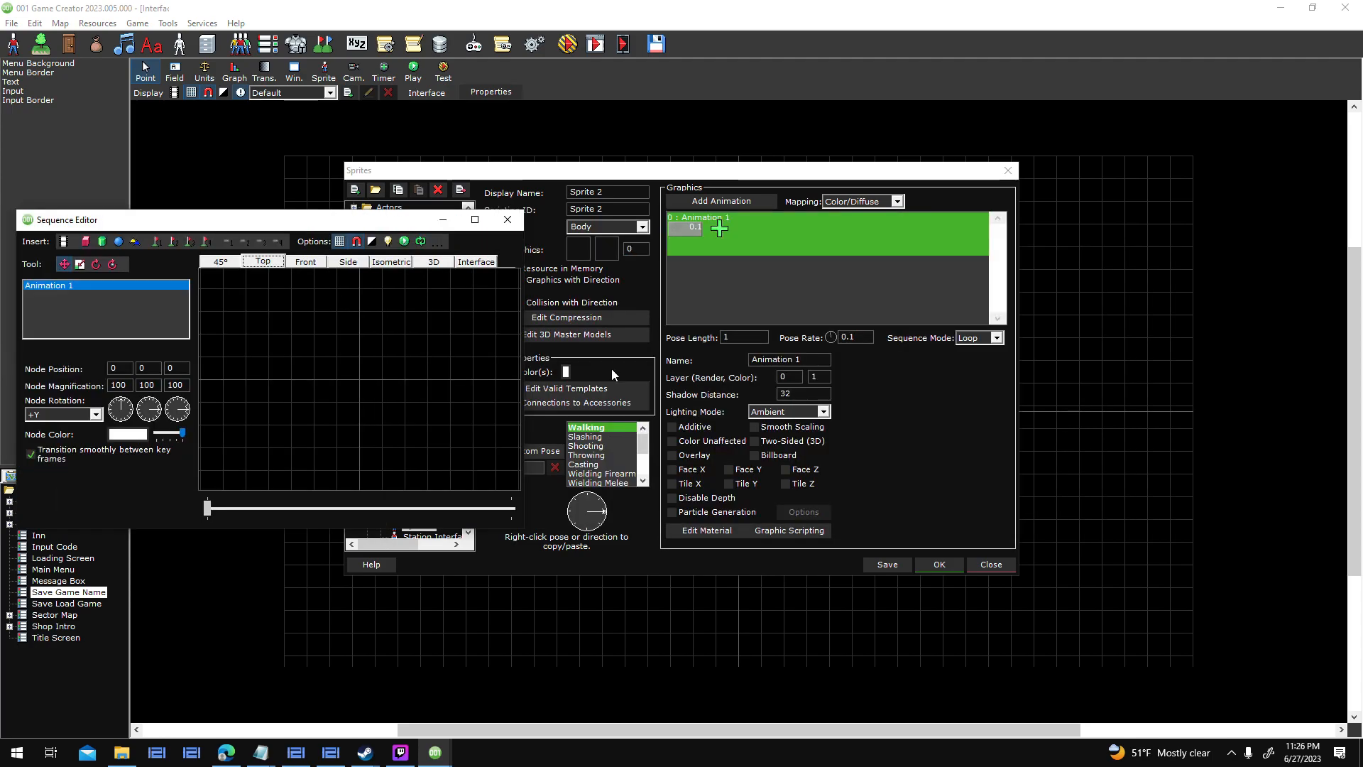
Make the animation an overlay with lighting mode Disabled and Color Unaffected enabled.
{"action": "left_click", "coordinate": [688, 456]}
{"action": "left_click", "coordinate": [767, 412]}
{"action": "left_click", "coordinate": [771, 429]}
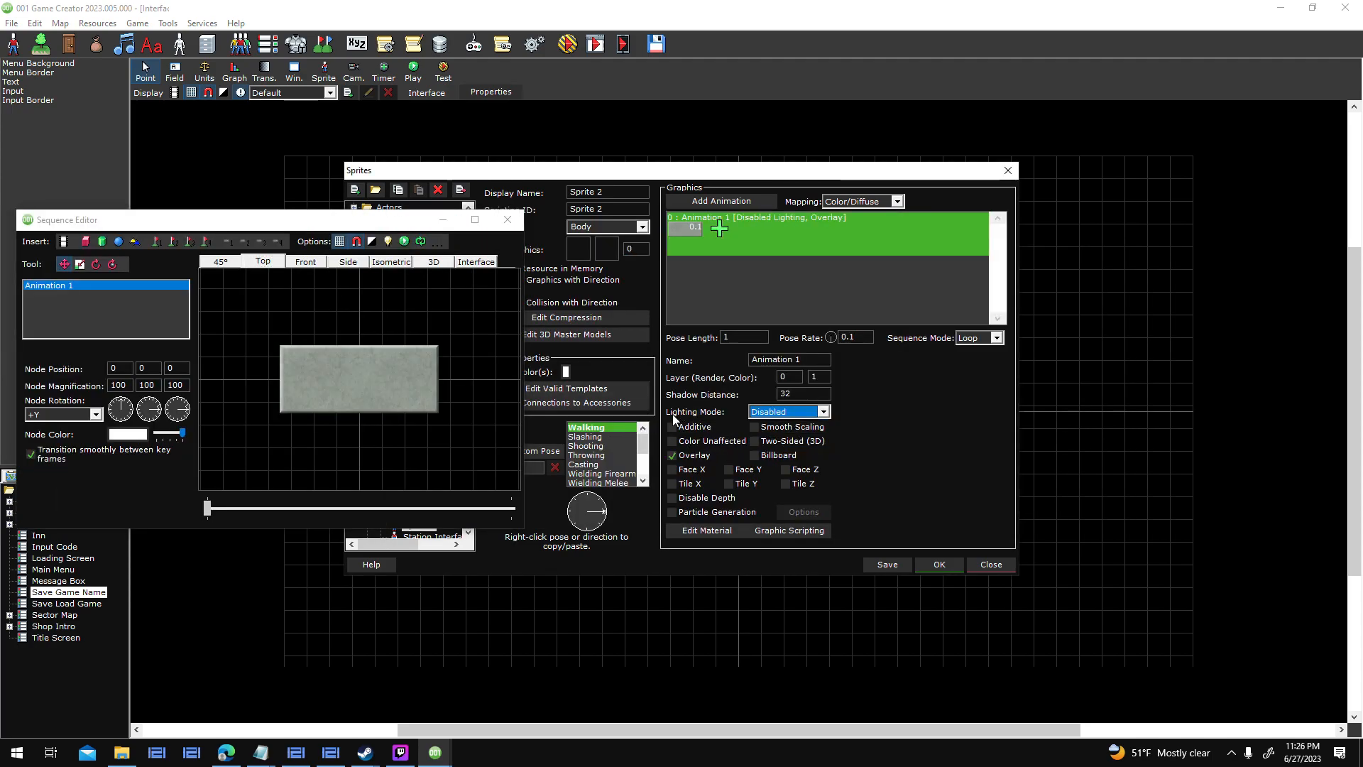
{"action": "left_click", "coordinate": [691, 442]}
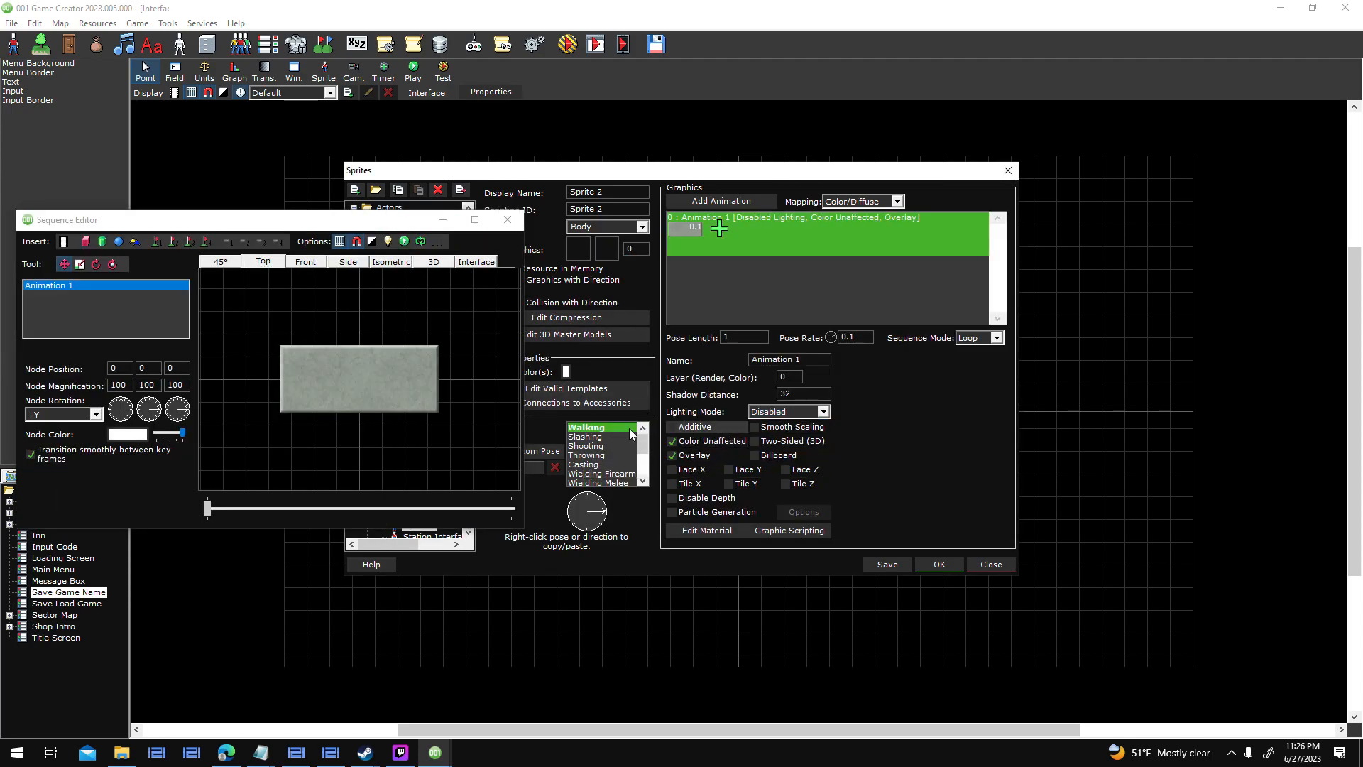
Cut the graphics from the Walking pose and paste them into the Idle pose.
{"action": "right_click", "coordinate": [629, 429]}
{"action": "left_click", "coordinate": [663, 585]}
{"action": "left_click", "coordinate": [688, 435]}
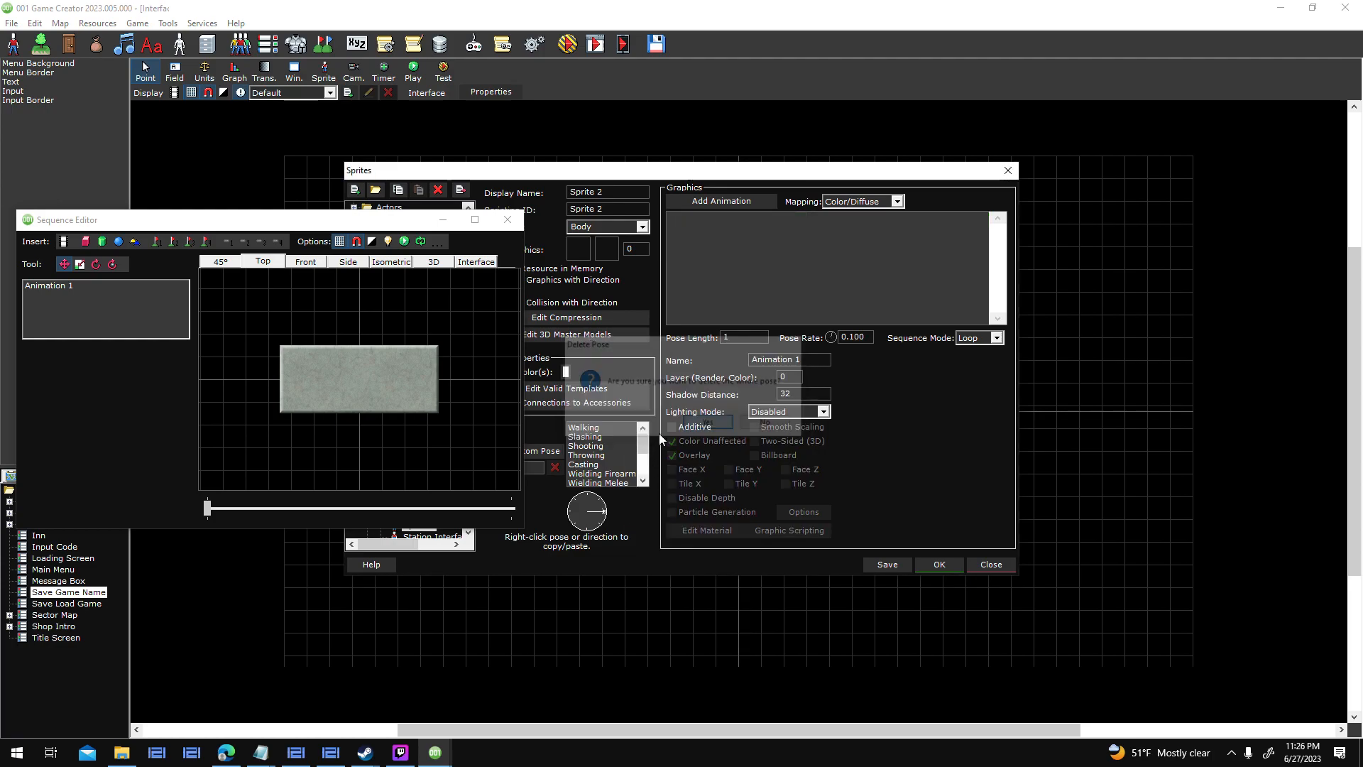
{"action": "scroll", "coordinate": [642, 462], "scroll_direction": "down", "scroll_amount": 2}
{"action": "right_click", "coordinate": [589, 449]}
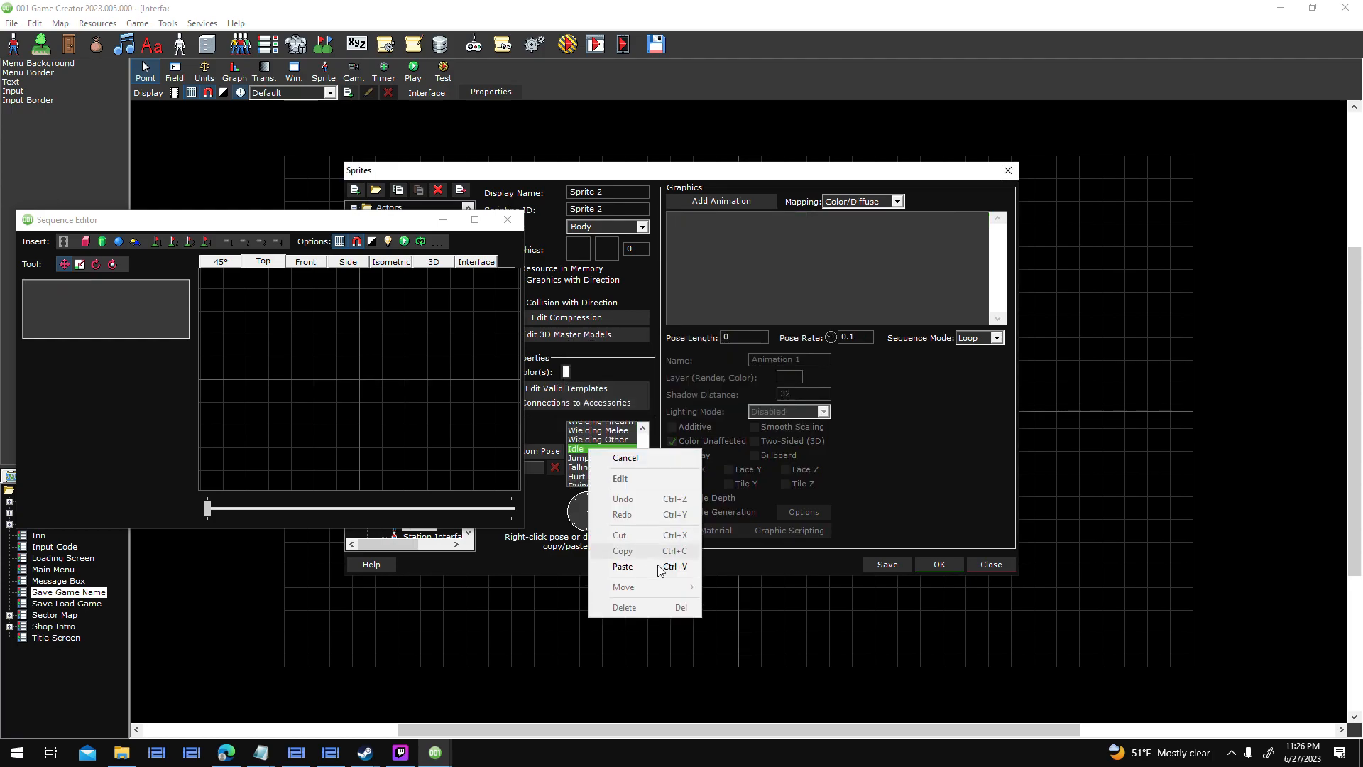
{"action": "left_click", "coordinate": [671, 566]}
Name the Idle animation UI Element and accept the sprite changes.
{"action": "key", "text": "ctrl+a"}
{"action": "type", "text": "UI Element"}
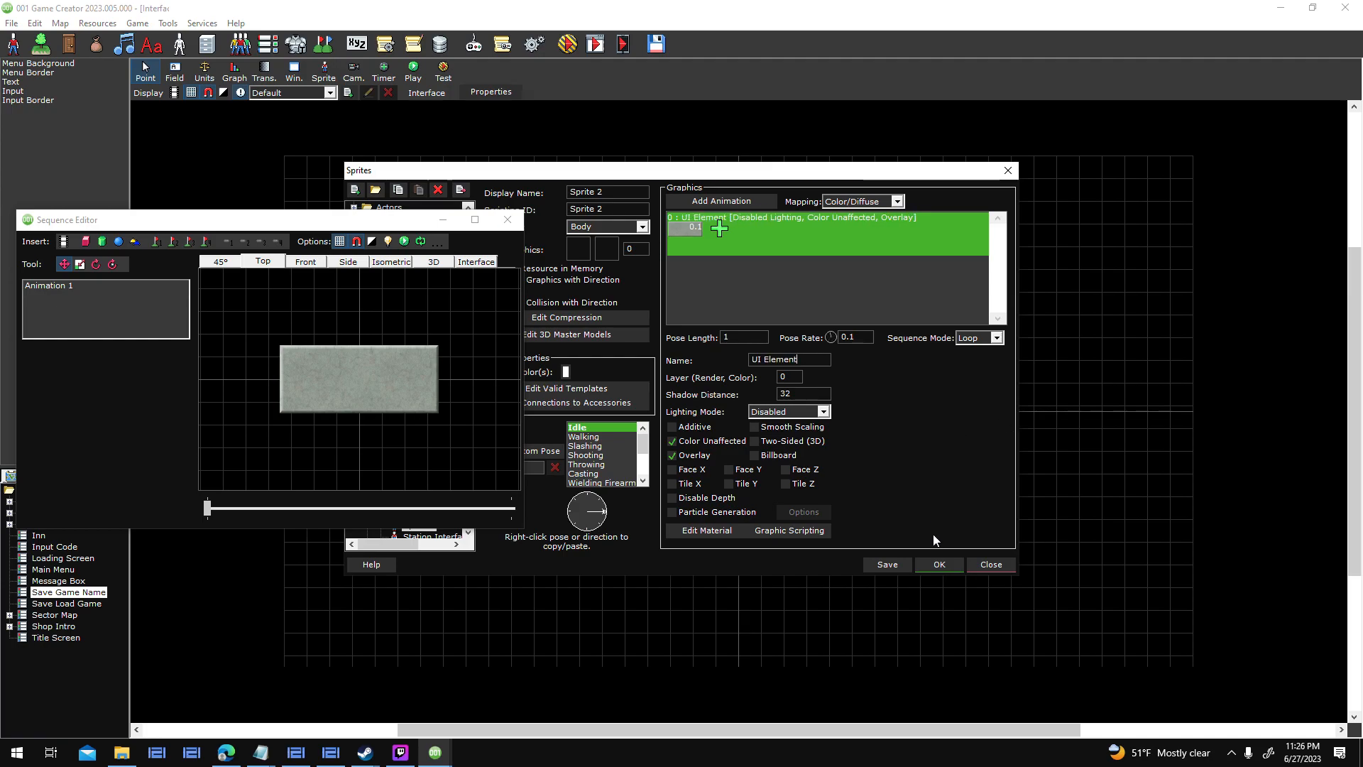
{"action": "left_click", "coordinate": [939, 564]}
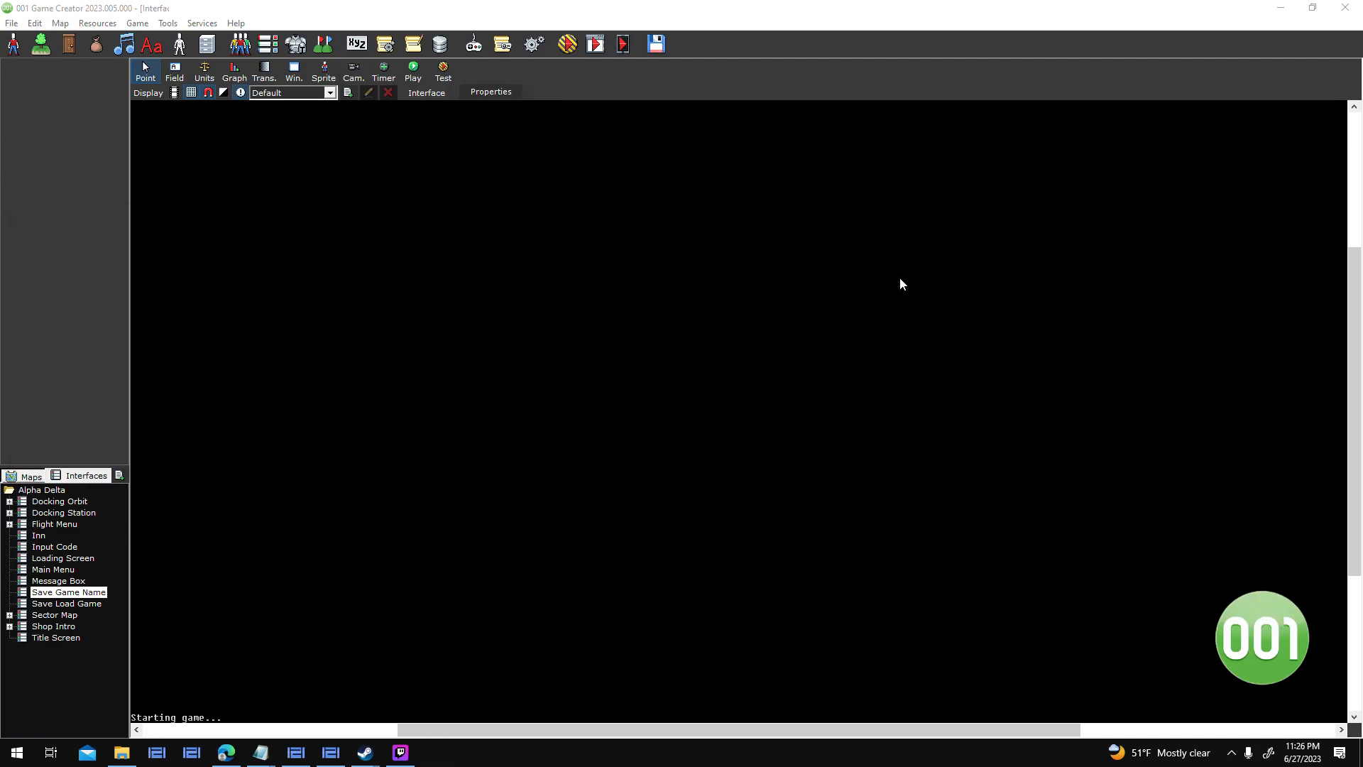
Open the sprite choice for the Menu Background field and browse the sprites in the Storage Interface folder.
{"action": "double_click", "coordinate": [798, 394]}
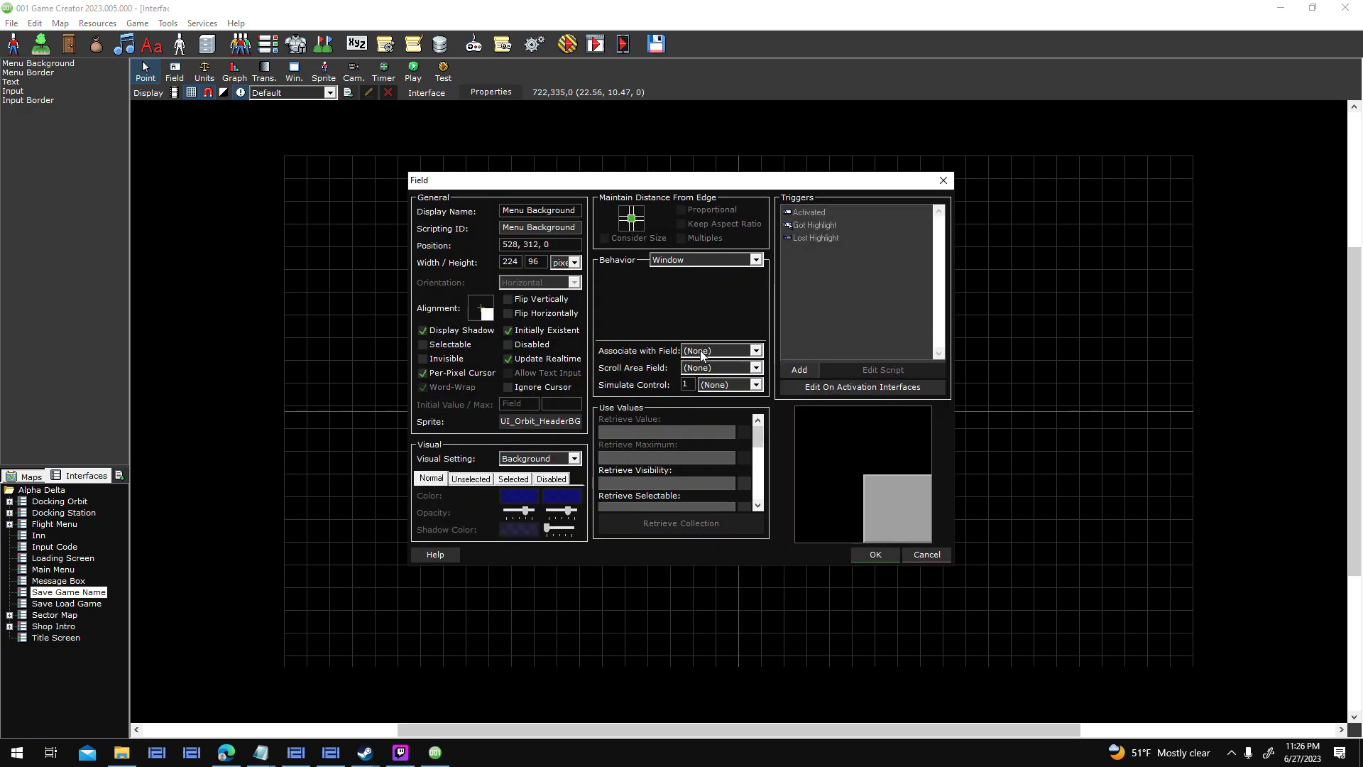
{"action": "left_click", "coordinate": [546, 422]}
{"action": "scroll", "coordinate": [564, 426], "scroll_direction": "up", "scroll_amount": 4}
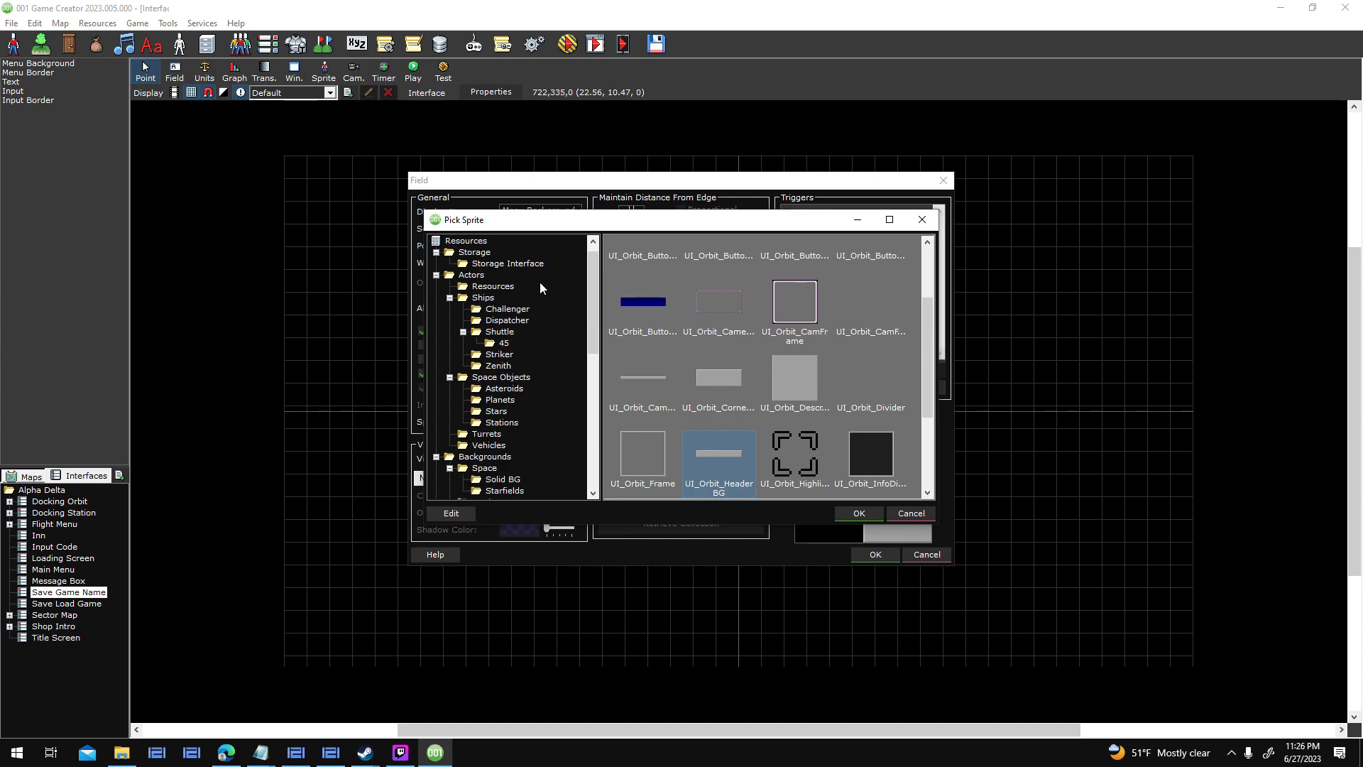
{"action": "left_click", "coordinate": [514, 267]}
{"action": "scroll", "coordinate": [785, 420], "scroll_direction": "down", "scroll_amount": 2}
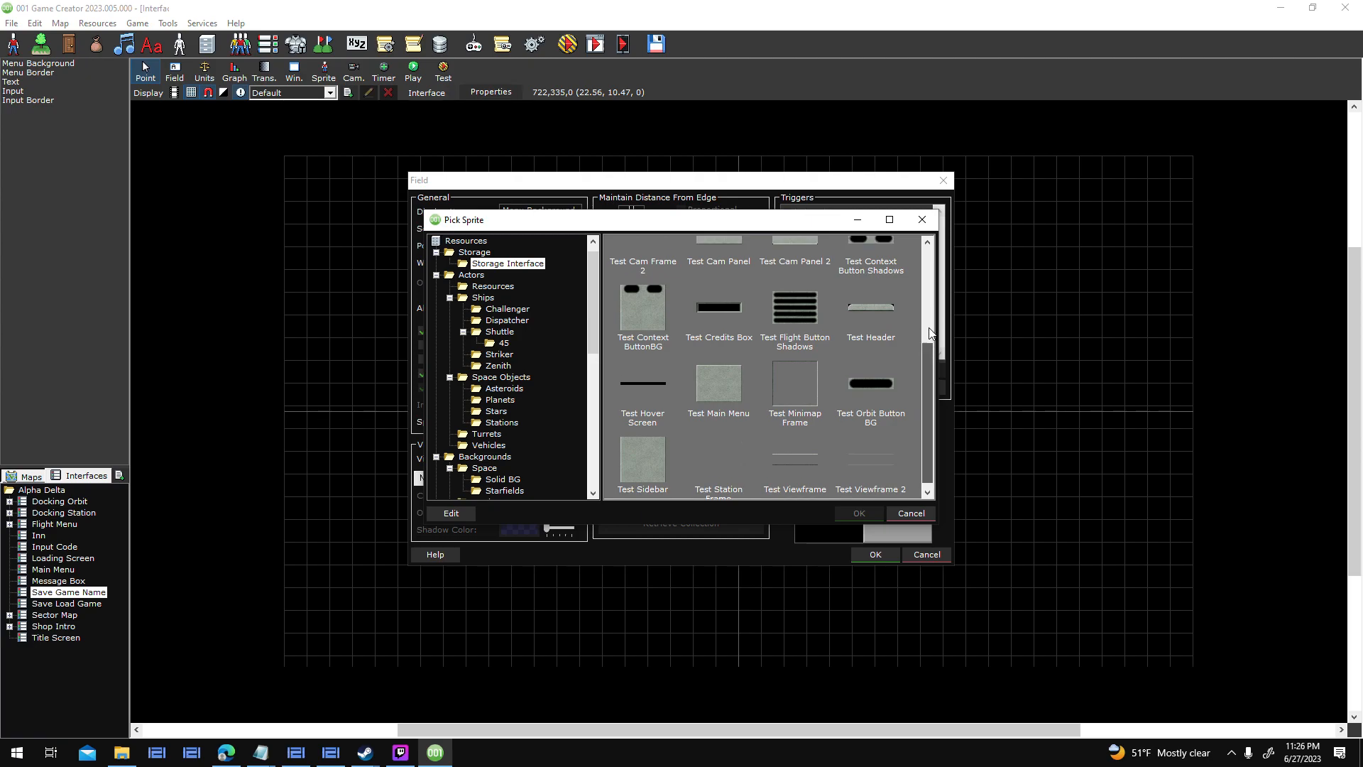
{"action": "scroll", "coordinate": [895, 332], "scroll_direction": "up", "scroll_amount": 2}
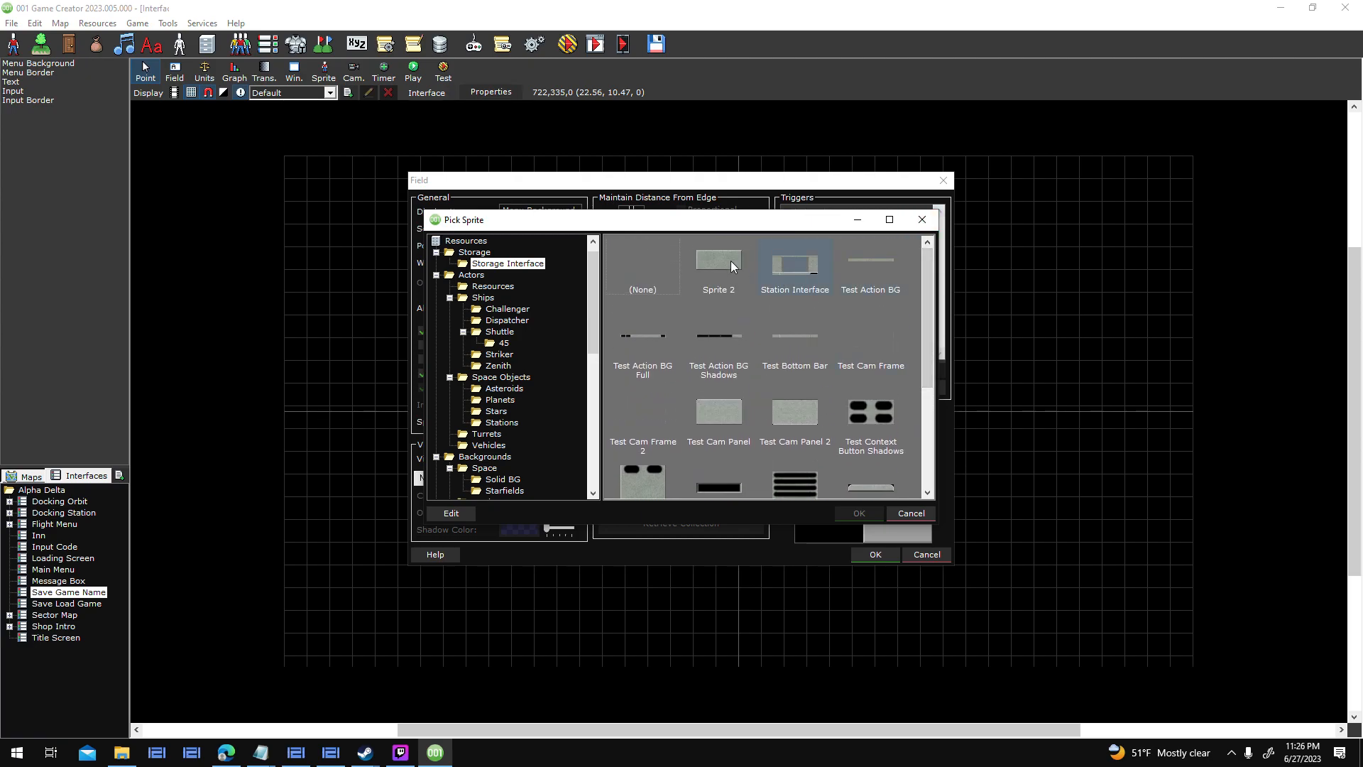
Assign Sprite 2 to the Menu Background field and rename that sprite to "Test Rename Menu".
{"action": "left_click", "coordinate": [859, 513]}
{"action": "left_click", "coordinate": [874, 554]}
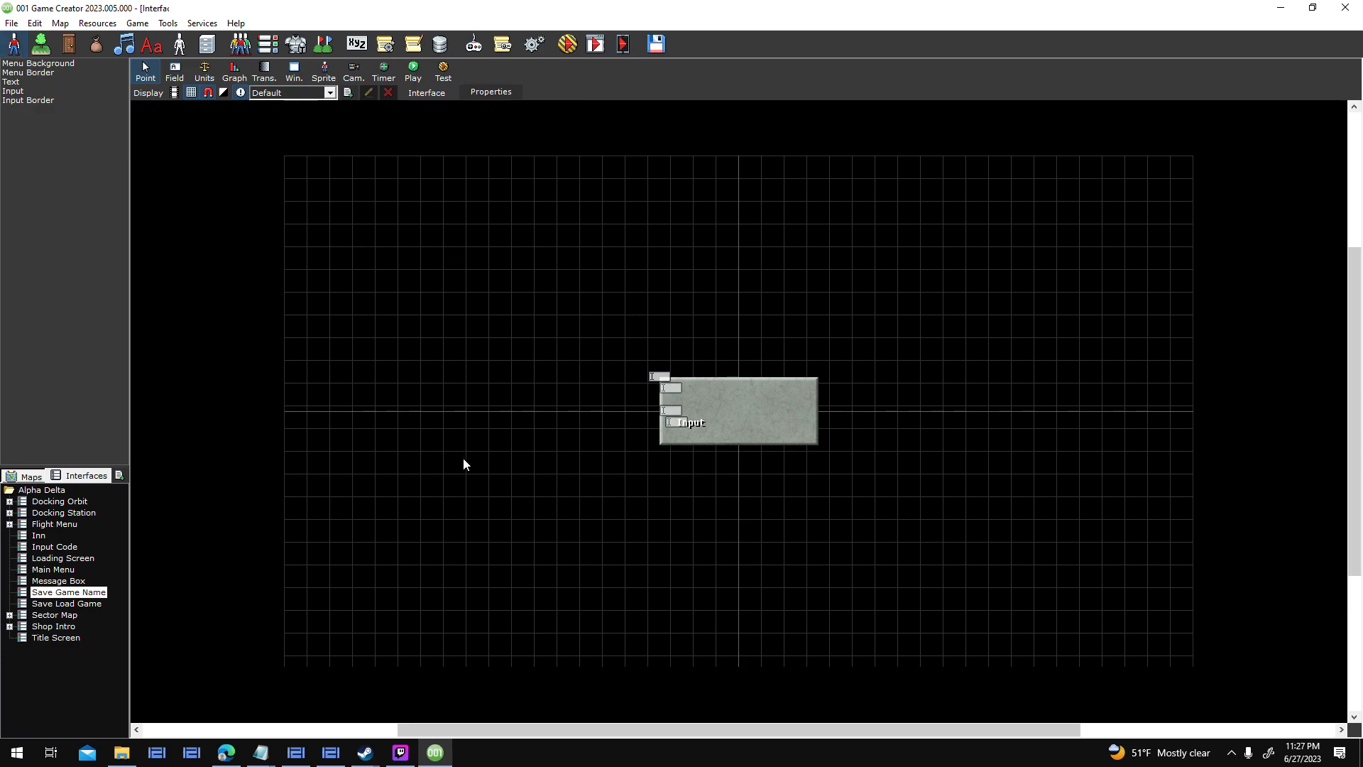
{"action": "scroll", "coordinate": [446, 448], "scroll_direction": "down", "scroll_amount": 1}
{"action": "left_click", "coordinate": [419, 343]}
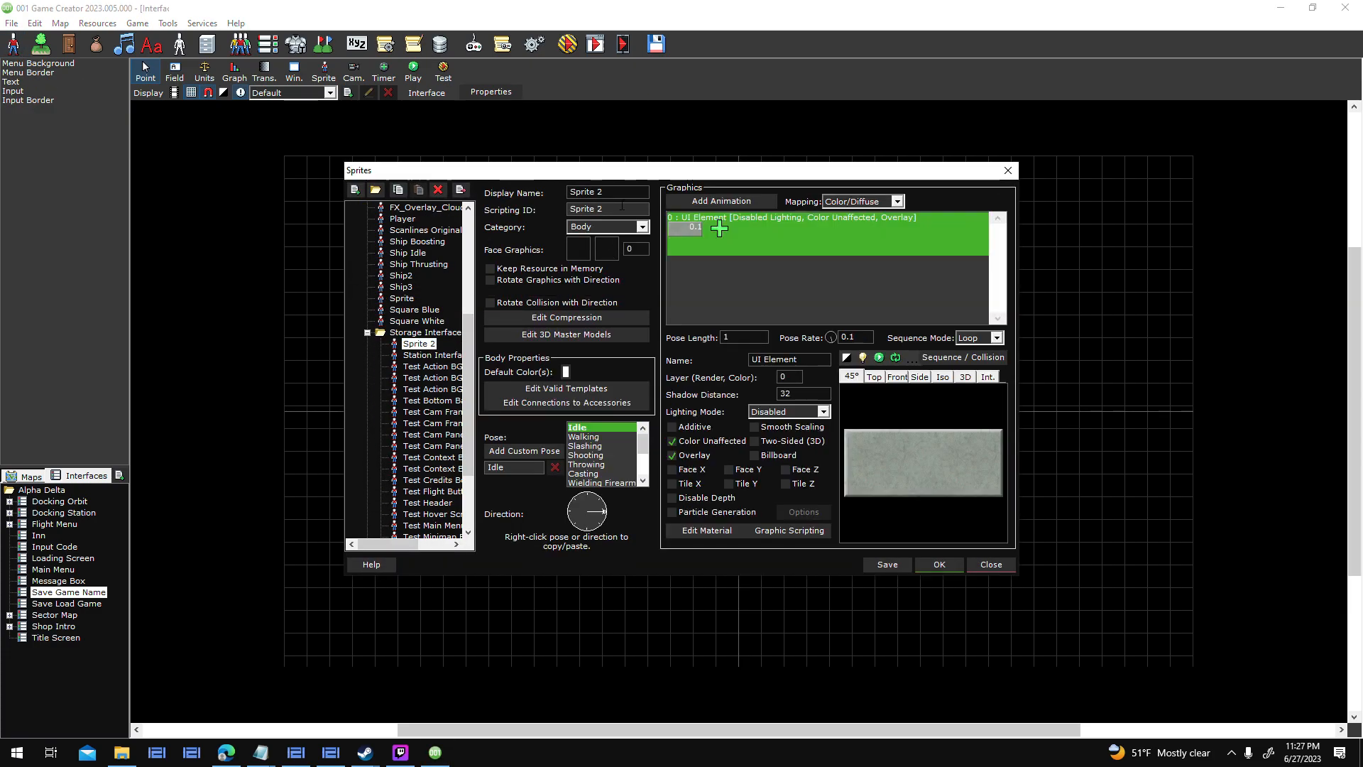
{"action": "left_click_drag", "start_coordinate": [605, 192], "coordinate": [326, 182]}
{"action": "type", "text": "Test"}
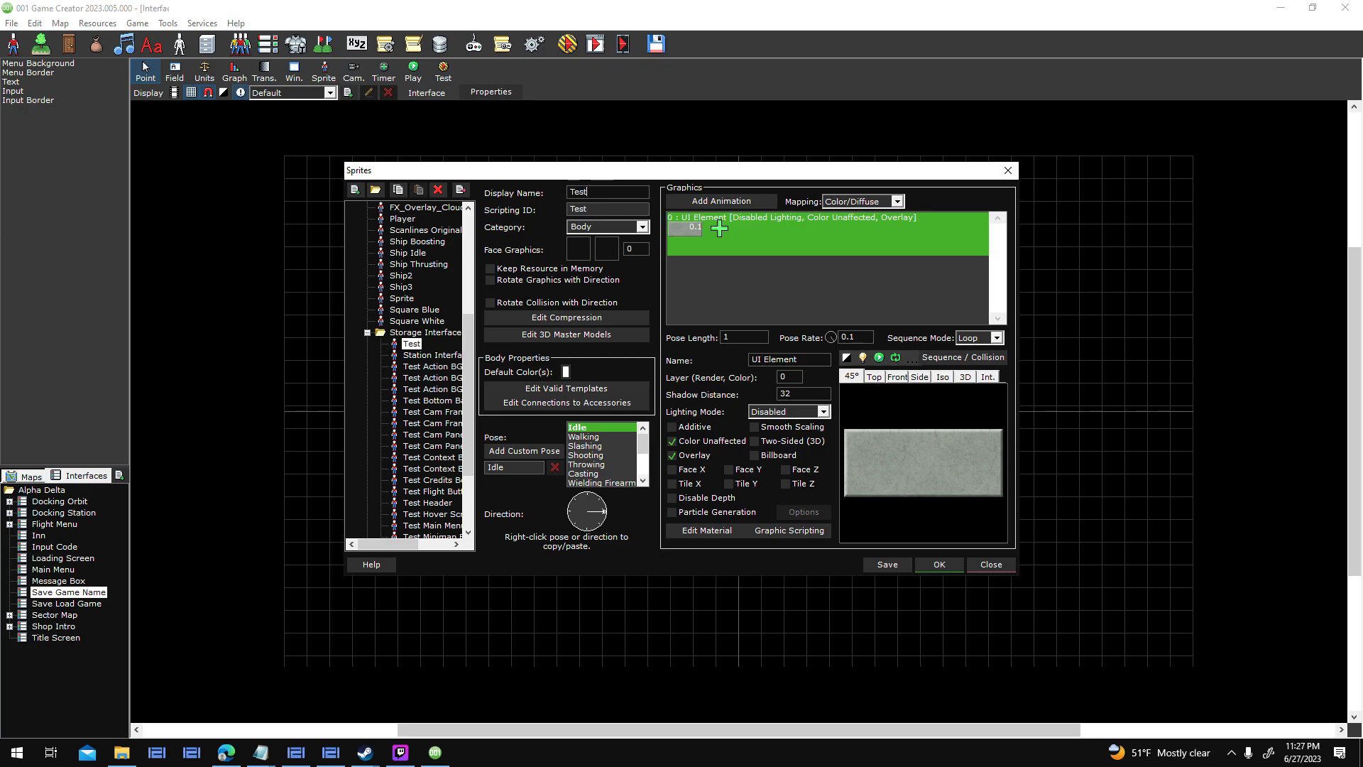
{"action": "type", "text": " Rename Menu"}
{"action": "left_click", "coordinate": [948, 564]}
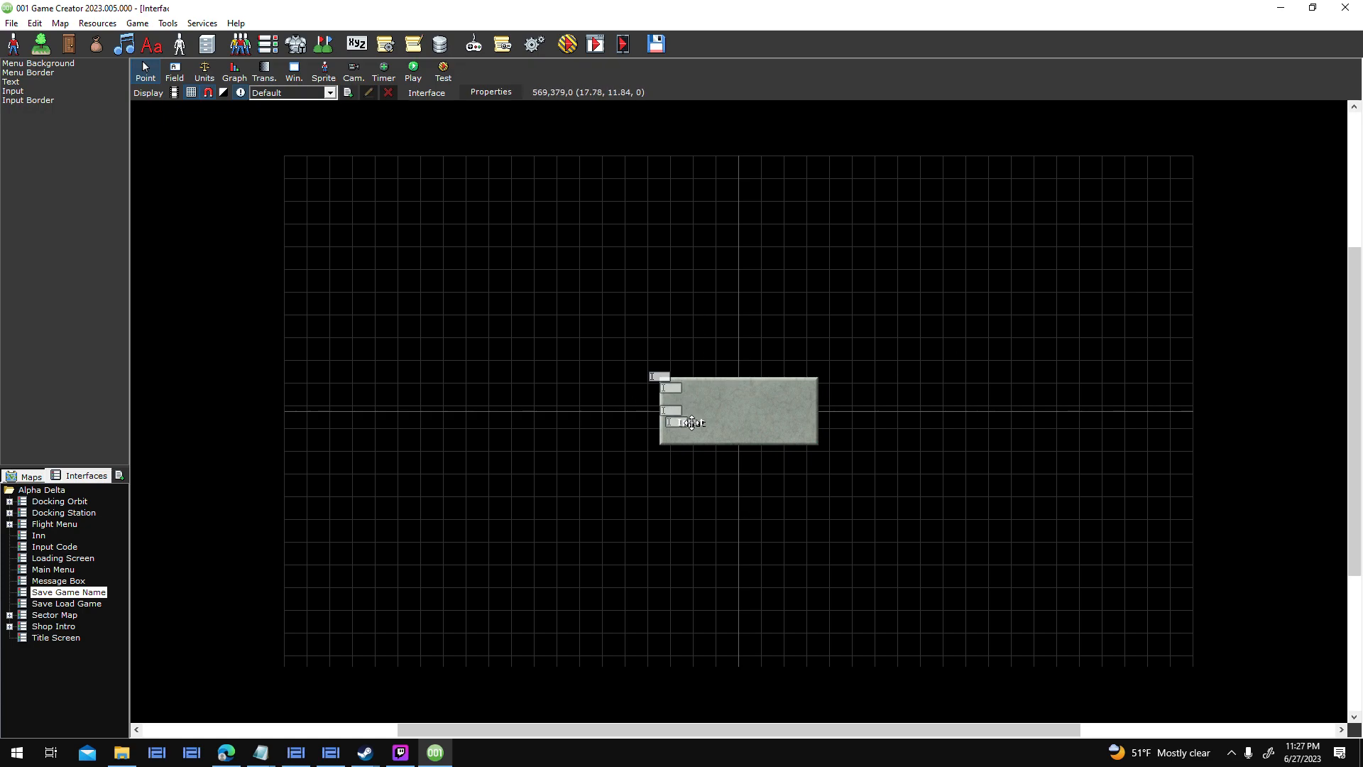
Examine the Text field and the script behind the interface's "Player canceled" trigger, leaving both unchanged.
{"action": "left_click", "coordinate": [670, 385]}
{"action": "left_click", "coordinate": [943, 181]}
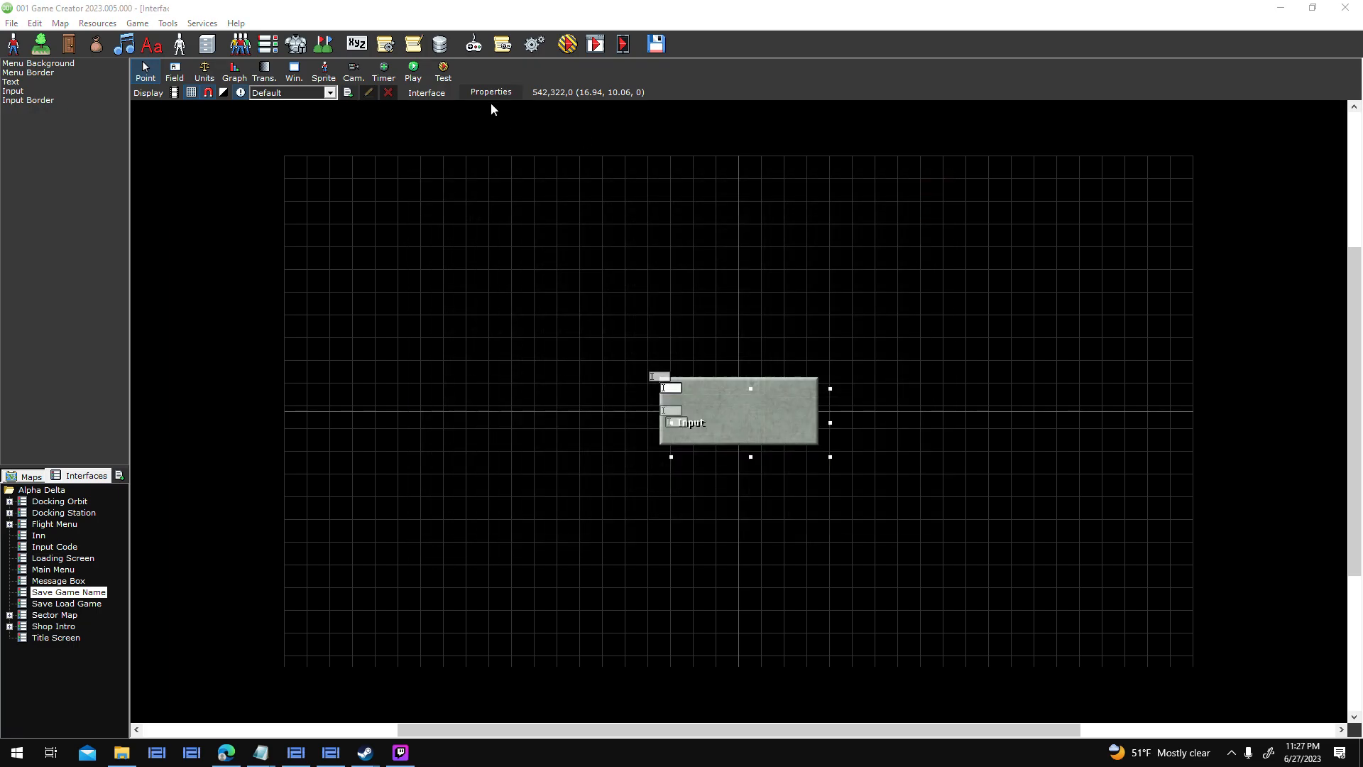
{"action": "left_click", "coordinate": [491, 93]}
{"action": "double_click", "coordinate": [777, 277]}
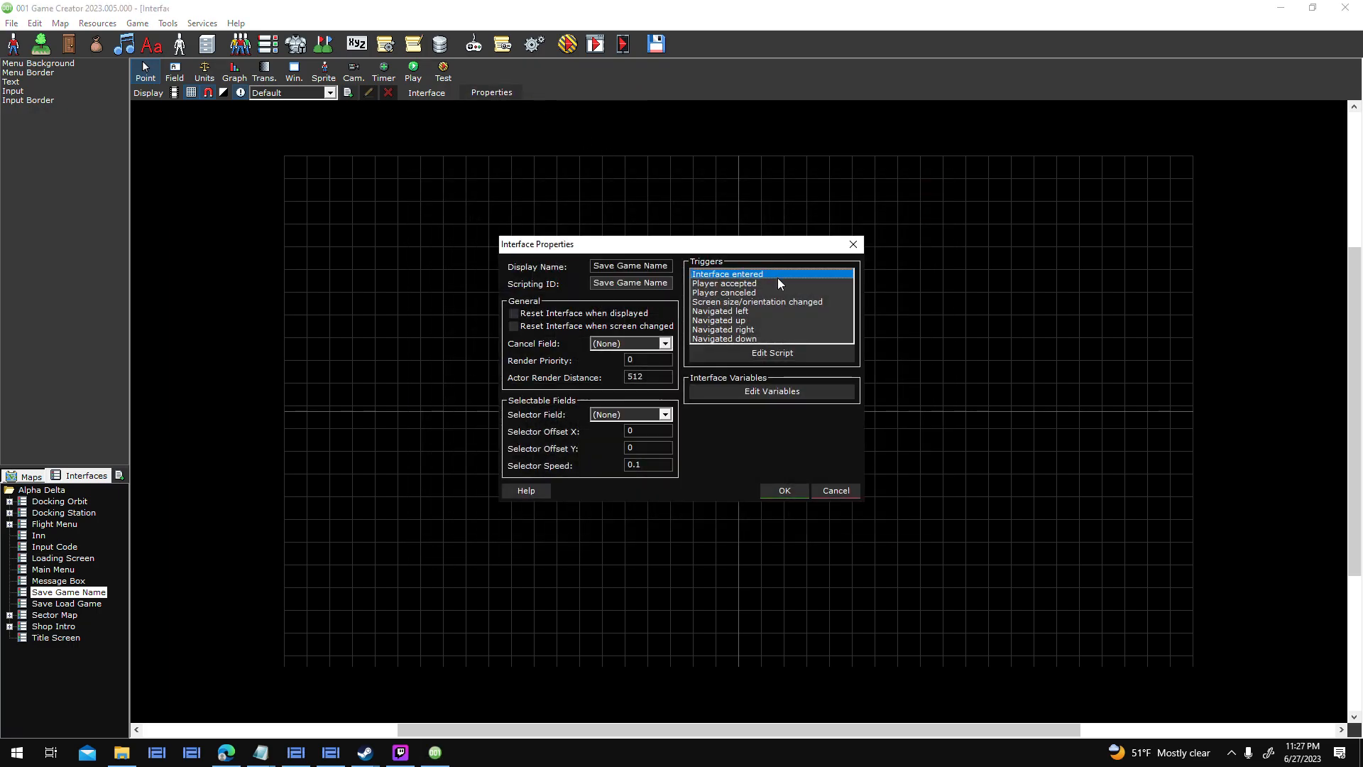
{"action": "double_click", "coordinate": [738, 293]}
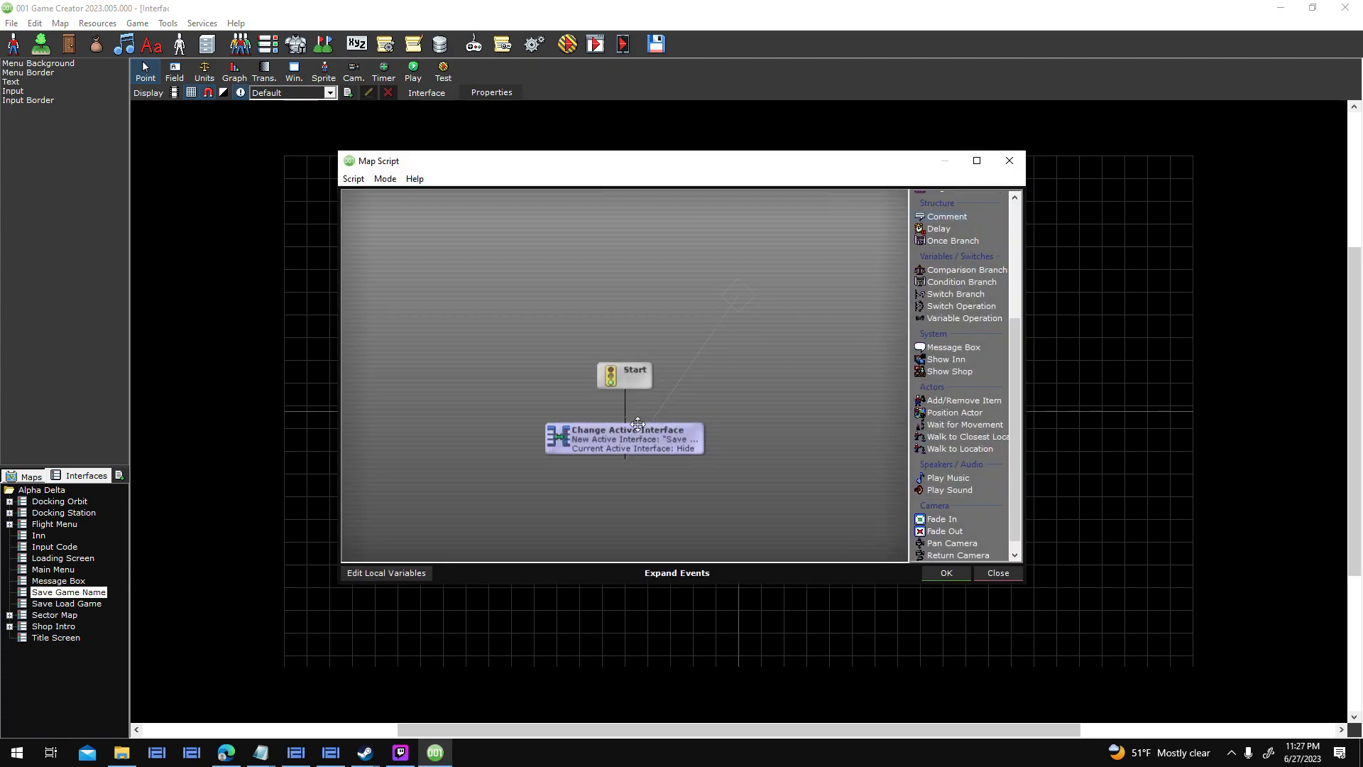
{"action": "key", "text": "Escape"}
{"action": "left_click", "coordinate": [835, 492]}
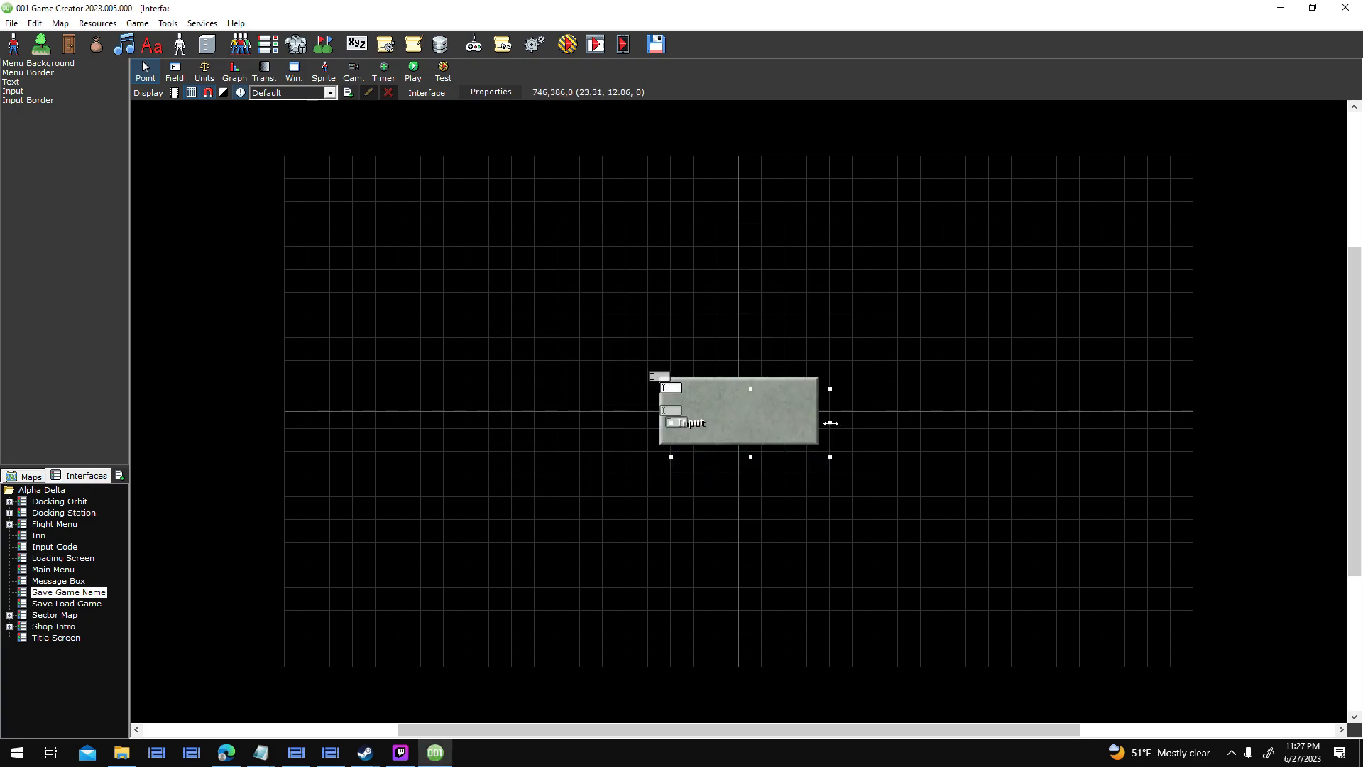
Delete the Text field from the Save Game Name interface and review the Input field's Activated script.
{"action": "key", "text": "Delete"}
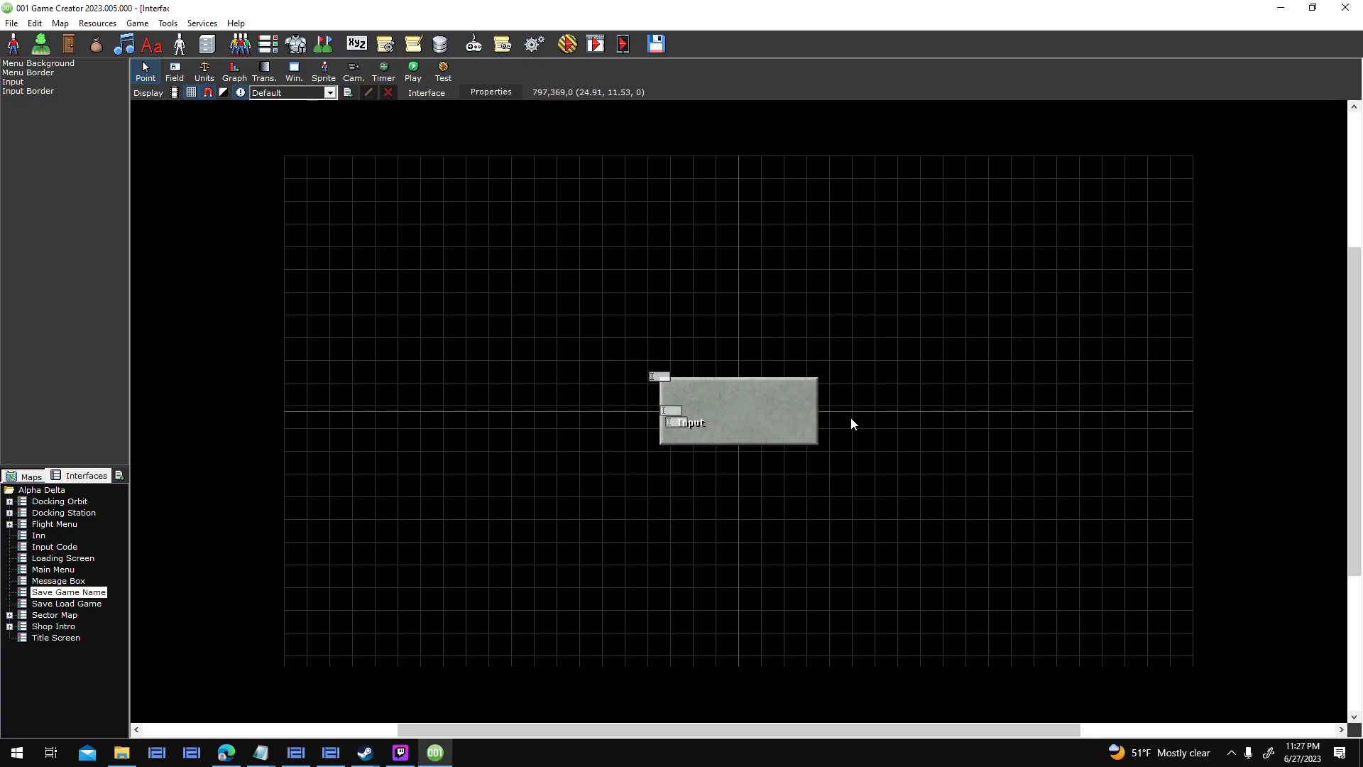
{"action": "left_click", "coordinate": [45, 82]}
{"action": "key", "text": "Return"}
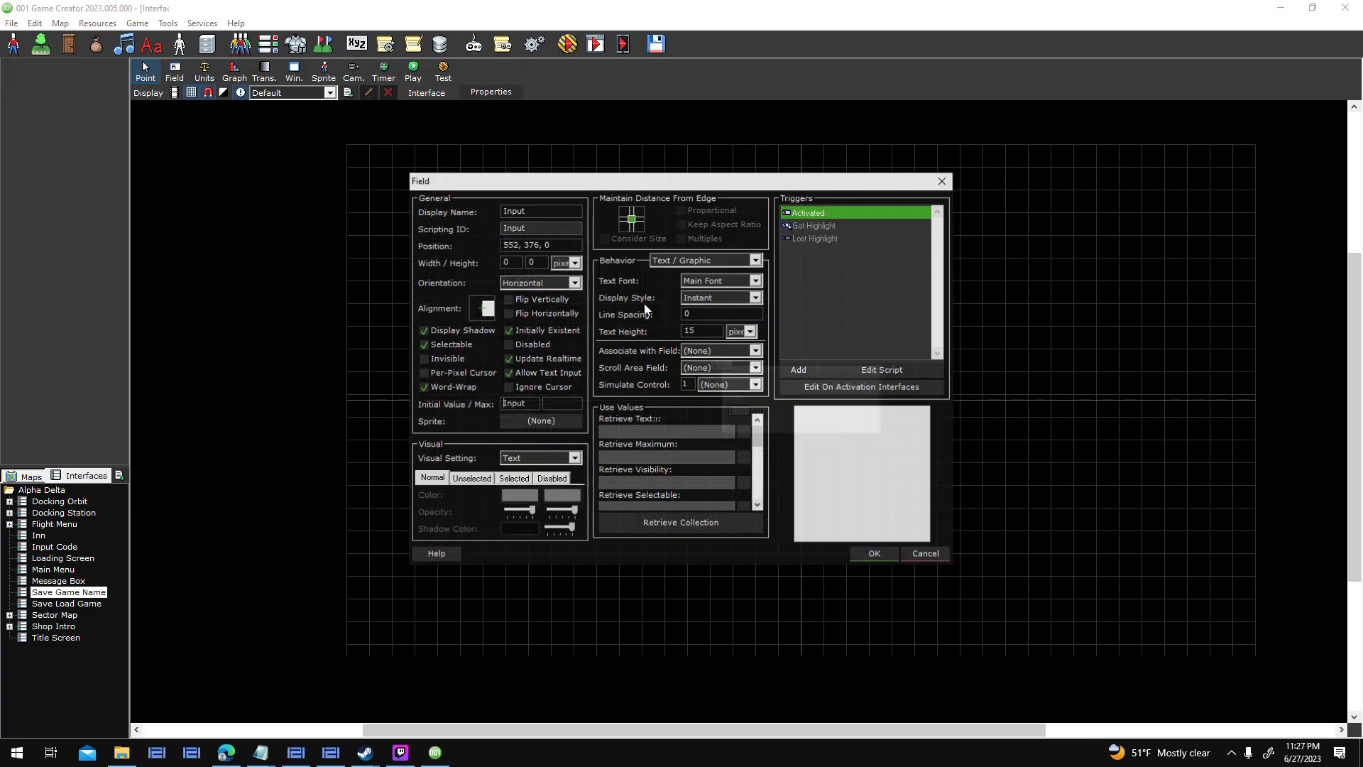
{"action": "double_click", "coordinate": [846, 215]}
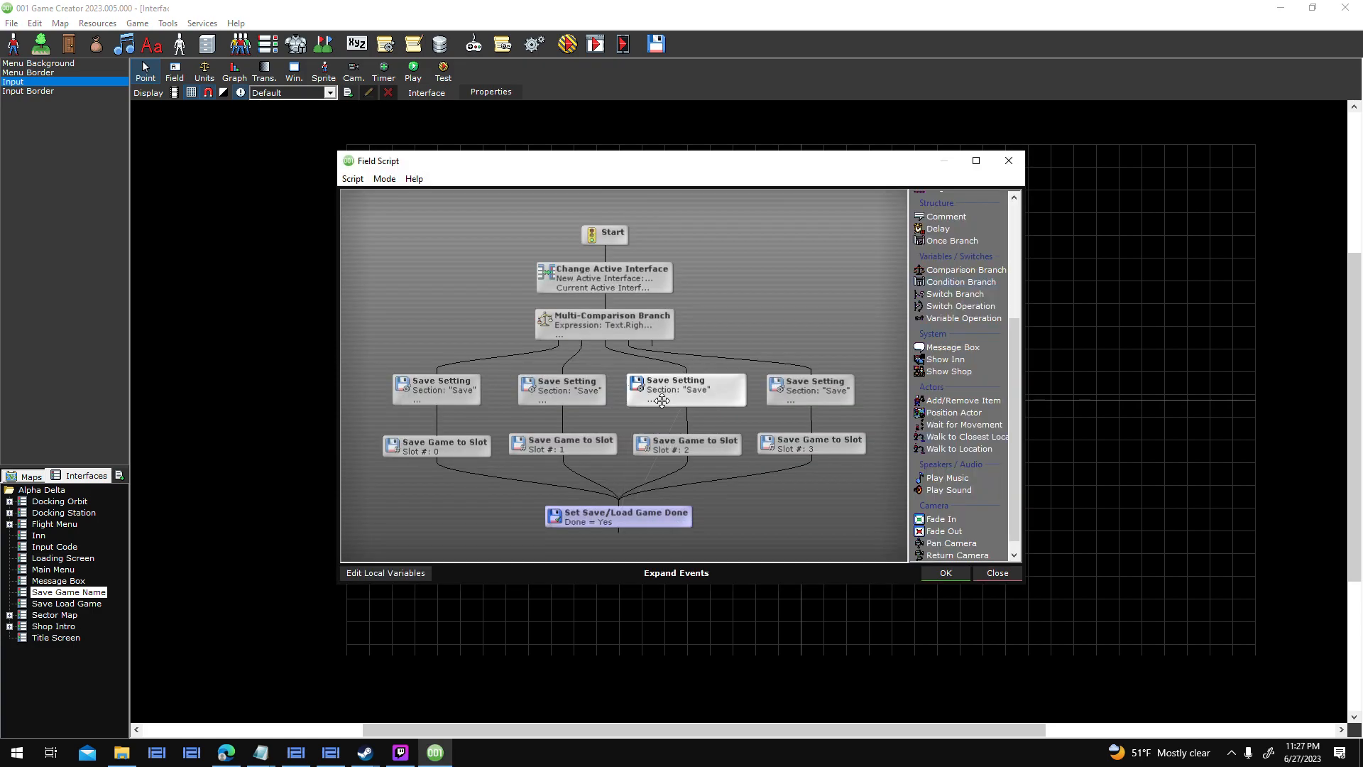
{"action": "left_click", "coordinate": [947, 573]}
{"action": "left_click", "coordinate": [862, 553]}
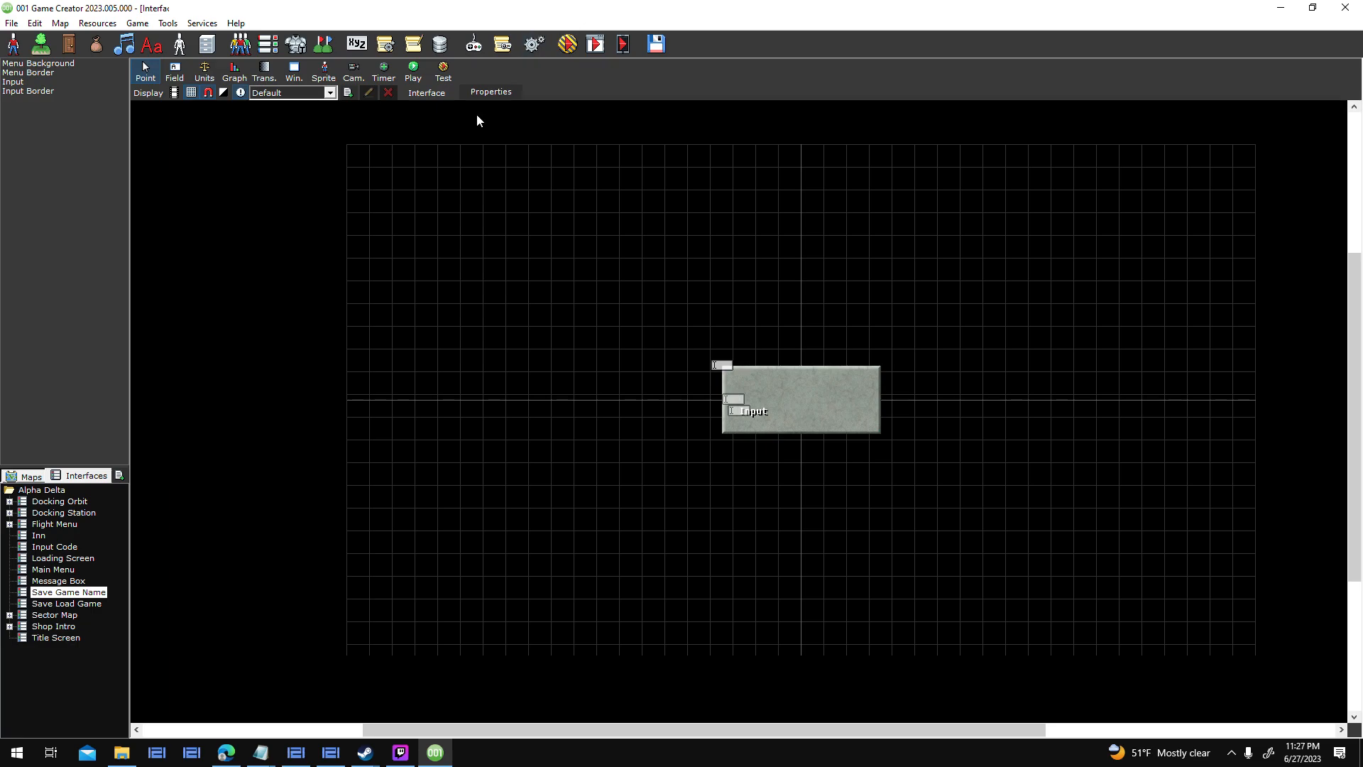
Test-run the game with the current testing options, try saving to Slot 1, and quit the game.
{"action": "left_click", "coordinate": [558, 41]}
{"action": "key", "text": "Return"}
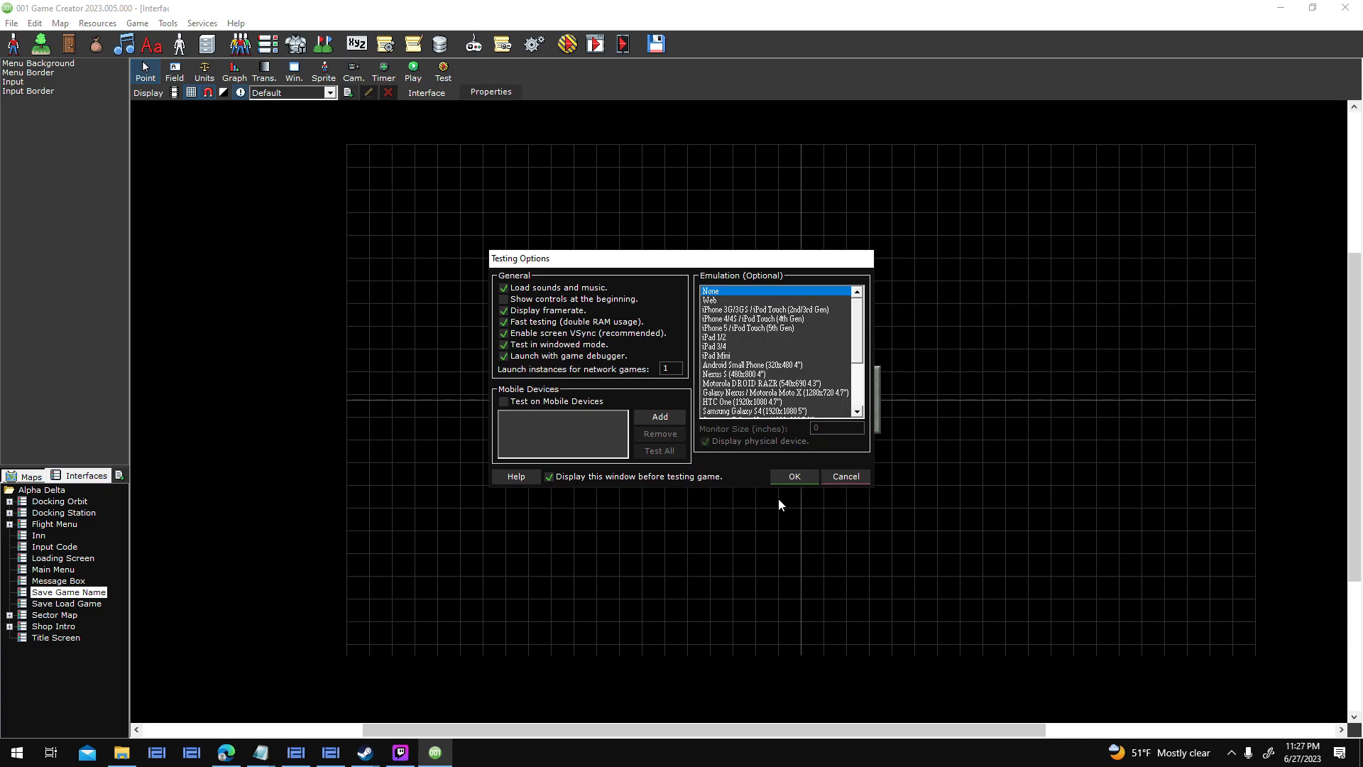
{"action": "left_click", "coordinate": [793, 478]}
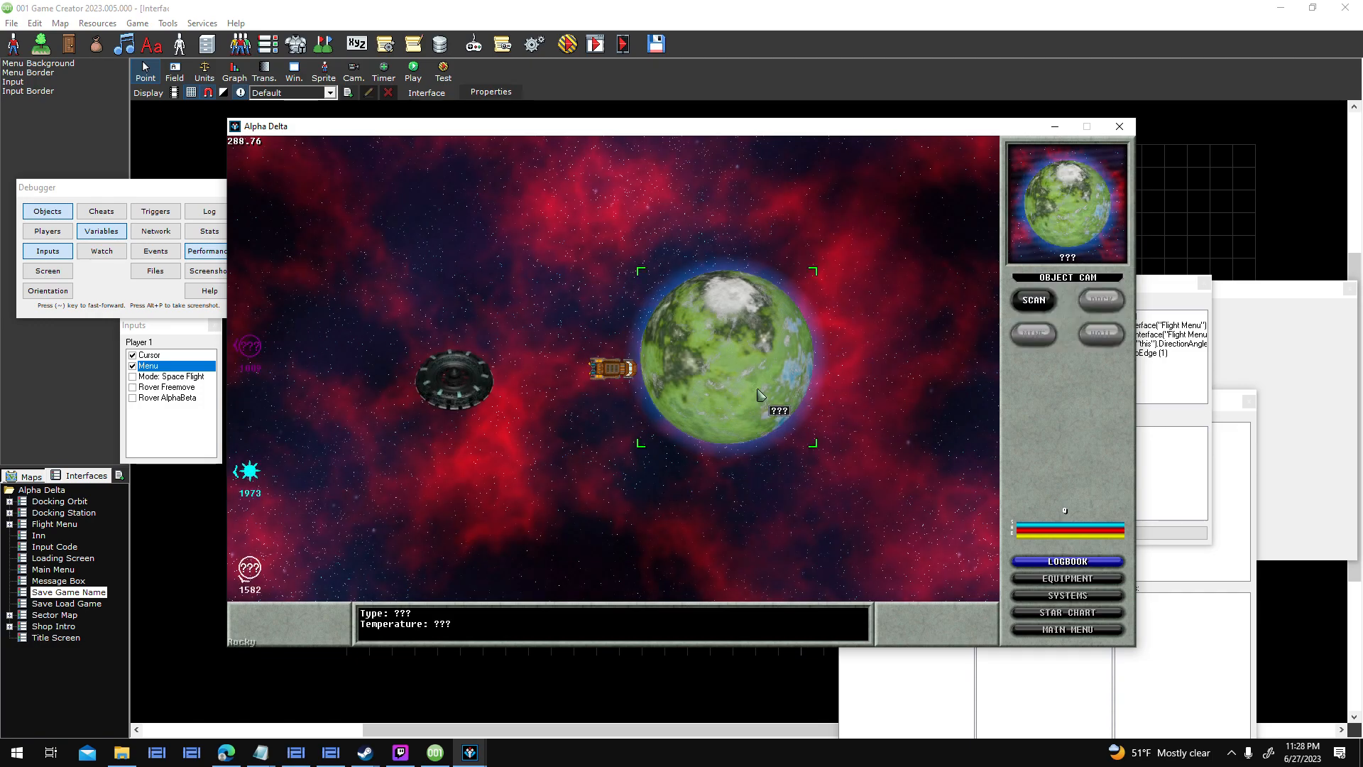
{"action": "key", "text": "Escape"}
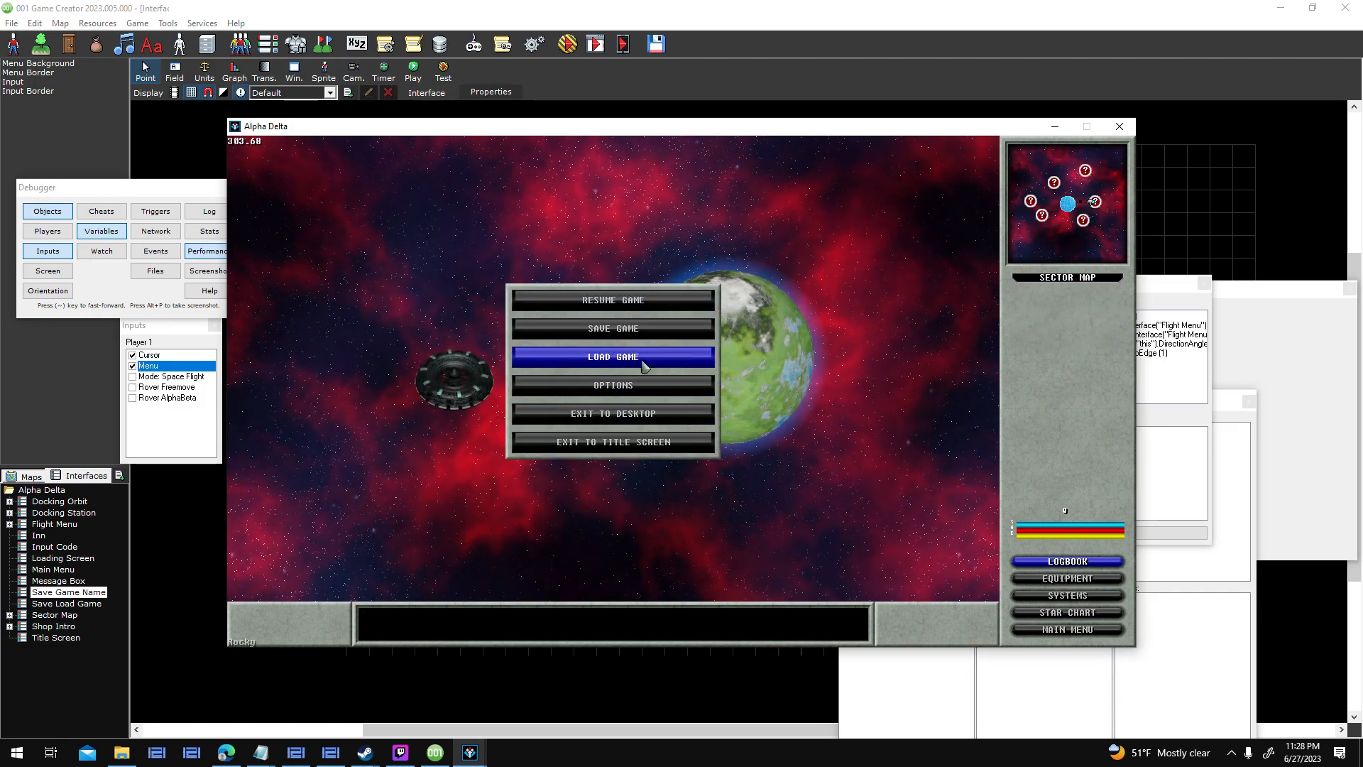
{"action": "left_click", "coordinate": [646, 328]}
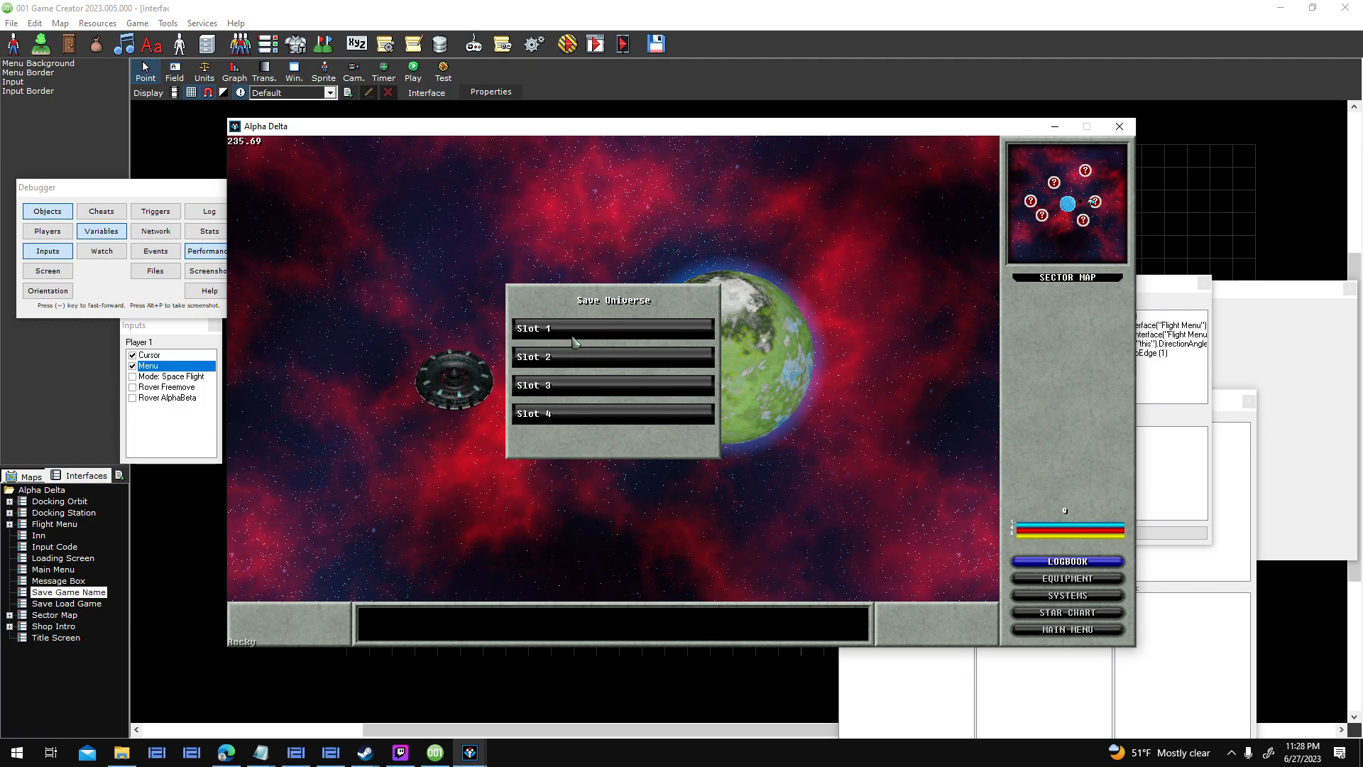
{"action": "left_click", "coordinate": [541, 333]}
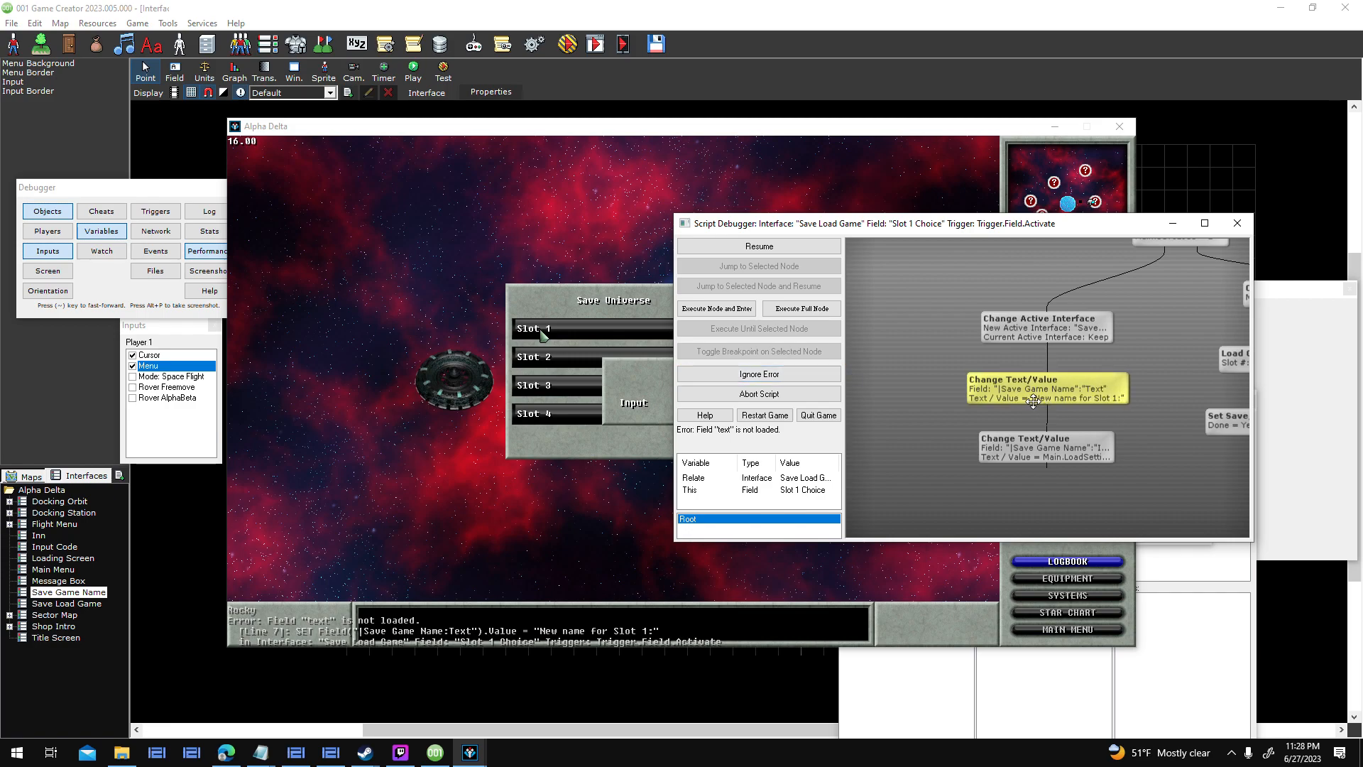
{"action": "left_click", "coordinate": [818, 415]}
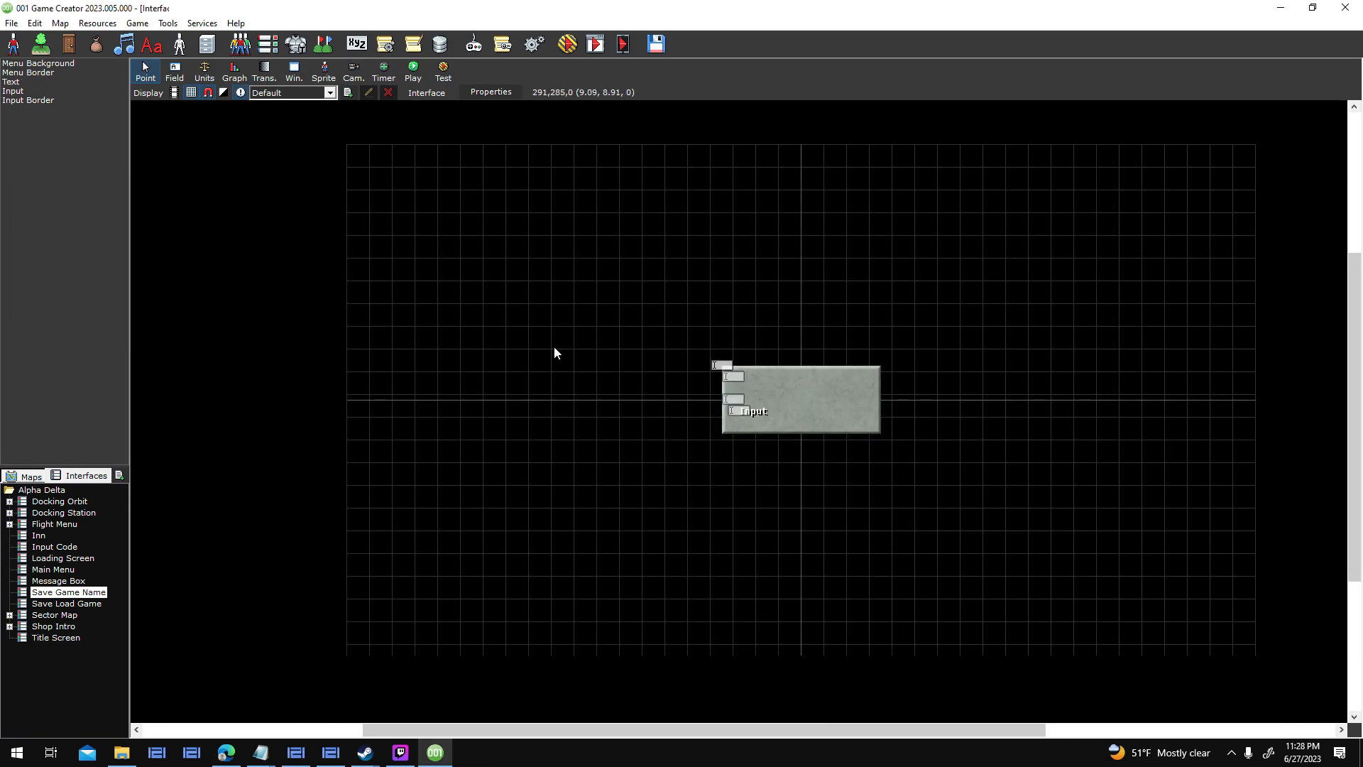
Check the Text field's settings without changes and delete the Menu Border field from the interface.
{"action": "left_click", "coordinate": [17, 82]}
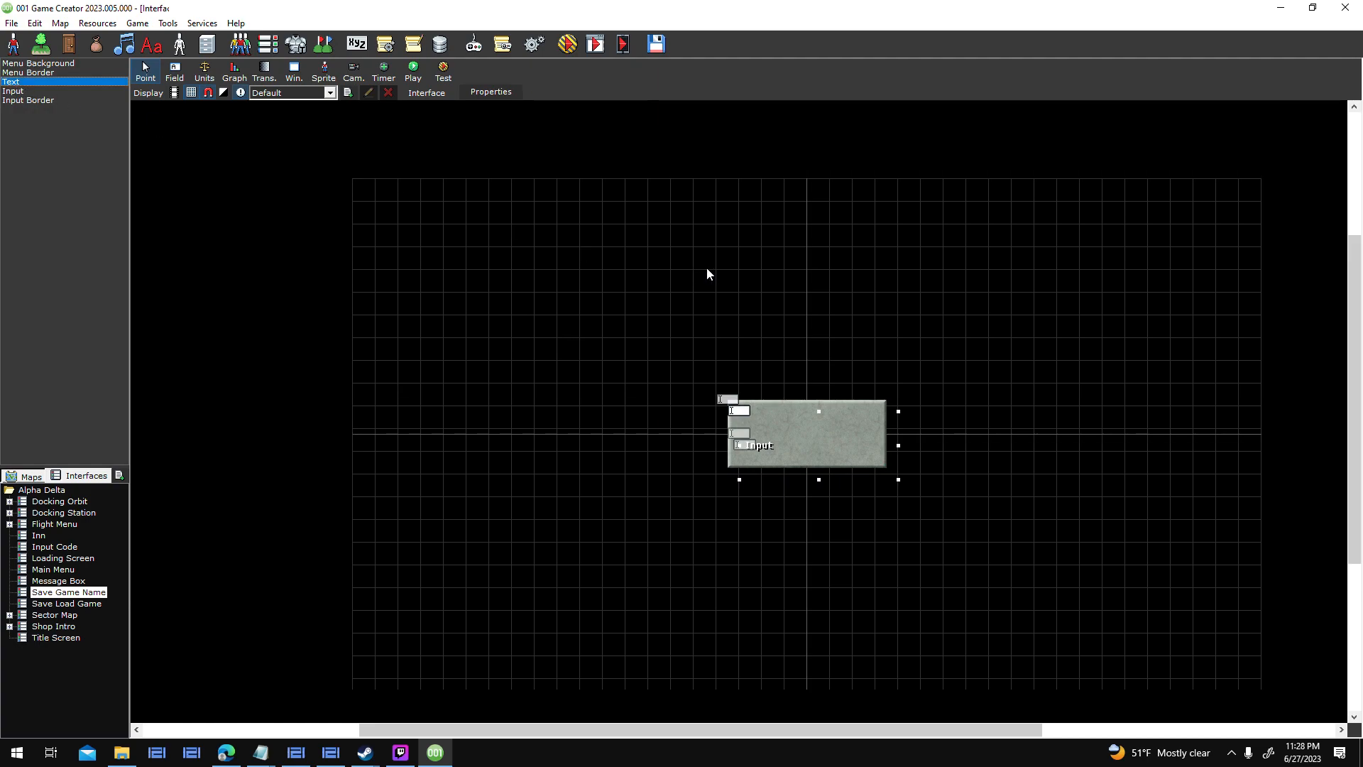
{"action": "key", "text": "Return"}
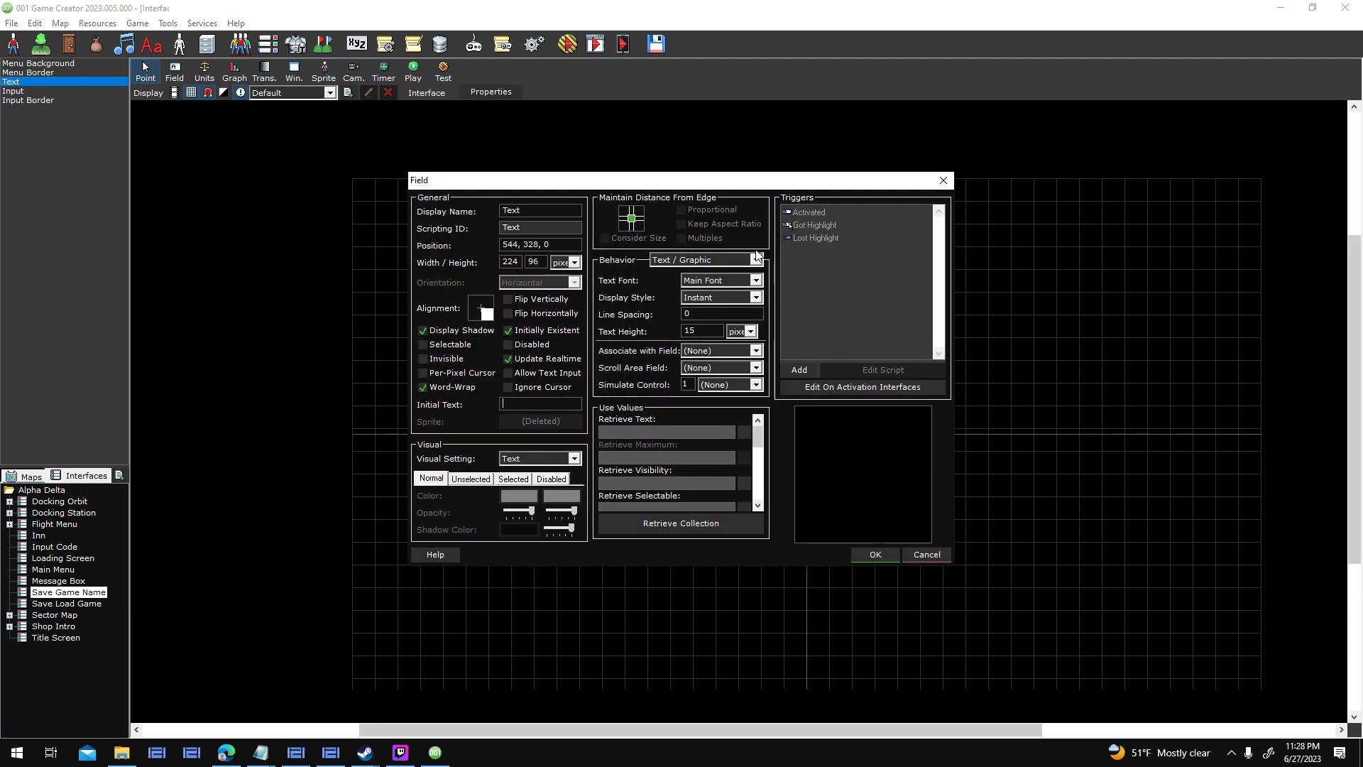
{"action": "left_click", "coordinate": [921, 555]}
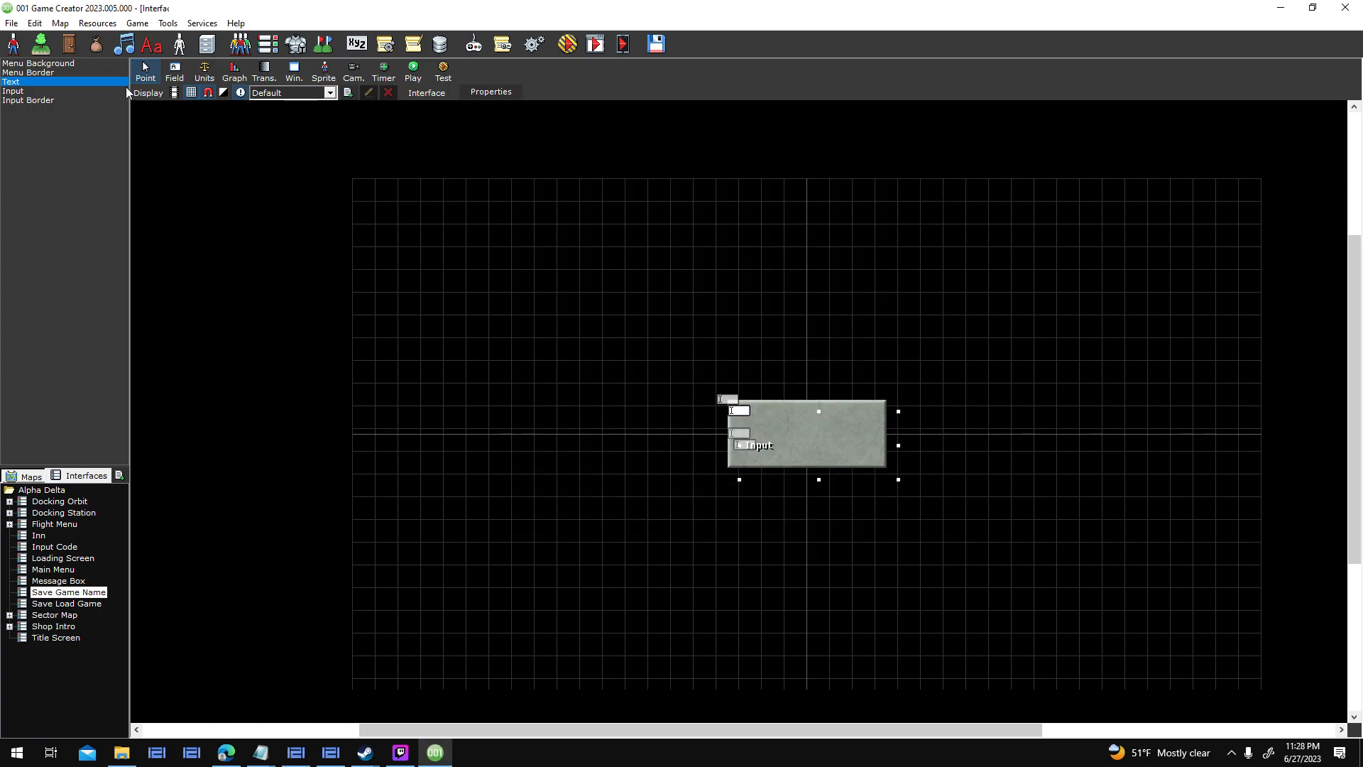
{"action": "left_click", "coordinate": [86, 72]}
{"action": "right_click", "coordinate": [85, 72]}
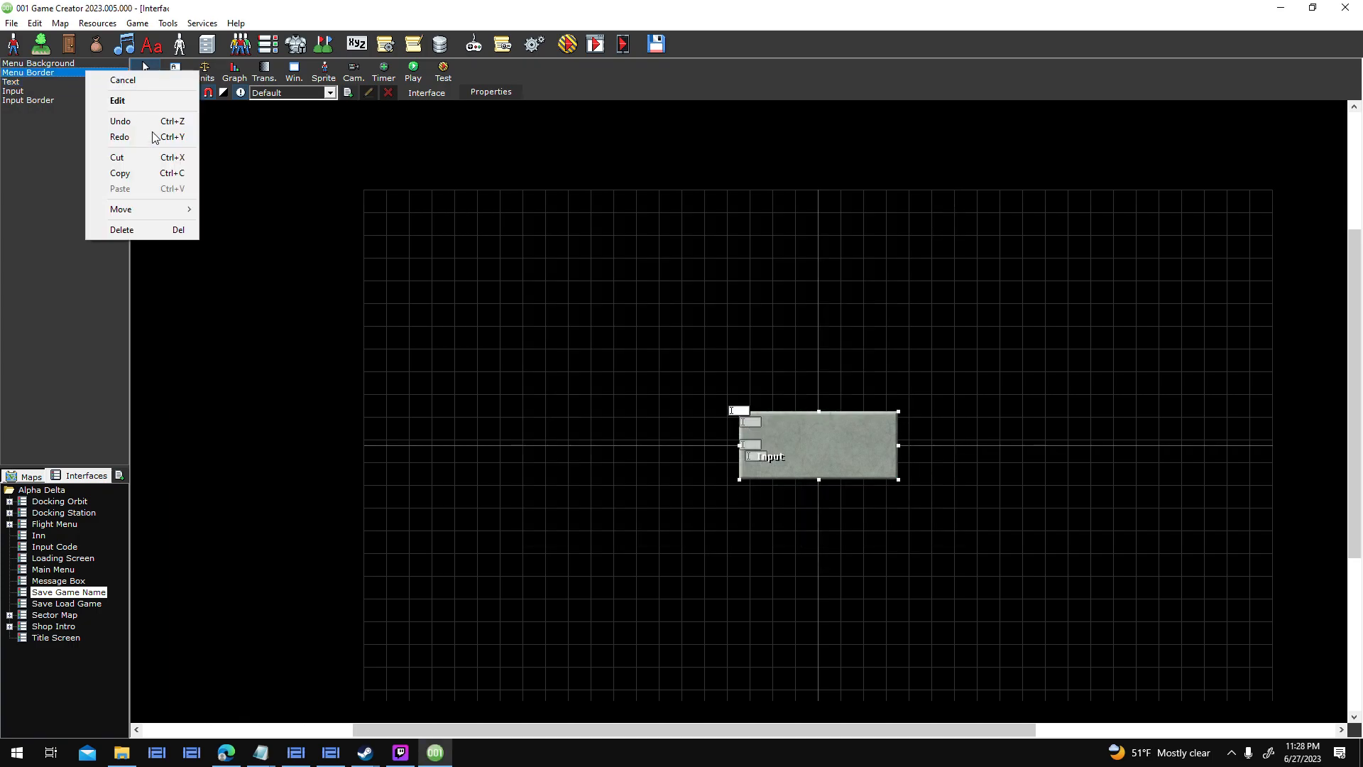
{"action": "left_click", "coordinate": [117, 228]}
Launch the test game again and save the universe to Slot 1 under its default name.
{"action": "left_click", "coordinate": [562, 50]}
{"action": "key", "text": "Return"}
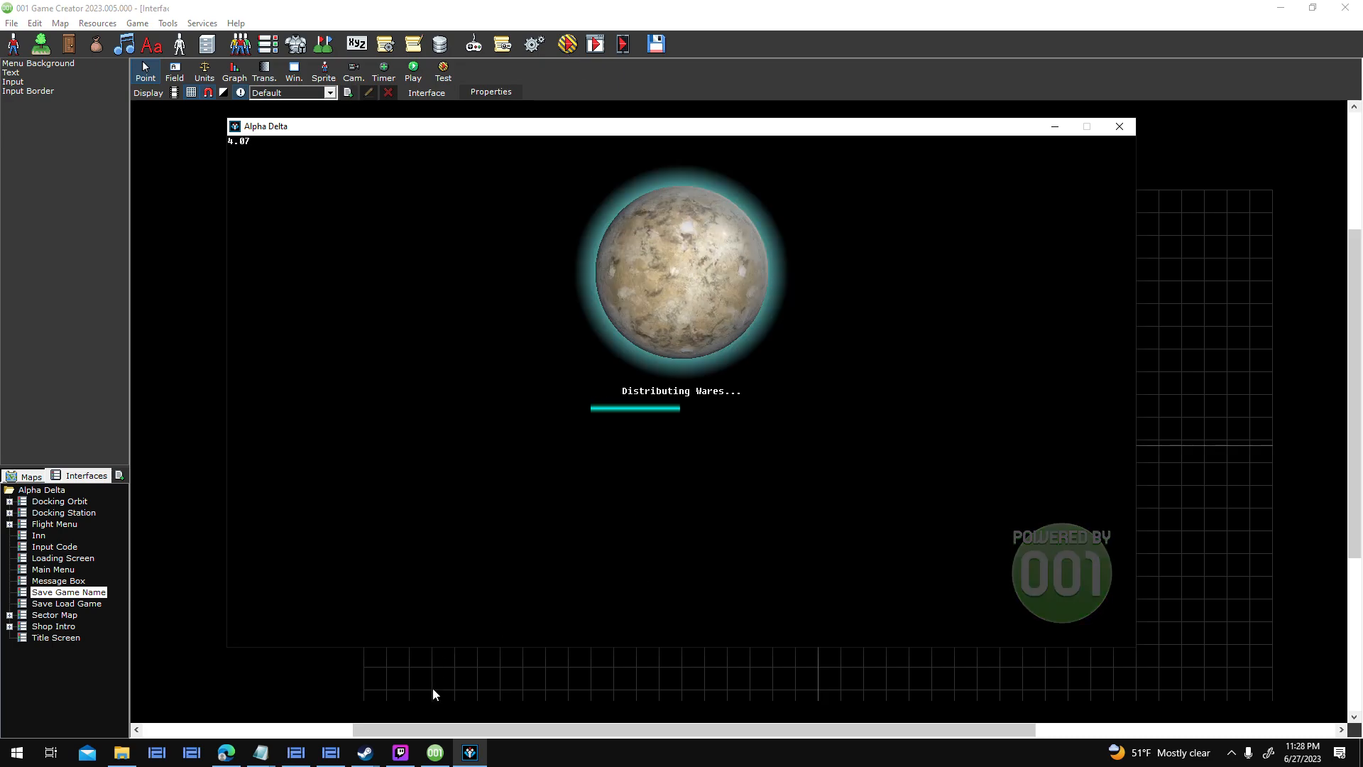
{"action": "left_click", "coordinate": [400, 752]}
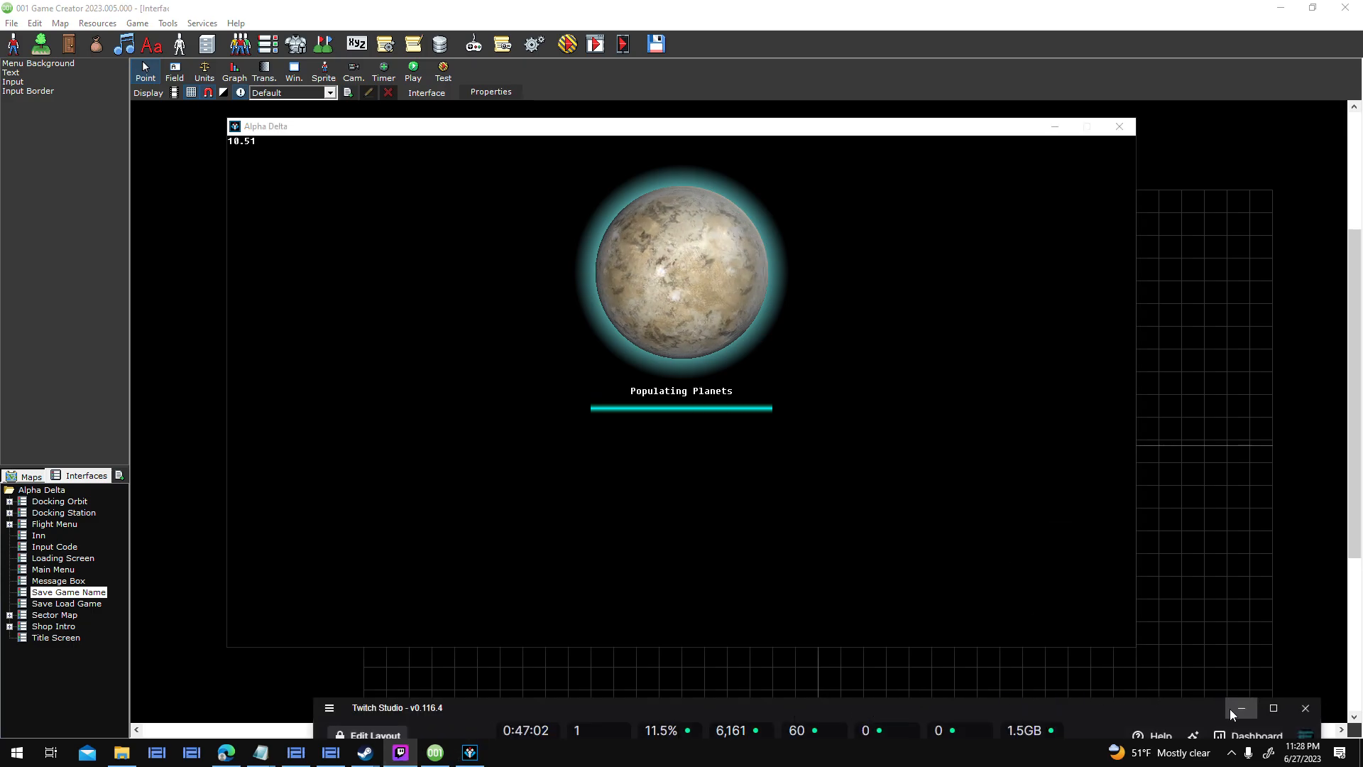
{"action": "left_click", "coordinate": [1240, 708]}
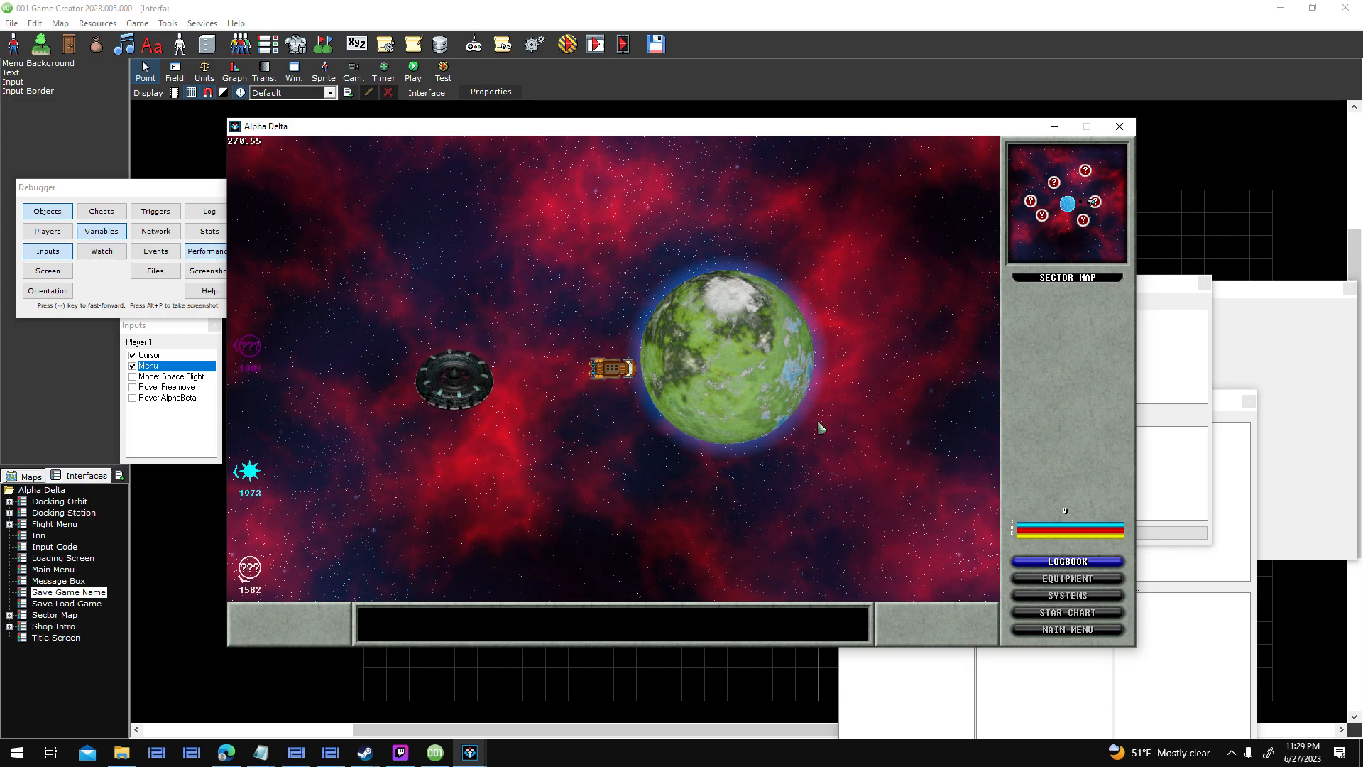
{"action": "key", "text": "Escape"}
{"action": "left_click", "coordinate": [618, 356]}
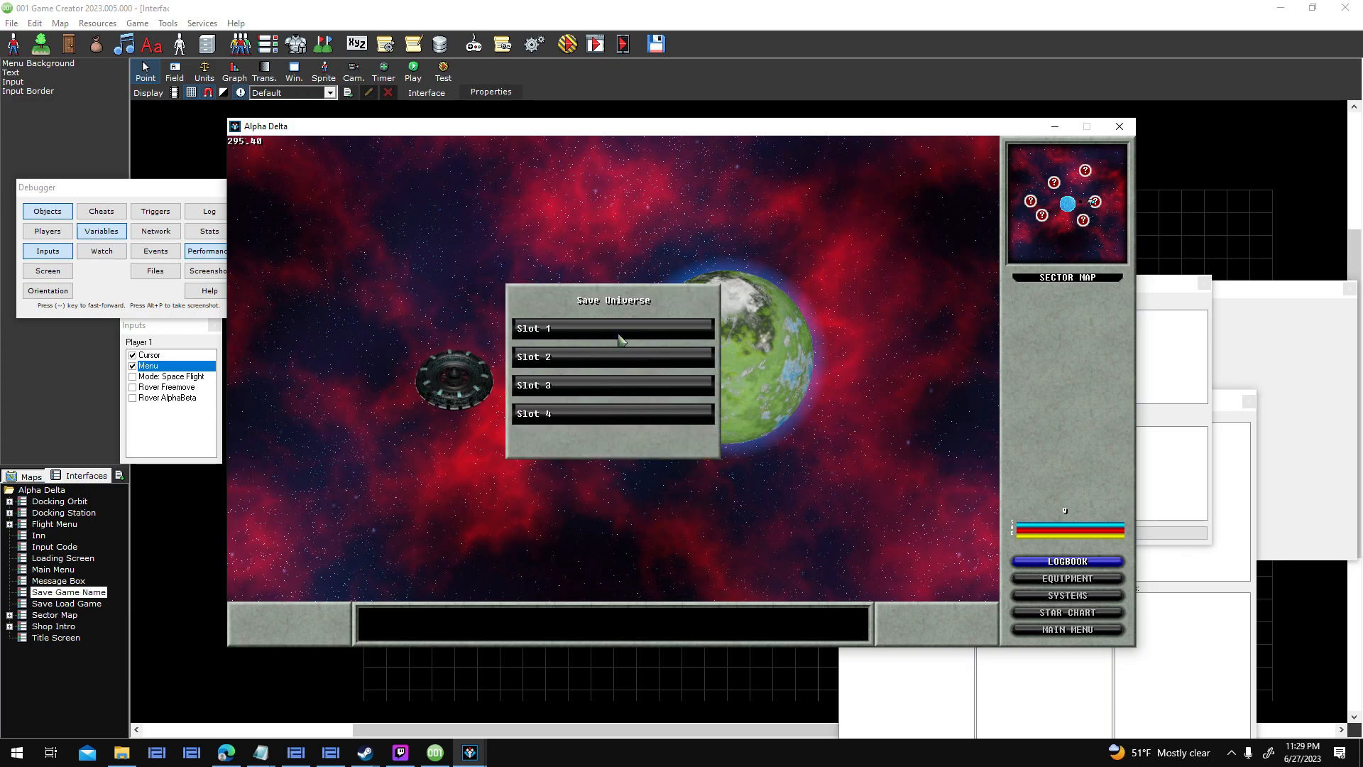
{"action": "left_click", "coordinate": [546, 330]}
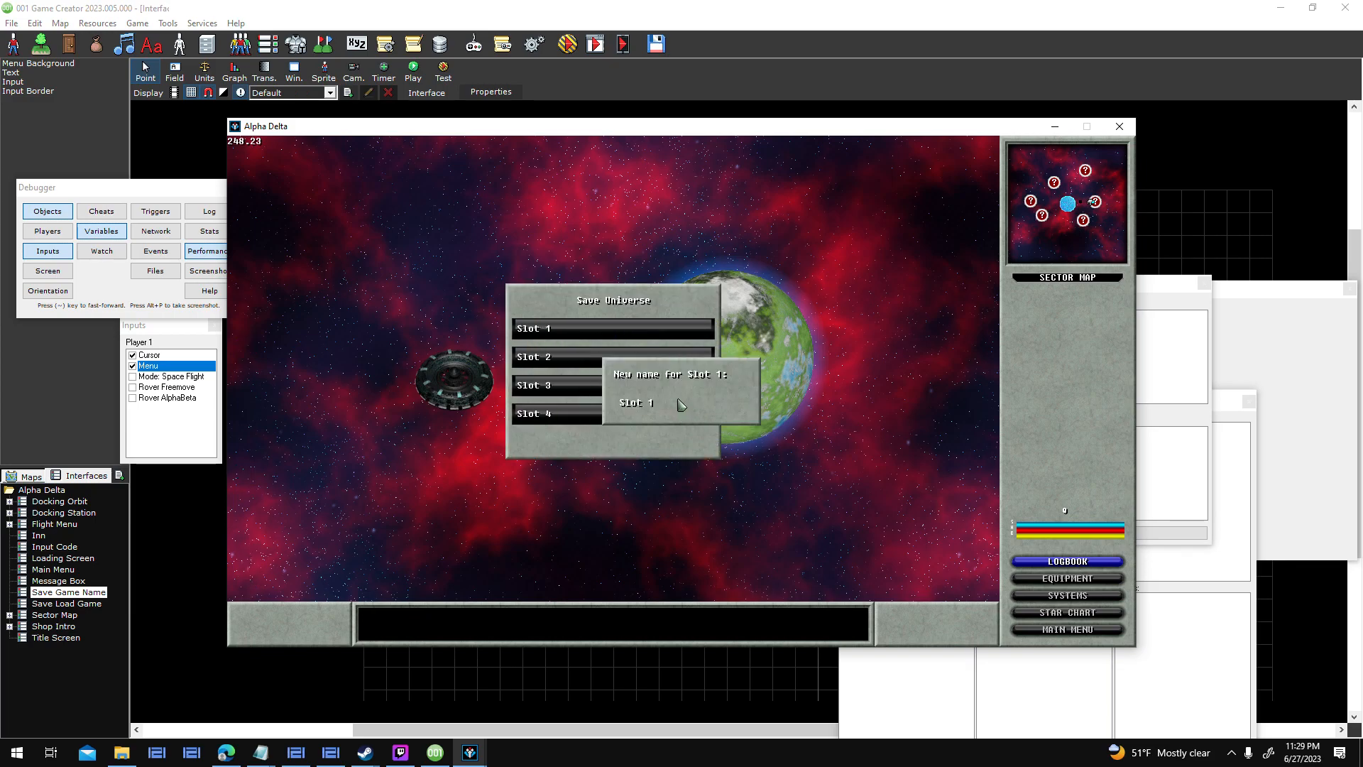
{"action": "key", "text": "Return"}
Resume the game, reopen the save menu, try selecting all four save slots, and back out.
{"action": "left_click", "coordinate": [646, 301]}
{"action": "key", "text": "Escape"}
{"action": "left_click", "coordinate": [623, 324]}
{"action": "left_click", "coordinate": [587, 359]}
{"action": "left_click", "coordinate": [597, 328]}
{"action": "left_click", "coordinate": [580, 387]}
{"action": "left_click", "coordinate": [578, 414]}
{"action": "key", "text": "Escape"}
{"action": "key", "text": "Escape"}
Try loading the Slot 1 save in the running game, ignore the script error, and close the game.
{"action": "left_click", "coordinate": [612, 365]}
{"action": "left_click", "coordinate": [602, 331]}
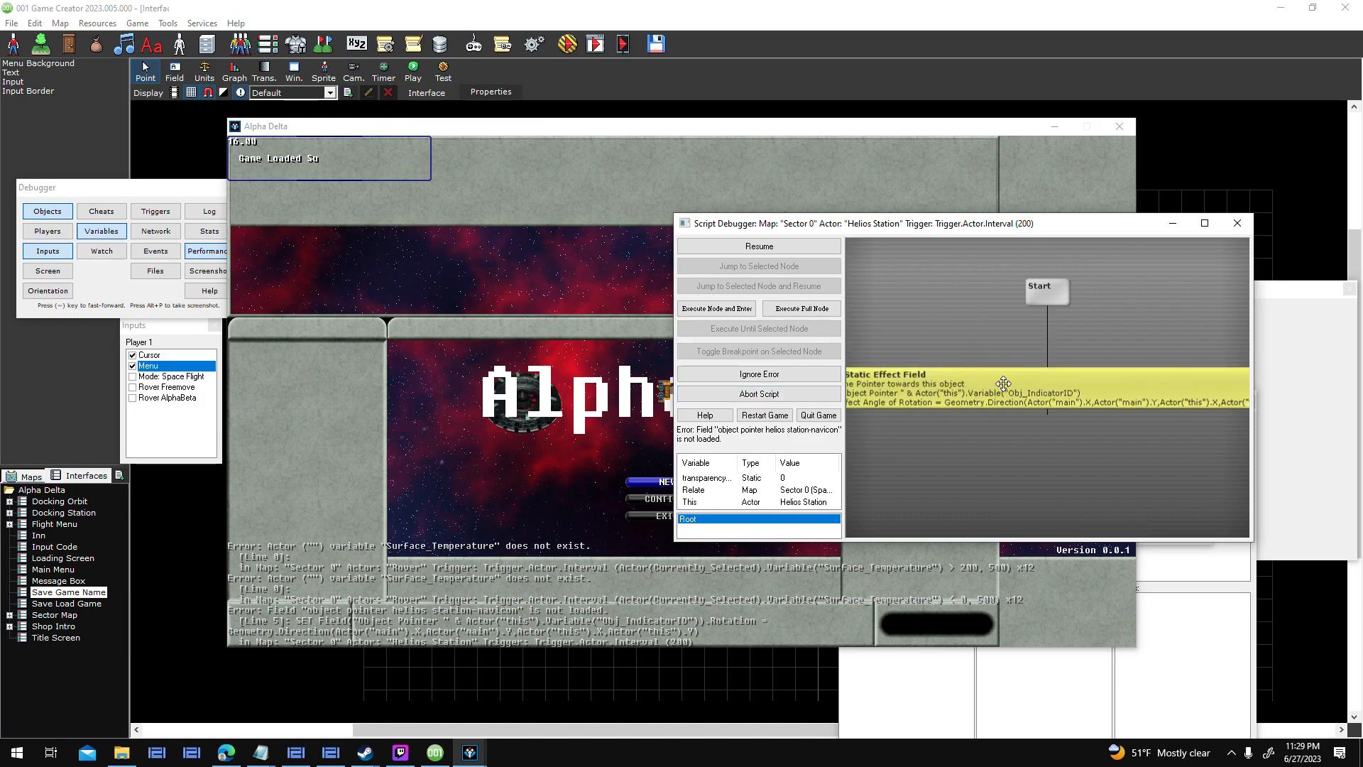
{"action": "left_click", "coordinate": [833, 375]}
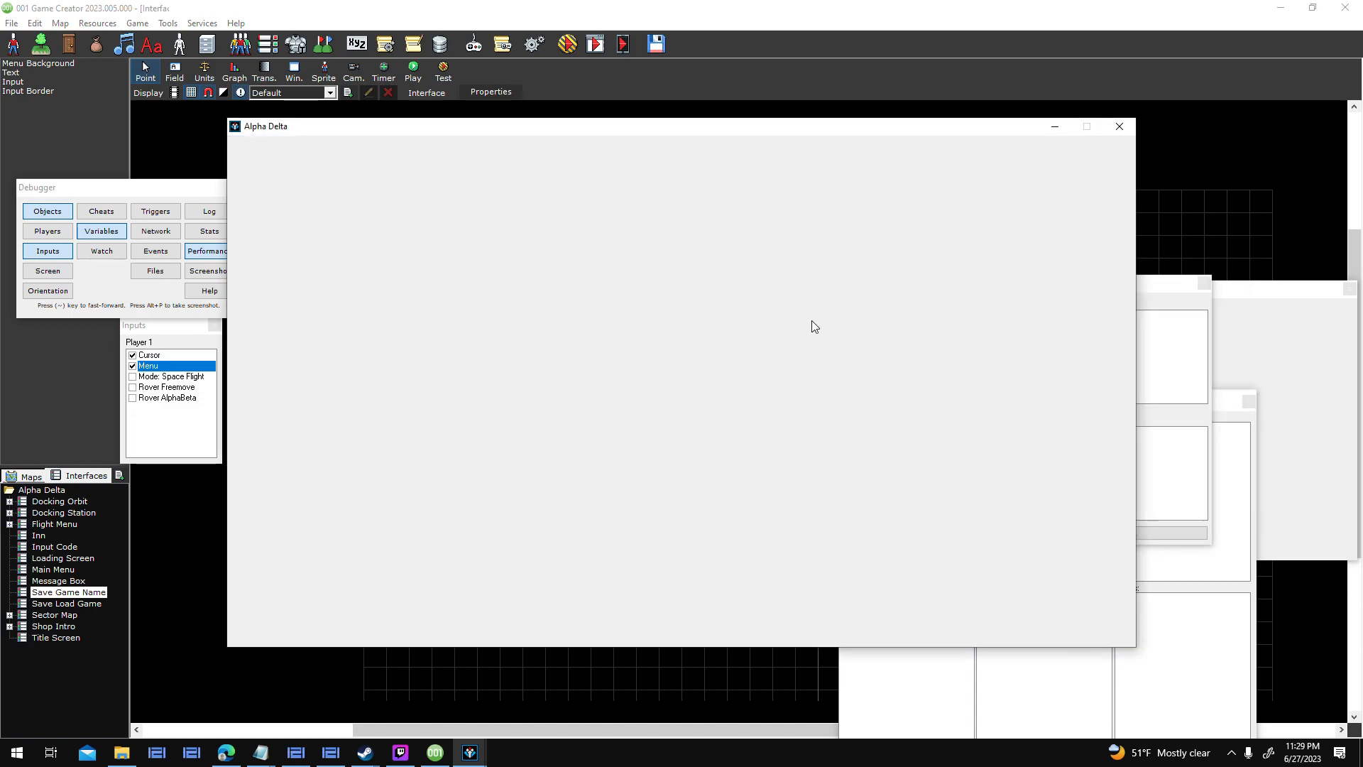
{"action": "left_click", "coordinate": [1120, 127]}
Relaunch the test game and save the universe to Slot 1 with the name "Save Game Test".
{"action": "left_click", "coordinate": [566, 45]}
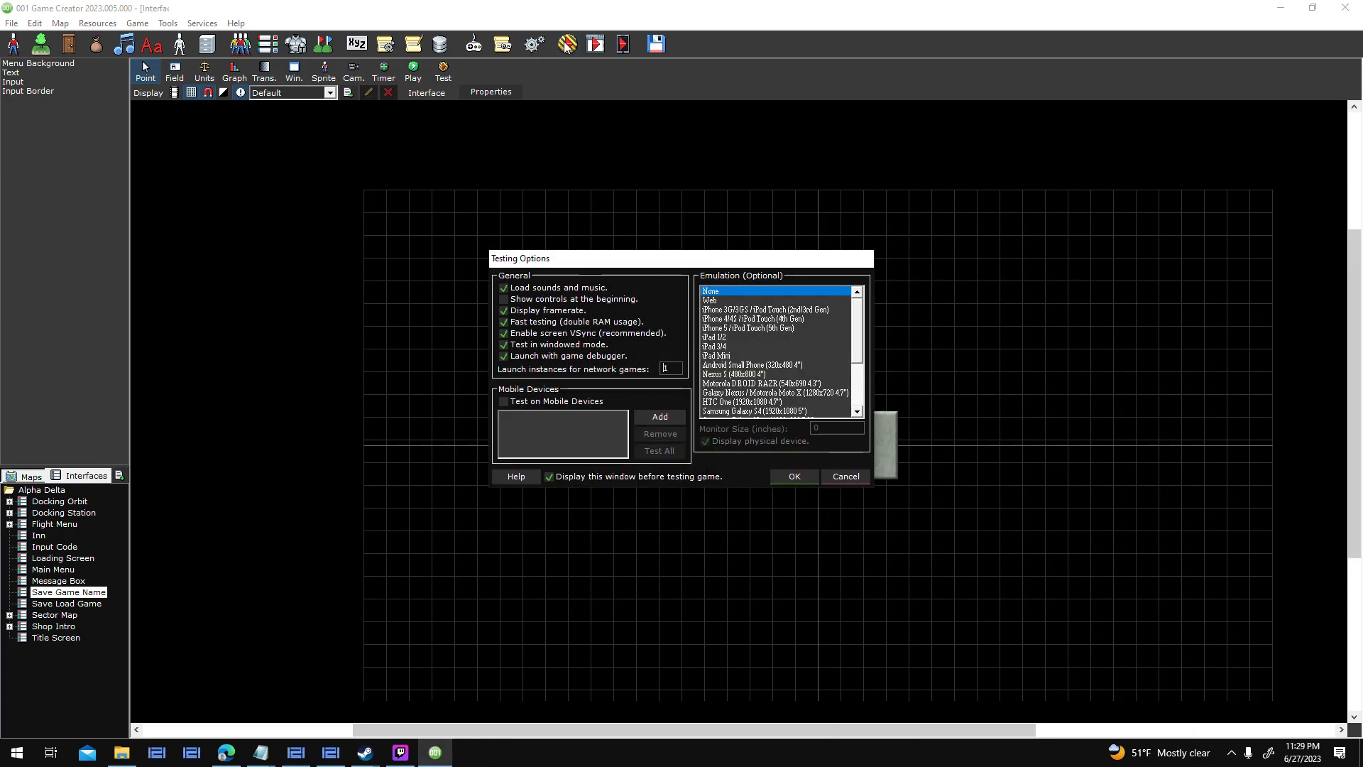
{"action": "key", "text": "Return"}
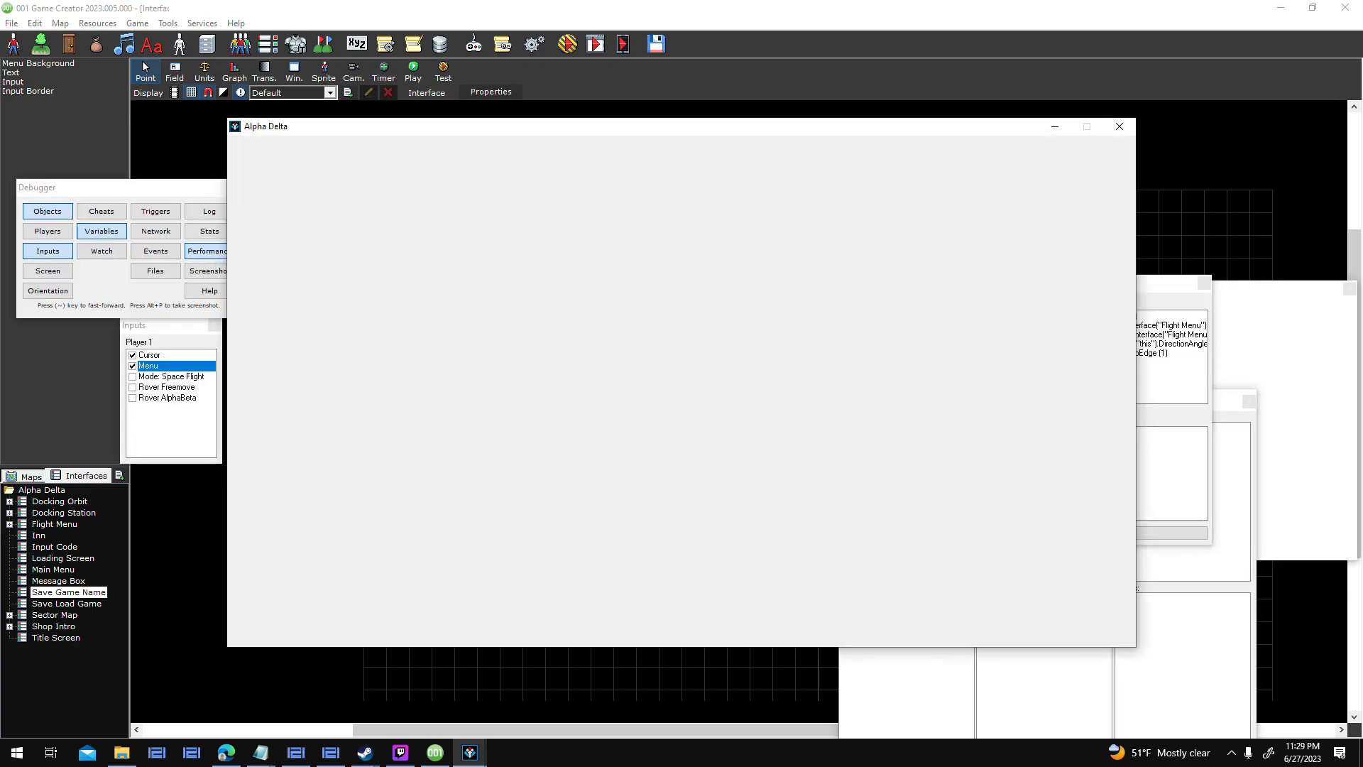
{"action": "key", "text": "Return"}
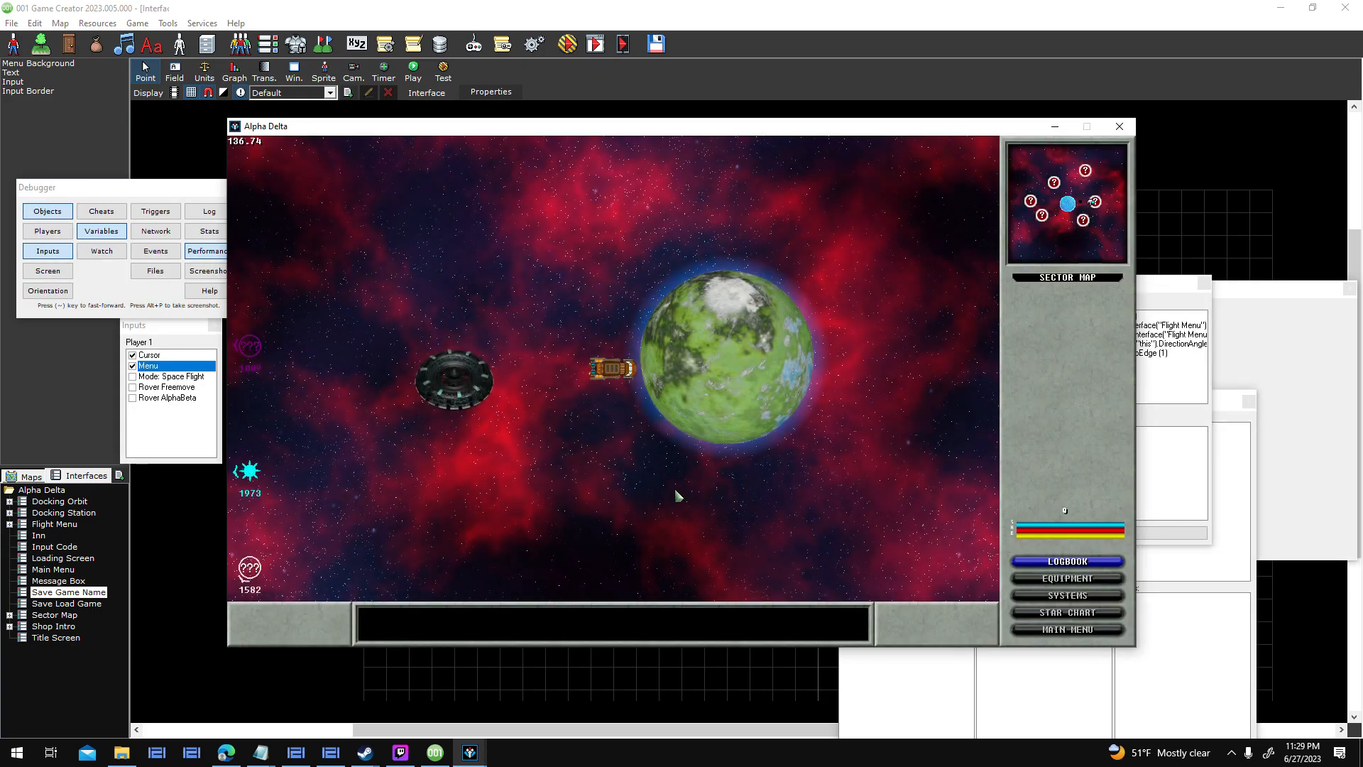
{"action": "key", "text": "Escape"}
{"action": "left_click", "coordinate": [634, 332]}
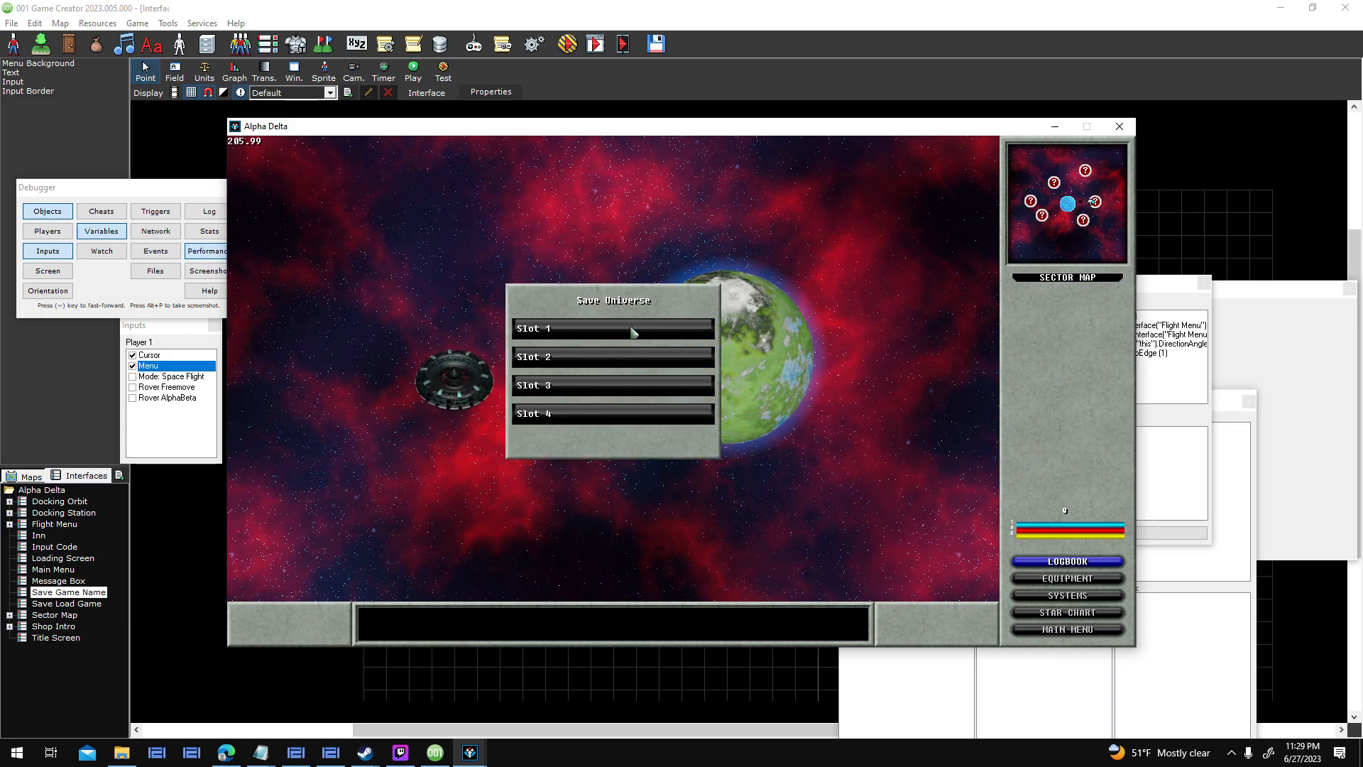
{"action": "left_click", "coordinate": [565, 335]}
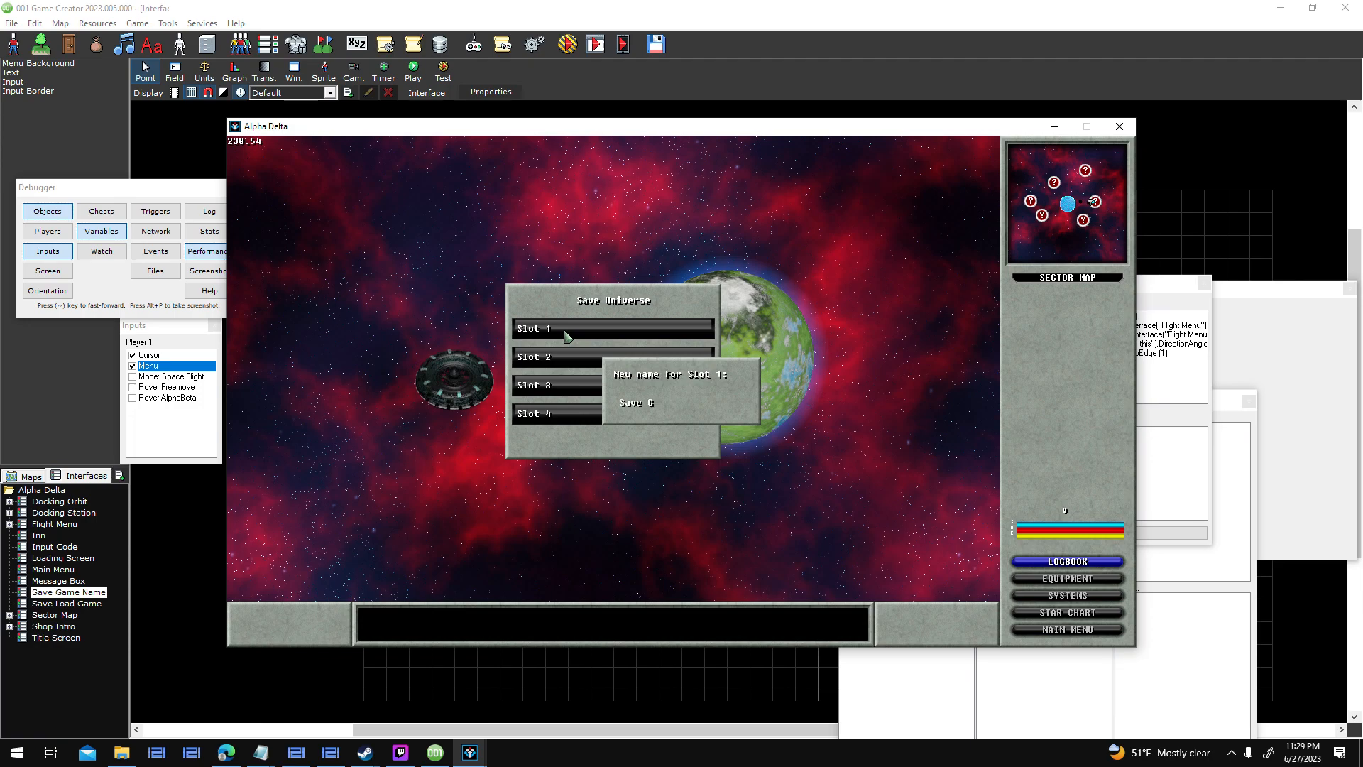
{"action": "type", "text": "Save Game Test"}
{"action": "key", "text": "Return"}
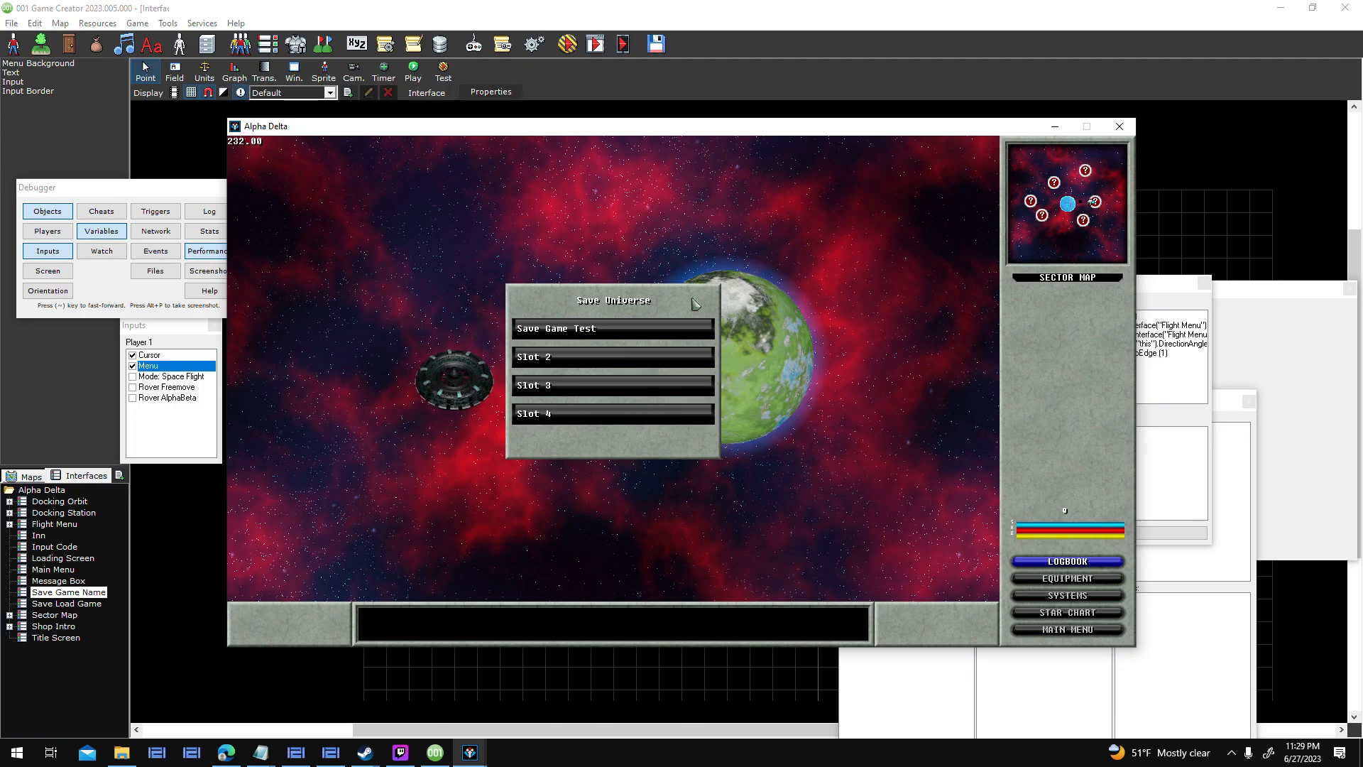
Leave the save menu, resume the game, and load the "Save Game Test" save from the load menu.
{"action": "key", "text": "Escape"}
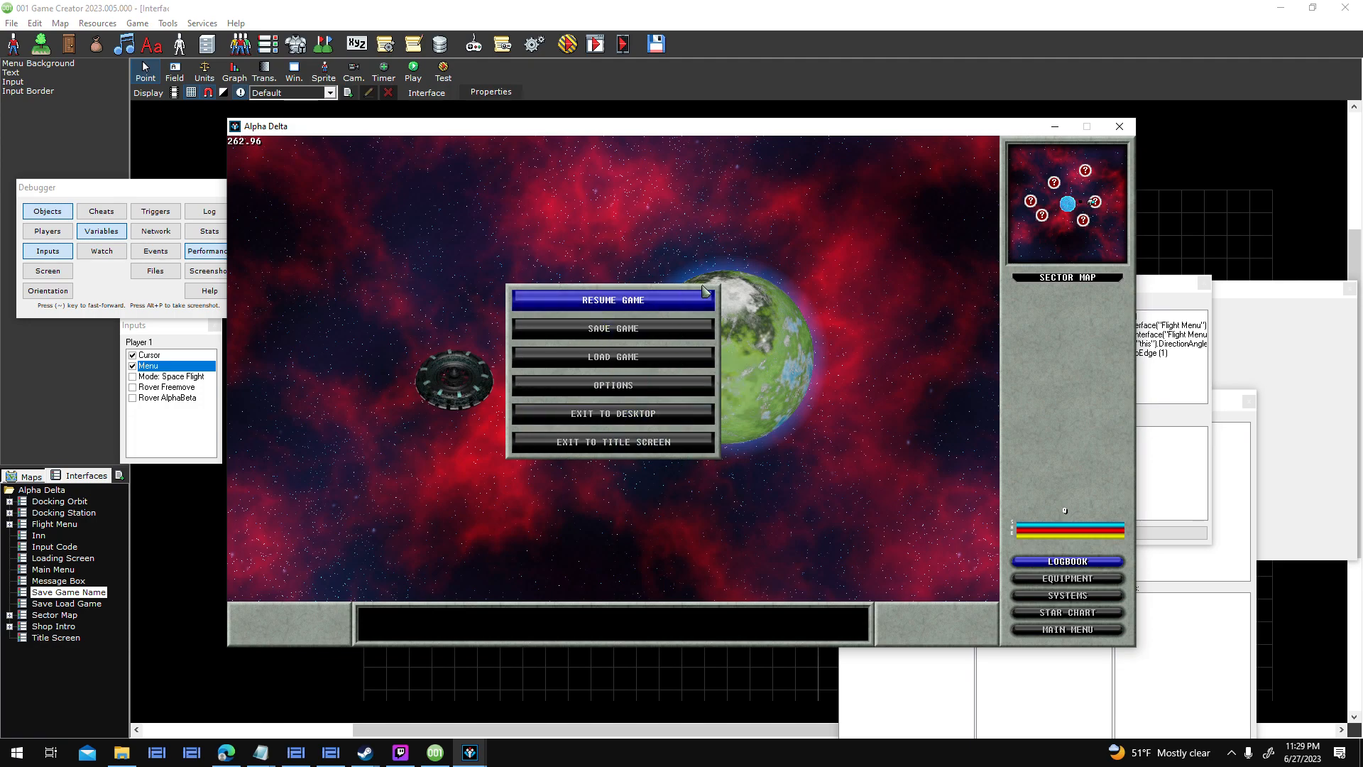
{"action": "left_click", "coordinate": [682, 296]}
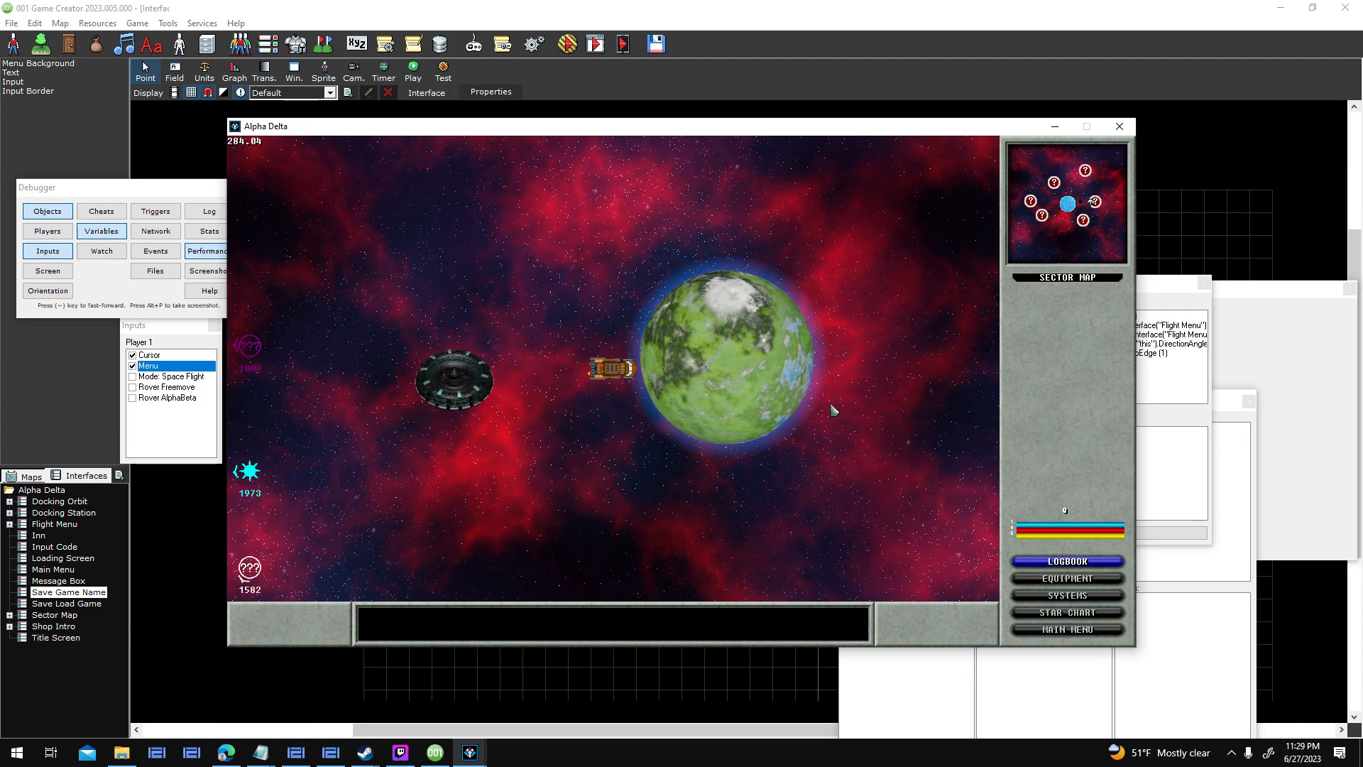
{"action": "key", "text": "Escape"}
{"action": "left_click", "coordinate": [608, 364]}
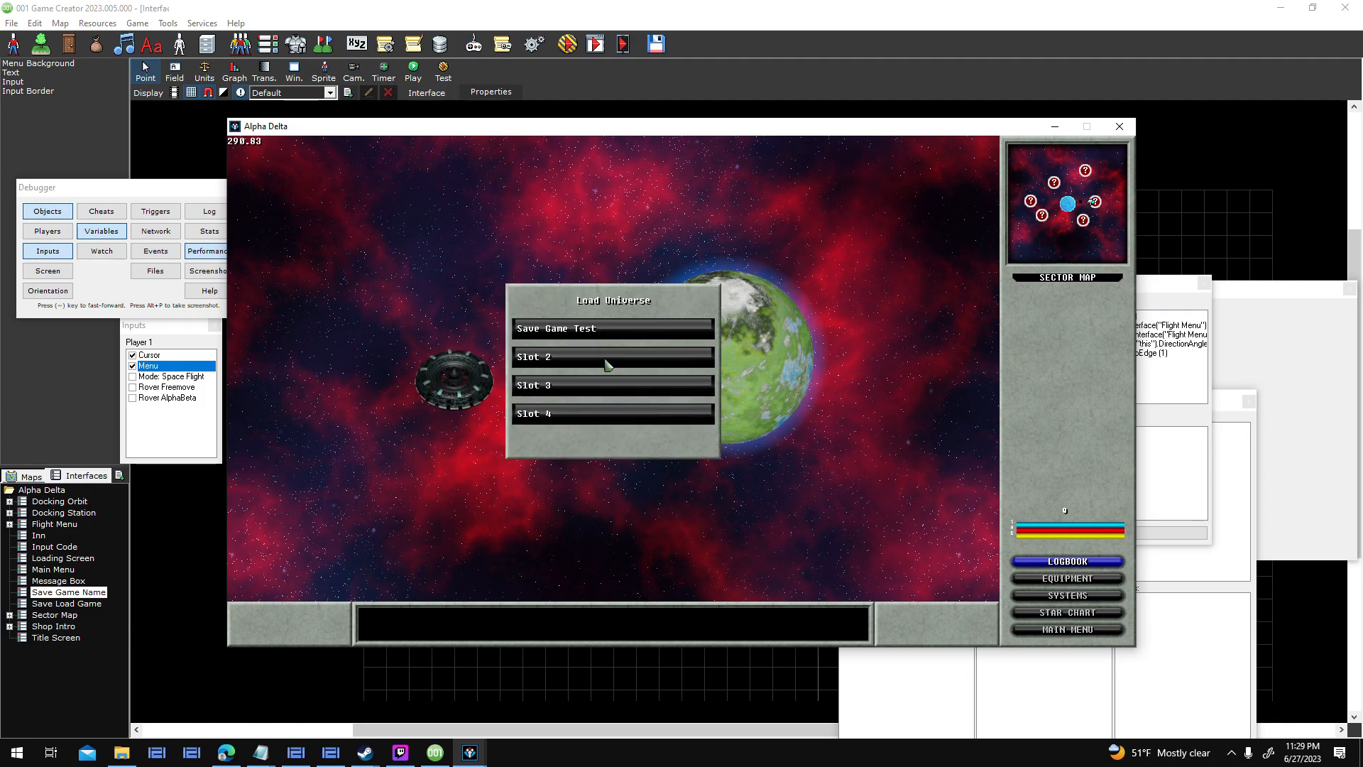
{"action": "left_click", "coordinate": [575, 330]}
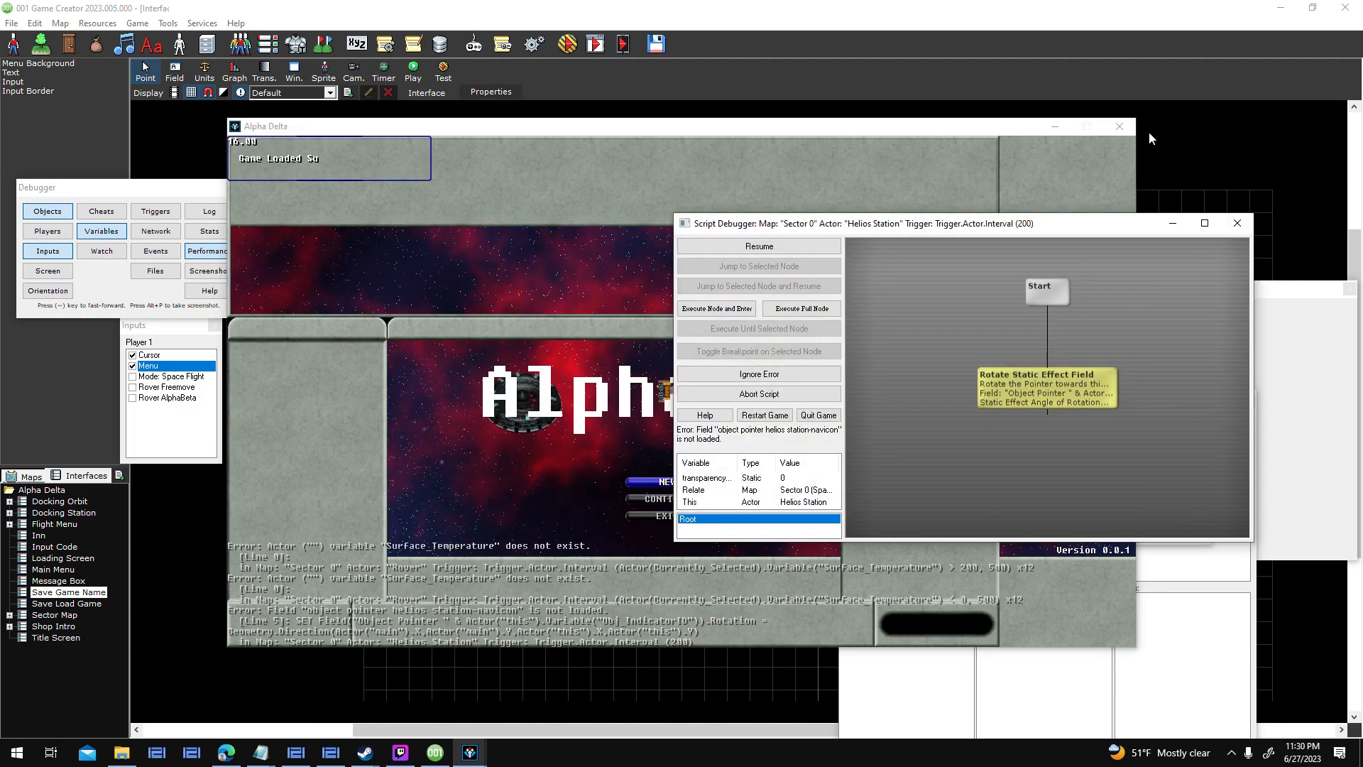
Ignore the script error and force the unresponsive test game to close.
{"action": "left_click", "coordinate": [759, 375]}
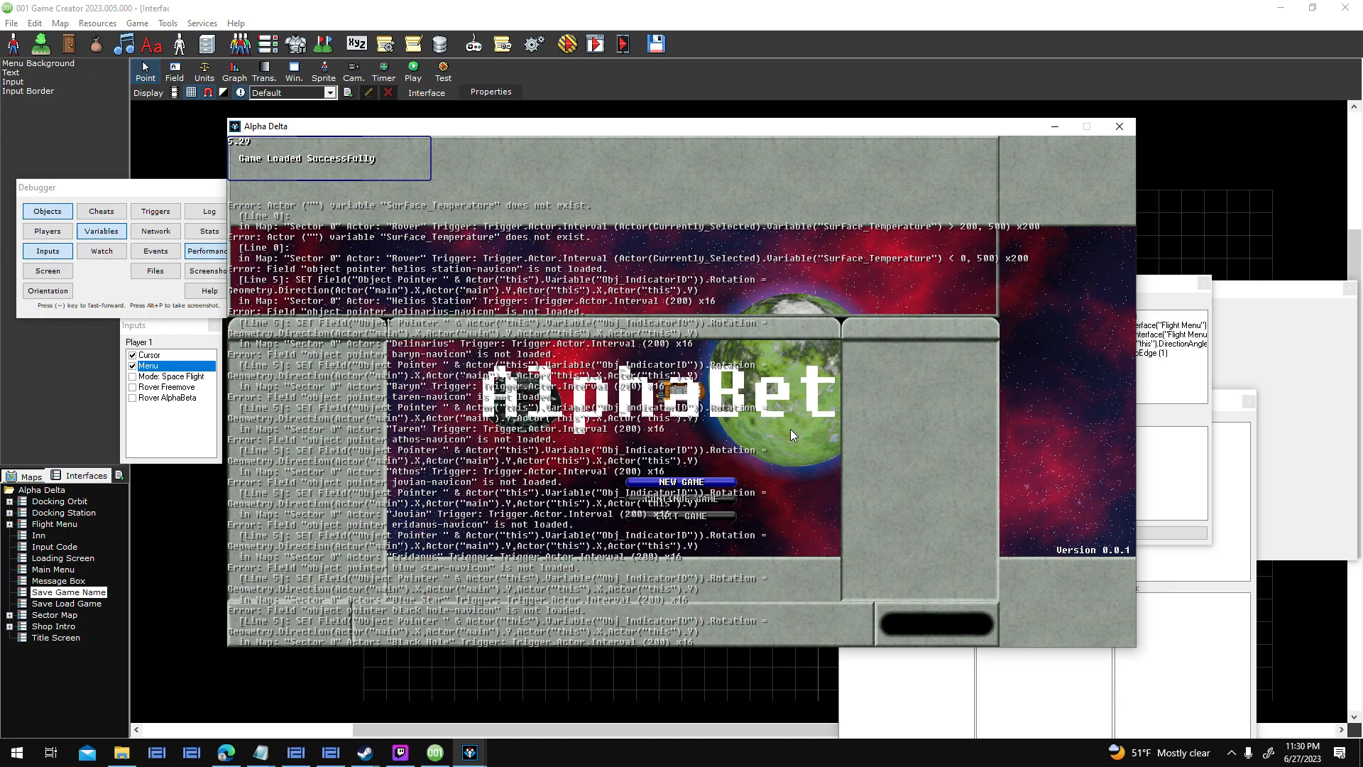
{"action": "left_click", "coordinate": [1119, 127]}
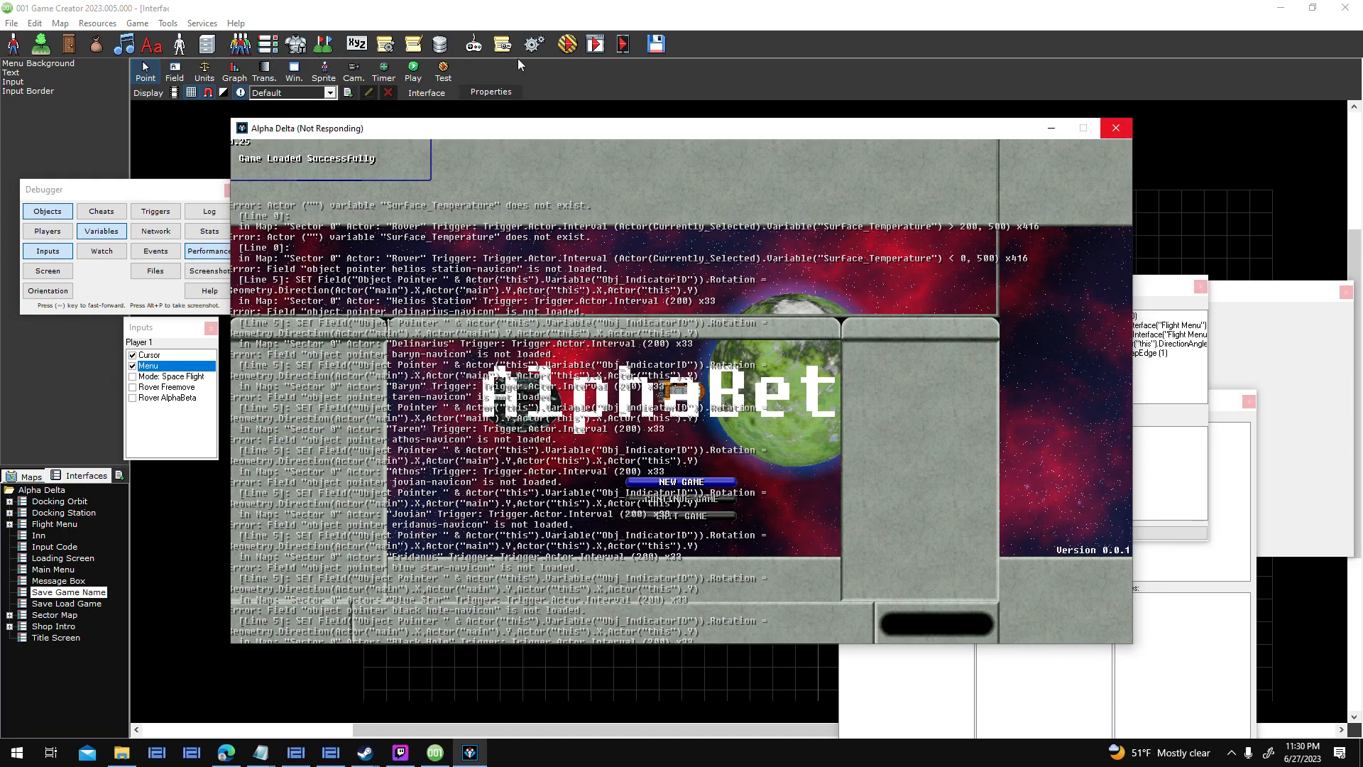
{"action": "left_click", "coordinate": [1118, 129]}
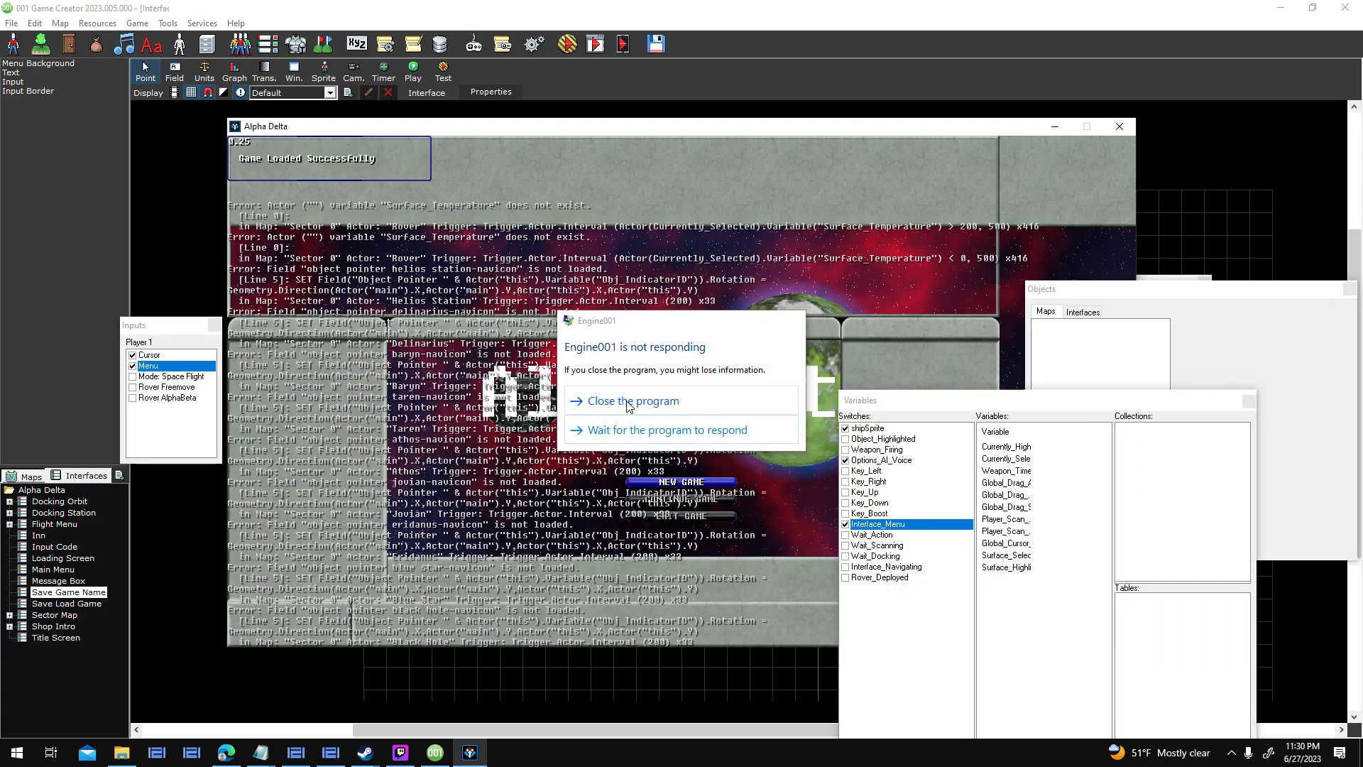
{"action": "left_click", "coordinate": [627, 402]}
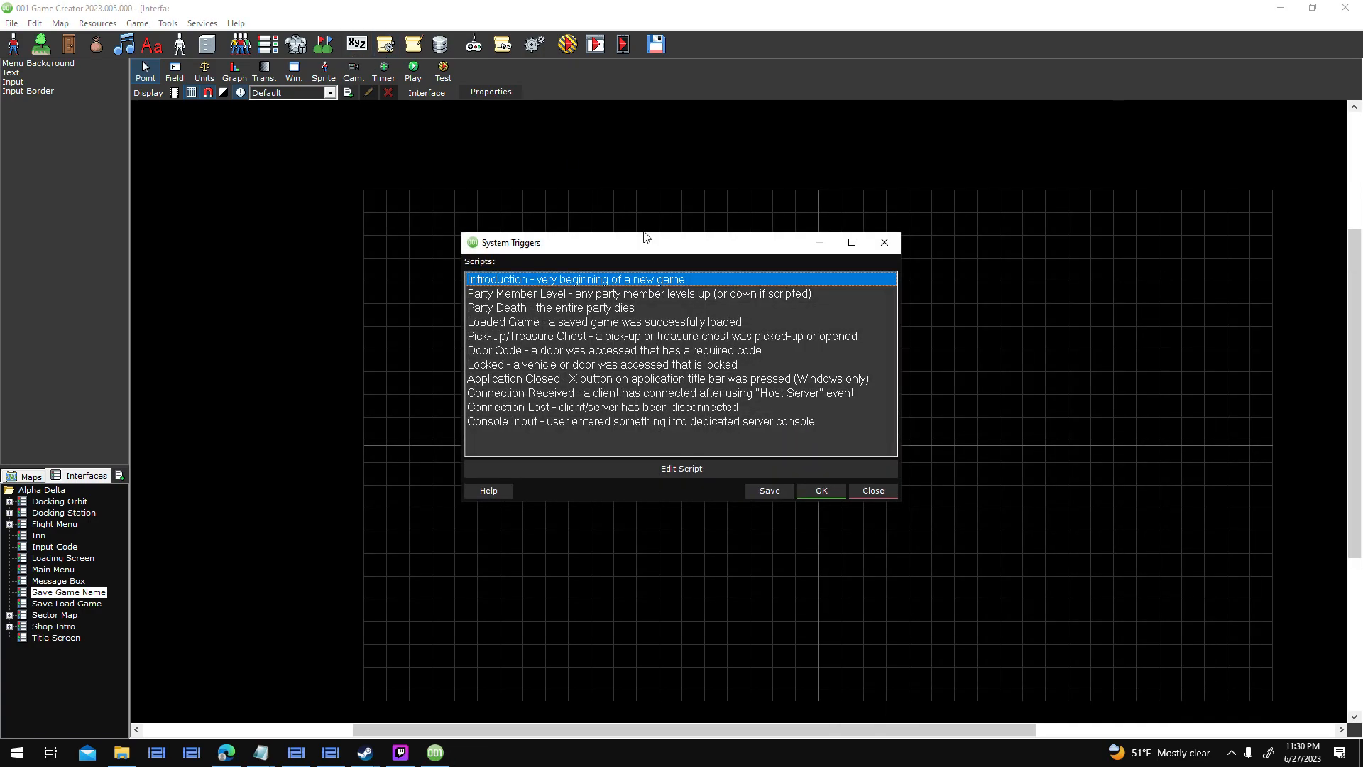
Check the Loaded Game system script, and line up the Change Existence event above Force Focus on Map in the Introduction script.
{"action": "double_click", "coordinate": [619, 321]}
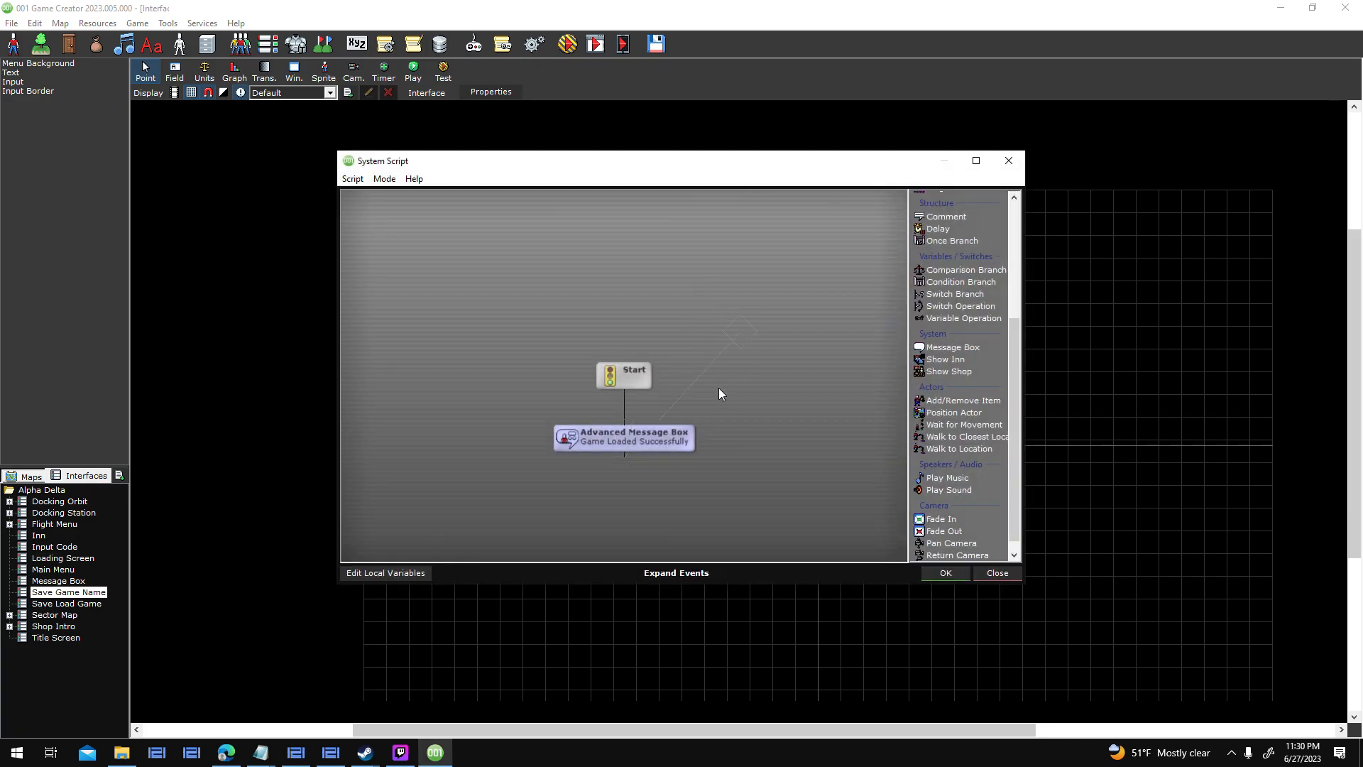
{"action": "double_click", "coordinate": [670, 443]}
{"action": "left_click", "coordinate": [946, 572]}
{"action": "double_click", "coordinate": [661, 284]}
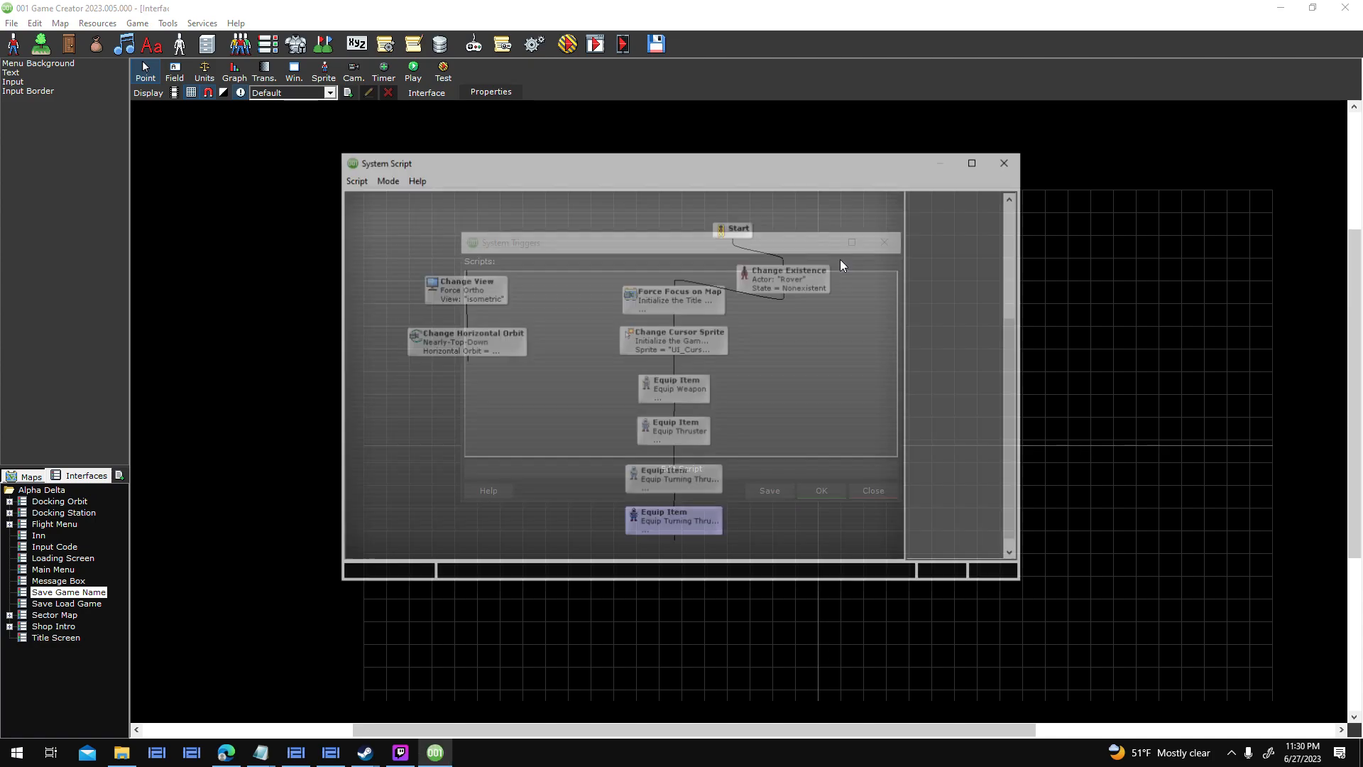
{"action": "left_click", "coordinate": [764, 278]}
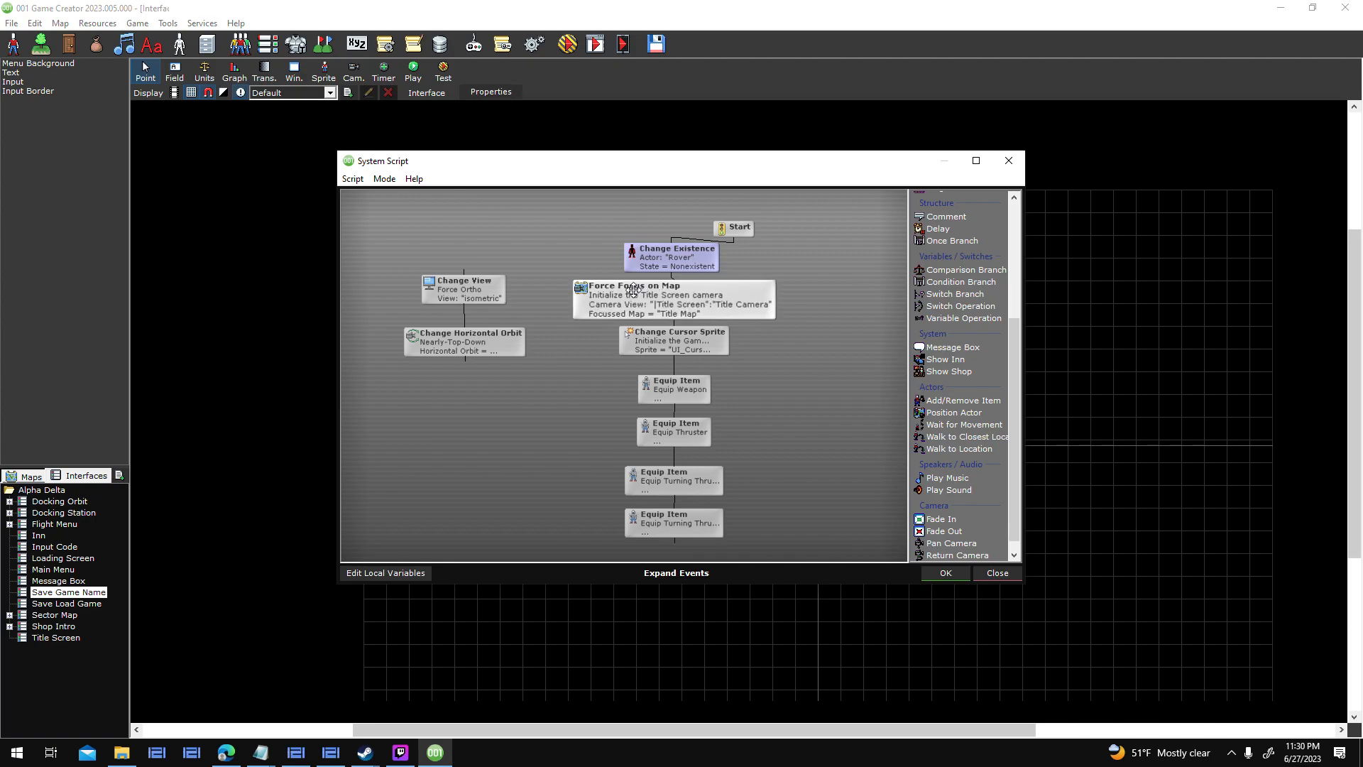
{"action": "left_click", "coordinate": [961, 569]}
Open the AlphaBeta game project and dismiss the startup tip.
{"action": "left_click", "coordinate": [12, 23]}
{"action": "left_click", "coordinate": [34, 54]}
{"action": "double_click", "coordinate": [668, 416]}
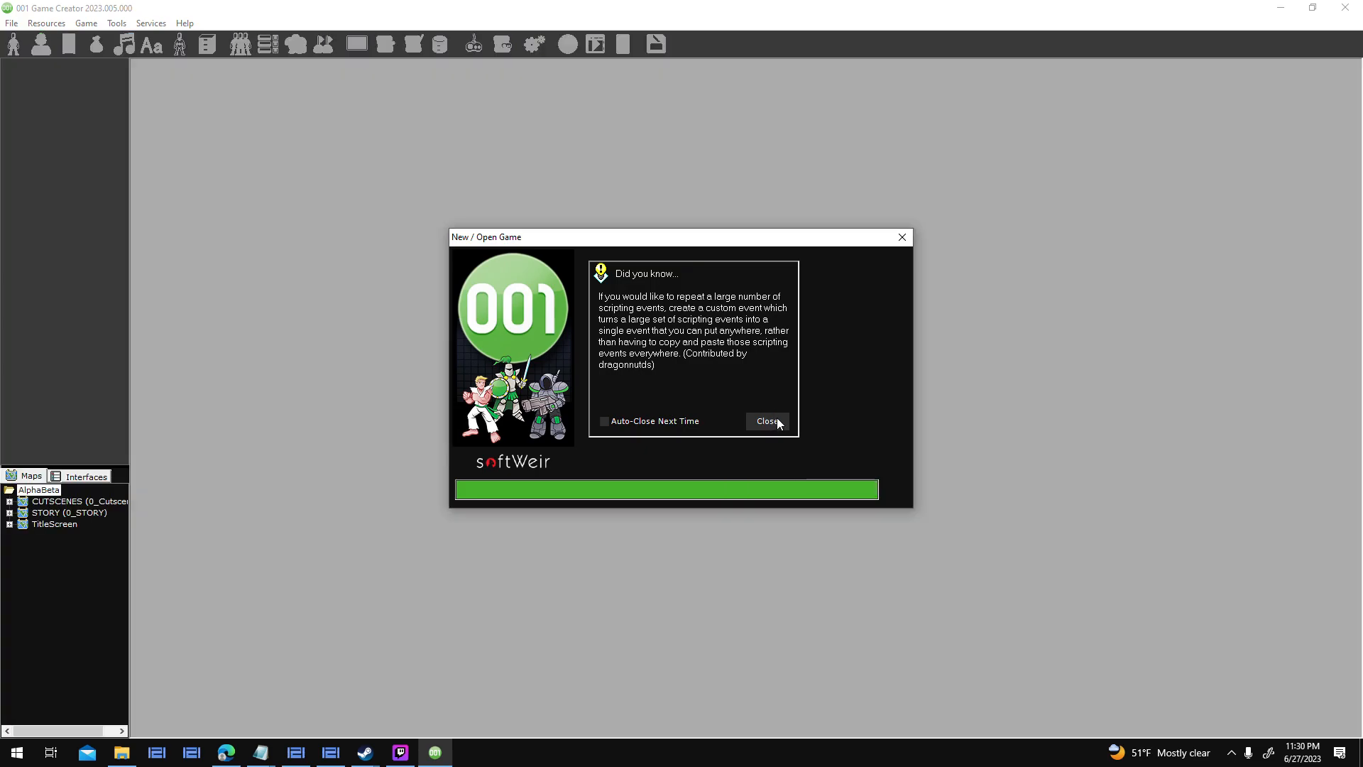
{"action": "left_click", "coordinate": [777, 420]}
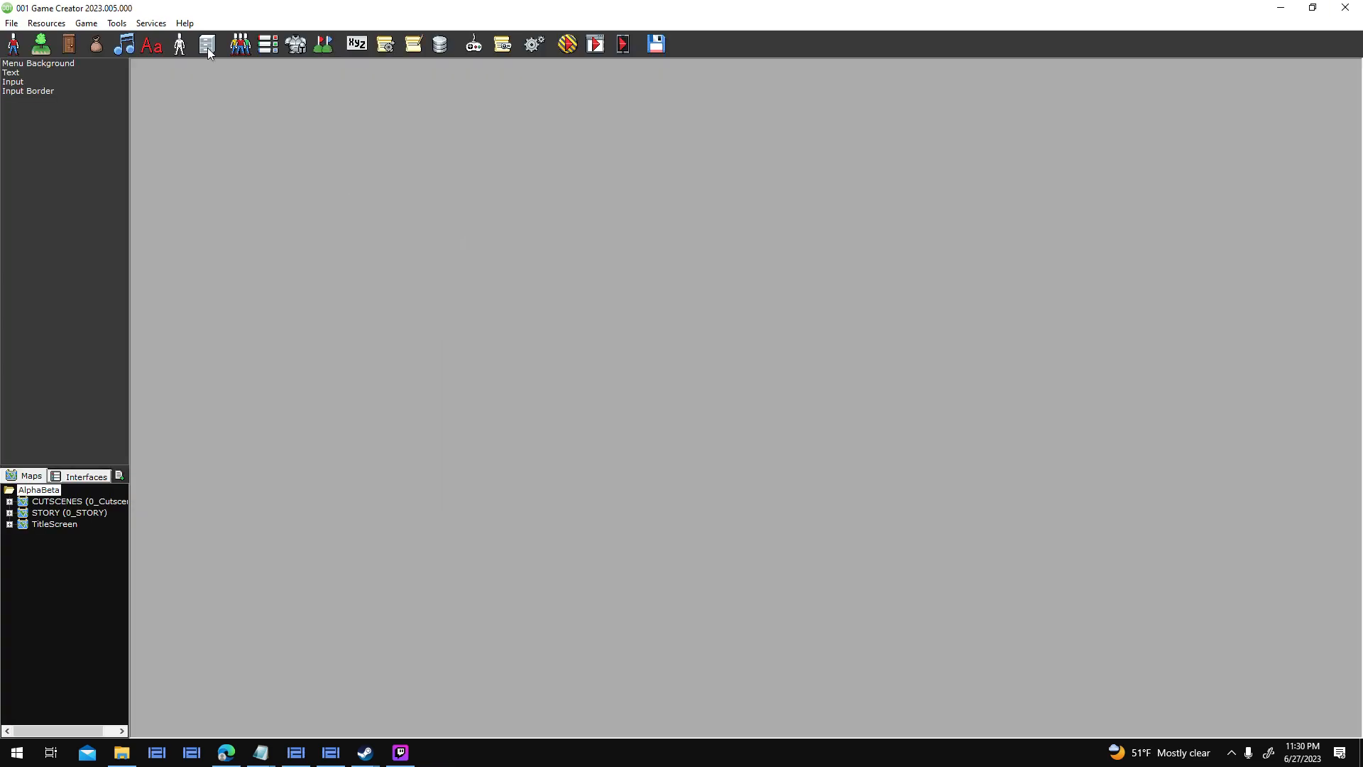
Examine AlphaBeta's Loaded Game system script, including its Restore Settings sub script, for how a loaded game is handled.
{"action": "left_click", "coordinate": [355, 49]}
{"action": "left_click", "coordinate": [838, 225]}
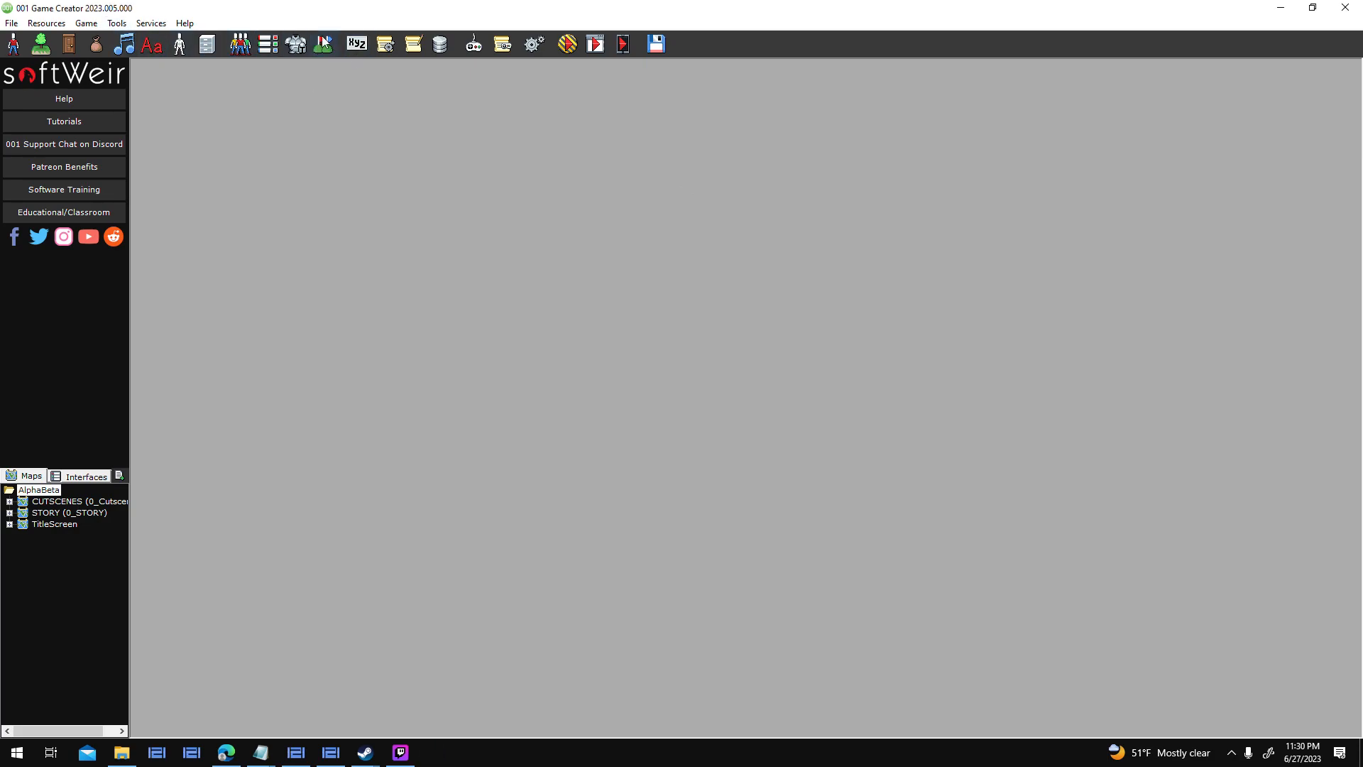
{"action": "left_click", "coordinate": [385, 48]}
{"action": "double_click", "coordinate": [654, 322]}
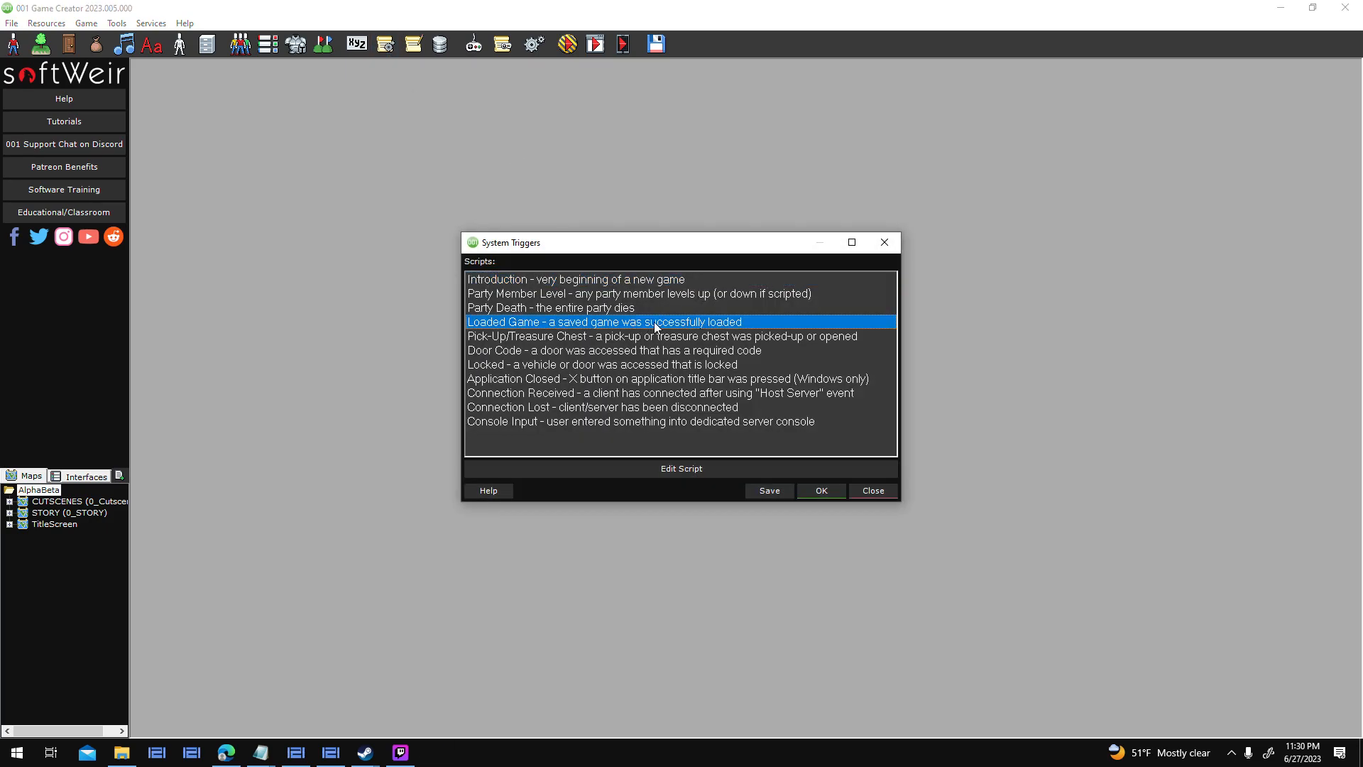
{"action": "left_click", "coordinate": [976, 160]}
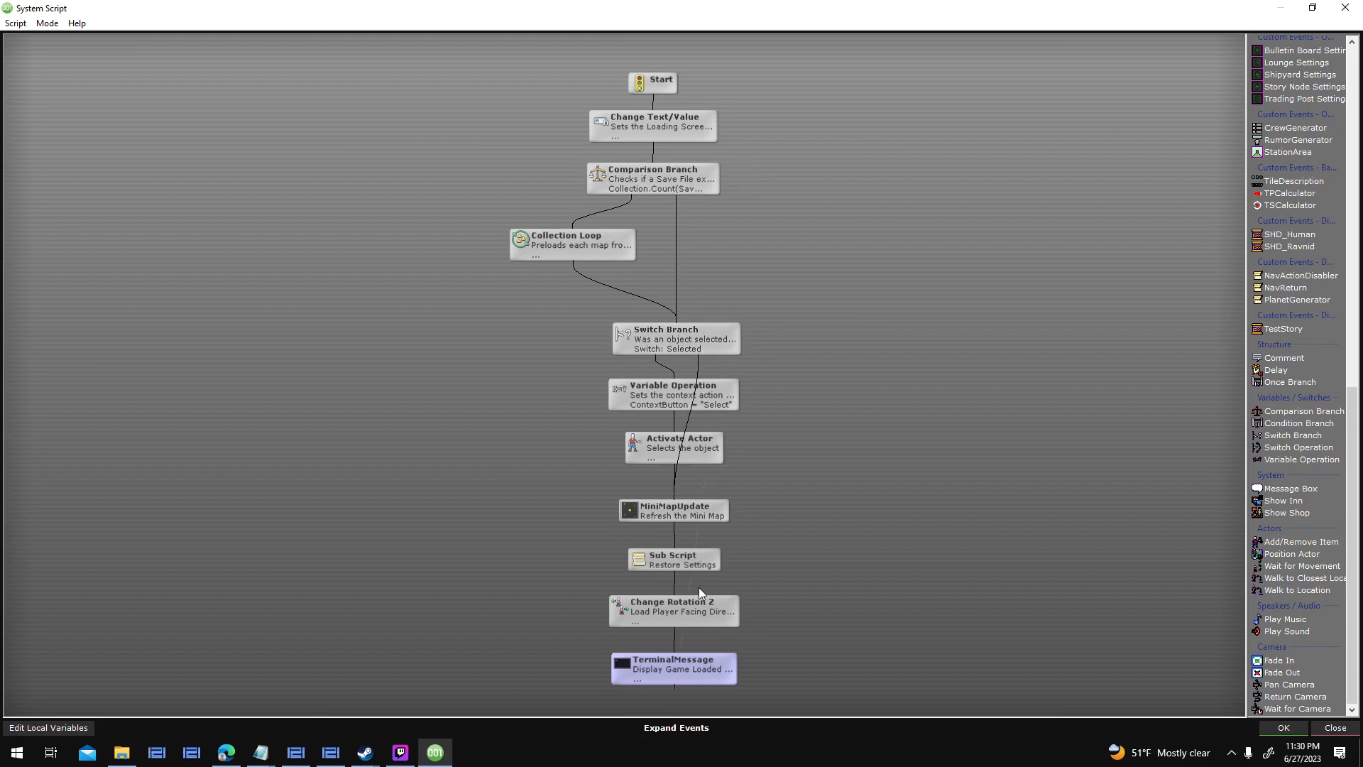
{"action": "double_click", "coordinate": [698, 563]}
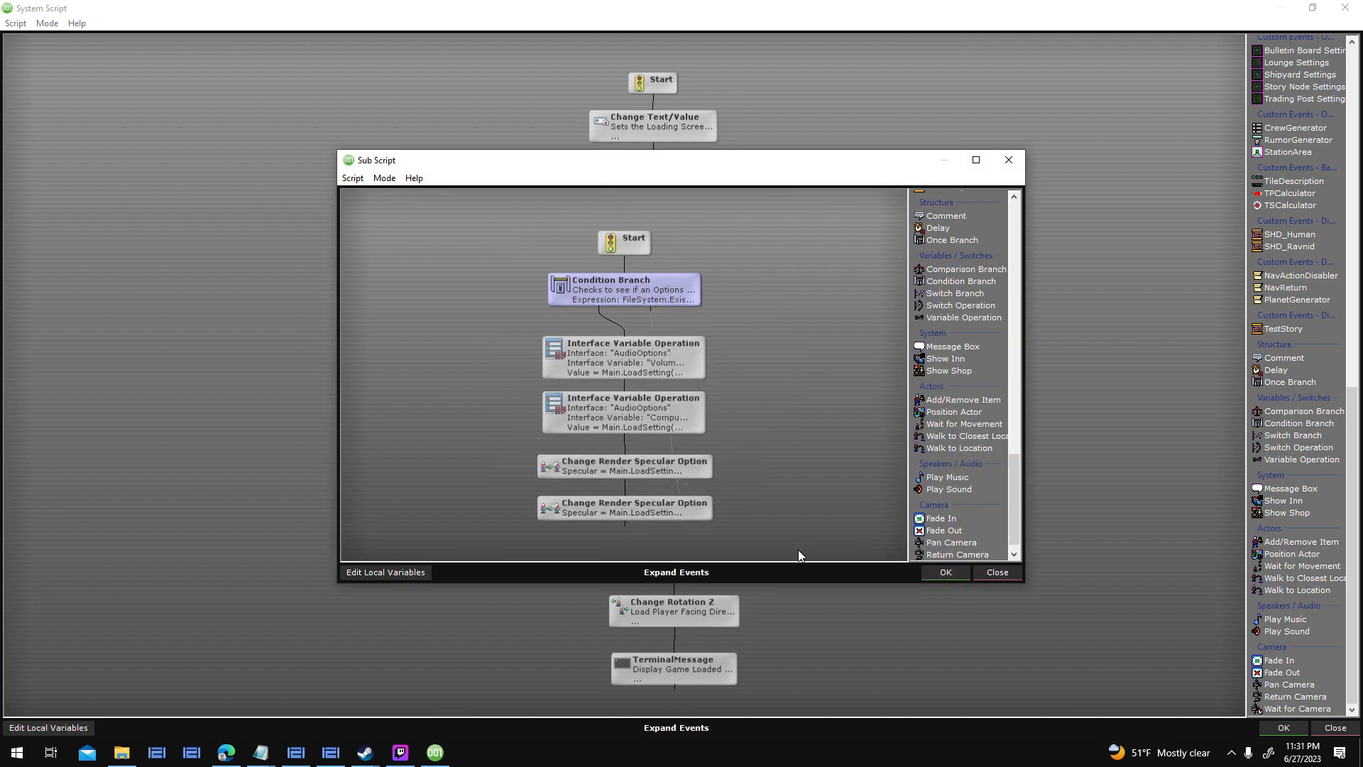
{"action": "left_click", "coordinate": [925, 577]}
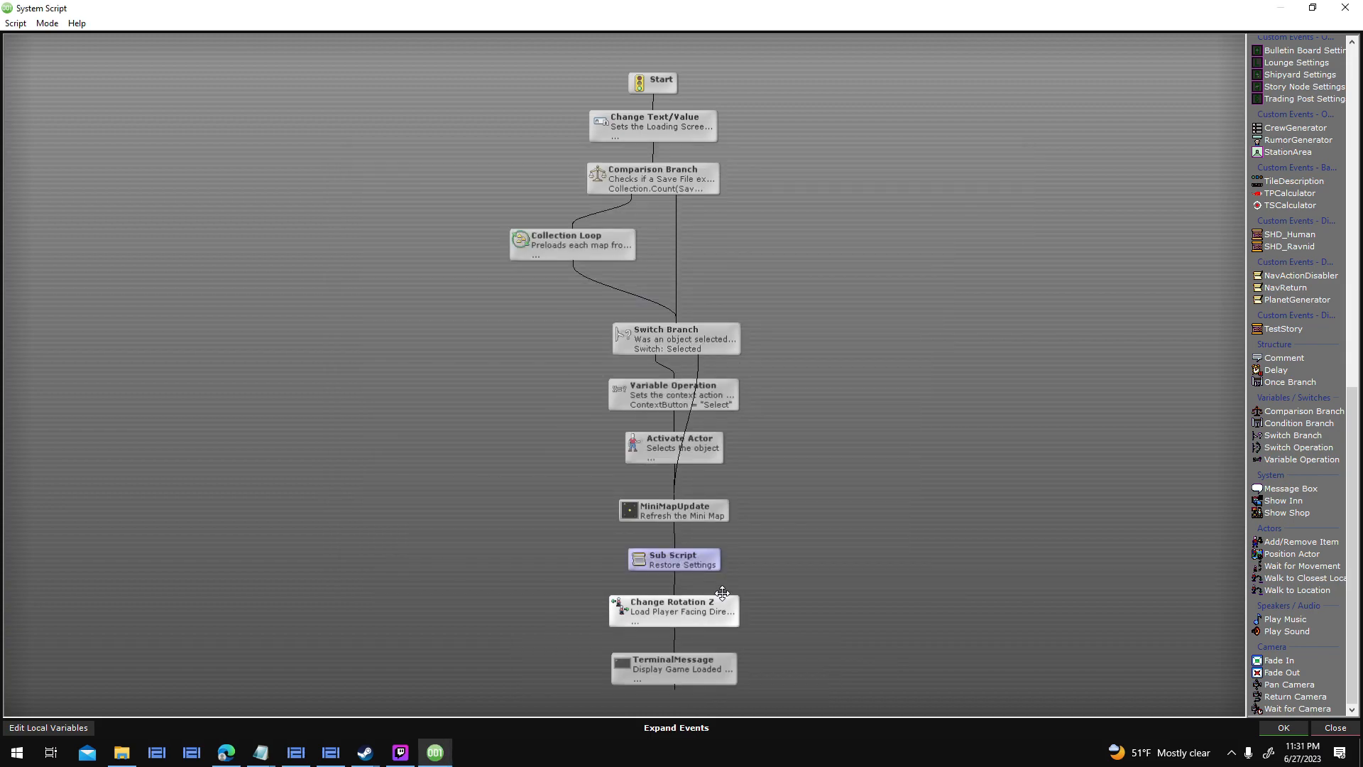
{"action": "left_click", "coordinate": [1283, 727]}
Examine the settings and docking initialization sub scripts in AlphaBeta's Introduction script.
{"action": "left_click", "coordinate": [653, 279]}
{"action": "double_click", "coordinate": [711, 281]}
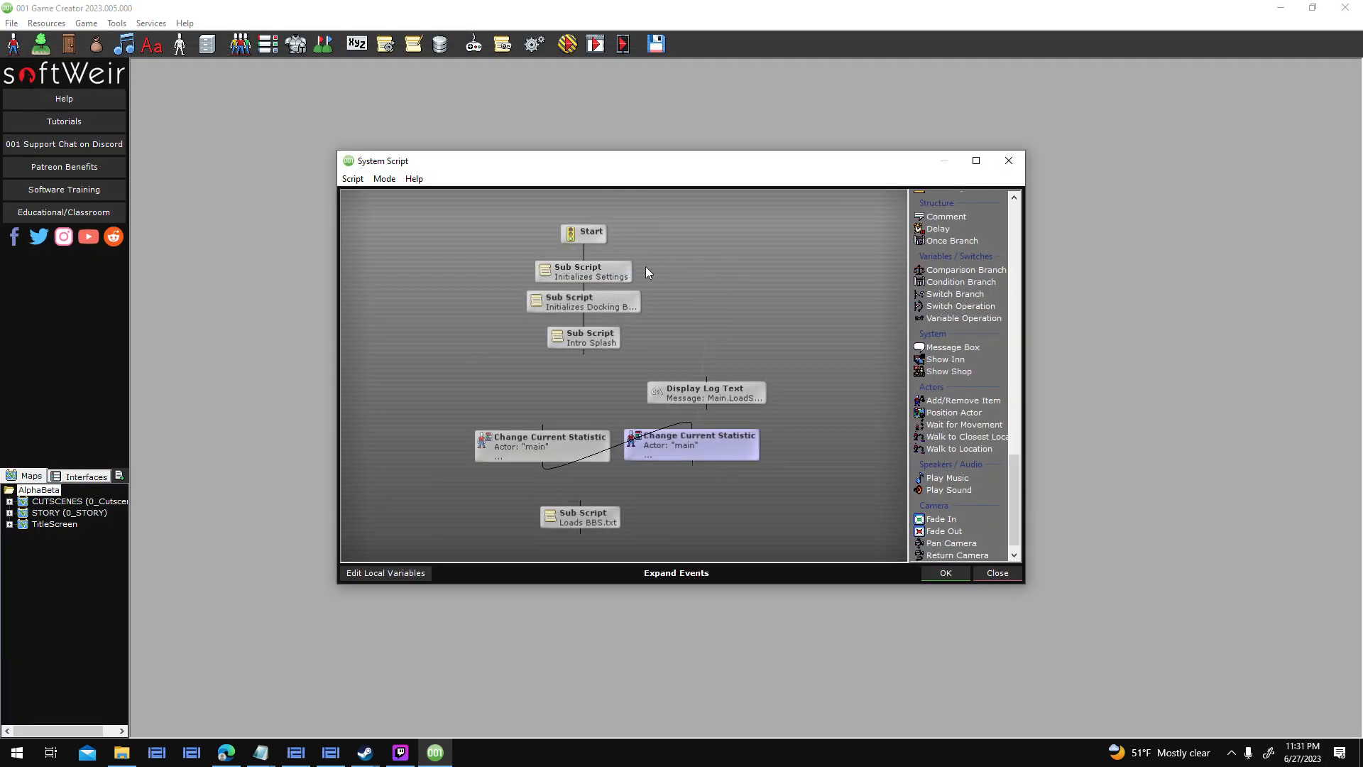
{"action": "double_click", "coordinate": [664, 259]}
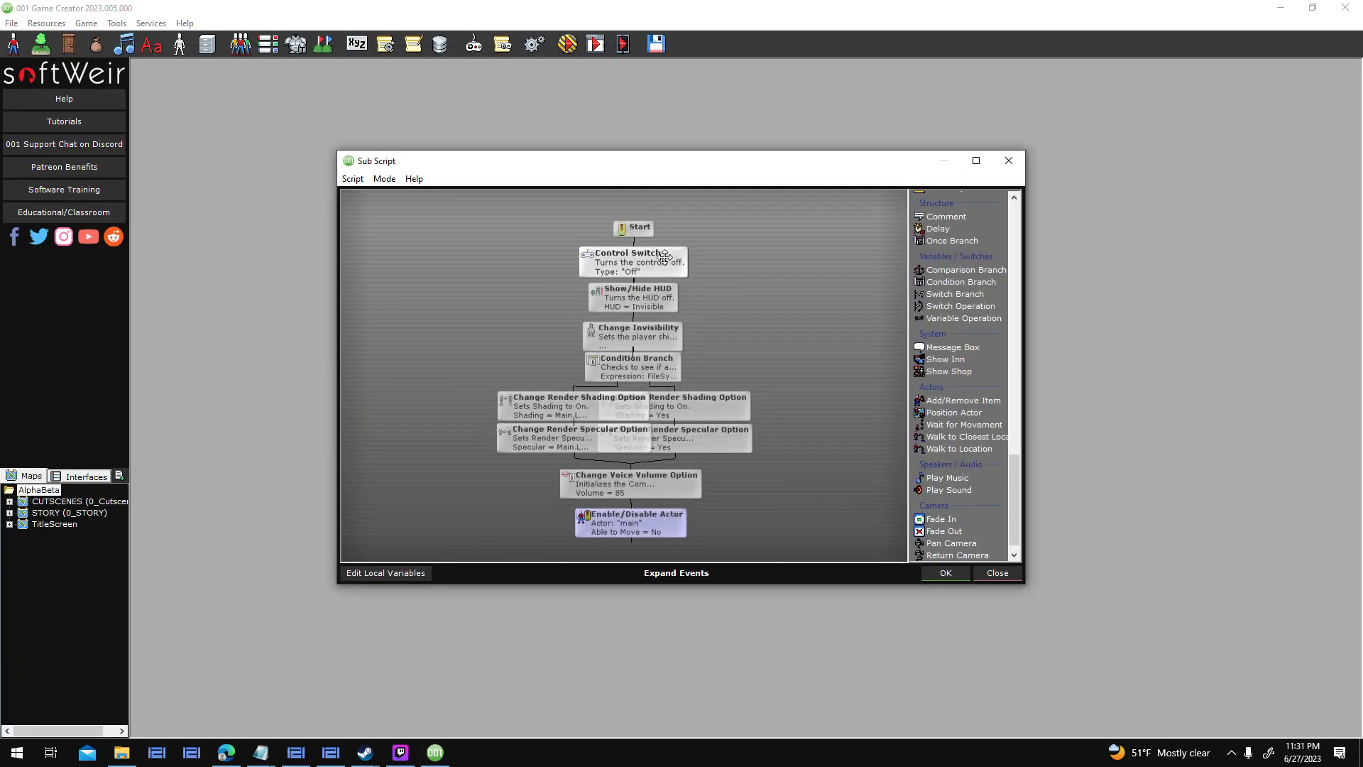
{"action": "left_click", "coordinate": [671, 364]}
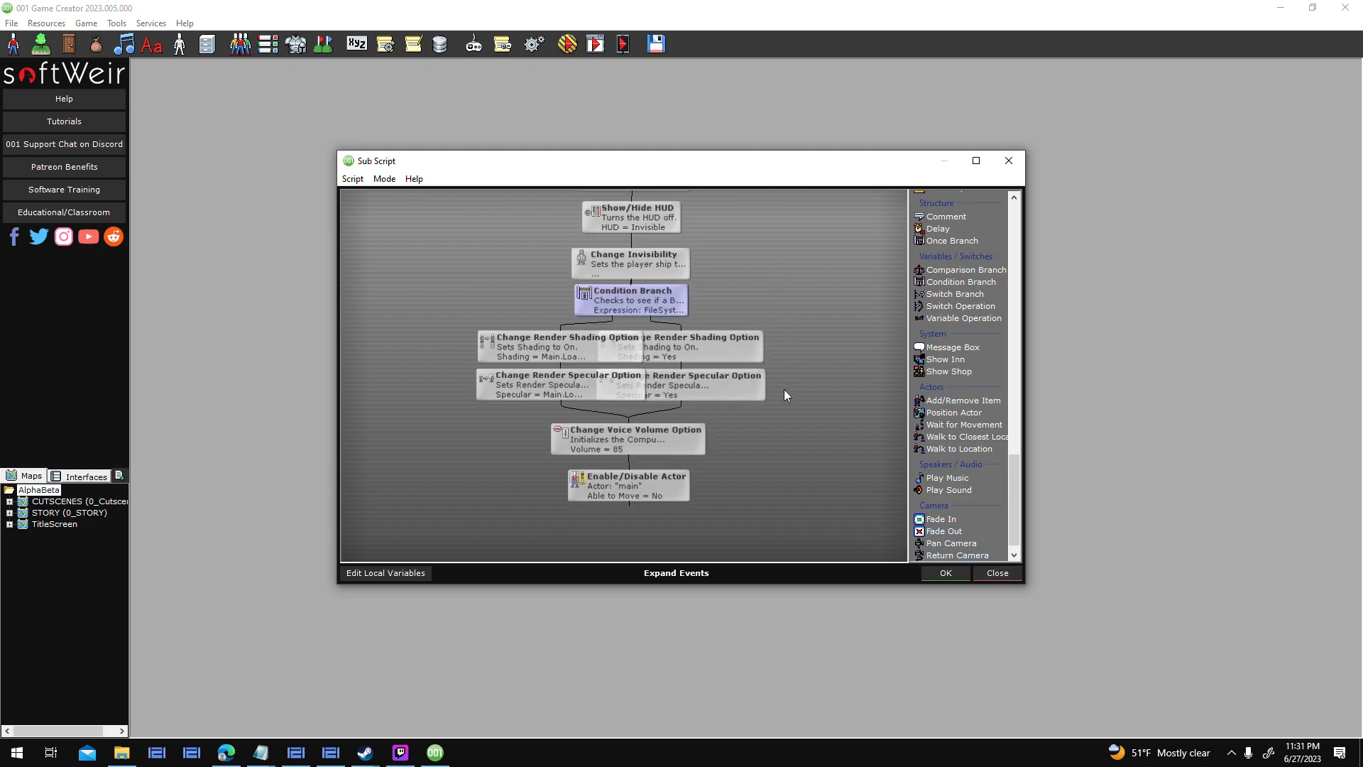
{"action": "left_click", "coordinate": [986, 569]}
{"action": "double_click", "coordinate": [621, 298]}
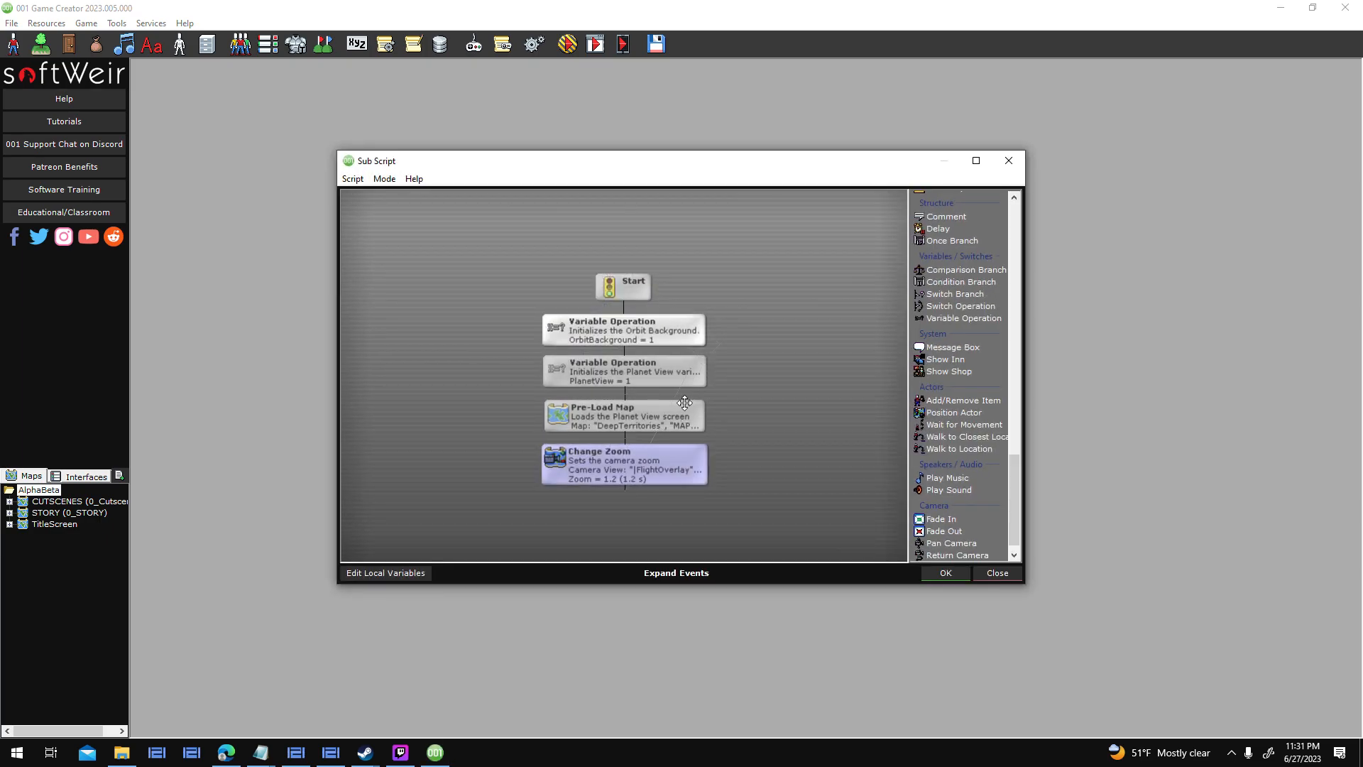
{"action": "left_click", "coordinate": [996, 573]}
Examine the Intro Splash sub script and its nested Title Screen Fade script, and close the Introduction script.
{"action": "left_click", "coordinate": [604, 337]}
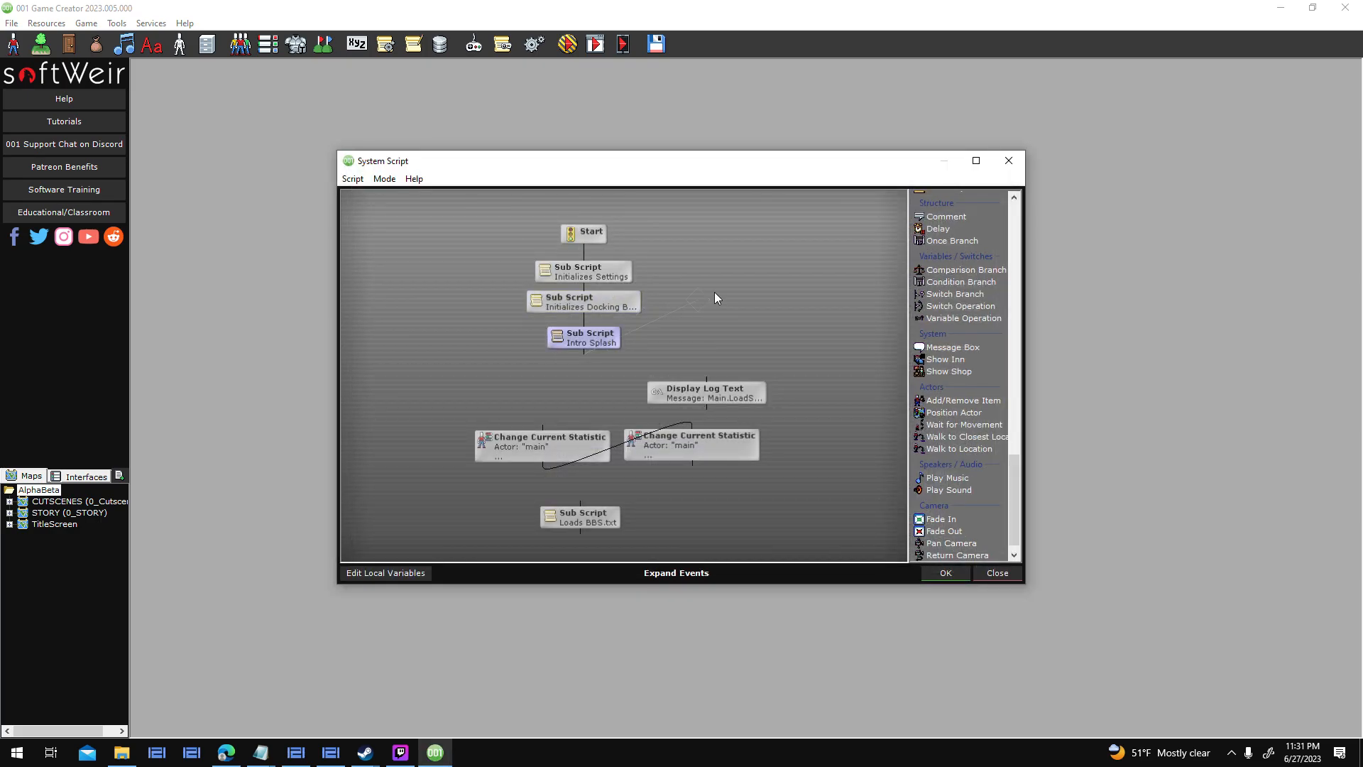
{"action": "double_click", "coordinate": [597, 331]}
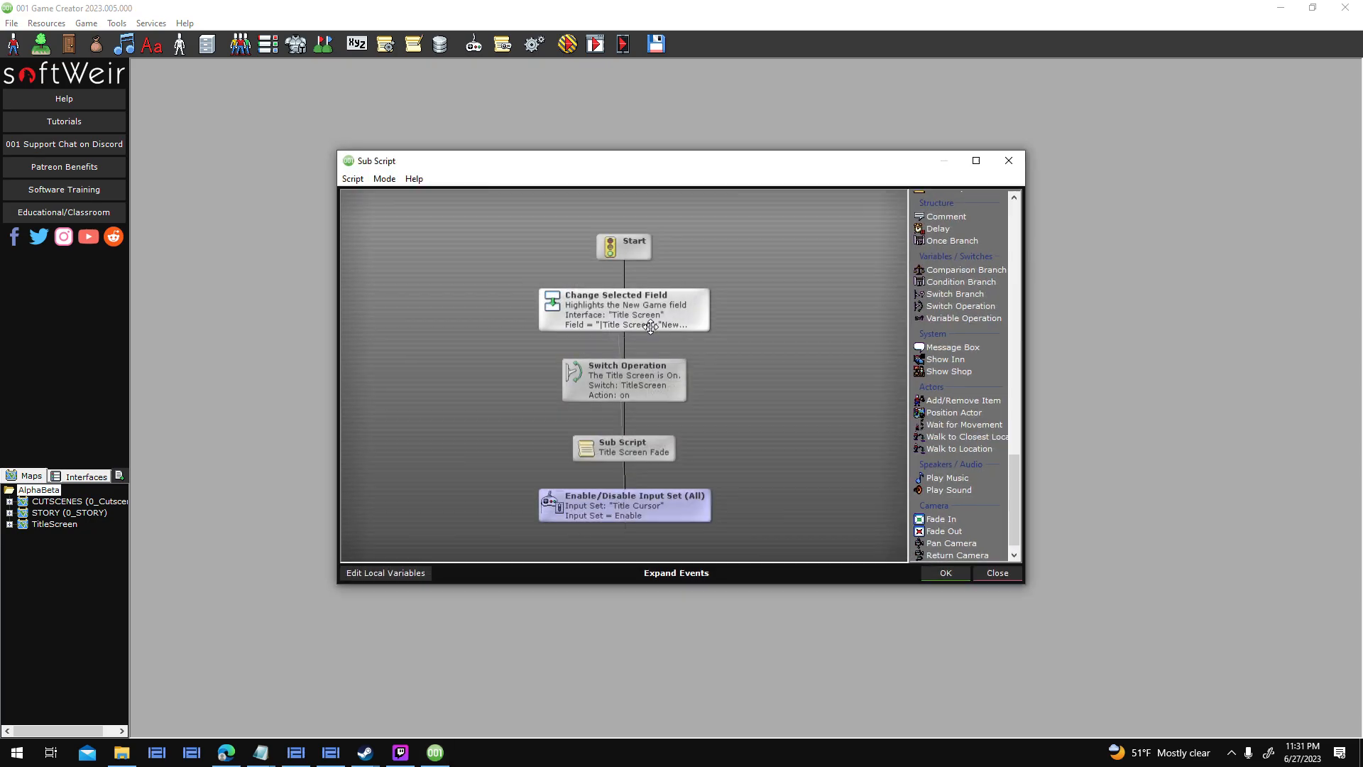
{"action": "double_click", "coordinate": [665, 444]}
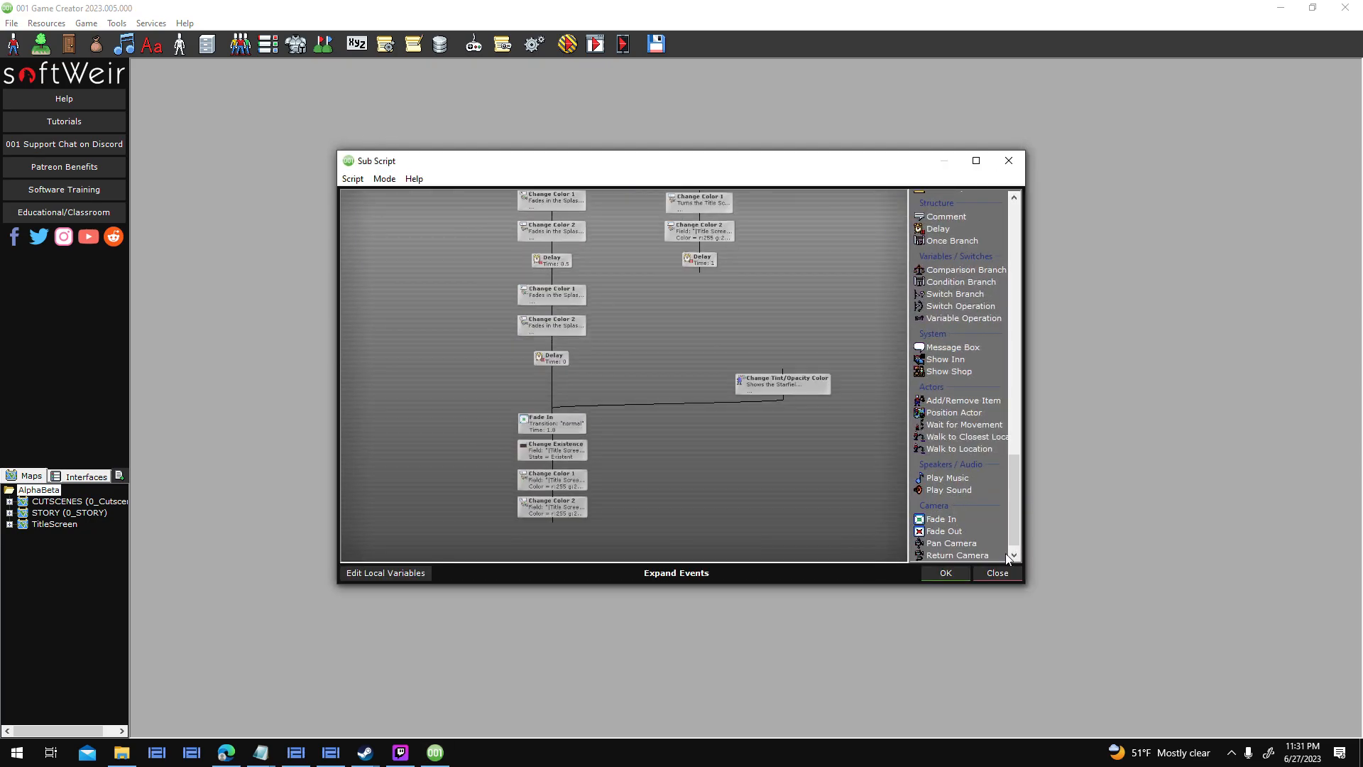
{"action": "left_click", "coordinate": [997, 573]}
{"action": "left_click", "coordinate": [997, 573]}
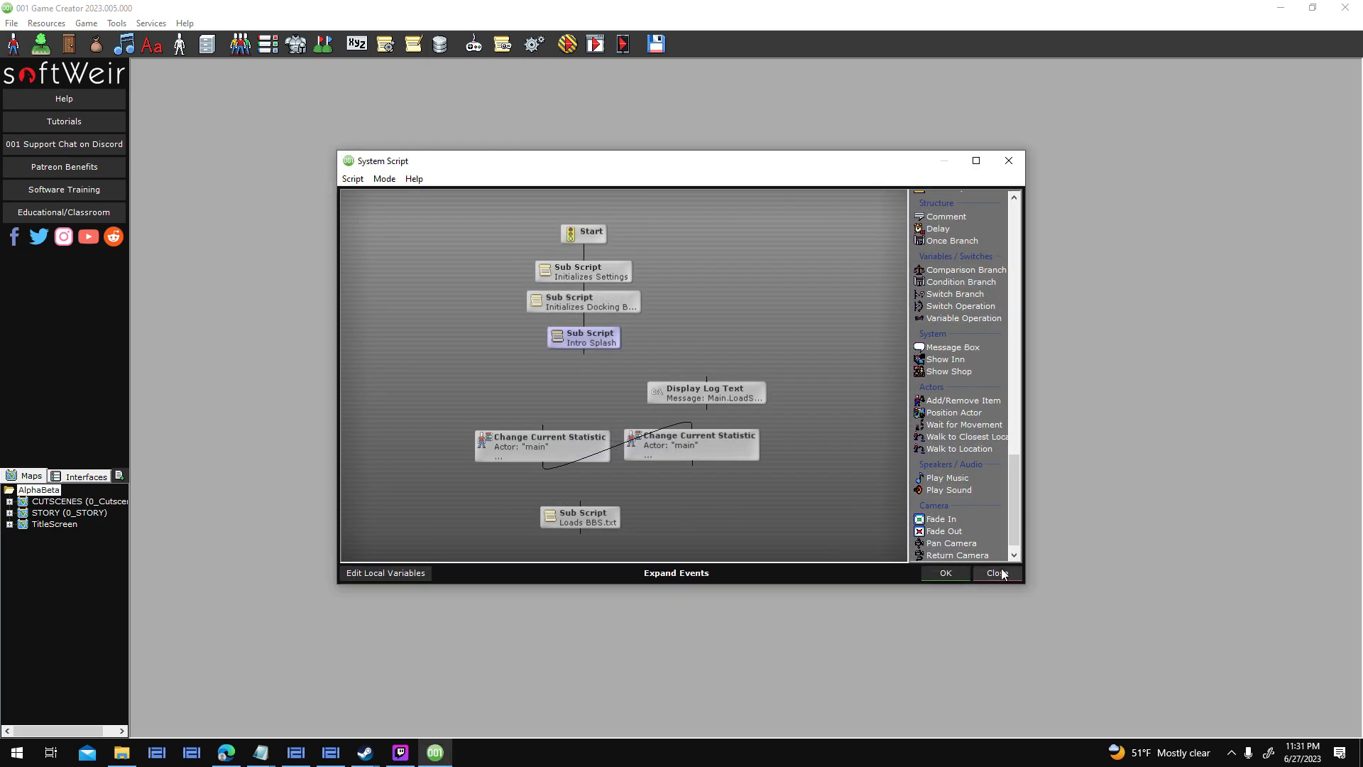
{"action": "left_click", "coordinate": [998, 573]}
Recheck AlphaBeta's Loaded Game script and reopen the Alpha Delta project.
{"action": "double_click", "coordinate": [565, 323]}
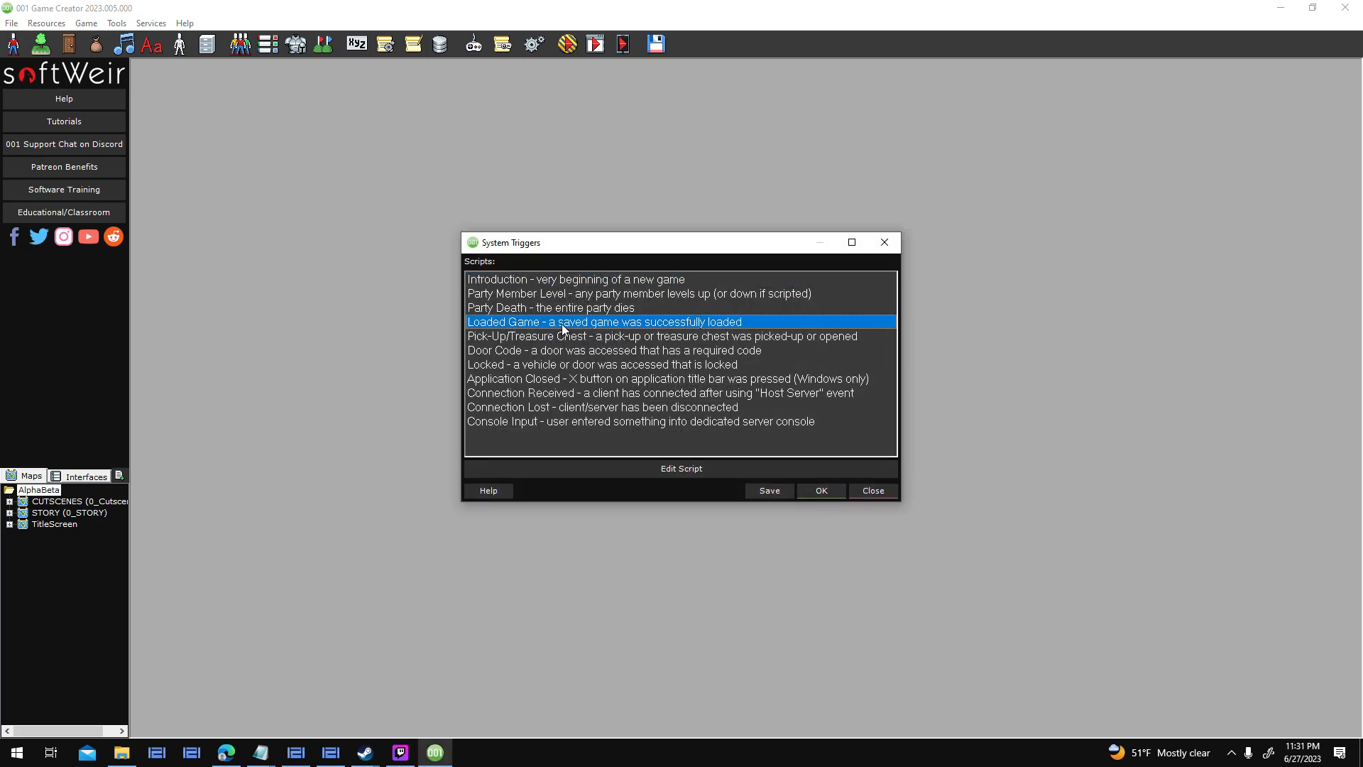
{"action": "left_click", "coordinate": [1006, 572]}
{"action": "left_click", "coordinate": [872, 487]}
{"action": "left_click", "coordinate": [11, 23]}
{"action": "left_click", "coordinate": [32, 67]}
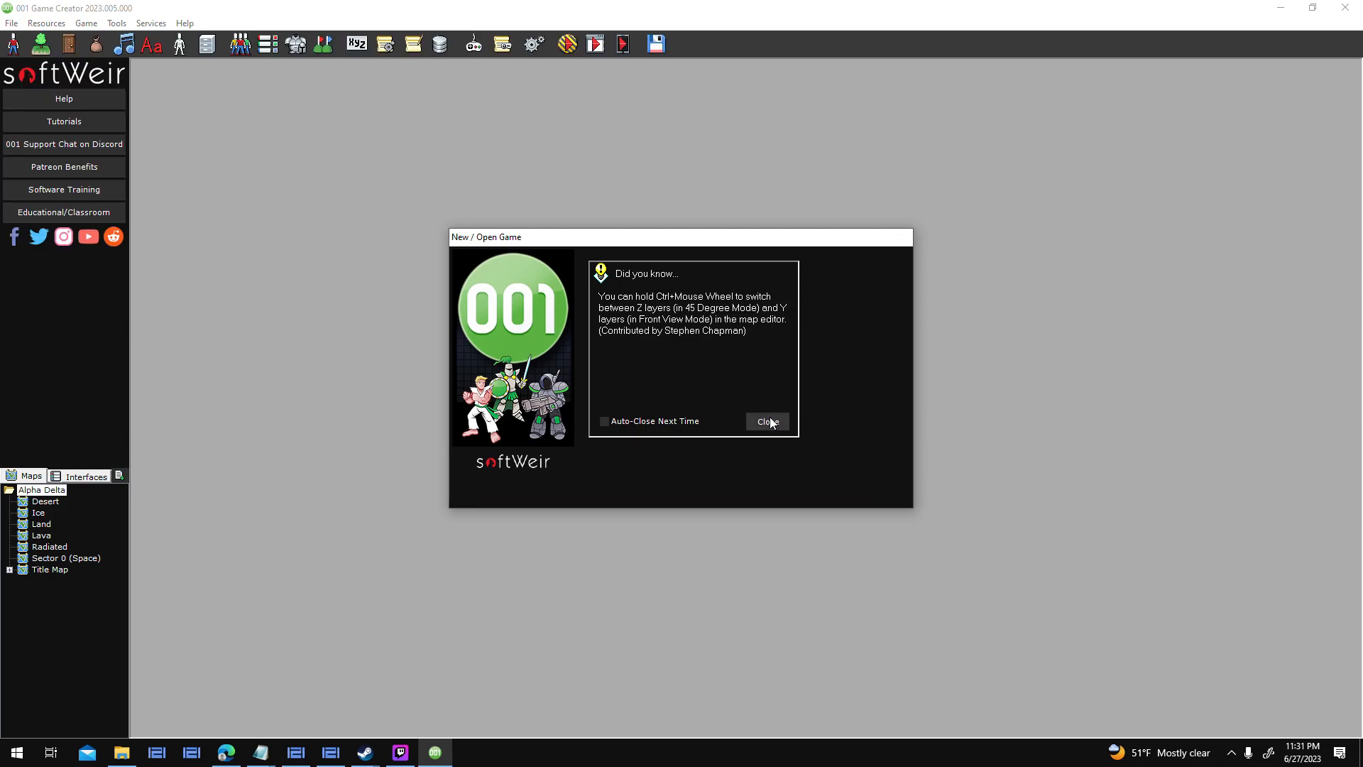
{"action": "left_click", "coordinate": [770, 423]}
In Alpha Delta's Introduction script, move the Start node up and away and delete its link to the Change Existence event.
{"action": "left_click", "coordinate": [378, 44]}
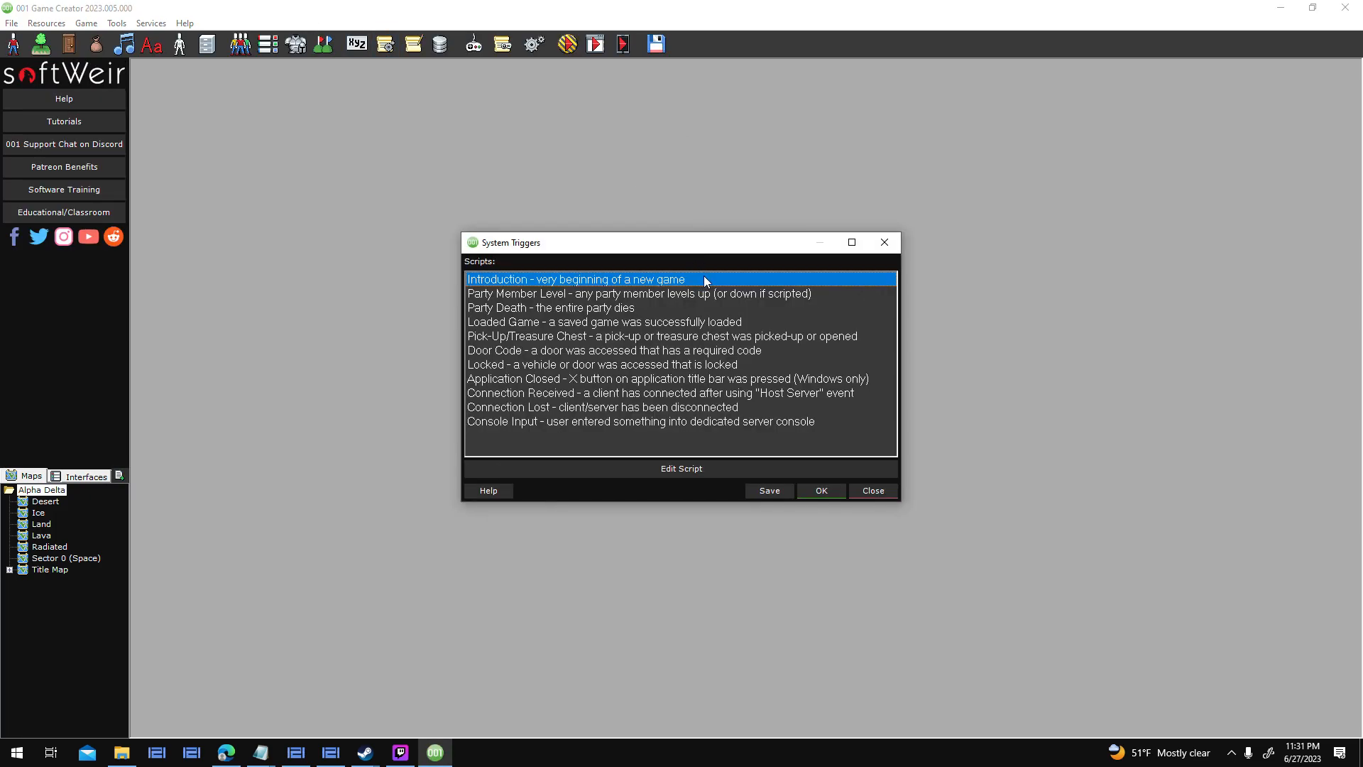
{"action": "double_click", "coordinate": [705, 277]}
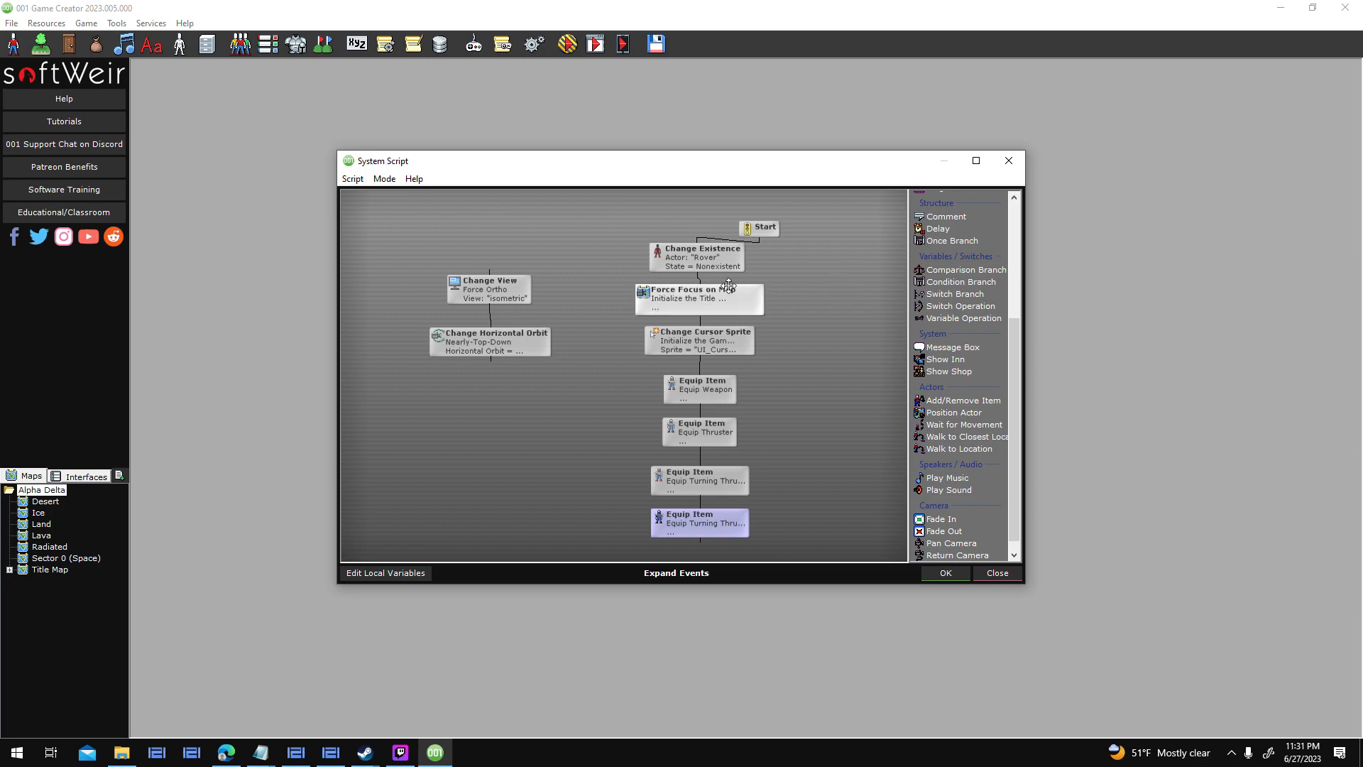
{"action": "left_click_drag", "start_coordinate": [757, 229], "coordinate": [798, 211]}
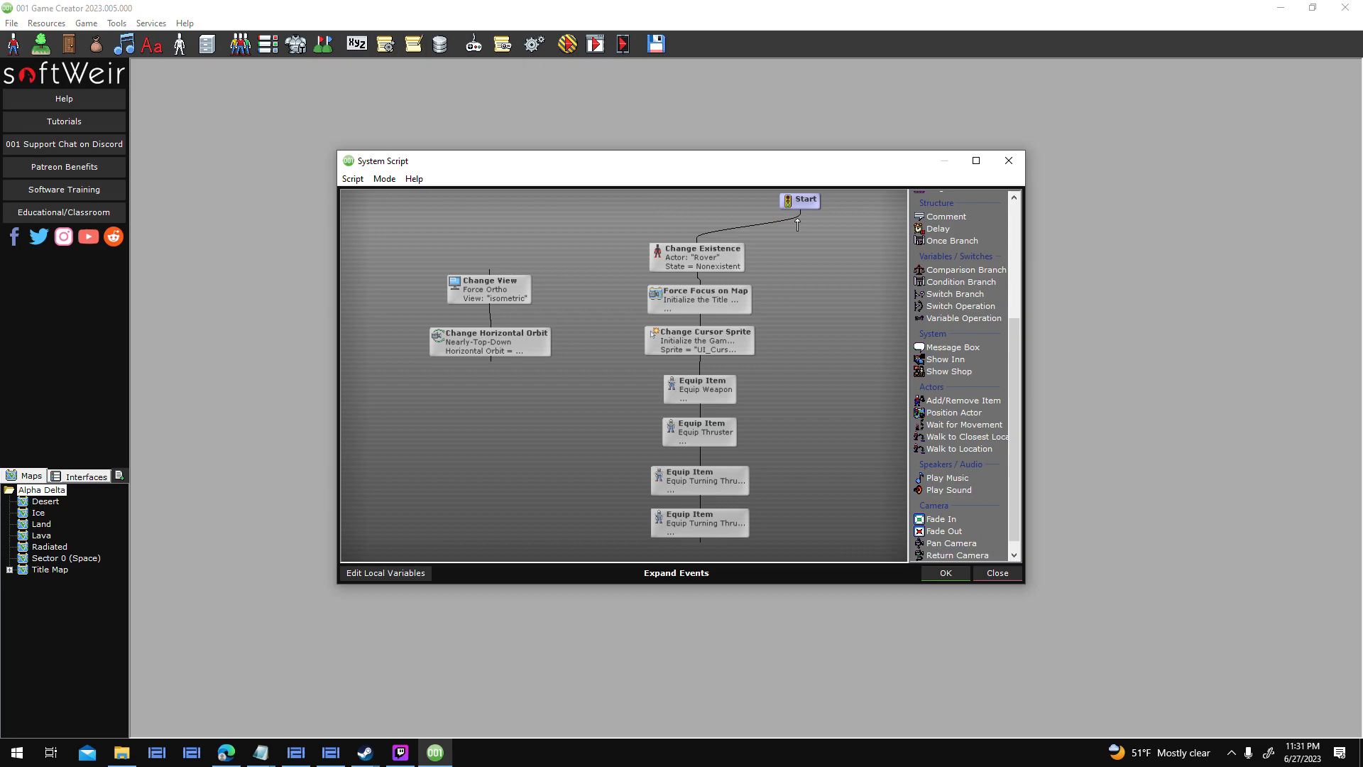
{"action": "left_click", "coordinate": [797, 218]}
{"action": "key", "text": "Delete"}
Add a Condition Branch below the Start node with the Save/Load State value as its expression.
{"action": "left_click_drag", "start_coordinate": [960, 288], "coordinate": [889, 300]}
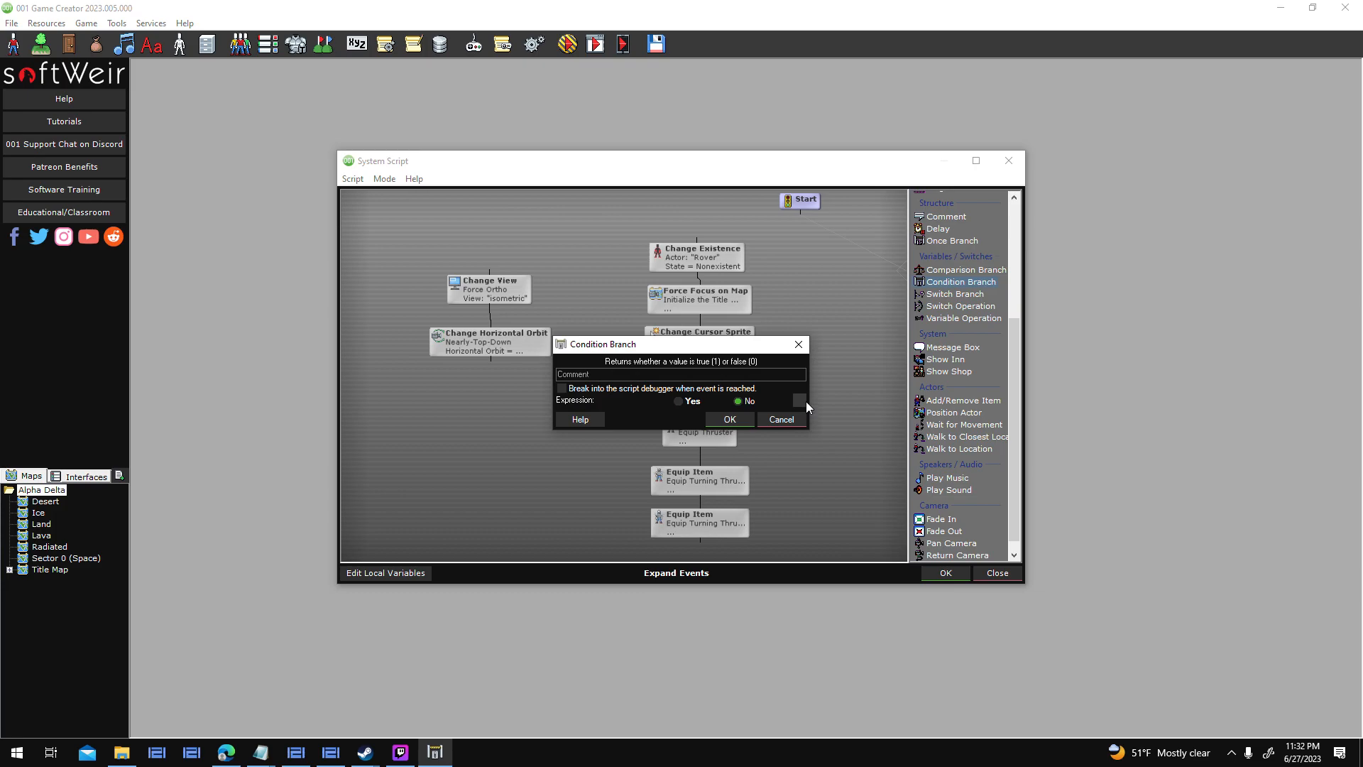
{"action": "left_click", "coordinate": [807, 401]}
{"action": "type", "text": "load"}
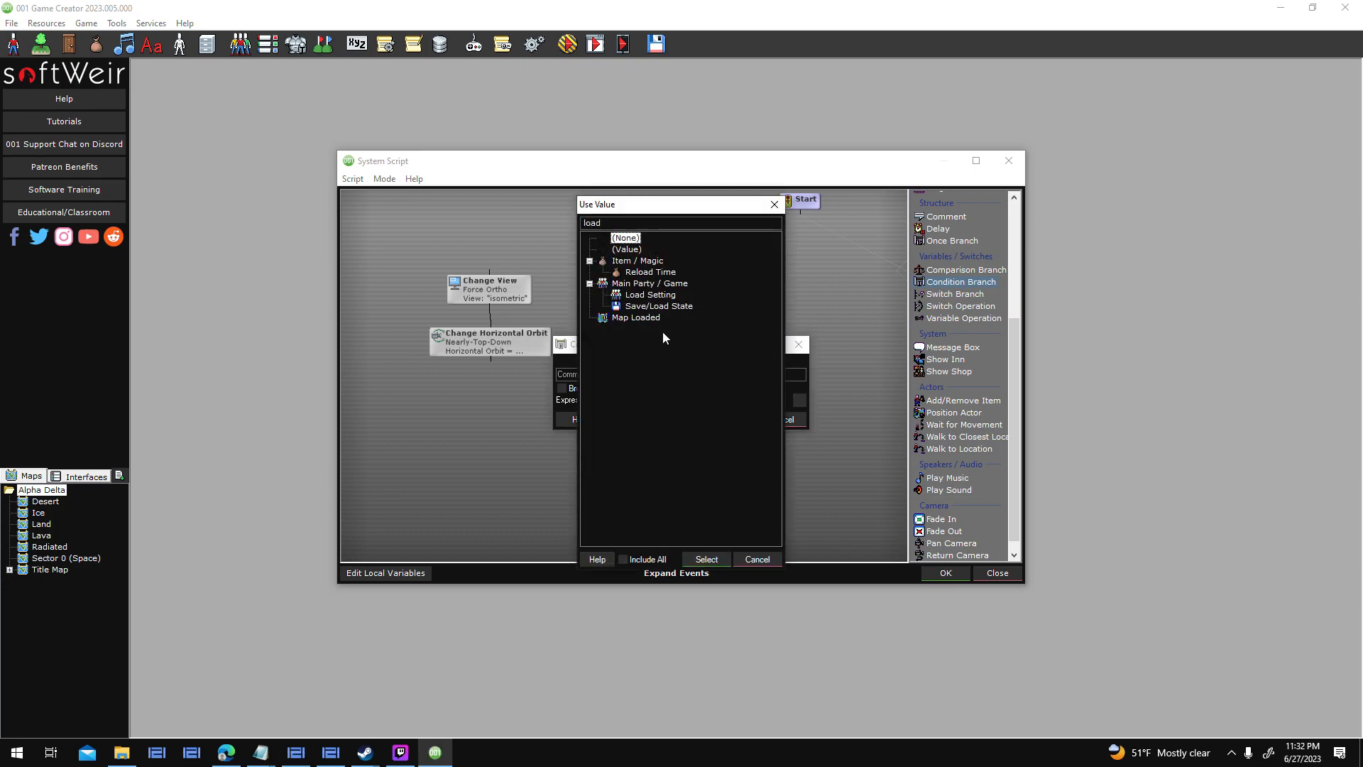
{"action": "key", "text": "BackSpace"}
{"action": "key", "text": "BackSpace"}
{"action": "type", "text": "ve"}
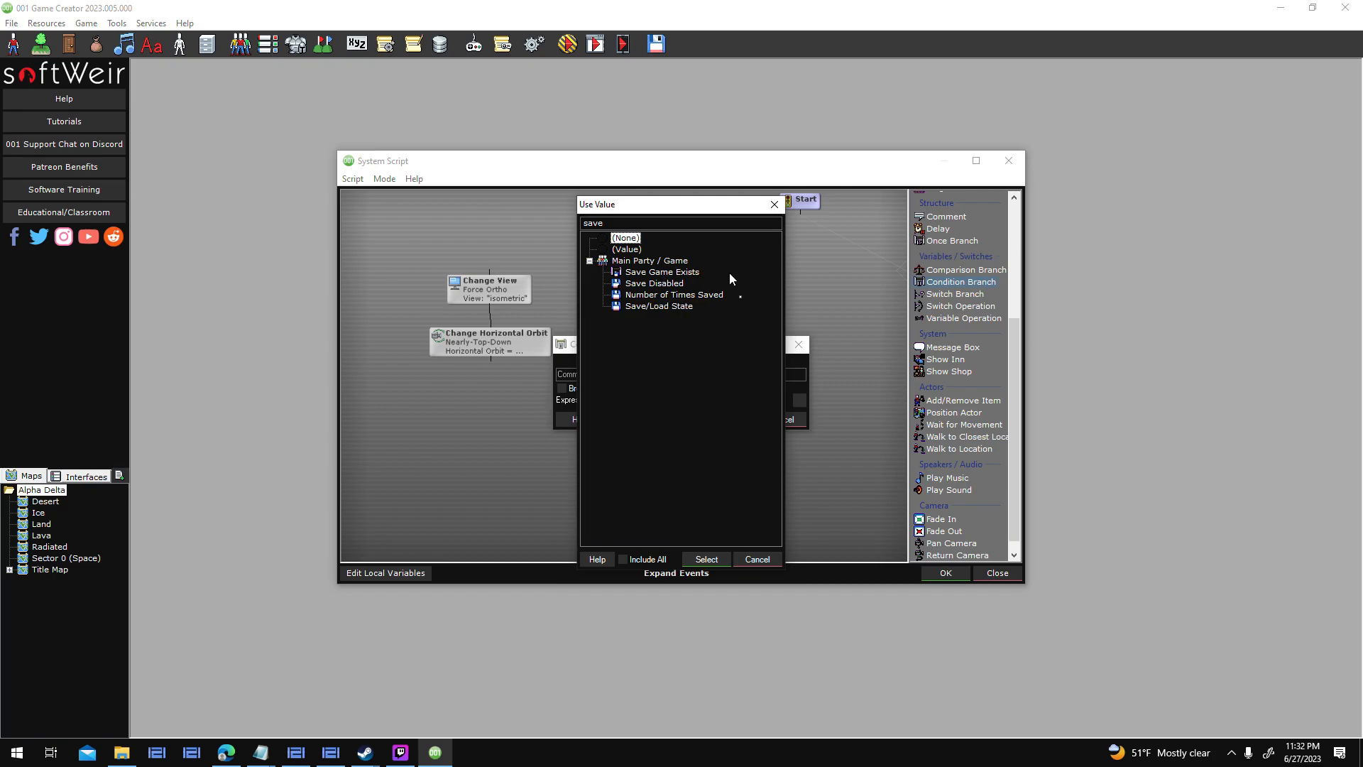
{"action": "type", "text": "ve"}
{"action": "double_click", "coordinate": [675, 307]}
{"action": "left_click", "coordinate": [730, 418]}
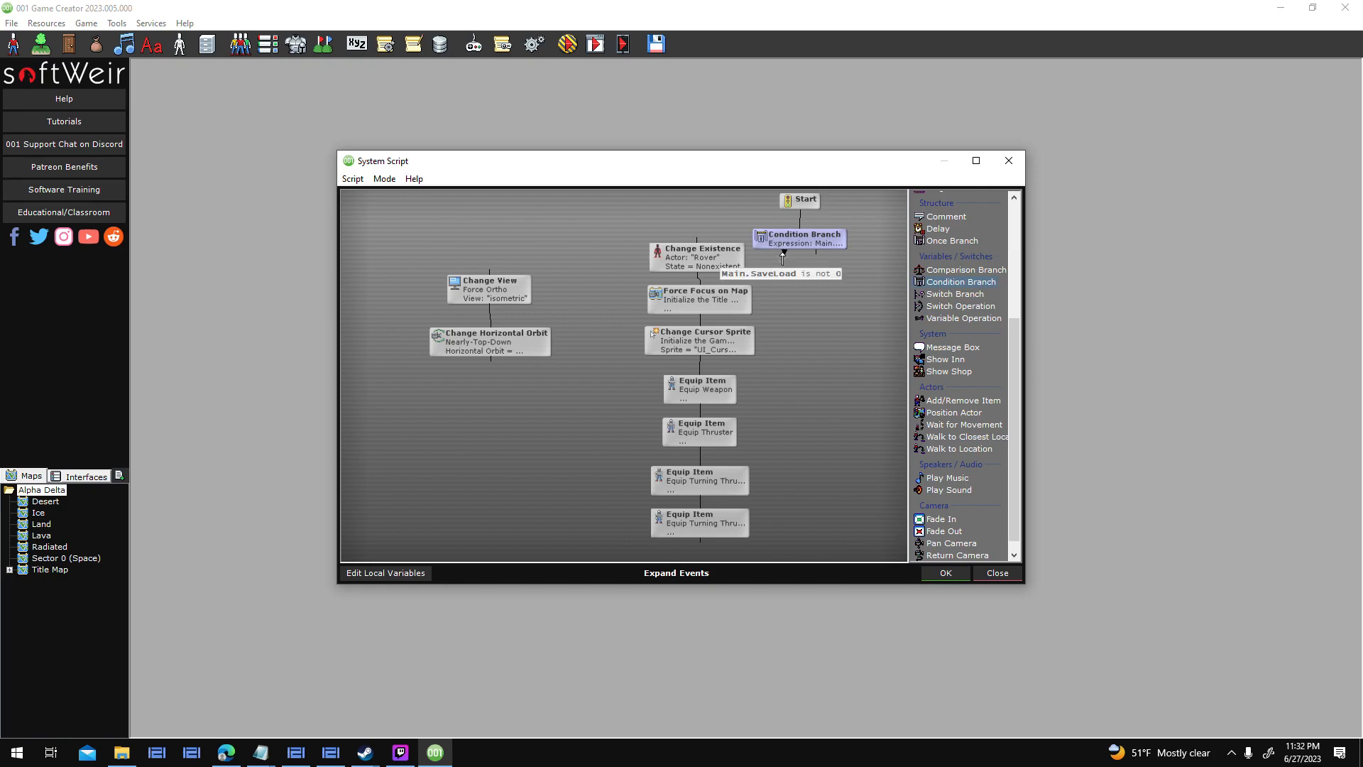
Move the Change Existence event chain down, link the Condition Branch's first output to Change Existence, and save the script.
{"action": "left_click_drag", "start_coordinate": [611, 228], "coordinate": [713, 525]}
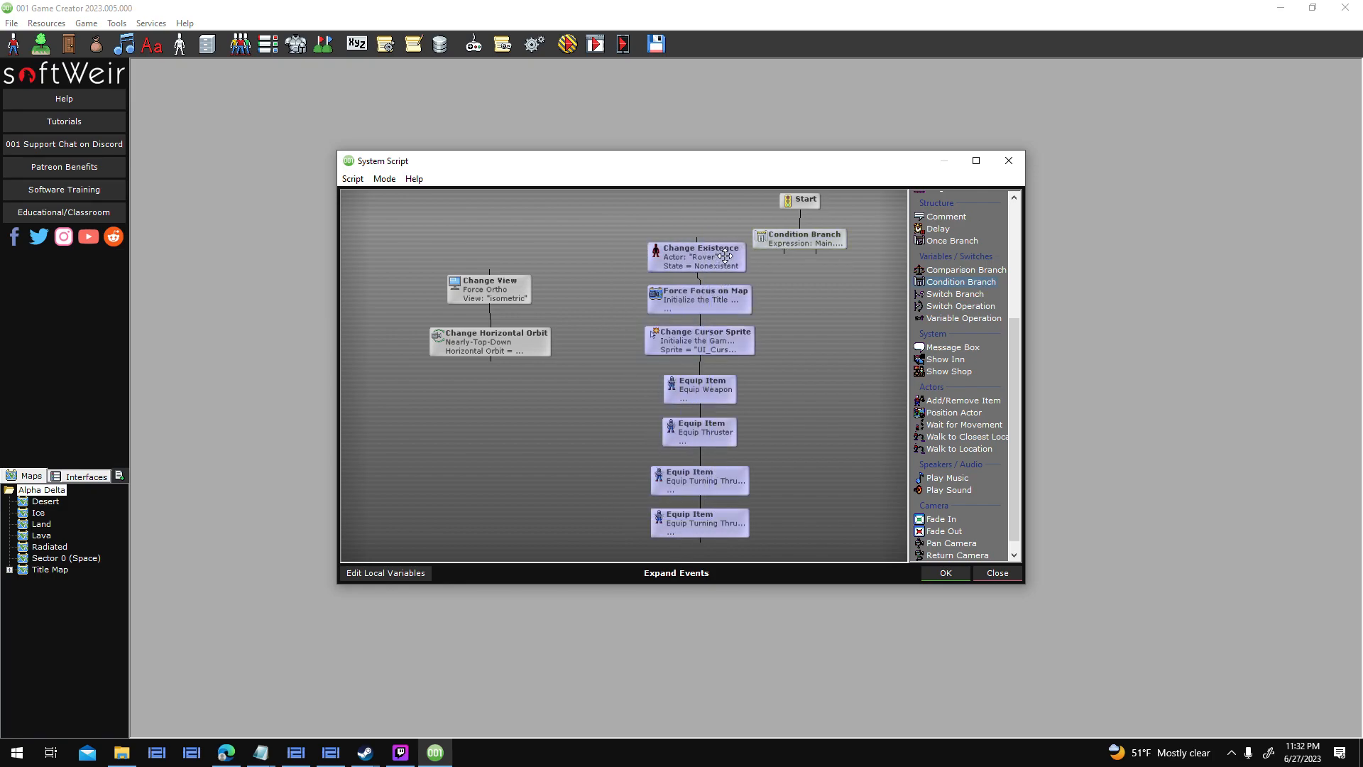
{"action": "left_click_drag", "start_coordinate": [725, 255], "coordinate": [725, 291]}
{"action": "left_click_drag", "start_coordinate": [785, 252], "coordinate": [726, 293]}
{"action": "right_click_drag", "start_coordinate": [852, 439], "coordinate": [813, 401]}
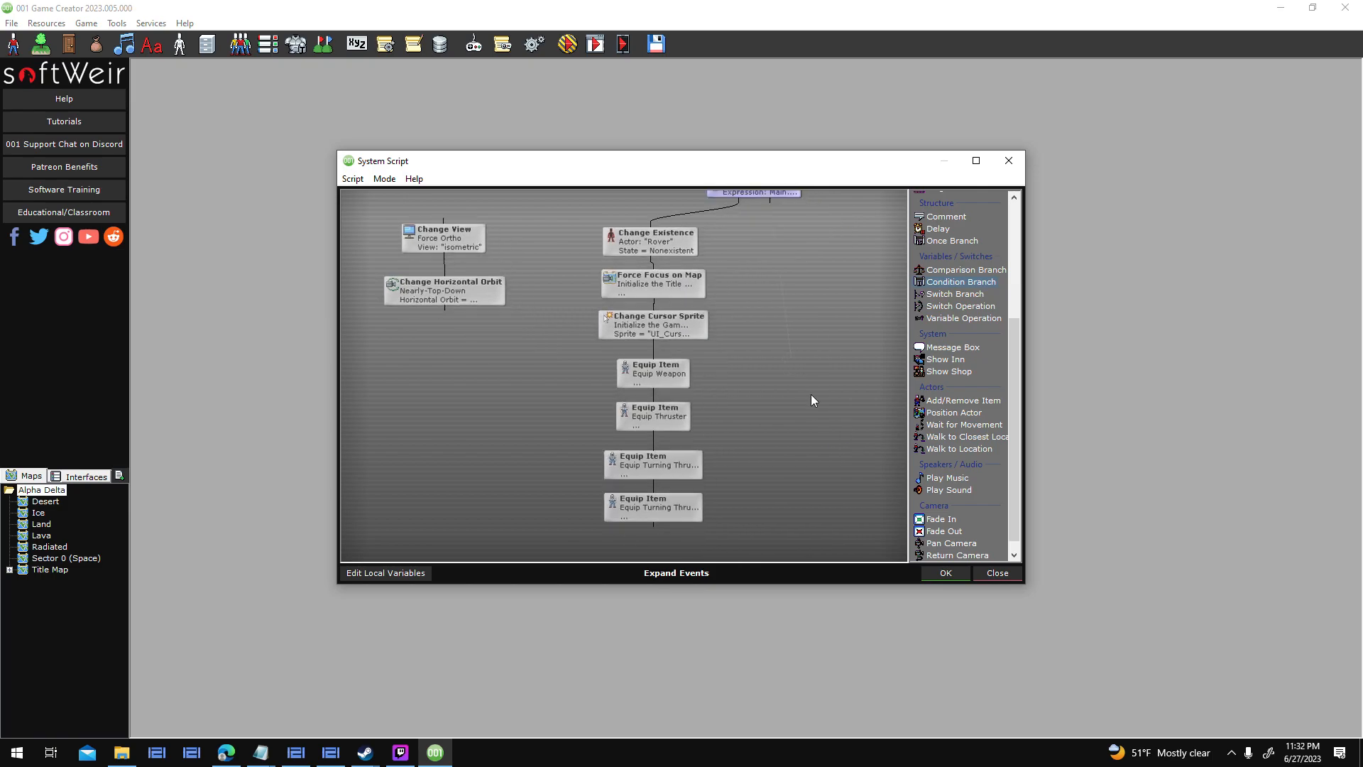
{"action": "left_click", "coordinate": [945, 572]}
{"action": "left_click", "coordinate": [825, 488]}
Test-run the project, start a new game, and quit from the script debugger.
{"action": "left_click", "coordinate": [568, 44]}
{"action": "key", "text": "Escape"}
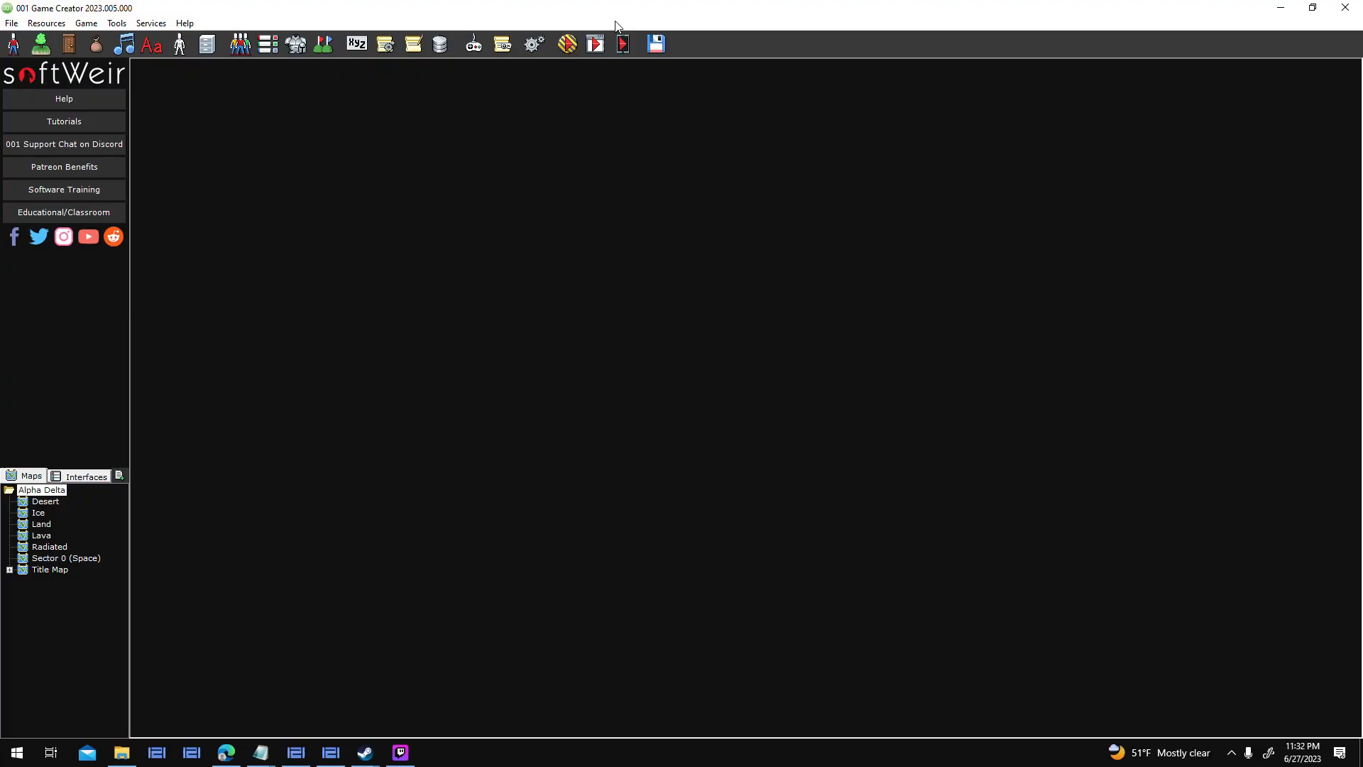
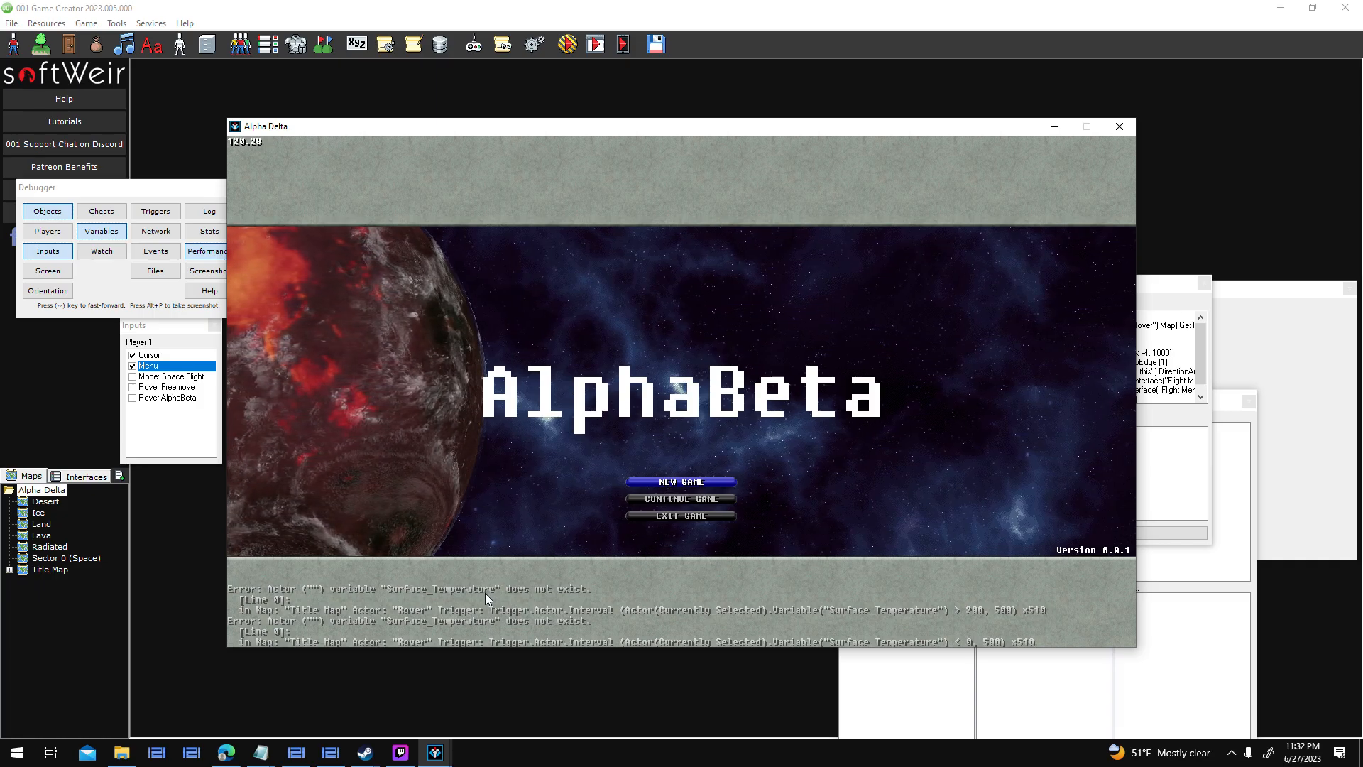
{"action": "left_click", "coordinate": [662, 485]}
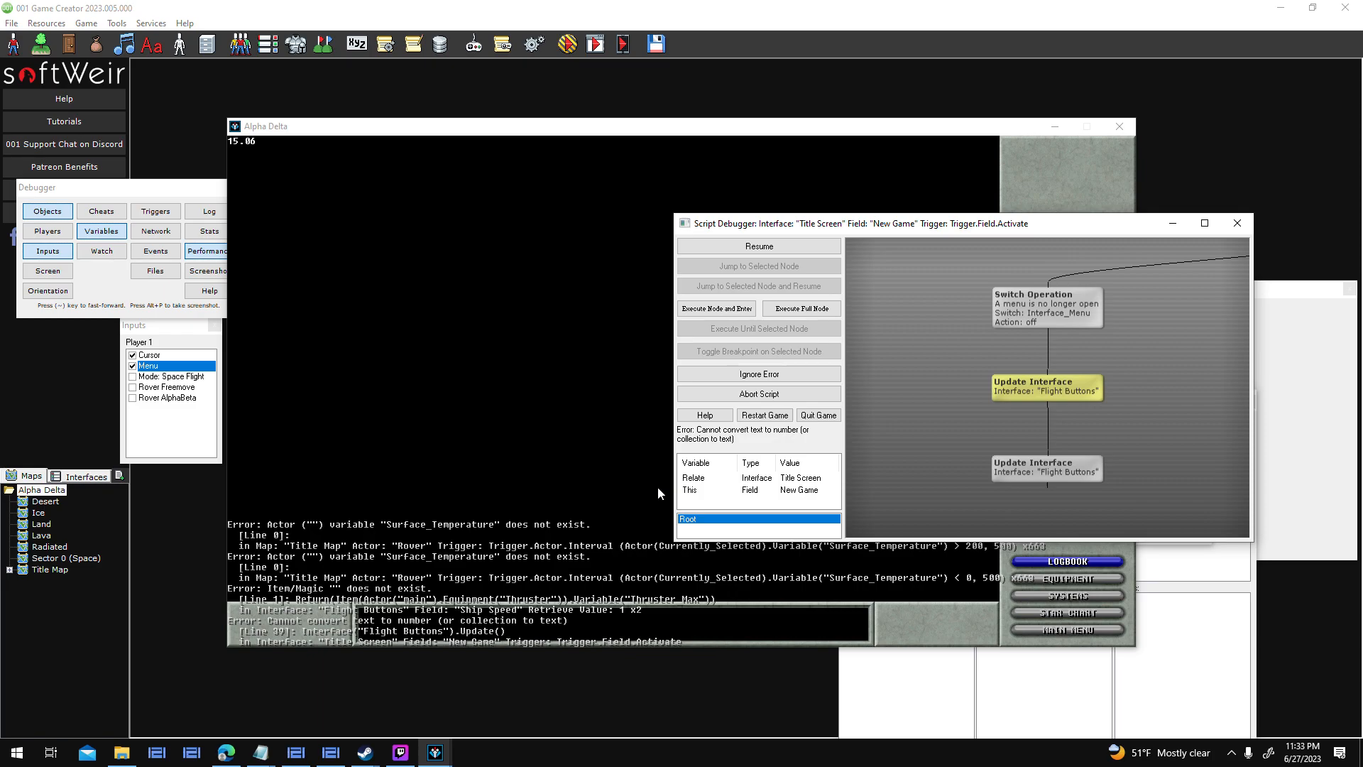
{"action": "left_click", "coordinate": [818, 414]}
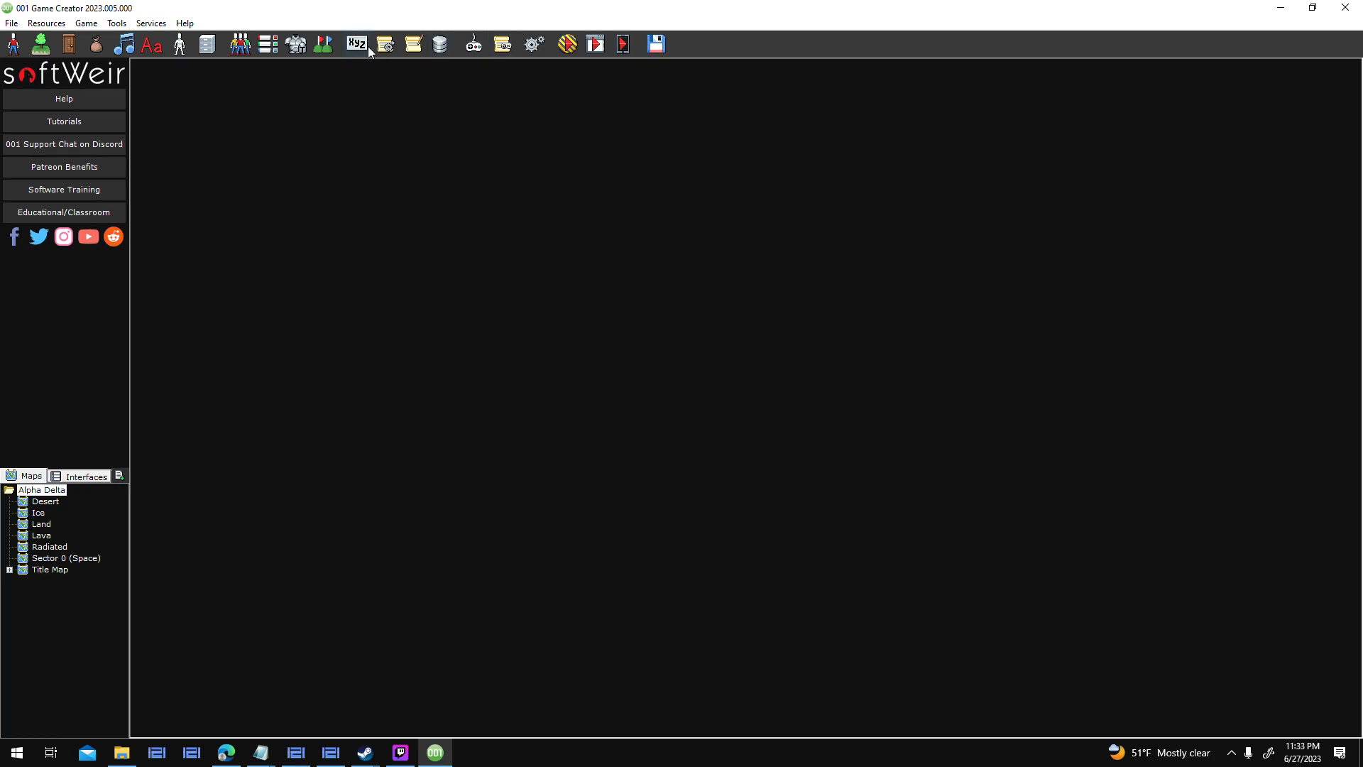
Reopen the Introduction script in a maximized editor and straighten the vertical alignment of Change Existence and the events from Change Cursor Sprite down.
{"action": "left_click", "coordinate": [395, 45]}
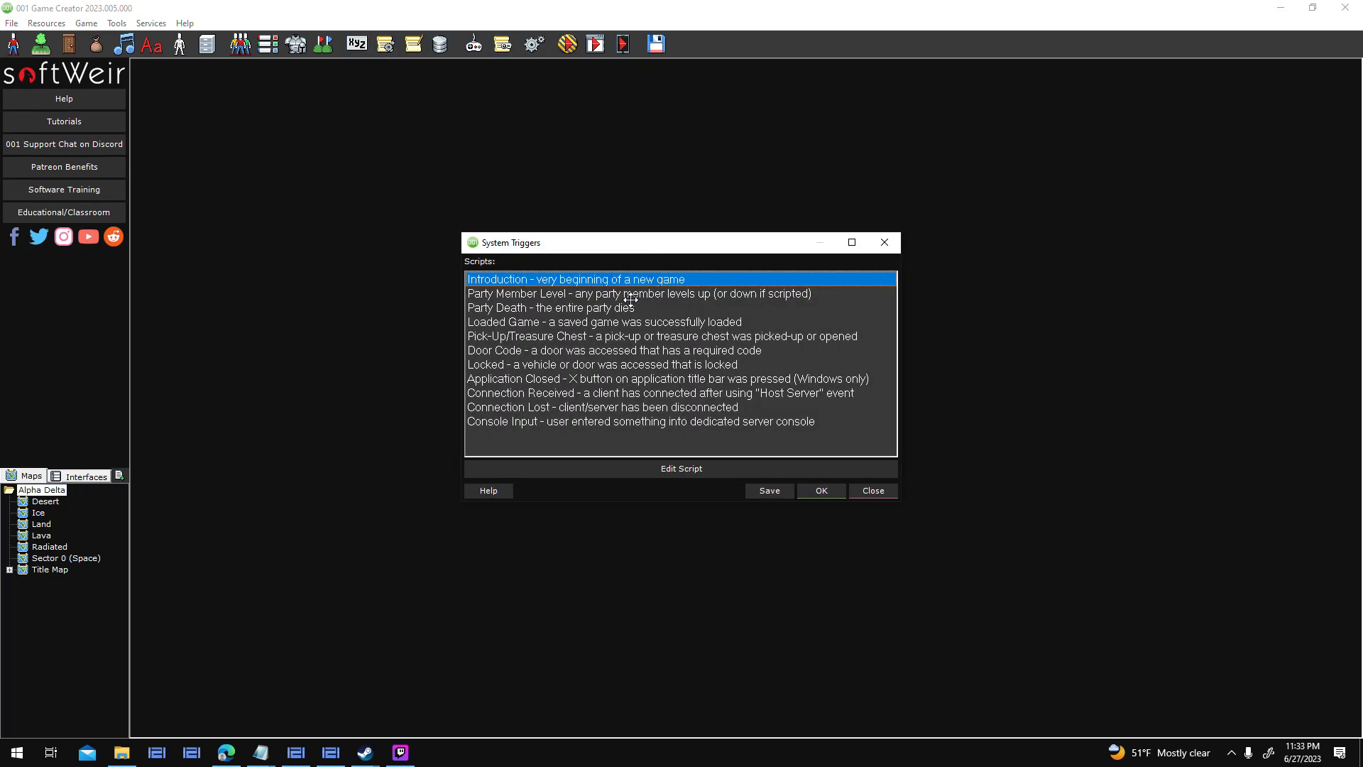
{"action": "double_click", "coordinate": [658, 279]}
{"action": "left_click", "coordinate": [986, 166]}
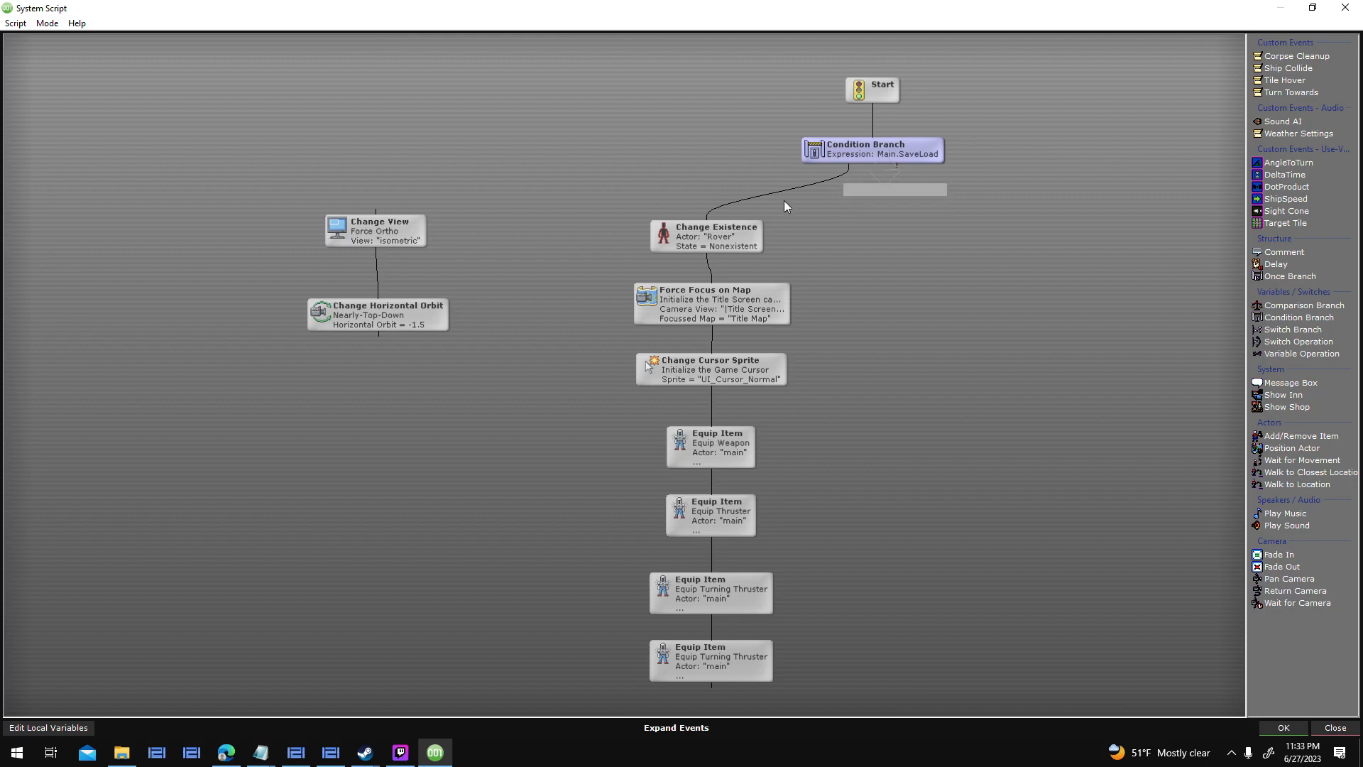
{"action": "left_click_drag", "start_coordinate": [707, 237], "coordinate": [711, 241]}
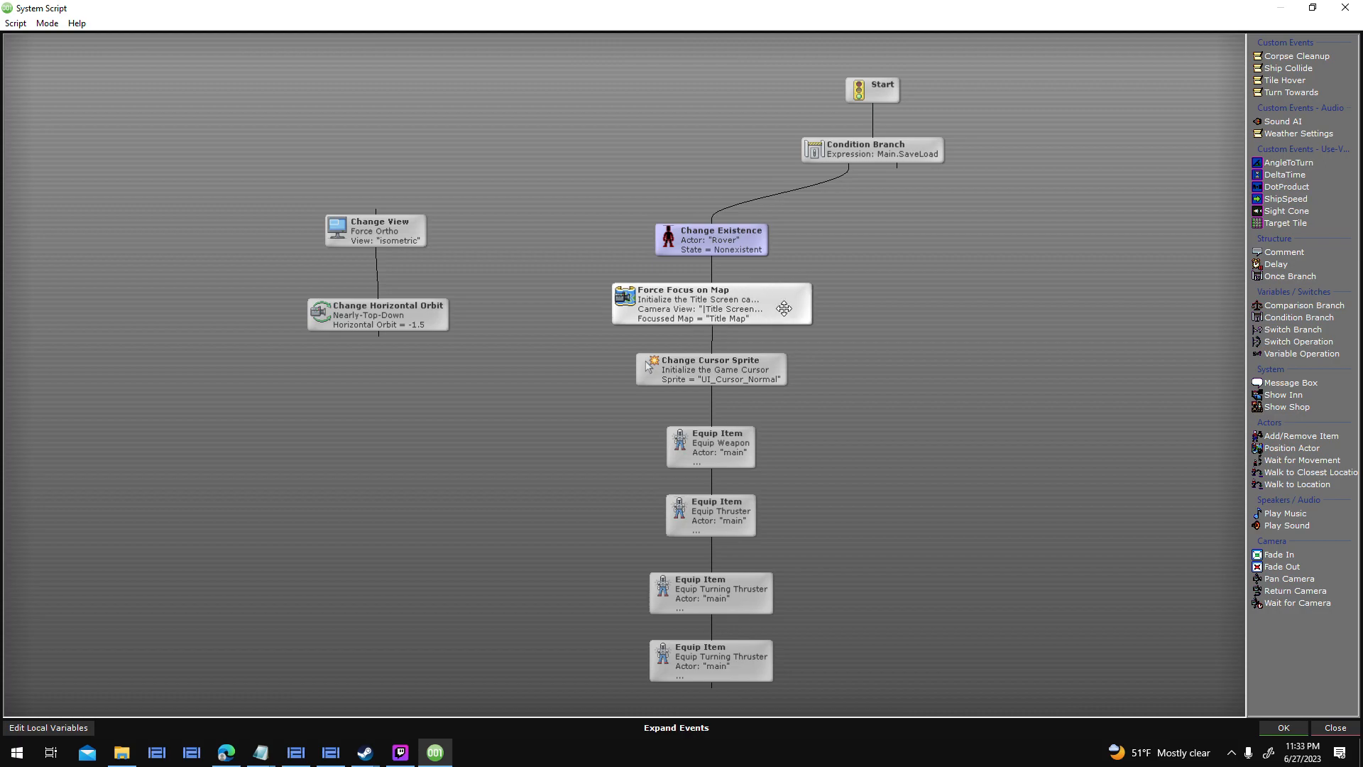
{"action": "left_click", "coordinate": [760, 553]}
{"action": "left_click_drag", "start_coordinate": [760, 557], "coordinate": [756, 662]}
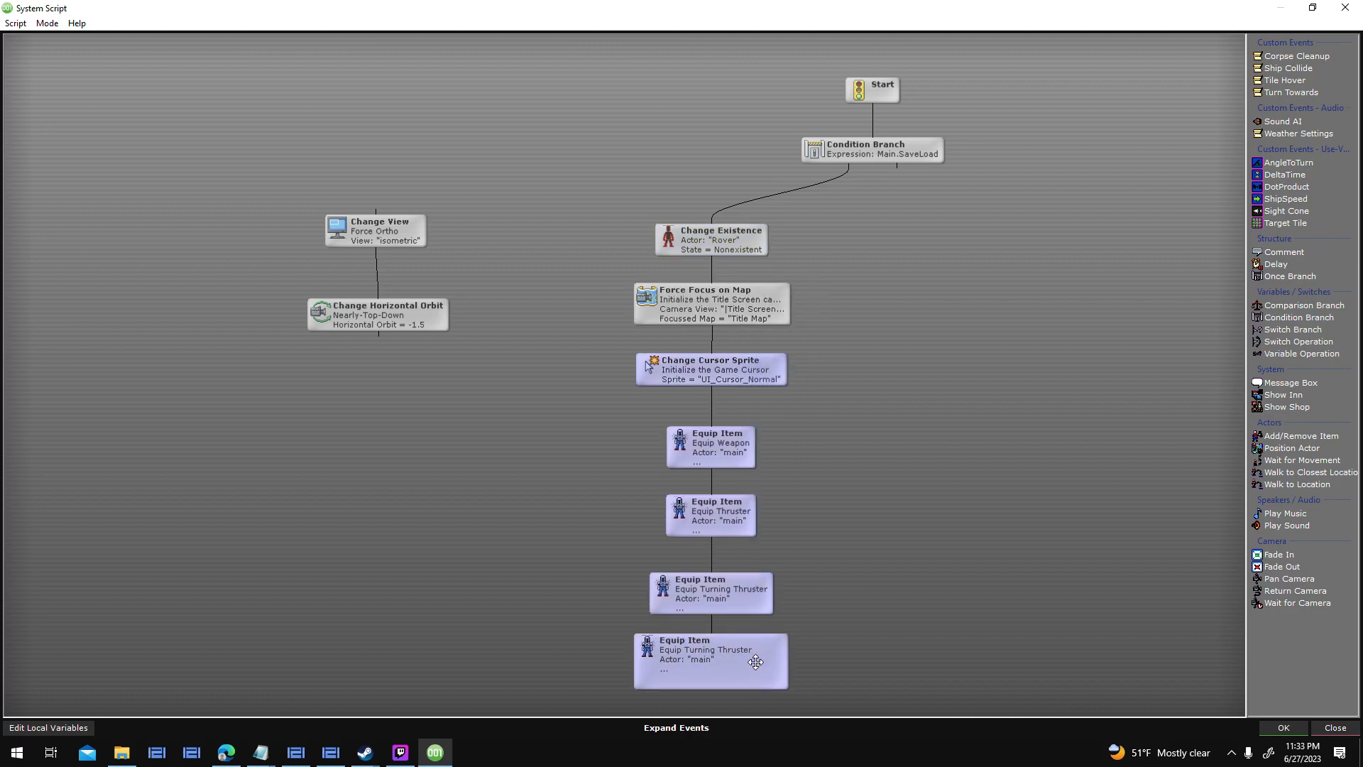
{"action": "left_click_drag", "start_coordinate": [755, 662], "coordinate": [757, 658]}
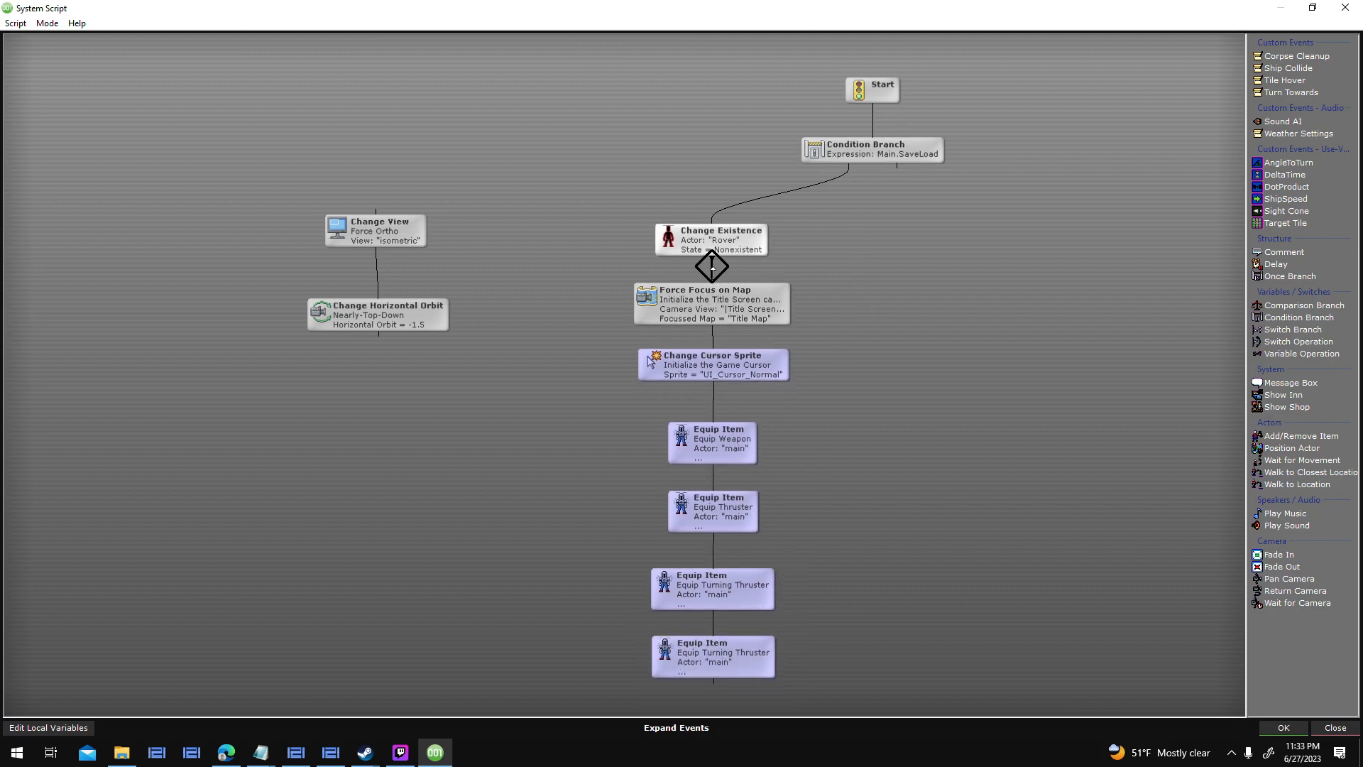
Relink the Condition Branch's first output to Force Focus on Map and place Change Existence after Change Cursor Sprite in the chain.
{"action": "left_click_drag", "start_coordinate": [757, 234], "coordinate": [930, 281]}
{"action": "left_click_drag", "start_coordinate": [867, 192], "coordinate": [742, 220]}
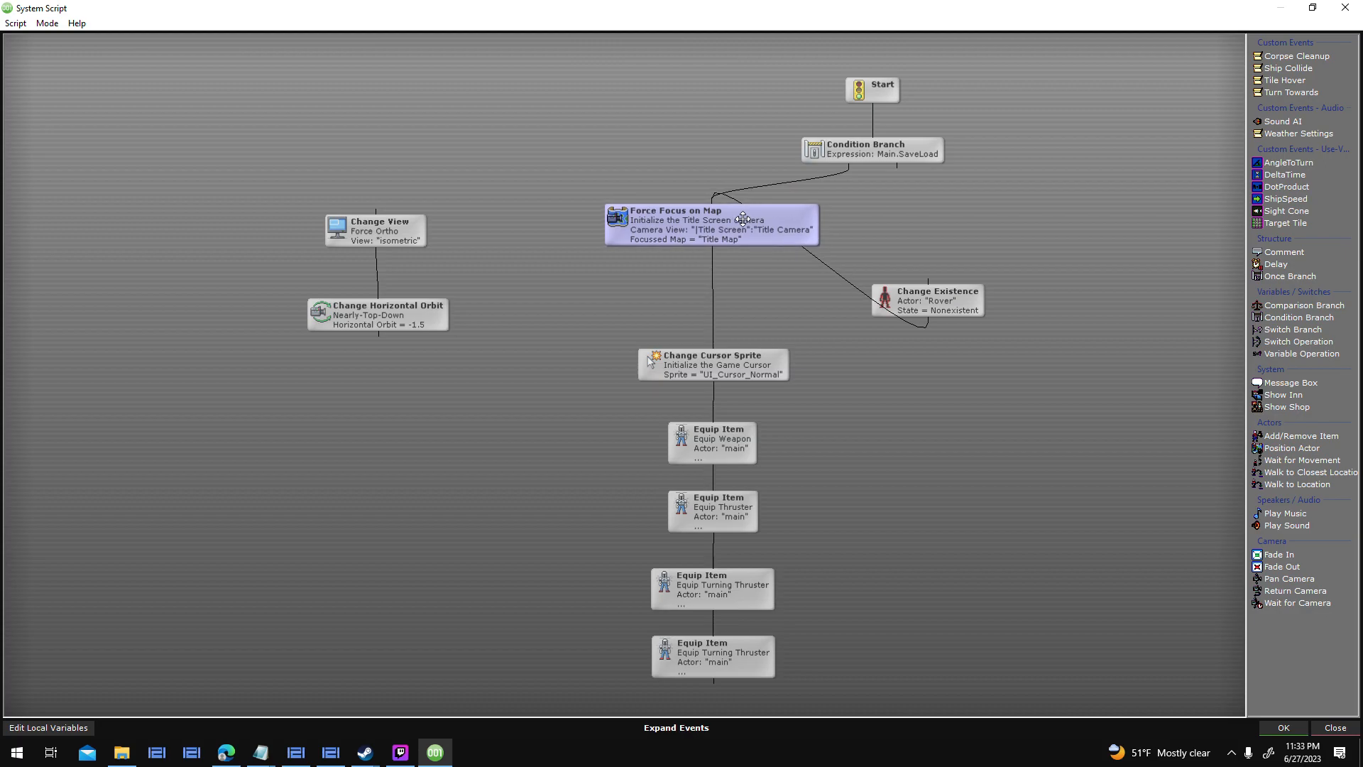
{"action": "left_click_drag", "start_coordinate": [752, 364], "coordinate": [753, 287]}
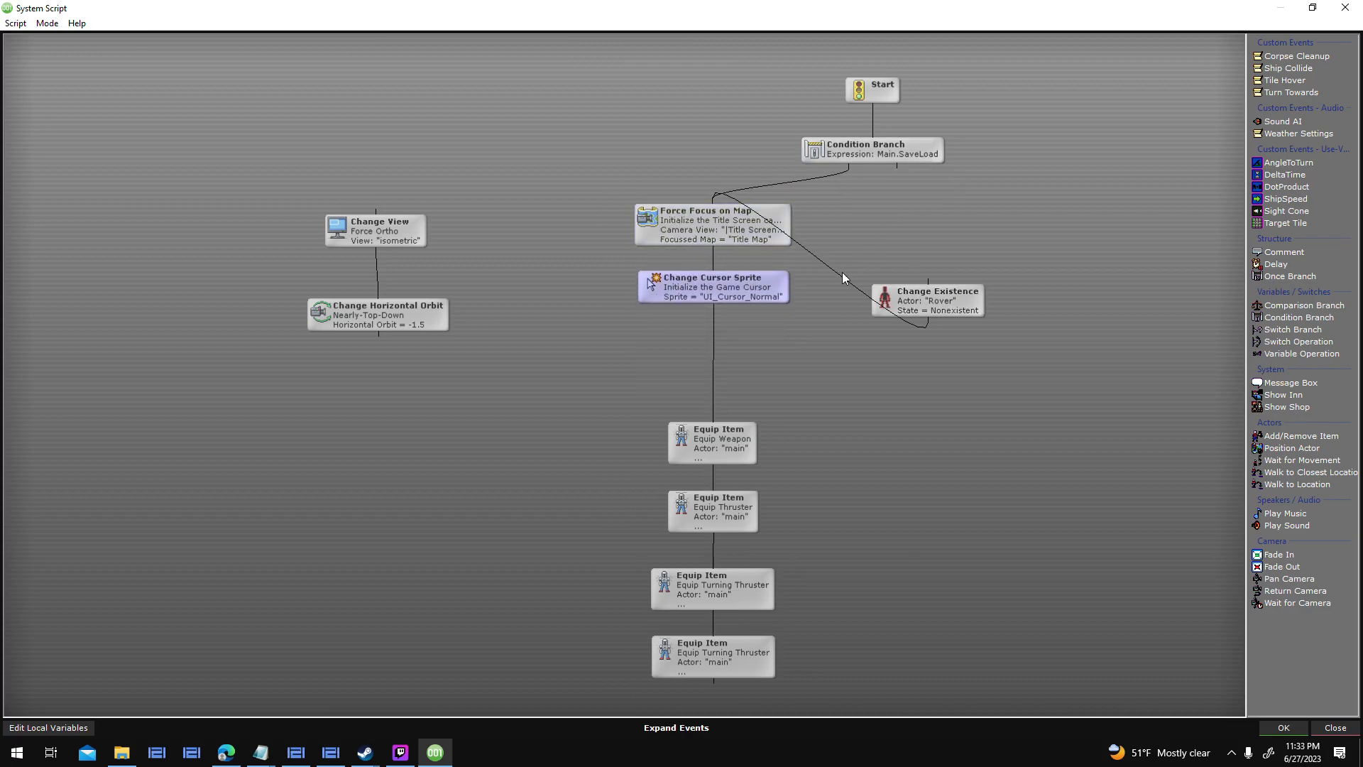
{"action": "left_click_drag", "start_coordinate": [901, 301], "coordinate": [691, 350]}
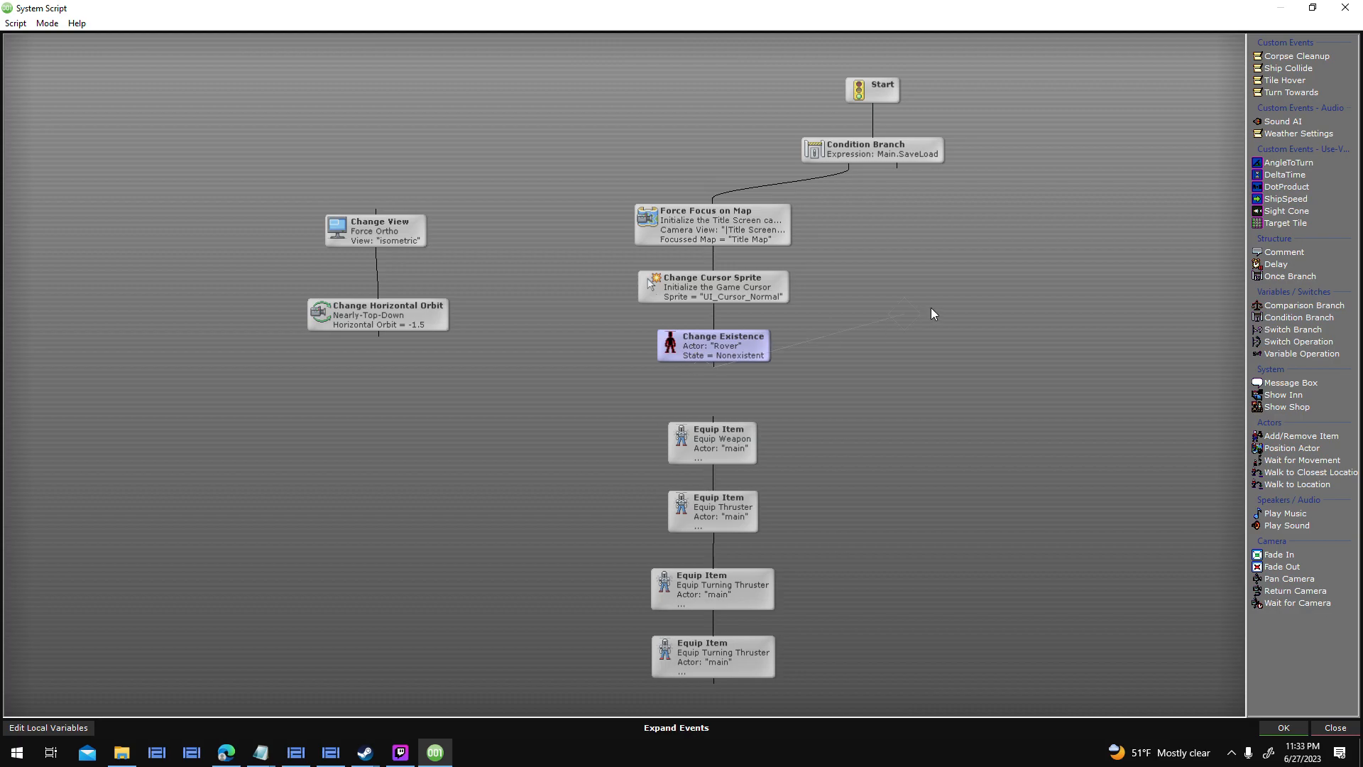
Link the Condition Branch's second output to Change Cursor Sprite and save the Introduction script.
{"action": "mouse_move", "coordinate": [701, 455]}
{"action": "left_click_drag", "start_coordinate": [898, 168], "coordinate": [753, 365]}
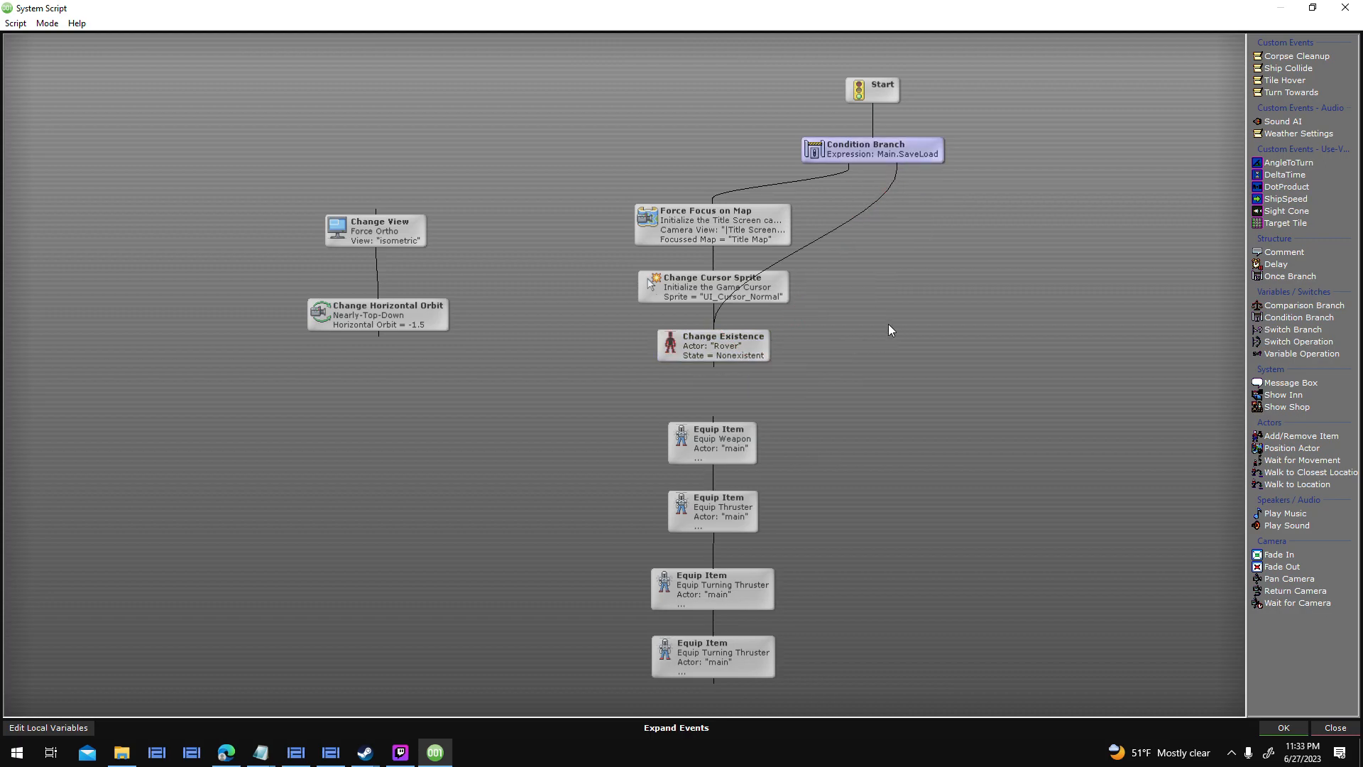
{"action": "left_click_drag", "start_coordinate": [872, 213], "coordinate": [781, 274]}
{"action": "left_click", "coordinate": [1283, 728]}
{"action": "left_click", "coordinate": [874, 496]}
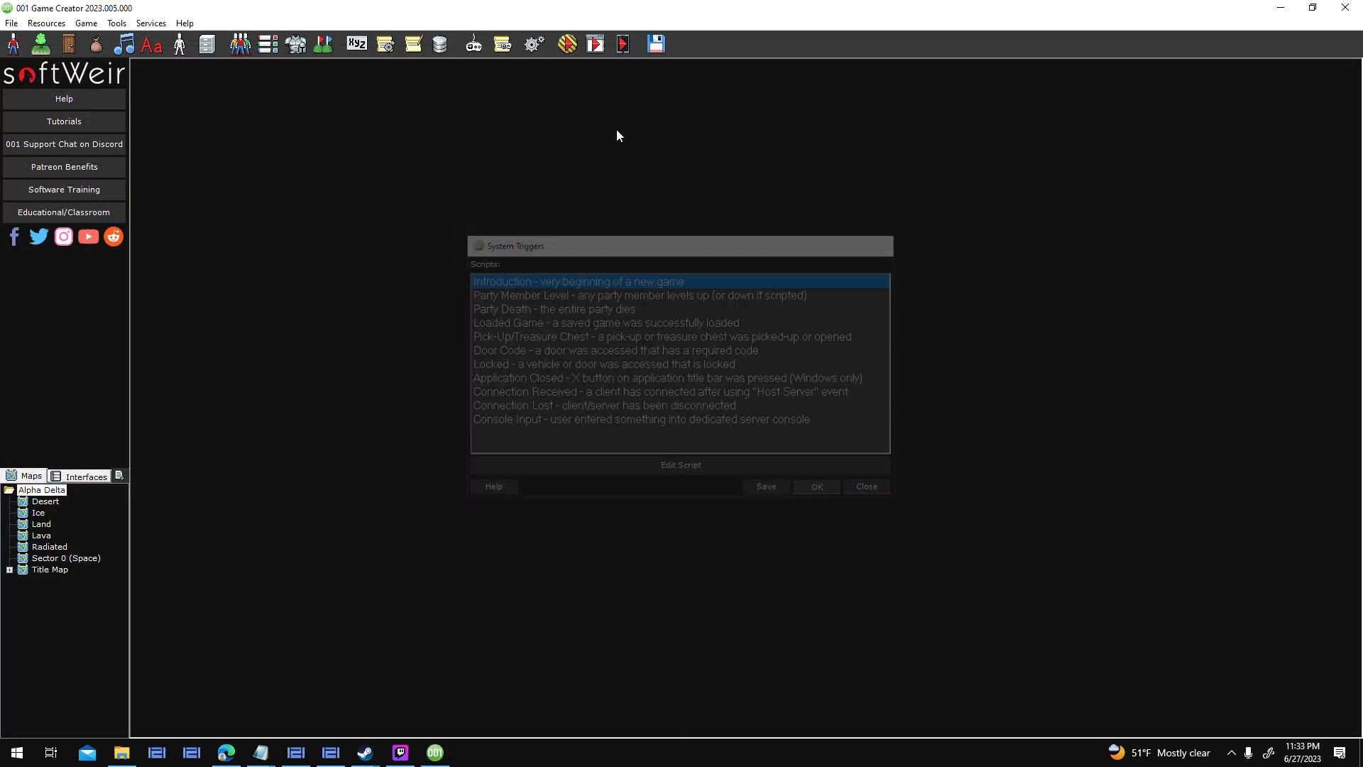
Run the test game again and start a new game from the title screen.
{"action": "left_click", "coordinate": [567, 44]}
{"action": "left_click", "coordinate": [807, 477]}
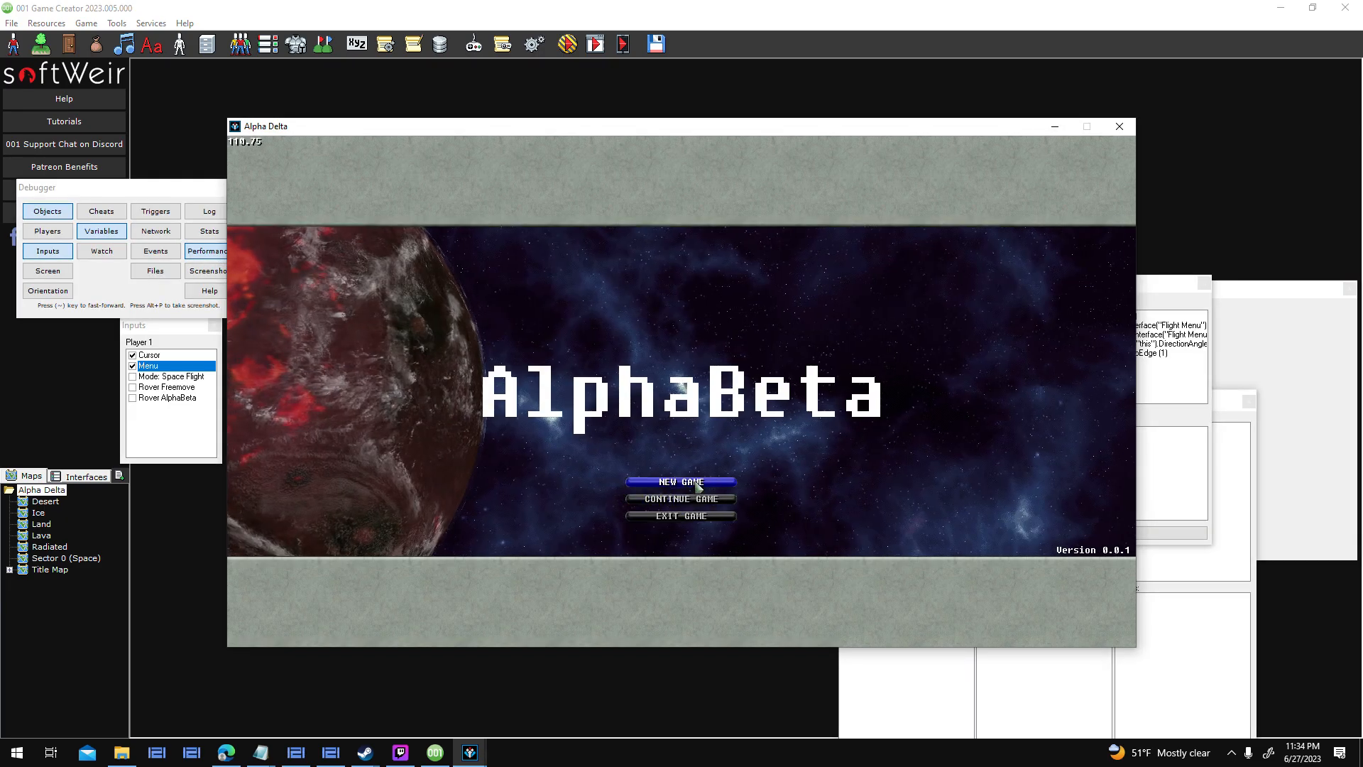
{"action": "left_click", "coordinate": [653, 480]}
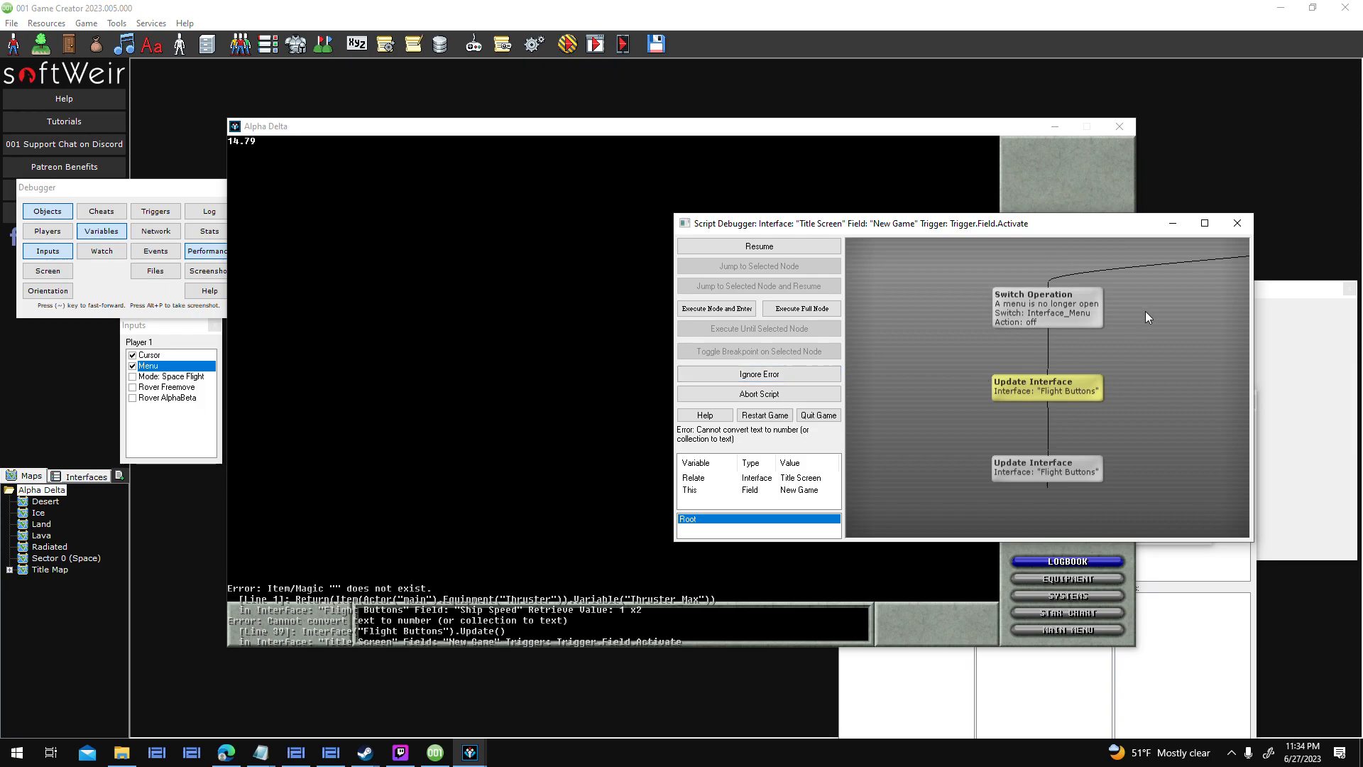
Examine the New Game script around the failing Update Interface event in the debugger, ignore the error, end the test, and decline submitting the project.
{"action": "left_click_drag", "start_coordinate": [1111, 331], "coordinate": [977, 386]}
{"action": "scroll", "coordinate": [1127, 407], "scroll_direction": "down", "scroll_amount": 2}
{"action": "scroll", "coordinate": [1127, 407], "scroll_direction": "down", "scroll_amount": 3}
{"action": "left_click_drag", "start_coordinate": [1056, 483], "coordinate": [1095, 407]}
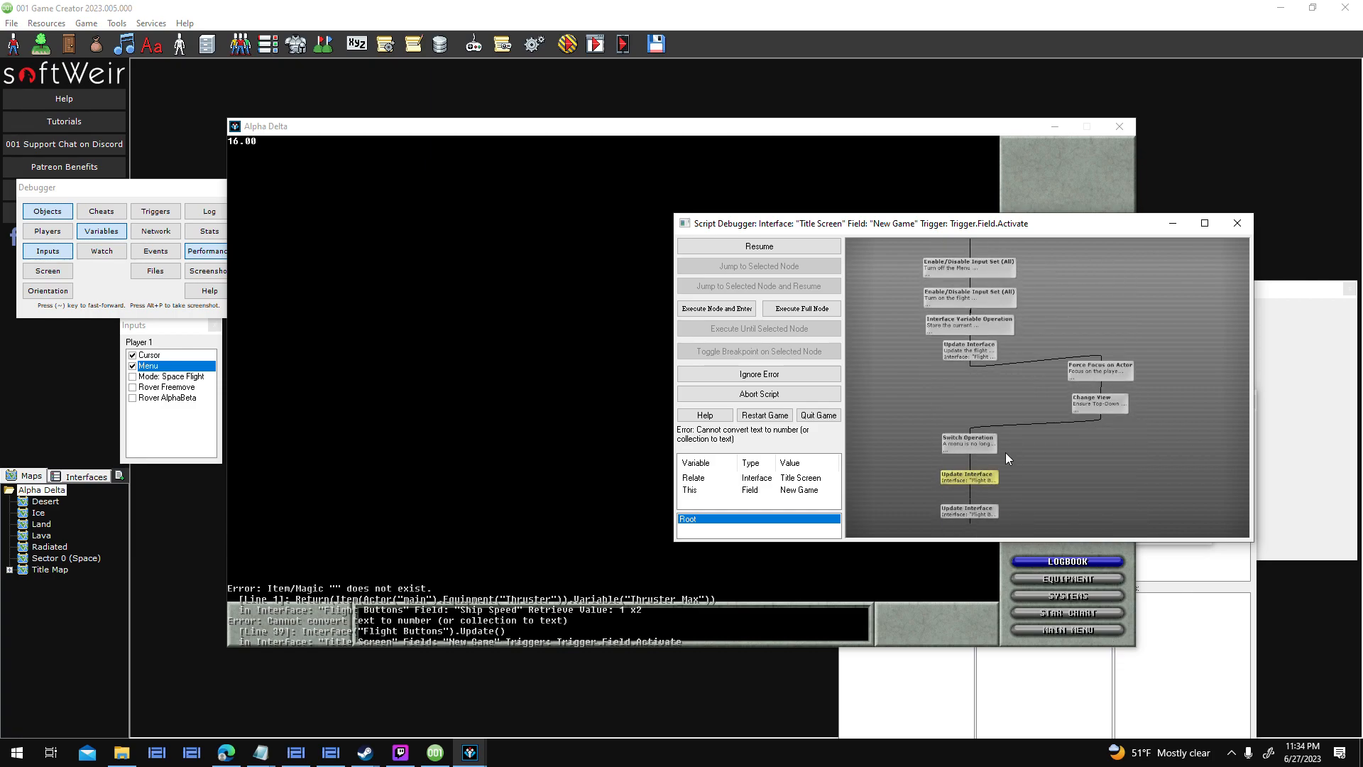
{"action": "scroll", "coordinate": [972, 473], "scroll_direction": "up", "scroll_amount": 1}
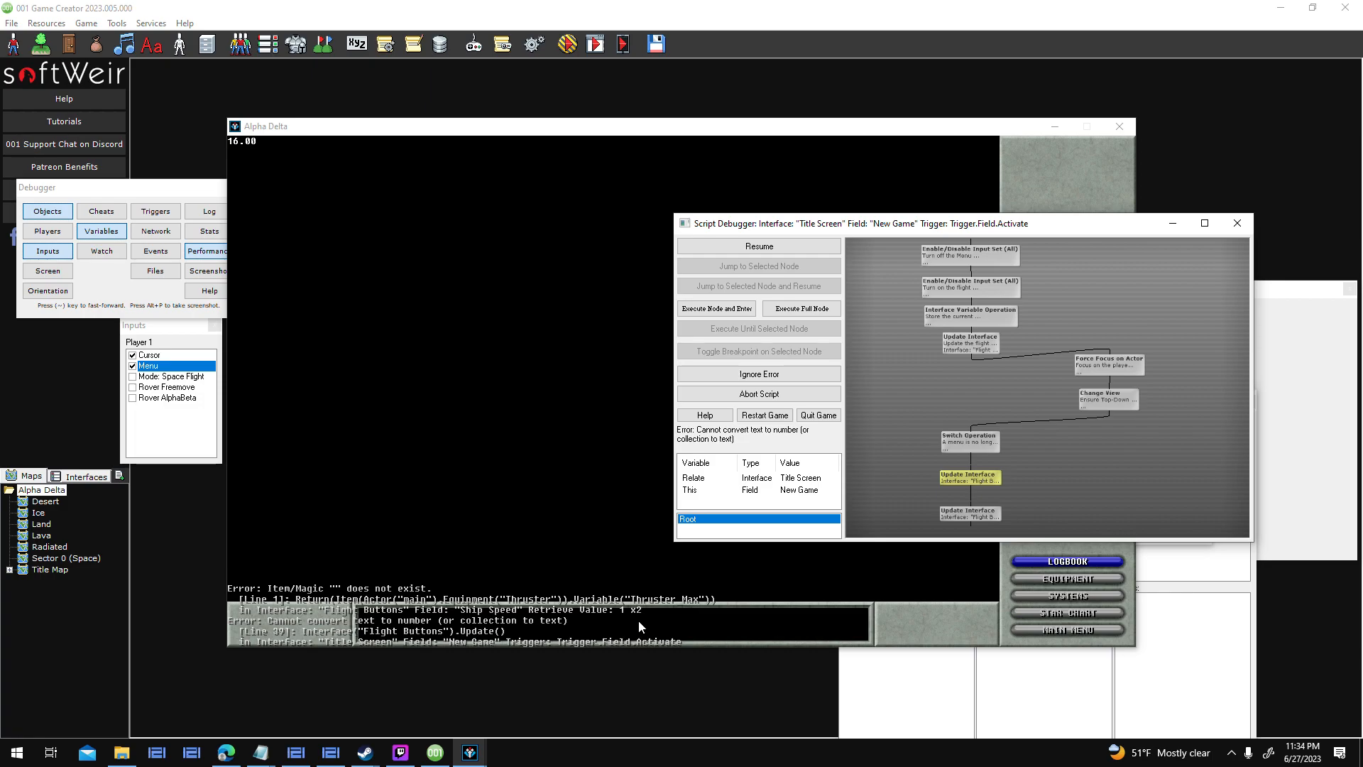
{"action": "left_click", "coordinate": [801, 374]}
{"action": "left_click", "coordinate": [795, 438]}
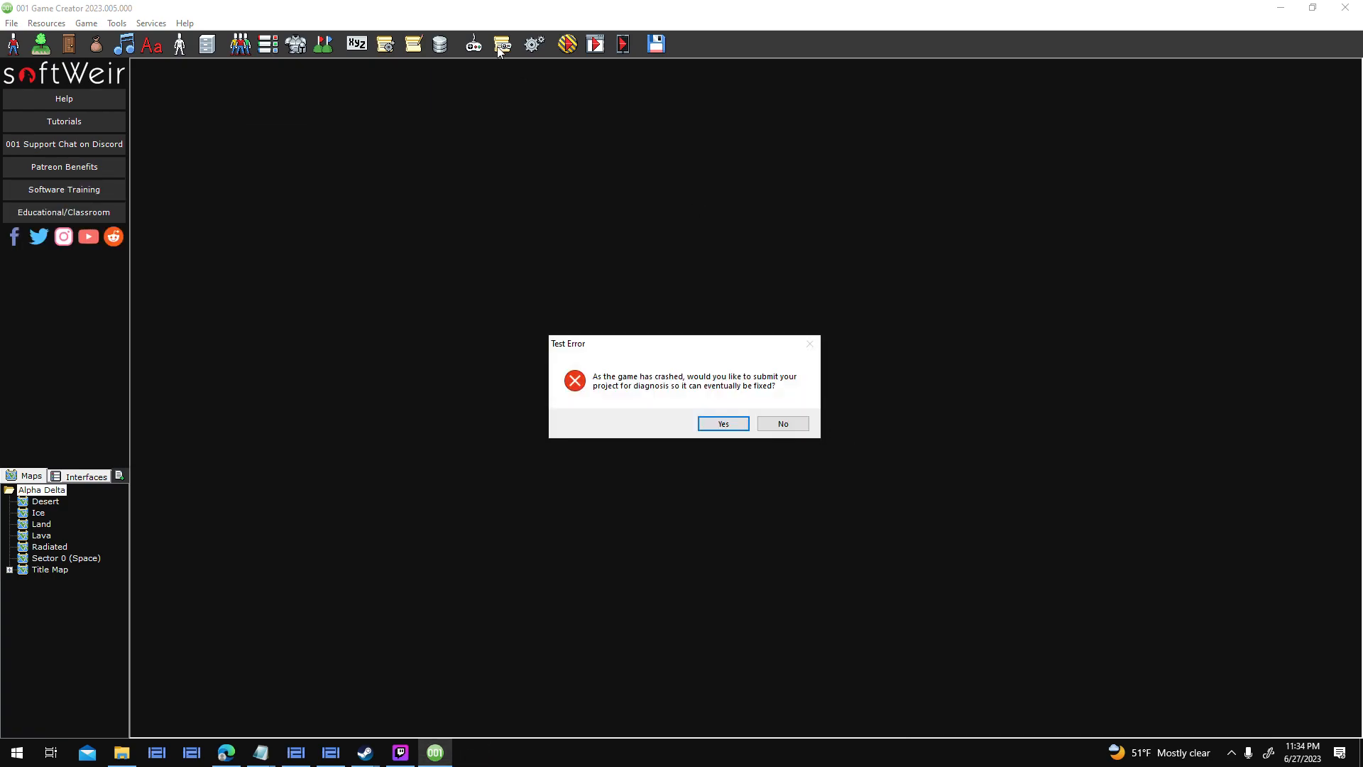
{"action": "left_click", "coordinate": [763, 424]}
In the Introduction script, link Start directly to Force Focus on Map and Change Existence to the first Equip Item, and save.
{"action": "left_click", "coordinate": [409, 48]}
{"action": "double_click", "coordinate": [694, 280]}
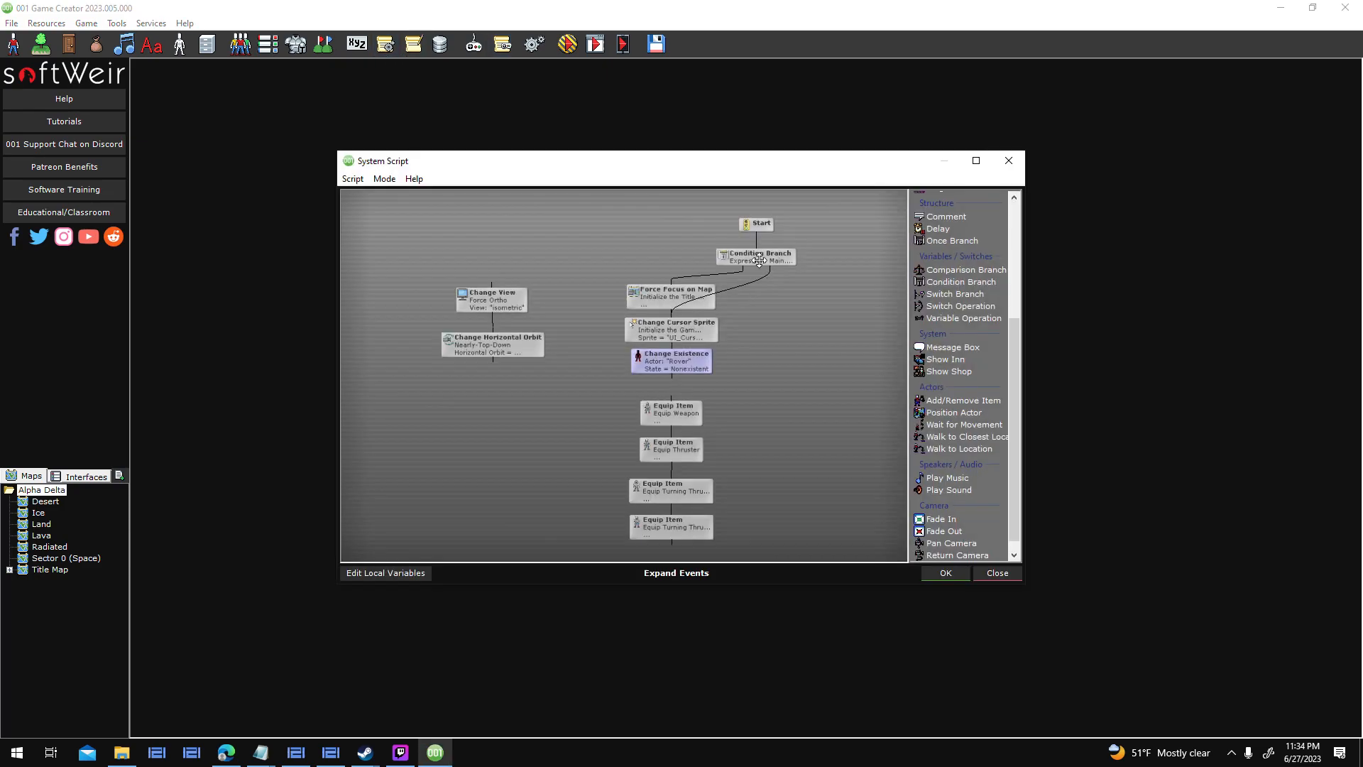
{"action": "left_click_drag", "start_coordinate": [755, 236], "coordinate": [668, 302]}
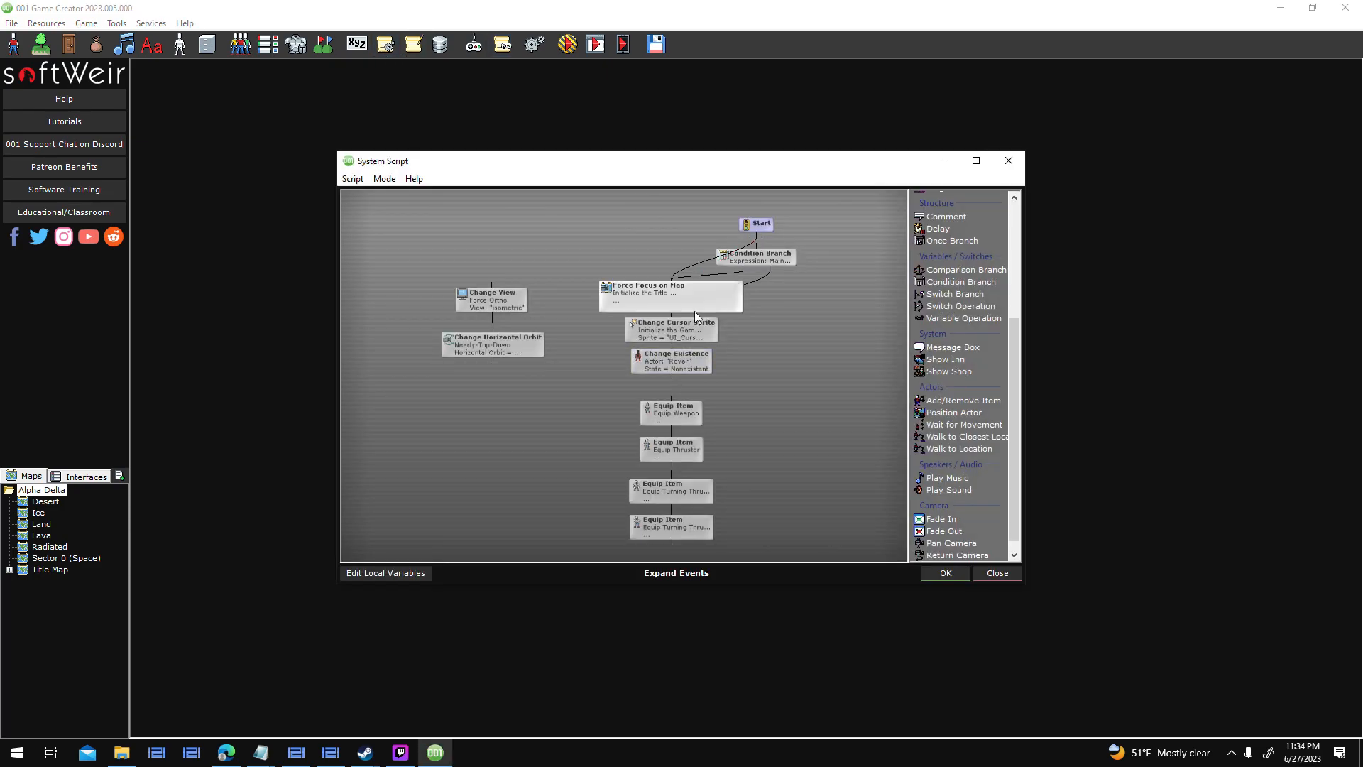
{"action": "left_click_drag", "start_coordinate": [674, 377], "coordinate": [673, 403]}
{"action": "right_click", "coordinate": [736, 284]}
{"action": "right_click", "coordinate": [731, 288]}
{"action": "left_click", "coordinate": [947, 573]}
{"action": "left_click", "coordinate": [816, 488]}
Test-run the project, start a new game, exit to the title screen through the in-game menu, and close the game.
{"action": "left_click", "coordinate": [566, 45]}
{"action": "key", "text": "Return"}
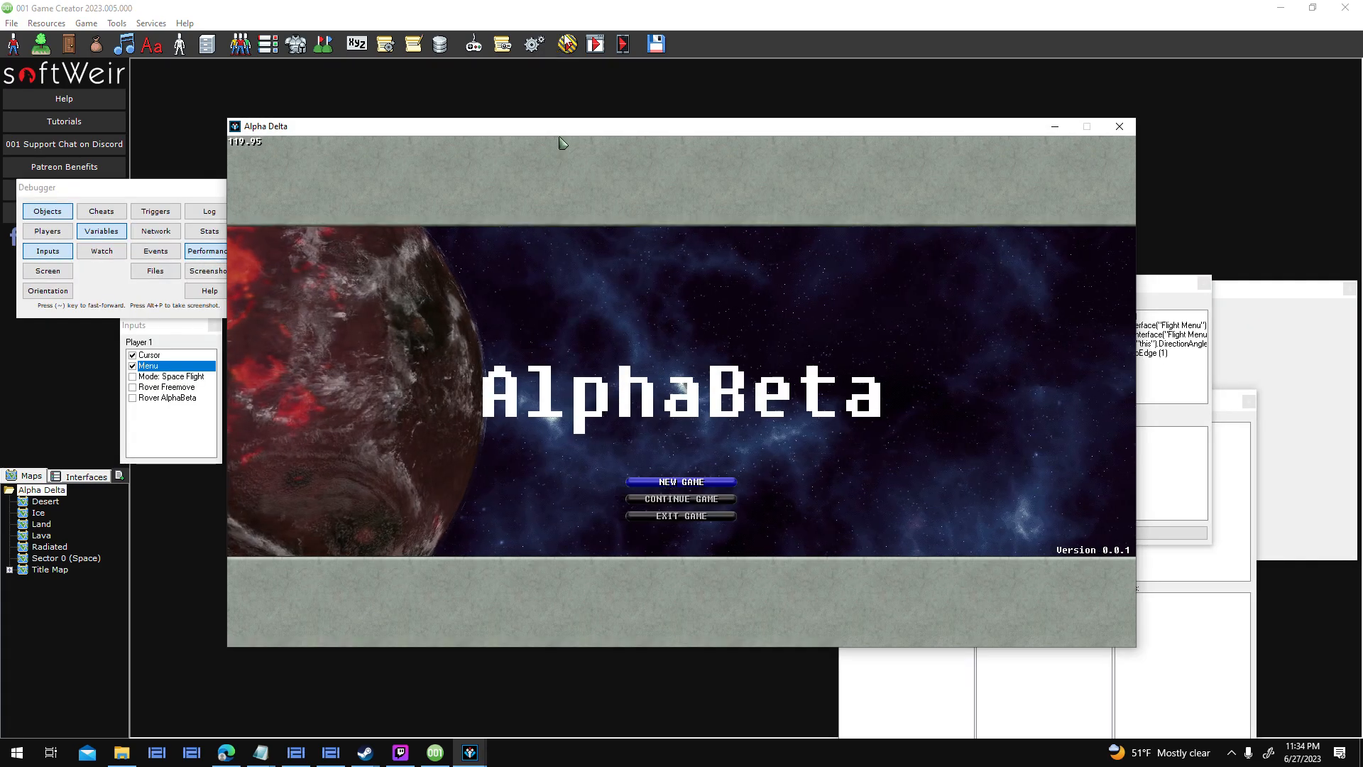
{"action": "left_click", "coordinate": [678, 481]}
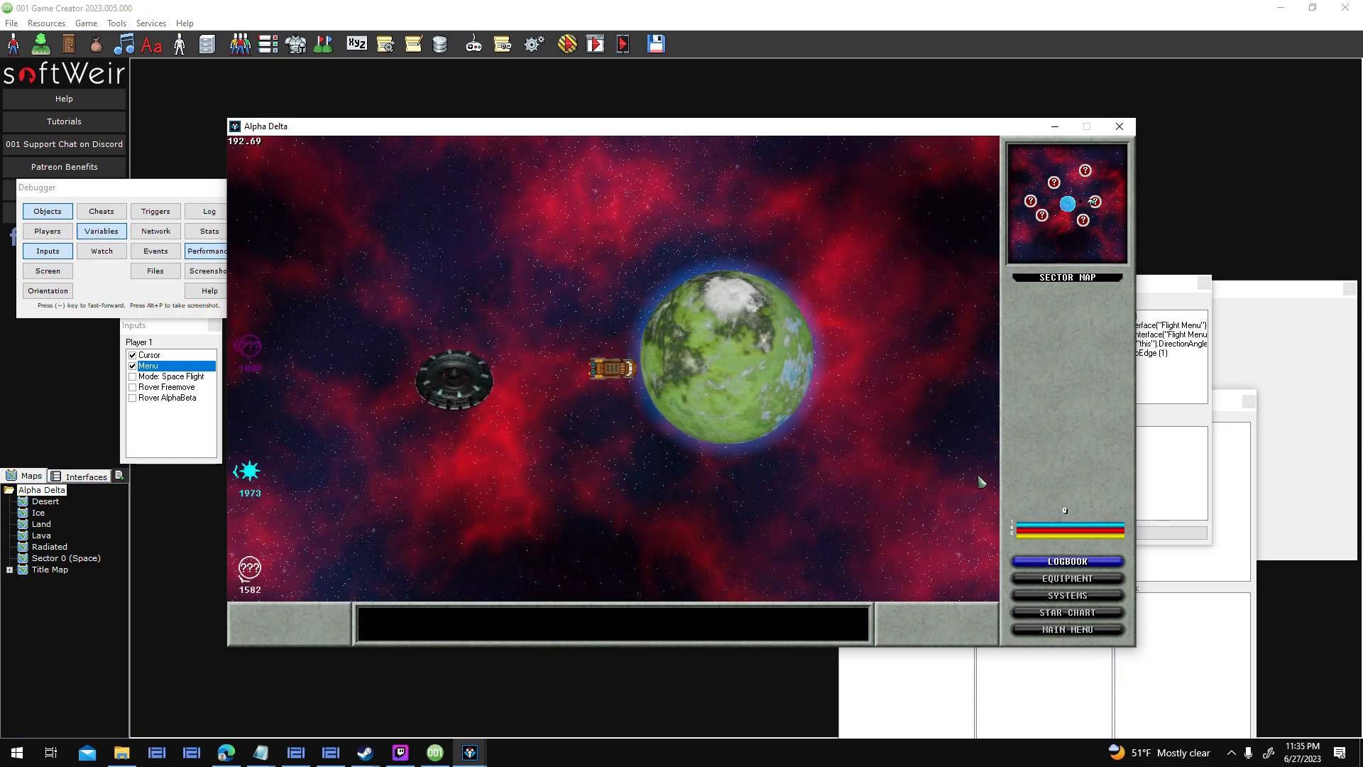
{"action": "key", "text": "Escape"}
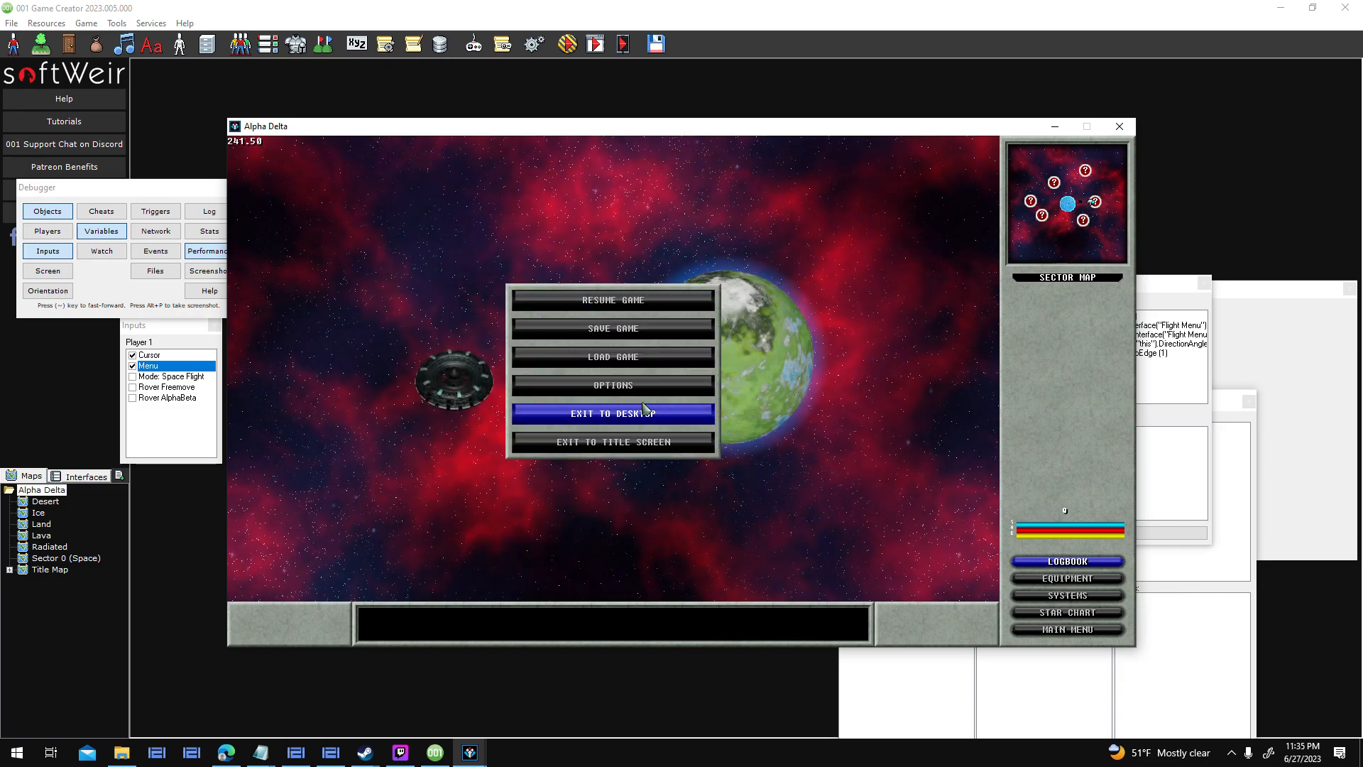
{"action": "left_click", "coordinate": [650, 442]}
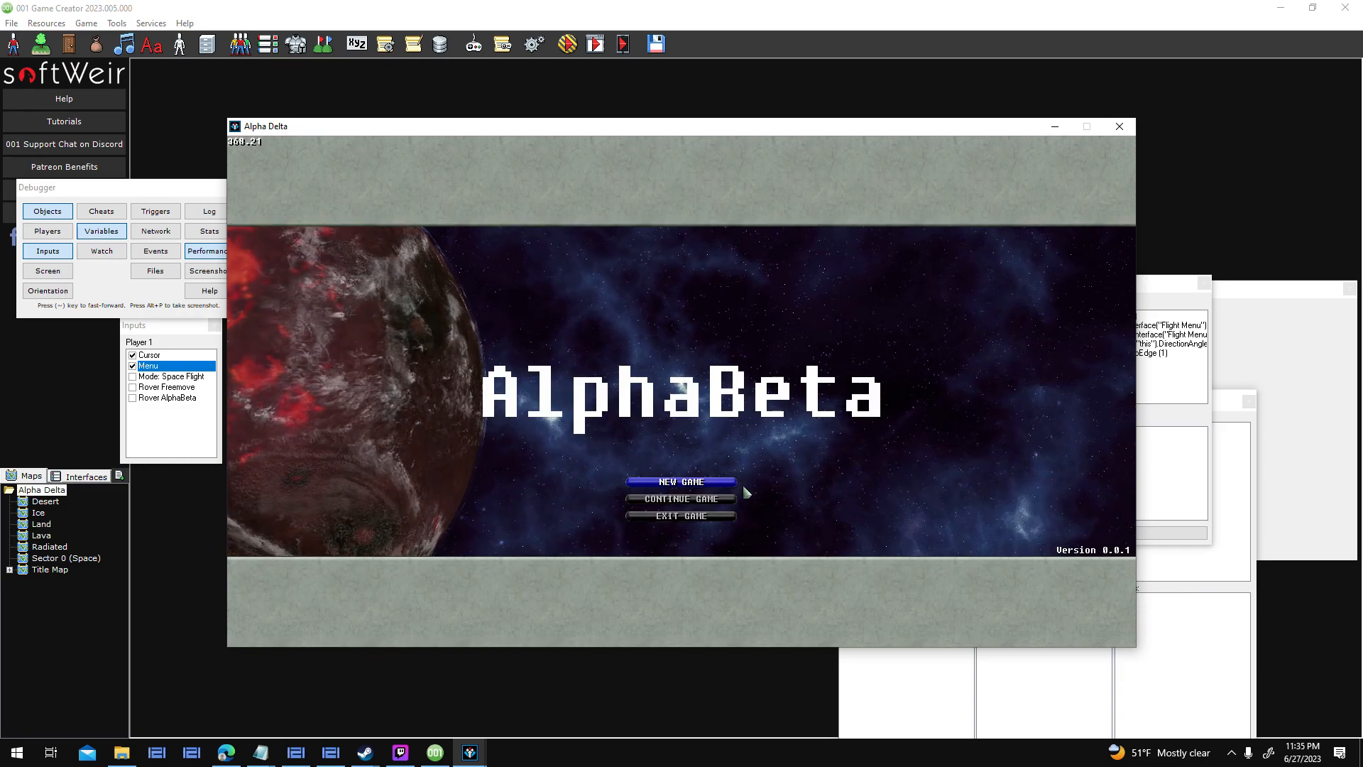
{"action": "left_click", "coordinate": [1119, 126]}
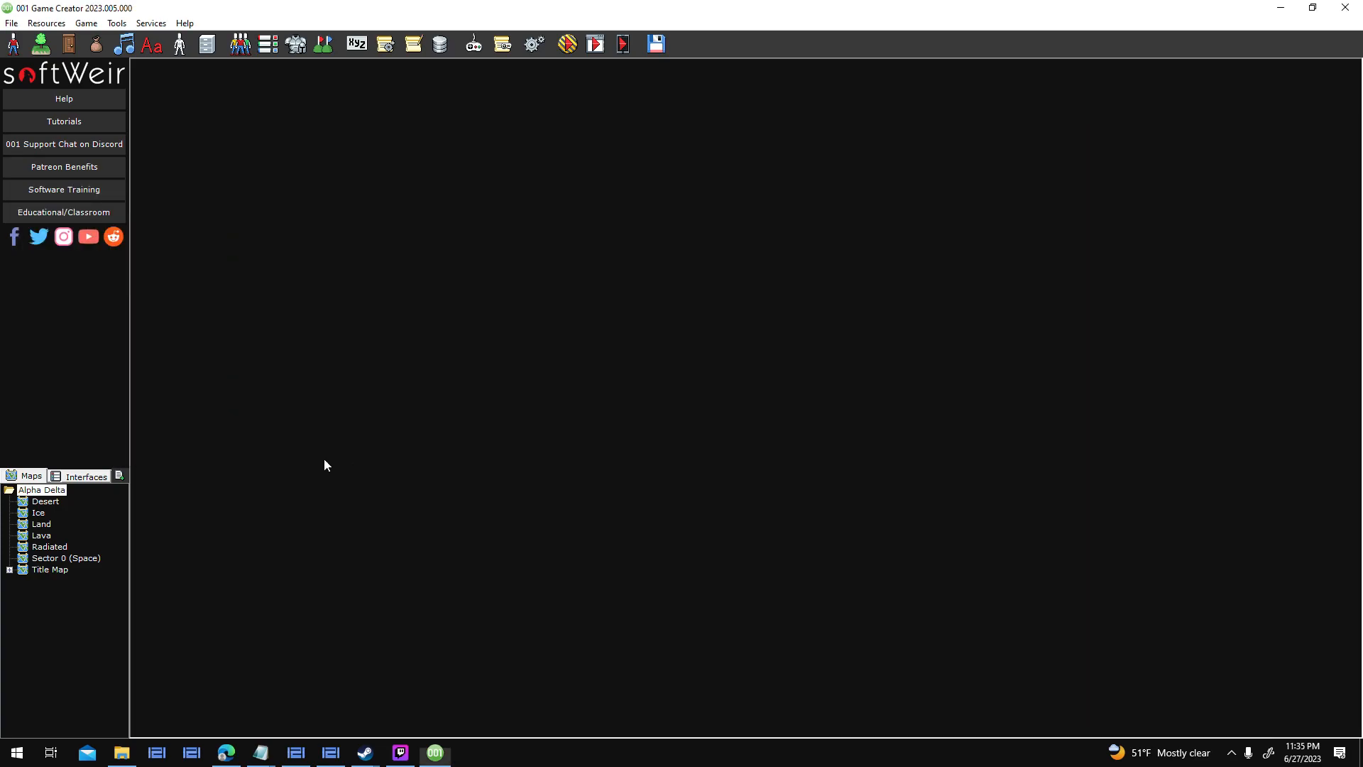
Open the Title Screen interface and check the Continue Game field's settings without changing them.
{"action": "left_click", "coordinate": [96, 481]}
{"action": "double_click", "coordinate": [56, 638]}
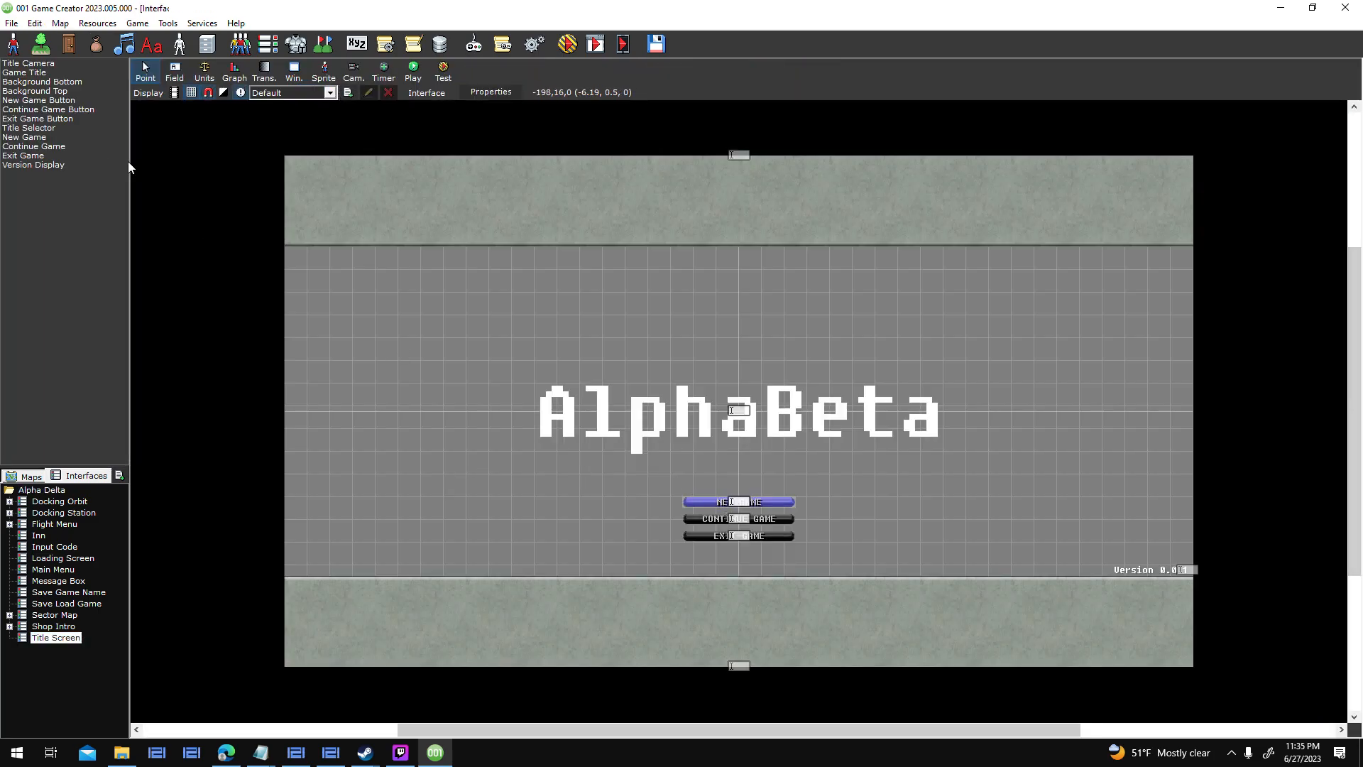
{"action": "left_click", "coordinate": [77, 149]}
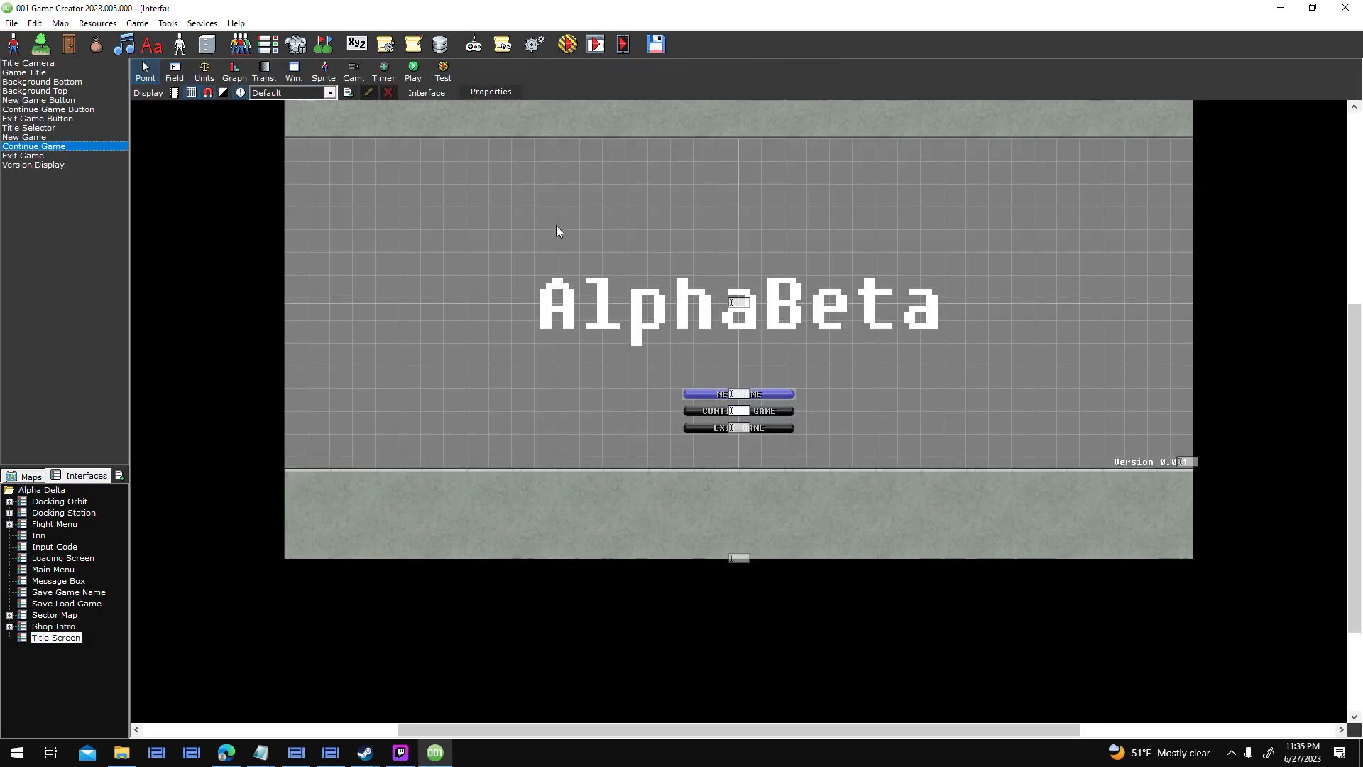
{"action": "key", "text": "Return"}
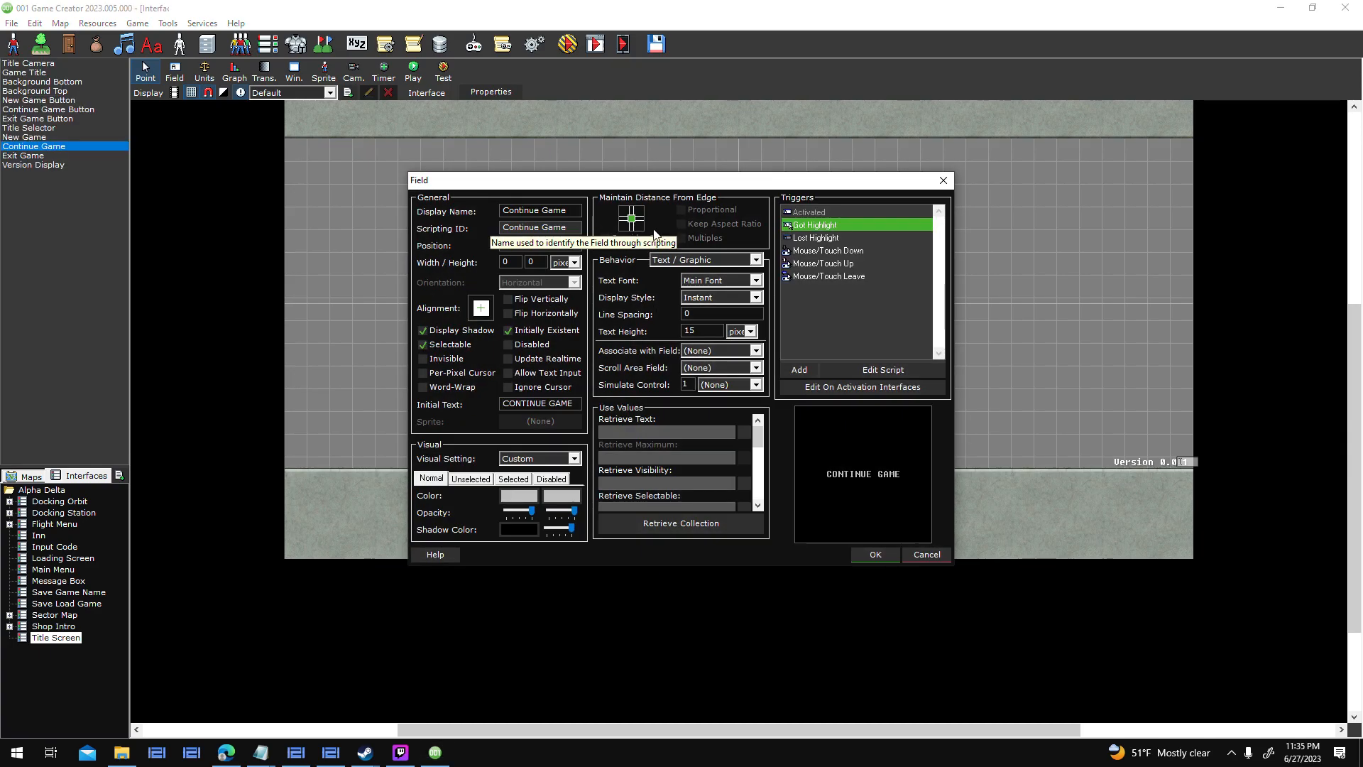
{"action": "left_click", "coordinate": [928, 554]}
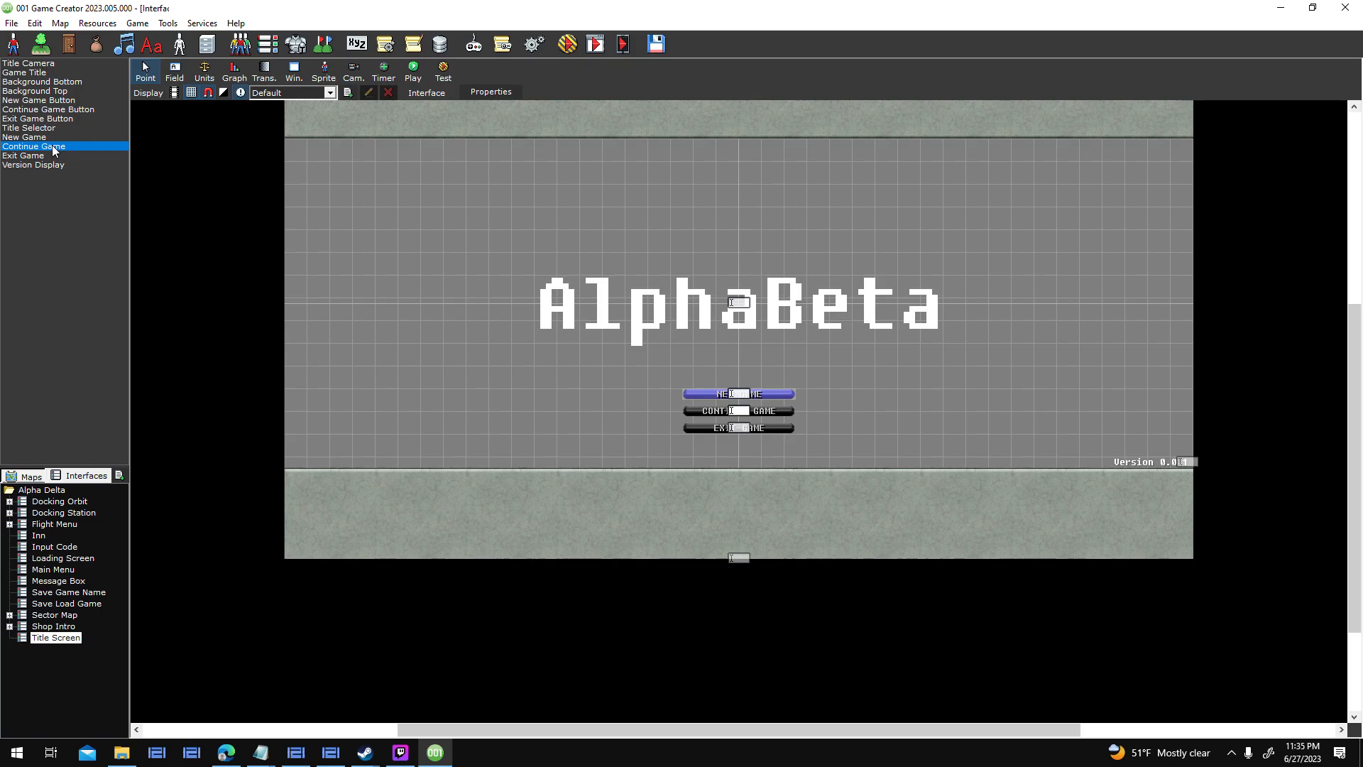
Add a Show Load Game event to the Continue Game field's Activated script and accept the field changes.
{"action": "key", "text": "Return"}
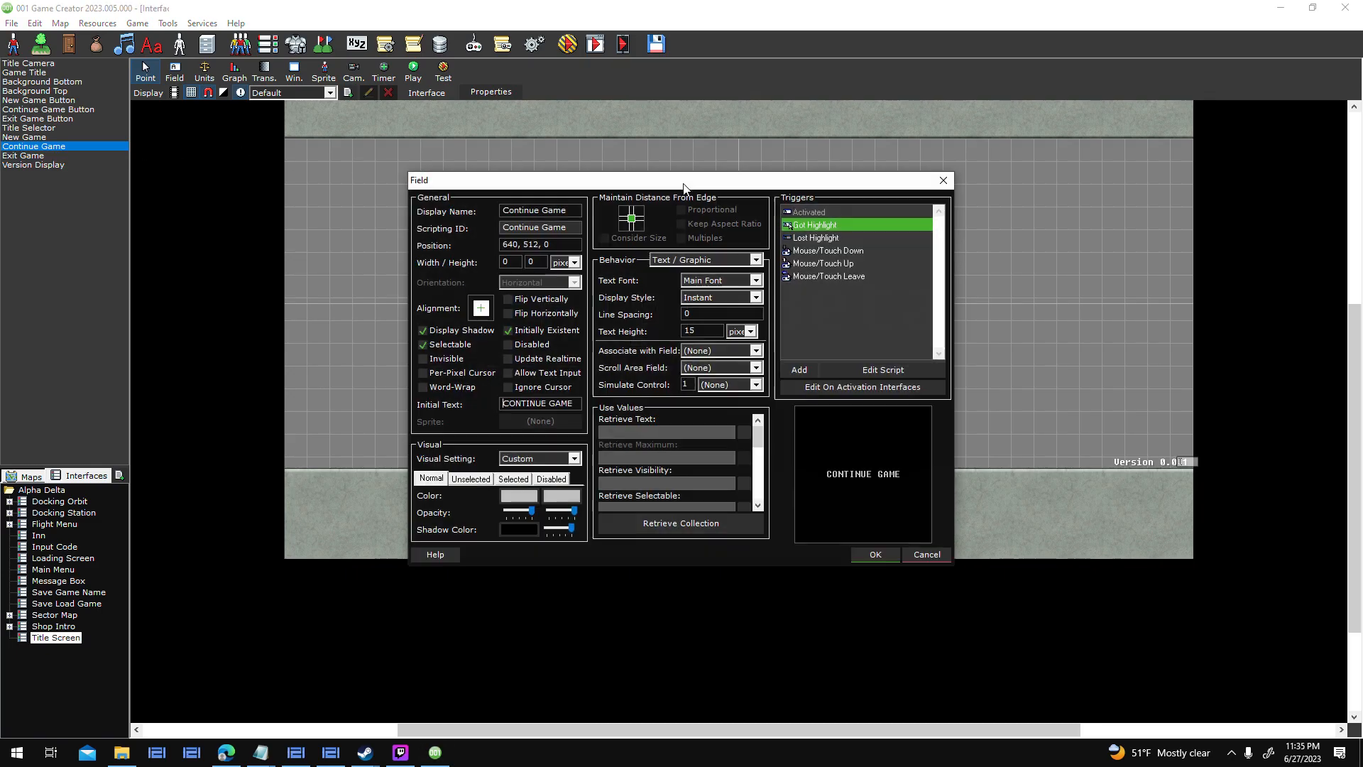
{"action": "double_click", "coordinate": [837, 221]}
{"action": "left_click_drag", "start_coordinate": [776, 165], "coordinate": [951, 168]}
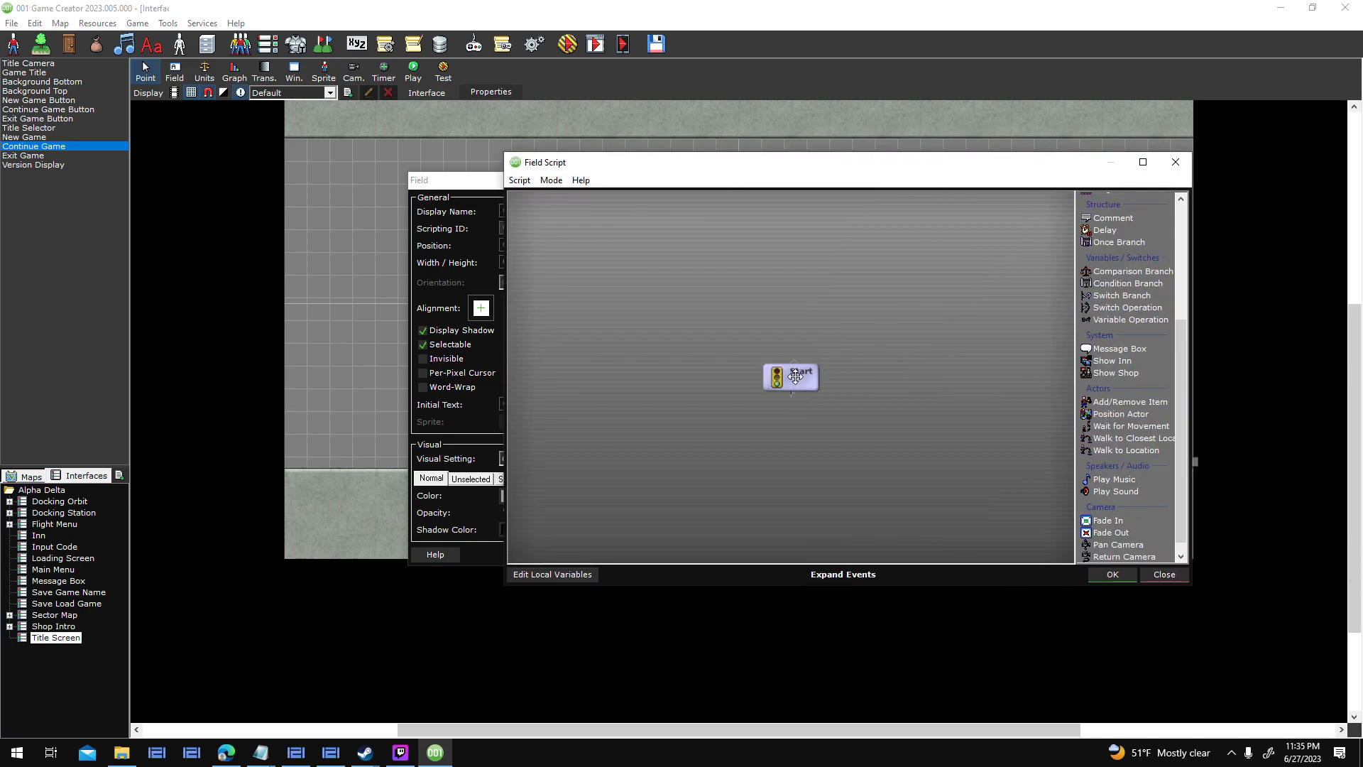
{"action": "left_click", "coordinate": [817, 362]}
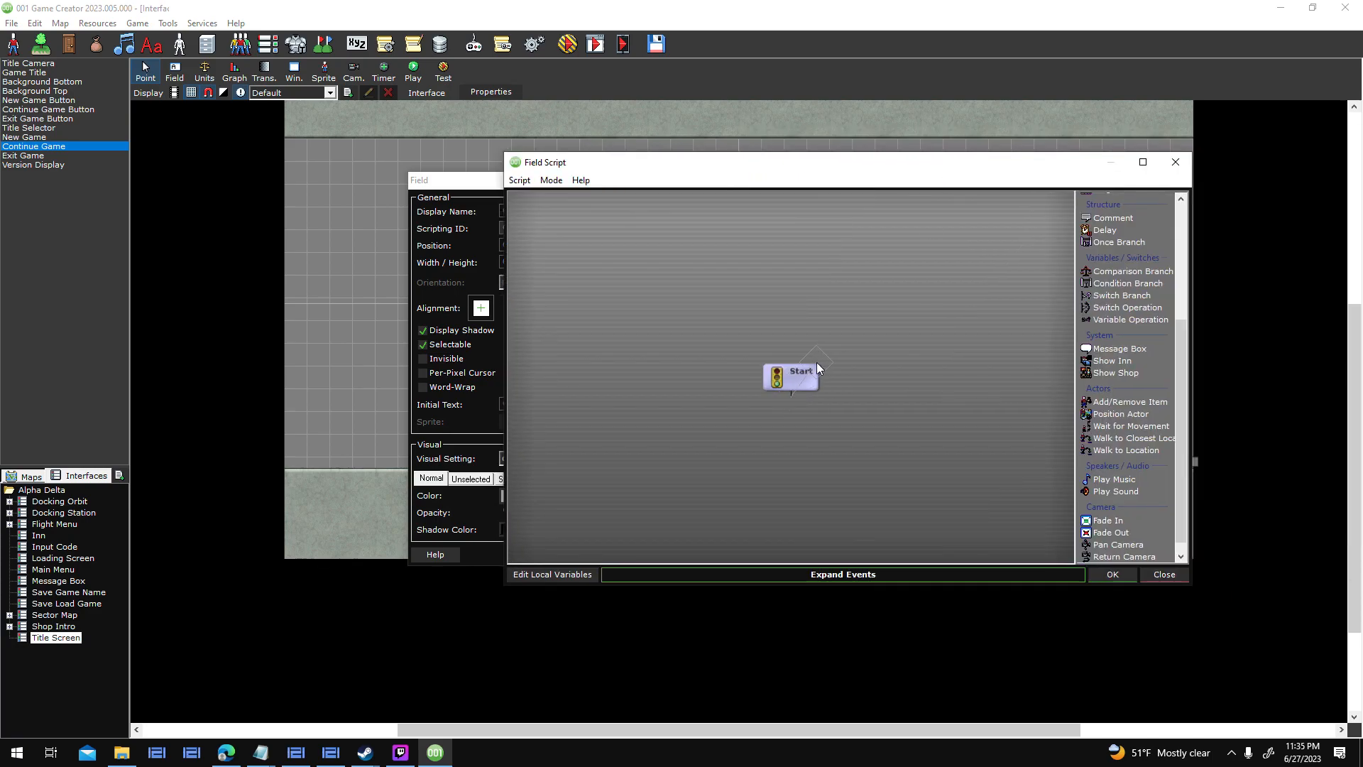
{"action": "type", "text": "oad"}
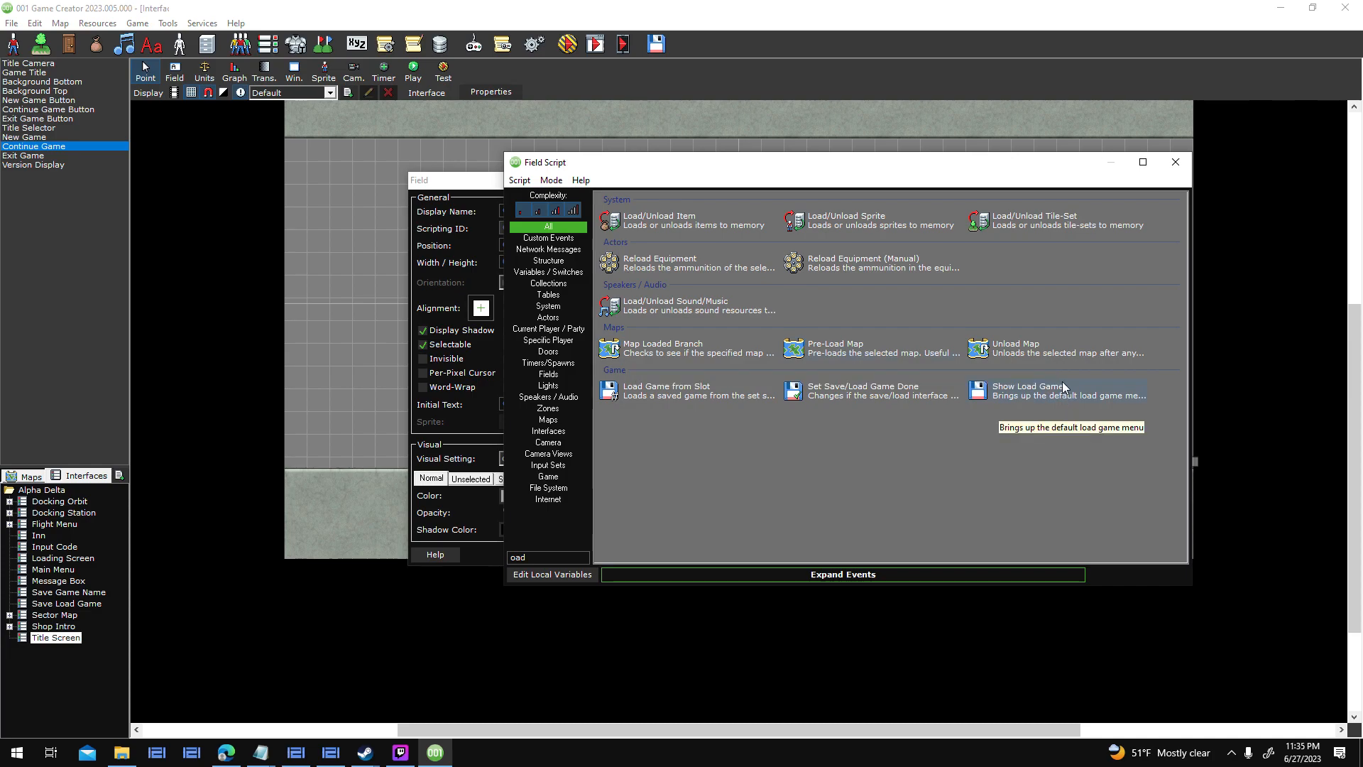
{"action": "left_click", "coordinate": [1060, 387]}
{"action": "left_click", "coordinate": [1112, 575]}
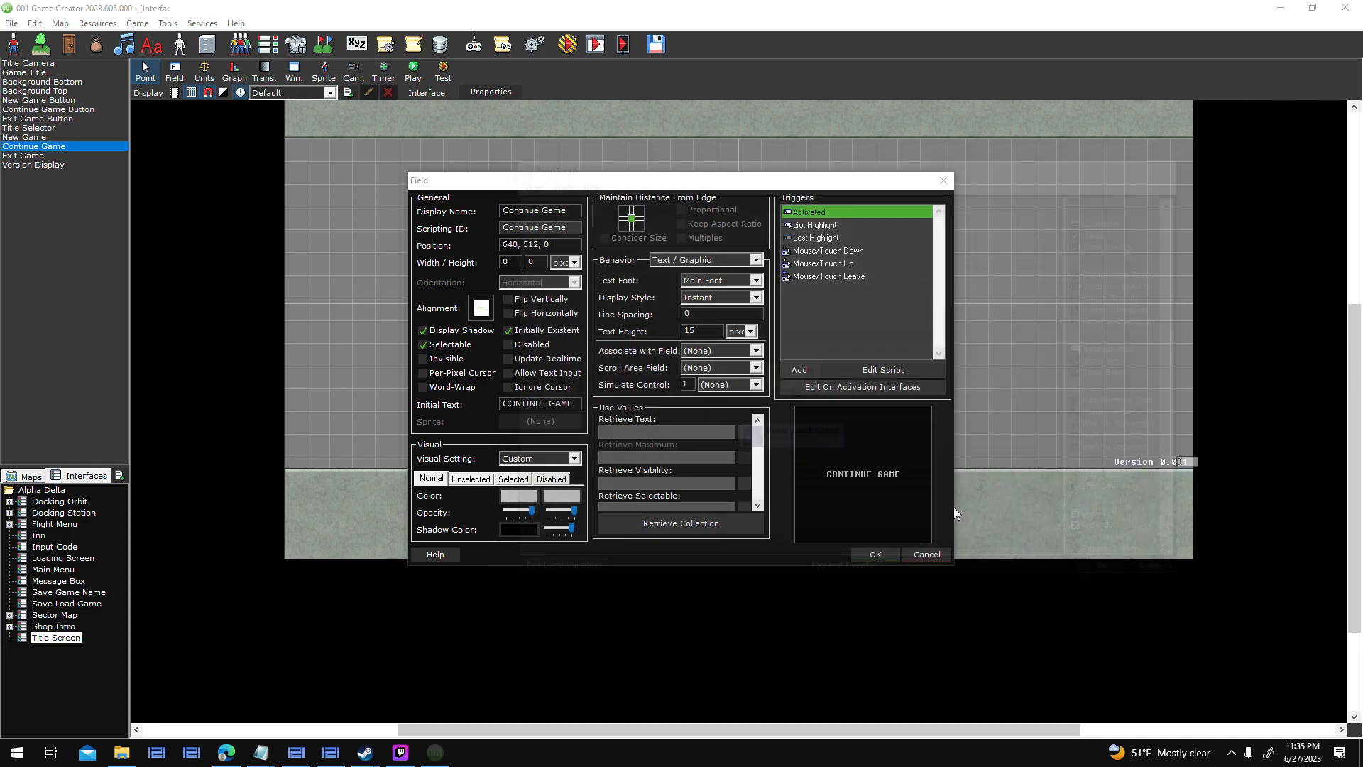
{"action": "left_click", "coordinate": [883, 553]}
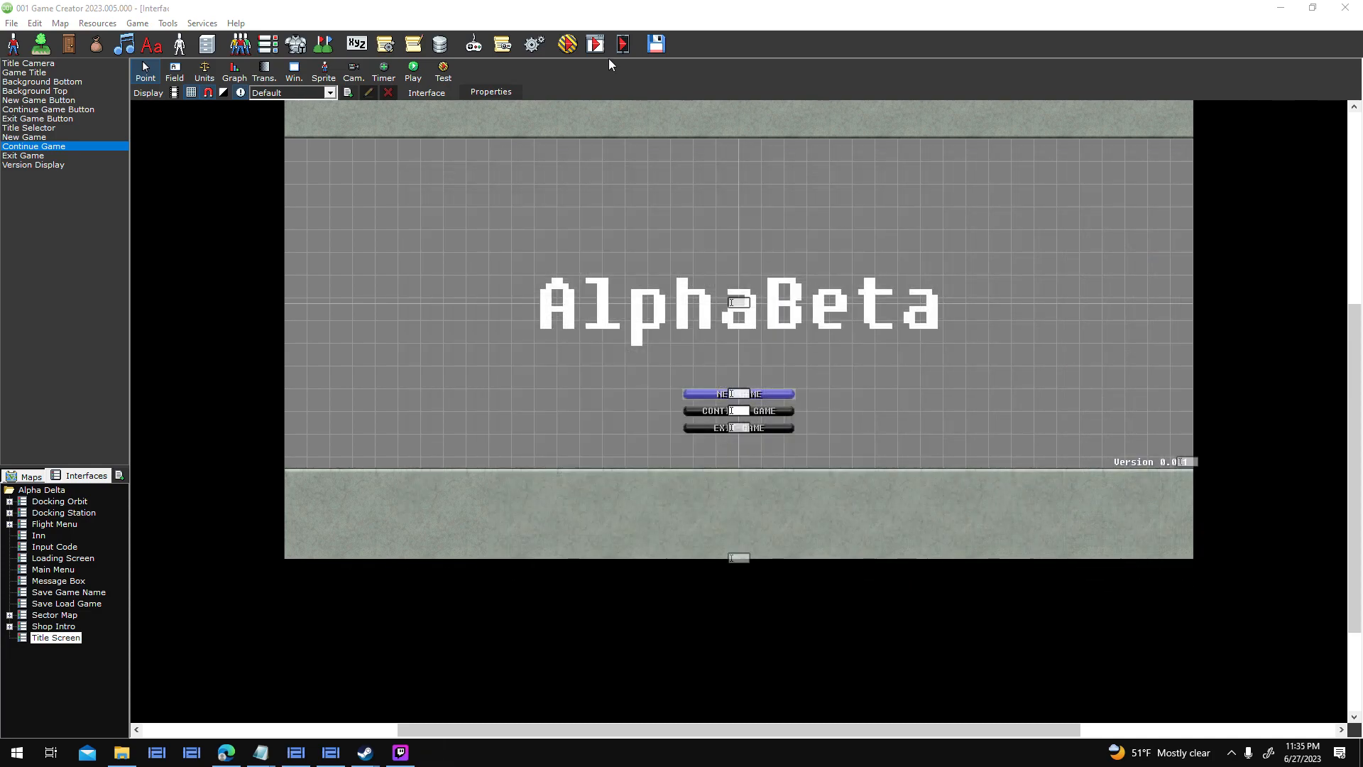
Test-run the project, continue the game from the title screen, and load the Save Game Test slot.
{"action": "left_click", "coordinate": [564, 61]}
{"action": "key", "text": "Return"}
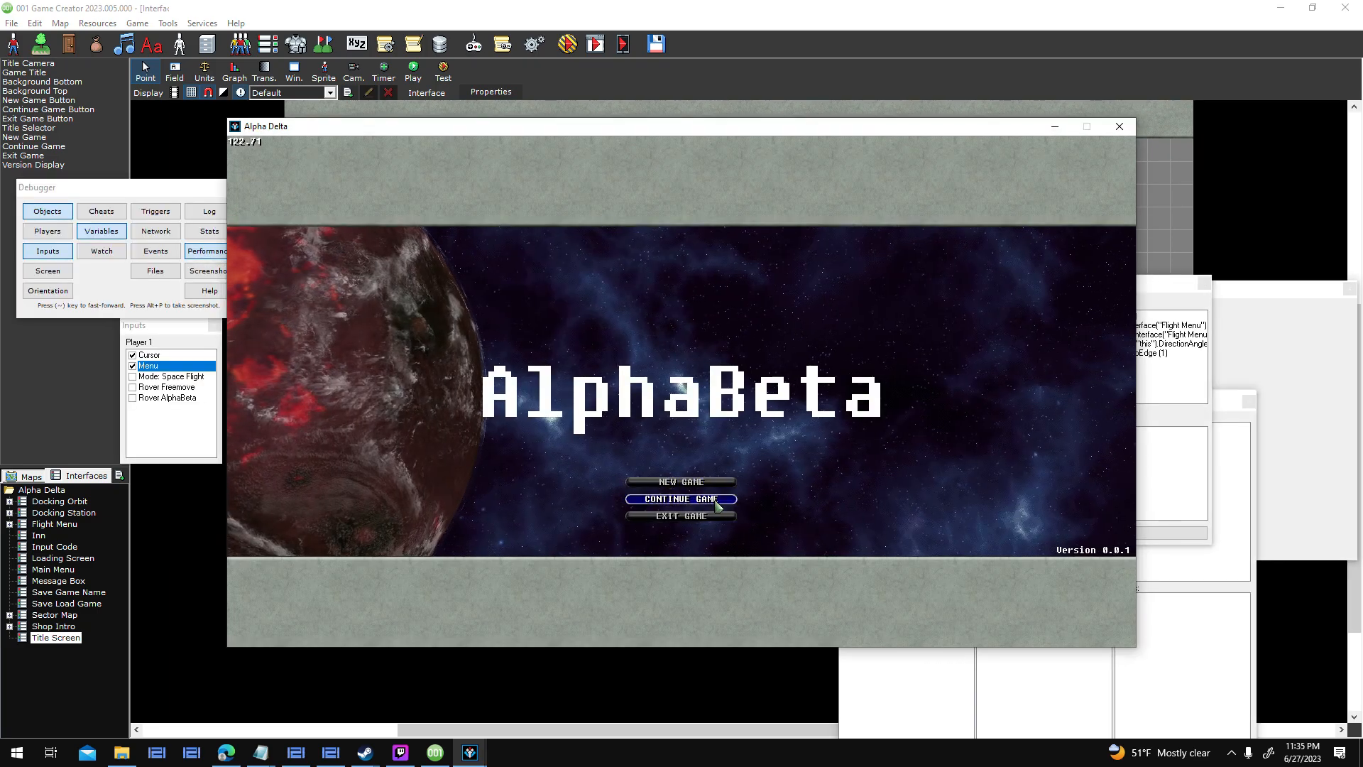
{"action": "left_click", "coordinate": [682, 498]}
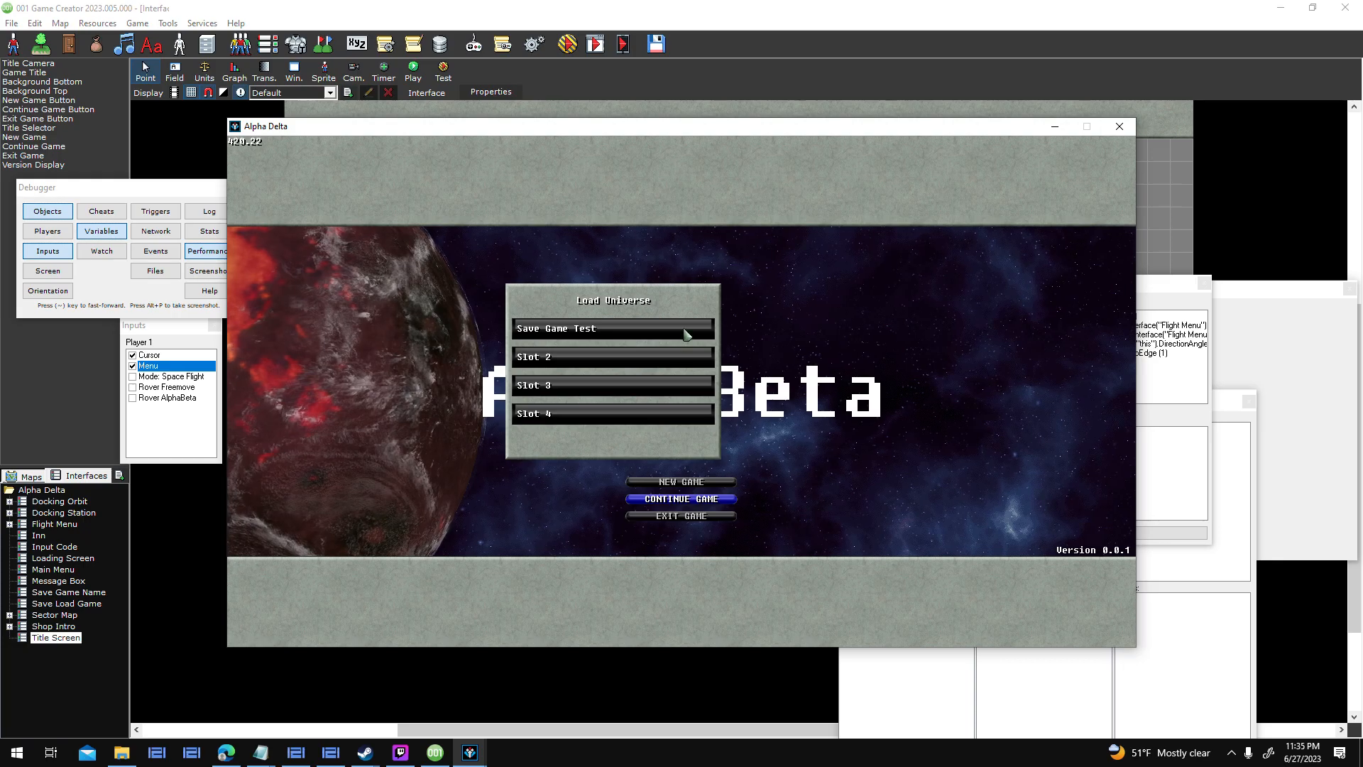
{"action": "left_click", "coordinate": [639, 334]}
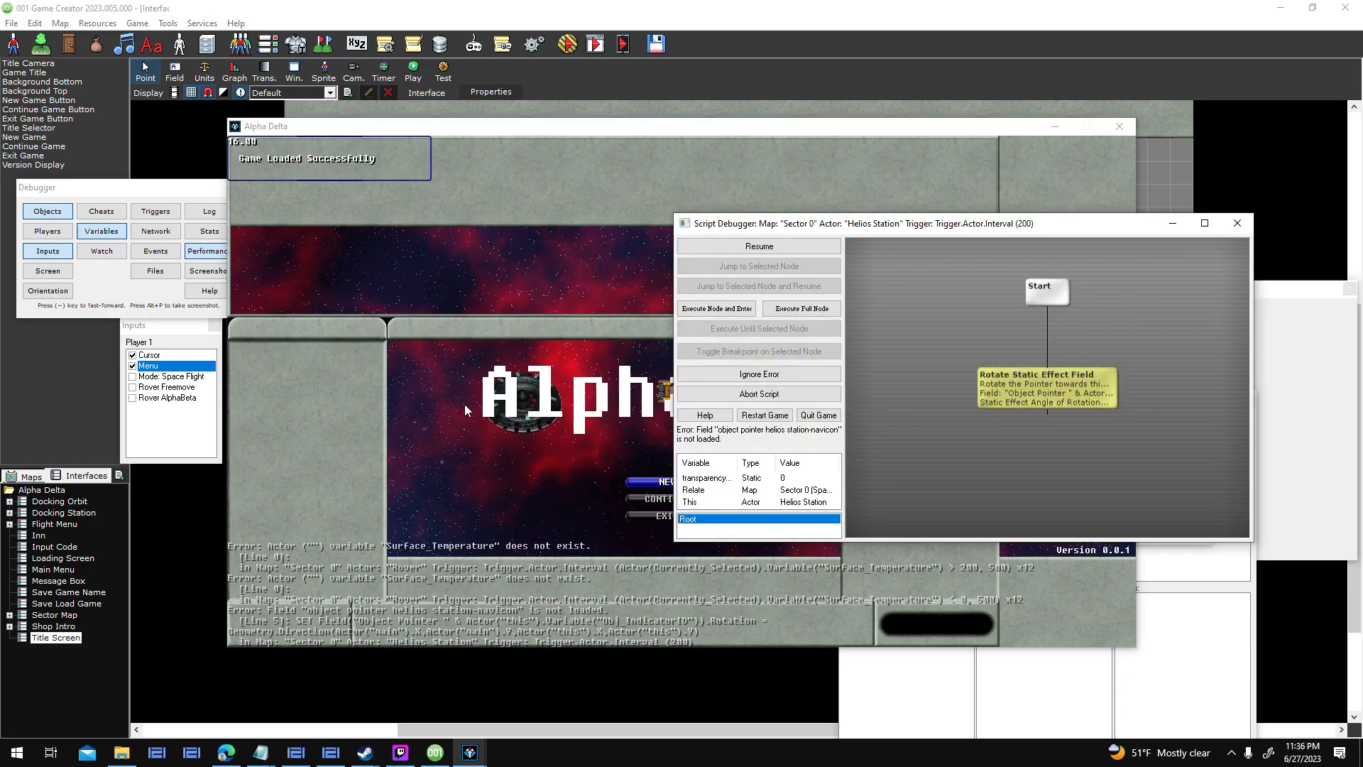
Ignore the Helios Station script error, force the unresponsive game closed, and decline submitting the project for diagnosis.
{"action": "left_click", "coordinate": [804, 377]}
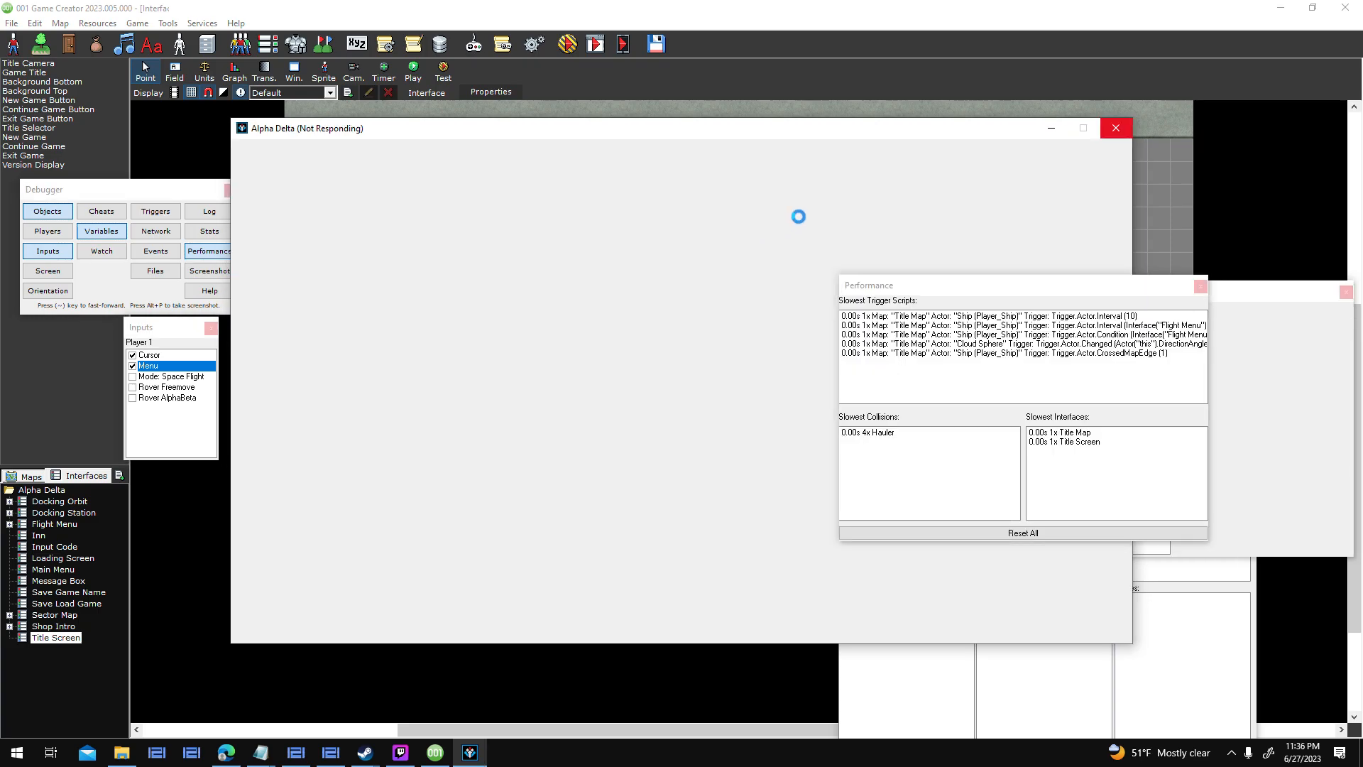
{"action": "left_click", "coordinate": [1105, 132]}
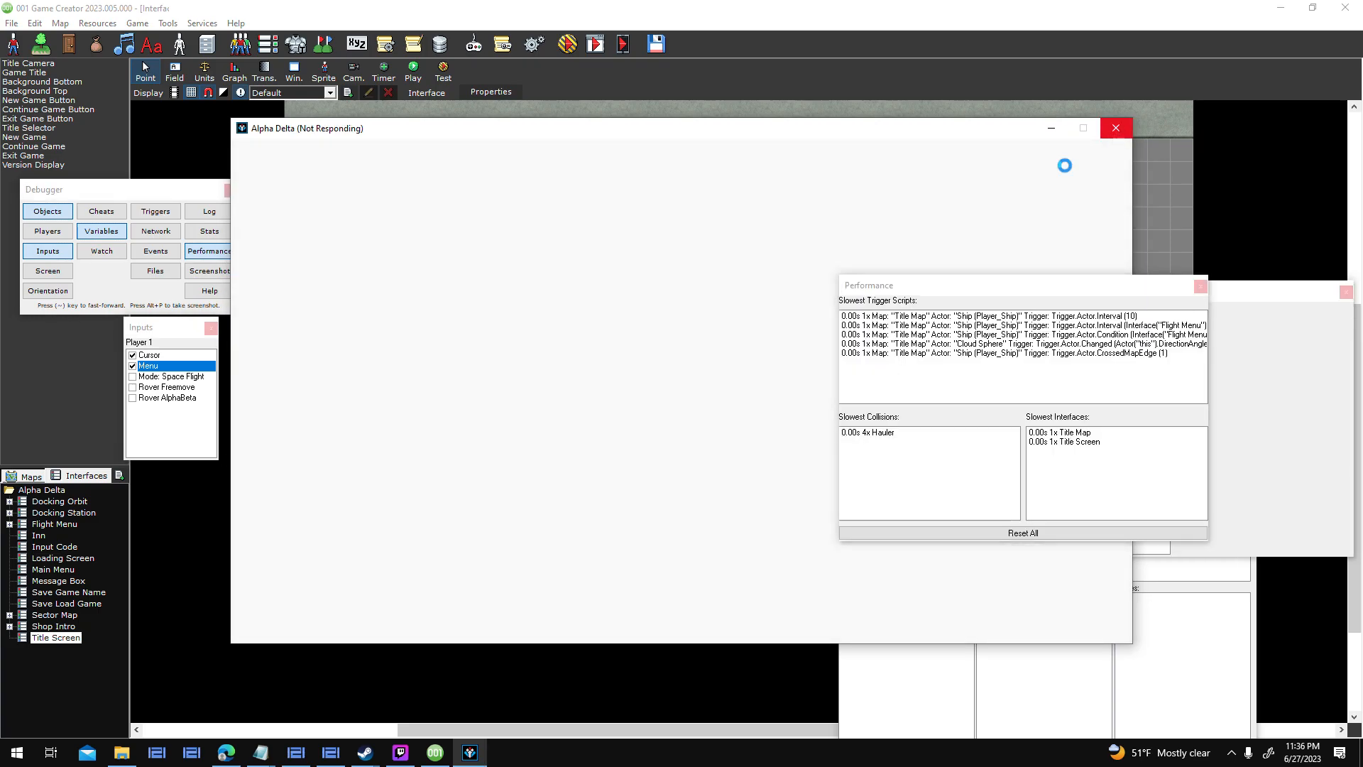
{"action": "left_click", "coordinate": [715, 406]}
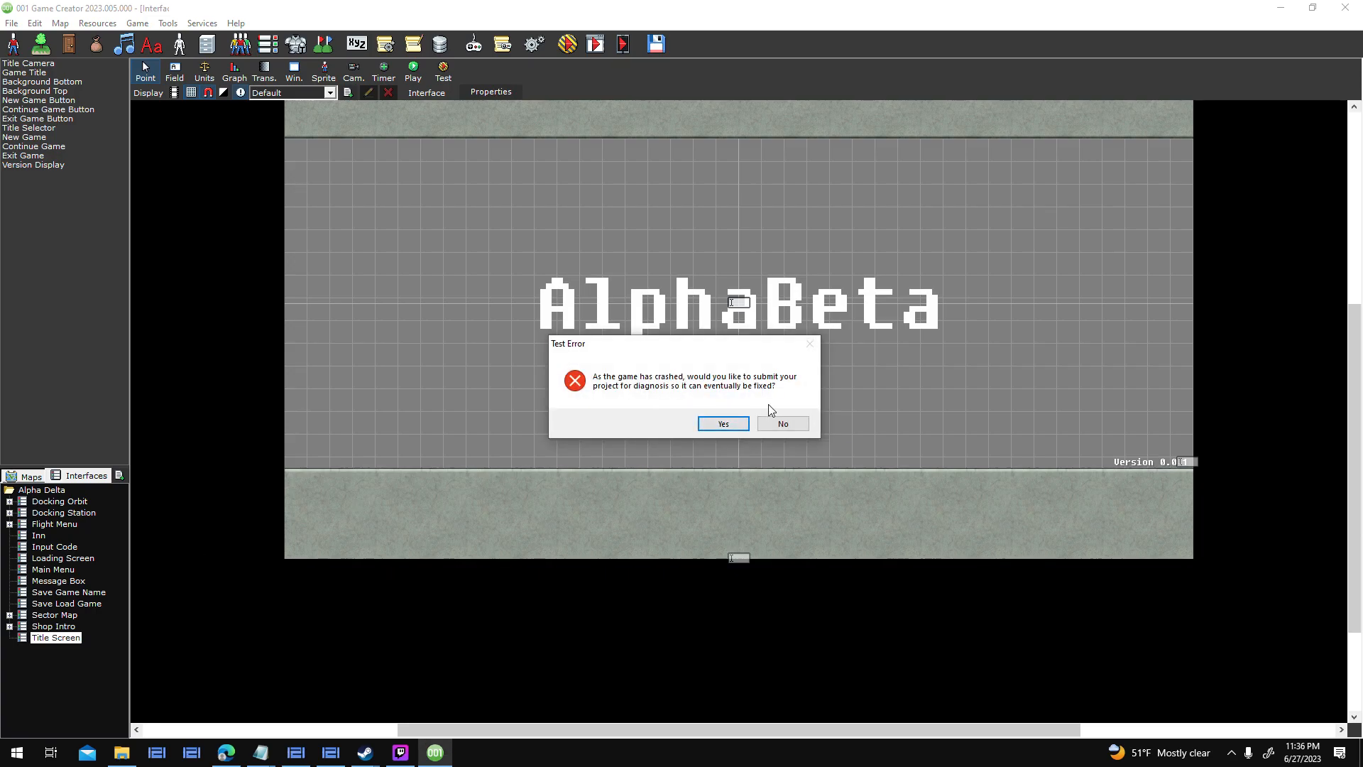
{"action": "left_click", "coordinate": [782, 423]}
Delete the Station Interface background field from the Message Box interface.
{"action": "left_click", "coordinate": [71, 581]}
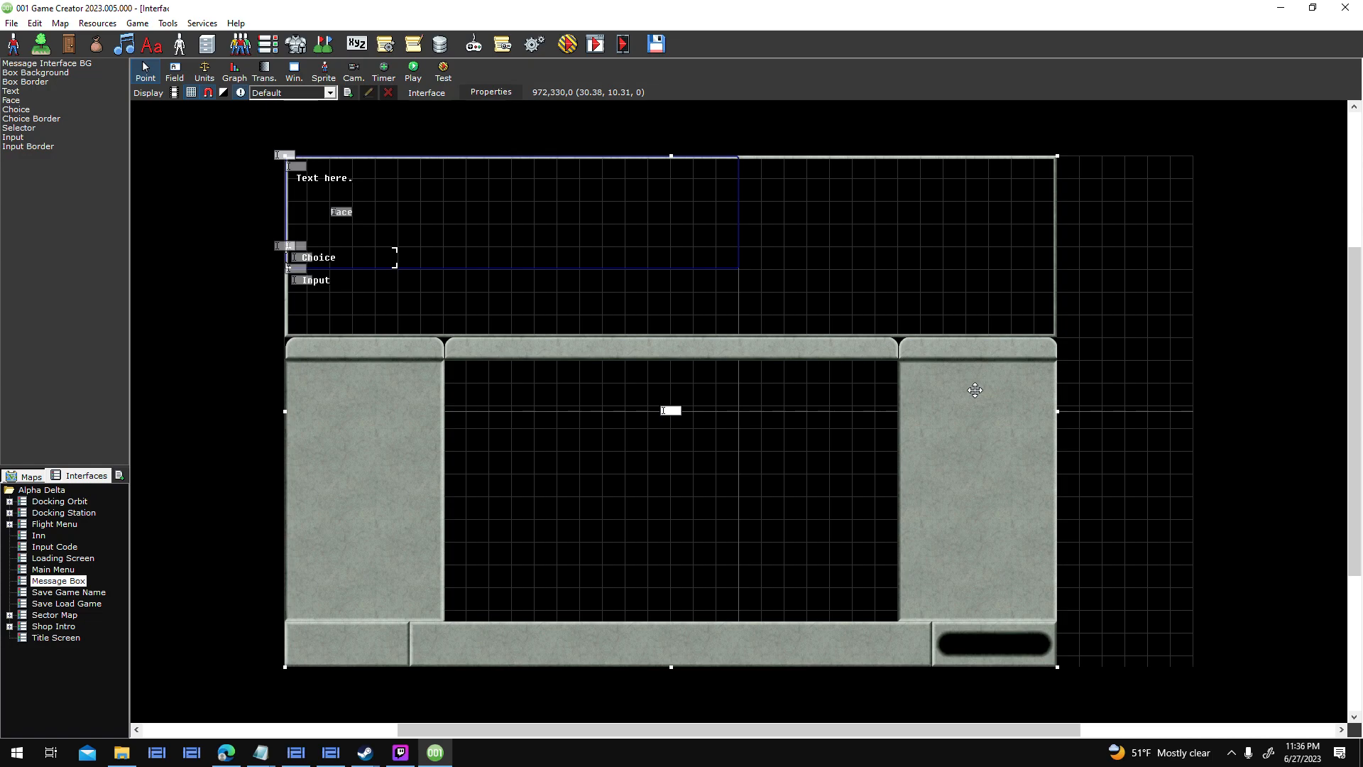
{"action": "double_click", "coordinate": [976, 391]}
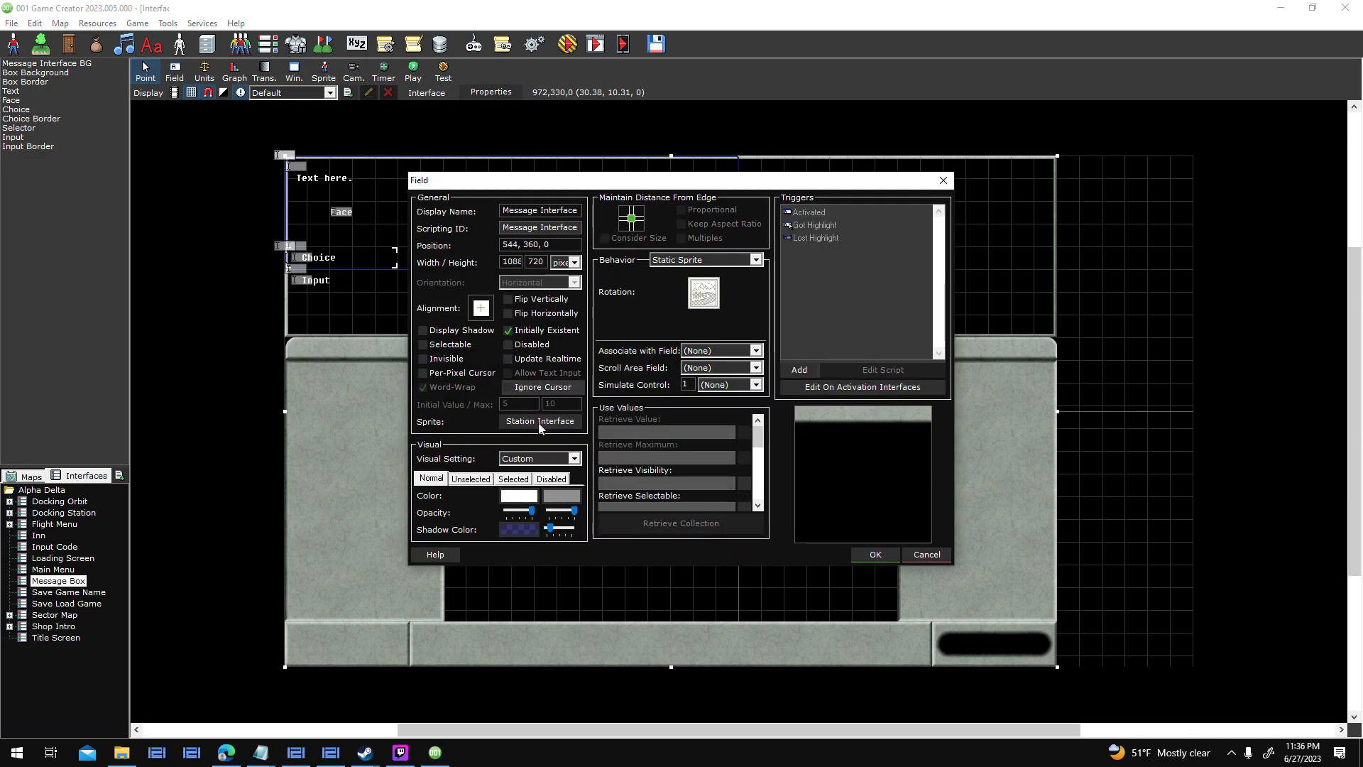
{"action": "left_click", "coordinate": [926, 554]}
{"action": "key", "text": "Delete"}
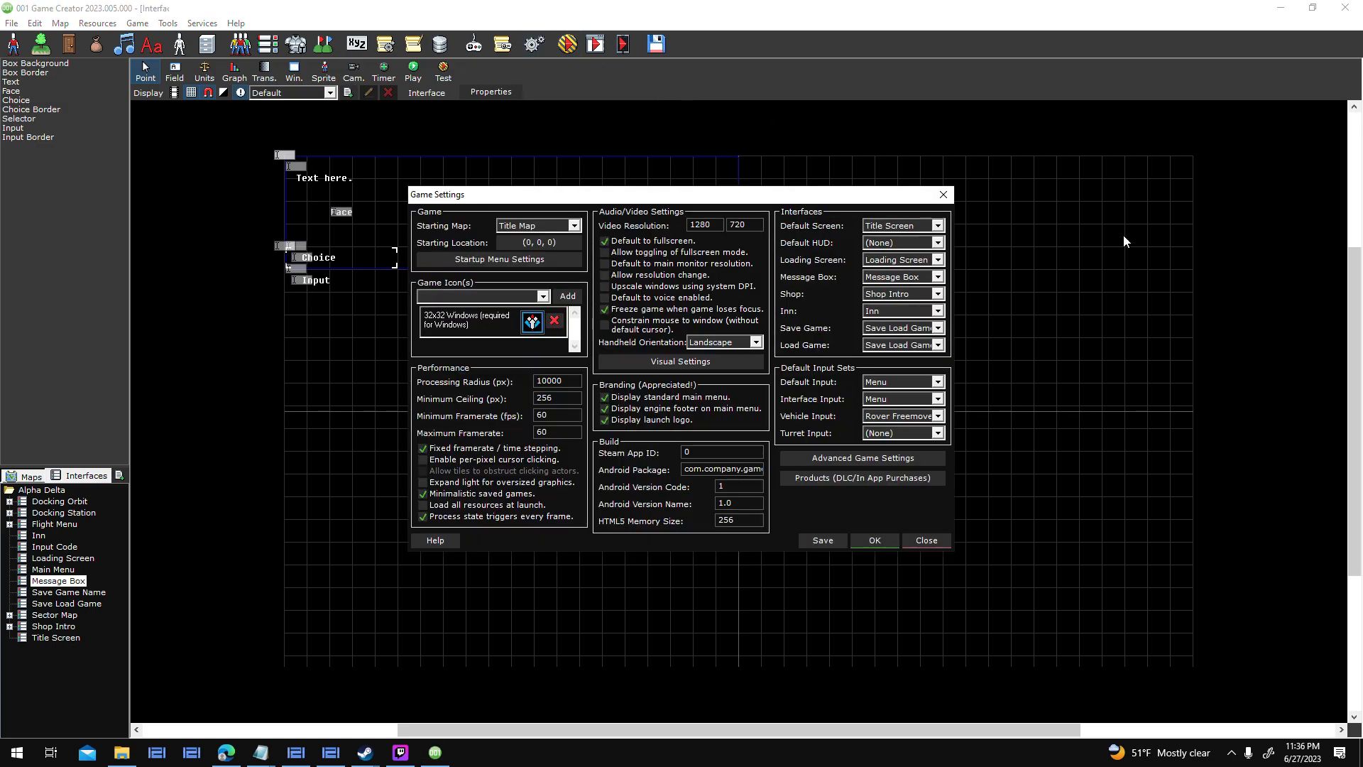
Set the Default Screen to (None) in the game settings and accept the change.
{"action": "left_click", "coordinate": [938, 225]}
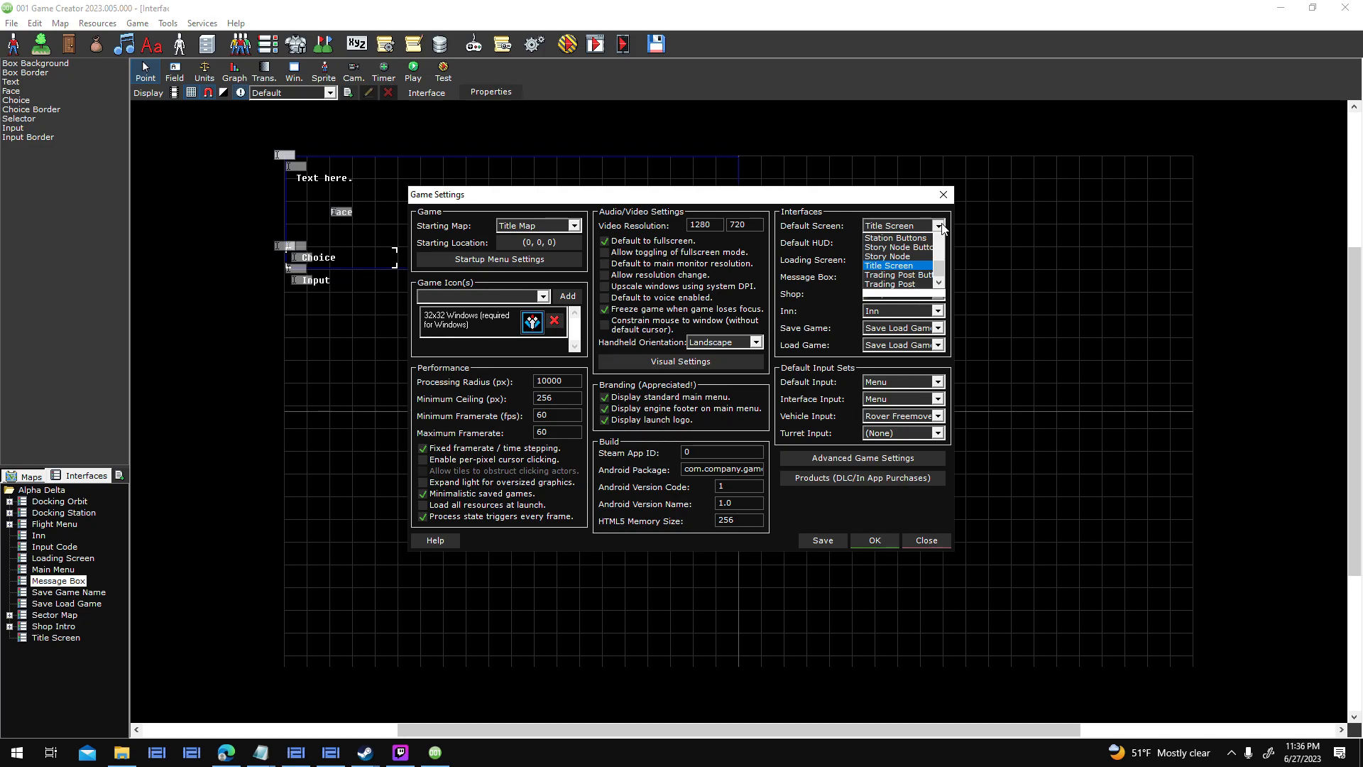
{"action": "left_click", "coordinate": [938, 226]}
{"action": "left_click", "coordinate": [938, 226]}
{"action": "scroll", "coordinate": [941, 253], "scroll_direction": "up", "scroll_amount": 4}
{"action": "scroll", "coordinate": [942, 253], "scroll_direction": "up", "scroll_amount": 3}
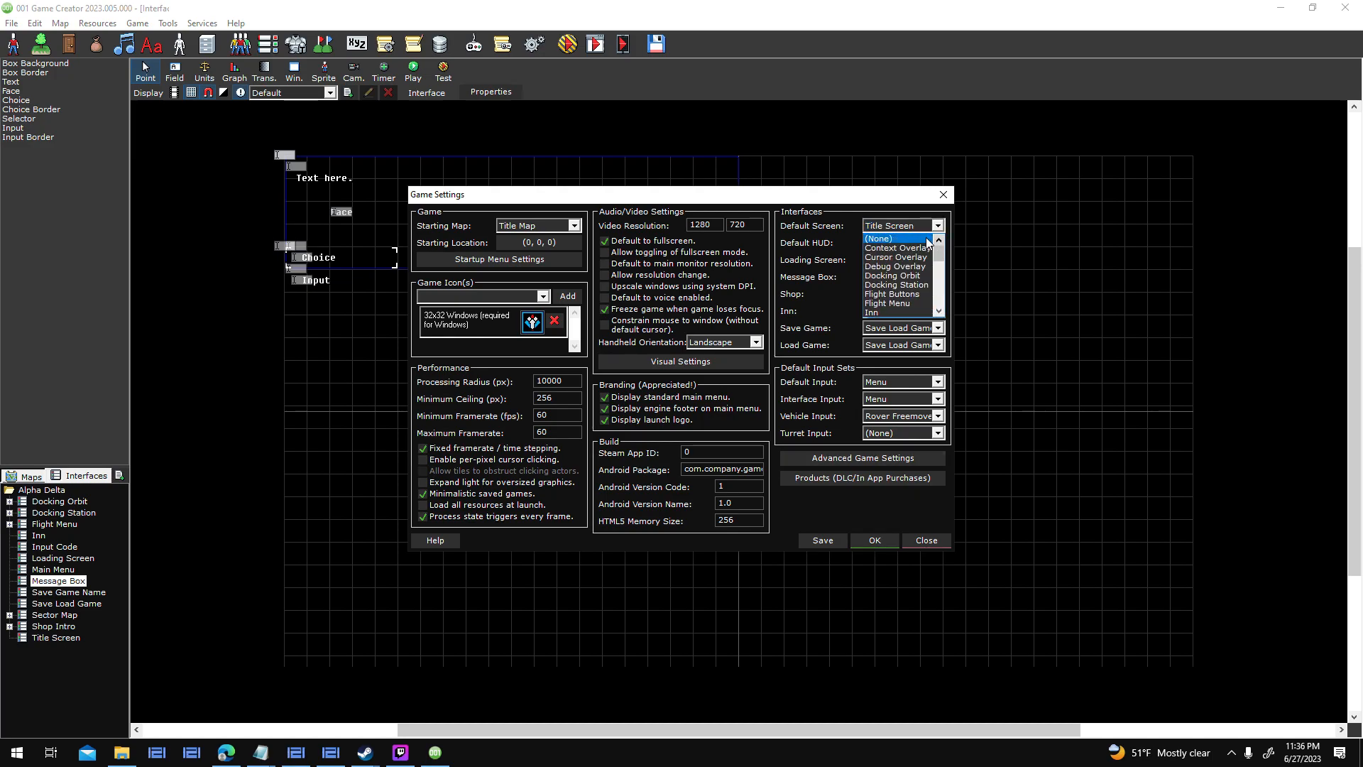
{"action": "left_click", "coordinate": [887, 238]}
{"action": "left_click", "coordinate": [875, 540]}
Open the Introduction system script and delete the Main.SaveLoad Condition Branch below Start.
{"action": "left_click", "coordinate": [403, 46]}
{"action": "double_click", "coordinate": [632, 280]}
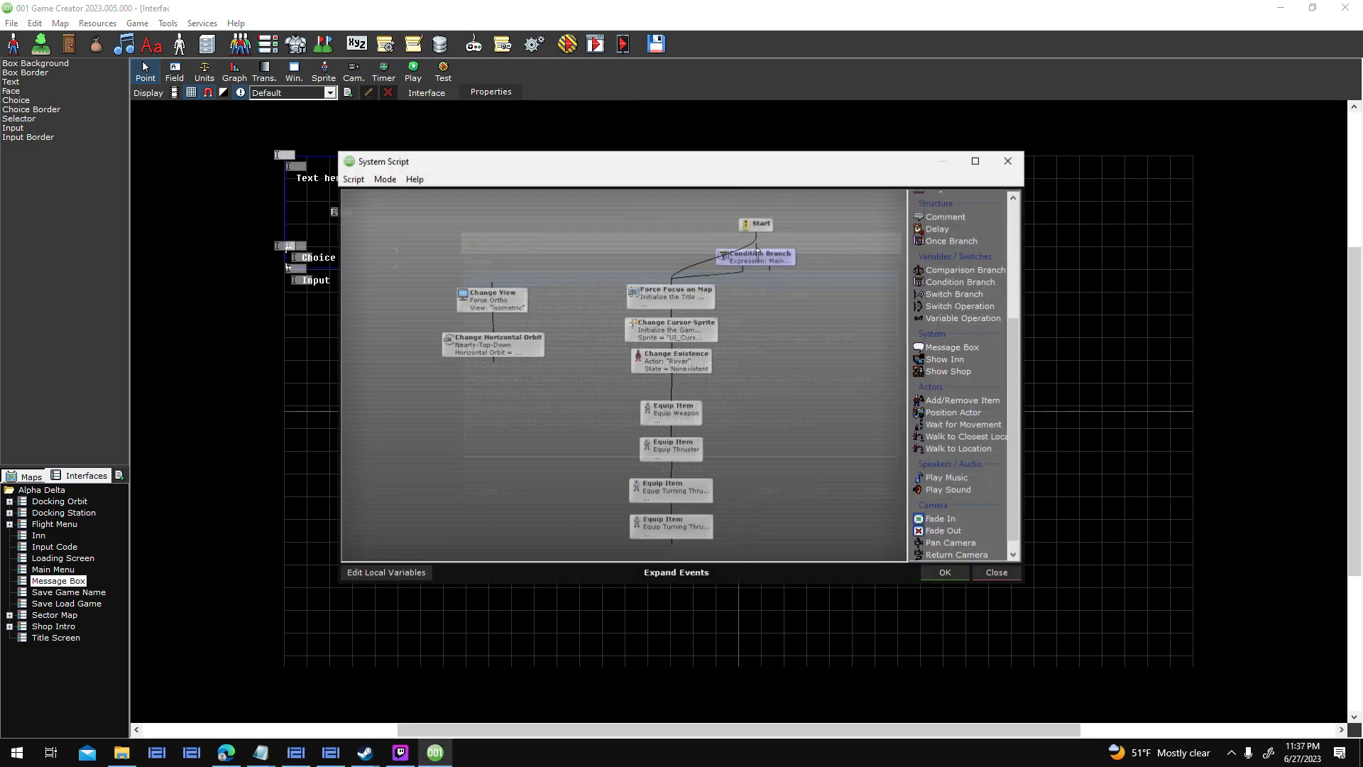
{"action": "left_click", "coordinate": [971, 162]}
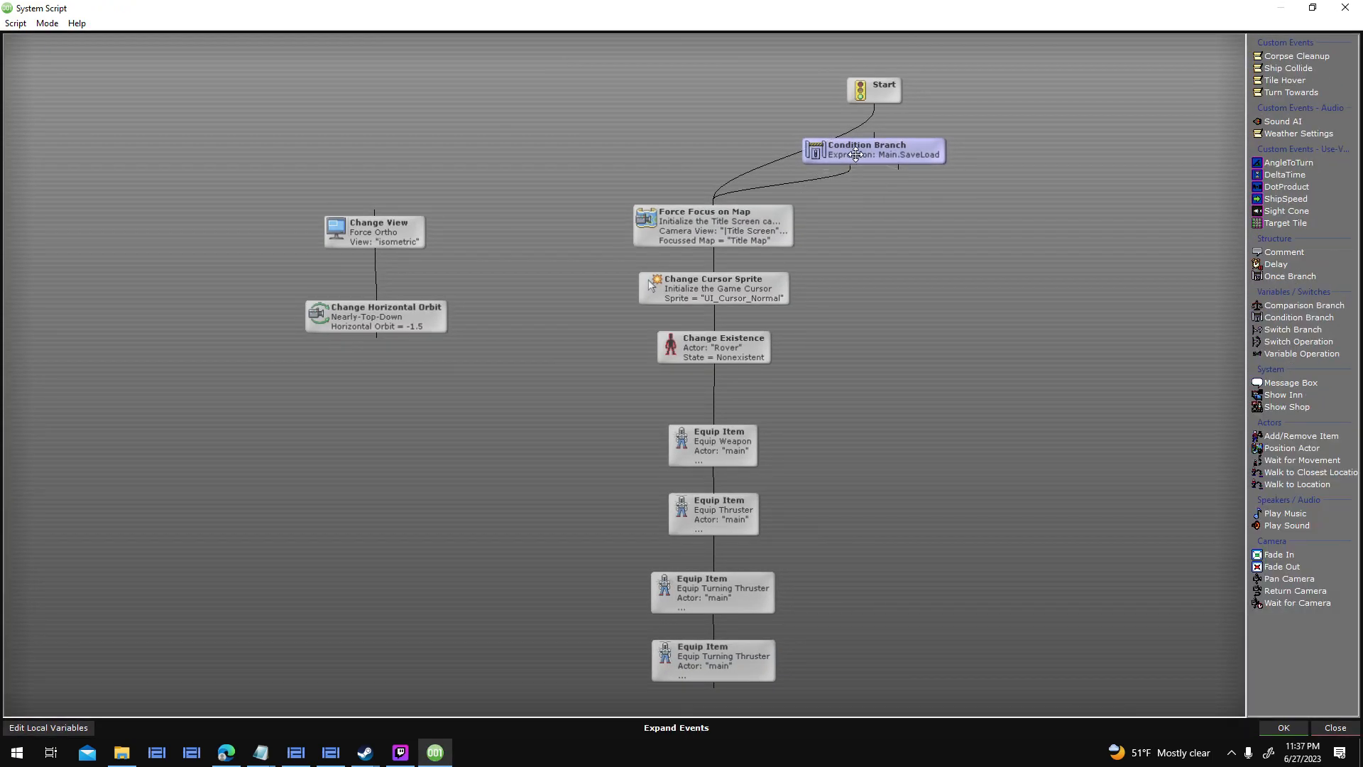
{"action": "key", "text": "Delete"}
Add a Change Active Interface event for Title Screen after Start, link it to Force Focus on Map, and accept the script changes.
{"action": "left_click", "coordinate": [873, 104]}
{"action": "left_click", "coordinate": [867, 93]}
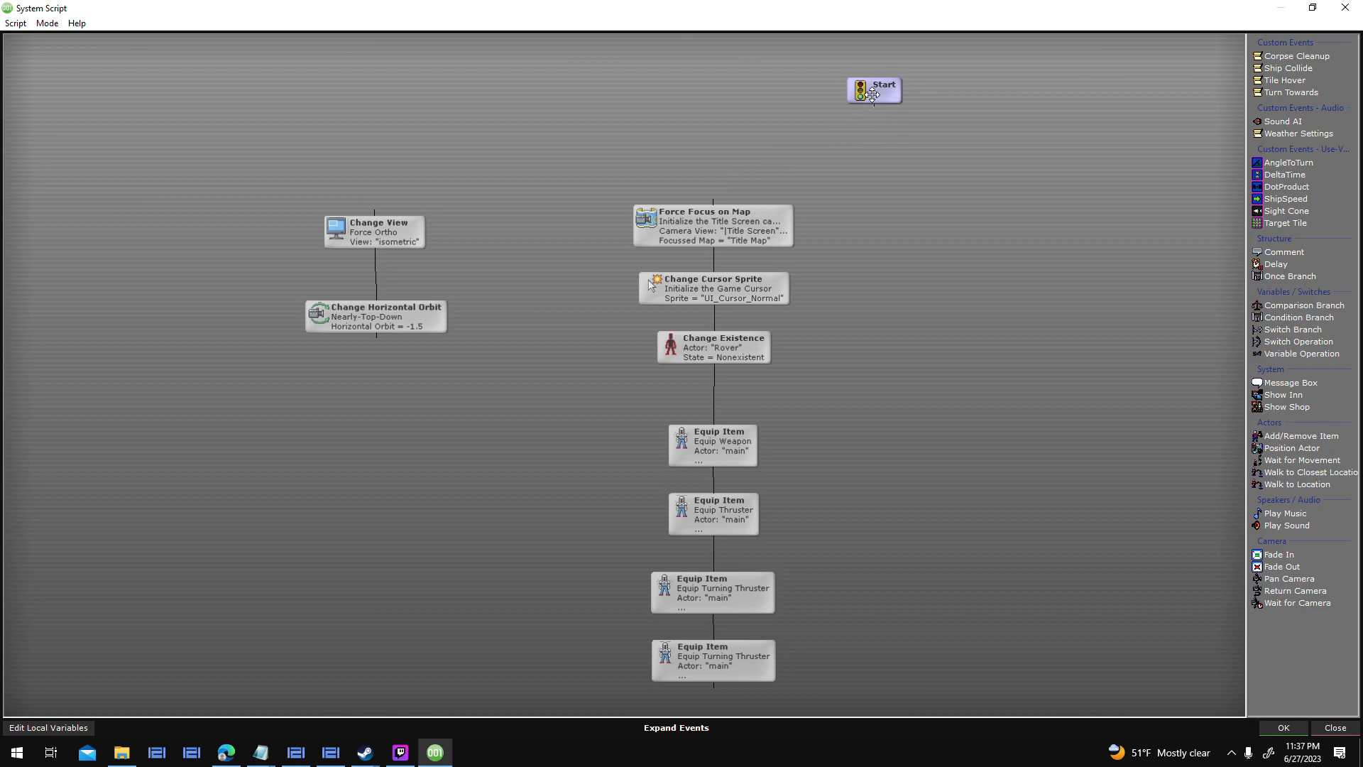
{"action": "type", "text": "act"}
{"action": "left_click", "coordinate": [380, 396]}
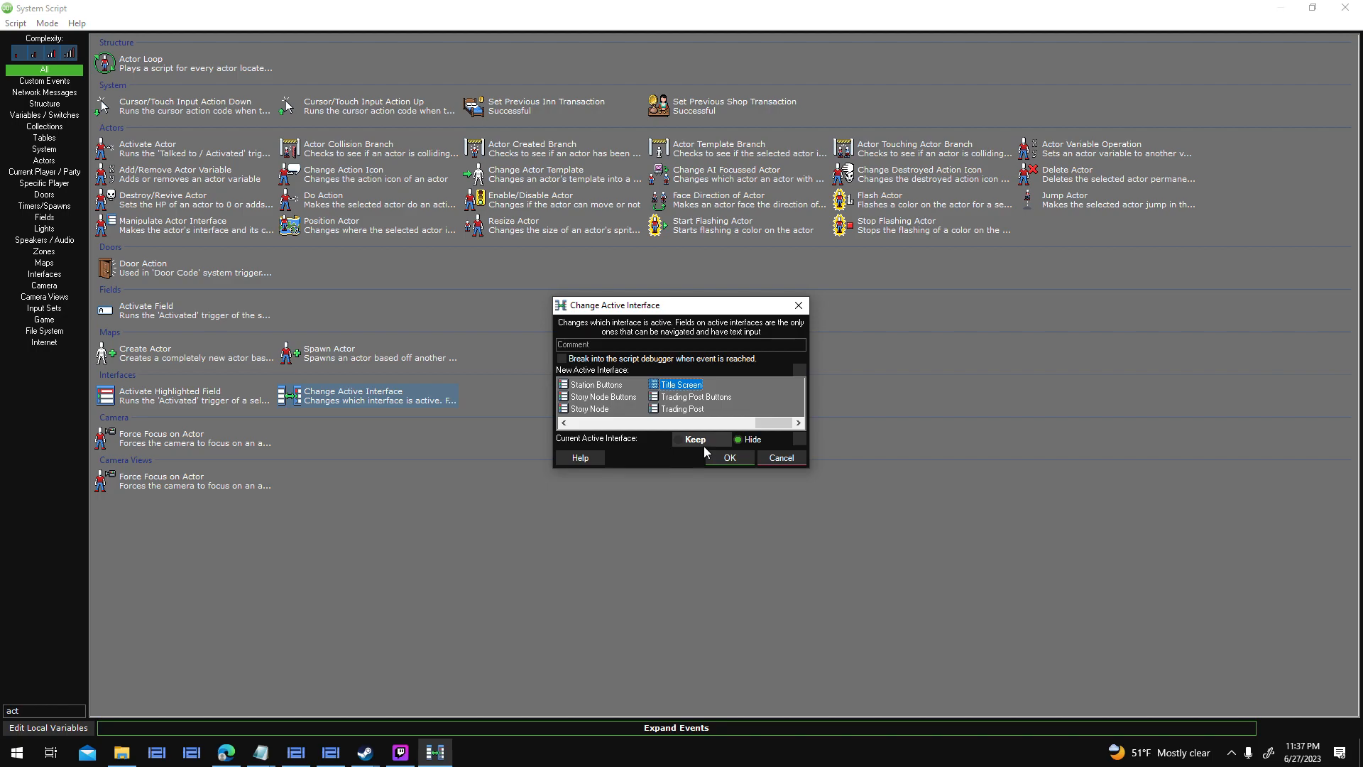
{"action": "left_click", "coordinate": [739, 459]}
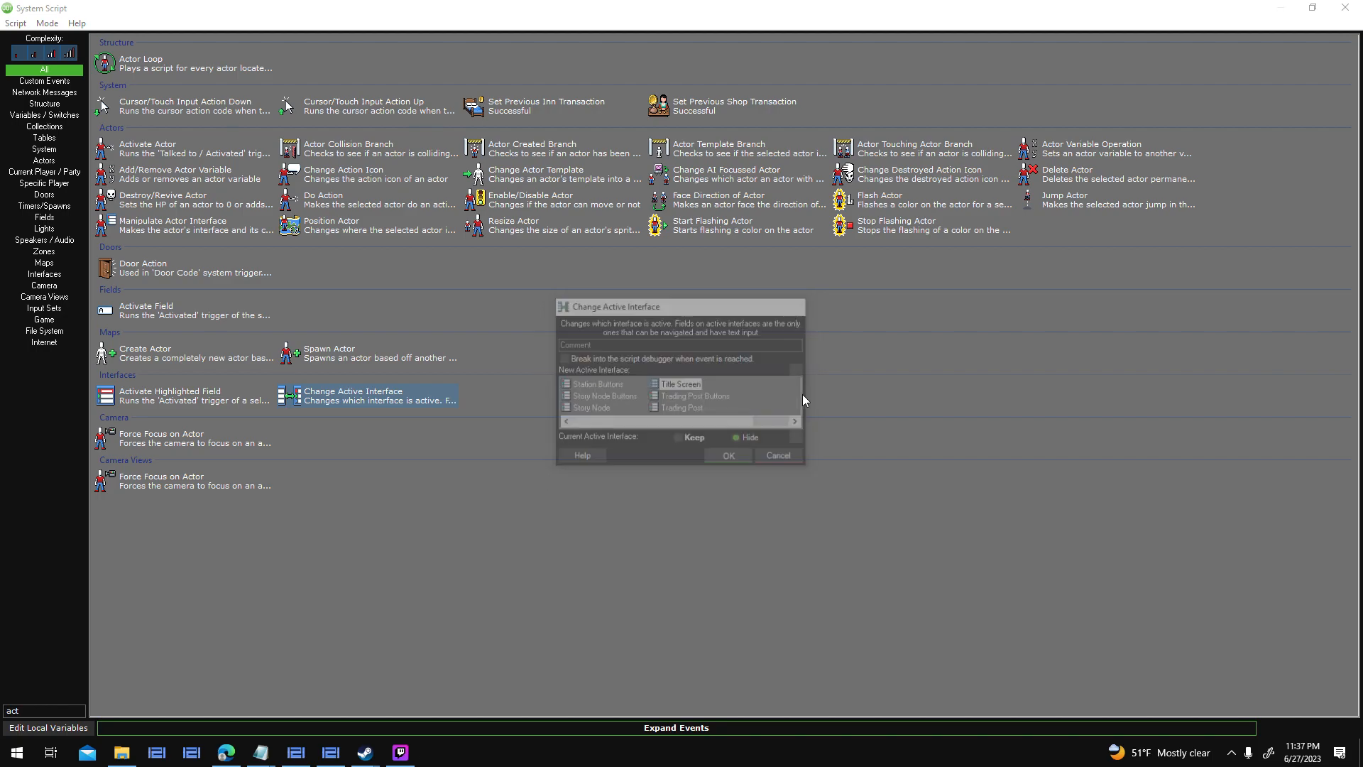
{"action": "left_click_drag", "start_coordinate": [875, 178], "coordinate": [715, 213]}
{"action": "left_click", "coordinate": [1284, 728]}
{"action": "left_click", "coordinate": [816, 492]}
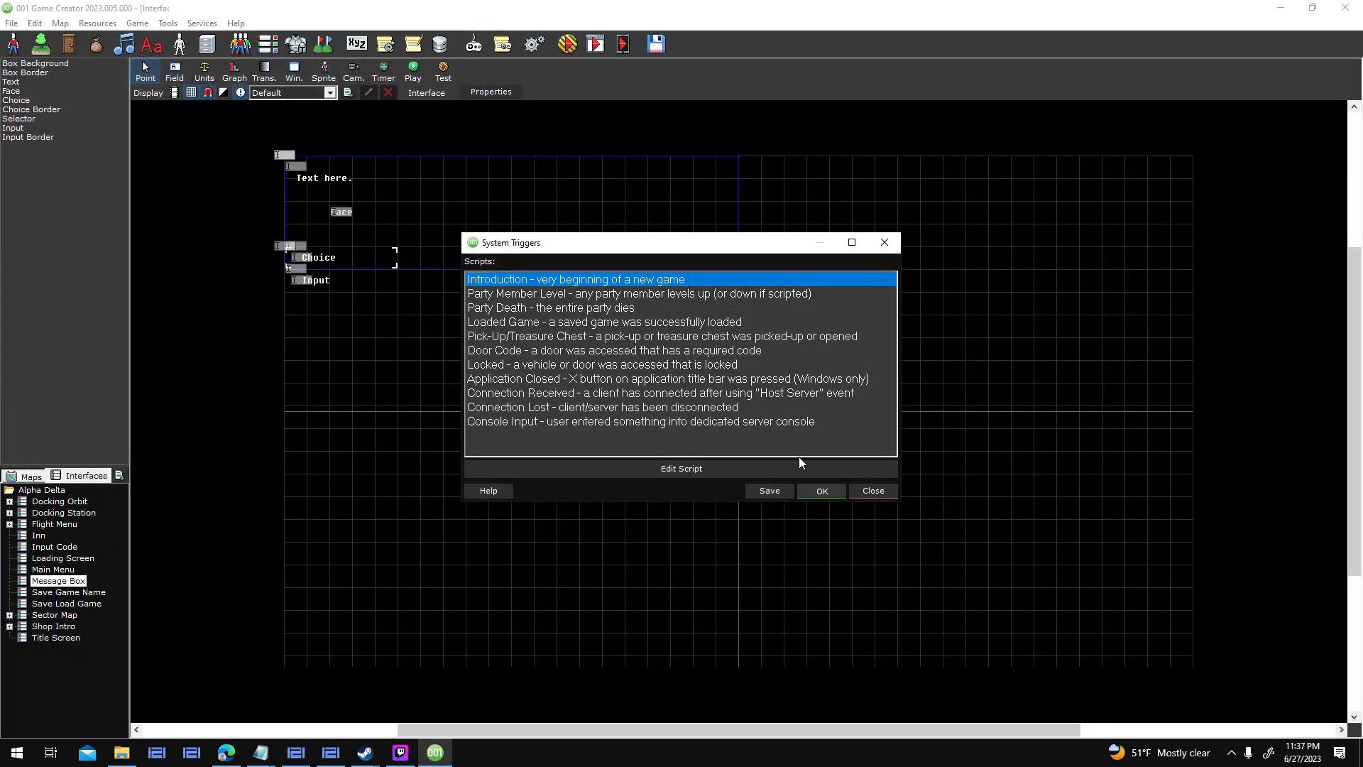
Test-run the project, start a new game, and load the Save Game Test slot through the in-game menu.
{"action": "left_click", "coordinate": [567, 47]}
{"action": "key", "text": "Return"}
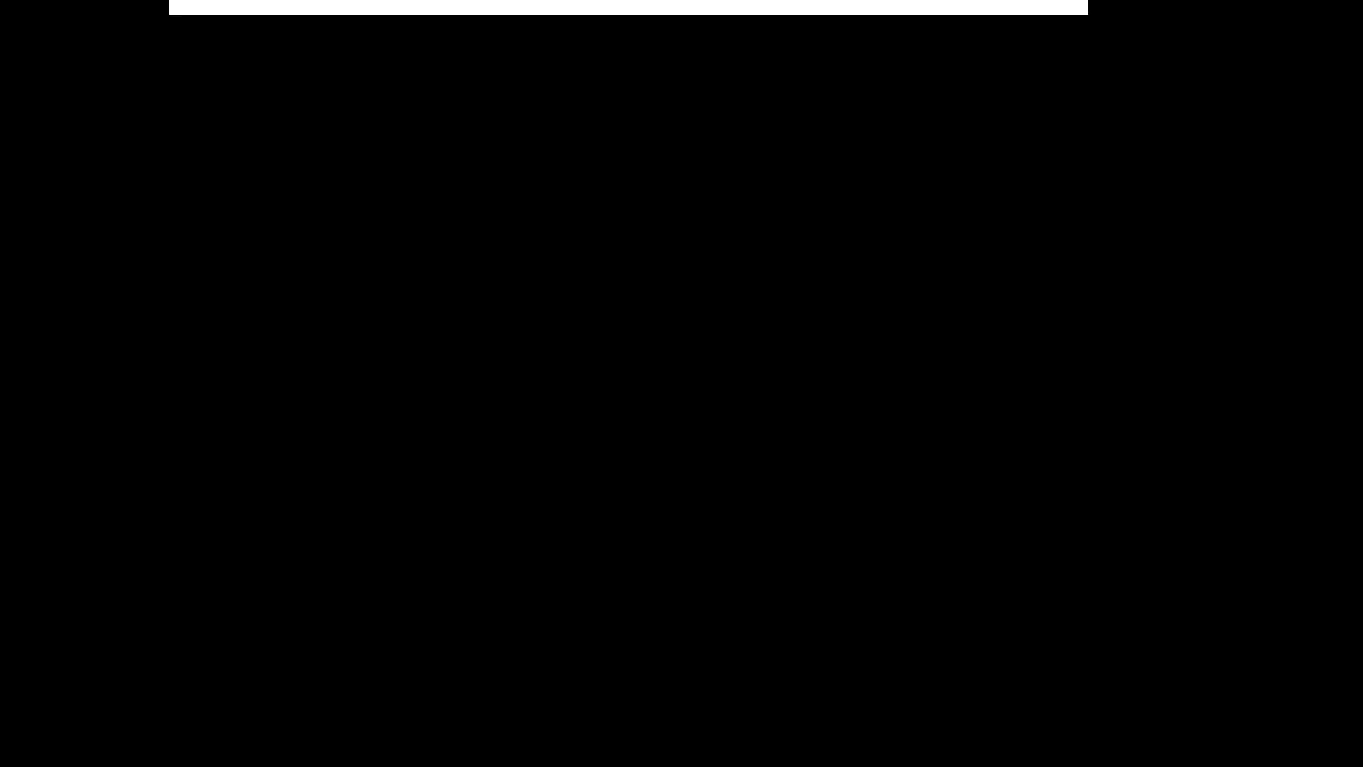
{"action": "mouse_move", "coordinate": [261, 752]}
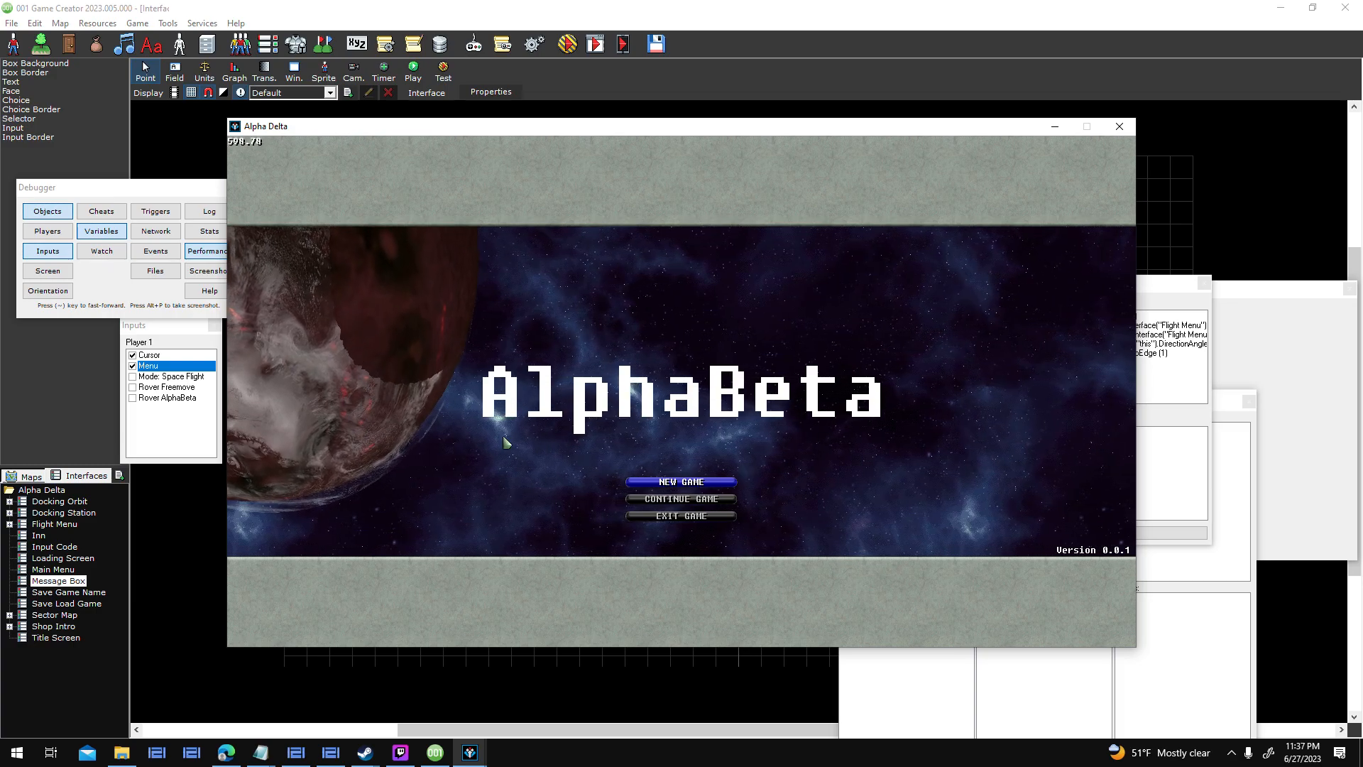
{"action": "left_click", "coordinate": [680, 482]}
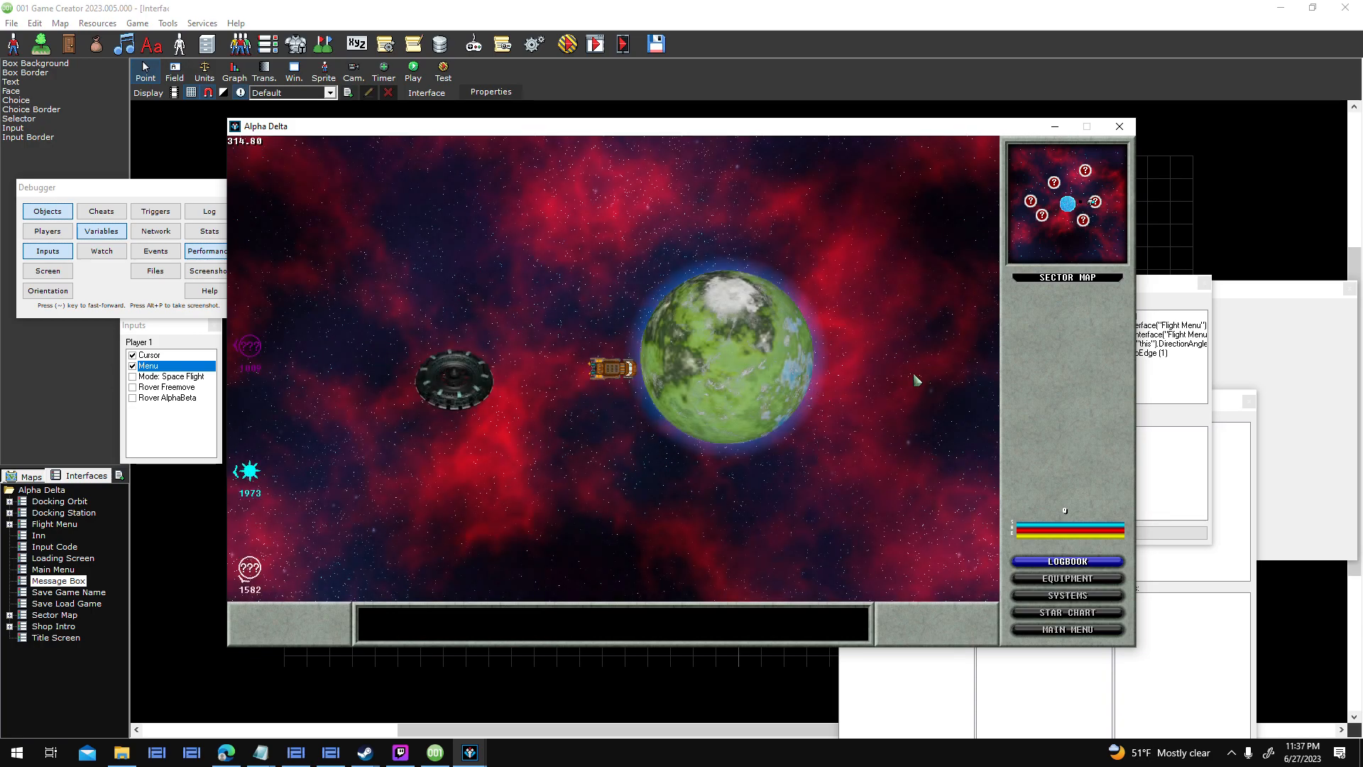
{"action": "key", "text": "Escape"}
{"action": "left_click", "coordinate": [646, 361]}
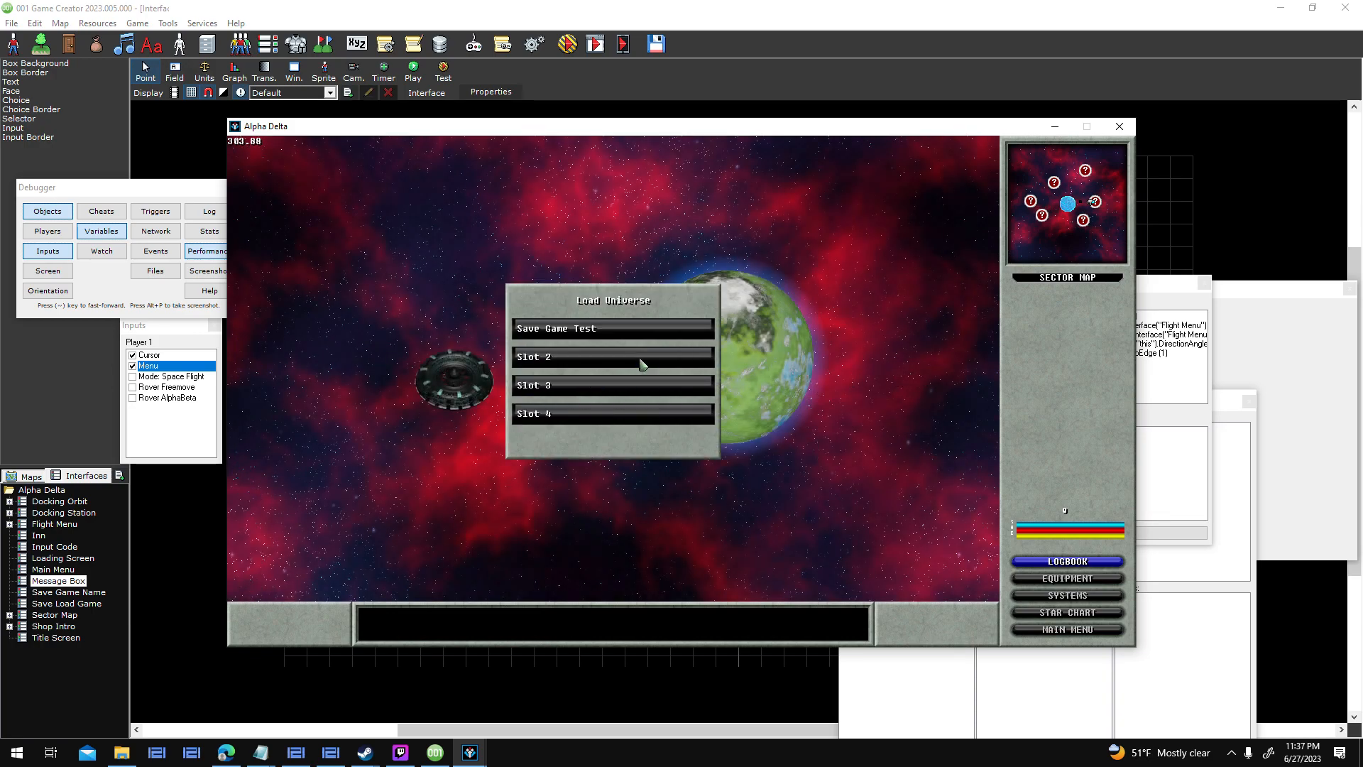
{"action": "left_click", "coordinate": [595, 332]}
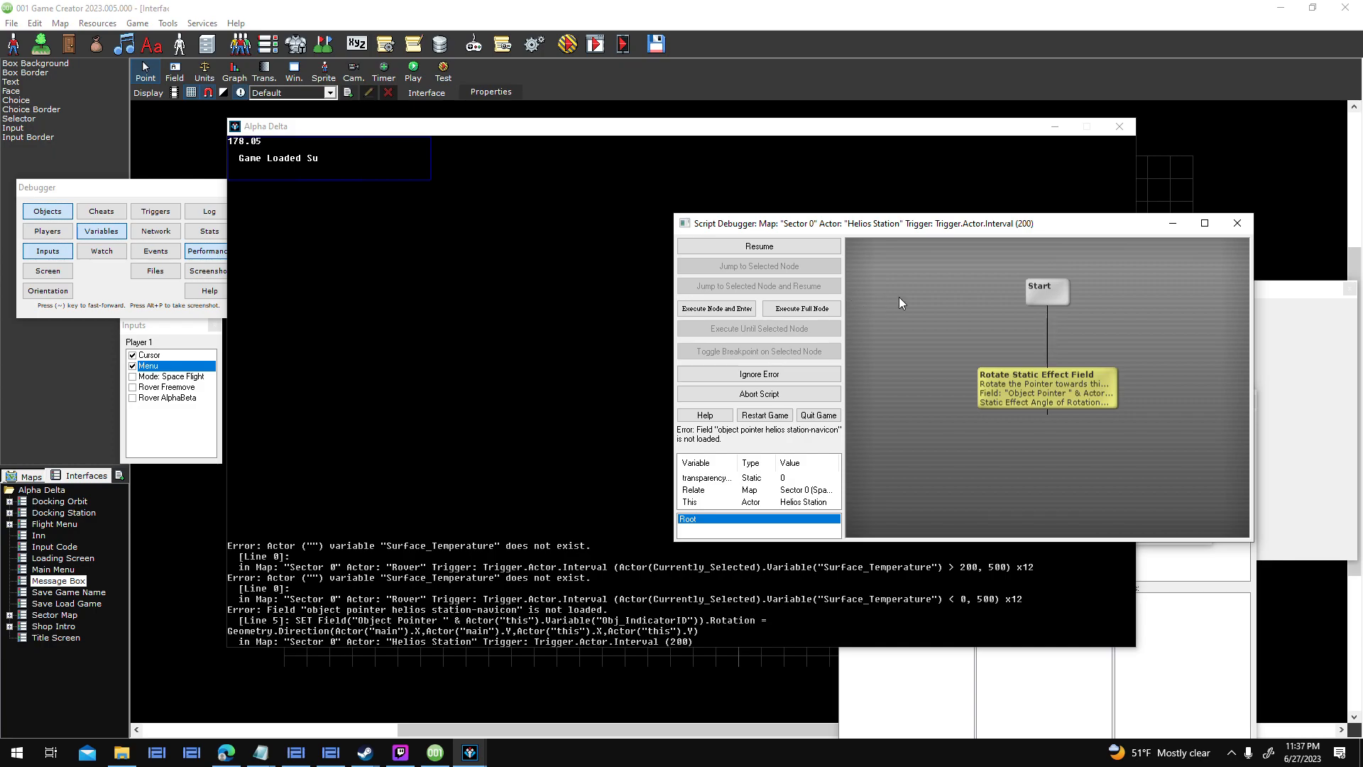
Ignore the Rotate Static Effect Field error, force the game closed, and decline submitting the project for diagnosis.
{"action": "left_click", "coordinate": [786, 373]}
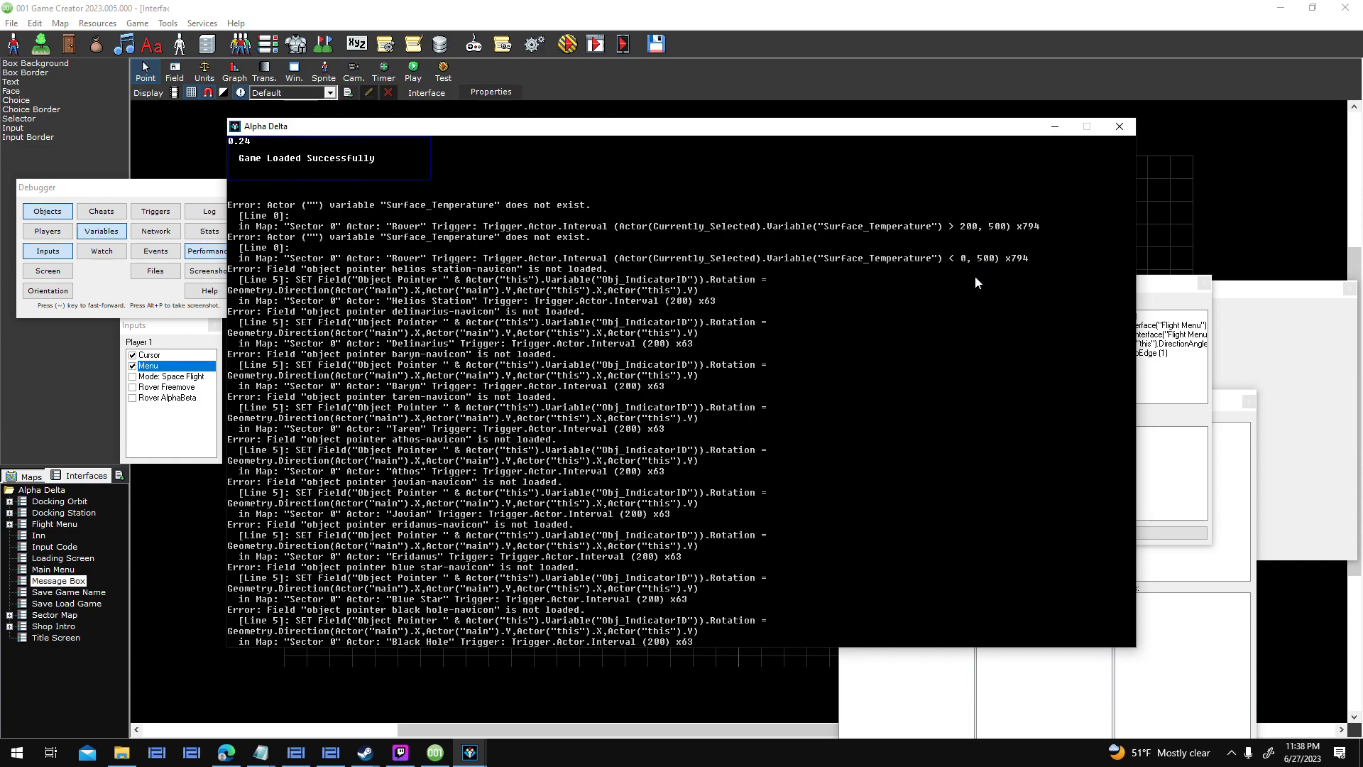
{"action": "left_click", "coordinate": [1116, 129]}
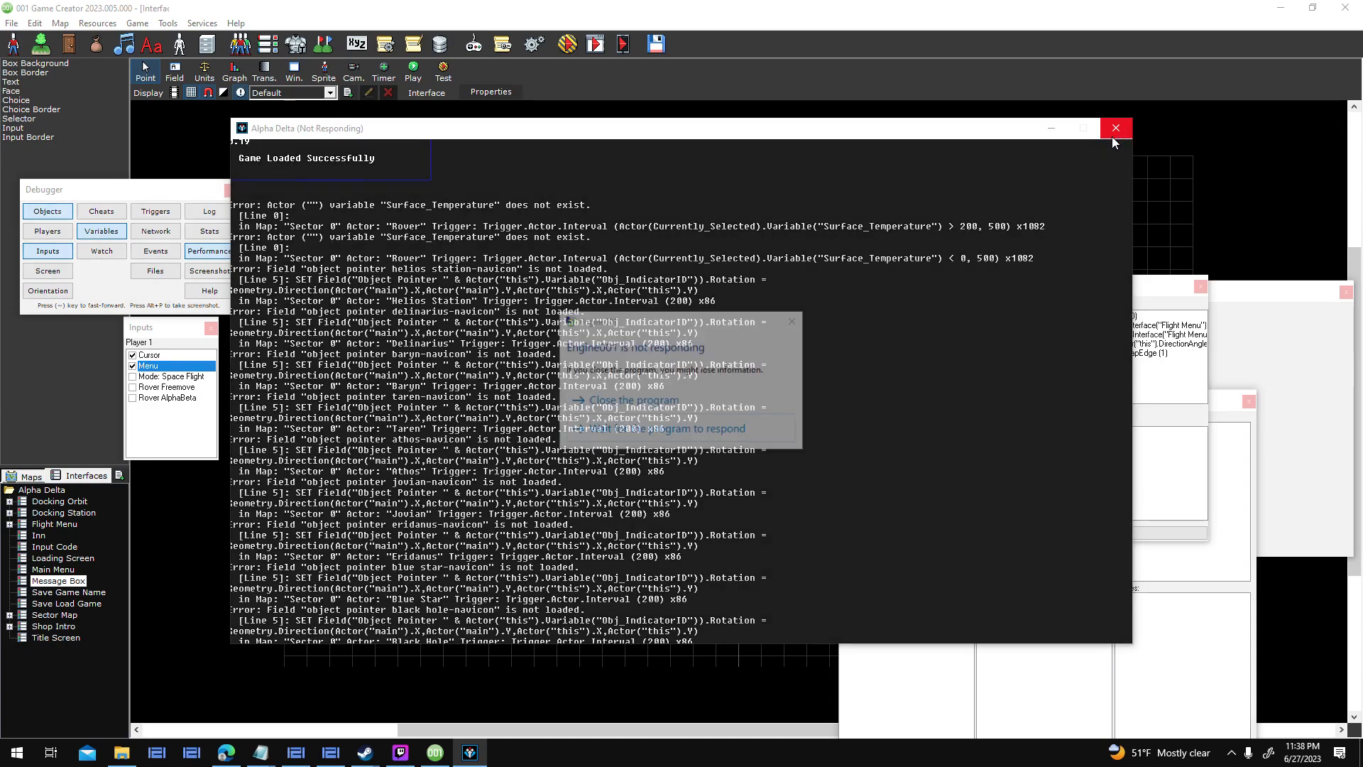
{"action": "left_click", "coordinate": [717, 405]}
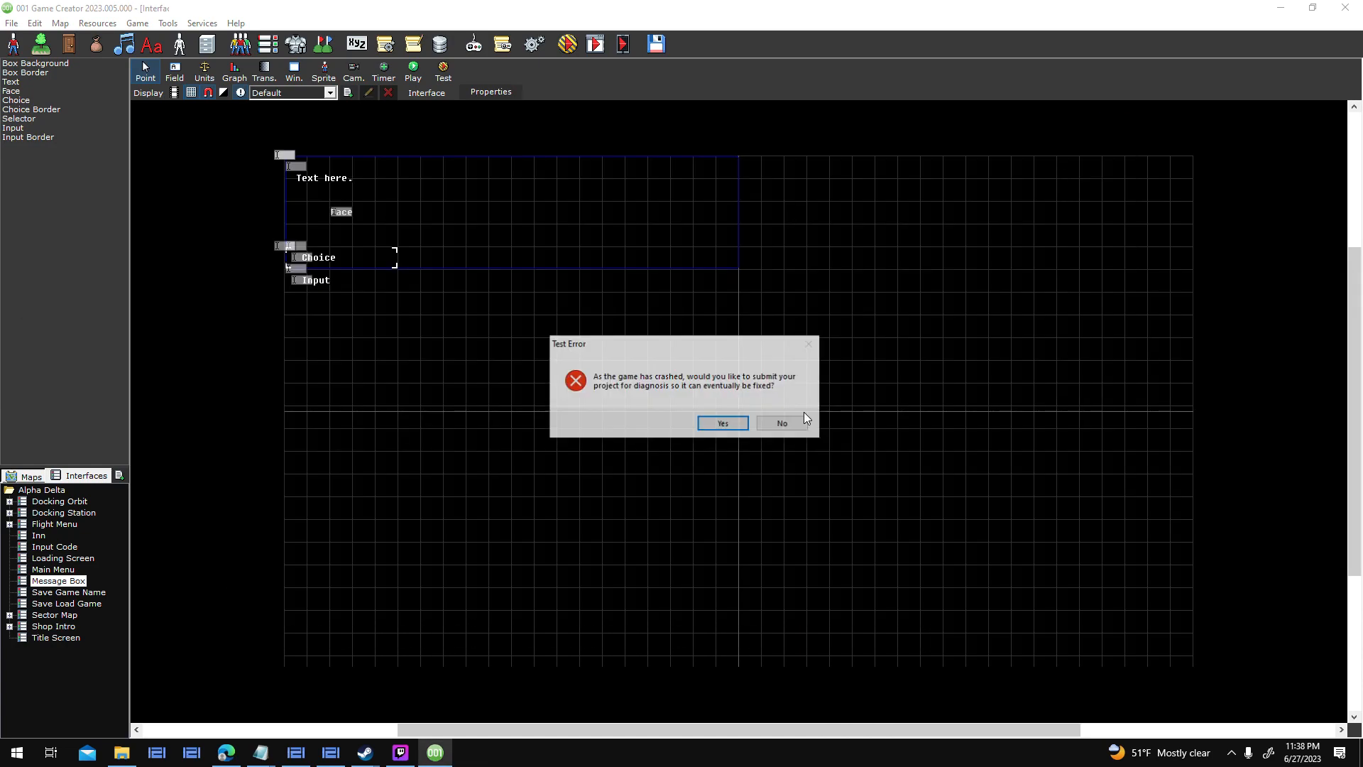
{"action": "left_click", "coordinate": [783, 423]}
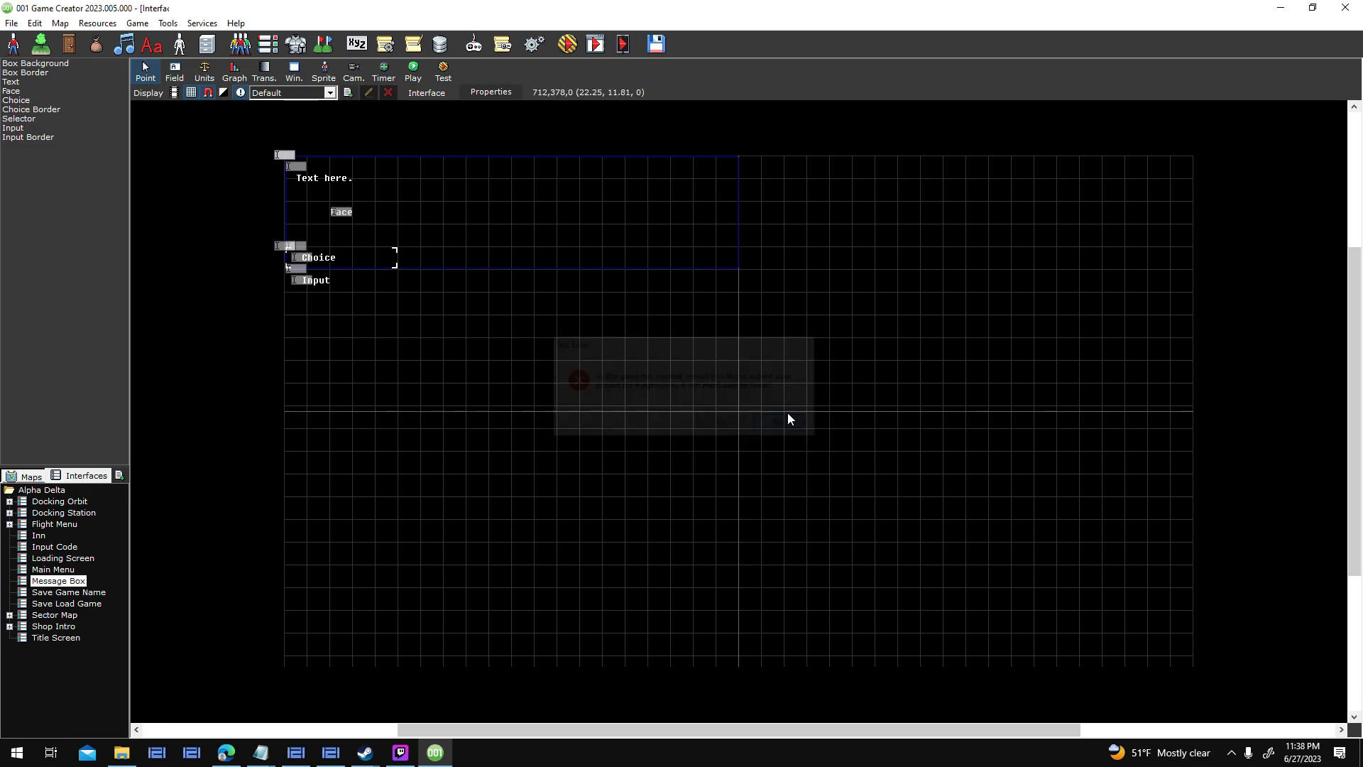
Check the Rover's party membership in the Players and Party settings and close them.
{"action": "left_click", "coordinate": [239, 44]}
{"action": "left_click", "coordinate": [479, 217]}
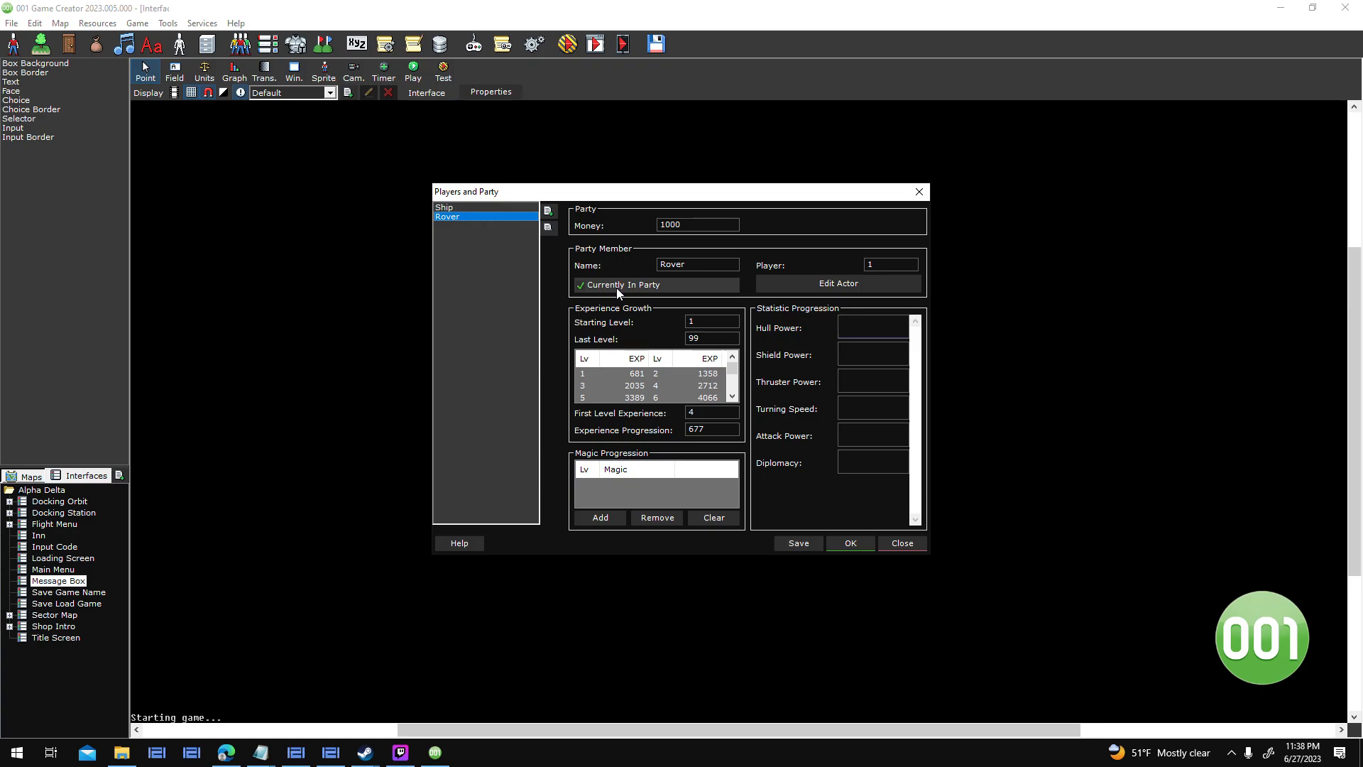
{"action": "left_click", "coordinate": [849, 543]}
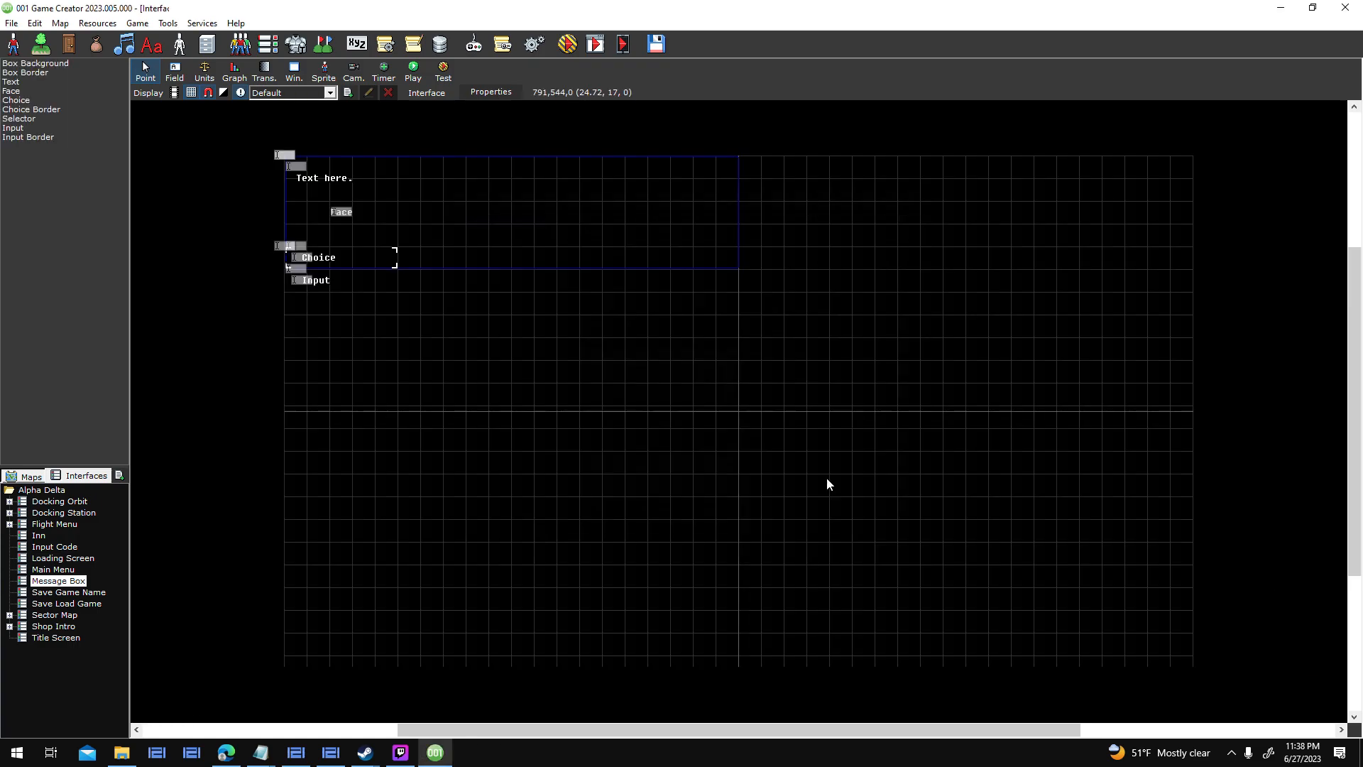
Test-run the project, start a new game, scan the planet and dock with it, and close the game.
{"action": "left_click", "coordinate": [568, 47]}
{"action": "key", "text": "Return"}
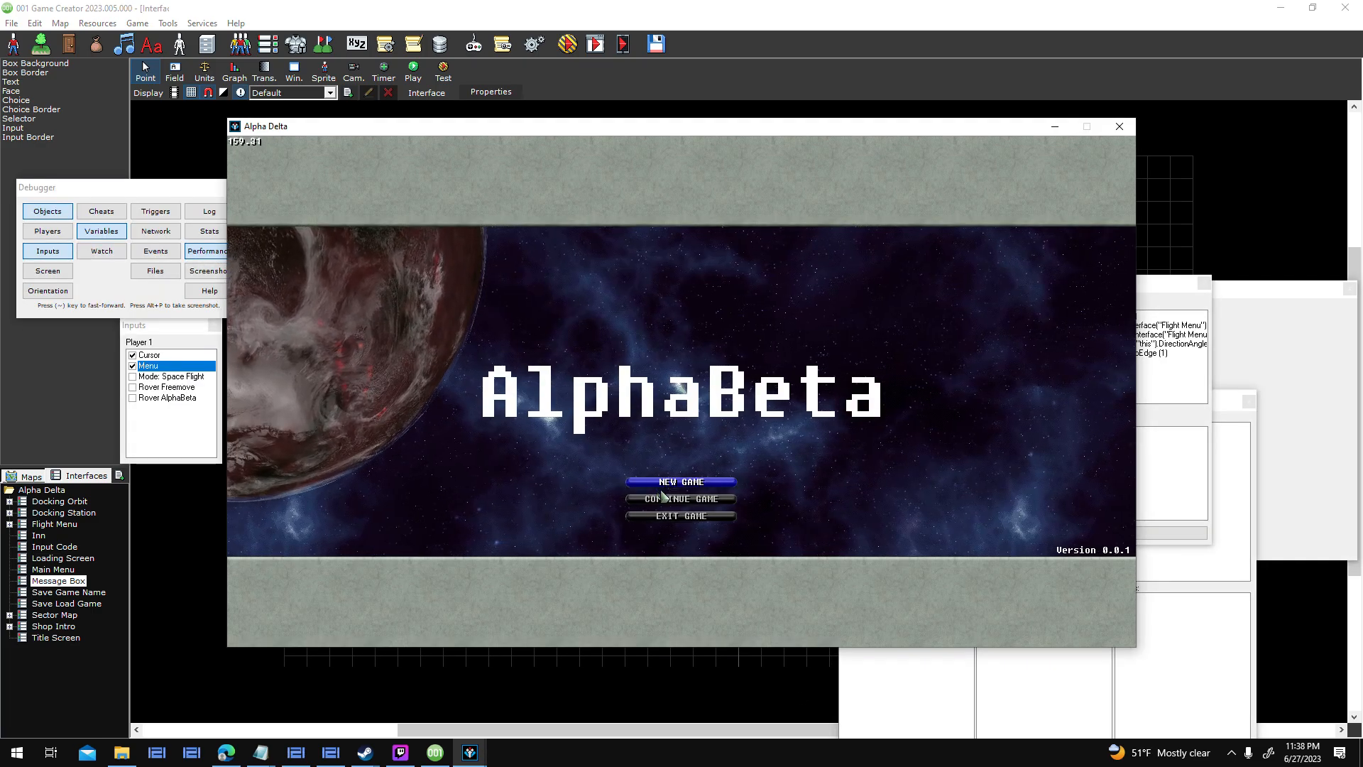
{"action": "left_click", "coordinate": [661, 497]}
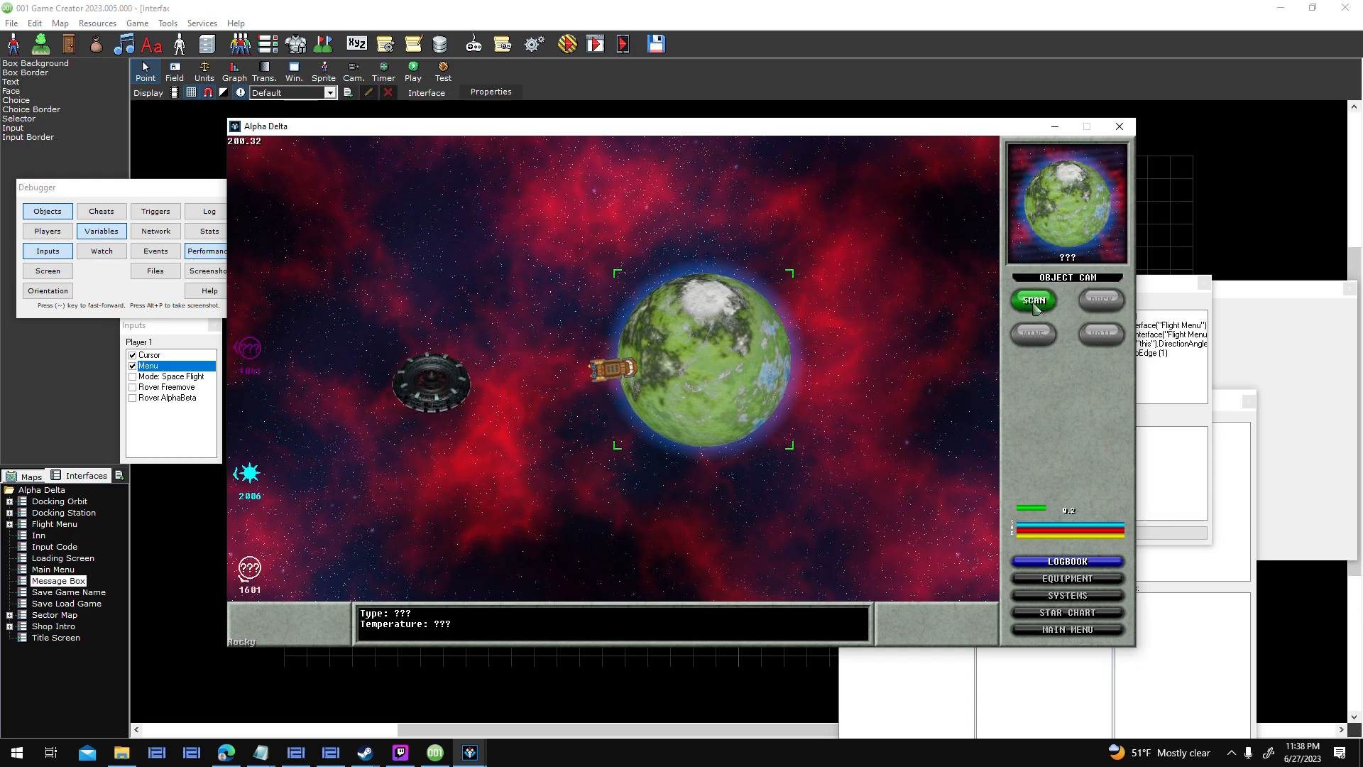
{"action": "left_click", "coordinate": [1035, 301]}
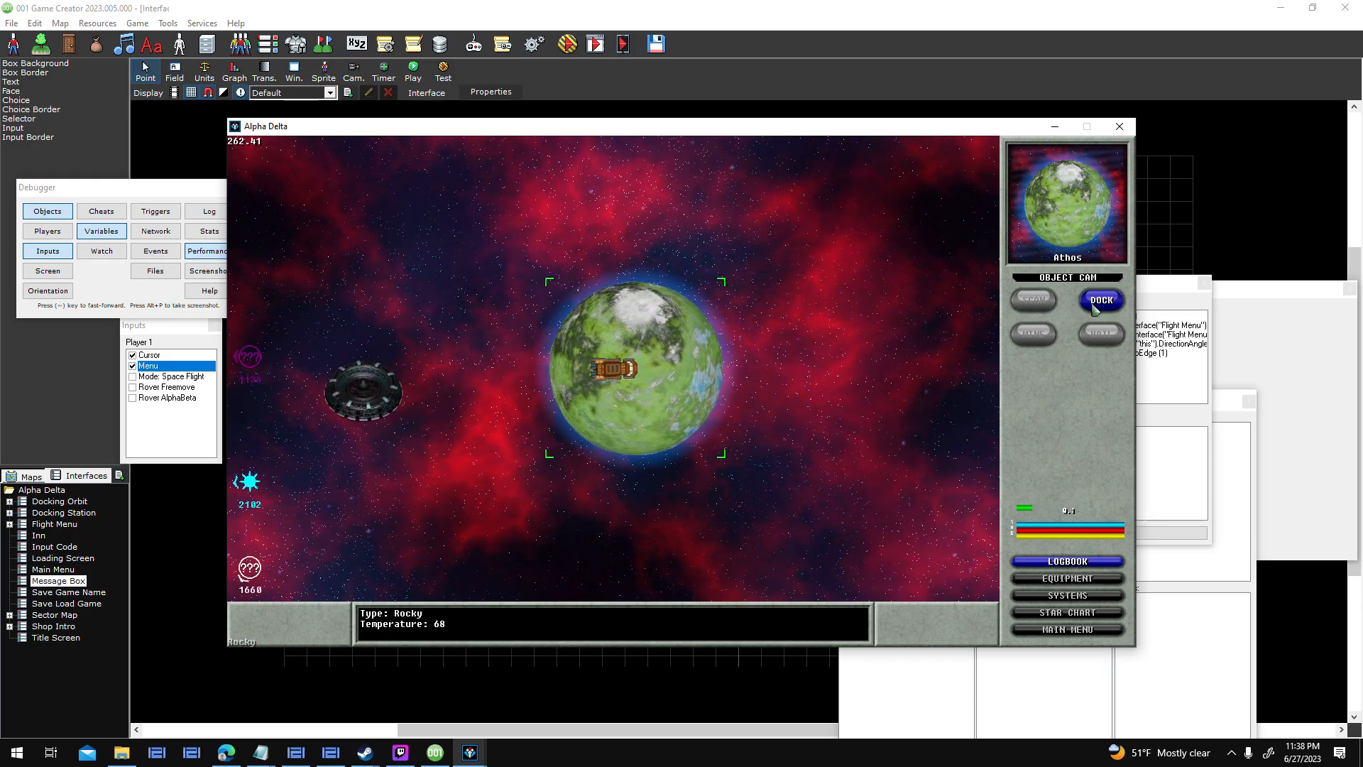
{"action": "left_click", "coordinate": [1094, 306]}
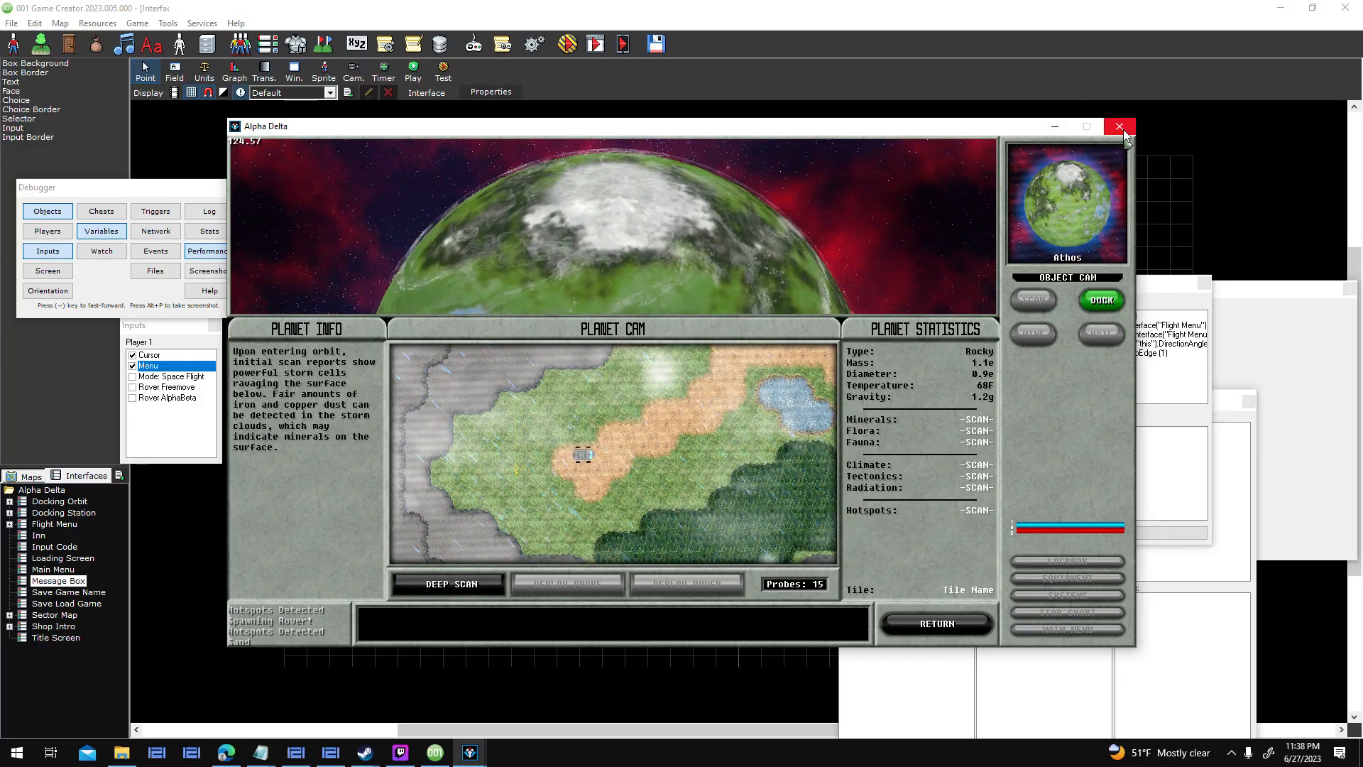
{"action": "left_click", "coordinate": [1120, 127]}
Test-run again, start a new game, and save over Slot 1 as Save Game Broken.
{"action": "left_click", "coordinate": [568, 44]}
{"action": "key", "text": "Return"}
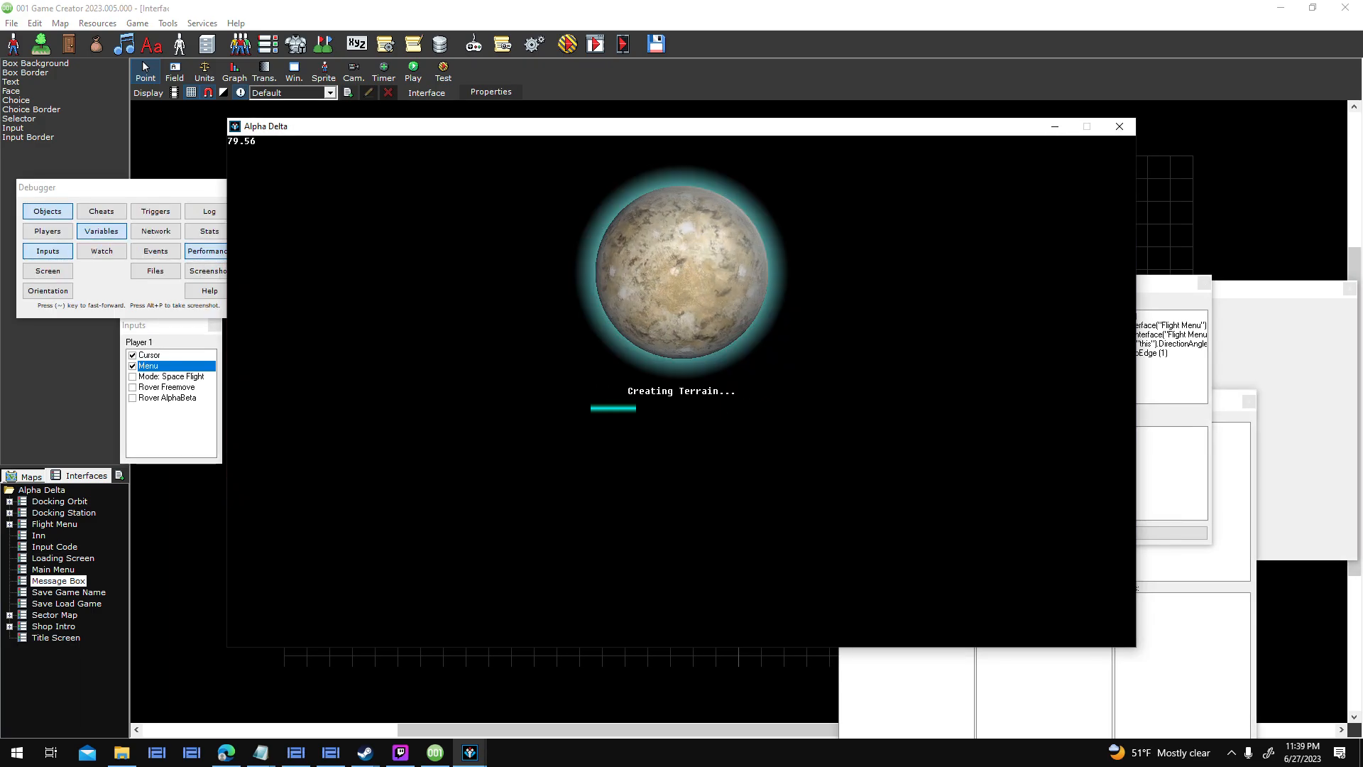
{"action": "key", "text": "Escape"}
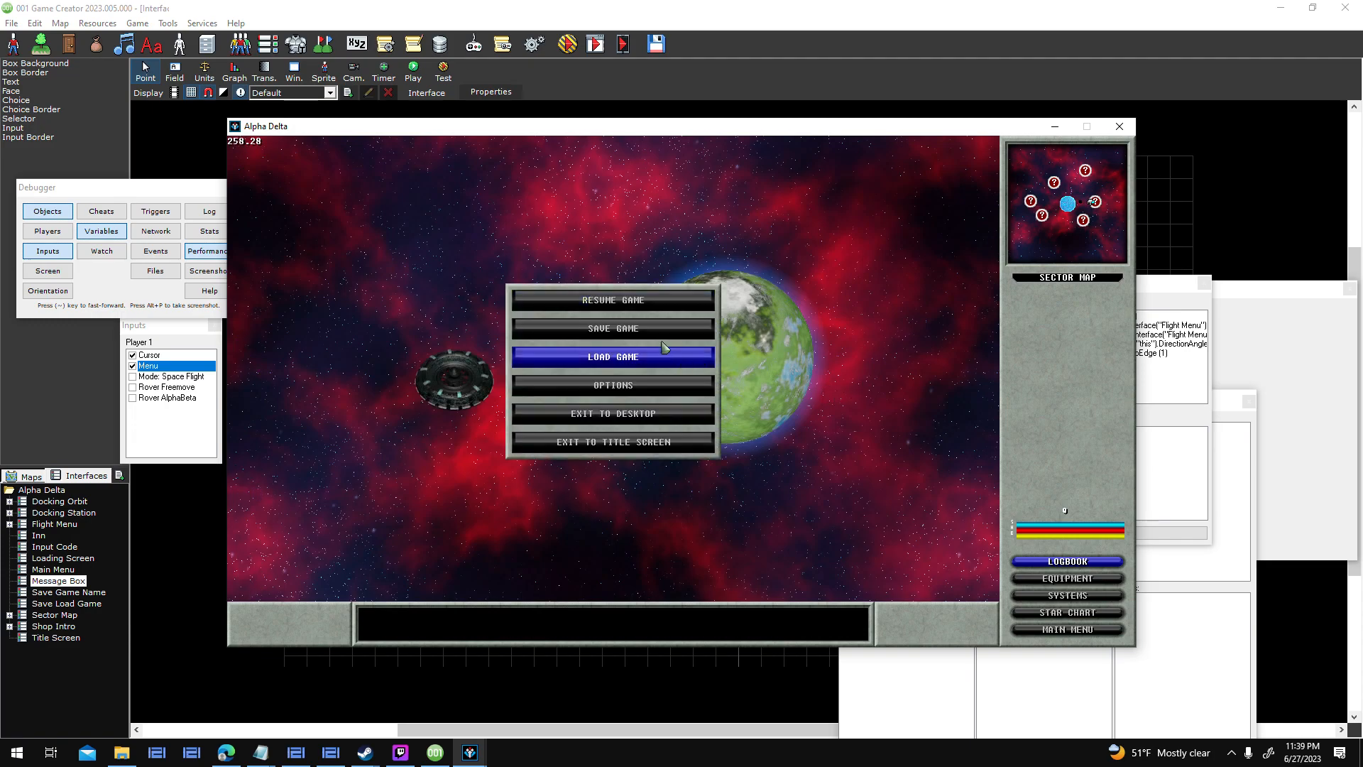
{"action": "left_click", "coordinate": [643, 330]}
{"action": "left_click", "coordinate": [607, 334]}
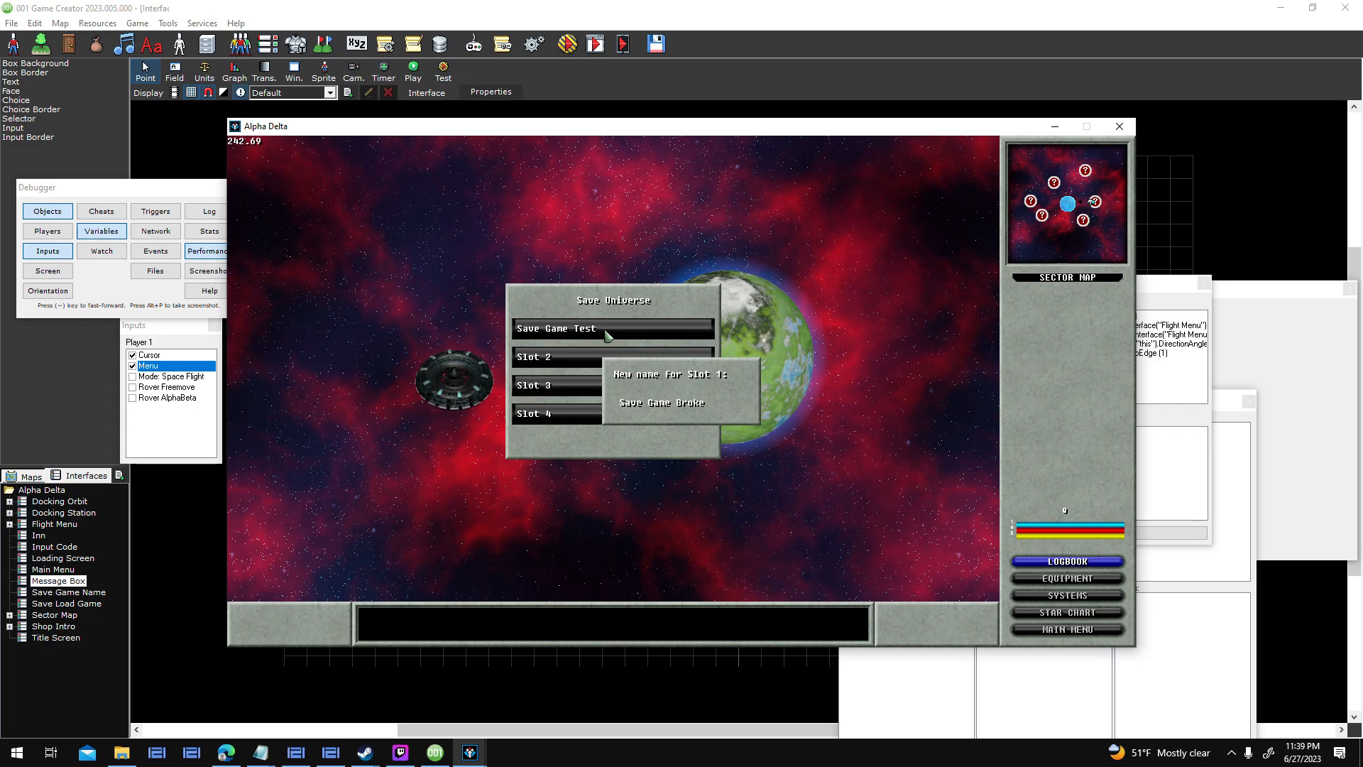
{"action": "key", "text": "Return"}
{"action": "key", "text": "Escape"}
{"action": "key", "text": "Escape"}
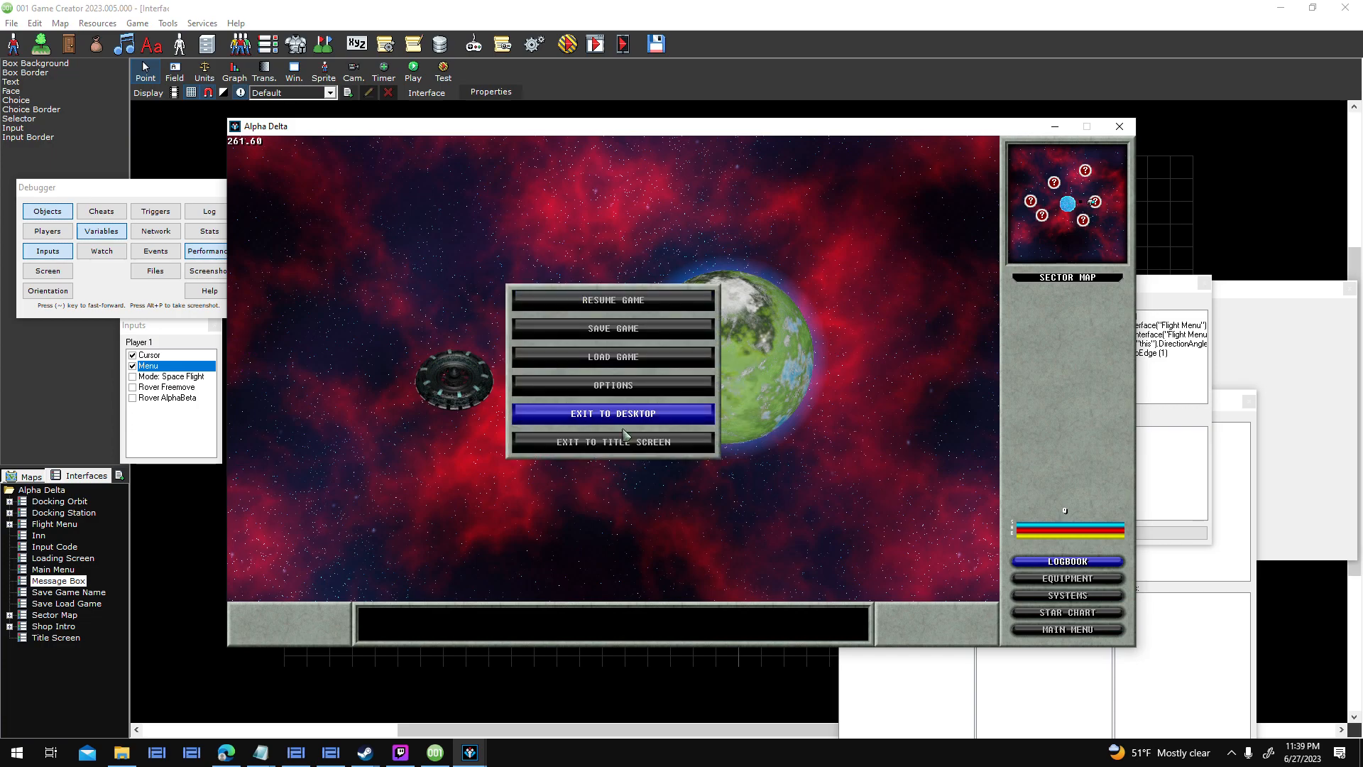
Exit to the title screen and load the Save Game Broken slot through Continue Game.
{"action": "left_click", "coordinate": [703, 445]}
{"action": "left_click", "coordinate": [703, 497]}
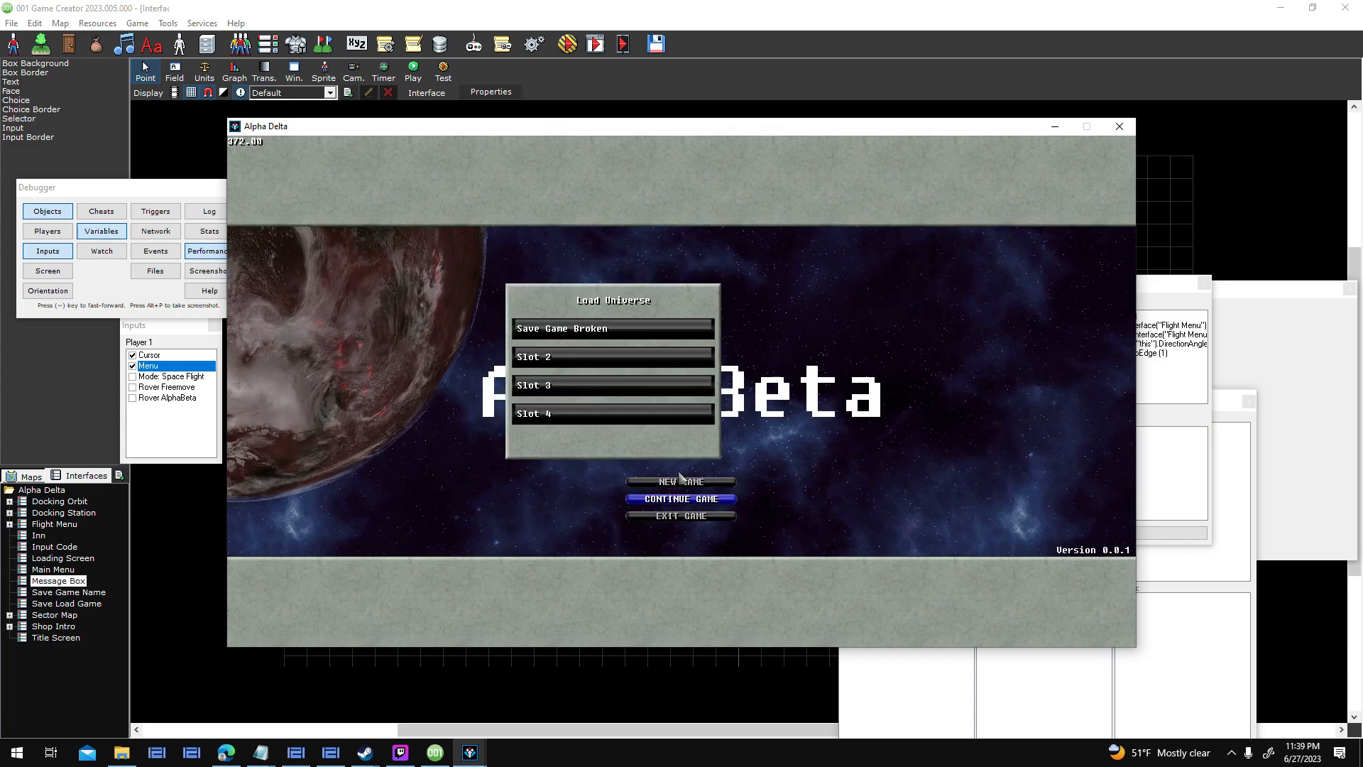
{"action": "left_click", "coordinate": [623, 333]}
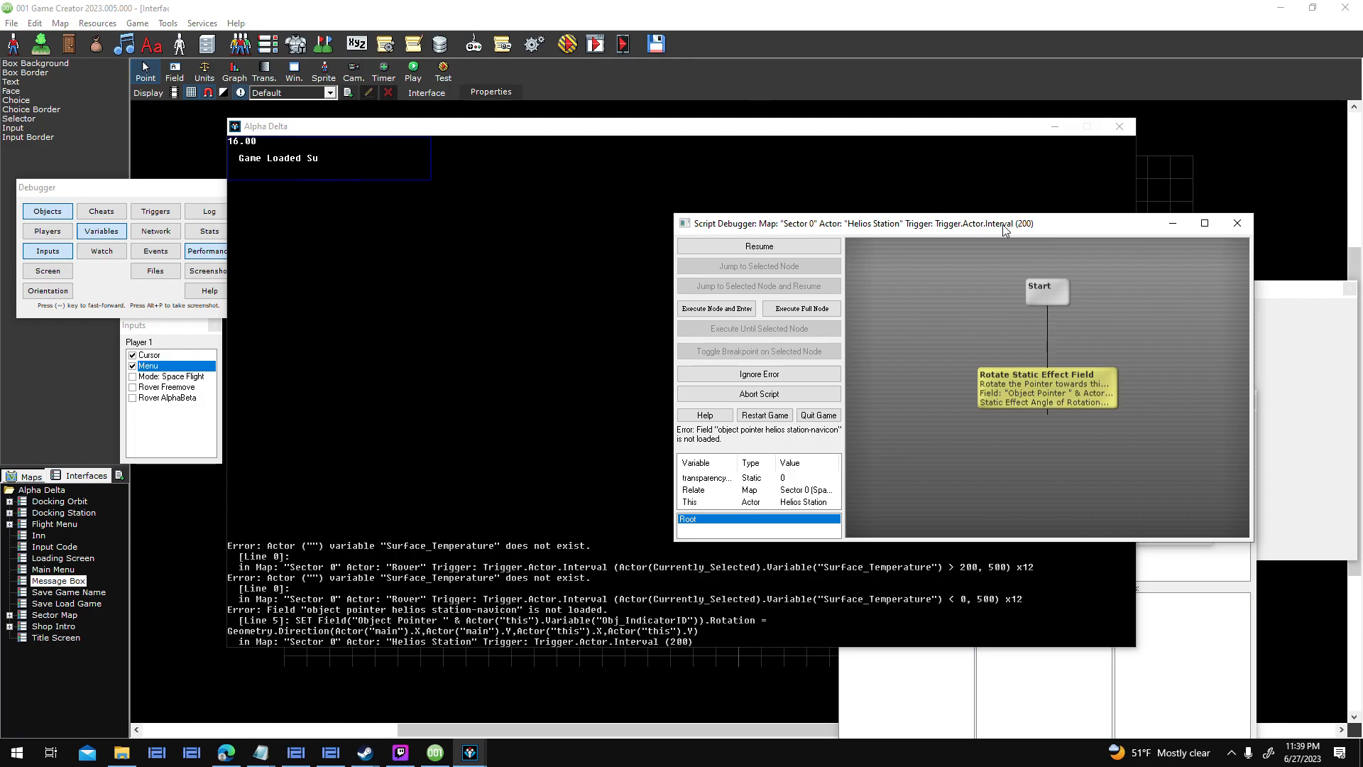
Check the maps in the debugger's Objects list and quit the game from the script error.
{"action": "left_click", "coordinate": [48, 211]}
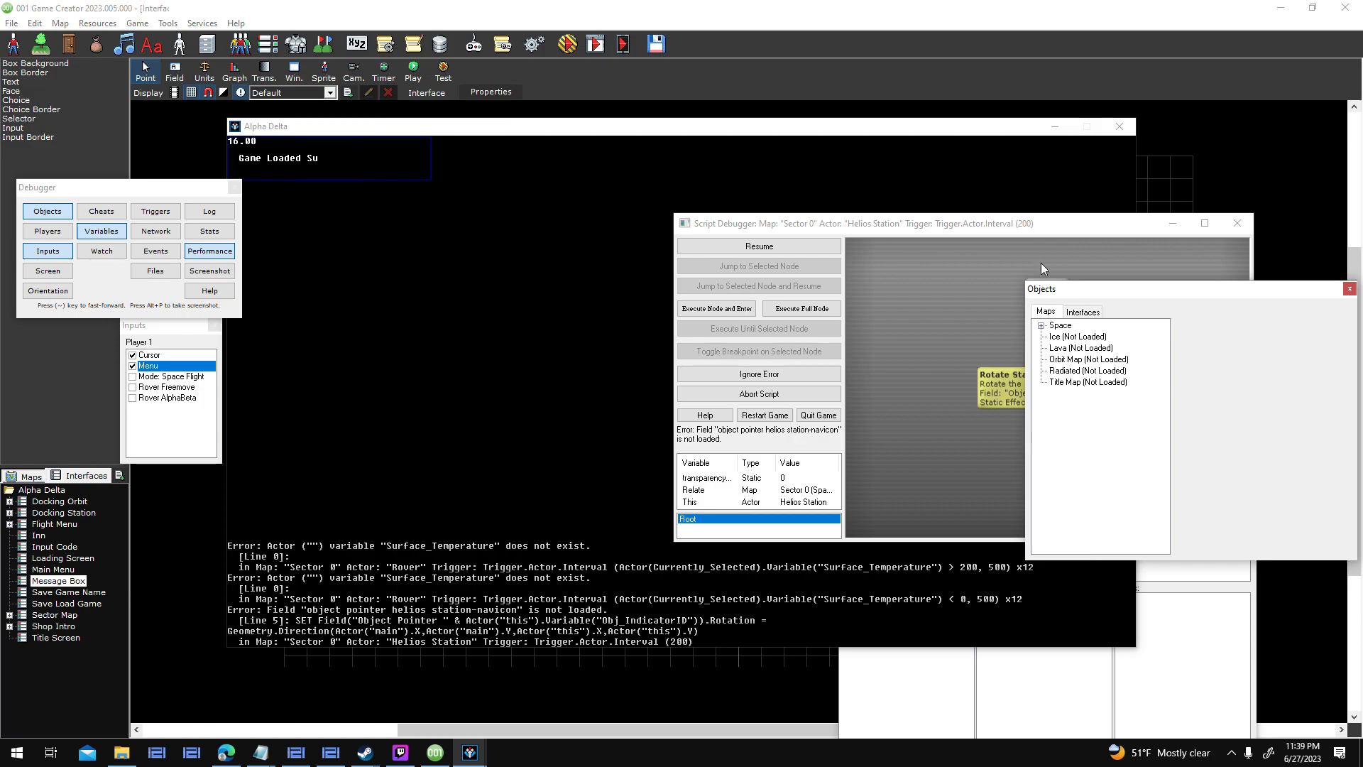
{"action": "left_click", "coordinate": [817, 415]}
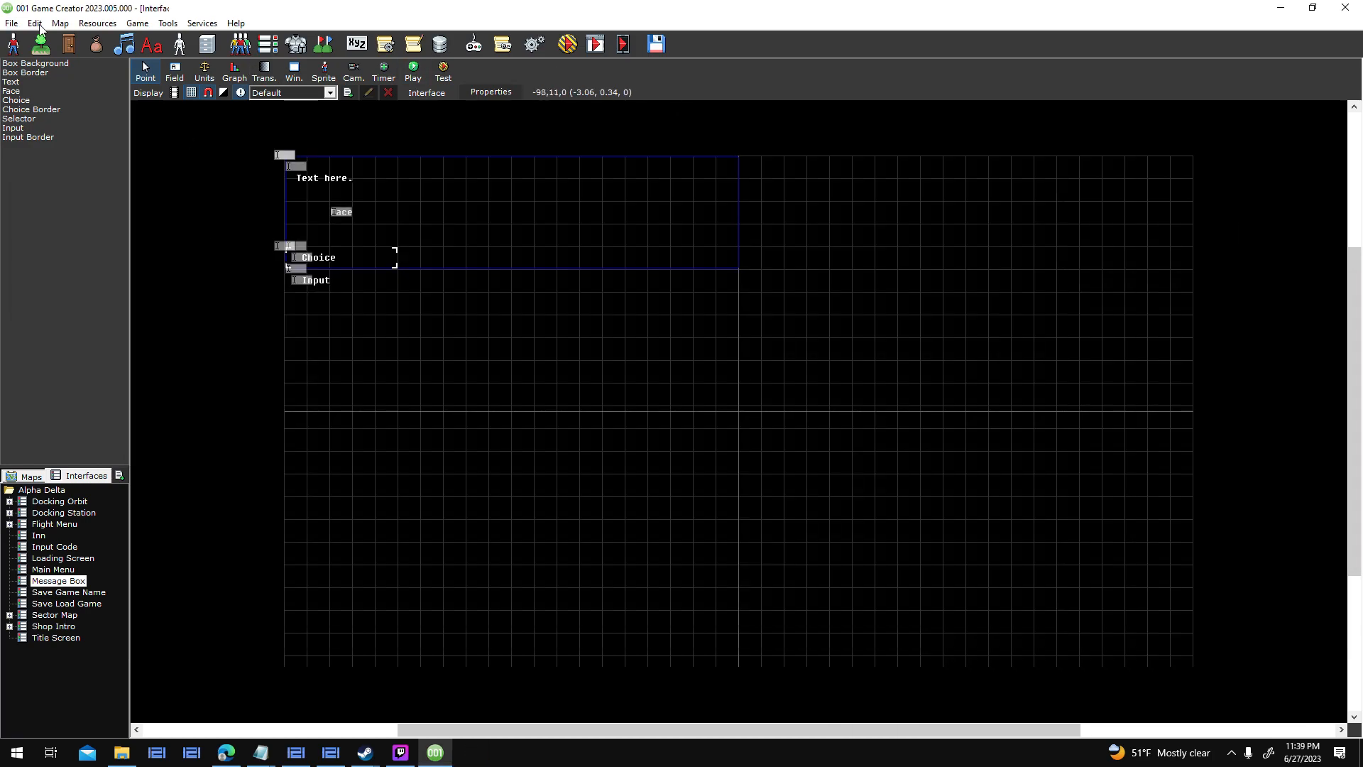
Open the AlphaBeta game project and dismiss the startup tip.
{"action": "left_click", "coordinate": [12, 23]}
{"action": "left_click", "coordinate": [35, 52]}
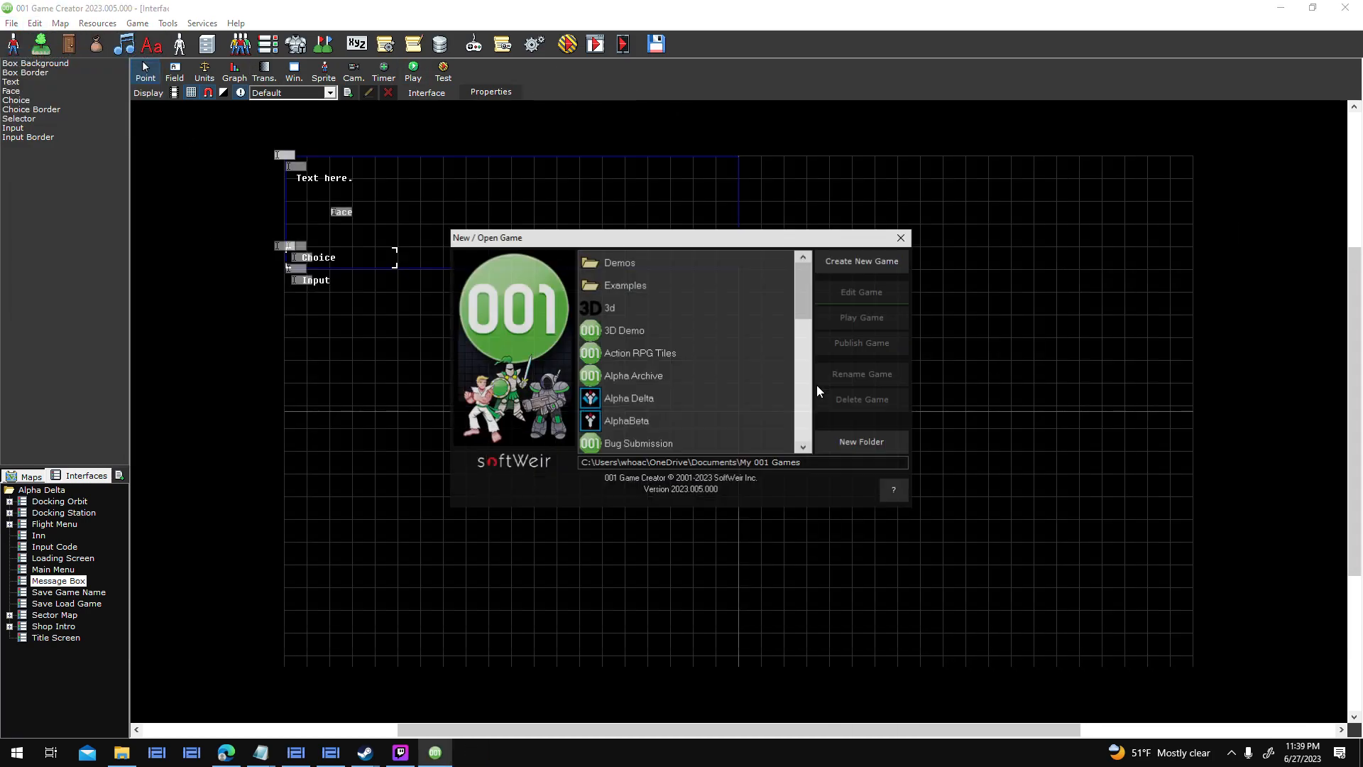
{"action": "double_click", "coordinate": [674, 420]}
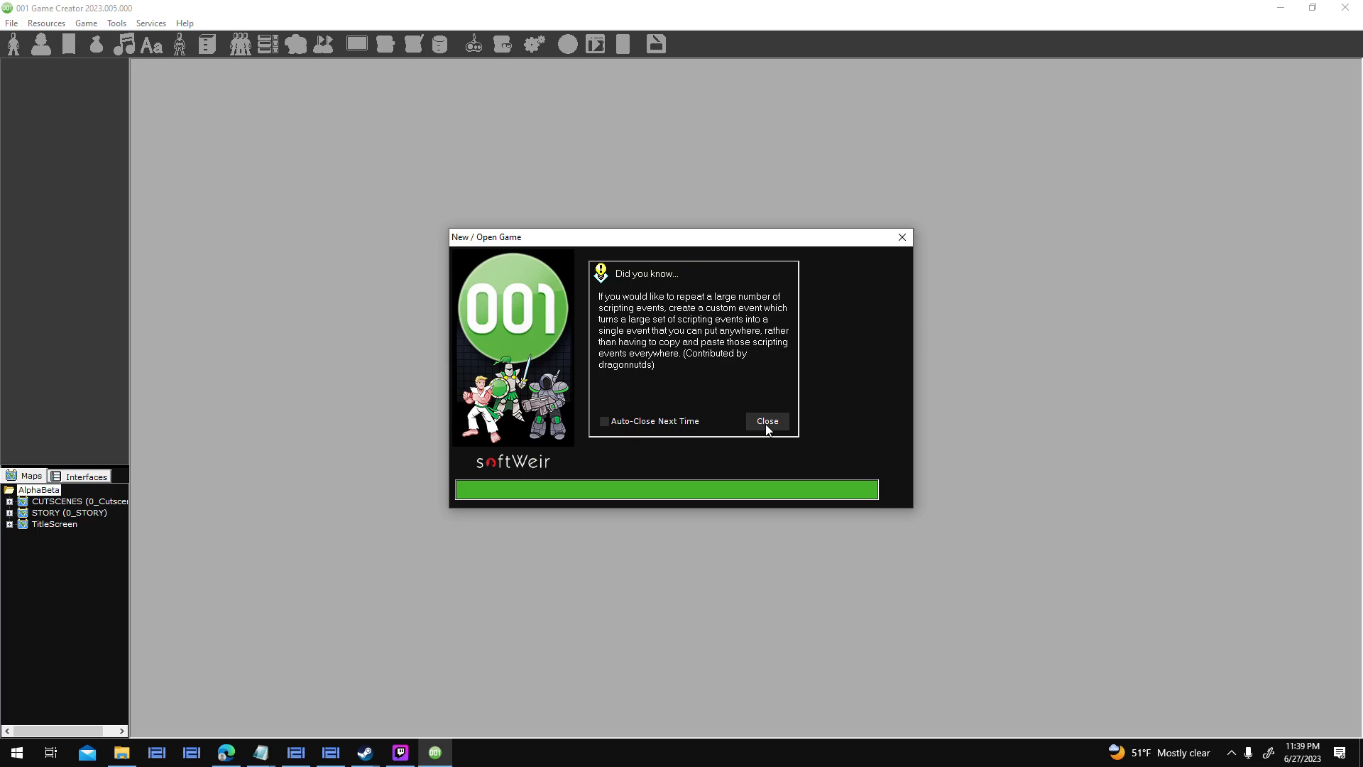
{"action": "left_click", "coordinate": [767, 422]}
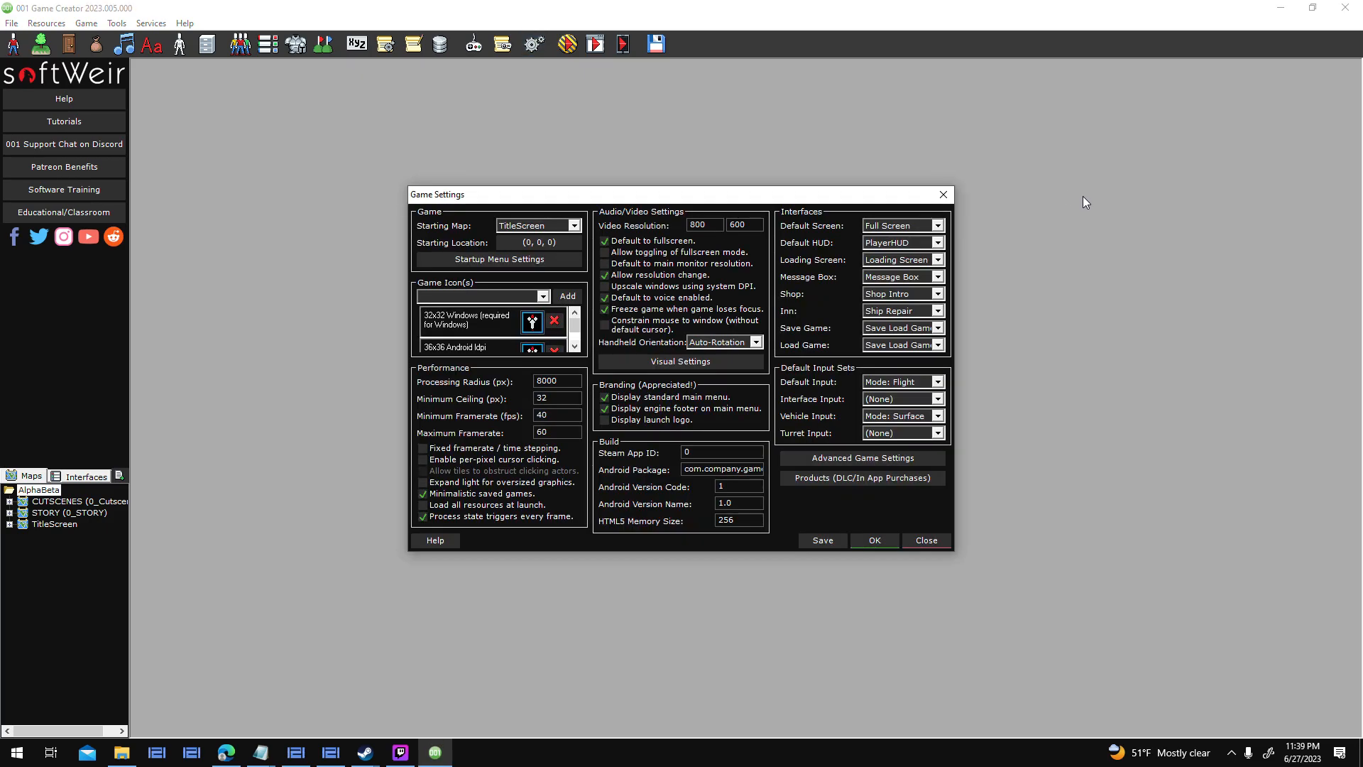
Check the Default Screen choice in the Game Settings and close them without changes.
{"action": "left_click", "coordinate": [937, 226]}
{"action": "left_click", "coordinate": [920, 226]}
{"action": "left_click", "coordinate": [915, 544]}
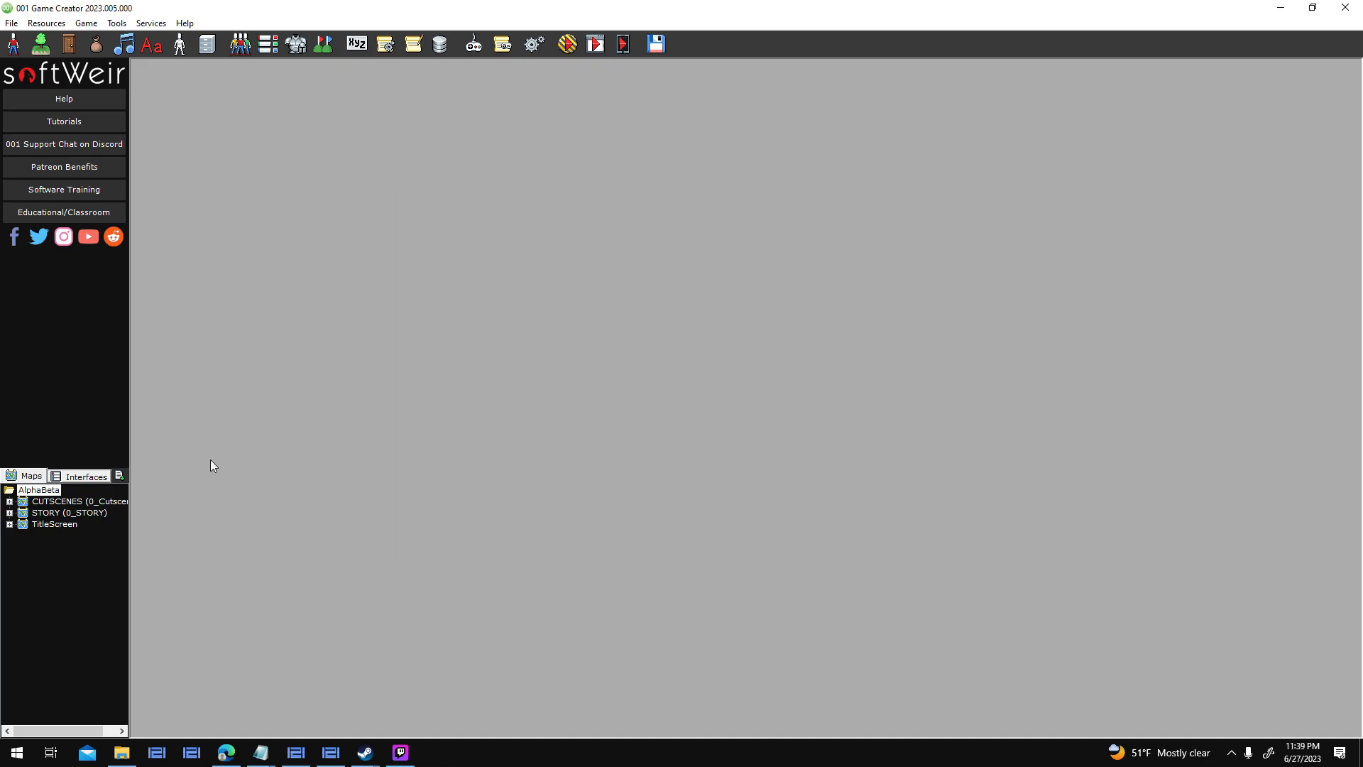
Look through AlphaBeta's interfaces, viewing FlightOverlay, Full Screen and Static Screens.
{"action": "left_click", "coordinate": [89, 477]}
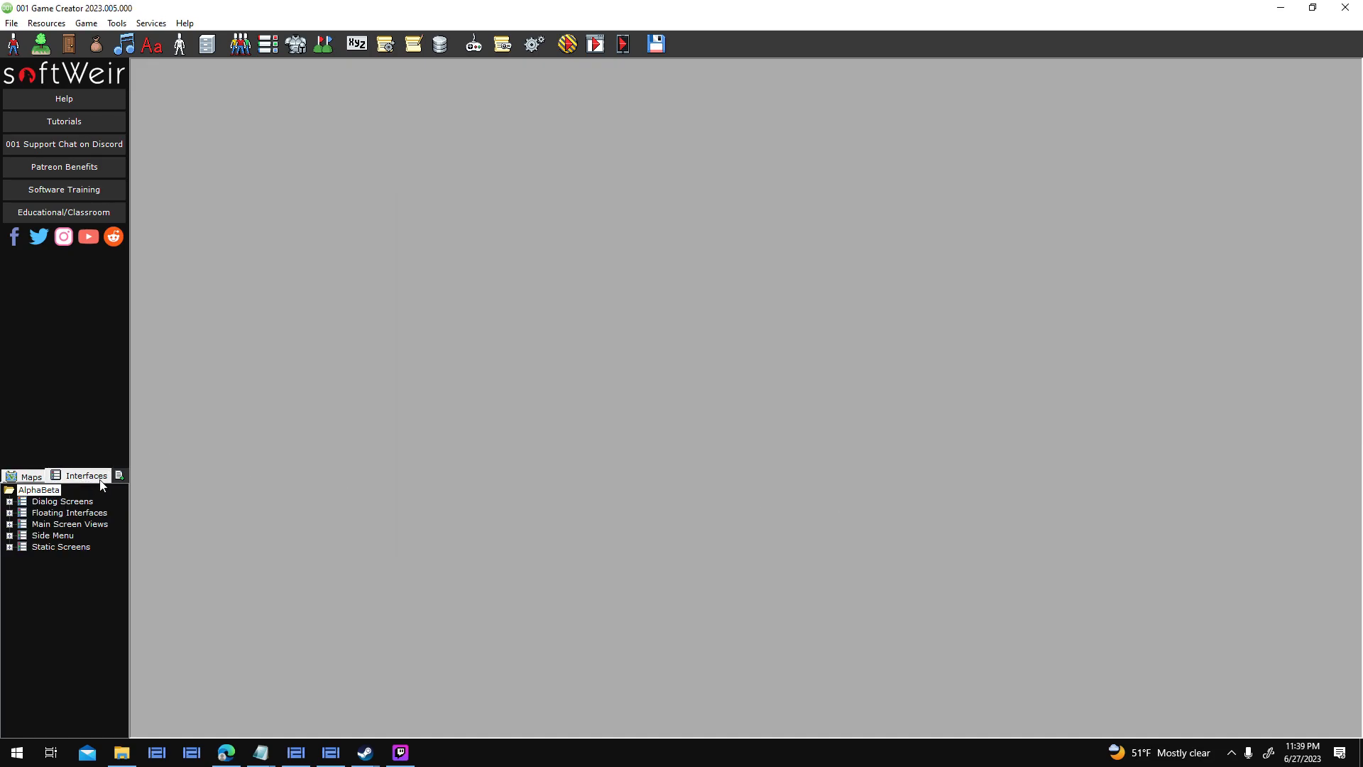
{"action": "double_click", "coordinate": [27, 527]}
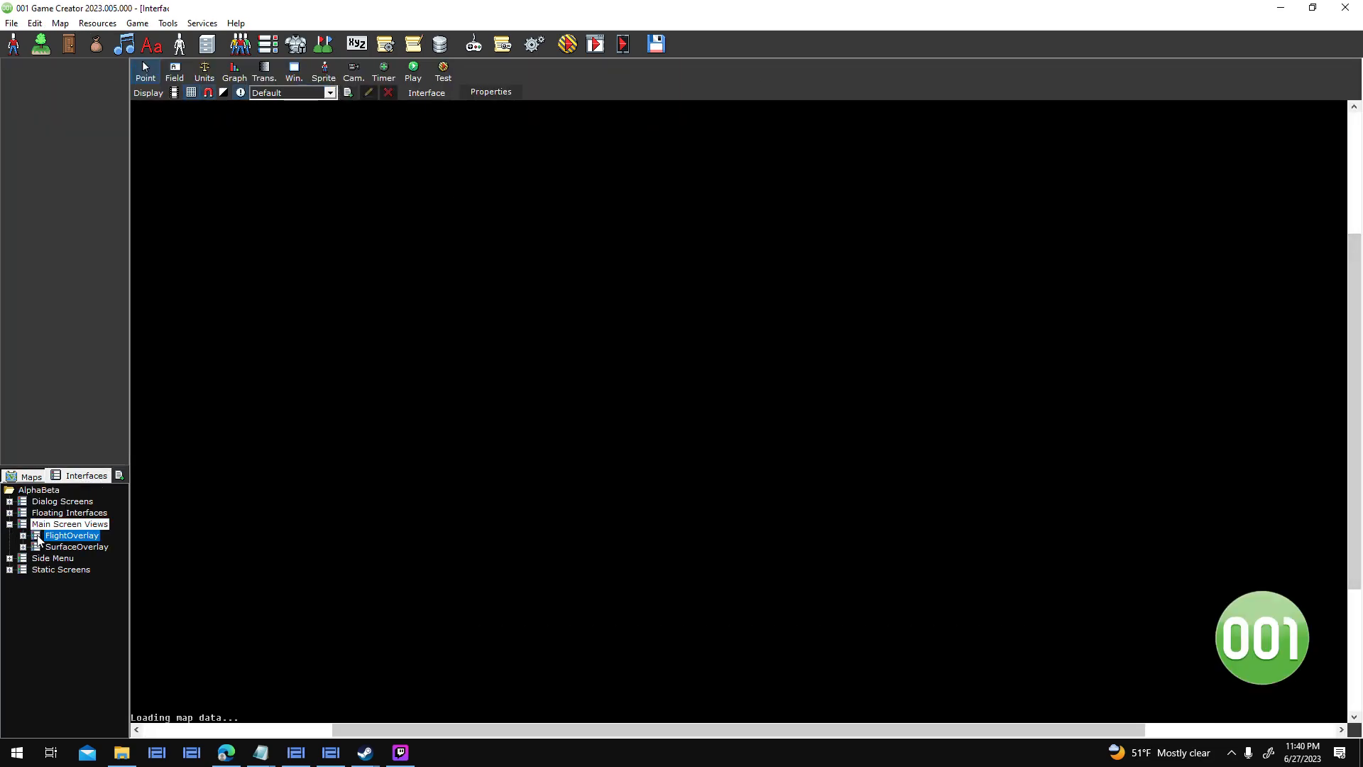
{"action": "left_click", "coordinate": [10, 570]}
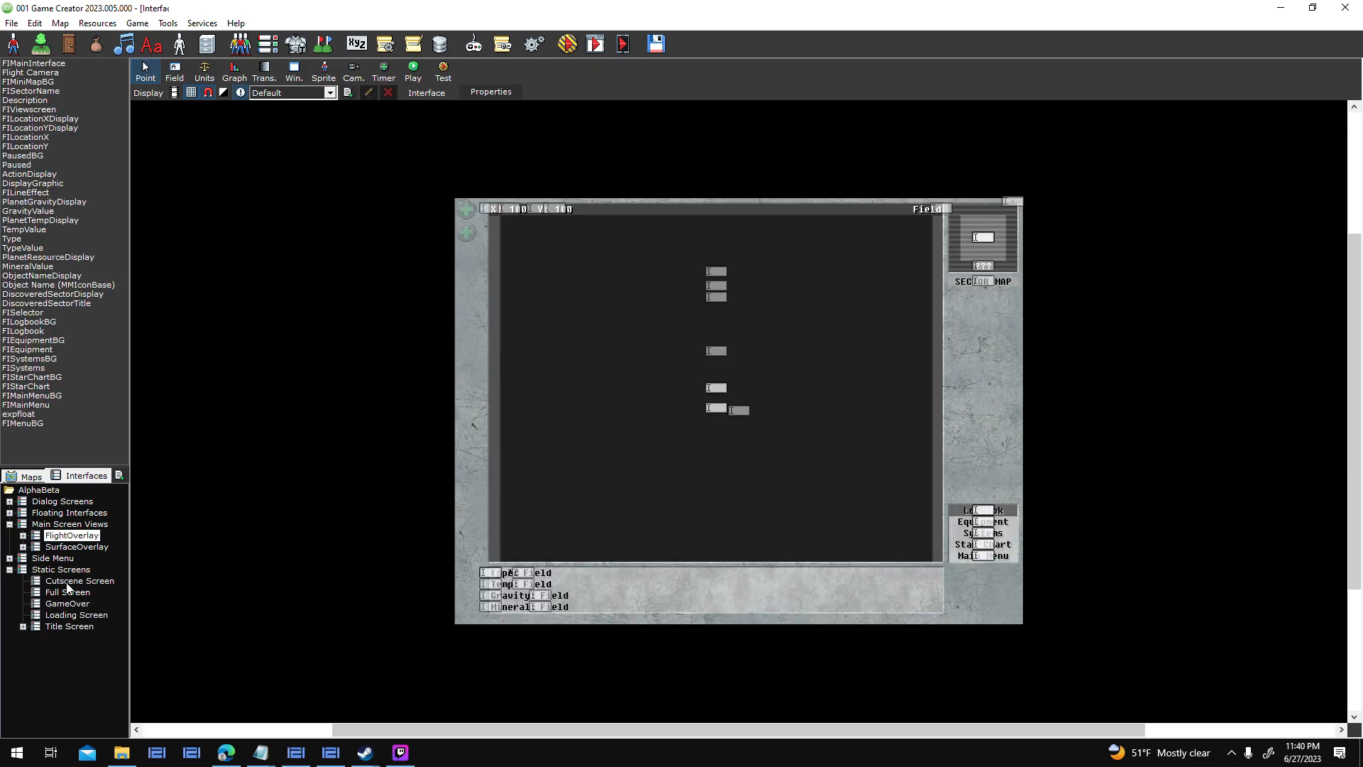
{"action": "left_click", "coordinate": [71, 594]}
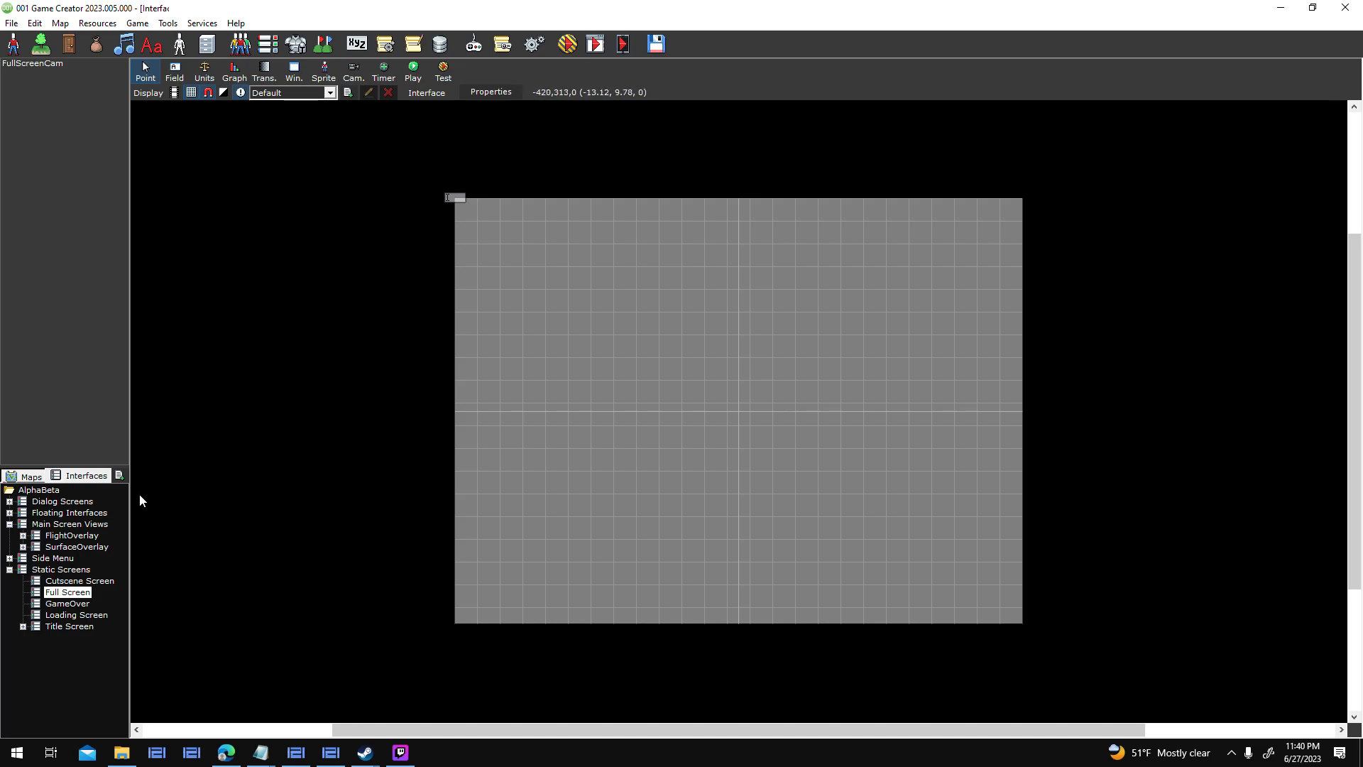
{"action": "left_click", "coordinate": [67, 569]}
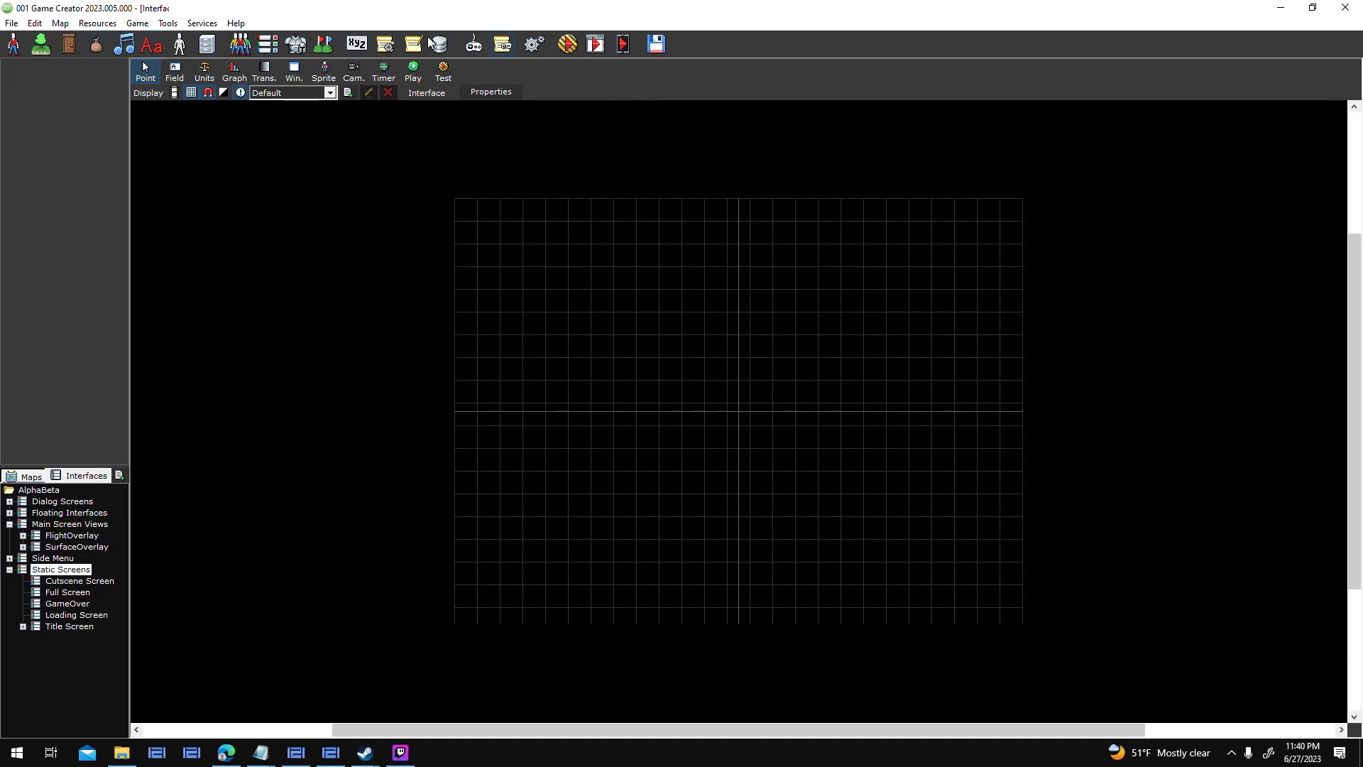
Open the Introduction system trigger and examine its Initializes Settings sub script.
{"action": "left_click", "coordinate": [296, 45]}
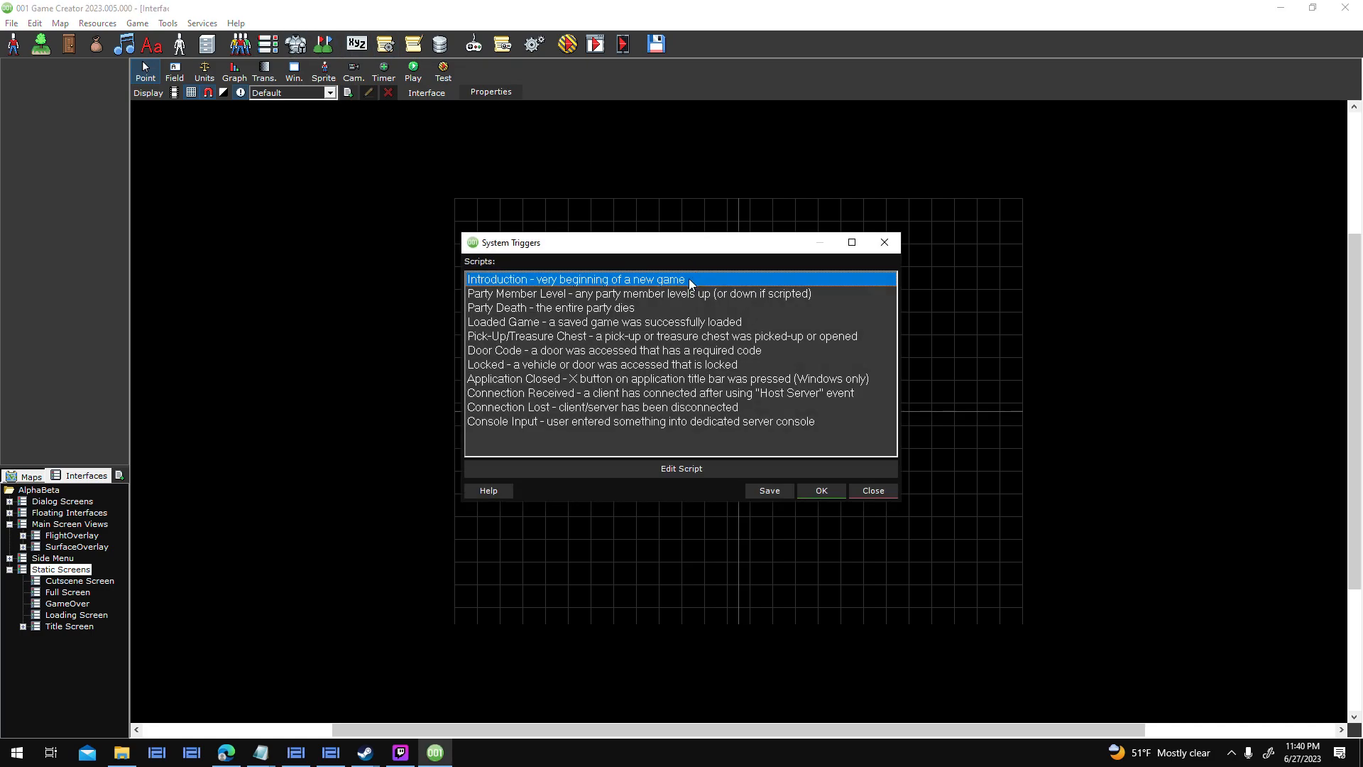
{"action": "double_click", "coordinate": [645, 275]}
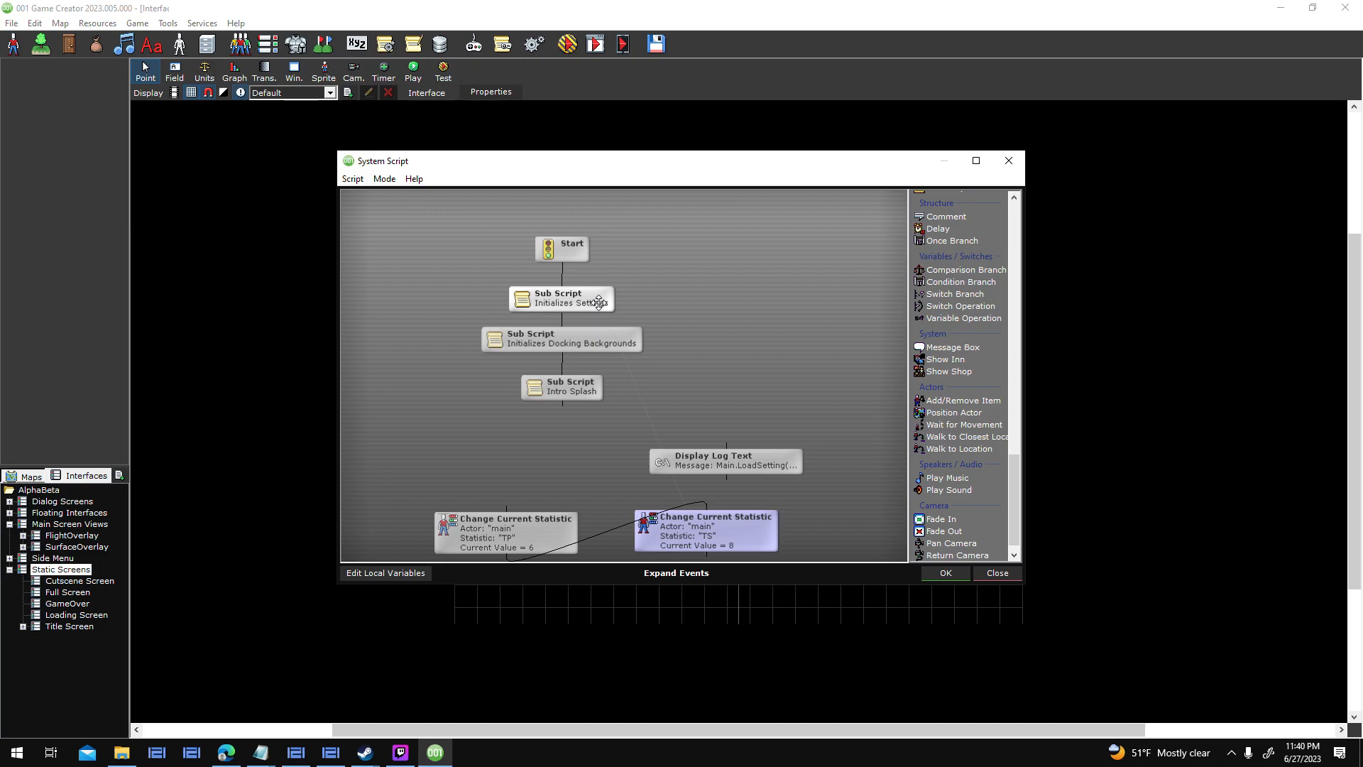
{"action": "double_click", "coordinate": [599, 302]}
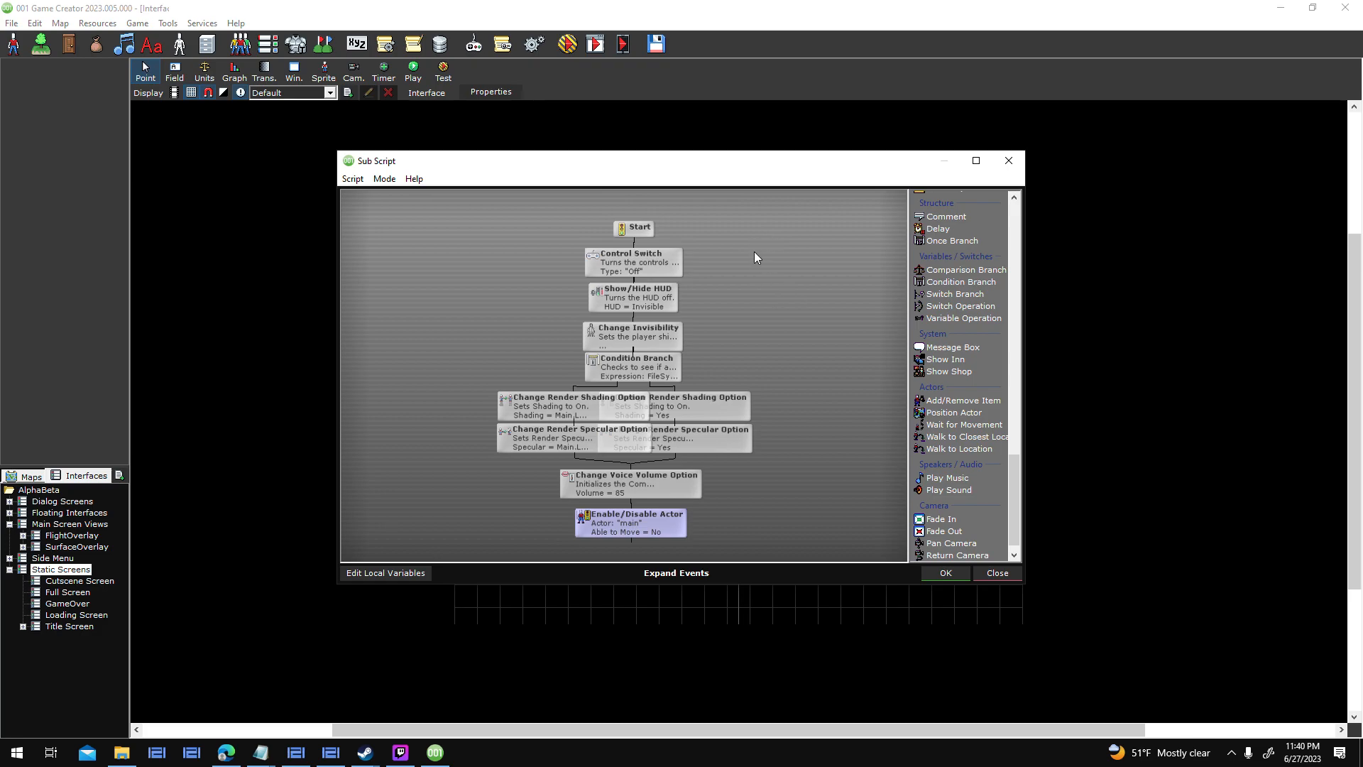
{"action": "left_click_drag", "start_coordinate": [790, 228], "coordinate": [794, 220]}
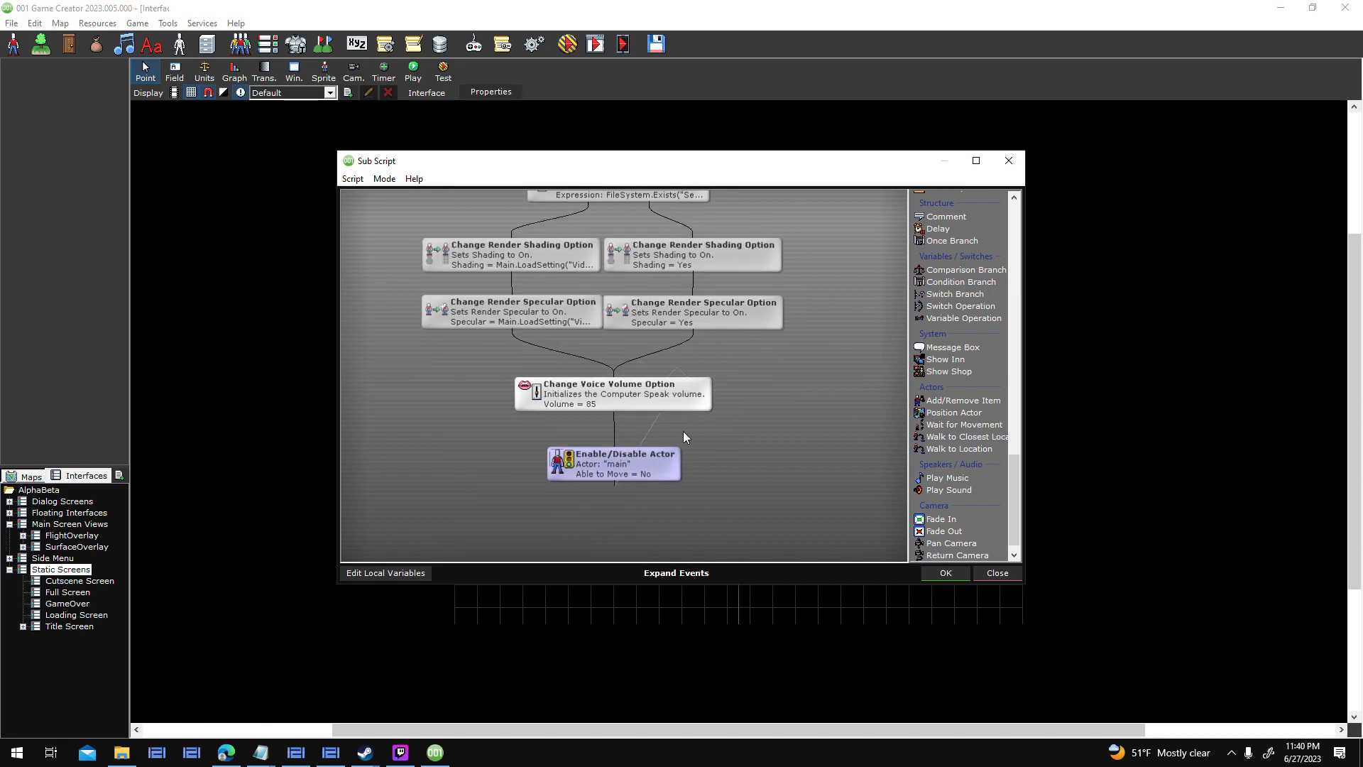
{"action": "left_click", "coordinate": [998, 572]}
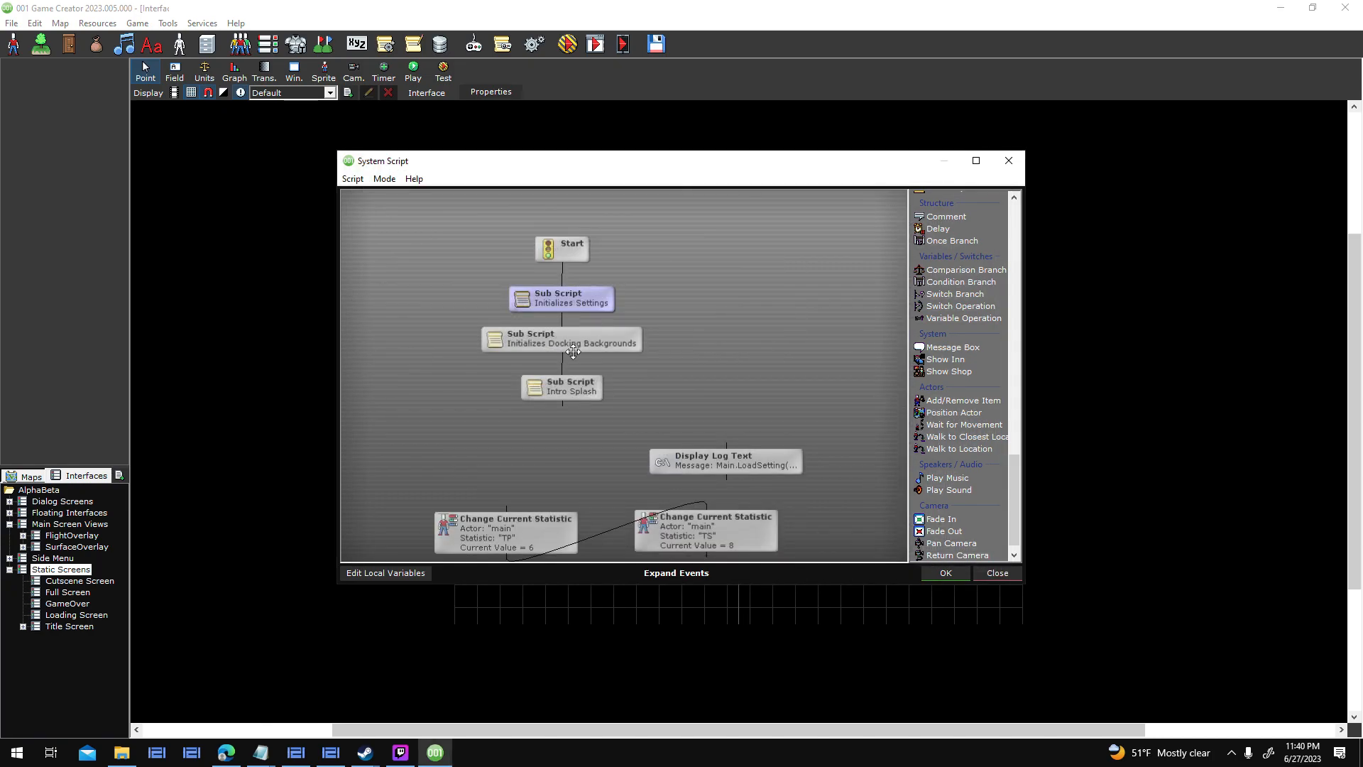
Examine the Initializes Docking Backgrounds, Intro Splash and Title Screen Fade sub scripts, and close the Introduction script.
{"action": "double_click", "coordinate": [664, 330]}
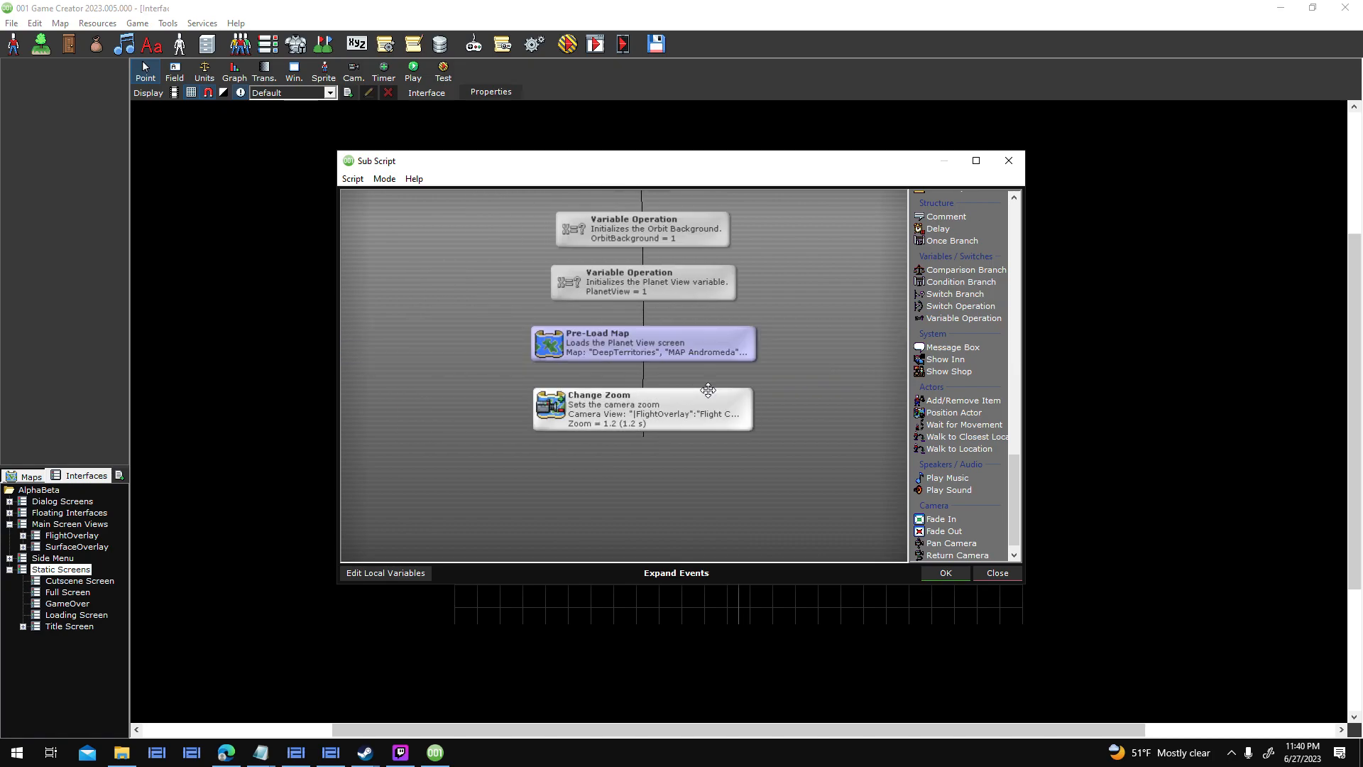
{"action": "left_click", "coordinate": [997, 573]}
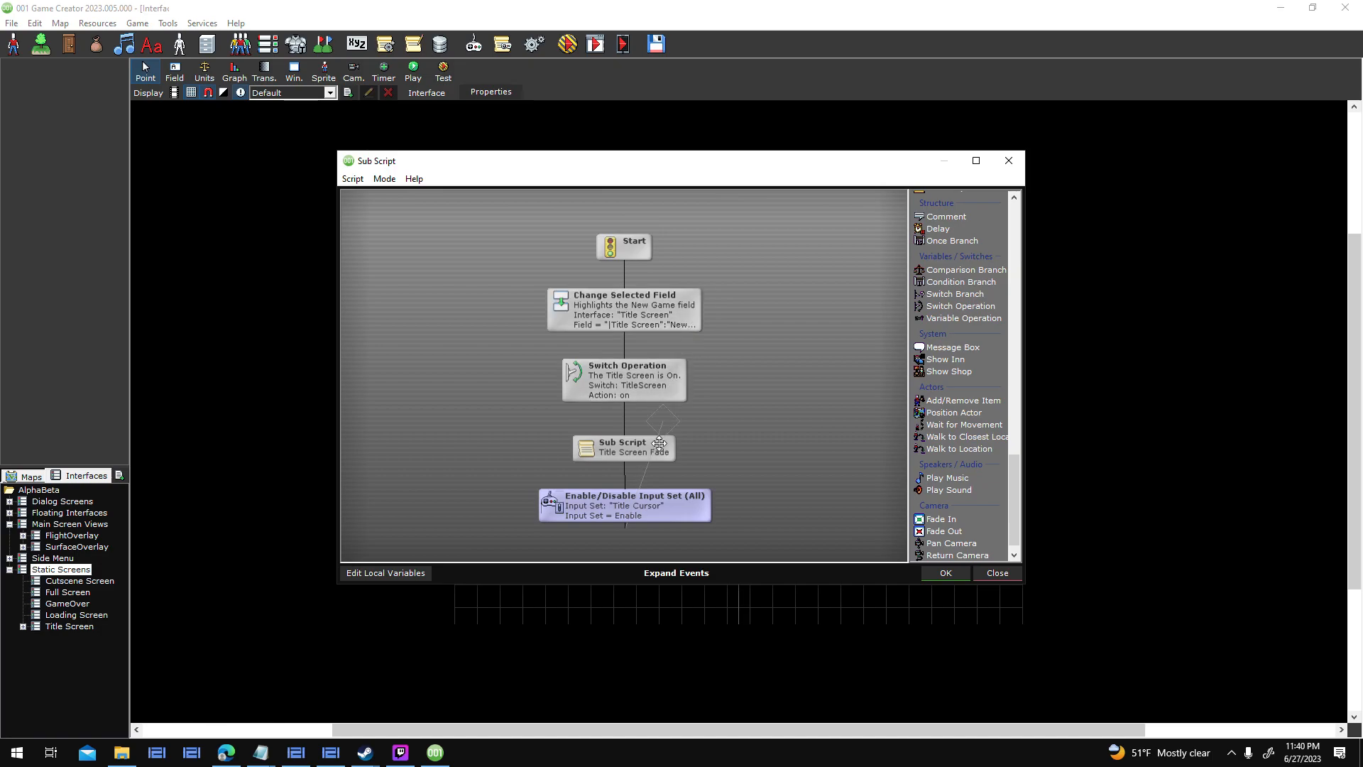
{"action": "double_click", "coordinate": [660, 446]}
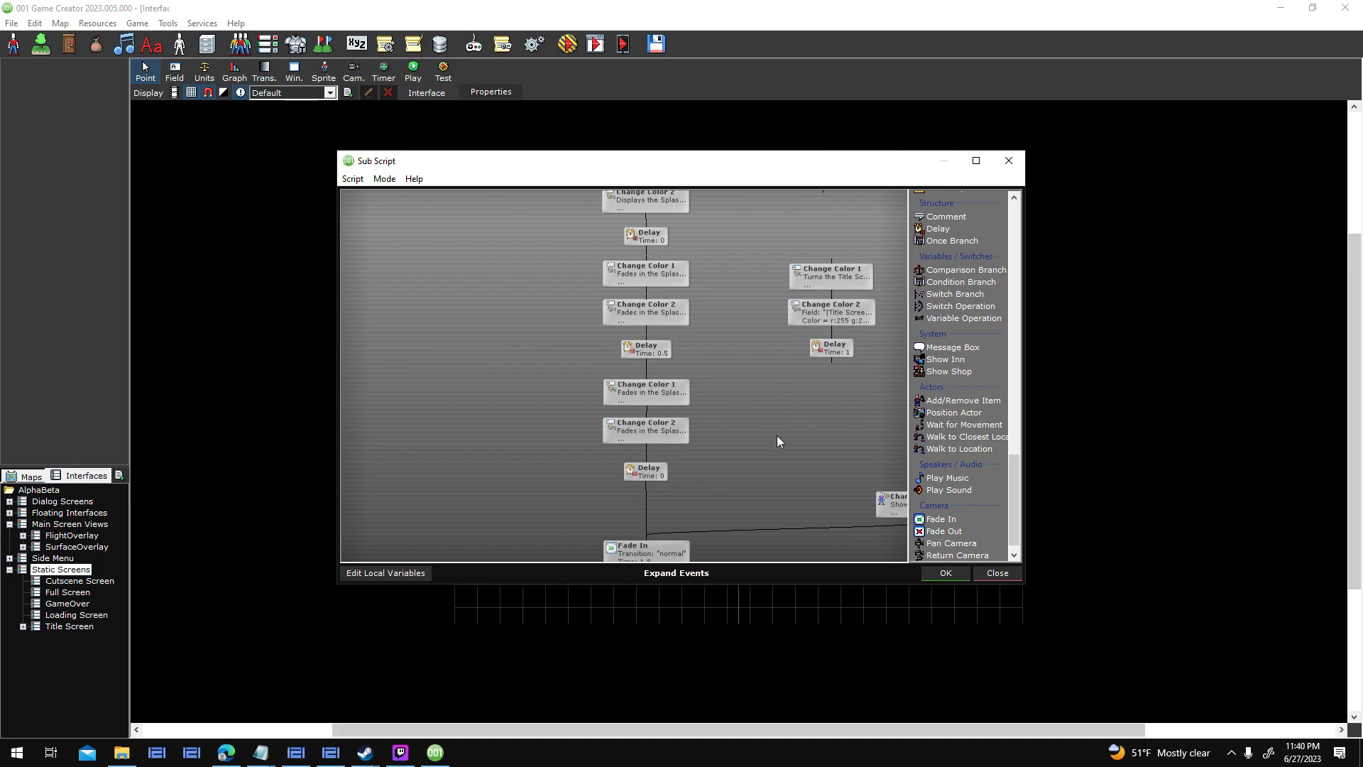
{"action": "left_click", "coordinate": [1006, 574]}
{"action": "left_click", "coordinate": [998, 575]}
{"action": "left_click", "coordinate": [998, 573]}
Open the Loaded Game system trigger script and examine the Collection Loop that preloads the saved maps.
{"action": "double_click", "coordinate": [692, 321]}
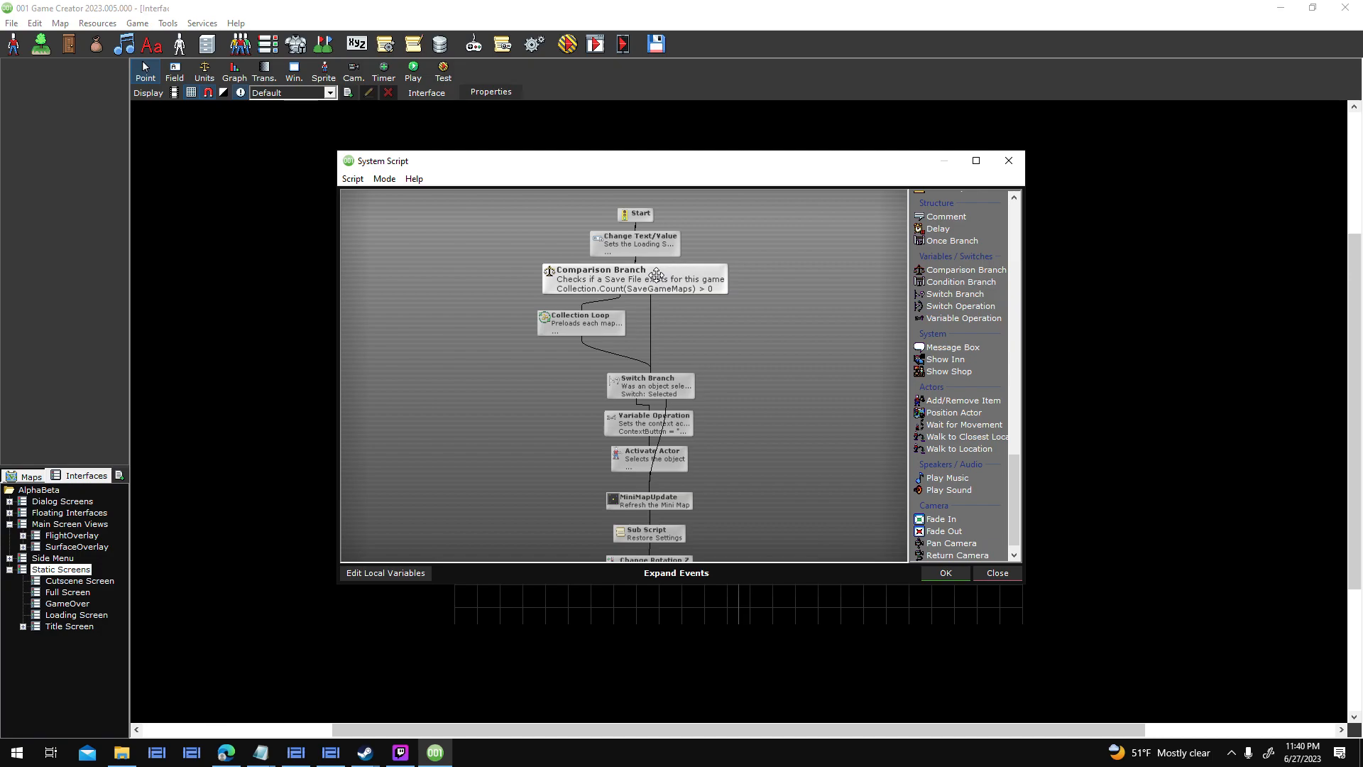
{"action": "double_click", "coordinate": [607, 326]}
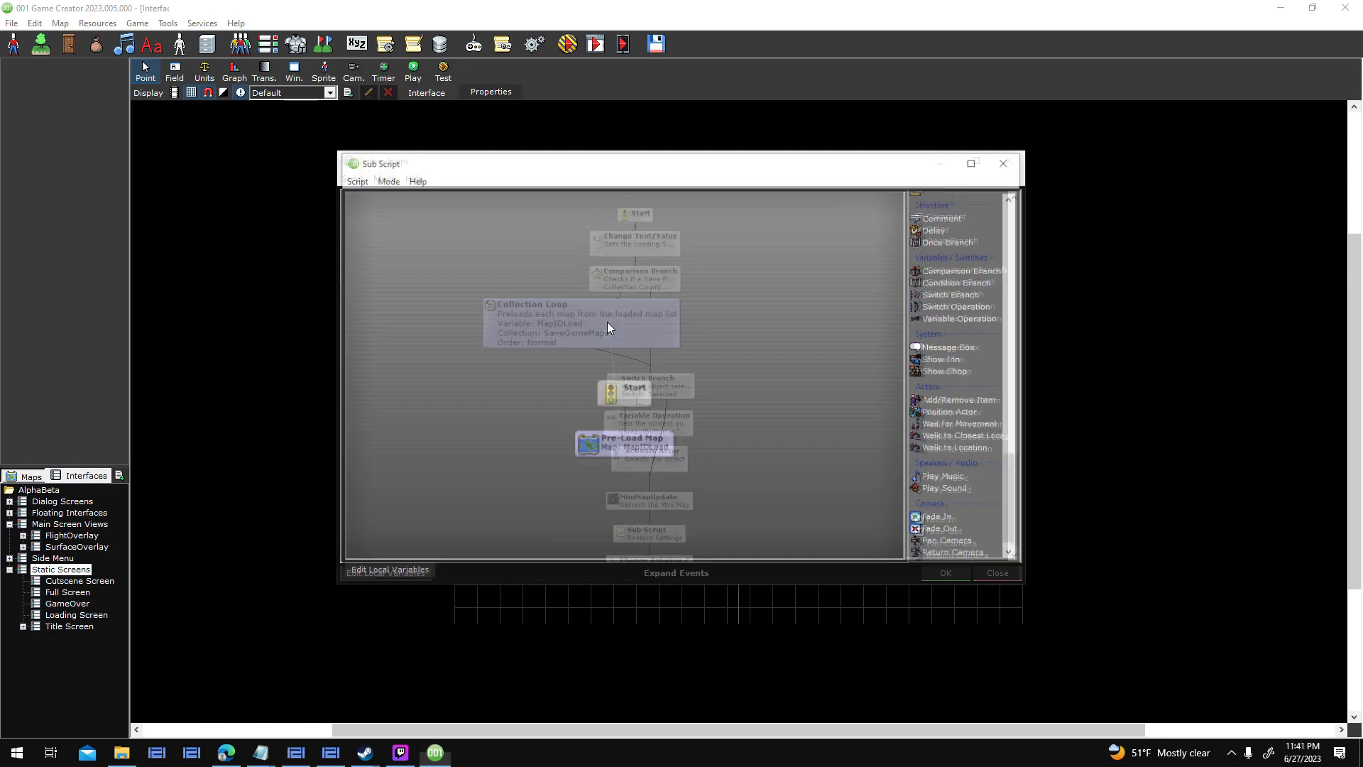
{"action": "left_click", "coordinate": [997, 574]}
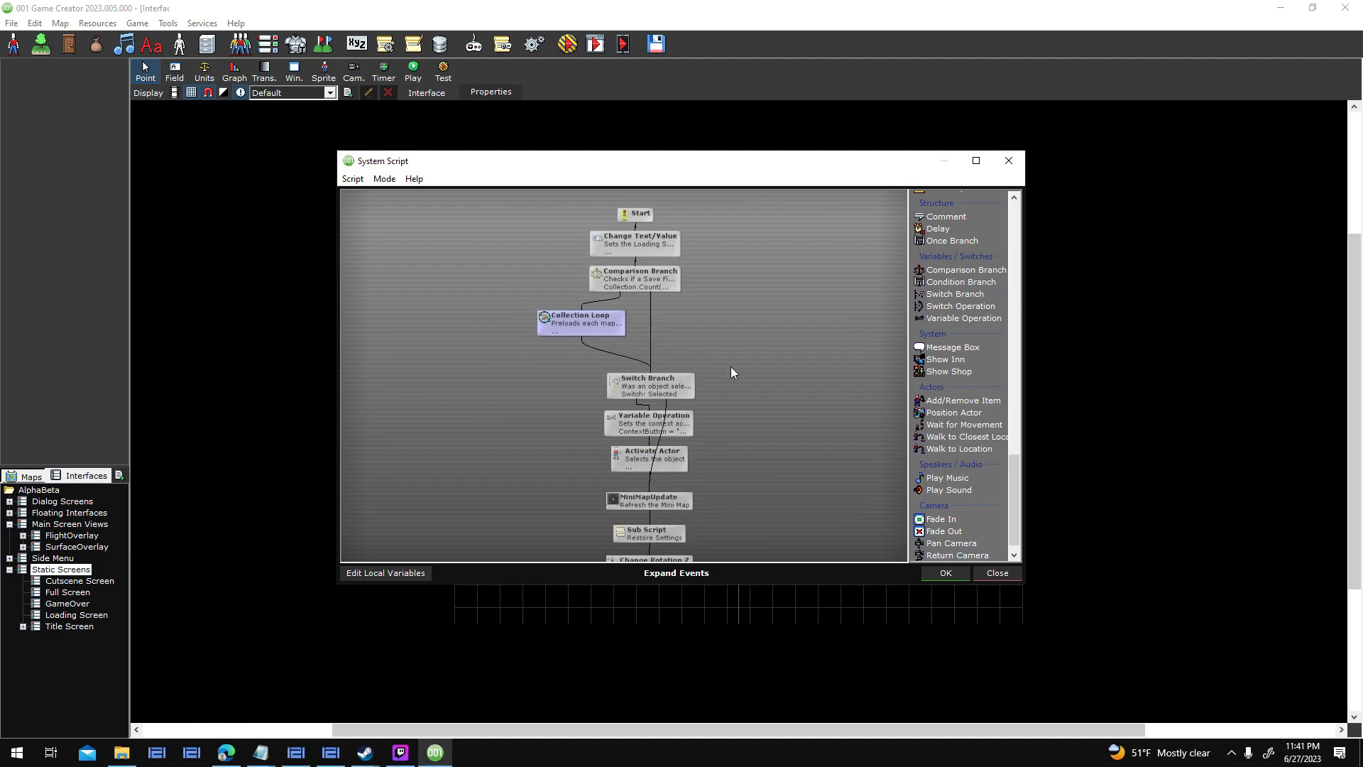
Examine the rest of the Loaded Game script, including its Restore Settings sub script, and close the script.
{"action": "scroll", "coordinate": [678, 426], "scroll_direction": "up", "scroll_amount": 2}
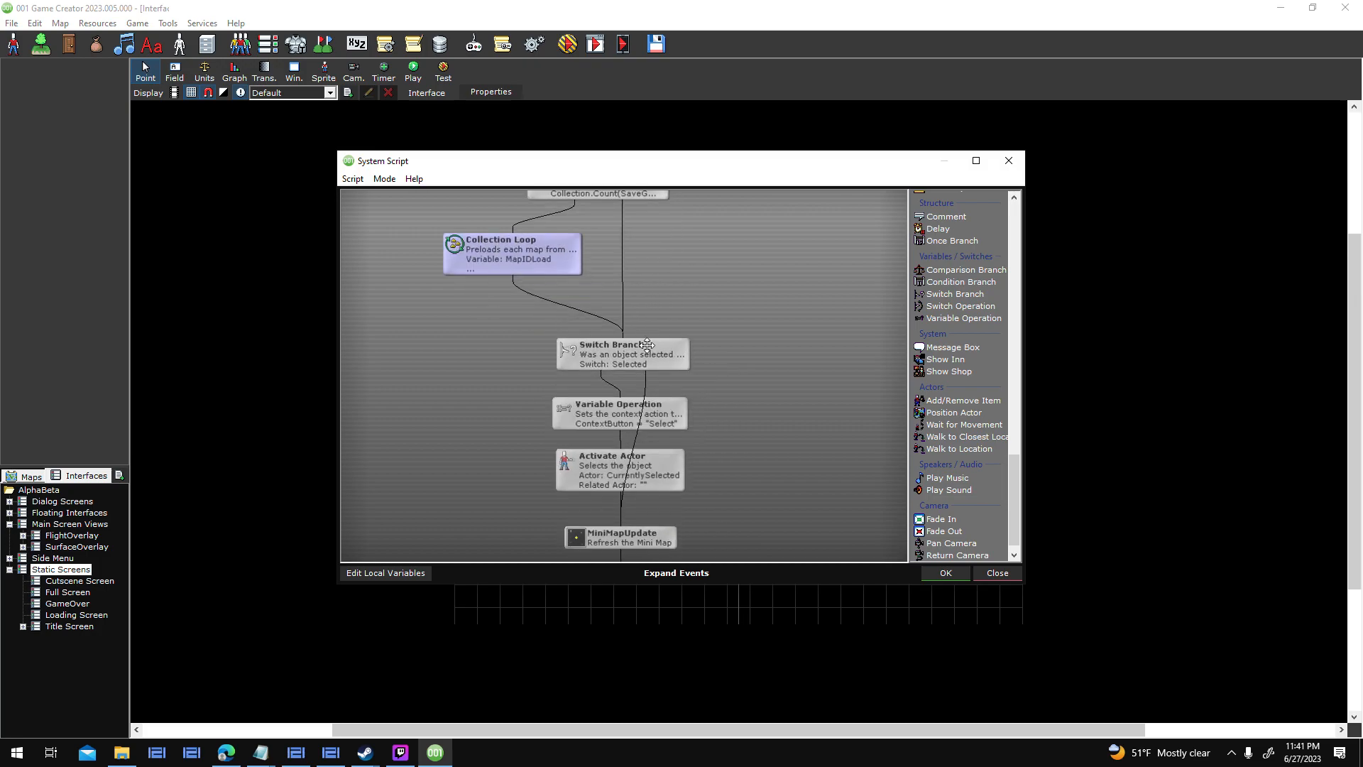
{"action": "left_click_drag", "start_coordinate": [673, 478], "coordinate": [681, 358]}
{"action": "scroll", "coordinate": [681, 359], "scroll_direction": "down", "scroll_amount": 2}
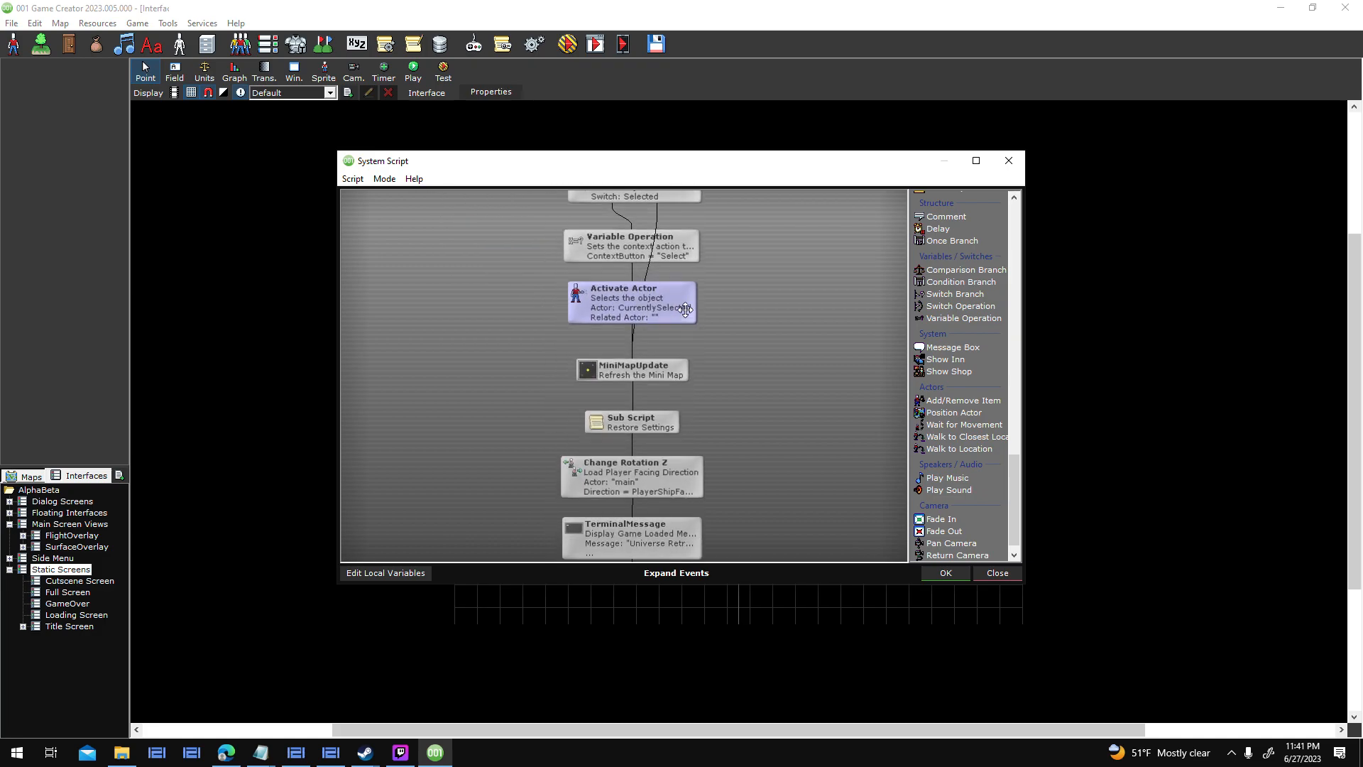
{"action": "left_click", "coordinate": [678, 366]}
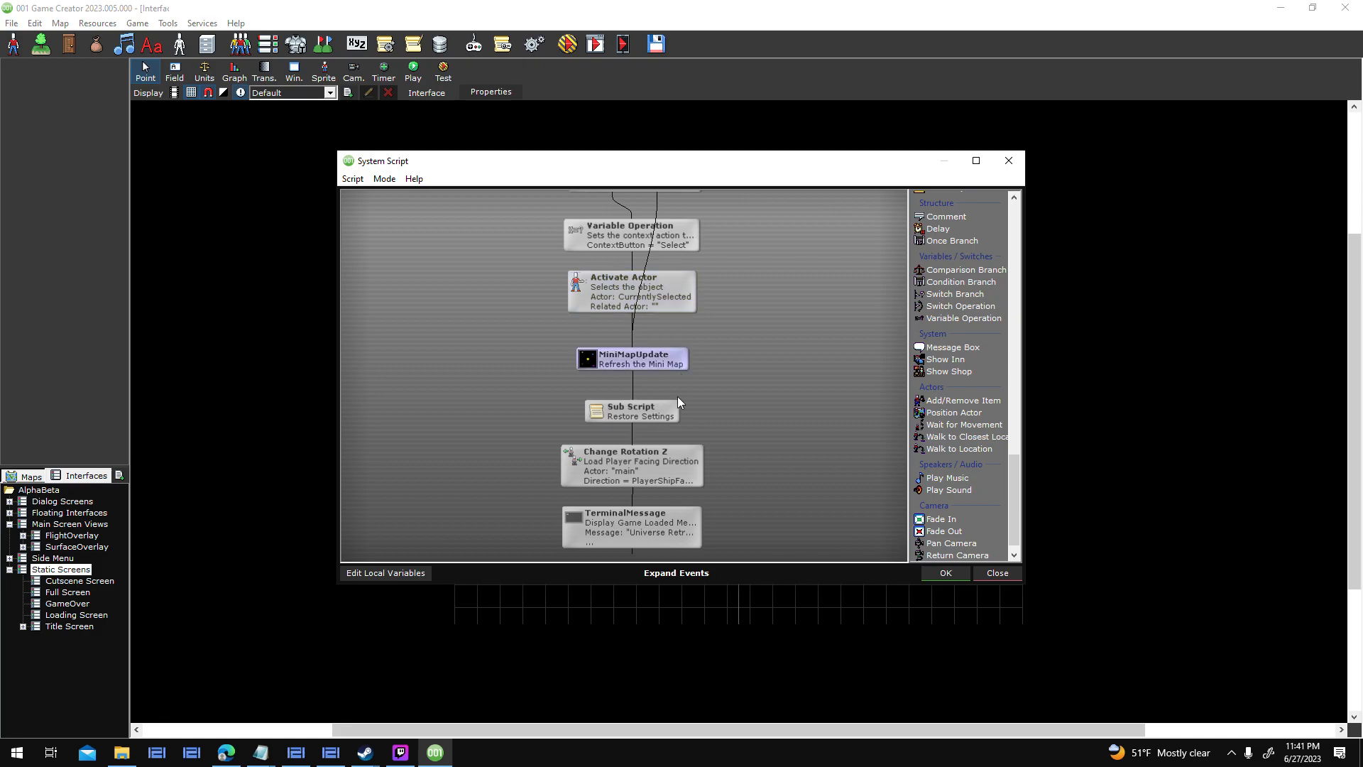
{"action": "double_click", "coordinate": [678, 411]}
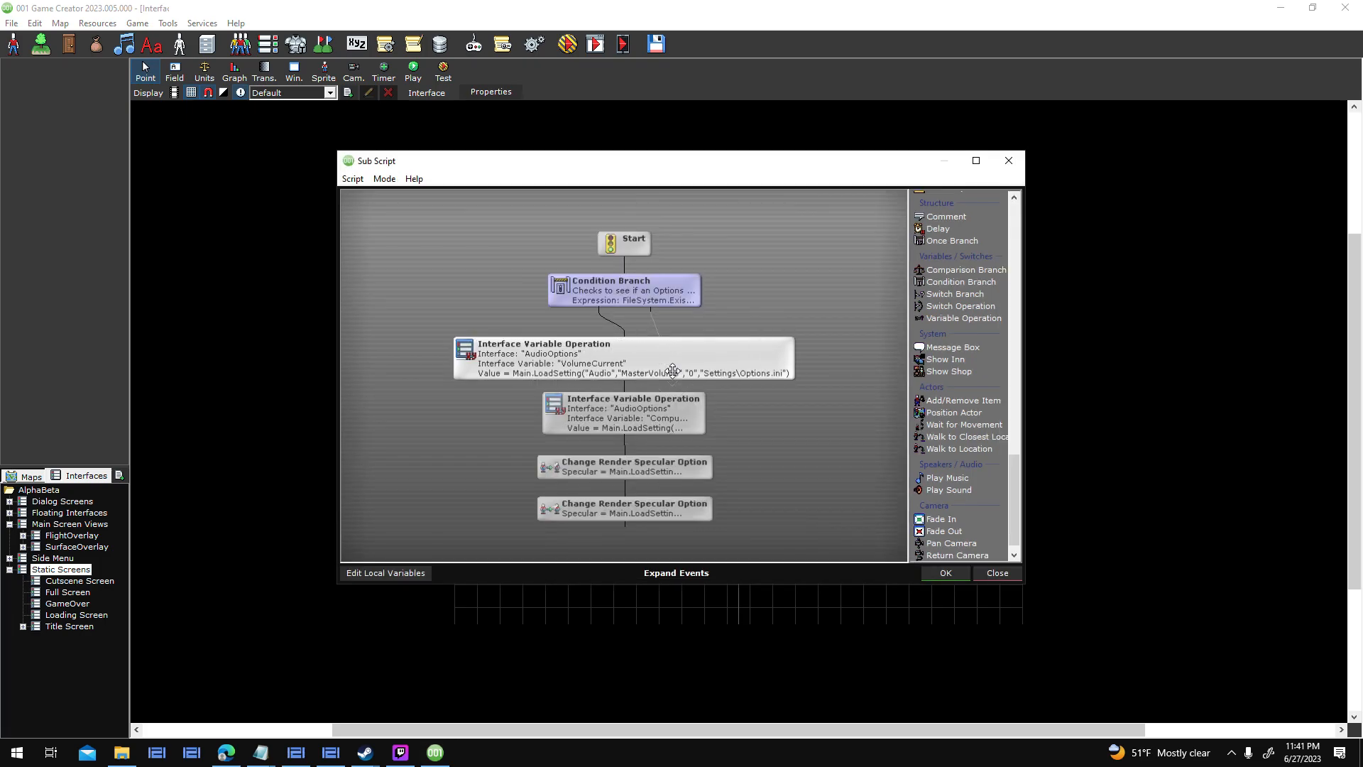
{"action": "left_click", "coordinate": [1003, 578]}
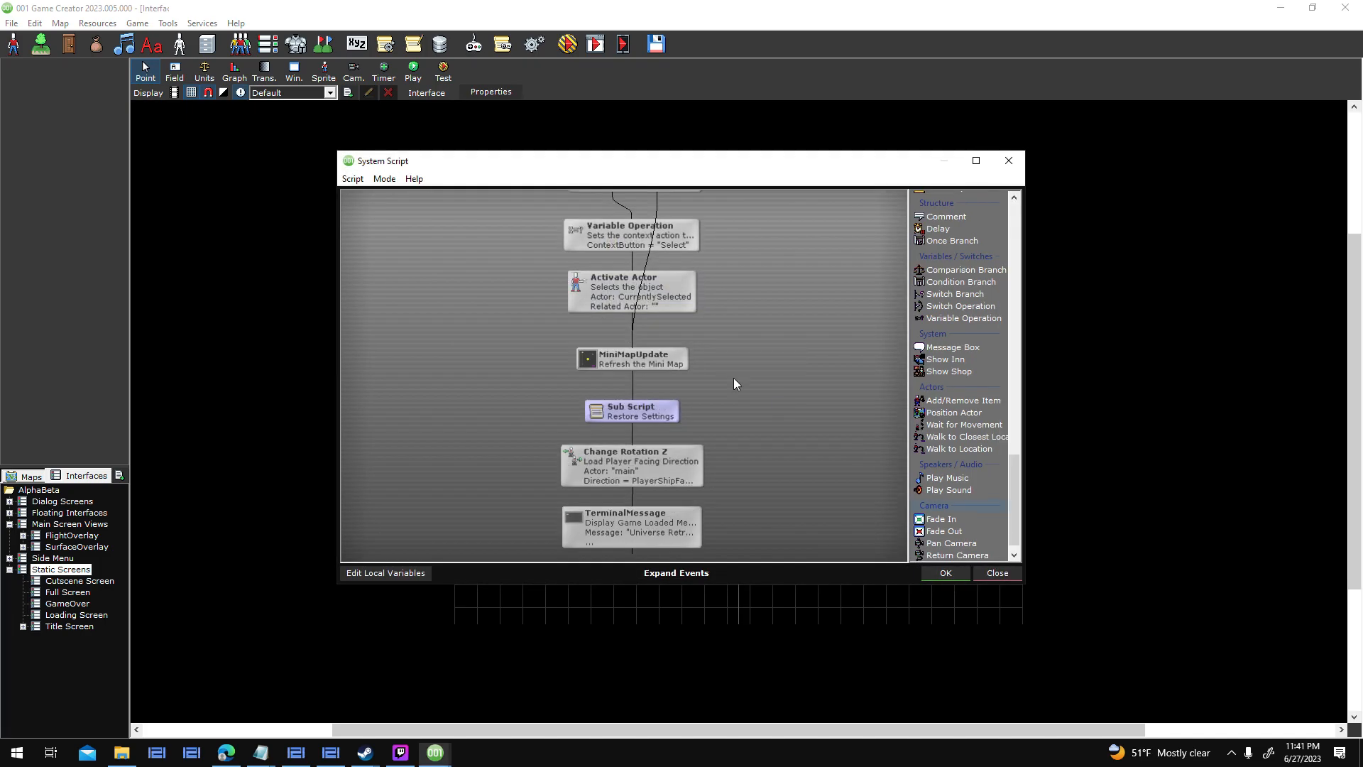
{"action": "left_click", "coordinate": [997, 574]}
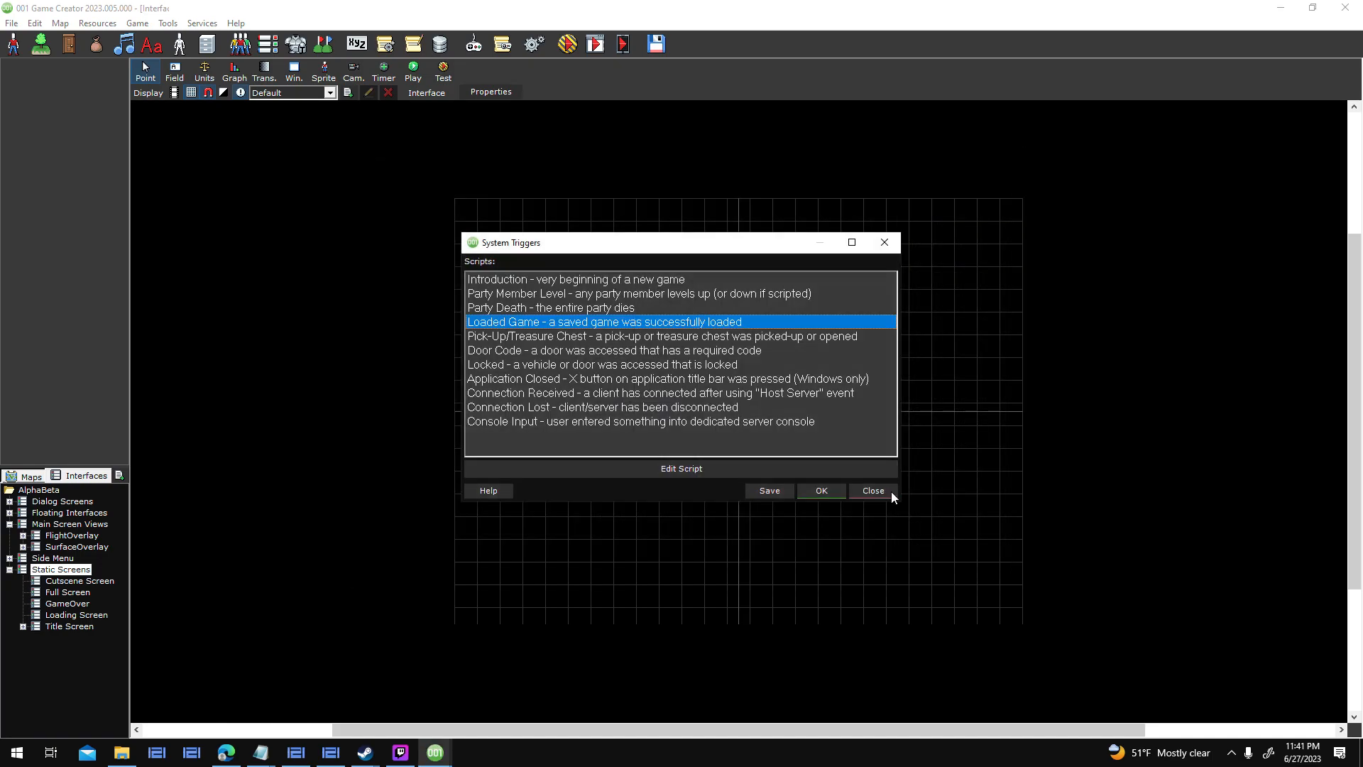
Close the system triggers list and open the Alpha Delta game project.
{"action": "left_click", "coordinate": [837, 490]}
{"action": "left_click", "coordinate": [11, 23]}
{"action": "left_click", "coordinate": [62, 71]}
{"action": "double_click", "coordinate": [675, 401]}
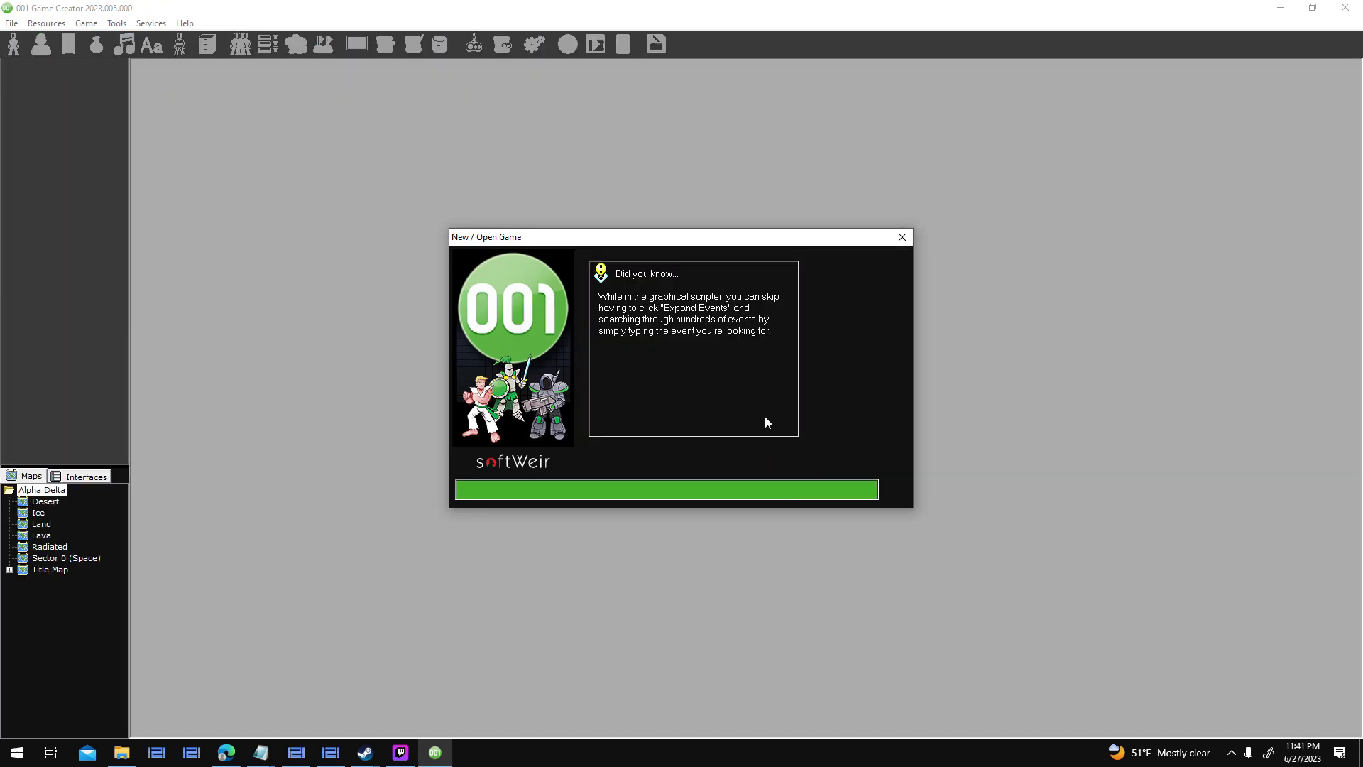
Start a test run of Alpha Delta with the existing testing options and minimise the Twitch Studio window.
{"action": "left_click", "coordinate": [568, 44]}
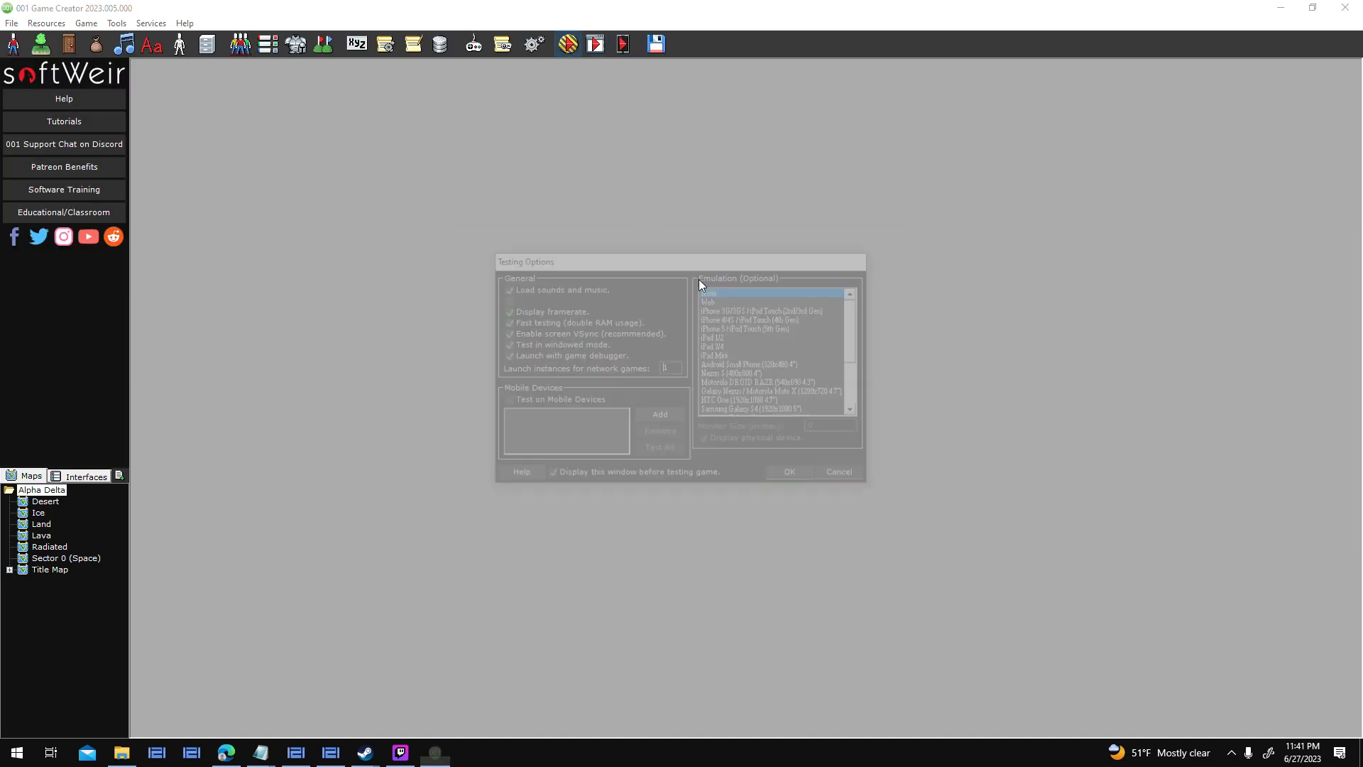
{"action": "left_click", "coordinate": [787, 470]}
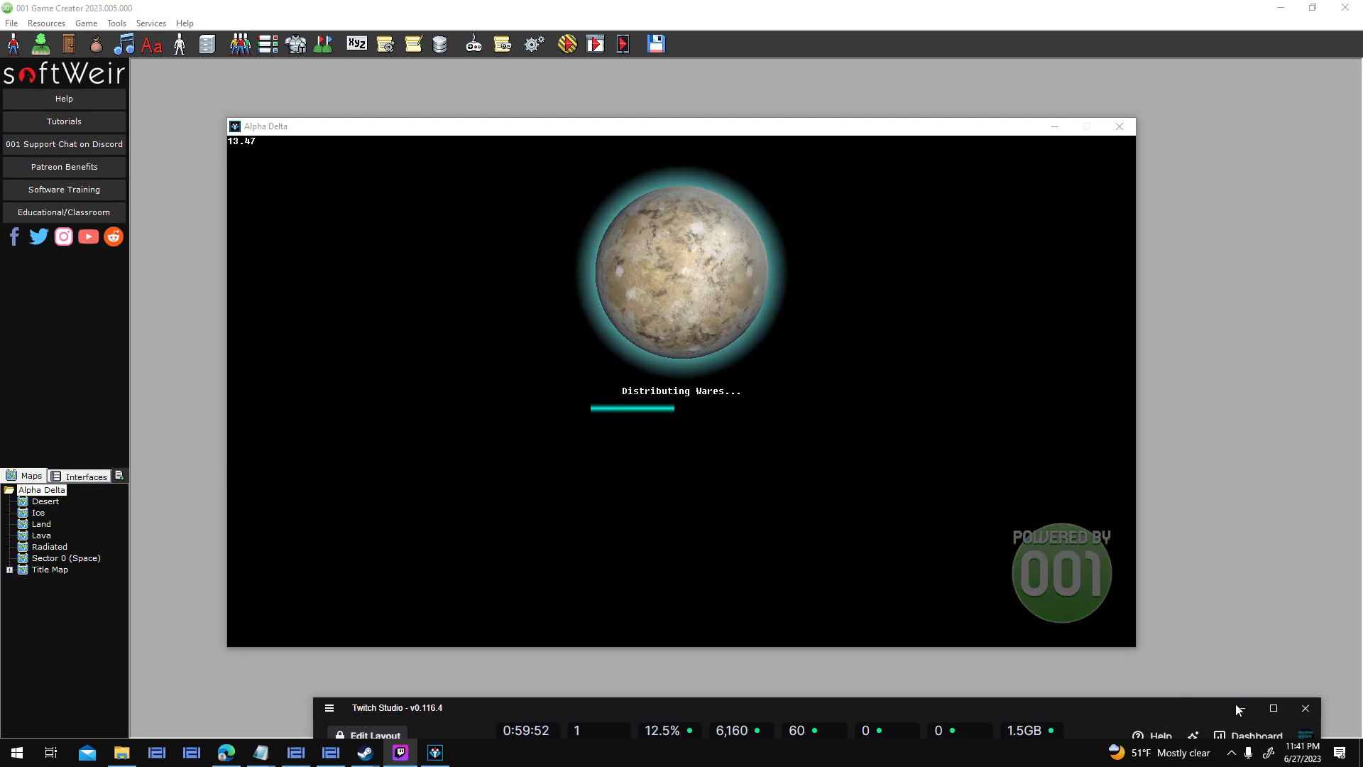
{"action": "left_click", "coordinate": [1241, 709]}
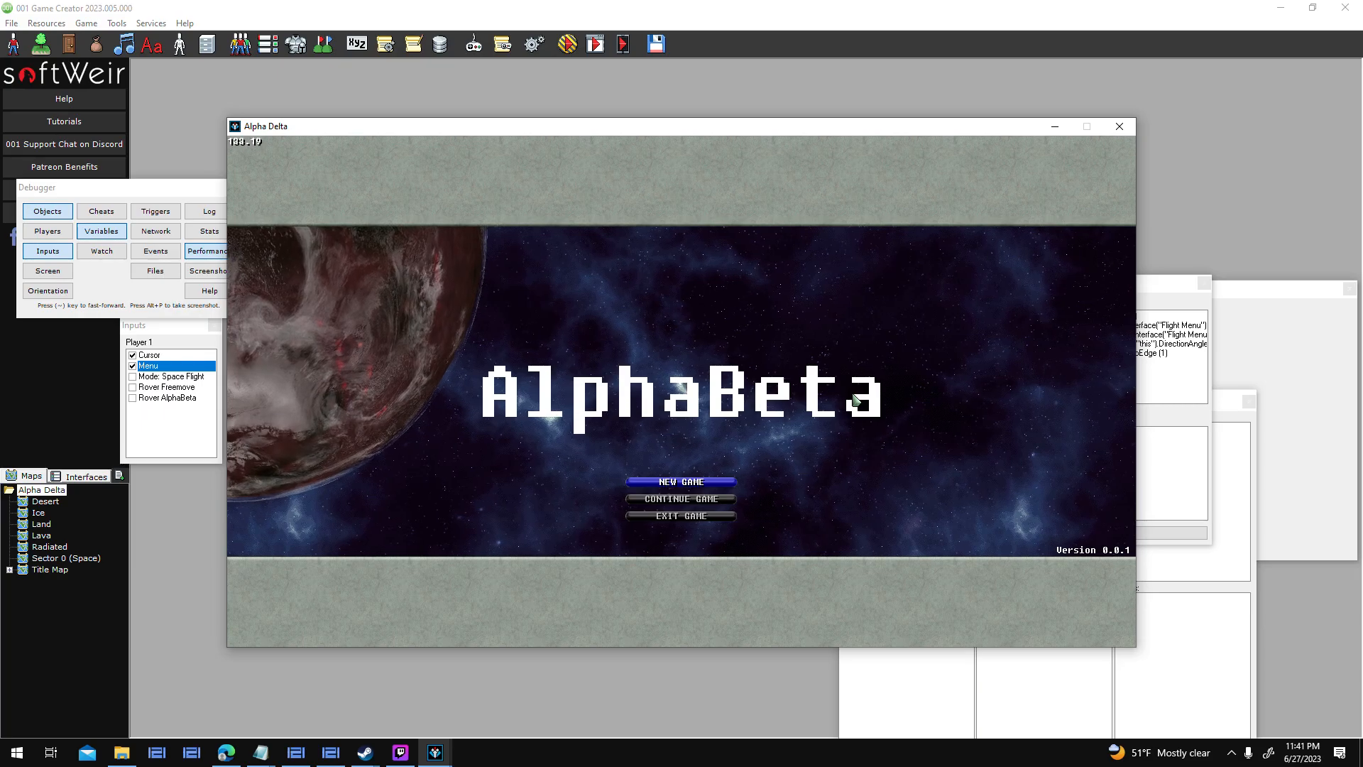
Continue the game from the Save Game Broken slot, inspect the Helios Station script error's Relate variable, and end the test run.
{"action": "key", "text": "Down"}
{"action": "key", "text": "Return"}
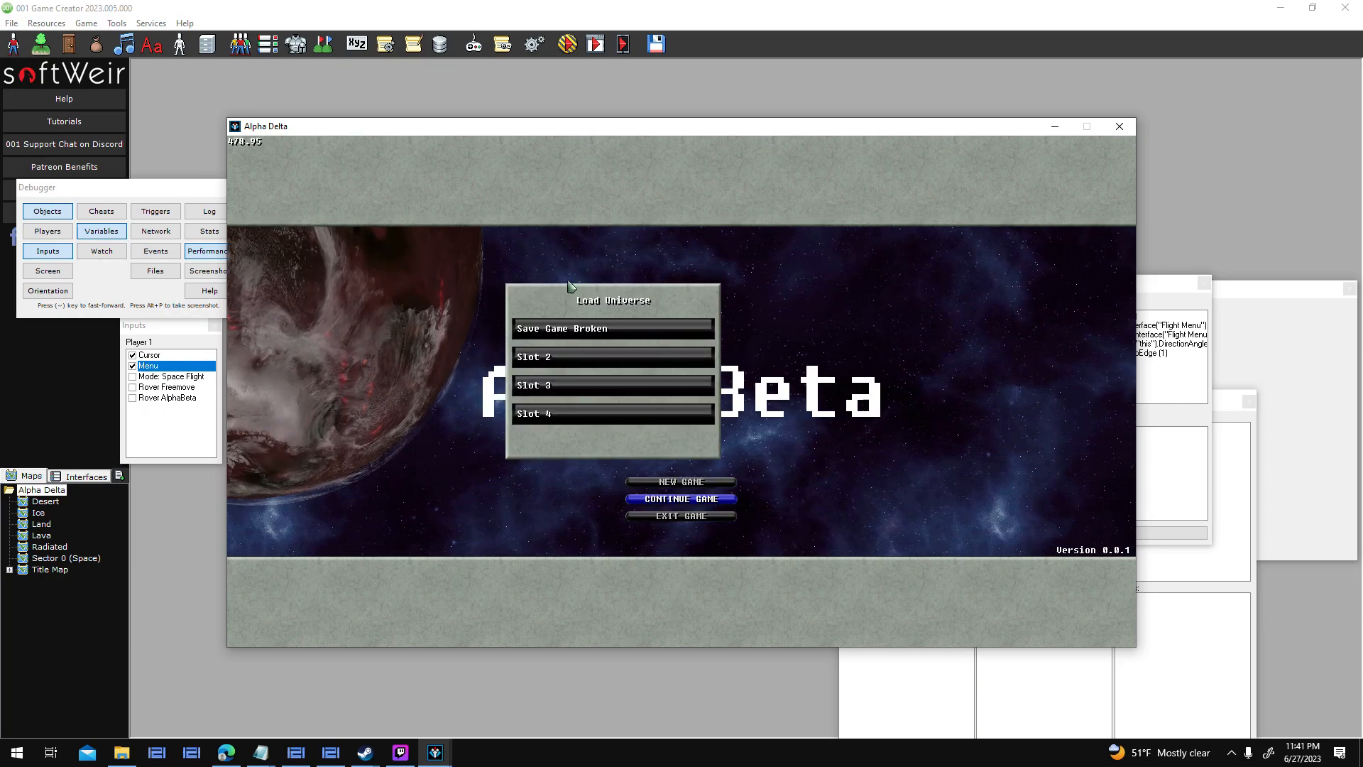
{"action": "key", "text": "Return"}
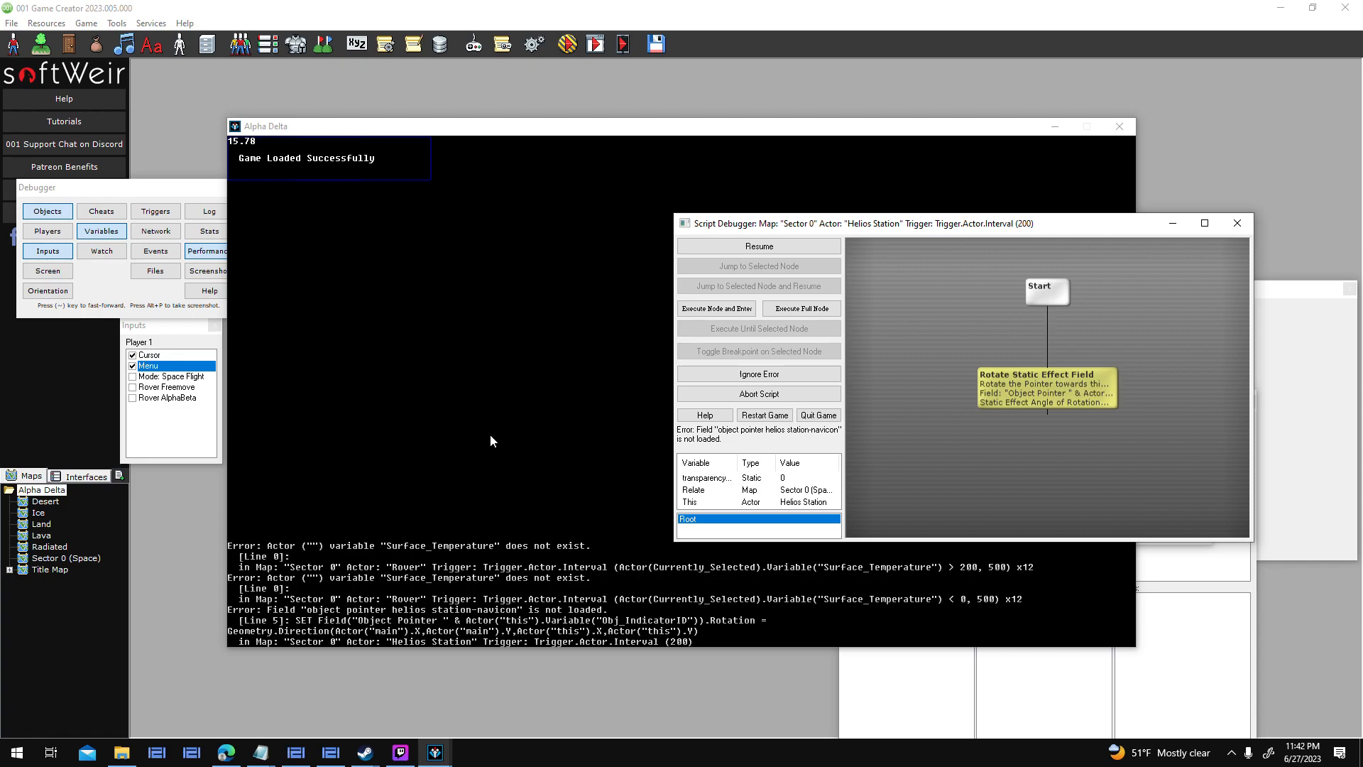
{"action": "left_click", "coordinate": [818, 495]}
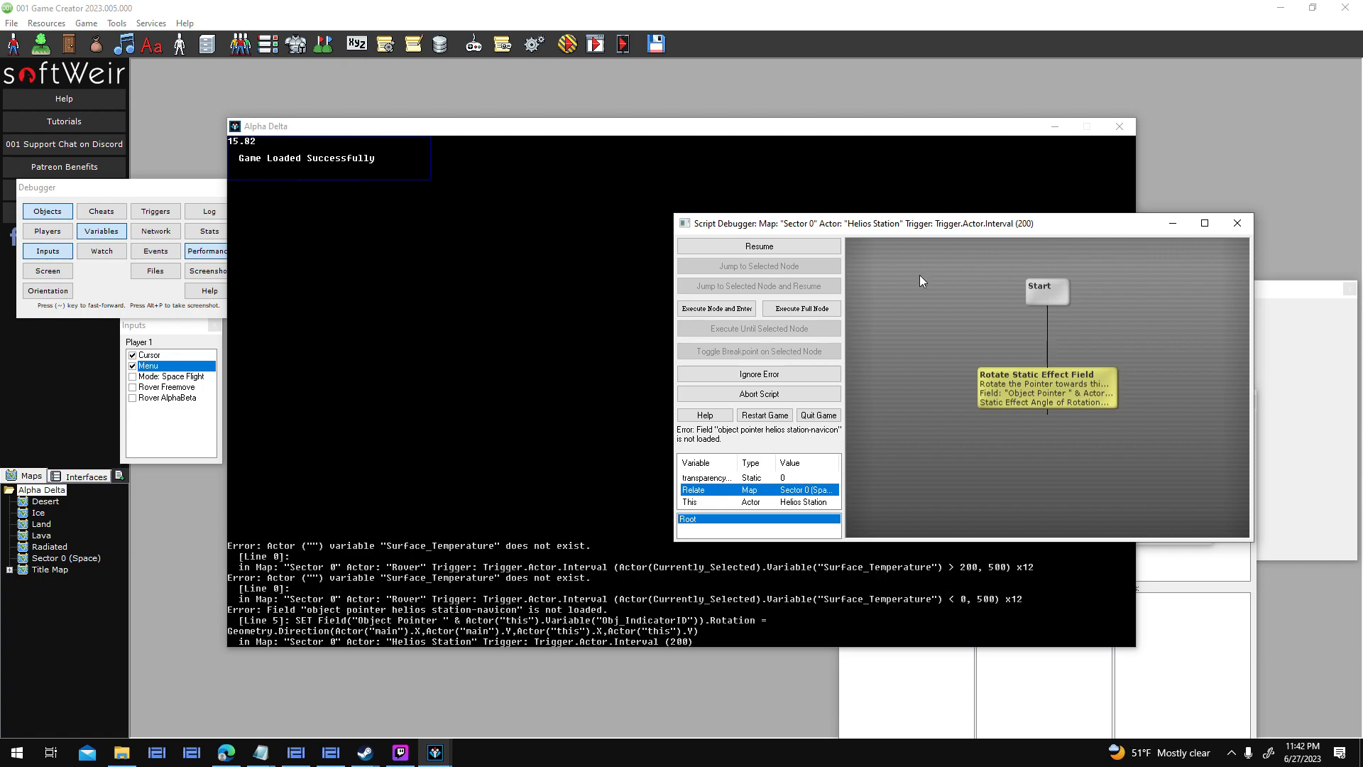
{"action": "left_click", "coordinate": [1115, 132]}
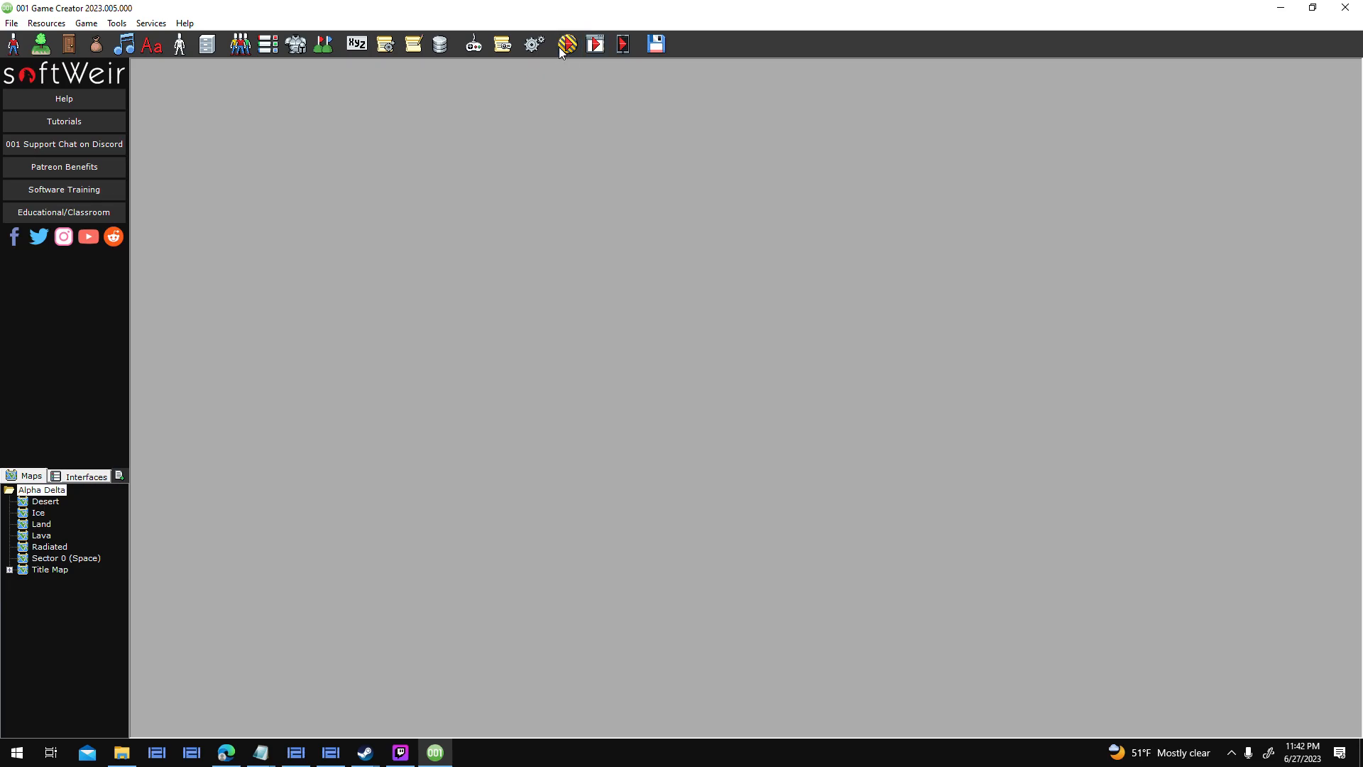
Test Alpha Delta again with the same testing options and start a new game from the title screen.
{"action": "left_click", "coordinate": [561, 45]}
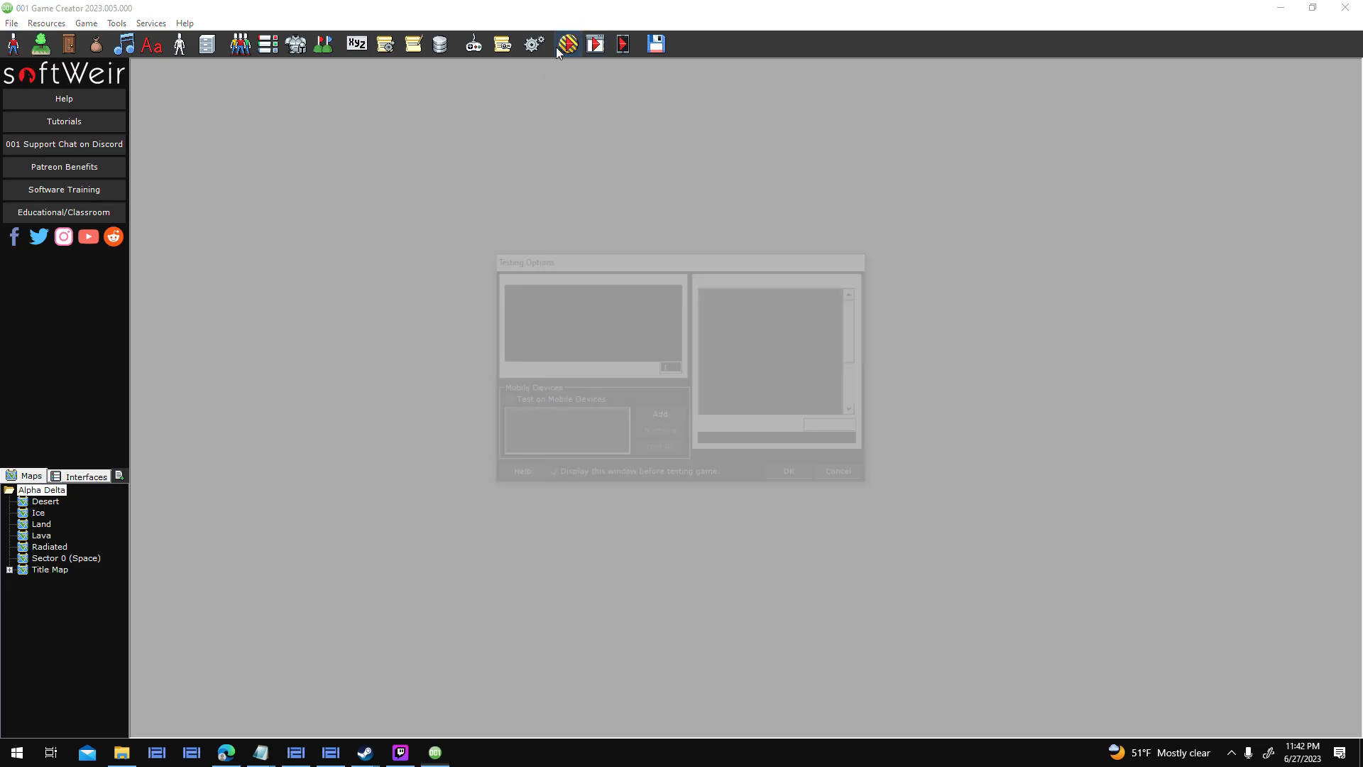
{"action": "left_click", "coordinate": [793, 477]}
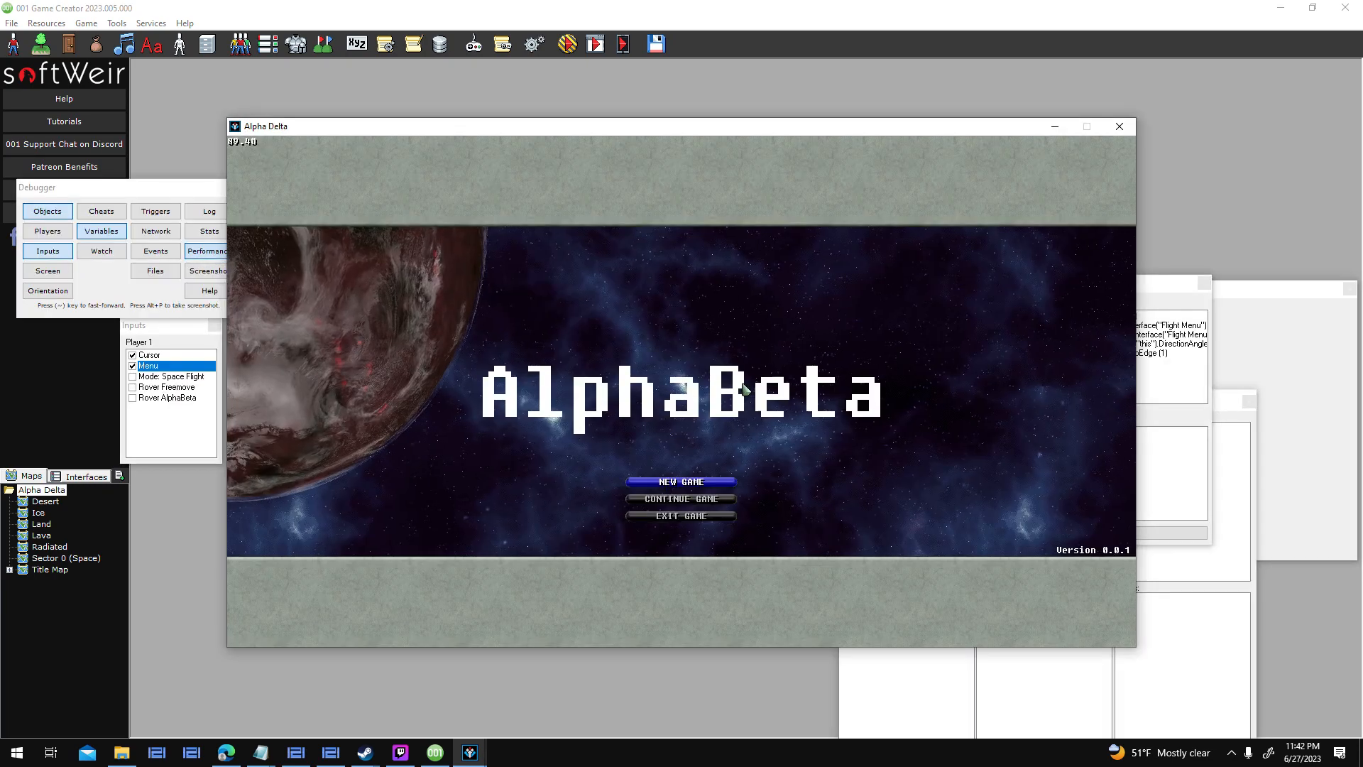
{"action": "left_click", "coordinate": [719, 485]}
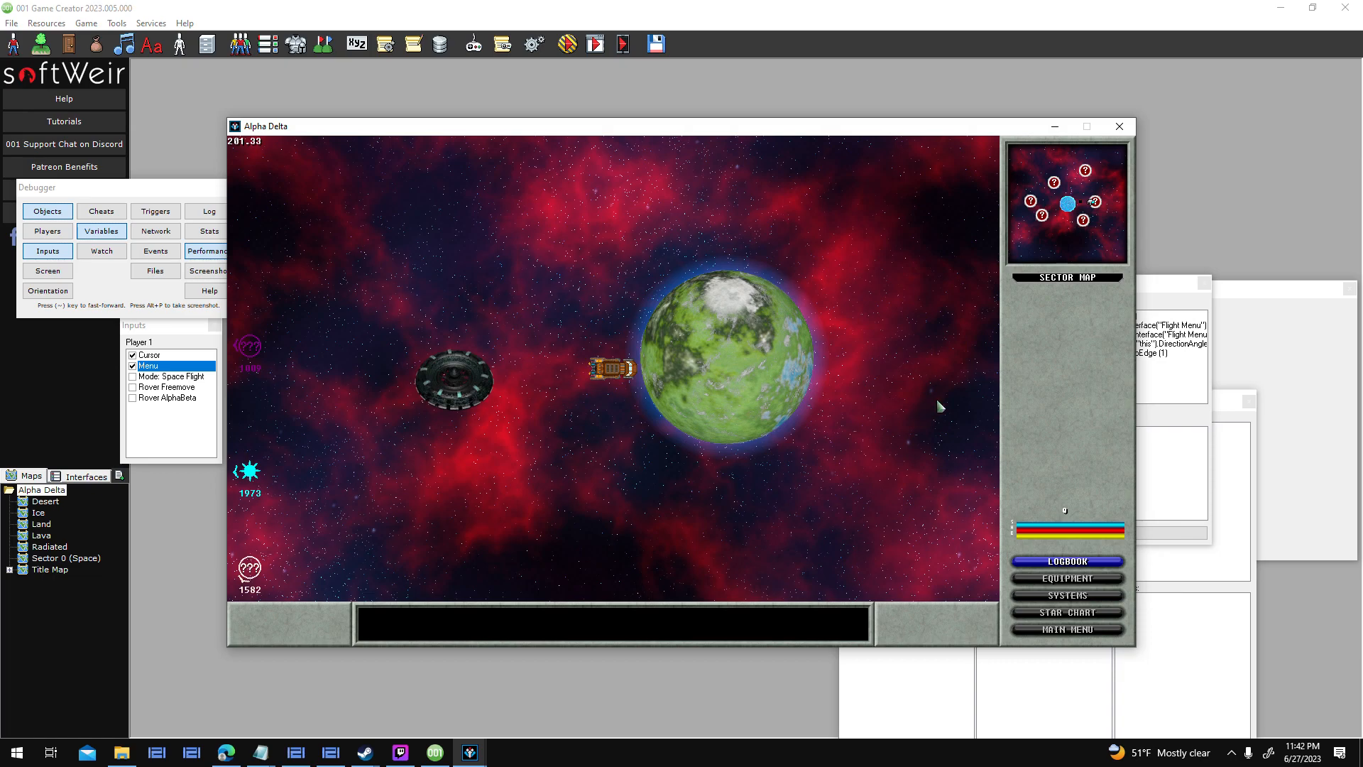
Save the running game to slot 1 under the name Testing and return to the flight view.
{"action": "key", "text": "Escape"}
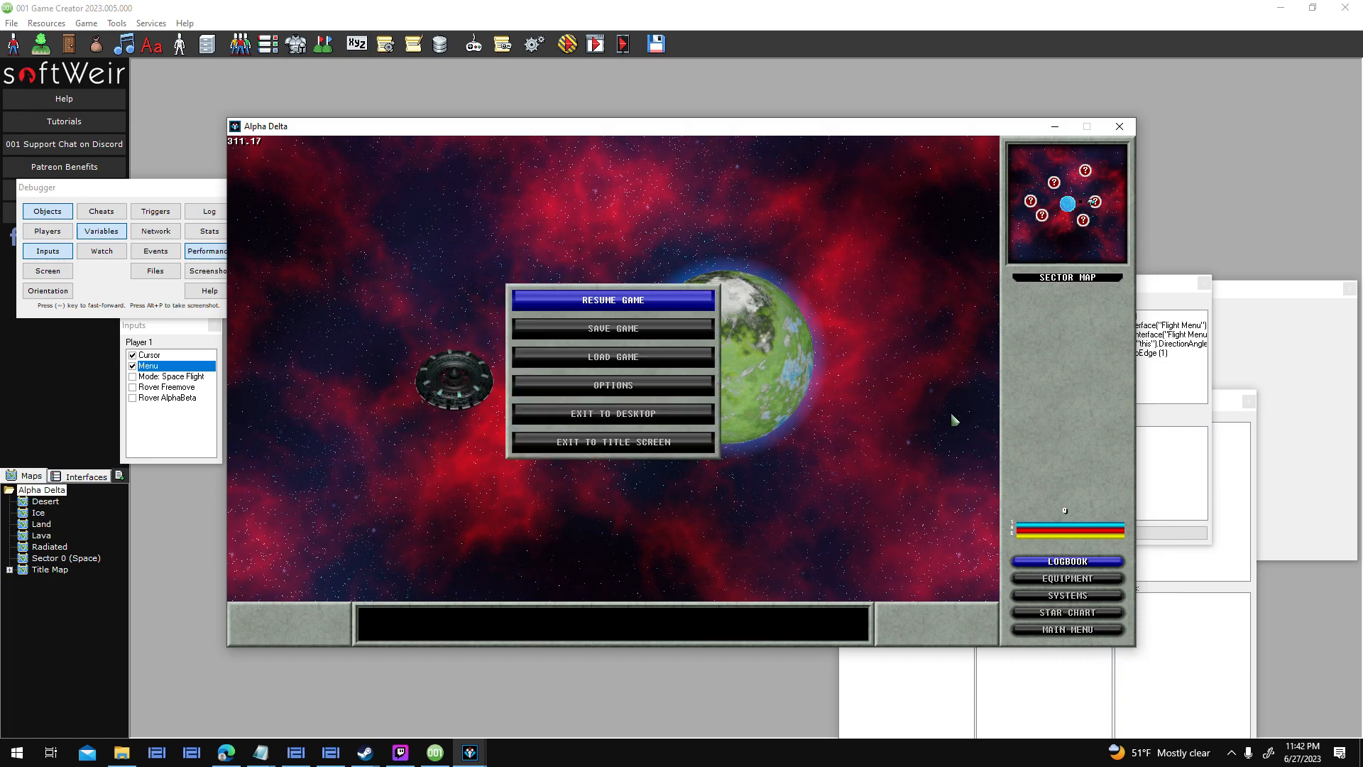
{"action": "left_click", "coordinate": [647, 332]}
{"action": "left_click", "coordinate": [645, 335]}
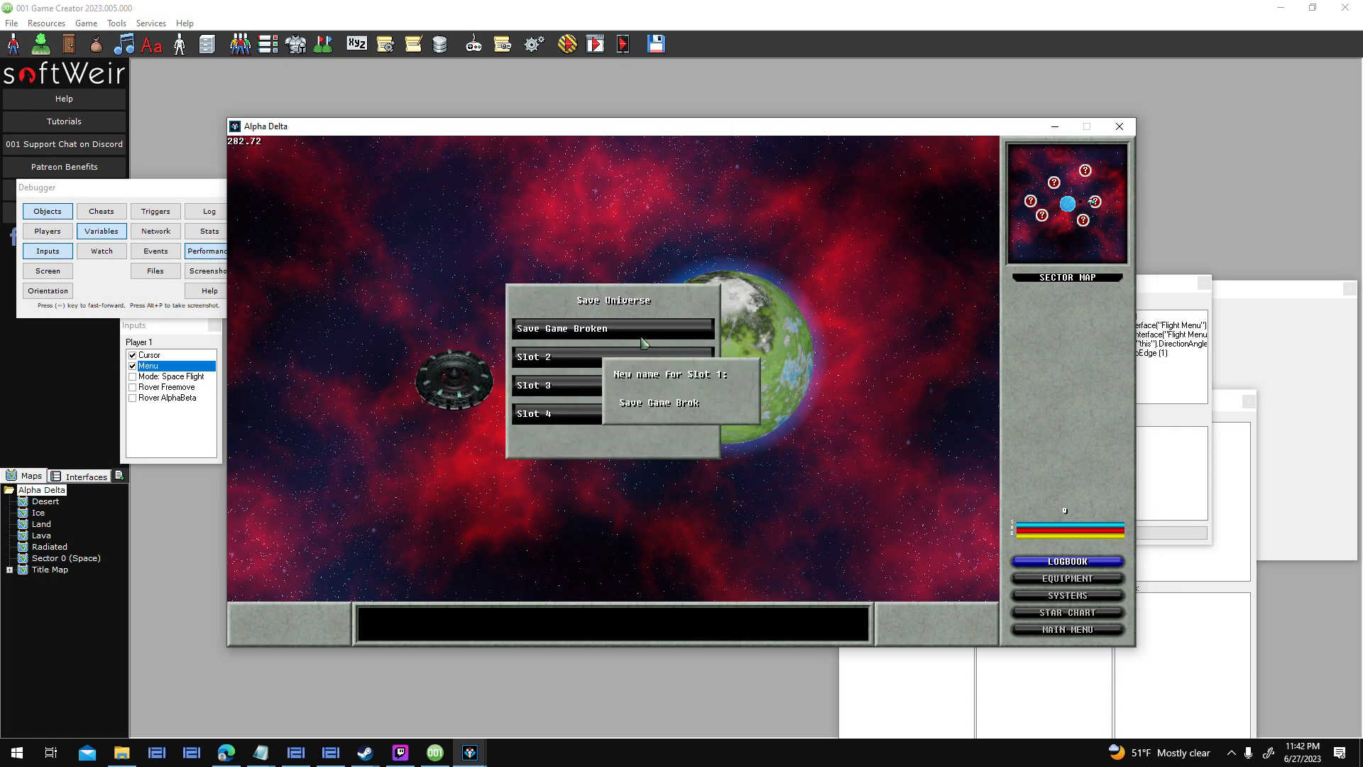
{"action": "type", "text": "Testing"}
{"action": "key", "text": "Return"}
{"action": "key", "text": "Escape"}
{"action": "key", "text": "Escape"}
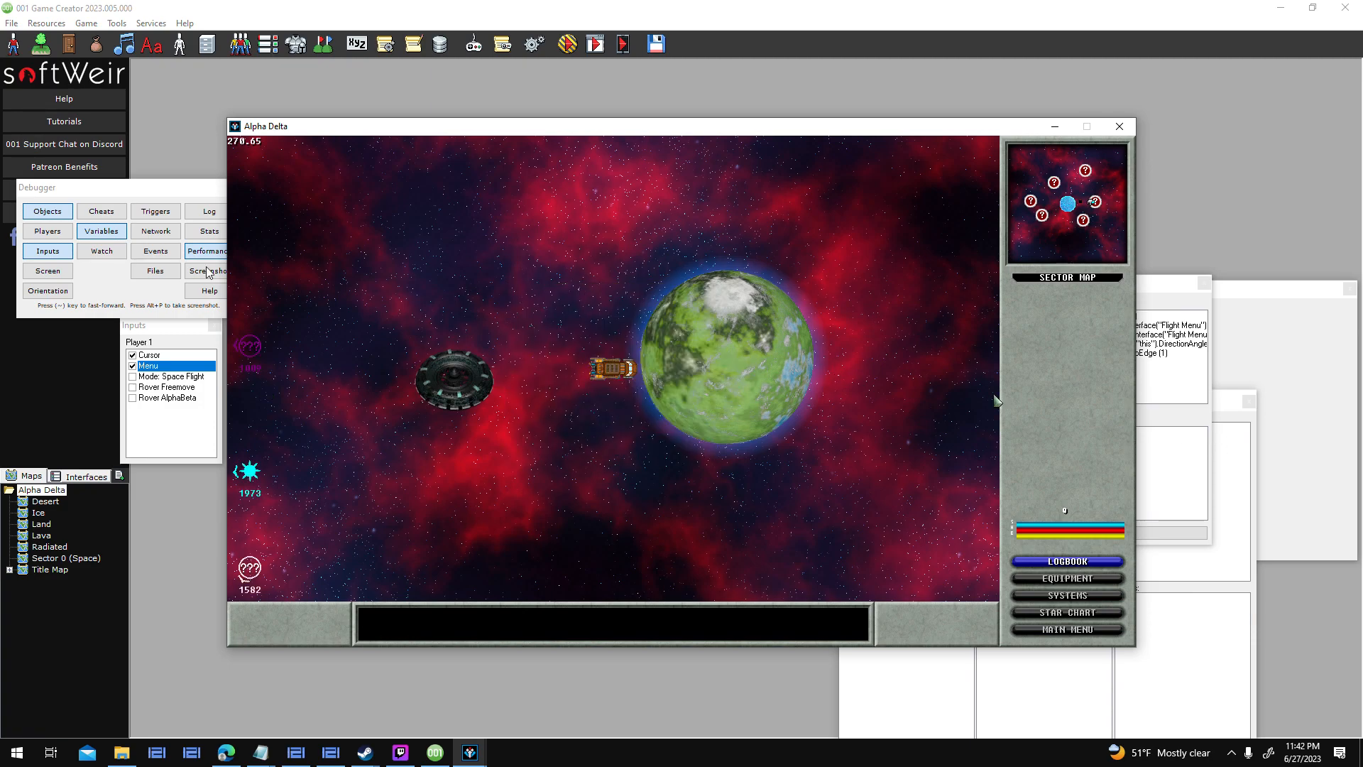
Show the debugger's Players window, move it clear of the taskbar, and check the Ship and Rover entries.
{"action": "left_click", "coordinate": [47, 231]}
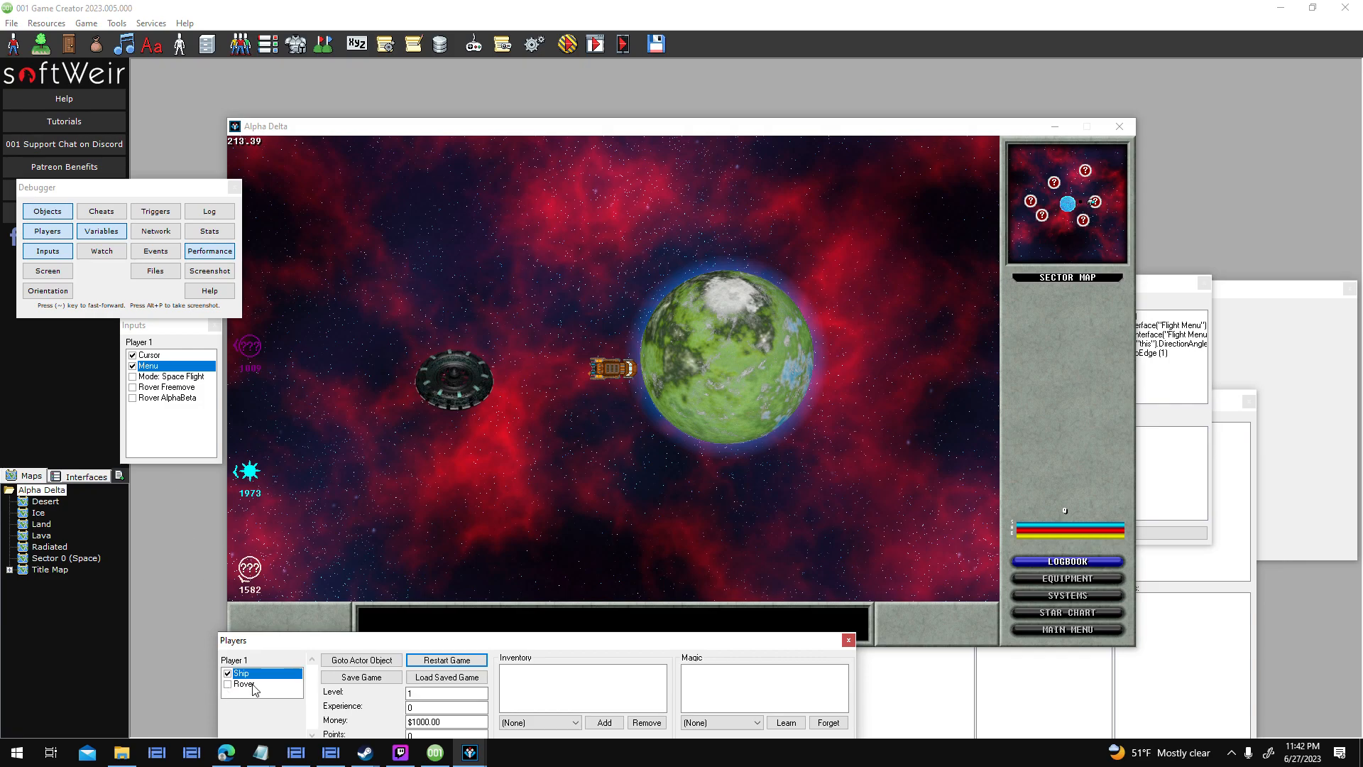
{"action": "left_click_drag", "start_coordinate": [279, 641], "coordinate": [140, 539]}
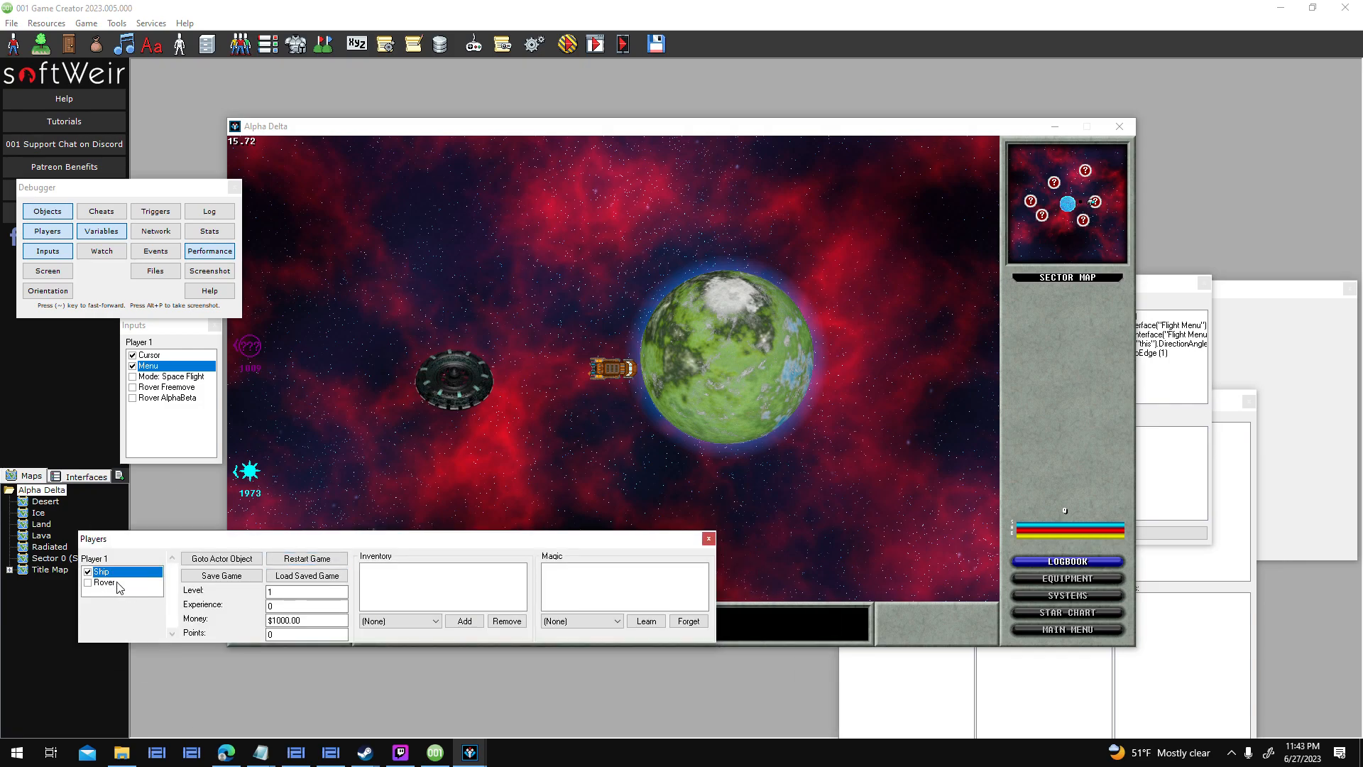
{"action": "left_click", "coordinate": [1107, 371]}
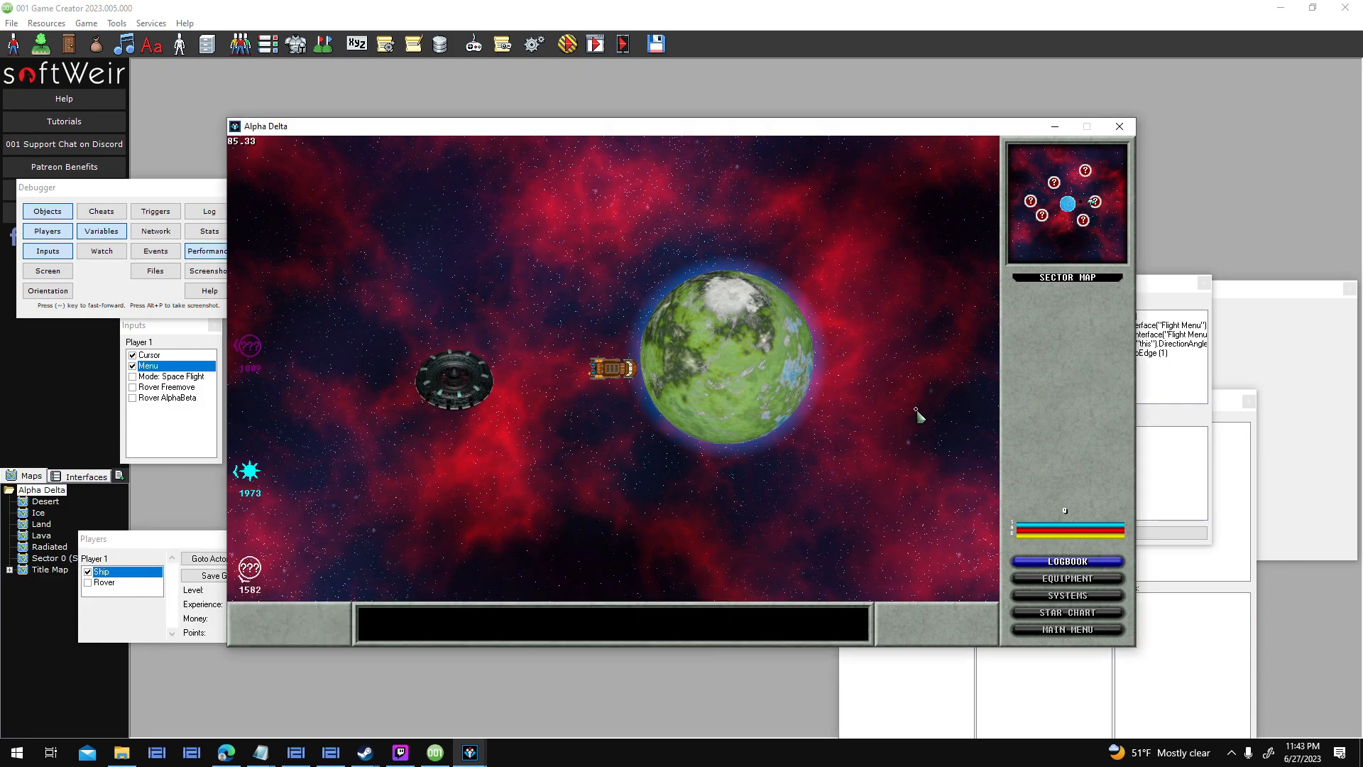
Examine which objects exist in the Space, Orbit Map, Desert and Land maps in the debugger's Objects window.
{"action": "left_click", "coordinate": [1272, 373]}
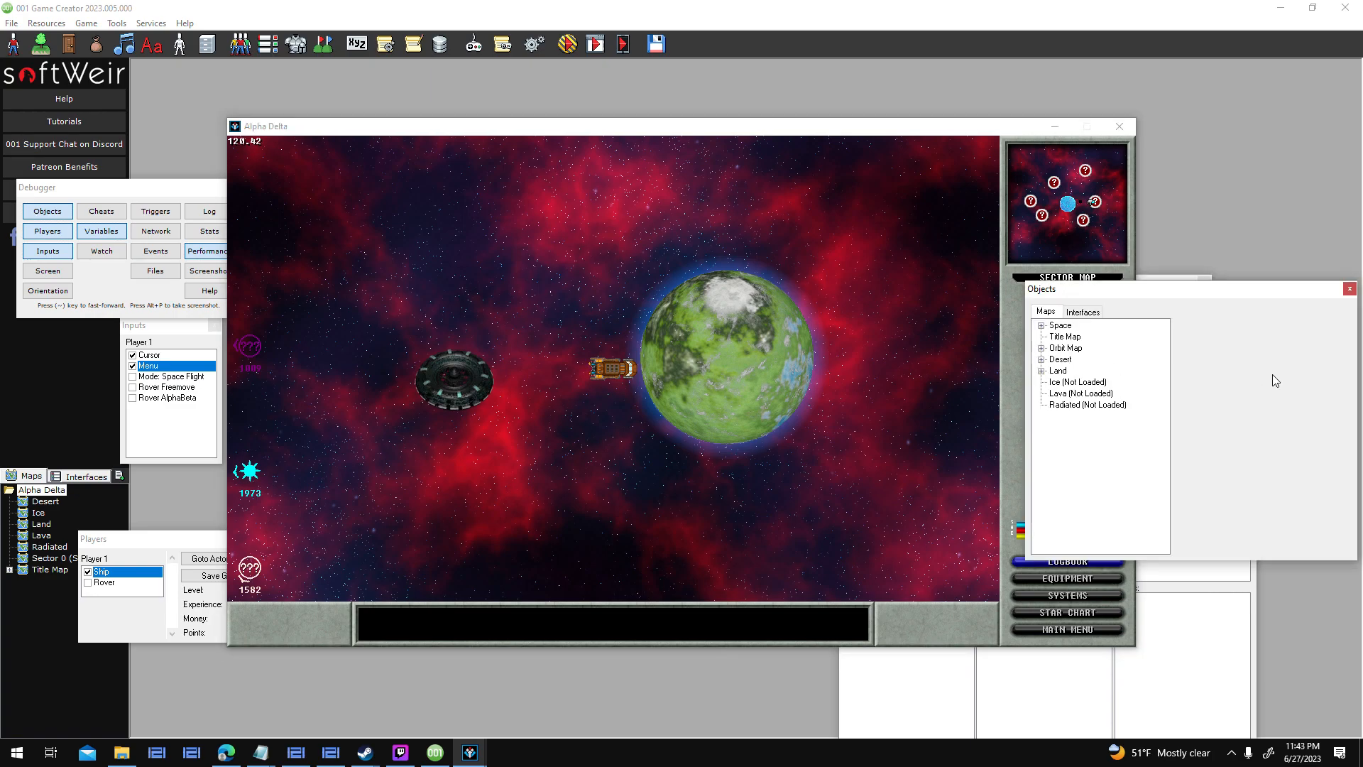
{"action": "left_click", "coordinate": [1041, 326]}
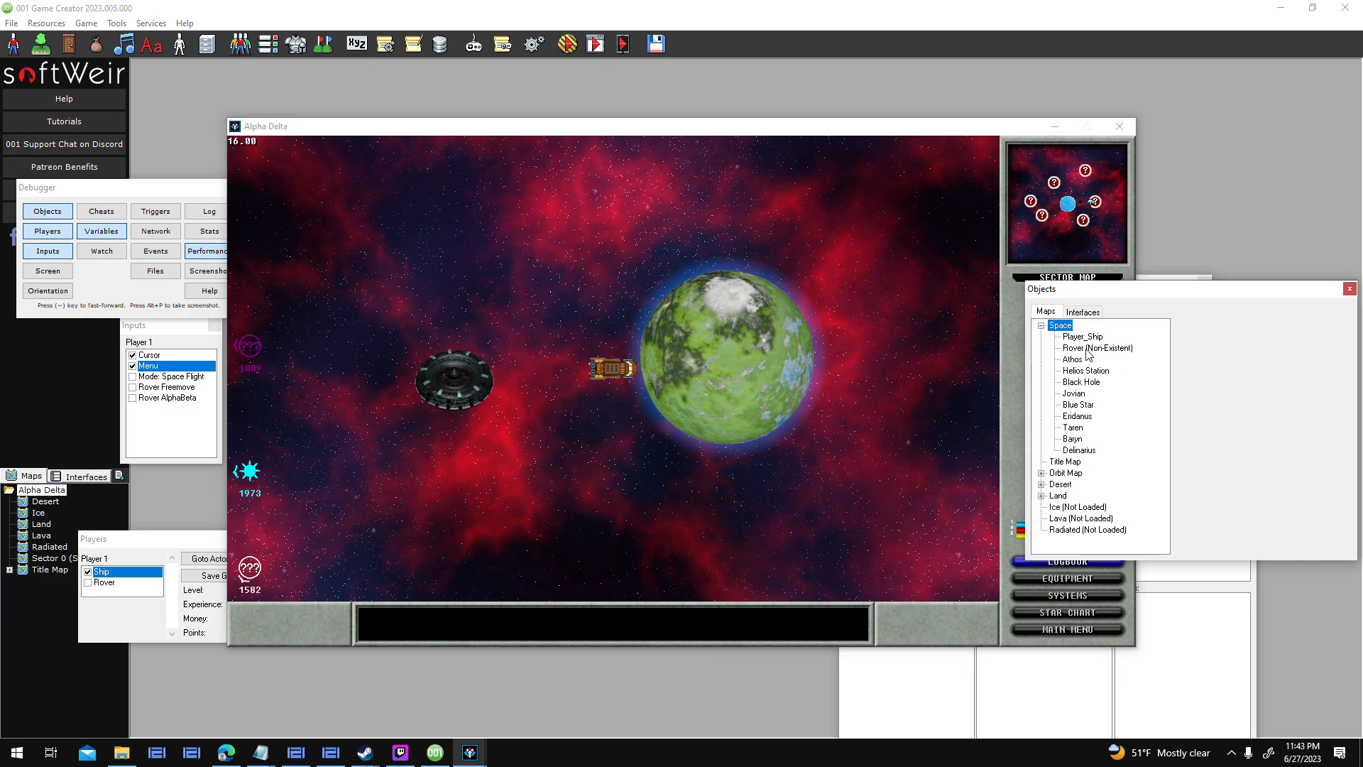
{"action": "left_click", "coordinate": [1042, 473]}
{"action": "left_click", "coordinate": [1041, 473]}
{"action": "left_click", "coordinate": [1042, 484]}
{"action": "left_click", "coordinate": [1042, 484]}
{"action": "left_click", "coordinate": [1042, 495]}
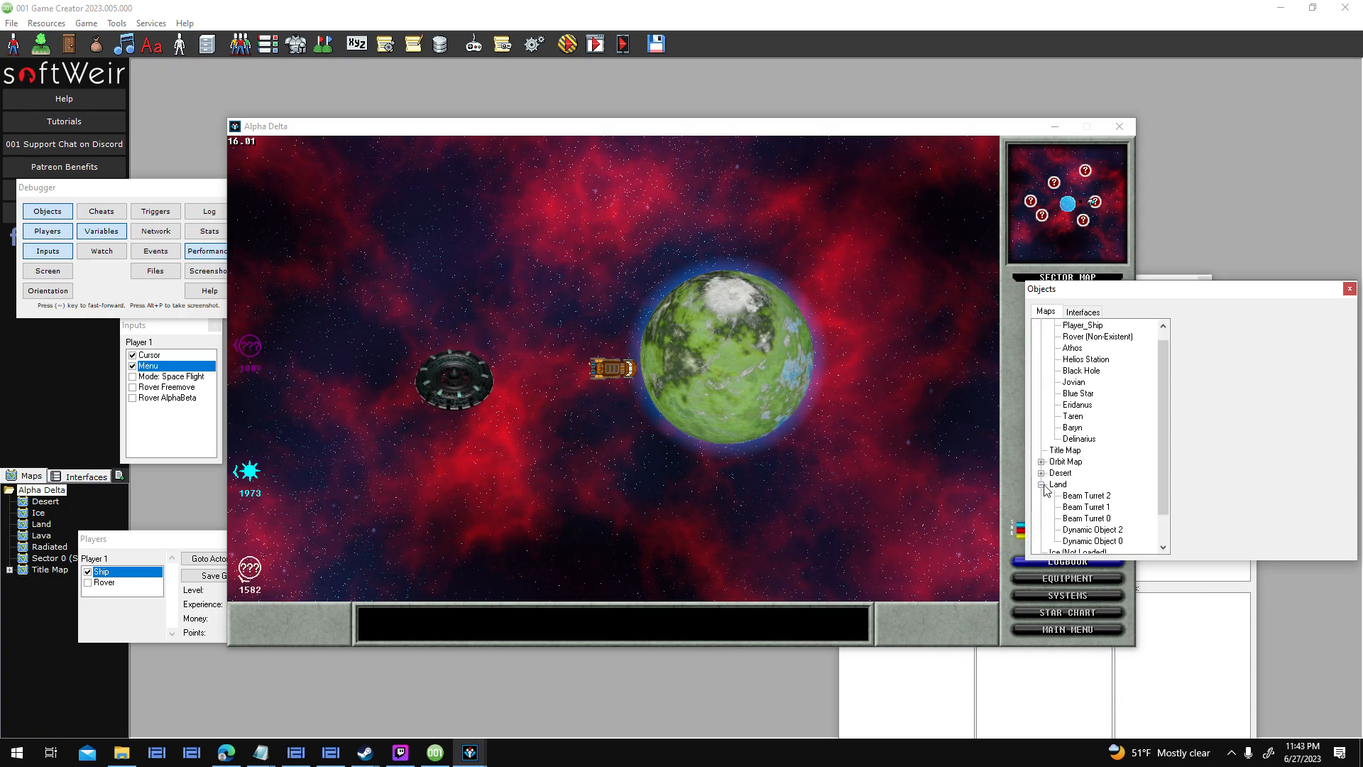
{"action": "left_click", "coordinate": [1042, 484]}
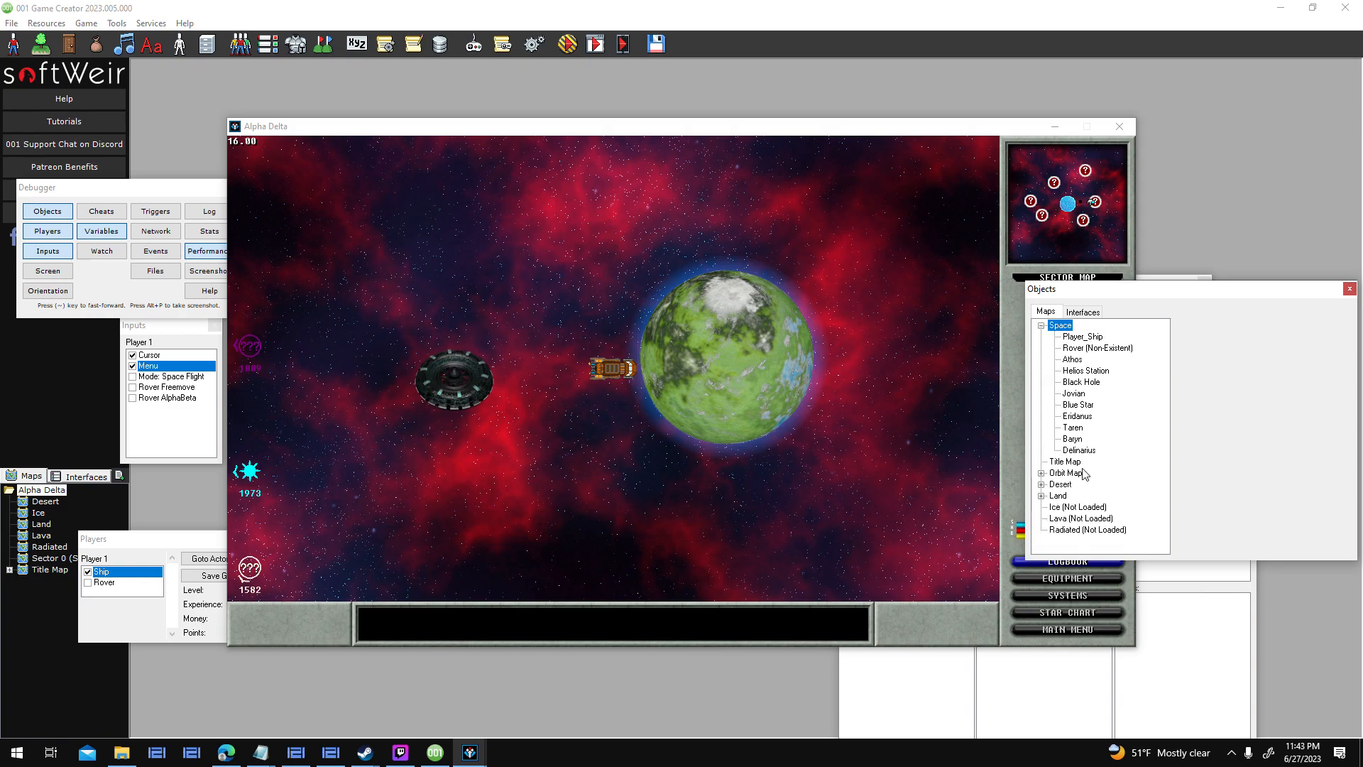
Inspect the Lava, Land and Orbit Map entries and recheck the objects under Land, Desert and Orbit Map.
{"action": "left_click", "coordinate": [1086, 519]}
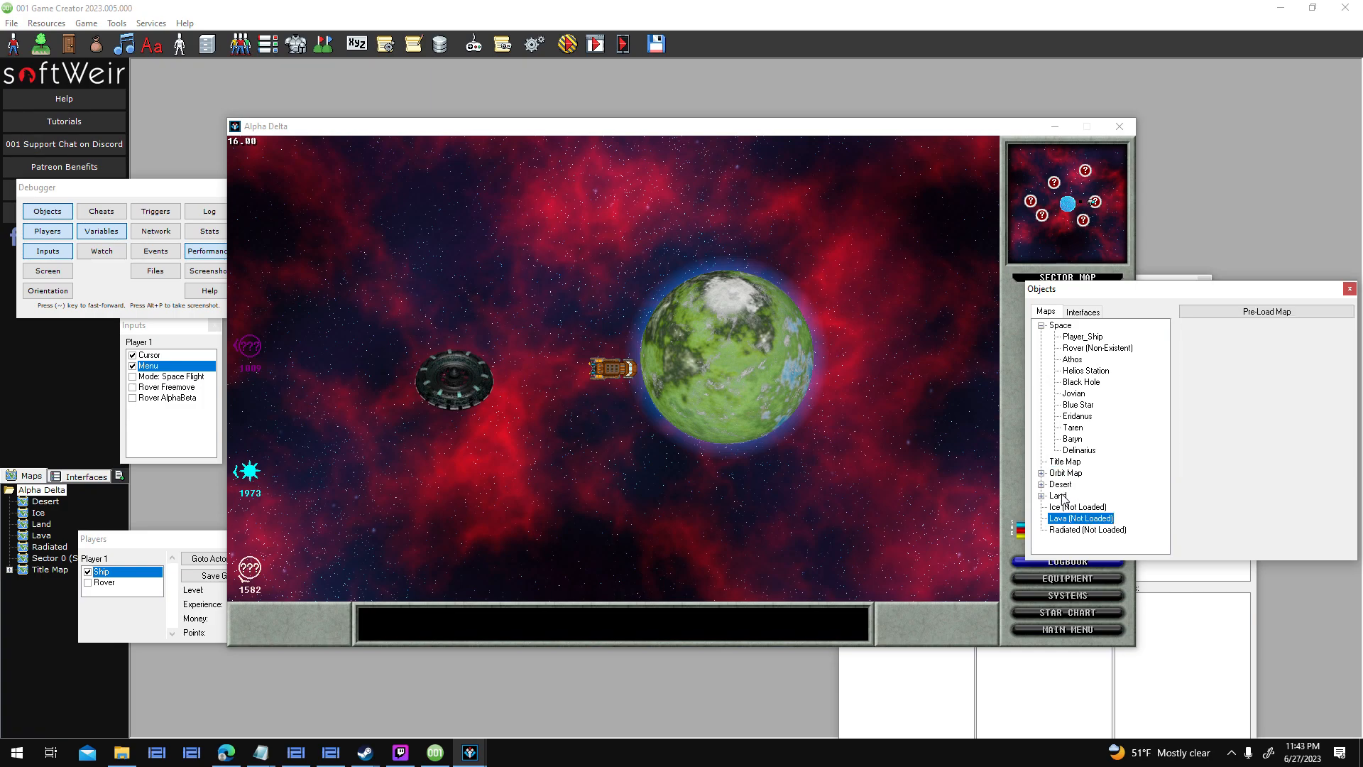
{"action": "left_click", "coordinate": [1058, 495]}
{"action": "left_click", "coordinate": [1041, 495]}
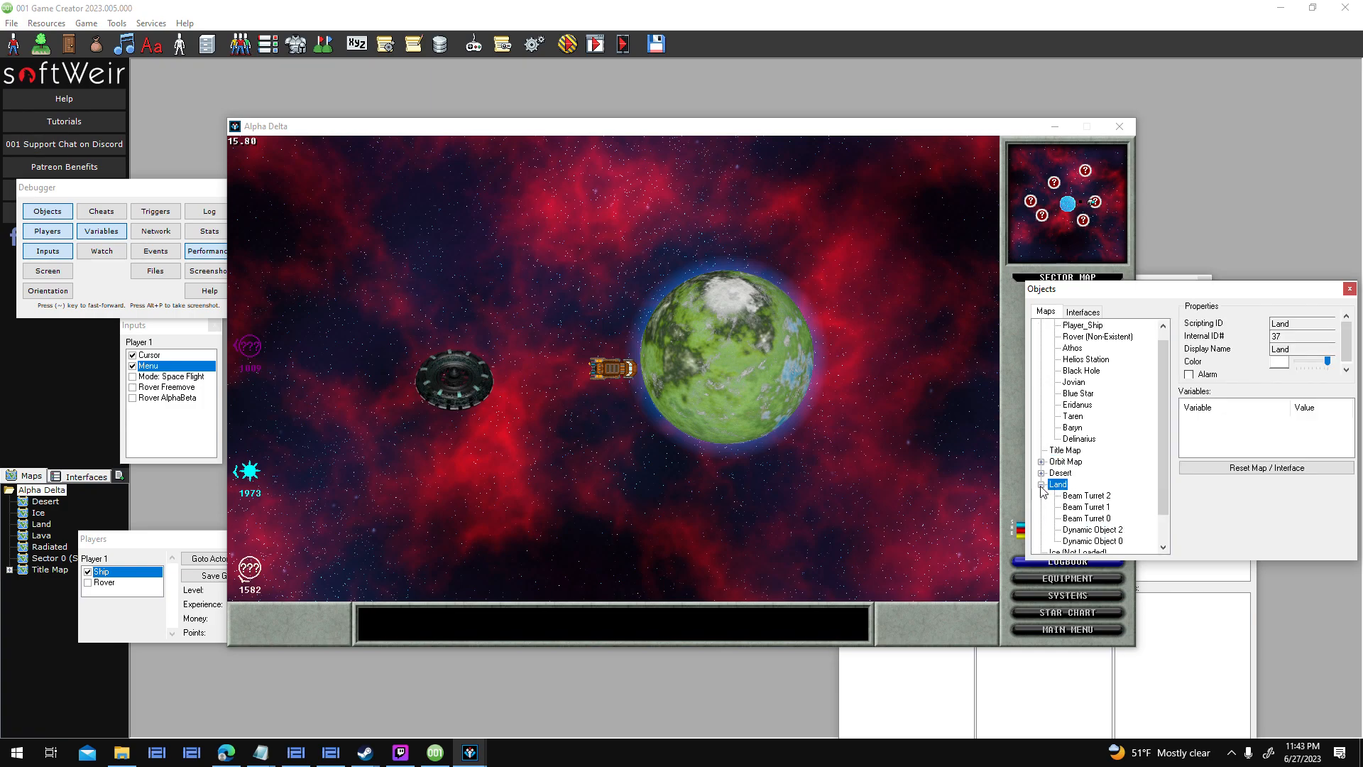
{"action": "left_click", "coordinate": [1042, 484]}
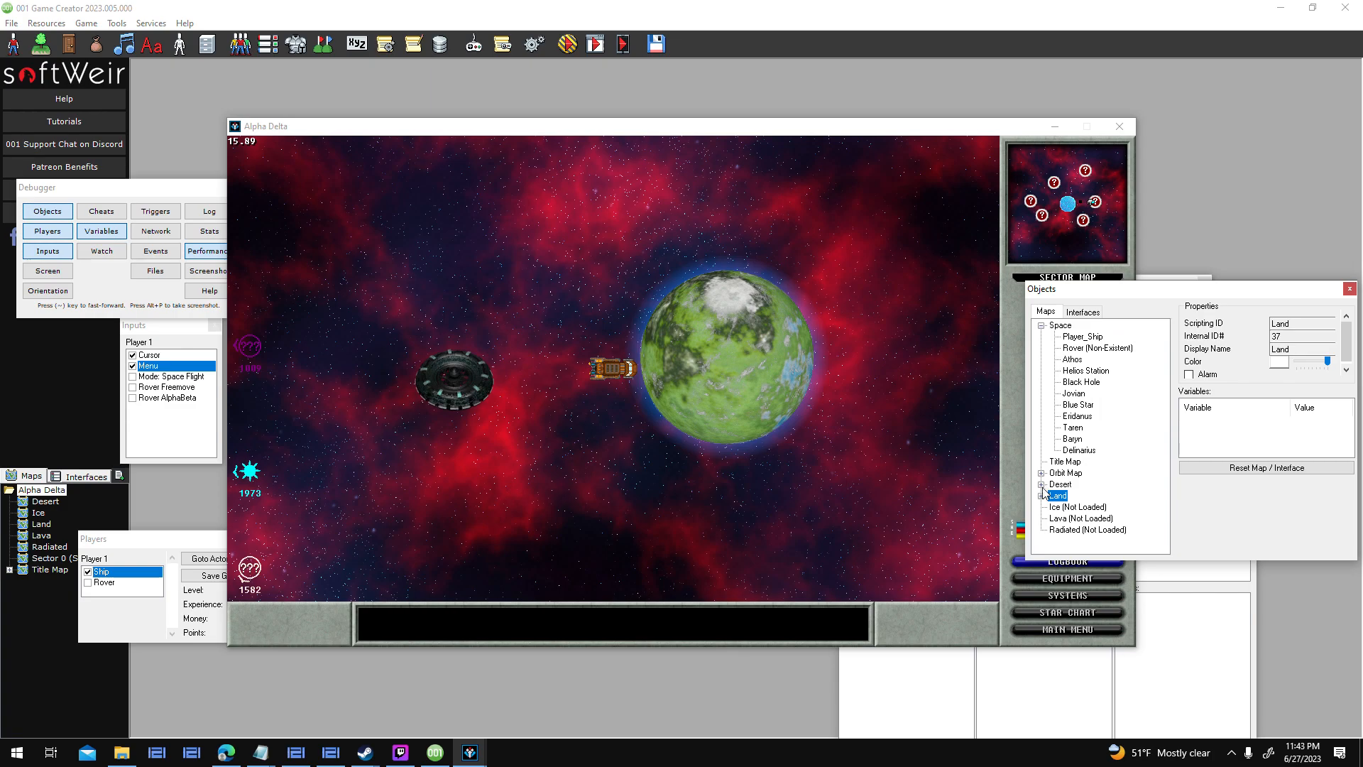
{"action": "left_click", "coordinate": [1042, 485]}
{"action": "left_click", "coordinate": [1041, 485]}
{"action": "left_click", "coordinate": [1043, 485]}
{"action": "left_click", "coordinate": [1042, 485]}
{"action": "left_click", "coordinate": [1042, 485]}
{"action": "left_click", "coordinate": [1065, 474]}
{"action": "left_click", "coordinate": [1041, 473]}
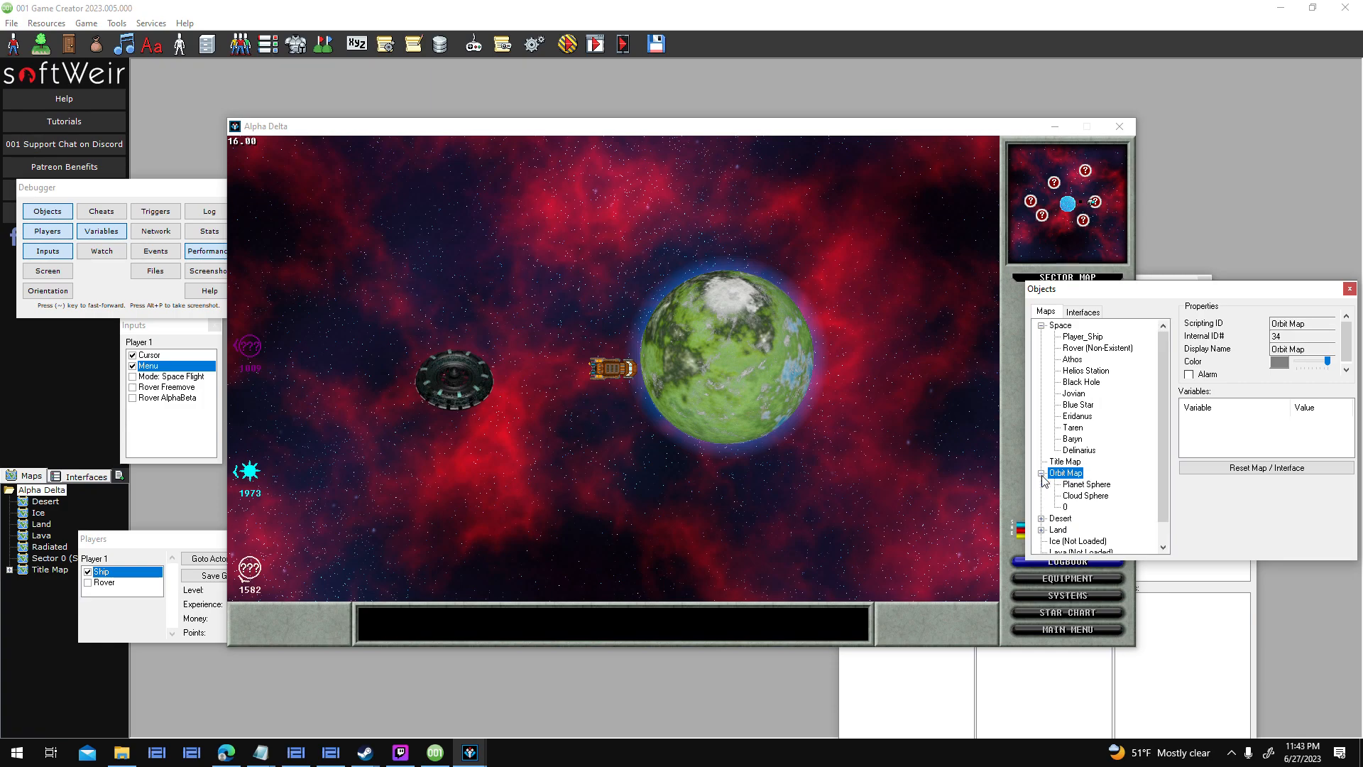
{"action": "left_click", "coordinate": [1041, 474]}
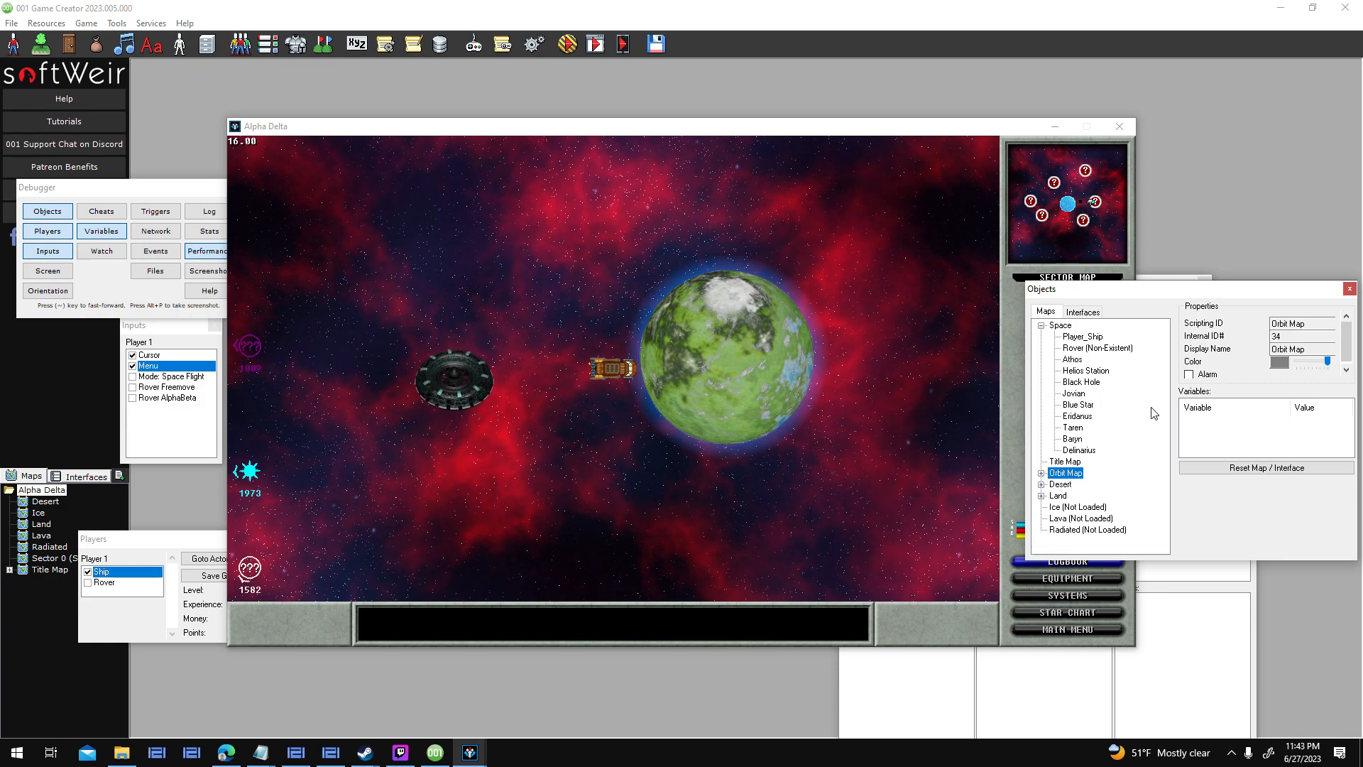
Inspect the Rover object's properties under the Space map in the debugger's Objects window, including its Existent and Visible settings.
{"action": "left_click", "coordinate": [1123, 349]}
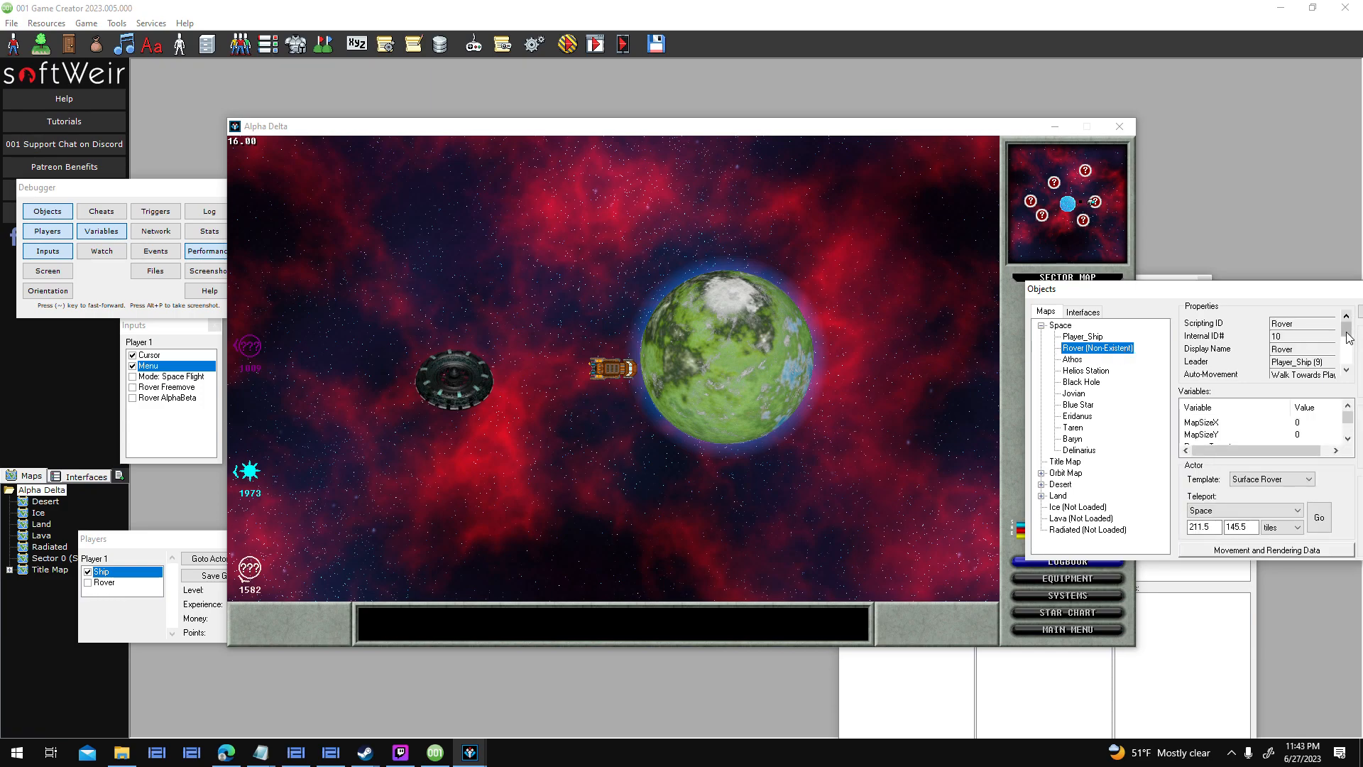
{"action": "scroll", "coordinate": [1340, 362], "scroll_direction": "down", "scroll_amount": 5}
{"action": "scroll", "coordinate": [1339, 366], "scroll_direction": "down", "scroll_amount": 1}
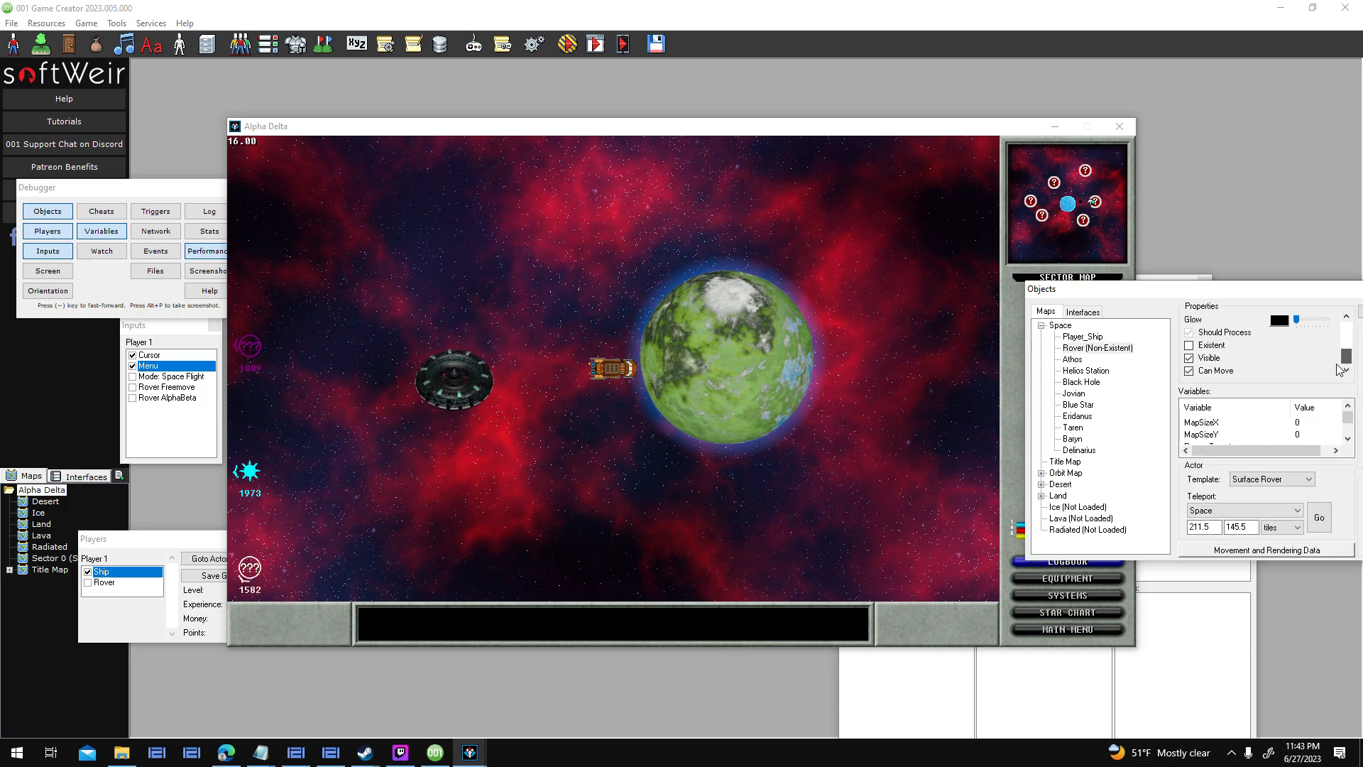
{"action": "scroll", "coordinate": [1341, 363], "scroll_direction": "up", "scroll_amount": 1}
{"action": "left_click", "coordinate": [1115, 348]}
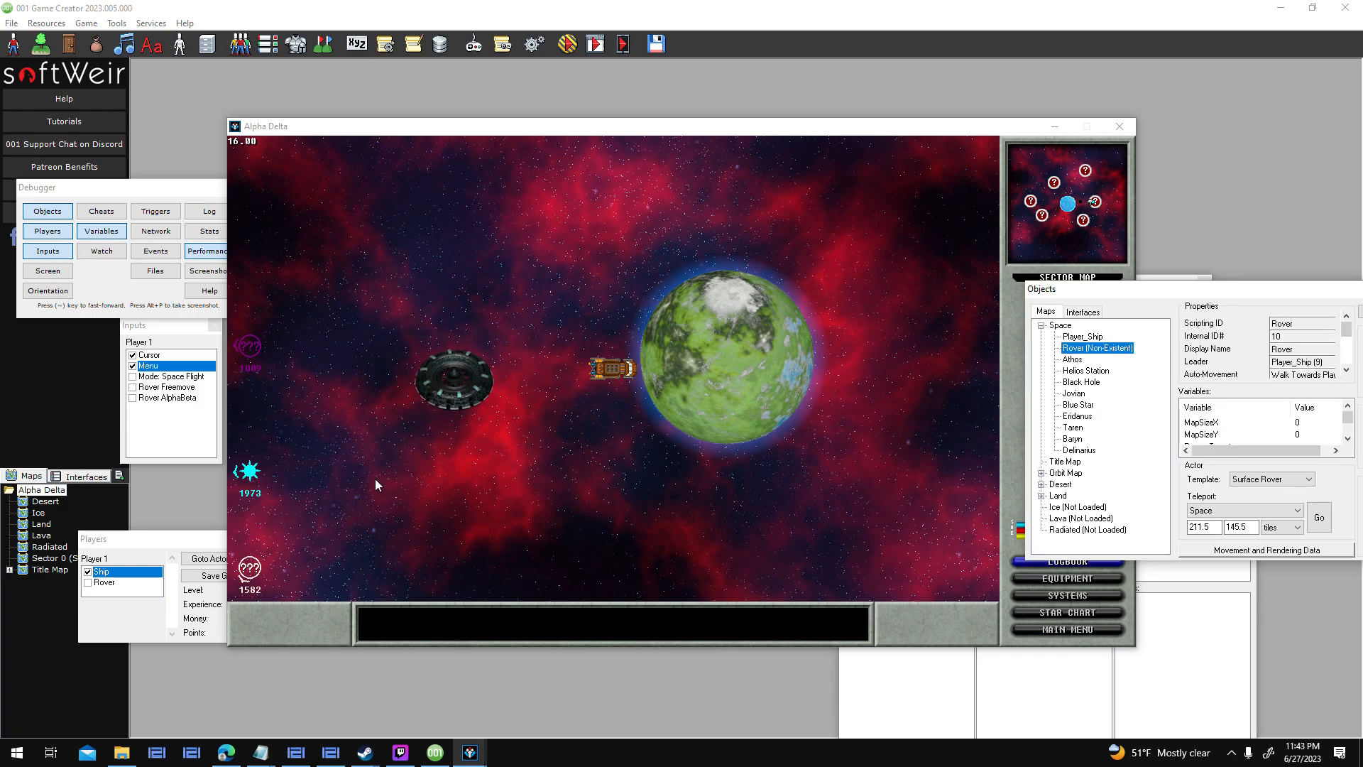
Try enabling the Rover in the debugger's Players window, check its effect in the game and the Space objects, and disable it again.
{"action": "left_click", "coordinate": [147, 546]}
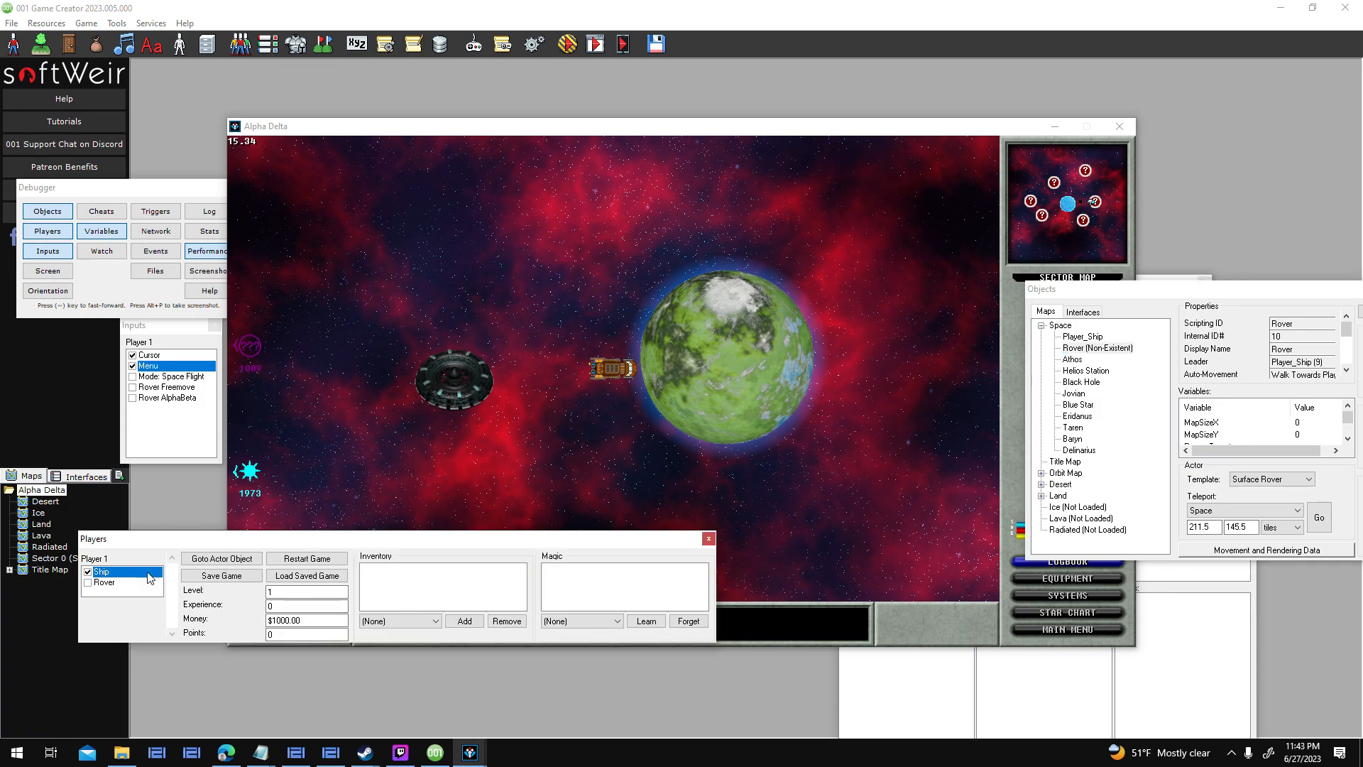
{"action": "left_click", "coordinate": [88, 582]}
{"action": "left_click", "coordinate": [1148, 305]}
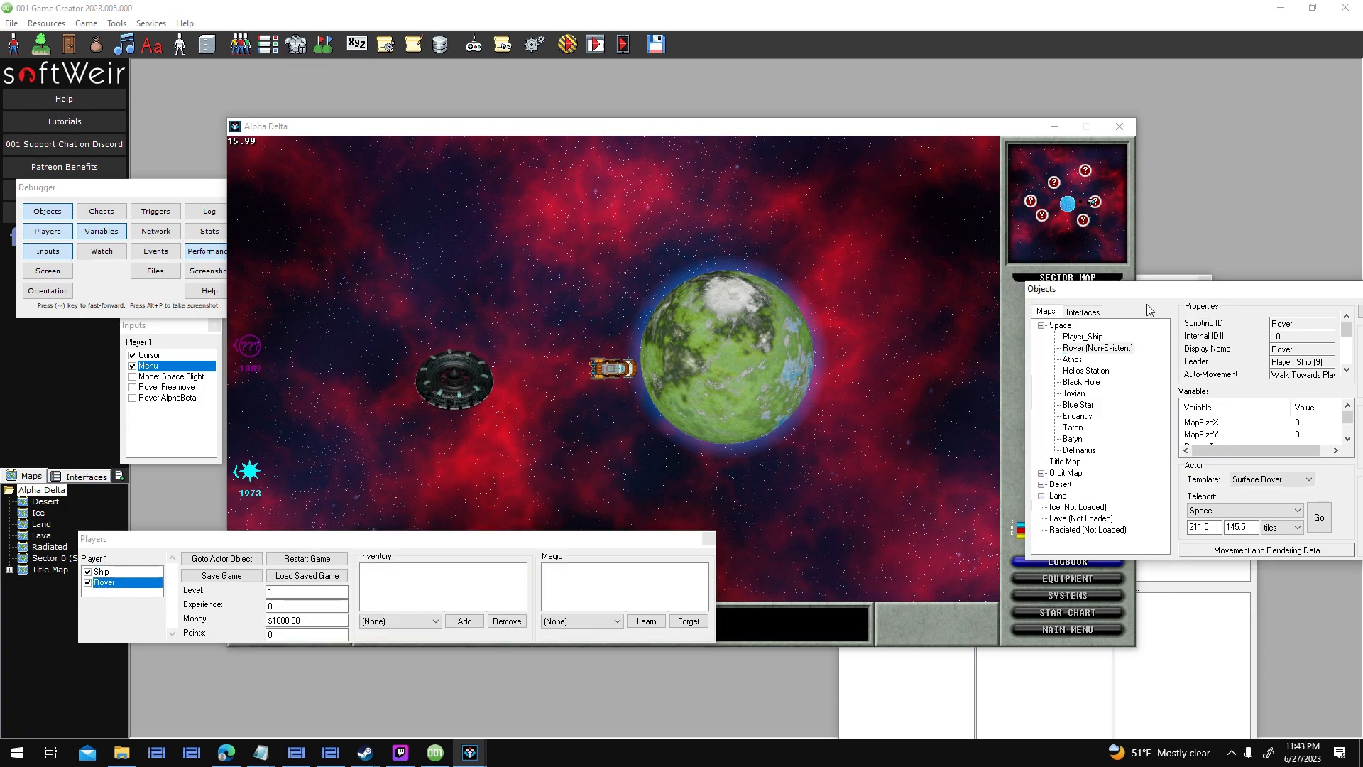
{"action": "left_click", "coordinate": [639, 447]}
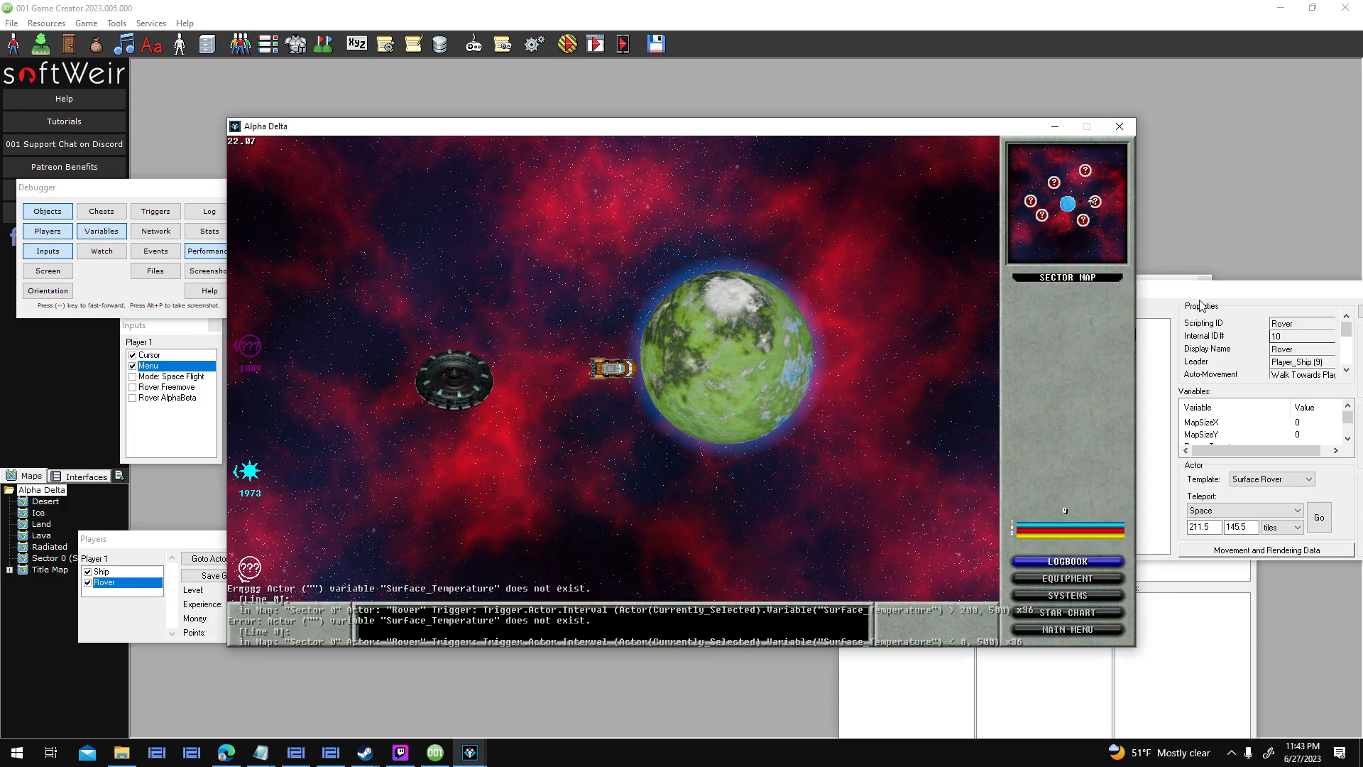
{"action": "left_click", "coordinate": [1162, 304]}
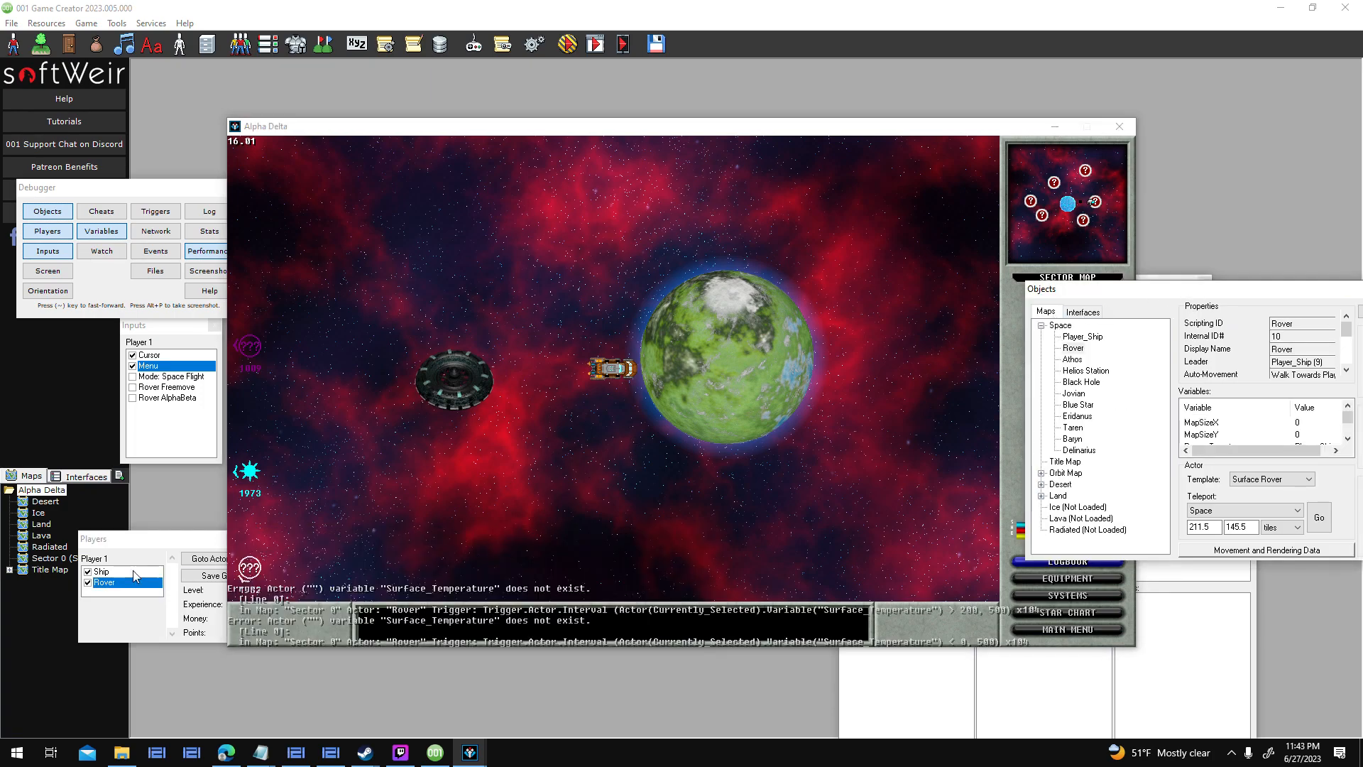
{"action": "left_click", "coordinate": [87, 583]}
{"action": "left_click", "coordinate": [1139, 298]}
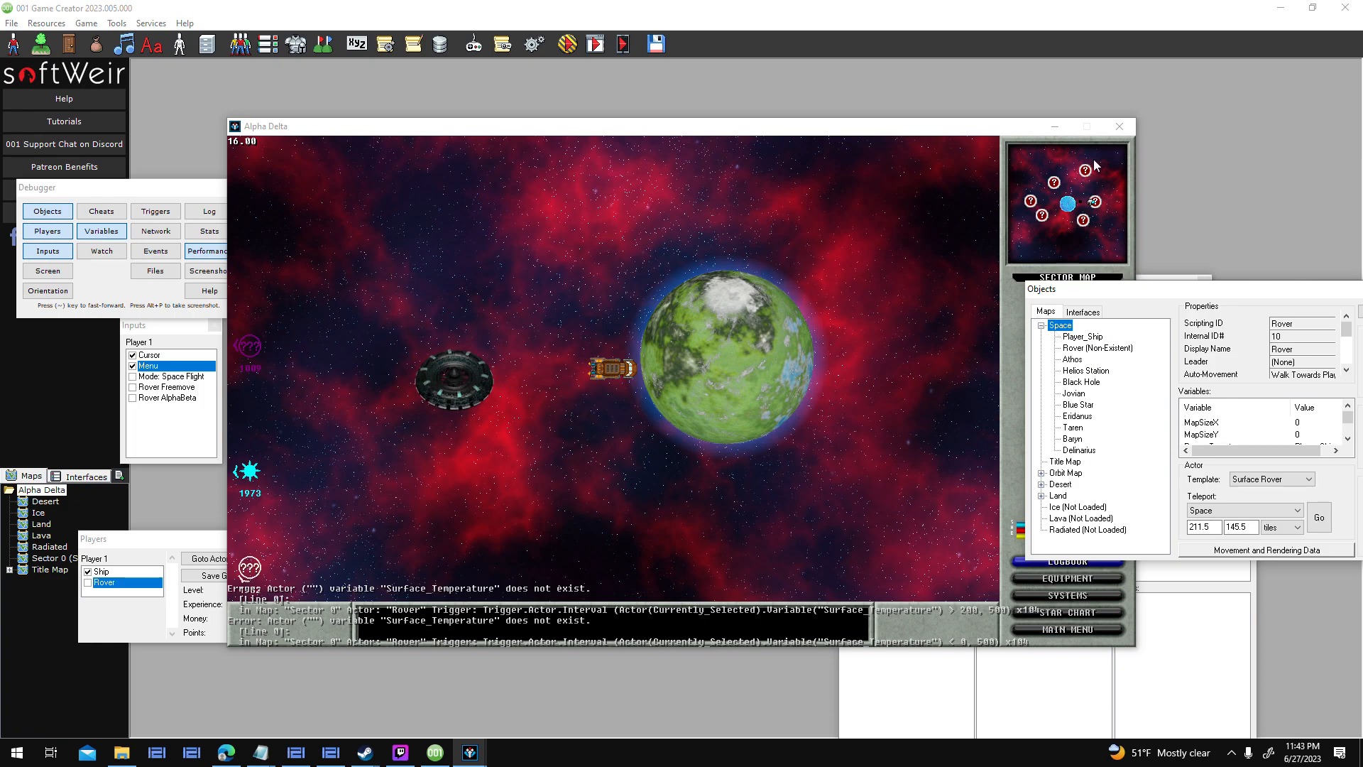
End the test run, check the Rover party member and its actor in Players and Party, and save the party members.
{"action": "left_click", "coordinate": [1119, 135]}
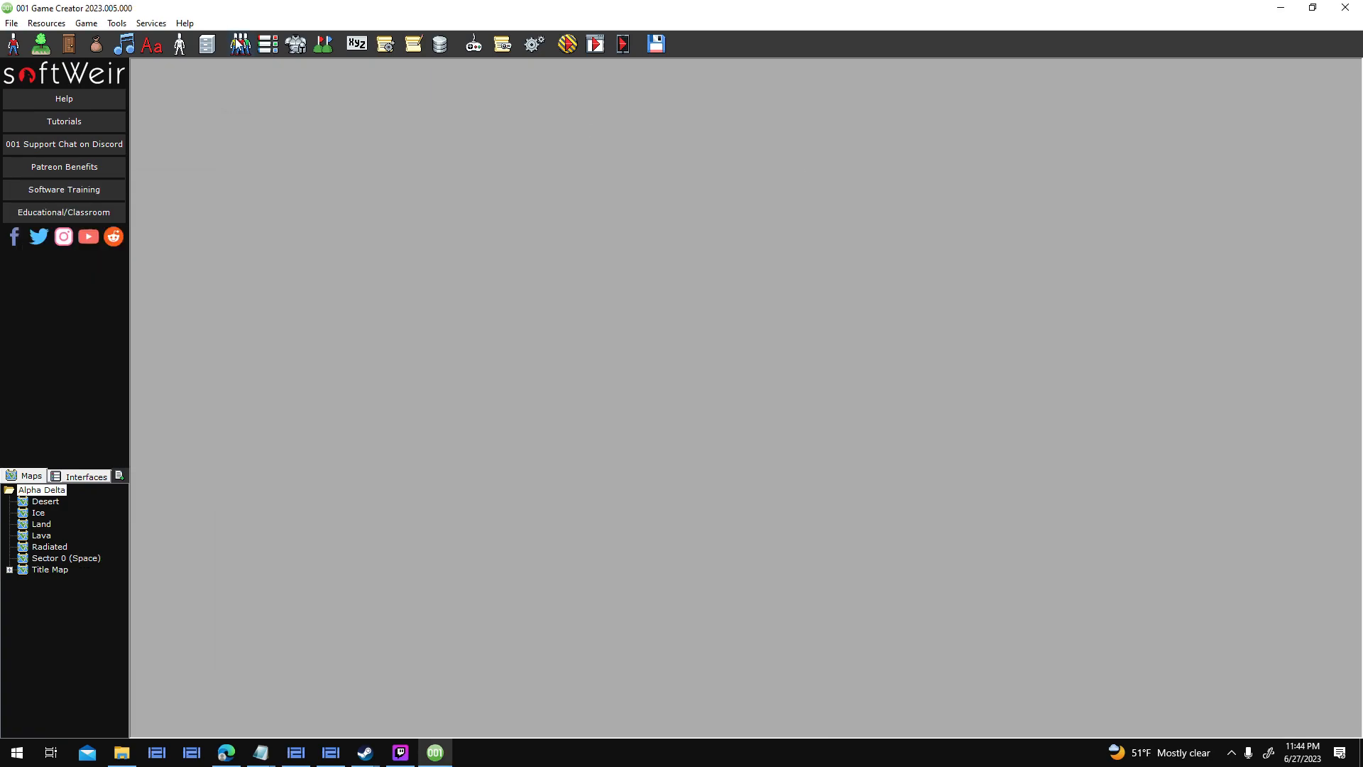
{"action": "left_click", "coordinate": [239, 44]}
{"action": "left_click", "coordinate": [444, 216]}
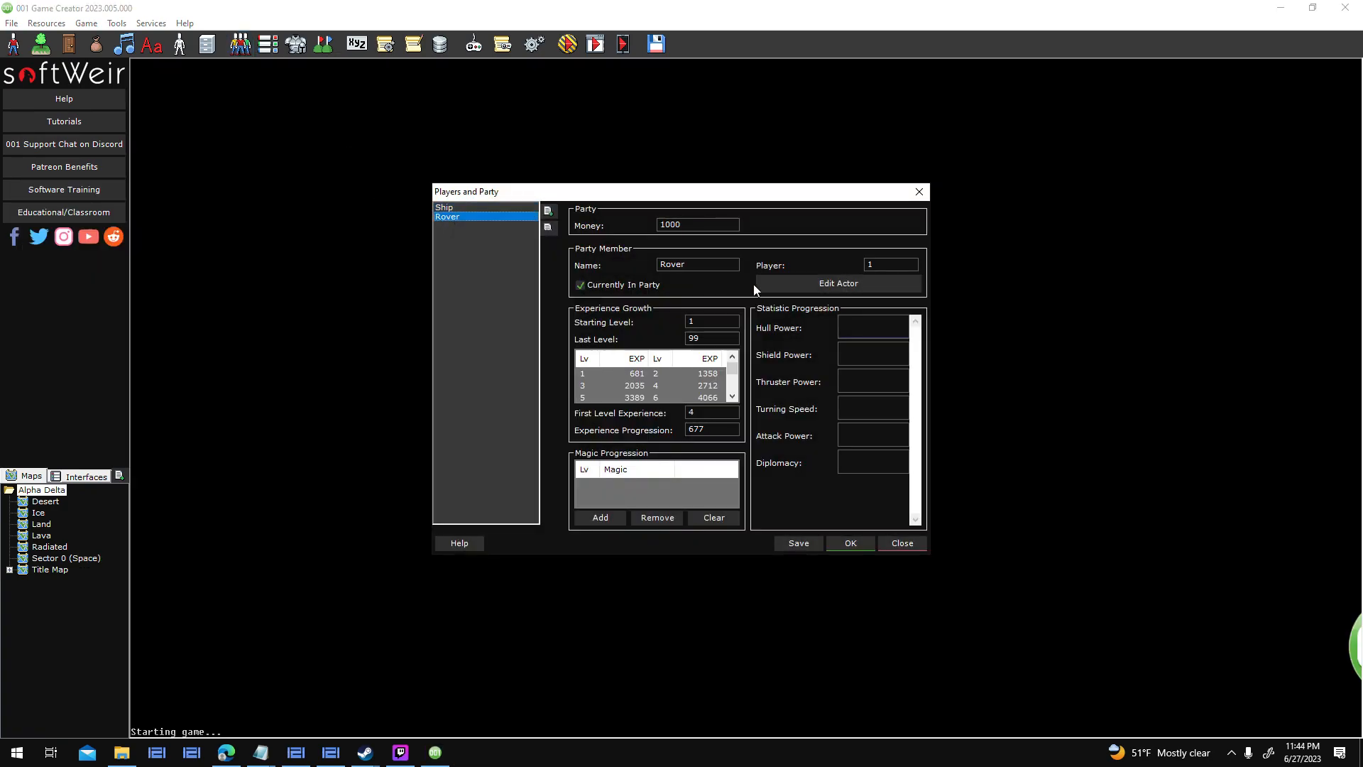
{"action": "left_click", "coordinate": [816, 289]}
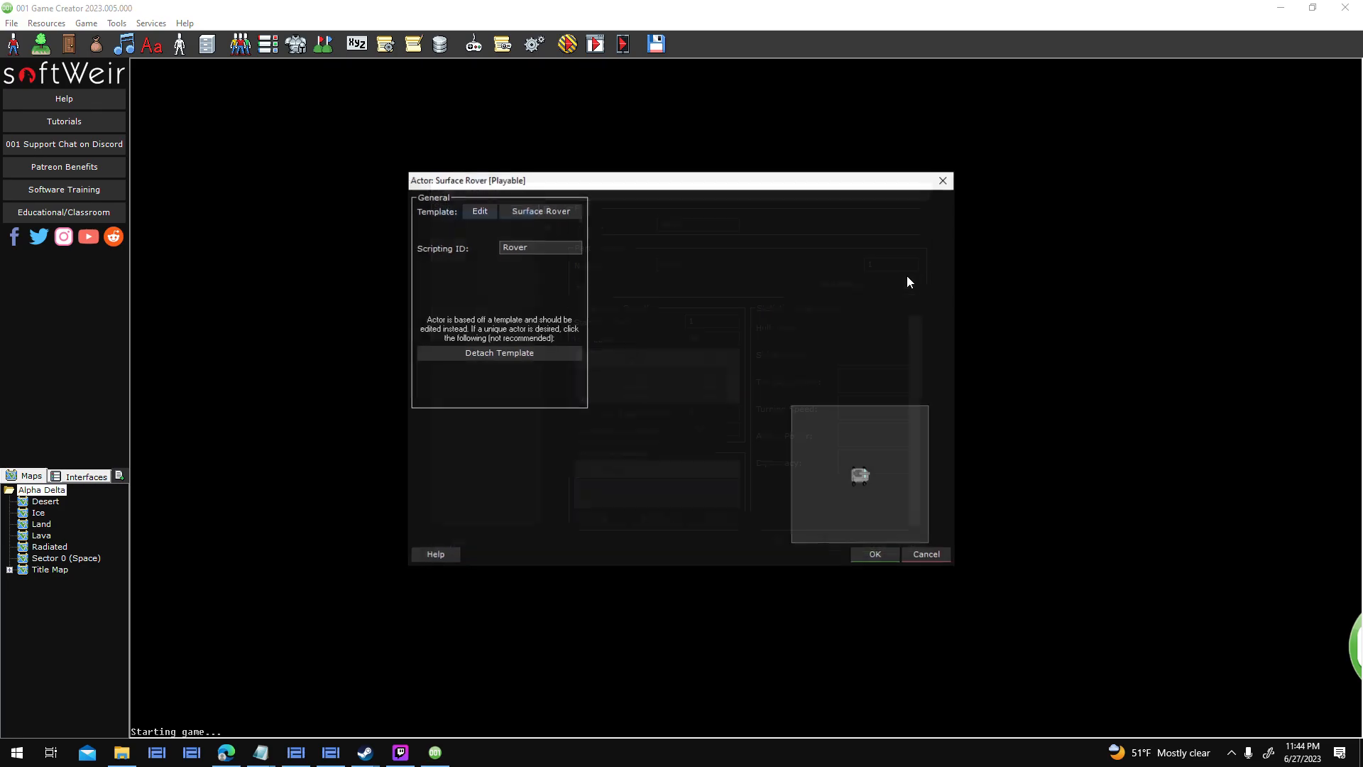
{"action": "left_click", "coordinate": [943, 180]}
{"action": "left_click", "coordinate": [920, 192]}
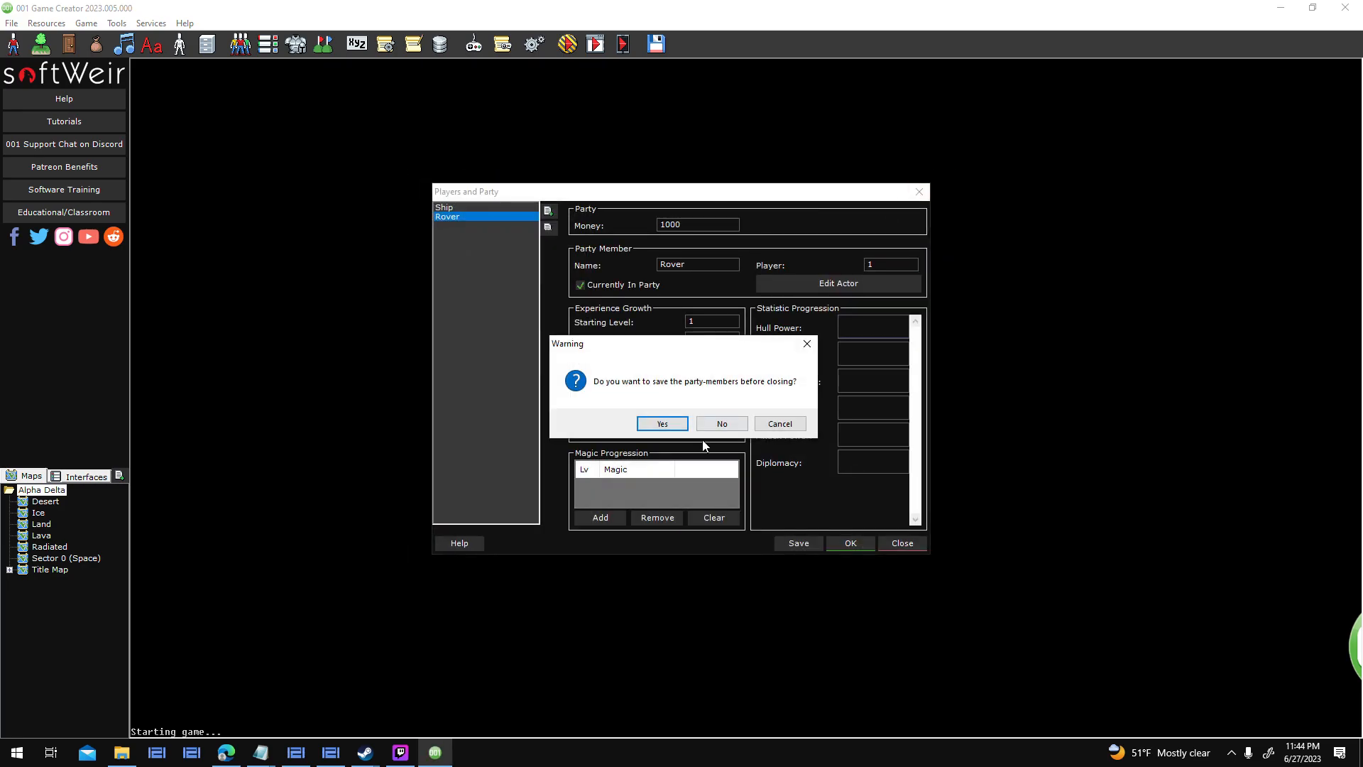
{"action": "left_click", "coordinate": [677, 428]}
Open the Surface Rover actor template and review its 0.01-second timer script, including the Tile Selector sub script.
{"action": "left_click", "coordinate": [179, 45]}
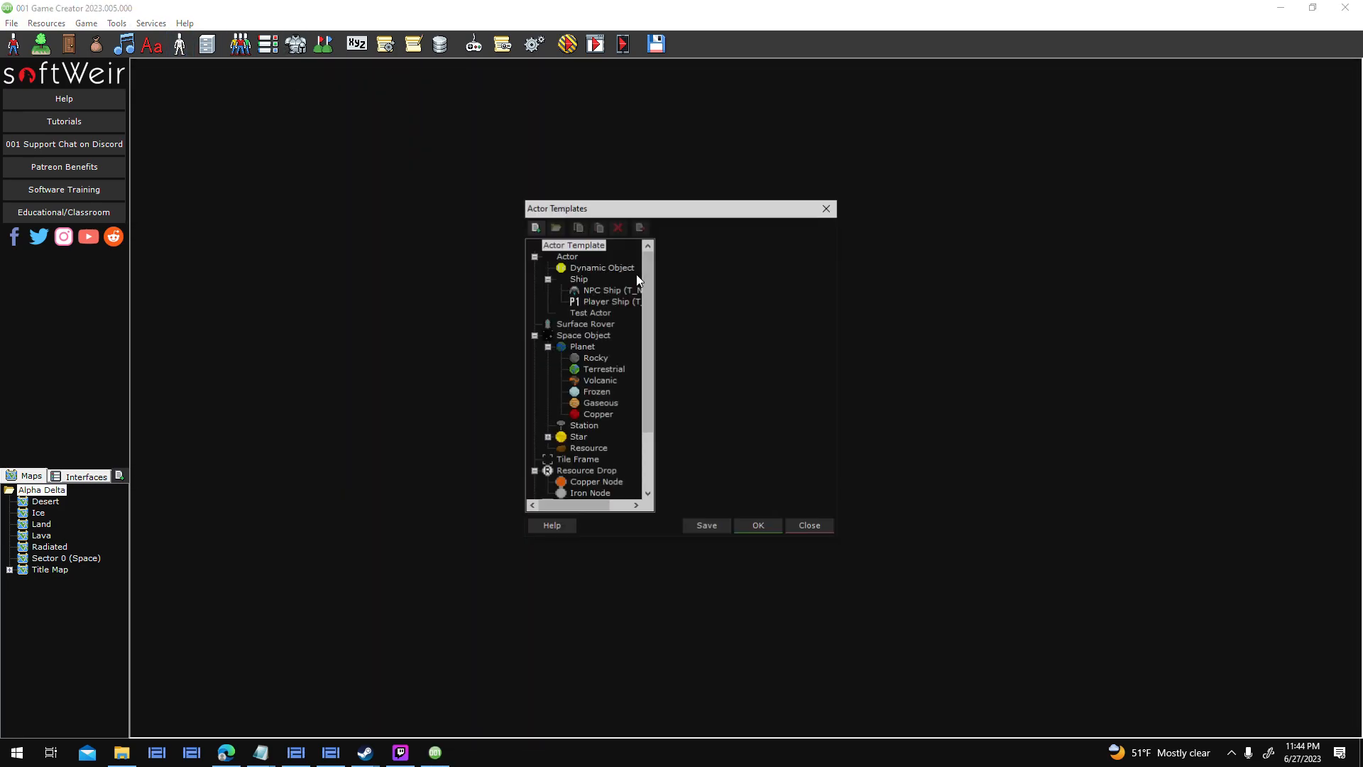
{"action": "left_click", "coordinate": [612, 316]}
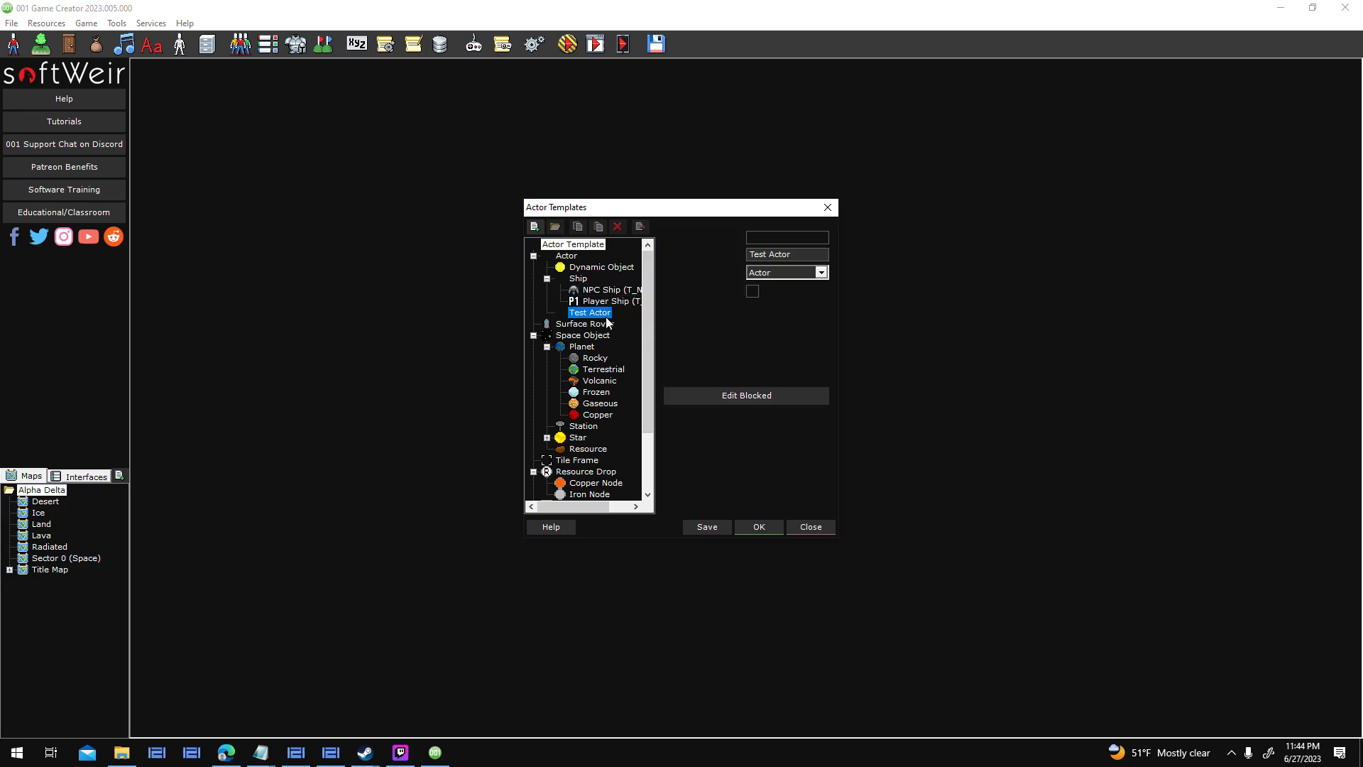
{"action": "left_click", "coordinate": [609, 324]}
{"action": "left_click", "coordinate": [740, 353]}
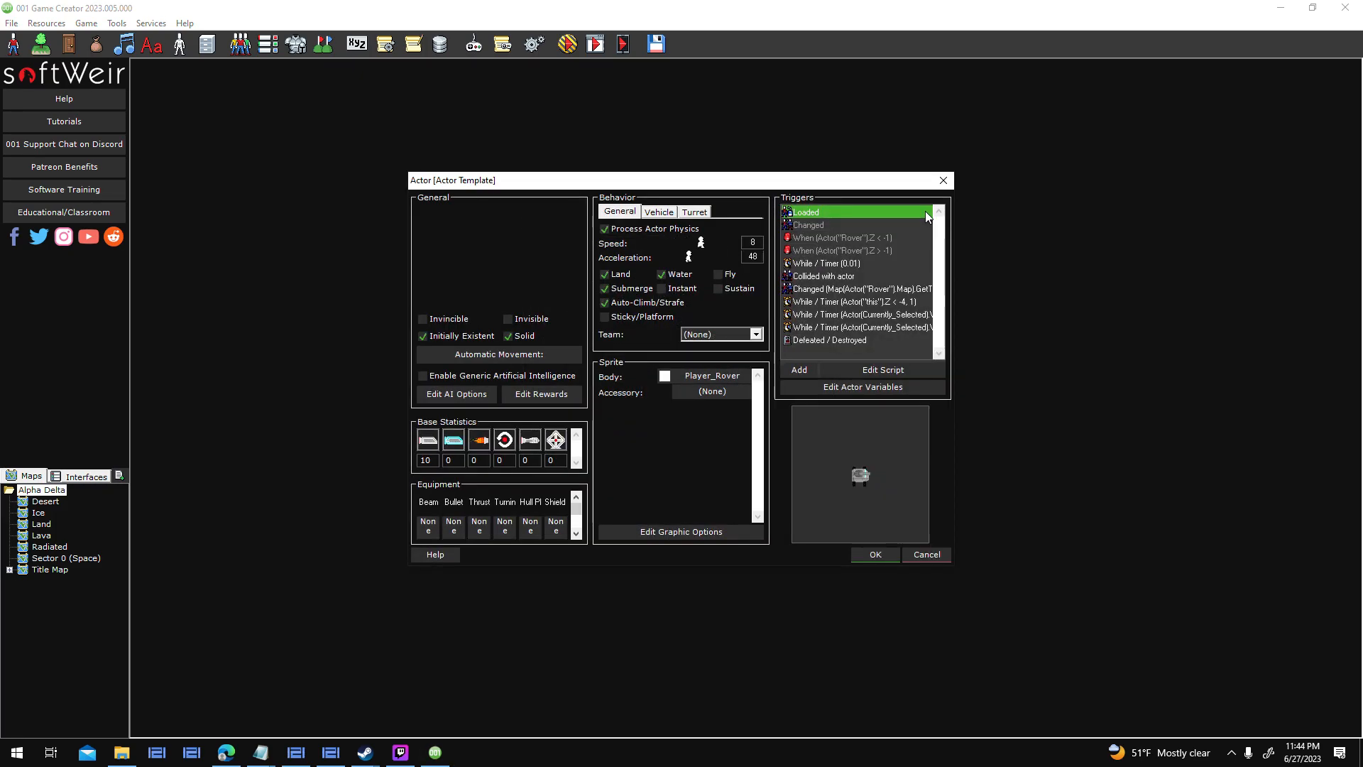
{"action": "left_click", "coordinate": [871, 267]}
{"action": "double_click", "coordinate": [872, 269]}
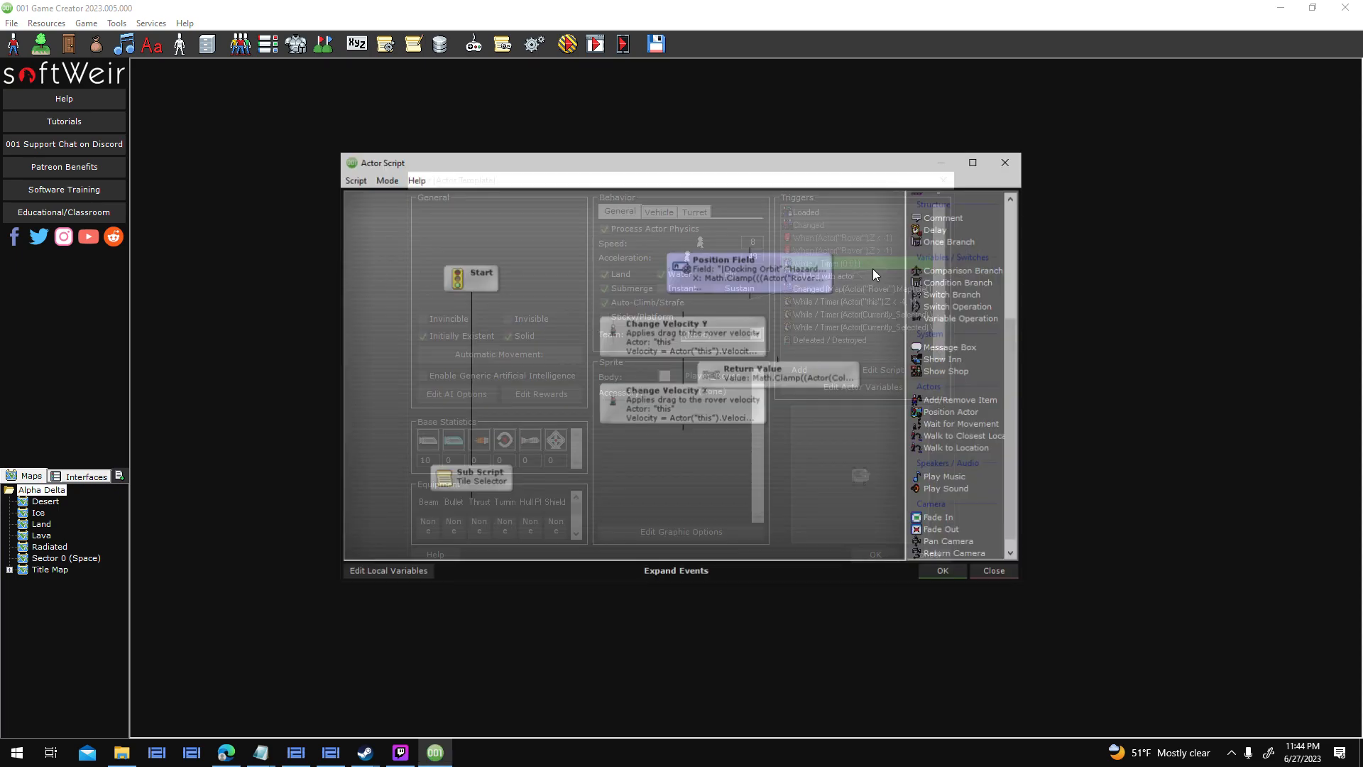
{"action": "double_click", "coordinate": [469, 479]}
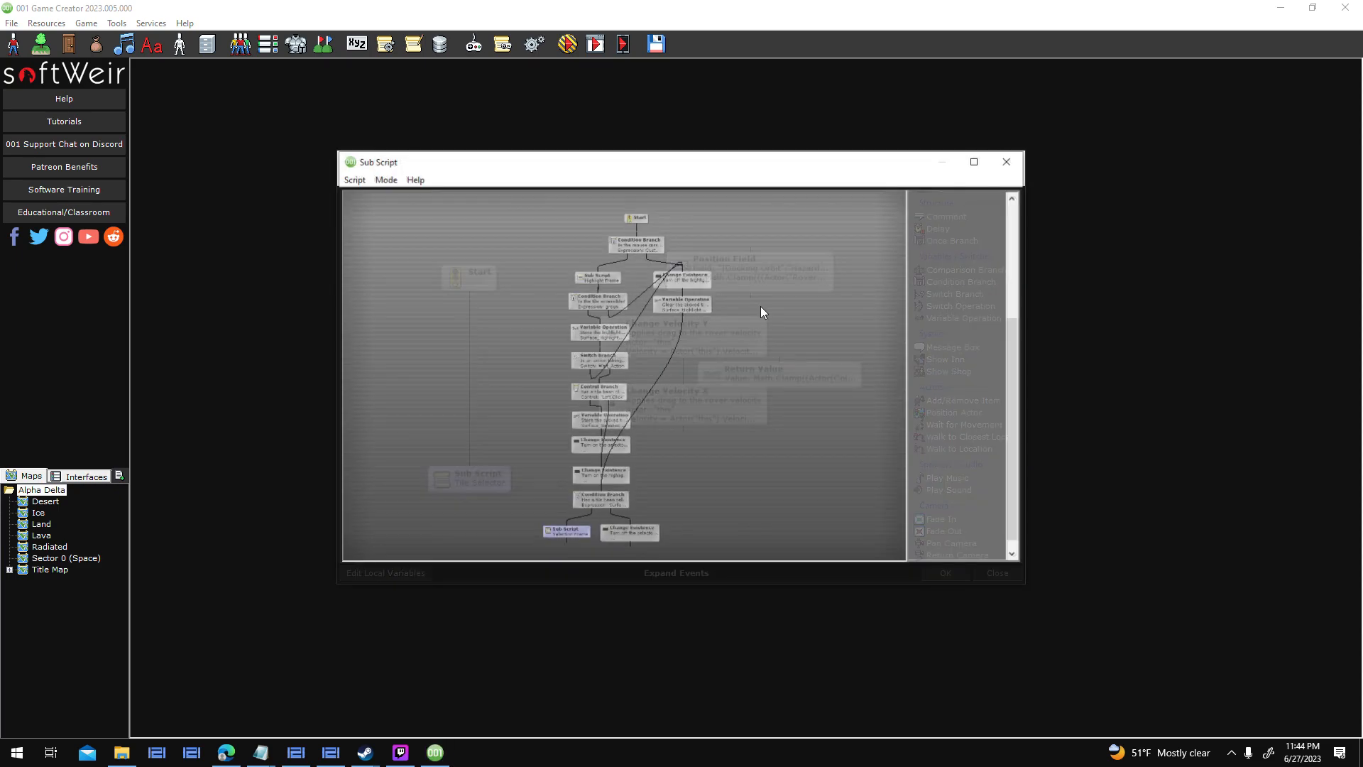
{"action": "left_click", "coordinate": [1009, 162]}
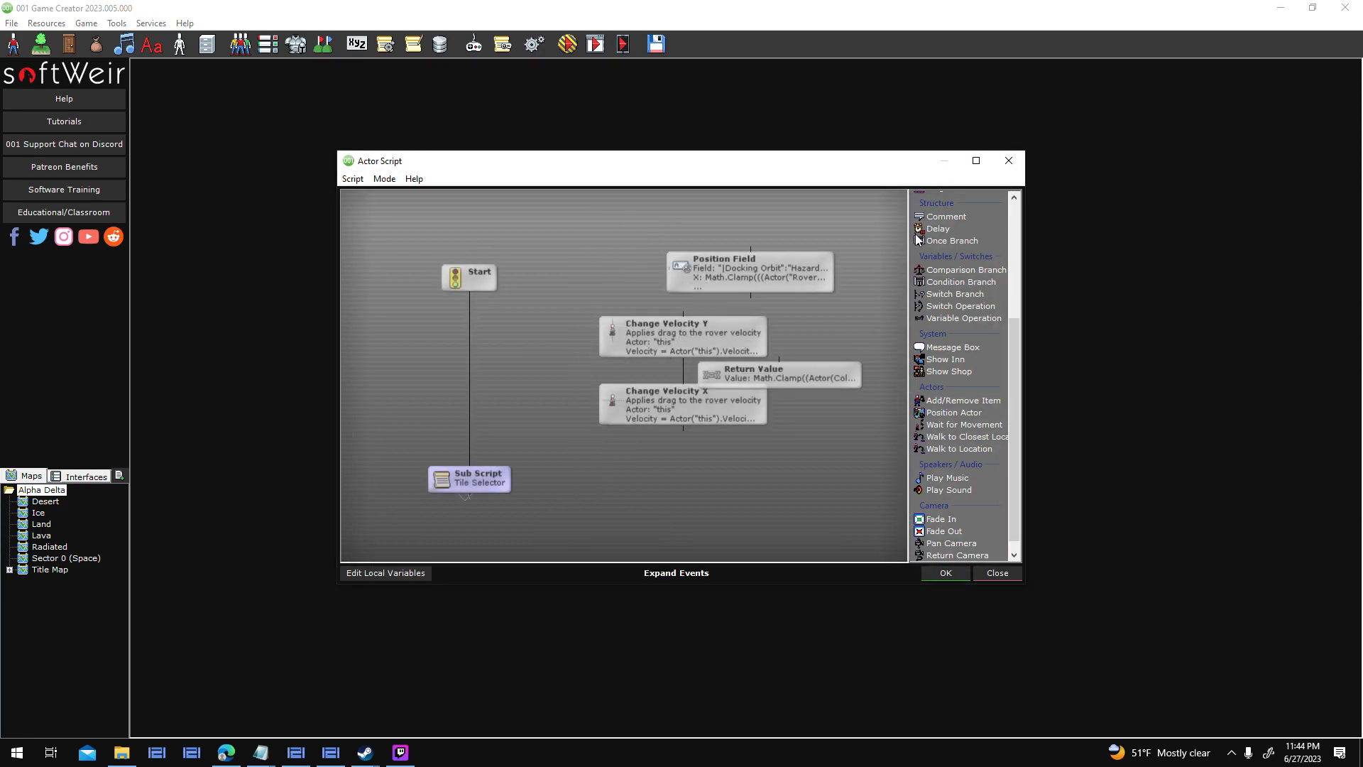
{"action": "left_click", "coordinate": [945, 572]}
Add the Rover_Deployed switch as the while condition of the Surface Rover's 0.01-second timer trigger.
{"action": "left_click", "coordinate": [818, 327]}
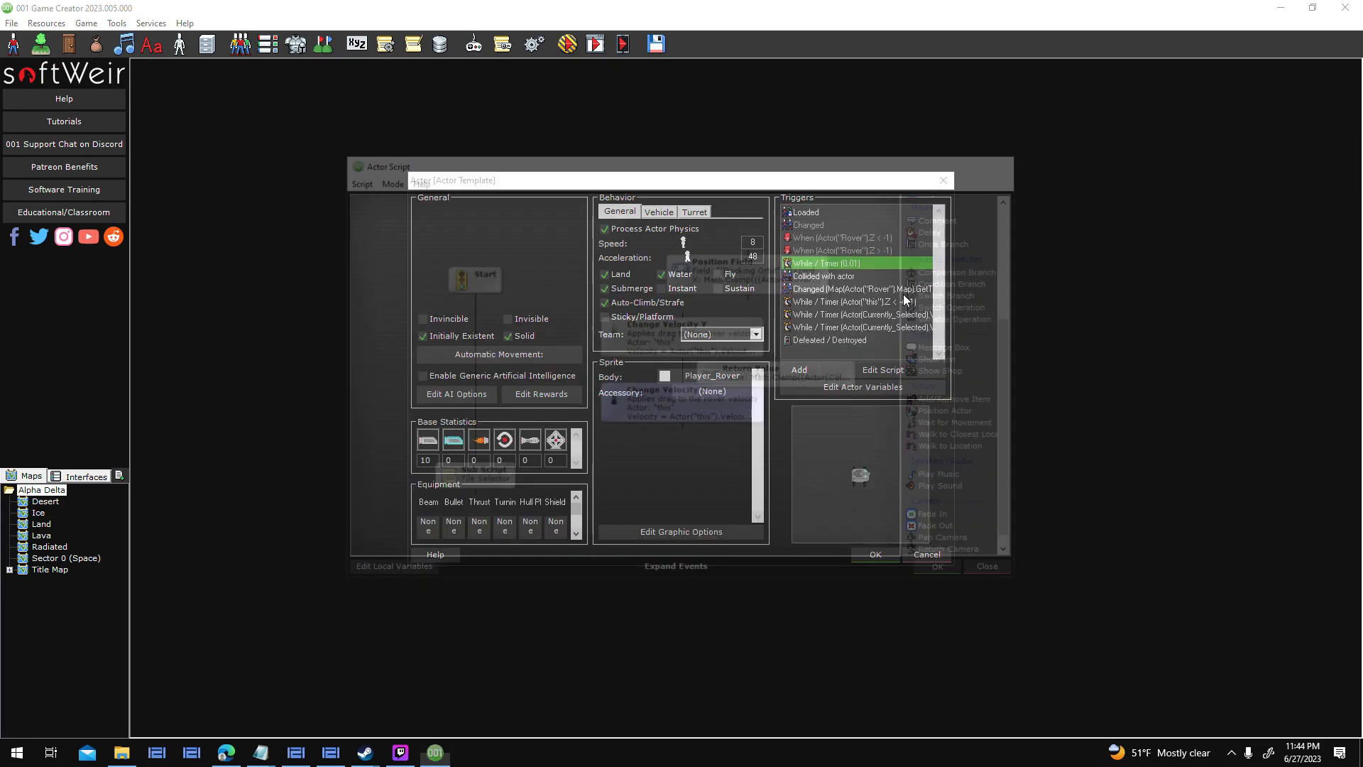
{"action": "right_click", "coordinate": [858, 264]}
{"action": "left_click", "coordinate": [949, 296]}
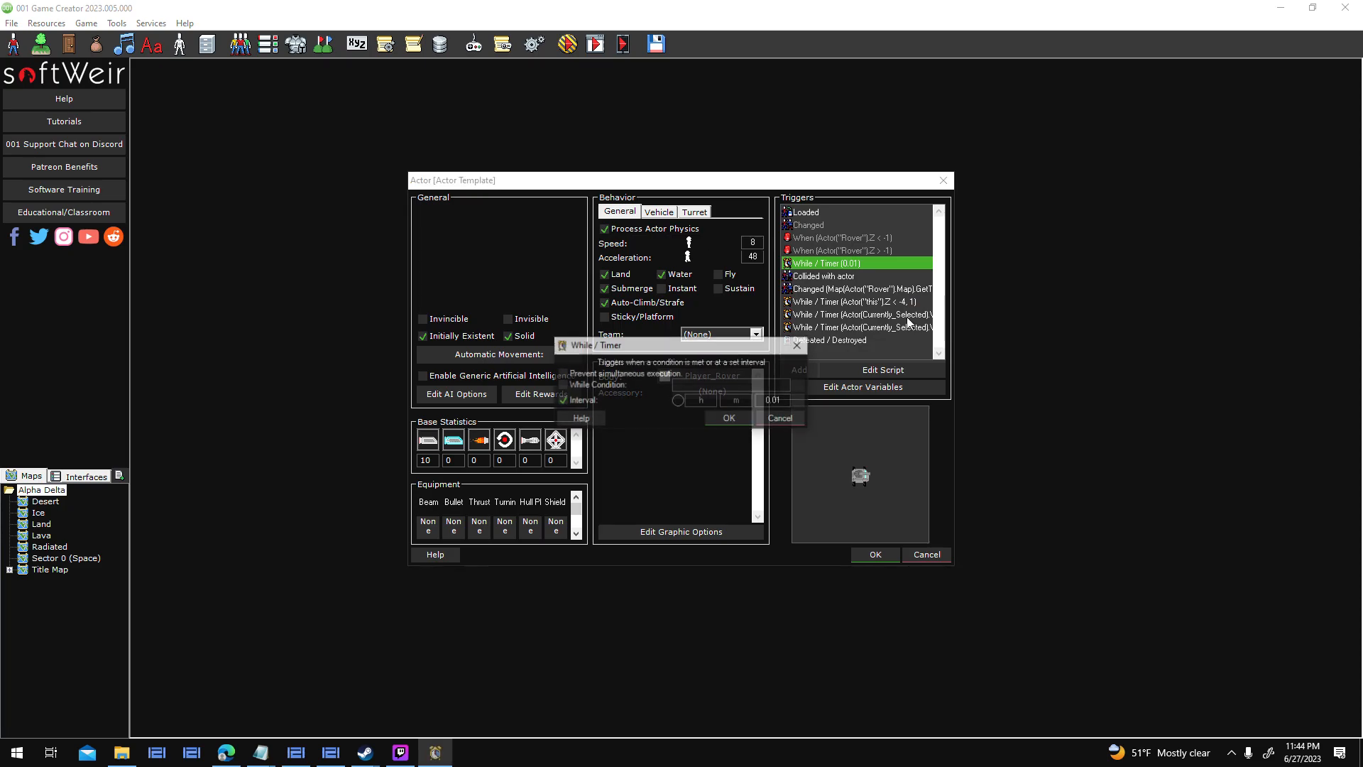
{"action": "left_click", "coordinate": [806, 384]}
{"action": "left_click", "coordinate": [590, 284]}
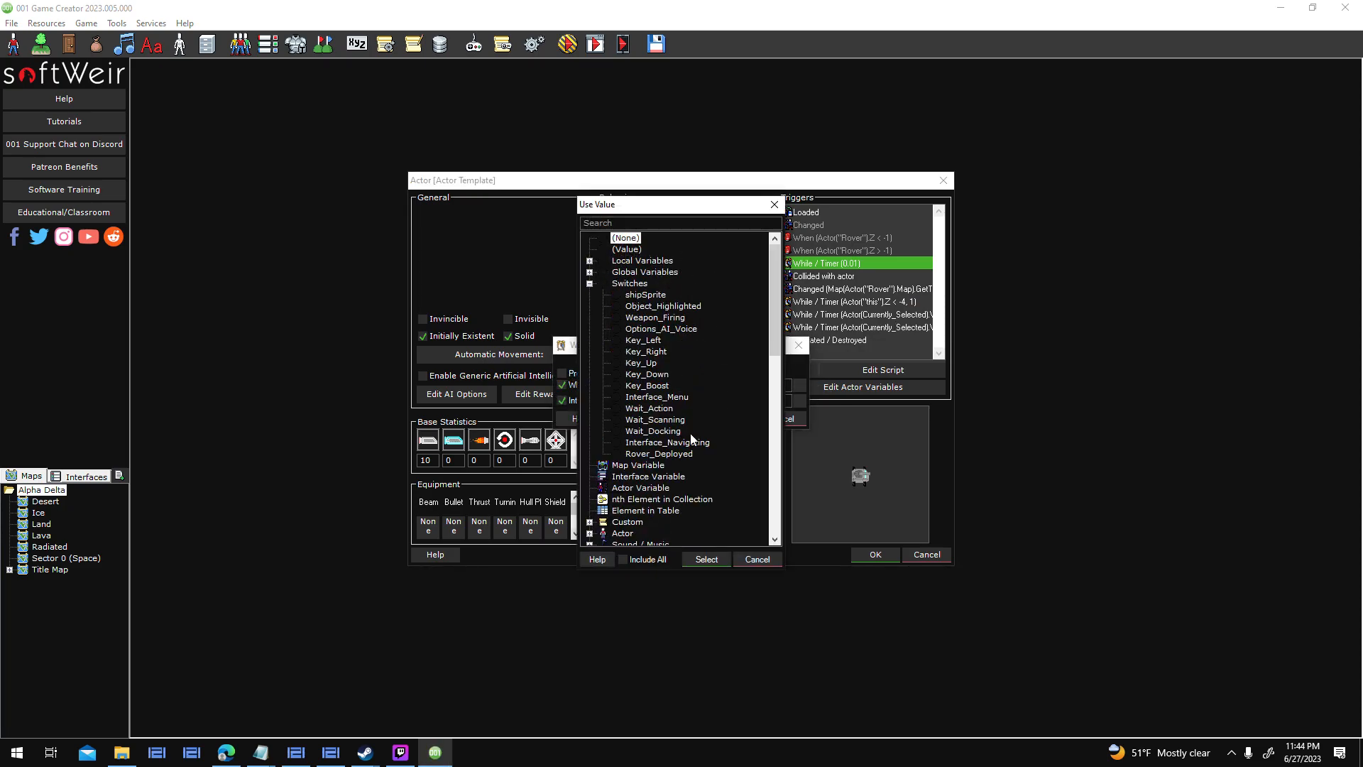
{"action": "left_click", "coordinate": [673, 453]}
{"action": "left_click", "coordinate": [706, 560]}
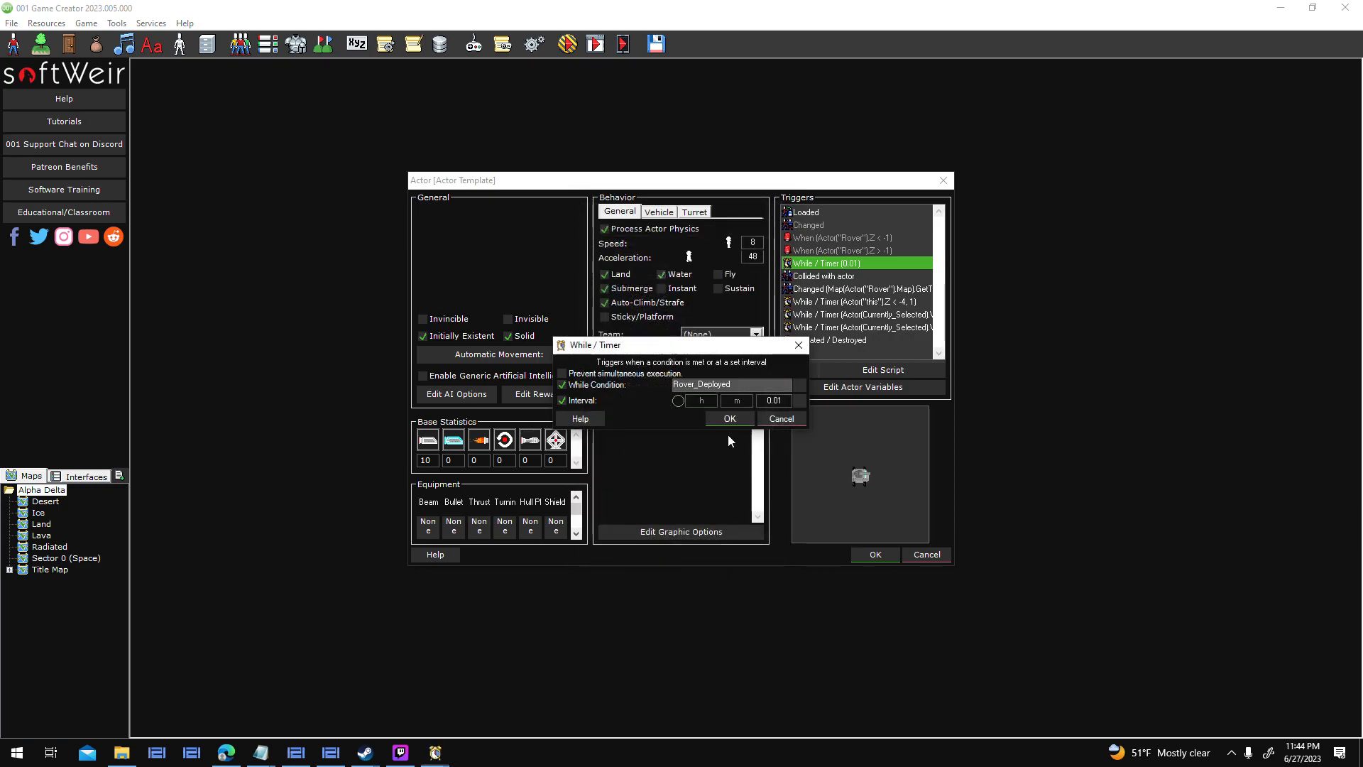
{"action": "left_click", "coordinate": [739, 417]}
Append "AND Rover_Deployed" to the condition of the timer trigger that checks Actor("this").Z < -4.
{"action": "left_click", "coordinate": [888, 276]}
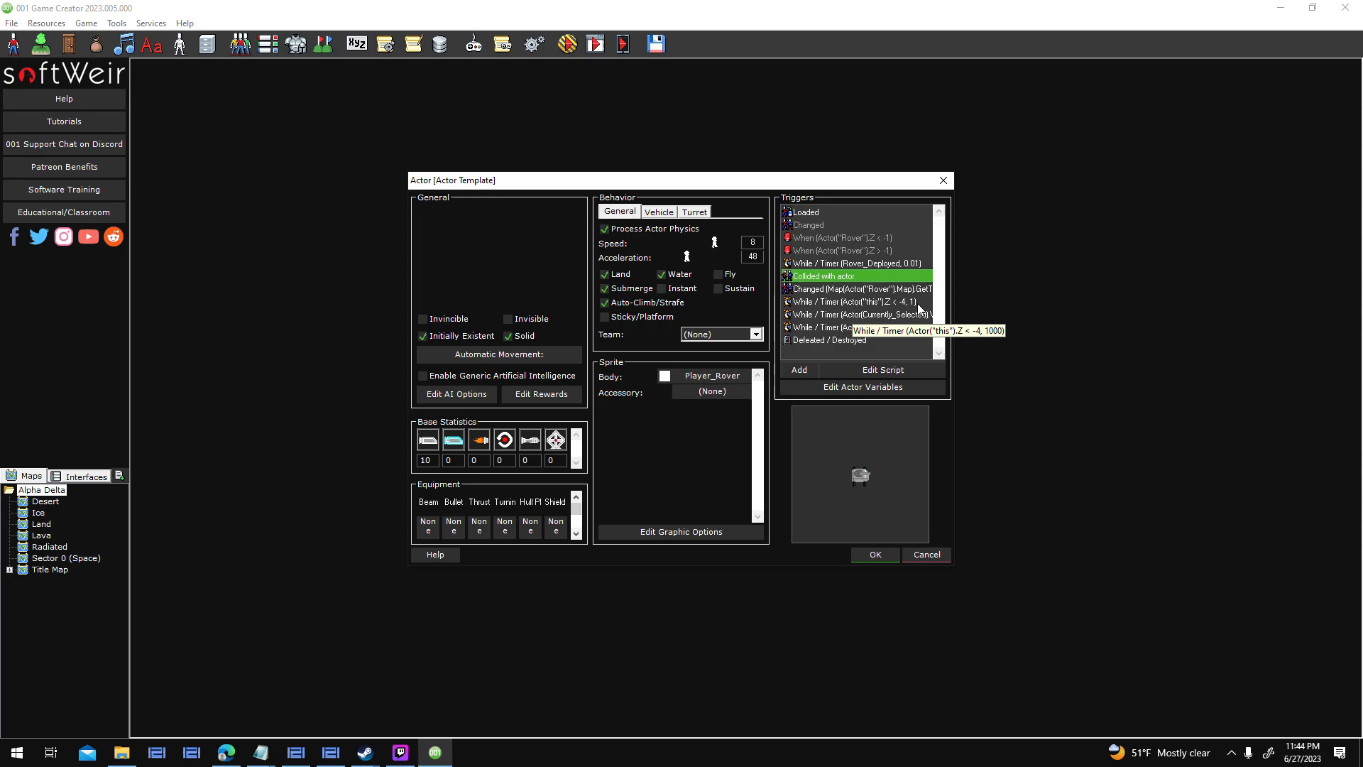
{"action": "left_click", "coordinate": [917, 302]}
{"action": "right_click", "coordinate": [918, 303]}
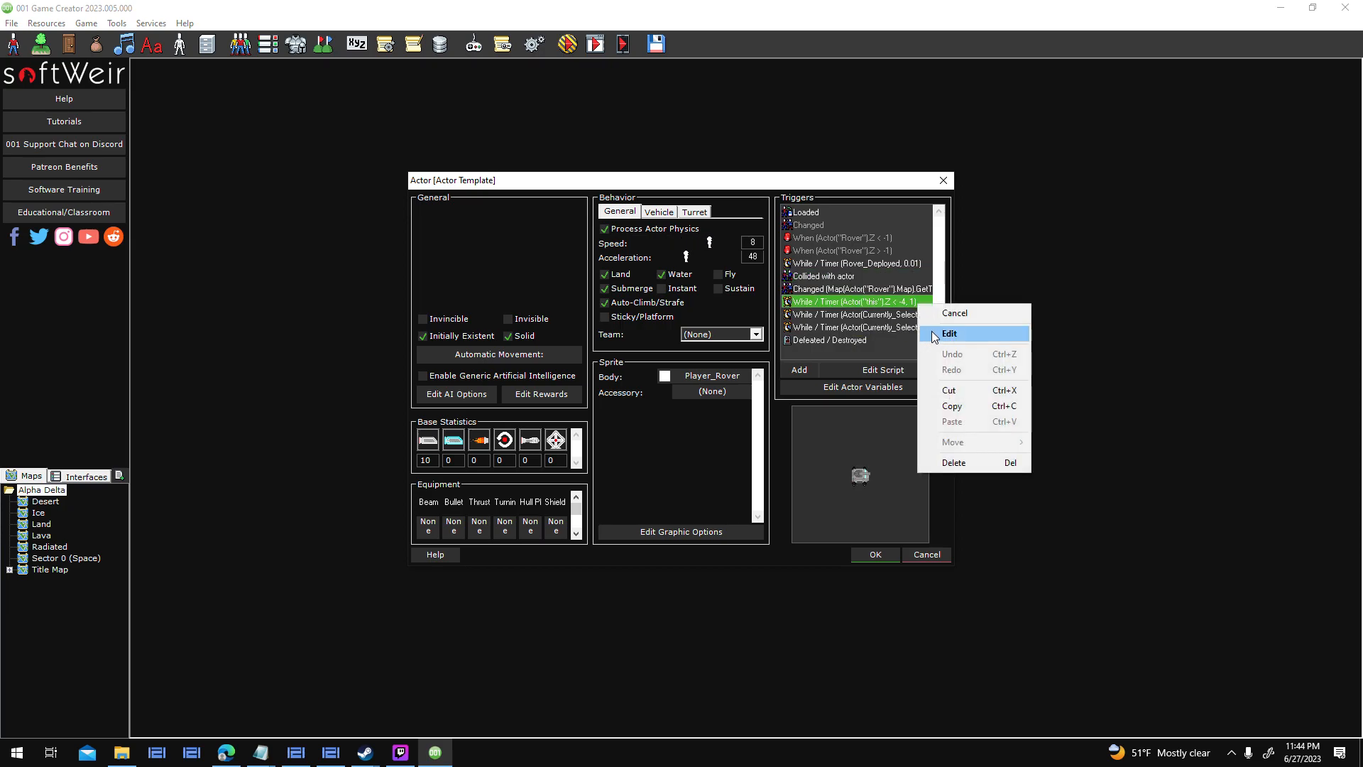
{"action": "left_click", "coordinate": [932, 332]}
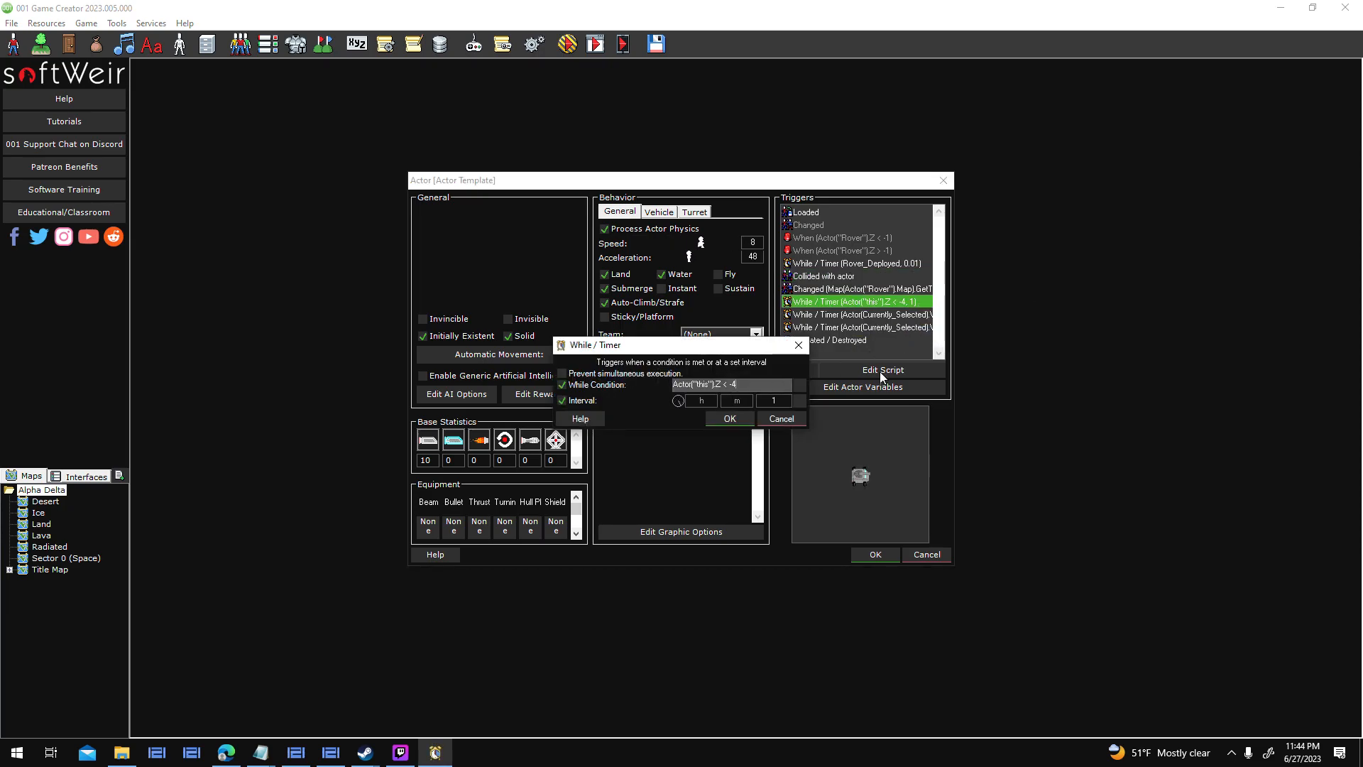
{"action": "type", "text": "AND Rover_Deployed"}
{"action": "key", "text": "Return"}
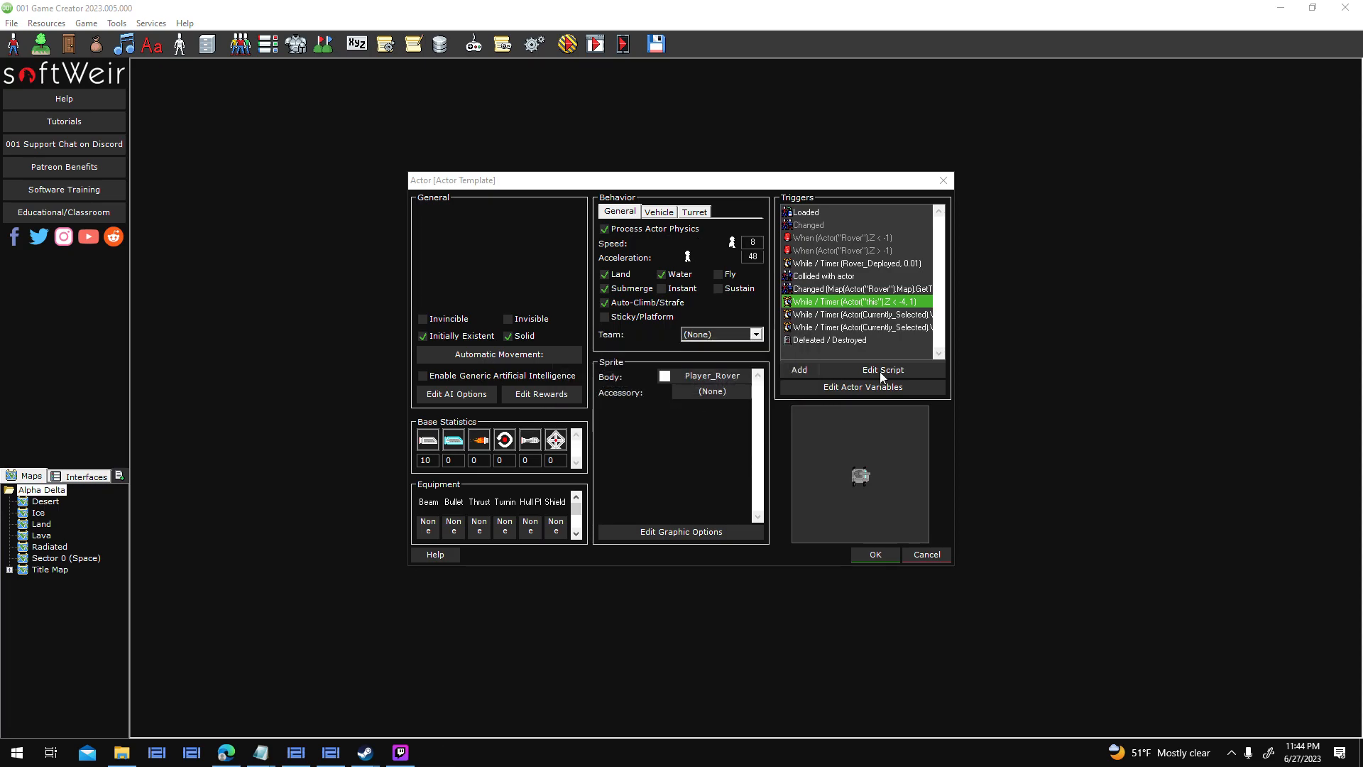
Append "AND Rover_Deployed" to the condition of the timer trigger that checks for a Surface_Temperature above 200.
{"action": "right_click", "coordinate": [885, 316]}
{"action": "left_click", "coordinate": [950, 354]}
{"action": "key", "text": "ctrl+a"}
{"action": "key", "text": "End"}
{"action": "type", "text": "AND Rover_Deployed"}
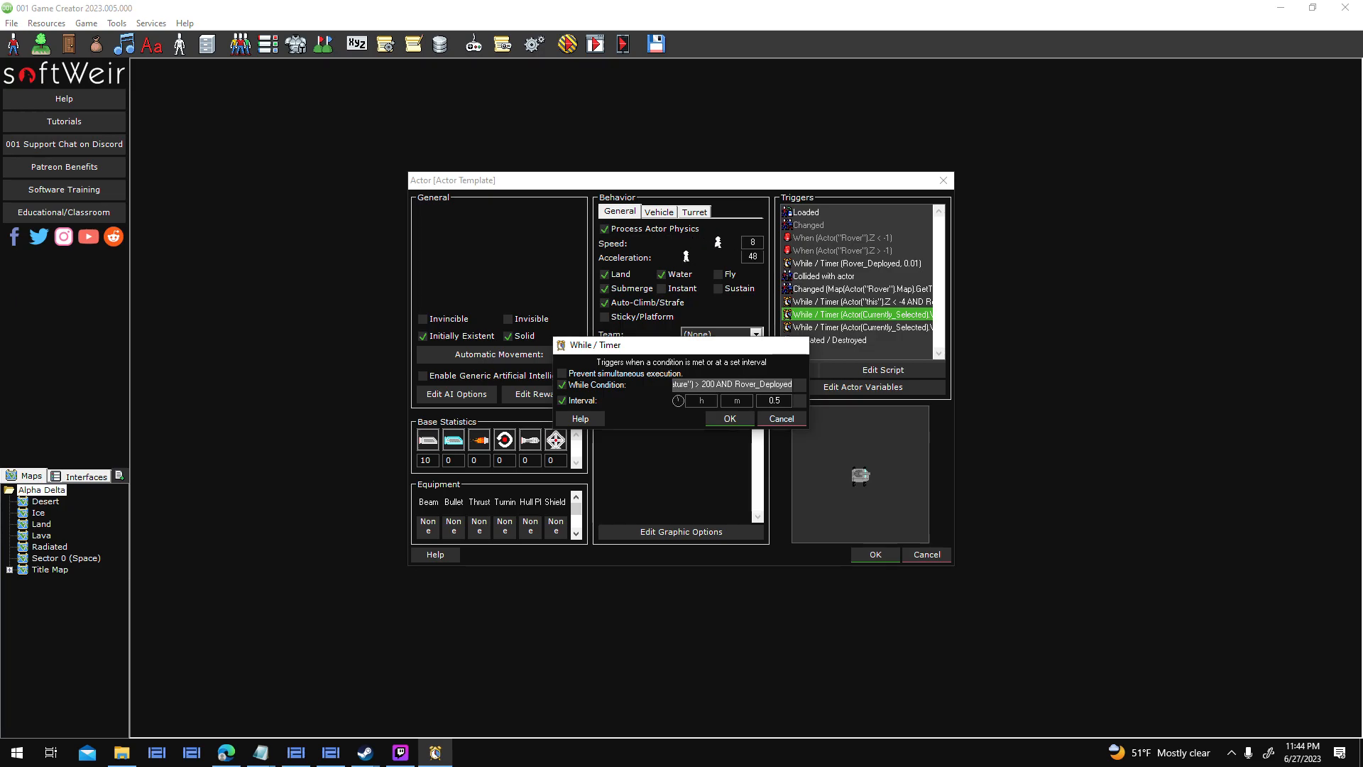
{"action": "key", "text": "Return"}
Append "AND Rover_Deployed" to the condition of the timer trigger that checks for a Surface_Temperature below 0.
{"action": "left_click", "coordinate": [865, 327]}
{"action": "right_click", "coordinate": [865, 326]}
{"action": "left_click", "coordinate": [906, 358]}
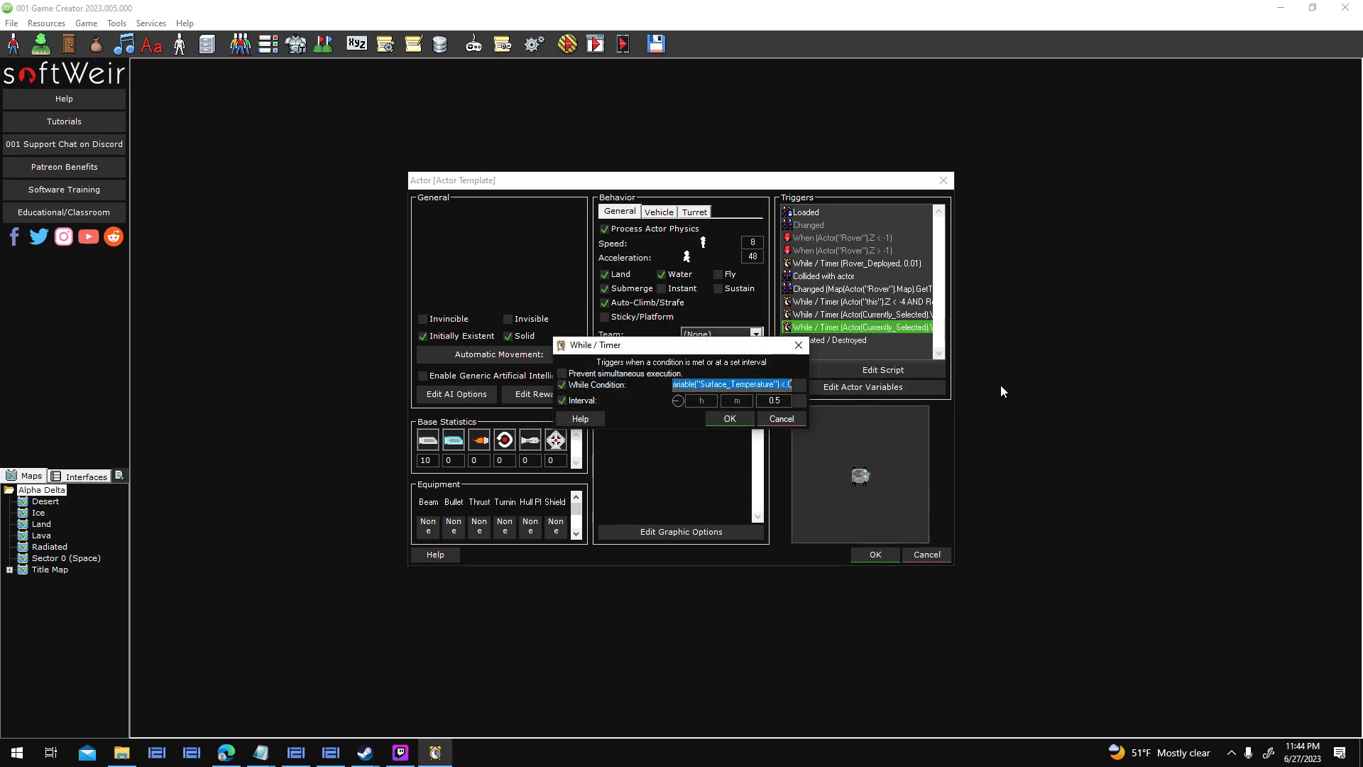
{"action": "key", "text": "End"}
{"action": "type", "text": "AND Rover_Deployed"}
{"action": "key", "text": "Return"}
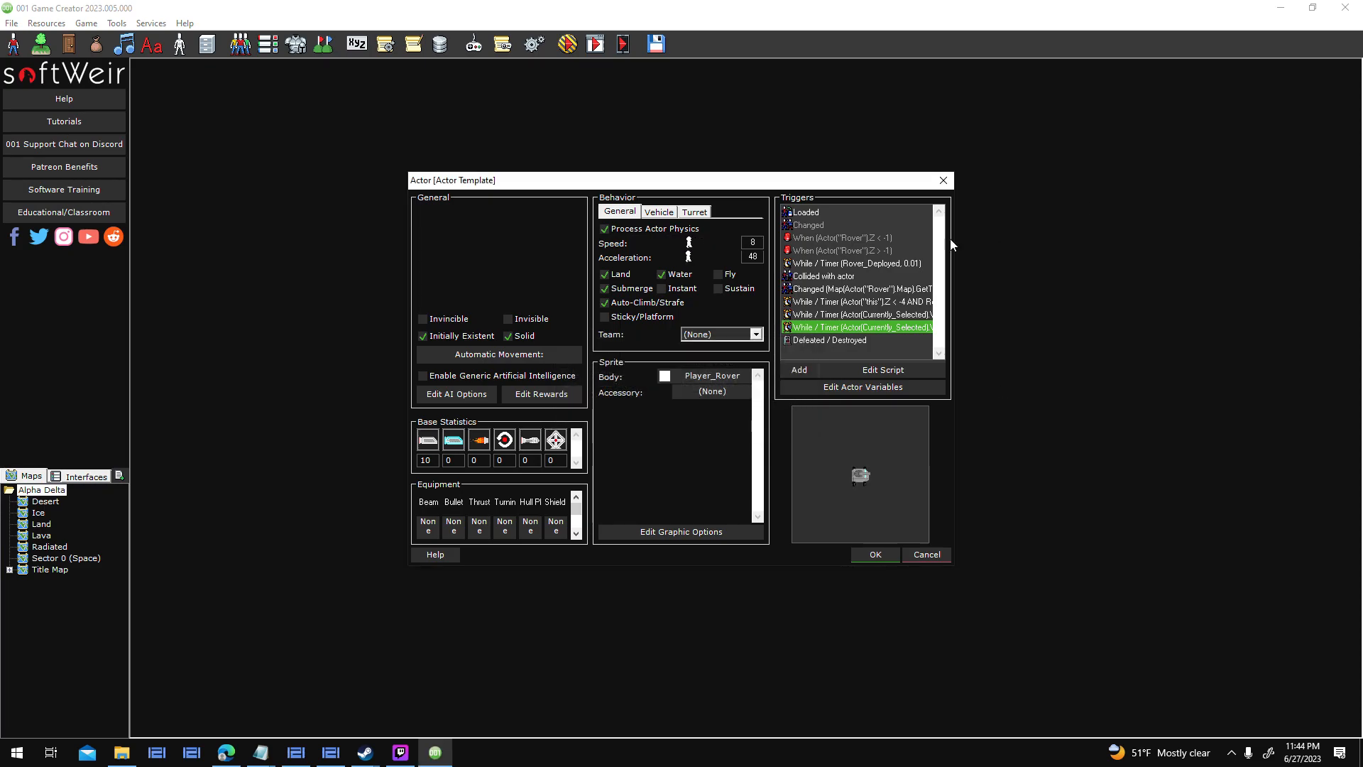
Review the Surface Rover's Changed and Loaded trigger scripts, including the sub script that loads the rover statistics.
{"action": "double_click", "coordinate": [827, 222]}
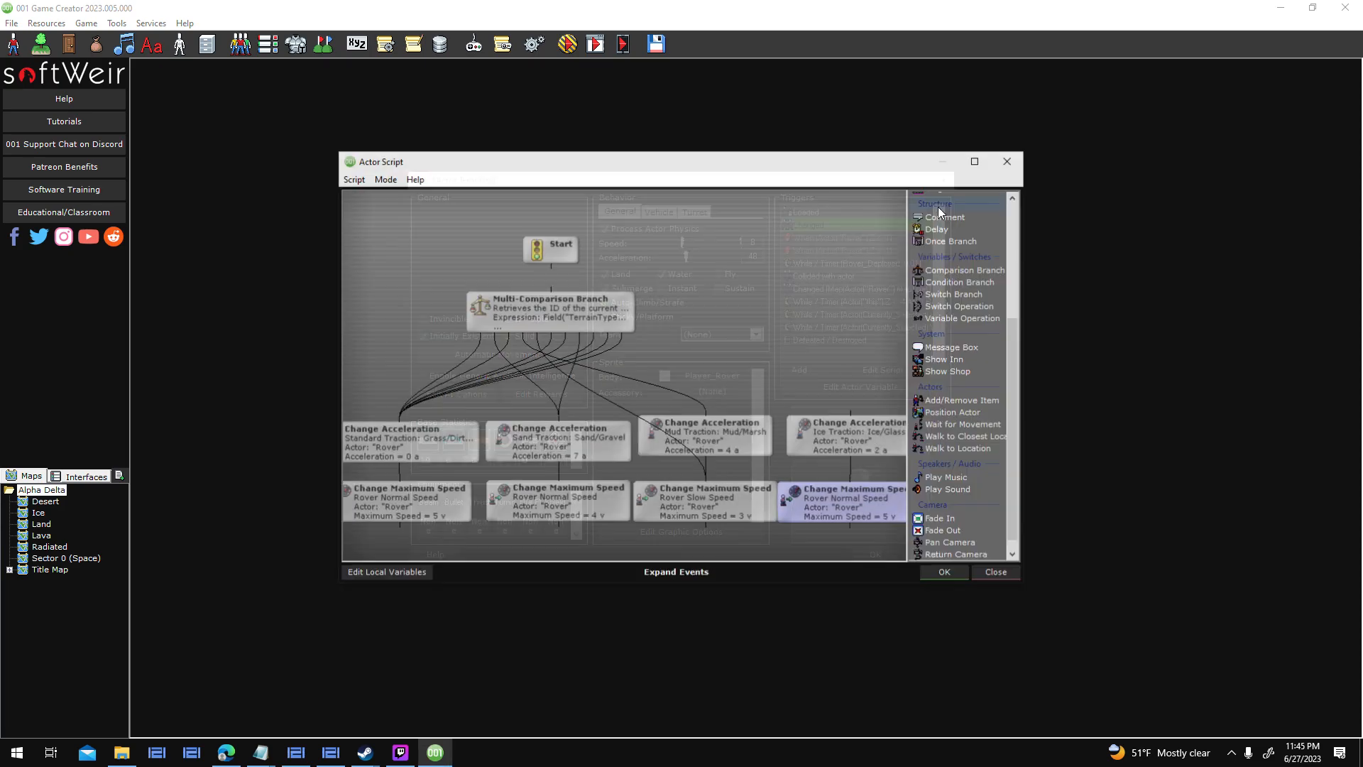
{"action": "key", "text": "Escape"}
{"action": "left_click", "coordinate": [831, 212]}
{"action": "double_click", "coordinate": [831, 212]}
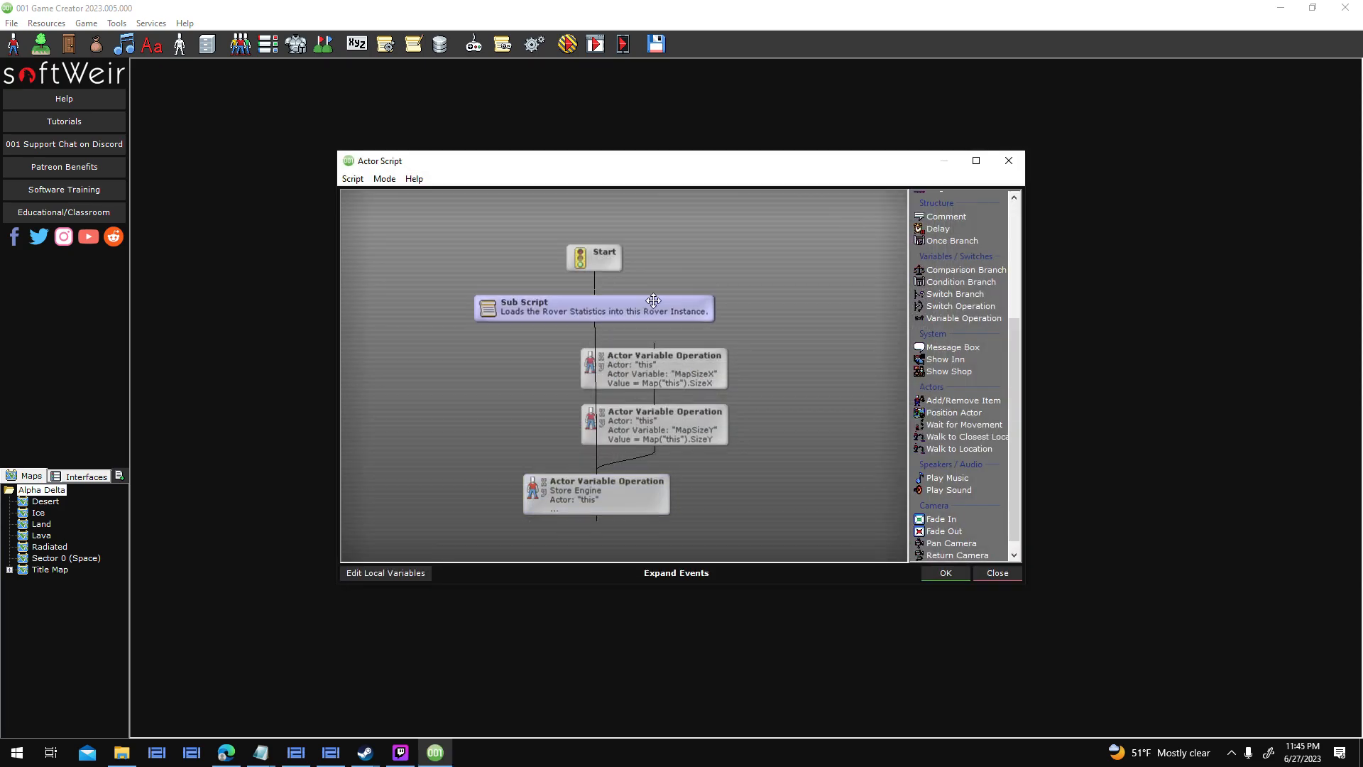
{"action": "double_click", "coordinate": [650, 305]}
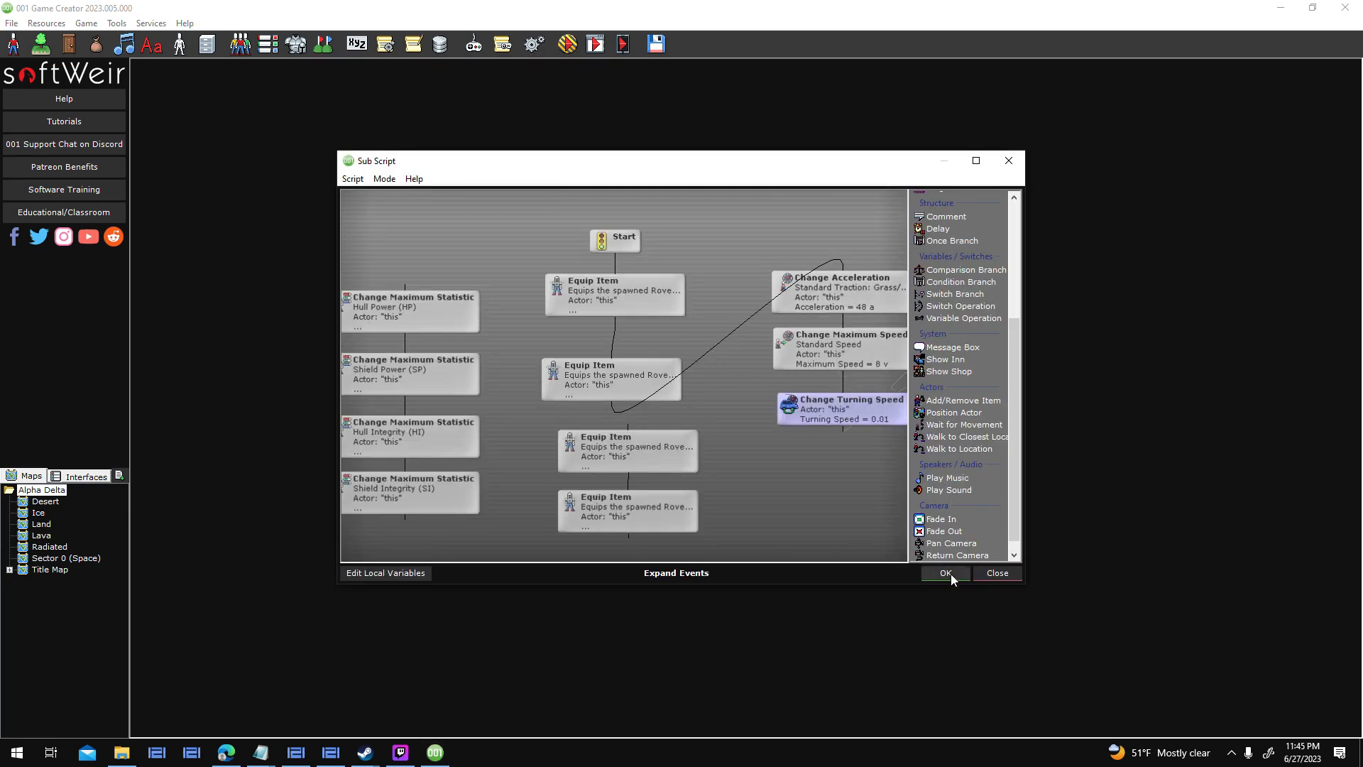
{"action": "left_click", "coordinate": [946, 572]}
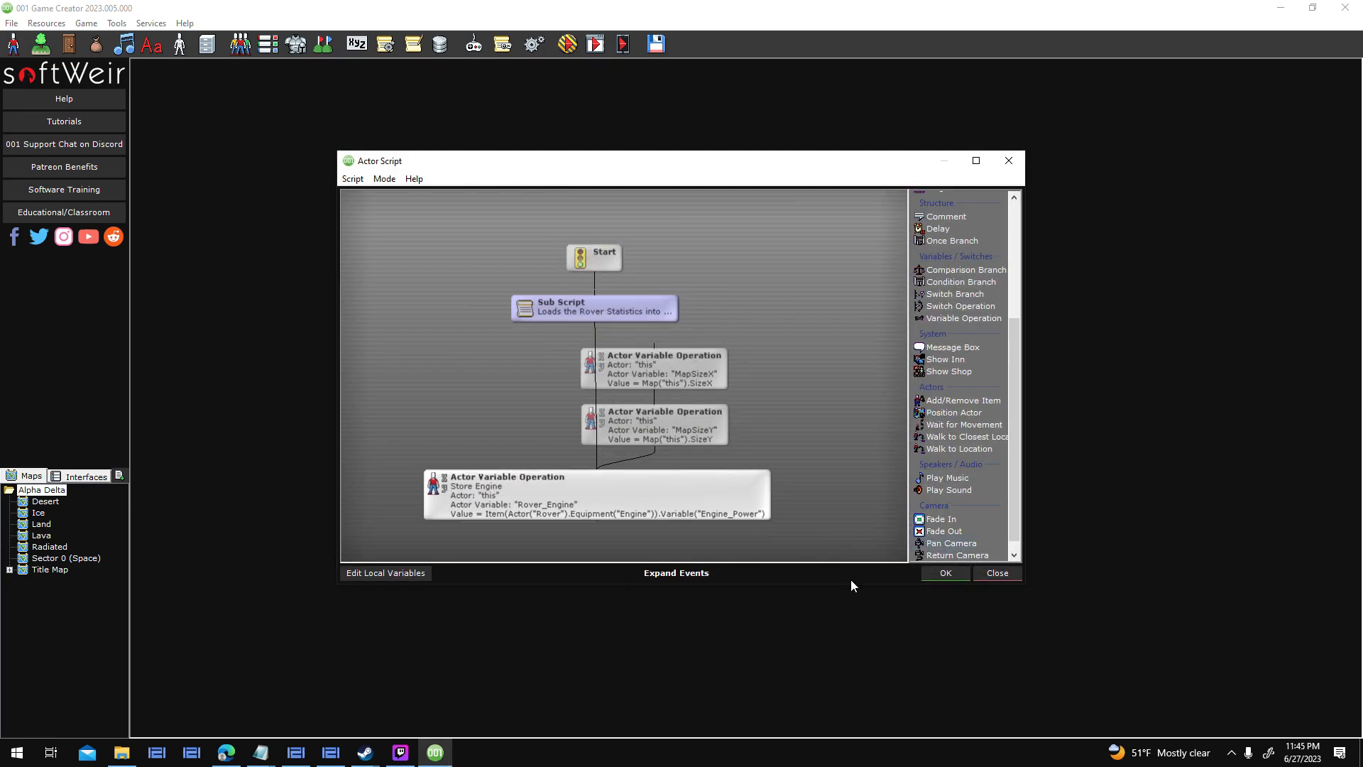
{"action": "left_click", "coordinate": [959, 577]}
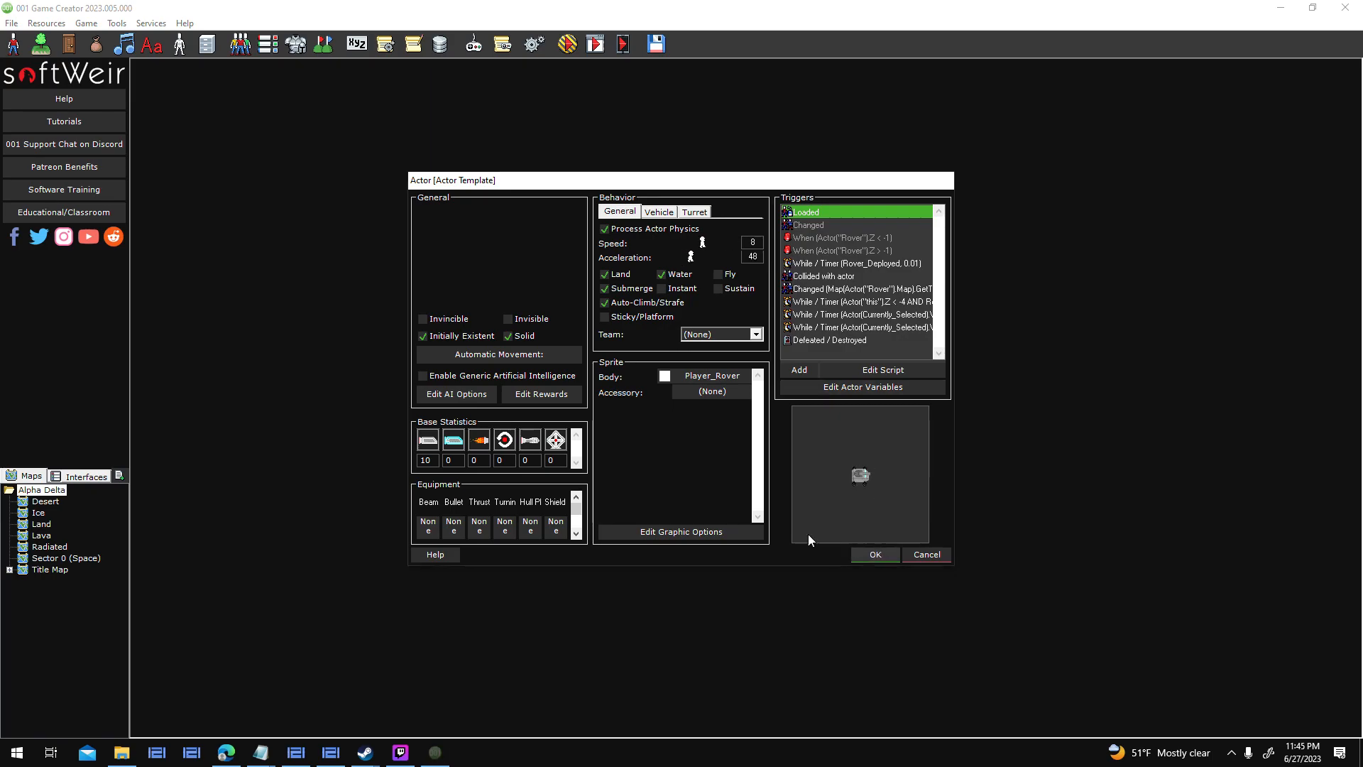
Accept the Surface Rover trigger changes, save the actor templates, and start a new test run of the game.
{"action": "left_click", "coordinate": [859, 554]}
{"action": "left_click", "coordinate": [770, 527]}
{"action": "left_click", "coordinate": [571, 44]}
{"action": "key", "text": "Return"}
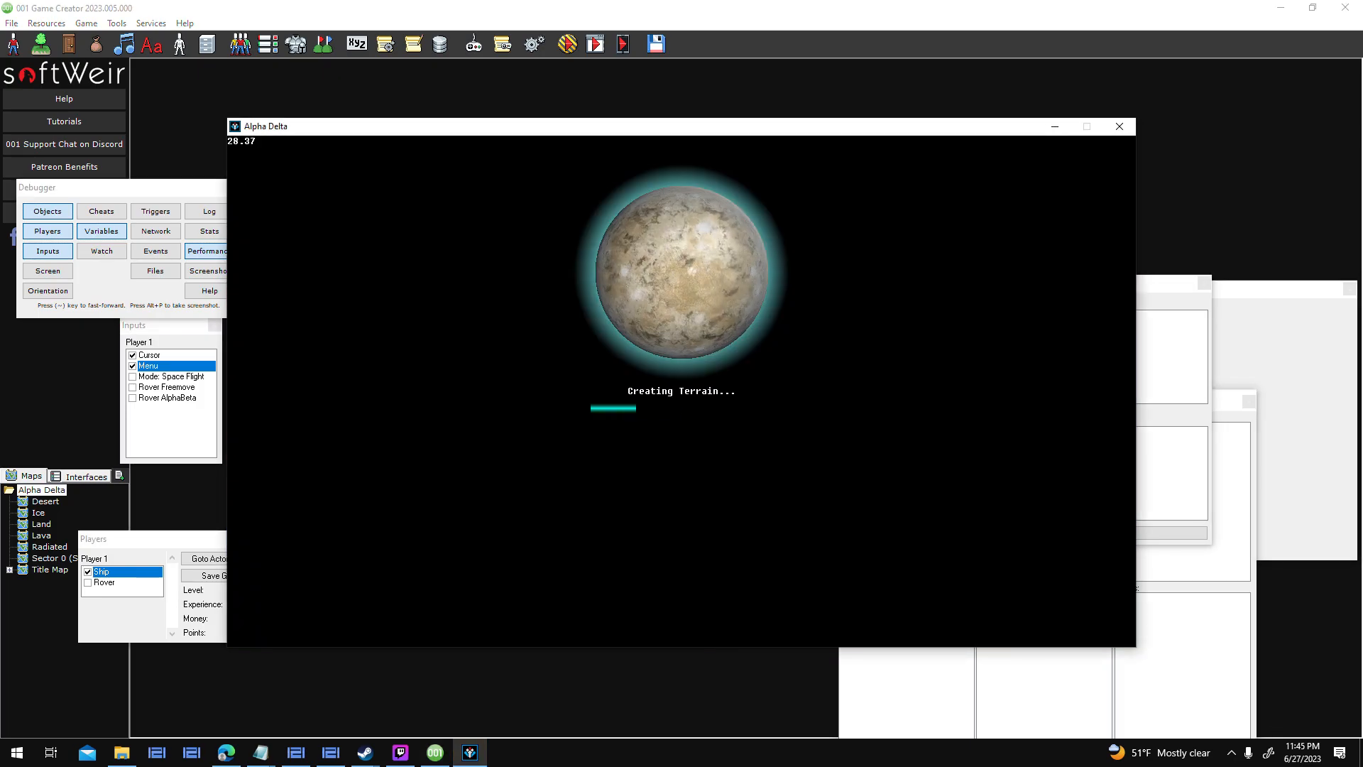
Save the running game in the first slot under the name "Save Game Rover" and leave the save list.
{"action": "key", "text": "Escape"}
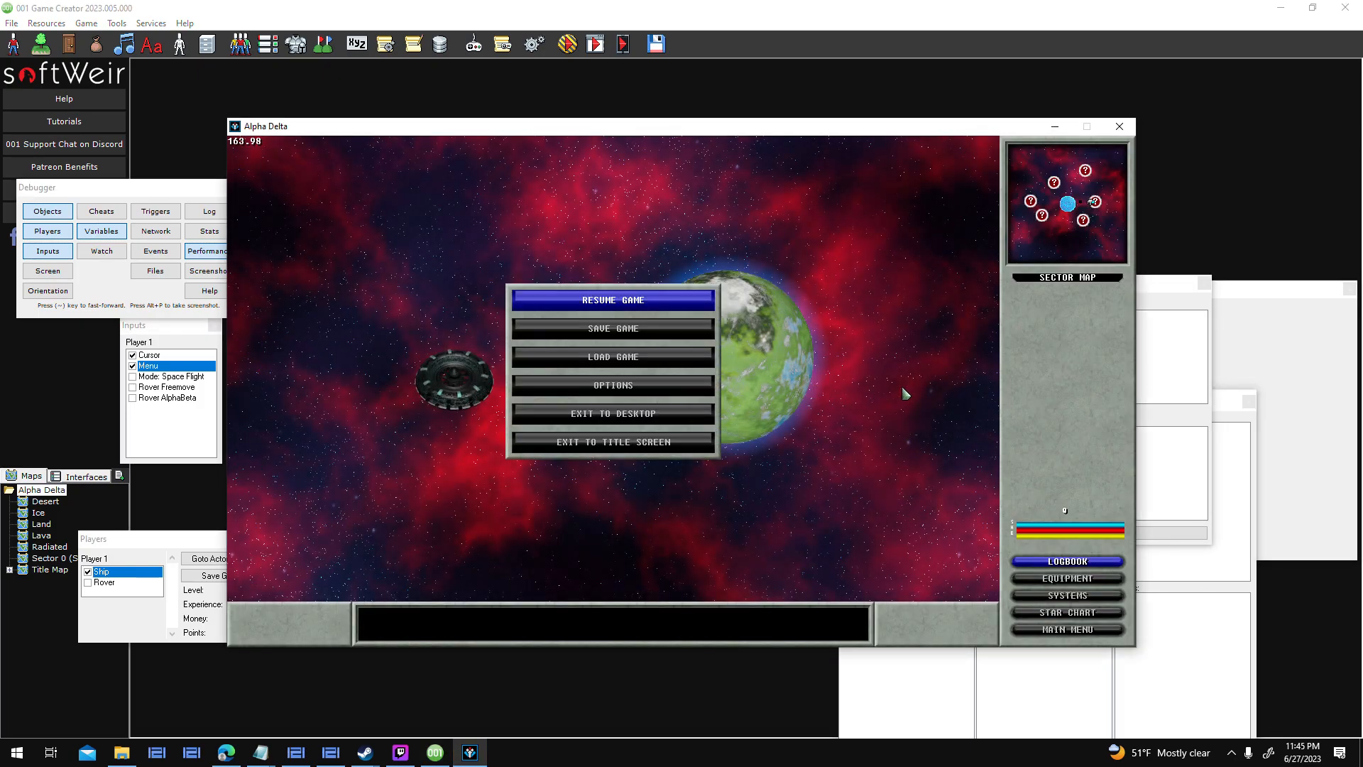
{"action": "left_click", "coordinate": [627, 330]}
{"action": "left_click", "coordinate": [628, 335]}
{"action": "key", "text": "BackSpace"}
{"action": "key", "text": "BackSpace"}
{"action": "key", "text": "BackSpace"}
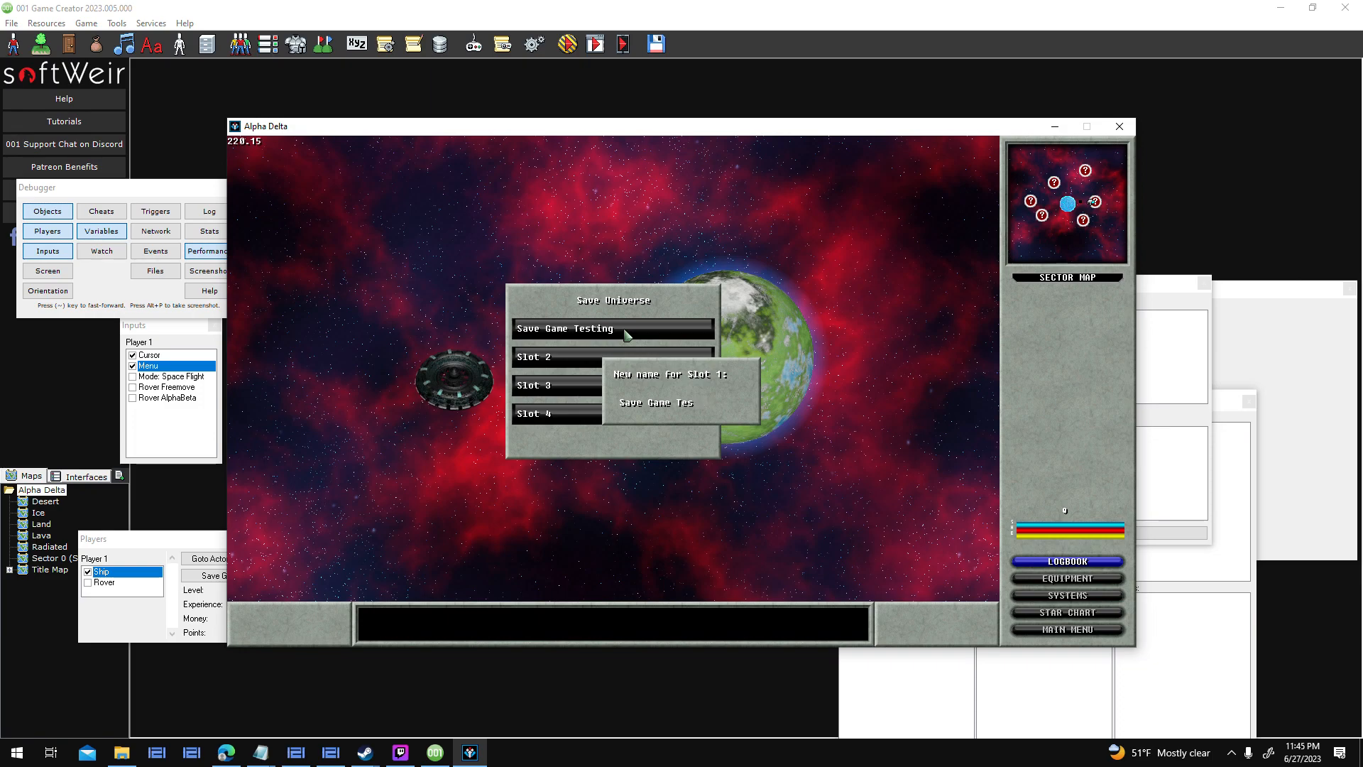
{"action": "key", "text": "Return"}
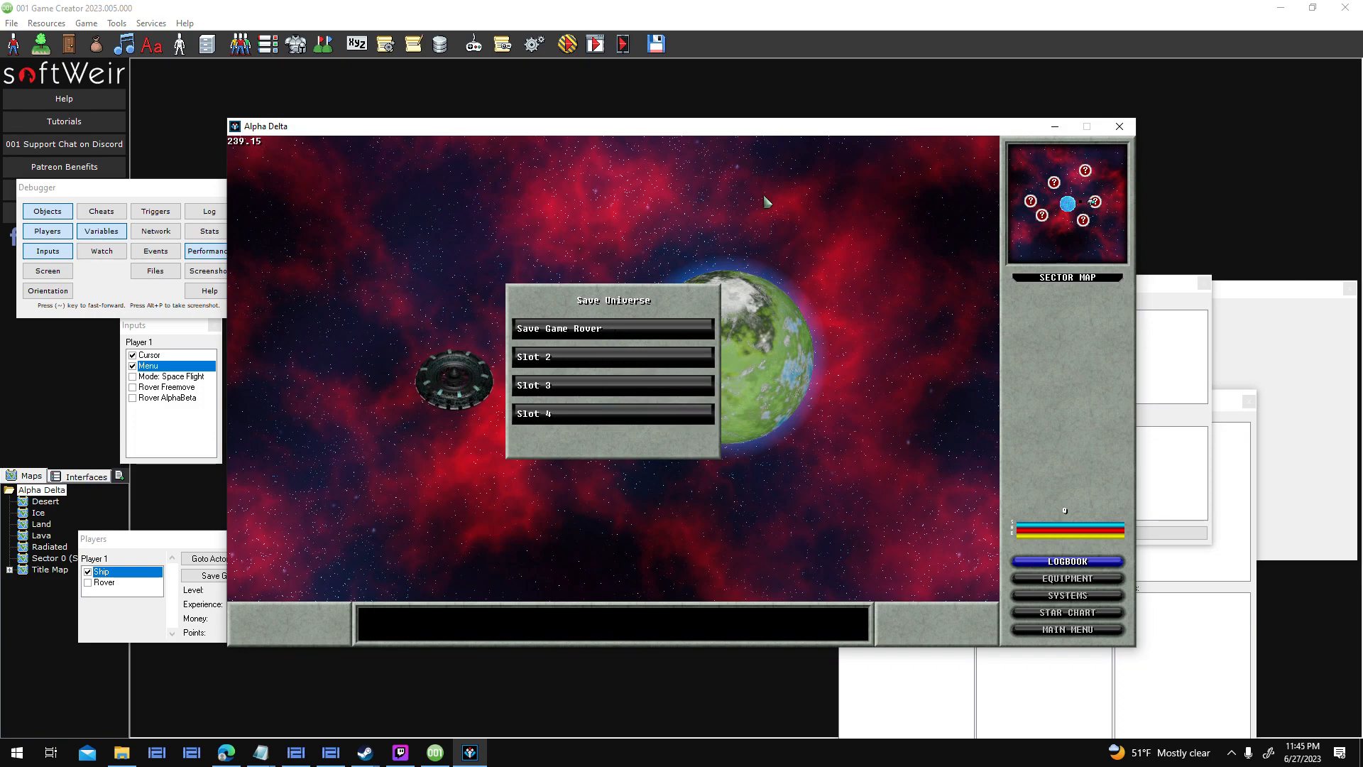
{"action": "key", "text": "Escape"}
Exit to the title screen and continue from the "Save Game Rover" slot.
{"action": "left_click", "coordinate": [612, 445]}
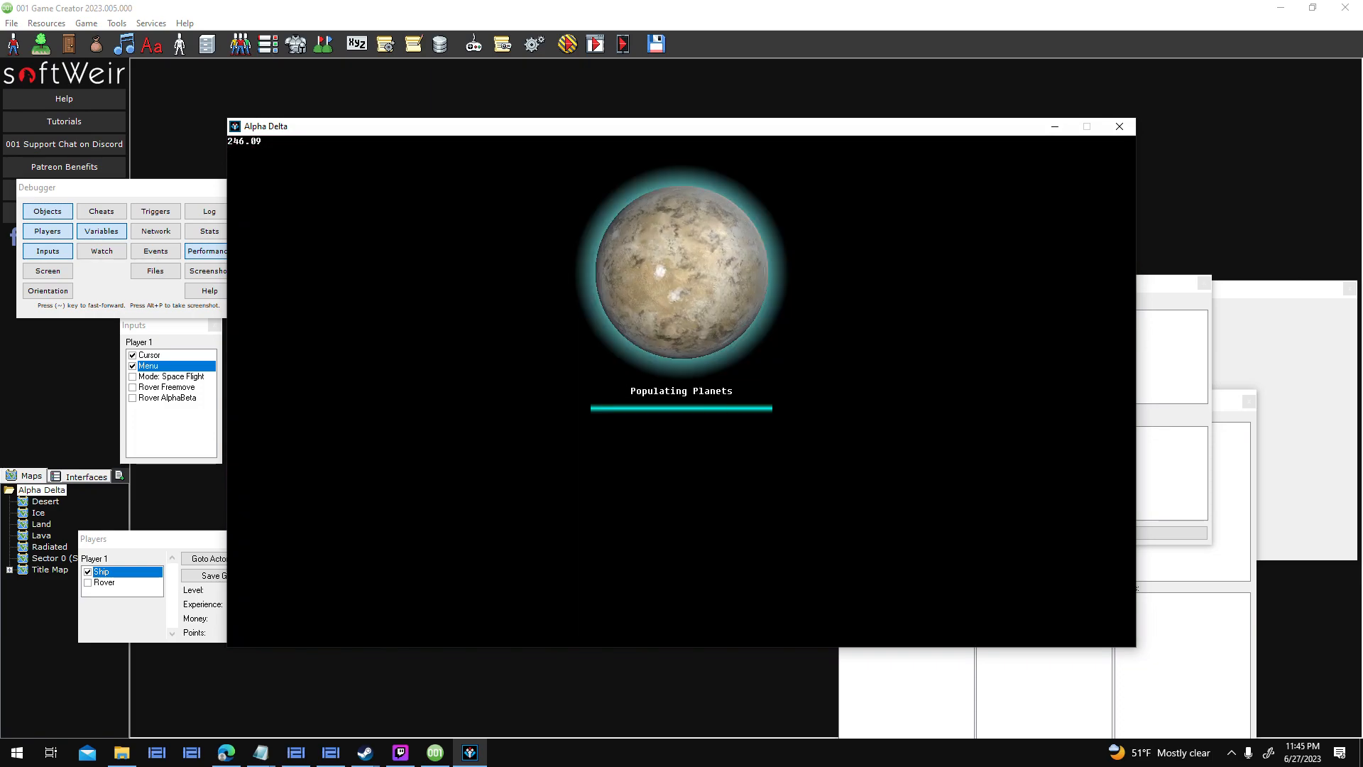
{"action": "left_click", "coordinate": [681, 500]}
{"action": "left_click", "coordinate": [668, 328]}
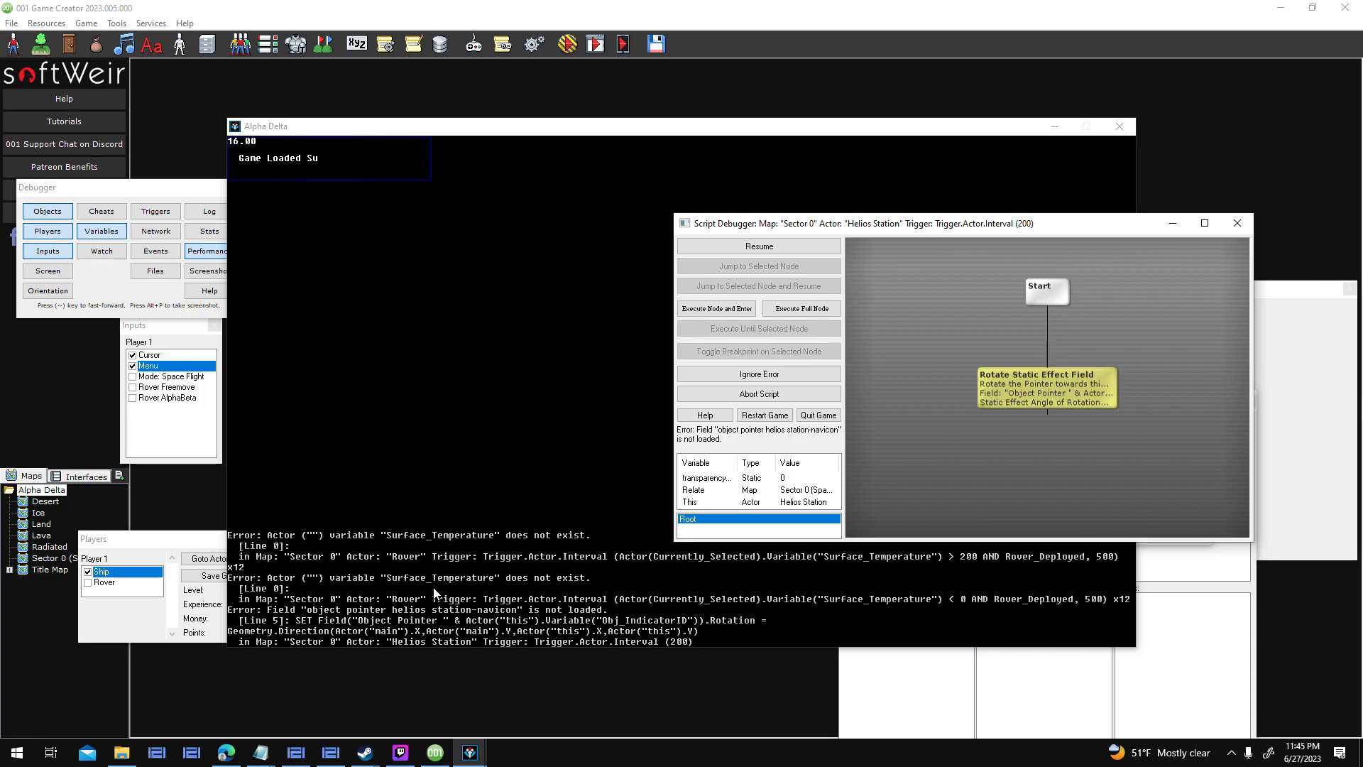
Check the Currently_Selected variable in the debugger and close the test run.
{"action": "left_click", "coordinate": [101, 230]}
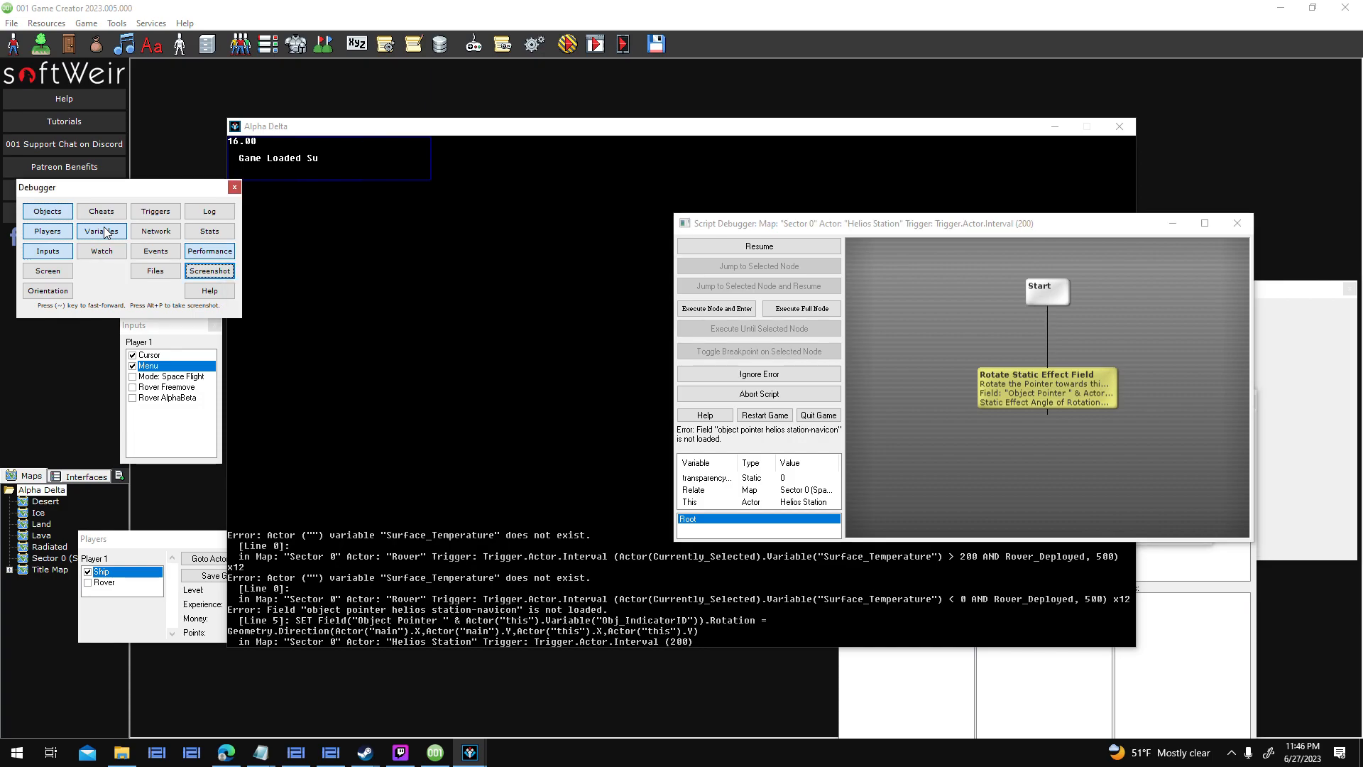
{"action": "double_click", "coordinate": [1066, 461]}
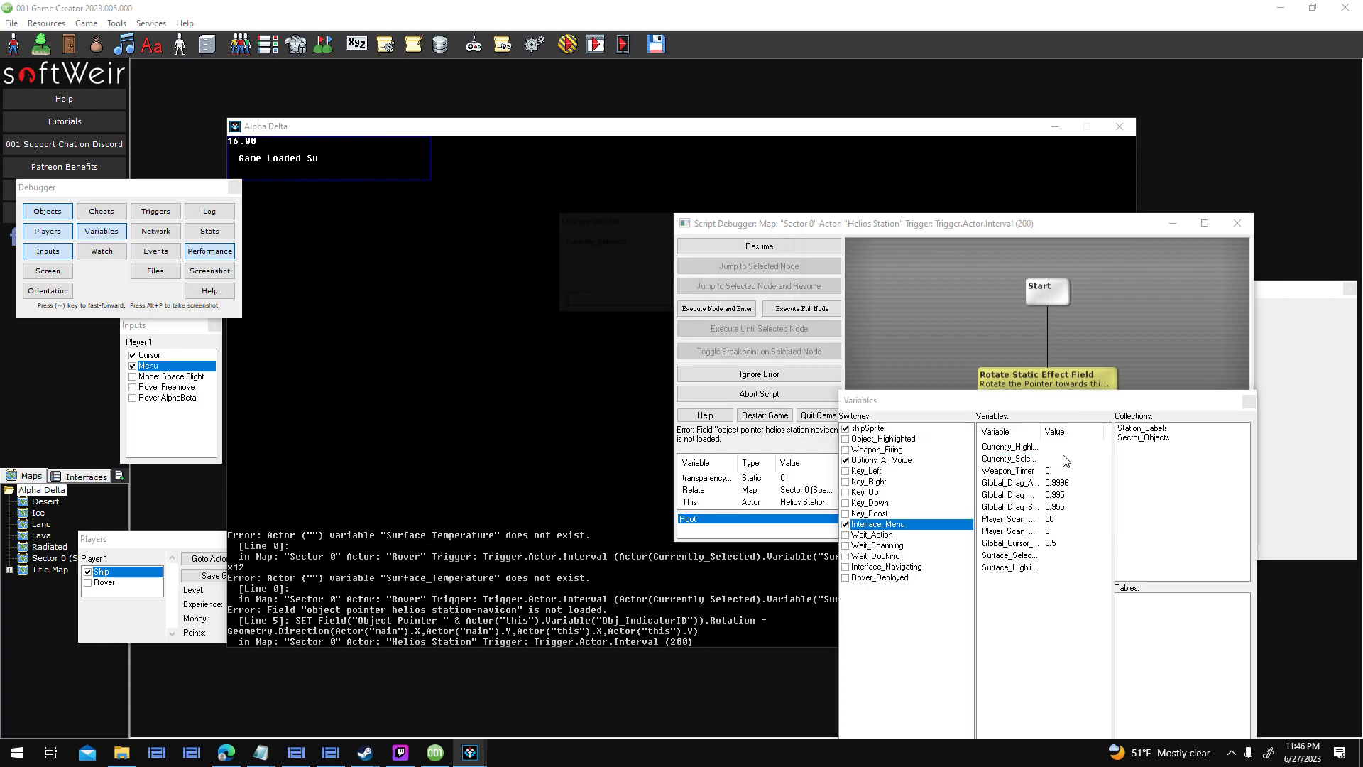
{"action": "left_click", "coordinate": [779, 265]}
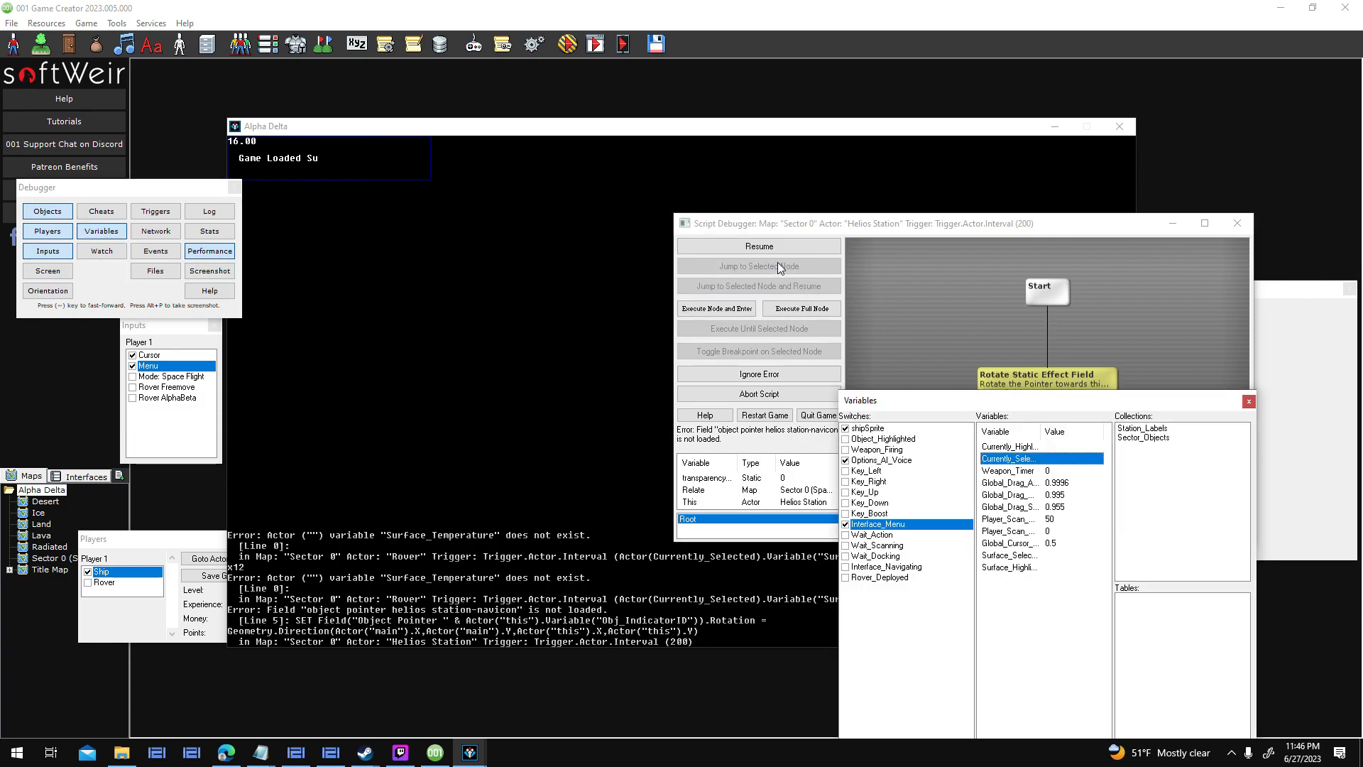
{"action": "left_click", "coordinate": [745, 126]}
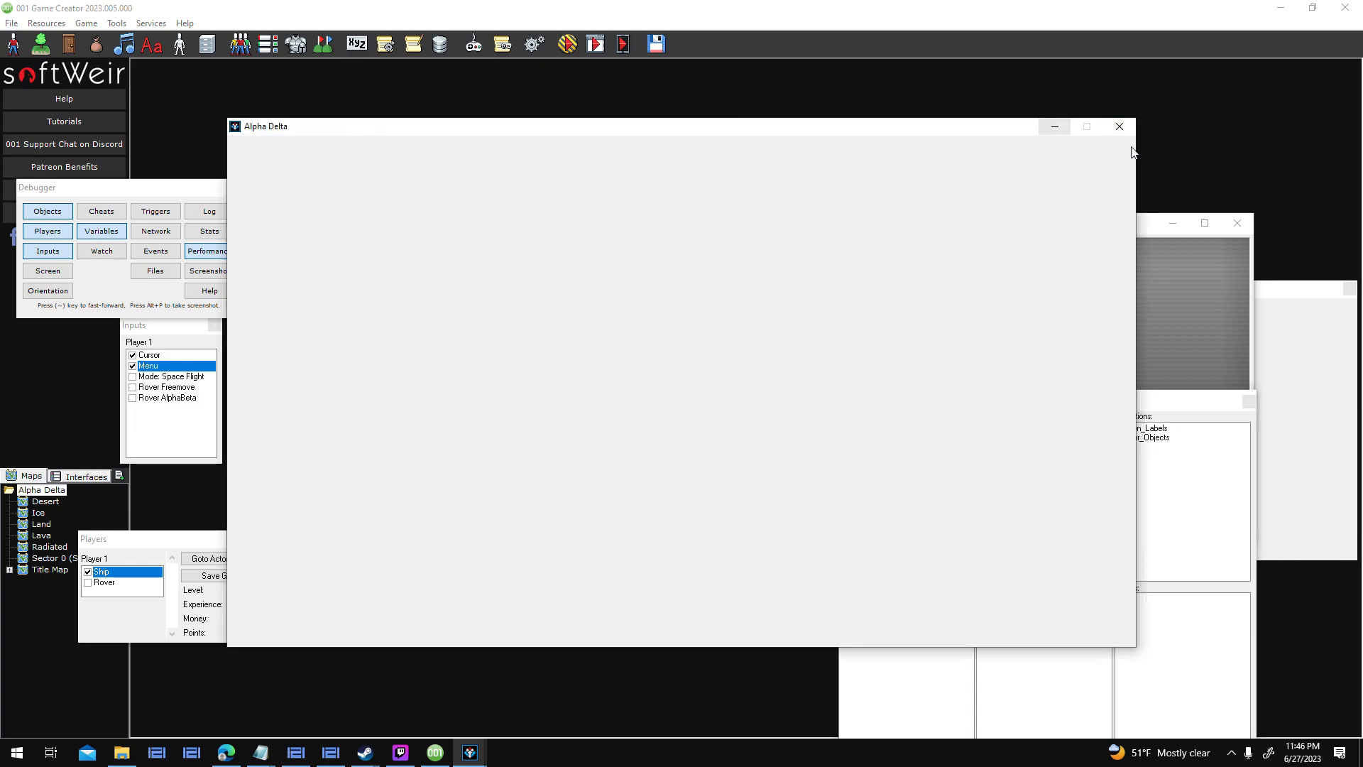
{"action": "left_click", "coordinate": [1119, 126]}
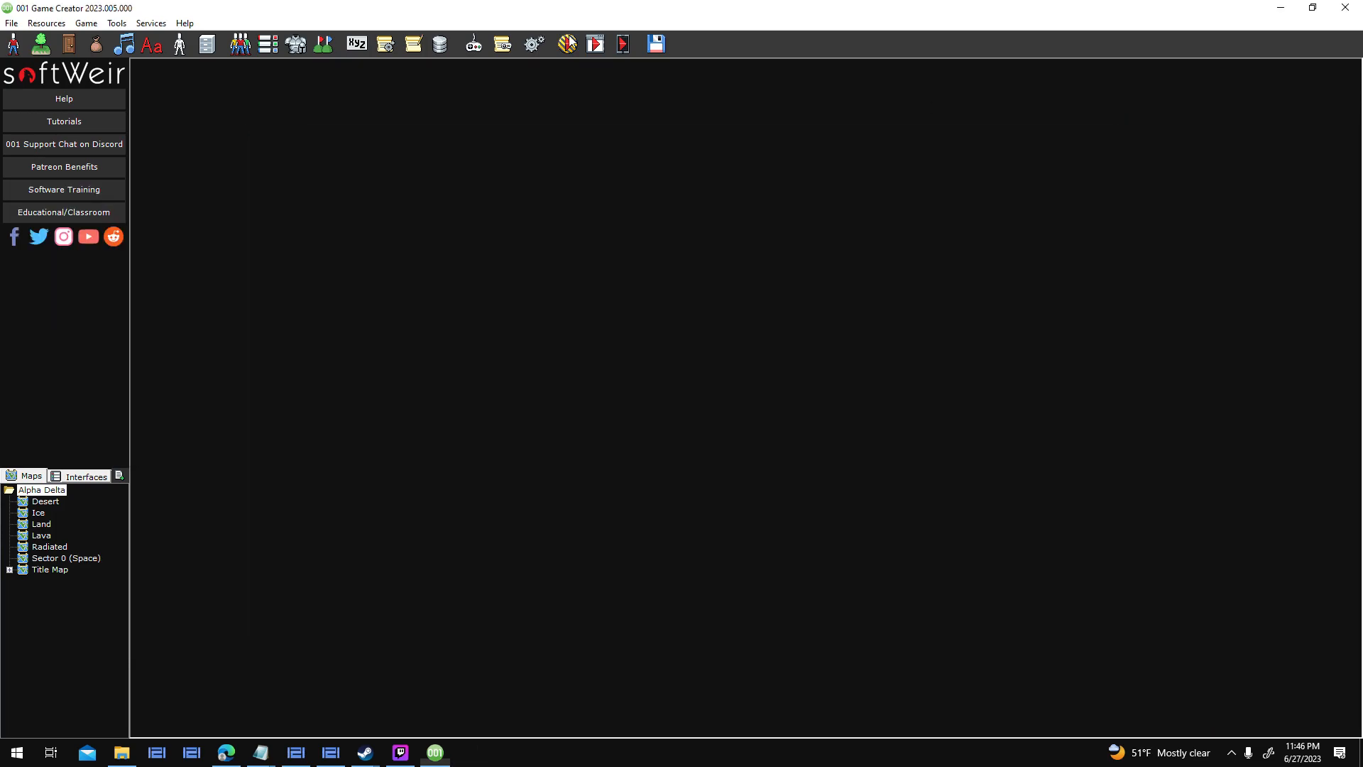
Clear the while condition of the Surface Rover's timer trigger that checks for a Surface_Temperature above 200.
{"action": "left_click", "coordinate": [179, 44]}
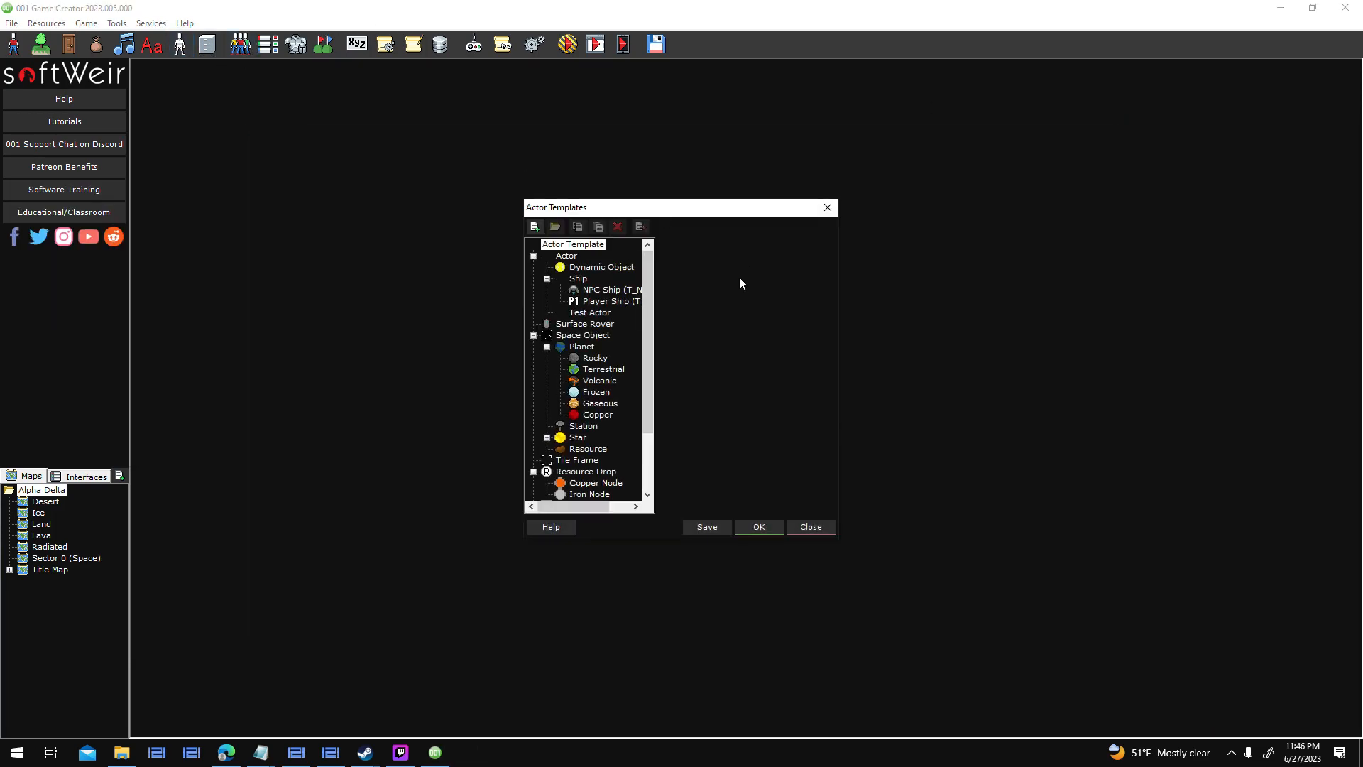
{"action": "left_click", "coordinate": [604, 323]}
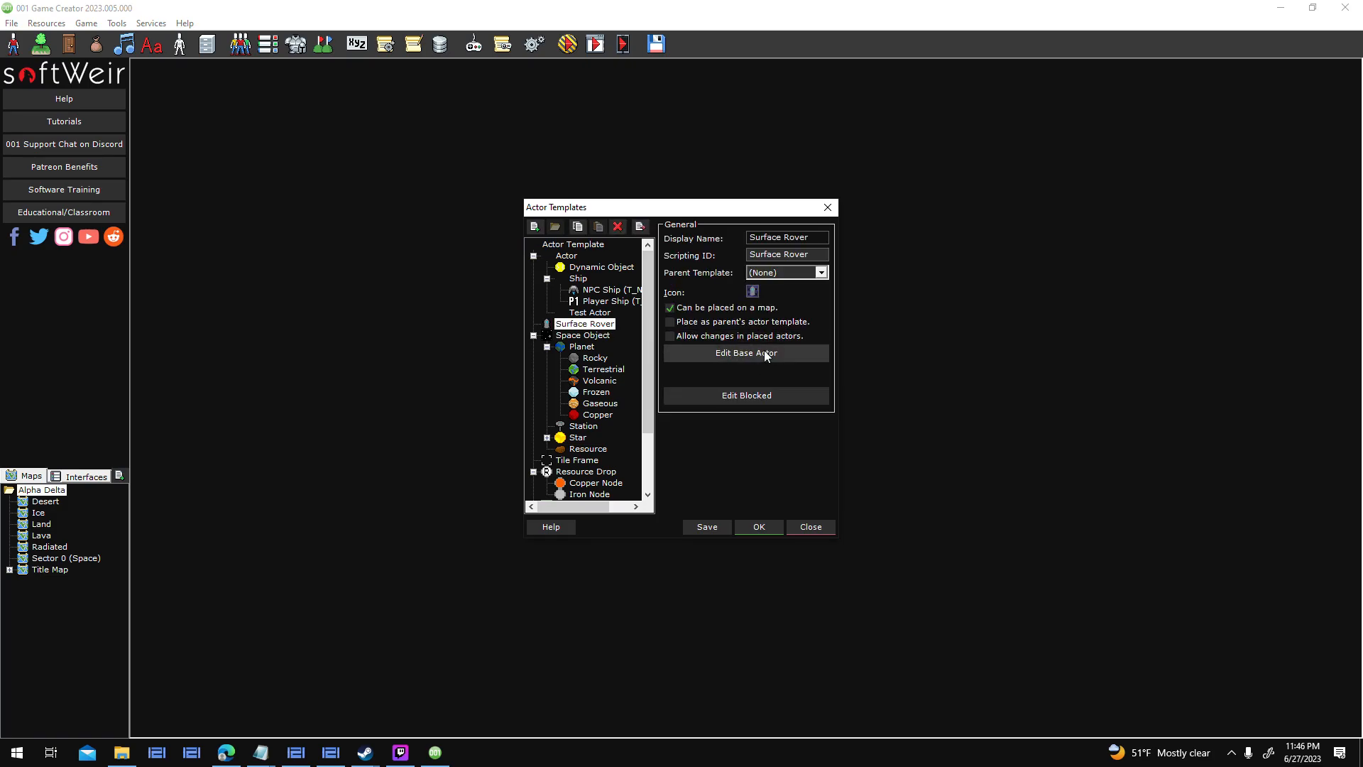
{"action": "left_click", "coordinate": [768, 351]}
{"action": "double_click", "coordinate": [864, 314]}
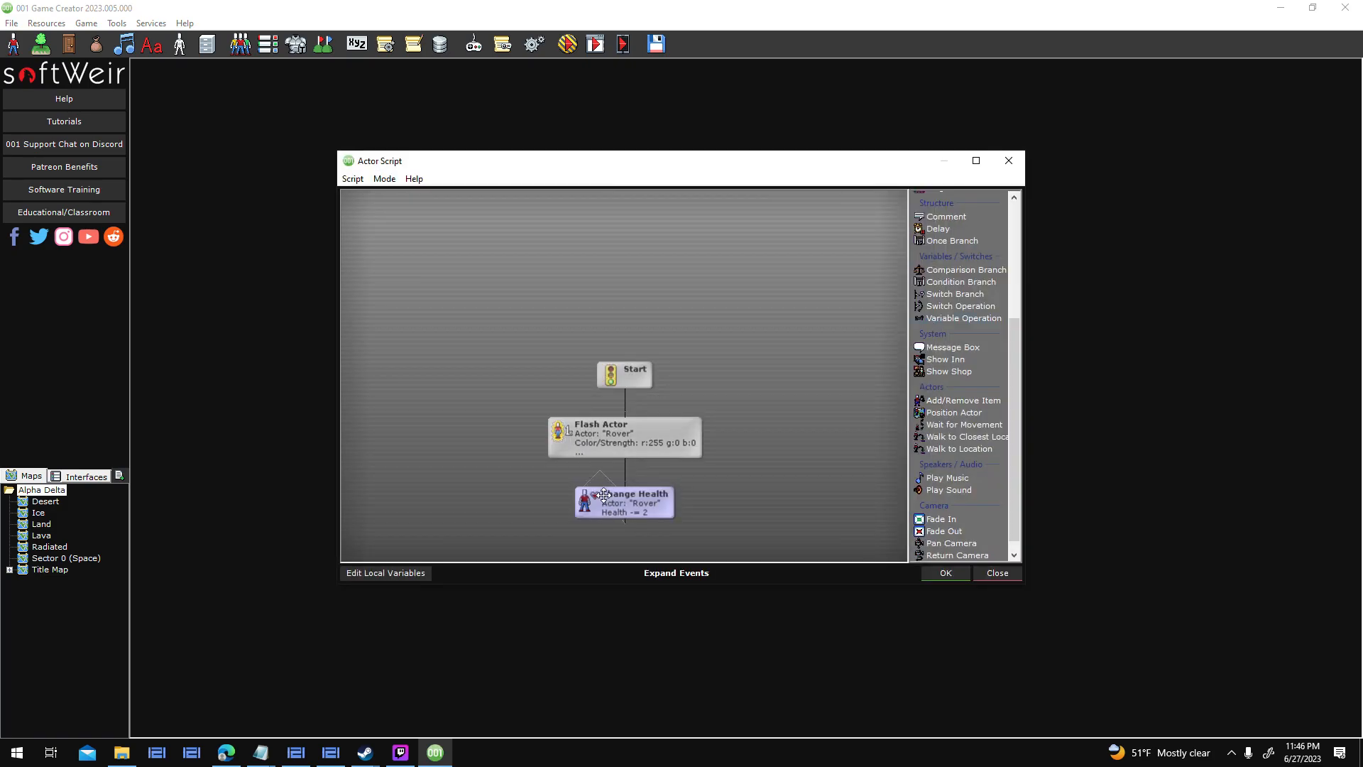
{"action": "left_click", "coordinate": [998, 572]}
{"action": "right_click", "coordinate": [851, 327]}
{"action": "left_click", "coordinate": [876, 346]}
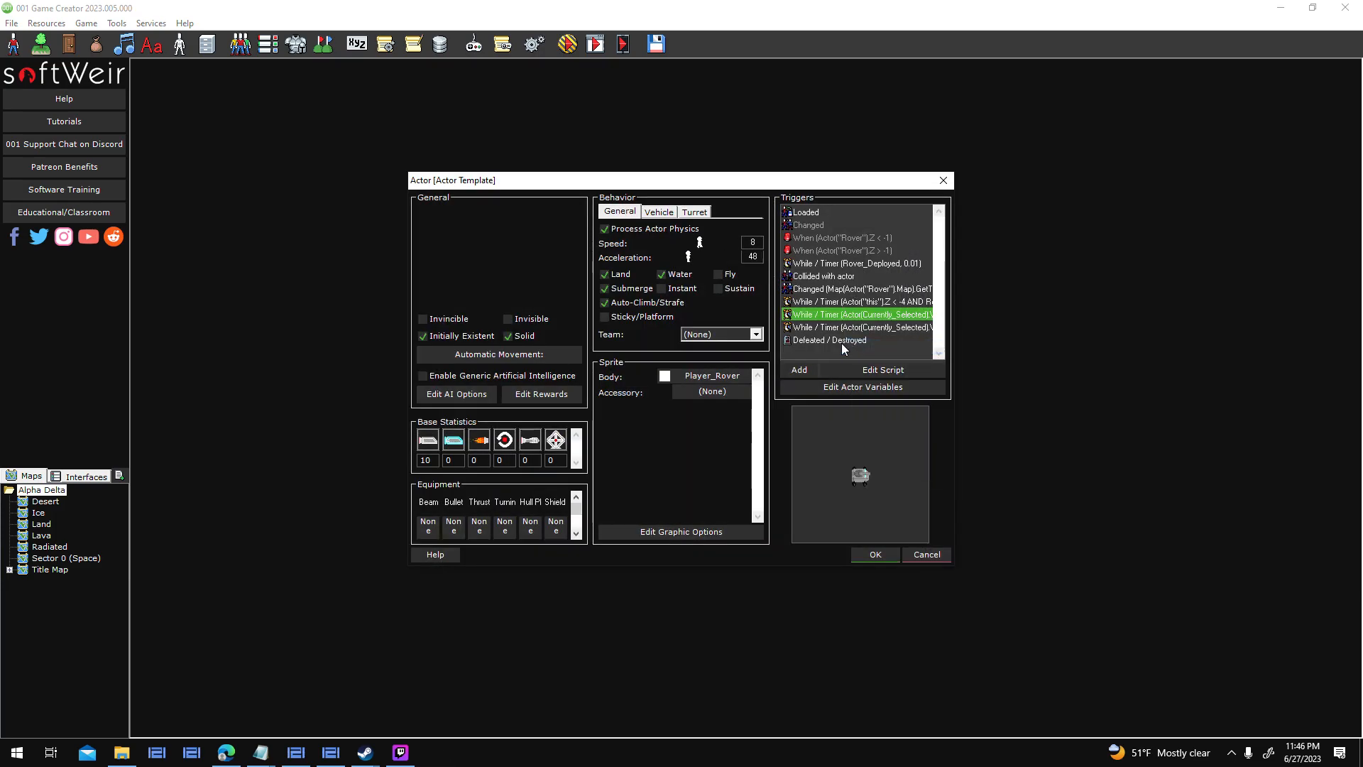
{"action": "left_click", "coordinate": [743, 380]}
{"action": "key", "text": "BackSpace"}
{"action": "left_click", "coordinate": [731, 418]}
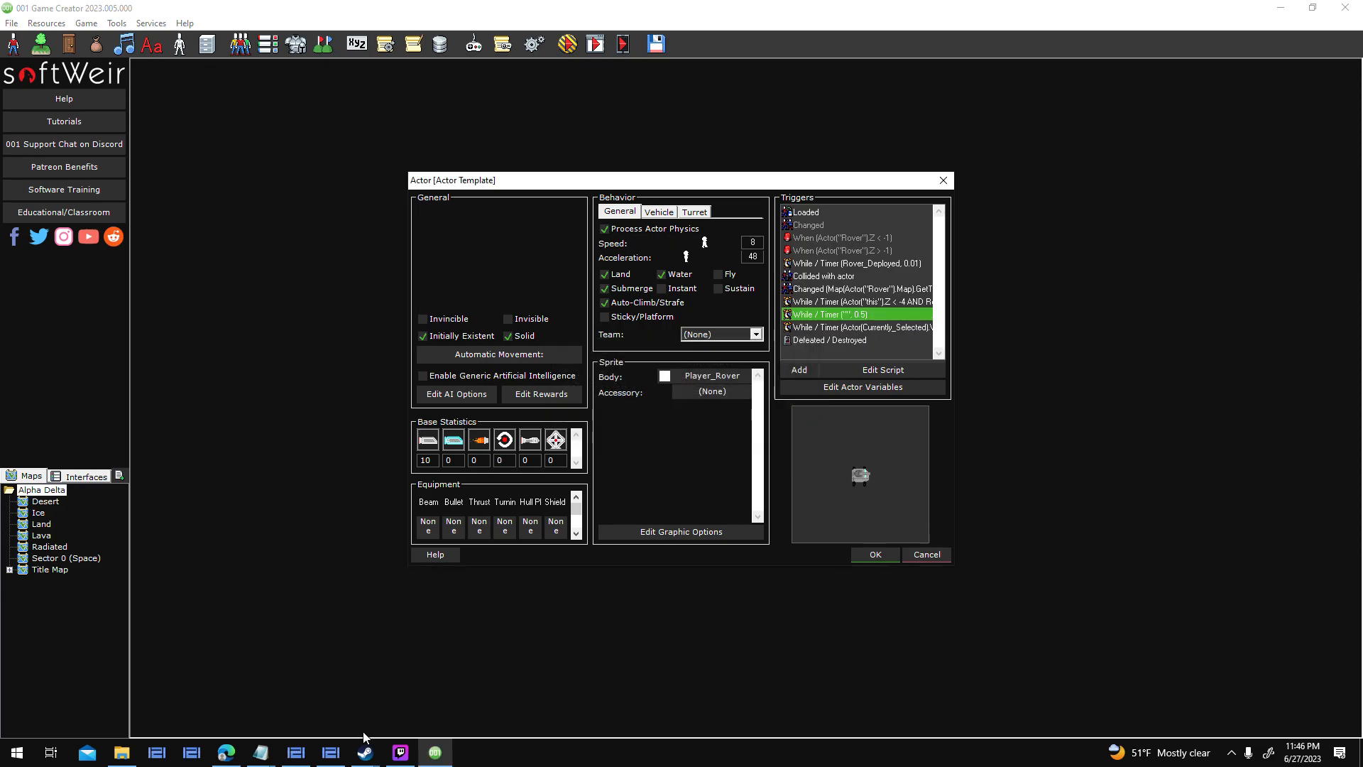
Add Actor(Currently_Selected).Variable("Surface_Temperature") > 200 AND Rover_Deployed at the end of Rover Hazards.txt in Notepad and save the file.
{"action": "mouse_move", "coordinate": [257, 754]}
{"action": "left_click", "coordinate": [424, 680]}
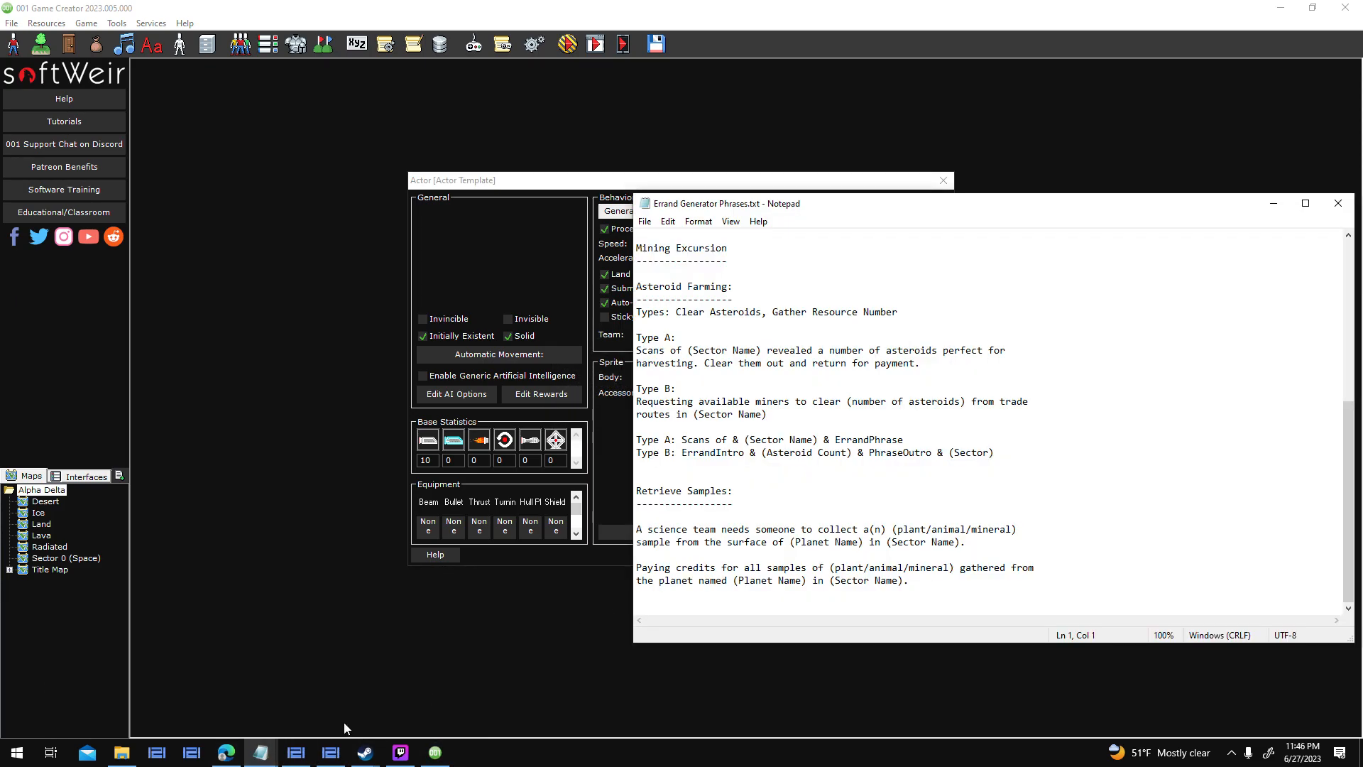
{"action": "left_click", "coordinate": [1337, 203]}
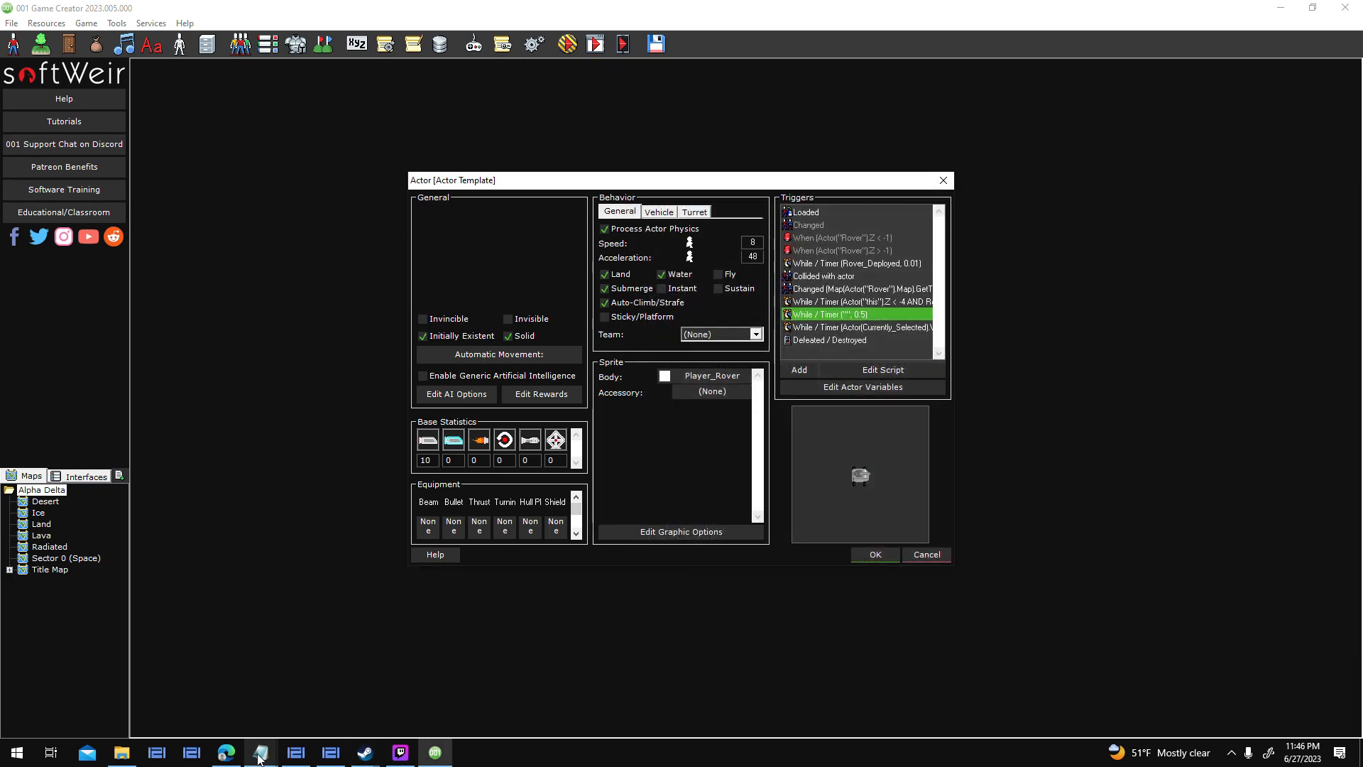
{"action": "mouse_move", "coordinate": [260, 753]}
{"action": "left_click", "coordinate": [317, 722]}
{"action": "left_click", "coordinate": [717, 659]}
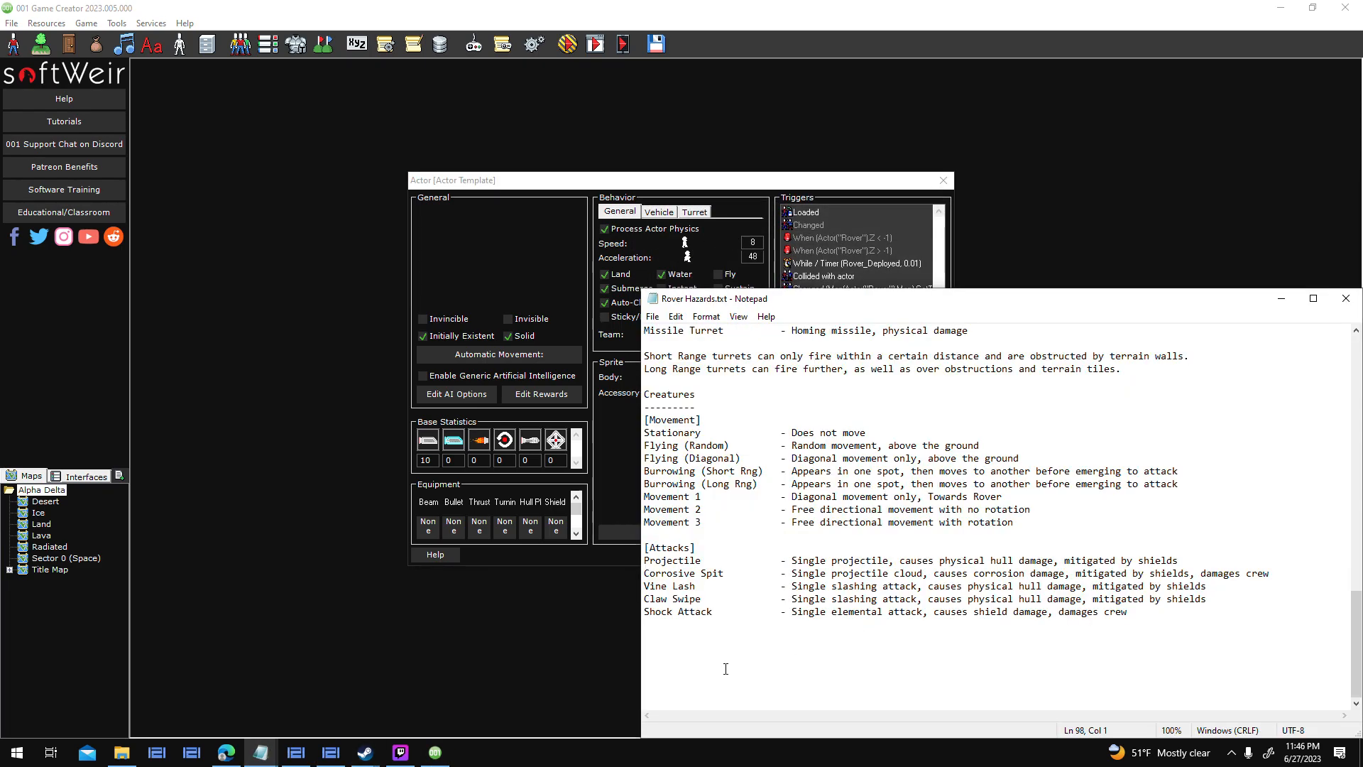
{"action": "type", "text": "Actor(Currently_Selected).Variable(\"Surface_Temperature\") > 200 AND Rover_Deployed"}
{"action": "left_click", "coordinate": [652, 316]}
{"action": "left_click", "coordinate": [703, 380]}
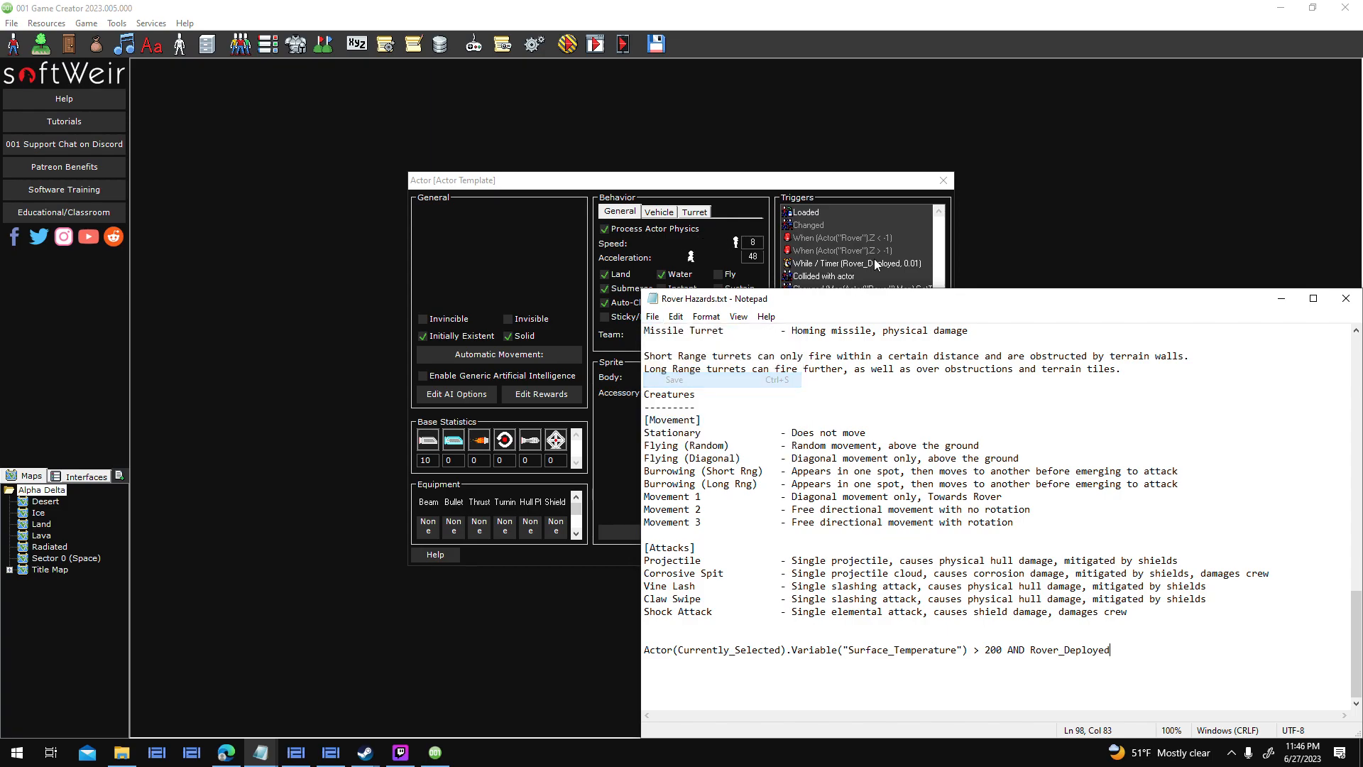
Return to 001 Game Creator and disable the script of the timer trigger for temperatures above 200.
{"action": "key", "text": "alt+Tab"}
{"action": "double_click", "coordinate": [881, 315]}
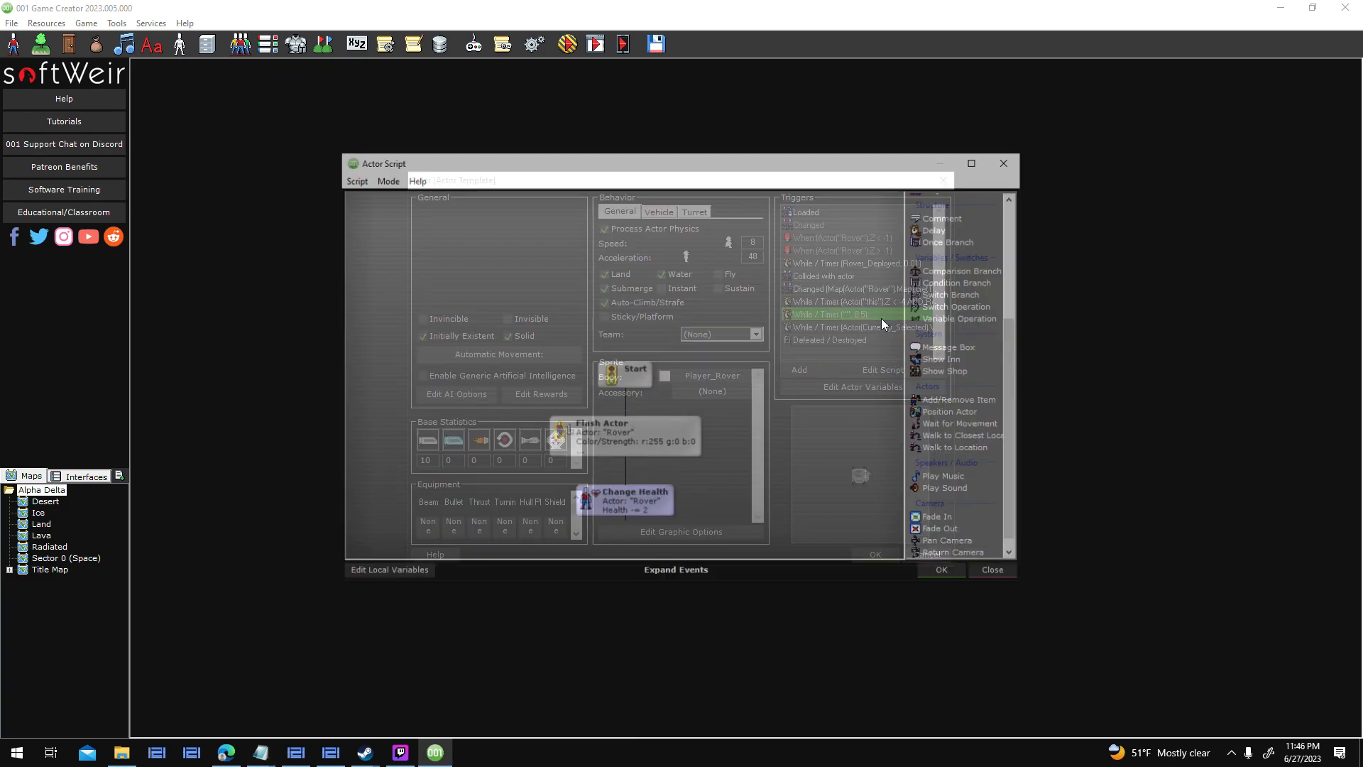
{"action": "left_click", "coordinate": [950, 572]}
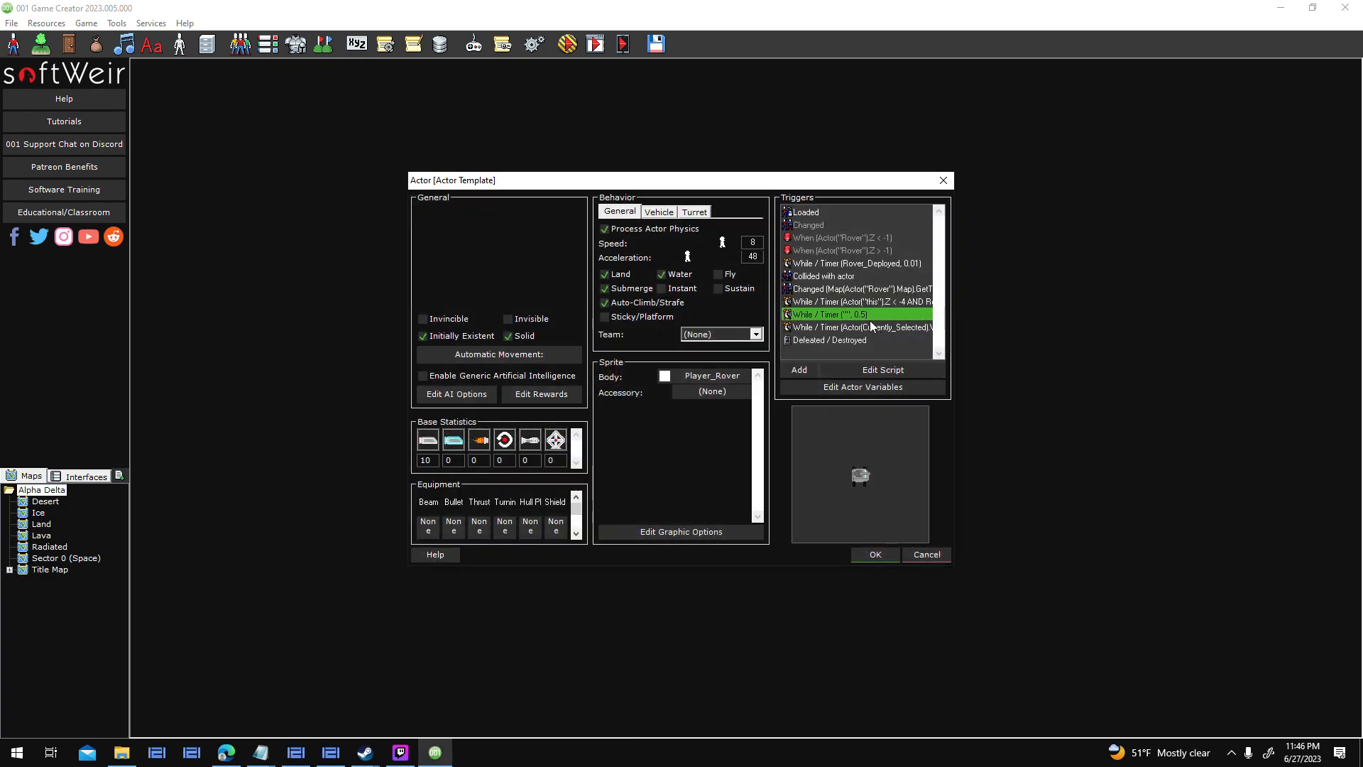
Clear the condition of the timer trigger for a Surface_Temperature below 0, disable its script, and accept the Surface Rover changes.
{"action": "right_click", "coordinate": [845, 329]}
{"action": "left_click", "coordinate": [875, 360]}
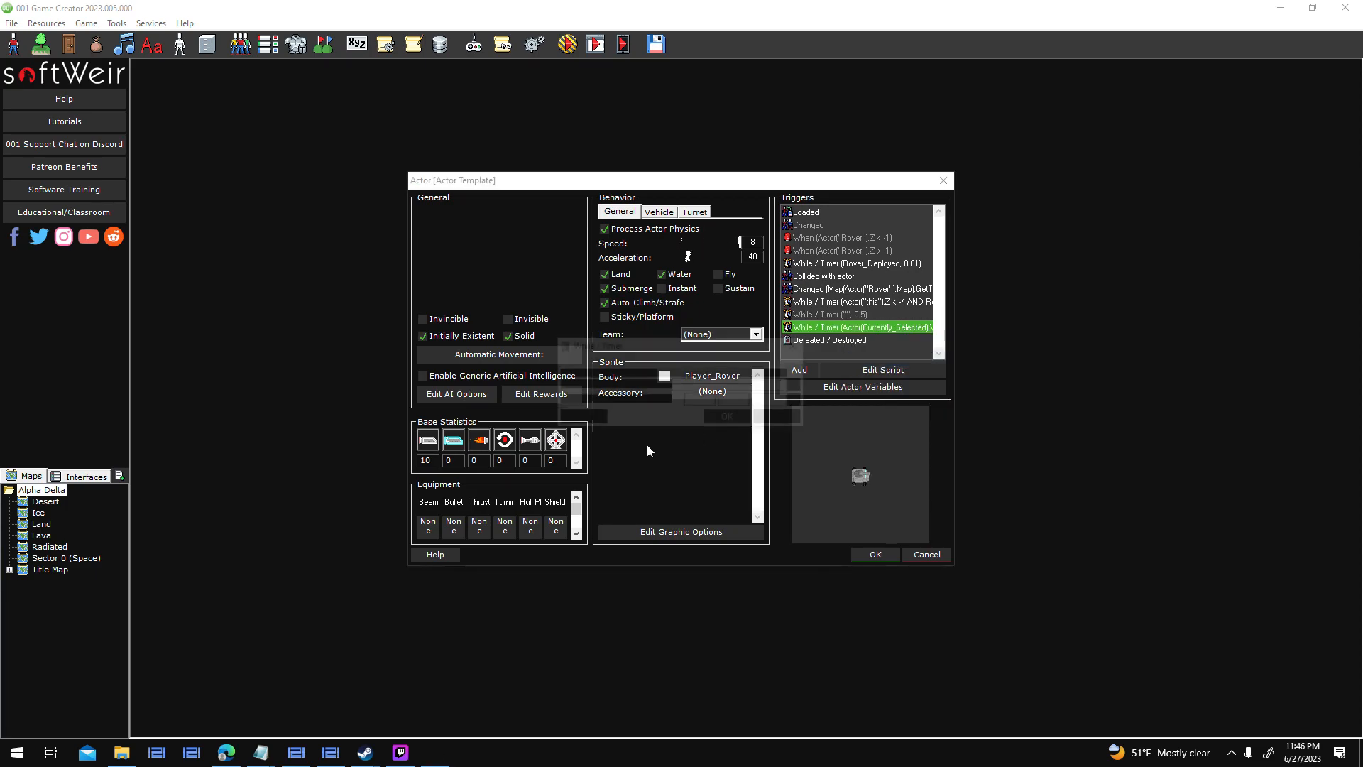
{"action": "left_click", "coordinate": [744, 417]}
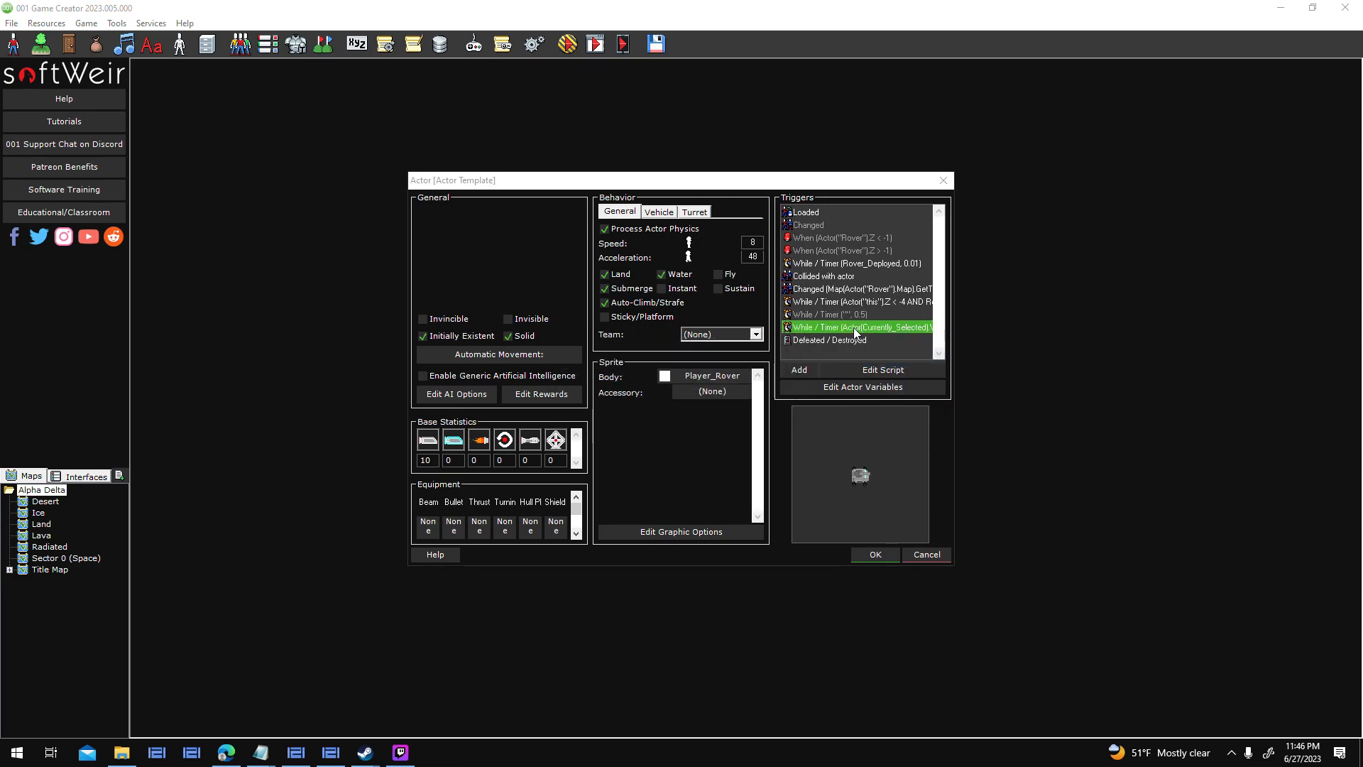
{"action": "double_click", "coordinate": [846, 328]}
{"action": "left_click", "coordinate": [944, 572]}
{"action": "left_click", "coordinate": [887, 557]}
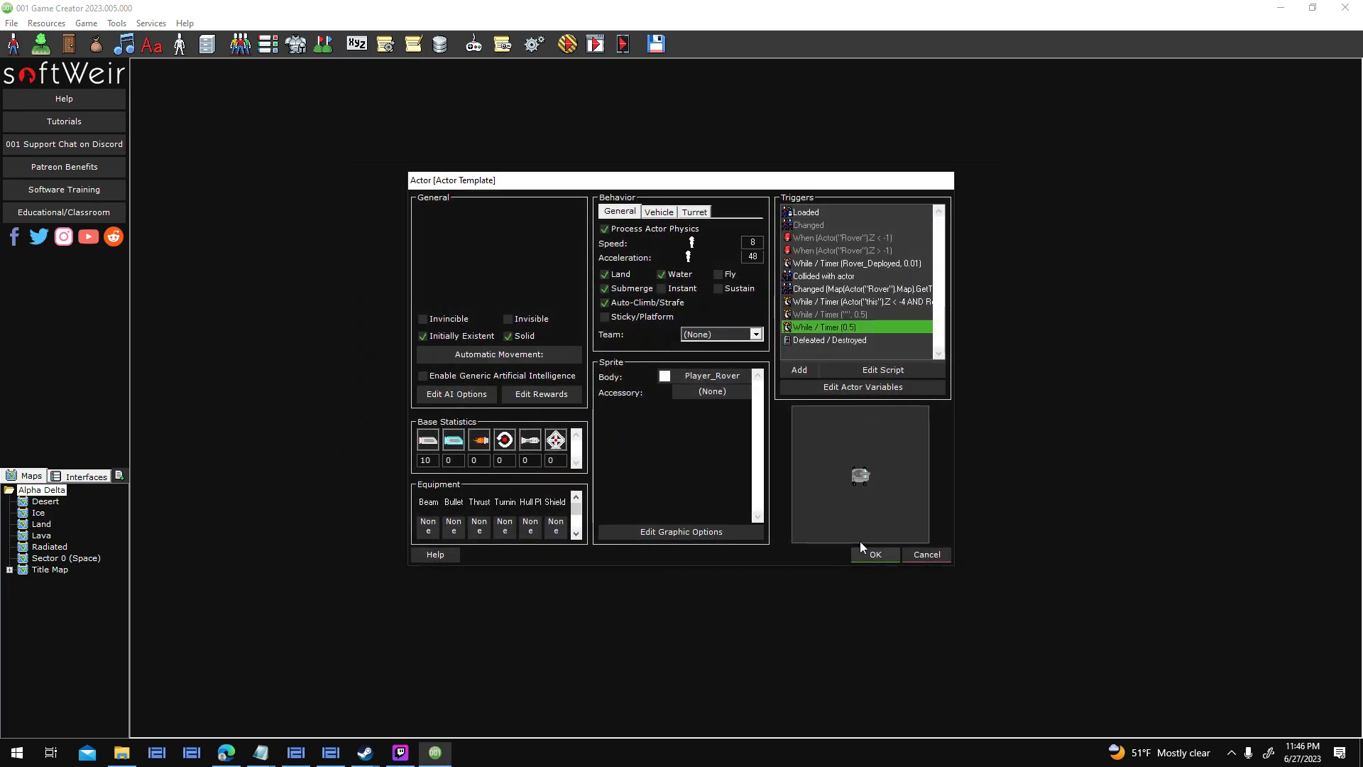
Accept the actor templates, start a test run, and begin a new game.
{"action": "left_click", "coordinate": [754, 526]}
{"action": "left_click", "coordinate": [573, 49]}
{"action": "key", "text": "Return"}
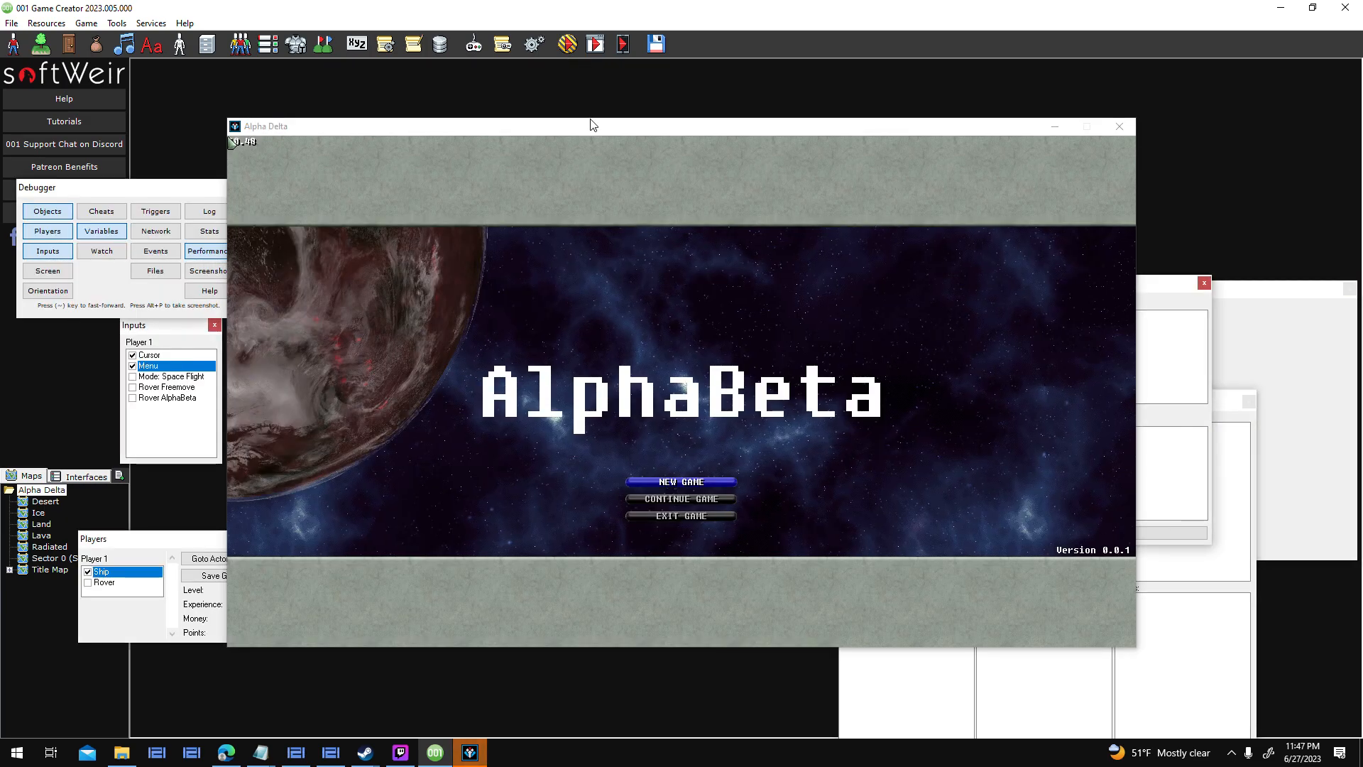
{"action": "left_click", "coordinate": [803, 329]}
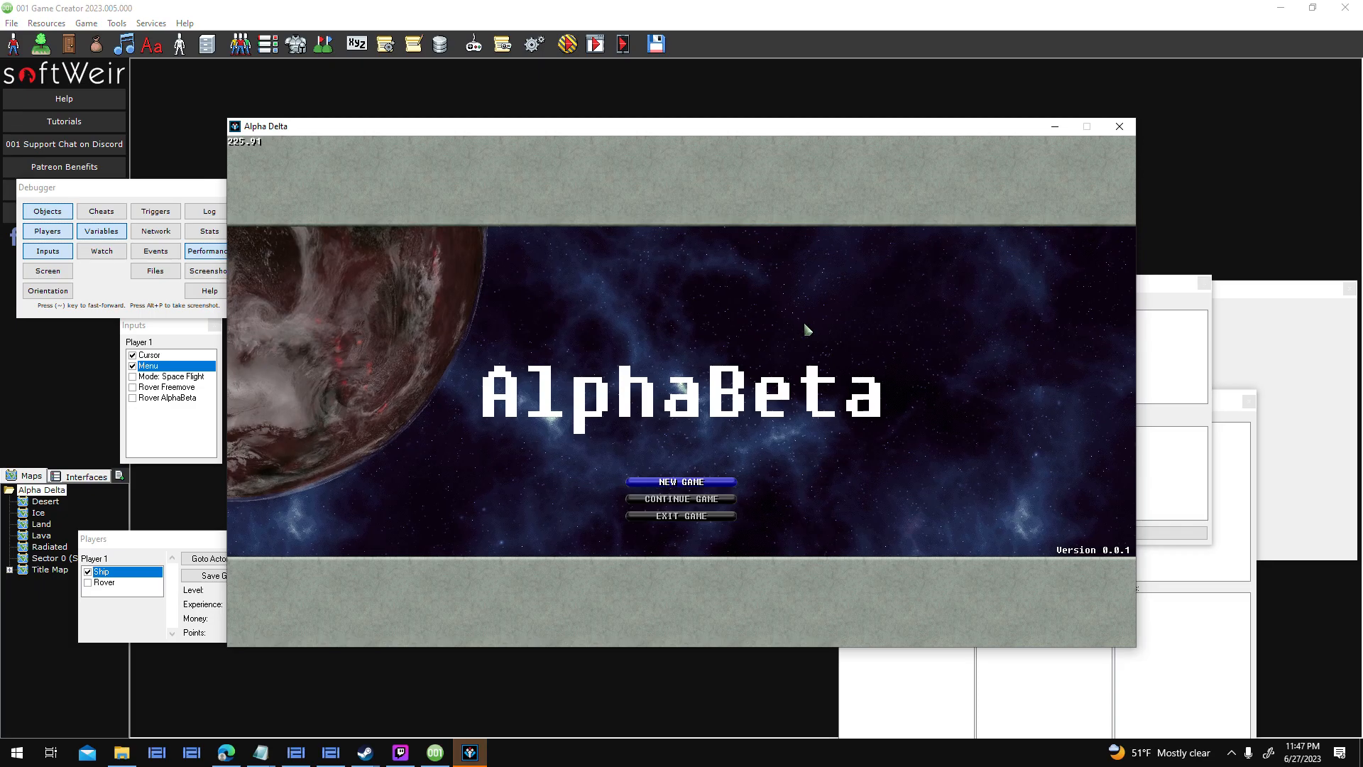
{"action": "key", "text": "Return"}
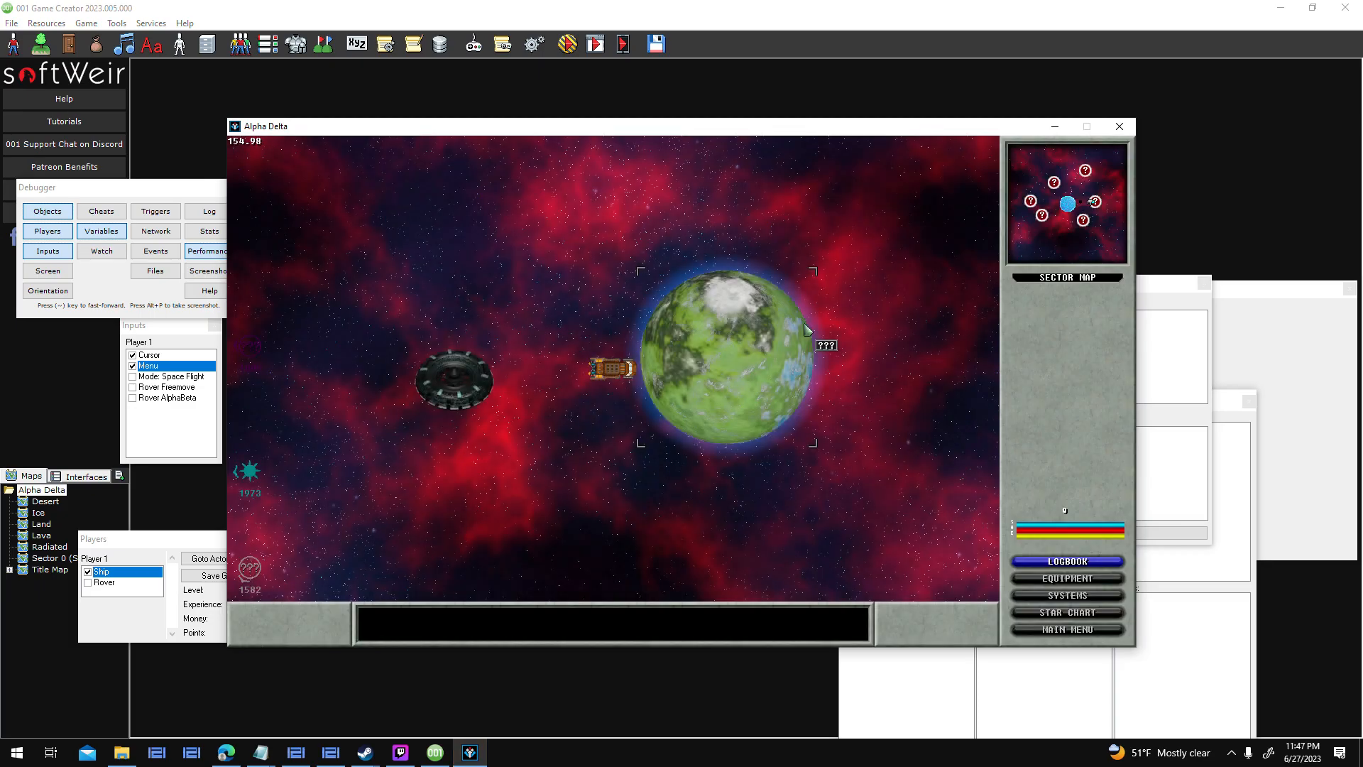
Save the game in the first slot under the name "Save Game Testing" and close the save list.
{"action": "key", "text": "Escape"}
{"action": "key", "text": "Down"}
{"action": "key", "text": "Return"}
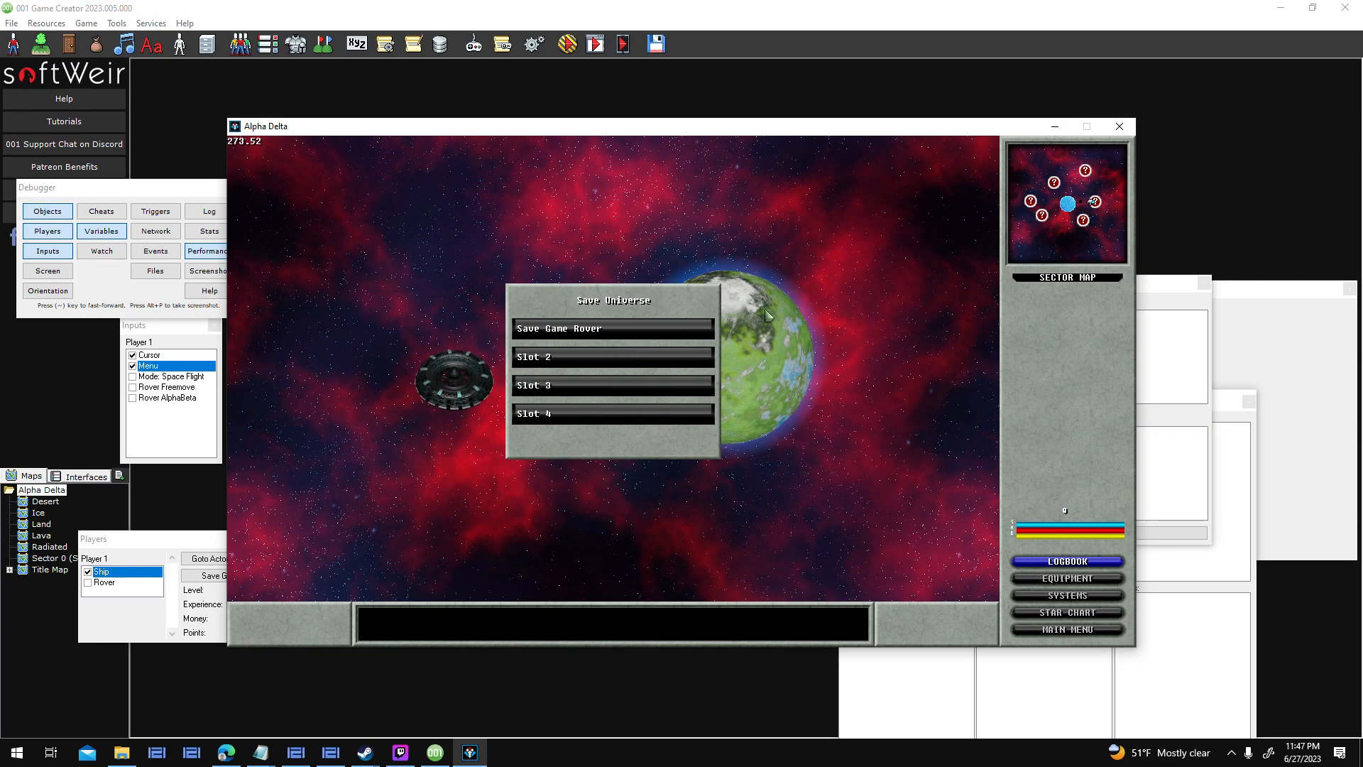
{"action": "left_click", "coordinate": [661, 336]}
{"action": "type", "text": "Testing"}
{"action": "key", "text": "Return"}
{"action": "key", "text": "Escape"}
{"action": "key", "text": "Escape"}
{"action": "key", "text": "Escape"}
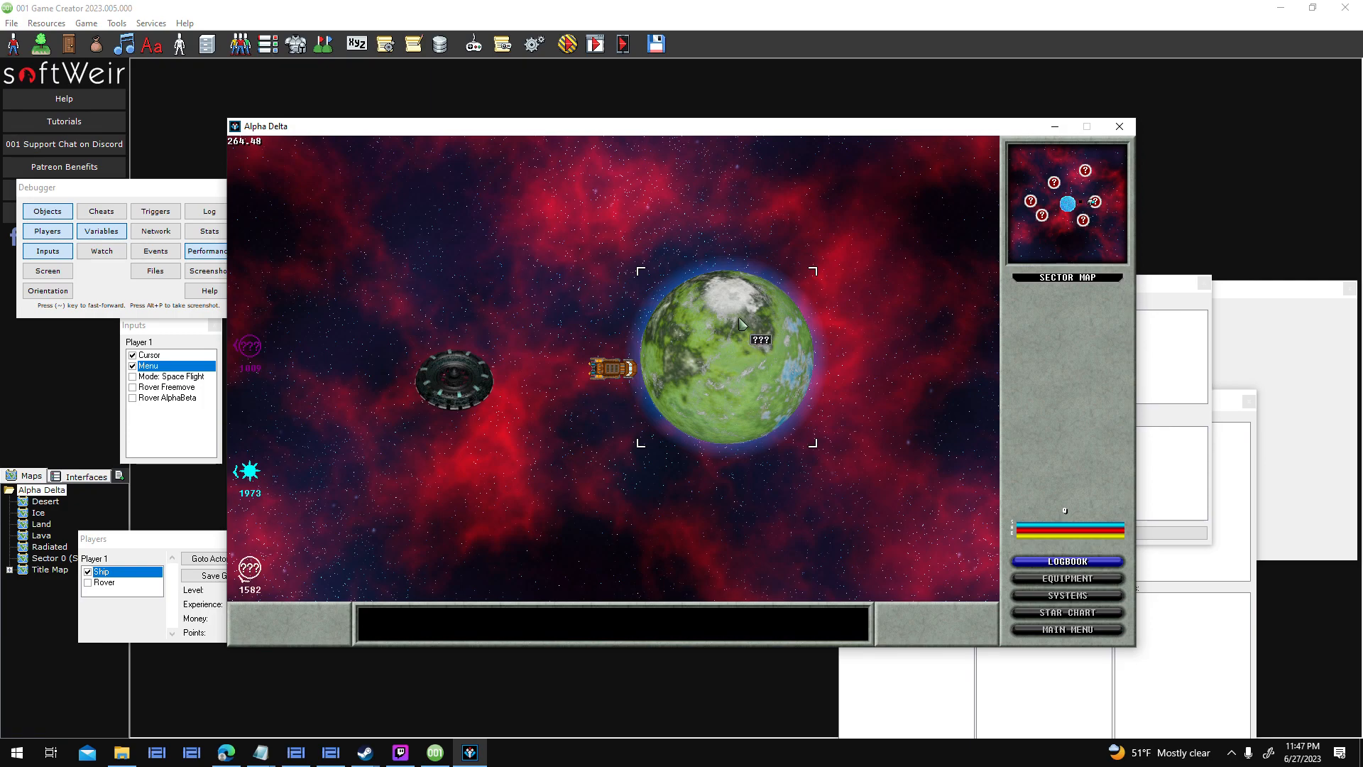
Exit to the title screen, load the "Save Game Testing" slot, and quit the test run from the script debugger.
{"action": "left_click", "coordinate": [641, 442]}
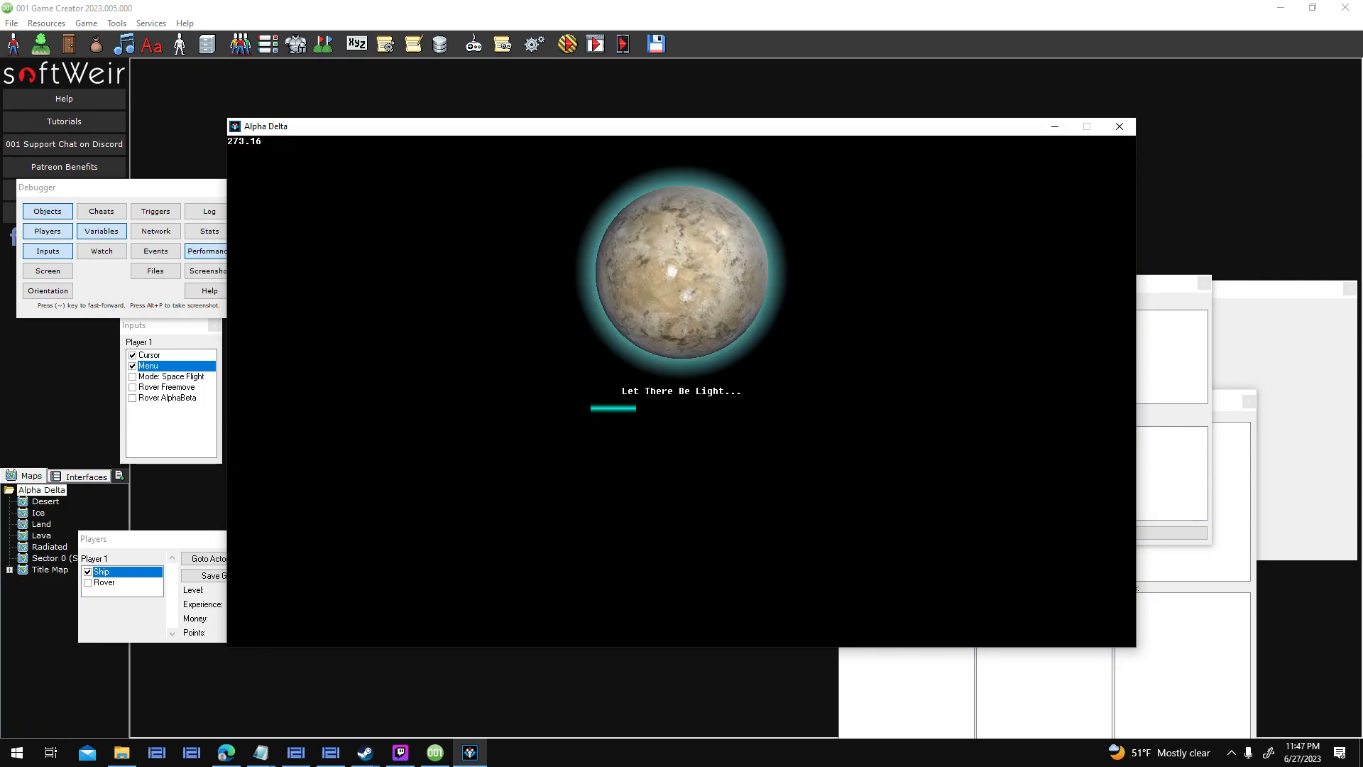
{"action": "key", "text": "Down"}
{"action": "key", "text": "Return"}
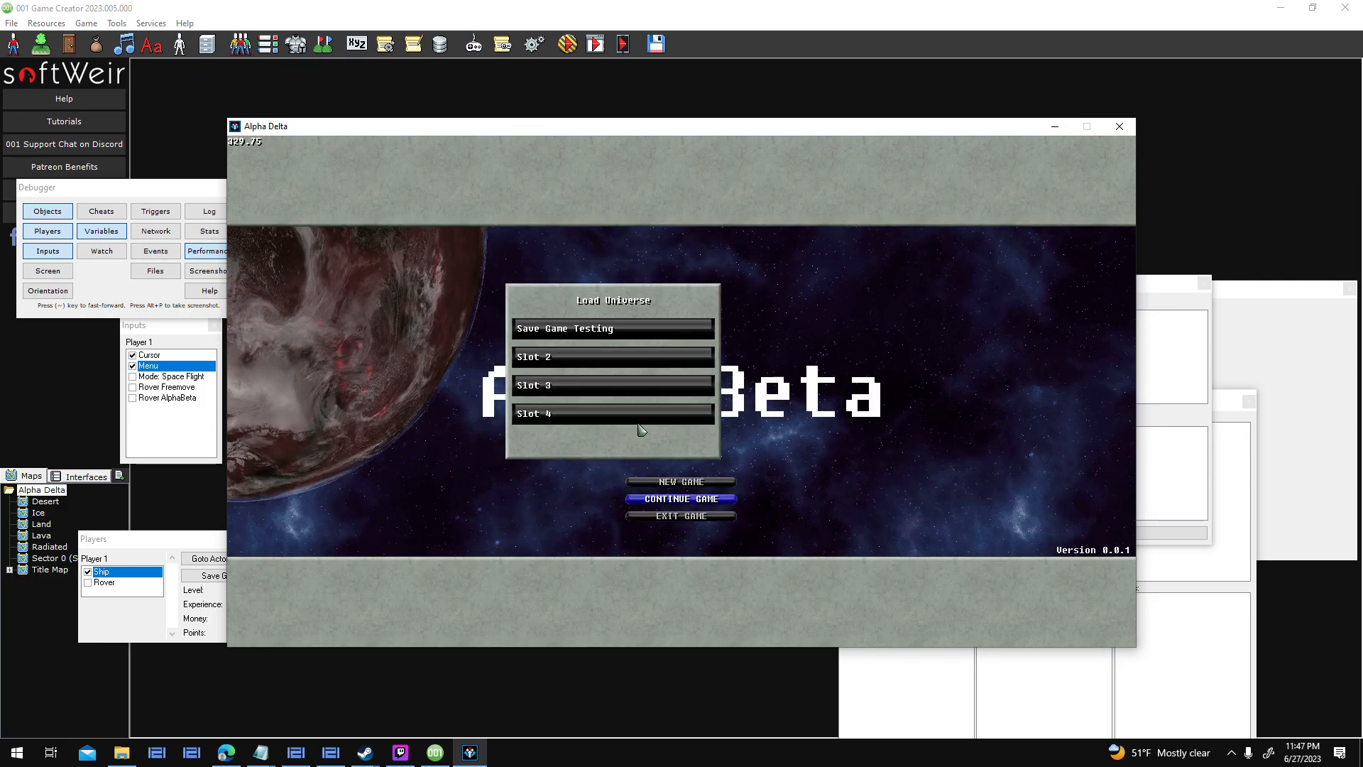
{"action": "left_click", "coordinate": [585, 330]}
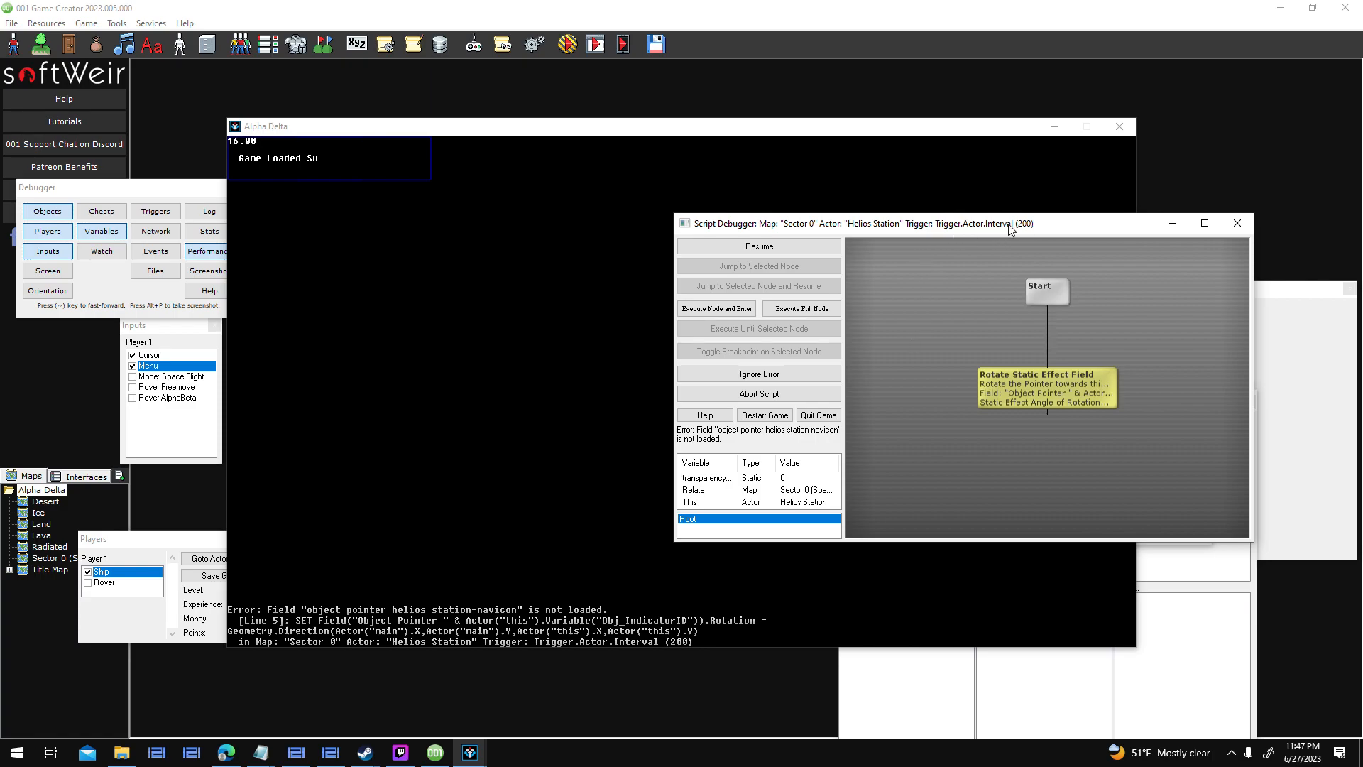
{"action": "left_click", "coordinate": [818, 415]}
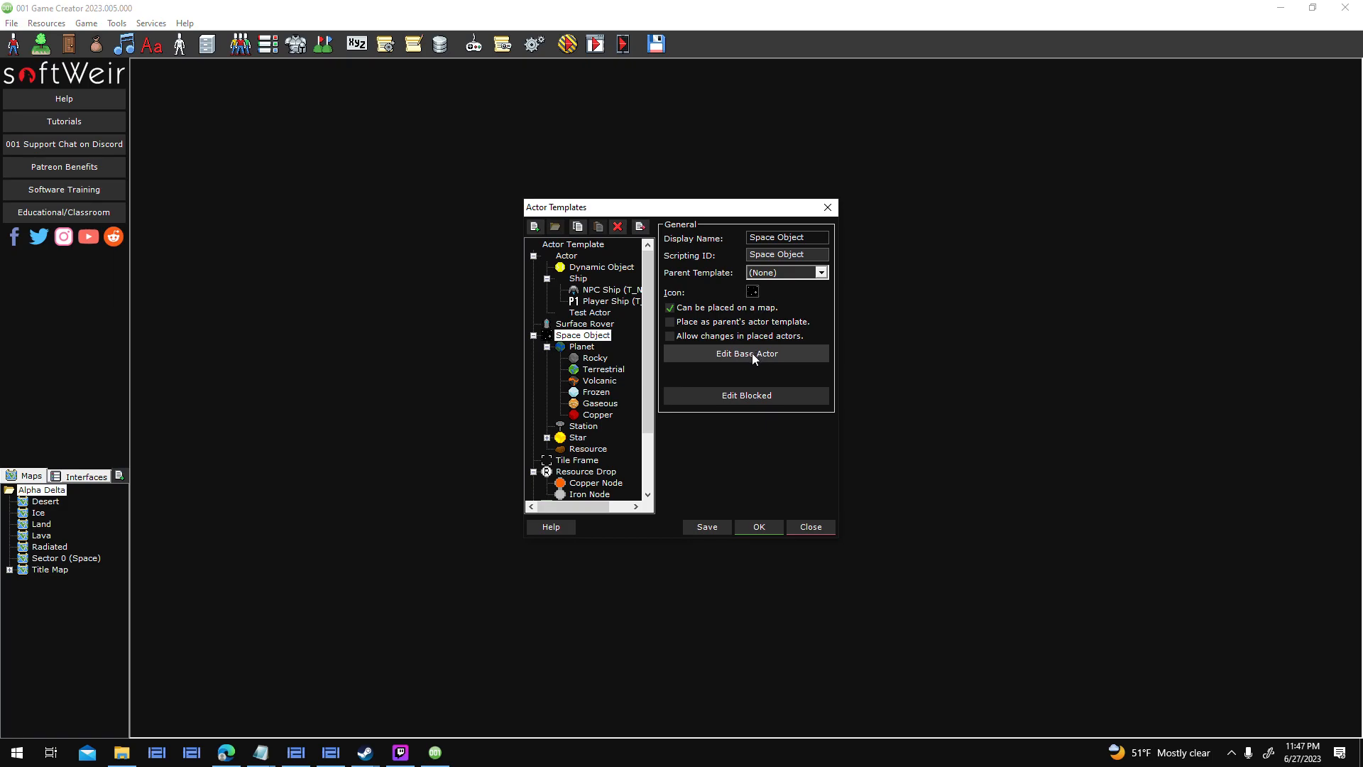
Add a Map Loaded while condition to the Space Object base actor's 0.2-second timer trigger.
{"action": "left_click", "coordinate": [752, 352]}
{"action": "double_click", "coordinate": [853, 266]}
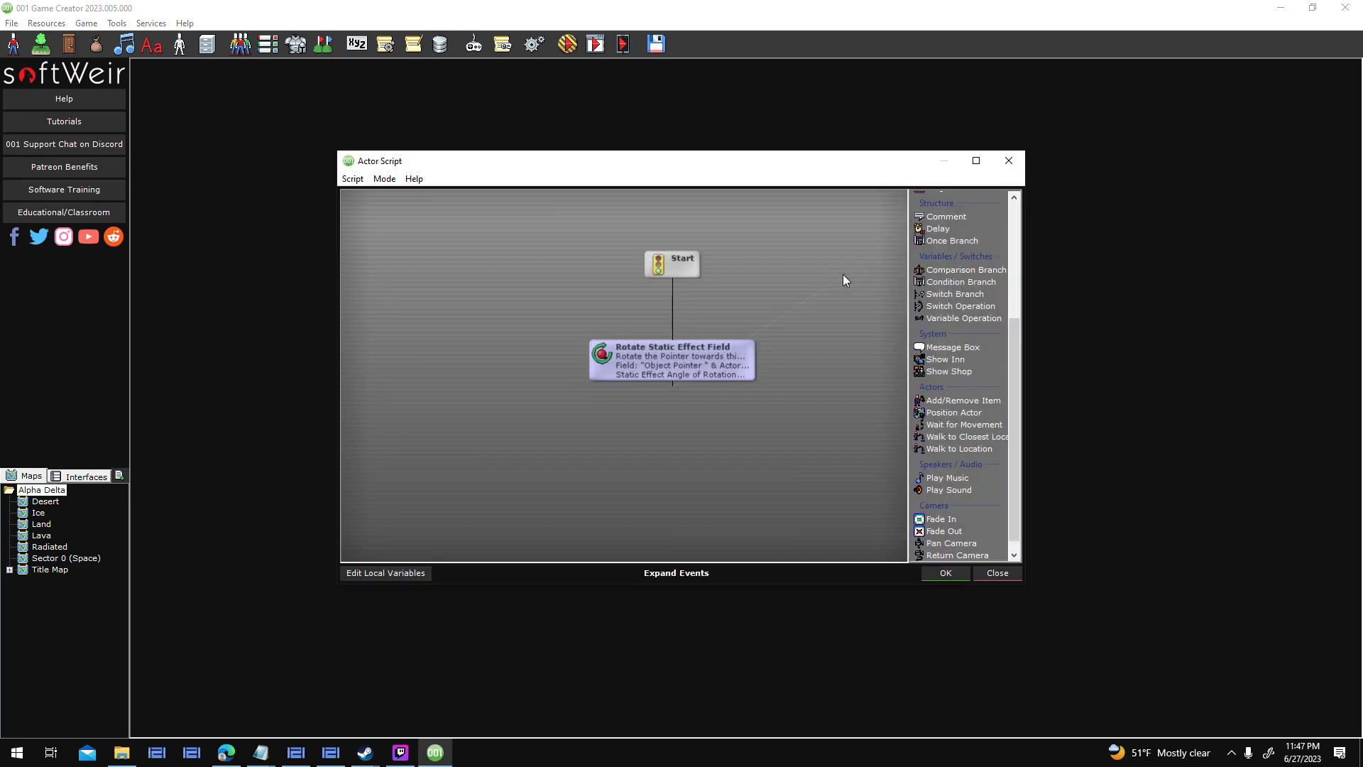
{"action": "left_click", "coordinate": [1009, 163]}
{"action": "right_click", "coordinate": [850, 265]}
{"action": "left_click", "coordinate": [896, 299]}
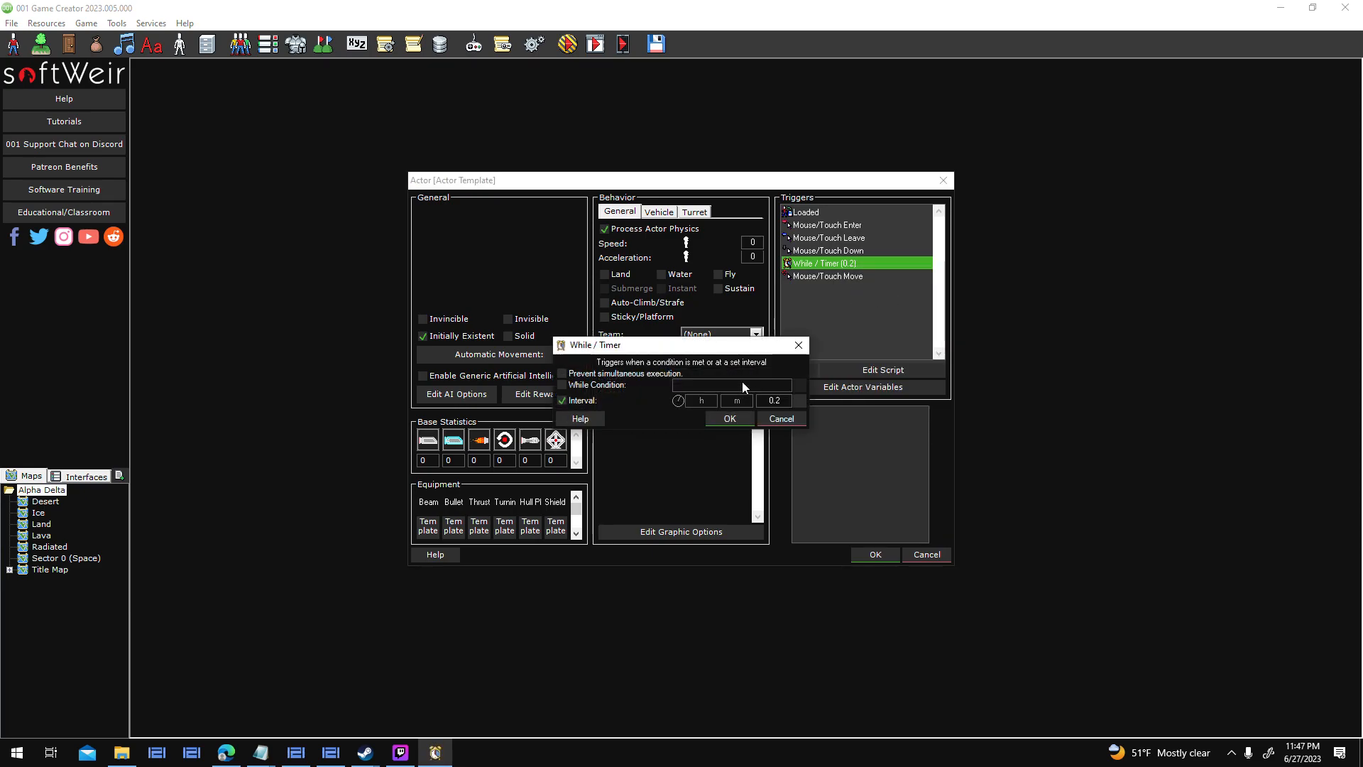
{"action": "left_click", "coordinate": [798, 385]}
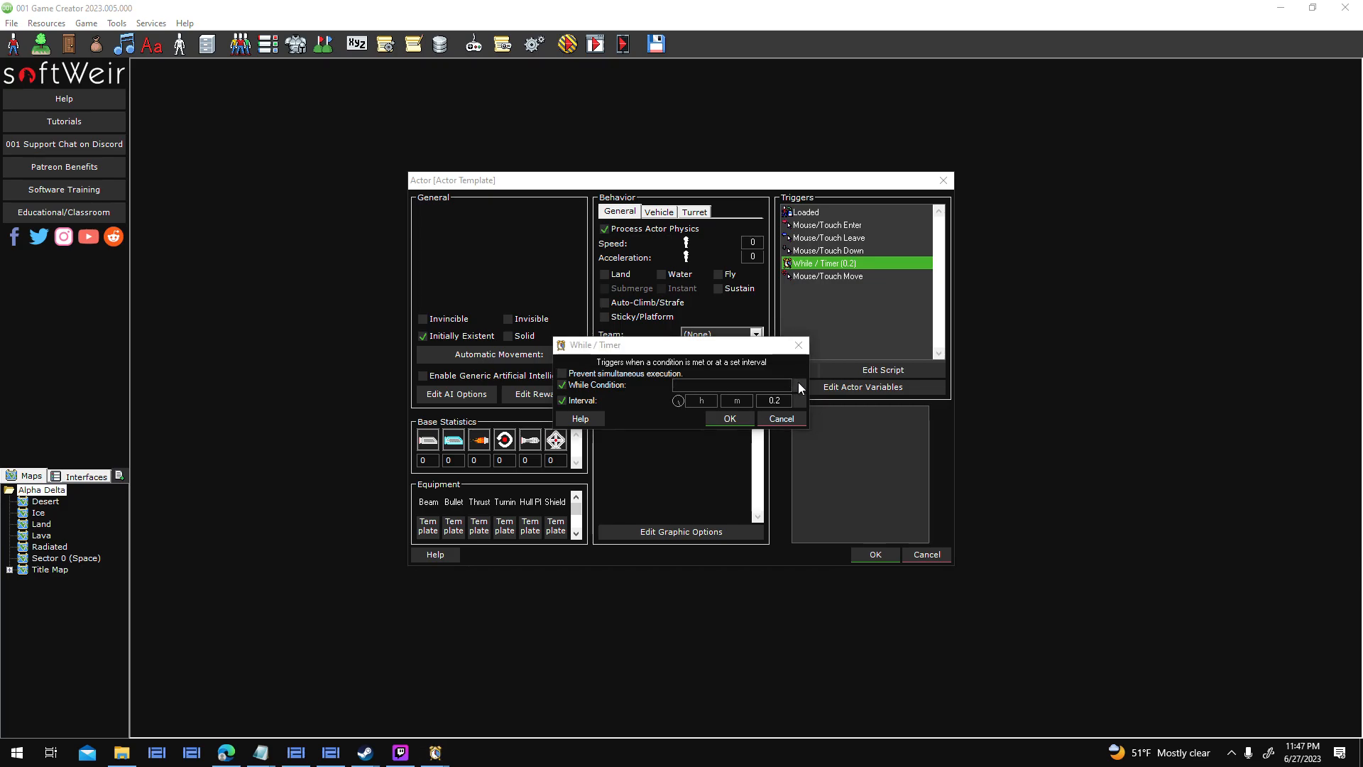
{"action": "type", "text": "load"}
{"action": "left_click", "coordinate": [646, 318]}
Set the condition's map to Actor("main").Map and accept the timer trigger and Space Object base actor changes.
{"action": "left_click", "coordinate": [799, 357]}
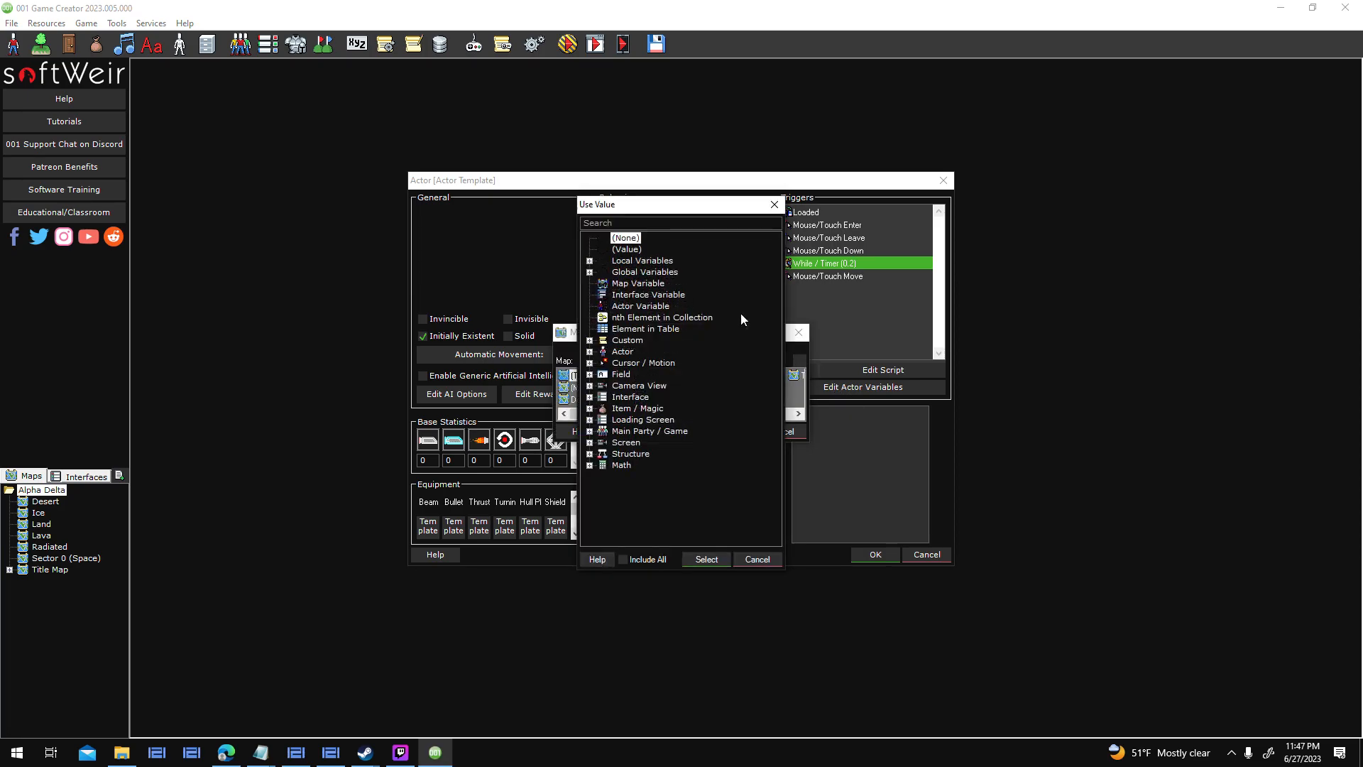
{"action": "double_click", "coordinate": [631, 252]}
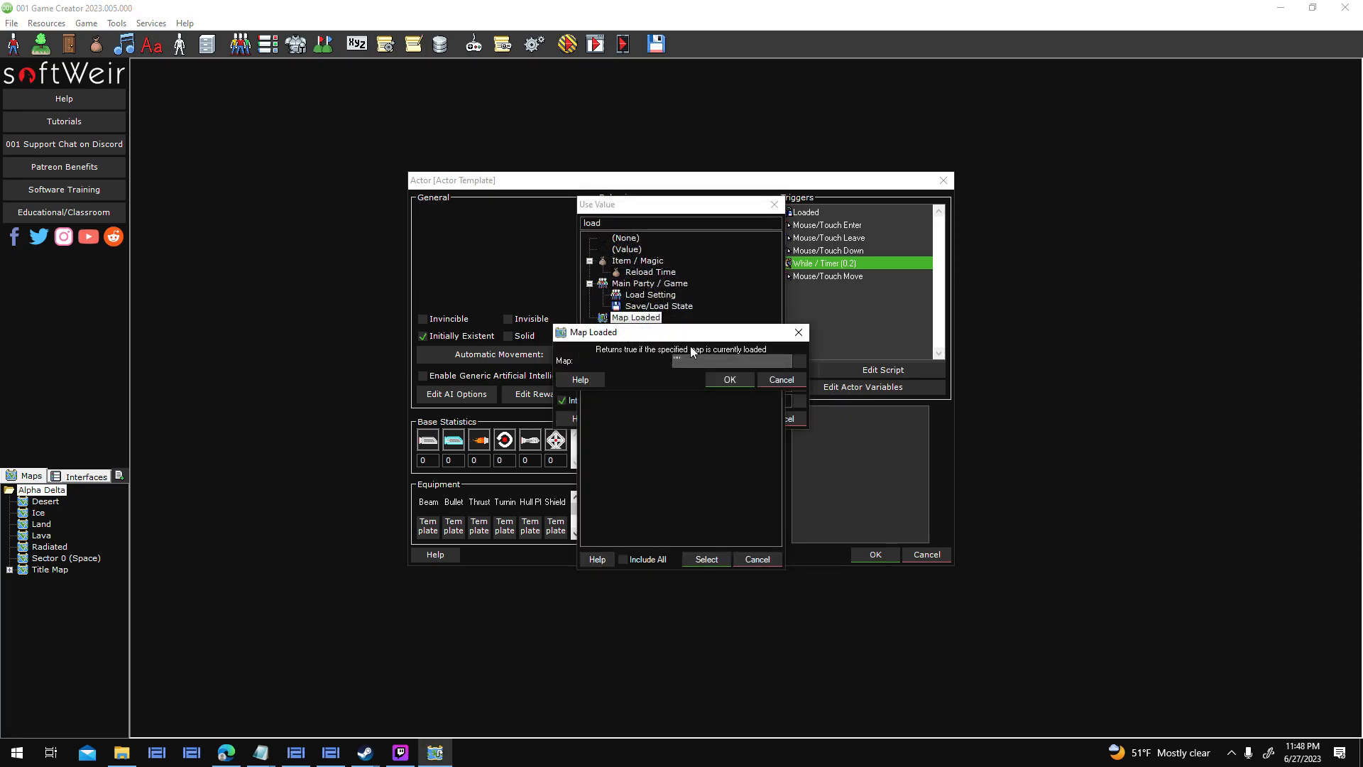
{"action": "type", "text": "Actor(\"ma"}
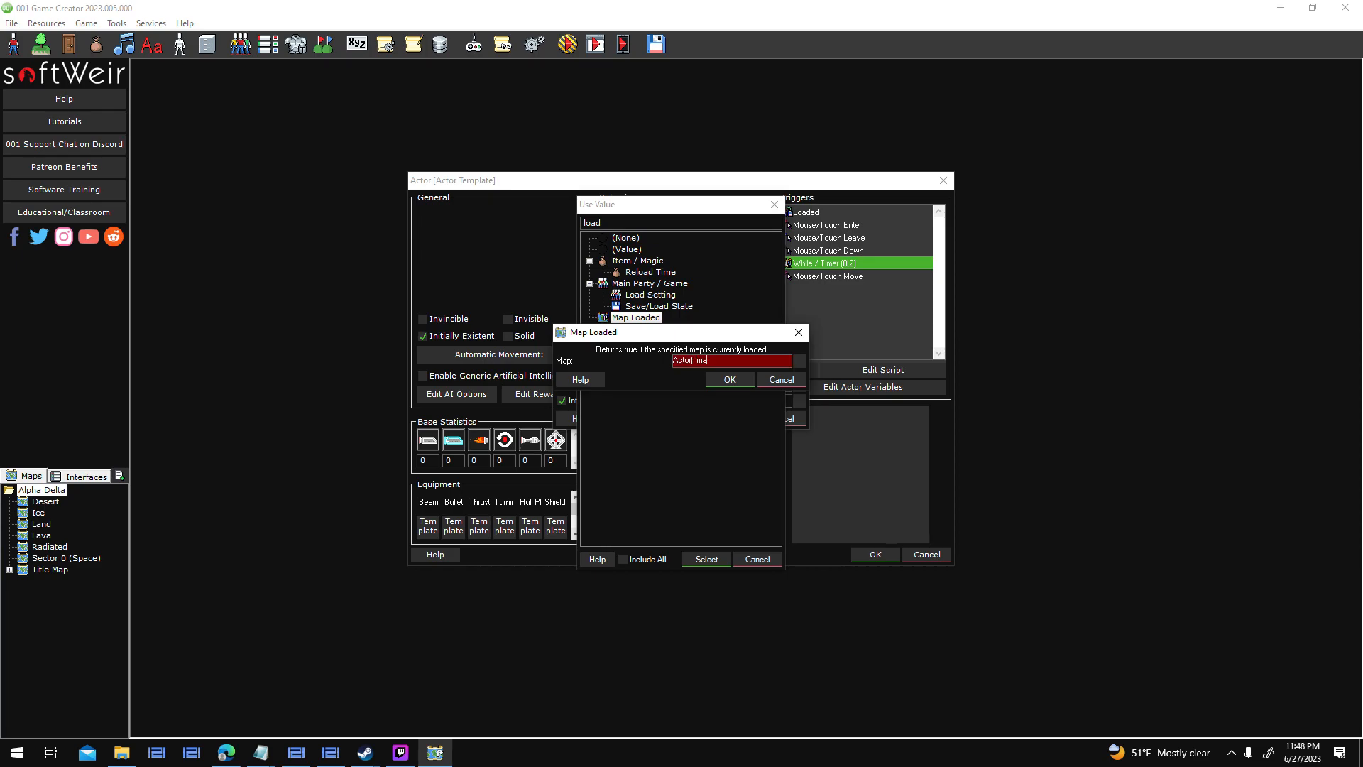
{"action": "type", "text": "in\").Map"}
{"action": "key", "text": "Return"}
{"action": "left_click", "coordinate": [732, 419]}
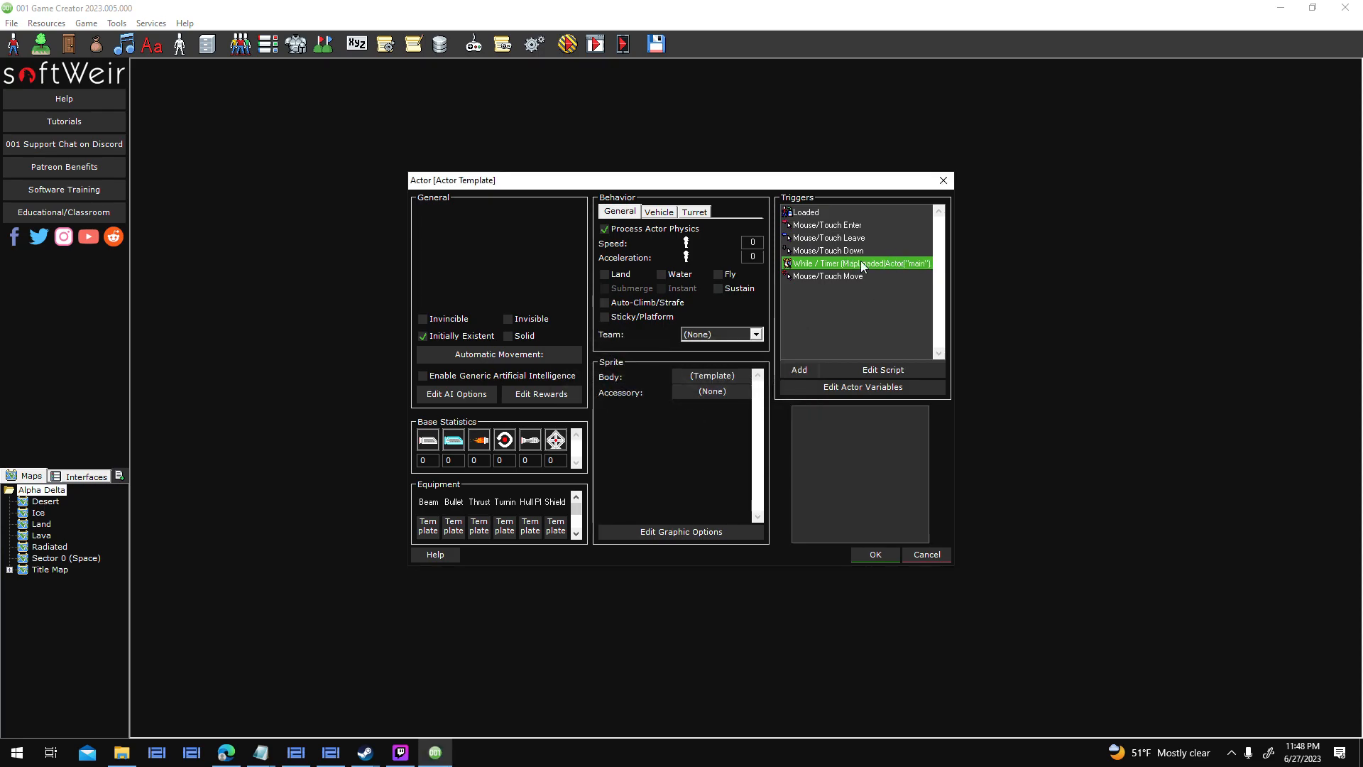
{"action": "left_click", "coordinate": [876, 554]}
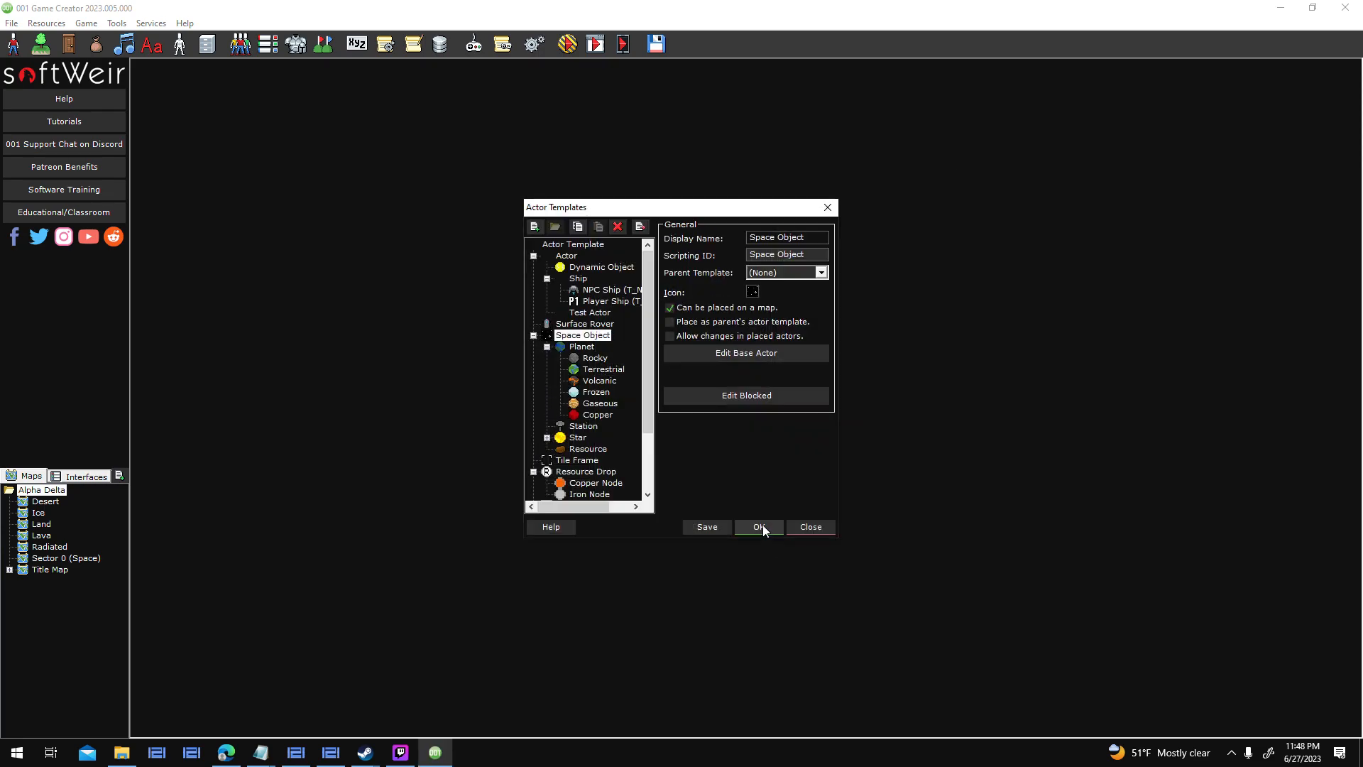
Accept the actor templates, load the "Save Game Testing" slot in a test run, and quit from the script debugger.
{"action": "left_click", "coordinate": [763, 526]}
{"action": "left_click", "coordinate": [568, 44]}
{"action": "key", "text": "Return"}
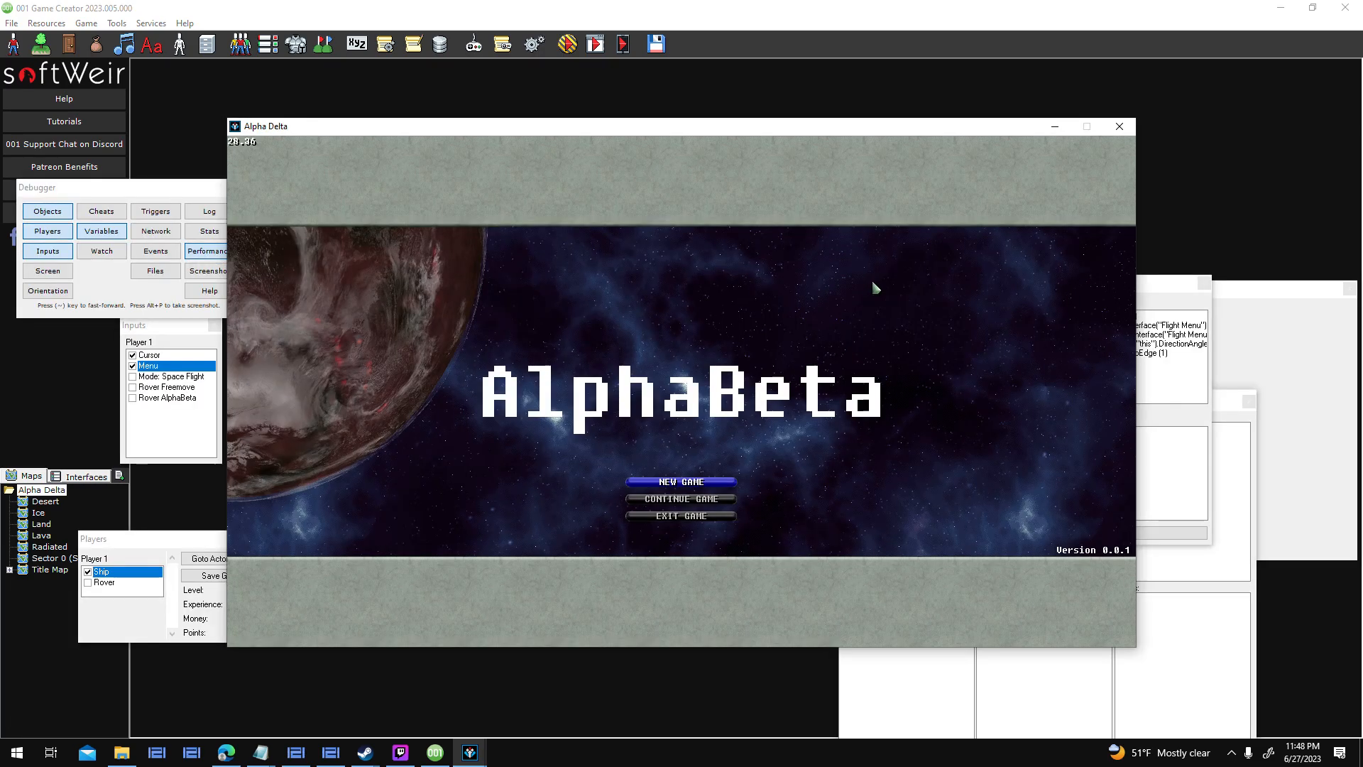
{"action": "left_click", "coordinate": [680, 499]}
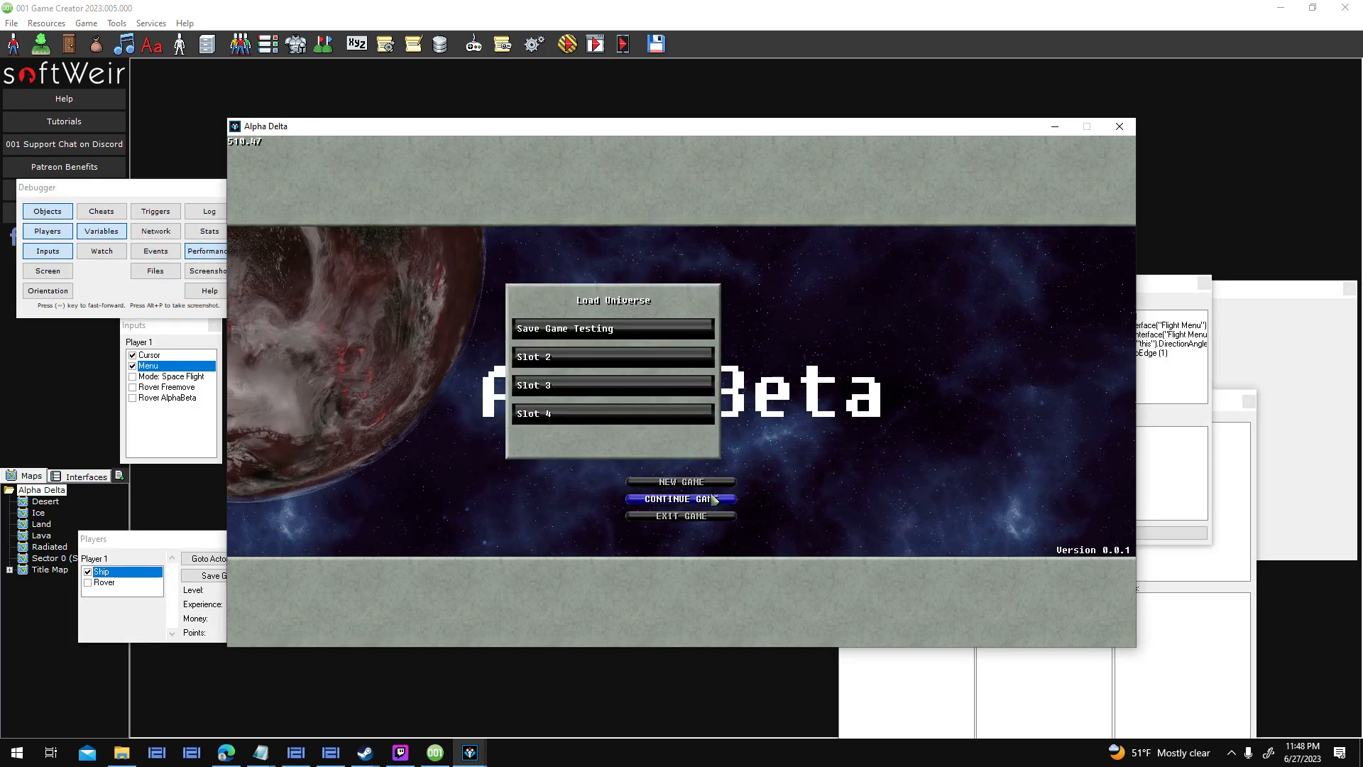
{"action": "left_click", "coordinate": [595, 330]}
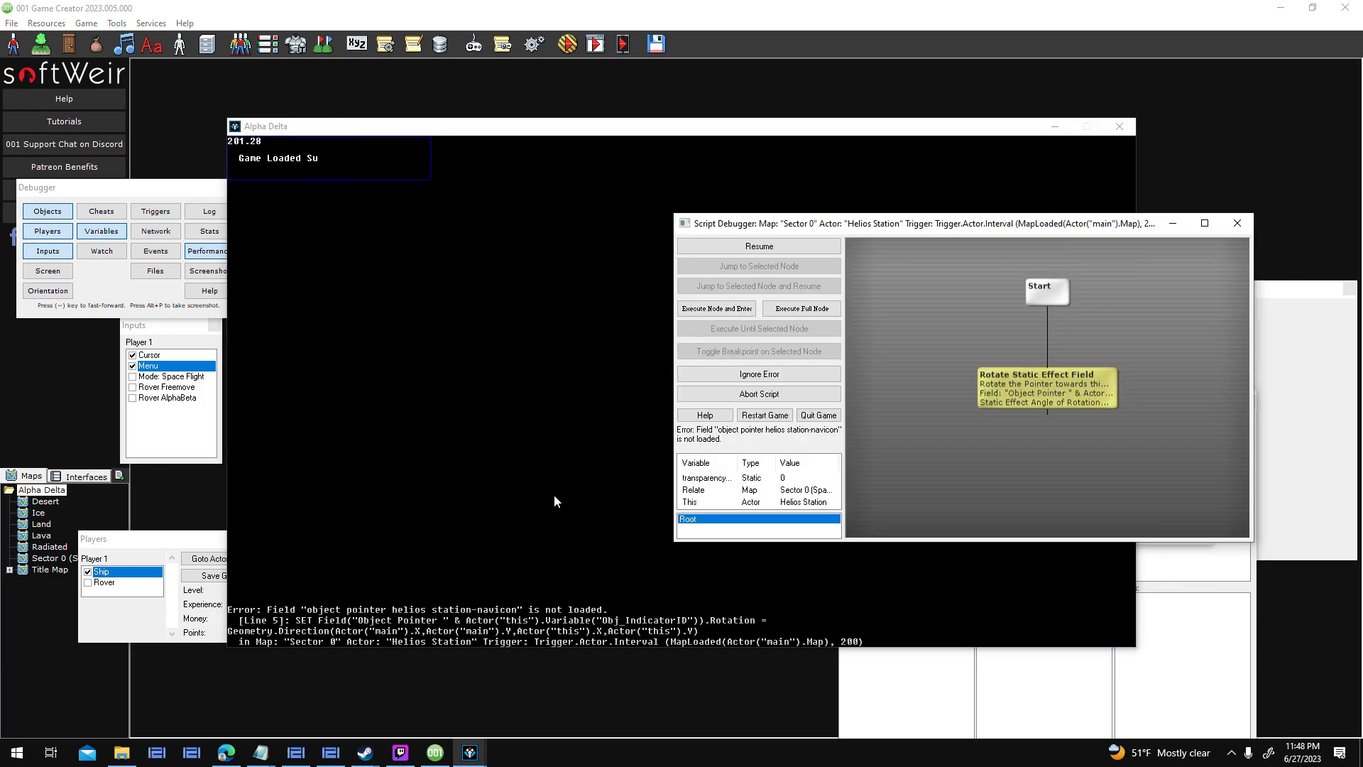
{"action": "left_click", "coordinate": [813, 415]}
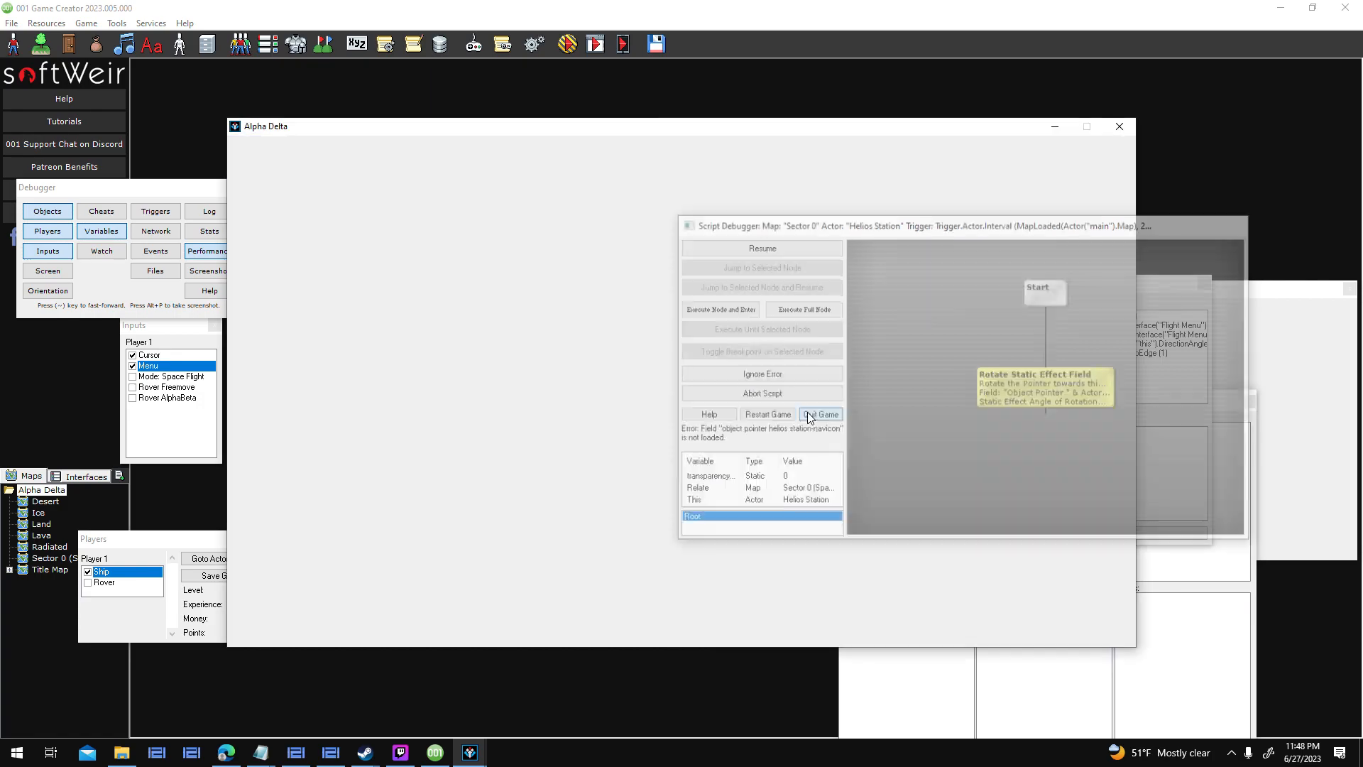
Start another test run with a new game and open the in-game Save Universe list.
{"action": "left_click", "coordinate": [576, 47]}
{"action": "key", "text": "Return"}
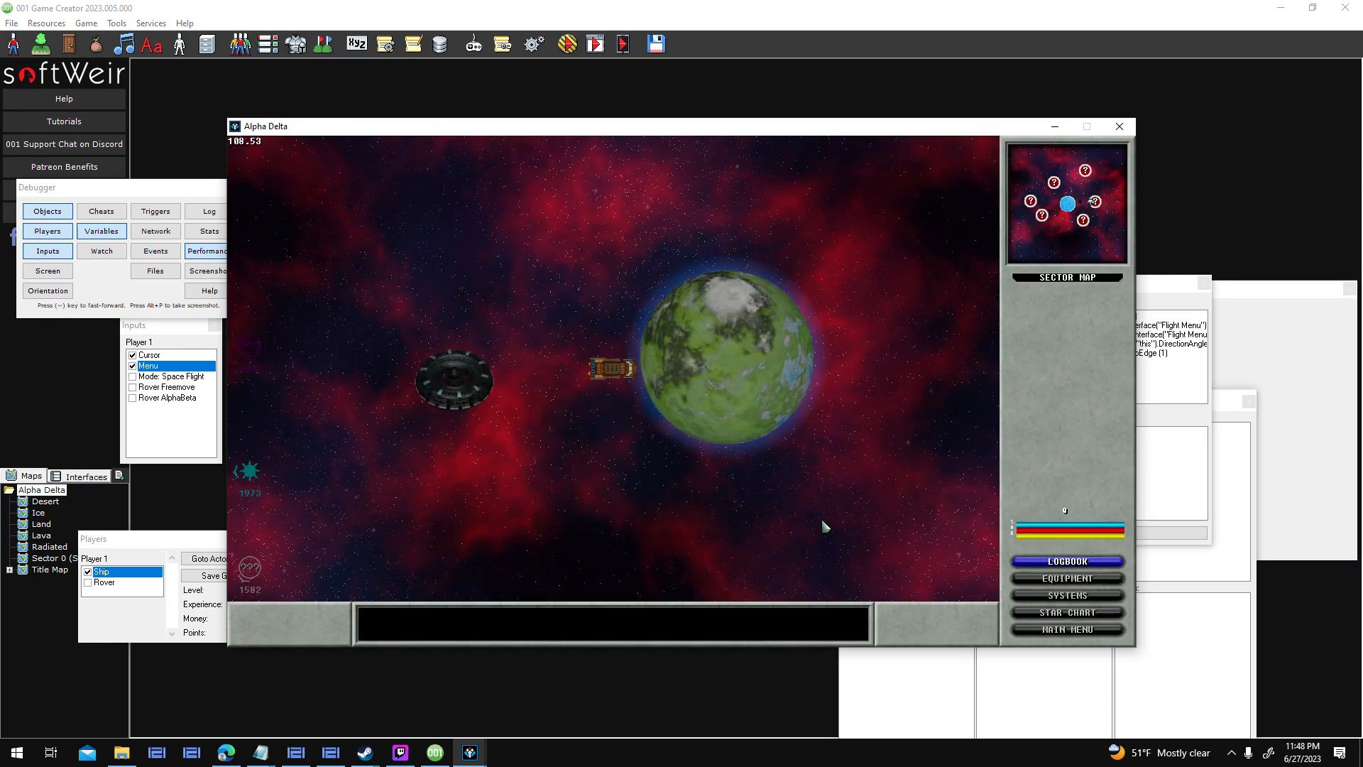
{"action": "key", "text": "Escape"}
{"action": "left_click", "coordinate": [651, 329]}
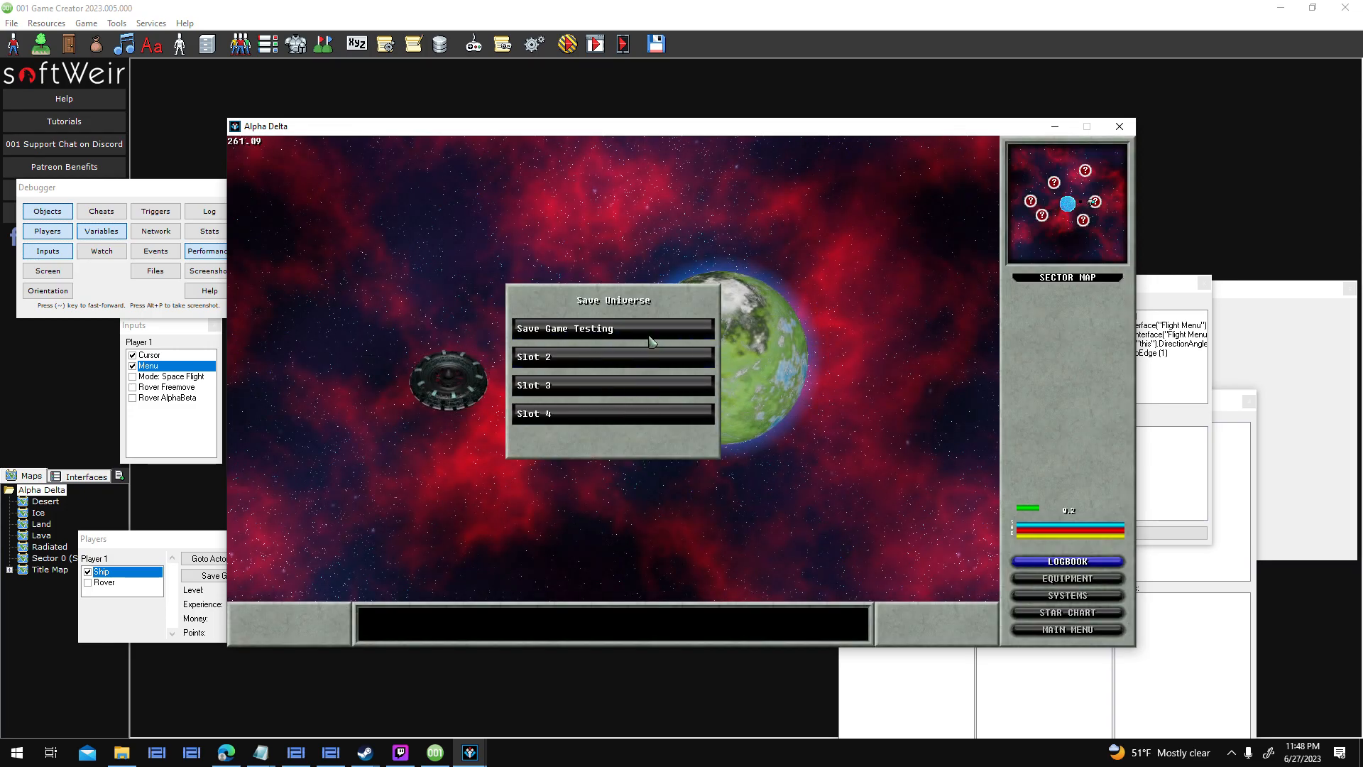
Save the game over the "Save Game Testing" slot and close the save list.
{"action": "left_click", "coordinate": [653, 328]}
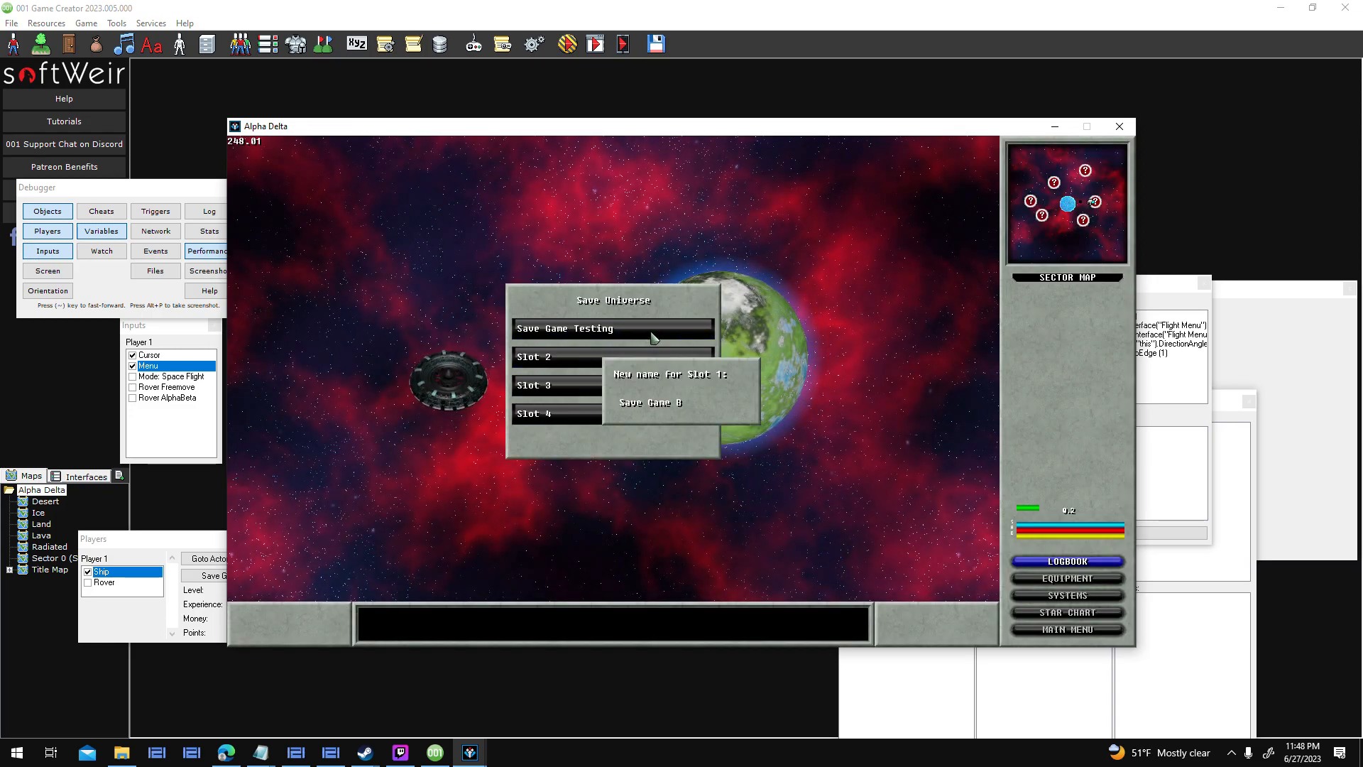
{"action": "key", "text": "Return"}
{"action": "key", "text": "Escape"}
{"action": "key", "text": "Escape"}
{"action": "key", "text": "Escape"}
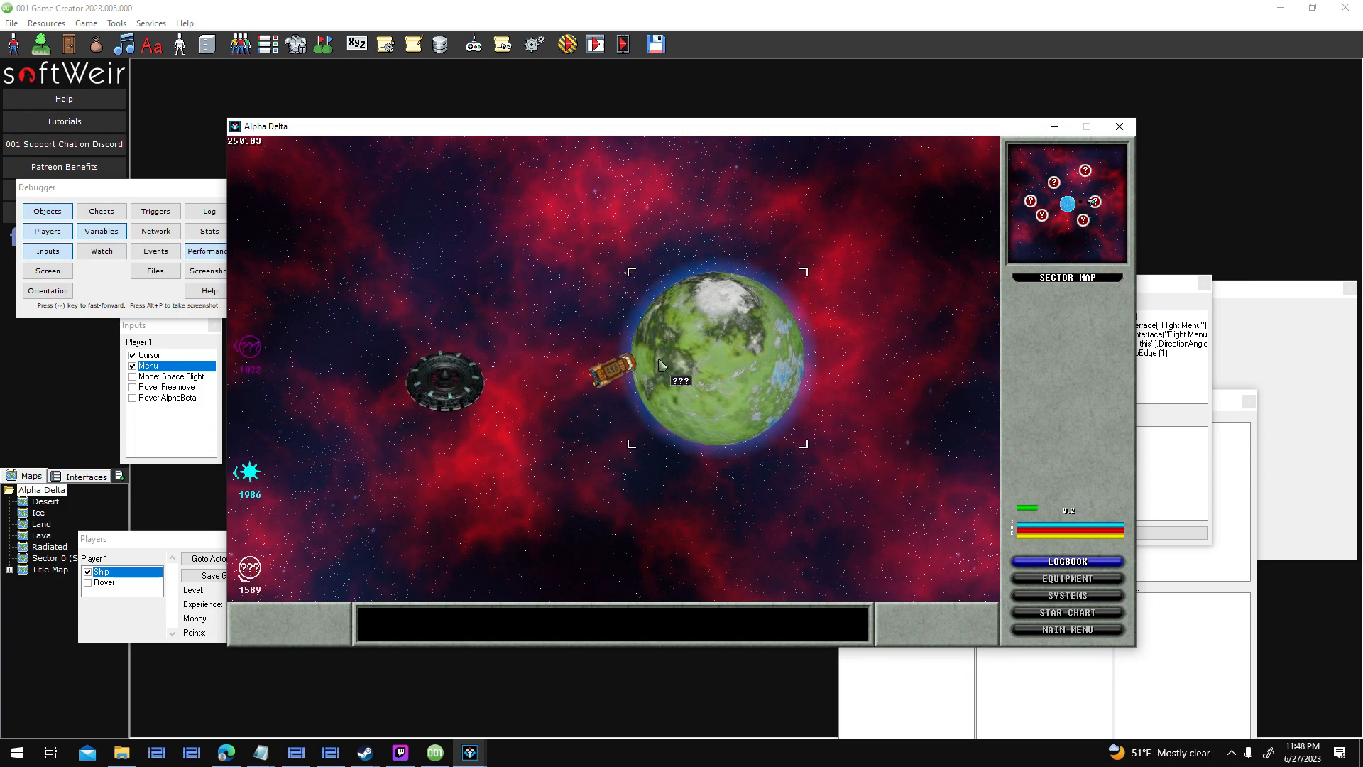
Exit to the title screen and load the game from the first save slot.
{"action": "left_click", "coordinate": [627, 441]}
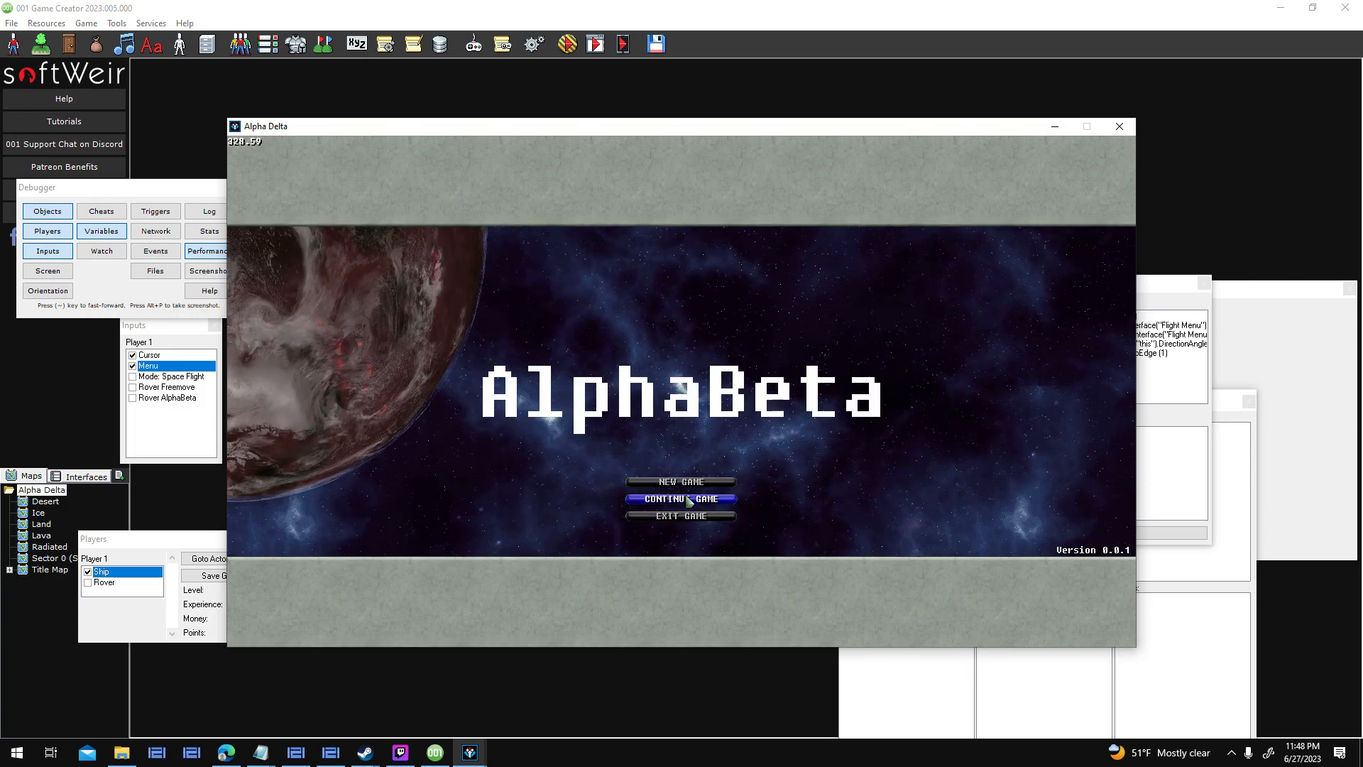
{"action": "left_click", "coordinate": [682, 498]}
{"action": "left_click", "coordinate": [626, 341]}
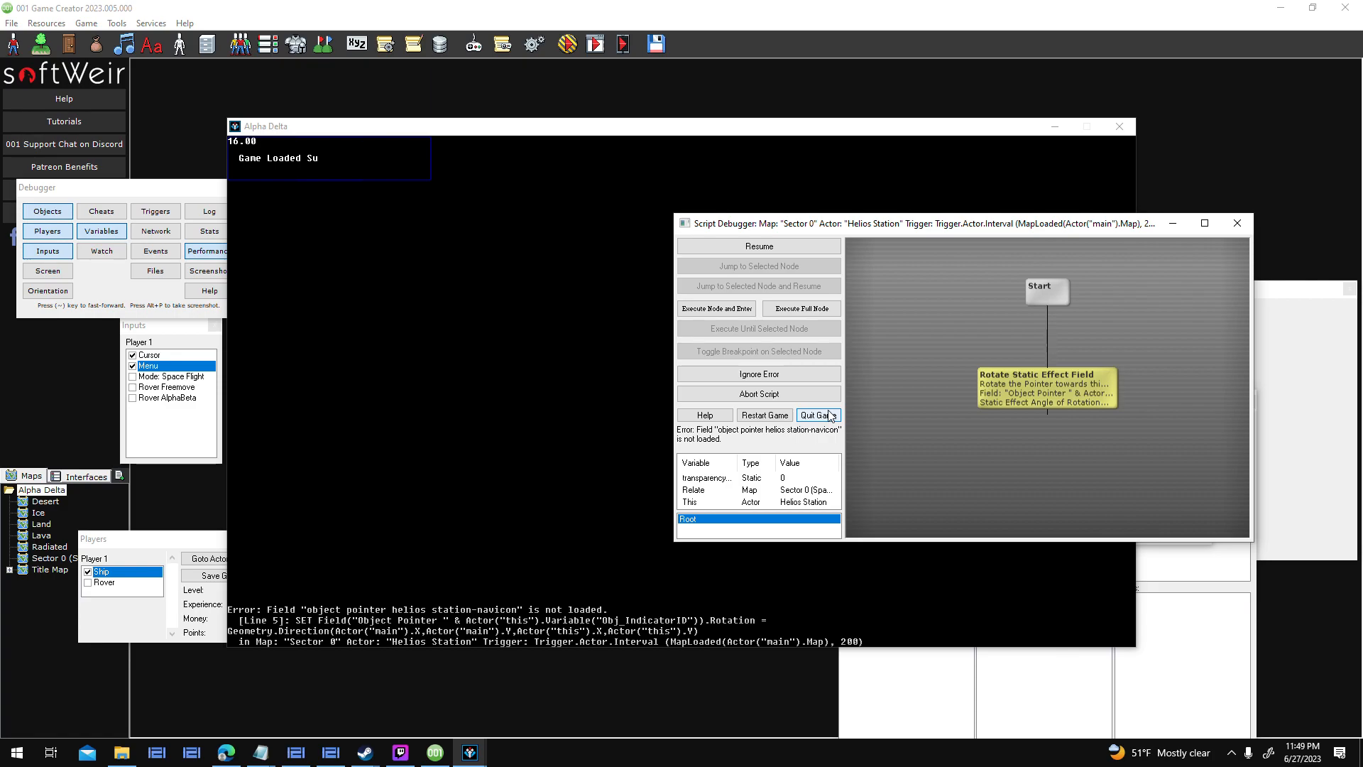
Ignore the script error for the Helios Station pointer and close the test run.
{"action": "left_click", "coordinate": [739, 373]}
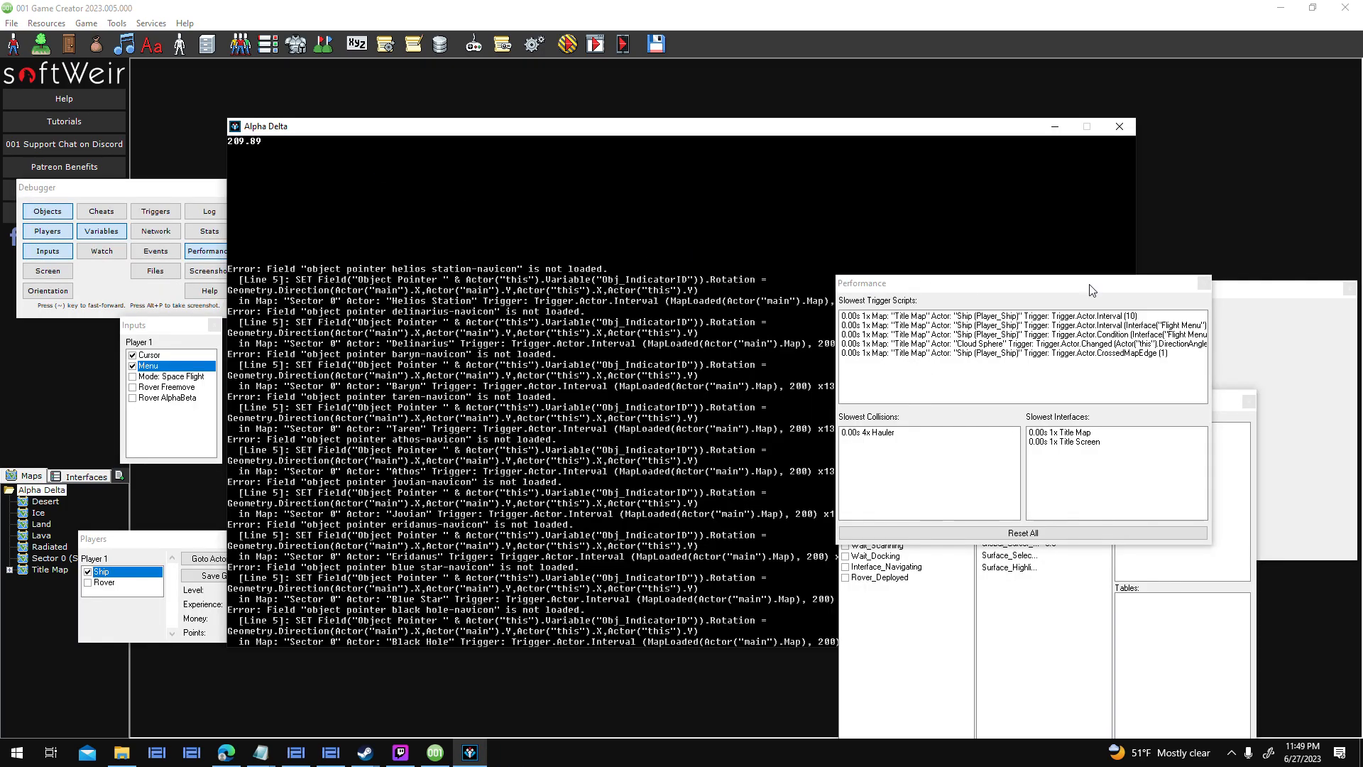
{"action": "left_click", "coordinate": [923, 235]}
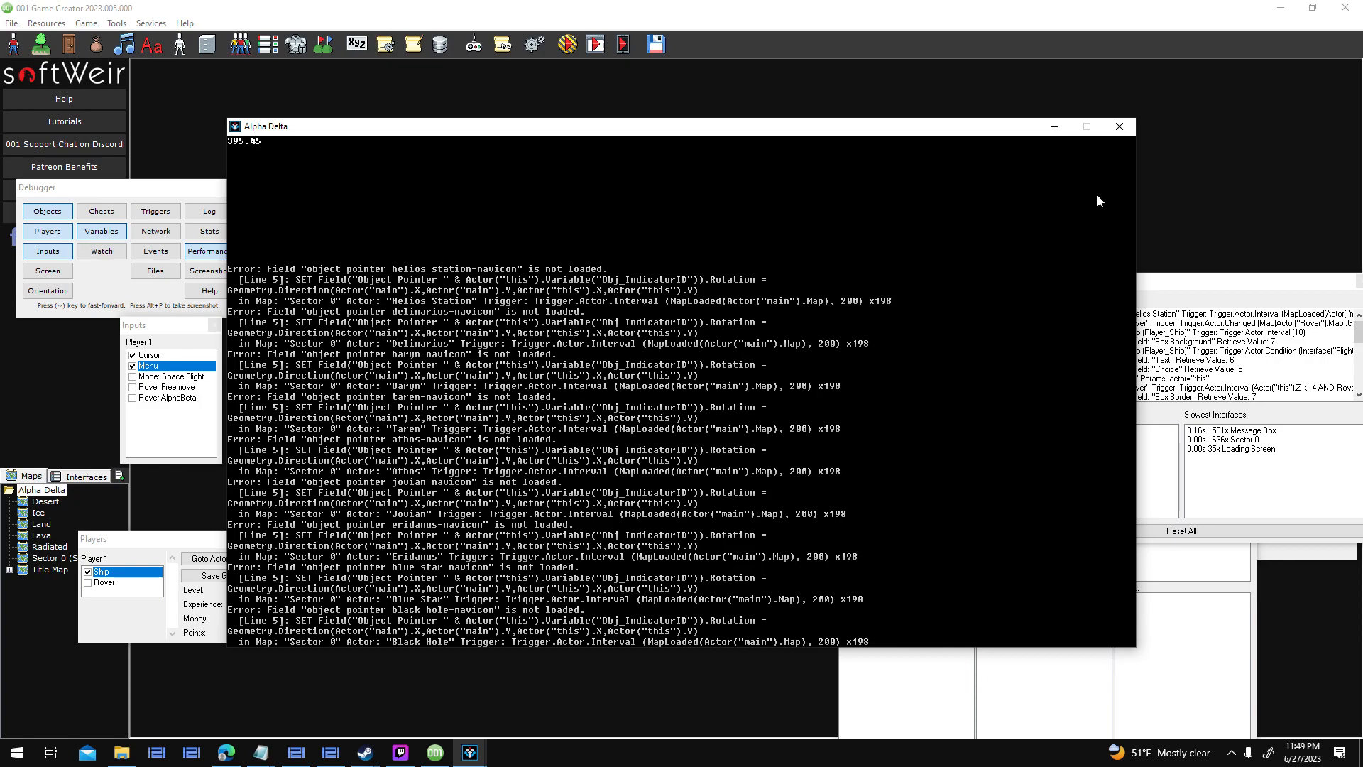
{"action": "left_click", "coordinate": [1119, 126]}
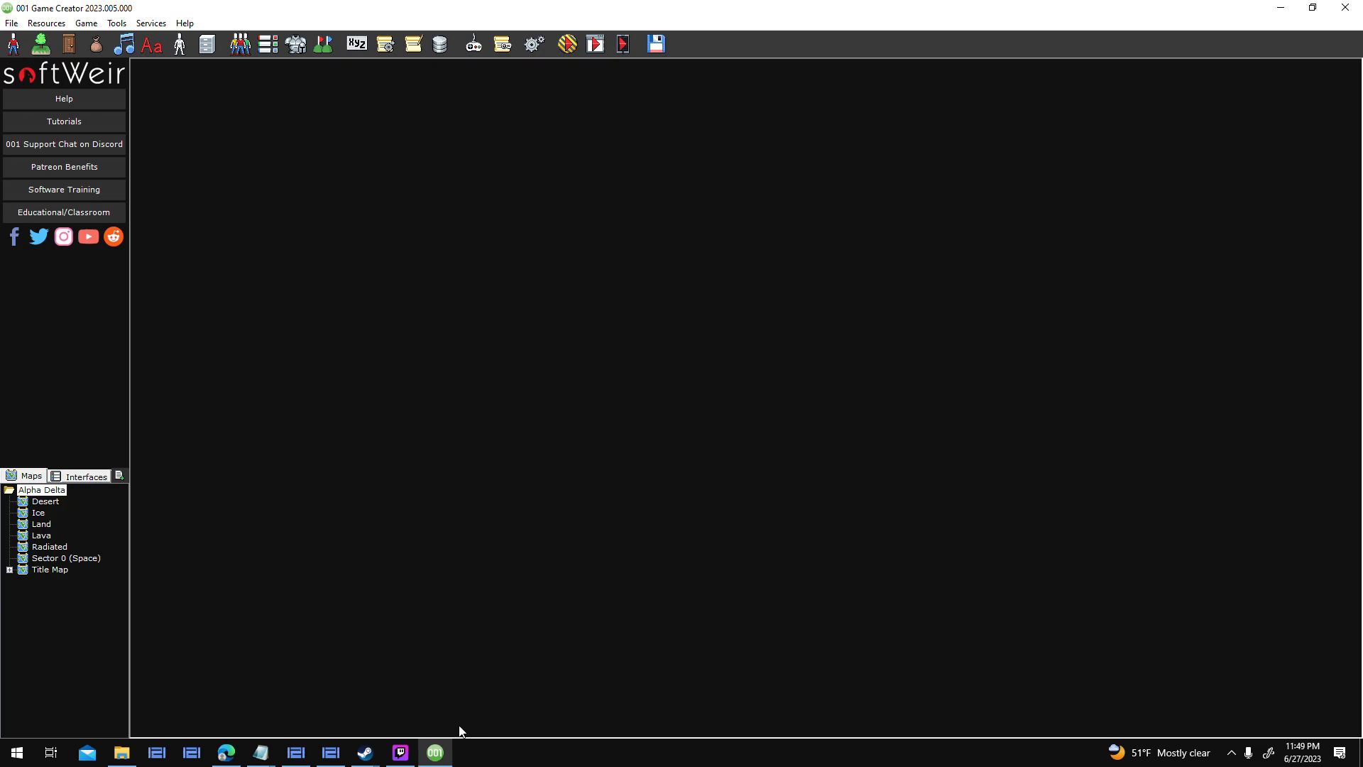
{"action": "left_click", "coordinate": [400, 752]}
{"action": "left_click_drag", "start_coordinate": [813, 671], "coordinate": [751, 703]}
{"action": "left_click", "coordinate": [386, 142]}
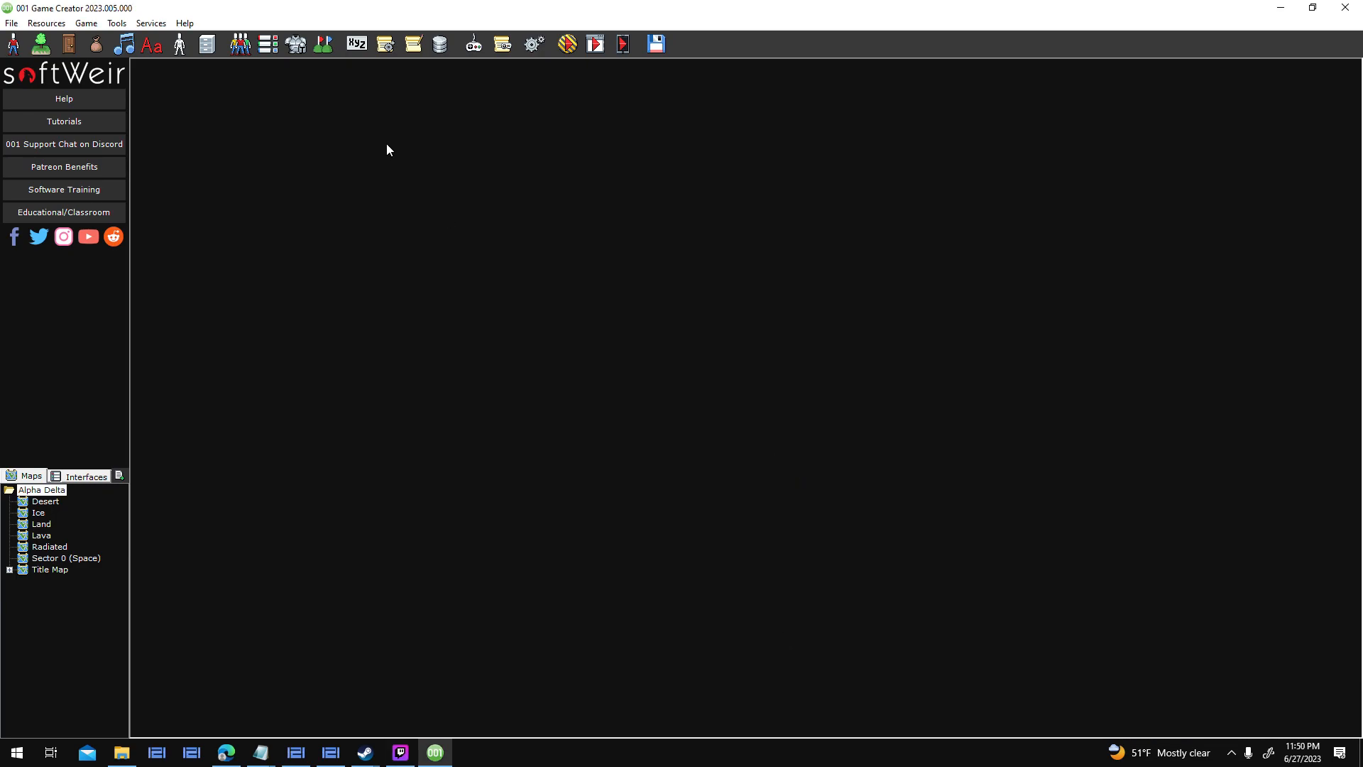
Examine the Activated script of the Slot 1 Choice field in the Save Load Game interface.
{"action": "left_click", "coordinate": [103, 478]}
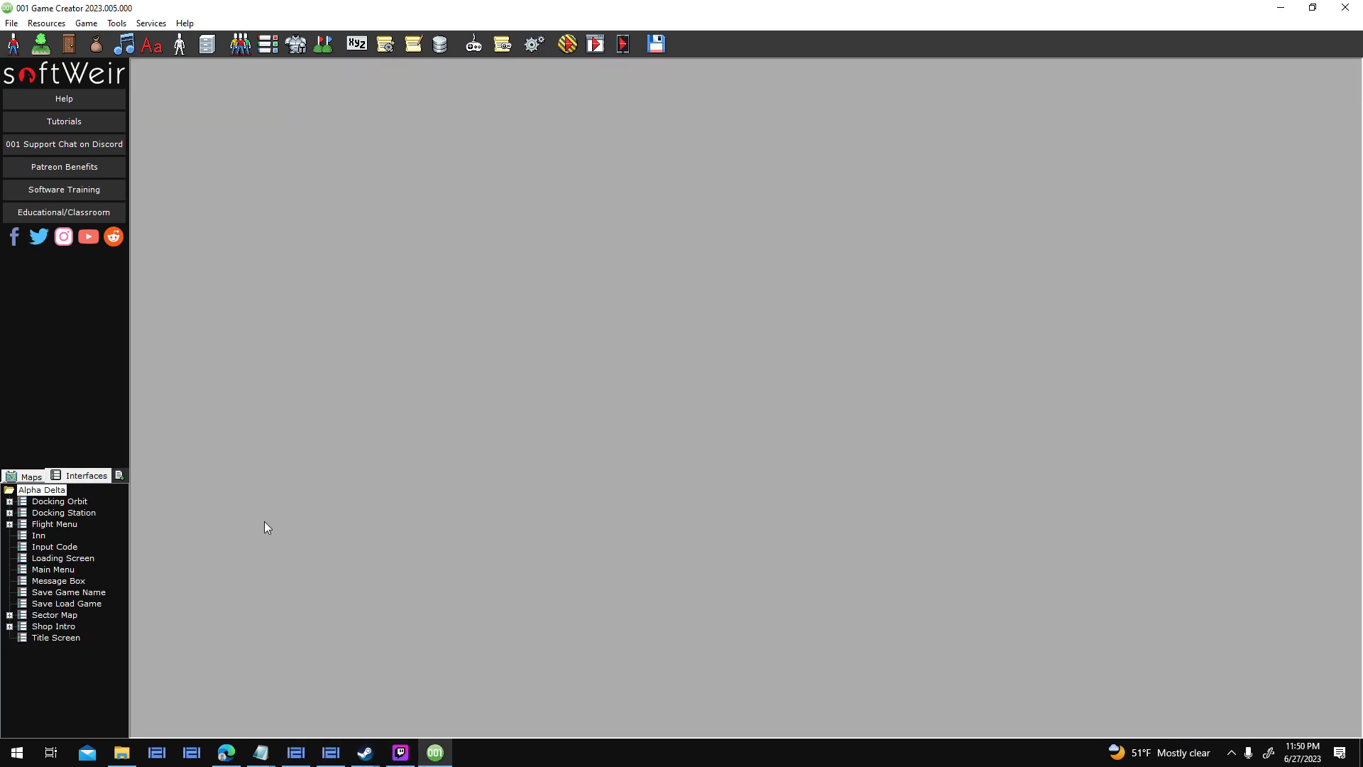
{"action": "double_click", "coordinate": [67, 603]}
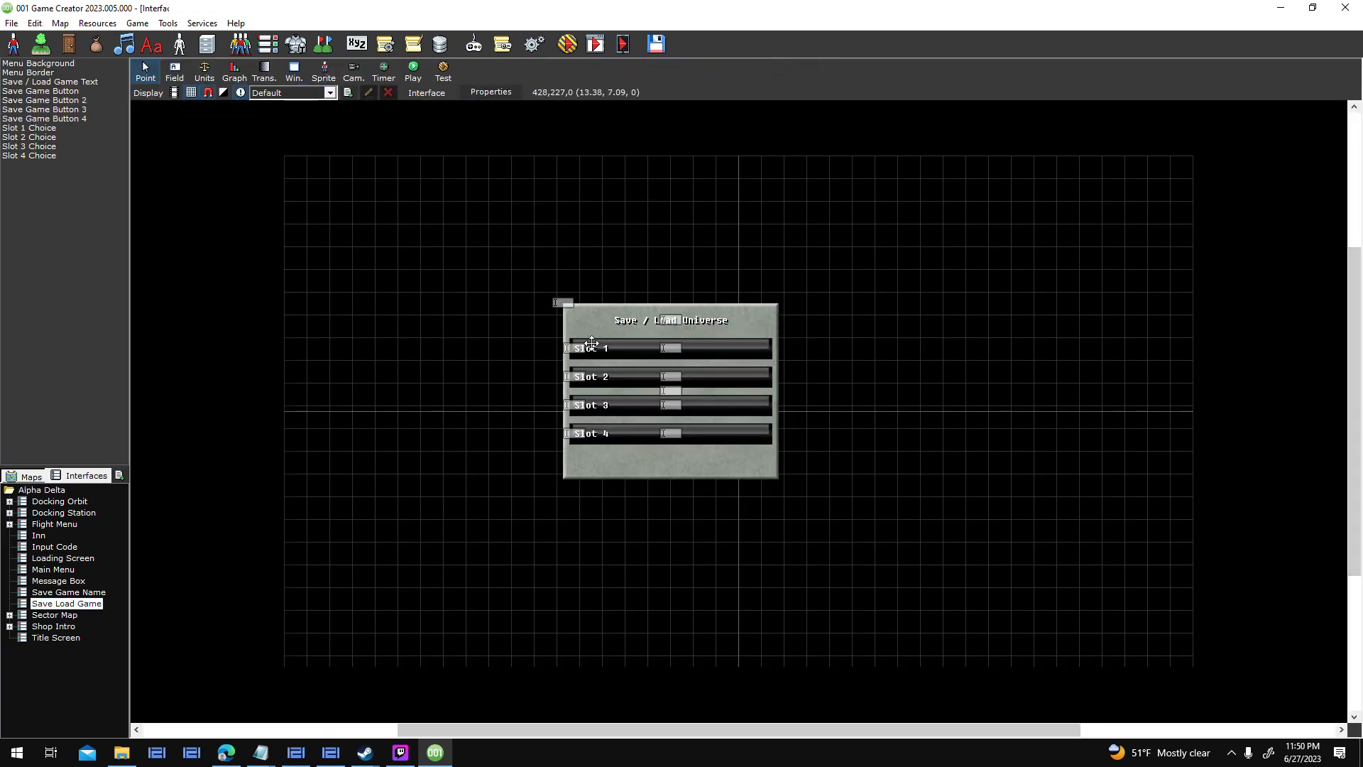
{"action": "double_click", "coordinate": [595, 348]}
{"action": "double_click", "coordinate": [842, 212]}
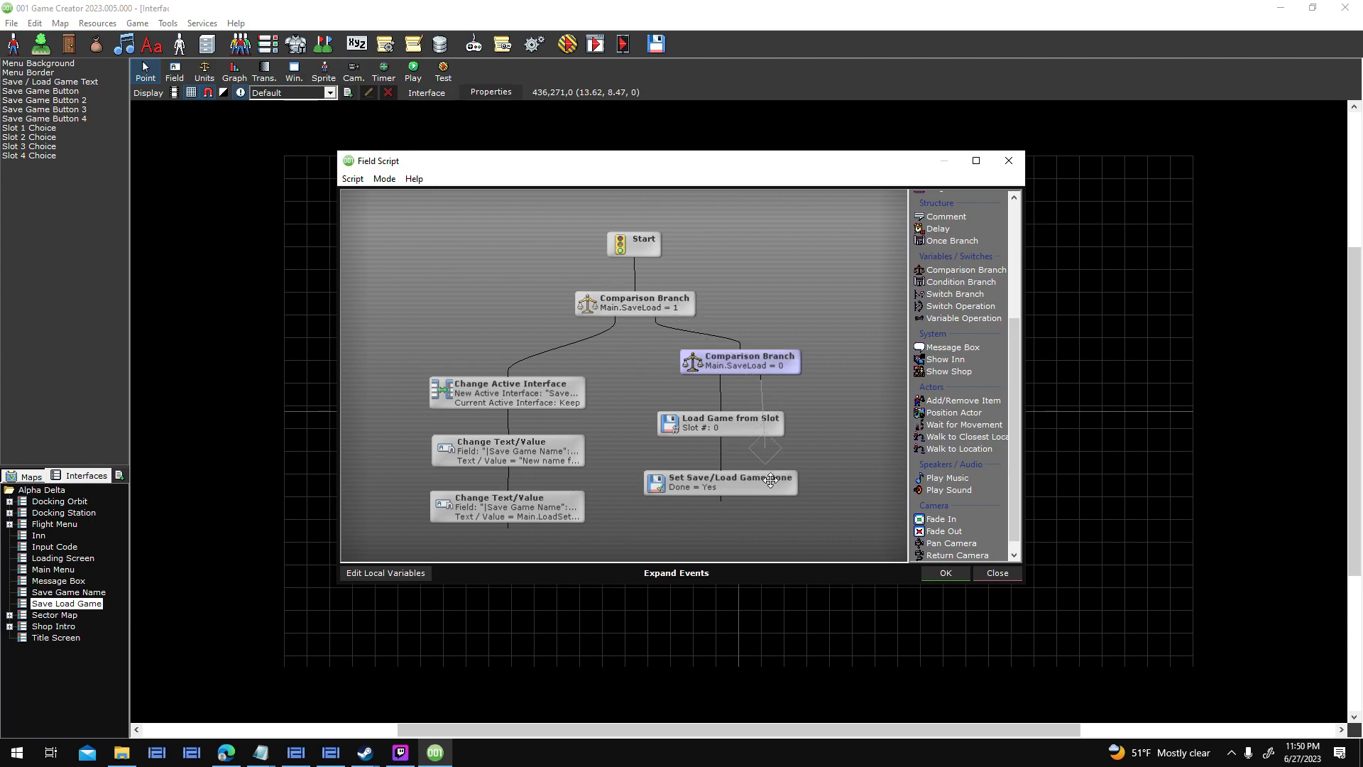
{"action": "left_click", "coordinate": [994, 574]}
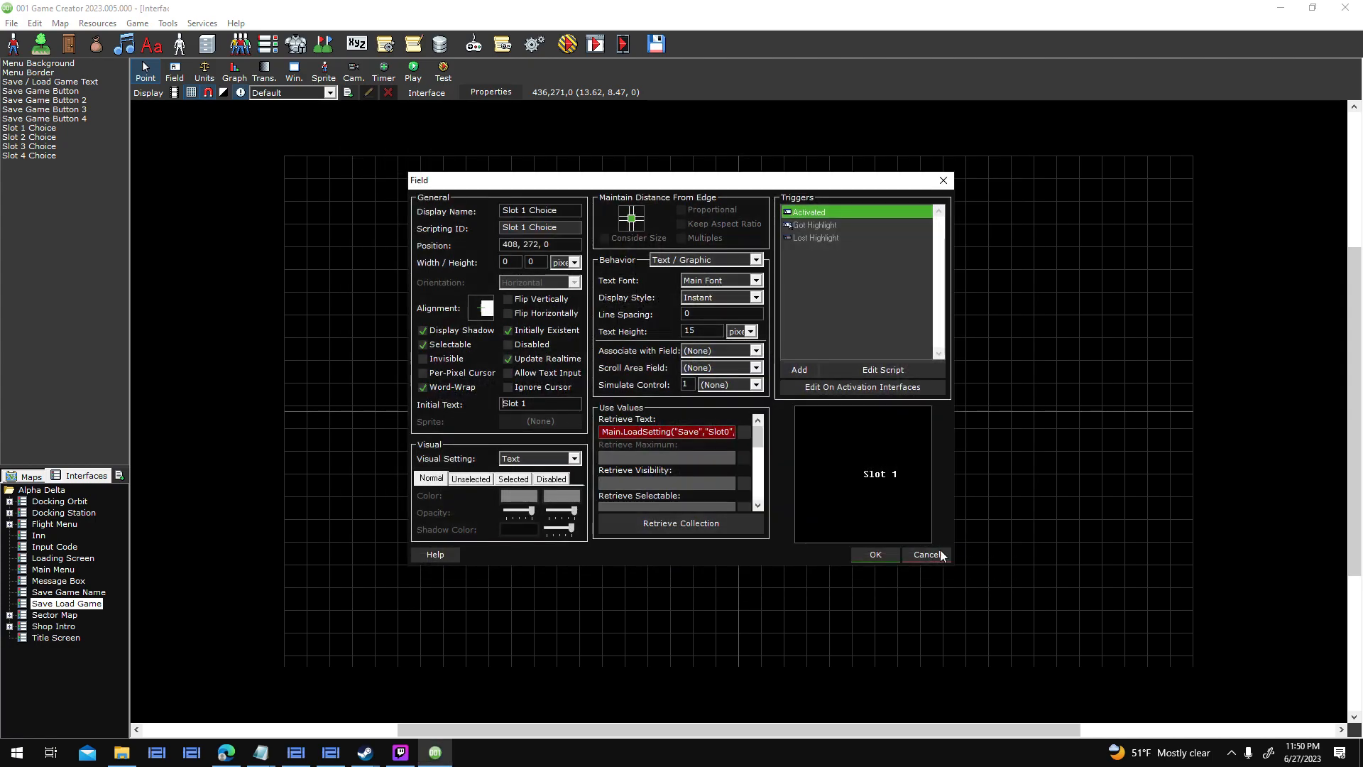
{"action": "left_click", "coordinate": [887, 555]}
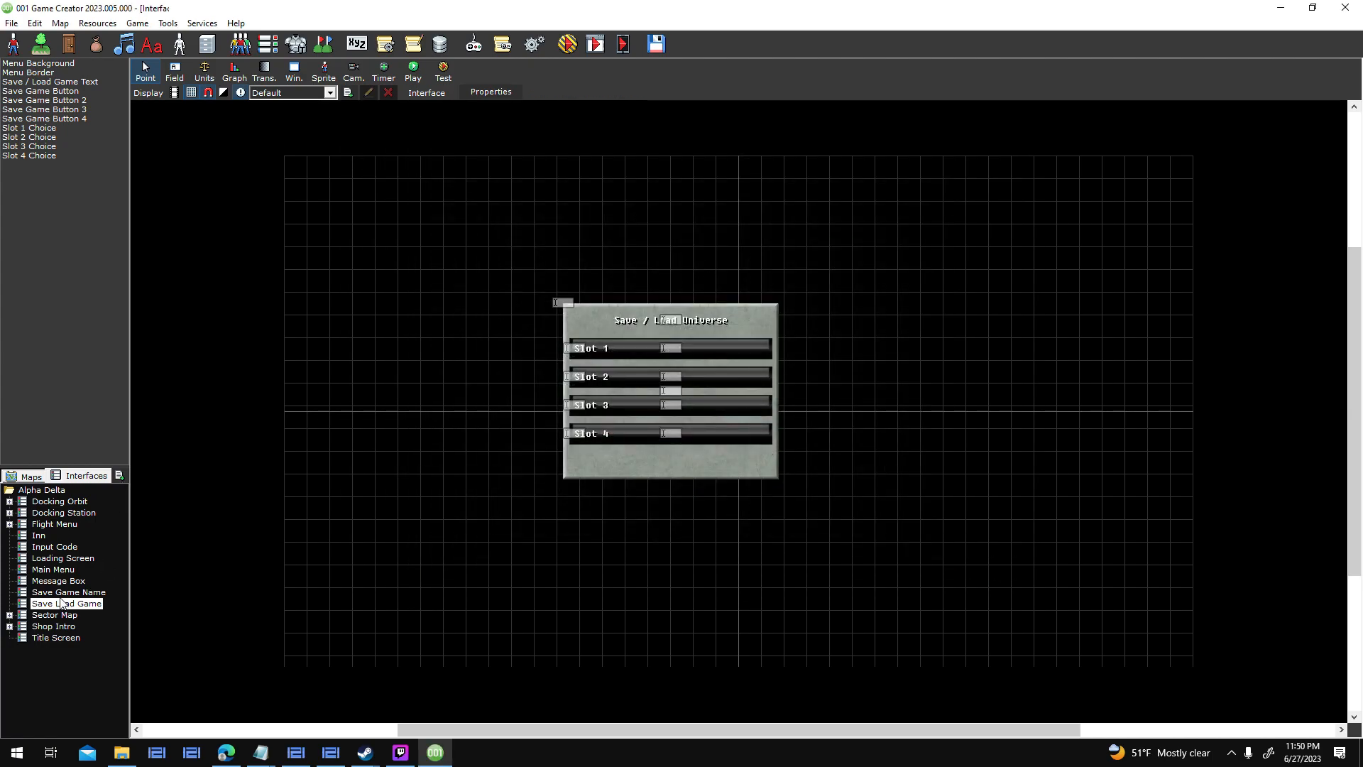
Examine the Input field's script in the Save Game Name interface, save that interface, and return to Save Load Game.
{"action": "double_click", "coordinate": [67, 593]}
{"action": "left_click", "coordinate": [707, 424]}
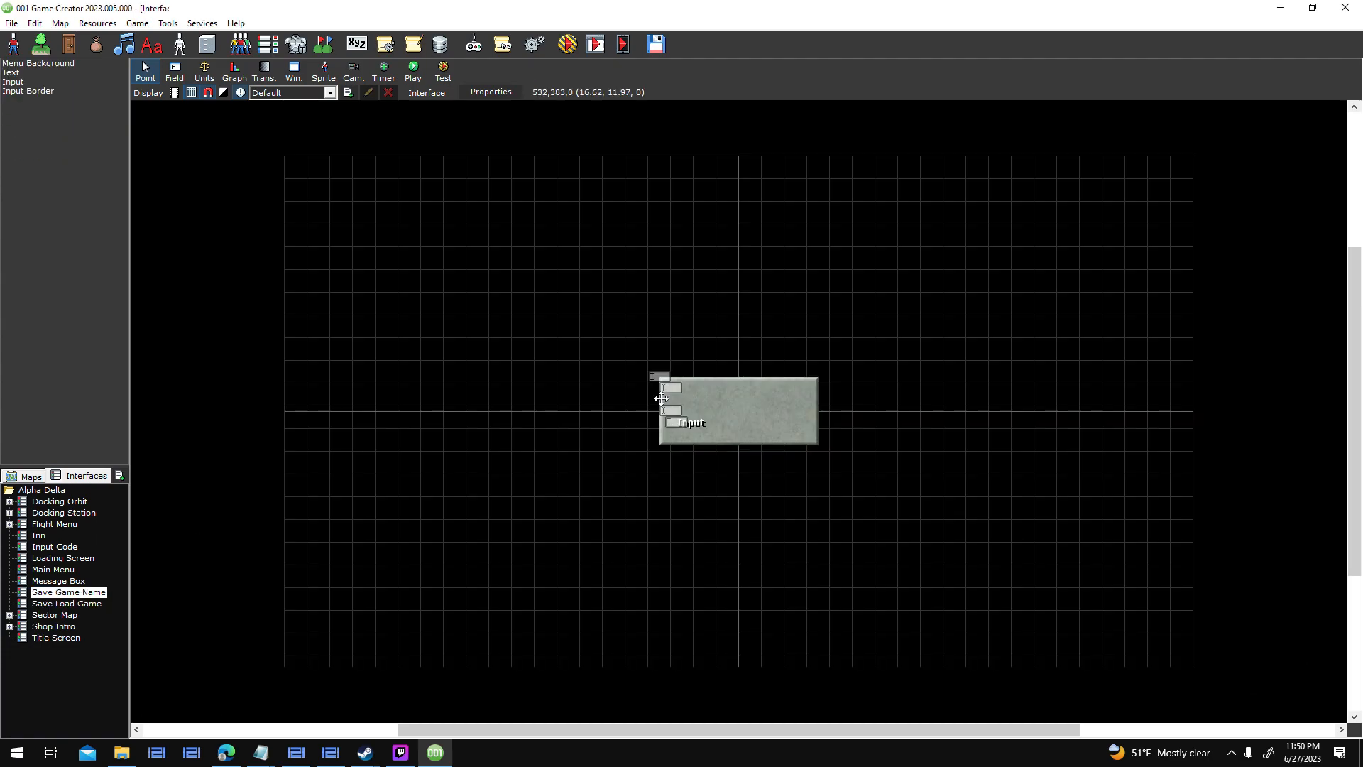
{"action": "double_click", "coordinate": [41, 82]}
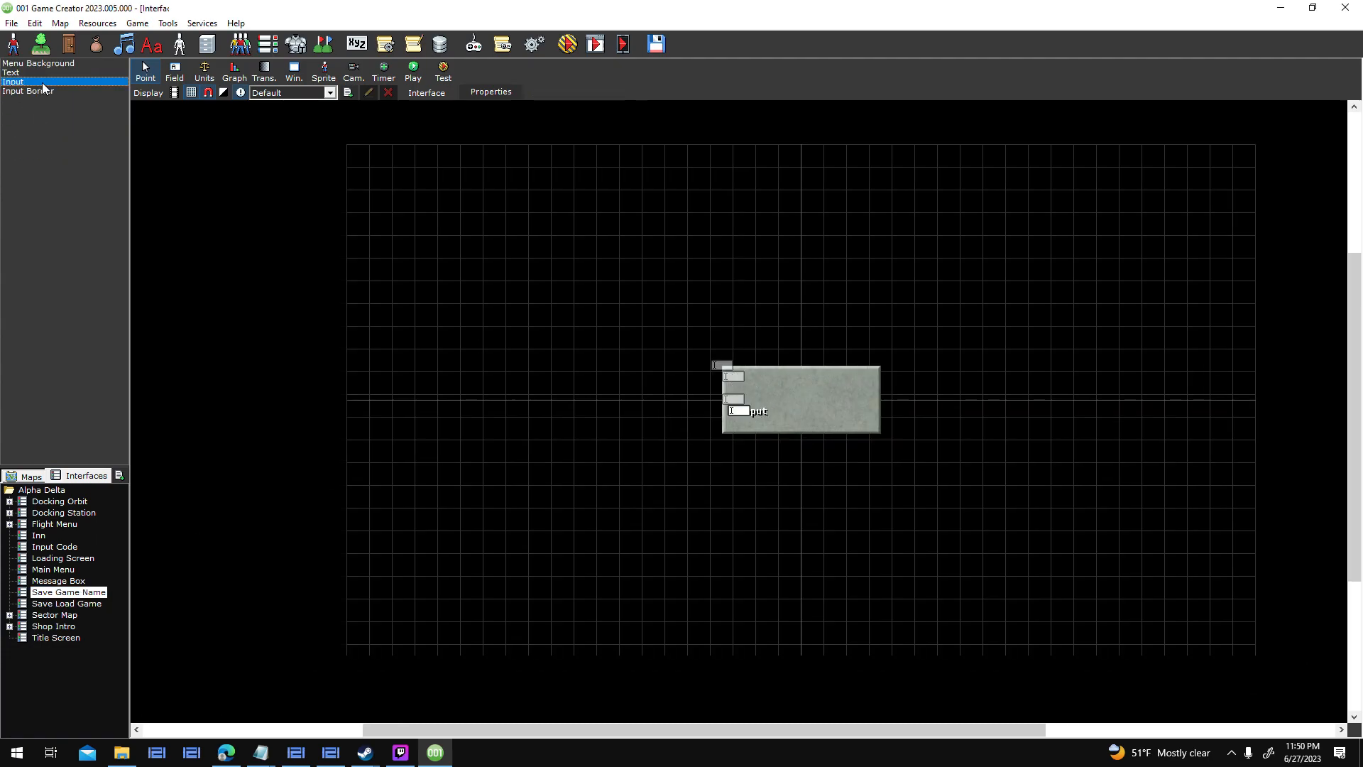
{"action": "double_click", "coordinate": [850, 211]}
{"action": "mouse_move", "coordinate": [447, 379]}
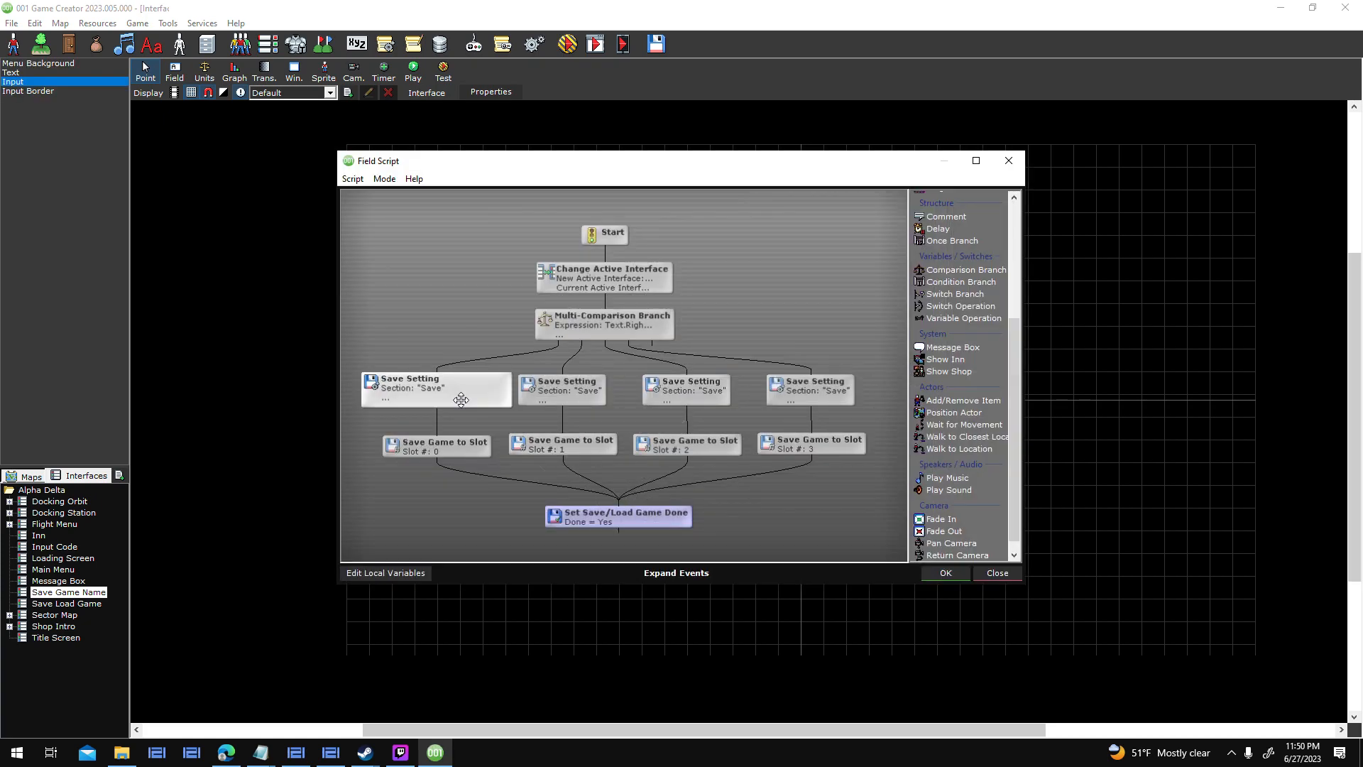
{"action": "left_click", "coordinate": [966, 573]}
{"action": "left_click", "coordinate": [875, 469]}
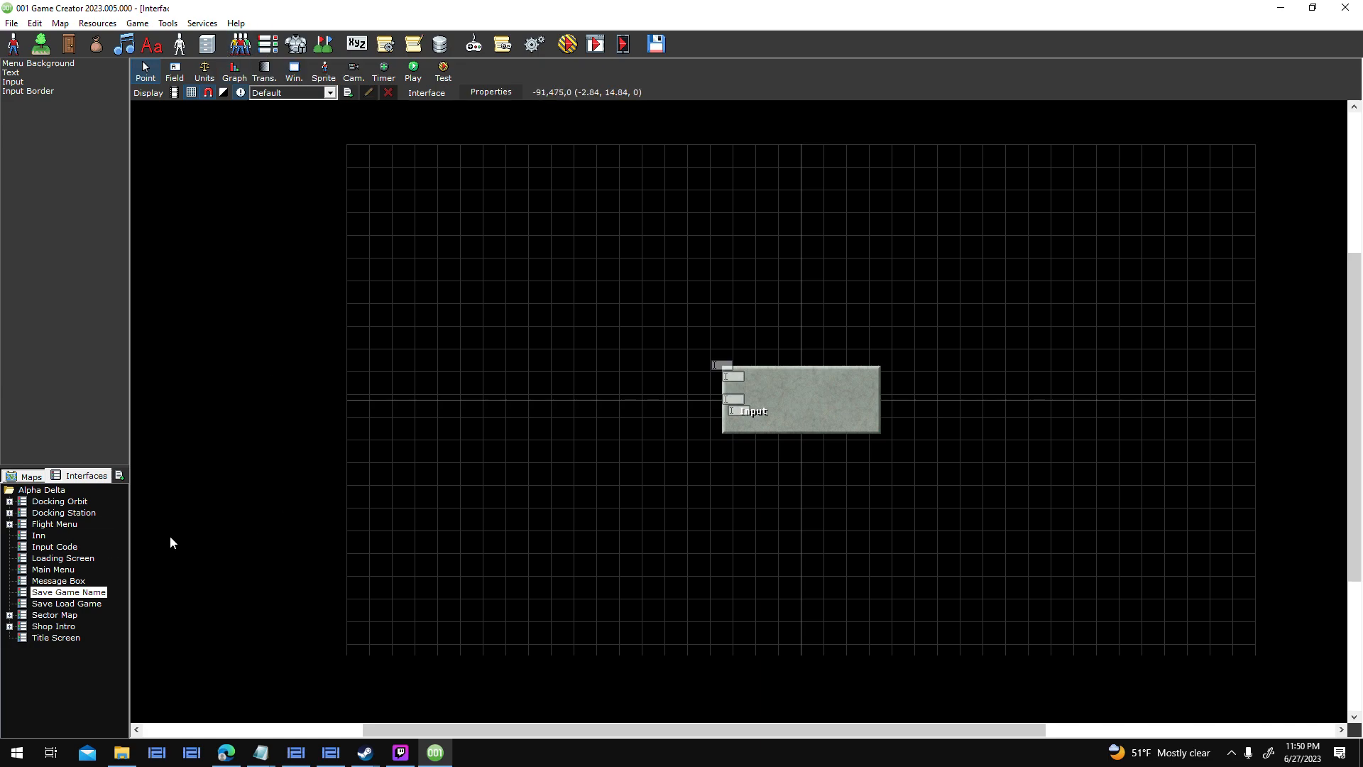
{"action": "double_click", "coordinate": [94, 602]}
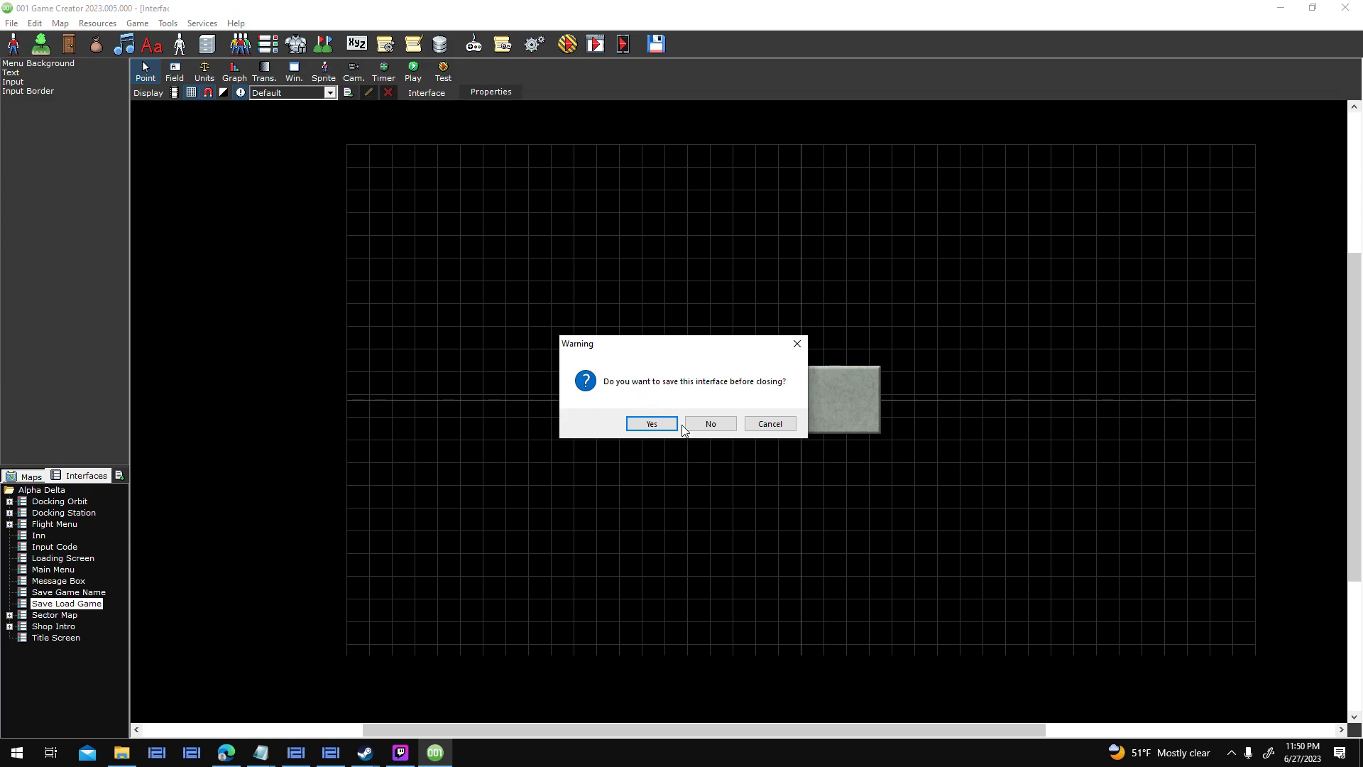
{"action": "left_click", "coordinate": [652, 423]}
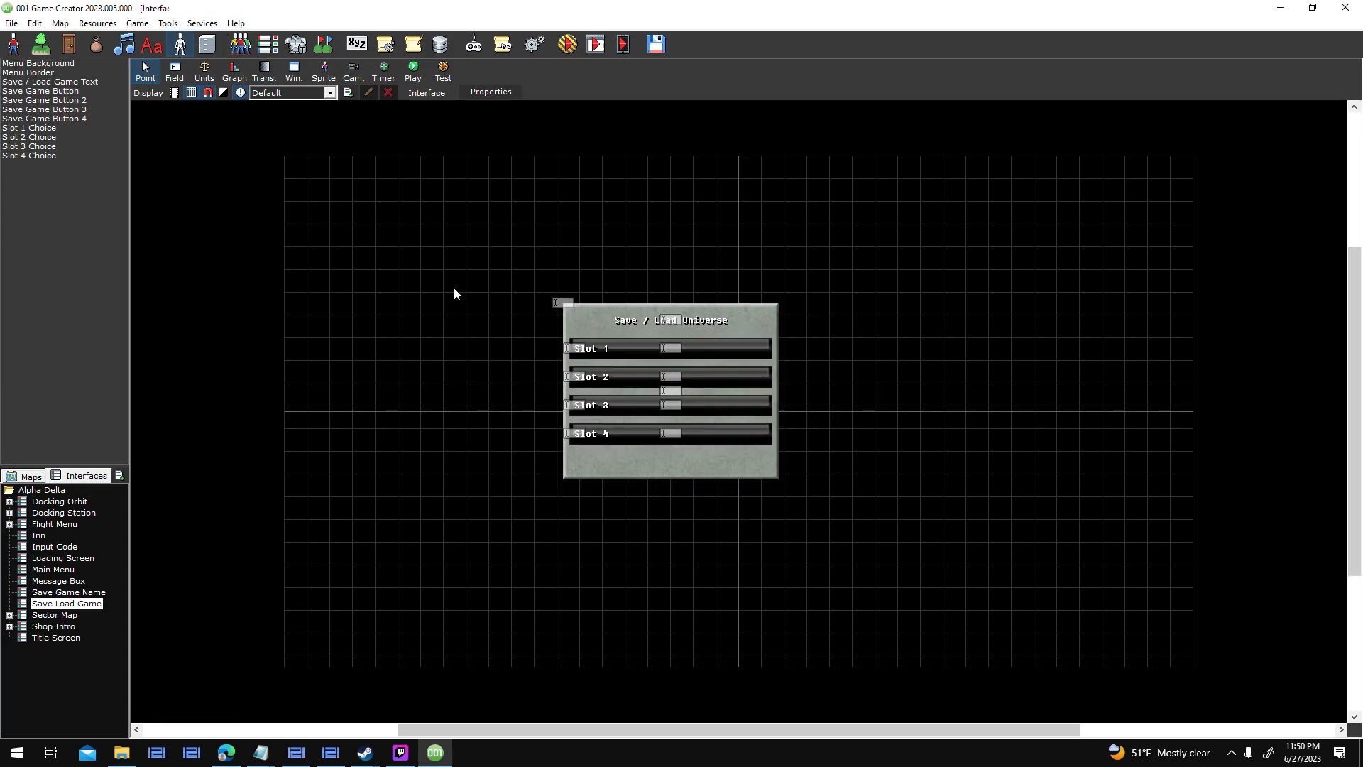
Clear the while condition of the While / Timer trigger on the Space Object template's base actor.
{"action": "left_click", "coordinate": [582, 337]}
{"action": "left_click", "coordinate": [769, 359]}
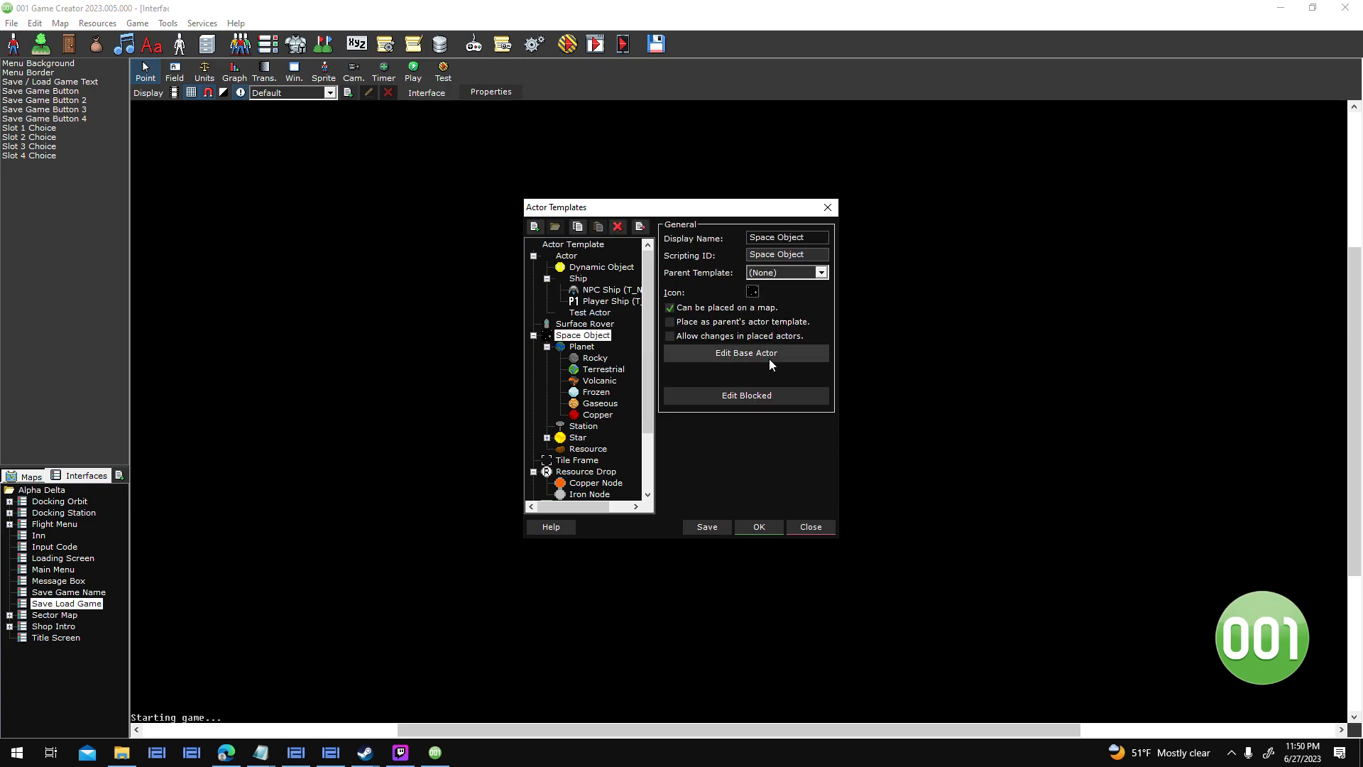
{"action": "left_click", "coordinate": [868, 264]}
{"action": "right_click", "coordinate": [868, 264]}
{"action": "left_click", "coordinate": [901, 295]}
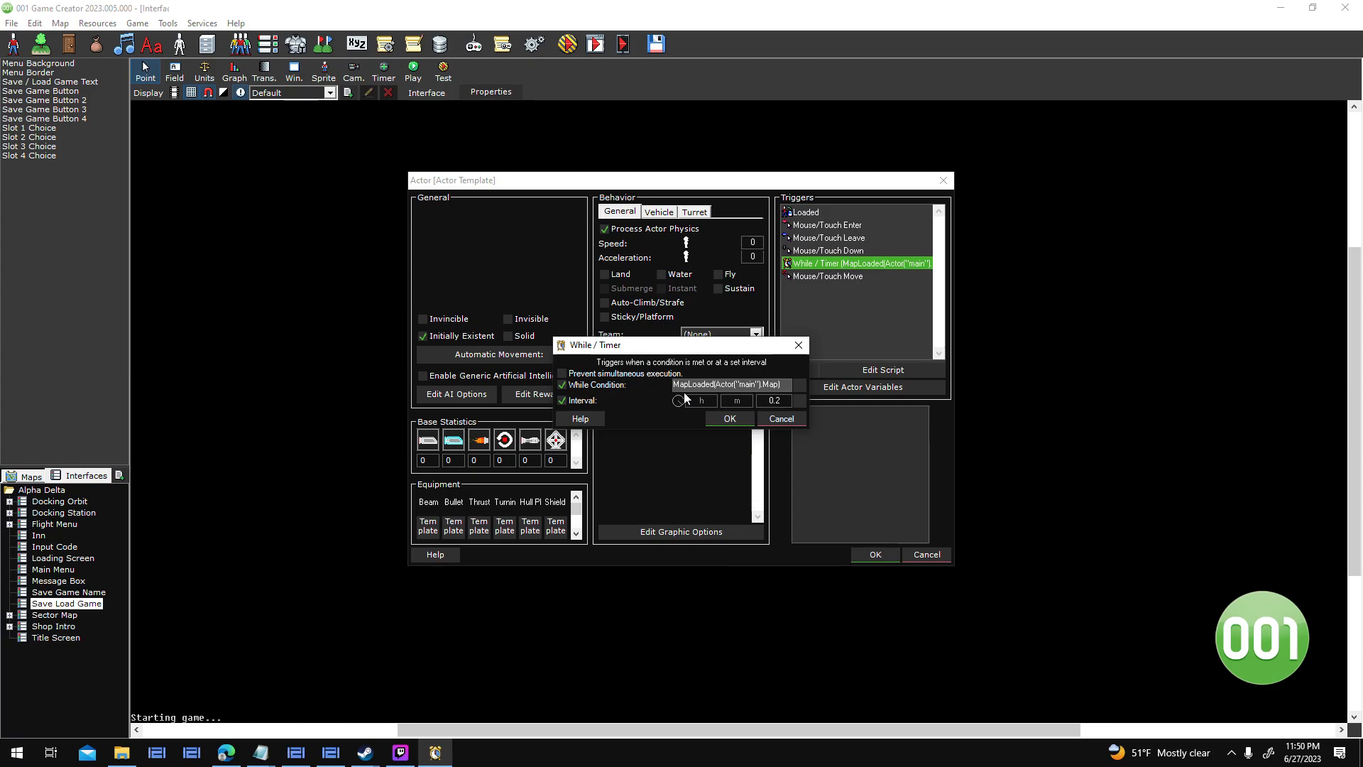
{"action": "left_click_drag", "start_coordinate": [793, 385], "coordinate": [492, 361]}
{"action": "key", "text": "Delete"}
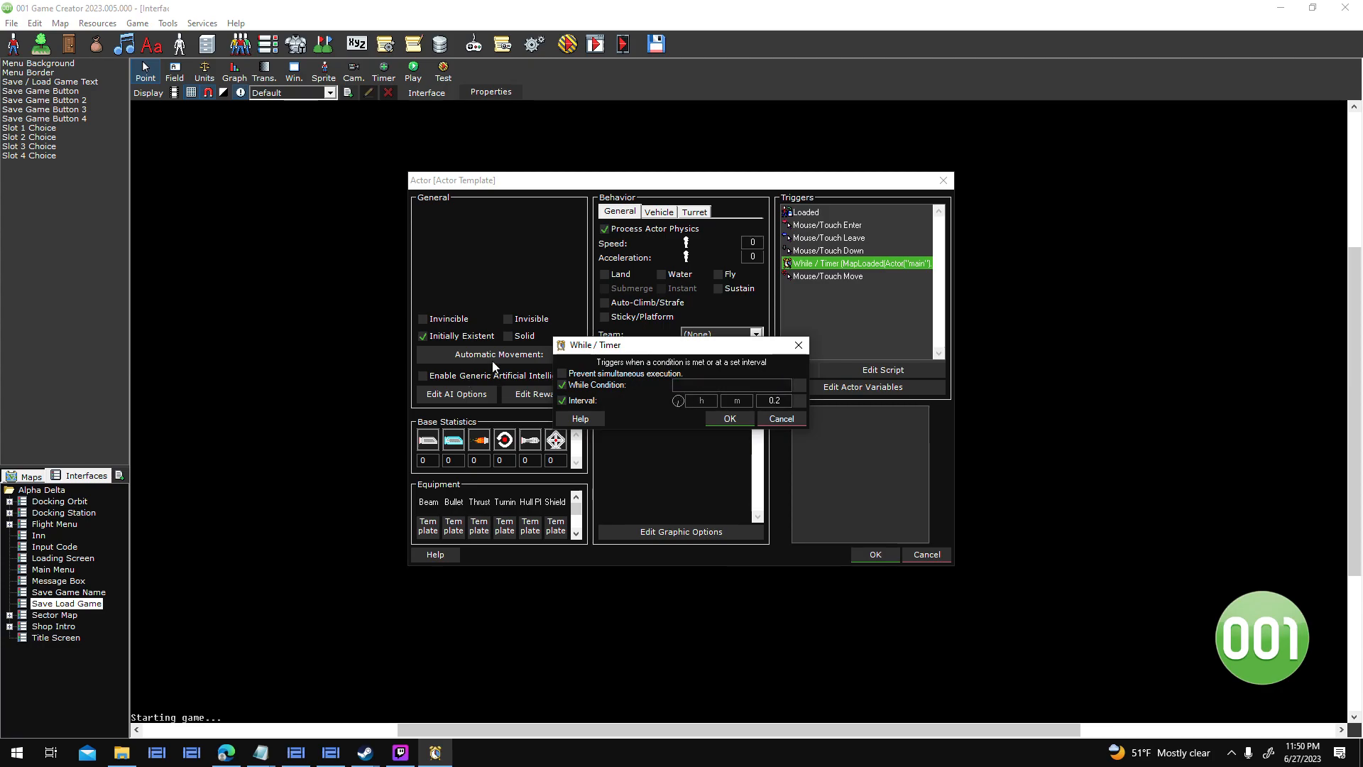
Search the values available for the while condition for "loaded".
{"action": "left_click", "coordinate": [798, 386]}
{"action": "type", "text": "loaded"}
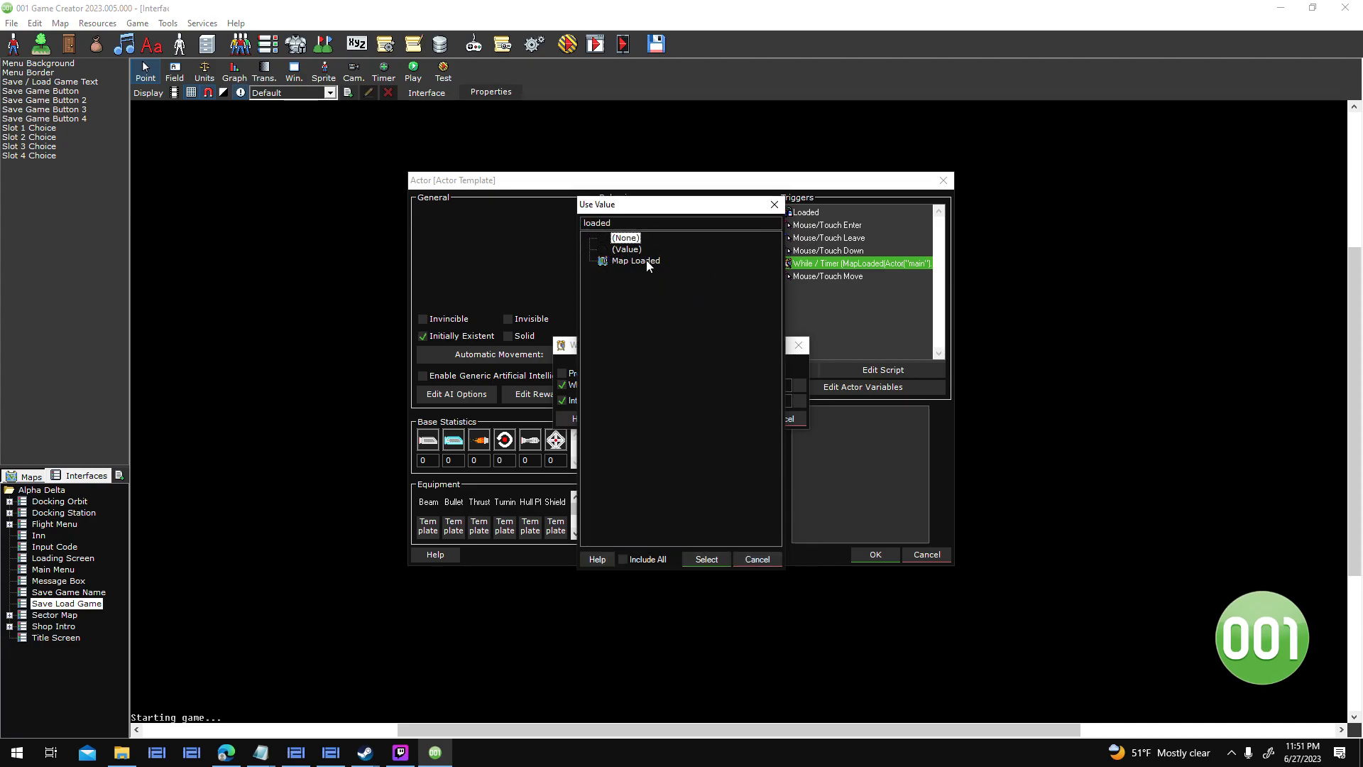
{"action": "key", "text": "BackSpace"}
{"action": "key", "text": "BackSpace"}
{"action": "key", "text": "BackSpace"}
{"action": "key", "text": "BackSpace"}
{"action": "key", "text": "BackSpace"}
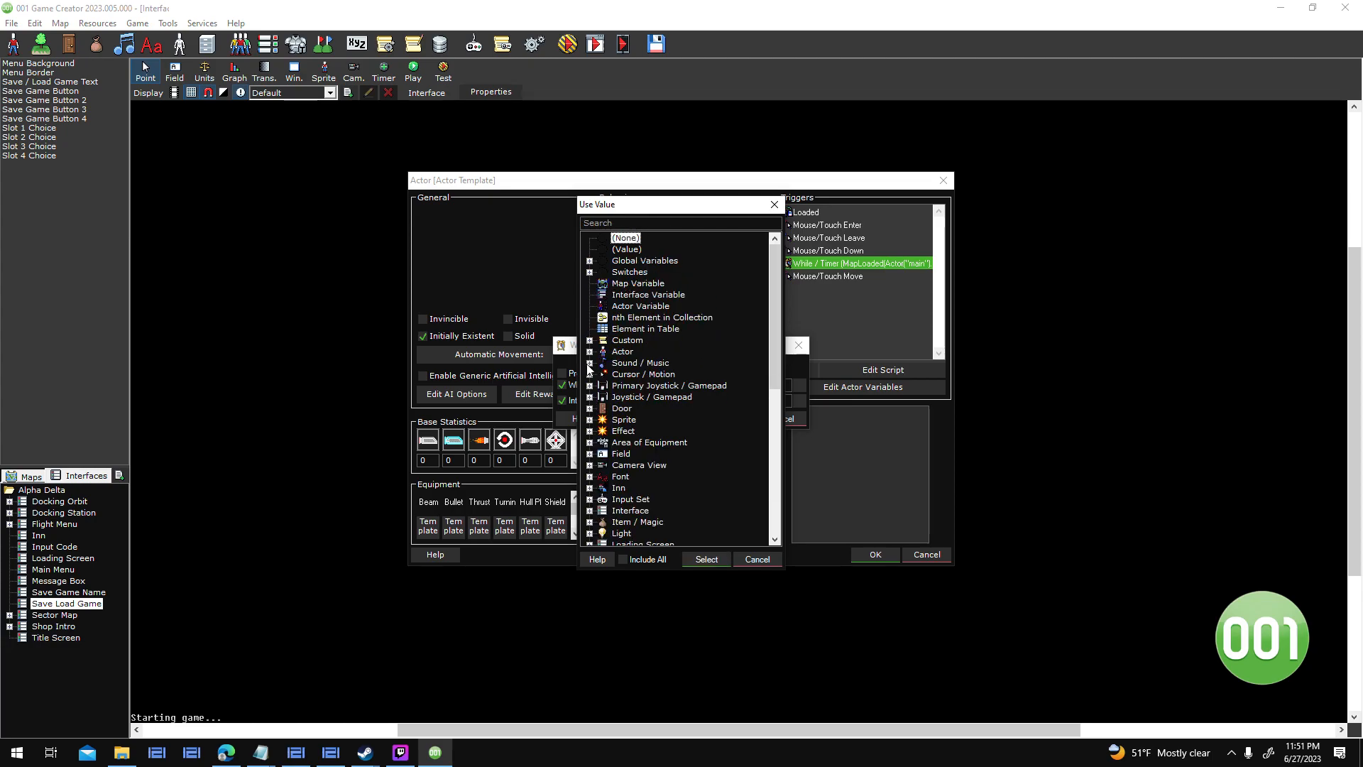
Make the while condition check that the Minimap Overlay interface is Turned On, and save the actor template.
{"action": "scroll", "coordinate": [589, 364], "scroll_direction": "down", "scroll_amount": 3}
{"action": "left_click", "coordinate": [590, 408]}
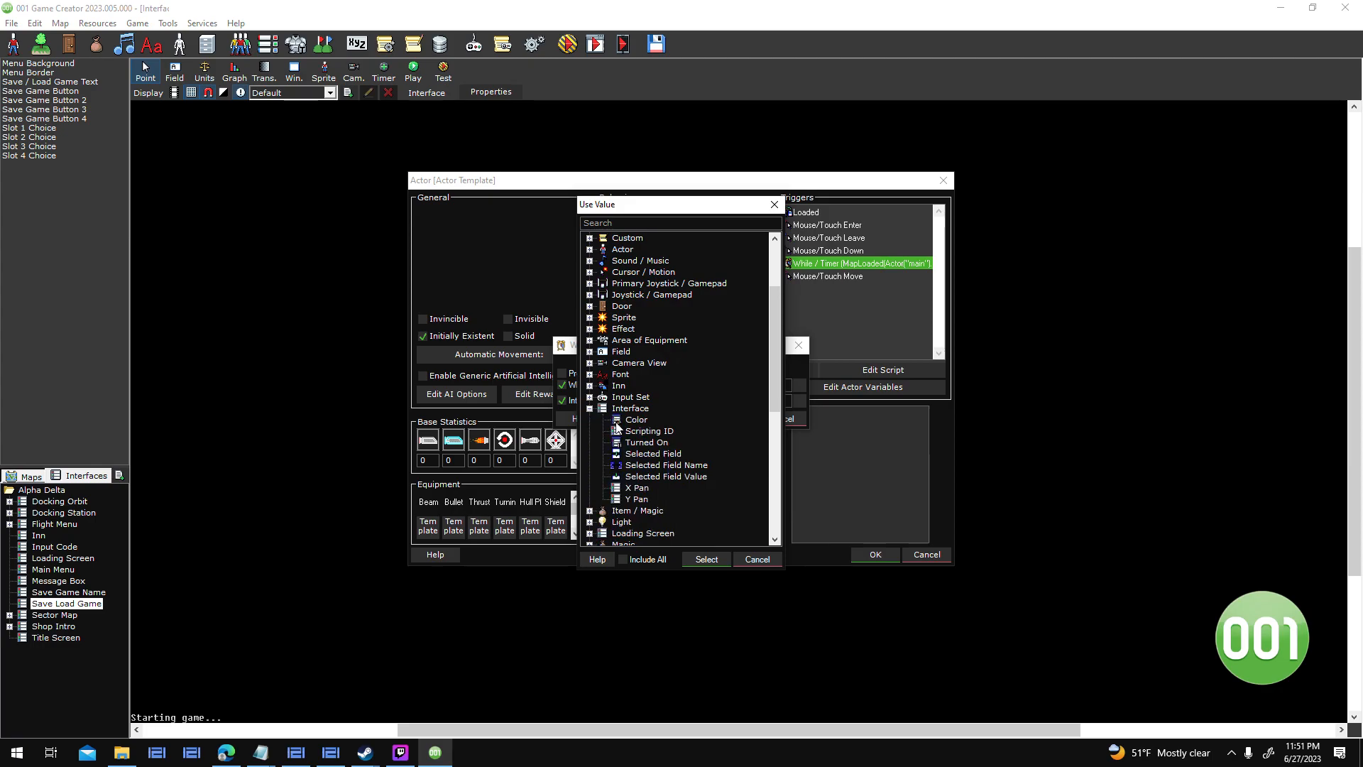
{"action": "double_click", "coordinate": [646, 442]}
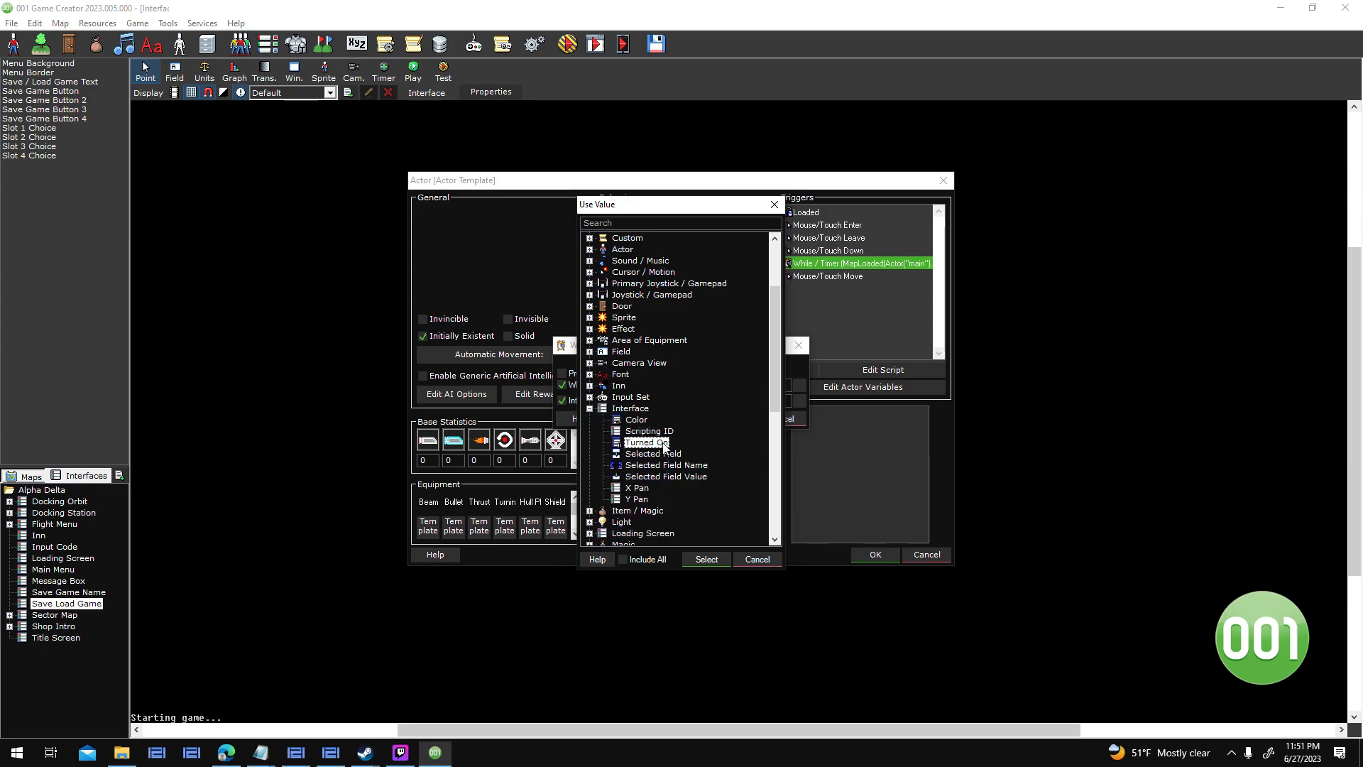
{"action": "left_click", "coordinate": [683, 400]}
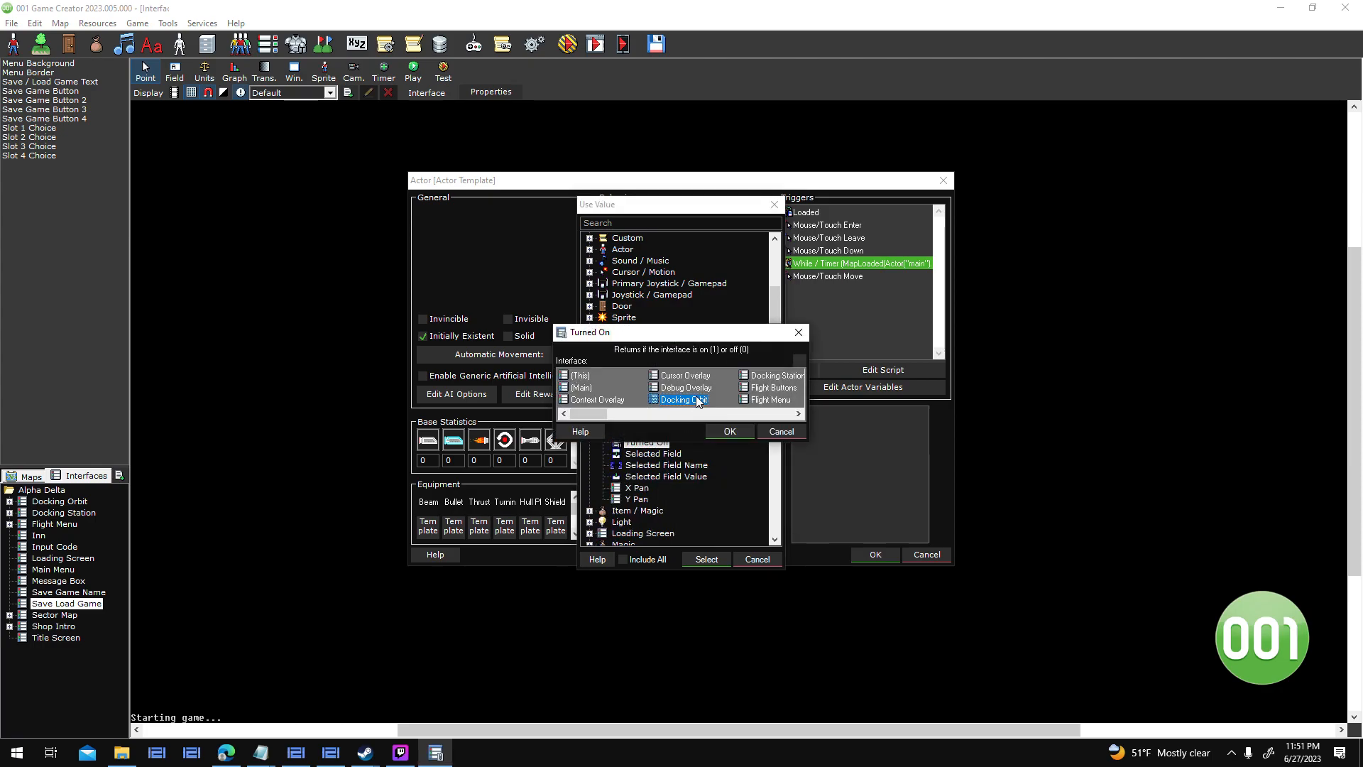
{"action": "scroll", "coordinate": [696, 395], "scroll_direction": "down", "scroll_amount": 3}
{"action": "left_click", "coordinate": [747, 388]}
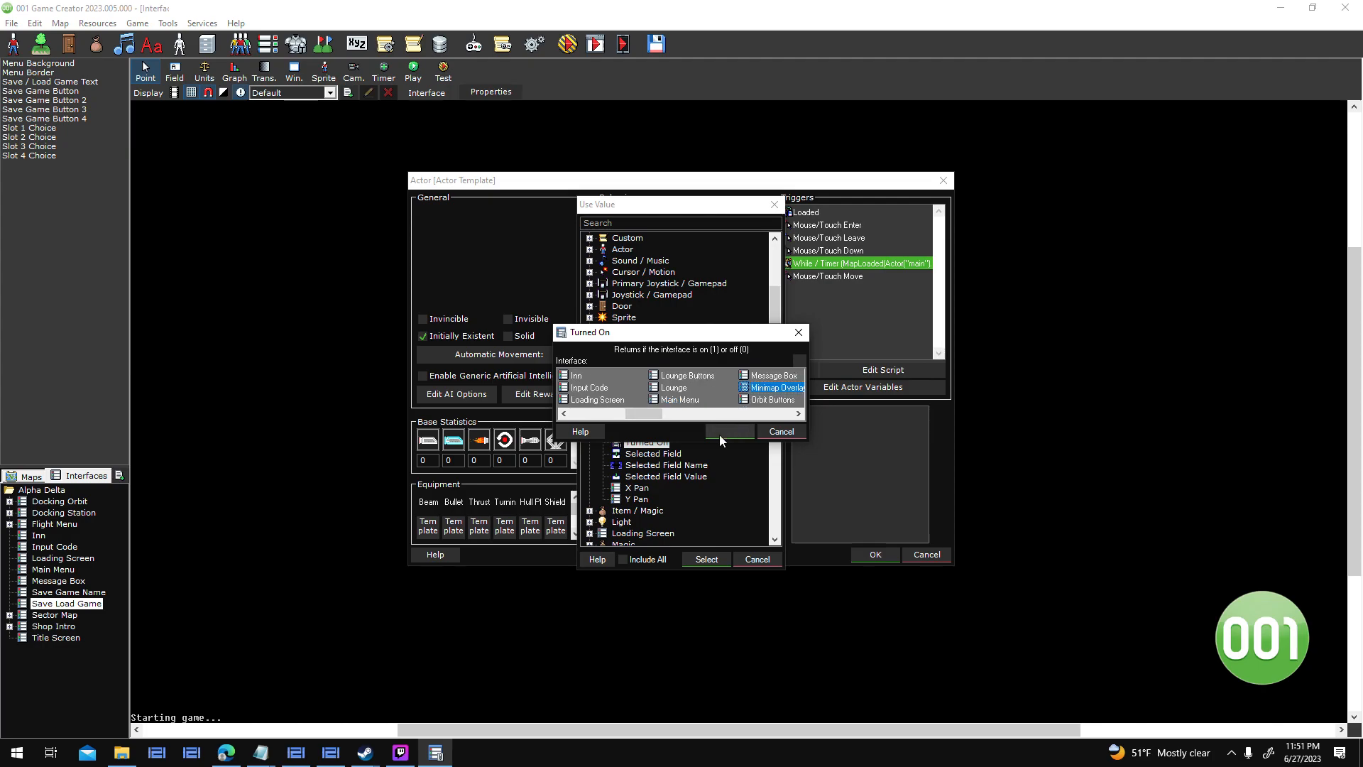
{"action": "left_click", "coordinate": [718, 434]}
{"action": "left_click", "coordinate": [743, 423]}
{"action": "left_click", "coordinate": [870, 553]}
{"action": "left_click", "coordinate": [769, 525]}
Start a test run, begin a new game and bring up its in-game main menu.
{"action": "left_click", "coordinate": [571, 50]}
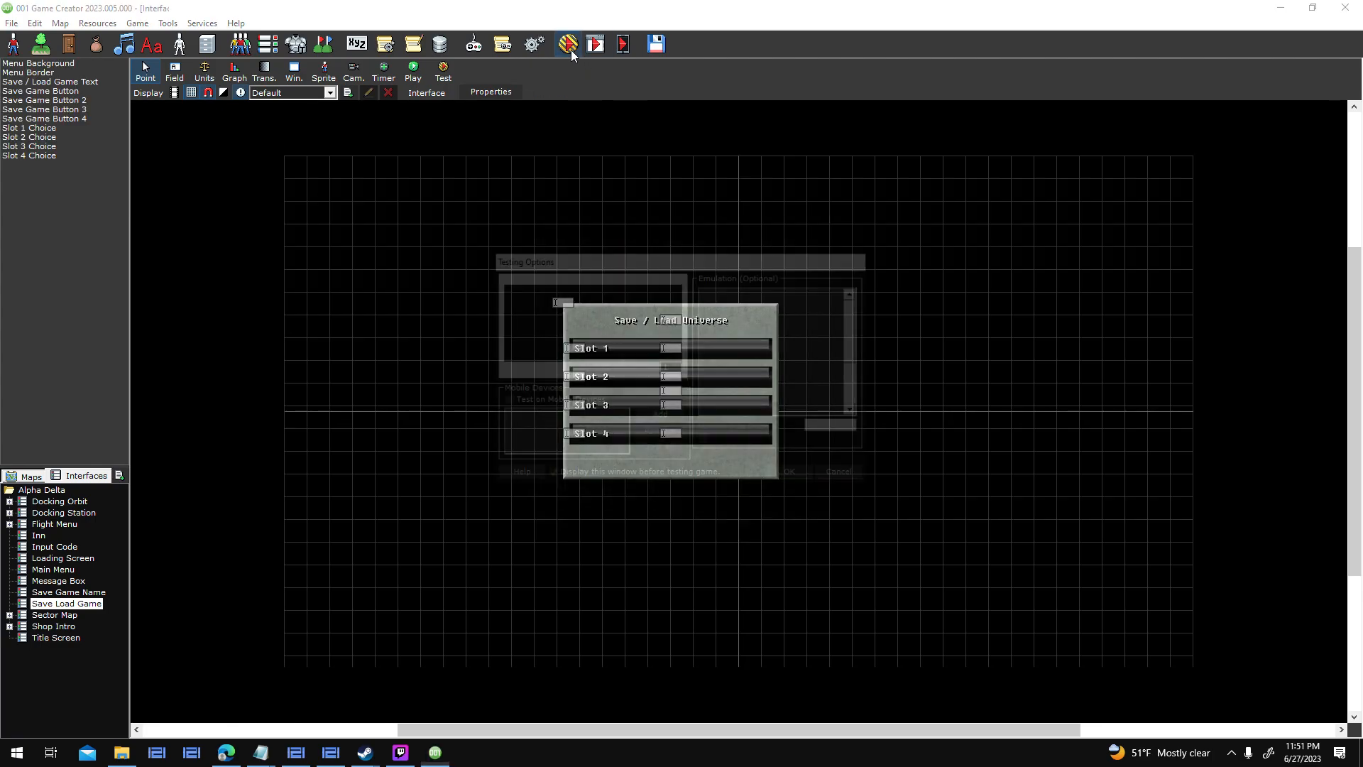
{"action": "key", "text": "Return"}
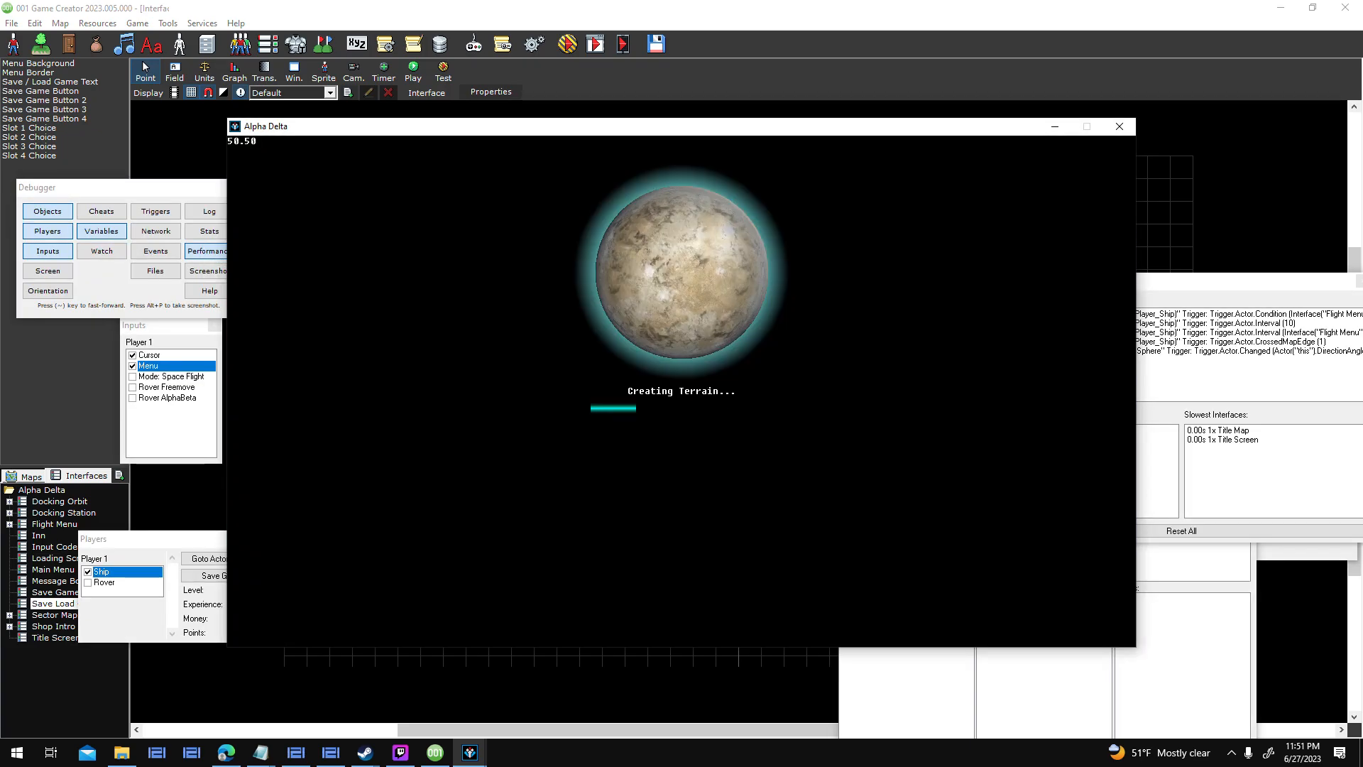
{"action": "key", "text": "Escape"}
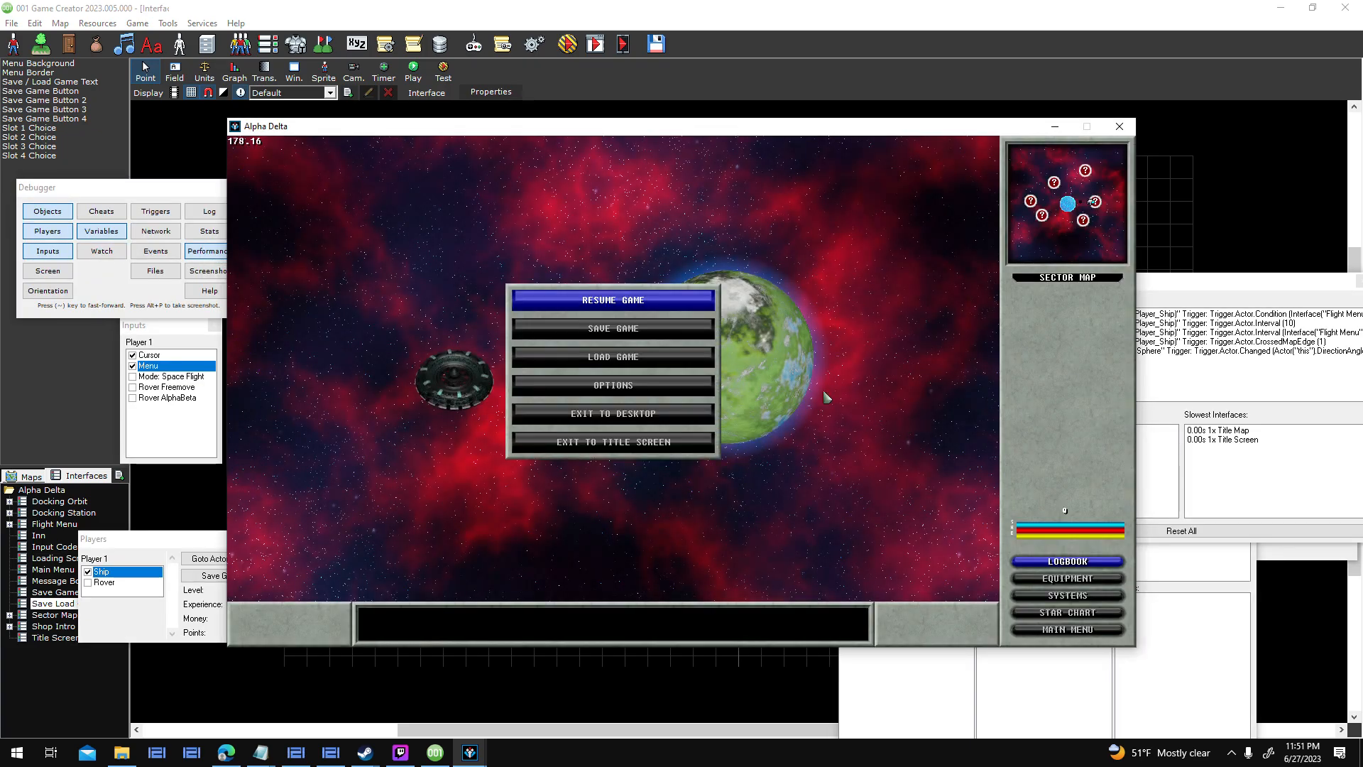
Save the running game in slot 1 under the name "Save Game Who Knows".
{"action": "left_click", "coordinate": [634, 328]}
{"action": "left_click", "coordinate": [634, 329]}
{"action": "key", "text": "BackSpace"}
{"action": "key", "text": "BackSpace"}
{"action": "key", "text": "BackSpace"}
{"action": "key", "text": "BackSpace"}
{"action": "key", "text": "BackSpace"}
{"action": "key", "text": "BackSpace"}
{"action": "type", "text": "Who Knows"}
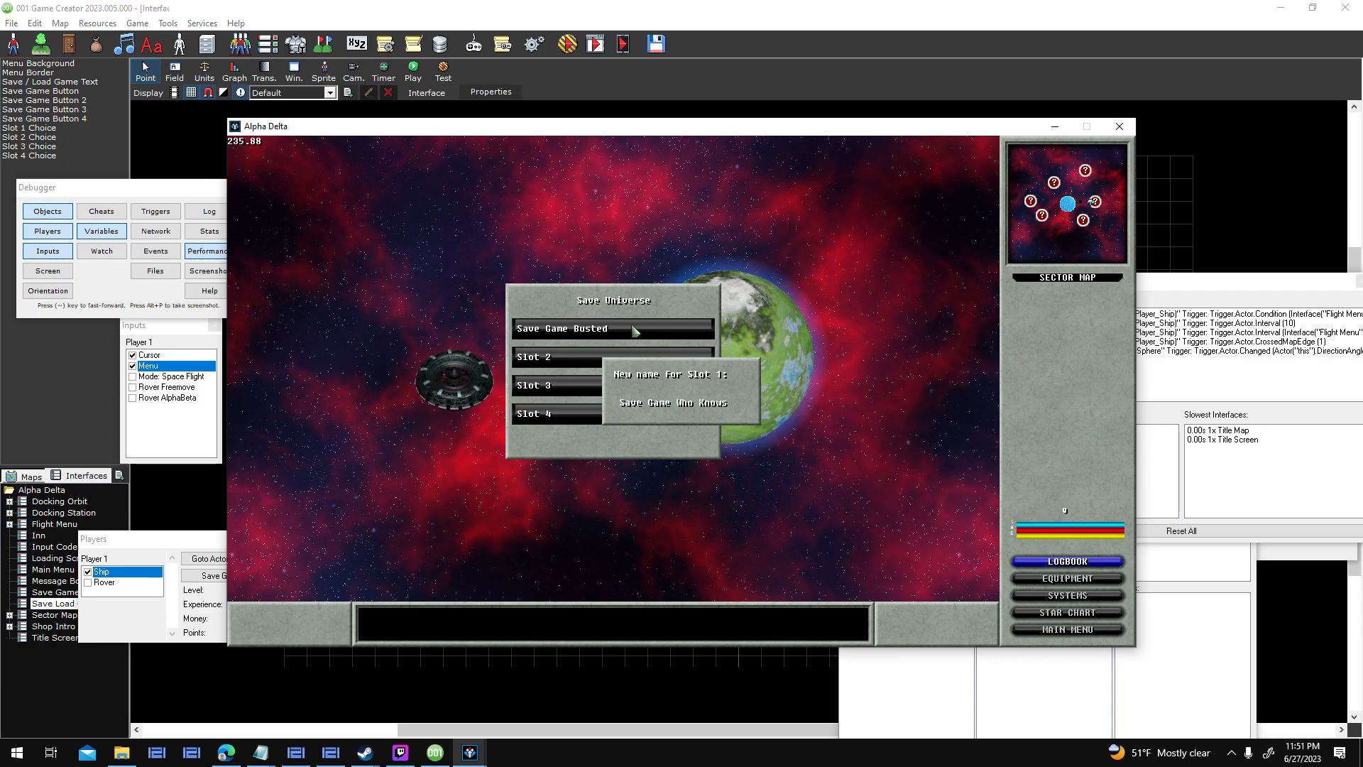
{"action": "key", "text": "Return"}
Exit to the title screen and continue from the "Save Game Who Knows" slot.
{"action": "key", "text": "Escape"}
{"action": "left_click", "coordinate": [595, 441]}
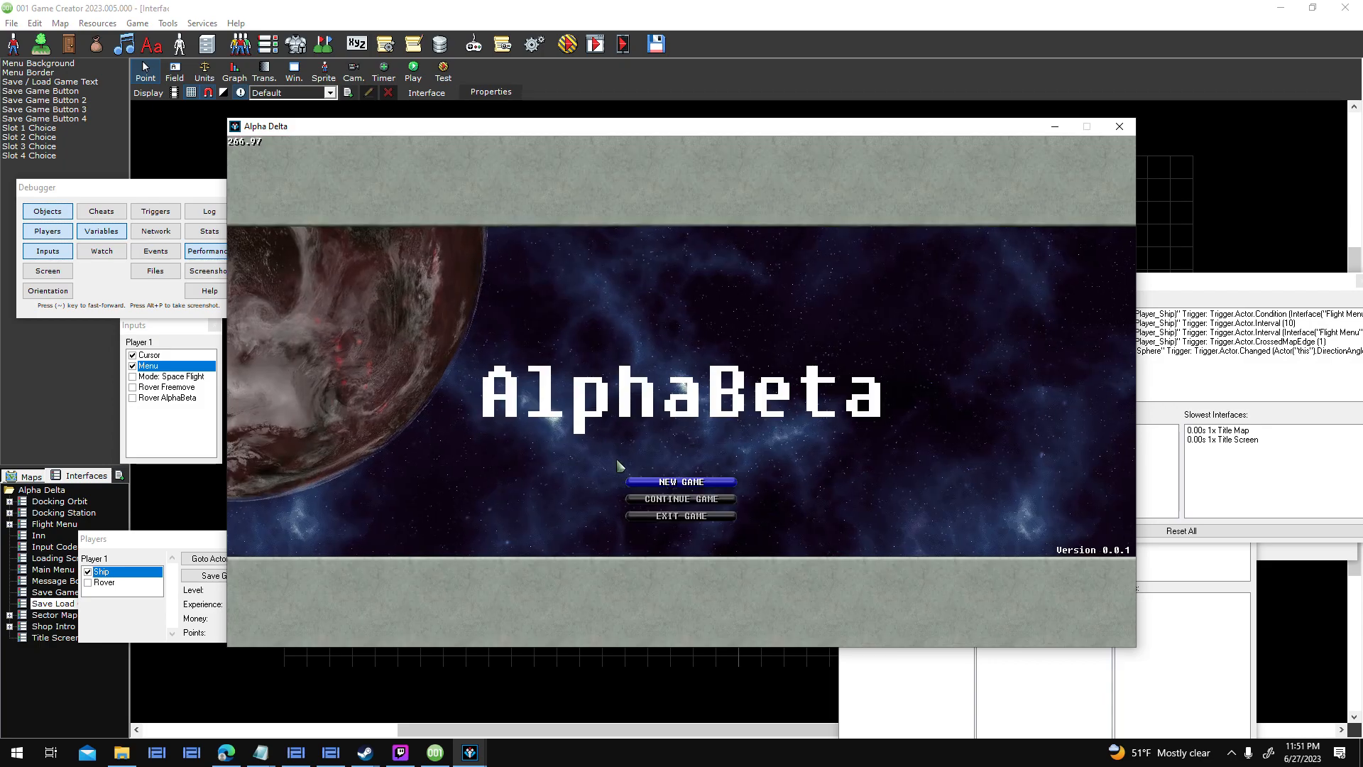
{"action": "left_click", "coordinate": [680, 499]}
{"action": "left_click", "coordinate": [611, 328]}
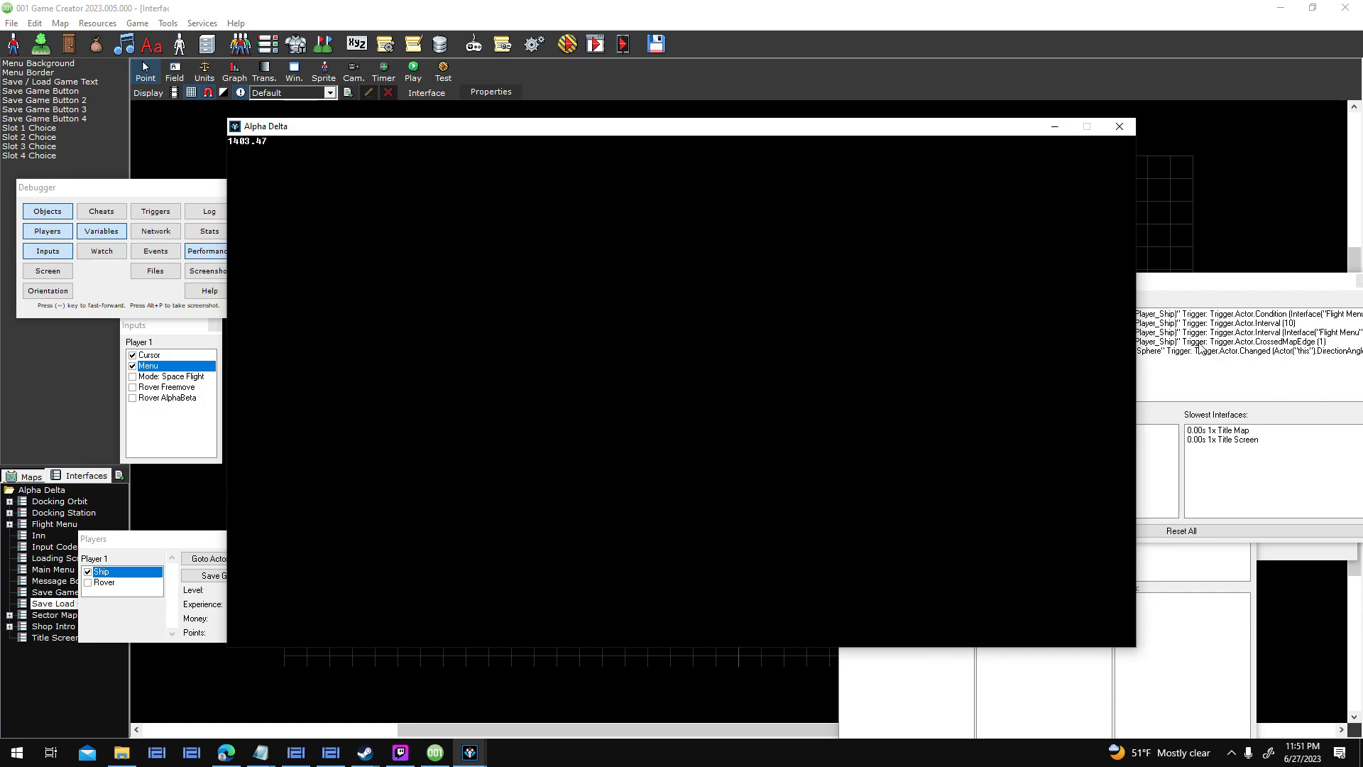
Check the loaded maps and interfaces in the debugger's object list, and close the test run.
{"action": "left_click", "coordinate": [124, 192]}
{"action": "left_click", "coordinate": [48, 211]}
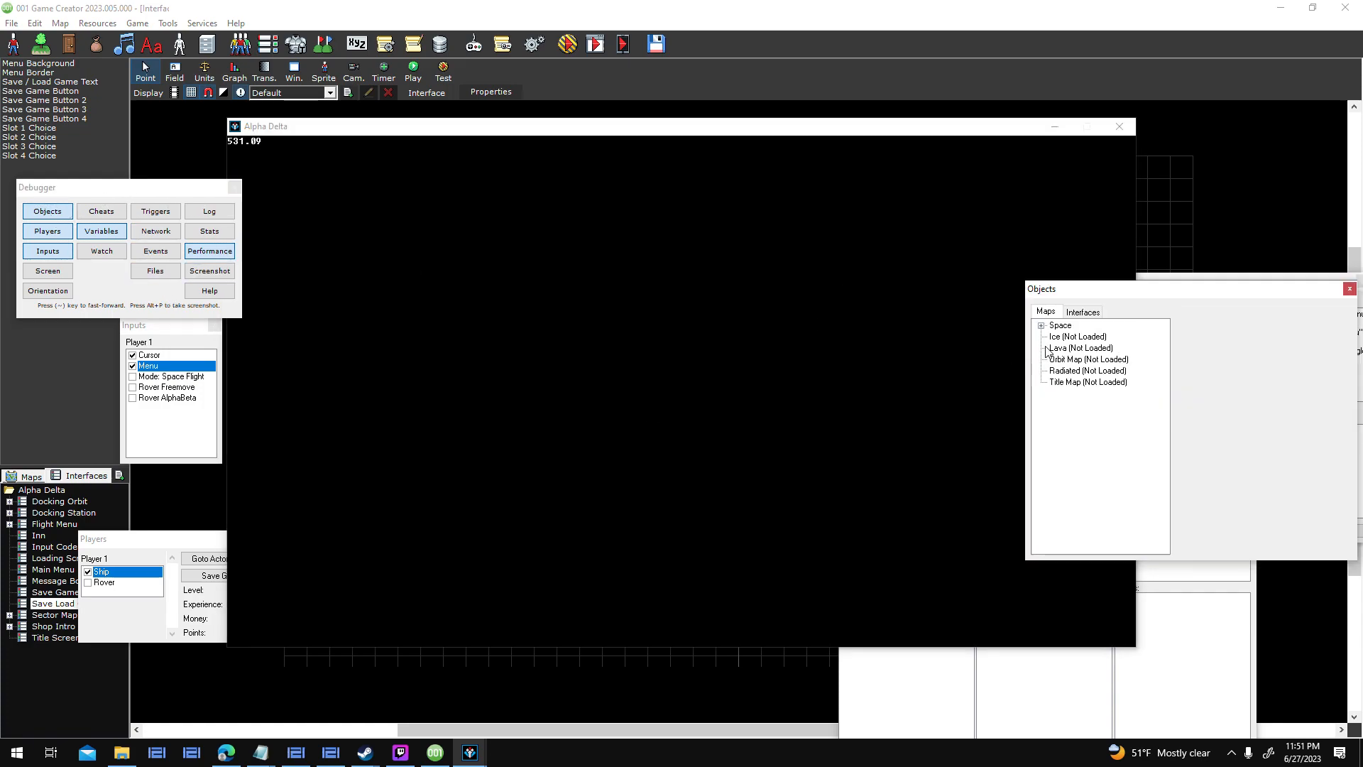
{"action": "left_click", "coordinate": [1083, 313]}
{"action": "left_click", "coordinate": [1046, 312]}
{"action": "left_click", "coordinate": [1036, 191]}
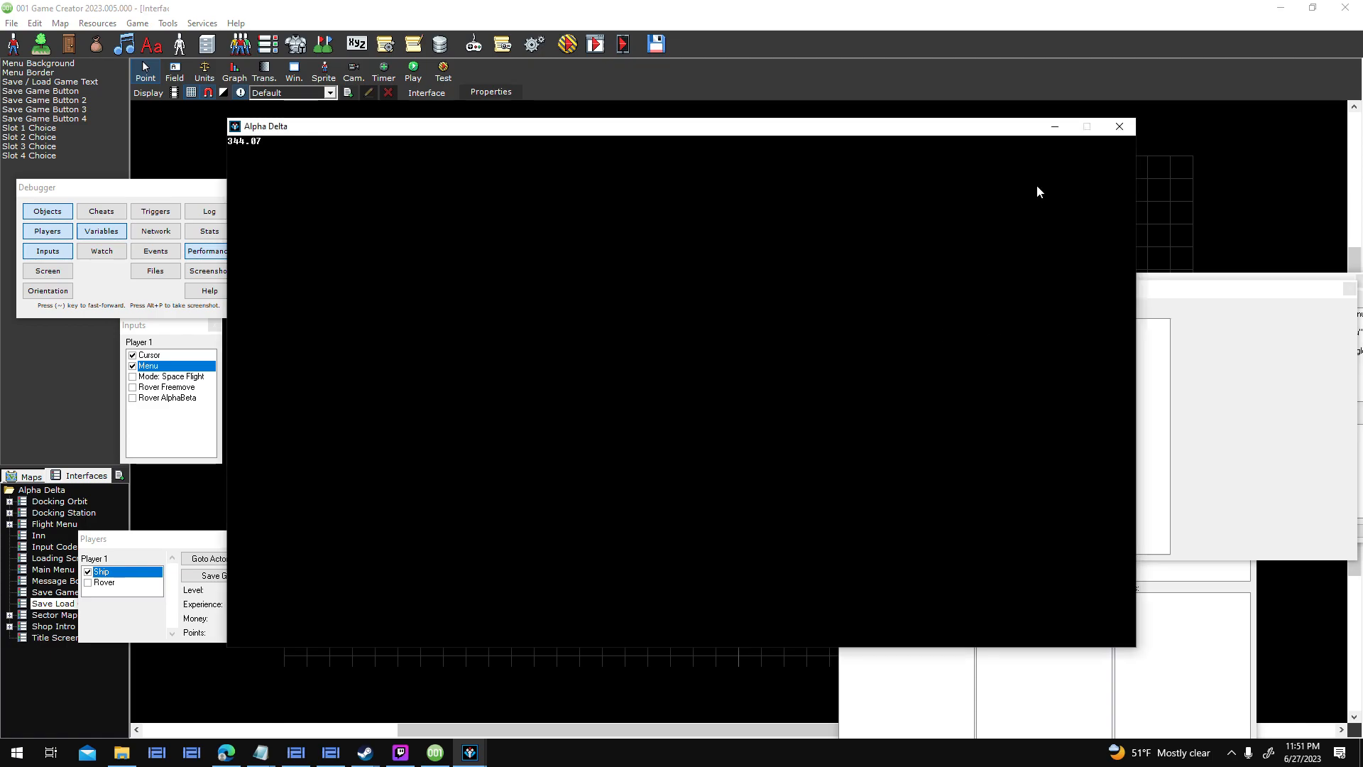
{"action": "left_click", "coordinate": [1120, 126]}
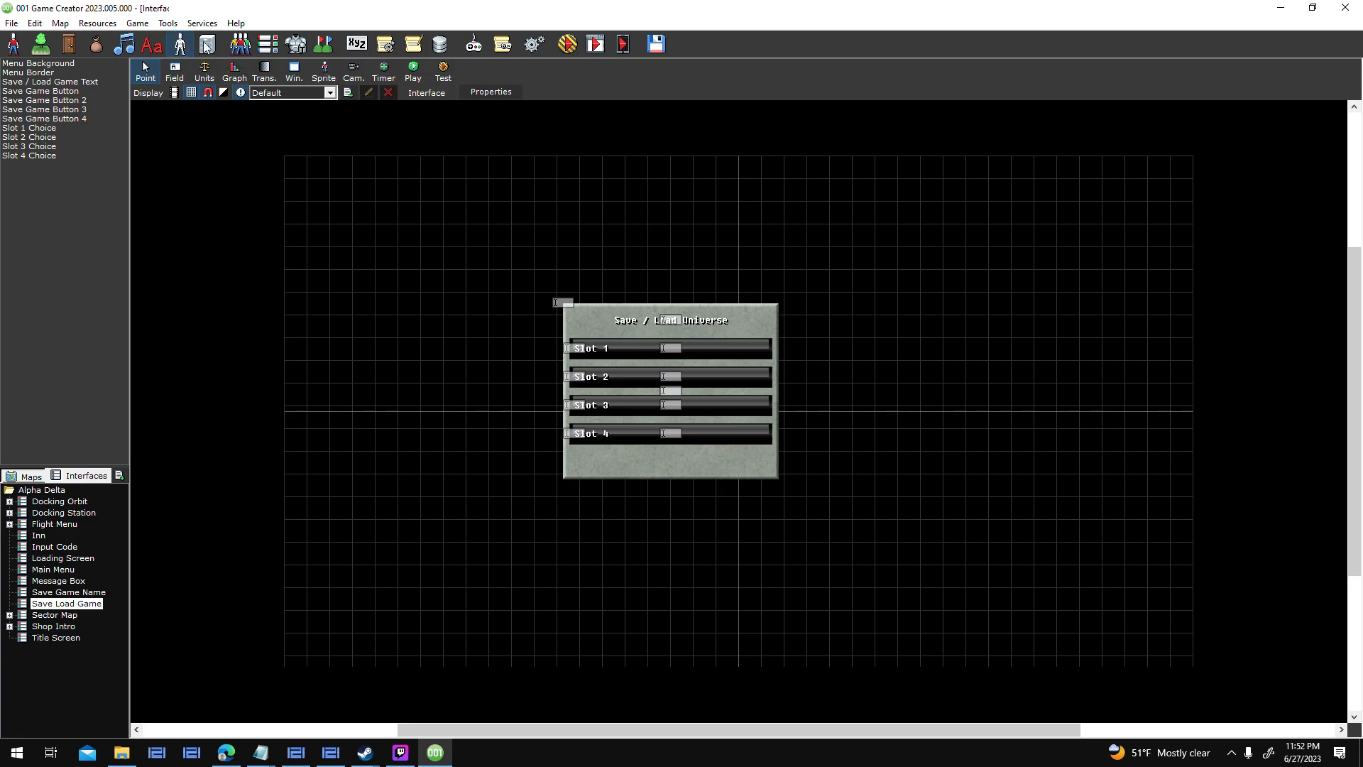
Add a Change Active Interface event for Flight Menu, hiding the current interface, after the "Game Loaded Successfully" message in the system script.
{"action": "left_click", "coordinate": [183, 45]}
{"action": "left_click", "coordinate": [823, 210]}
{"action": "left_click", "coordinate": [386, 47]}
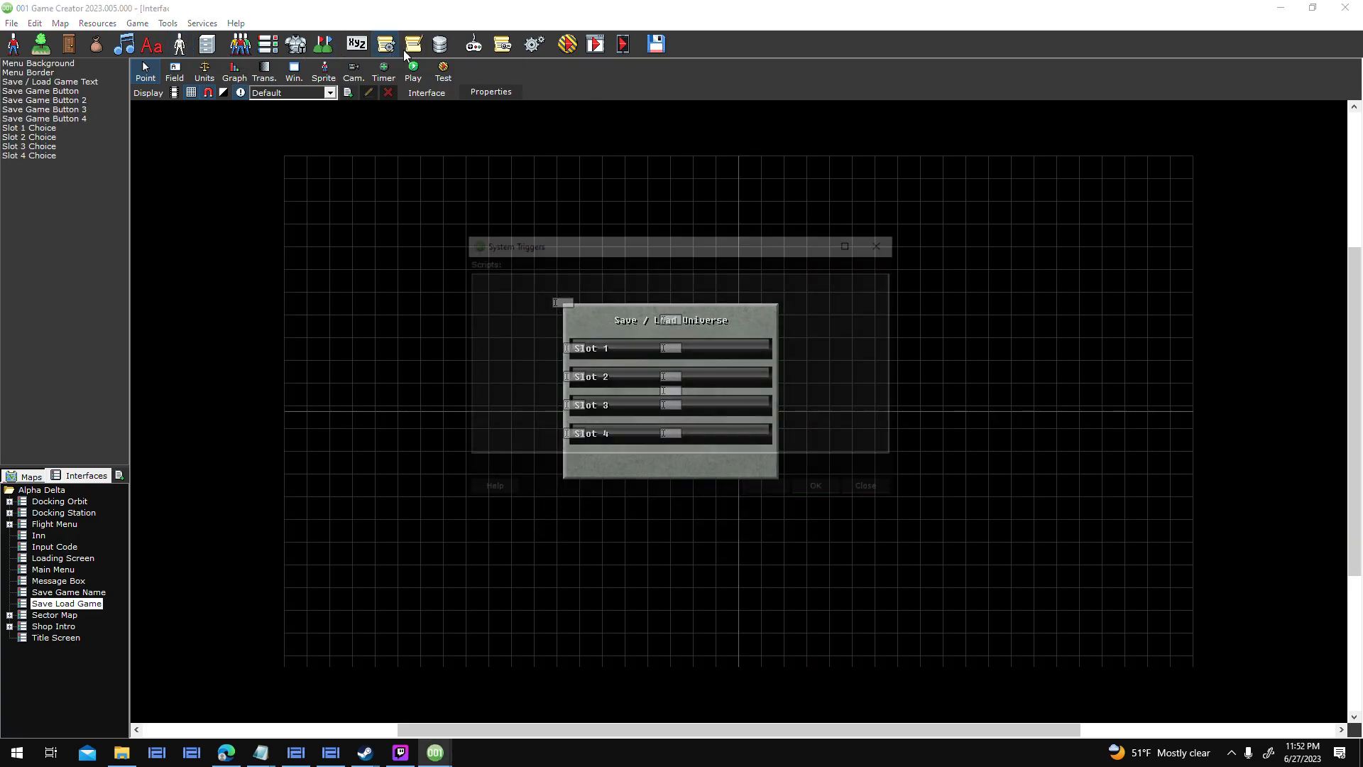
{"action": "double_click", "coordinate": [658, 323]}
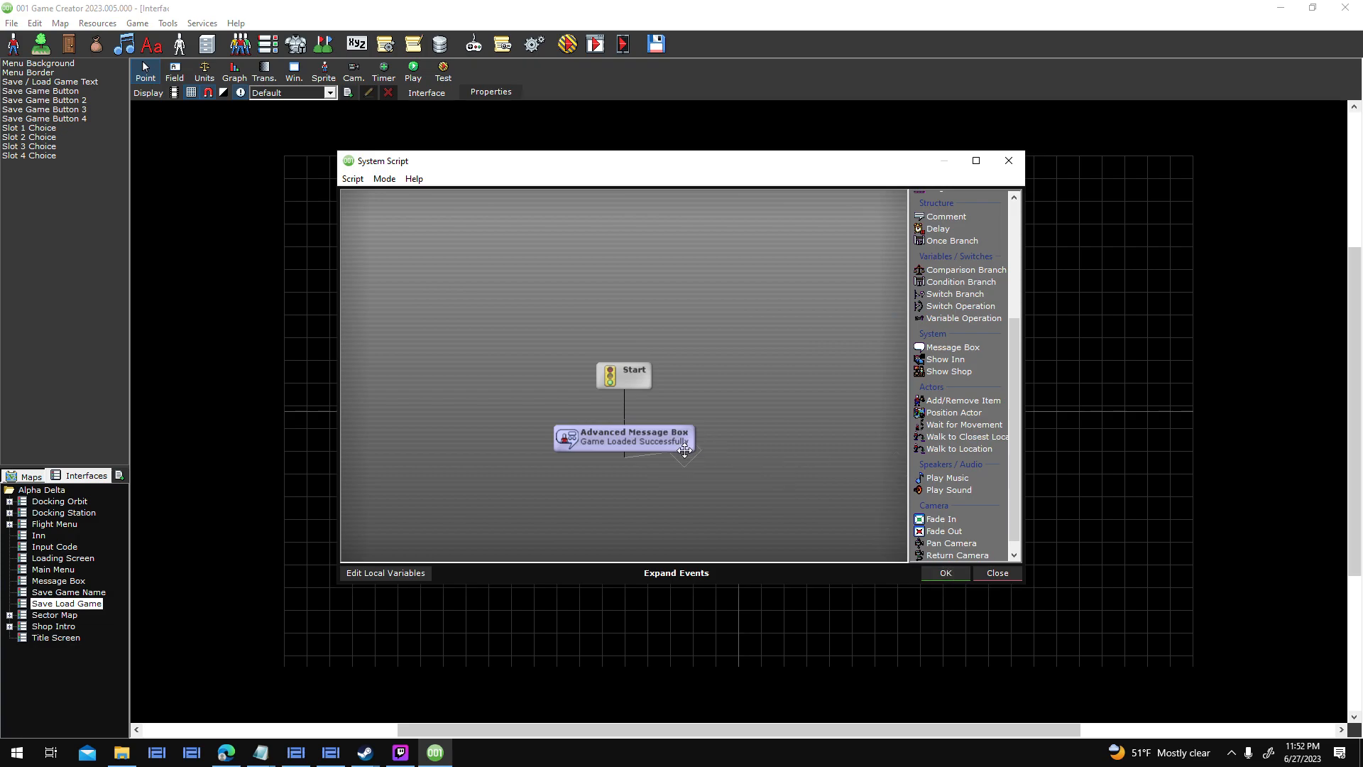
{"action": "left_click", "coordinate": [684, 450]}
{"action": "type", "text": "active"}
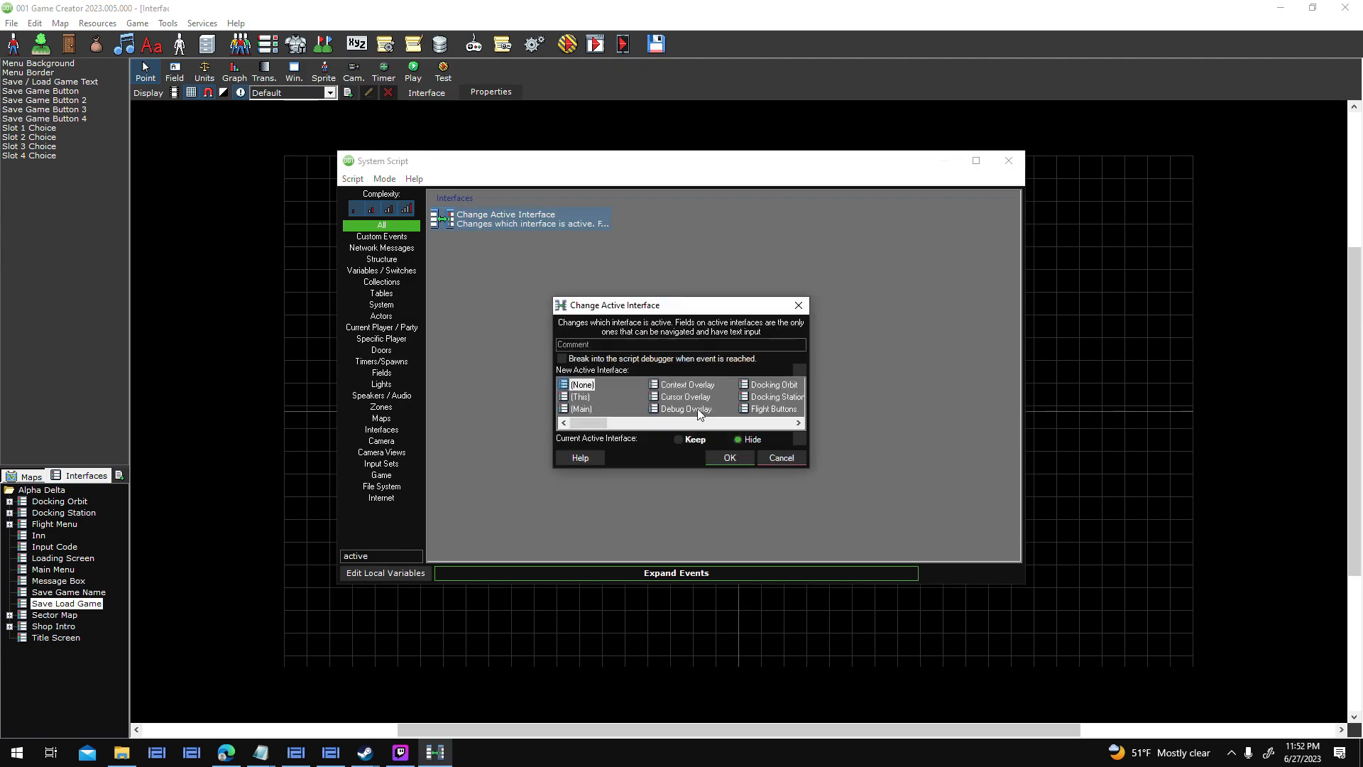
{"action": "left_click_drag", "start_coordinate": [585, 420], "coordinate": [623, 423]}
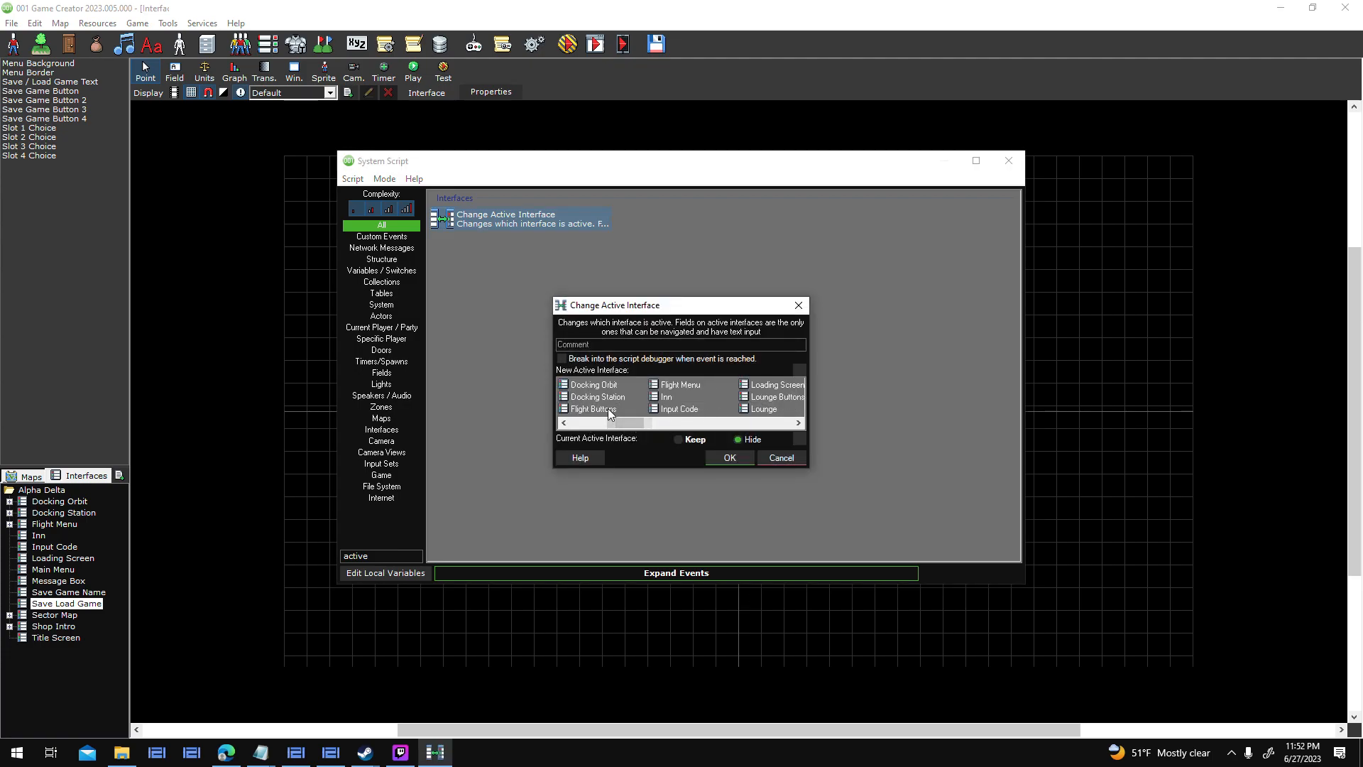
{"action": "left_click", "coordinate": [678, 385]}
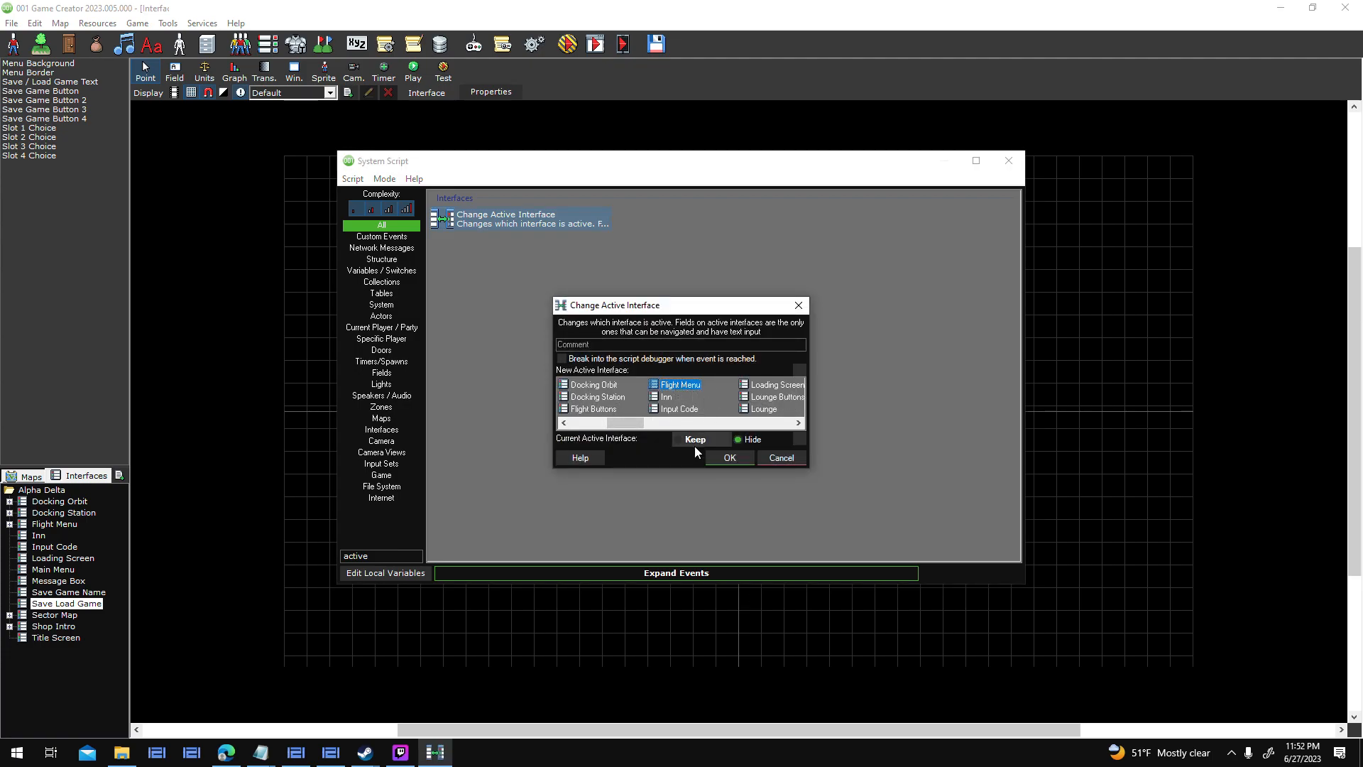
{"action": "left_click", "coordinate": [729, 457]}
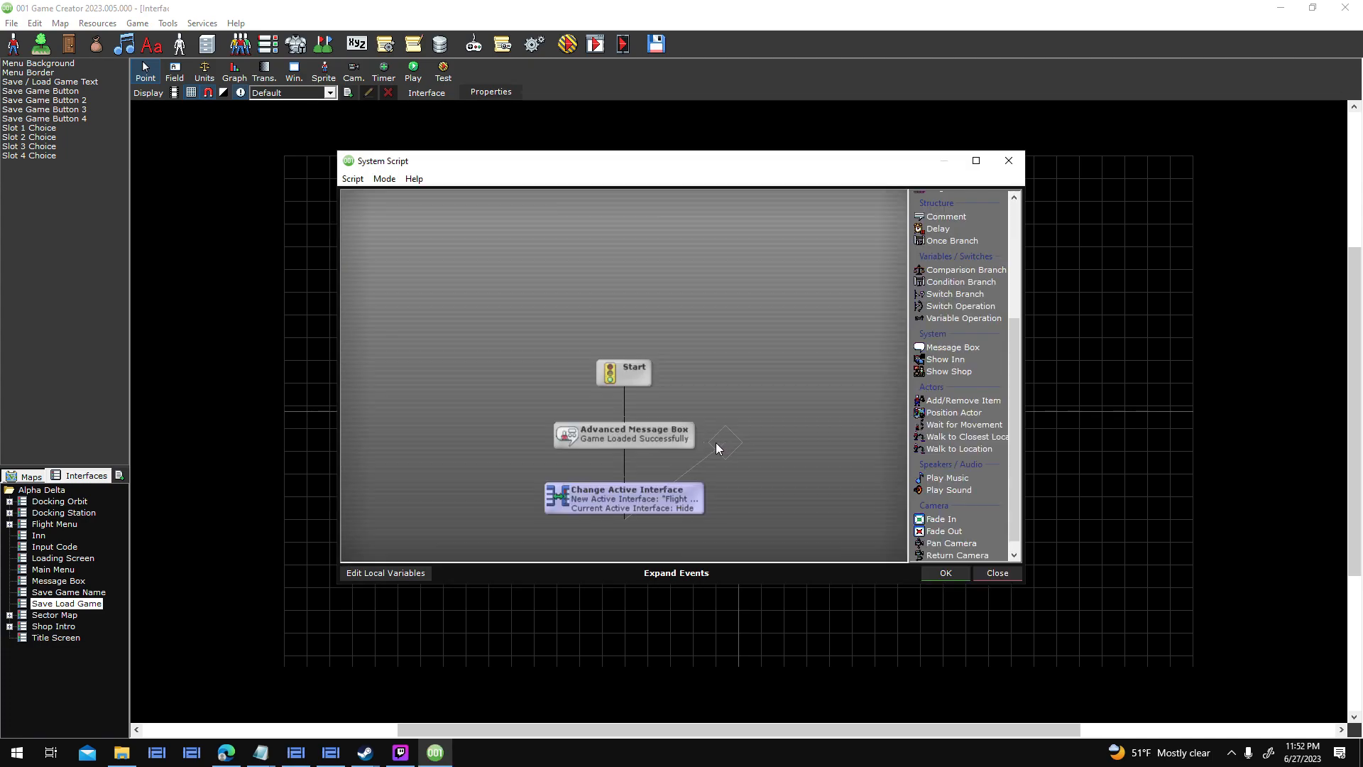
{"action": "left_click", "coordinate": [940, 571]}
{"action": "left_click", "coordinate": [826, 492]}
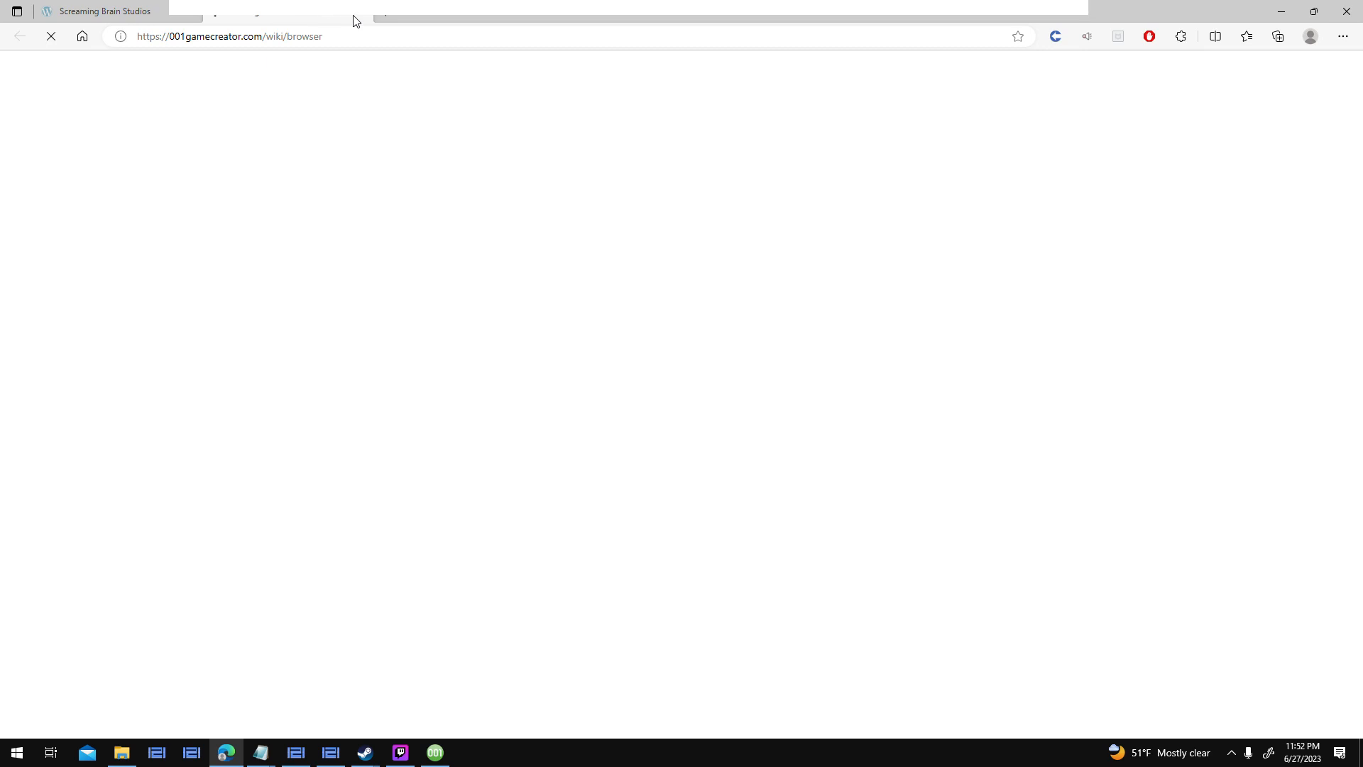
Switch back to 001 Game Creator, start a test run and load the "Save Game Who Knows" slot.
{"action": "left_click", "coordinate": [359, 16]}
{"action": "left_click", "coordinate": [434, 752]}
{"action": "left_click", "coordinate": [569, 44]}
{"action": "key", "text": "Escape"}
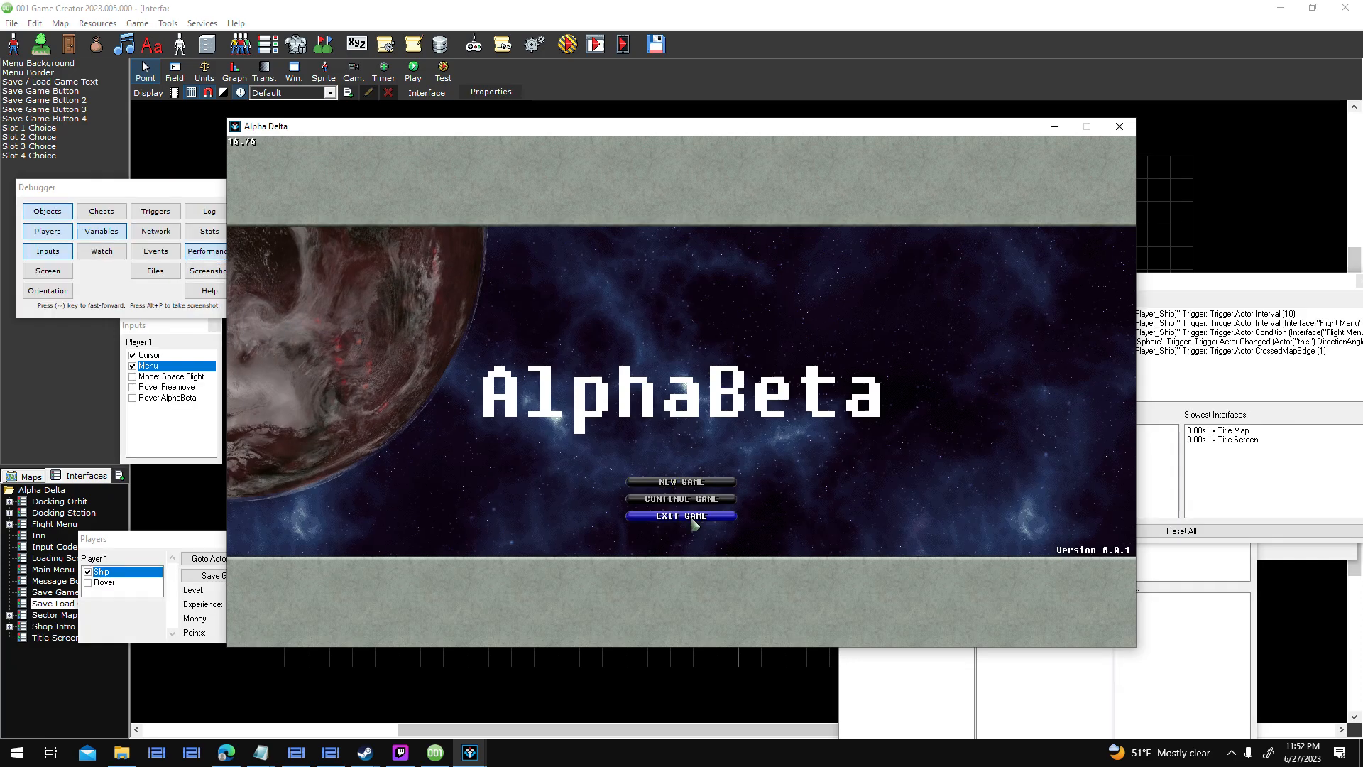
{"action": "left_click", "coordinate": [682, 499]}
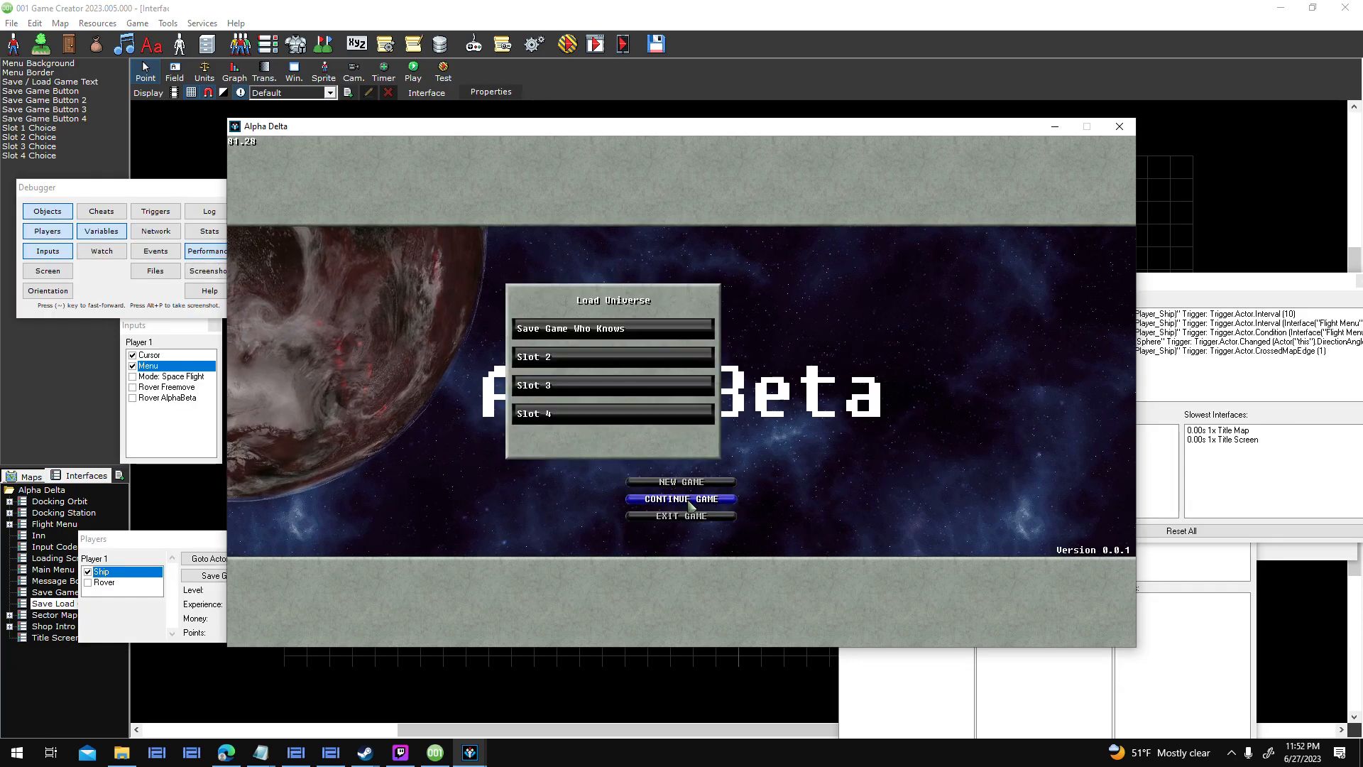
{"action": "left_click", "coordinate": [611, 328]}
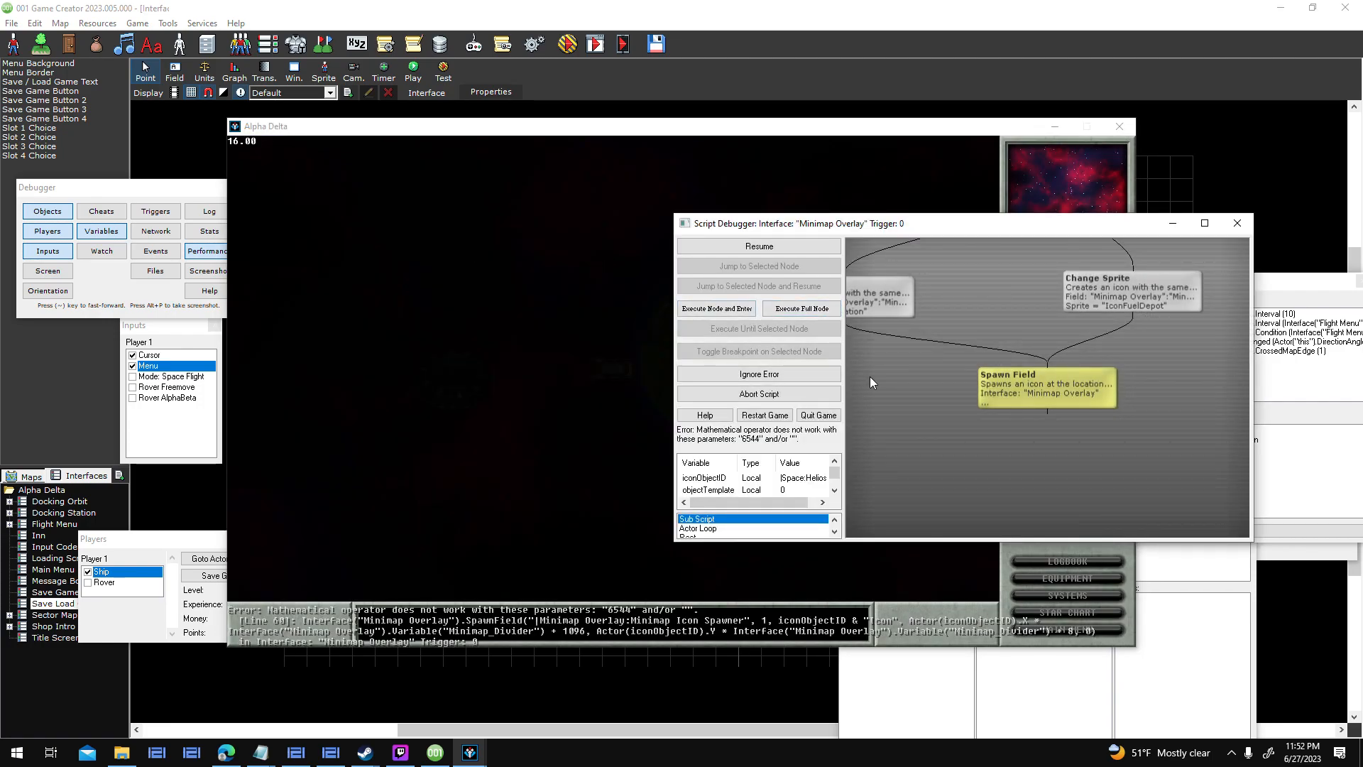
Inspect the failing Spawn Field node of the Minimap Overlay script and ignore the script errors to continue the game.
{"action": "mouse_move", "coordinate": [1027, 393]}
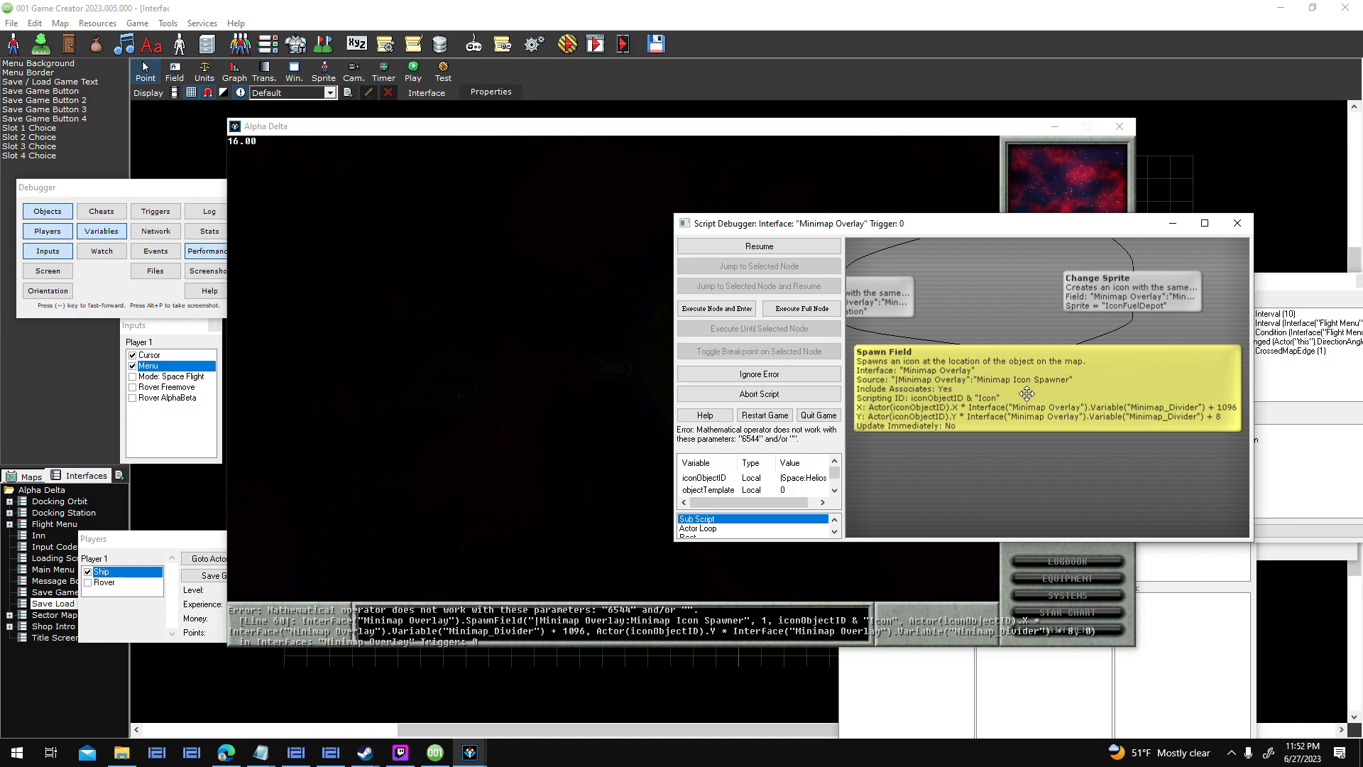
{"action": "left_click", "coordinate": [827, 372]}
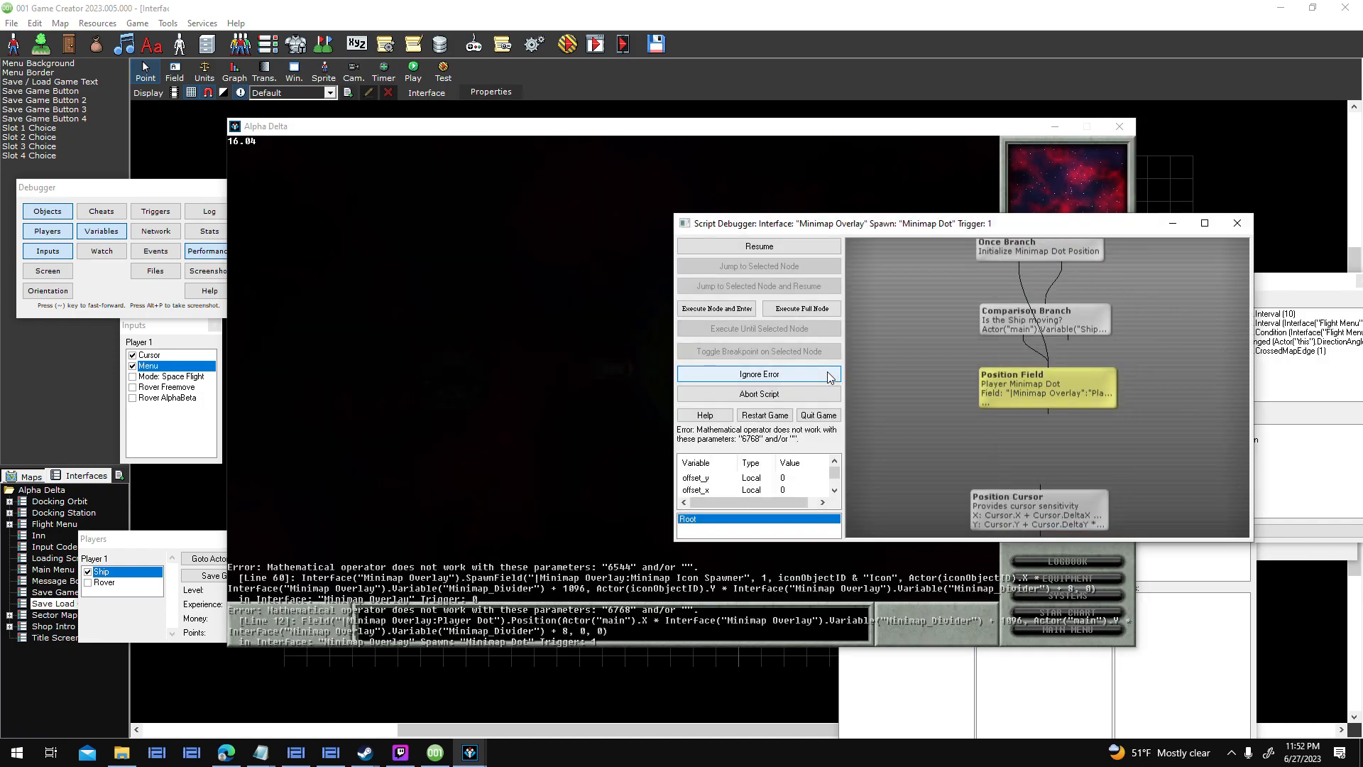
{"action": "left_click", "coordinate": [828, 373]}
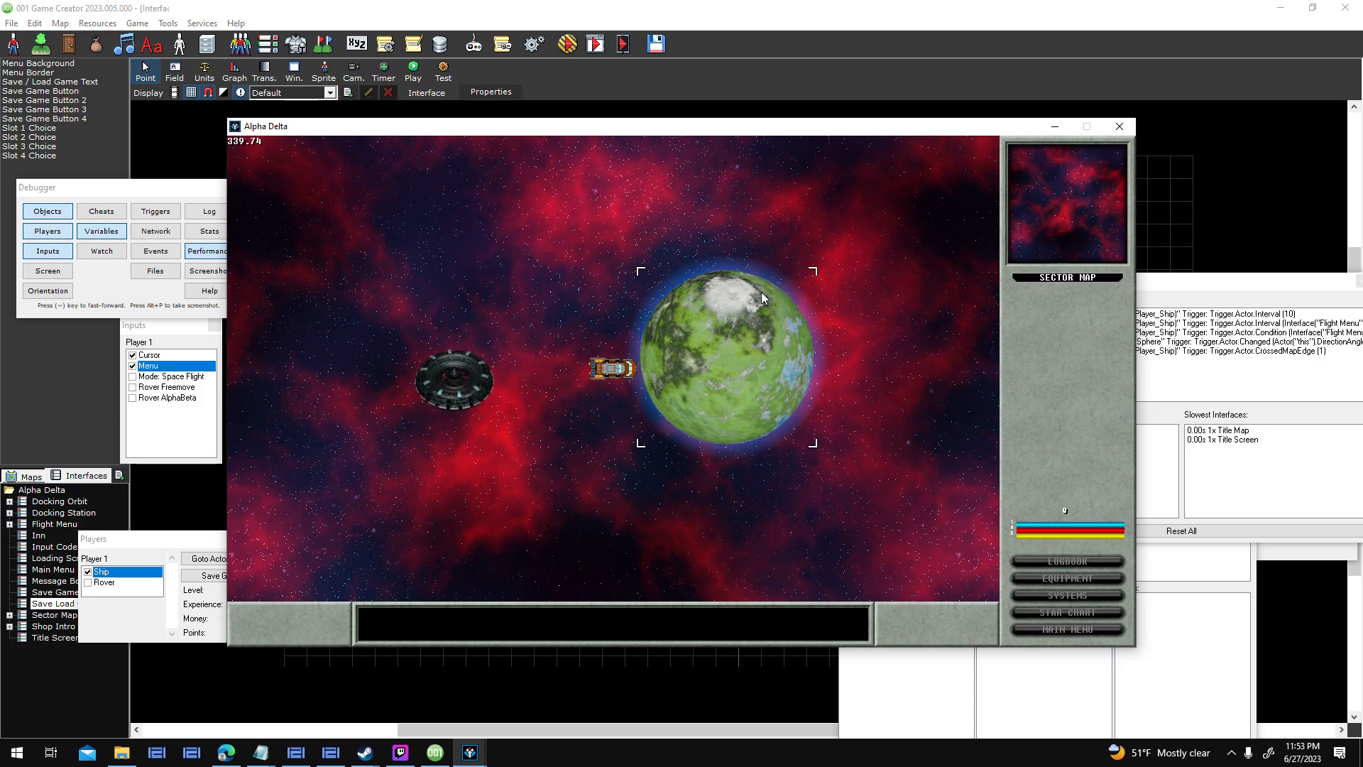
Disable Player 1's Menu input set and enable Mode: Space Flight in the debugger, and try steering the ship.
{"action": "left_click", "coordinate": [158, 423]}
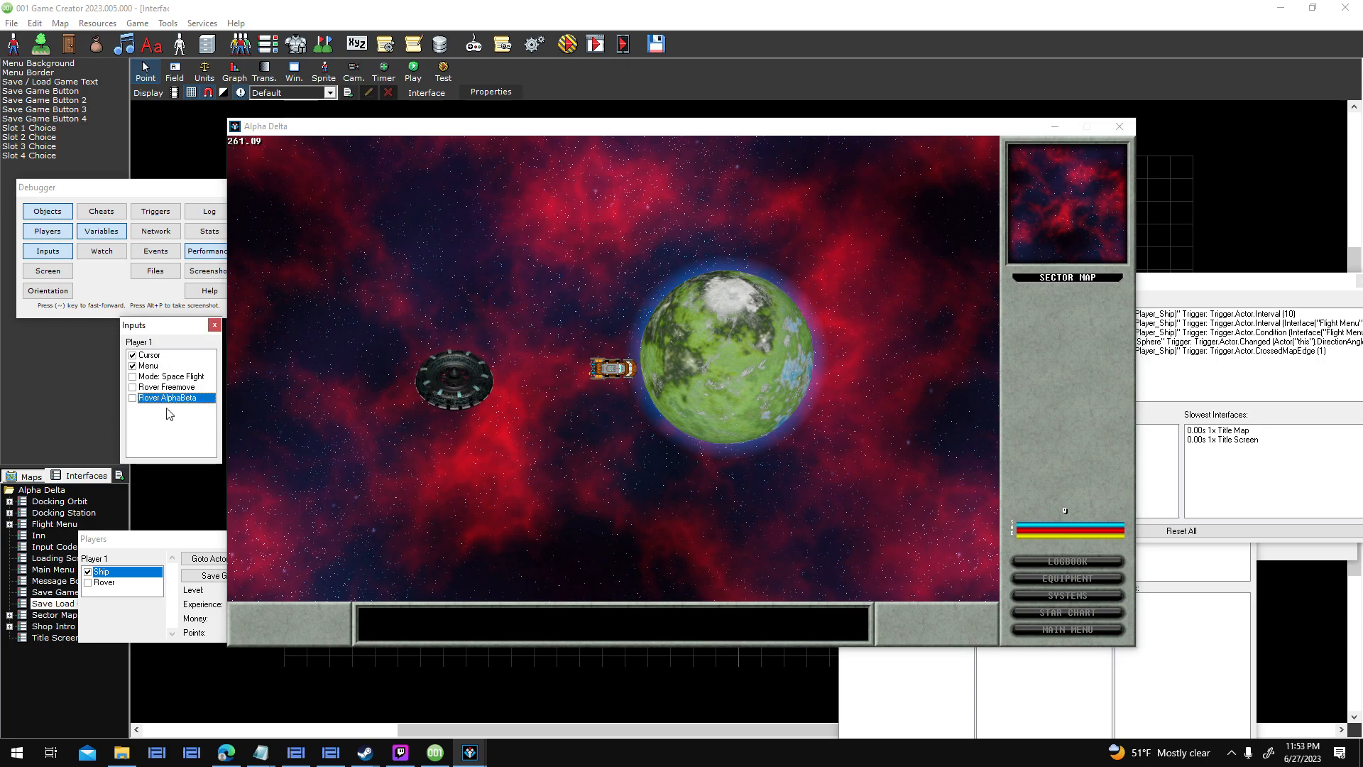
{"action": "left_click", "coordinate": [134, 367]}
{"action": "left_click", "coordinate": [132, 376]}
{"action": "left_click", "coordinate": [497, 333]}
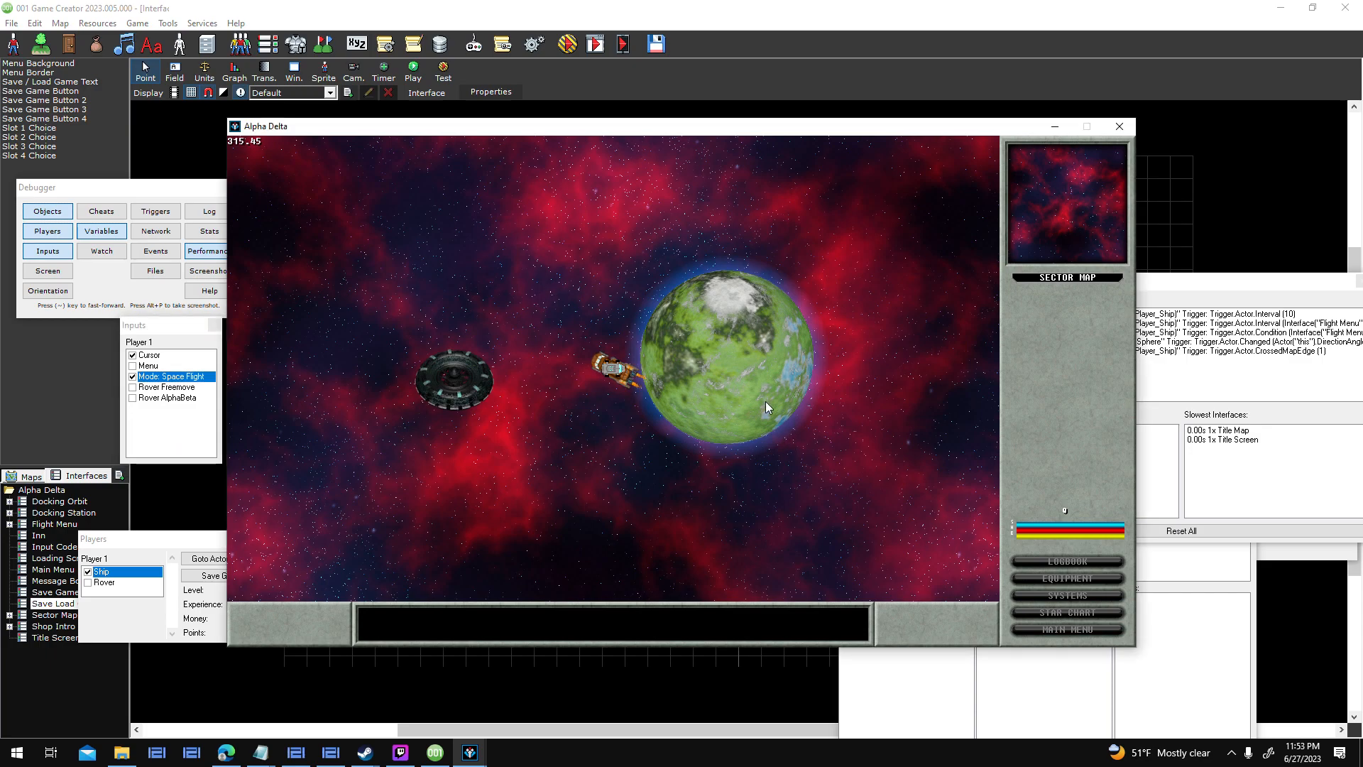
Turn on the Rover_Deployed switch among the debugger's variables and test the ship's controls again.
{"action": "left_click", "coordinate": [123, 376]}
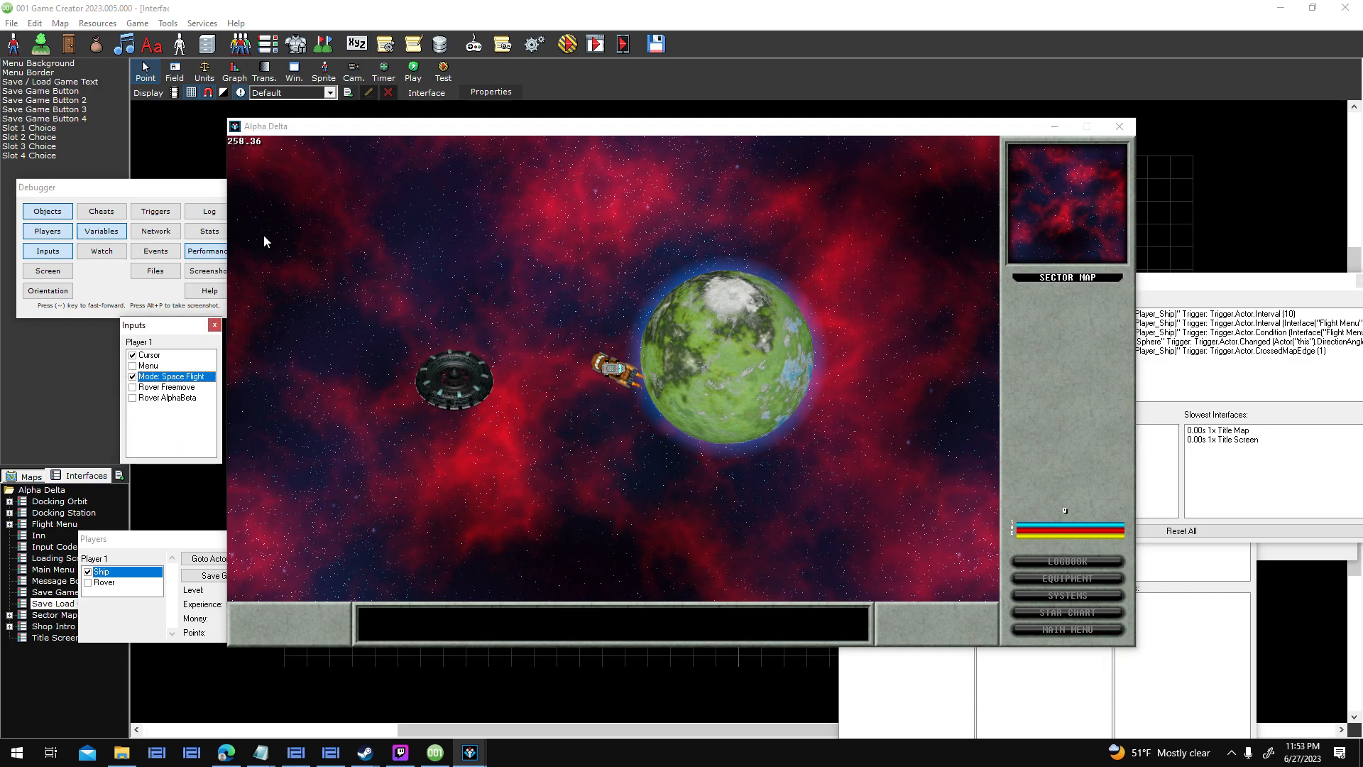
{"action": "left_click", "coordinate": [97, 238]}
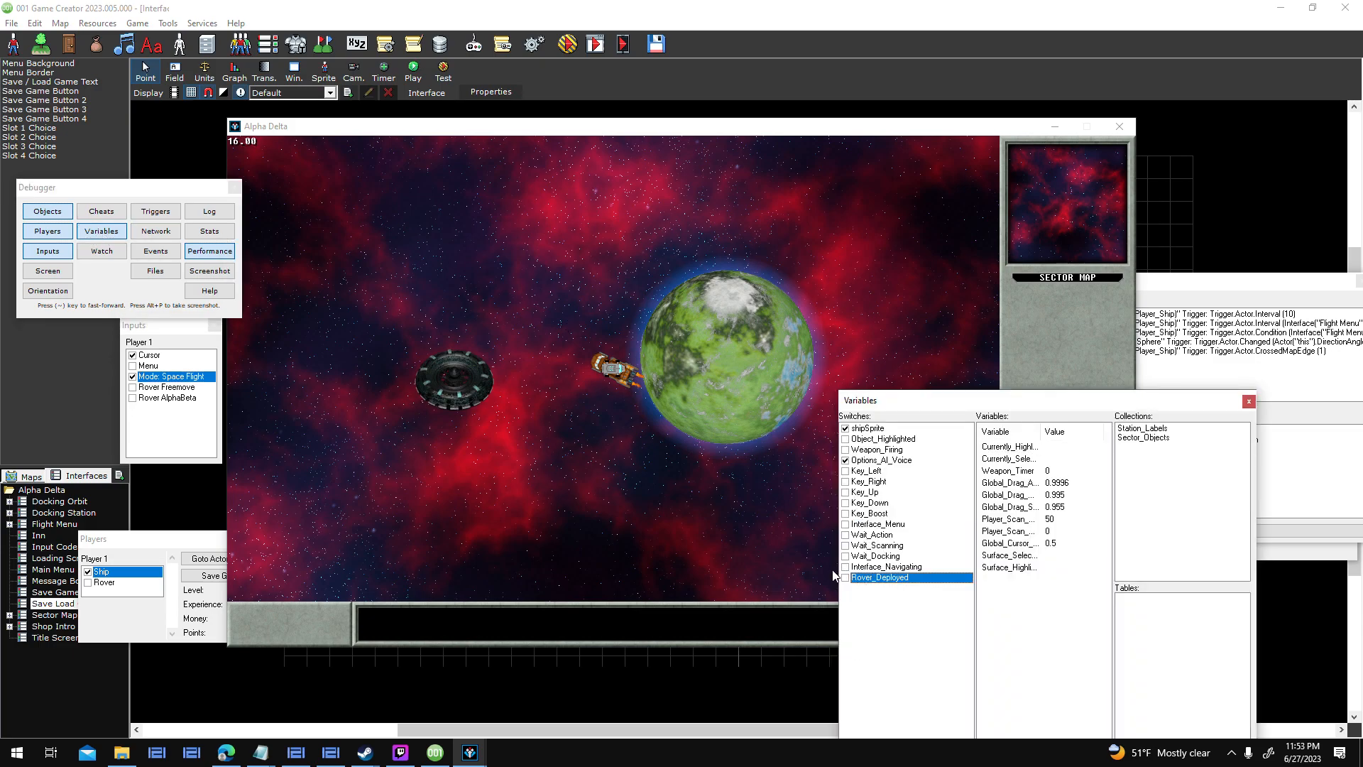
{"action": "left_click", "coordinate": [704, 493]}
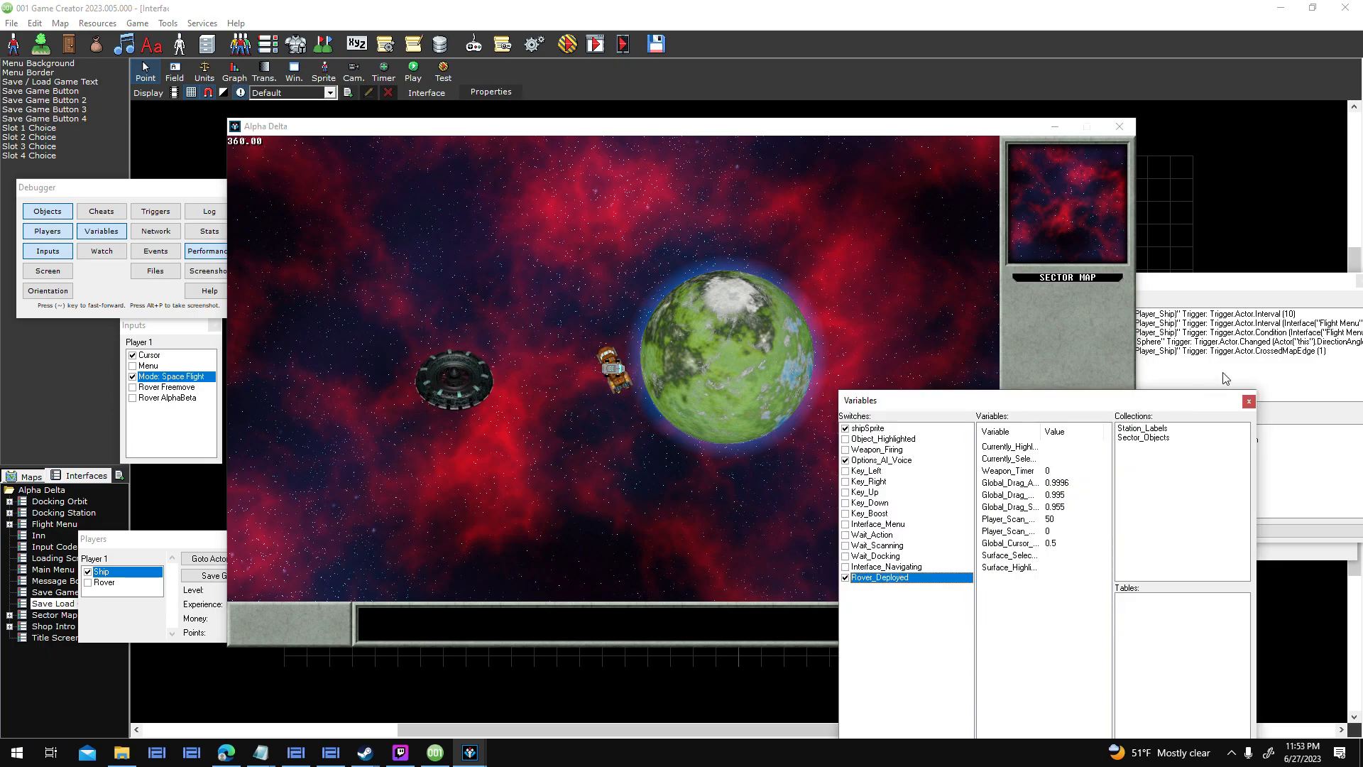
Close the running Alpha Delta game test to return to the editor.
{"action": "left_click", "coordinate": [1172, 408]}
{"action": "left_click", "coordinate": [1065, 331]}
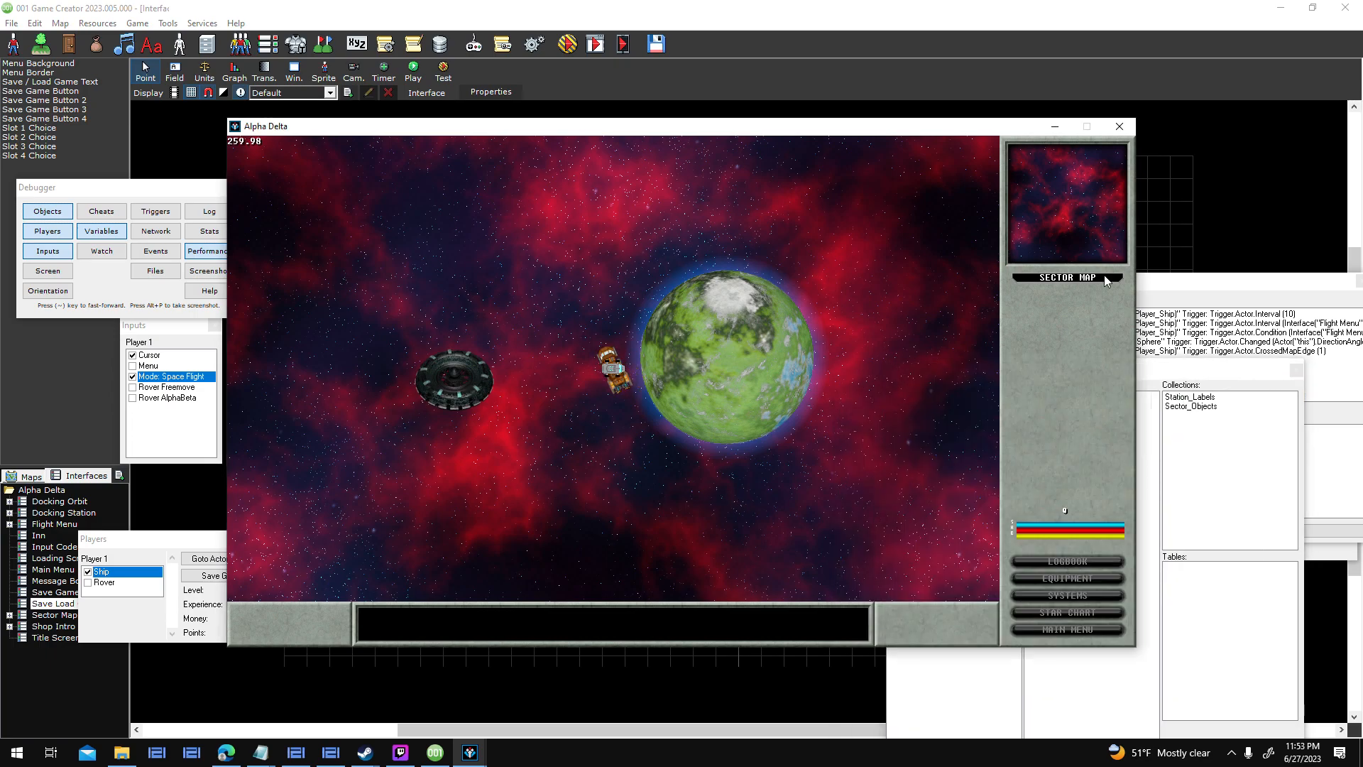
{"action": "left_click", "coordinate": [1117, 127]}
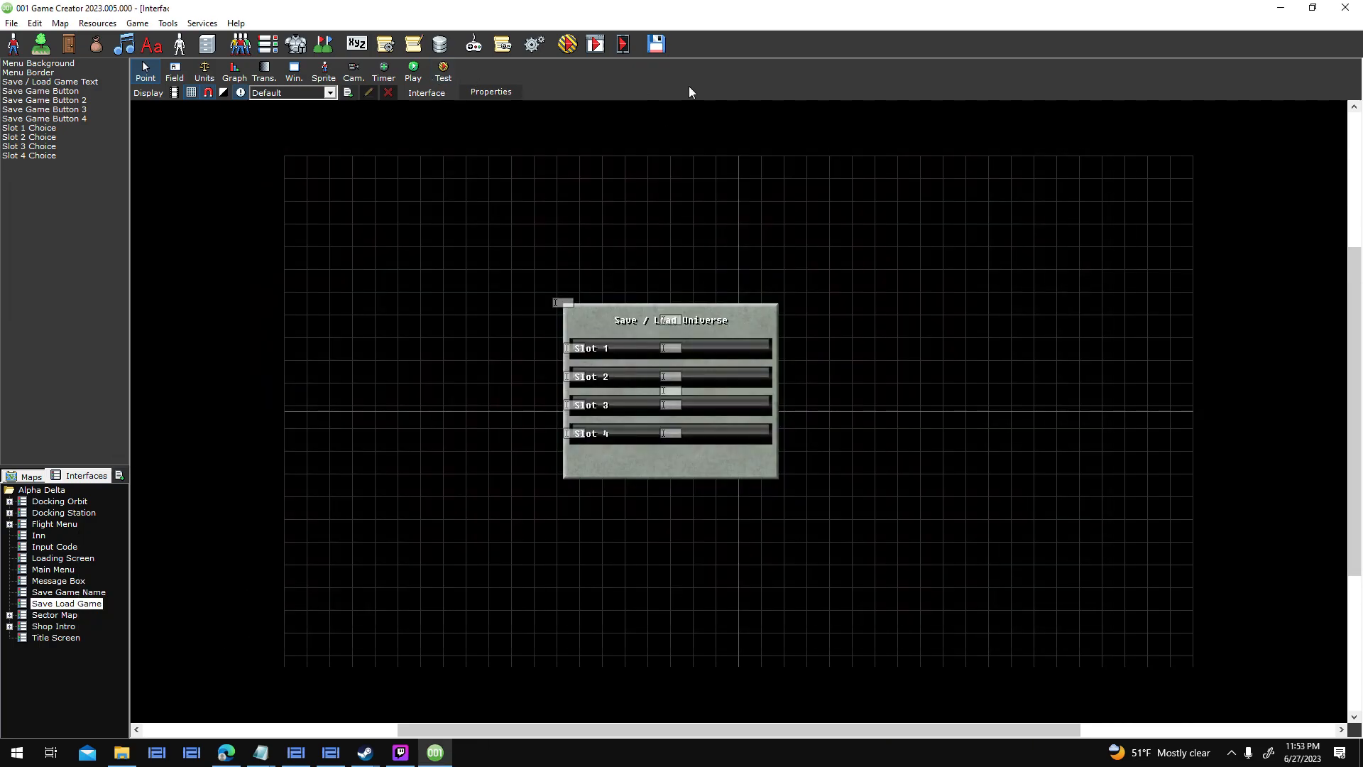
In the Loaded Game system script, set the Change Active Interface event to keep the current active interface.
{"action": "left_click", "coordinate": [384, 44]}
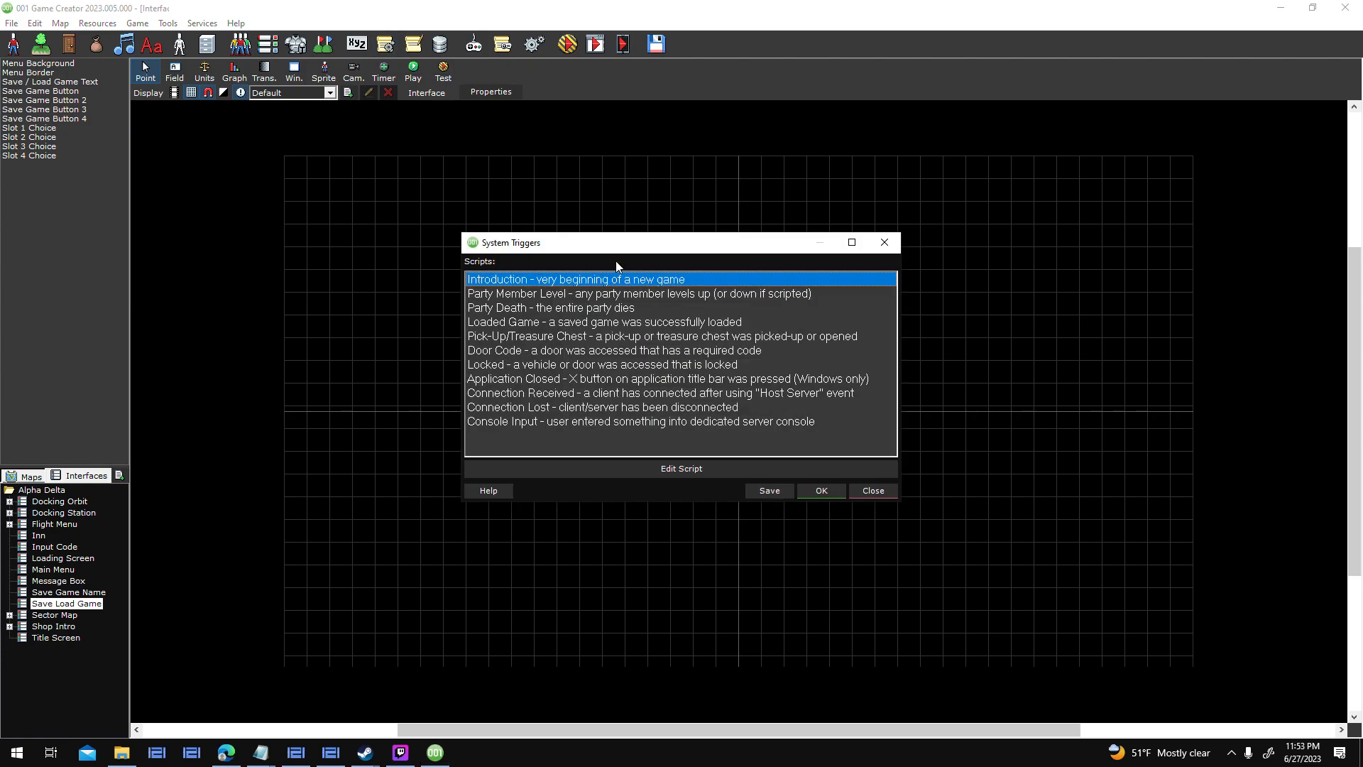
{"action": "double_click", "coordinate": [607, 325]}
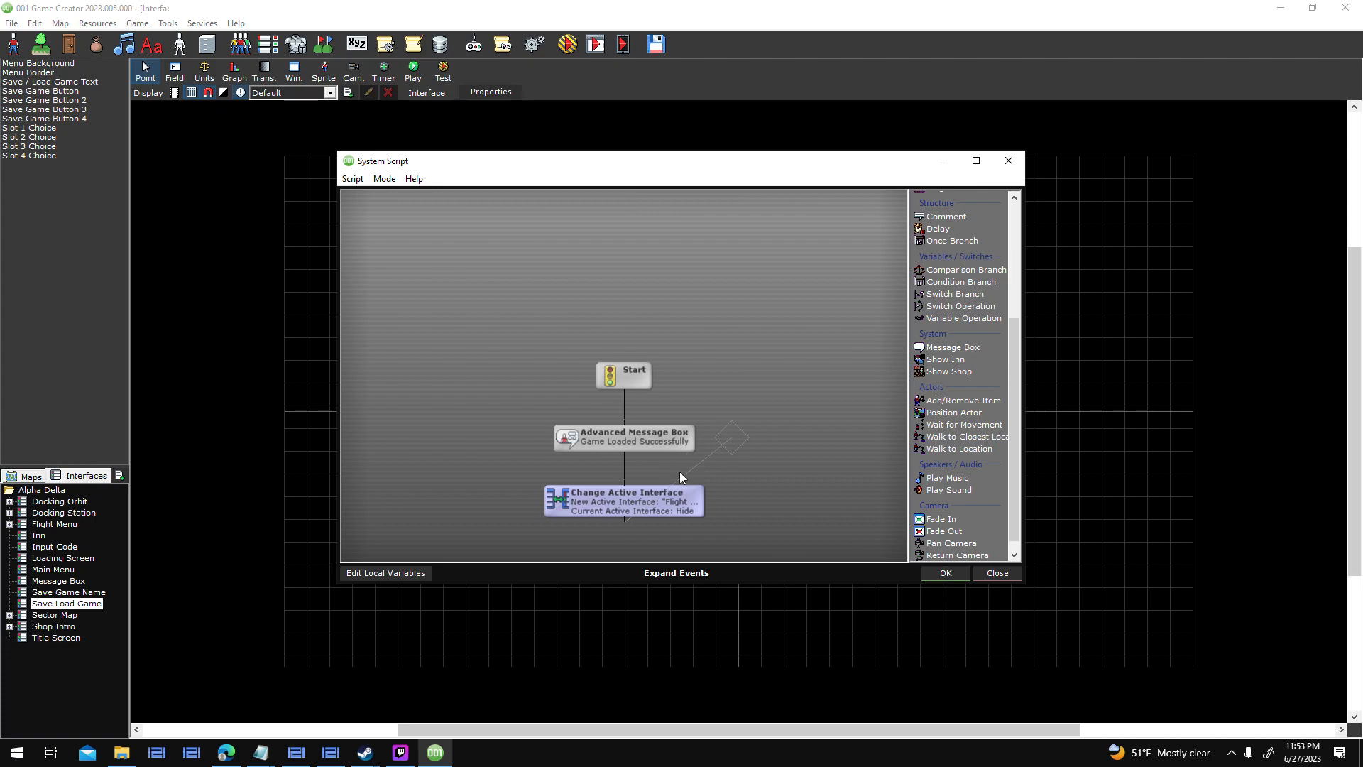
{"action": "double_click", "coordinate": [661, 501]}
{"action": "left_click", "coordinate": [685, 440]}
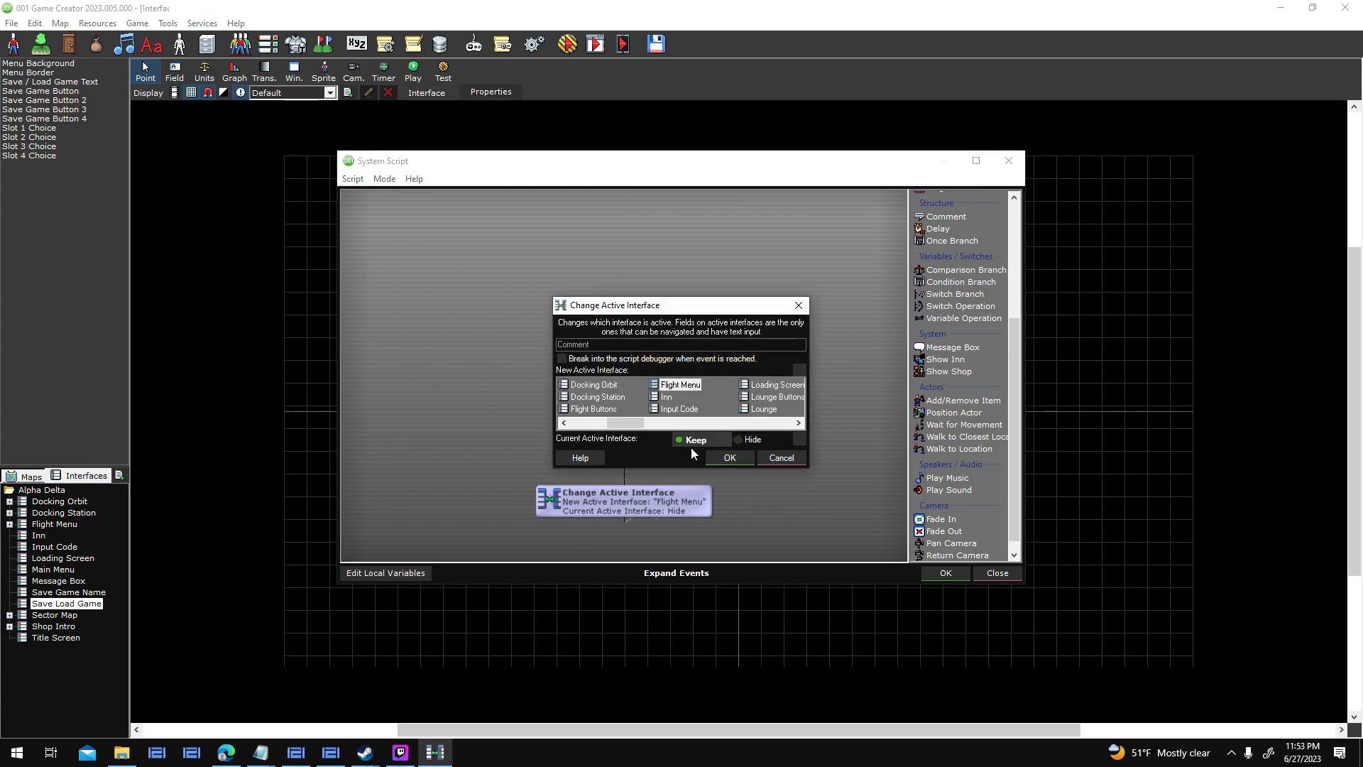
{"action": "left_click", "coordinate": [721, 458]}
Connect Start directly to Change Active Interface, bypassing the Advanced Message Box, and save the Loaded Game script.
{"action": "left_click_drag", "start_coordinate": [623, 400], "coordinate": [662, 434]}
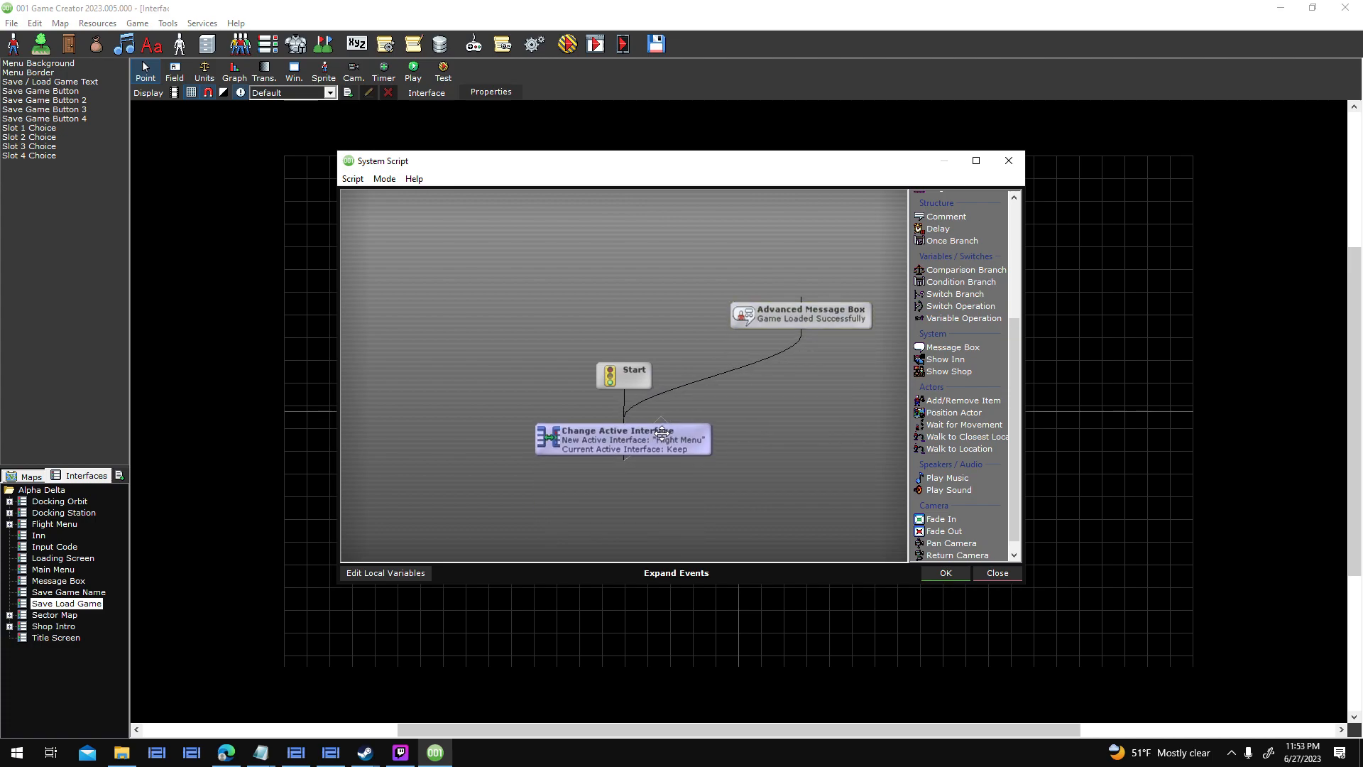
{"action": "left_click", "coordinate": [945, 574]}
{"action": "left_click", "coordinate": [821, 490]}
{"action": "left_click", "coordinate": [567, 44]}
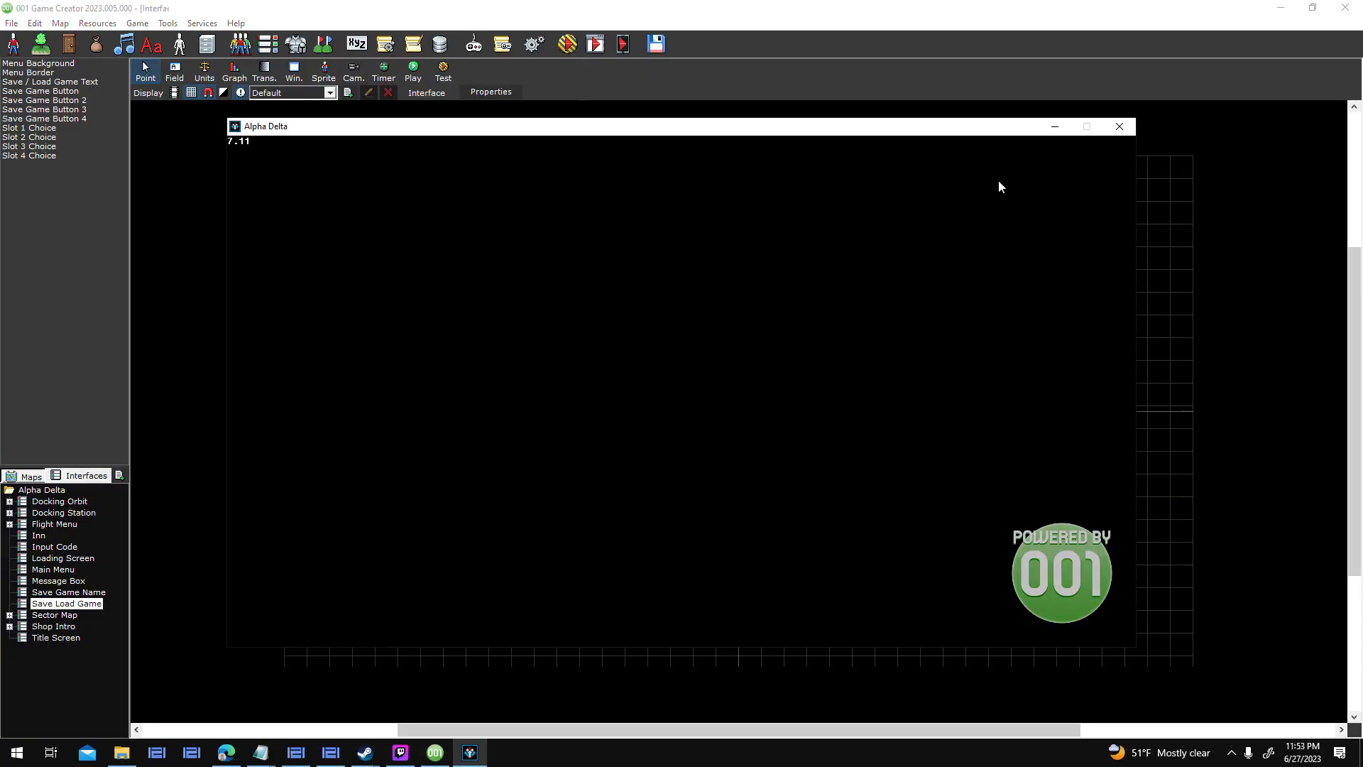
{"action": "left_click", "coordinate": [1121, 130]}
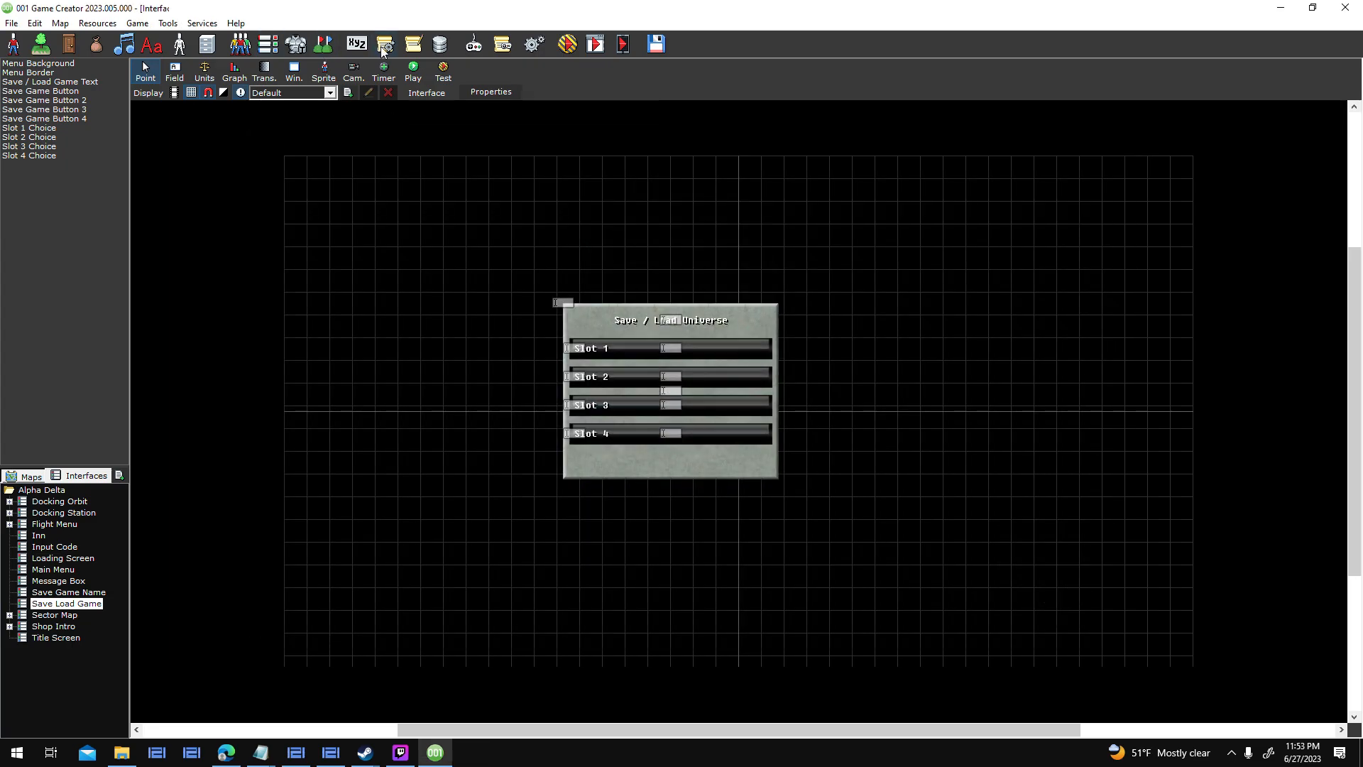
Add a Pause/Resume Game event with state Resume after Change Active Interface in the Loaded Game script and save it.
{"action": "left_click", "coordinate": [382, 45]}
{"action": "double_click", "coordinate": [623, 322]}
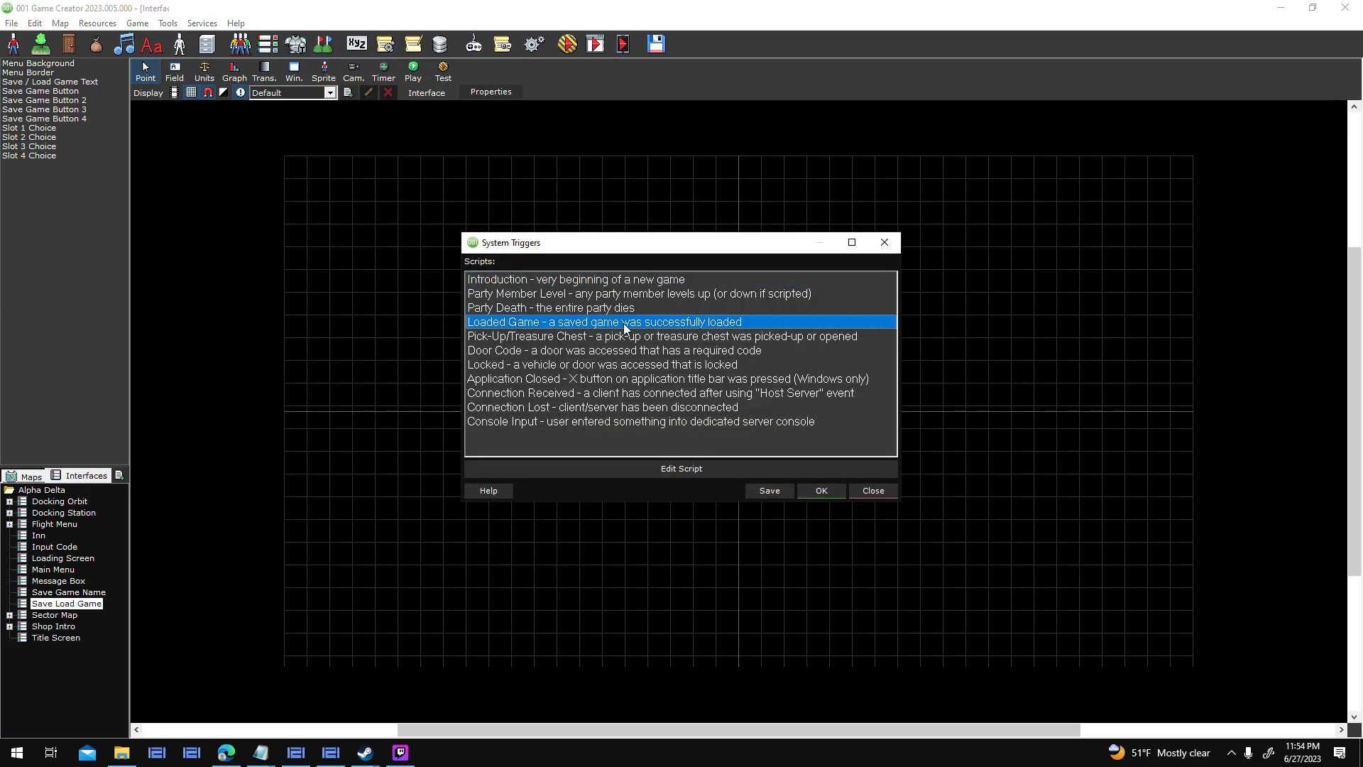
{"action": "left_click", "coordinate": [629, 423]}
{"action": "type", "text": "pause"}
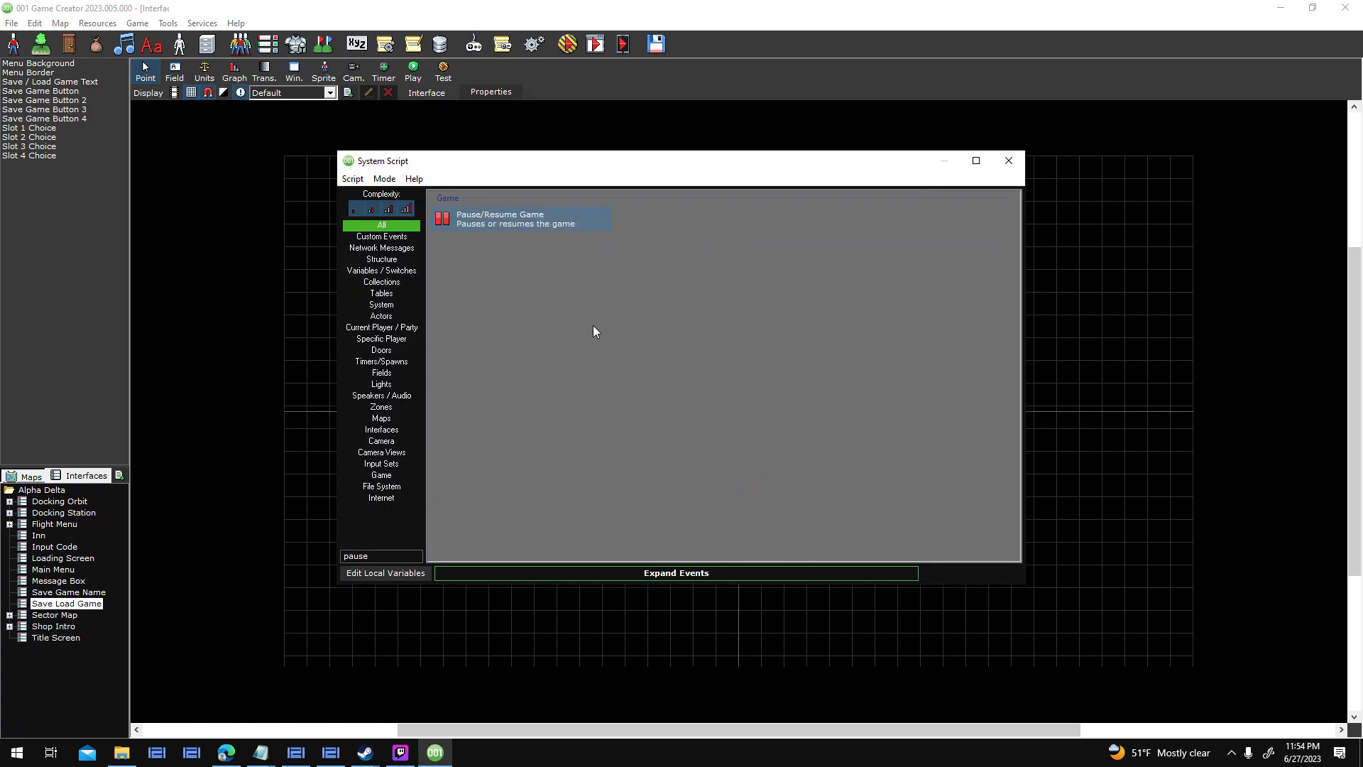
{"action": "double_click", "coordinate": [569, 220]}
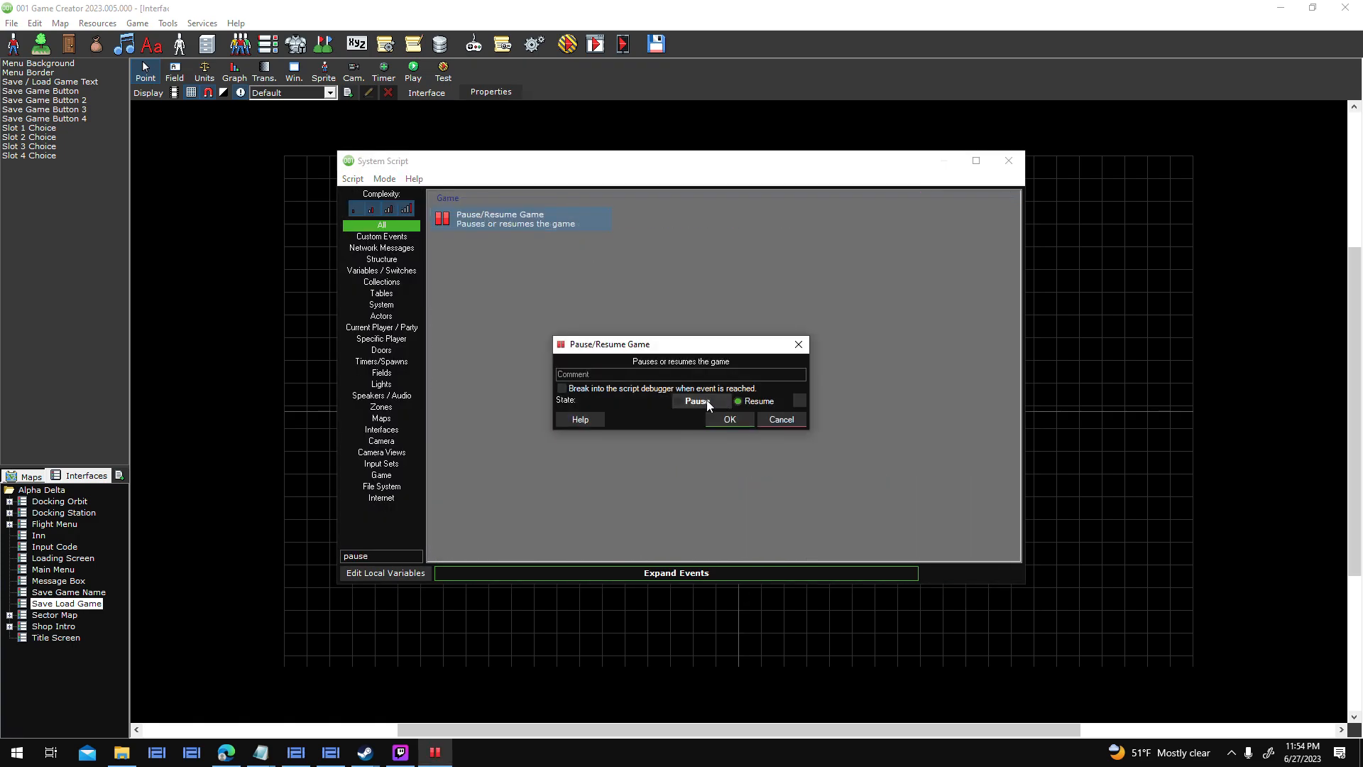
{"action": "left_click", "coordinate": [764, 401]}
{"action": "left_click", "coordinate": [731, 420]}
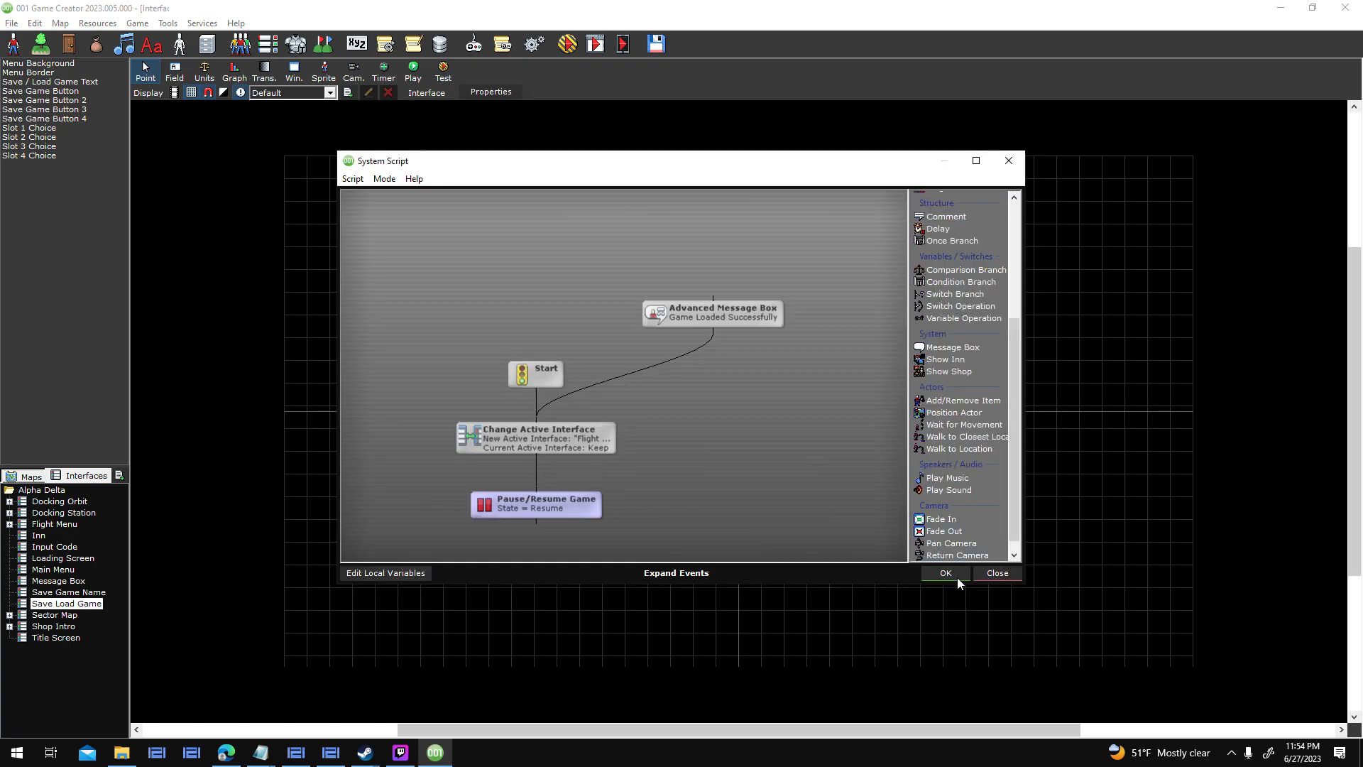
{"action": "left_click", "coordinate": [944, 572]}
{"action": "left_click", "coordinate": [758, 490]}
Run the game test, start a new game and steer the ship briefly.
{"action": "left_click", "coordinate": [572, 54]}
{"action": "key", "text": "Return"}
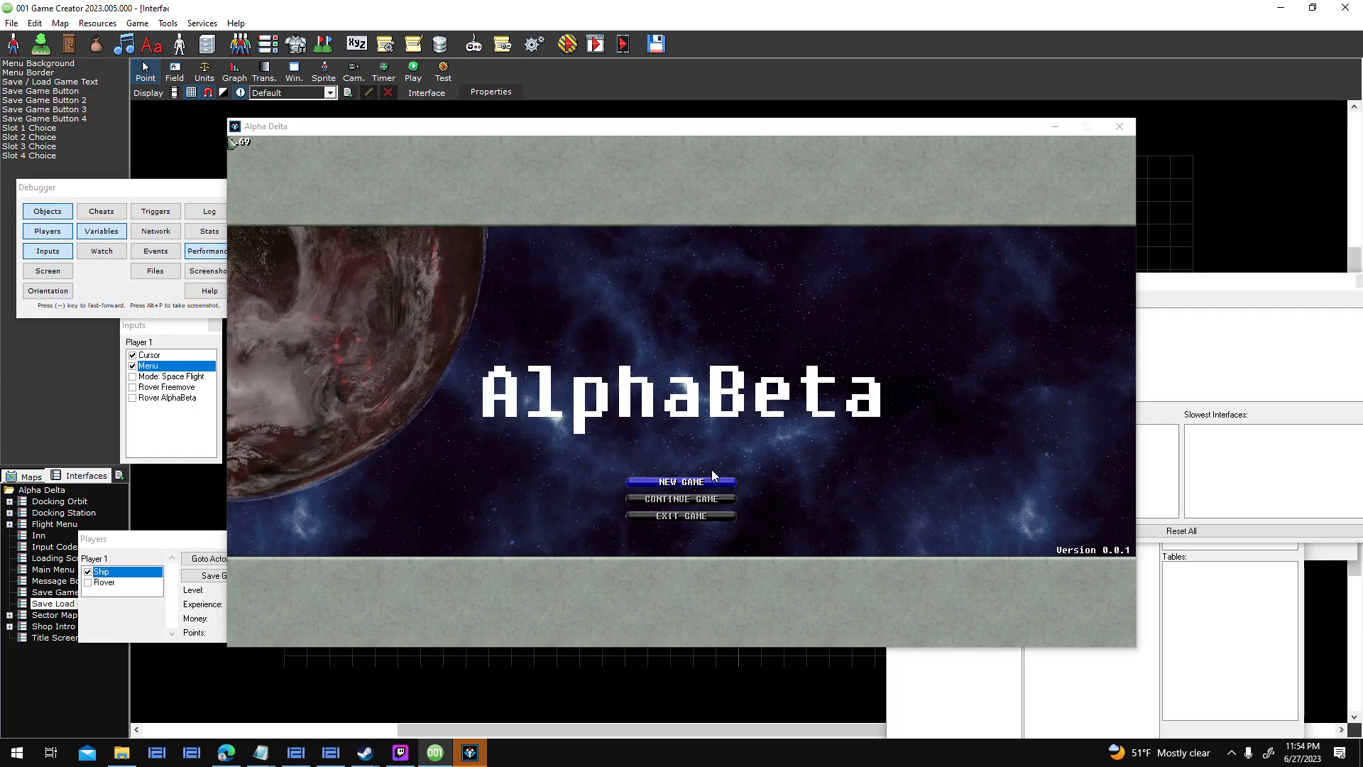
{"action": "left_click", "coordinate": [712, 480]}
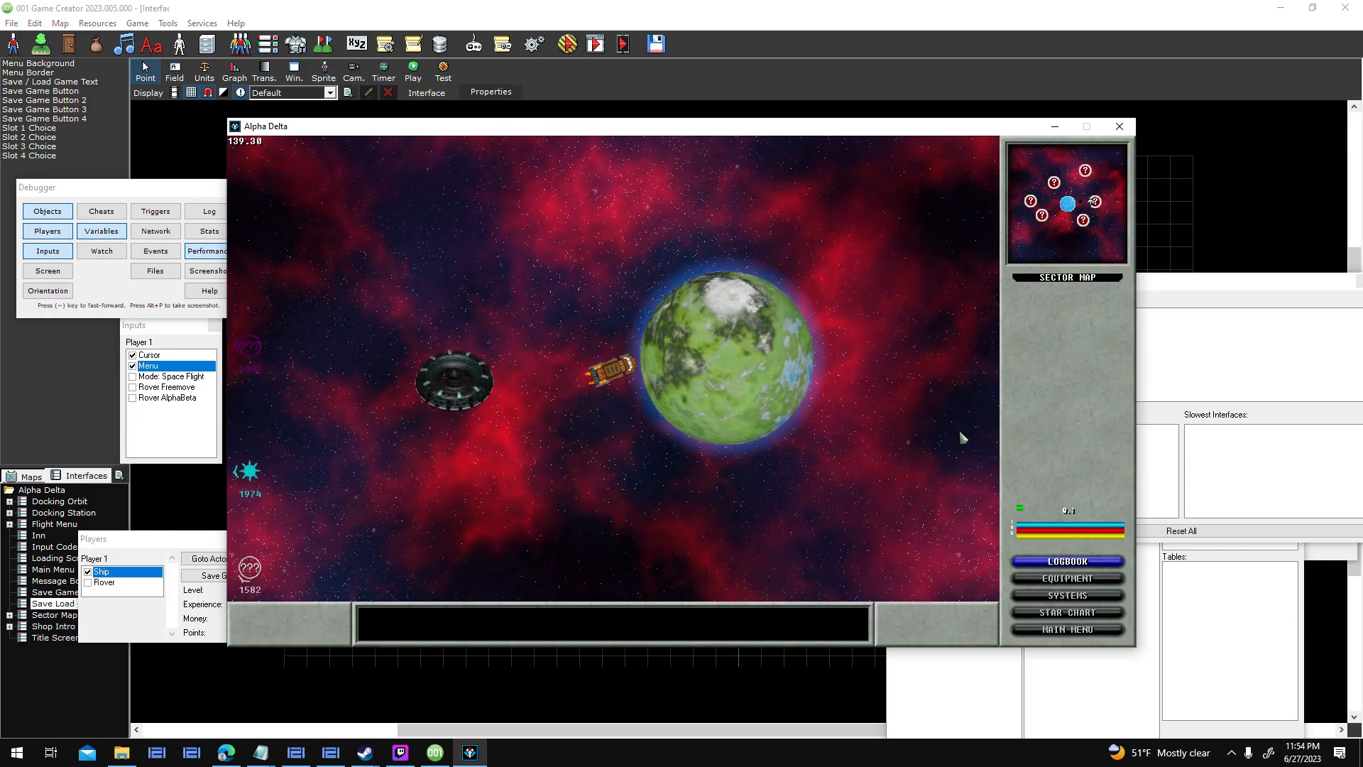
{"action": "key", "text": "Left"}
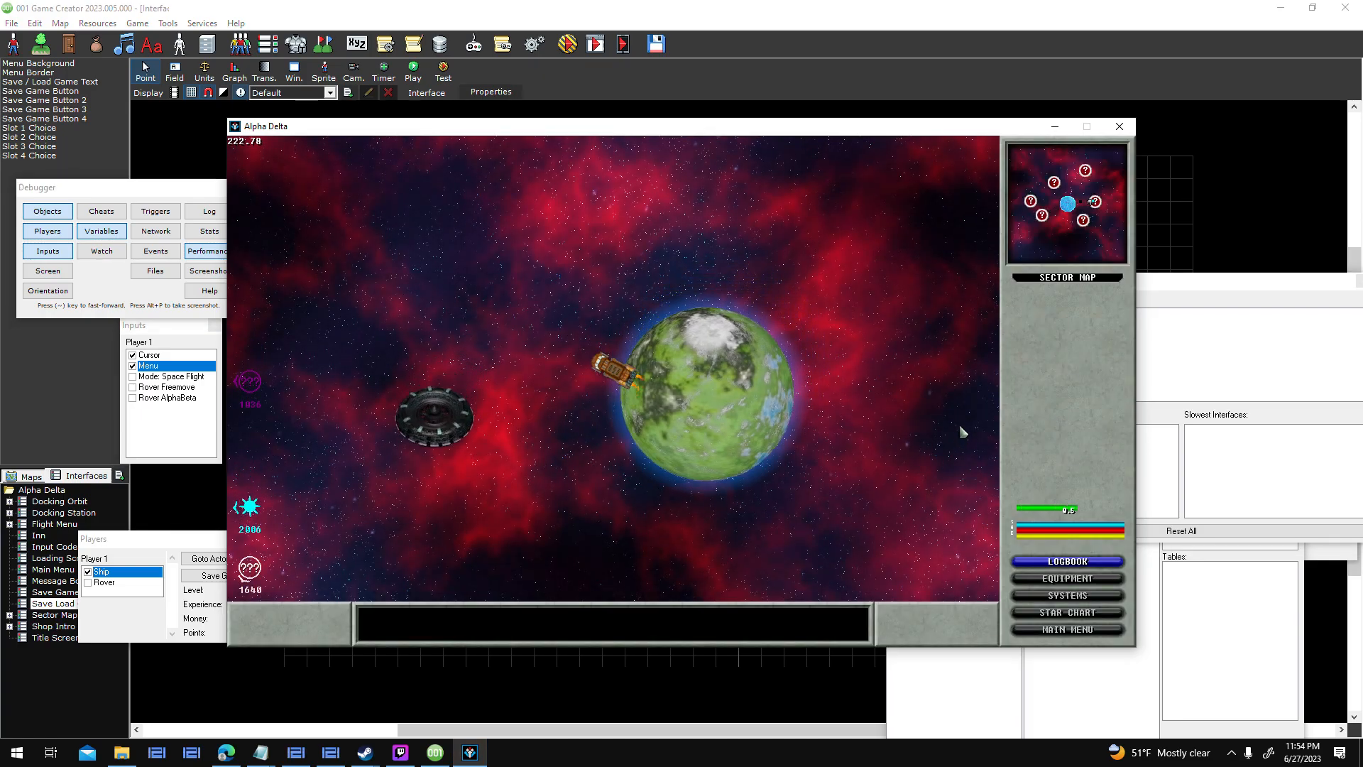
Save the game to slot 1 from the in-game menu, replacing the slot name with T.
{"action": "key", "text": "Escape"}
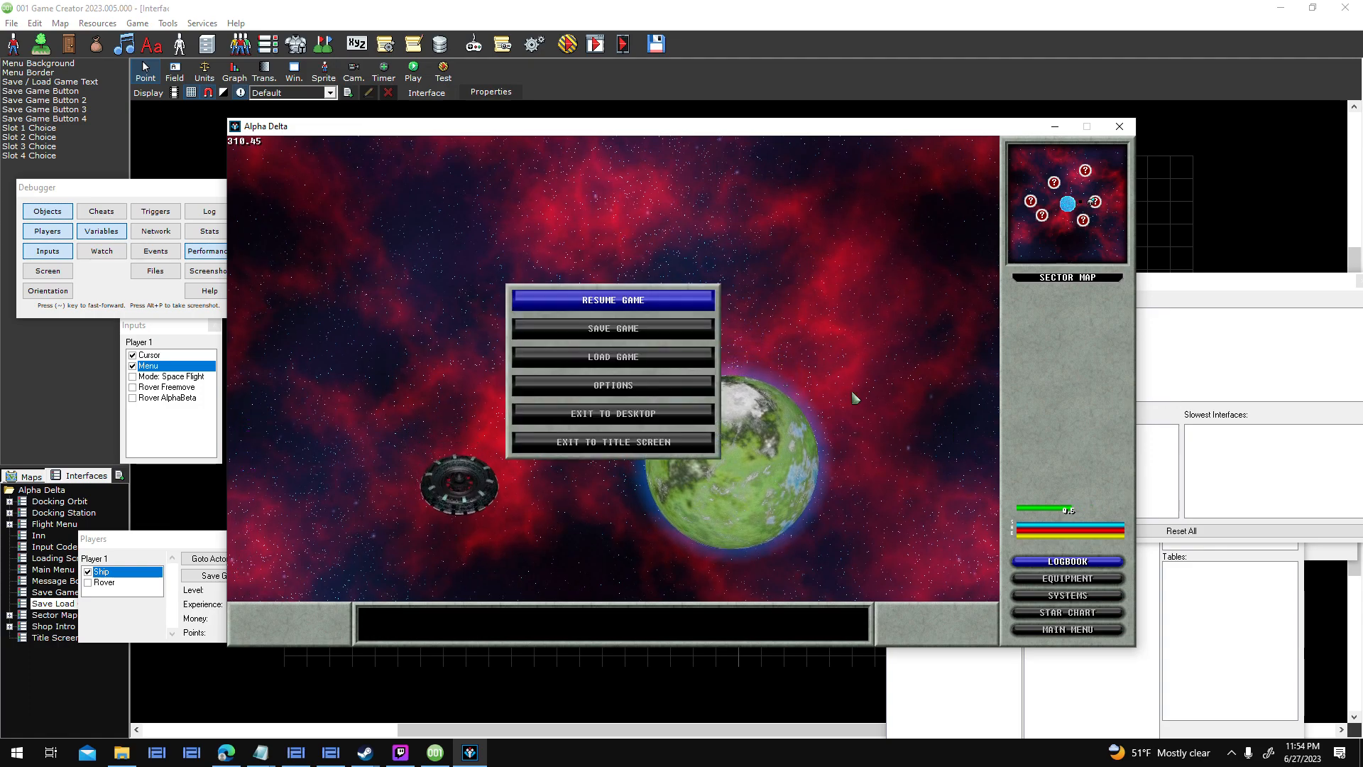
{"action": "left_click", "coordinate": [647, 327]}
{"action": "left_click", "coordinate": [648, 326]}
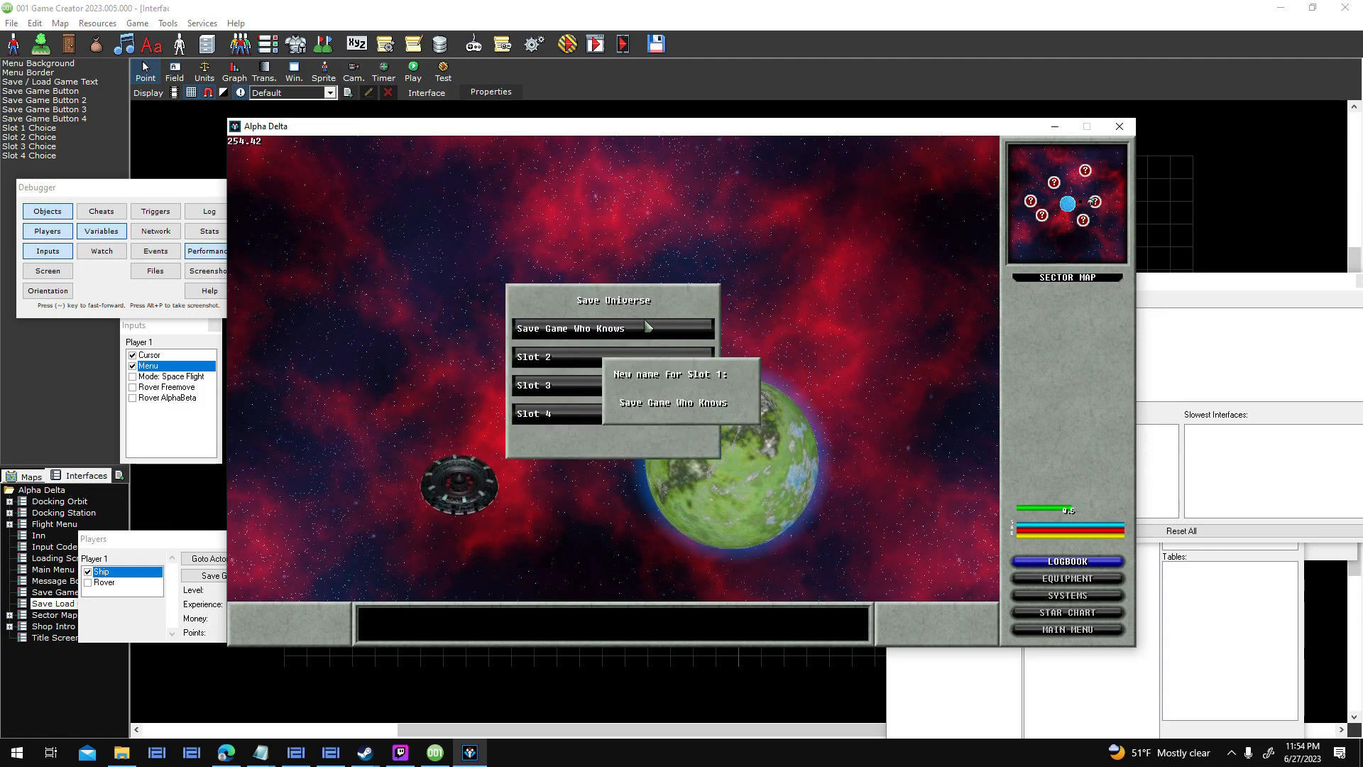
{"action": "key", "text": "BackSpace"}
{"action": "key", "text": "BackSpace"}
{"action": "key", "text": "BackSpace"}
{"action": "key", "text": "BackSpace"}
{"action": "key", "text": "BackSpace"}
{"action": "key", "text": "BackSpace"}
{"action": "key", "text": "BackSpace"}
{"action": "key", "text": "BackSpace"}
{"action": "key", "text": "BackSpace"}
{"action": "key", "text": "BackSpace"}
{"action": "key", "text": "BackSpace"}
{"action": "key", "text": "BackSpace"}
{"action": "key", "text": "BackSpace"}
{"action": "key", "text": "BackSpace"}
{"action": "key", "text": "BackSpace"}
{"action": "key", "text": "BackSpace"}
{"action": "key", "text": "BackSpace"}
{"action": "key", "text": "BackSpace"}
{"action": "type", "text": "T"}
{"action": "key", "text": "Return"}
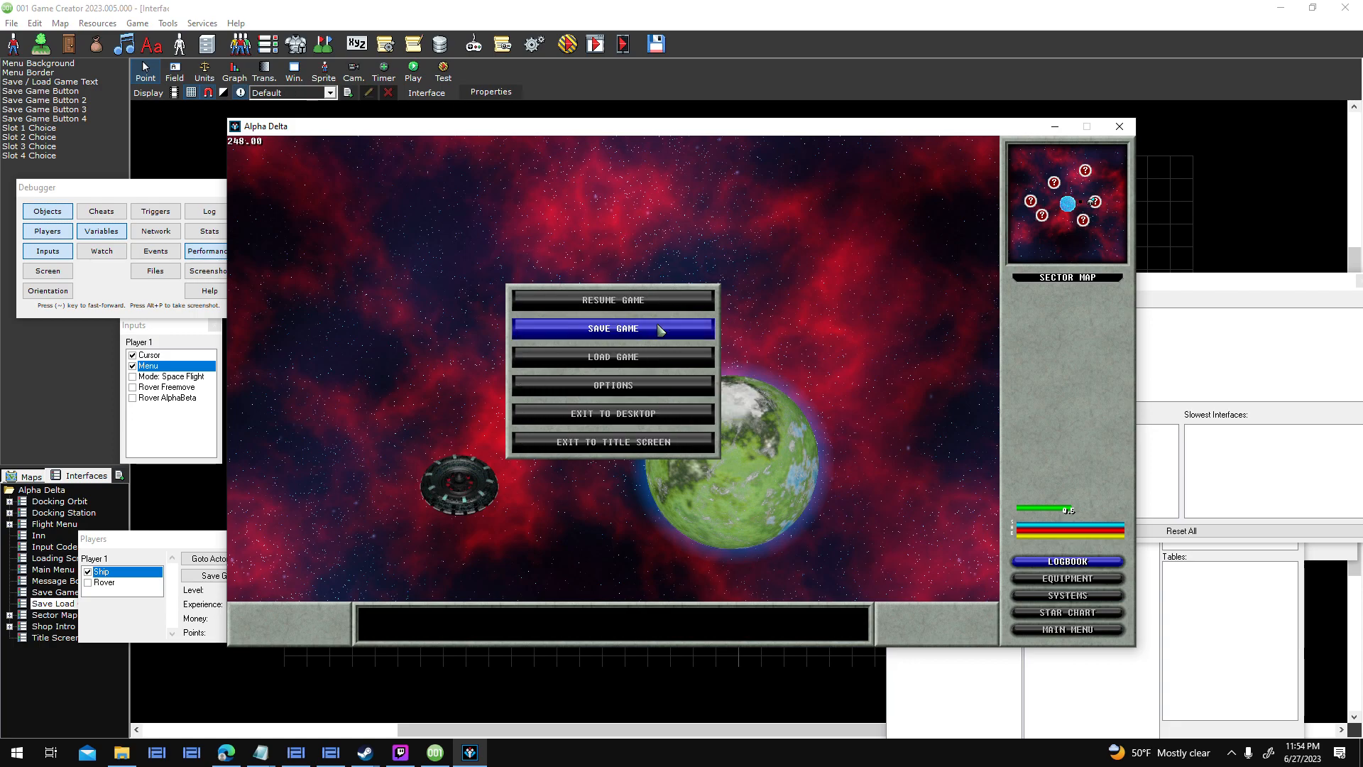
Exit to the title screen and continue from the slot 1 save, ignoring the script errors in the debugger.
{"action": "left_click", "coordinate": [606, 451]}
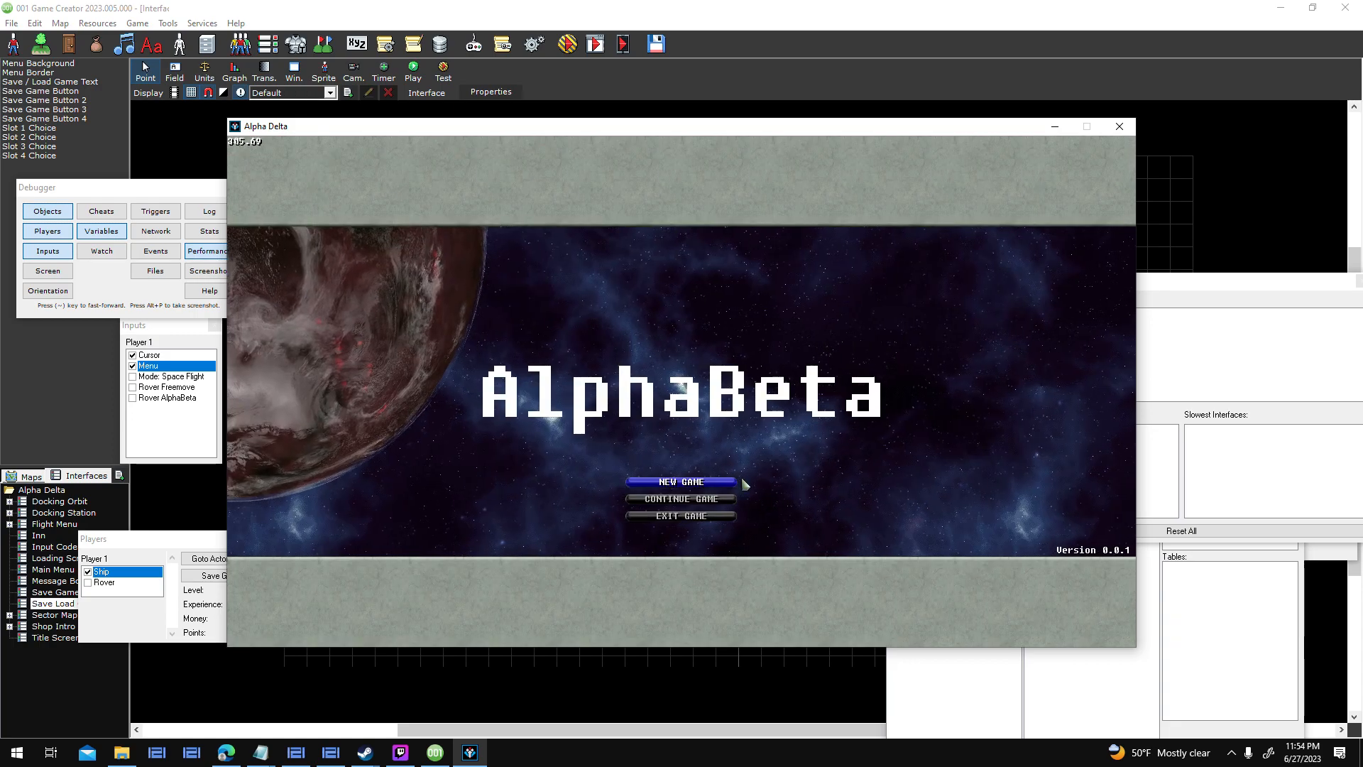
{"action": "left_click", "coordinate": [681, 499]}
{"action": "left_click", "coordinate": [624, 327]}
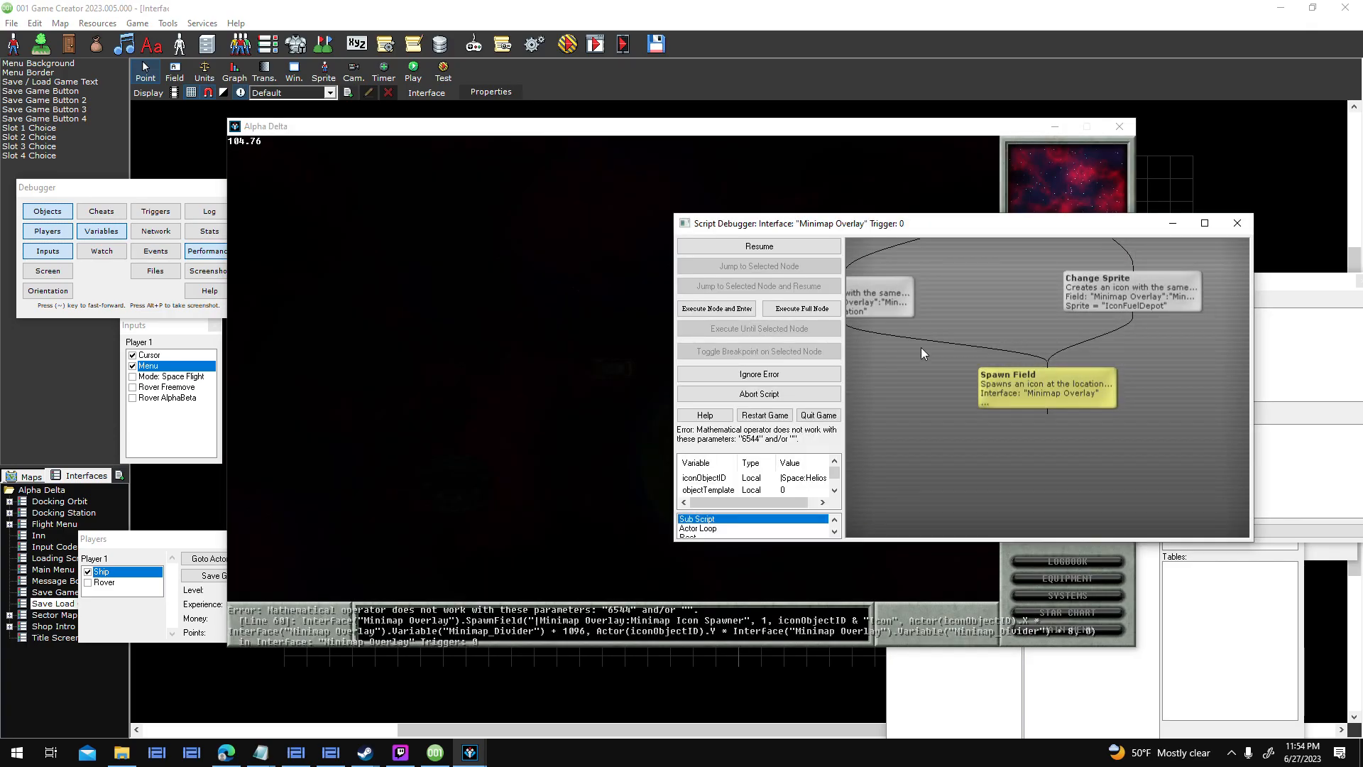
{"action": "left_click", "coordinate": [802, 367]}
{"action": "left_click", "coordinate": [801, 367]}
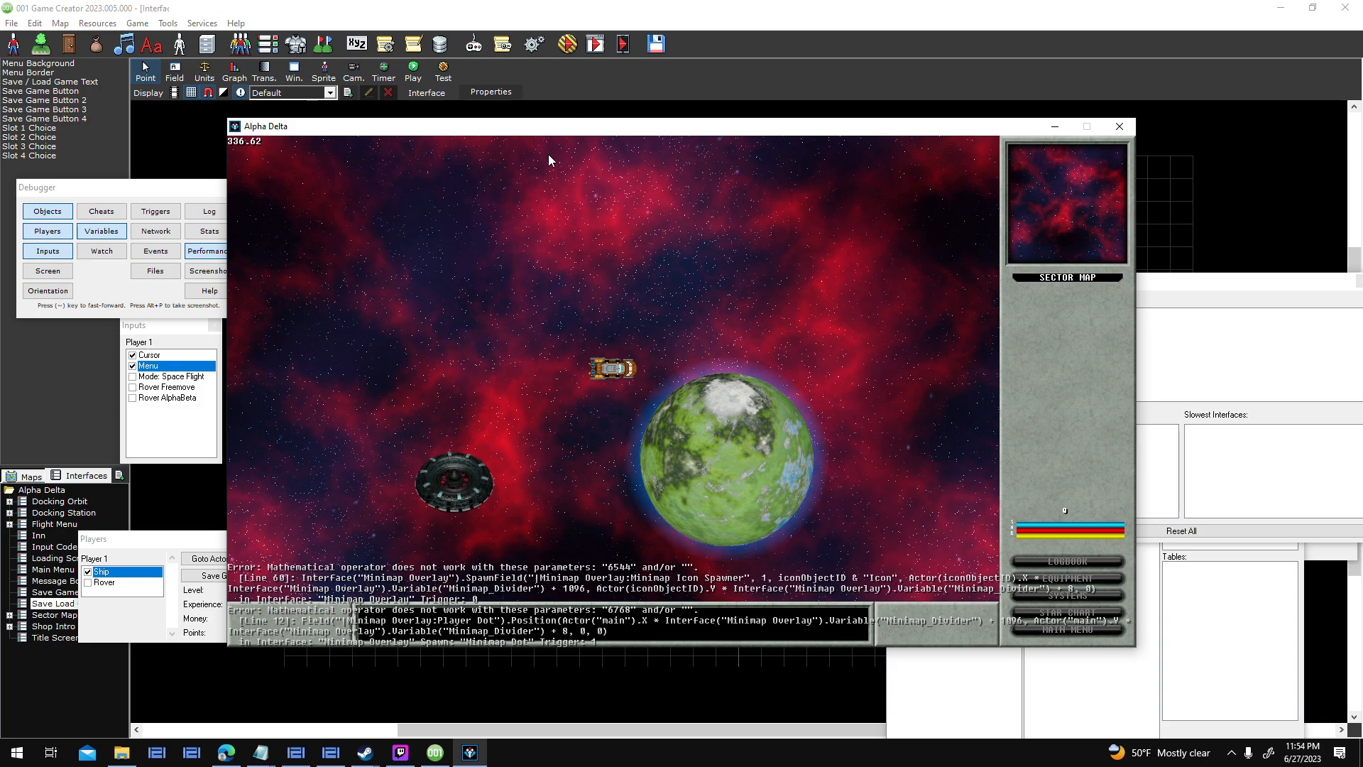
In the debugger, activate the Mode: Space Flight input set instead of Menu and turn off the Interface_Menu switch.
{"action": "left_click_drag", "start_coordinate": [571, 128], "coordinate": [538, 165]}
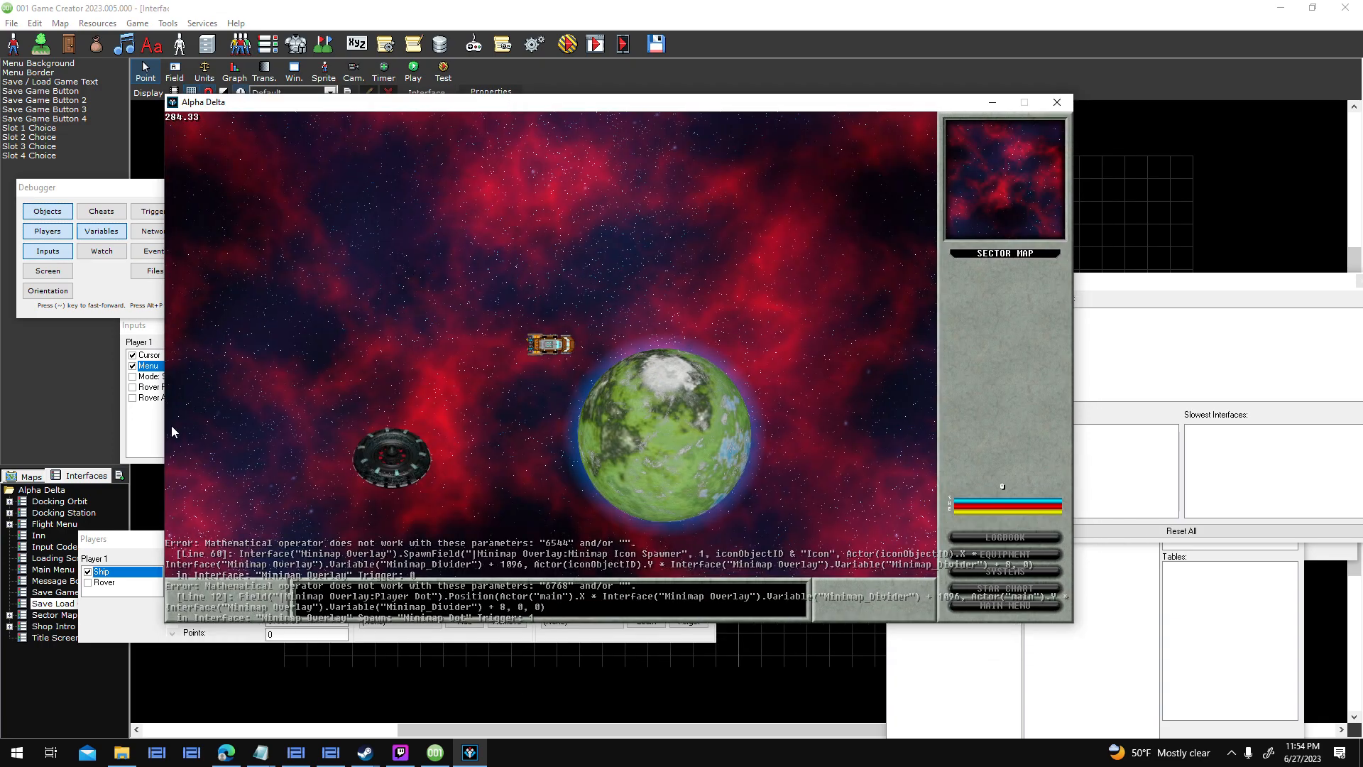
{"action": "left_click", "coordinate": [132, 376]}
{"action": "left_click", "coordinate": [933, 646]}
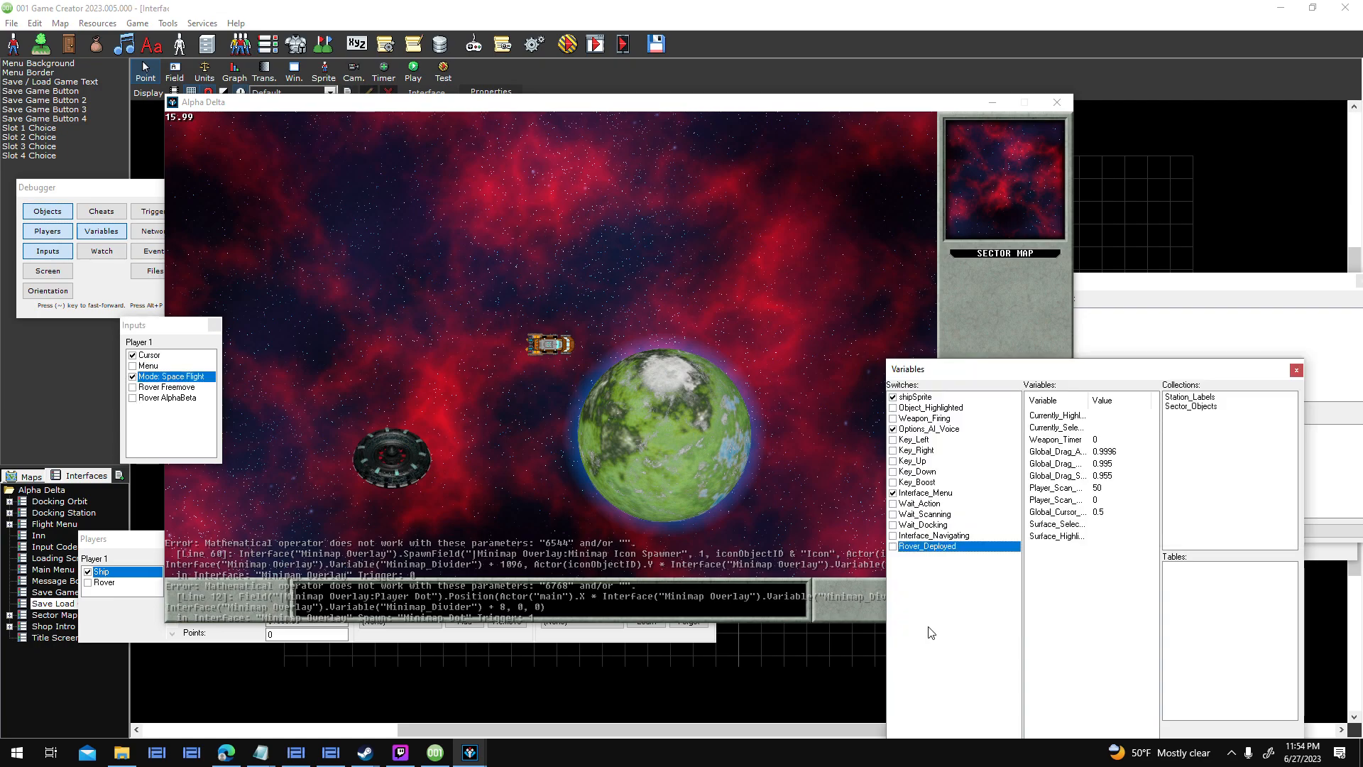
{"action": "left_click", "coordinate": [893, 493]}
{"action": "key", "text": "Left"}
{"action": "left_click", "coordinate": [1123, 371]}
{"action": "left_click", "coordinate": [693, 248]}
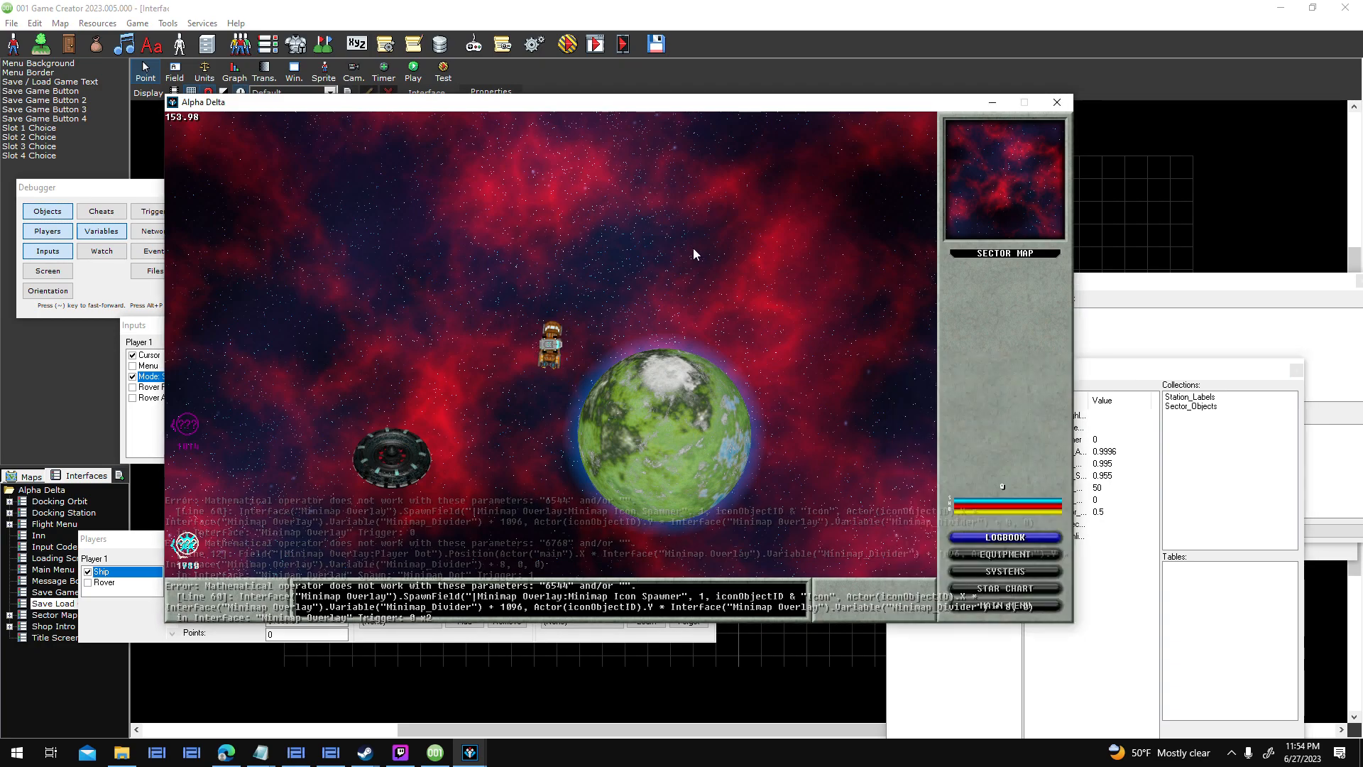
Test flying the loaded ship and targeting the planet near Helios Station, and close the game.
{"action": "left_click", "coordinate": [111, 608]}
{"action": "left_click", "coordinate": [101, 582]}
{"action": "left_click", "coordinate": [397, 390]}
{"action": "key", "text": "Left"}
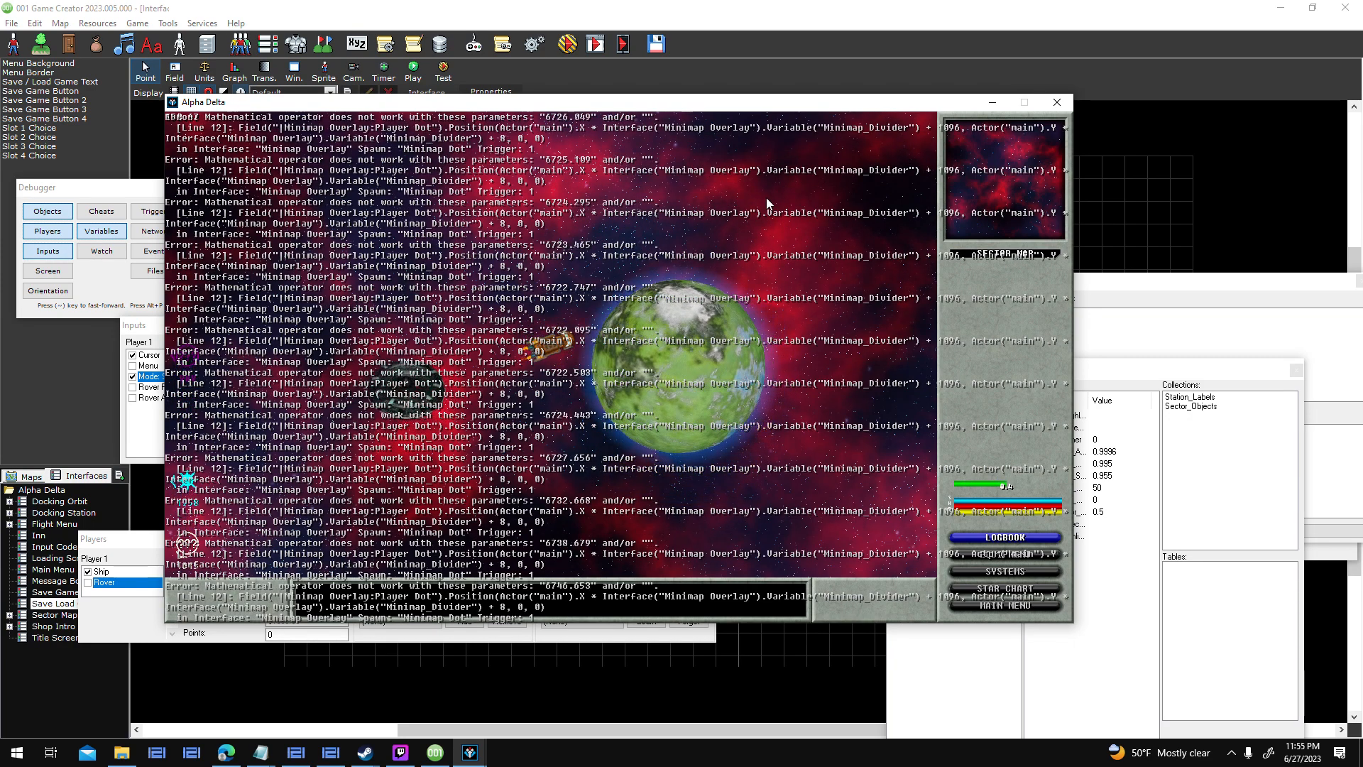
{"action": "left_click", "coordinate": [721, 346]}
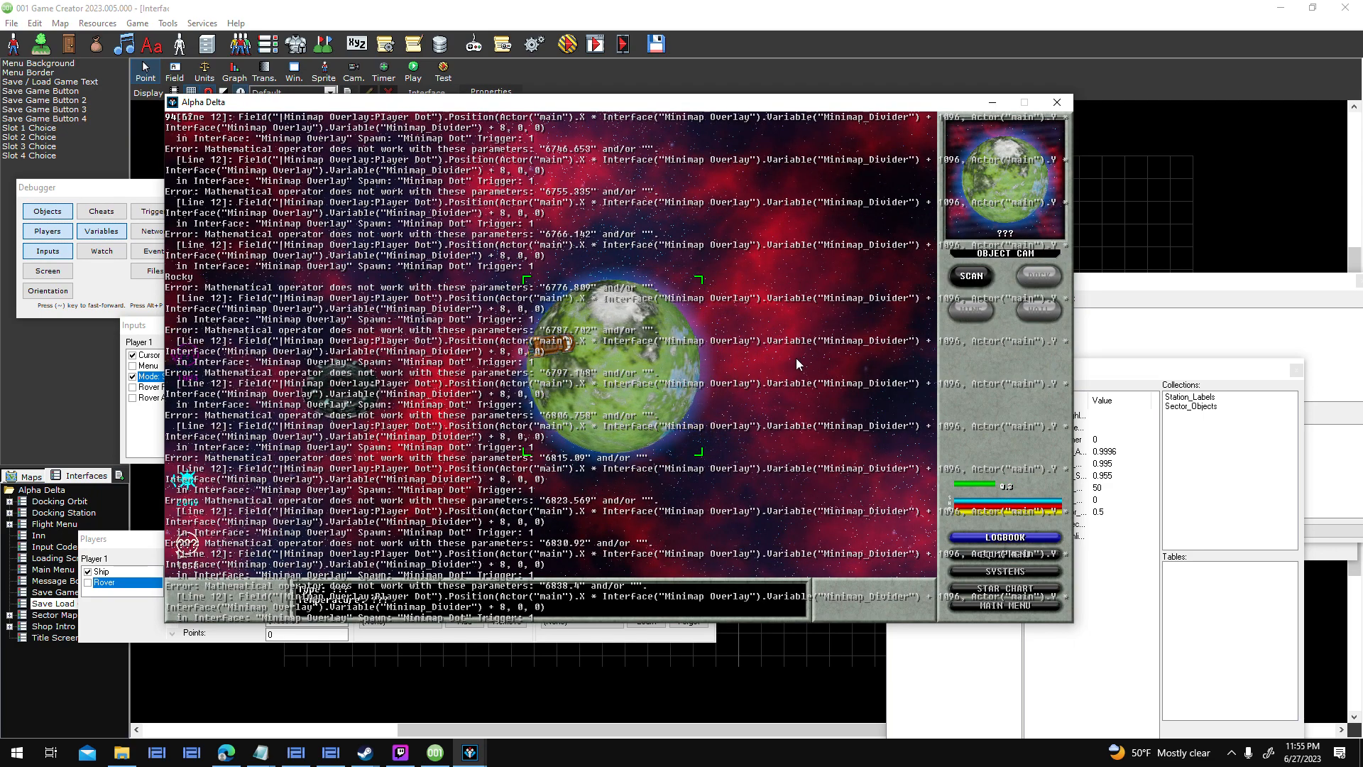
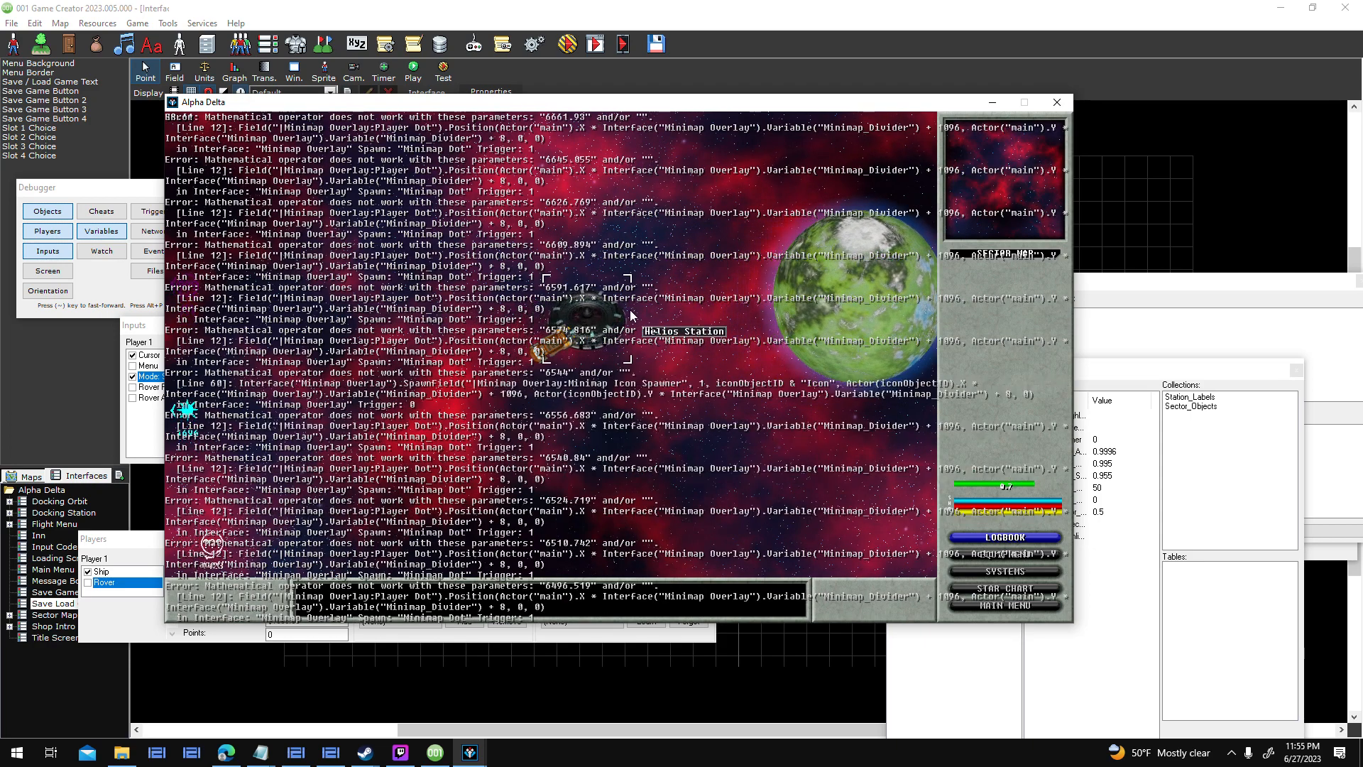
{"action": "left_click", "coordinate": [664, 300]}
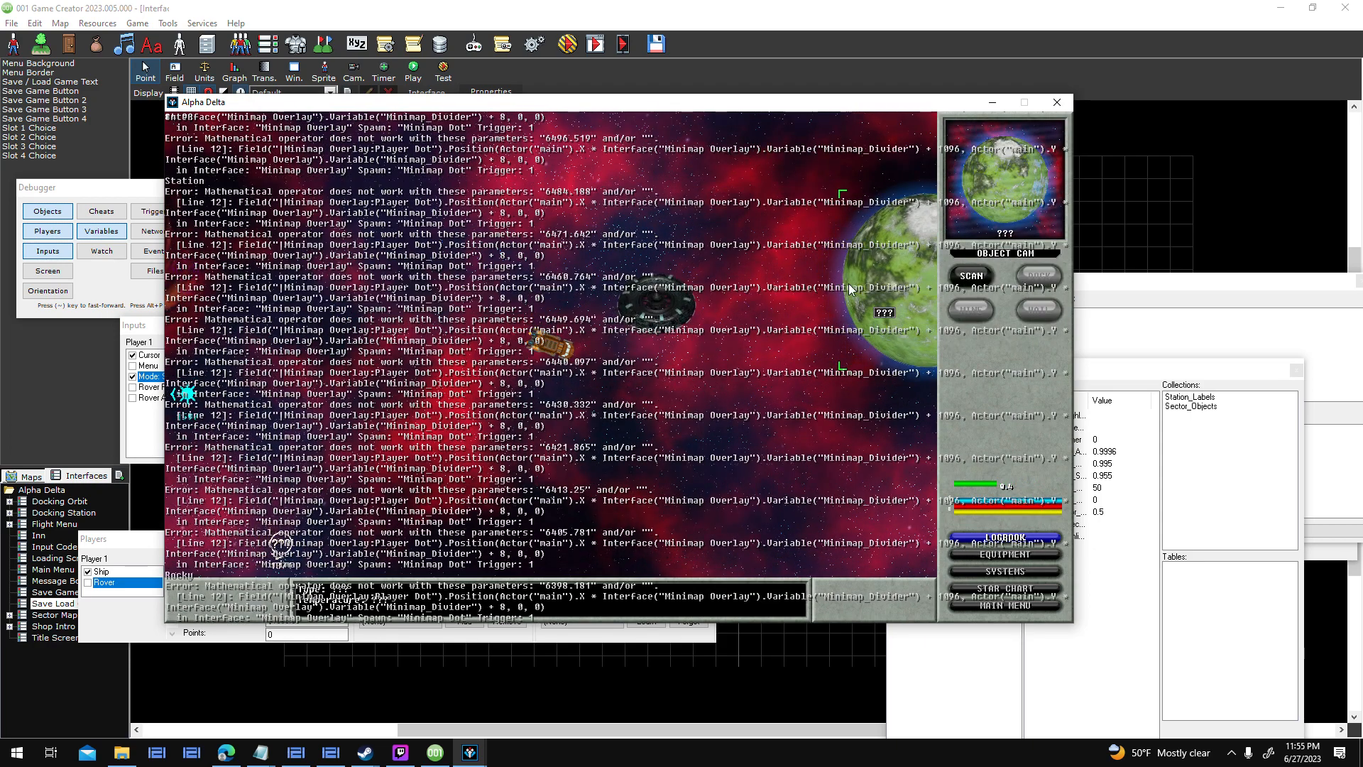
{"action": "left_click", "coordinate": [754, 381]}
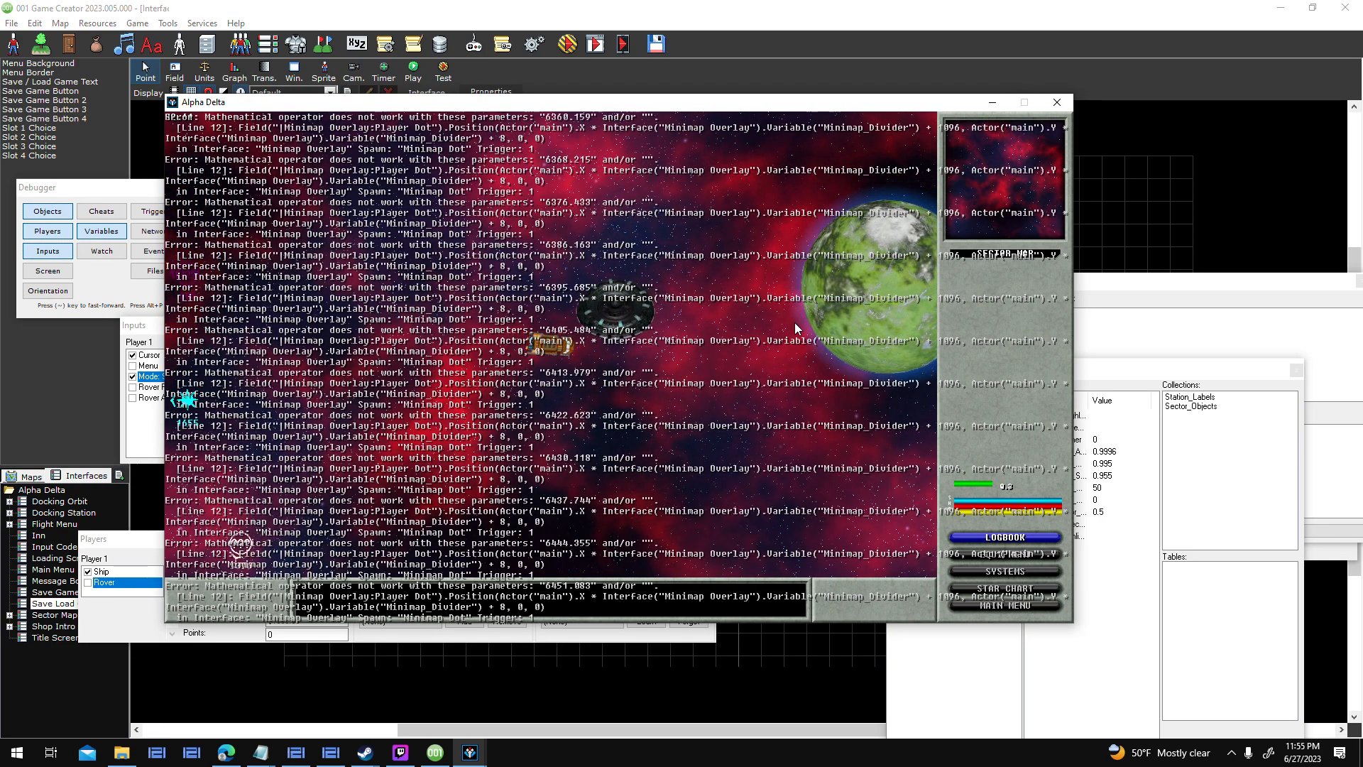
{"action": "left_click", "coordinate": [1057, 103]}
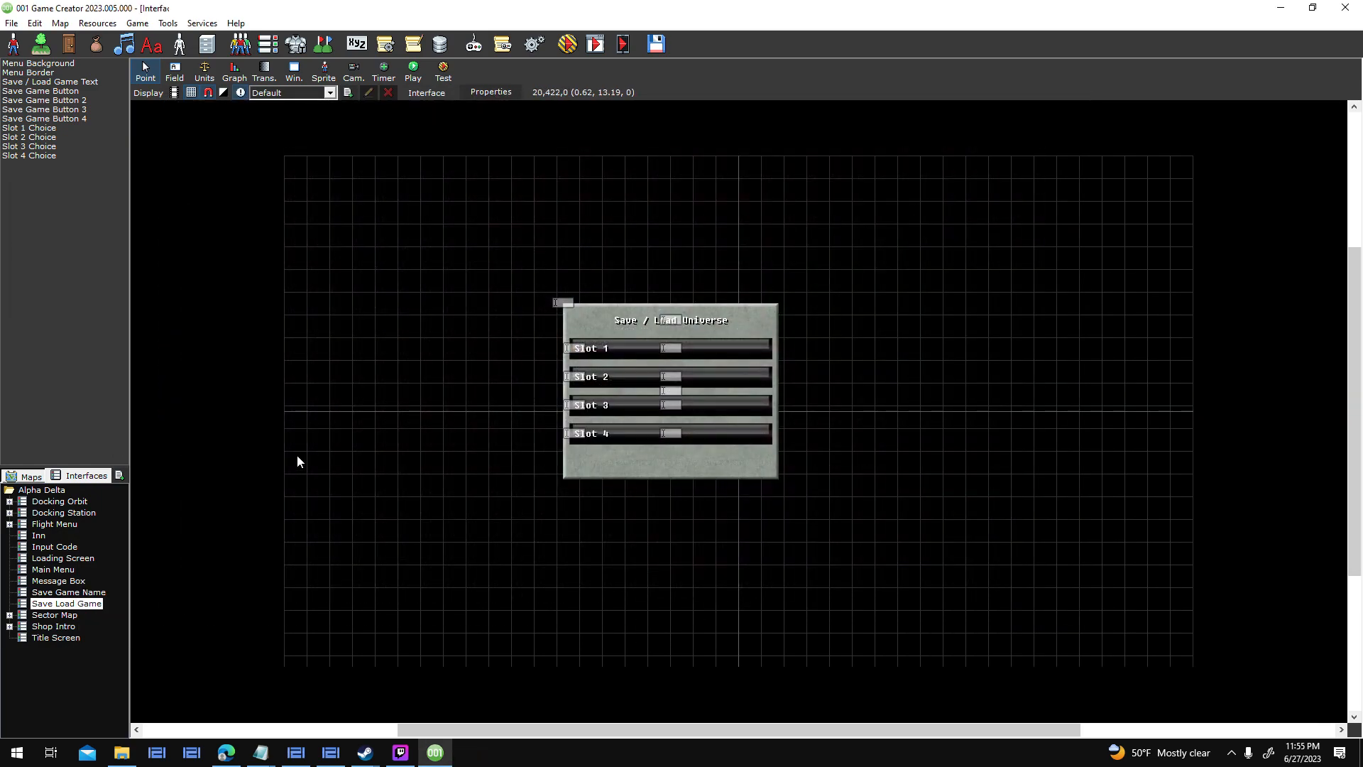
Examine the first script in the Minimap Overlay interface's properties to see how it spawns the minimap icons.
{"action": "left_click", "coordinate": [9, 524]}
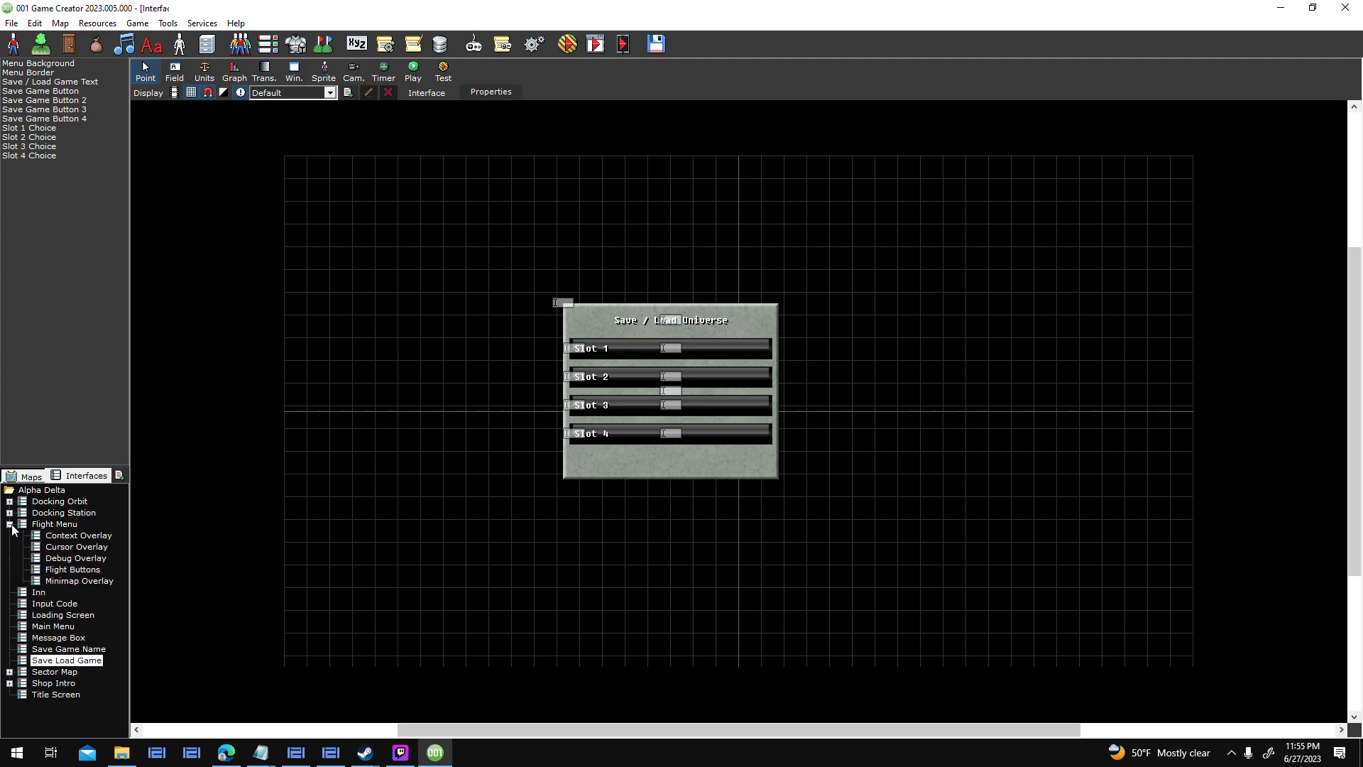
{"action": "left_click", "coordinate": [110, 582]}
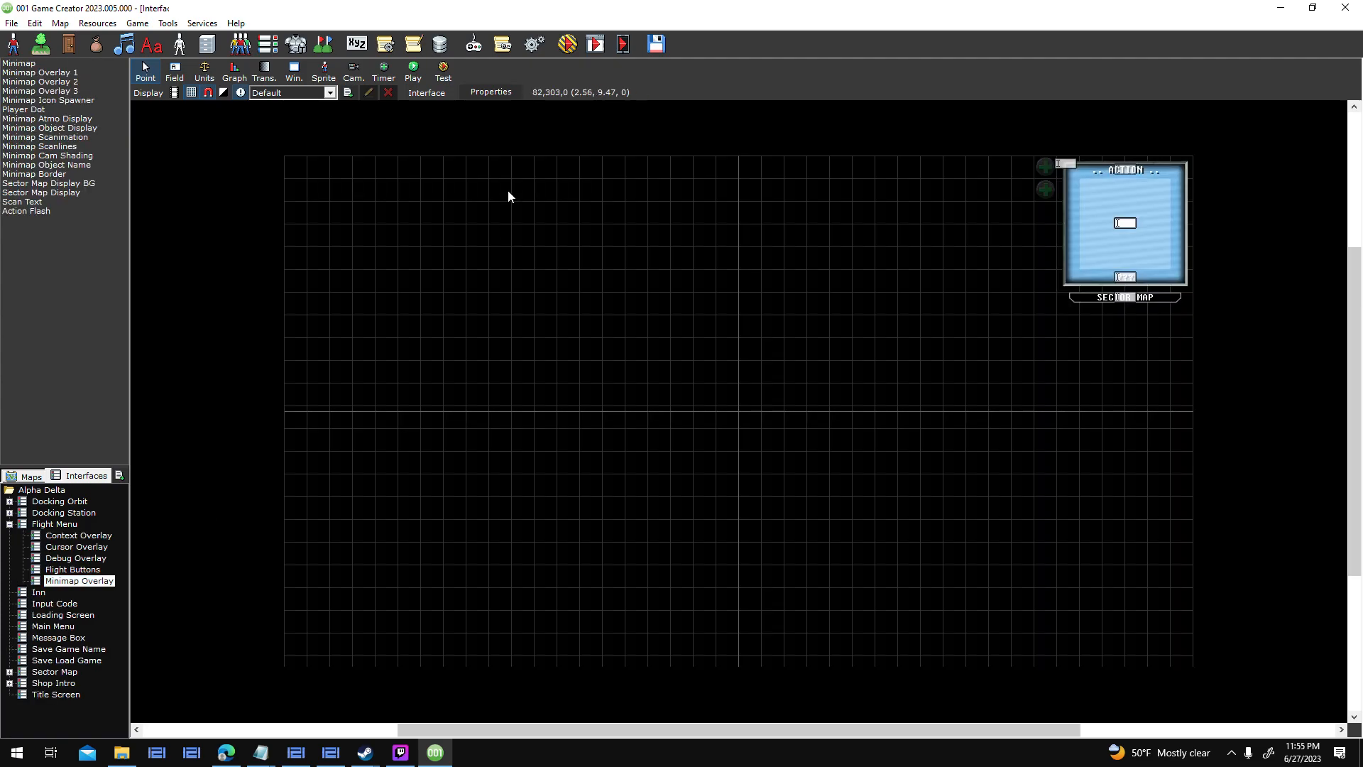
{"action": "left_click", "coordinate": [491, 92]}
{"action": "double_click", "coordinate": [734, 275]}
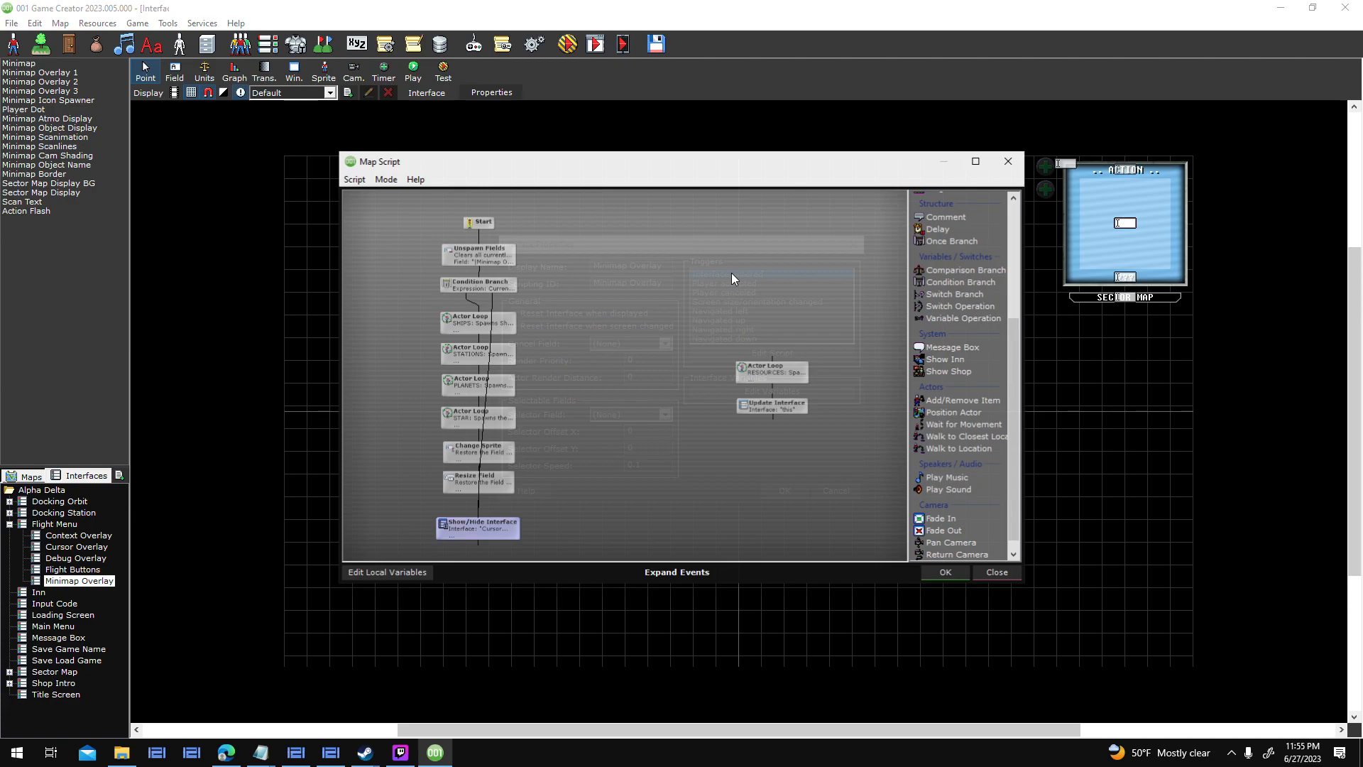
{"action": "left_click", "coordinate": [967, 571]}
{"action": "left_click", "coordinate": [803, 488]}
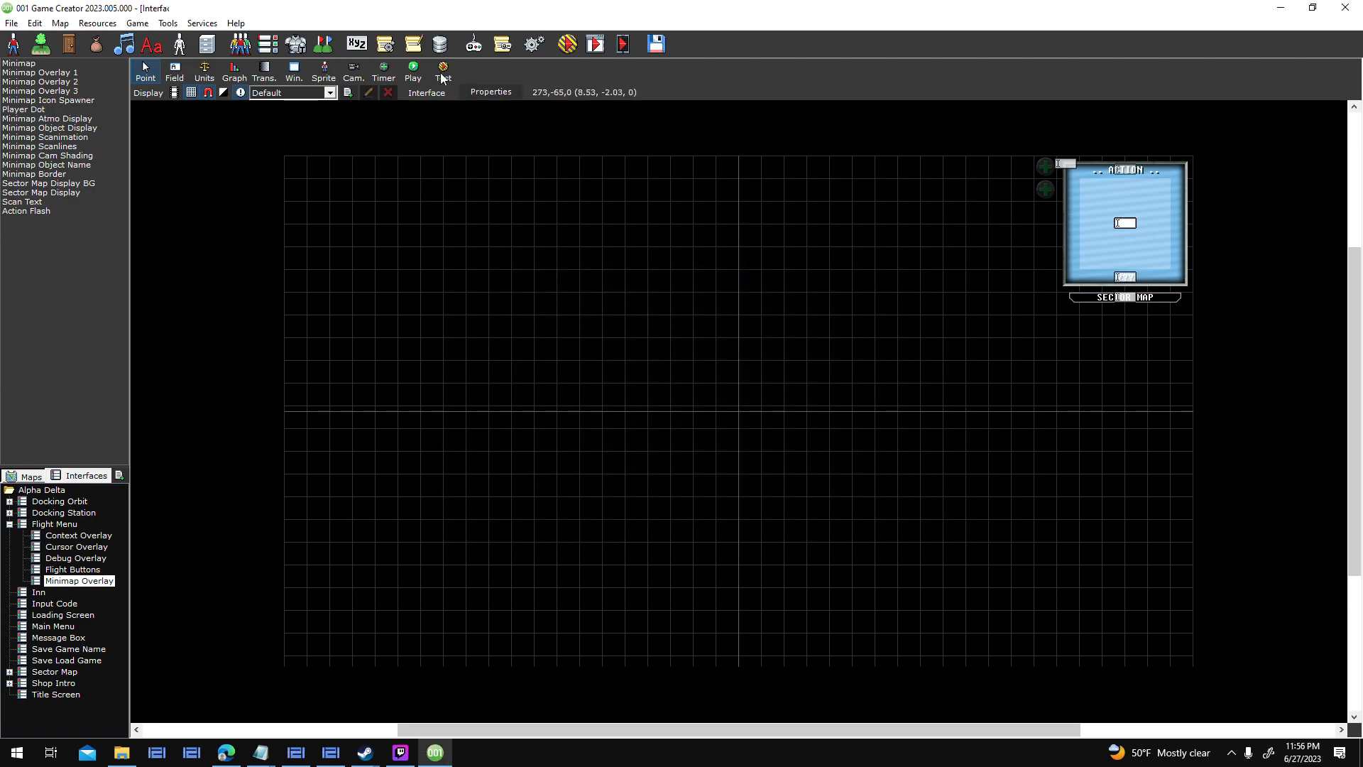
Add a Reset Interface event for the Minimap Overlay to the Loaded Game system script and save it.
{"action": "left_click", "coordinate": [385, 44]}
{"action": "double_click", "coordinate": [603, 326]}
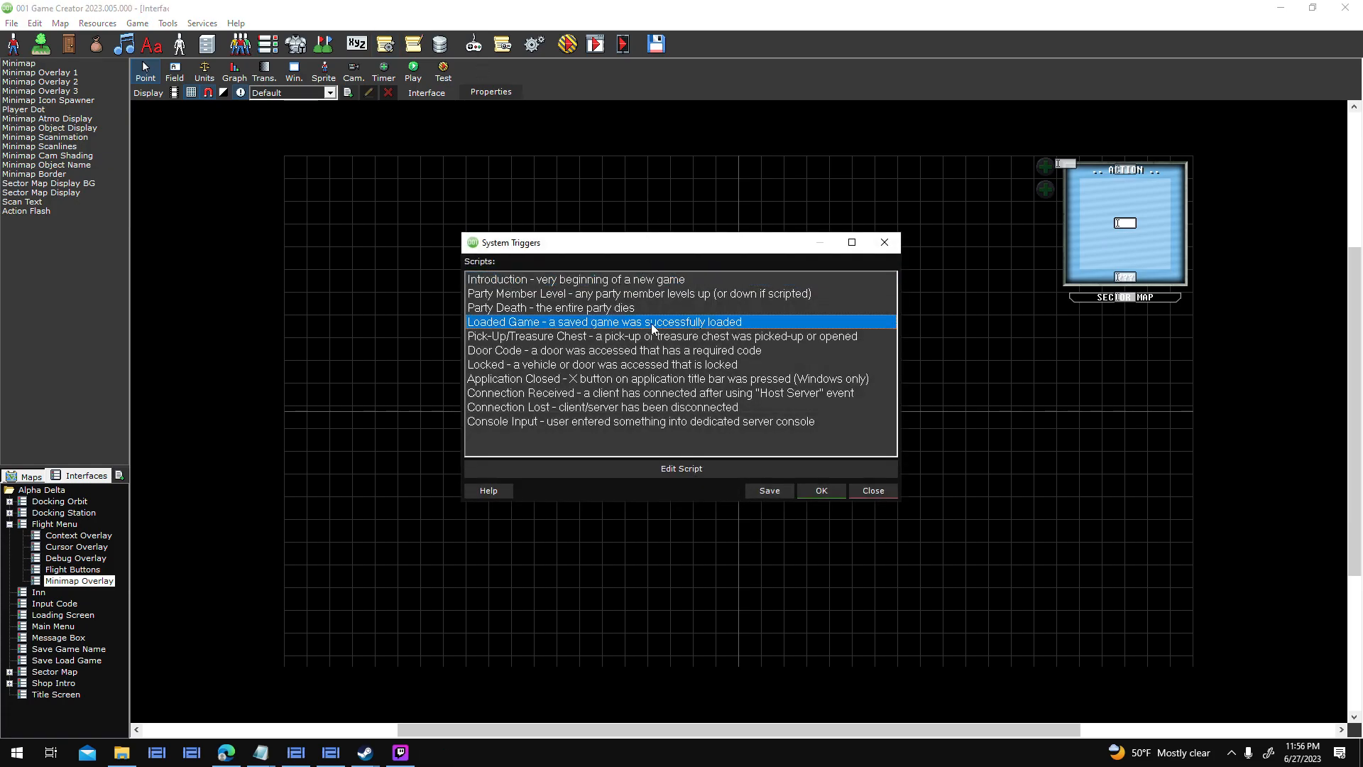
{"action": "mouse_move", "coordinate": [579, 468]}
{"action": "left_mouse_down"}
{"action": "mouse_move", "coordinate": [537, 450]}
{"action": "mouse_move", "coordinate": [566, 453]}
{"action": "mouse_move", "coordinate": [592, 487]}
{"action": "left_mouse_up"}
{"action": "type", "text": "reset"}
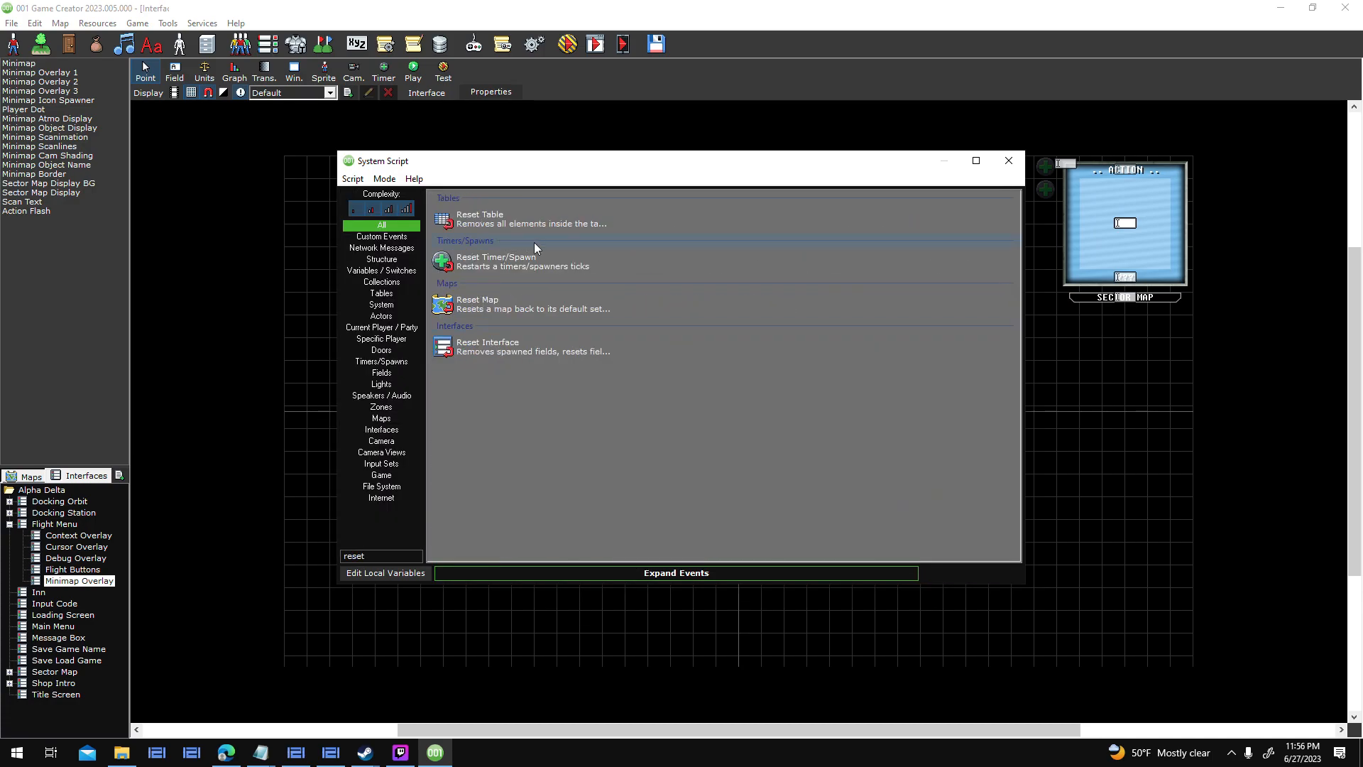
{"action": "double_click", "coordinate": [568, 350]}
{"action": "left_click_drag", "start_coordinate": [600, 436], "coordinate": [655, 433]}
{"action": "left_click", "coordinate": [679, 417]}
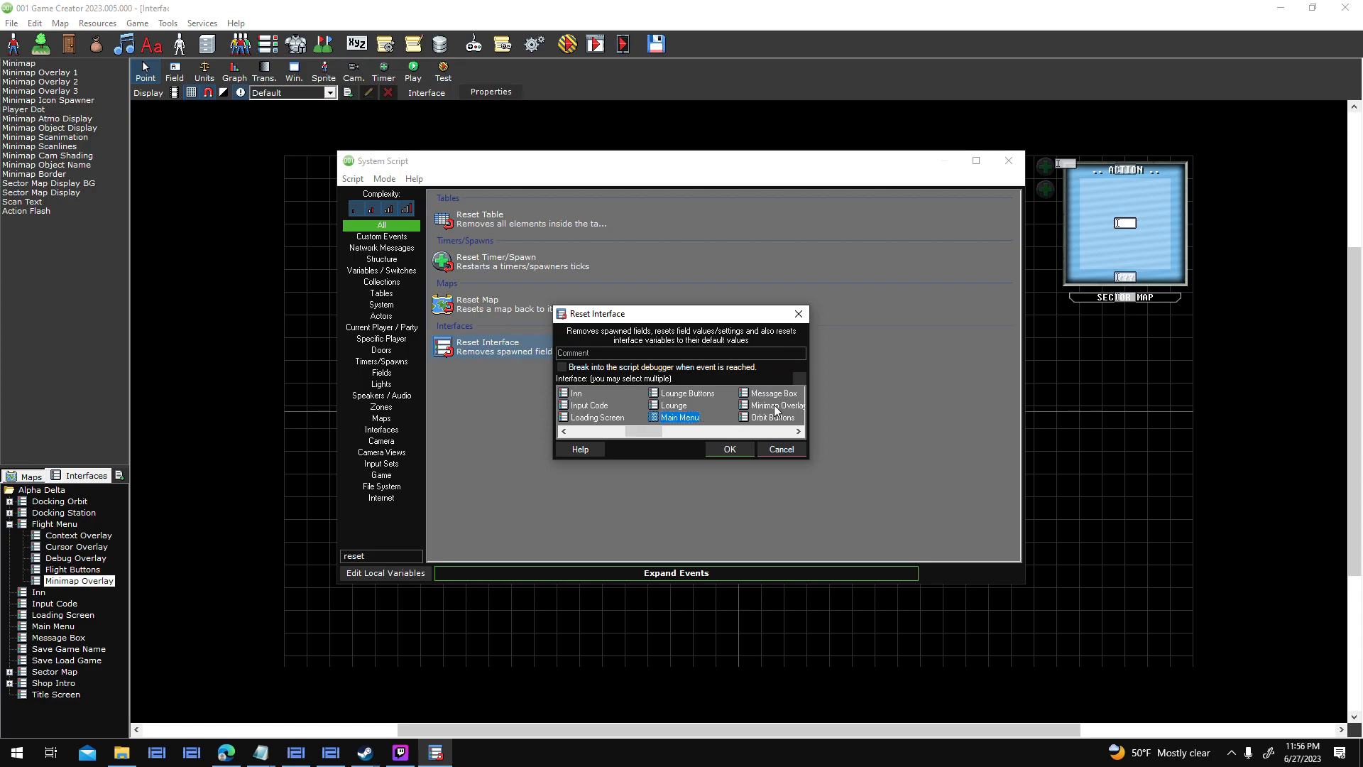
{"action": "left_click", "coordinate": [779, 405]}
{"action": "left_click", "coordinate": [727, 449]}
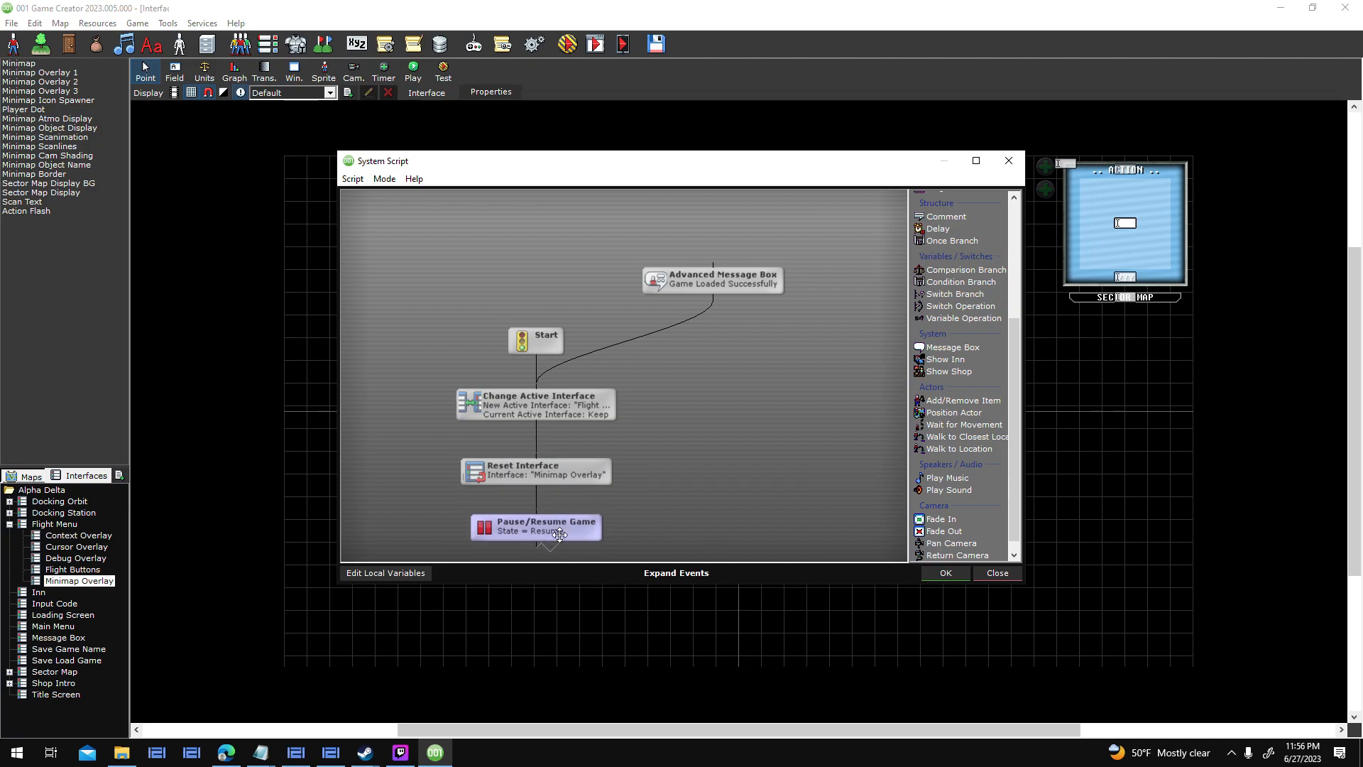
{"action": "left_click", "coordinate": [953, 575]}
{"action": "left_click", "coordinate": [812, 496]}
Run the game with the debugger and continue from the Test Save slot to check the reset.
{"action": "left_click", "coordinate": [567, 44]}
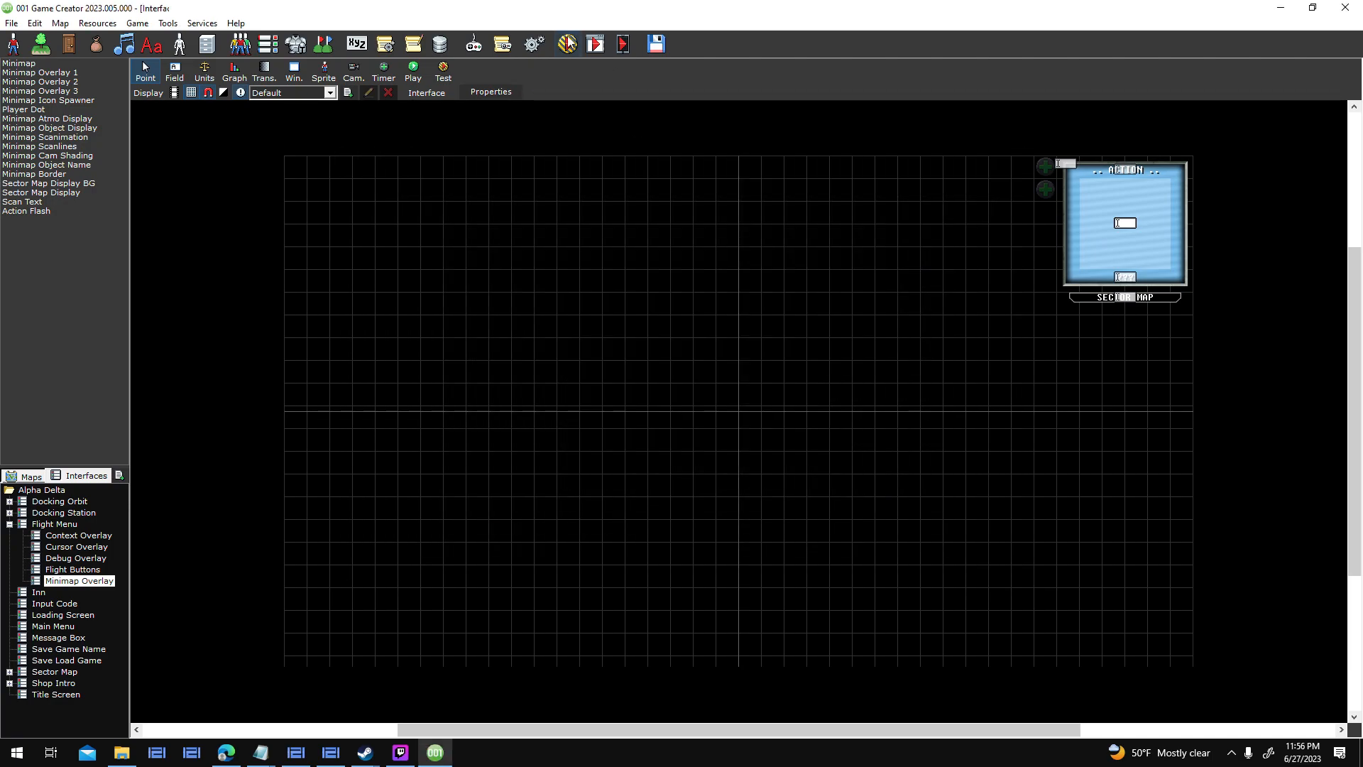
{"action": "left_click", "coordinate": [659, 425]}
{"action": "left_click", "coordinate": [801, 478]}
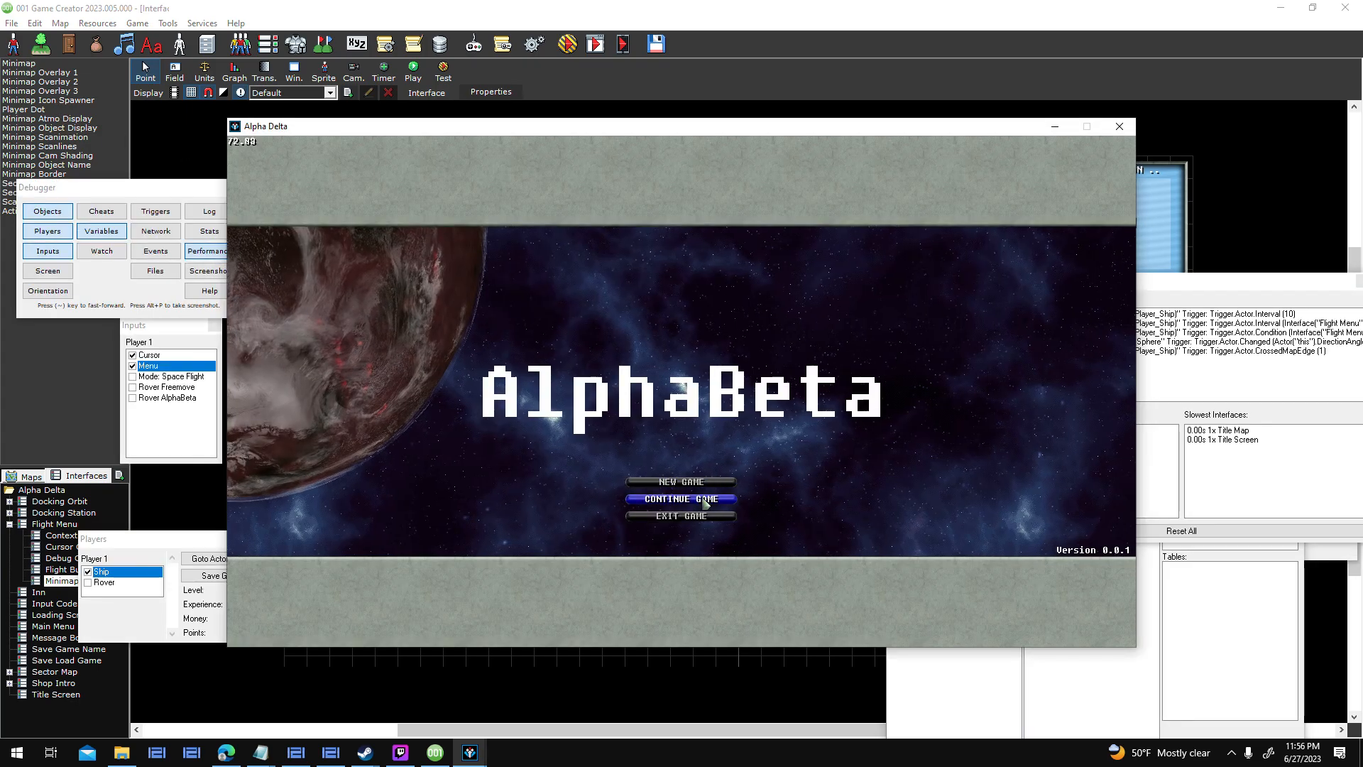
{"action": "left_click", "coordinate": [682, 498]}
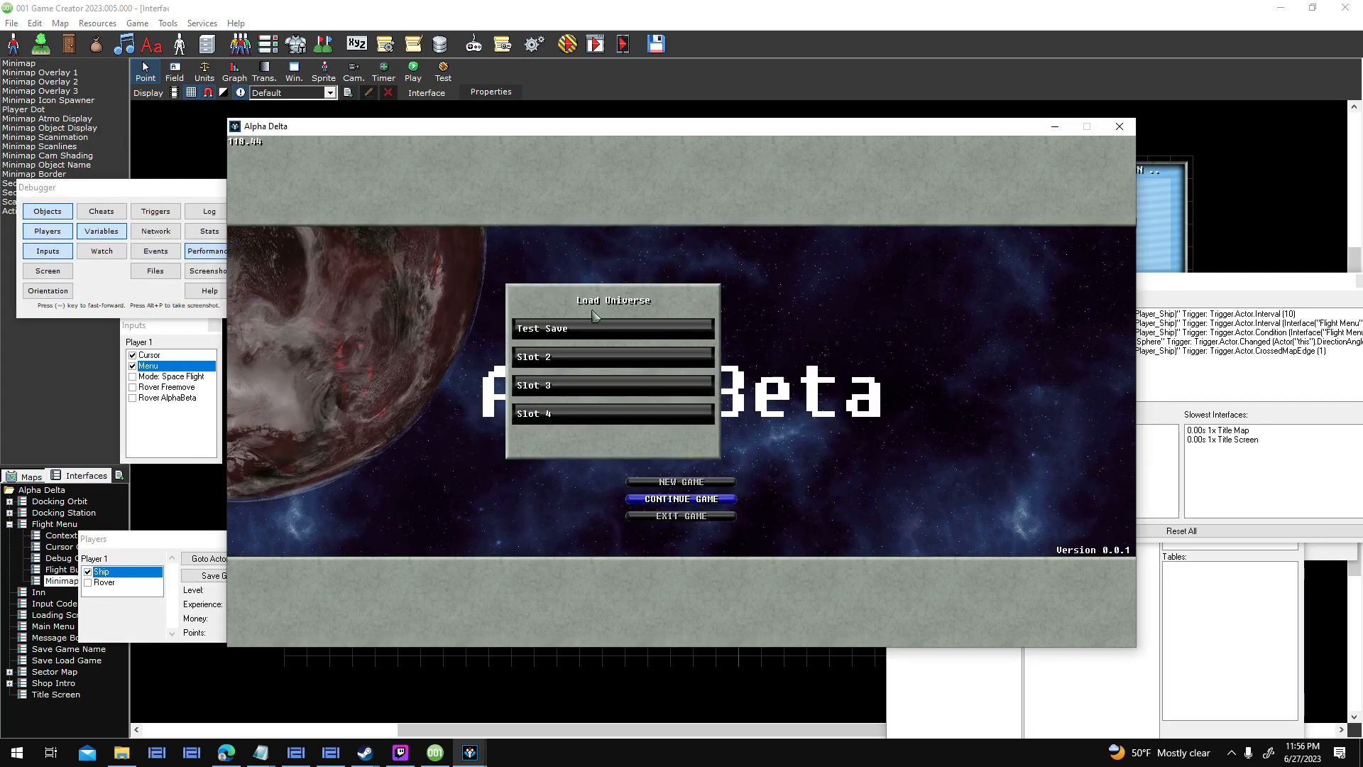
{"action": "left_click", "coordinate": [597, 327]}
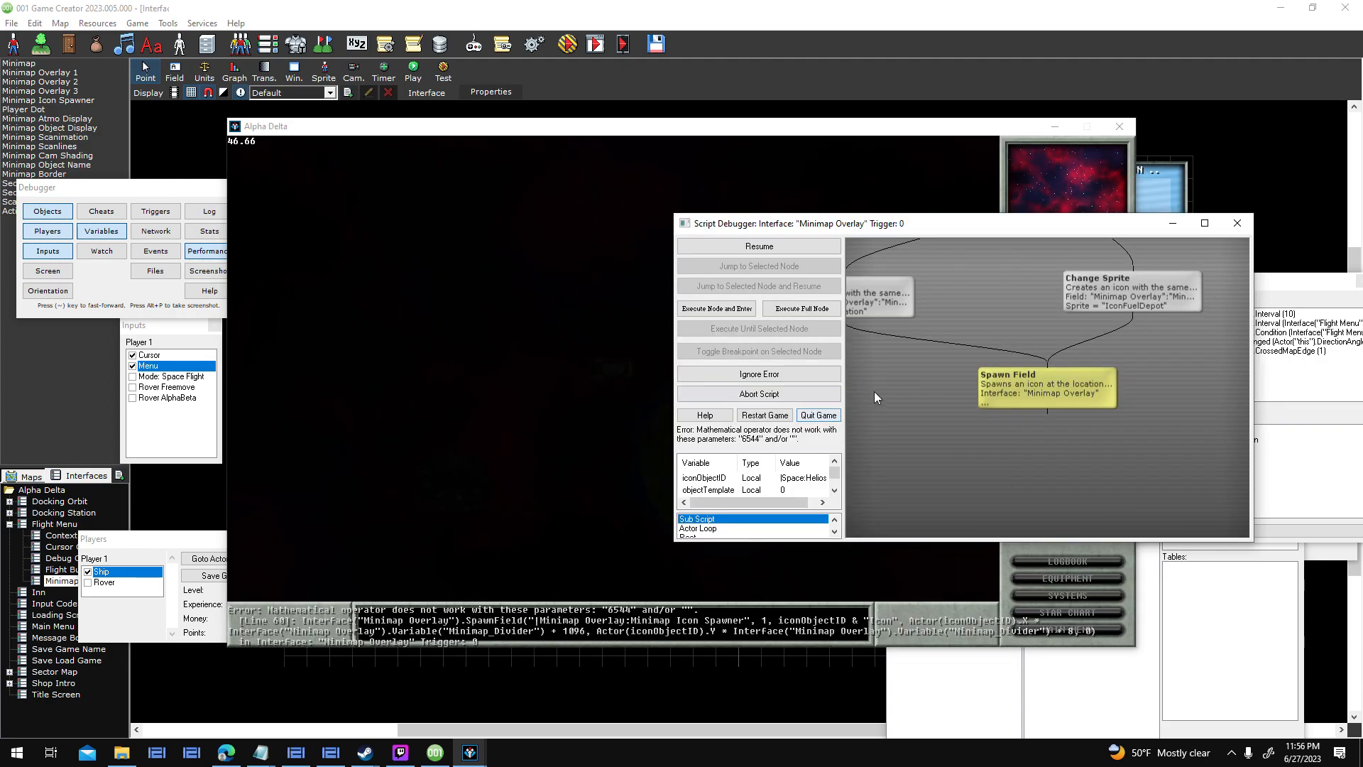
Examine the failing Spawn Field node in the debugger and the resize, comparison and sprite nodes leading up to it.
{"action": "mouse_move", "coordinate": [1036, 419]}
{"action": "left_click_drag", "start_coordinate": [1037, 419], "coordinate": [1063, 389]}
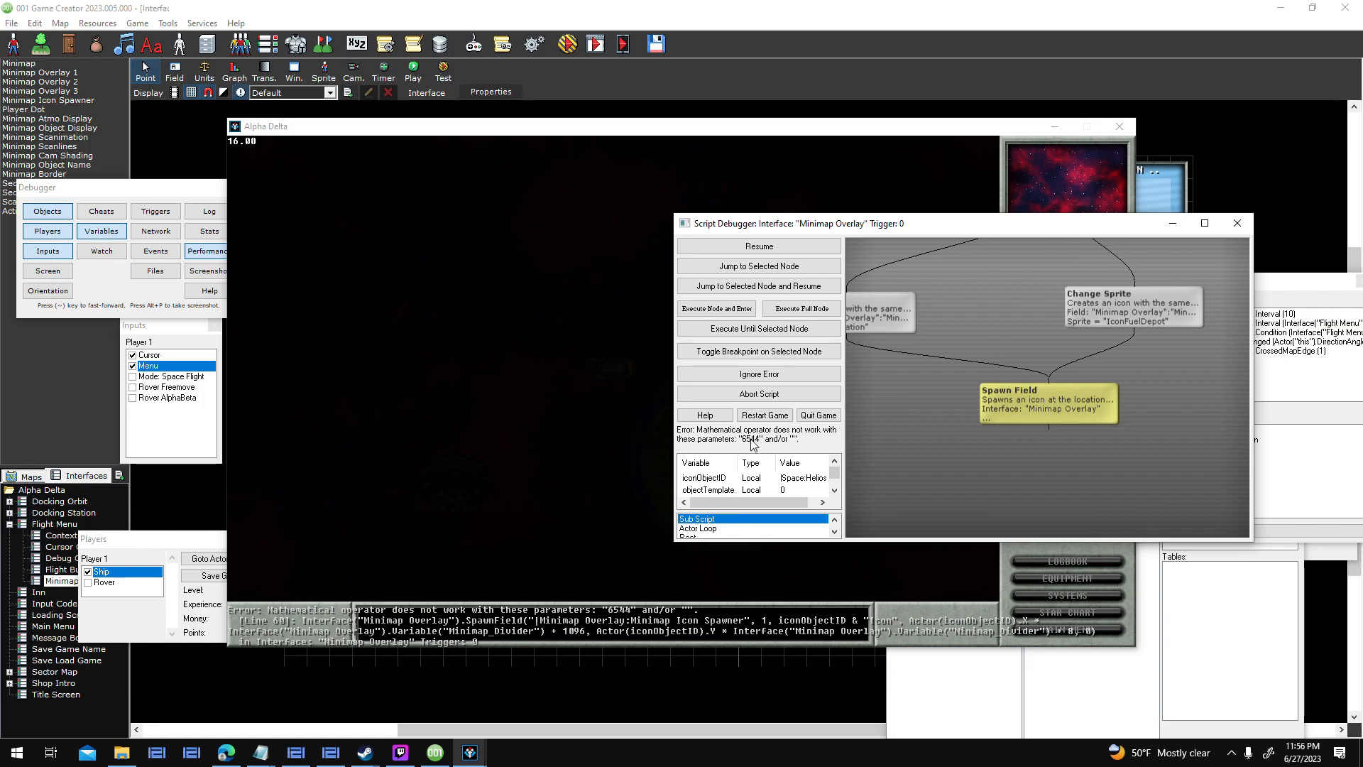
{"action": "mouse_move", "coordinate": [1079, 418]}
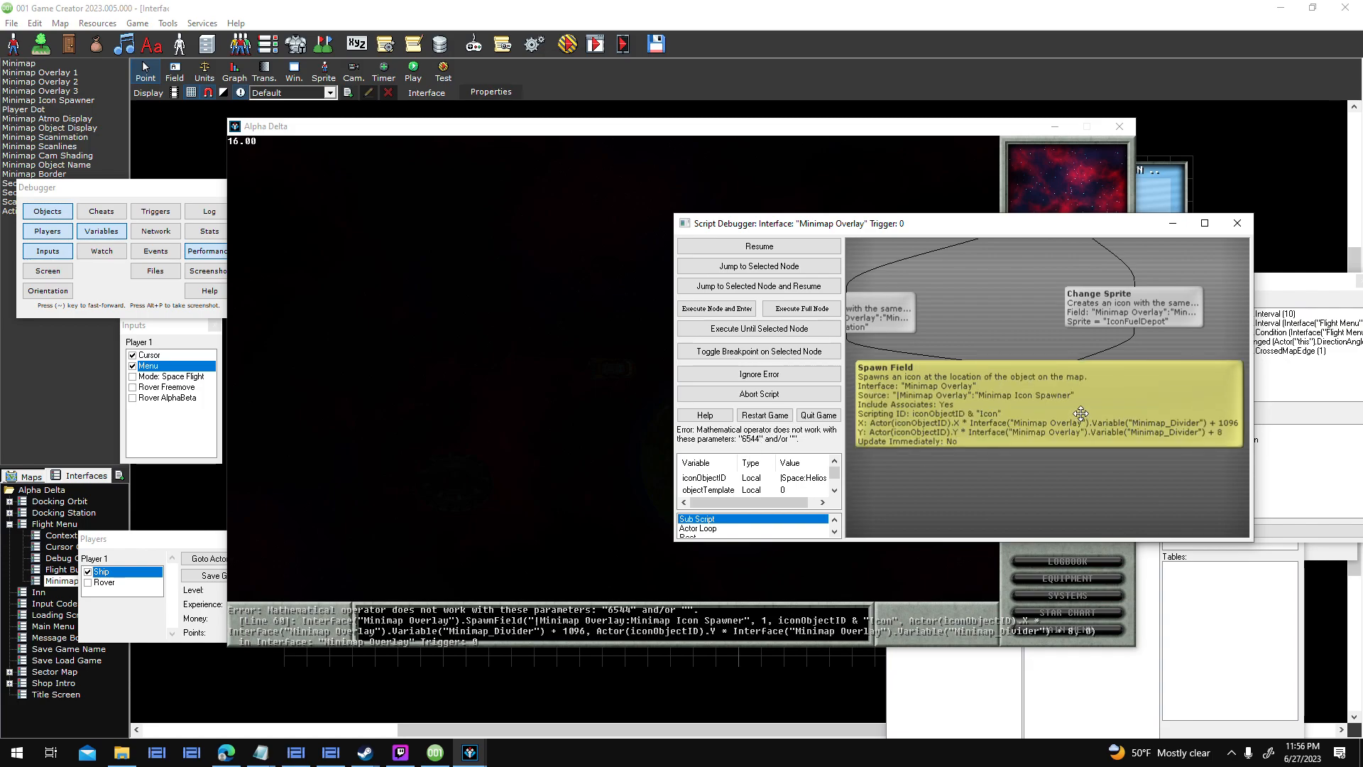
{"action": "left_click_drag", "start_coordinate": [1075, 394], "coordinate": [992, 537]}
{"action": "left_click_drag", "start_coordinate": [1012, 624], "coordinate": [1017, 677]}
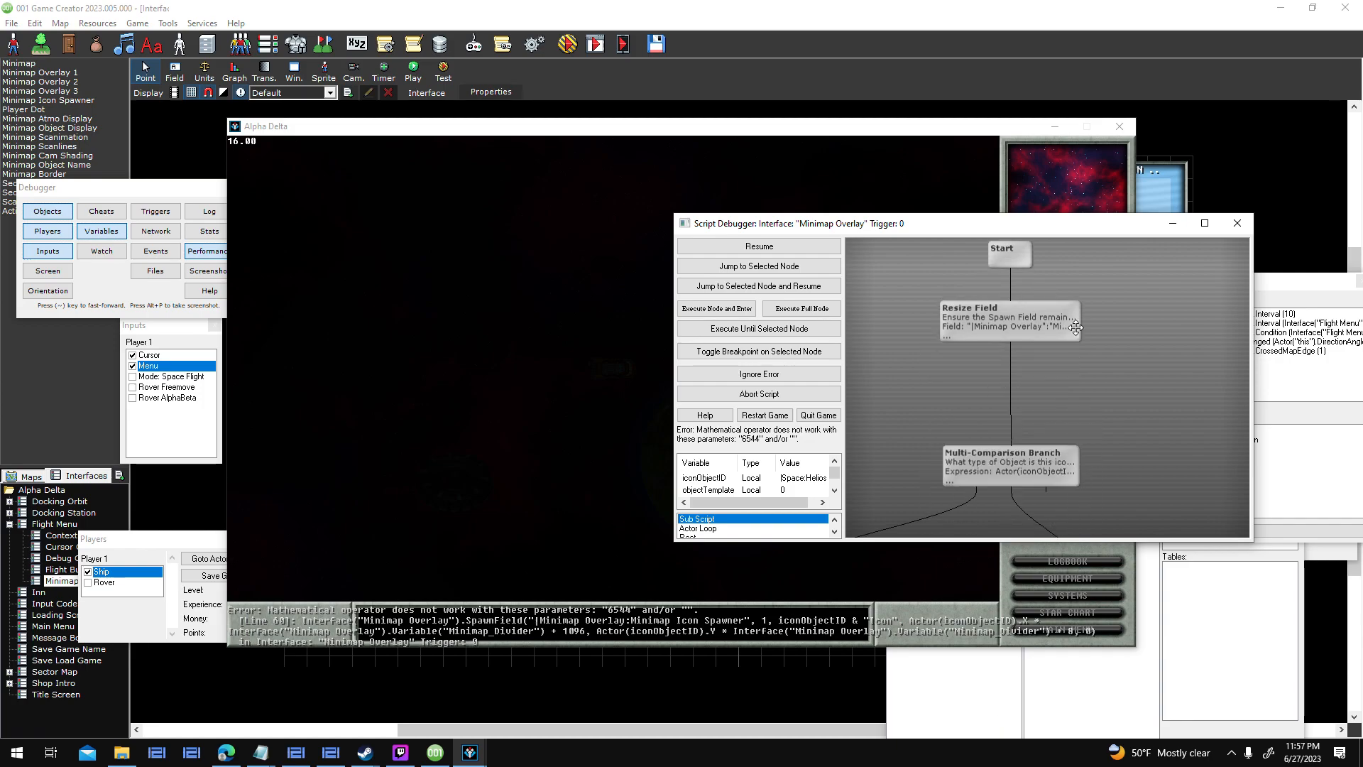
{"action": "mouse_move", "coordinate": [1076, 327]}
{"action": "mouse_move", "coordinate": [1079, 474]}
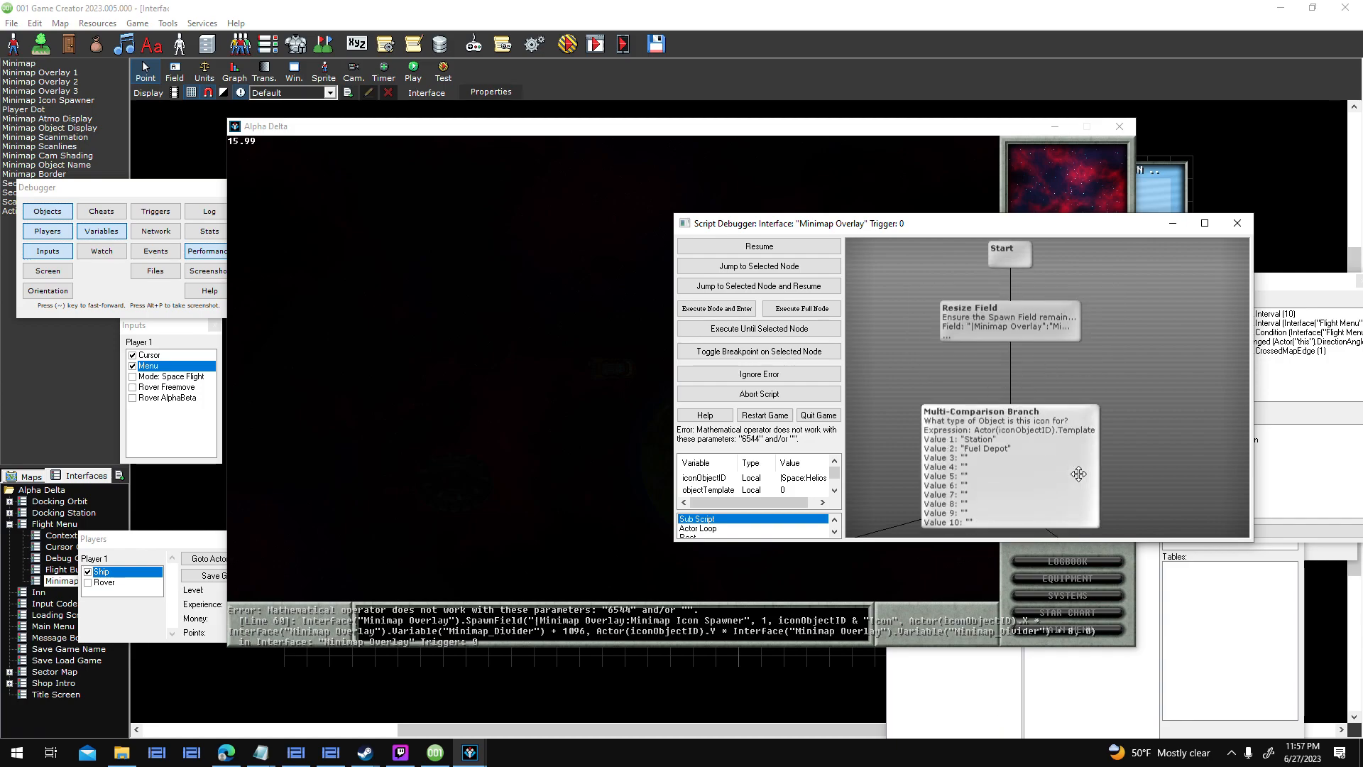
{"action": "left_click_drag", "start_coordinate": [1080, 474], "coordinate": [1209, 257]}
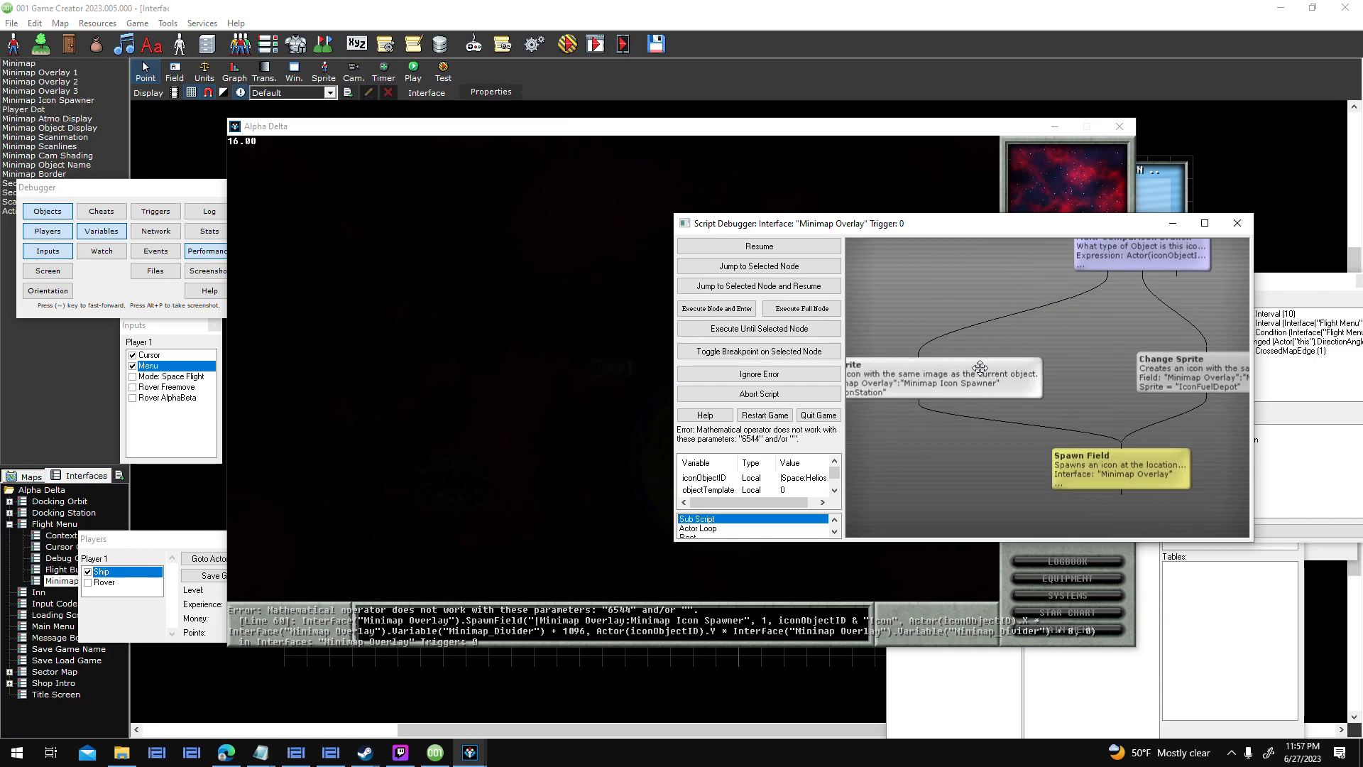
{"action": "left_click_drag", "start_coordinate": [1082, 362], "coordinate": [915, 347]}
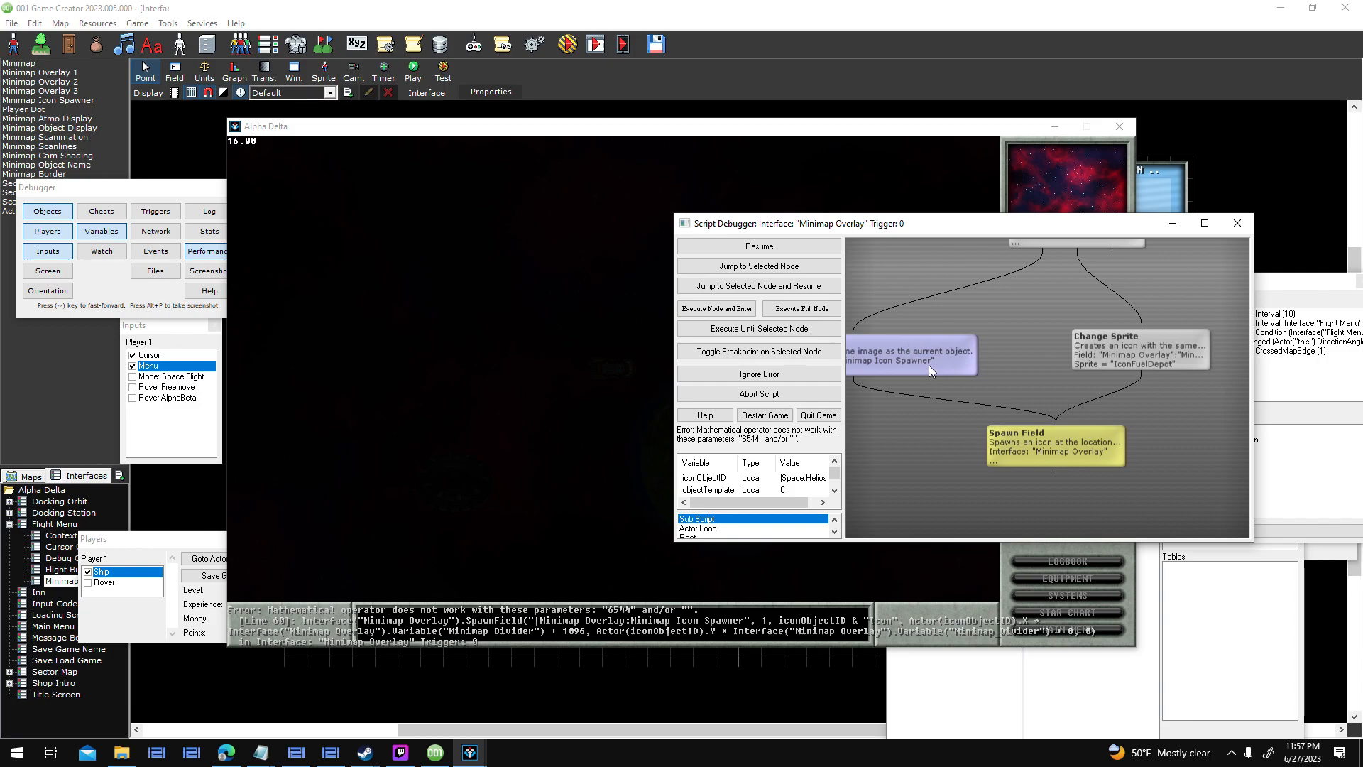
{"action": "mouse_move", "coordinate": [1018, 440]}
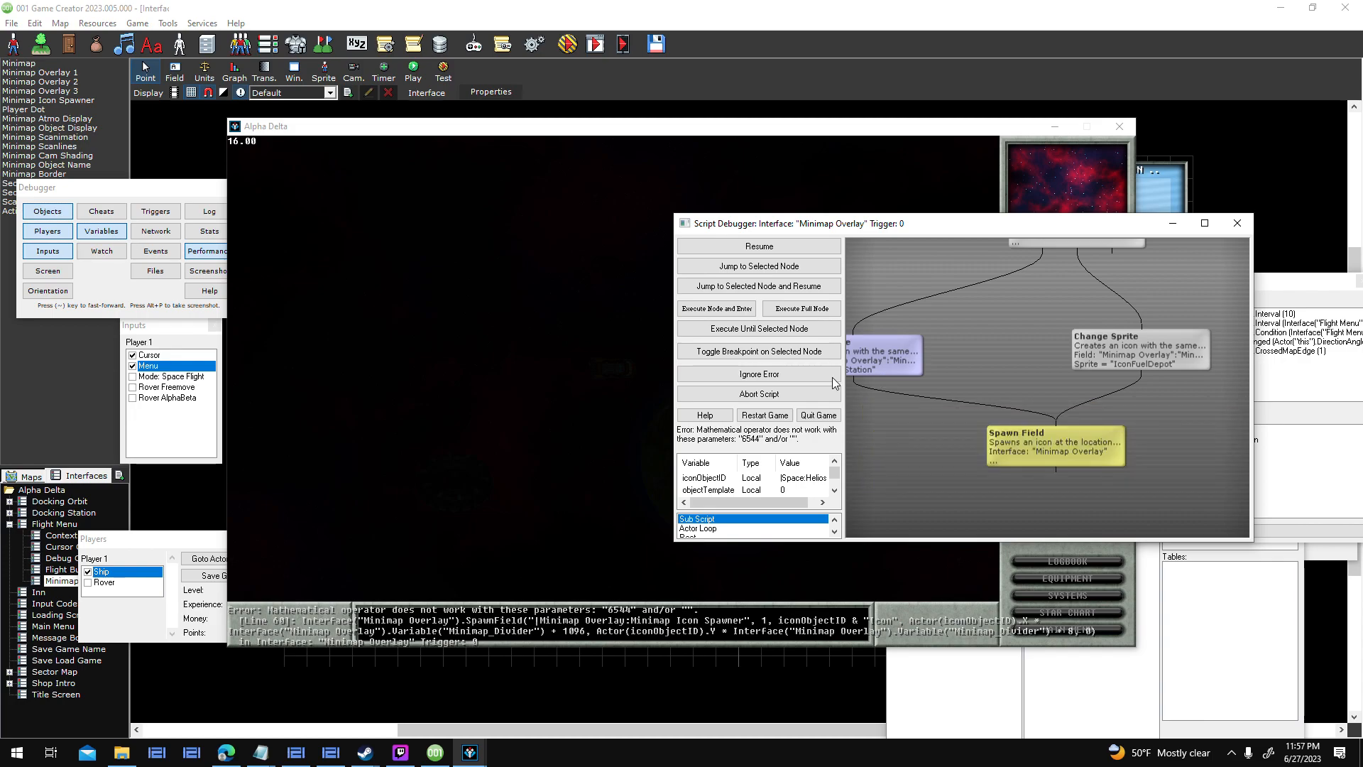
Ignore the spawn error, examine the Position Field node for the player's minimap dot, and quit the game.
{"action": "left_click", "coordinate": [820, 377]}
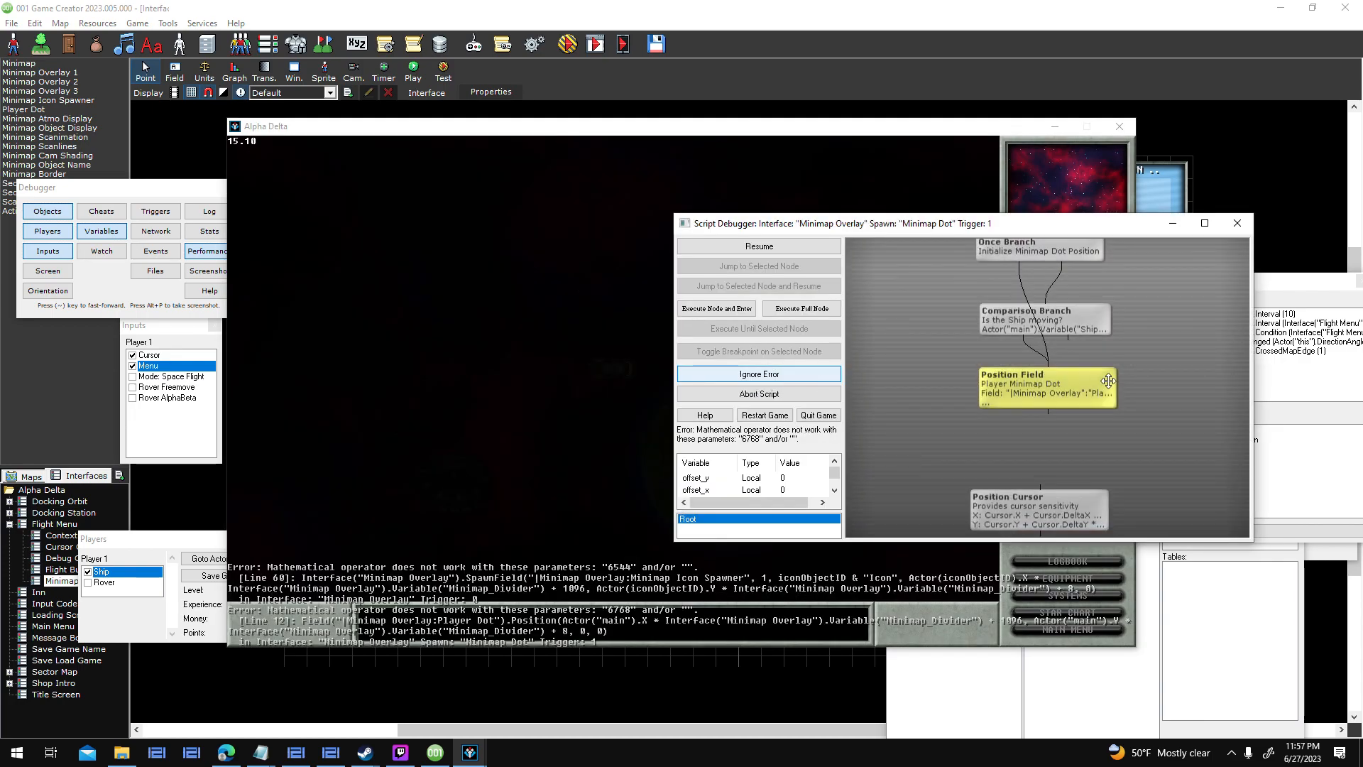
{"action": "mouse_move", "coordinate": [1104, 372]}
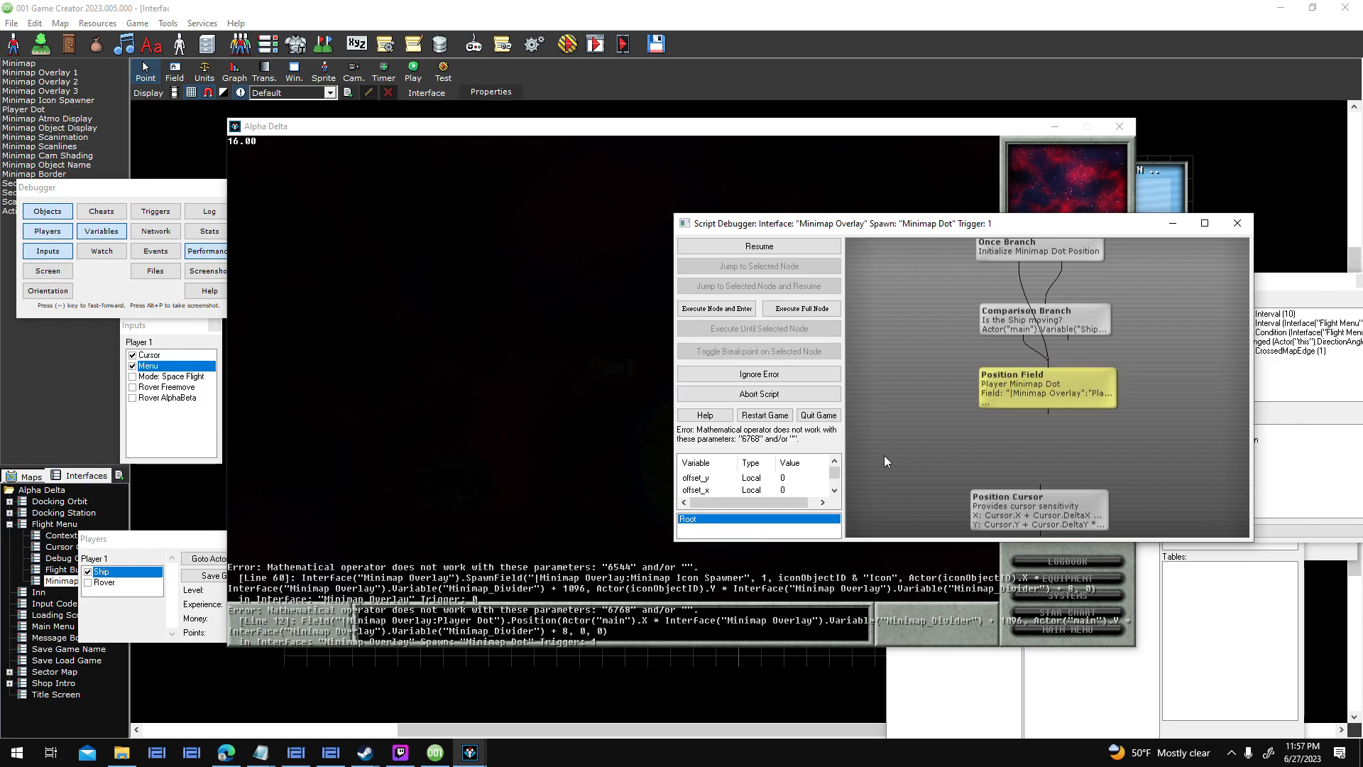
{"action": "left_click_drag", "start_coordinate": [836, 475], "coordinate": [1, 148]}
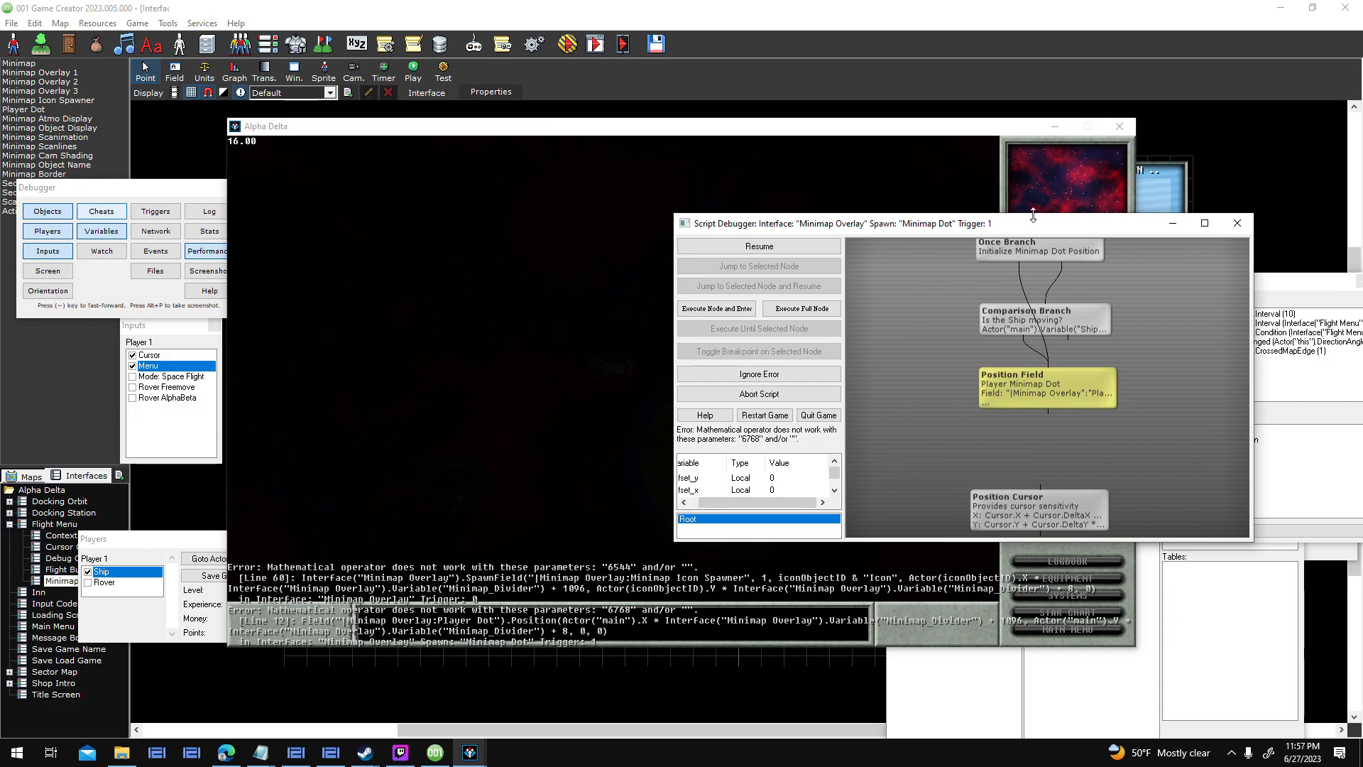
{"action": "left_click", "coordinate": [1287, 278]}
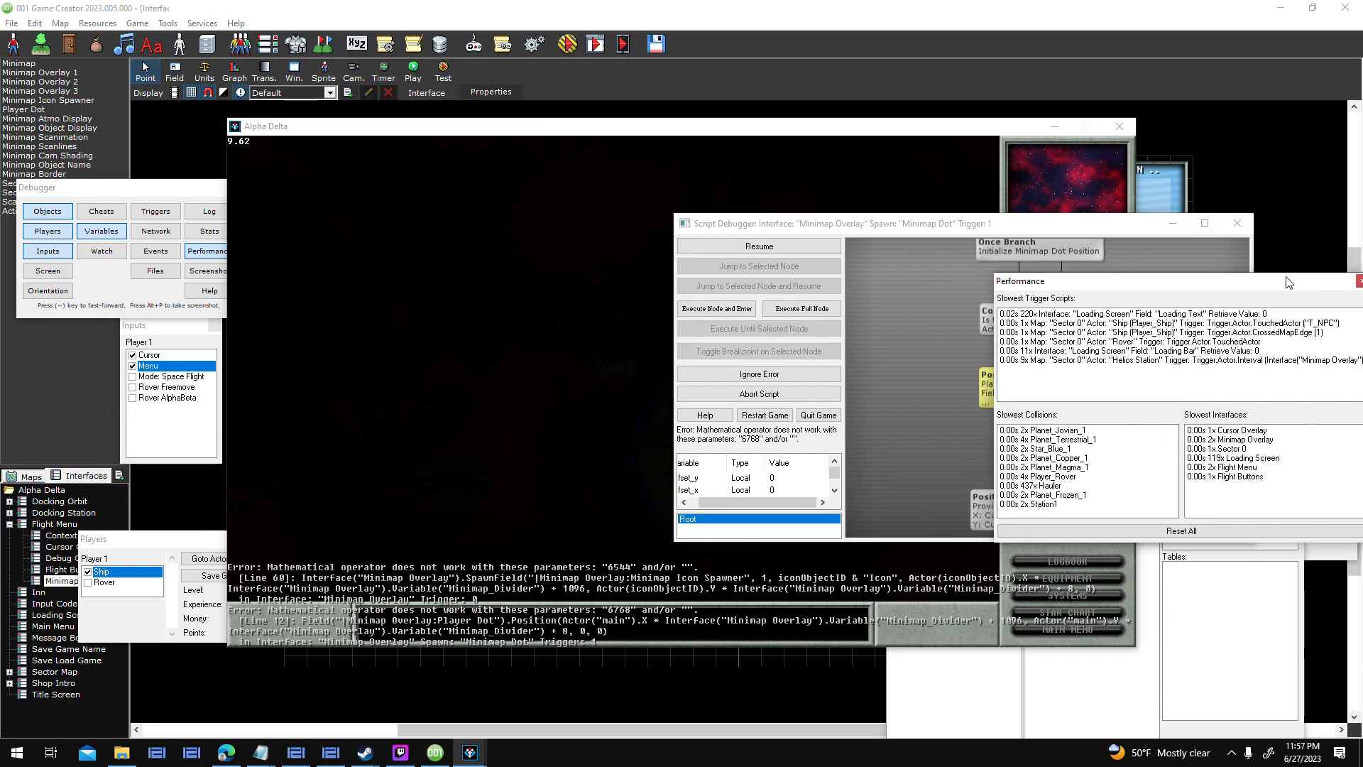
{"action": "left_click", "coordinate": [1359, 283]}
{"action": "left_click", "coordinate": [48, 211]}
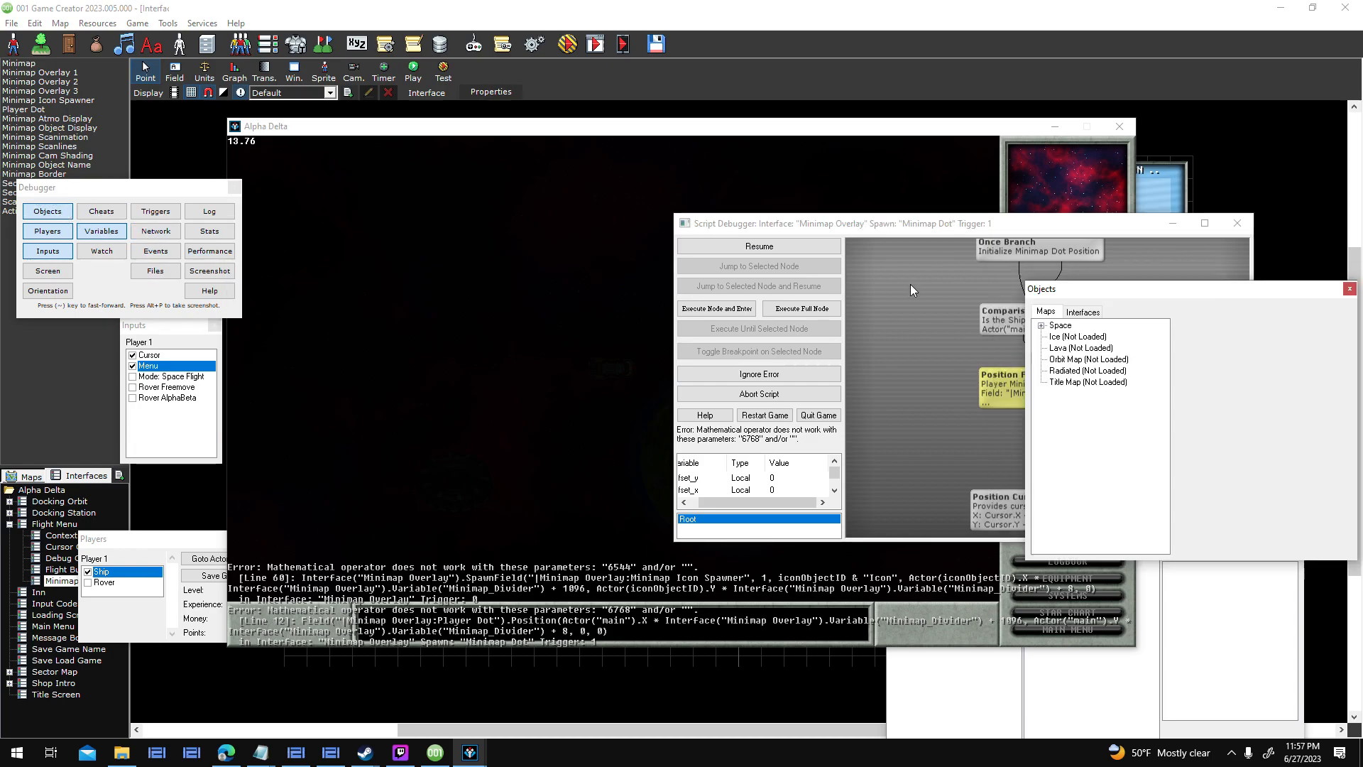
{"action": "left_click", "coordinate": [1122, 247]}
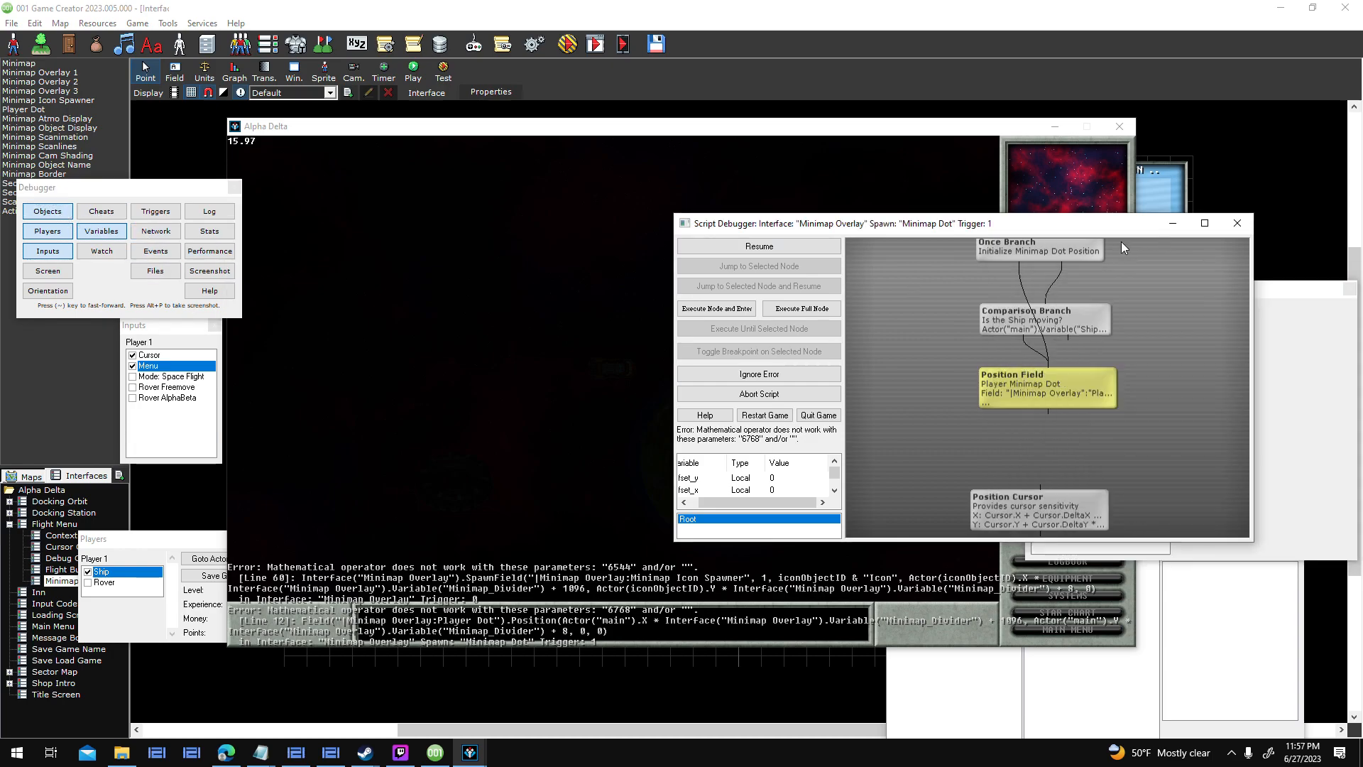
{"action": "mouse_move", "coordinate": [1116, 398]}
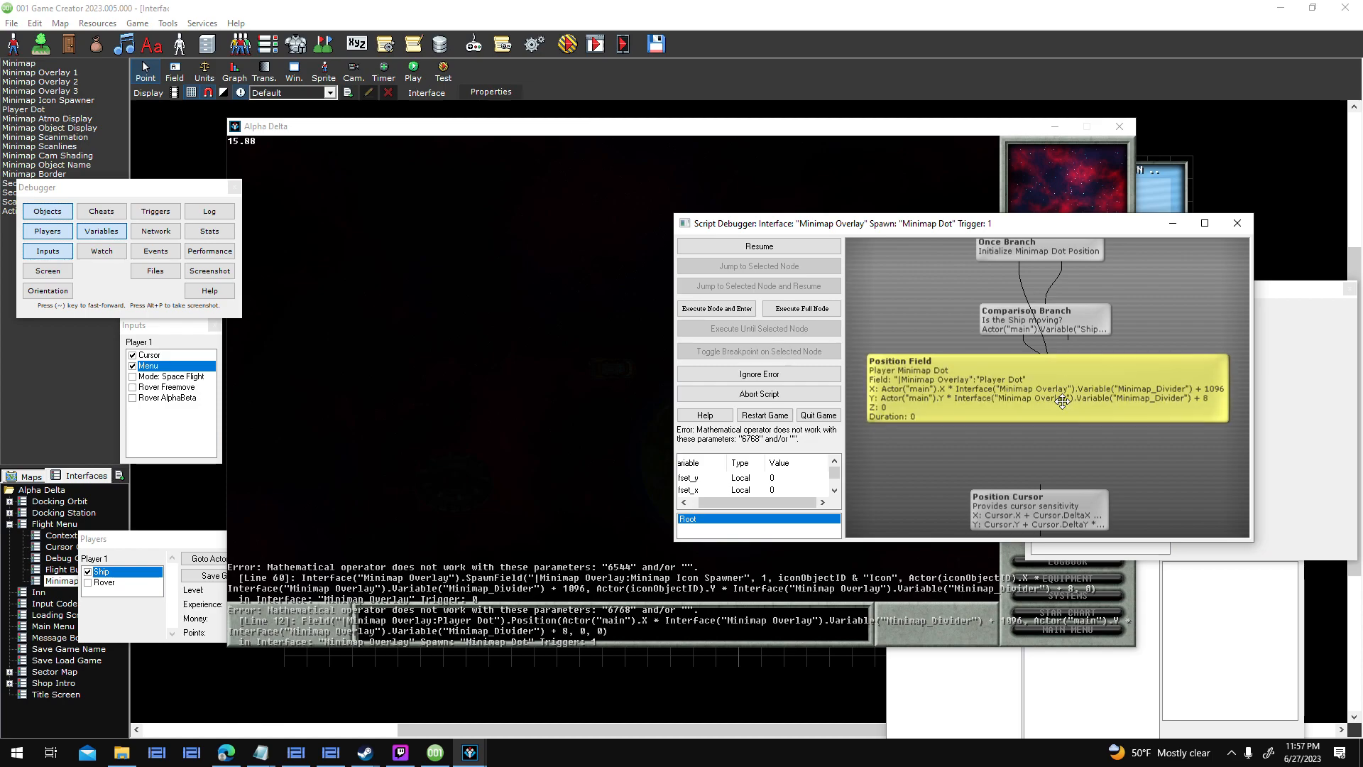
{"action": "left_click", "coordinate": [826, 417]}
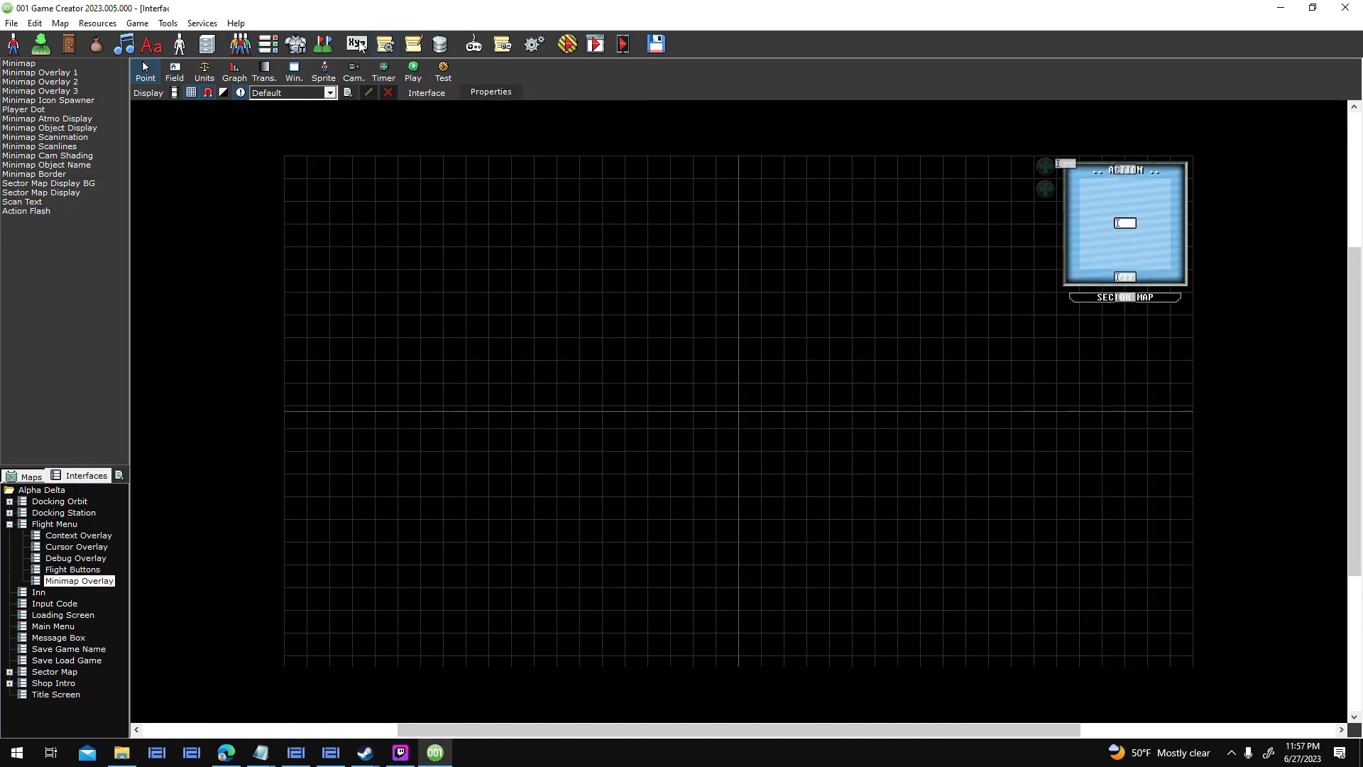
Review the Loaded Game system script and the Minimap Overlay's Interface entered script.
{"action": "left_click", "coordinate": [393, 52]}
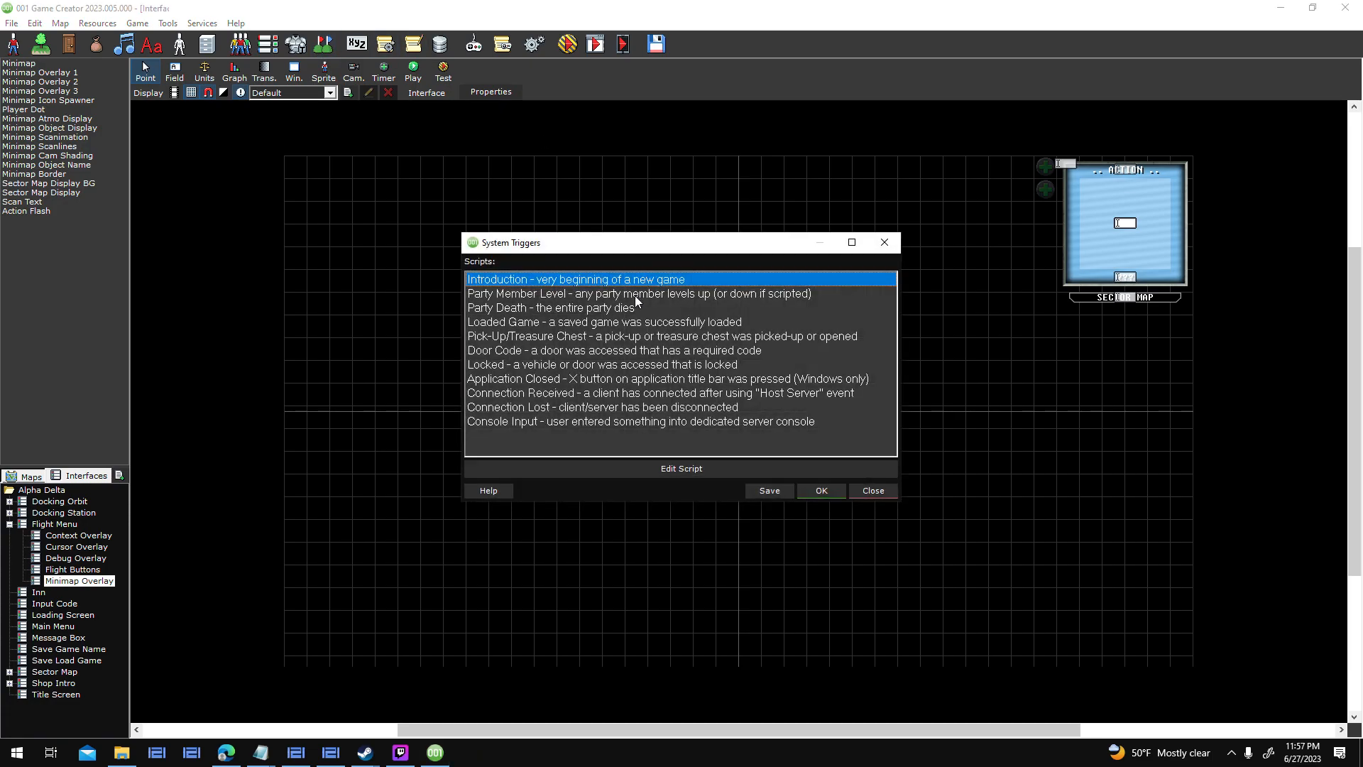
{"action": "double_click", "coordinate": [581, 323]}
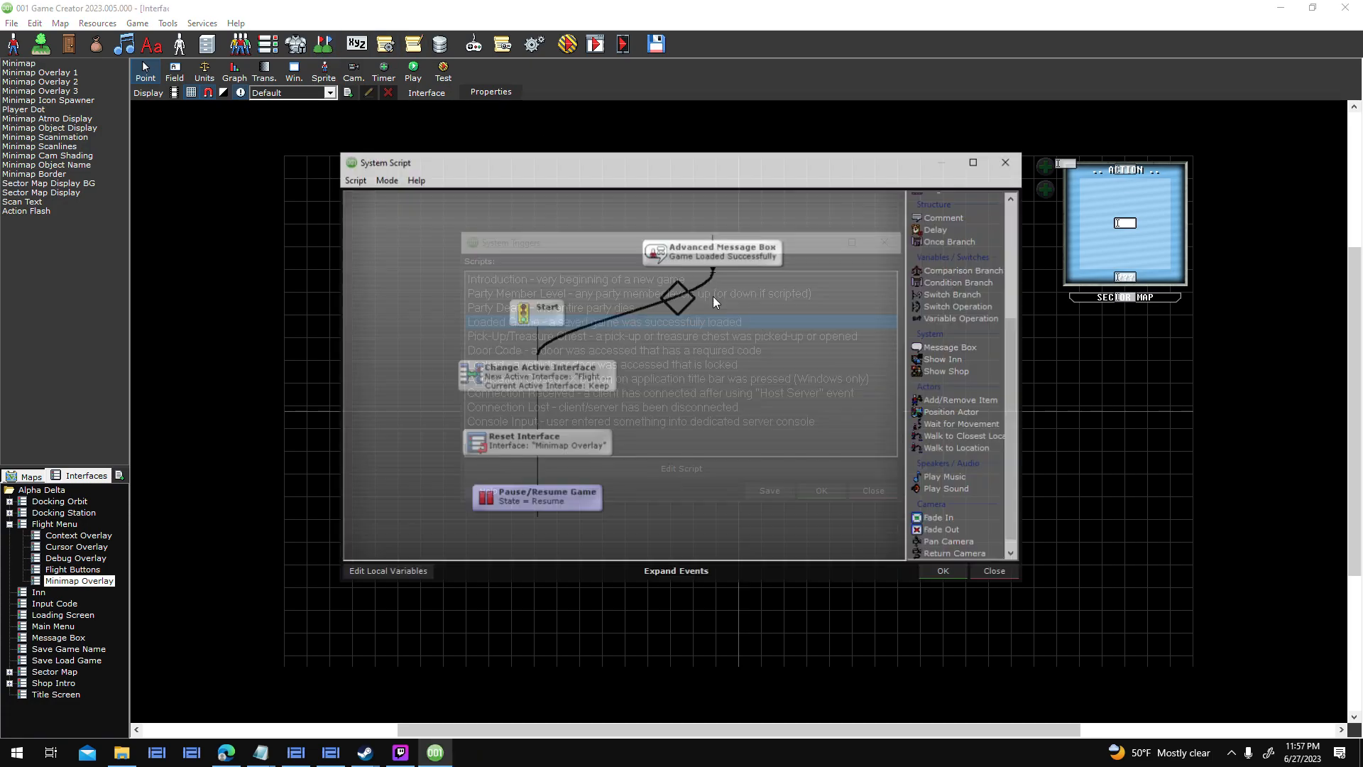
{"action": "left_click", "coordinate": [945, 574]}
{"action": "left_click", "coordinate": [823, 488]}
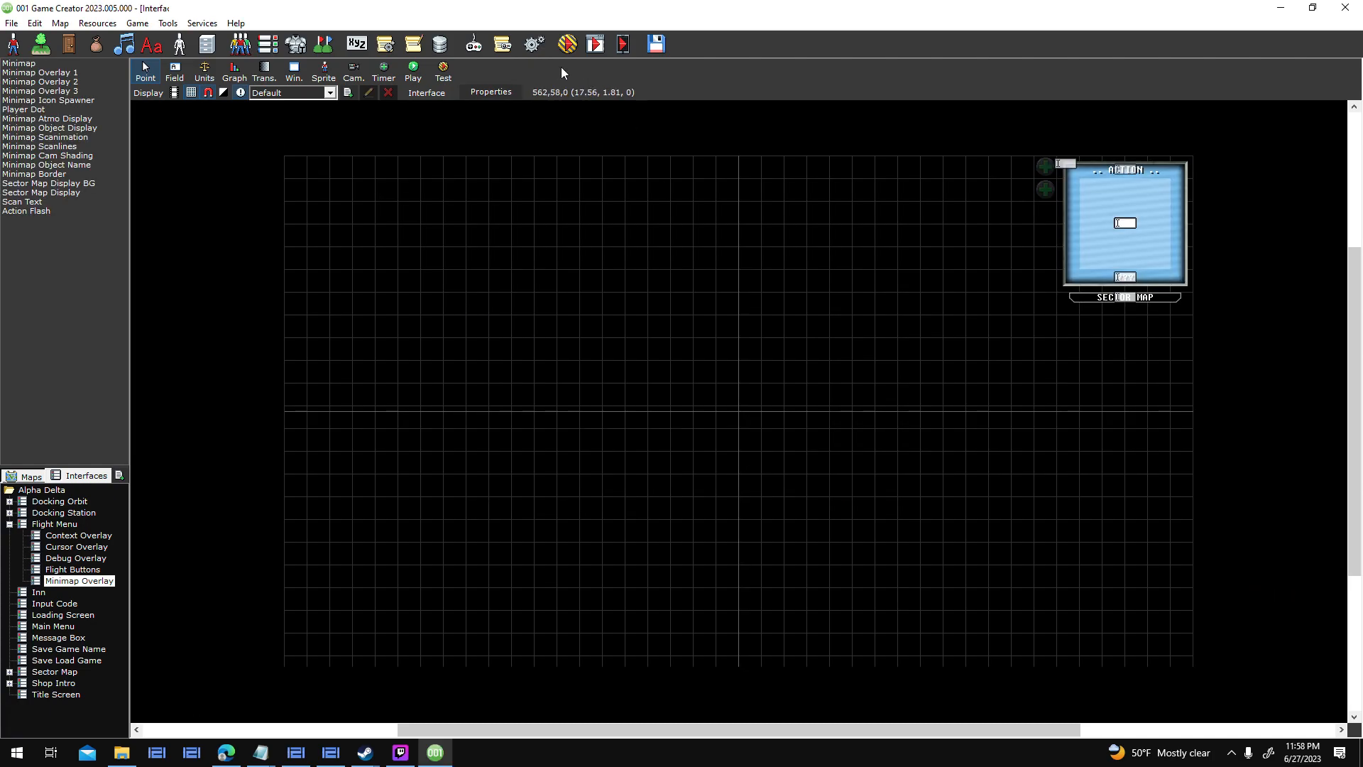
{"action": "left_click", "coordinate": [481, 92]}
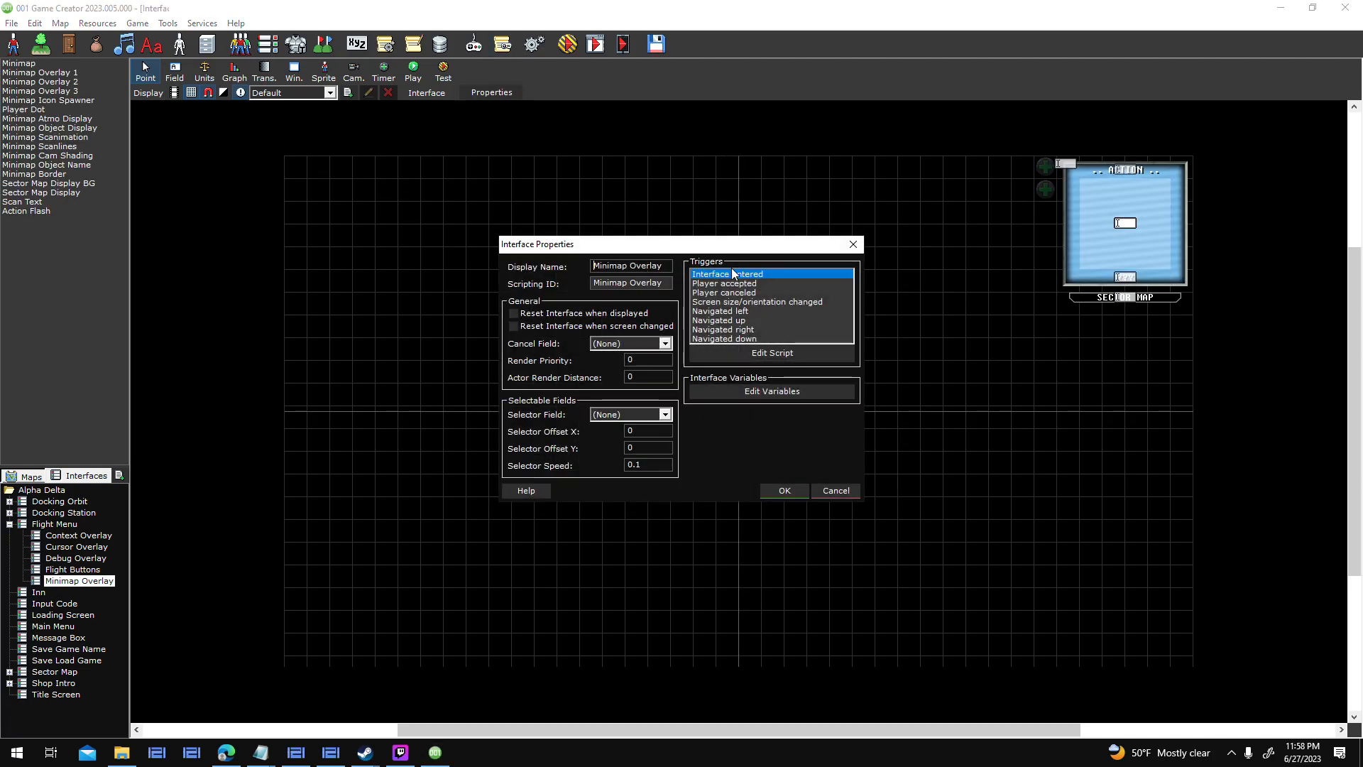
{"action": "double_click", "coordinate": [795, 274]}
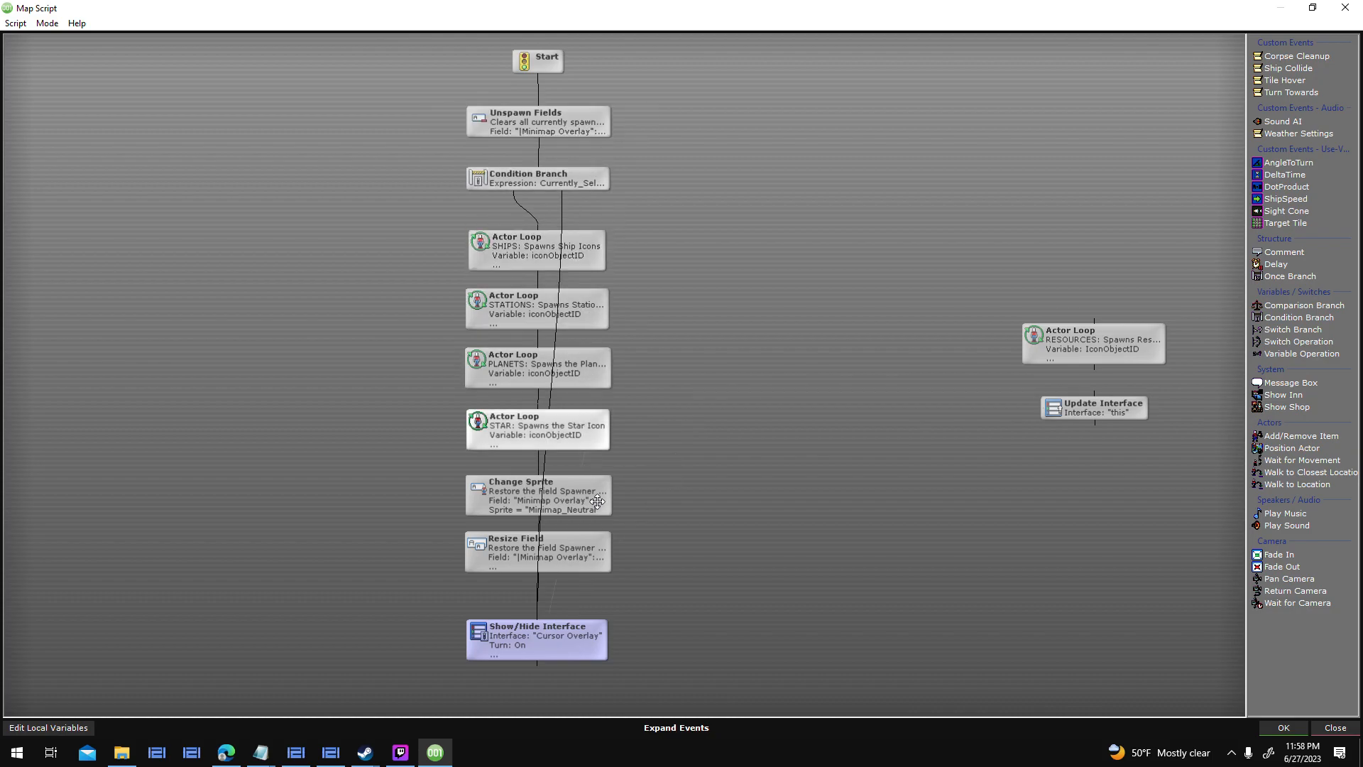
{"action": "left_click", "coordinate": [1269, 728]}
{"action": "left_click", "coordinate": [786, 487]}
Review the Introduction system script that runs at the start of a new game, and close it without changes.
{"action": "left_click", "coordinate": [385, 44]}
{"action": "double_click", "coordinate": [617, 282]}
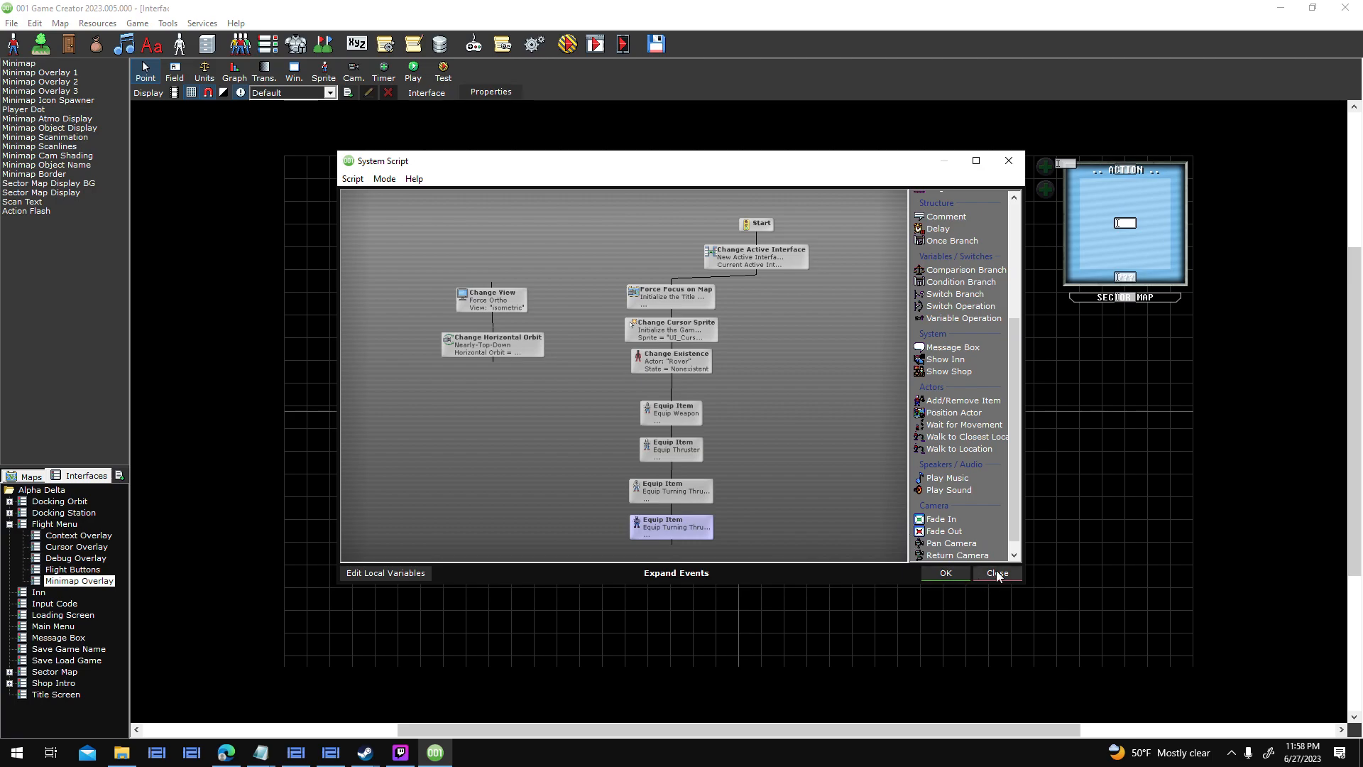
{"action": "left_click", "coordinate": [997, 573]}
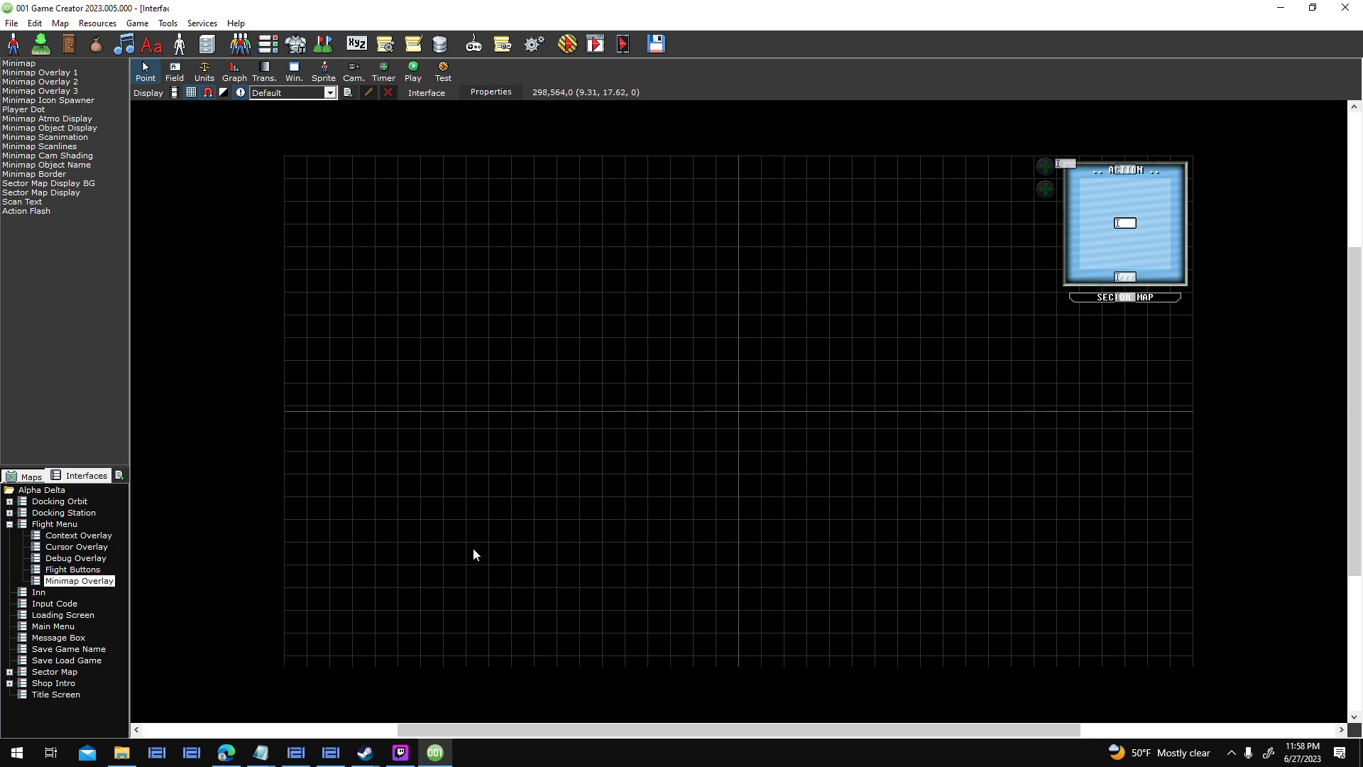
{"action": "left_click", "coordinate": [1115, 211]}
Add an Interface Variable Operation for the Minimap Overlay's Minimap_Divider after the Start node of the Loaded Game system script.
{"action": "left_click", "coordinate": [388, 45]}
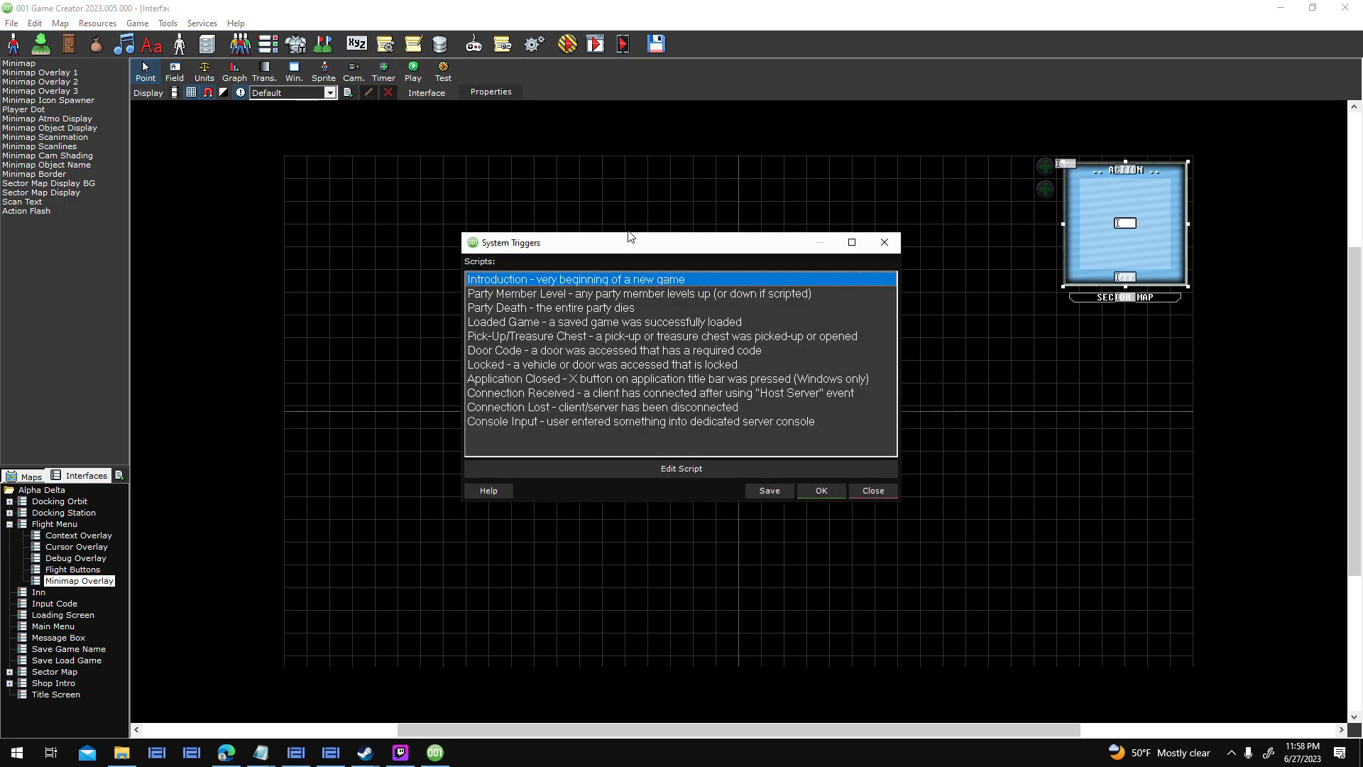
{"action": "double_click", "coordinate": [586, 321]}
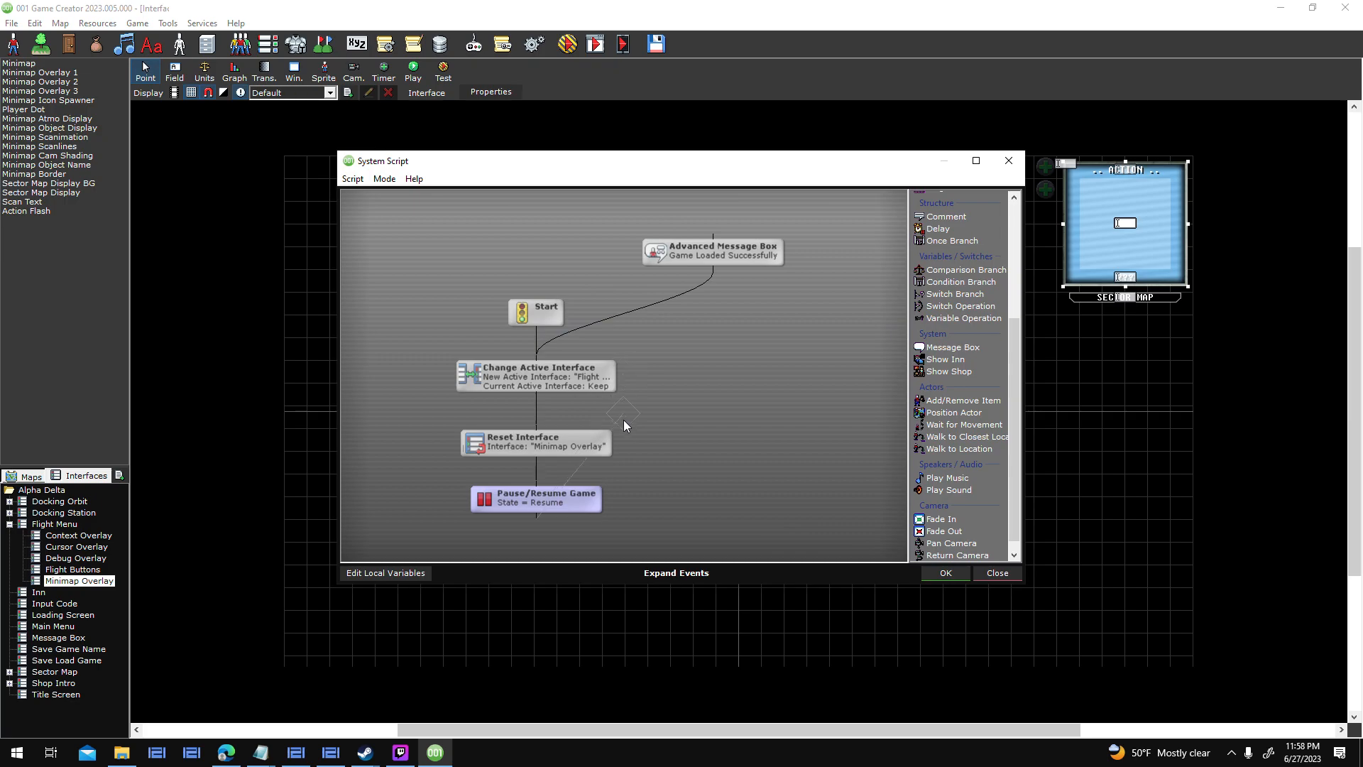
{"action": "left_click_drag", "start_coordinate": [536, 313], "coordinate": [537, 252]}
{"action": "type", "text": "var"}
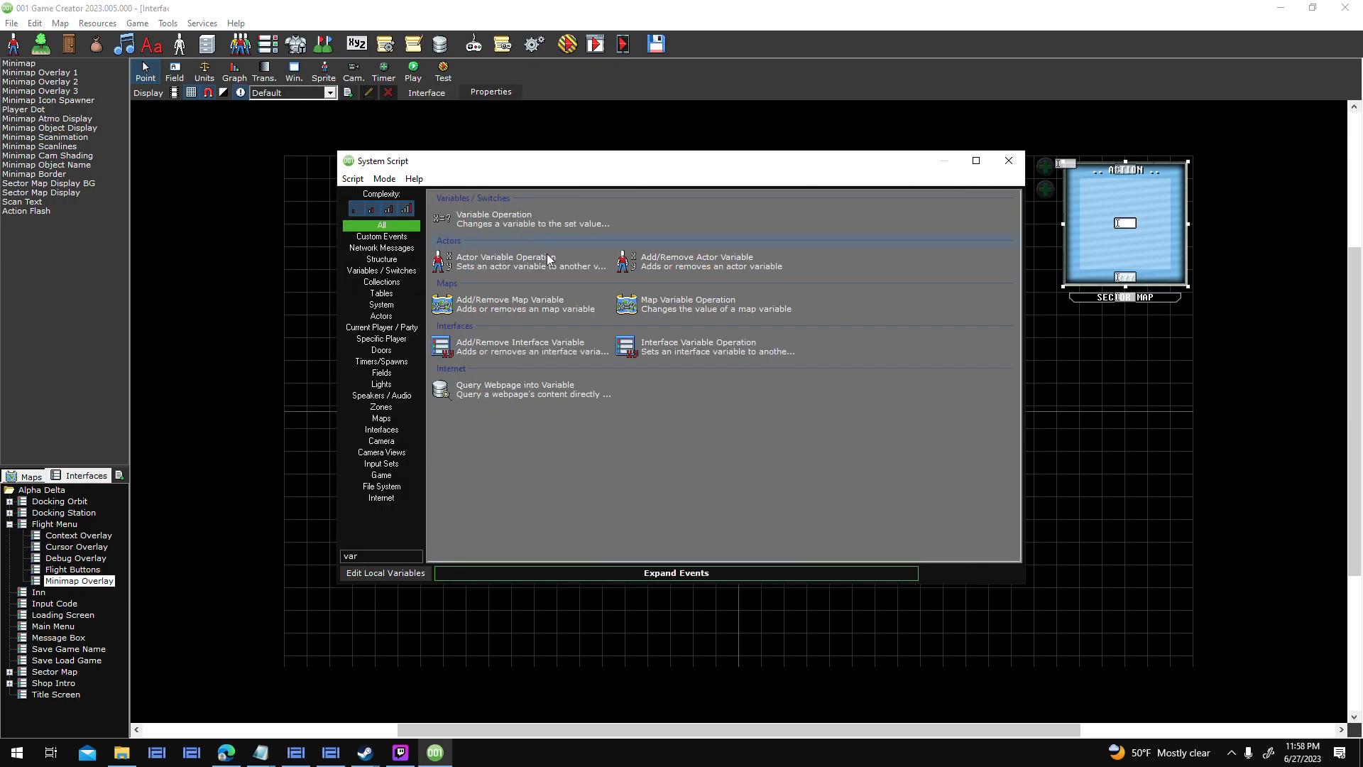
{"action": "double_click", "coordinate": [673, 349]}
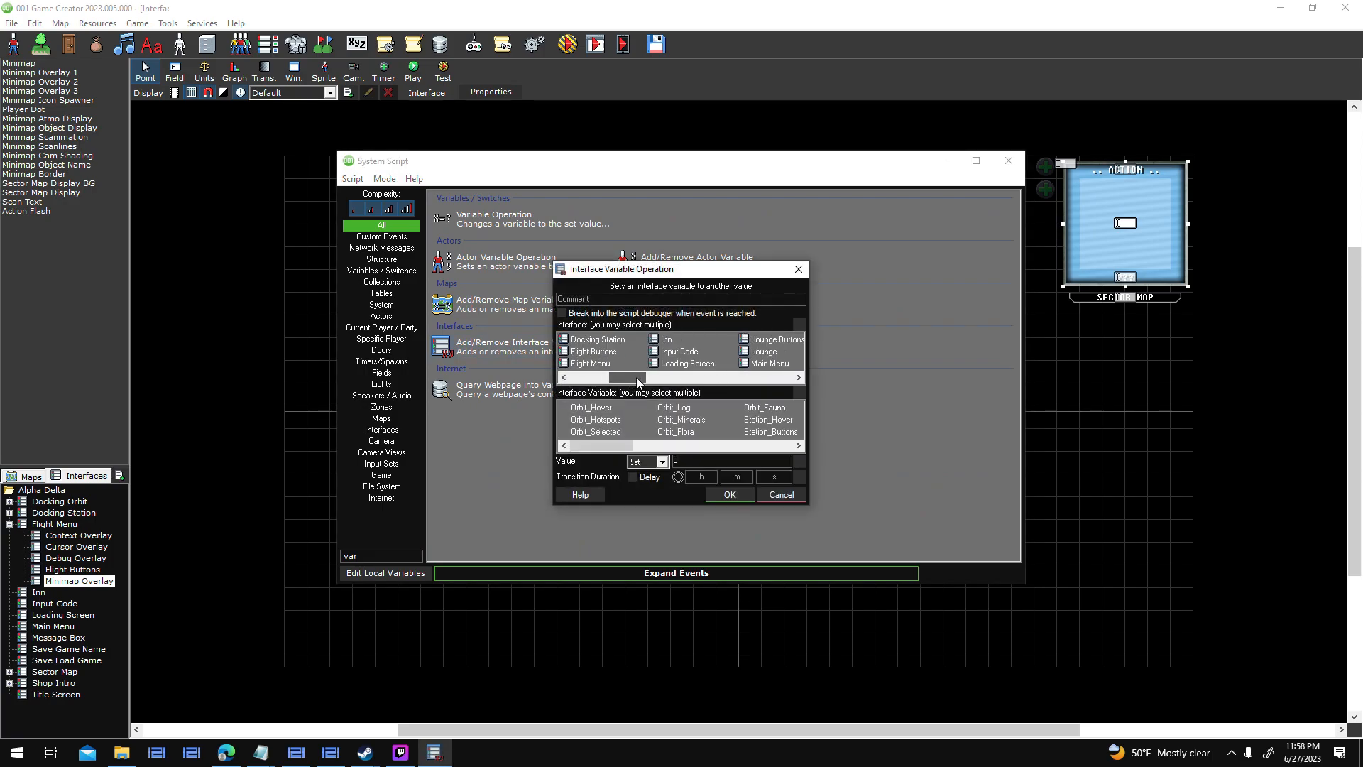
{"action": "left_click_drag", "start_coordinate": [636, 377], "coordinate": [669, 377]}
{"action": "left_click", "coordinate": [681, 351]}
{"action": "left_click", "coordinate": [601, 409]}
{"action": "key", "text": "Tab"}
Set the Minimap_Divider value to Field("Minimap").SizeX / Map("main").SizeX, accept the script, and close the system triggers.
{"action": "left_click", "coordinate": [800, 462]}
{"action": "type", "text": "s"}
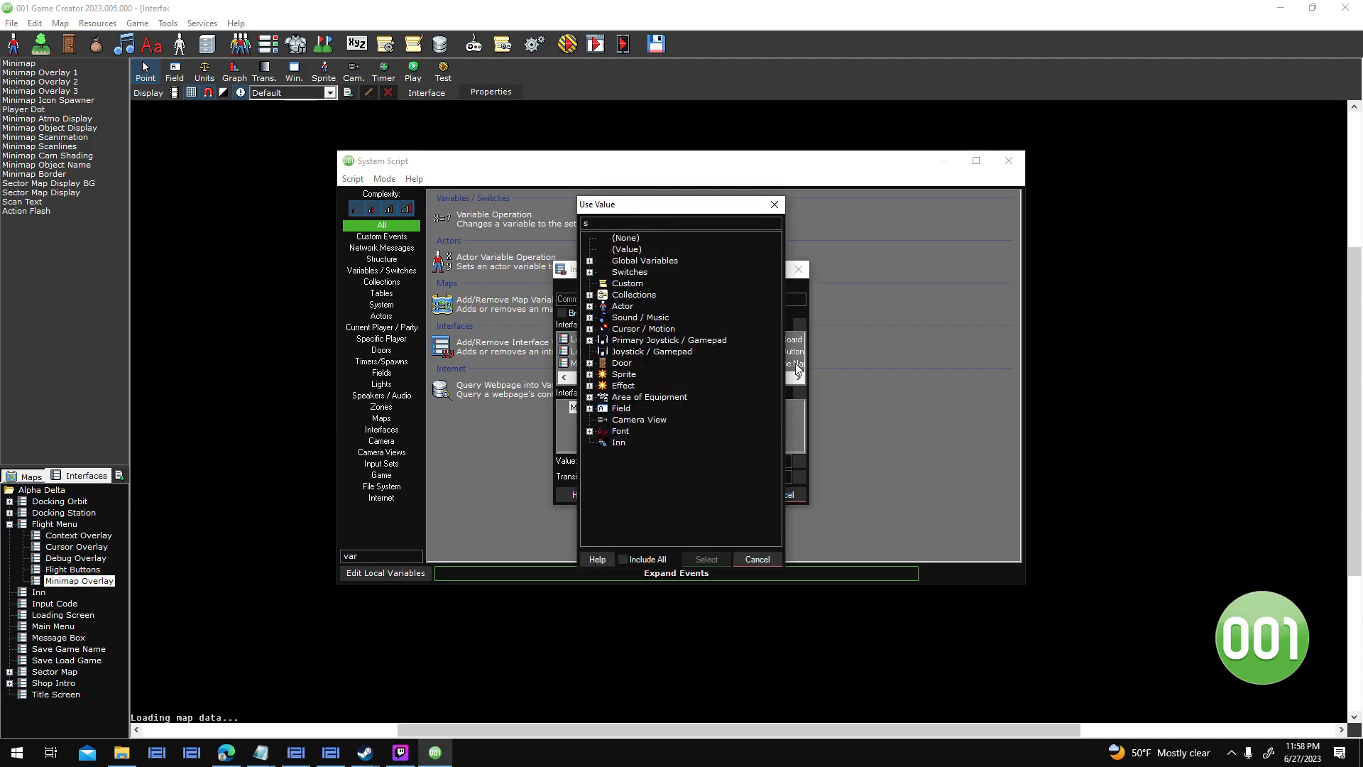
{"action": "type", "text": "ize"}
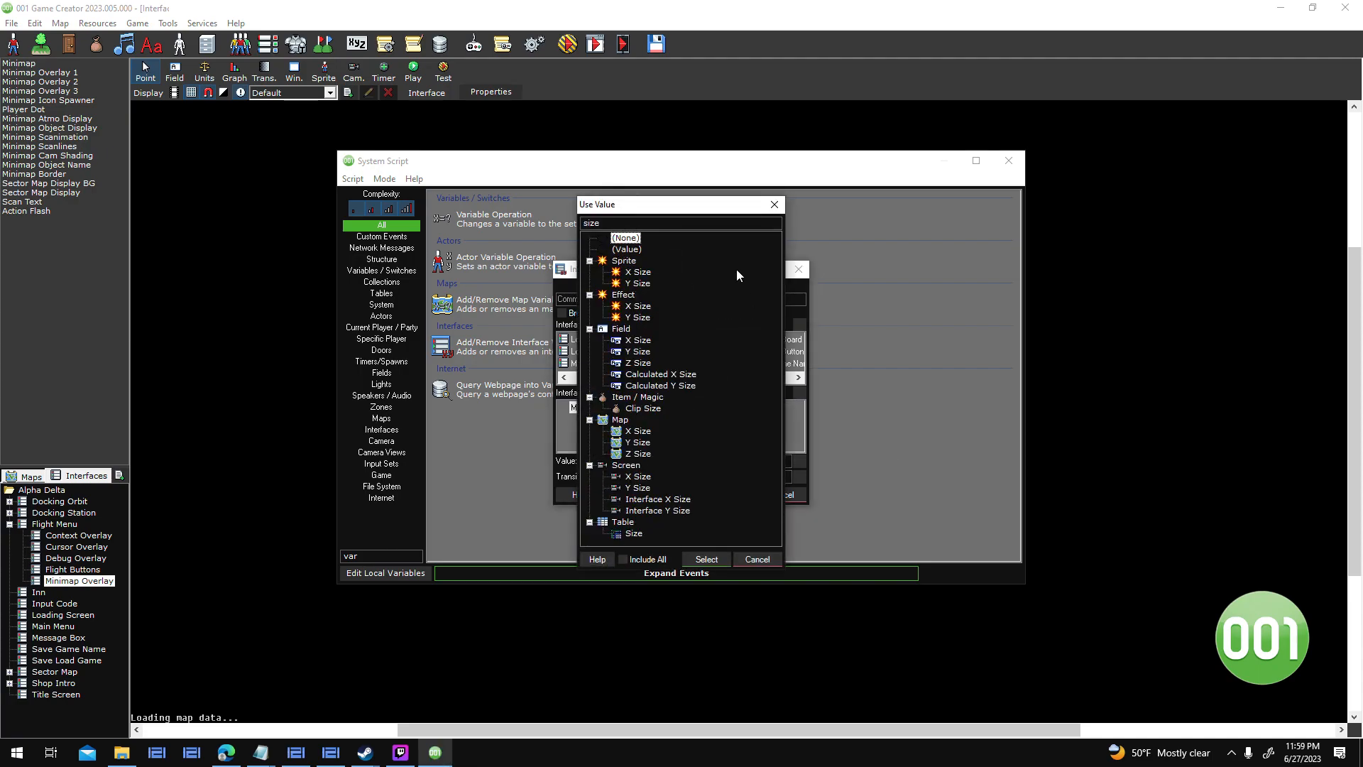
{"action": "left_click", "coordinate": [642, 341]}
{"action": "double_click", "coordinate": [643, 341]}
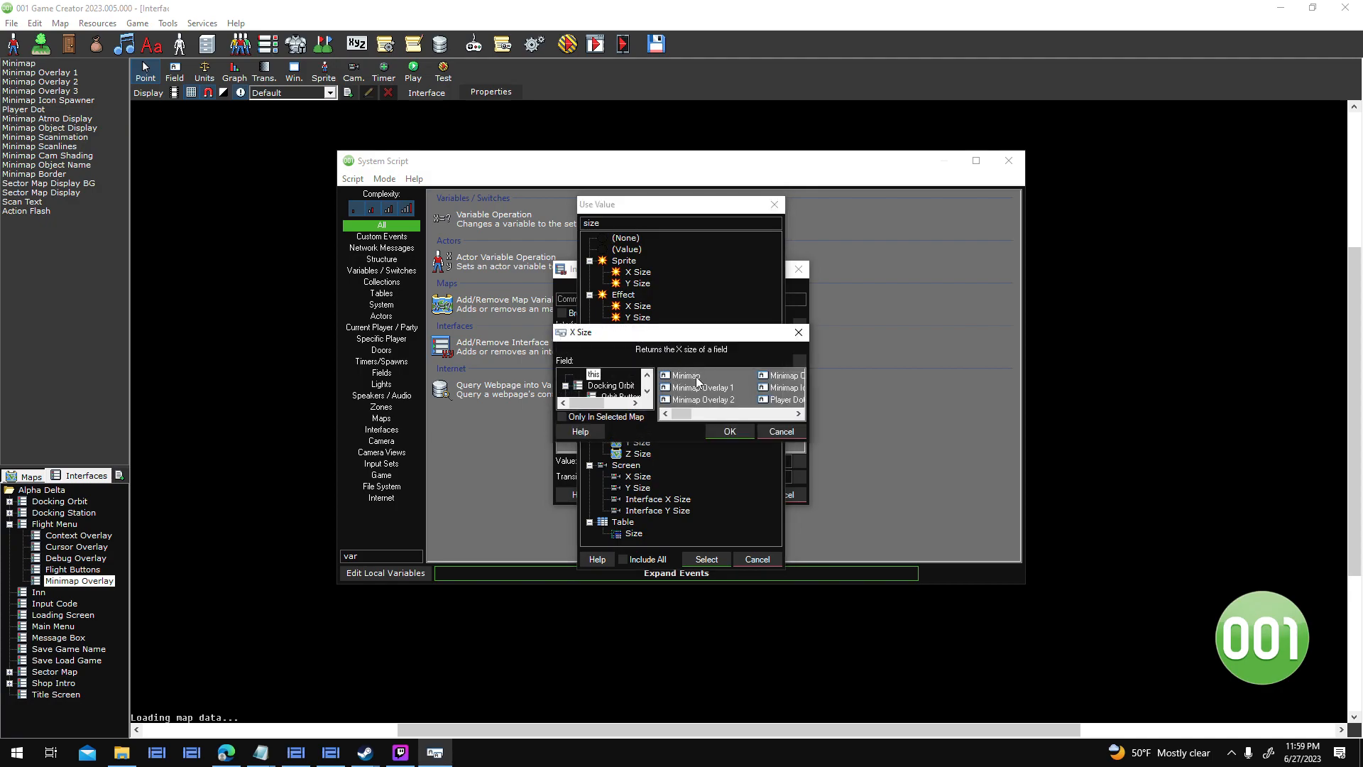
{"action": "left_click", "coordinate": [730, 431]}
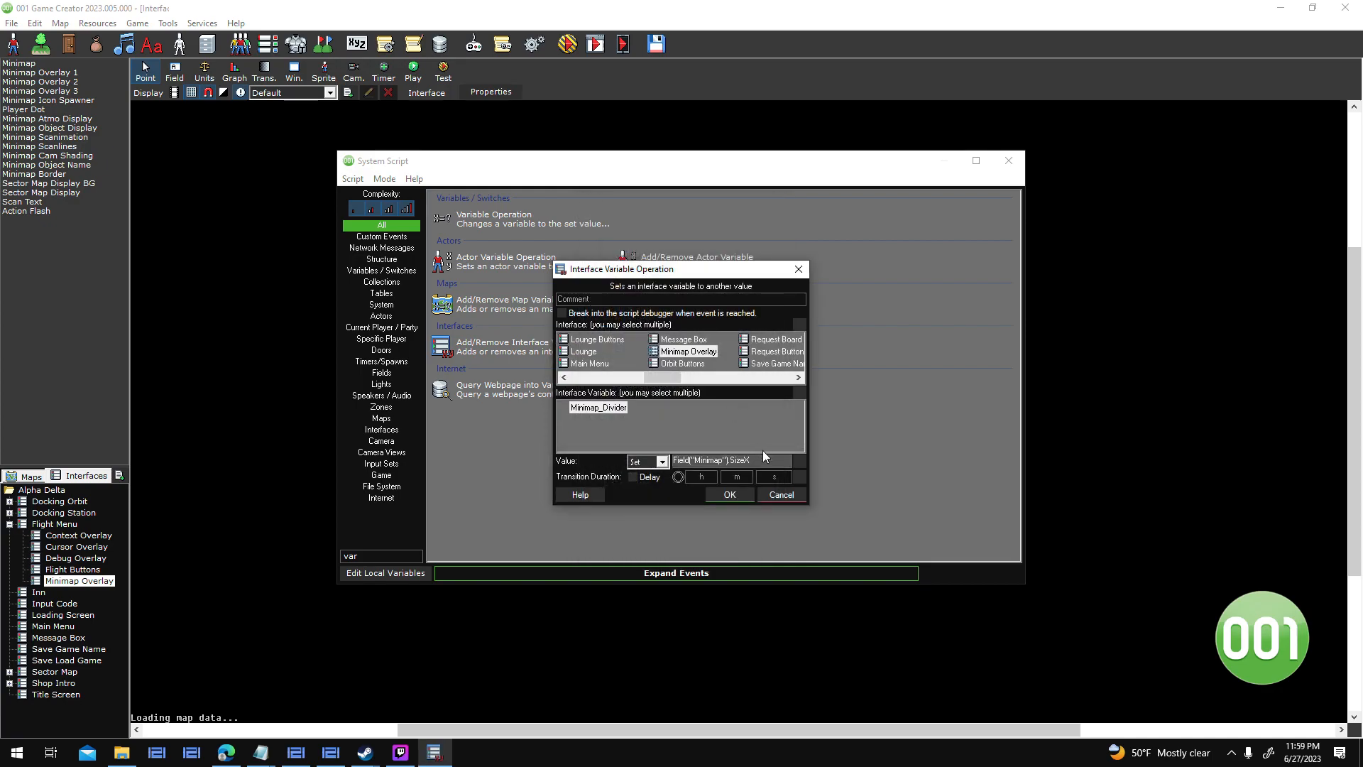
{"action": "type", "text": "/ Map(\"main\").SizeX"}
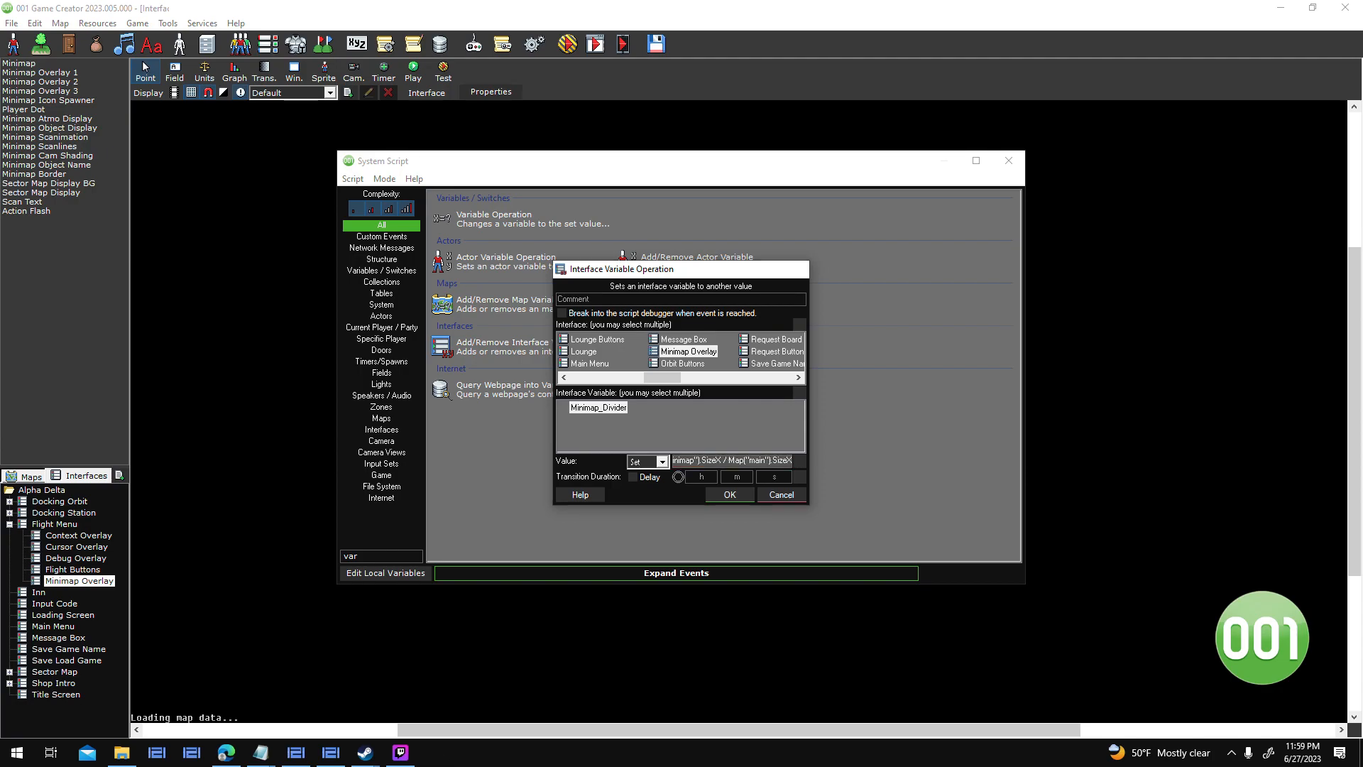
{"action": "key", "text": "Return"}
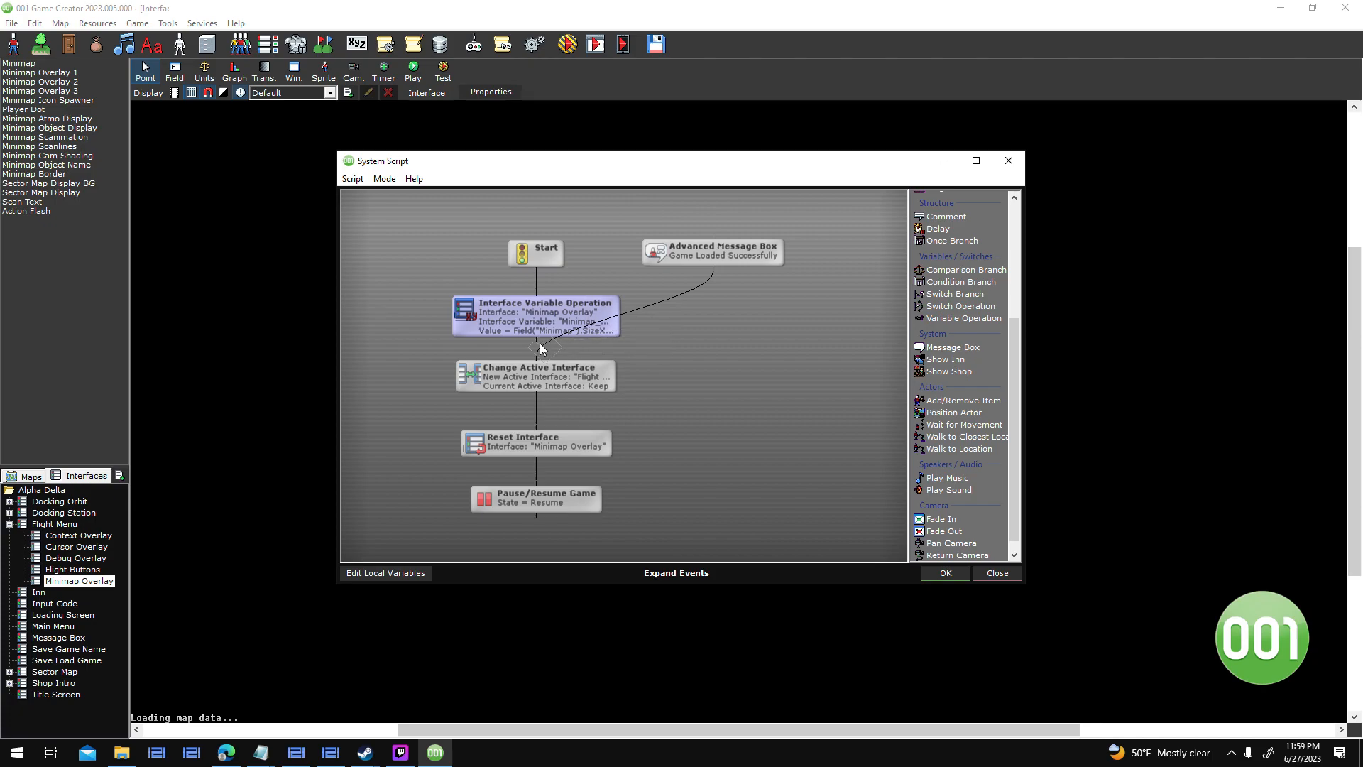
{"action": "left_click", "coordinate": [958, 574]}
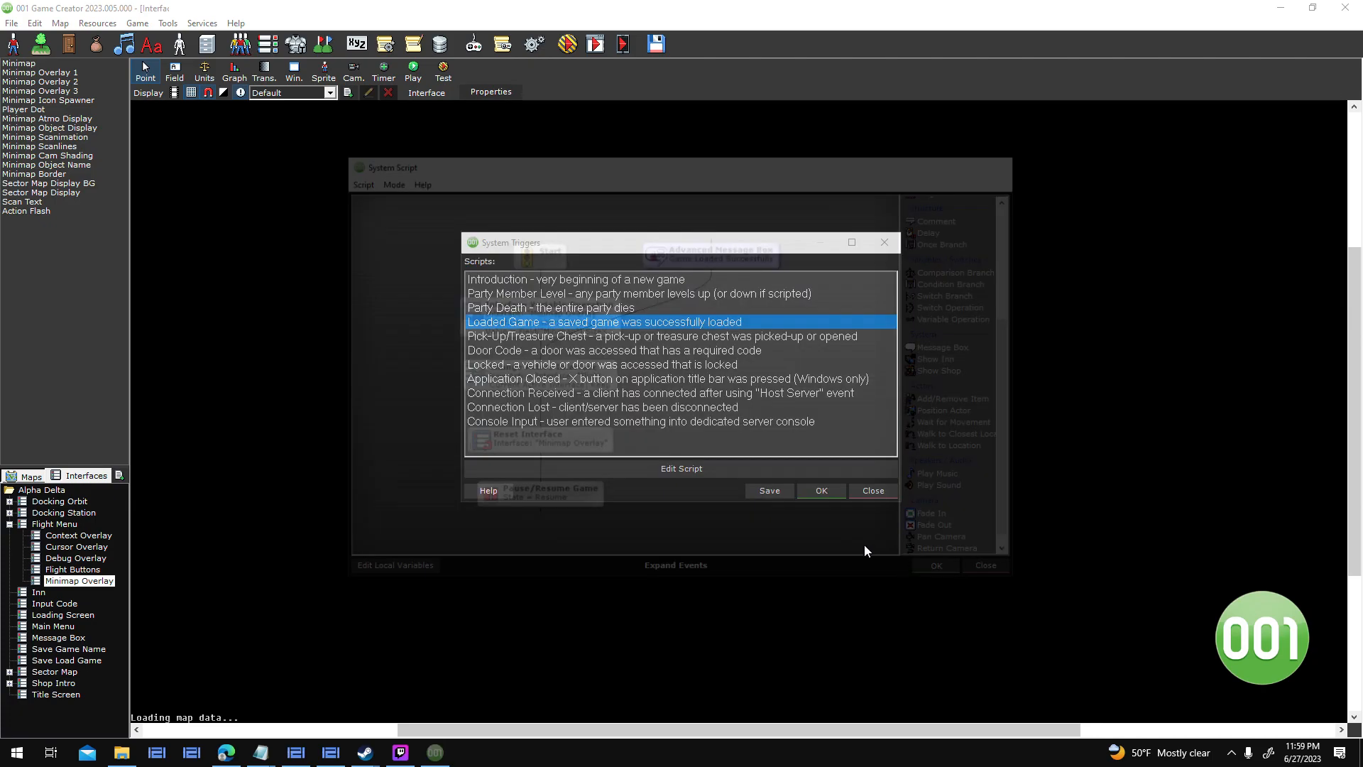
{"action": "key", "text": "Escape"}
Test-run the game with the debugger, continue from the Test Save slot, and quit from the script debugger.
{"action": "left_click", "coordinate": [574, 45]}
{"action": "key", "text": "Return"}
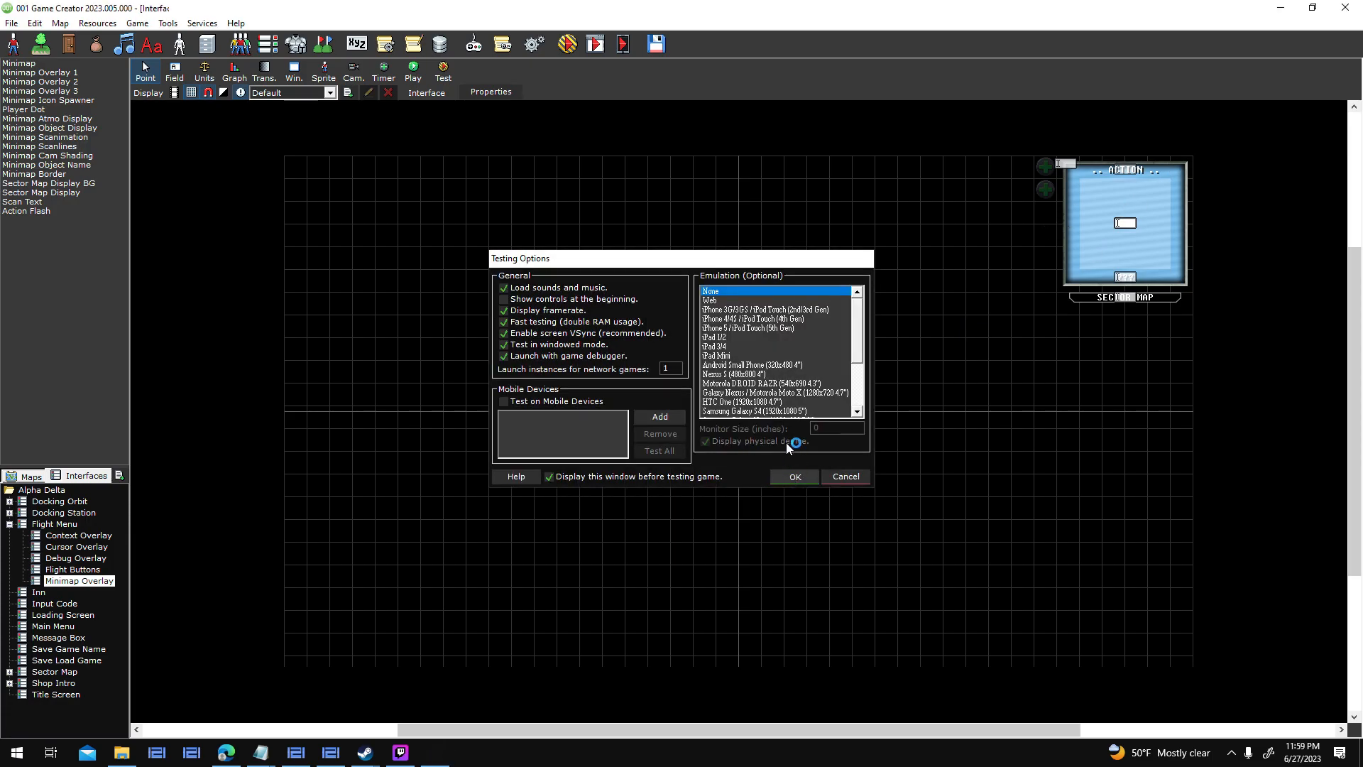
{"action": "left_click", "coordinate": [793, 476]}
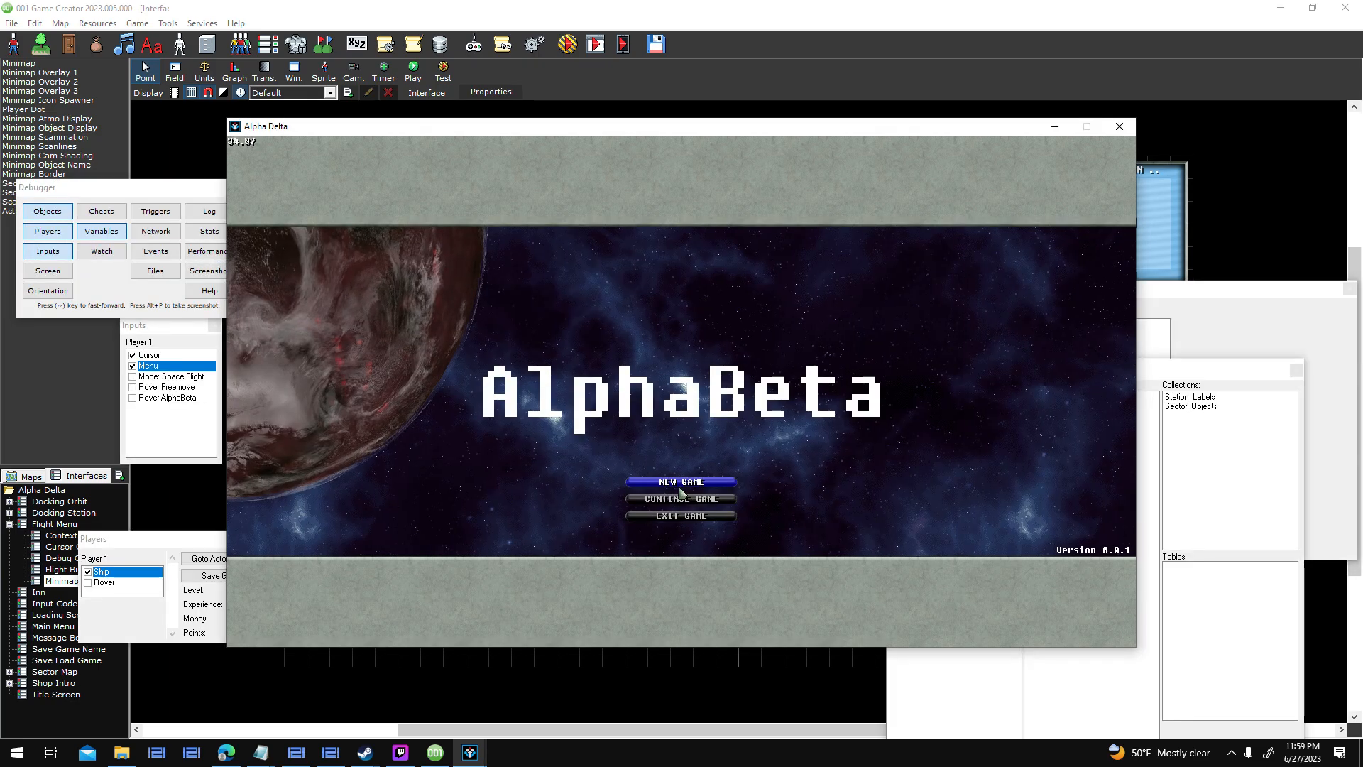
{"action": "left_click", "coordinate": [679, 482]}
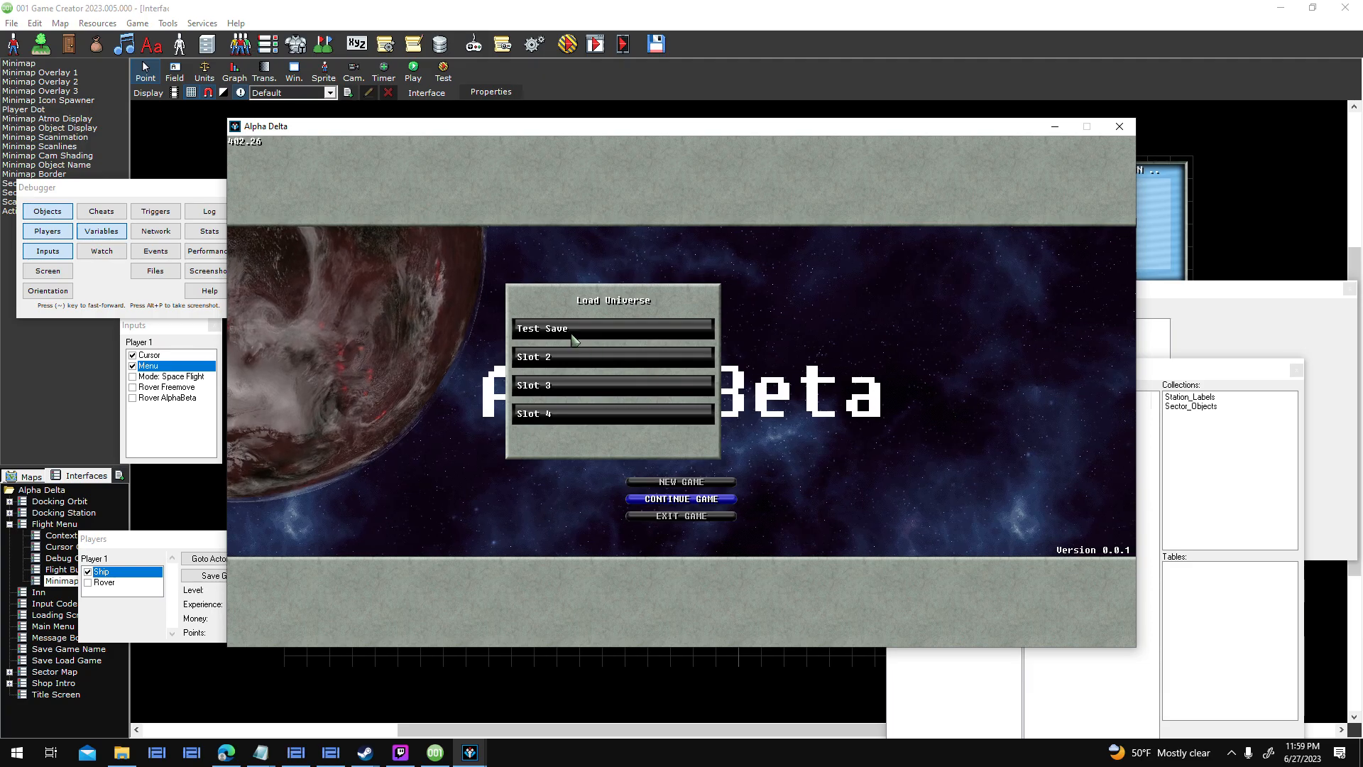
{"action": "left_click", "coordinate": [609, 331]}
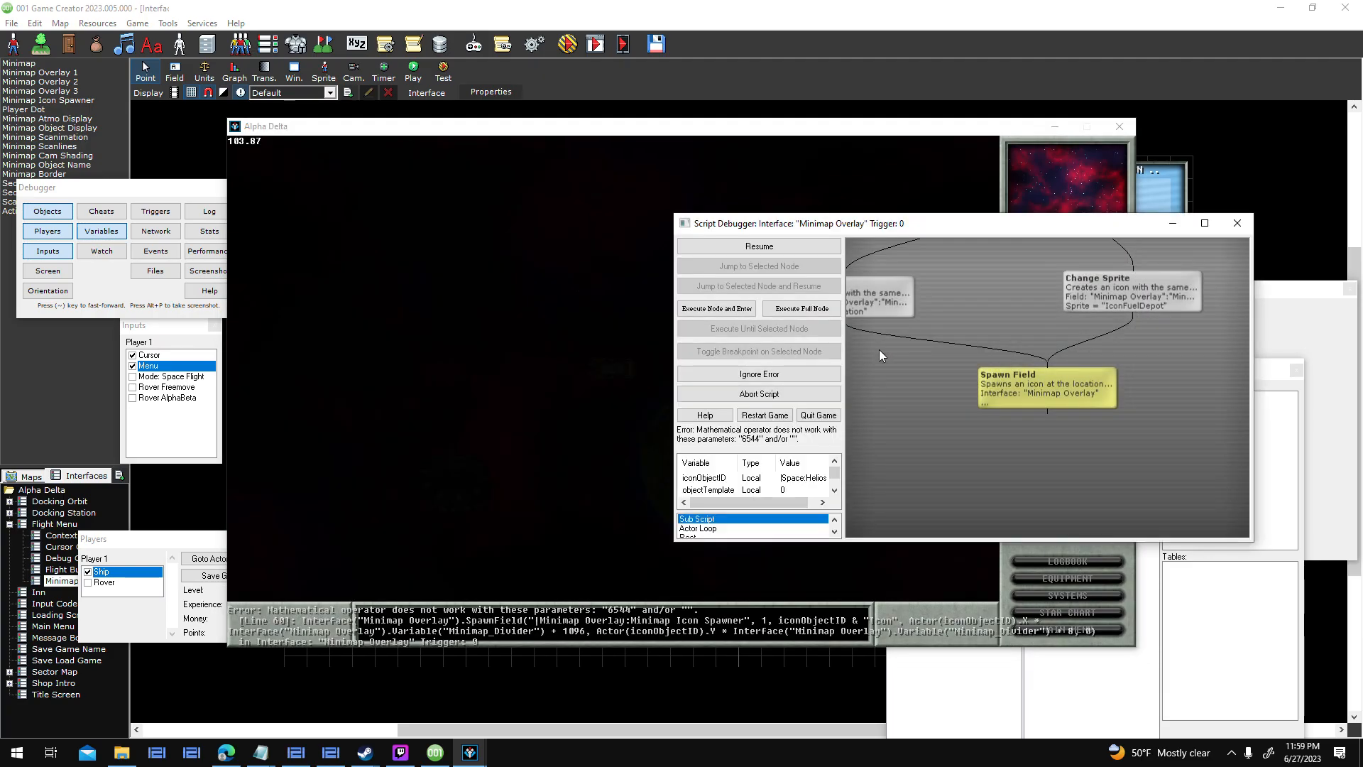
{"action": "left_click", "coordinate": [813, 415]}
Test-run the game again, start a new game, and steer and thrust the ship near the planet.
{"action": "left_click", "coordinate": [567, 44]}
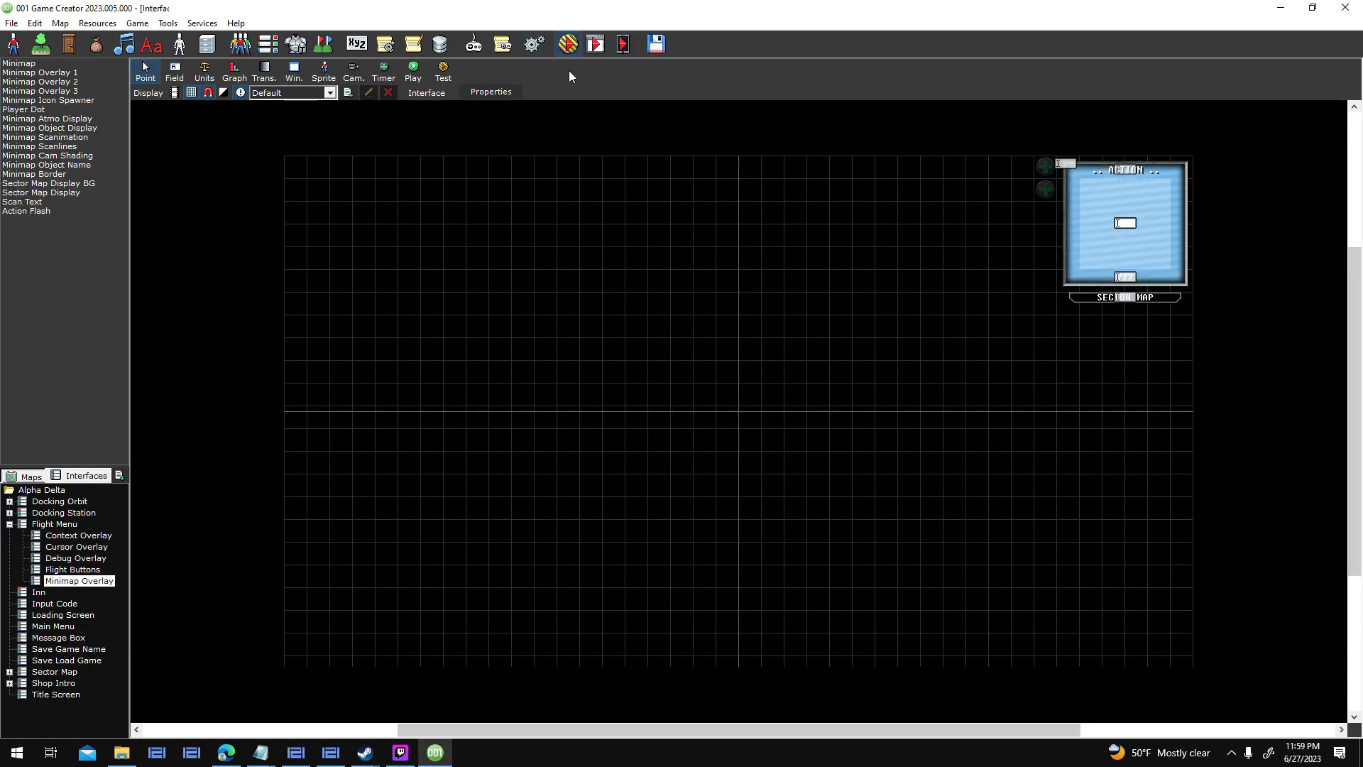
{"action": "left_click", "coordinate": [792, 475]}
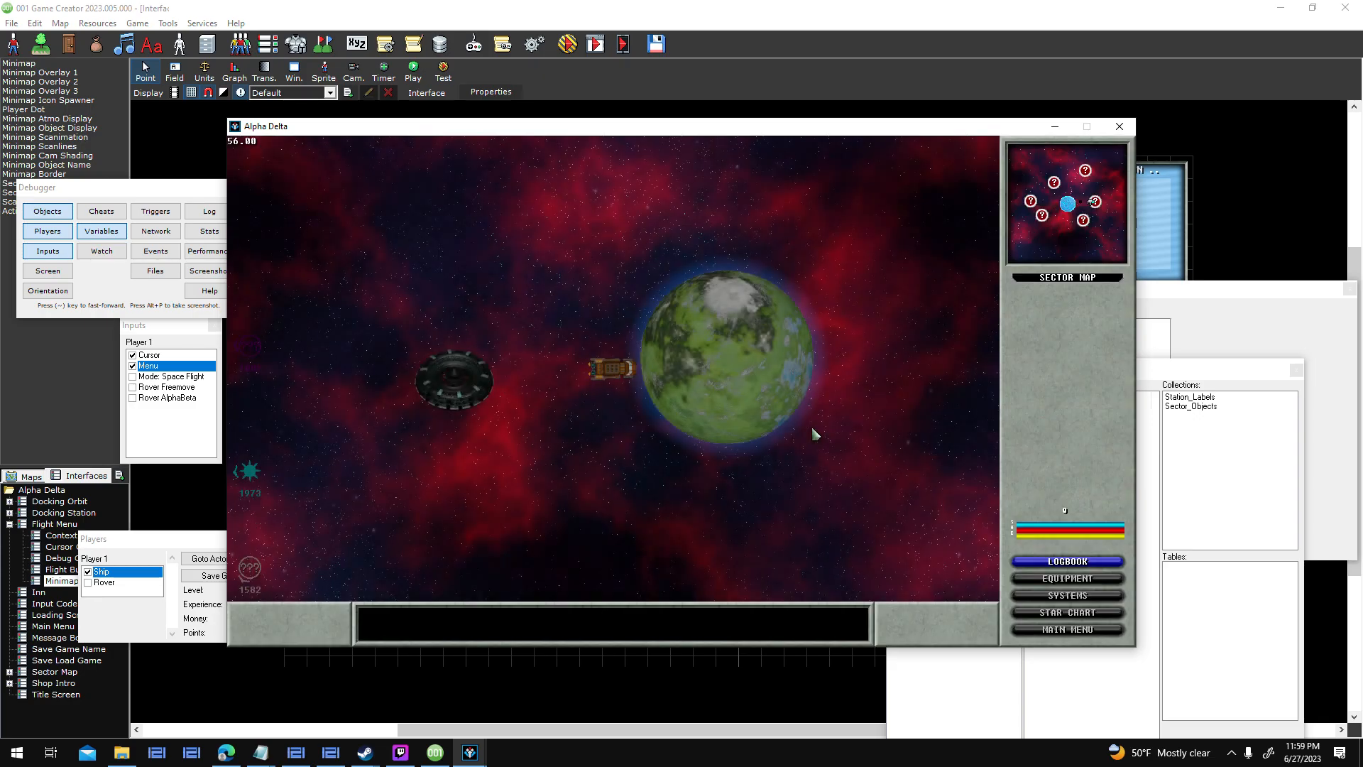
{"action": "key", "text": "Left"}
{"action": "key", "text": "Up"}
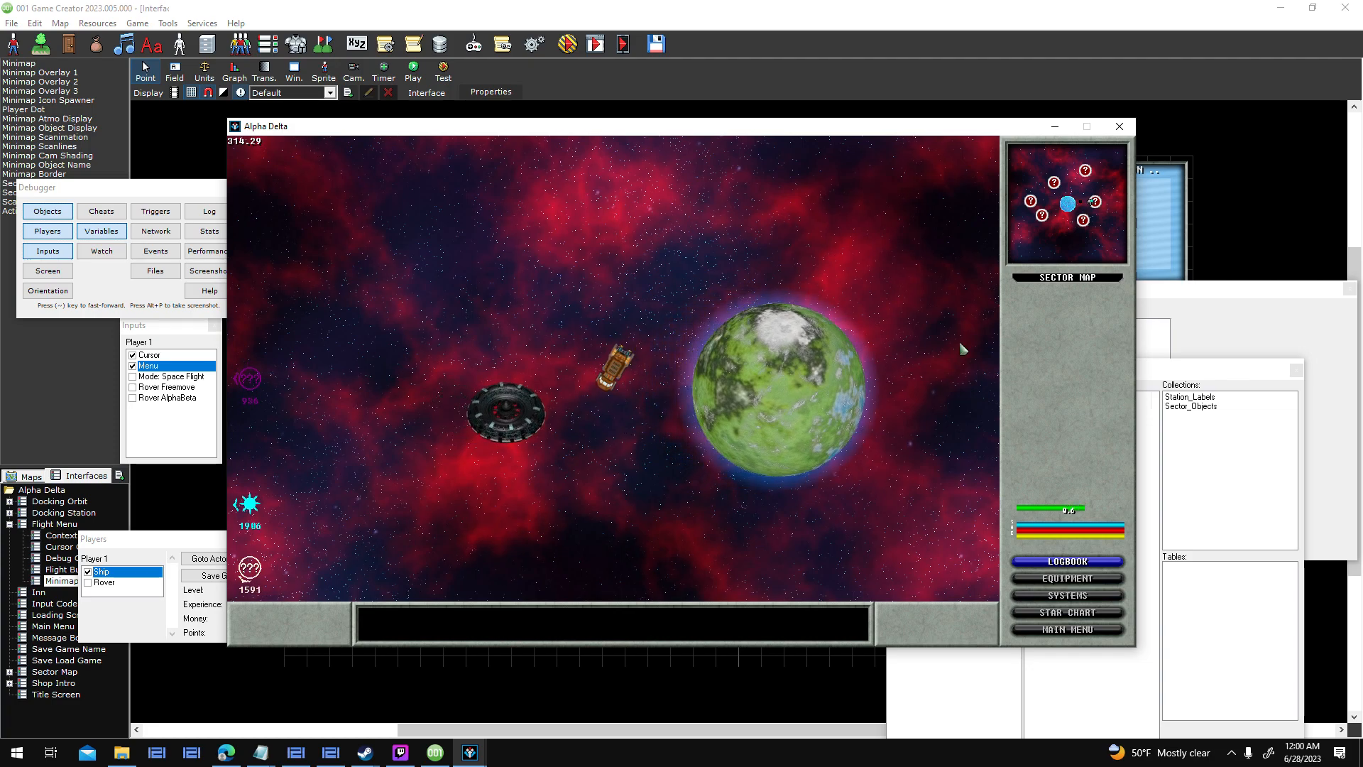
Save the running game over slot 1 as "Test Dumb" and exit to the title screen.
{"action": "key", "text": "Escape"}
{"action": "left_click", "coordinate": [628, 330]}
{"action": "left_click", "coordinate": [629, 334]}
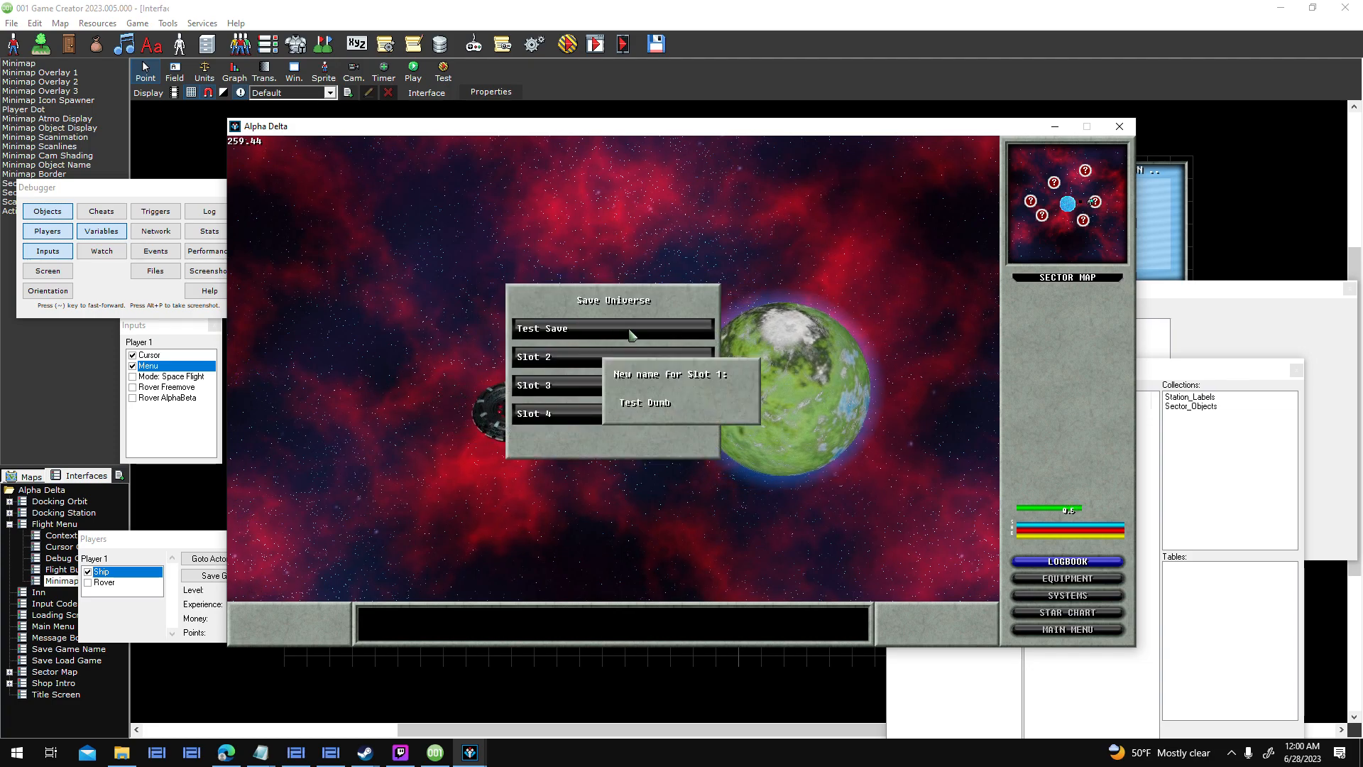
{"action": "key", "text": "Return"}
{"action": "key", "text": "Escape"}
{"action": "left_click", "coordinate": [639, 414]}
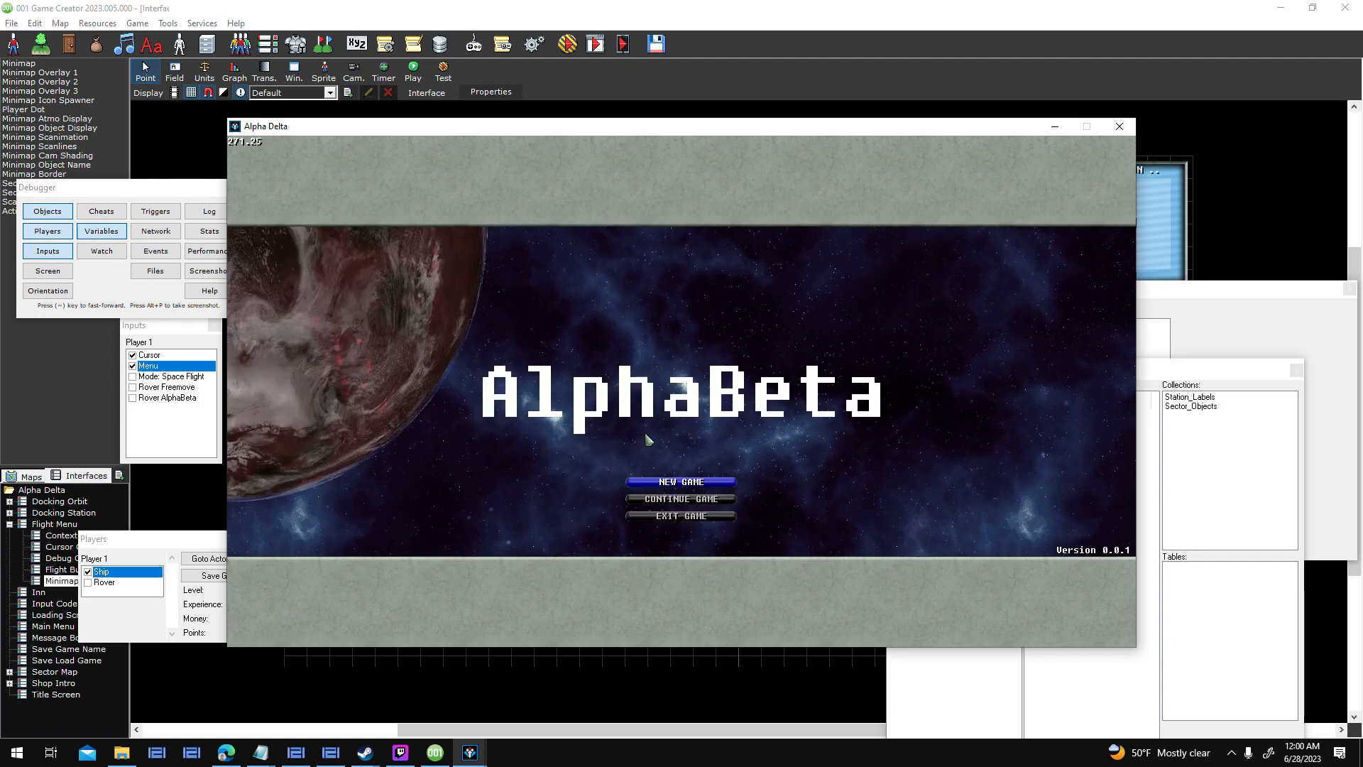
Continue the game from slot 1 and ignore the minimap script errors in the debugger.
{"action": "left_click", "coordinate": [681, 499]}
{"action": "left_click", "coordinate": [625, 328]}
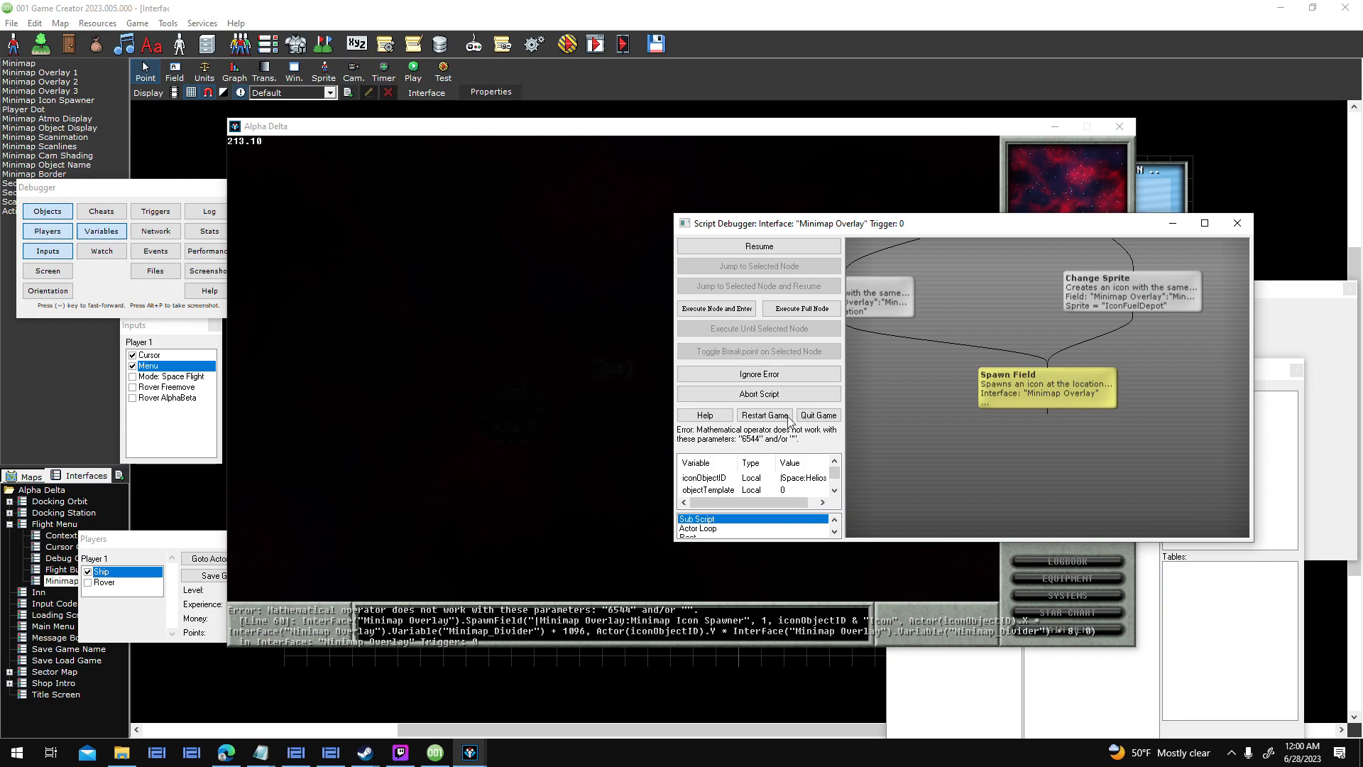
{"action": "left_click", "coordinate": [778, 372]}
{"action": "left_click", "coordinate": [778, 372]}
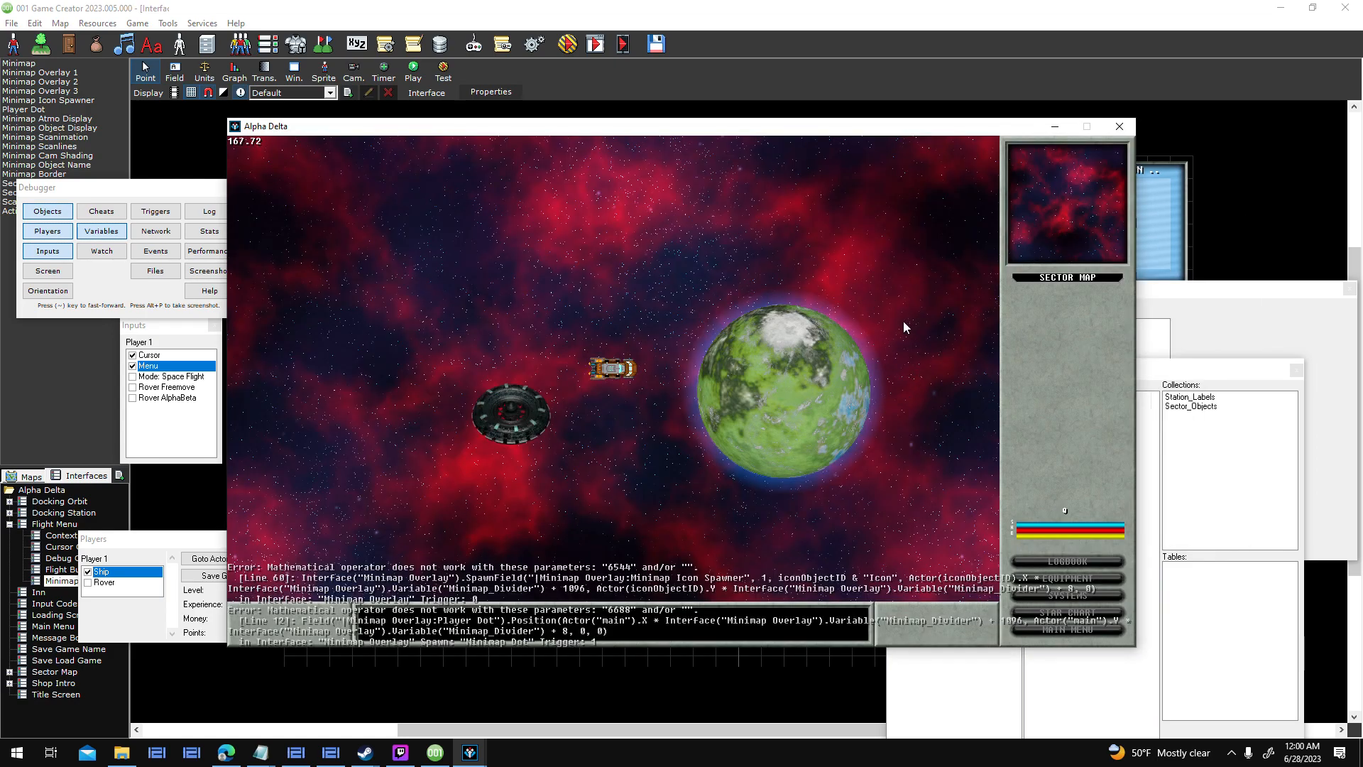
Enable the Mode: Space Flight input set and disable the Menu set for Player 1 in the debugger.
{"action": "left_click", "coordinate": [174, 429]}
{"action": "left_click", "coordinate": [132, 376]}
{"action": "left_click", "coordinate": [132, 366]}
{"action": "left_click", "coordinate": [685, 302]}
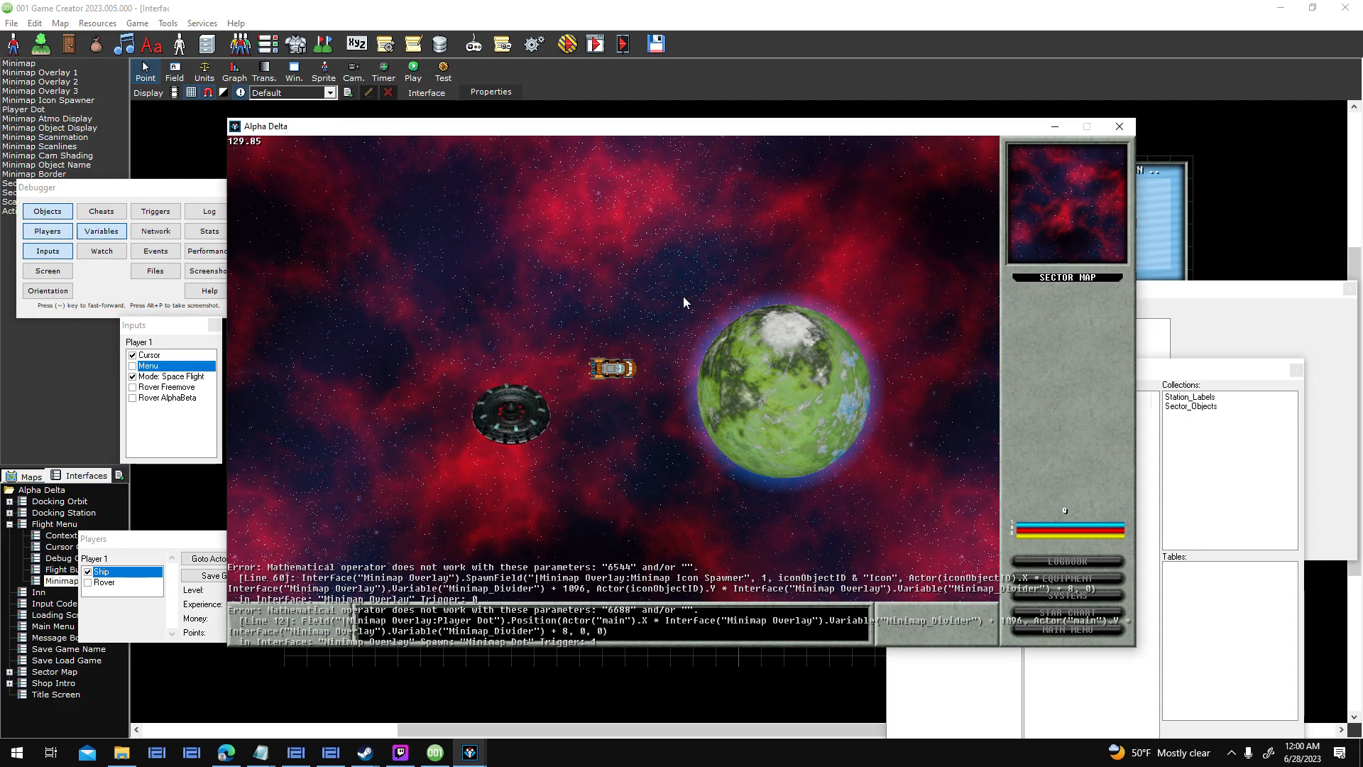
Return to the game view, target the planet, and clear the target to test the flight cursor.
{"action": "left_click", "coordinate": [1144, 384]}
{"action": "left_click", "coordinate": [896, 305]}
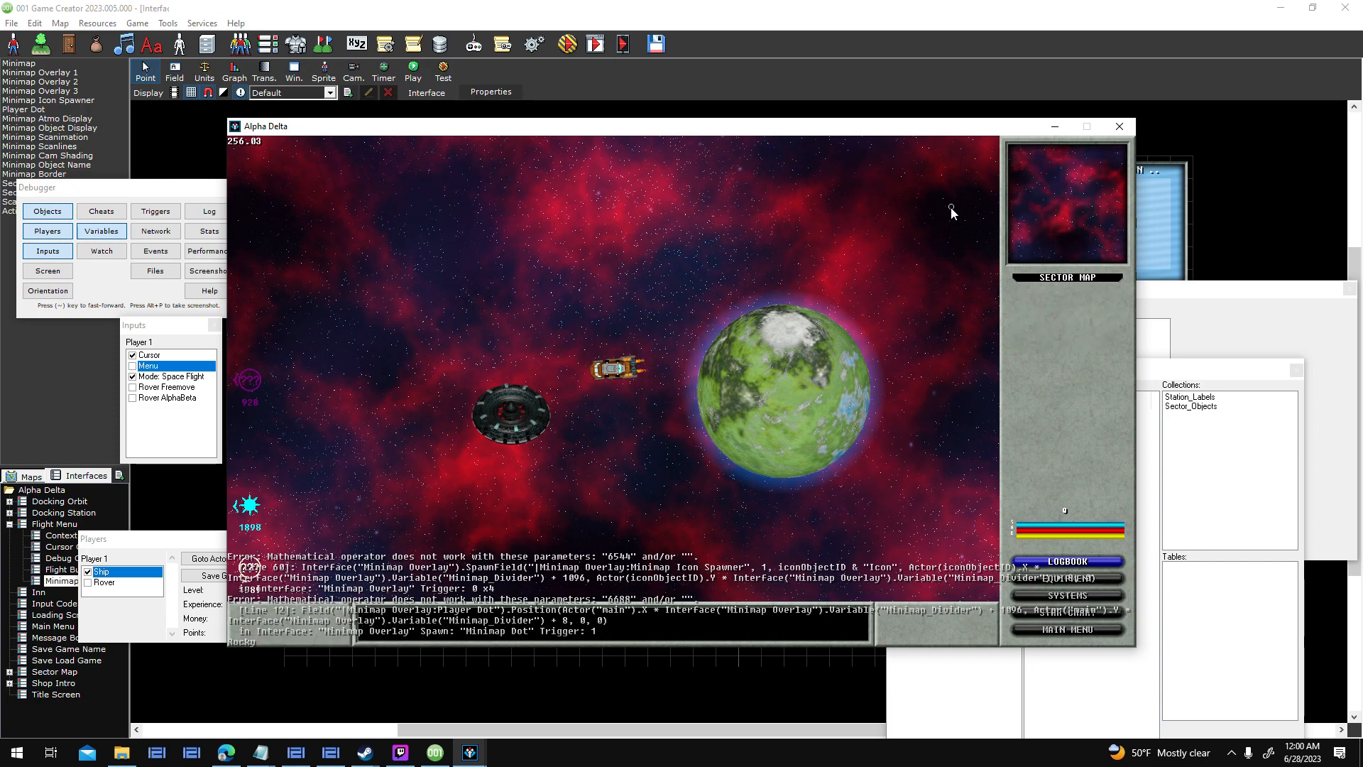
{"action": "left_click", "coordinate": [807, 348]}
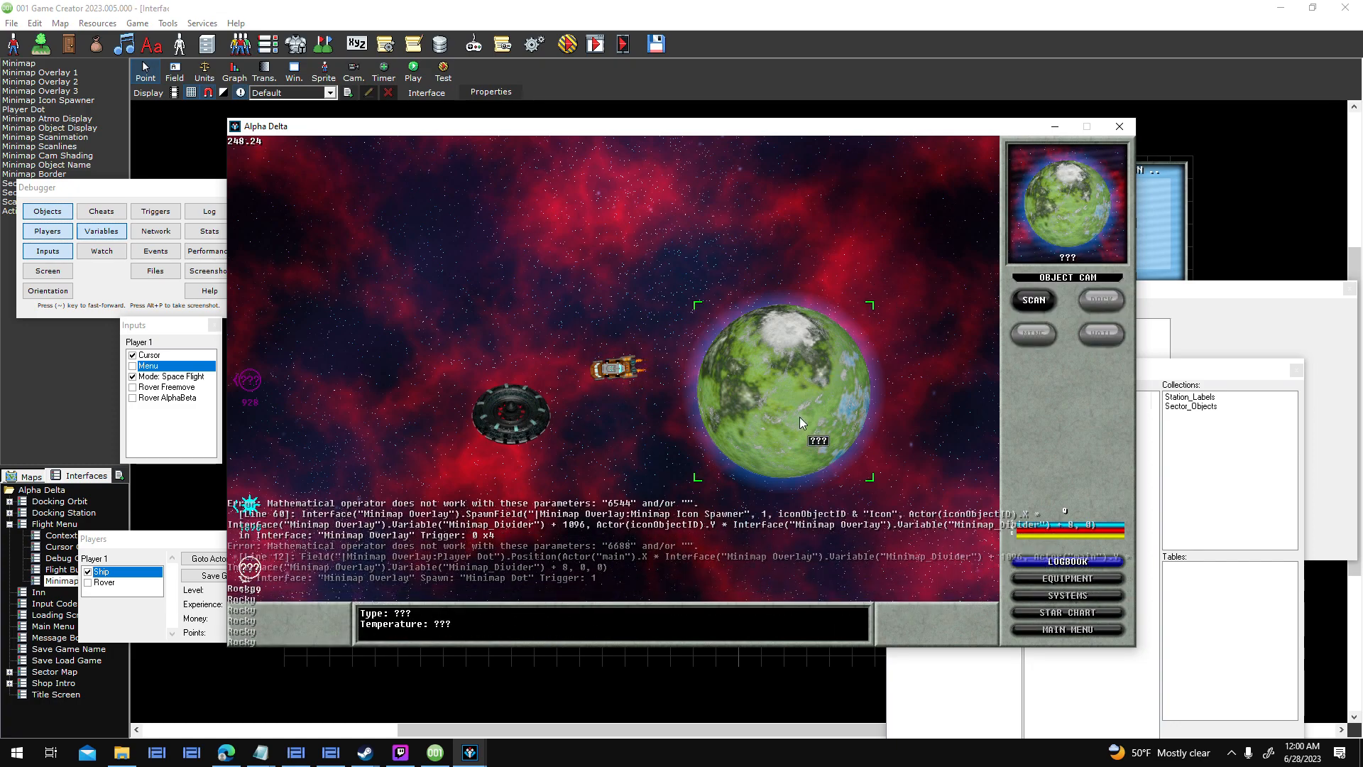
{"action": "left_click", "coordinate": [901, 207]}
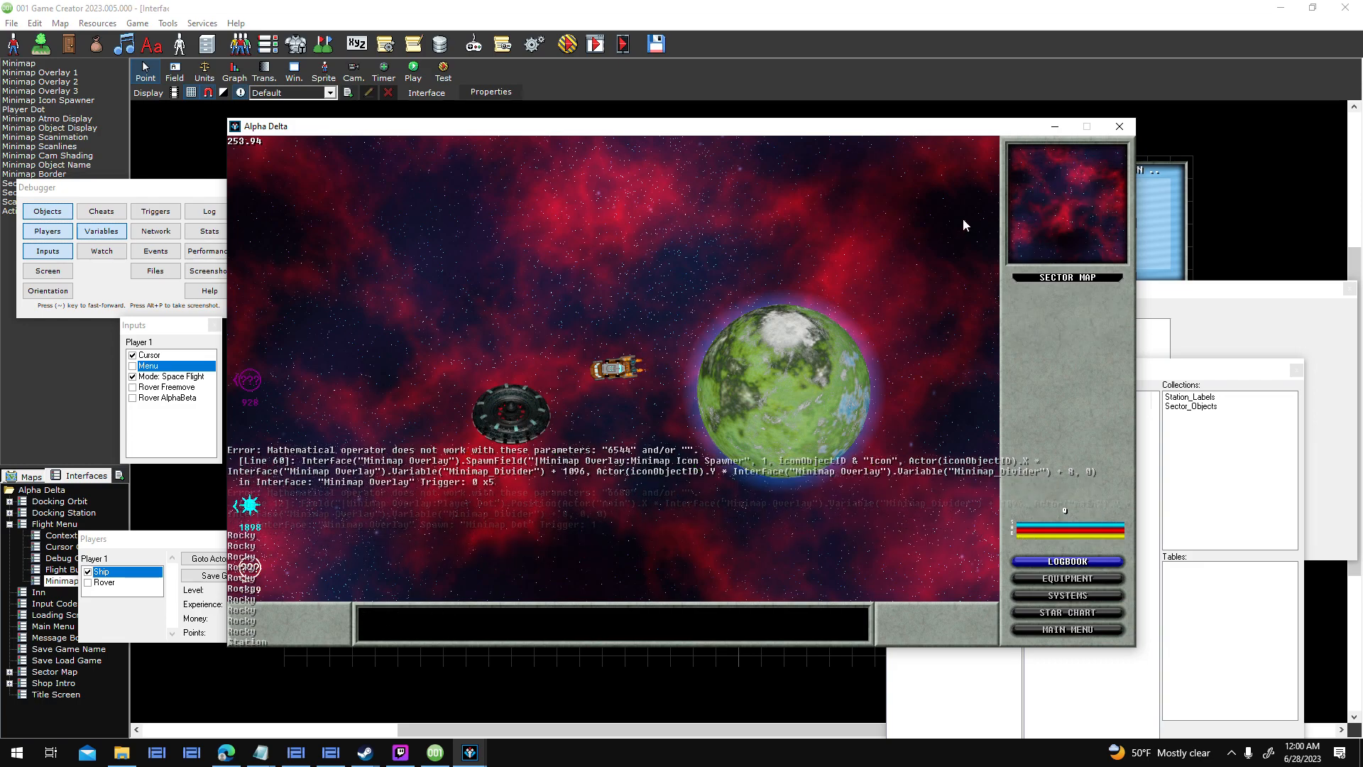
Check the maps and interfaces listed in the debugger's Objects window, and target the planet again.
{"action": "left_click", "coordinate": [1165, 302]}
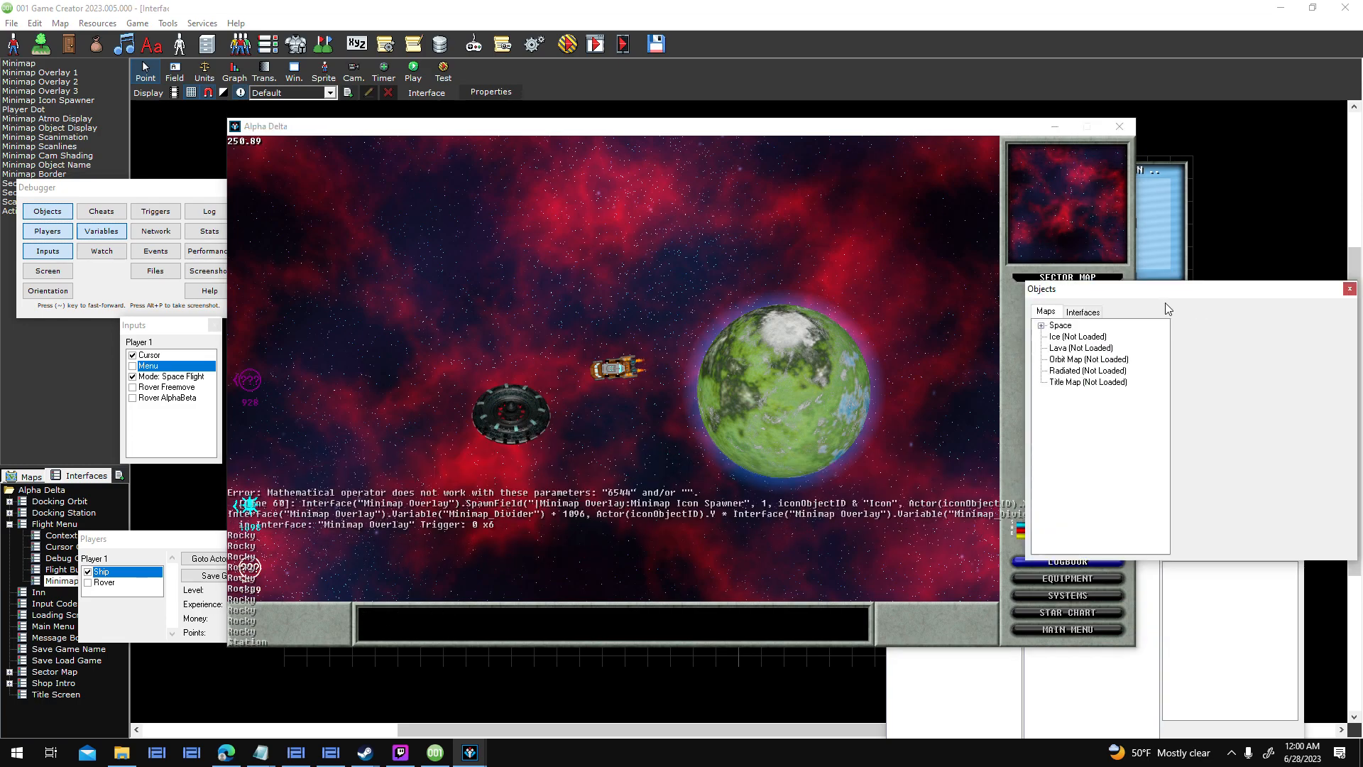
{"action": "left_click", "coordinate": [1080, 310]}
{"action": "left_click", "coordinate": [1047, 312]}
{"action": "left_click", "coordinate": [928, 298]}
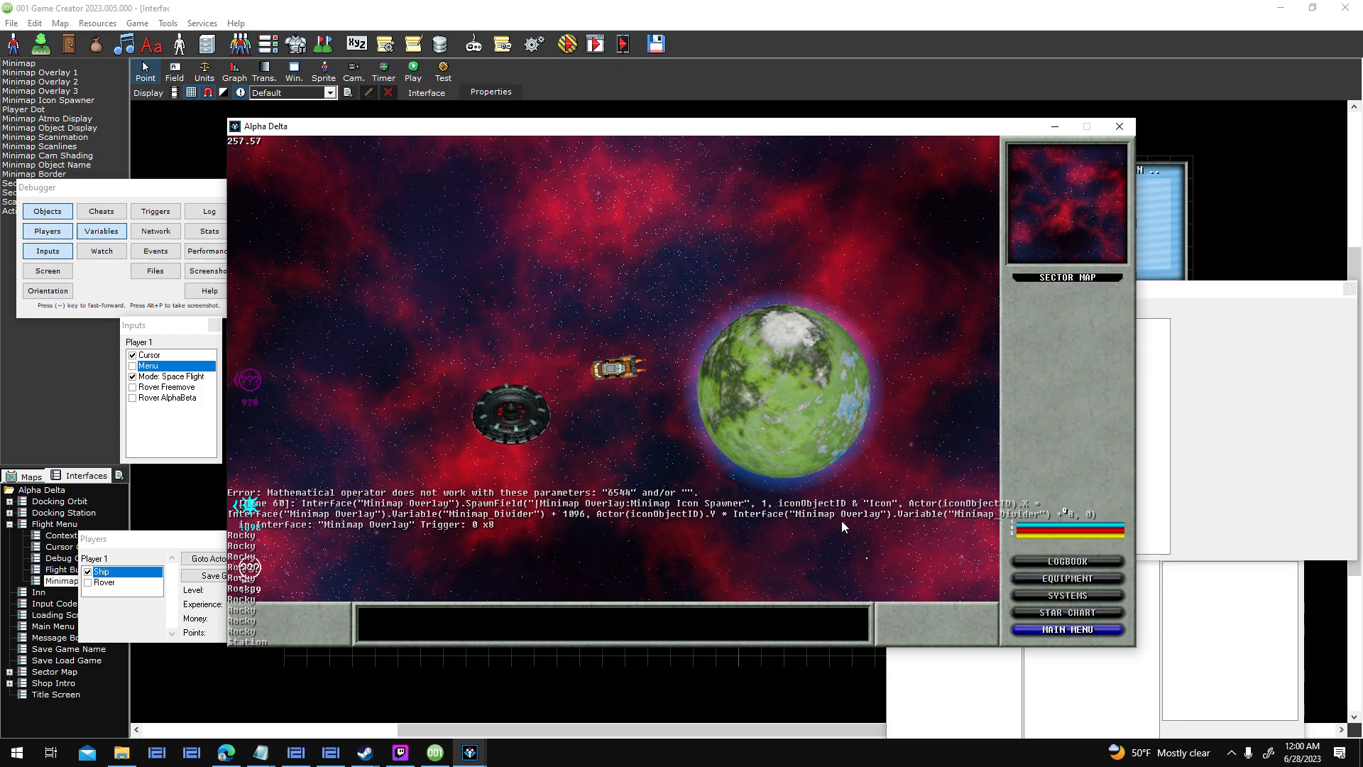
{"action": "left_click", "coordinate": [717, 397]}
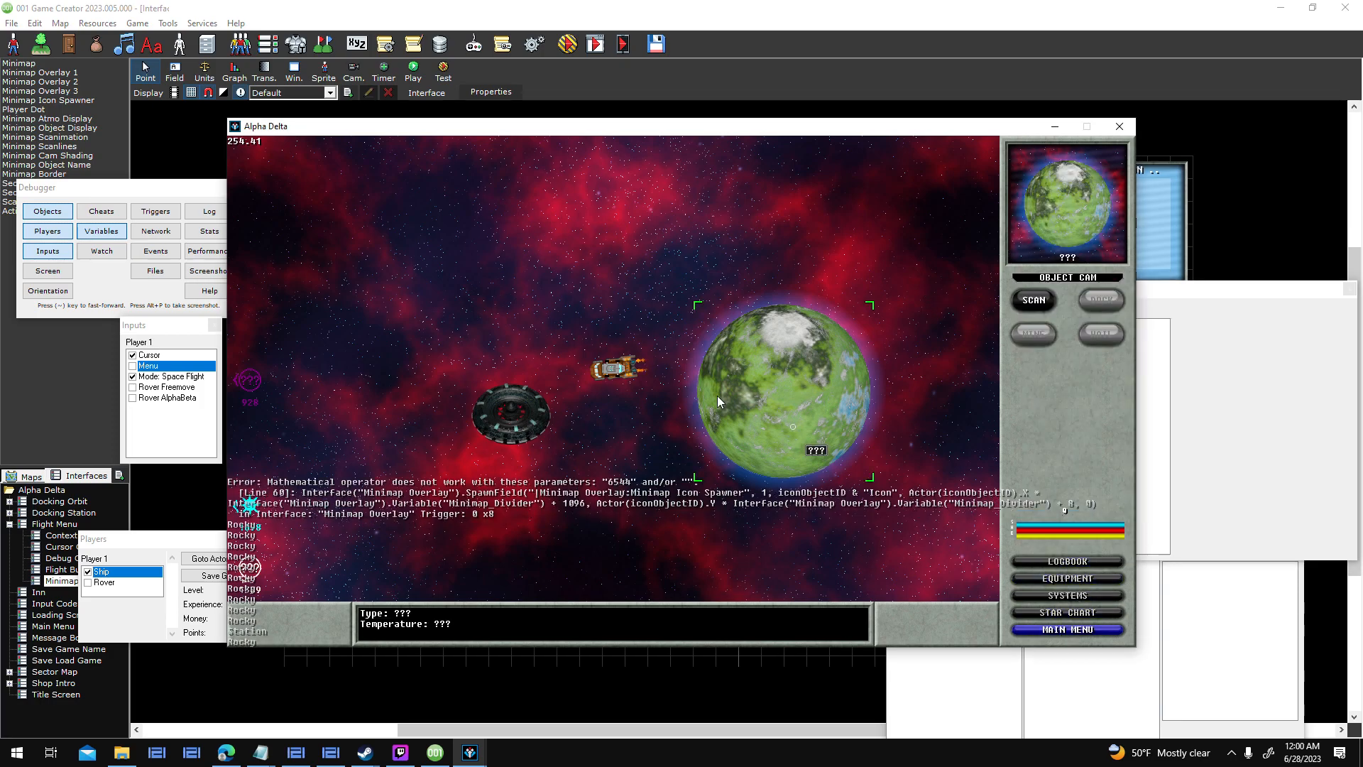
Highlight Rover in the debugger's player list, fly the ship, dock at Helios Station, and return to space.
{"action": "left_click", "coordinate": [89, 586]}
{"action": "left_click", "coordinate": [492, 335]}
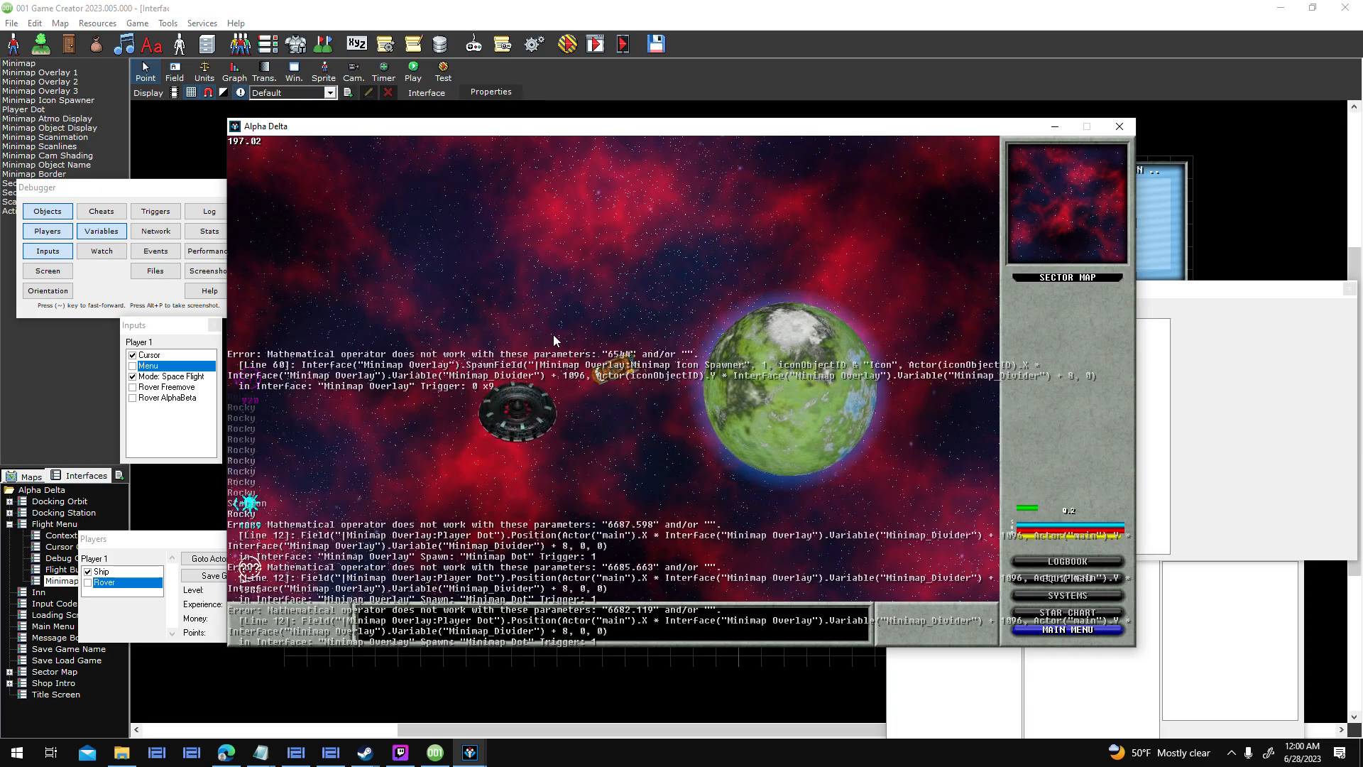
{"action": "left_click", "coordinate": [560, 407]}
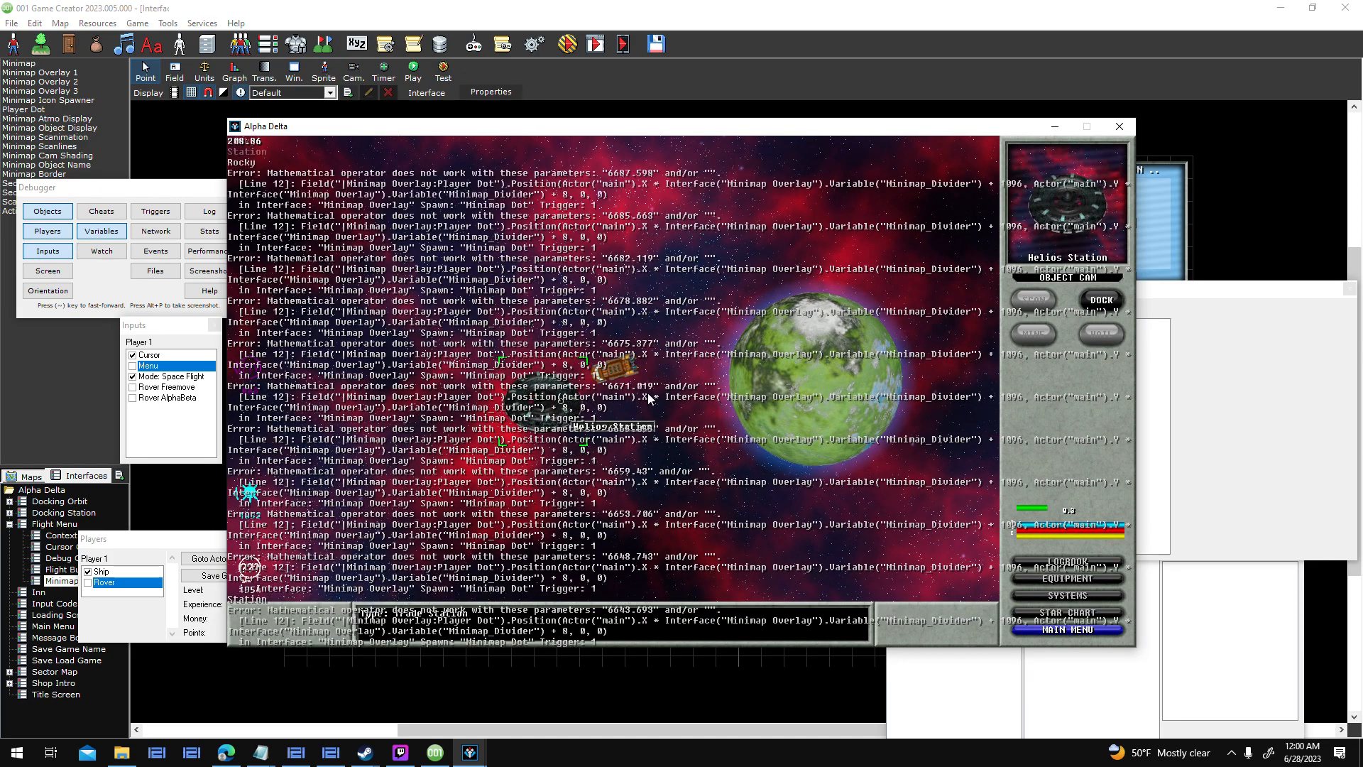
{"action": "left_click", "coordinate": [1095, 302]}
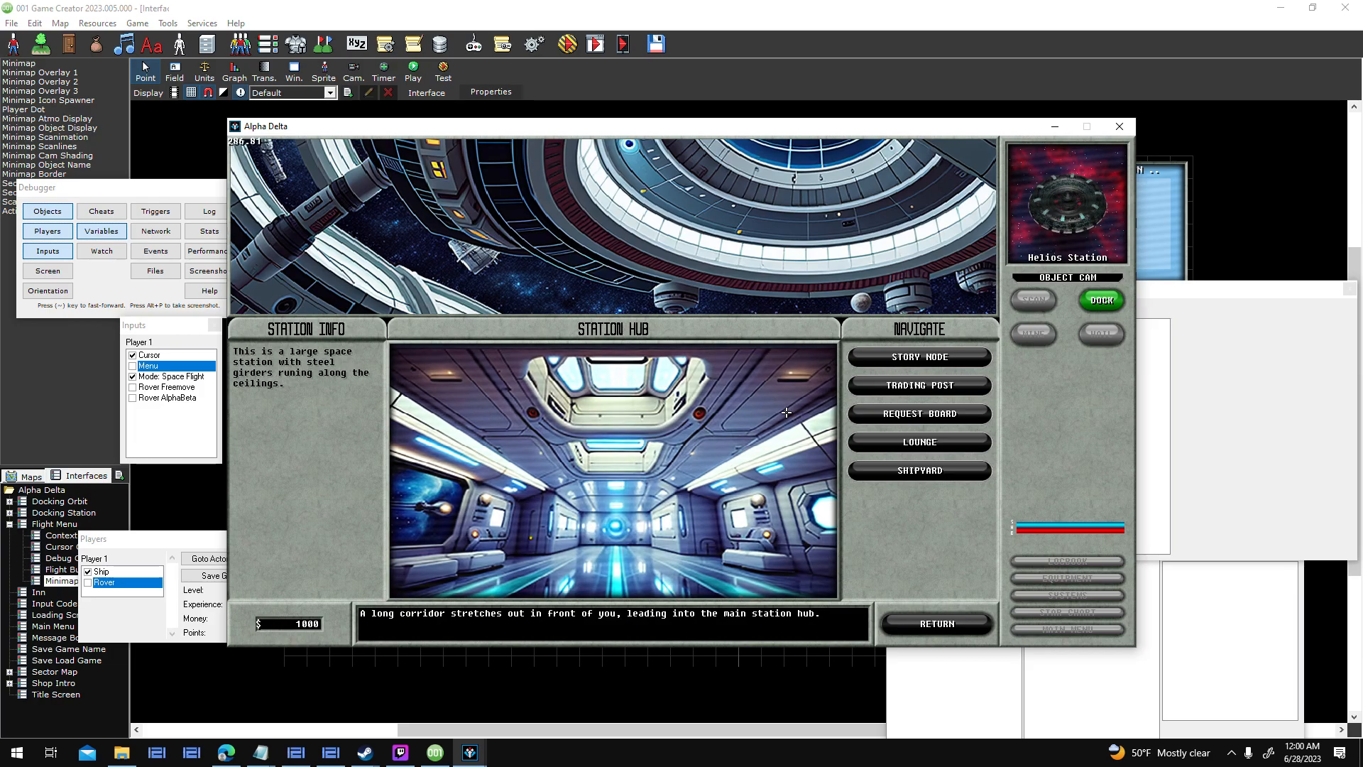
{"action": "key", "text": "Escape"}
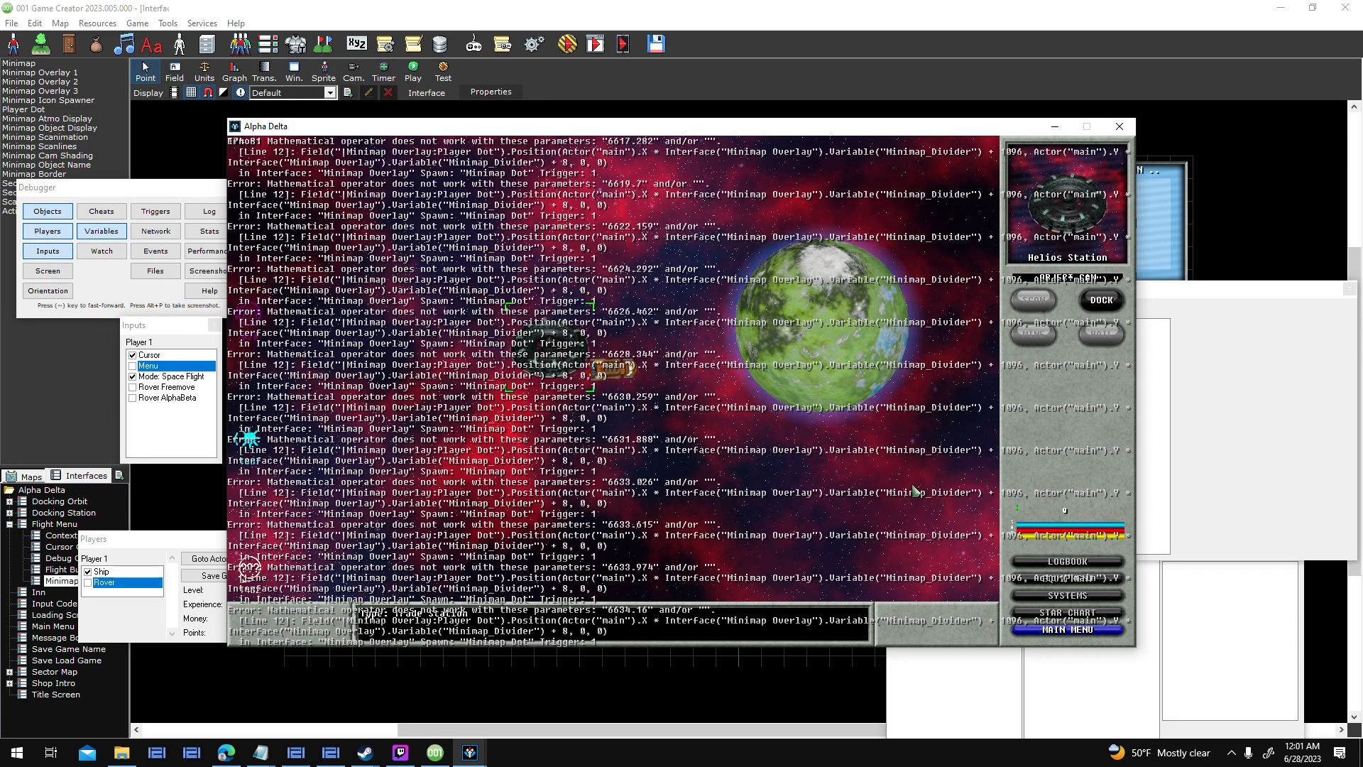
End the game test and open the script of the last control combination in the Mode: Space Flight input set.
{"action": "left_click", "coordinate": [1111, 129]}
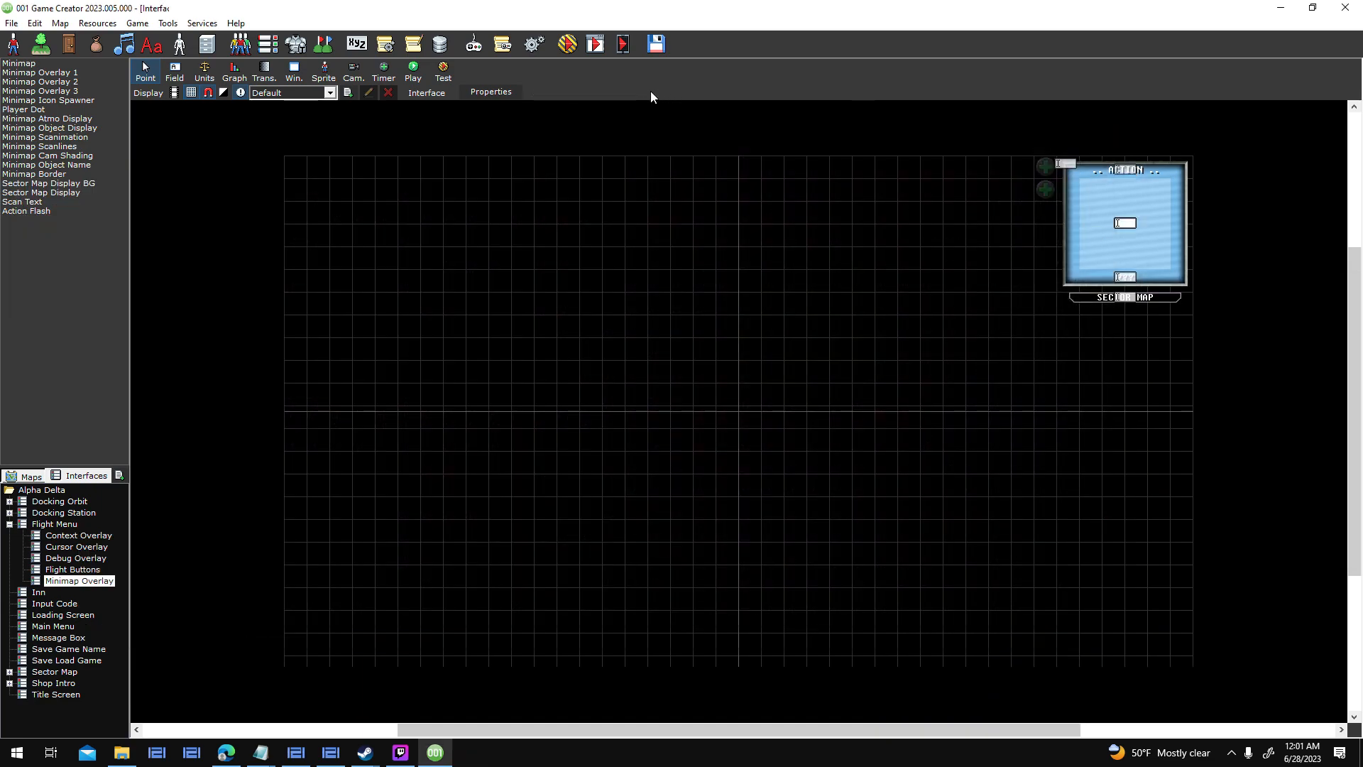
{"action": "left_click", "coordinate": [509, 45]}
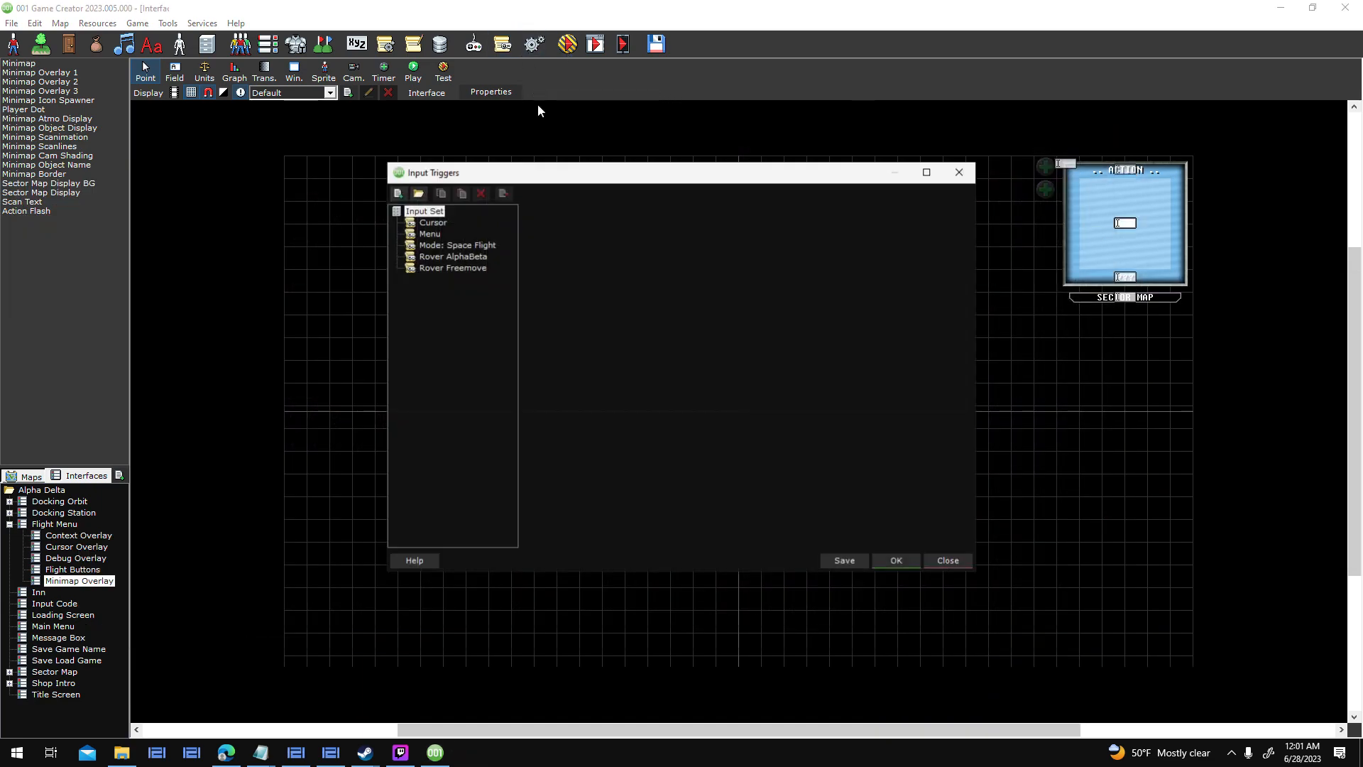
{"action": "left_click", "coordinate": [488, 245]}
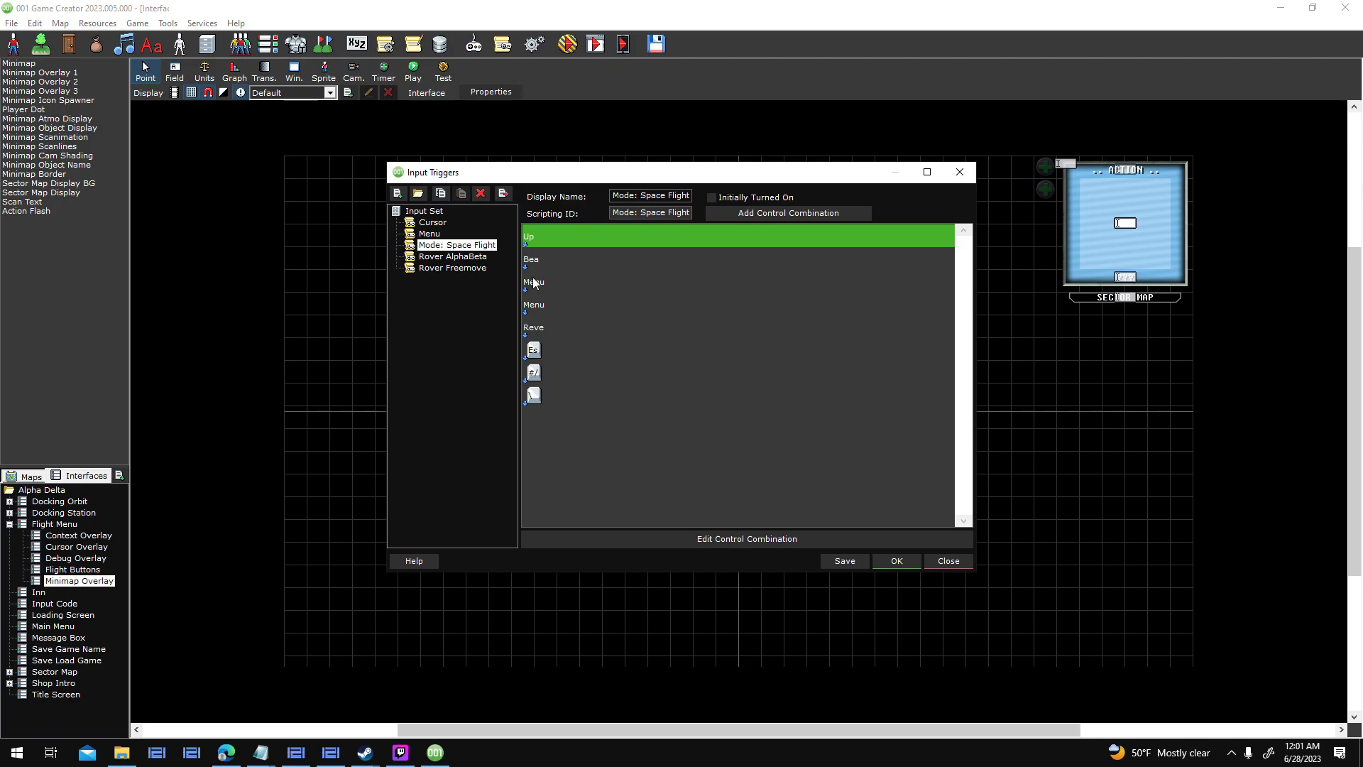
{"action": "double_click", "coordinate": [559, 390]}
{"action": "left_click", "coordinate": [698, 424]}
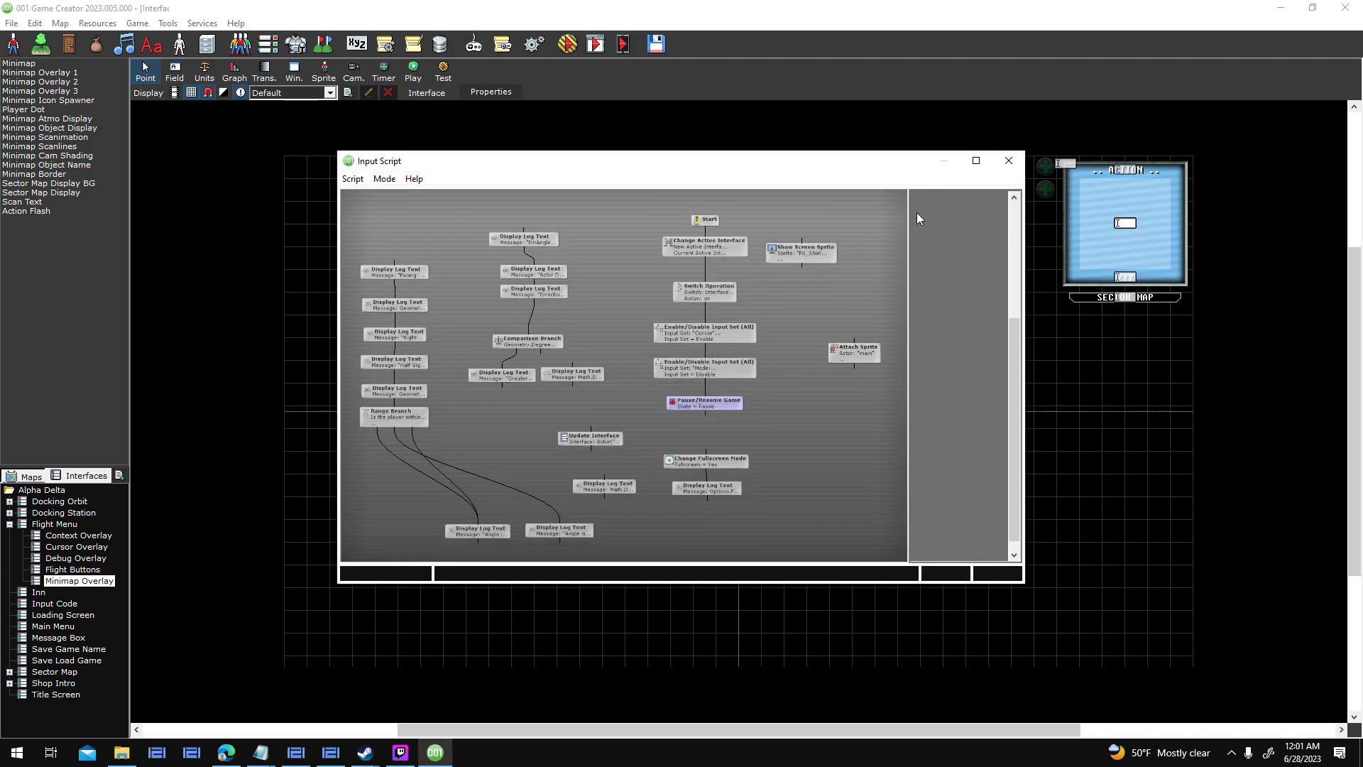
{"action": "left_click", "coordinate": [970, 165]}
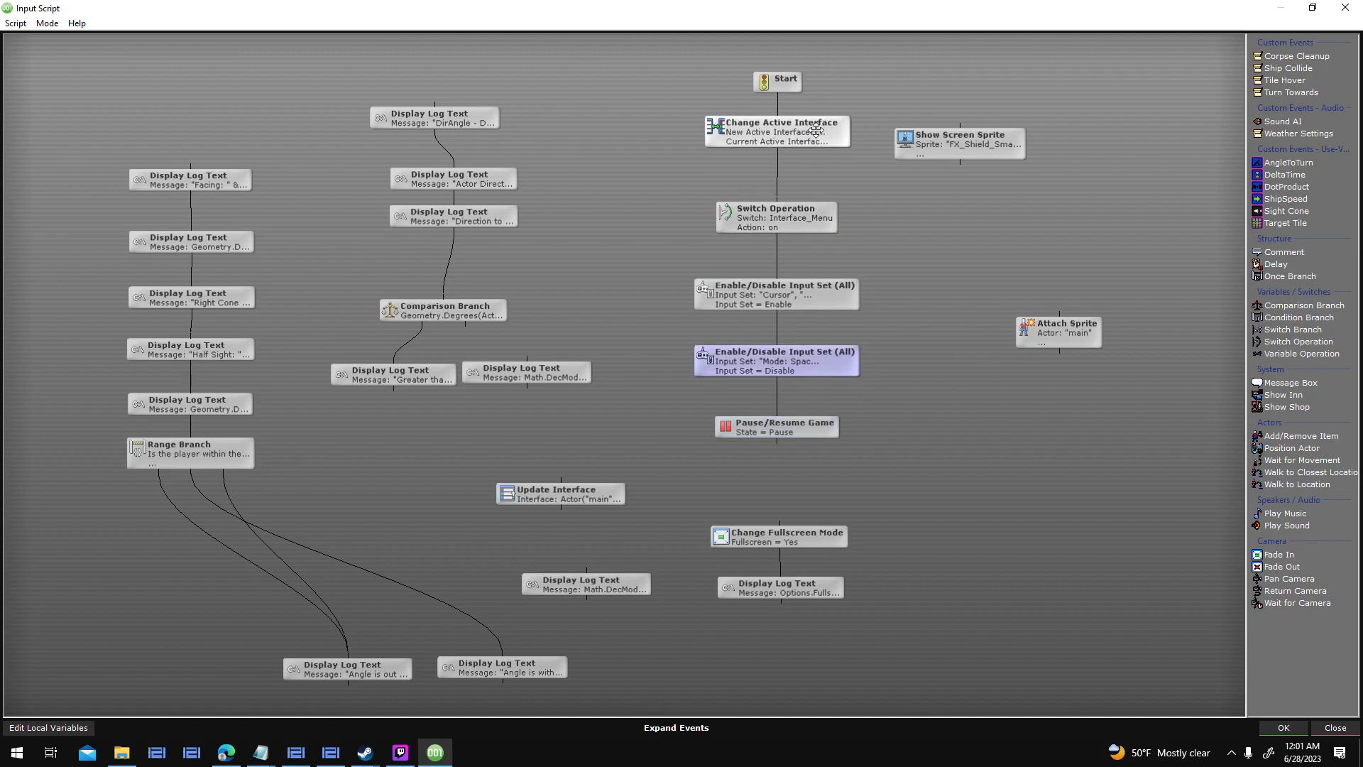
Detach the Start node from the Change Active Interface chain and rearrange the surrounding nodes to free space beneath it.
{"action": "left_click_drag", "start_coordinate": [1015, 149], "coordinate": [1172, 176]}
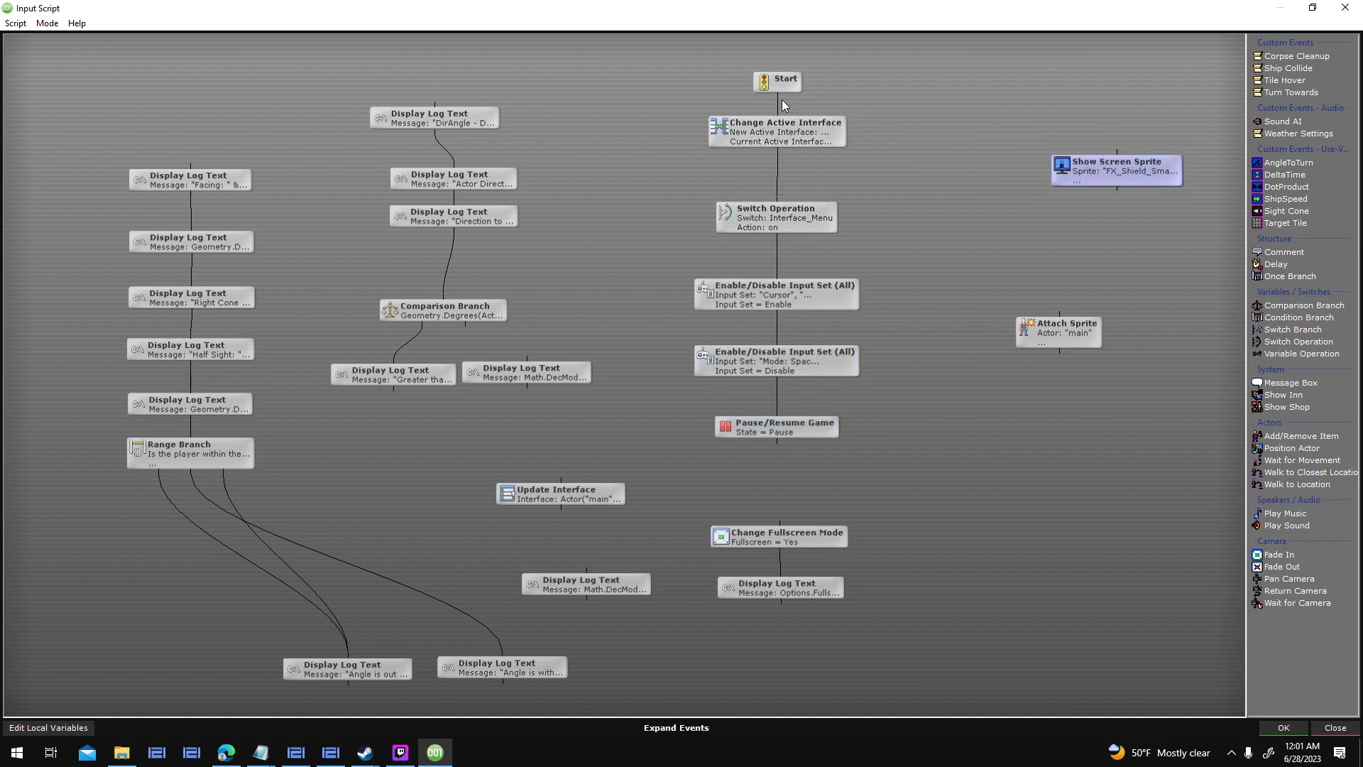
{"action": "left_click_drag", "start_coordinate": [780, 84], "coordinate": [961, 94]}
{"action": "left_click_drag", "start_coordinate": [886, 112], "coordinate": [704, 440]}
{"action": "left_click_drag", "start_coordinate": [588, 382], "coordinate": [451, 441]}
{"action": "left_click", "coordinate": [947, 101]}
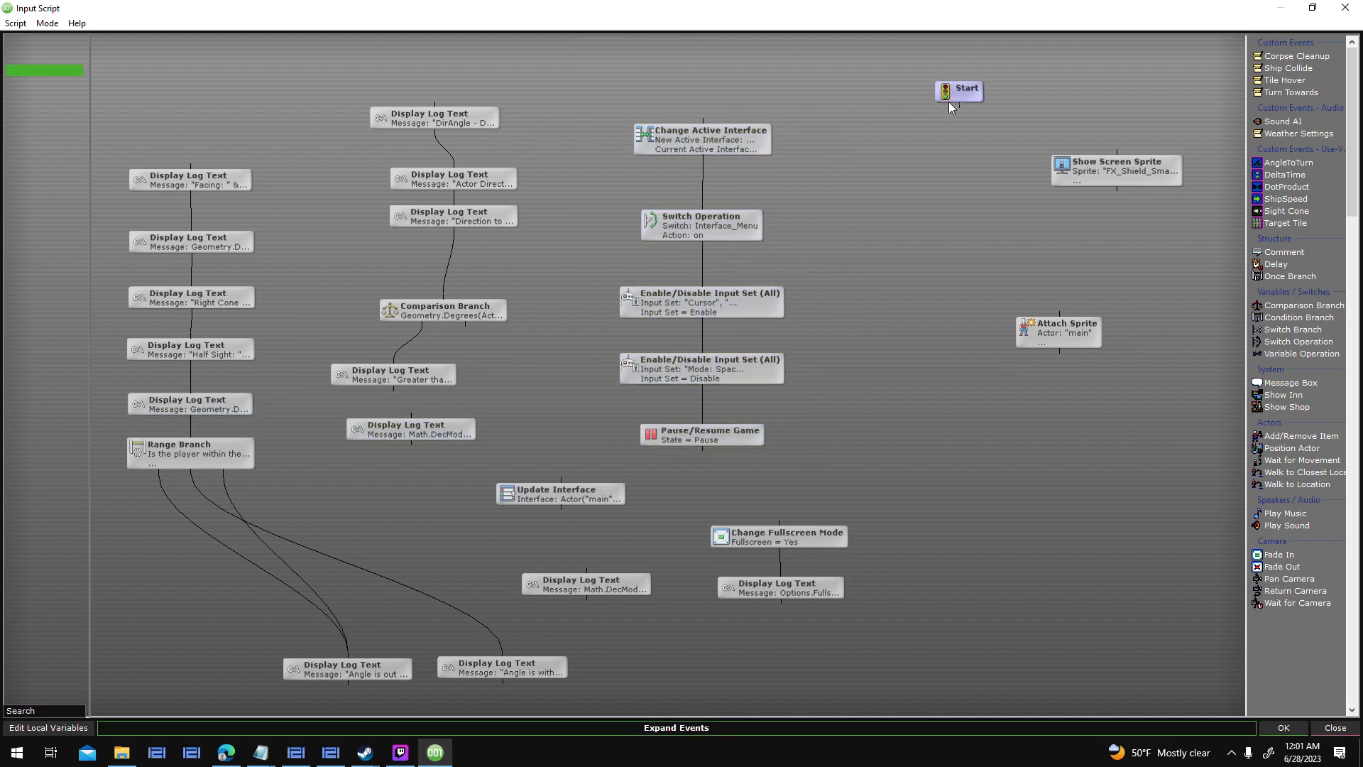
Add a Display Log Text event under Start that outputs a Minimap Overlay interface variable, and save the input script.
{"action": "type", "text": "log"}
{"action": "double_click", "coordinate": [242, 67]}
{"action": "left_click", "coordinate": [800, 402]}
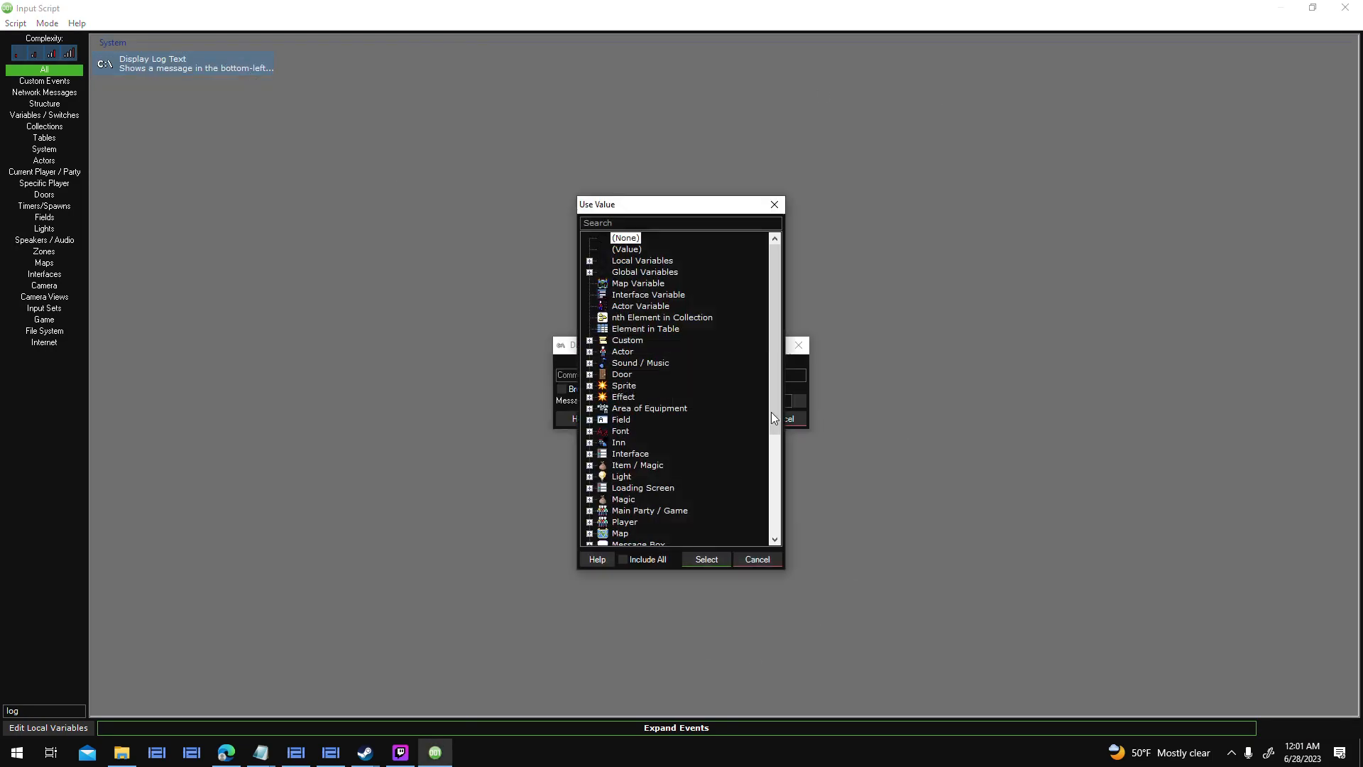
{"action": "double_click", "coordinate": [630, 296]}
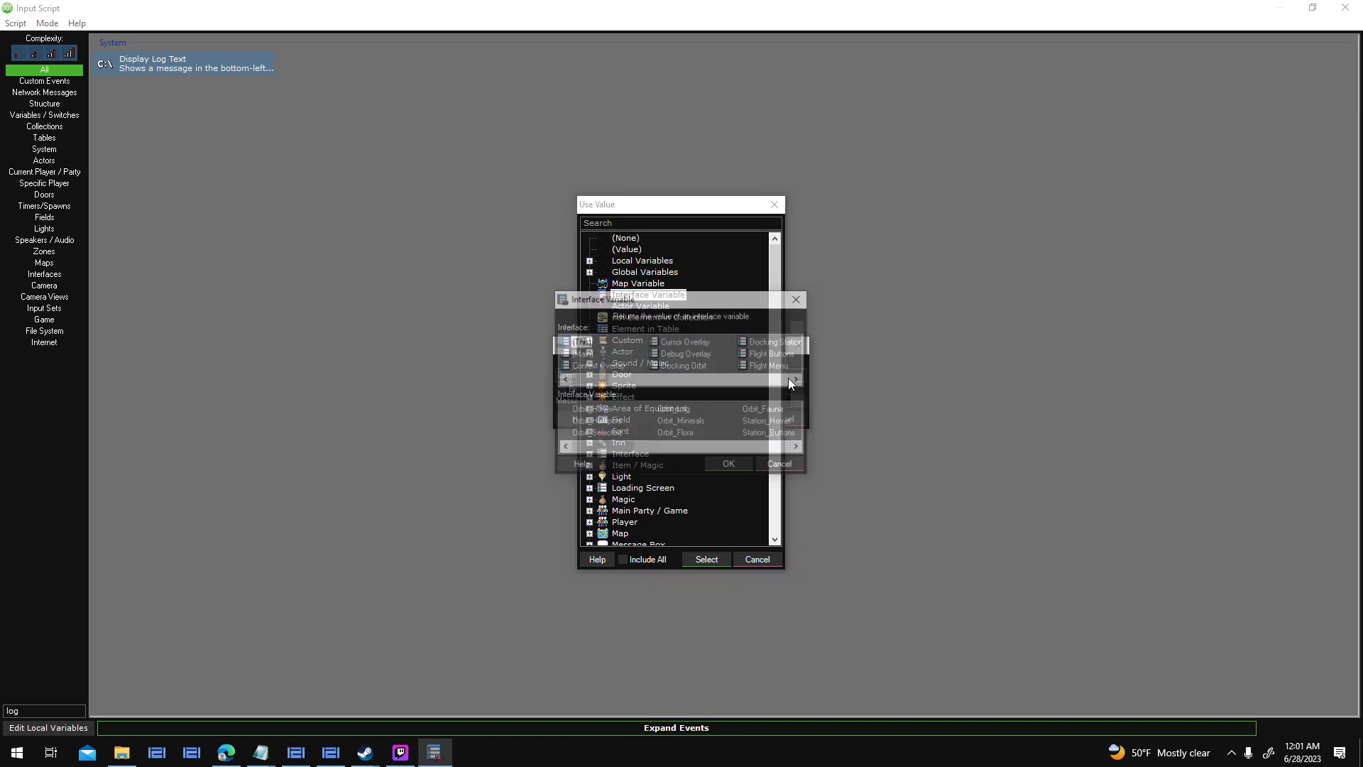
{"action": "left_click", "coordinate": [749, 382]}
{"action": "left_click", "coordinate": [743, 384]}
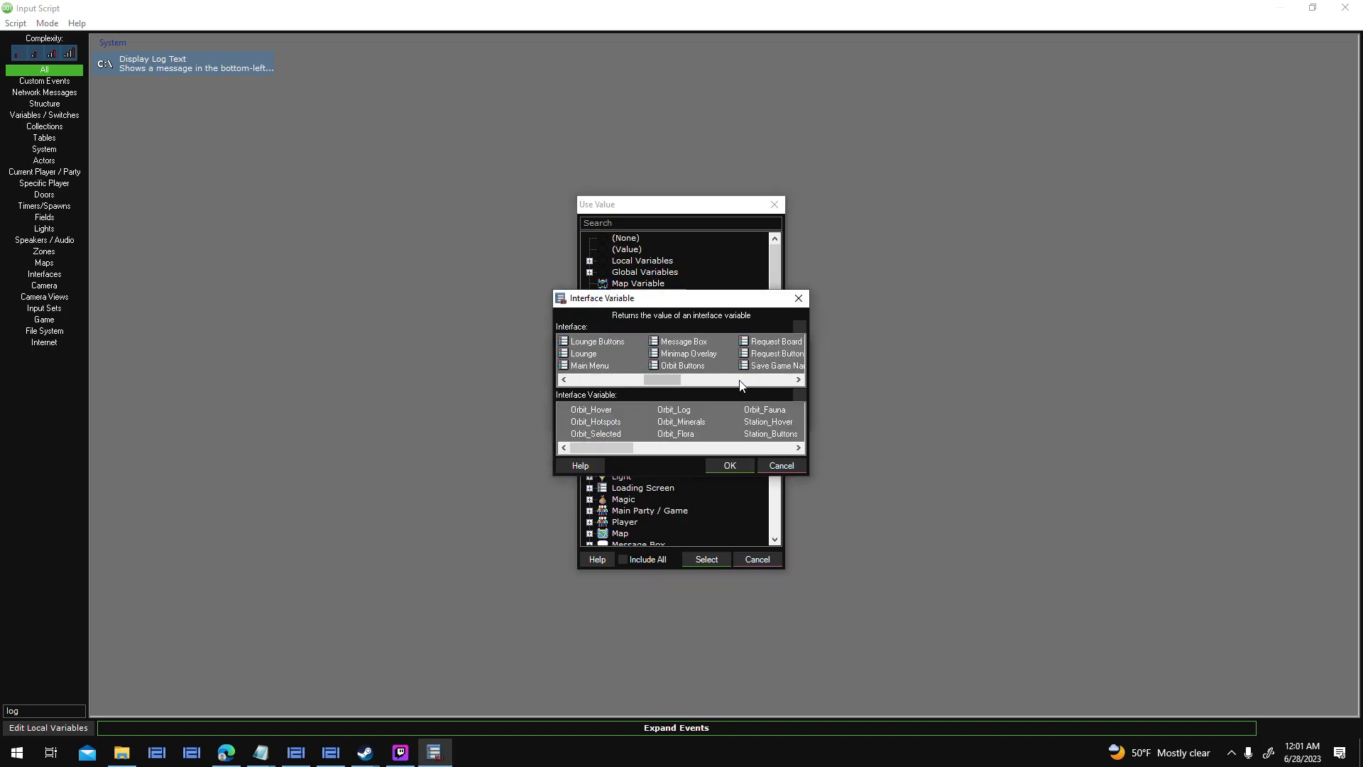
{"action": "left_click", "coordinate": [686, 359]}
{"action": "left_click", "coordinate": [603, 408]}
{"action": "left_click", "coordinate": [732, 465]}
{"action": "left_click", "coordinate": [730, 419]}
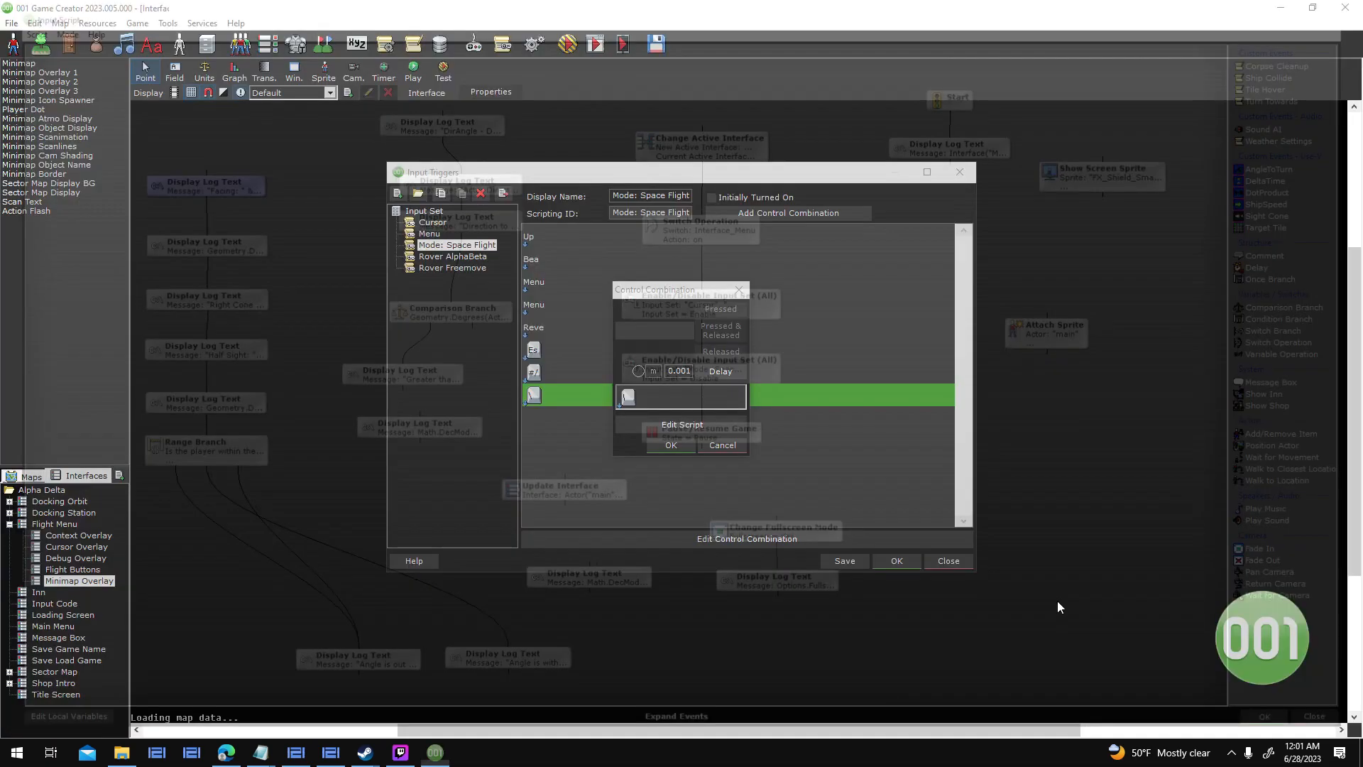
{"action": "left_click", "coordinate": [686, 446]}
{"action": "left_click", "coordinate": [902, 560]}
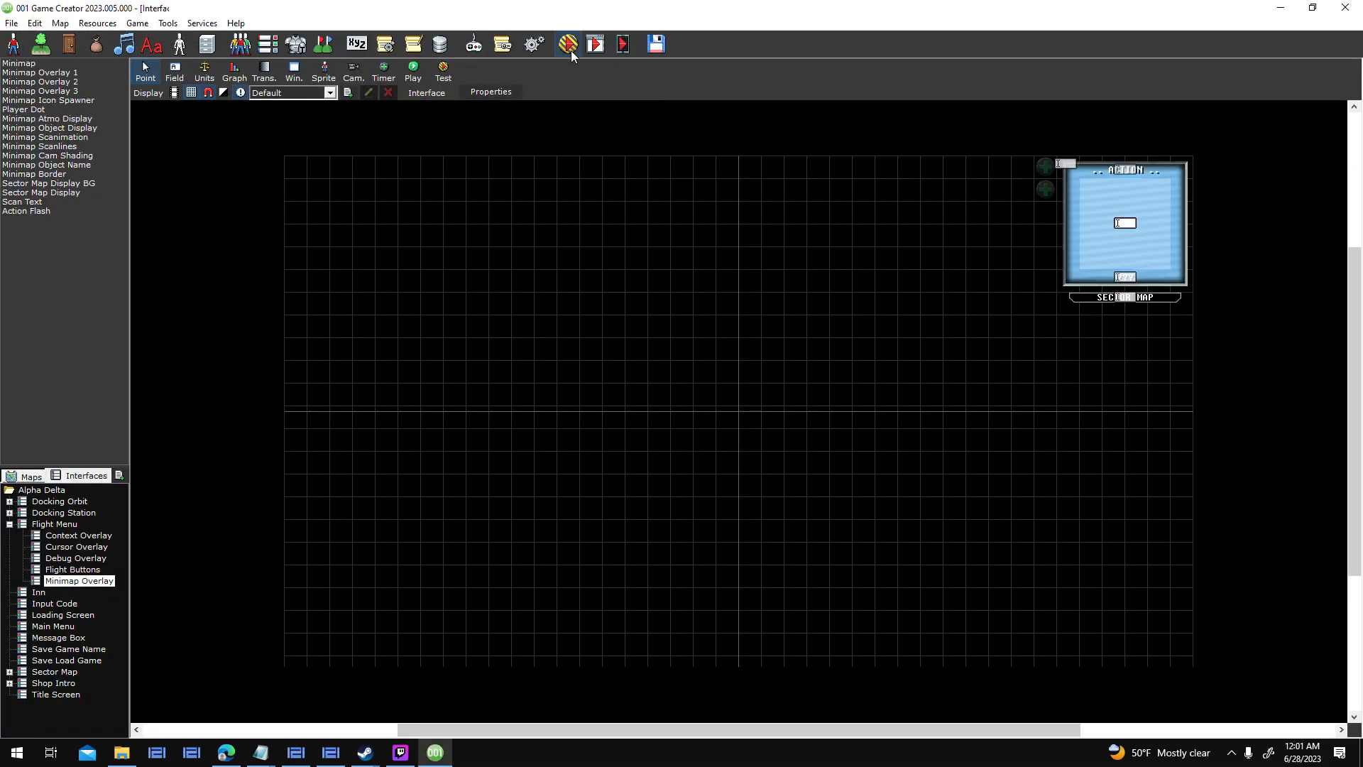
Run the game, log the Minimap Overlay variable during flight in a new game, and close the test.
{"action": "left_click", "coordinate": [570, 49]}
{"action": "key", "text": "Return"}
{"action": "mouse_move", "coordinate": [259, 754]}
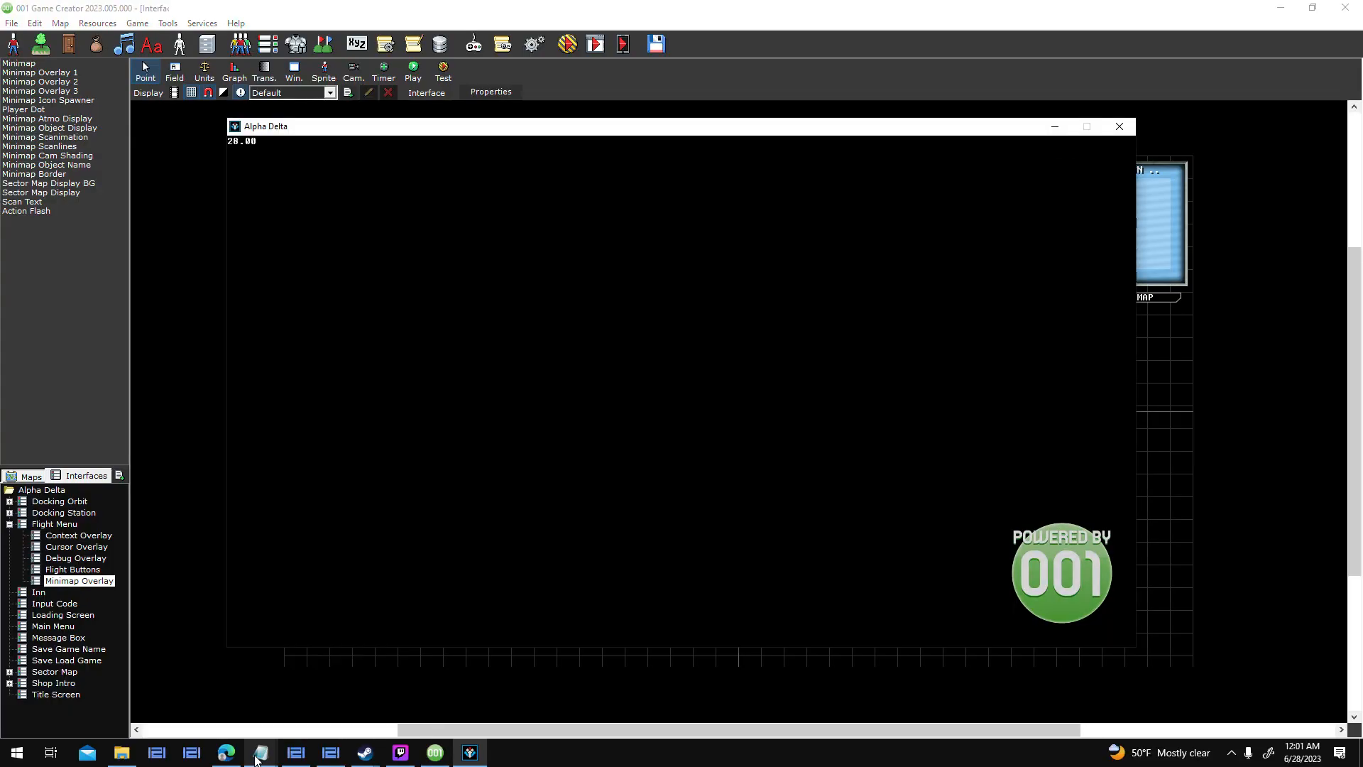
{"action": "mouse_move", "coordinate": [331, 757]}
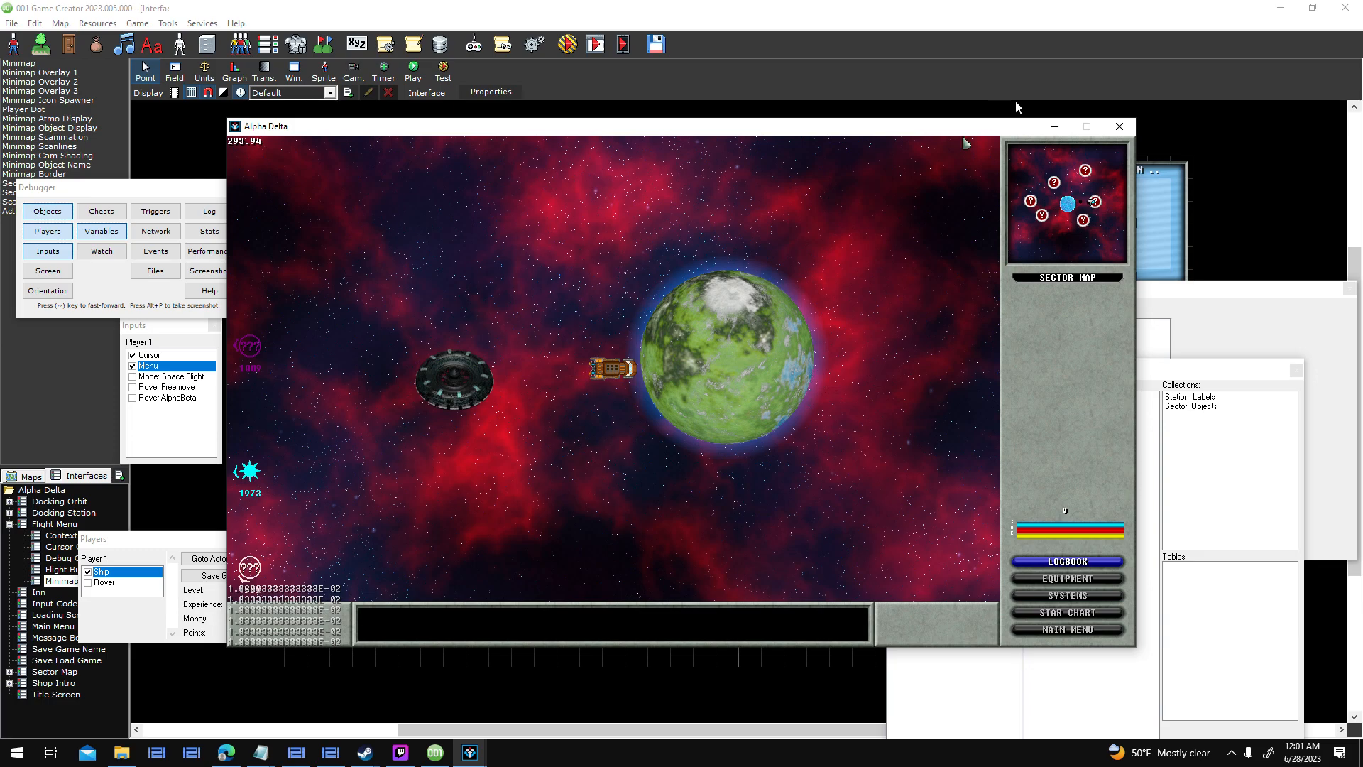
{"action": "left_click", "coordinate": [1120, 127]}
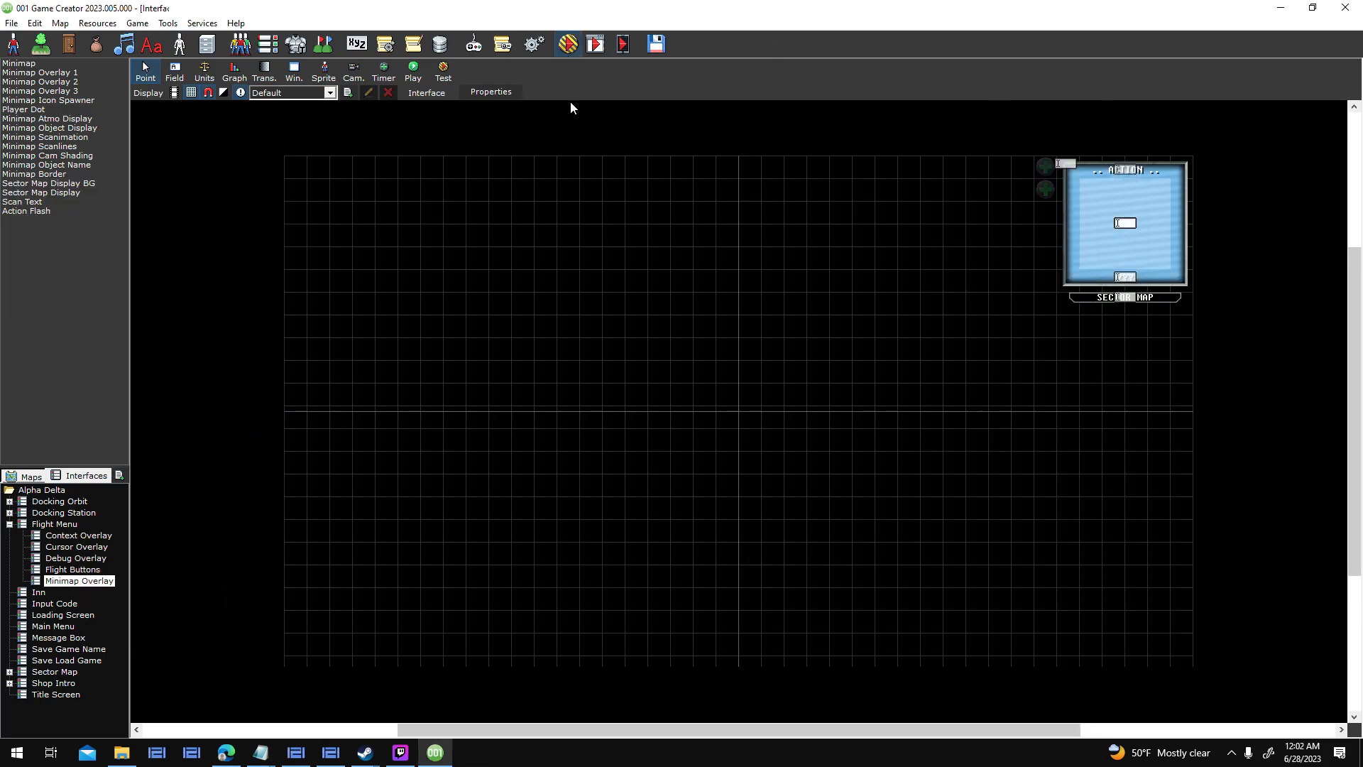
Run the game again, load the saved game, ignore the script error, trigger the log script, and quit through the script debugger.
{"action": "left_click", "coordinate": [568, 44]}
{"action": "left_click", "coordinate": [777, 477]}
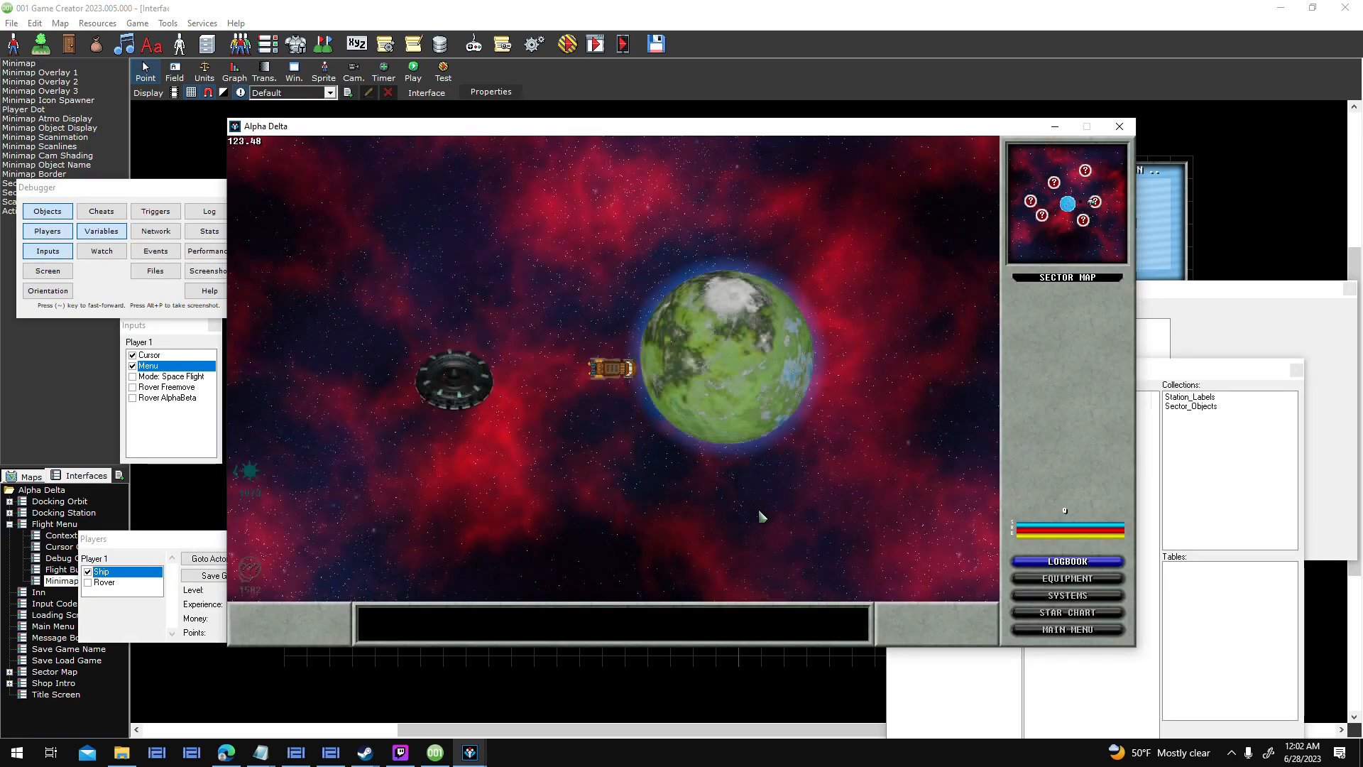
{"action": "key", "text": "Escape"}
{"action": "left_click", "coordinate": [641, 359]}
{"action": "left_click", "coordinate": [602, 328]}
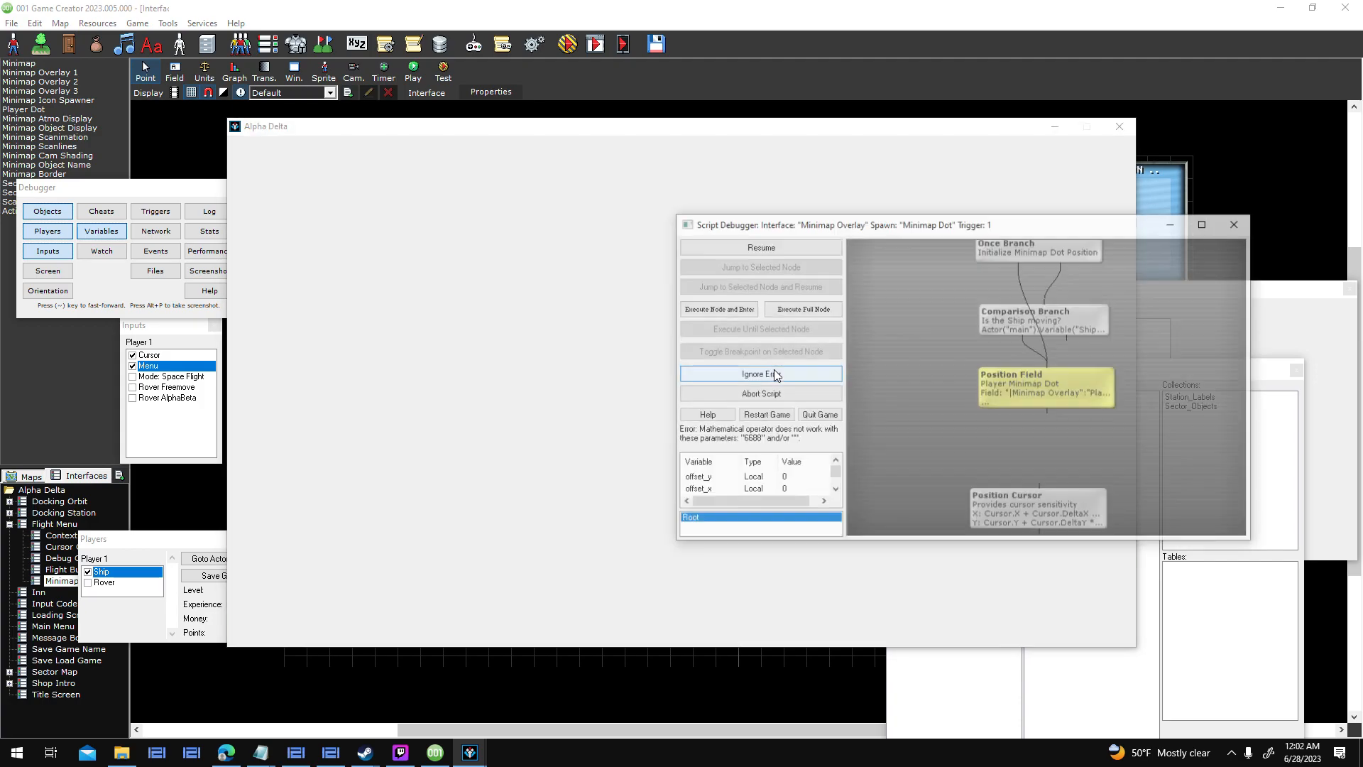
{"action": "left_click", "coordinate": [761, 374]}
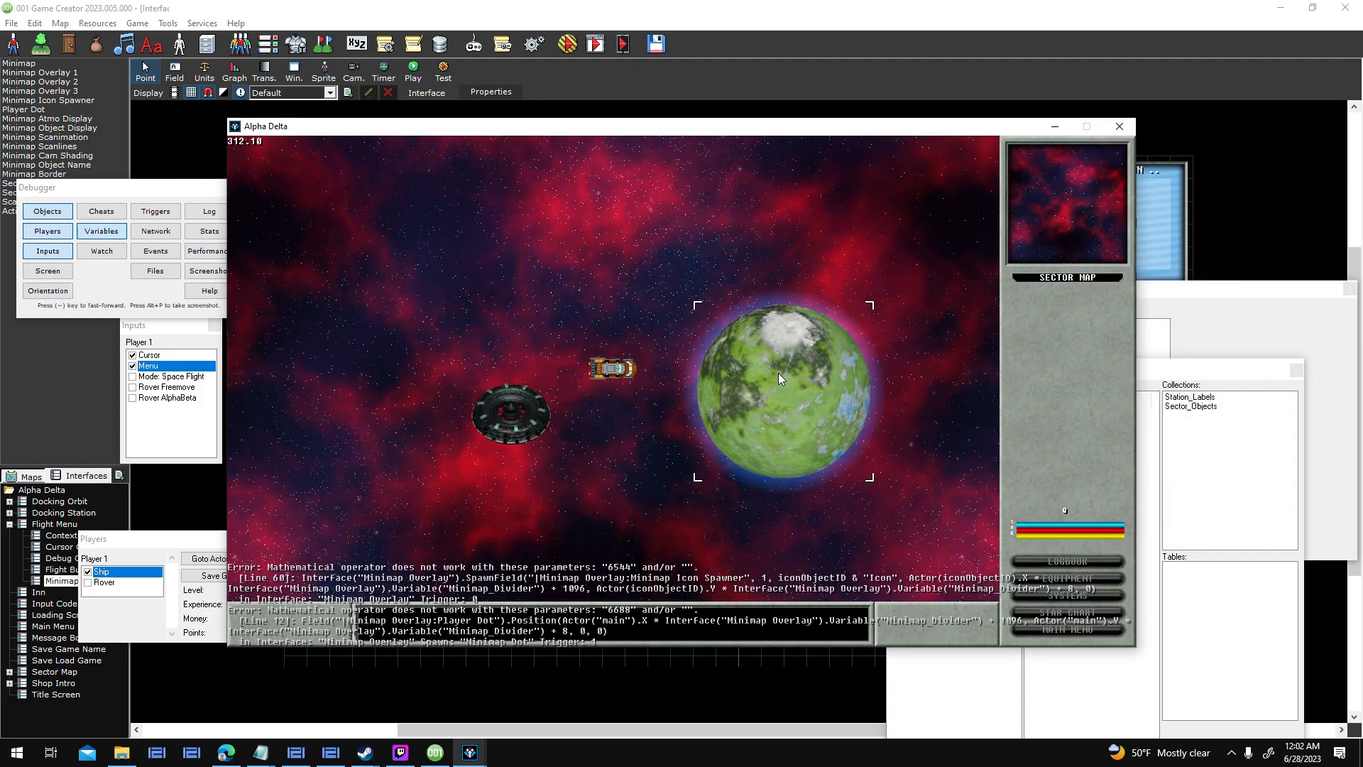
{"action": "key", "text": "backslash"}
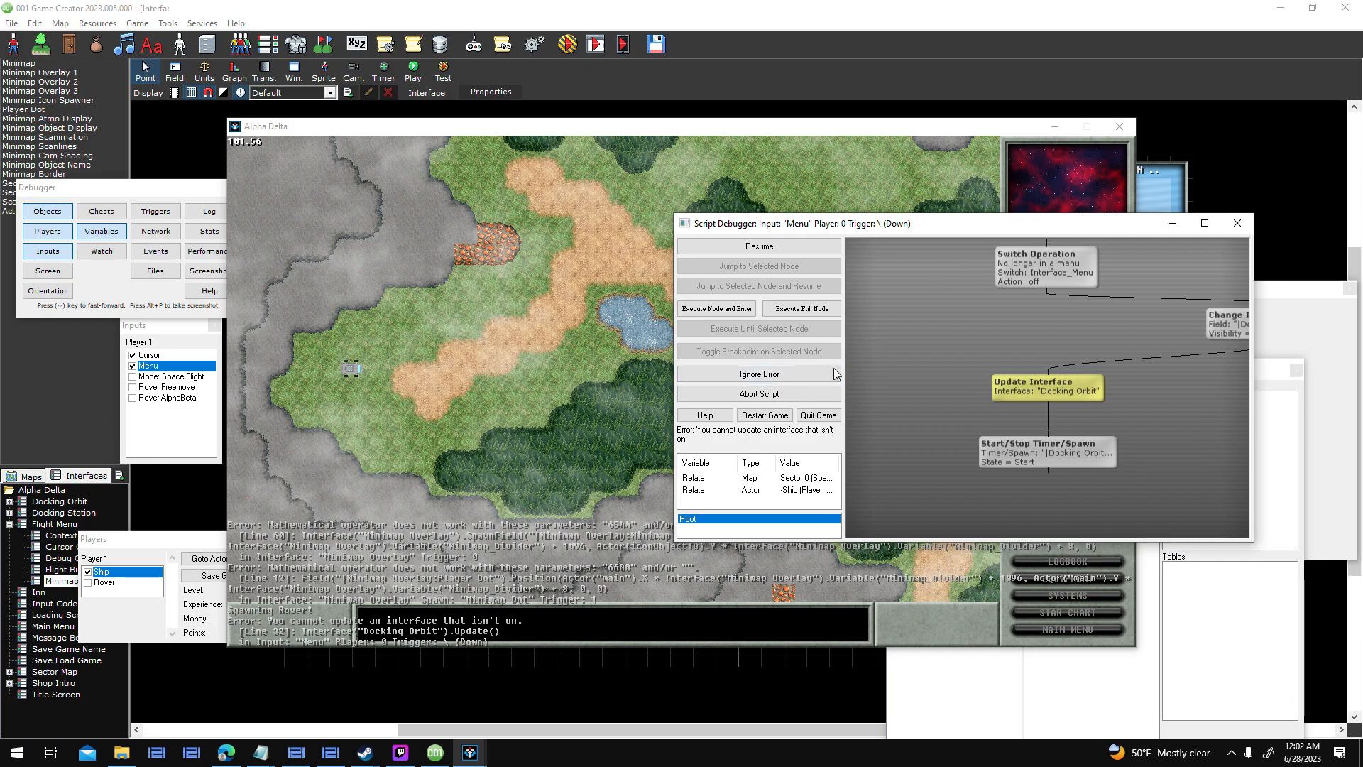
{"action": "left_click", "coordinate": [810, 417]}
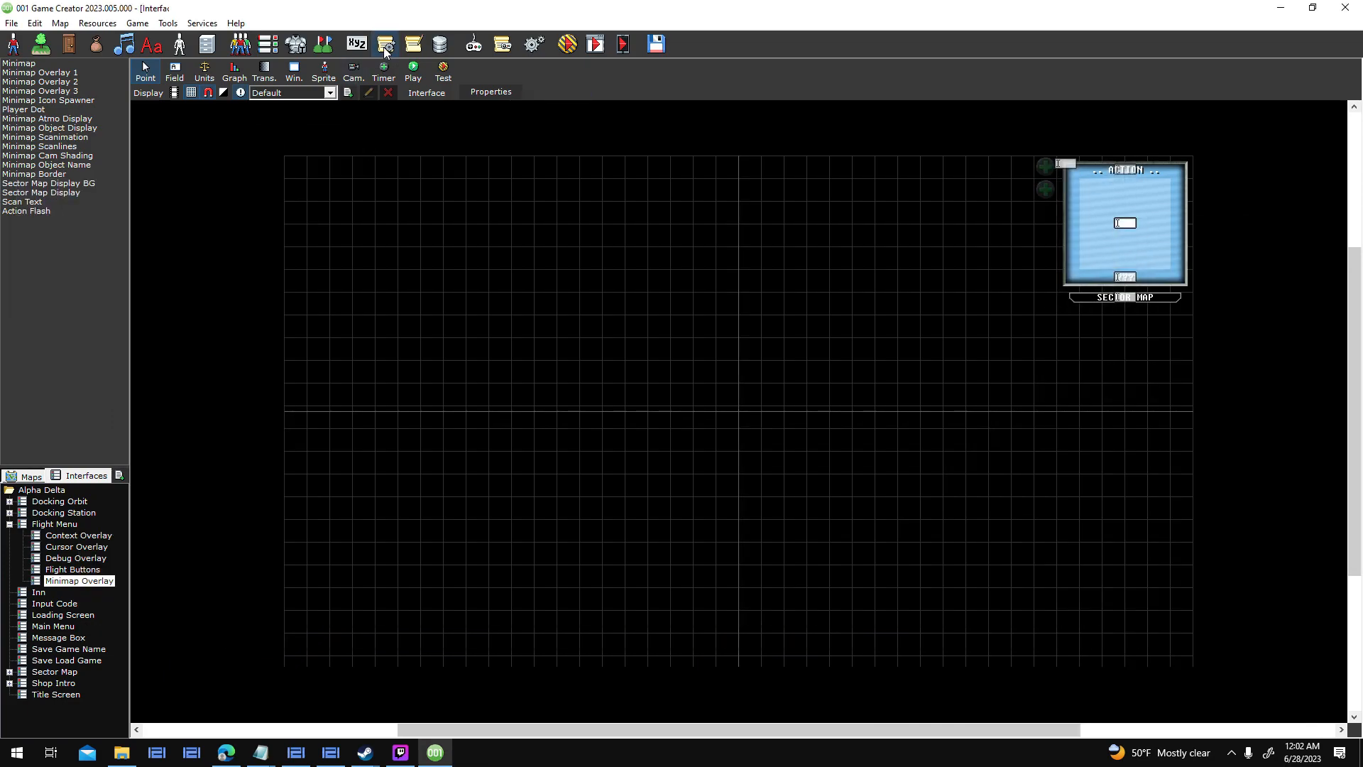
Open the Loaded Game system script, move the message box node aside, and detach Start from the Interface Variable Operation.
{"action": "left_click", "coordinate": [383, 47]}
{"action": "double_click", "coordinate": [561, 323]}
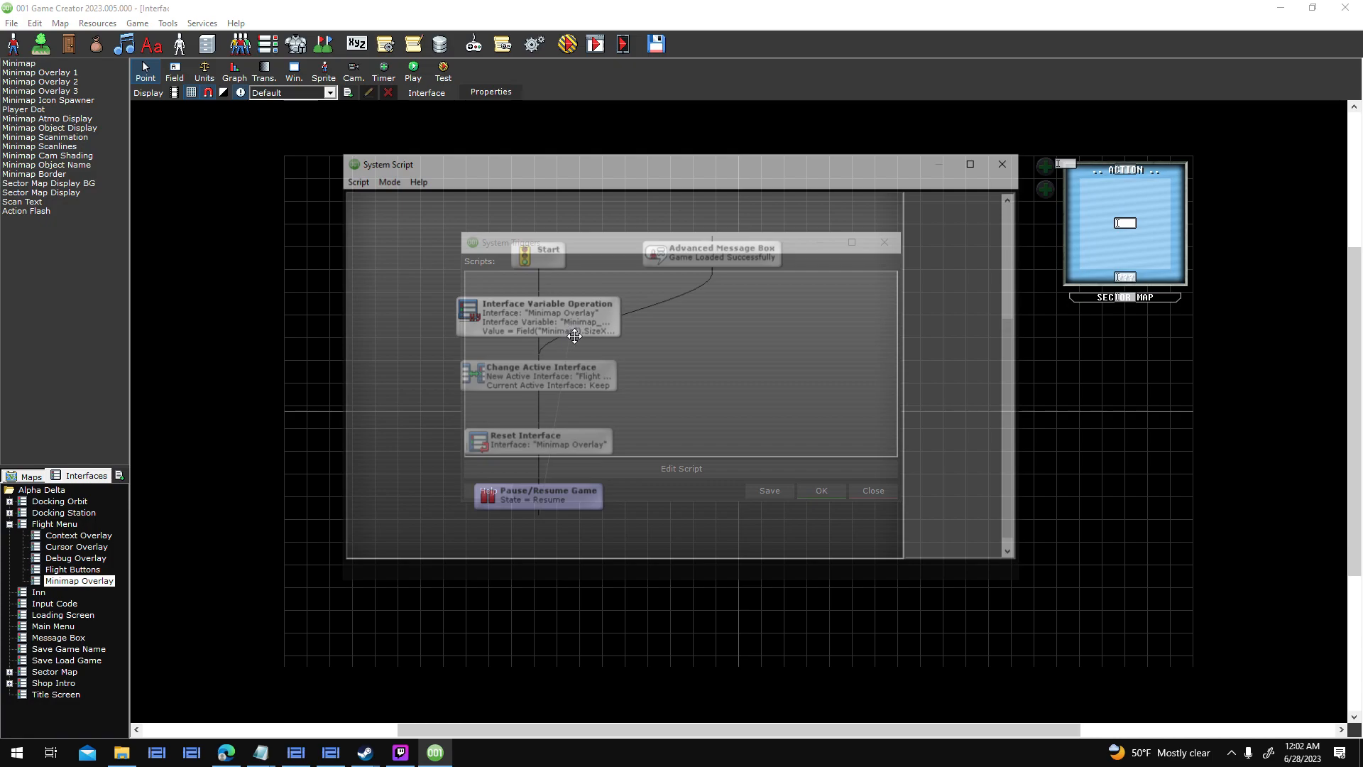
{"action": "left_click", "coordinate": [976, 160]}
{"action": "left_click_drag", "start_coordinate": [725, 266], "coordinate": [915, 222]}
{"action": "left_click", "coordinate": [540, 252]}
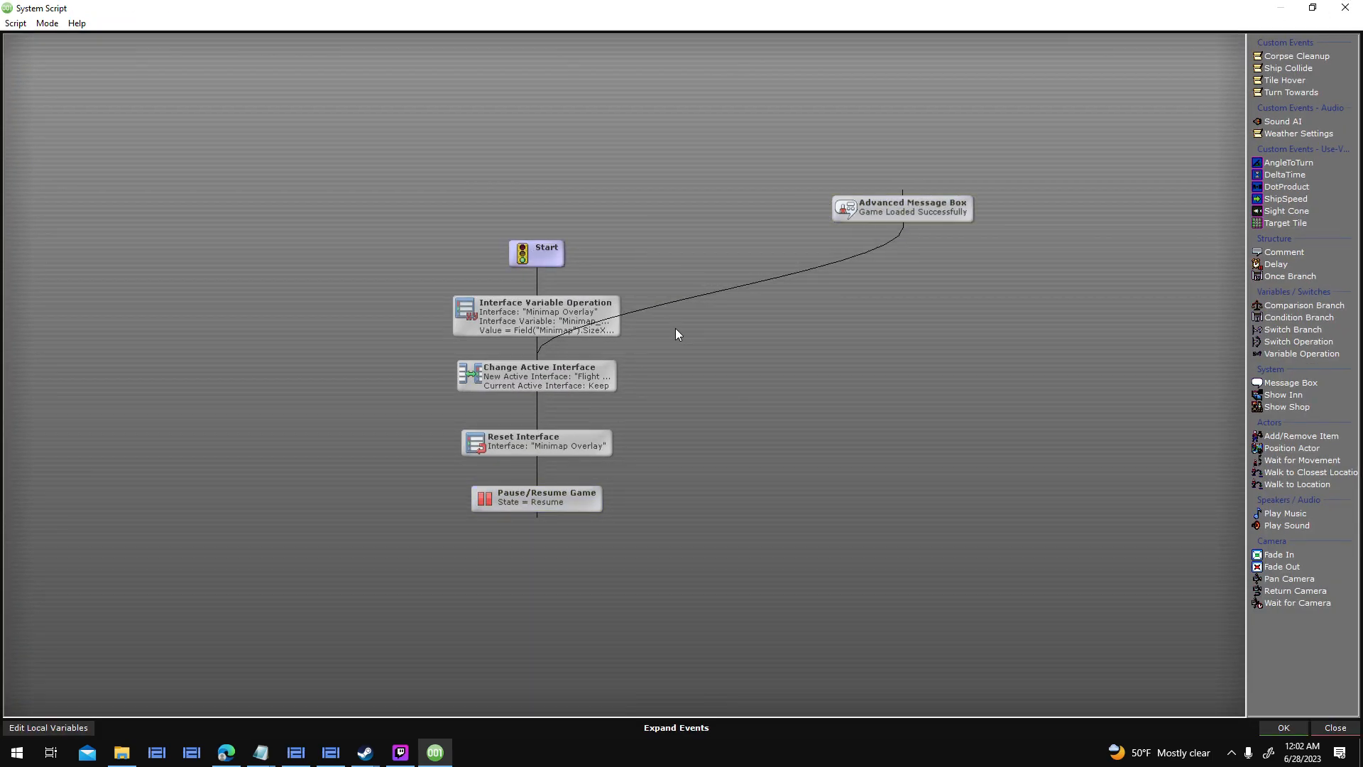
{"action": "left_click_drag", "start_coordinate": [525, 250], "coordinate": [524, 176]}
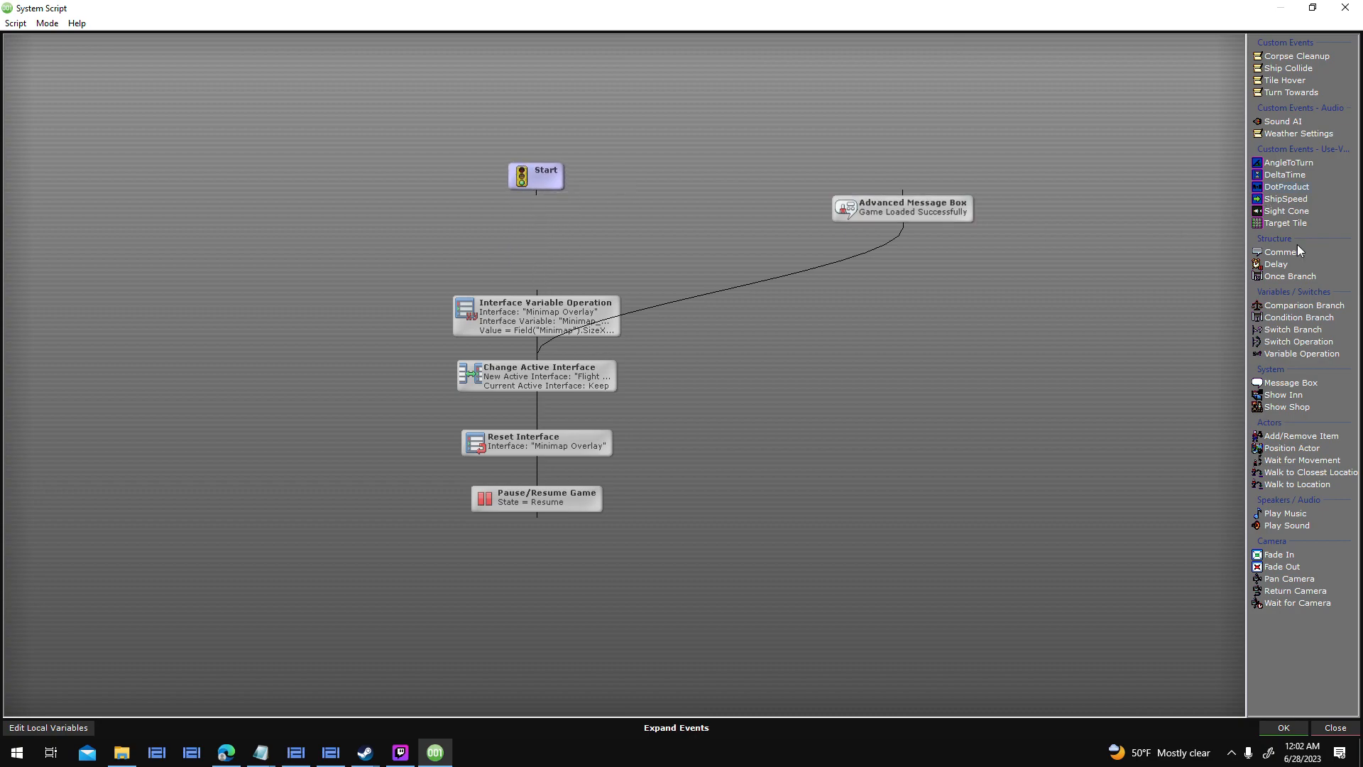
Add a Switch Operation that turns Interface_Menu off and place it directly below the Start node.
{"action": "left_click_drag", "start_coordinate": [1291, 347], "coordinate": [774, 400]}
{"action": "left_click", "coordinate": [798, 396]}
{"action": "left_click", "coordinate": [798, 483]}
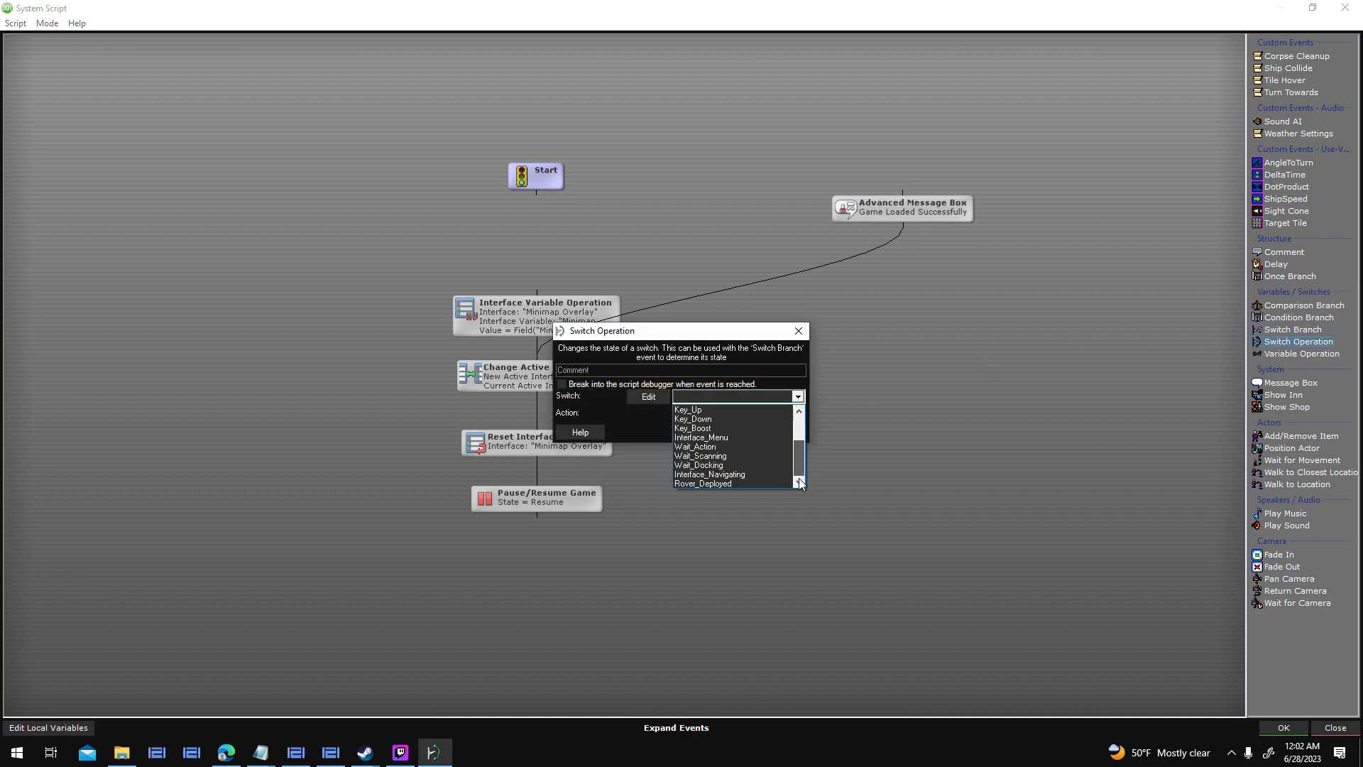
{"action": "left_click", "coordinate": [747, 436]}
{"action": "left_click", "coordinate": [729, 432]}
{"action": "left_click", "coordinate": [543, 203]}
{"action": "left_click_drag", "start_coordinate": [543, 203], "coordinate": [572, 133]}
Add an Enable/Disable Input Set (All) event that disables the Menu input set after the switch operation.
{"action": "double_click", "coordinate": [575, 129]}
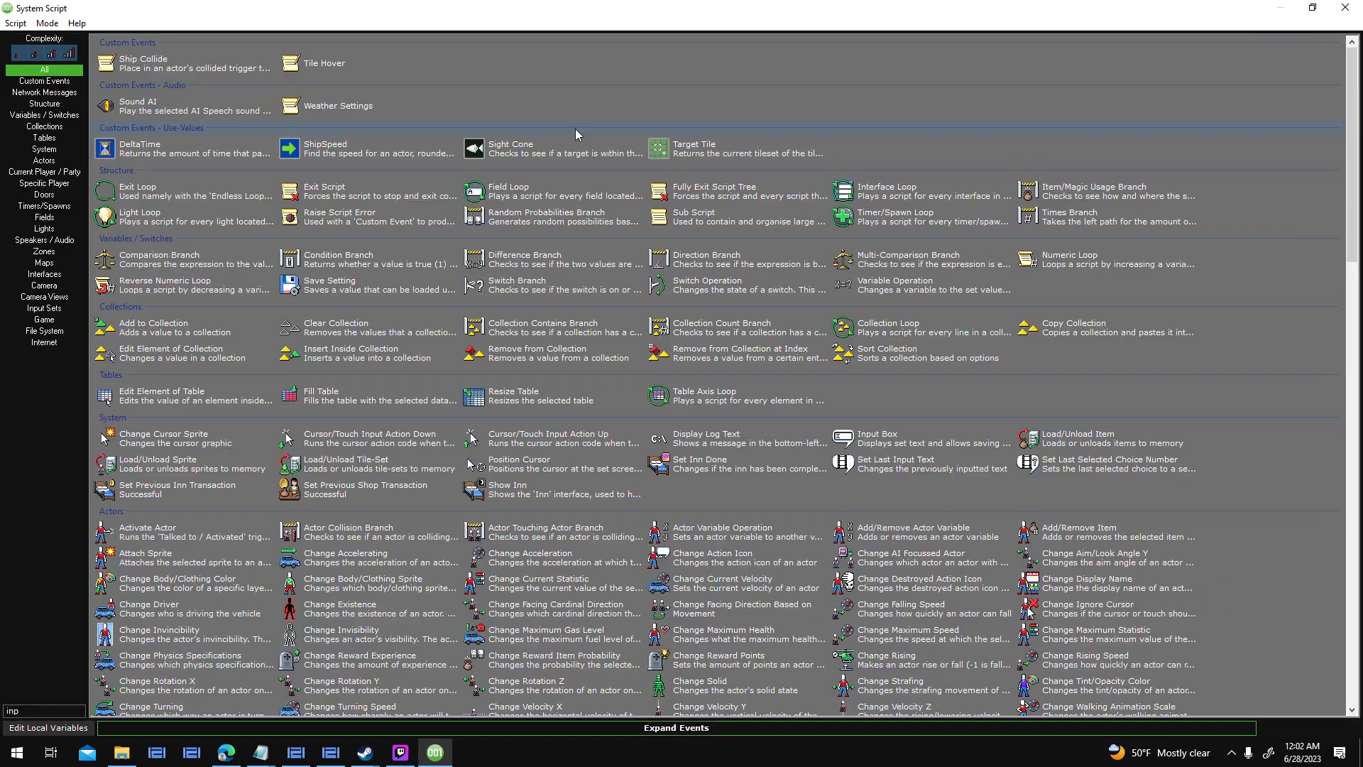
{"action": "type", "text": "inpu"}
{"action": "double_click", "coordinate": [230, 115]}
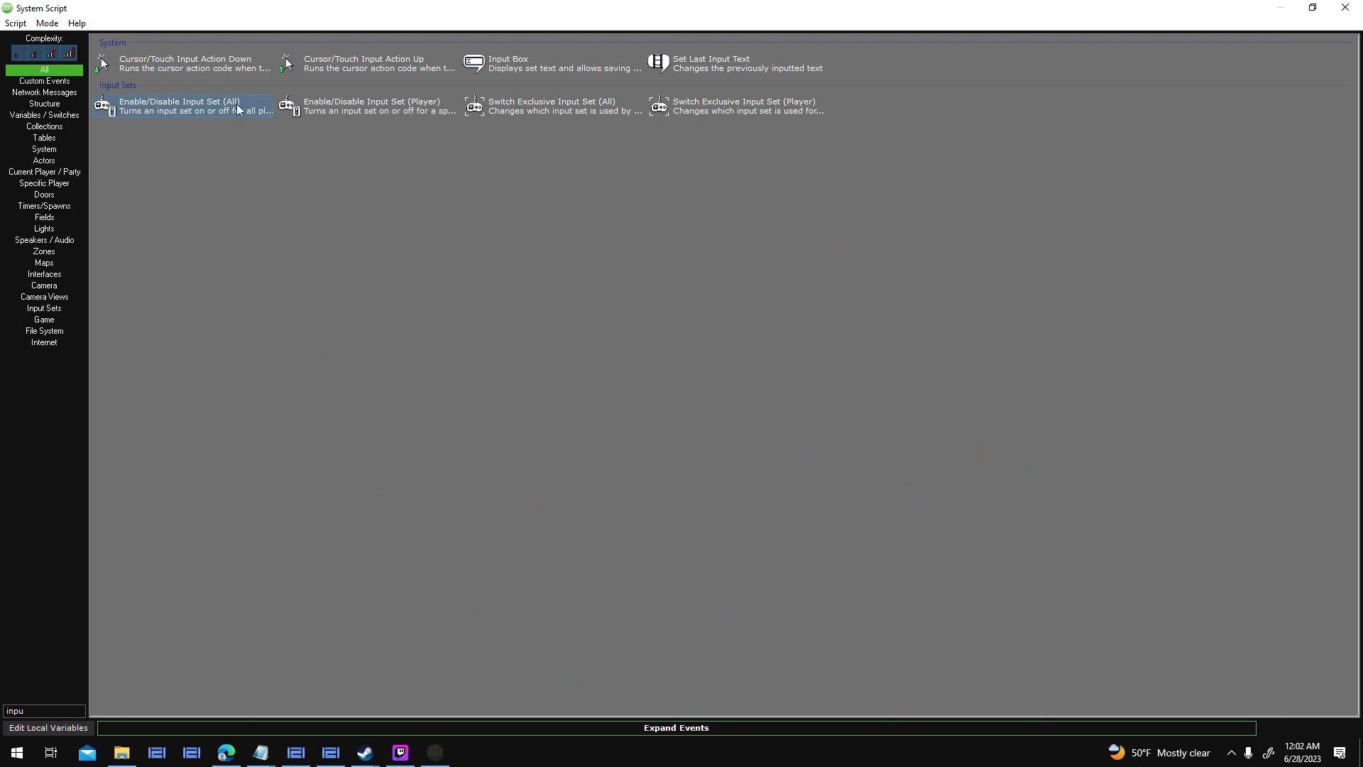
{"action": "left_click", "coordinate": [756, 435]}
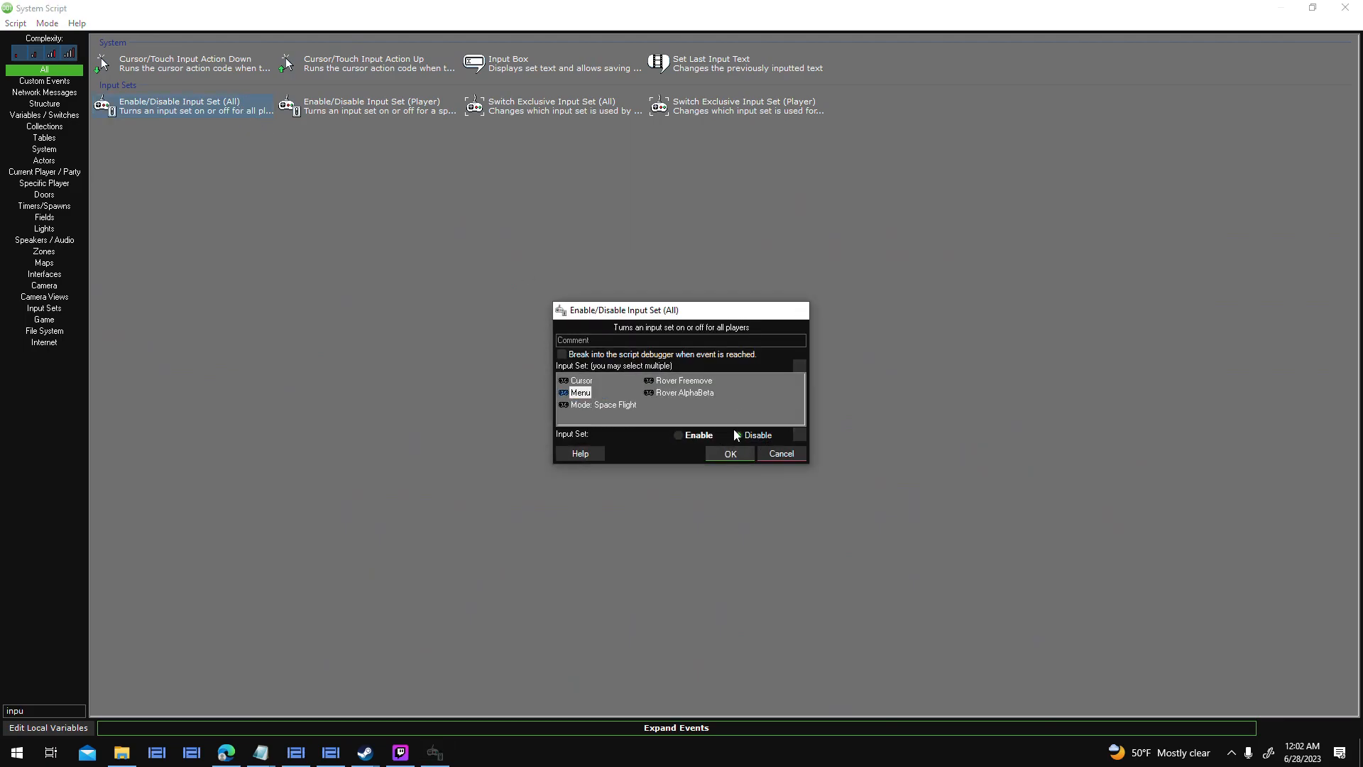
{"action": "left_click", "coordinate": [730, 453]}
Set the second input set event to enable Mode: Space Flight, link it before the Interface Variable Operation, and save the script.
{"action": "double_click", "coordinate": [256, 252]}
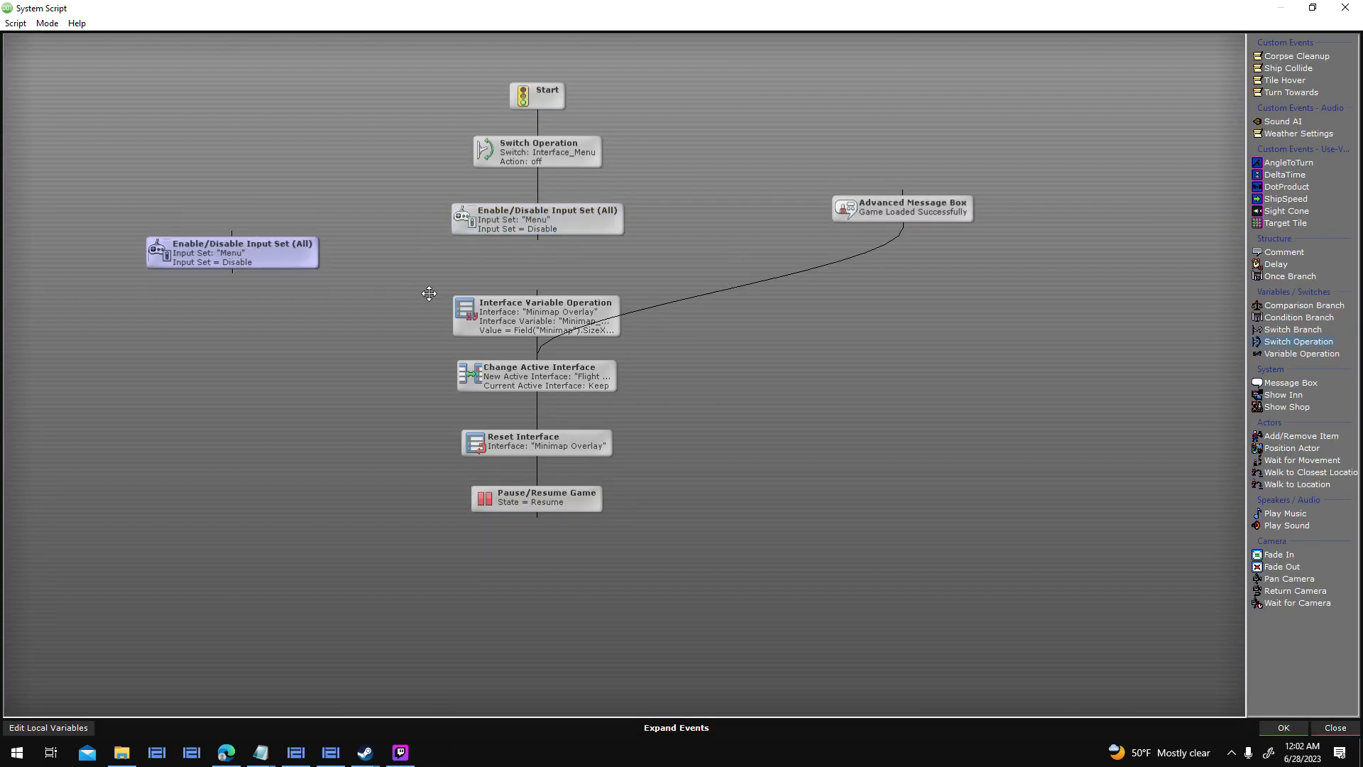
{"action": "left_click", "coordinate": [695, 435]}
{"action": "key", "text": "Return"}
{"action": "left_click_drag", "start_coordinate": [558, 214], "coordinate": [594, 235]}
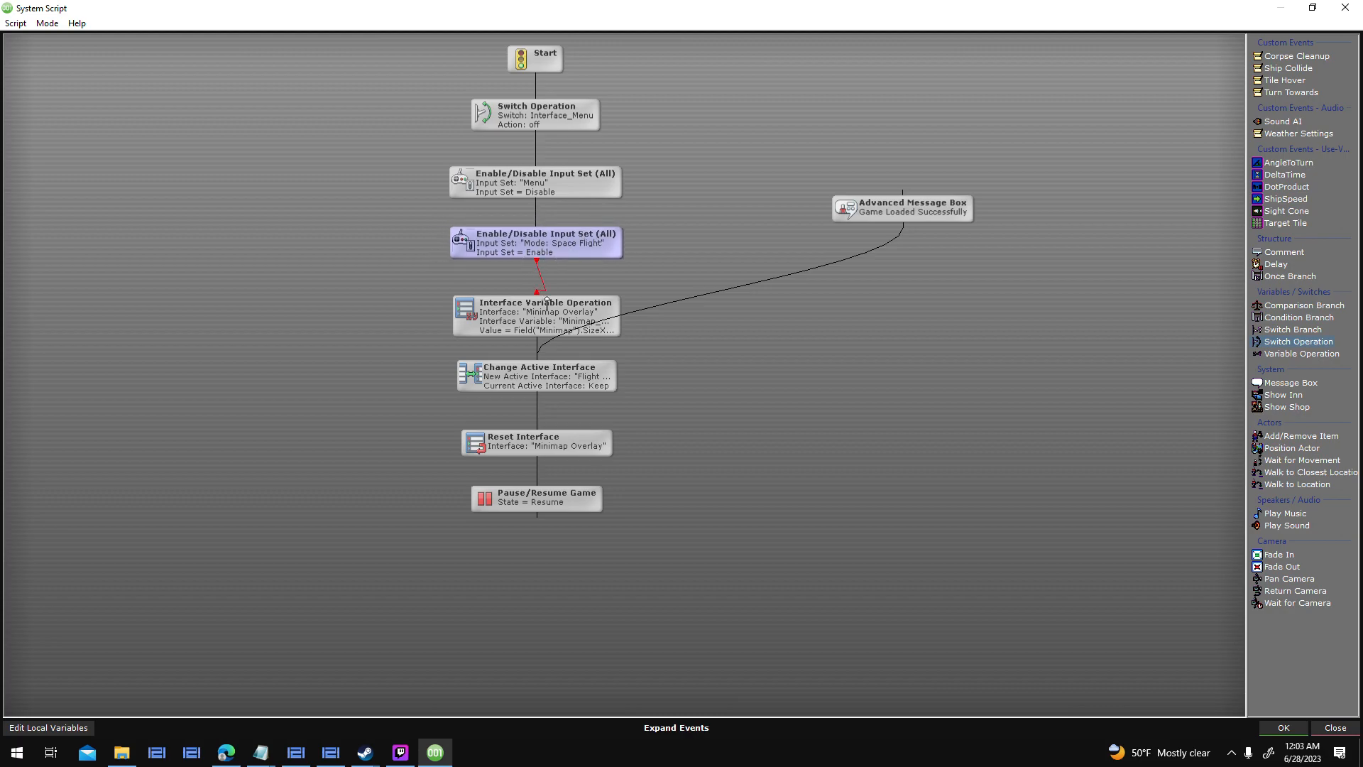
{"action": "left_click", "coordinate": [1284, 728]}
{"action": "left_click", "coordinate": [794, 492]}
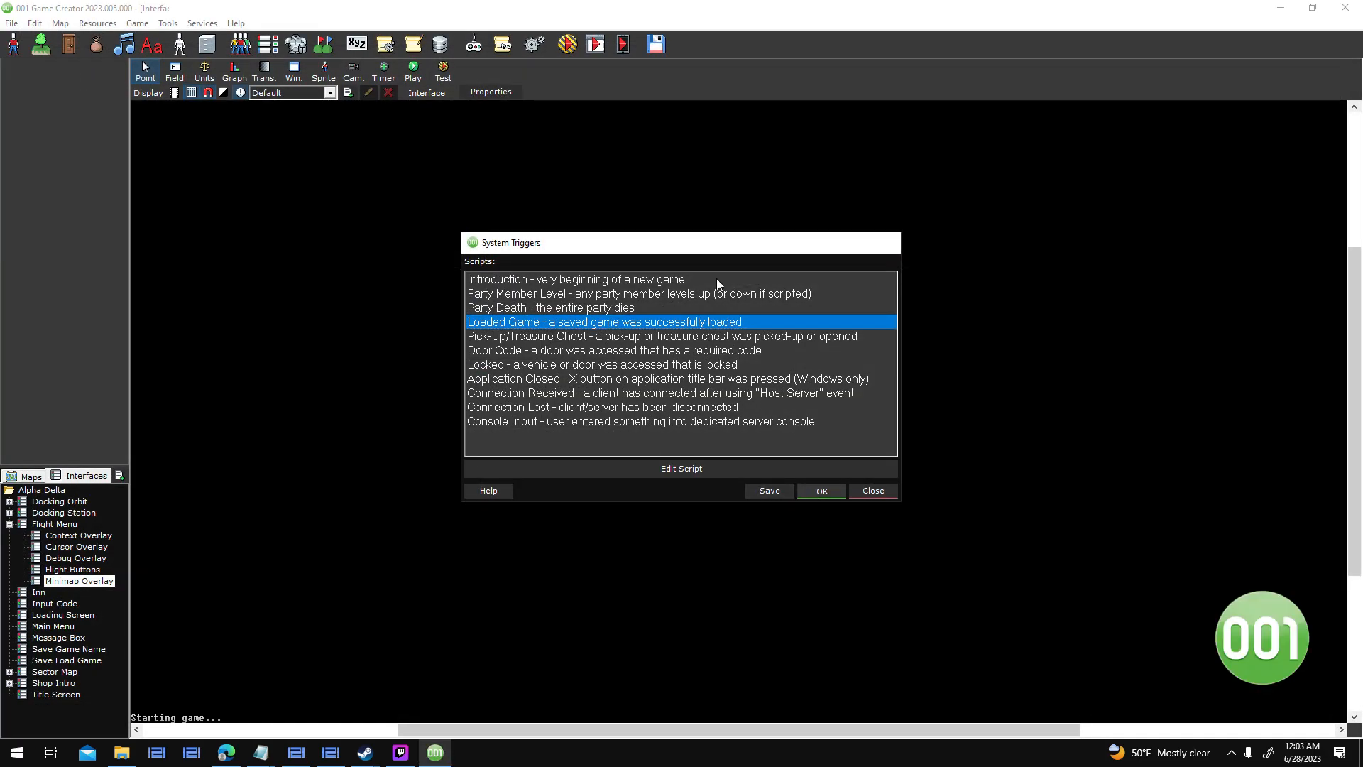
Run the game, start a new game, and fly the ship away from the planet.
{"action": "left_click", "coordinate": [568, 44]}
{"action": "key", "text": "Return"}
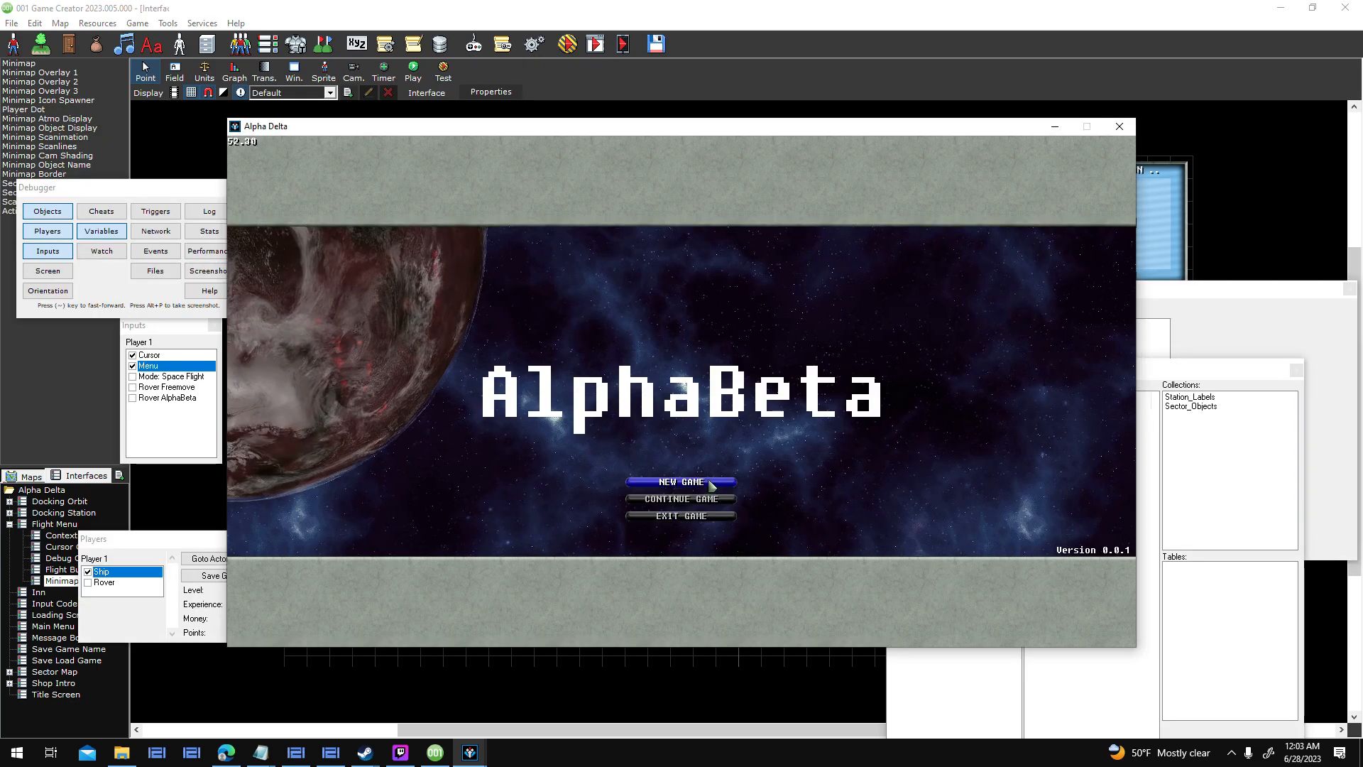
{"action": "left_click", "coordinate": [710, 484]}
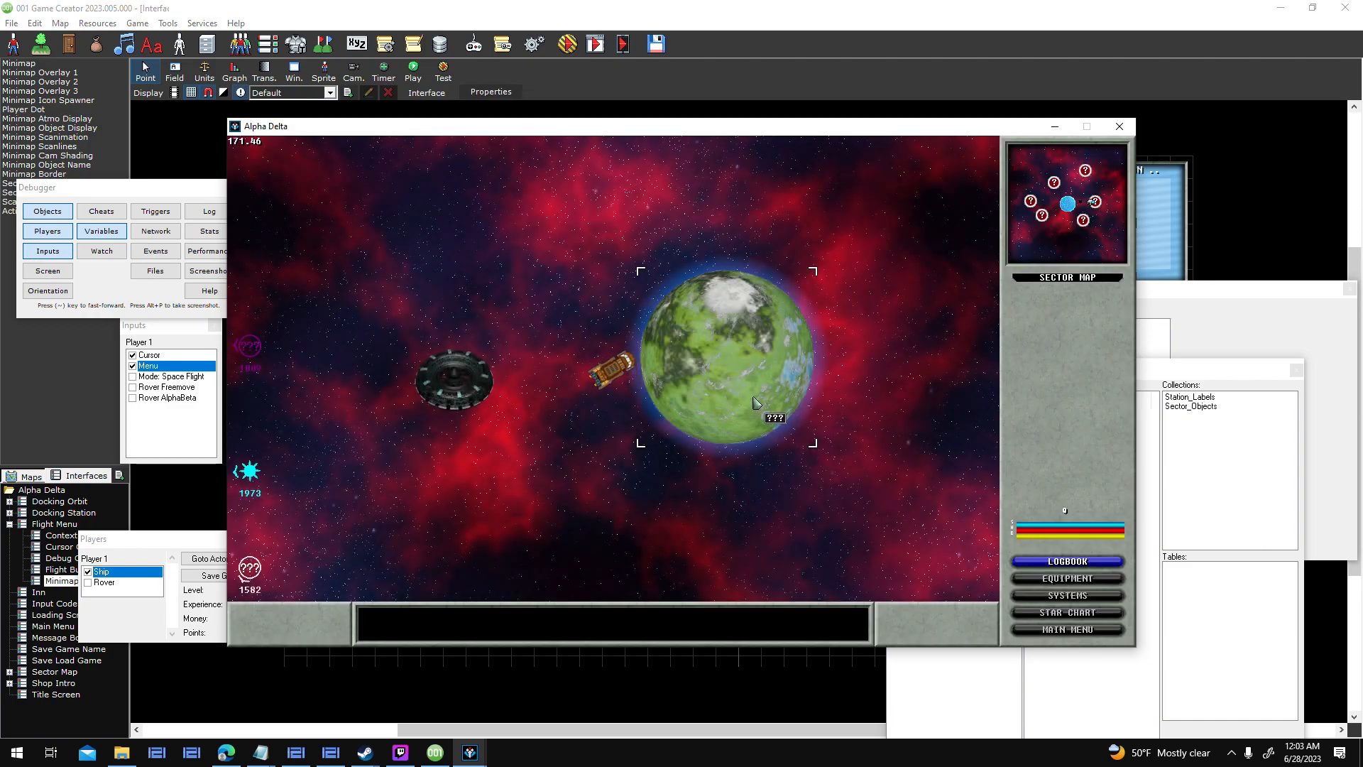
{"action": "left_click", "coordinate": [914, 395]}
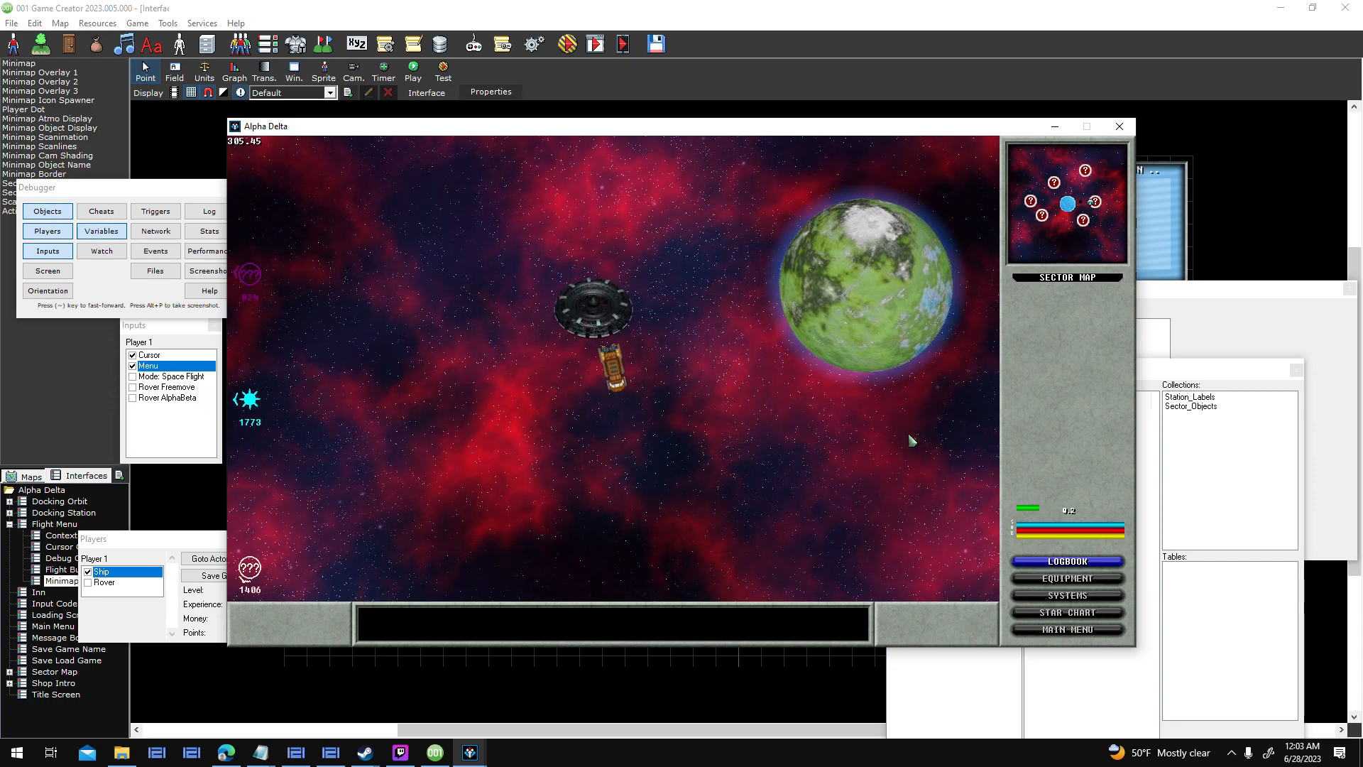
Save the running game to slot 1 under the name Broken.
{"action": "key", "text": "Escape"}
{"action": "key", "text": "Down"}
{"action": "key", "text": "Return"}
{"action": "left_click", "coordinate": [651, 332]}
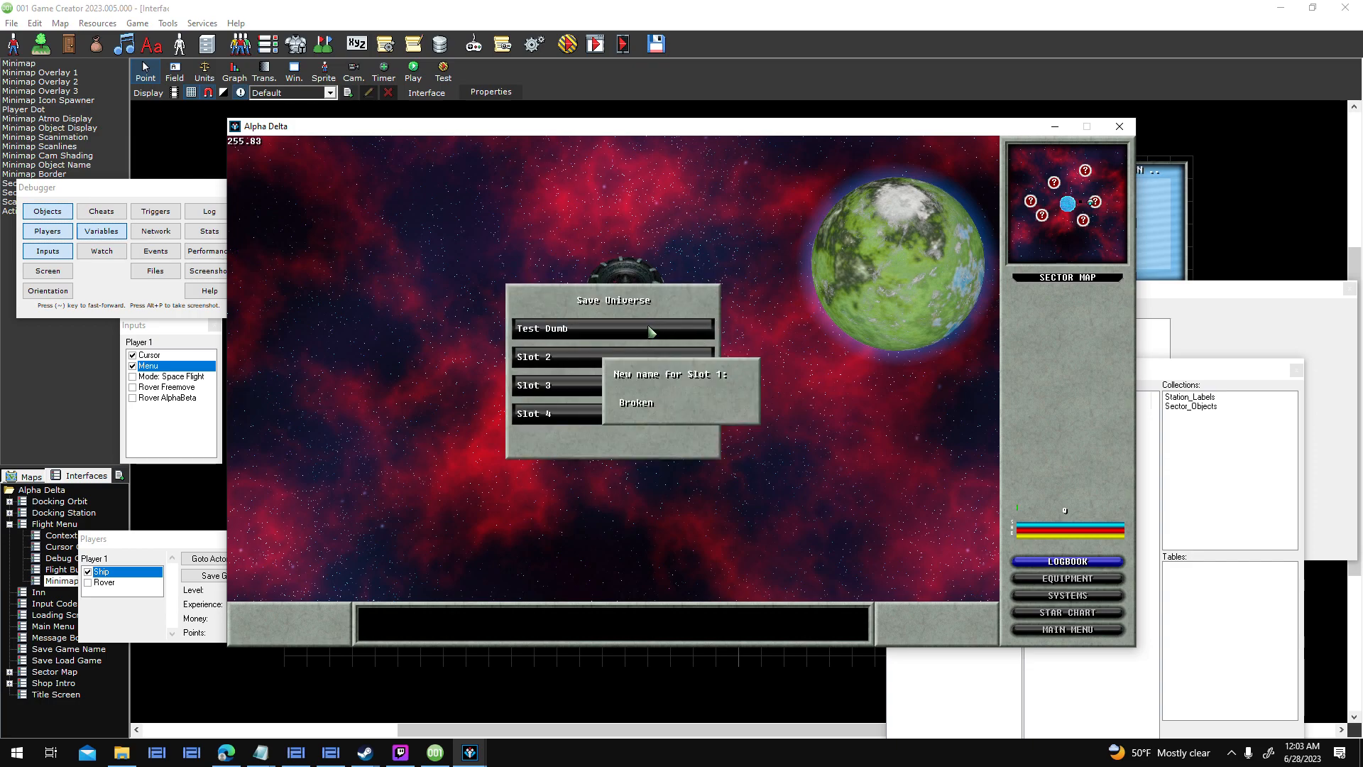
{"action": "key", "text": "Return"}
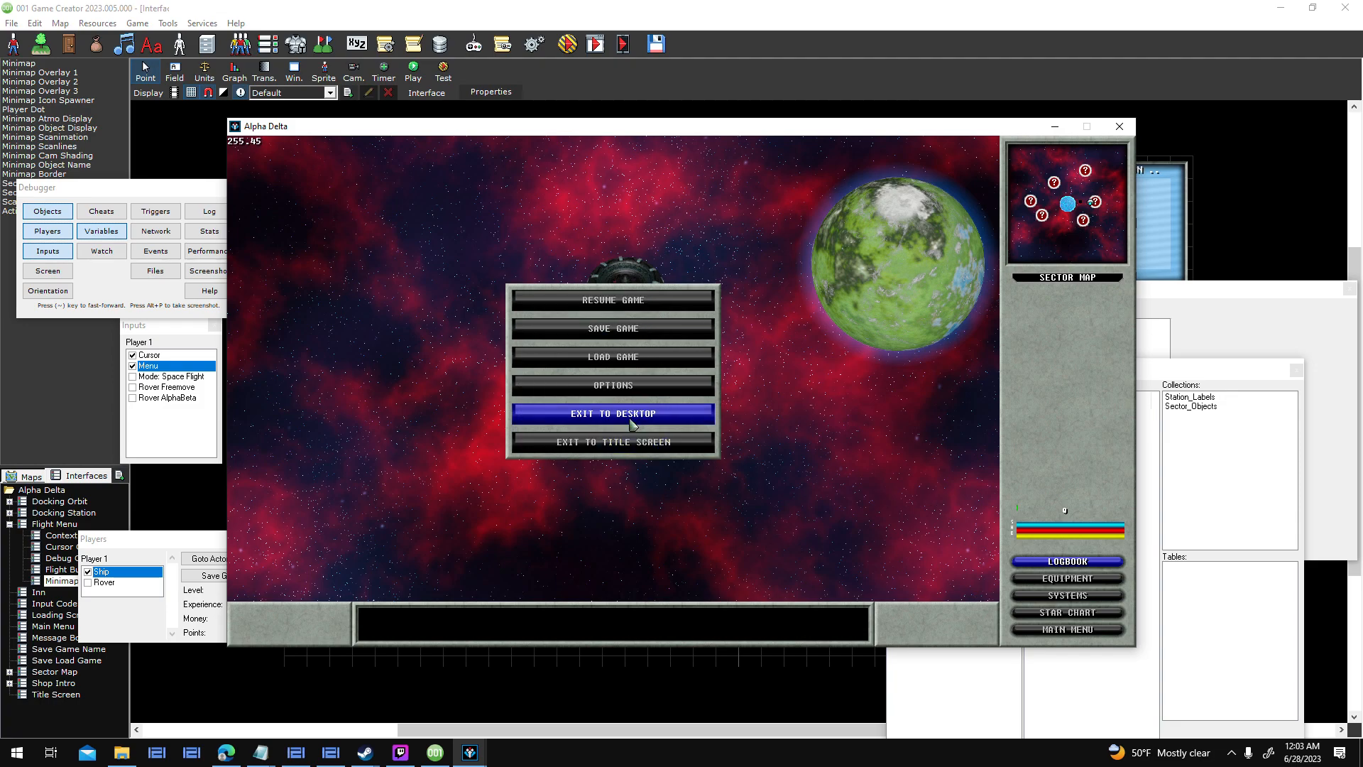
Exit to the title screen, continue the saved game Broken Bugs, and ignore the script error.
{"action": "left_click", "coordinate": [638, 450]}
{"action": "left_click", "coordinate": [685, 499]}
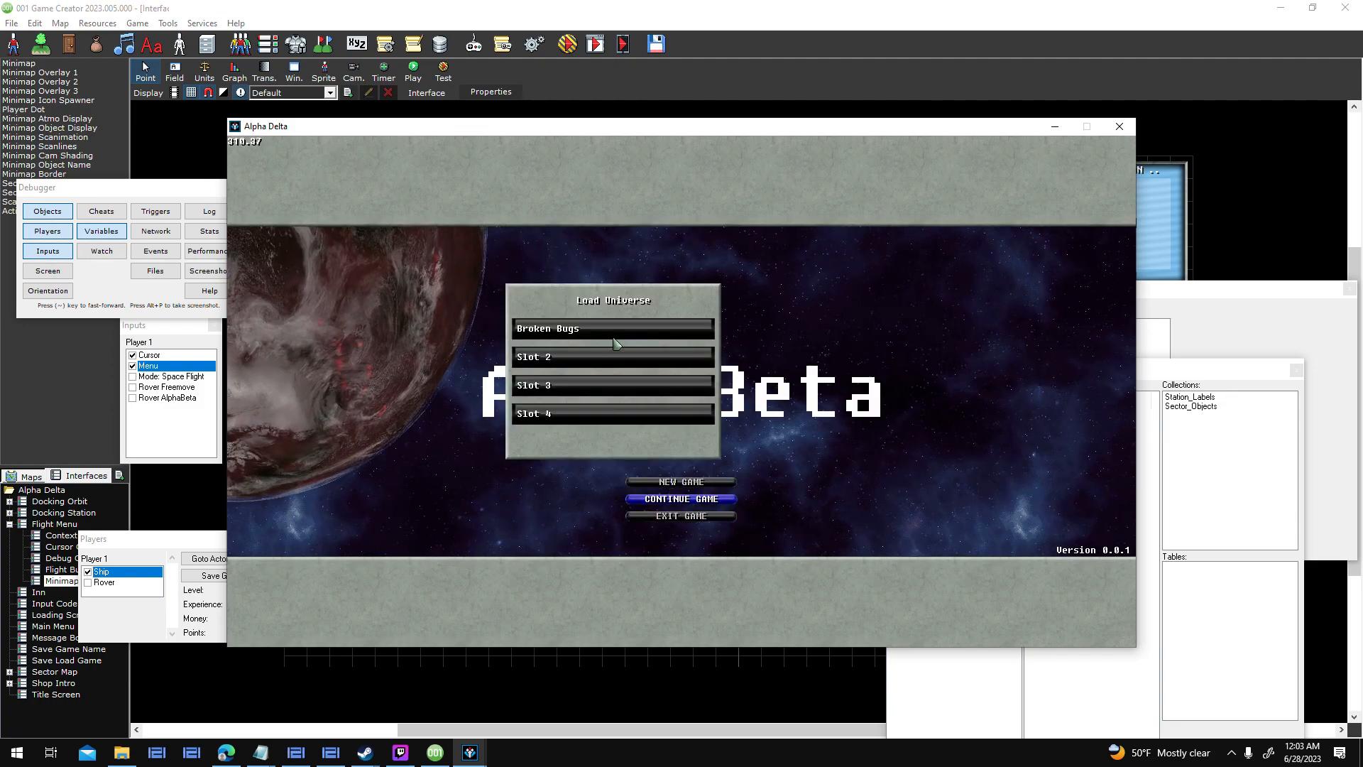
{"action": "left_click", "coordinate": [625, 327]}
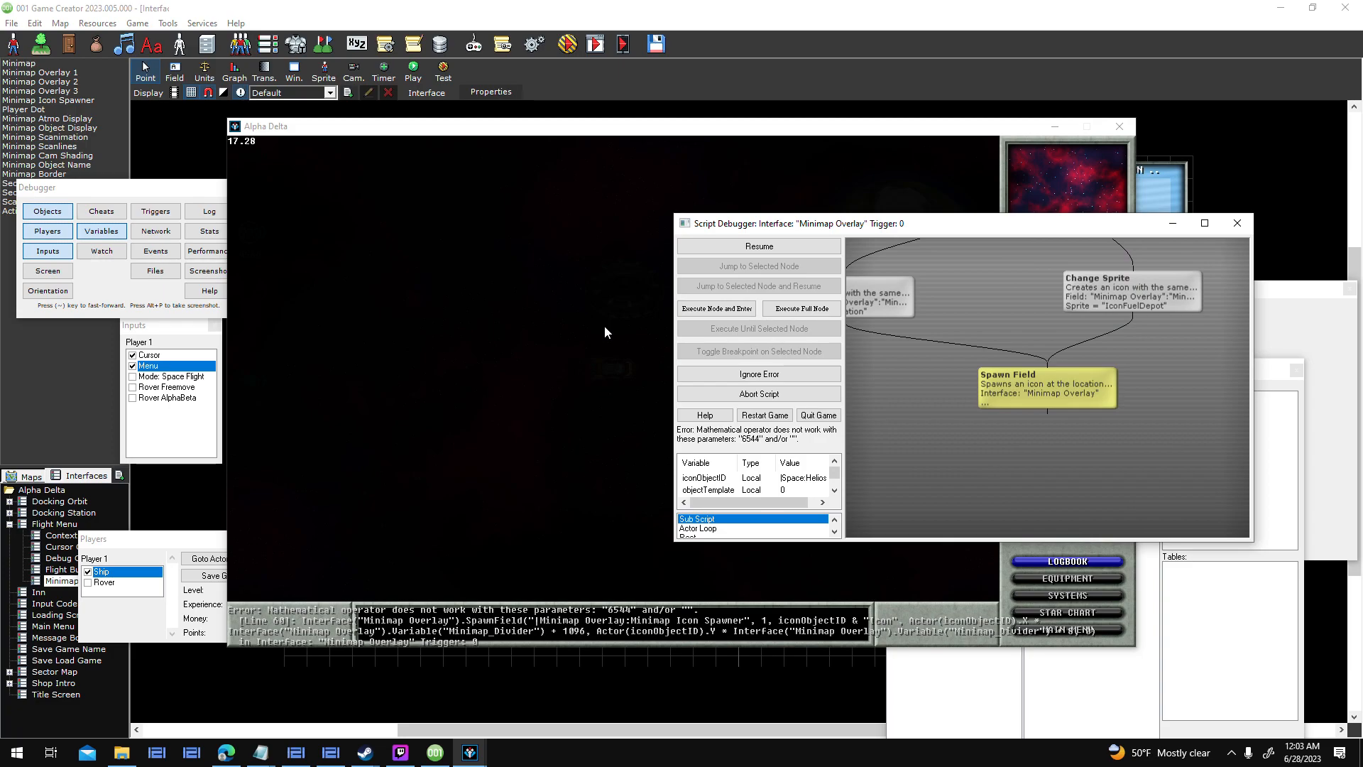
{"action": "left_click", "coordinate": [701, 370]}
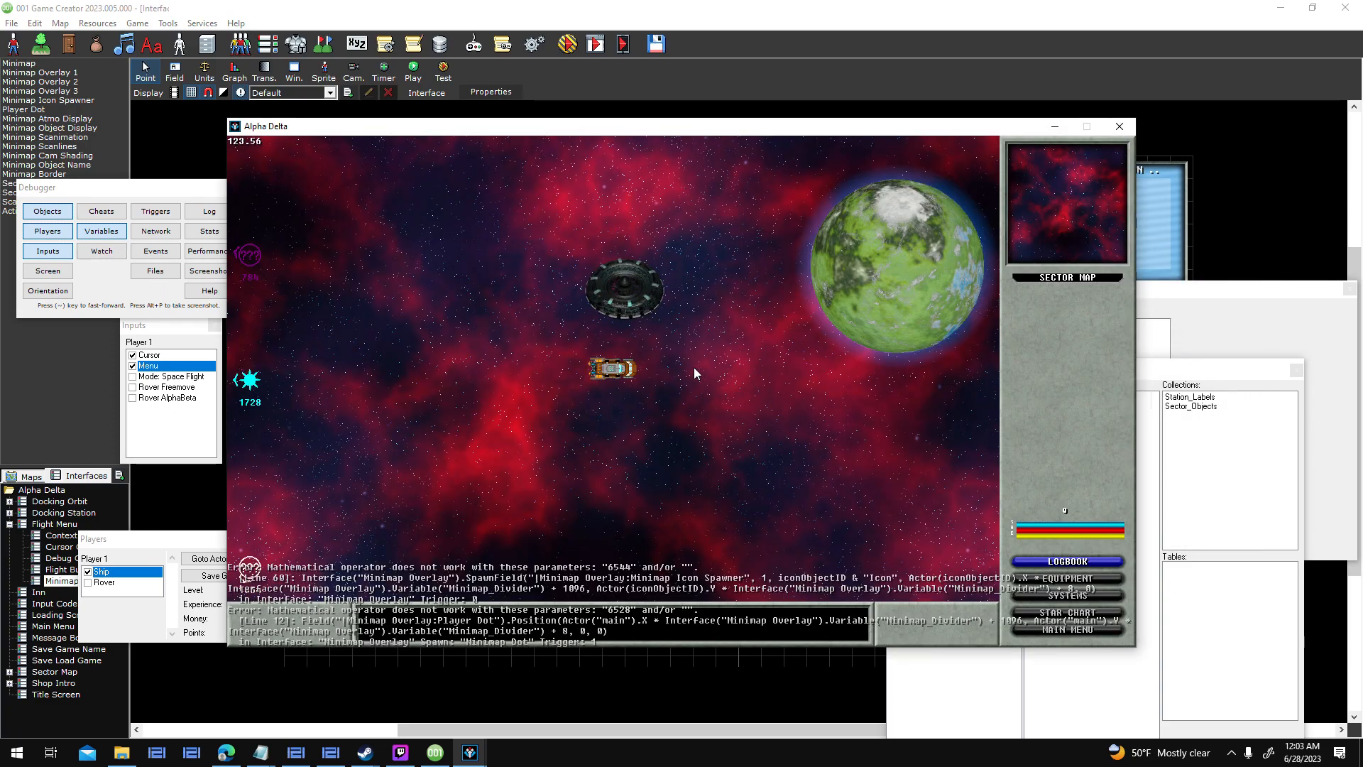
Trigger the rover spawn in the loaded game, examine the failing Menu input script, and decline to submit the crashed project.
{"action": "key", "text": "backslash"}
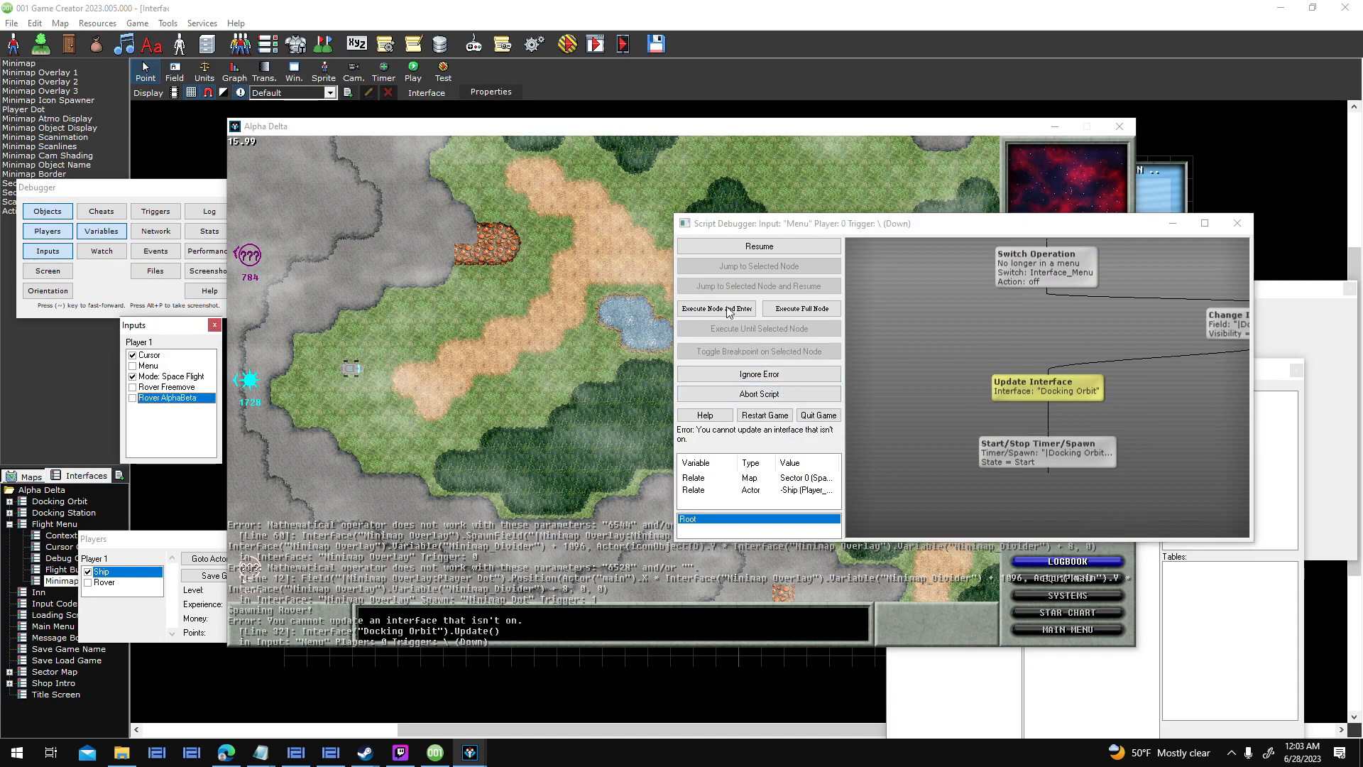
{"action": "left_click_drag", "start_coordinate": [983, 311], "coordinate": [916, 673]}
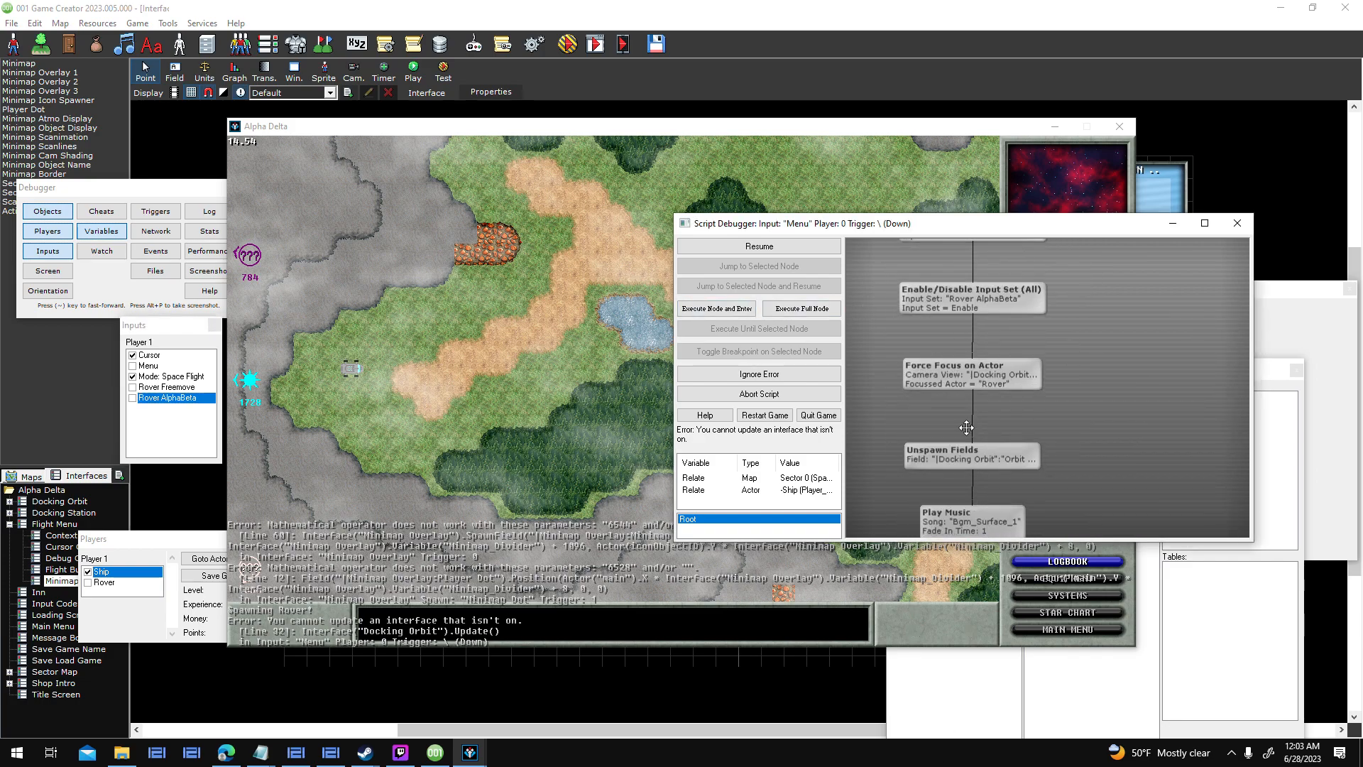
{"action": "left_click", "coordinate": [796, 372]}
{"action": "left_click", "coordinate": [786, 436]}
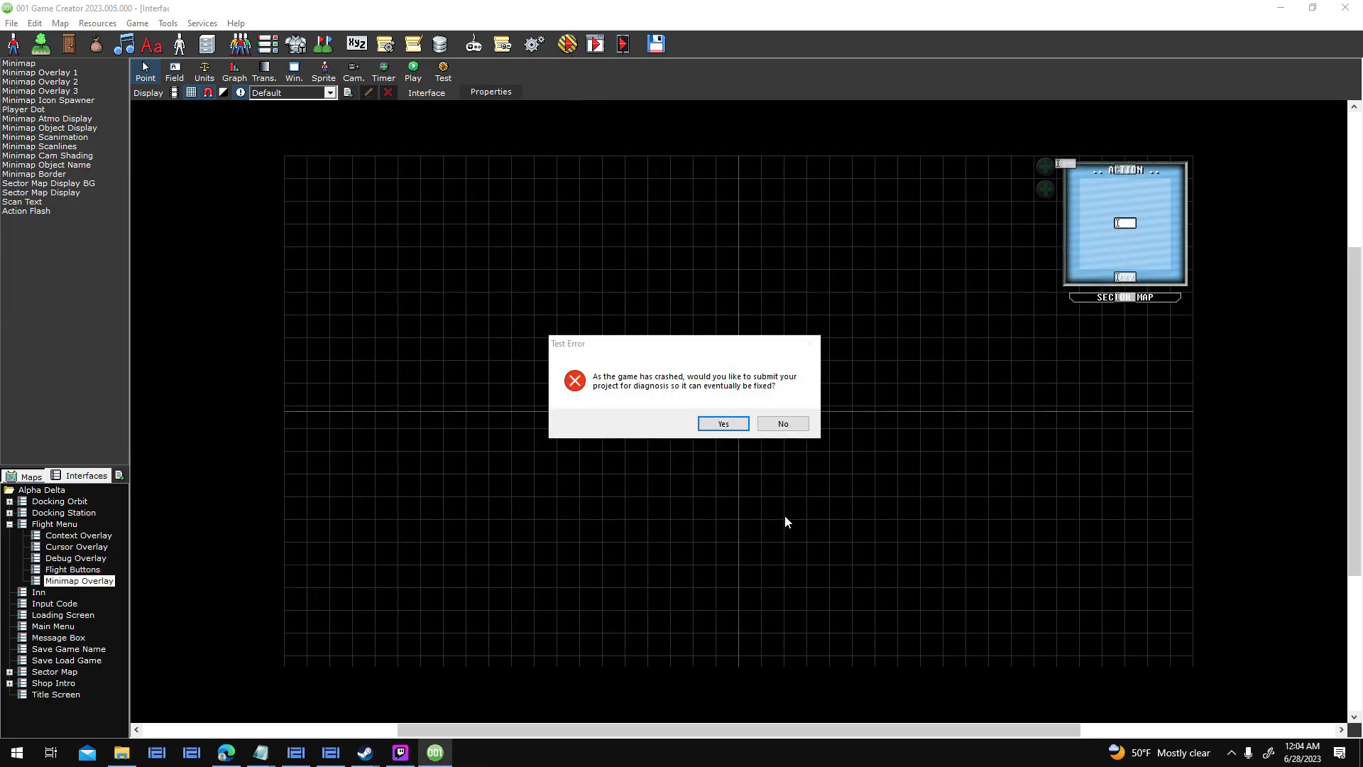
{"action": "left_click", "coordinate": [783, 423]}
Run the game again, load the slot 1 save from the in-game menu, and ignore the script errors.
{"action": "left_click", "coordinate": [777, 477]}
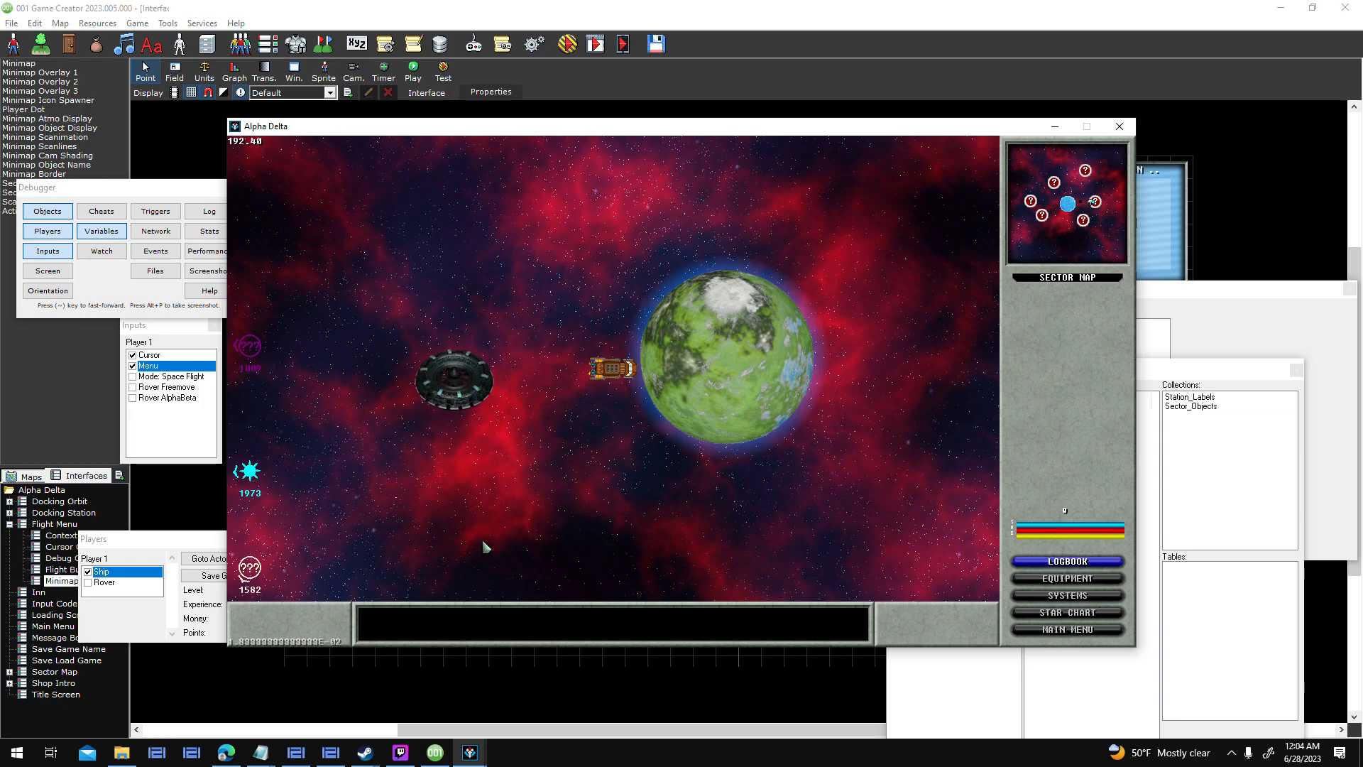
{"action": "key", "text": "Escape"}
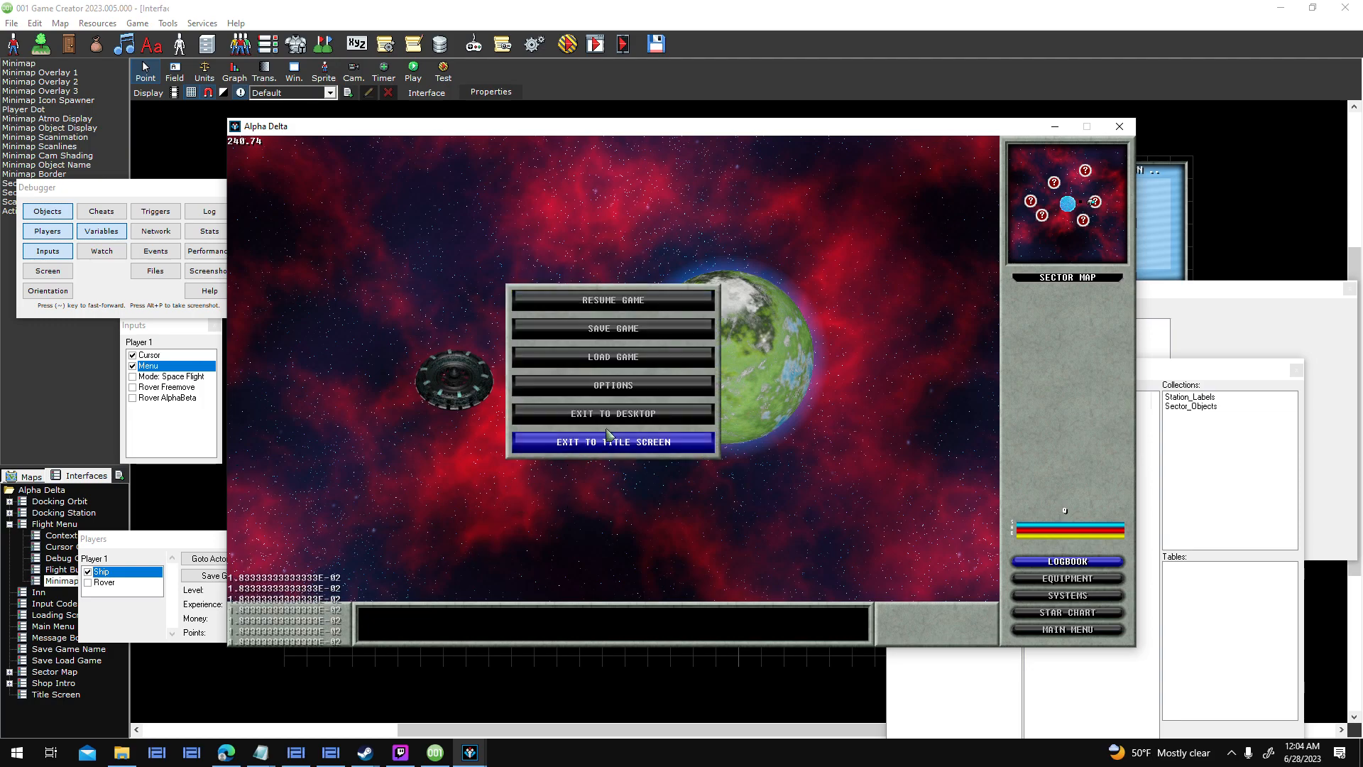
{"action": "left_click", "coordinate": [649, 355]}
{"action": "left_click", "coordinate": [594, 333]}
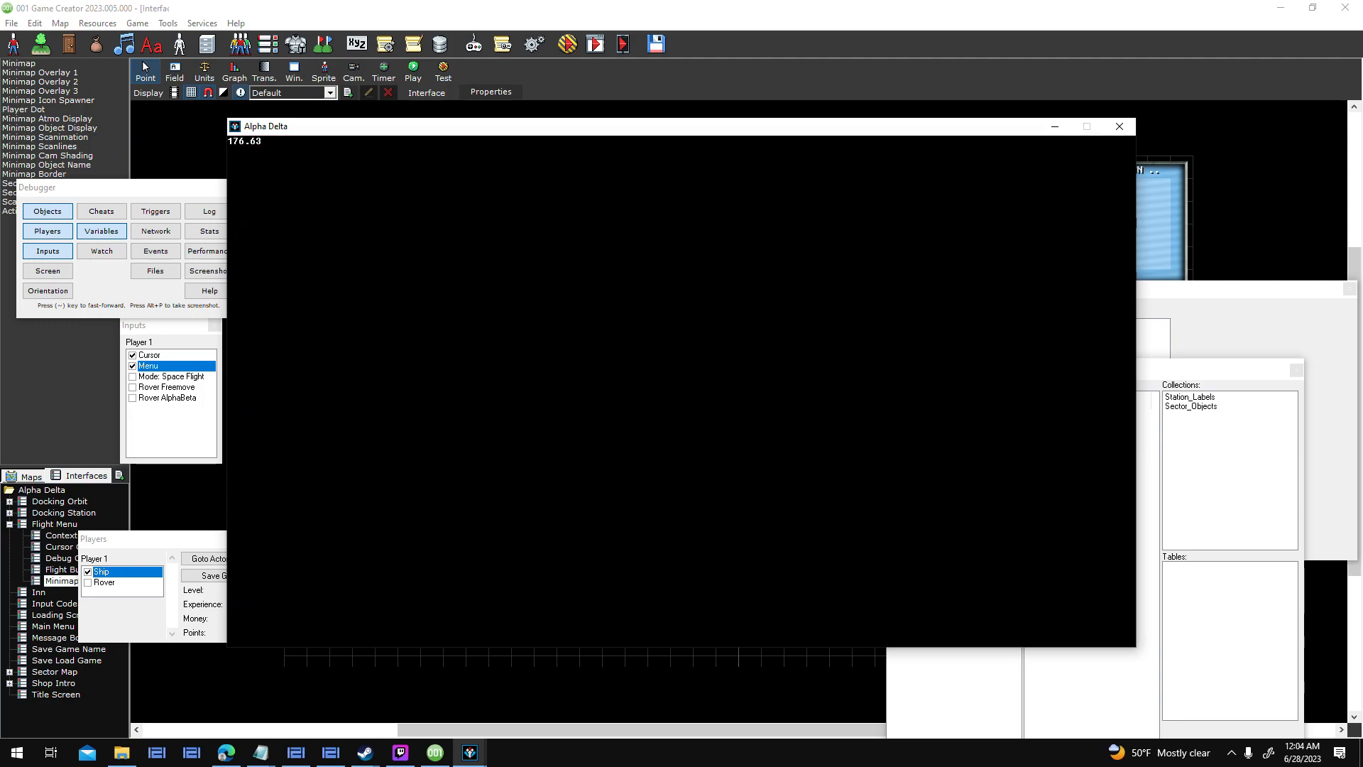
{"action": "left_click", "coordinate": [799, 374]}
{"action": "left_click", "coordinate": [799, 374]}
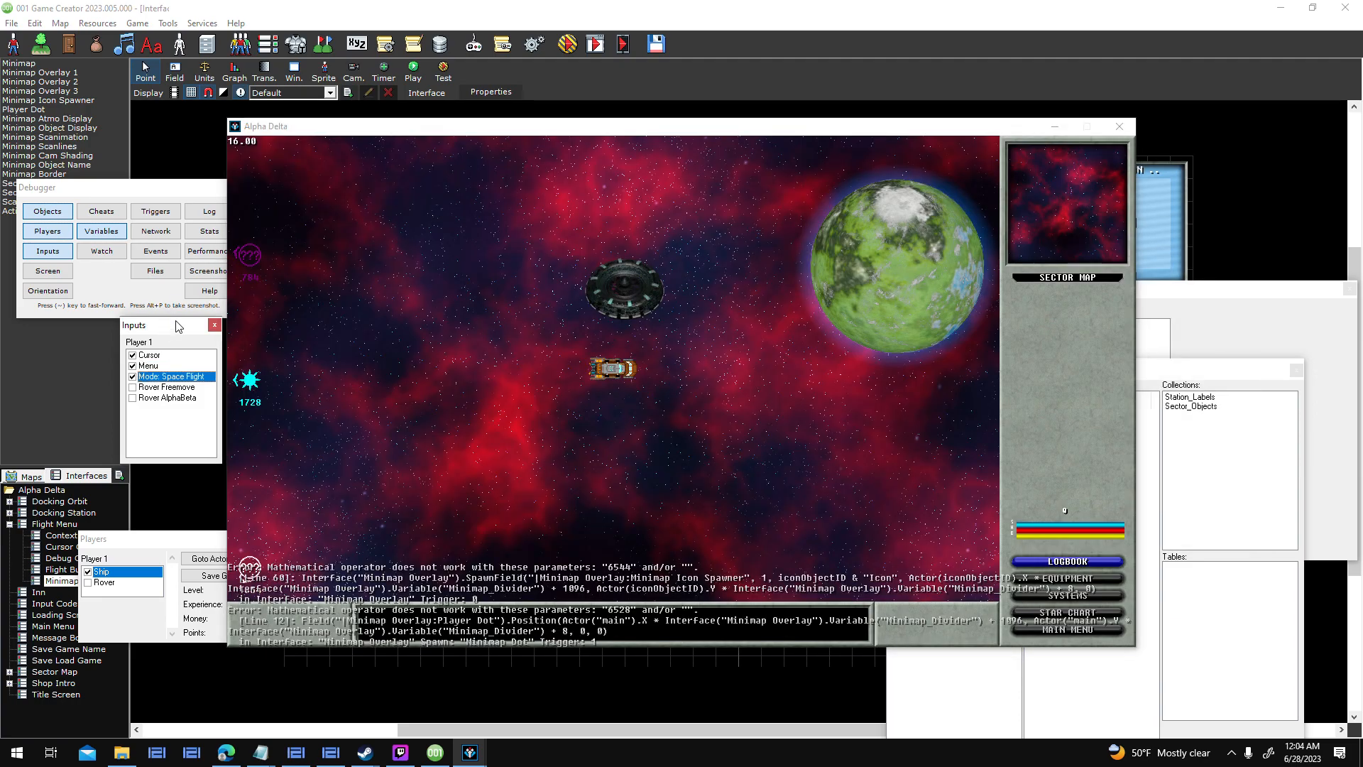
Check the active input sets of the loaded game in the debugger and close the game.
{"action": "left_click", "coordinate": [556, 203]}
{"action": "left_click", "coordinate": [177, 333]}
{"action": "left_click", "coordinate": [1119, 126]}
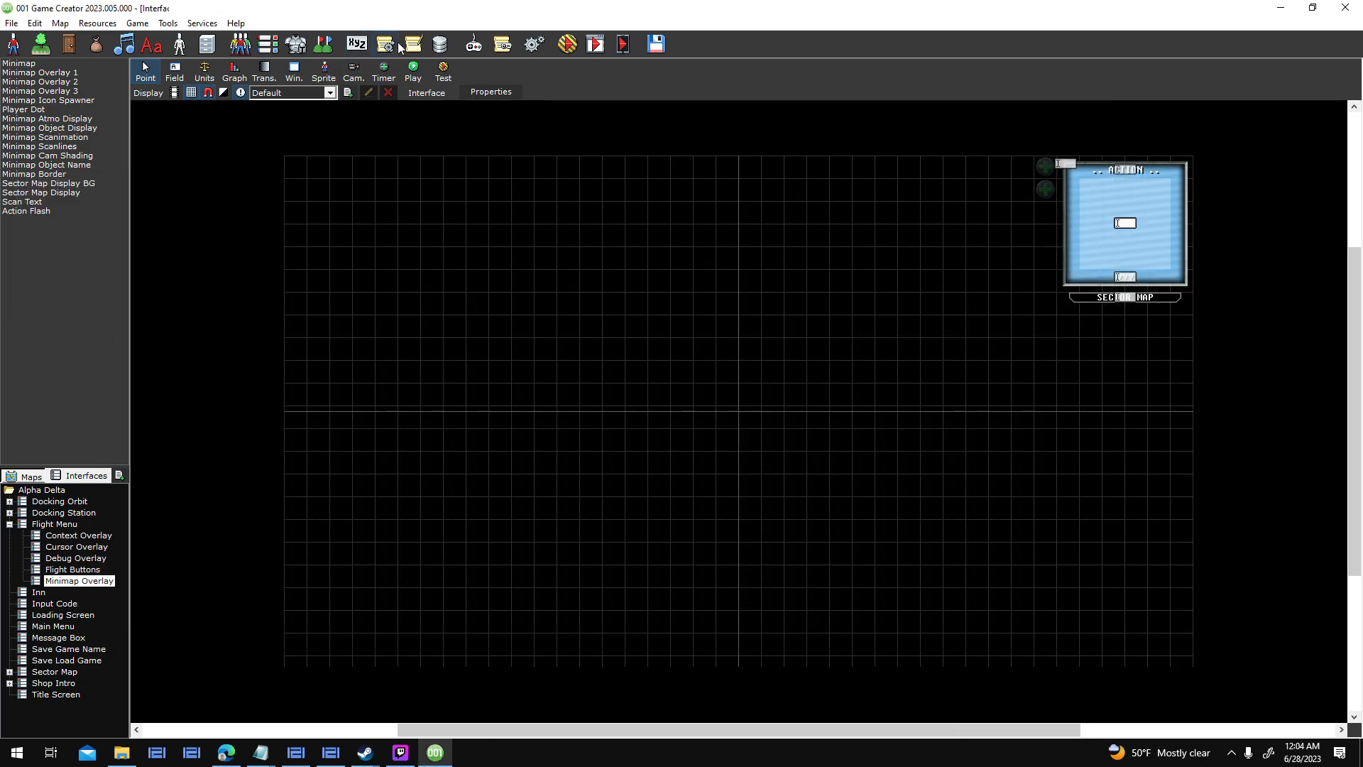
In the Loaded Game script, move the event disabling the Menu input set after Pause/Resume Game, save the script, and run the game.
{"action": "left_click", "coordinate": [393, 44]}
{"action": "double_click", "coordinate": [582, 321]}
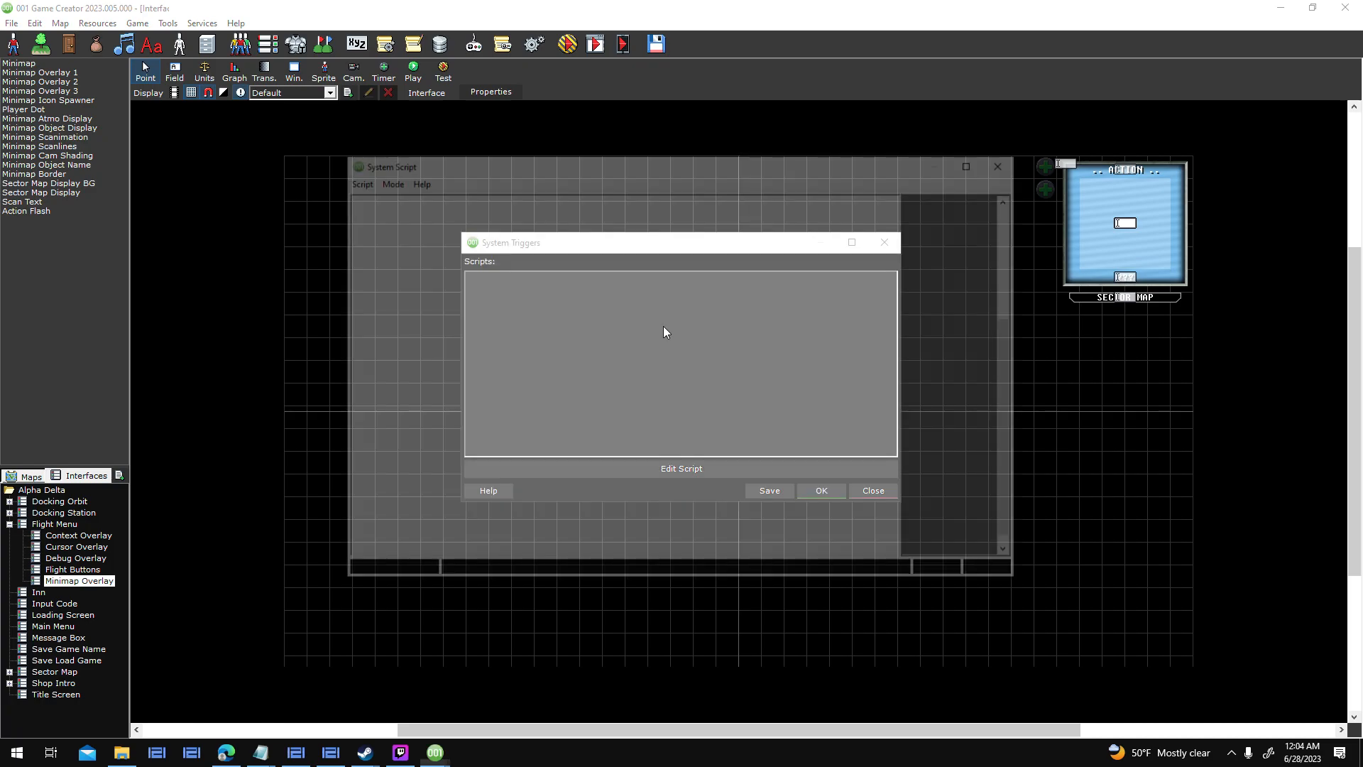
{"action": "left_click", "coordinate": [985, 165]}
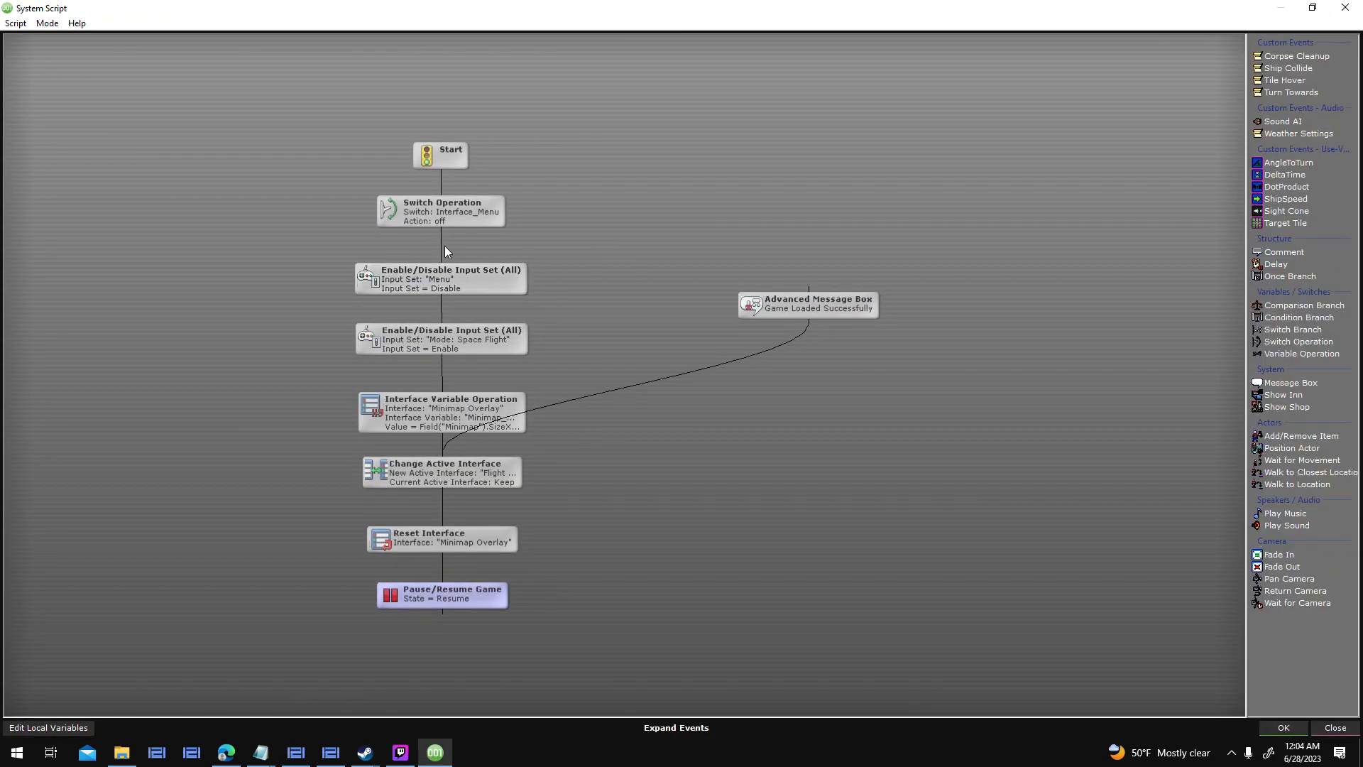
{"action": "left_click_drag", "start_coordinate": [441, 237], "coordinate": [415, 677]}
{"action": "right_click", "coordinate": [701, 258]}
{"action": "left_click_drag", "start_coordinate": [443, 612], "coordinate": [479, 673]}
{"action": "left_click_drag", "start_coordinate": [479, 674], "coordinate": [472, 676]}
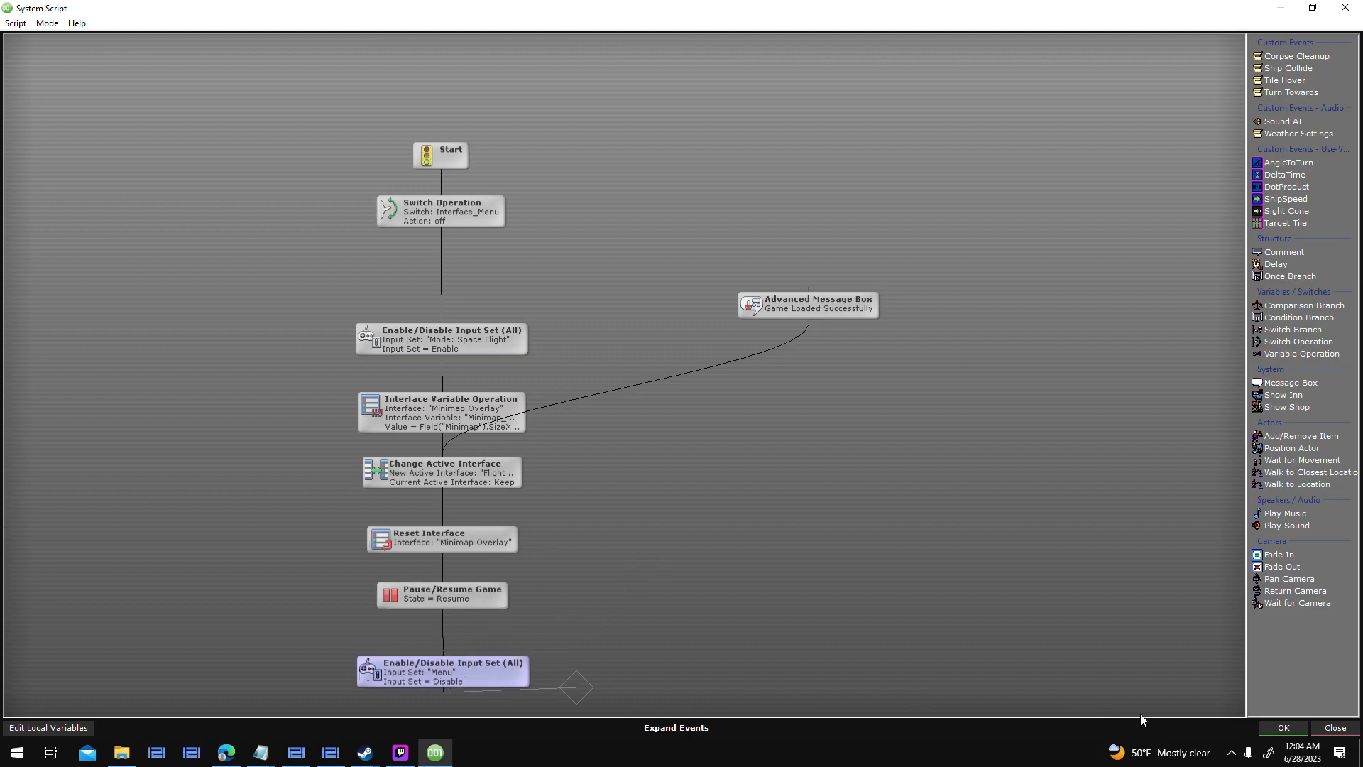
{"action": "left_click", "coordinate": [1281, 729]}
{"action": "left_click", "coordinate": [821, 490]}
{"action": "left_click", "coordinate": [568, 44]}
{"action": "left_click", "coordinate": [791, 473]}
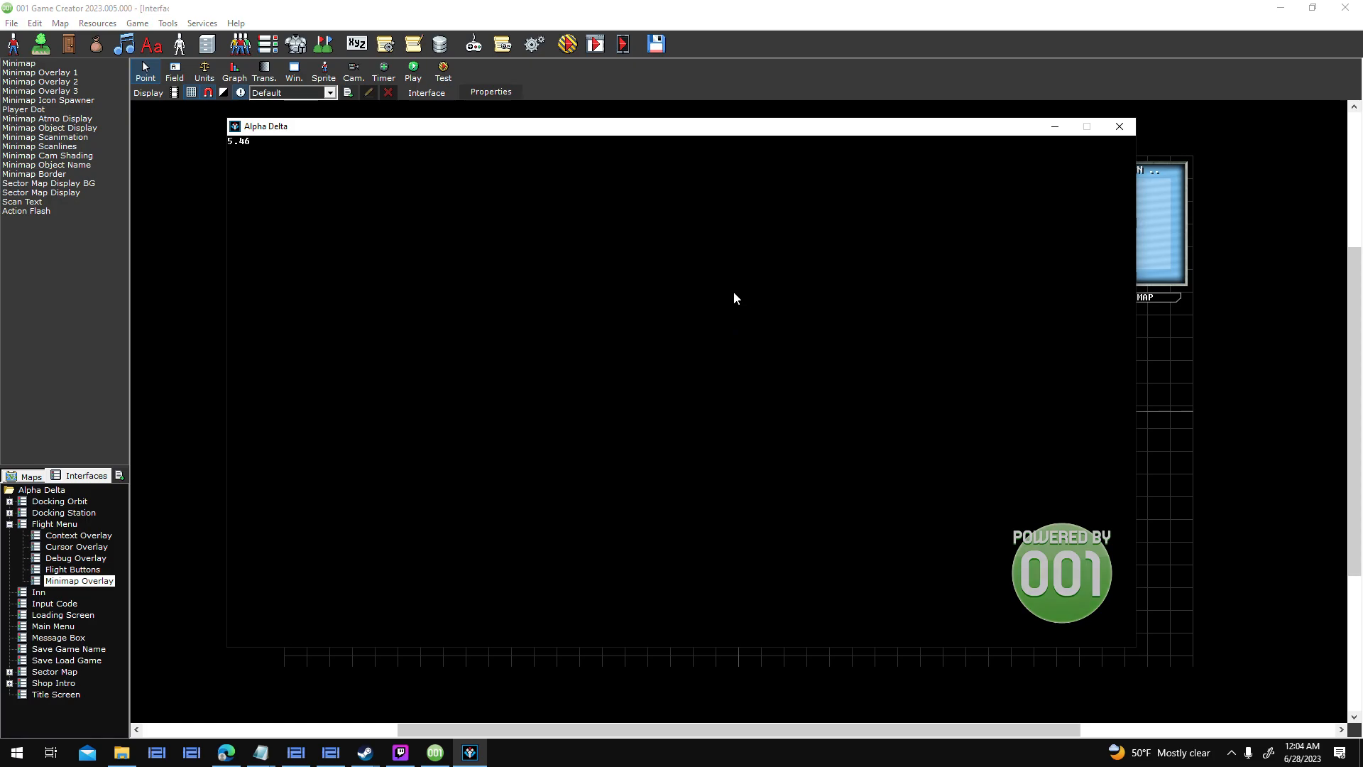
Check the stream status in Twitch Studio and move its window aside.
{"action": "left_click", "coordinate": [407, 754]}
{"action": "left_click", "coordinate": [408, 751]}
{"action": "left_click", "coordinate": [408, 751]}
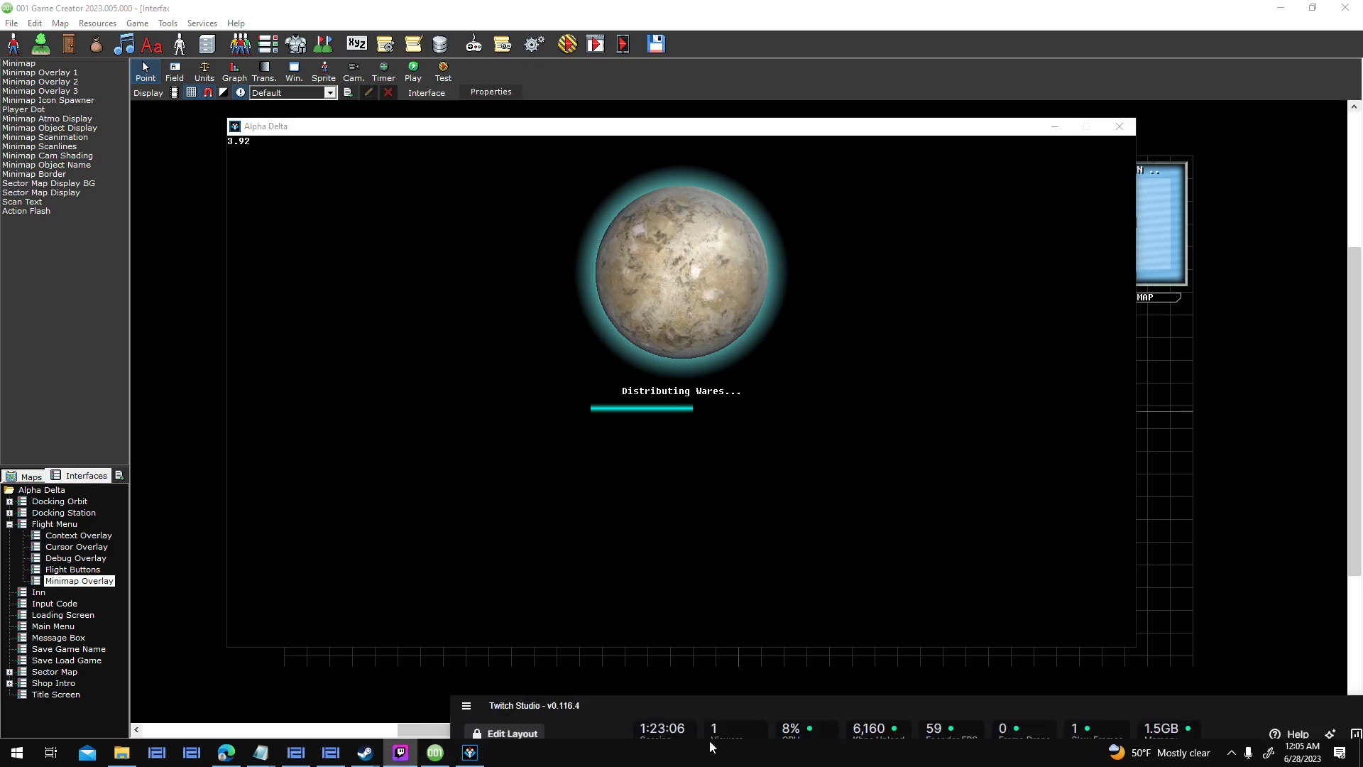
{"action": "left_click", "coordinate": [830, 688]}
{"action": "left_click", "coordinate": [402, 749]}
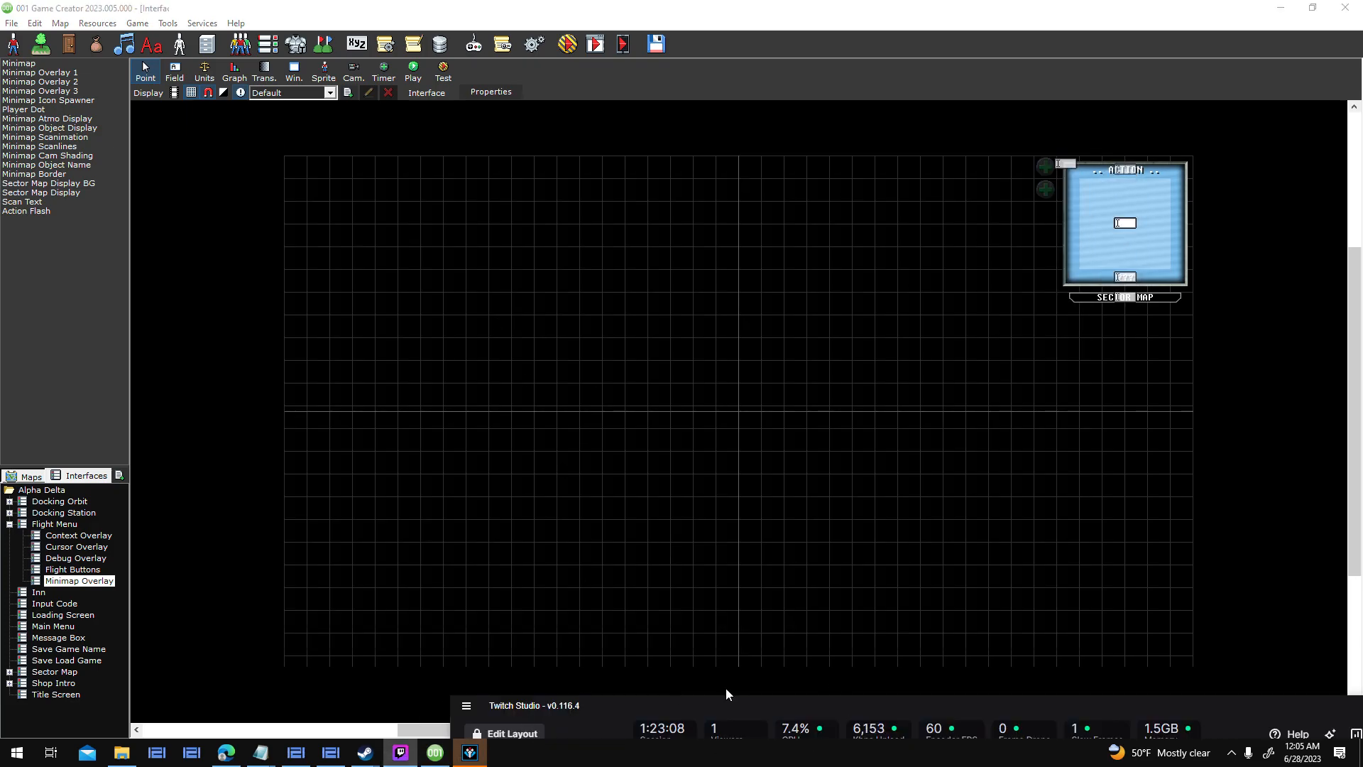
{"action": "left_click", "coordinate": [737, 669]}
{"action": "left_click", "coordinate": [407, 751]}
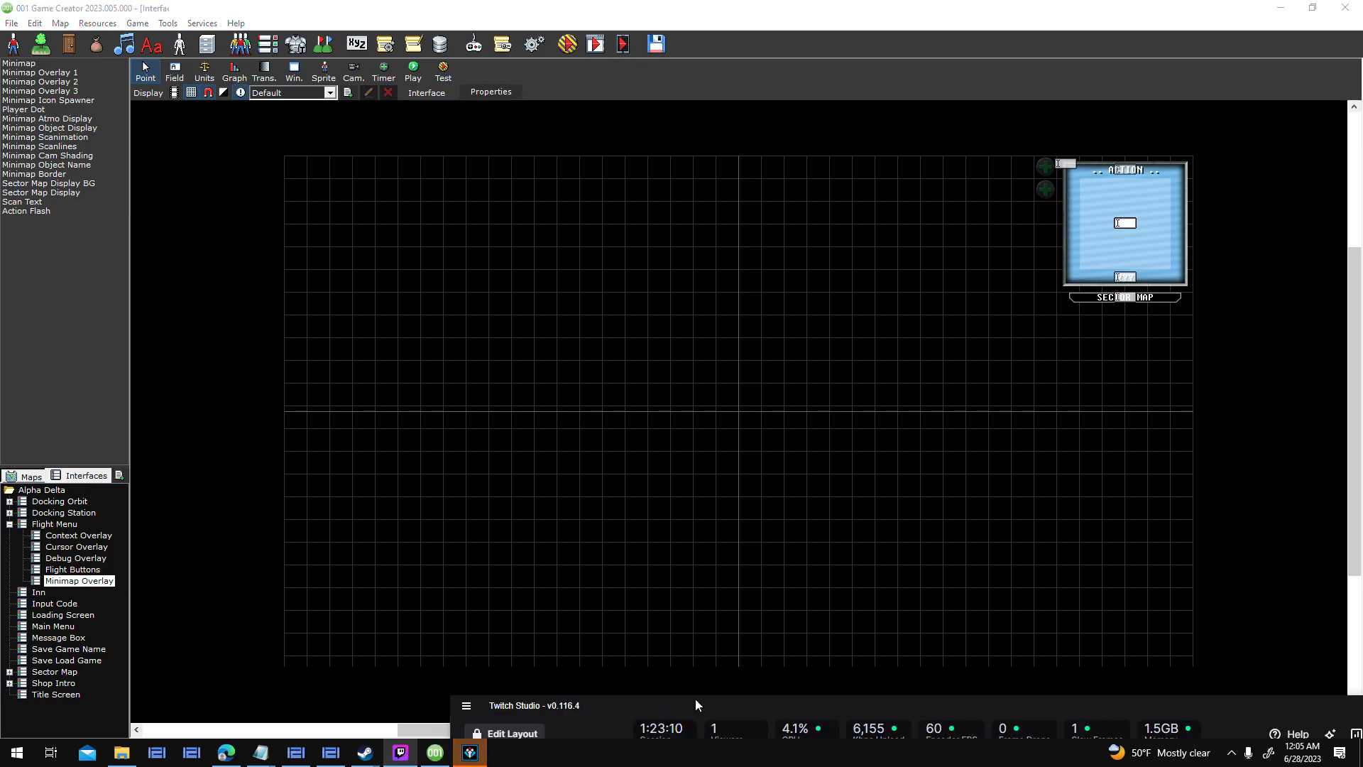
{"action": "left_click_drag", "start_coordinate": [689, 700], "coordinate": [840, 710]}
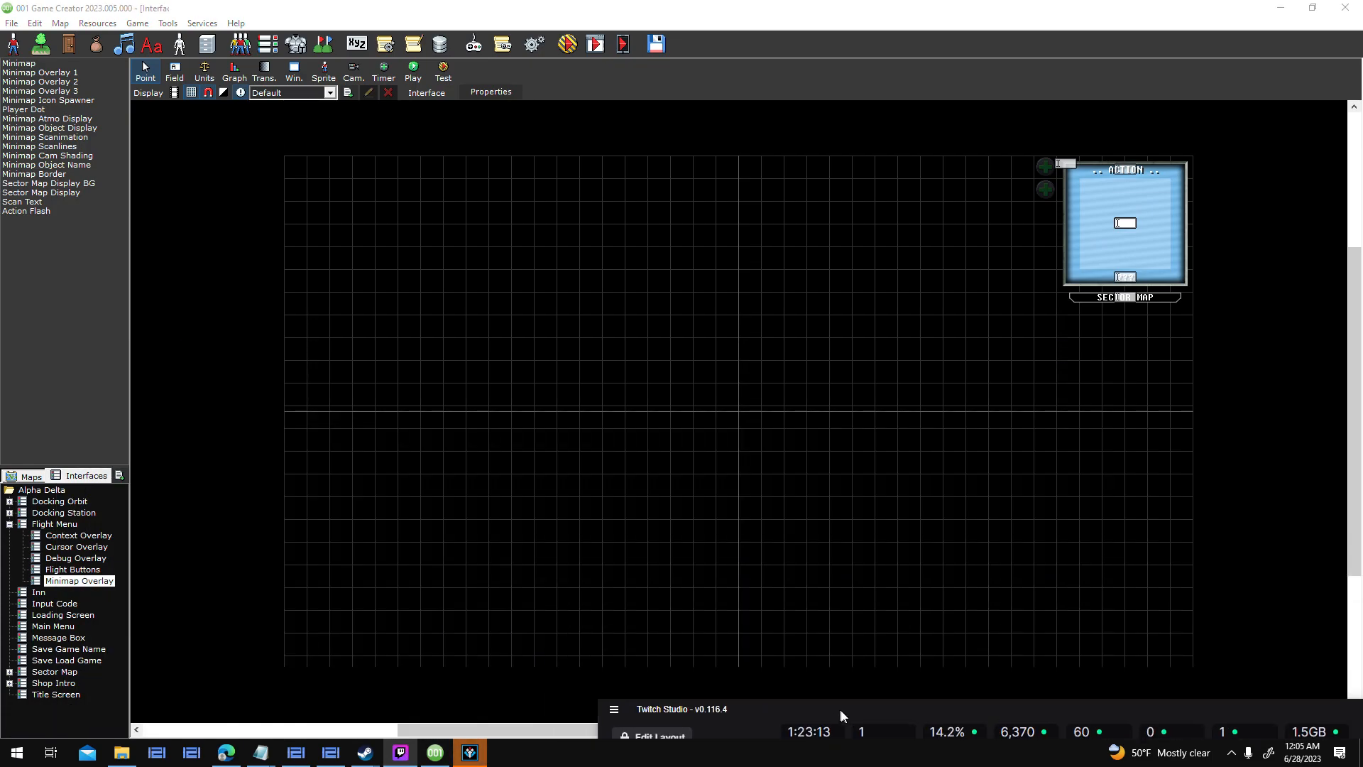
Return to the running game, start a new game, and save it to slot 1 as Buggaudsif.
{"action": "left_click", "coordinate": [470, 758]}
{"action": "left_click", "coordinate": [695, 487]}
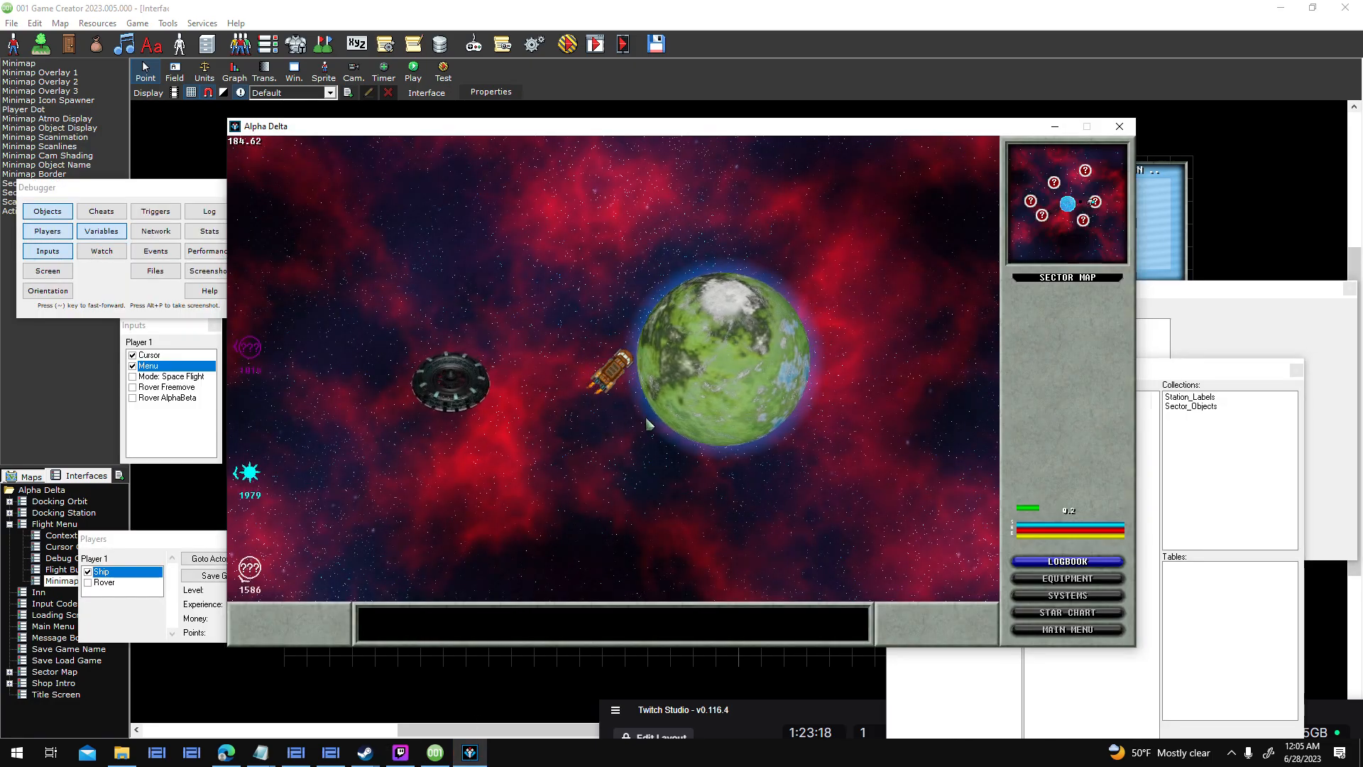
{"action": "key", "text": "Escape"}
{"action": "left_click", "coordinate": [617, 328]}
{"action": "left_click", "coordinate": [612, 334]}
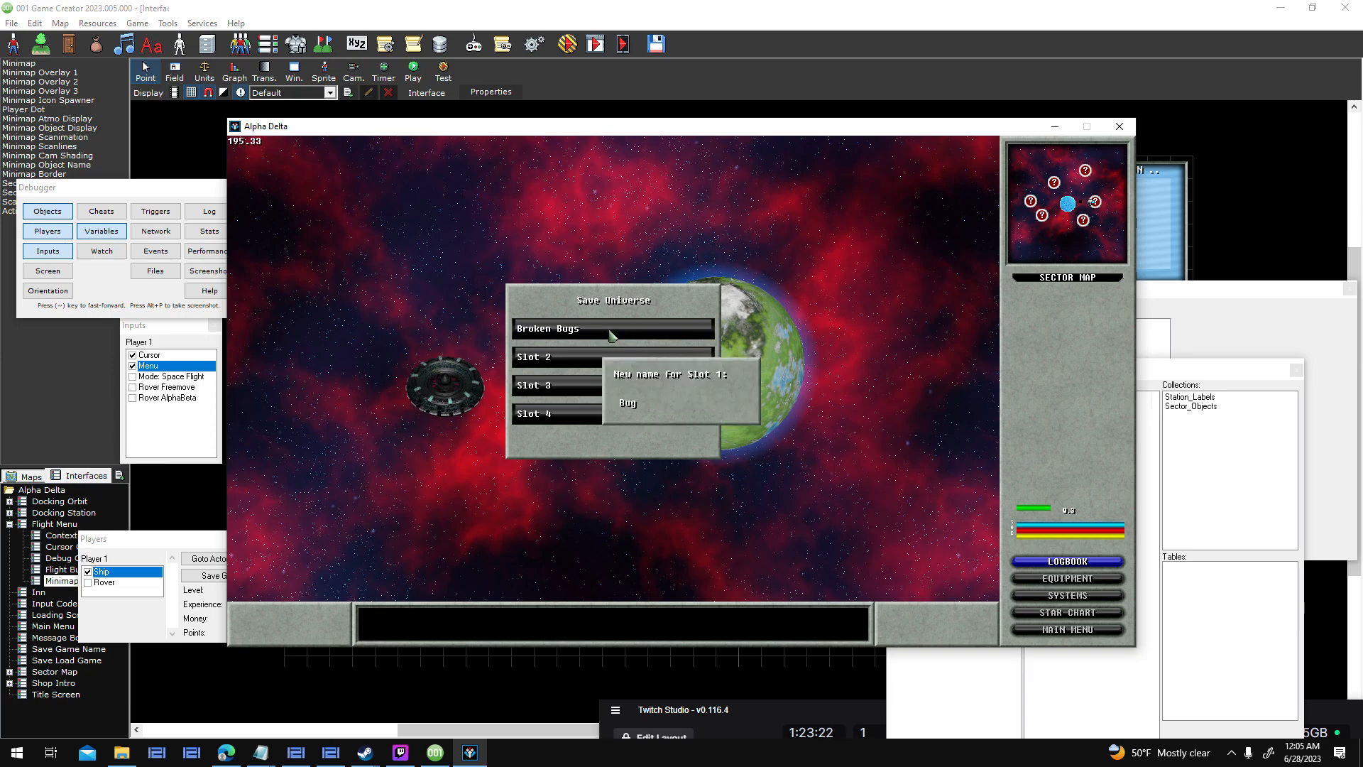
{"action": "key", "text": "Return"}
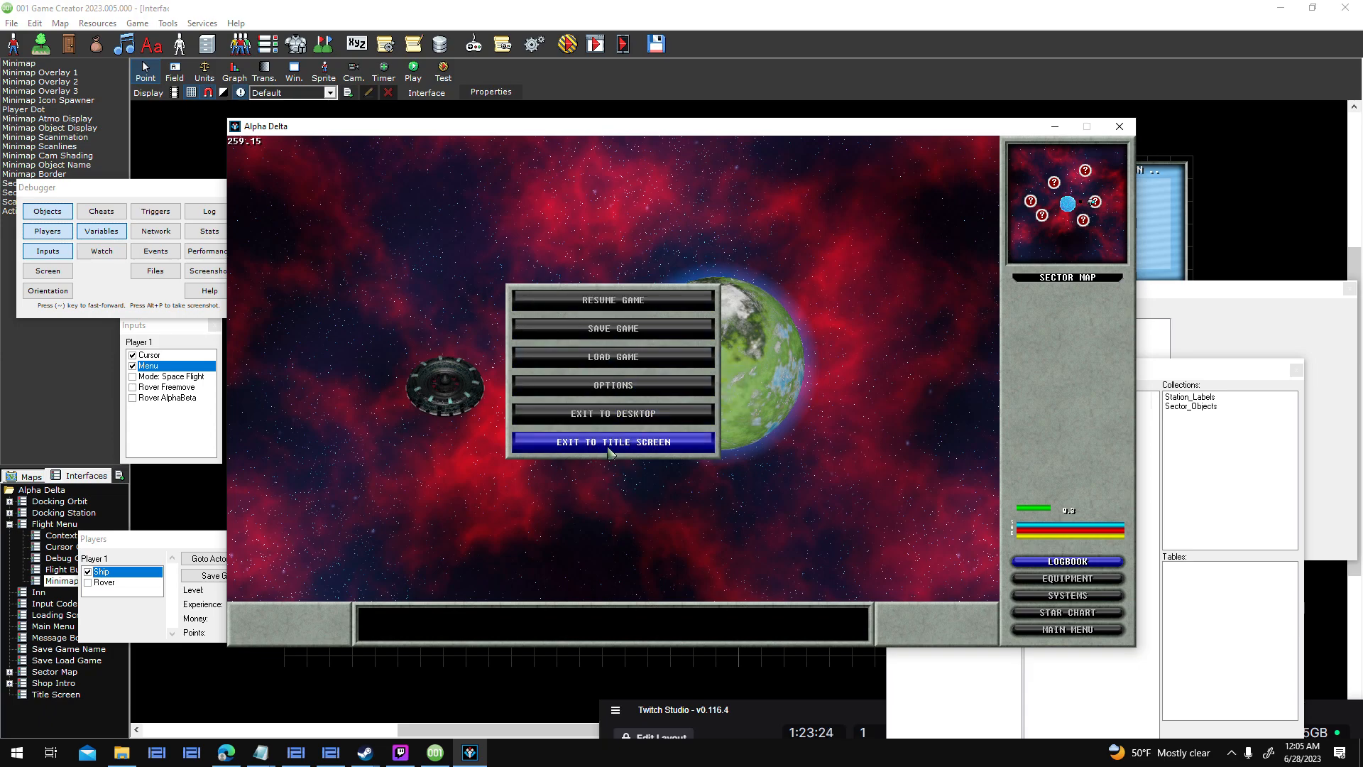
Exit to the title screen, load the Buggaudsif save, and ignore the script errors.
{"action": "left_click", "coordinate": [612, 449]}
{"action": "left_click", "coordinate": [676, 499]}
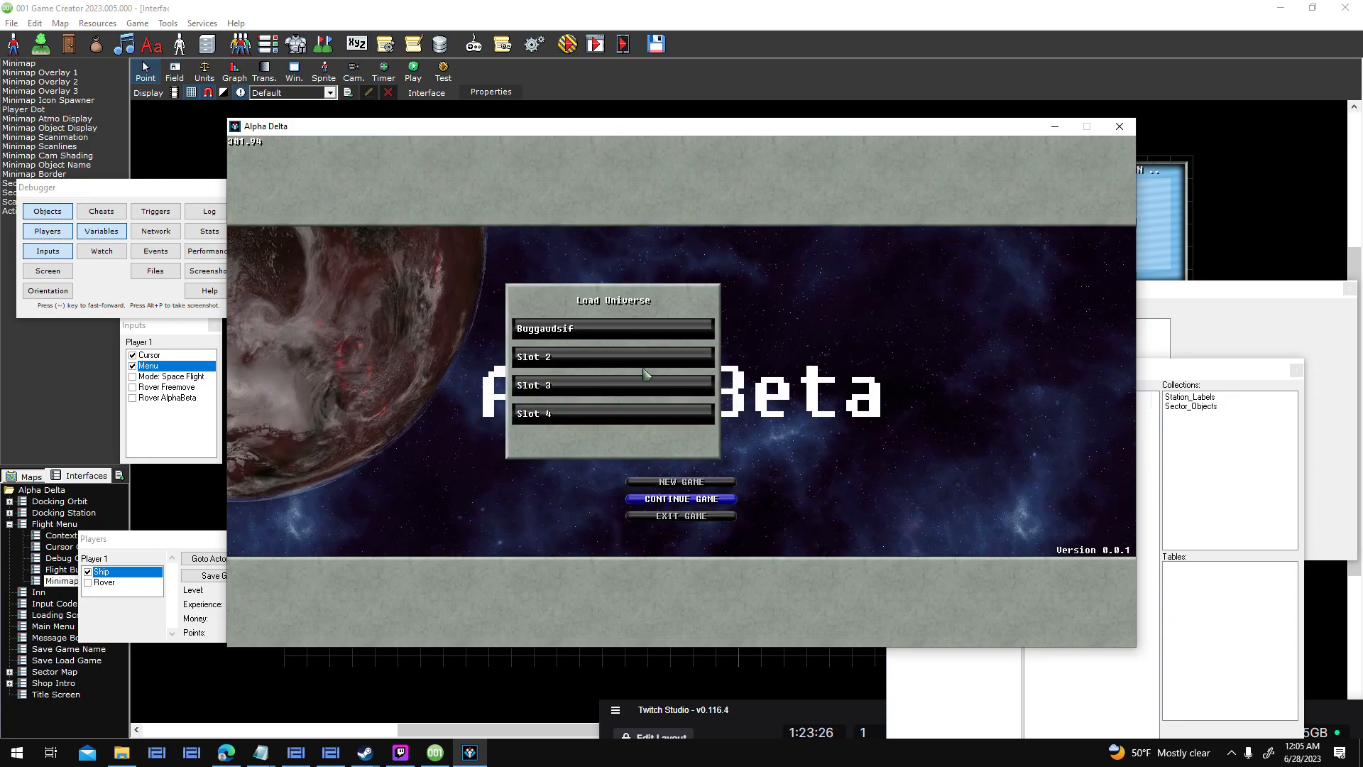
{"action": "left_click", "coordinate": [637, 329]}
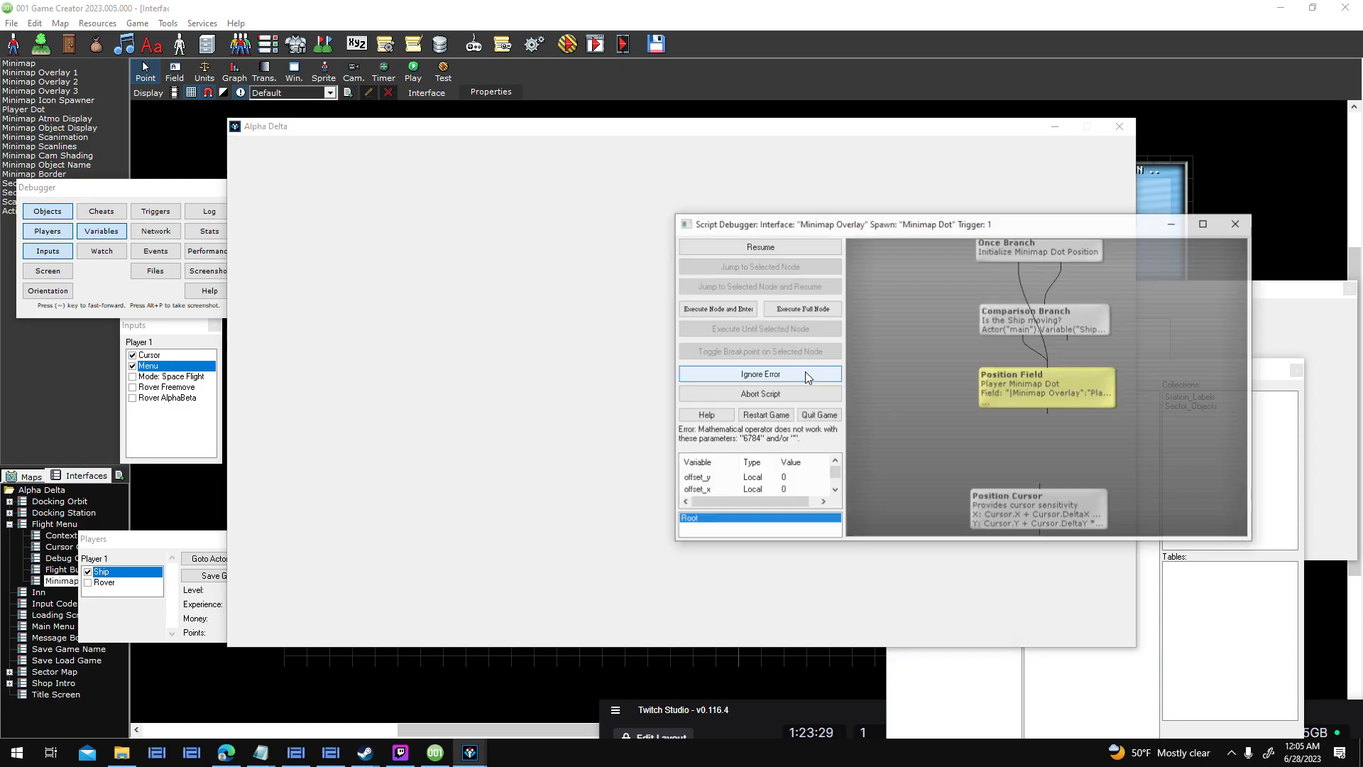
{"action": "left_click", "coordinate": [808, 376]}
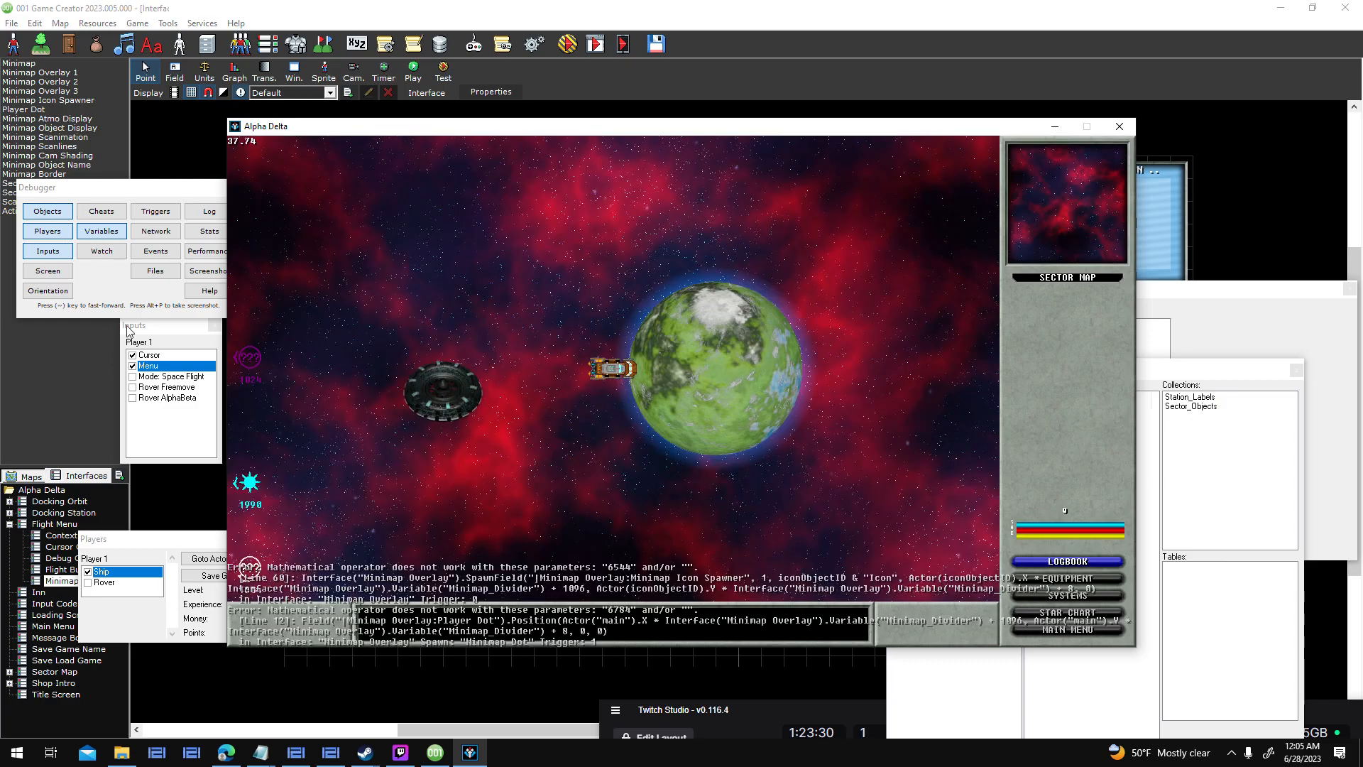
Check the active input sets in the debugger, test turning the ship, and close the game.
{"action": "left_click", "coordinate": [151, 328]}
{"action": "left_click", "coordinate": [608, 225]}
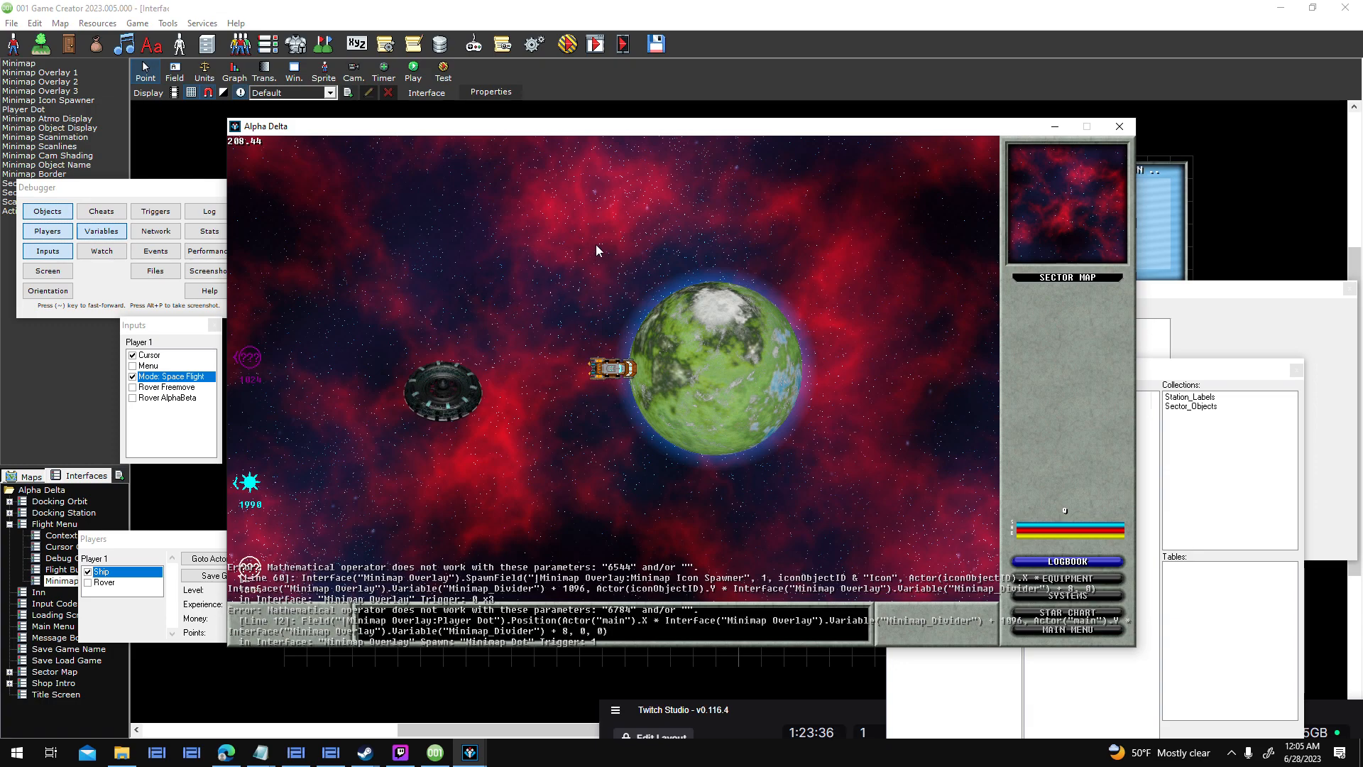
{"action": "key", "text": "a"}
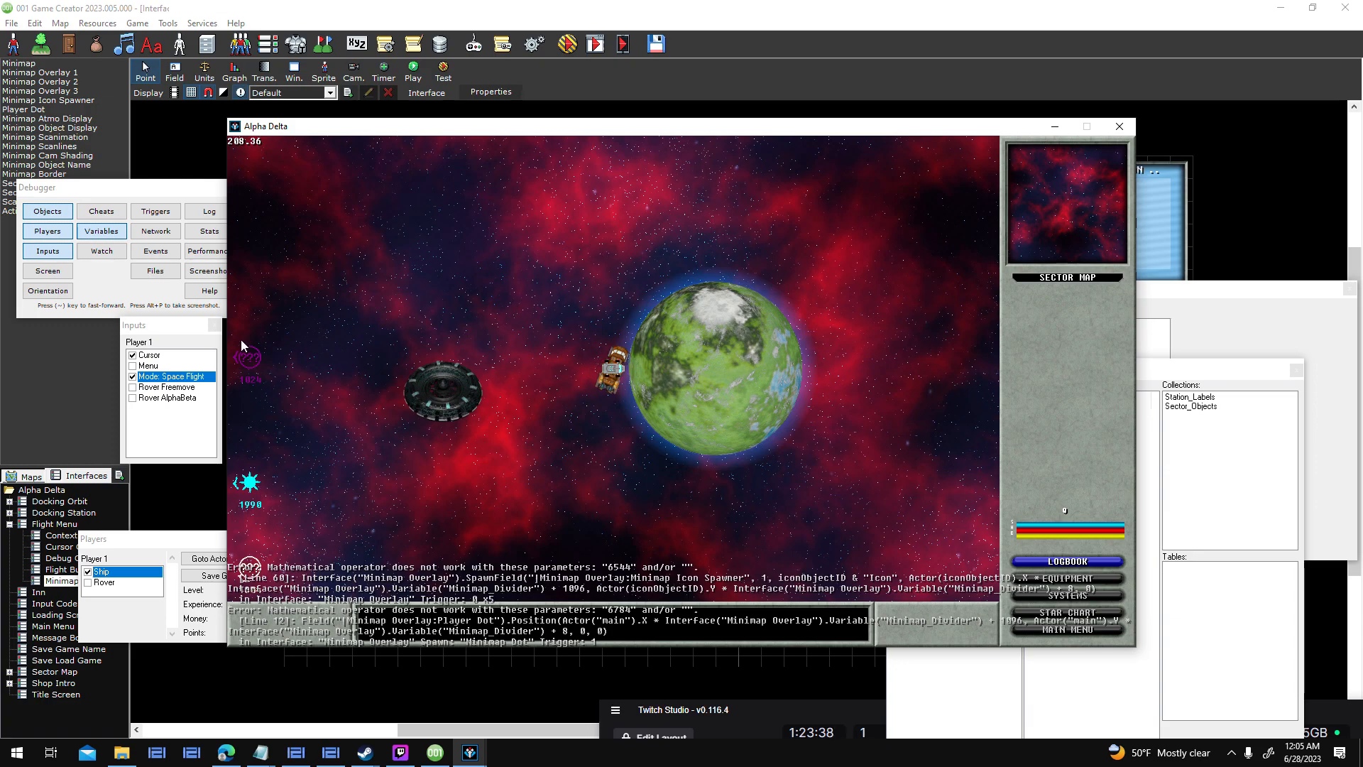
{"action": "left_click", "coordinate": [182, 329]}
{"action": "left_click", "coordinate": [602, 255]}
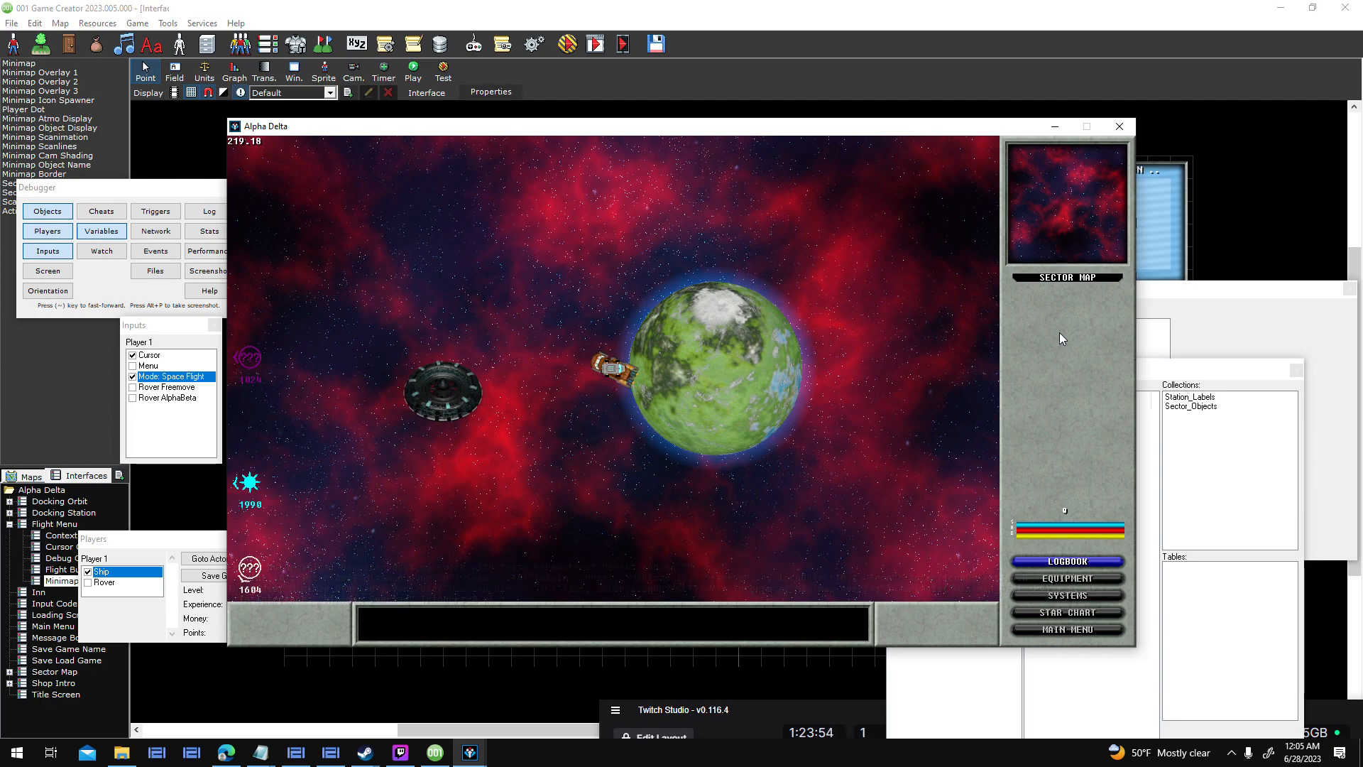
{"action": "left_click", "coordinate": [1120, 128]}
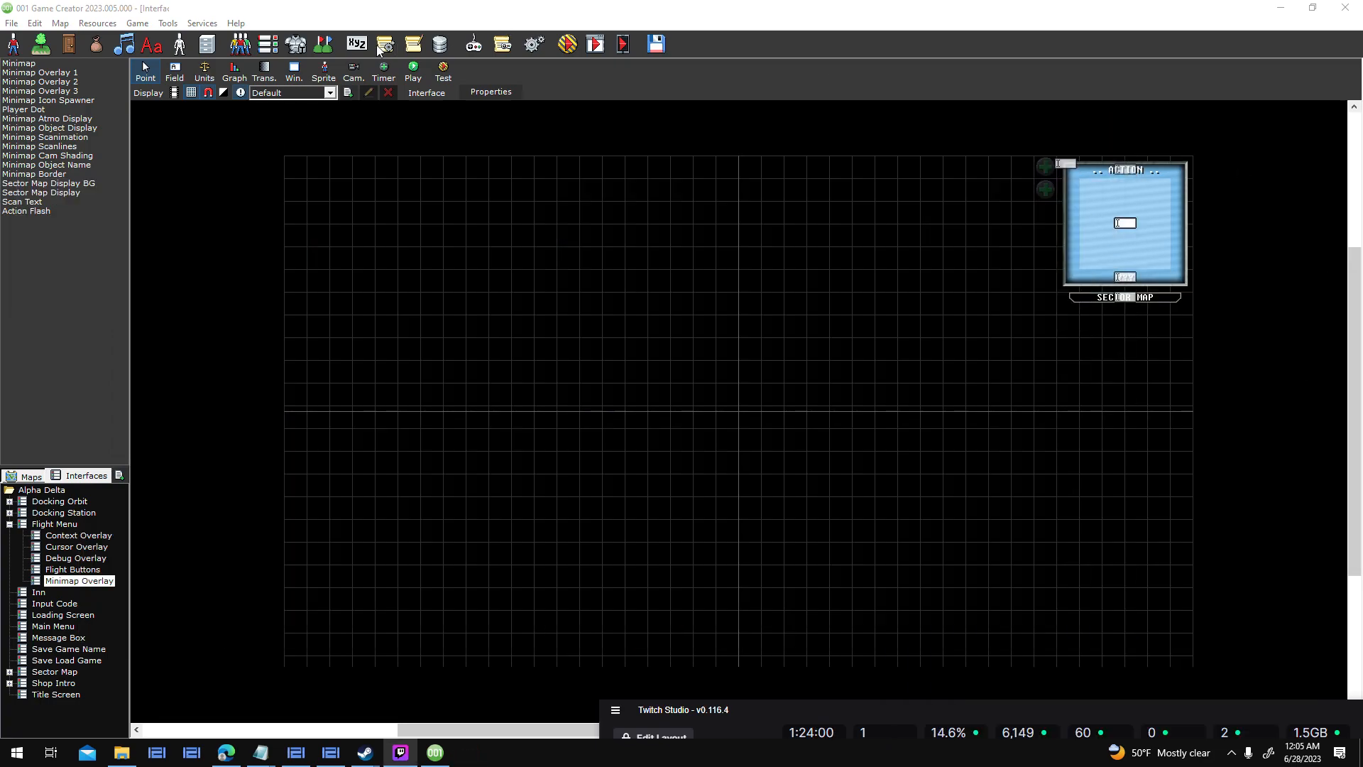
In the Loaded Game script, move the Minimap Overlay Interface Variable Operation to the end, after the Menu disable event, and save.
{"action": "left_click", "coordinate": [534, 44]}
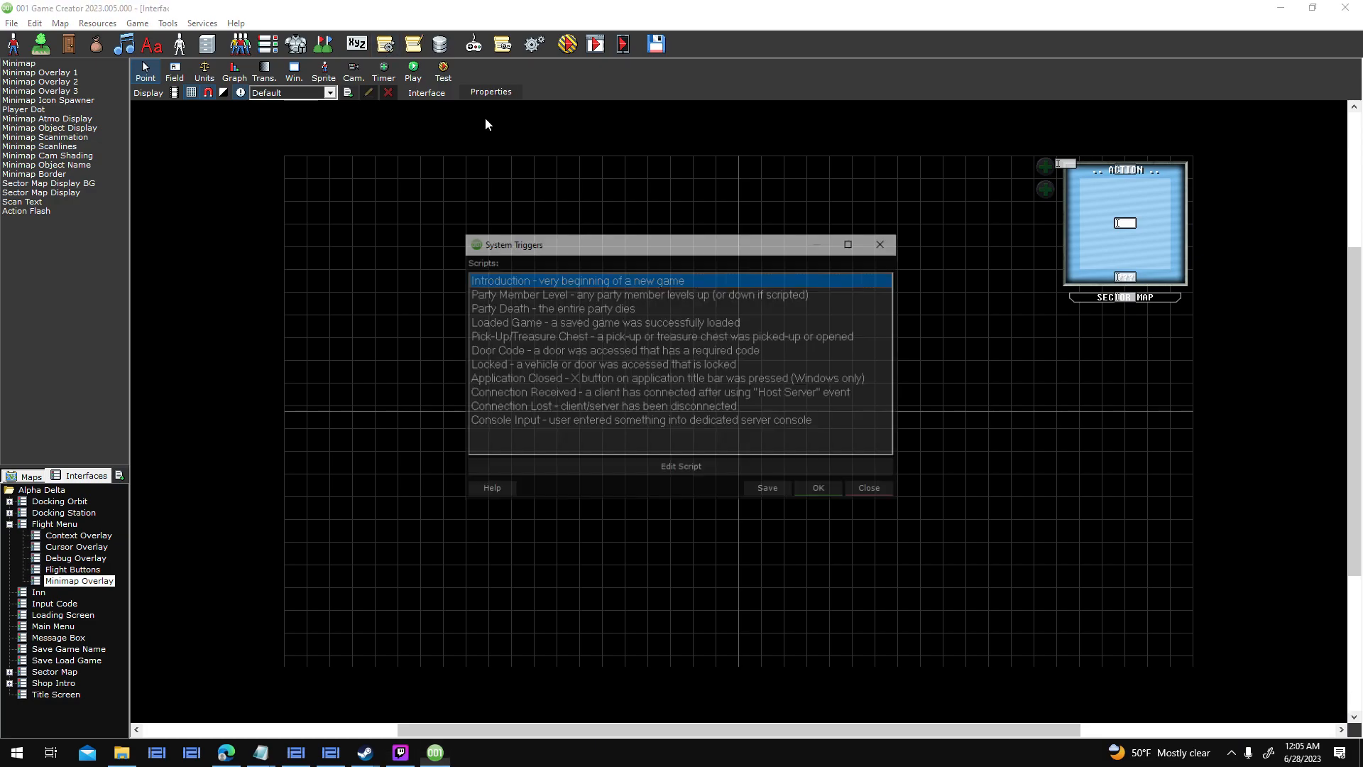
{"action": "double_click", "coordinate": [566, 284]}
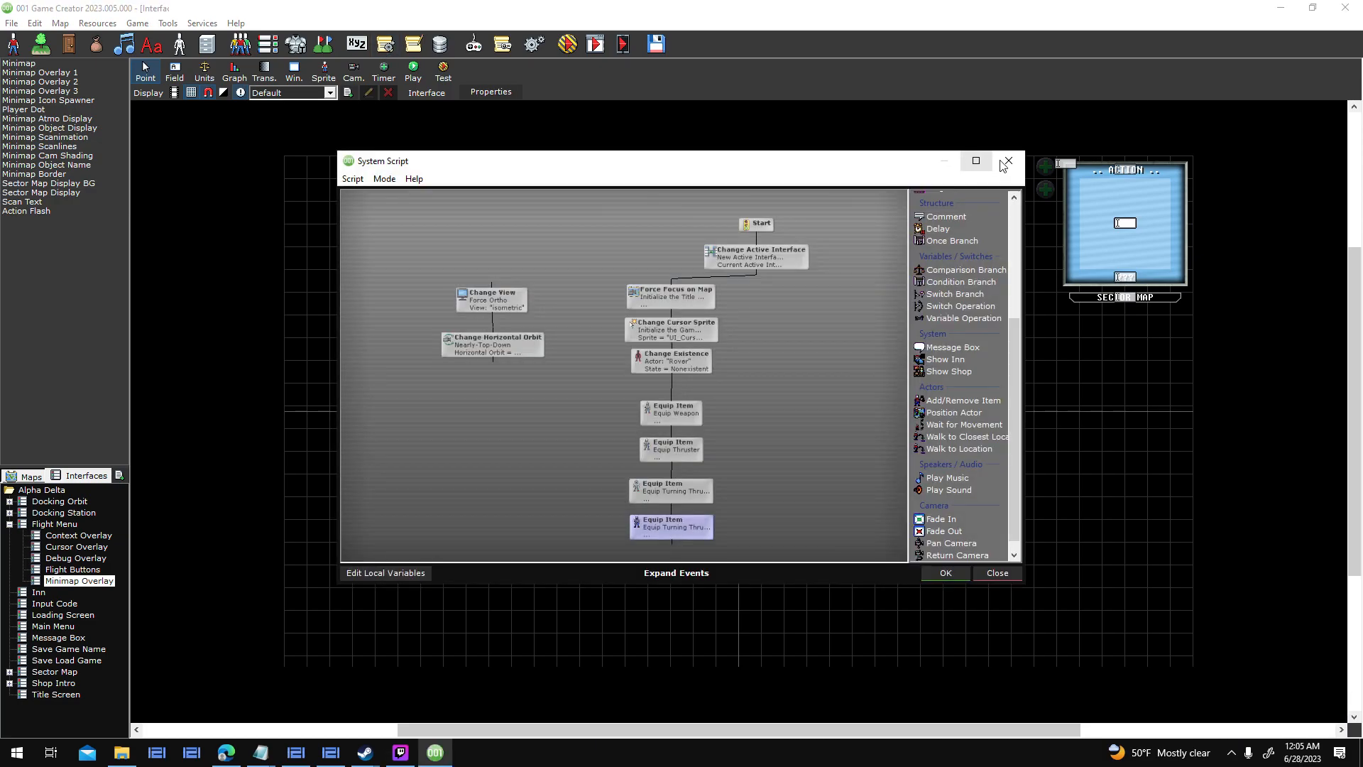
{"action": "left_click", "coordinate": [1004, 165]}
{"action": "left_click", "coordinate": [601, 323]}
{"action": "double_click", "coordinate": [601, 326]}
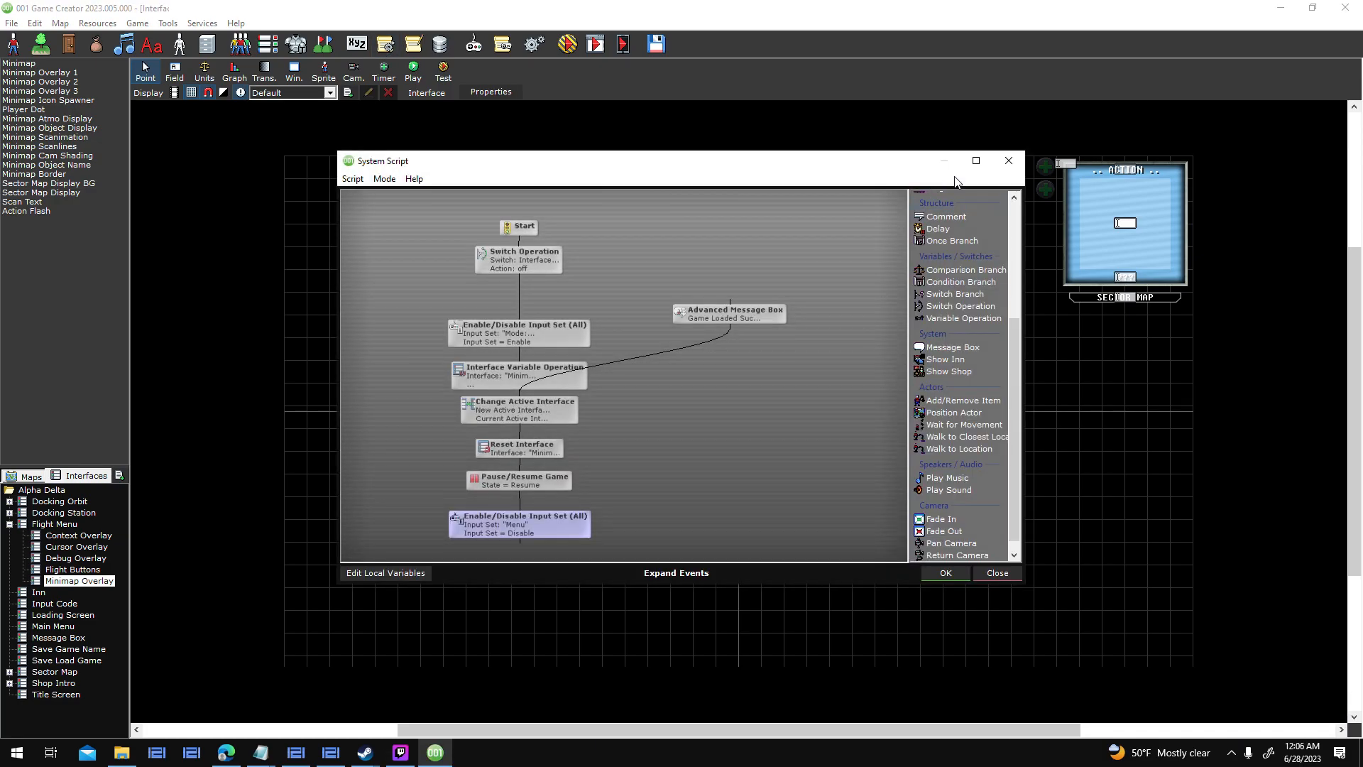
{"action": "left_click", "coordinate": [962, 165]}
{"action": "left_click_drag", "start_coordinate": [468, 365], "coordinate": [439, 665]}
{"action": "left_click", "coordinate": [440, 652]}
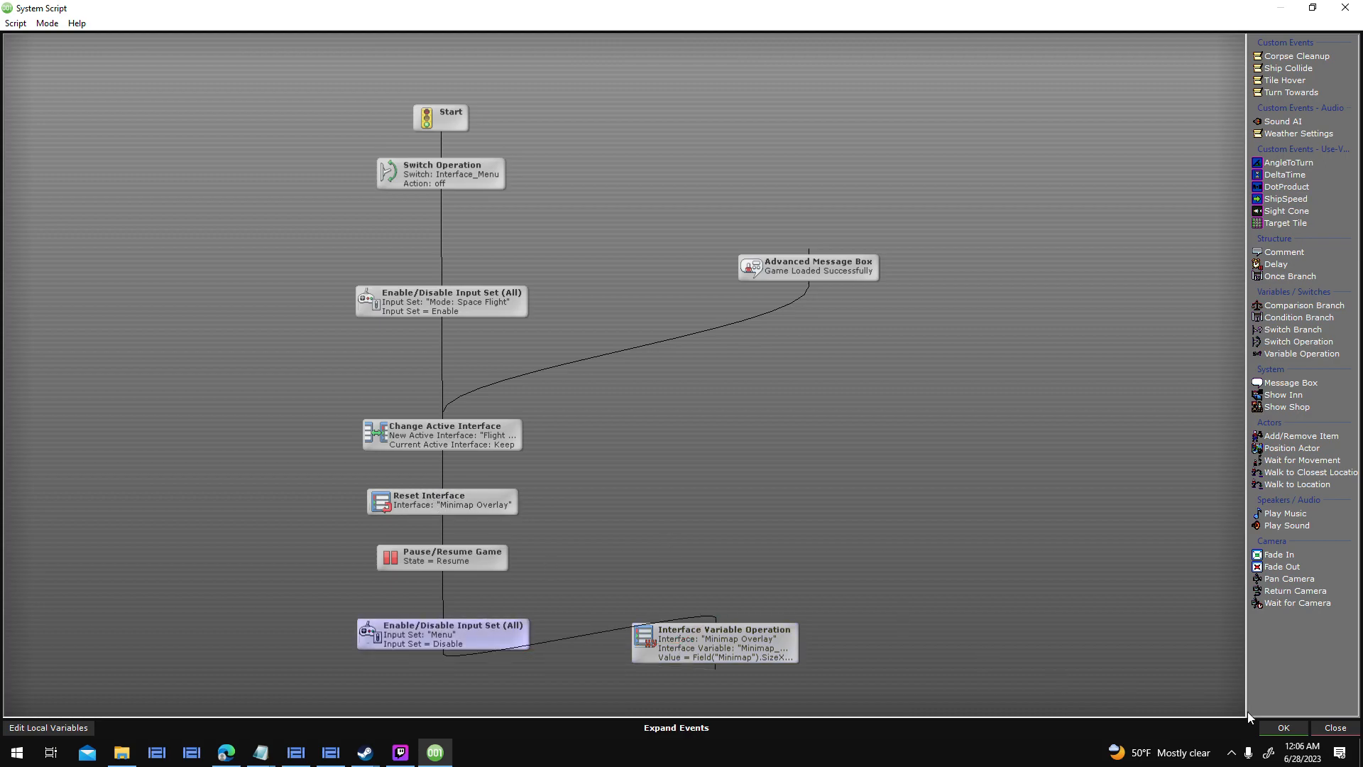
{"action": "left_click", "coordinate": [1284, 727]}
{"action": "left_click", "coordinate": [806, 492]}
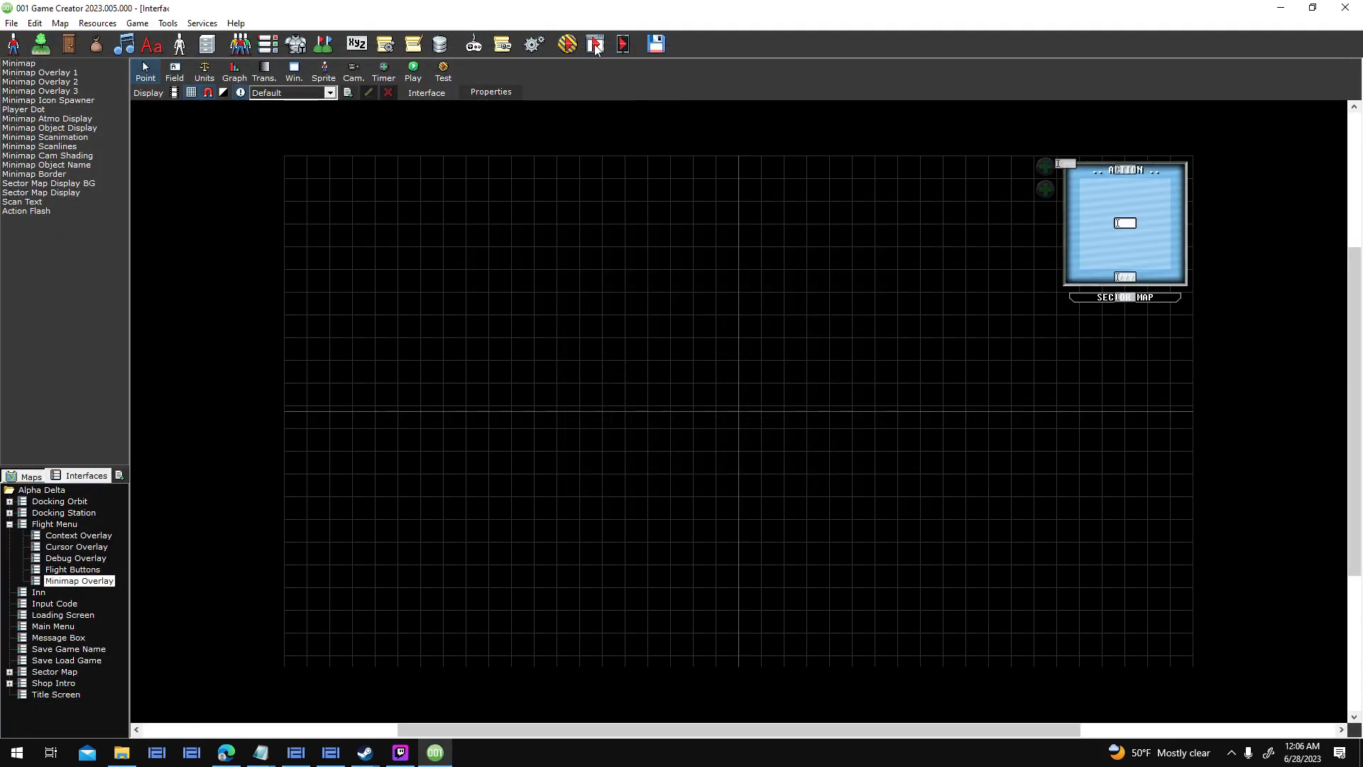
Test-run the game and continue the saved game from the title screen.
{"action": "left_click", "coordinate": [573, 55]}
{"action": "key", "text": "Return"}
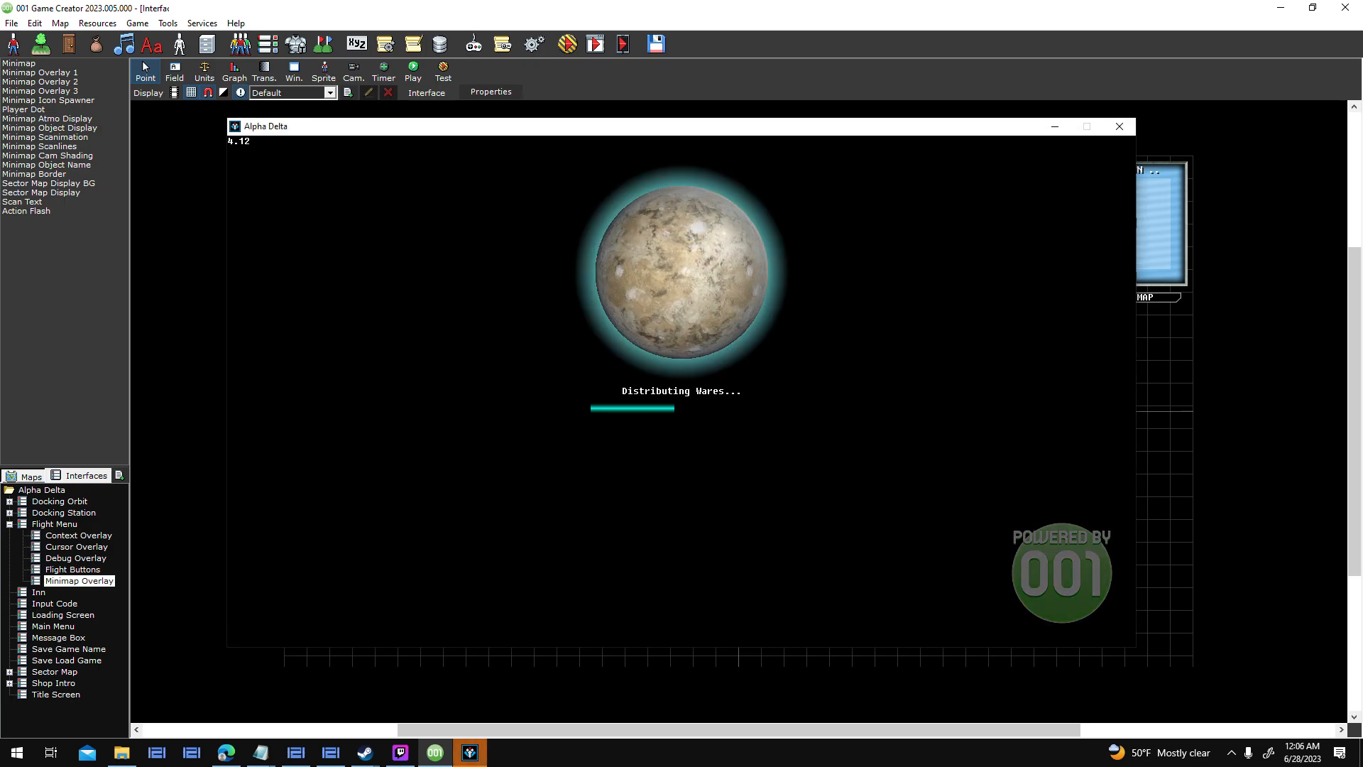
{"action": "left_click", "coordinate": [1325, 8]}
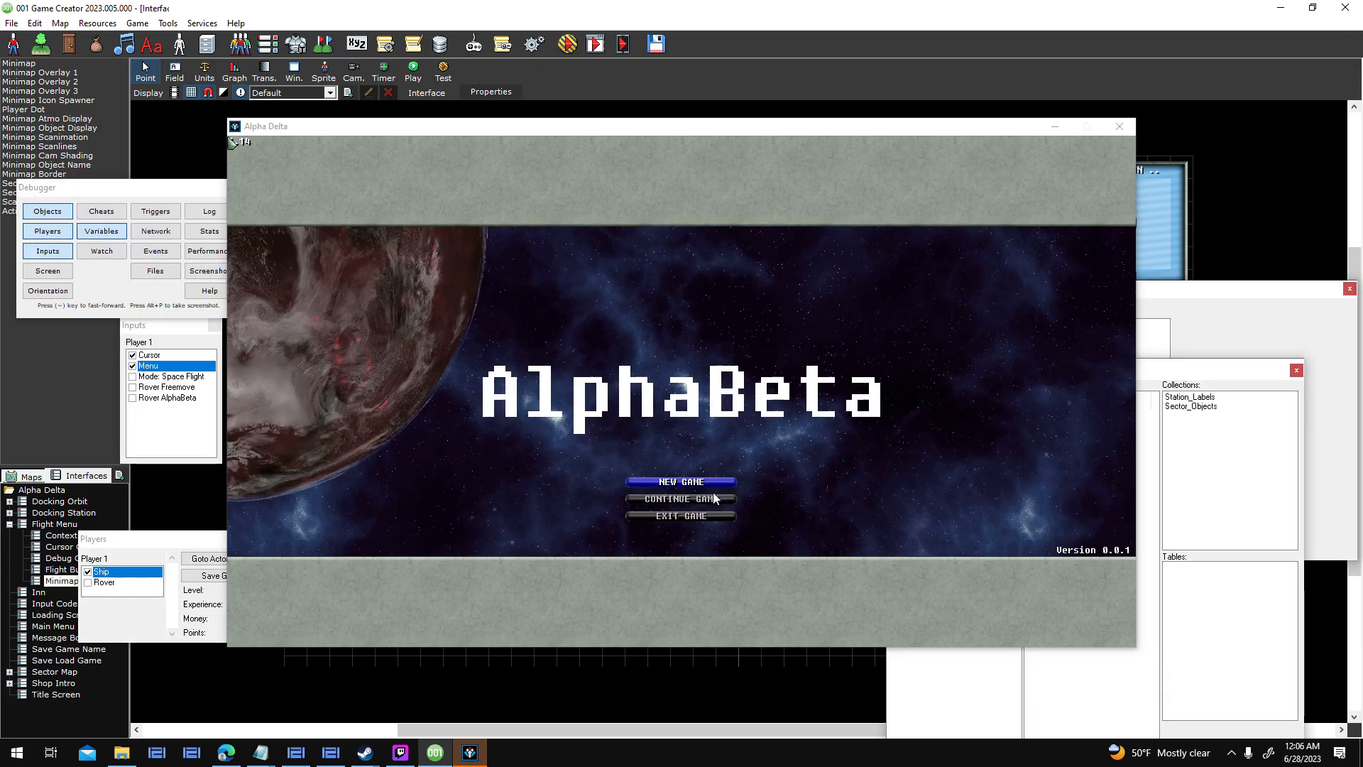
{"action": "left_click", "coordinate": [713, 499]}
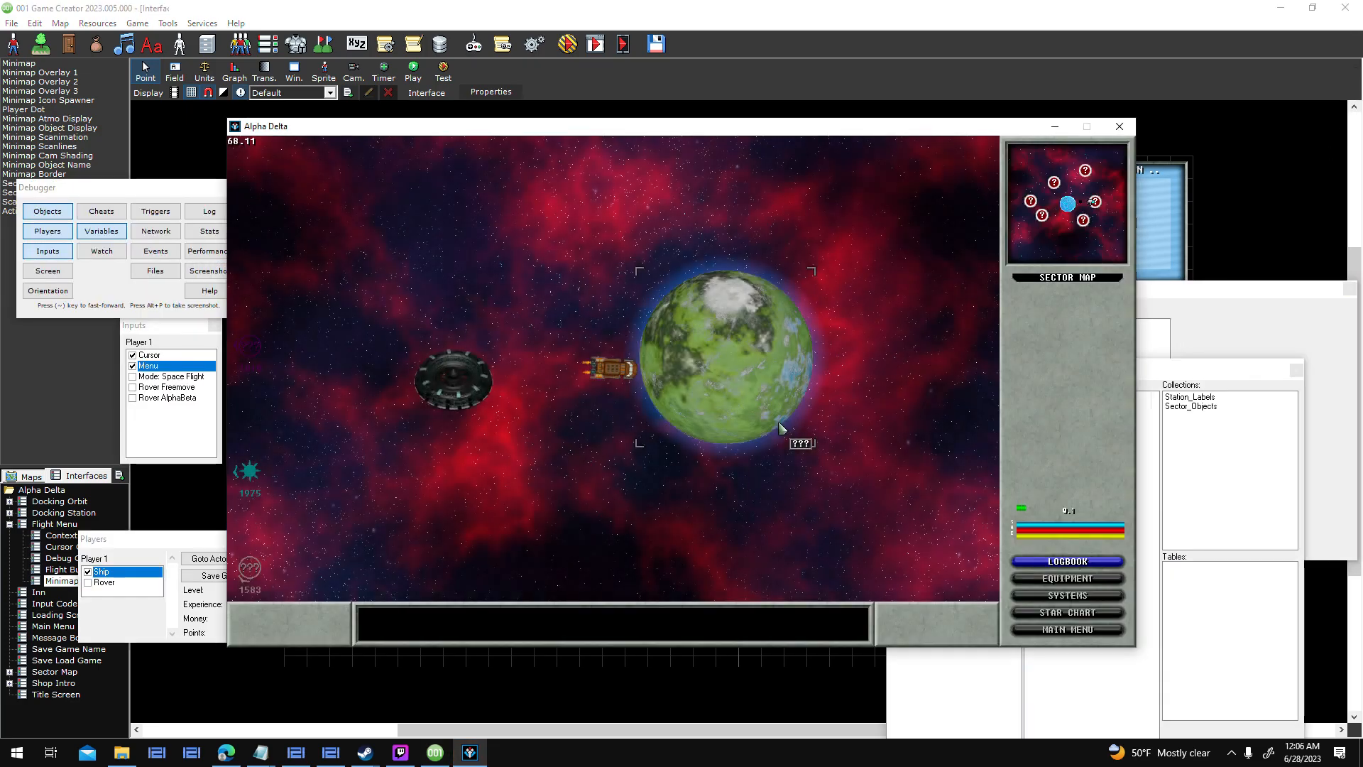
Save the running game over slot 1 under the new name Save Me.
{"action": "key", "text": "Escape"}
{"action": "left_click", "coordinate": [669, 336]}
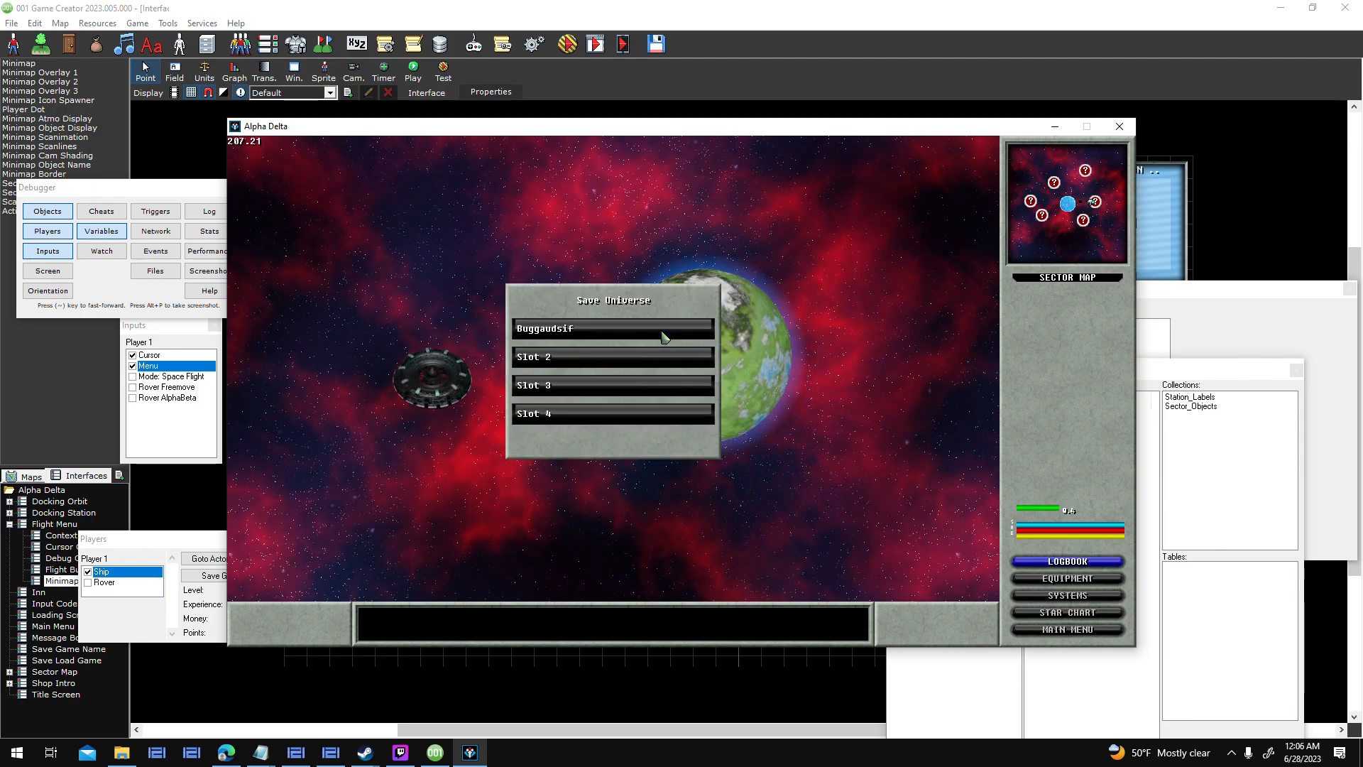
{"action": "left_click", "coordinate": [663, 335]}
{"action": "key", "text": "BackSpace"}
{"action": "key", "text": "BackSpace"}
{"action": "key", "text": "BackSpace"}
{"action": "key", "text": "BackSpace"}
{"action": "key", "text": "BackSpace"}
{"action": "key", "text": "BackSpace"}
{"action": "key", "text": "BackSpace"}
{"action": "key", "text": "BackSpace"}
{"action": "key", "text": "BackSpace"}
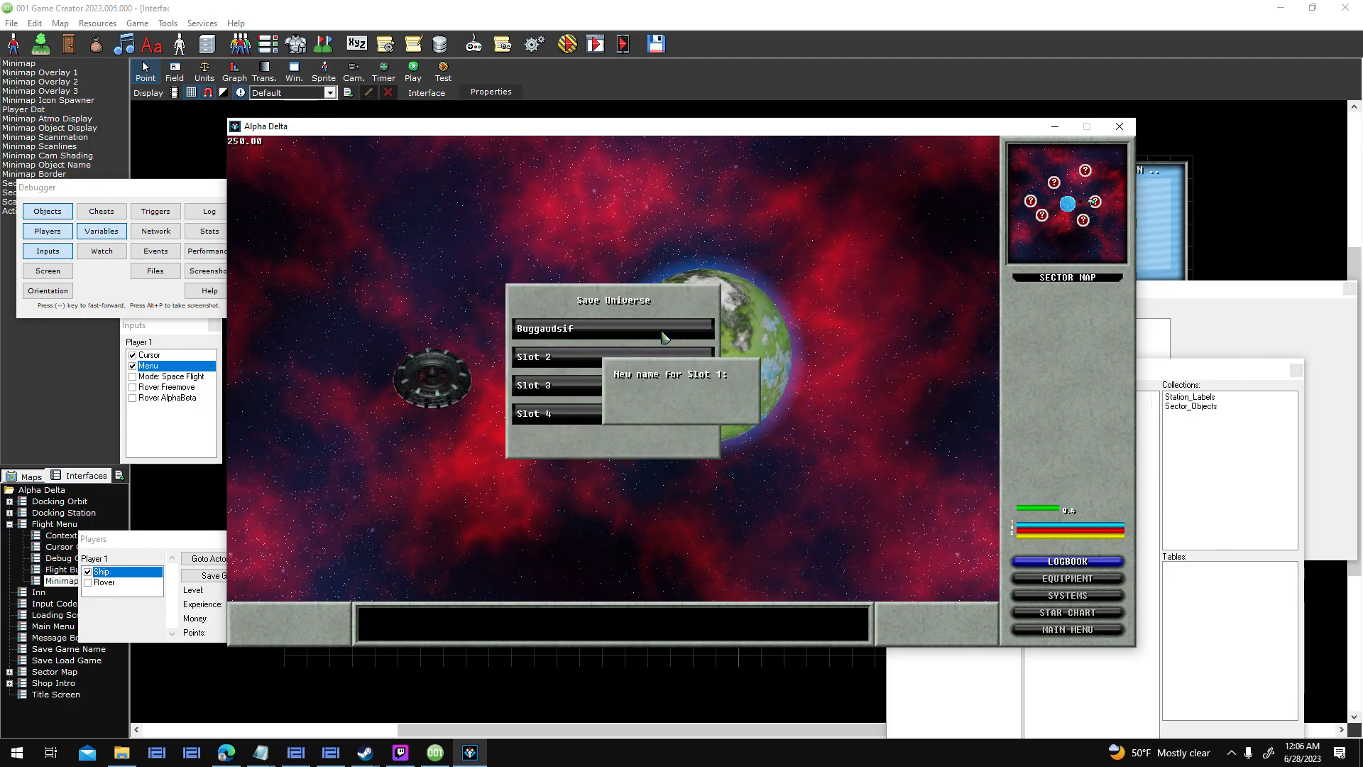
{"action": "type", "text": "Sav"}
{"action": "key", "text": "Return"}
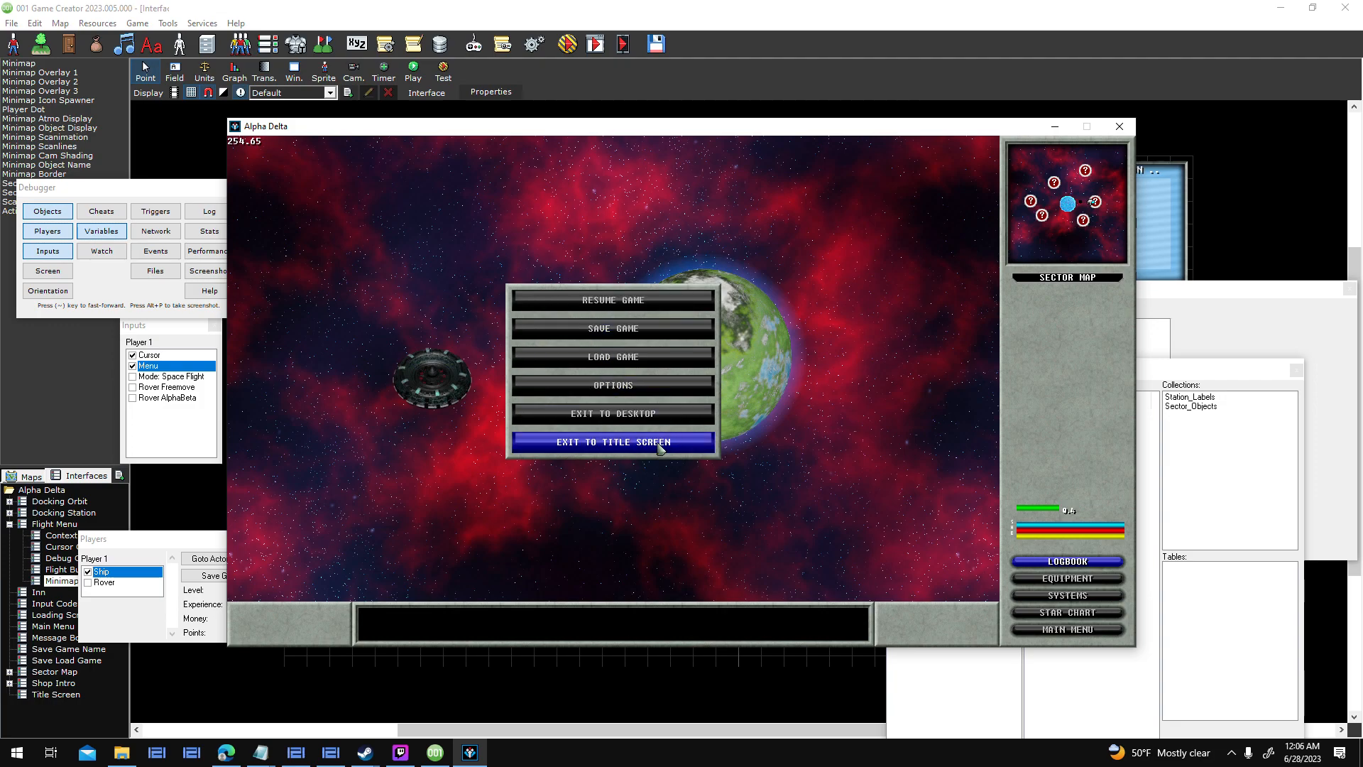
Exit to the title screen and load the Save Me game.
{"action": "left_click", "coordinate": [659, 447]}
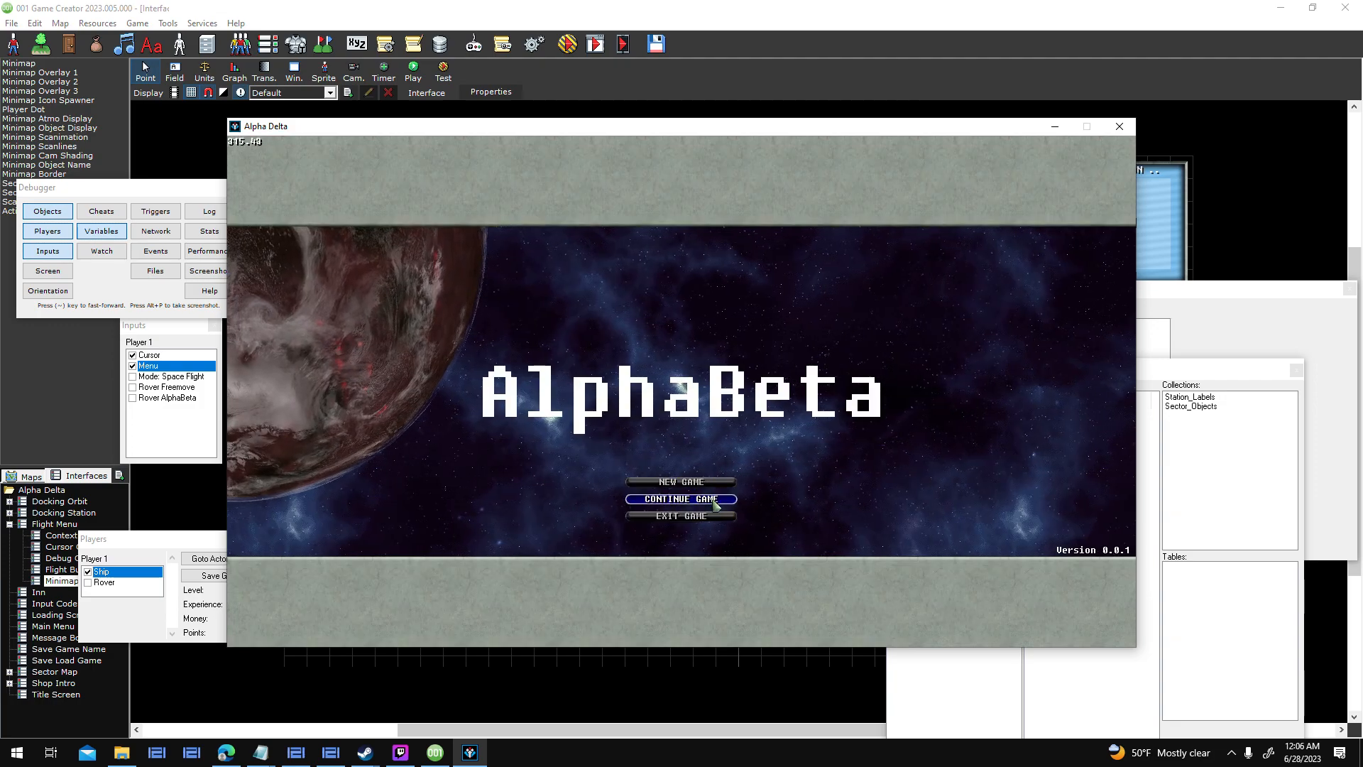
{"action": "left_click", "coordinate": [682, 499]}
{"action": "left_click", "coordinate": [638, 334]}
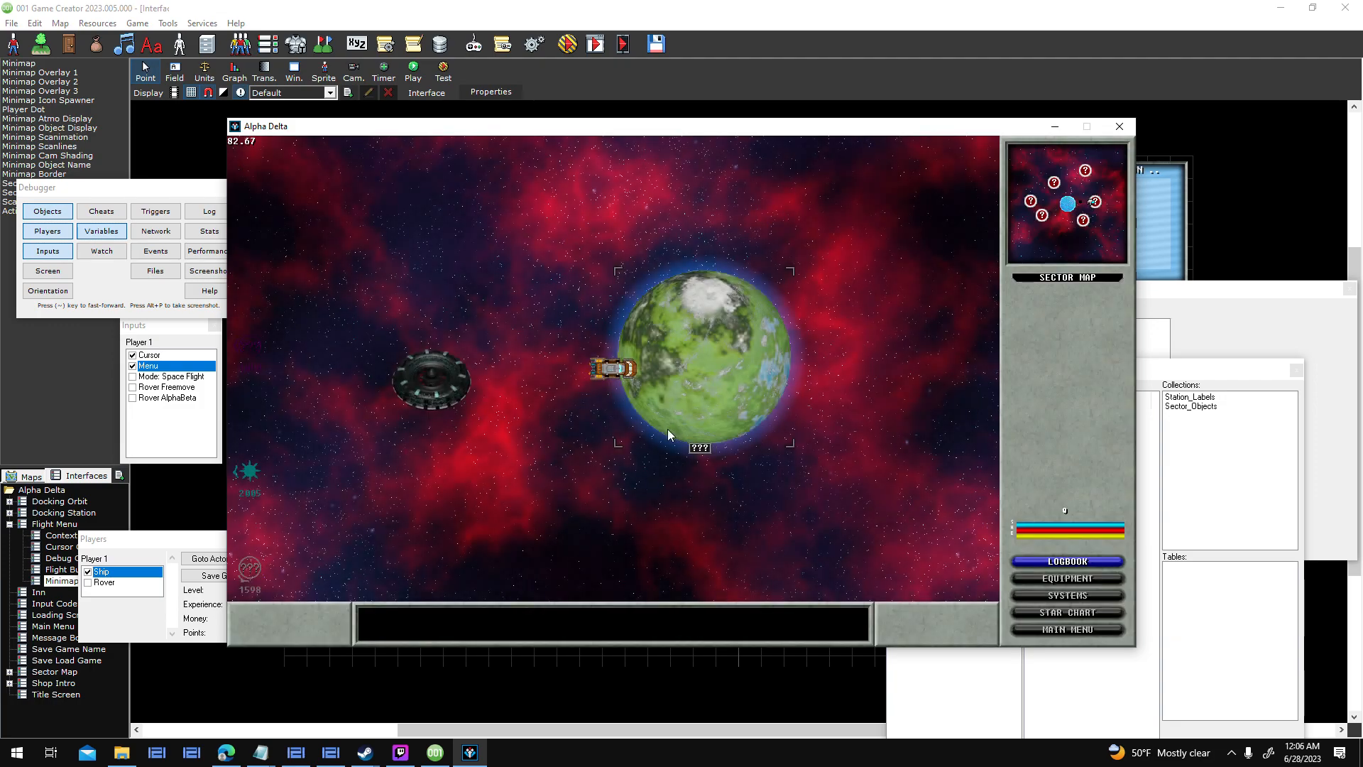
Check the ship controls and the minimap in the loaded game, and close the game.
{"action": "left_click", "coordinate": [469, 466]}
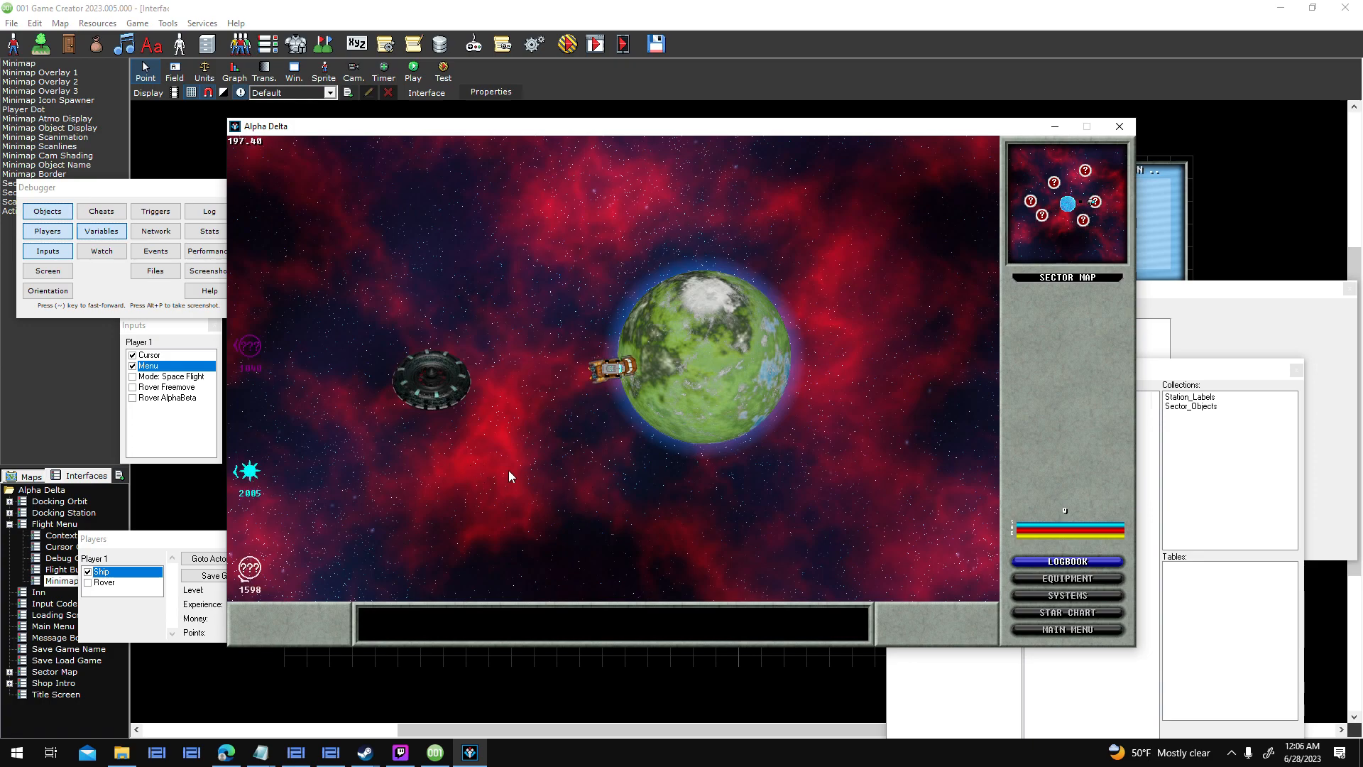
{"action": "left_click", "coordinate": [1090, 204]}
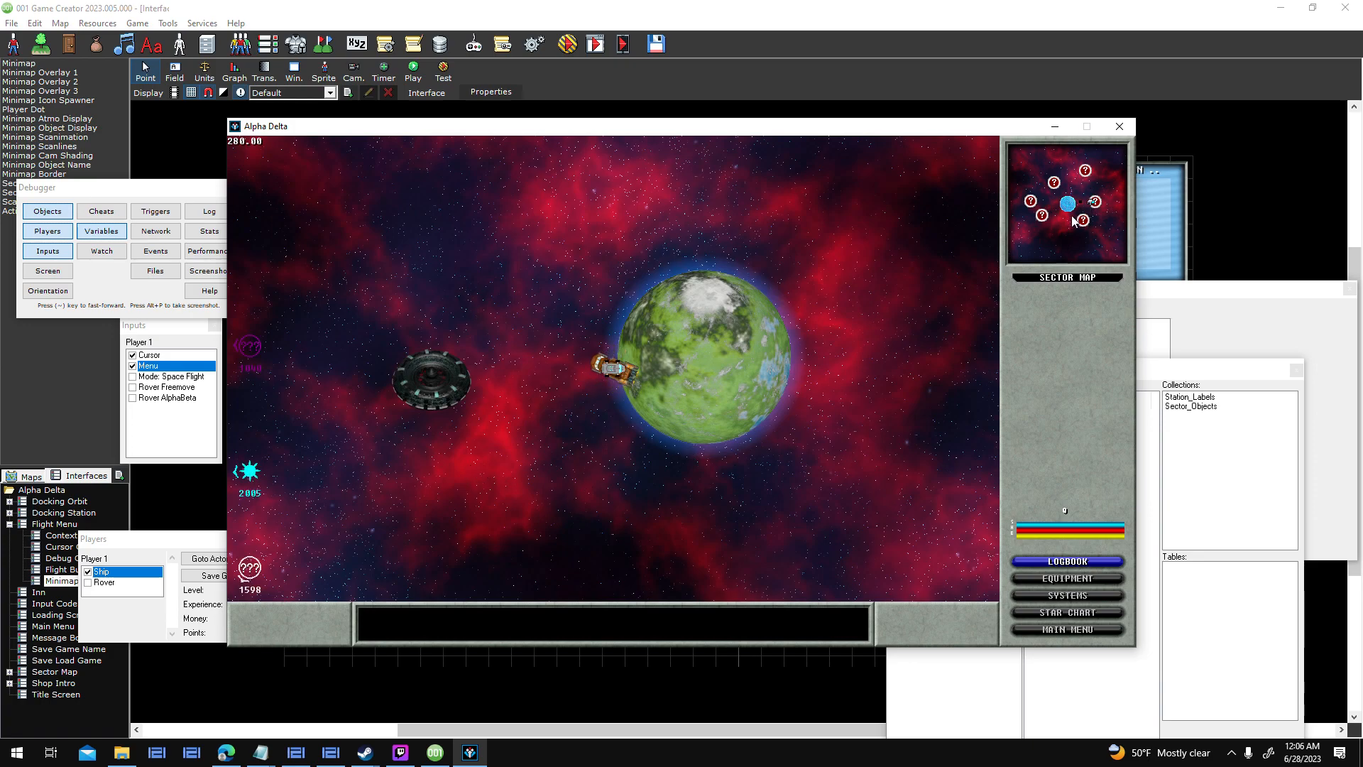
{"action": "left_click", "coordinate": [1087, 193]}
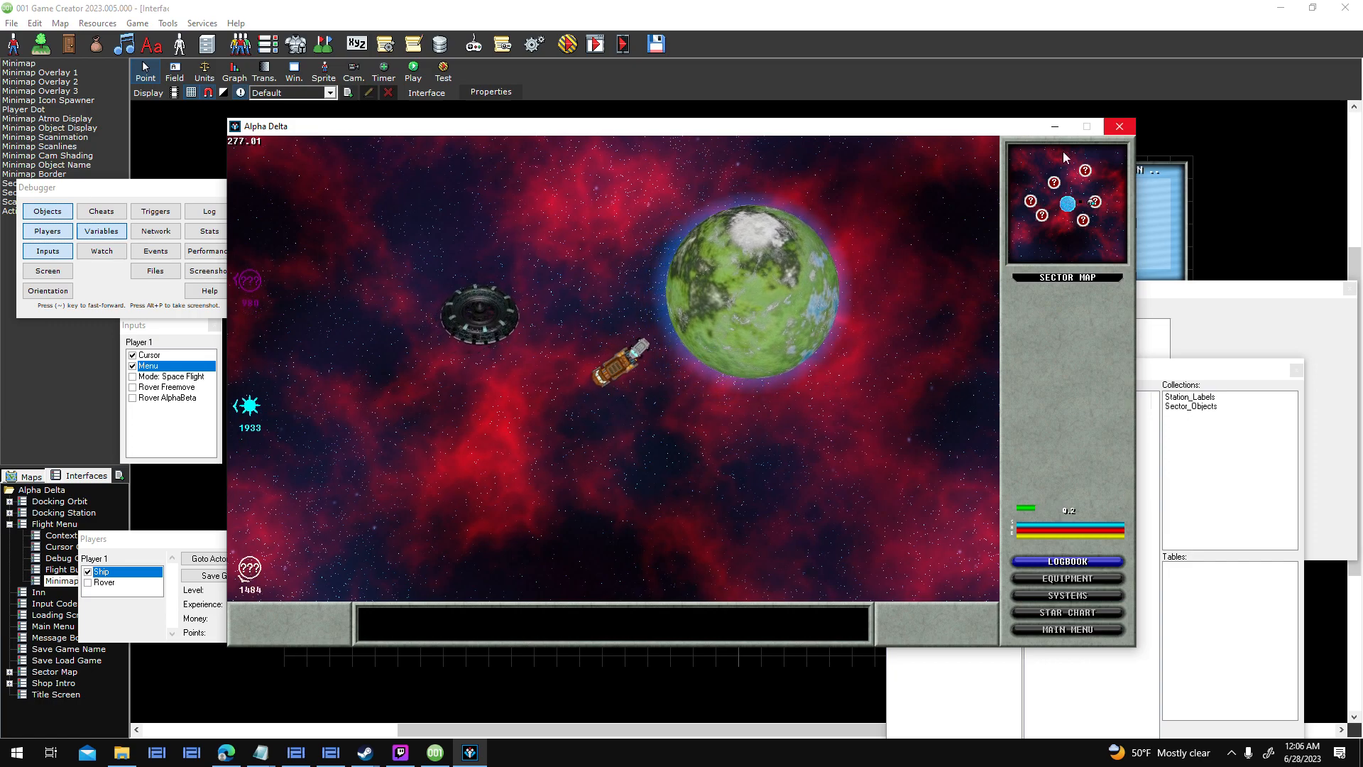
{"action": "left_click", "coordinate": [1119, 125]}
At the end of the Loaded Game script, add a Specific Player Join/Leave Party event making player 1's Rover leave, and save.
{"action": "left_click", "coordinate": [386, 45]}
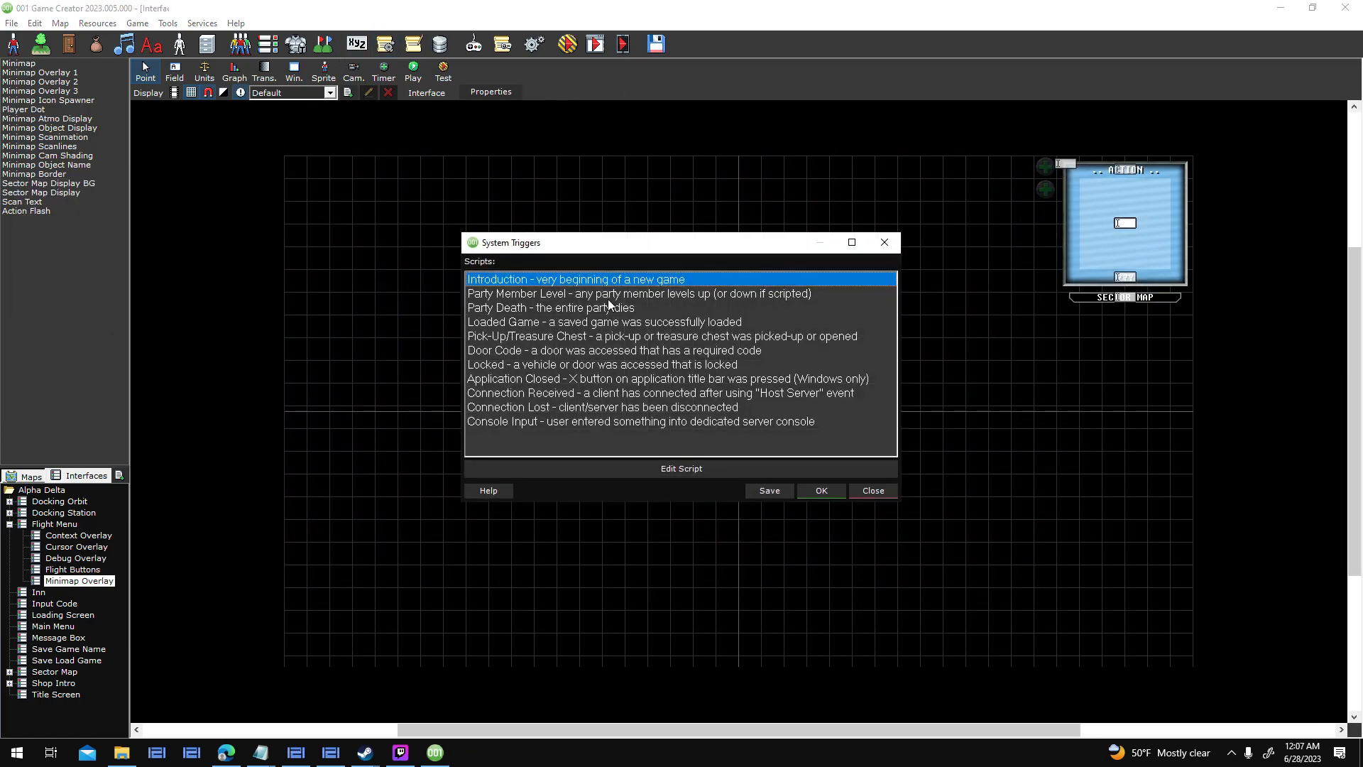
{"action": "double_click", "coordinate": [615, 325]}
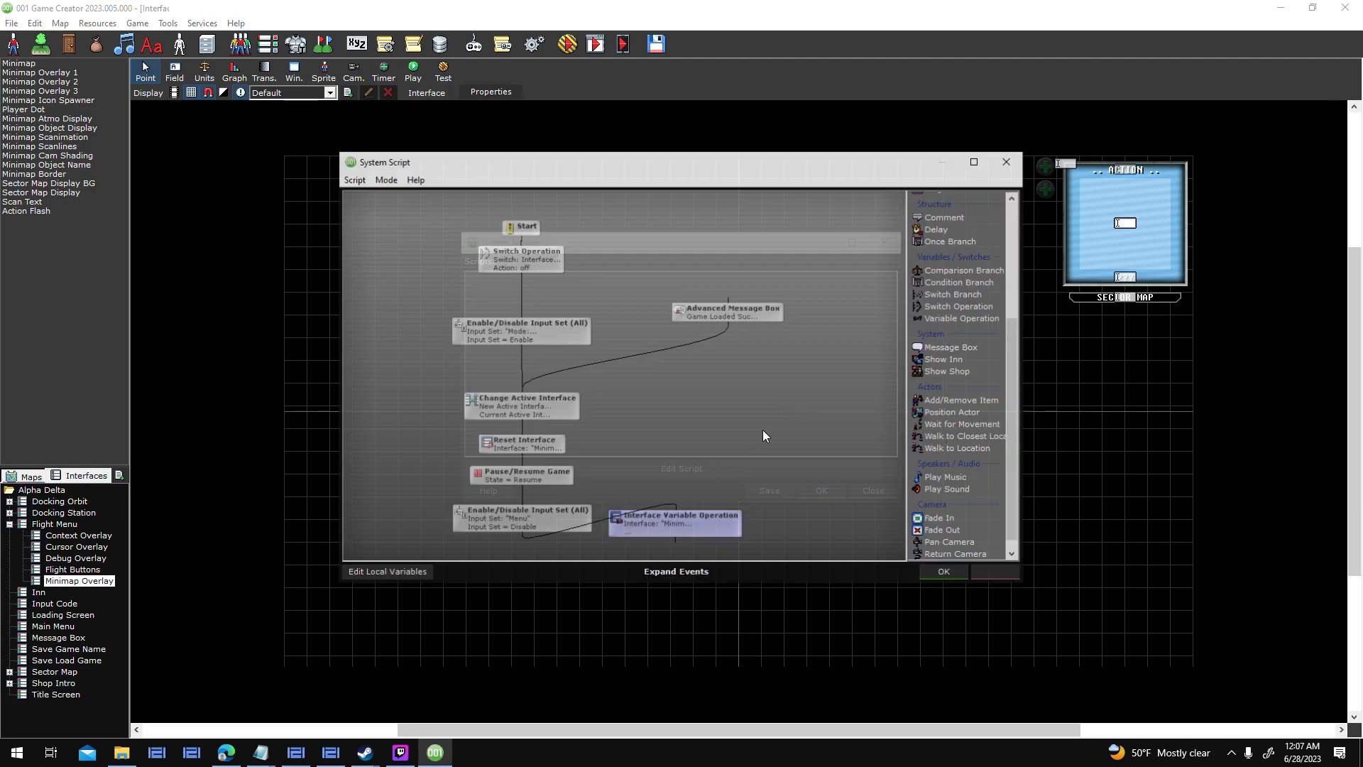
{"action": "left_click", "coordinate": [977, 160]}
{"action": "scroll", "coordinate": [828, 524], "scroll_direction": "down", "scroll_amount": 3}
{"action": "left_click_drag", "start_coordinate": [777, 399], "coordinate": [485, 474]}
{"action": "left_click", "coordinate": [505, 497]}
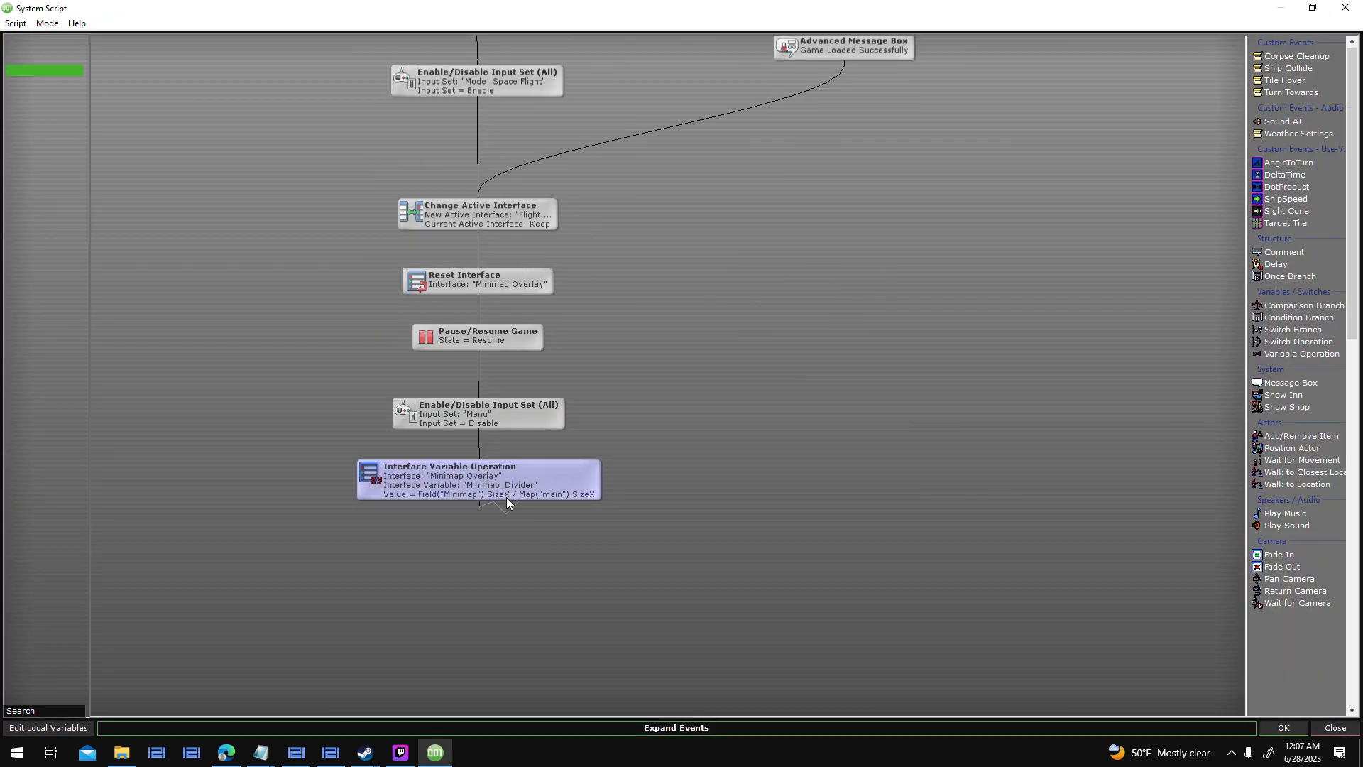
{"action": "type", "text": "party"}
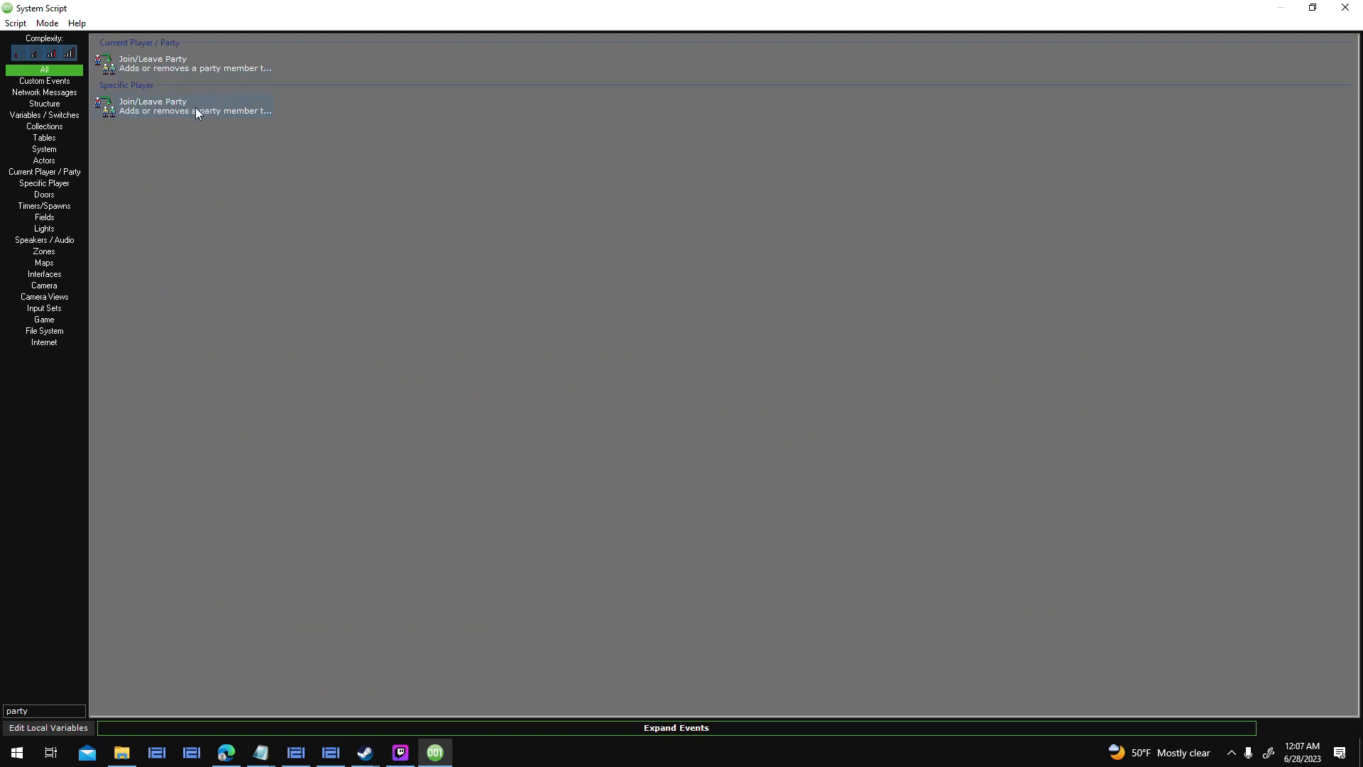
{"action": "left_click", "coordinate": [210, 115]}
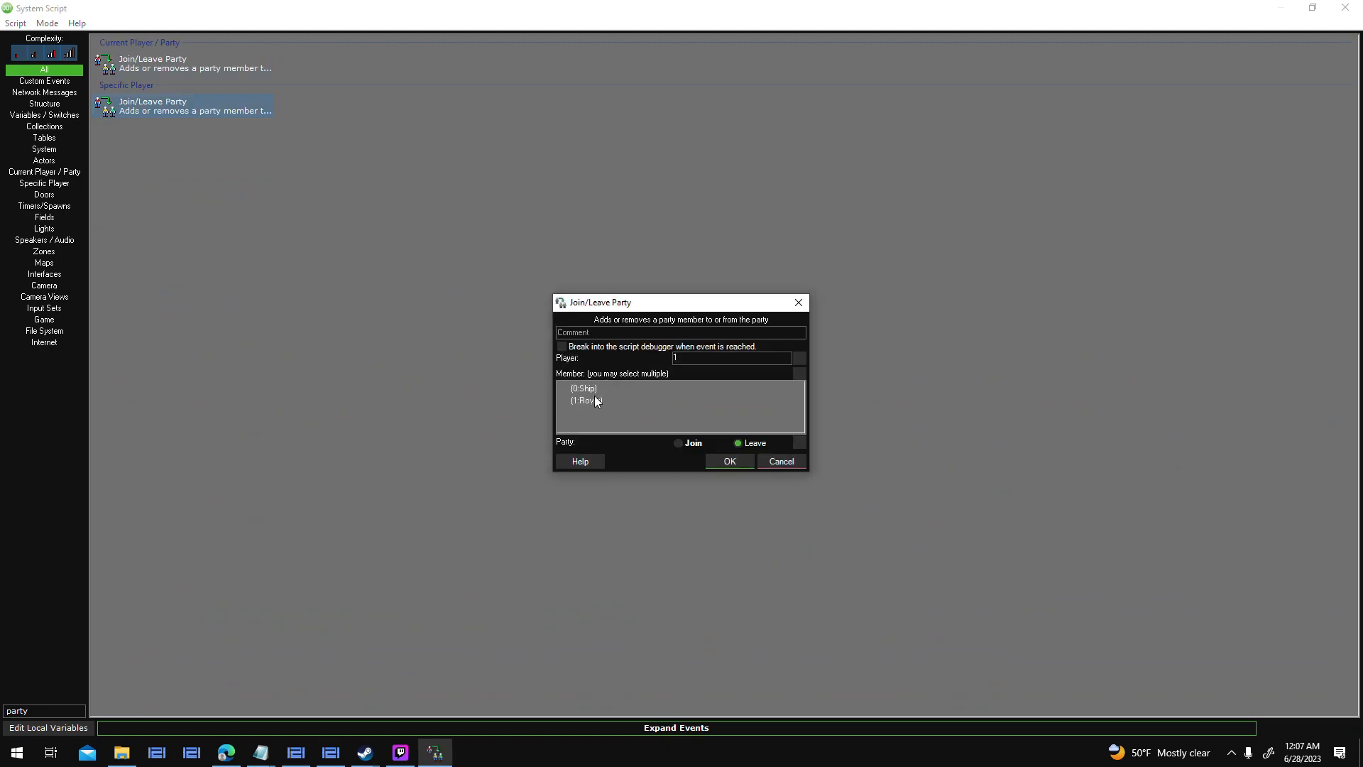
{"action": "left_click", "coordinate": [739, 460]}
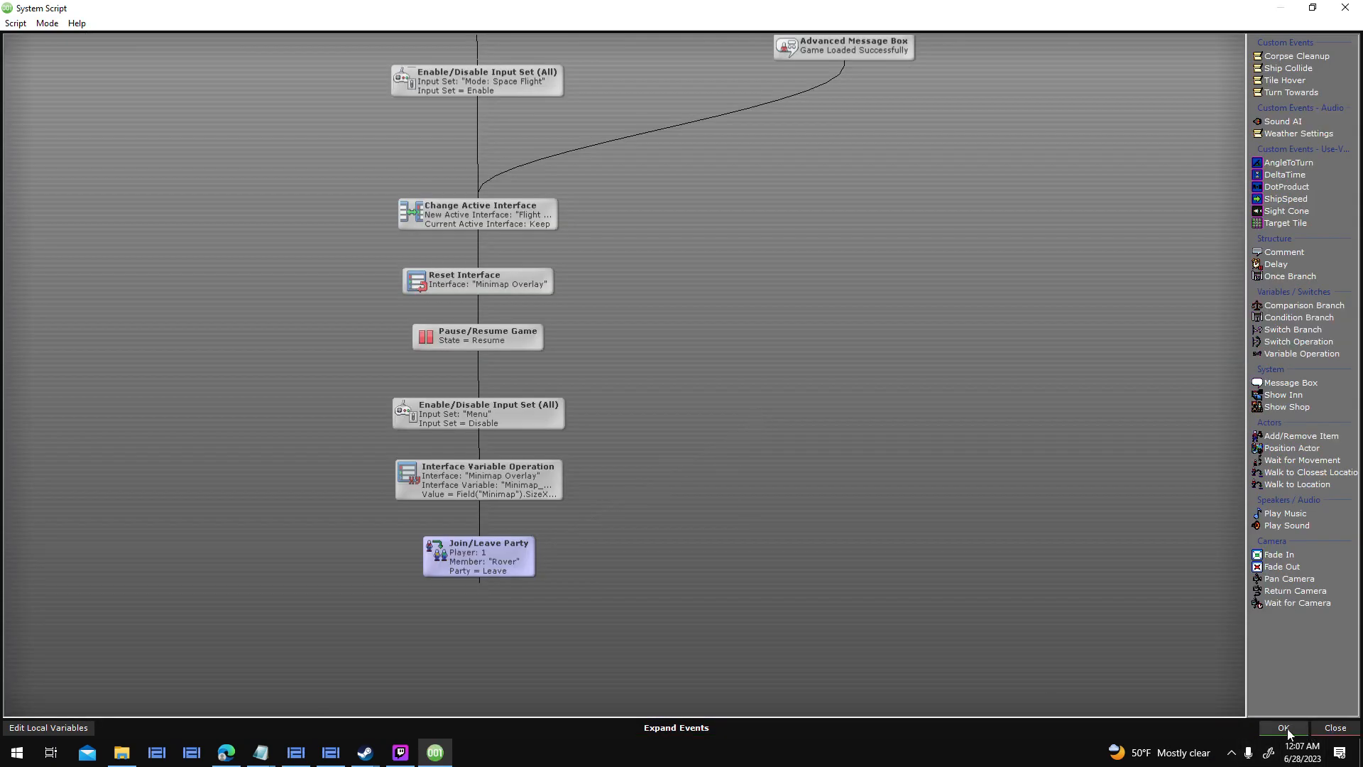
{"action": "left_click", "coordinate": [1285, 728]}
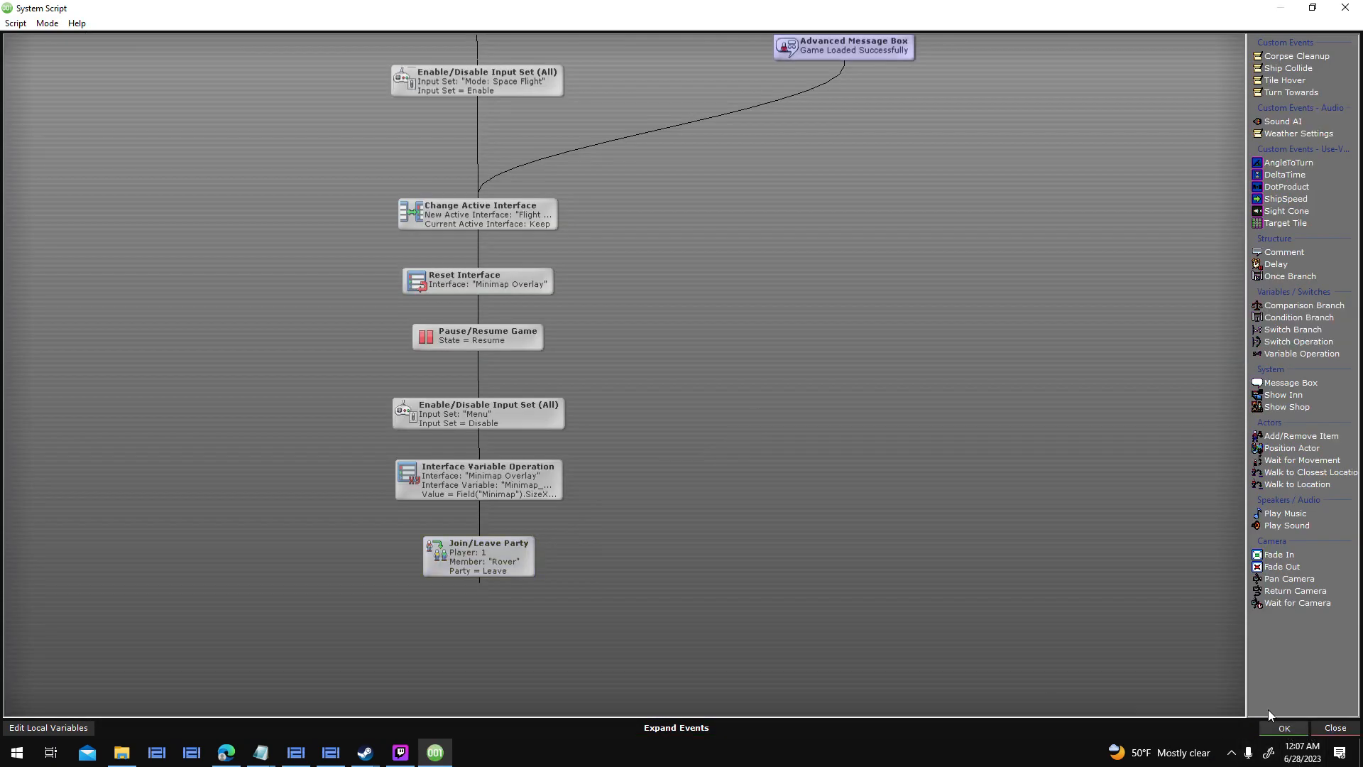
{"action": "left_click", "coordinate": [820, 490]}
Run the game again and load the Save Me game from slot 1.
{"action": "left_click", "coordinate": [568, 45]}
{"action": "key", "text": "Return"}
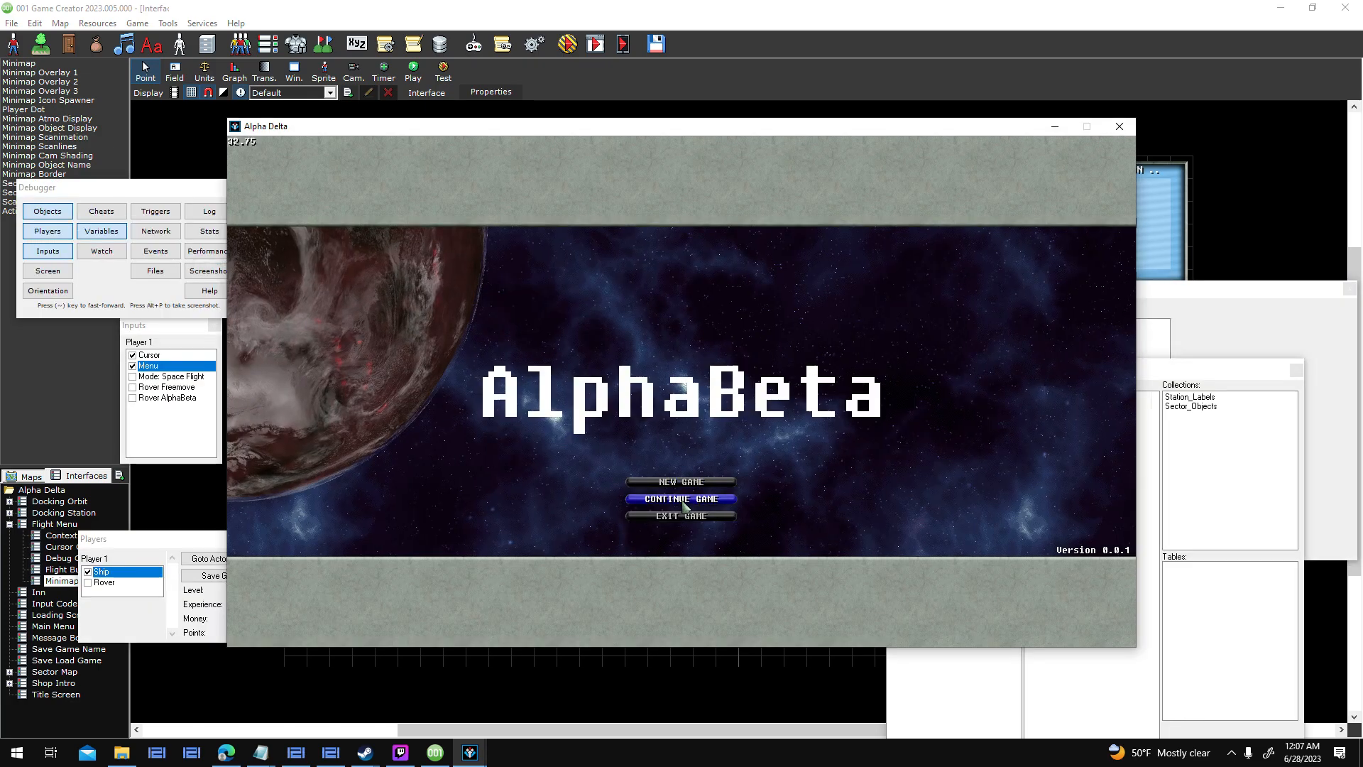
{"action": "left_click", "coordinate": [684, 502]}
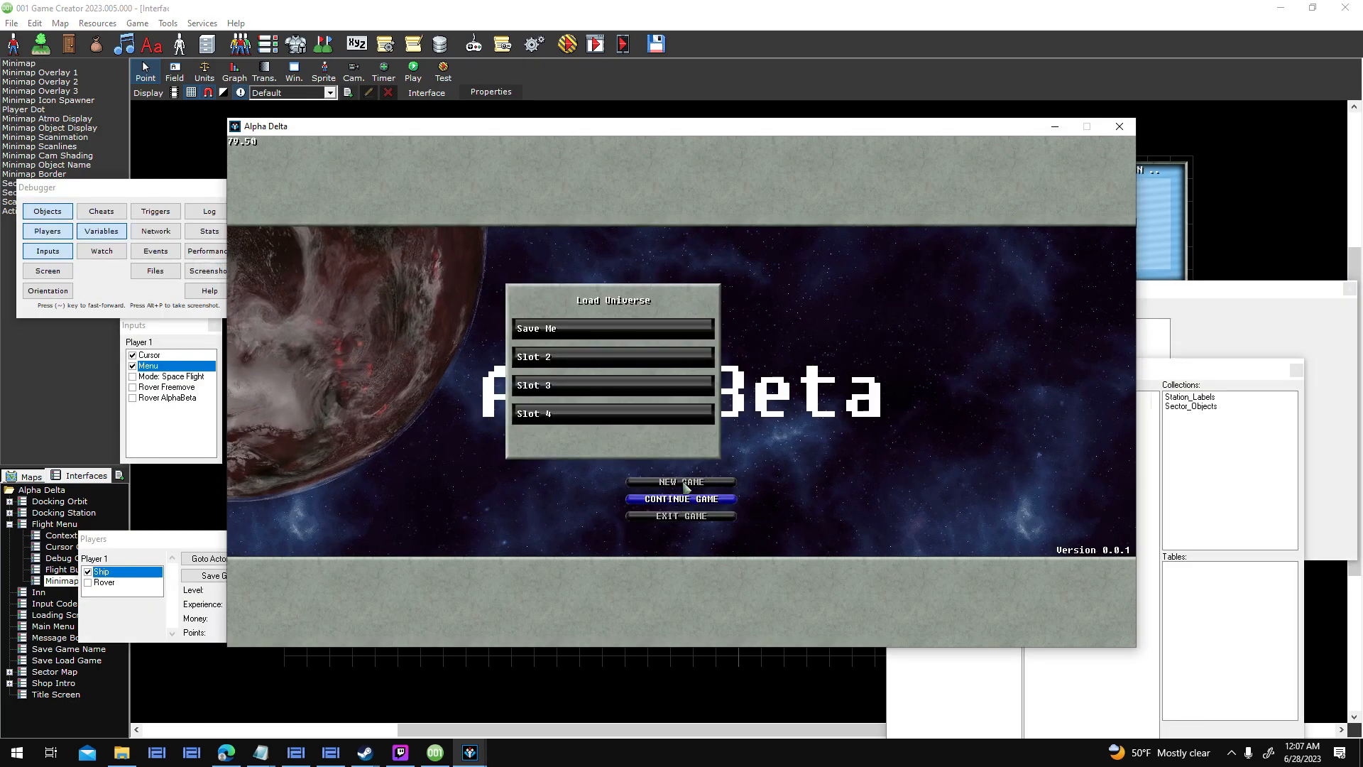
{"action": "left_click", "coordinate": [628, 330]}
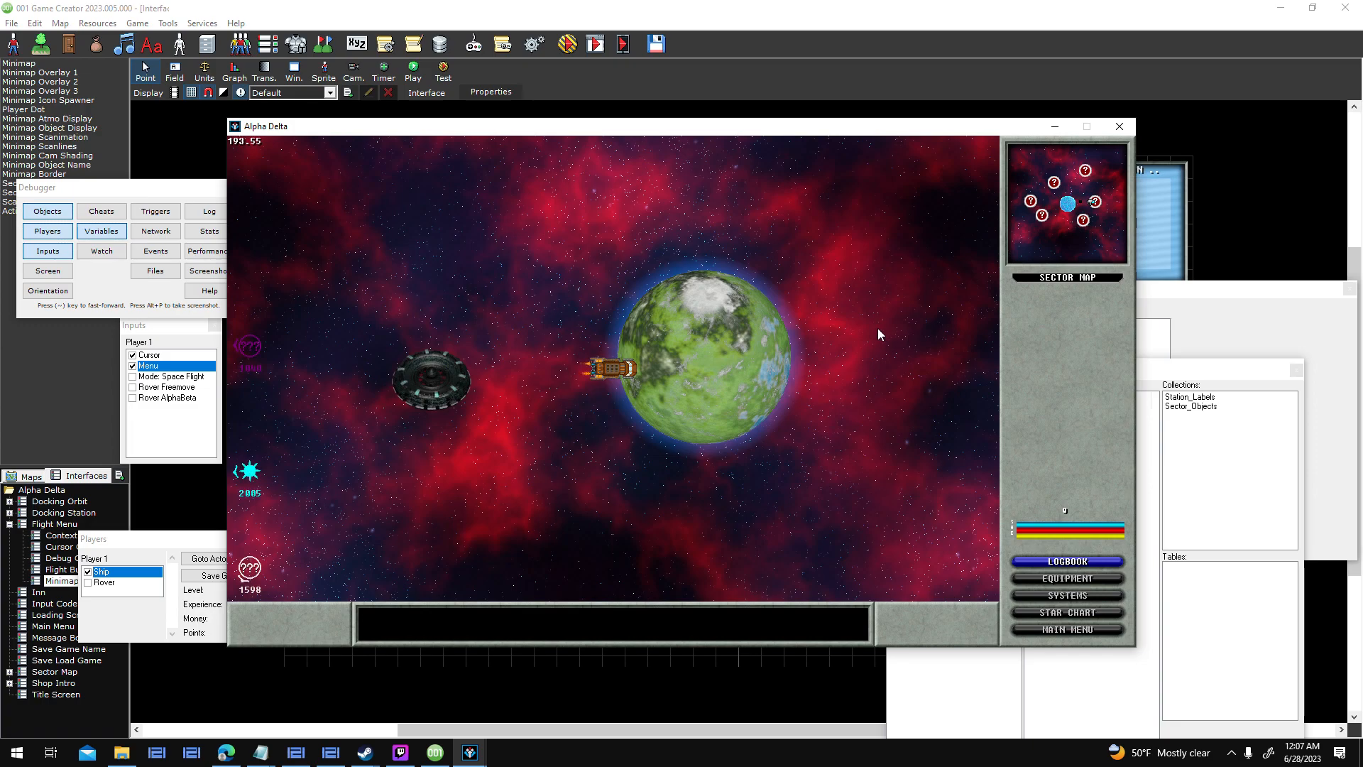
Turn the ship clockwise in the loaded game to test the flight controls.
{"action": "key", "text": "Right"}
{"action": "key", "text": "Right"}
{"action": "key", "text": "Right"}
{"action": "key", "text": "Right"}
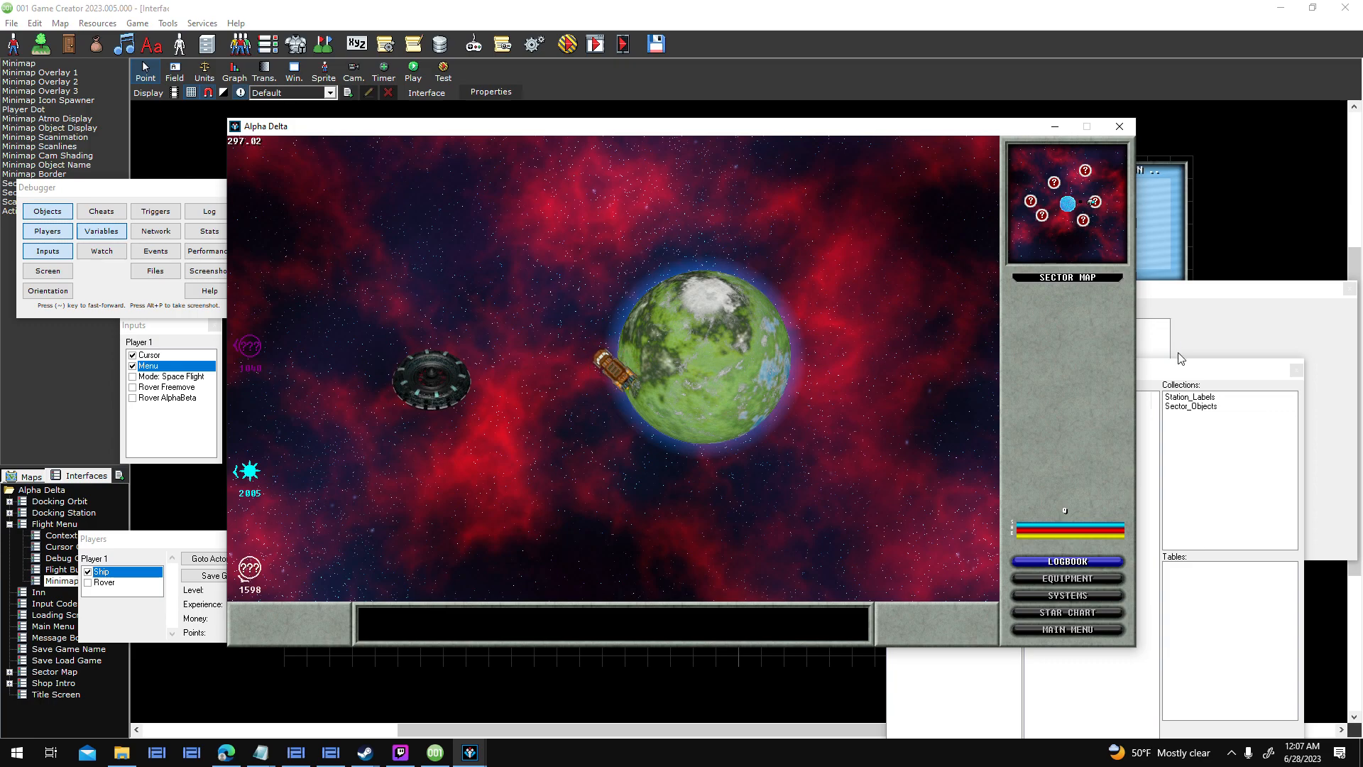
Switch off shipSprite in the debugger's variables and return to the game.
{"action": "left_click", "coordinate": [1181, 369]}
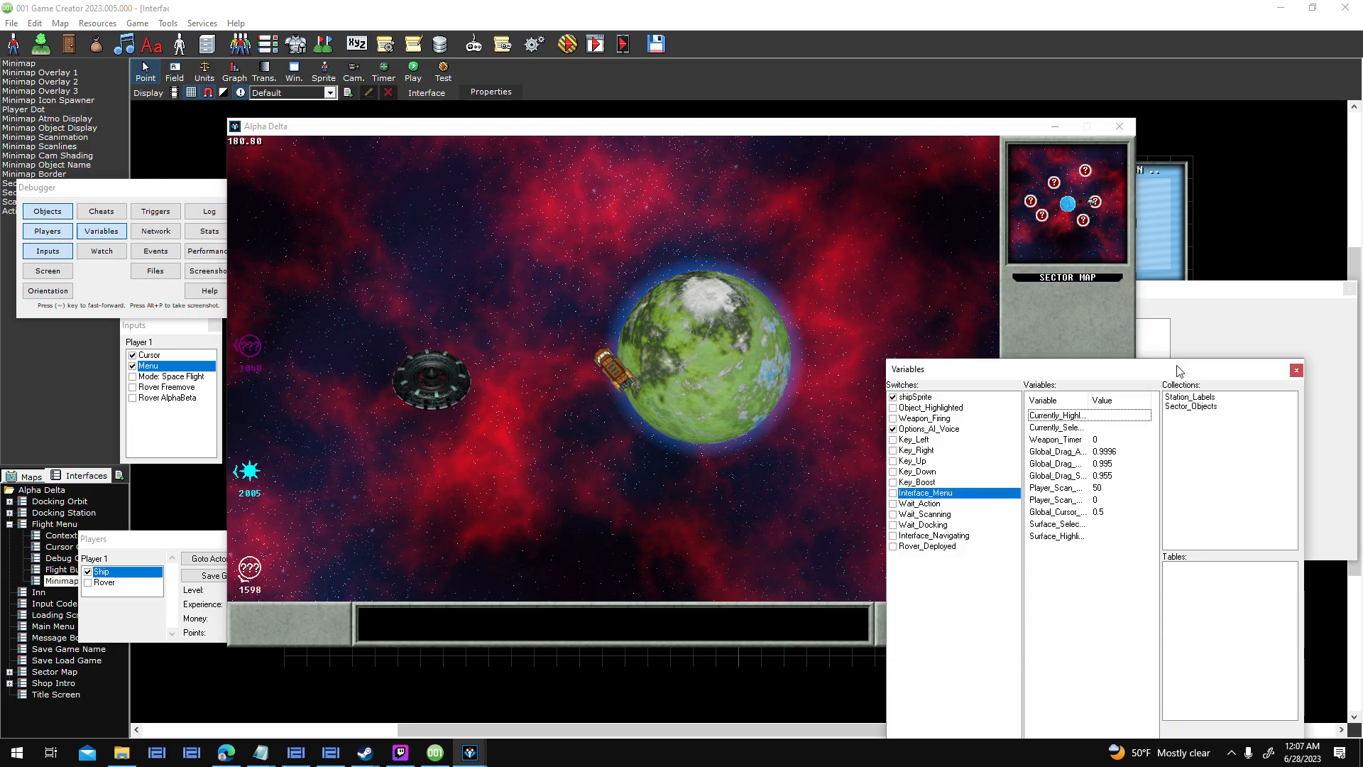
{"action": "left_click", "coordinate": [894, 399]}
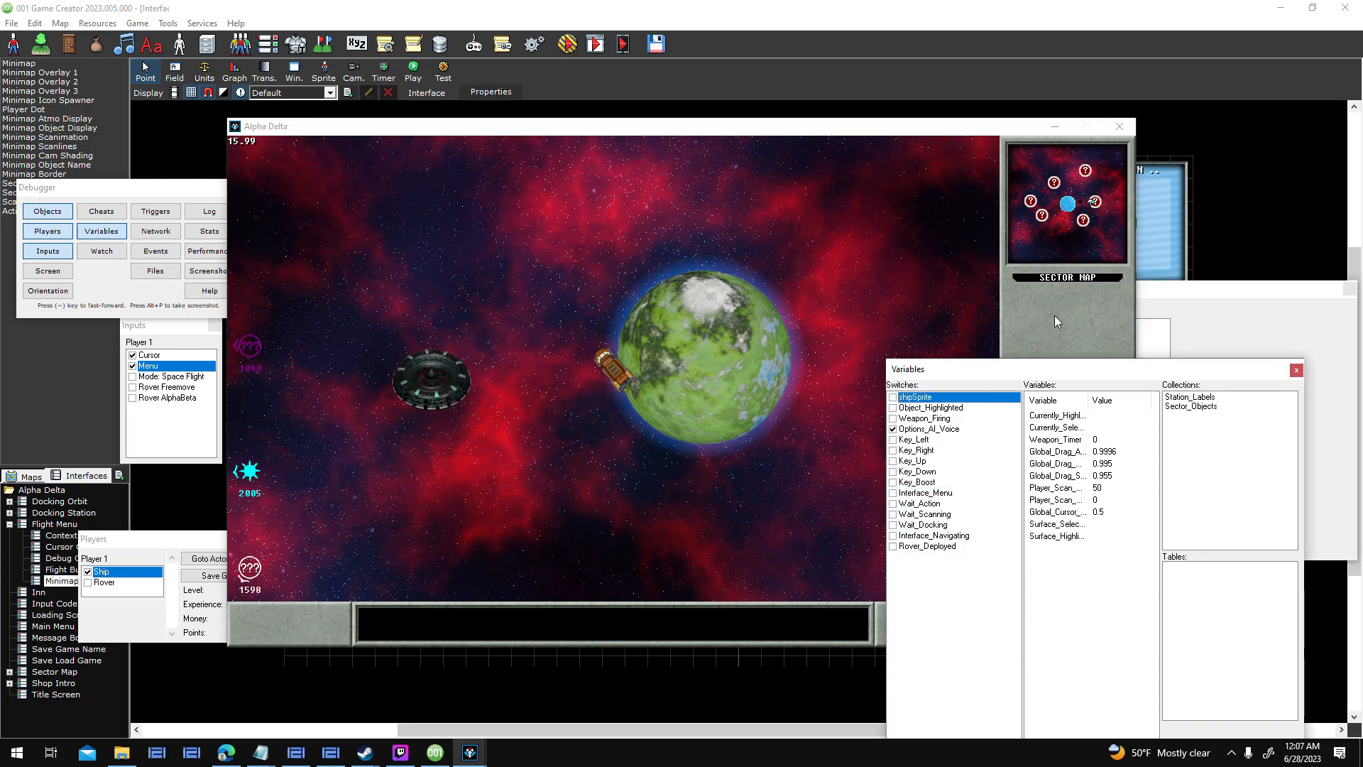
{"action": "left_click", "coordinate": [1054, 316]}
Inspect the Player_Ship object's variables on the Space map in the debugger, and close the game.
{"action": "left_click", "coordinate": [1154, 370]}
{"action": "left_click", "coordinate": [1193, 353]}
{"action": "left_click", "coordinate": [1043, 327]}
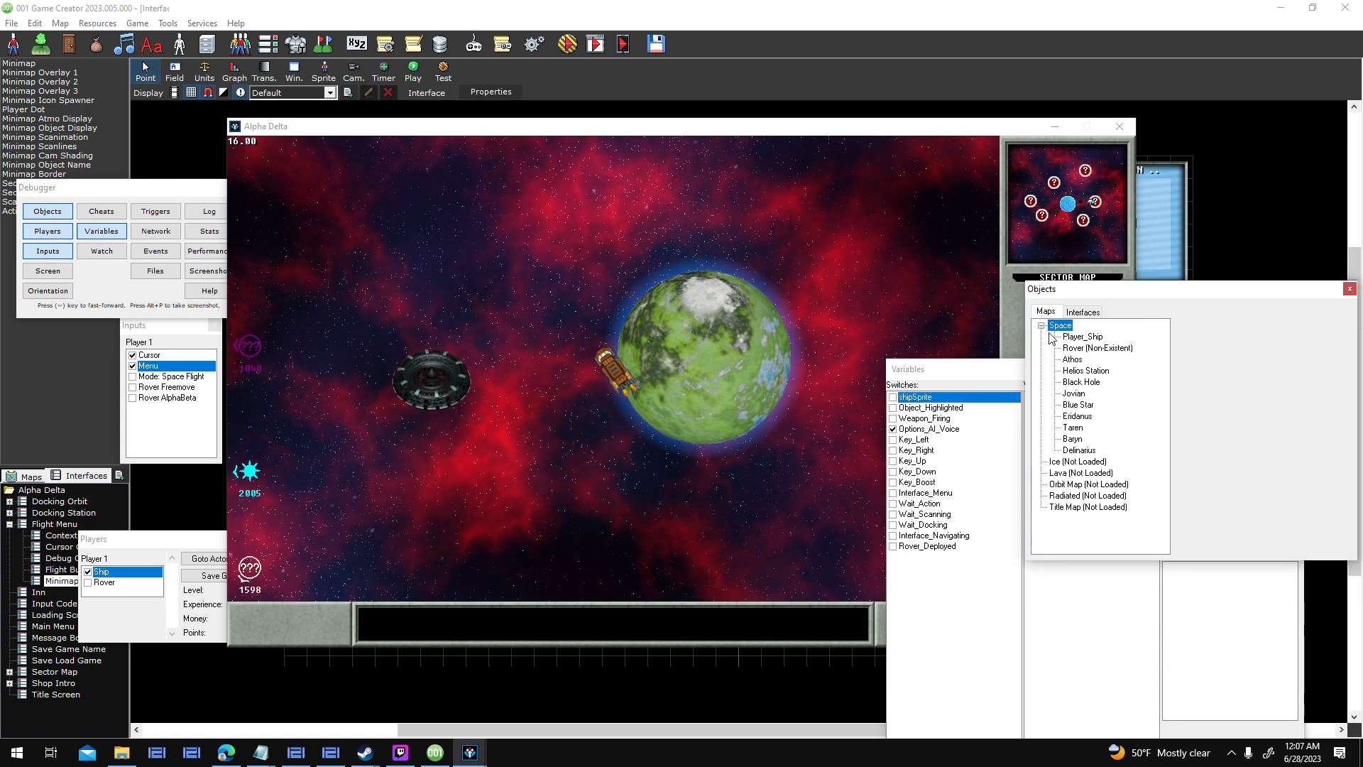
{"action": "left_click", "coordinate": [1086, 337]}
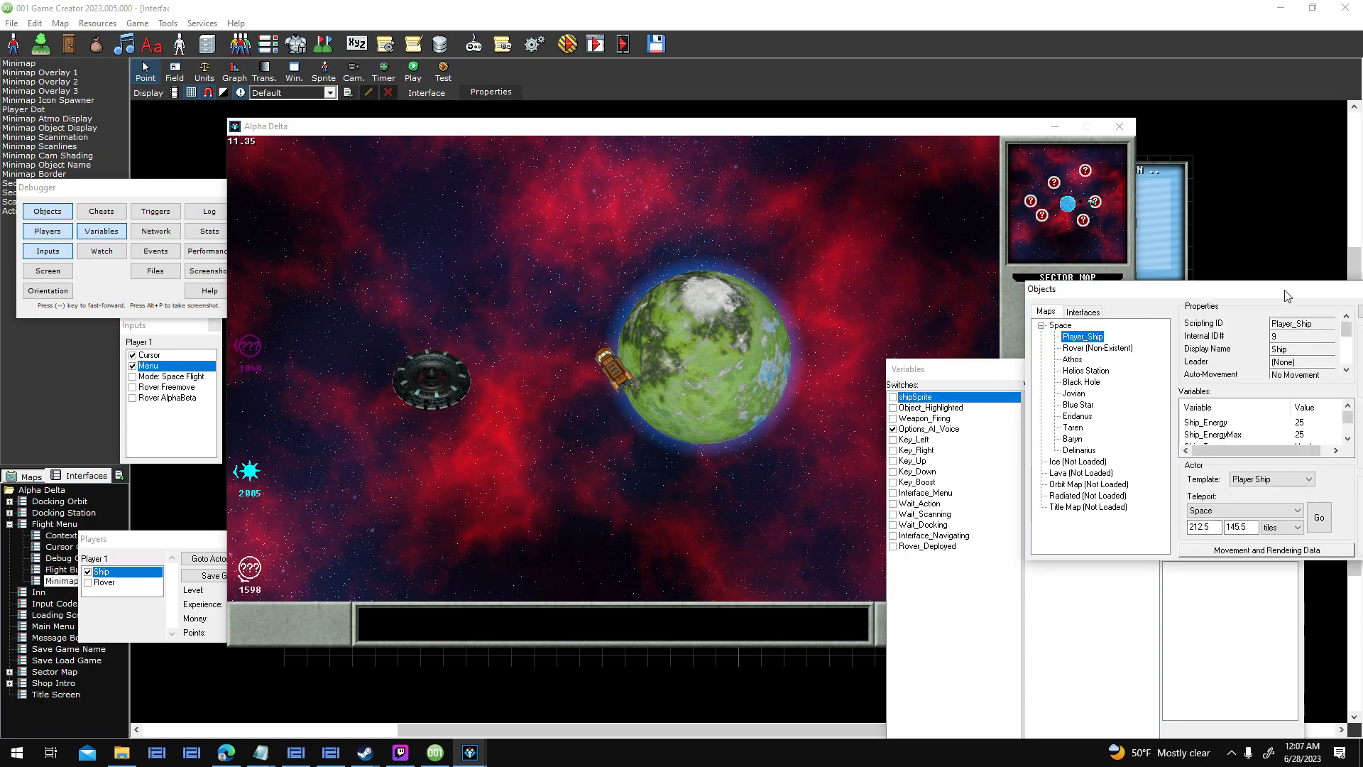
{"action": "left_click_drag", "start_coordinate": [1285, 290], "coordinate": [1163, 290]}
{"action": "left_click_drag", "start_coordinate": [1224, 421], "coordinate": [1227, 423]}
{"action": "left_click", "coordinate": [1213, 434]}
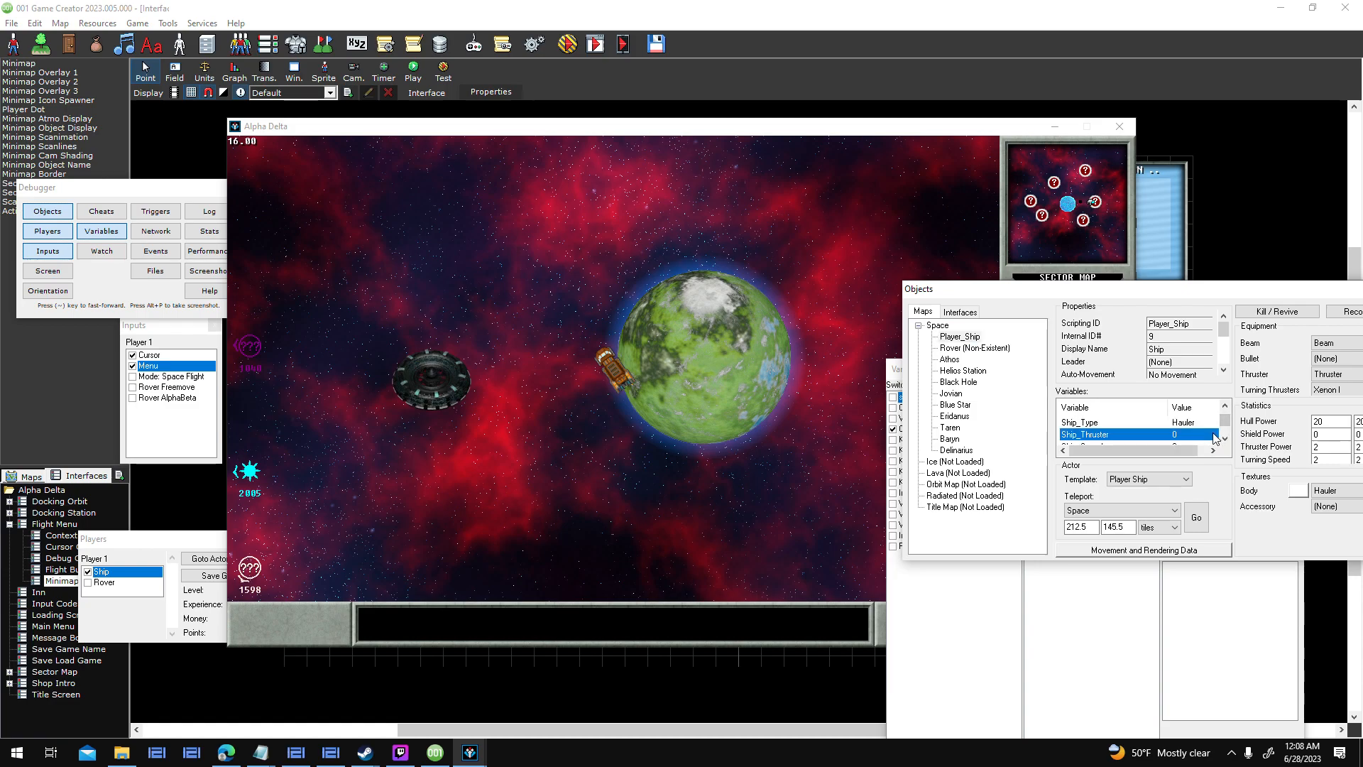
{"action": "left_click", "coordinate": [940, 188]}
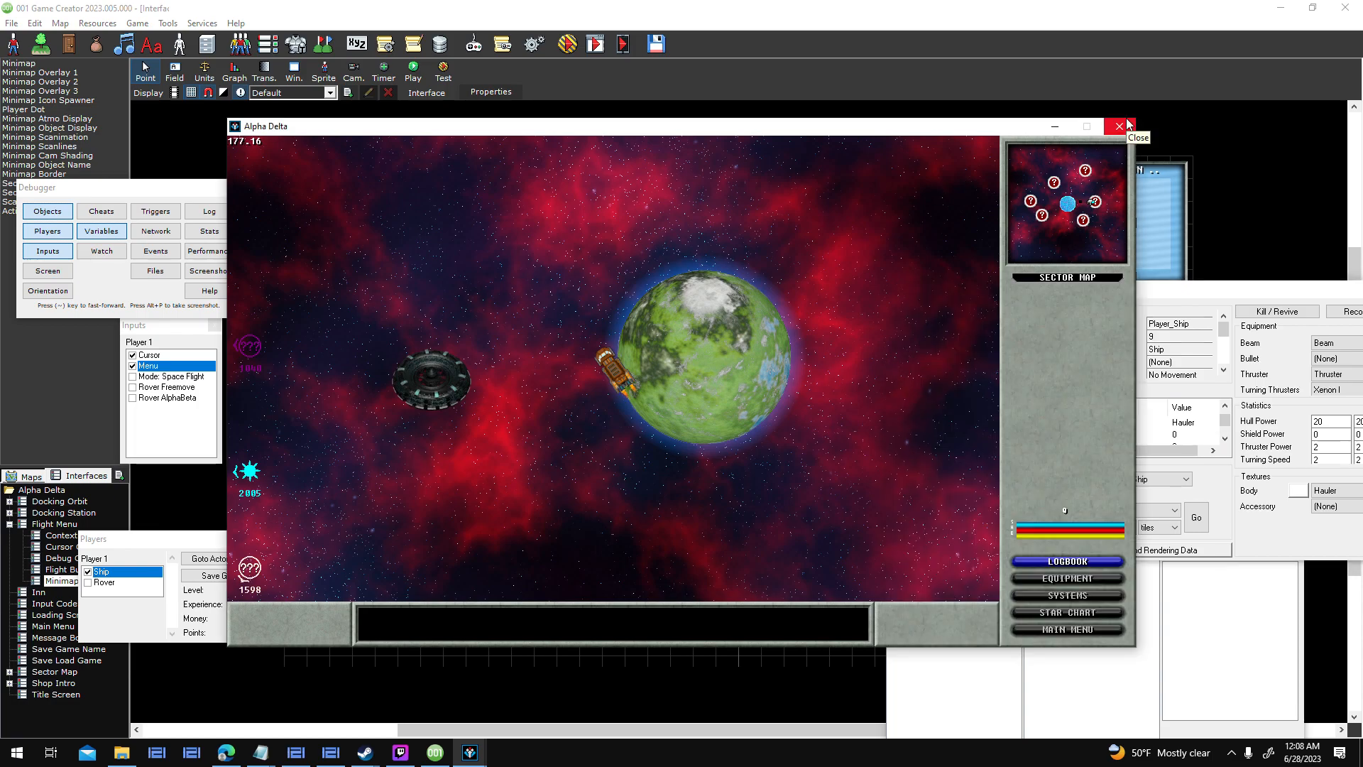
{"action": "left_click", "coordinate": [1211, 321]}
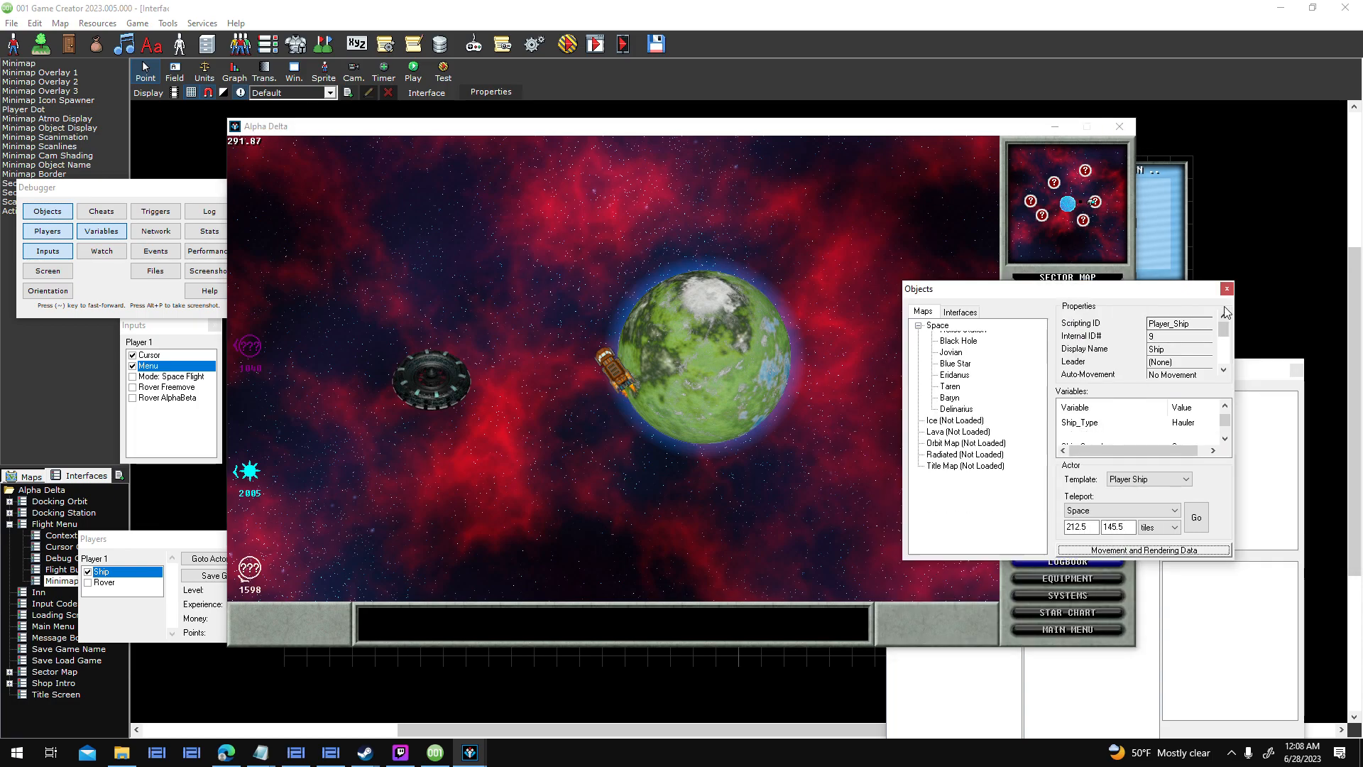
{"action": "left_click", "coordinate": [1019, 126]}
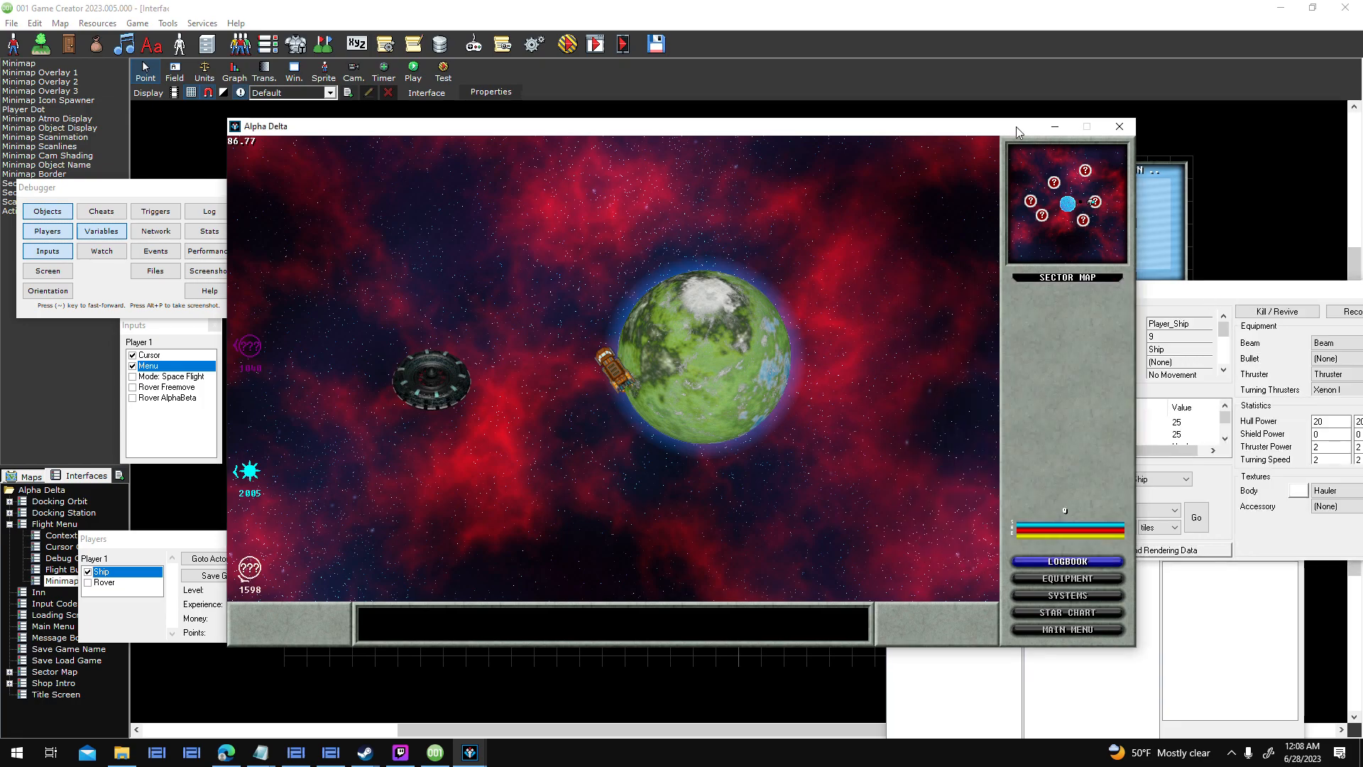
{"action": "left_click", "coordinate": [1118, 126]}
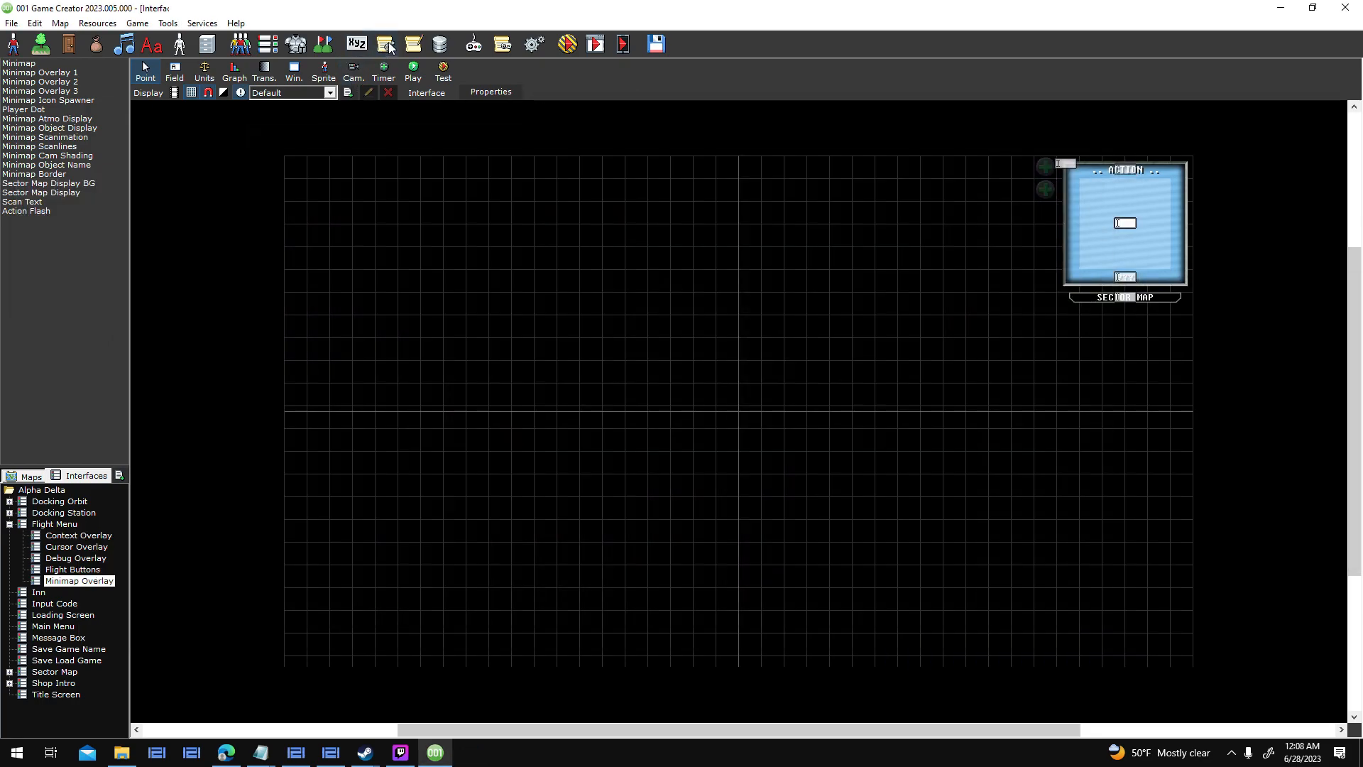
Review the events in the Introduction system script, including the Equip Item events, and close the script and trigger list.
{"action": "left_click", "coordinate": [387, 45]}
{"action": "double_click", "coordinate": [643, 282]}
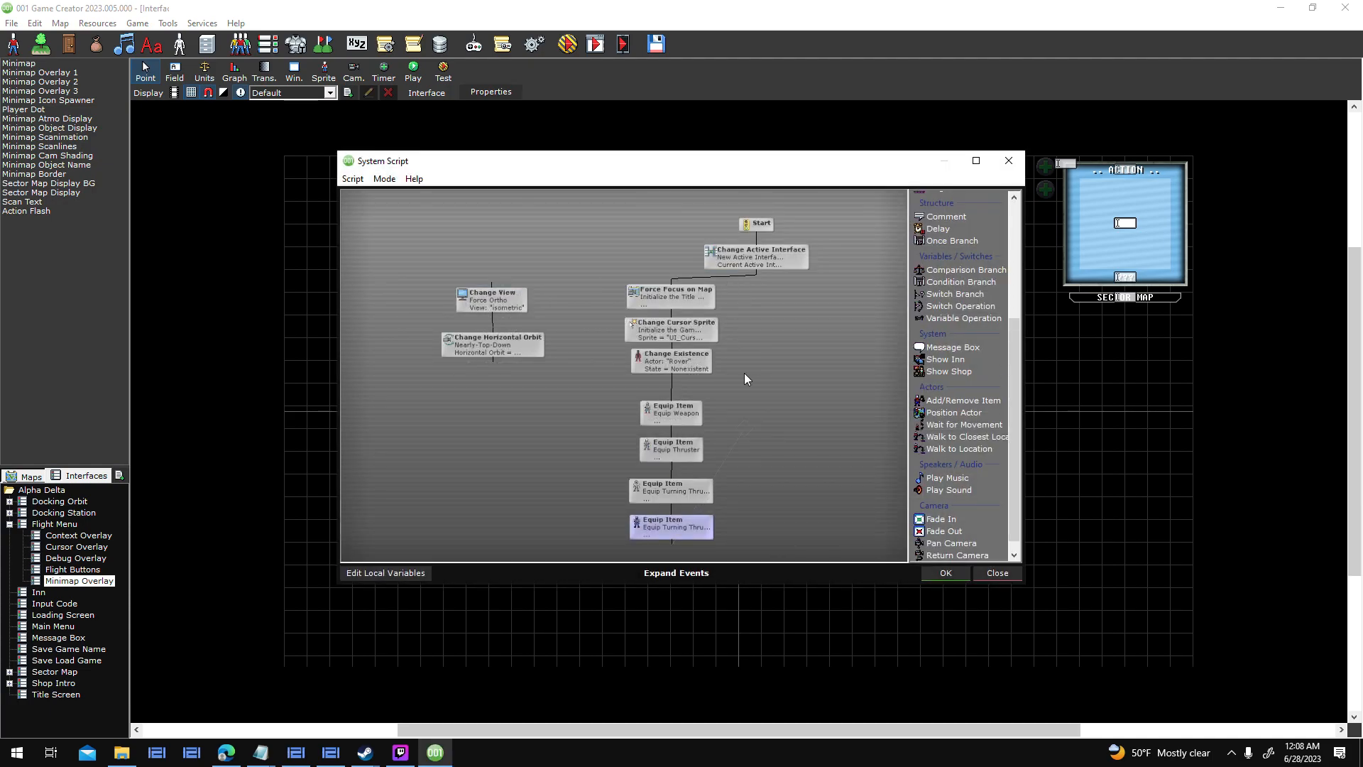
{"action": "left_click_drag", "start_coordinate": [804, 406], "coordinate": [774, 338]}
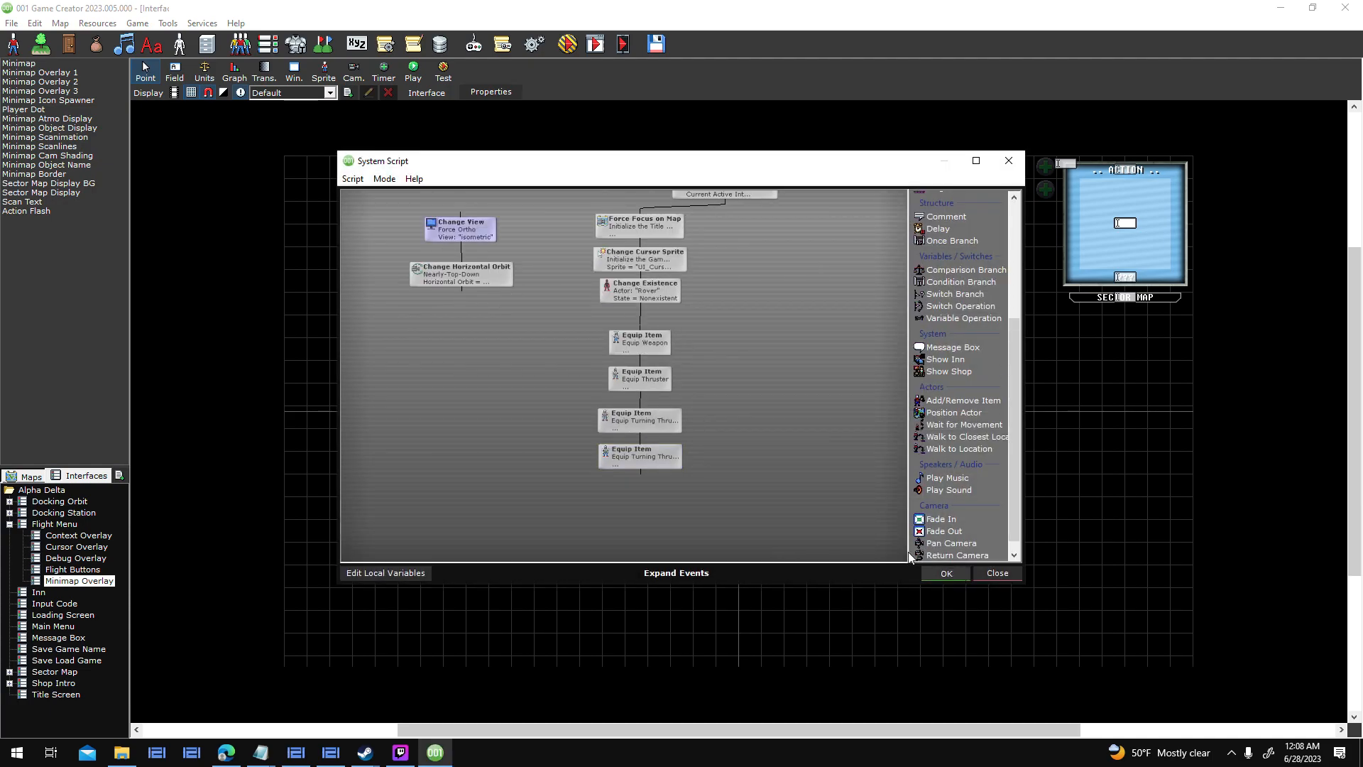
{"action": "left_click", "coordinate": [948, 573]}
{"action": "left_click", "coordinate": [817, 489]}
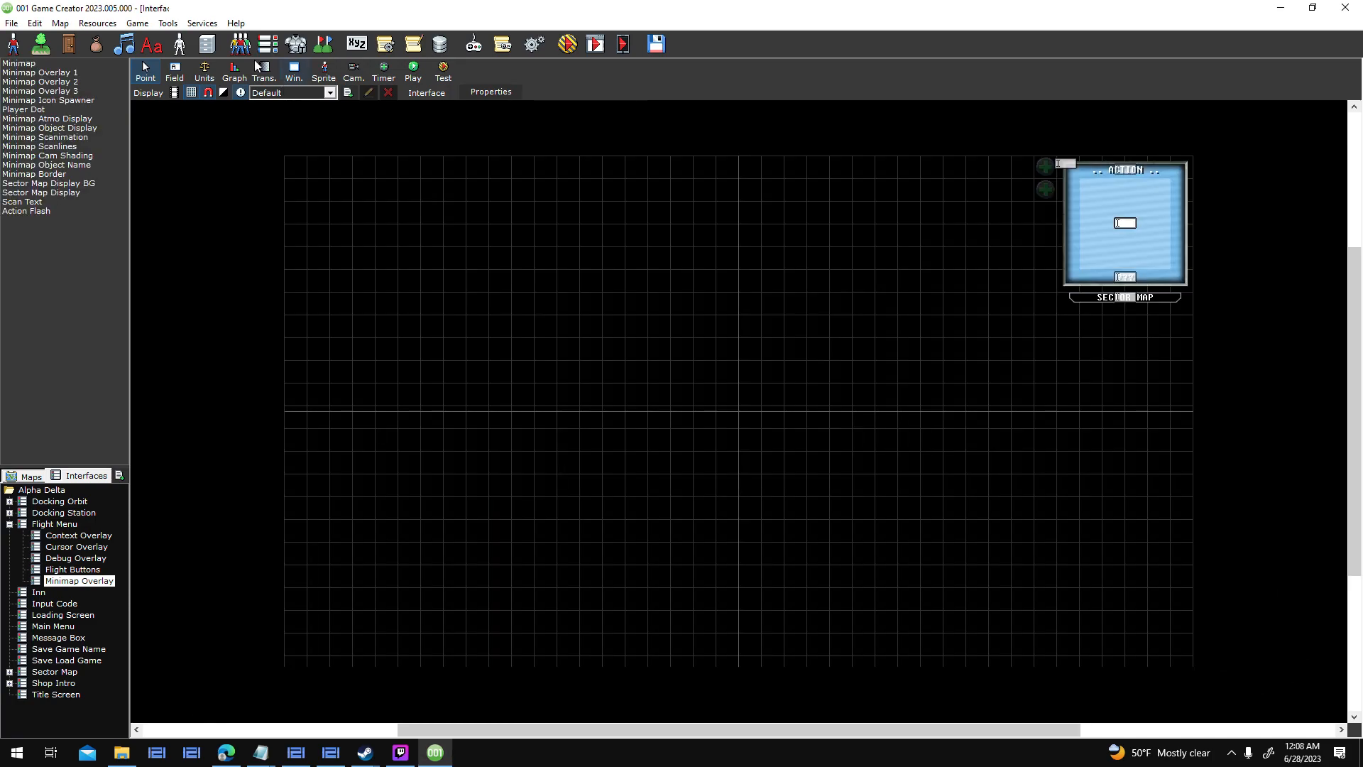
Try to open the Loaded trigger script from the Player Ship template's base actor, and close the actor.
{"action": "left_click", "coordinate": [178, 46]}
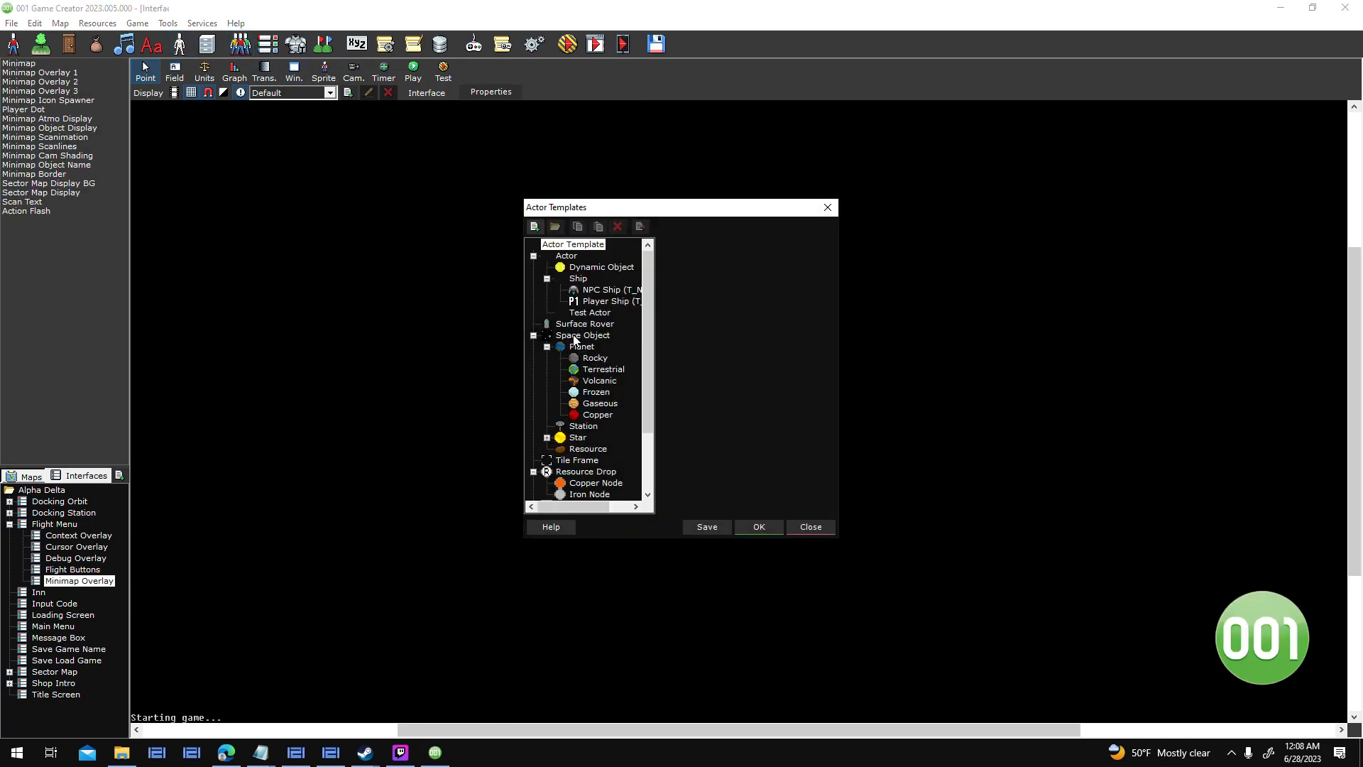
{"action": "left_click", "coordinate": [613, 302]}
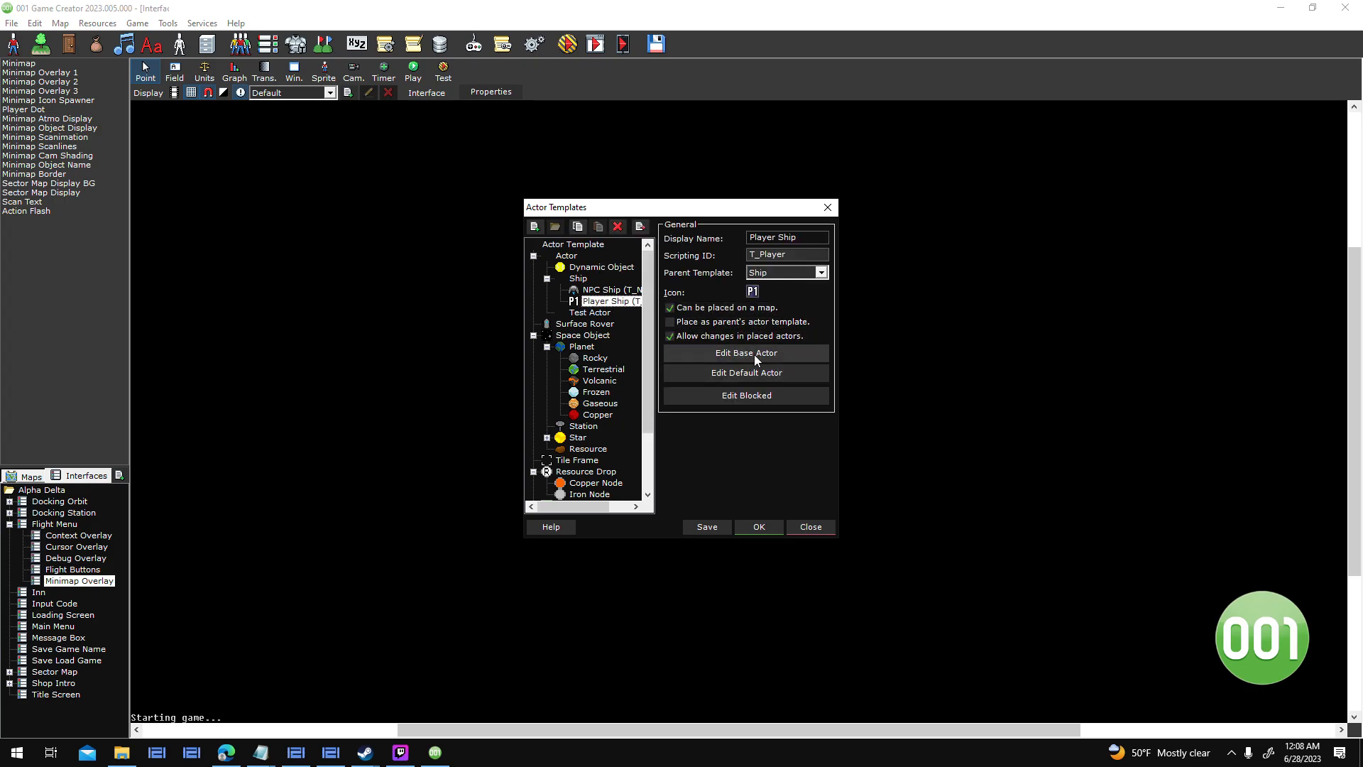
{"action": "double_click", "coordinate": [842, 212]}
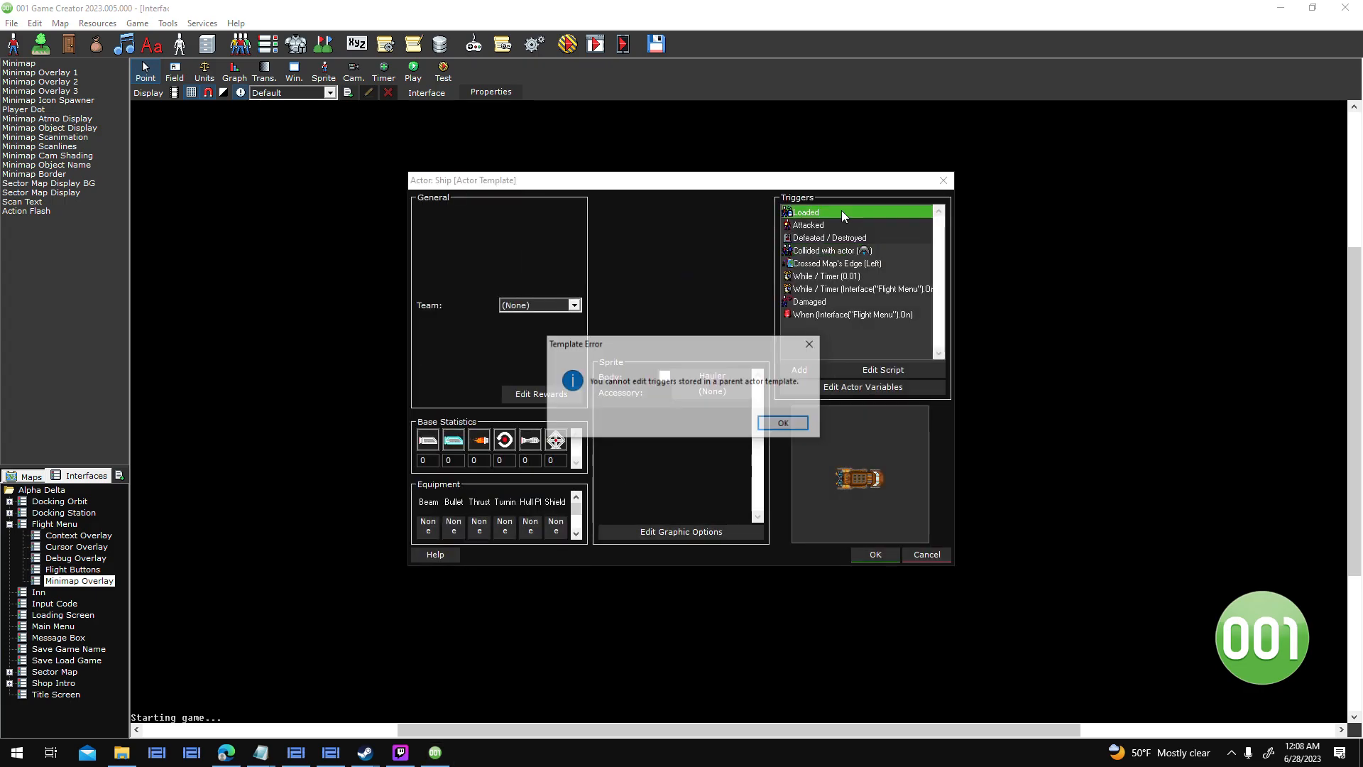
{"action": "left_click", "coordinate": [781, 426]}
{"action": "left_click", "coordinate": [865, 555]}
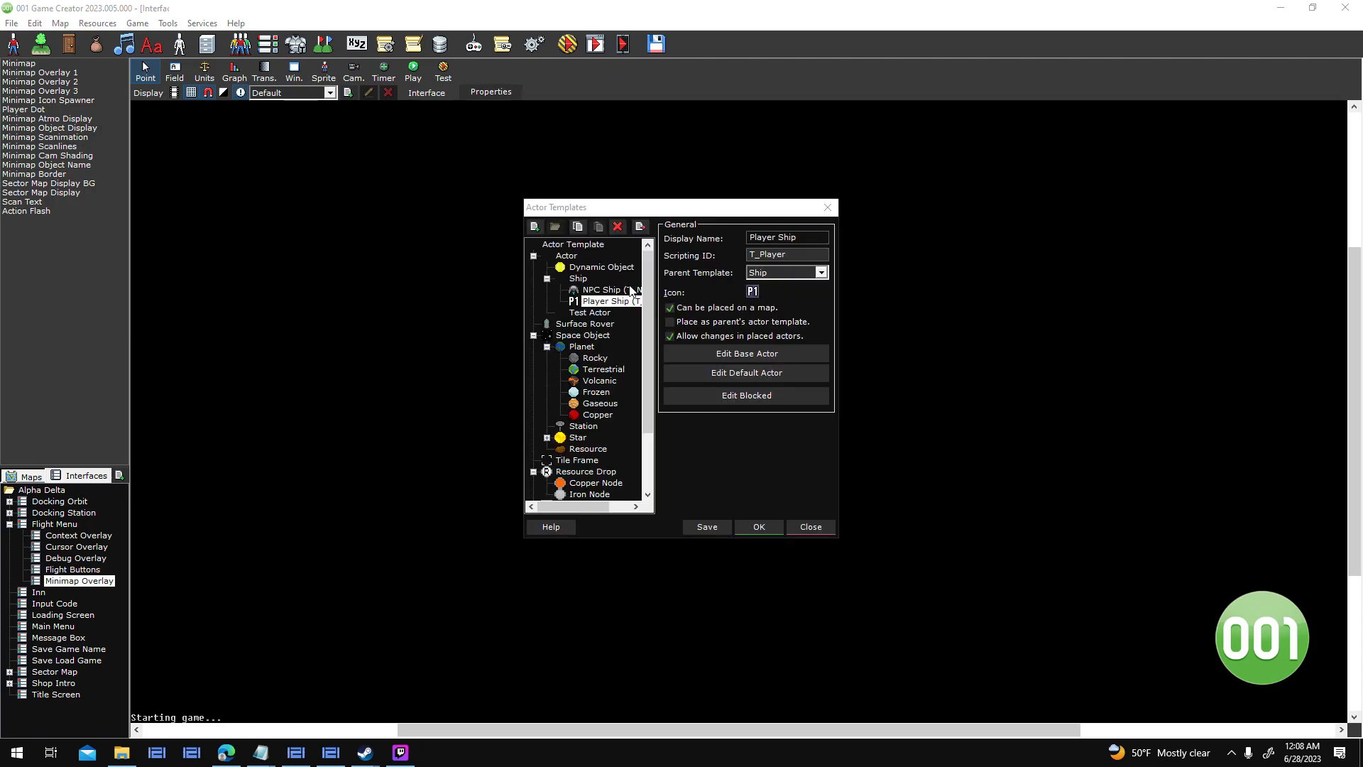
Review the Loaded trigger script in the Ship template's base actor, including the Store Thruster event, and close the templates.
{"action": "left_click", "coordinate": [575, 279]}
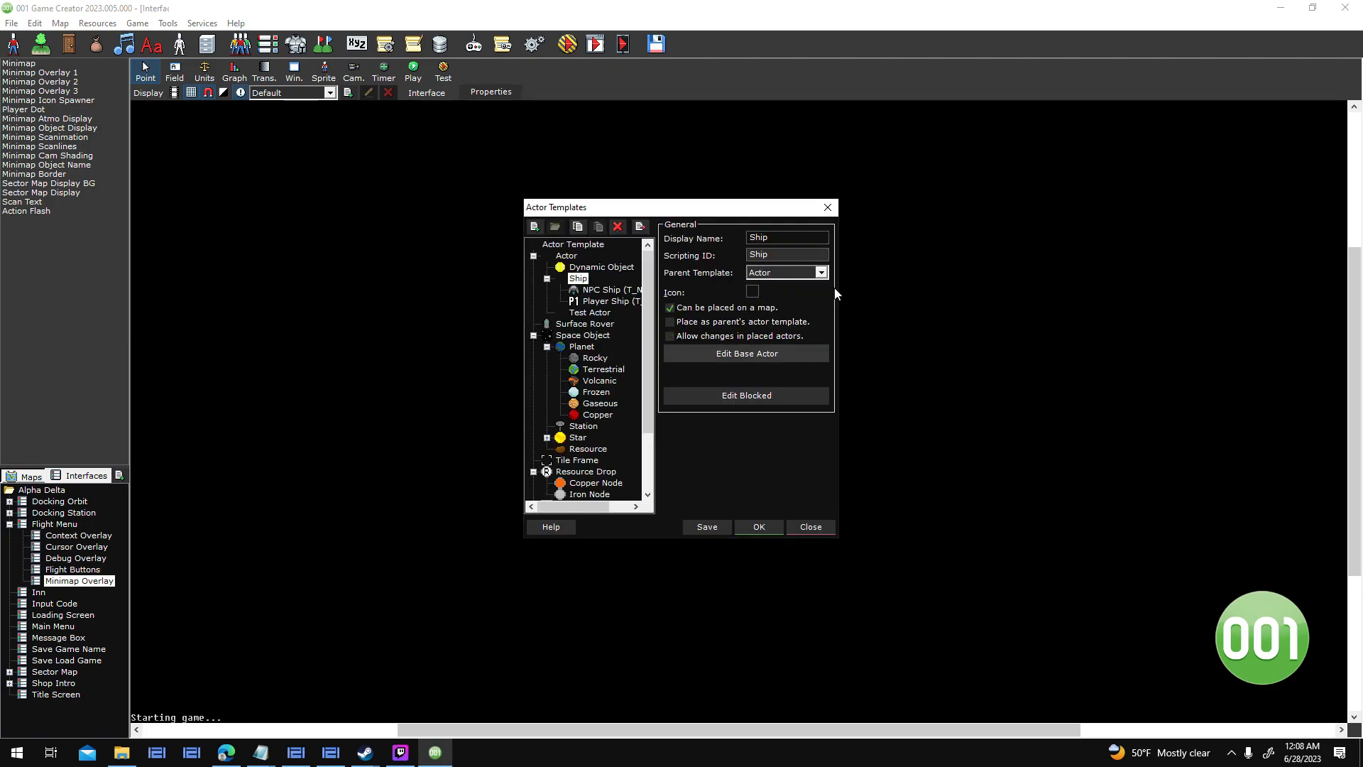
{"action": "double_click", "coordinate": [827, 237]}
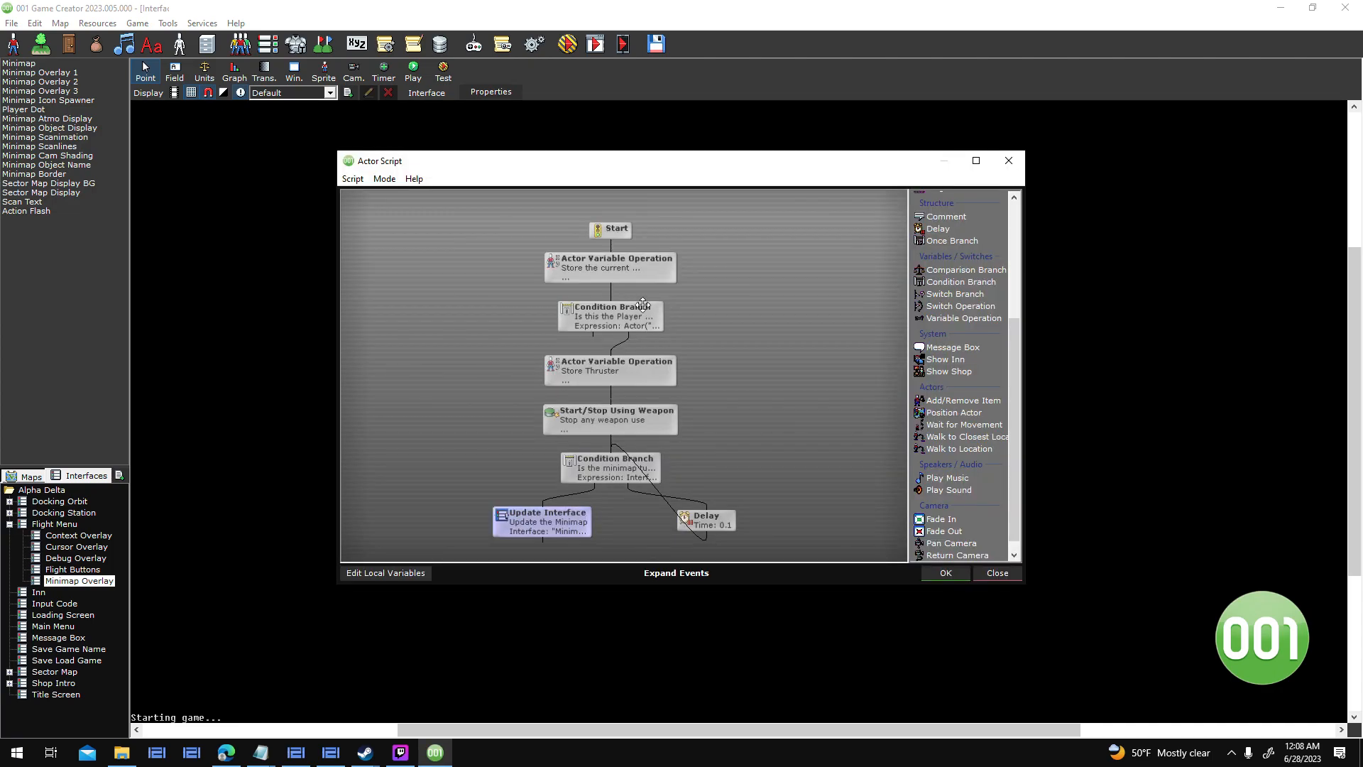
{"action": "mouse_move", "coordinate": [642, 304]}
{"action": "mouse_move", "coordinate": [611, 275]}
{"action": "left_mouse_down"}
{"action": "mouse_move", "coordinate": [650, 385]}
{"action": "mouse_move", "coordinate": [650, 370]}
{"action": "left_mouse_up"}
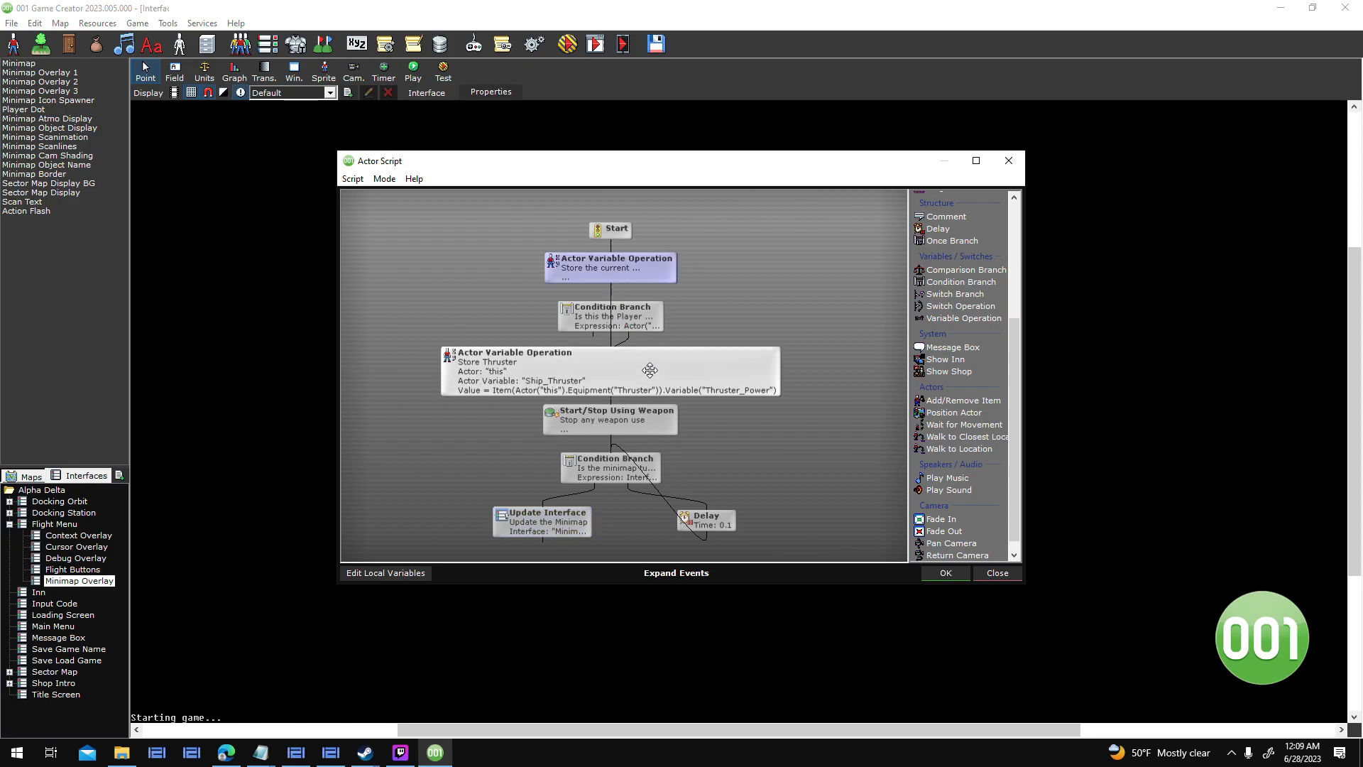
{"action": "left_click", "coordinate": [945, 573]}
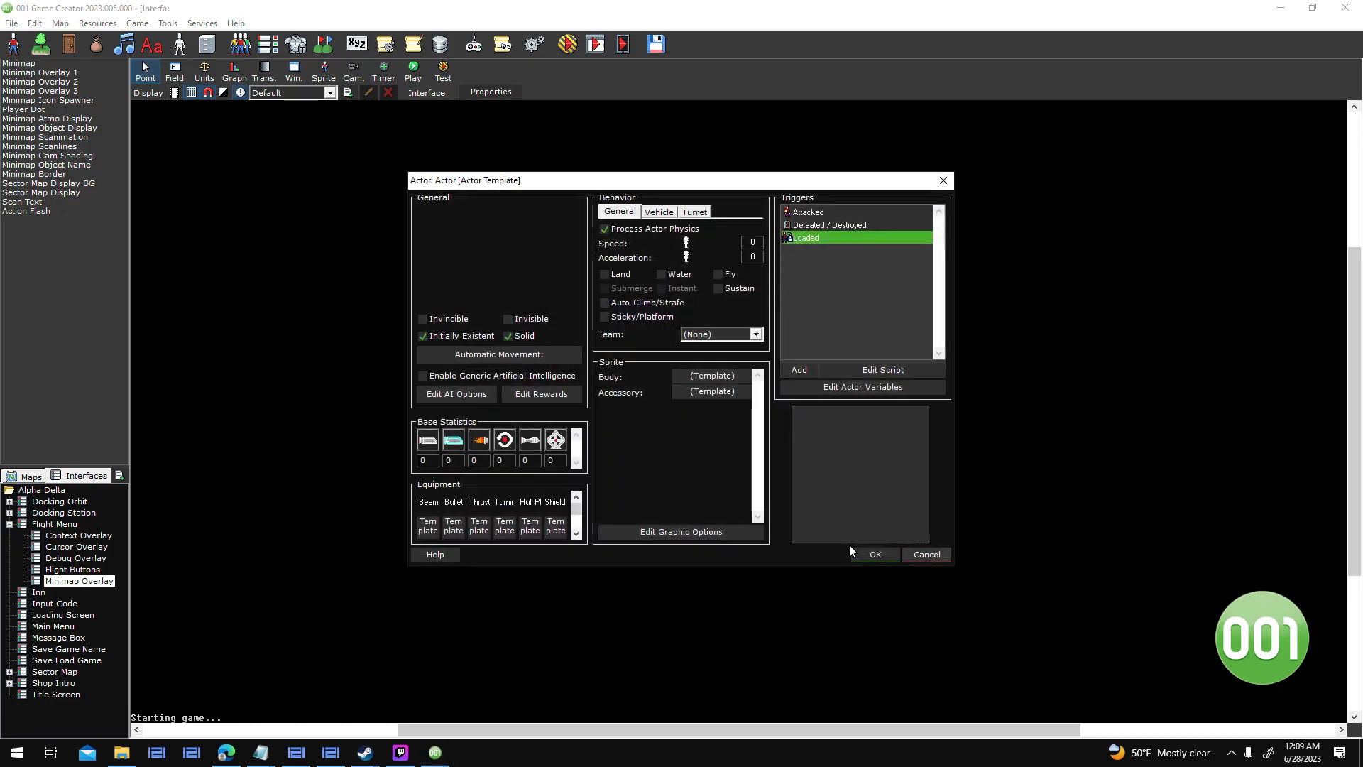
{"action": "left_click", "coordinate": [859, 556]}
{"action": "left_click", "coordinate": [755, 527]}
Test the game, examine the Store Thruster event in the script debugger, ignore the error and close the game.
{"action": "left_click", "coordinate": [575, 50]}
{"action": "key", "text": "Return"}
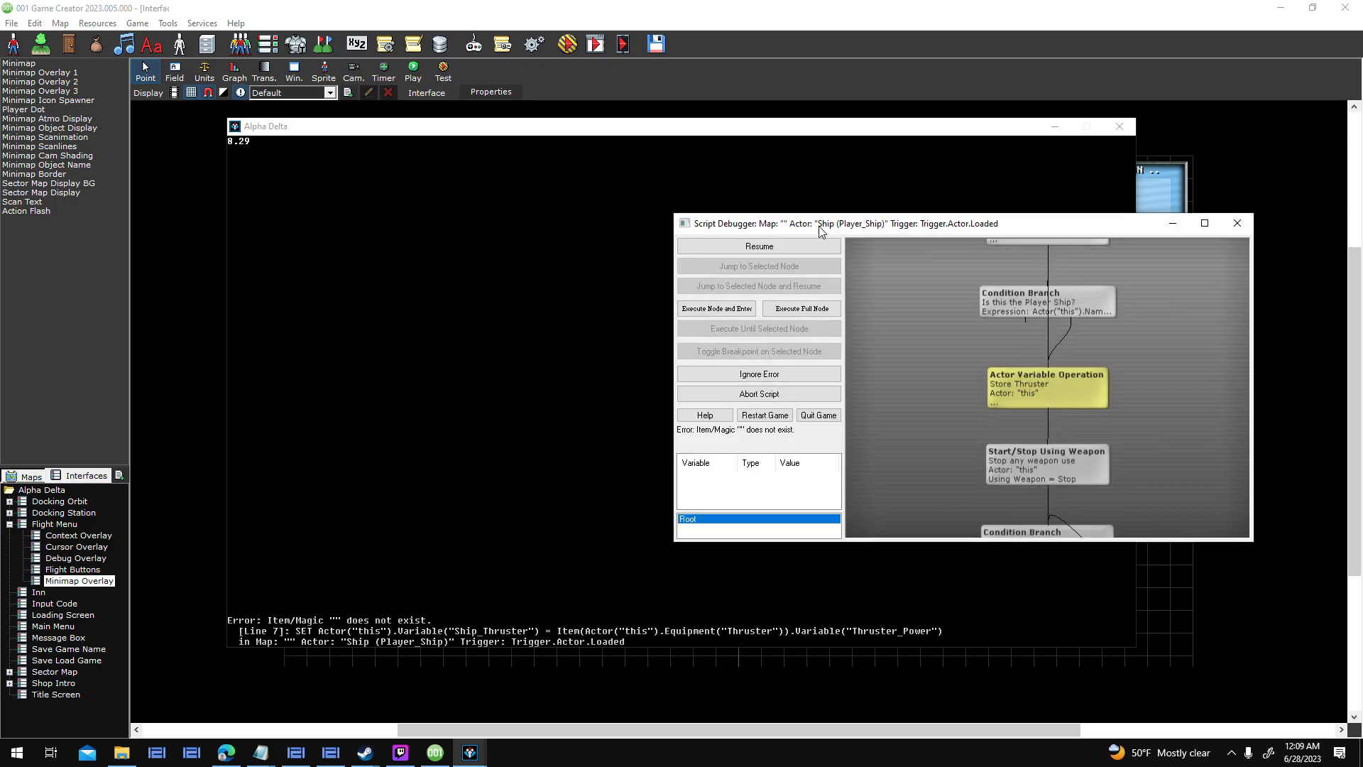
{"action": "mouse_move", "coordinate": [1045, 371]}
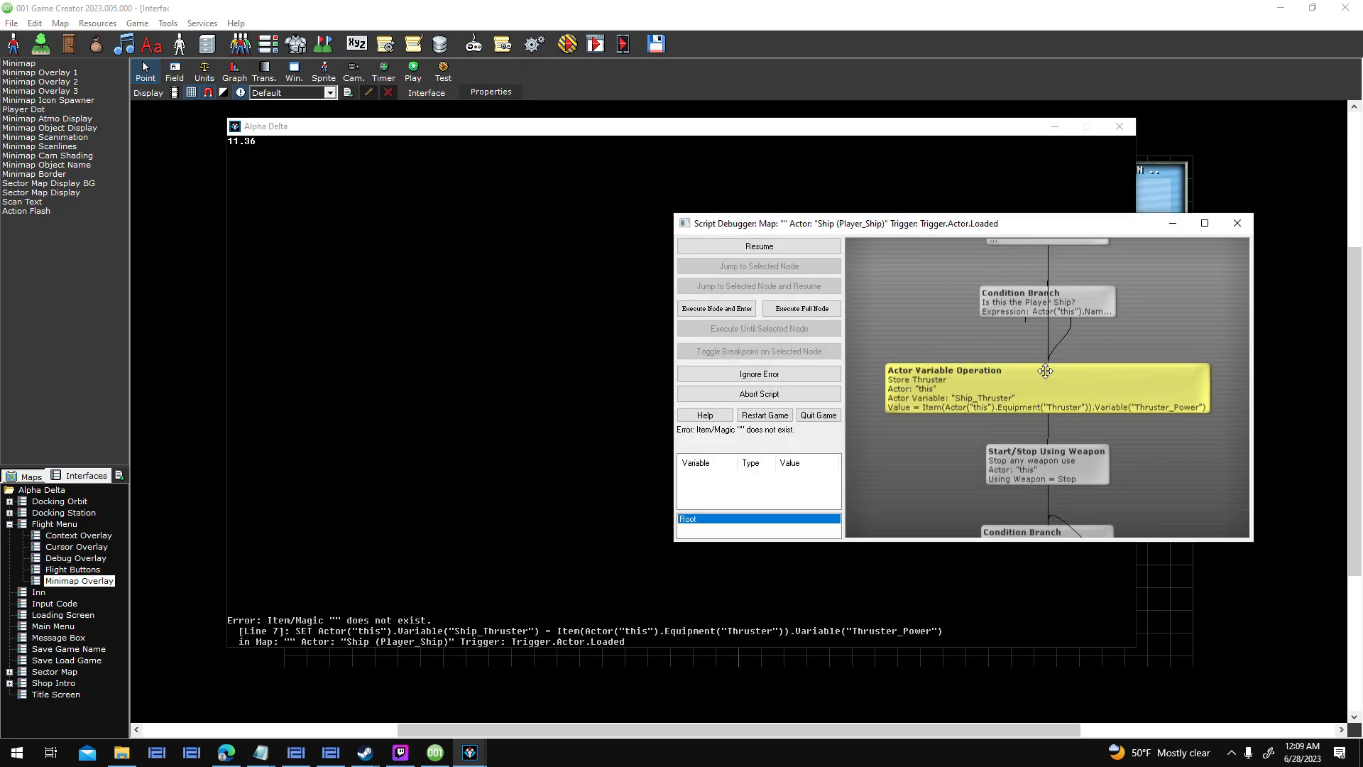
{"action": "left_click", "coordinate": [775, 374]}
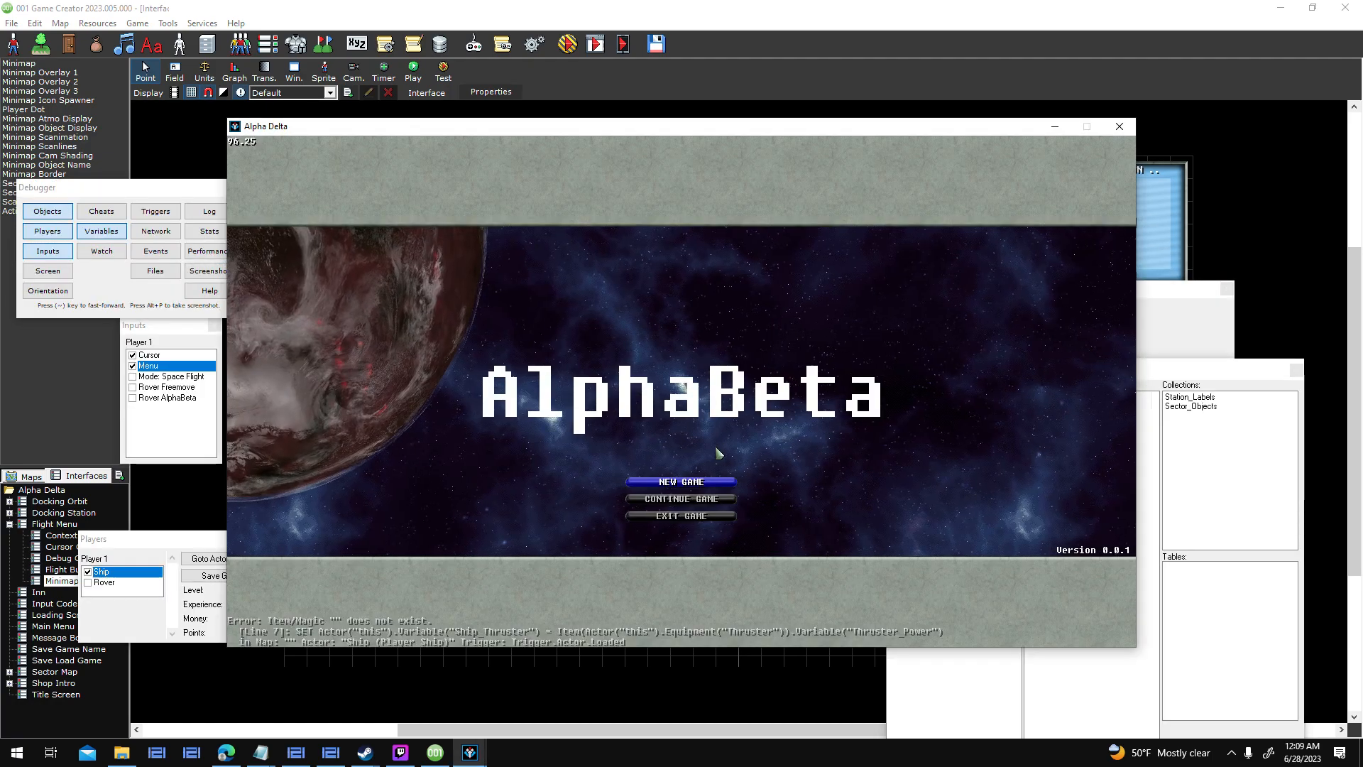
{"action": "left_click", "coordinate": [1119, 127]}
{"action": "left_click", "coordinate": [186, 45]}
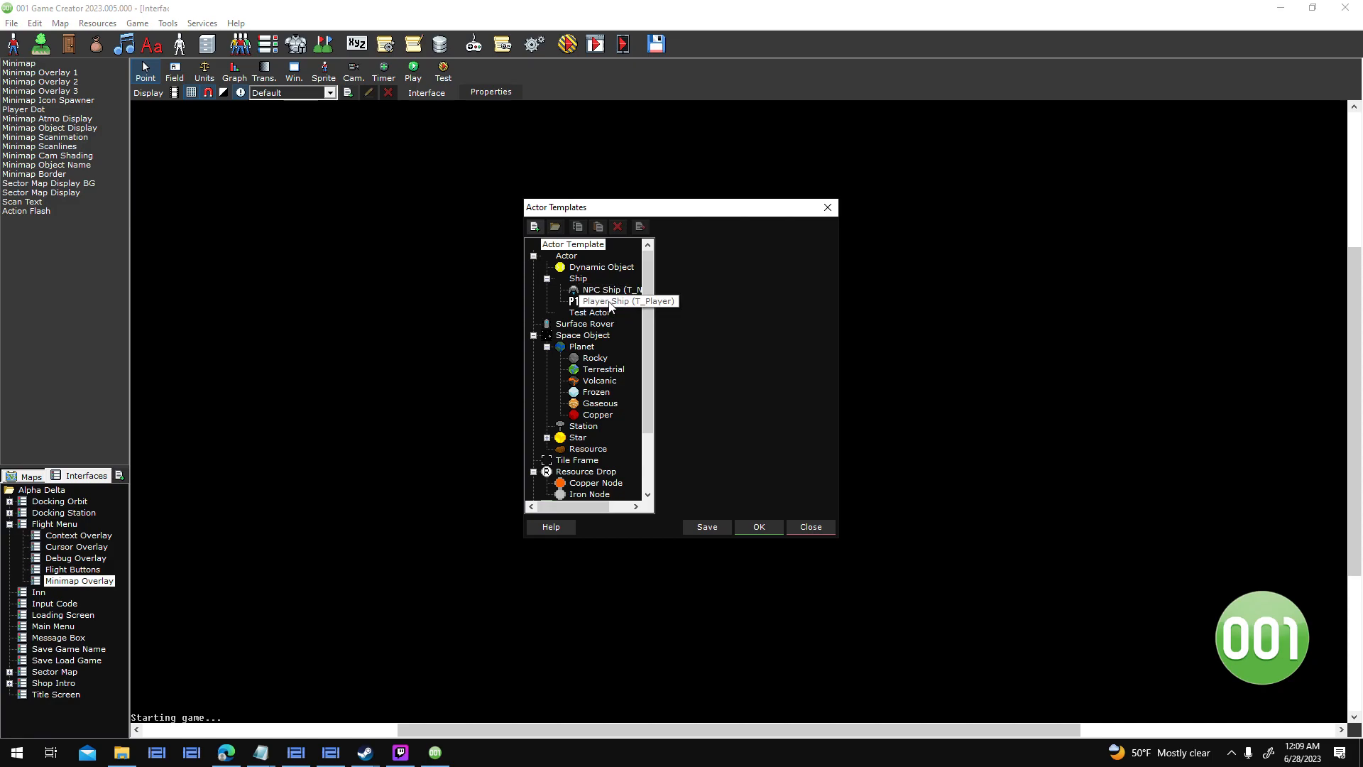
{"action": "left_click", "coordinate": [610, 302]}
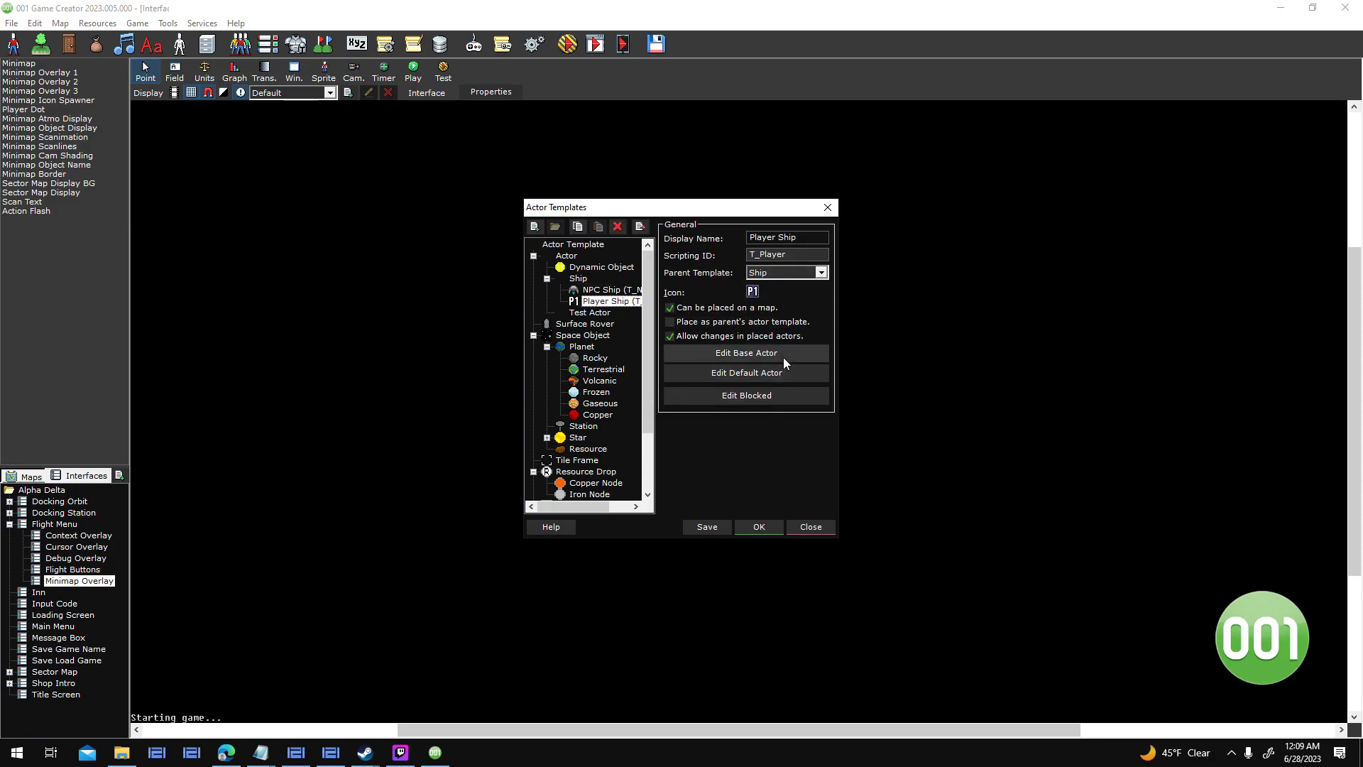
{"action": "left_click", "coordinate": [767, 529]}
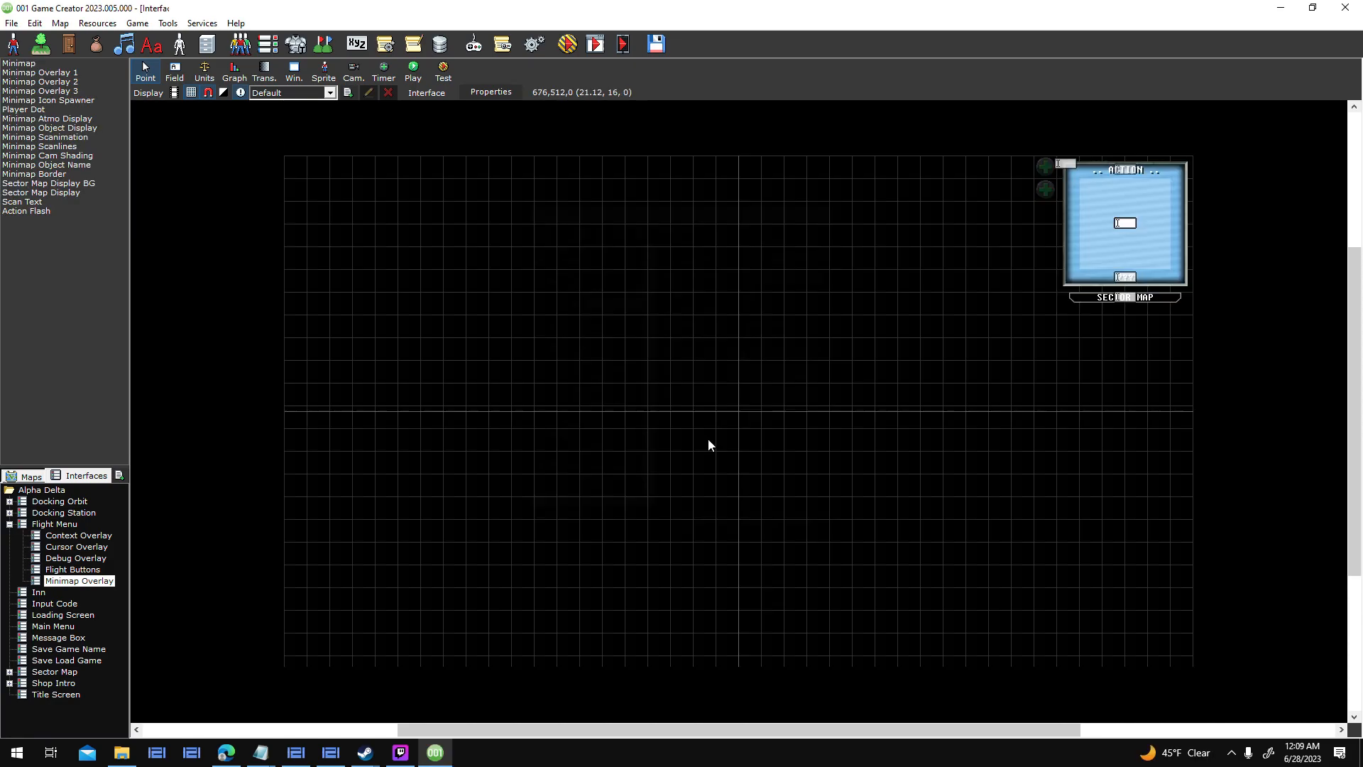
{"action": "left_click", "coordinate": [598, 45]}
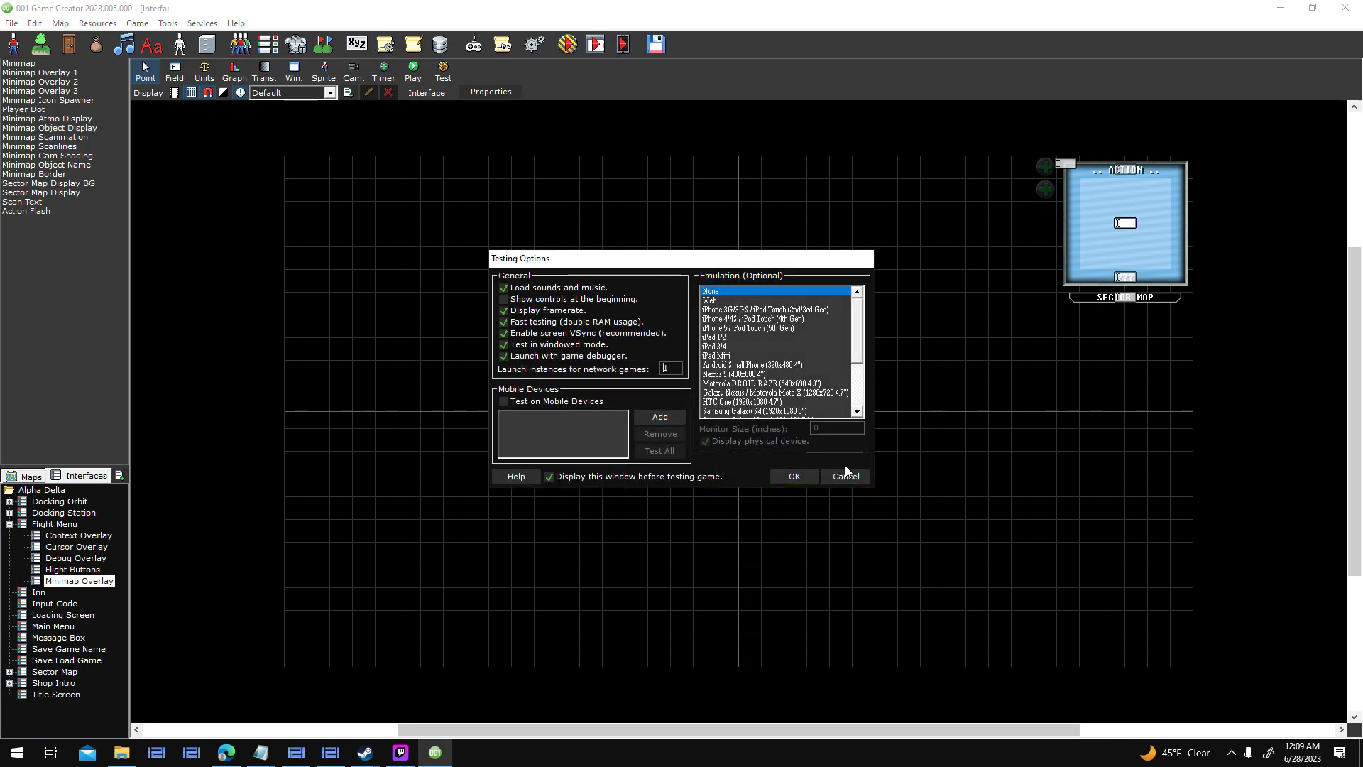
{"action": "left_click", "coordinate": [795, 476]}
Equip the Player Ship template's default actor with the Beam weapon and the Thruster item.
{"action": "left_click", "coordinate": [179, 44]}
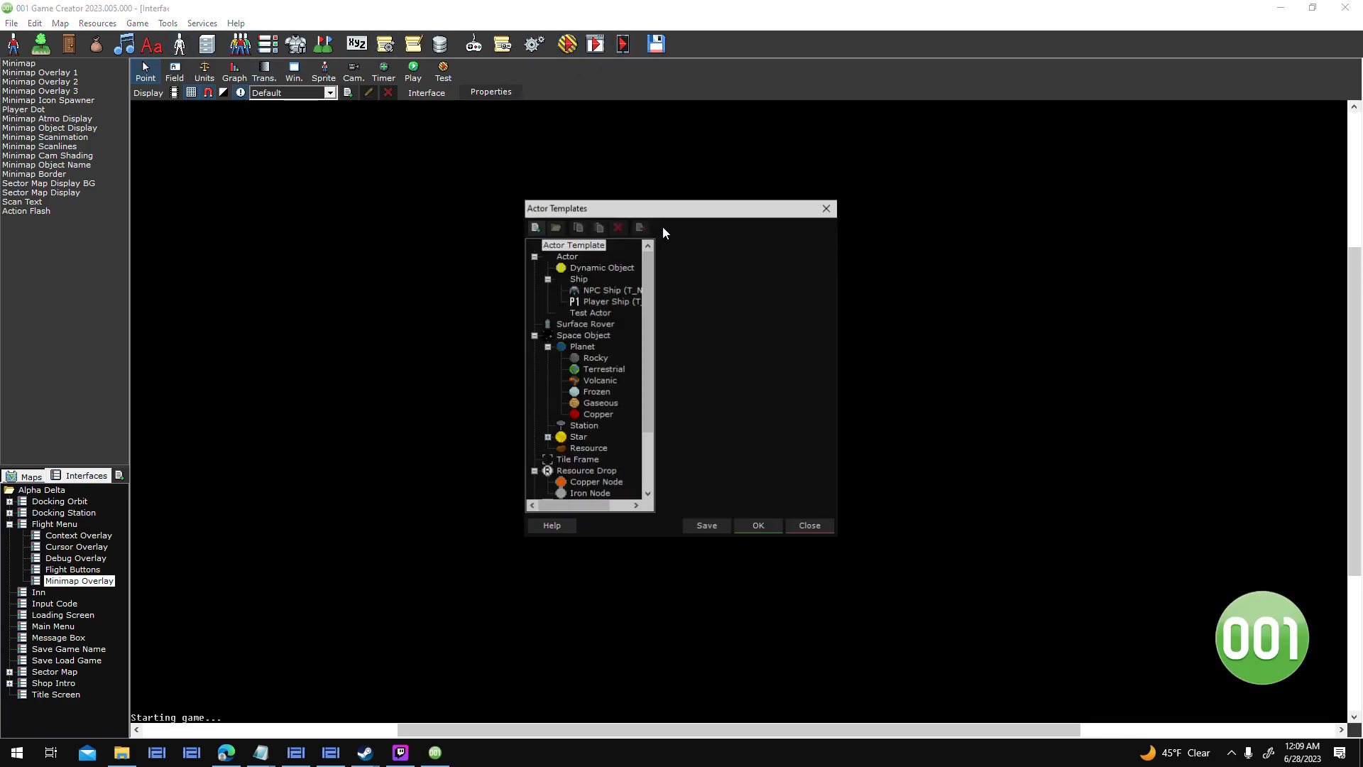
{"action": "left_click", "coordinate": [610, 302]}
{"action": "left_click", "coordinate": [719, 375]}
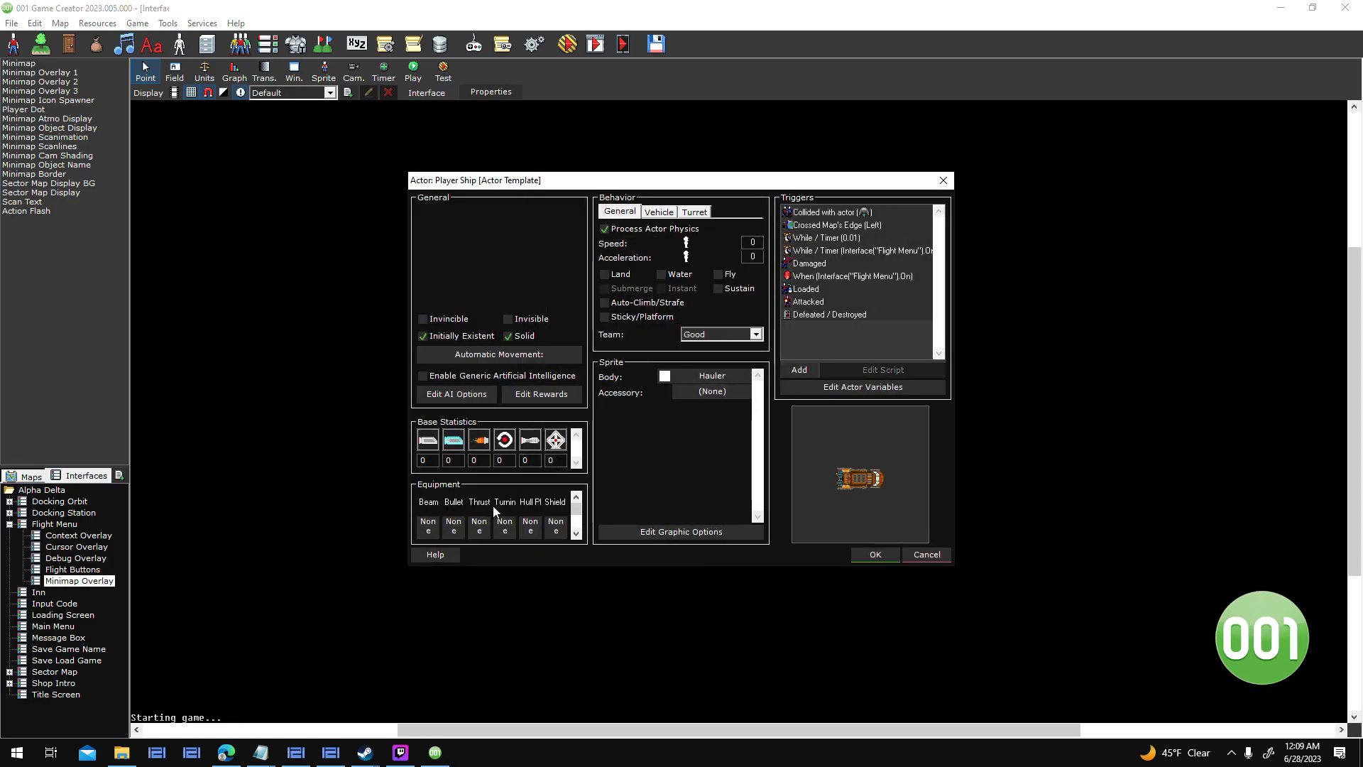
{"action": "left_click", "coordinate": [431, 526]}
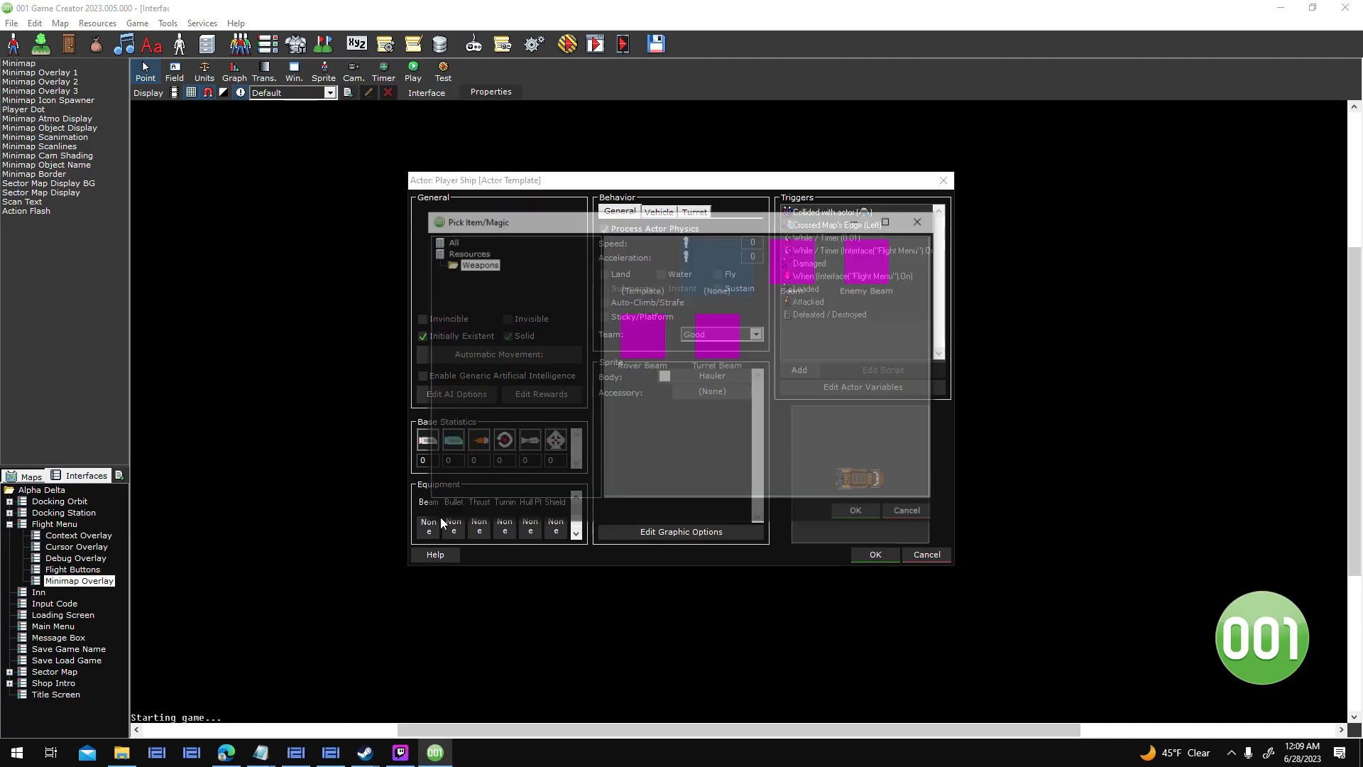
{"action": "double_click", "coordinate": [802, 264]}
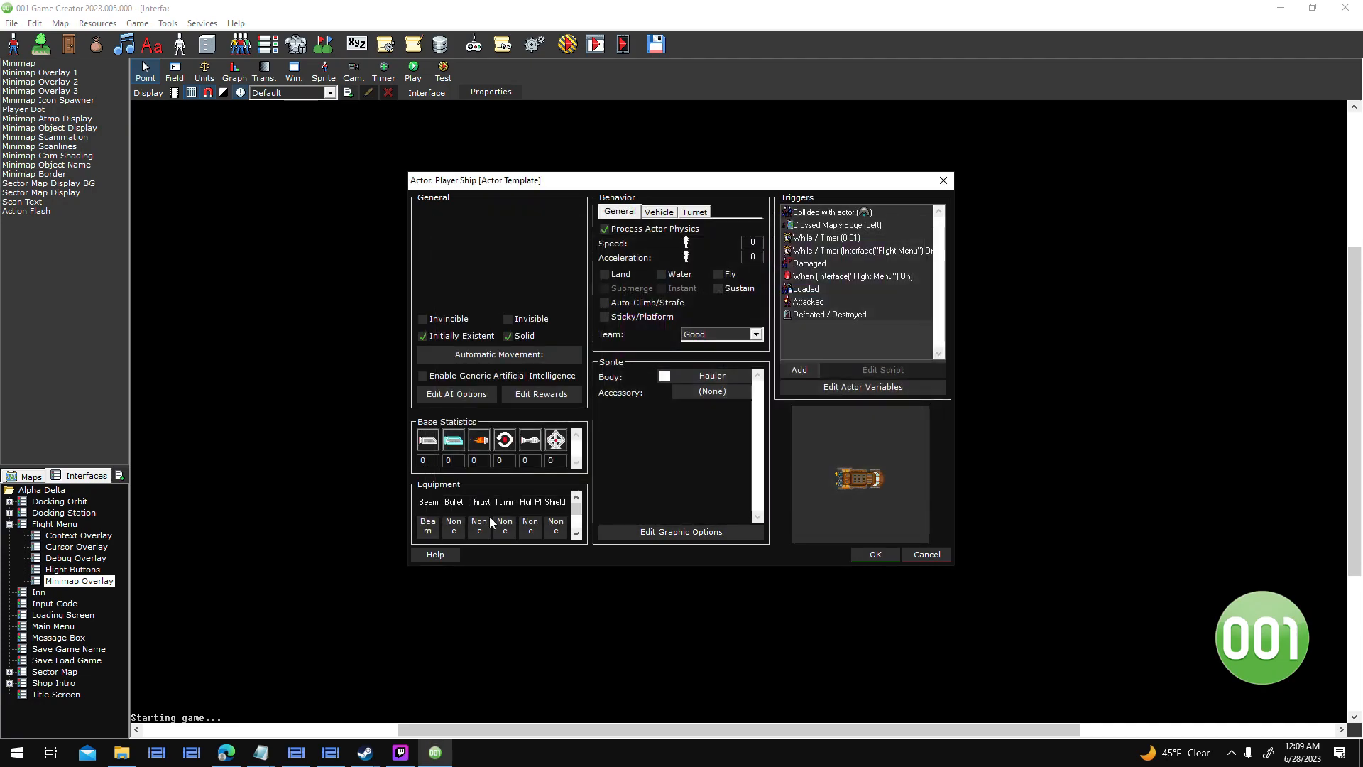
{"action": "left_click", "coordinate": [484, 527]}
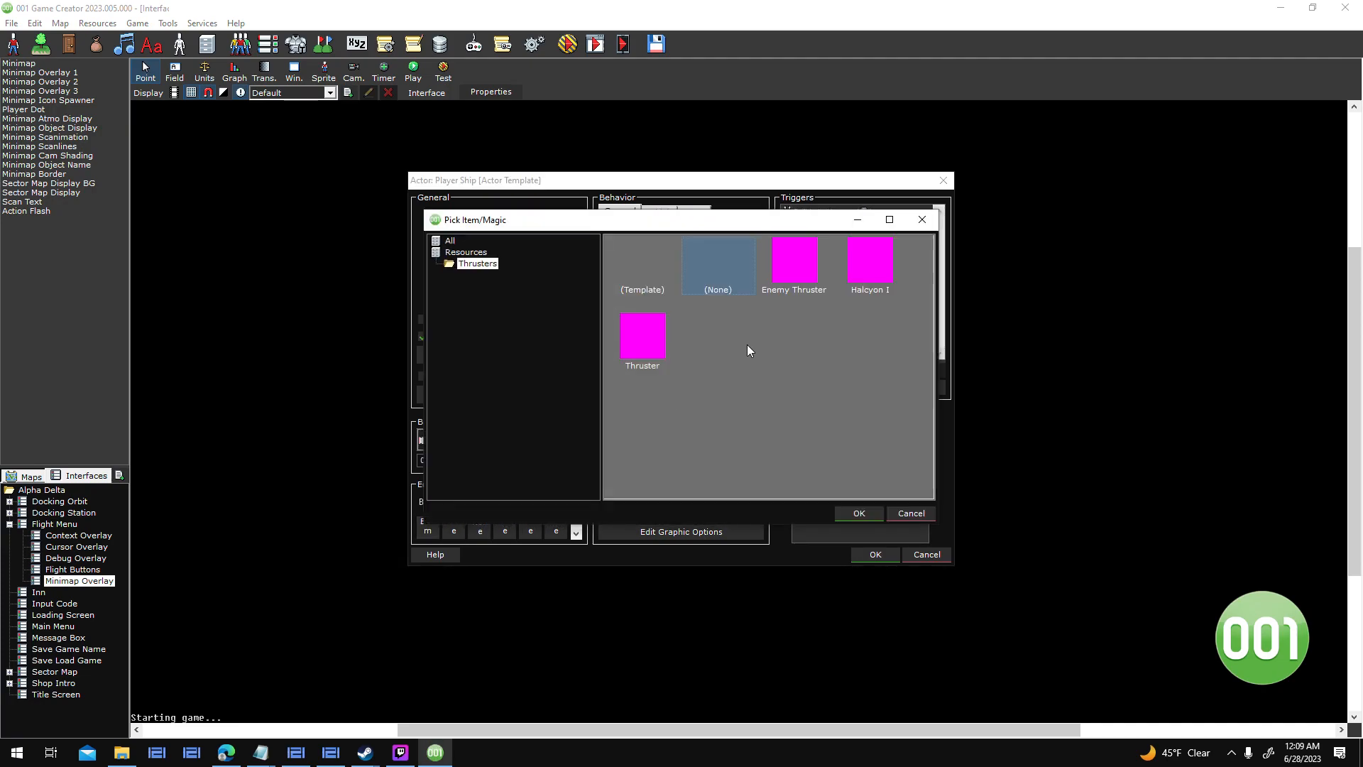
{"action": "double_click", "coordinate": [662, 331]}
Equip the Player Ship default actor with Xenon I turning thrusters and Steel I hull plating, and save the template.
{"action": "left_click", "coordinate": [511, 532]}
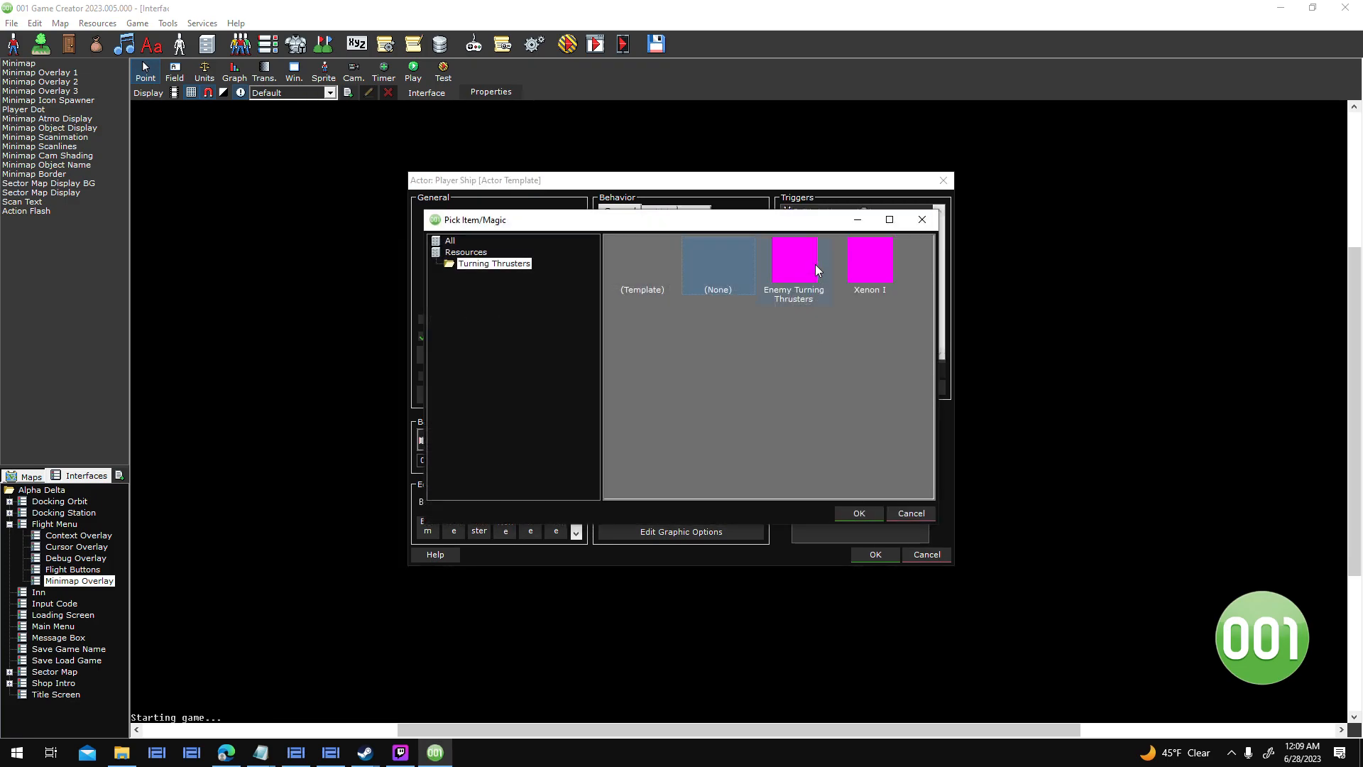
{"action": "double_click", "coordinate": [862, 251]}
{"action": "left_click", "coordinate": [480, 531]}
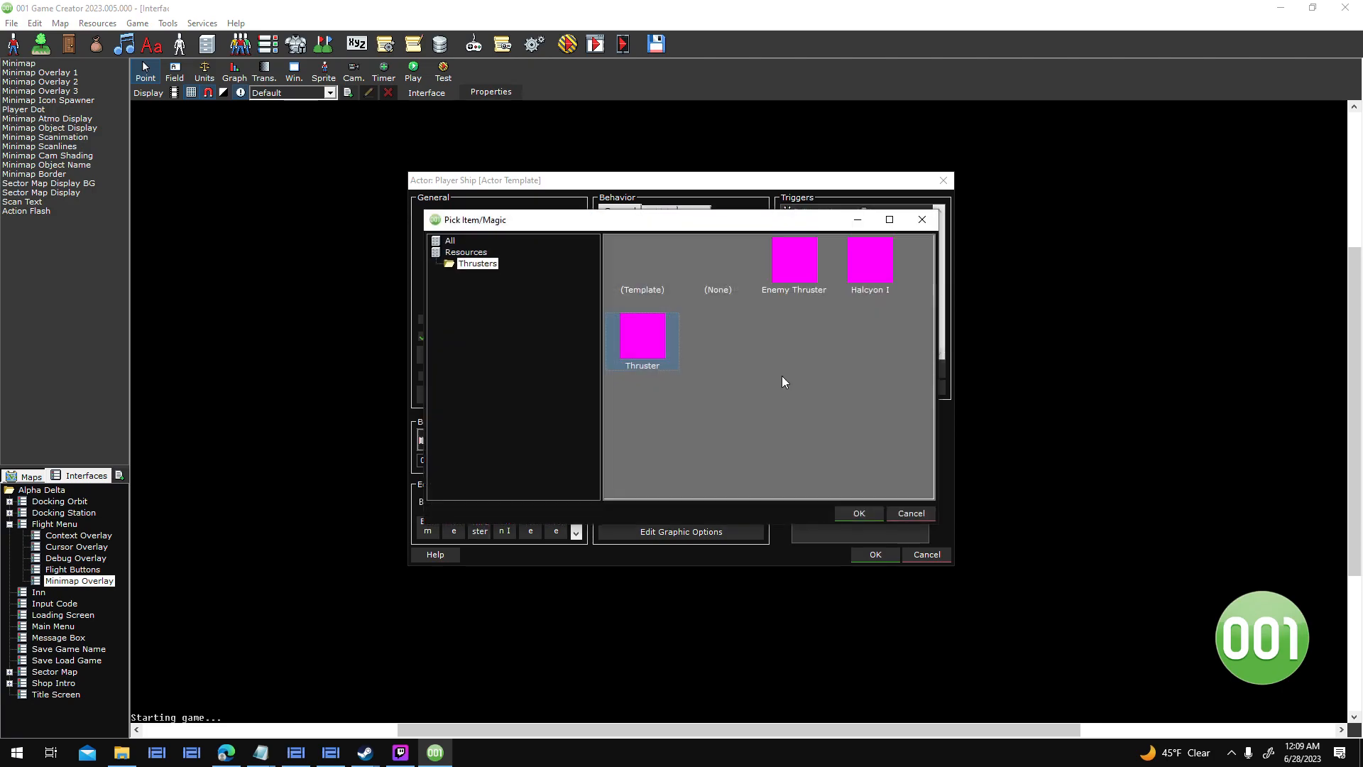
{"action": "left_click", "coordinate": [862, 518]}
{"action": "left_click", "coordinate": [538, 531]}
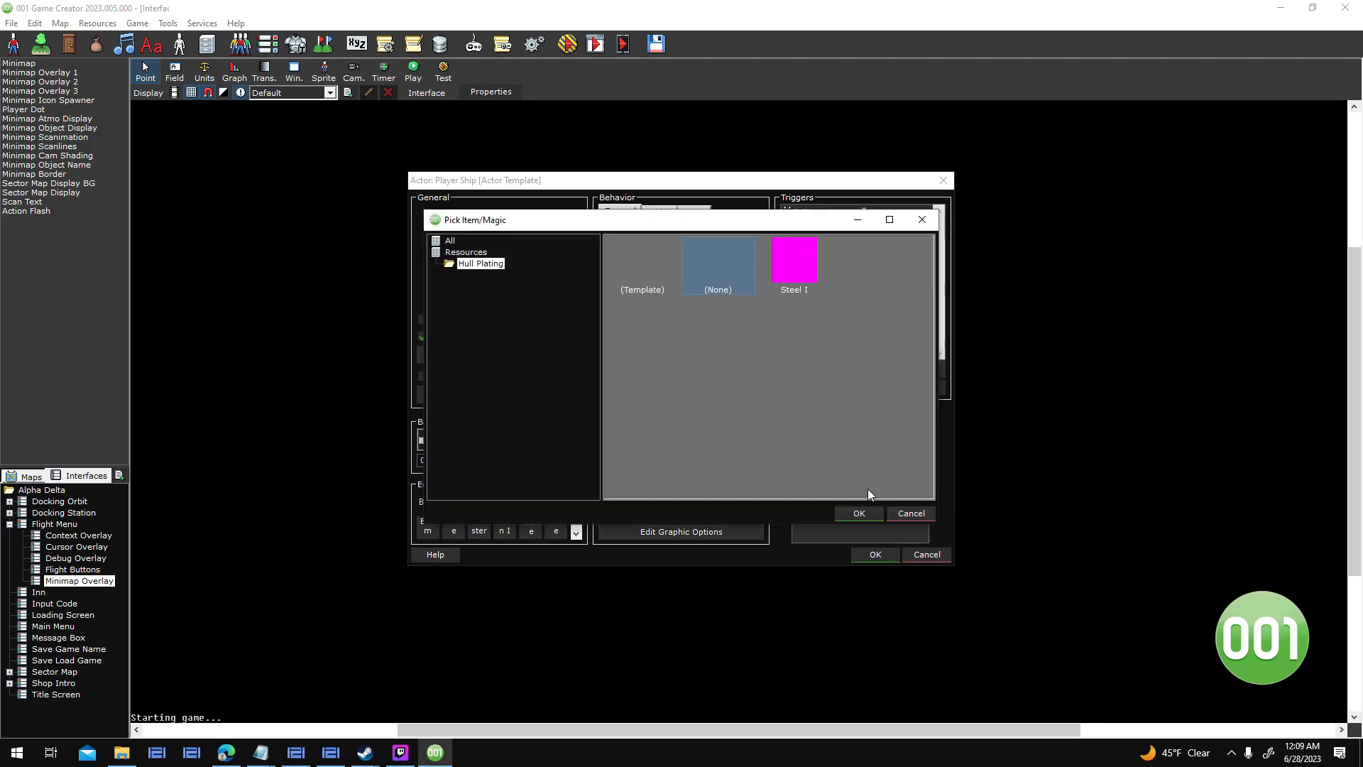
{"action": "double_click", "coordinate": [807, 272]}
{"action": "left_click", "coordinate": [558, 529]}
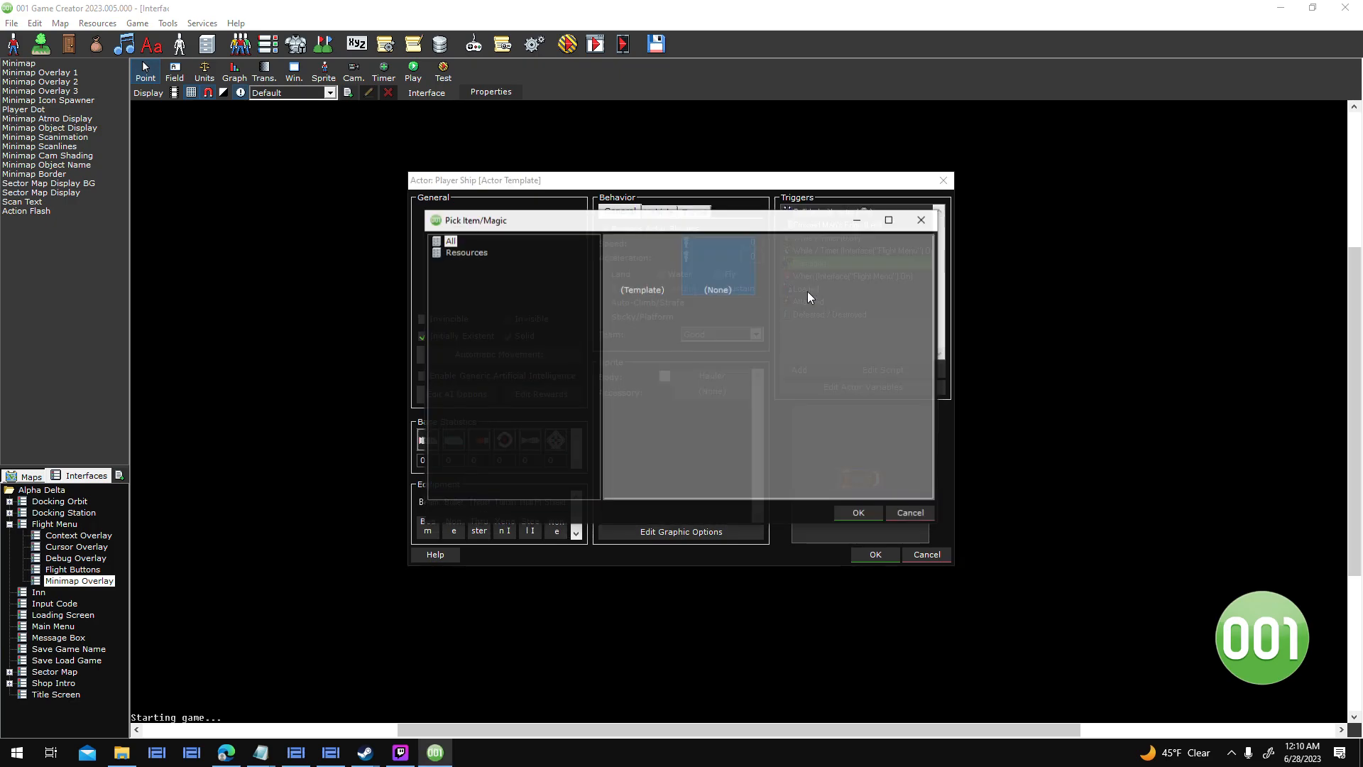
{"action": "left_click", "coordinate": [862, 518]}
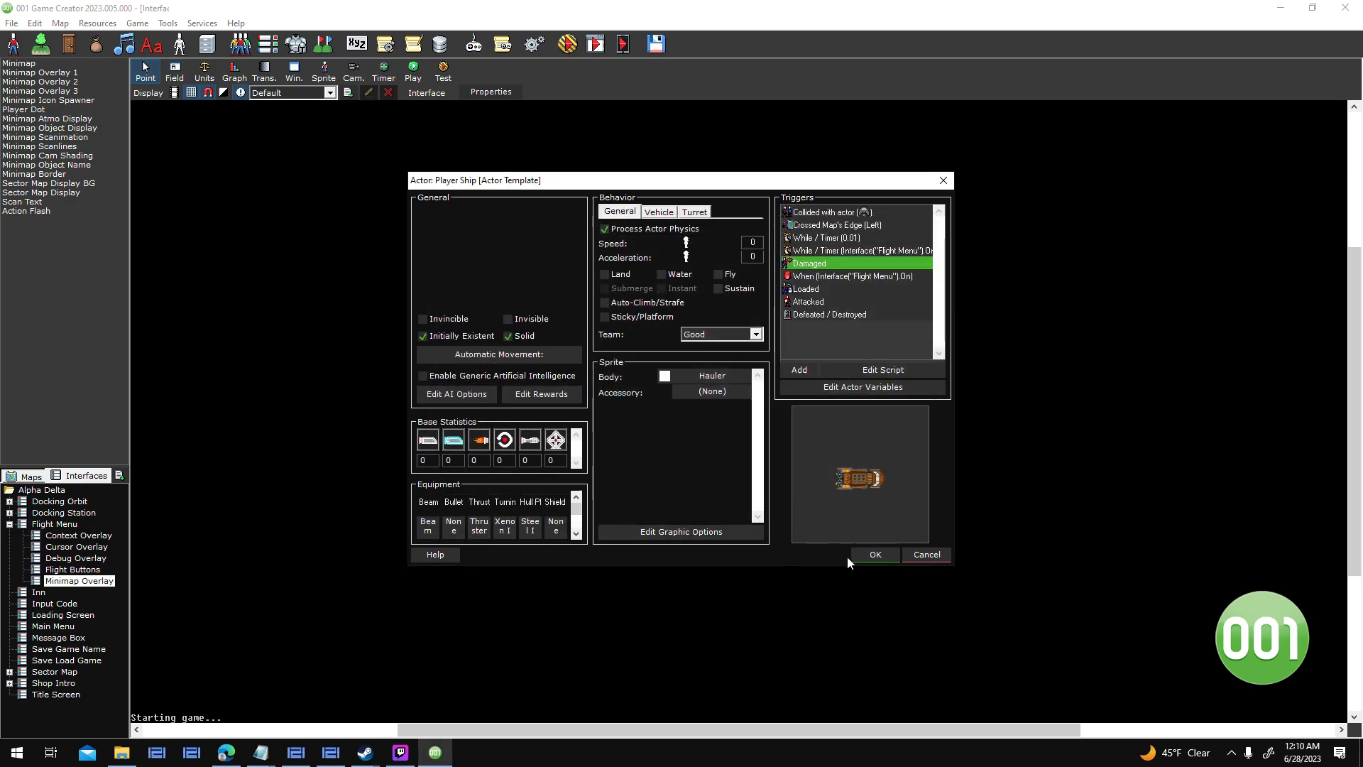
{"action": "left_click", "coordinate": [874, 555]}
{"action": "left_click", "coordinate": [777, 529]}
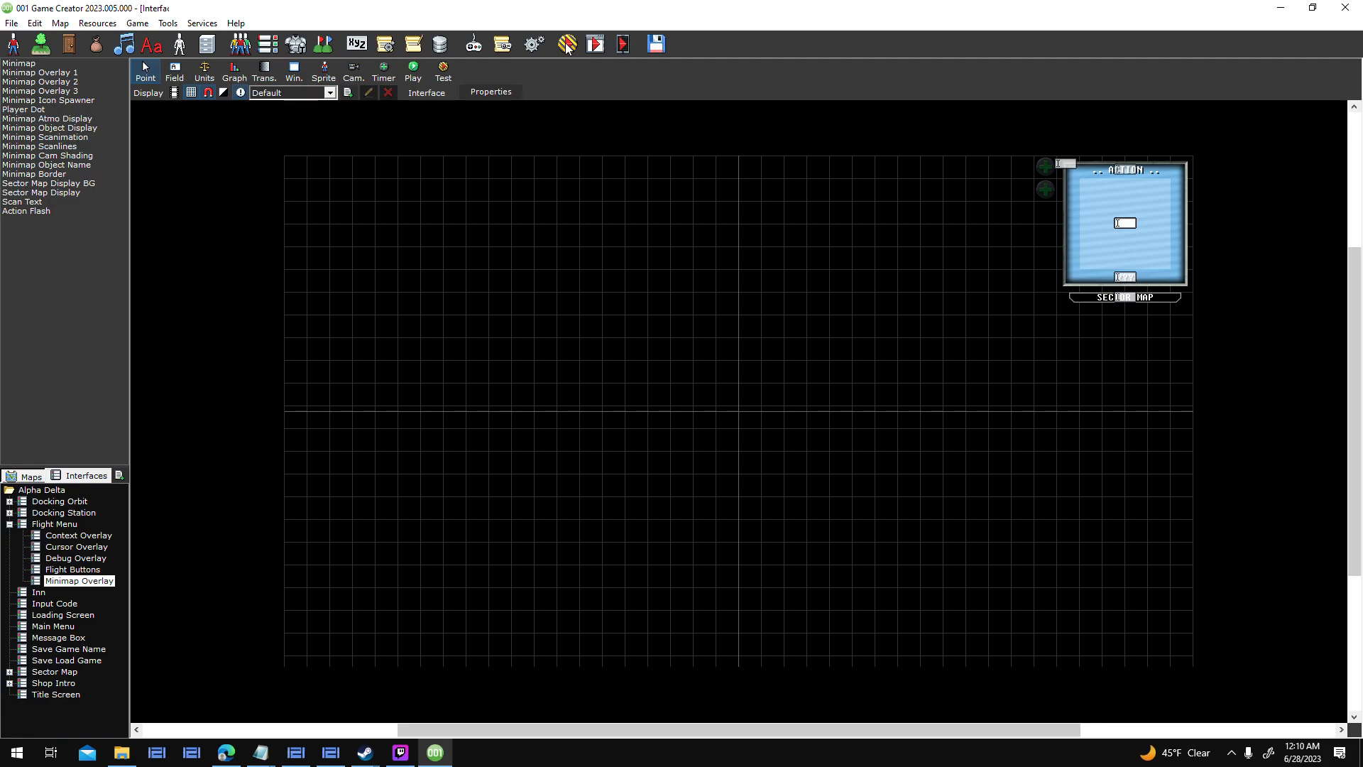
Test the game with the newly equipped Player Ship default actor, and quit it from the script debugger.
{"action": "left_click", "coordinate": [567, 45]}
{"action": "key", "text": "Return"}
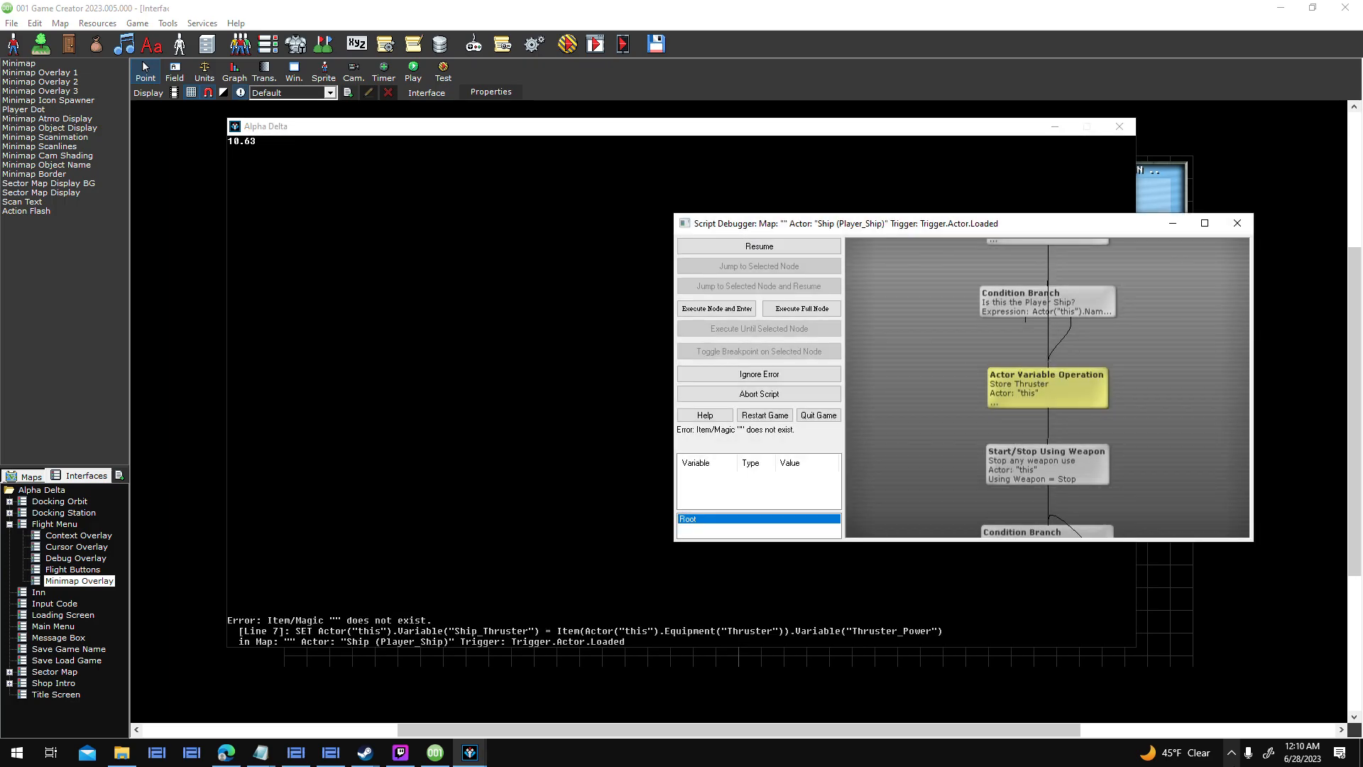
{"action": "left_click", "coordinate": [826, 418]}
Check the equipment slots of the Player Ship template's default actor, and close the actor.
{"action": "left_click", "coordinate": [187, 49]}
{"action": "left_click", "coordinate": [614, 304]}
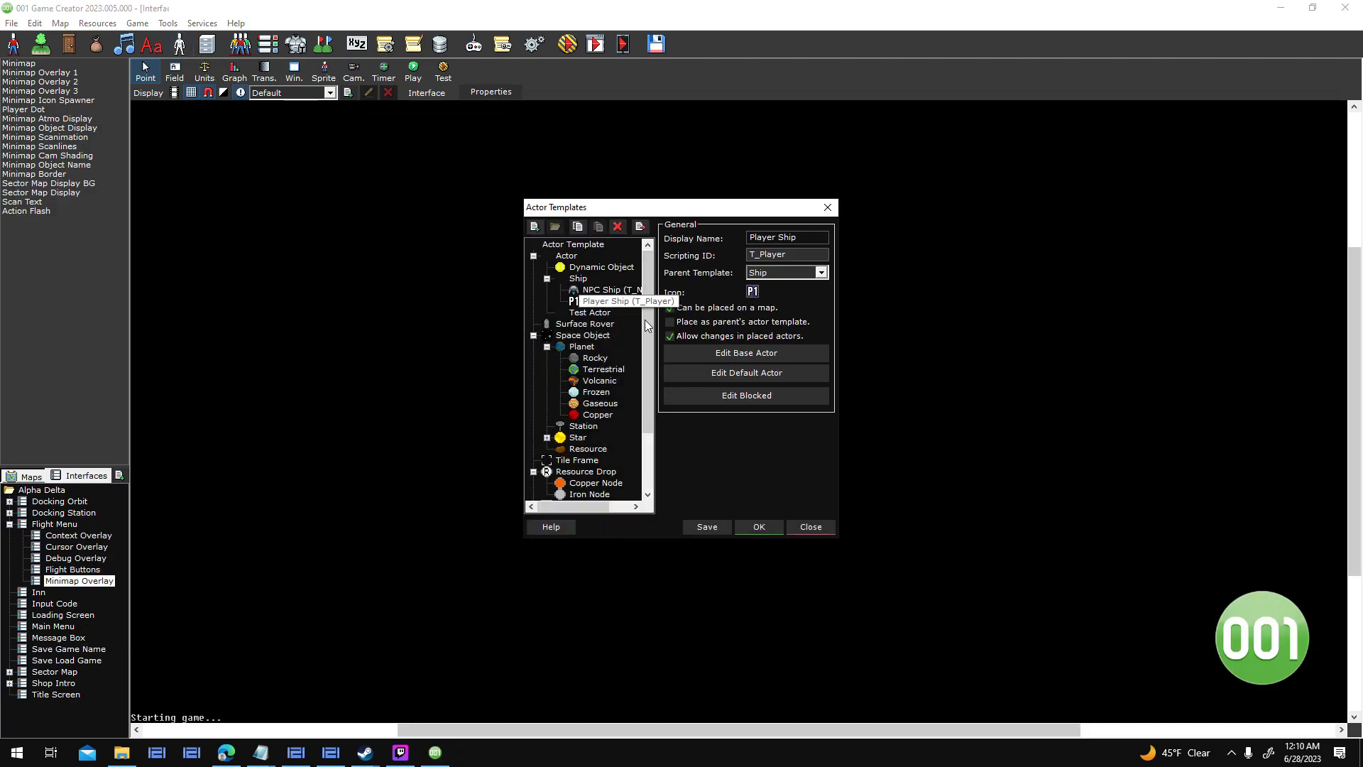
{"action": "left_click", "coordinate": [671, 374]}
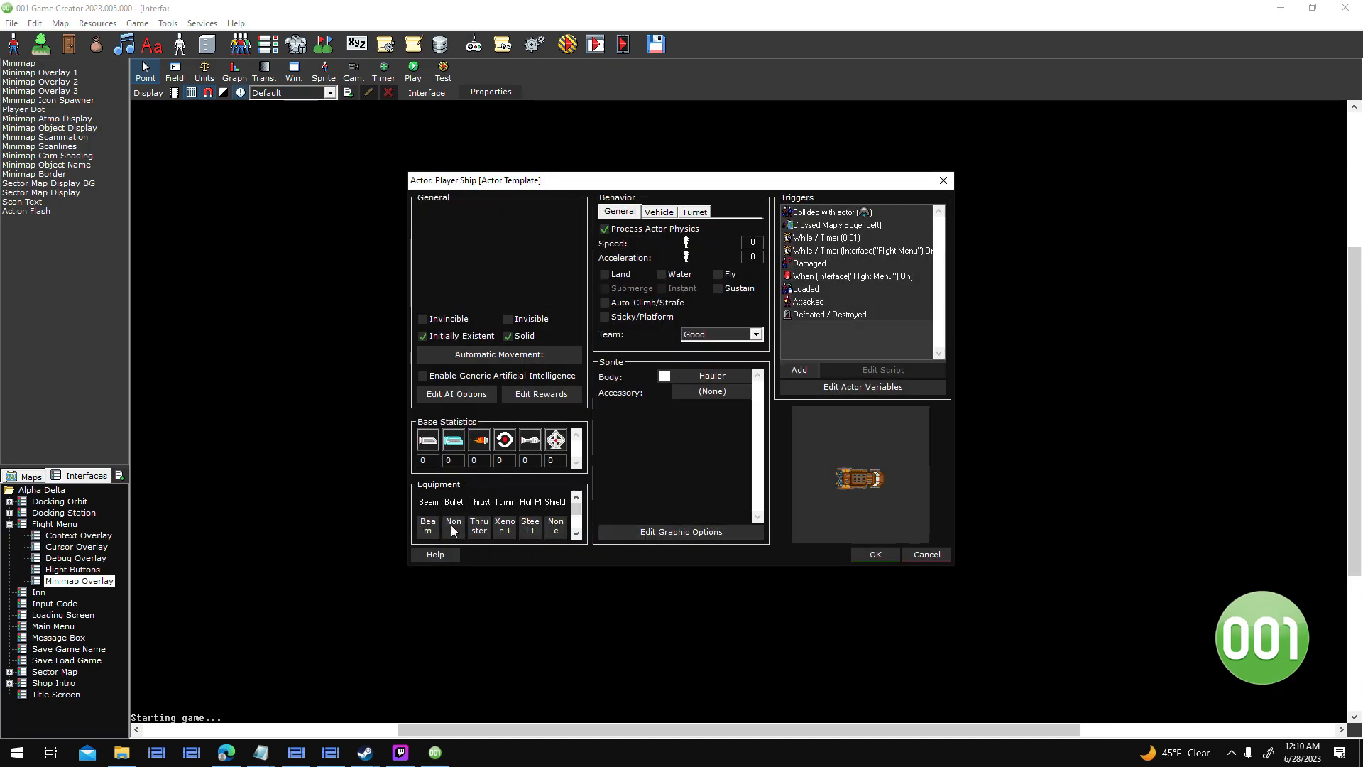
{"action": "left_click", "coordinate": [875, 556]}
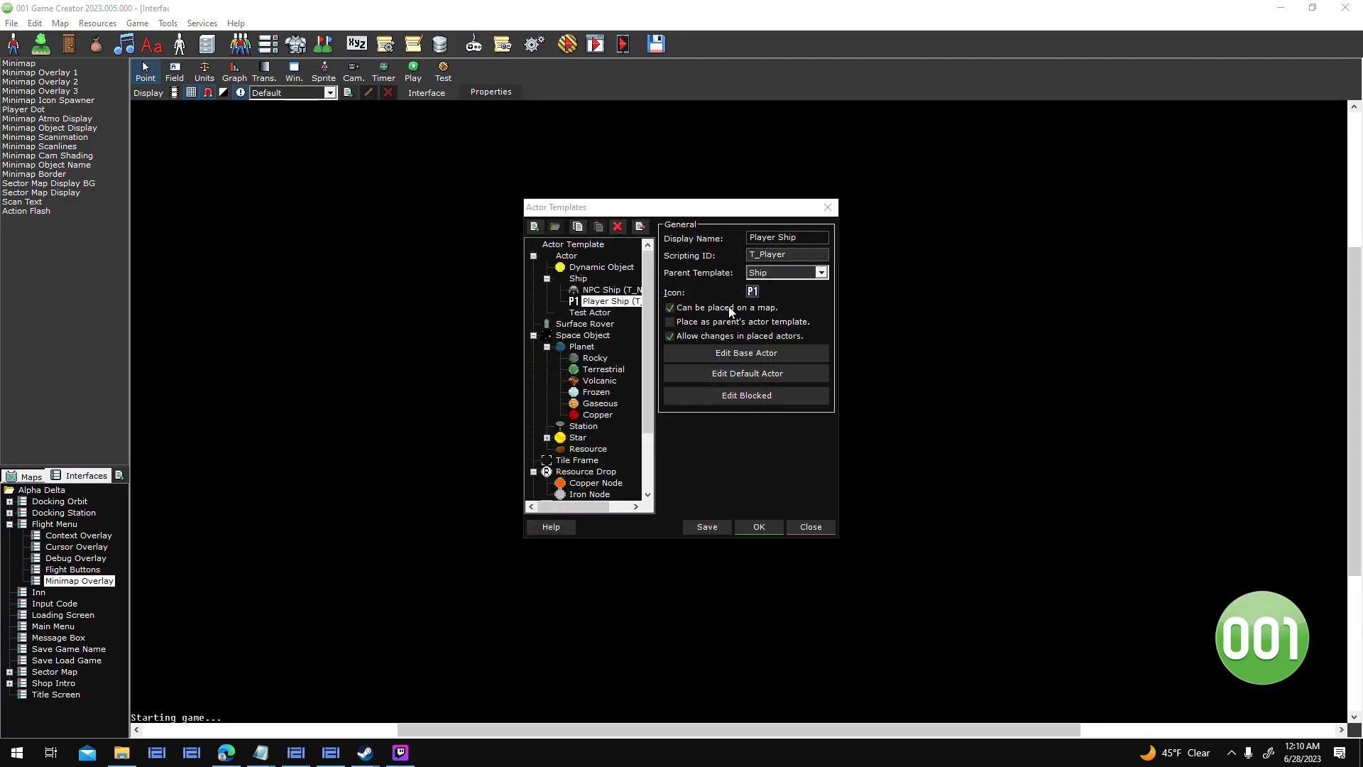
Equip the Player Ship template's base actor with the Beam weapon and the Thruster item.
{"action": "left_click", "coordinate": [761, 353]}
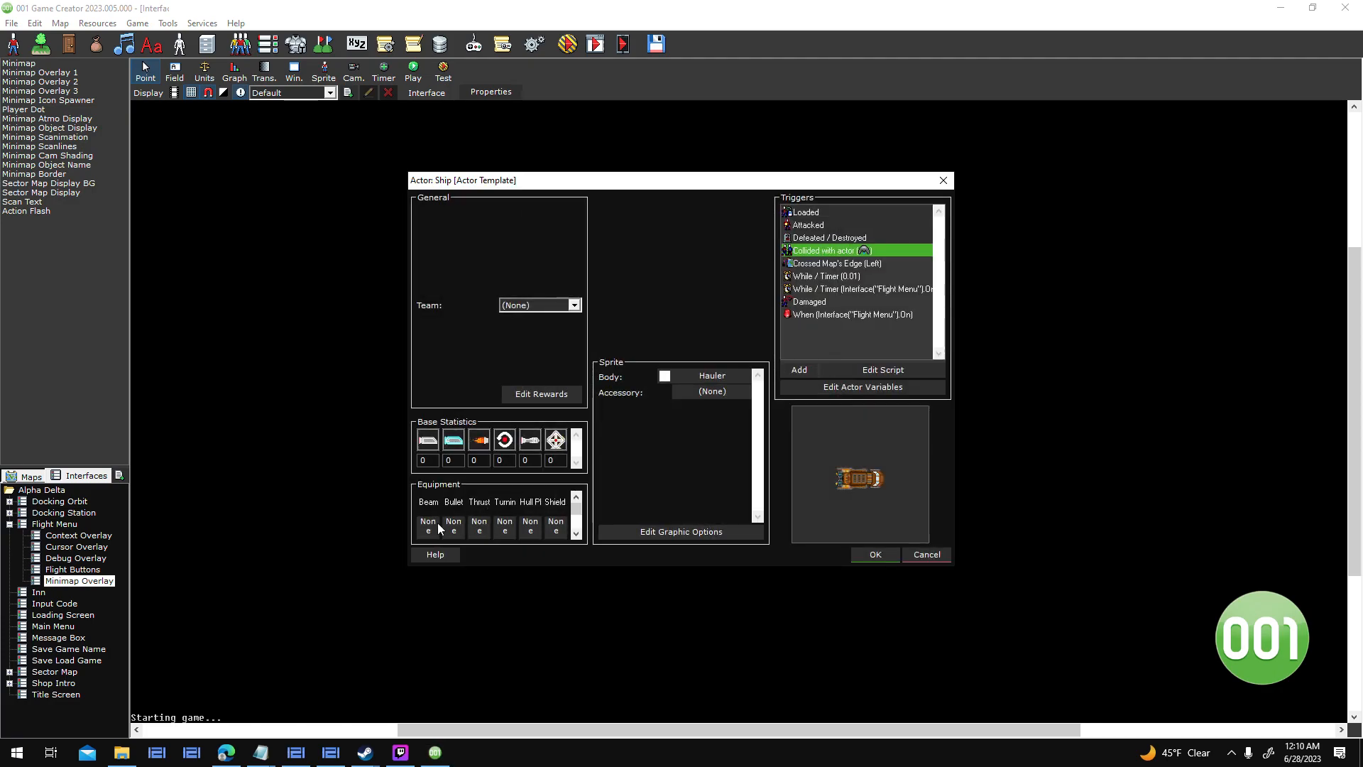
{"action": "left_click", "coordinate": [431, 525]}
{"action": "double_click", "coordinate": [803, 257]}
{"action": "left_click", "coordinate": [477, 529]}
{"action": "double_click", "coordinate": [658, 335]}
Equip the Player Ship base actor with Xenon I turning thrusters and Steel I hull plating, and confirm the actor.
{"action": "left_click", "coordinate": [509, 527]}
{"action": "double_click", "coordinate": [815, 265]}
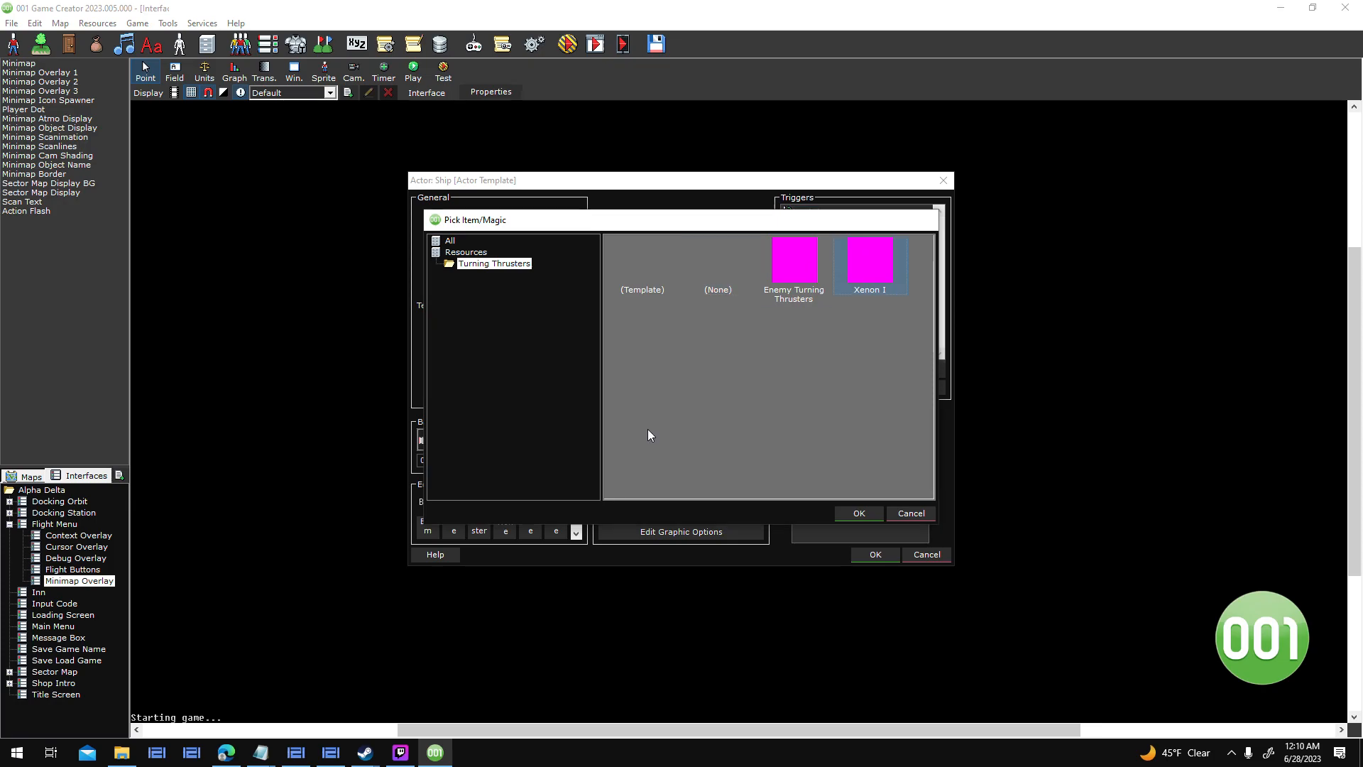
{"action": "left_click", "coordinate": [534, 530]}
{"action": "double_click", "coordinate": [795, 264]}
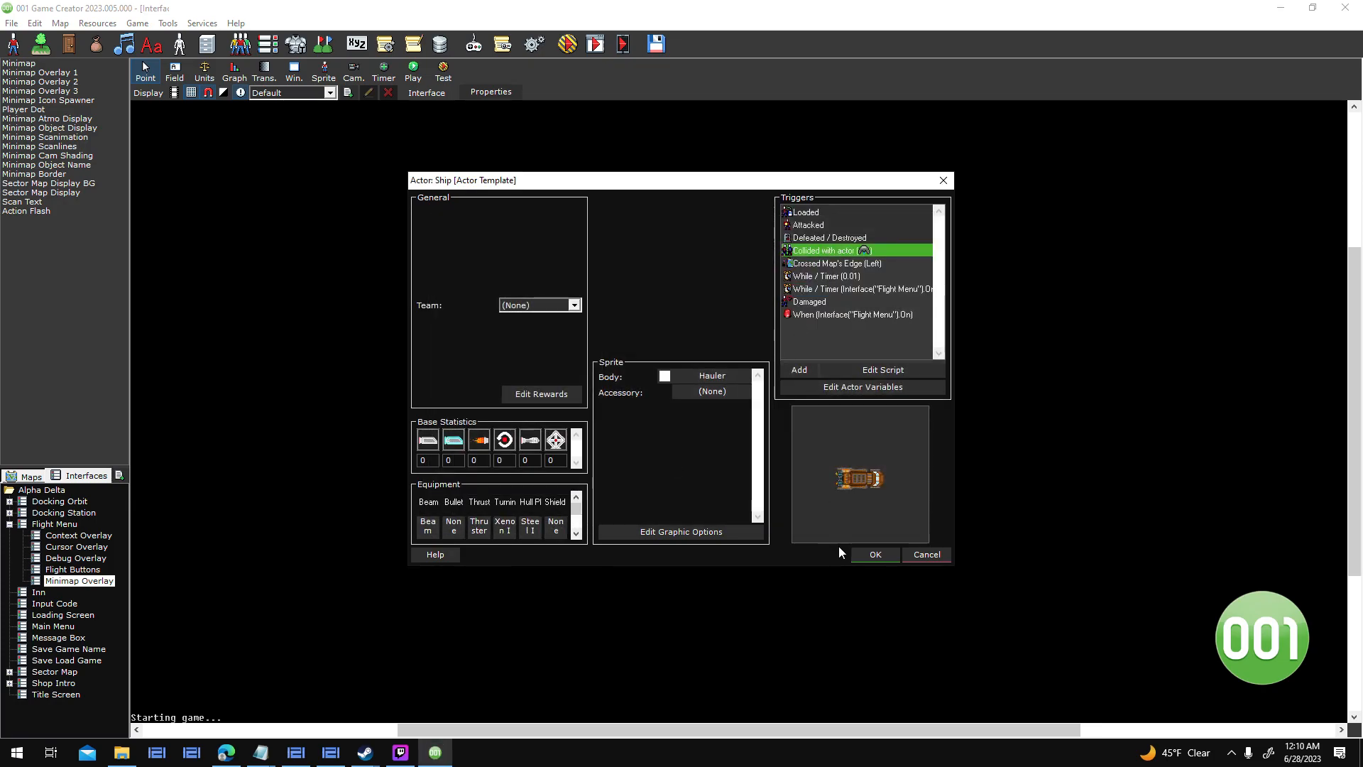
{"action": "left_click", "coordinate": [869, 554]}
Check the equipment slots of the Player Ship template's default actor and the NPC Ship template's base actor.
{"action": "left_click", "coordinate": [768, 378]}
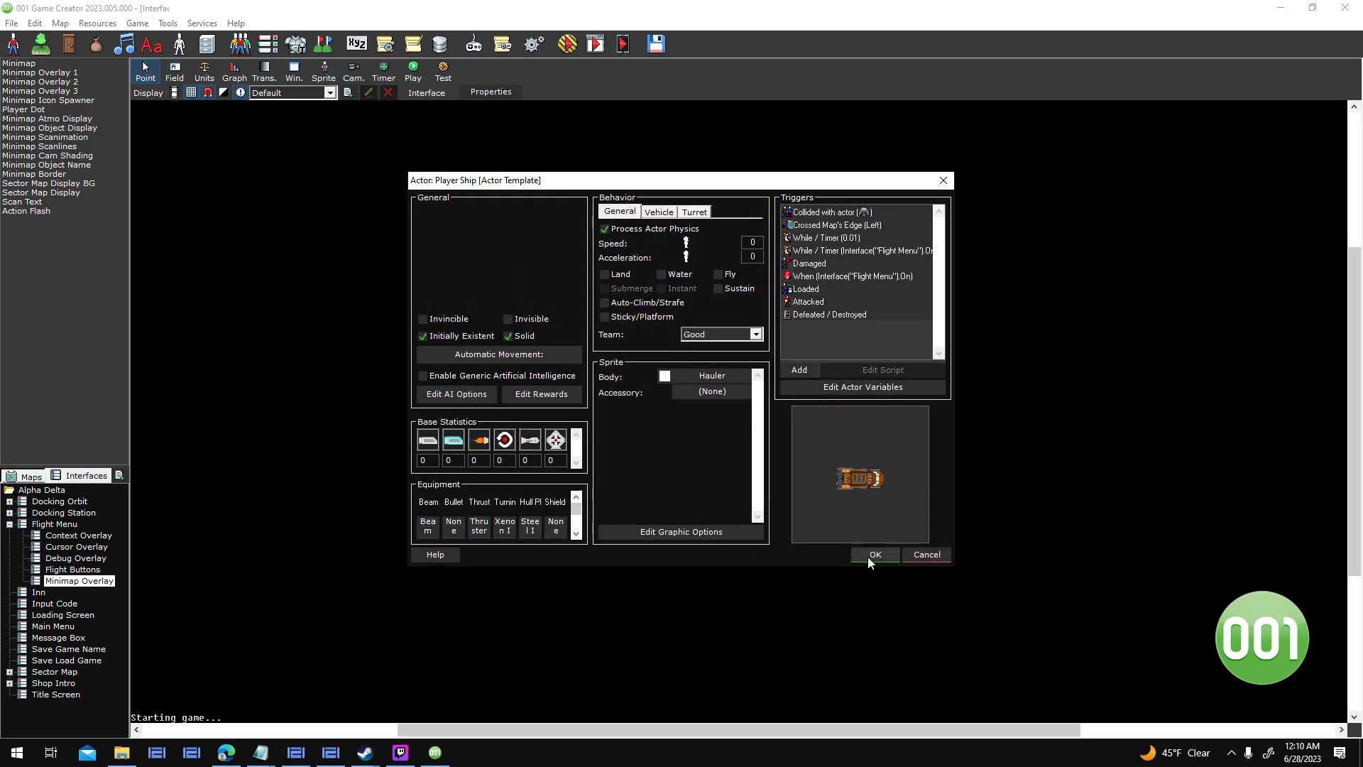
{"action": "left_click", "coordinate": [867, 555]}
{"action": "left_click", "coordinate": [602, 290]}
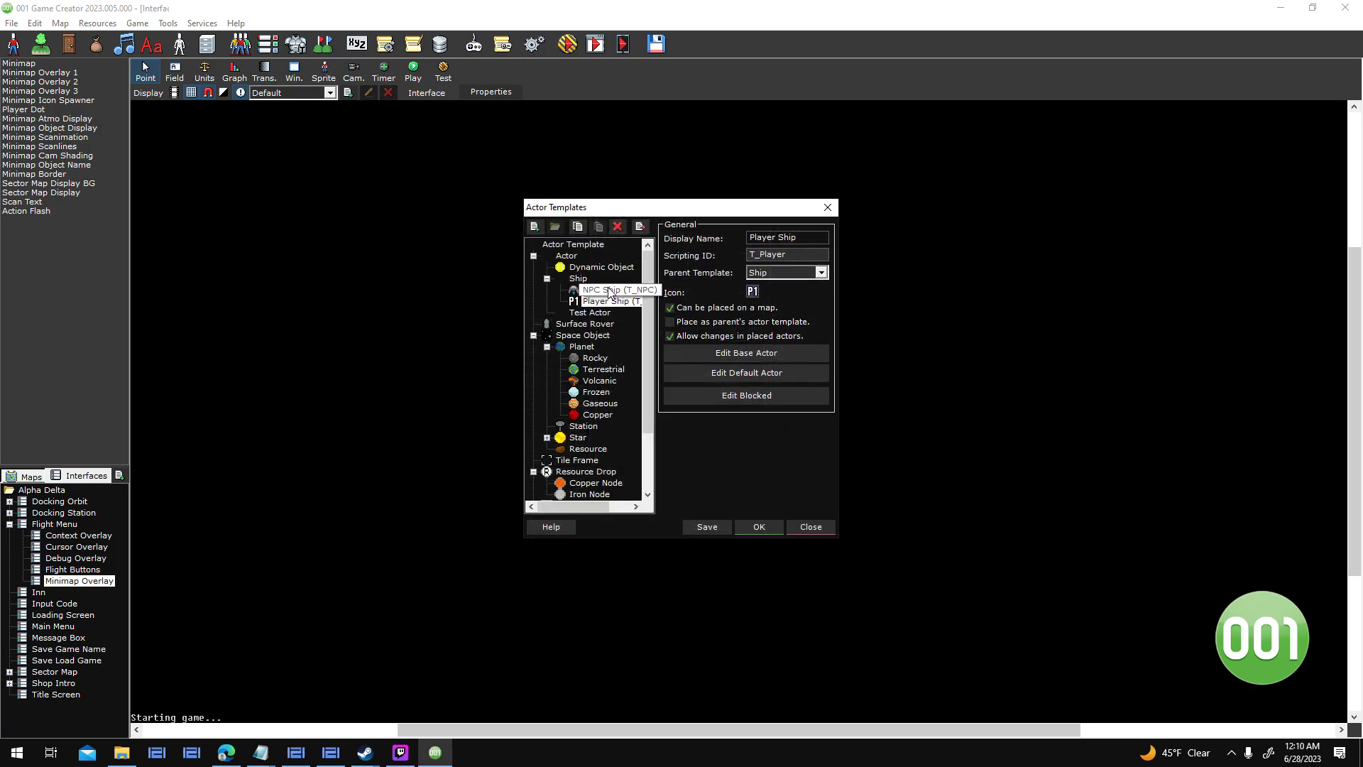
{"action": "left_click", "coordinate": [805, 371]}
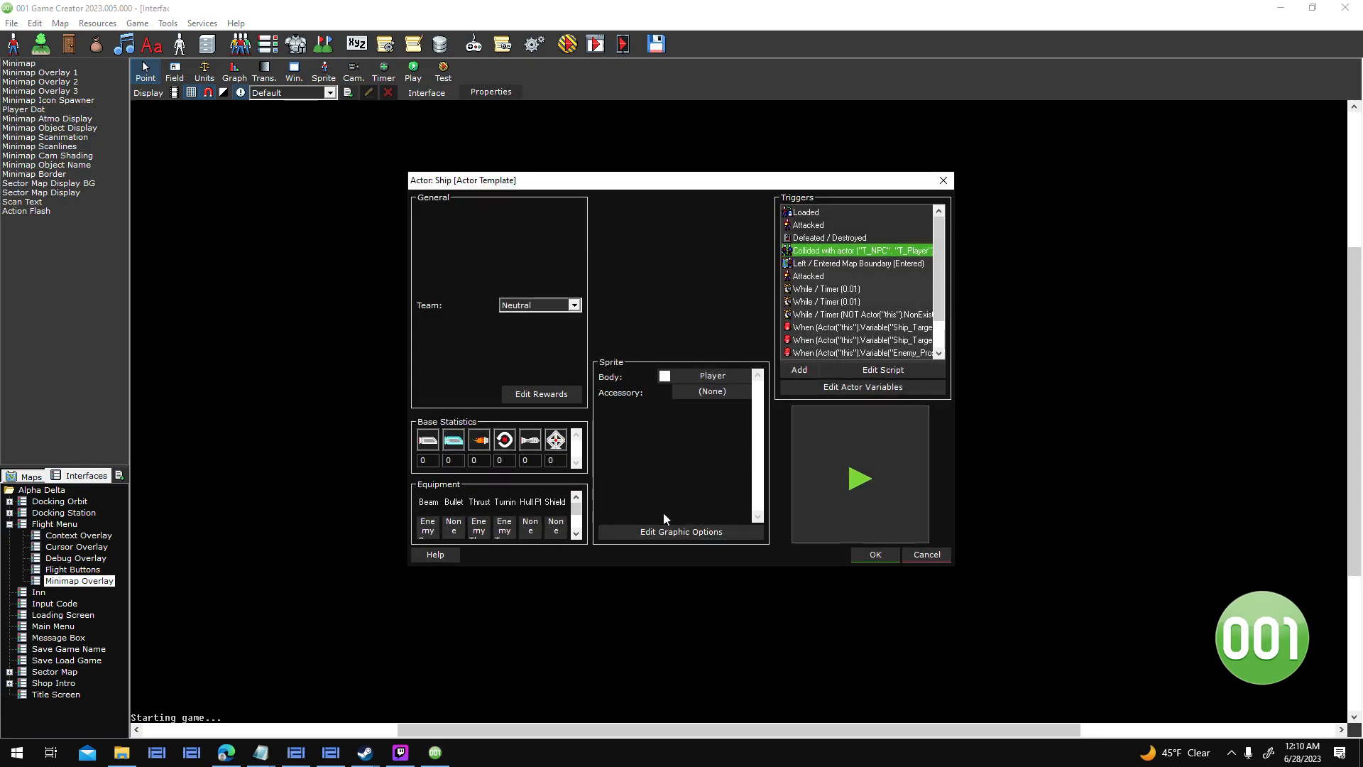
{"action": "left_click", "coordinate": [873, 555]}
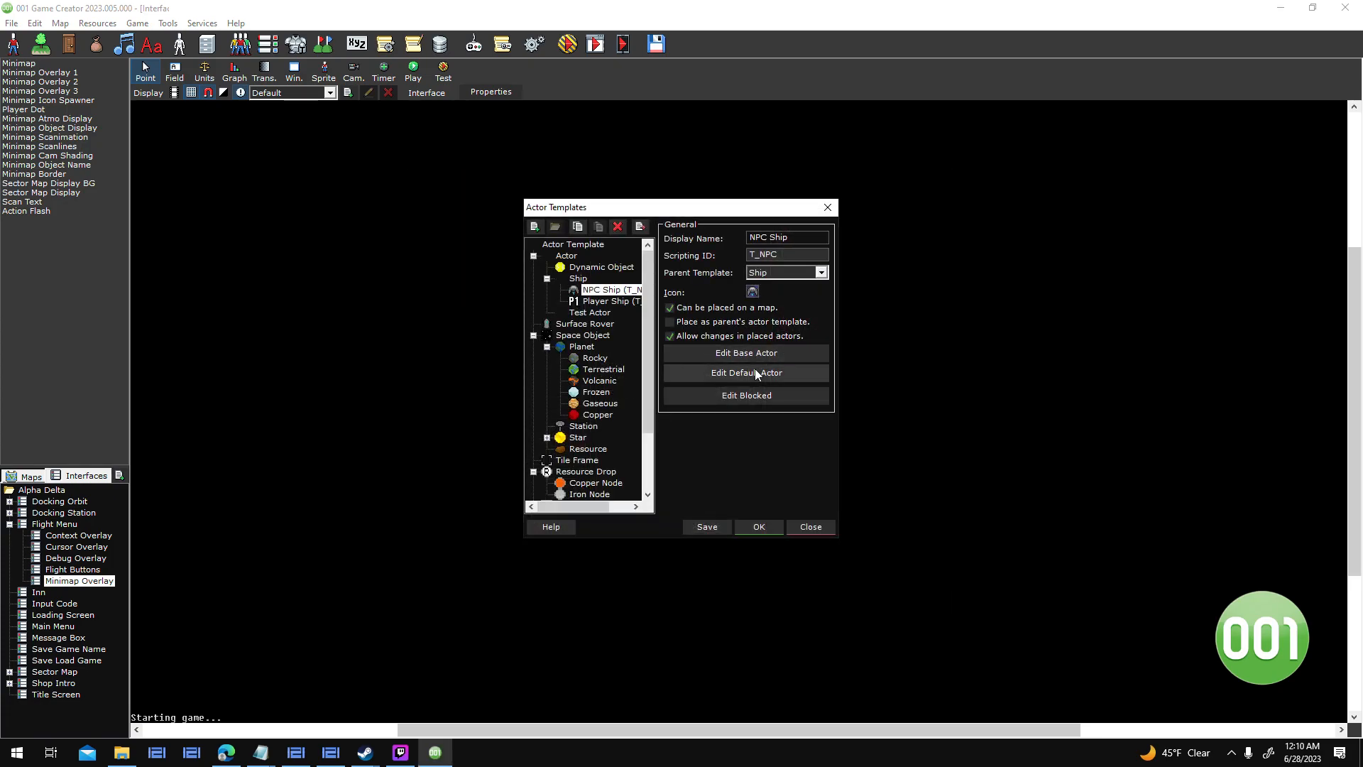
Check the equipment of the NPC Ship template's default actor, and confirm the actor templates.
{"action": "left_click", "coordinate": [757, 374]}
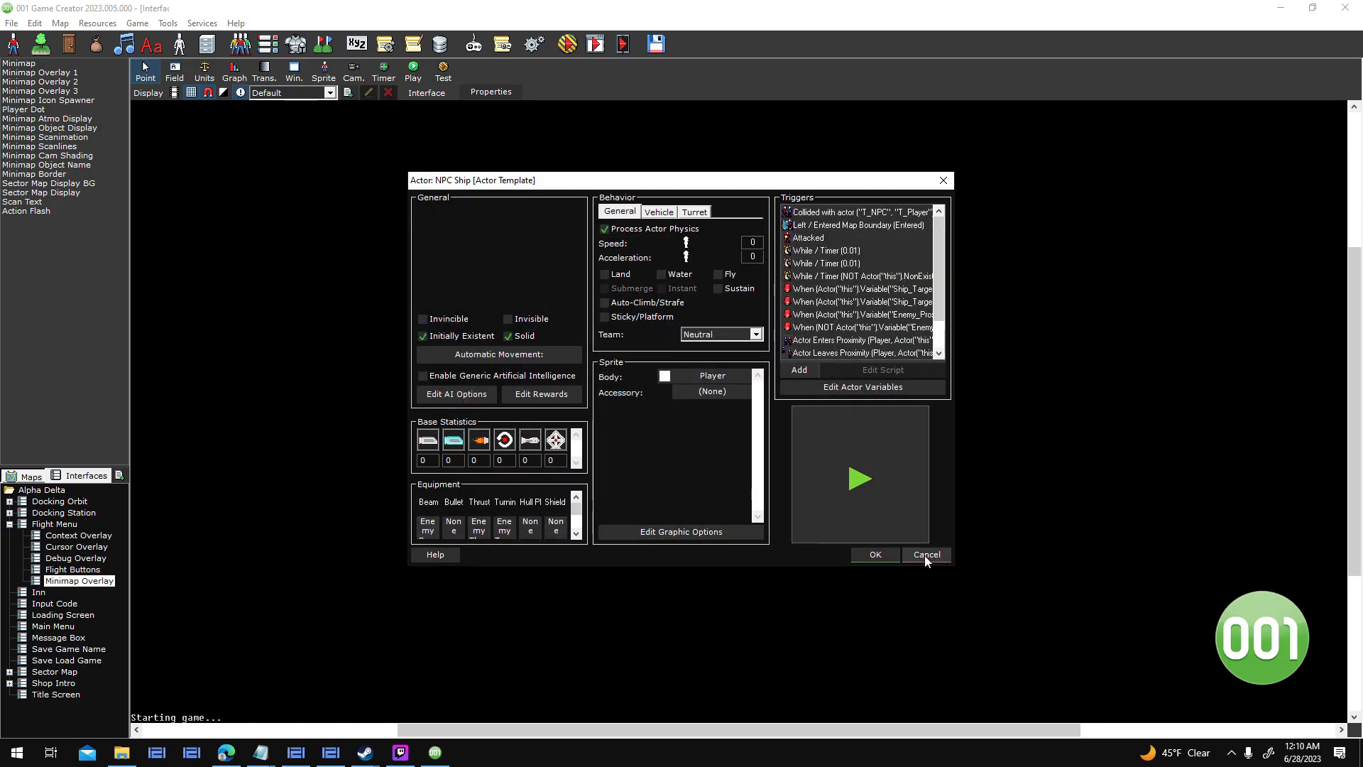
{"action": "left_click", "coordinate": [924, 555]}
{"action": "left_click", "coordinate": [612, 301]}
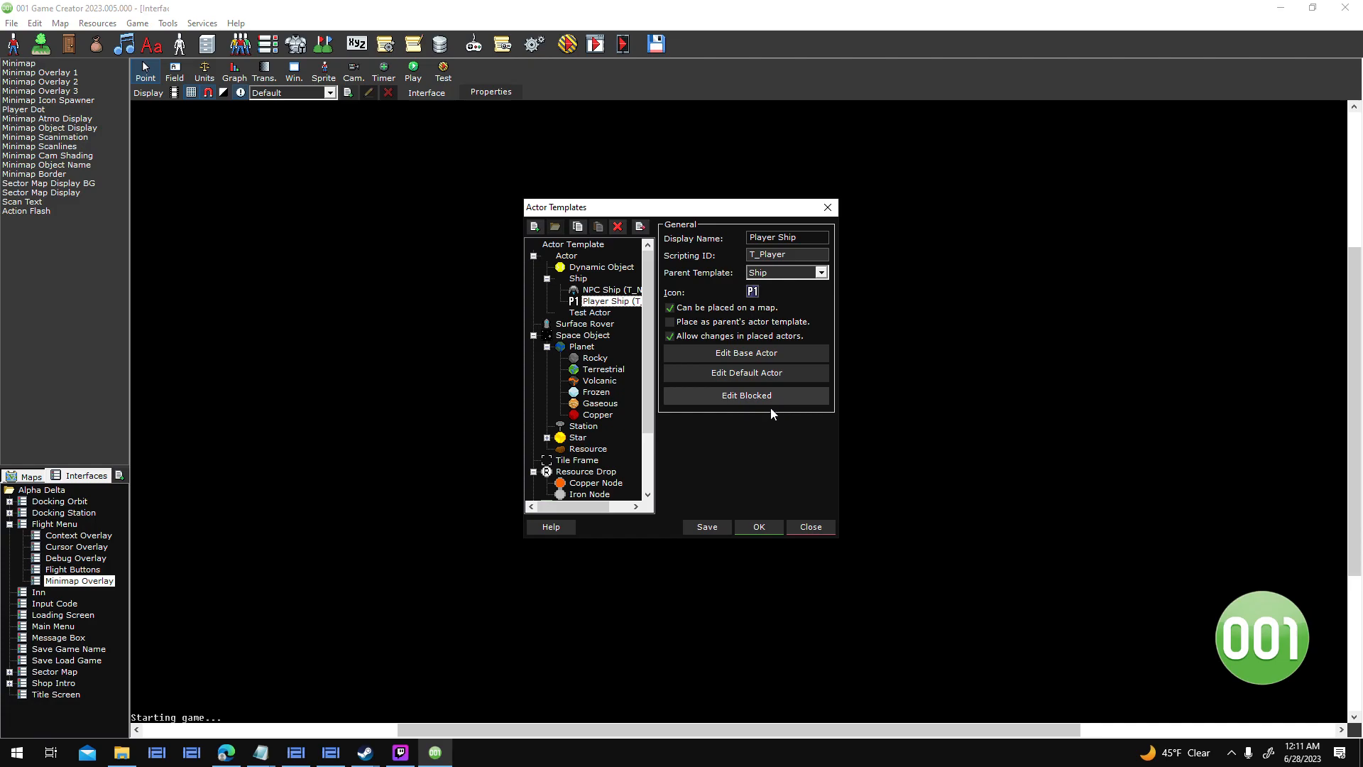
{"action": "left_click", "coordinate": [760, 529]}
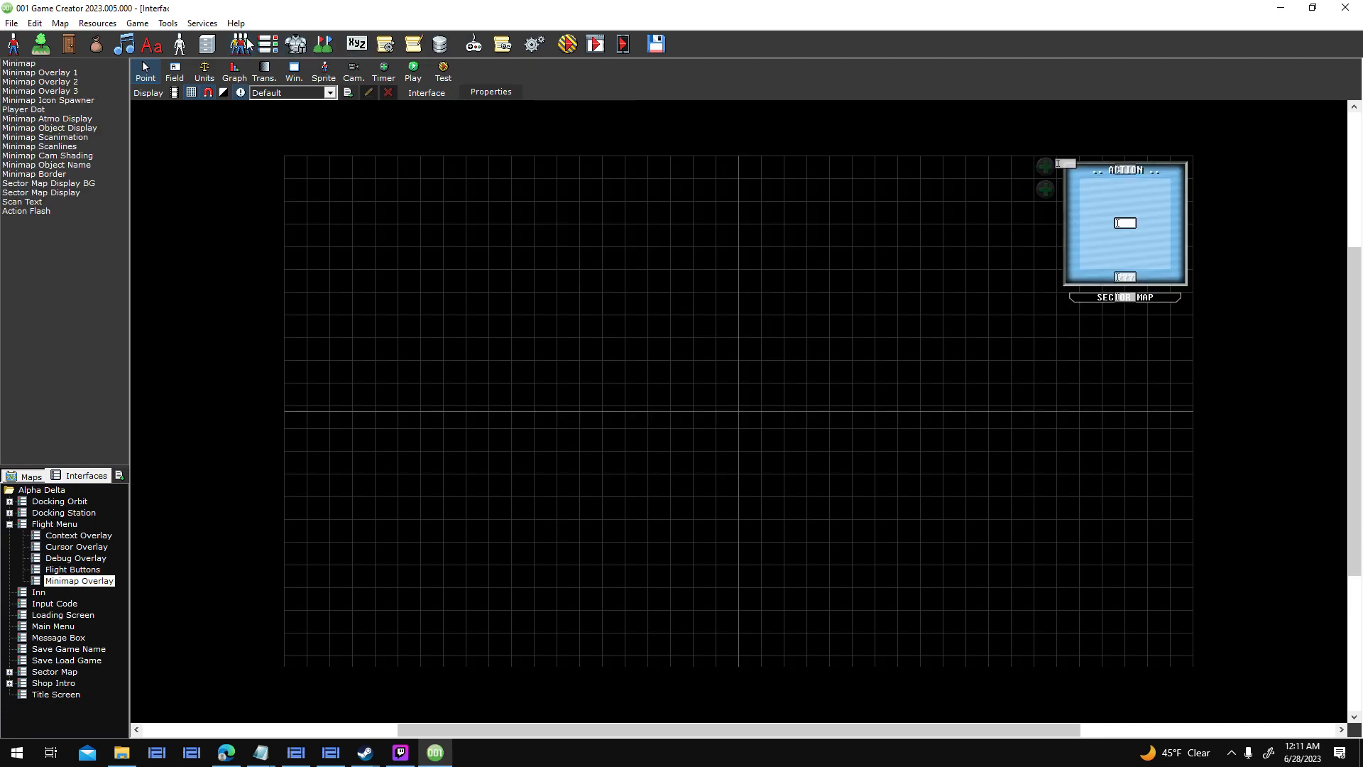
Check the playable actor of the Ship party member for equipment settings, and close the party settings.
{"action": "left_click", "coordinate": [242, 44]}
{"action": "left_click", "coordinate": [803, 284]}
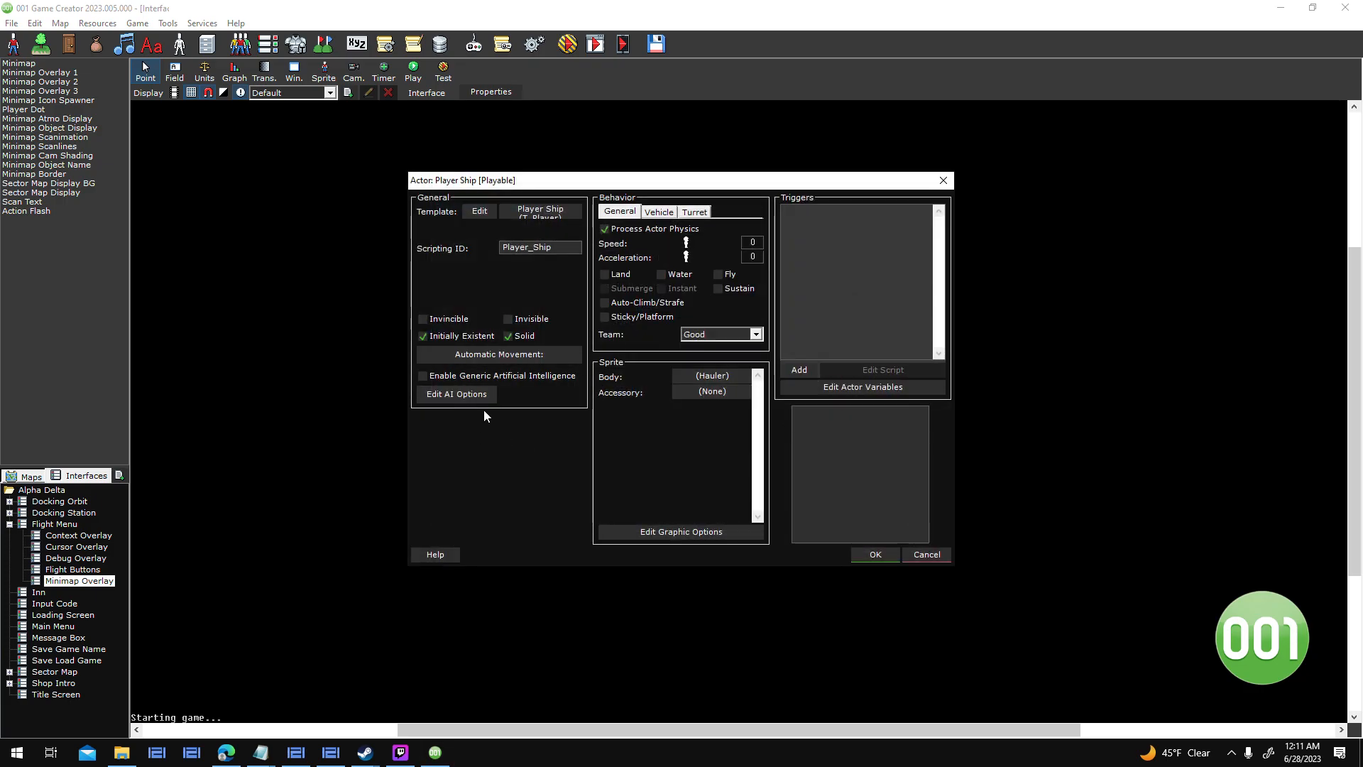
{"action": "left_click", "coordinate": [867, 553]}
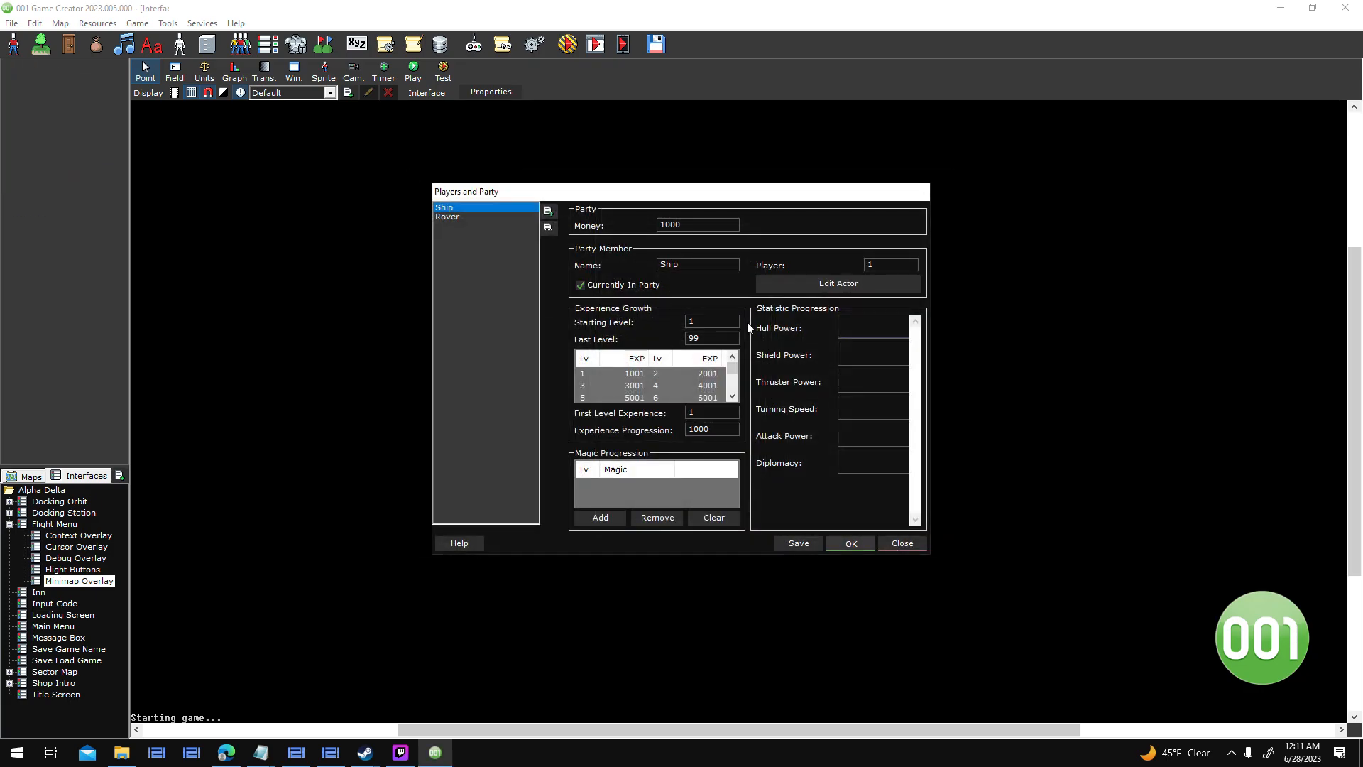
{"action": "left_click", "coordinate": [904, 461]}
Test the game, examine the Store Thruster event in the script debugger, and quit the game.
{"action": "left_click", "coordinate": [566, 42]}
{"action": "key", "text": "Escape"}
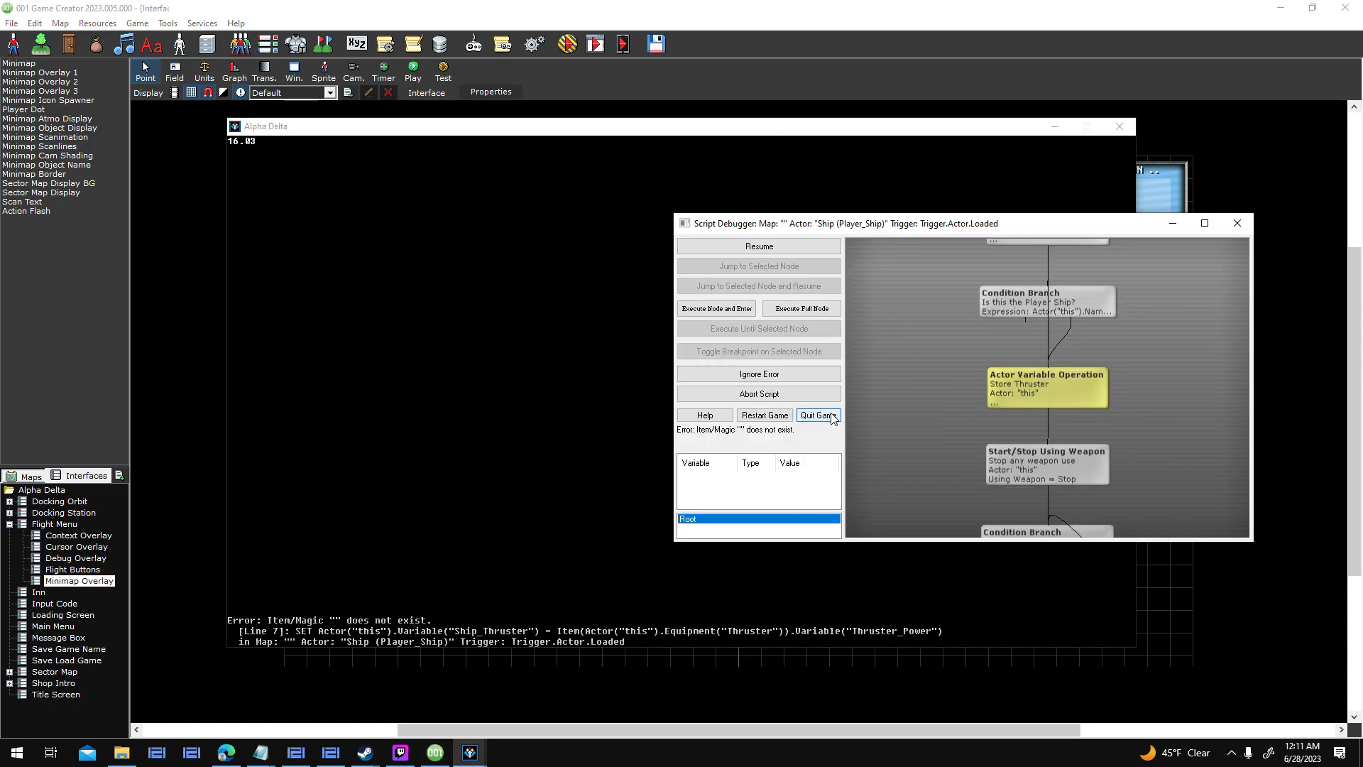
{"action": "mouse_move", "coordinate": [1068, 370]}
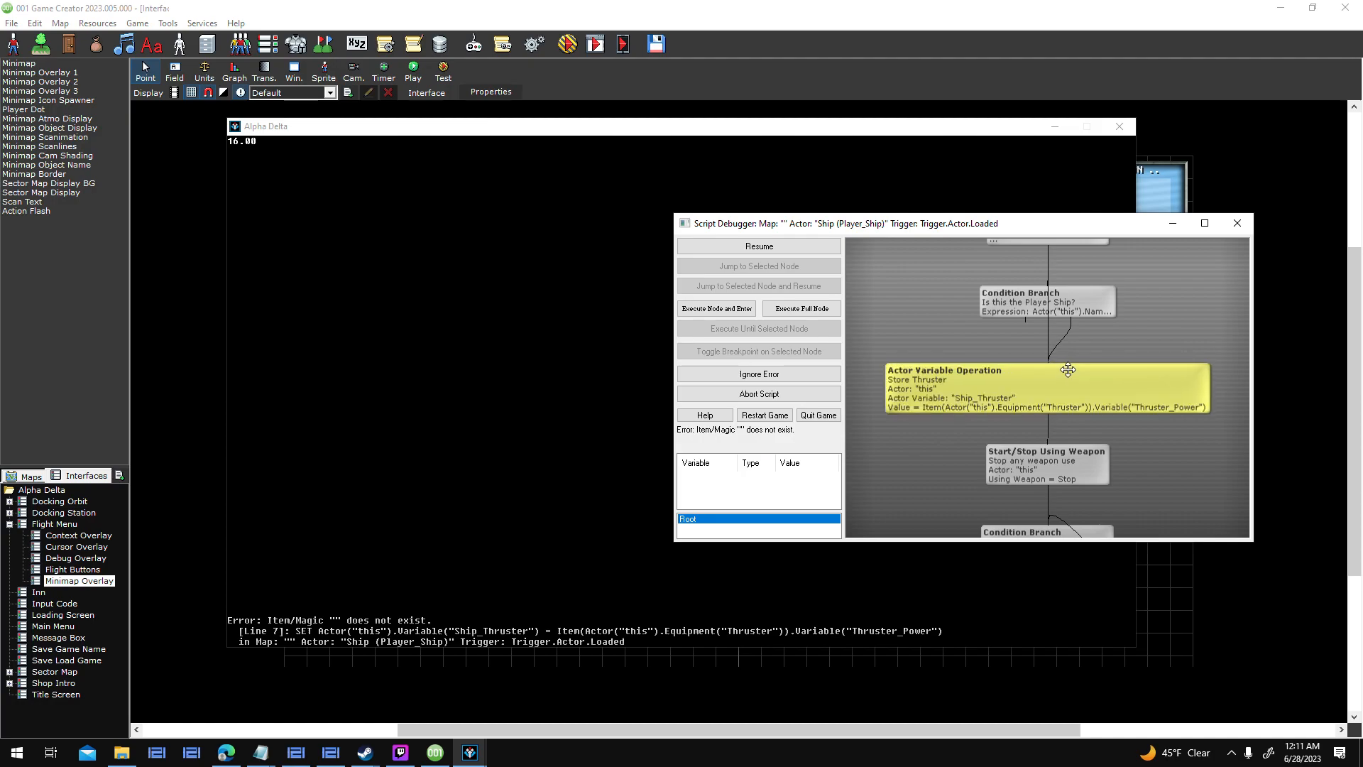
{"action": "left_click", "coordinate": [818, 415]}
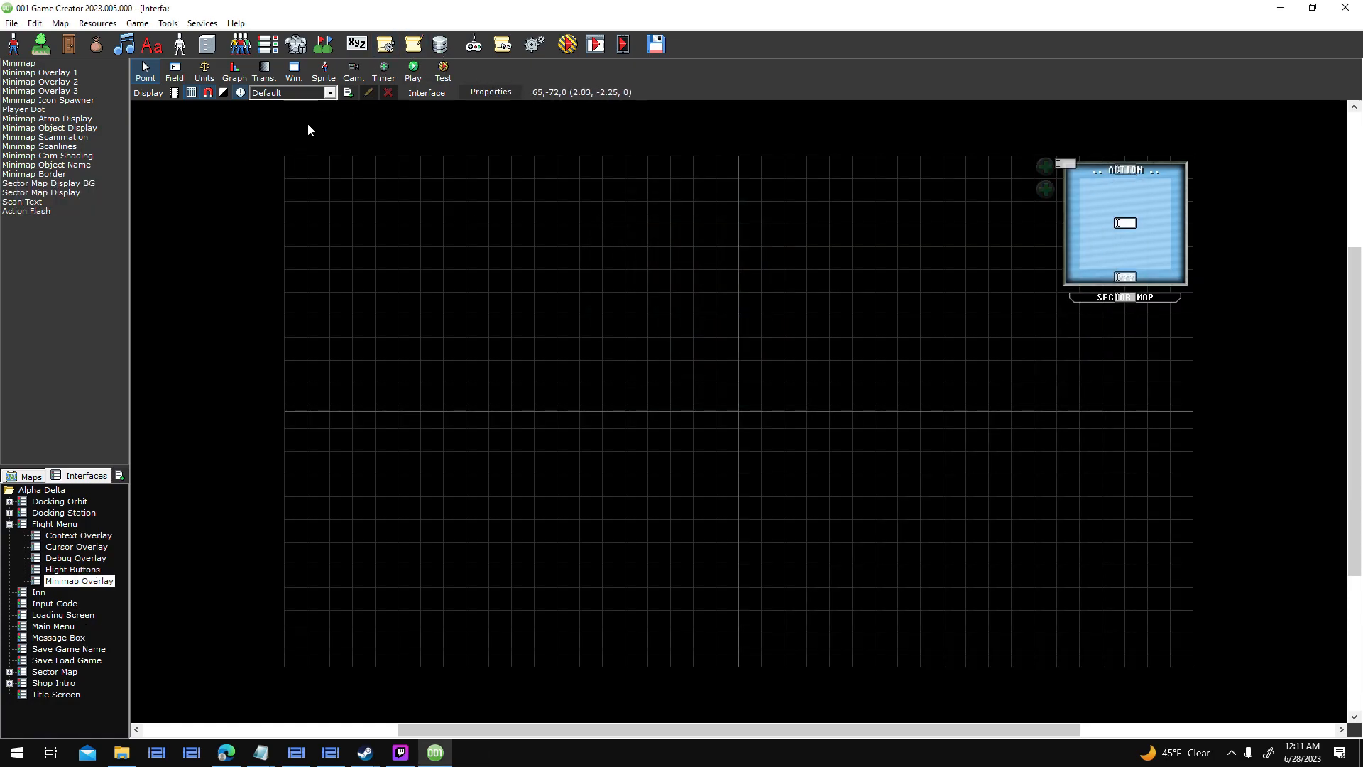
Review the Ship's party member settings, test the game again, and quit it from the script debugger.
{"action": "left_click", "coordinate": [247, 44]}
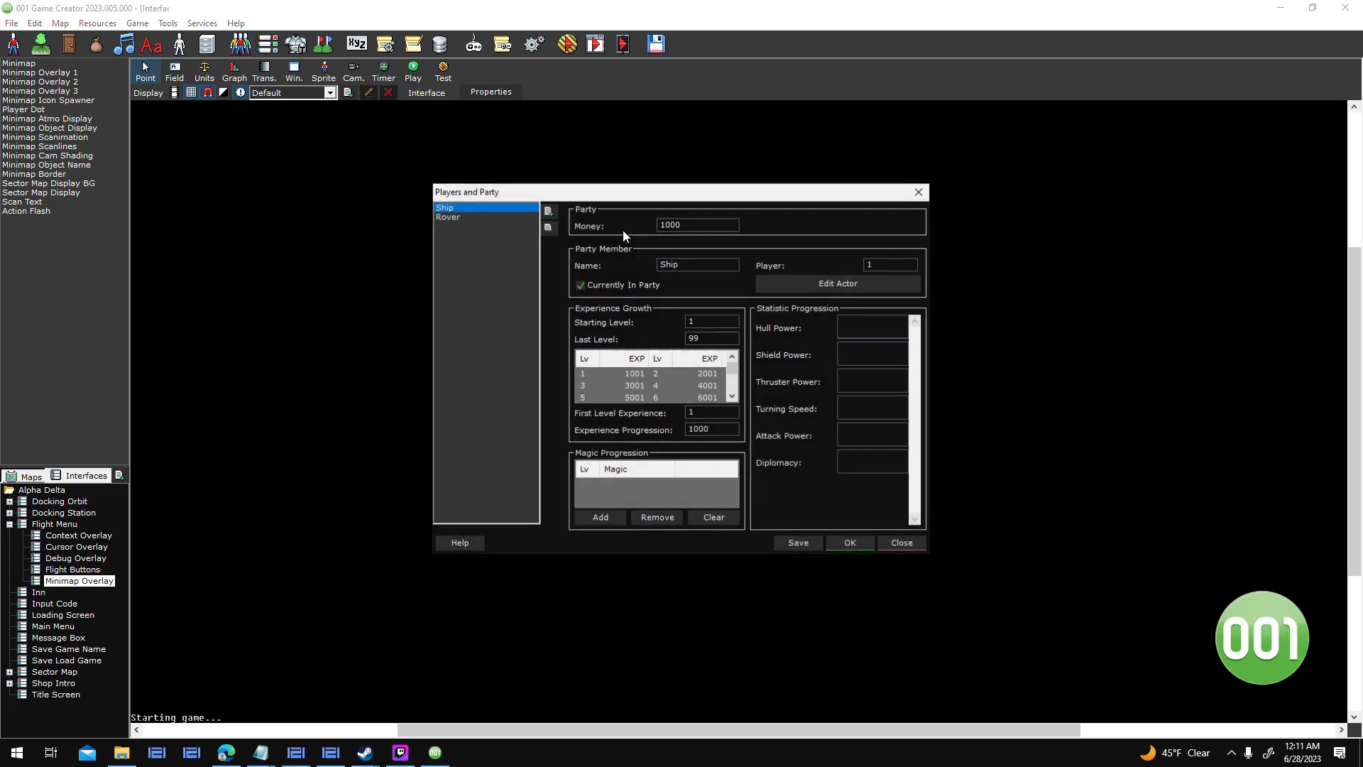
{"action": "left_click", "coordinate": [863, 547]}
{"action": "left_click", "coordinate": [578, 51]}
{"action": "key", "text": "Return"}
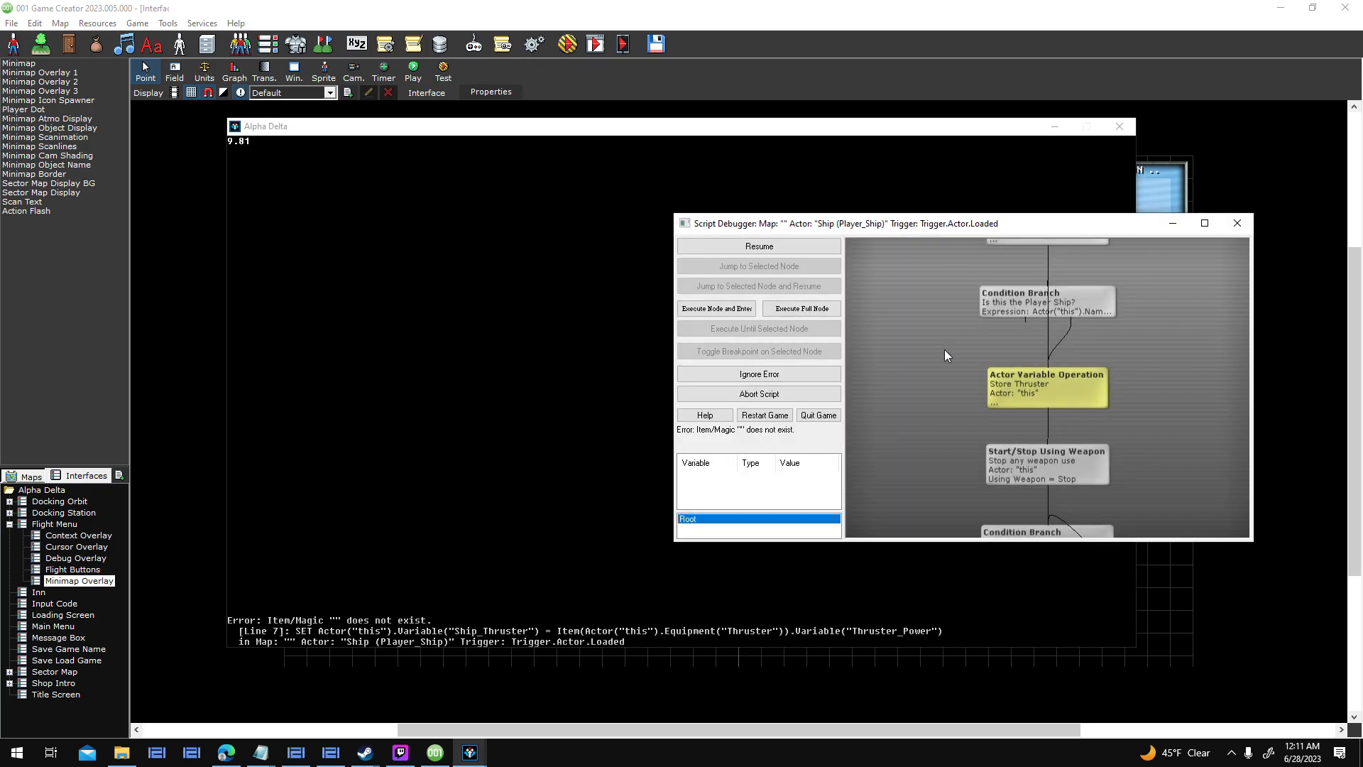
{"action": "left_click", "coordinate": [817, 418]}
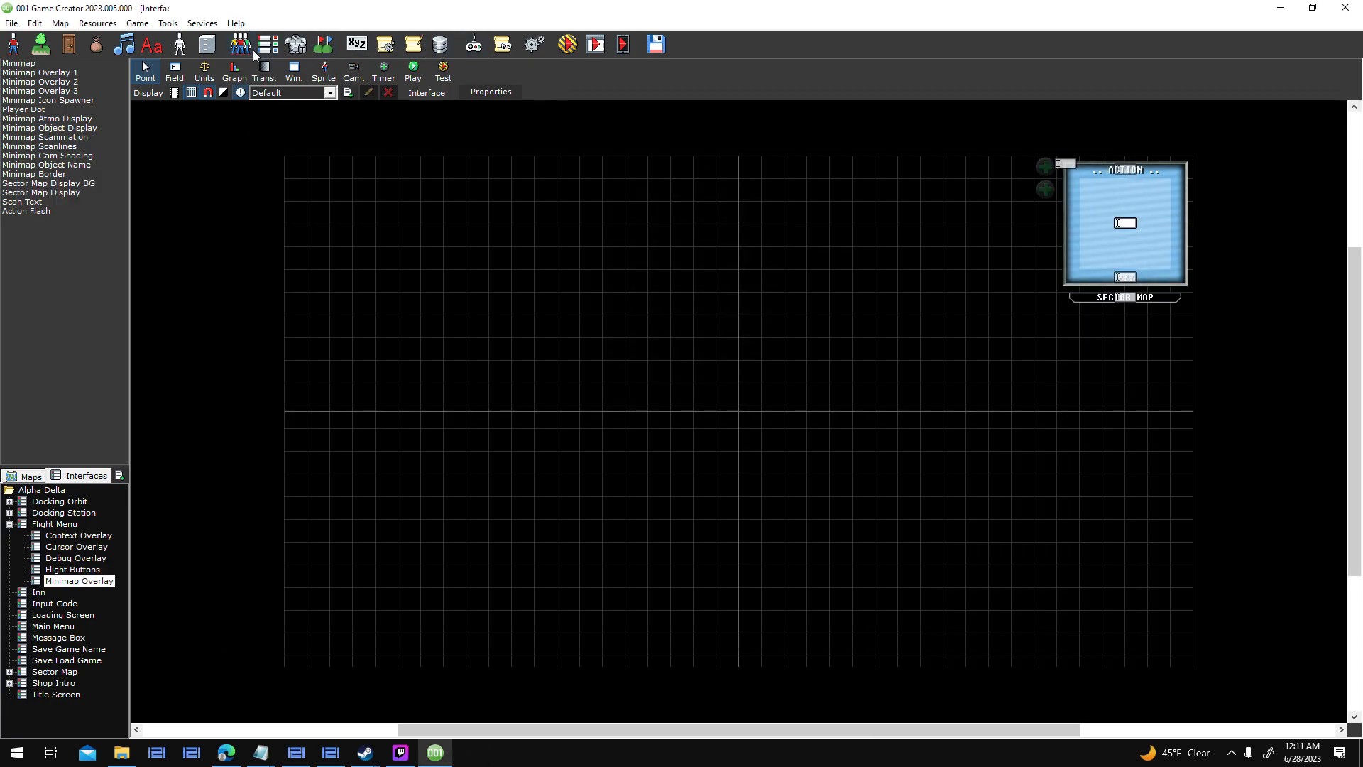
Exclude the Ship from the current party, and save and confirm the Players and Party settings.
{"action": "left_click", "coordinate": [244, 46]}
{"action": "left_click", "coordinate": [496, 217]}
{"action": "left_click", "coordinate": [517, 207]}
{"action": "left_click", "coordinate": [518, 217]}
{"action": "left_click", "coordinate": [518, 208]}
{"action": "left_click", "coordinate": [800, 543]}
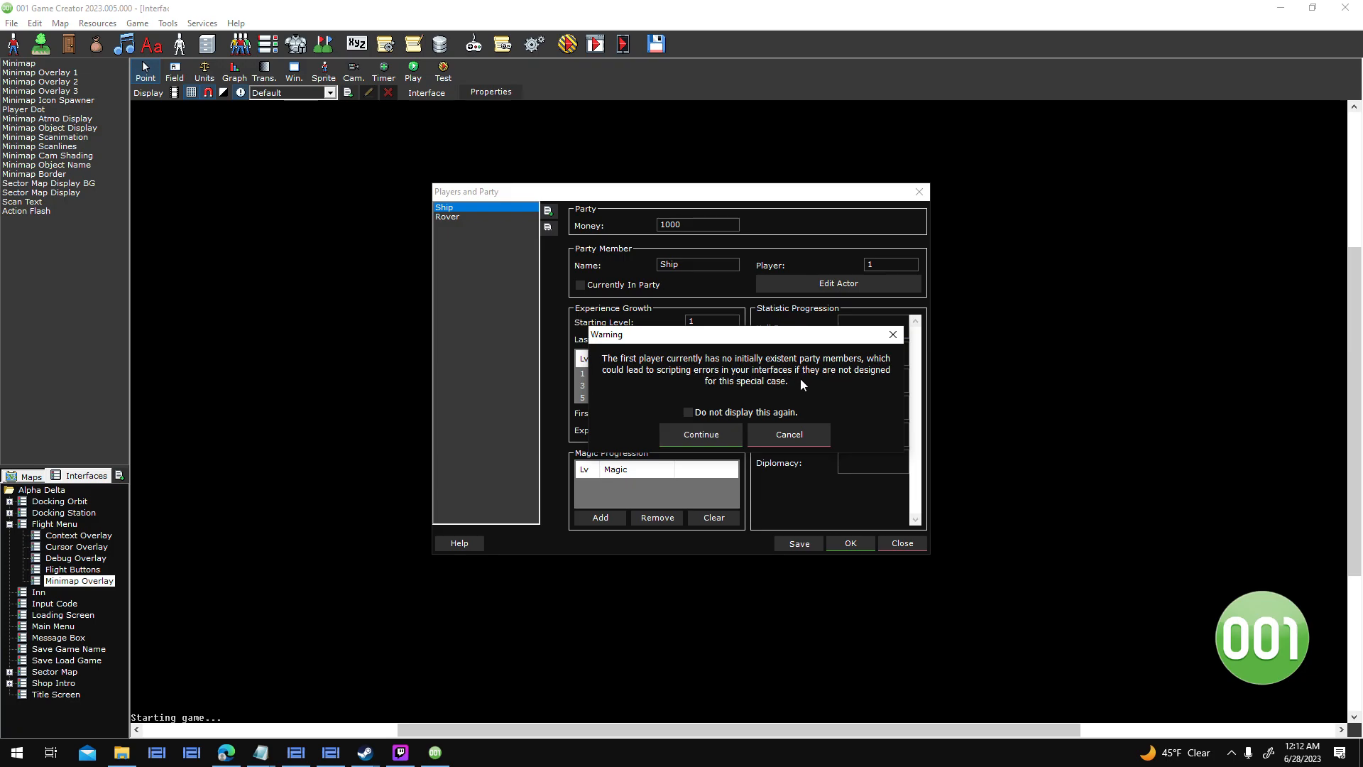
{"action": "left_click", "coordinate": [703, 435]}
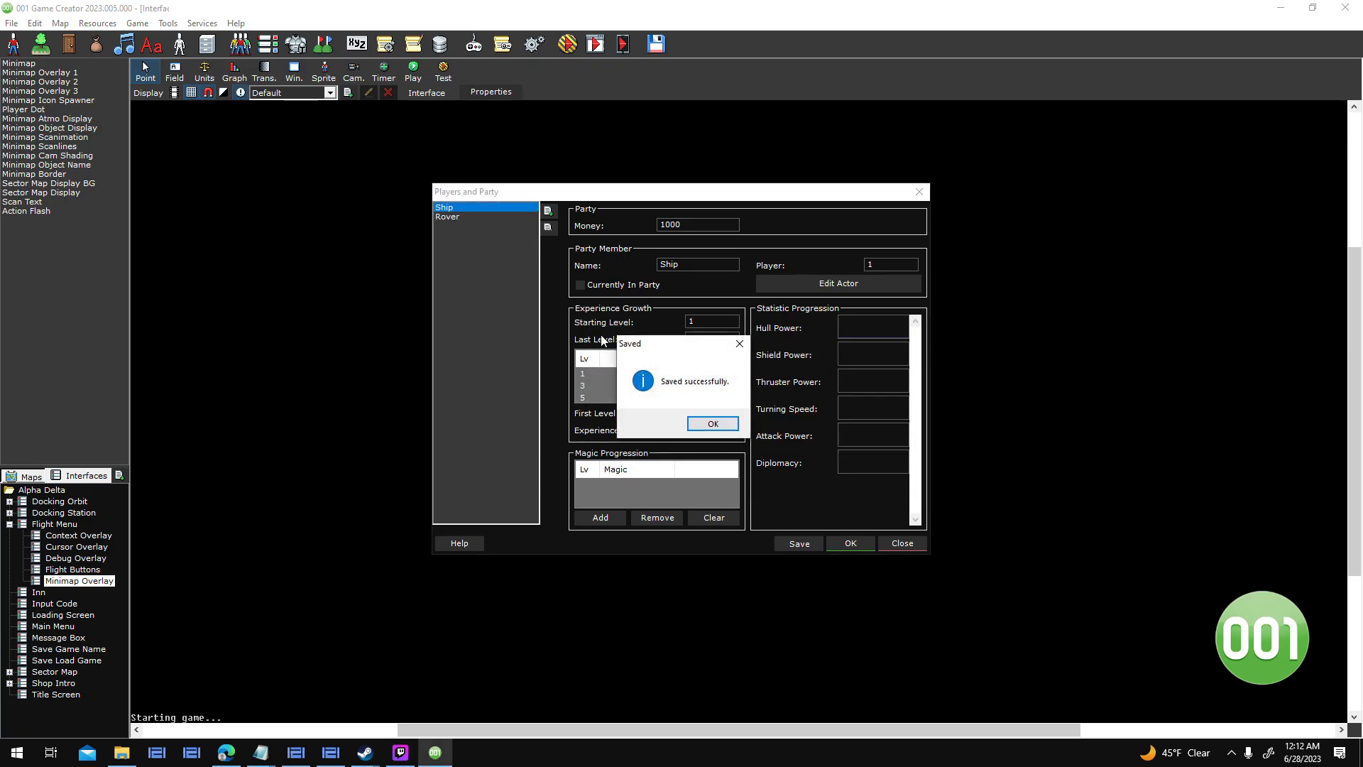
{"action": "left_click", "coordinate": [713, 425]}
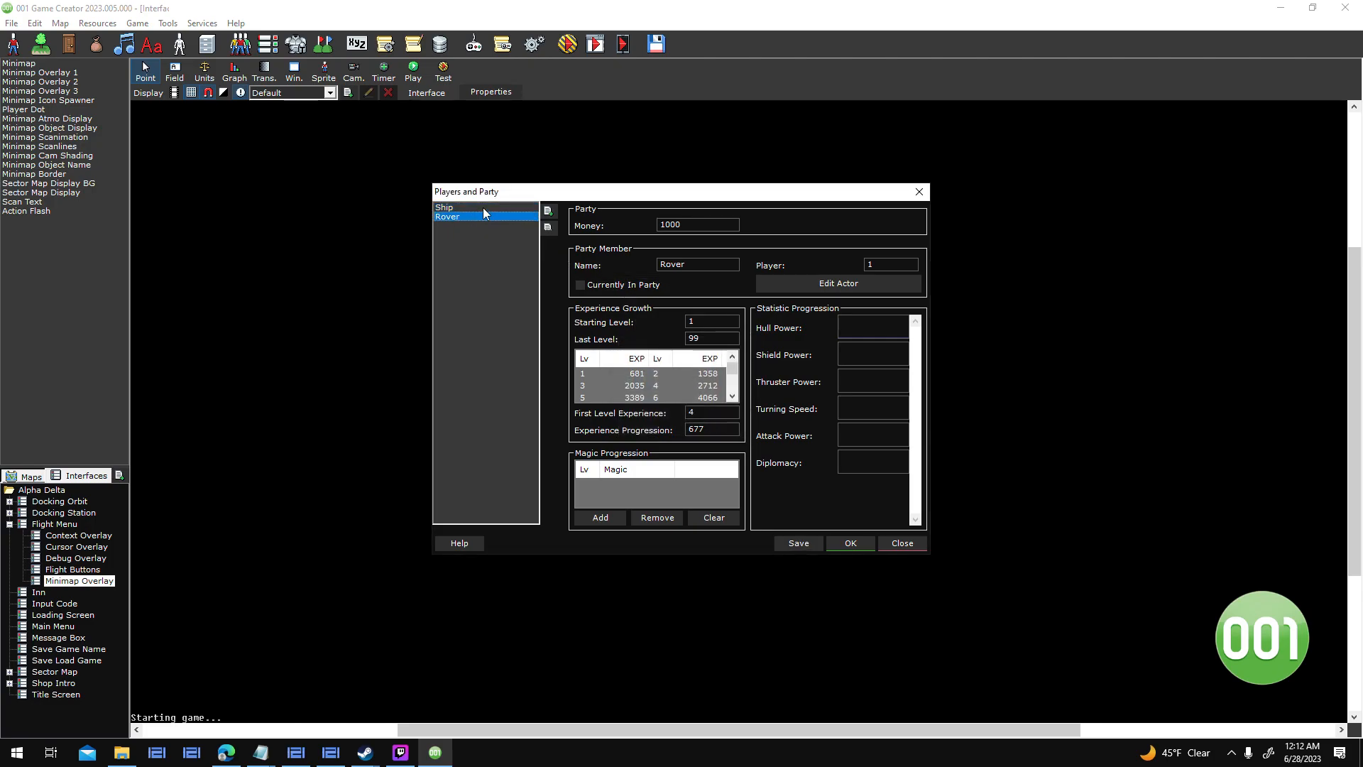
{"action": "left_click", "coordinate": [857, 541]}
{"action": "left_click", "coordinate": [717, 432]}
Test the game with no initial party member, and quit it from the script debugger.
{"action": "left_click", "coordinate": [568, 44]}
{"action": "key", "text": "Return"}
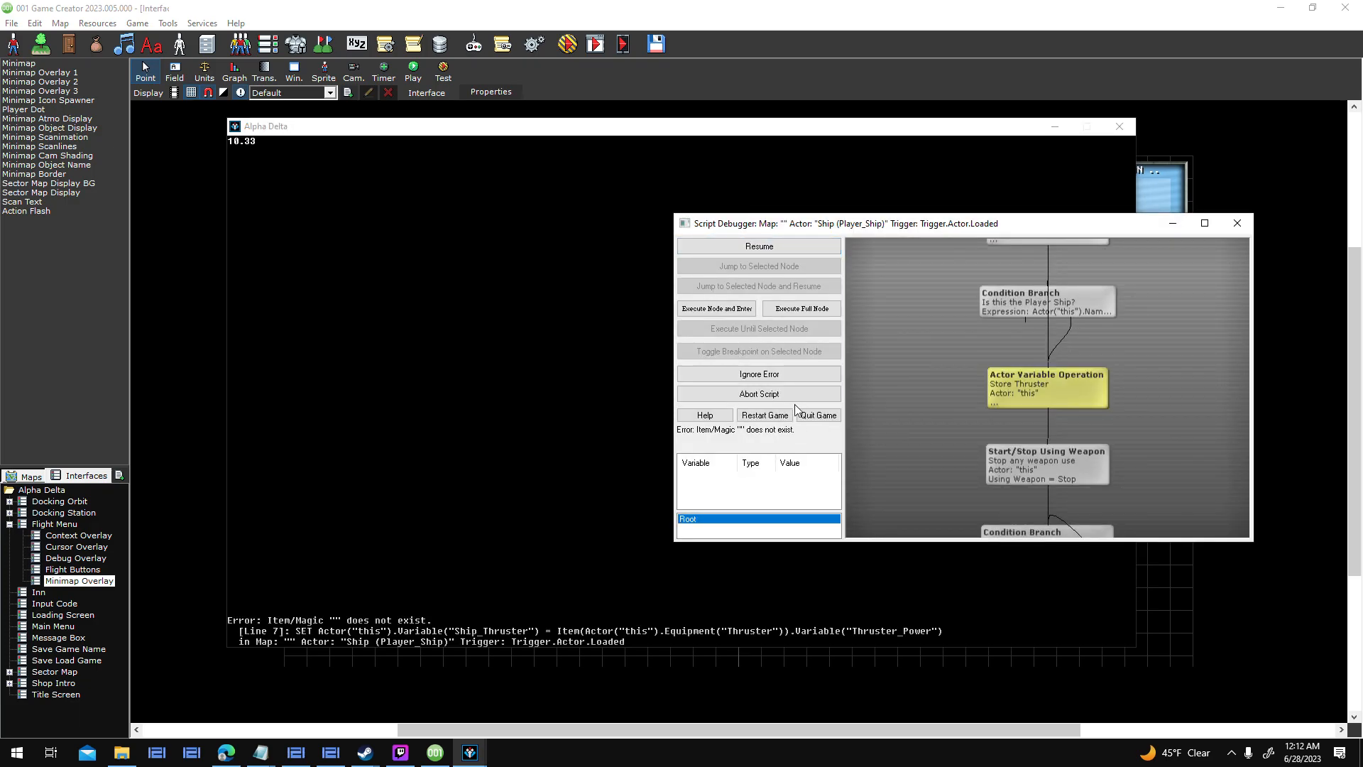
{"action": "left_click", "coordinate": [812, 416]}
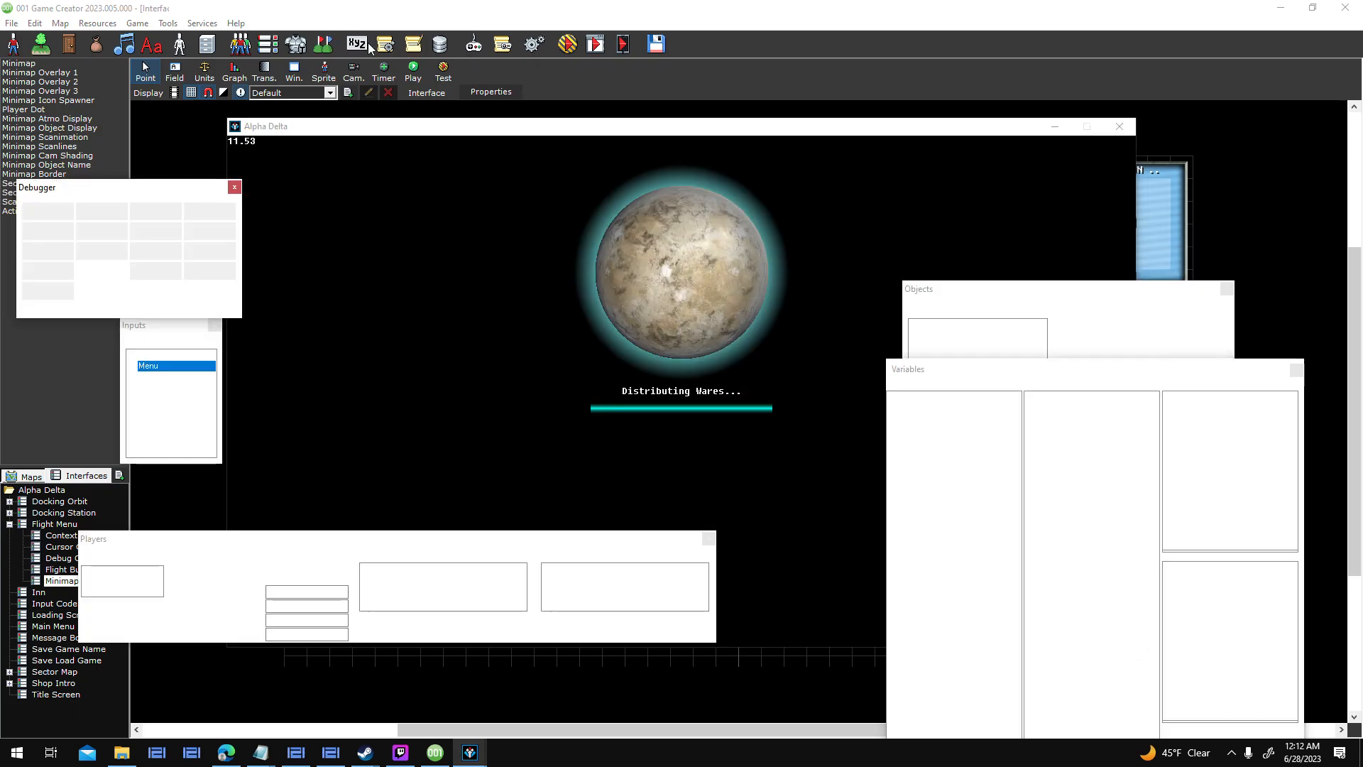
In the Introduction system script, move the title screen events aside and connect the four Equip Item events to Start.
{"action": "left_click", "coordinate": [385, 45]}
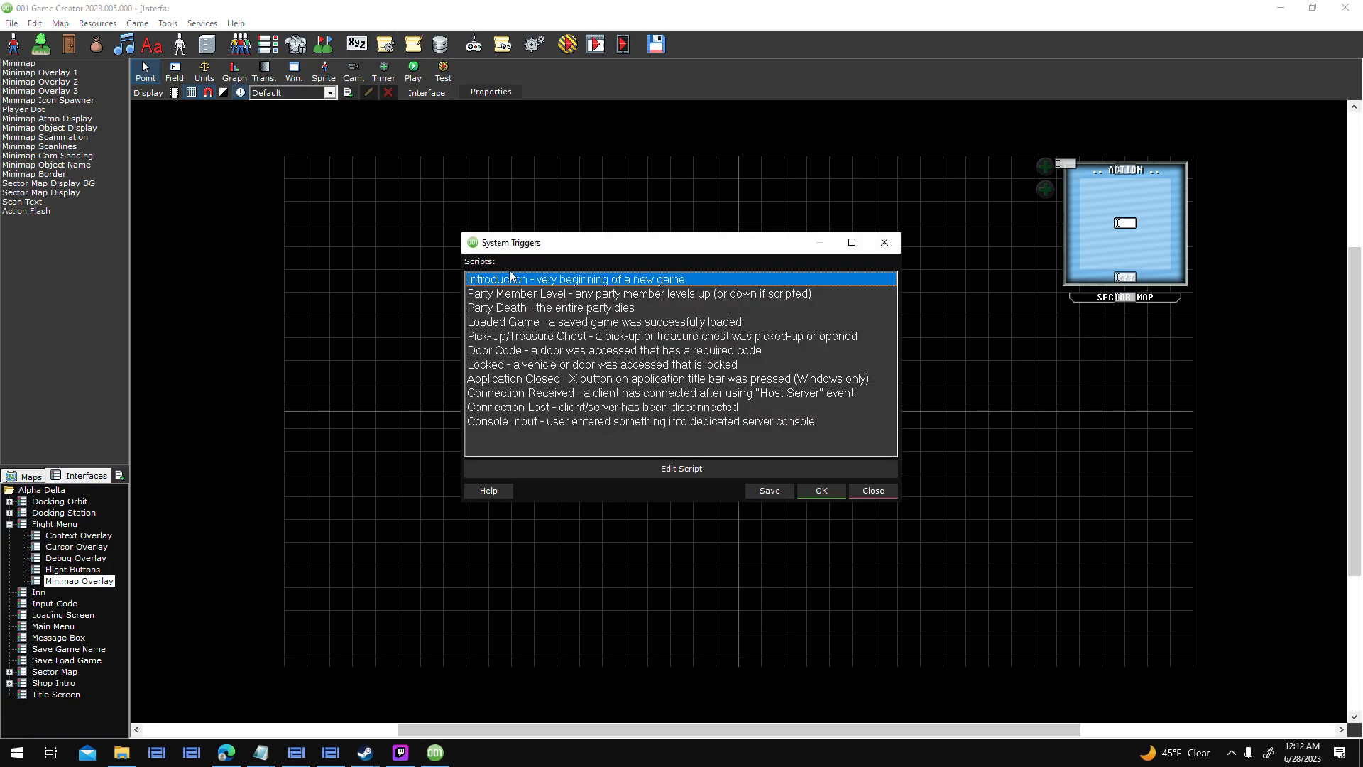
{"action": "double_click", "coordinate": [534, 279]}
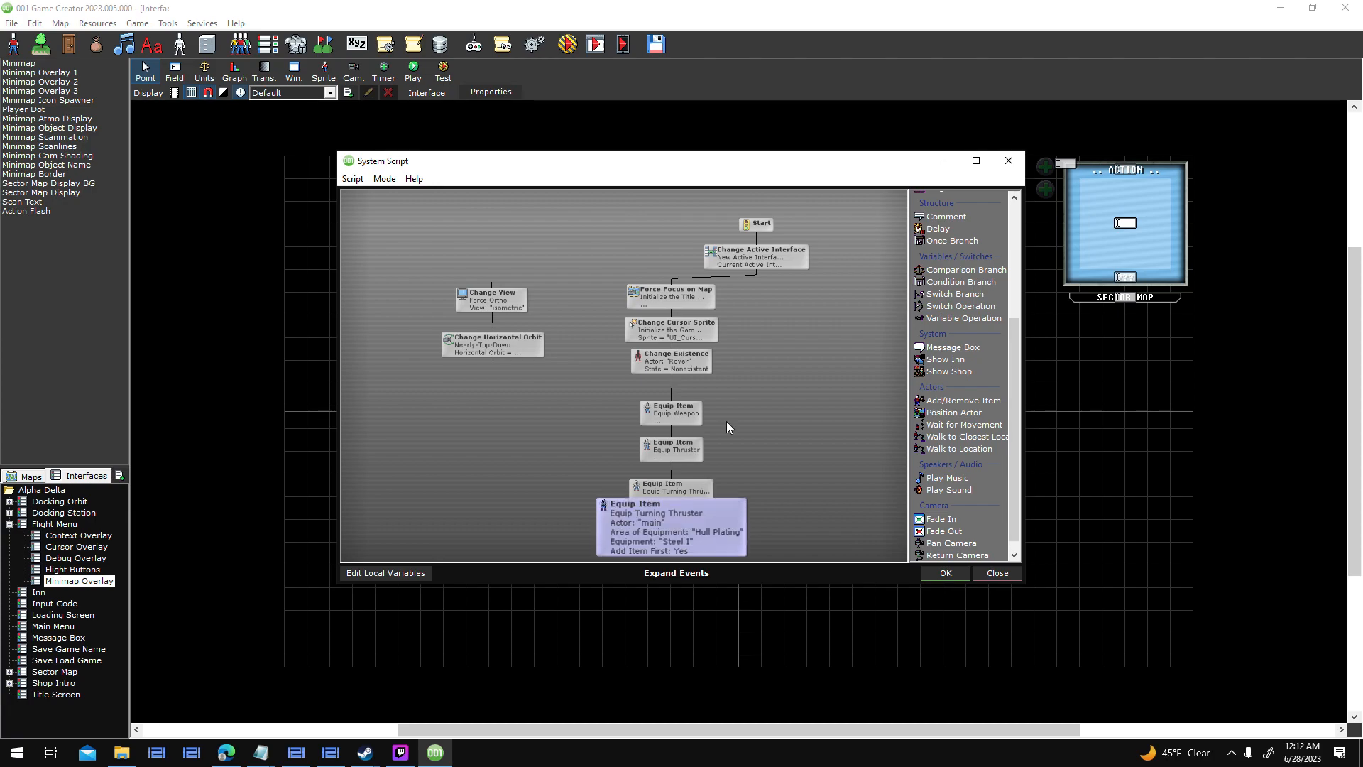
{"action": "left_click", "coordinate": [976, 160]}
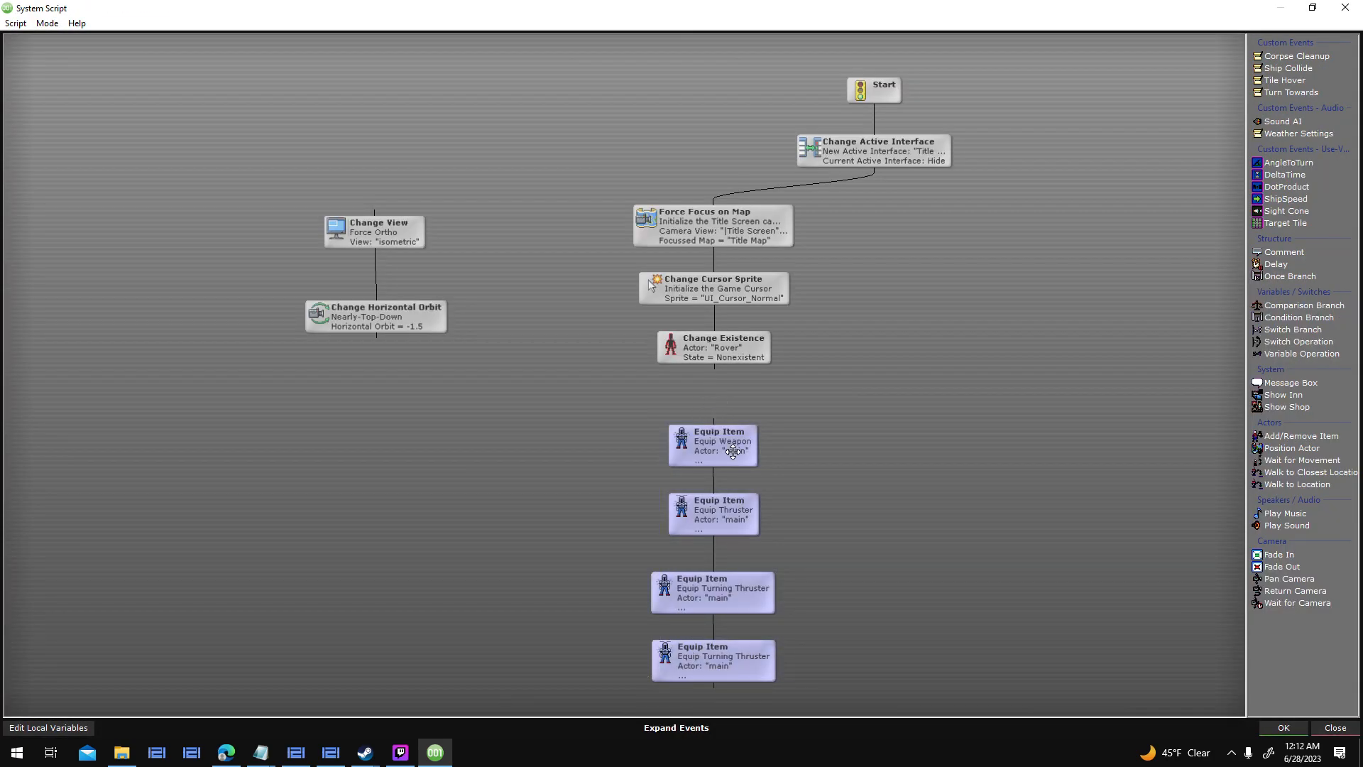
{"action": "mouse_move", "coordinate": [1057, 242]}
{"action": "left_mouse_down"}
{"action": "mouse_move", "coordinate": [1065, 227]}
{"action": "mouse_move", "coordinate": [1041, 242]}
{"action": "left_mouse_up"}
{"action": "left_click_drag", "start_coordinate": [620, 135], "coordinate": [848, 341]}
{"action": "left_click_drag", "start_coordinate": [825, 243], "coordinate": [684, 482]}
{"action": "left_click_drag", "start_coordinate": [874, 105], "coordinate": [992, 121]}
Set the actor of the weapon, thruster, turning thruster and hull plating Equip Item events to 0:Ship.
{"action": "double_click", "coordinate": [983, 121]}
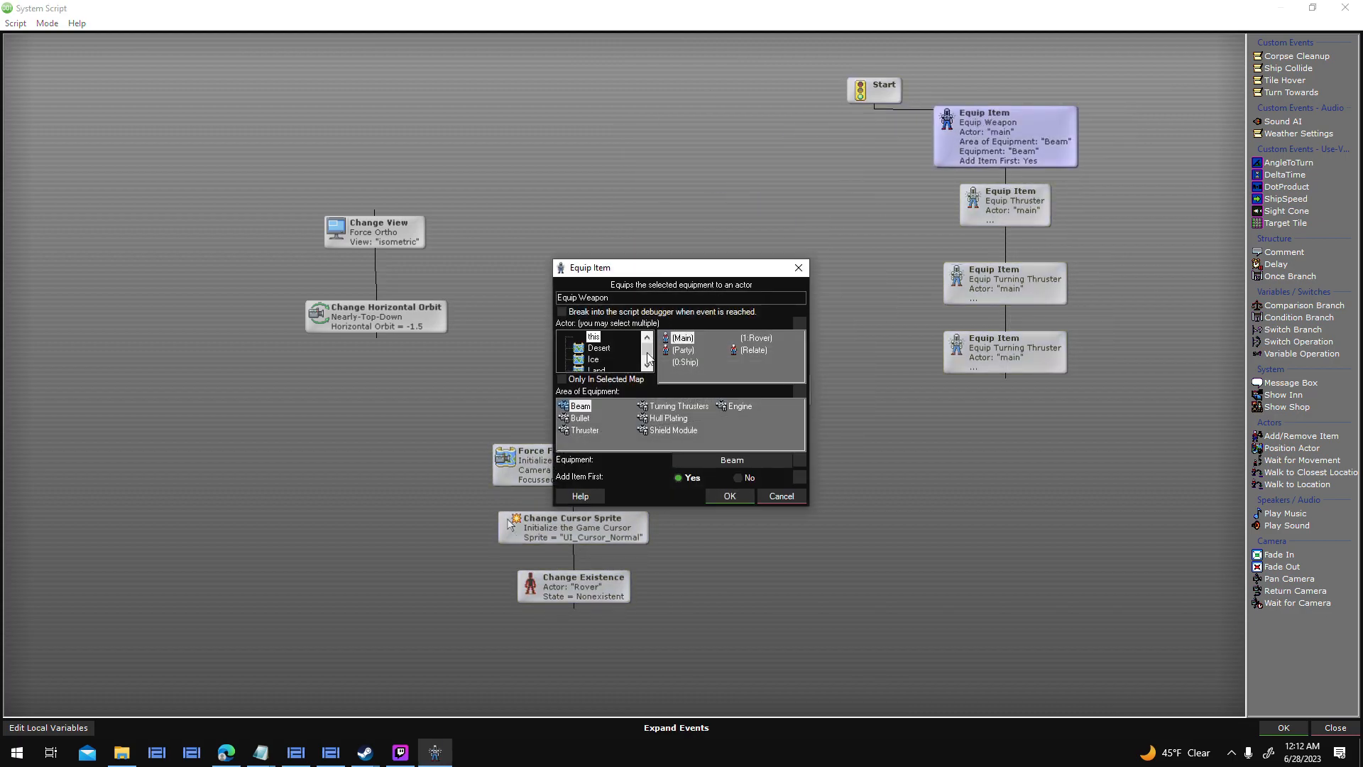
{"action": "left_click", "coordinate": [731, 496]}
{"action": "double_click", "coordinate": [1001, 196]}
{"action": "left_click", "coordinate": [690, 362]}
{"action": "left_click", "coordinate": [730, 495]}
{"action": "double_click", "coordinate": [994, 273]}
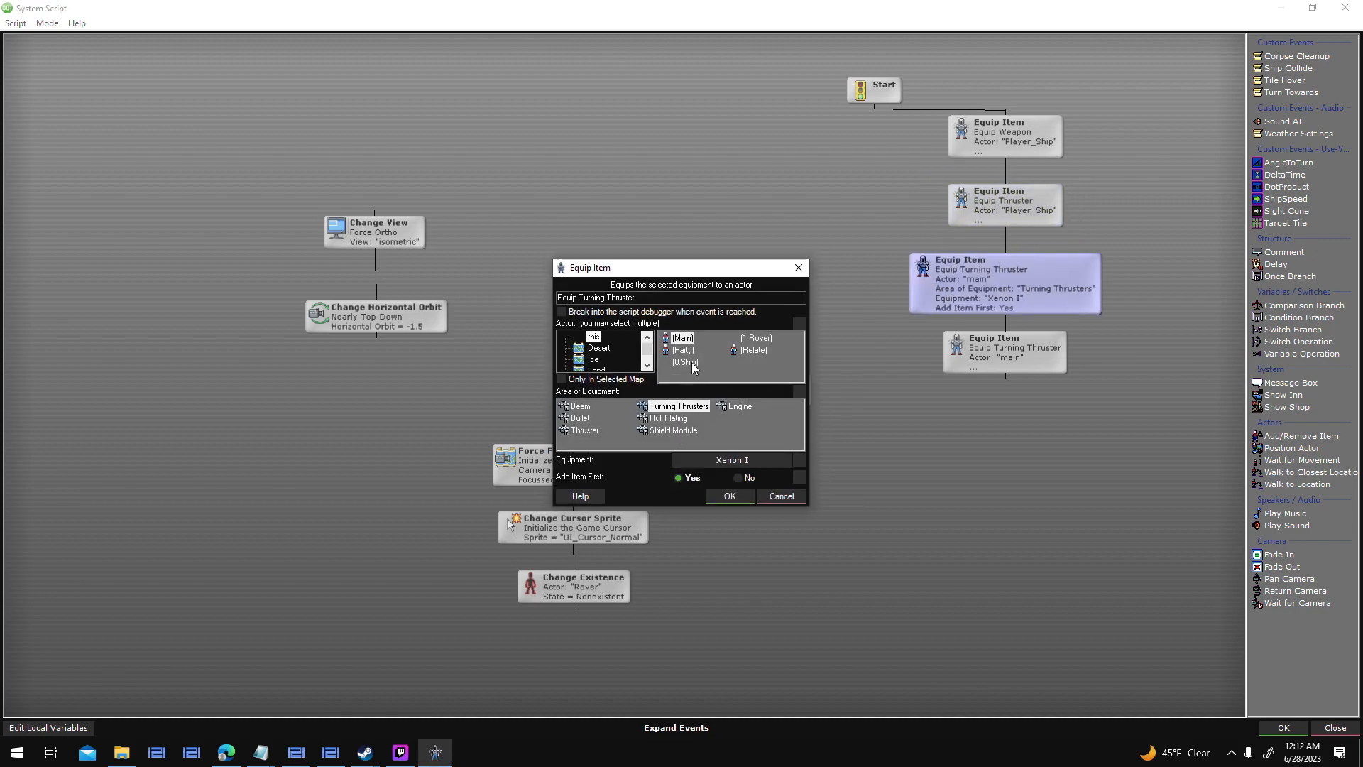
{"action": "left_click", "coordinate": [731, 495]}
{"action": "double_click", "coordinate": [997, 350]}
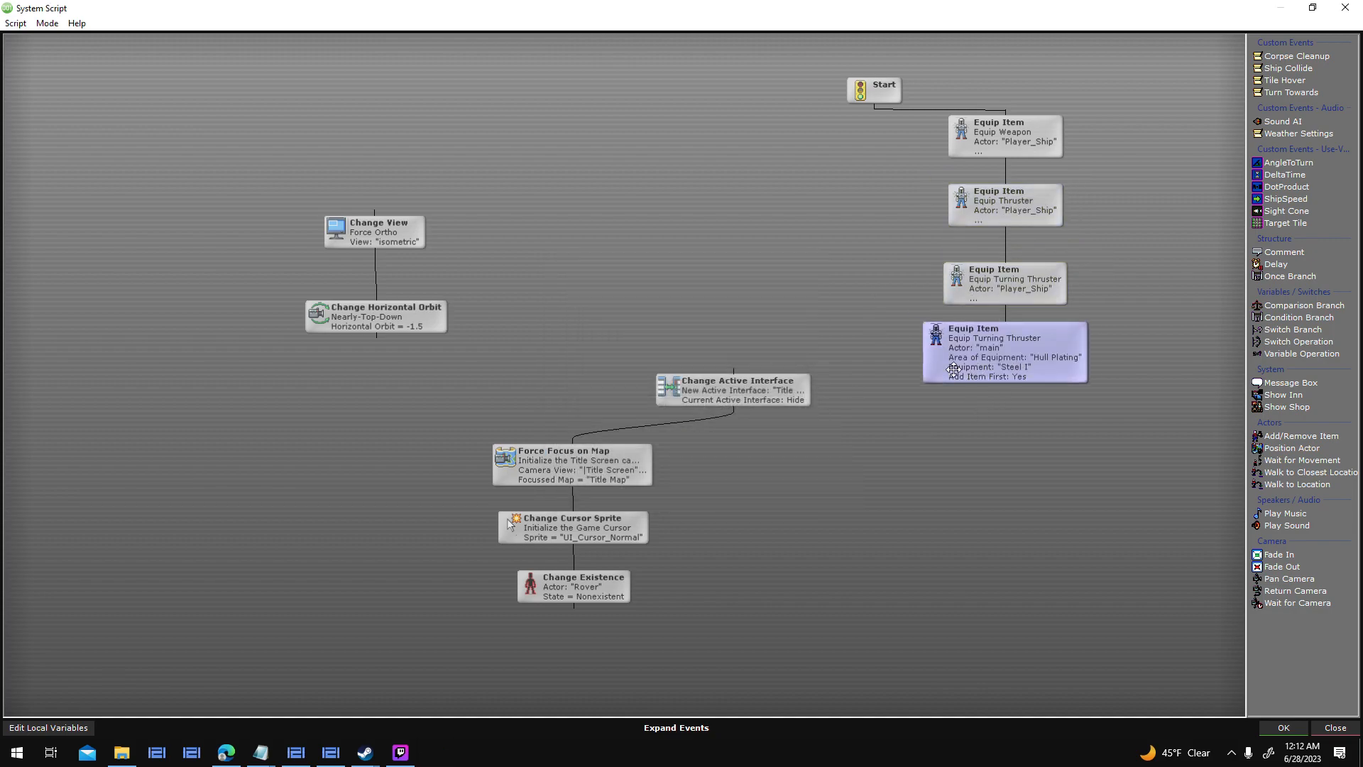
{"action": "left_click", "coordinate": [730, 496]}
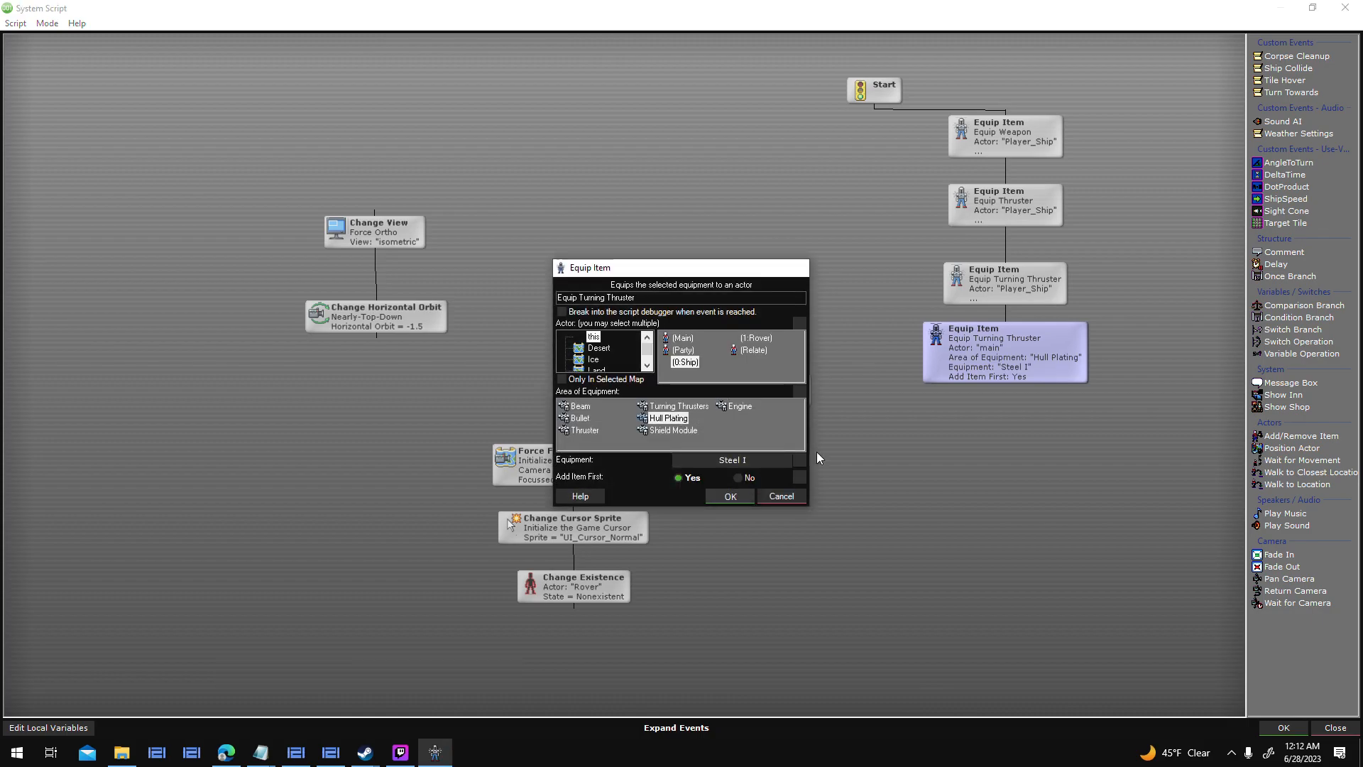
Connect the last Equip Item event to Change Active Interface, and confirm the Introduction script and system triggers.
{"action": "left_click_drag", "start_coordinate": [786, 388], "coordinate": [781, 389]}
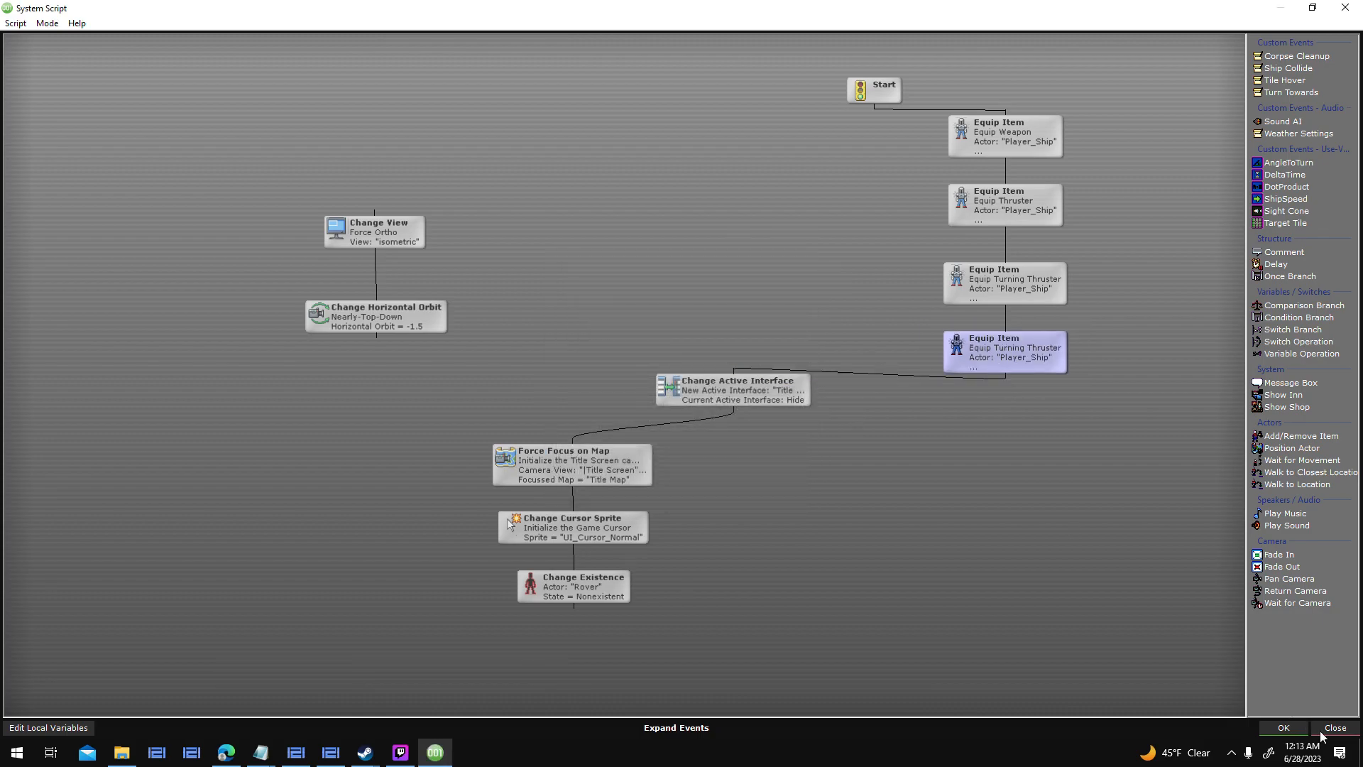
{"action": "left_click", "coordinate": [1284, 729]}
{"action": "left_click", "coordinate": [817, 490]}
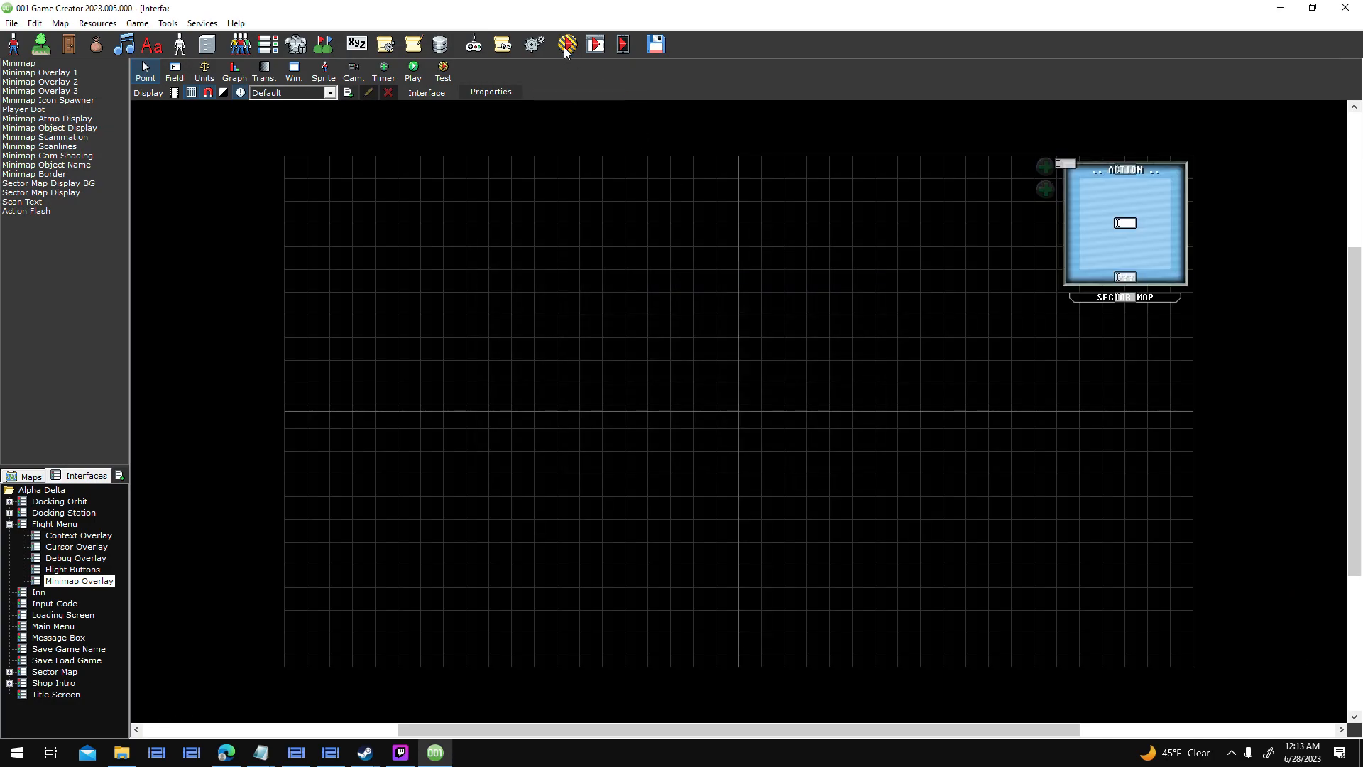
Test the game, and ignore the thruster error in the script debugger to reach the title screen.
{"action": "key", "text": "F5"}
{"action": "left_click", "coordinate": [791, 476]}
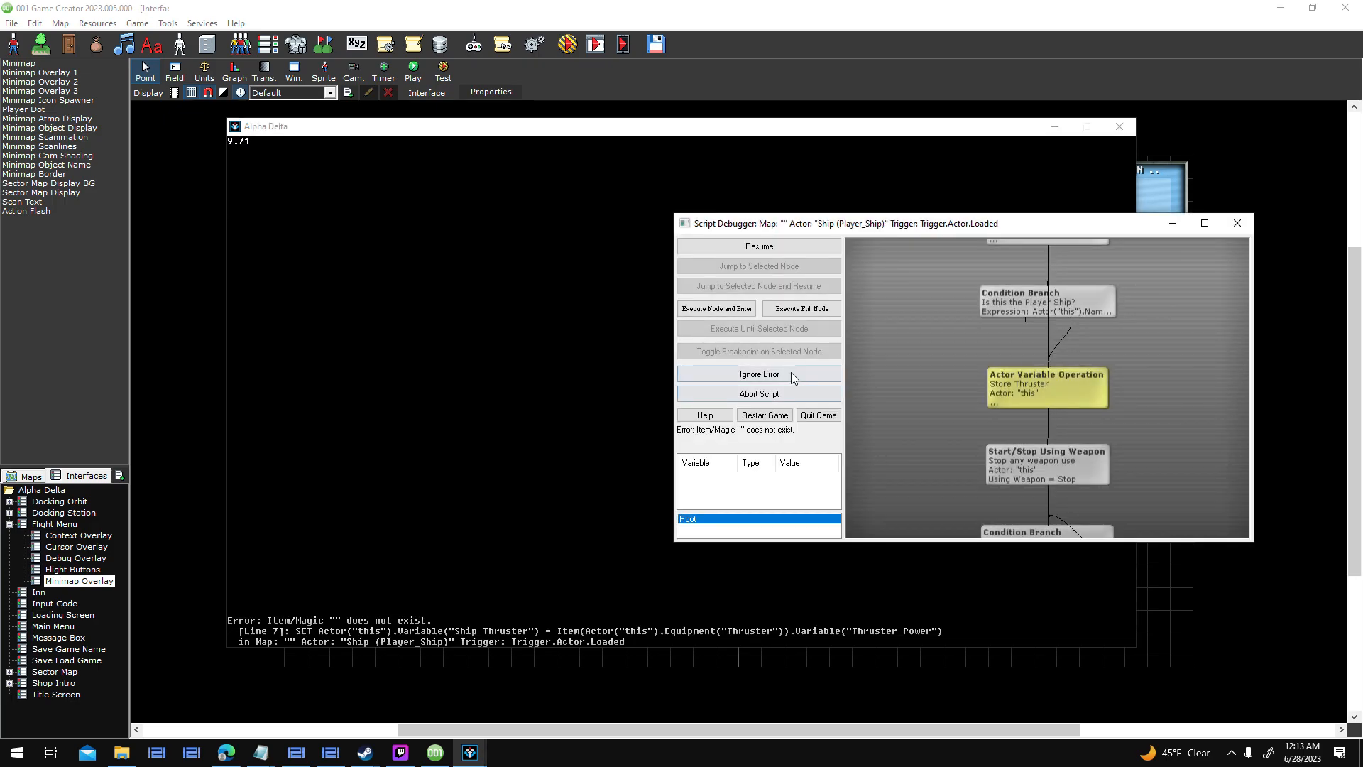
{"action": "left_click", "coordinate": [791, 373]}
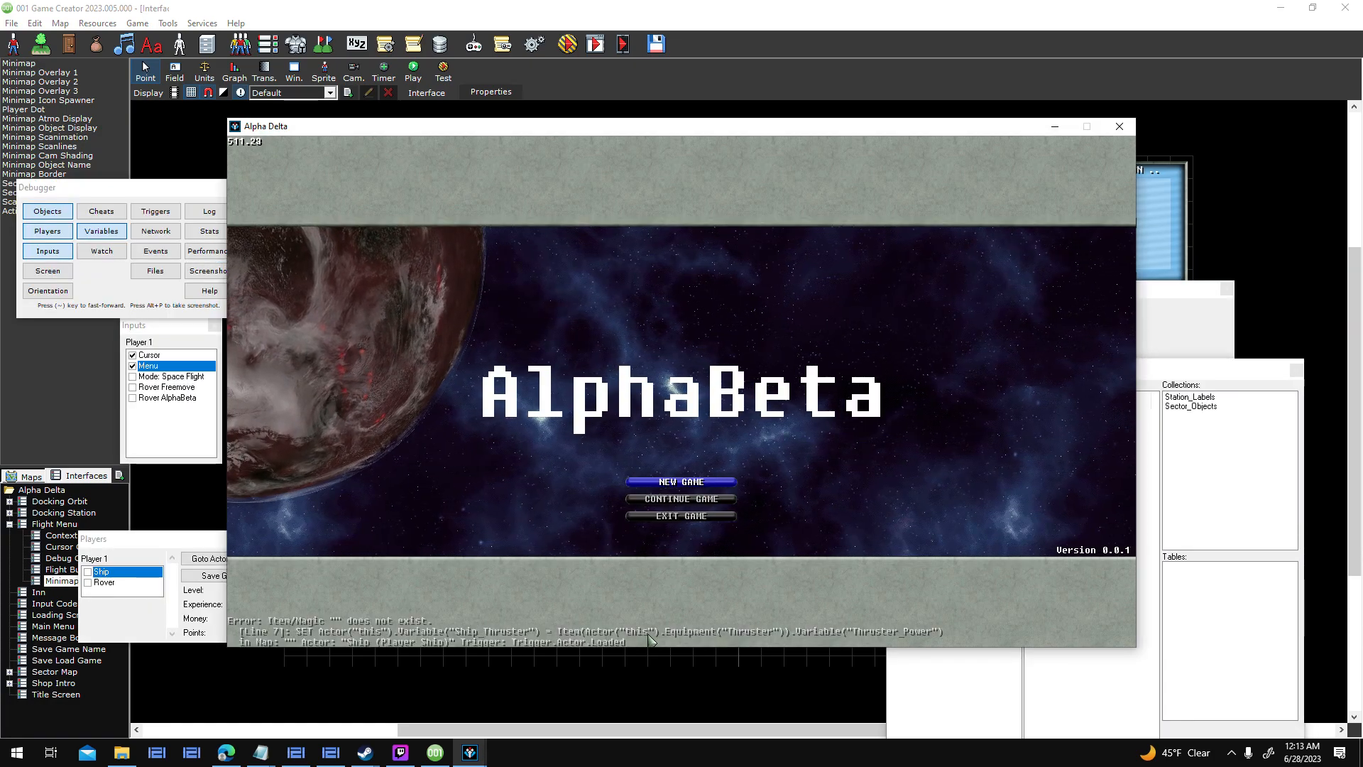
Continue the saved game Save Me, and ignore the script errors about the main actor.
{"action": "left_click", "coordinate": [718, 500]}
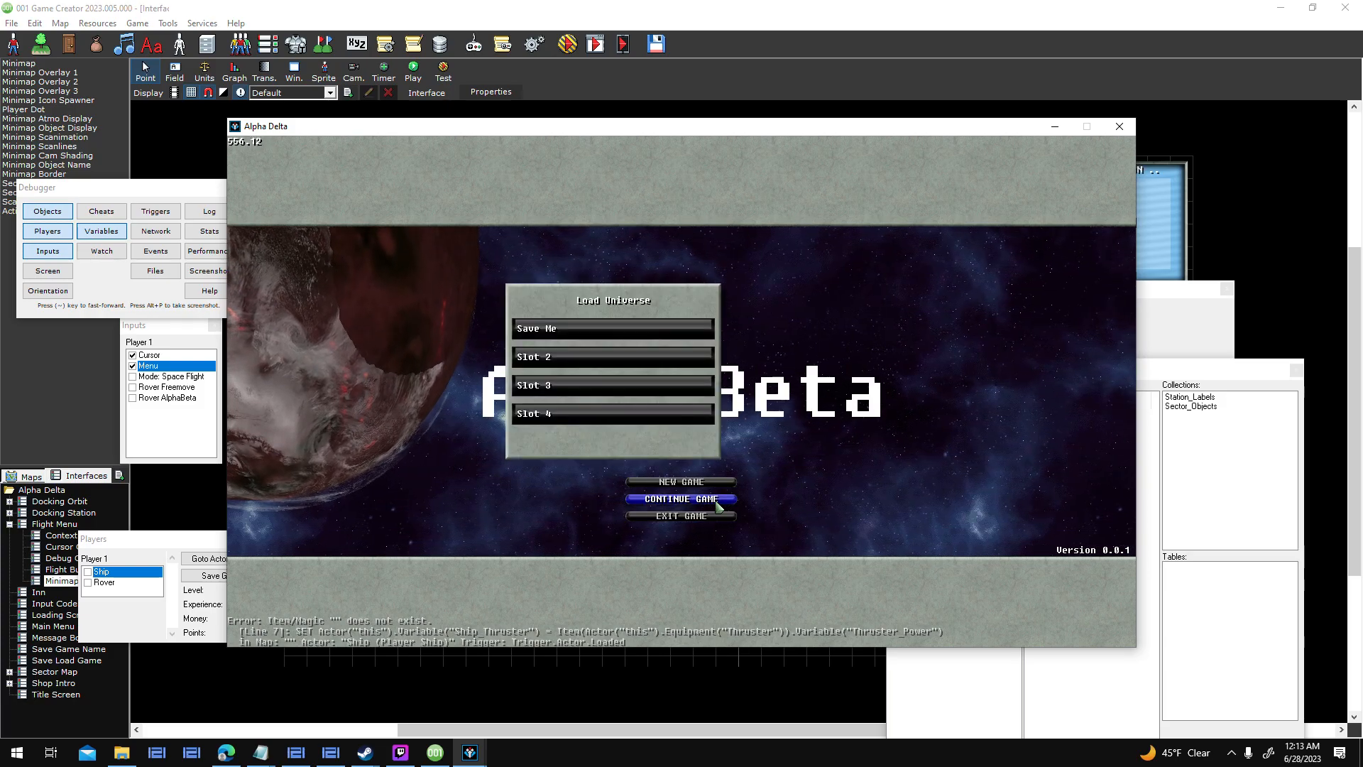
{"action": "left_click", "coordinate": [634, 331]}
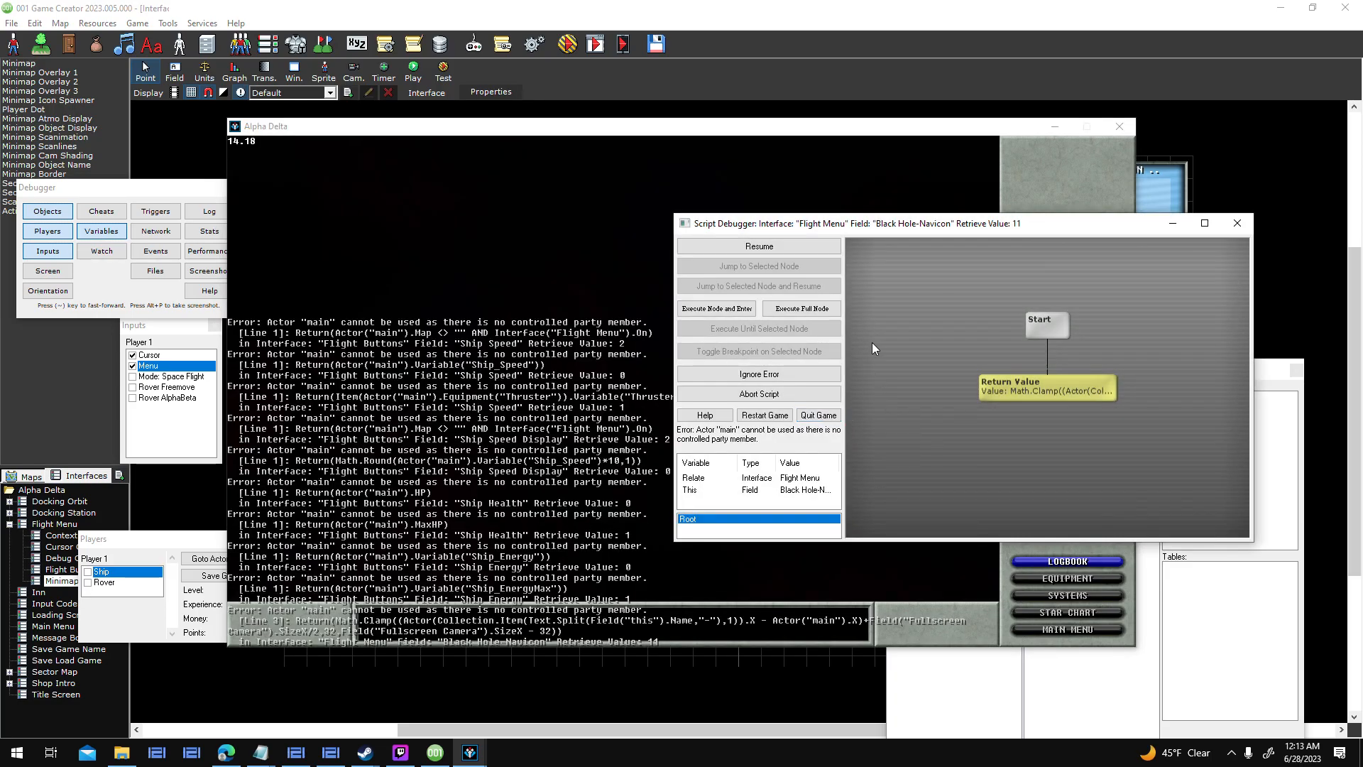
{"action": "left_click", "coordinate": [827, 376]}
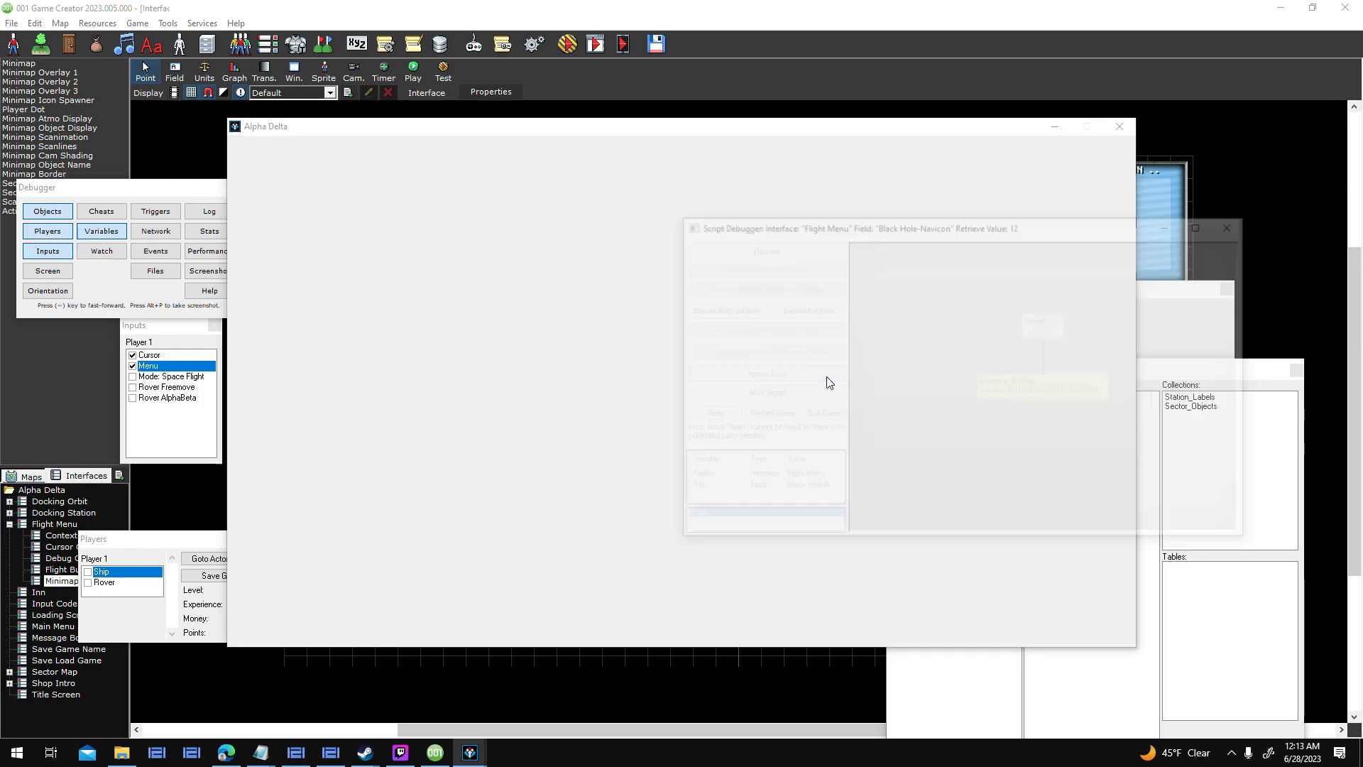
{"action": "left_click", "coordinate": [826, 377]}
{"action": "left_click", "coordinate": [827, 376]}
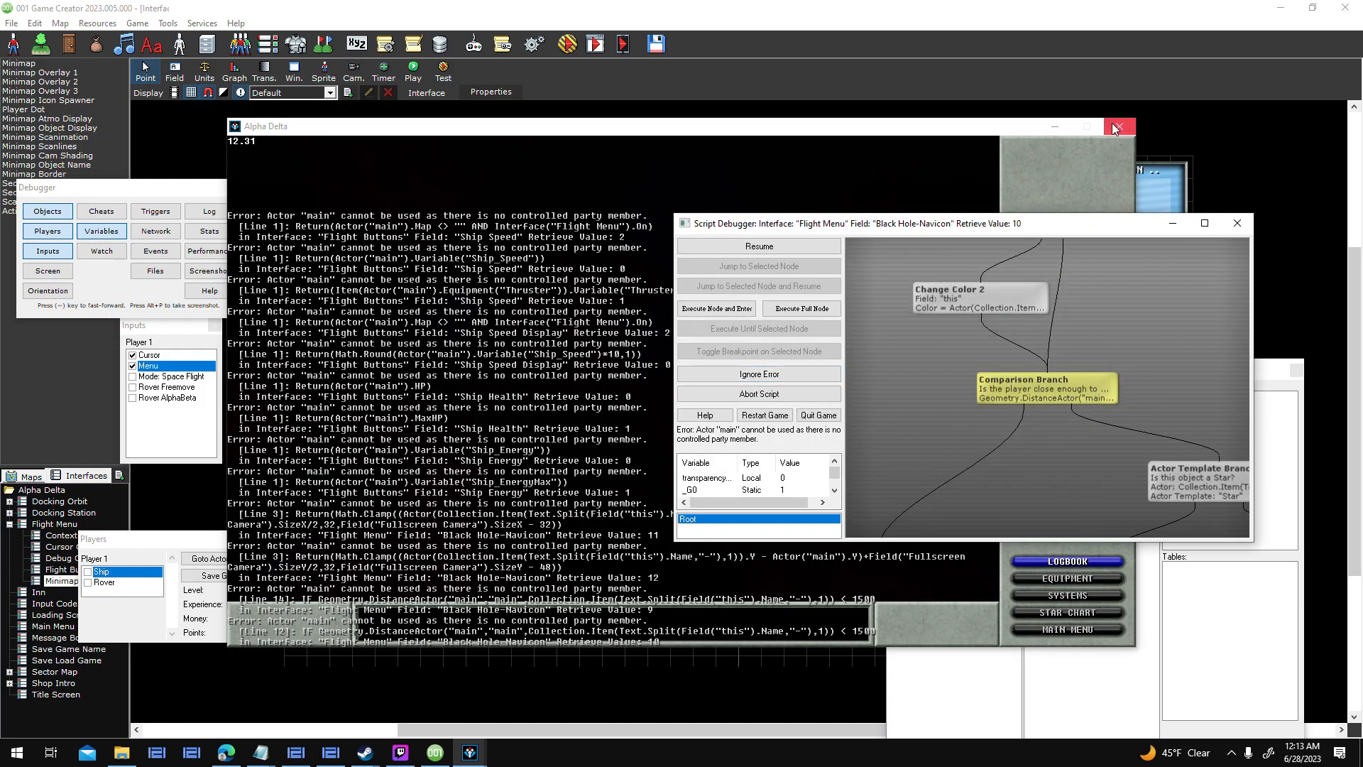
Quit the test game, and open and confirm the party settings of the Ship member.
{"action": "left_click", "coordinate": [793, 369]}
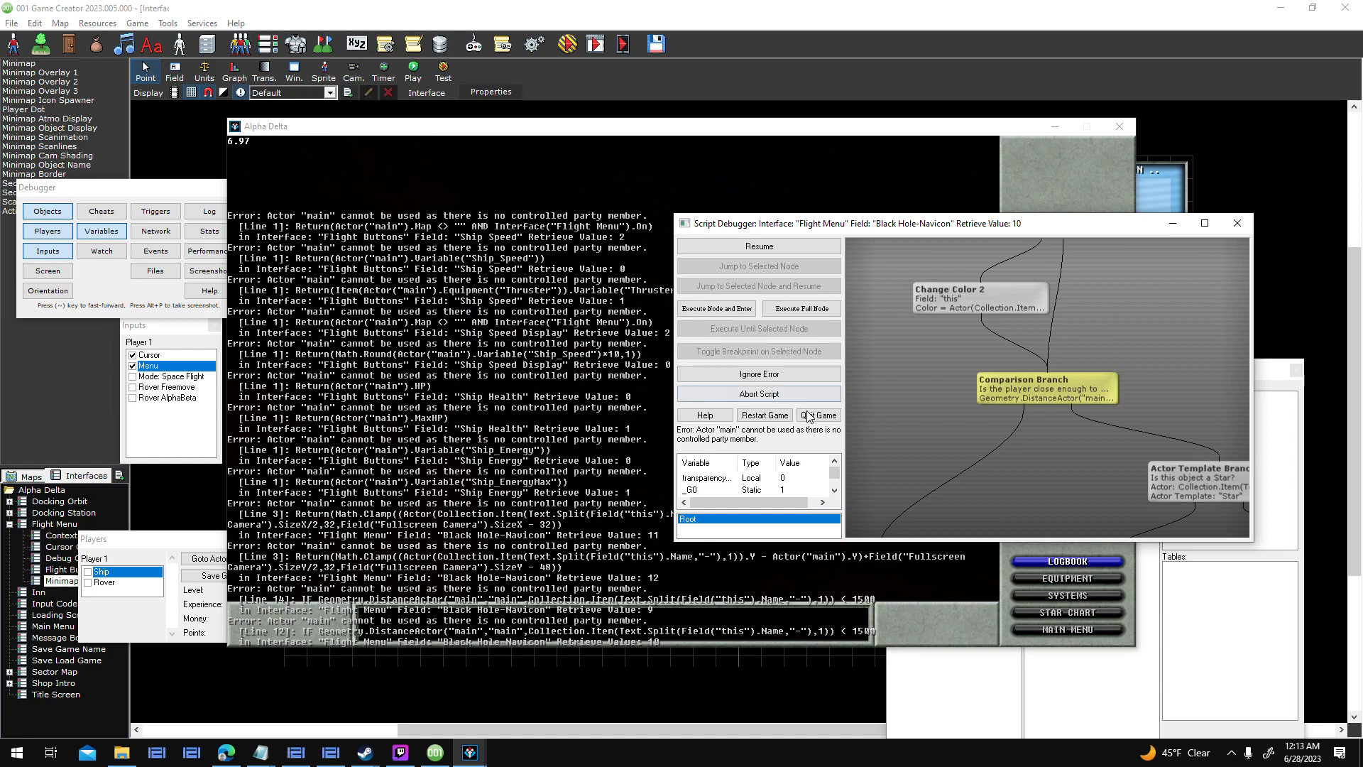
{"action": "left_click", "coordinate": [808, 417]}
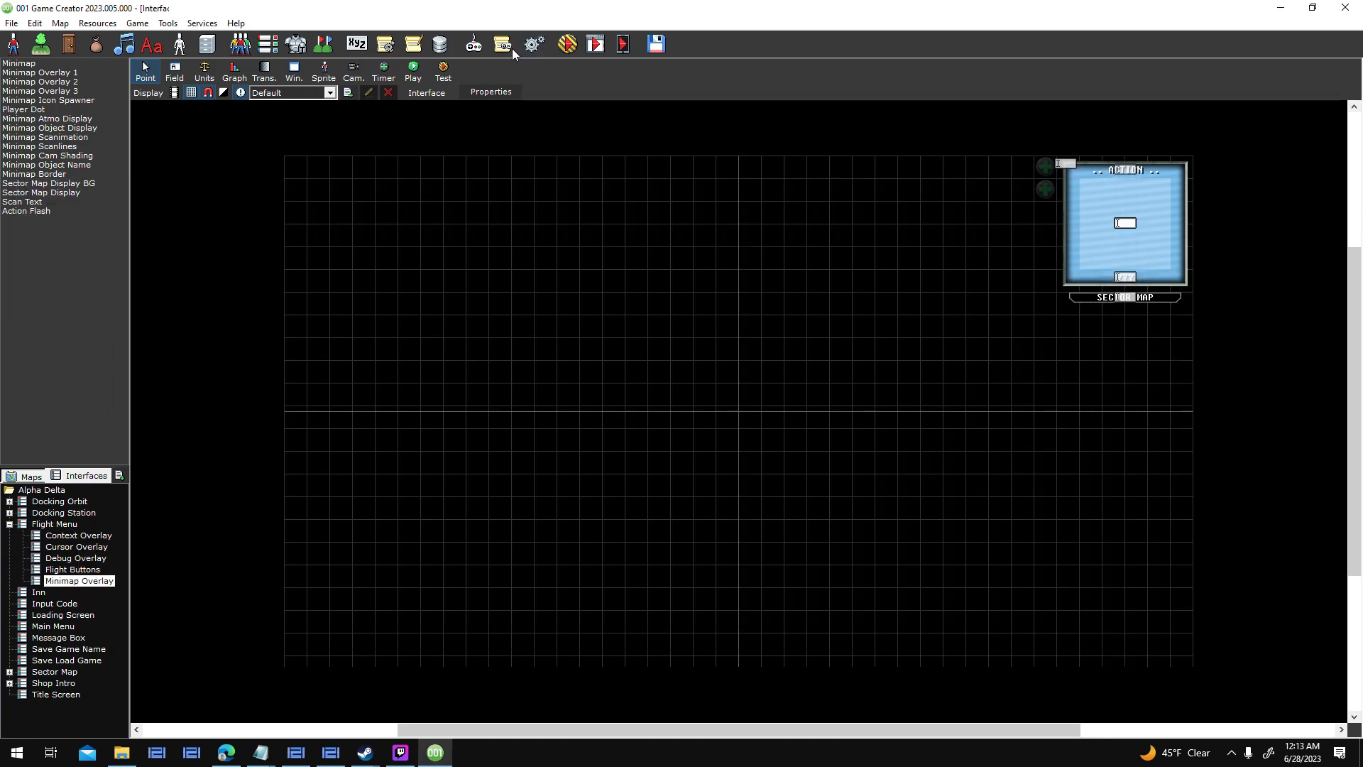
{"action": "left_click", "coordinate": [231, 49]}
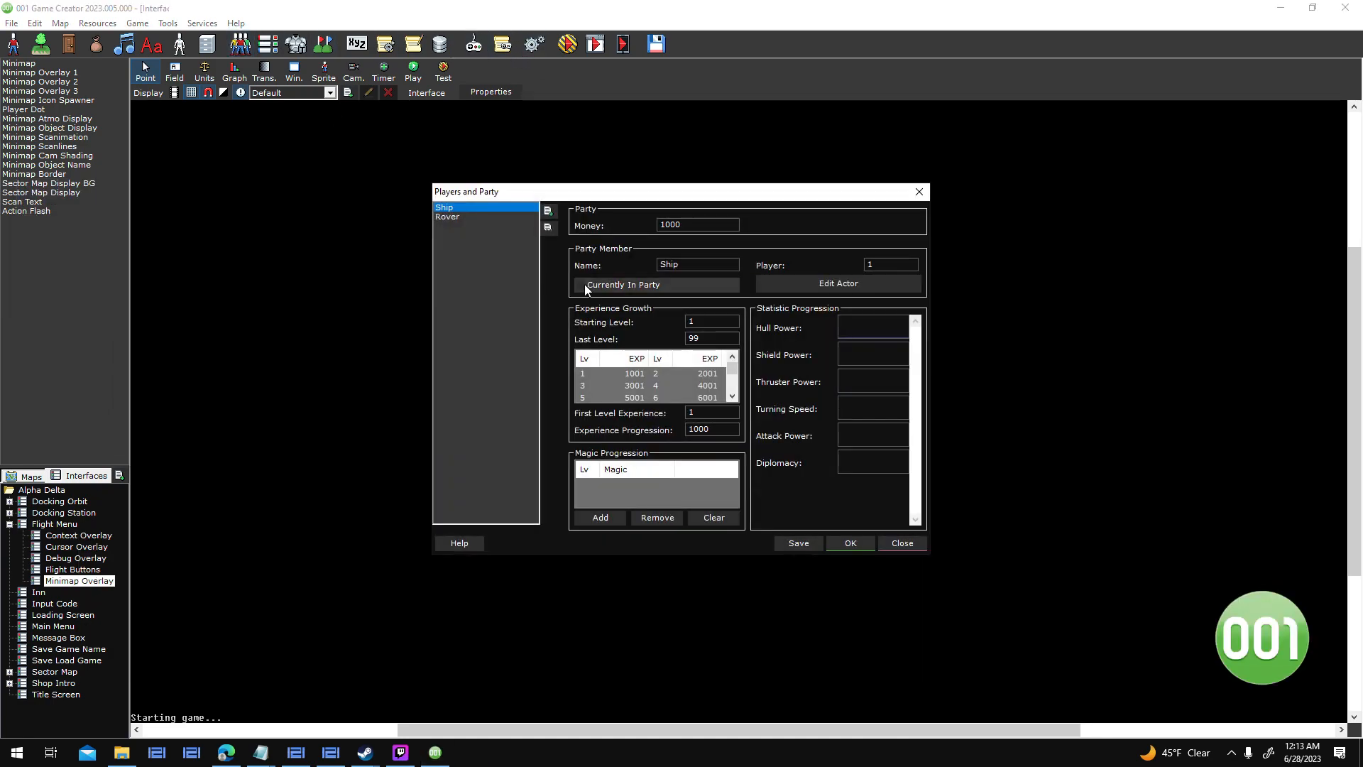
{"action": "left_click", "coordinate": [842, 542]}
Test the game again, ignore the thruster error in the script debugger, and start a new game.
{"action": "left_click", "coordinate": [571, 44]}
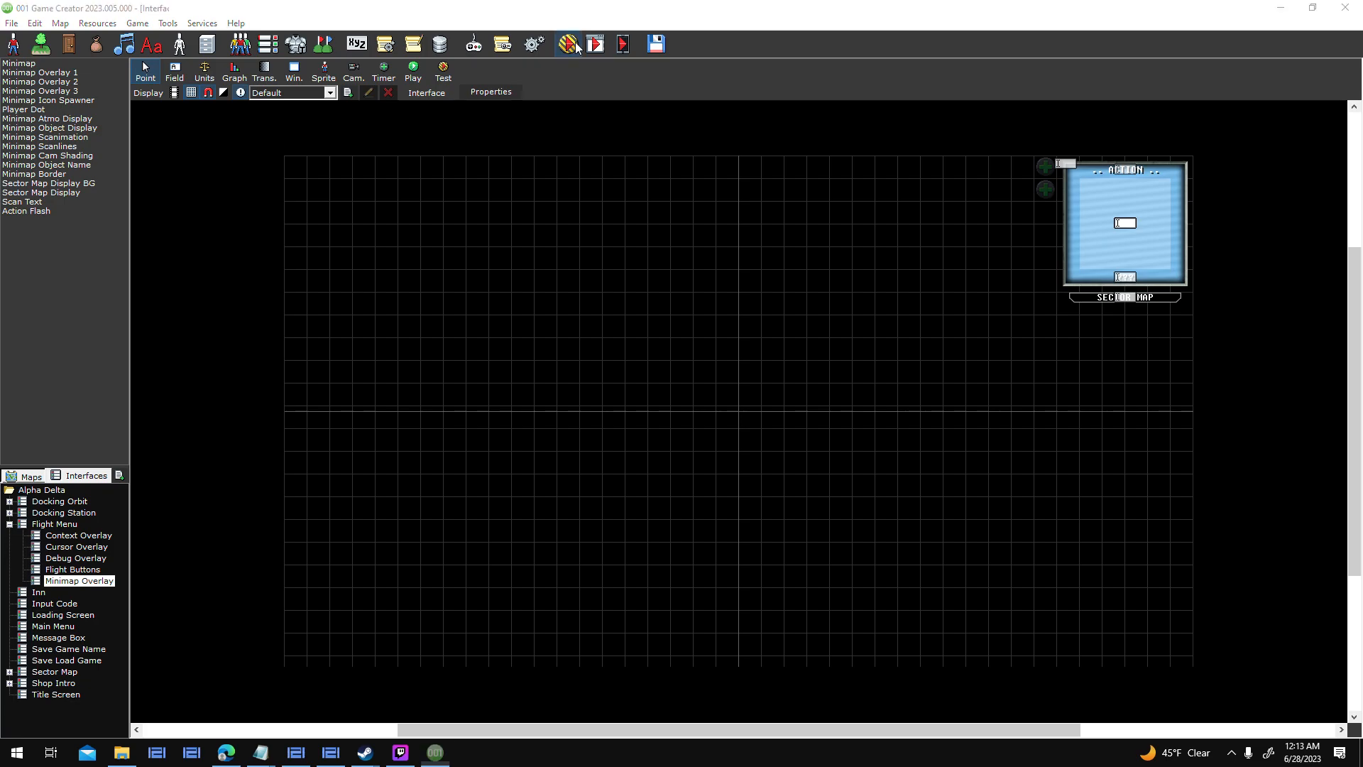
{"action": "key", "text": "Return"}
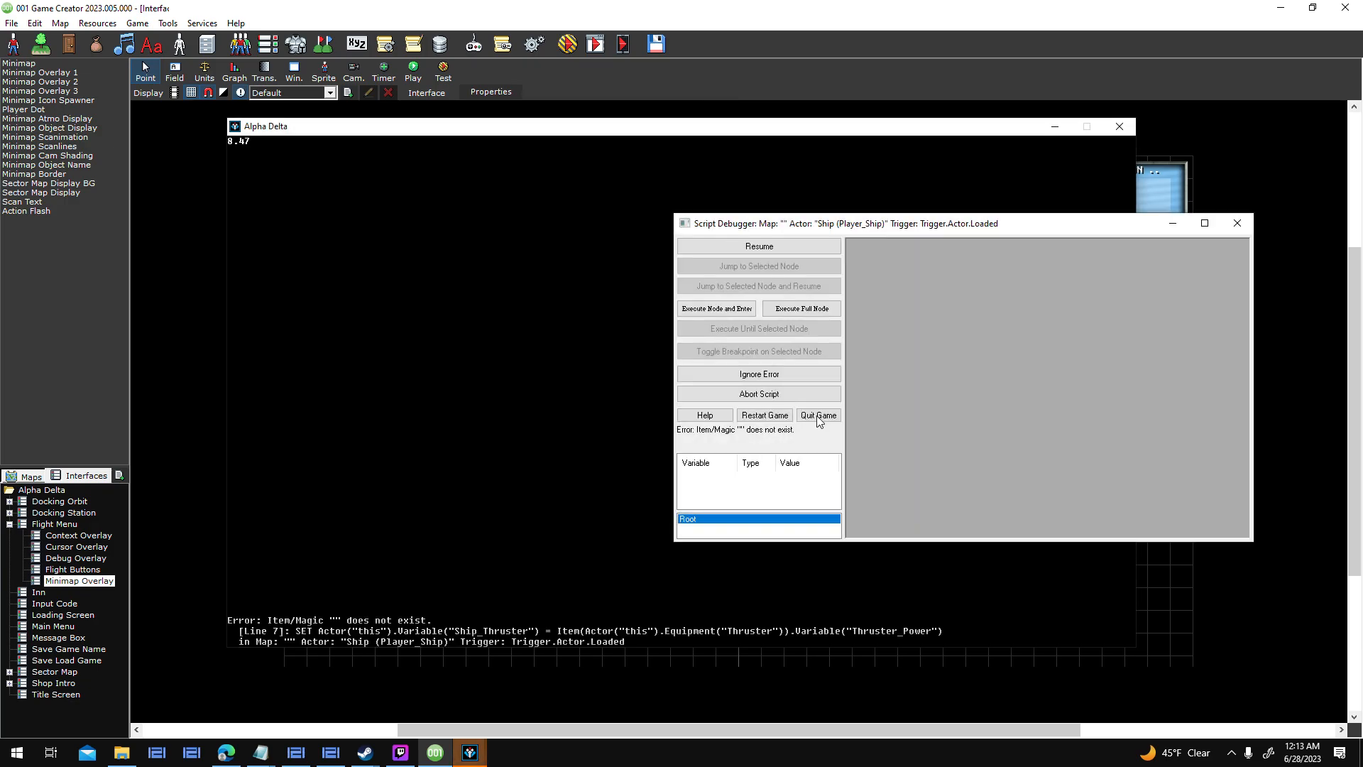
{"action": "left_click", "coordinate": [807, 377]}
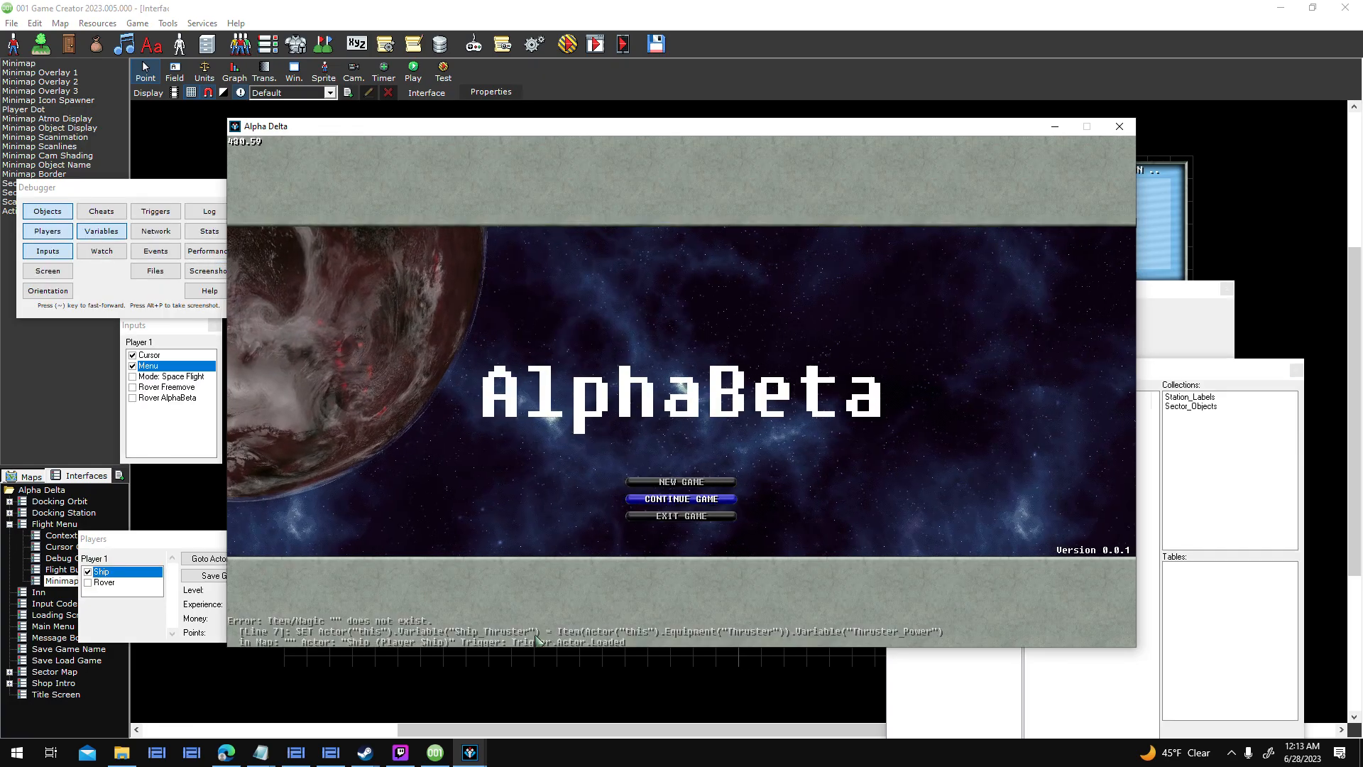
{"action": "left_click", "coordinate": [669, 487]}
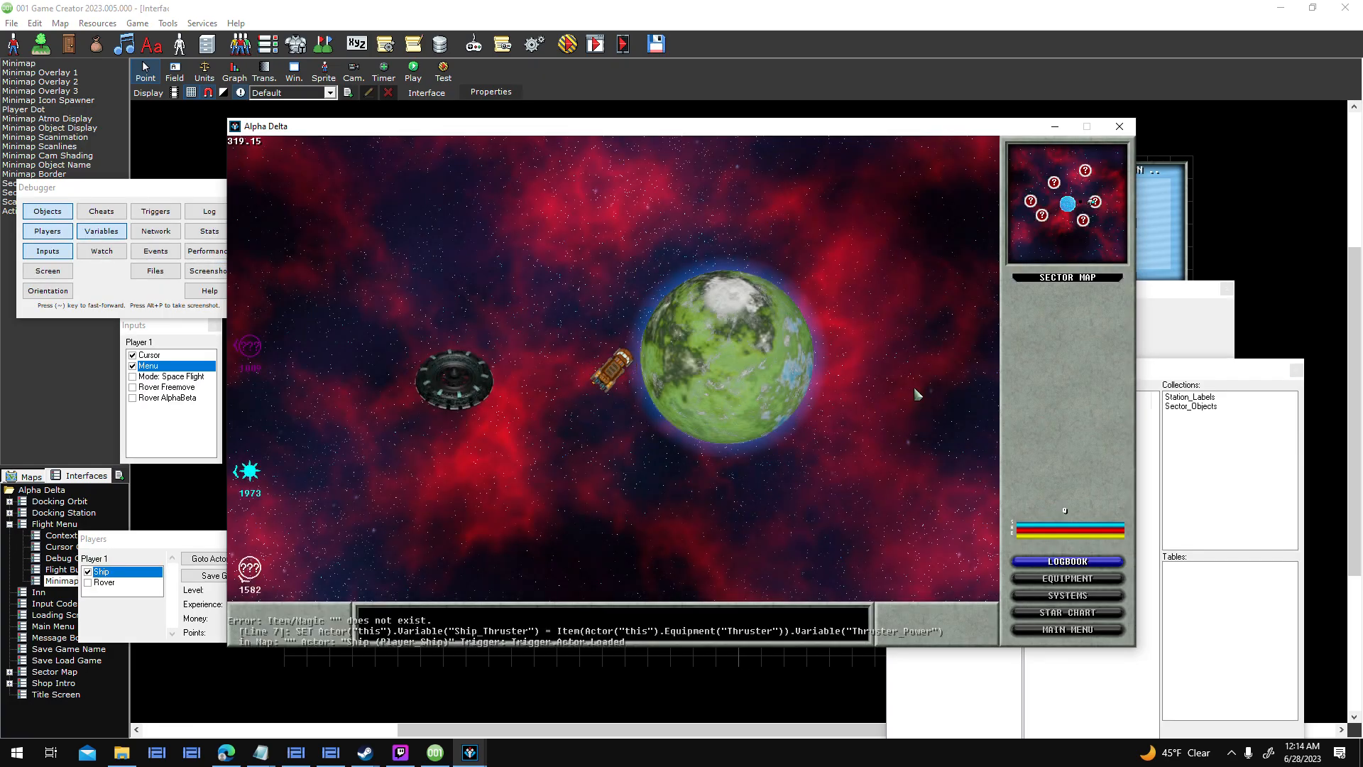
Save the running game into slot 1 under the name Toots.
{"action": "key", "text": "Escape"}
{"action": "left_click", "coordinate": [662, 342]}
{"action": "left_click", "coordinate": [643, 338]}
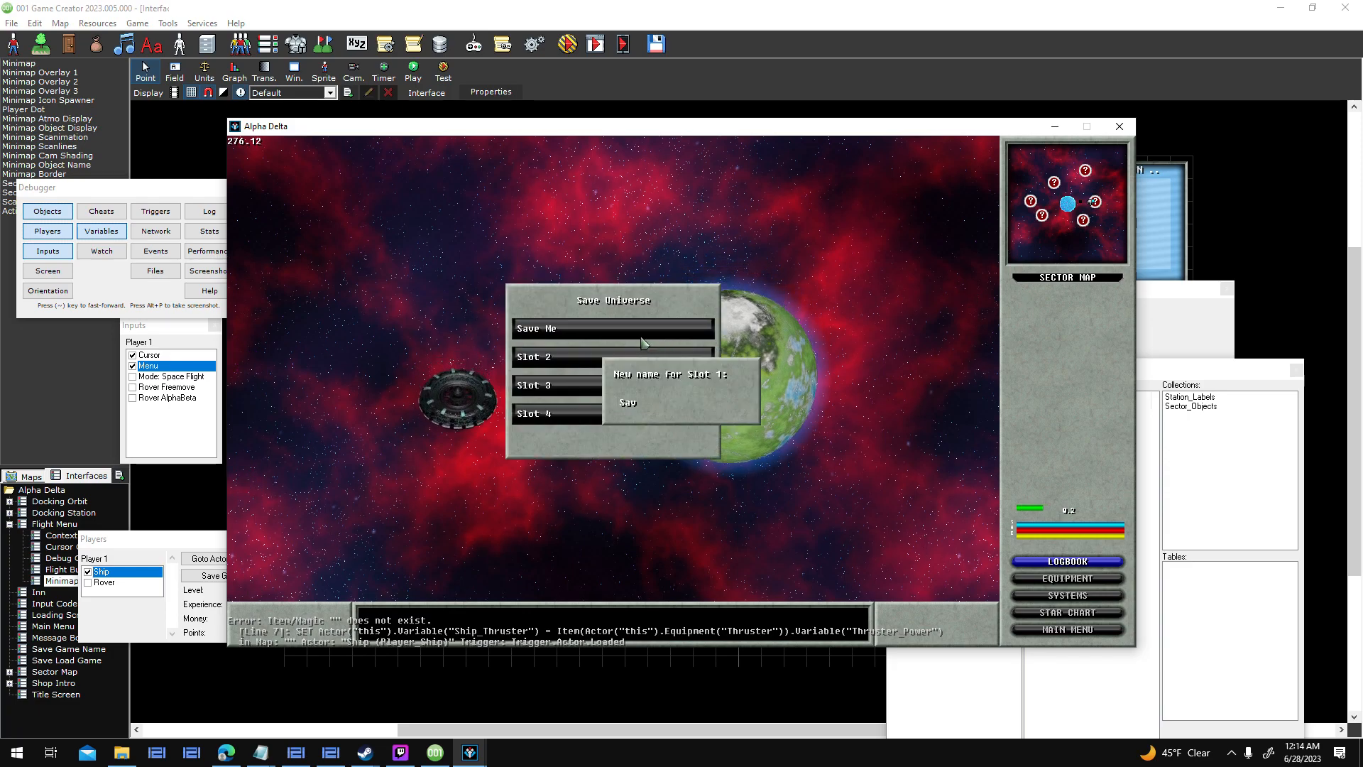
{"action": "type", "text": "Toots"}
{"action": "key", "text": "Return"}
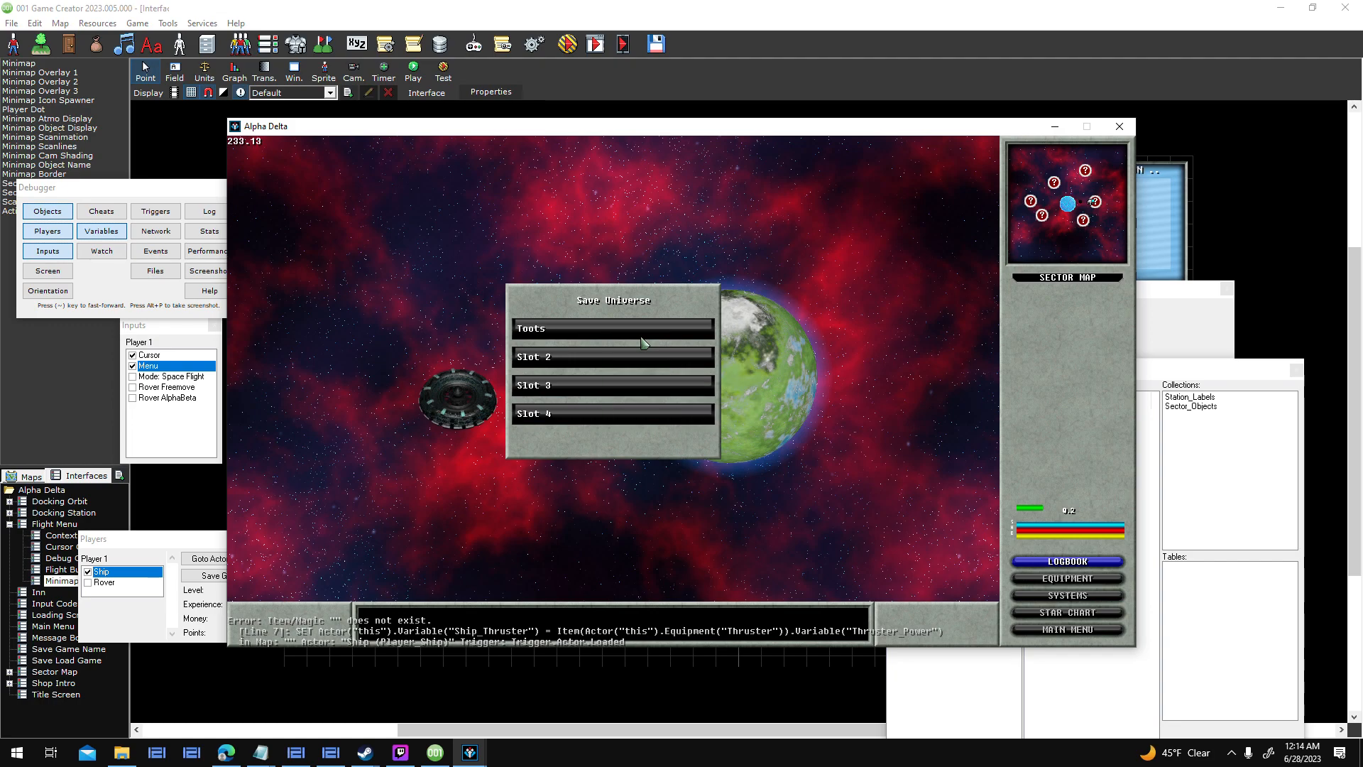
{"action": "left_click", "coordinate": [642, 342]}
Return to the title screen past the thruster error, continue the saved game Toots, and close the test game.
{"action": "left_click", "coordinate": [625, 447]}
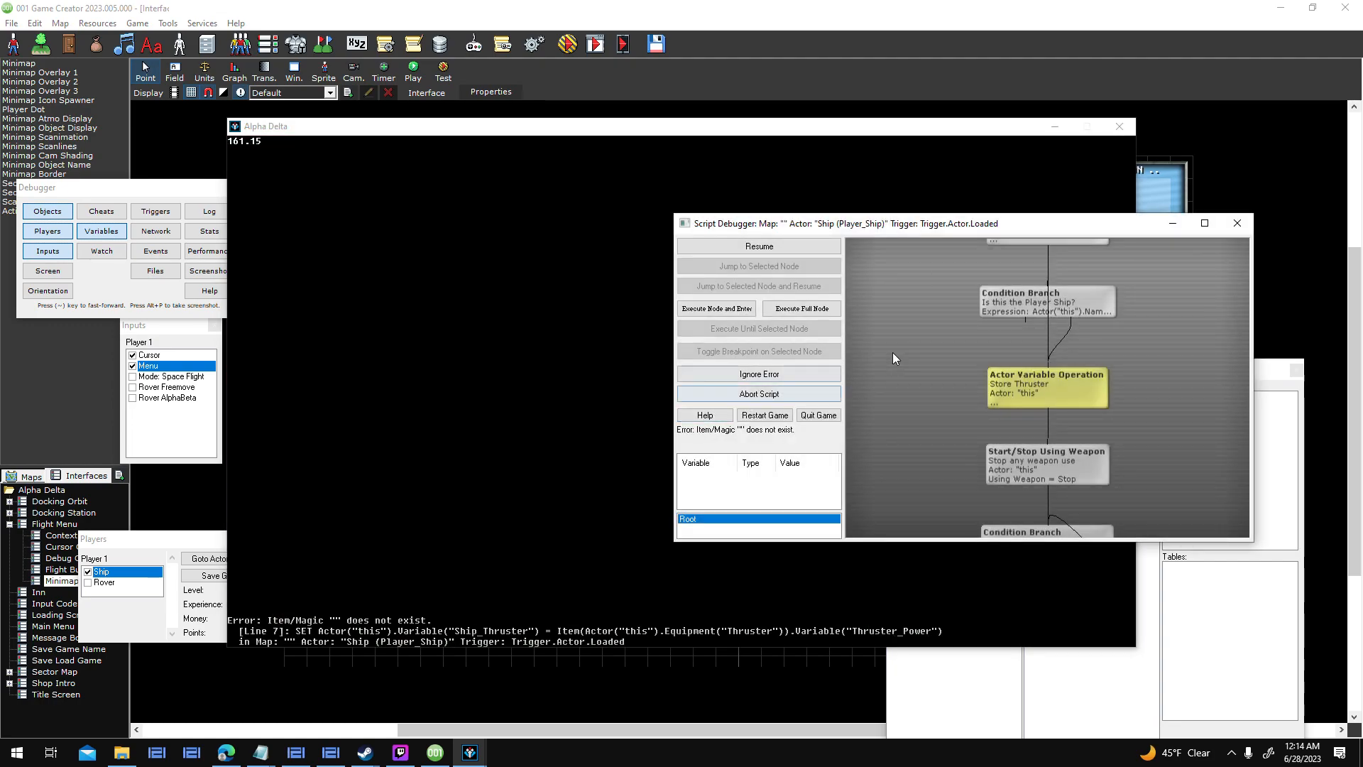
{"action": "left_click", "coordinate": [798, 375]}
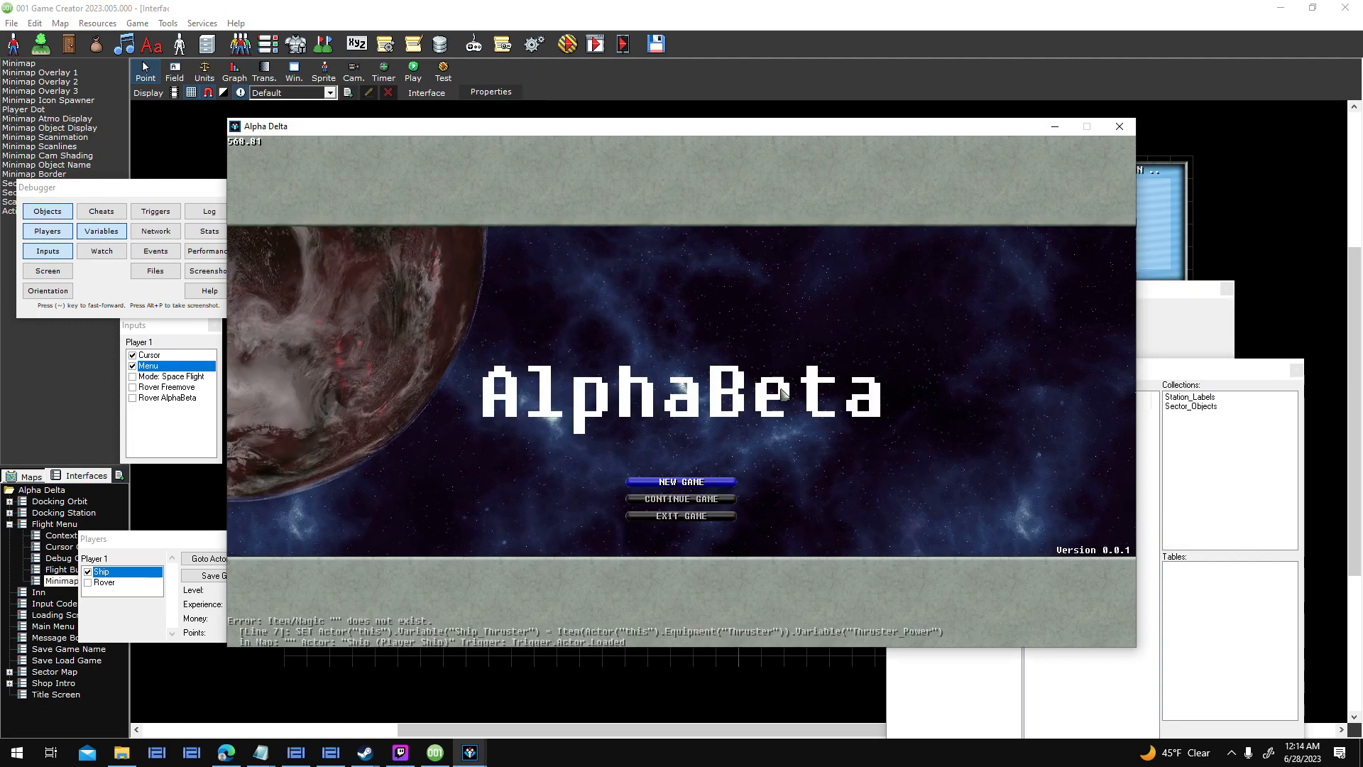
{"action": "left_click", "coordinate": [643, 499]}
{"action": "left_click", "coordinate": [660, 388]}
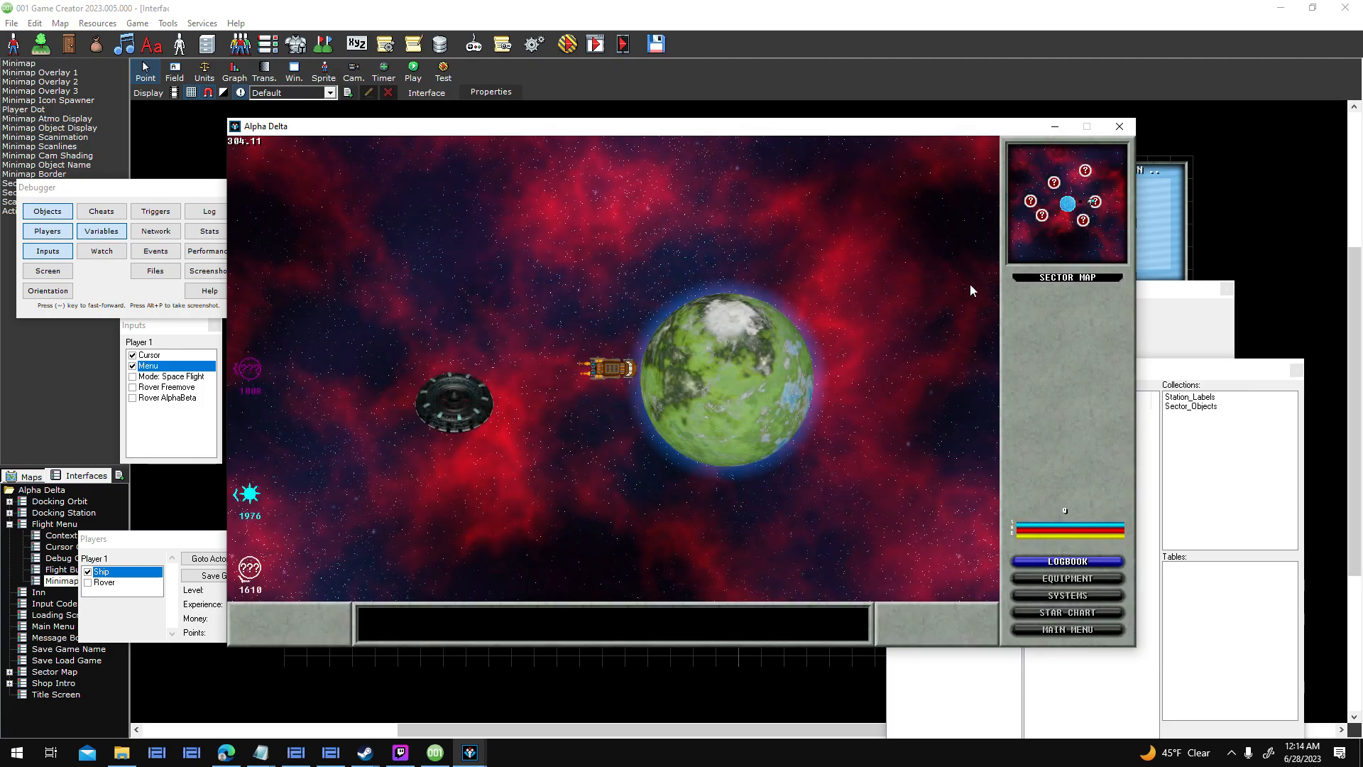
{"action": "left_click", "coordinate": [1119, 128]}
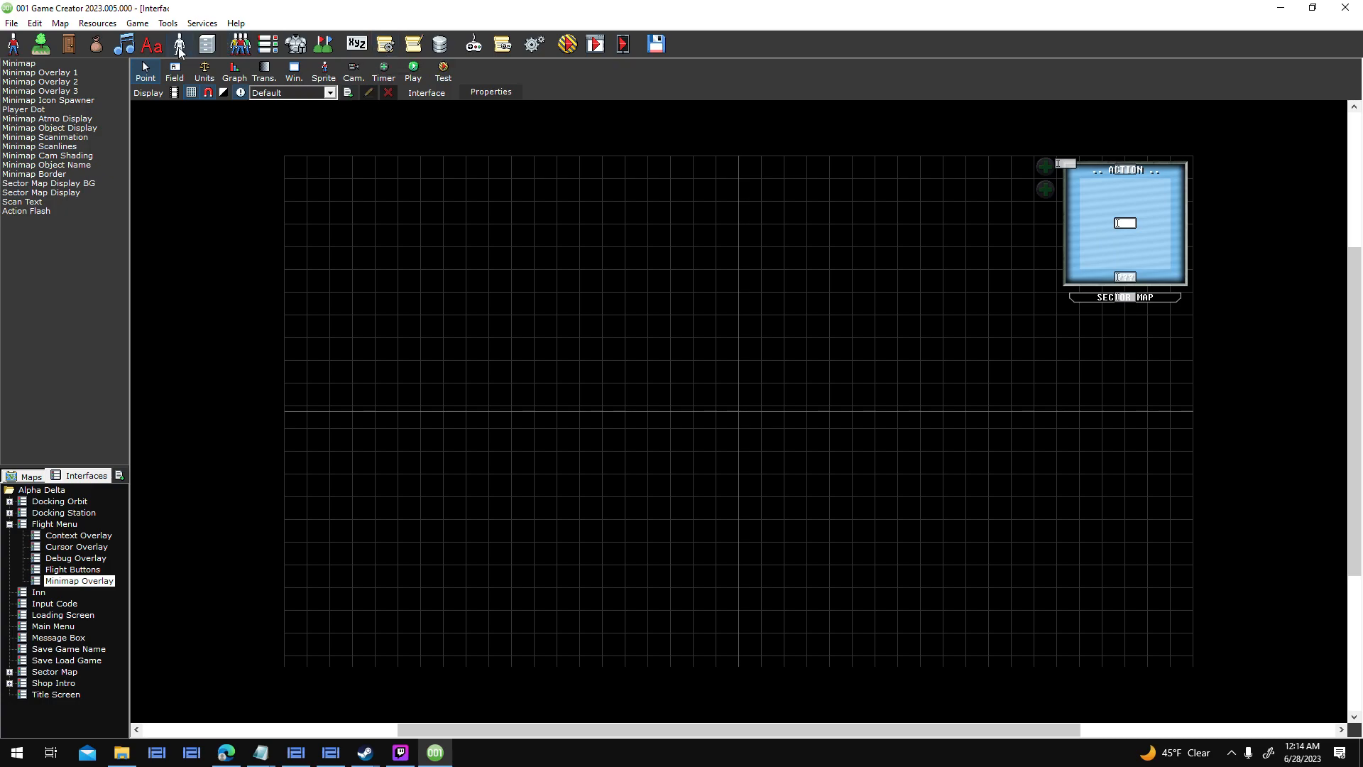
Connect Start directly to Start/Stop Using Weapon in the Ship template's Loaded script, and confirm the script and base actor.
{"action": "left_click", "coordinate": [231, 49]}
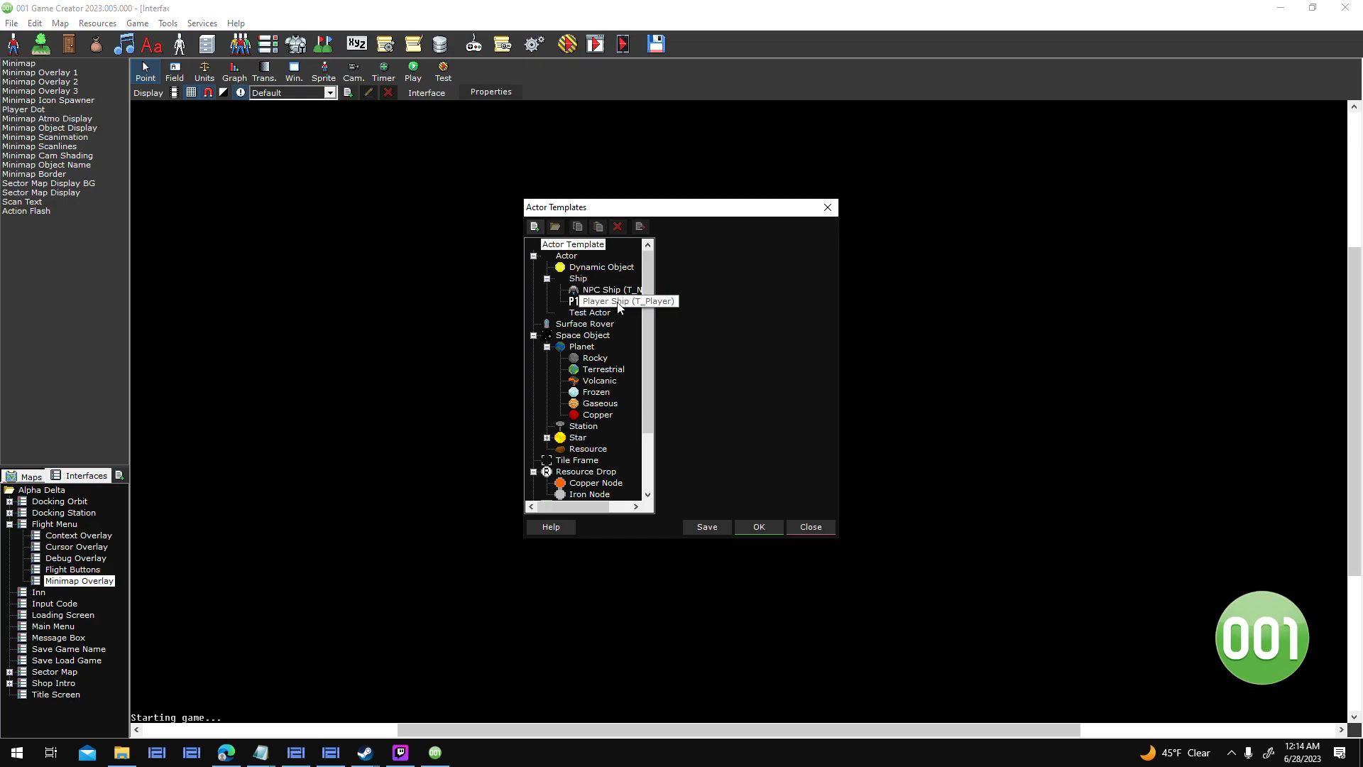
{"action": "left_click", "coordinate": [584, 300]}
{"action": "left_click", "coordinate": [578, 279]}
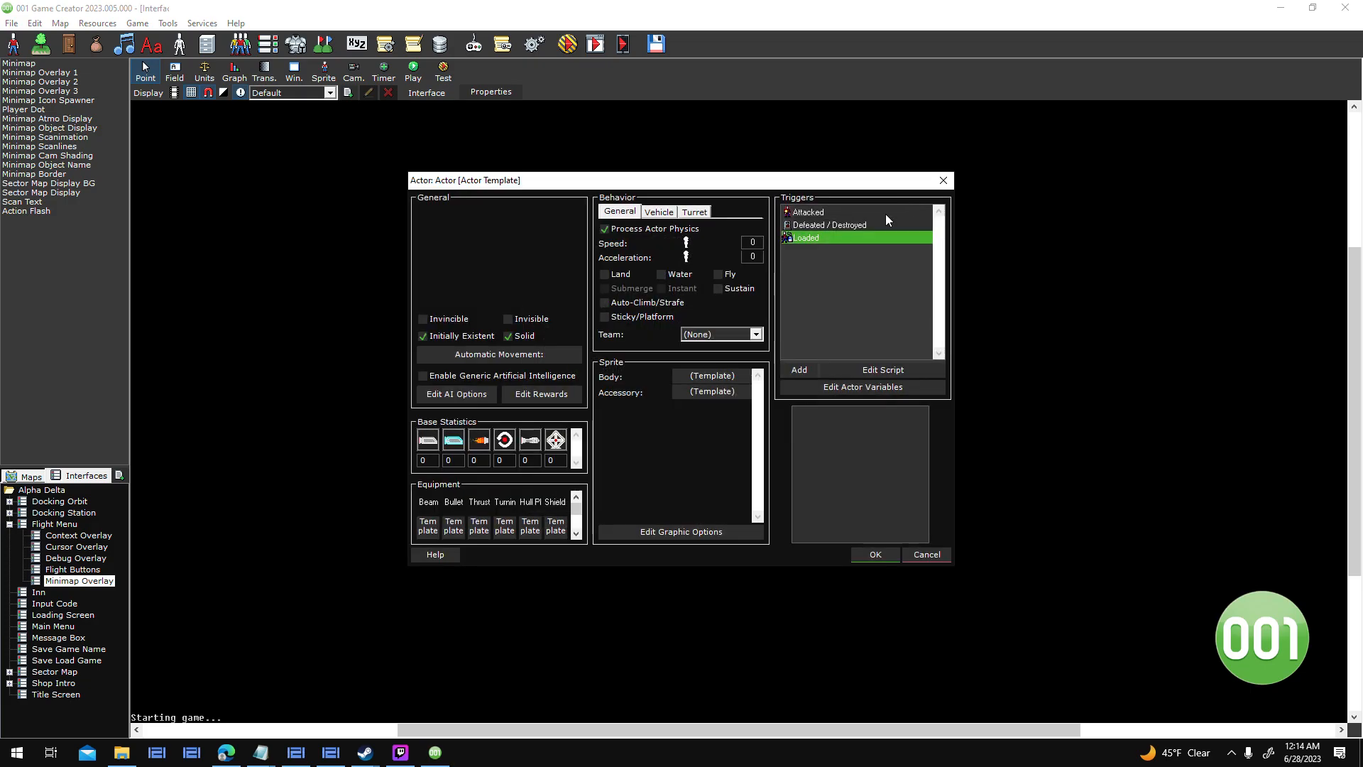
{"action": "double_click", "coordinate": [840, 241]}
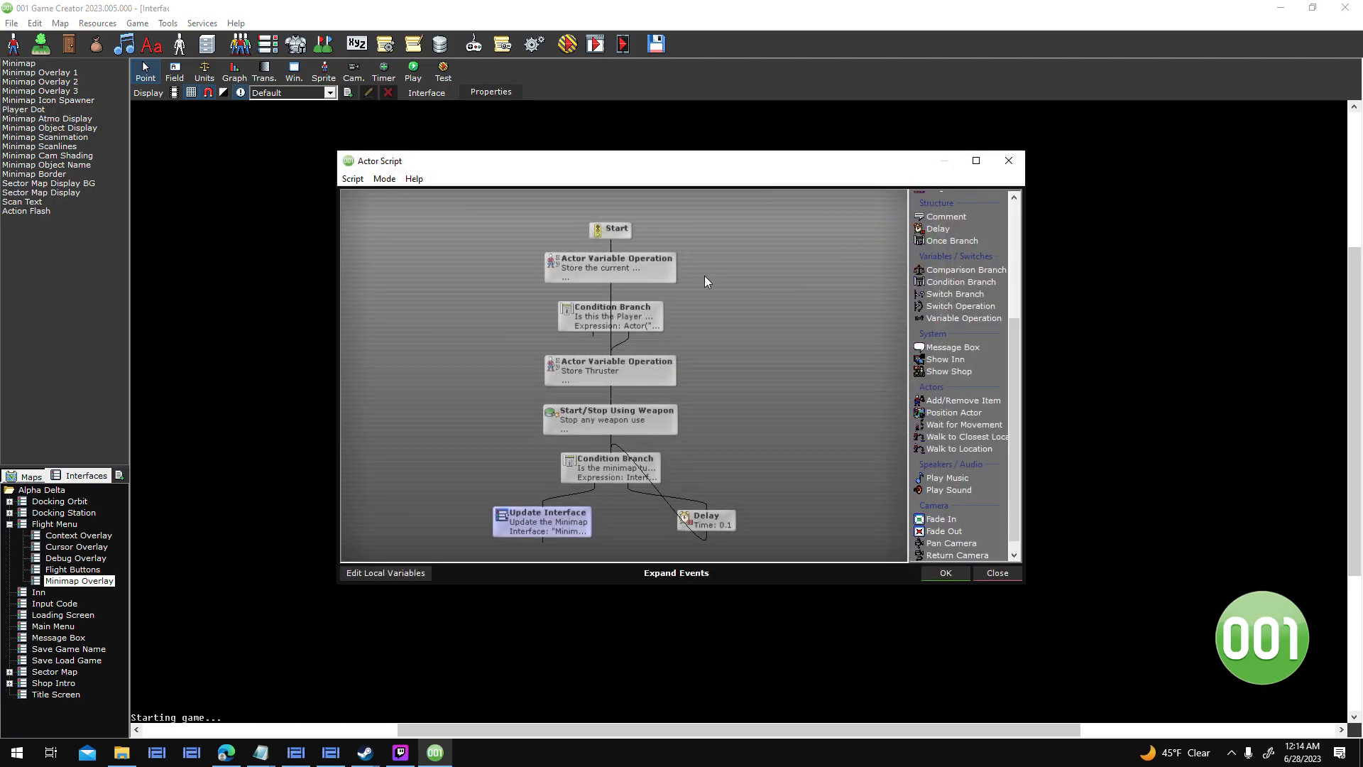
{"action": "left_click_drag", "start_coordinate": [608, 237], "coordinate": [674, 421]}
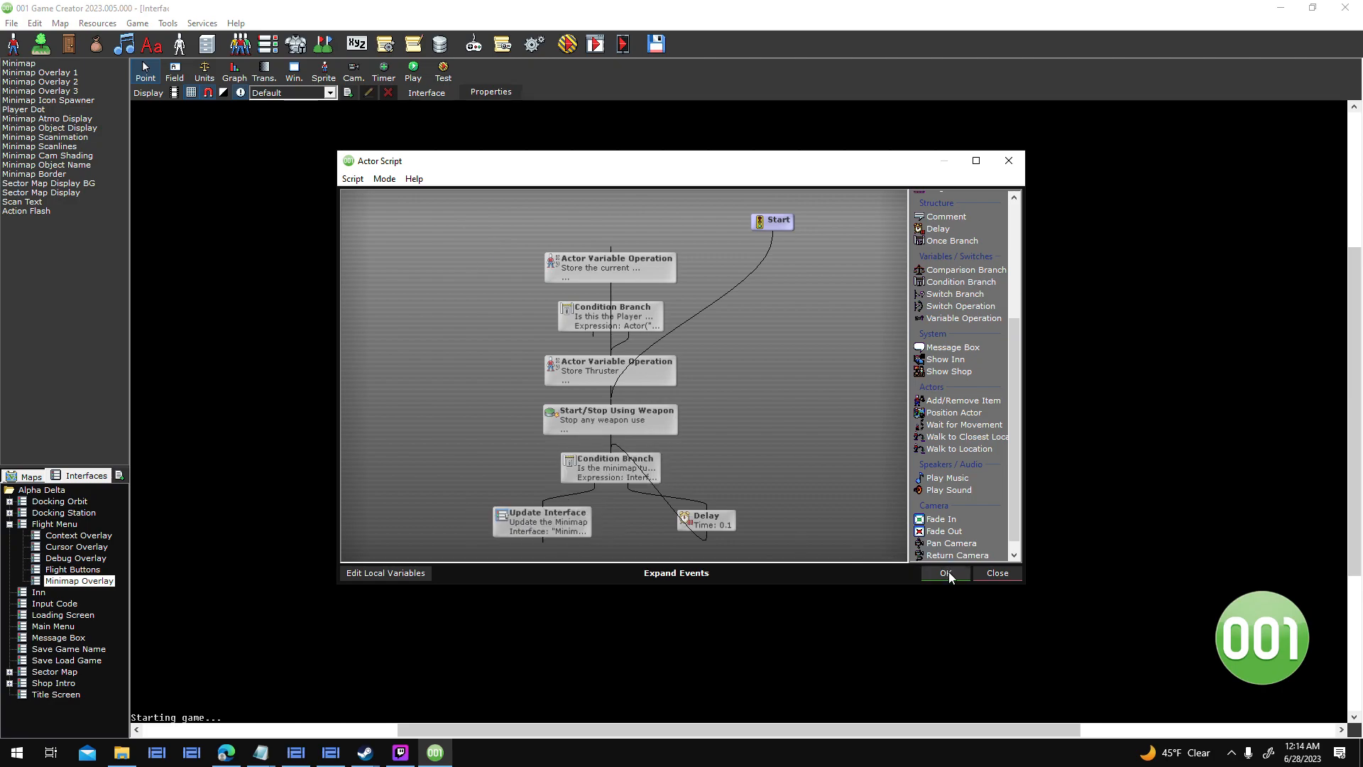
{"action": "left_click", "coordinate": [949, 572]}
{"action": "left_click", "coordinate": [855, 554]}
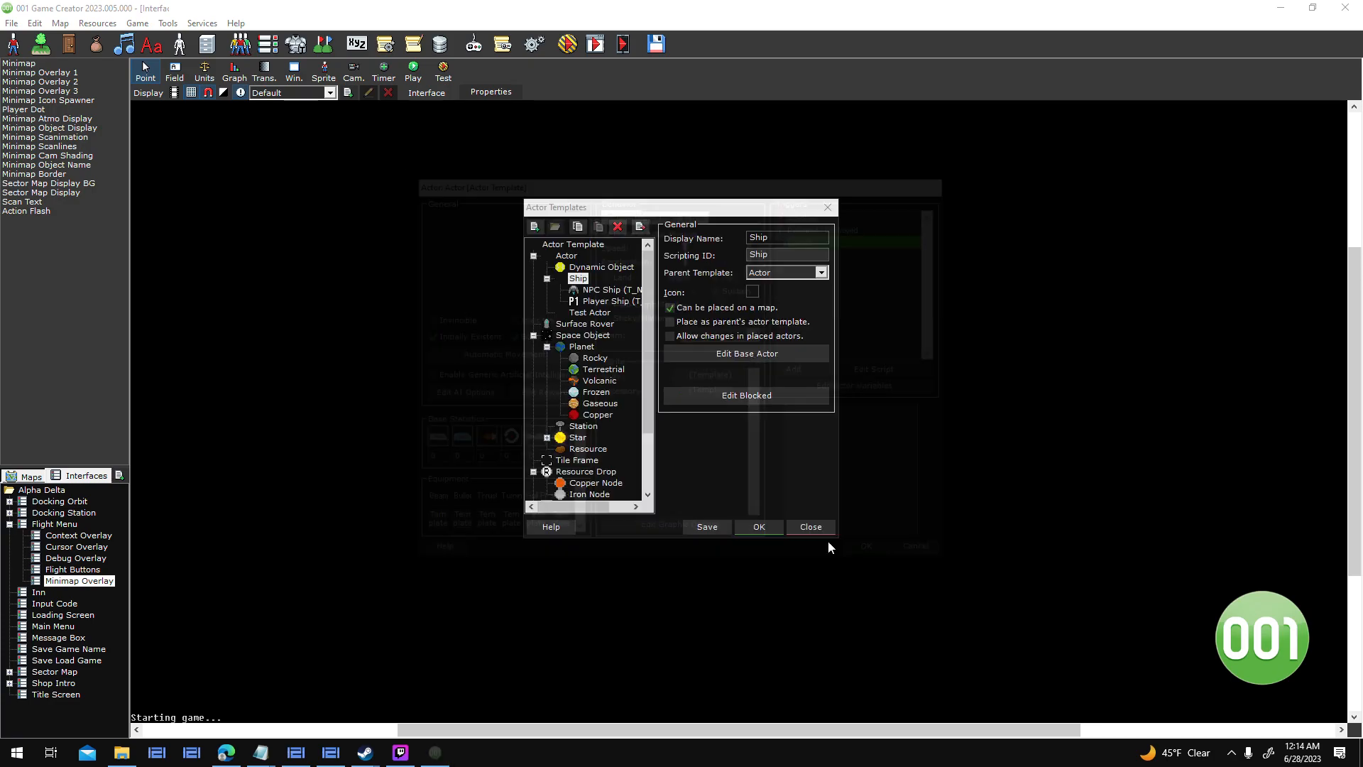
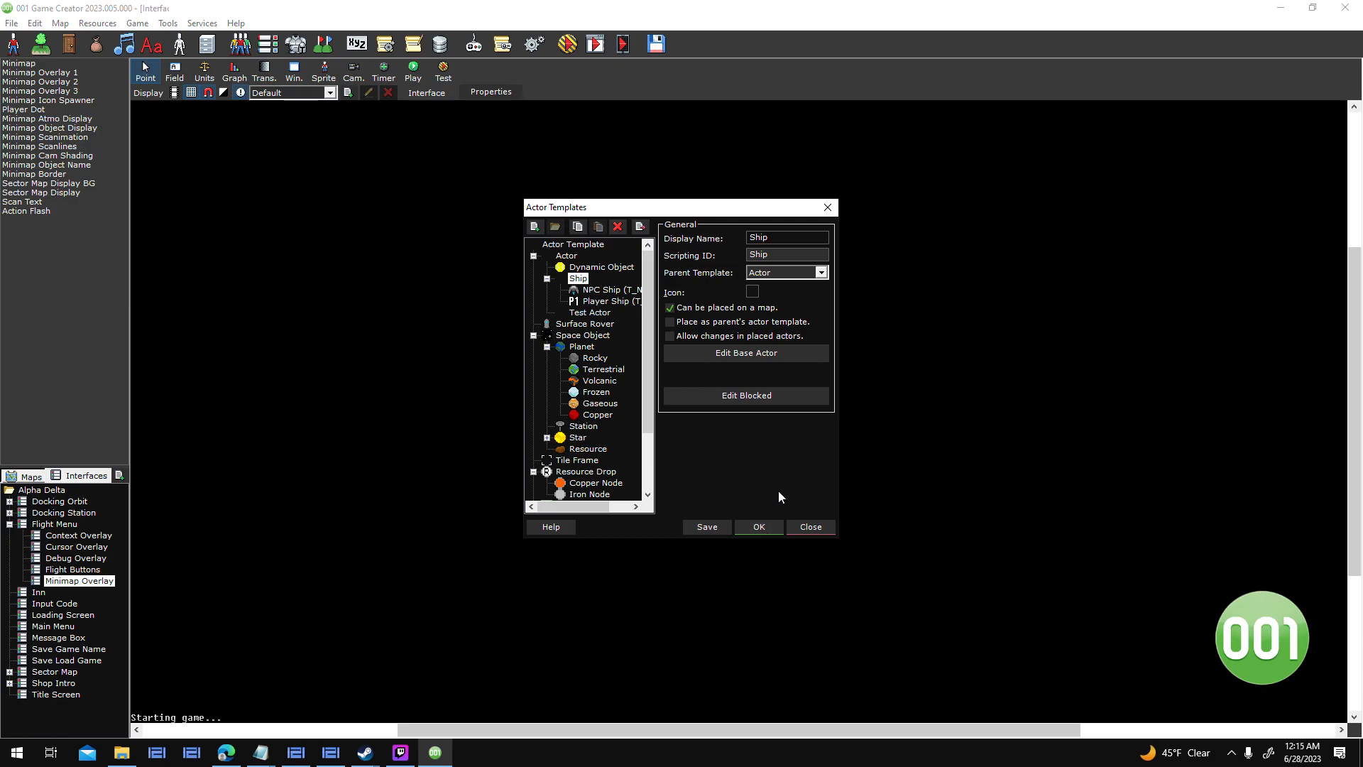
Try to edit the inherited Loaded trigger in the Player Ship template.
{"action": "left_click", "coordinate": [612, 302]}
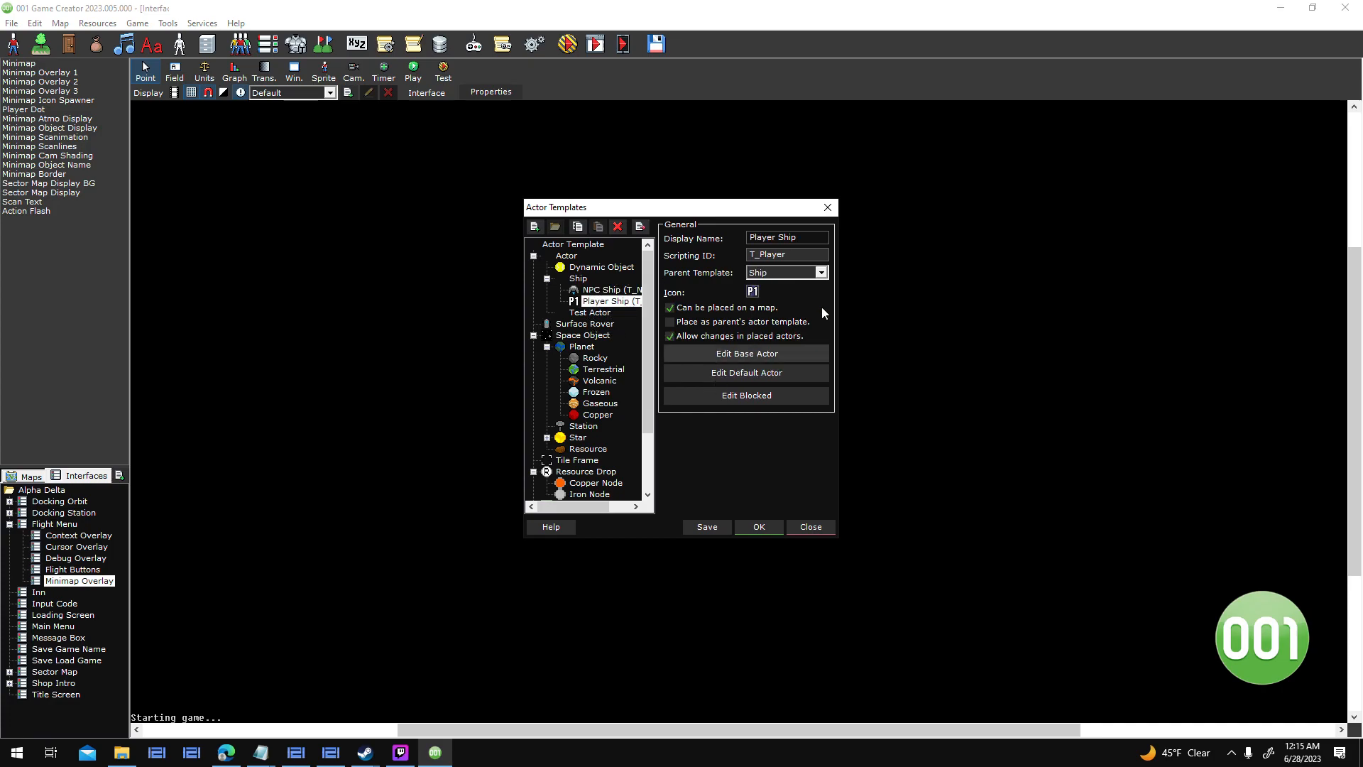
{"action": "double_click", "coordinate": [846, 214]}
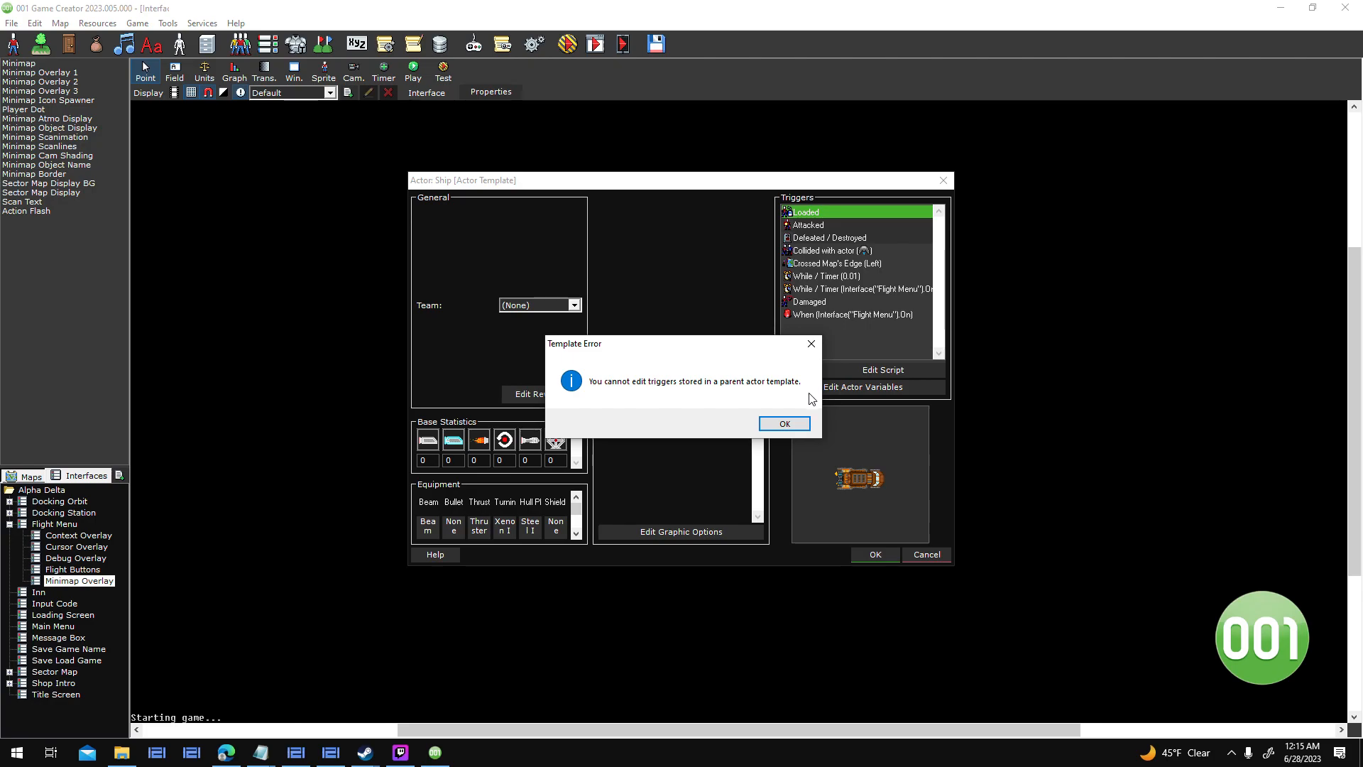
{"action": "left_click", "coordinate": [785, 423]}
{"action": "left_click", "coordinate": [873, 556]}
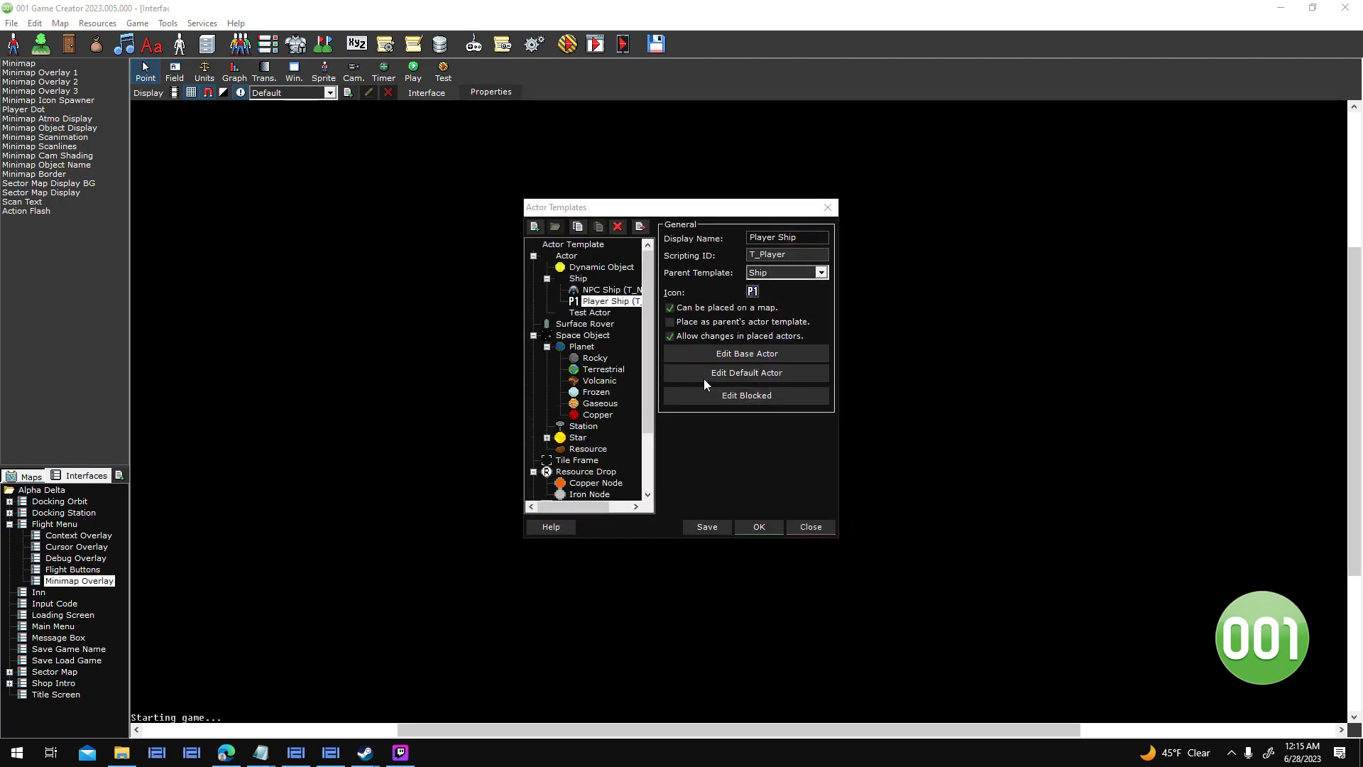
Reopen the Ship template's Loaded script, move the ship type and player ship check nodes aside, and disconnect Start from Store Thruster.
{"action": "left_click", "coordinate": [578, 278]}
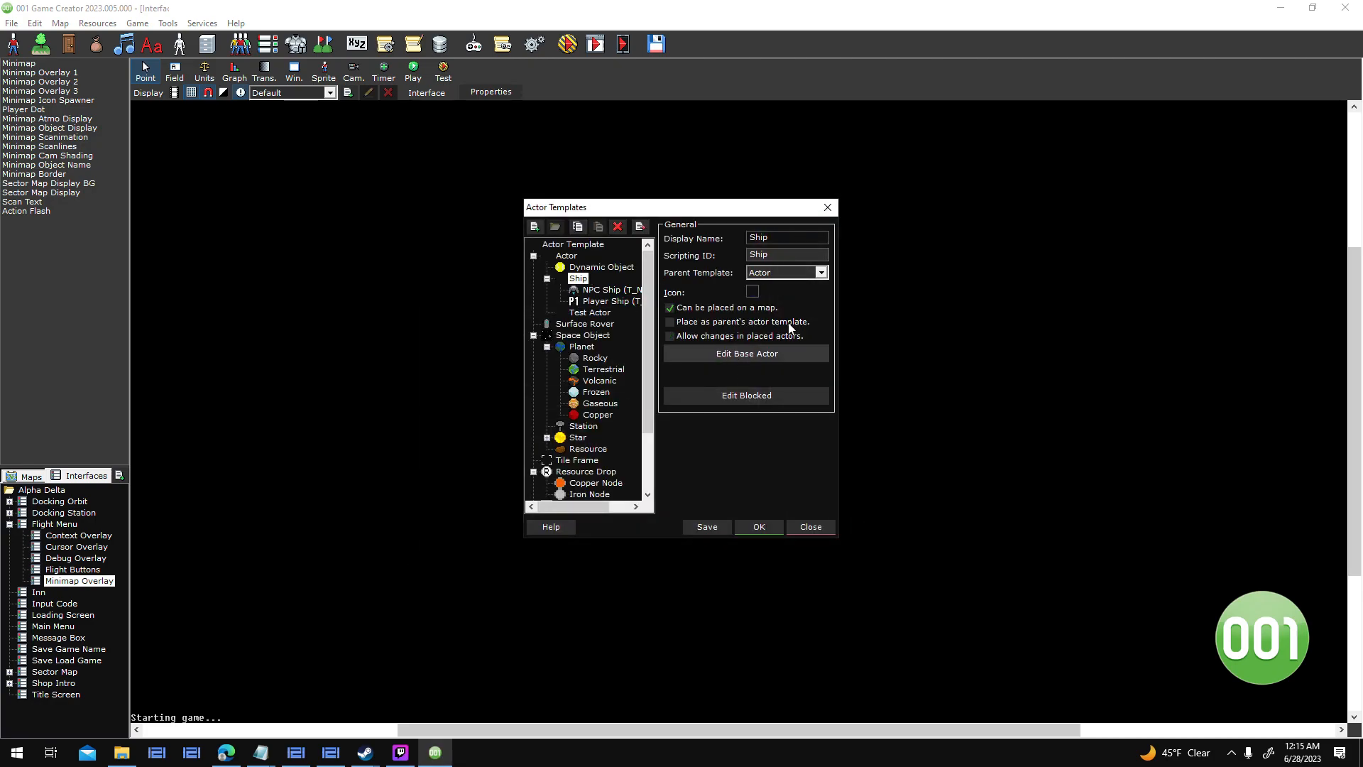
{"action": "left_click", "coordinate": [774, 353]}
{"action": "double_click", "coordinate": [858, 234]}
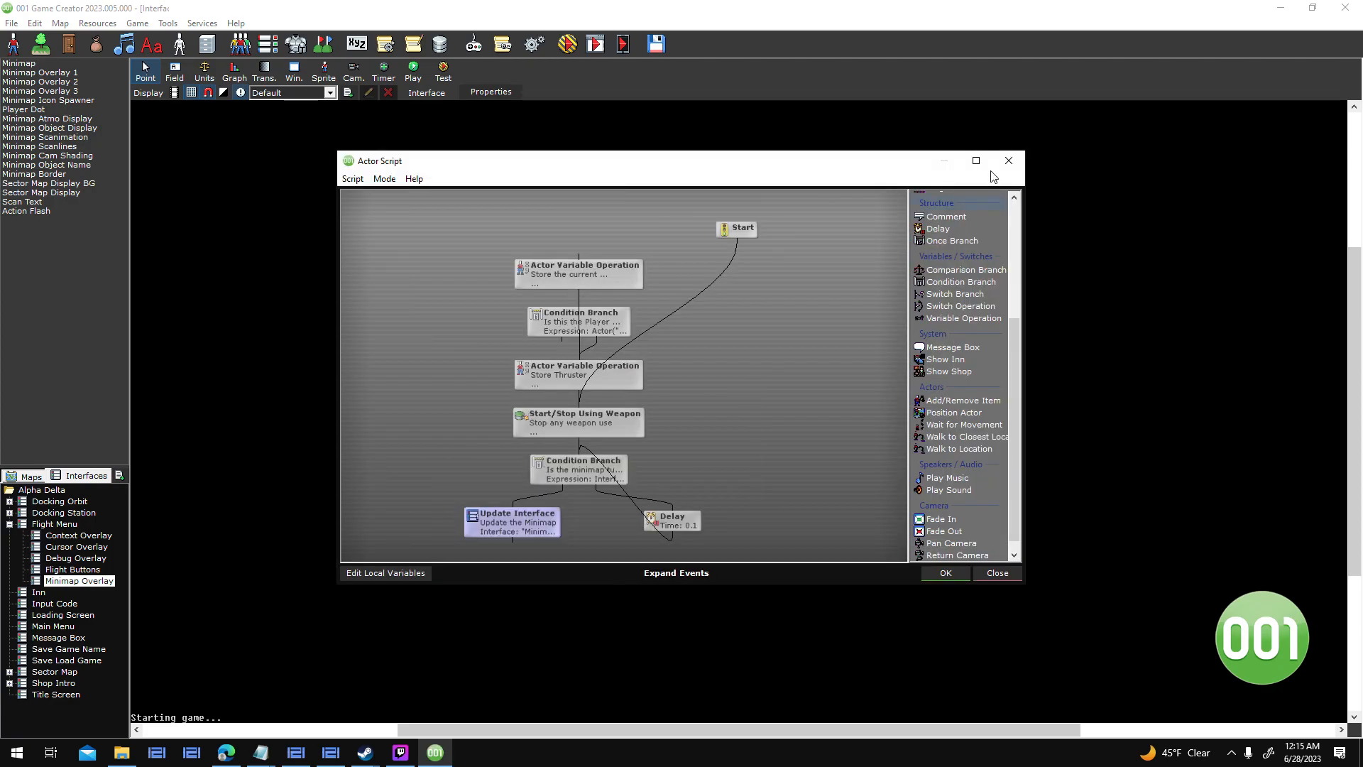
{"action": "left_click", "coordinate": [976, 161]}
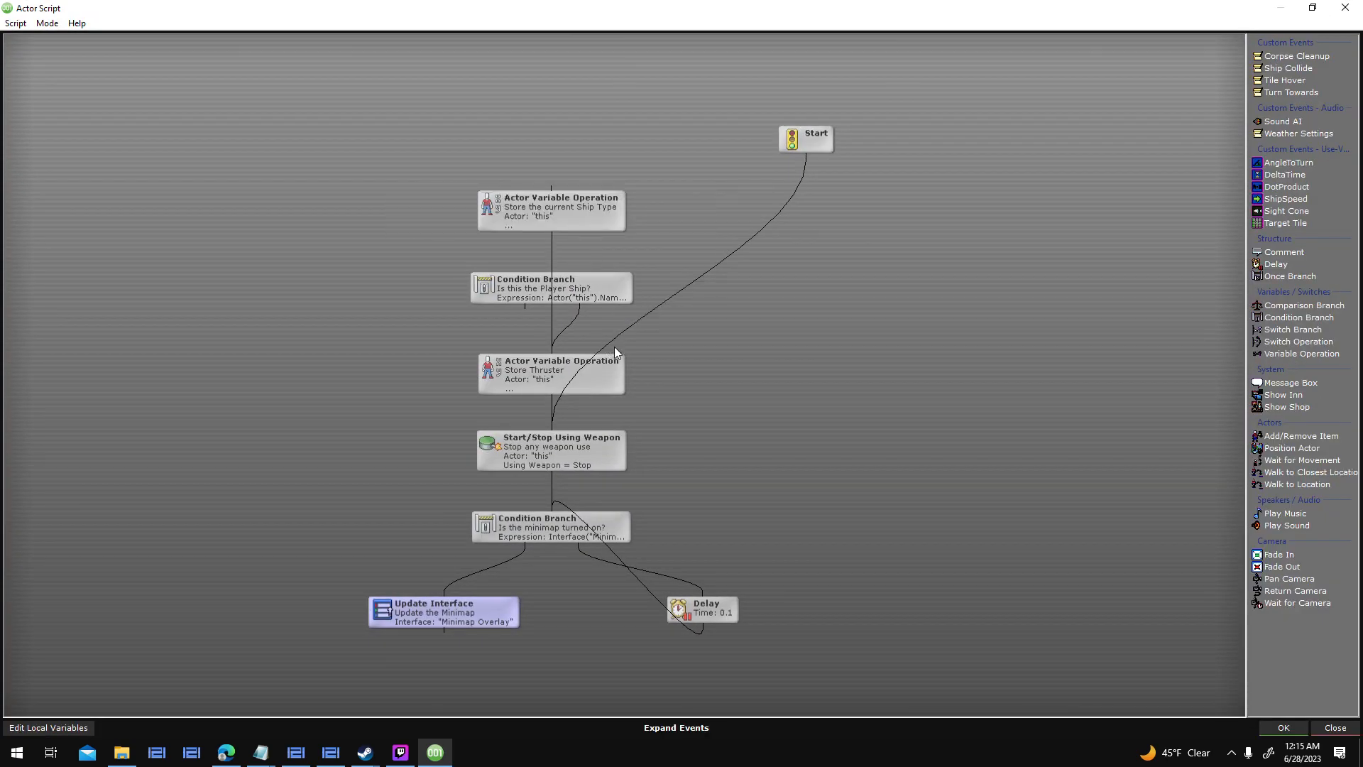
{"action": "mouse_move", "coordinate": [578, 375]}
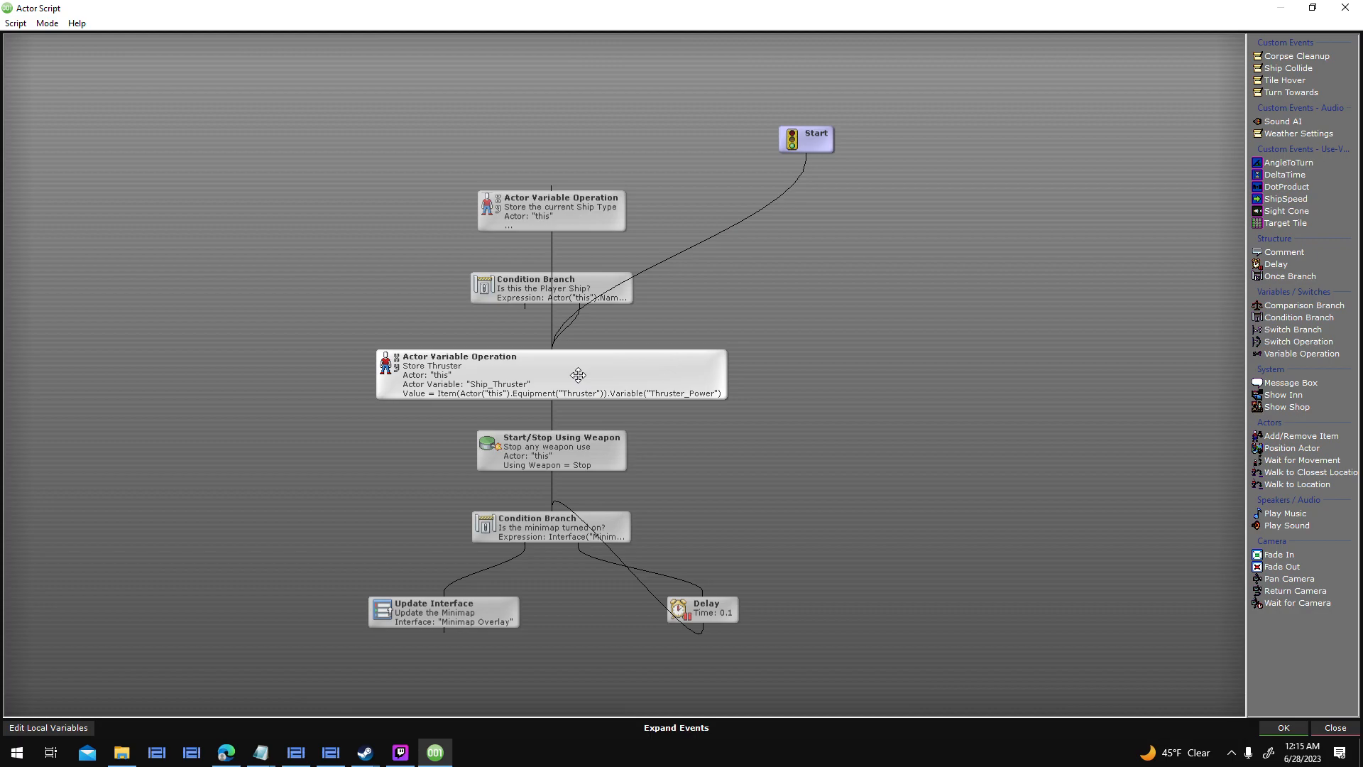
{"action": "left_click_drag", "start_coordinate": [429, 174], "coordinate": [423, 269]}
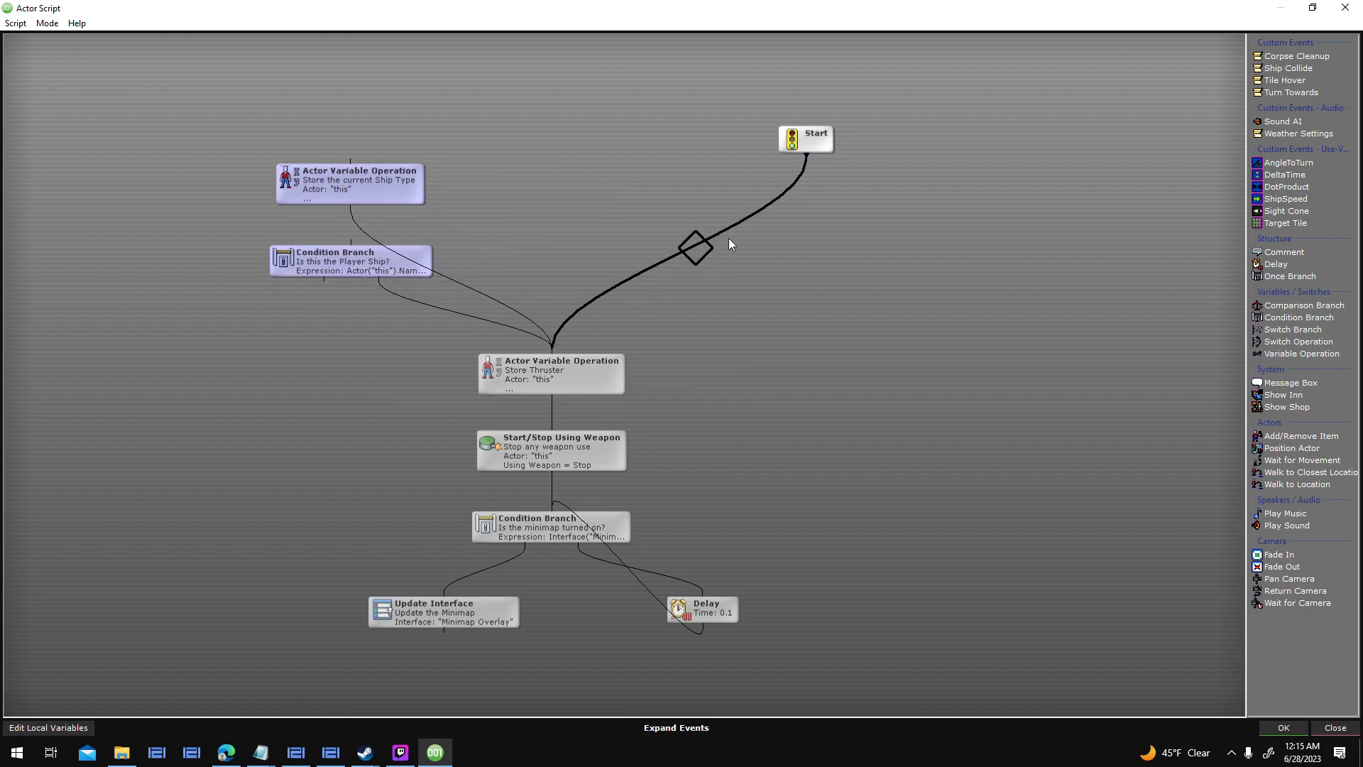
{"action": "right_click", "coordinate": [724, 235]}
{"action": "right_click", "coordinate": [722, 228]}
Add a Condition Branch after Start with the expression Actor("this").Equipment("Thruster") <> "".
{"action": "left_click", "coordinate": [832, 142]}
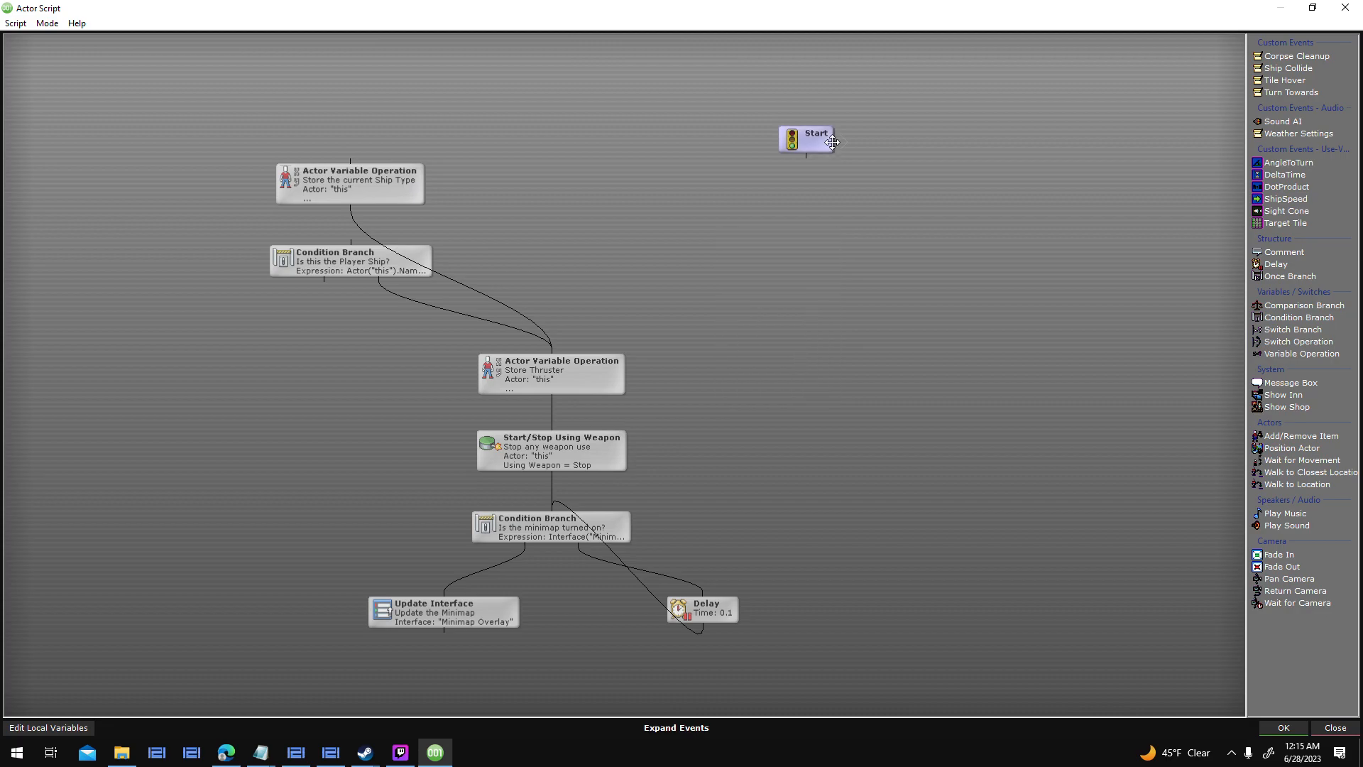
{"action": "type", "text": "cond"}
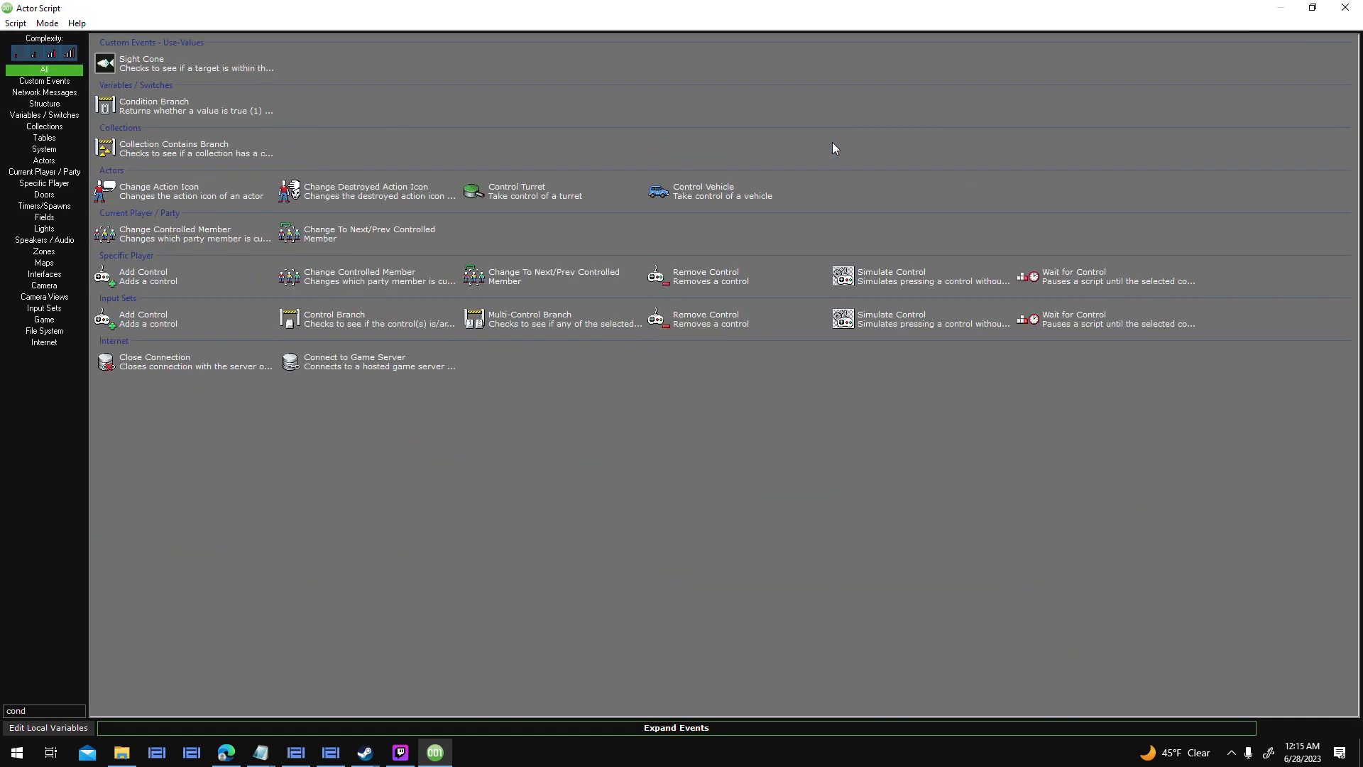
{"action": "key", "text": "Return"}
{"action": "left_click", "coordinate": [798, 399]}
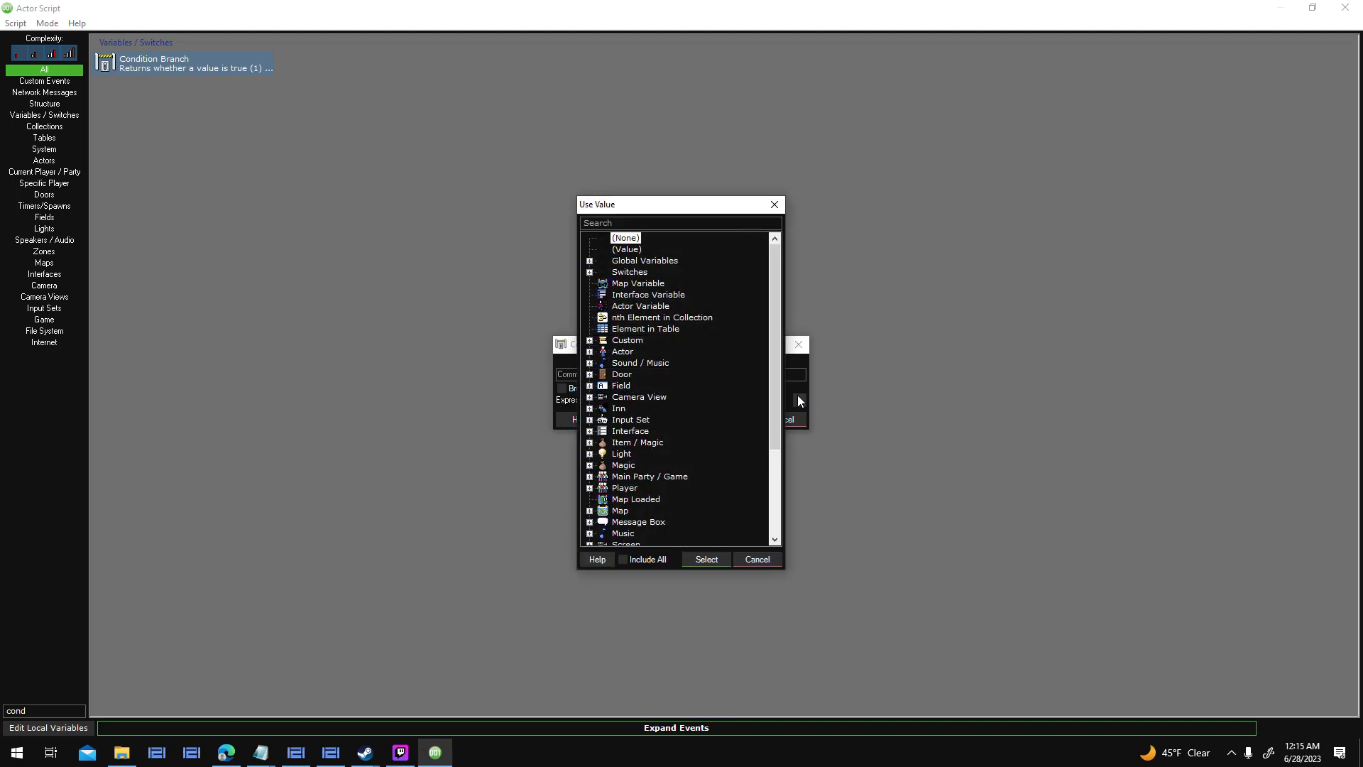
{"action": "type", "text": "eq"}
{"action": "double_click", "coordinate": [651, 273]}
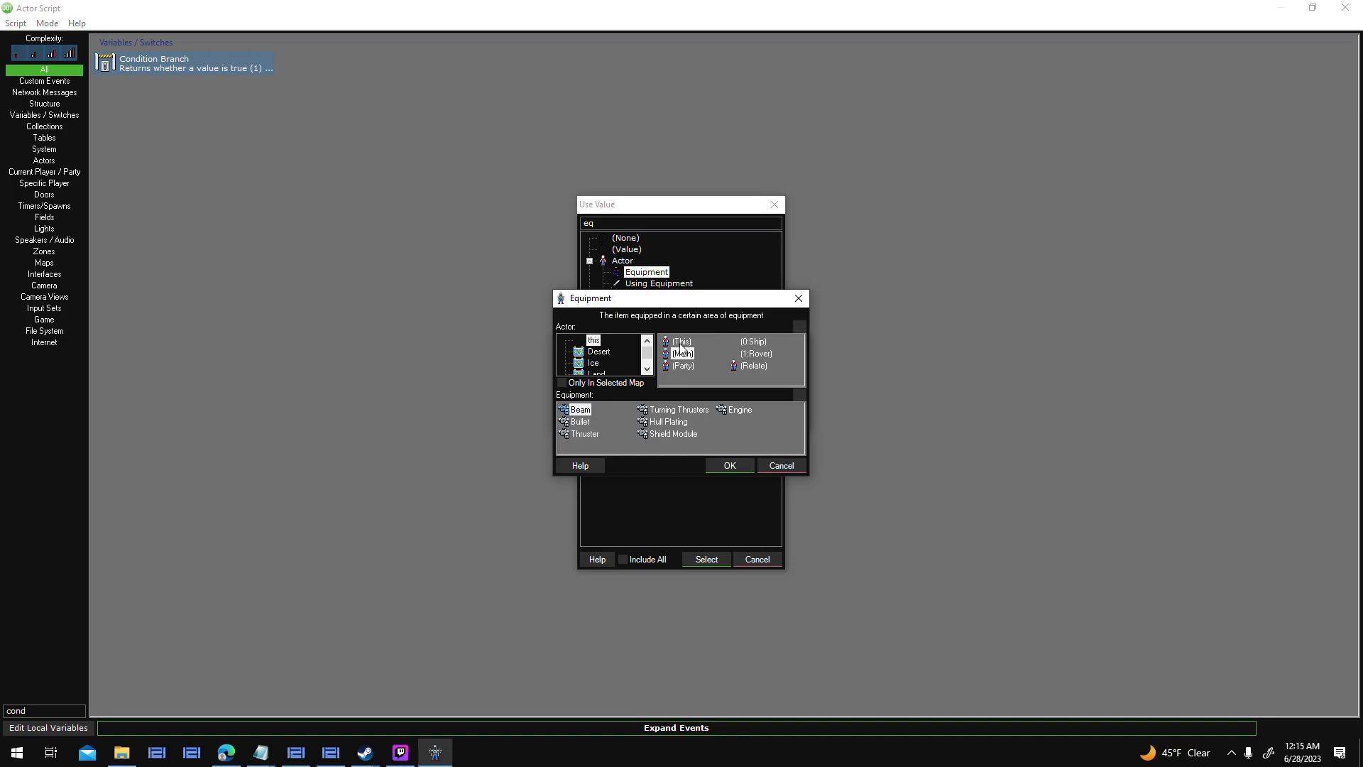
{"action": "left_click", "coordinate": [594, 439]}
{"action": "left_click", "coordinate": [743, 467]}
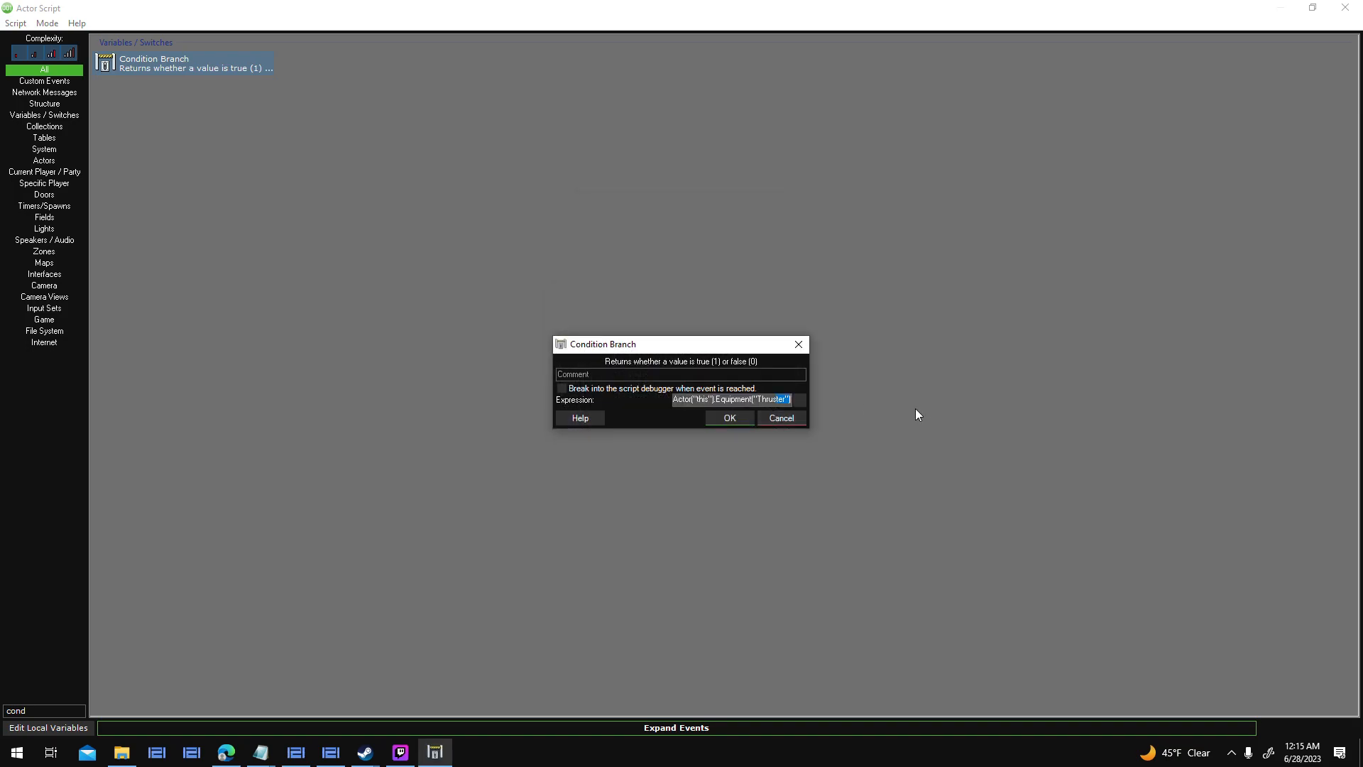
{"action": "key", "text": "End"}
{"action": "type", "text": "<> \"\""}
{"action": "key", "text": "Return"}
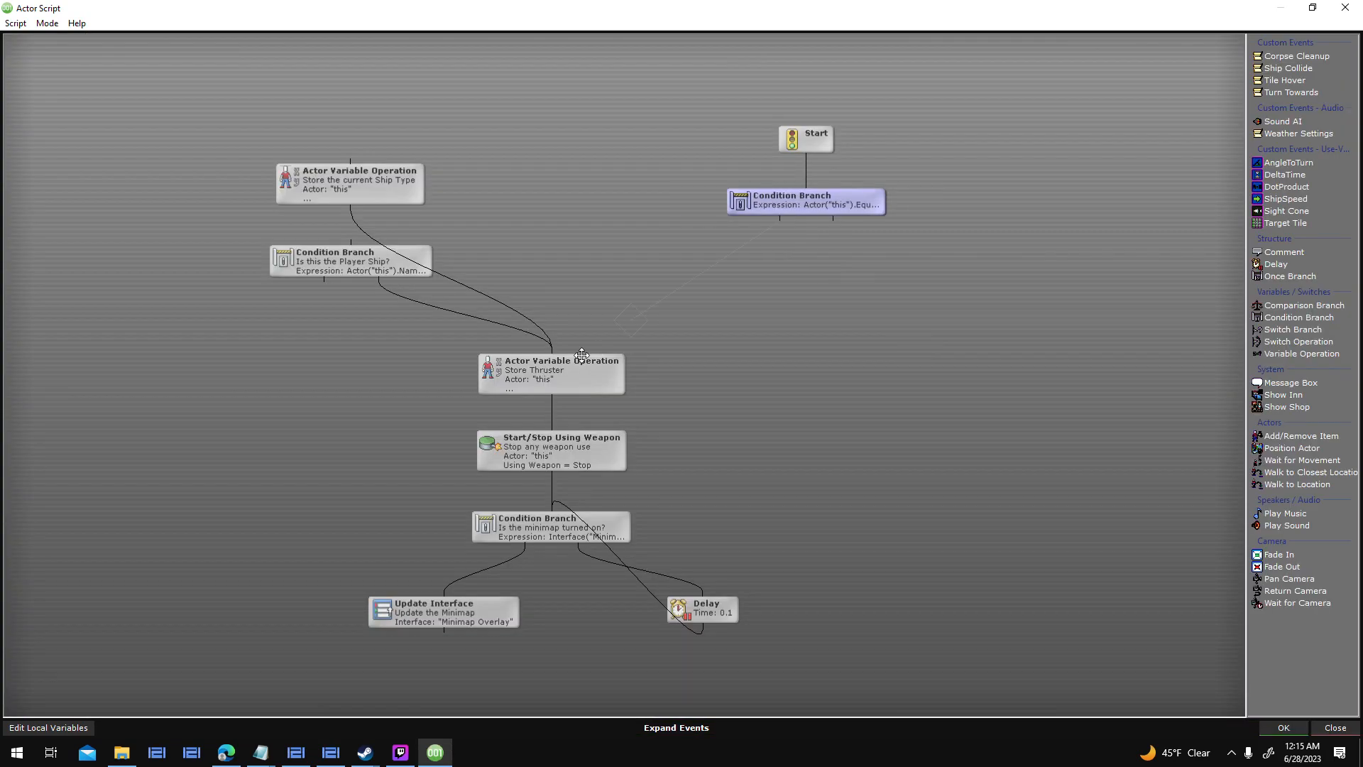
Connect the branch's true output to Store Thruster and its false output to Start/Stop Using Weapon, and confirm the script and templates.
{"action": "left_click", "coordinate": [582, 354]}
{"action": "left_click_drag", "start_coordinate": [832, 220], "coordinate": [553, 435]}
{"action": "left_click", "coordinate": [1283, 728]}
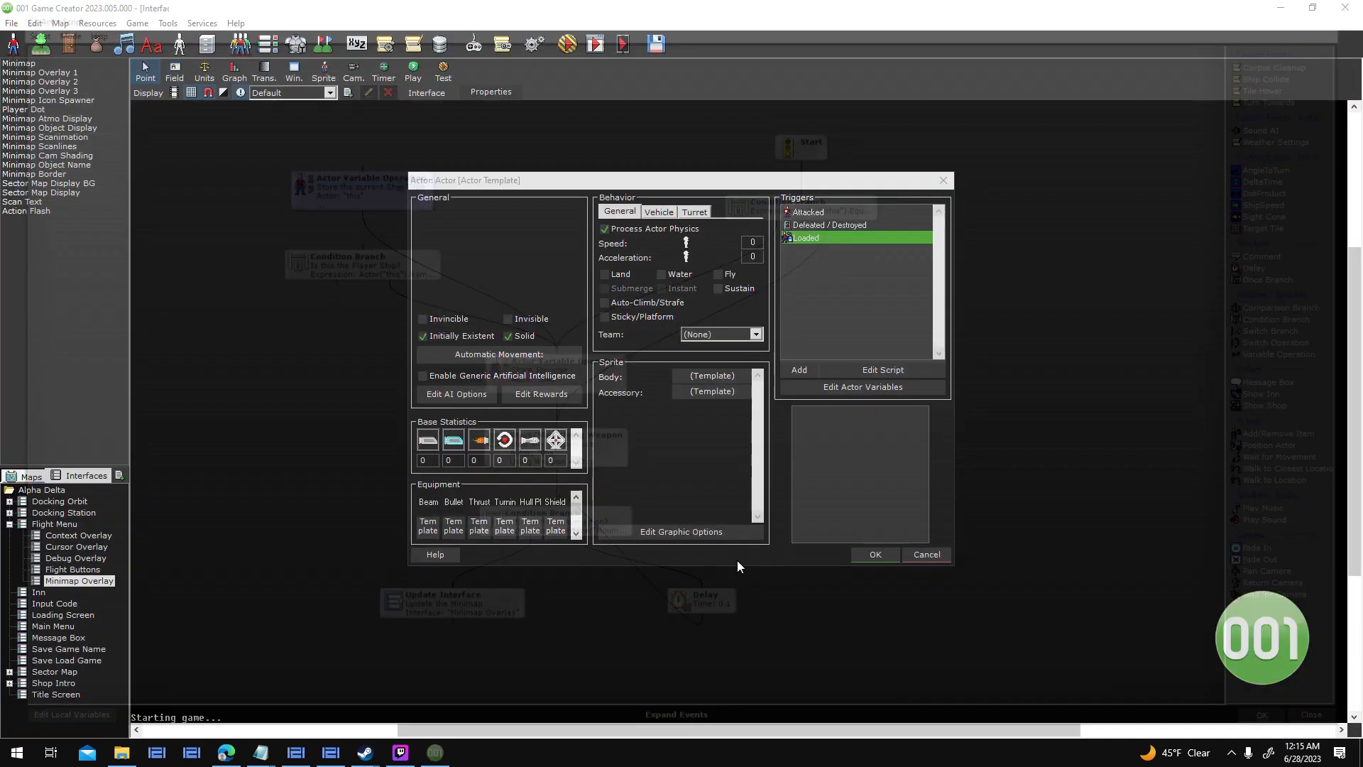
{"action": "left_click", "coordinate": [868, 555]}
{"action": "left_click", "coordinate": [756, 524]}
Launch a windowed test run with the debugger, start a new game and fly the ship around near the planet.
{"action": "left_click", "coordinate": [566, 46]}
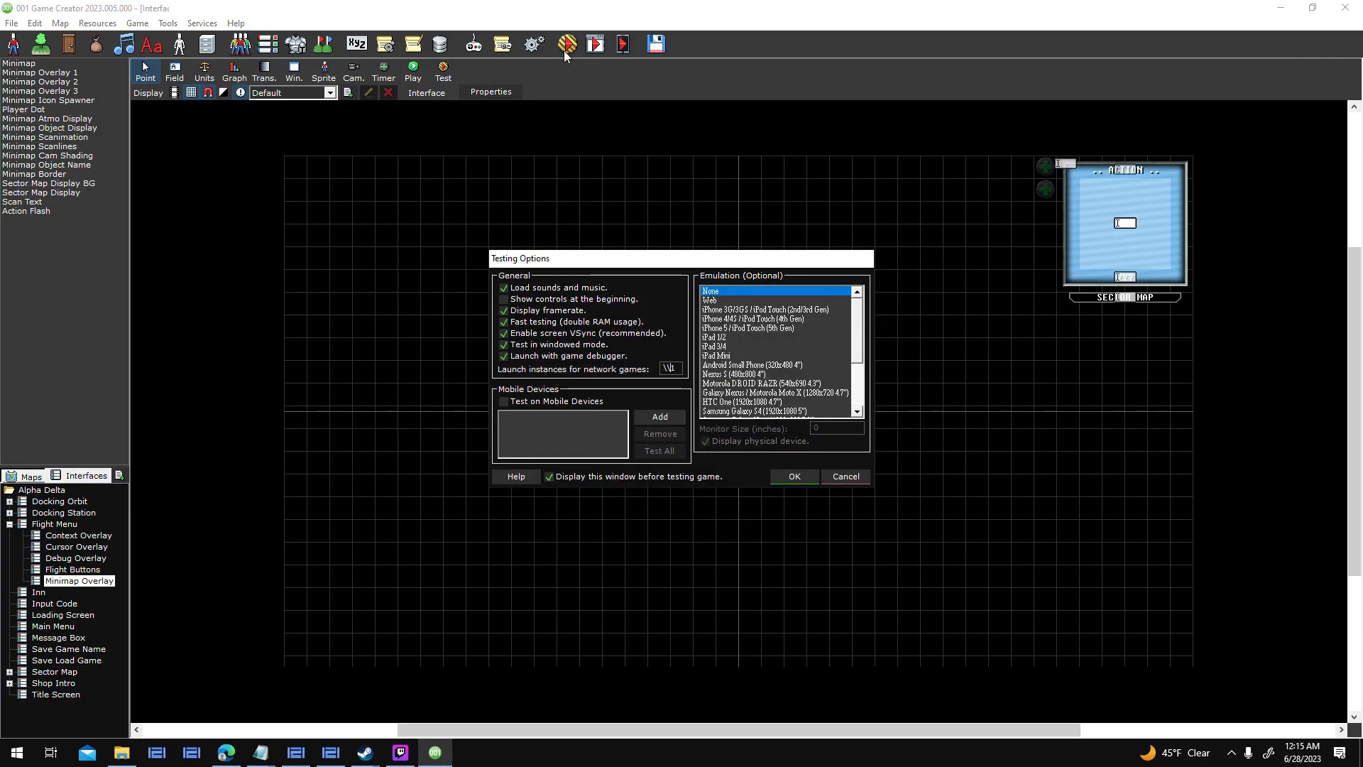
{"action": "key", "text": "Return"}
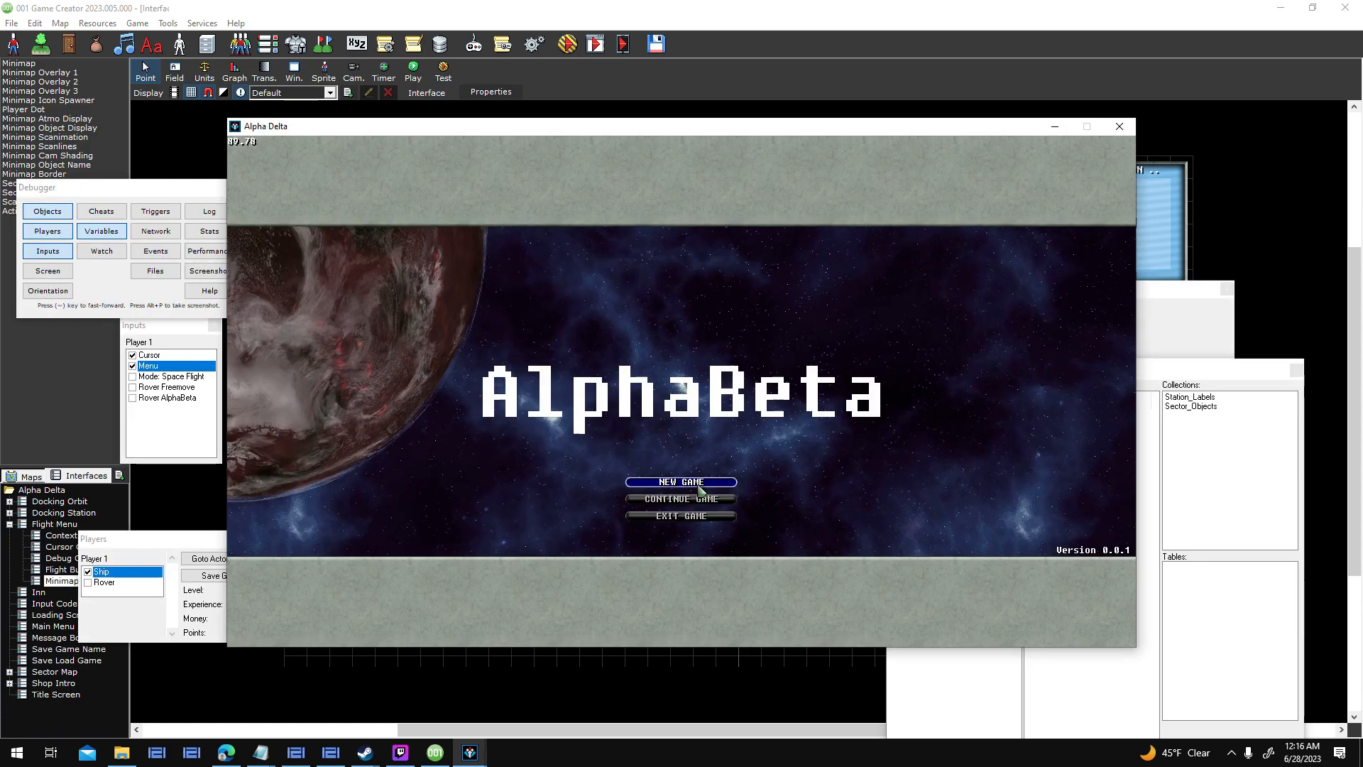
{"action": "left_click", "coordinate": [699, 486]}
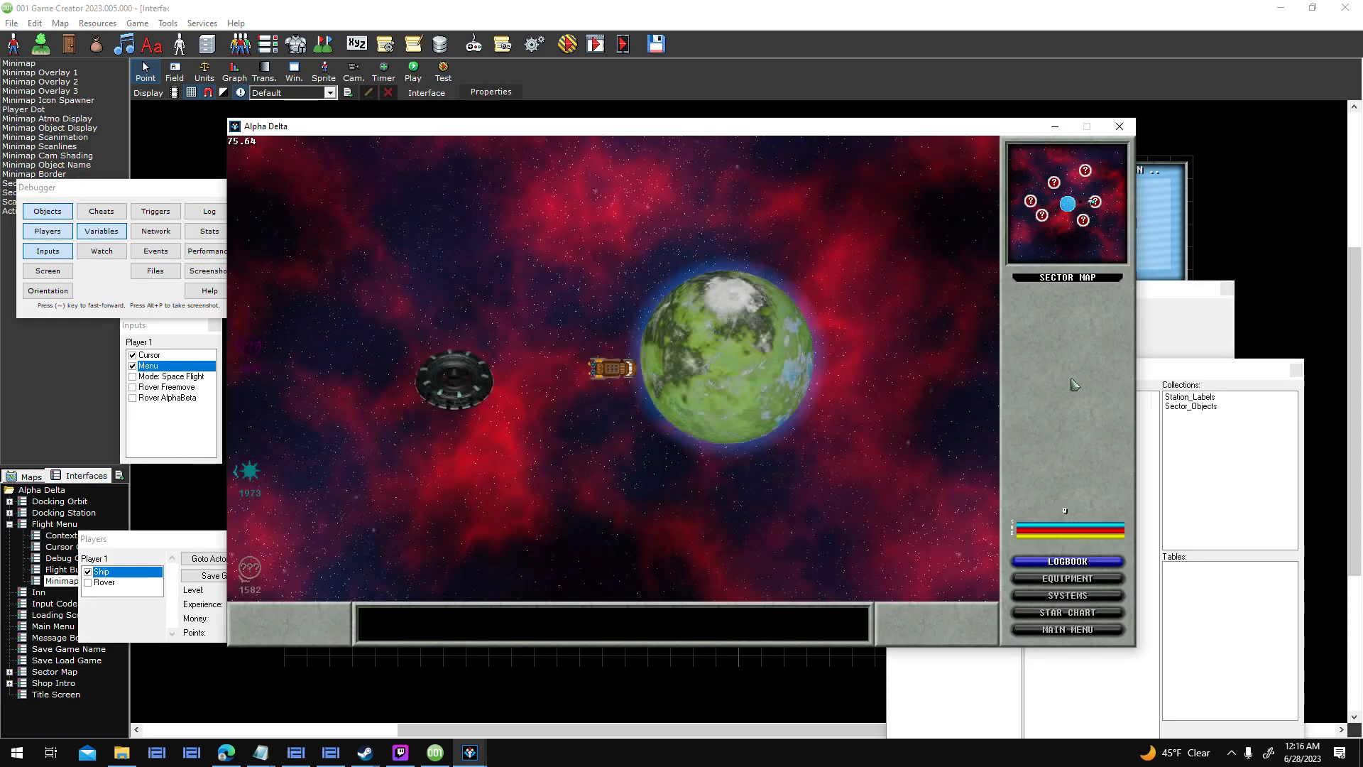
{"action": "key", "text": "w"}
{"action": "key", "text": "a"}
{"action": "left_click", "coordinate": [1203, 330]}
{"action": "left_click", "coordinate": [717, 374]}
{"action": "key", "text": "a"}
{"action": "key", "text": "a"}
{"action": "key", "text": "w"}
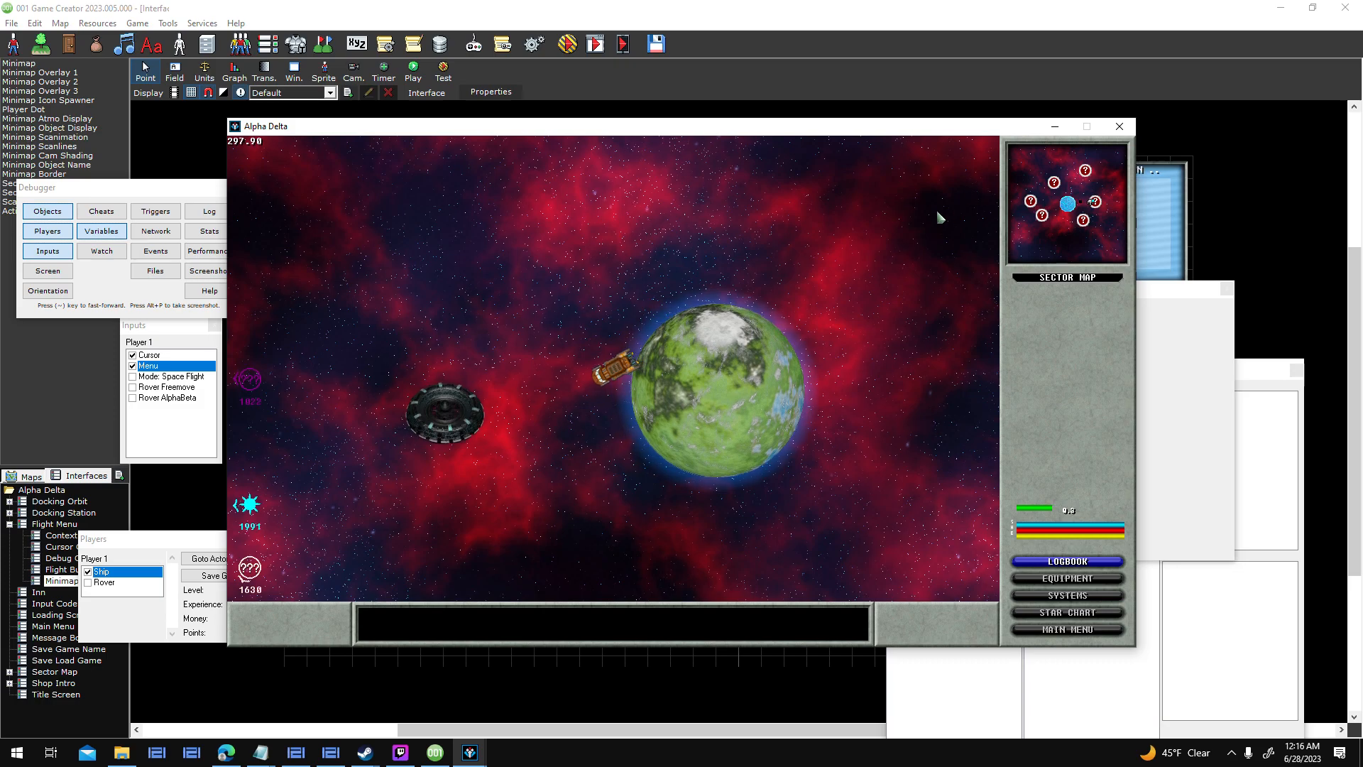
Save the running game in slot 1 under the name Poots.
{"action": "key", "text": "Escape"}
{"action": "left_click", "coordinate": [614, 334]}
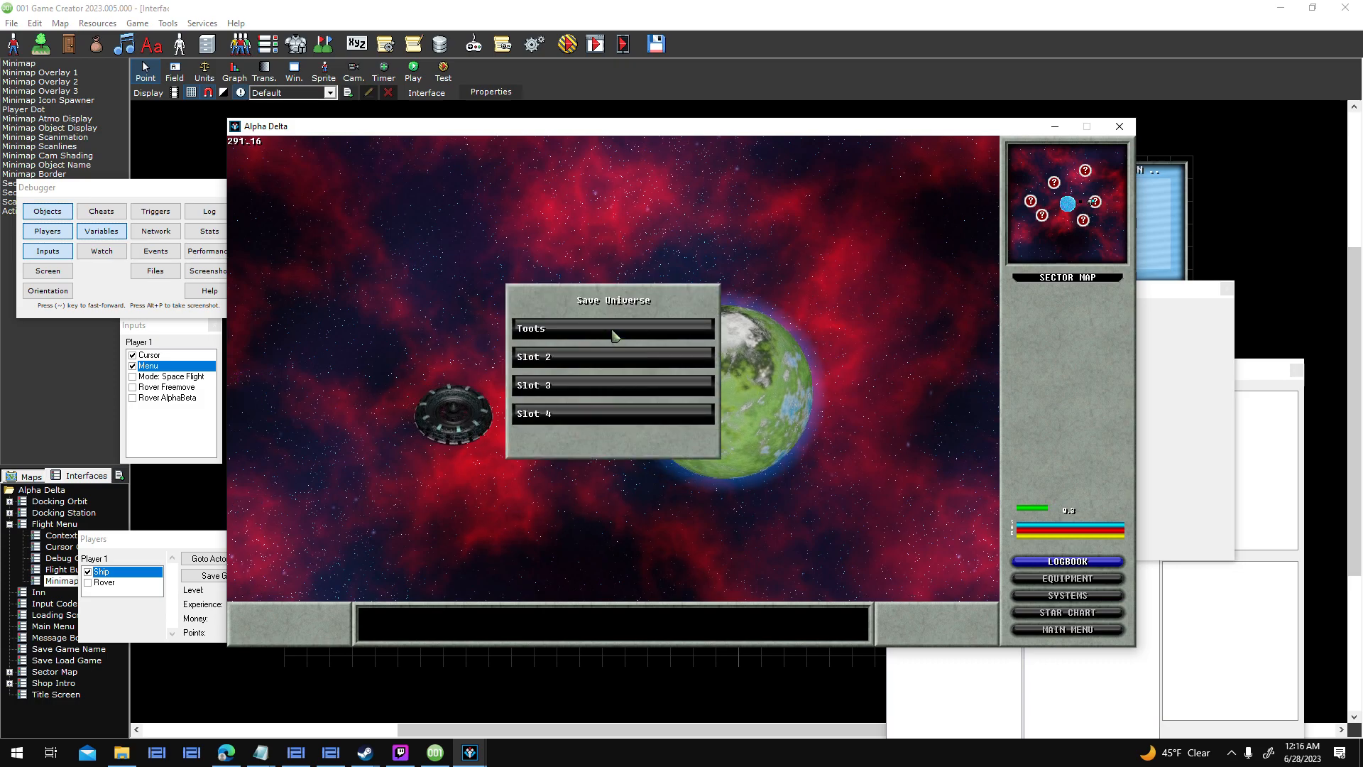
{"action": "left_click", "coordinate": [615, 330]}
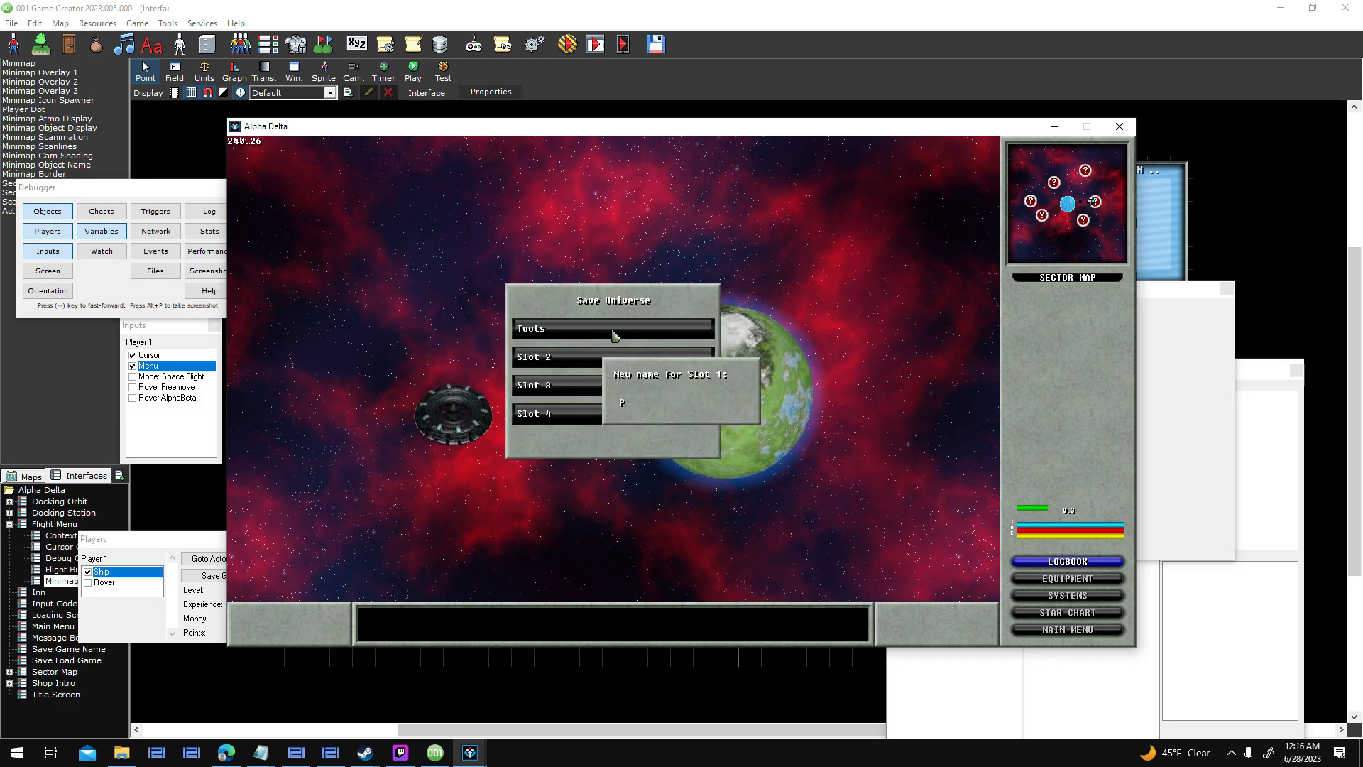
{"action": "key", "text": "Return"}
Return to the title screen and continue the game from the Poots save.
{"action": "left_click", "coordinate": [639, 441]}
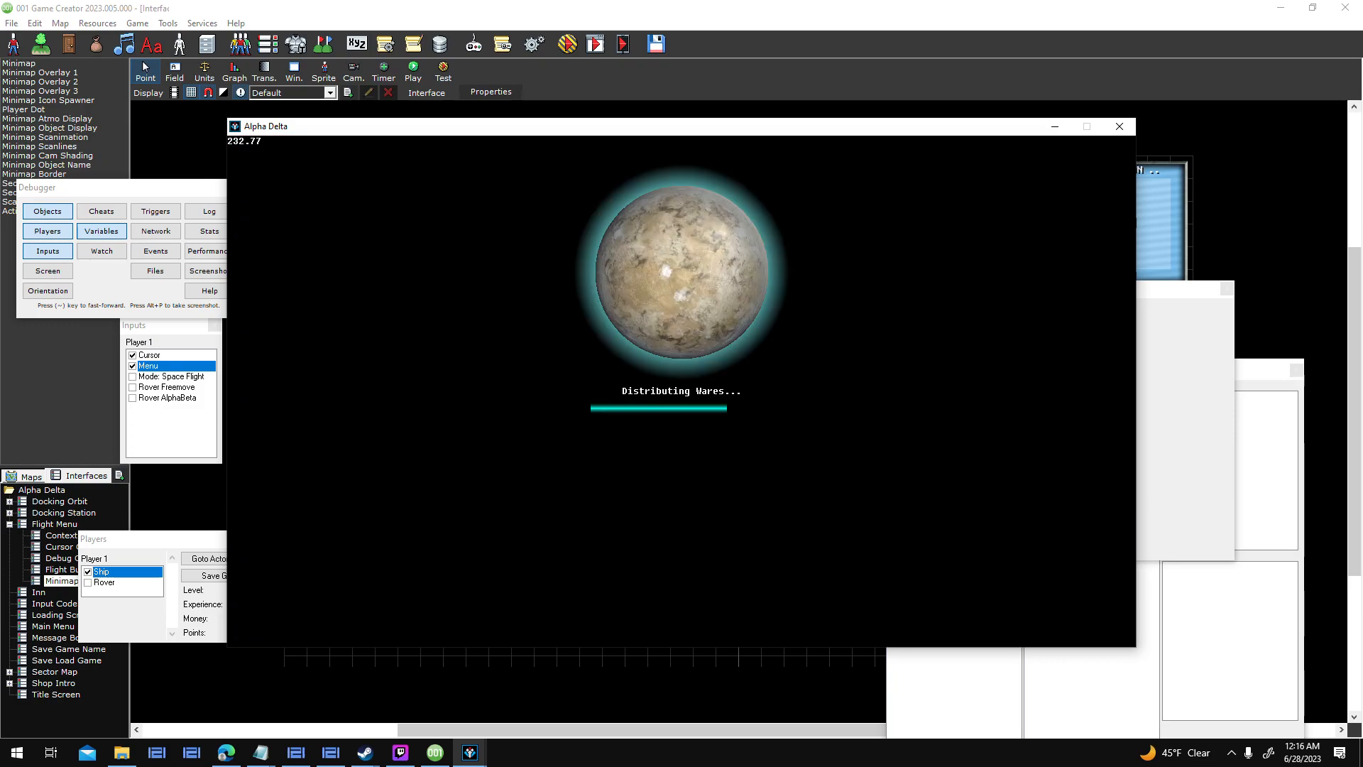
{"action": "left_click", "coordinate": [661, 499]}
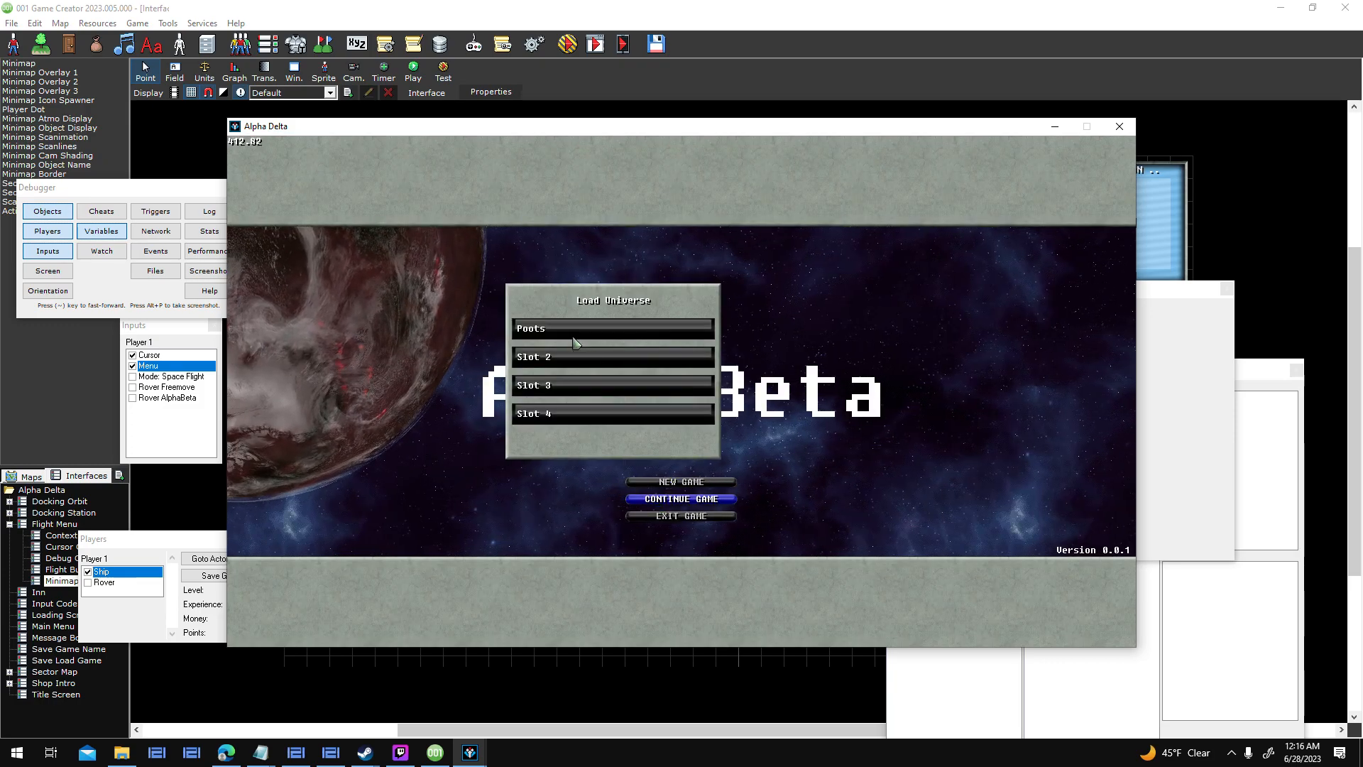
{"action": "left_click", "coordinate": [615, 330]}
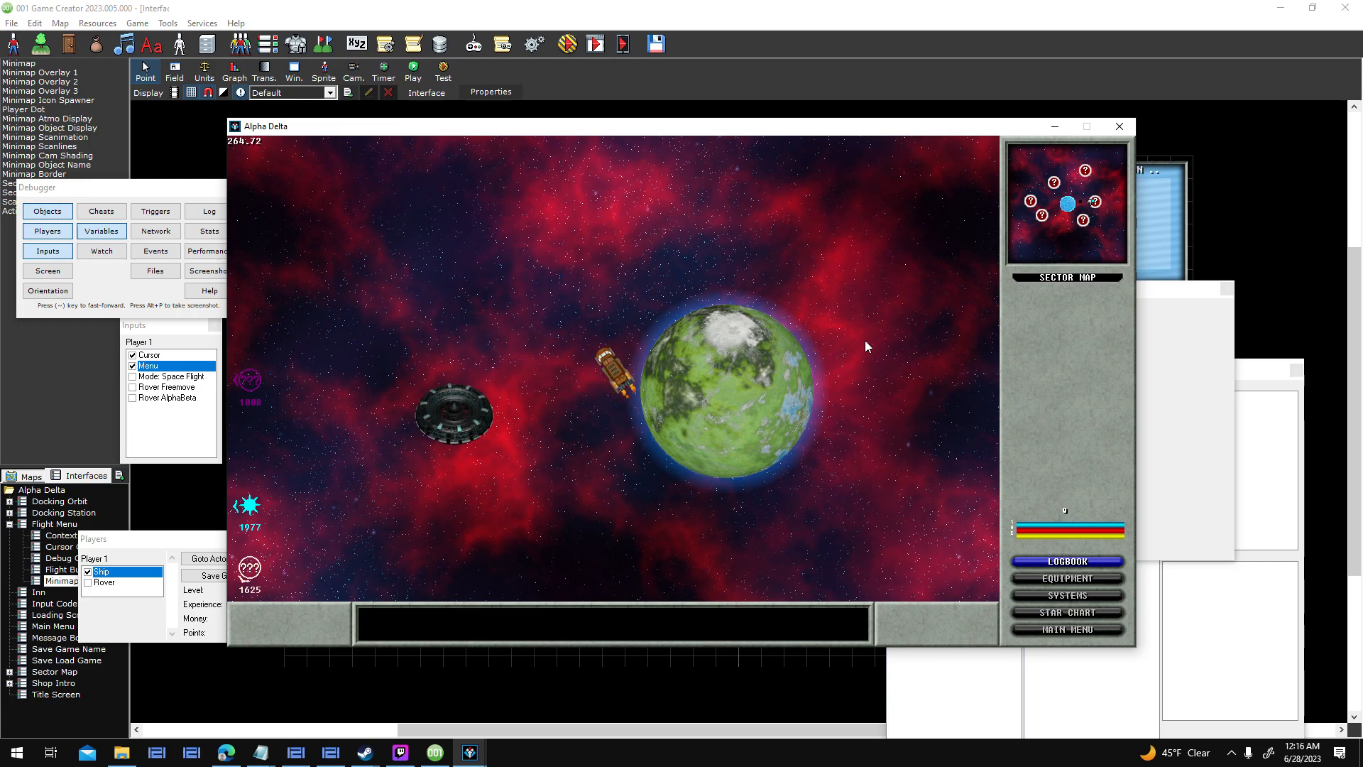
Inspect Player_Ship's equipment, statistics and Ship_Thruster variable among the Space map objects in the debugger, leaving the variable as it is.
{"action": "left_click", "coordinate": [1170, 363]}
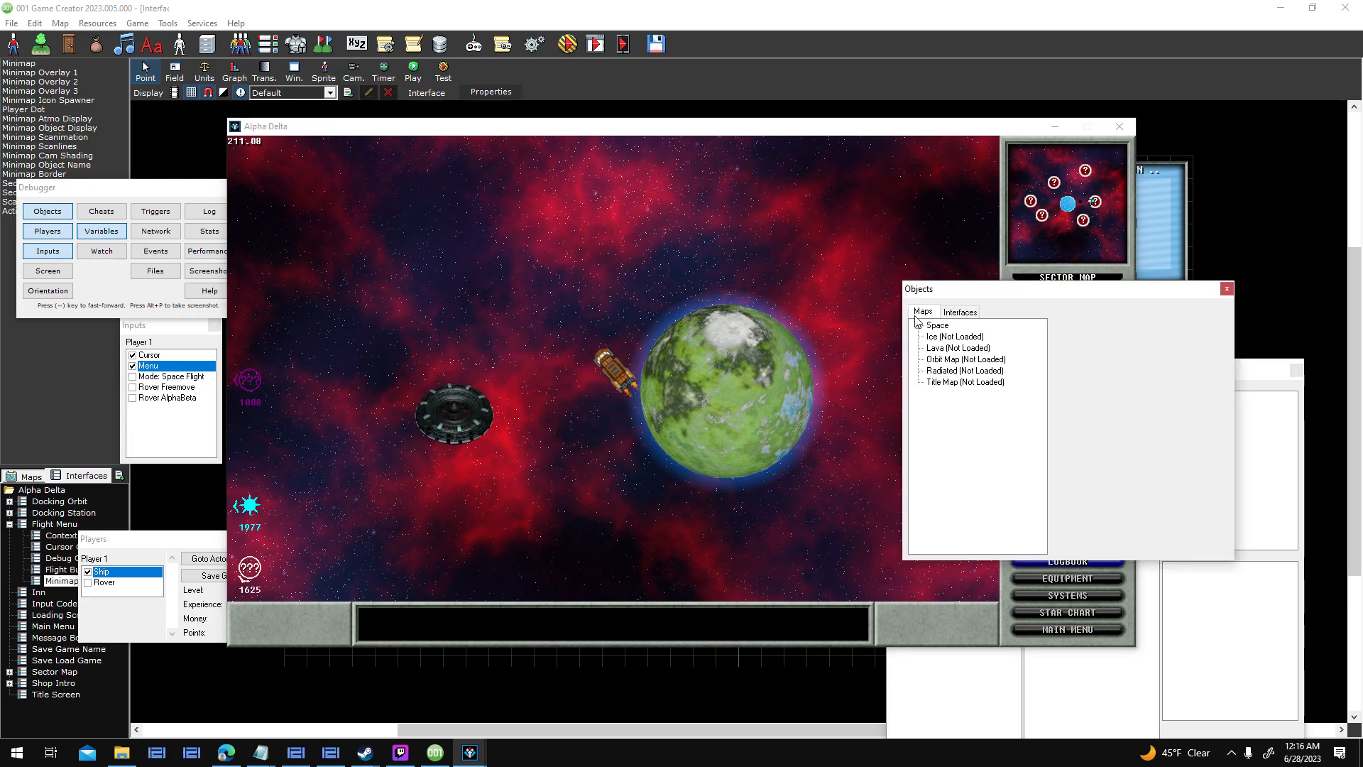
{"action": "left_click", "coordinate": [918, 325]}
{"action": "left_click", "coordinate": [973, 338]}
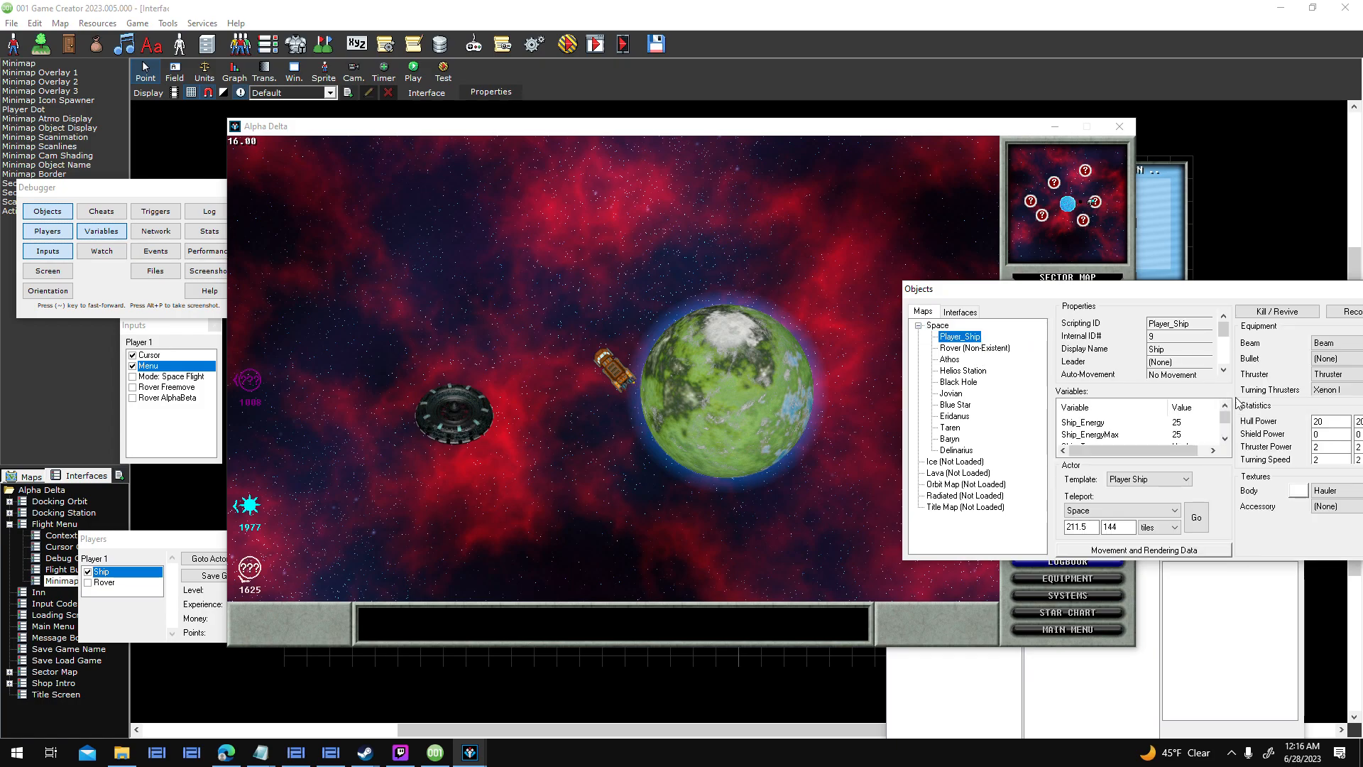
{"action": "left_click_drag", "start_coordinate": [1086, 296], "coordinate": [933, 297]}
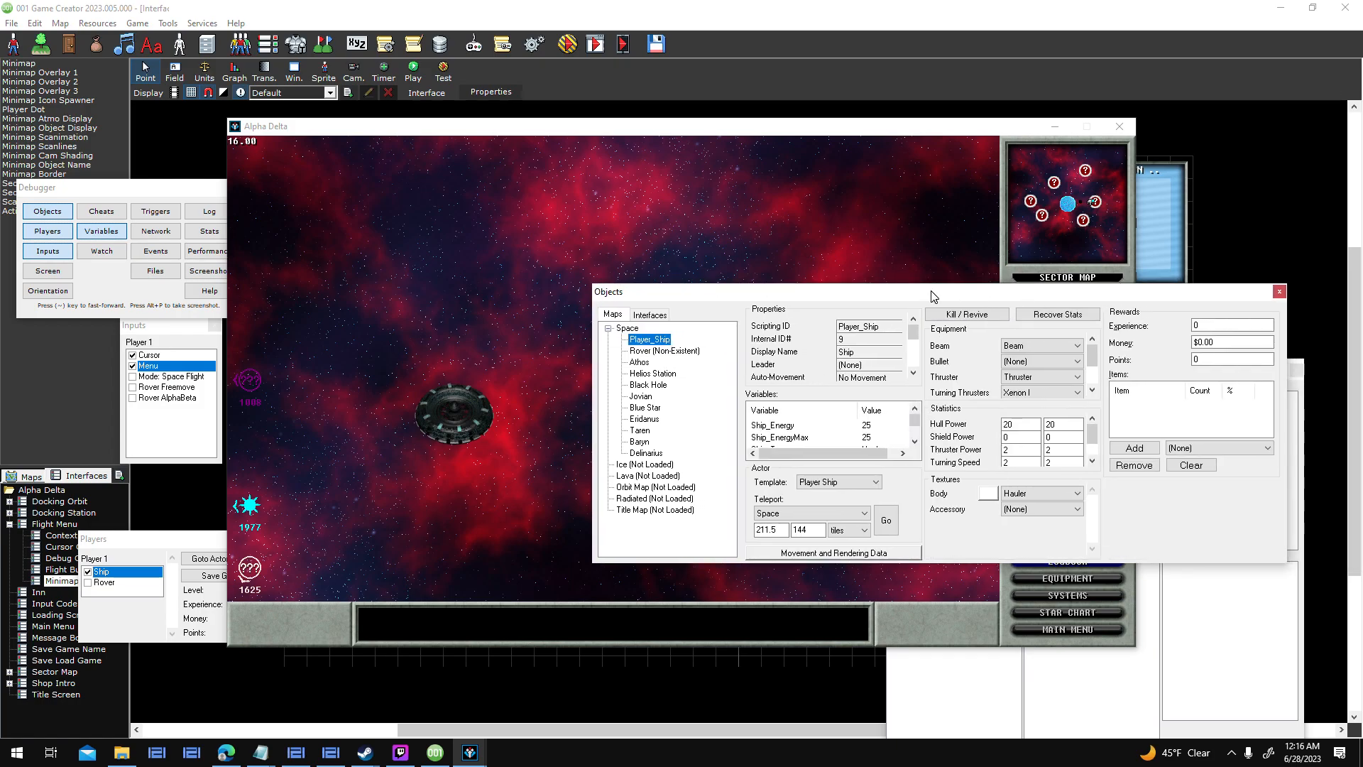
{"action": "scroll", "coordinate": [1083, 363], "scroll_direction": "down", "scroll_amount": 1}
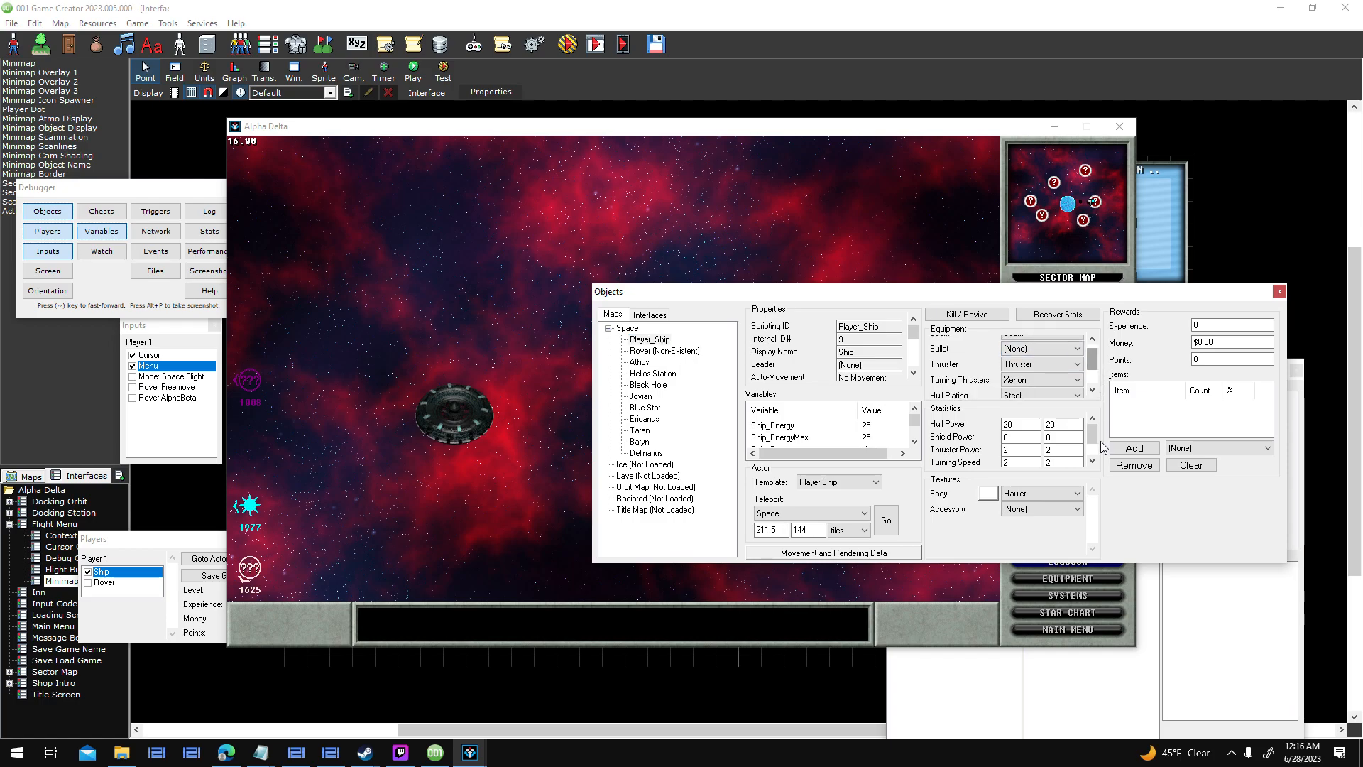
{"action": "scroll", "coordinate": [916, 424], "scroll_direction": "down", "scroll_amount": 1}
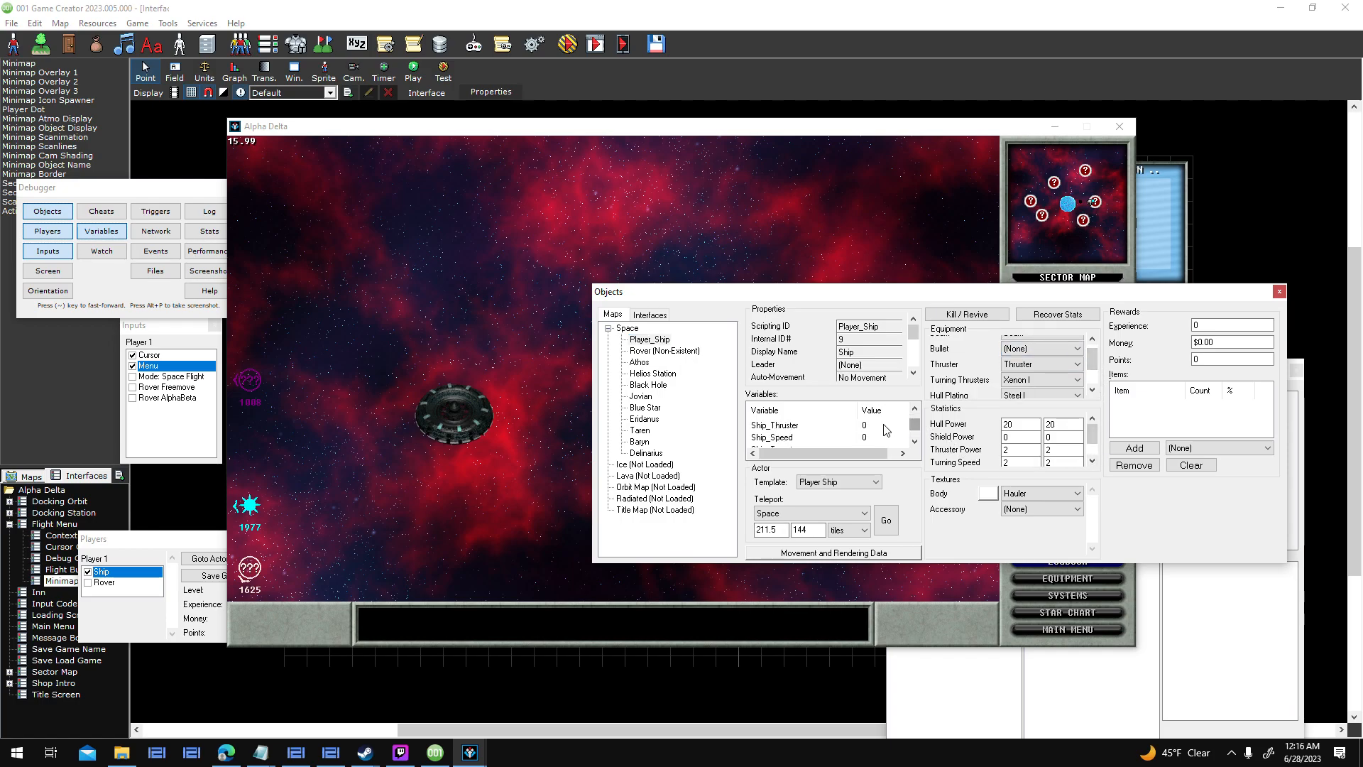
{"action": "left_click", "coordinate": [885, 426]}
{"action": "double_click", "coordinate": [884, 426]}
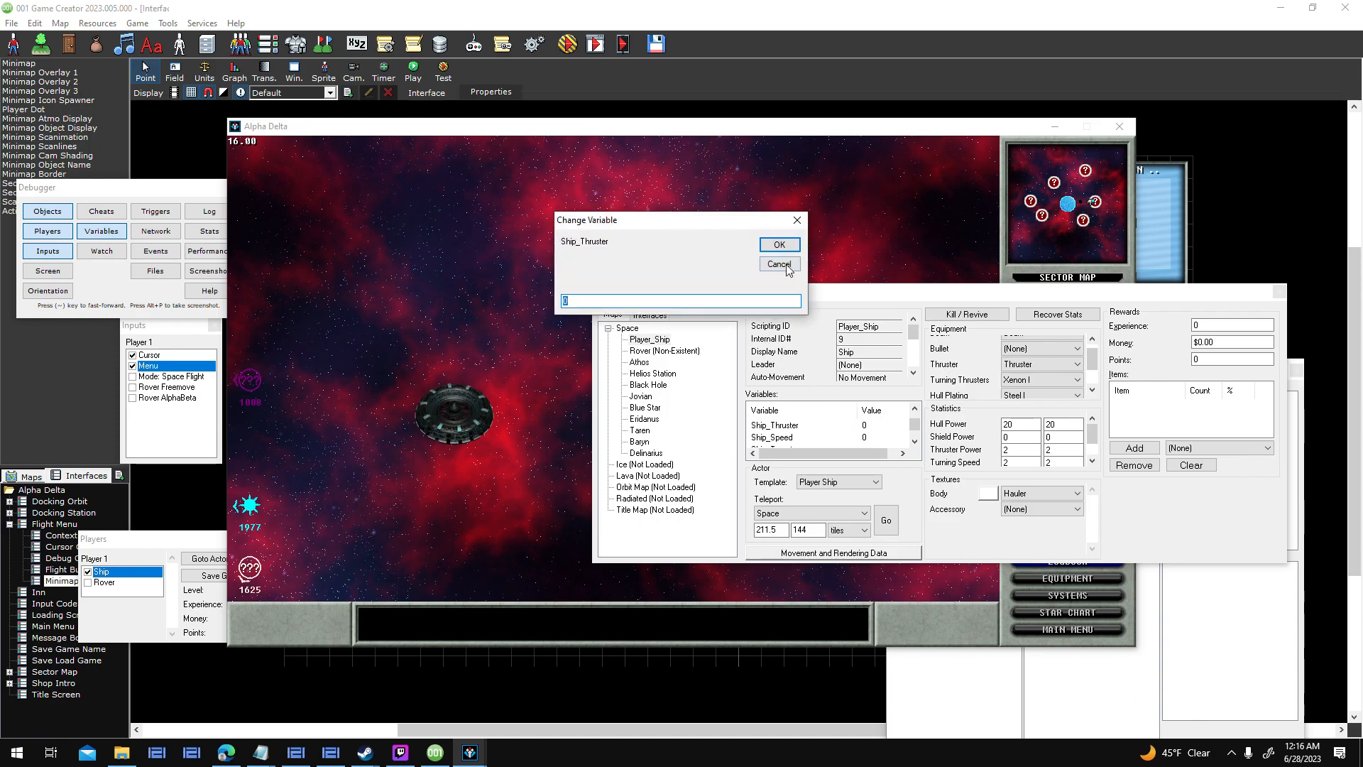
{"action": "left_click", "coordinate": [787, 265]}
{"action": "left_click", "coordinate": [799, 230]}
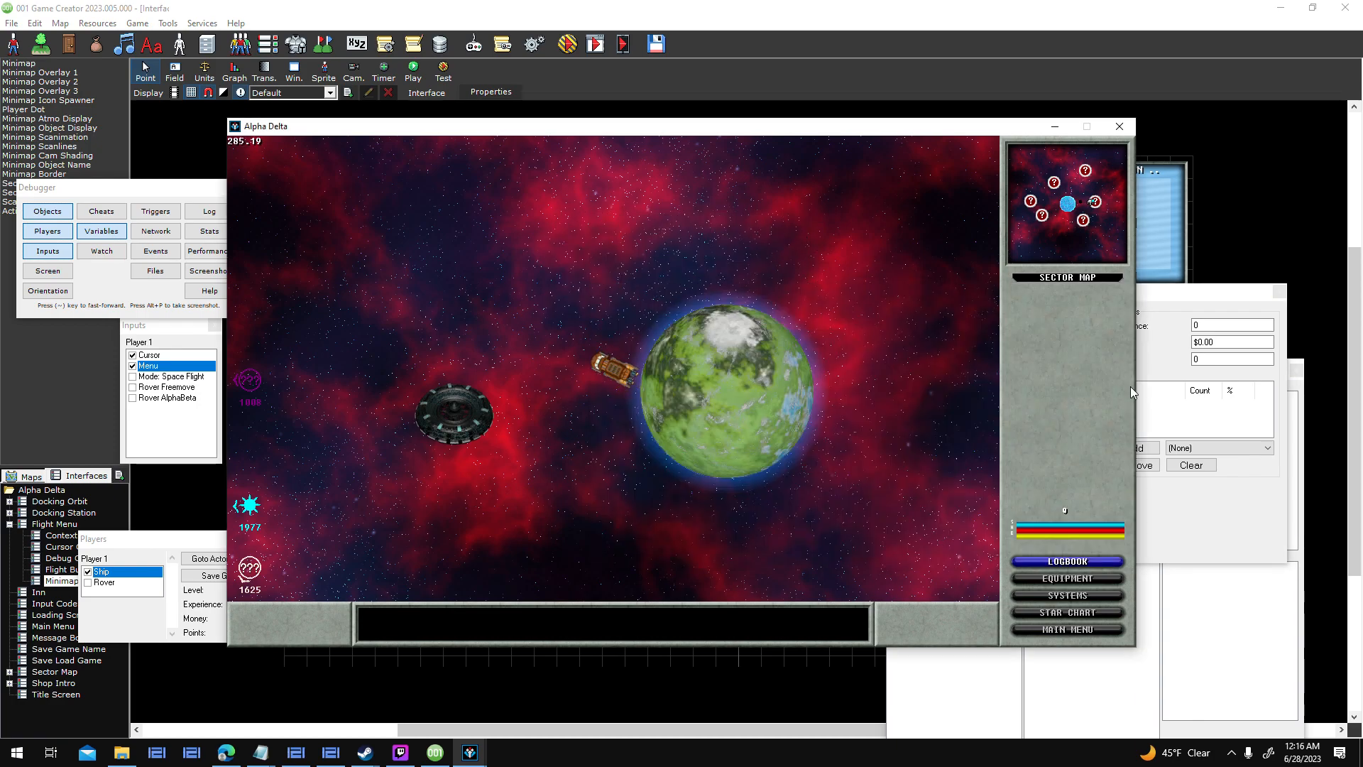
Reload the debugger's Space object list and check Player_Ship's Ship_Thruster variable again.
{"action": "left_click", "coordinate": [1160, 304]}
{"action": "left_click", "coordinate": [609, 316]}
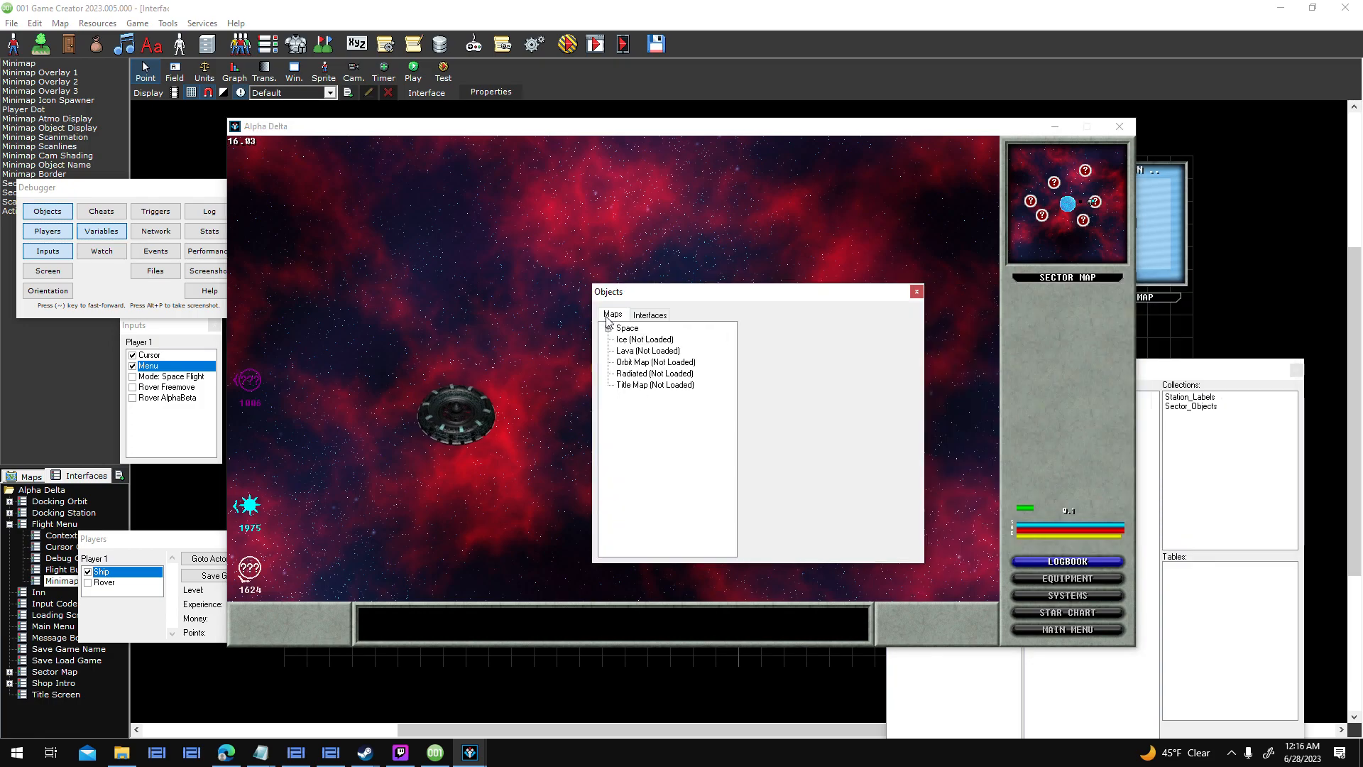
{"action": "left_click", "coordinate": [608, 329]}
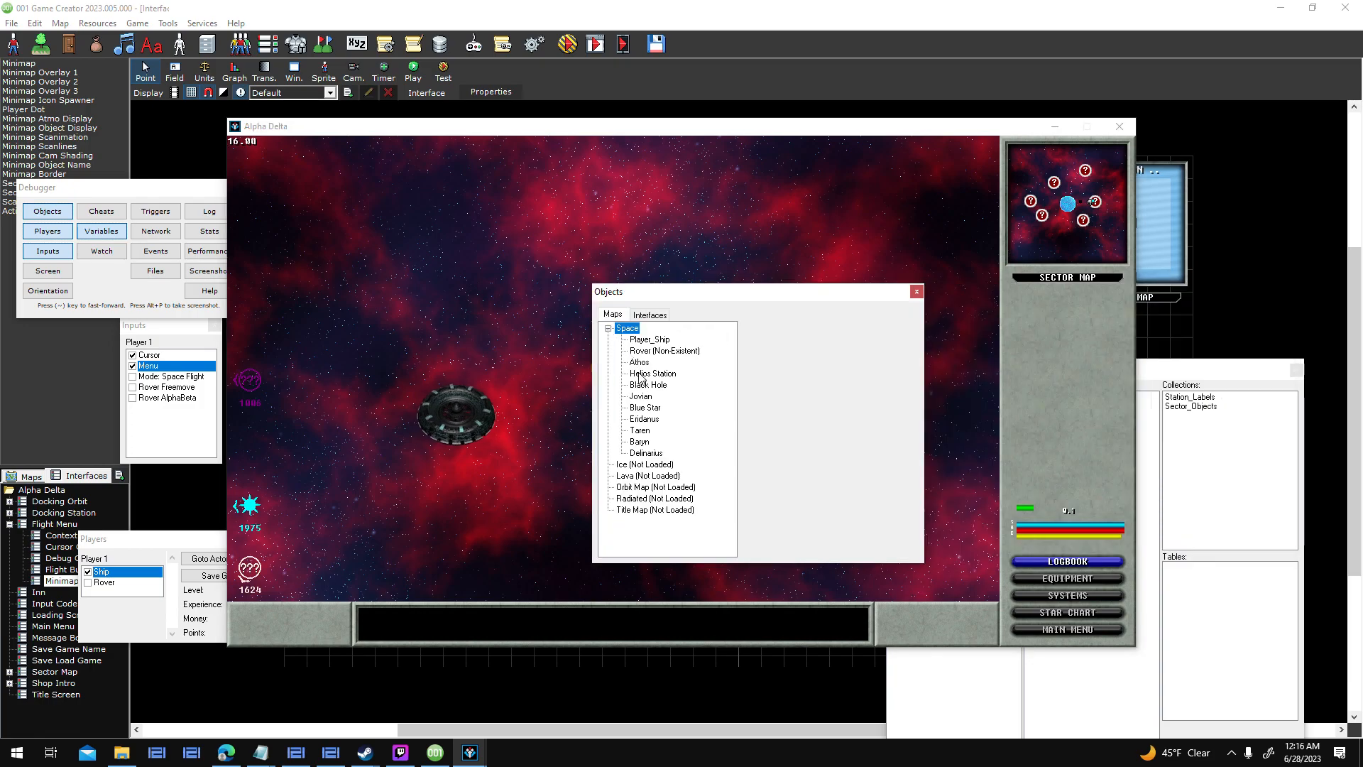
{"action": "left_click", "coordinate": [649, 339]}
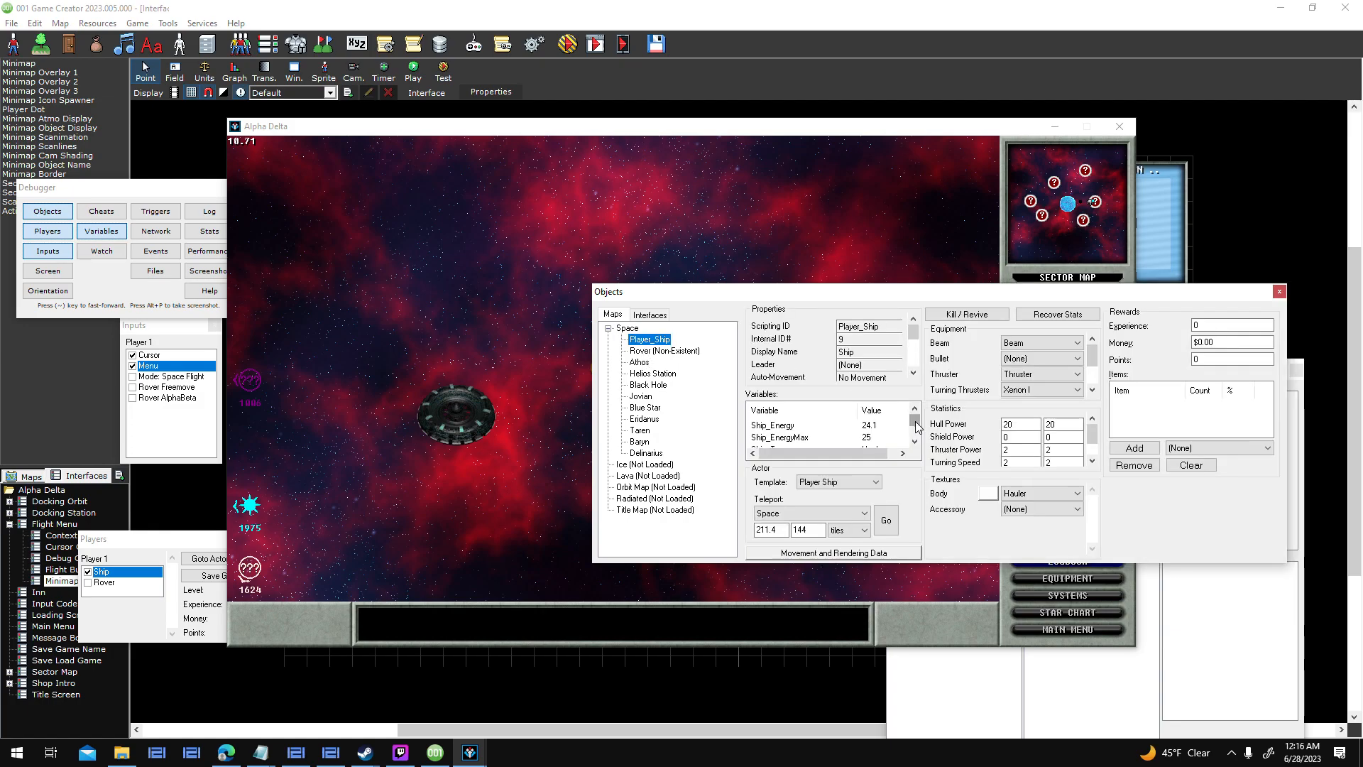
{"action": "left_click", "coordinate": [895, 439]}
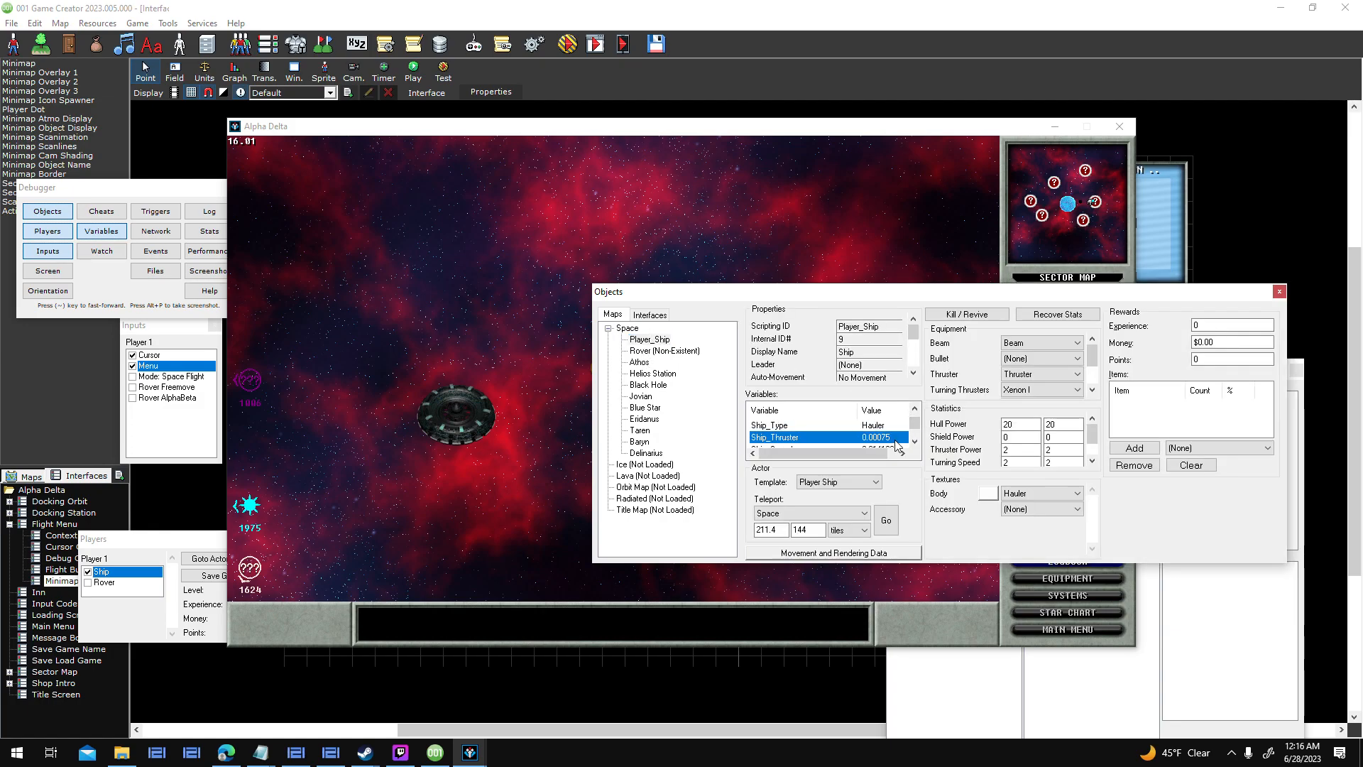
{"action": "left_click", "coordinate": [843, 229]}
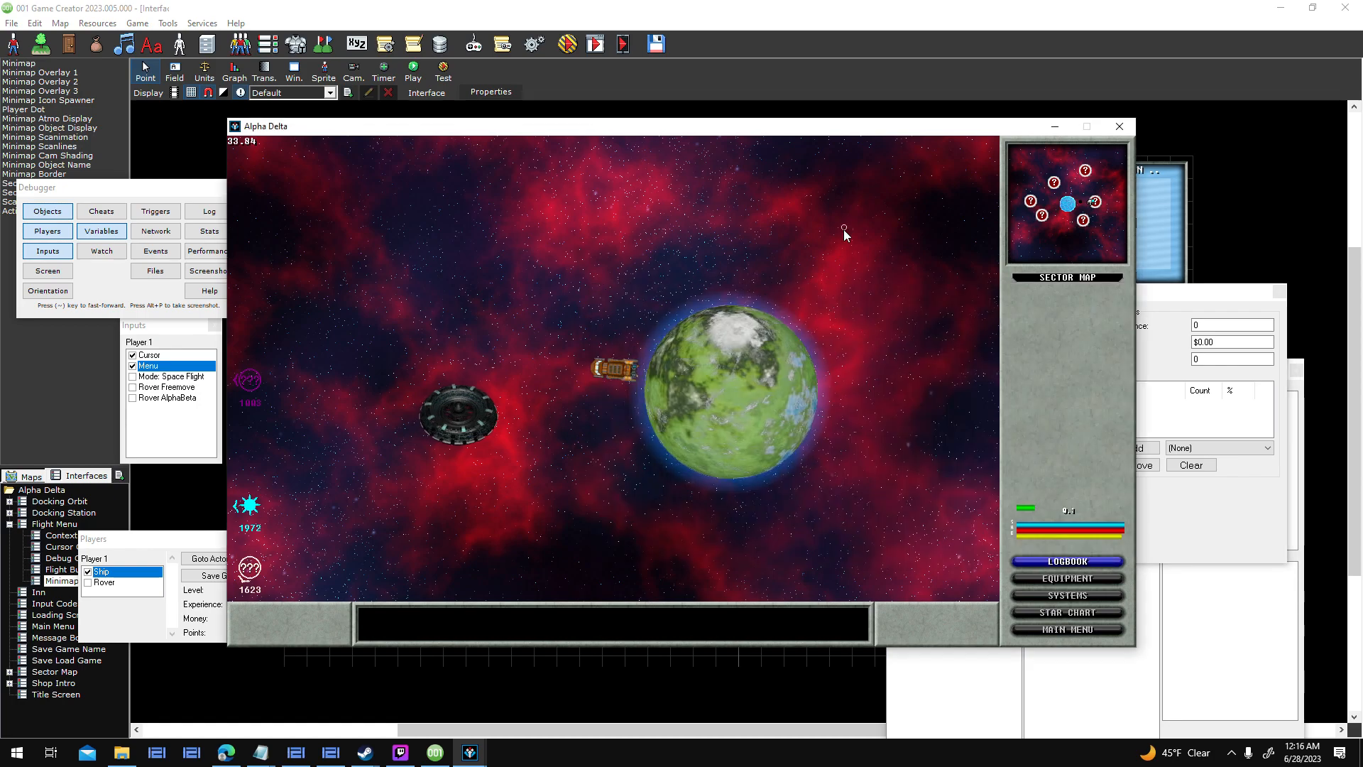
Check Player_Ship's variables once more, fly the loaded ship briefly and end the test run.
{"action": "left_click", "coordinate": [1209, 505]}
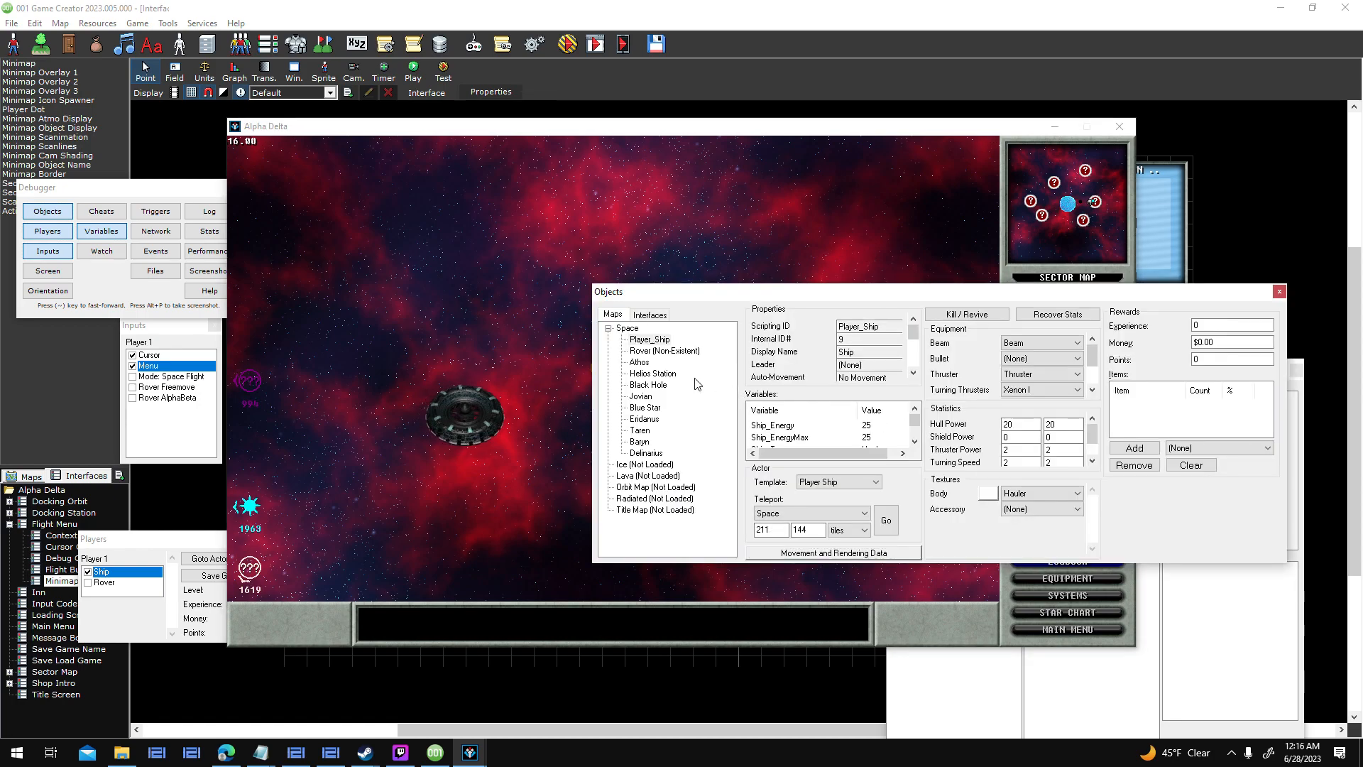
{"action": "left_click_drag", "start_coordinate": [918, 426], "coordinate": [917, 428]}
{"action": "left_click", "coordinate": [902, 426]}
{"action": "left_click", "coordinate": [893, 190]}
{"action": "key", "text": "a"}
{"action": "key", "text": "w"}
{"action": "left_click", "coordinate": [1119, 126]}
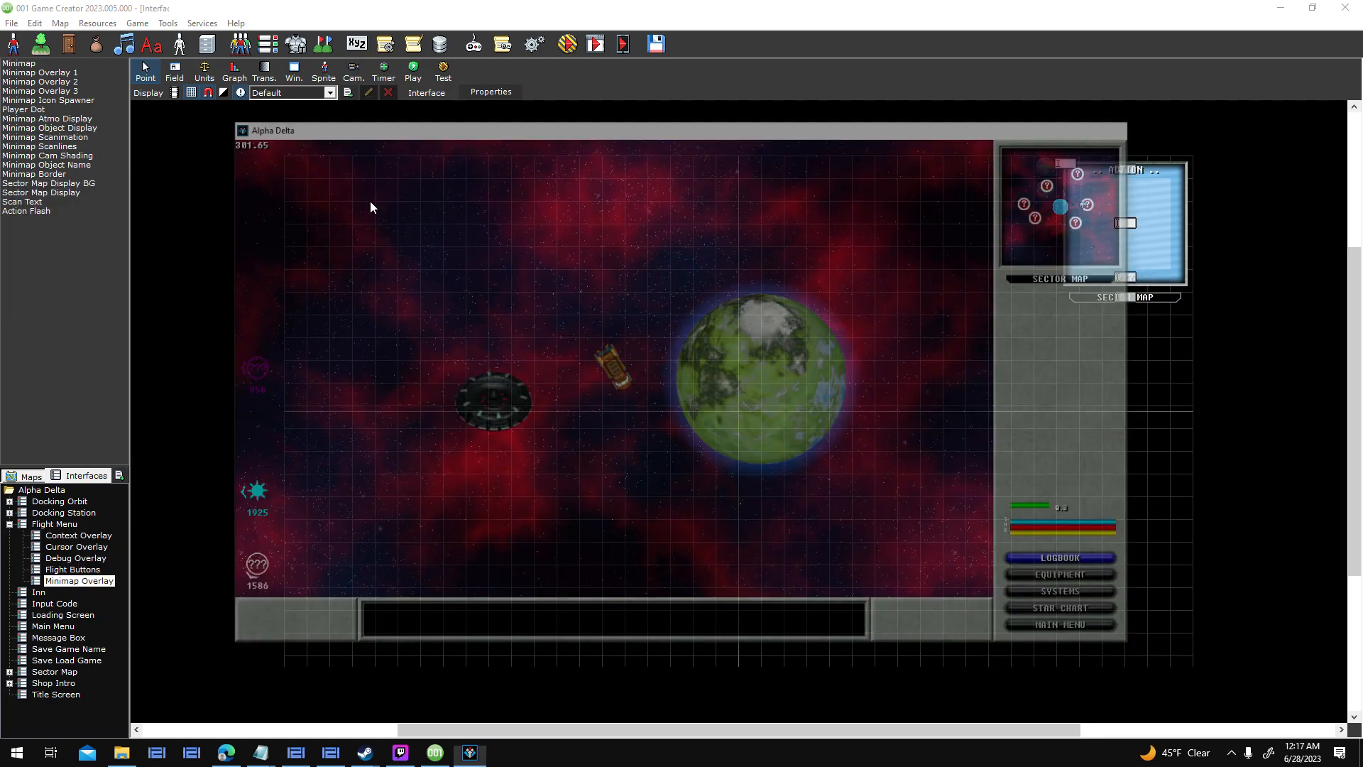
Review the Loaded Game system trigger's full script and close it without edits.
{"action": "left_click", "coordinate": [392, 47]}
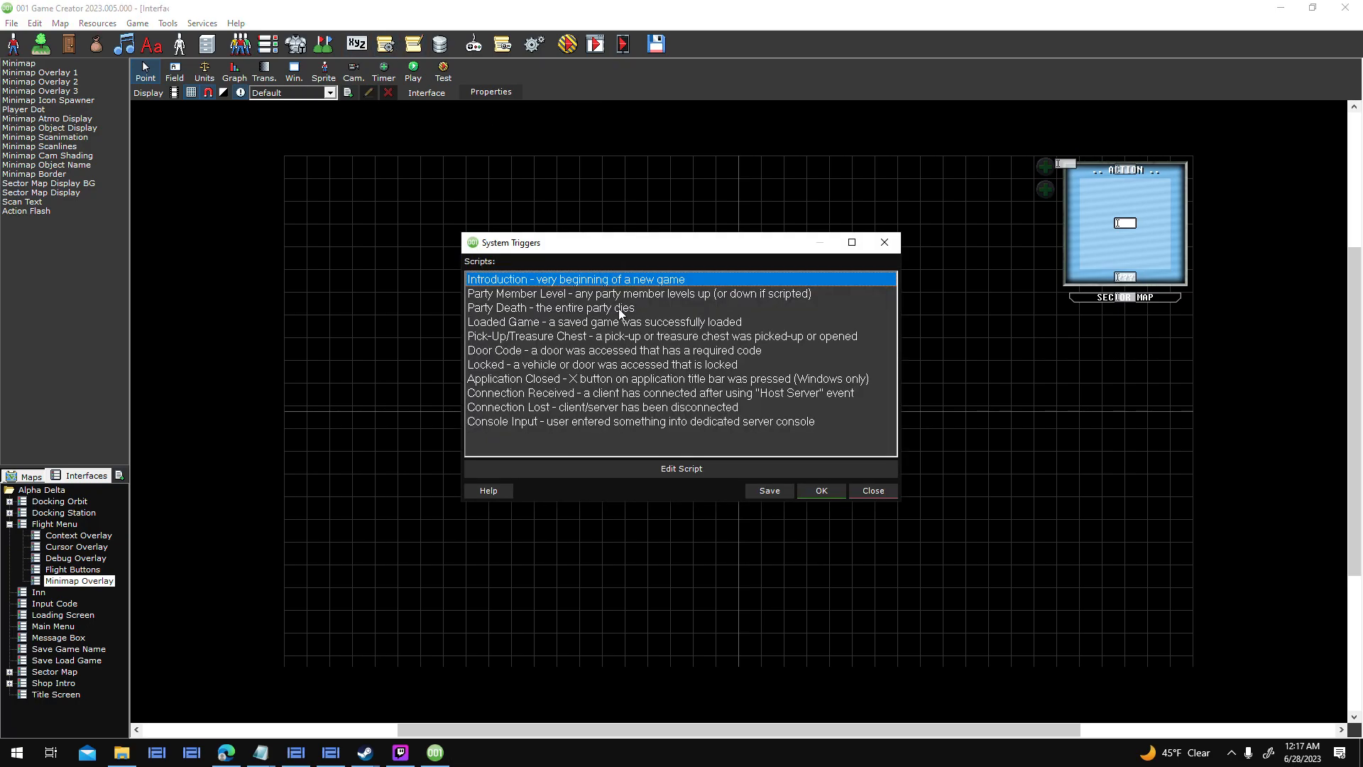
{"action": "double_click", "coordinate": [628, 329]}
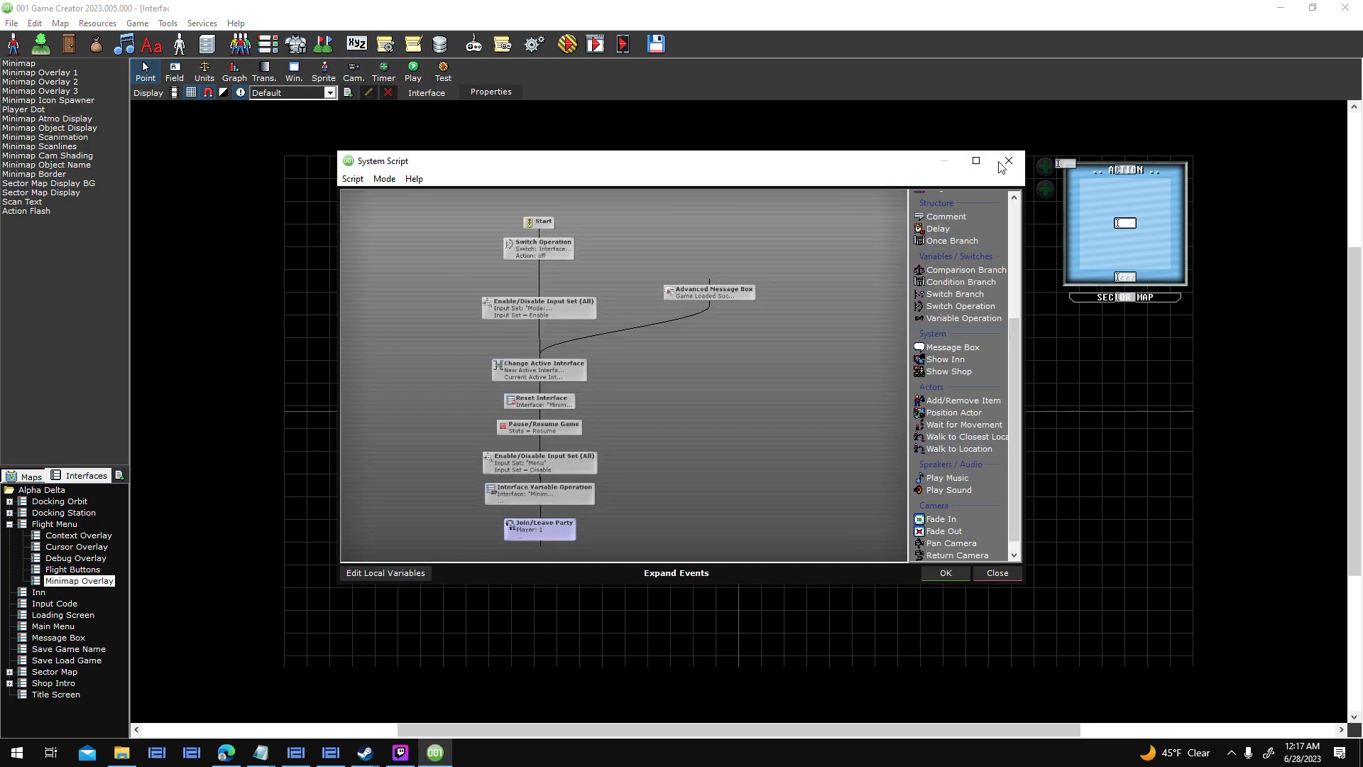
{"action": "left_click", "coordinate": [975, 161]}
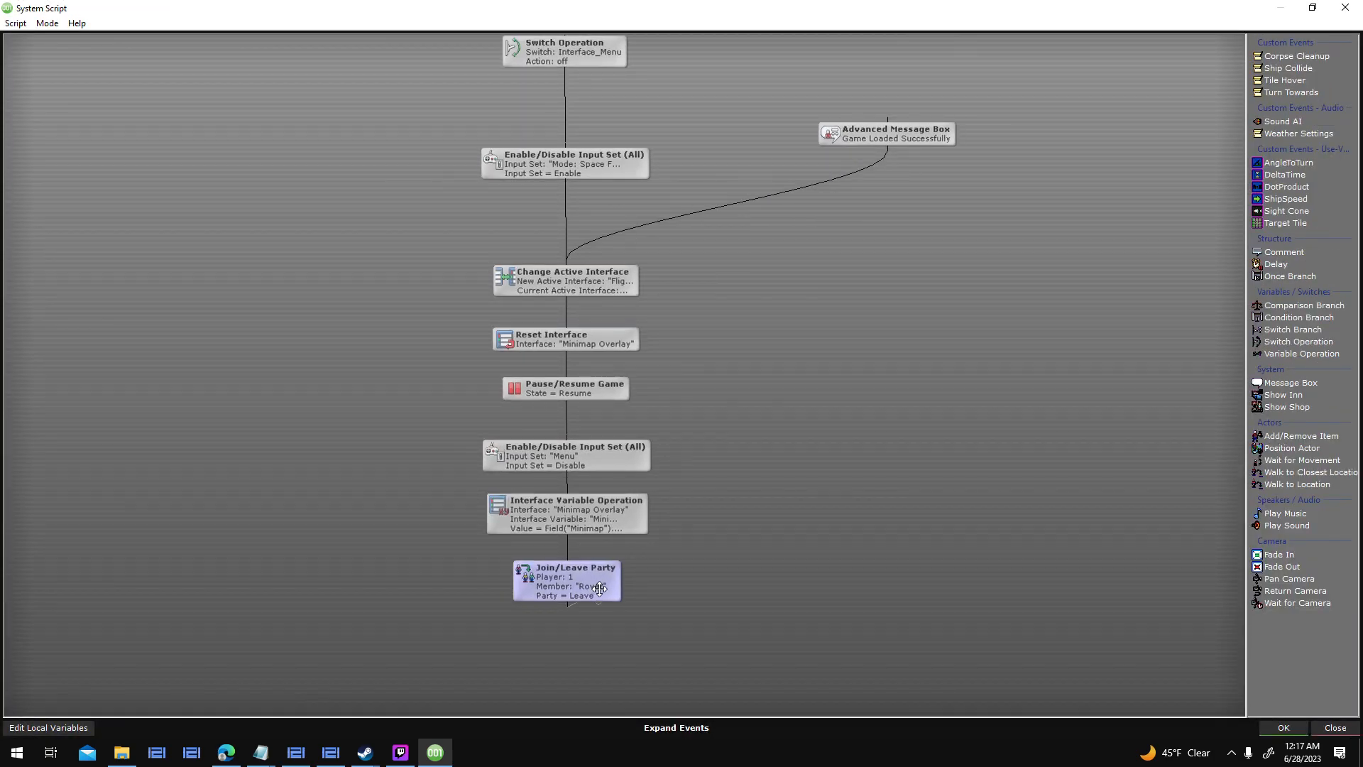
{"action": "left_click", "coordinate": [1284, 728]}
{"action": "left_click", "coordinate": [818, 489]}
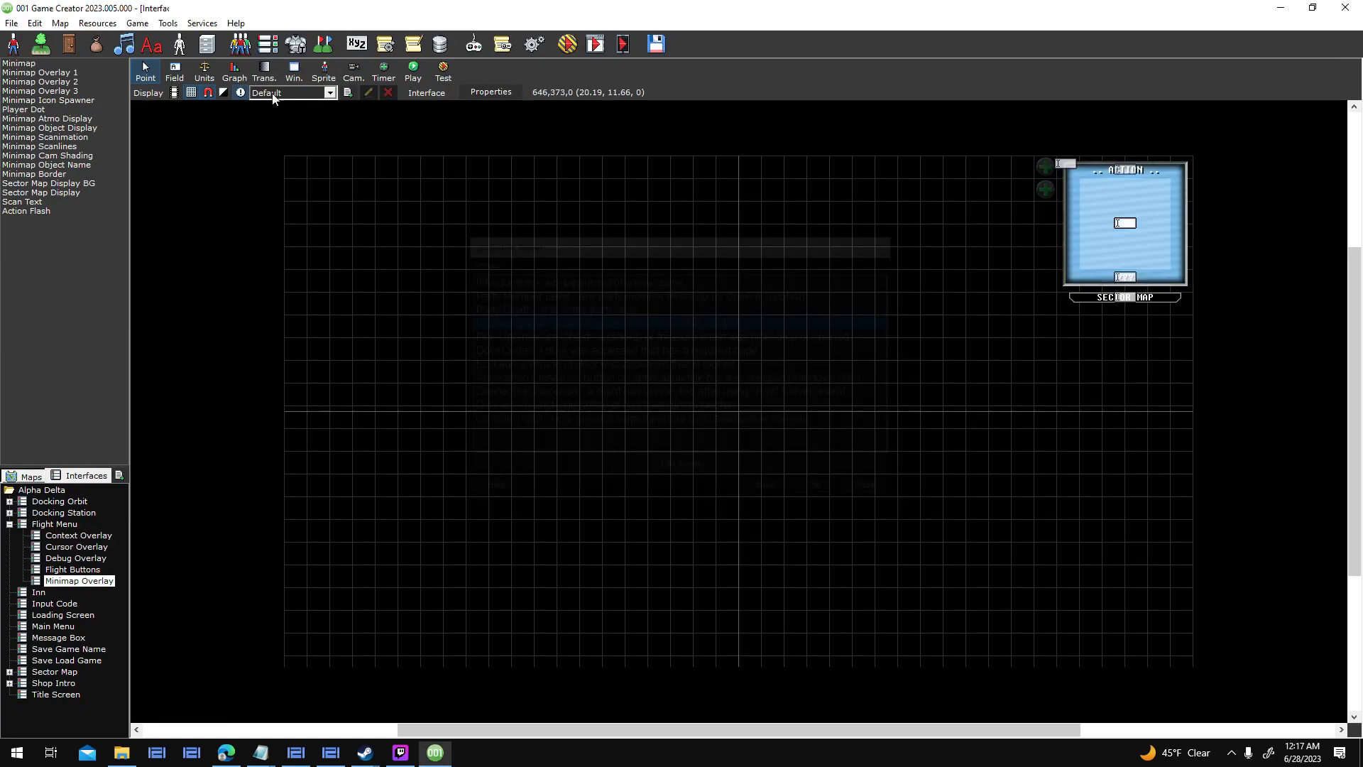
In the Ship template's Loaded script, reroute the Delay's output to the thruster Condition Branch below Start, and confirm the script and templates.
{"action": "left_click", "coordinate": [179, 45]}
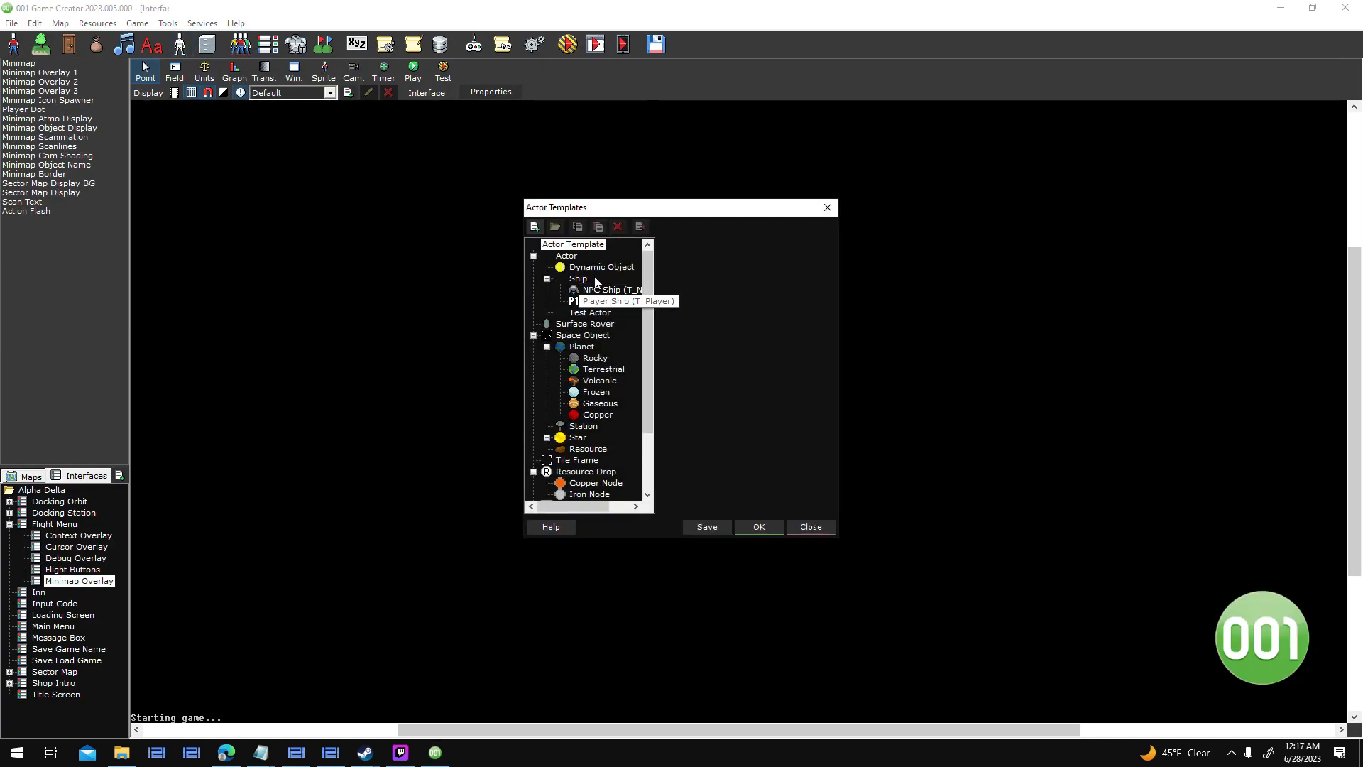
{"action": "left_click", "coordinate": [578, 278]}
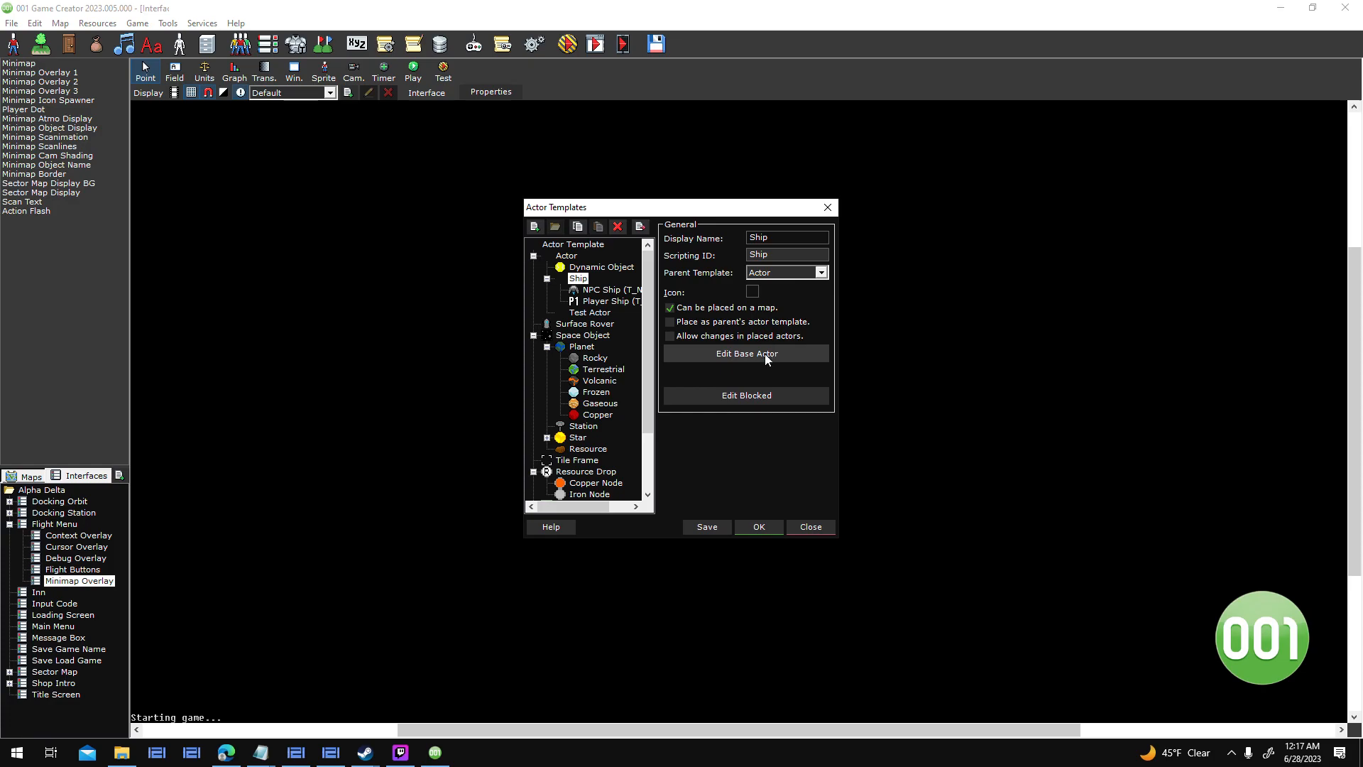
{"action": "left_click", "coordinate": [764, 353]}
{"action": "double_click", "coordinate": [843, 226]}
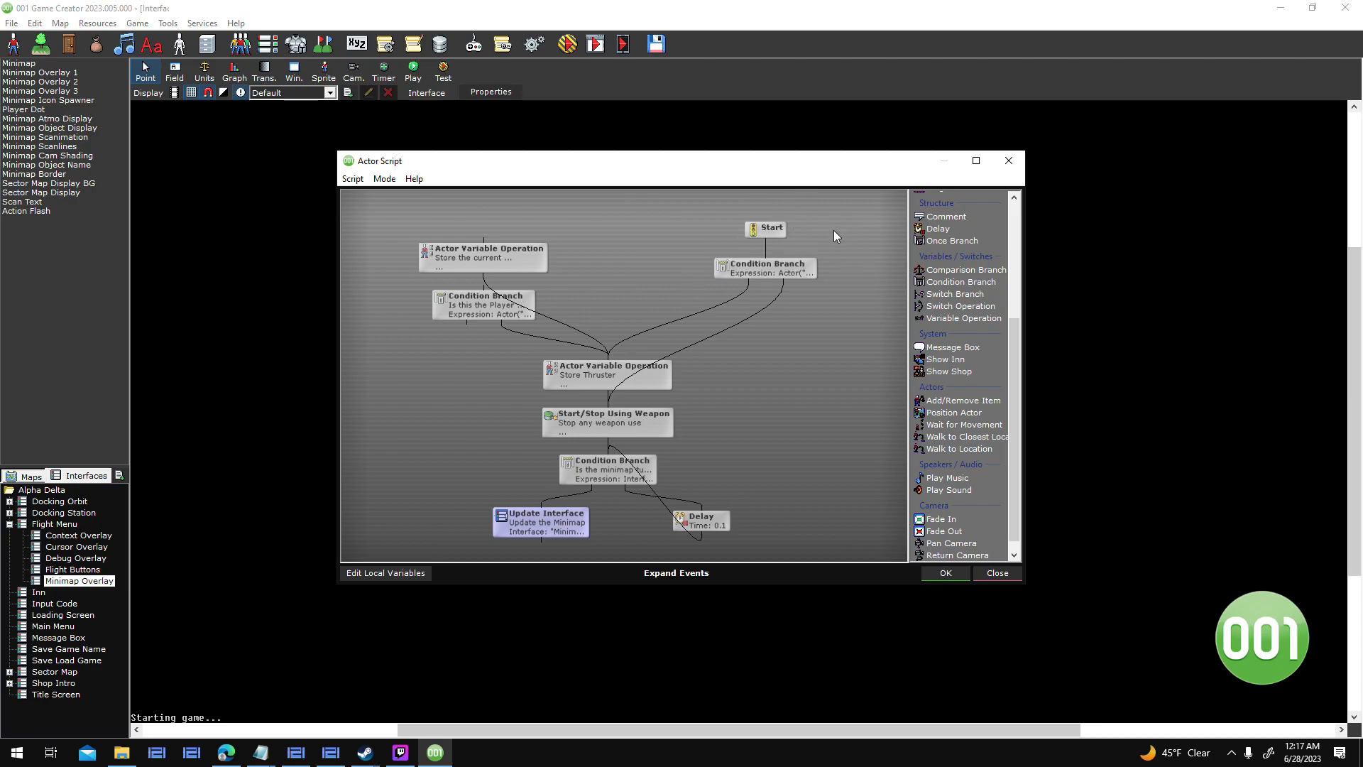
{"action": "mouse_move", "coordinate": [621, 374]}
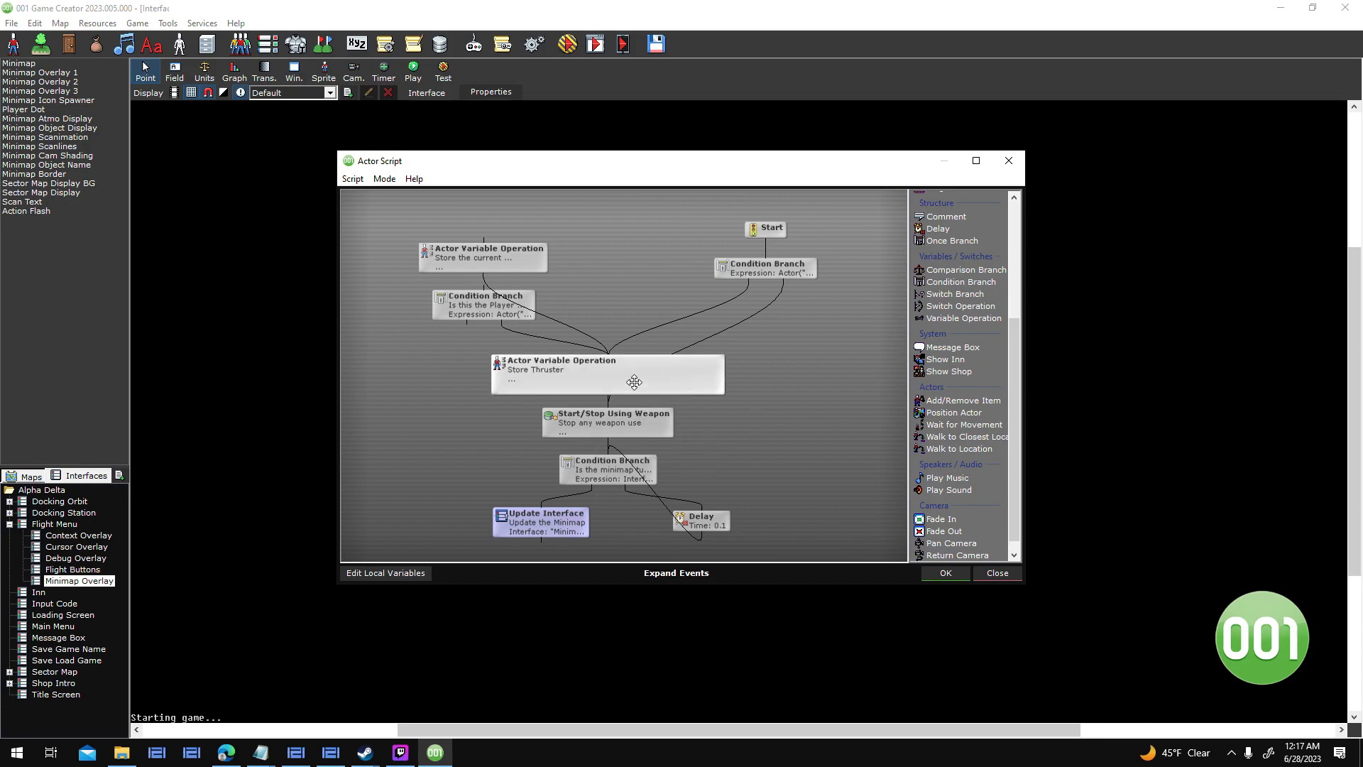
{"action": "mouse_move", "coordinate": [617, 454]}
{"action": "left_click_drag", "start_coordinate": [617, 454], "coordinate": [765, 247]}
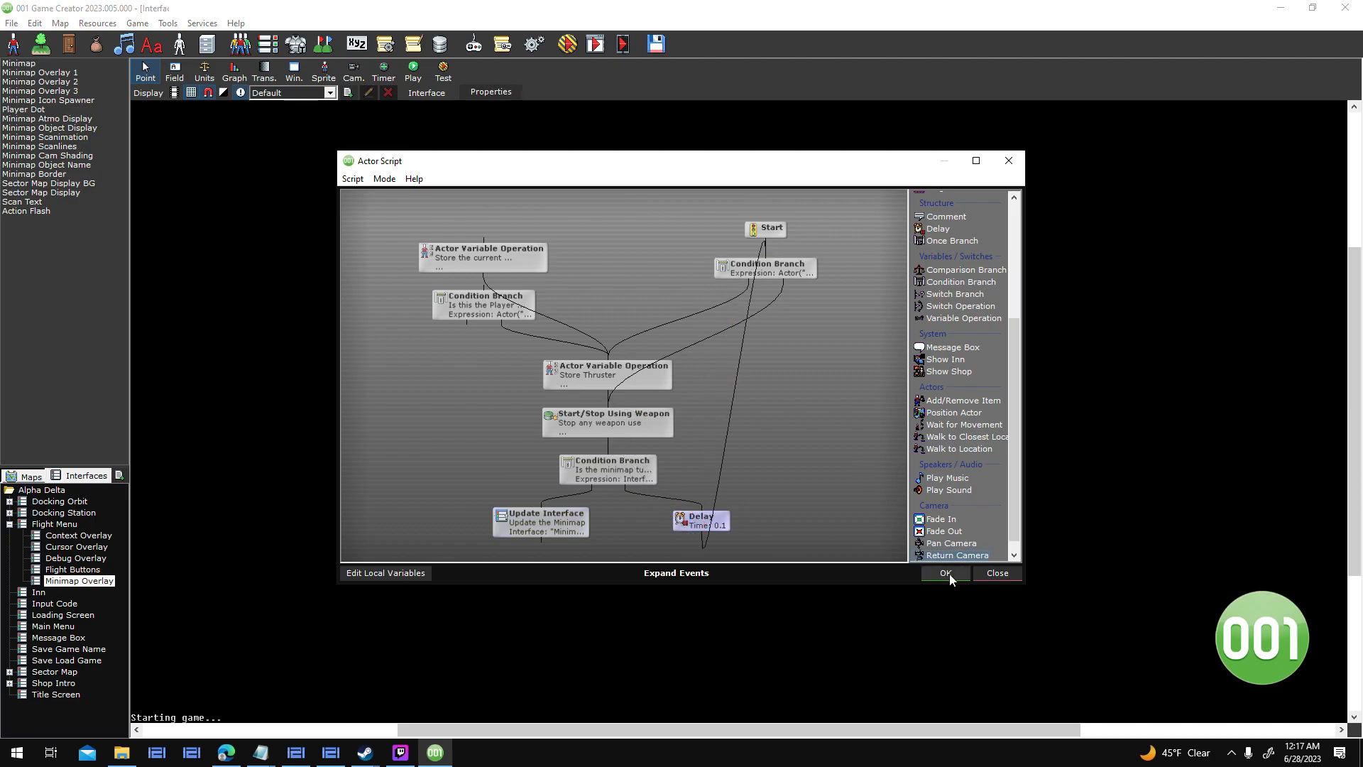
{"action": "left_click", "coordinate": [948, 574]}
{"action": "left_click", "coordinate": [871, 554]}
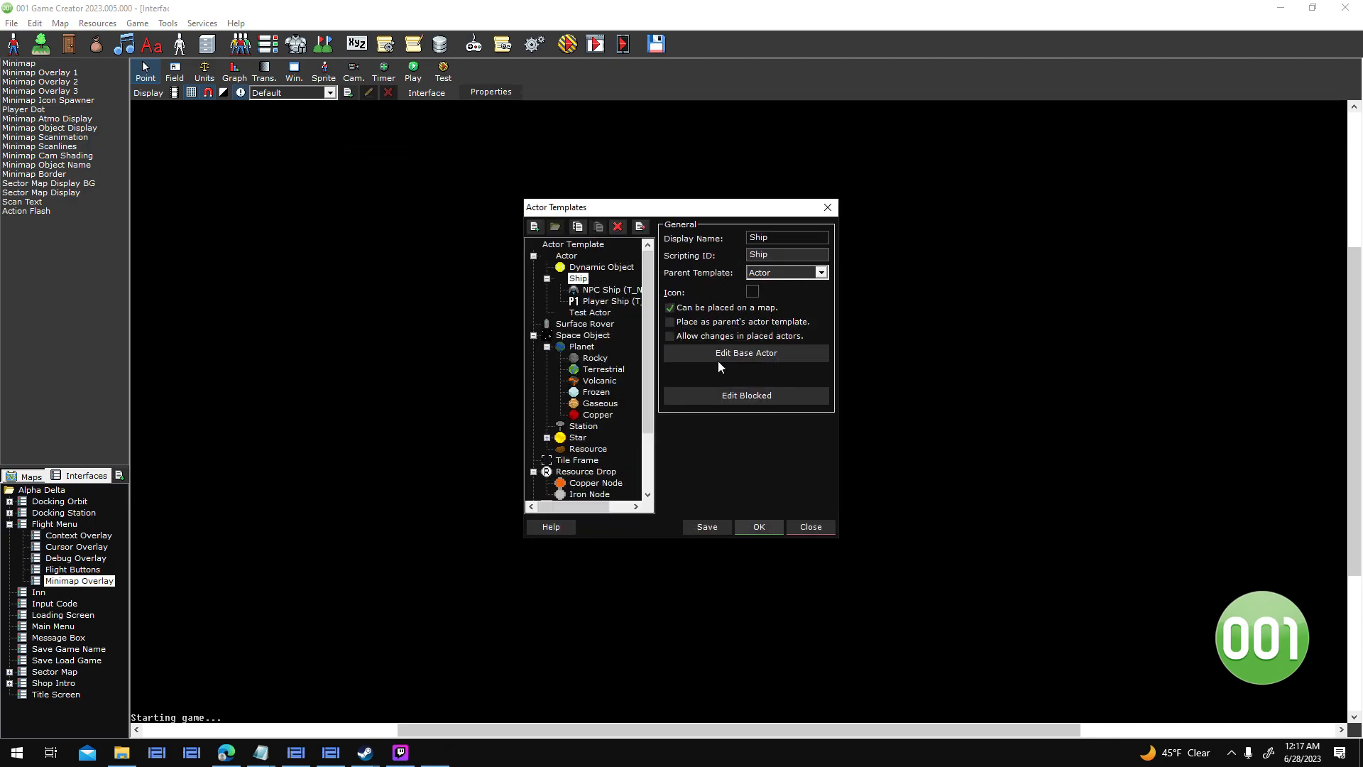
{"action": "left_click", "coordinate": [771, 529]}
Launch another test run and bring up the saved games to continue from.
{"action": "left_click", "coordinate": [568, 45]}
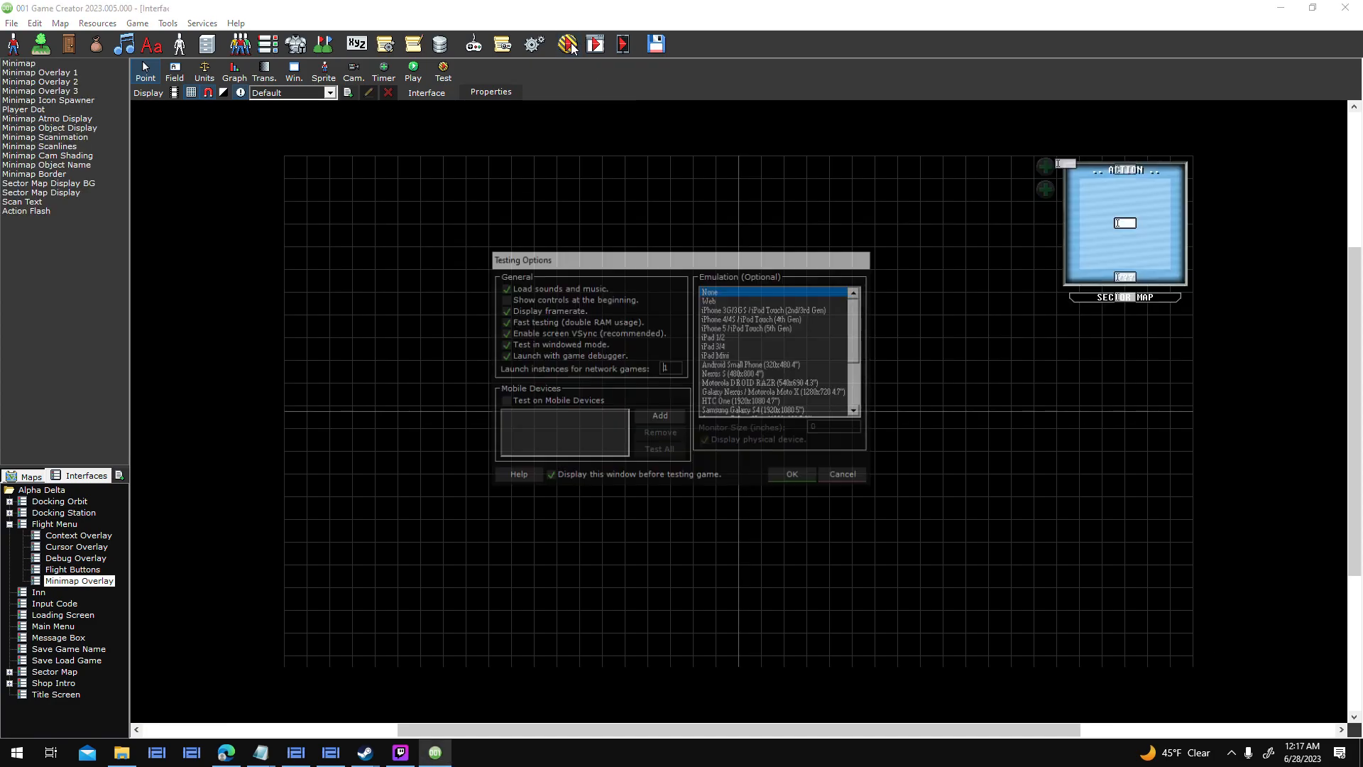
{"action": "key", "text": "Return"}
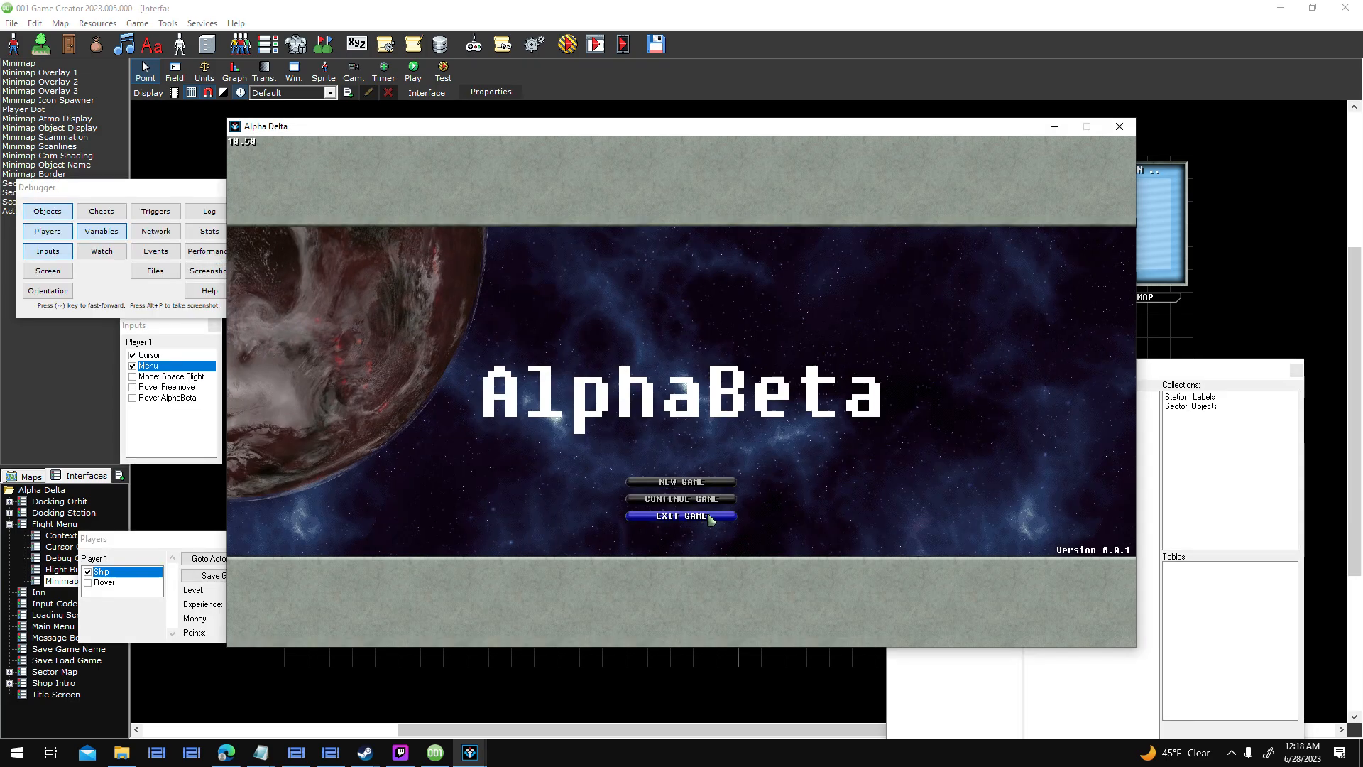
{"action": "left_click", "coordinate": [711, 502]}
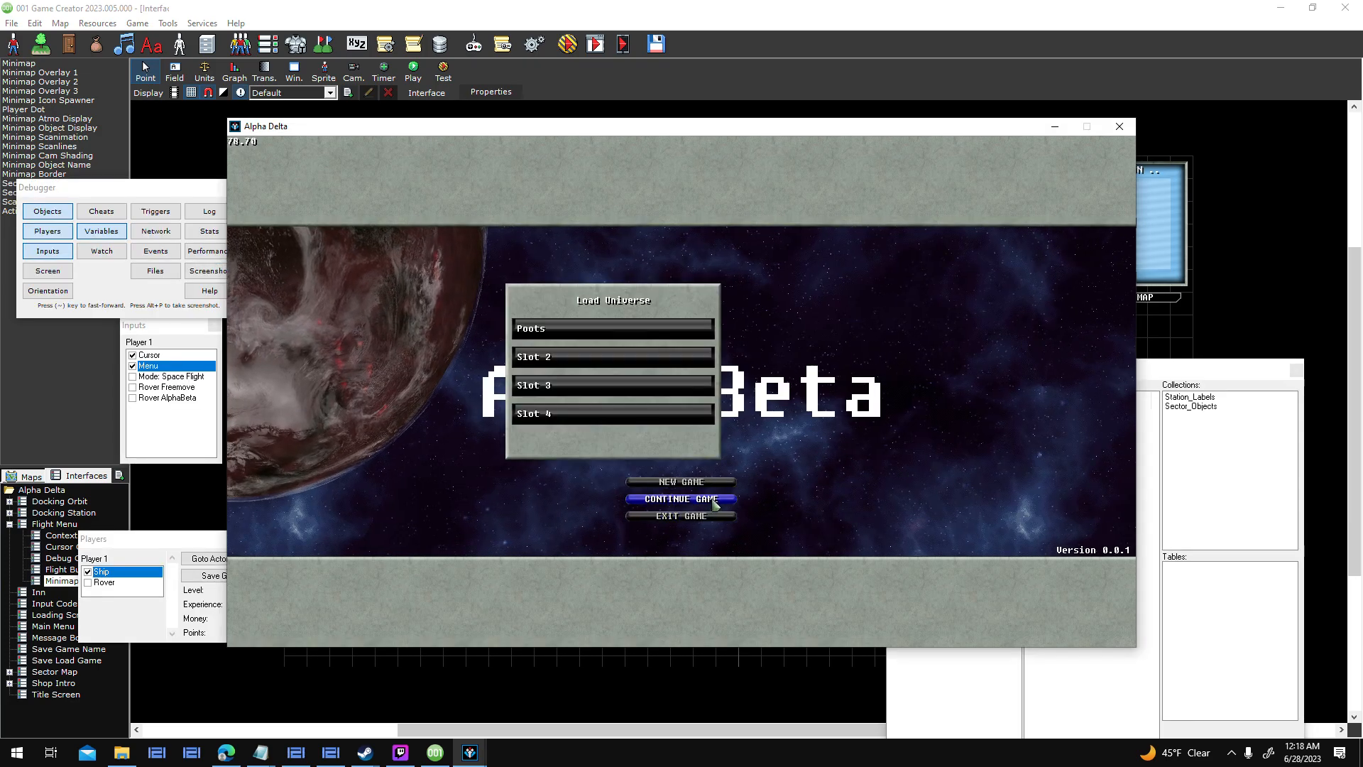